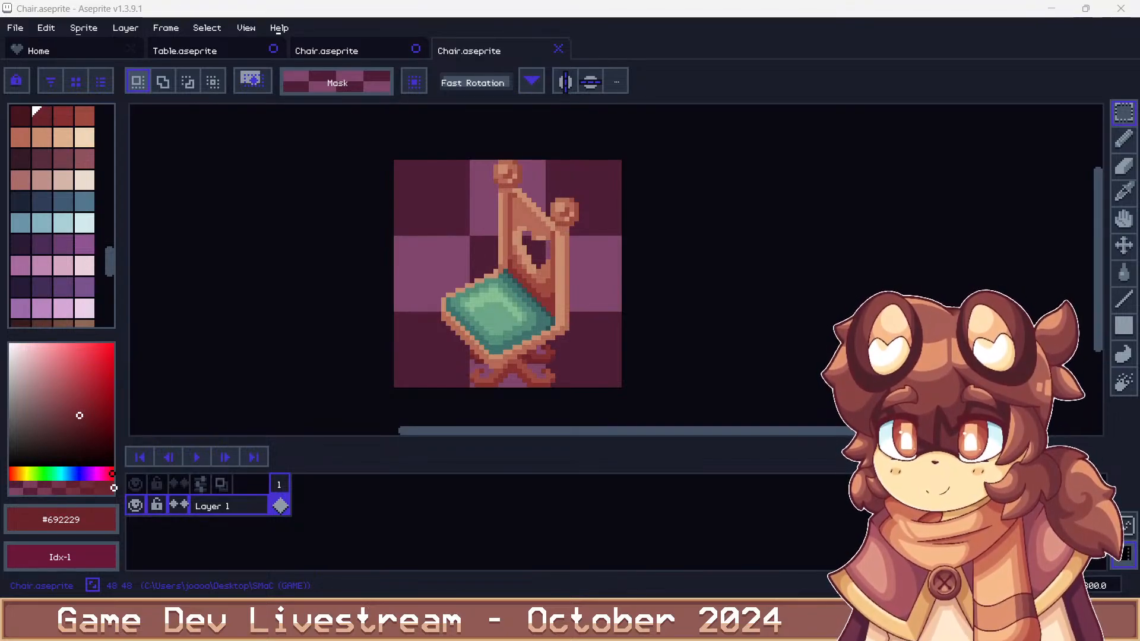
# Touch up the vertical outline at the seat frame's left corner with the Pencil, using sampled frame and transparent colours
pyautogui.scroll(2, 510, 331)
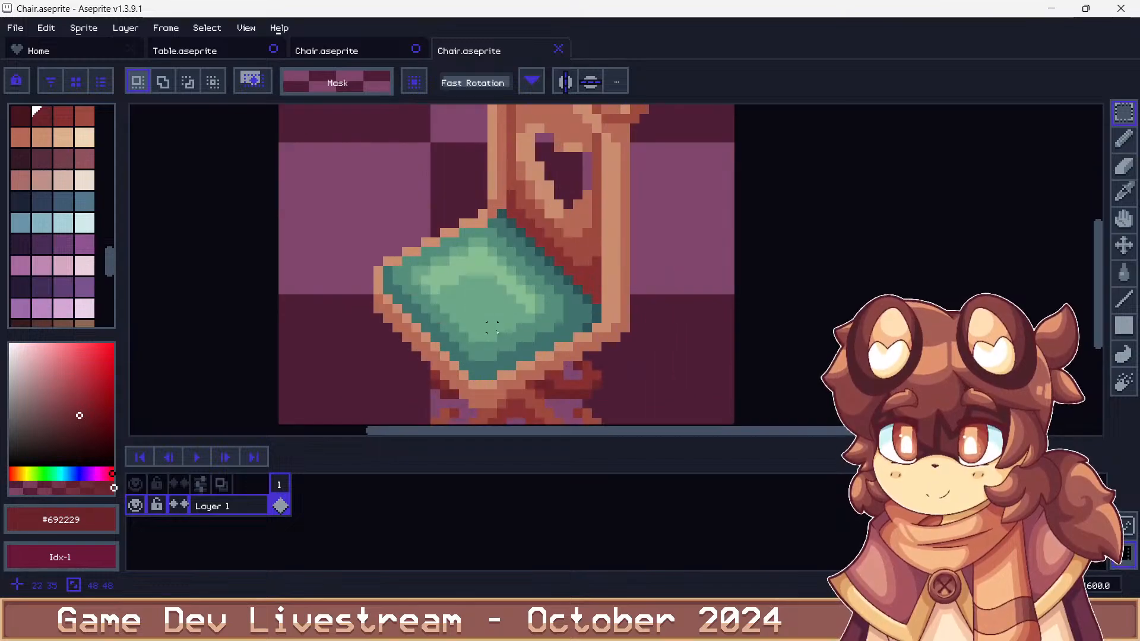
pyautogui.press('b')
pyautogui.scroll(2, 388, 300)
pyautogui.keyDown('alt'); pyautogui.click(366, 260); pyautogui.keyUp('alt')
pyautogui.moveTo(348, 256)
pyautogui.mouseDown()
pyautogui.moveTo(348, 239)
pyautogui.moveTo(348, 291)
pyautogui.mouseUp()
pyautogui.keyDown('alt'); pyautogui.click(345, 223); pyautogui.keyUp('alt')
pyautogui.scroll(-5, 349, 279)
pyautogui.scroll(-2, 356, 260)
pyautogui.scroll(6, 339, 255)
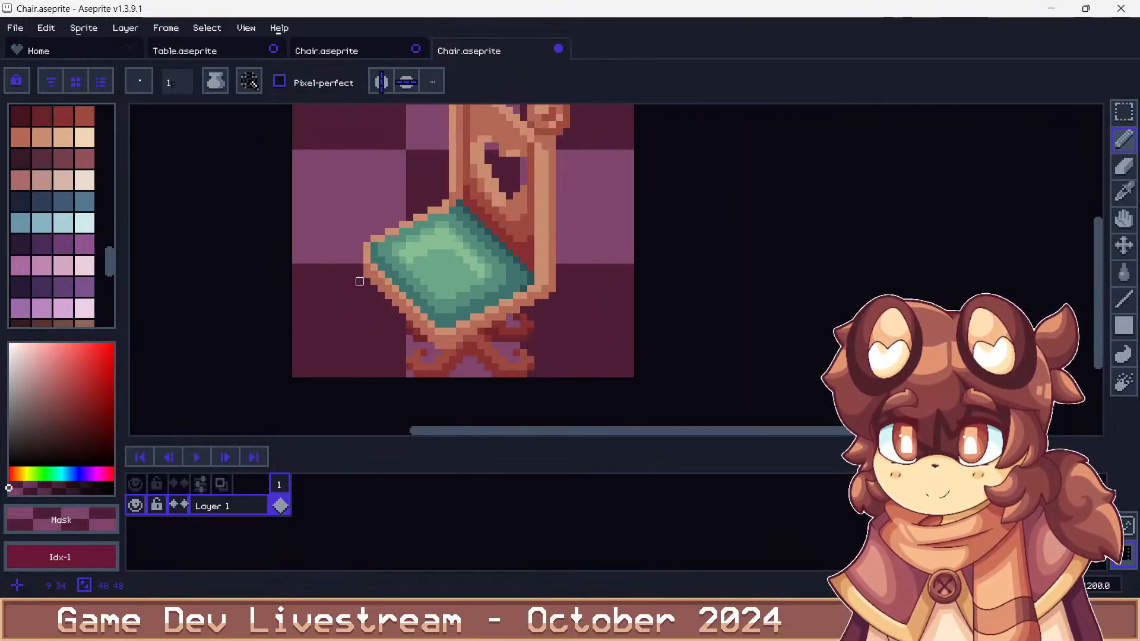
# Add a #b46a54 shading pixel at the lower end of the seat frame's left corner
pyautogui.scroll(-4, 333, 254)
pyautogui.scroll(5, 341, 258)
pyautogui.keyDown('alt'); pyautogui.click(355, 252); pyautogui.keyUp('alt')
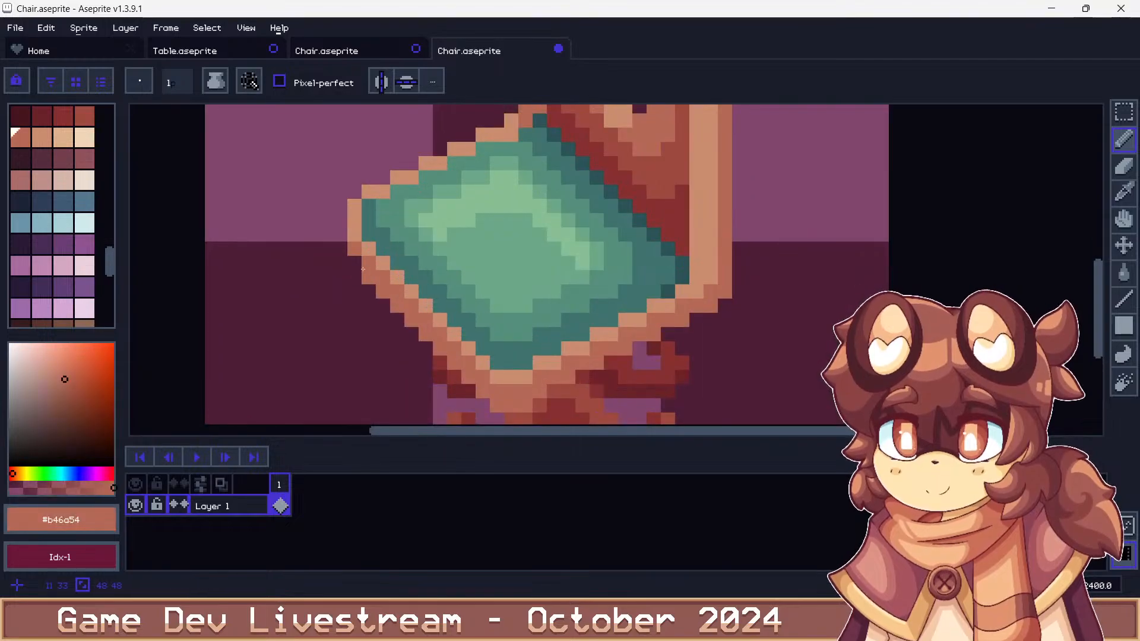
pyautogui.click(357, 263)
pyautogui.scroll(-4, 358, 264)
pyautogui.scroll(-2, 364, 248)
pyautogui.scroll(3, 550, 247)
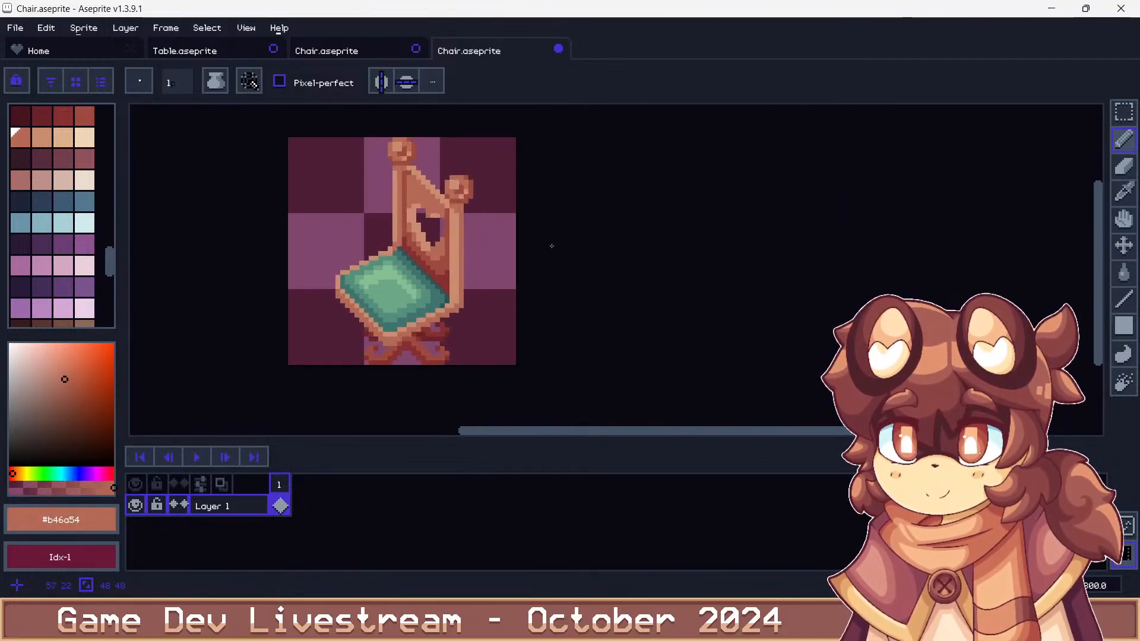
# Save a copy of the chair sprite as Chair.png in the SMaC (GAME) folder
pyautogui.press('m')
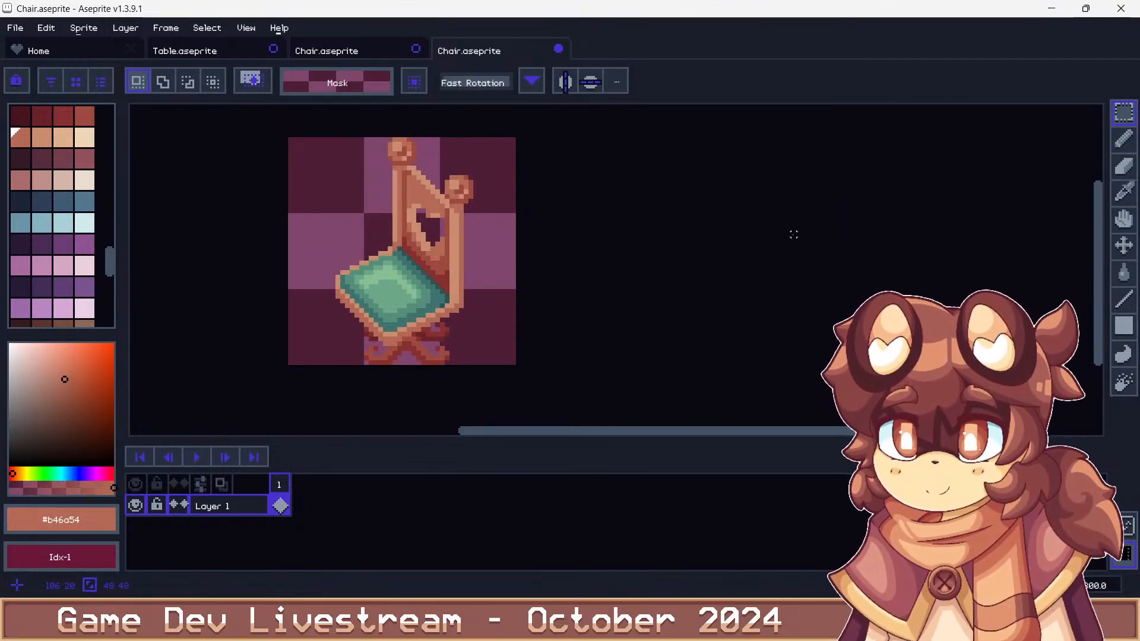
pyautogui.hotkey('ctrl', 'shift', 's')
pyautogui.write('Ch')
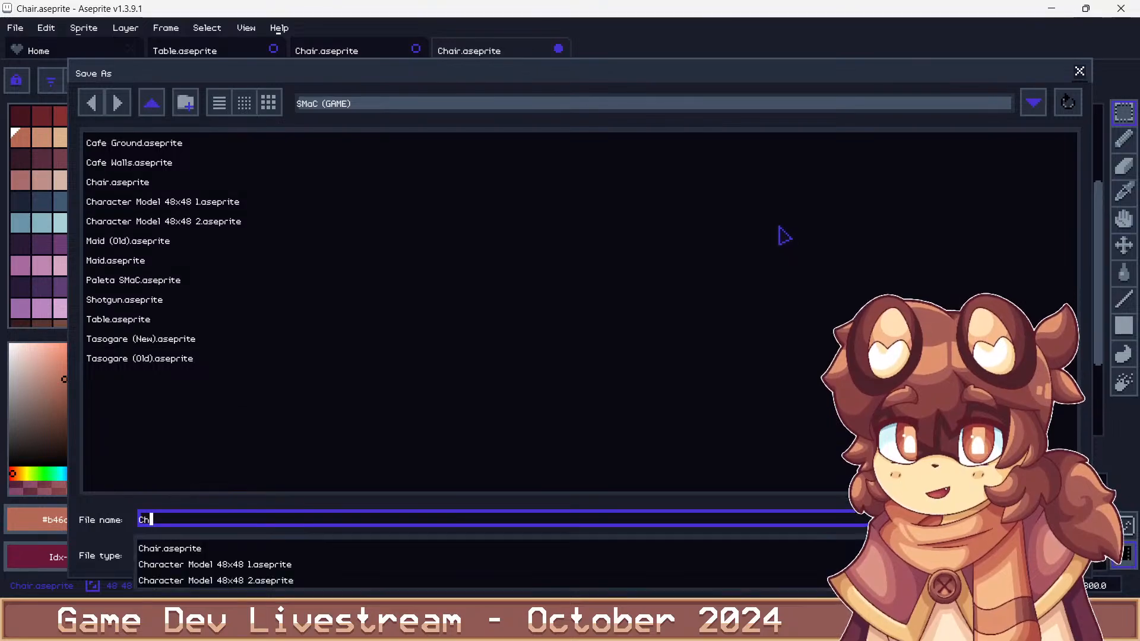
pyautogui.write('air.png')
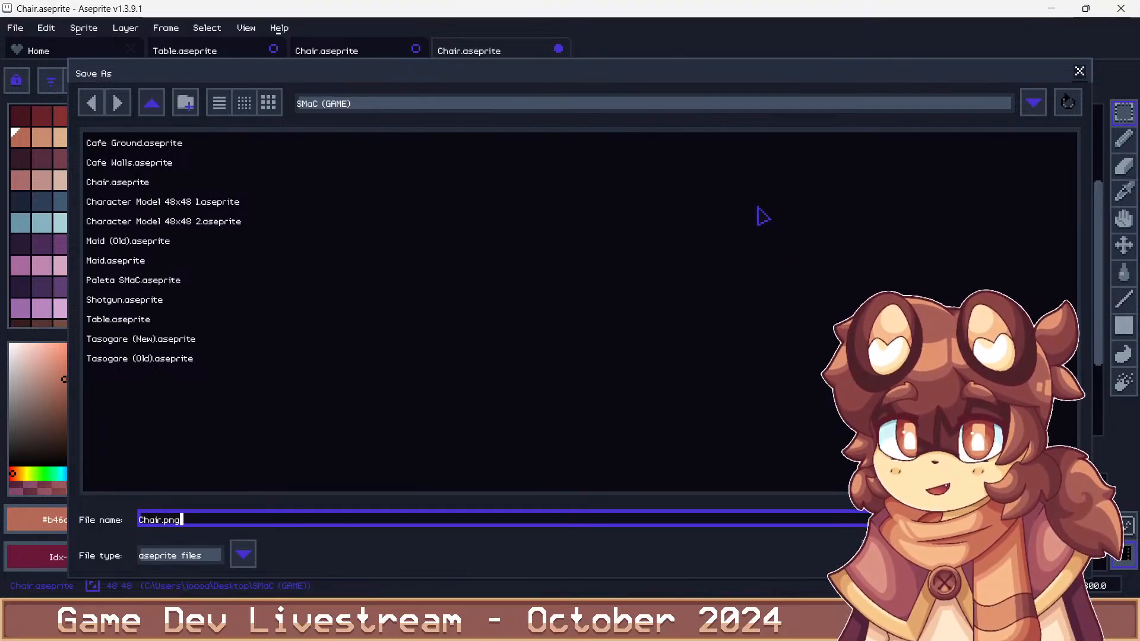
pyautogui.press('Return')
pyautogui.press('Return')
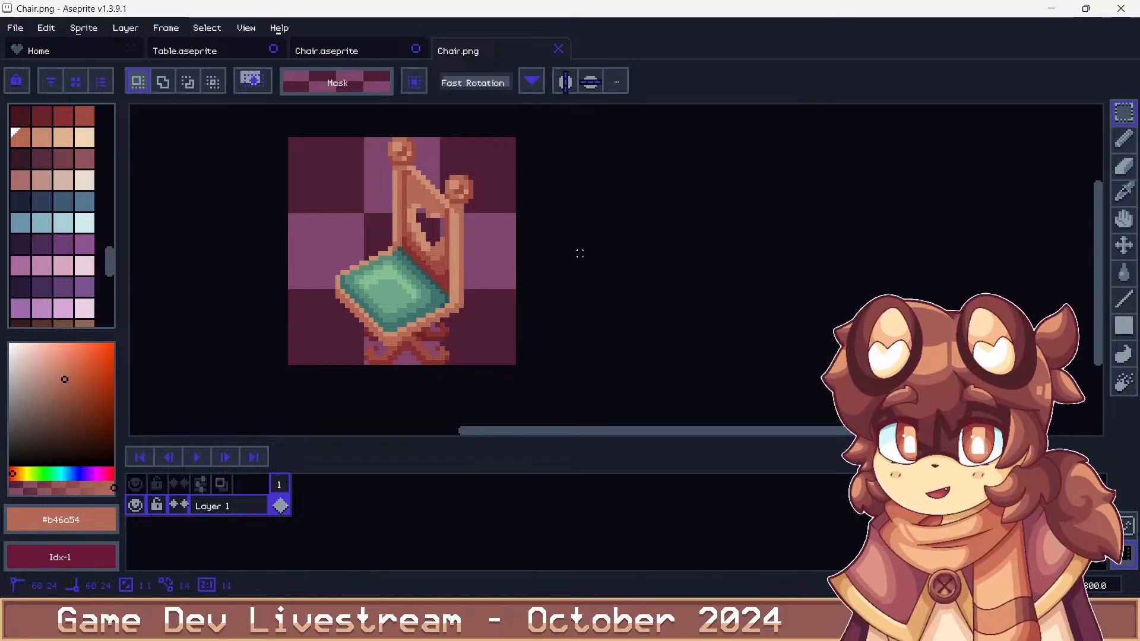
# Enlarge the canvas to 96 by 96 pixels around the centred chair
pyautogui.scroll(-1, 580, 254)
pyautogui.click(83, 28)
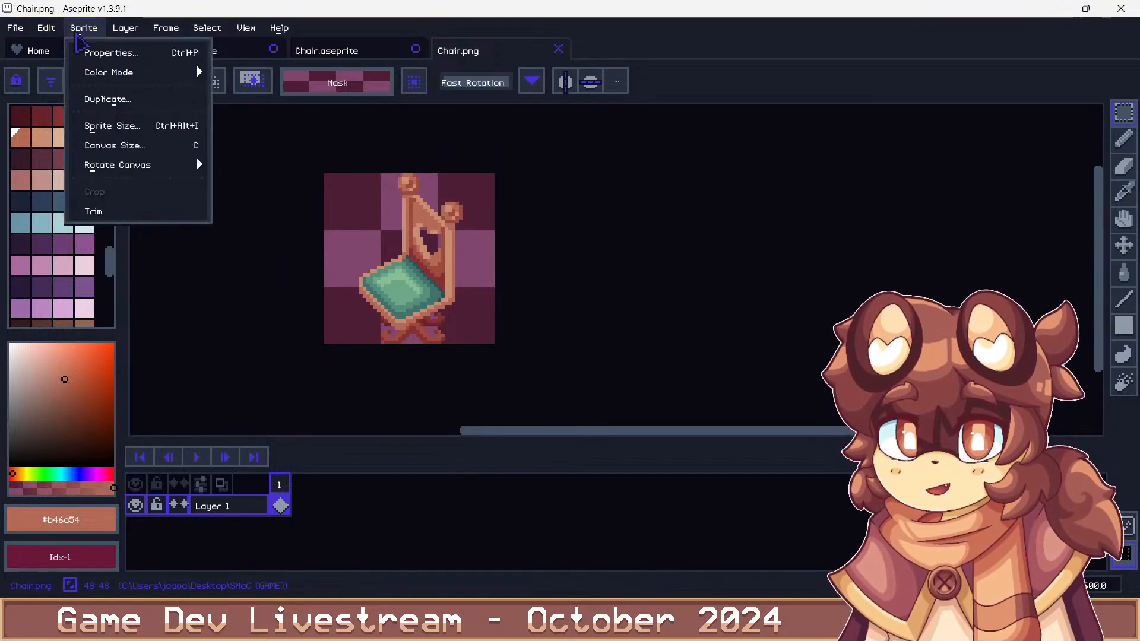
pyautogui.click(114, 145)
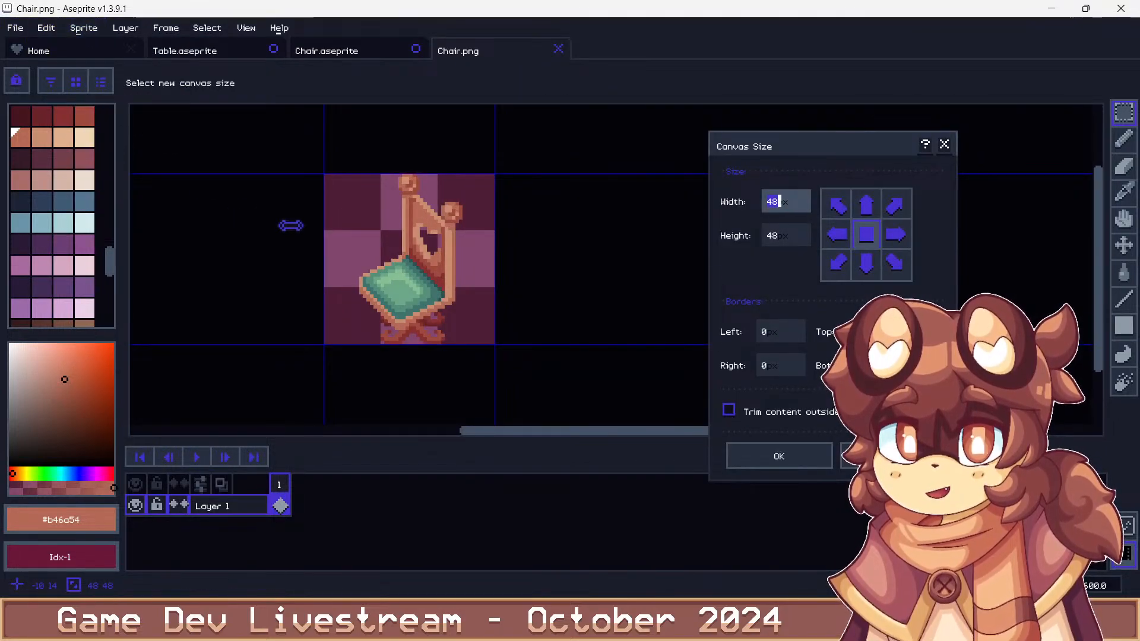
pyautogui.write('96')
pyautogui.press('Tab')
pyautogui.write('9')
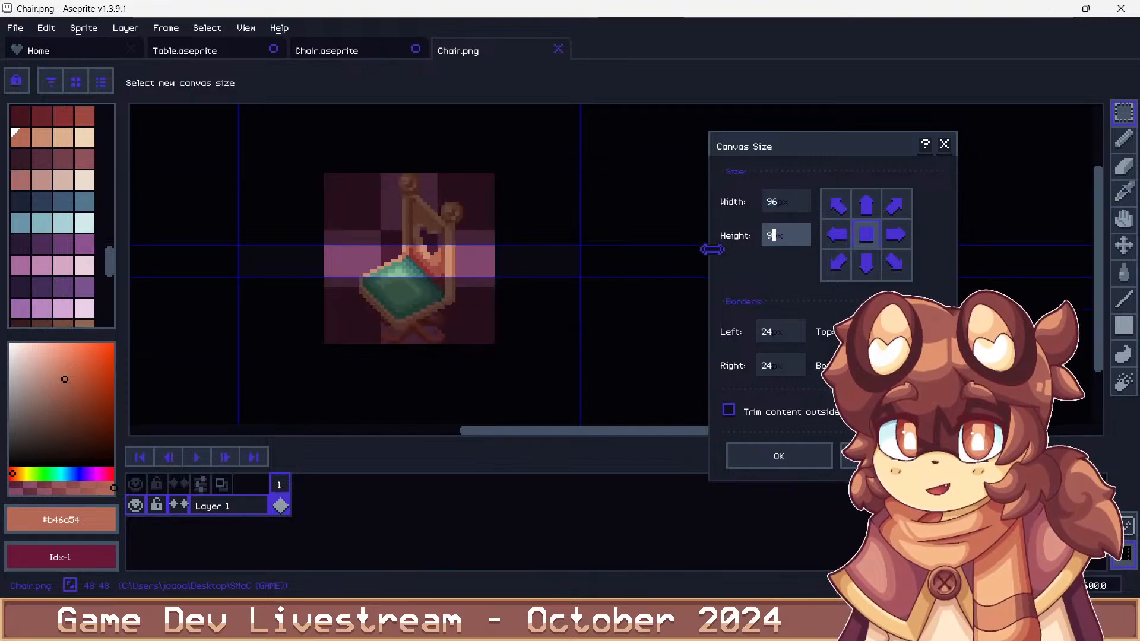
pyautogui.write('6')
pyautogui.press('Return')
pyautogui.scroll(-2, 344, 321)
pyautogui.scroll(1, 325, 332)
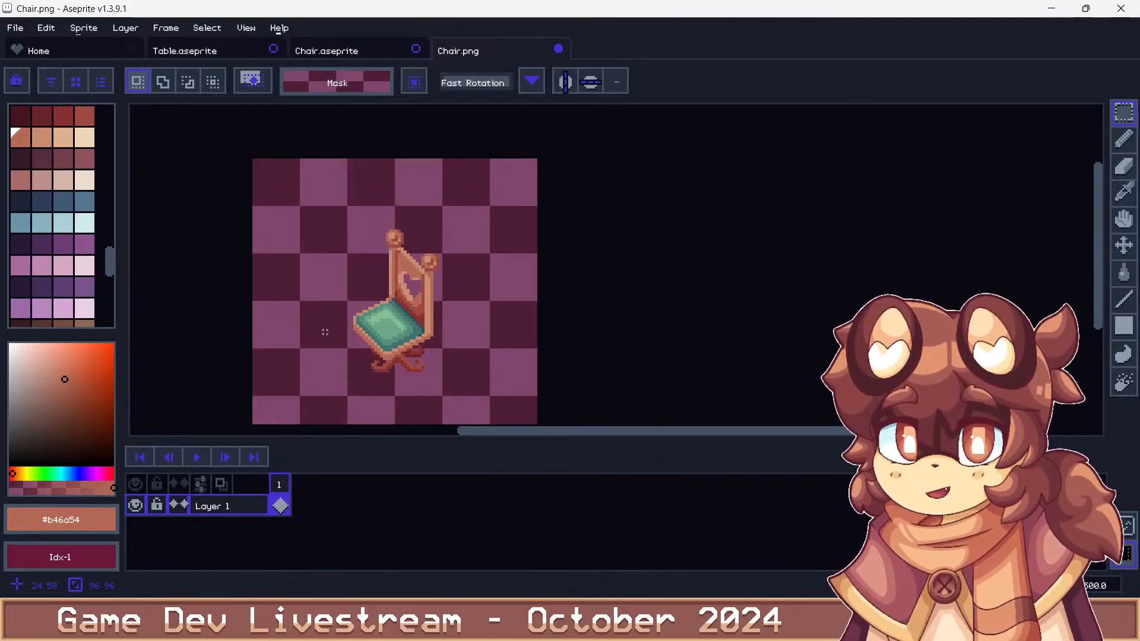
# Inspect the chair's overall proportions, seat and legs on the enlarged canvas
pyautogui.scroll(3, 343, 322)
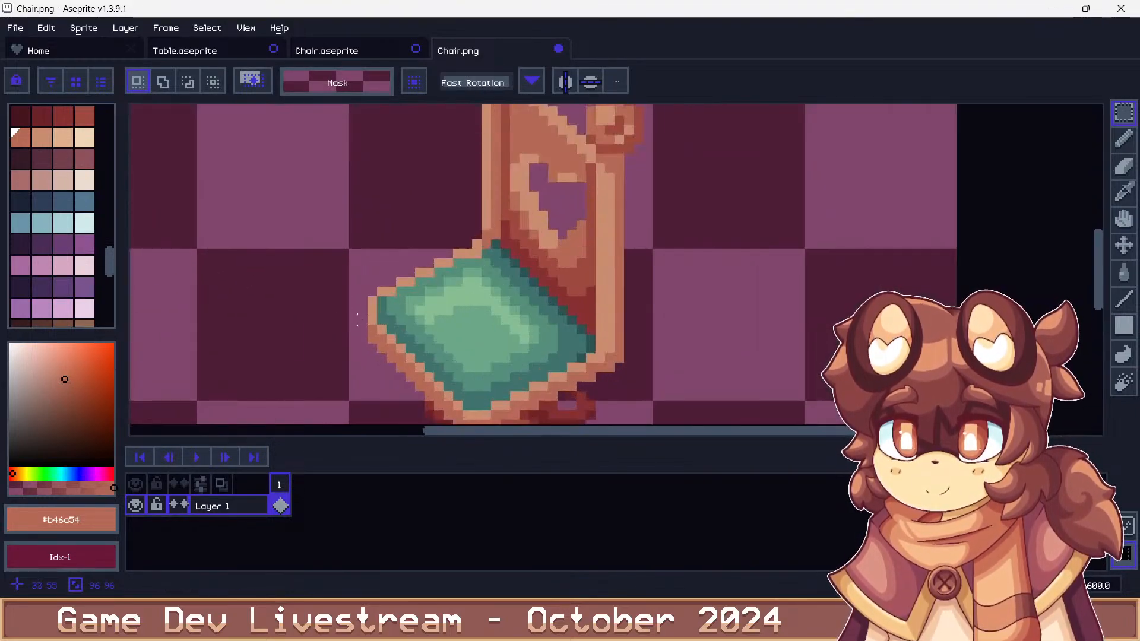
pyautogui.scroll(-3, 657, 310)
pyautogui.moveTo(490, 130); pyautogui.dragTo(746, 338)
pyautogui.hotkey('ctrl', 'd')
pyautogui.scroll(-3, 473, 268)
pyautogui.scroll(1, 529, 254)
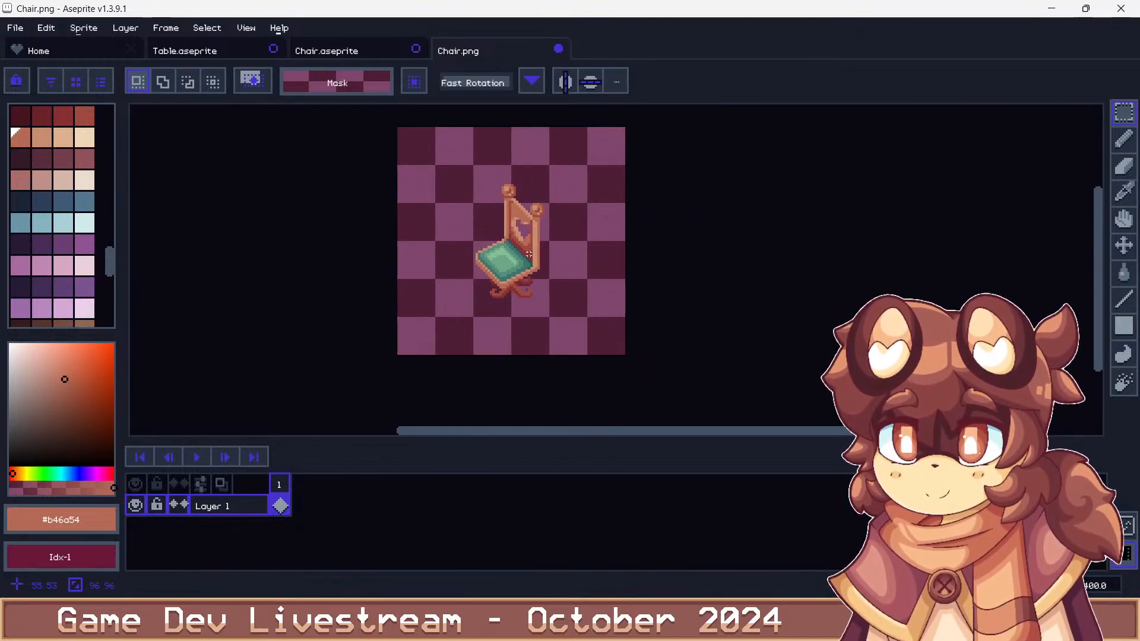
pyautogui.scroll(2, 506, 192)
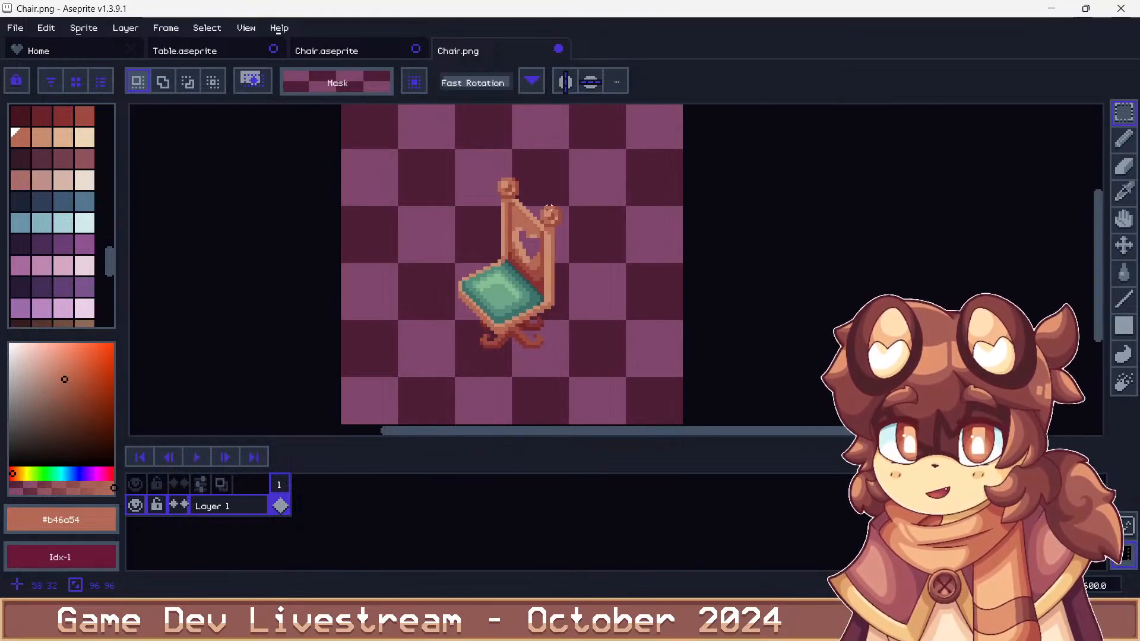
pyautogui.scroll(-4, 549, 208)
pyautogui.scroll(4, 551, 238)
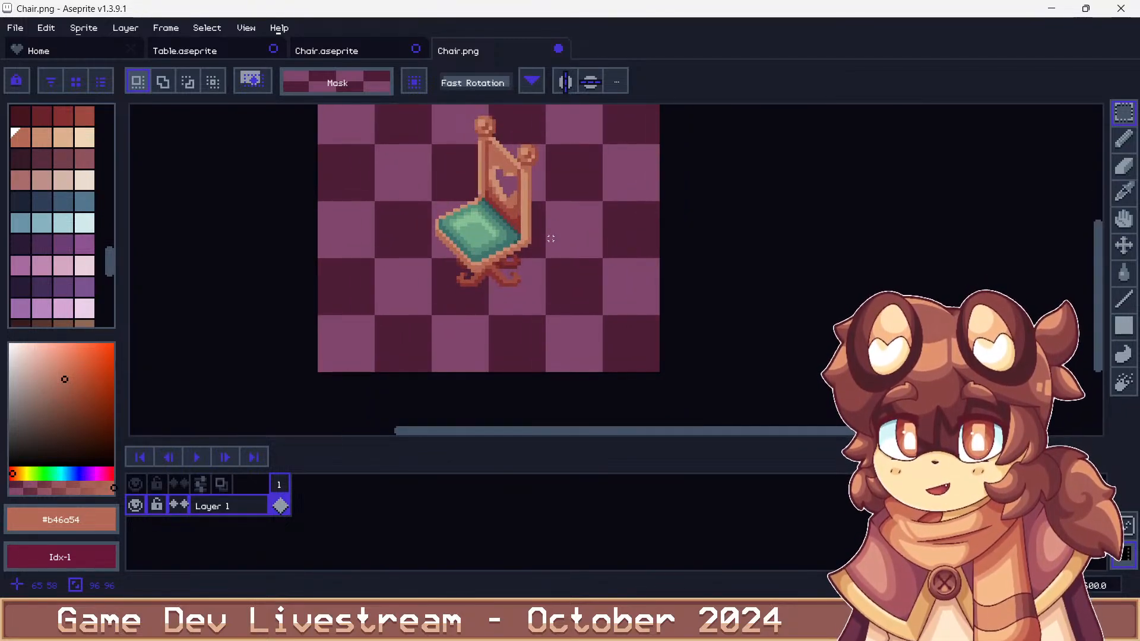
# Thicken the undersides of both front feet by one pixel row using the dark red #85302f
pyautogui.press('b')
pyautogui.scroll(5, 386, 309)
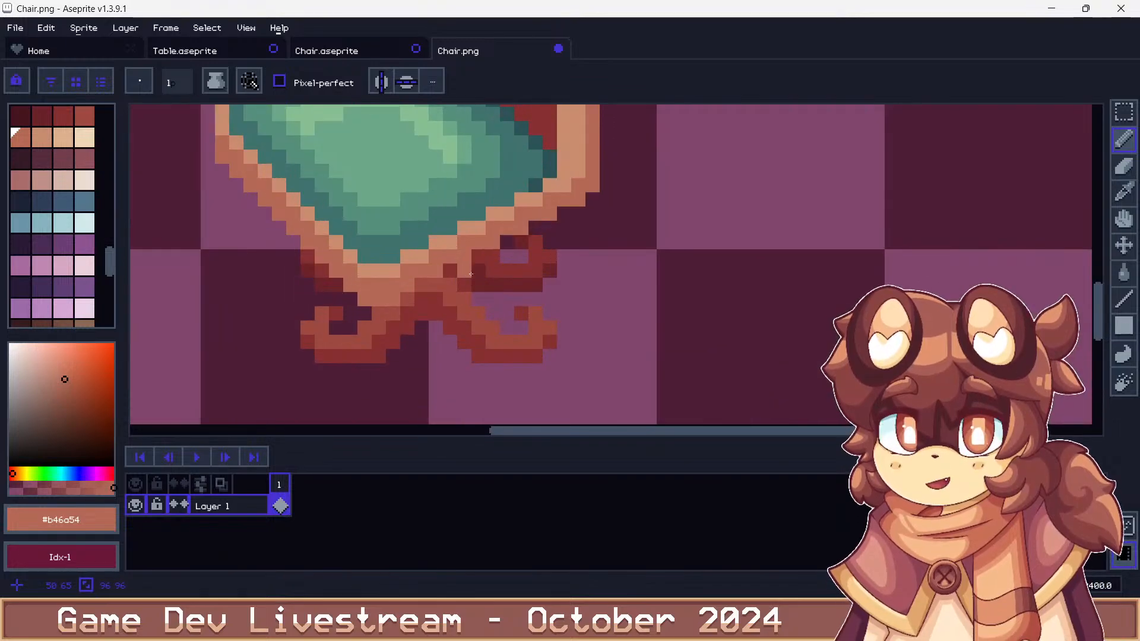
pyautogui.keyDown('alt'); pyautogui.click(341, 353); pyautogui.keyUp('alt')
pyautogui.moveTo(307, 357); pyautogui.dragTo(350, 371)
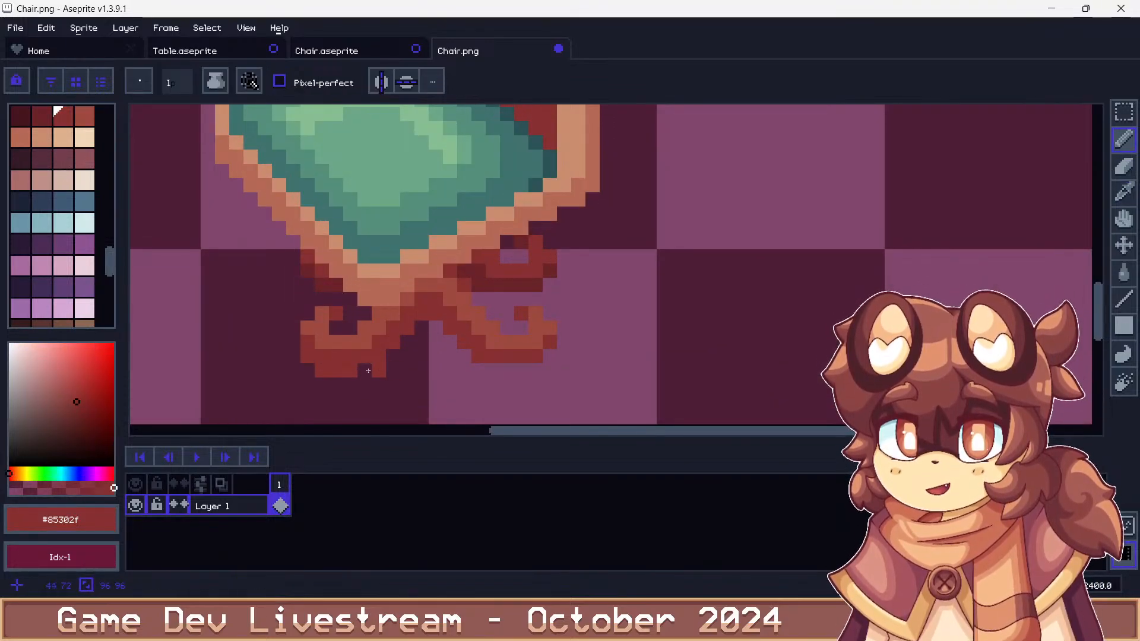
pyautogui.click(364, 370)
pyautogui.moveTo(492, 371)
pyautogui.mouseDown()
pyautogui.moveTo(549, 353)
pyautogui.moveTo(534, 343)
pyautogui.moveTo(507, 356)
pyautogui.mouseUp()
# Fill the curls of both front feet with the lighter #9e4a3f so they look thicker
pyautogui.keyDown('alt'); pyautogui.click(535, 343); pyautogui.keyUp('alt')
pyautogui.click(524, 356)
pyautogui.click(535, 357)
pyautogui.click(550, 343)
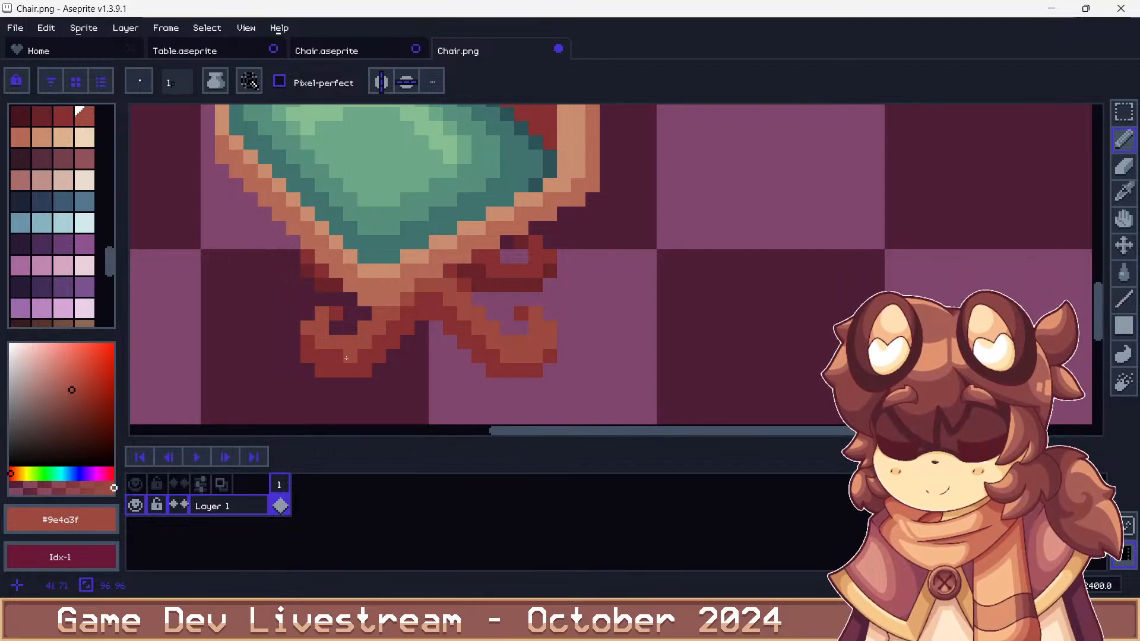
pyautogui.moveTo(350, 357); pyautogui.dragTo(327, 355)
pyautogui.click(308, 343)
pyautogui.click(336, 313)
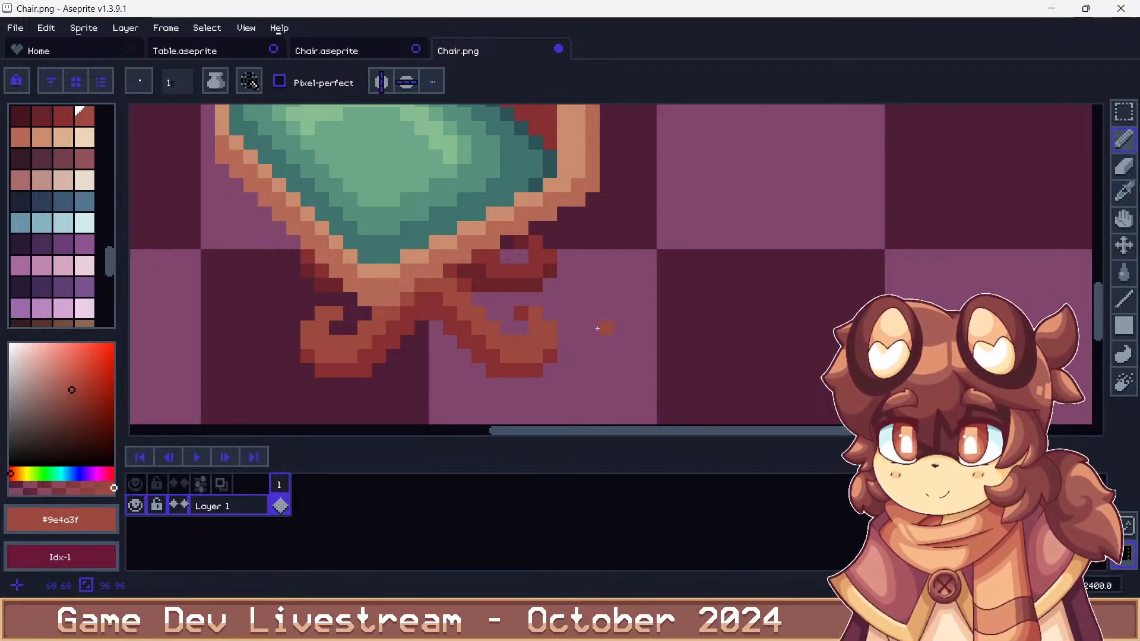
pyautogui.click(523, 314)
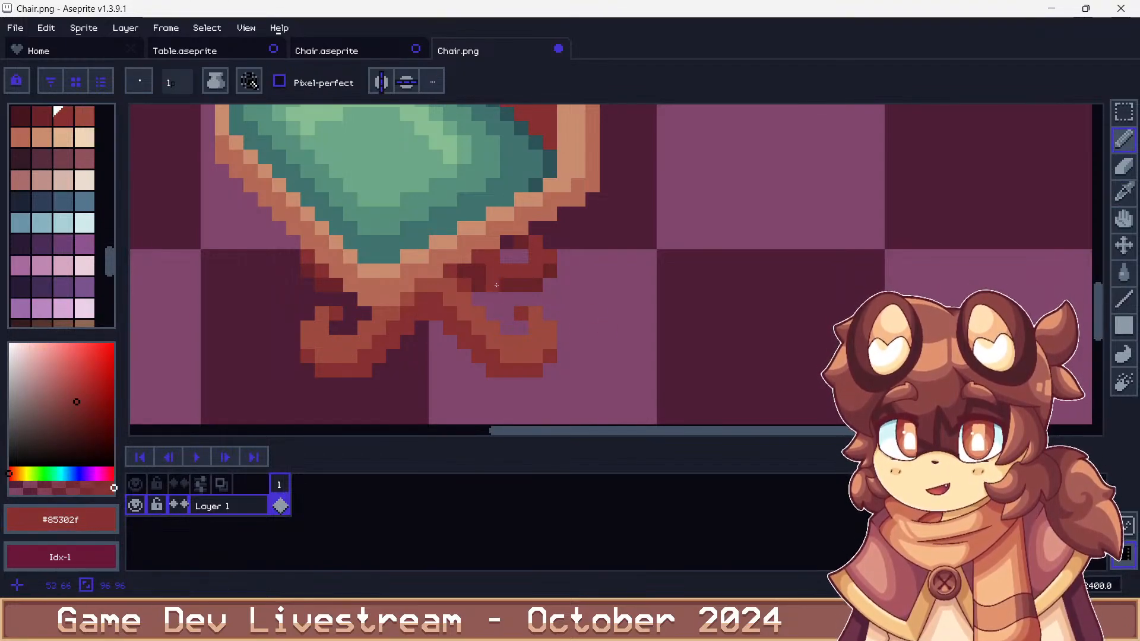
# Thicken the back right foot with #85302f and shade its underside in #692229
pyautogui.keyDown('alt'); pyautogui.click(493, 285); pyautogui.keyUp('alt')
pyautogui.click(495, 294)
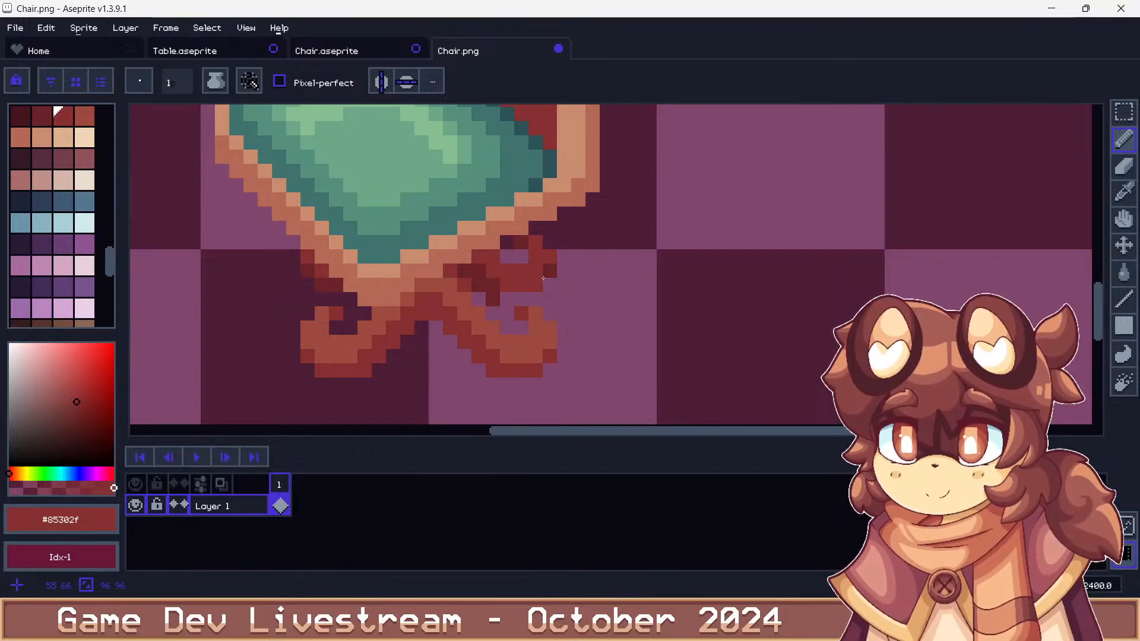
pyautogui.press('i')
pyautogui.moveTo(505, 299); pyautogui.dragTo(550, 286)
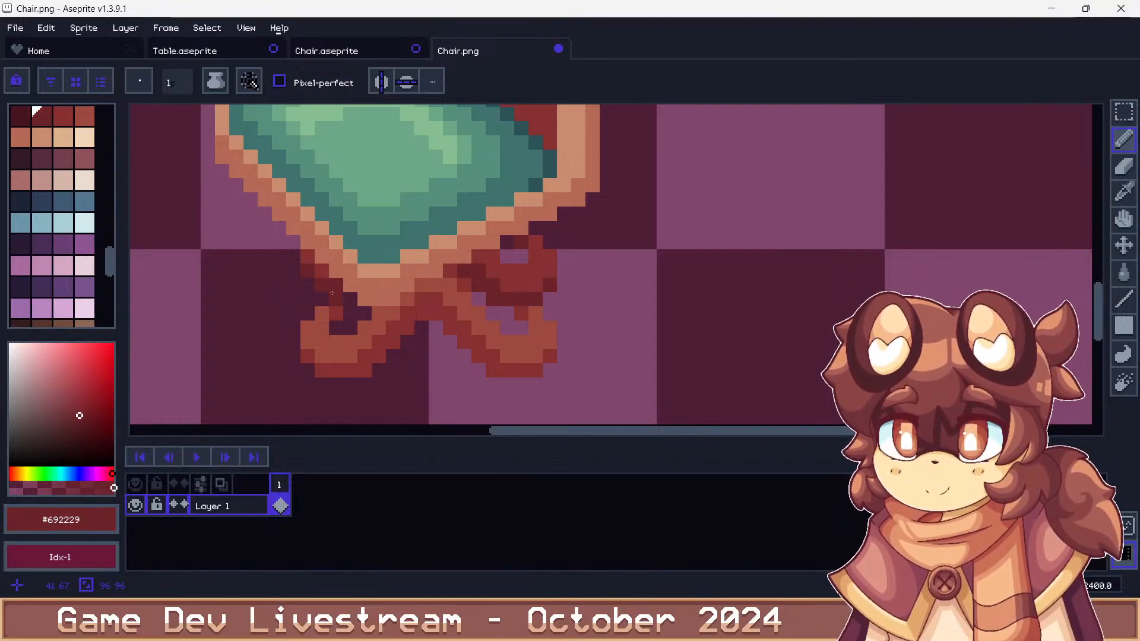
# Thicken the partly hidden back left leg with #692229 shadow and #85302f pixels
pyautogui.click(310, 284)
pyautogui.moveTo(322, 299)
pyautogui.mouseDown()
pyautogui.moveTo(351, 299)
pyautogui.moveTo(322, 285)
pyautogui.mouseUp()
pyautogui.keyDown('alt'); pyautogui.click(321, 273); pyautogui.keyUp('alt')
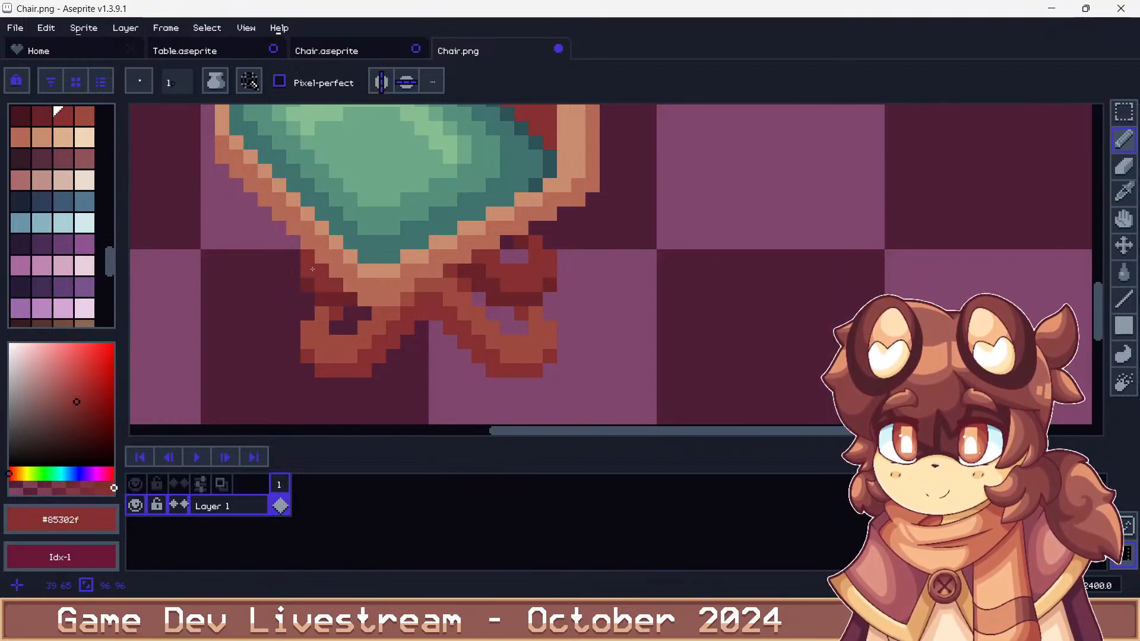
# Try a dark #692229 pixel inside the curl of the back right foot
pyautogui.keyDown('alt'); pyautogui.click(341, 290); pyautogui.keyUp('alt')
pyautogui.click(520, 257)
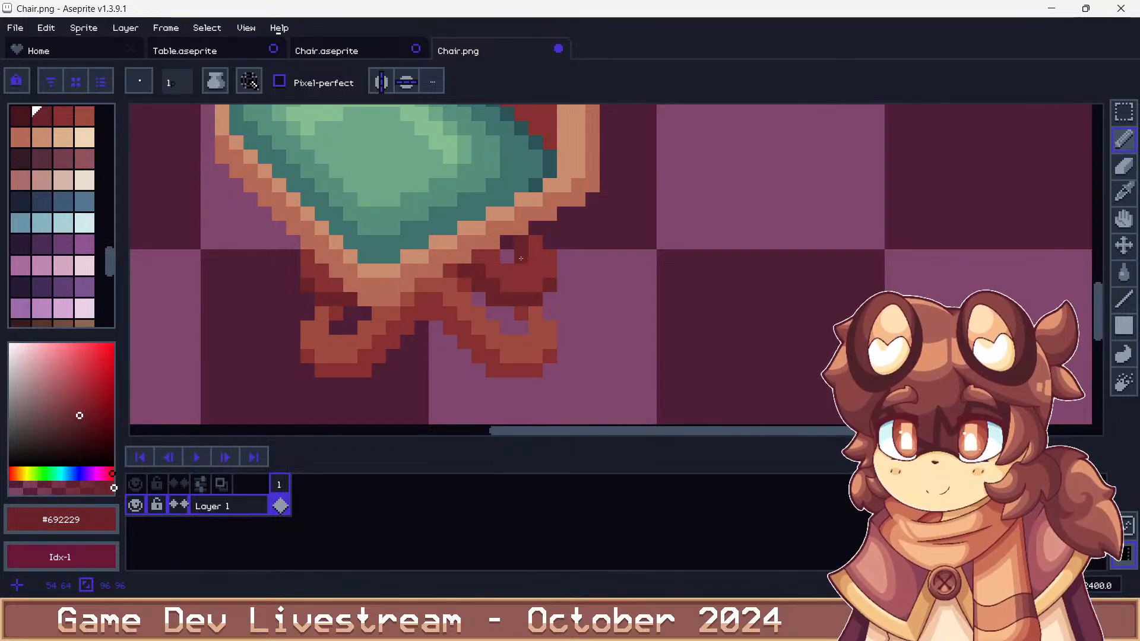
pyautogui.hotkey('ctrl', 'z')
pyautogui.click(408, 227)
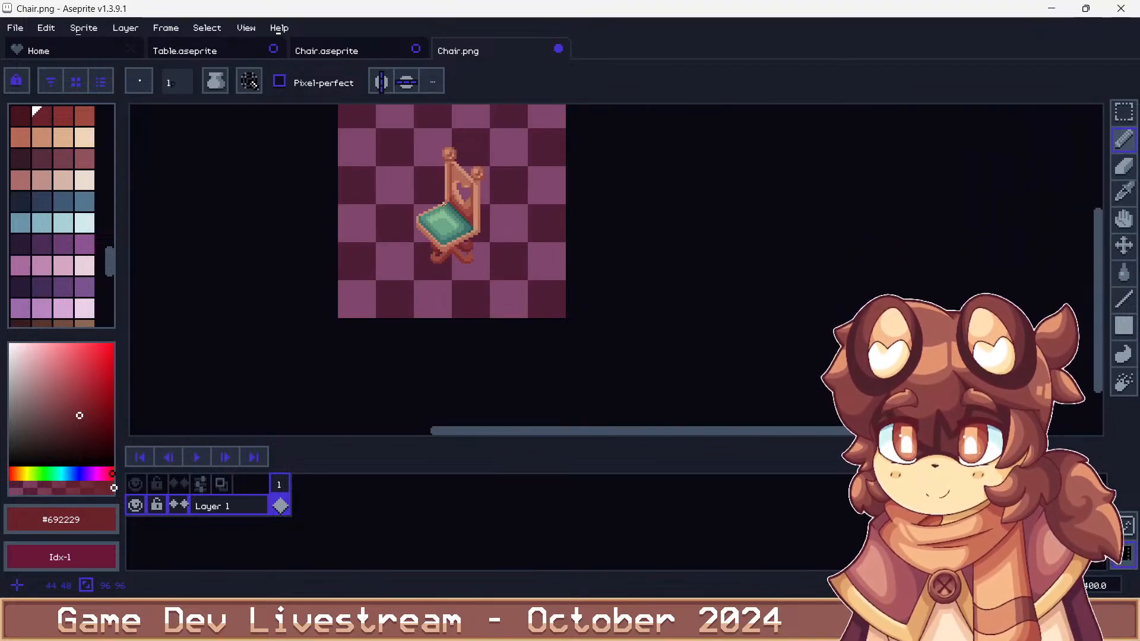
# Select the upper backrest with both knobs and the top of the right post, and shift it down one pixel
pyautogui.scroll(2, 464, 185)
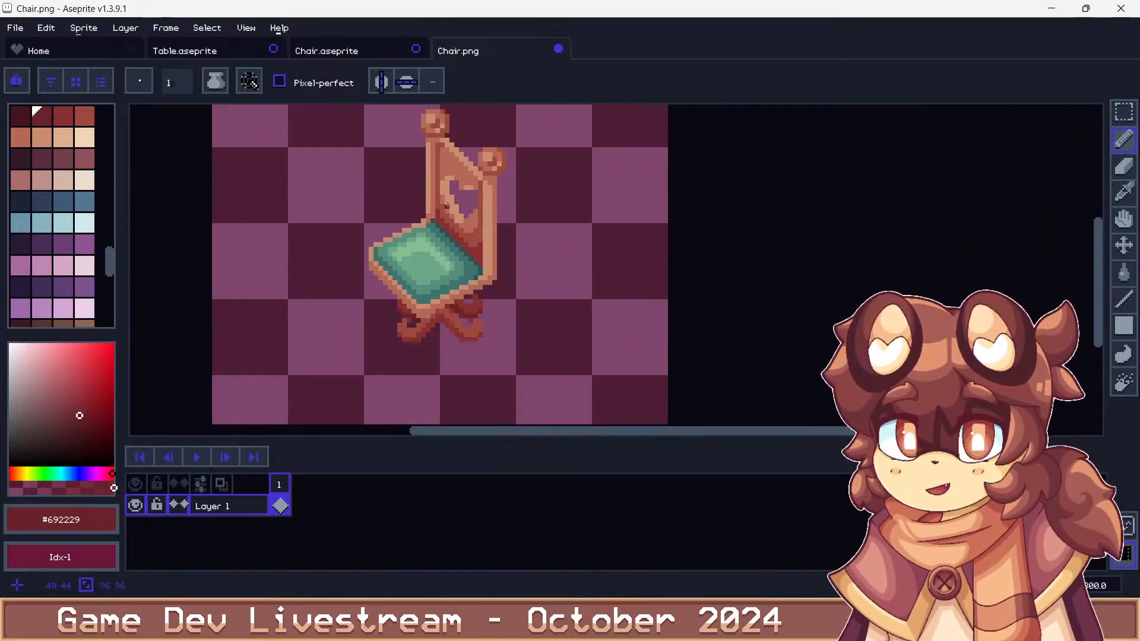
pyautogui.press('m')
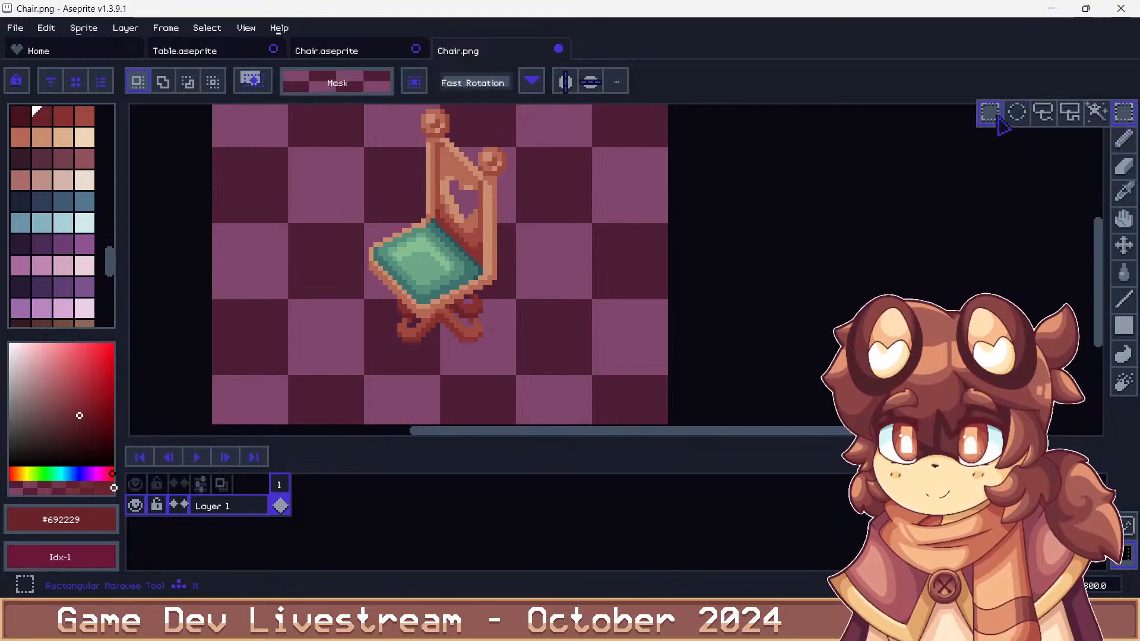
pyautogui.scroll(-1, 456, 166)
pyautogui.scroll(1, 456, 168)
pyautogui.moveTo(432, 124); pyautogui.dragTo(653, 252)
pyautogui.scroll(1, 528, 261)
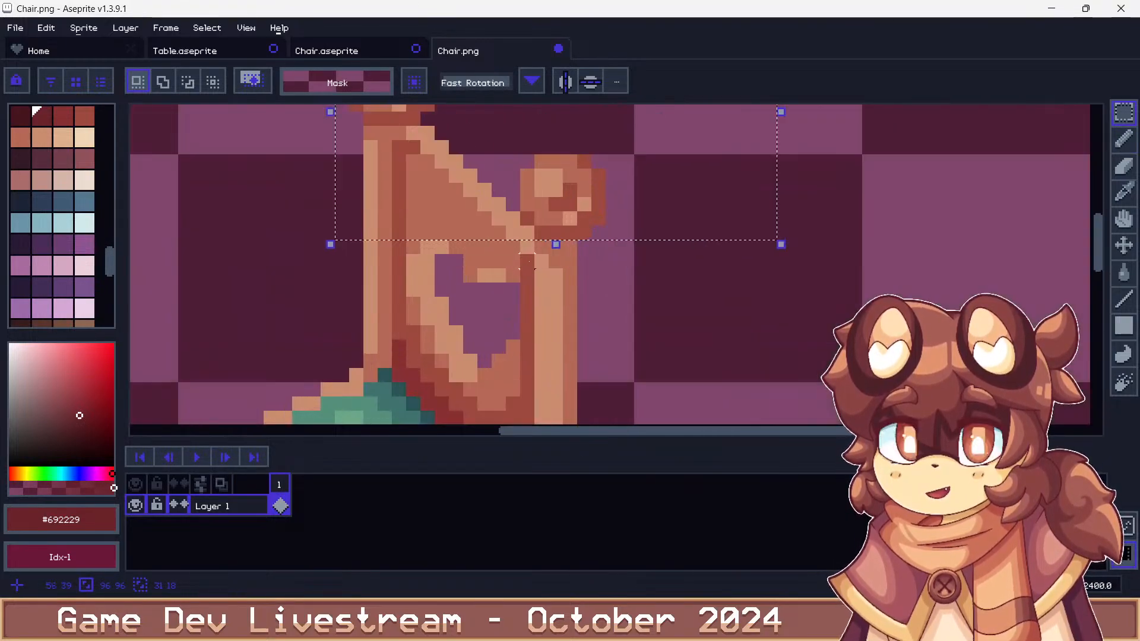
pyautogui.moveTo(525, 248); pyautogui.dragTo(603, 284)
pyautogui.press('Down')
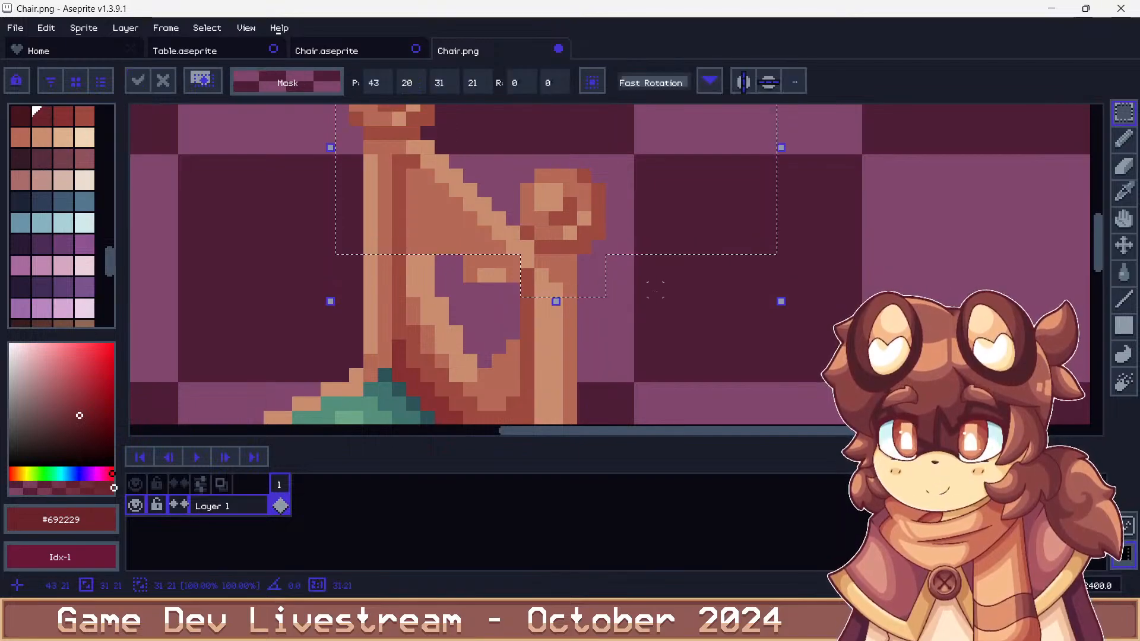
pyautogui.press('Return')
pyautogui.scroll(-2, 406, 287)
# Try a #c98d6e highlight along the upper left edge of the backrest's heart cutout
pyautogui.scroll(3, 406, 287)
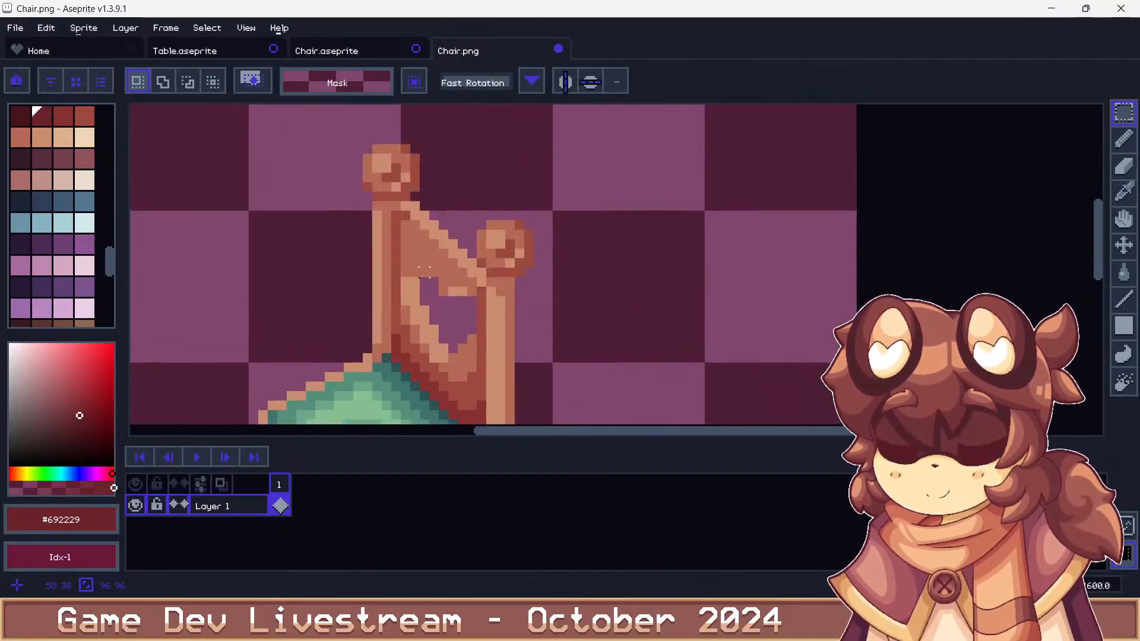
pyautogui.press('b')
pyautogui.keyDown('alt'); pyautogui.click(409, 292); pyautogui.keyUp('alt')
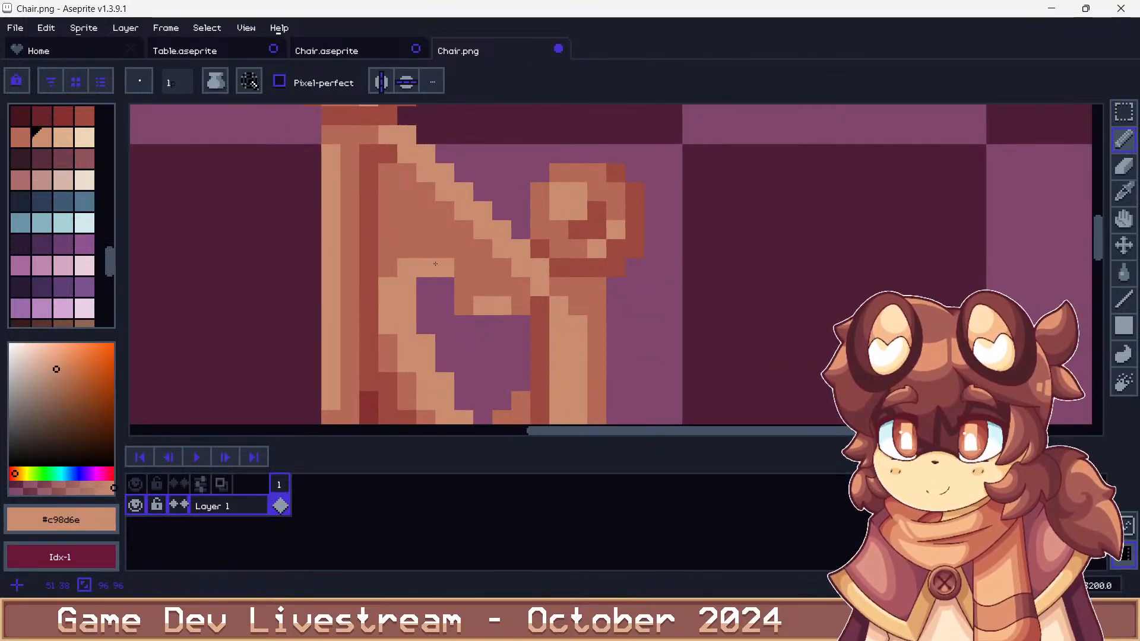
pyautogui.scroll(-5, 422, 231)
pyautogui.scroll(-2, 416, 229)
pyautogui.scroll(3, 395, 225)
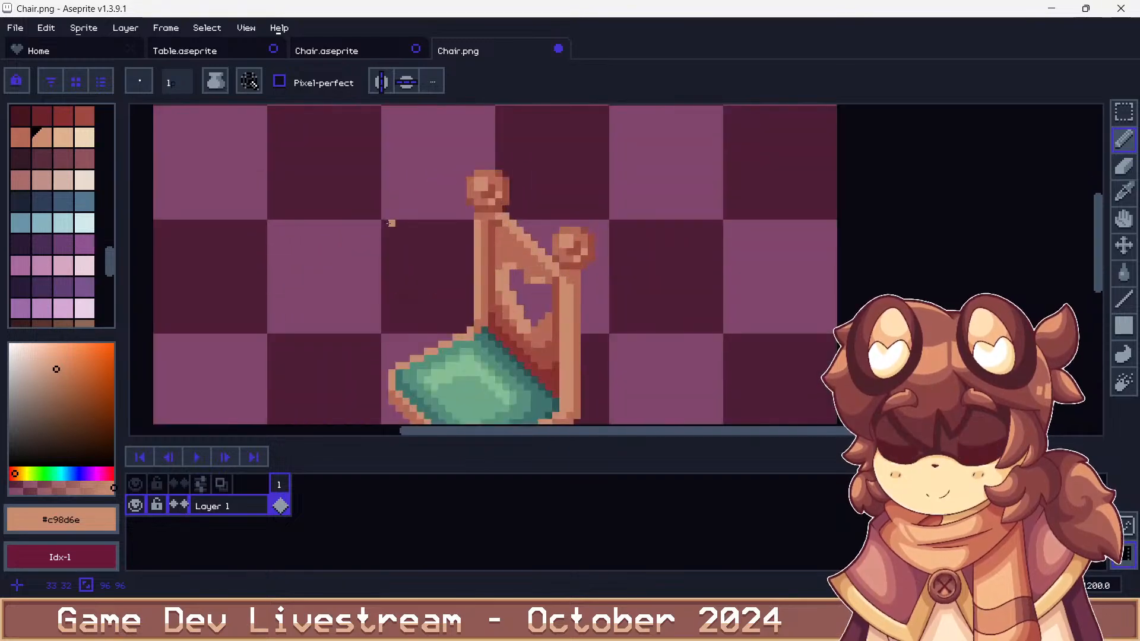
# Undo the recent highlight and selection edits around the backrest's heart cutout and restore them to compare both versions
pyautogui.hotkey('ctrl', 'z')
pyautogui.press('b')
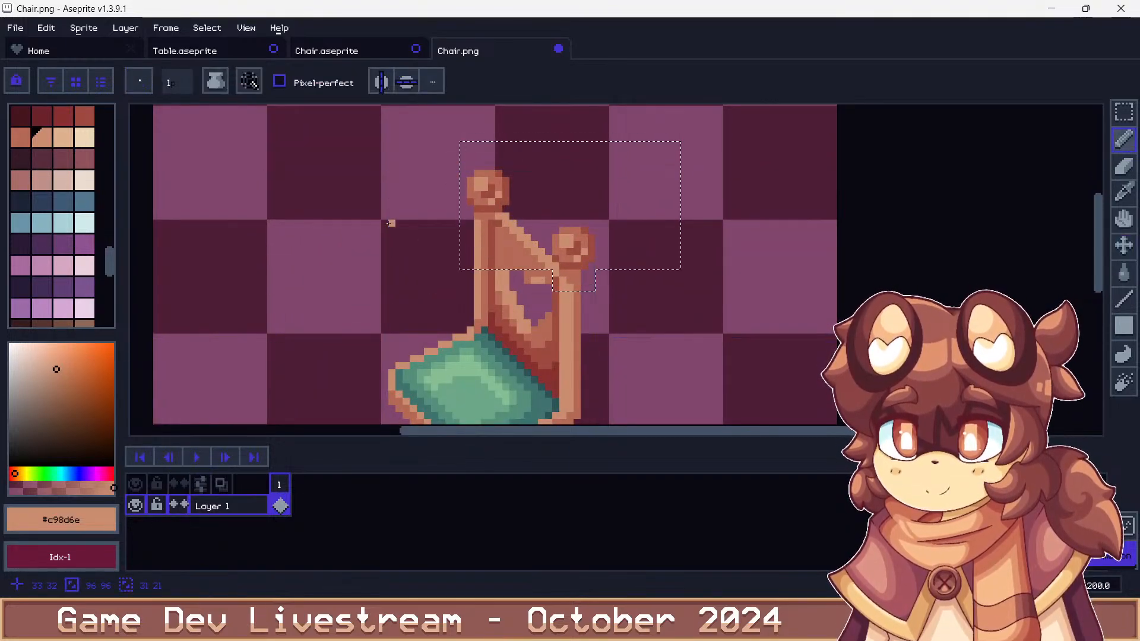
pyautogui.press('v')
pyautogui.hotkey('ctrl', 'z')
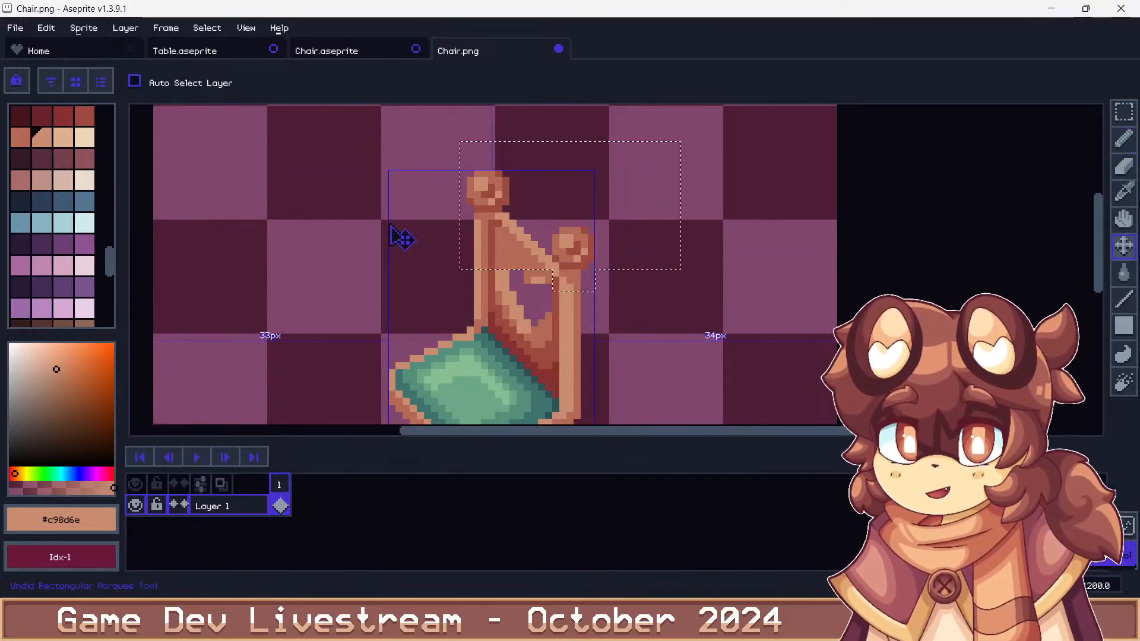
pyautogui.press('b')
pyautogui.hotkey('ctrl', 'd')
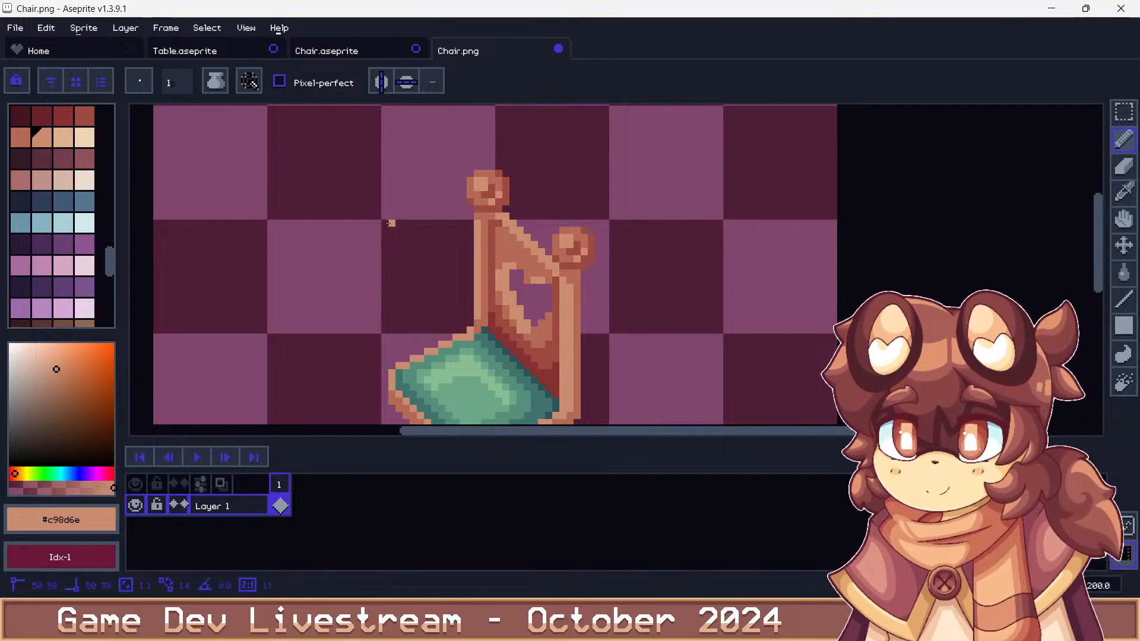
pyautogui.press('v')
pyautogui.hotkey('ctrl', 'z')
pyautogui.hotkey('ctrl', 'd')
pyautogui.press('b')
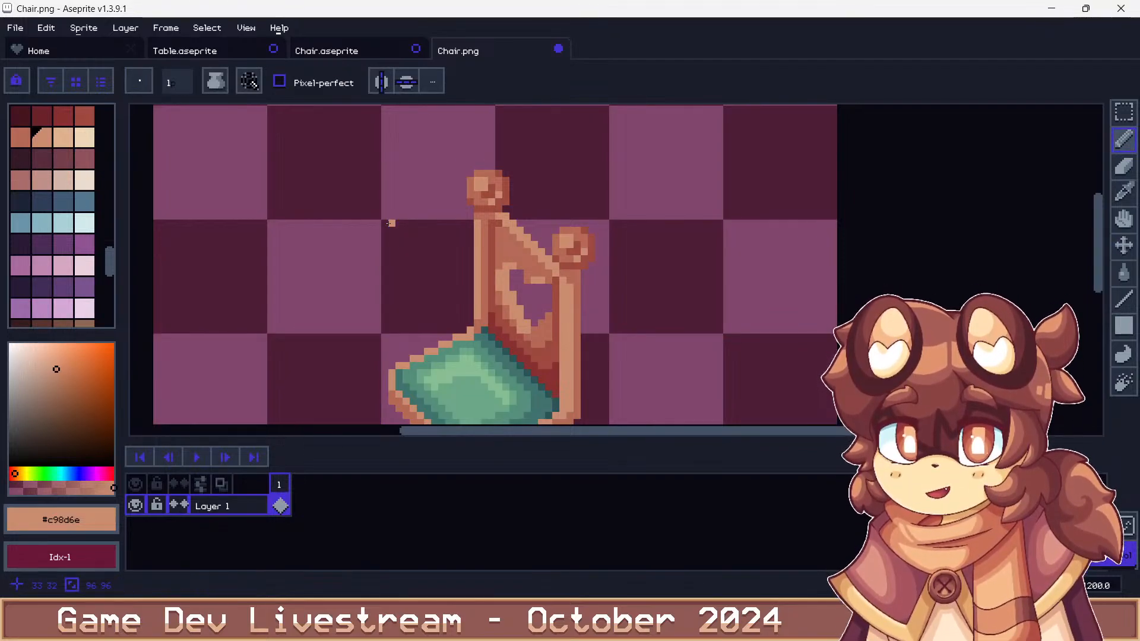
# Examine the backrest and its heart cutout both close up and within the whole chair
pyautogui.scroll(-8, 390, 223)
pyautogui.scroll(2, 343, 234)
pyautogui.scroll(2, 343, 234)
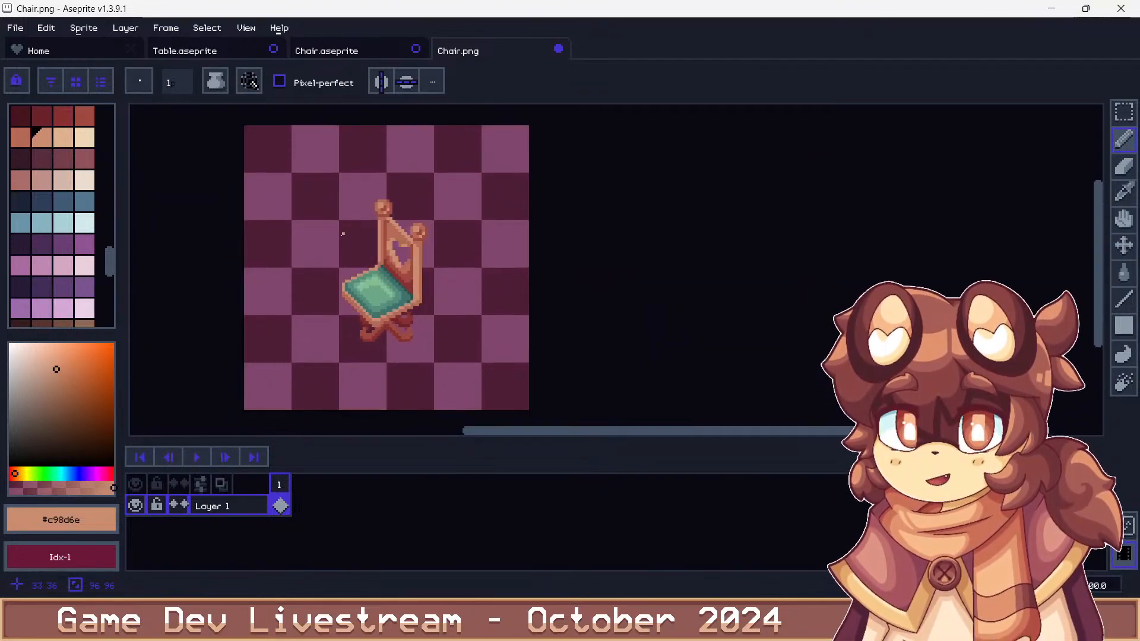
pyautogui.scroll(6, 343, 234)
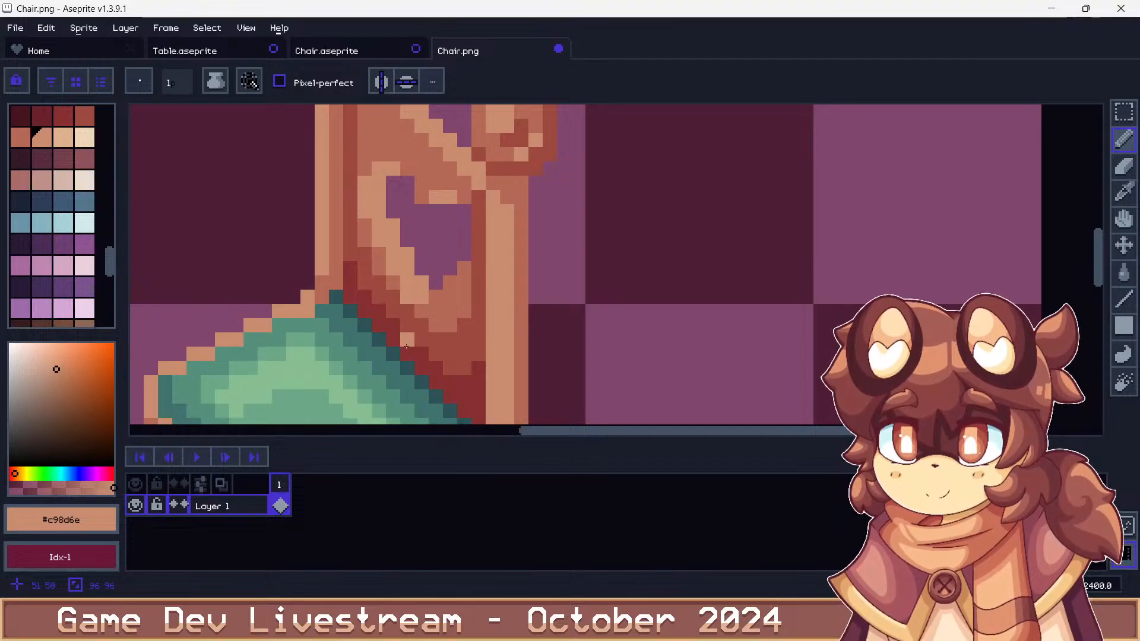
pyautogui.scroll(-3, 404, 332)
pyautogui.scroll(3, 399, 205)
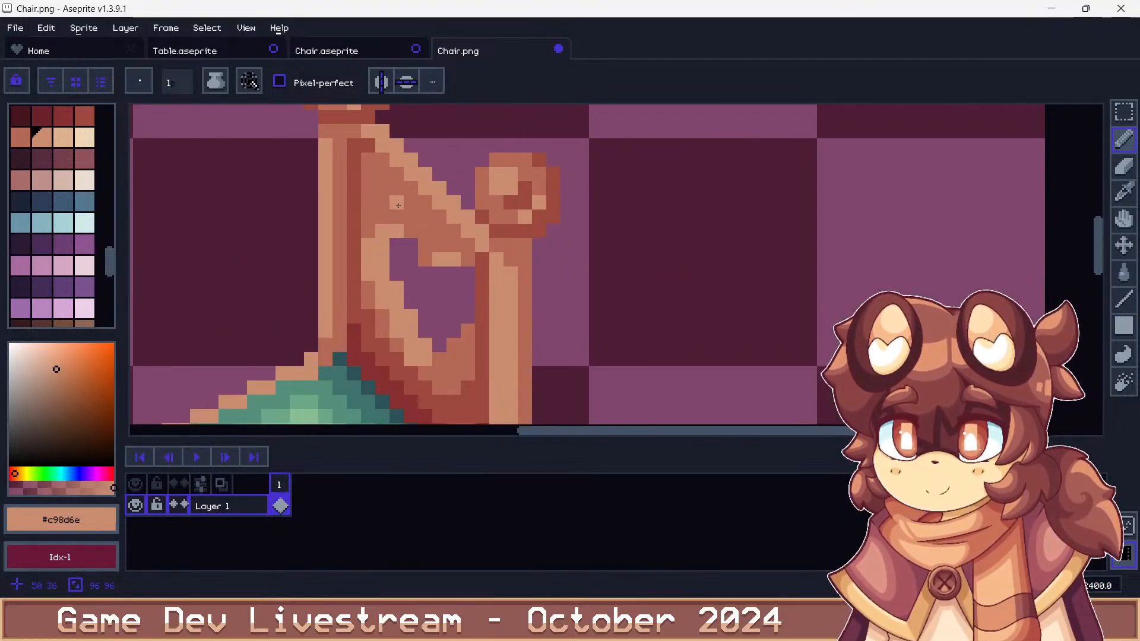
pyautogui.scroll(-3, 462, 251)
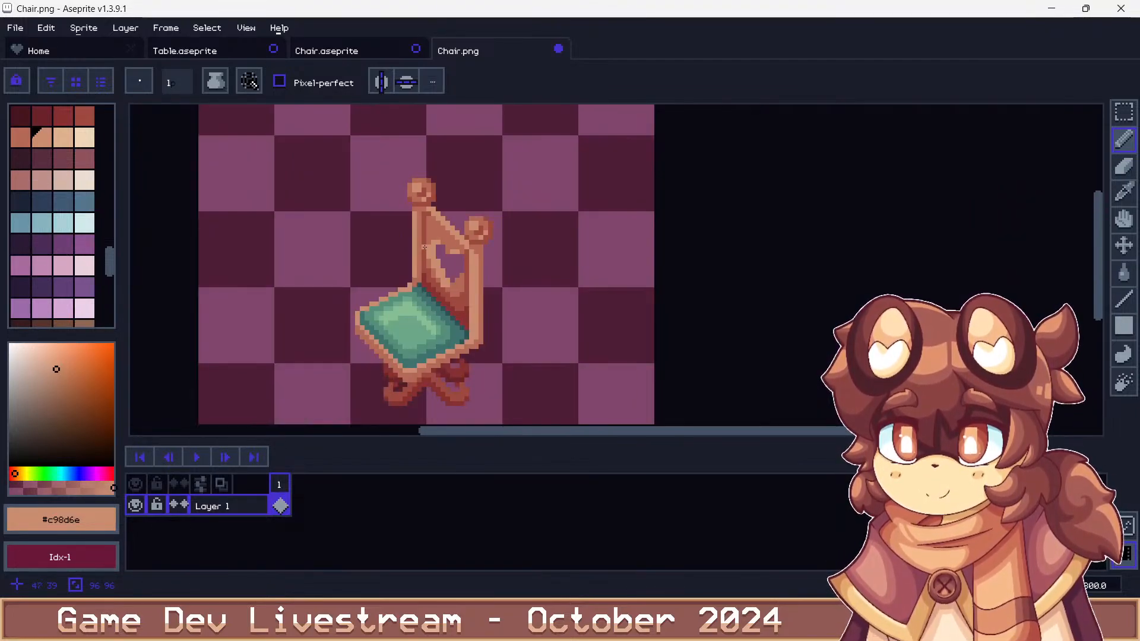
# Try reshaping the upper notch of the backrest's heart cutout with #b46a54 and #c98d6e pixels
pyautogui.scroll(4, 464, 247)
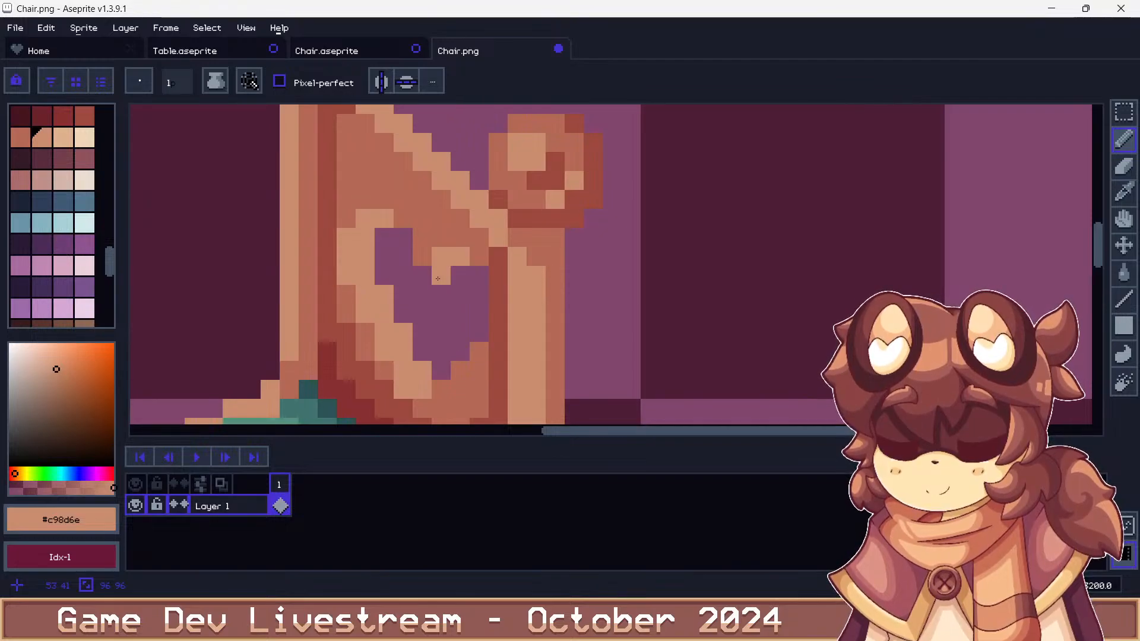
pyautogui.keyDown('alt'); pyautogui.click(428, 258); pyautogui.keyUp('alt')
pyautogui.scroll(-4, 428, 255)
pyautogui.scroll(3, 417, 244)
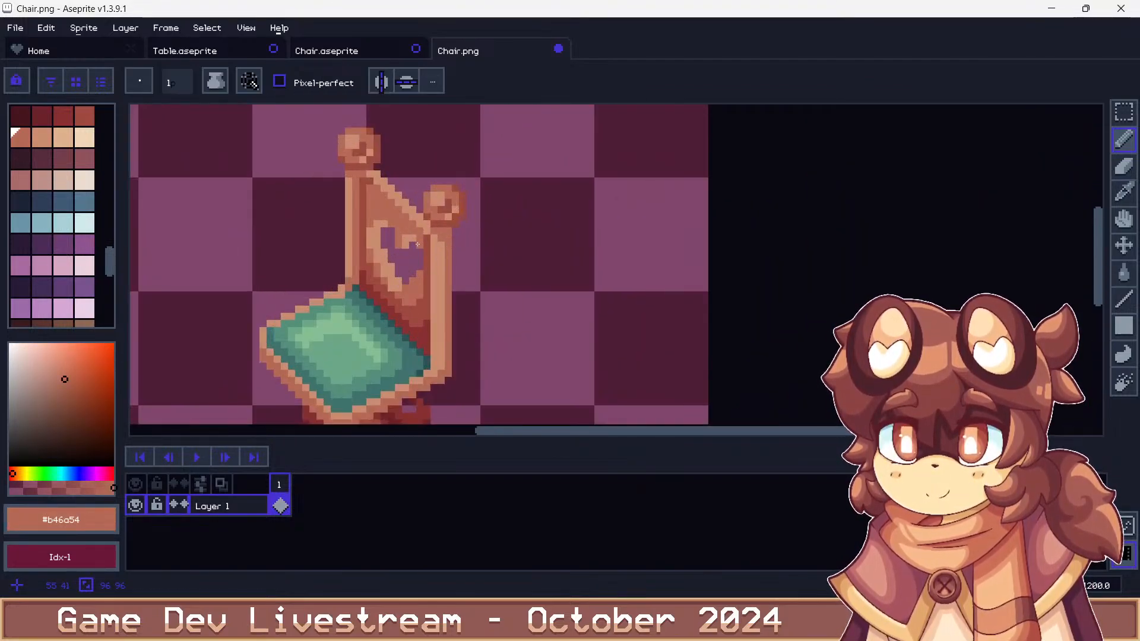
pyautogui.keyDown('alt'); pyautogui.click(415, 234); pyautogui.keyUp('alt')
pyautogui.keyDown('alt'); pyautogui.click(420, 224); pyautogui.keyUp('alt')
pyautogui.scroll(-4, 360, 197)
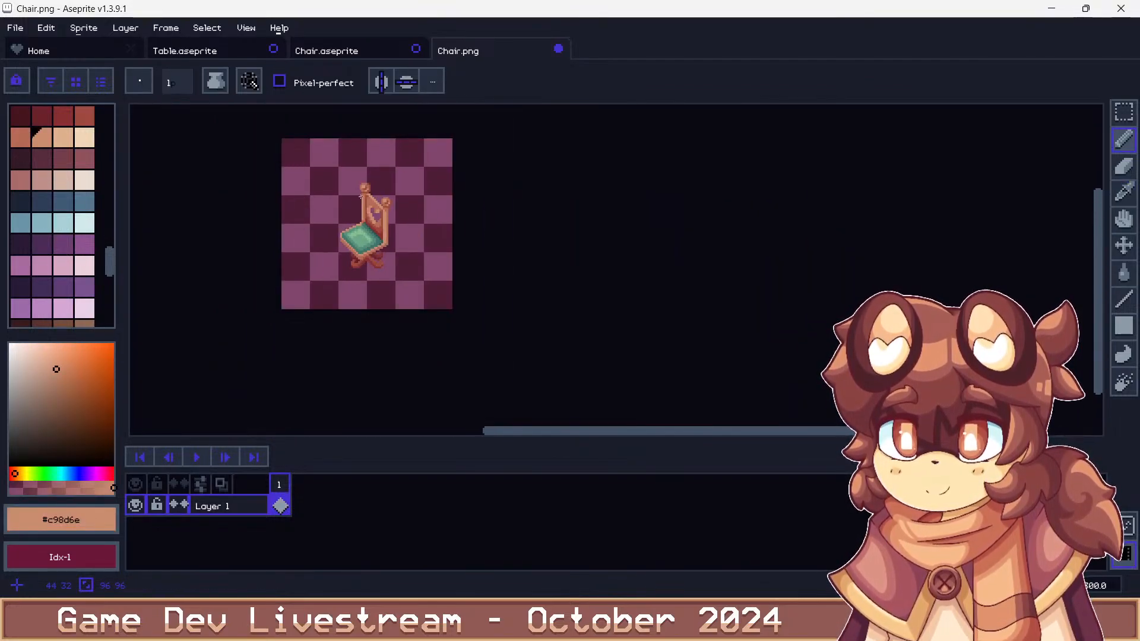
pyautogui.scroll(4, 373, 207)
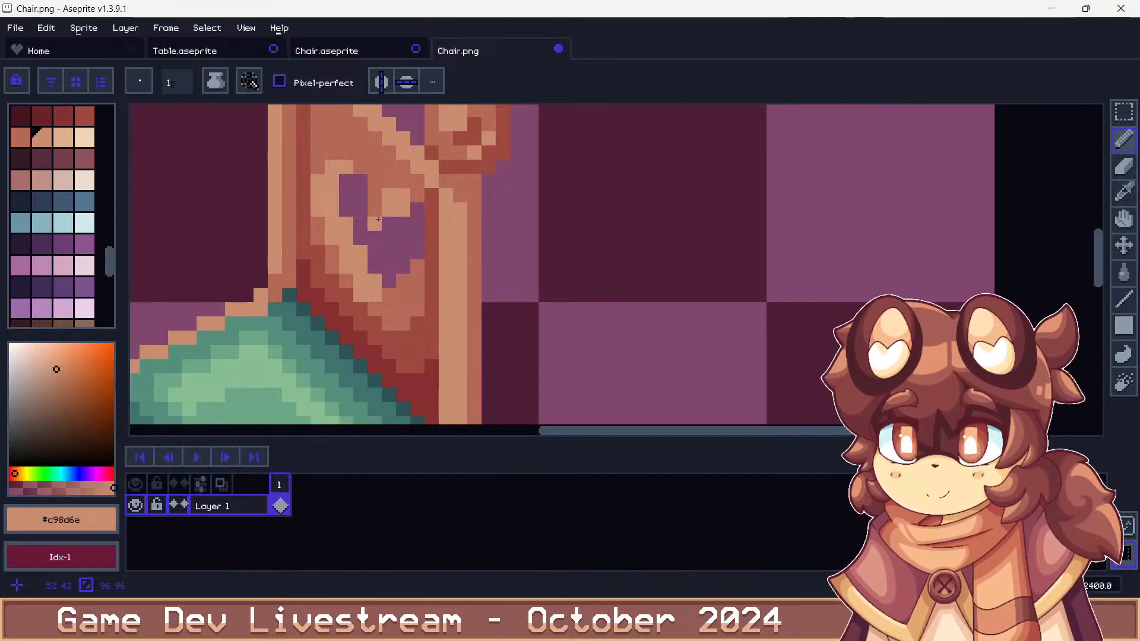
pyautogui.scroll(-2, 375, 208)
pyautogui.keyDown('alt'); pyautogui.click(374, 205); pyautogui.keyUp('alt')
pyautogui.keyDown('alt'); pyautogui.click(373, 199); pyautogui.keyUp('alt')
pyautogui.scroll(-3, 371, 189)
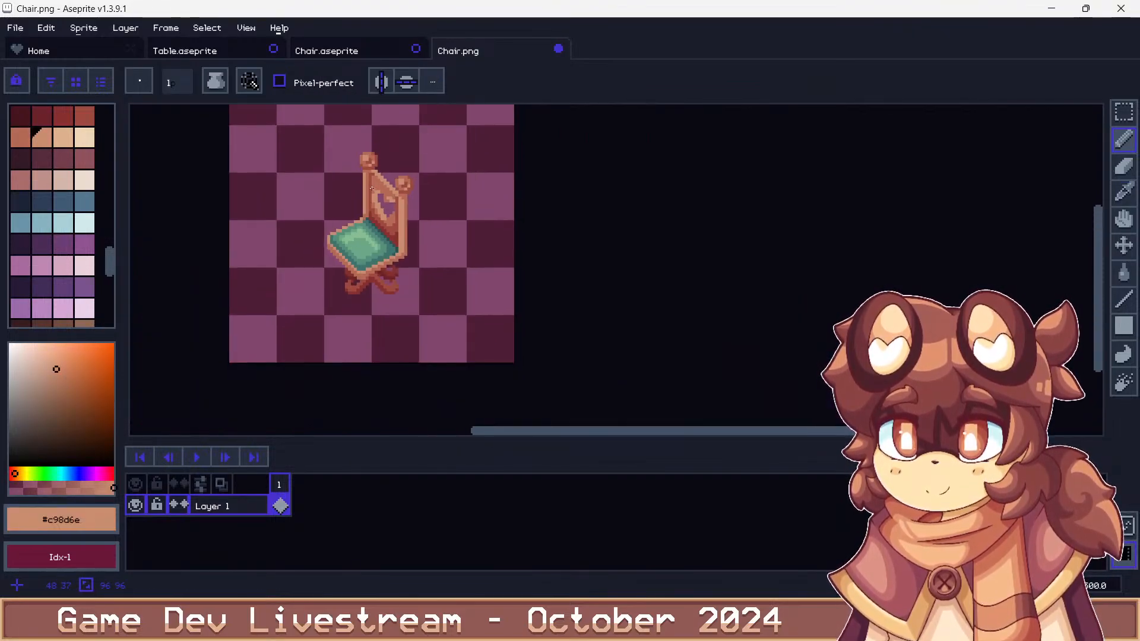
# Undo the pencil pixels added at the heart cutout's upper notch
pyautogui.scroll(-1, 372, 189)
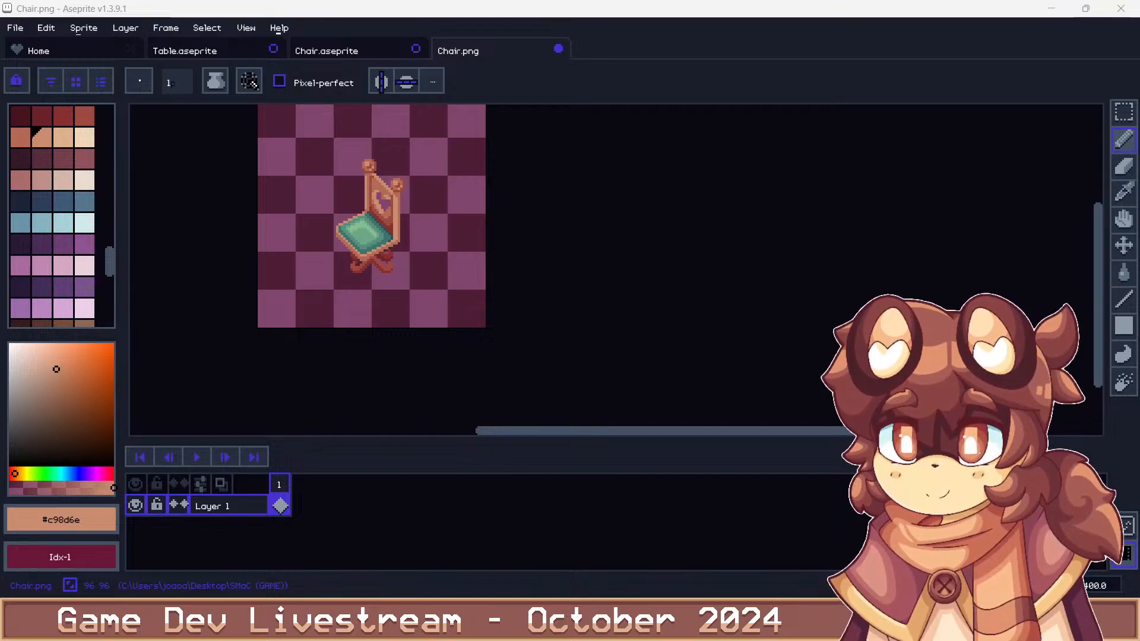
pyautogui.press('4')
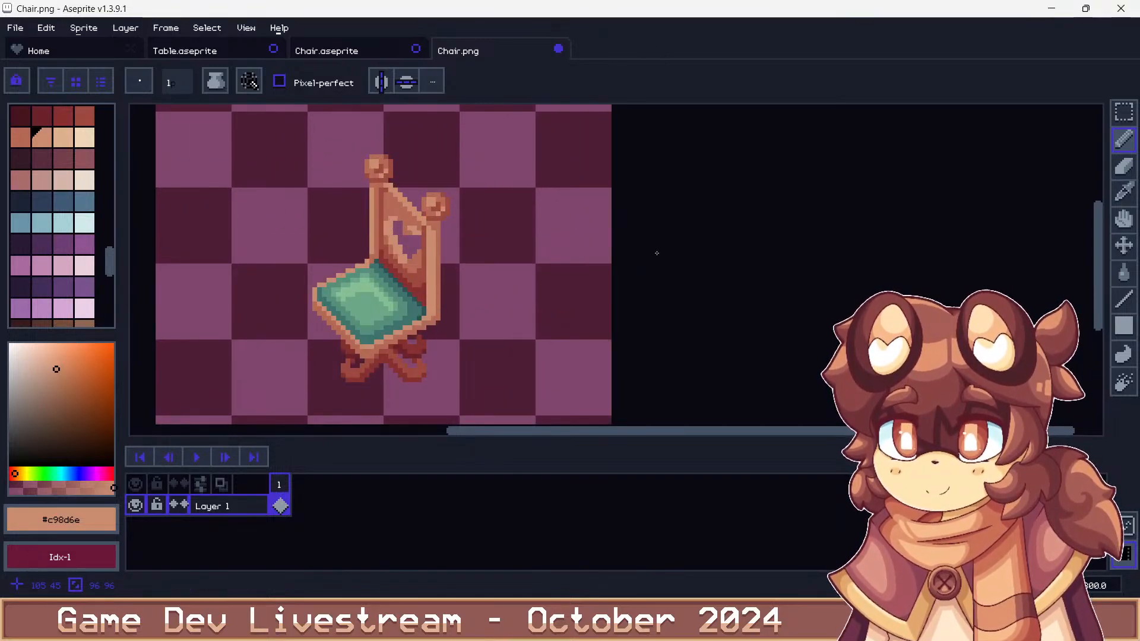
pyautogui.press('ctrl')
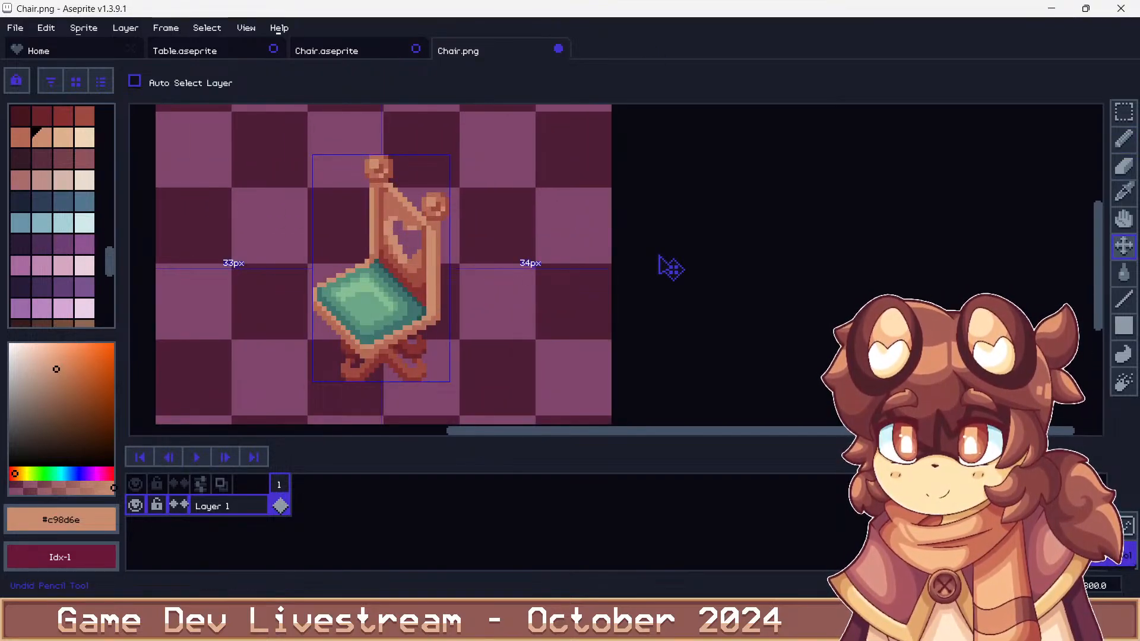
pyautogui.press('2')
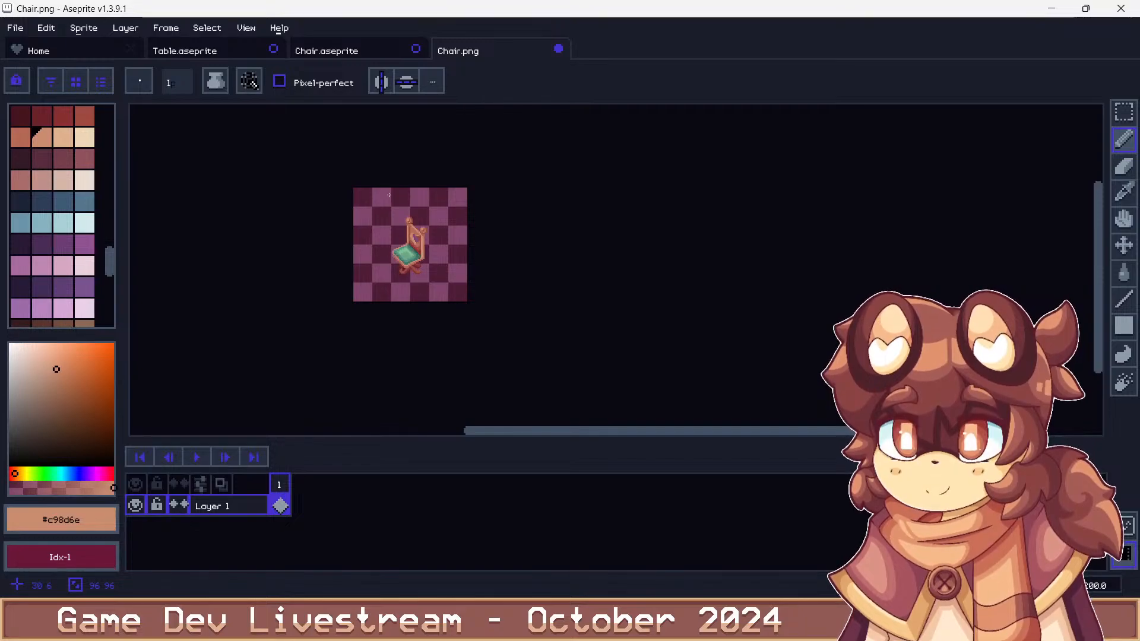
pyautogui.scroll(4, 389, 195)
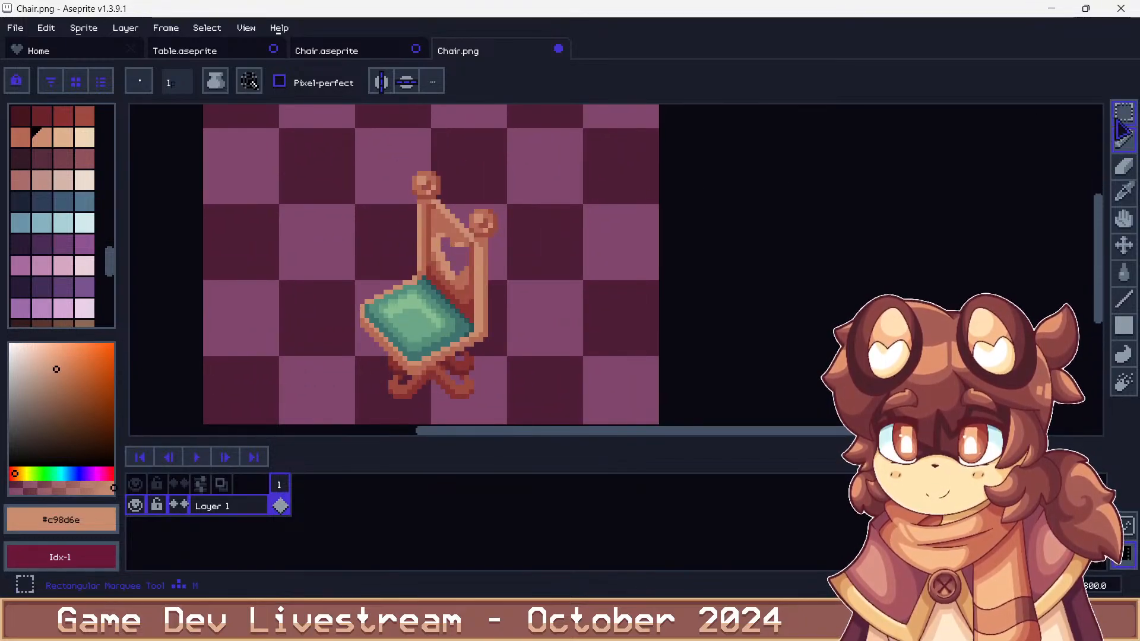
# Select the transparent heart cutout with the Magic Wand and fill it with palette colour Idx-219
pyautogui.click(1123, 119)
pyautogui.click(1068, 118)
pyautogui.scroll(2, 432, 251)
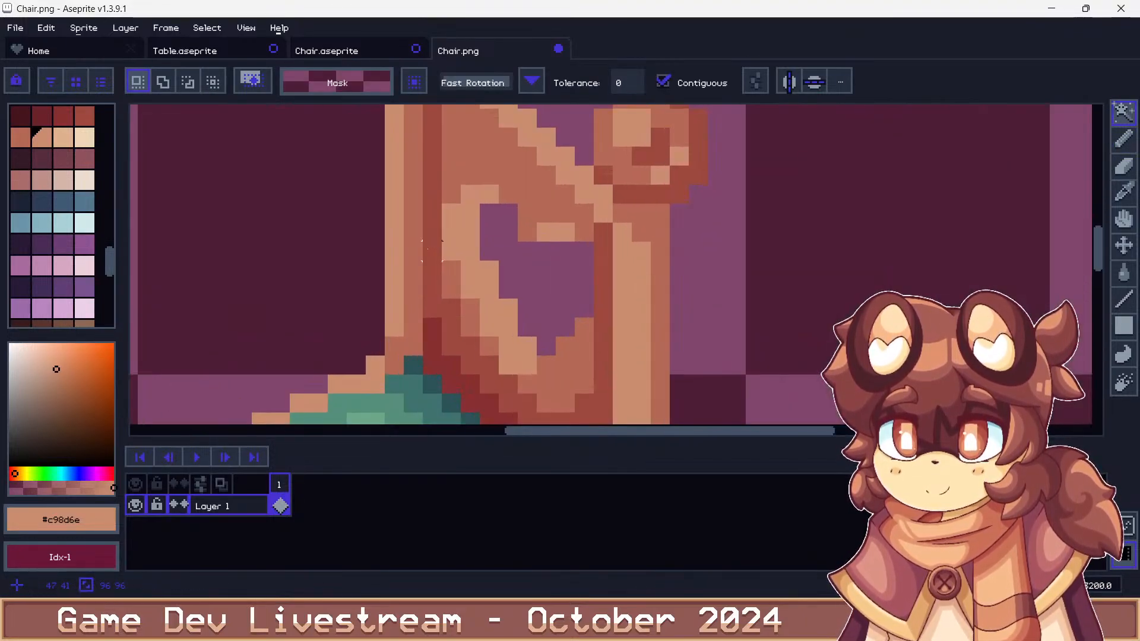
pyautogui.click(508, 214)
pyautogui.press('g')
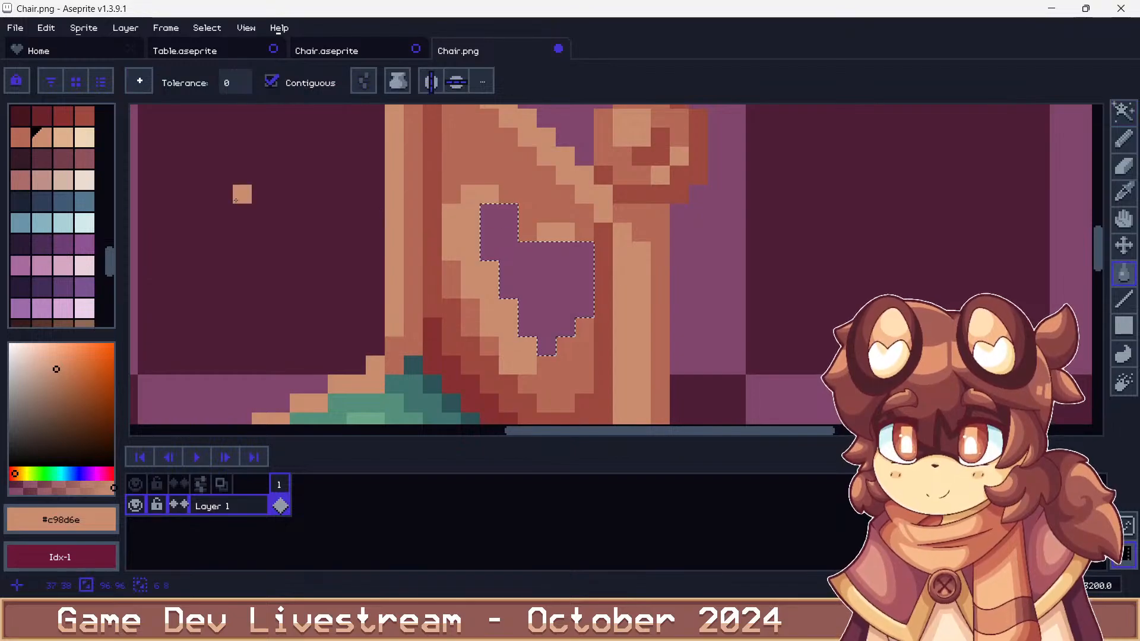
pyautogui.click(84, 158)
pyautogui.click(483, 251)
pyautogui.scroll(-5, 482, 252)
pyautogui.scroll(2, 483, 252)
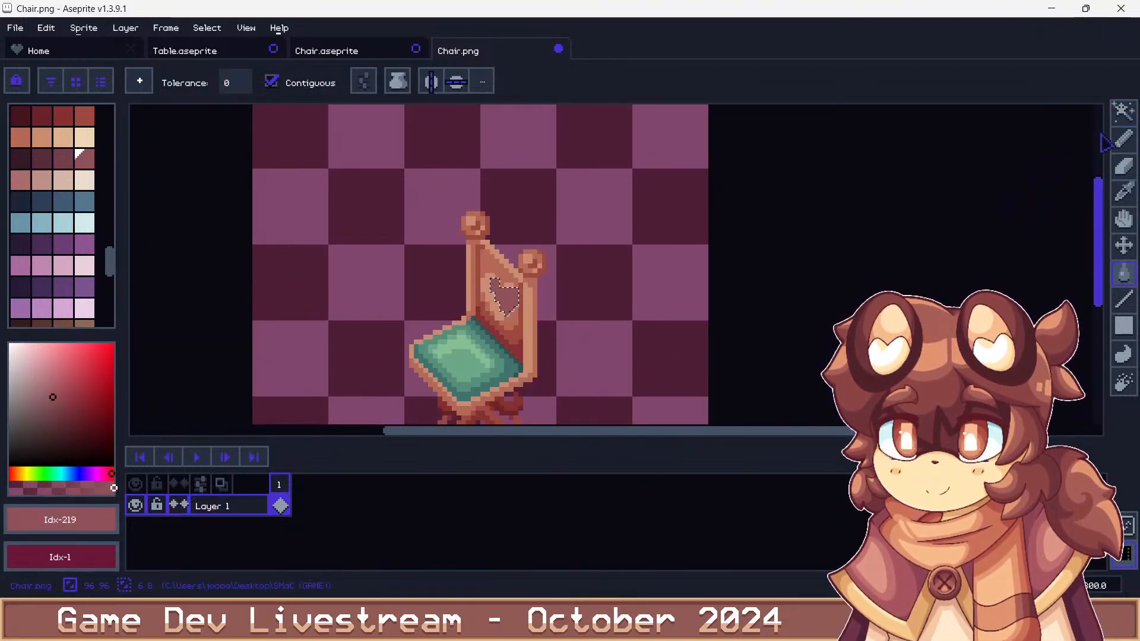
# Outline the filled heart and its highlighted edges with the Lasso tool, shift it down one pixel and deselect
pyautogui.press('m')
pyautogui.click(1123, 112)
pyautogui.click(1041, 112)
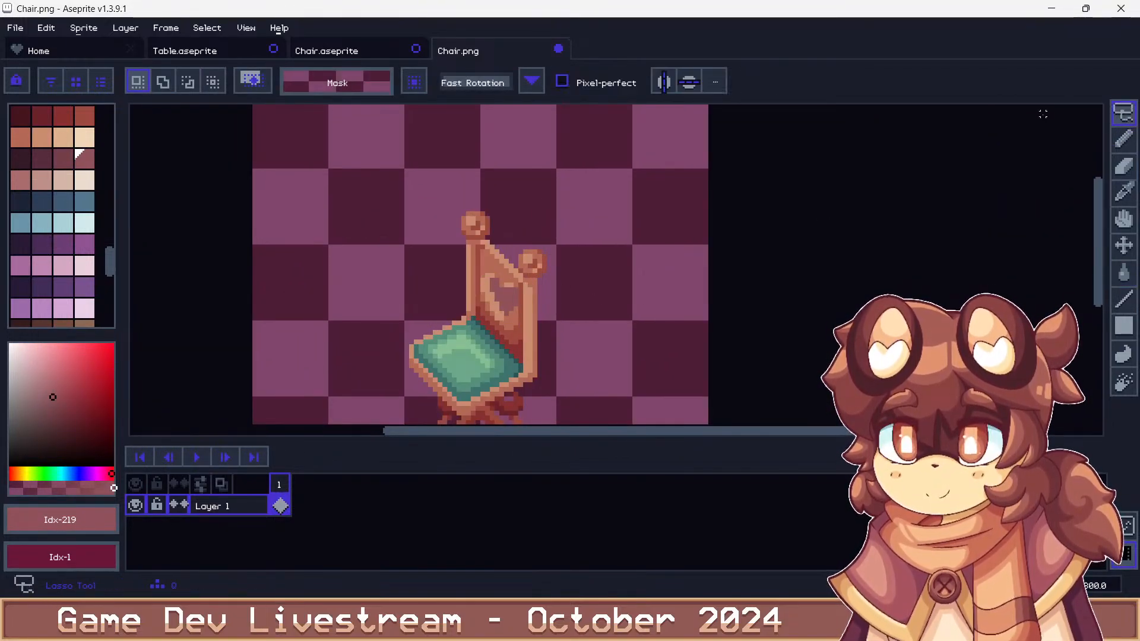
pyautogui.scroll(3, 488, 266)
pyautogui.moveTo(488, 266)
pyautogui.mouseDown()
pyautogui.moveTo(453, 305)
pyautogui.moveTo(469, 311)
pyautogui.moveTo(518, 399)
pyautogui.moveTo(531, 361)
pyautogui.moveTo(559, 338)
pyautogui.mouseUp()
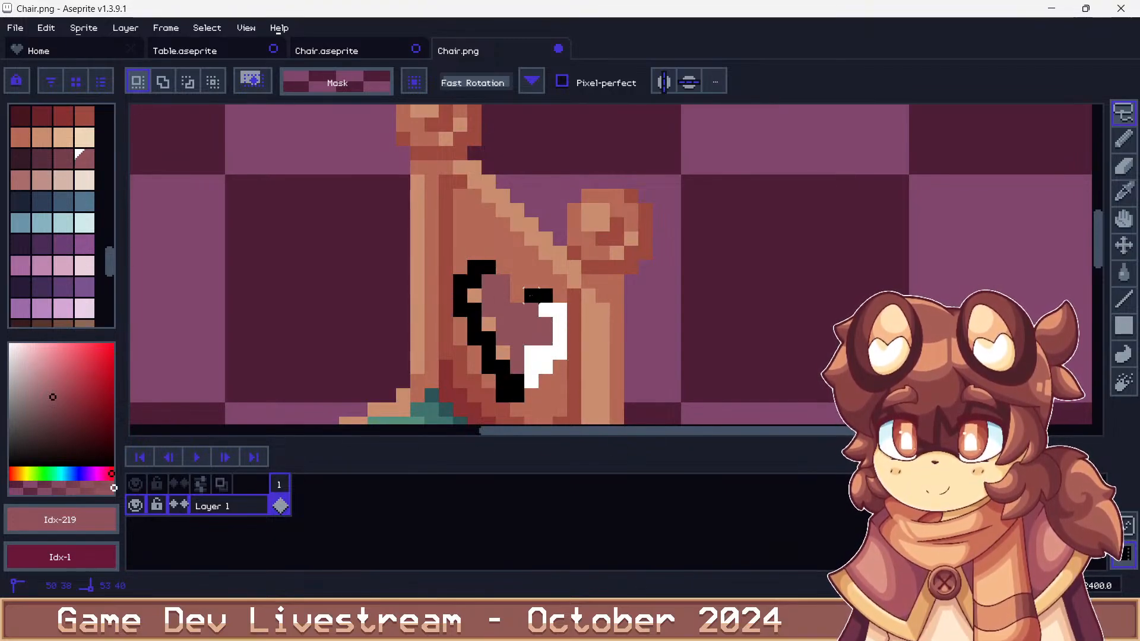
pyautogui.moveTo(501, 286); pyautogui.dragTo(497, 276)
pyautogui.scroll(-2, 469, 232)
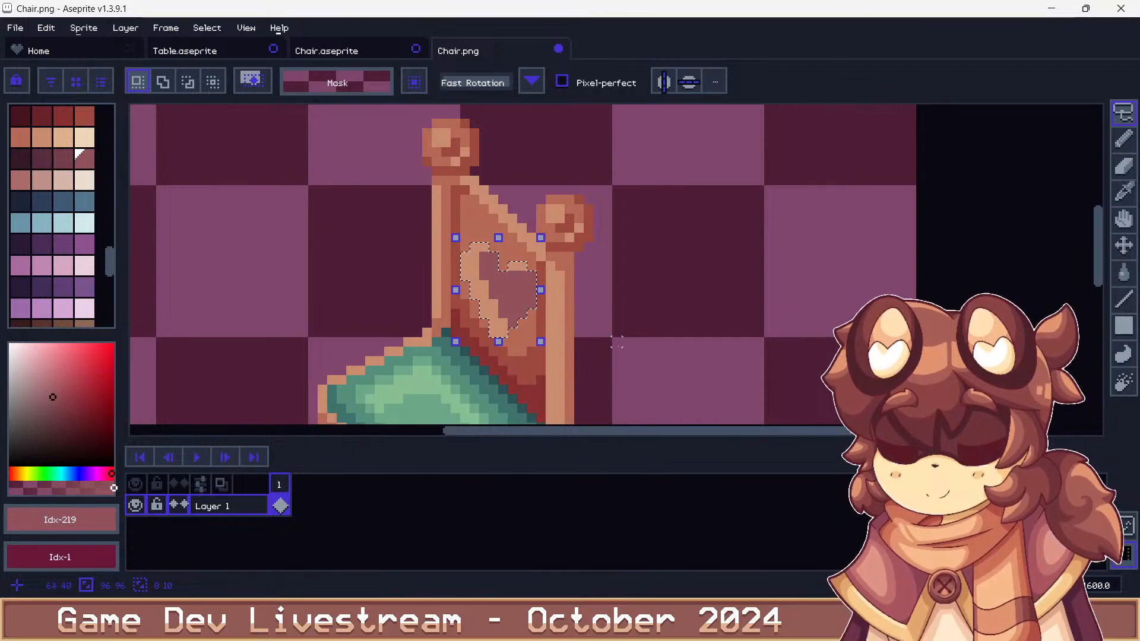
pyautogui.press('Down')
pyautogui.hotkey('ctrl', 'd')
# Paint the transparent gaps above the shifted heart with the backrest colour #b46a54
pyautogui.press('b')
pyautogui.scroll(2, 440, 246)
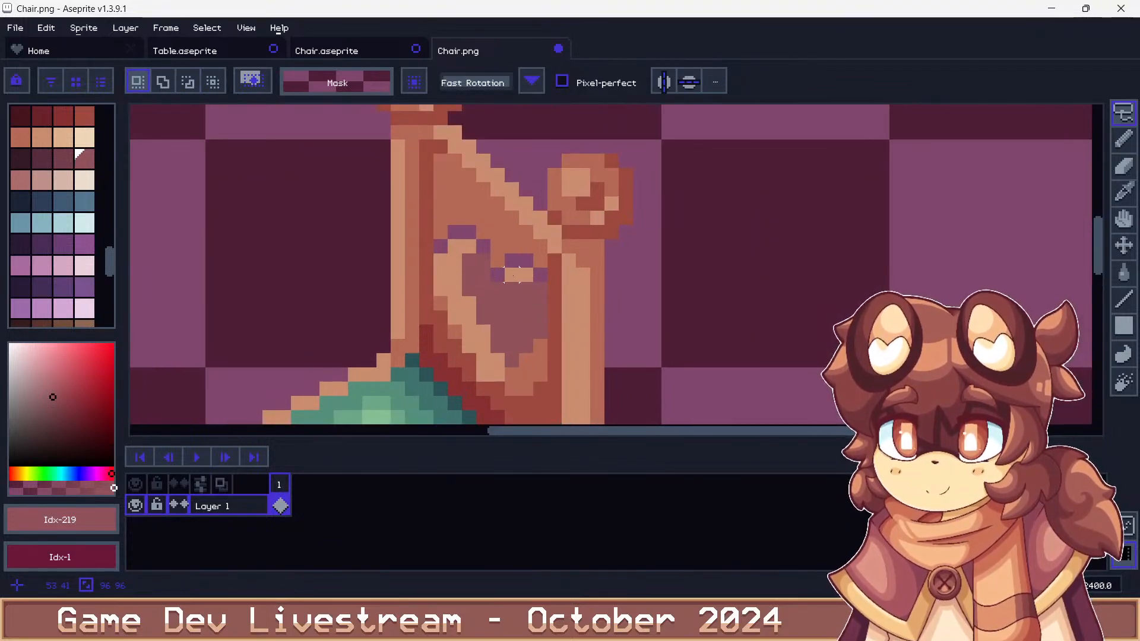
pyautogui.keyDown('alt'); pyautogui.click(439, 246); pyautogui.keyUp('alt')
pyautogui.moveTo(439, 246); pyautogui.dragTo(484, 244)
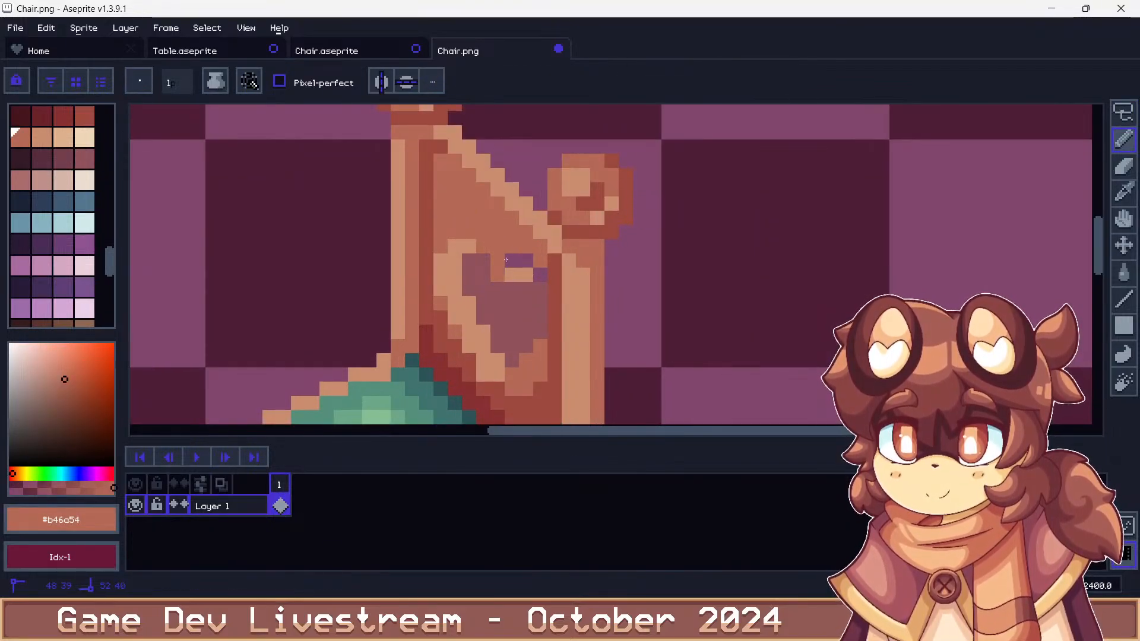
# Fill the heart's interior with the transparent Mask colour using the Paint Bucket, making it a cutout again
pyautogui.keyDown('alt'); pyautogui.click(644, 254); pyautogui.keyUp('alt')
pyautogui.press('g')
pyautogui.click(537, 315)
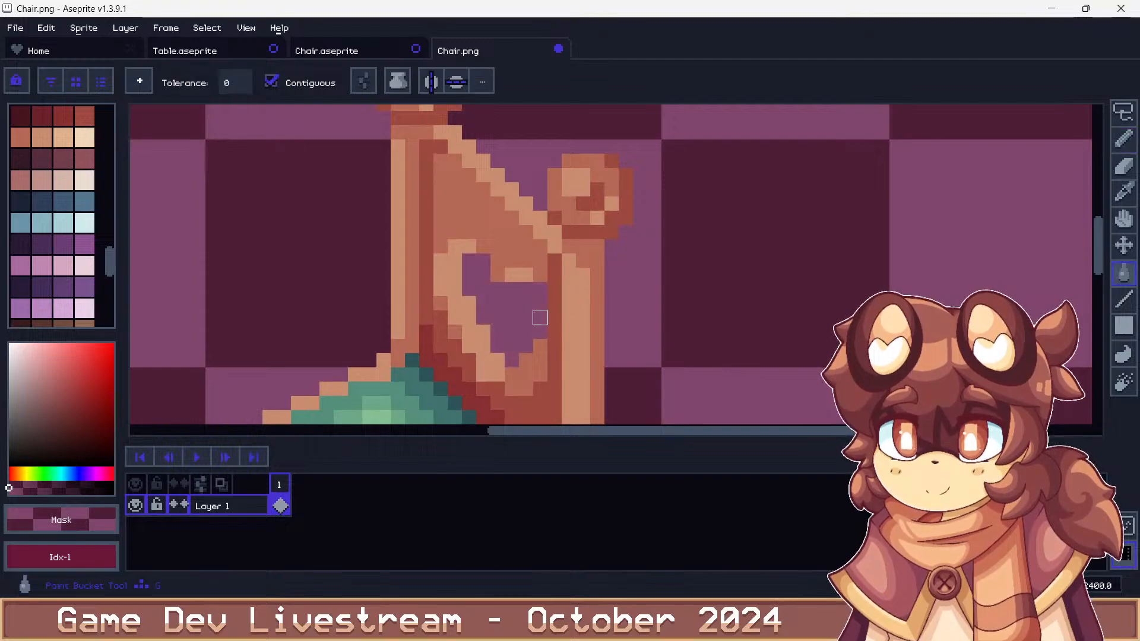
pyautogui.scroll(-6, 386, 223)
pyautogui.scroll(1, 386, 223)
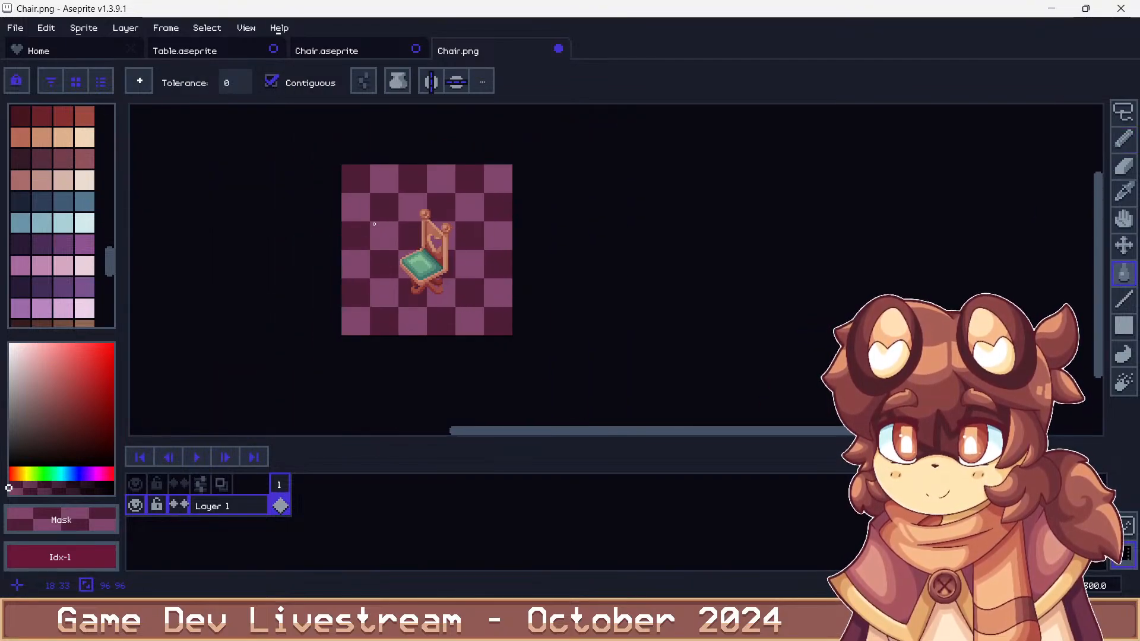
# Save the sprite as Chair.png, continuing with the PNG format
pyautogui.hotkey('ctrl', 'shift', 's')
pyautogui.press('Return')
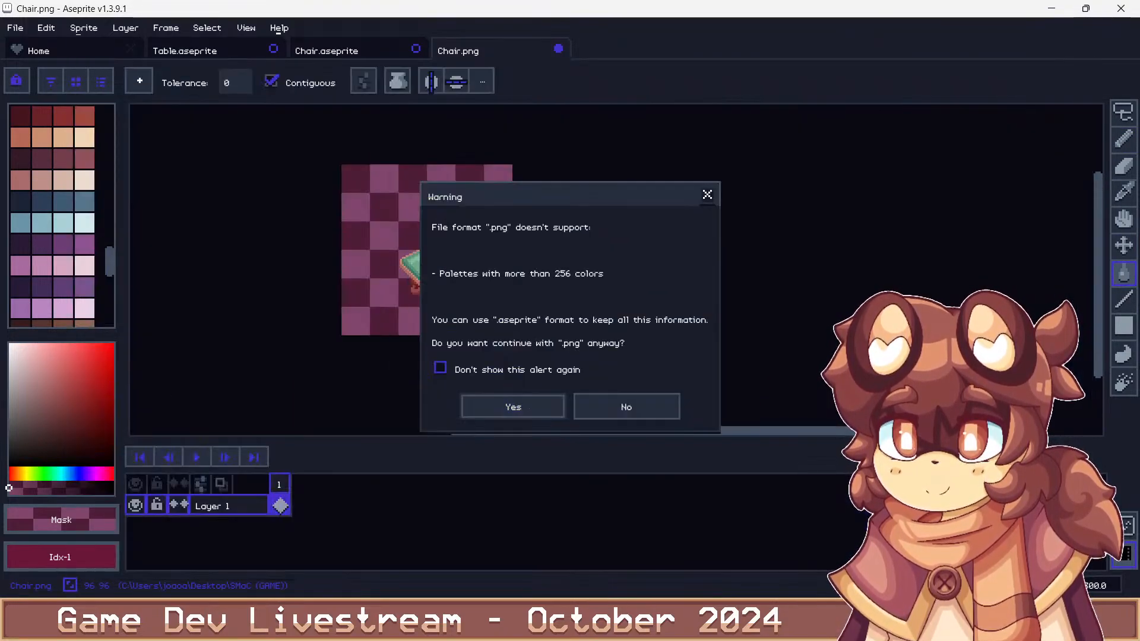
pyautogui.press('Return')
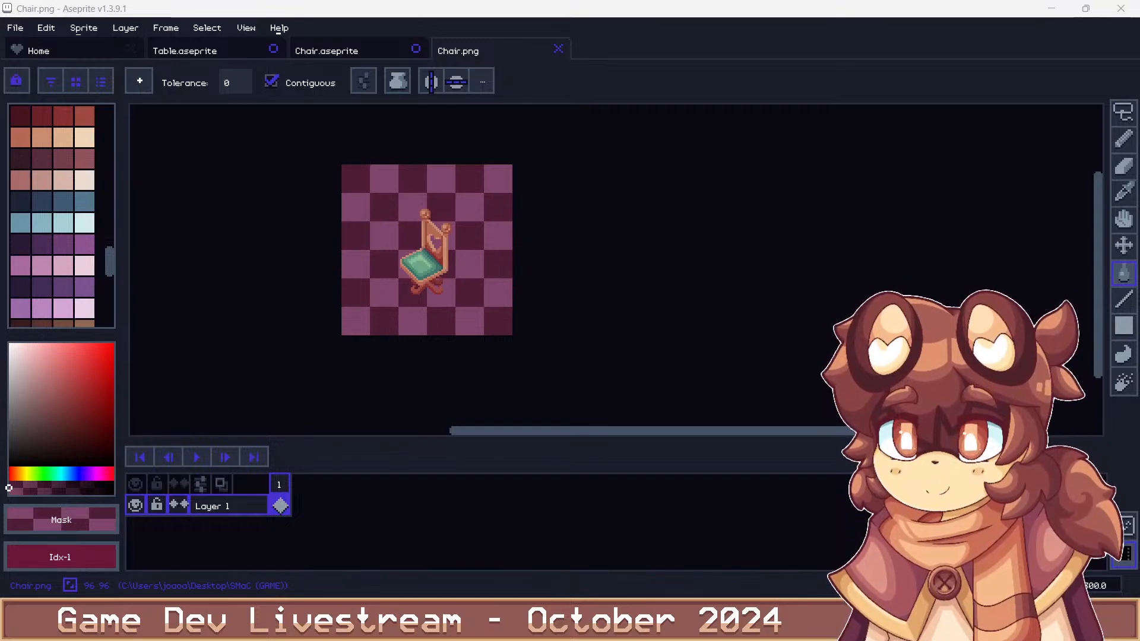
# Fill the dark inner pixels of both backrest knobs with #b46a54 using the Paint Bucket
pyautogui.scroll(8, 444, 227)
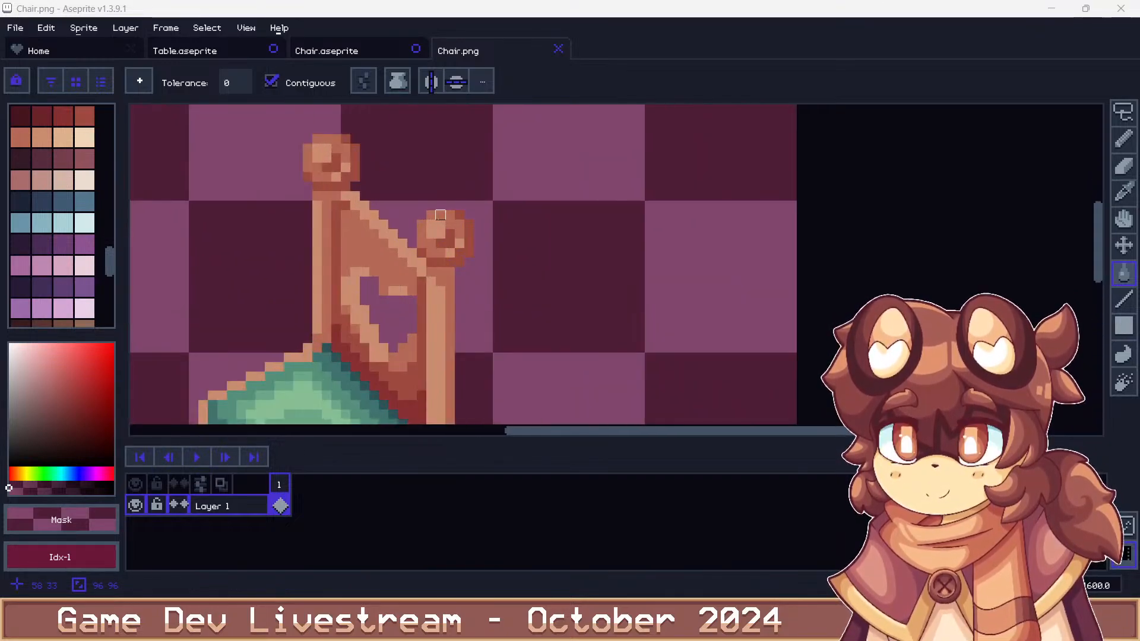
pyautogui.keyDown('alt'); pyautogui.click(445, 228); pyautogui.keyUp('alt')
pyautogui.keyDown('alt'); pyautogui.click(462, 230); pyautogui.keyUp('alt')
pyautogui.click(462, 248)
pyautogui.click(457, 267)
pyautogui.scroll(-3, 458, 270)
pyautogui.scroll(2, 368, 197)
pyautogui.click(368, 195)
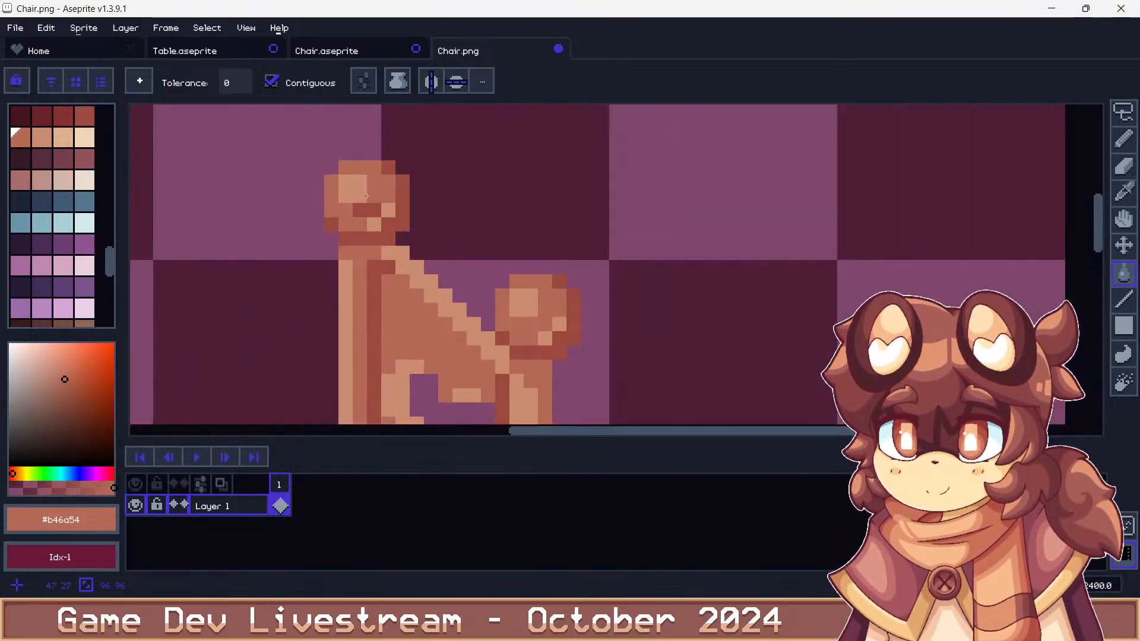
pyautogui.scroll(-3, 370, 211)
pyautogui.scroll(2, 374, 208)
pyautogui.press('b')
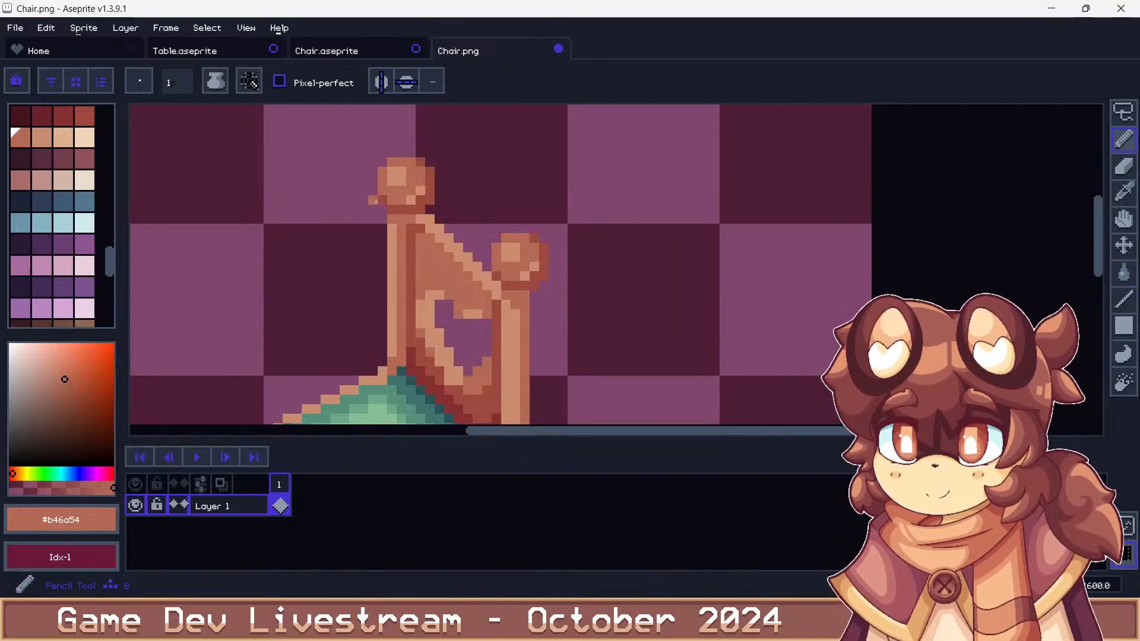
# Extend the #c98d6e highlight by one pixel at the top of the right backrest post
pyautogui.scroll(-2, 380, 207)
pyautogui.scroll(3, 380, 207)
pyautogui.scroll(-3, 386, 214)
pyautogui.scroll(2, 466, 264)
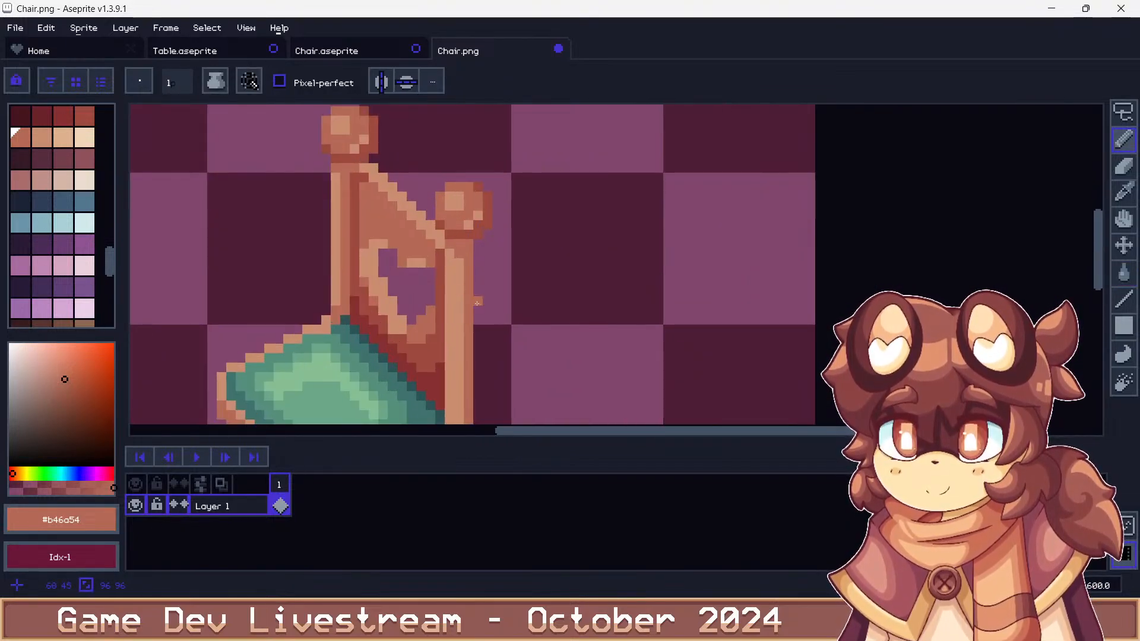
pyautogui.keyDown('alt'); pyautogui.click(462, 271); pyautogui.keyUp('alt')
pyautogui.click(459, 254)
pyautogui.keyDown('alt'); pyautogui.click(468, 244); pyautogui.keyUp('alt')
pyautogui.scroll(-2, 472, 229)
pyautogui.scroll(1, 456, 262)
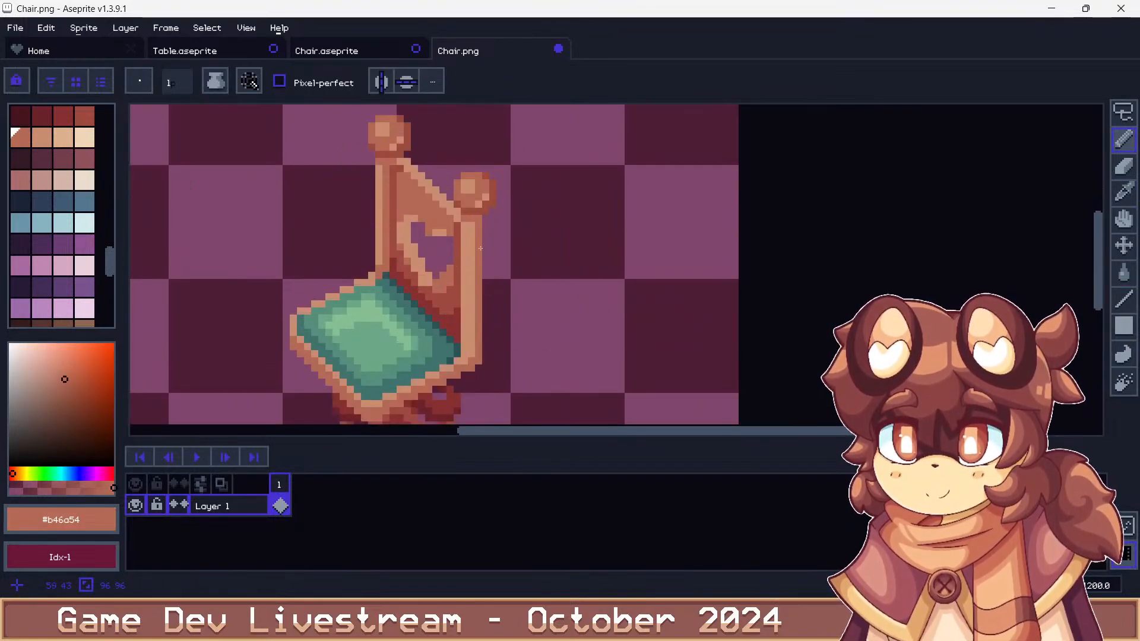
# Erase the outermost pixel column of the right backrest post with the Mask colour and shade its new outer edge with #b46a54
pyautogui.keyDown('alt'); pyautogui.click(485, 233); pyautogui.keyUp('alt')
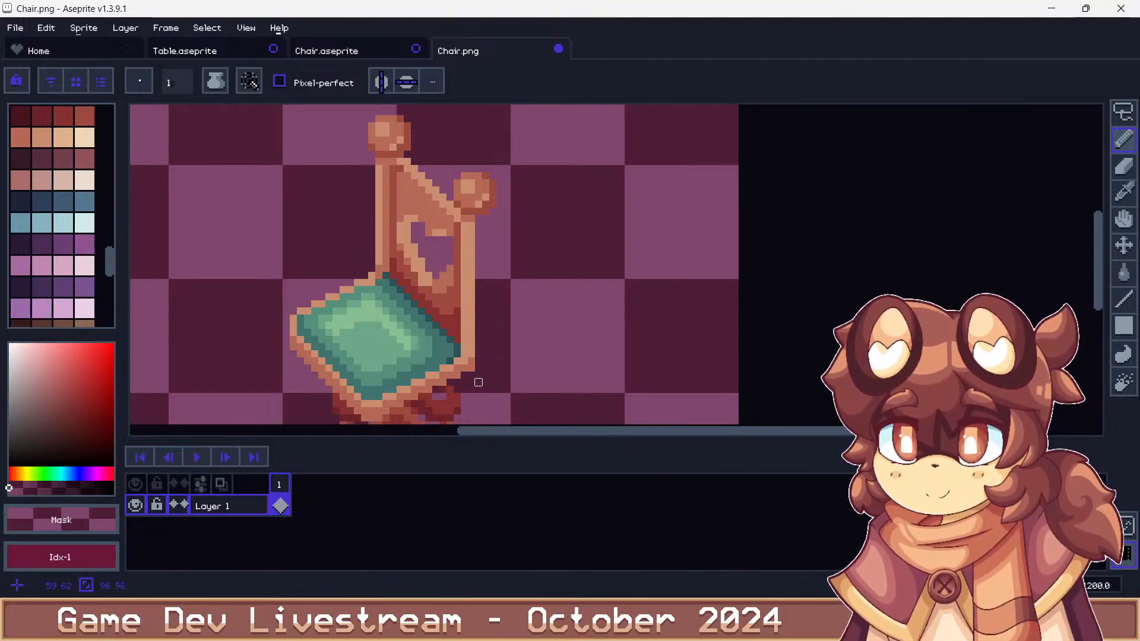
pyautogui.keyDown('alt'); pyautogui.click(471, 360); pyautogui.keyUp('alt')
pyautogui.scroll(-3, 471, 233)
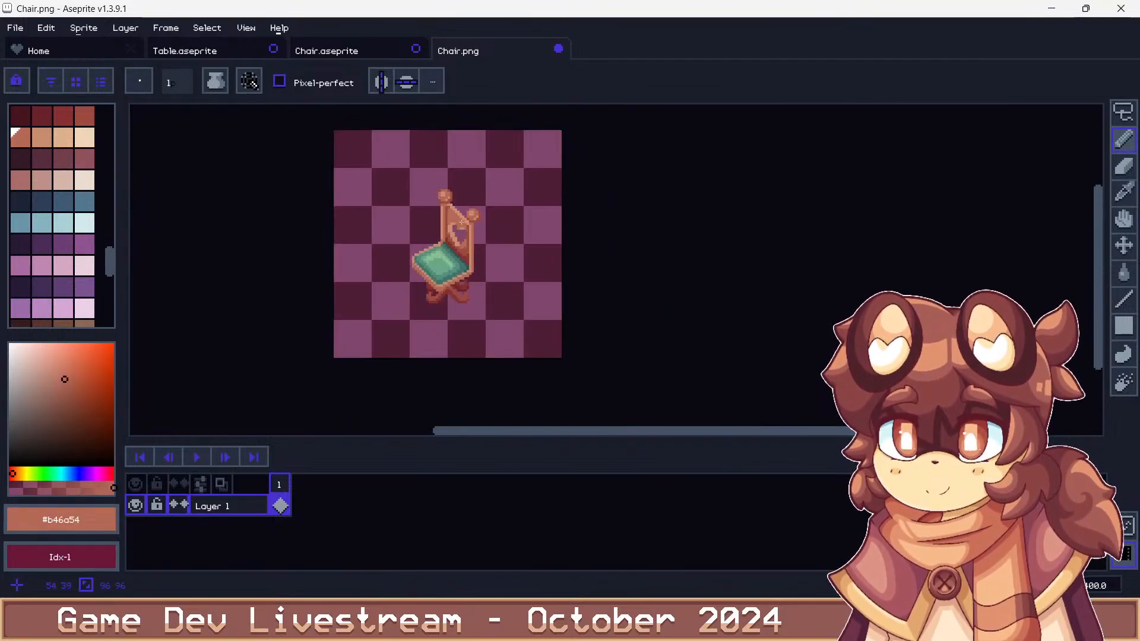
# Select the right backrest knob with the Lasso, move it one pixel to the left, and deselect it
pyautogui.scroll(4, 463, 208)
pyautogui.click(1035, 115)
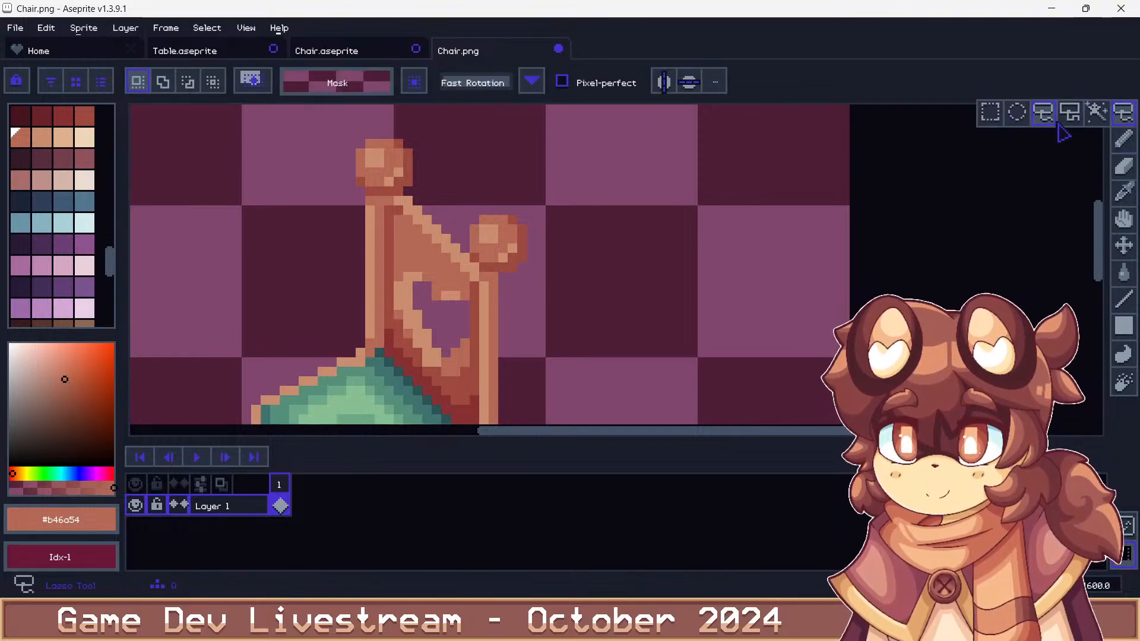
pyautogui.scroll(2, 492, 205)
pyautogui.moveTo(527, 215); pyautogui.dragTo(472, 229)
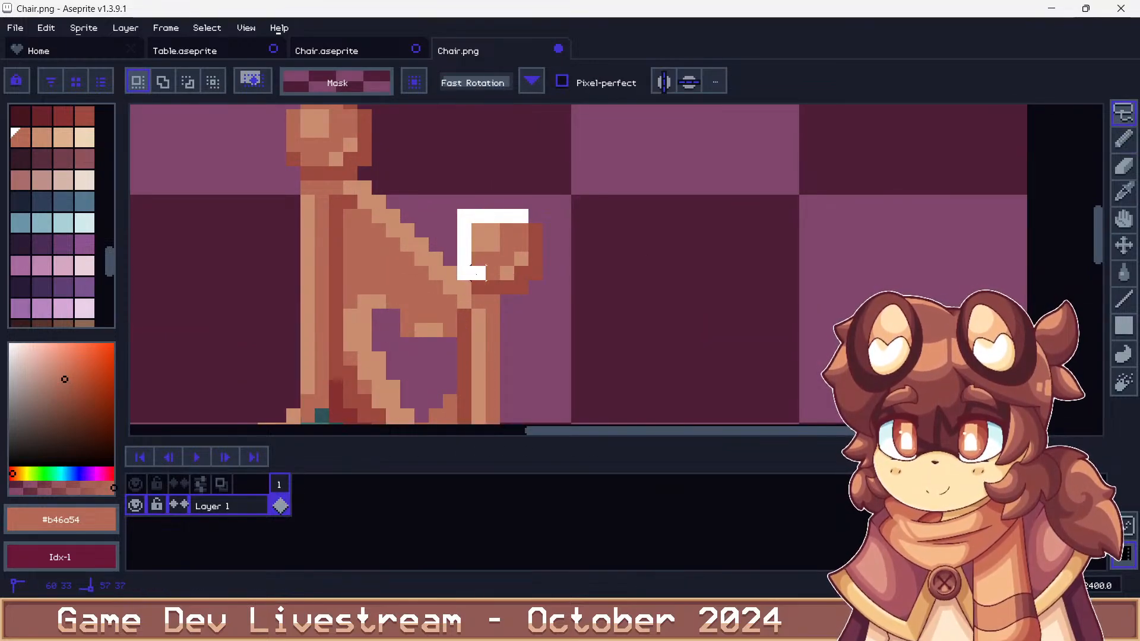
pyautogui.moveTo(475, 275)
pyautogui.mouseDown()
pyautogui.moveTo(520, 289)
pyautogui.moveTo(539, 224)
pyautogui.mouseUp()
pyautogui.click(501, 300)
pyautogui.scroll(-5, 599, 291)
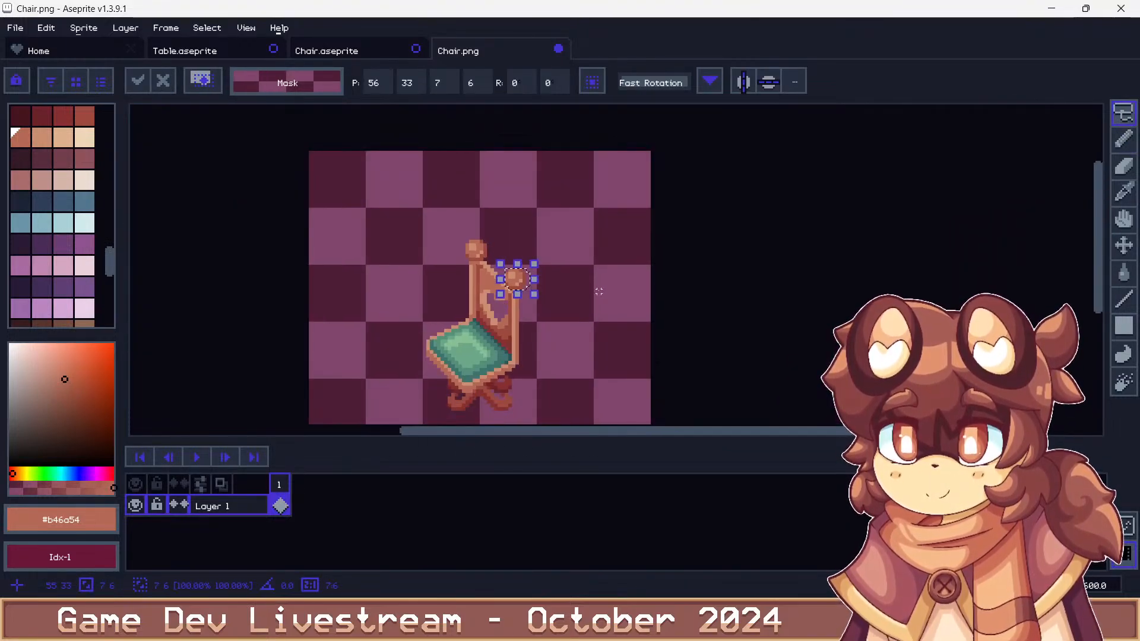
pyautogui.hotkey('ctrl', 'd')
pyautogui.click(1123, 112)
pyautogui.click(985, 115)
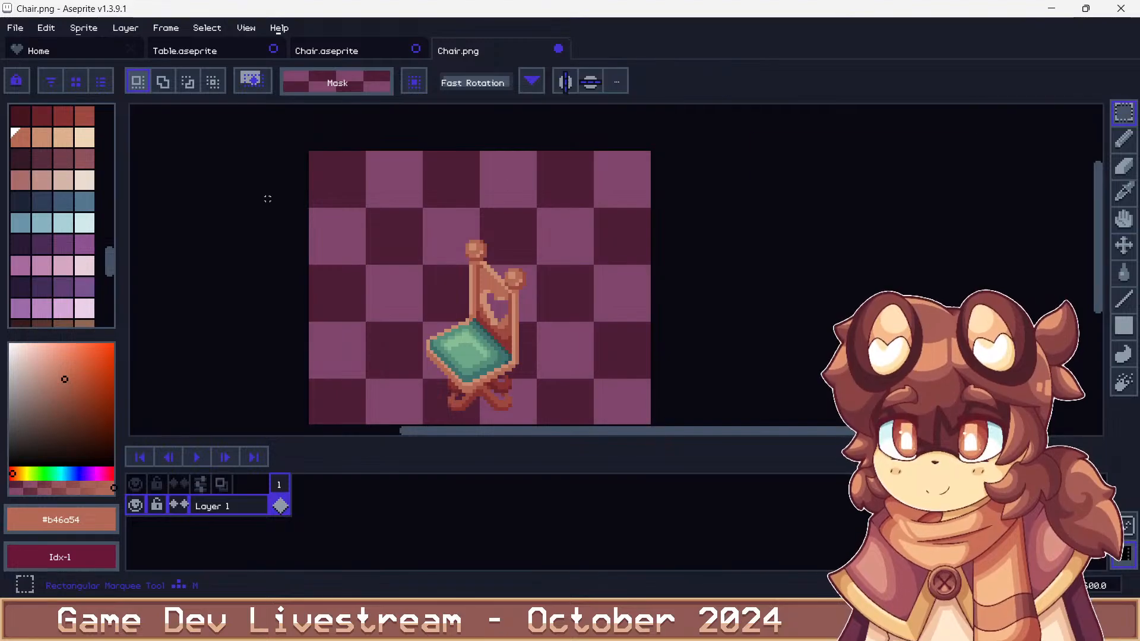
pyautogui.moveTo(267, 199); pyautogui.dragTo(718, 377)
pyautogui.hotkey('ctrl', 'd')
pyautogui.scroll(2, 490, 391)
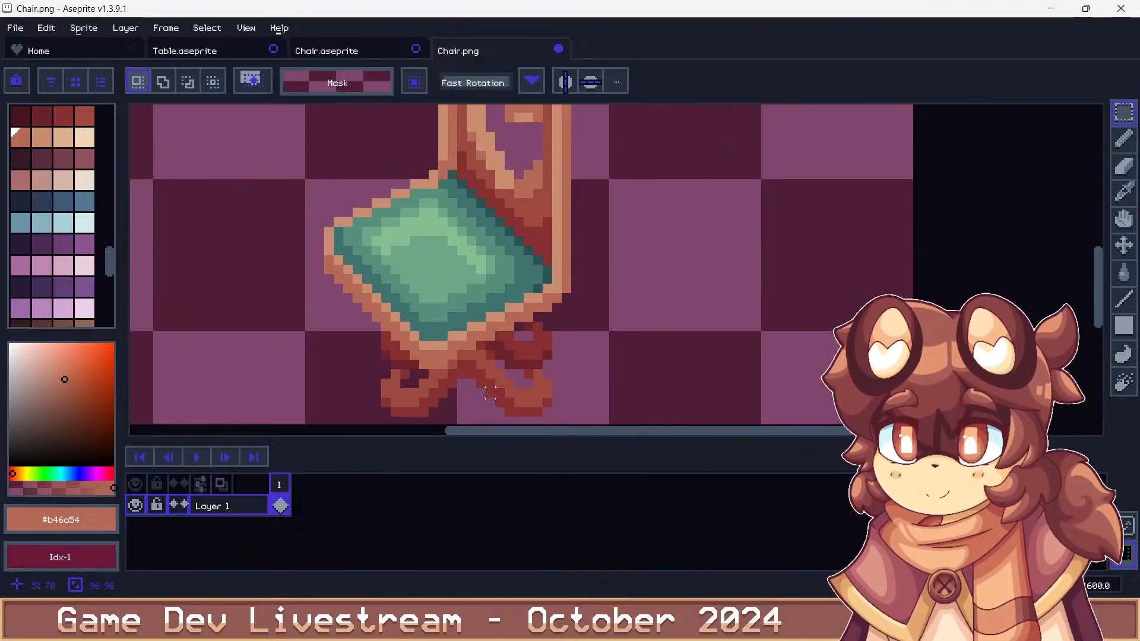
pyautogui.scroll(1, 490, 392)
pyautogui.press('g')
pyautogui.keyDown('alt'); pyautogui.click(465, 342); pyautogui.keyUp('alt')
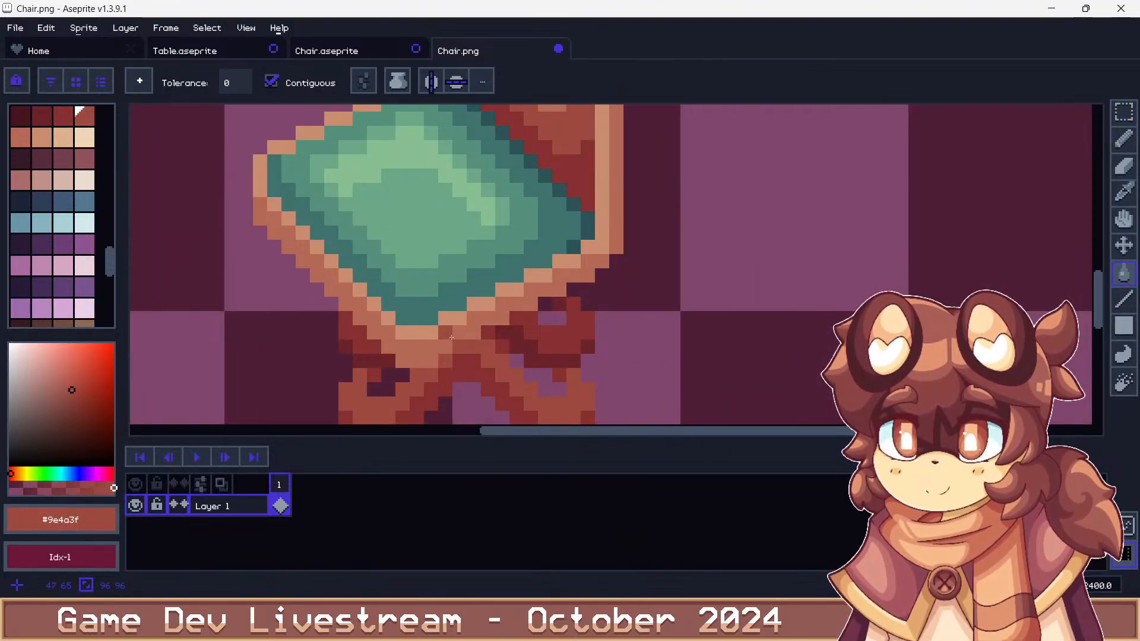
pyautogui.keyDown('alt'); pyautogui.click(448, 335); pyautogui.keyUp('alt')
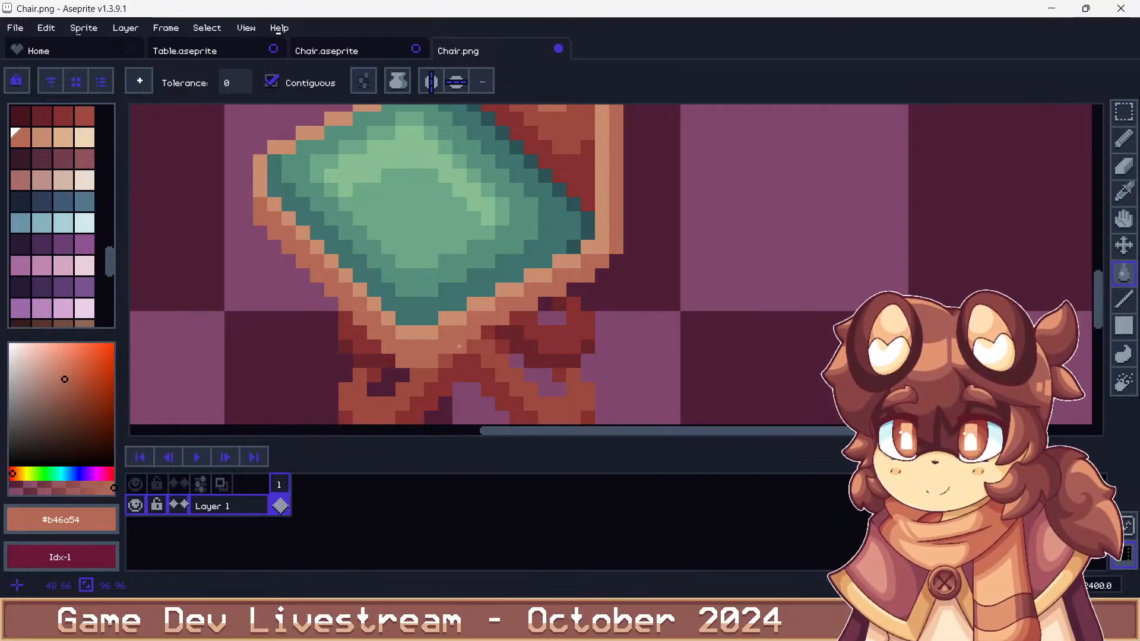
pyautogui.keyDown('alt'); pyautogui.click(448, 362); pyautogui.keyUp('alt')
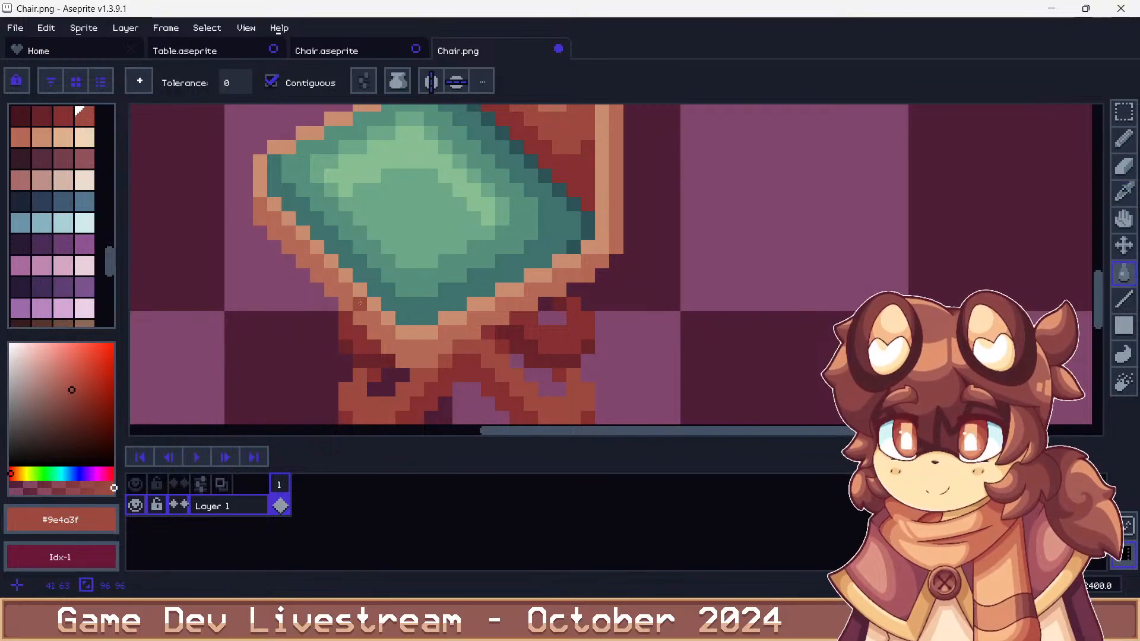
pyautogui.click(14, 134)
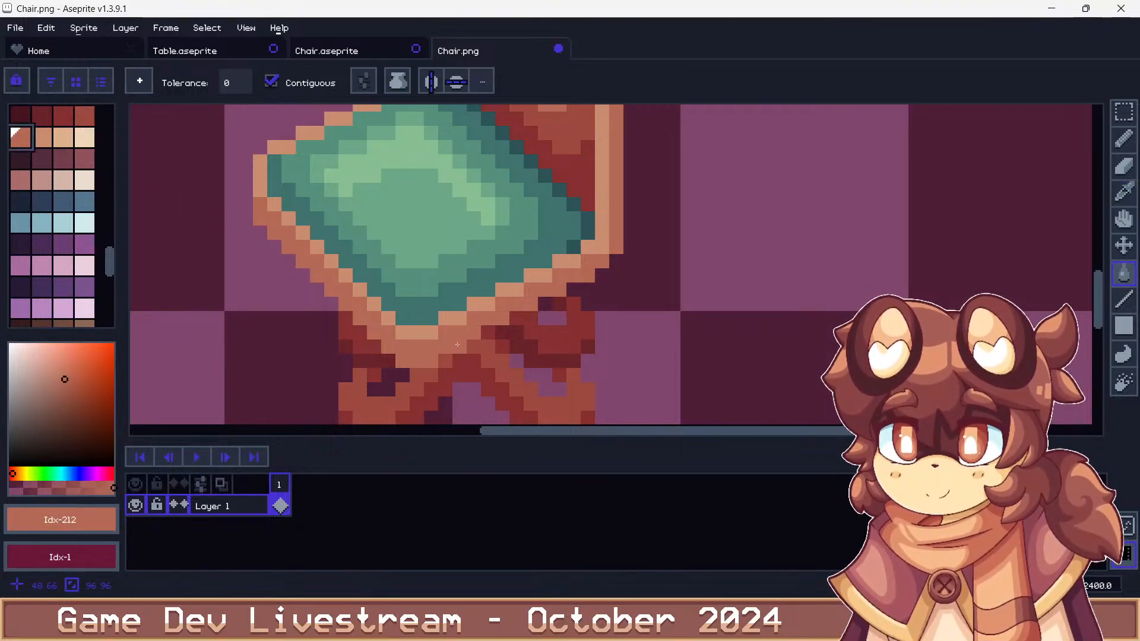
# Choose palette colour 213 and lasso-select the chair's legs together with the front edge of the seat
pyautogui.click(47, 144)
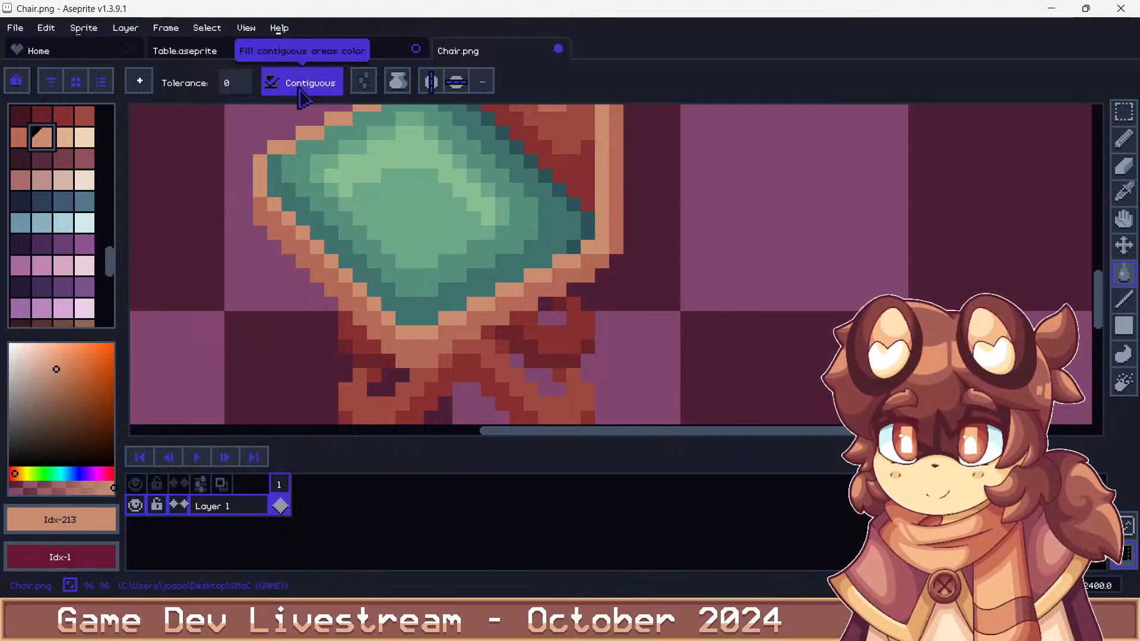
pyautogui.click(1125, 115)
pyautogui.click(1043, 115)
pyautogui.scroll(-1, 598, 282)
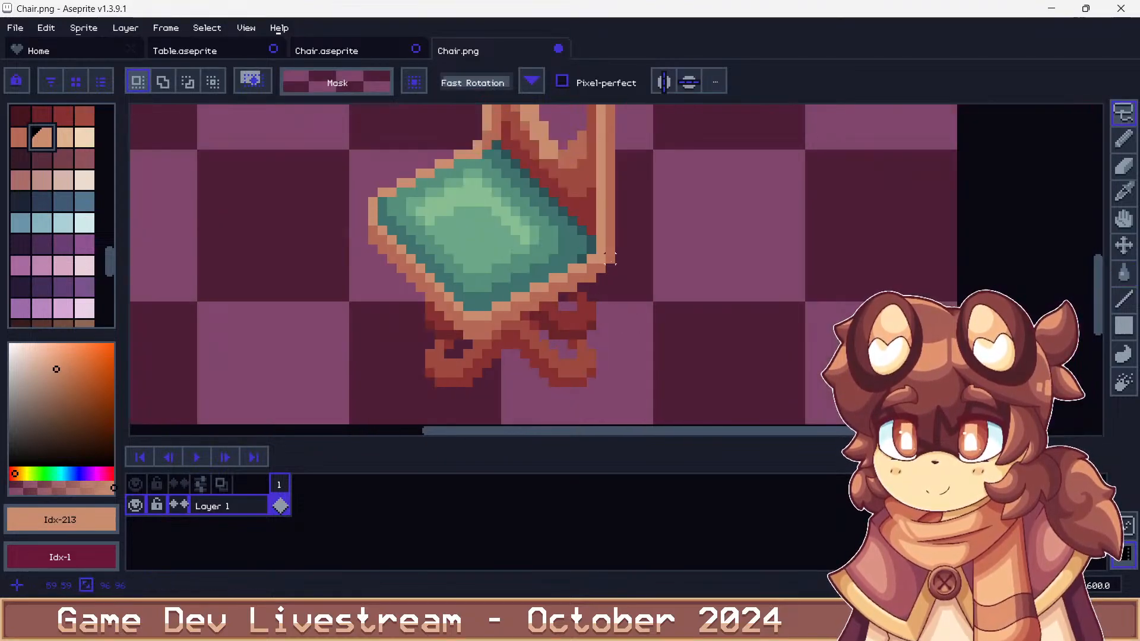
pyautogui.moveTo(611, 269)
pyautogui.mouseDown()
pyautogui.moveTo(383, 287)
pyautogui.moveTo(618, 170)
pyautogui.moveTo(628, 135)
pyautogui.moveTo(692, 167)
pyautogui.mouseUp()
pyautogui.scroll(-7, 543, 246)
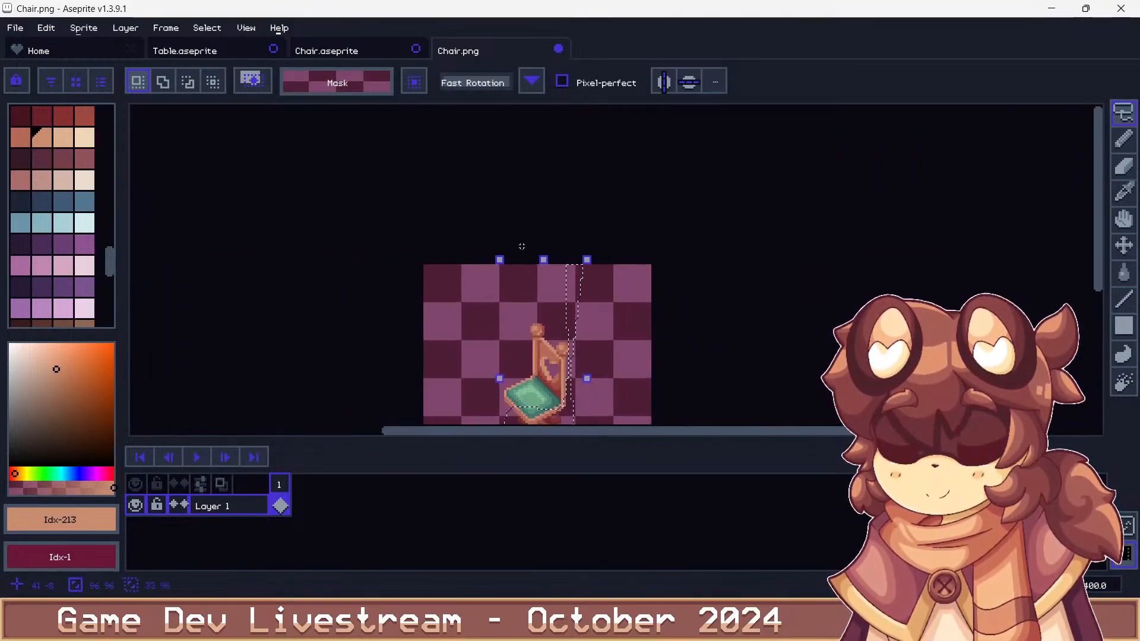
pyautogui.scroll(5, 548, 341)
pyautogui.moveTo(547, 272); pyautogui.dragTo(505, 362)
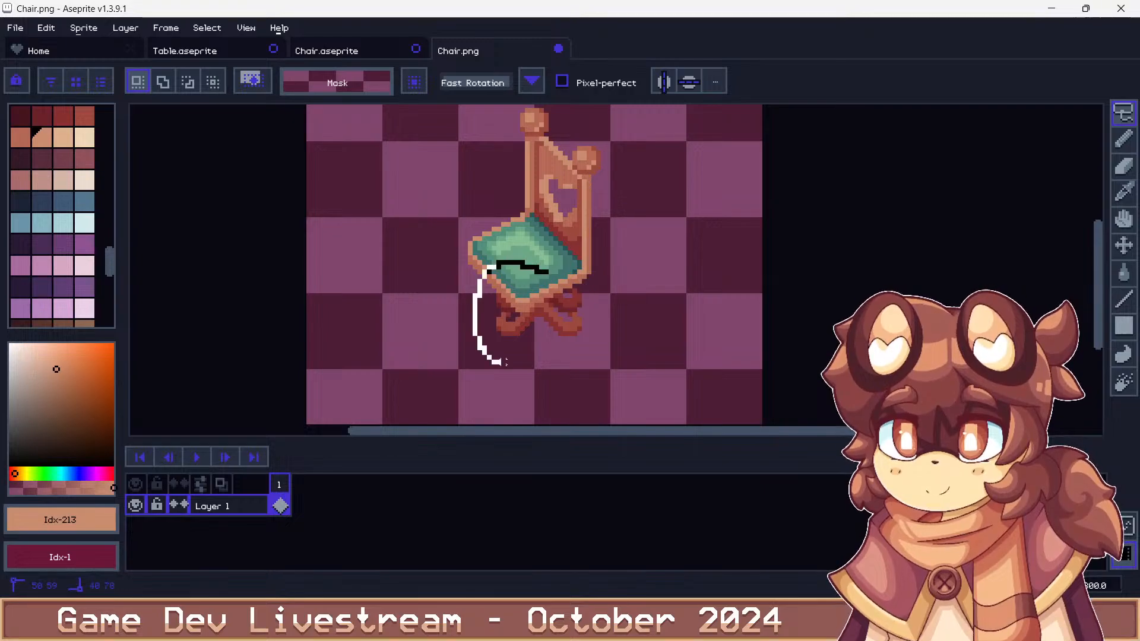
pyautogui.moveTo(582, 276); pyautogui.dragTo(579, 291)
pyautogui.scroll(2, 572, 318)
# Turn off contiguous filling for the Paint Bucket and fill the lightest shade of the selected front legs with palette colour 213
pyautogui.press('g')
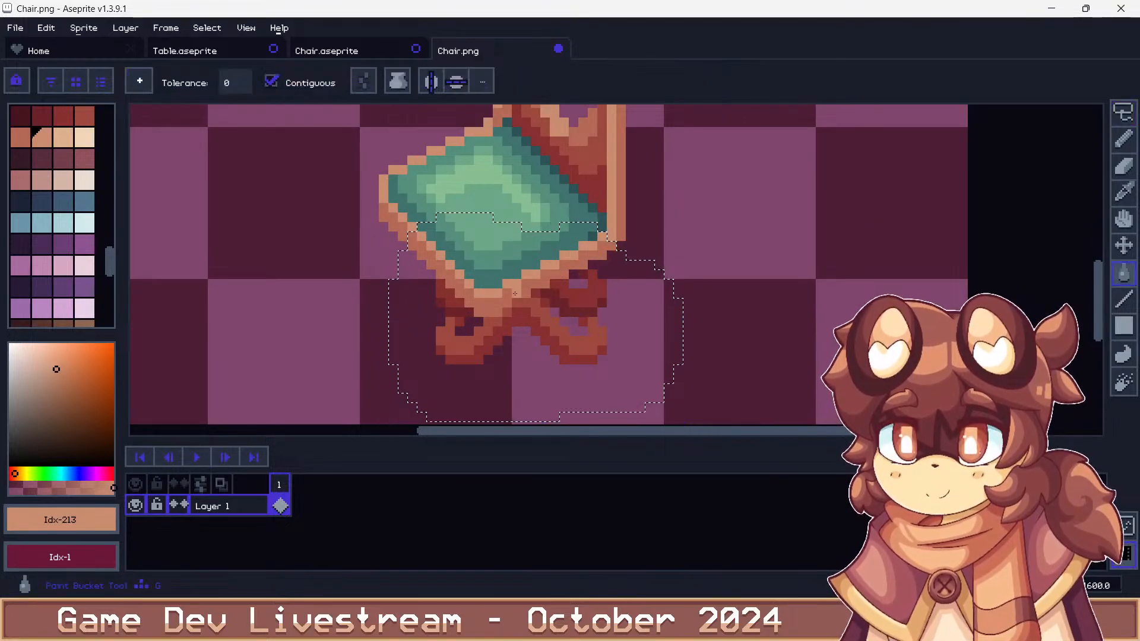
pyautogui.scroll(1, 529, 309)
pyautogui.click(529, 310)
pyautogui.click(303, 83)
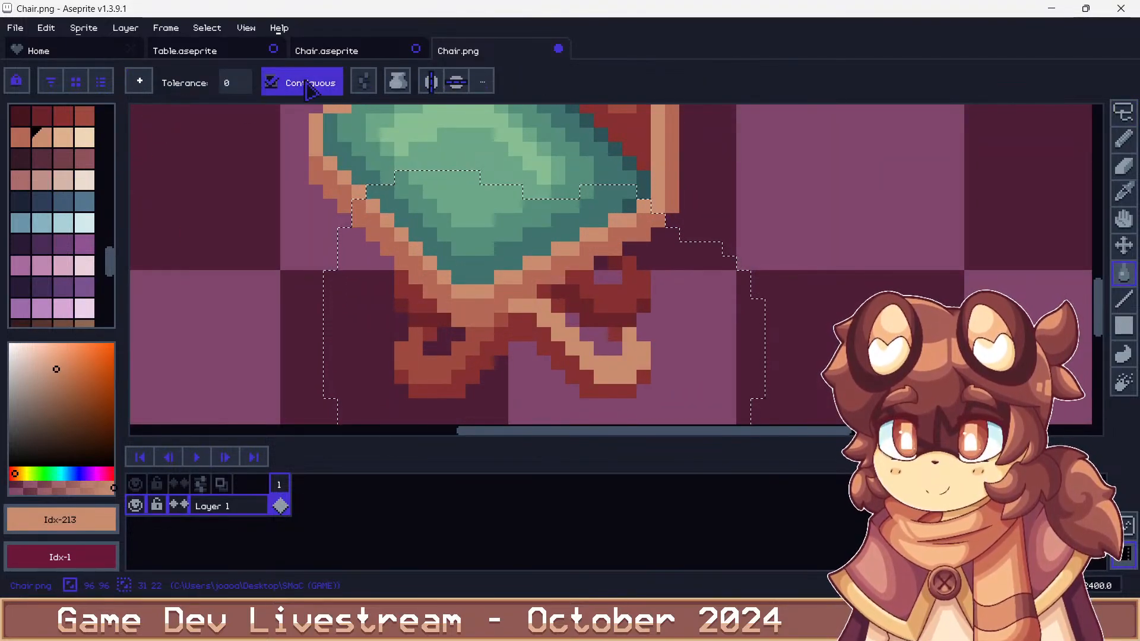
pyautogui.hotkey('ctrl', 'z')
pyautogui.click(530, 376)
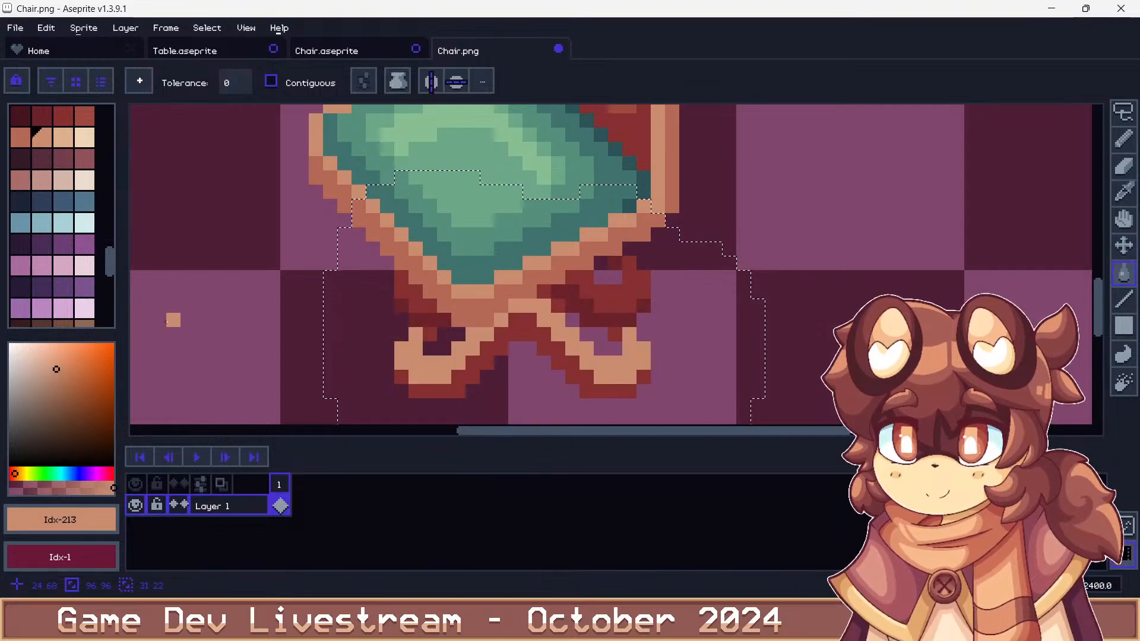
# Try recolouring the two darker shades of the selected legs with palette colours 212 and 211
pyautogui.click(24, 140)
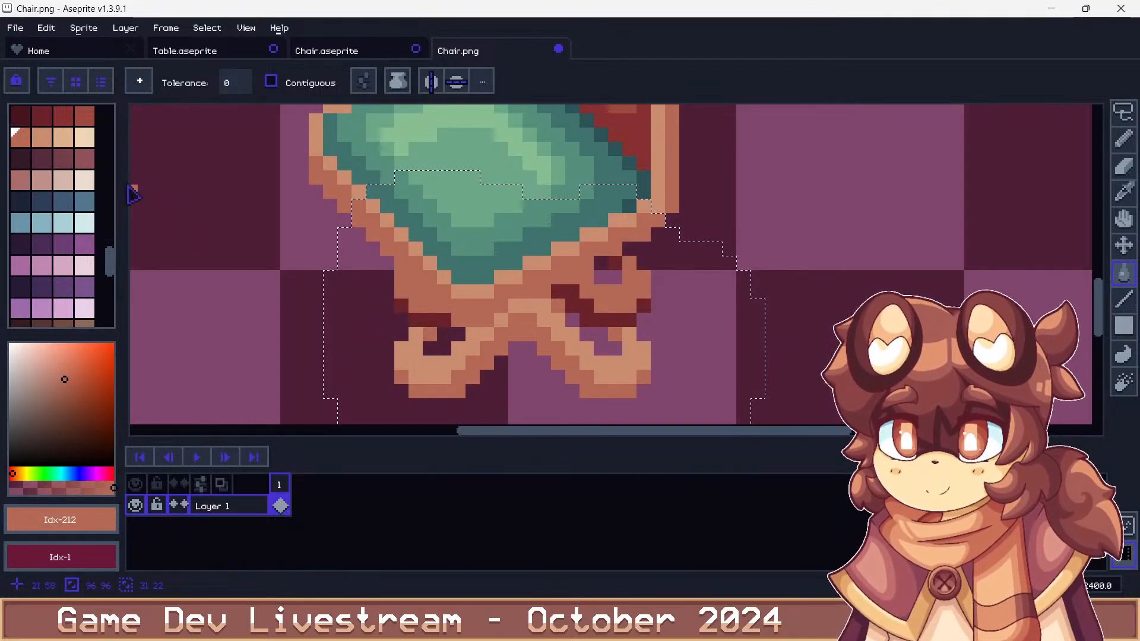
pyautogui.click(84, 119)
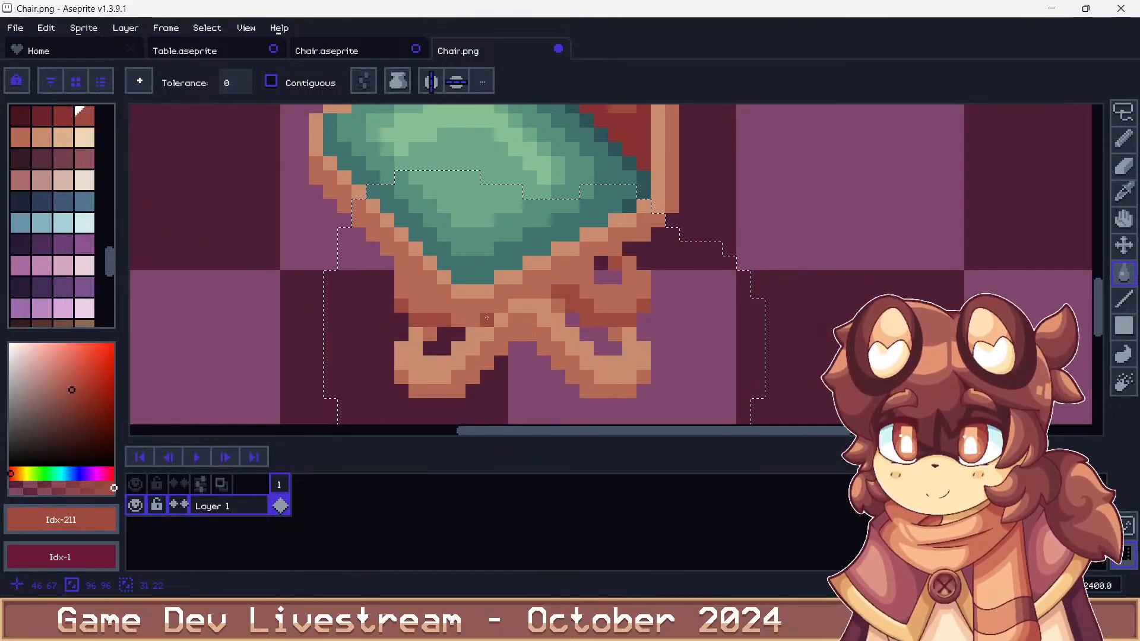
pyautogui.scroll(-6, 476, 267)
pyautogui.scroll(3, 490, 326)
pyautogui.press('v')
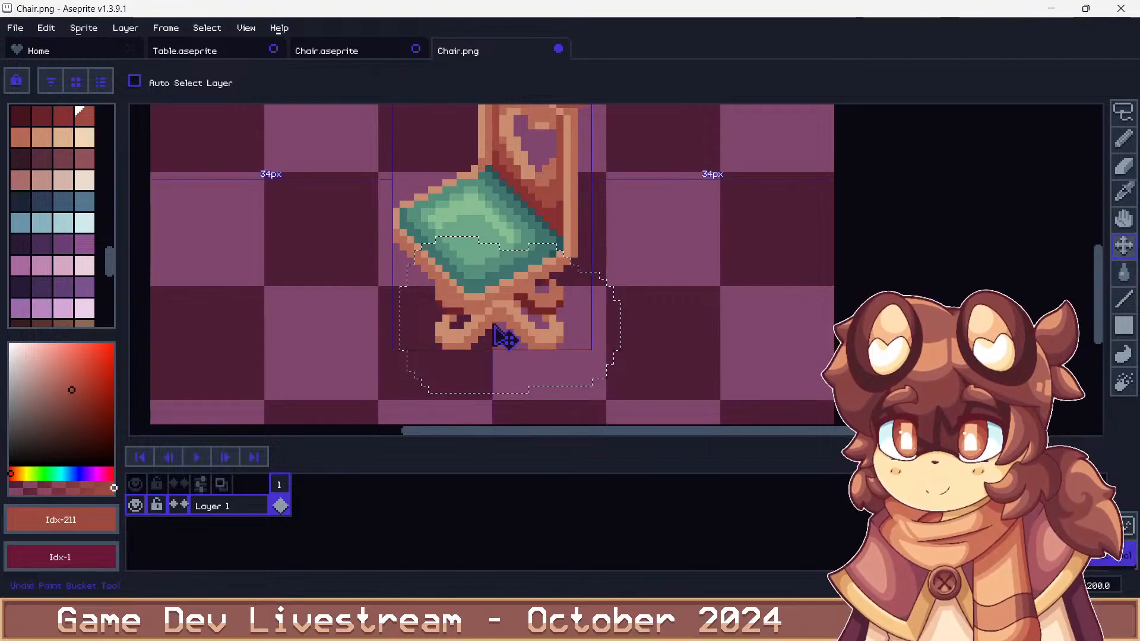
pyautogui.hotkey('ctrl', 'z')
pyautogui.press('g')
pyautogui.hotkey('ctrl', 'y')
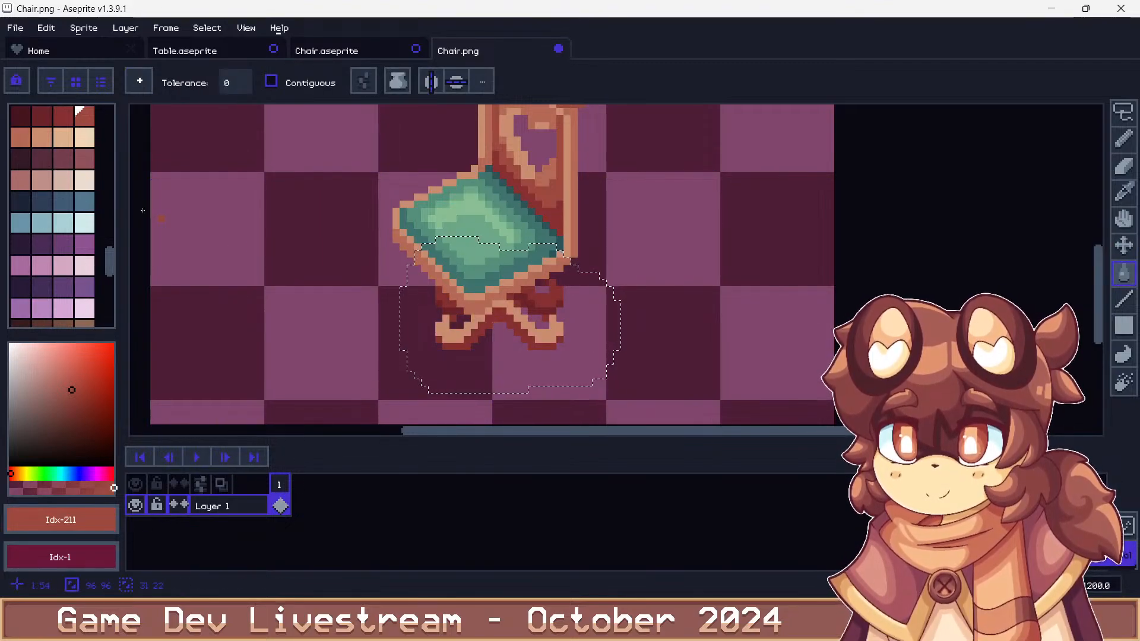
# Try a lighter scheme on the selected legs, replacing their shades from light to dark with palette colours 214, 213 and 212
pyautogui.click(63, 137)
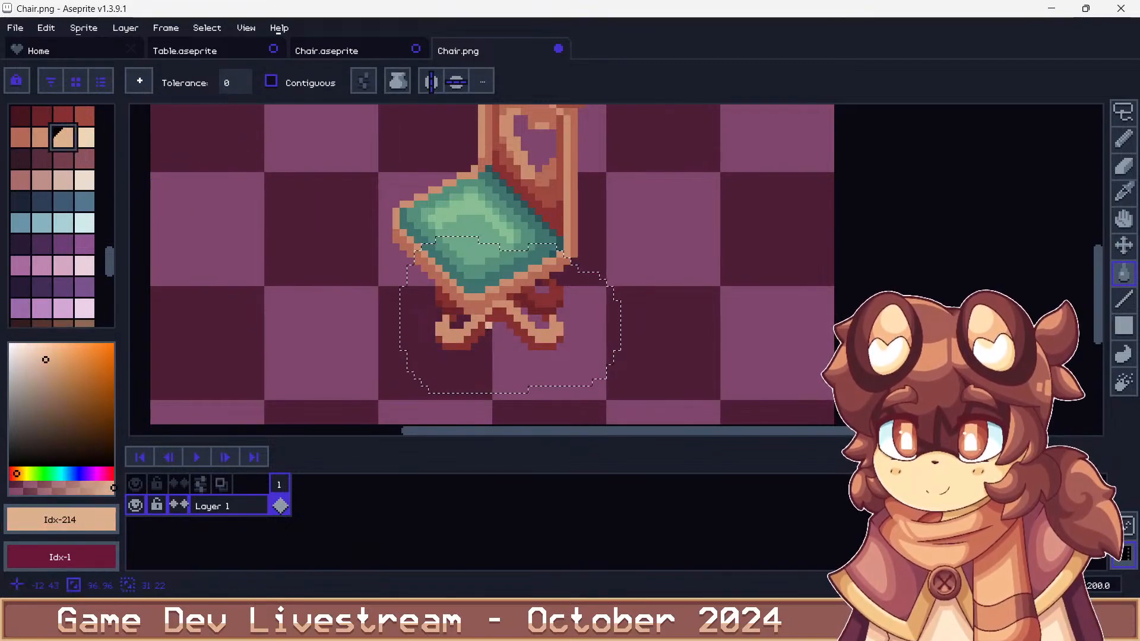
pyautogui.hotkey('ctrl', 'z')
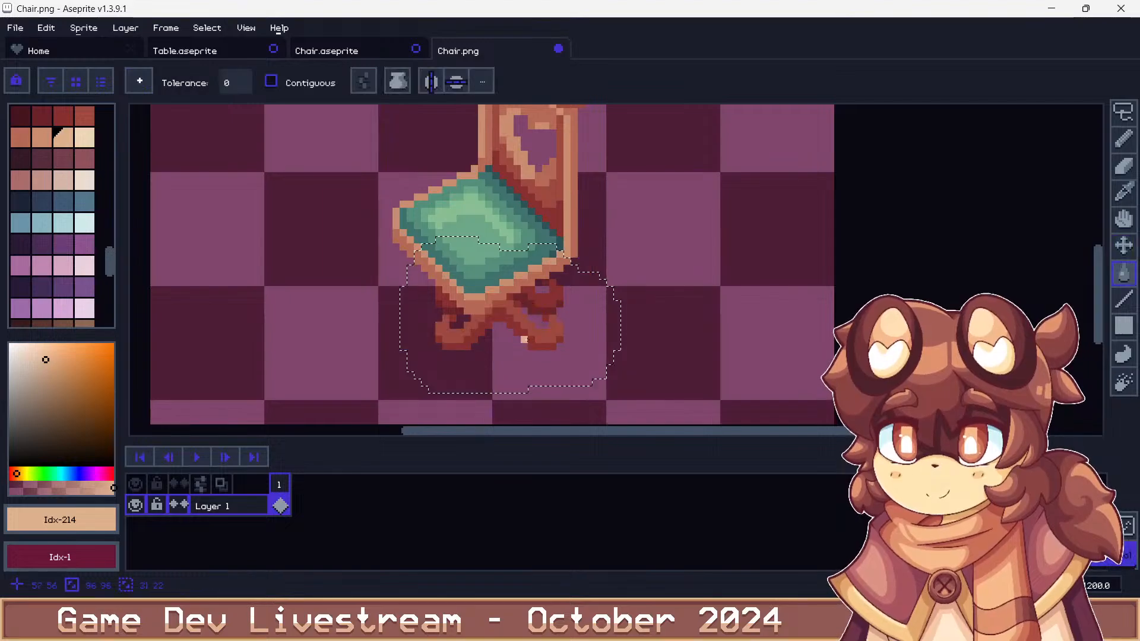
pyautogui.click(524, 340)
pyautogui.click(42, 138)
pyautogui.click(486, 330)
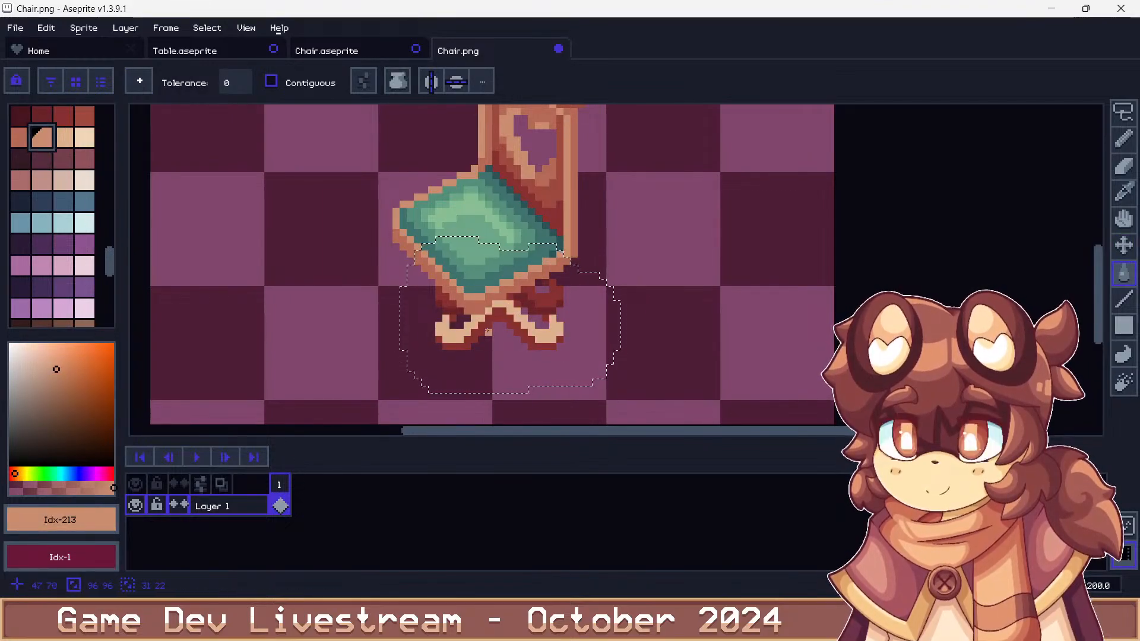
pyautogui.click(487, 331)
pyautogui.click(22, 138)
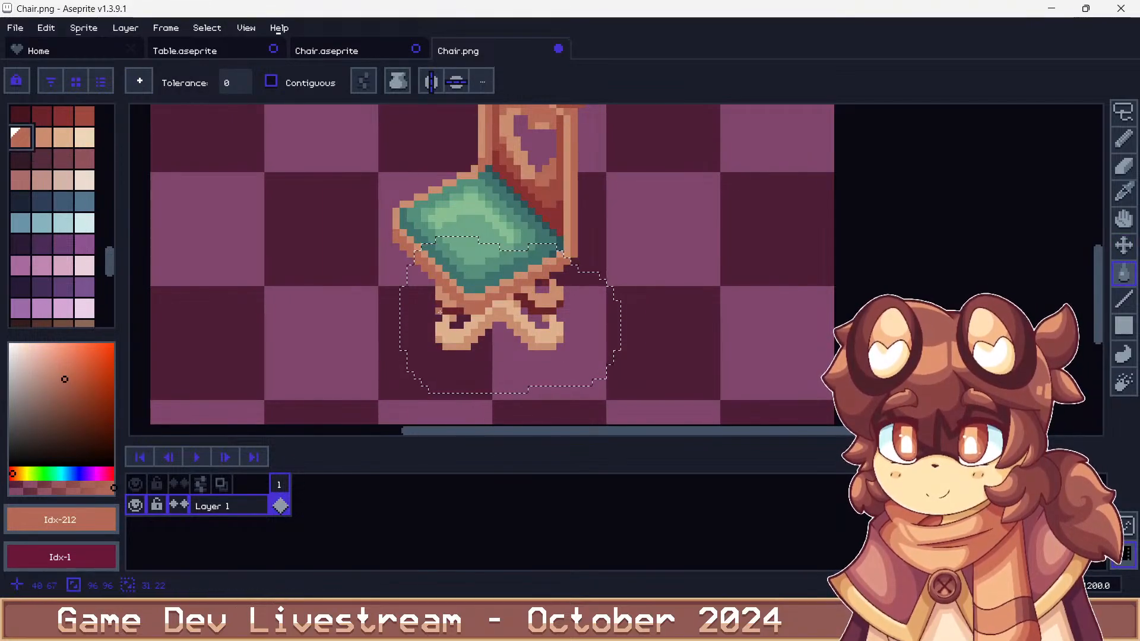
# Check the lighter legs against the whole chair, undo their three fills, and clear the leg selection
pyautogui.scroll(-4, 440, 312)
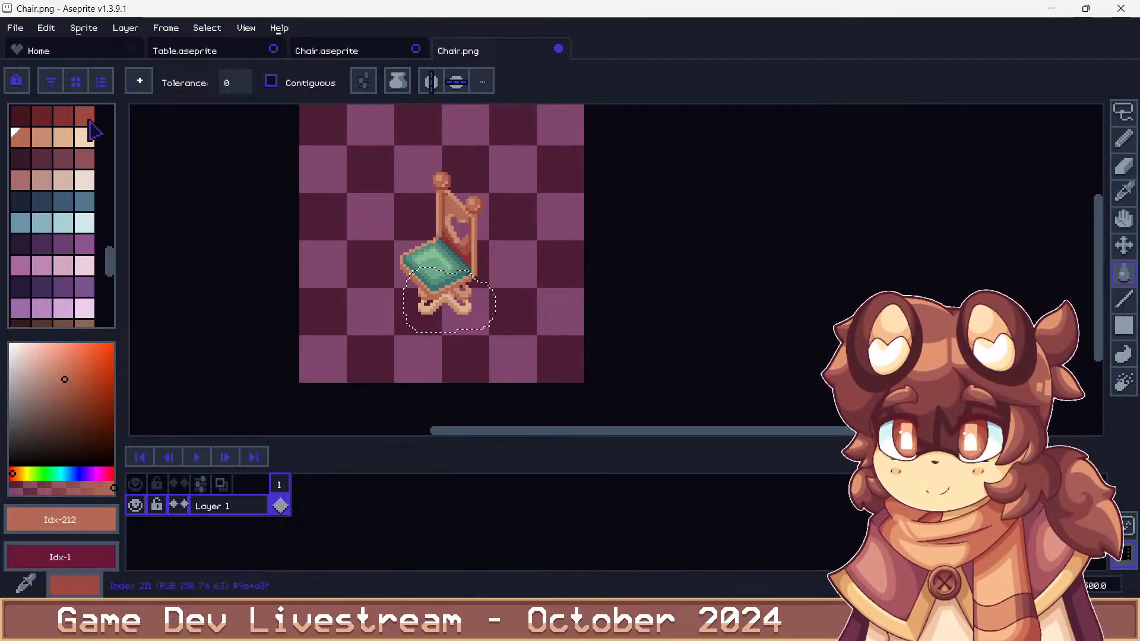
pyautogui.scroll(-2, 445, 200)
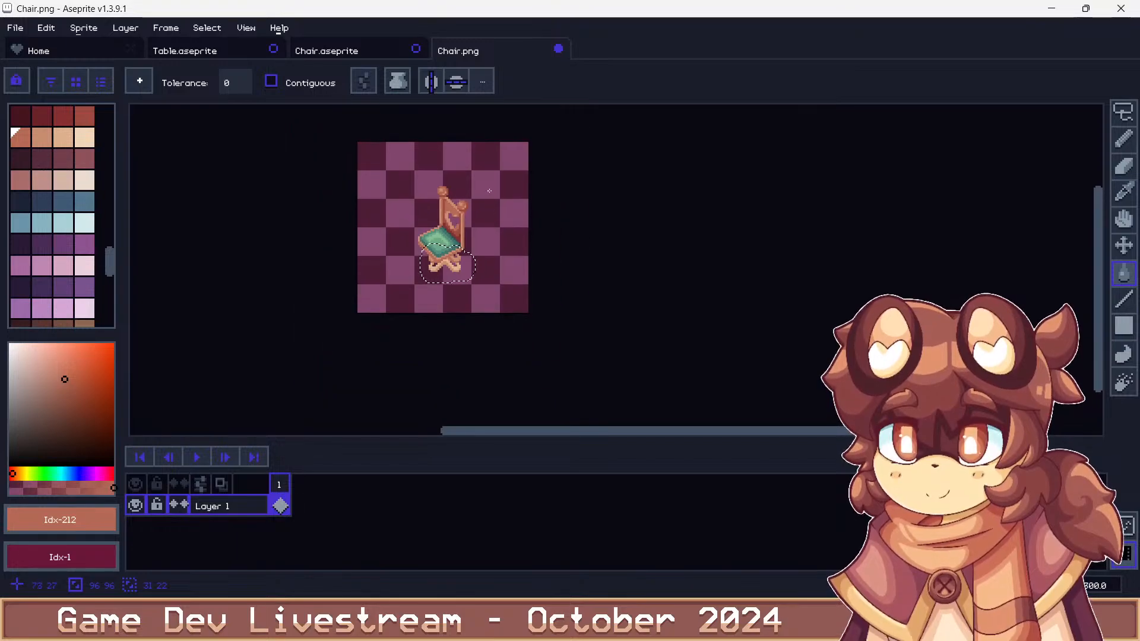
pyautogui.scroll(4, 434, 209)
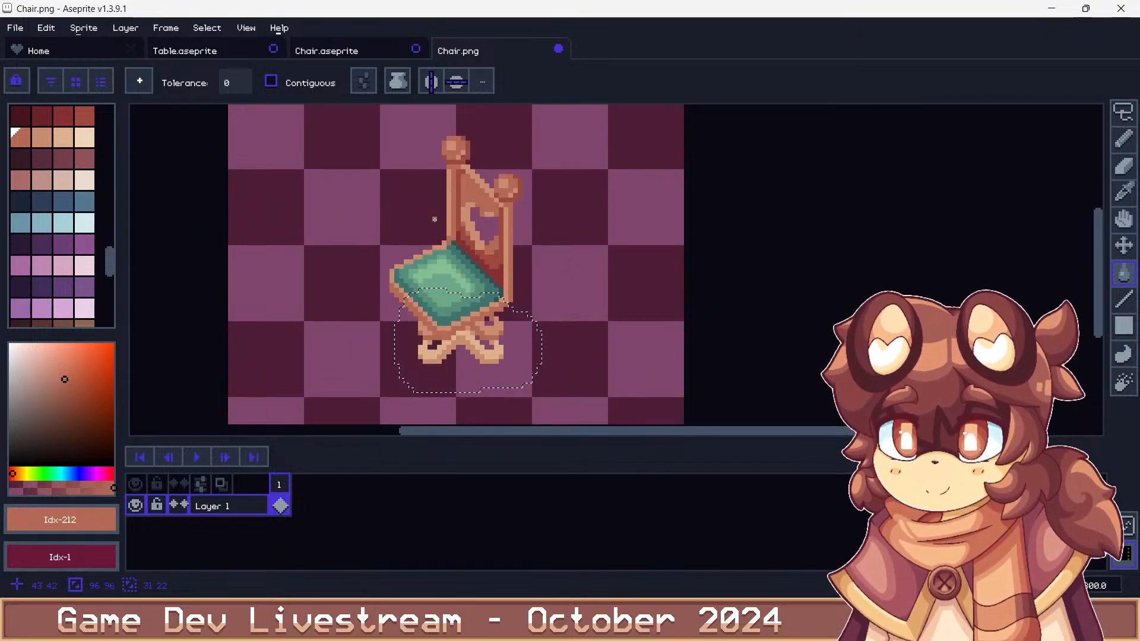
pyautogui.hotkey('ctrl', 'z')
pyautogui.hotkey('ctrl', 'z')
pyautogui.hotkey('ctrl', 'z')
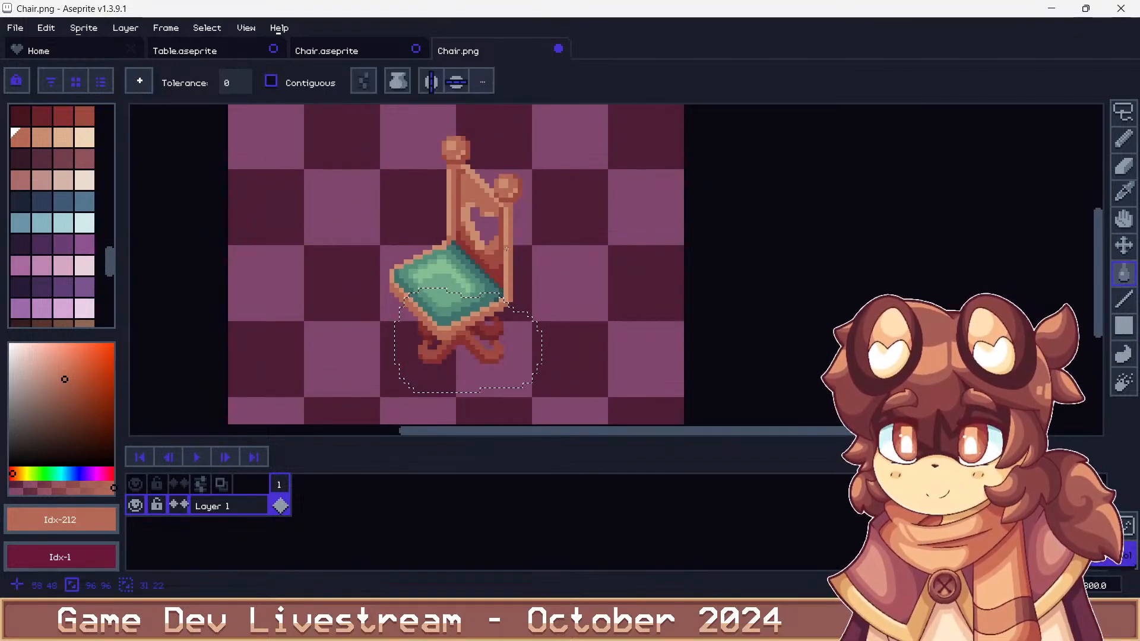
pyautogui.scroll(2, 506, 248)
pyautogui.press('m')
pyautogui.hotkey('ctrl', 'd')
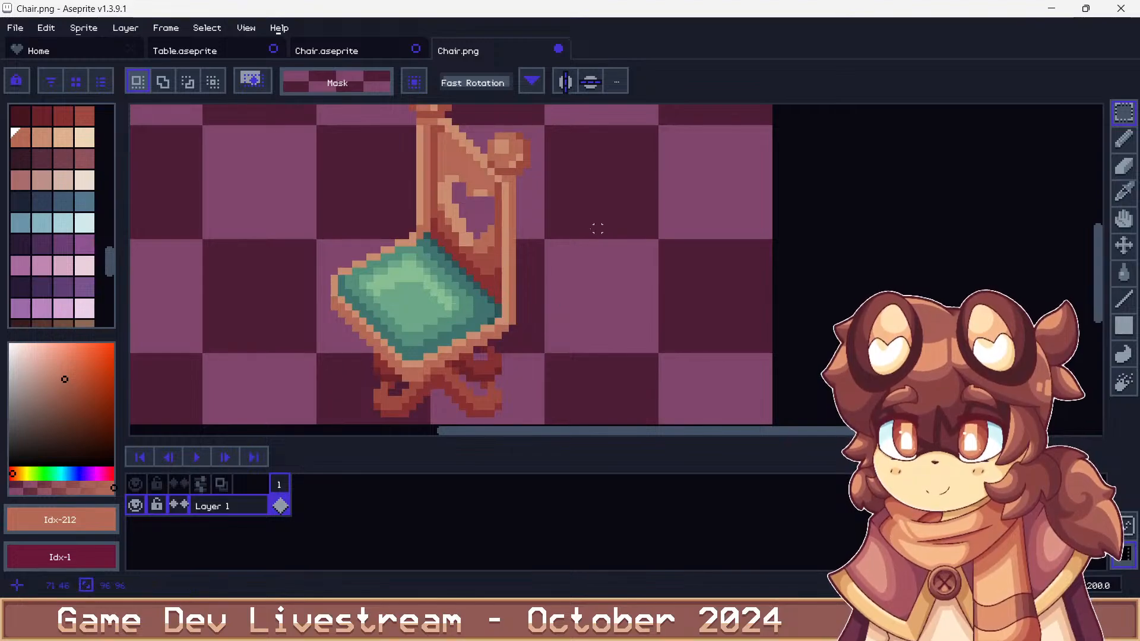
# Recolour the whole sprite's #c98d6e pixels with palette colour 214 and its #b46a54 pixels with palette colour 213 using the Paint Bucket
pyautogui.press('g')
pyautogui.scroll(2, 458, 198)
pyautogui.keyDown('alt'); pyautogui.click(442, 200); pyautogui.keyUp('alt')
pyautogui.click(64, 137)
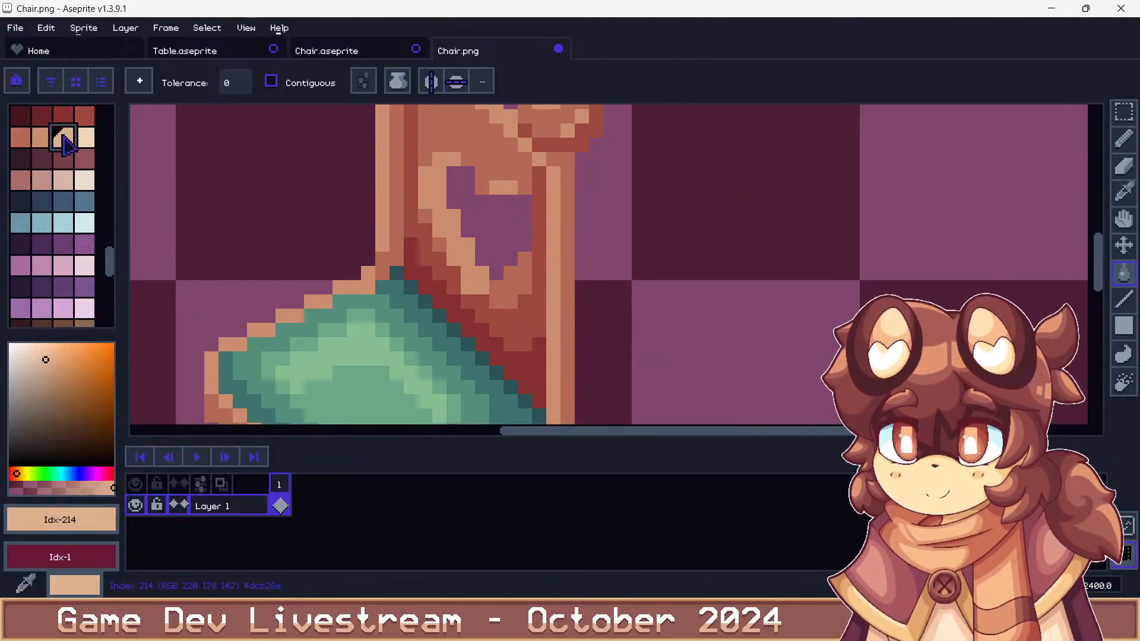
pyautogui.click(438, 175)
pyautogui.click(41, 143)
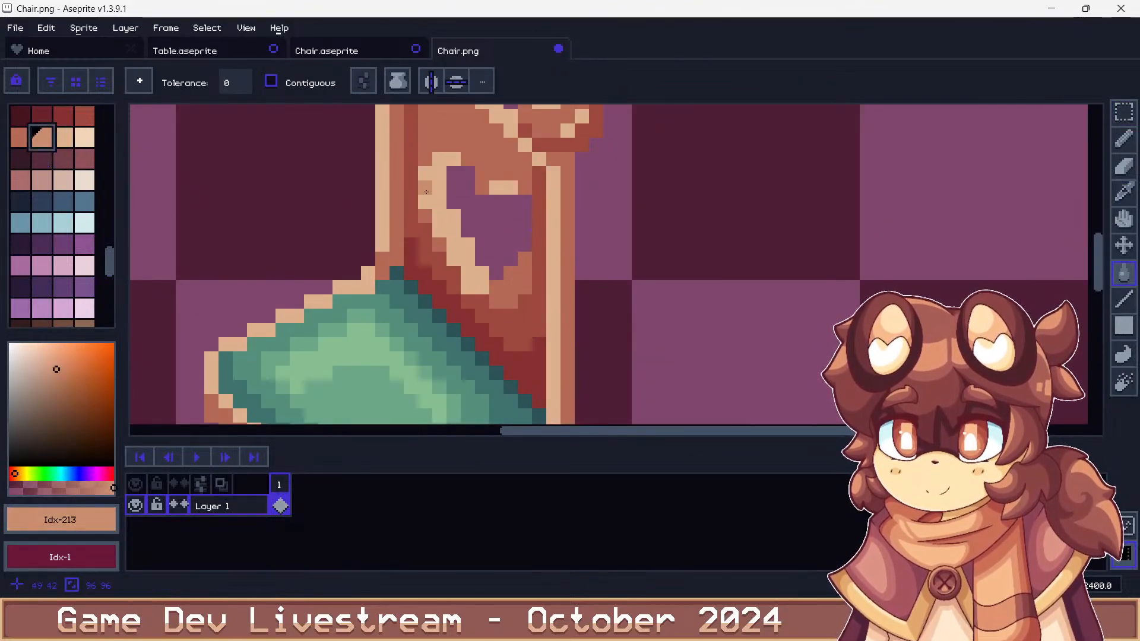
pyautogui.click(426, 192)
# Try recolouring the sprite's #9e4a3f pixels with palette colour 212 and its #85302f pixels with palette colour 211 using the Paint Bucket
pyautogui.scroll(-2, 426, 191)
pyautogui.click(20, 138)
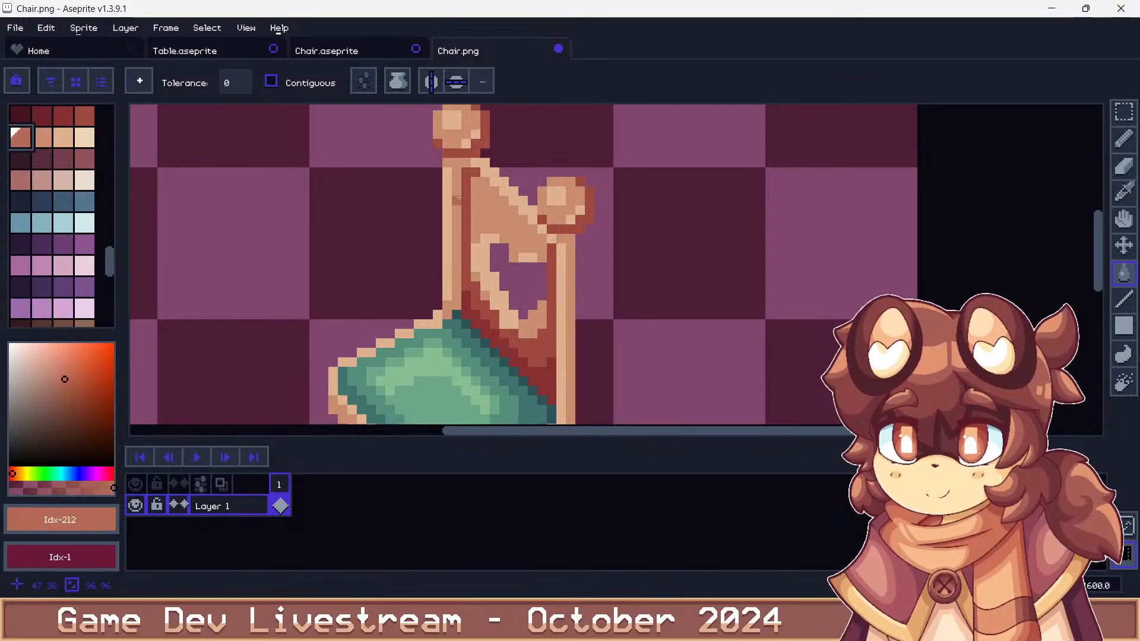
pyautogui.click(459, 198)
pyautogui.click(84, 116)
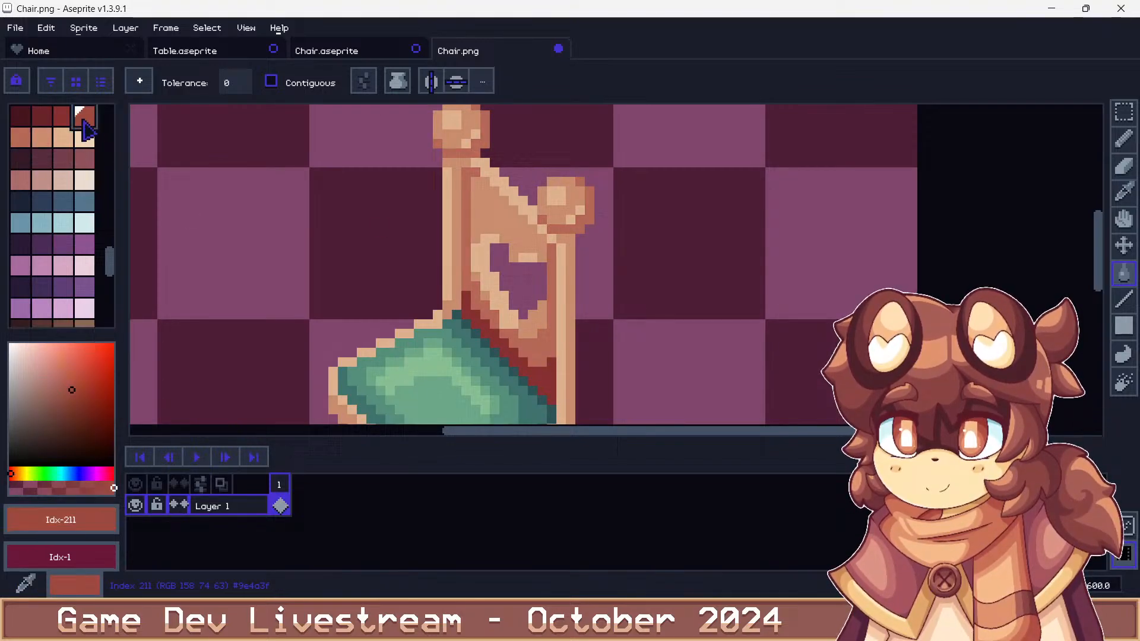
pyautogui.click(553, 377)
pyautogui.scroll(-6, 414, 192)
pyautogui.scroll(3, 444, 212)
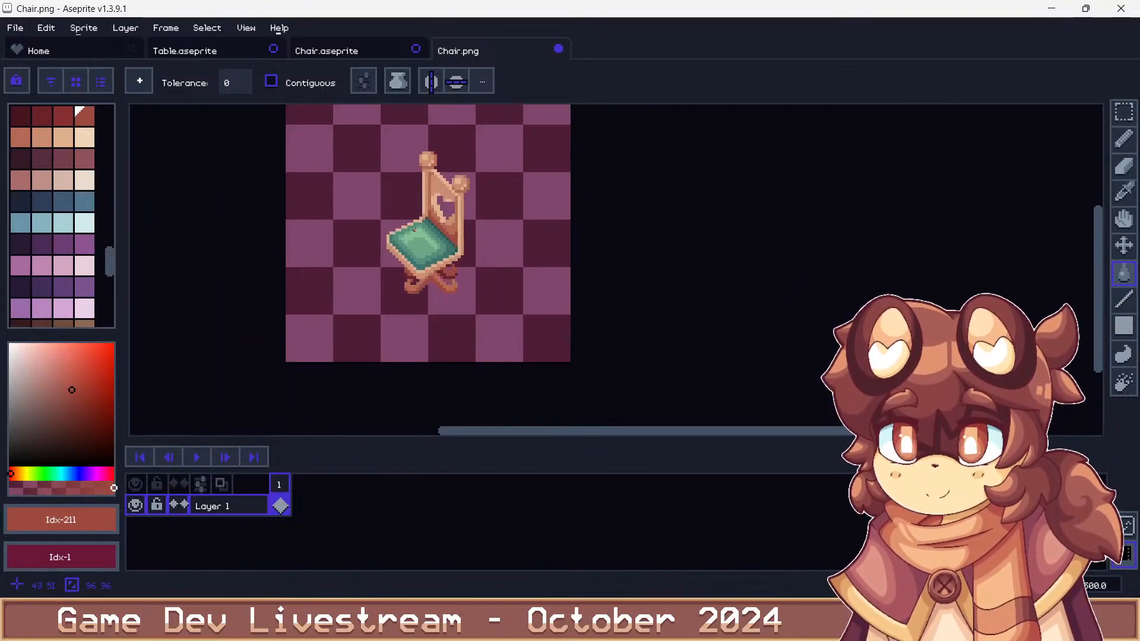
# Try lightening the diagonal shadow on the lower backrest panel with a Pencil stroke in #b46a54 sampled from the panel
pyautogui.keyDown('alt'); pyautogui.click(443, 236); pyautogui.keyUp('alt')
pyautogui.scroll(-4, 443, 235)
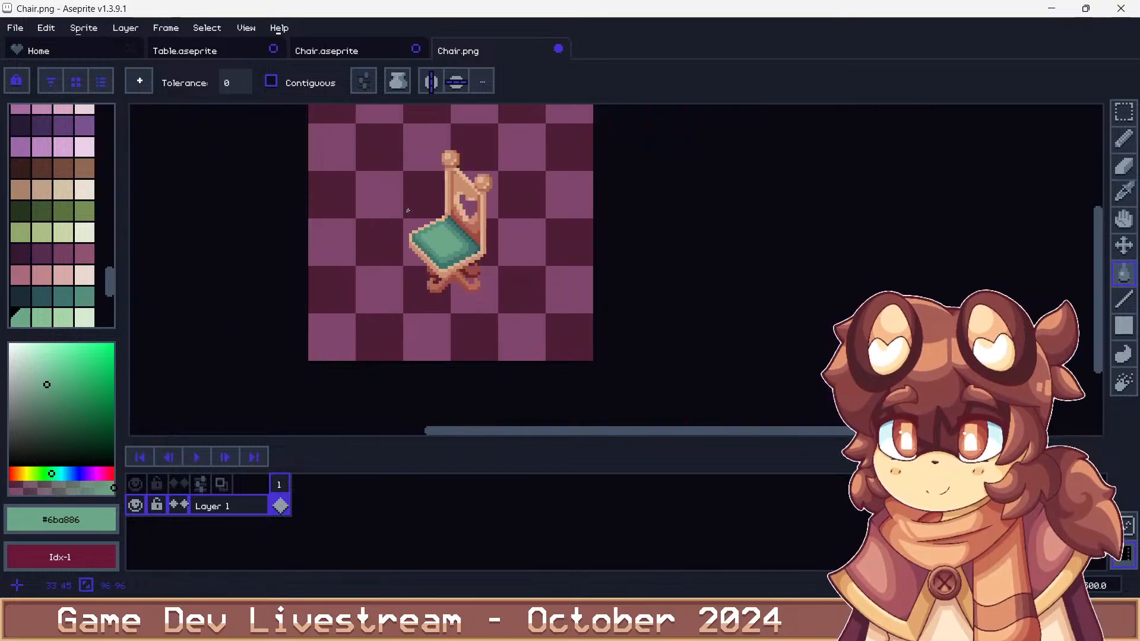
pyautogui.scroll(1, 407, 203)
pyautogui.press('b')
pyautogui.scroll(3, 503, 201)
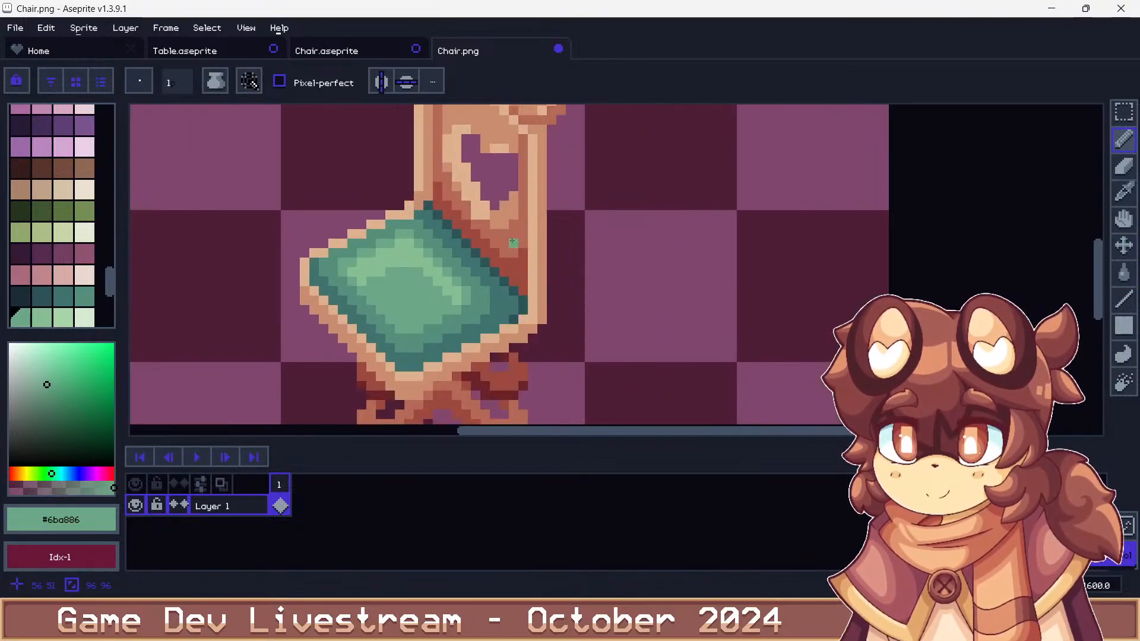
pyautogui.keyDown('alt'); pyautogui.click(508, 240); pyautogui.keyUp('alt')
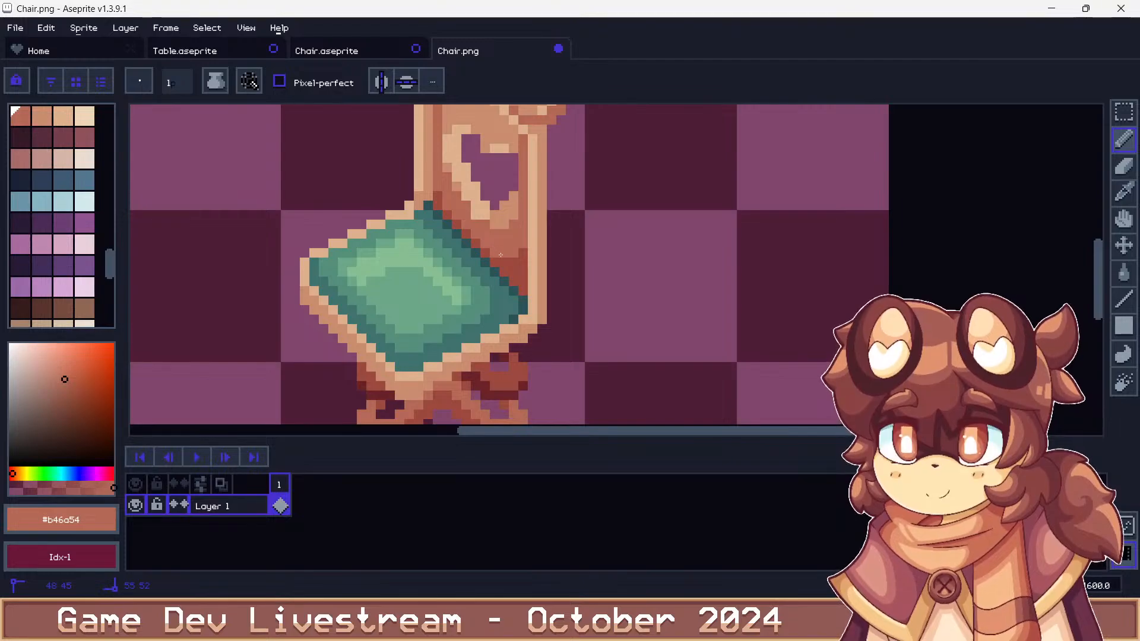
pyautogui.scroll(-3, 512, 260)
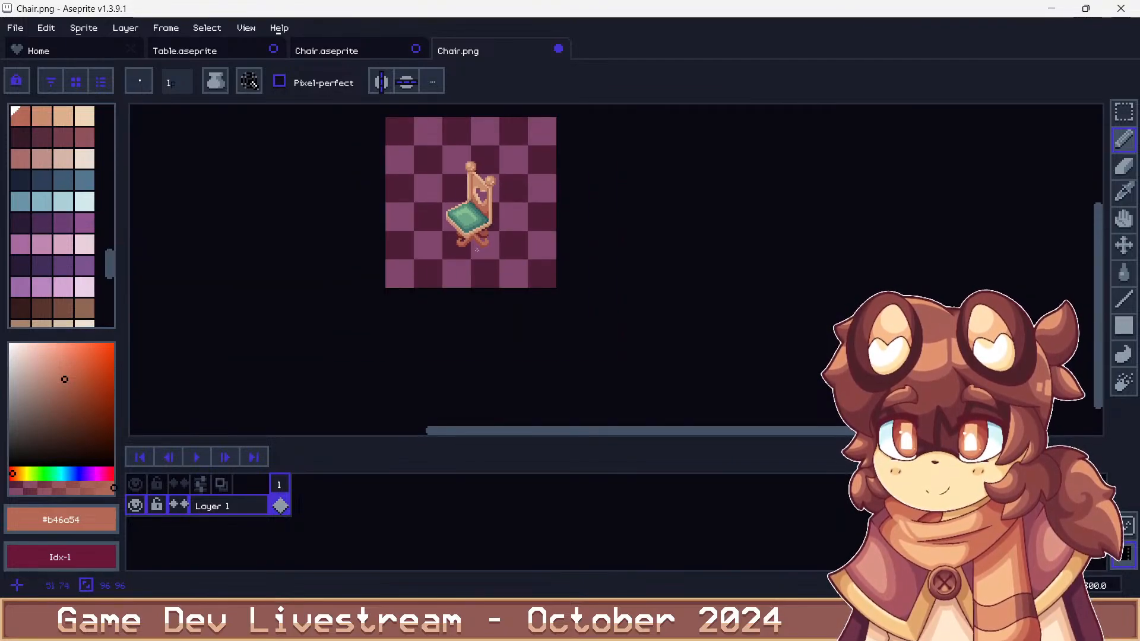
# Try recolouring the darkest #692229 shade on the chair's legs with palette colour 210 using the Paint Bucket
pyautogui.scroll(8, 477, 250)
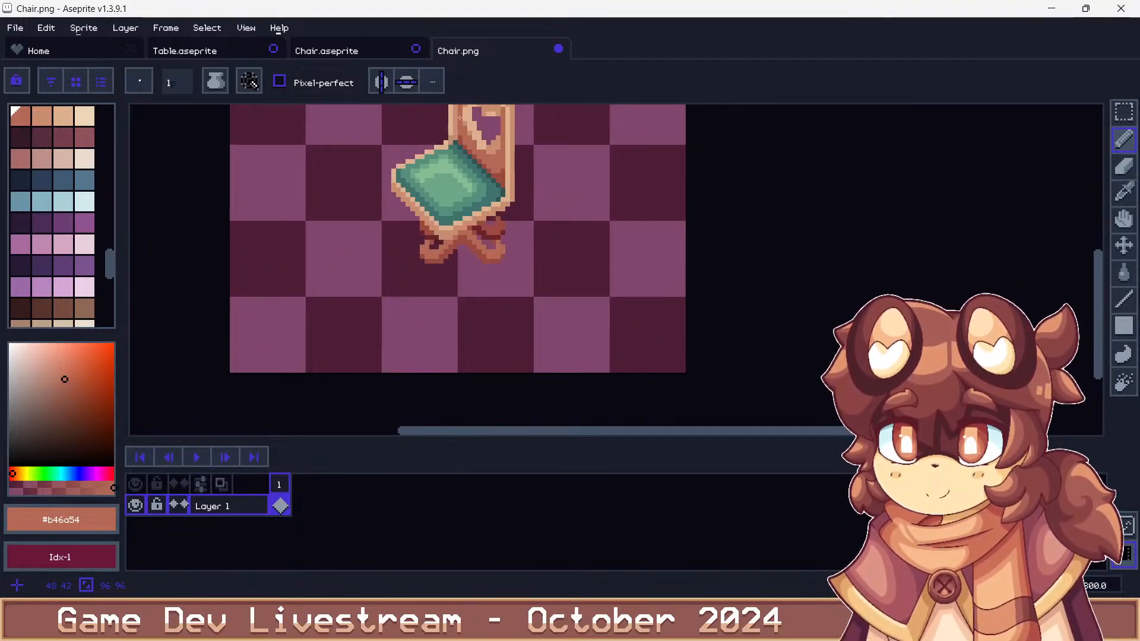
pyautogui.scroll(-5, 473, 190)
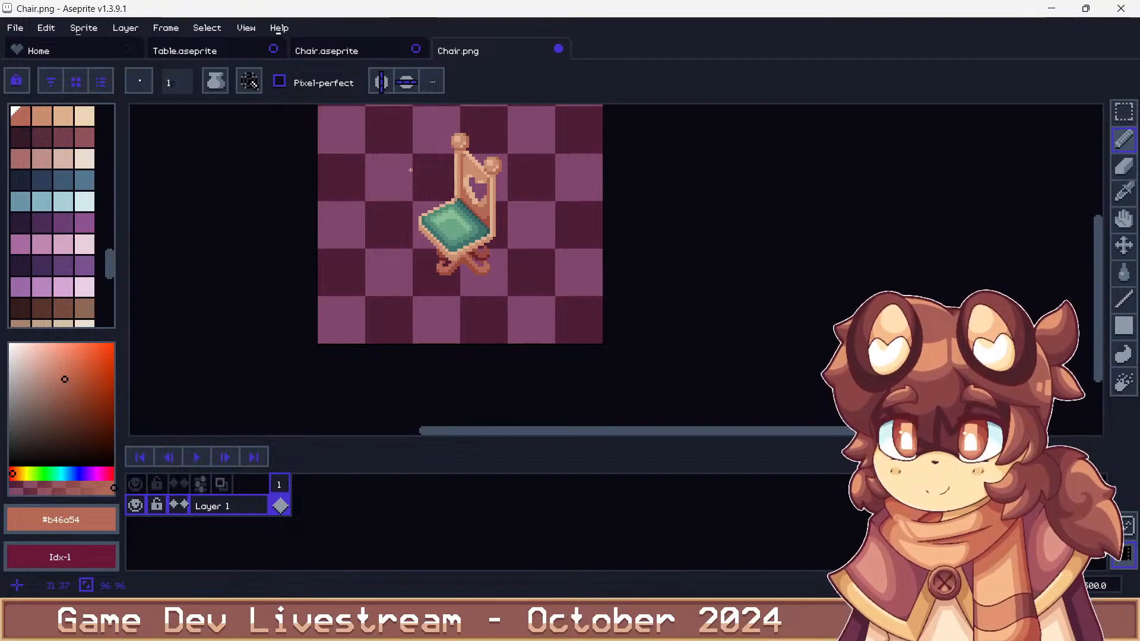
pyautogui.scroll(-3, 411, 170)
pyautogui.scroll(8, 410, 209)
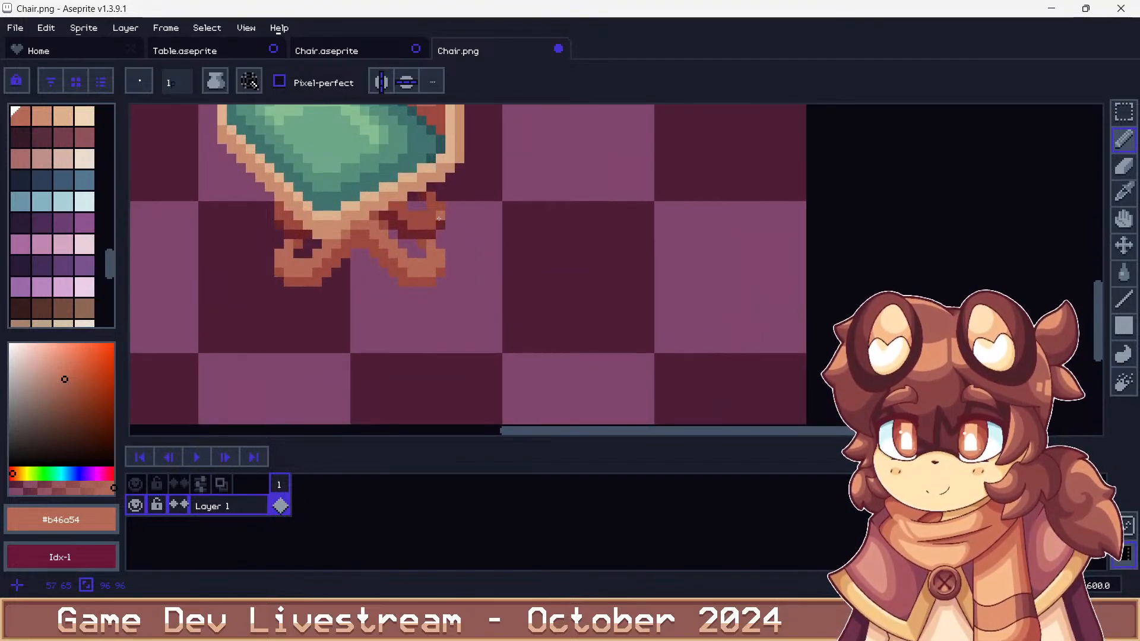
pyautogui.scroll(-3, 438, 219)
pyautogui.scroll(3, 406, 206)
pyautogui.scroll(2, 441, 229)
pyautogui.keyDown('alt'); pyautogui.click(454, 242); pyautogui.keyUp('alt')
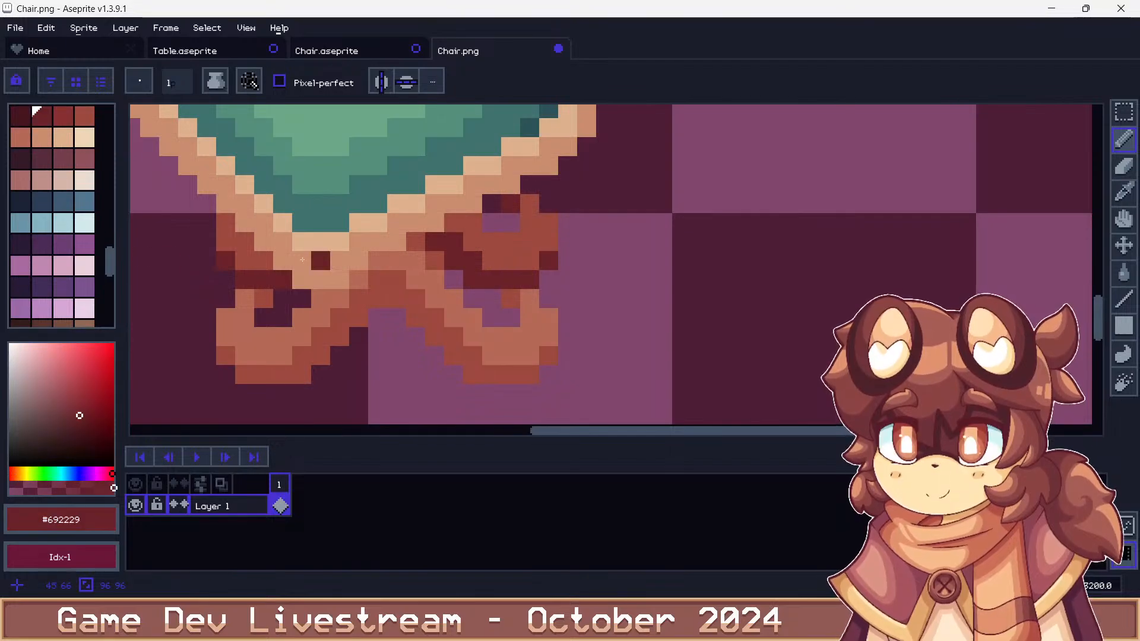
pyautogui.hotkey('ctrl', 'z')
pyautogui.click(63, 117)
pyautogui.press('g')
pyautogui.click(469, 275)
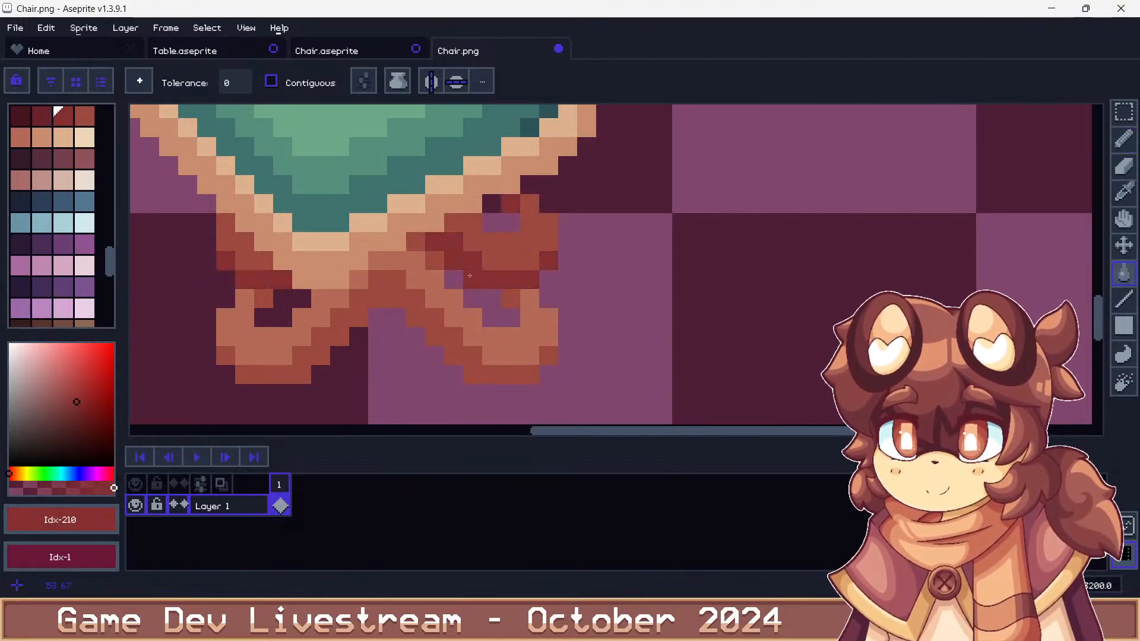
pyautogui.scroll(-6, 469, 275)
pyautogui.scroll(-1, 403, 159)
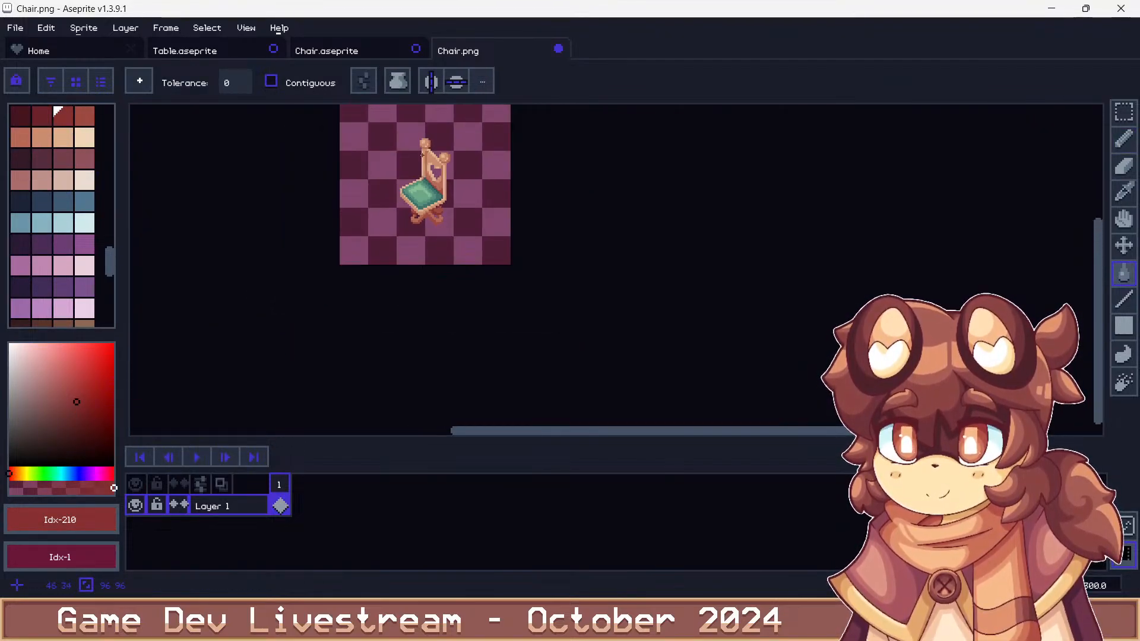
pyautogui.scroll(3, 418, 122)
# Save the sprite as Chair.png in the SMaC (GAME) folder, overwriting the existing file
pyautogui.hotkey('ctrl', 'shift', 's')
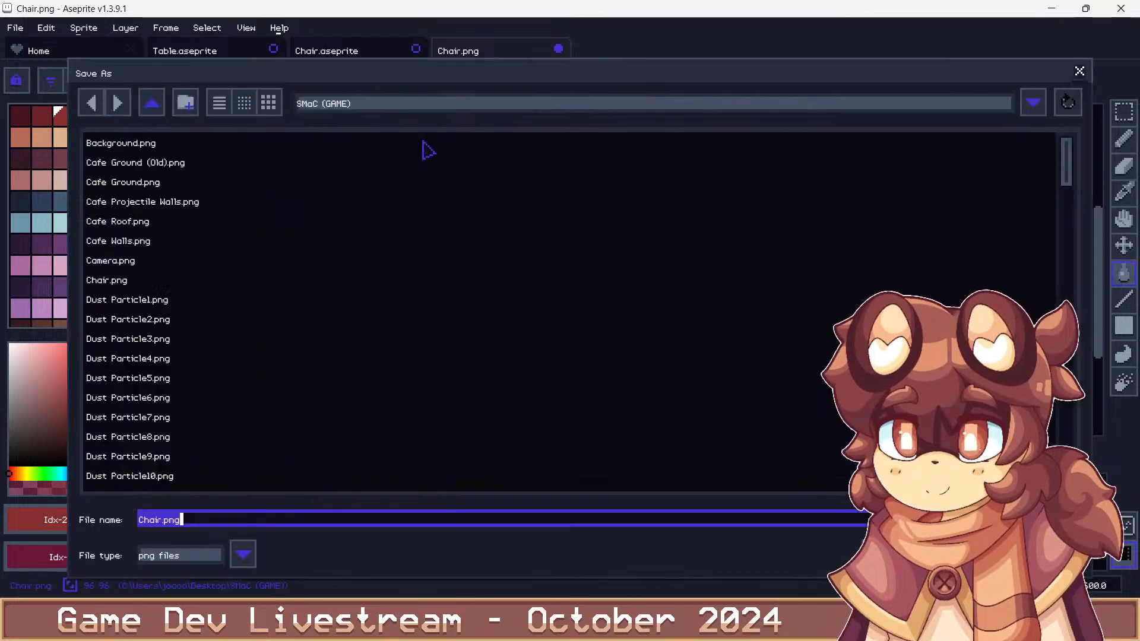
pyautogui.press('Return')
pyautogui.press('Return')
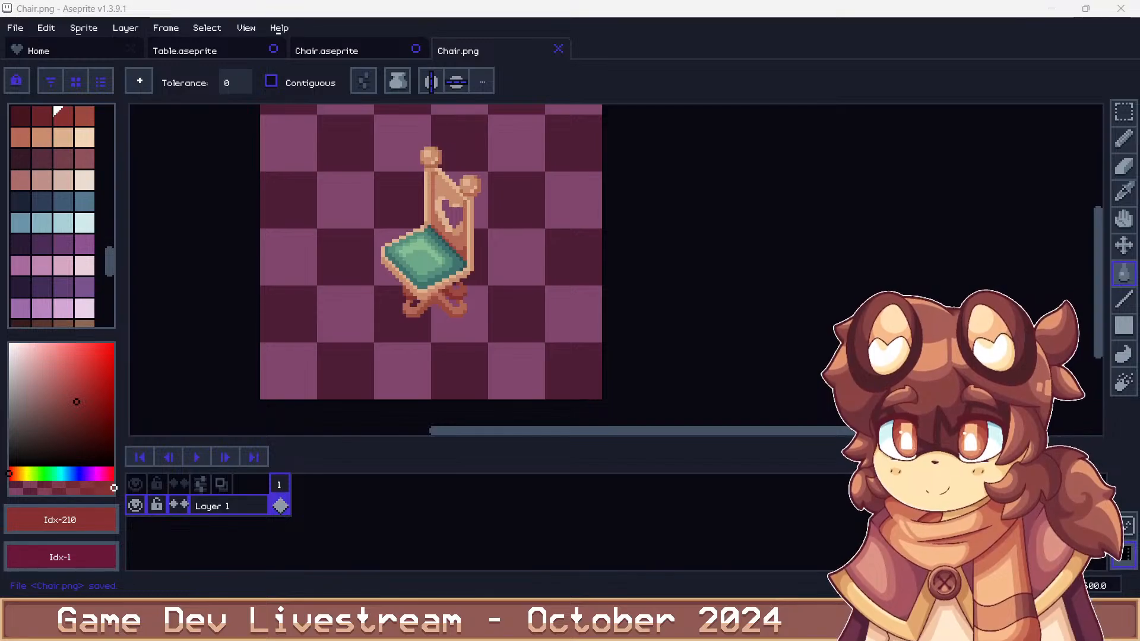
# Undo the stray background fill, the lighter wood recolouring and the slimming of the right post
pyautogui.click(537, 168)
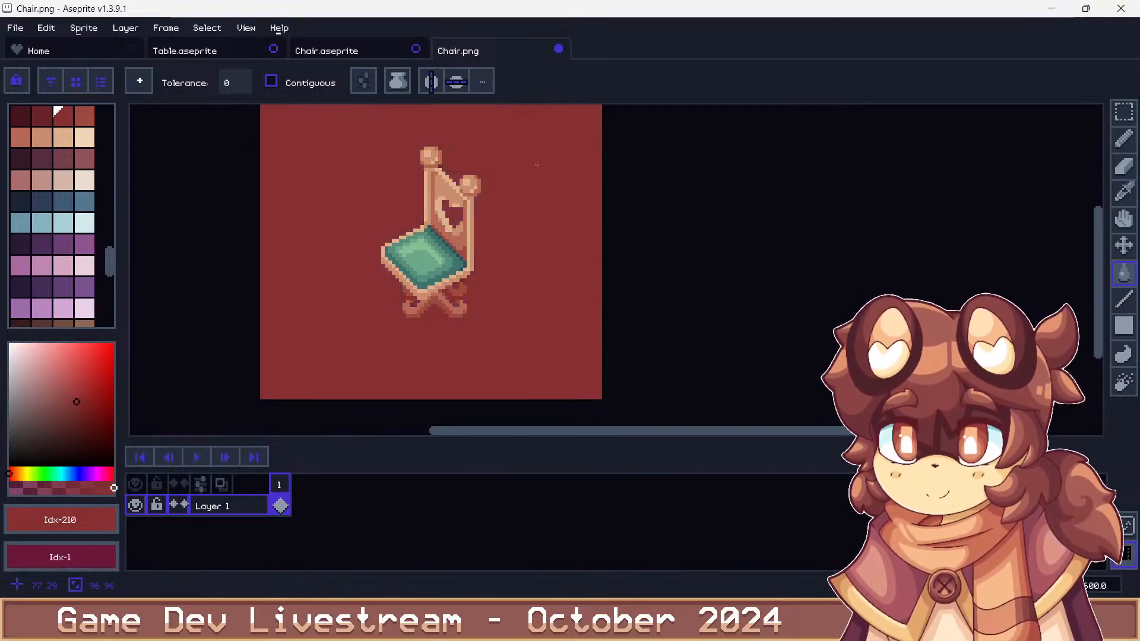
pyautogui.press('v')
pyautogui.hotkey('ctrl', 'z')
pyautogui.hotkey('ctrl', 'z')
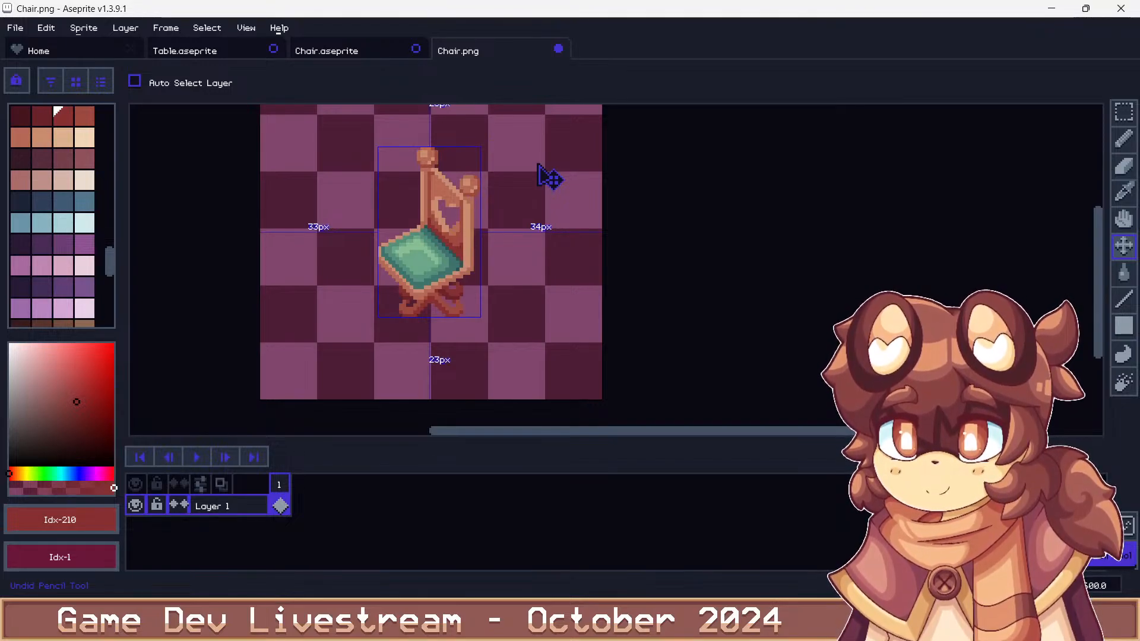
pyautogui.press('g')
pyautogui.scroll(-3, 537, 164)
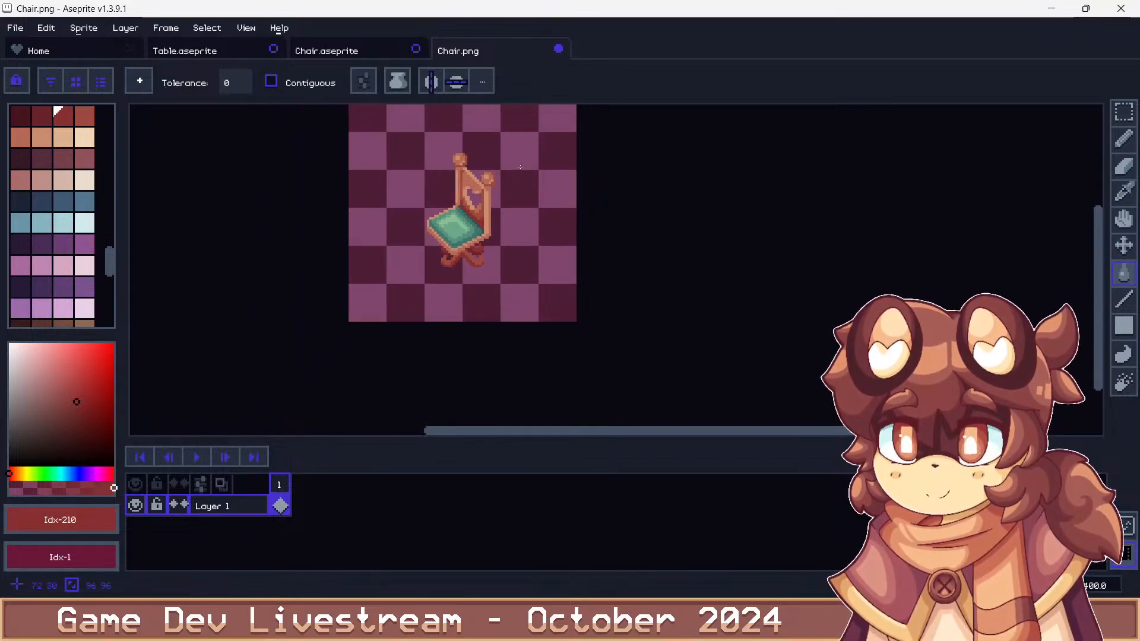
pyautogui.scroll(4, 476, 154)
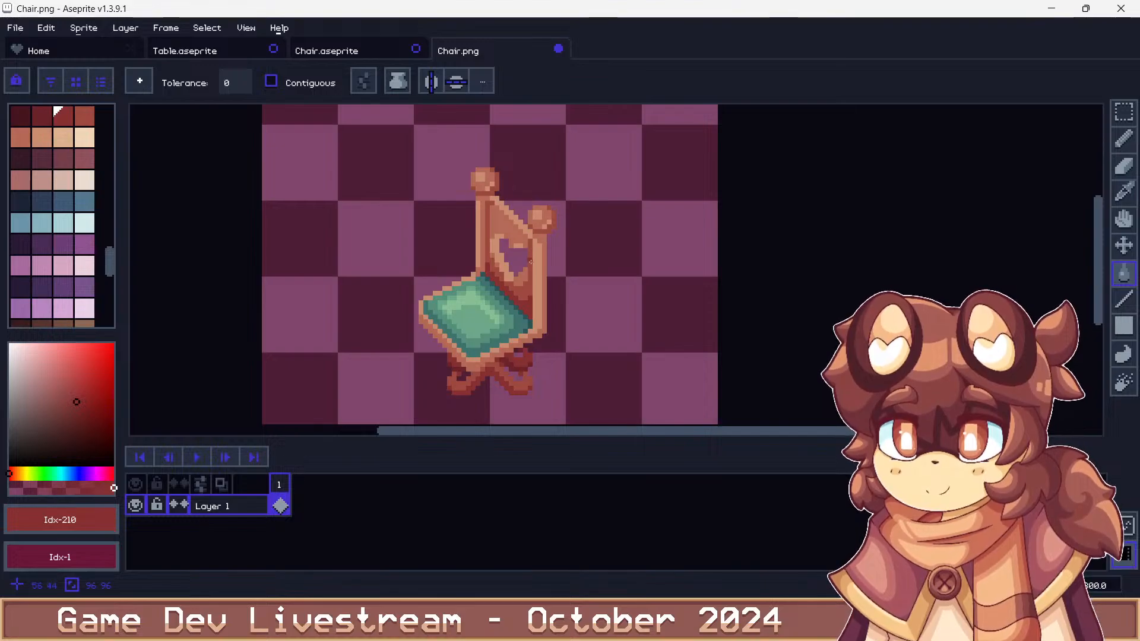
# Try widening the right backrest post by one pixel with the Pencil, using #b46a54 for its edge and #c98d6e for its face
pyautogui.scroll(2, 562, 231)
pyautogui.press('m')
pyautogui.scroll(1, 537, 177)
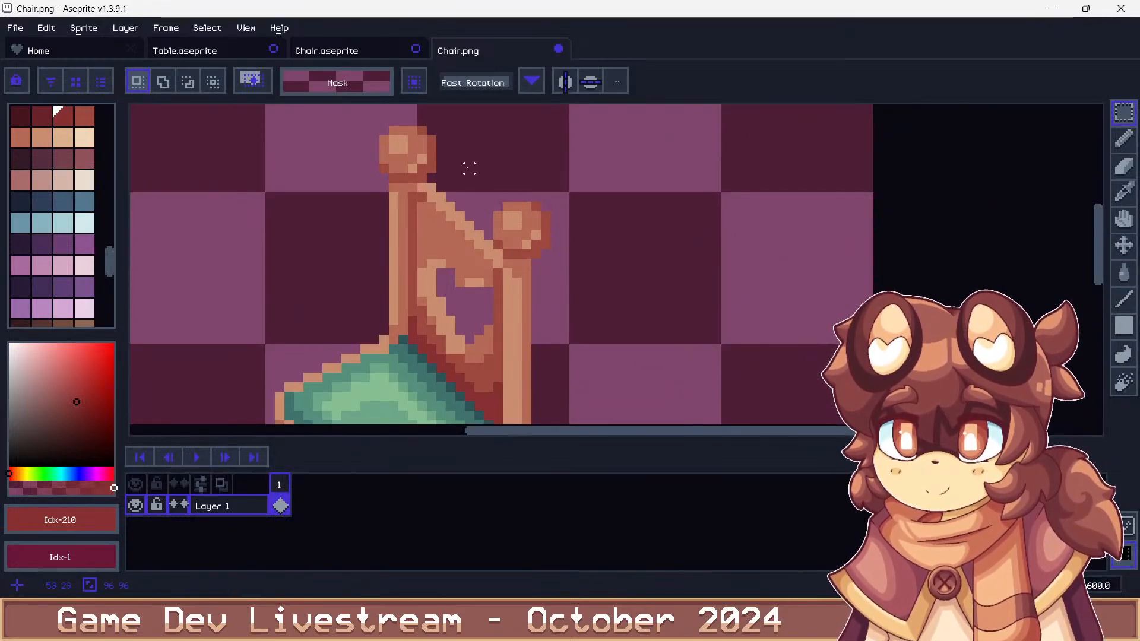
pyautogui.scroll(-1, 469, 168)
pyautogui.press('b')
pyautogui.scroll(3, 463, 256)
pyautogui.keyDown('alt'); pyautogui.click(495, 246); pyautogui.keyUp('alt')
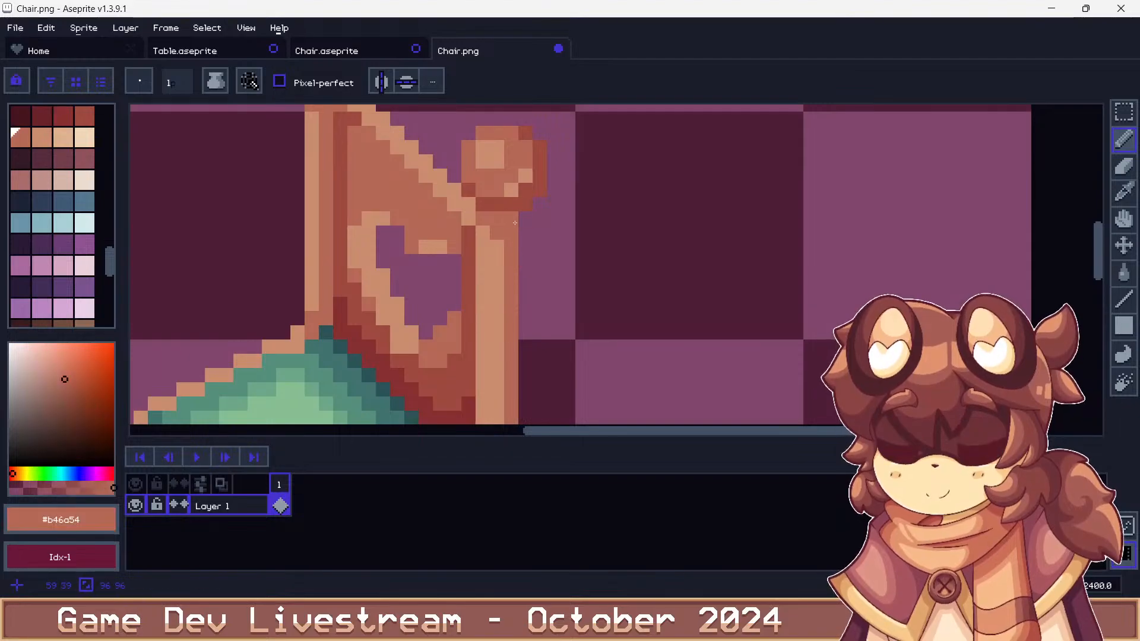
pyautogui.scroll(-3, 517, 255)
pyautogui.scroll(1, 518, 281)
pyautogui.moveTo(519, 281)
pyautogui.mouseDown()
pyautogui.moveTo(520, 397)
pyautogui.moveTo(500, 391)
pyautogui.moveTo(512, 389)
pyautogui.moveTo(509, 233)
pyautogui.mouseUp()
pyautogui.click(520, 400)
pyautogui.keyDown('alt'); pyautogui.click(502, 389); pyautogui.keyUp('alt')
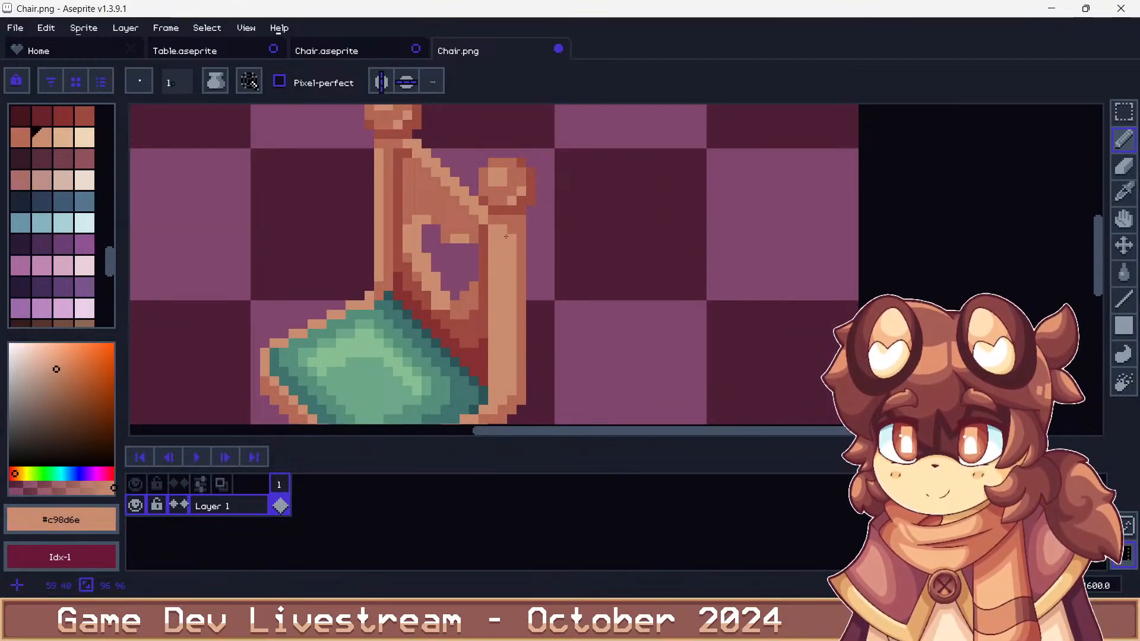
pyautogui.keyDown('alt'); pyautogui.click(504, 229); pyautogui.keyUp('alt')
# Check the widened right post against the whole chair and undo its Pencil strokes
pyautogui.scroll(-8, 505, 226)
pyautogui.scroll(3, 486, 187)
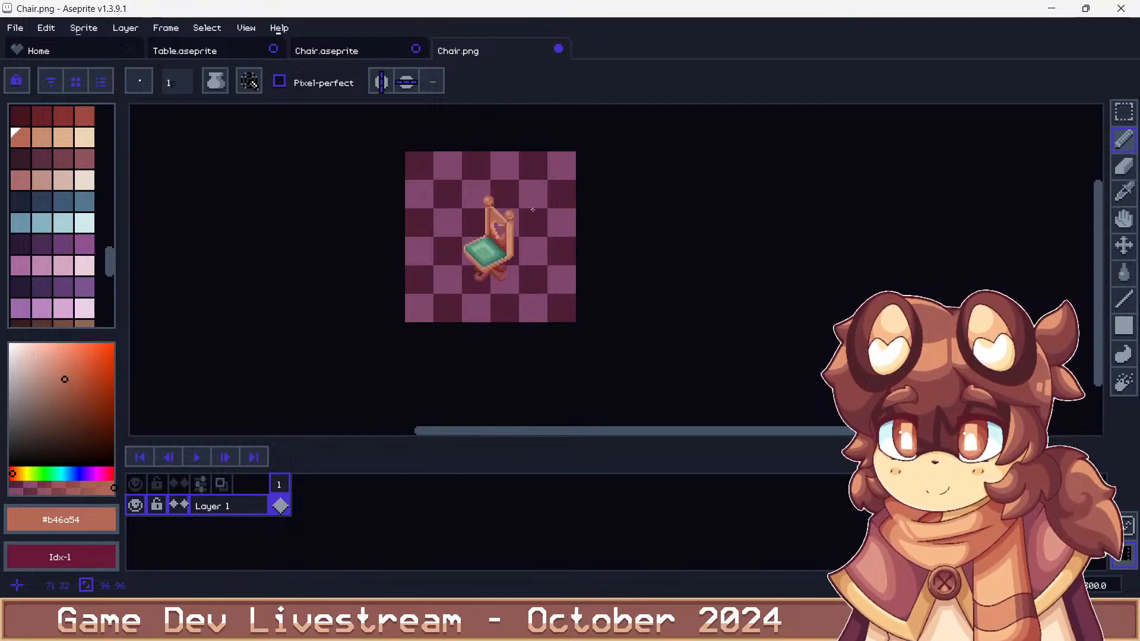
pyautogui.hotkey('ctrl', 'z')
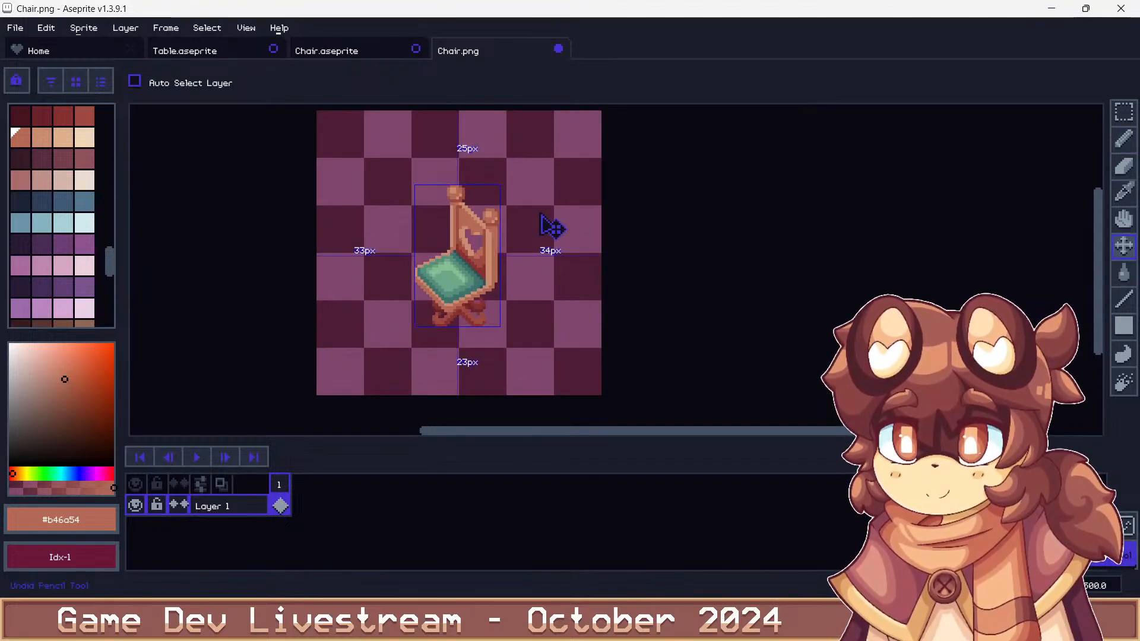
pyautogui.scroll(-3, 539, 213)
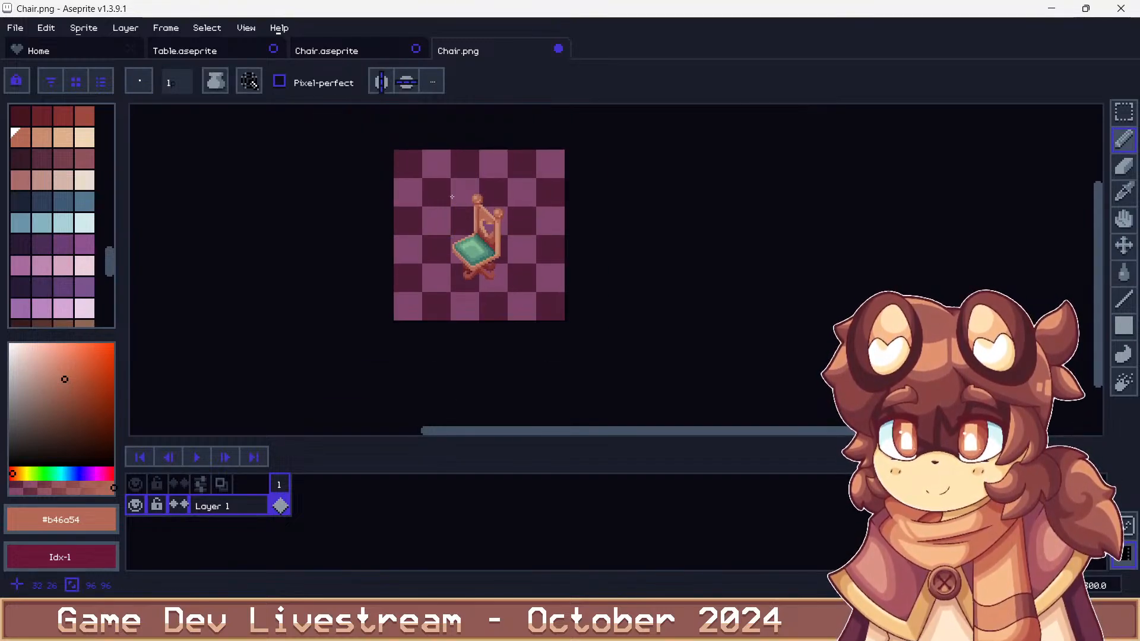
# Paint over the upper part of the backrest's dark diagonal shadow with #9e4a3f, keeping a thin #85302f line along the cushion
pyautogui.scroll(5, 432, 292)
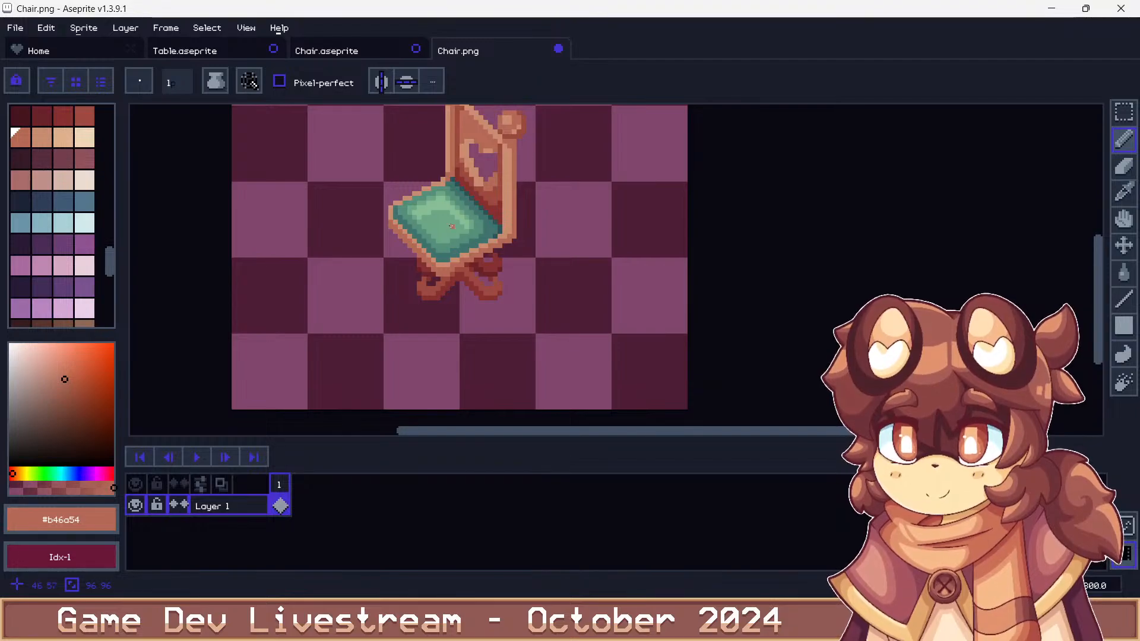
pyautogui.scroll(-2, 451, 226)
pyautogui.scroll(2, 435, 180)
pyautogui.scroll(2, 482, 190)
pyautogui.keyDown('alt'); pyautogui.click(463, 178); pyautogui.keyUp('alt')
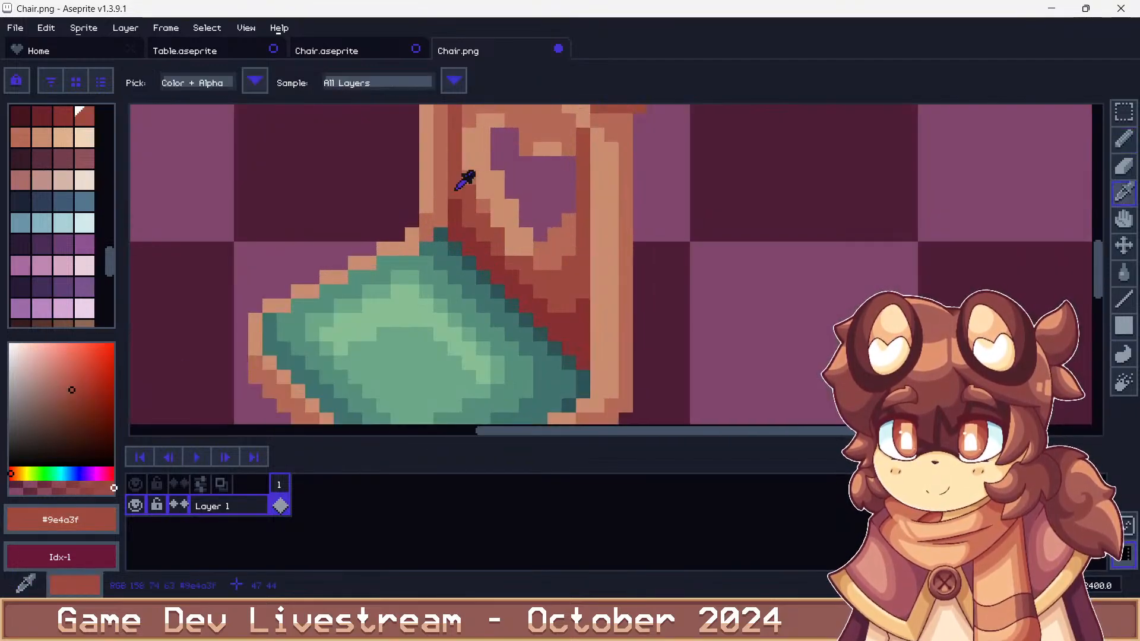
pyautogui.moveTo(455, 205)
pyautogui.mouseDown()
pyautogui.moveTo(504, 274)
pyautogui.moveTo(488, 267)
pyautogui.moveTo(517, 266)
pyautogui.moveTo(575, 304)
pyautogui.mouseUp()
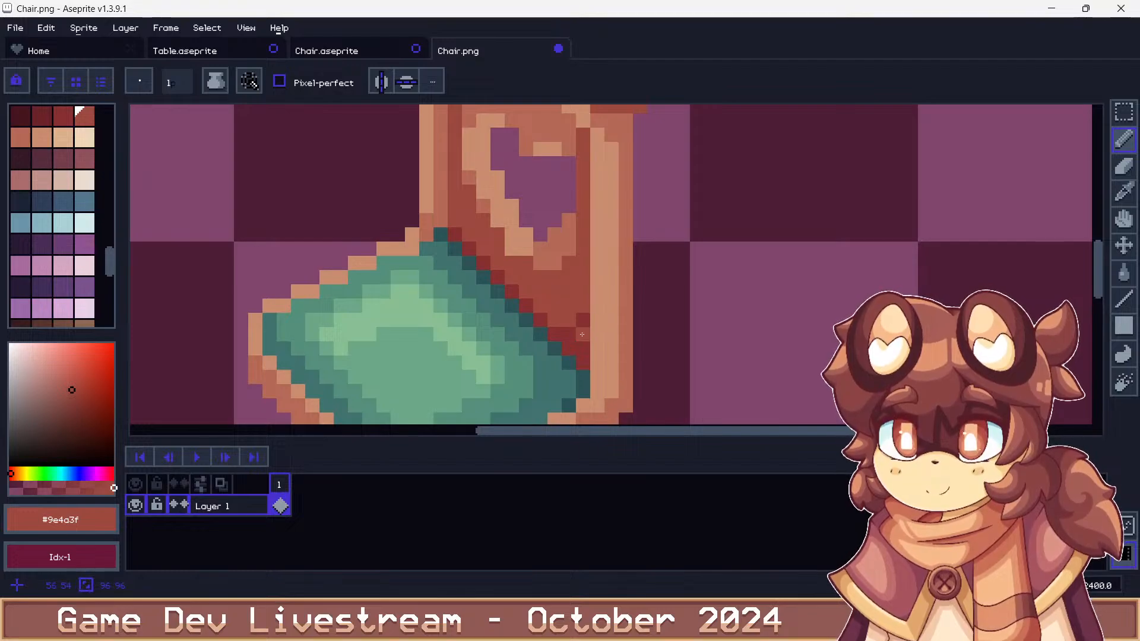
pyautogui.keyDown('alt'); pyautogui.click(508, 257); pyautogui.keyUp('alt')
pyautogui.scroll(-3, 507, 257)
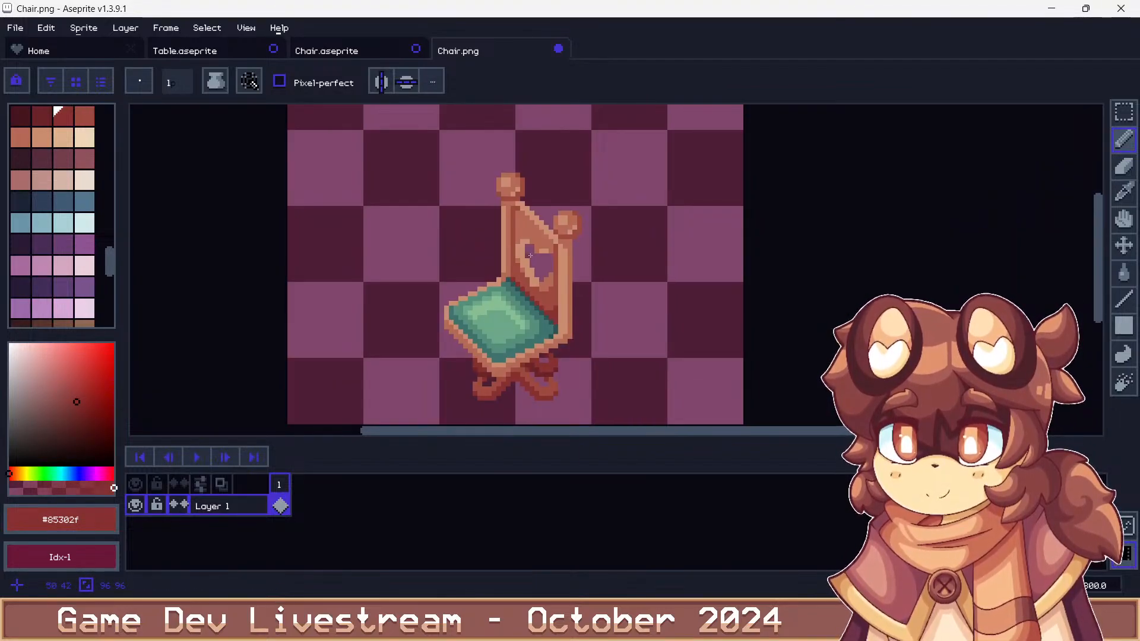
# Inspect the softened backrest shading up close and at full-chair size, sampling #9e4a3f from the panel
pyautogui.scroll(1, 531, 255)
pyautogui.scroll(-2, 501, 256)
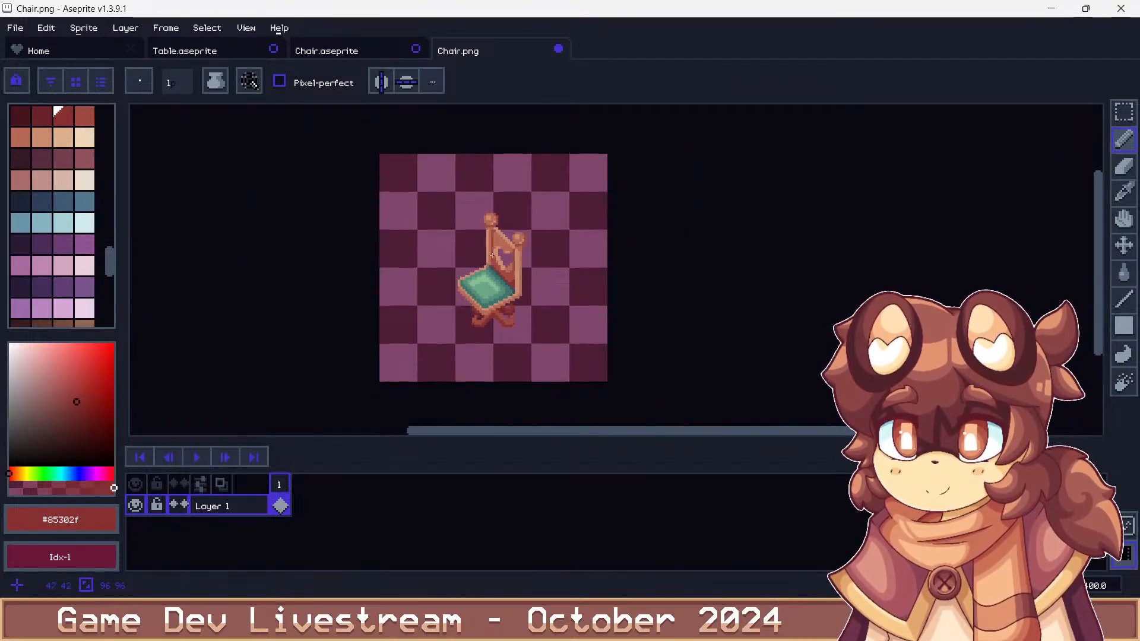
pyautogui.scroll(5, 492, 255)
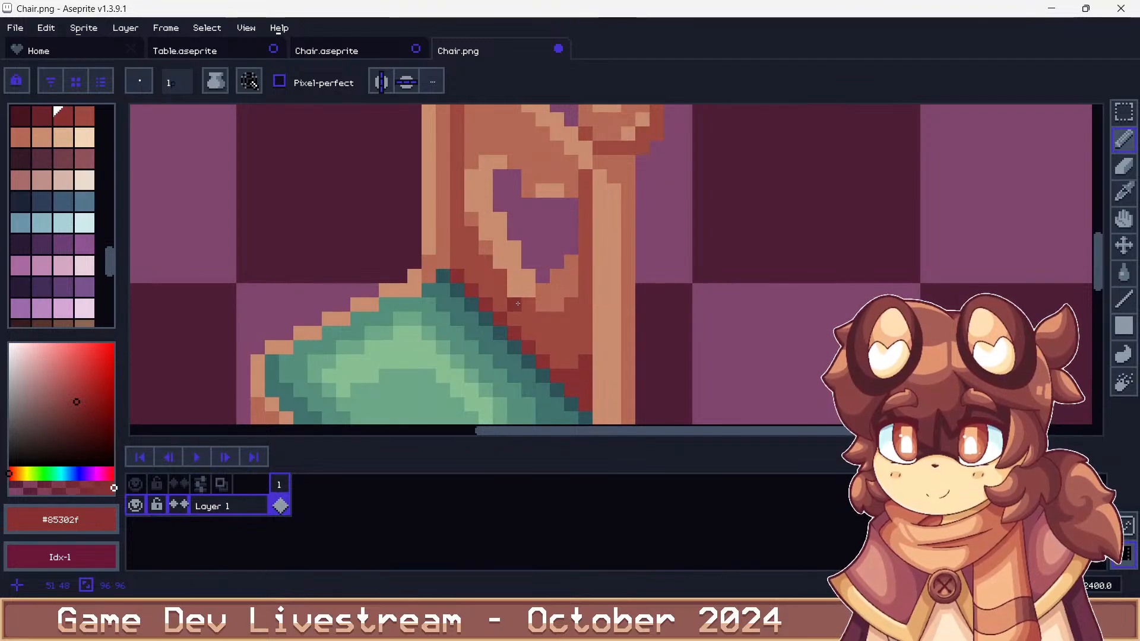
pyautogui.keyDown('alt'); pyautogui.click(518, 287); pyautogui.keyUp('alt')
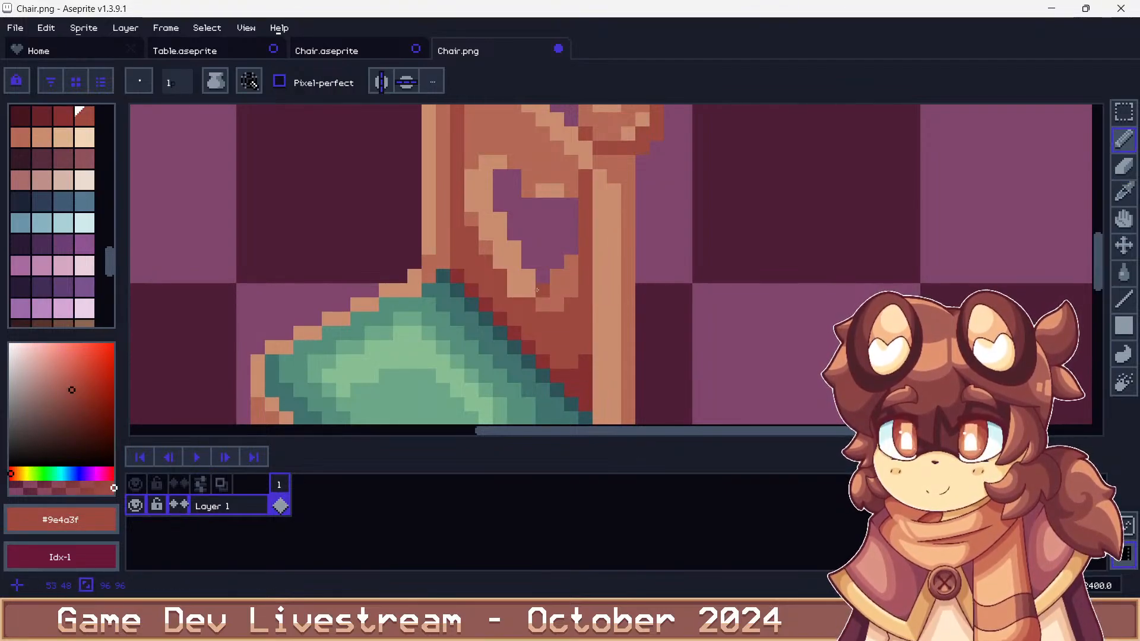
pyautogui.scroll(-5, 536, 290)
pyautogui.scroll(5, 511, 250)
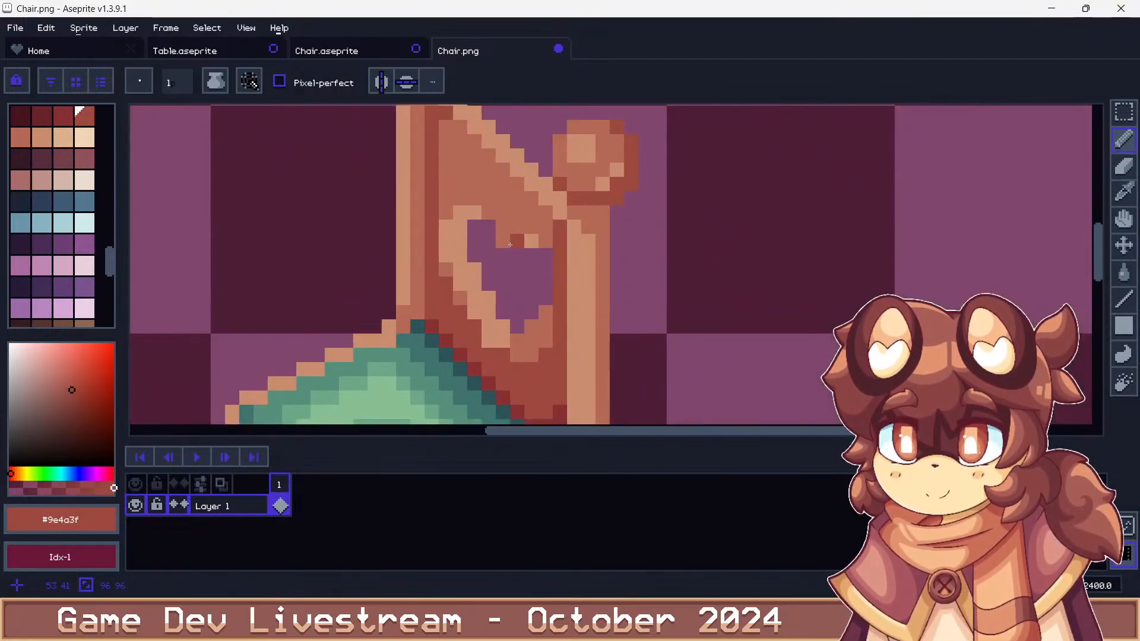
pyautogui.press('g')
pyautogui.scroll(-4, 509, 245)
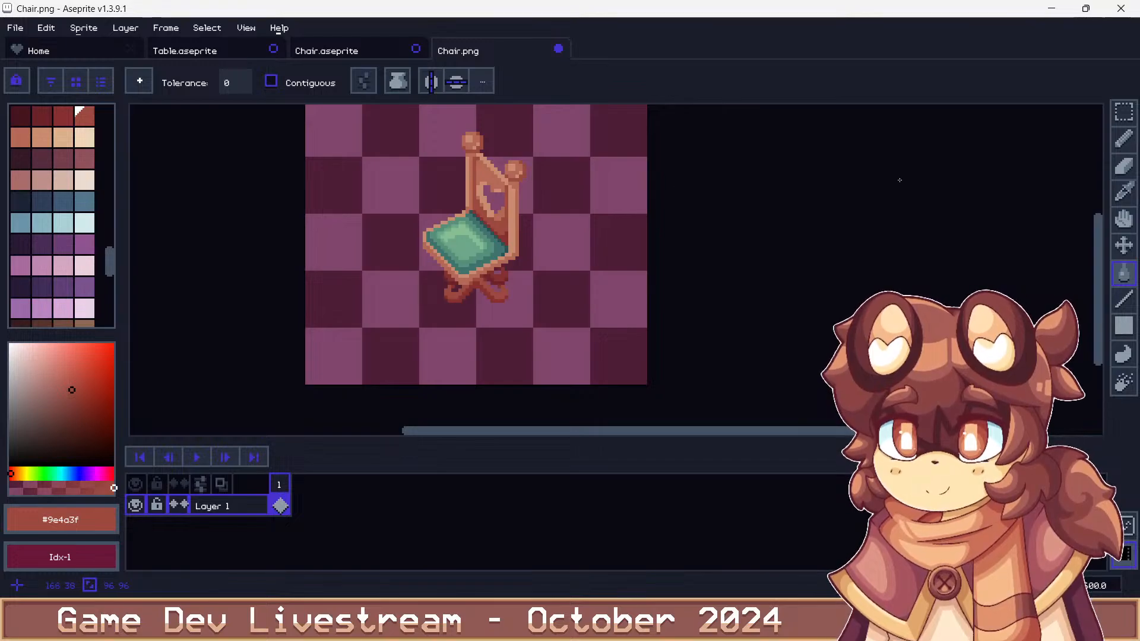
pyautogui.press('w')
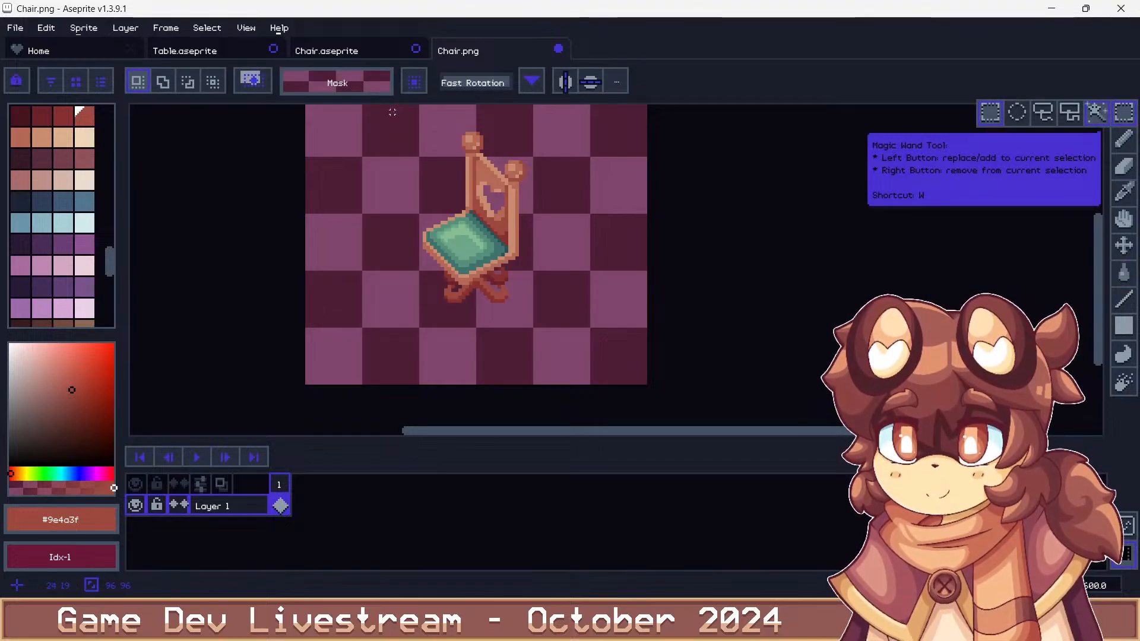
pyautogui.press('m')
pyautogui.moveTo(392, 112); pyautogui.dragTo(603, 286)
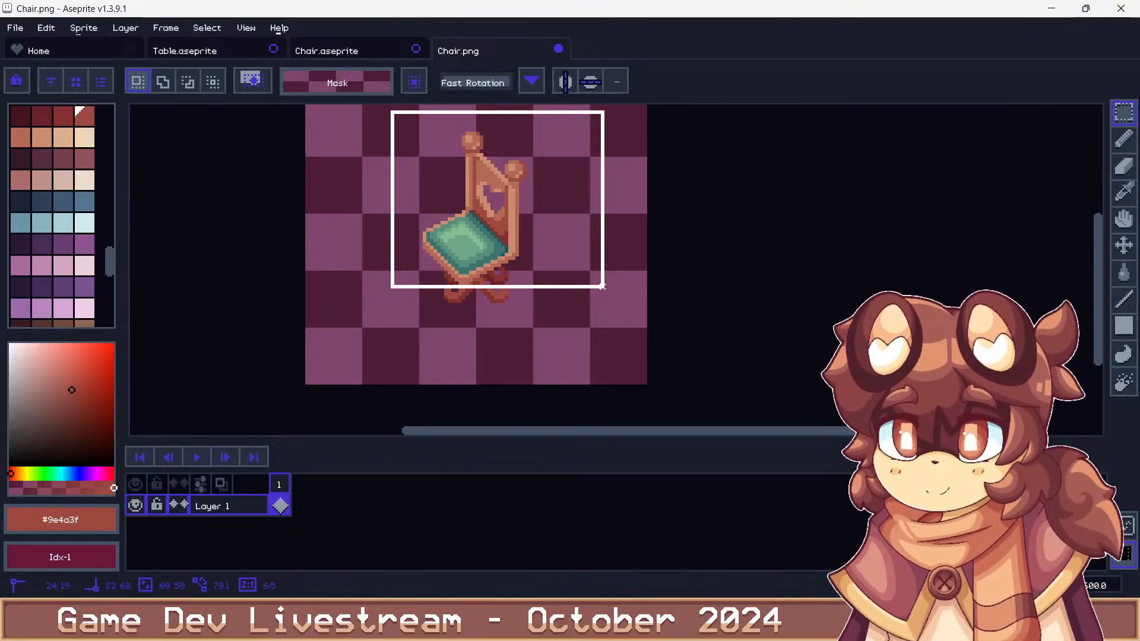
pyautogui.click(604, 287)
# Inspect the whole chair at small size, and its cushion and legs up close
pyautogui.scroll(-3, 618, 267)
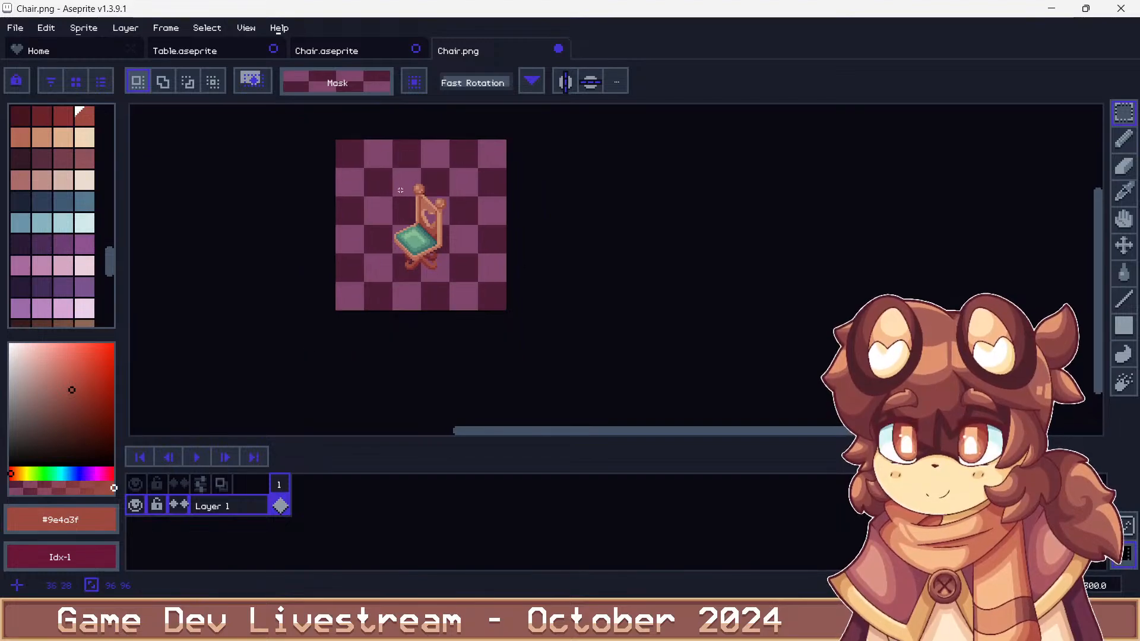
pyautogui.scroll(-1, 400, 190)
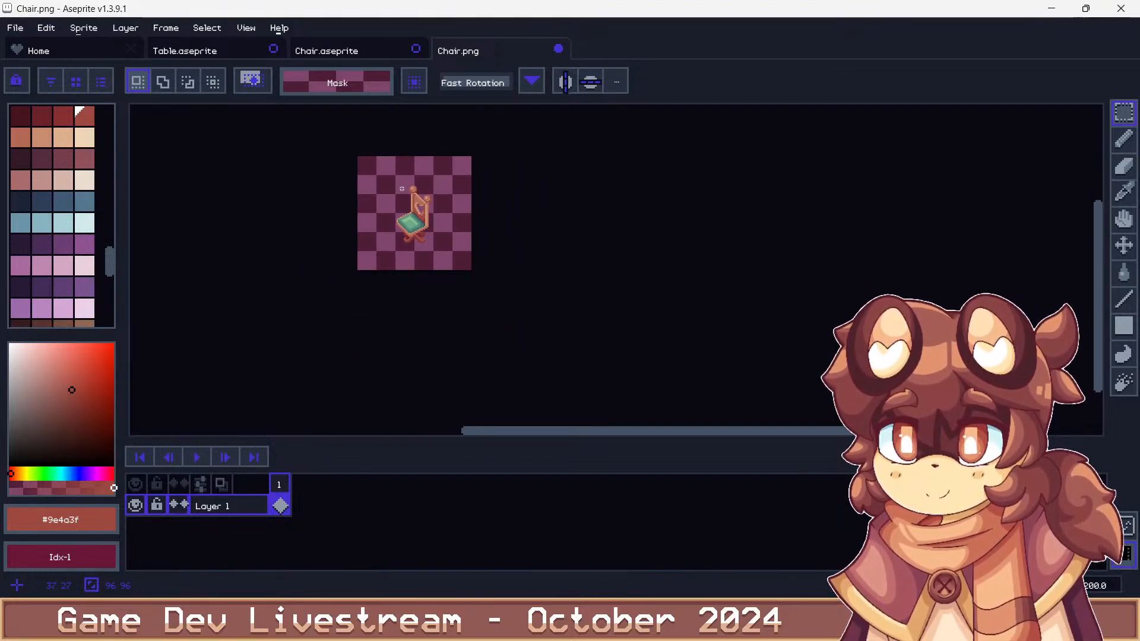
pyautogui.scroll(4, 402, 188)
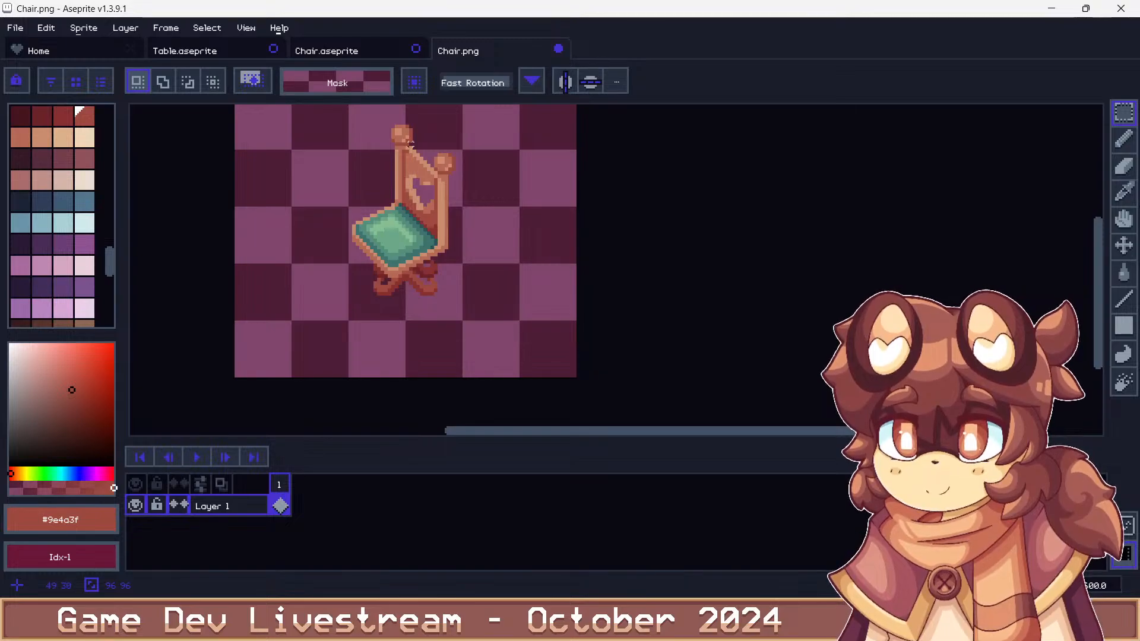
pyautogui.scroll(-2, 410, 142)
pyautogui.scroll(5, 377, 218)
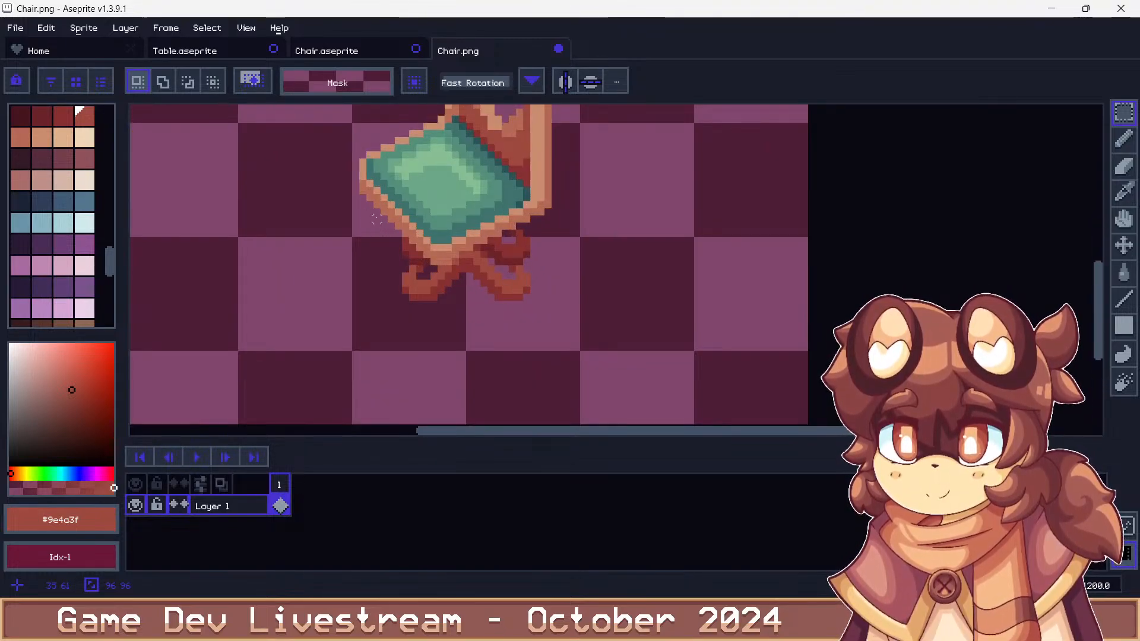
pyautogui.moveTo(376, 218); pyautogui.dragTo(623, 354)
pyautogui.scroll(-2, 383, 223)
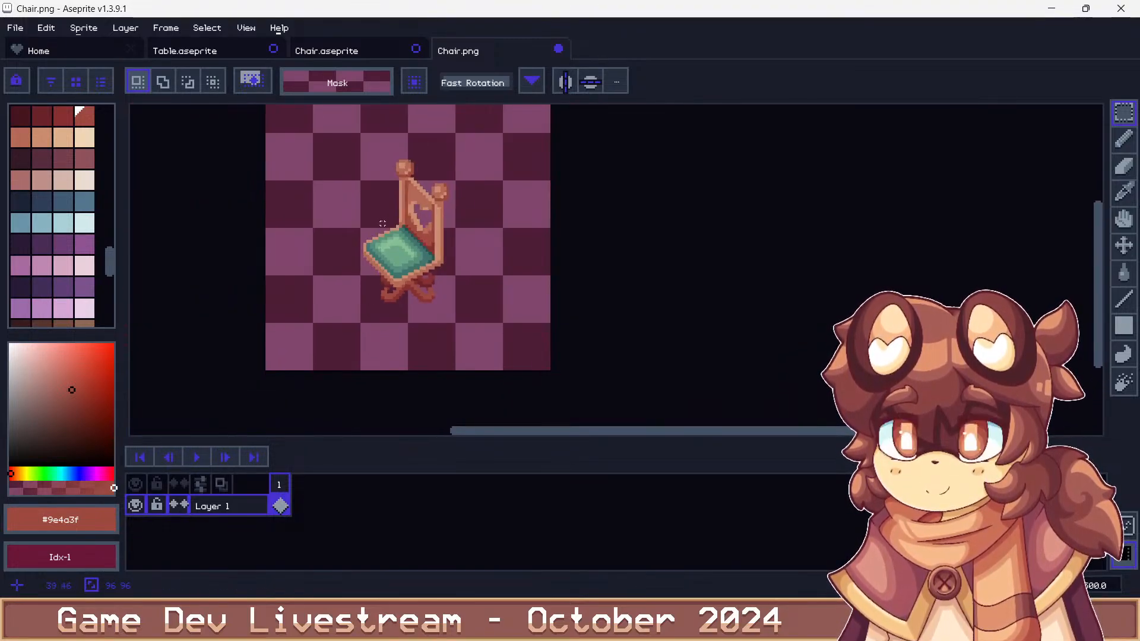
# Recolour the chair's lightest wood tone with palette index 214 and the next darker tone with index 213, using the non-contiguous Paint Bucket
pyautogui.press('g')
pyautogui.scroll(4, 386, 242)
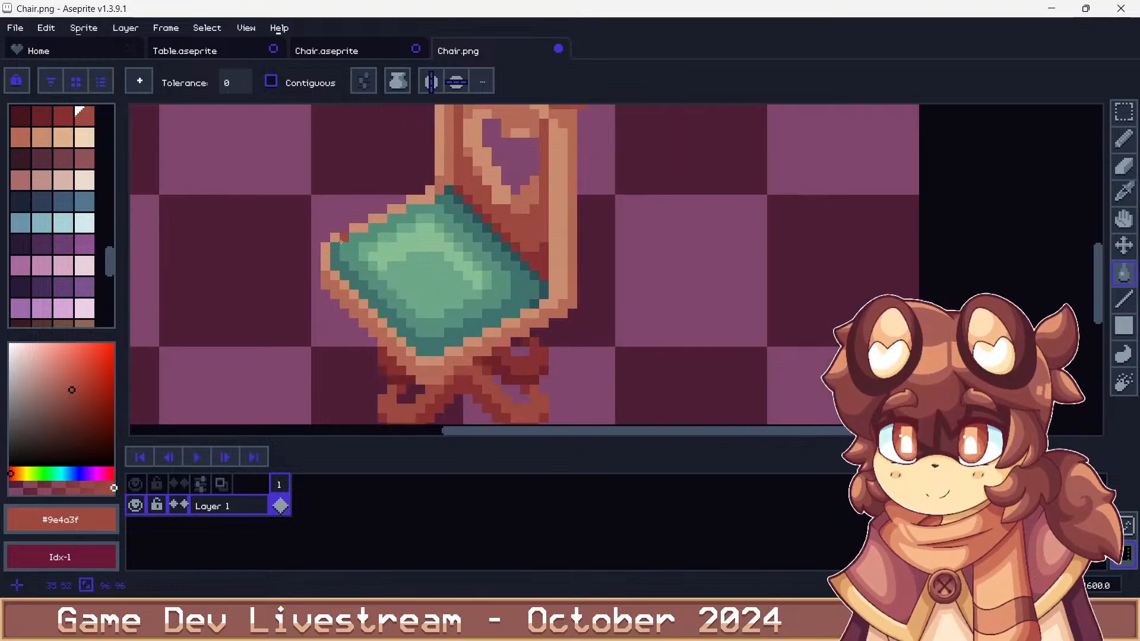
pyautogui.keyDown('alt'); pyautogui.click(343, 238); pyautogui.keyUp('alt')
pyautogui.click(63, 137)
pyautogui.click(387, 218)
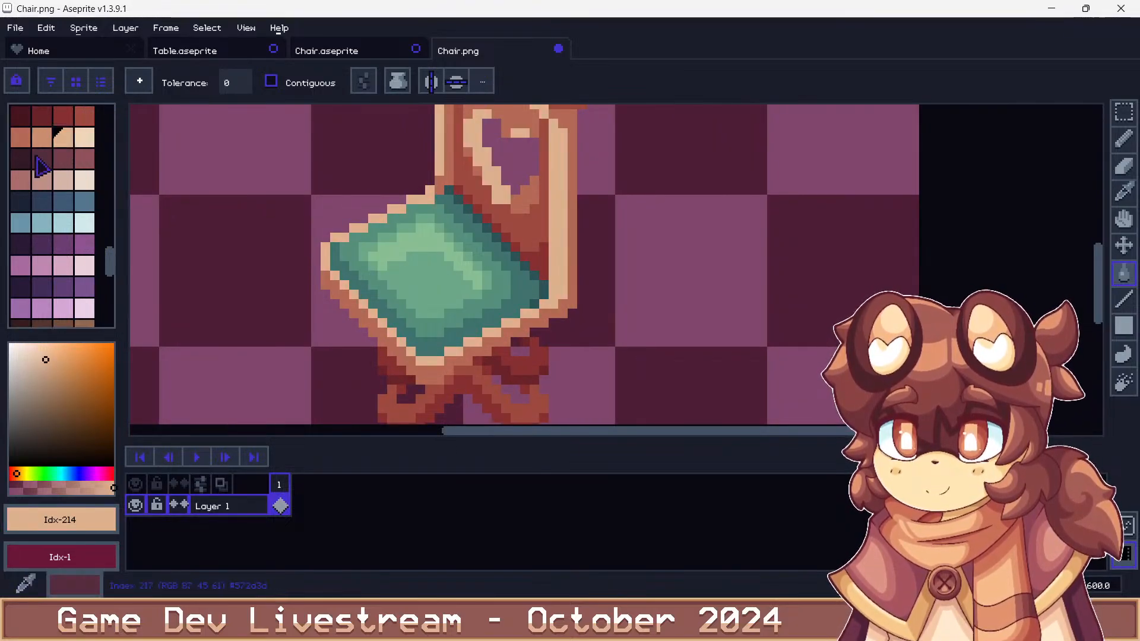
pyautogui.click(41, 137)
pyautogui.click(543, 322)
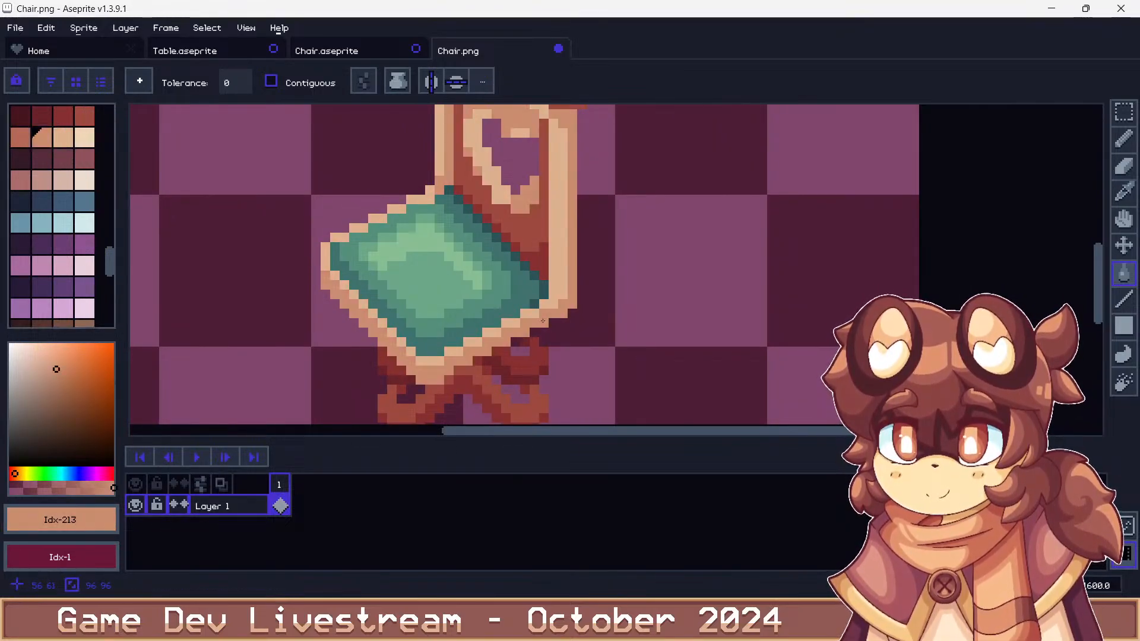
# Lighten the remaining darker wood tones by one palette step each, filling with palette indices 212, 211 and 210
pyautogui.scroll(-2, 465, 285)
pyautogui.scroll(1, 467, 190)
pyautogui.press('[')
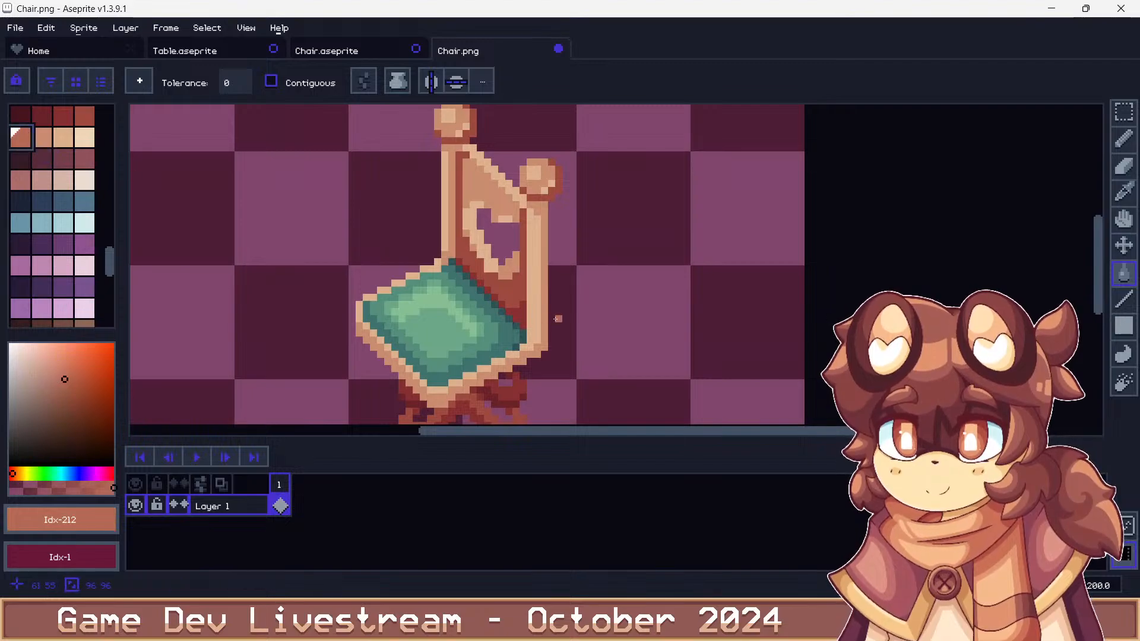
pyautogui.press('[')
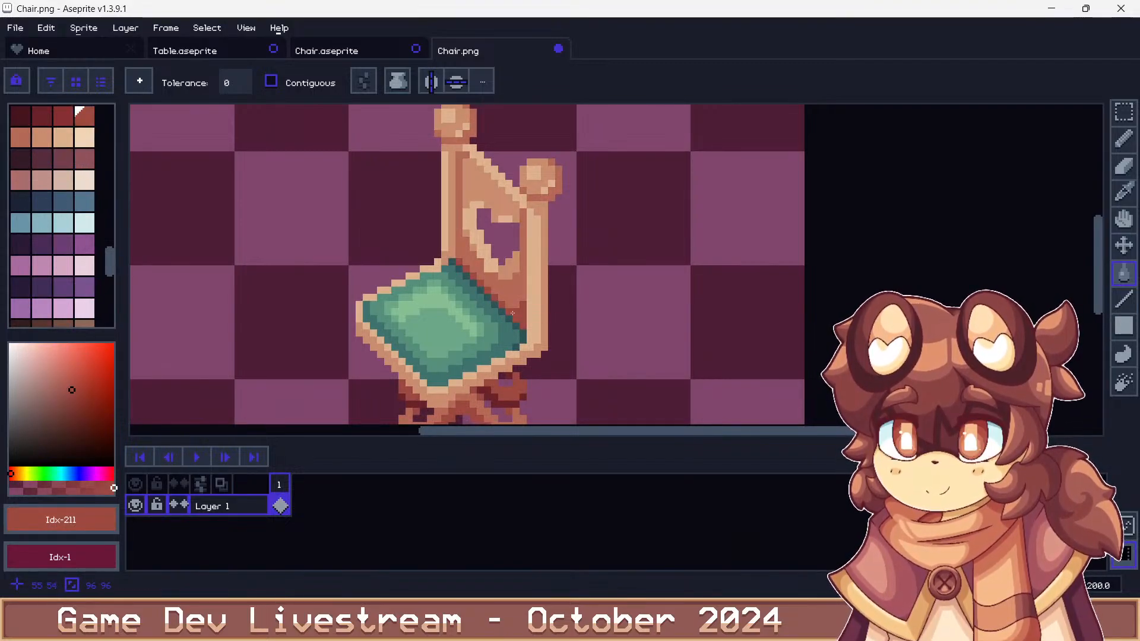
pyautogui.press('[')
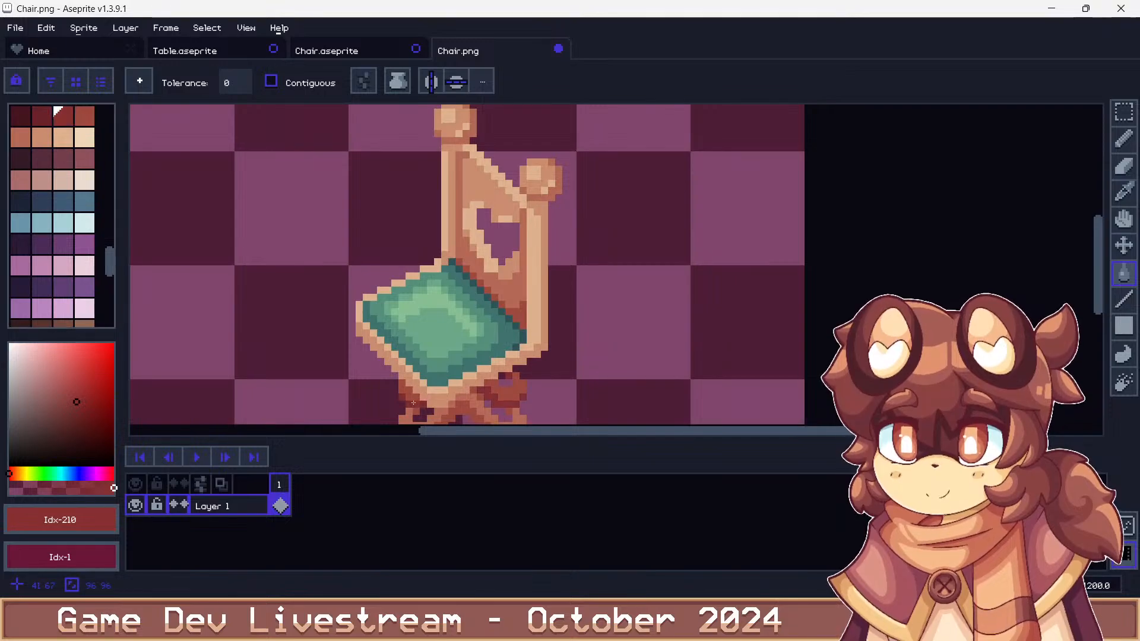
# Save the recoloured sprite as Chair.png, overwriting the existing file
pyautogui.scroll(-5, 373, 247)
pyautogui.hotkey('ctrl', 's')
pyautogui.press('Return')
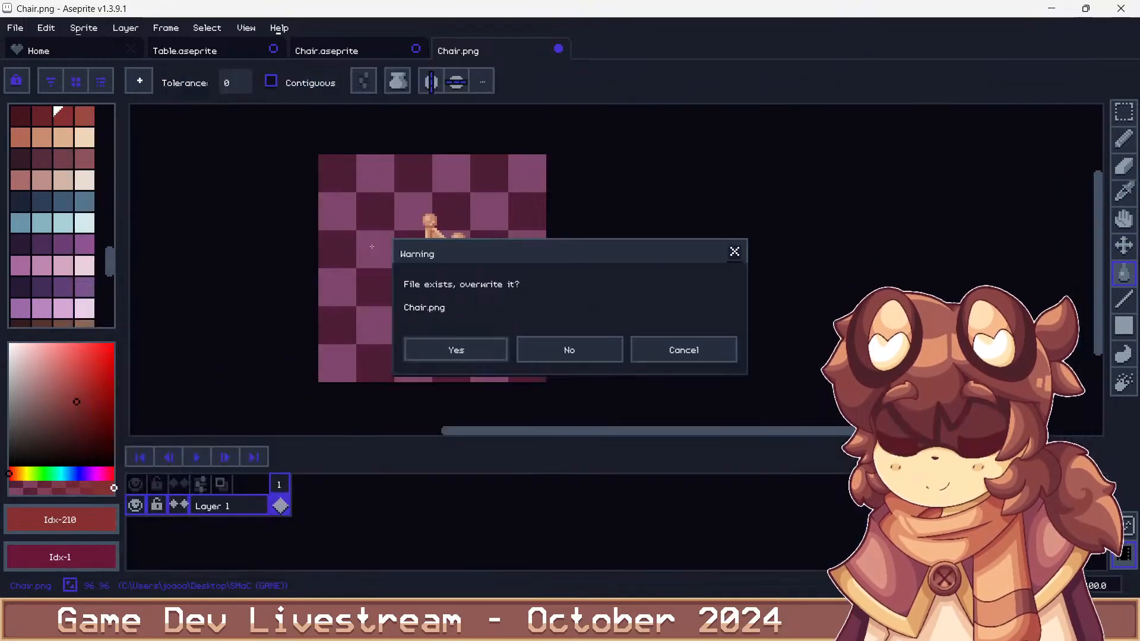
pyautogui.press('Return')
pyautogui.press('Return')
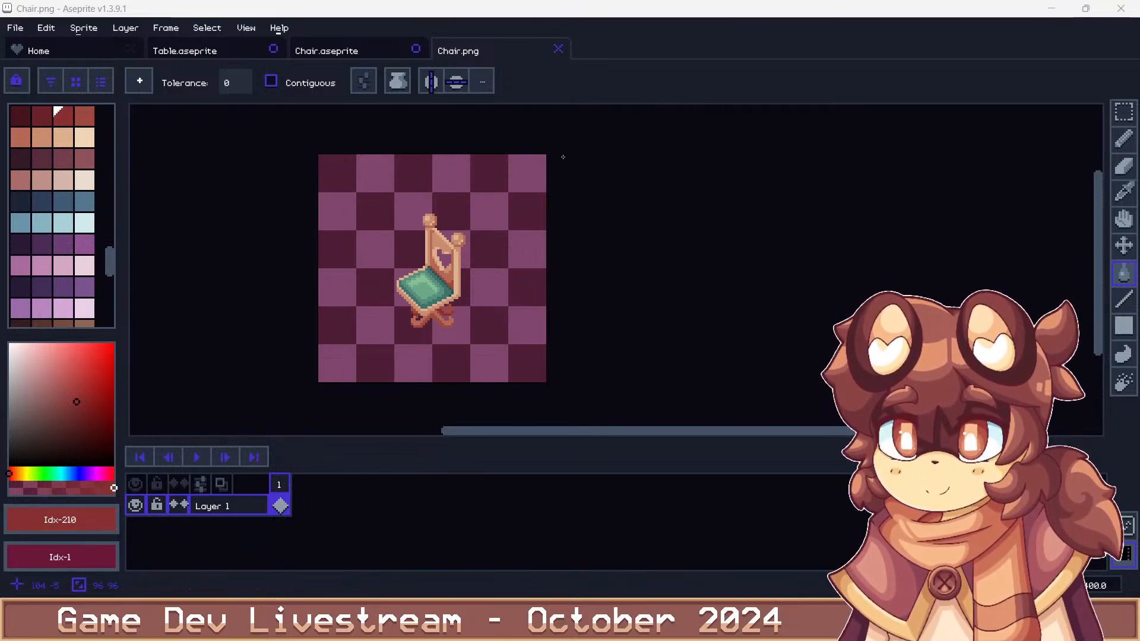
# Sample the cushion's mid green #6ba886, browse the palette's other colours, and examine the cushion against the lighter wood
pyautogui.scroll(4, 425, 280)
pyautogui.keyDown('alt'); pyautogui.click(417, 297); pyautogui.keyUp('alt')
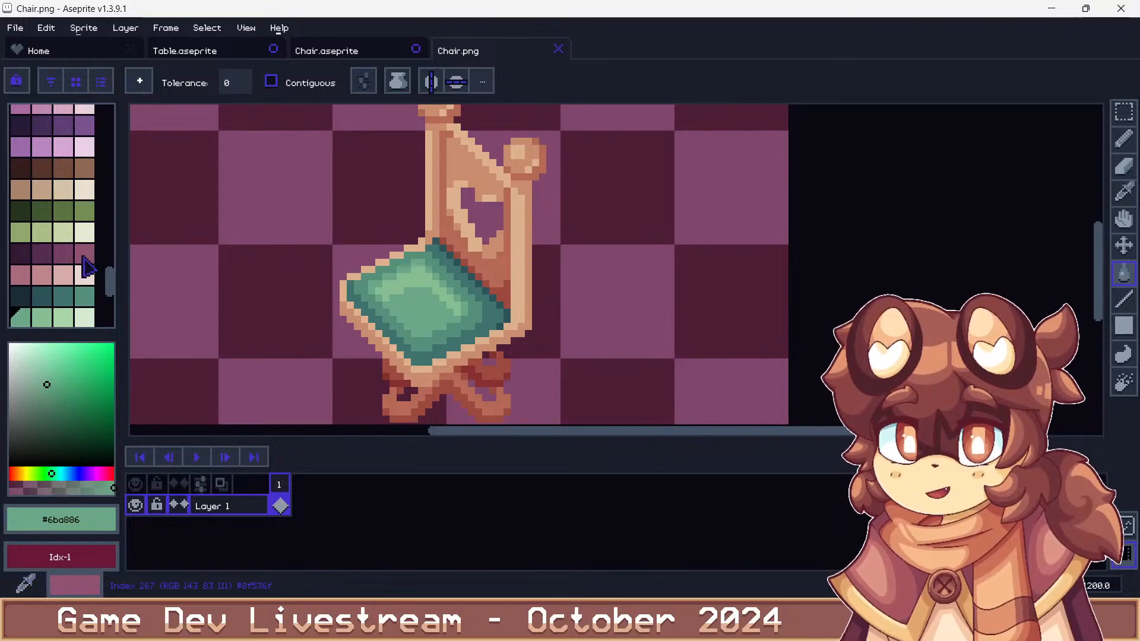
pyautogui.scroll(-3, 83, 264)
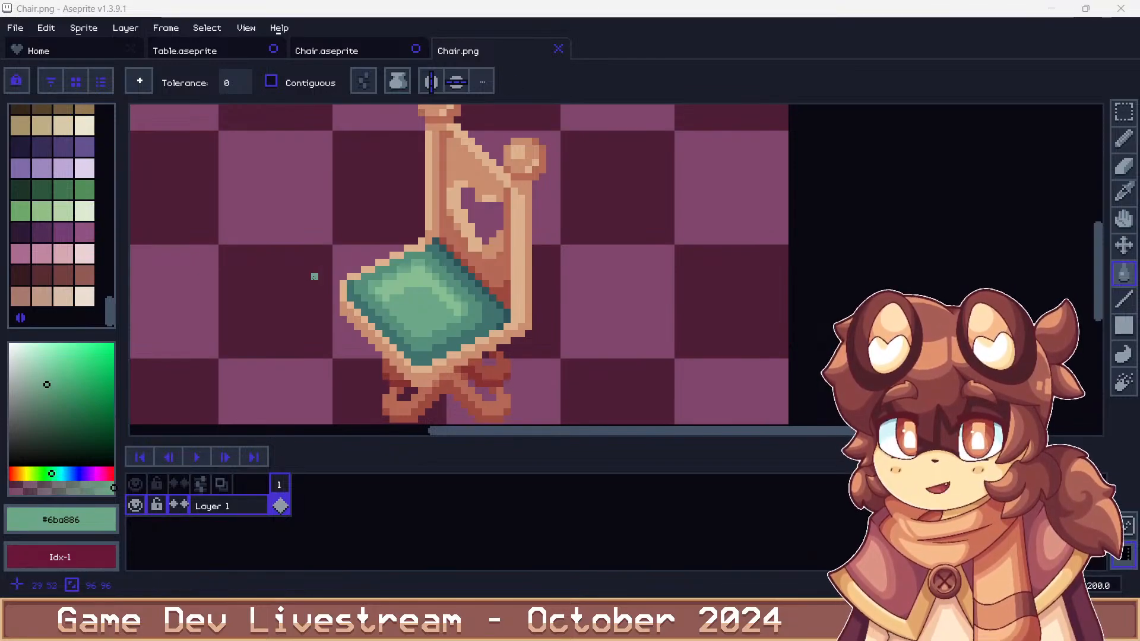
pyautogui.scroll(2, 413, 268)
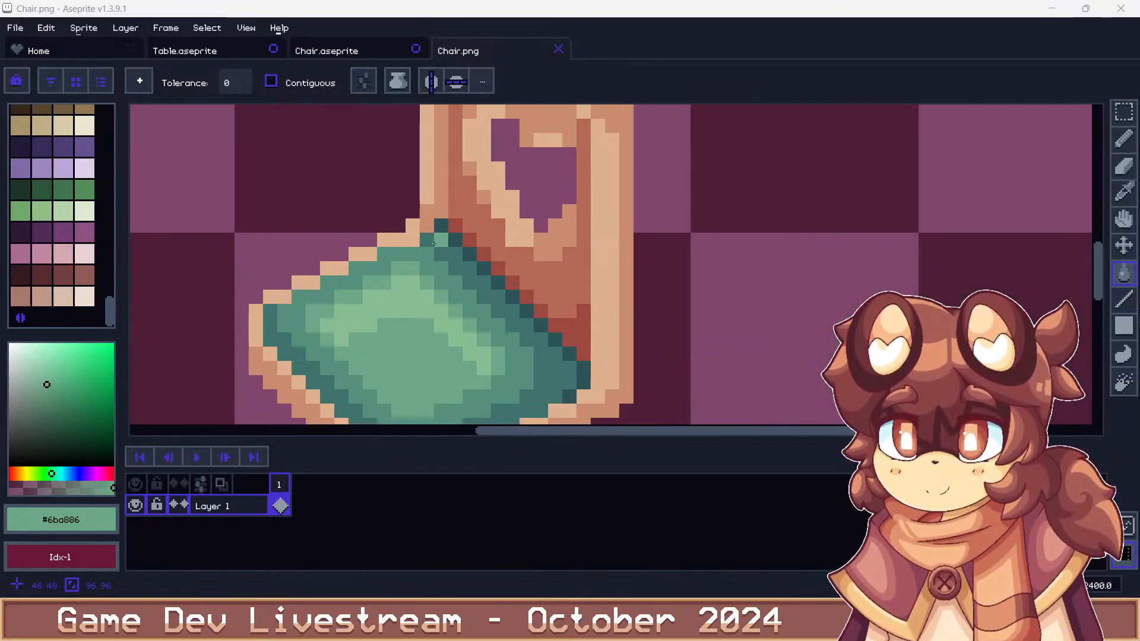
pyautogui.scroll(-6, 431, 248)
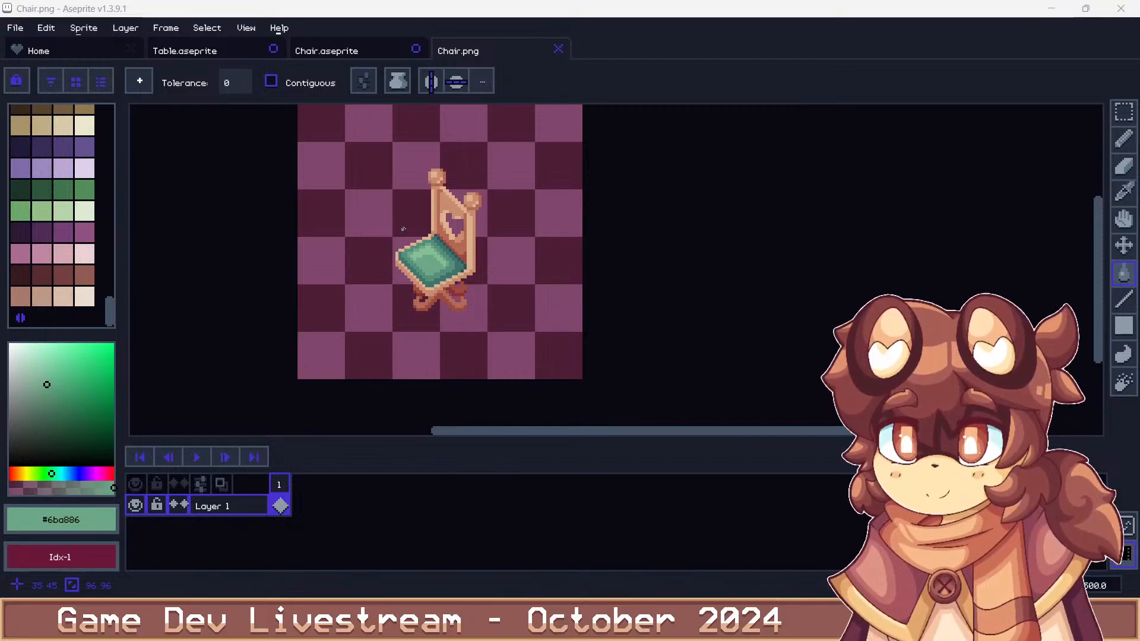
pyautogui.scroll(2, 409, 229)
pyautogui.scroll(5, 425, 230)
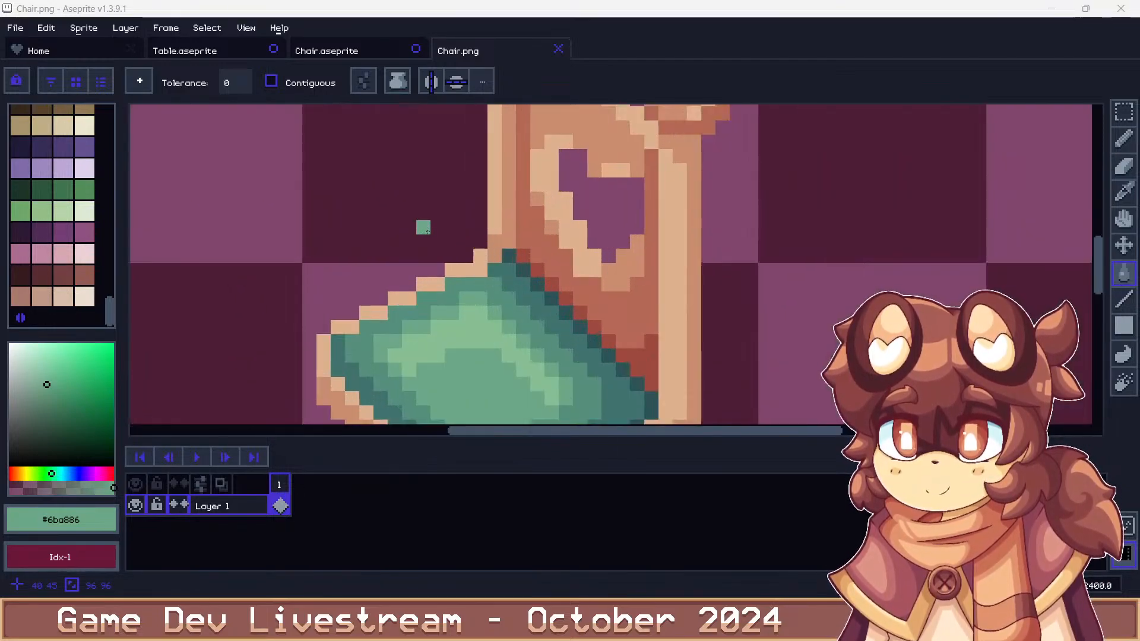
# Try filling the cushion's darkest teal edge with the wood tone #c98d6e, and undo the fill
pyautogui.scroll(1, 452, 227)
pyautogui.keyDown('alt'); pyautogui.click(529, 258); pyautogui.keyUp('alt')
pyautogui.click(540, 266)
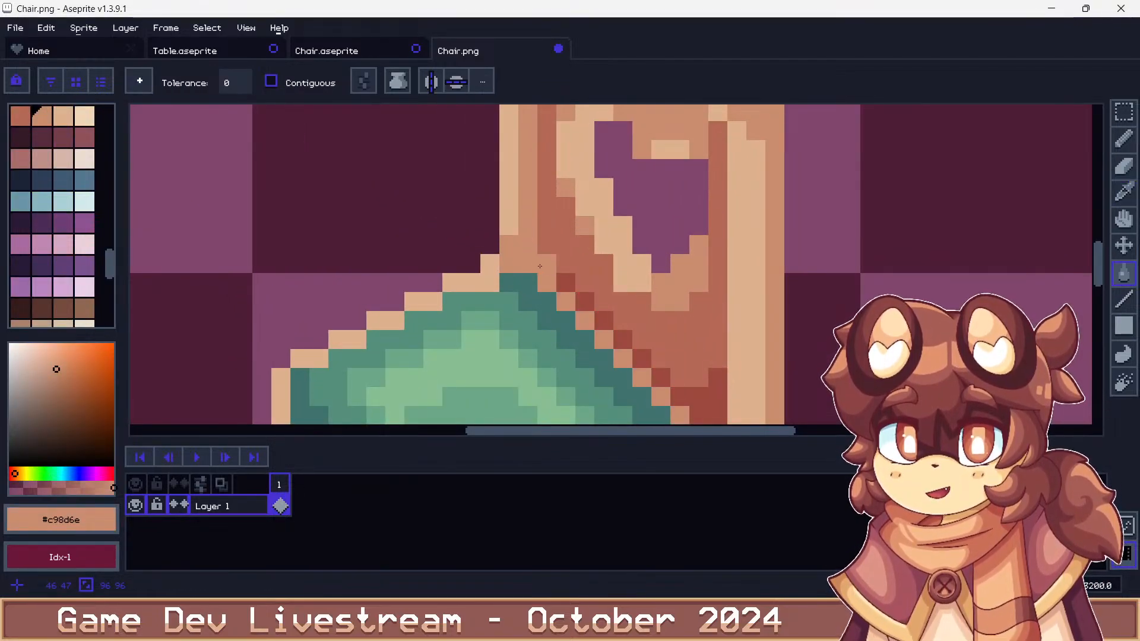
pyautogui.scroll(1, 539, 266)
pyautogui.hotkey('ctrl', 'z')
# Extend the left backrest post down to the cushion's back corner with the Pencil, using #c98d6e over the dark corner pixel
pyautogui.press('b')
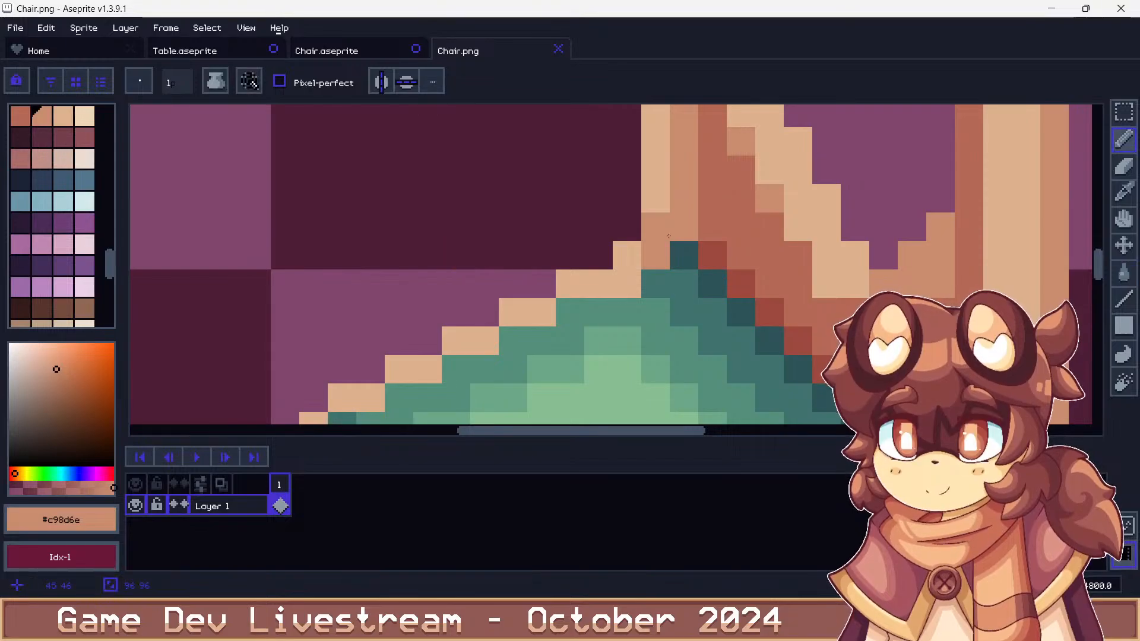
pyautogui.click(677, 249)
pyautogui.click(650, 220)
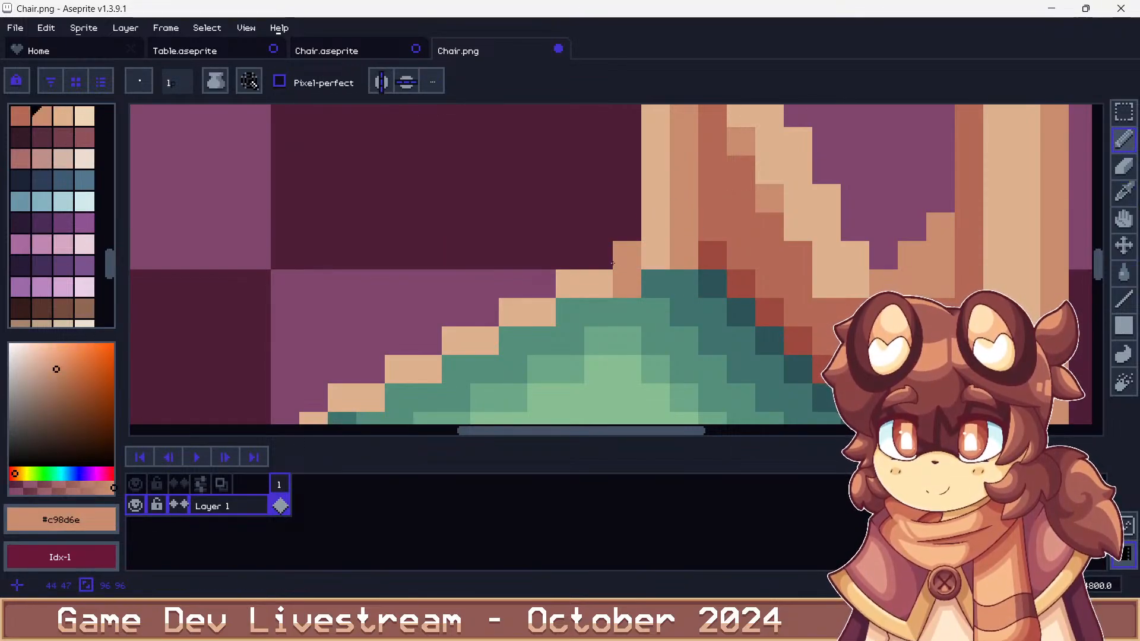
pyautogui.scroll(-3, 585, 232)
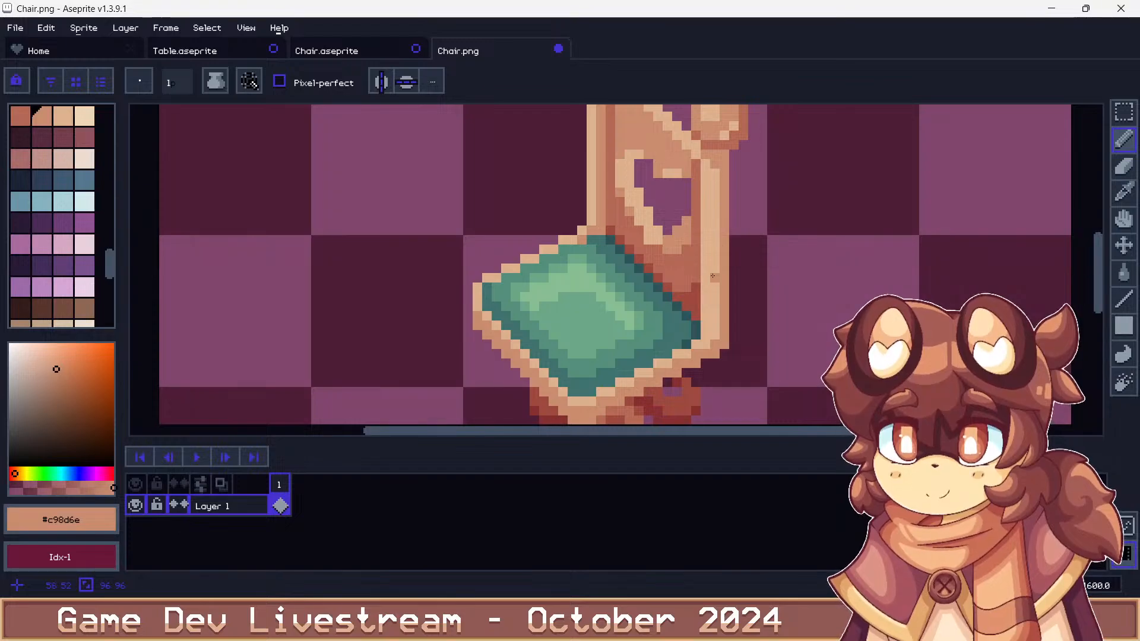
pyautogui.scroll(-5, 596, 228)
# Repaint the cushion's darkest teal edge along the backrest with #3f746d, and touch up the wood at its back corner with #9e4a3f
pyautogui.scroll(6, 588, 249)
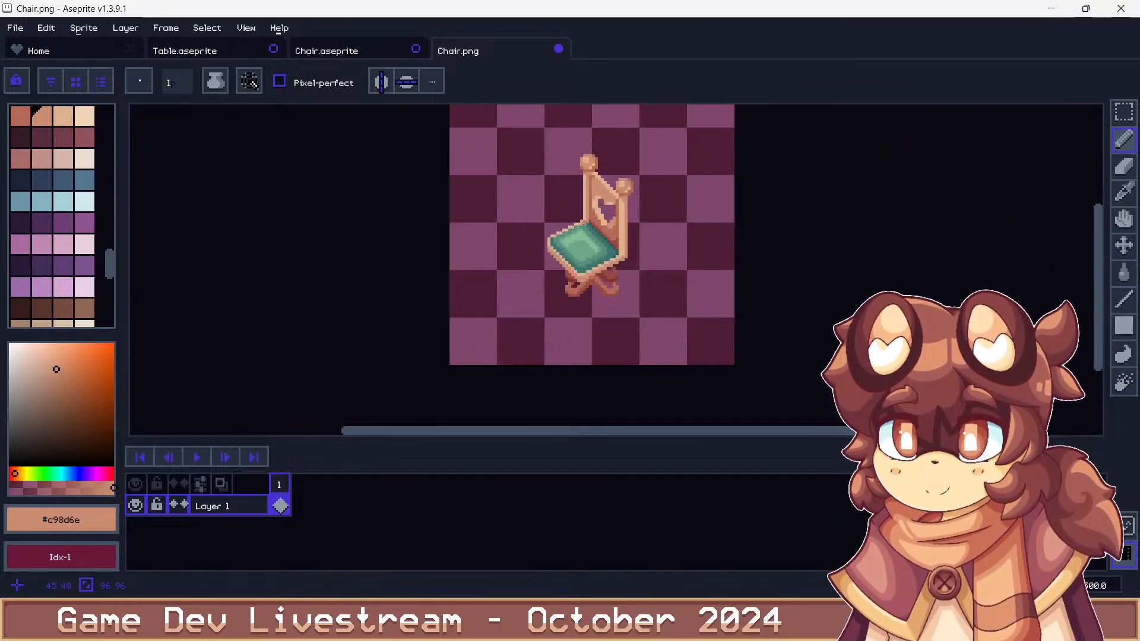
pyautogui.keyDown('alt'); pyautogui.click(572, 274); pyautogui.keyUp('alt')
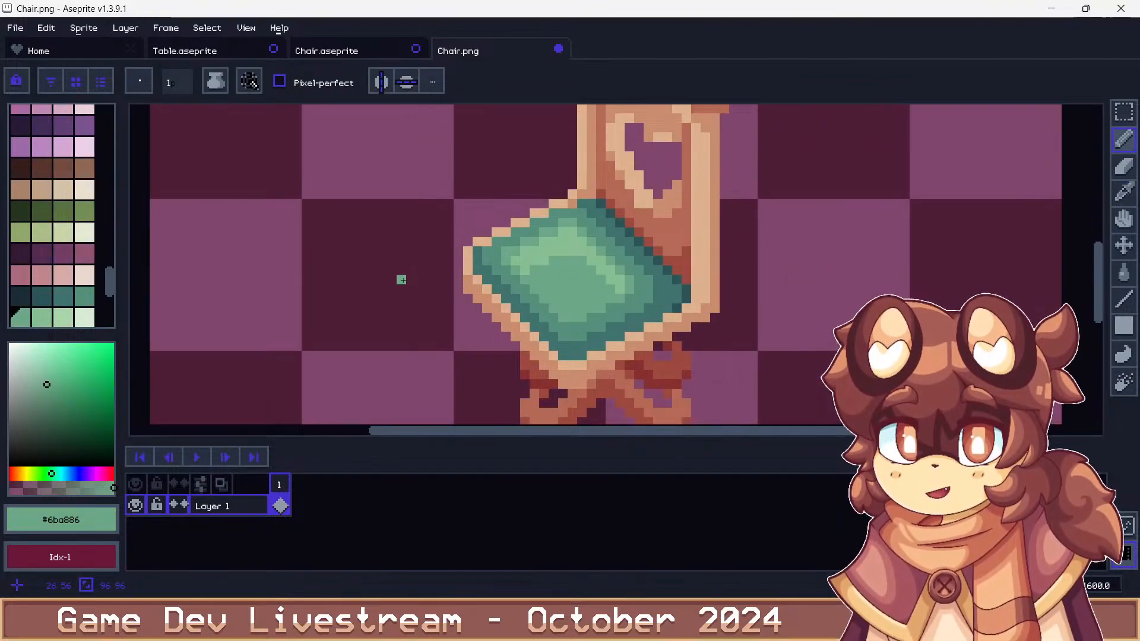
pyautogui.scroll(2, 563, 225)
pyautogui.keyDown('alt'); pyautogui.click(598, 188); pyautogui.keyUp('alt')
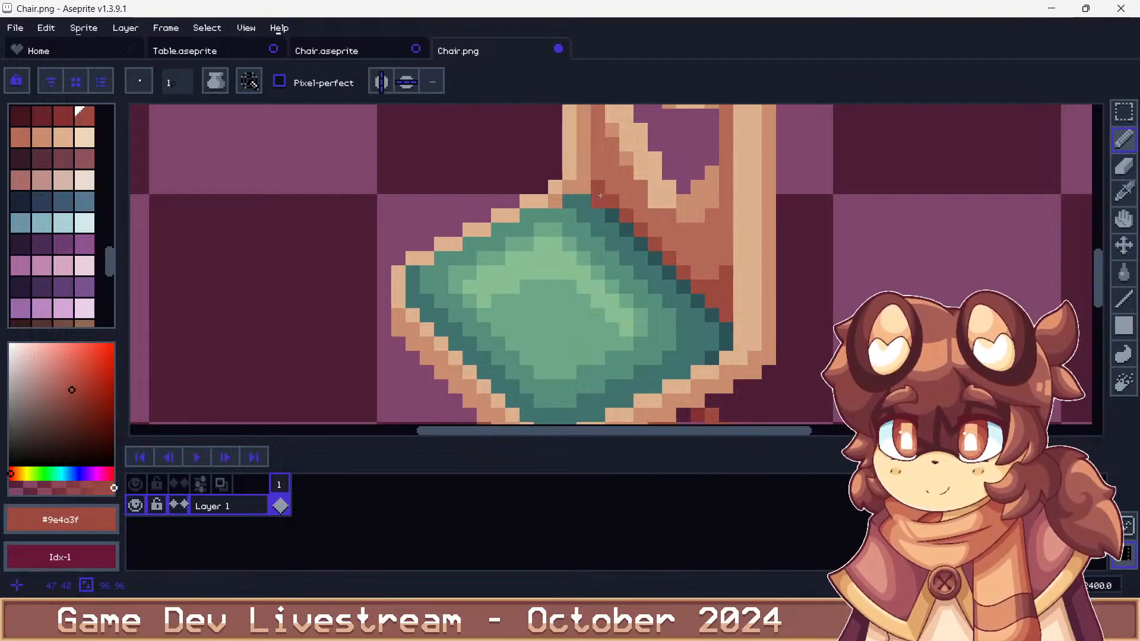
pyautogui.keyDown('alt'); pyautogui.click(623, 230); pyautogui.keyUp('alt')
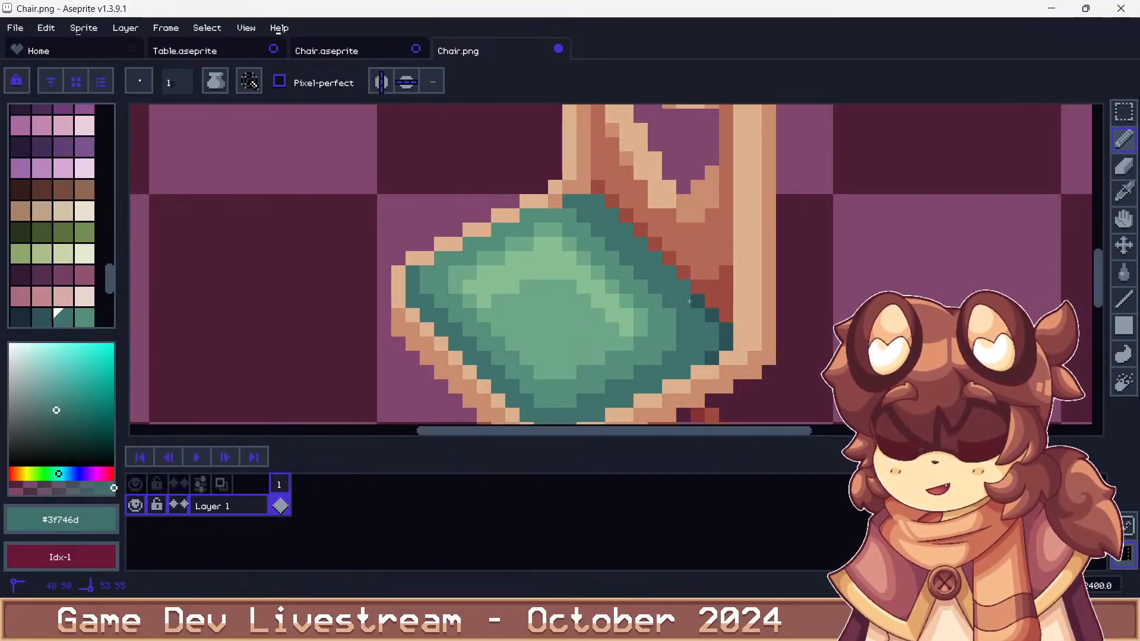
pyautogui.scroll(-7, 707, 345)
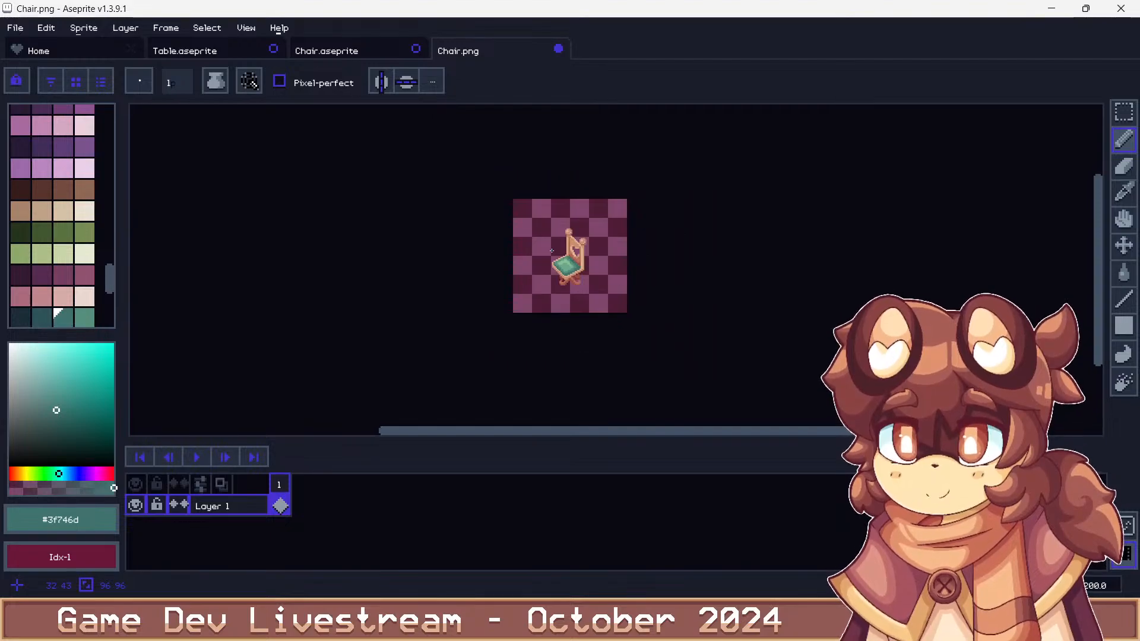
# Touch up the cushion's green shading beside the backrest with the Pencil, using the sampled teals #538f7a and #3f746d
pyautogui.scroll(5, 567, 279)
pyautogui.keyDown('alt'); pyautogui.click(573, 252); pyautogui.keyUp('alt')
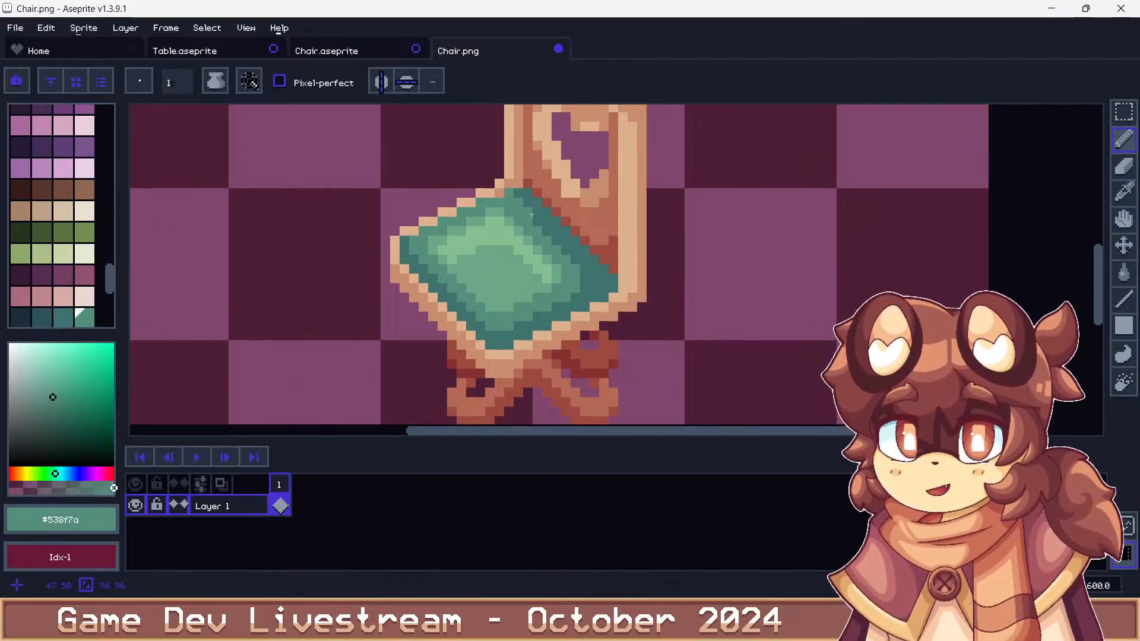
pyautogui.keyDown('alt'); pyautogui.click(539, 210); pyautogui.keyUp('alt')
pyautogui.keyDown('alt'); pyautogui.click(545, 229); pyautogui.keyUp('alt')
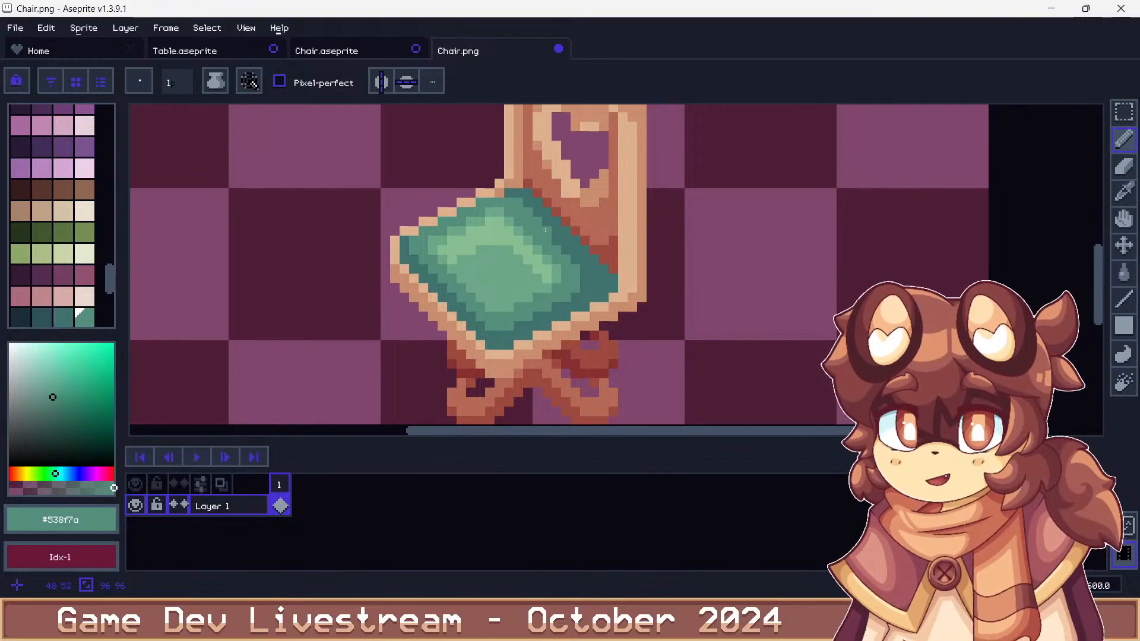
pyautogui.scroll(-3, 588, 274)
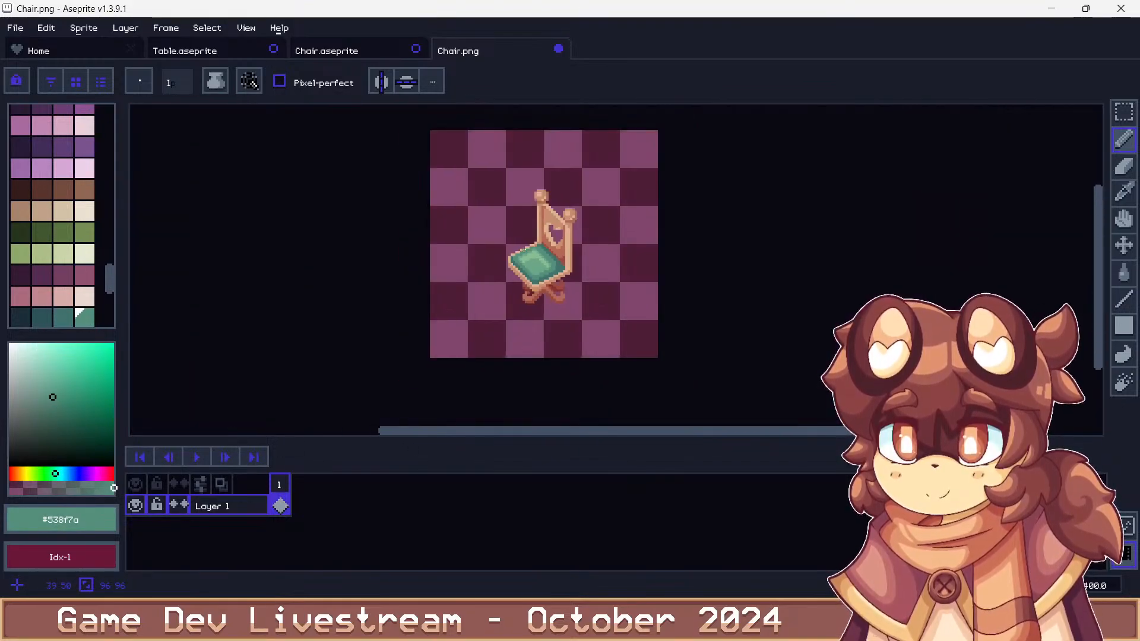
pyautogui.scroll(3, 561, 256)
pyautogui.keyDown('alt'); pyautogui.click(560, 258); pyautogui.keyUp('alt')
pyautogui.scroll(-6, 561, 256)
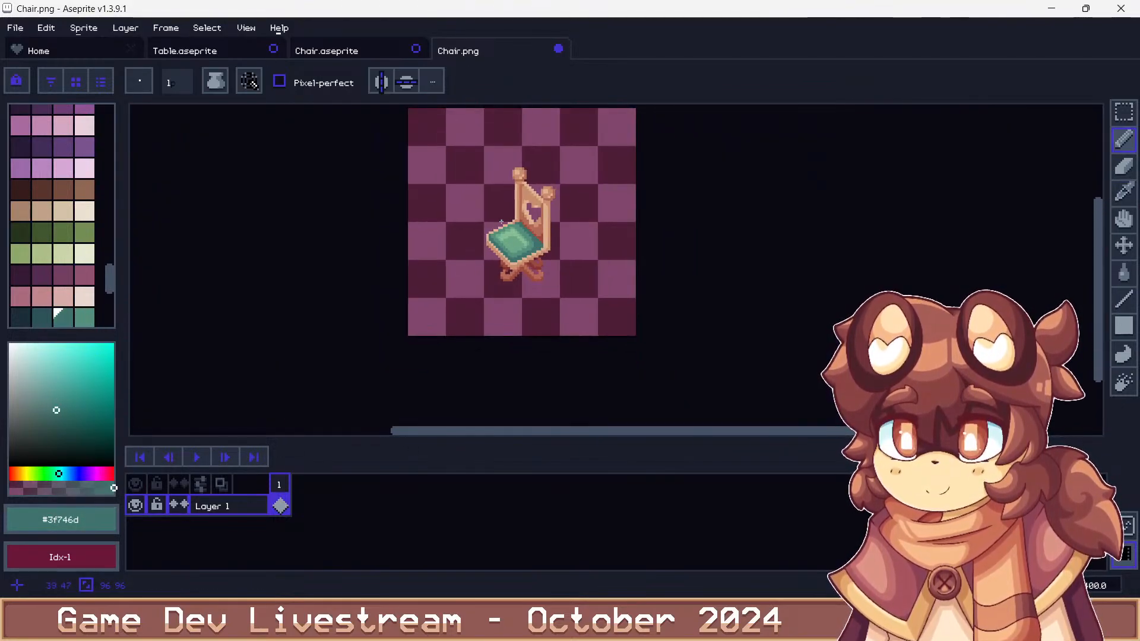
# Even out the dark #3f746d shadow band on the cushion along the foot of the backrest, comparing it at small and large zoom
pyautogui.scroll(8, 526, 241)
pyautogui.scroll(-3, 640, 303)
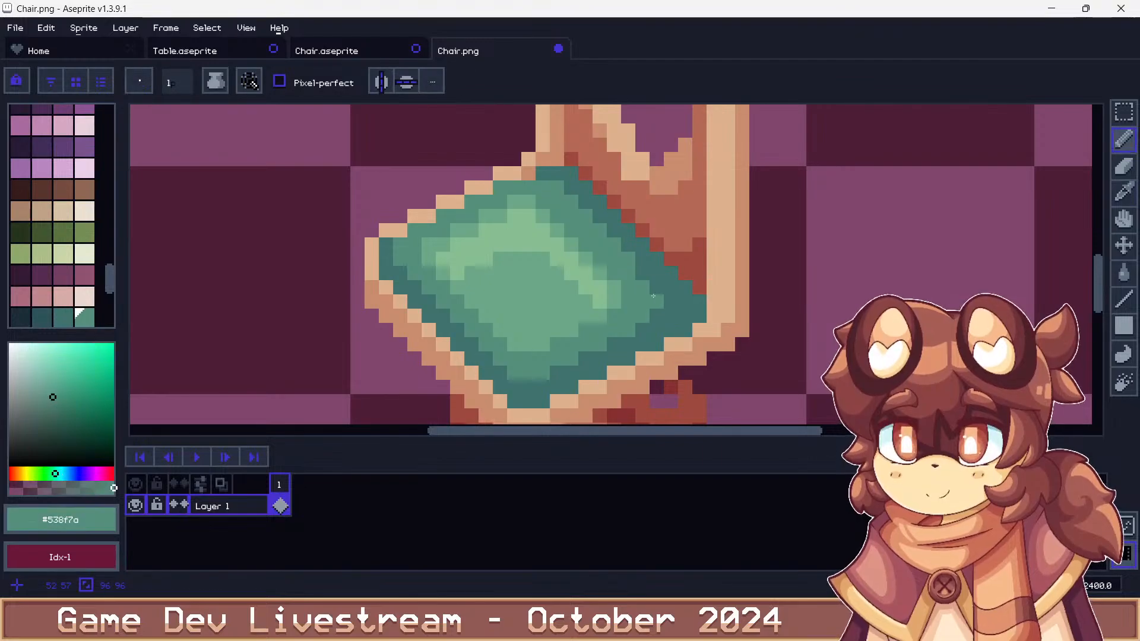
pyautogui.scroll(-2, 615, 282)
pyautogui.scroll(-3, 614, 282)
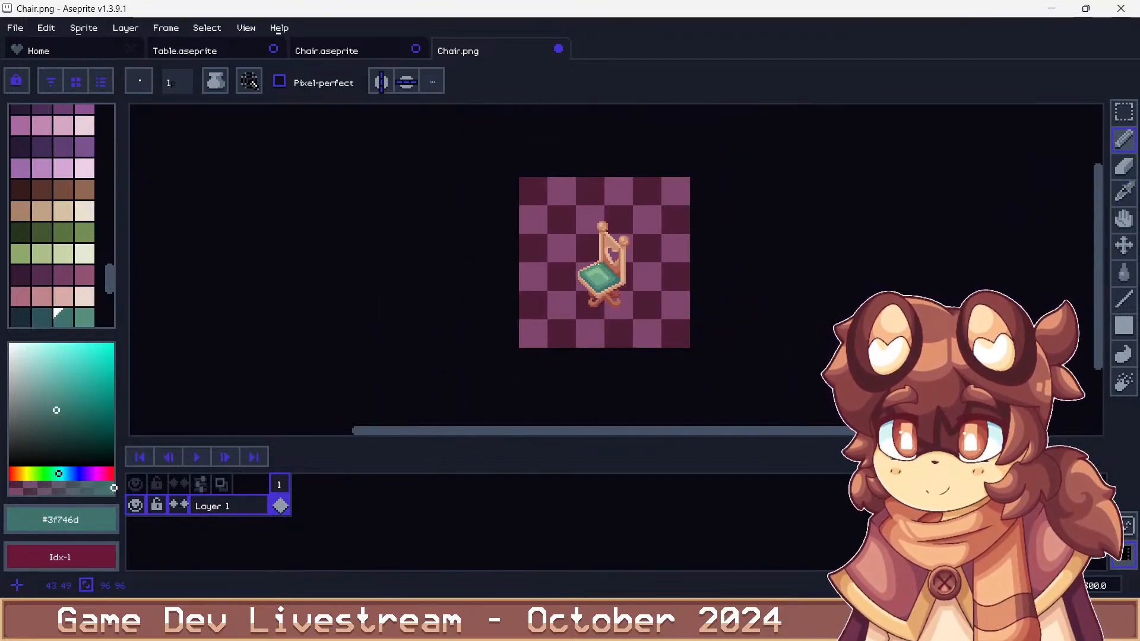
pyautogui.scroll(7, 639, 328)
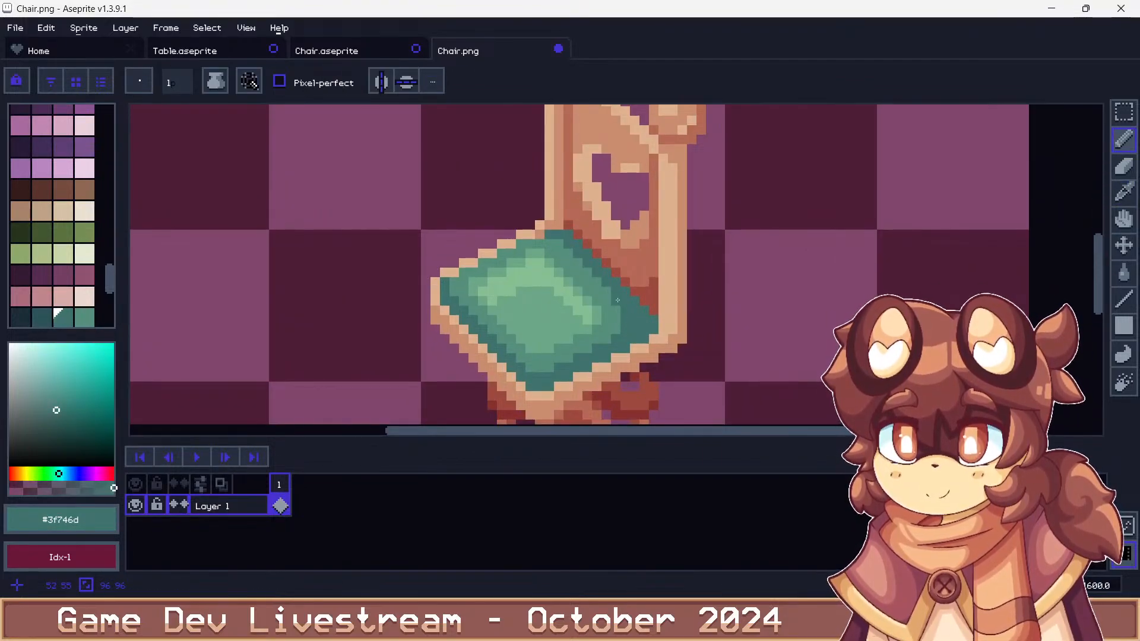
pyautogui.scroll(-7, 617, 300)
pyautogui.scroll(7, 563, 255)
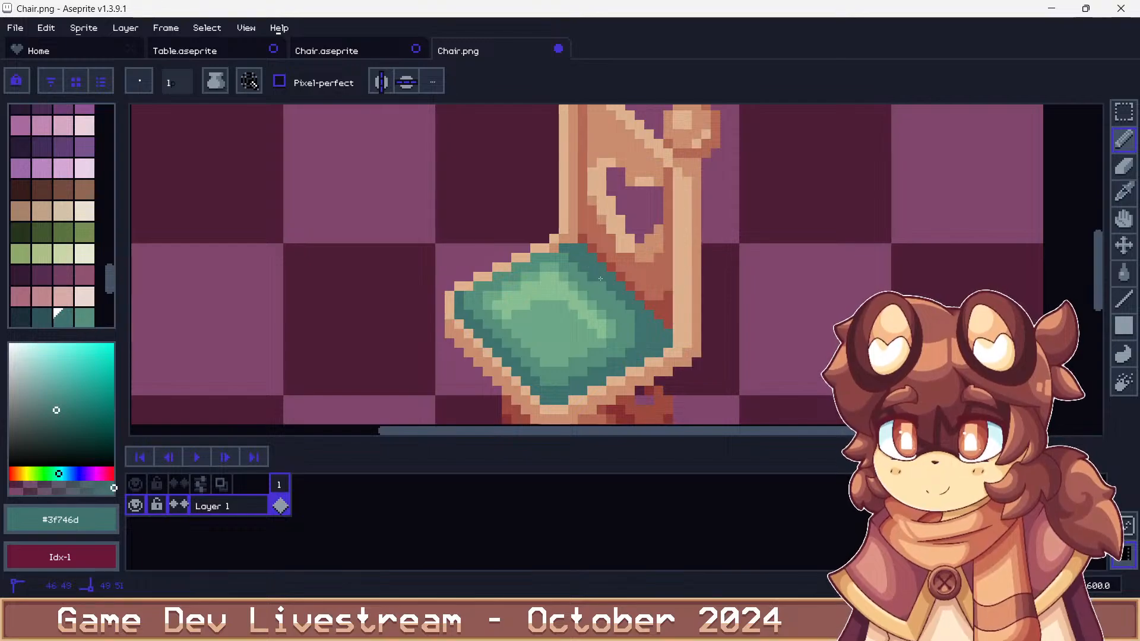
pyautogui.scroll(-2, 622, 304)
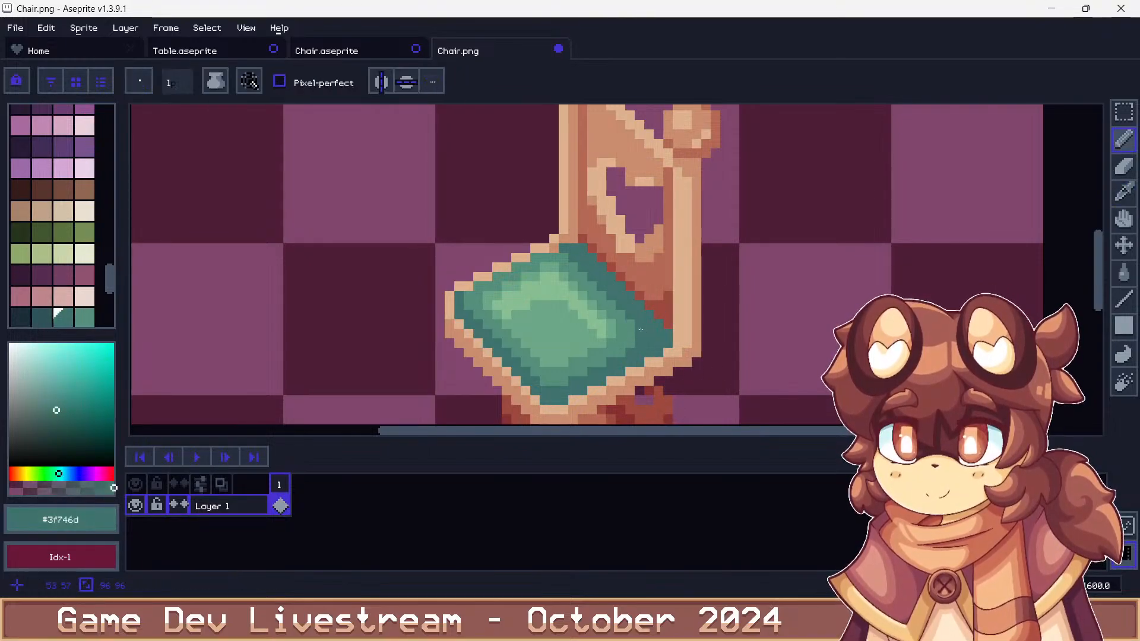
pyautogui.scroll(-4, 600, 307)
pyautogui.scroll(8, 601, 327)
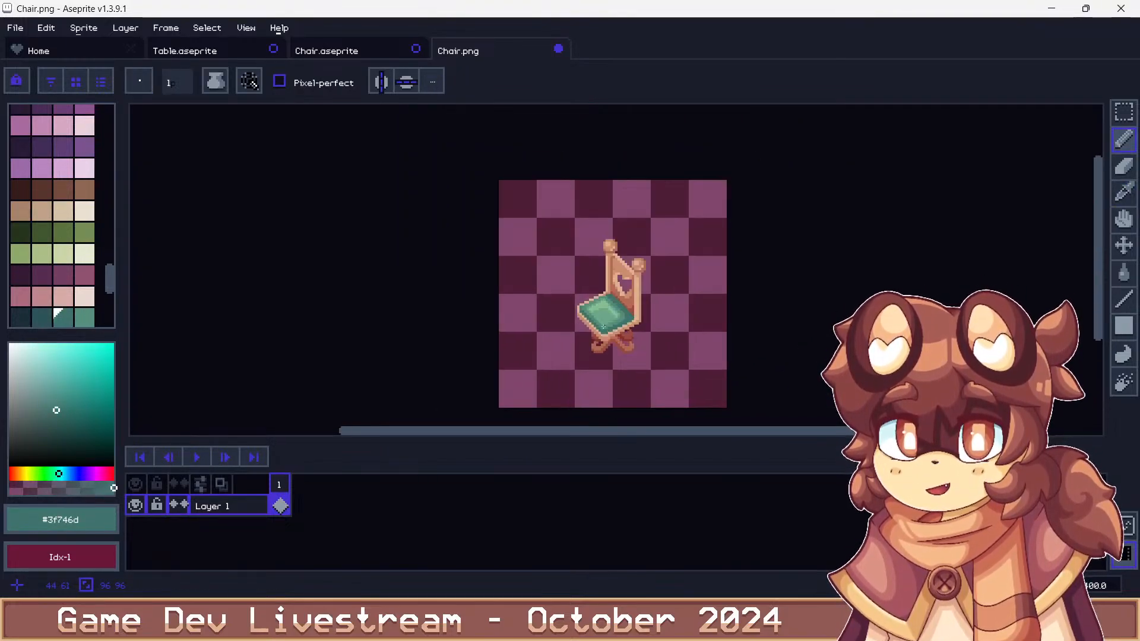
# Try a muted plum-to-pink cushion with the Paint Bucket, filling the four shades from darkest to lightest with palette colours Idx-266 to Idx-269
pyautogui.press('g')
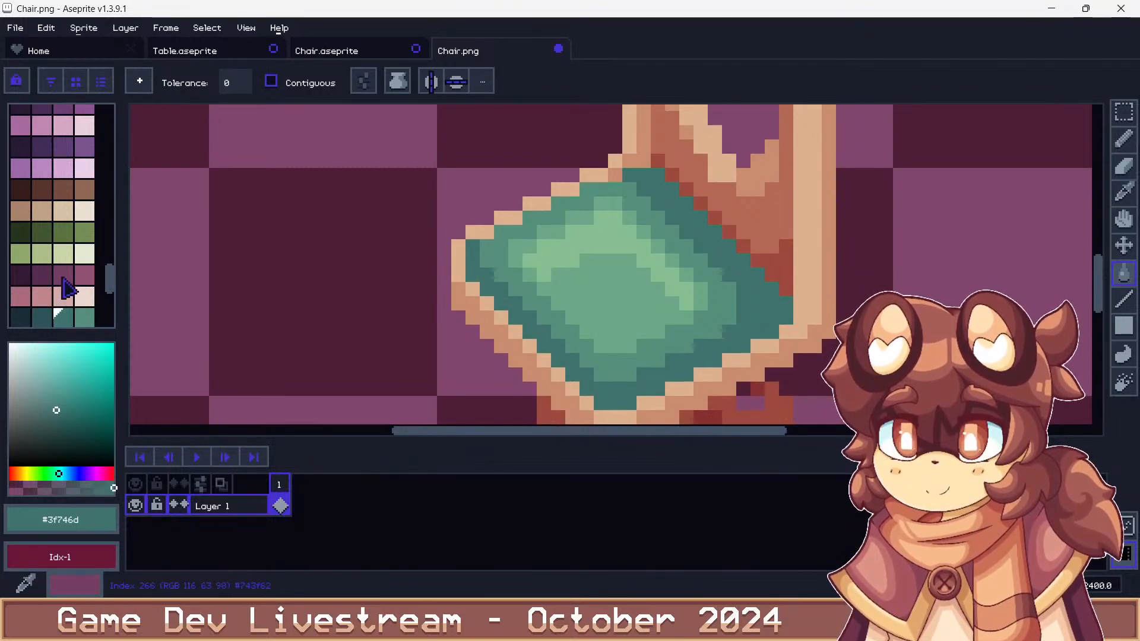
pyautogui.click(63, 275)
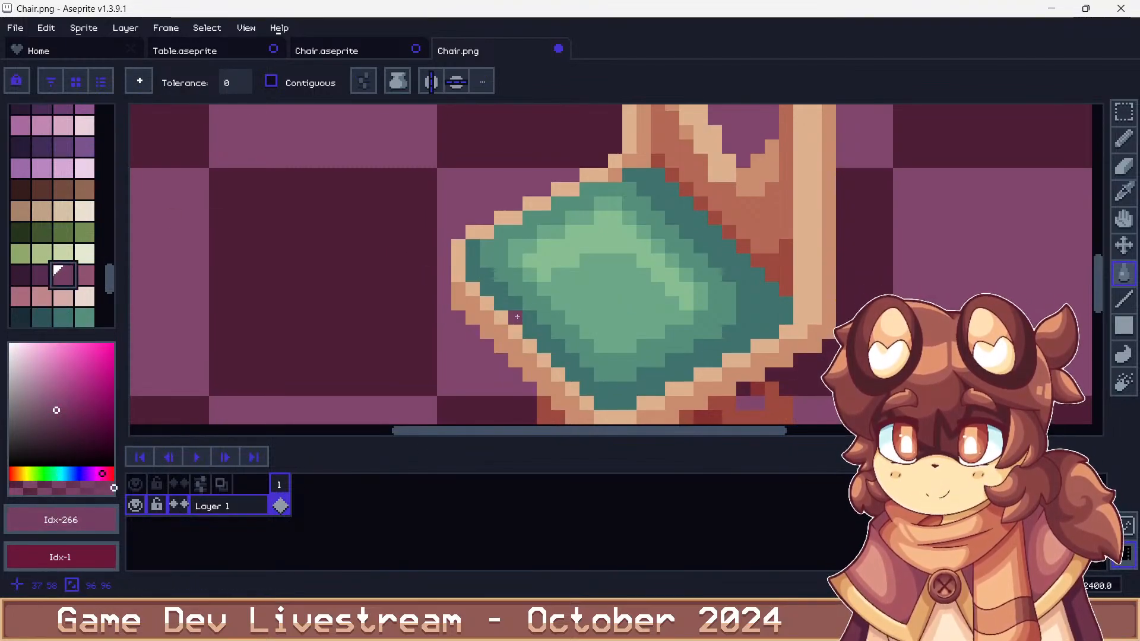
pyautogui.click(518, 316)
pyautogui.click(86, 277)
pyautogui.click(498, 263)
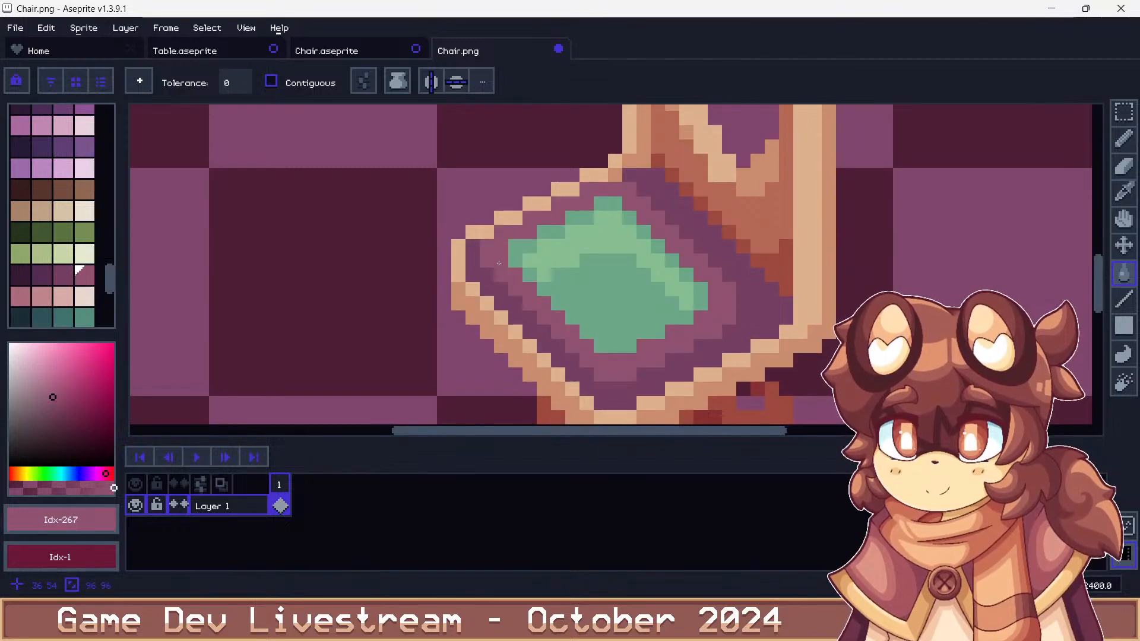
pyautogui.click(21, 296)
pyautogui.click(508, 268)
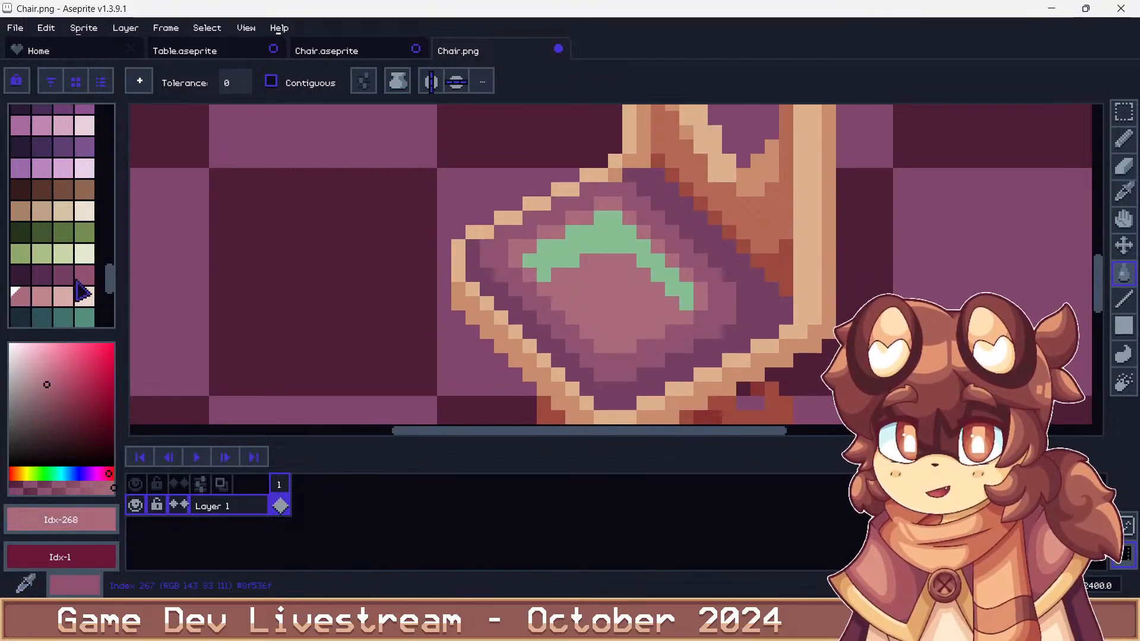
pyautogui.click(42, 296)
pyautogui.click(602, 244)
pyautogui.scroll(-9, 560, 250)
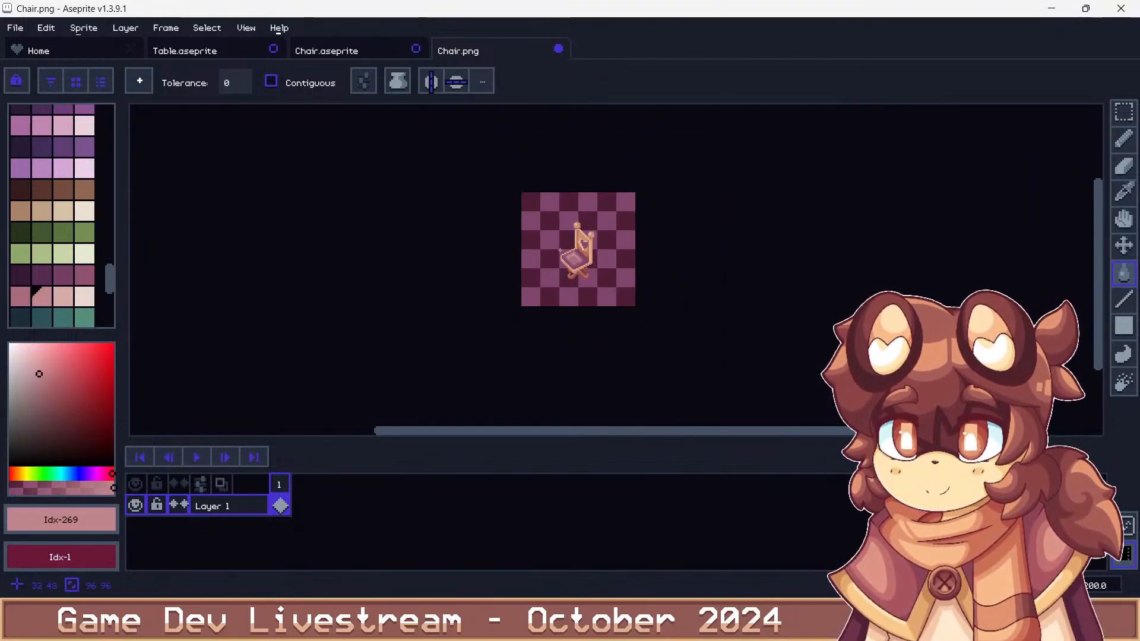
# Examine the muted pink cushion against the wood and browse the palette for other colour ramps
pyautogui.scroll(1, 592, 241)
pyautogui.scroll(2, 596, 239)
pyautogui.scroll(3, 59, 215)
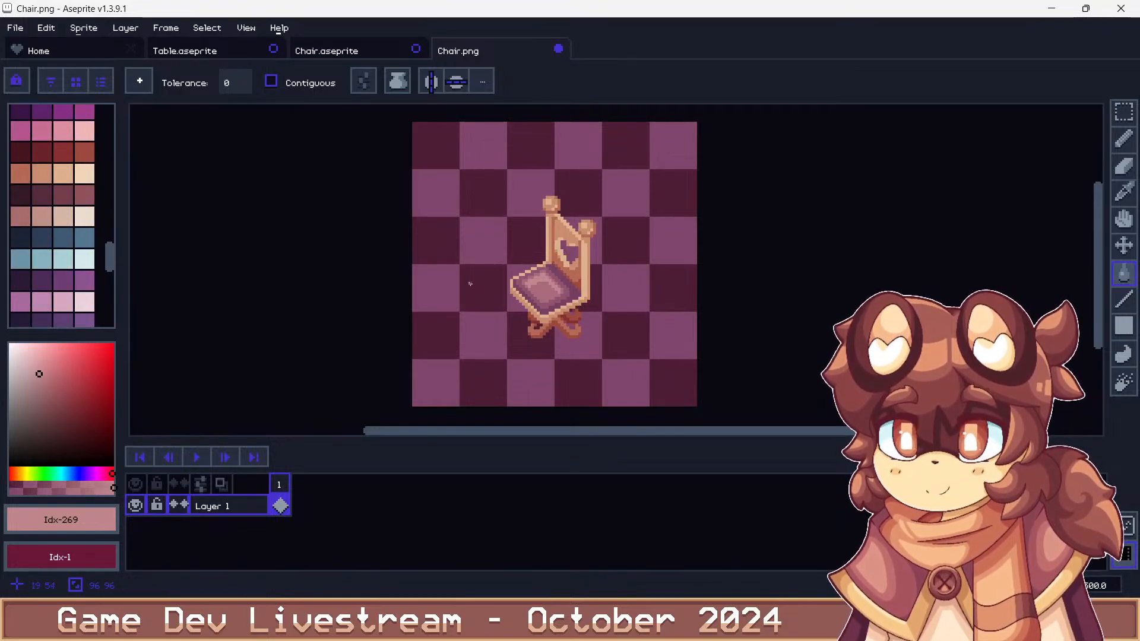
pyautogui.scroll(-2, 470, 283)
pyautogui.scroll(2, 519, 279)
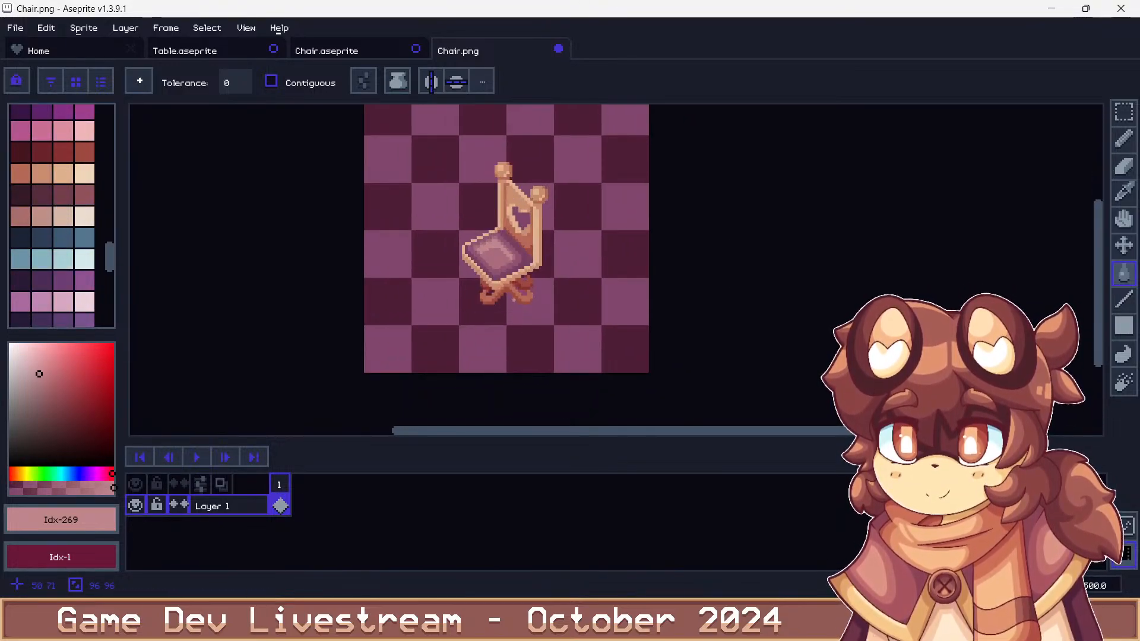
pyautogui.scroll(7, 497, 229)
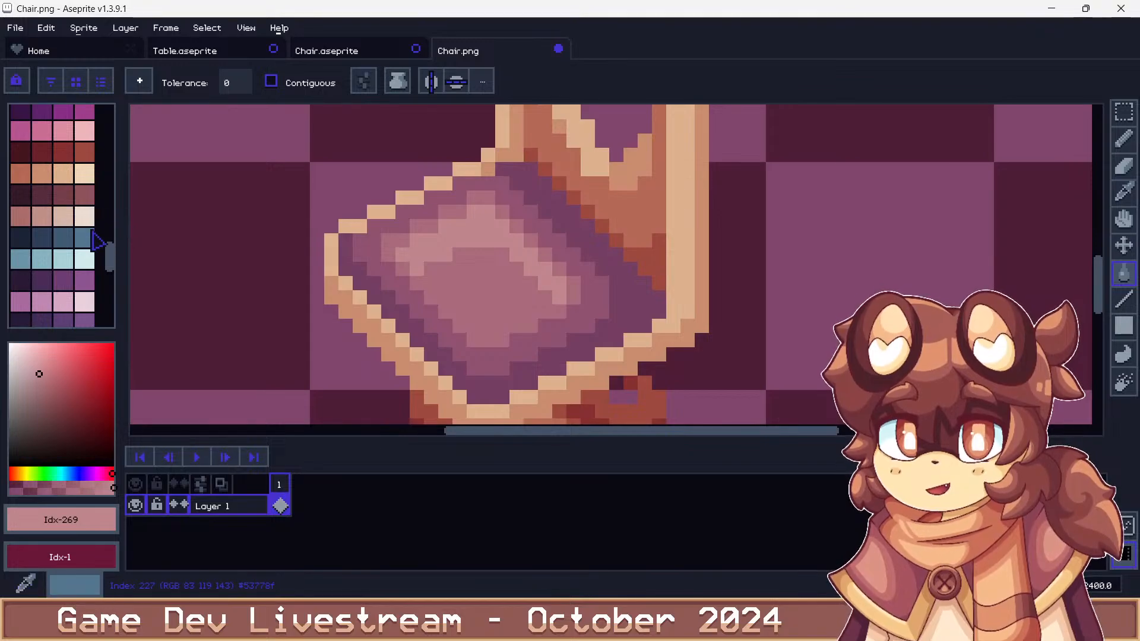
pyautogui.scroll(1, 83, 244)
pyautogui.scroll(3, 84, 243)
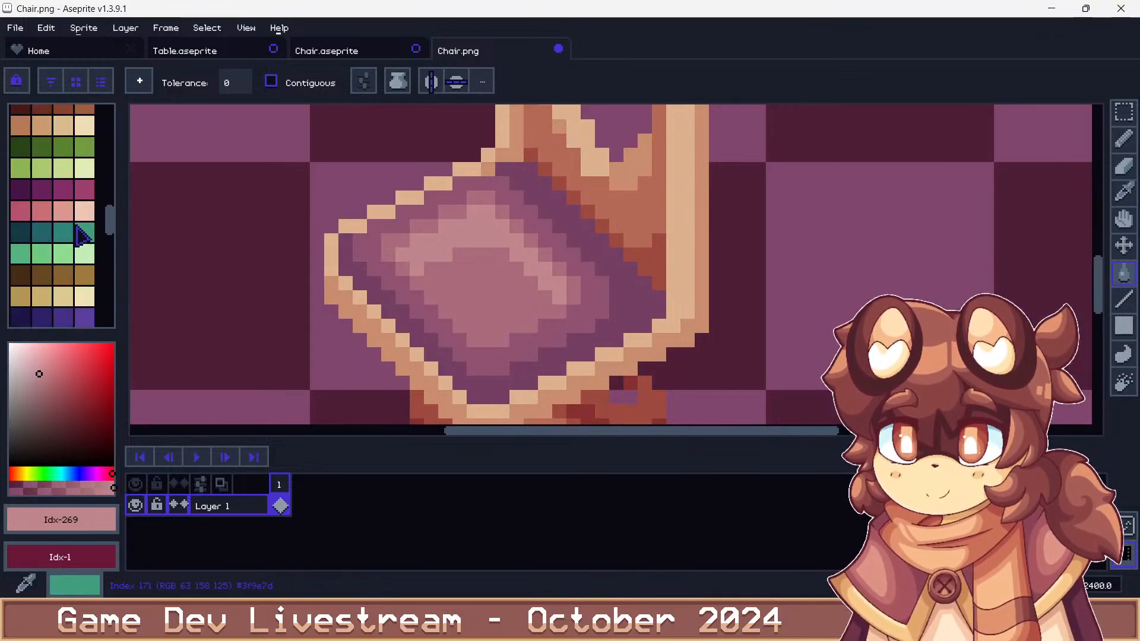
# Try a magenta cushion, filling its four shades from darkest to lightest with palette colours Idx-162 to Idx-165
pyautogui.keyDown('alt'); pyautogui.click(346, 254); pyautogui.keyUp('alt')
pyautogui.scroll(5, 57, 254)
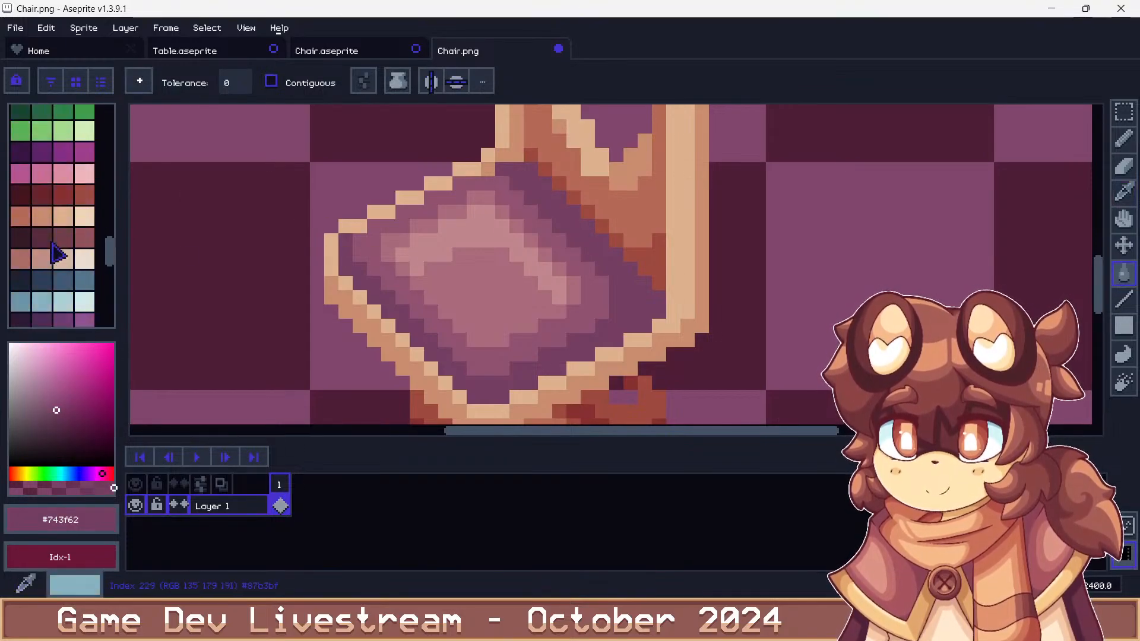
pyautogui.click(63, 232)
pyautogui.click(346, 255)
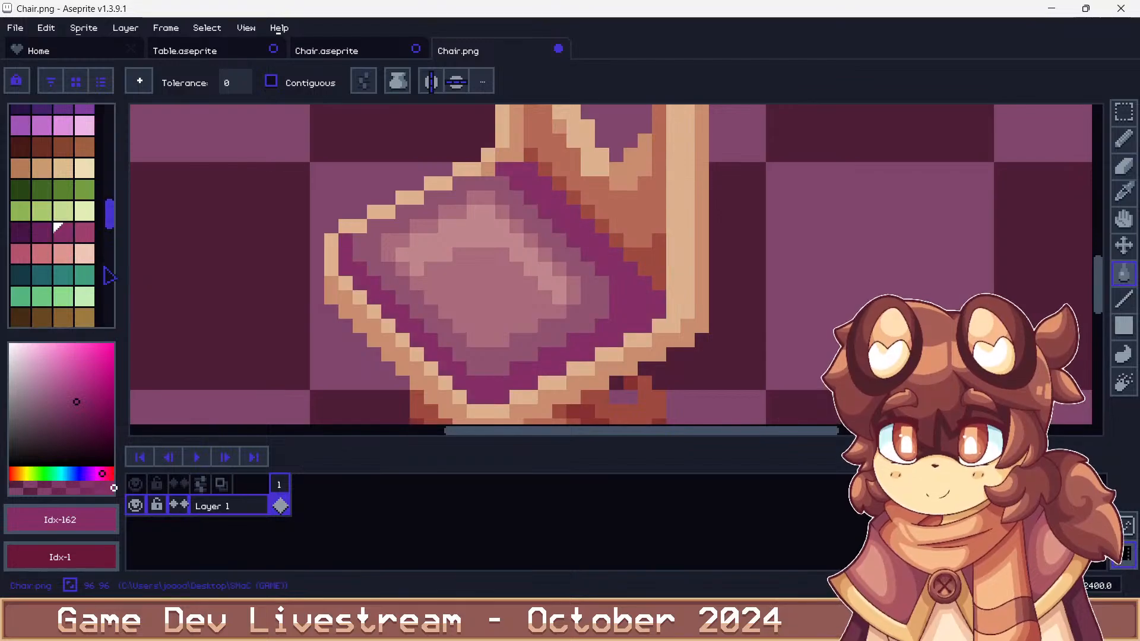
pyautogui.click(84, 234)
pyautogui.click(368, 255)
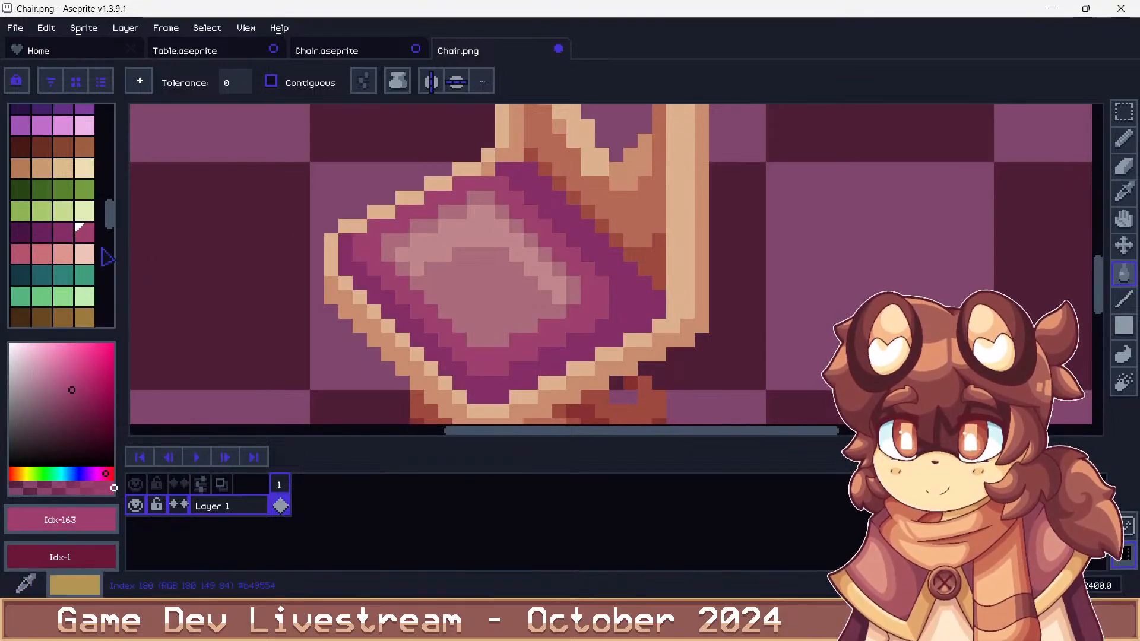
pyautogui.click(26, 252)
pyautogui.click(481, 285)
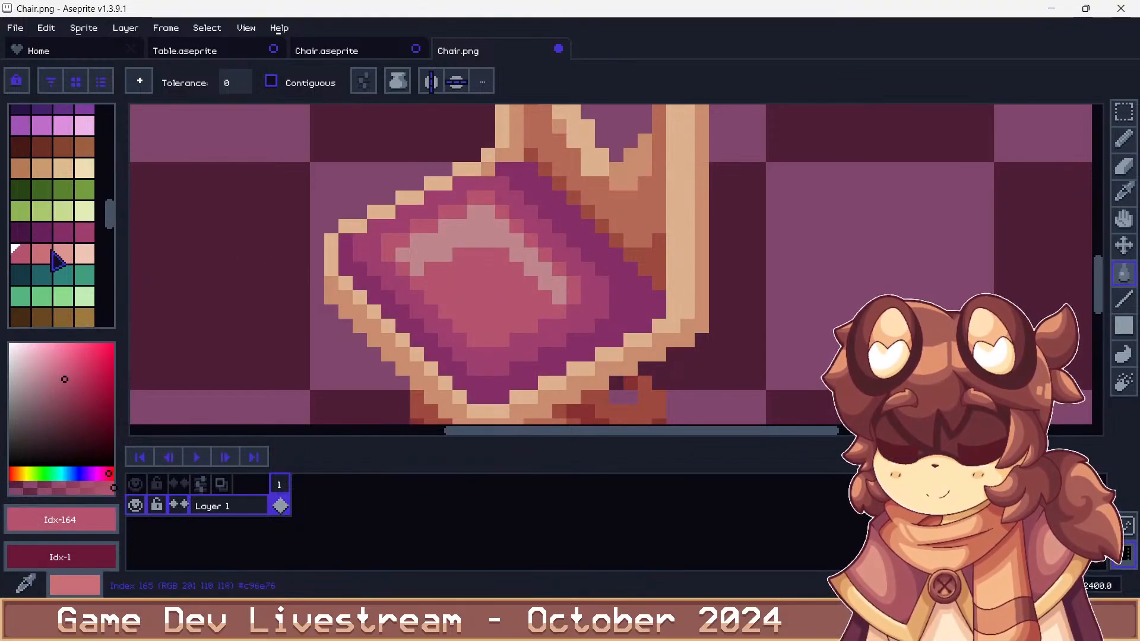
pyautogui.click(42, 254)
pyautogui.click(454, 242)
pyautogui.click(454, 242)
pyautogui.scroll(-7, 454, 241)
pyautogui.scroll(-1, 451, 238)
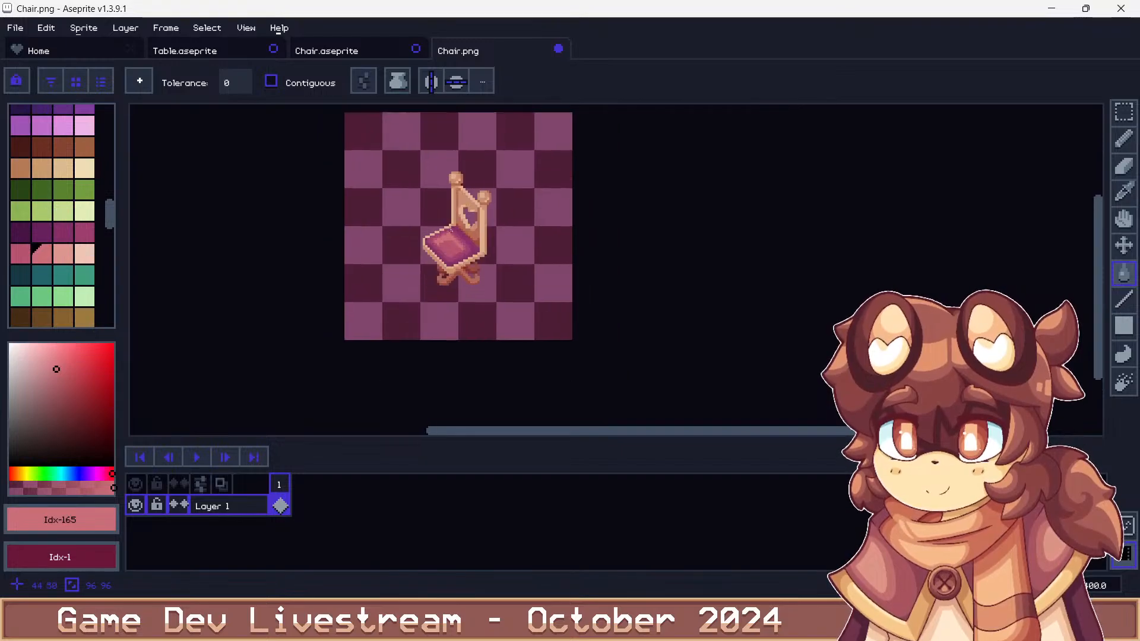
# Recolour the cushion in warm reds, filling its four shades from darkest to lightest with palette colours Idx-114 to Idx-117
pyautogui.scroll(5, 450, 231)
pyautogui.scroll(2, 450, 231)
pyautogui.keyDown('alt'); pyautogui.click(450, 232); pyautogui.keyUp('alt')
pyautogui.scroll(3, 59, 196)
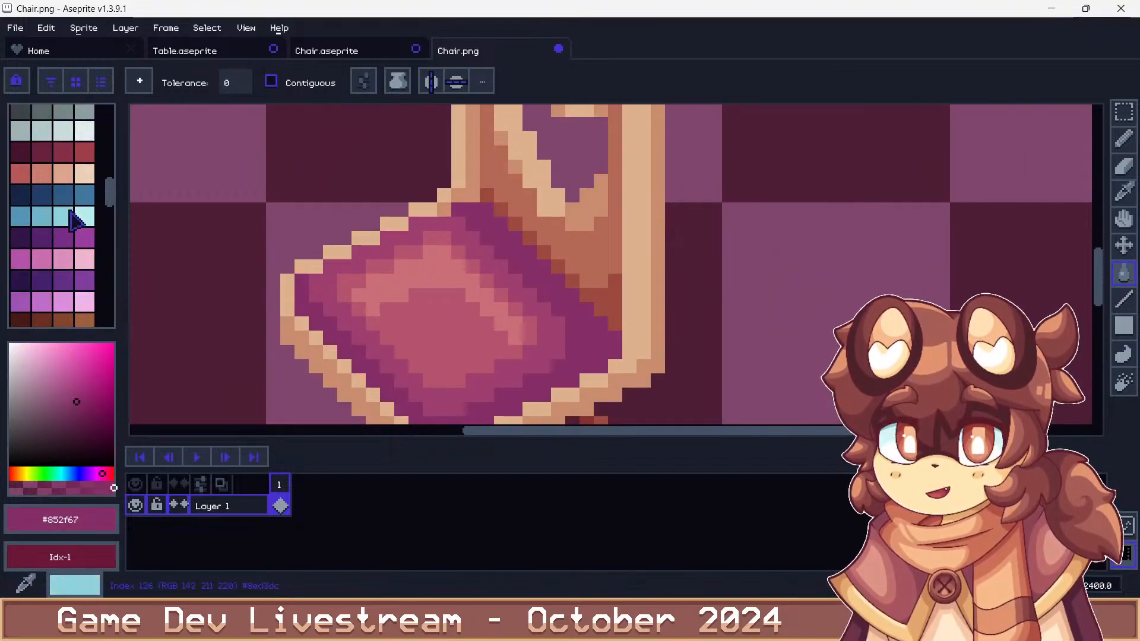
pyautogui.click(85, 152)
pyautogui.click(414, 263)
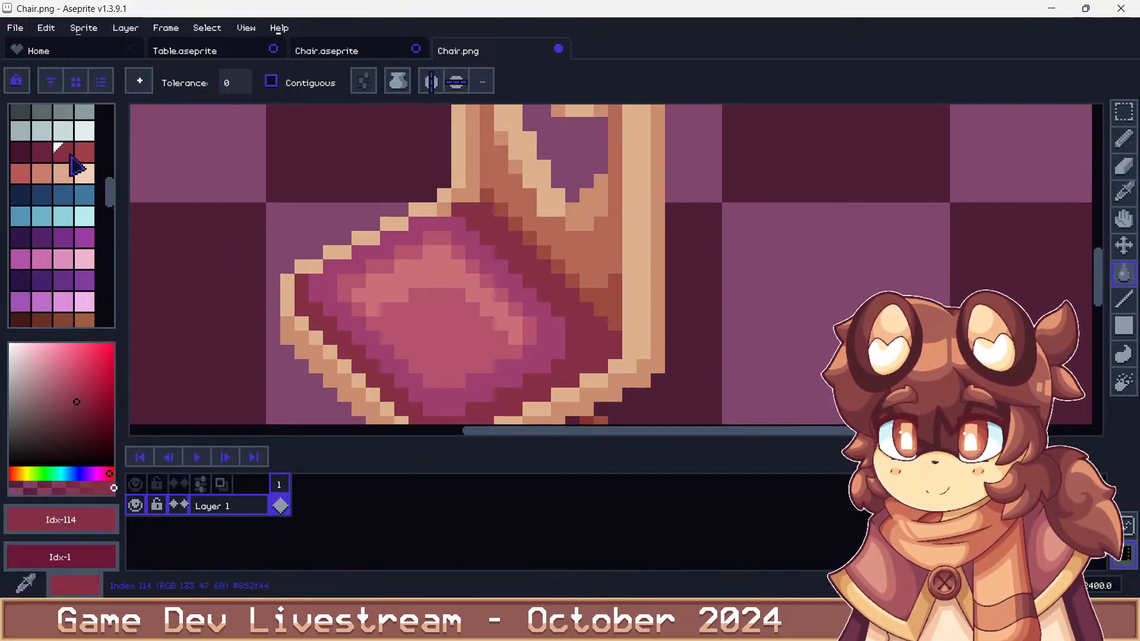
pyautogui.click(407, 235)
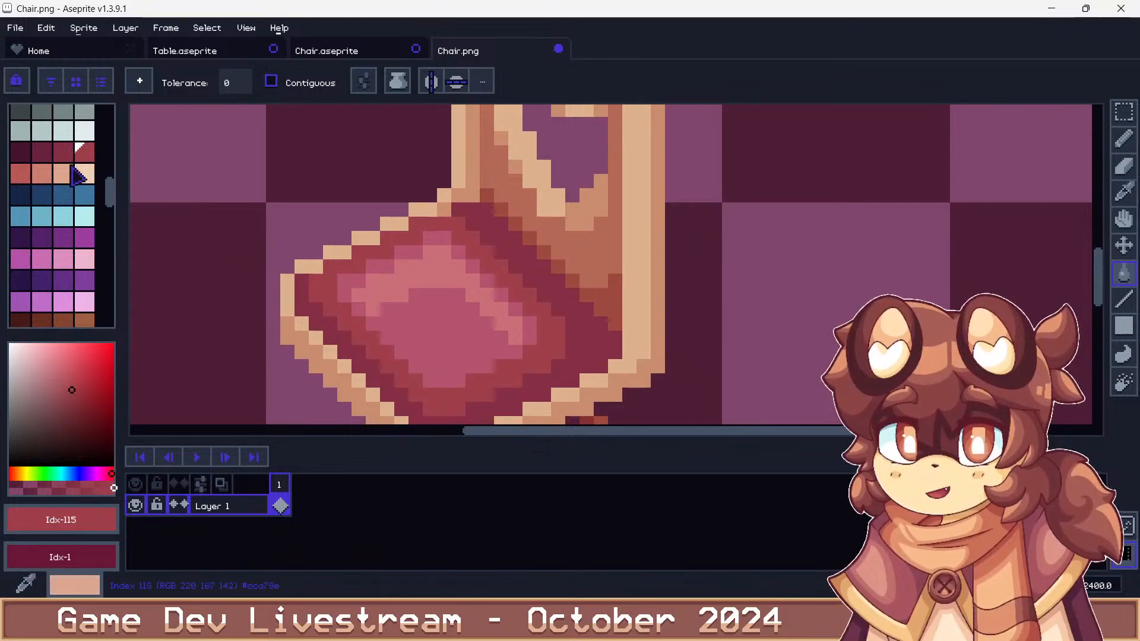
pyautogui.click(64, 155)
pyautogui.click(25, 177)
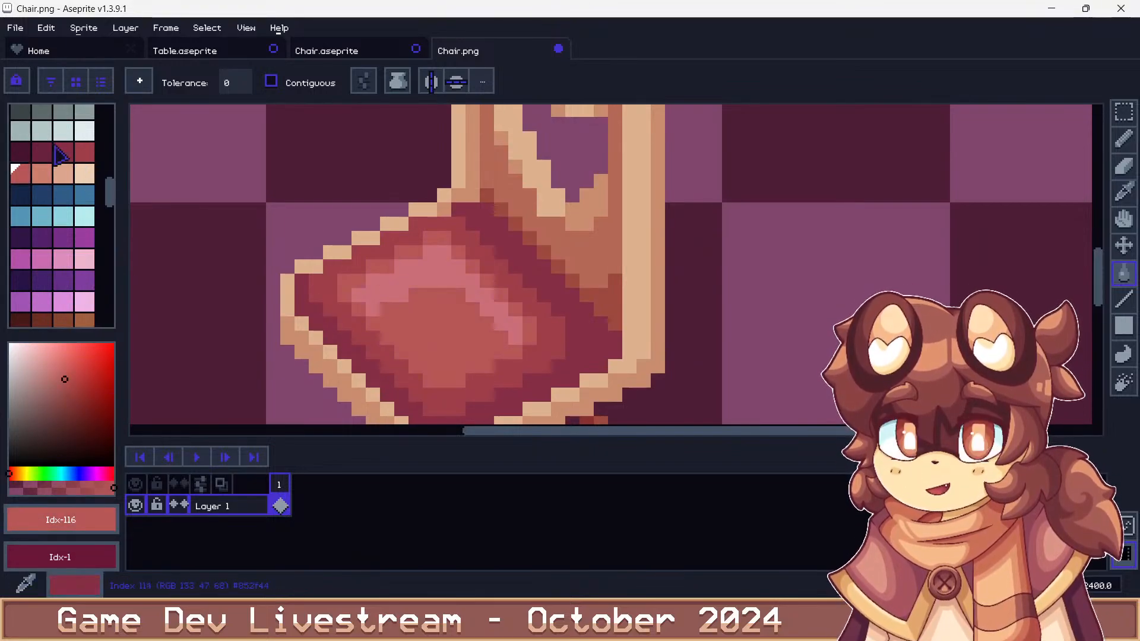
pyautogui.click(42, 173)
pyautogui.click(355, 267)
# Check the red cushion at a smaller zoom and save the sprite as Chair.png, continuing with the PNG format
pyautogui.scroll(-4, 355, 266)
pyautogui.scroll(-2, 355, 267)
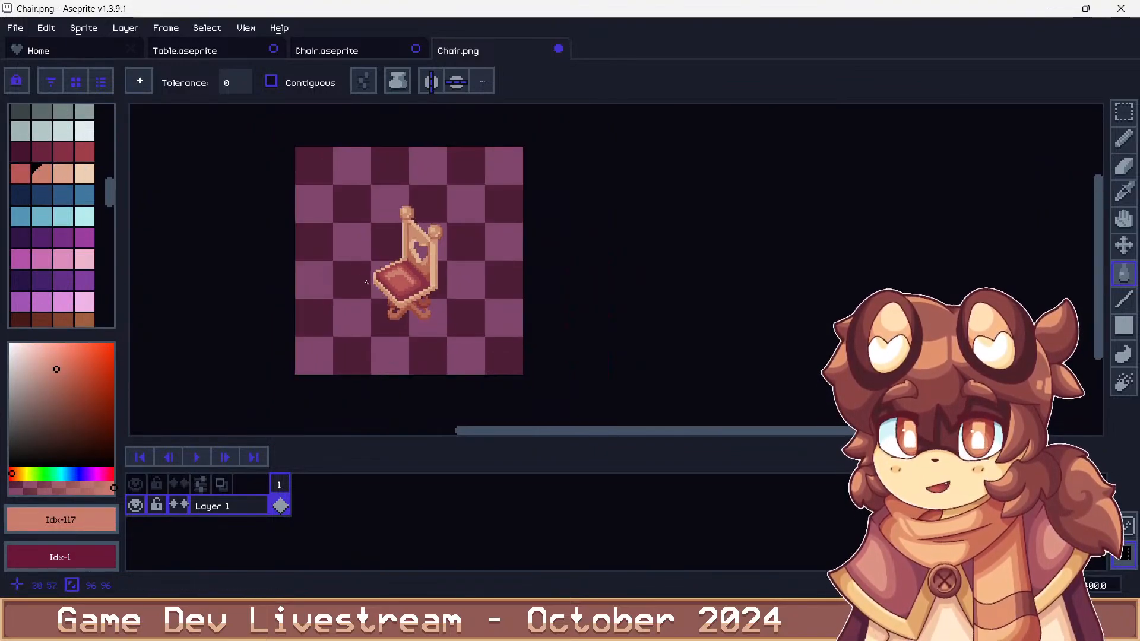
pyautogui.scroll(3, 368, 284)
pyautogui.hotkey('ctrl', 'shift', 's')
pyautogui.press('Return')
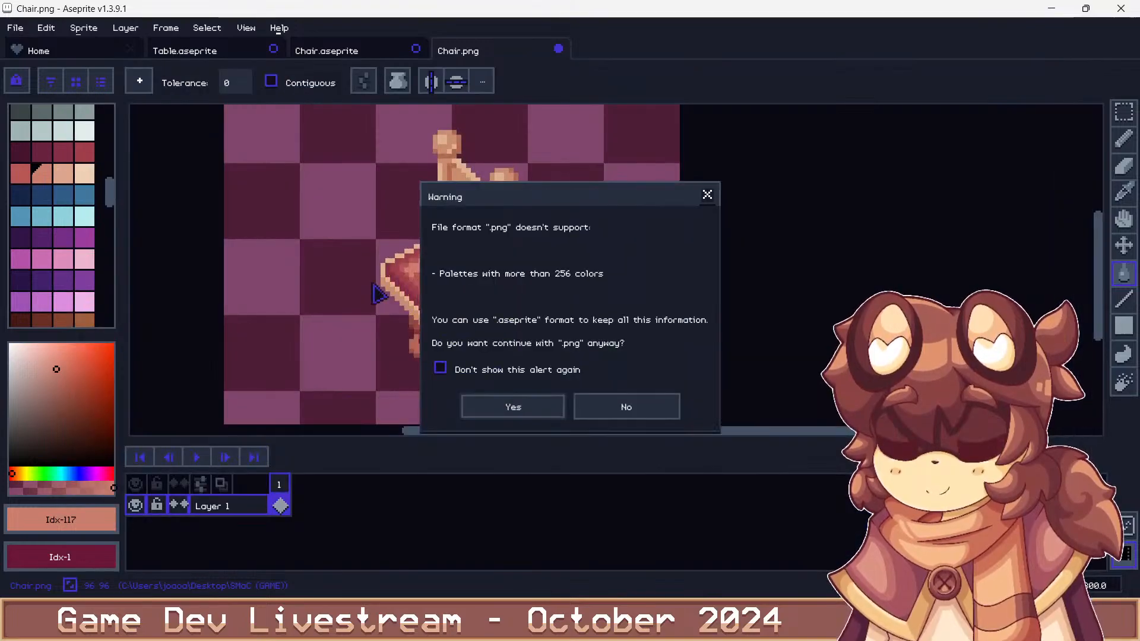
pyautogui.click(512, 404)
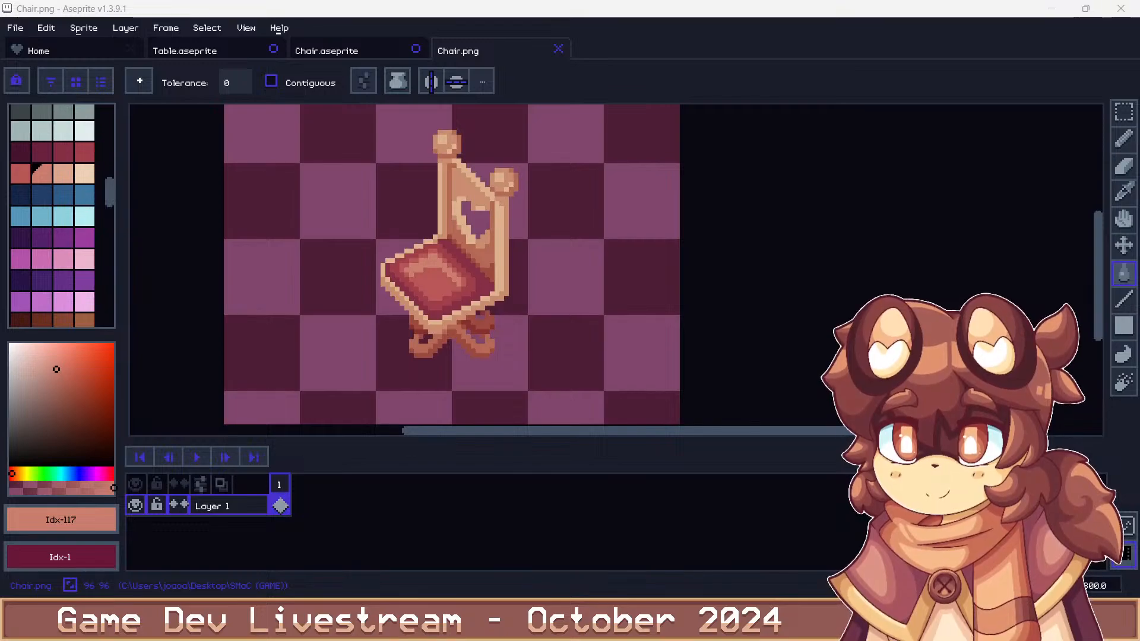
# Sample the cushion's darkest red #852f44 and browse the palette for alternative colour ramps
pyautogui.scroll(3, 424, 295)
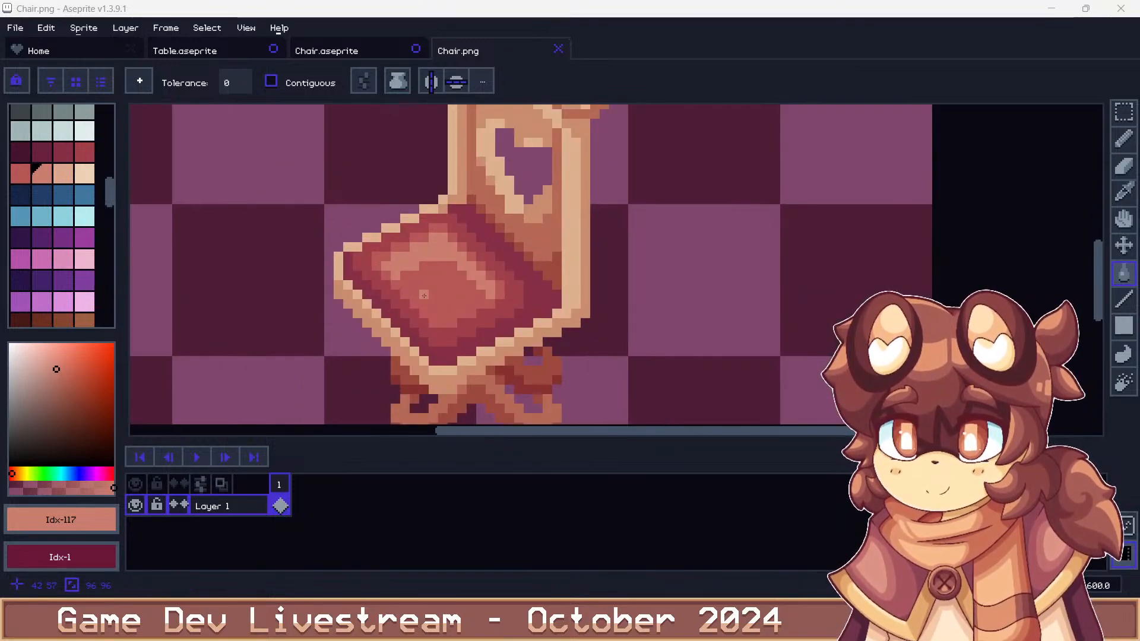
pyautogui.click(63, 152)
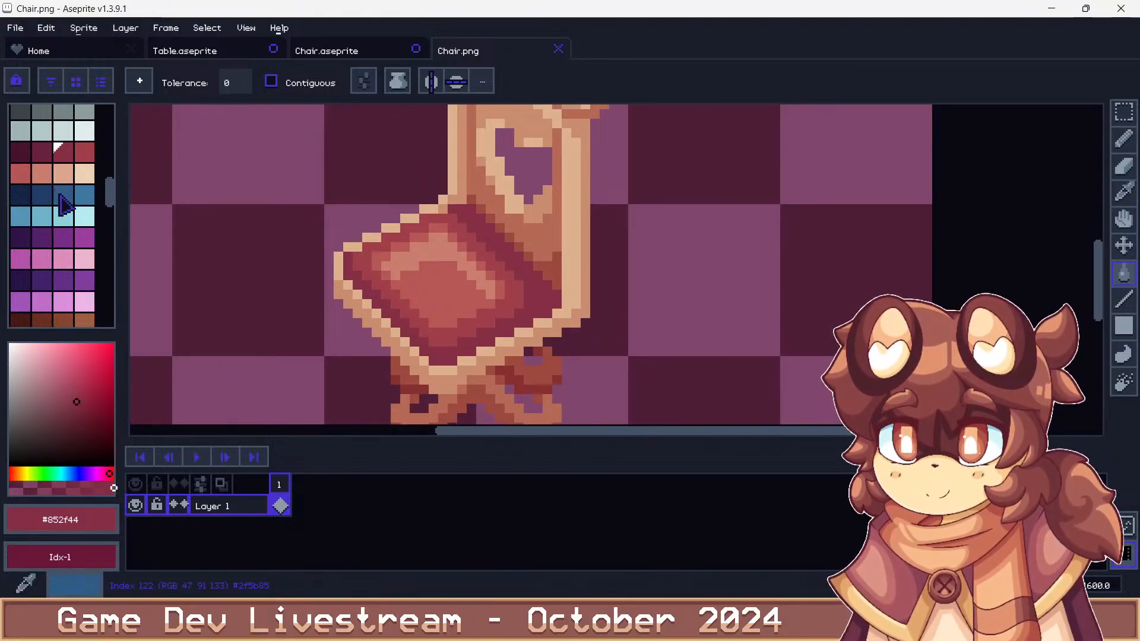
pyautogui.scroll(-2, 64, 205)
pyautogui.scroll(2, 64, 205)
pyautogui.scroll(-3, 66, 211)
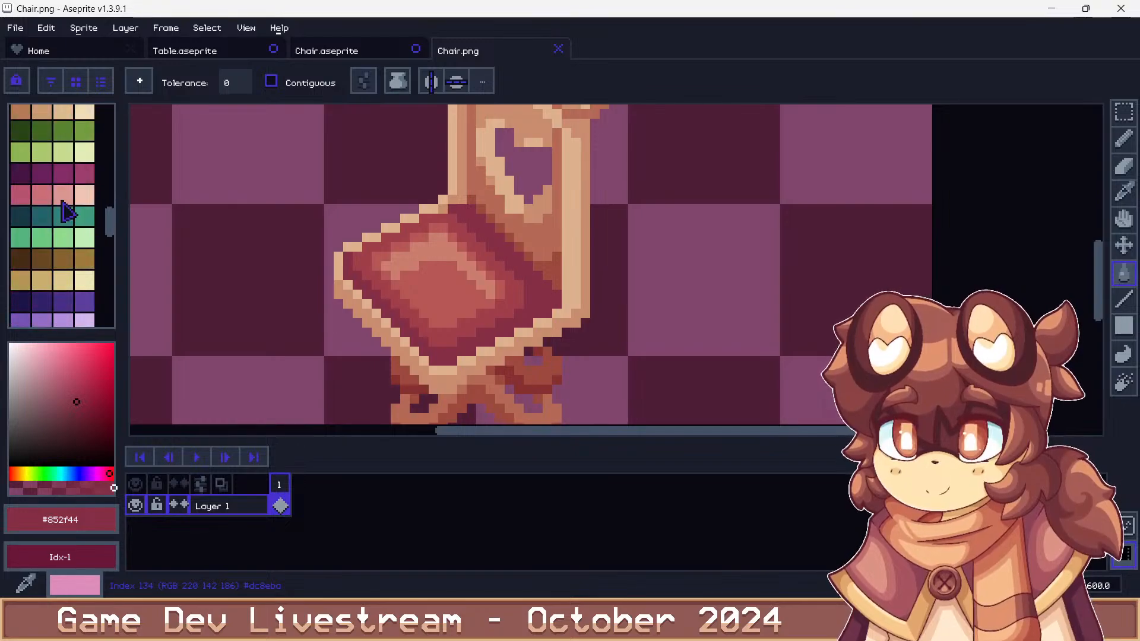
pyautogui.scroll(-3, 62, 201)
pyautogui.scroll(3, 62, 202)
pyautogui.scroll(3, 61, 181)
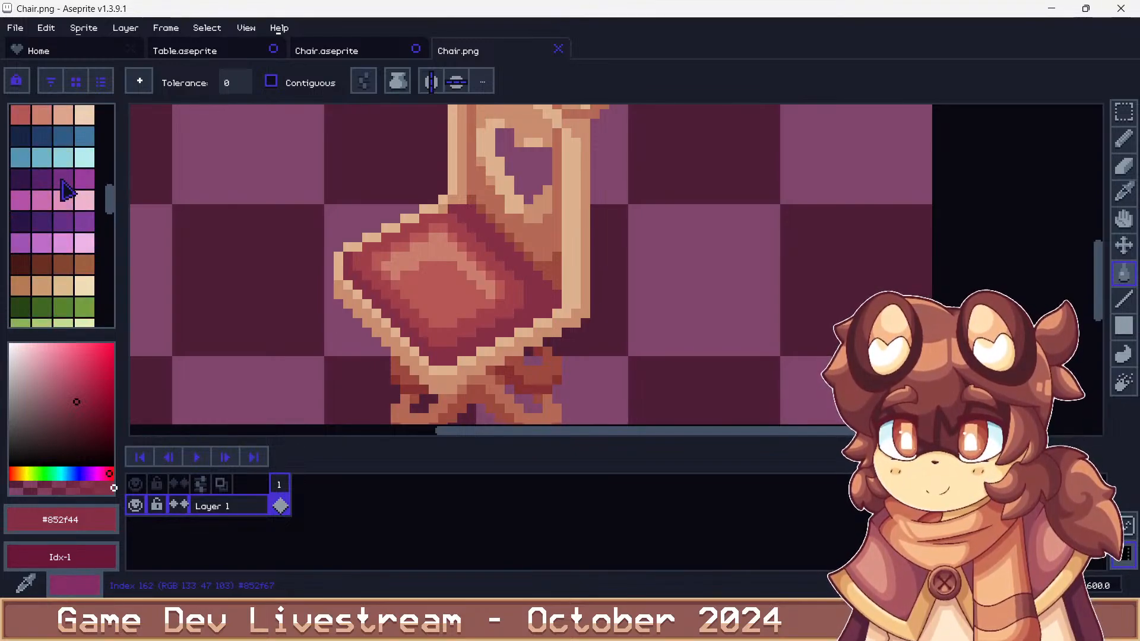
# Try a violet cushion, filling its four shades from darkest to lightest with palette colours Idx-138 to Idx-141
pyautogui.scroll(1, 66, 190)
pyautogui.click(63, 279)
pyautogui.scroll(4, 358, 266)
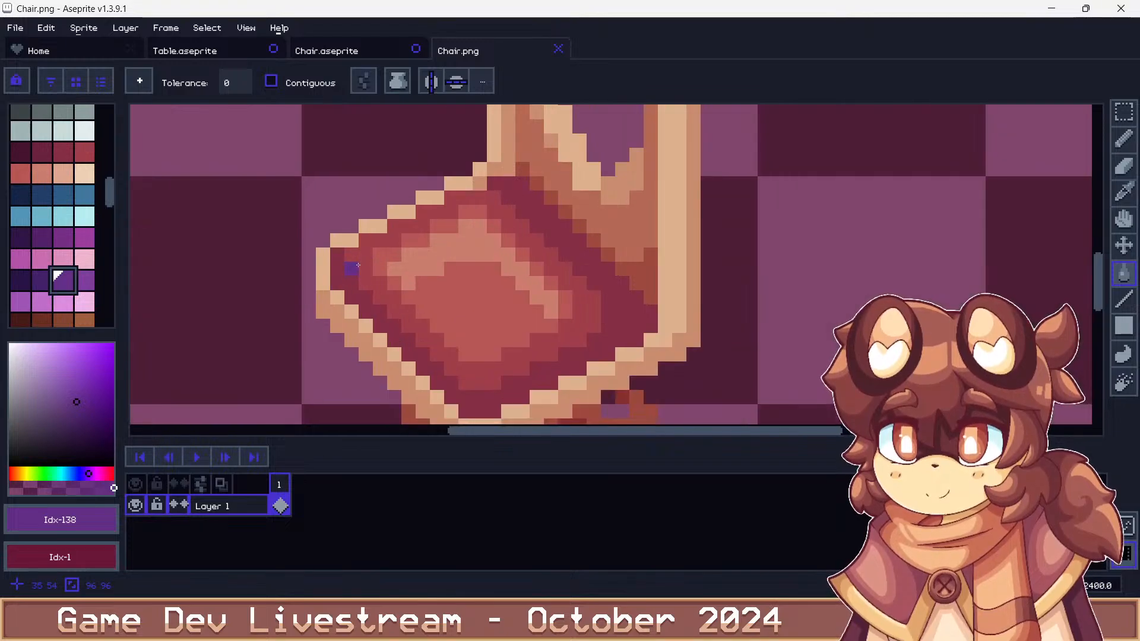
pyautogui.click(358, 266)
pyautogui.click(84, 279)
pyautogui.click(350, 282)
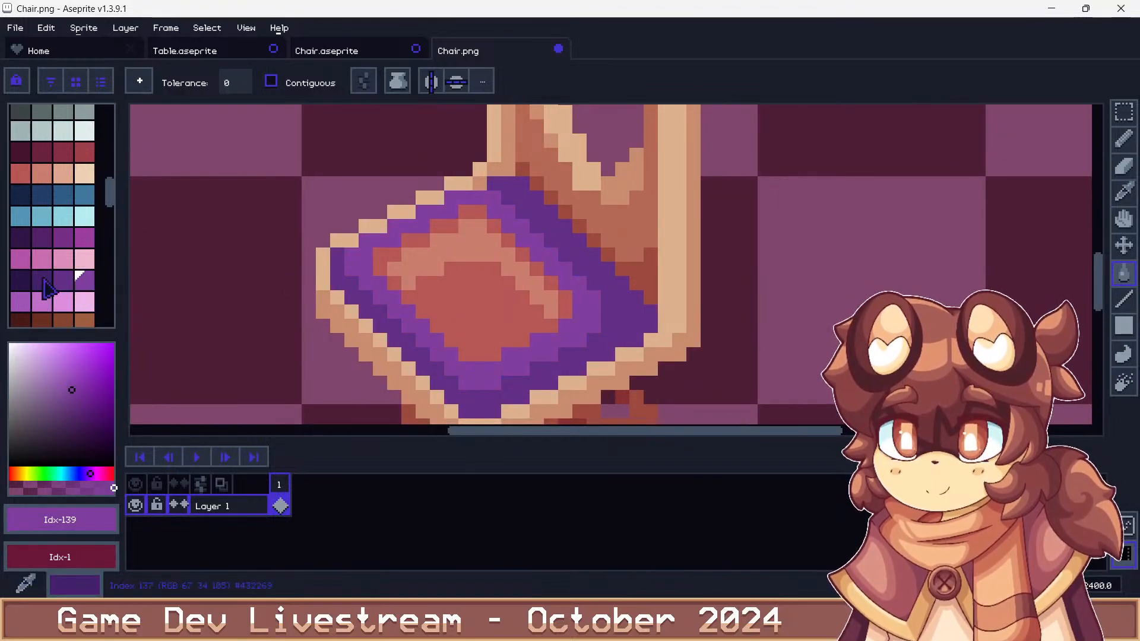
pyautogui.click(41, 301)
pyautogui.click(433, 274)
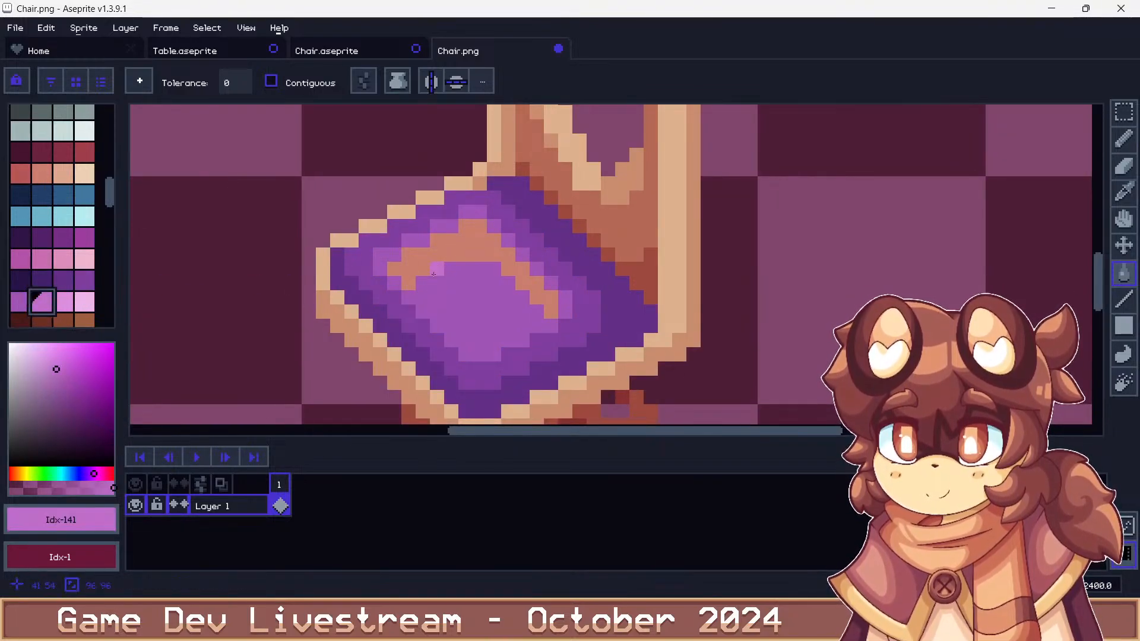
pyautogui.click(434, 274)
pyautogui.scroll(-4, 433, 274)
pyautogui.scroll(3, 483, 268)
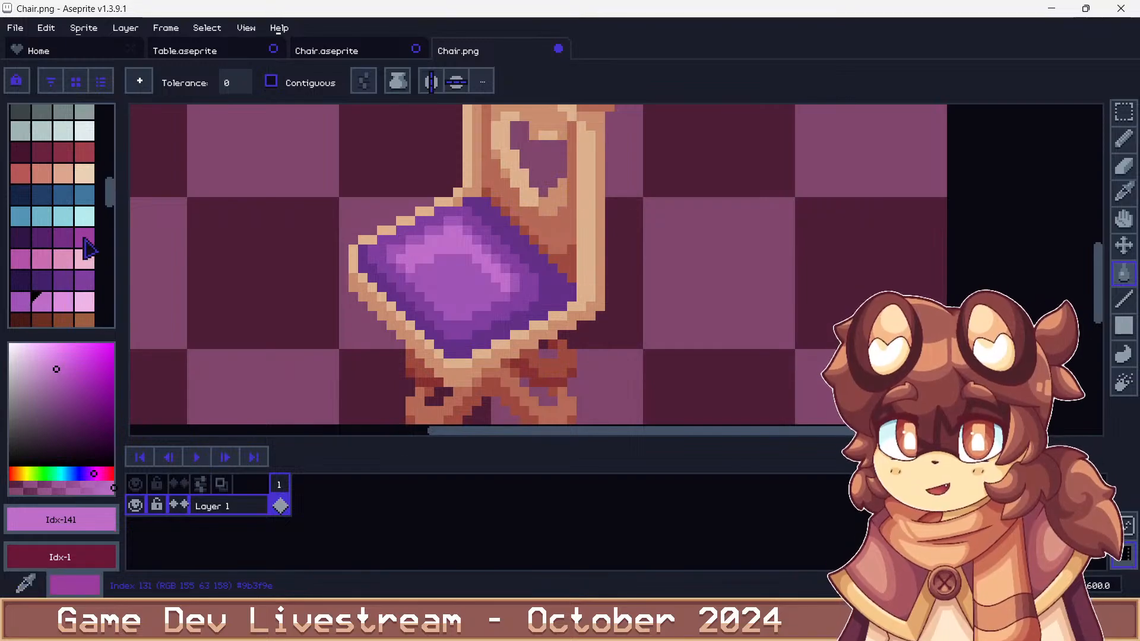
# Try a pink-purple cushion, filling its four shades with palette colours Idx-130 to Idx-133 from darkest to lightest, and save it as Chair.png
pyautogui.click(64, 238)
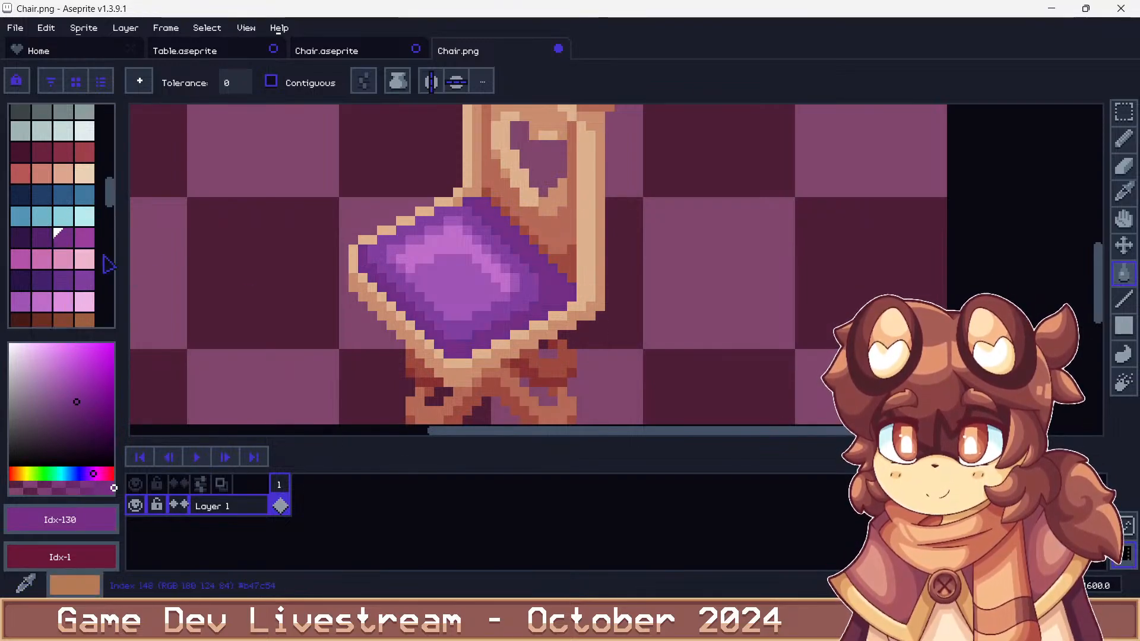
pyautogui.click(84, 237)
pyautogui.click(19, 257)
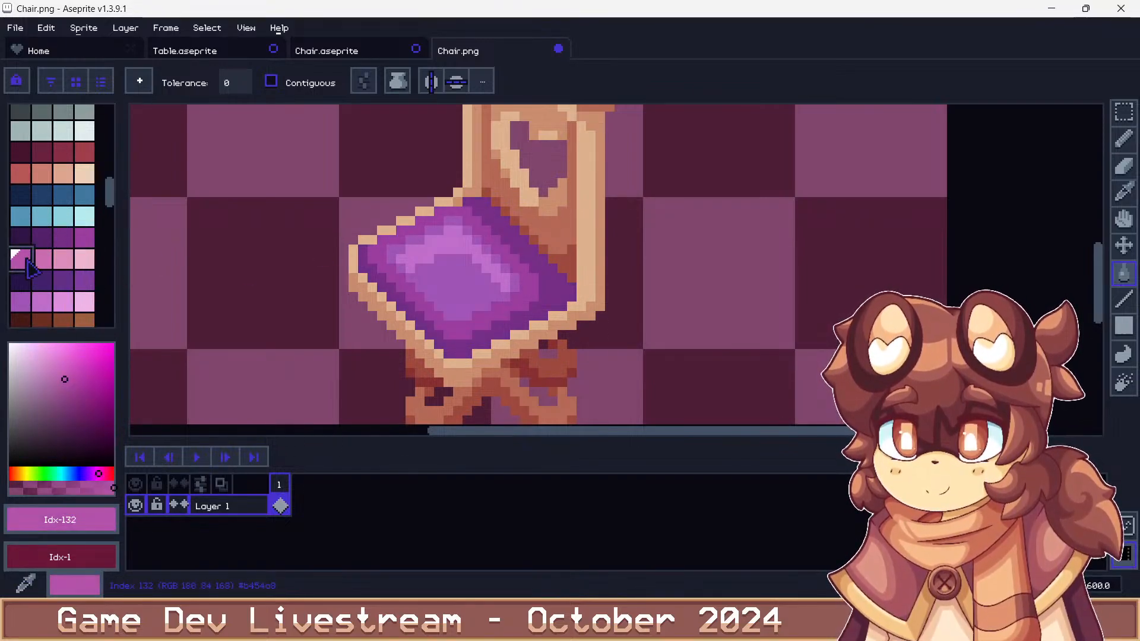
pyautogui.click(443, 279)
pyautogui.click(39, 260)
pyautogui.scroll(-5, 435, 244)
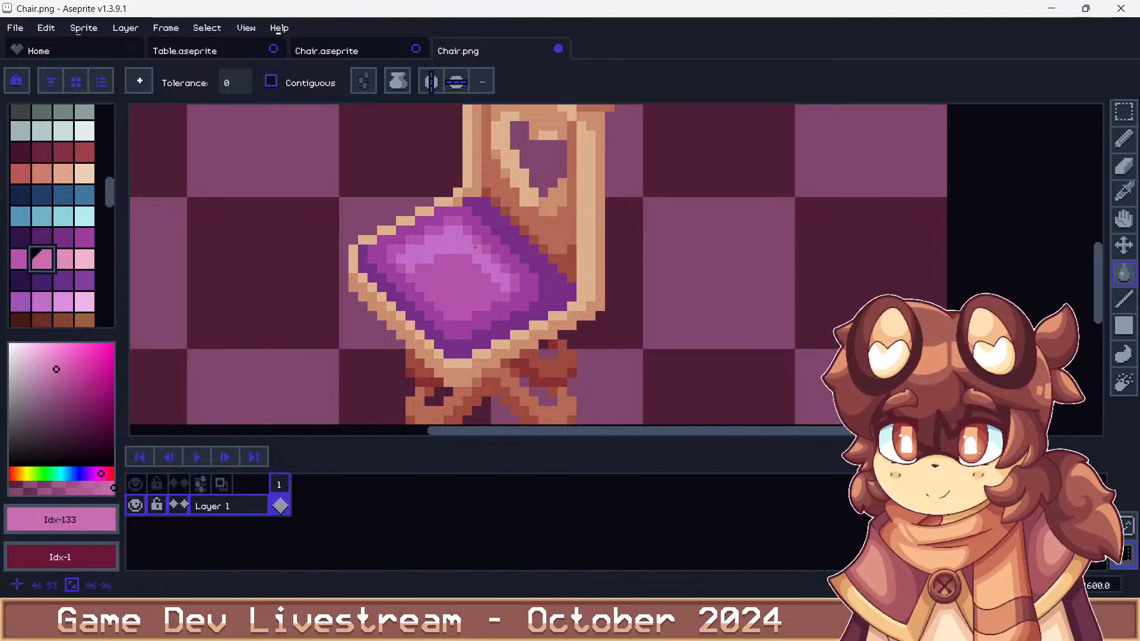
pyautogui.scroll(3, 447, 218)
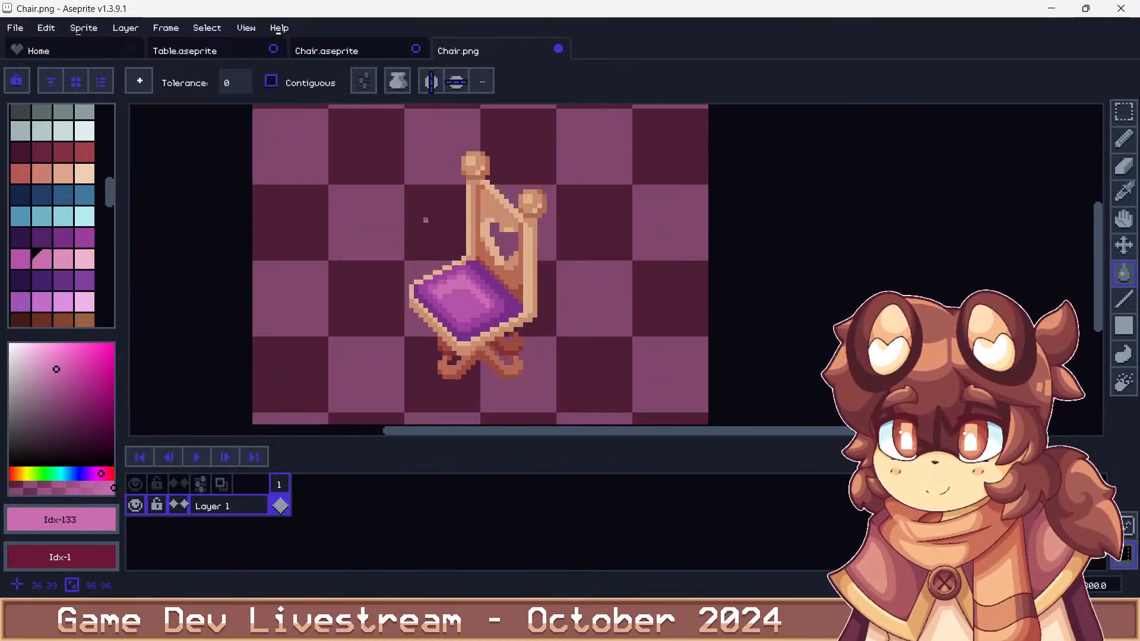
pyautogui.hotkey('ctrl', 's')
pyautogui.press('Return')
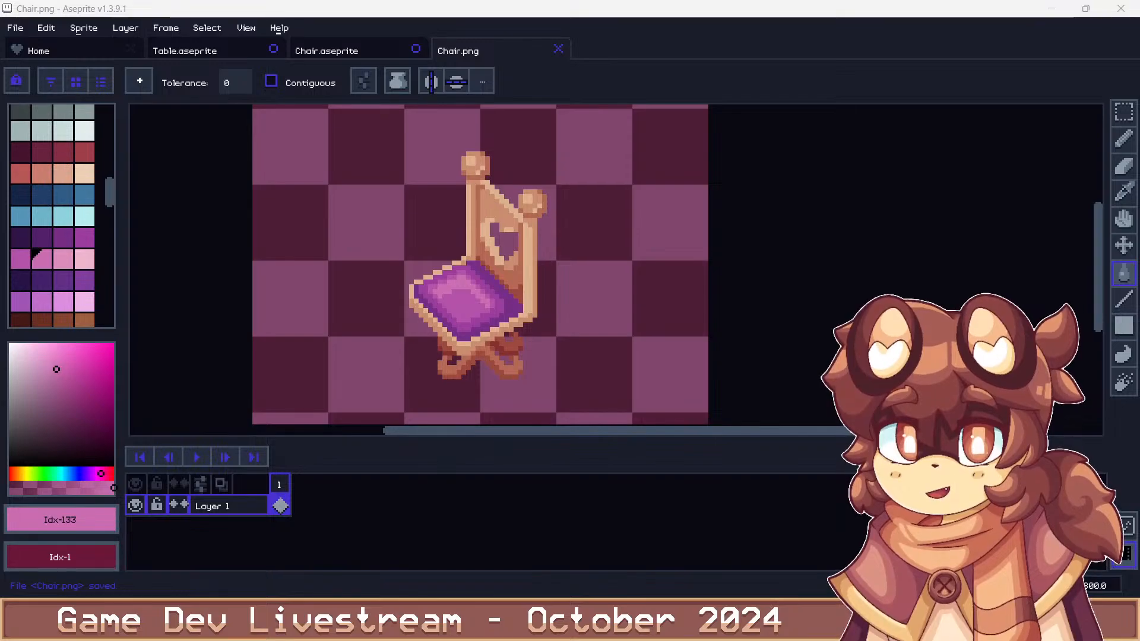
# Undo the purple cushion fills back to the red version and save Chair.png again in PNG format
pyautogui.click(697, 113)
pyautogui.hotkey('ctrl', 'z')
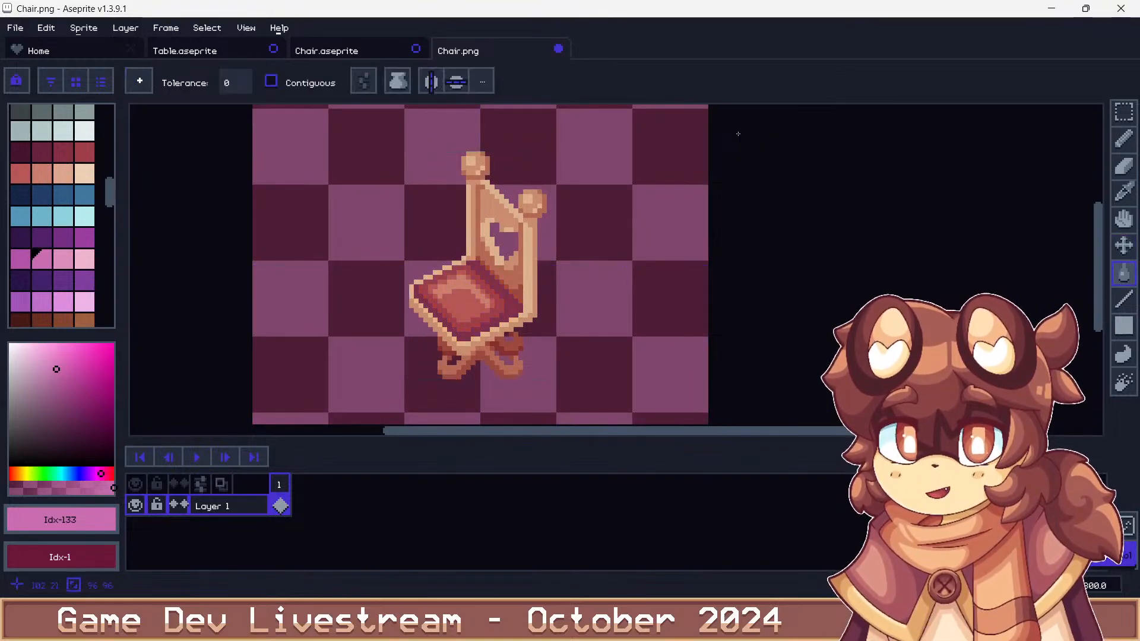
pyautogui.hotkey('ctrl', 's')
pyautogui.press('Return')
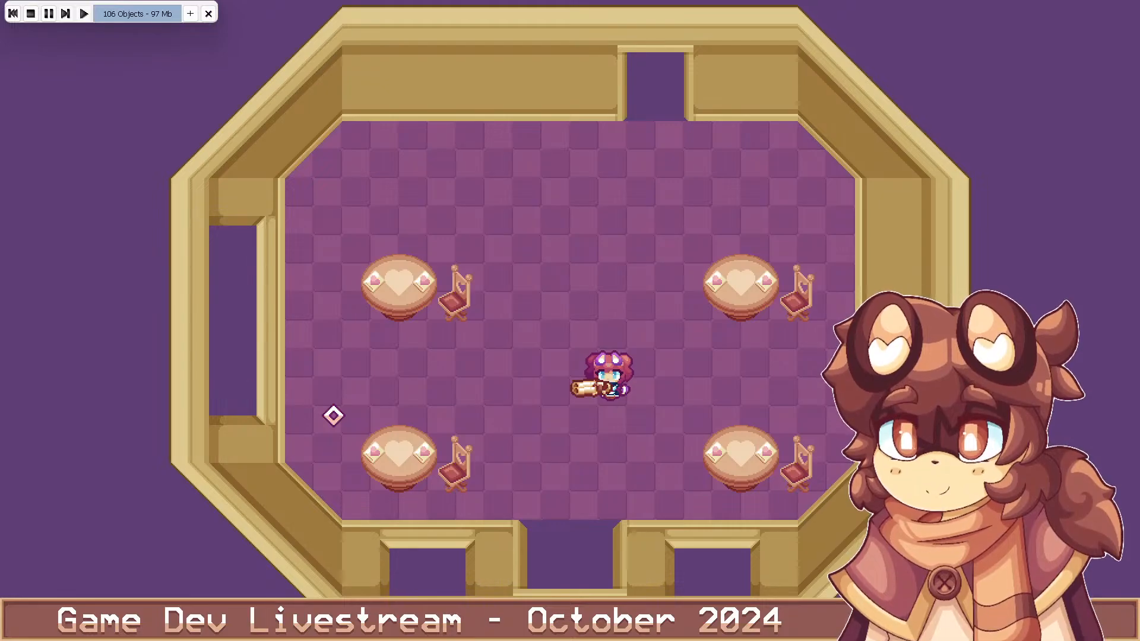
# Switch to the game's test run and walk the maid around the lower-right table and over its chair, then end the run
pyautogui.press('d')
pyautogui.press('s')
pyautogui.press('d')
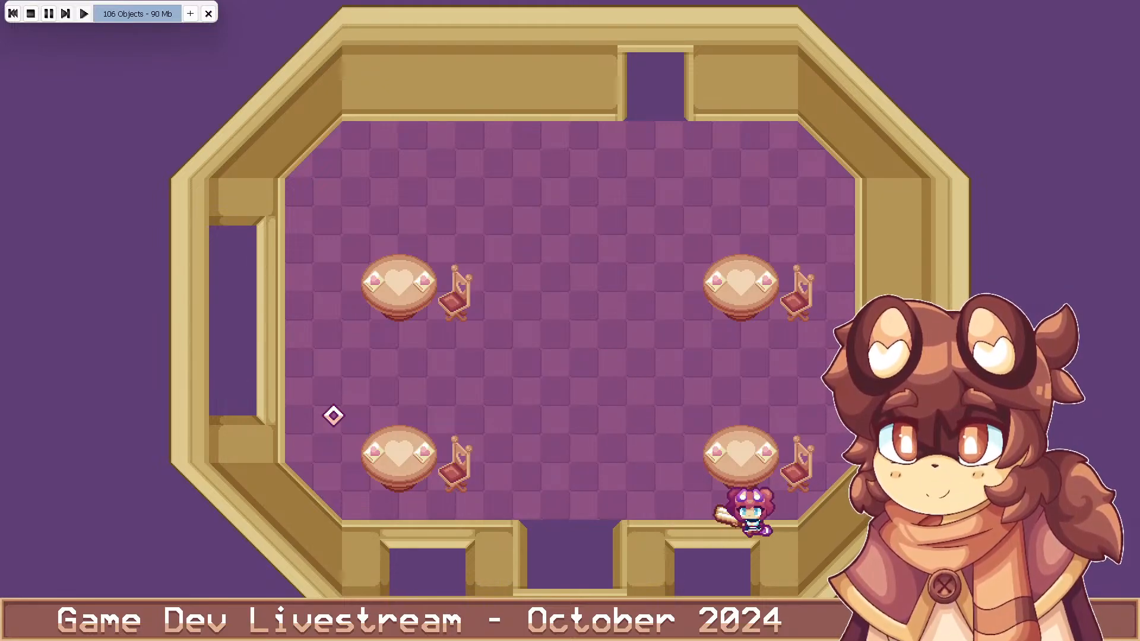
pyautogui.press('w')
pyautogui.press('d')
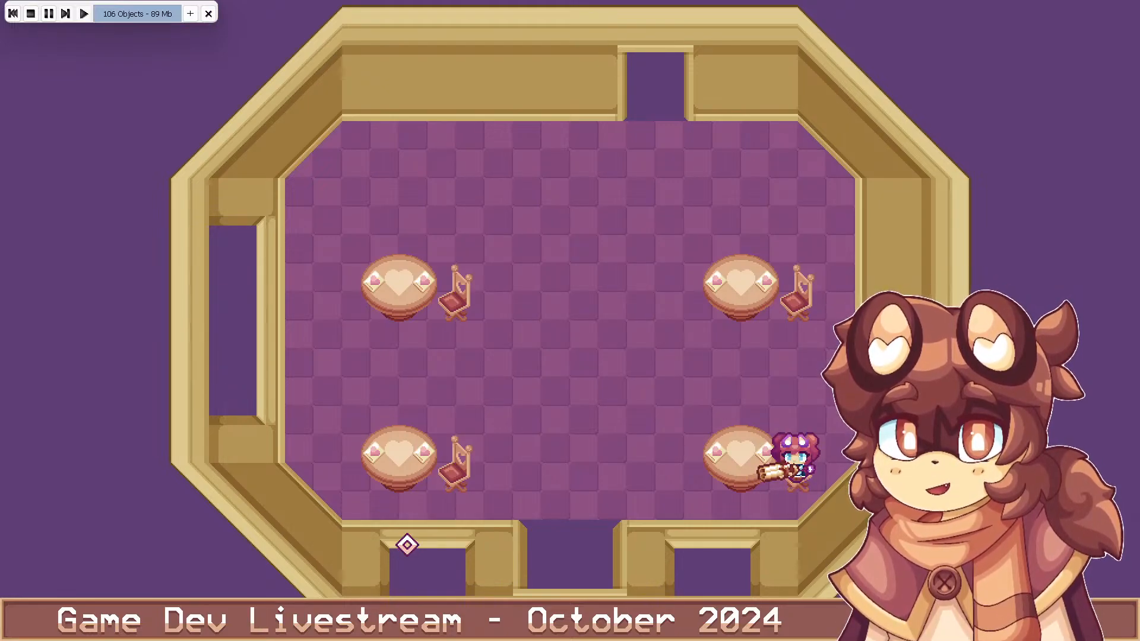
pyautogui.press('a')
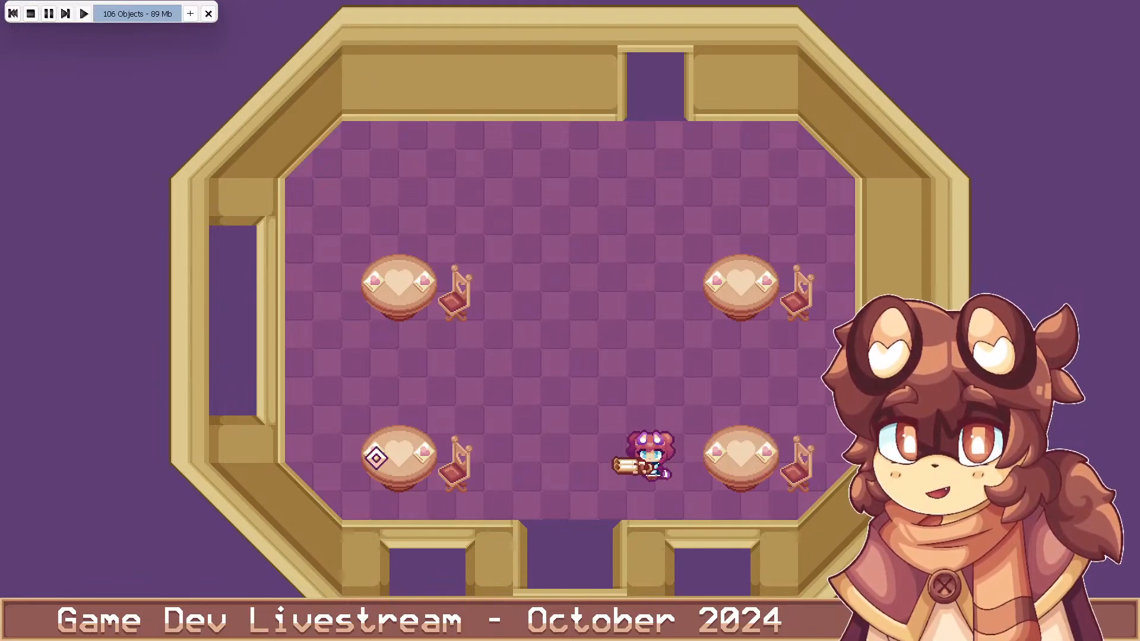
pyautogui.click(376, 458)
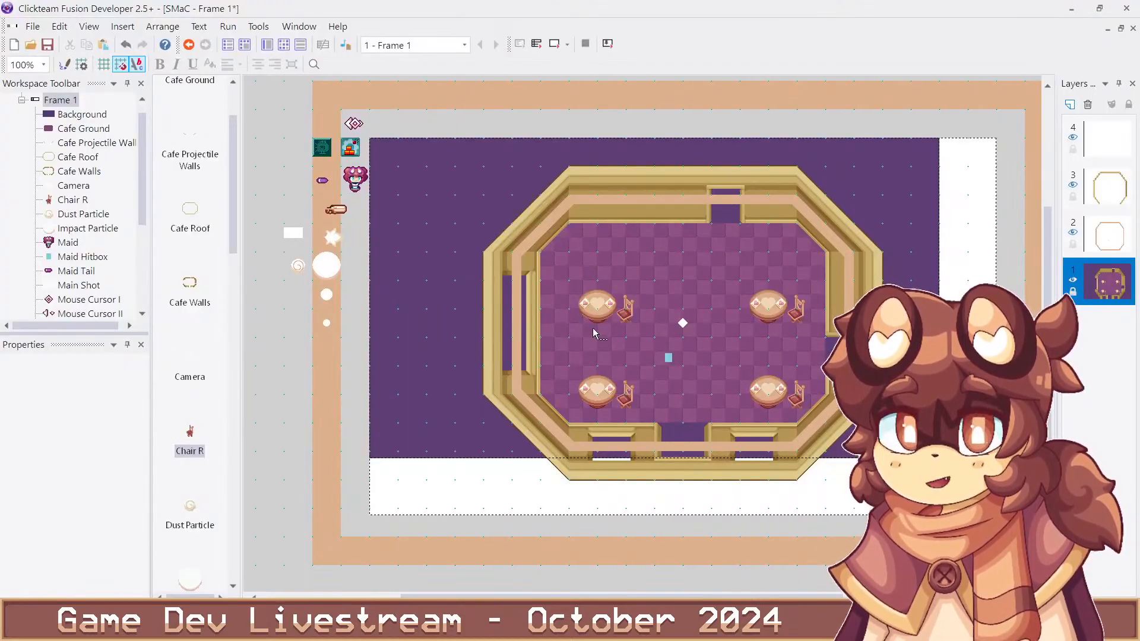
# Try shifting the Chair R object beside the upper-left table up and down in the frame
pyautogui.click(626, 307)
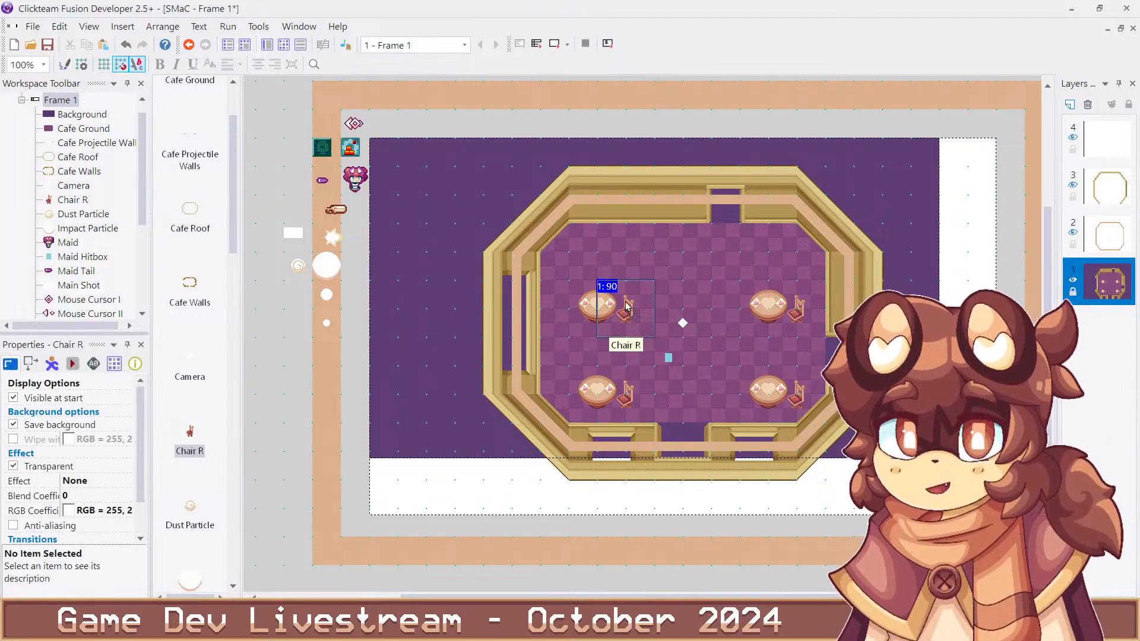
pyautogui.press('Up')
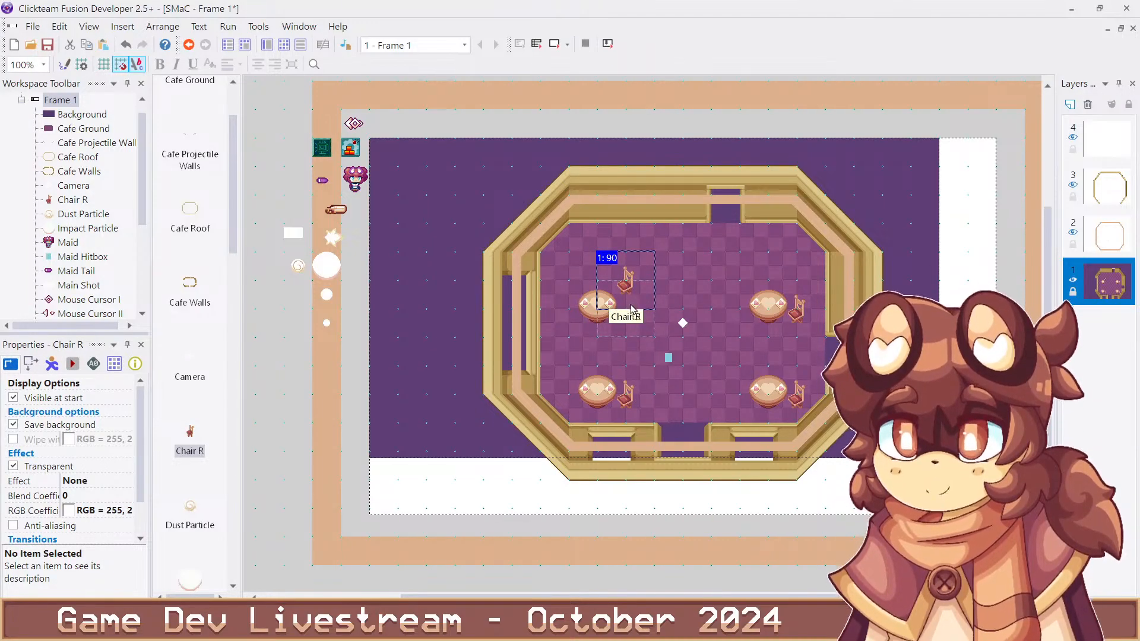
pyautogui.press('Down')
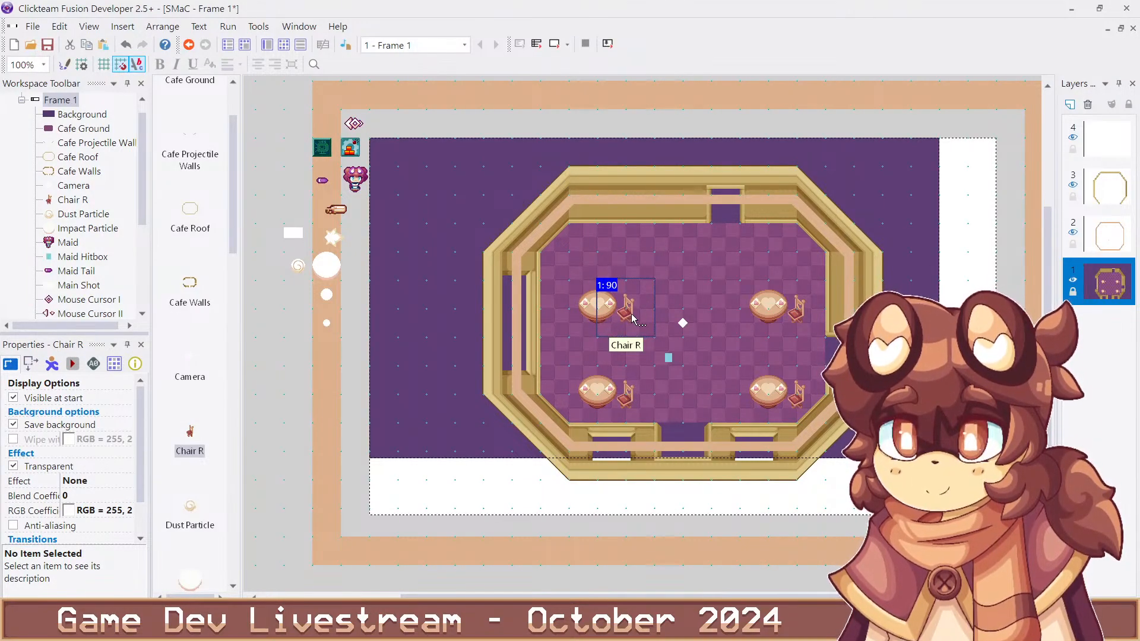
pyautogui.press('Up')
pyautogui.press('Up')
pyautogui.press('Up')
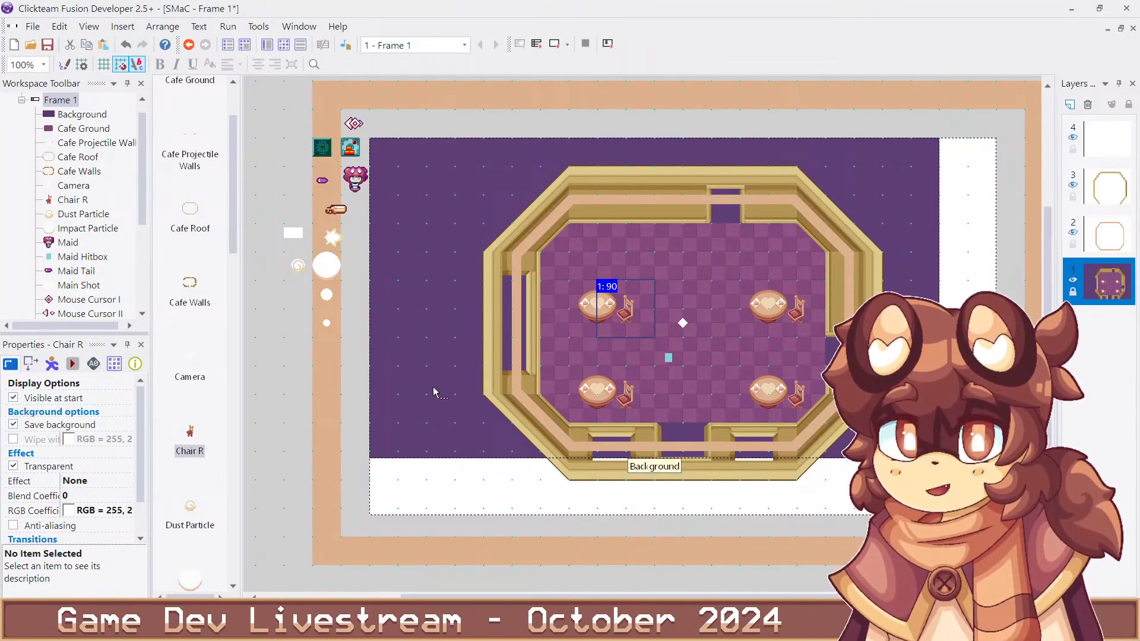
# Run the frame and test the maid's movement near the upper-right table while firing towards the room's lower-left corner
pyautogui.click(432, 500)
pyautogui.press('F7')
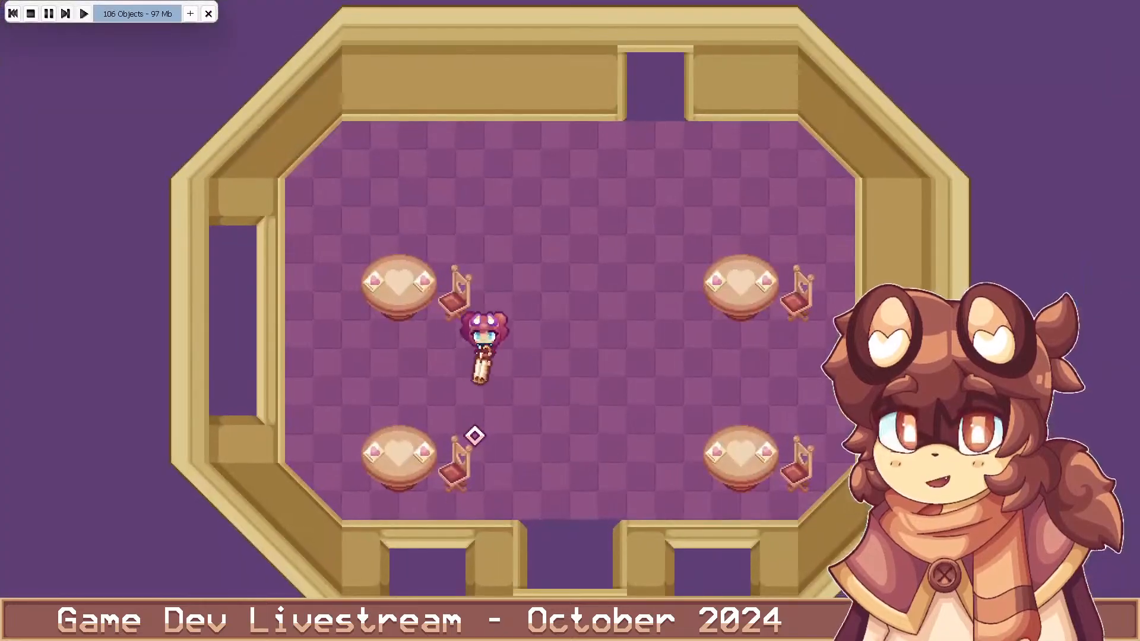
pyautogui.press('d')
pyautogui.press('s')
pyautogui.press('d')
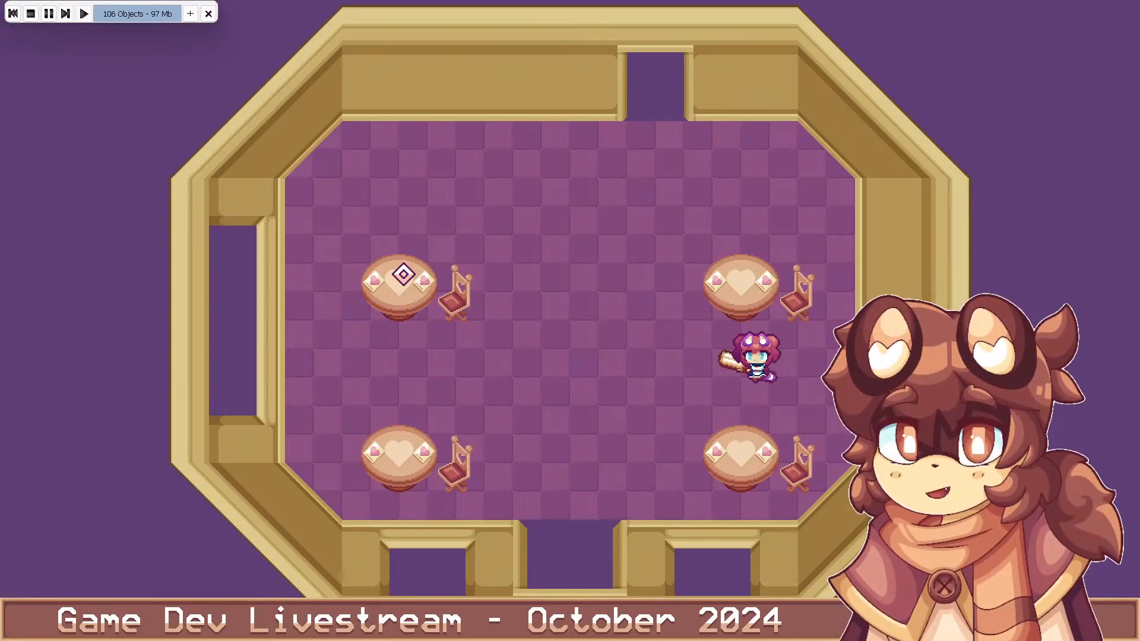
pyautogui.press('a')
pyautogui.click(349, 455)
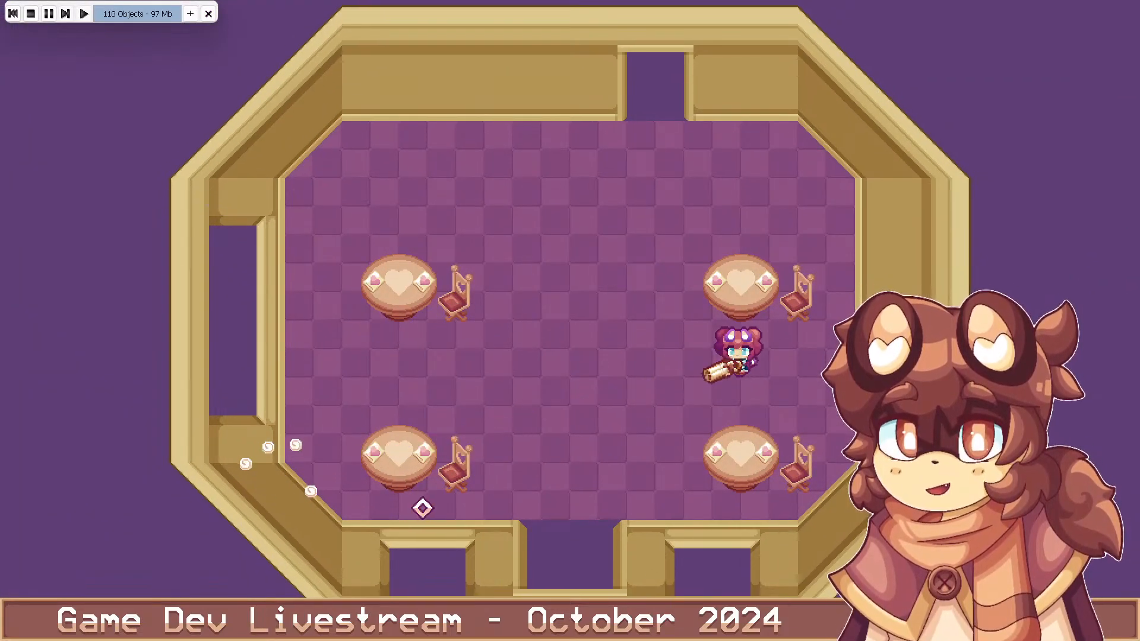
pyautogui.click(409, 517)
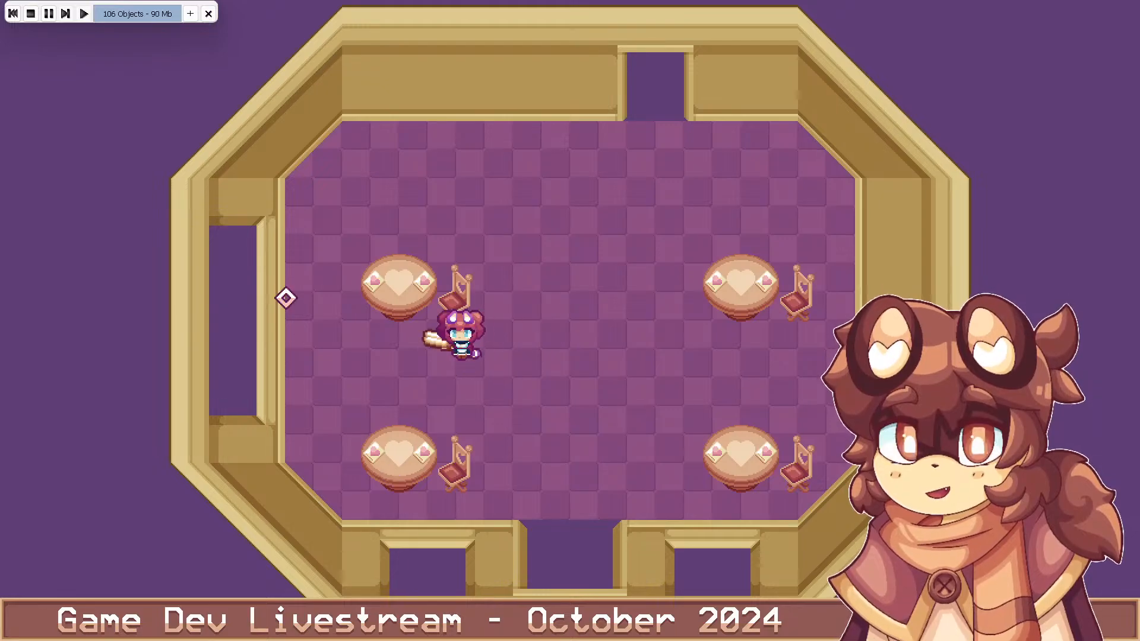
# Walk the maid over the chair beside the upper-left table, then down into the room's lower doorway
pyautogui.press('d')
pyautogui.press('a')
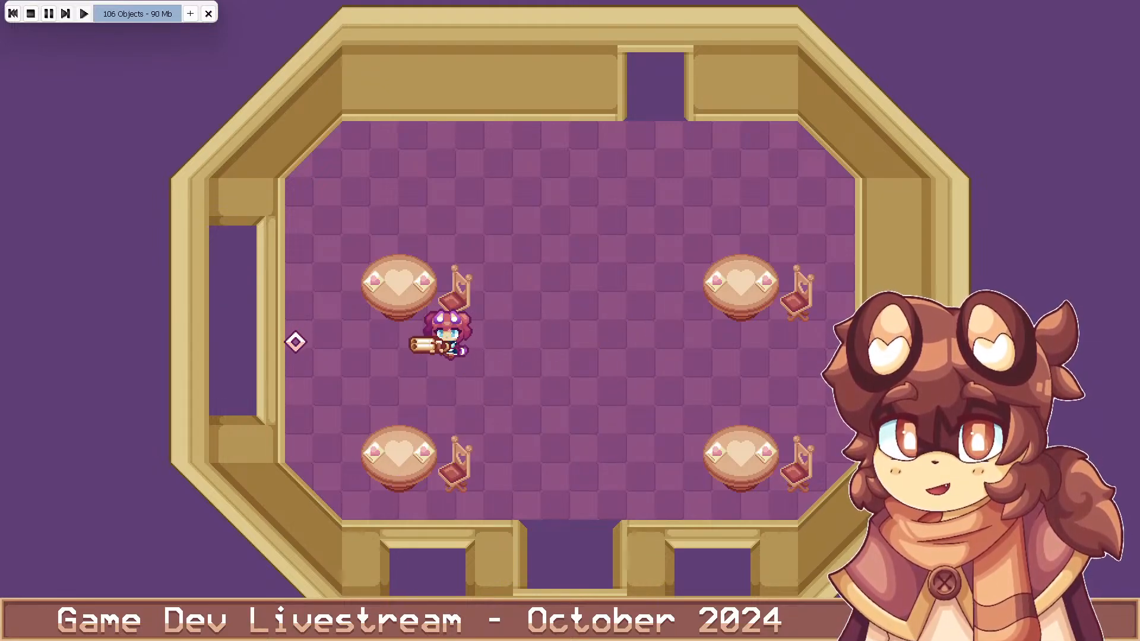
pyautogui.press('w')
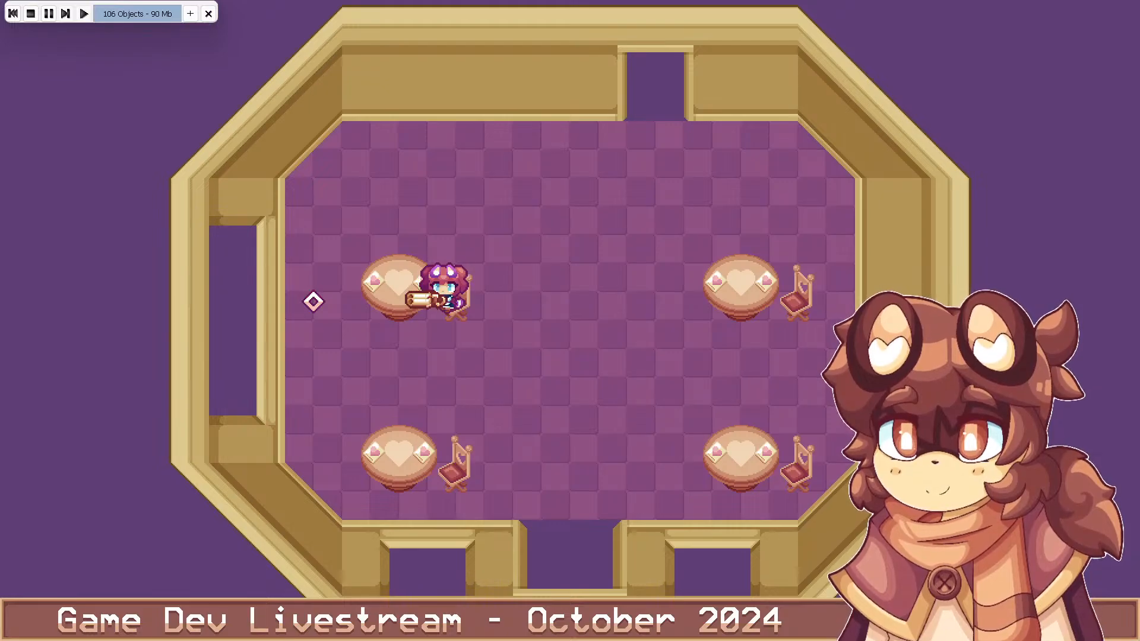
pyautogui.press('s')
pyautogui.press('d')
pyautogui.press('s')
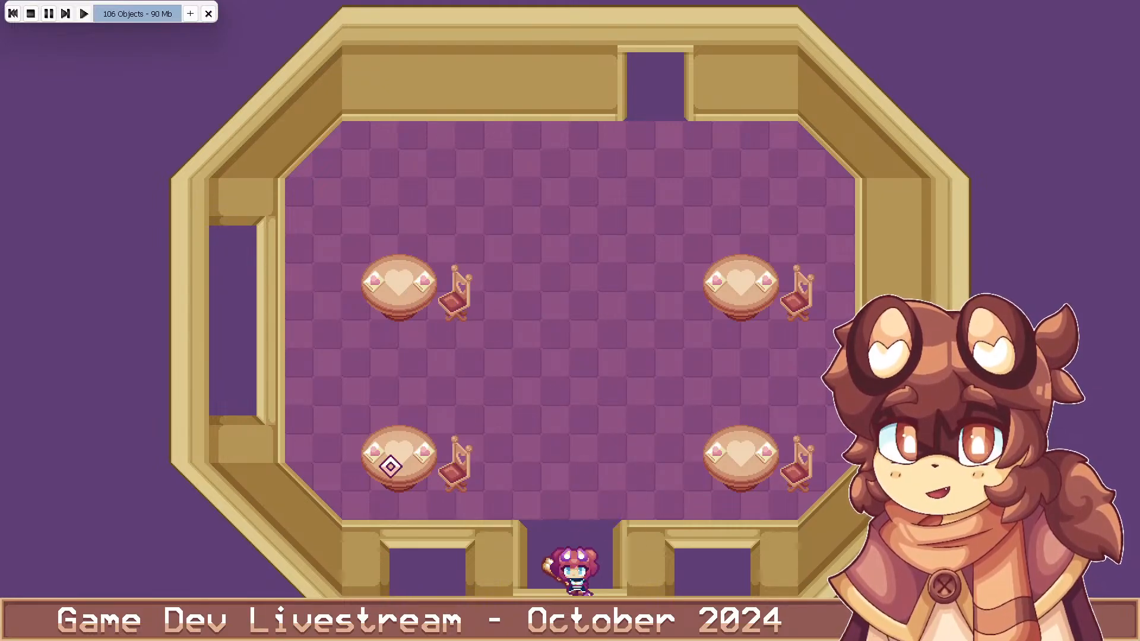
# Walk the maid from the doorway onto the lower-left table's chair and back towards the middle of the room
pyautogui.press('w')
pyautogui.press('a')
pyautogui.press('w')
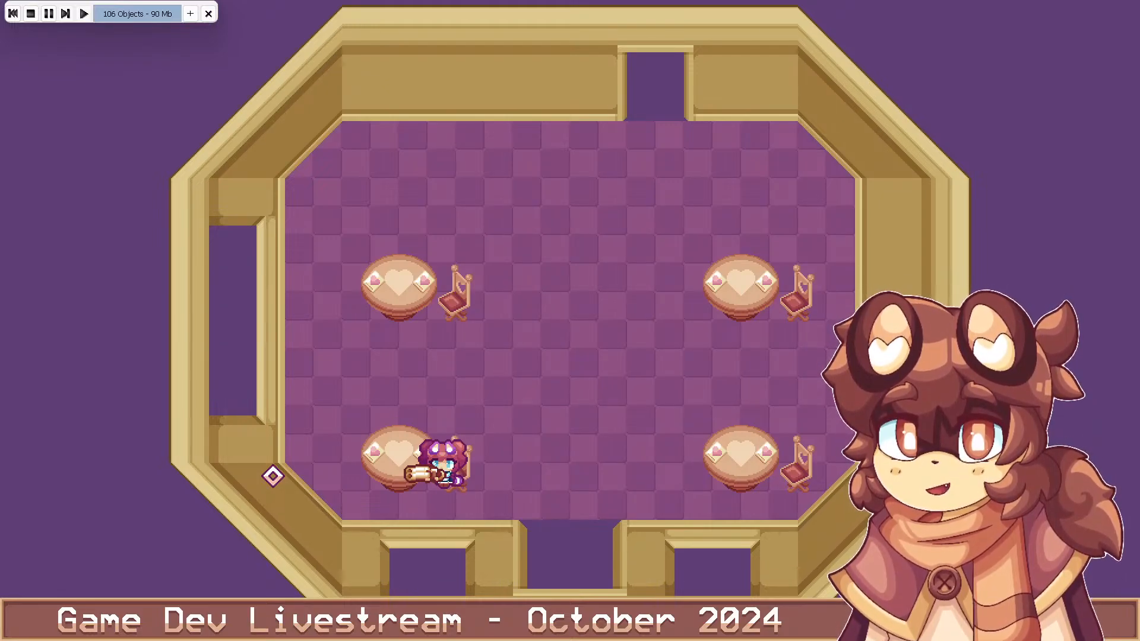
pyautogui.press('d')
pyautogui.press('s')
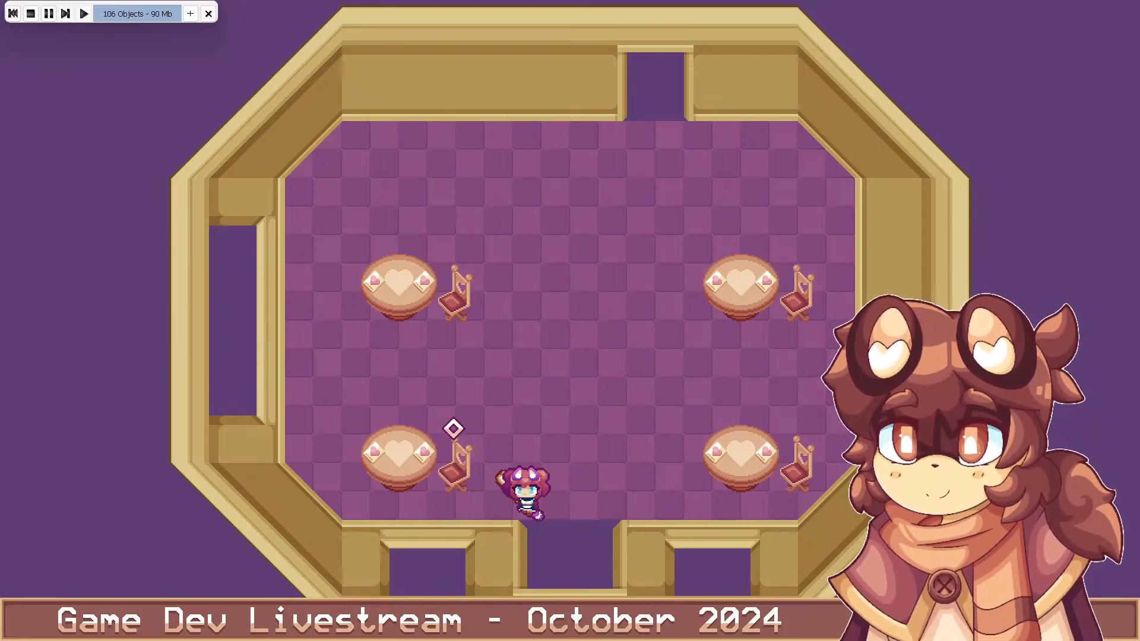
pyautogui.press('w')
pyautogui.press('a')
pyautogui.press('s')
pyautogui.press('w')
# Test-fire the maid's shots across the lower-left table and chair and towards the lower-right corner
pyautogui.click(300, 484)
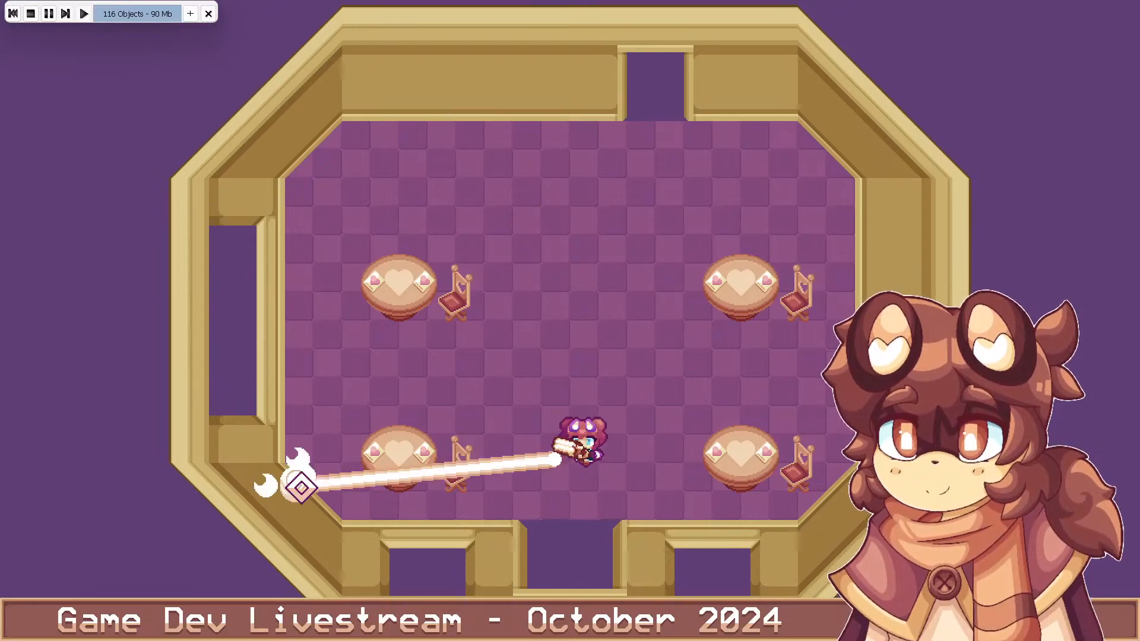
pyautogui.click(831, 509)
pyautogui.click(850, 485)
pyautogui.click(352, 469)
pyautogui.press('w')
pyautogui.press('d')
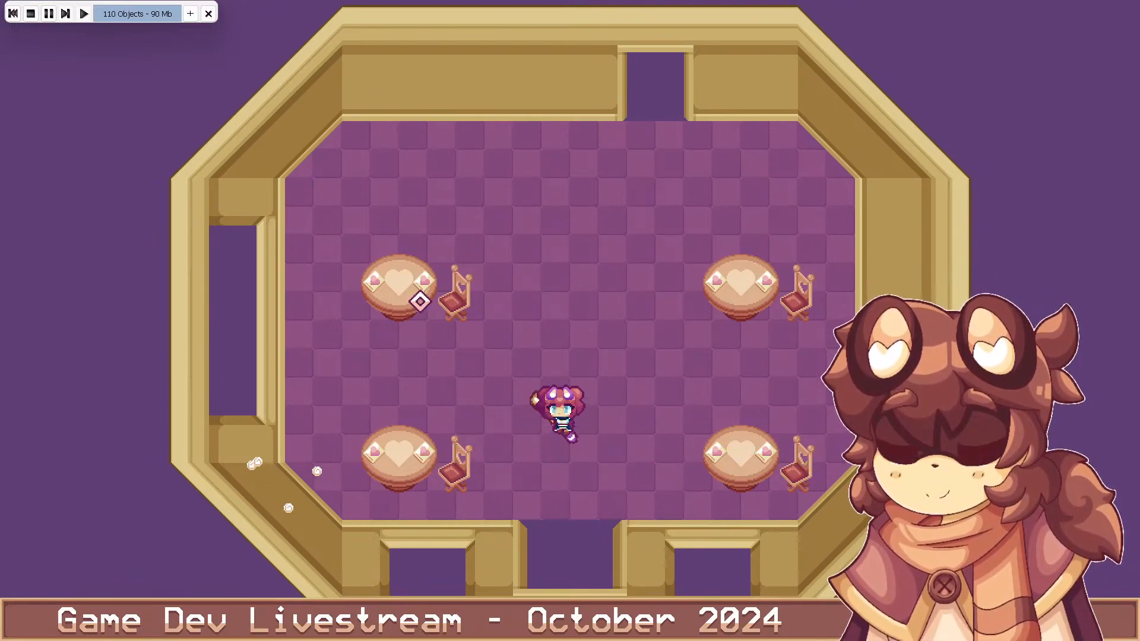
# Test-fire in several directions while moving the maid through the upper part of the room, then close the test run
pyautogui.click(430, 261)
pyautogui.click(550, 239)
pyautogui.click(837, 246)
pyautogui.press('a')
pyautogui.click(827, 394)
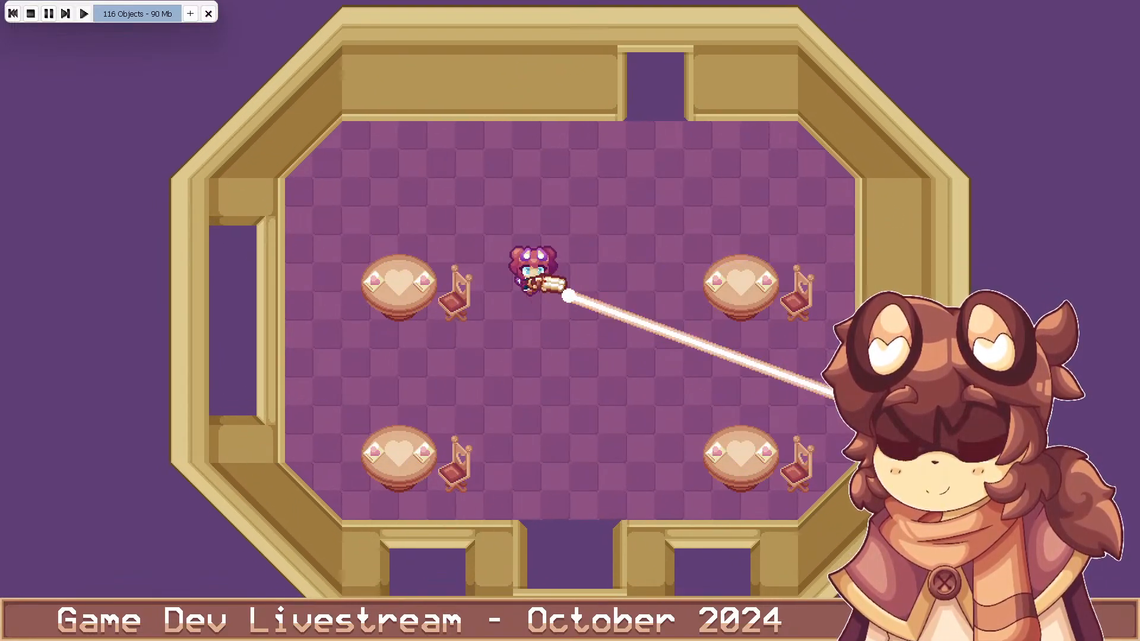
pyautogui.press('w')
pyautogui.click(311, 460)
pyautogui.press('d')
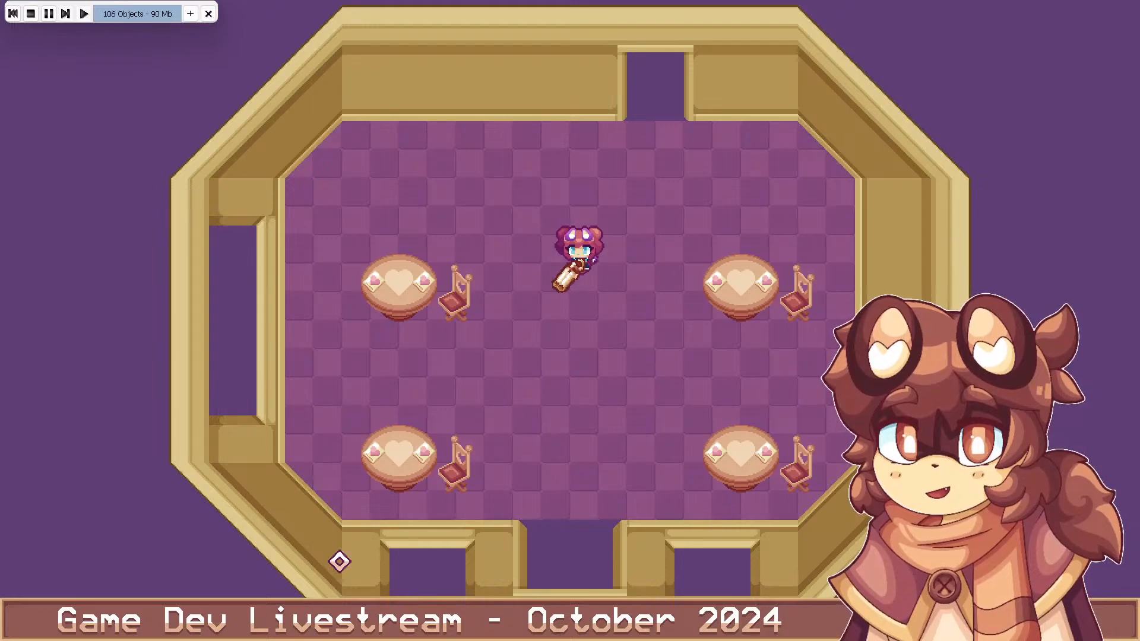
pyautogui.click(350, 499)
pyautogui.hotkey('alt', 'F4')
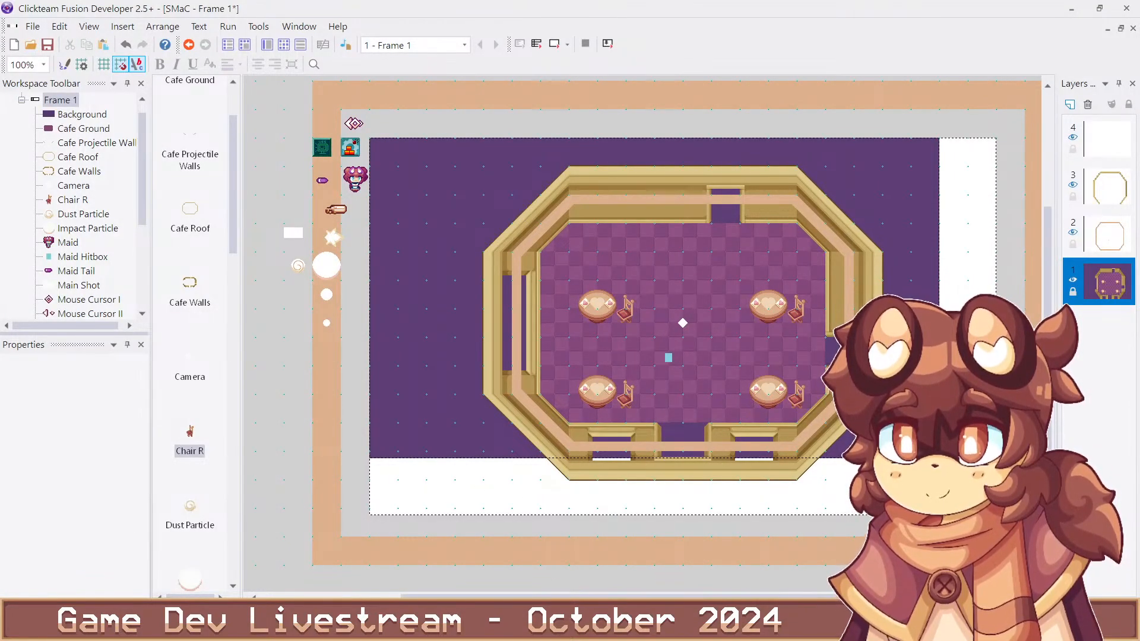
# Switch to the SMaC (GAME) folder in File Explorer and rename Chair.png as Chair R.png
pyautogui.click(509, 626)
pyautogui.scroll(-10, 433, 578)
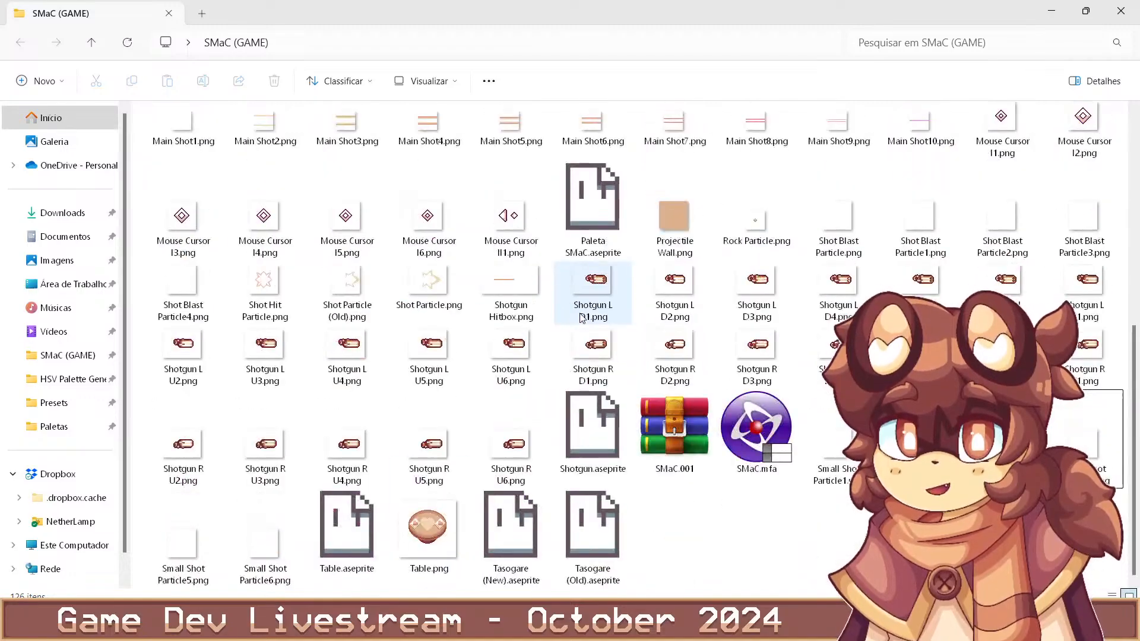
pyautogui.scroll(10, 508, 427)
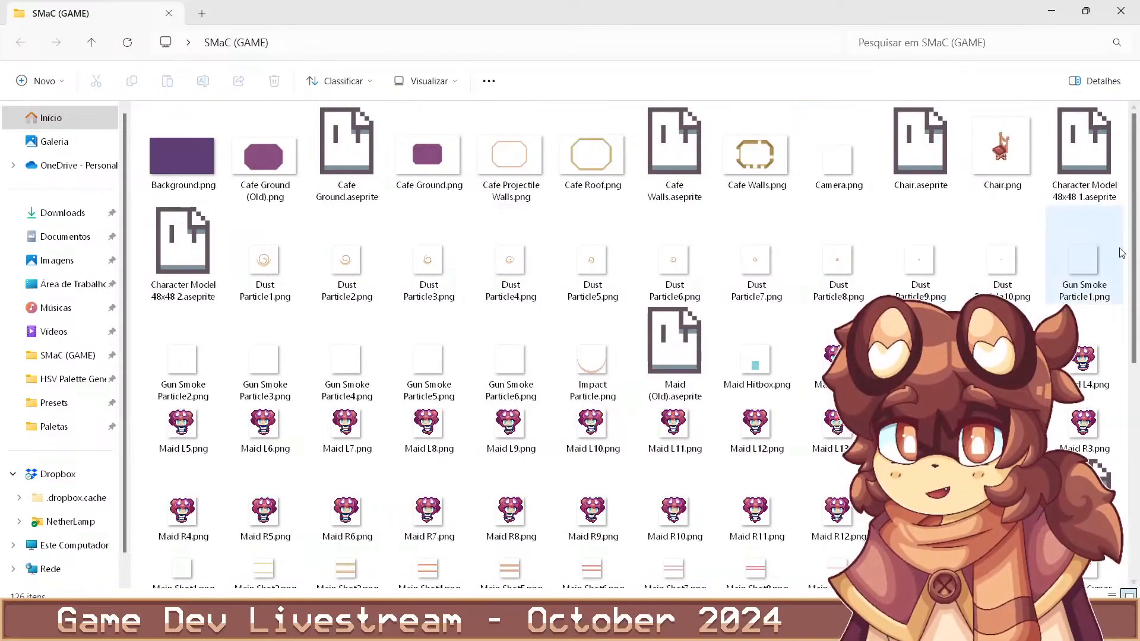
pyautogui.scroll(-5, 757, 357)
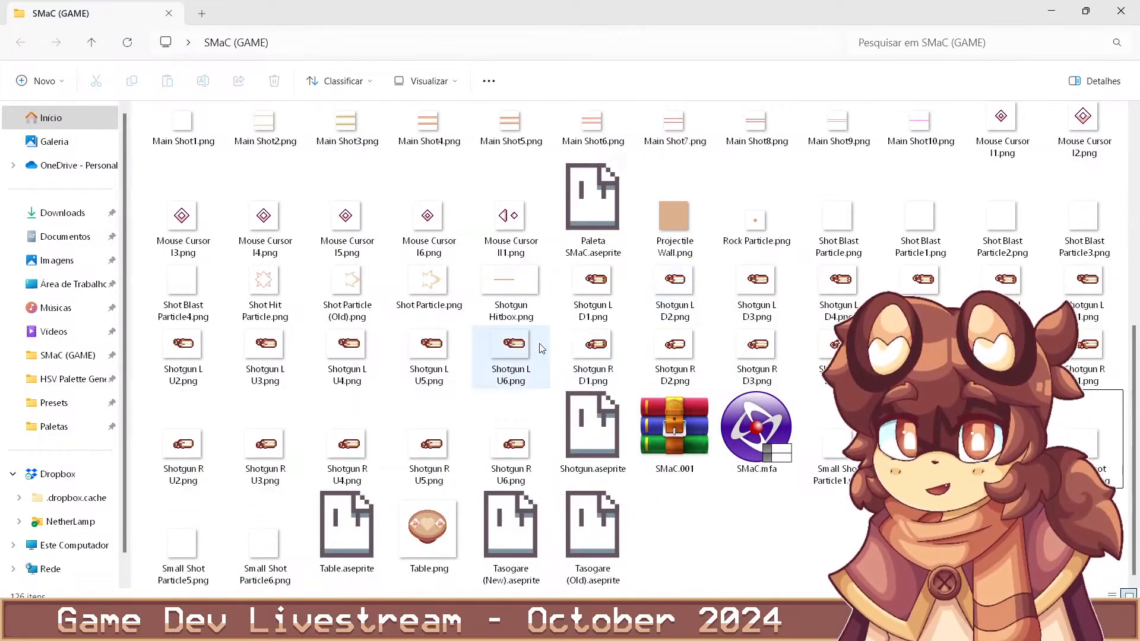
pyautogui.scroll(2, 783, 384)
pyautogui.scroll(3, 784, 384)
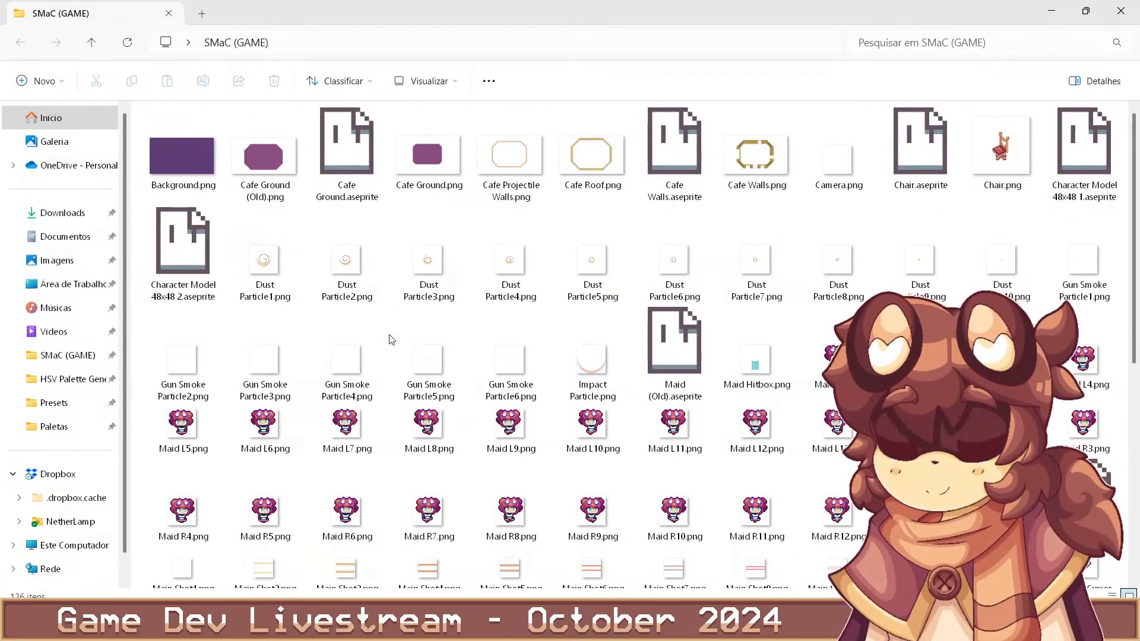
pyautogui.click(974, 177)
pyautogui.click(974, 174)
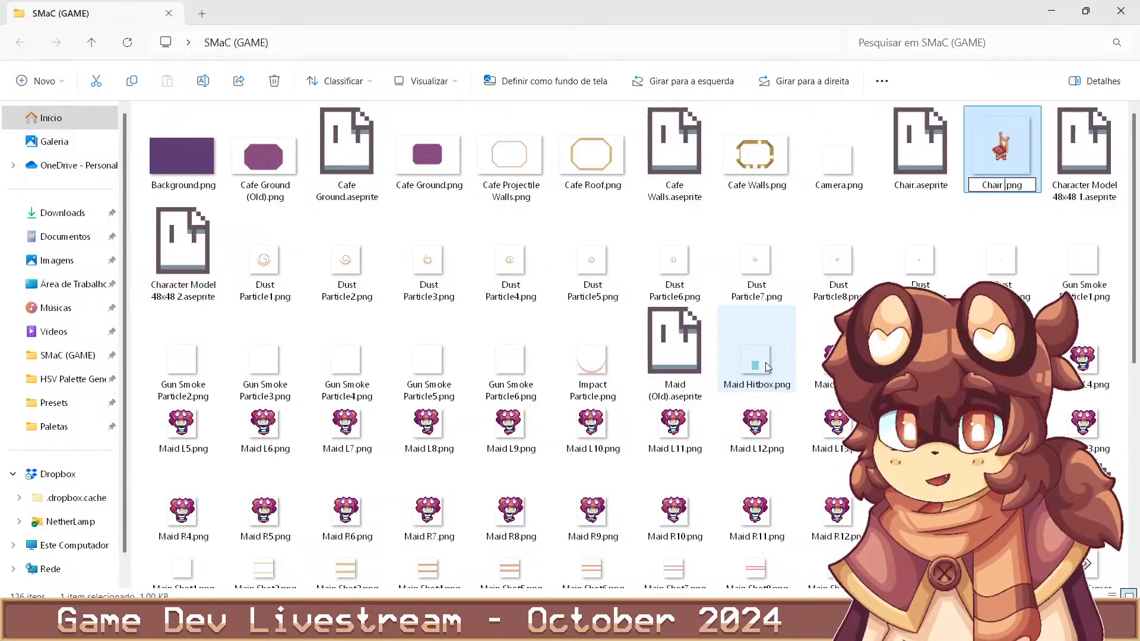
pyautogui.write('R')
pyautogui.press('Return')
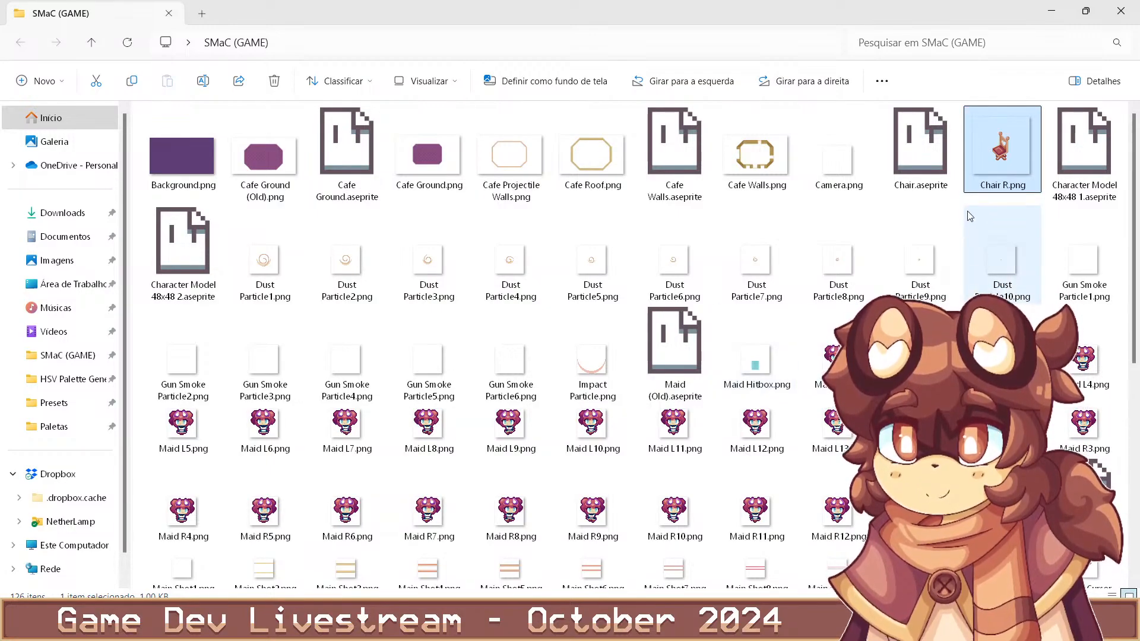
pyautogui.press('F2')
pyautogui.press('Right')
pyautogui.press('Left')
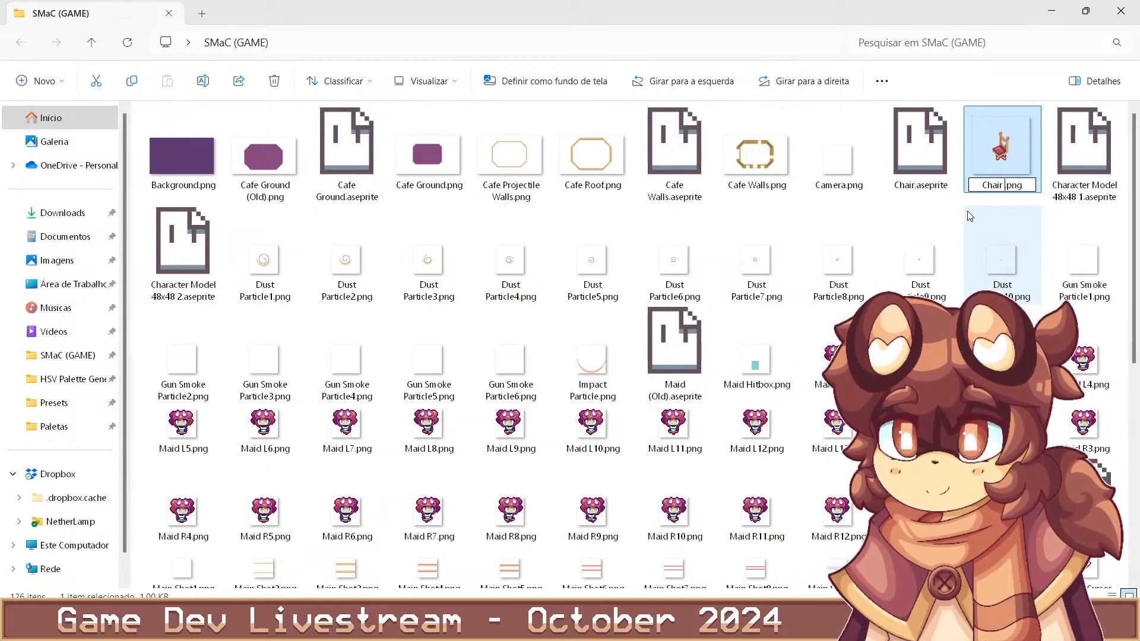
pyautogui.press('BackSpace')
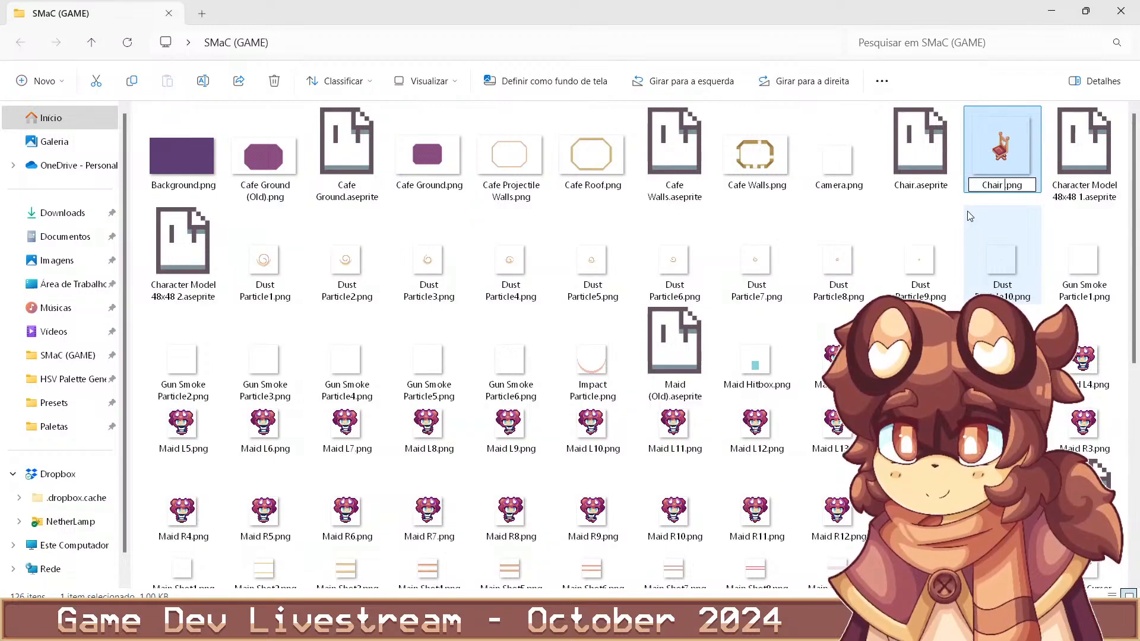
pyautogui.write('L')
pyautogui.press('BackSpace')
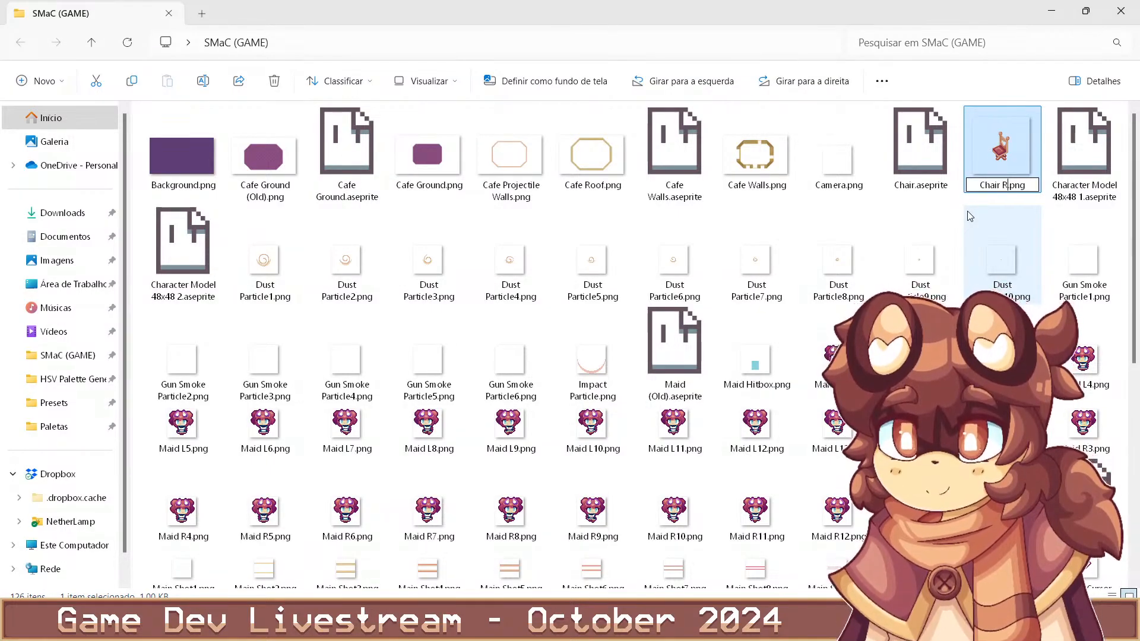
pyautogui.write('R')
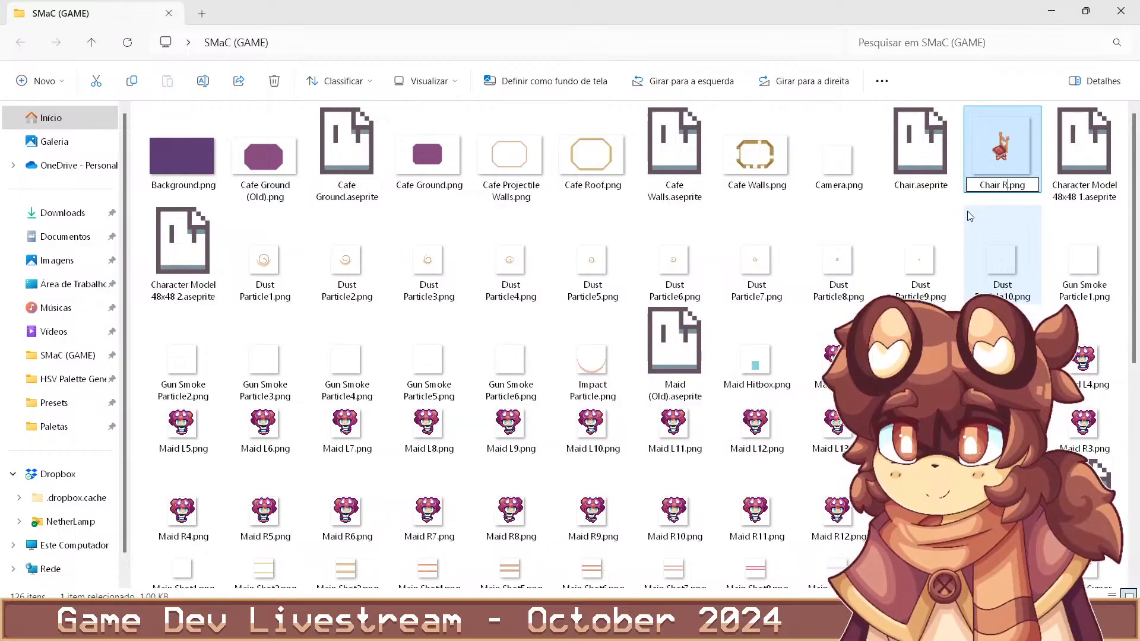
pyautogui.press('Return')
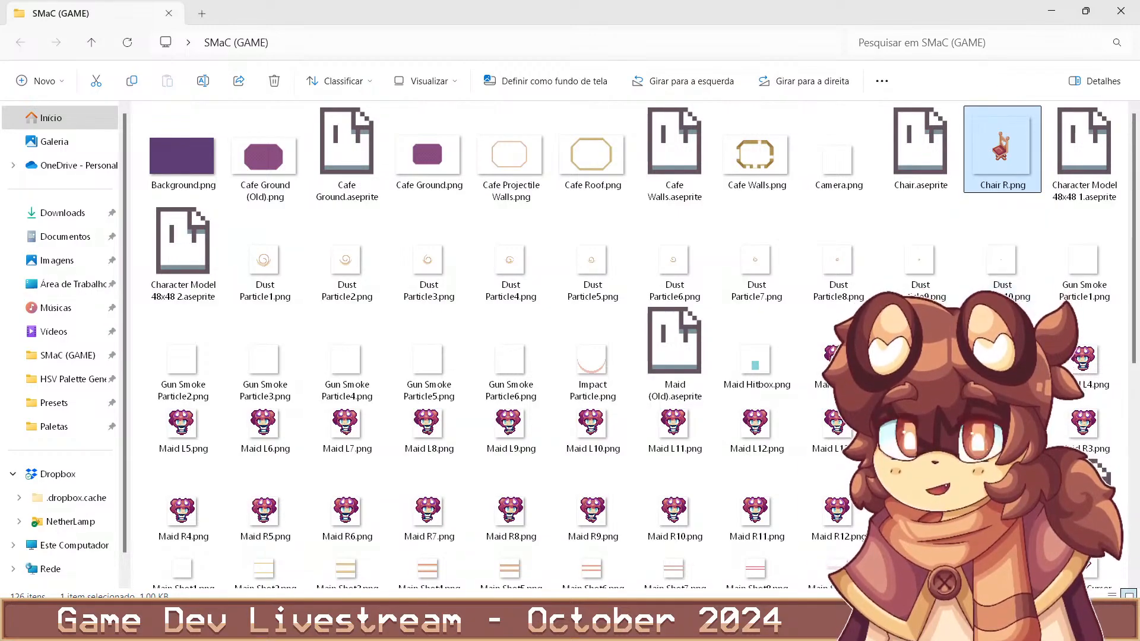
# Switch back to Clickteam Fusion, insert an Active object outside the frame's left edge, and name it Chair L
pyautogui.click(641, 625)
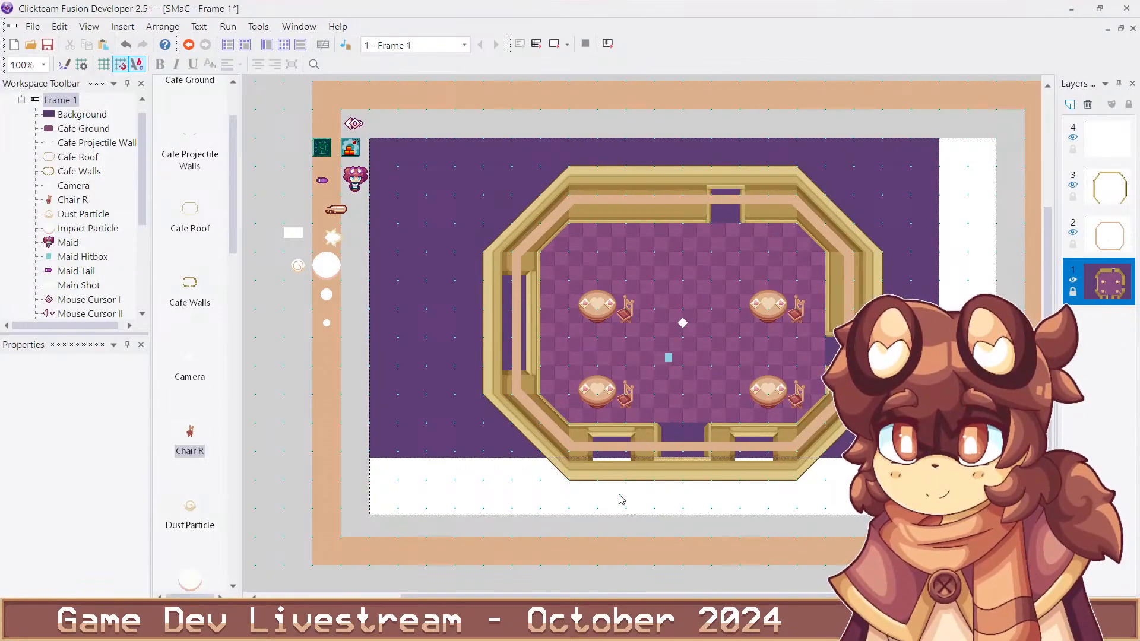
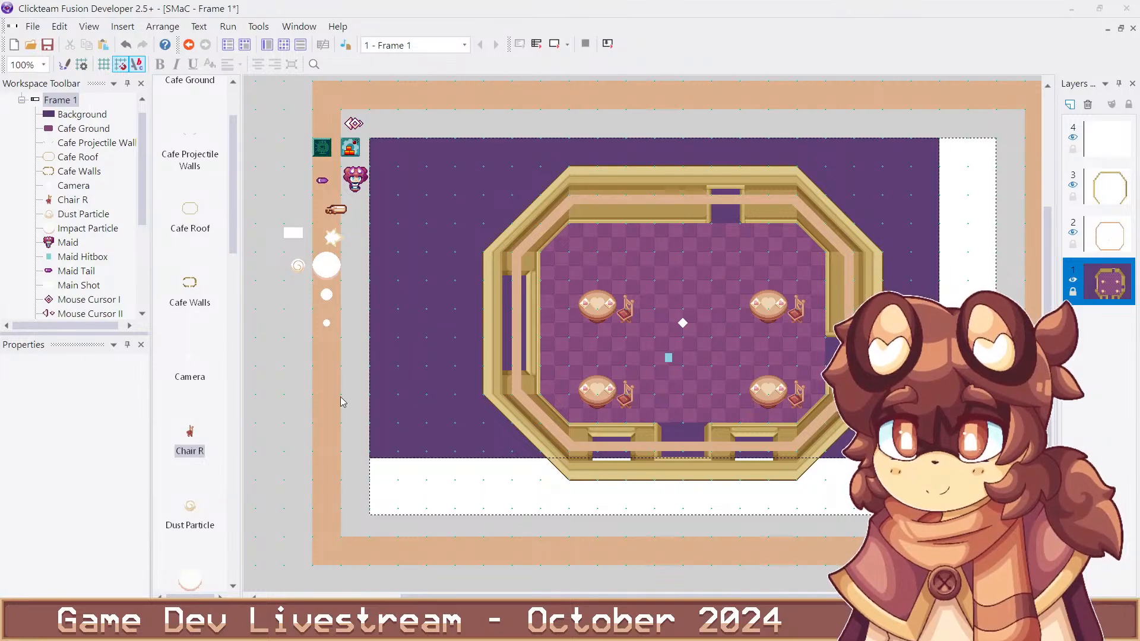
pyautogui.doubleClick(300, 380)
pyautogui.doubleClick(538, 231)
pyautogui.click(292, 405)
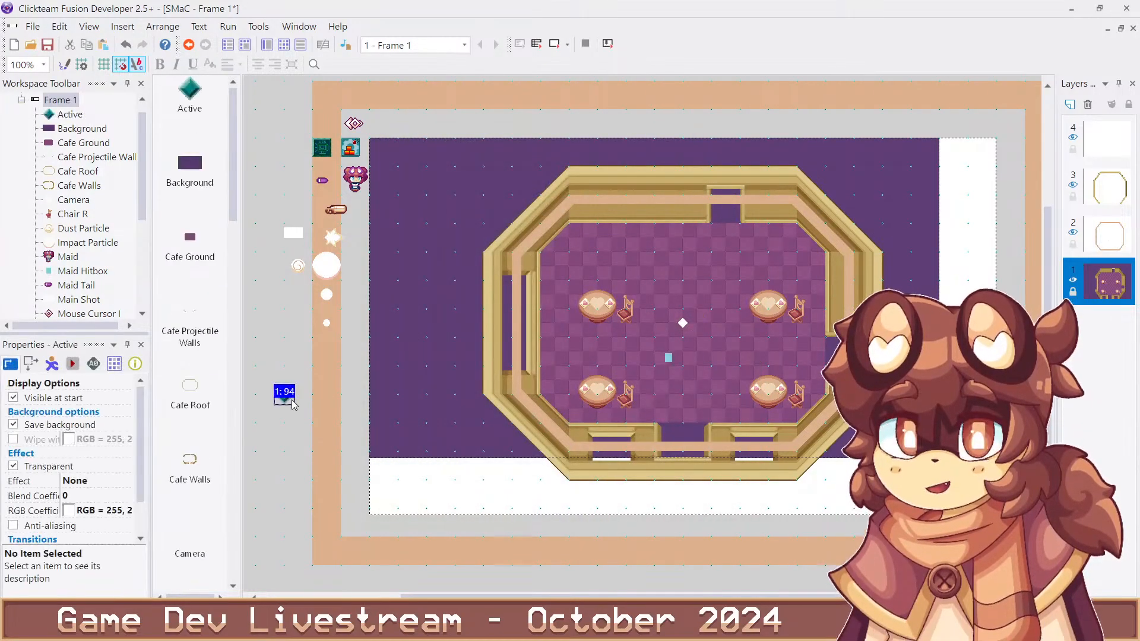
pyautogui.press('F2')
pyautogui.write('Chair L')
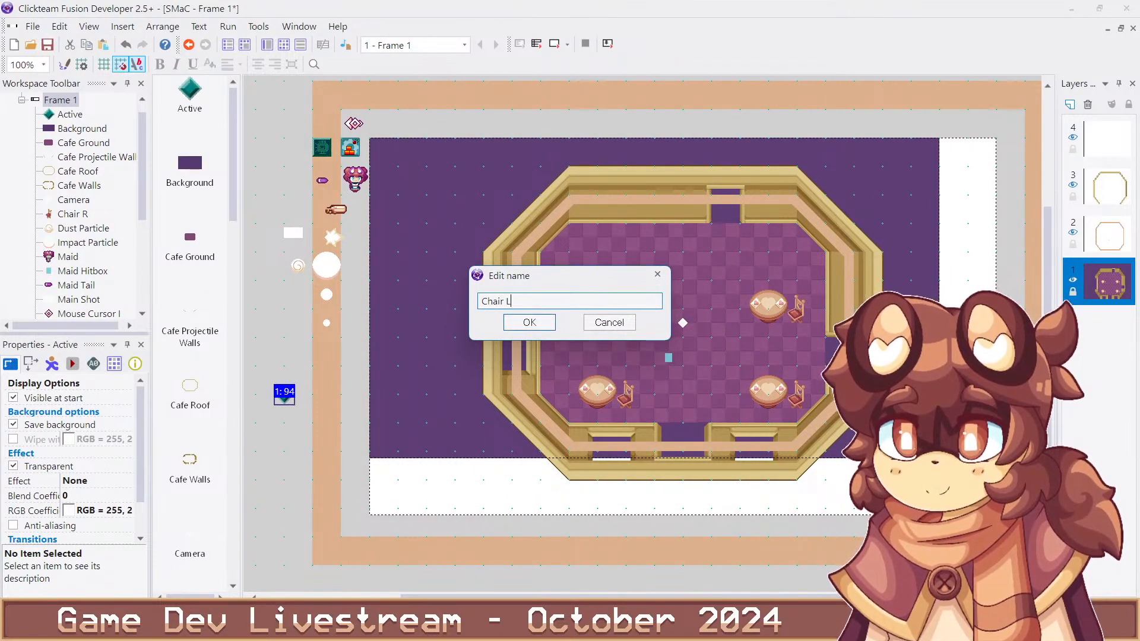
pyautogui.press('Return')
# Import Chair L.png as the image of the Chair L object
pyautogui.doubleClick(291, 401)
pyautogui.click(383, 138)
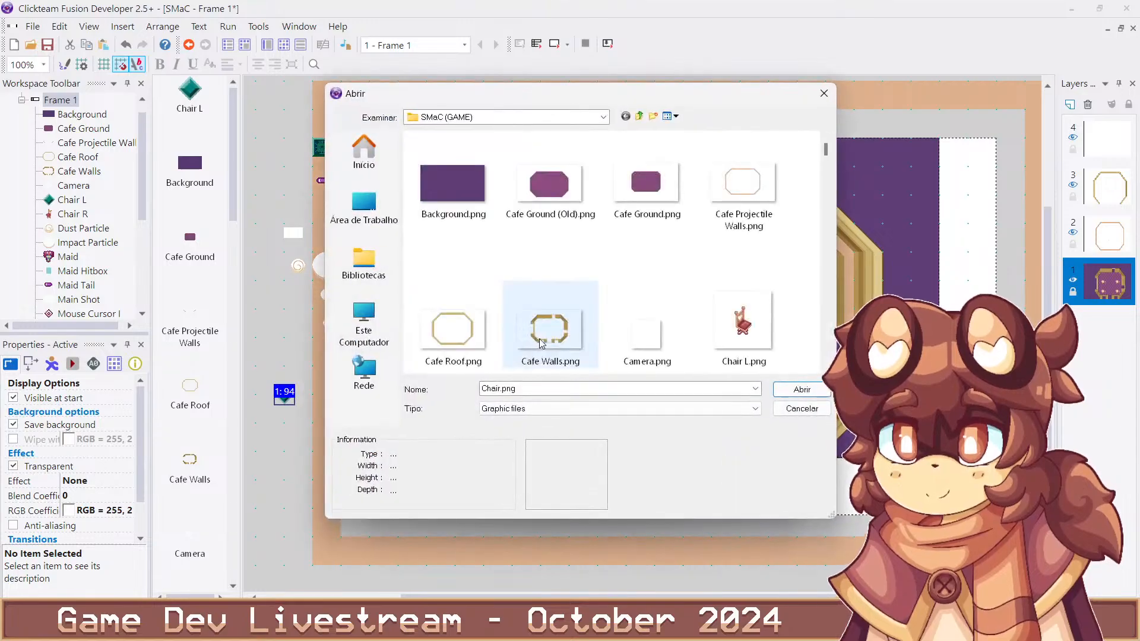
pyautogui.click(744, 329)
pyautogui.click(802, 389)
pyautogui.click(590, 453)
pyautogui.press('Return')
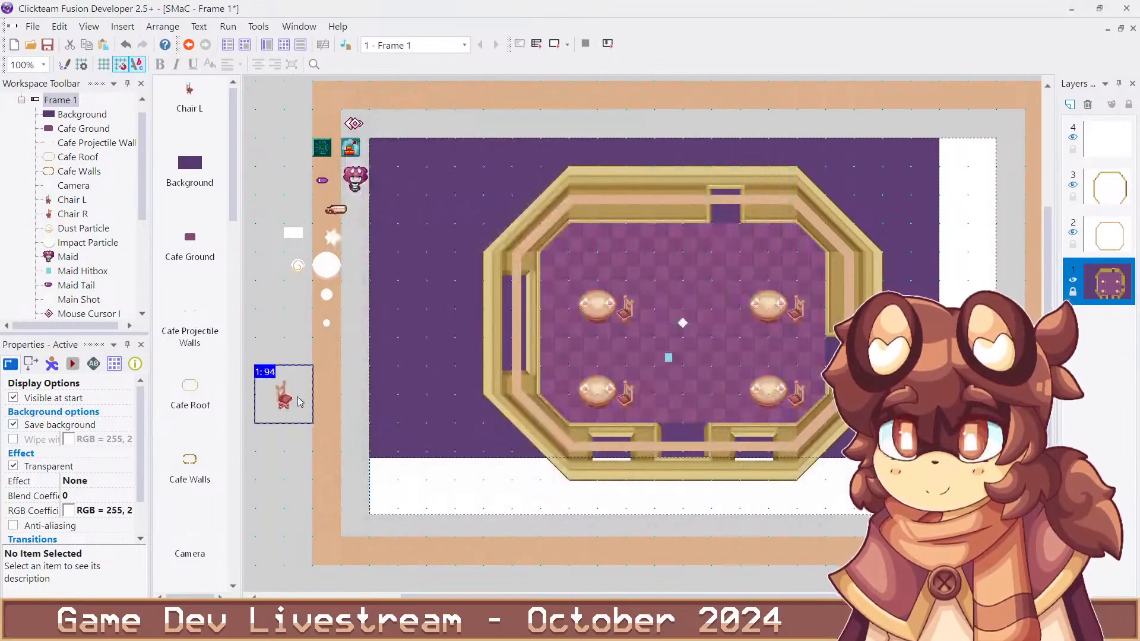
# Place Chair L on the left side of the lower-left table and copies on the left side of the other three tables
pyautogui.moveTo(295, 393); pyautogui.dragTo(581, 393)
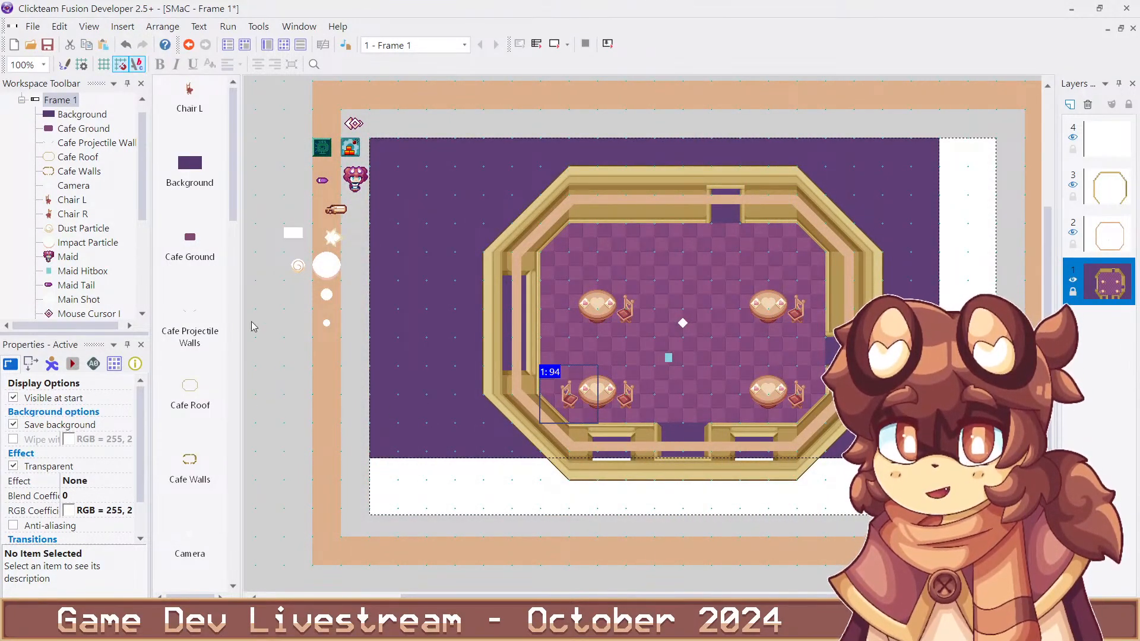
pyautogui.scroll(-5, 202, 249)
pyautogui.scroll(5, 200, 240)
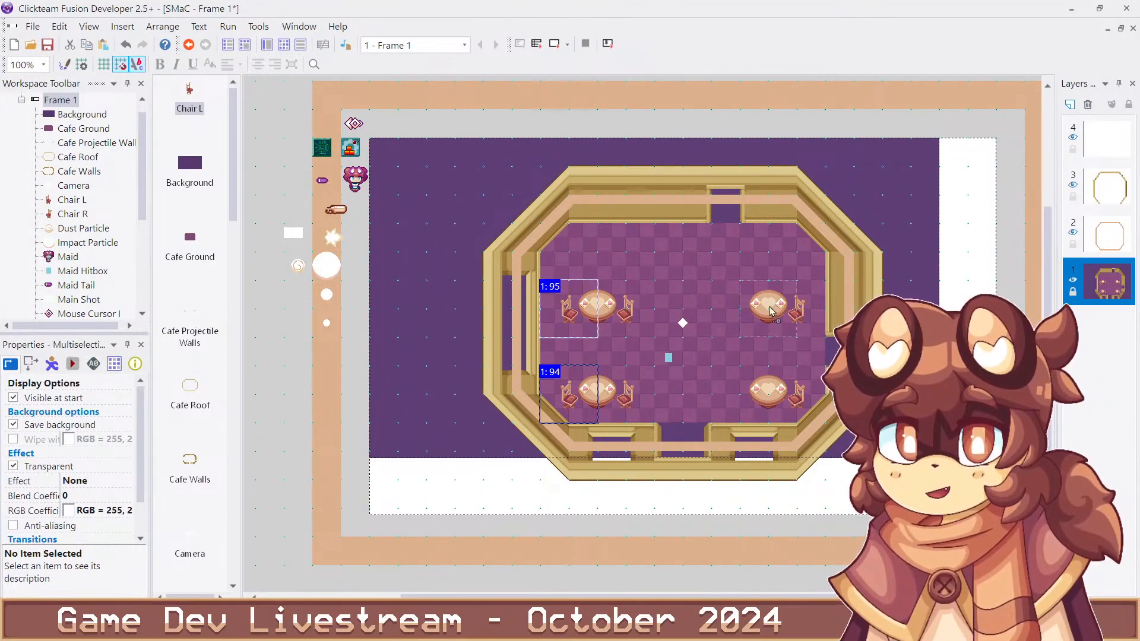
pyautogui.moveTo(180, 109); pyautogui.dragTo(781, 462)
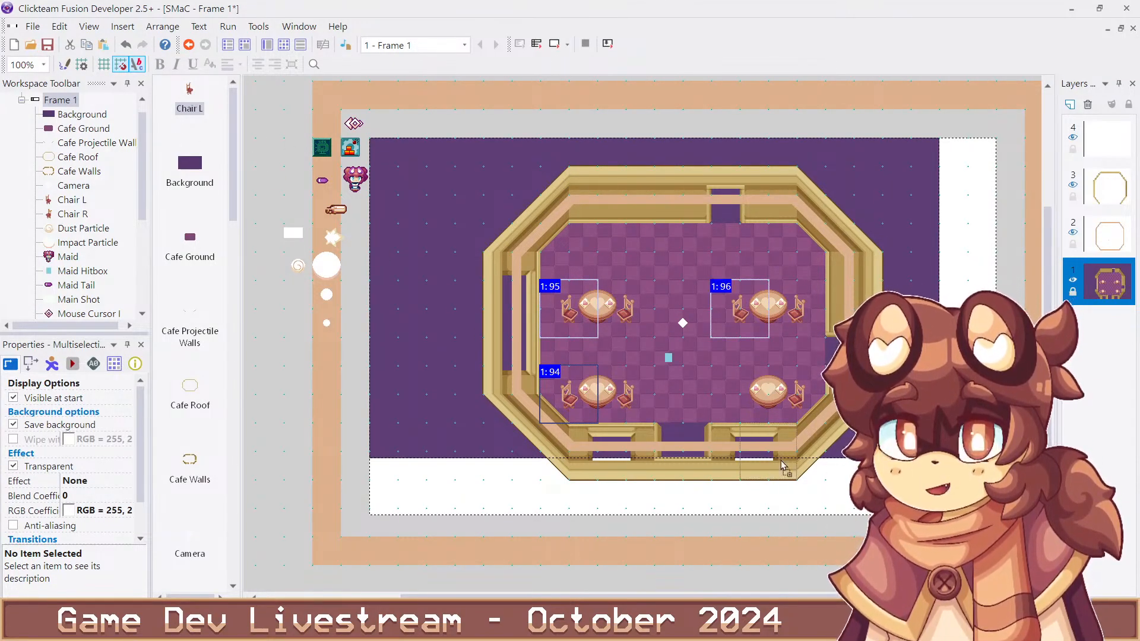
pyautogui.press('Escape')
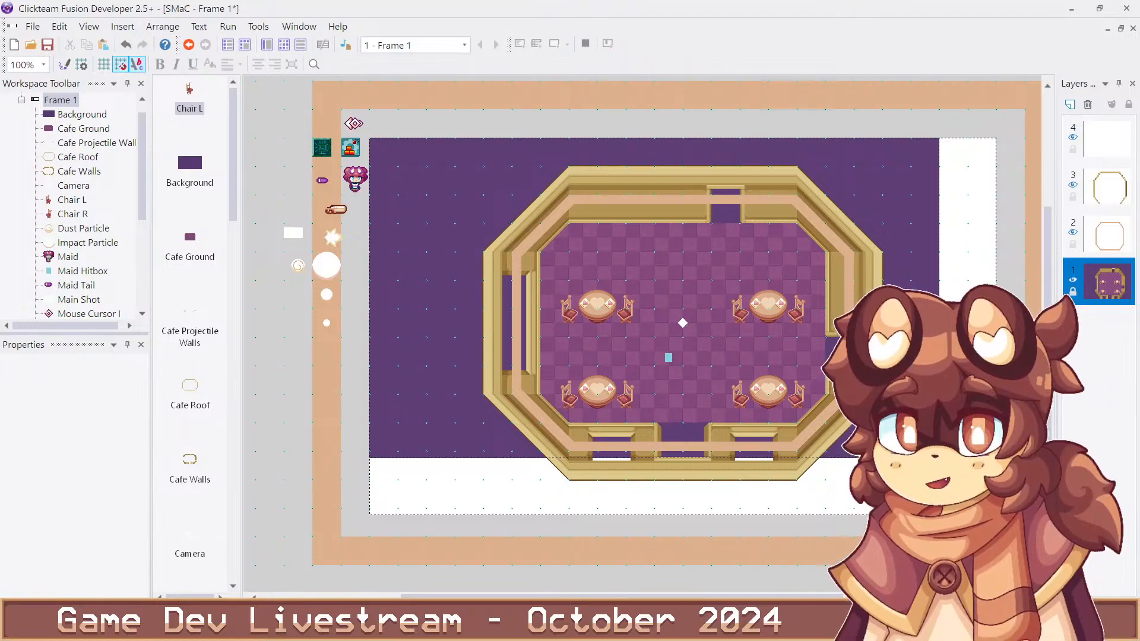
# Test-run the frame and walk the maid up and down the middle of the room and into the lower doorway
pyautogui.press('F8')
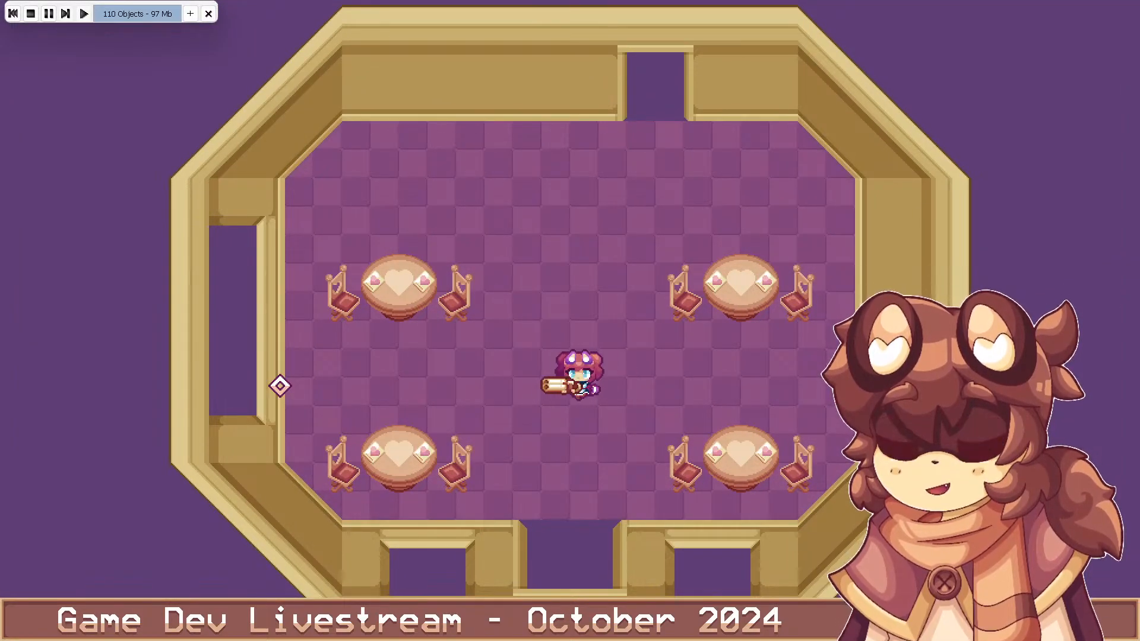
pyautogui.press('s')
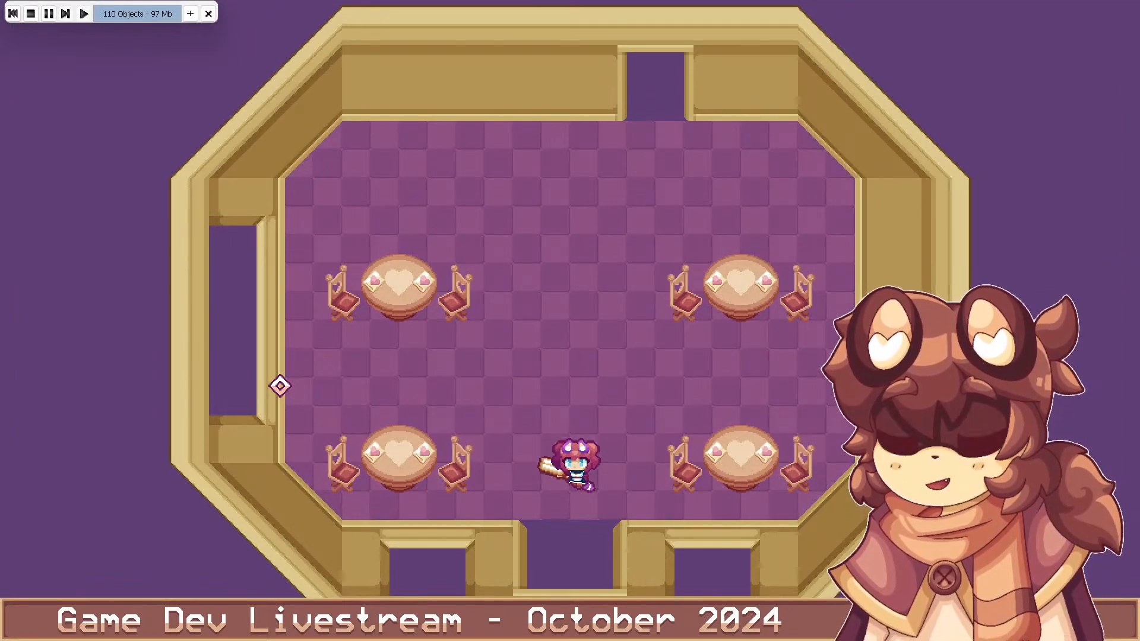
pyautogui.press('w')
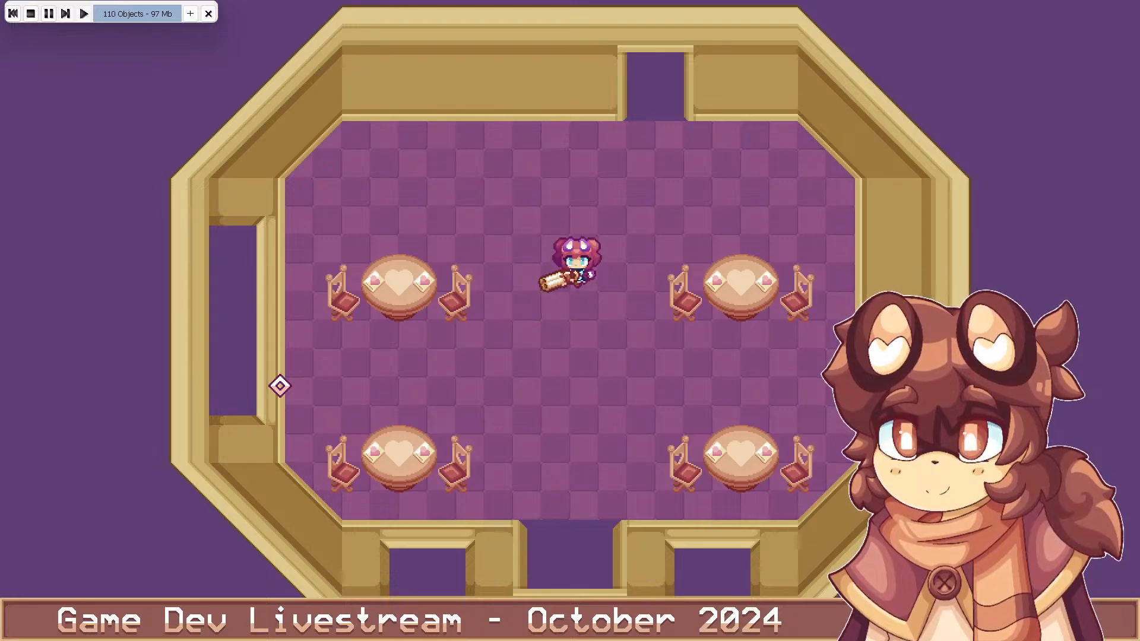
pyautogui.press('s')
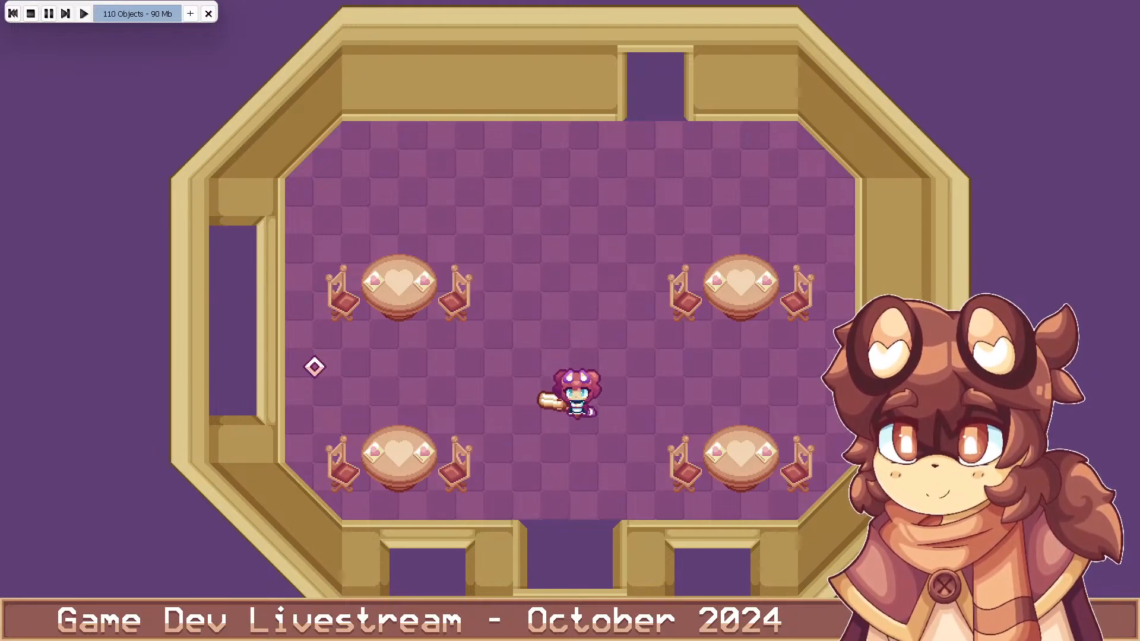
pyautogui.press('s')
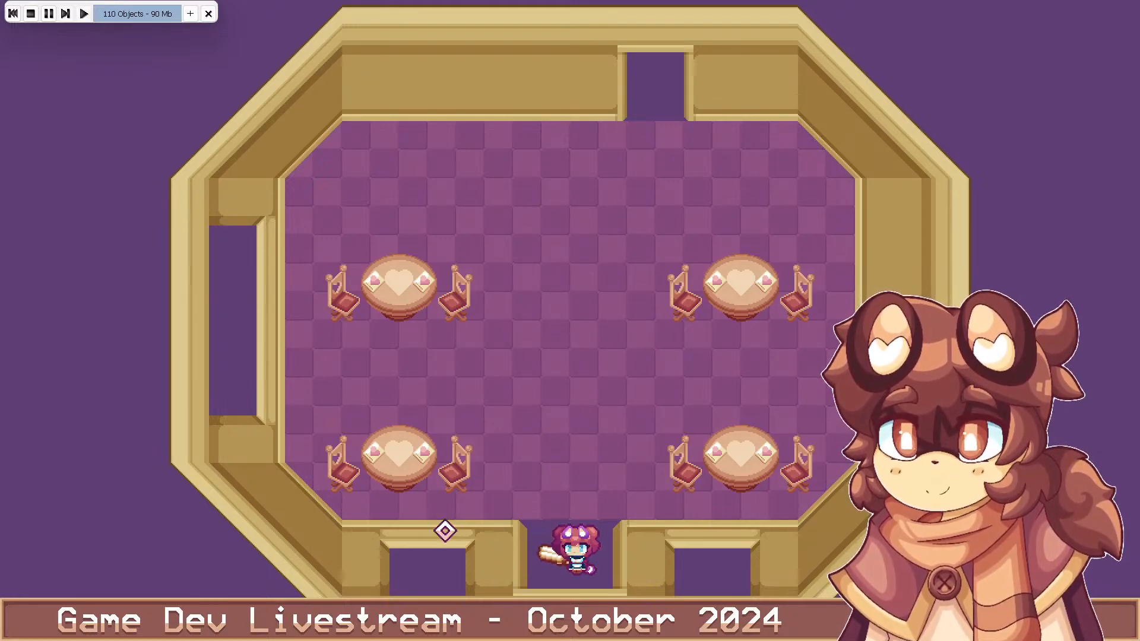
pyautogui.press('w')
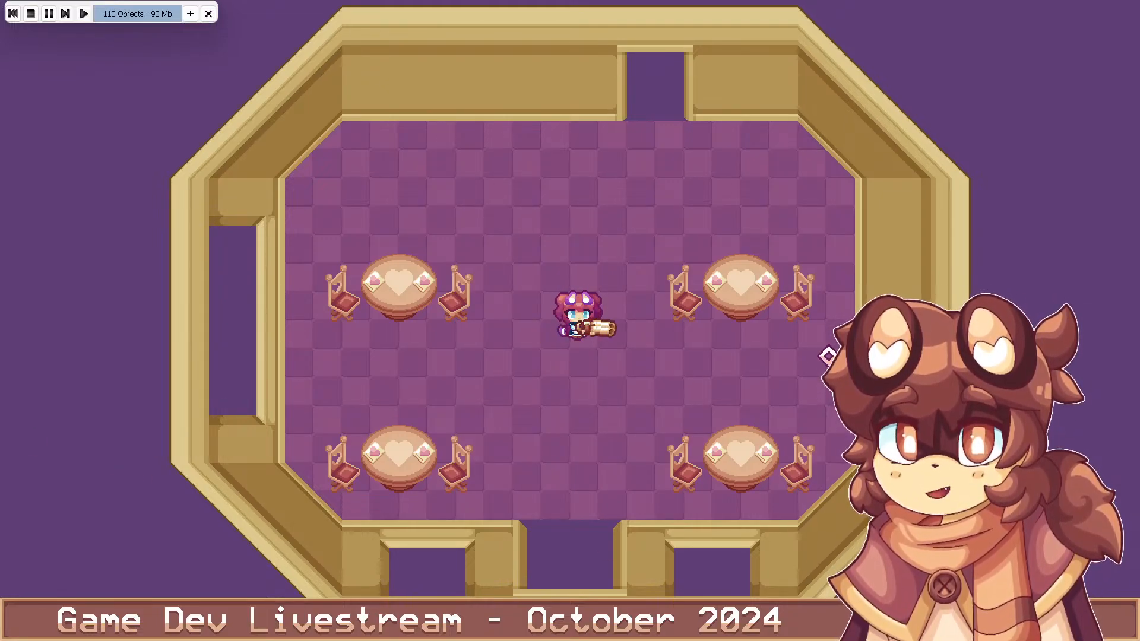
# Test-fire towards the left wall's opening and walk the maid down to the left chair of the lower-right table
pyautogui.moveTo(713, 415)
pyautogui.mouseDown()
pyautogui.moveTo(738, 407)
pyautogui.moveTo(310, 432)
pyautogui.moveTo(258, 337)
pyautogui.mouseUp()
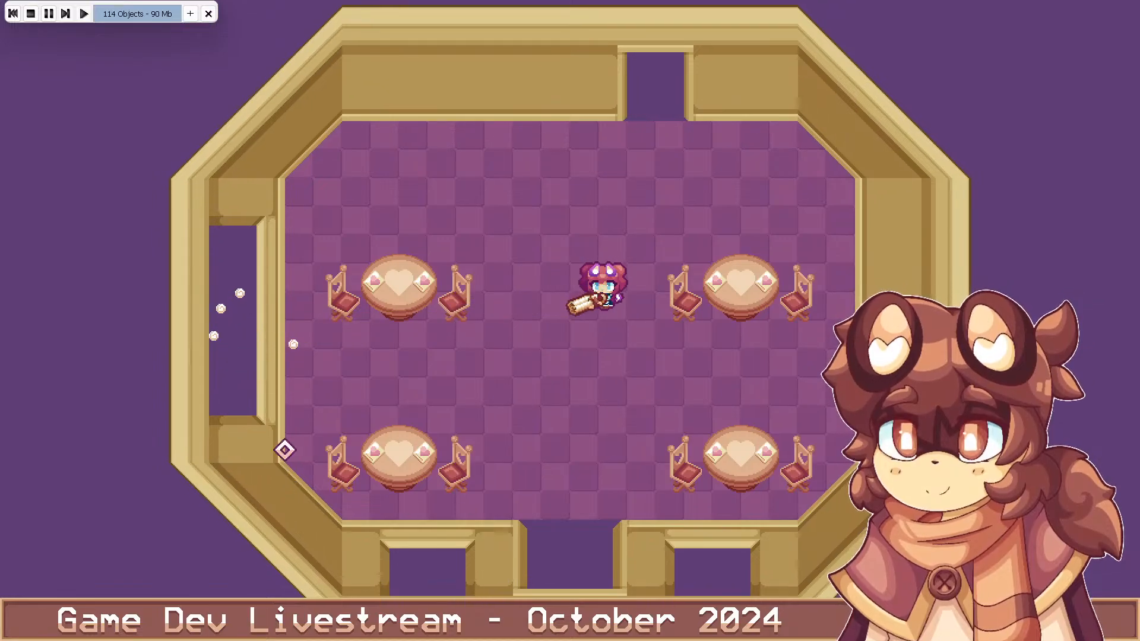
pyautogui.press('s')
pyautogui.press('a')
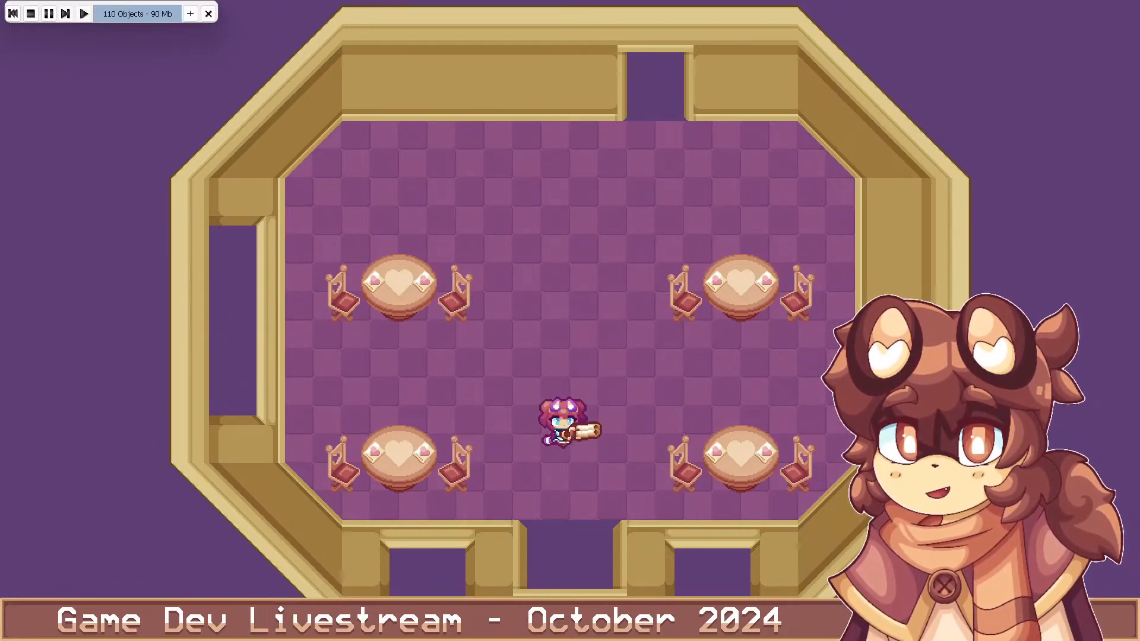
pyautogui.press('d')
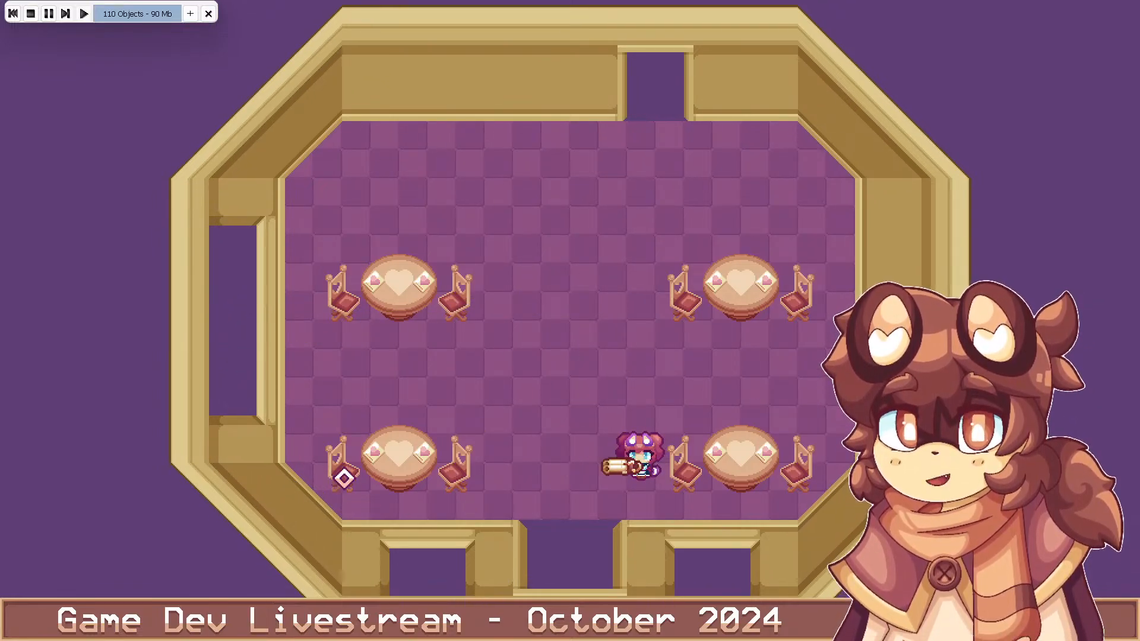
# Walk the maid from the lower-right table down through the lower doorway and back to the middle of the room
pyautogui.press('a')
pyautogui.press('s')
pyautogui.press('s')
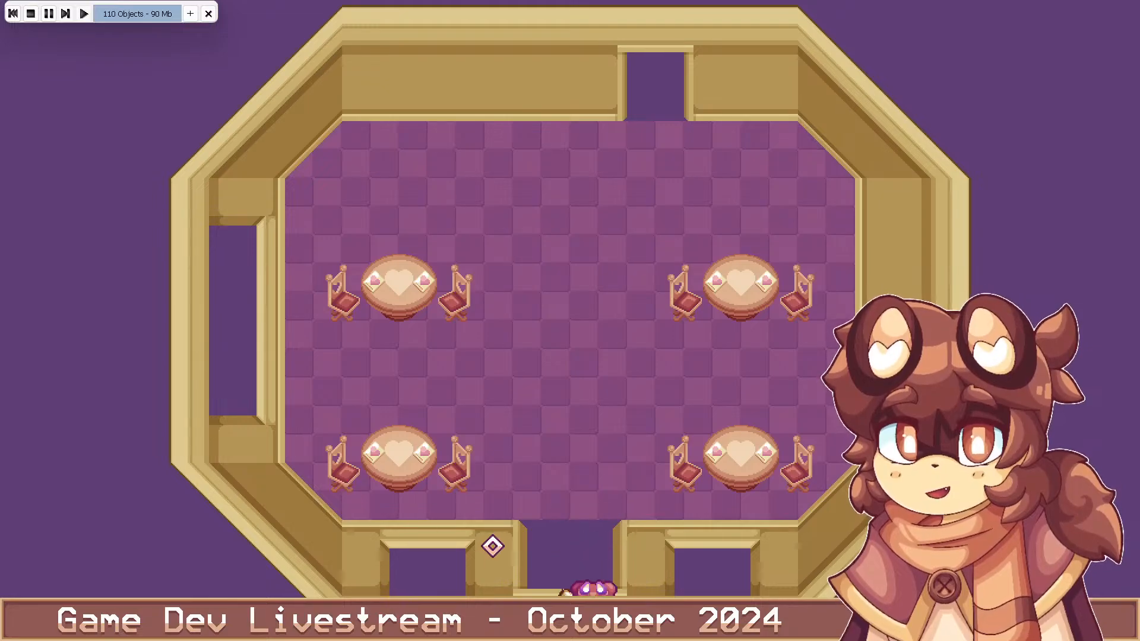
pyautogui.press('w')
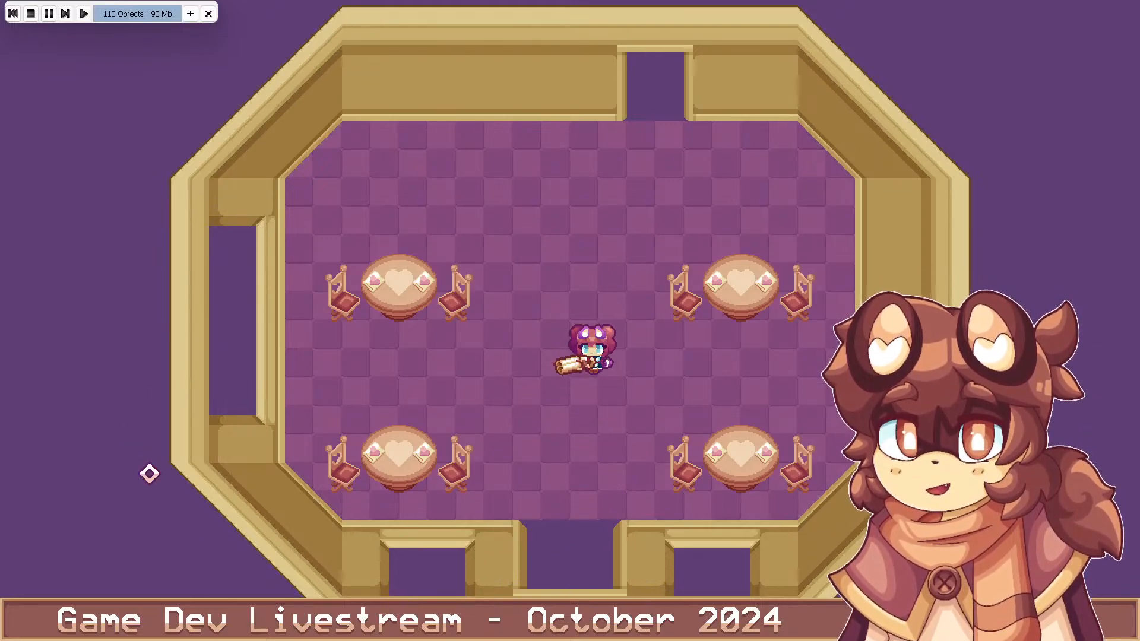
# Test-fire at the left wall's opening and the lower-left table while moving the maid through the upper part of the room
pyautogui.press('a')
pyautogui.press('w')
pyautogui.click(196, 283)
pyautogui.click(231, 380)
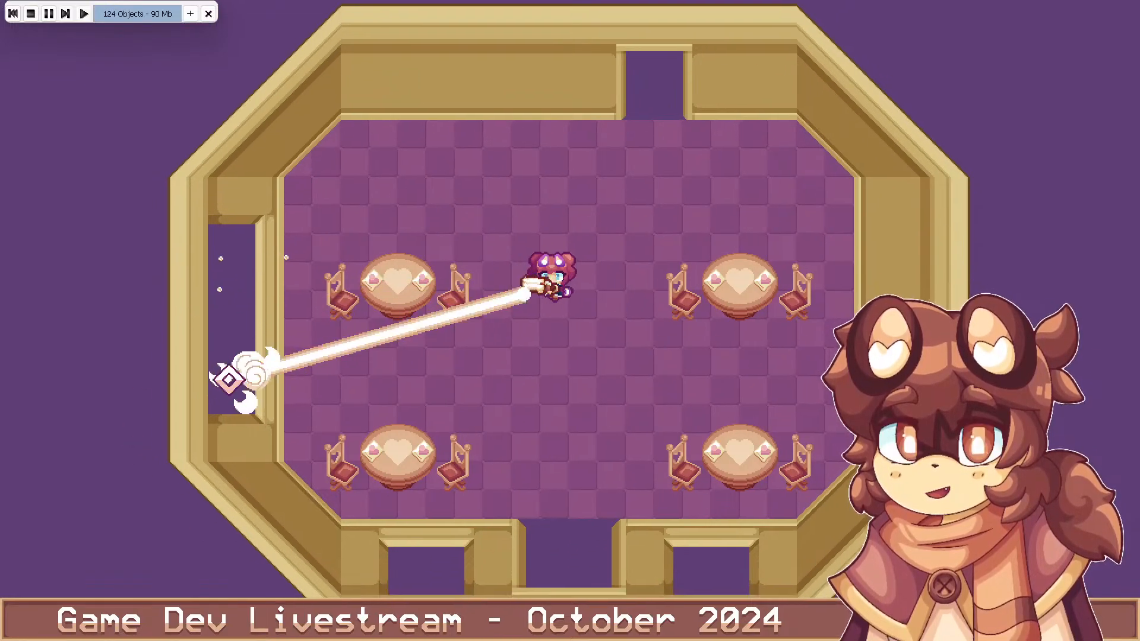
pyautogui.press('w')
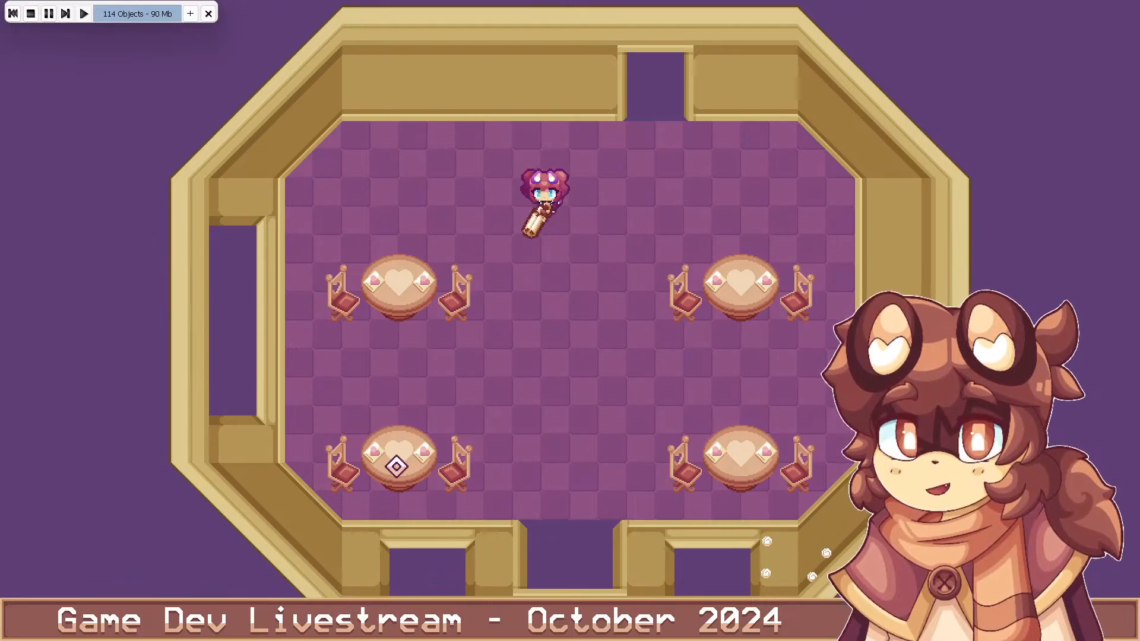
pyautogui.click(394, 471)
pyautogui.press('s')
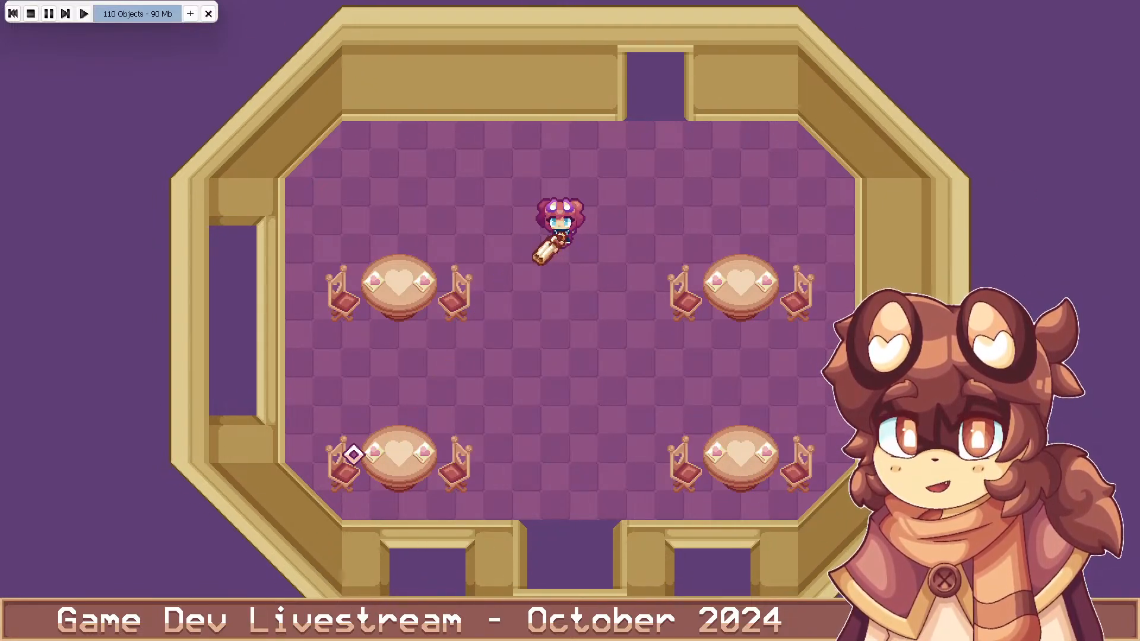
# Test-fire towards the lower-left table and walk the maid down to its right chair and back up between the left tables
pyautogui.click(282, 360)
pyautogui.click(309, 462)
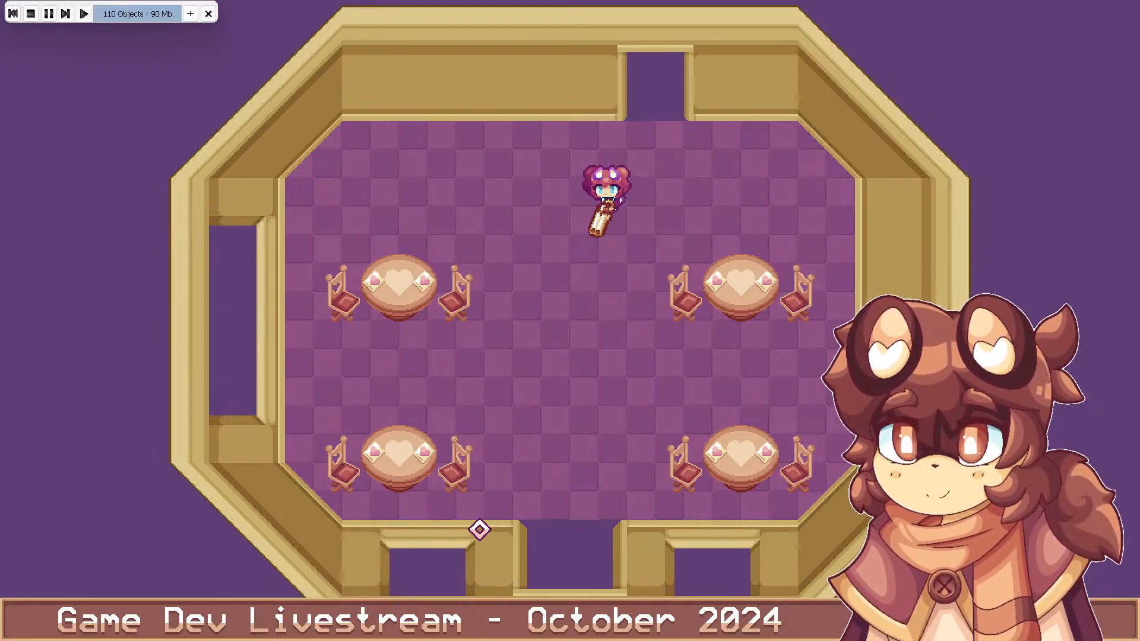
pyautogui.press('s')
pyautogui.press('a')
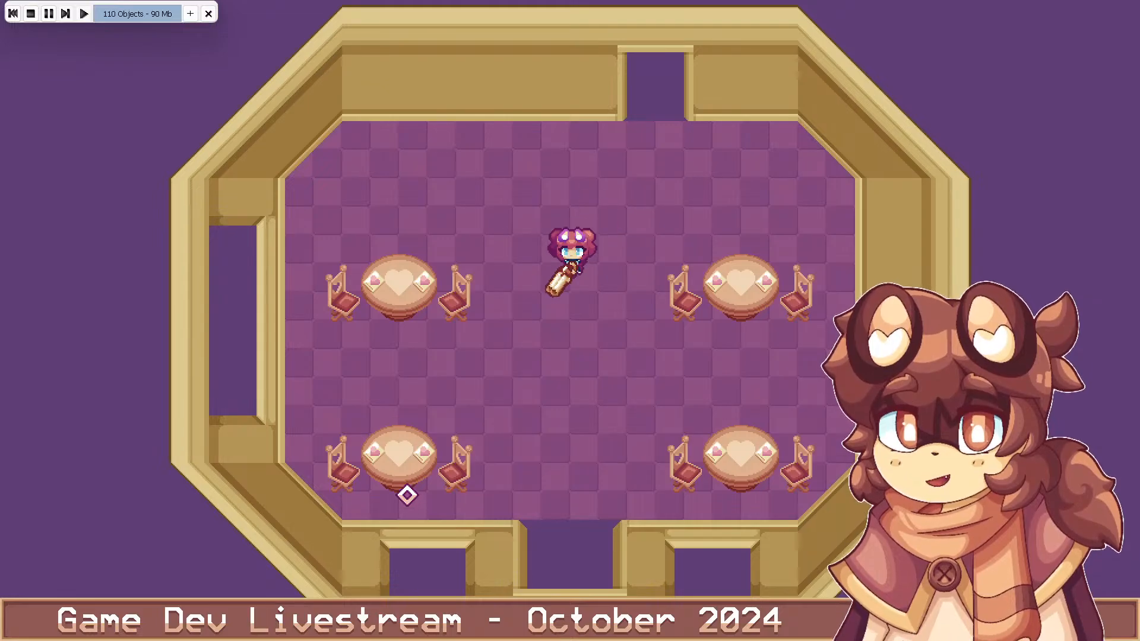
pyautogui.press('s')
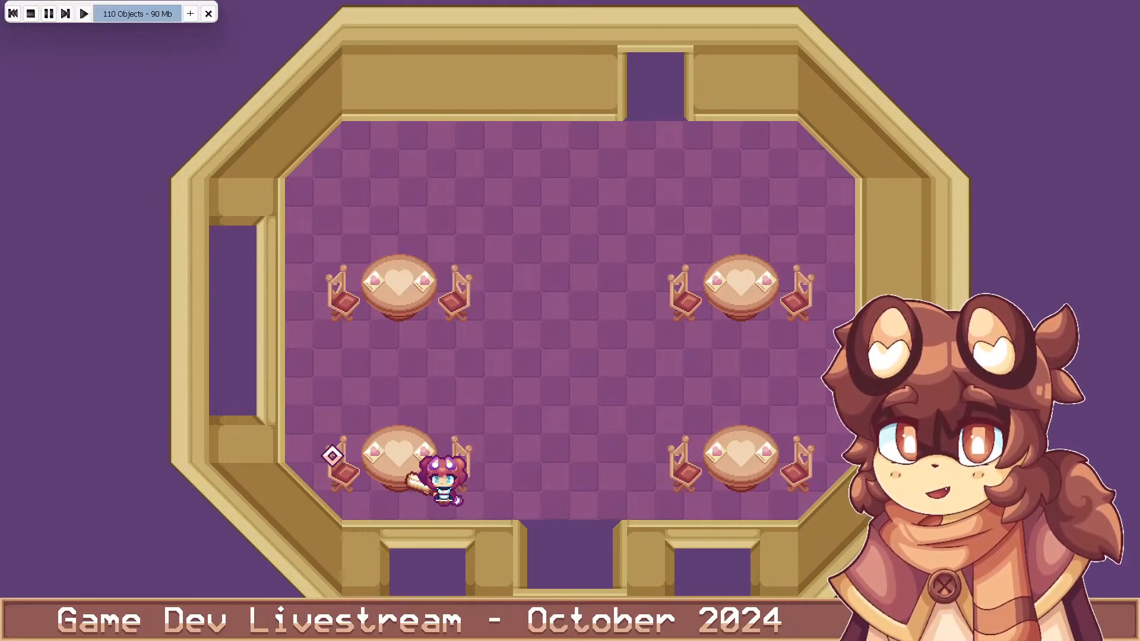
pyautogui.press('w')
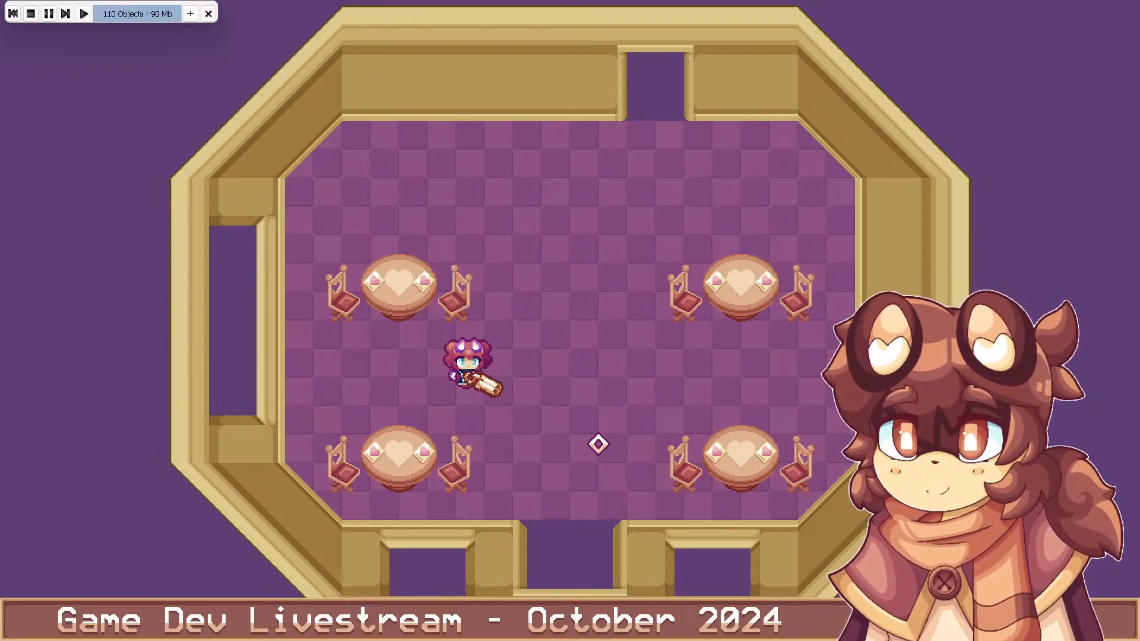
# Test-fire at the lower-right table and walk the maid to the upper-right table's right chair, ending in the room's upper-left corner
pyautogui.click(764, 439)
pyautogui.click(769, 454)
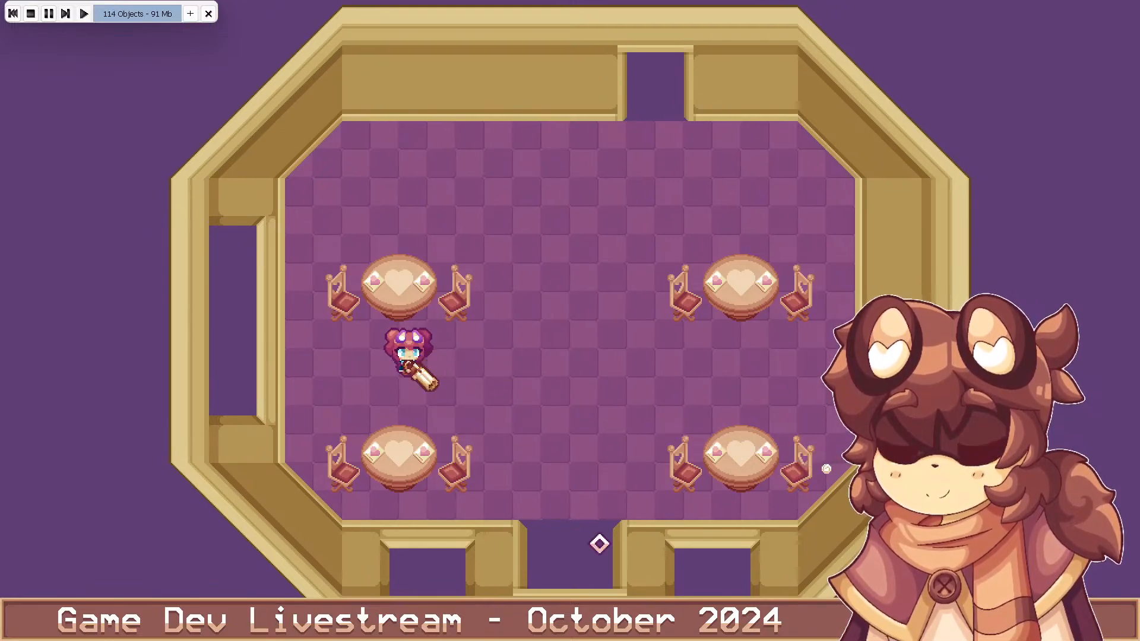
pyautogui.press('d')
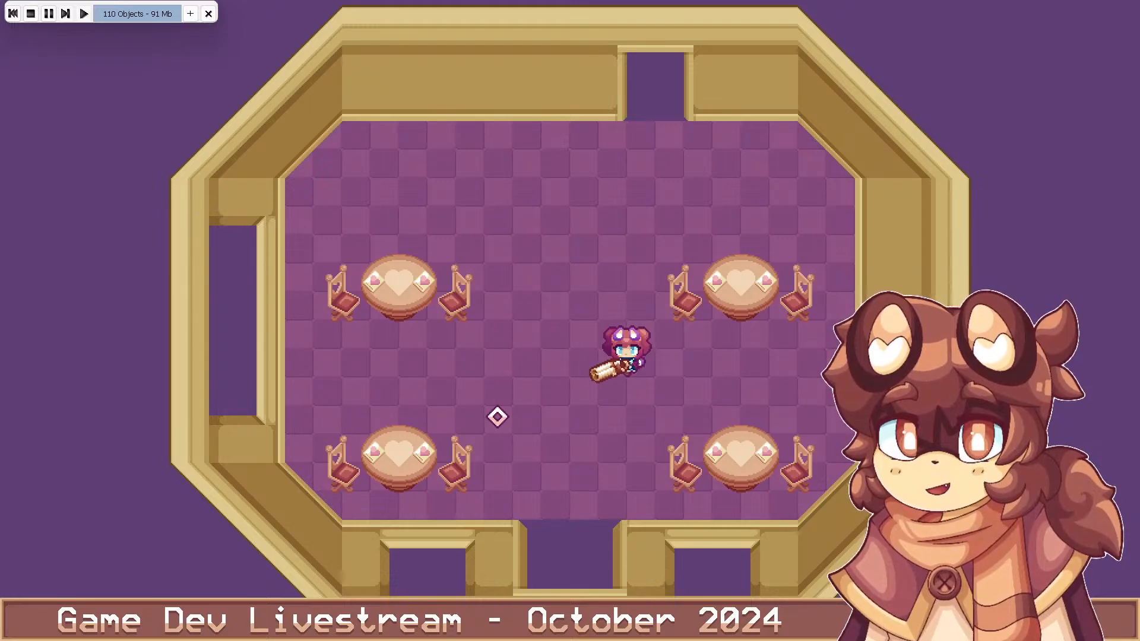
pyautogui.press('w')
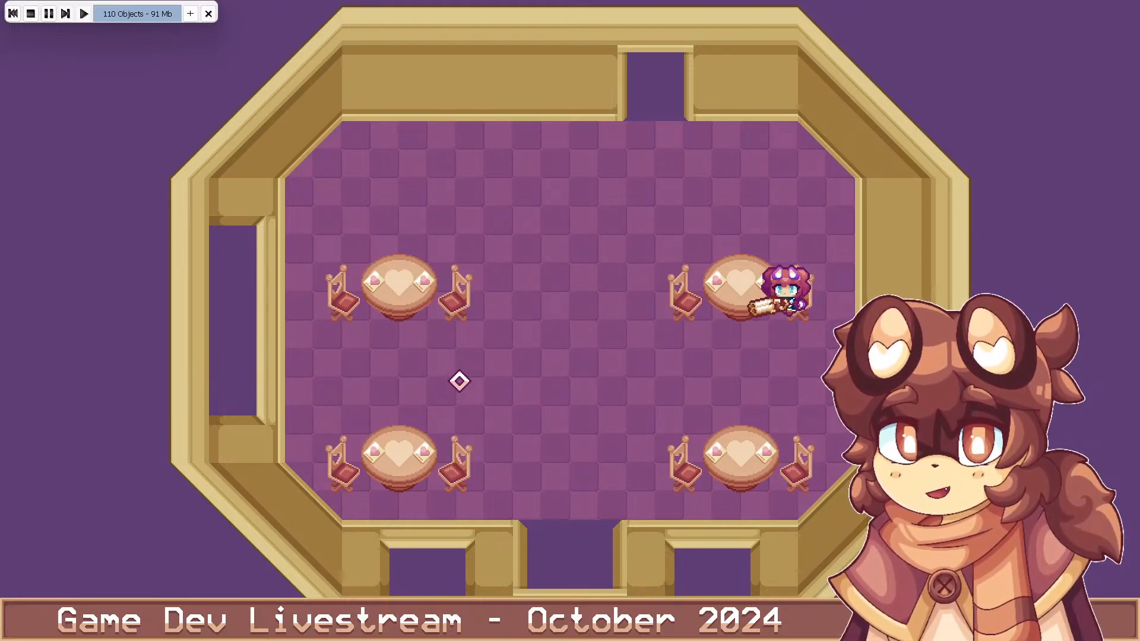
pyautogui.press('s')
pyautogui.press('a')
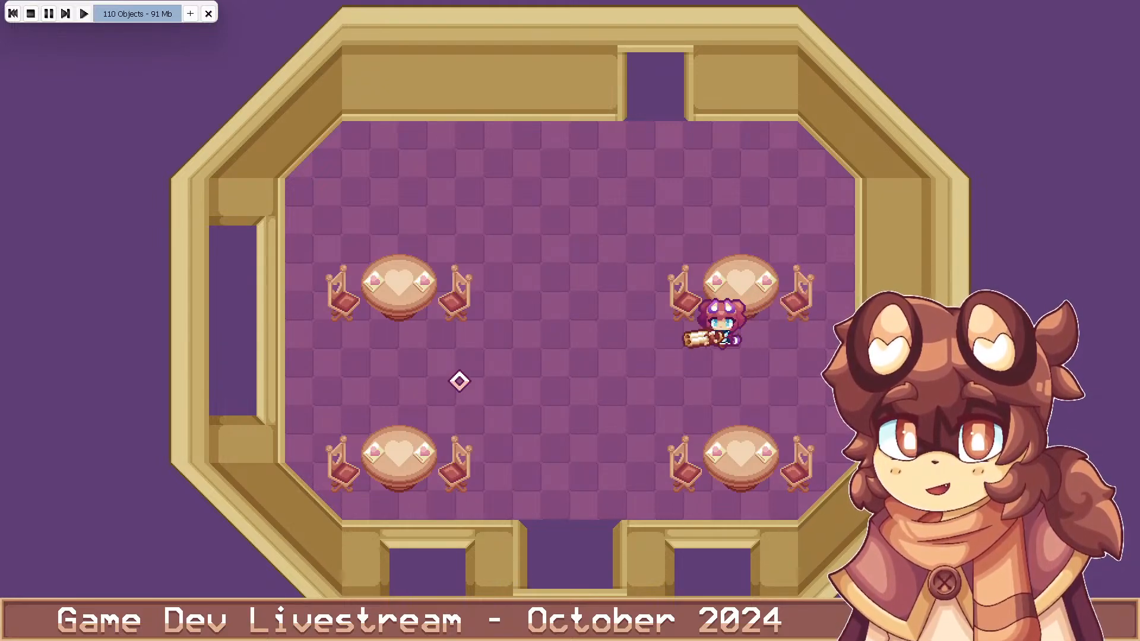
pyautogui.press('w')
pyautogui.press('a')
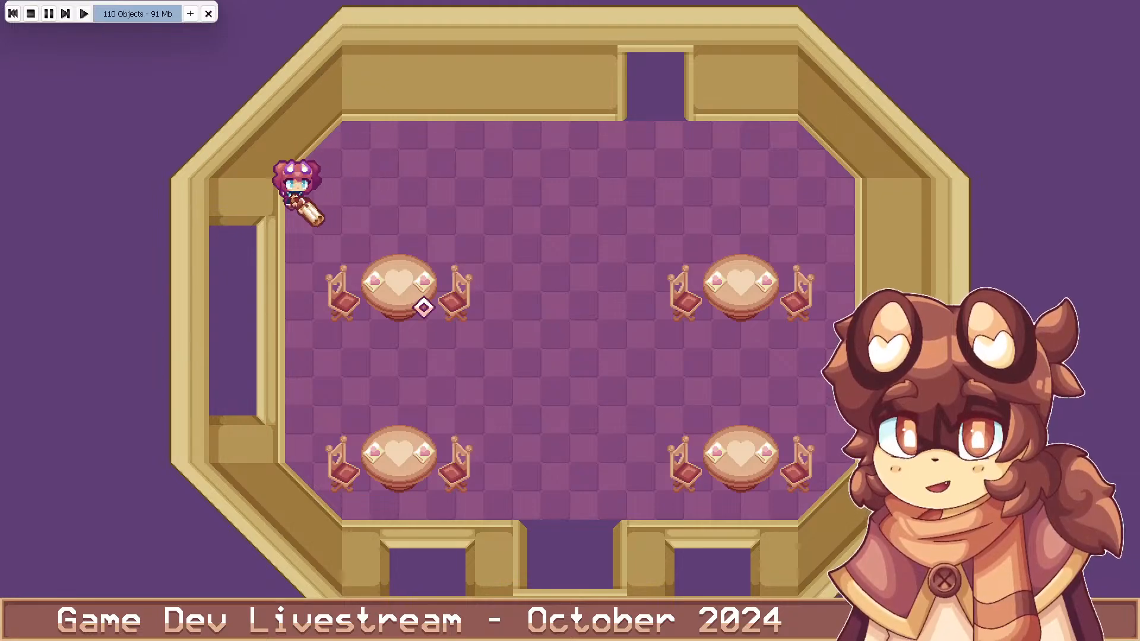
# Walk the maid from the upper-left corner to the middle of the room and test-fire at the lower-left table
pyautogui.press('s')
pyautogui.press('d')
pyautogui.press('d')
pyautogui.press('w')
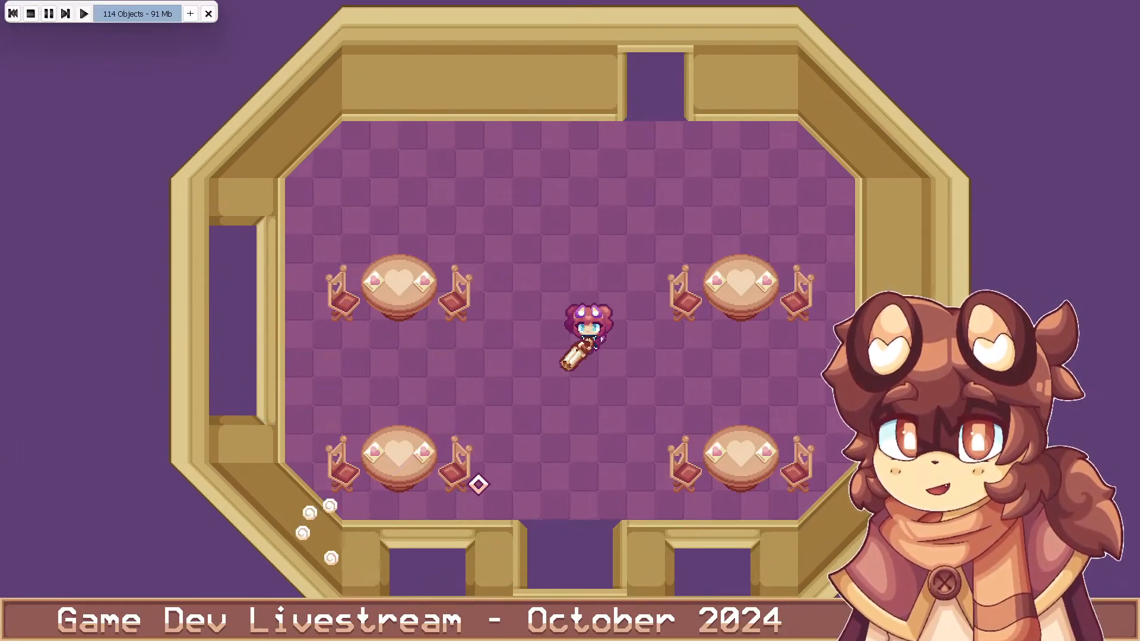
pyautogui.press('a')
pyautogui.click(433, 453)
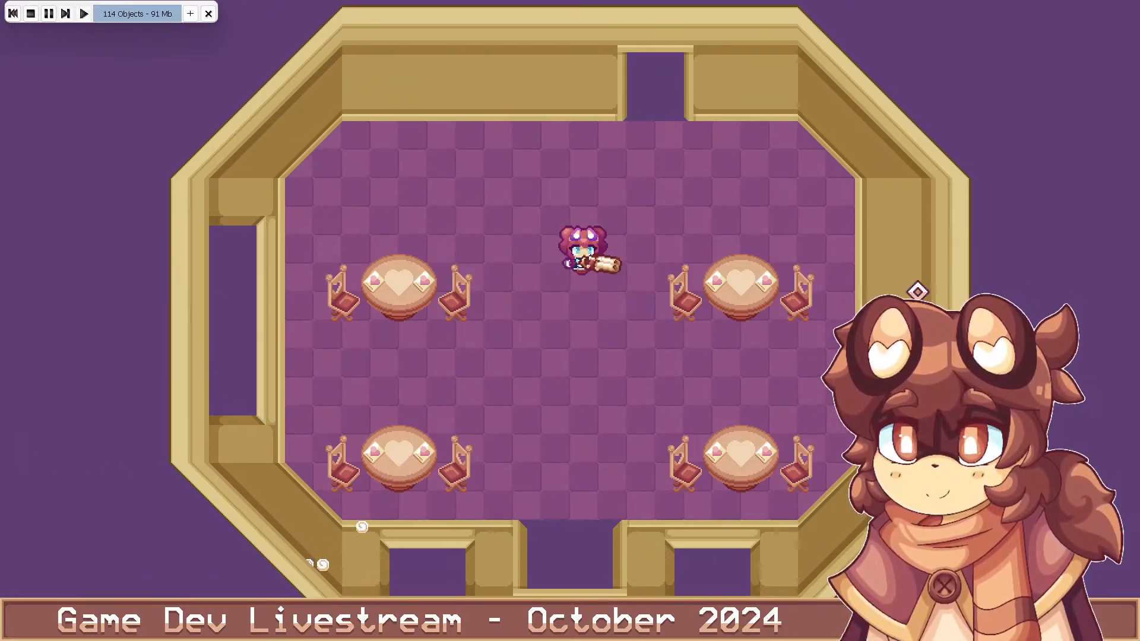
# Test-fire in all directions around the room, from the right wall and upper walls to the lower-left and lower-right tables
pyautogui.click(893, 248)
pyautogui.click(749, 104)
pyautogui.click(340, 124)
pyautogui.click(382, 431)
pyautogui.click(839, 421)
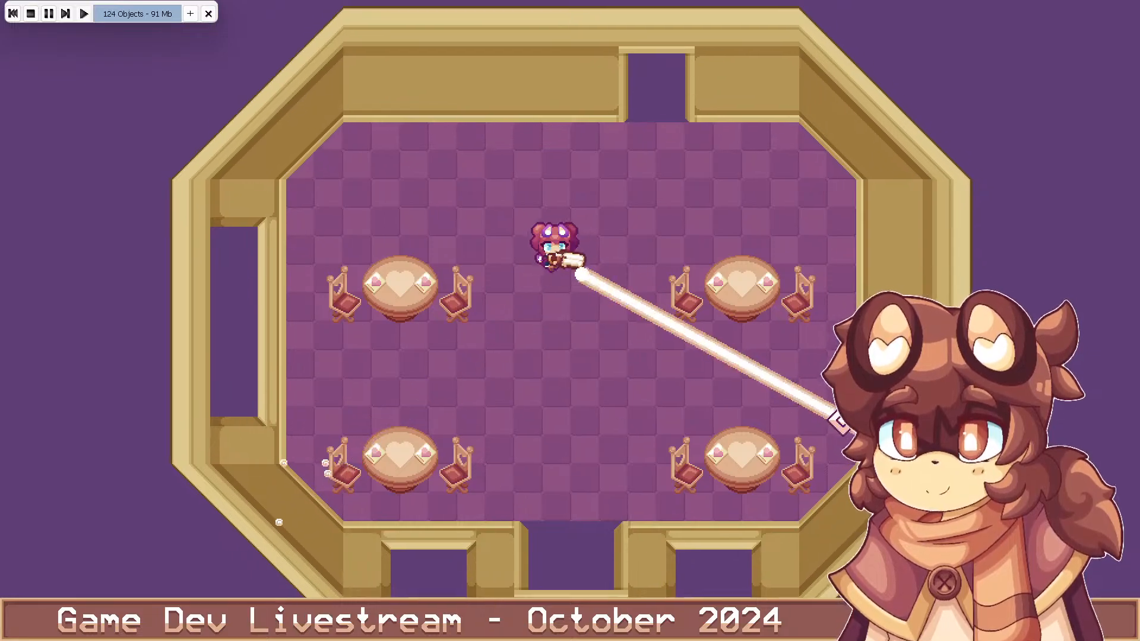
pyautogui.click(539, 455)
pyautogui.click(684, 447)
pyautogui.click(350, 427)
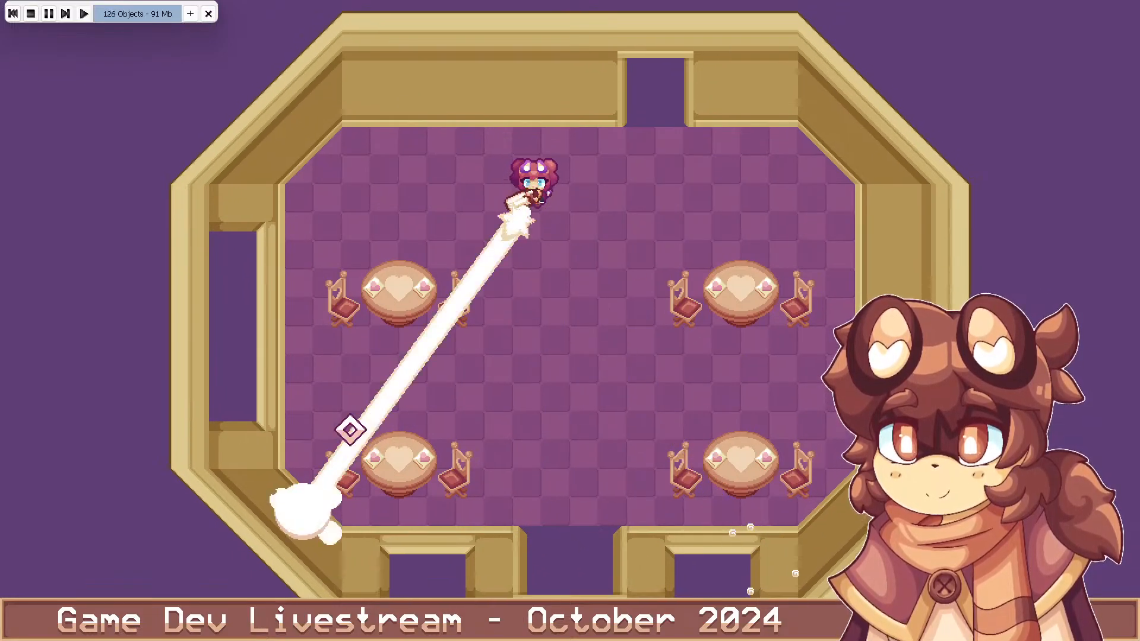
# Test-fire alternately at the lower-left and lower-right tables while moving the maid up and down the middle of the room
pyautogui.click(300, 394)
pyautogui.press('s')
pyautogui.click(339, 458)
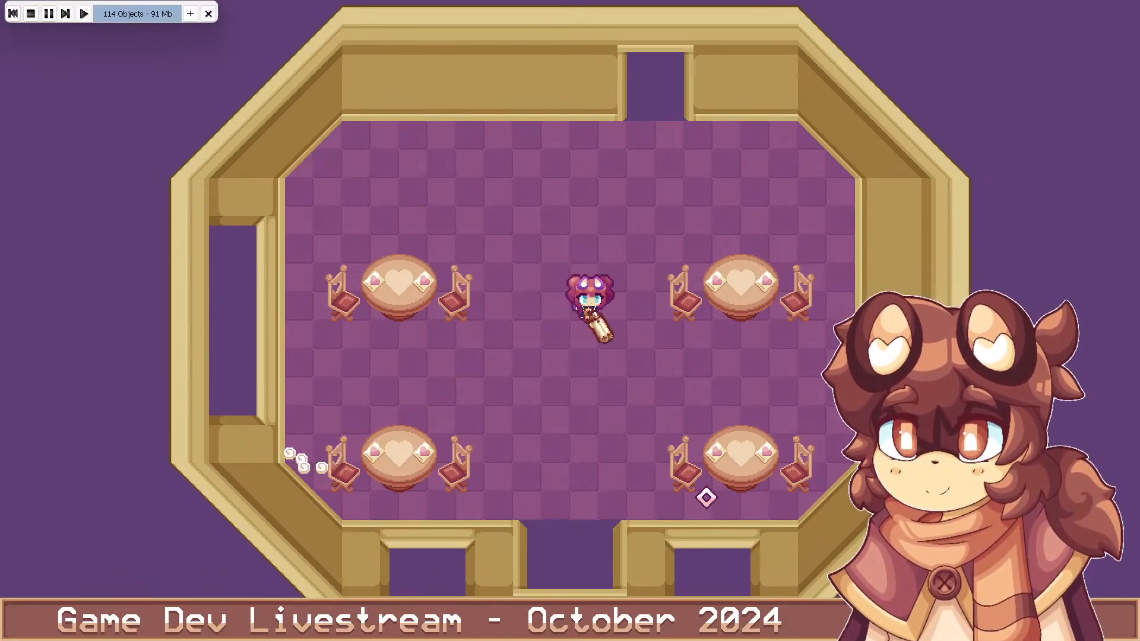
pyautogui.click(707, 496)
pyautogui.press('w')
pyautogui.click(715, 407)
pyautogui.click(368, 453)
pyautogui.press('s')
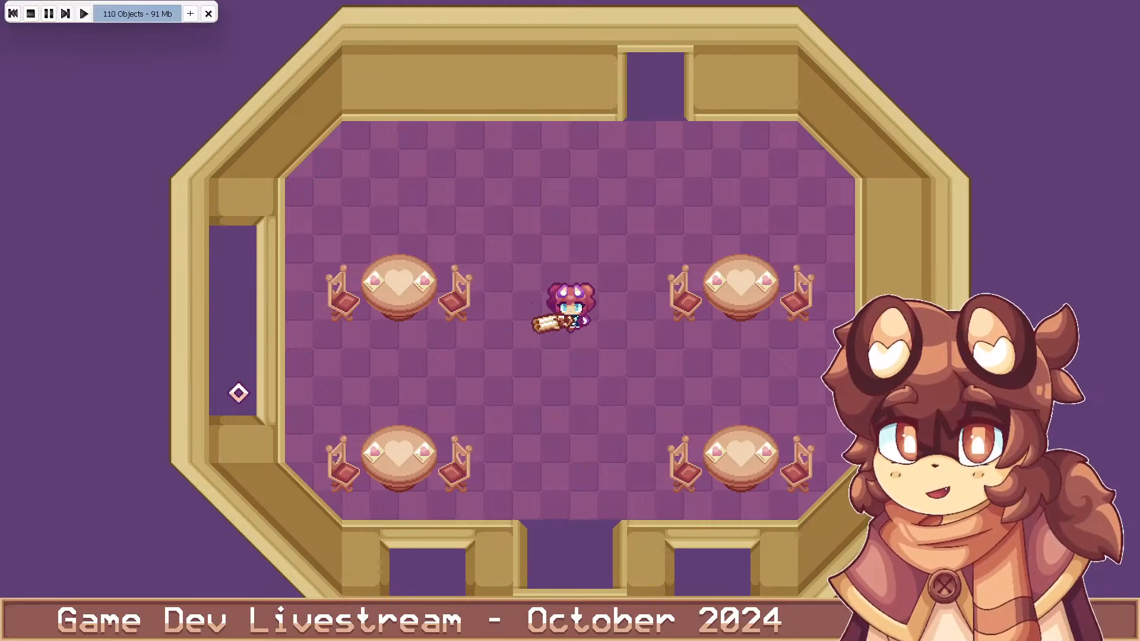
# Walk the maid onto the lower-right table's left chair, check the overlap, and return to the middle of the room
pyautogui.press('d')
pyautogui.press('d')
pyautogui.press('a')
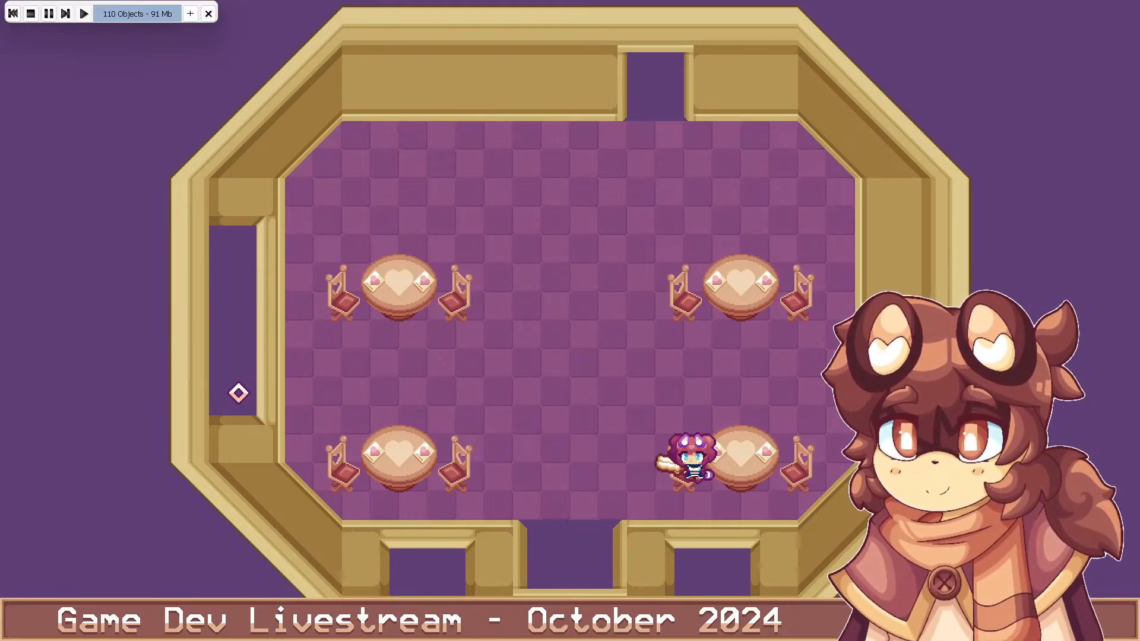
pyautogui.press('d')
pyautogui.press('a')
pyautogui.press('d')
pyautogui.press('w')
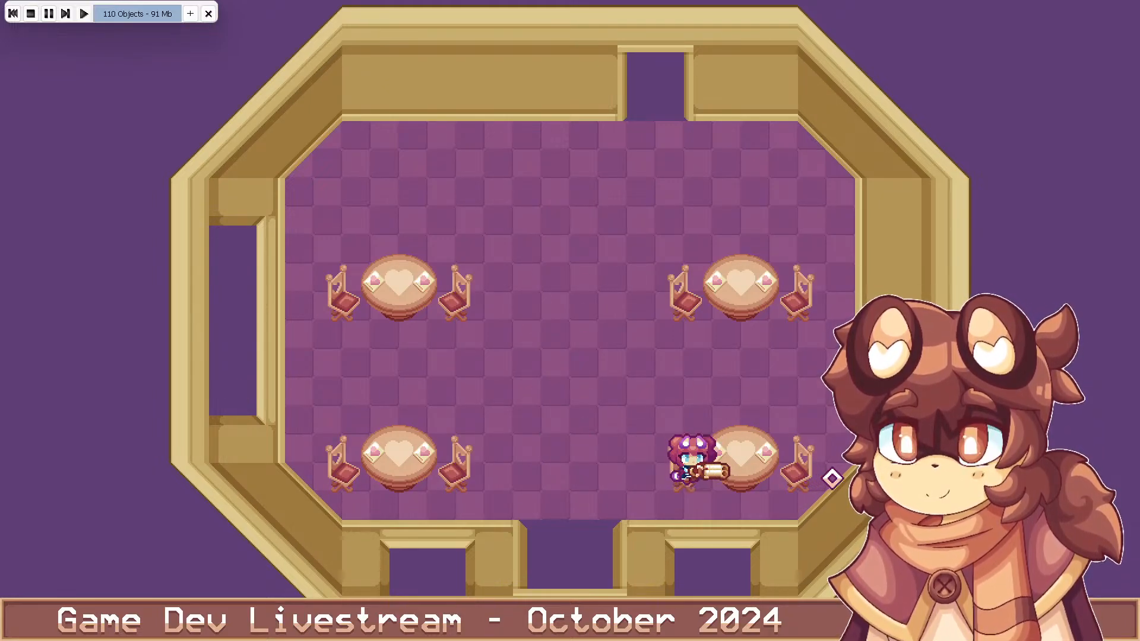
pyautogui.press('a')
pyautogui.press('w')
# Test-fire at both lower tables while moving the maid sideways, and end the test run
pyautogui.click(459, 473)
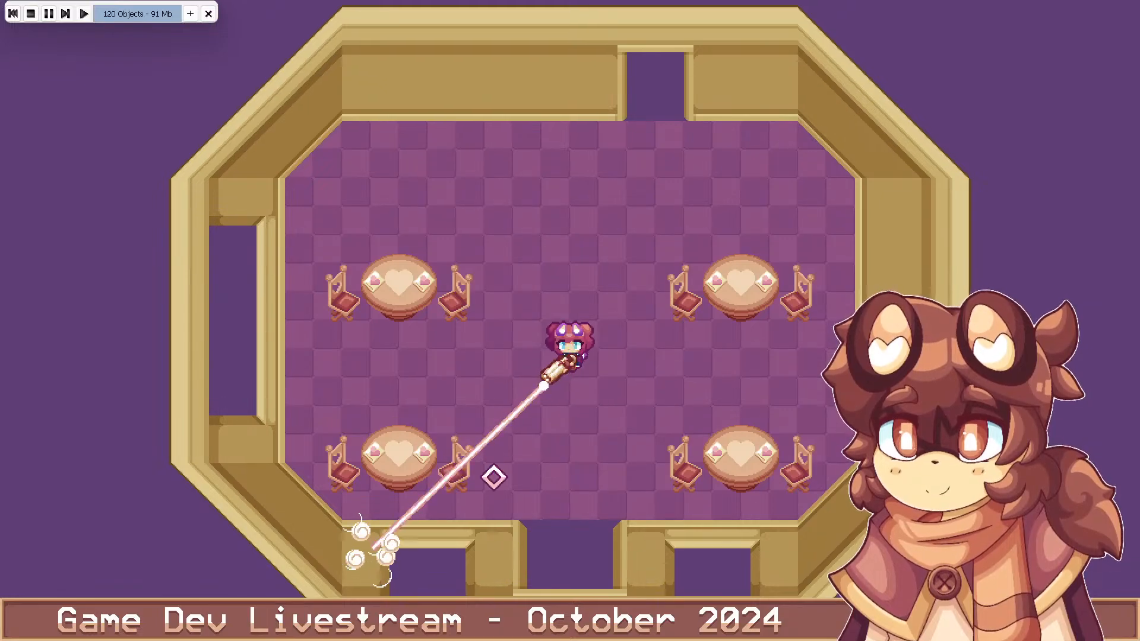
pyautogui.click(778, 483)
pyautogui.click(855, 447)
pyautogui.press('d')
pyautogui.click(336, 451)
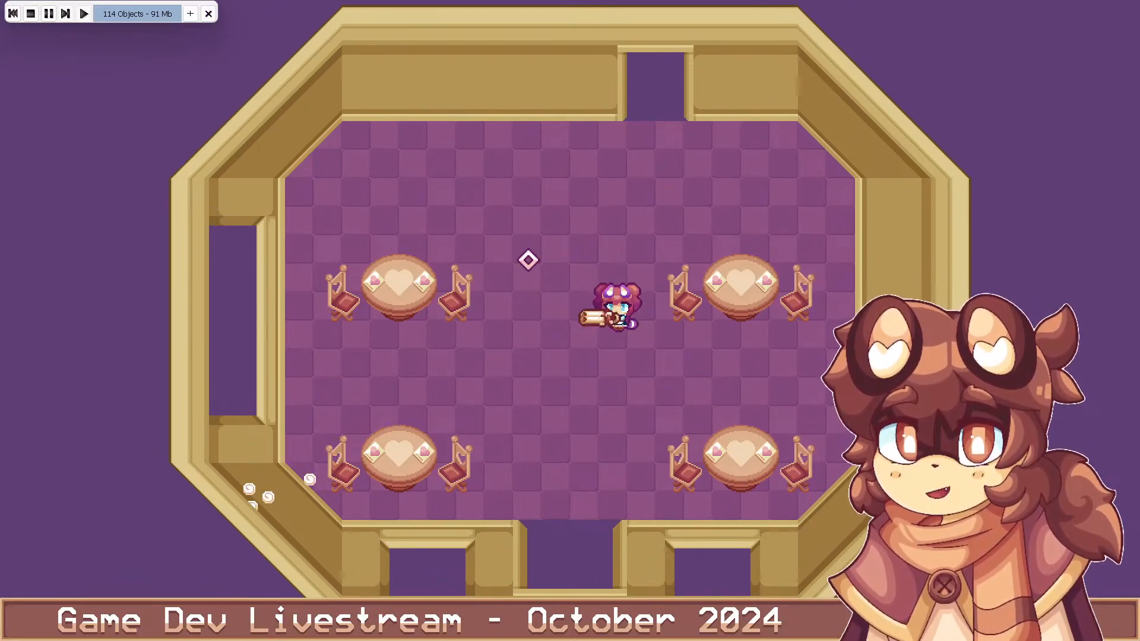
pyautogui.click(419, 432)
pyautogui.press('a')
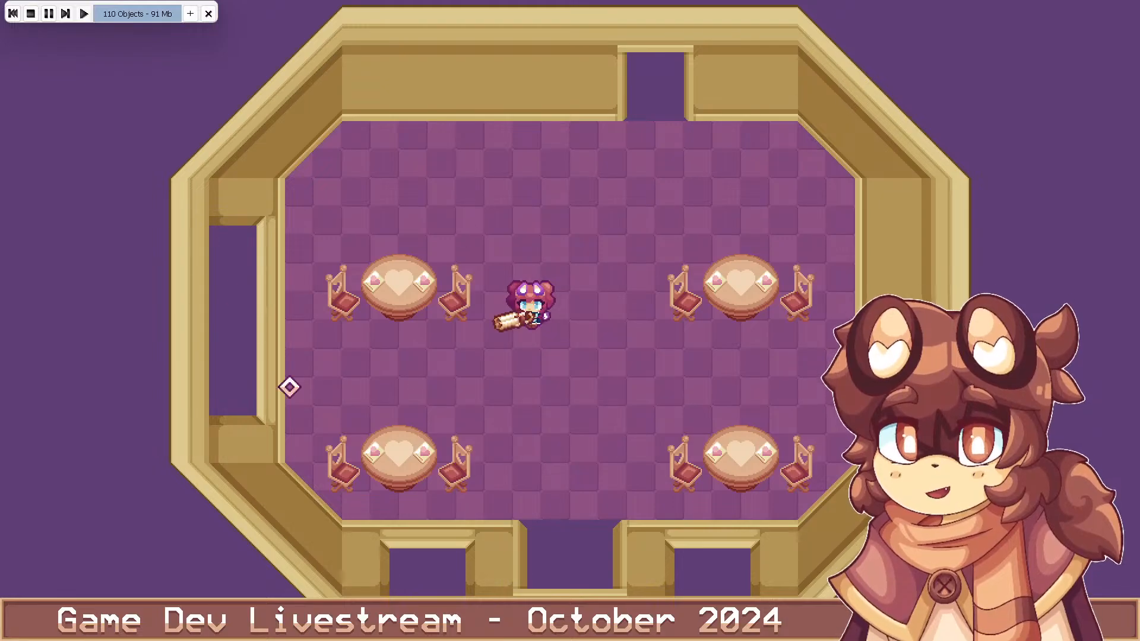
pyautogui.press('Escape')
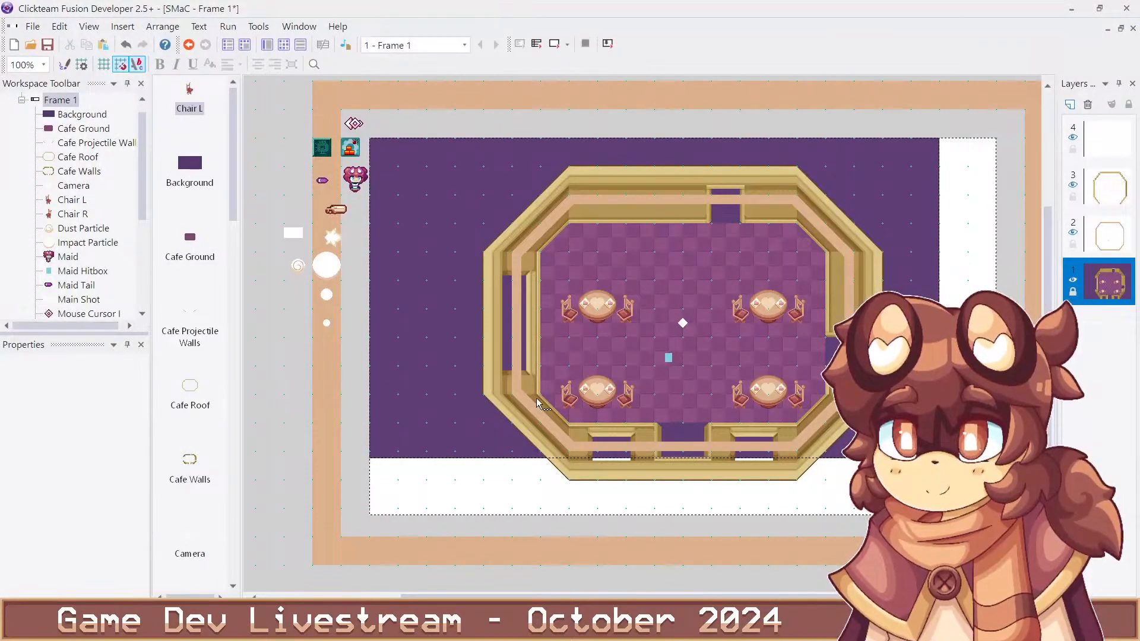
# Move the lower-left table and both of its chairs up one grid step
pyautogui.click(588, 400)
pyautogui.press('Up')
pyautogui.click(569, 400)
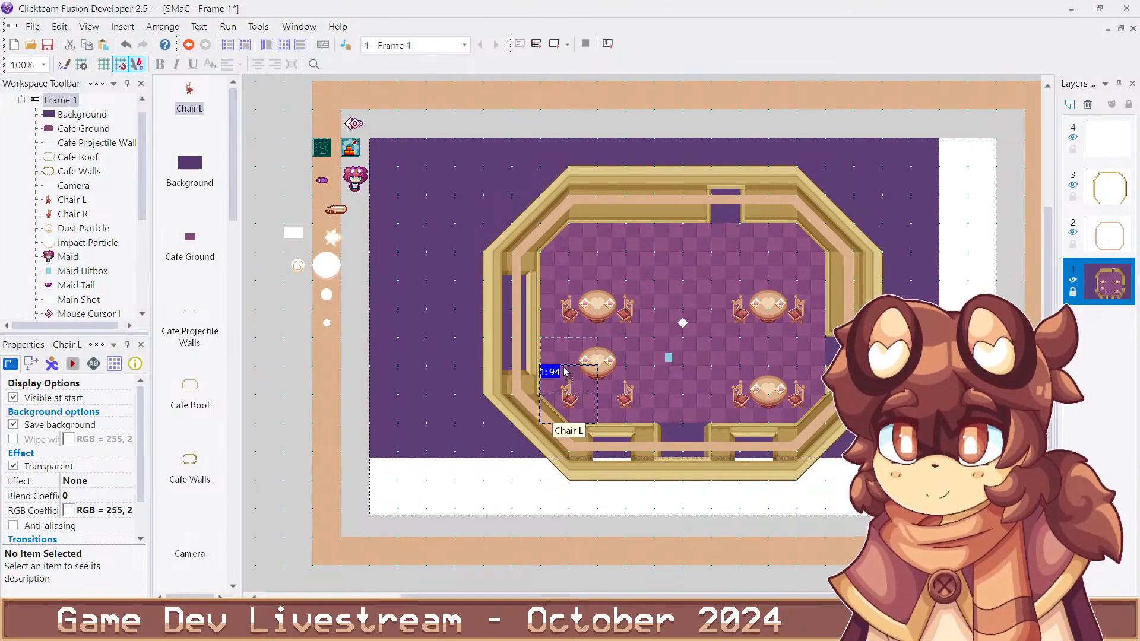
pyautogui.press('Up')
pyautogui.click(627, 403)
pyautogui.press('Up')
pyautogui.click(464, 476)
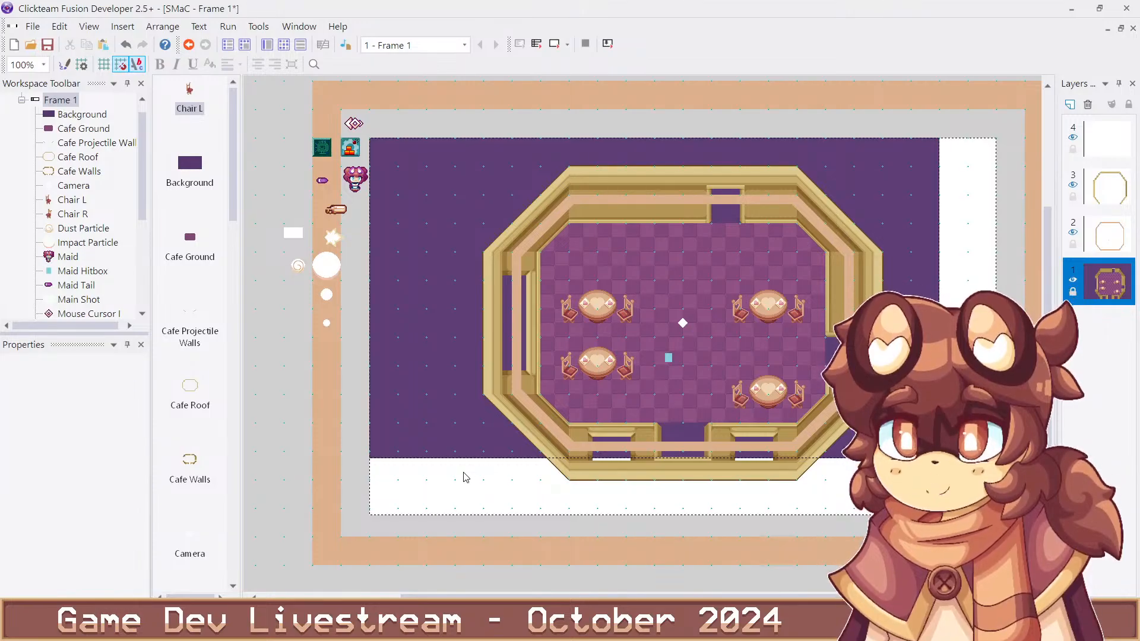
# Test-run the frame and walk the maid to the left wall and onto the lower-left table's left chair
pyautogui.press('w')
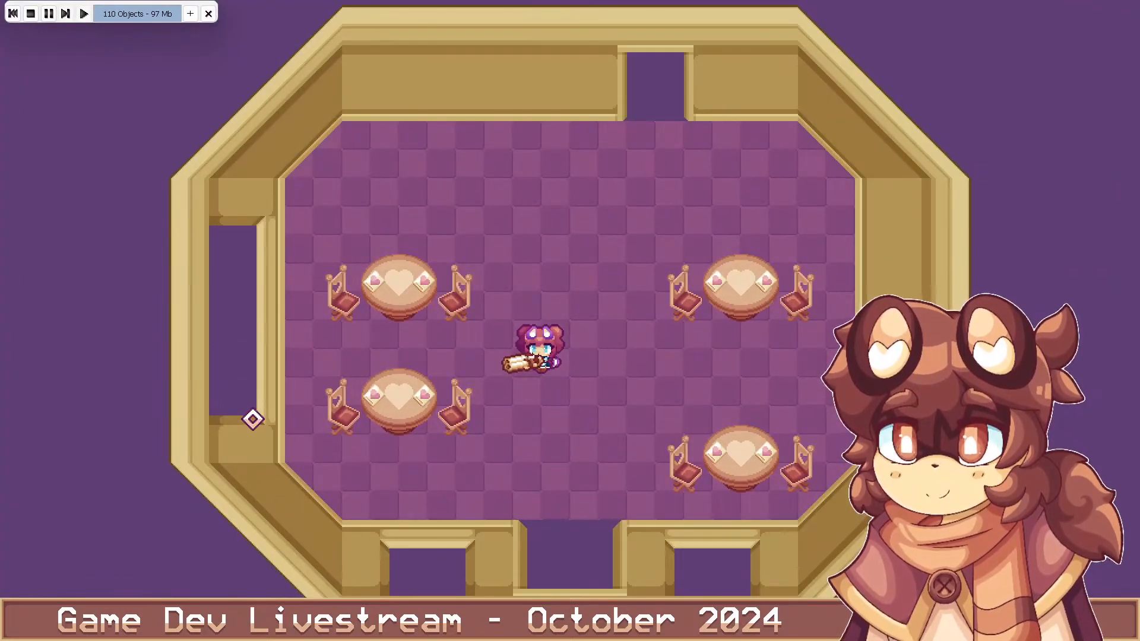
pyautogui.press('a')
pyautogui.press('s')
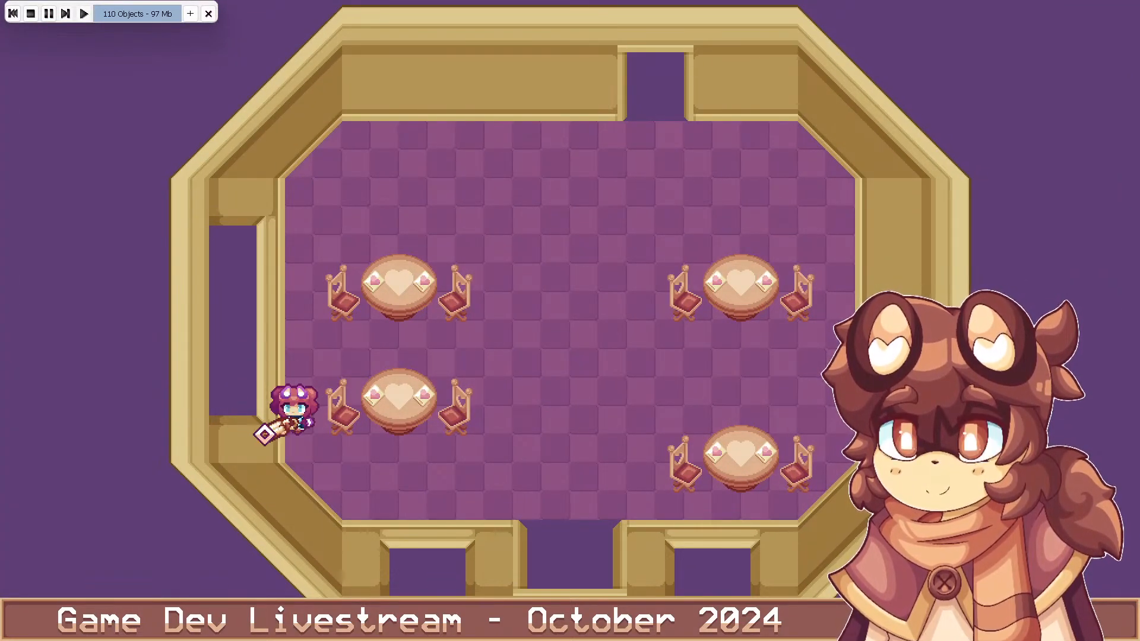
pyautogui.press('d')
pyautogui.press('w')
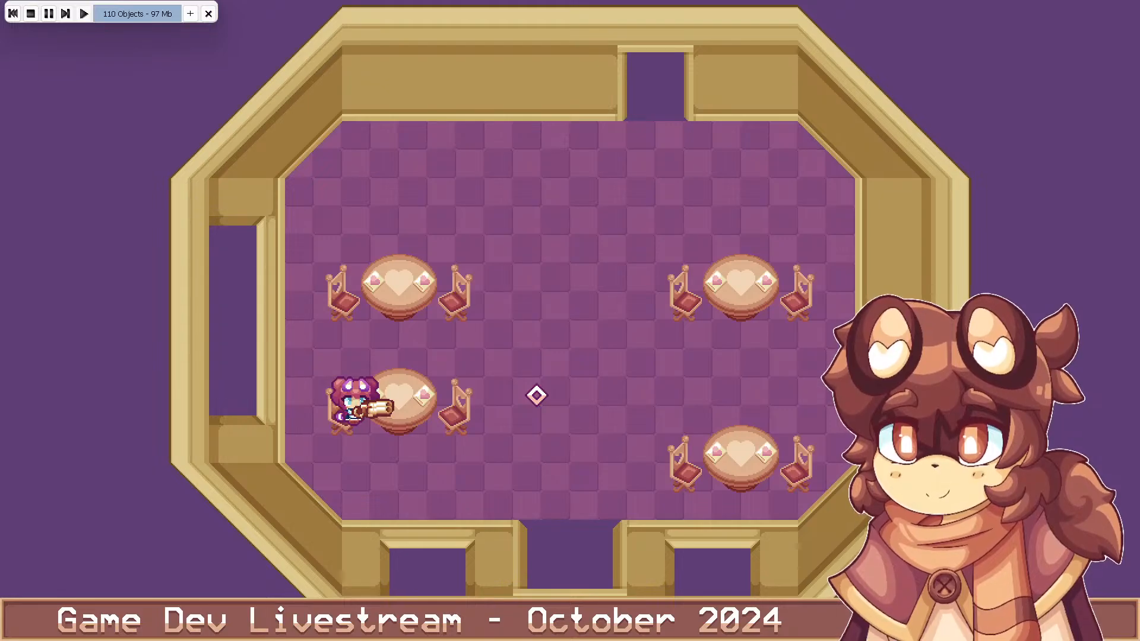
# Walk the maid to the lower doorway and back, test-fire past the lower-left table's right chair, and end the run
pyautogui.press('d')
pyautogui.press('s')
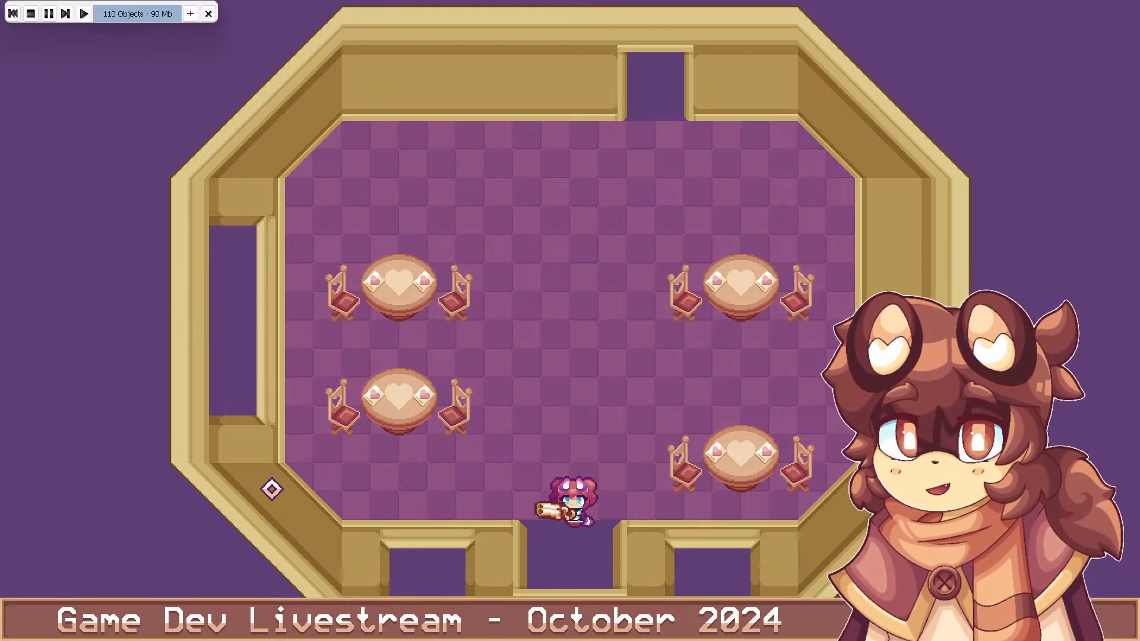
pyautogui.press('w')
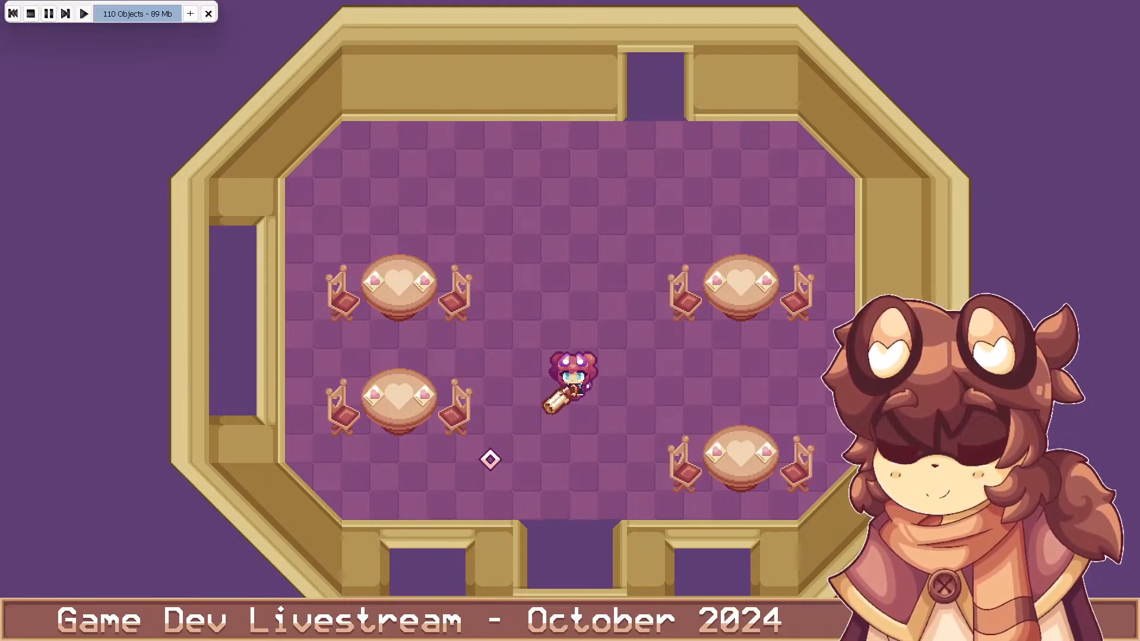
pyautogui.click(450, 440)
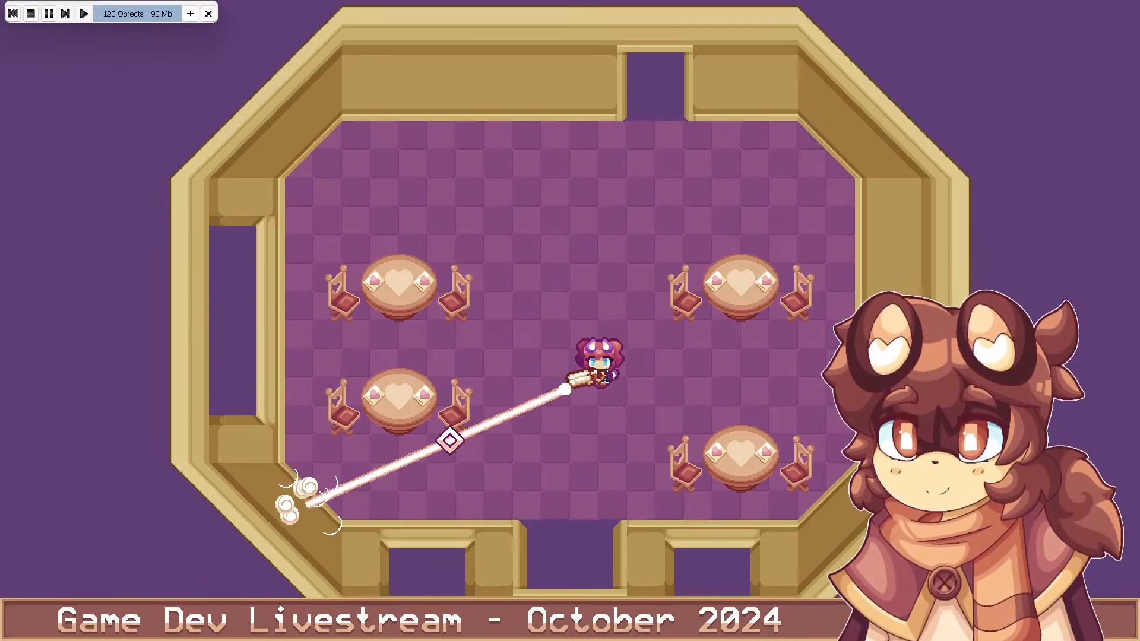
pyautogui.press('Escape')
# Move the lower-left table and its two chairs back down one grid step, level with the lower-right table
pyautogui.click(591, 386)
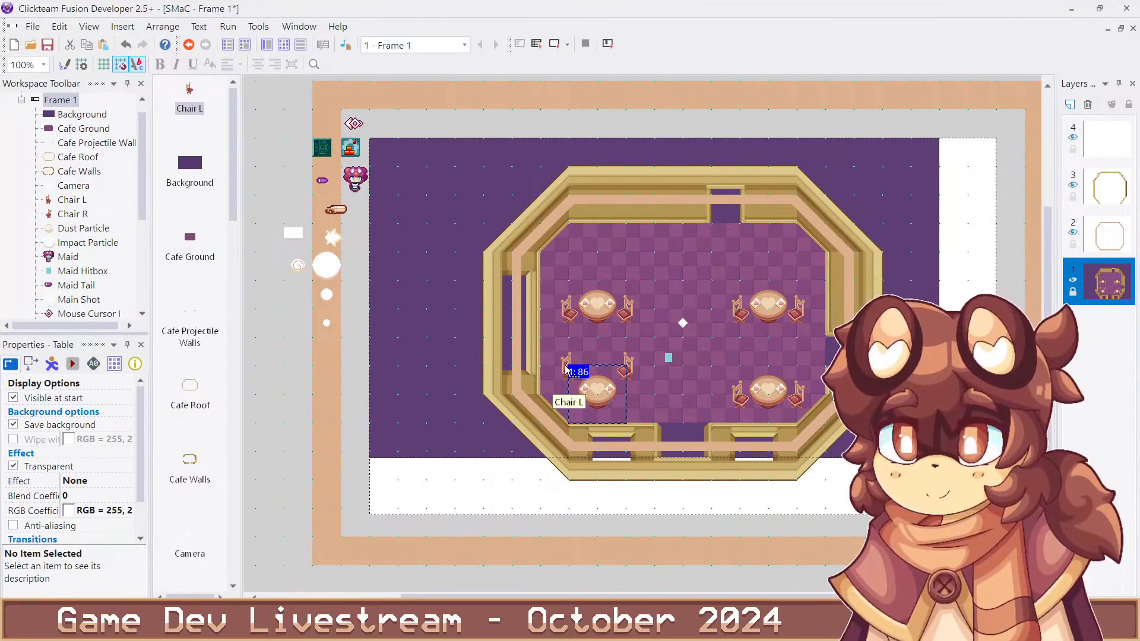
pyautogui.moveTo(565, 368); pyautogui.dragTo(569, 394)
pyautogui.moveTo(625, 370); pyautogui.dragTo(631, 396)
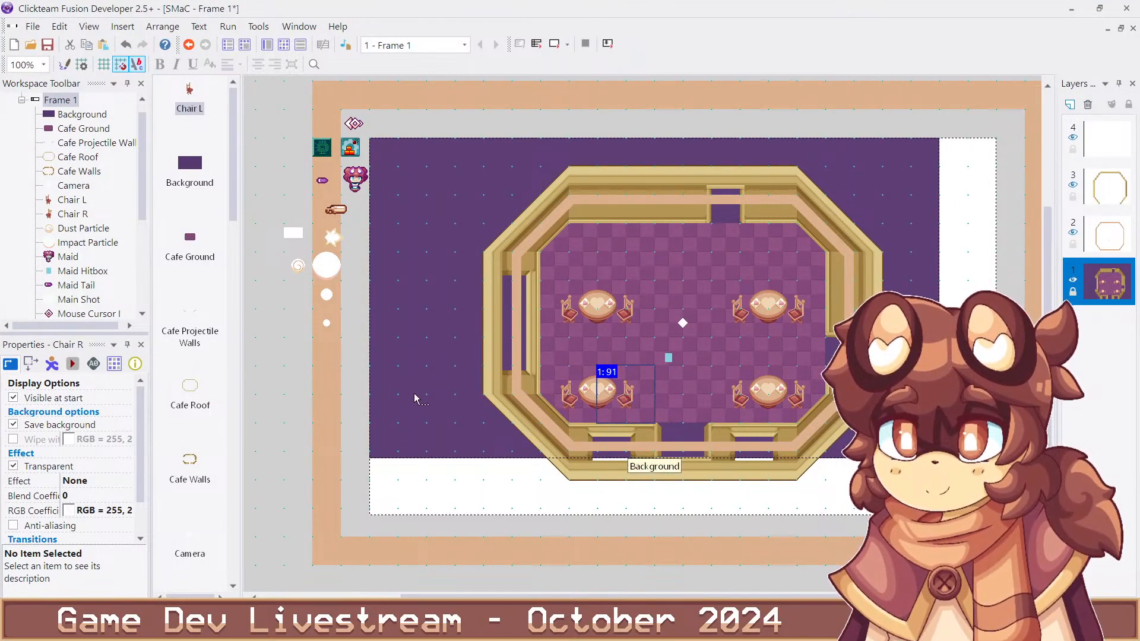
pyautogui.click(359, 434)
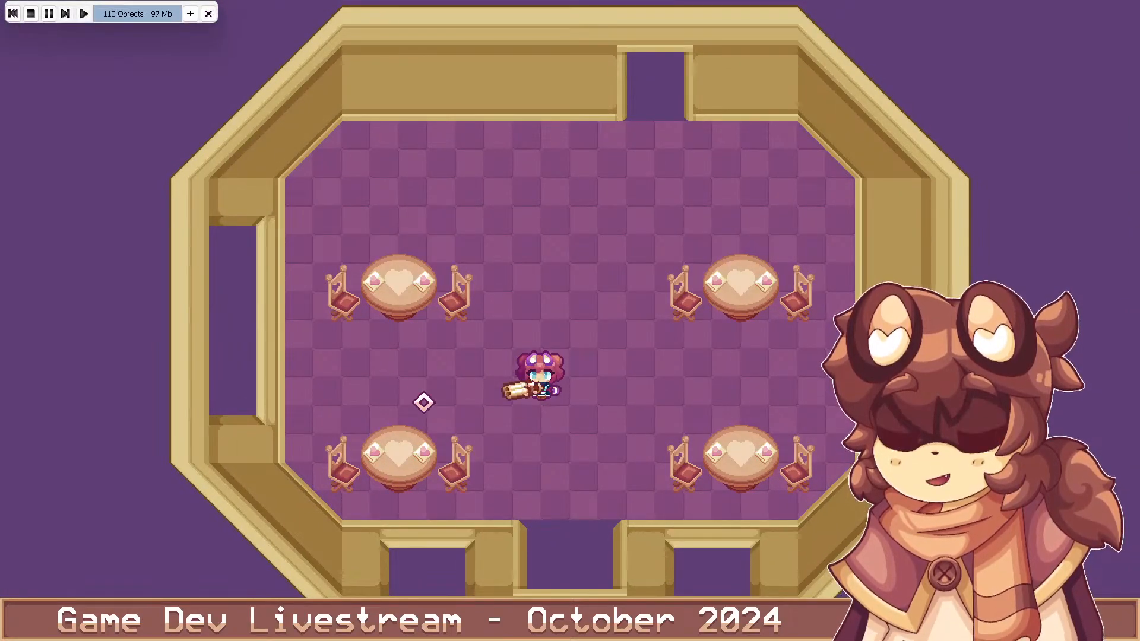
# Test-run the frame and walk the maid left and right through the gap between the upper and lower tables
pyautogui.press('a')
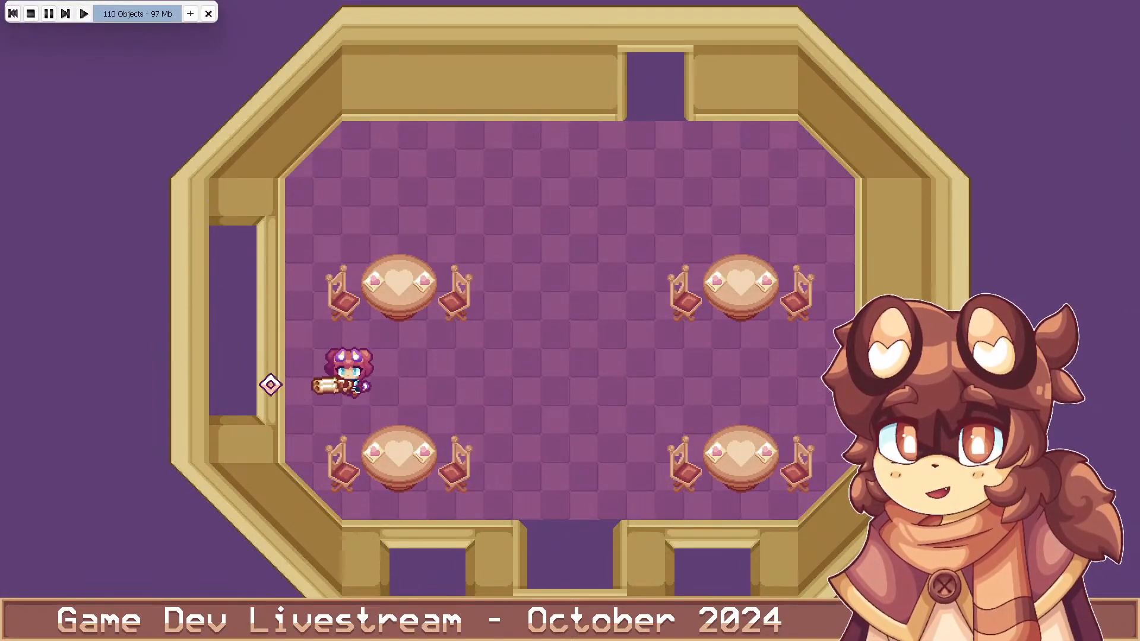
pyautogui.press('d')
pyautogui.press('a')
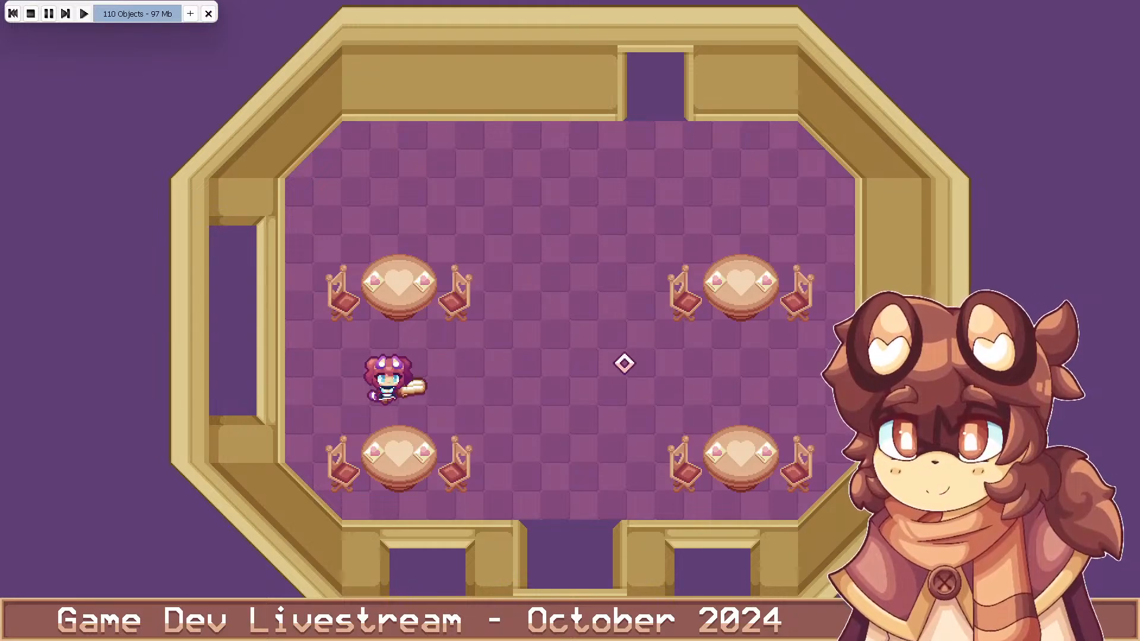
pyautogui.press('d')
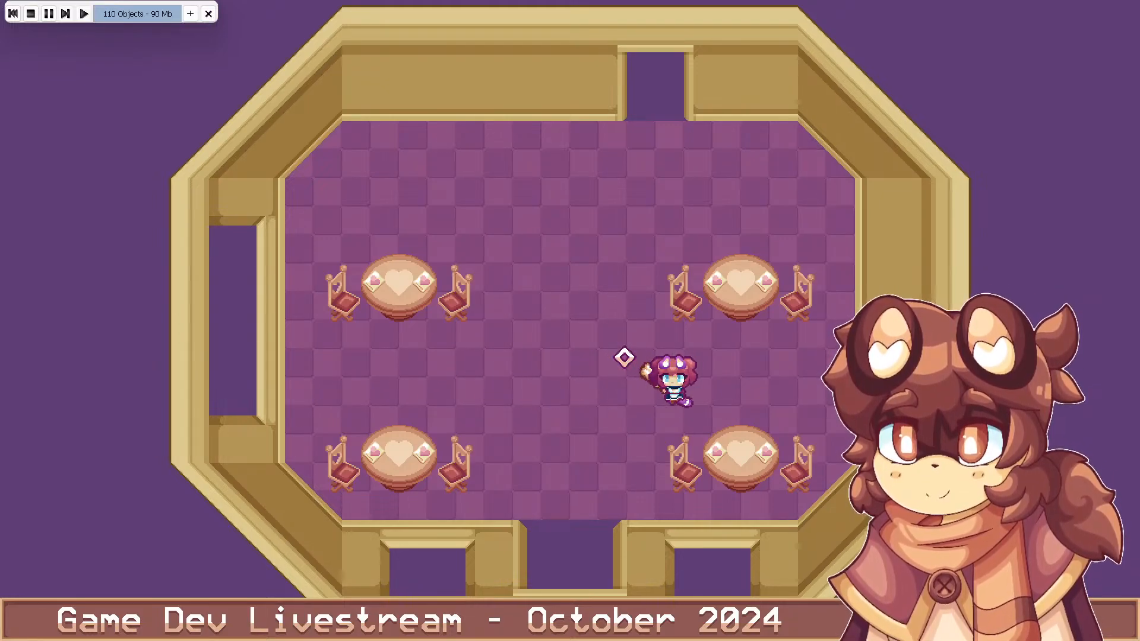
# Walk the maid onto the lower-right table's left chair, up to the open floor above the tables and across to the upper-right table
pyautogui.press('d')
pyautogui.press('a')
pyautogui.press('s')
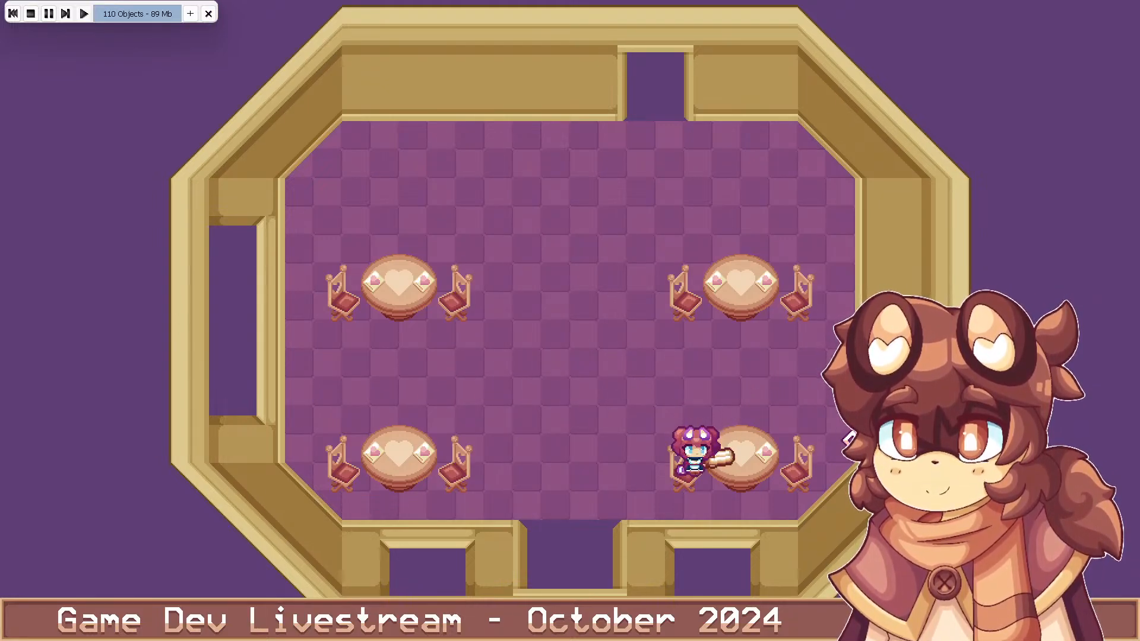
pyautogui.press('a')
pyautogui.press('w')
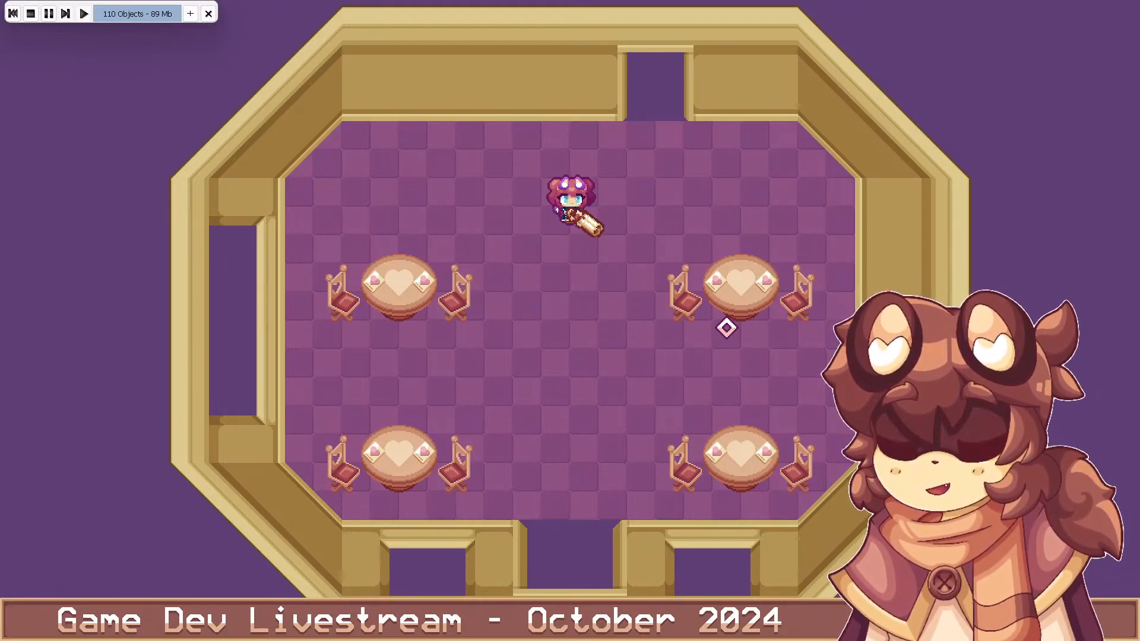
pyautogui.press('d')
pyautogui.press('w')
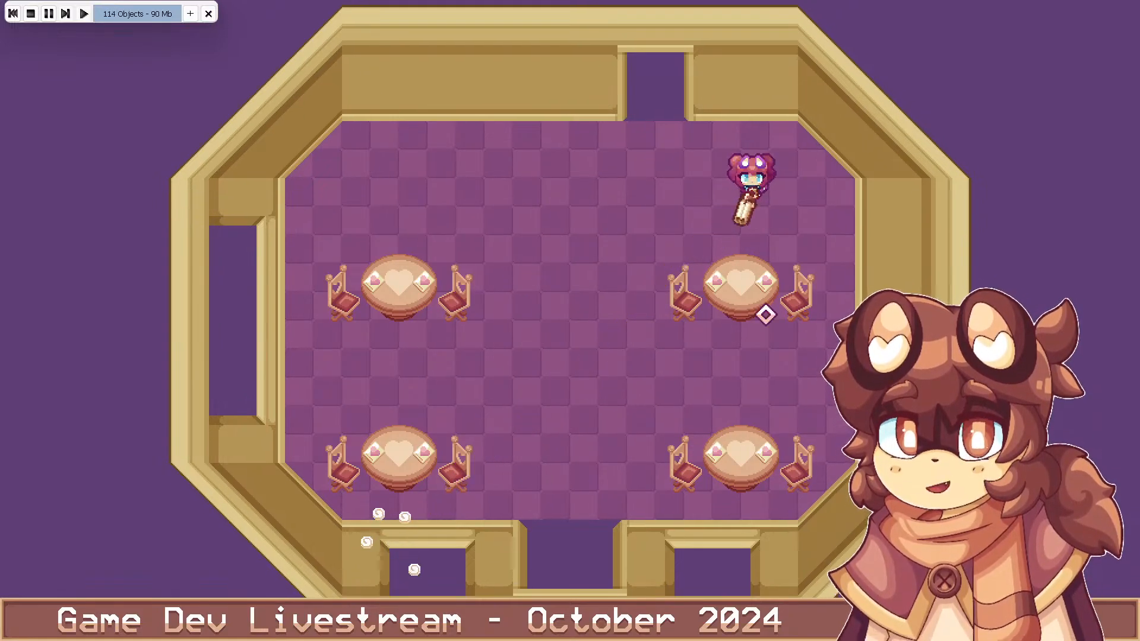
# Walk the maid back through the middle of the room while firing test shots, and end the run
pyautogui.press('a')
pyautogui.click(562, 402)
pyautogui.press('a')
pyautogui.press('s')
pyautogui.click(817, 429)
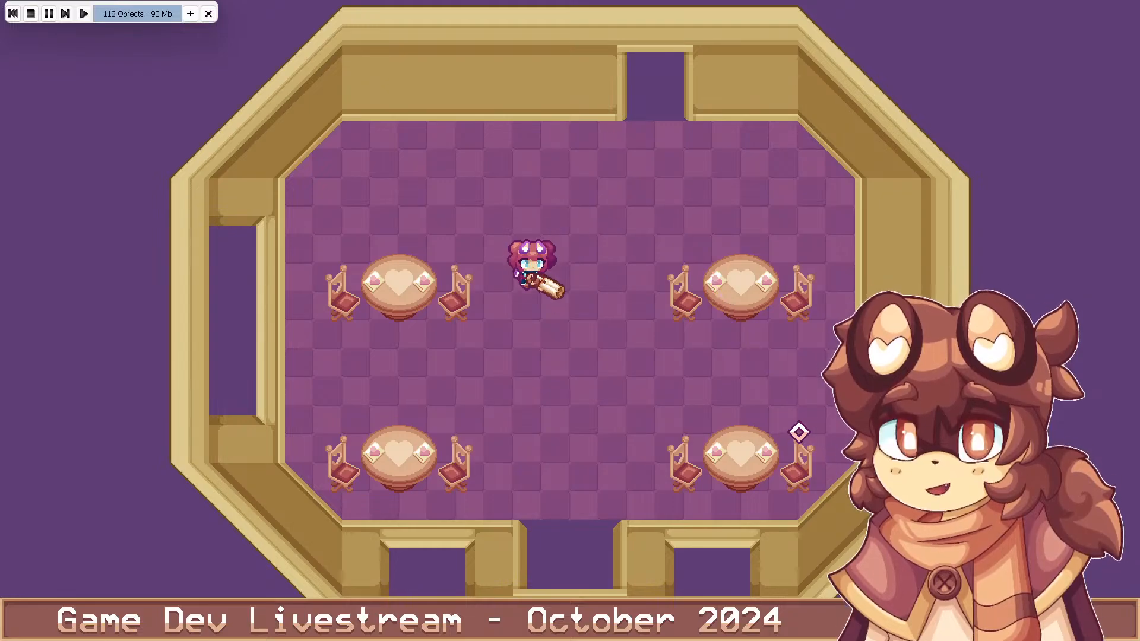
pyautogui.press('d')
pyautogui.press('d')
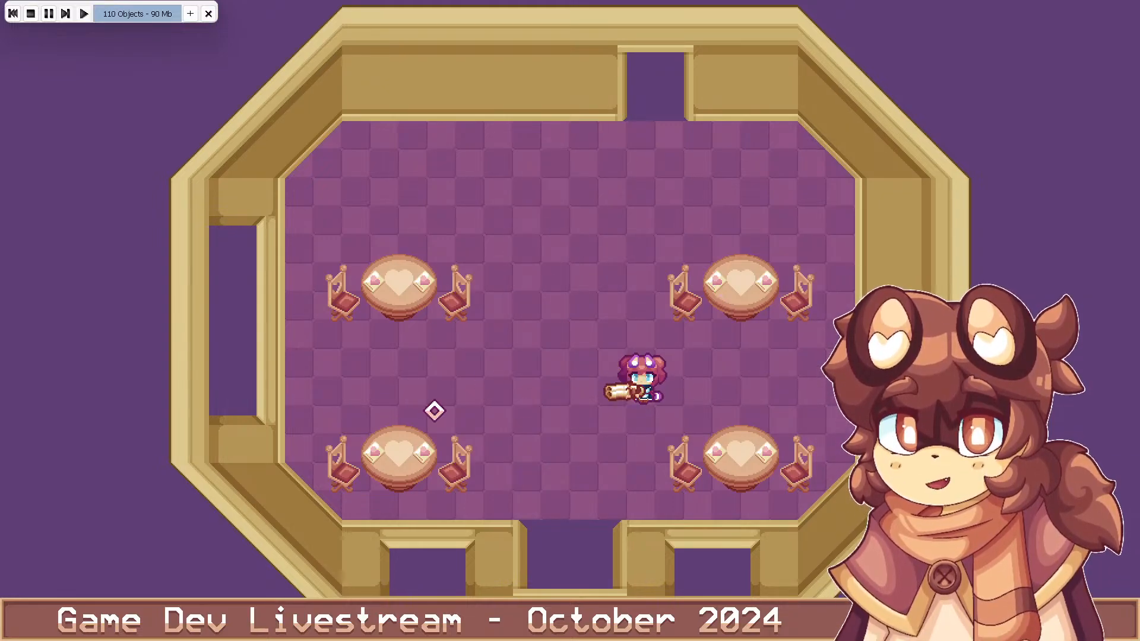
pyautogui.press('Escape')
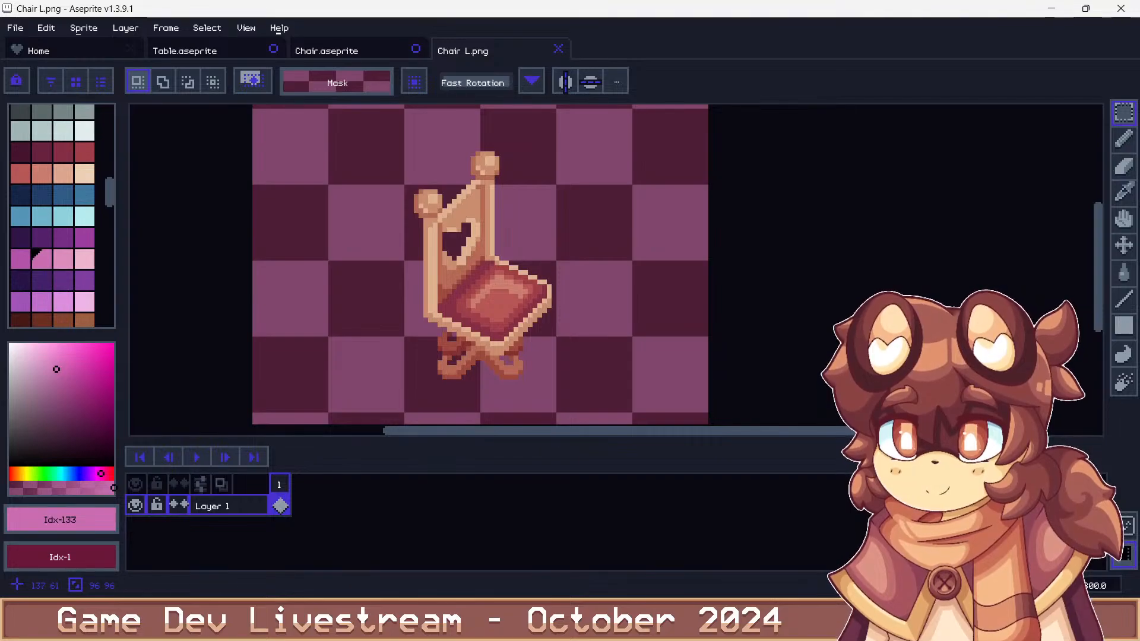
# In Aseprite, flip the Chair L.png sprite horizontally, add a second frame, clear that frame's chair and return to frame 1
pyautogui.hotkey('shift', 'h')
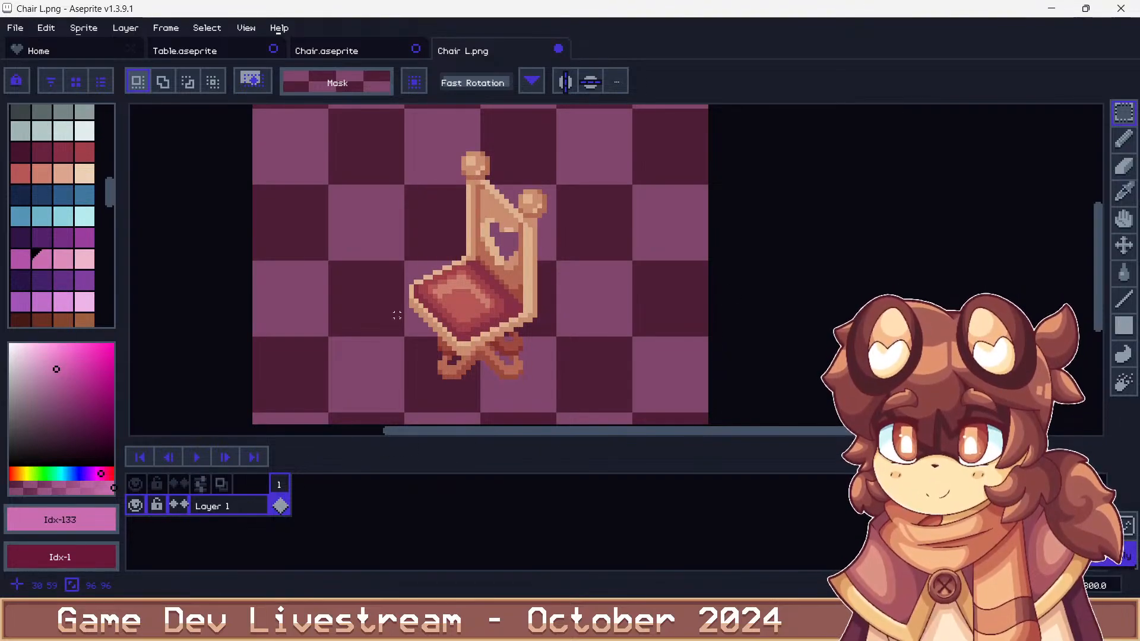
pyautogui.scroll(-2, 378, 277)
pyautogui.scroll(2, 428, 273)
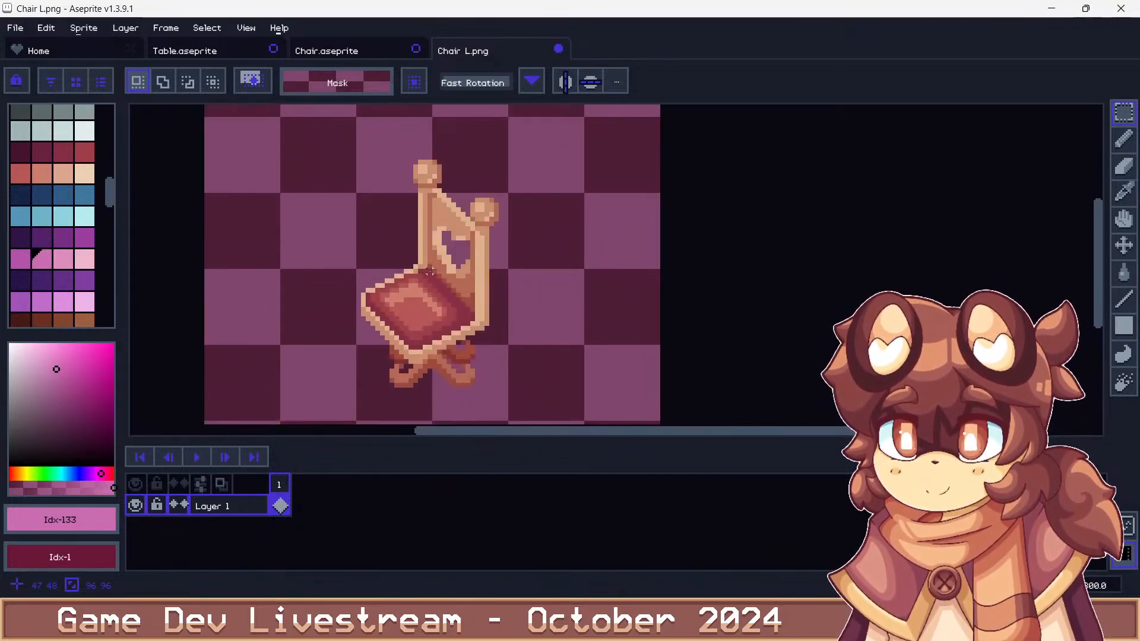
pyautogui.rightClick(279, 485)
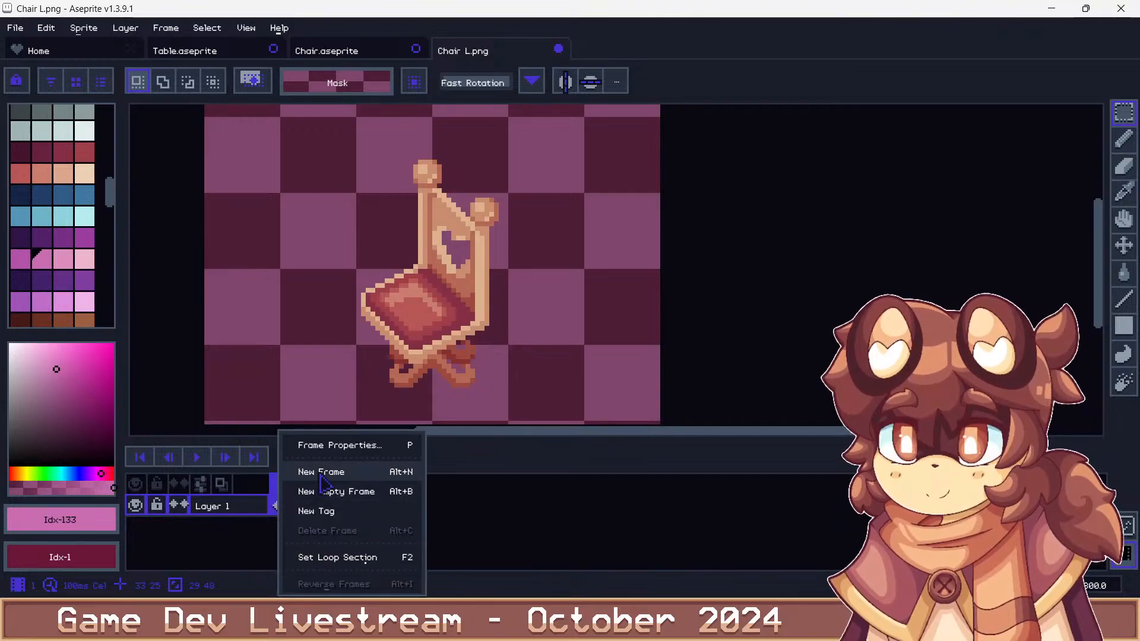
pyautogui.click(321, 473)
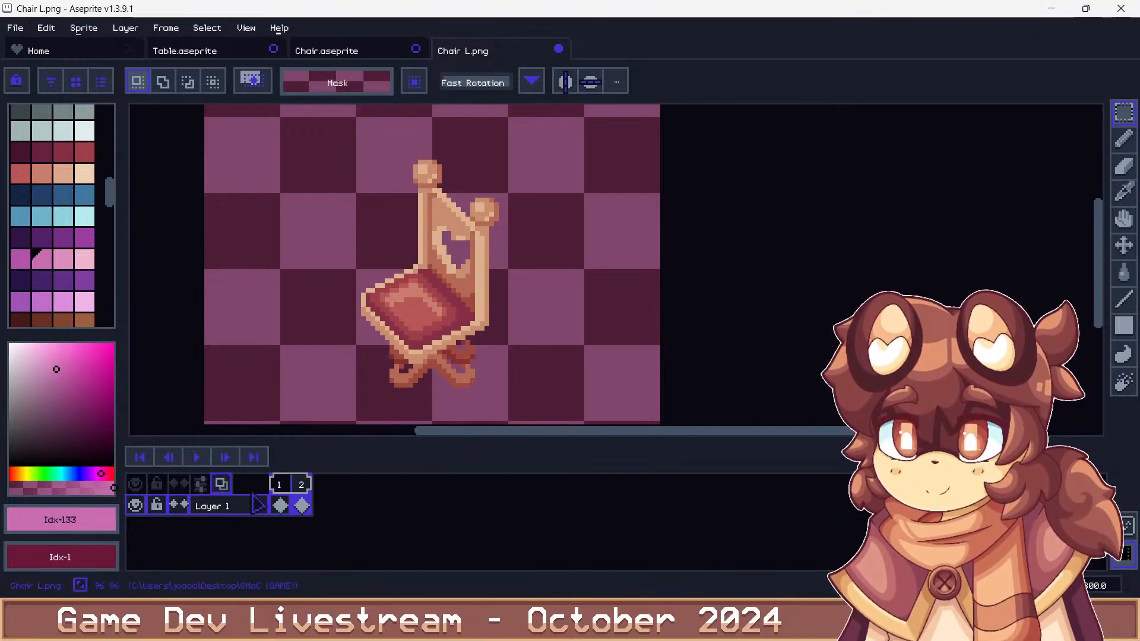
pyautogui.press('Delete')
pyautogui.click(280, 483)
# Compare frames 1 and 2 of the chair, and sample the backrest's tan #c98d6e for the Pencil tool
pyautogui.press('b')
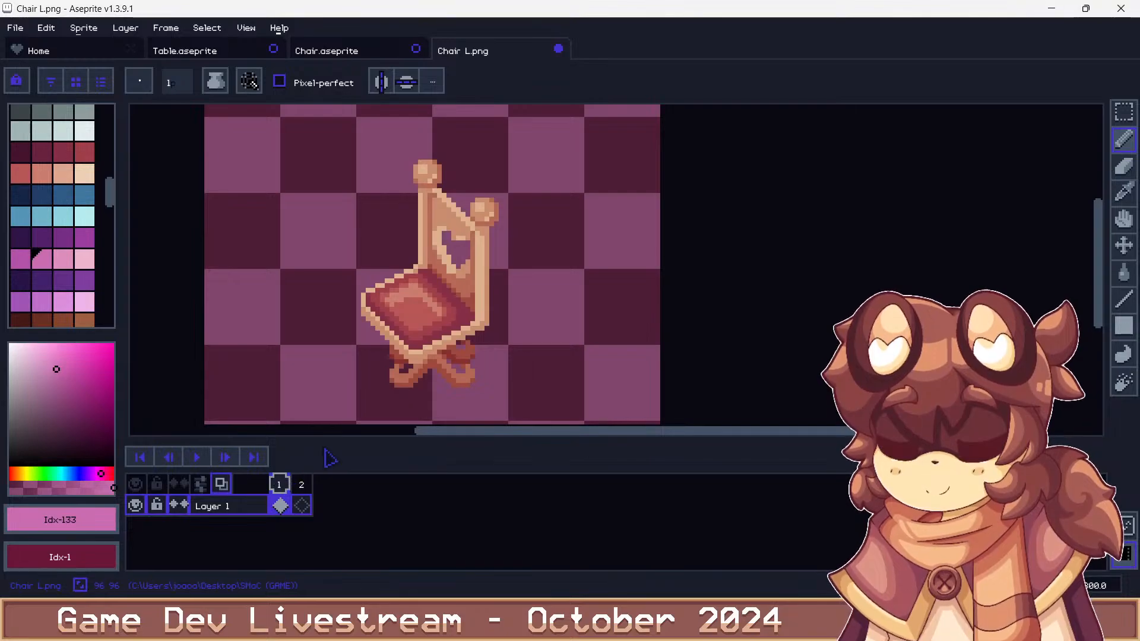
pyautogui.press('Right')
pyautogui.press('Left')
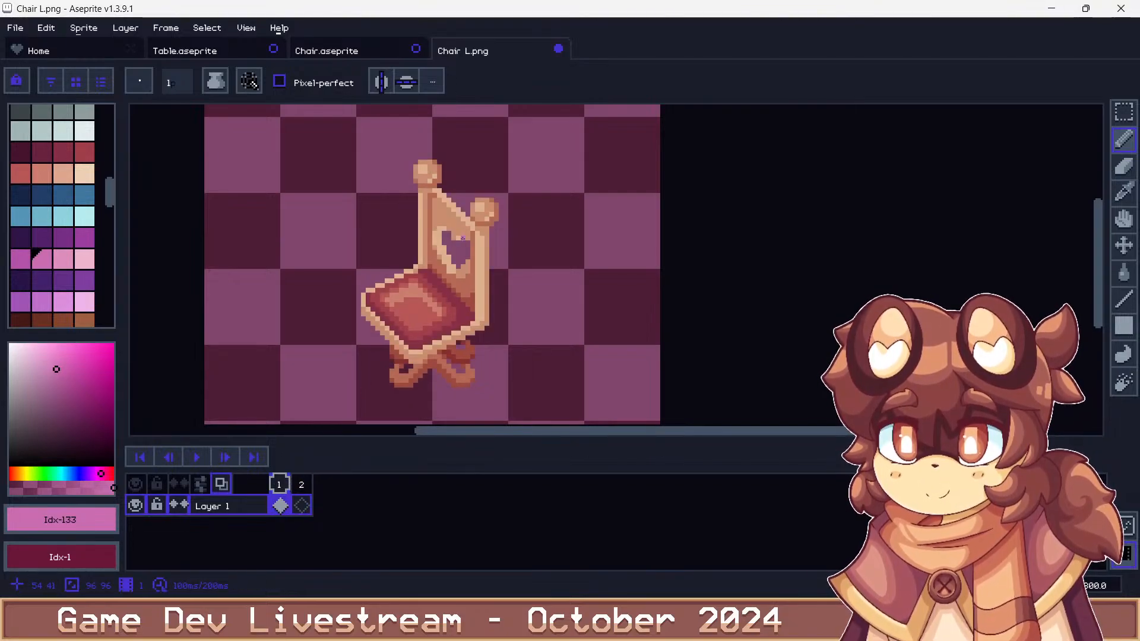
pyautogui.press('Right')
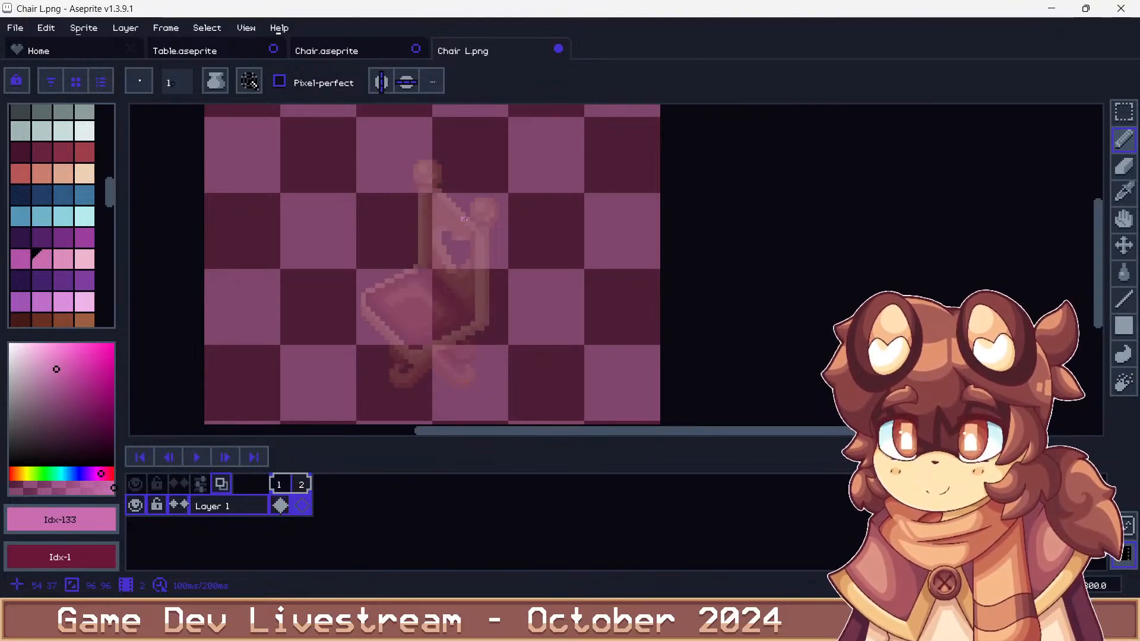
pyautogui.scroll(3, 450, 225)
pyautogui.press('Left')
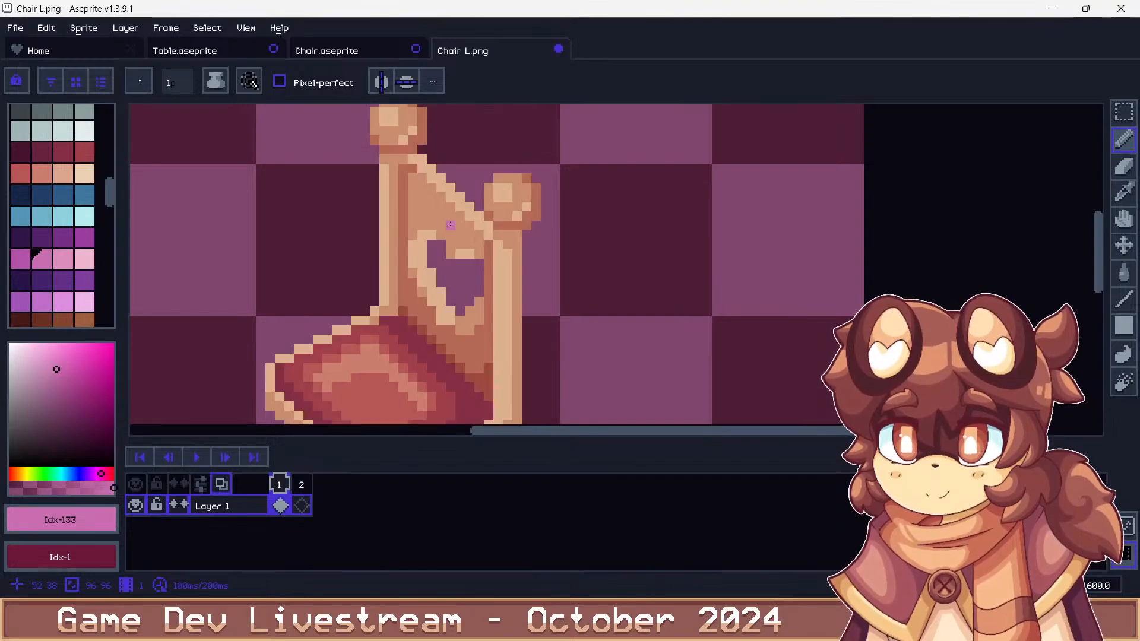
pyautogui.keyDown('alt'); pyautogui.click(451, 225); pyautogui.keyUp('alt')
pyautogui.scroll(-5, 356, 200)
pyautogui.press('Right')
pyautogui.scroll(3, 397, 234)
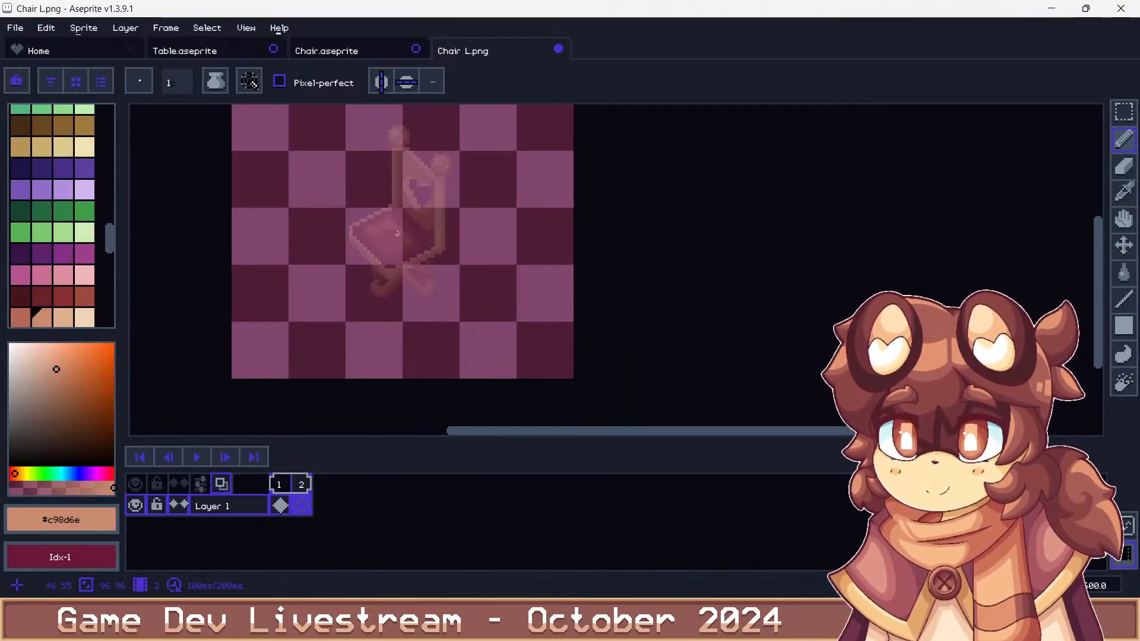
pyautogui.scroll(-3, 397, 233)
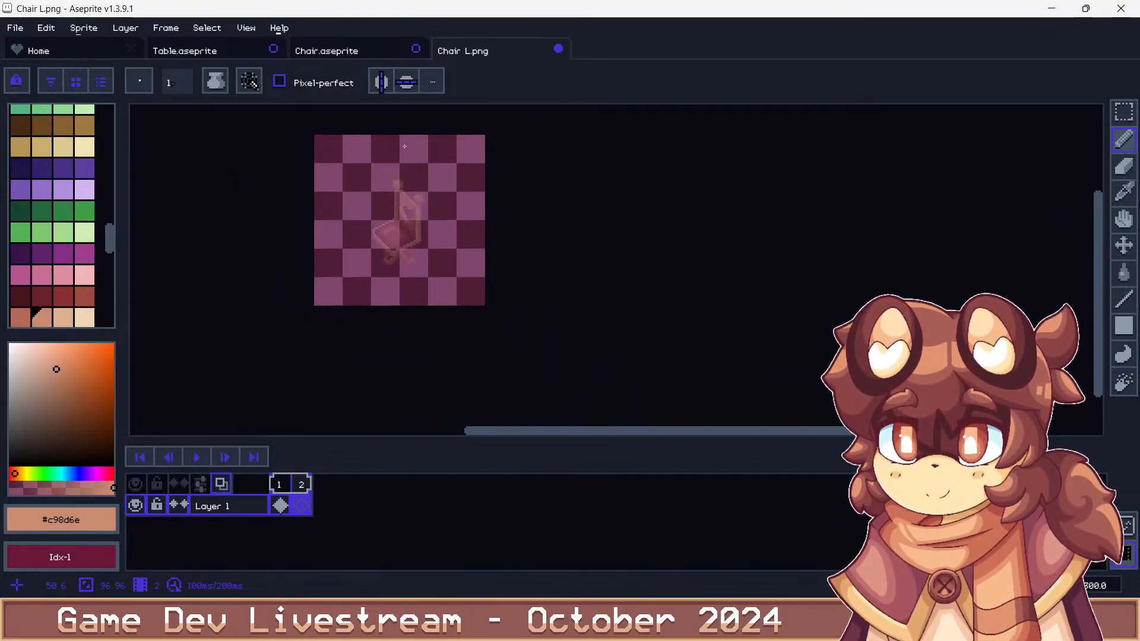
pyautogui.press('Left')
pyautogui.scroll(4, 401, 232)
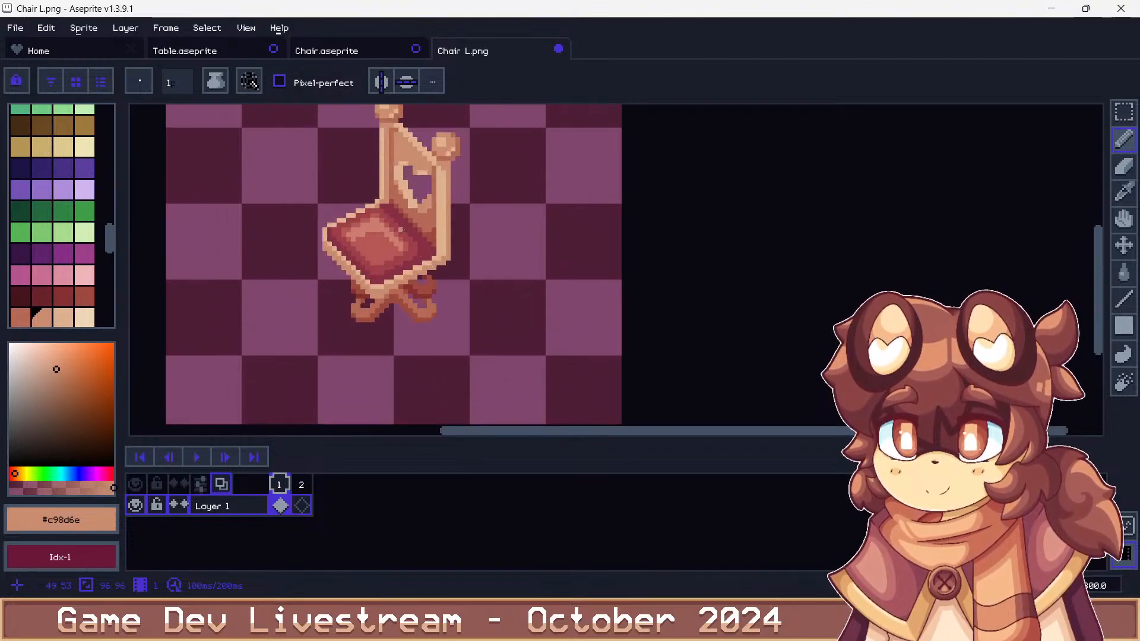
# Thicken the seat frame's two lower edges in frame 1 with a row of tan #c98d6e pixels
pyautogui.scroll(5, 343, 244)
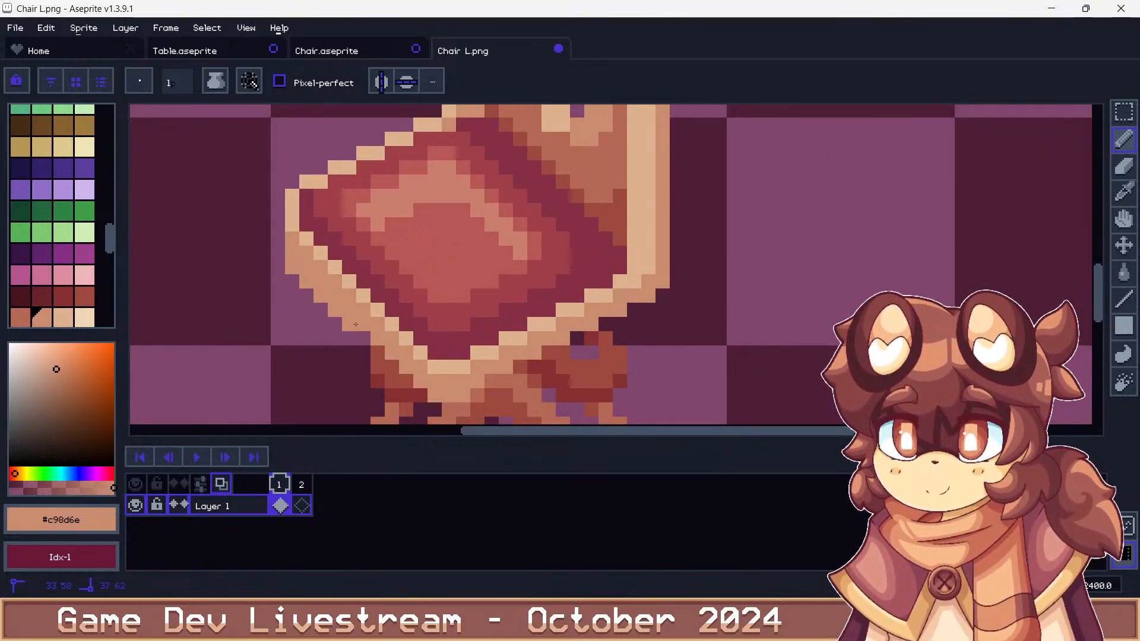
pyautogui.moveTo(356, 324); pyautogui.dragTo(416, 386)
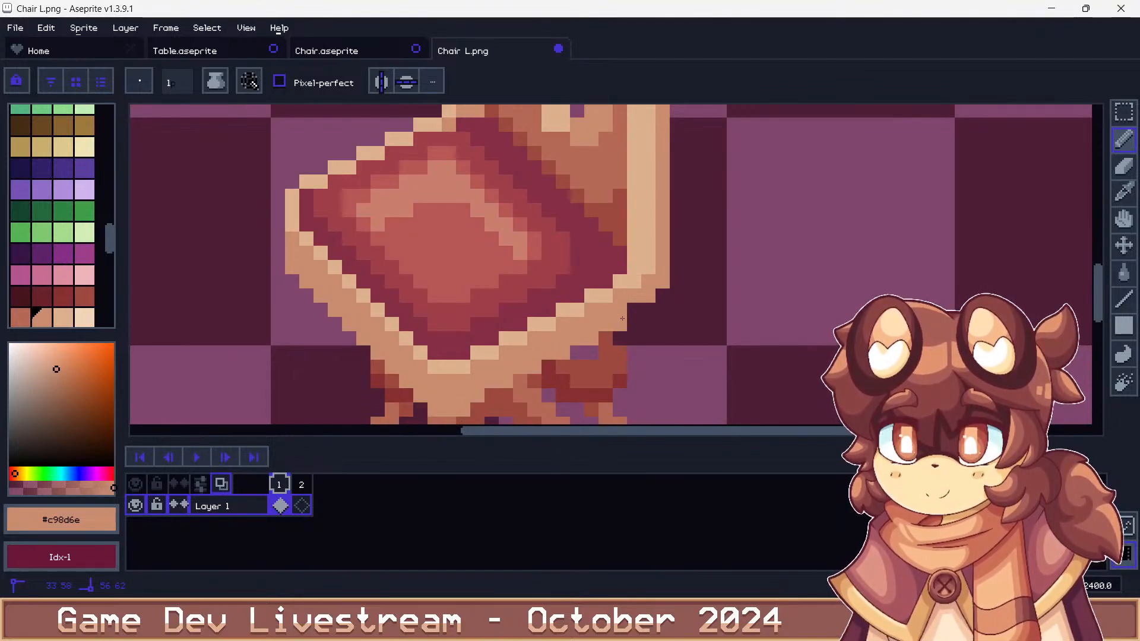
pyautogui.click(640, 307)
pyautogui.scroll(-5, 493, 244)
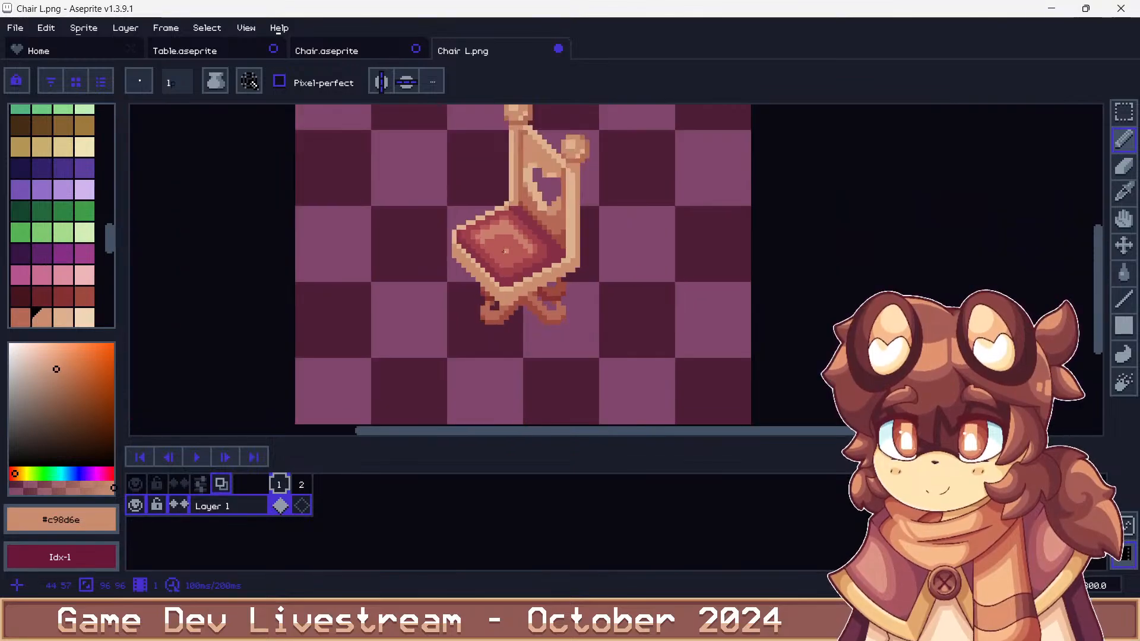
# Widen the light rim along the seat frame's two lower edges with #dcb28e pixels, and resample the tan #c98d6e
pyautogui.scroll(5, 444, 225)
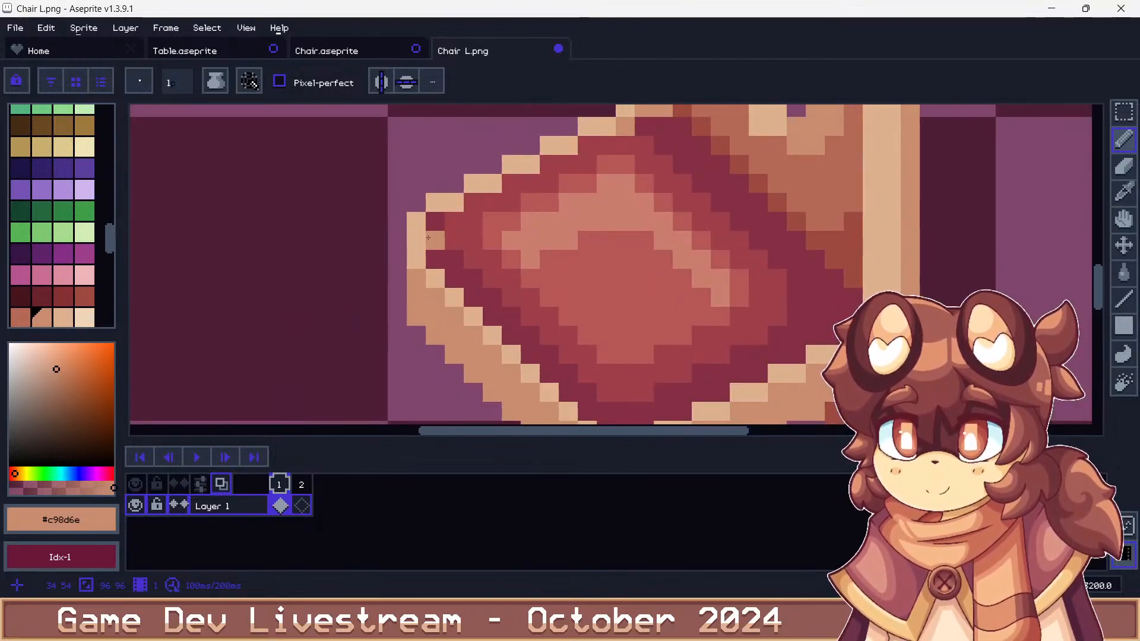
pyautogui.keyDown('alt'); pyautogui.click(424, 245); pyautogui.keyUp('alt')
pyautogui.click(425, 280)
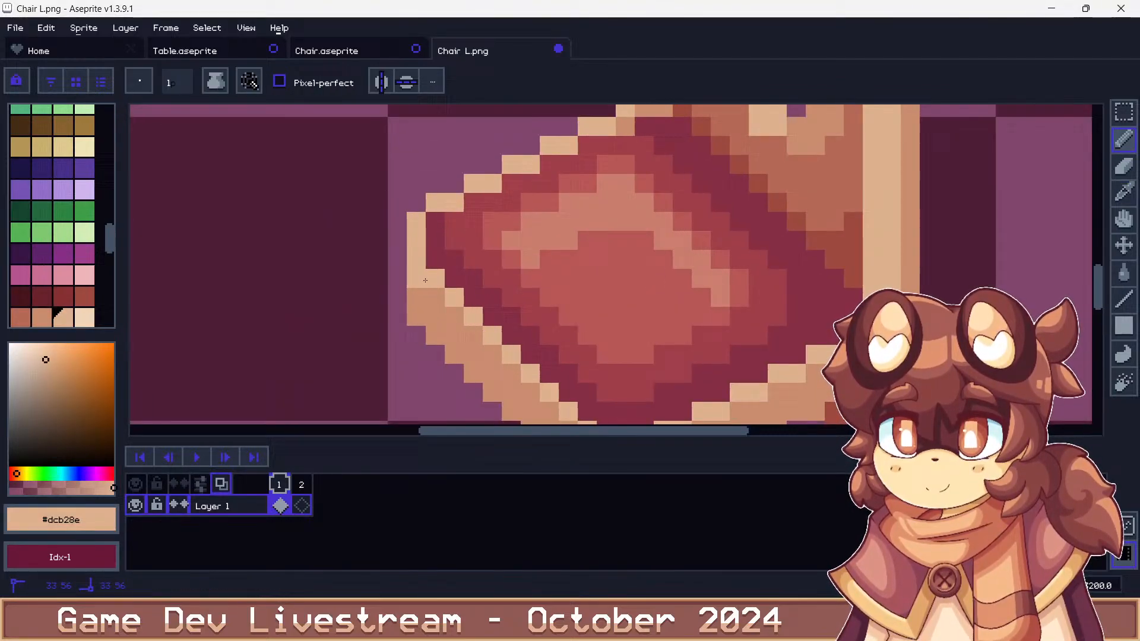
pyautogui.click(468, 323)
pyautogui.scroll(-4, 468, 323)
pyautogui.scroll(3, 384, 214)
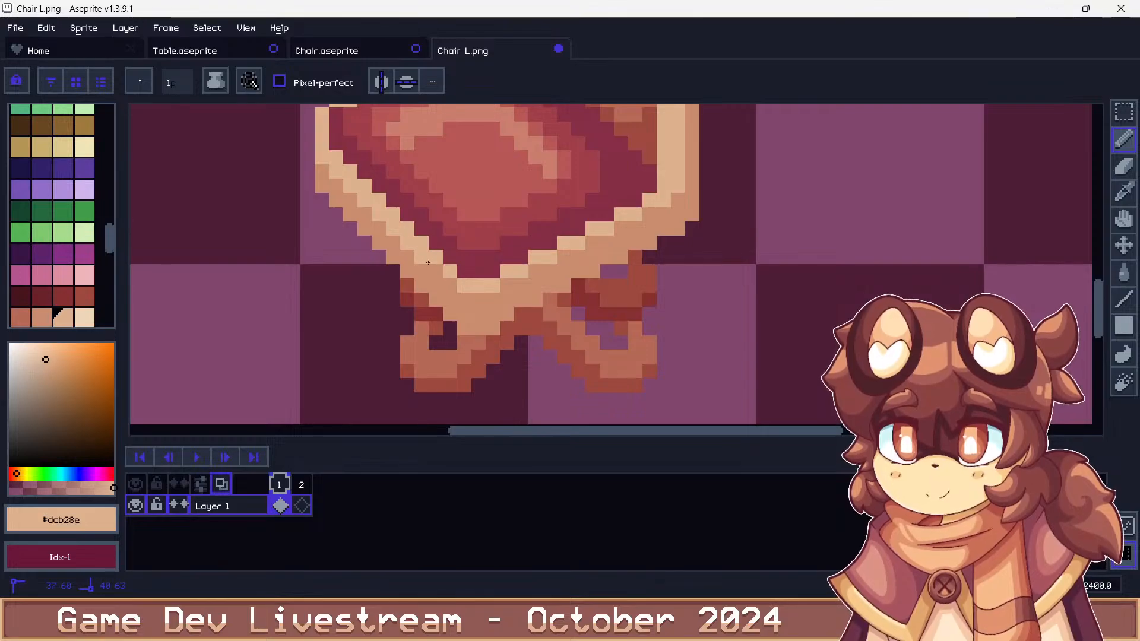
pyautogui.click(504, 284)
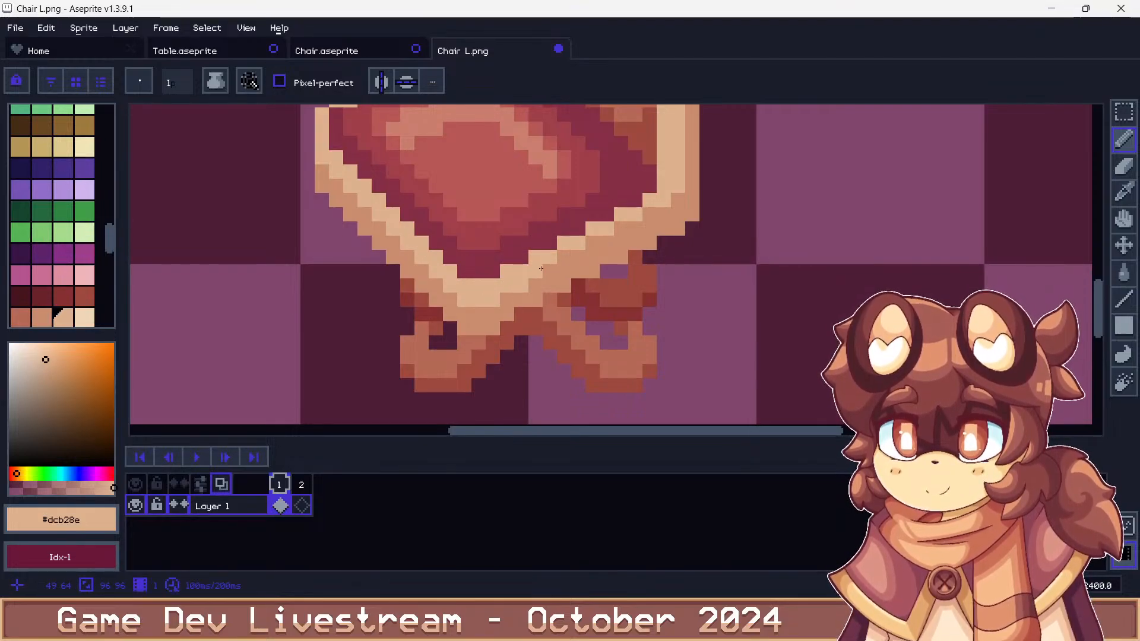
pyautogui.moveTo(540, 269); pyautogui.dragTo(635, 227)
pyautogui.moveTo(650, 215); pyautogui.dragTo(664, 214)
pyautogui.click(678, 200)
pyautogui.keyDown('alt'); pyautogui.click(665, 225); pyautogui.keyUp('alt')
# Enlarge the lower backrest knob by adding tan #c98d6e pixels along its upper and inner edges
pyautogui.scroll(-5, 648, 222)
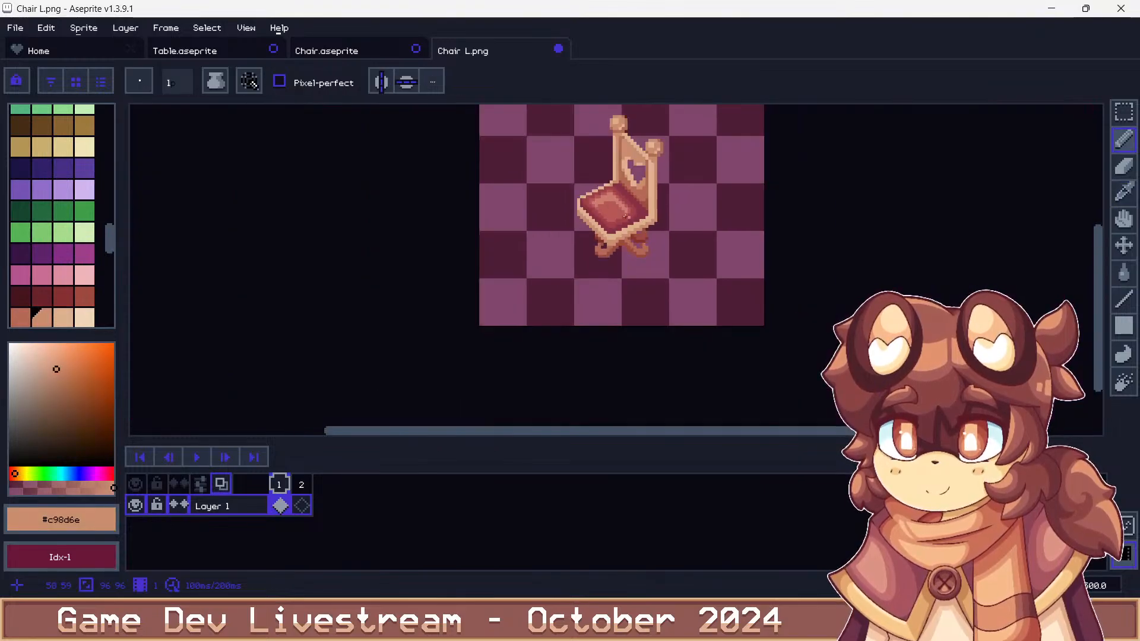
pyautogui.scroll(2, 630, 181)
pyautogui.scroll(-3, 630, 181)
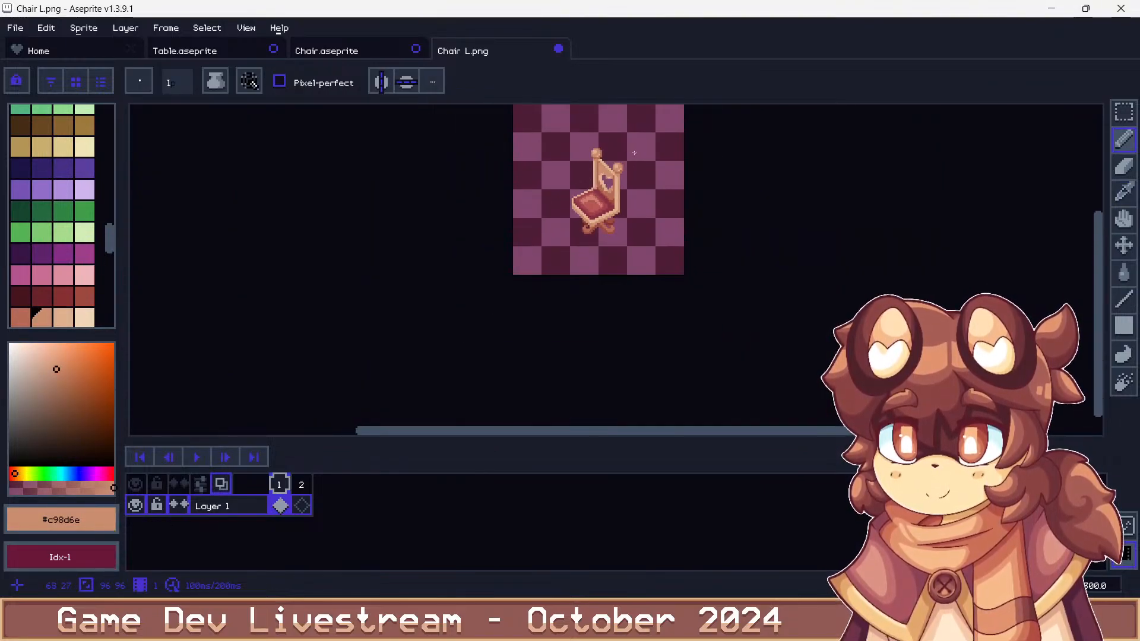
pyautogui.scroll(1, 634, 152)
pyautogui.scroll(8, 634, 153)
pyautogui.scroll(-4, 620, 163)
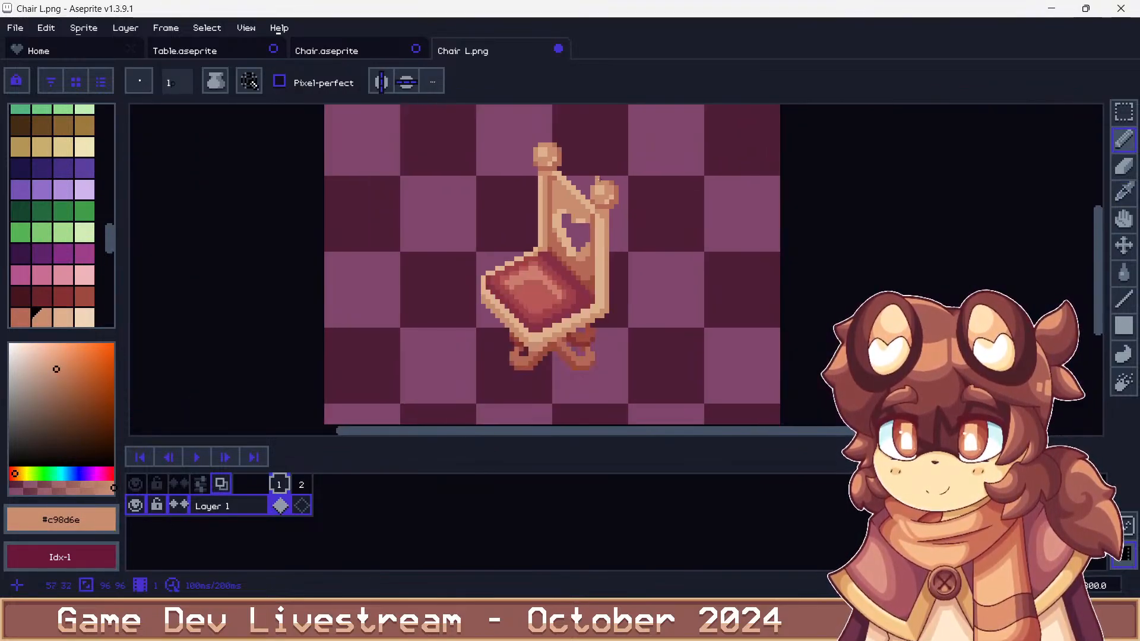
pyautogui.scroll(4, 618, 165)
pyautogui.keyDown('alt'); pyautogui.click(535, 291); pyautogui.keyUp('alt')
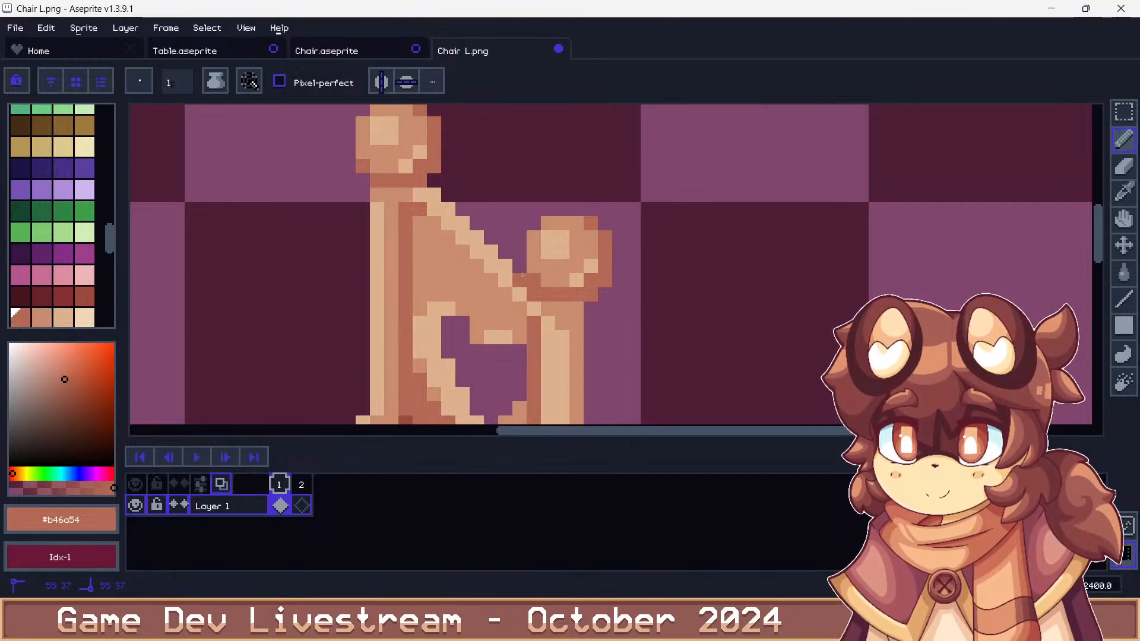
pyautogui.keyDown('alt'); pyautogui.click(522, 274); pyautogui.keyUp('alt')
pyautogui.moveTo(522, 268)
pyautogui.mouseDown()
pyautogui.moveTo(534, 214)
pyautogui.moveTo(603, 223)
pyautogui.mouseUp()
pyautogui.keyDown('alt'); pyautogui.click(591, 223); pyautogui.keyUp('alt')
pyautogui.keyDown('alt'); pyautogui.click(589, 236); pyautogui.keyUp('alt')
pyautogui.click(592, 225)
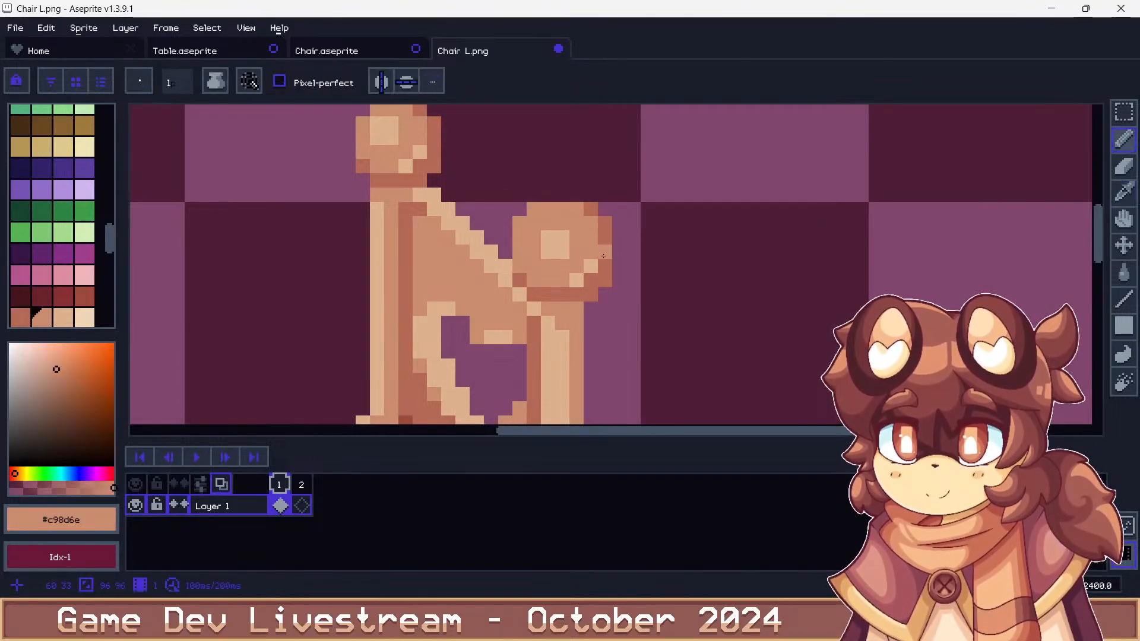
# Shift the lower knob's light highlight one pixel up and outward, filling the old spot with the knob's base tan
pyautogui.keyDown('alt'); pyautogui.click(558, 241); pyautogui.keyUp('alt')
pyautogui.moveTo(533, 237)
pyautogui.mouseDown()
pyautogui.moveTo(565, 224)
pyautogui.moveTo(548, 252)
pyautogui.mouseUp()
pyautogui.keyDown('alt'); pyautogui.click(565, 224); pyautogui.keyUp('alt')
pyautogui.keyDown('alt'); pyautogui.click(548, 238); pyautogui.keyUp('alt')
# Shade the enlarged knob's outer and lower edges with the darker brown #b46a54
pyautogui.keyDown('alt'); pyautogui.click(567, 291); pyautogui.keyUp('alt')
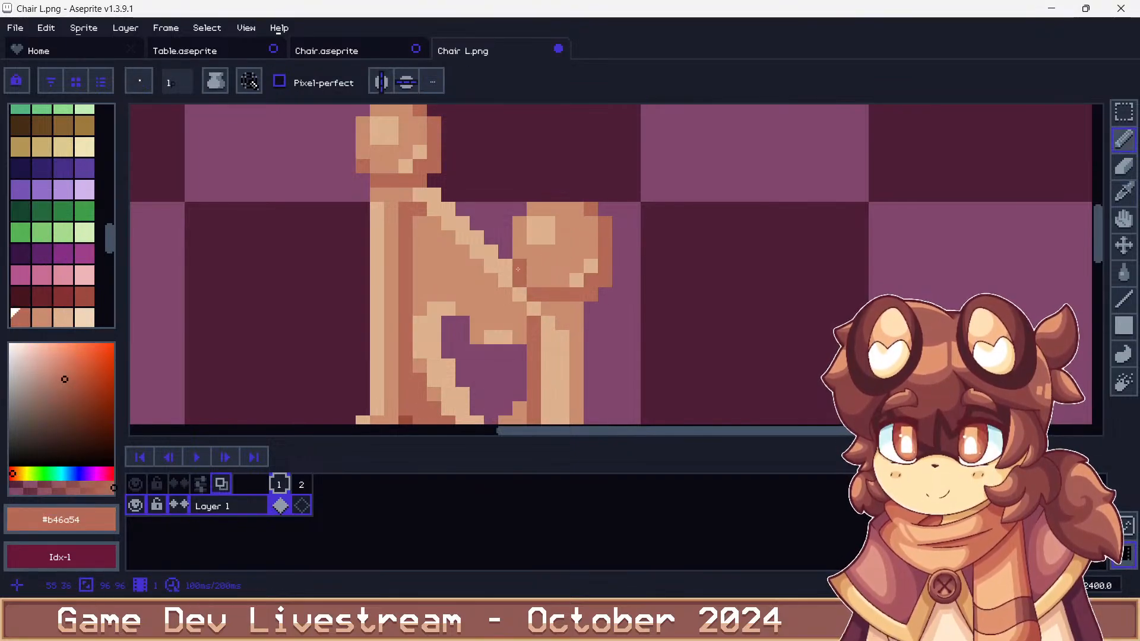
pyautogui.click(517, 269)
pyautogui.click(581, 209)
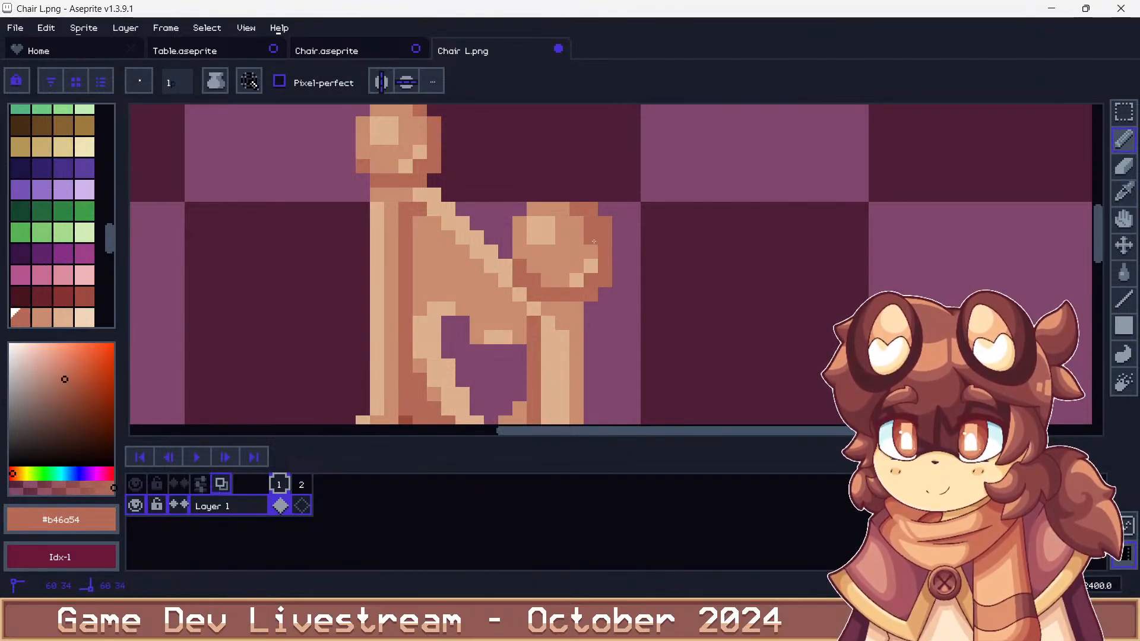
pyautogui.scroll(-3, 536, 271)
pyautogui.scroll(3, 536, 271)
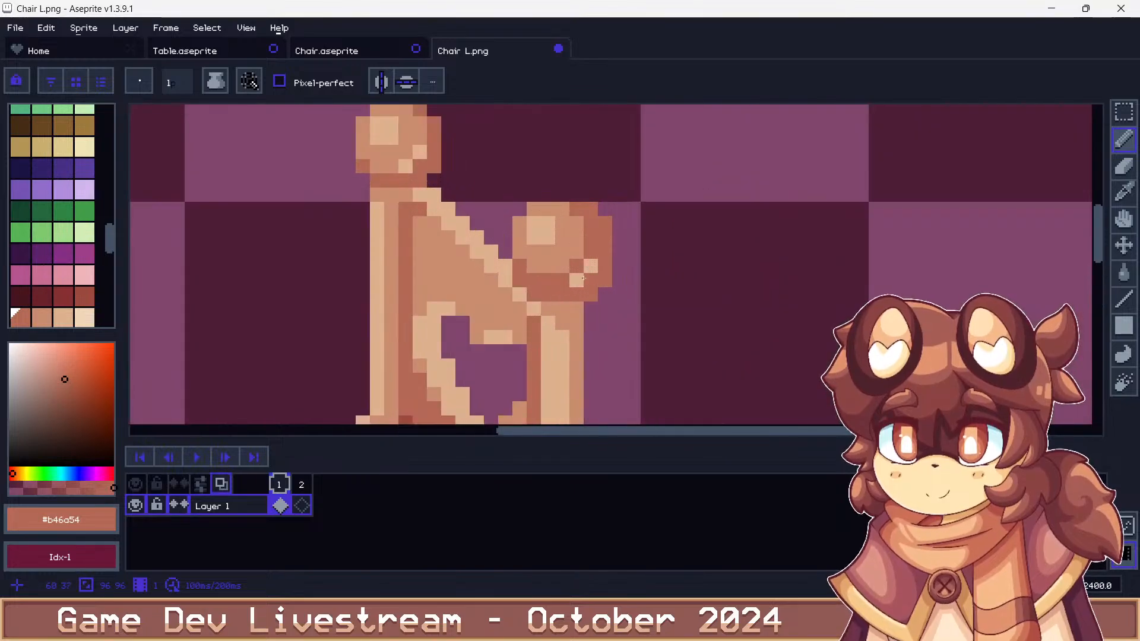
# Move the lower knob's small reflected-light pixels inward and cover their old positions with the darker brown #b46a54
pyautogui.keyDown('alt'); pyautogui.click(576, 279); pyautogui.keyUp('alt')
pyautogui.moveTo(561, 267)
pyautogui.mouseDown()
pyautogui.moveTo(590, 254)
pyautogui.moveTo(576, 280)
pyautogui.mouseUp()
pyautogui.keyDown('alt'); pyautogui.click(590, 254); pyautogui.keyUp('alt')
pyautogui.scroll(-6, 505, 232)
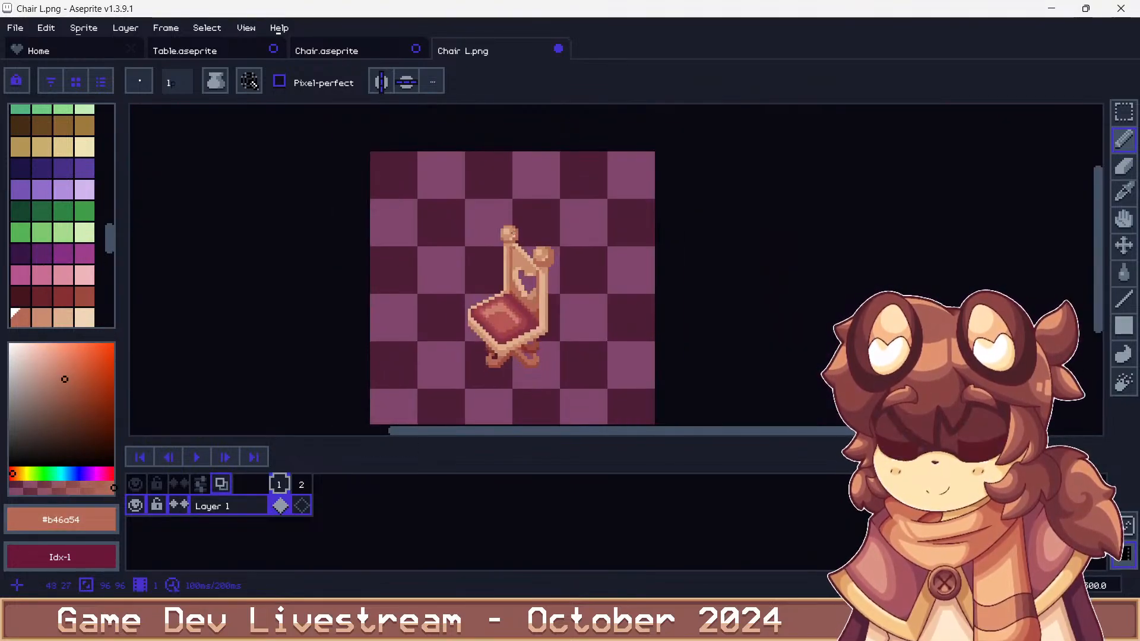
# Enlarge the upper backrest knob, adding darker brown #b46a54 at its lower outer corner and tan #c98d6e along its outer and upper edges
pyautogui.scroll(6, 514, 218)
pyautogui.keyDown('alt'); pyautogui.click(568, 281); pyautogui.keyUp('alt')
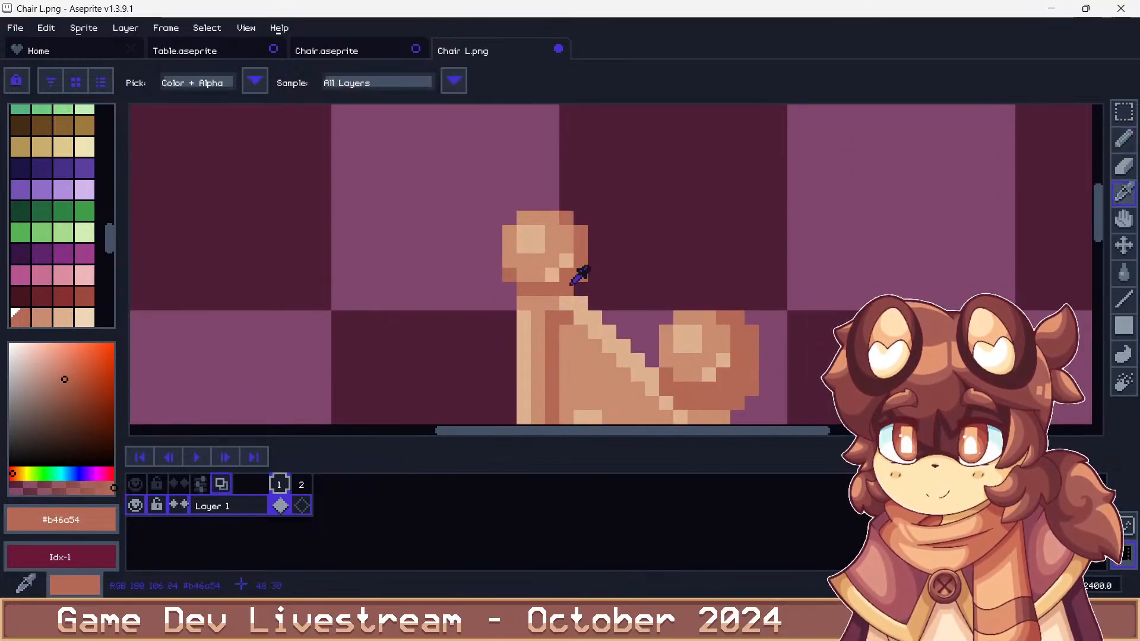
pyautogui.scroll(-2, 511, 227)
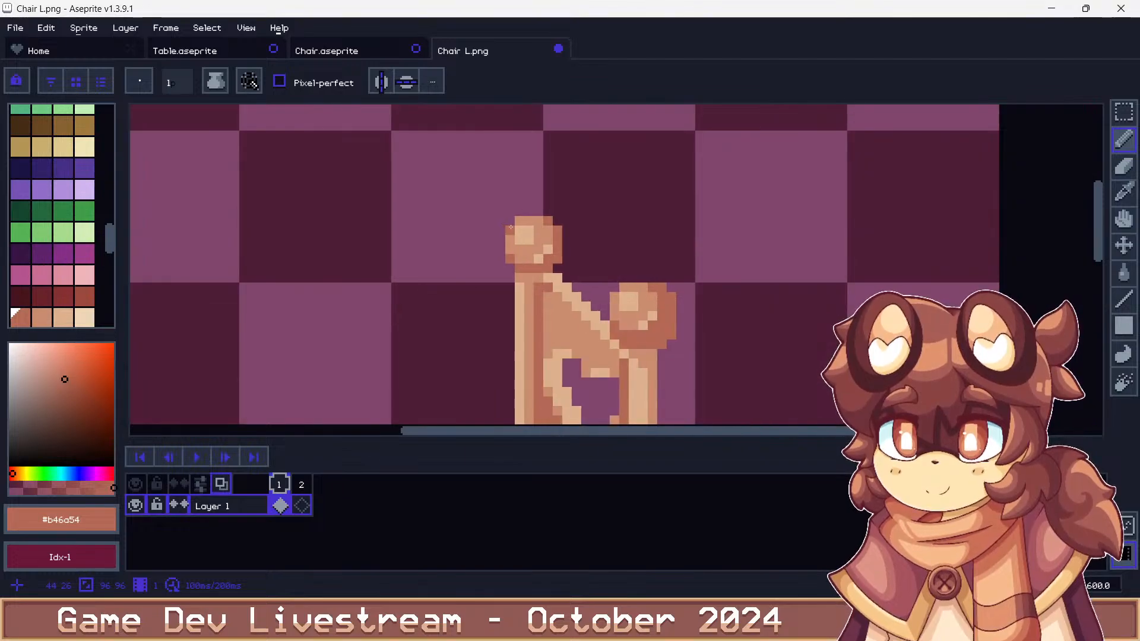
pyautogui.scroll(2, 511, 226)
pyautogui.keyDown('alt'); pyautogui.click(510, 231); pyautogui.keyUp('alt')
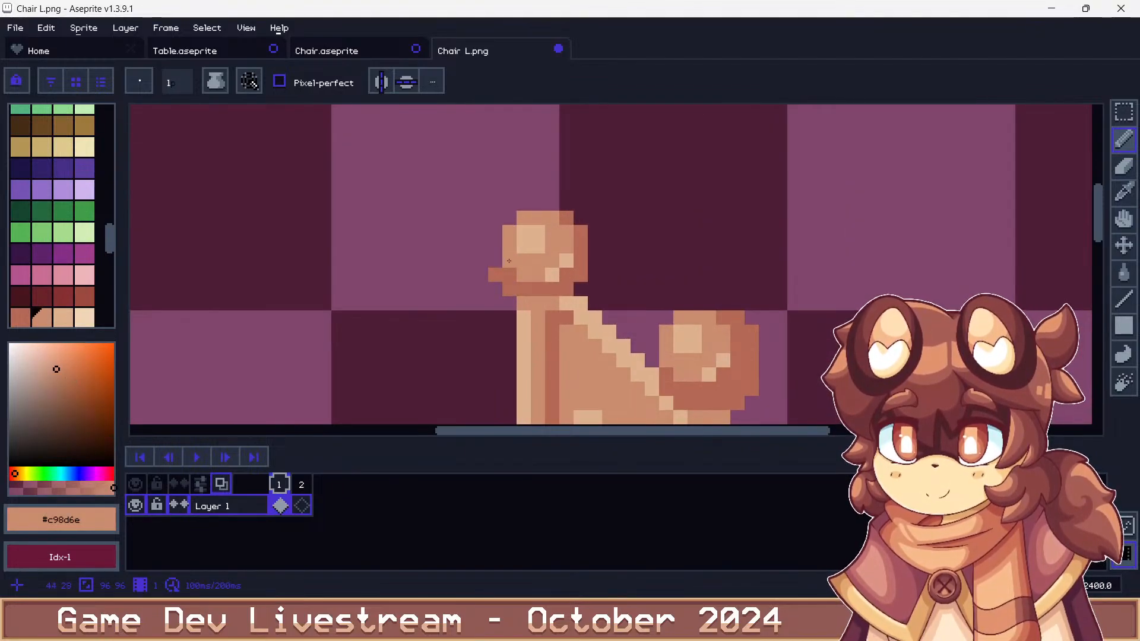
pyautogui.moveTo(509, 215); pyautogui.dragTo(571, 220)
# Shade the enlarged upper knob's inner and lower edges with #b46a54, filling the old dark pixel near its top with tan #c98d6e
pyautogui.keyDown('alt'); pyautogui.click(580, 232); pyautogui.keyUp('alt')
pyautogui.click(579, 219)
pyautogui.keyDown('alt'); pyautogui.click(567, 228); pyautogui.keyUp('alt')
pyautogui.click(567, 219)
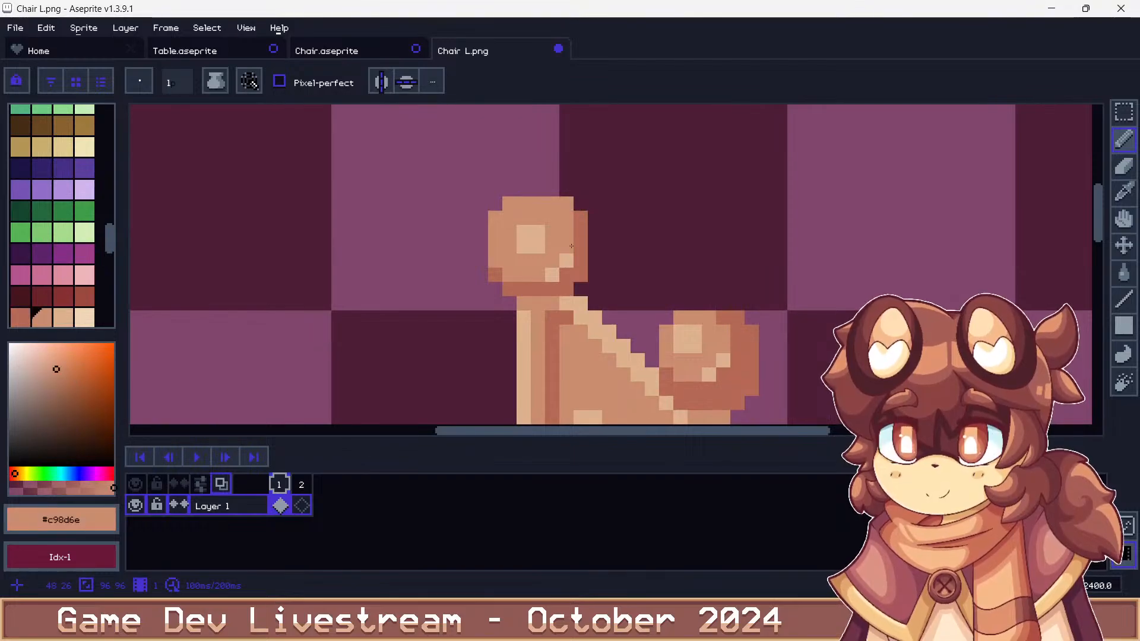
pyautogui.keyDown('alt'); pyautogui.click(580, 220); pyautogui.keyUp('alt')
pyautogui.click(568, 205)
pyautogui.click(517, 270)
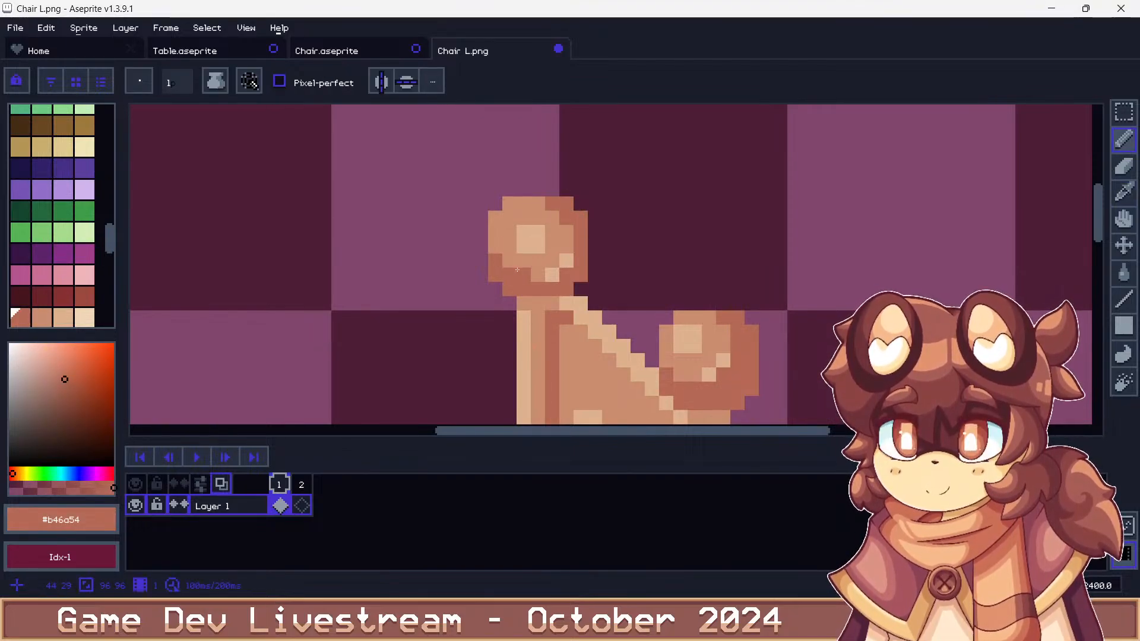
# Shift the upper knob's light highlight up and outward and its reflected-light pixels inward, recolouring their old positions with the surrounding tones
pyautogui.keyDown('alt'); pyautogui.click(552, 245); pyautogui.keyUp('alt')
pyautogui.moveTo(568, 237); pyautogui.dragTo(553, 274)
pyautogui.keyDown('alt'); pyautogui.click(553, 260); pyautogui.keyUp('alt')
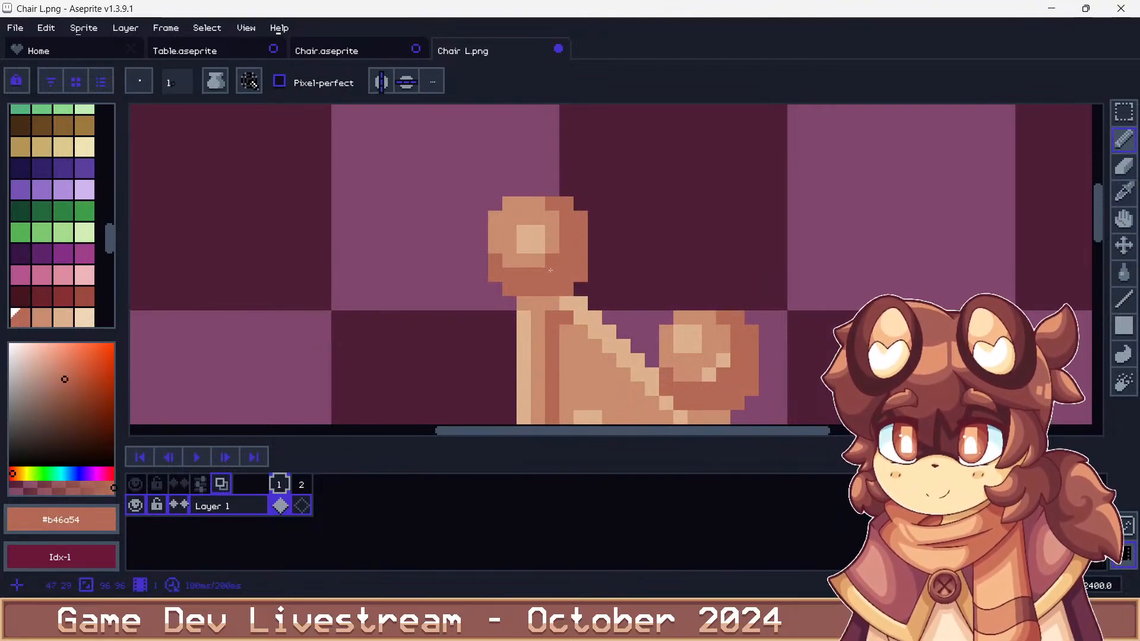
pyautogui.keyDown('alt'); pyautogui.click(537, 246); pyautogui.keyUp('alt')
pyautogui.moveTo(524, 218)
pyautogui.mouseDown()
pyautogui.moveTo(541, 235)
pyautogui.moveTo(523, 237)
pyautogui.moveTo(525, 226)
pyautogui.moveTo(539, 260)
pyautogui.mouseUp()
pyautogui.keyDown('alt'); pyautogui.click(537, 220); pyautogui.keyUp('alt')
pyautogui.keyDown('alt'); pyautogui.click(523, 219); pyautogui.keyUp('alt')
# Thicken the light #dcb28e highlight along the backrest's slanted top rail and touch up the heart cutout's inner edge
pyautogui.scroll(-6, 503, 206)
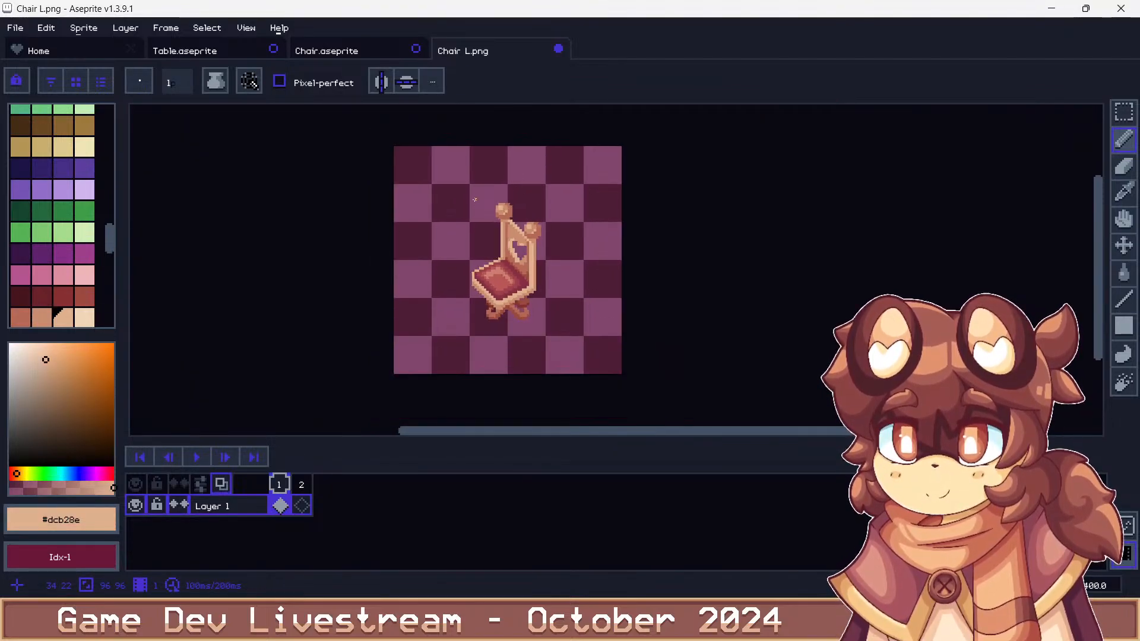
pyautogui.scroll(-1, 475, 200)
pyautogui.scroll(2, 540, 220)
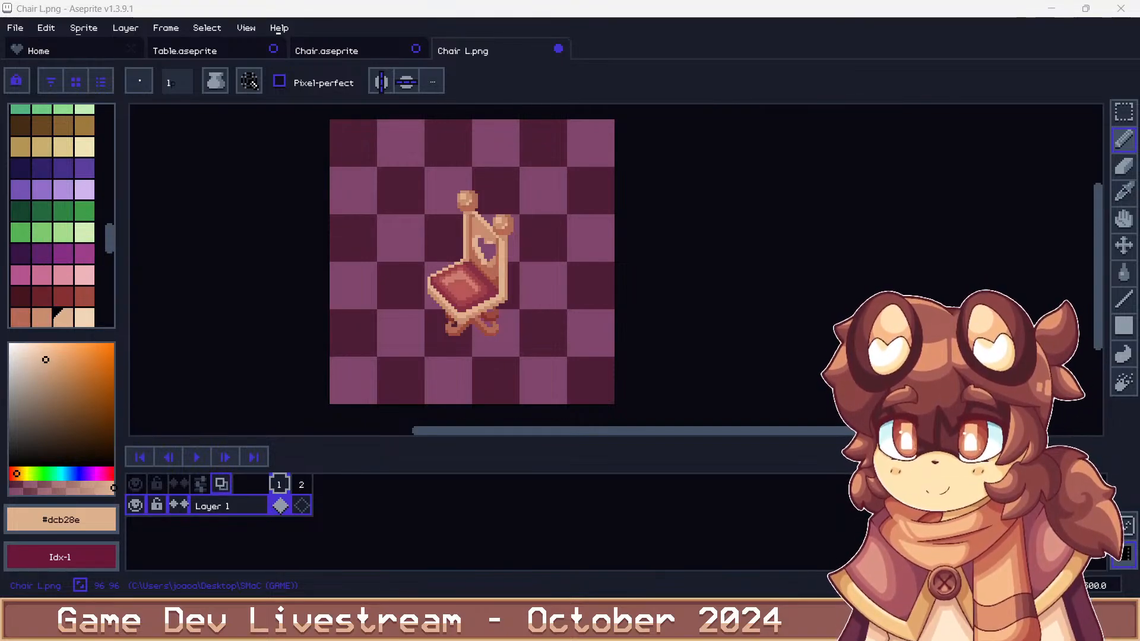
pyautogui.scroll(2, 475, 202)
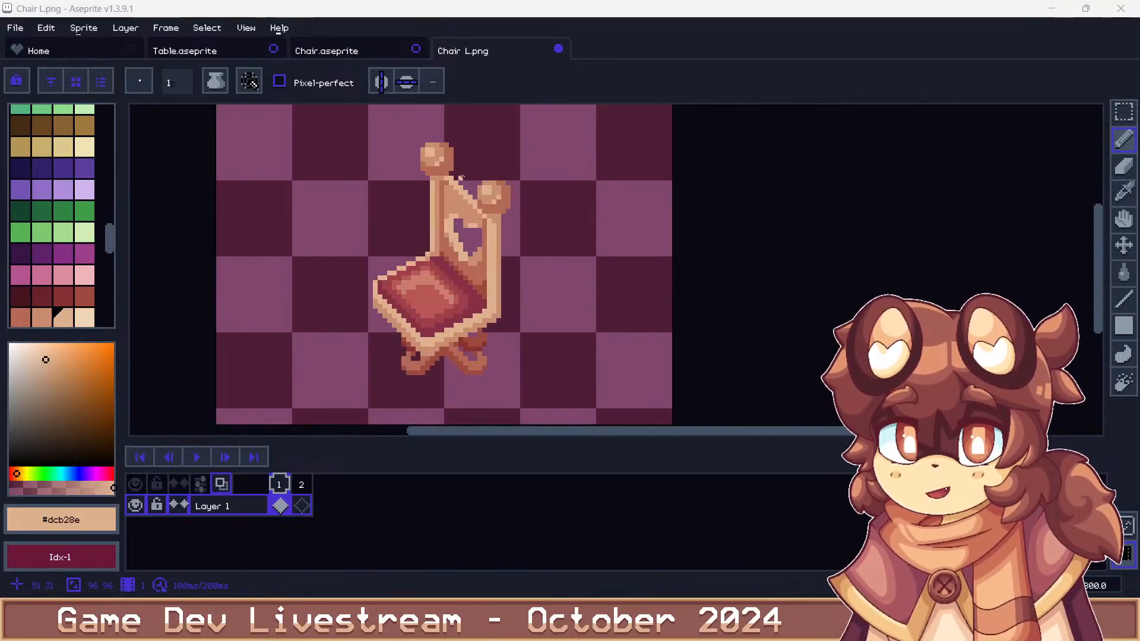
pyautogui.scroll(3, 462, 177)
pyautogui.scroll(3, 462, 177)
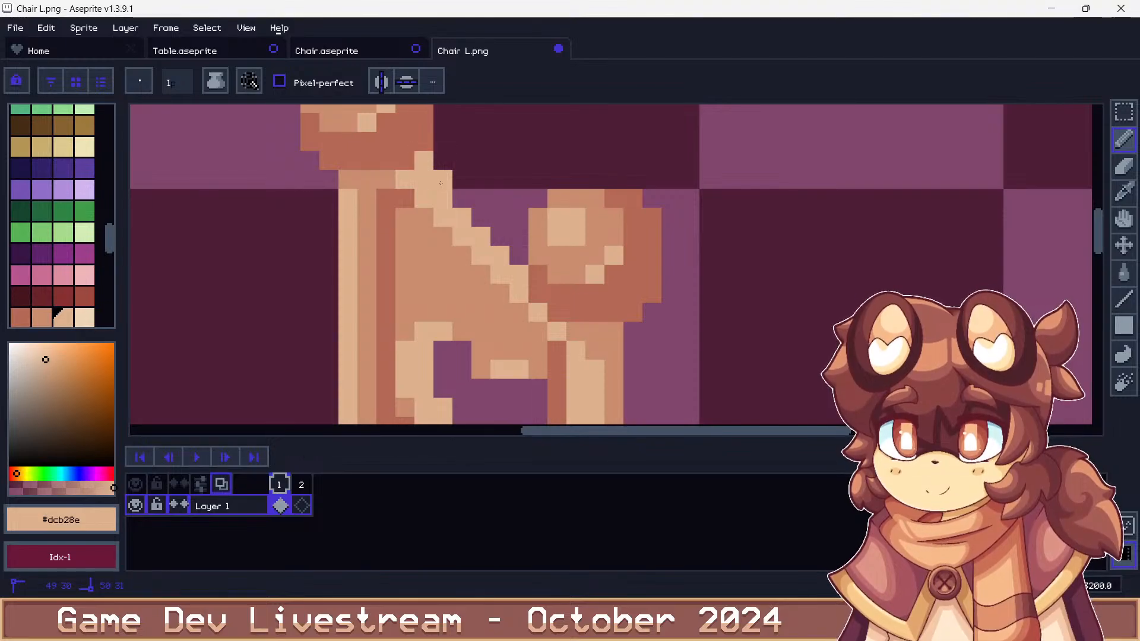
pyautogui.scroll(-5, 512, 248)
pyautogui.scroll(4, 480, 231)
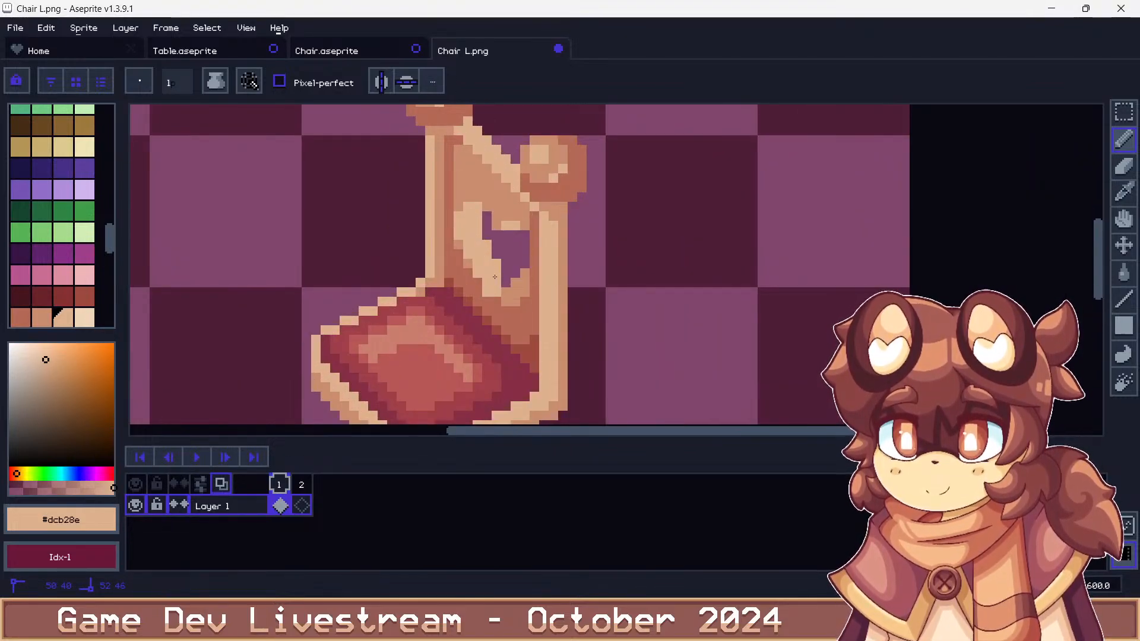
pyautogui.scroll(-5, 500, 283)
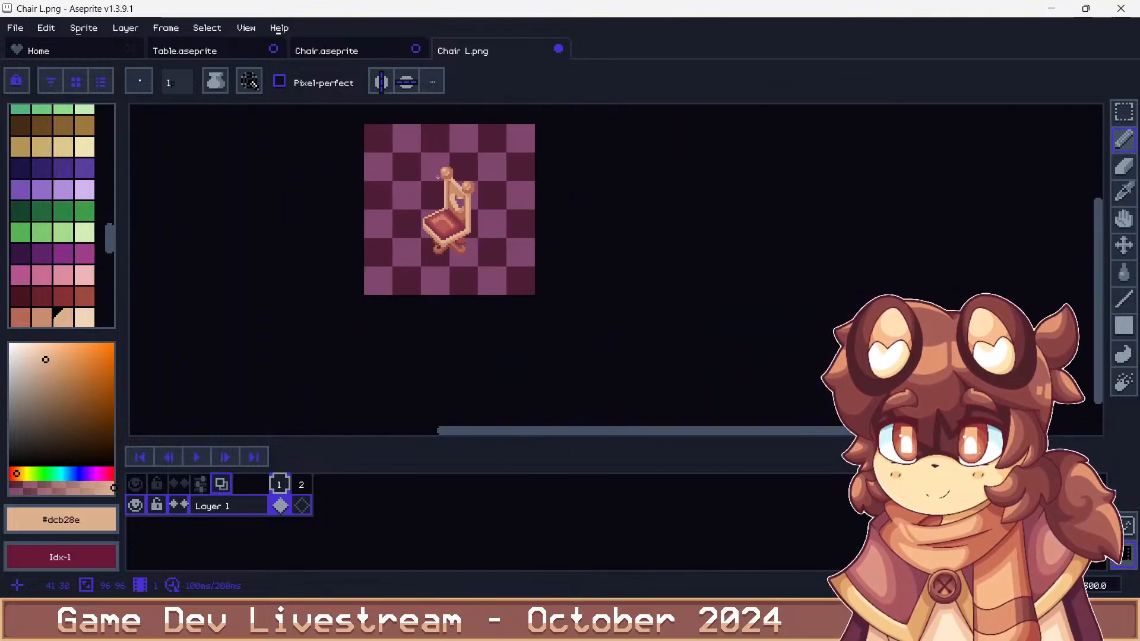
# Sample the tan #c98d6e from the seat frame's outer corner for retouching its edge
pyautogui.scroll(7, 445, 158)
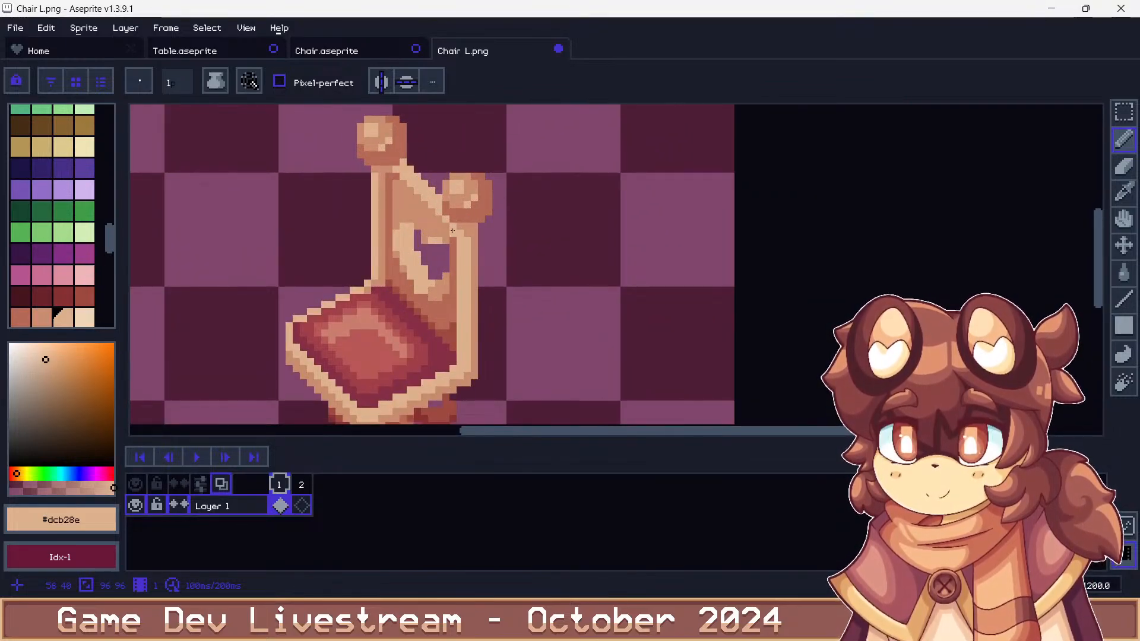
pyautogui.scroll(-7, 453, 230)
pyautogui.scroll(1, 393, 213)
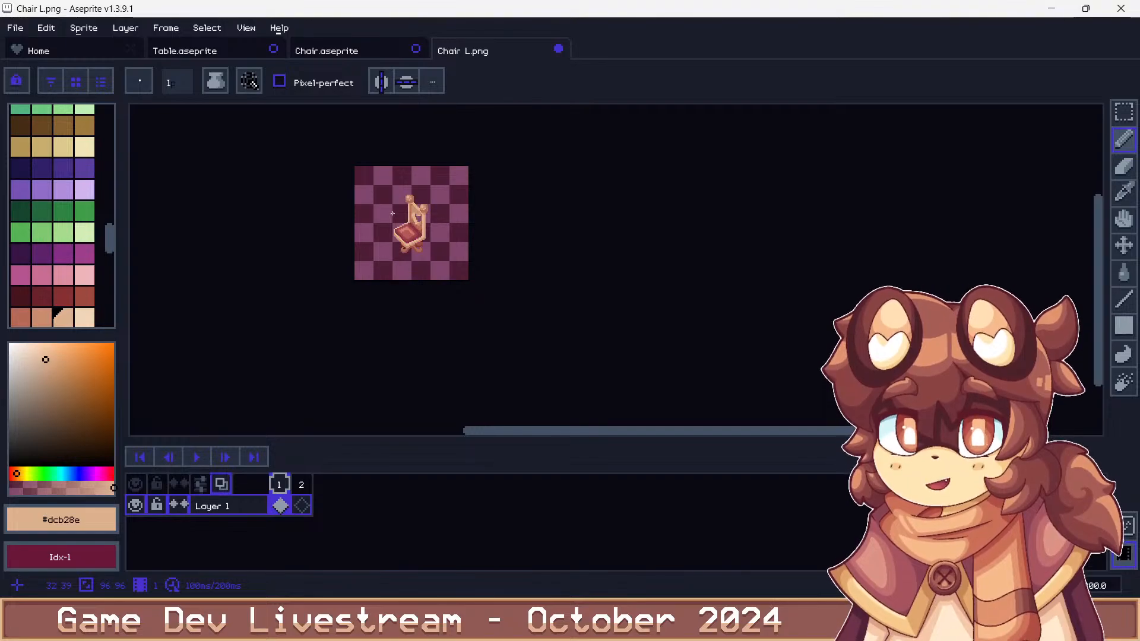
pyautogui.scroll(1, 393, 213)
pyautogui.scroll(9, 398, 234)
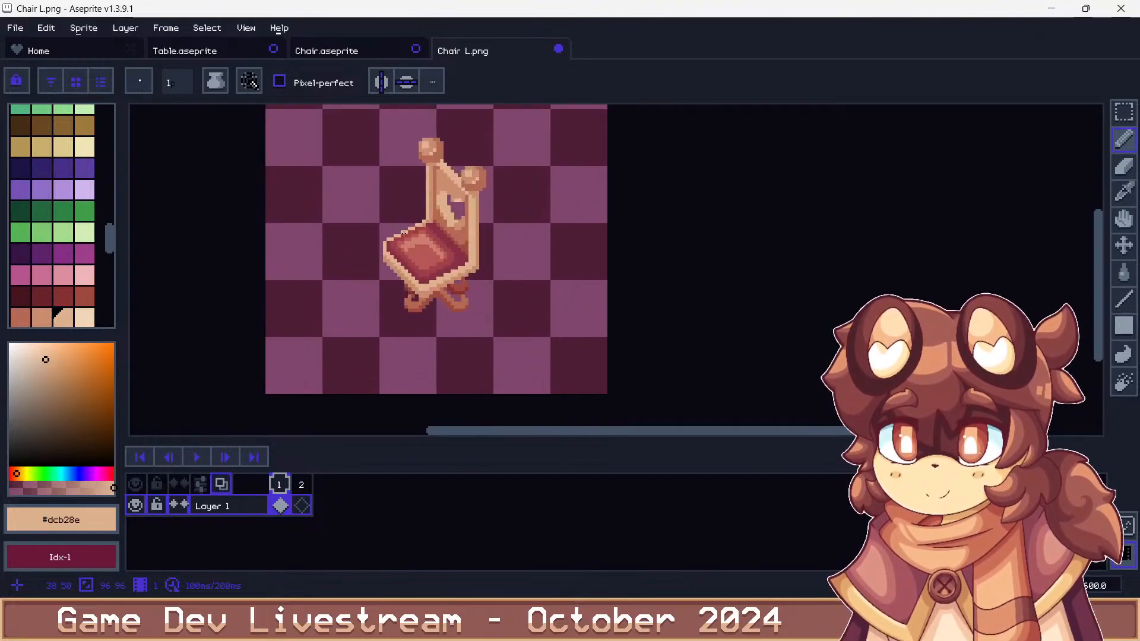
pyautogui.keyDown('alt'); pyautogui.click(360, 297); pyautogui.keyUp('alt')
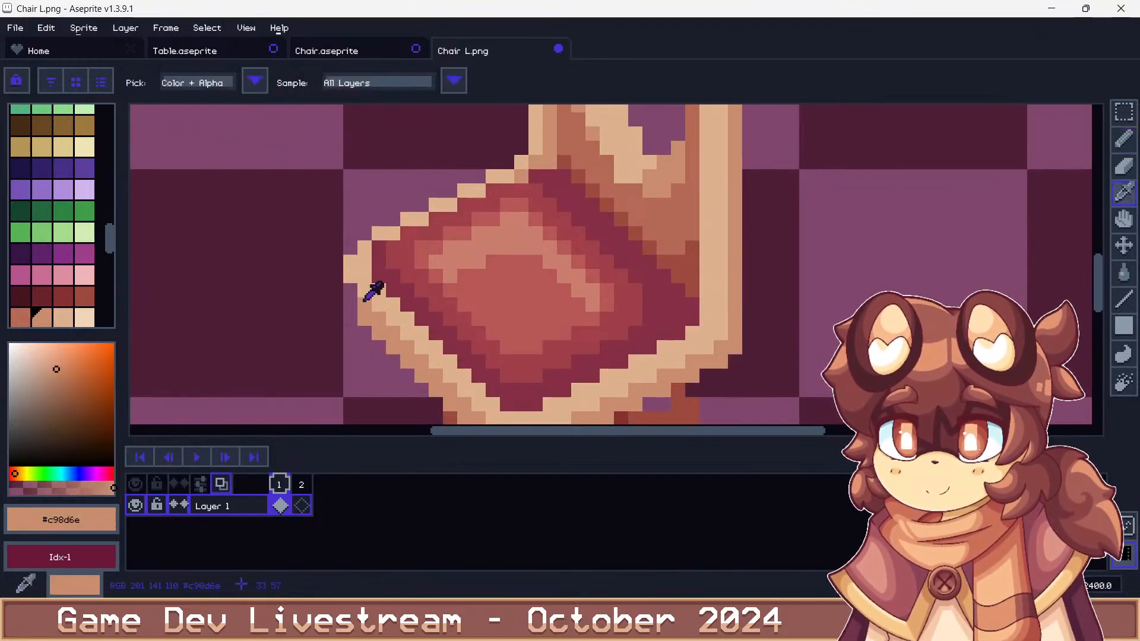
pyautogui.scroll(-7, 363, 217)
pyautogui.scroll(-3, 362, 209)
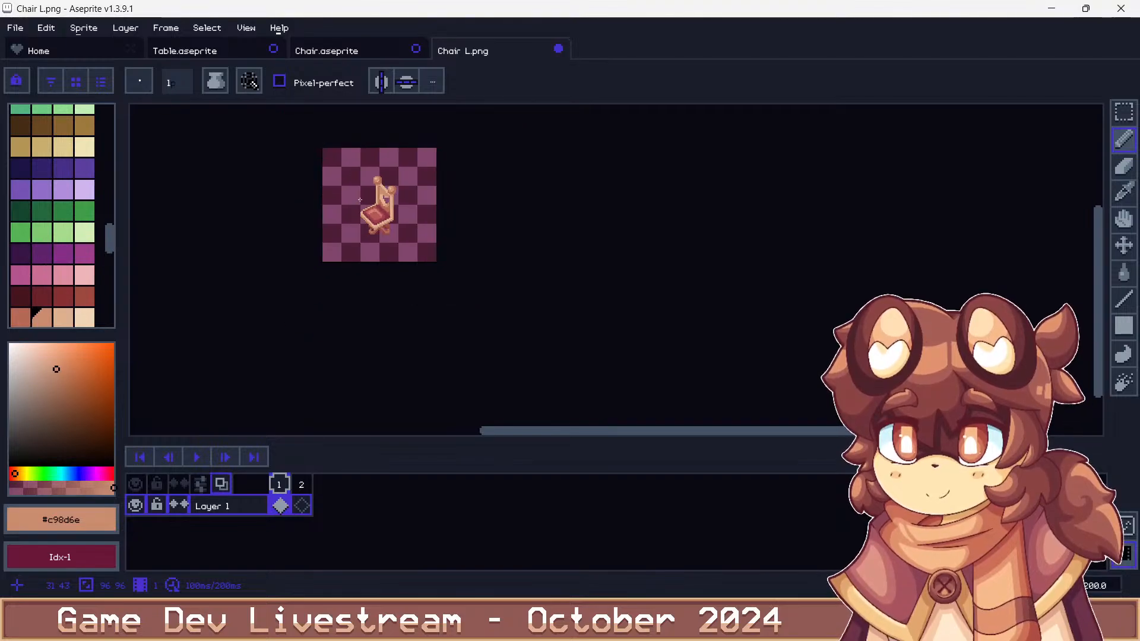
pyautogui.scroll(5, 370, 256)
pyautogui.scroll(-4, 382, 249)
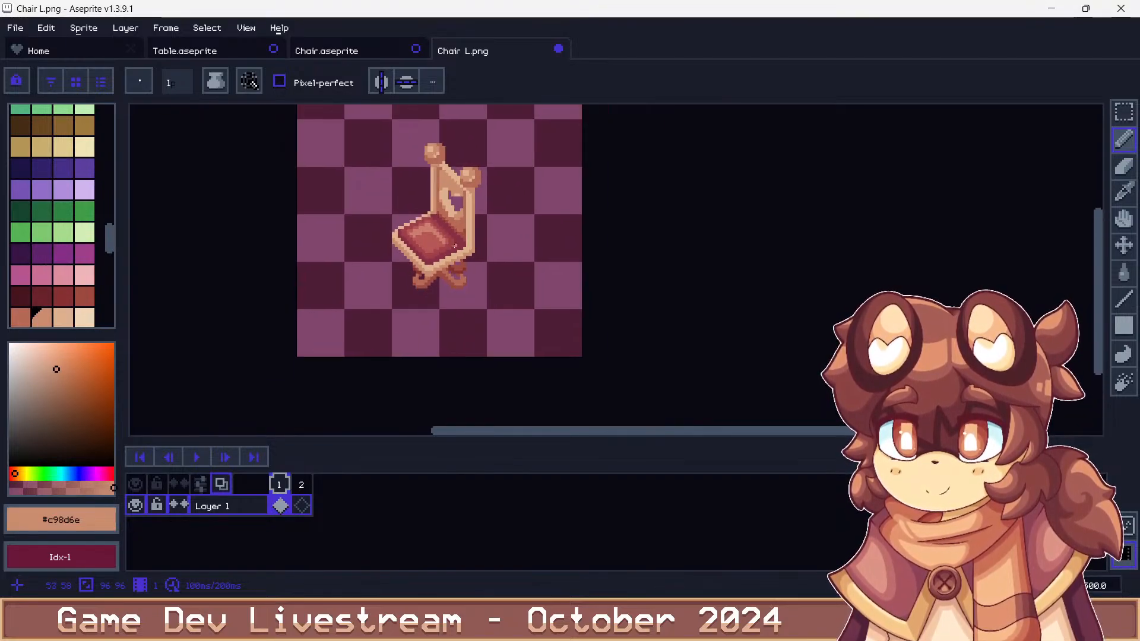
pyautogui.scroll(2, 480, 128)
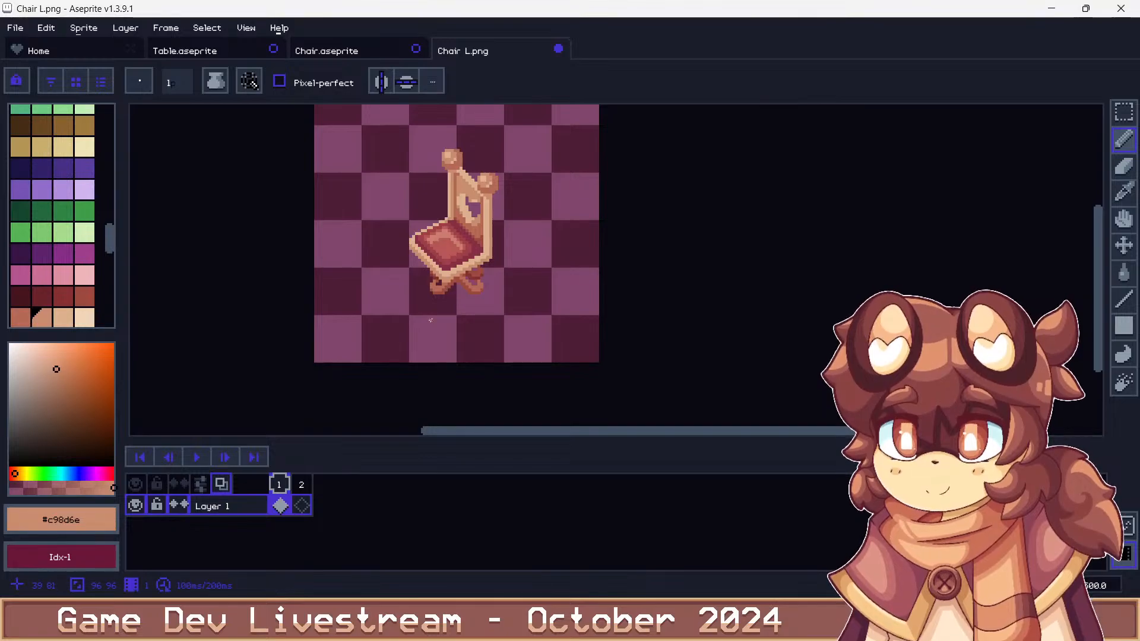
pyautogui.scroll(3, 455, 261)
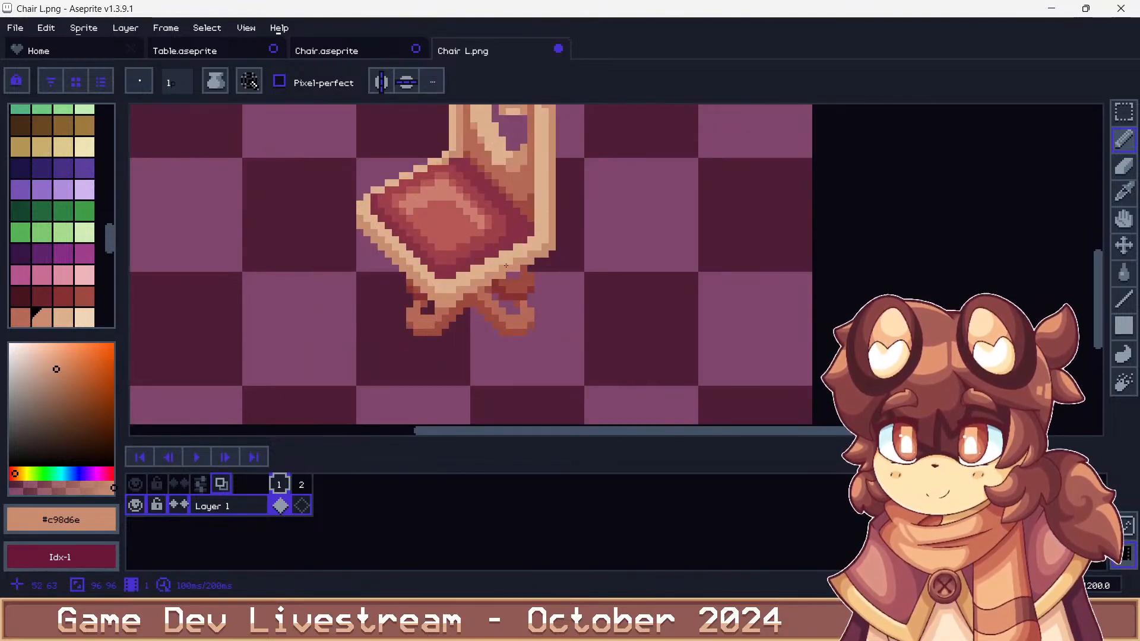
# Switch to the Chair.aseprite document and undo its last two changes
pyautogui.click(1123, 111)
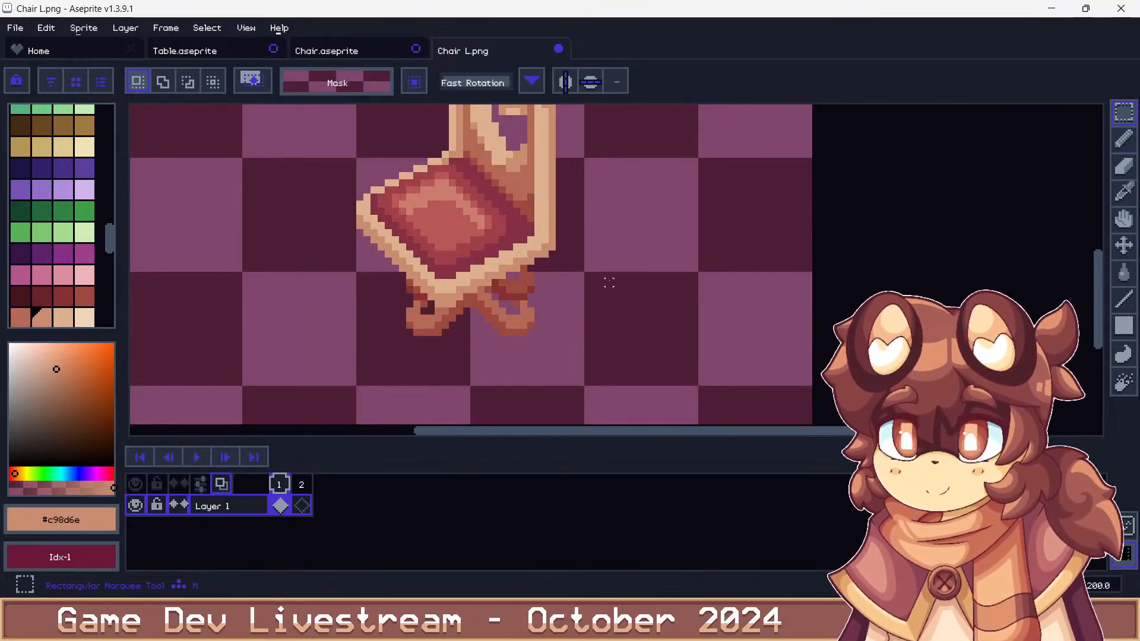
pyautogui.click(251, 53)
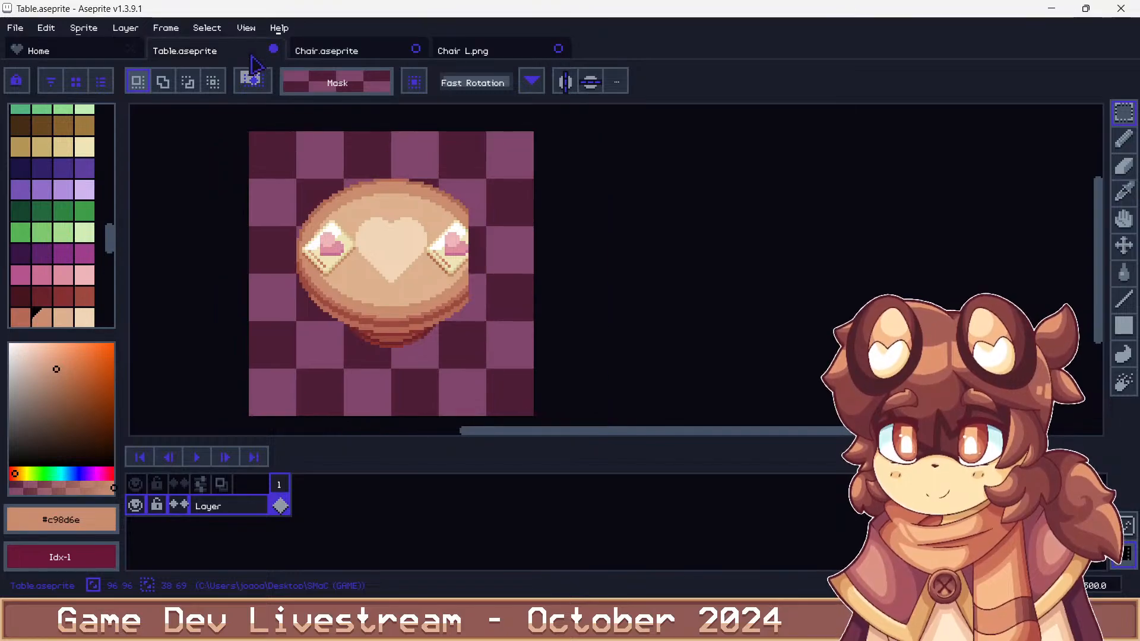
pyautogui.click(330, 51)
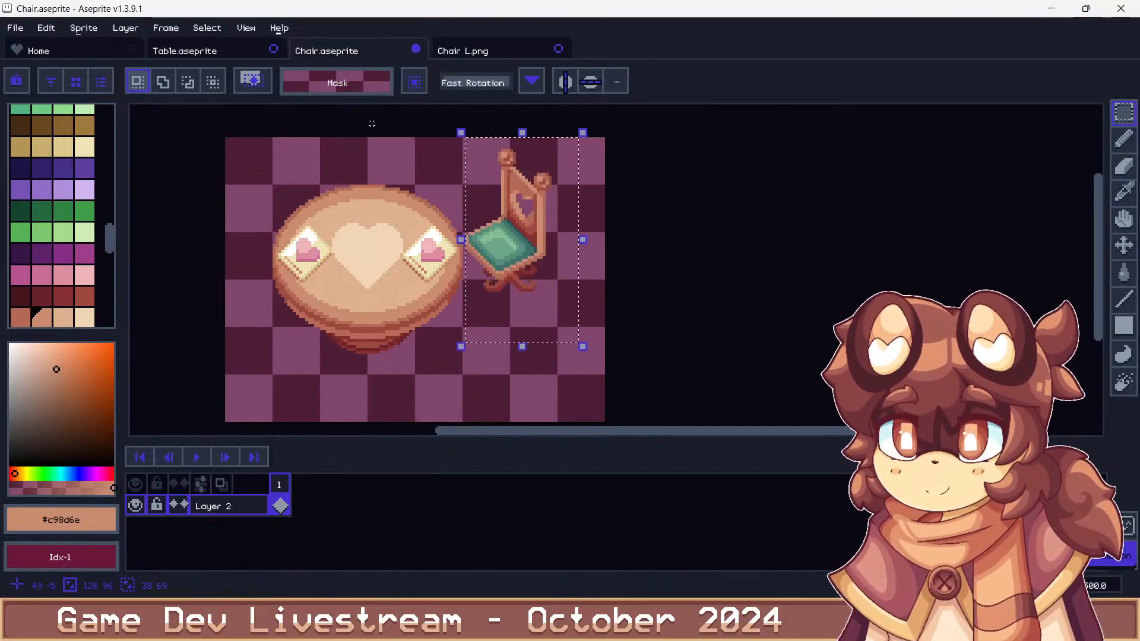
pyautogui.hotkey('ctrl', 'z')
pyautogui.hotkey('ctrl', 'z')
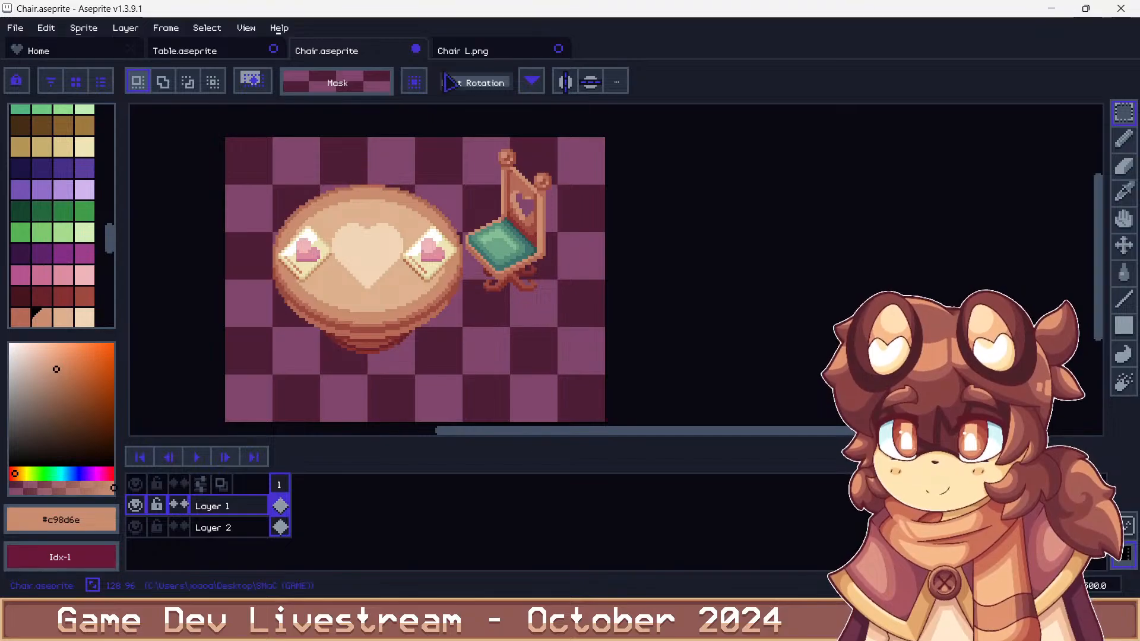
# Return to Chair L.png and delete the 1 × 5 pixel strip at the seat frame's outermost left corner
pyautogui.click(475, 51)
pyautogui.scroll(-4, 450, 249)
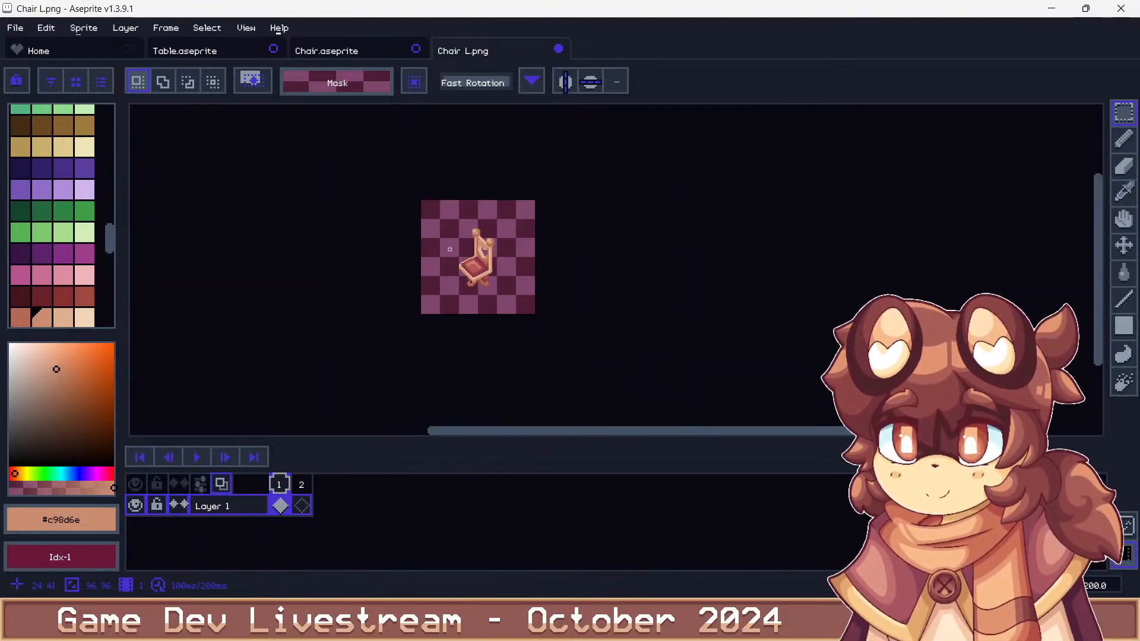
pyautogui.scroll(8, 455, 276)
pyautogui.moveTo(469, 209); pyautogui.dragTo(469, 267)
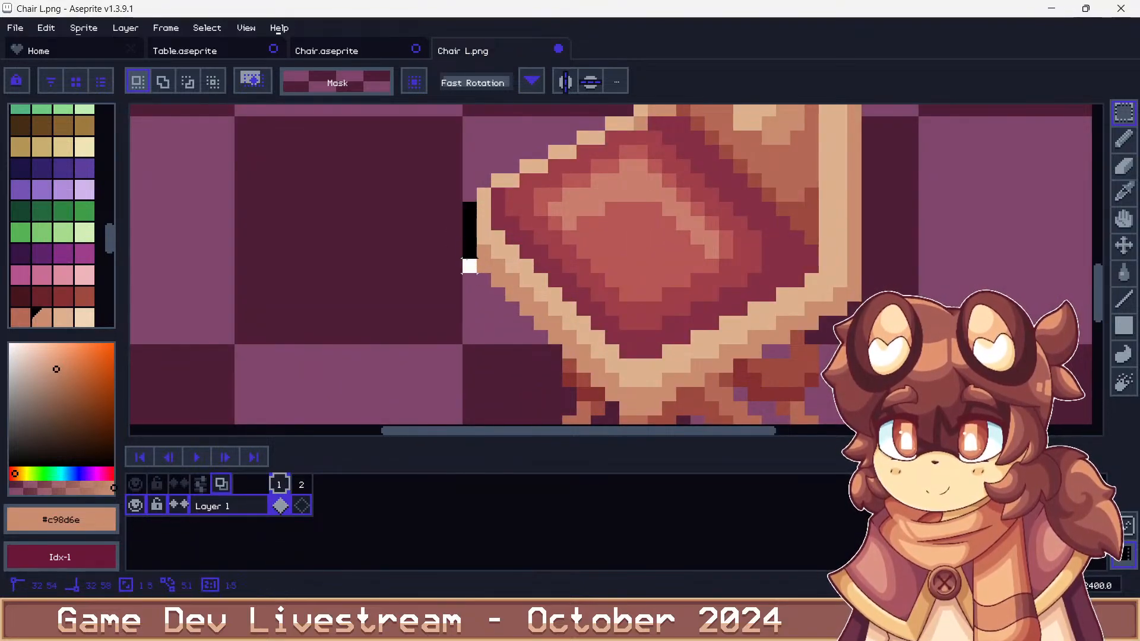
pyautogui.press('Delete')
pyautogui.hotkey('ctrl', 'd')
pyautogui.scroll(-5, 441, 266)
pyautogui.scroll(-1, 435, 194)
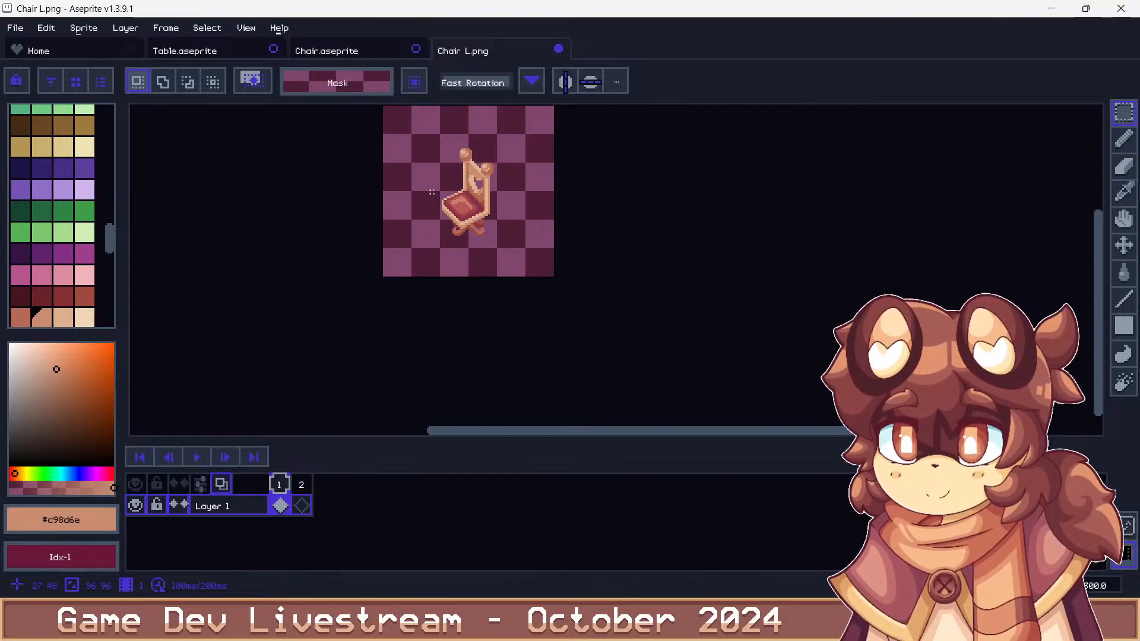
# Sample the light frame colour #dcb28e and add single pixels along the seat frame's upper-left edge to thicken its outline
pyautogui.scroll(6, 436, 193)
pyautogui.press('b')
pyautogui.keyDown('alt'); pyautogui.click(488, 251); pyautogui.keyUp('alt')
pyautogui.click(505, 231)
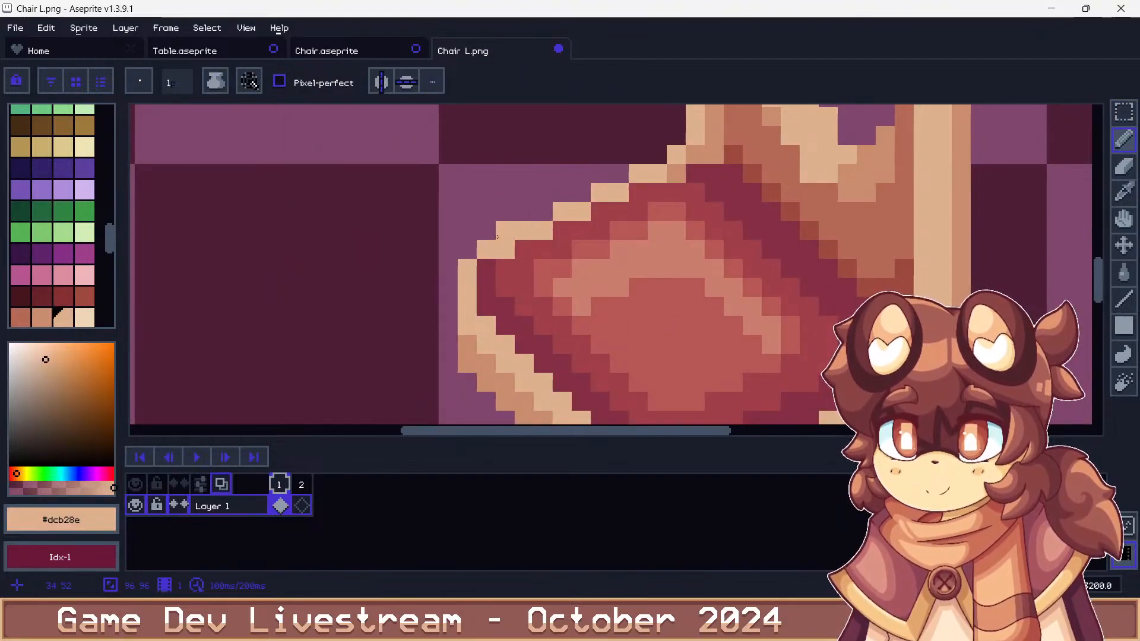
pyautogui.click(543, 210)
pyautogui.click(584, 193)
pyautogui.click(619, 173)
pyautogui.click(677, 193)
pyautogui.click(657, 154)
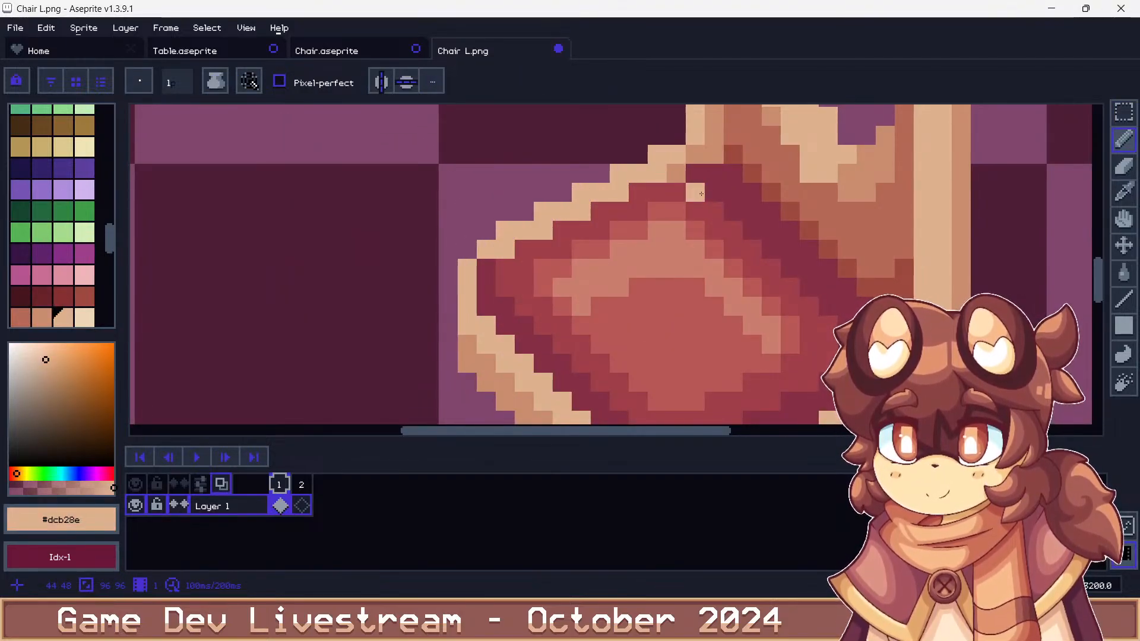
pyautogui.scroll(-8, 446, 243)
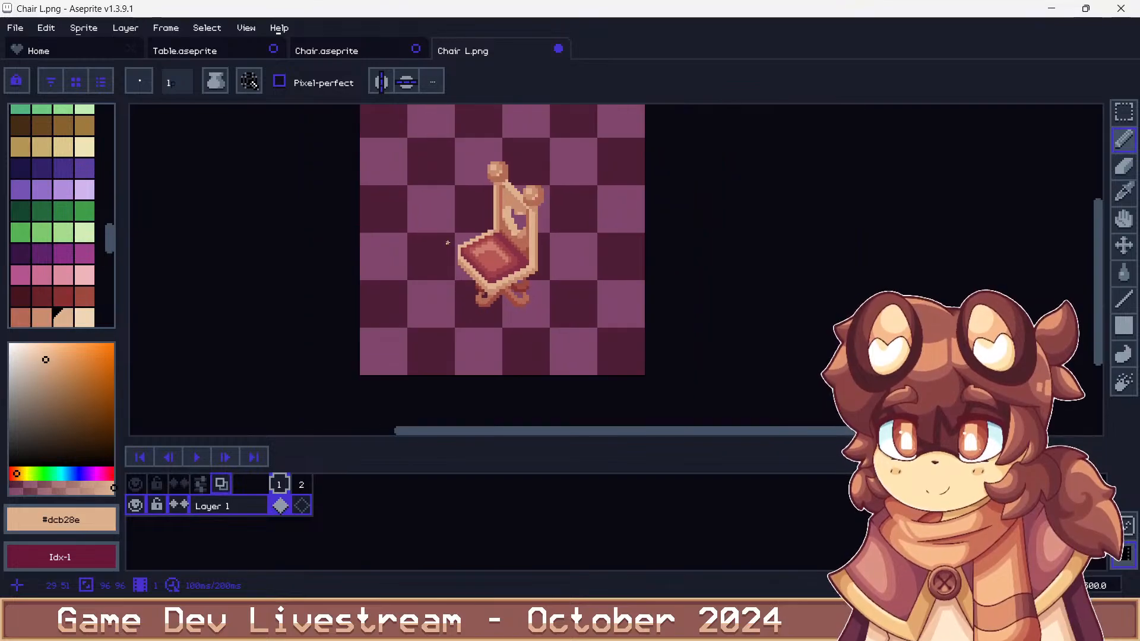
# Repaint the seat frame's left corner in #dcb28e and shade the pixel beneath it with #c98d6e
pyautogui.scroll(7, 457, 249)
pyautogui.moveTo(474, 267); pyautogui.dragTo(477, 282)
pyautogui.keyDown('alt'); pyautogui.click(487, 321); pyautogui.keyUp('alt')
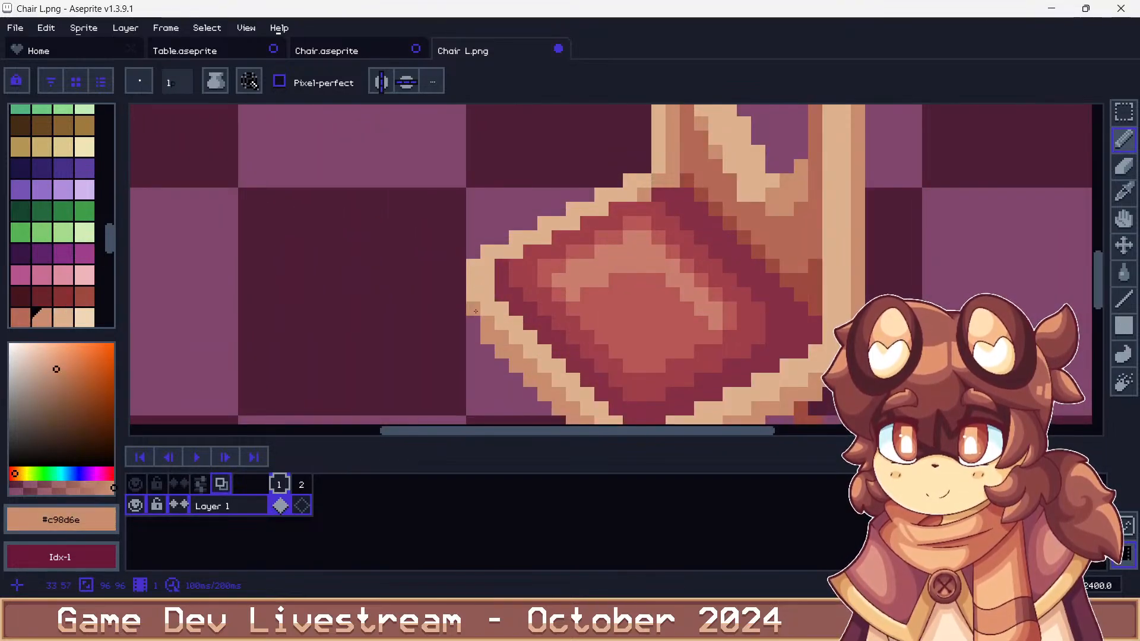
pyautogui.scroll(-7, 463, 249)
pyautogui.scroll(4, 425, 219)
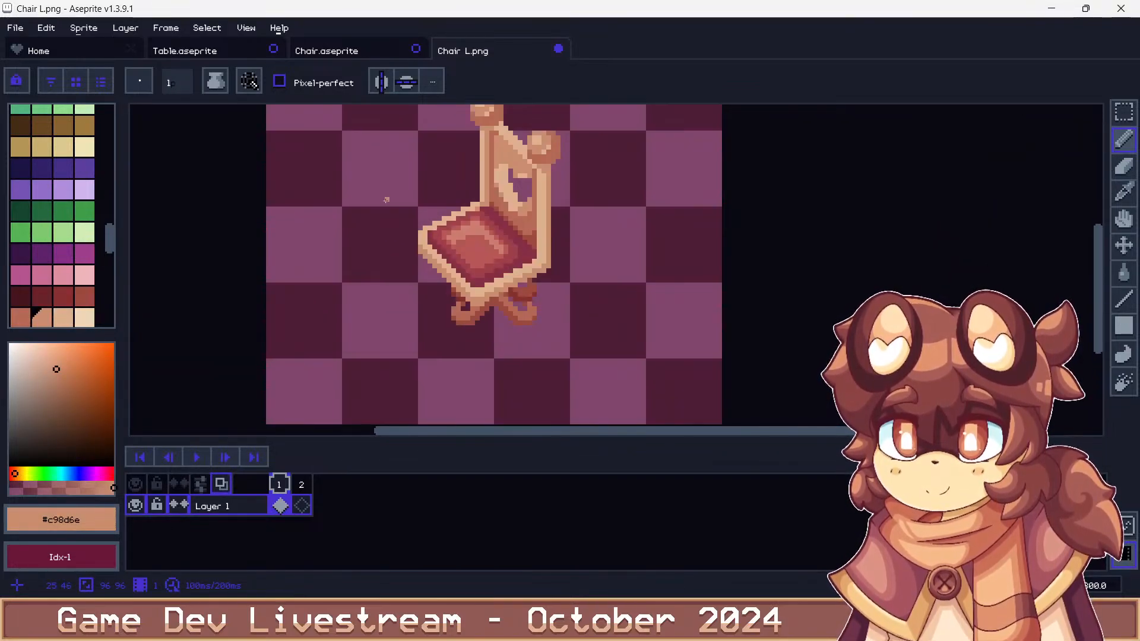
pyautogui.scroll(-3, 386, 201)
pyautogui.scroll(3, 385, 201)
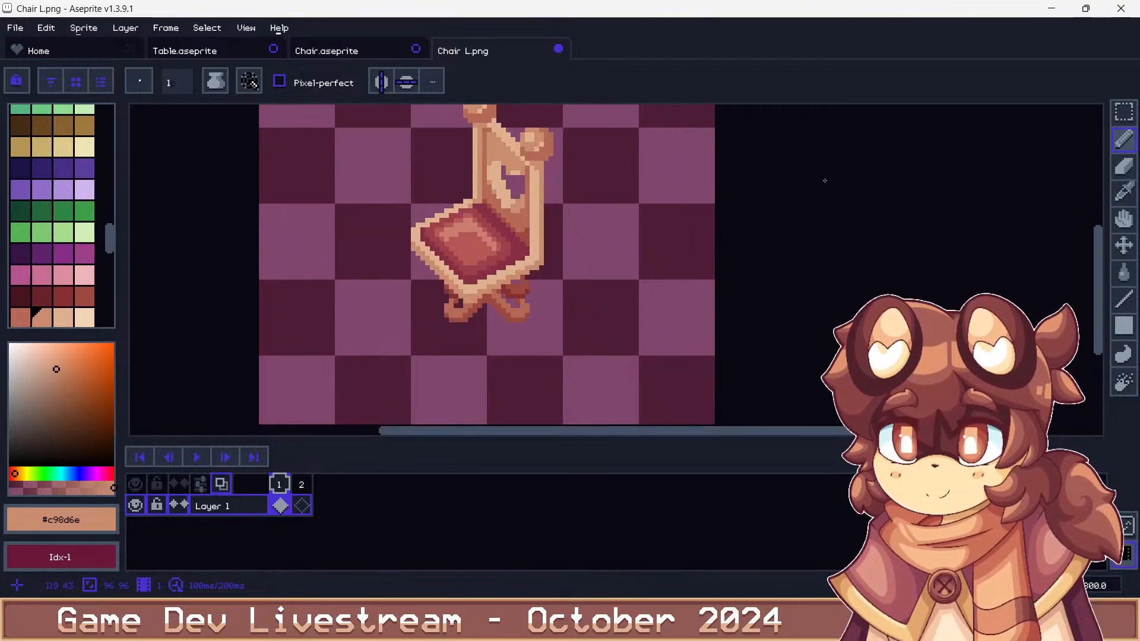
# Marquee-select the areas just outside the seat frame's lower-right corner and lower-left edge
pyautogui.click(1116, 117)
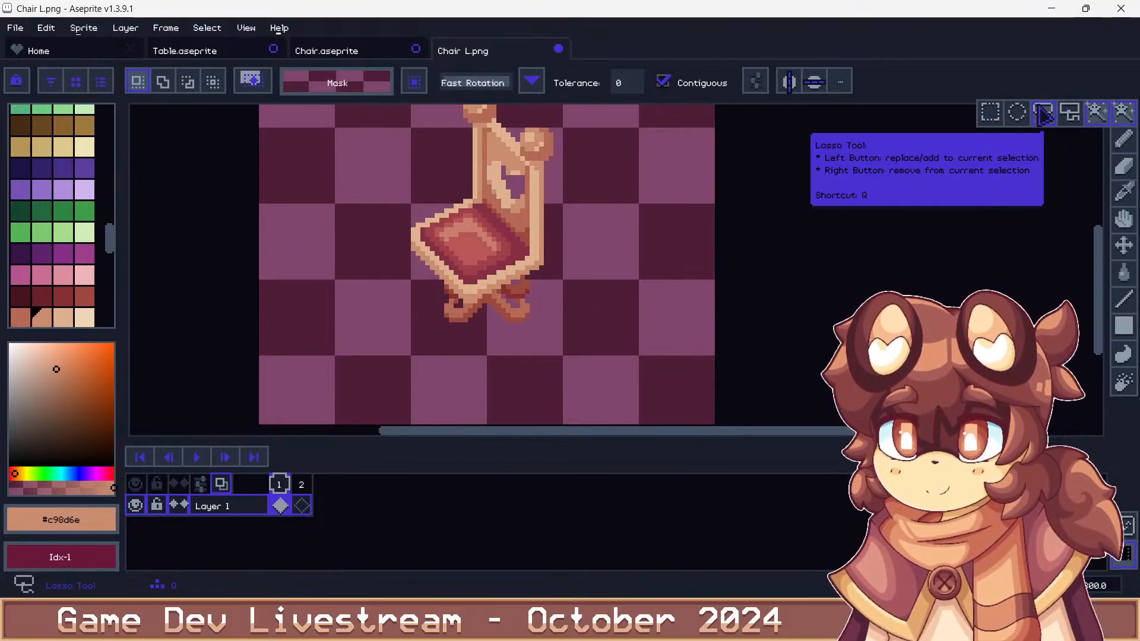
pyautogui.scroll(3, 522, 306)
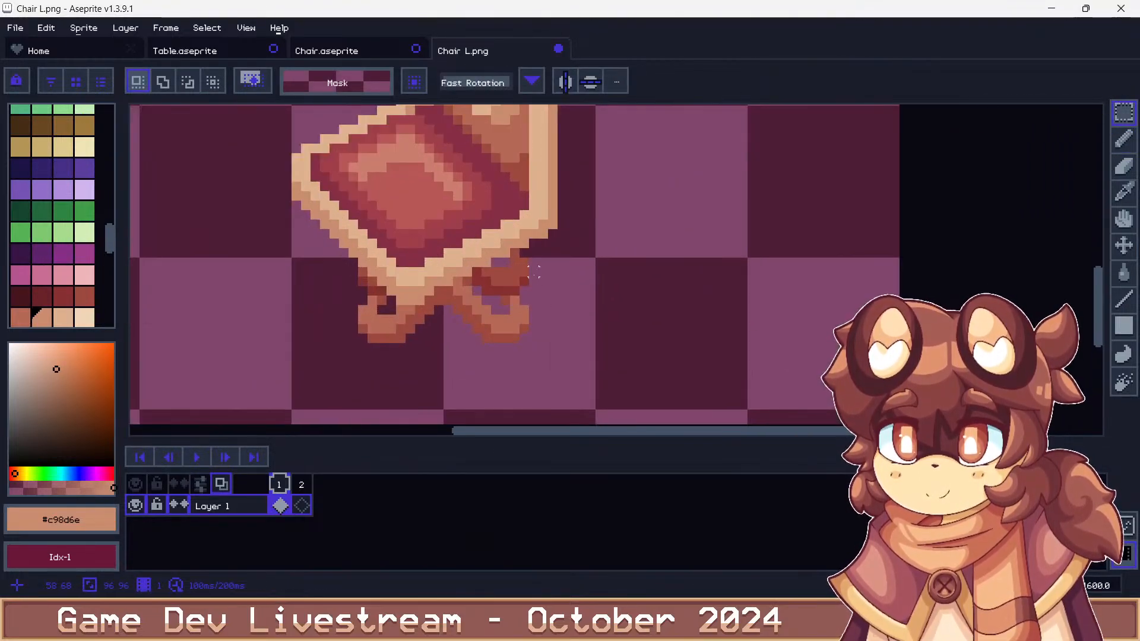
pyautogui.moveTo(529, 230); pyautogui.dragTo(557, 276)
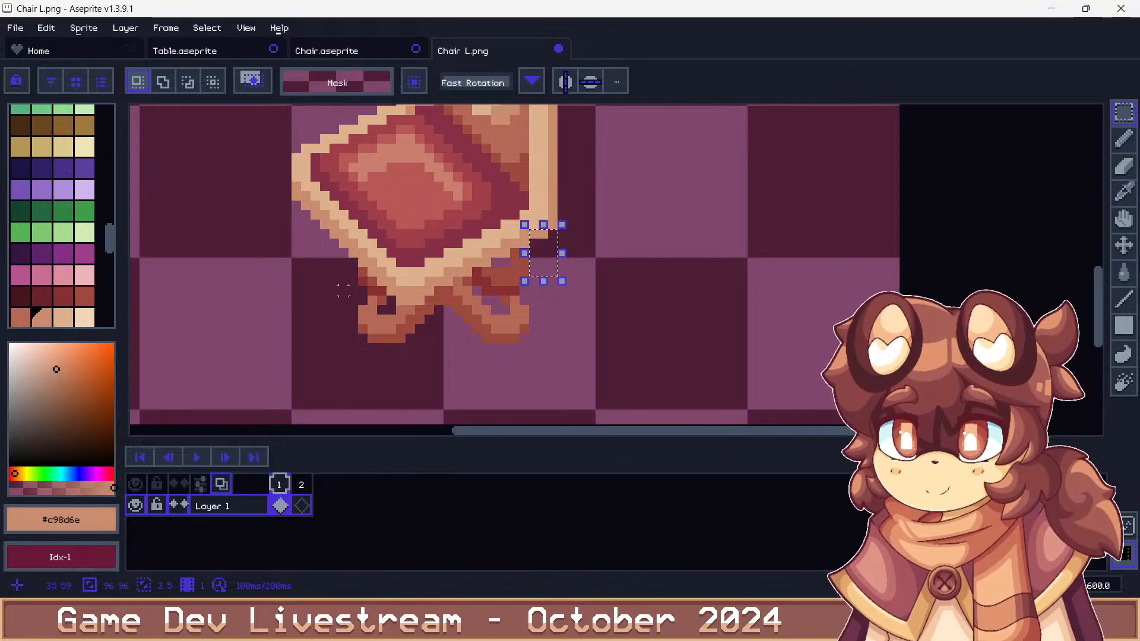
pyautogui.moveTo(354, 274); pyautogui.dragTo(293, 206)
pyautogui.scroll(-2, 490, 196)
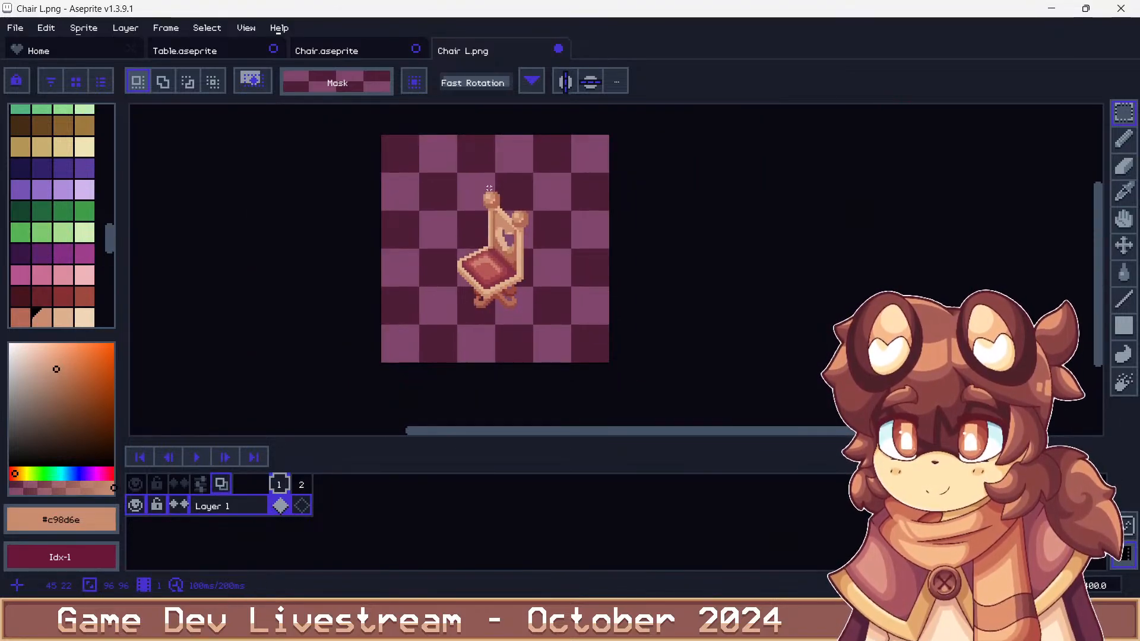
# Save the sprite as Chair L.png in the SMaC (GAME) folder, accepting the save prompts
pyautogui.hotkey('ctrl', 'shift', 's')
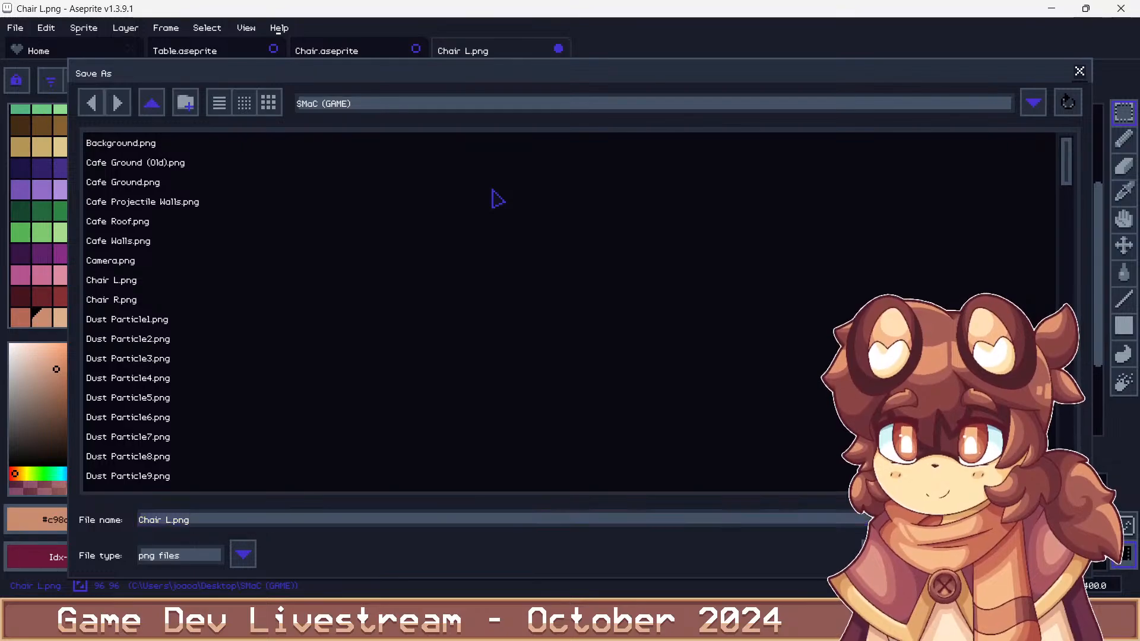
pyautogui.press('Return')
pyautogui.click(511, 404)
pyautogui.click(512, 359)
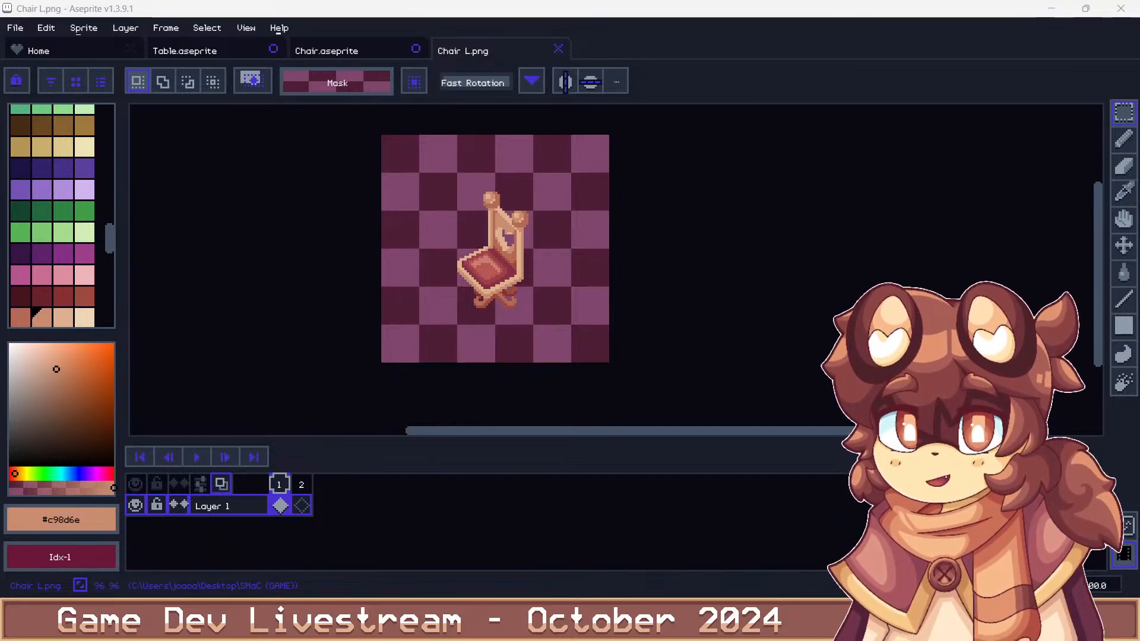
# Sample the cushion's base red #b45754 and fill the lighter highlight on the seat cushion with it
pyautogui.scroll(4, 719, 300)
pyautogui.press('b')
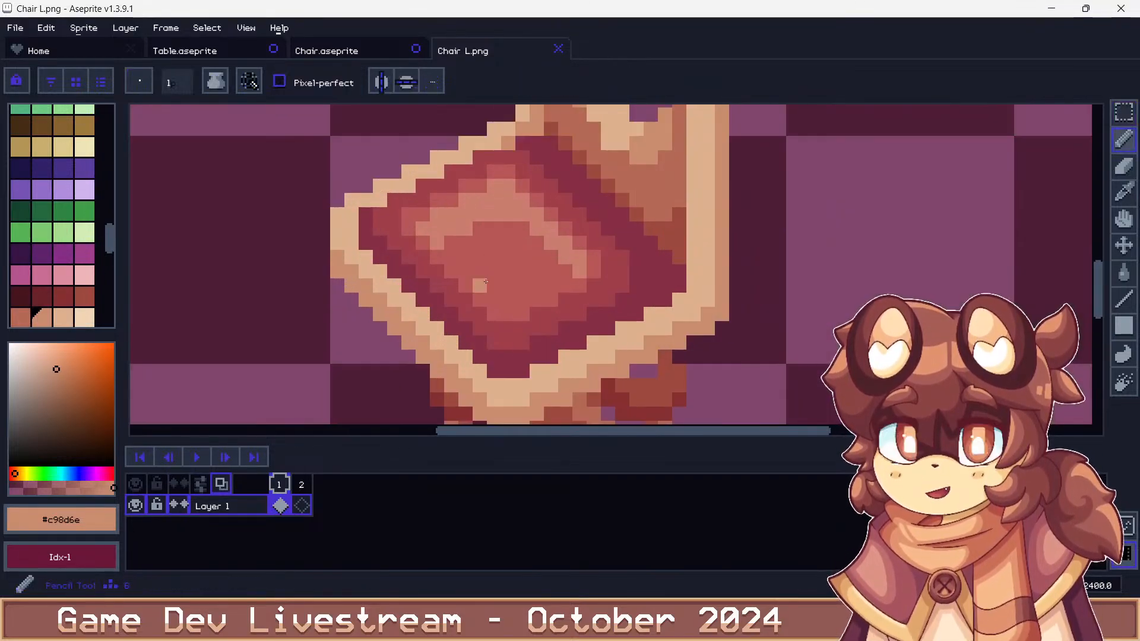
pyautogui.keyDown('alt'); pyautogui.click(492, 220); pyautogui.keyUp('alt')
pyautogui.press('g')
pyautogui.click(492, 220)
pyautogui.scroll(-5, 493, 220)
pyautogui.scroll(1, 421, 193)
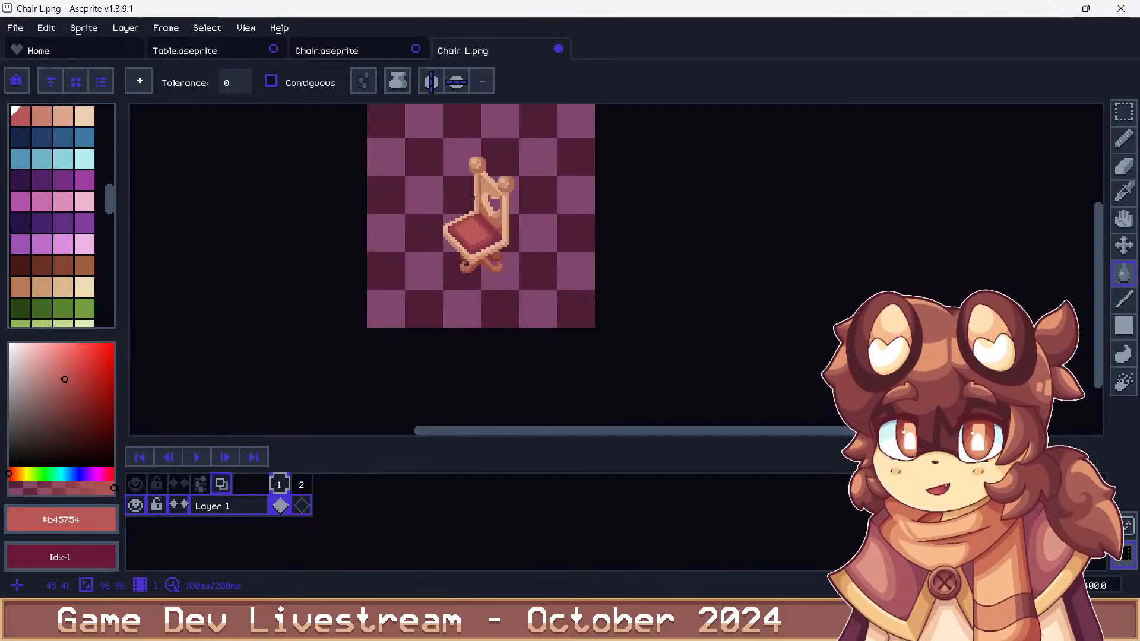
# Save the sprite with the flattened cushion colour as Chair L.png again, accepting the save prompts
pyautogui.press('b')
pyautogui.hotkey('ctrl', 'shift', 's')
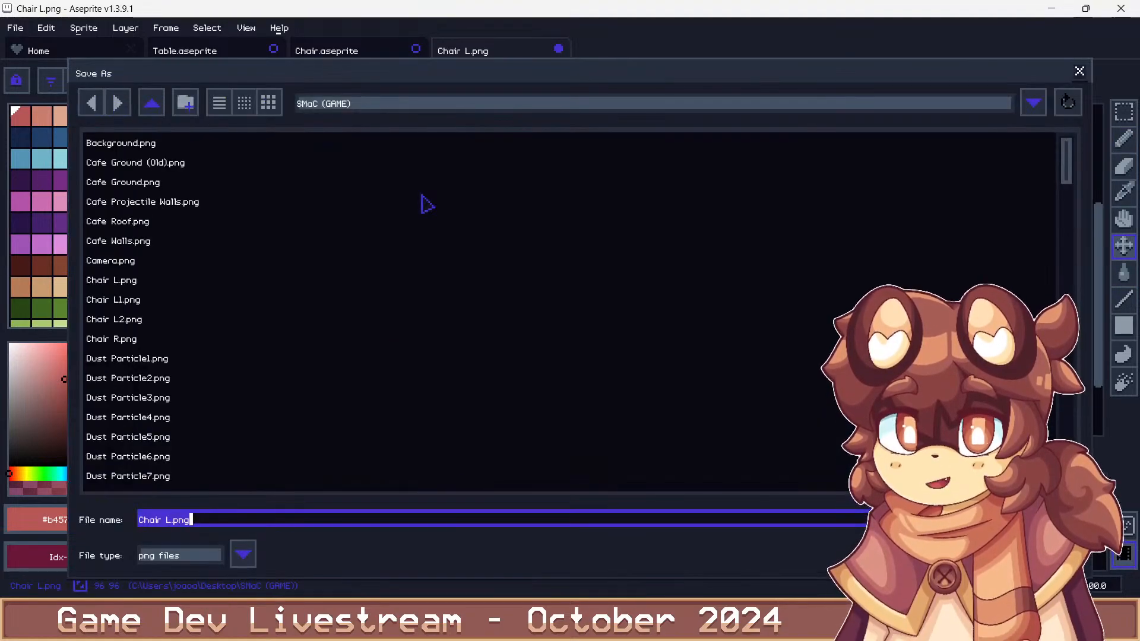
pyautogui.press('Return')
pyautogui.press('Return')
pyautogui.press('Return')
pyautogui.press('Return')
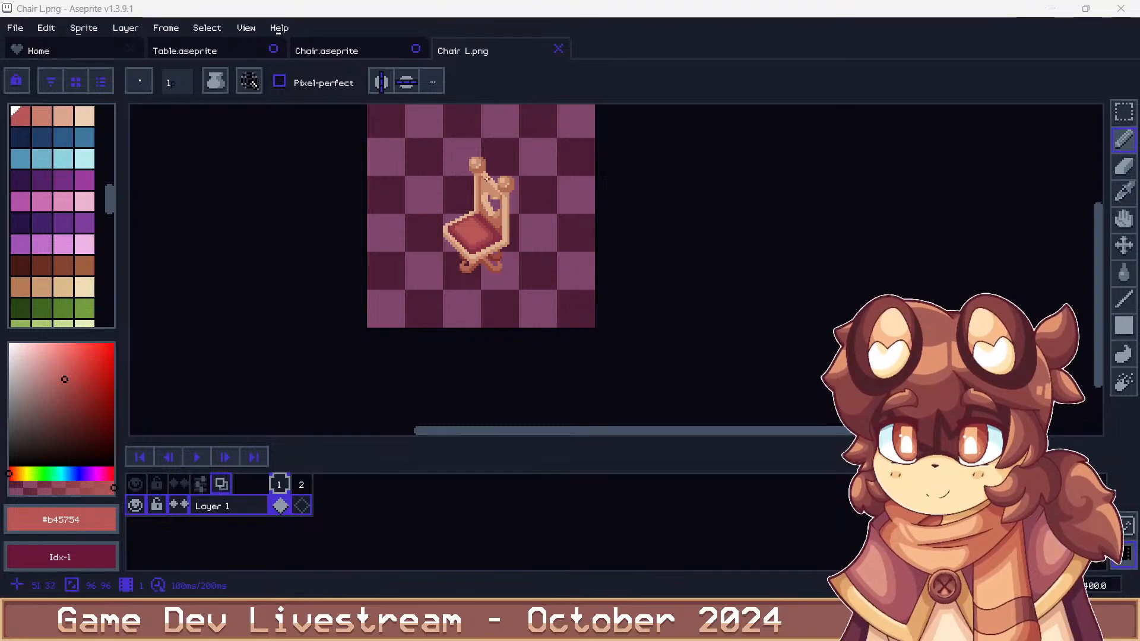
# Paint a new highlight along the cushion's upper-left edge with palette colour 117
pyautogui.scroll(5, 469, 225)
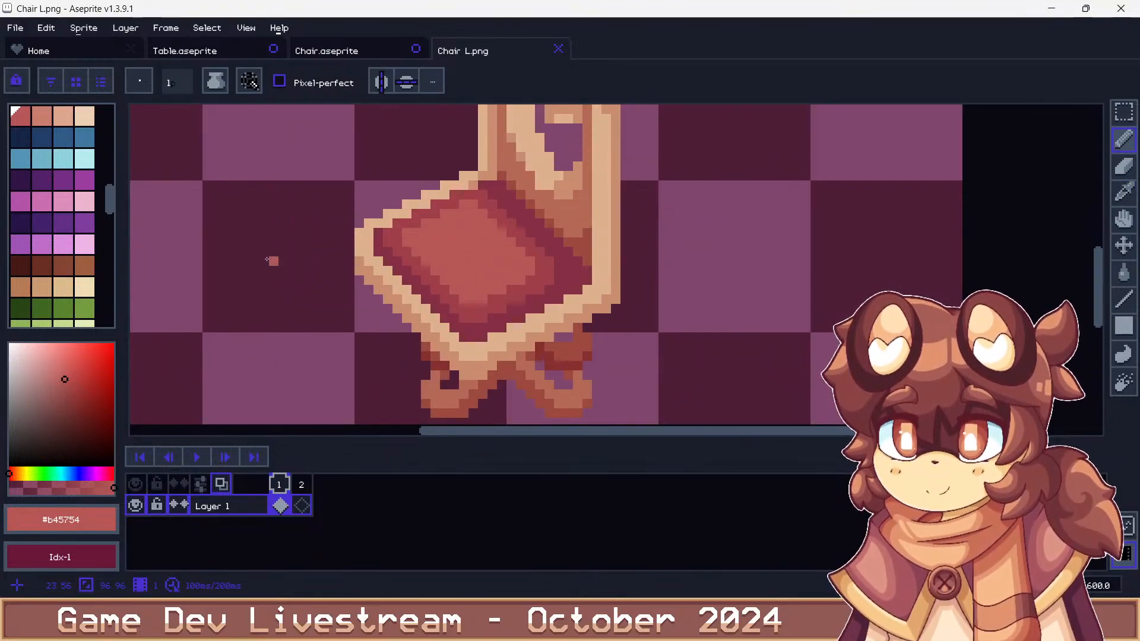
pyautogui.click(42, 117)
pyautogui.moveTo(425, 233); pyautogui.dragTo(435, 232)
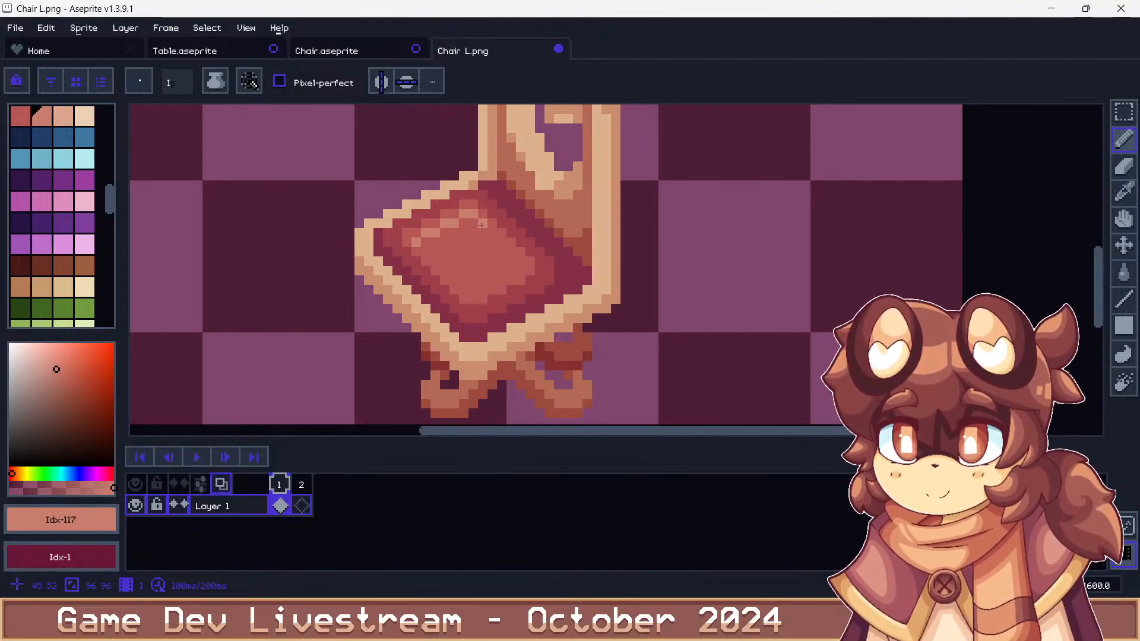
pyautogui.moveTo(474, 224); pyautogui.dragTo(419, 244)
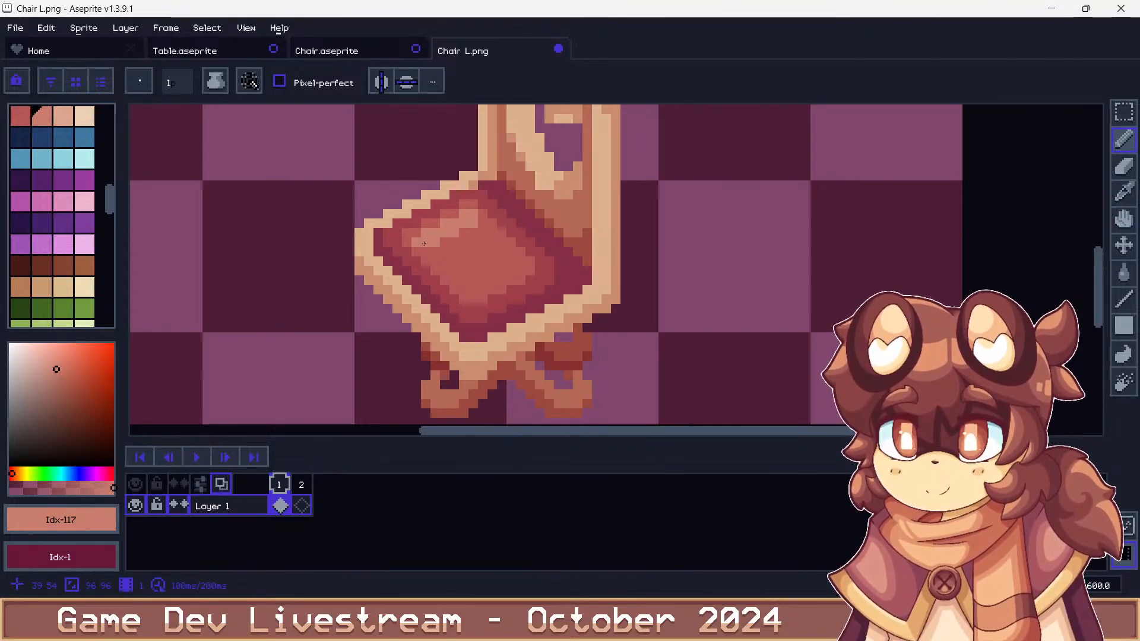
# Extend the highlight with pixels down the cushion's upper-right side and a pixel on its lower-left side
pyautogui.scroll(-6, 422, 234)
pyautogui.scroll(8, 429, 194)
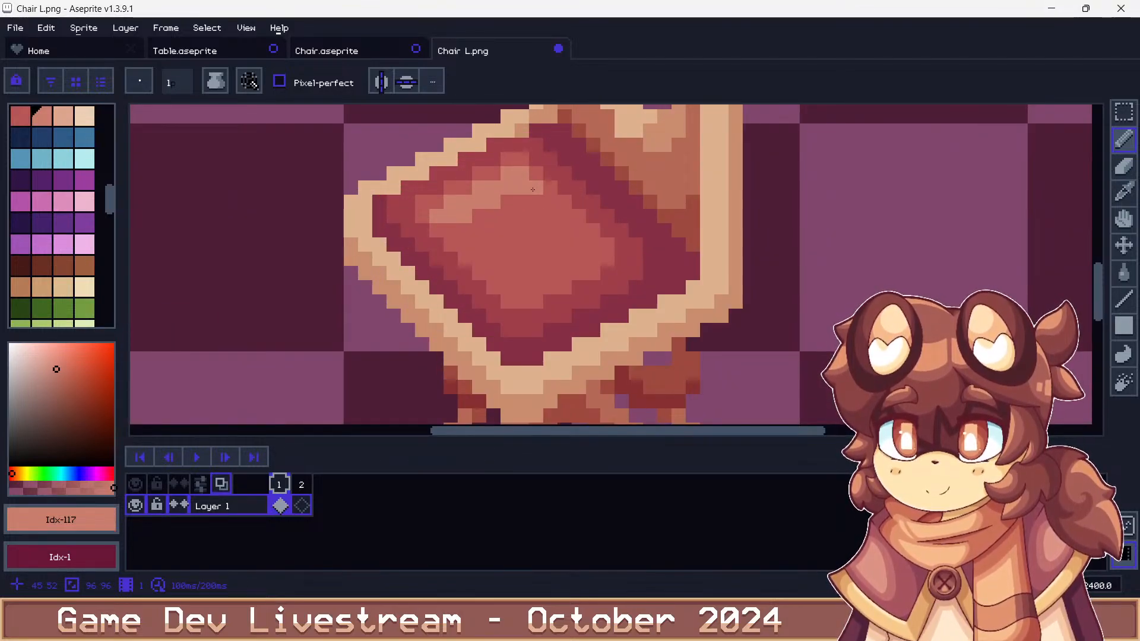
pyautogui.click(532, 189)
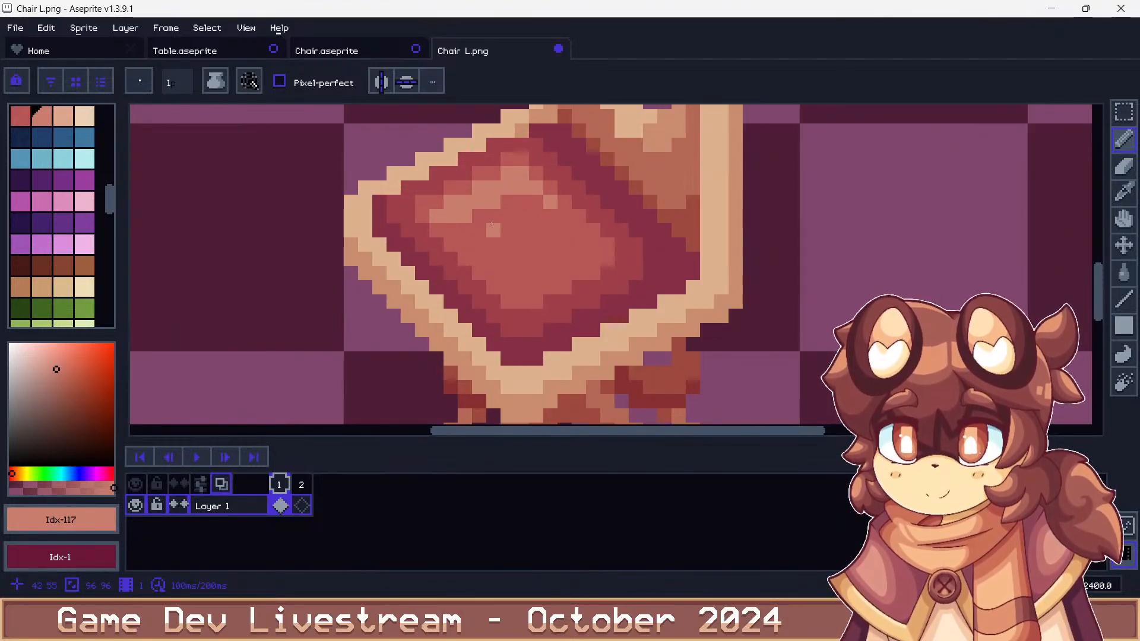
pyautogui.scroll(-8, 450, 230)
pyautogui.scroll(6, 435, 224)
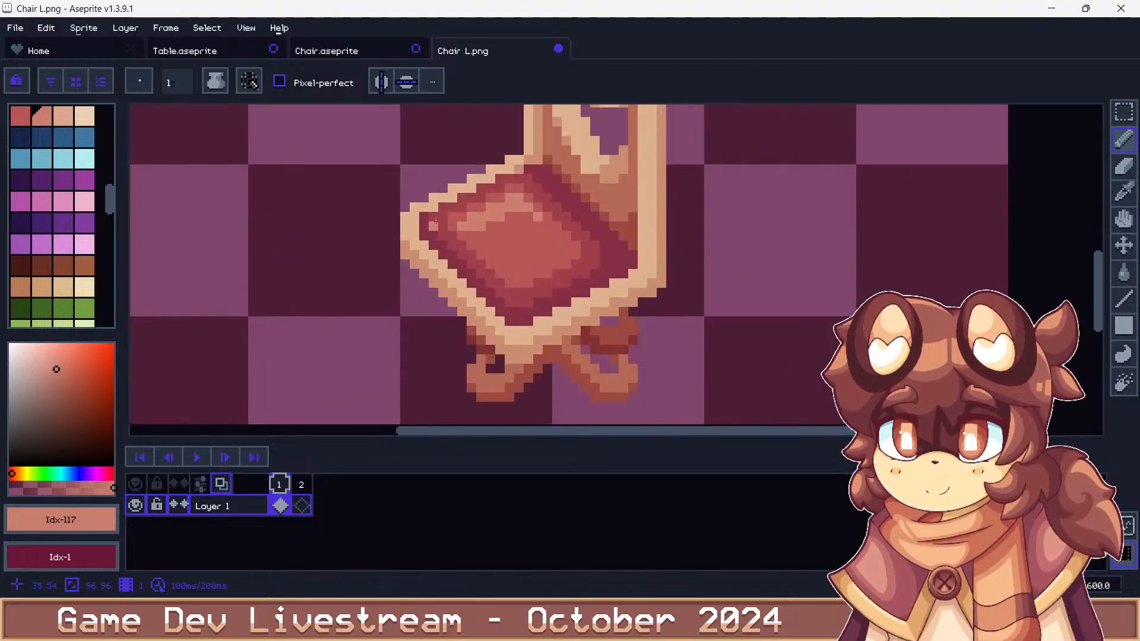
pyautogui.scroll(-2, 473, 235)
pyautogui.scroll(4, 469, 250)
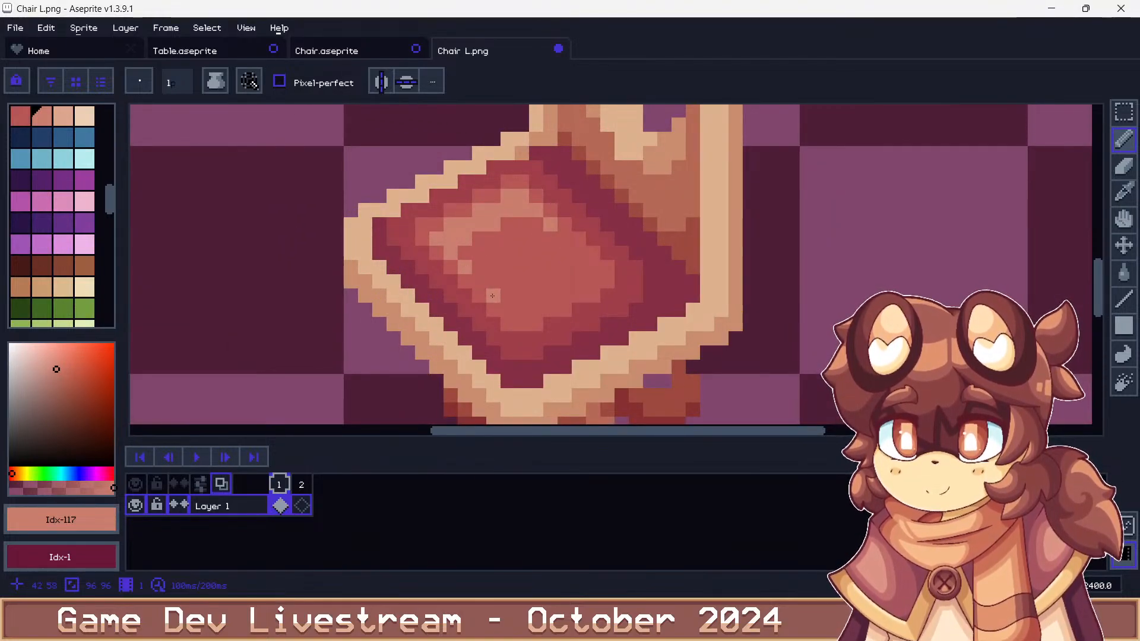
# Cover the stray highlight pixel on the cushion's lower-left side with its base red and extend the upper-right highlight downward in #c97e6e
pyautogui.keyDown('alt'); pyautogui.click(492, 296); pyautogui.keyUp('alt')
pyautogui.click(465, 267)
pyautogui.keyDown('alt'); pyautogui.click(550, 224); pyautogui.keyUp('alt')
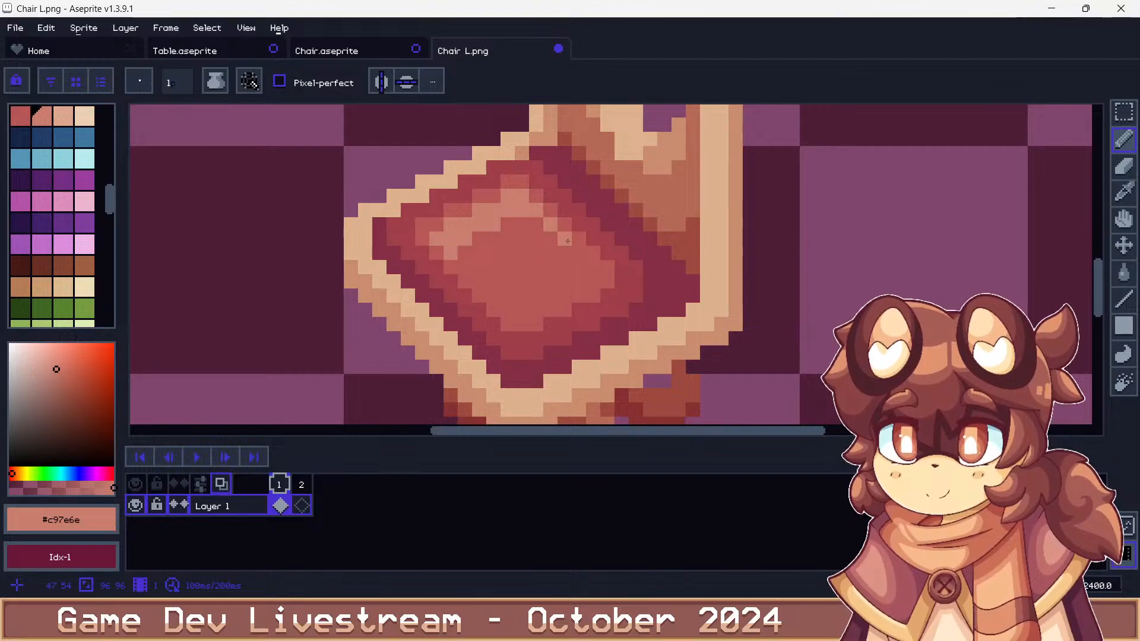
pyautogui.click(568, 241)
pyautogui.click(581, 266)
# Save the sprite with the extended cushion highlight as Chair L.png again, accepting the overwrite and format prompts
pyautogui.scroll(-10, 589, 279)
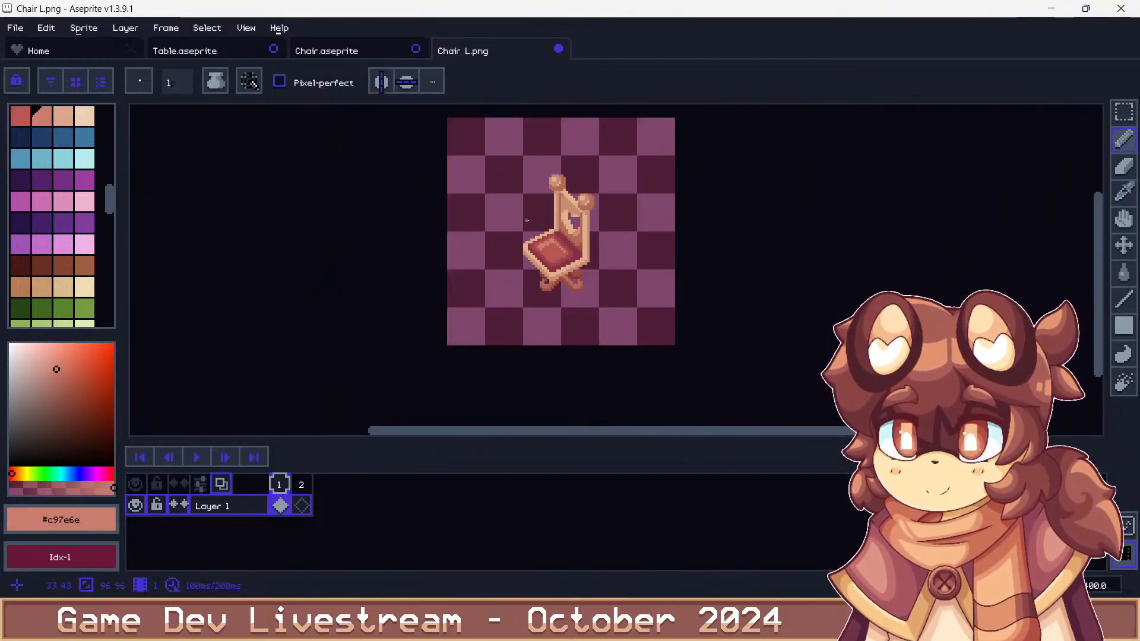
pyautogui.scroll(2, 588, 218)
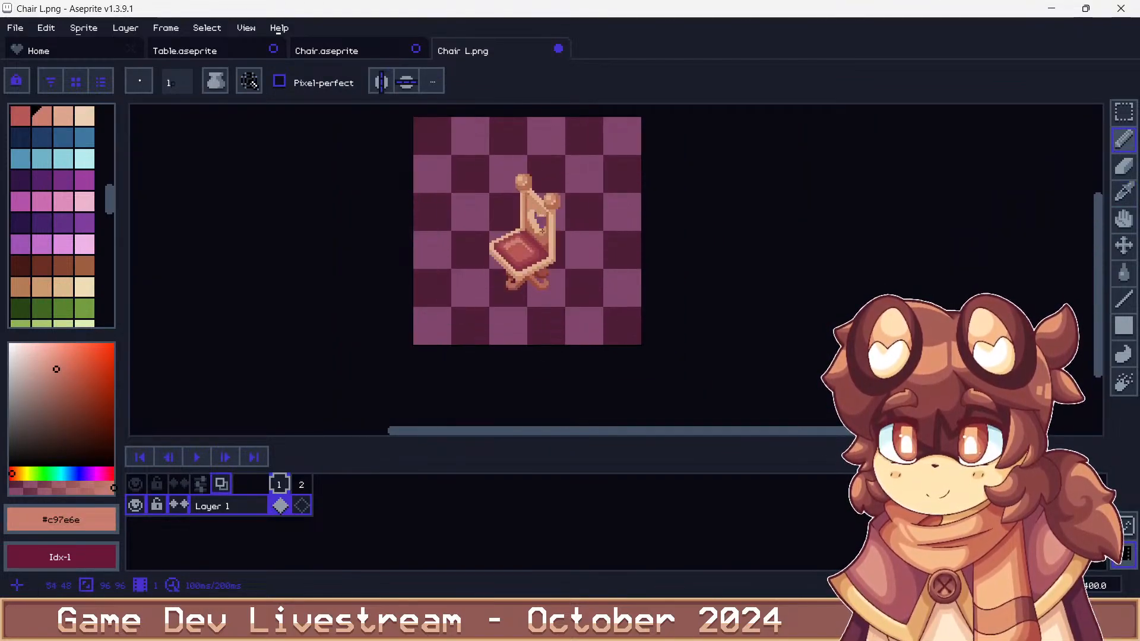
pyautogui.scroll(4, 523, 253)
pyautogui.scroll(-4, 523, 253)
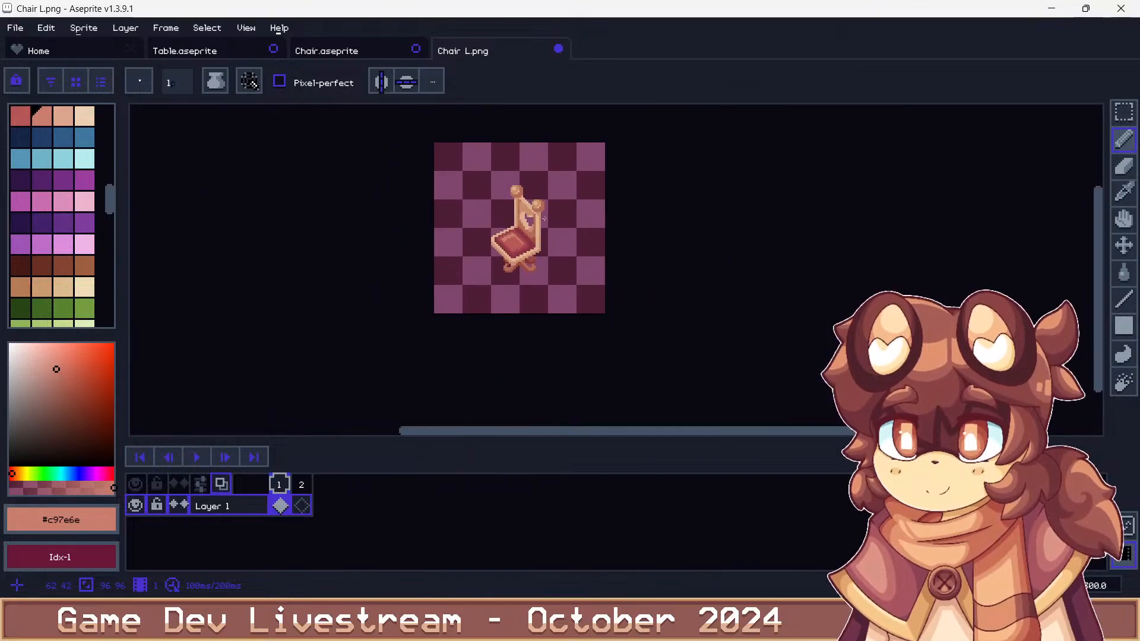
pyautogui.scroll(4, 584, 219)
pyautogui.scroll(-4, 425, 194)
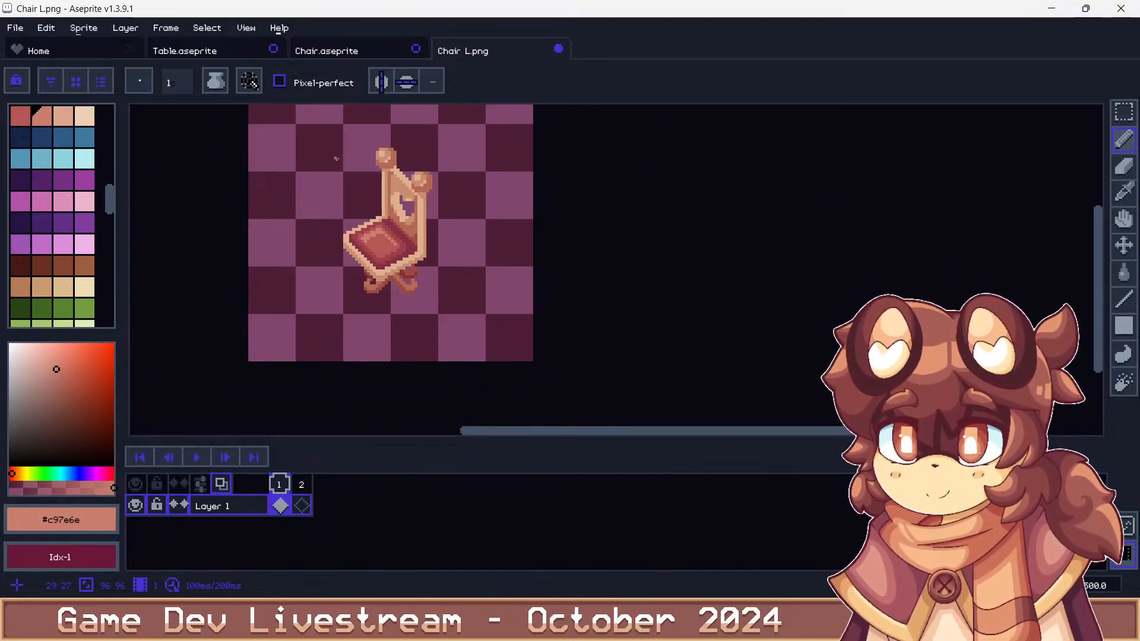
pyautogui.hotkey('ctrl', 'shift', 's')
pyautogui.press('Return')
pyautogui.press('Return')
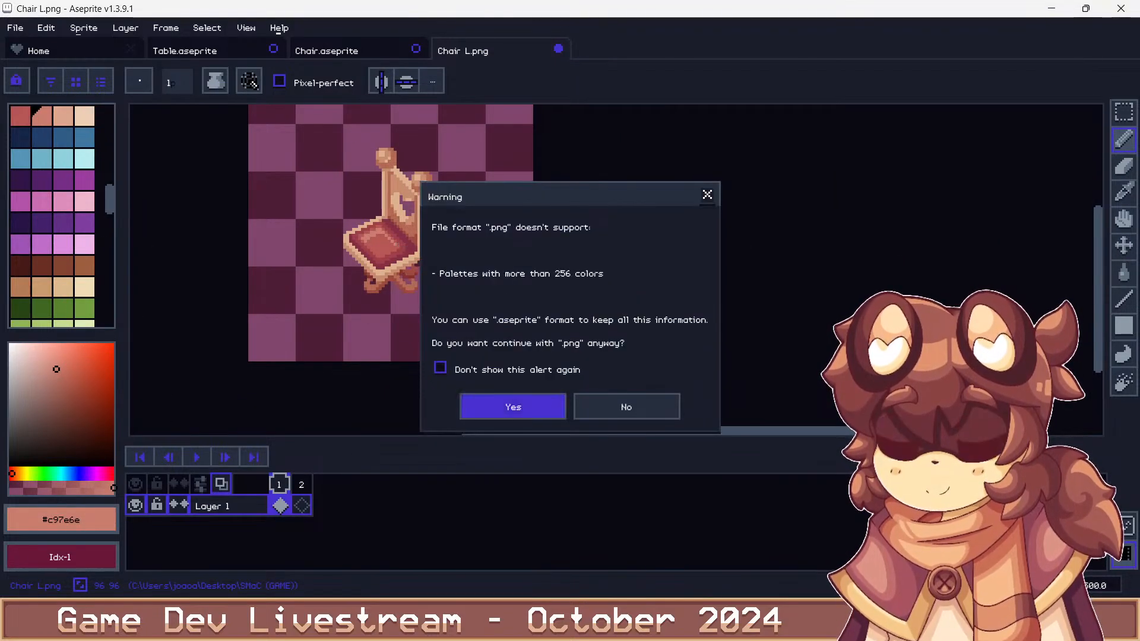
pyautogui.press('Return')
pyautogui.press('Return')
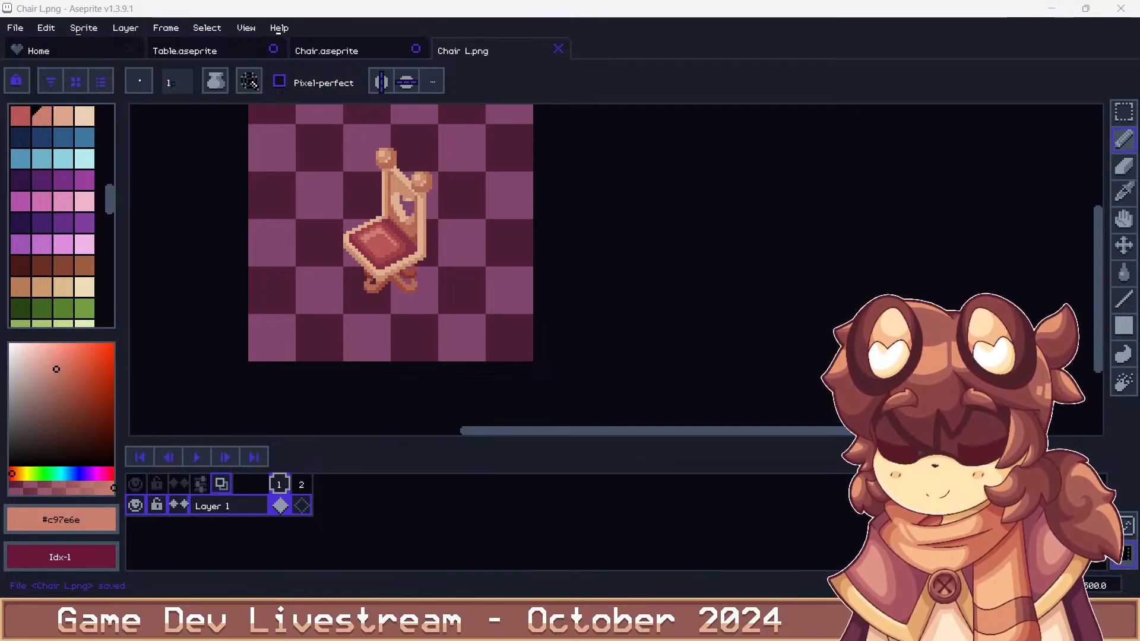
# Undo the highlight strokes on the seat cushion back to the plain base red
pyautogui.hotkey('ctrl', 'z')
pyautogui.press('v')
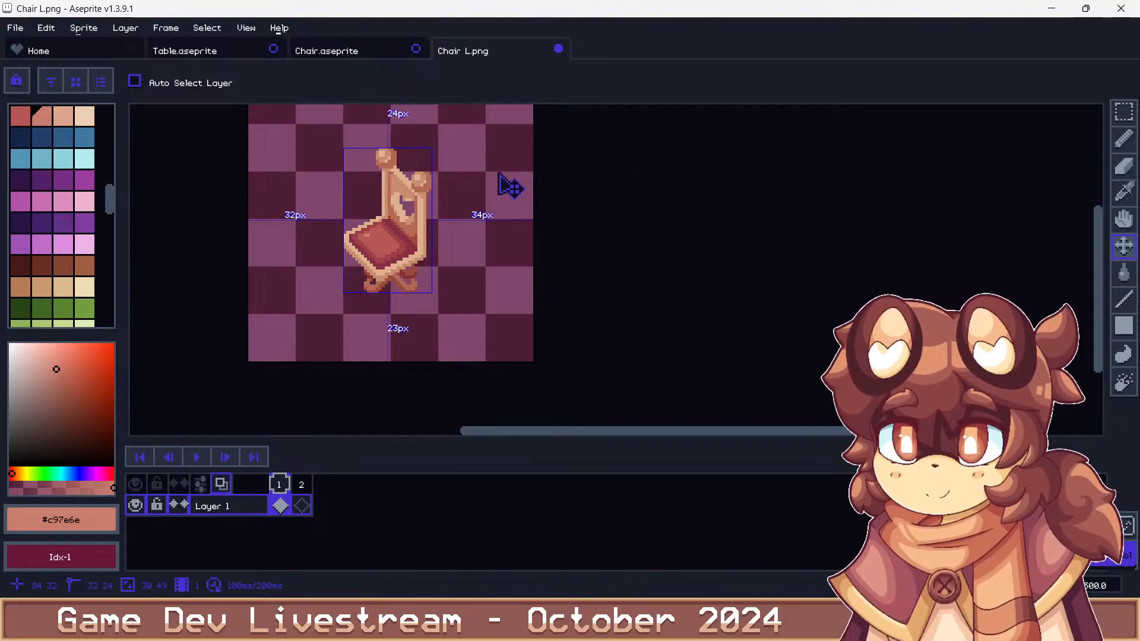
pyautogui.press('b')
pyautogui.scroll(4, 342, 238)
pyautogui.scroll(3, 410, 246)
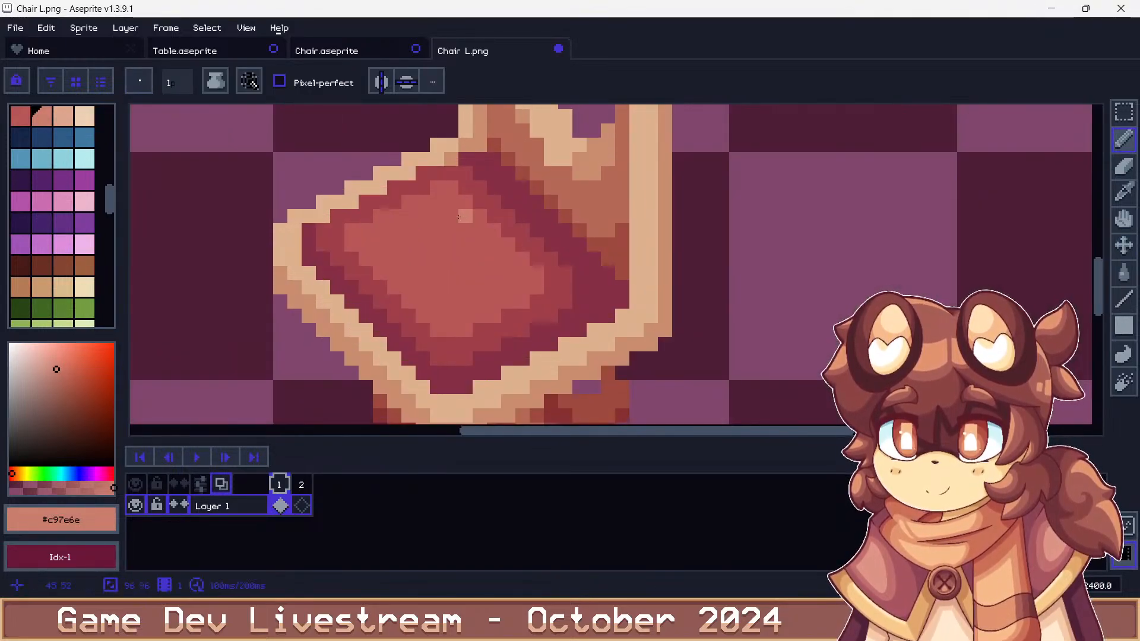
# Outline a diamond-shaped highlight in the middle of the cushion with #c97e6e and fill its interior
pyautogui.moveTo(482, 237); pyautogui.dragTo(508, 263)
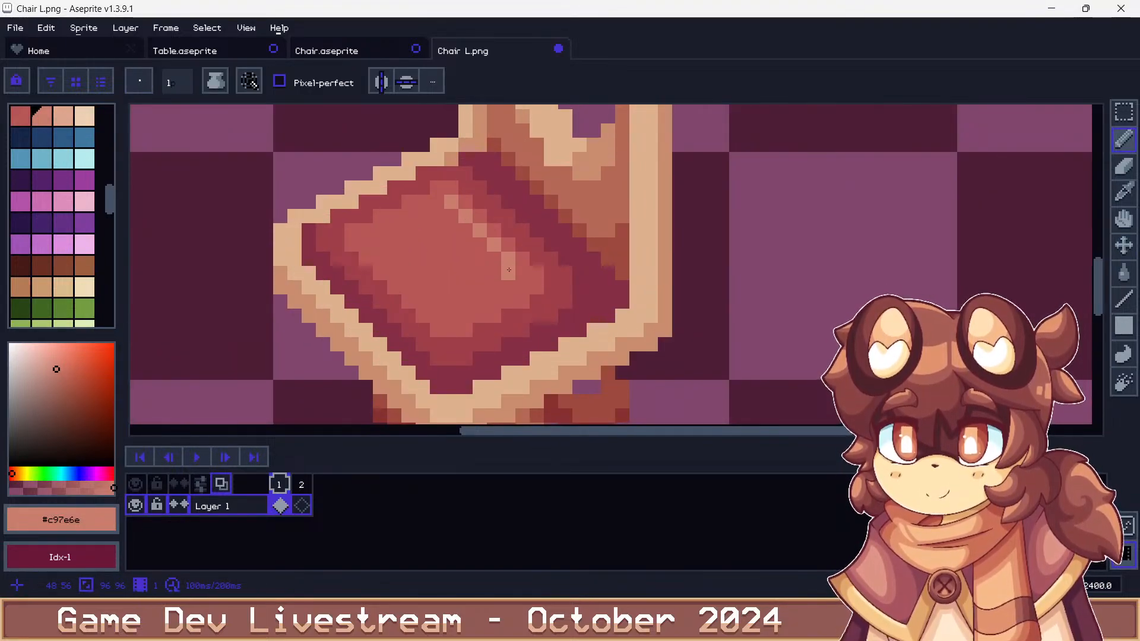
pyautogui.click(437, 202)
pyautogui.click(451, 230)
pyautogui.hotkey('ctrl', 'z')
pyautogui.moveTo(408, 231); pyautogui.dragTo(410, 240)
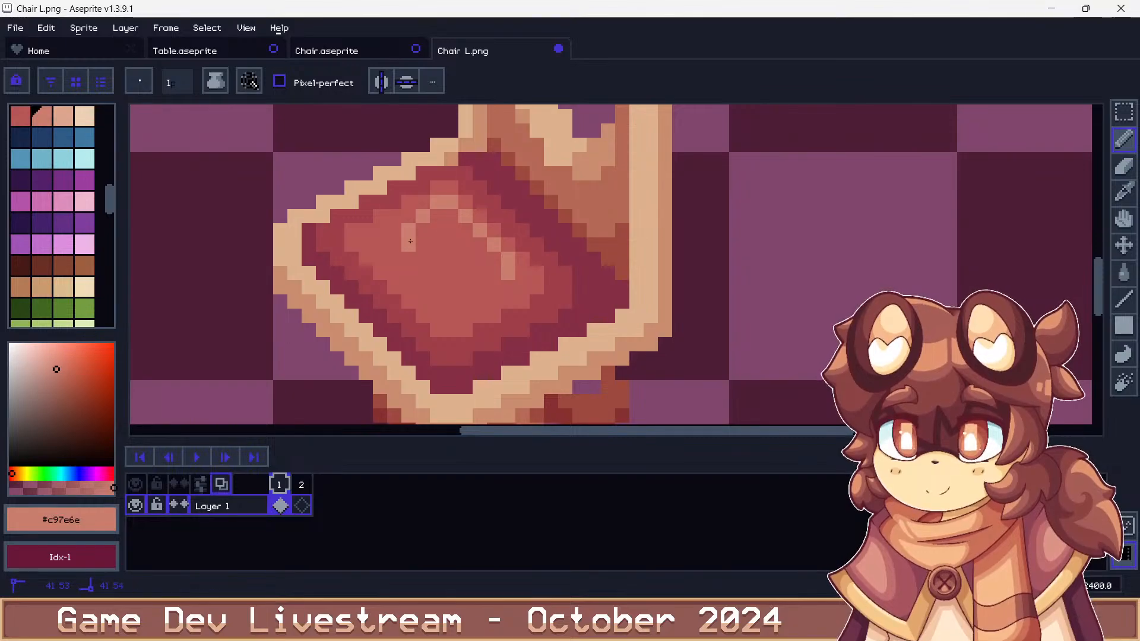
pyautogui.click(494, 288)
pyautogui.moveTo(480, 301); pyautogui.dragTo(465, 300)
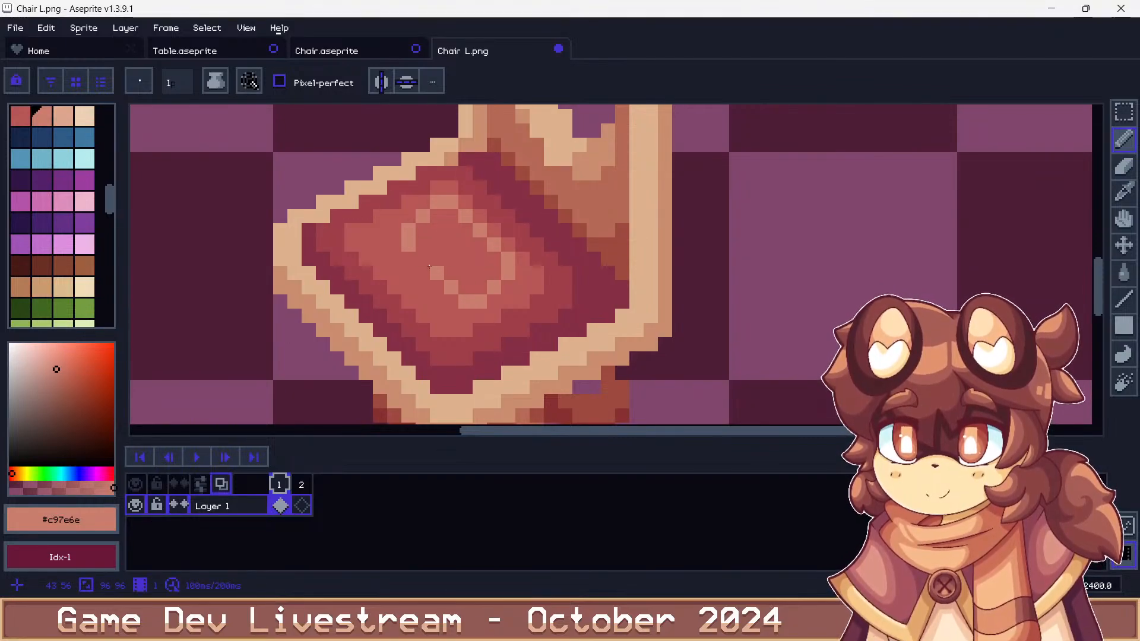
pyautogui.moveTo(429, 266)
pyautogui.mouseDown()
pyautogui.moveTo(451, 258)
pyautogui.moveTo(465, 279)
pyautogui.moveTo(494, 267)
pyautogui.mouseUp()
pyautogui.click(447, 217)
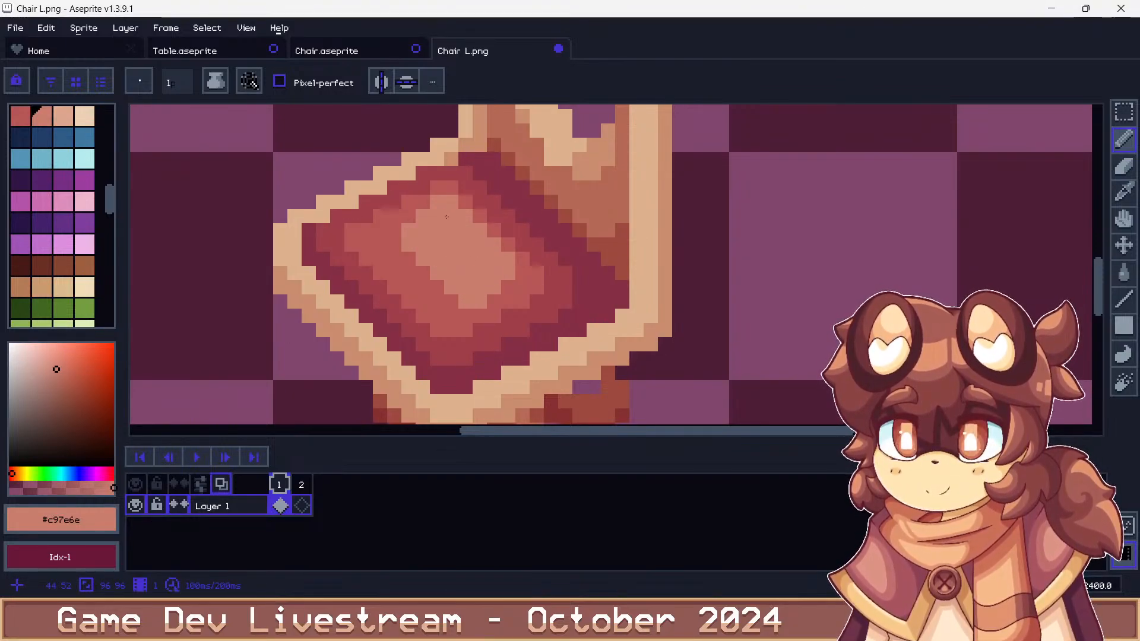
# Fill the cushion's central highlight with the base red #b45754 using the Paint Bucket
pyautogui.scroll(-8, 446, 217)
pyautogui.scroll(5, 419, 206)
pyautogui.scroll(2, 420, 206)
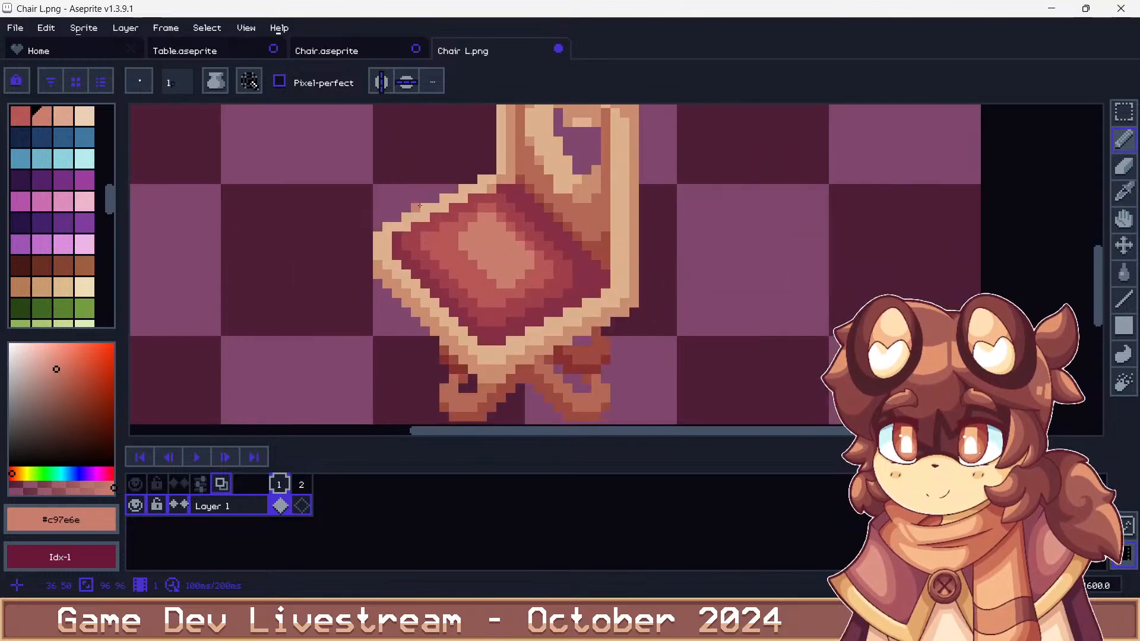
pyautogui.scroll(-5, 414, 196)
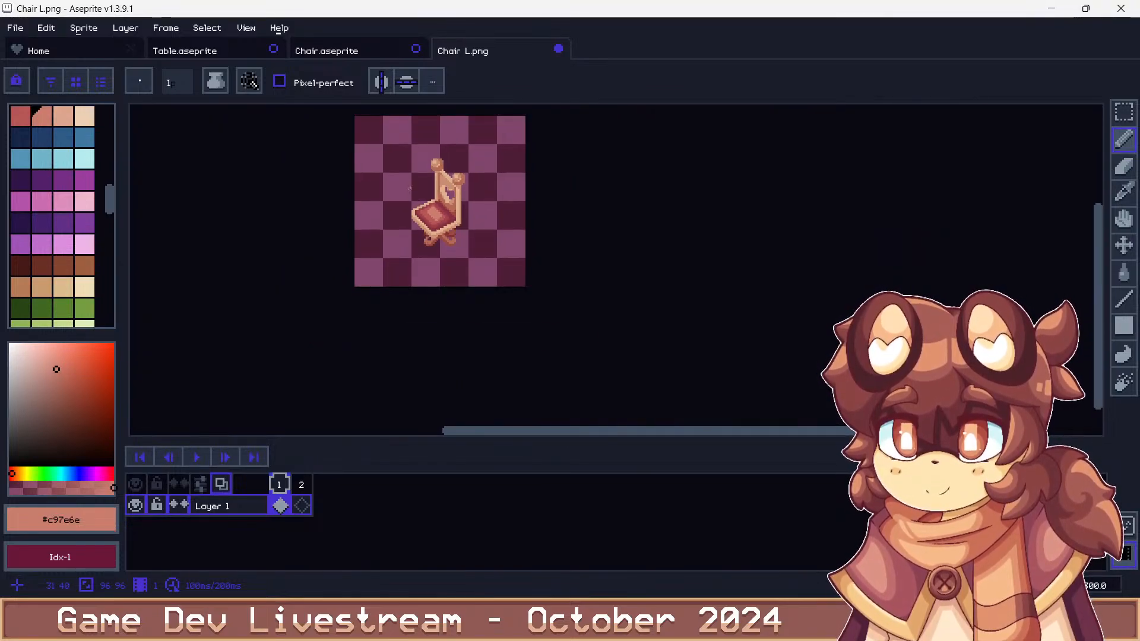
pyautogui.scroll(5, 409, 189)
pyautogui.press('g')
pyautogui.click(503, 218)
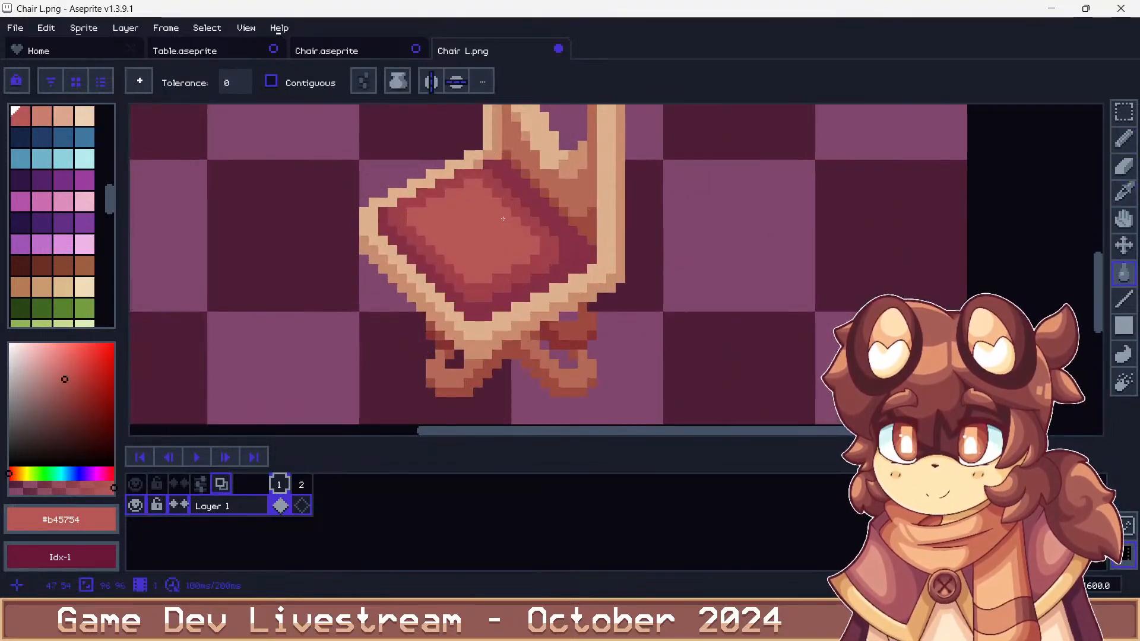
# Paint a rounder central highlight on the cushion with palette colour 117, sampling the cushion's base red and highlight colours along the way
pyautogui.press('b')
pyautogui.click(42, 115)
pyautogui.scroll(3, 474, 203)
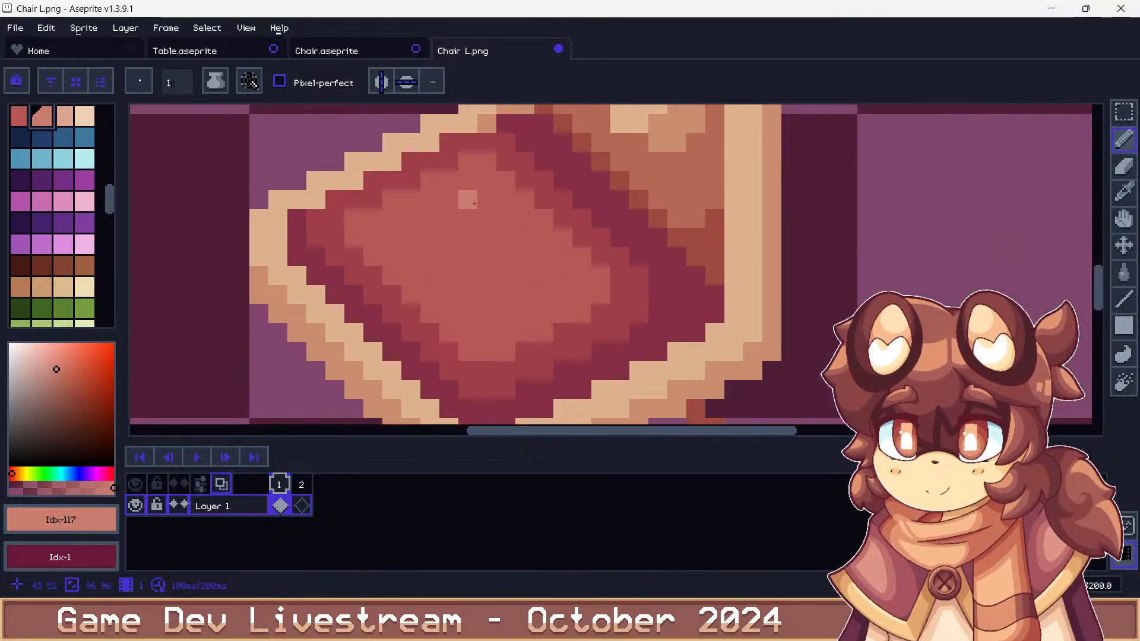
pyautogui.moveTo(487, 199)
pyautogui.mouseDown()
pyautogui.moveTo(559, 287)
pyautogui.moveTo(482, 317)
pyautogui.moveTo(484, 328)
pyautogui.moveTo(394, 240)
pyautogui.moveTo(469, 206)
pyautogui.moveTo(454, 263)
pyautogui.moveTo(474, 290)
pyautogui.moveTo(525, 291)
pyautogui.moveTo(537, 267)
pyautogui.mouseUp()
pyautogui.keyDown('alt'); pyautogui.click(402, 248); pyautogui.keyUp('alt')
pyautogui.scroll(-6, 514, 261)
pyautogui.scroll(5, 494, 253)
pyautogui.keyDown('alt'); pyautogui.click(537, 291); pyautogui.keyUp('alt')
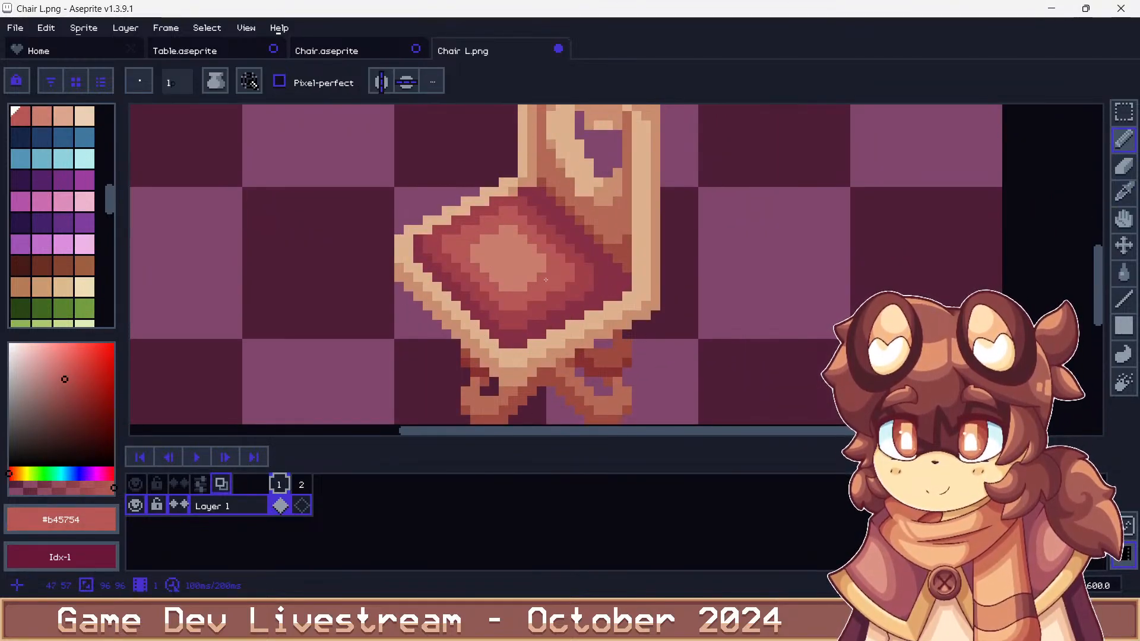
pyautogui.scroll(2, 532, 261)
pyautogui.keyDown('alt'); pyautogui.click(534, 250); pyautogui.keyUp('alt')
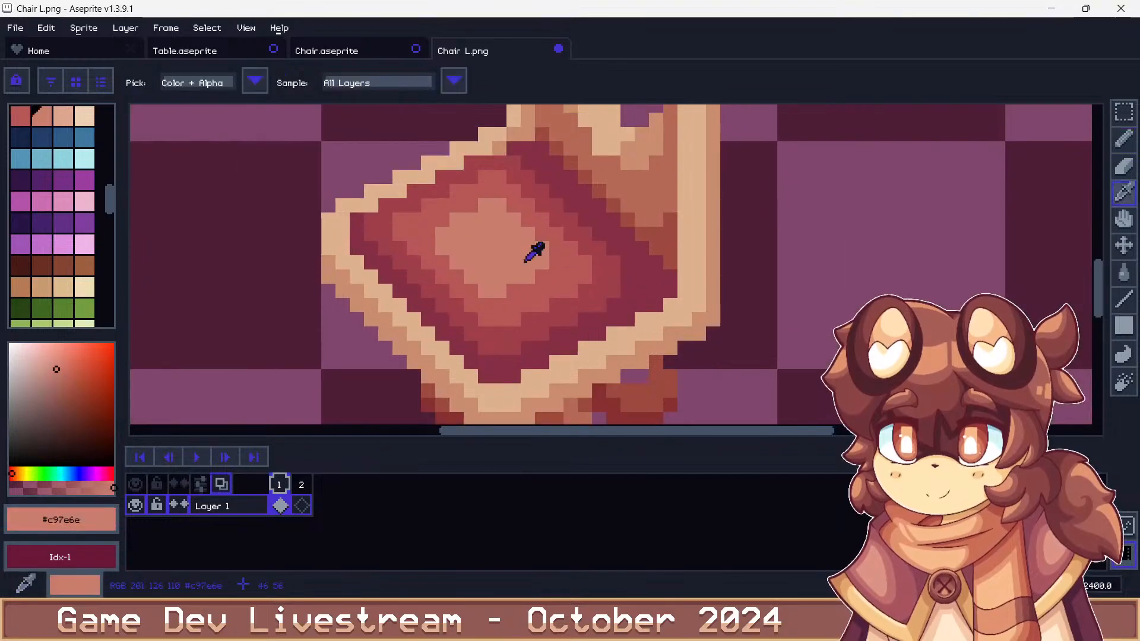
# Save the sprite with the rounder central highlight as Chair L.png, accepting the save prompts
pyautogui.scroll(-7, 419, 219)
pyautogui.scroll(-1, 419, 219)
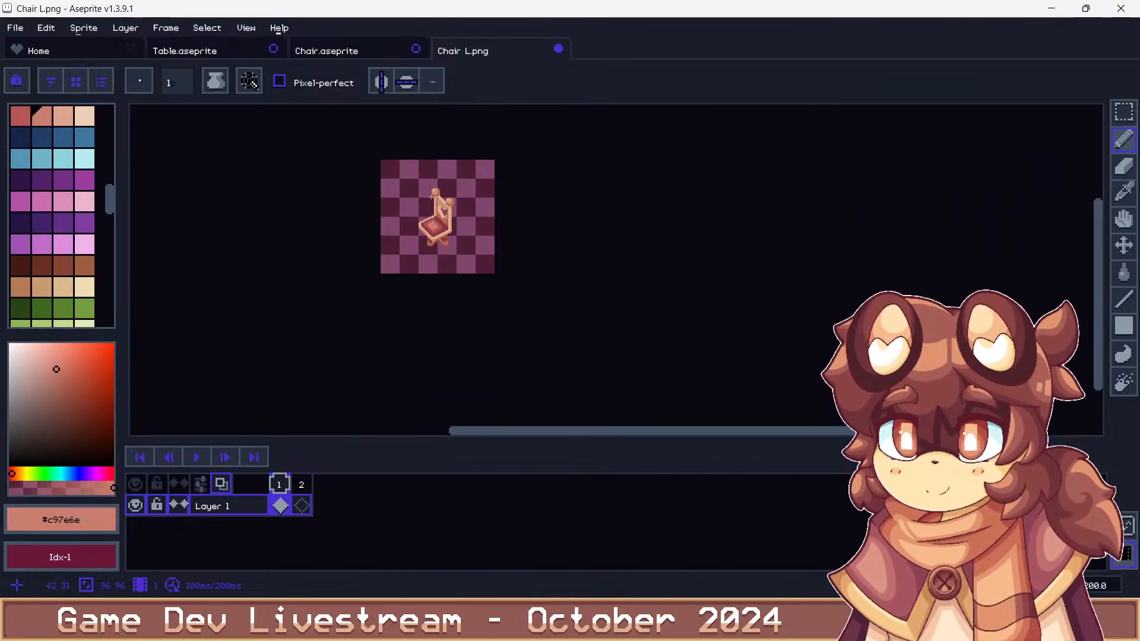
pyautogui.scroll(2, 435, 206)
pyautogui.scroll(1, 435, 206)
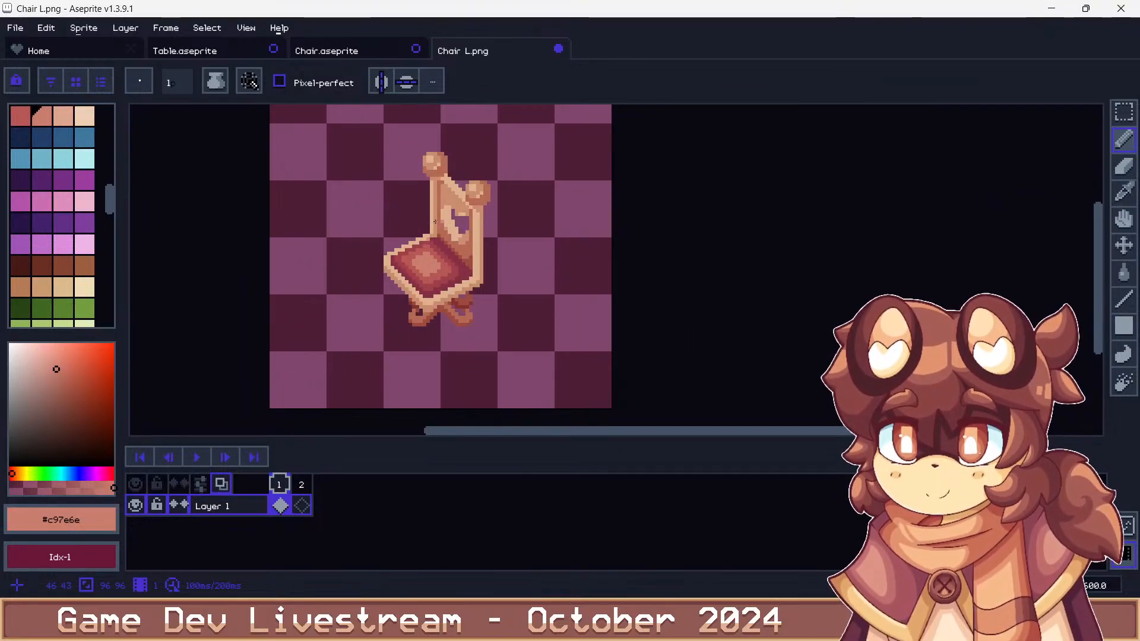
pyautogui.hotkey('ctrl', 'shift', 's')
pyautogui.press('Return')
pyautogui.press('Return')
pyautogui.press('Return')
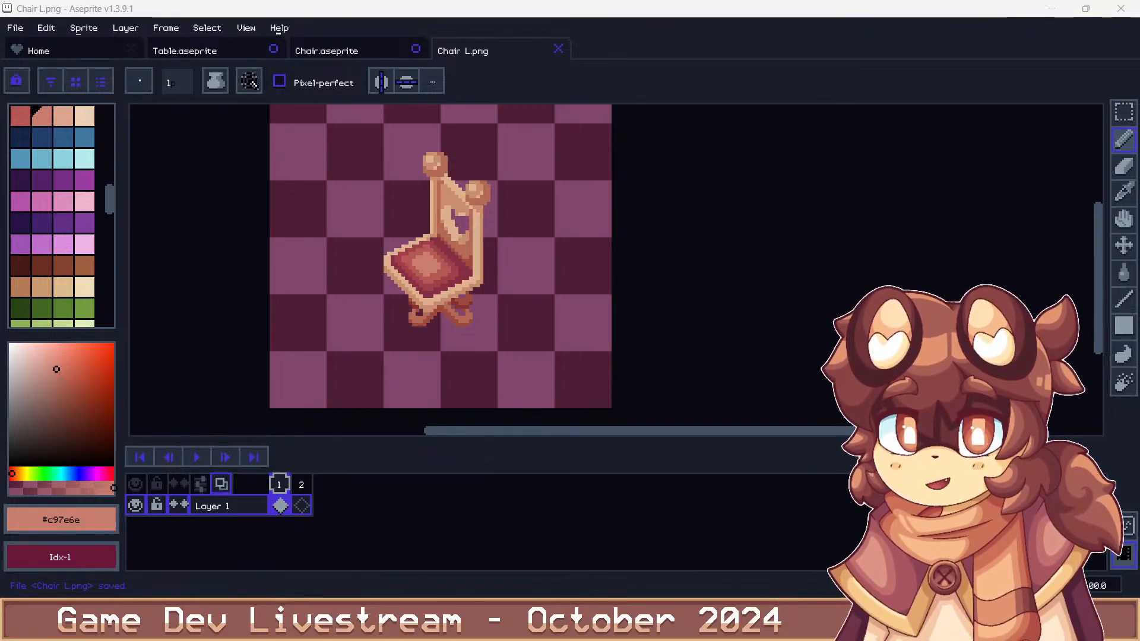
# Undo the pencil strokes of the cushion's central highlight
pyautogui.hotkey('ctrl', 'z')
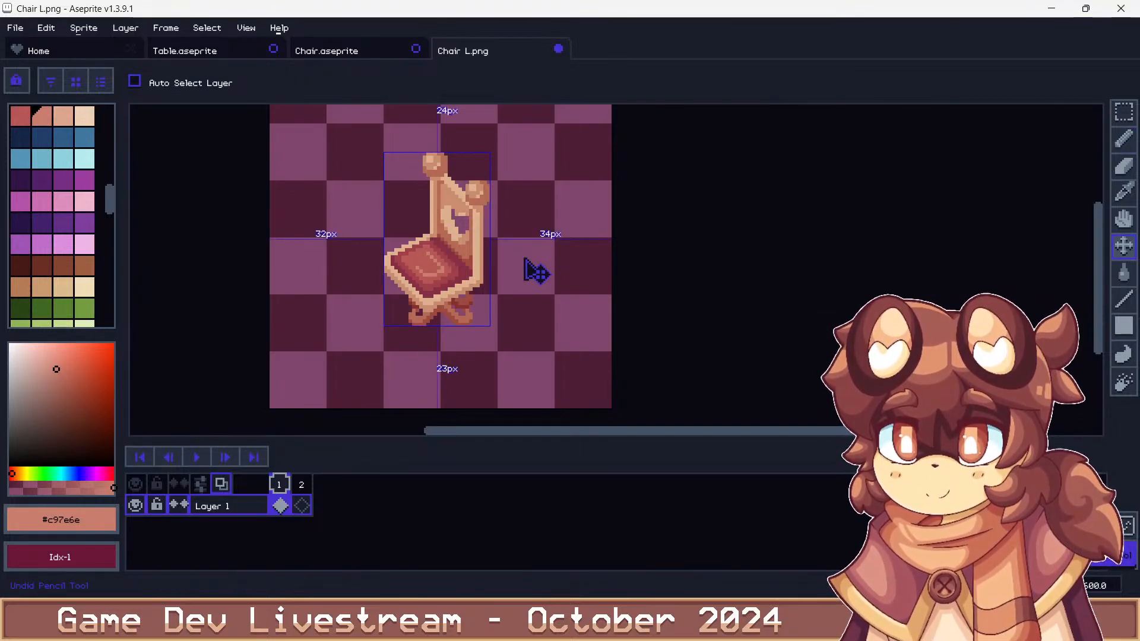
pyautogui.hotkey('ctrl', 'z')
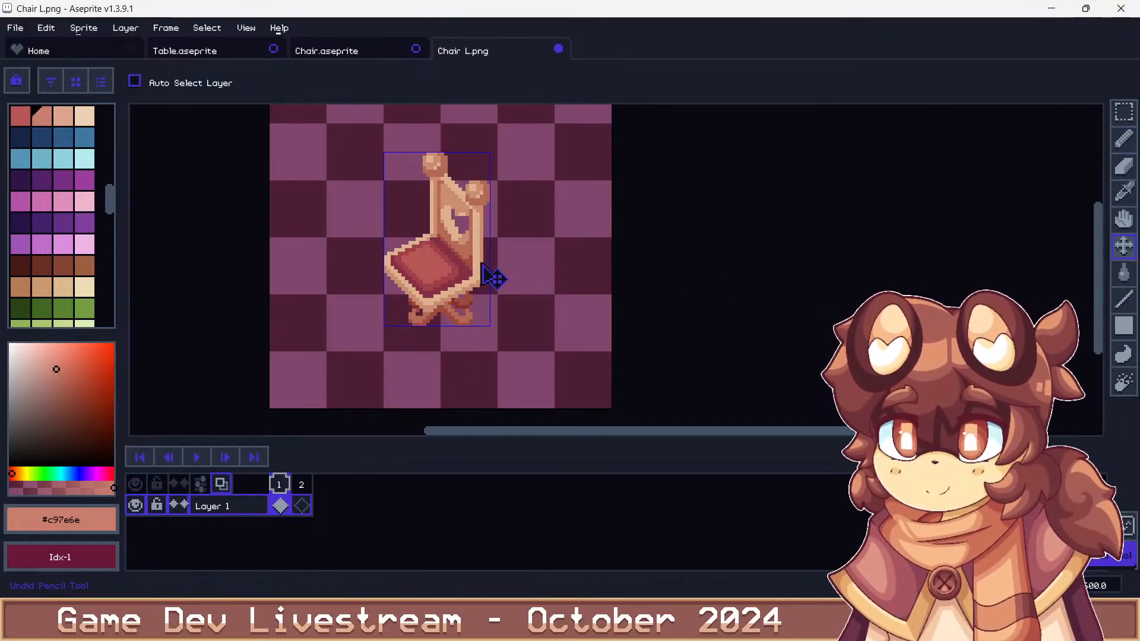
pyautogui.hotkey('ctrl', 'z')
pyautogui.hotkey('ctrl', 'z')
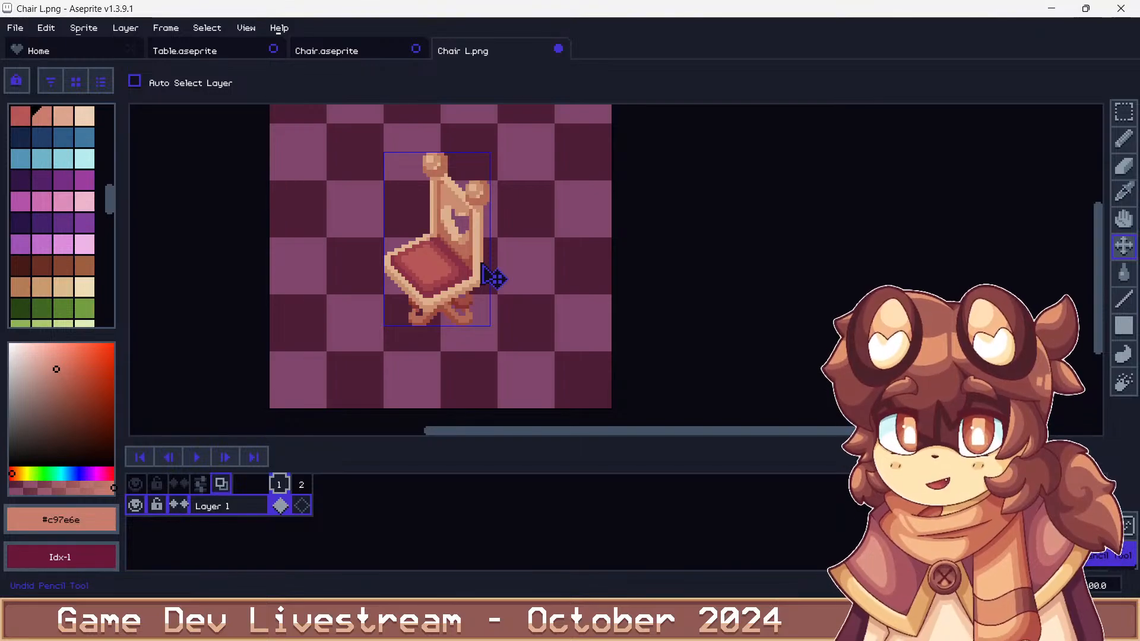
# Save the sprite under the name Chair L.png in the SMaC (GAME) folder, accepting the save prompts
pyautogui.press('b')
pyautogui.scroll(-4, 377, 247)
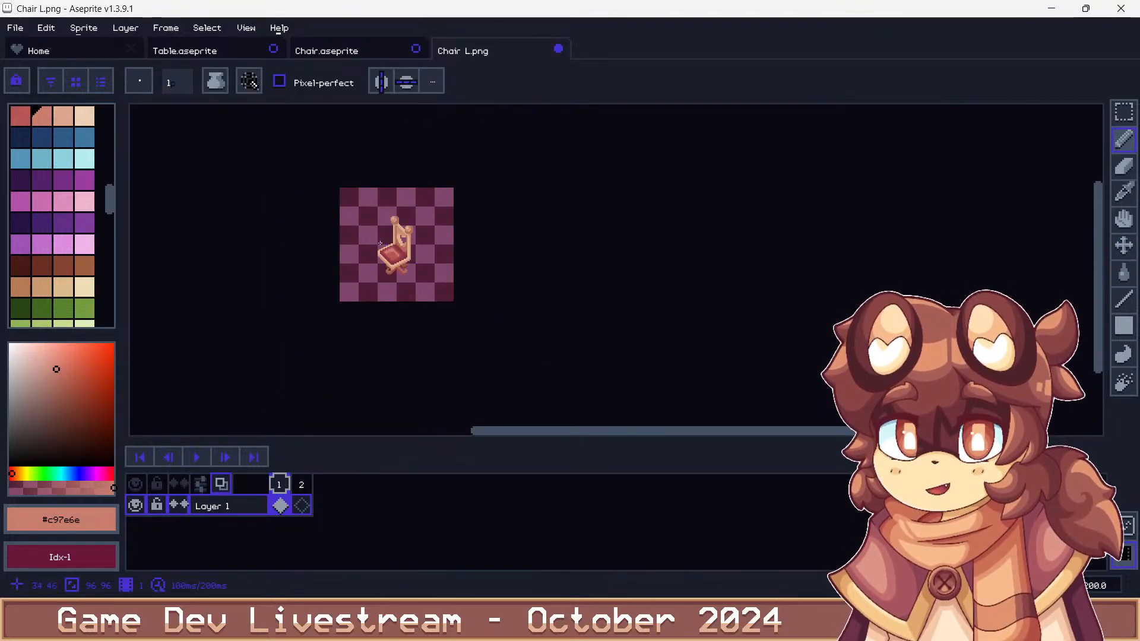
pyautogui.scroll(4, 380, 249)
pyautogui.hotkey('ctrl', 'shift', 's')
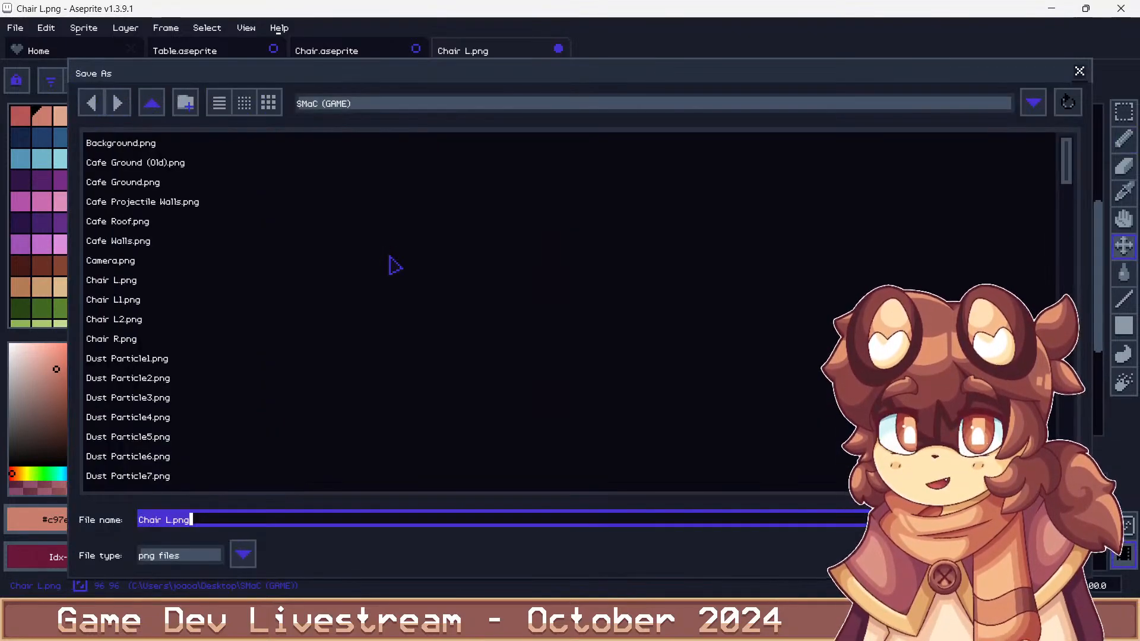
pyautogui.press('Return')
pyautogui.press('Return')
pyautogui.press('Return')
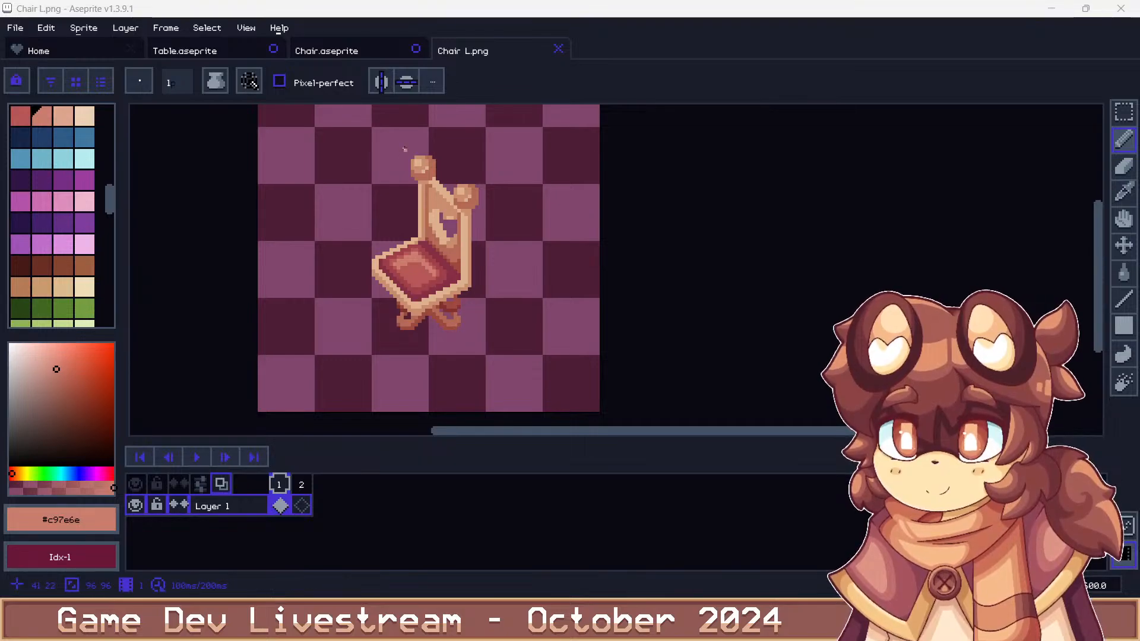
# Erase the round knobs on top of both backrest posts by painting over them with the sampled transparent mask colour
pyautogui.scroll(2, 499, 197)
pyautogui.scroll(-2, 521, 196)
pyautogui.keyDown('alt'); pyautogui.click(521, 196); pyautogui.keyUp('alt')
pyautogui.scroll(3, 521, 196)
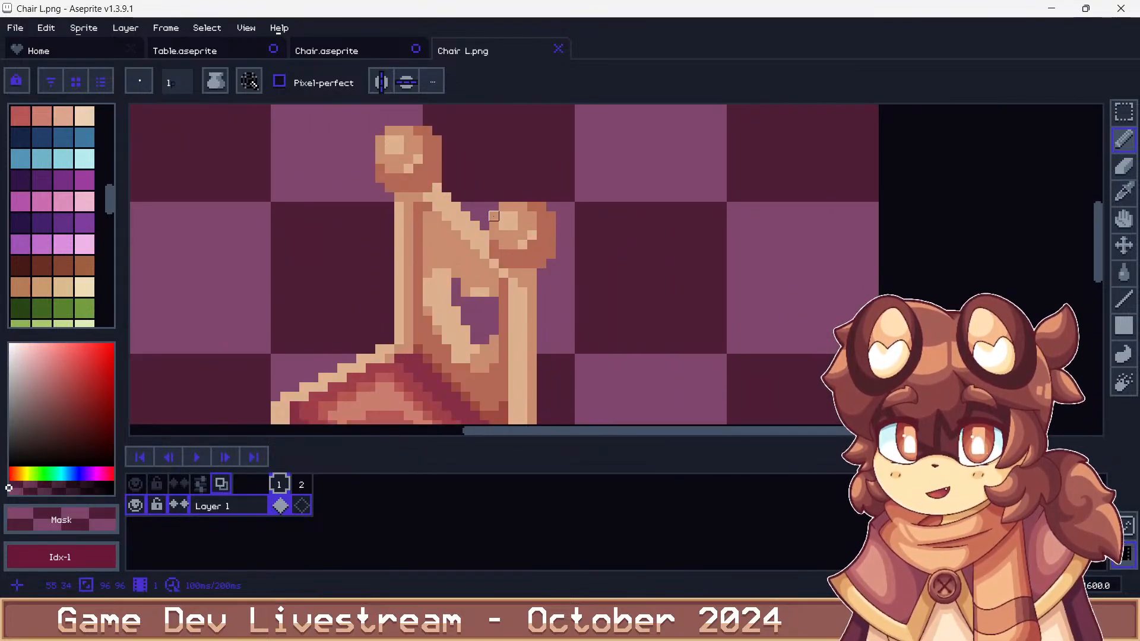
pyautogui.moveTo(494, 208)
pyautogui.mouseDown()
pyautogui.moveTo(504, 263)
pyautogui.moveTo(513, 245)
pyautogui.moveTo(522, 254)
pyautogui.moveTo(541, 245)
pyautogui.moveTo(532, 225)
pyautogui.moveTo(523, 245)
pyautogui.moveTo(522, 217)
pyautogui.moveTo(503, 206)
pyautogui.moveTo(513, 206)
pyautogui.moveTo(504, 236)
pyautogui.mouseUp()
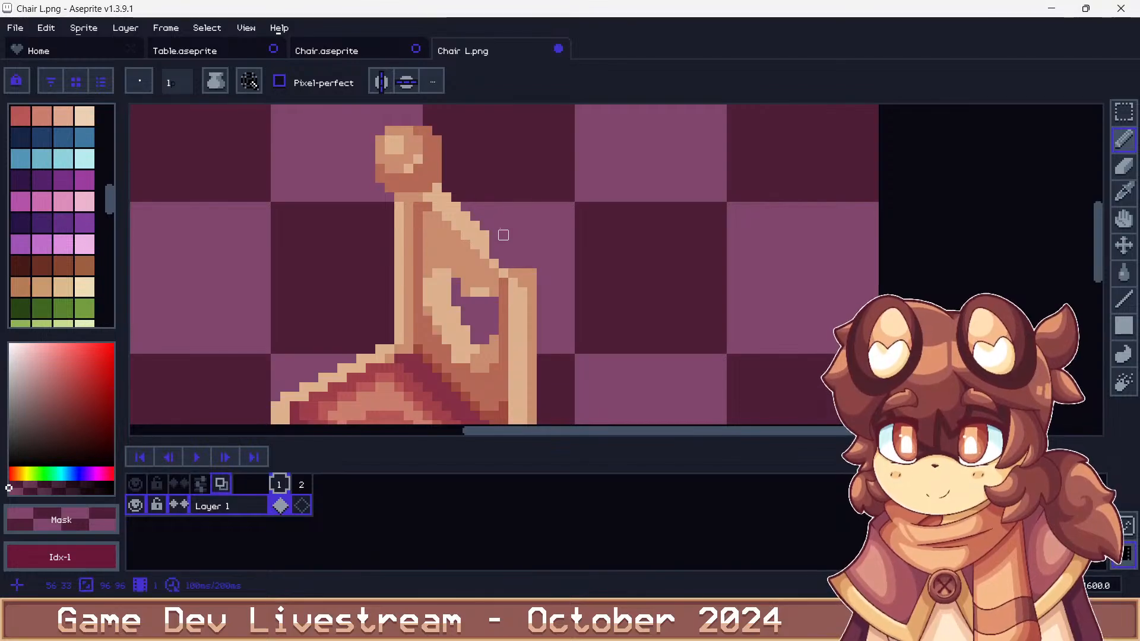
pyautogui.moveTo(380, 135)
pyautogui.mouseDown()
pyautogui.moveTo(380, 178)
pyautogui.moveTo(398, 187)
pyautogui.moveTo(399, 179)
pyautogui.moveTo(437, 178)
pyautogui.moveTo(437, 140)
pyautogui.moveTo(408, 169)
pyautogui.moveTo(397, 140)
pyautogui.mouseUp()
pyautogui.keyDown('alt'); pyautogui.click(407, 197); pyautogui.keyUp('alt')
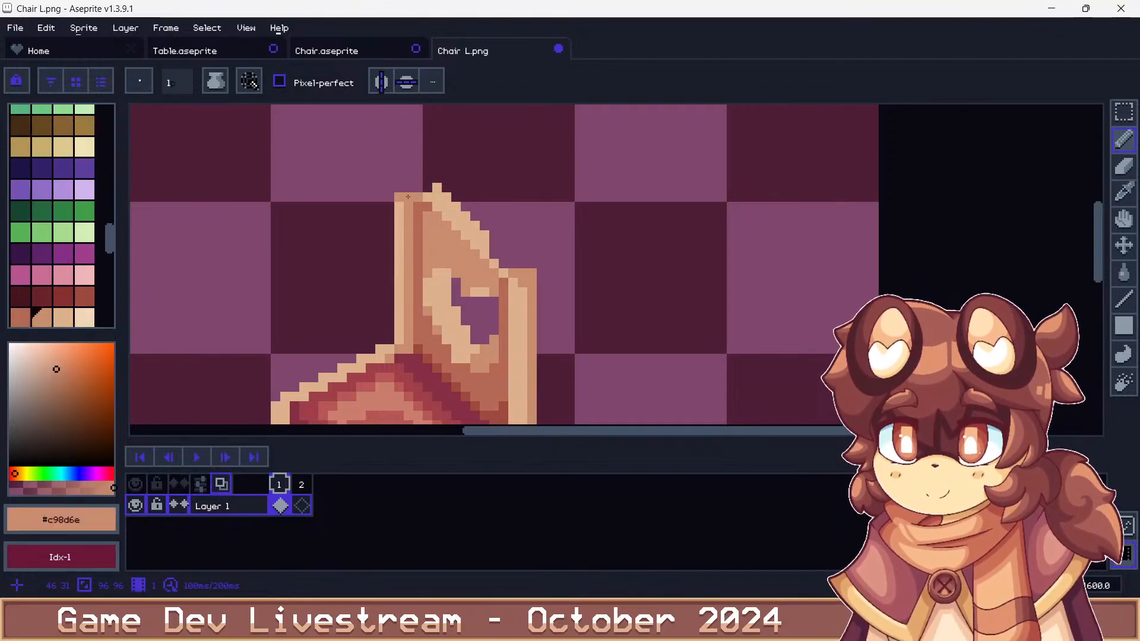
pyautogui.keyDown('alt'); pyautogui.click(404, 171); pyautogui.keyUp('alt')
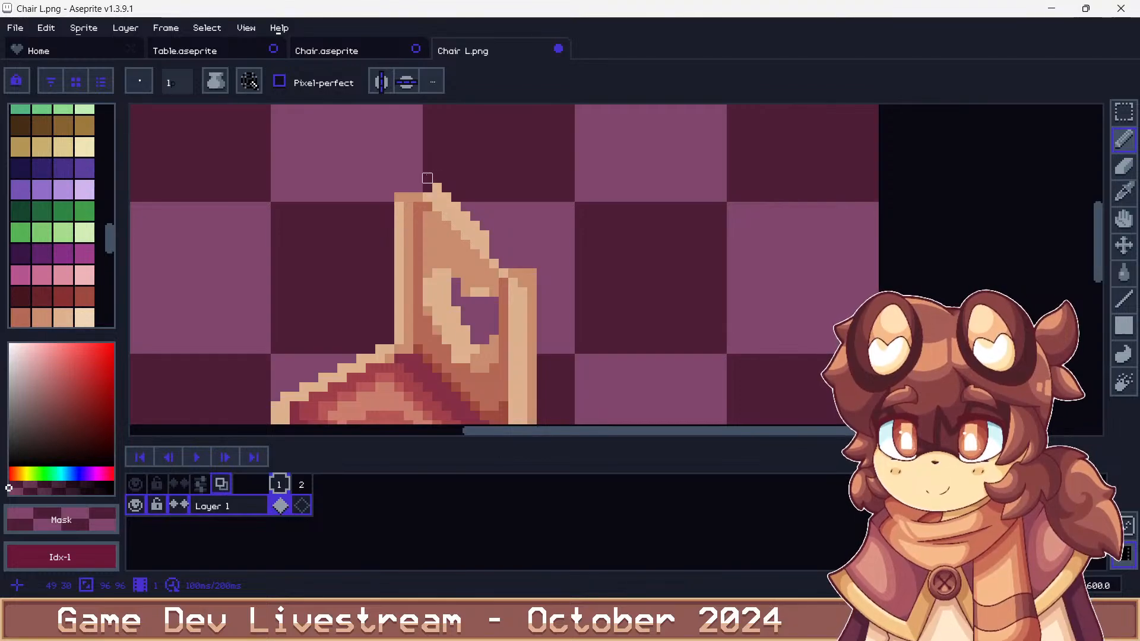
# Extend the backrest's slanted rail to the front post with #dcb28e and raise the tops of both posts with #c98d6e
pyautogui.scroll(1, 446, 187)
pyautogui.keyDown('alt'); pyautogui.click(493, 255); pyautogui.keyUp('alt')
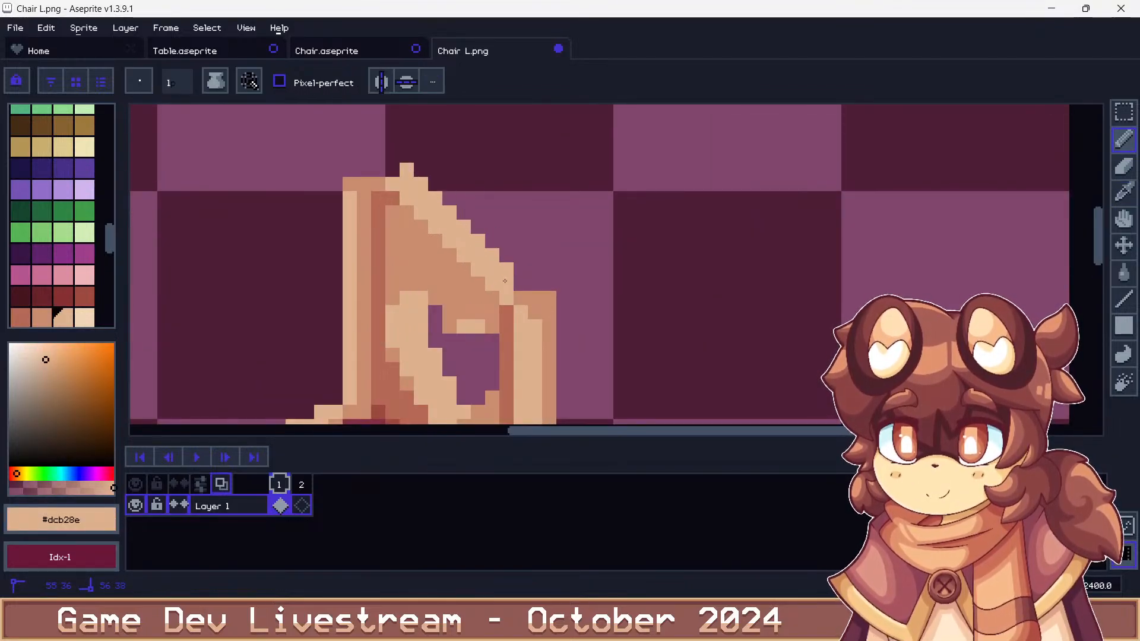
pyautogui.keyDown('alt'); pyautogui.click(522, 294); pyautogui.keyUp('alt')
pyautogui.moveTo(522, 294)
pyautogui.mouseDown()
pyautogui.moveTo(522, 270)
pyautogui.moveTo(549, 272)
pyautogui.mouseUp()
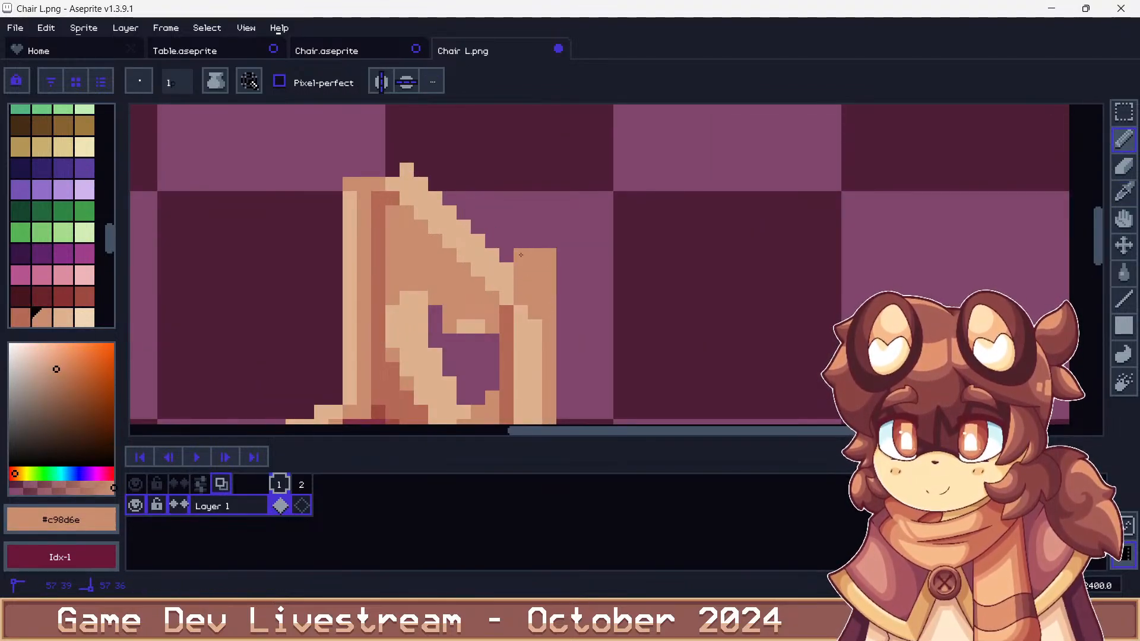
pyautogui.click(508, 240)
pyautogui.moveTo(379, 172)
pyautogui.mouseDown()
pyautogui.moveTo(359, 169)
pyautogui.moveTo(374, 155)
pyautogui.mouseUp()
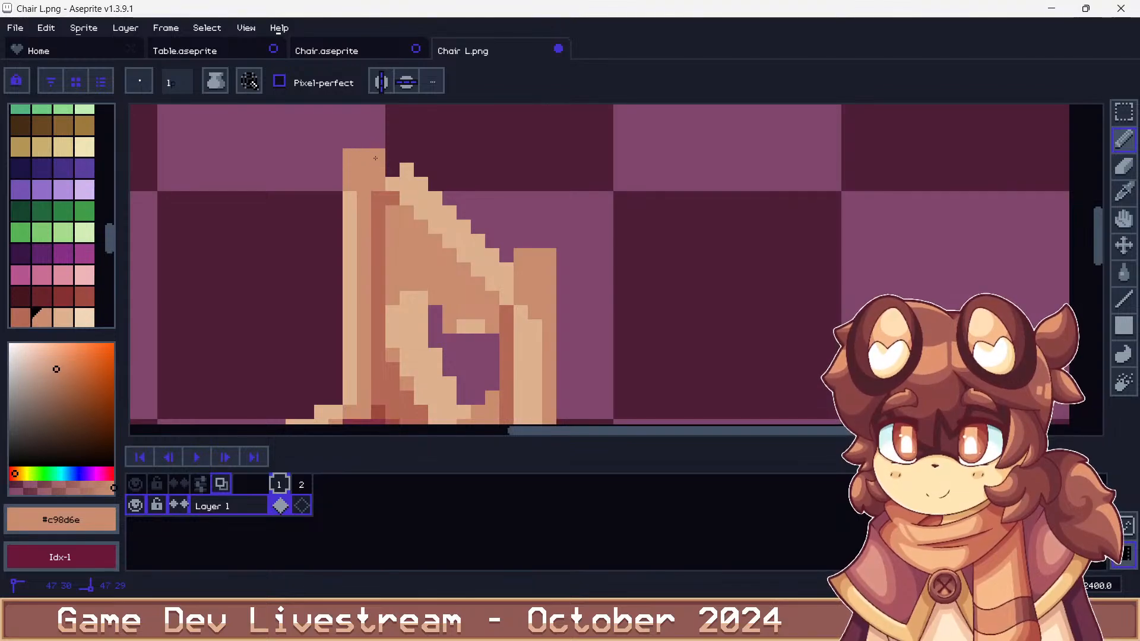
# Extend the slanted rail's light edge up to the taller backrest post's inner top corner with #dcb28e
pyautogui.keyDown('alt'); pyautogui.click(406, 171); pyautogui.keyUp('alt')
pyautogui.click(393, 171)
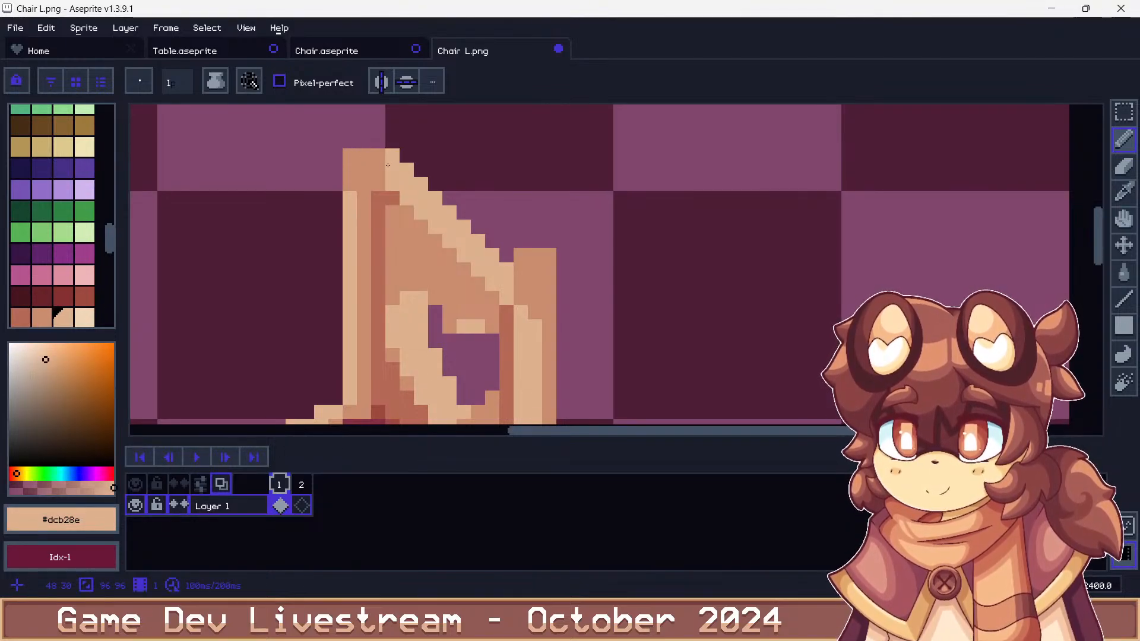
pyautogui.scroll(-5, 374, 149)
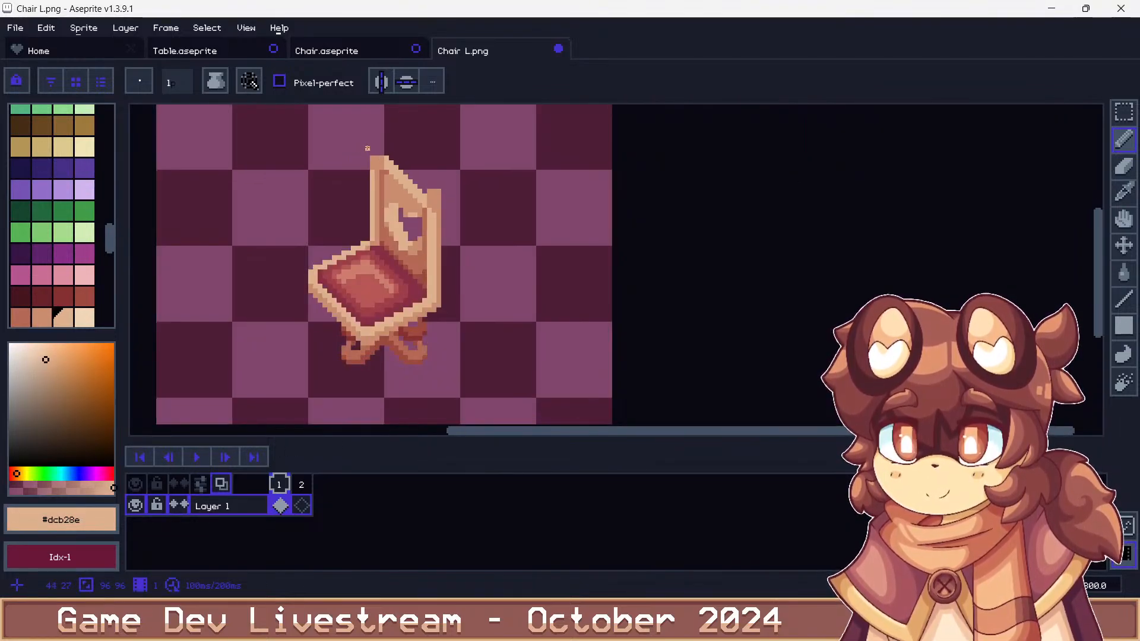
# Rework the taller post's junction with the rail, extending the shadow strip, filling beneath with #c98d6e and continuing the rail upward with #dcb28e
pyautogui.scroll(6, 380, 154)
pyautogui.keyDown('alt'); pyautogui.click(411, 247); pyautogui.keyUp('alt')
pyautogui.click(405, 229)
pyautogui.keyDown('alt'); pyautogui.click(432, 274); pyautogui.keyUp('alt')
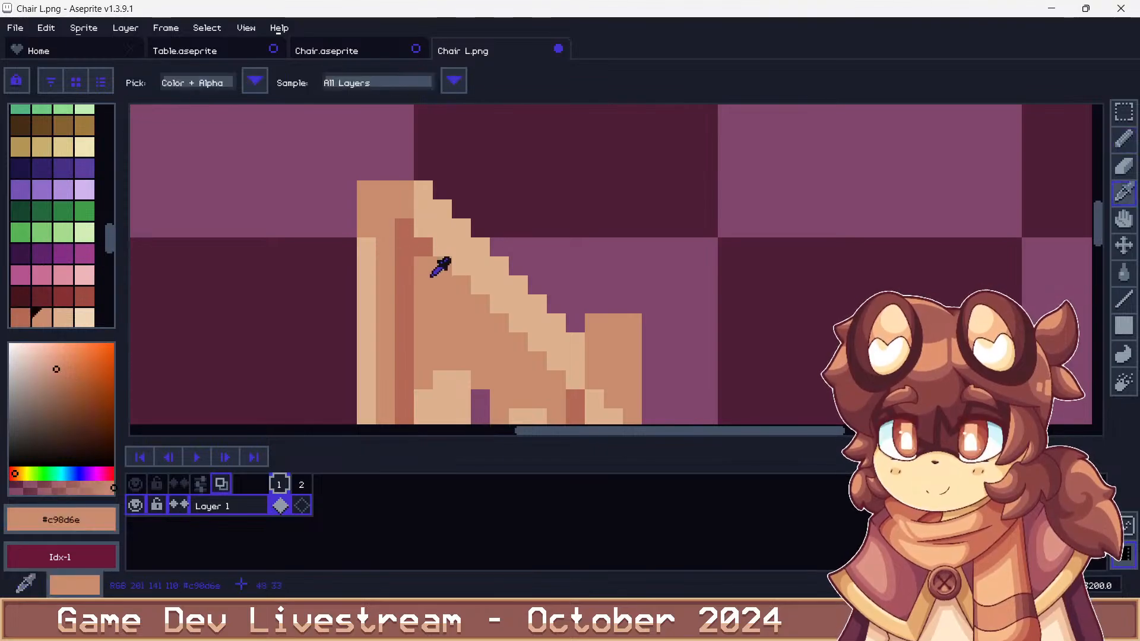
pyautogui.click(423, 248)
pyautogui.keyDown('alt'); pyautogui.click(424, 228); pyautogui.keyUp('alt')
pyautogui.moveTo(405, 209); pyautogui.dragTo(405, 172)
pyautogui.scroll(-4, 381, 179)
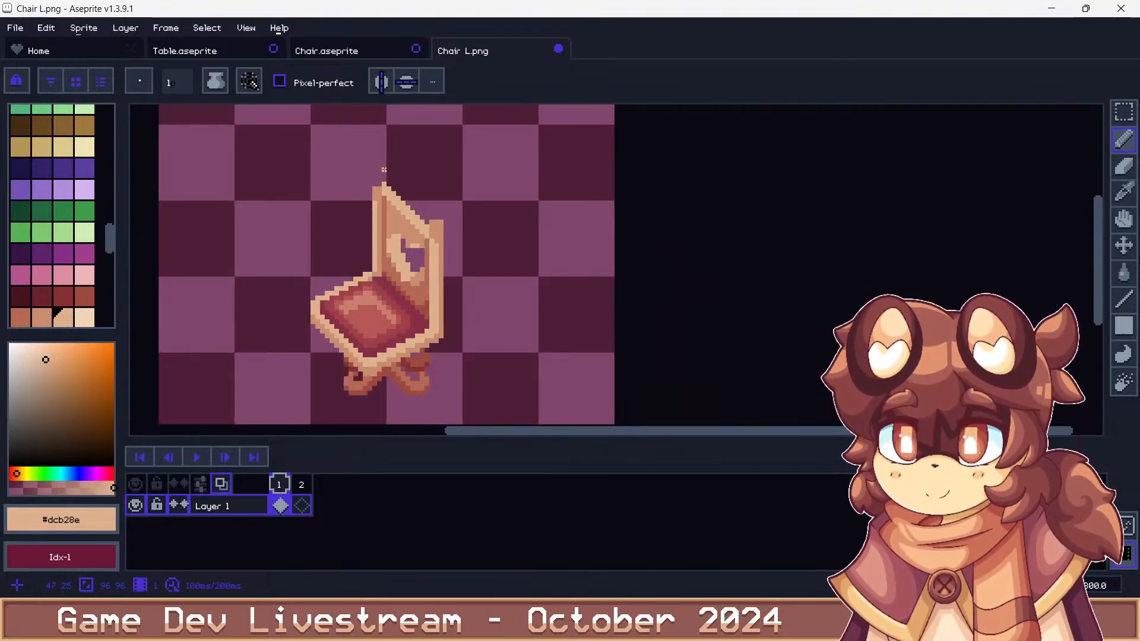
# Raise the taller post's top to the rail's upper end with #c98d6e pixels
pyautogui.scroll(4, 385, 171)
pyautogui.keyDown('alt'); pyautogui.click(360, 224); pyautogui.keyUp('alt')
pyautogui.click(355, 204)
pyautogui.click(349, 204)
pyautogui.scroll(-4, 298, 185)
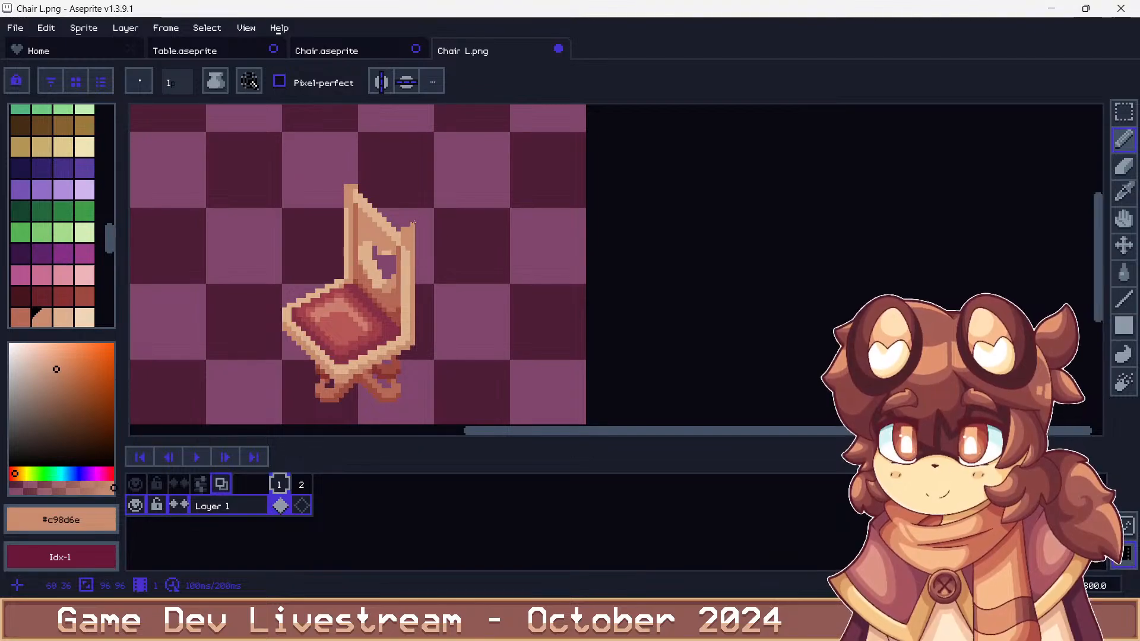
pyautogui.scroll(3, 414, 223)
pyautogui.scroll(-7, 375, 205)
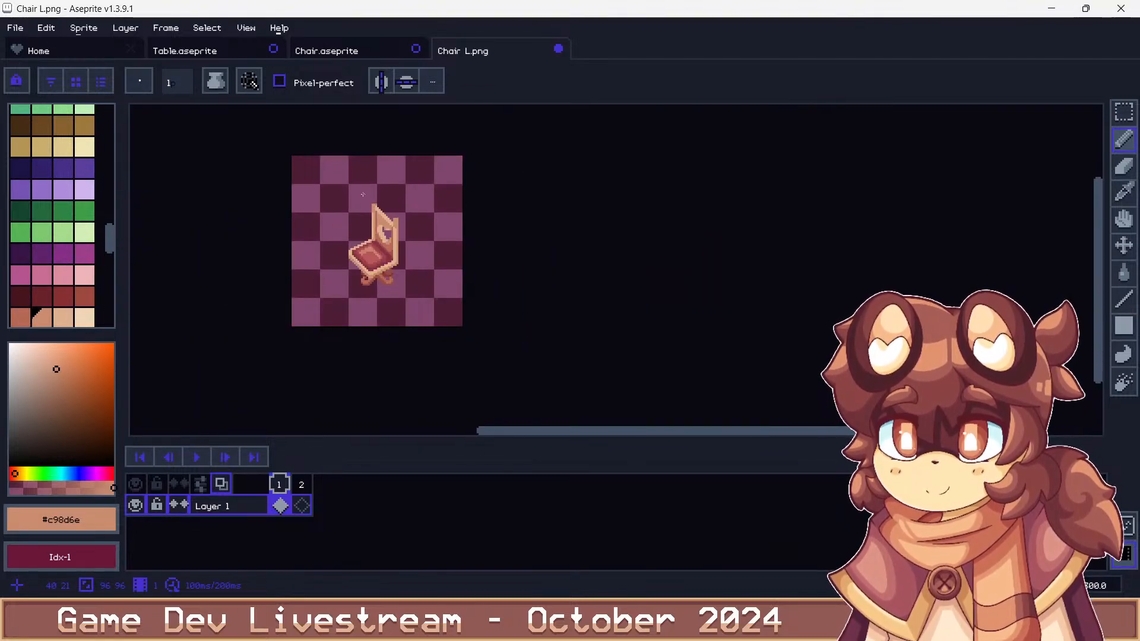
# Erase the taller post's protruding top corner with the mask colour and cap the post with #dcb28e
pyautogui.scroll(7, 375, 203)
pyautogui.keyDown('alt'); pyautogui.click(365, 205); pyautogui.keyUp('alt')
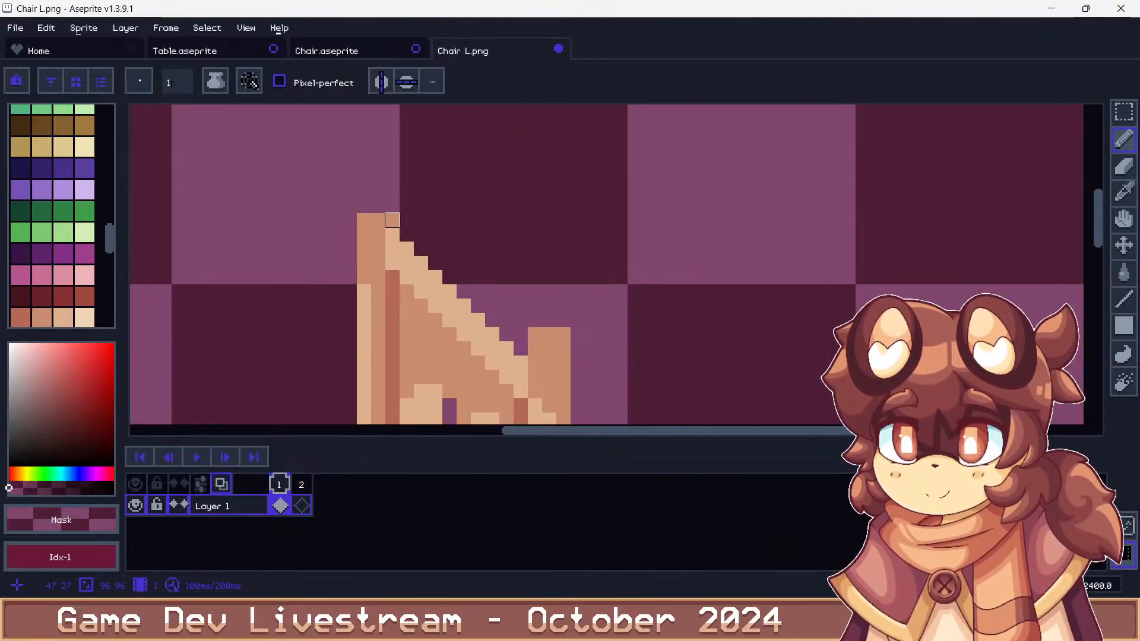
pyautogui.moveTo(394, 218)
pyautogui.mouseDown()
pyautogui.moveTo(363, 220)
pyautogui.moveTo(374, 244)
pyautogui.mouseUp()
pyautogui.keyDown('alt'); pyautogui.click(391, 236); pyautogui.keyUp('alt')
pyautogui.scroll(-4, 365, 199)
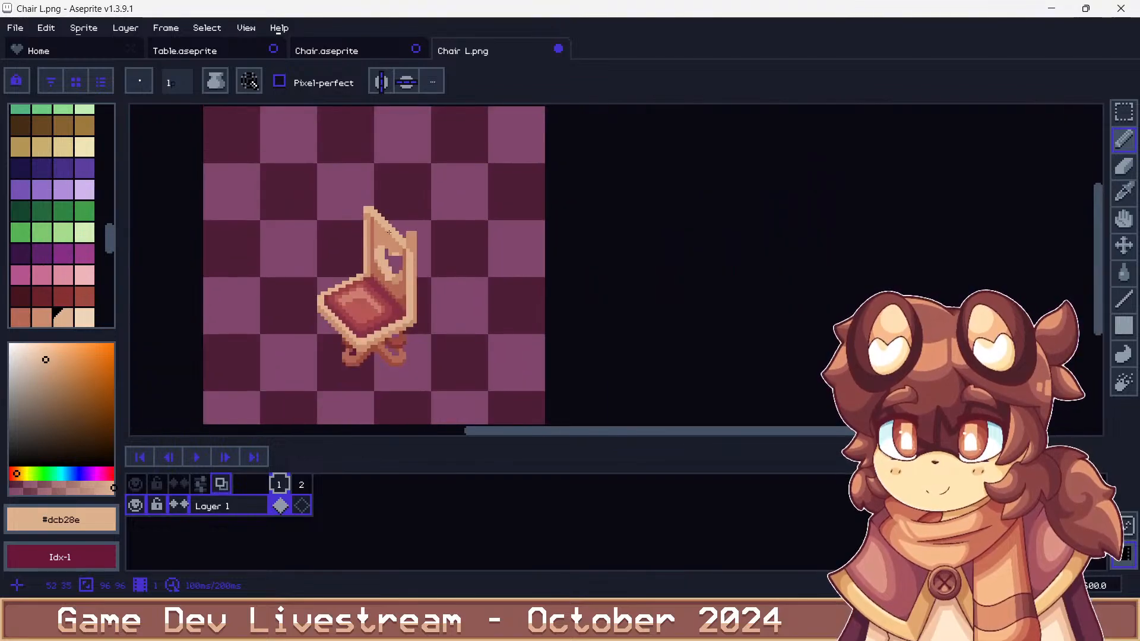
# Continue the rail's #dcb28e slope across the shorter post's top and erase the excess above it with the mask colour
pyautogui.scroll(3, 389, 232)
pyautogui.click(438, 259)
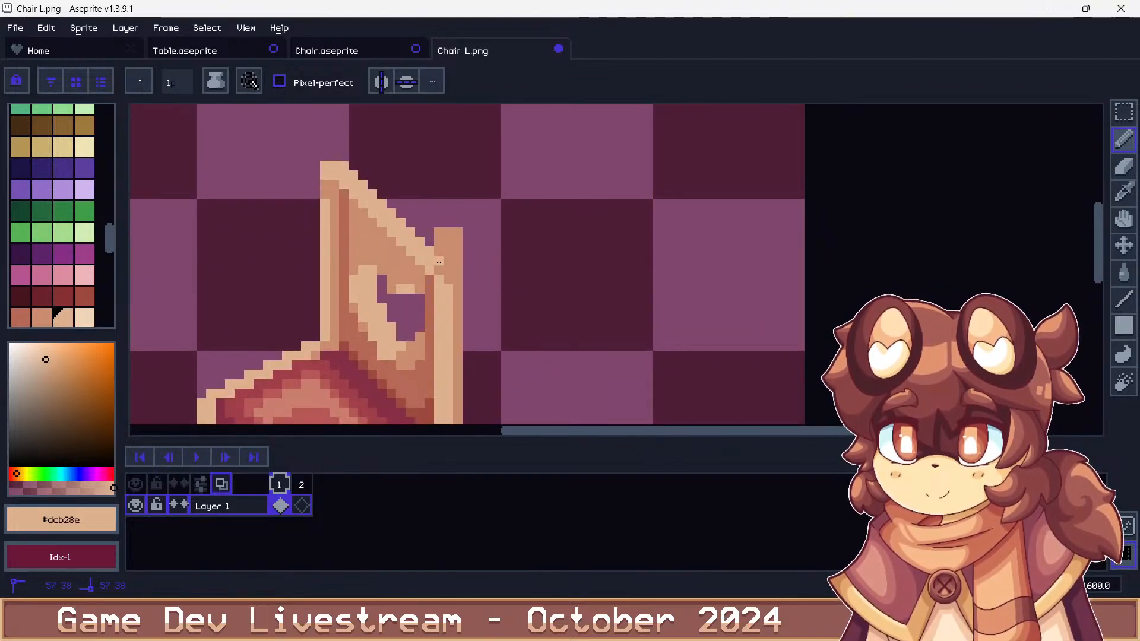
pyautogui.moveTo(450, 275)
pyautogui.mouseDown()
pyautogui.moveTo(458, 286)
pyautogui.moveTo(438, 252)
pyautogui.moveTo(456, 232)
pyautogui.mouseUp()
pyautogui.keyDown('alt'); pyautogui.click(468, 281); pyautogui.keyUp('alt')
pyautogui.keyDown('alt'); pyautogui.click(458, 299); pyautogui.keyUp('alt')
pyautogui.keyDown('alt'); pyautogui.click(472, 273); pyautogui.keyUp('alt')
pyautogui.keyDown('alt'); pyautogui.click(449, 273); pyautogui.keyUp('alt')
pyautogui.click(458, 280)
pyautogui.keyDown('alt'); pyautogui.click(459, 260); pyautogui.keyUp('alt')
pyautogui.click(458, 270)
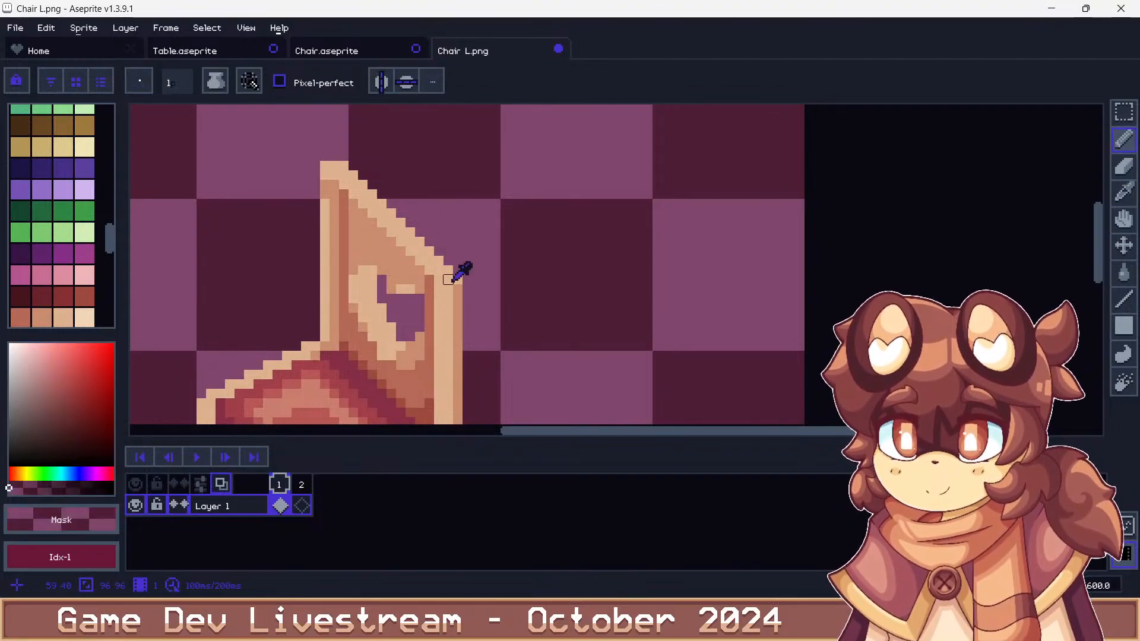
# Finish the shorter post's outer top corner with #dcb28e and shade beneath it with #c98d6e
pyautogui.keyDown('alt'); pyautogui.click(450, 280); pyautogui.keyUp('alt')
pyautogui.click(458, 288)
pyautogui.keyDown('alt'); pyautogui.click(457, 300); pyautogui.keyUp('alt')
pyautogui.click(450, 297)
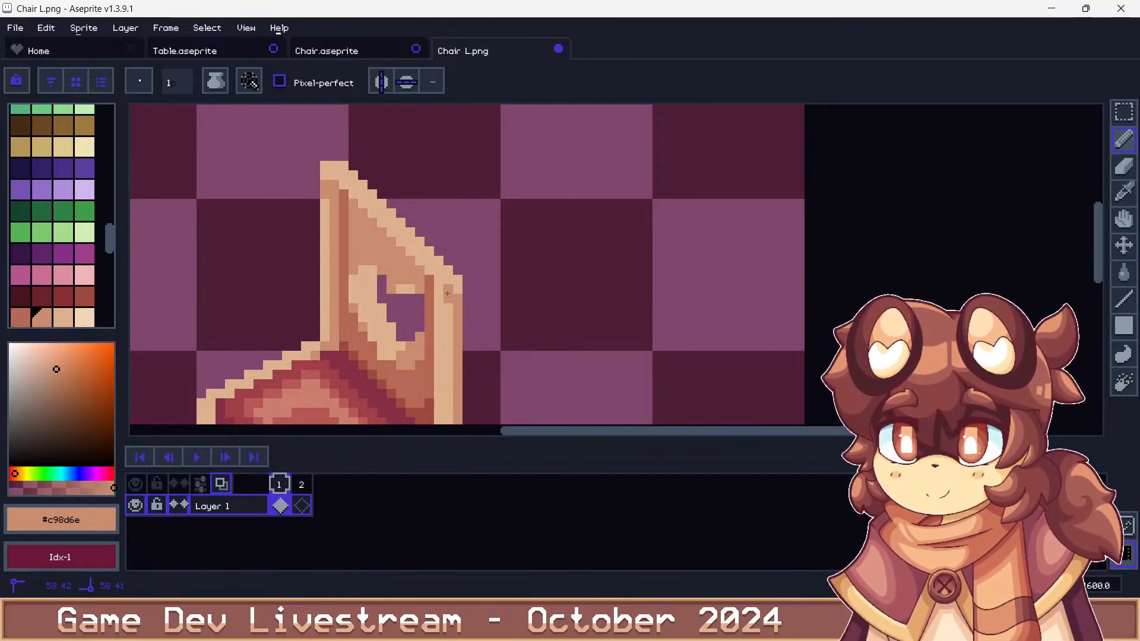
pyautogui.scroll(-6, 340, 226)
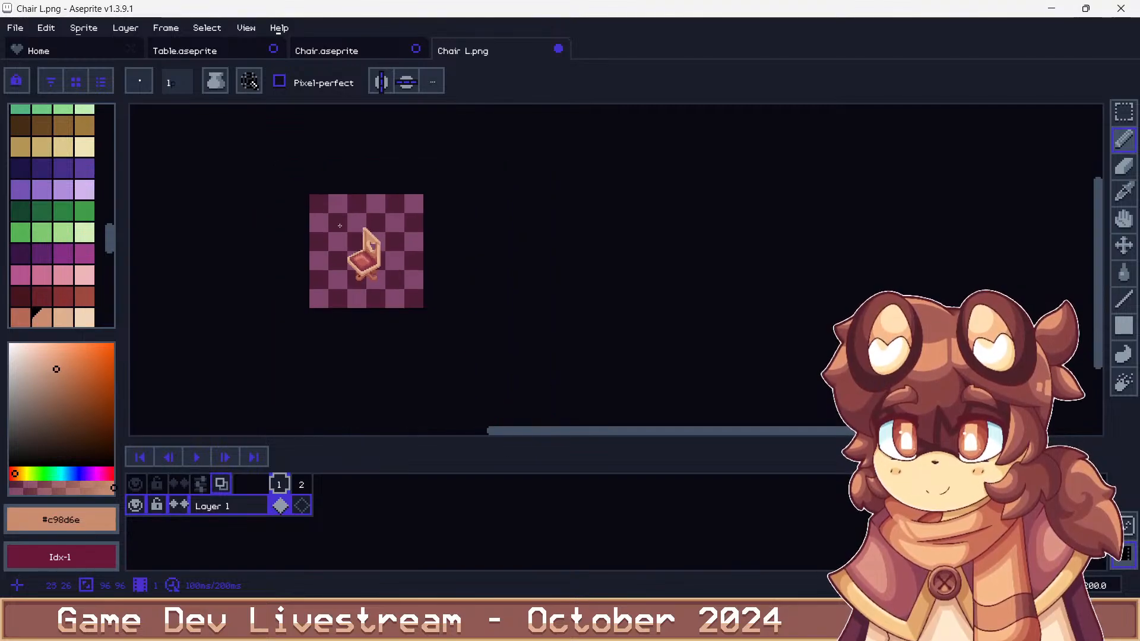
# Slant the shading under the shorter post's cap to follow the rail, using #c98d6e and #dcb28e
pyautogui.scroll(2, 339, 226)
pyautogui.scroll(-2, 356, 229)
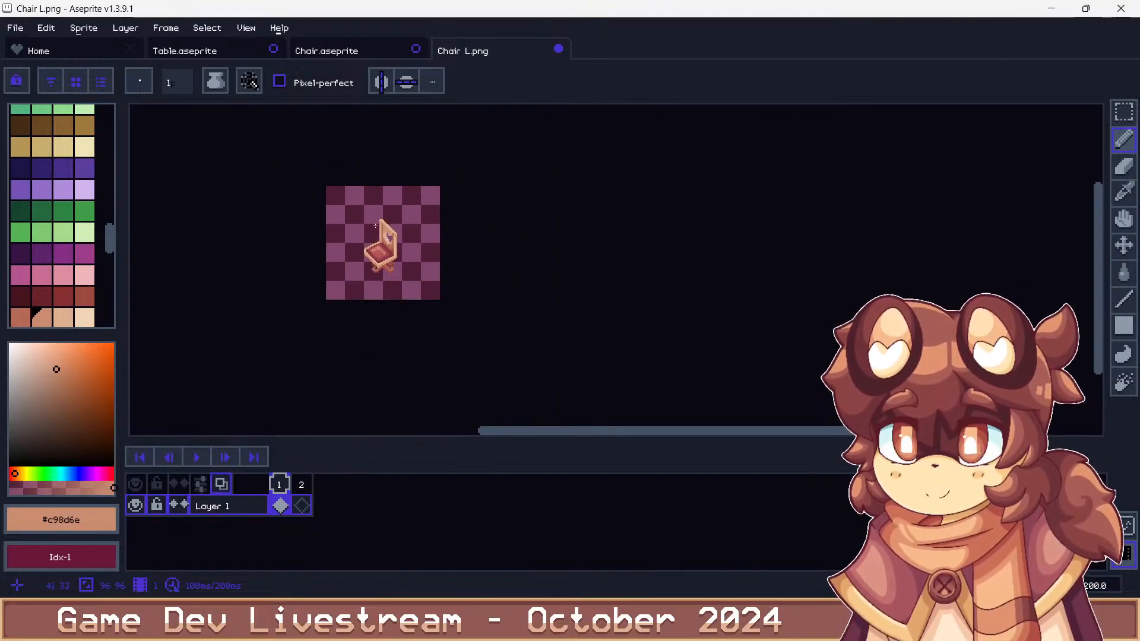
pyautogui.scroll(7, 378, 225)
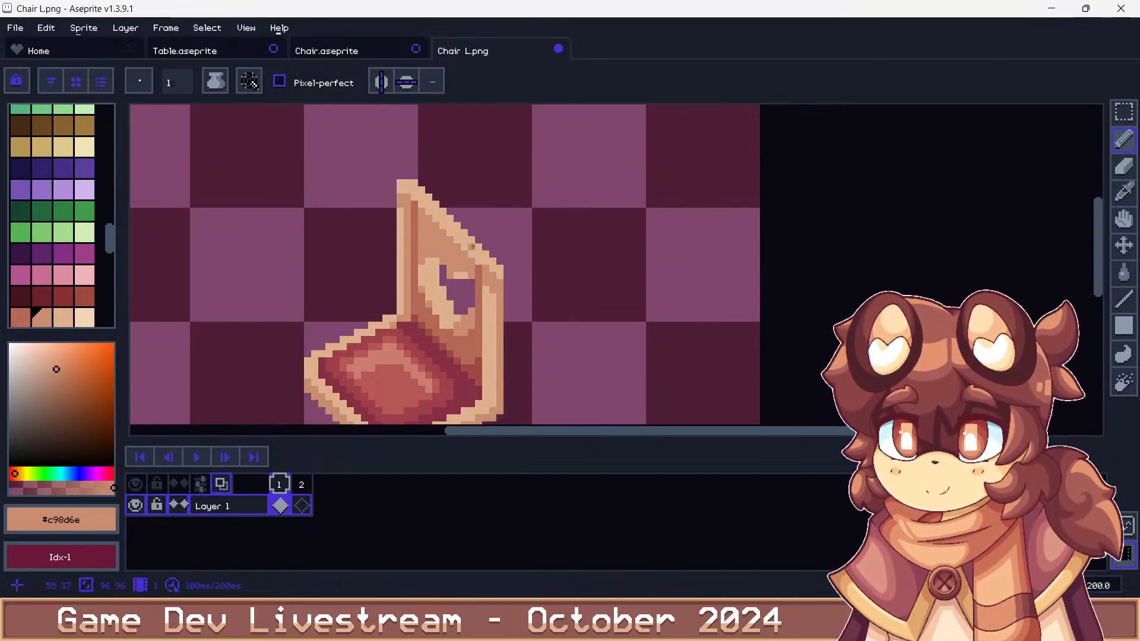
pyautogui.scroll(-5, 490, 289)
pyautogui.scroll(8, 527, 294)
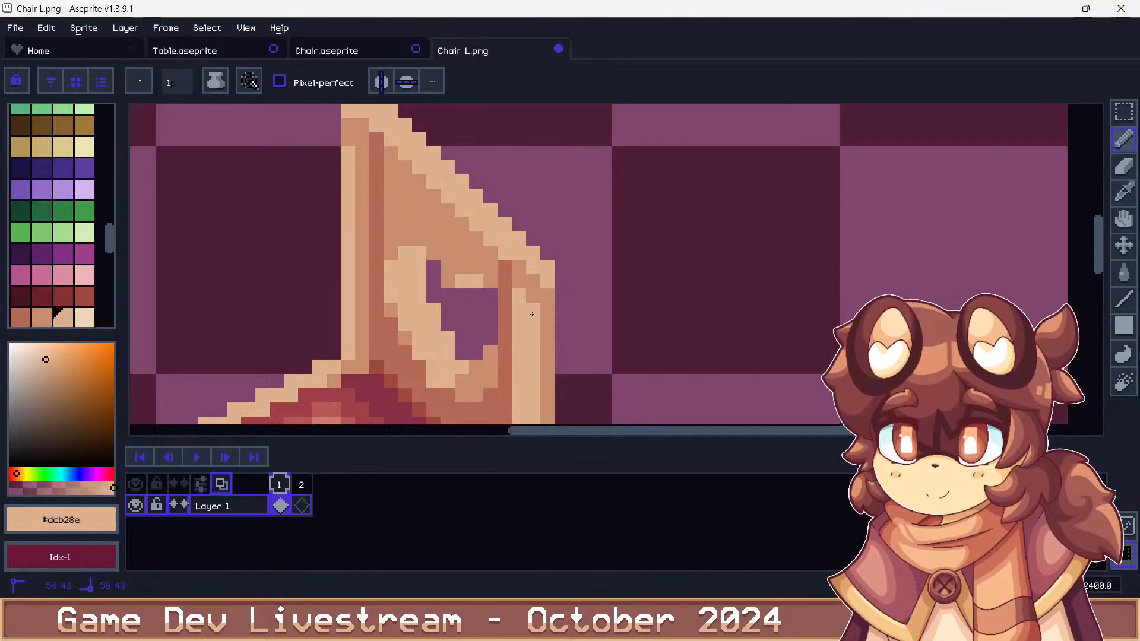
pyautogui.scroll(-6, 429, 235)
# Raise the taller post's cap by one pixel row and lengthen the shorter post's light corner edge with #dcb28e
pyautogui.scroll(7, 429, 236)
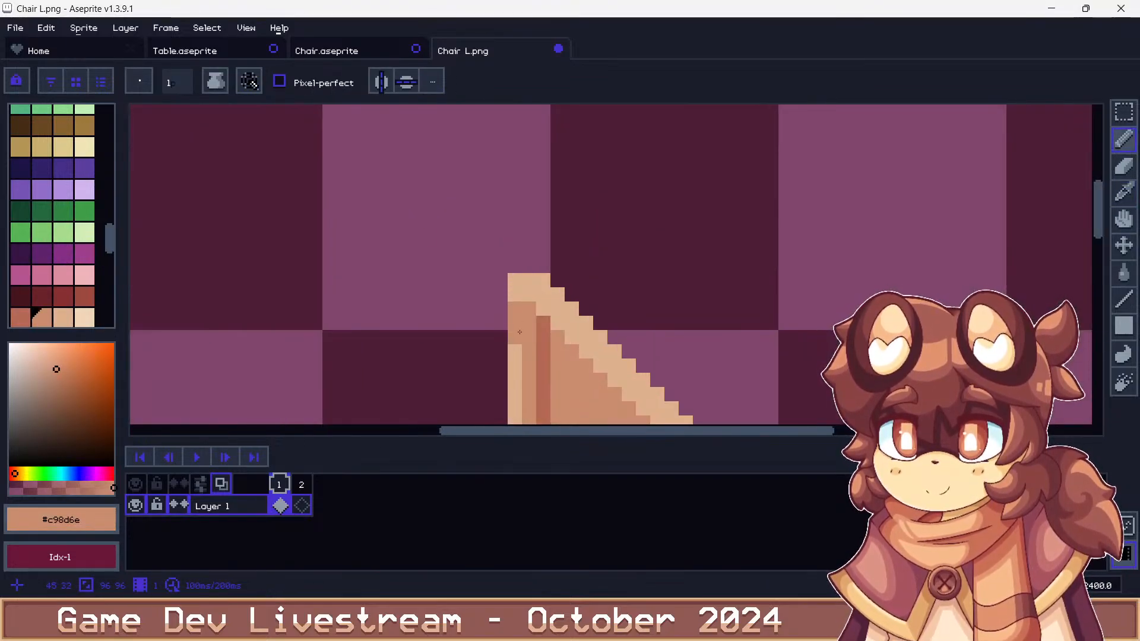
pyautogui.keyDown('alt'); pyautogui.click(518, 280); pyautogui.keyUp('alt')
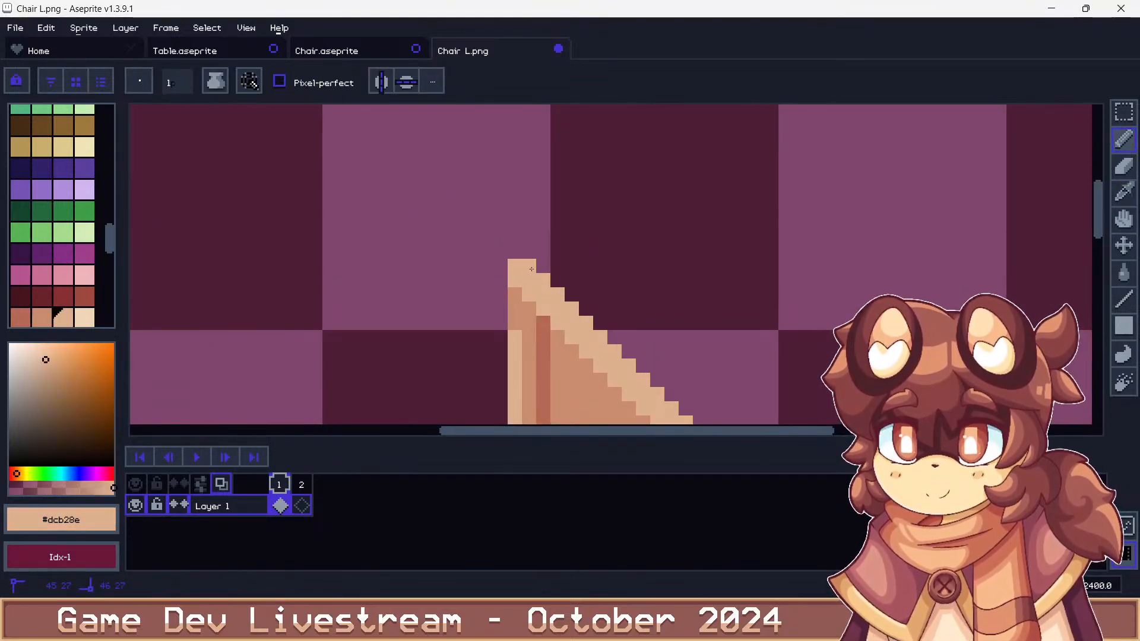
pyautogui.scroll(-3, 586, 302)
pyautogui.scroll(3, 555, 298)
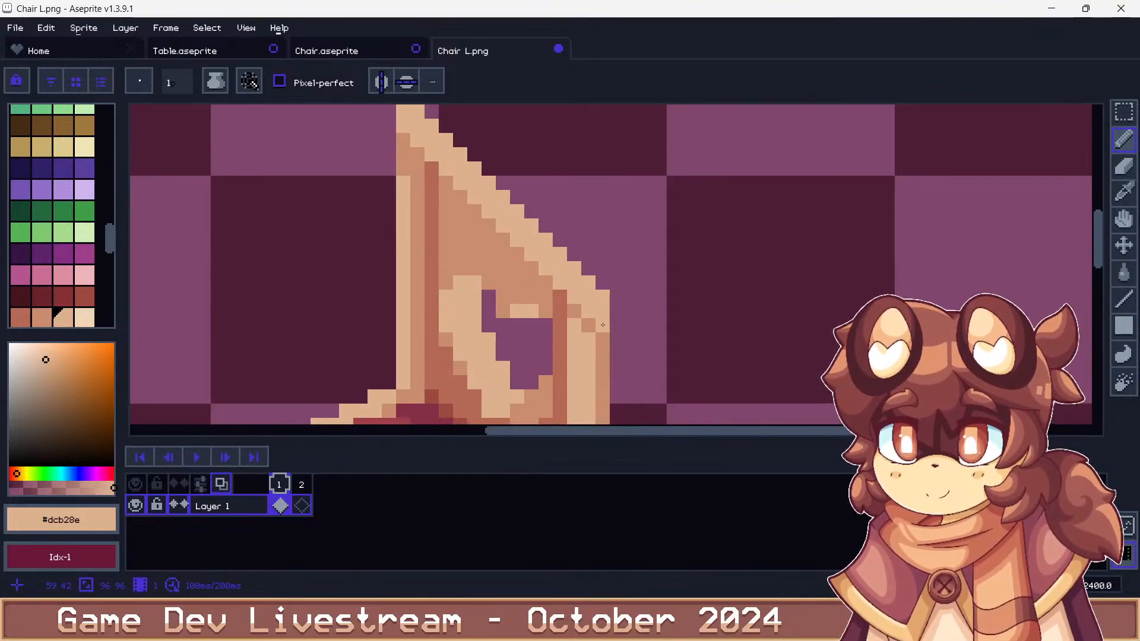
pyautogui.keyDown('alt'); pyautogui.click(592, 344); pyautogui.keyUp('alt')
pyautogui.scroll(-3, 573, 325)
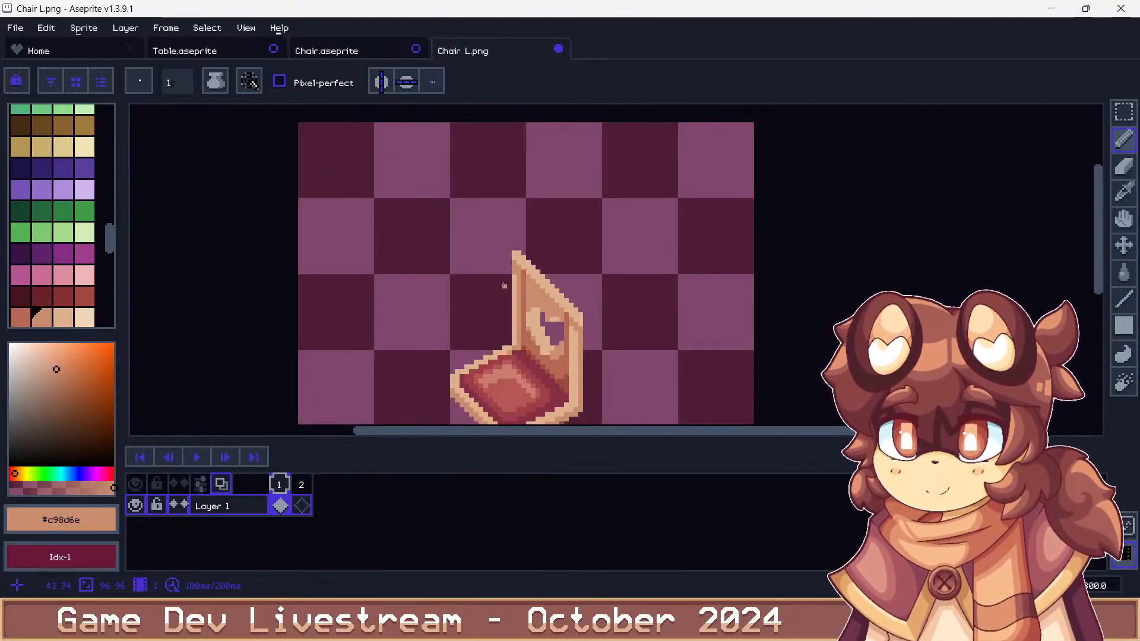
# Try #c98d6e on the taller post's top corner pixel, and restore its #dcb28e colour
pyautogui.scroll(3, 537, 271)
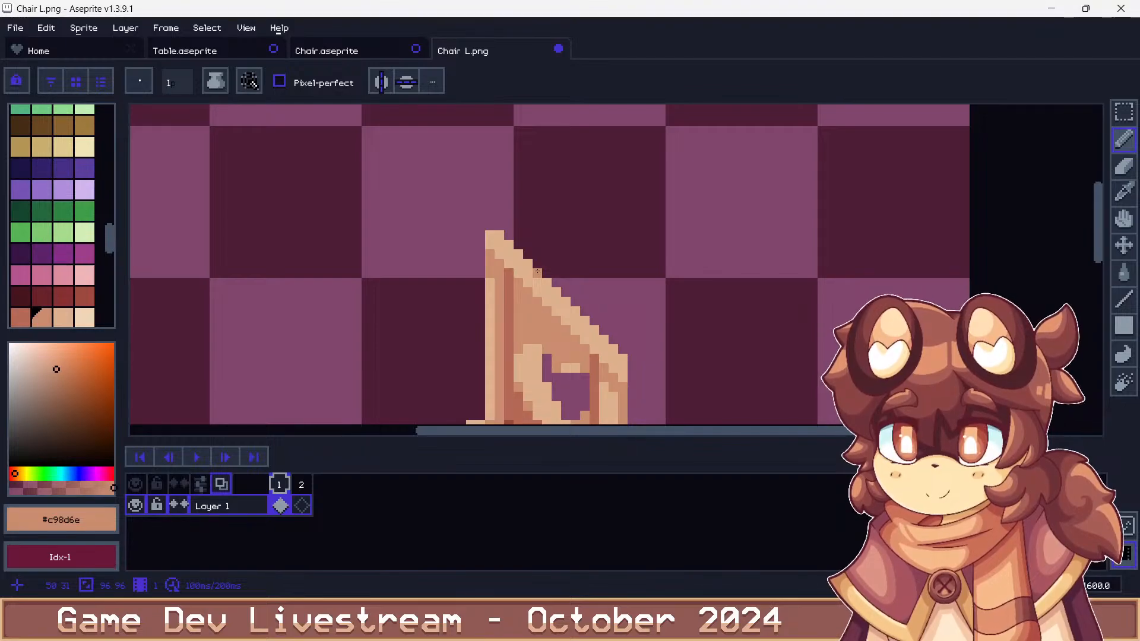
pyautogui.rightClick(494, 230)
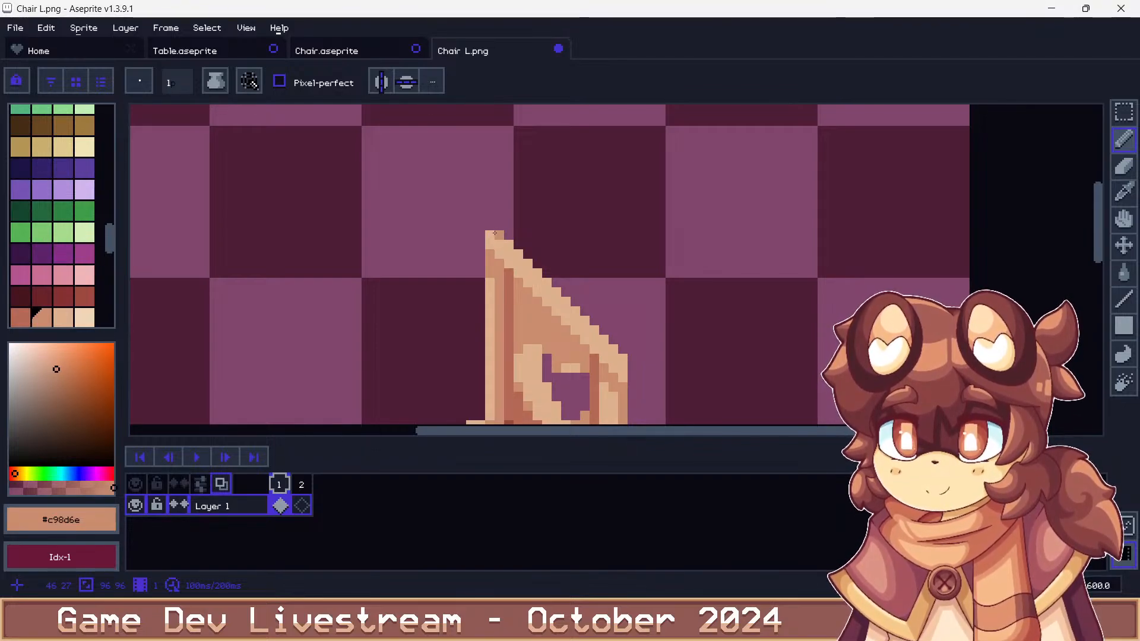
pyautogui.keyDown('alt'); pyautogui.click(495, 233); pyautogui.keyUp('alt')
pyautogui.scroll(-6, 489, 226)
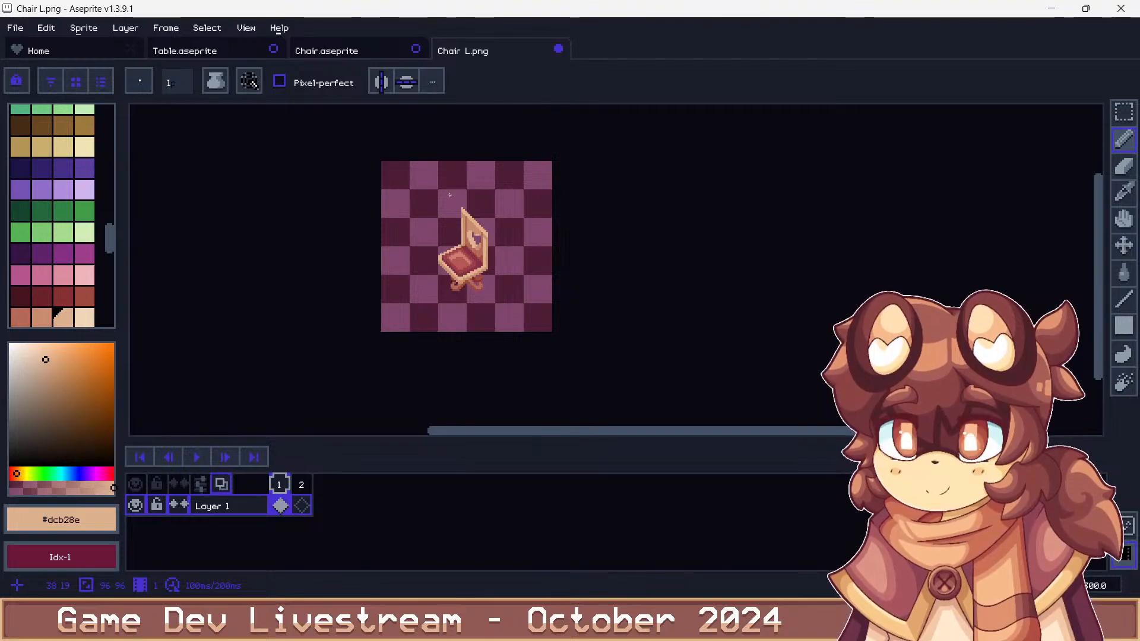
pyautogui.press('ctrl')
pyautogui.scroll(6, 457, 190)
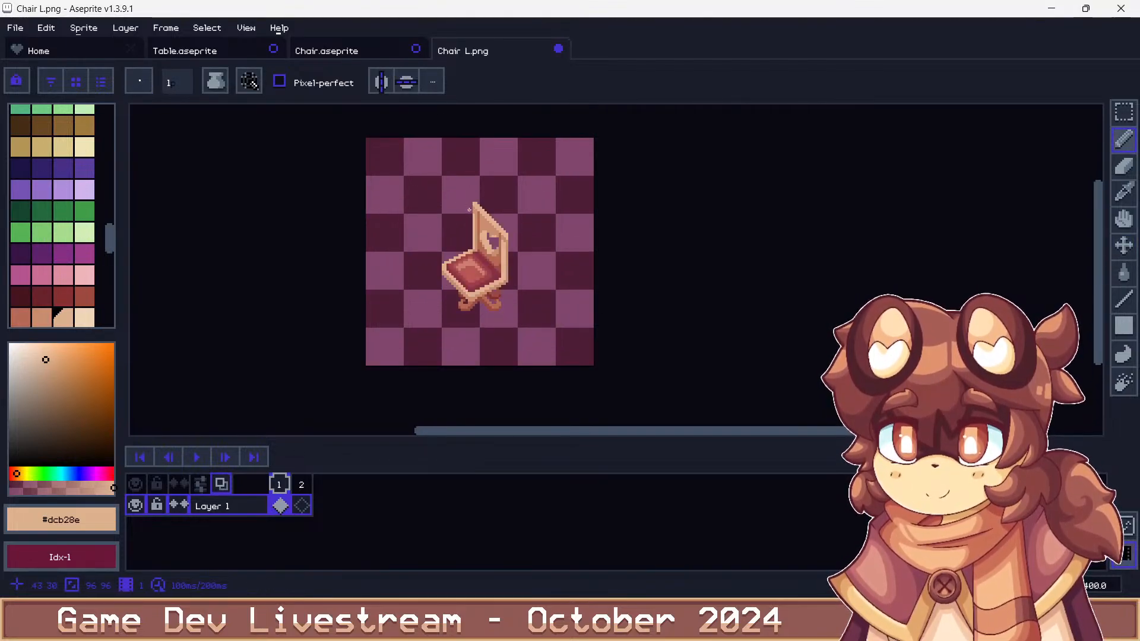
# Touch up the shading beneath the shorter post's cap with #c98d6e
pyautogui.keyDown('alt'); pyautogui.click(535, 329); pyautogui.keyUp('alt')
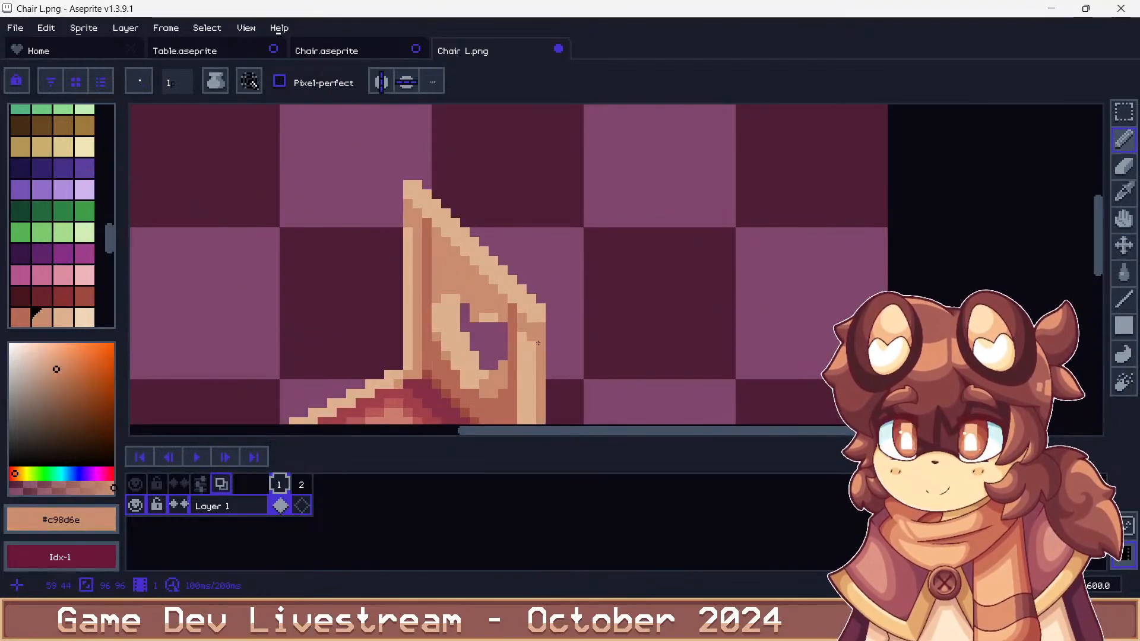
pyautogui.scroll(-5, 417, 253)
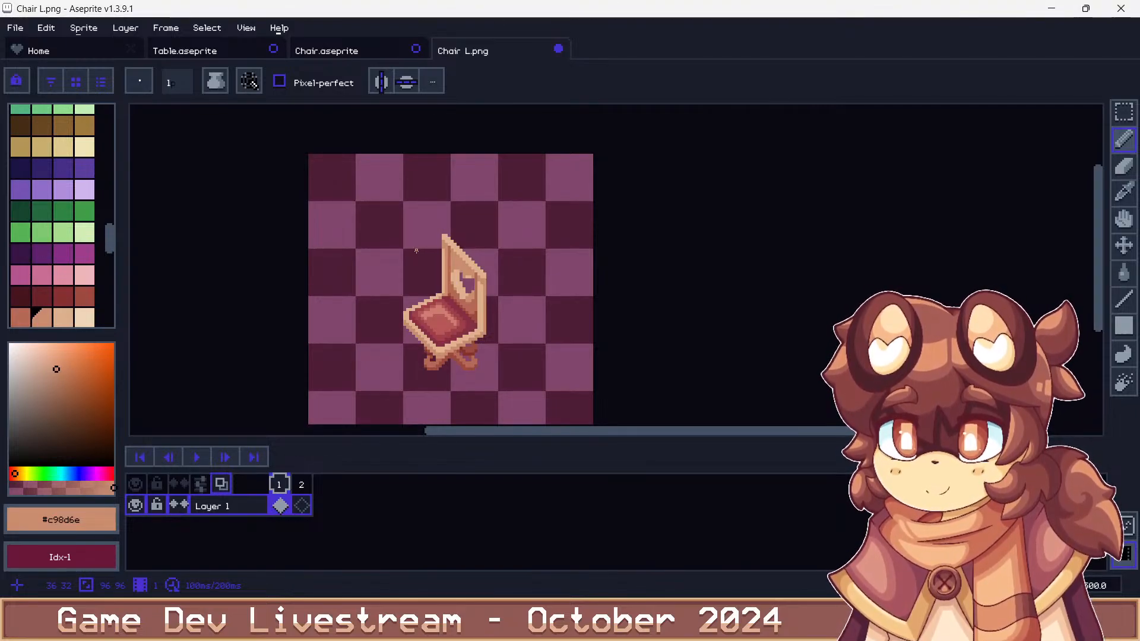
pyautogui.scroll(-4, 417, 250)
pyautogui.scroll(3, 419, 245)
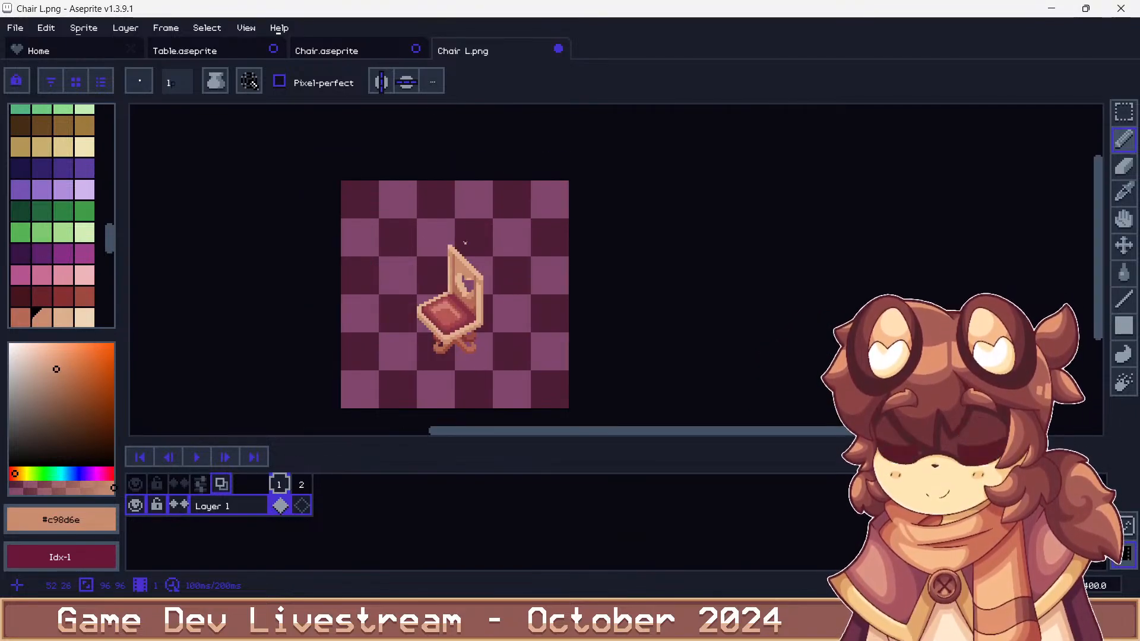
pyautogui.scroll(-2, 336, 269)
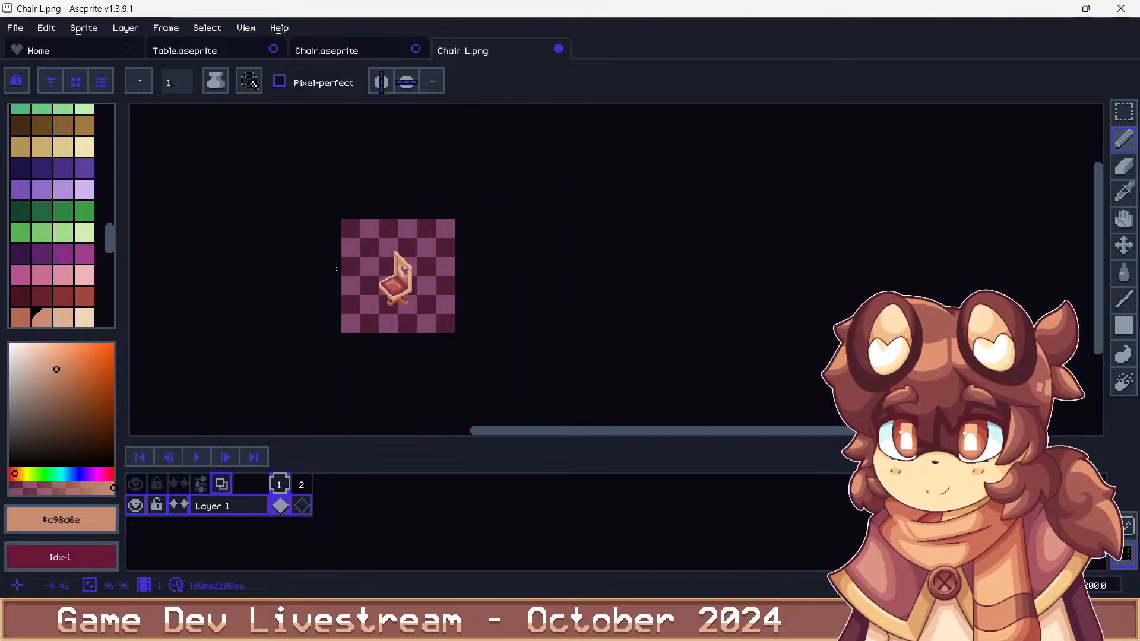
pyautogui.scroll(2, 391, 260)
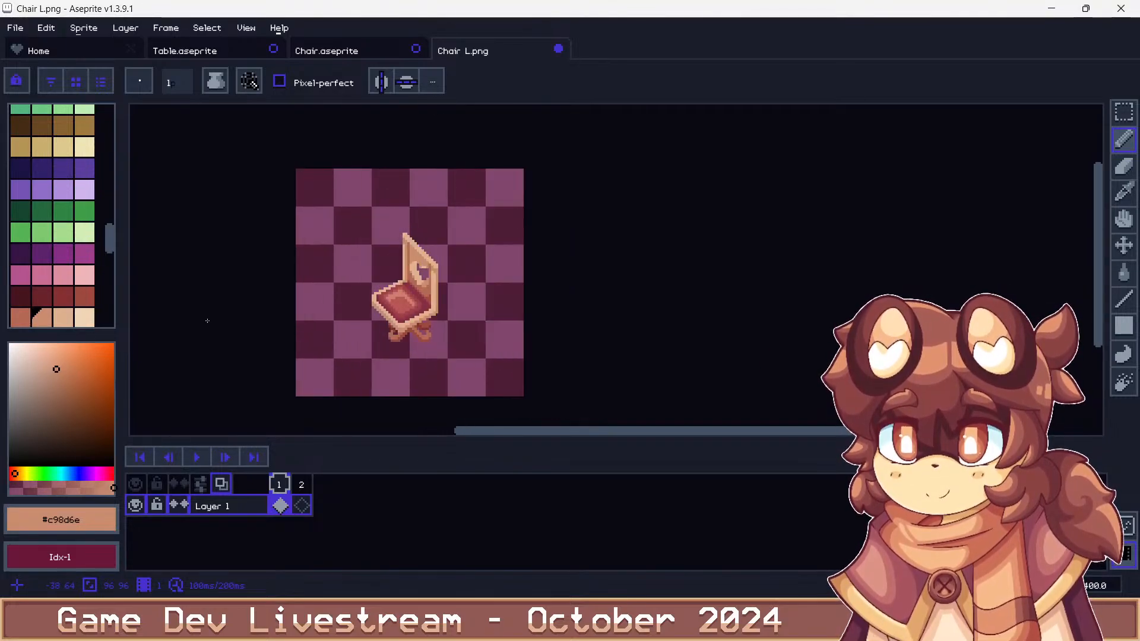
# Save the sprite again as Chair L.png, overwriting the existing file and continuing with the PNG format
pyautogui.hotkey('ctrl', 'shift', 's')
pyautogui.press('Return')
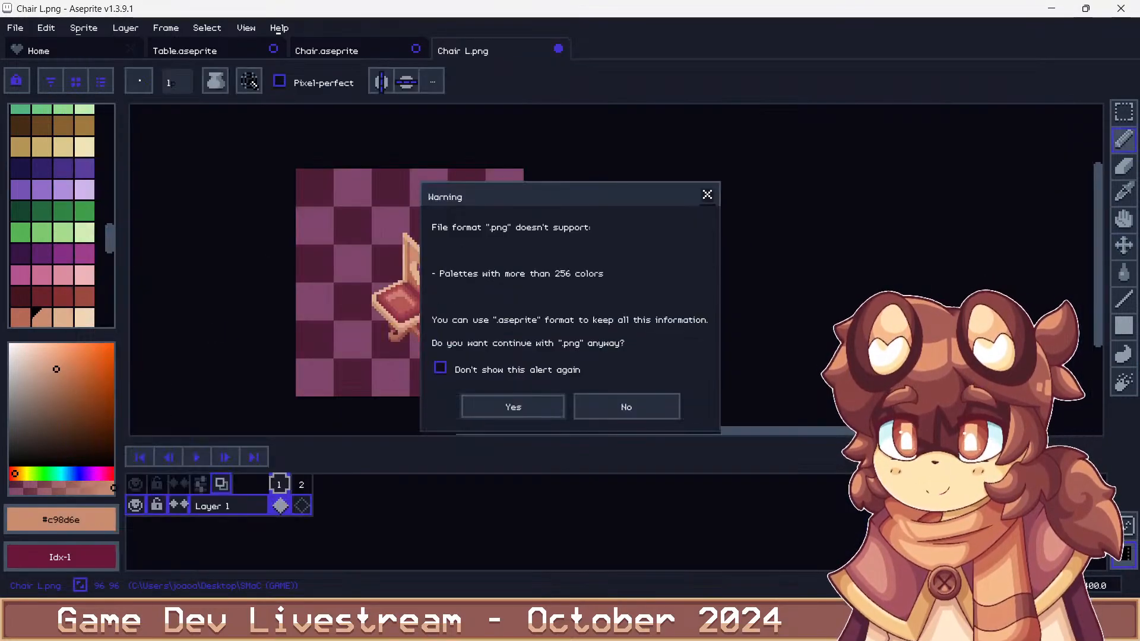
pyautogui.press('Return')
pyautogui.press('Return')
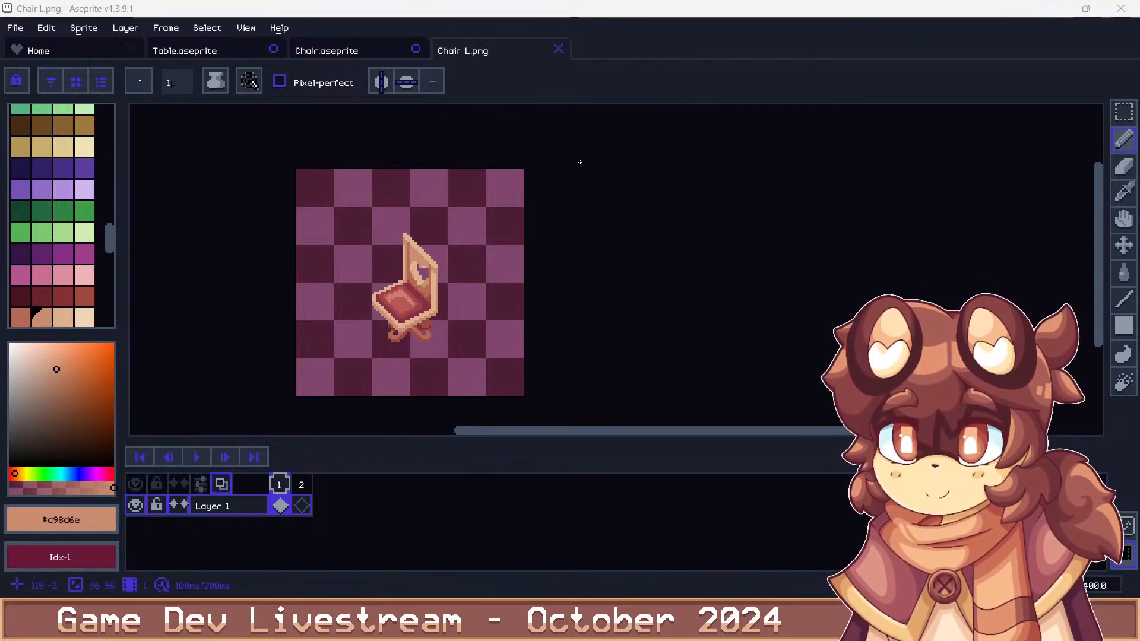
# Undo the pixel edits made since the last save
pyautogui.scroll(1, 372, 309)
pyautogui.scroll(1, 364, 286)
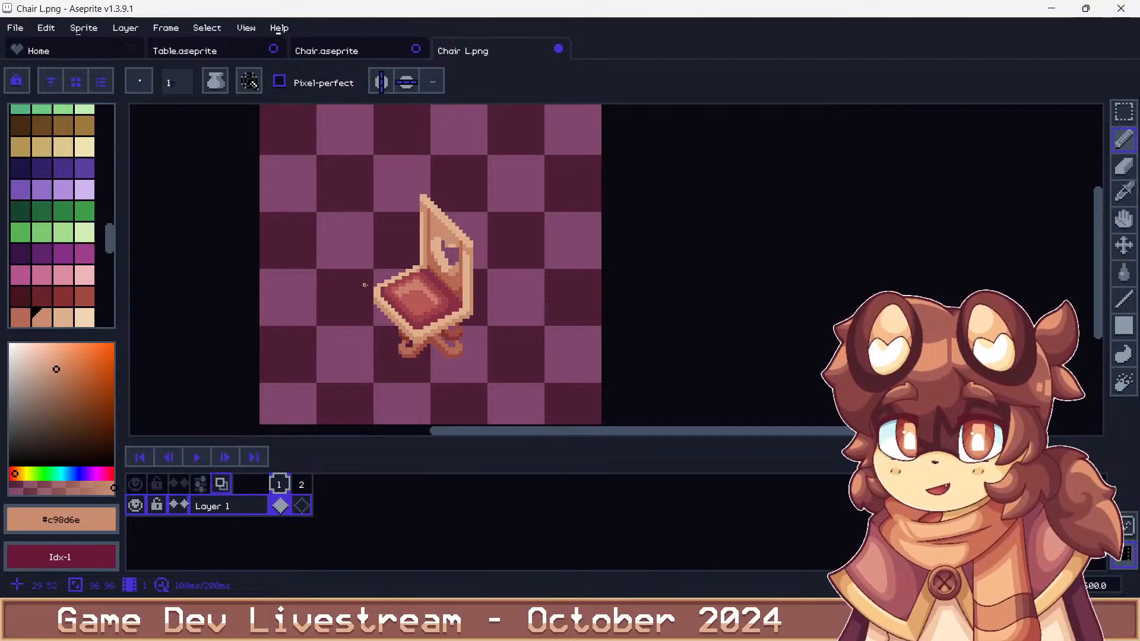
pyautogui.press('ctrl')
pyautogui.press('ctrl')
pyautogui.press('ctrl')
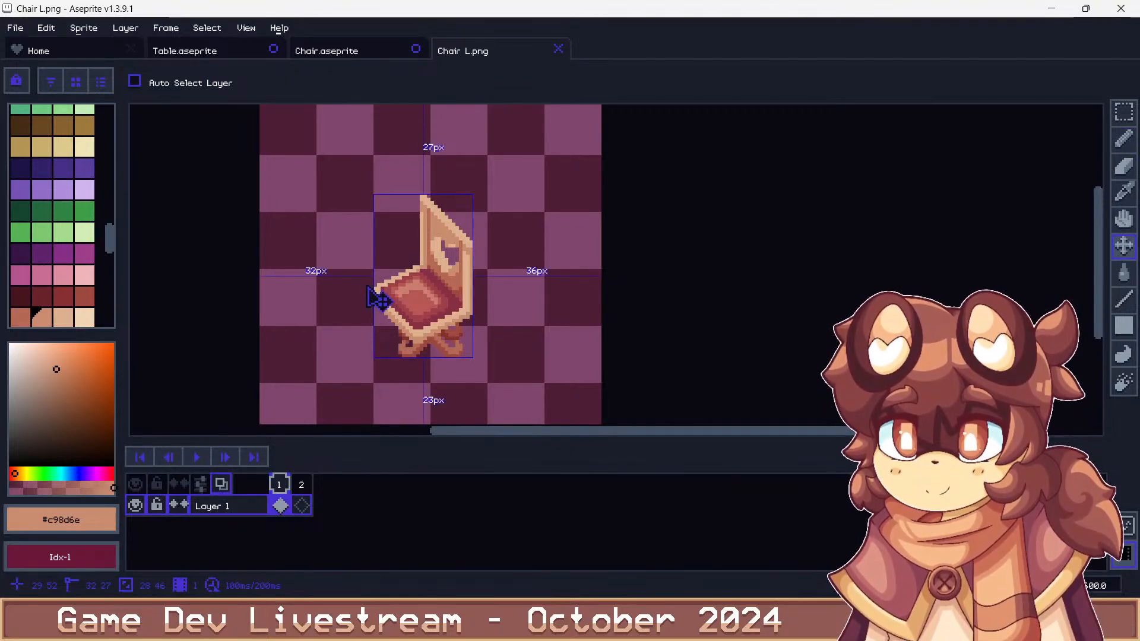
pyautogui.press('ctrl')
# Round off the outer top corners of both backrest posts by painting over them with the sampled mask colour
pyautogui.scroll(3, 572, 234)
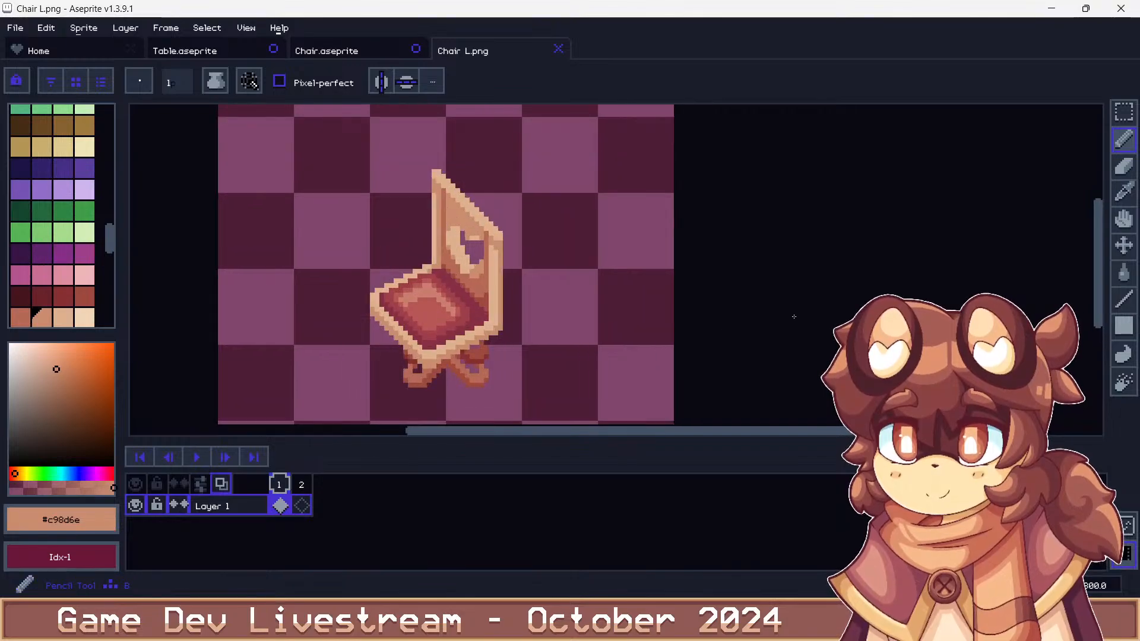
pyautogui.keyDown('alt'); pyautogui.click(461, 228); pyautogui.keyUp('alt')
pyautogui.moveTo(461, 238)
pyautogui.mouseDown()
pyautogui.moveTo(461, 247)
pyautogui.moveTo(451, 228)
pyautogui.mouseUp()
pyautogui.moveTo(337, 114); pyautogui.dragTo(327, 123)
pyautogui.scroll(-5, 350, 154)
pyautogui.scroll(4, 356, 179)
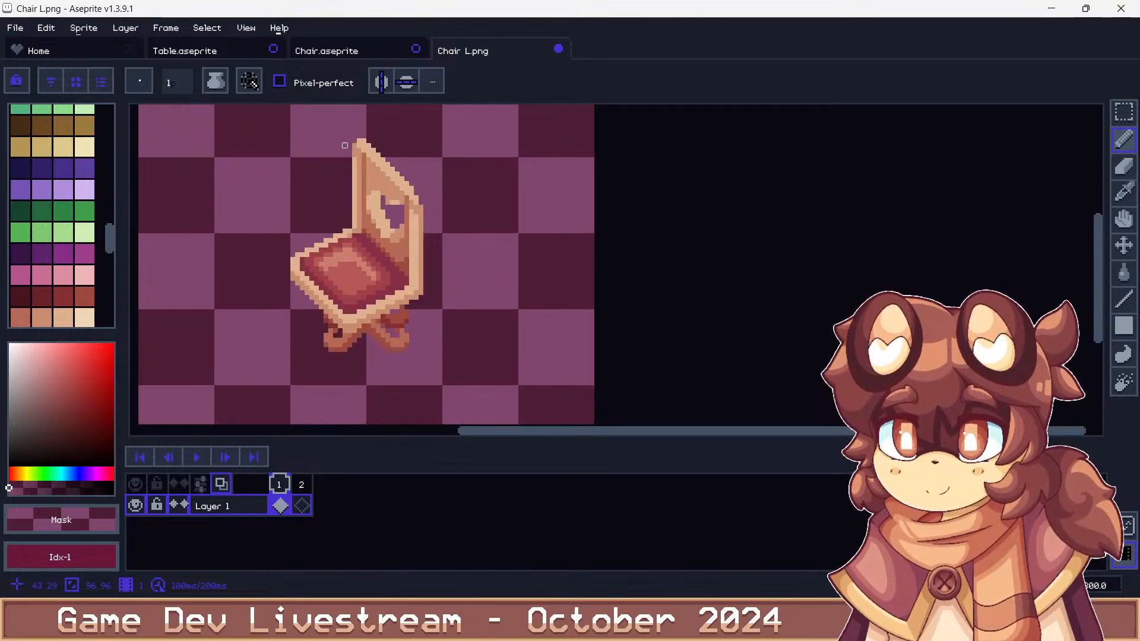
pyautogui.scroll(-6, 361, 186)
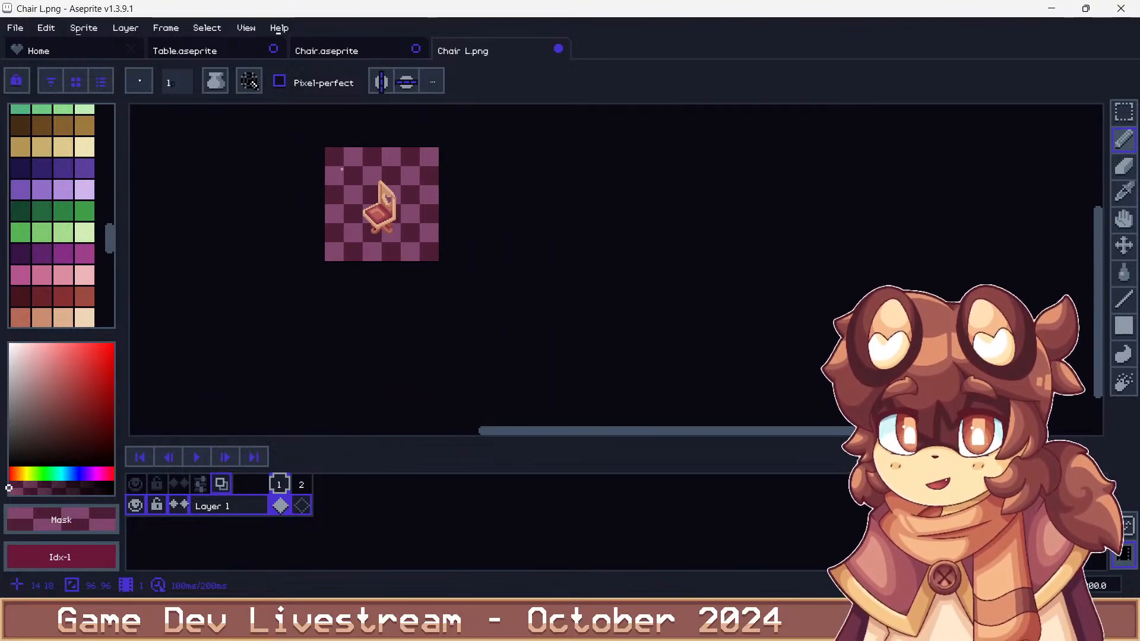
# Undo the recent pencil edits back to the version with round caps on both backrest posts
pyautogui.scroll(2, 361, 186)
pyautogui.press('v')
pyautogui.hotkey('ctrl', 'z')
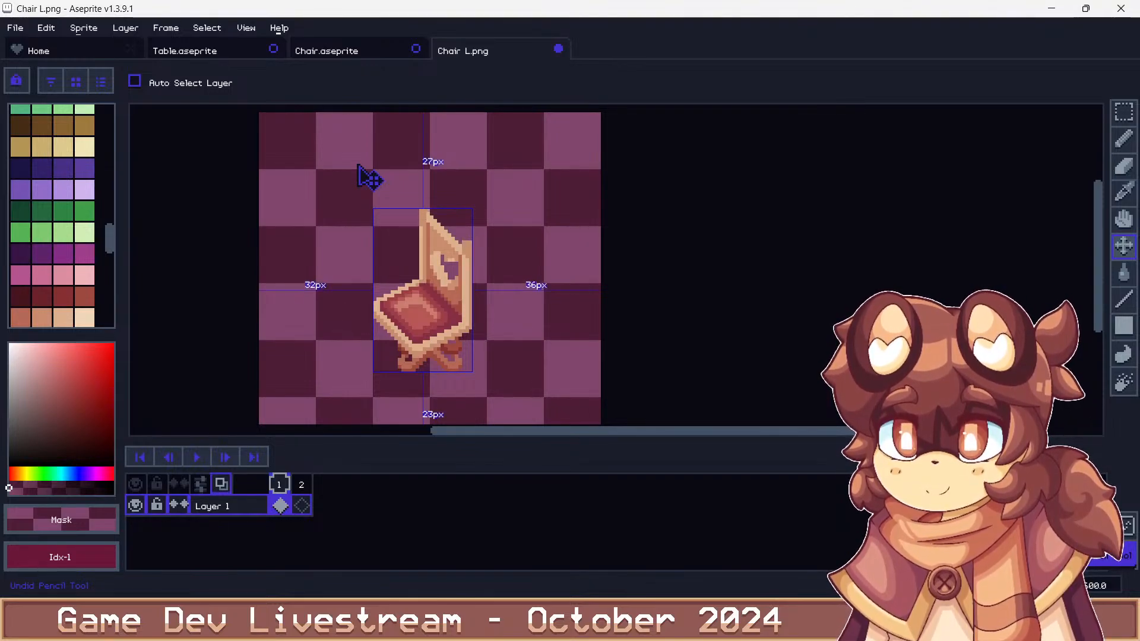
pyautogui.hotkey('ctrl', 'z')
pyautogui.hotkey('ctrl', 'z')
pyautogui.hotkey('ctrl', 'z')
pyautogui.hotkey('ctrl', 'z')
pyautogui.hotkey('ctrl', 'z')
pyautogui.hotkey('ctrl', 'y')
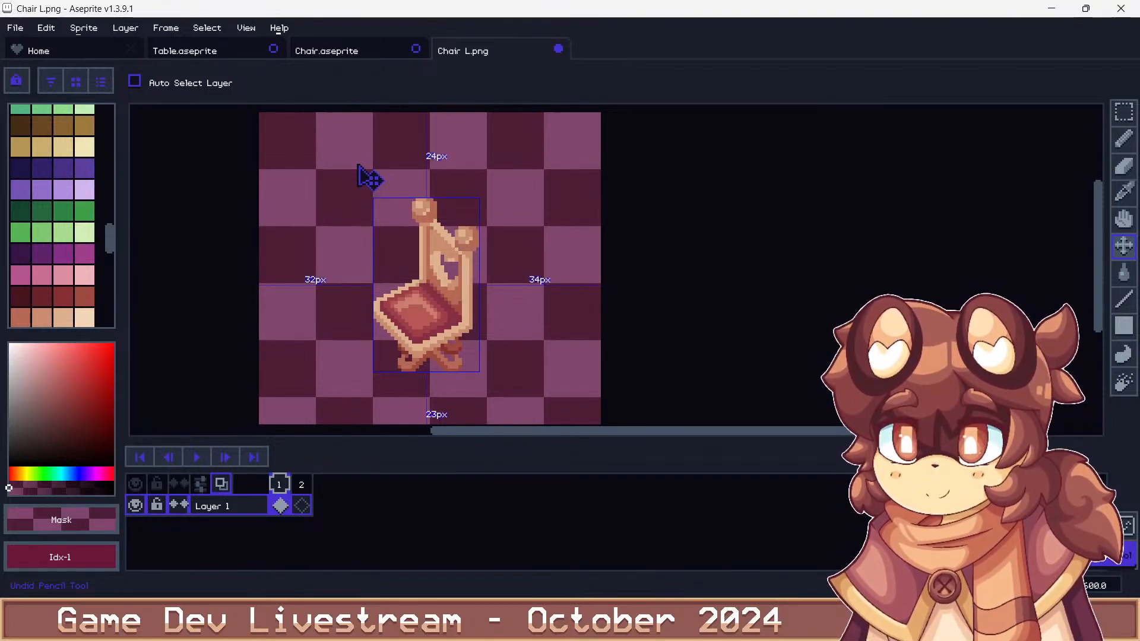
# Trim the two top corner pixels of the taller post's round cap with the mask colour
pyautogui.press('b')
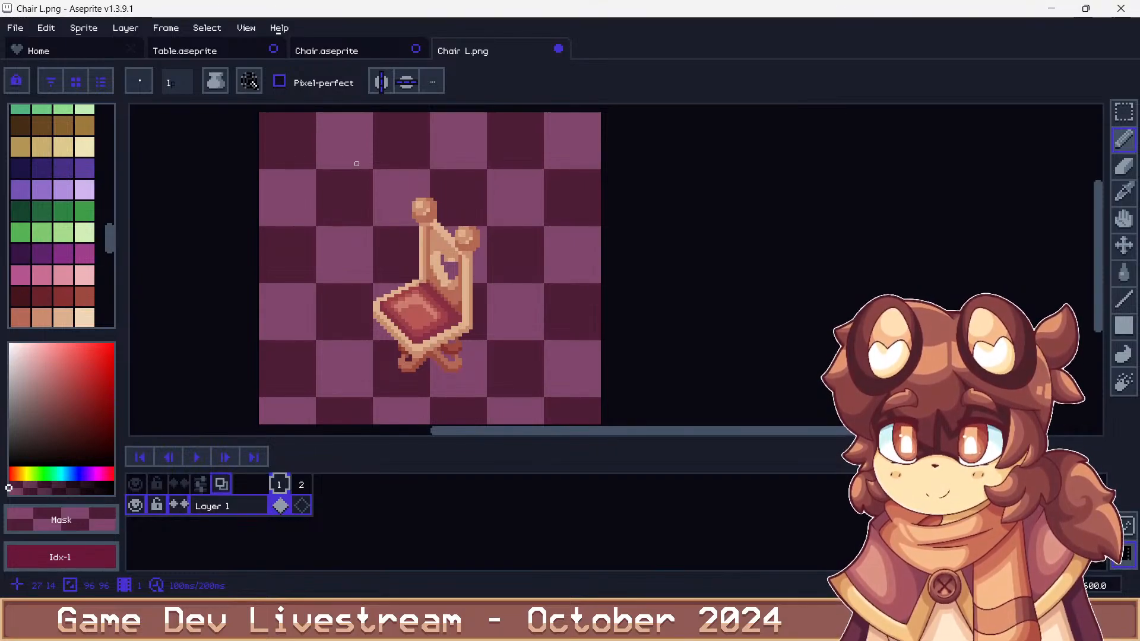
pyautogui.scroll(4, 432, 186)
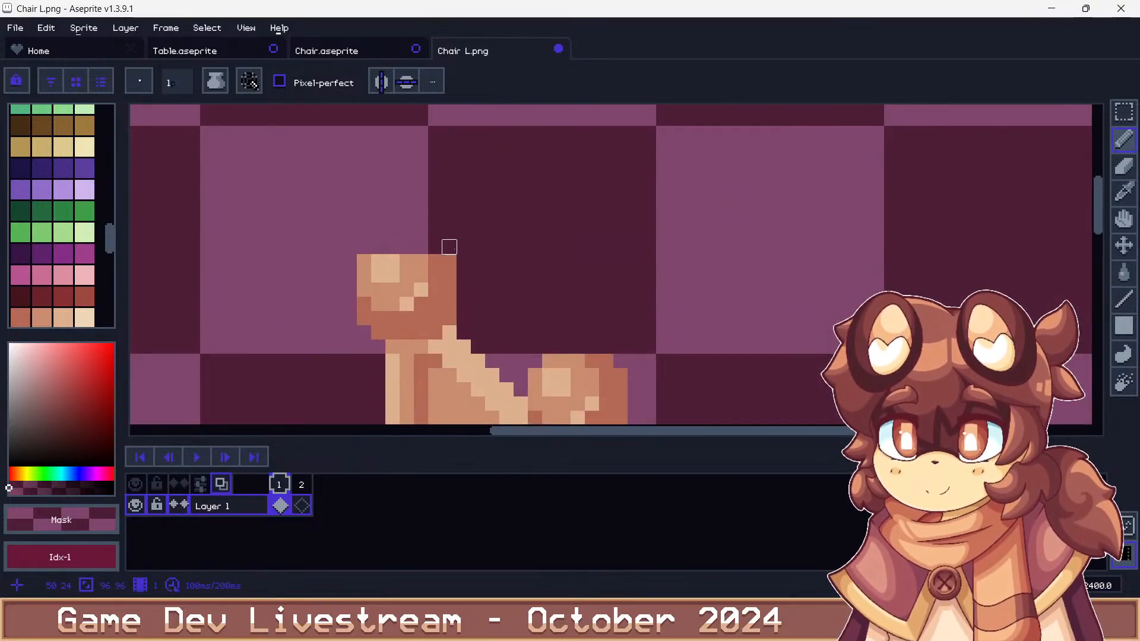
pyautogui.click(449, 262)
pyautogui.click(364, 261)
pyautogui.scroll(-3, 465, 286)
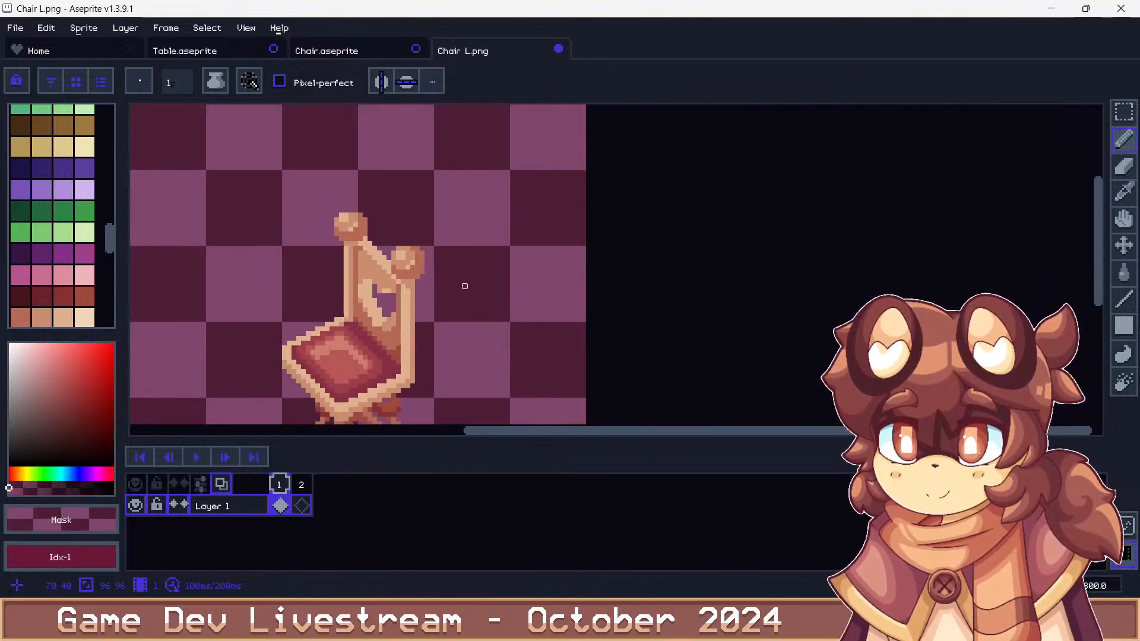
pyautogui.scroll(2, 465, 286)
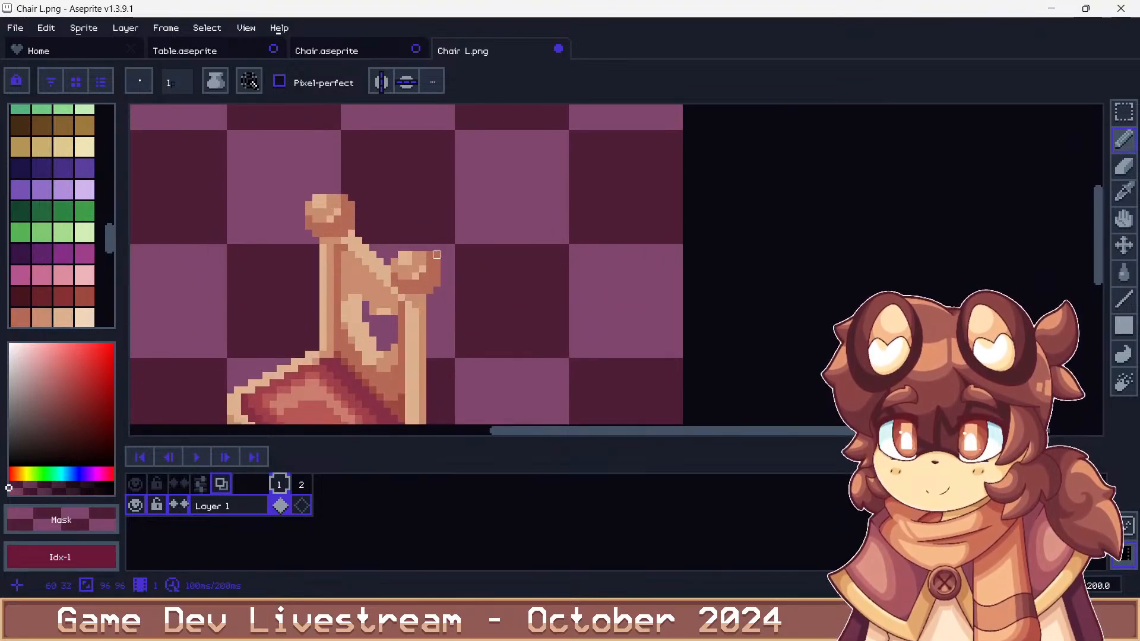
# Paint over the highlight pixels on both post caps with the sampled #c98d6e
pyautogui.keyDown('alt'); pyautogui.click(416, 257); pyautogui.keyUp('alt')
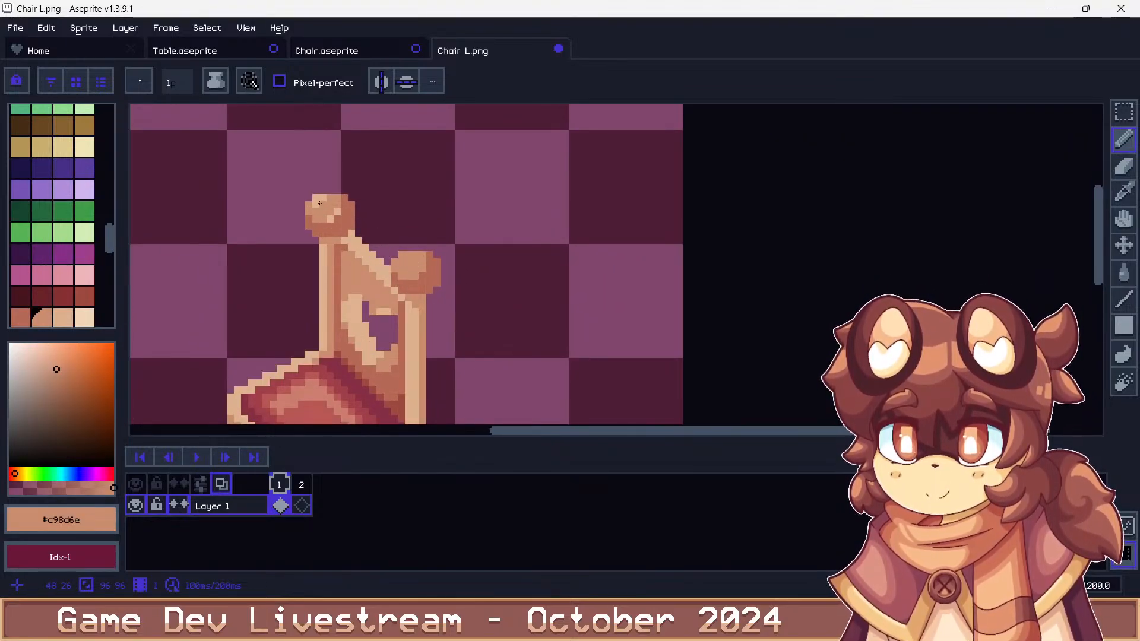
pyautogui.moveTo(330, 198); pyautogui.dragTo(317, 205)
pyautogui.keyDown('alt'); pyautogui.click(458, 234); pyautogui.keyUp('alt')
pyautogui.scroll(-7, 386, 207)
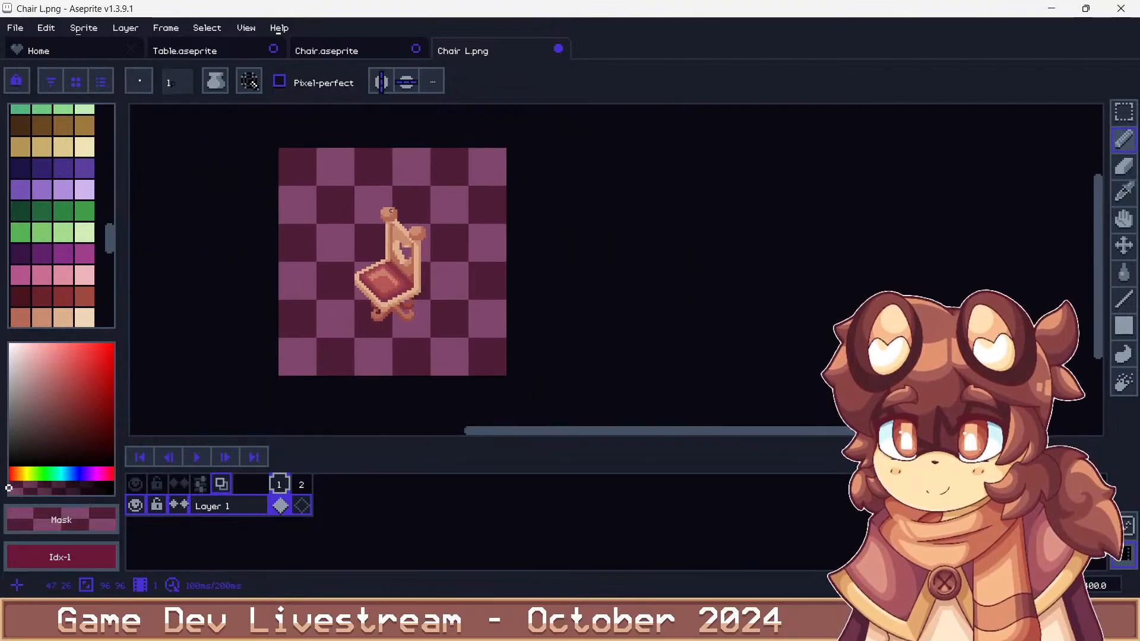
pyautogui.scroll(2, 390, 206)
pyautogui.scroll(-4, 390, 207)
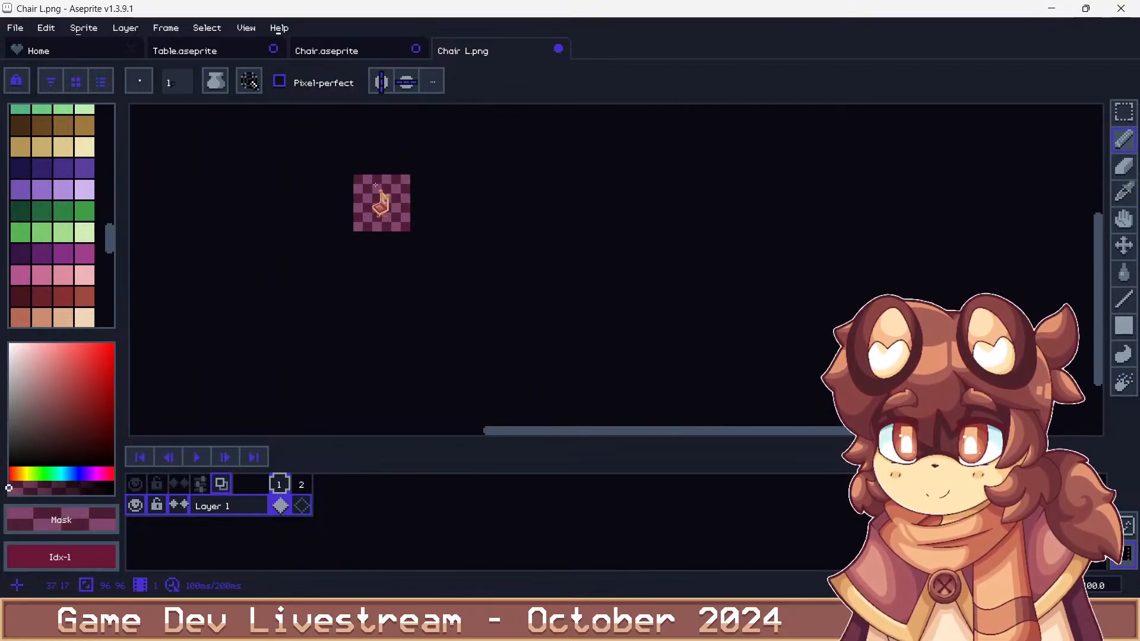
pyautogui.scroll(9, 398, 209)
pyautogui.scroll(1, 438, 212)
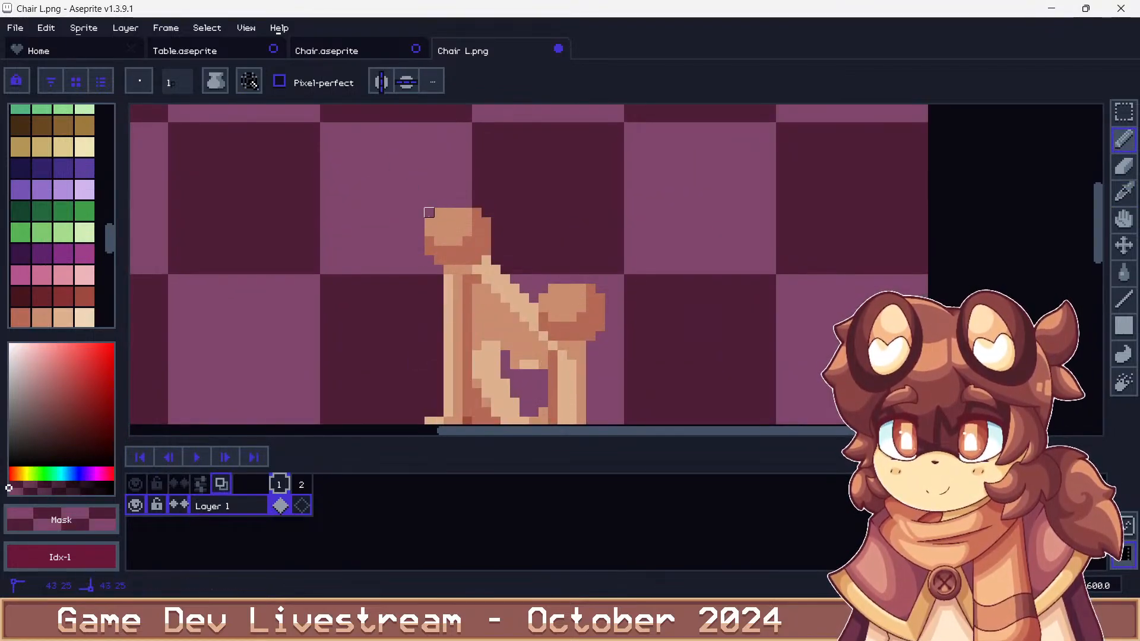
pyautogui.scroll(-4, 438, 203)
pyautogui.scroll(6, 392, 191)
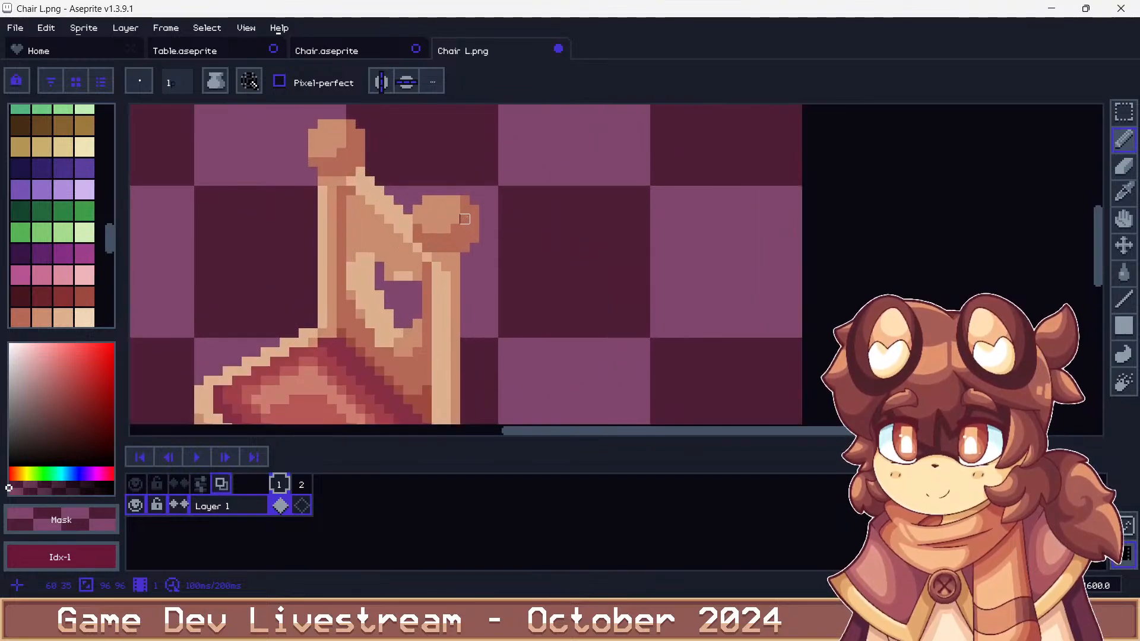
# Touch up the area where the backrest rail meets the shorter post using sampled #dcb28e and #c98d6e
pyautogui.moveTo(392, 206); pyautogui.dragTo(392, 250)
pyautogui.keyDown('alt'); pyautogui.click(380, 230); pyautogui.keyUp('alt')
pyautogui.scroll(-9, 387, 260)
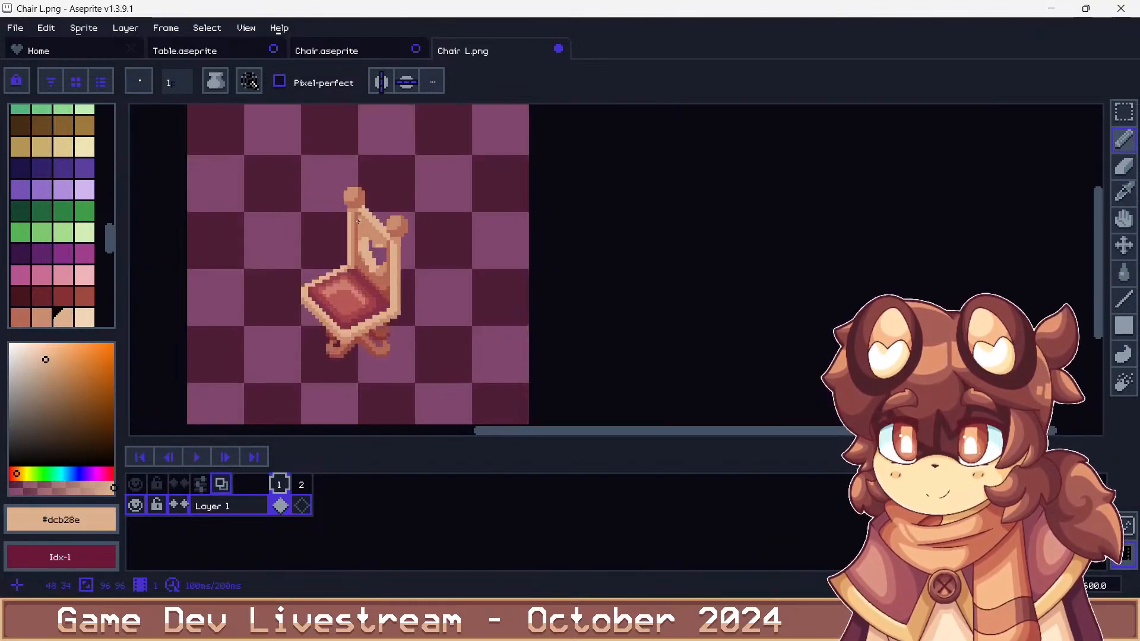
pyautogui.scroll(7, 320, 216)
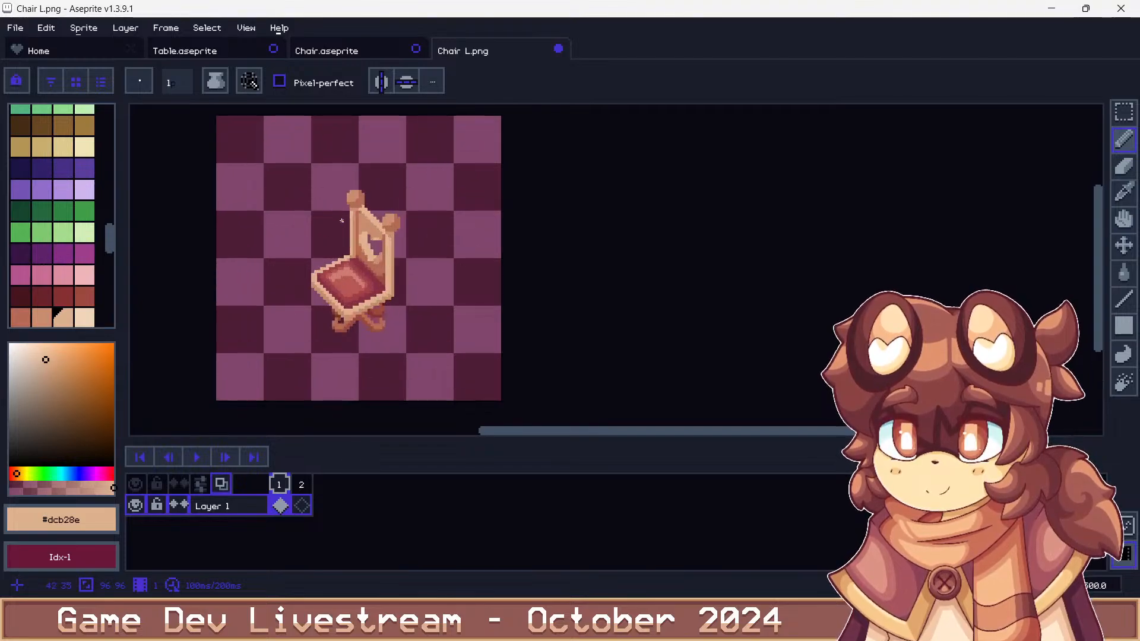
pyautogui.keyDown('alt'); pyautogui.click(416, 230); pyautogui.keyUp('alt')
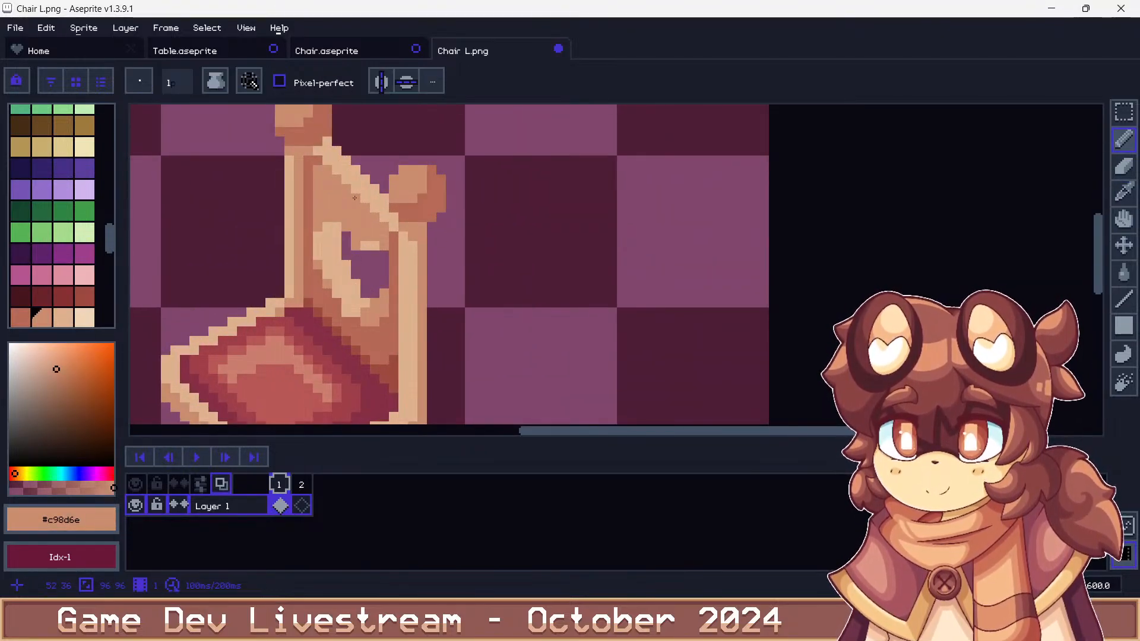
pyautogui.scroll(-6, 354, 198)
pyautogui.scroll(4, 323, 160)
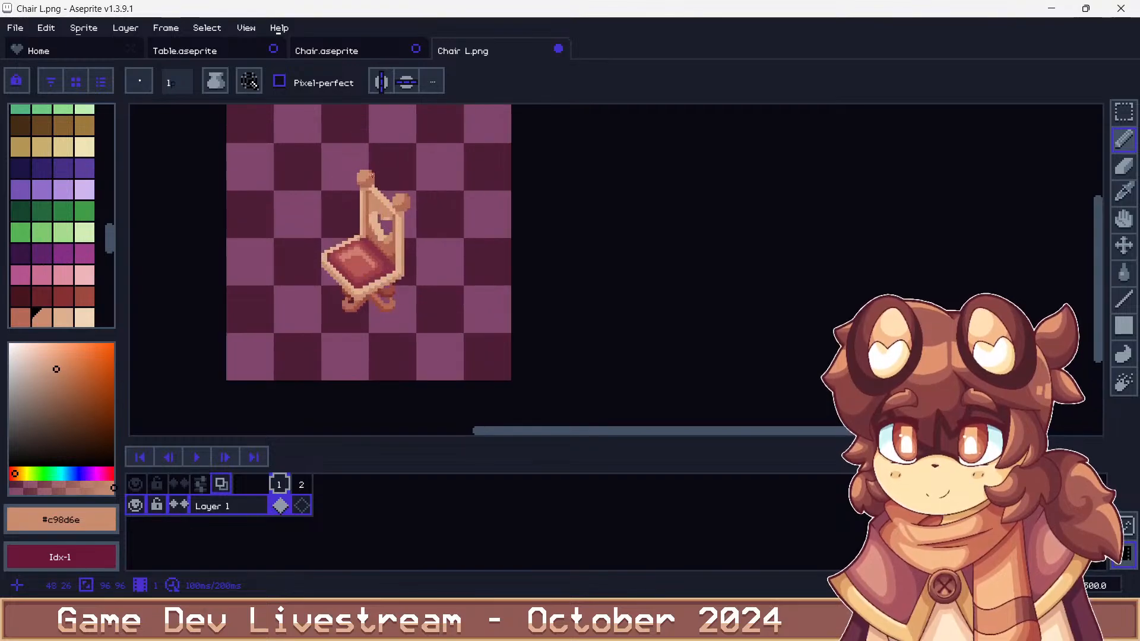
pyautogui.keyDown('alt'); pyautogui.click(402, 226); pyautogui.keyUp('alt')
pyautogui.click(405, 216)
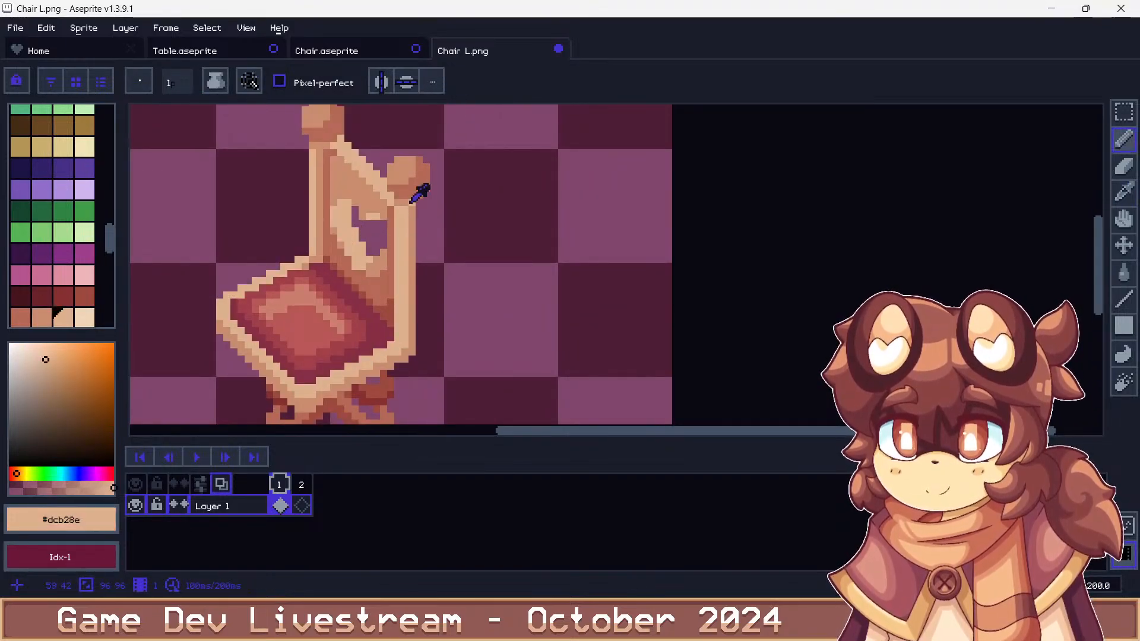
pyautogui.keyDown('alt'); pyautogui.click(410, 205); pyautogui.keyUp('alt')
pyautogui.click(398, 210)
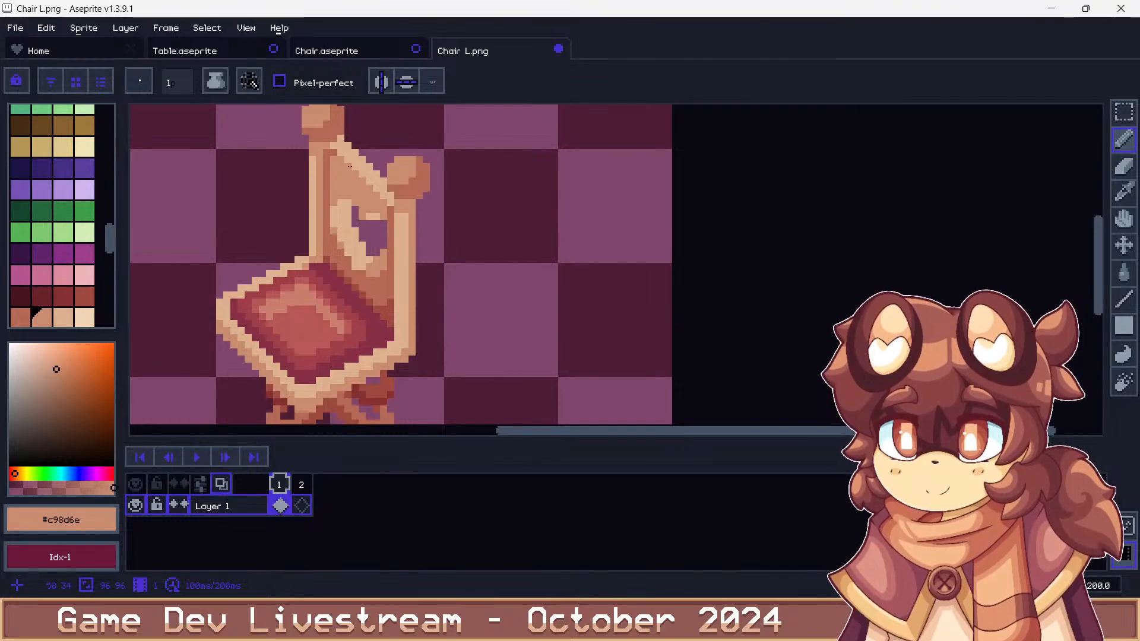
# Extend the #c98d6e mid-tone across both round post caps, narrowing the darker shading along their edges
pyautogui.scroll(-4, 426, 237)
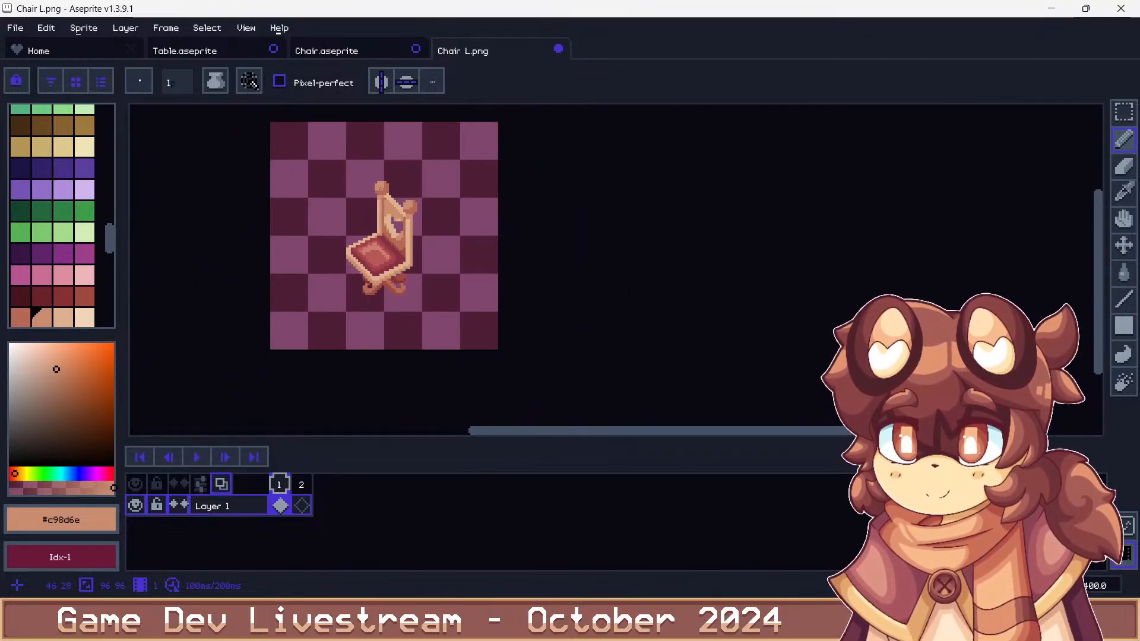
pyautogui.scroll(5, 412, 204)
pyautogui.scroll(2, 413, 204)
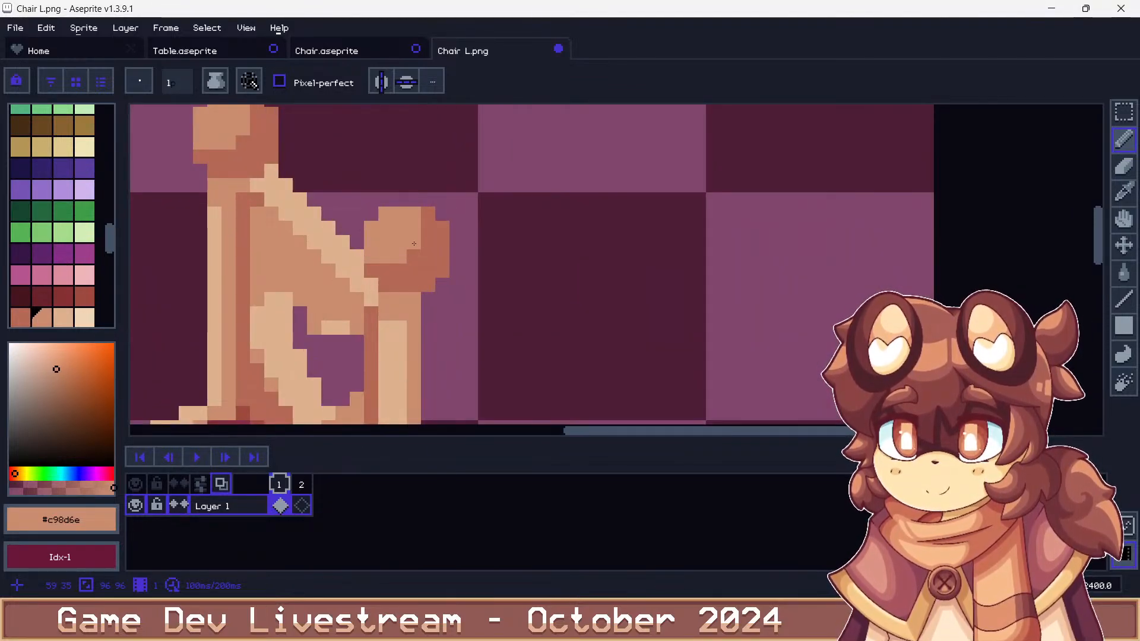
pyautogui.scroll(-3, 433, 231)
pyautogui.scroll(3, 353, 213)
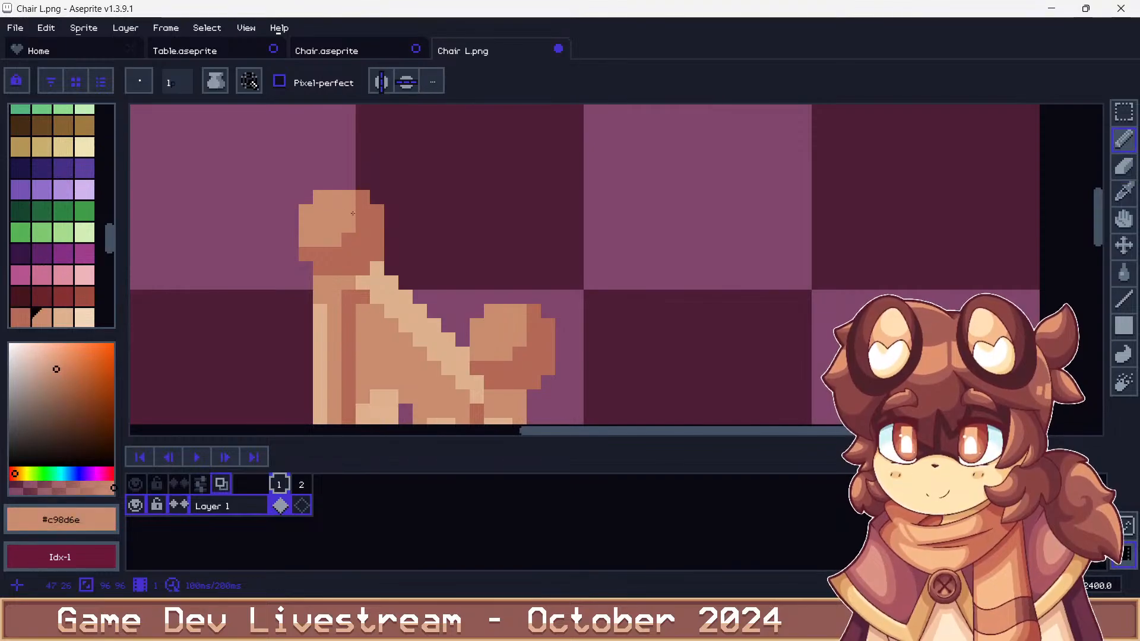
pyautogui.moveTo(358, 214); pyautogui.dragTo(323, 252)
pyautogui.scroll(-3, 324, 252)
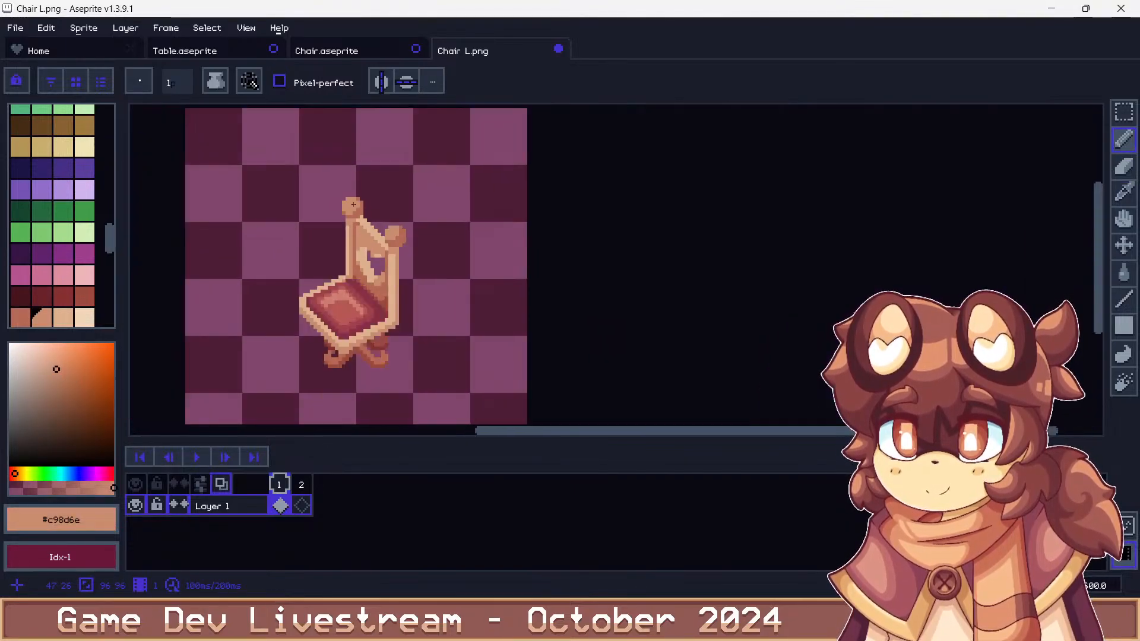
pyautogui.scroll(2, 437, 218)
pyautogui.scroll(1, 443, 252)
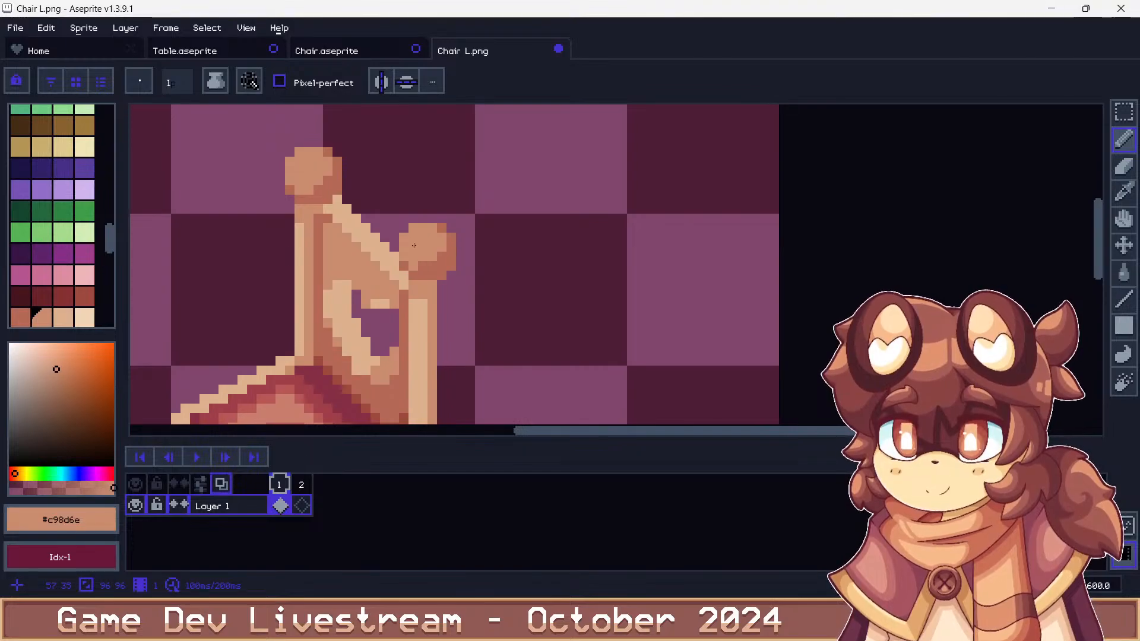
pyautogui.scroll(-3, 414, 245)
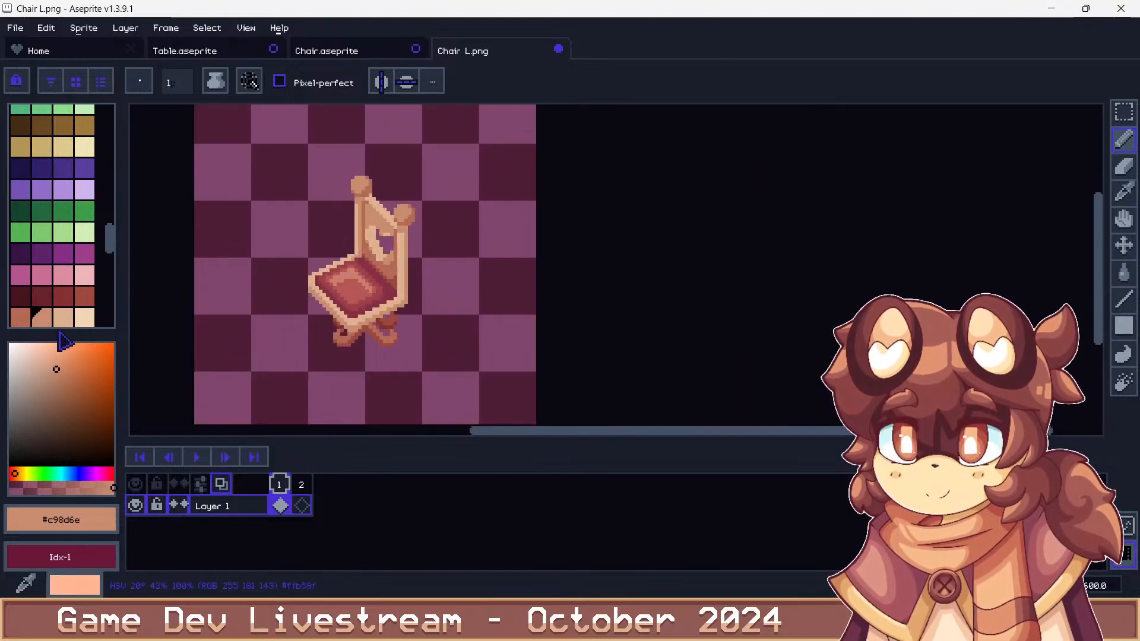
# Add small highlights to both post caps with palette colour Idx-214 and refine their shading with sampled #b46a54 and #c98d6e
pyautogui.click(63, 317)
pyautogui.scroll(3, 398, 217)
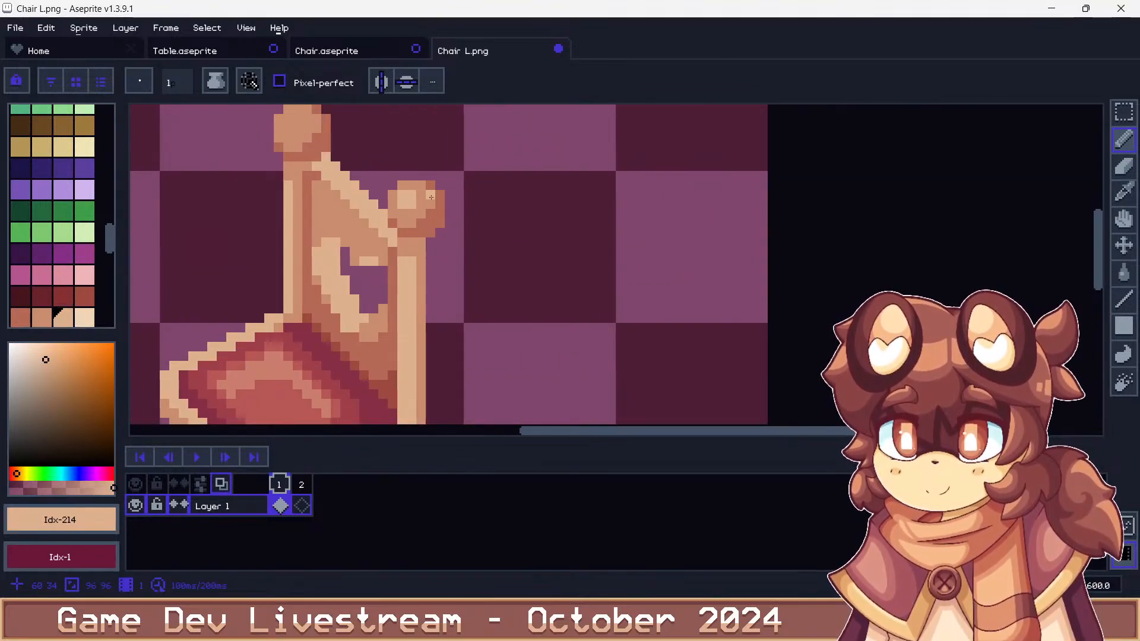
pyautogui.scroll(-4, 293, 123)
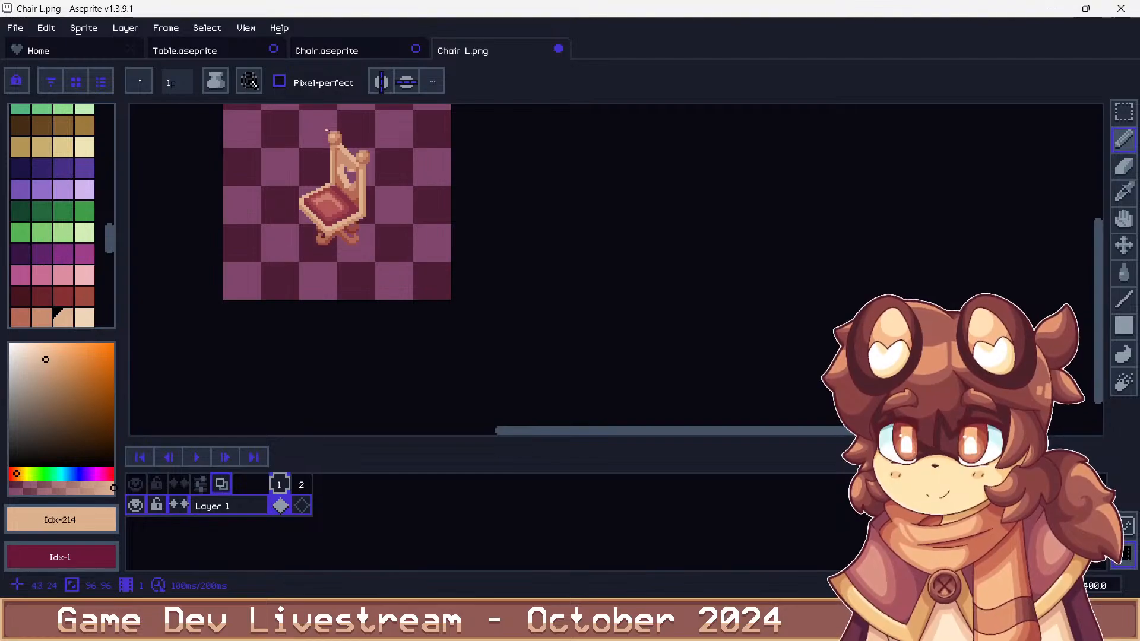
pyautogui.scroll(3, 326, 129)
pyautogui.keyDown('alt'); pyautogui.click(368, 157); pyautogui.keyUp('alt')
pyautogui.keyDown('alt'); pyautogui.click(398, 159); pyautogui.keyUp('alt')
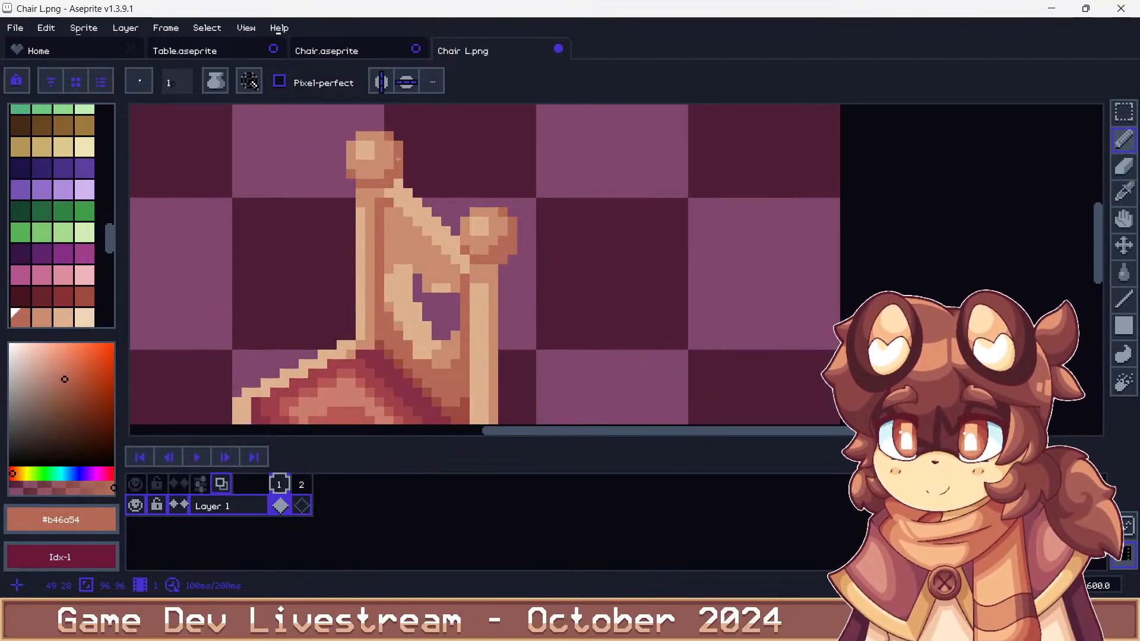
pyautogui.keyDown('alt'); pyautogui.click(495, 237); pyautogui.keyUp('alt')
pyautogui.scroll(-5, 443, 254)
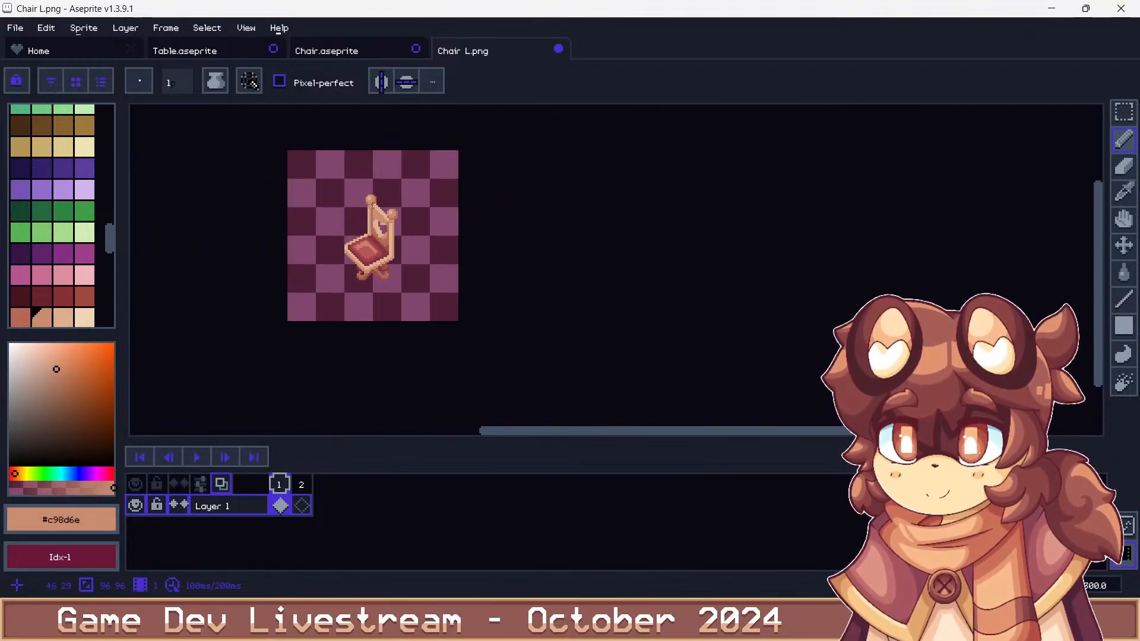
# Save Chair L.png, agreeing to export the animation as the two files Chair L1.png and Chair L2.png
pyautogui.scroll(1, 443, 254)
pyautogui.press('ctrl')
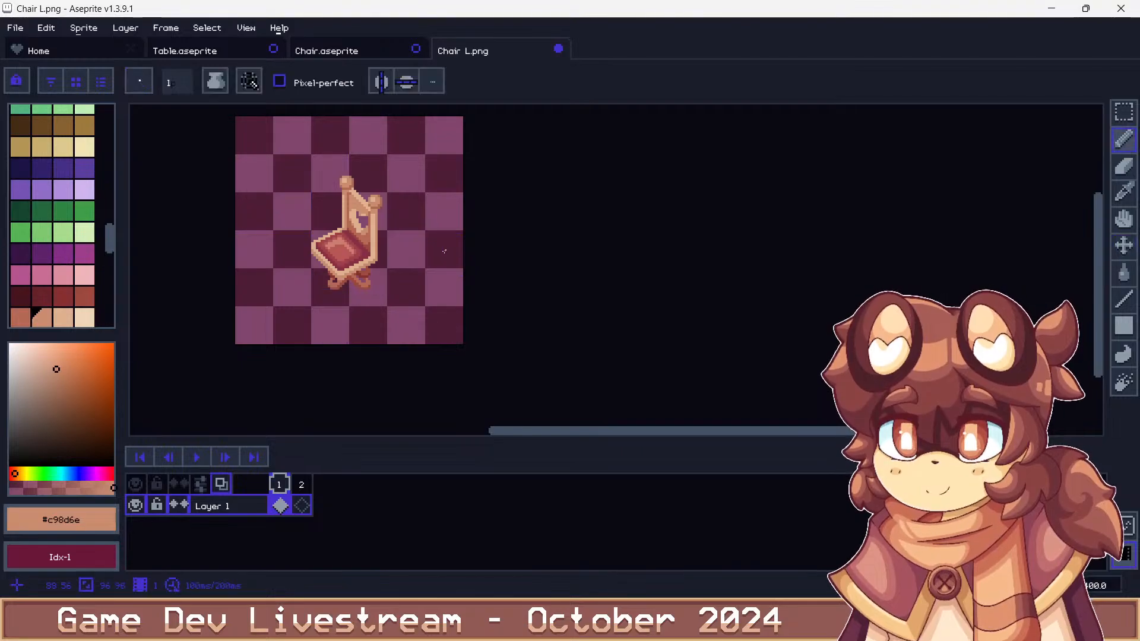
pyautogui.press('ctrl')
pyautogui.hotkey('ctrl', 's')
pyautogui.press('Return')
pyautogui.press('Return')
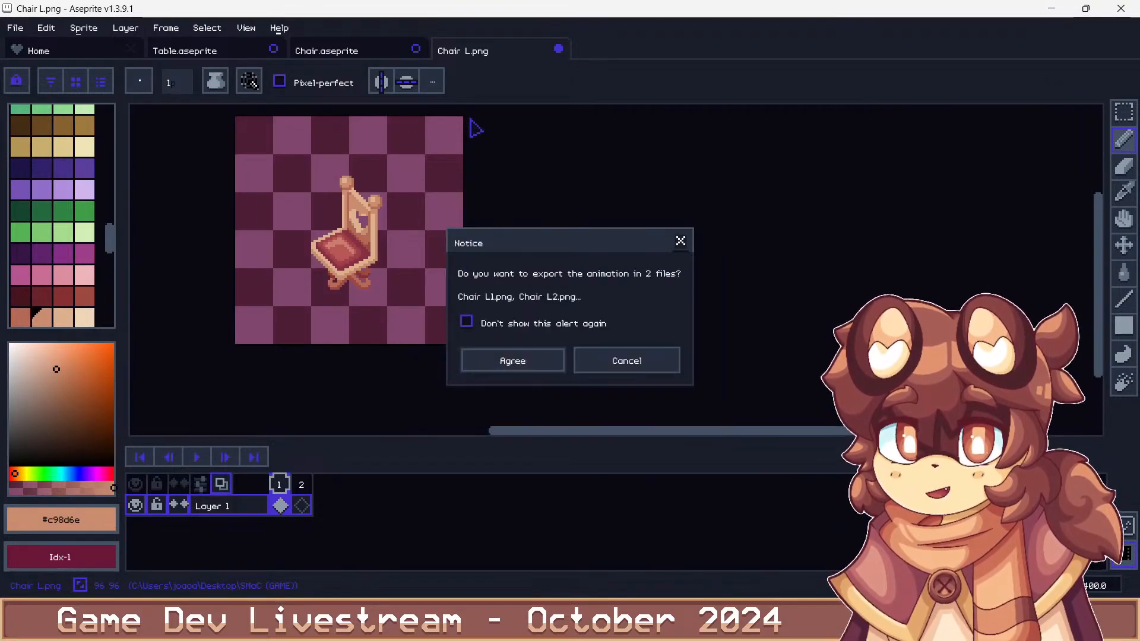
pyautogui.press('Return')
pyautogui.scroll(3, 390, 207)
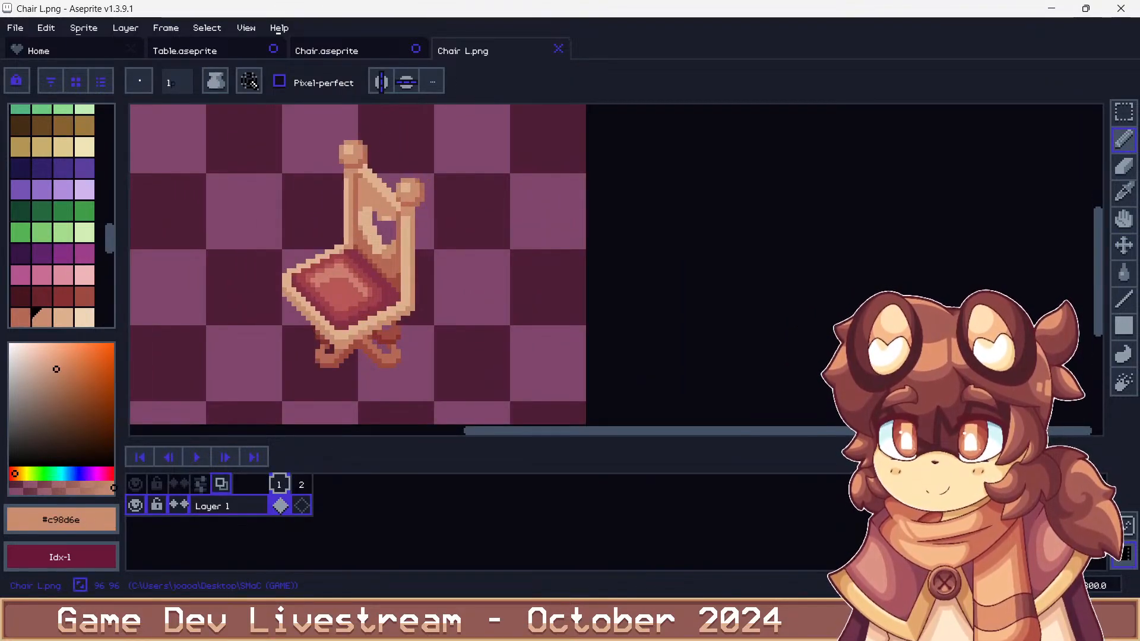
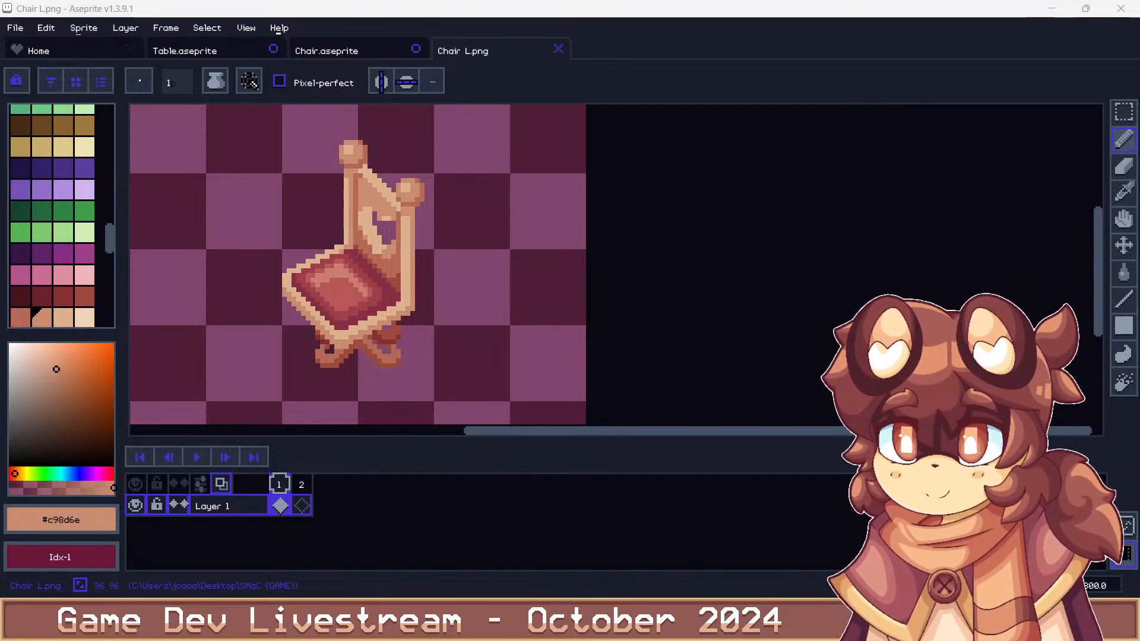
# Try recolouring the seat cushion's darkest border shade by filling it with palette colour Idx-116
pyautogui.scroll(3, 304, 289)
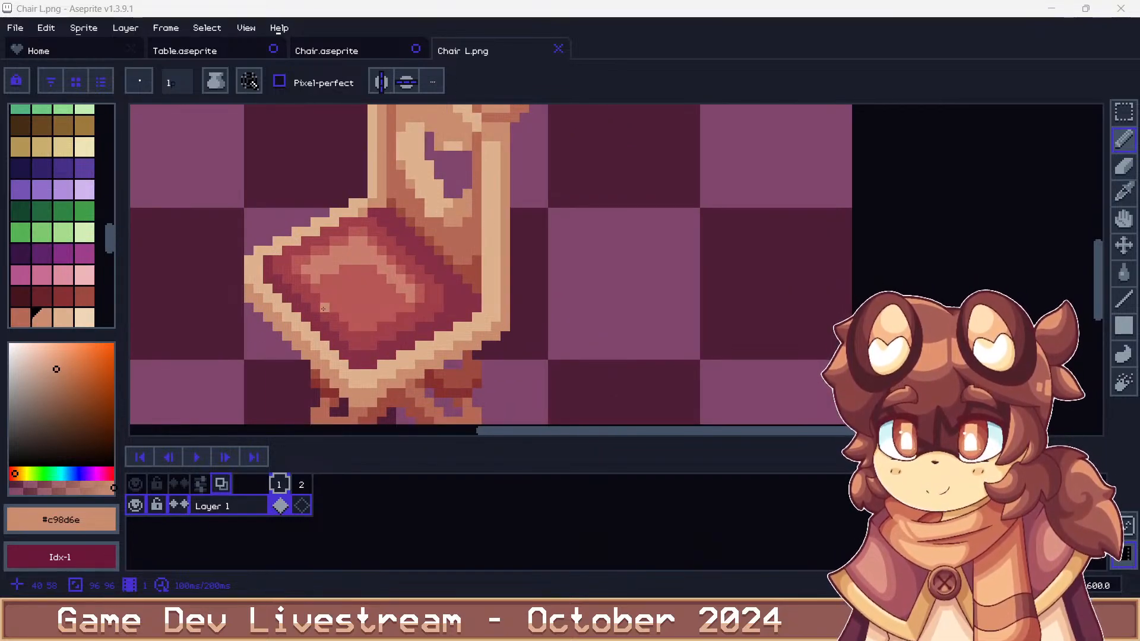
pyautogui.keyDown('alt'); pyautogui.click(328, 299); pyautogui.keyUp('alt')
pyautogui.keyDown('alt'); pyautogui.click(328, 300); pyautogui.keyUp('alt')
pyautogui.keyDown('alt'); pyautogui.click(305, 307); pyautogui.keyUp('alt')
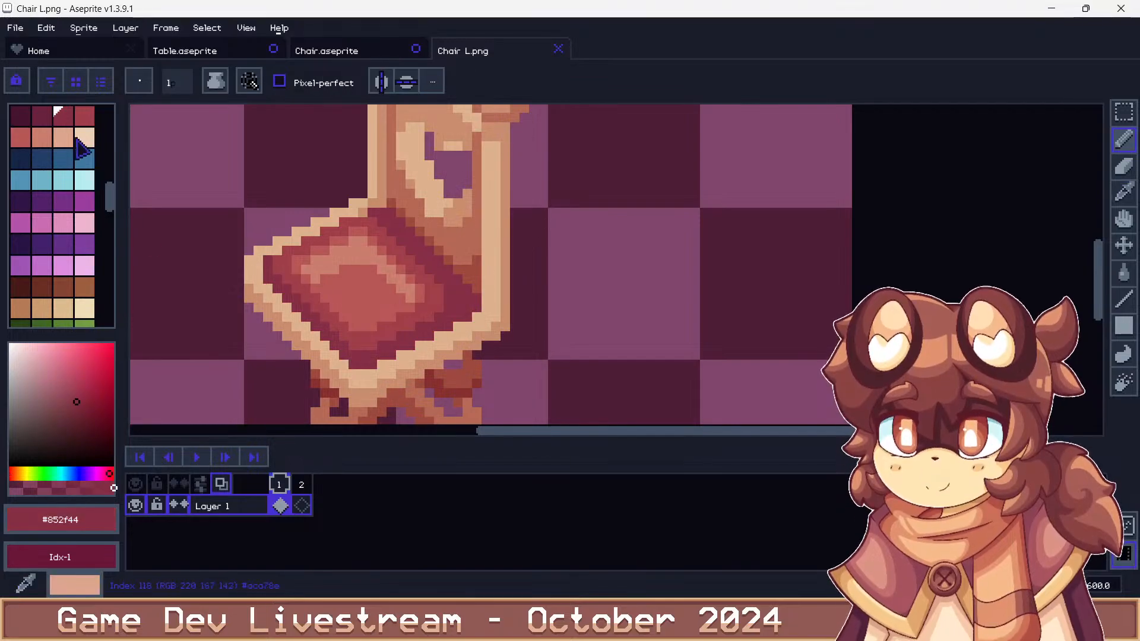
pyautogui.click(85, 119)
pyautogui.keyDown('alt'); pyautogui.click(335, 272); pyautogui.keyUp('alt')
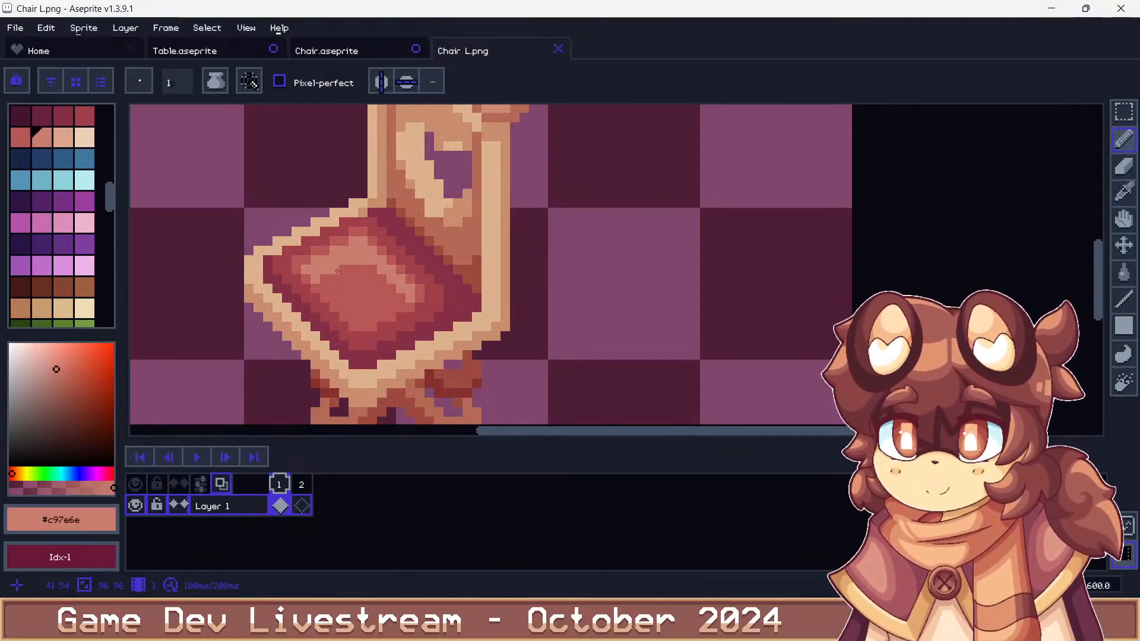
pyautogui.click(29, 142)
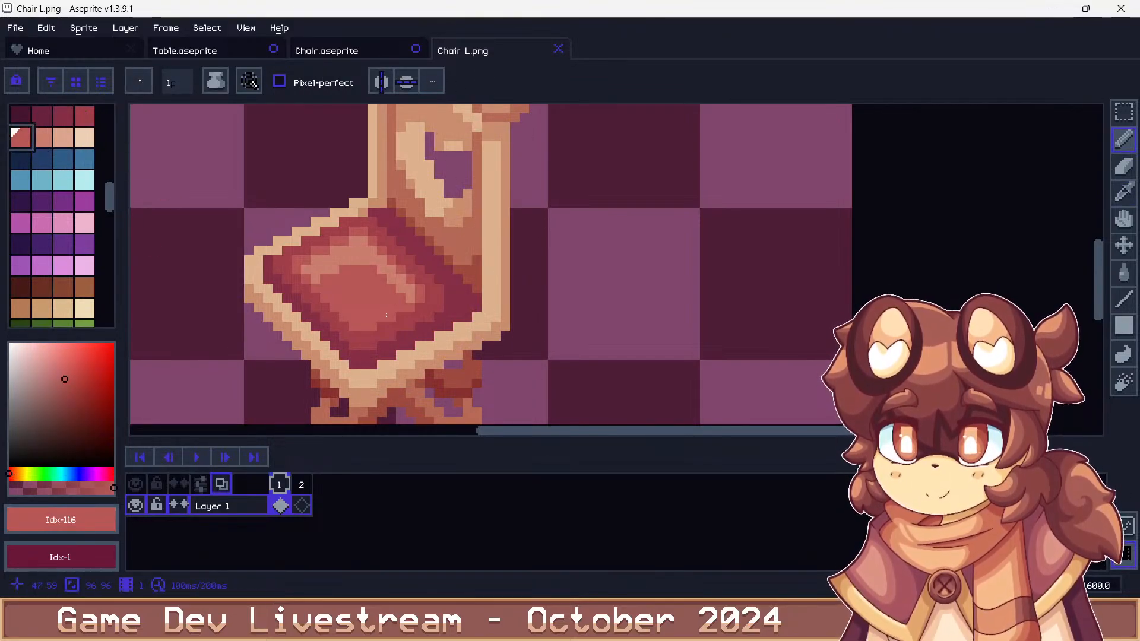
pyautogui.keyDown('alt'); pyautogui.click(331, 305); pyautogui.keyUp('alt')
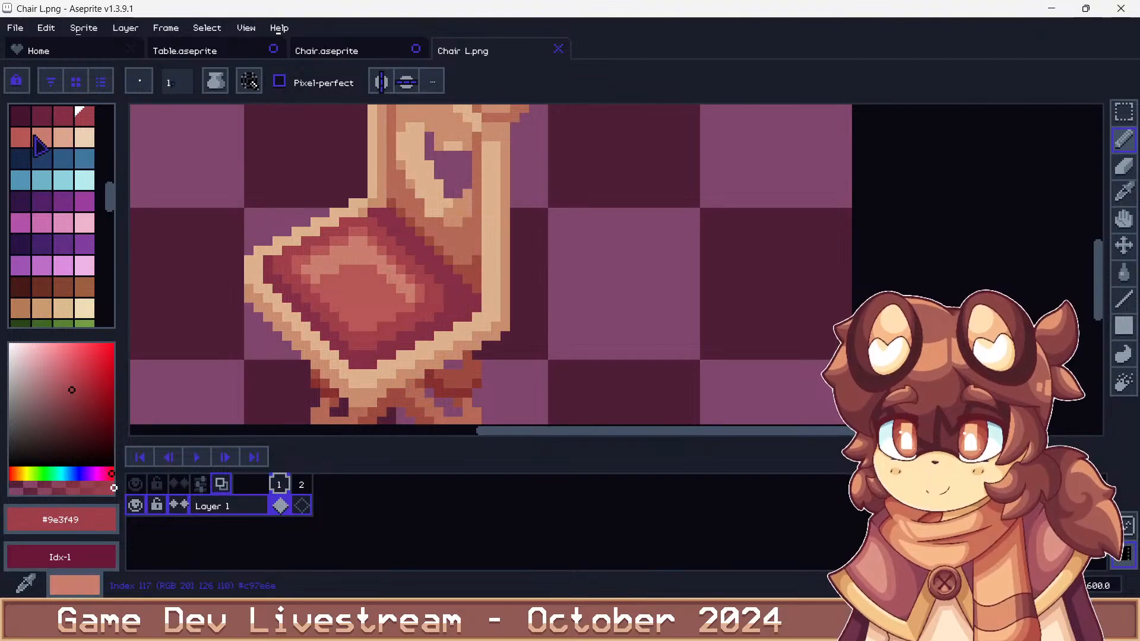
pyautogui.click(41, 141)
pyautogui.click(27, 142)
pyautogui.press('g')
pyautogui.click(373, 232)
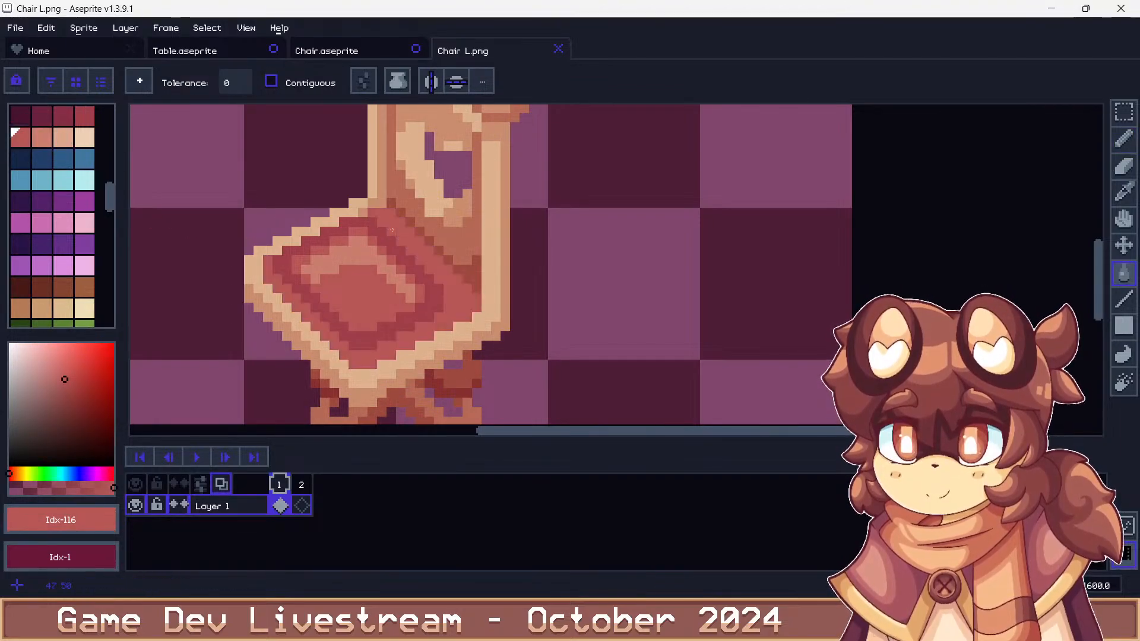
# Fill the lighter highlight on the seat cushion with the centre colour #b45754 sampled from it
pyautogui.scroll(-2, 378, 227)
pyautogui.scroll(3, 378, 227)
pyautogui.click(392, 254)
pyautogui.keyDown('alt'); pyautogui.click(392, 254); pyautogui.keyUp('alt')
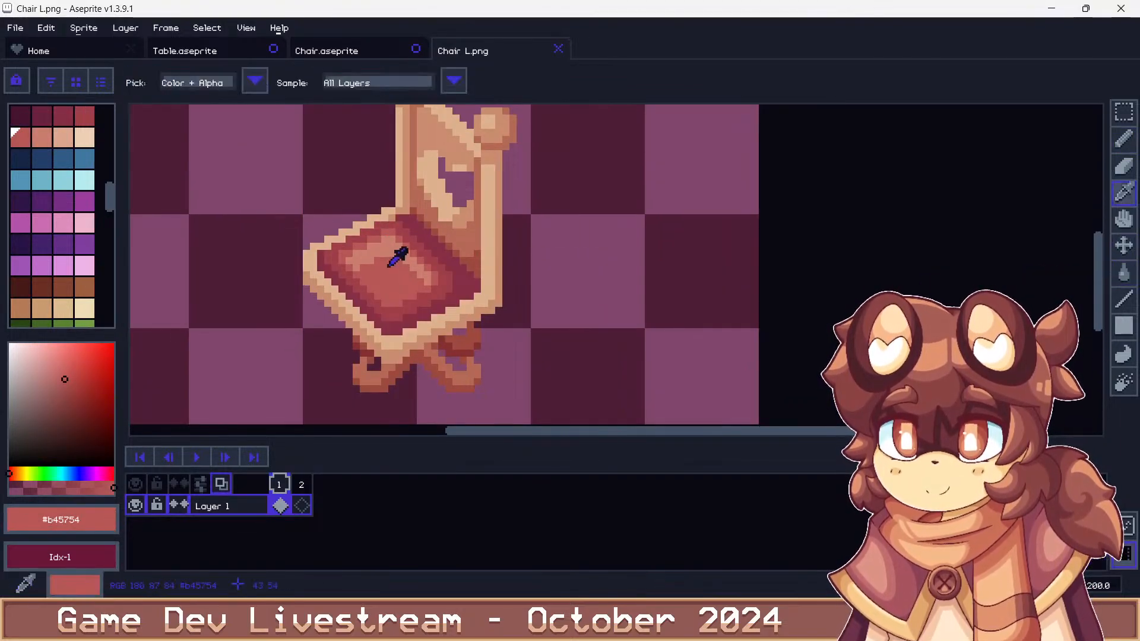
pyautogui.click(391, 254)
pyautogui.scroll(1, 391, 254)
# Try a lighter cushion by filling its centre with Idx-117, the middle ring with Idx-116 and the dark border with Idx-115
pyautogui.click(63, 115)
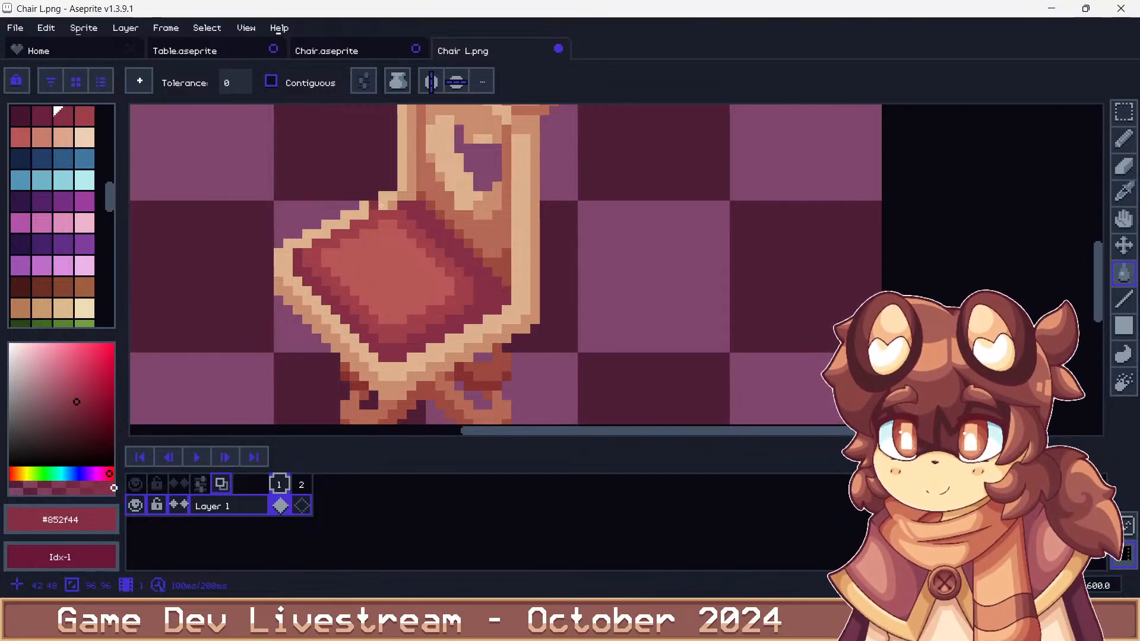
pyautogui.scroll(-2, 392, 210)
pyautogui.scroll(4, 392, 210)
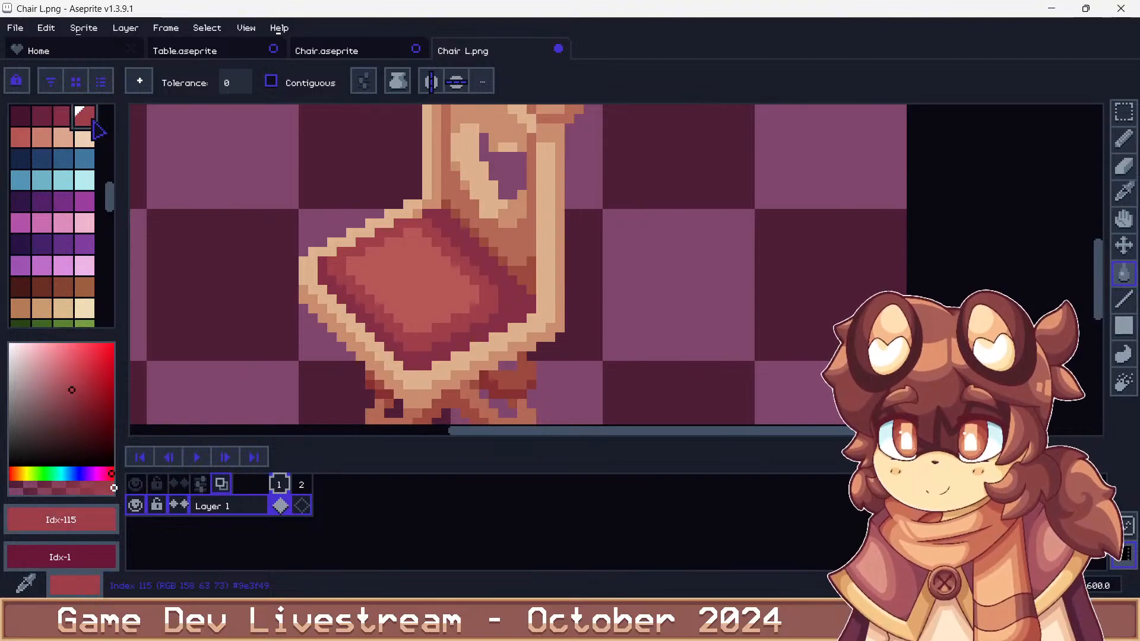
pyautogui.click(41, 137)
pyautogui.click(414, 261)
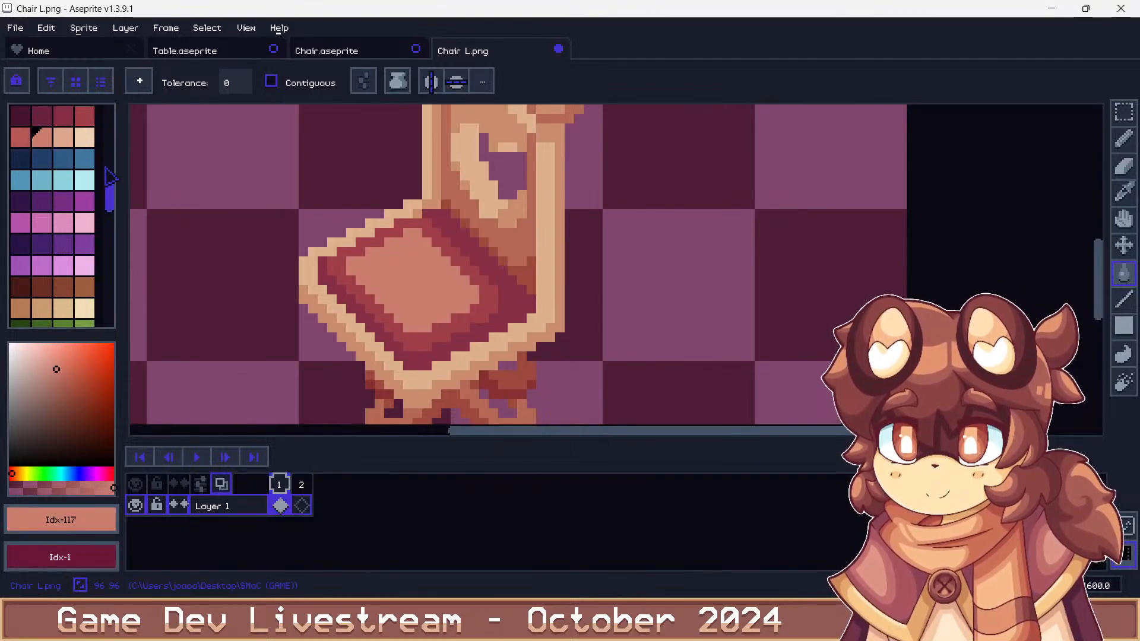
pyautogui.click(20, 137)
pyautogui.click(85, 116)
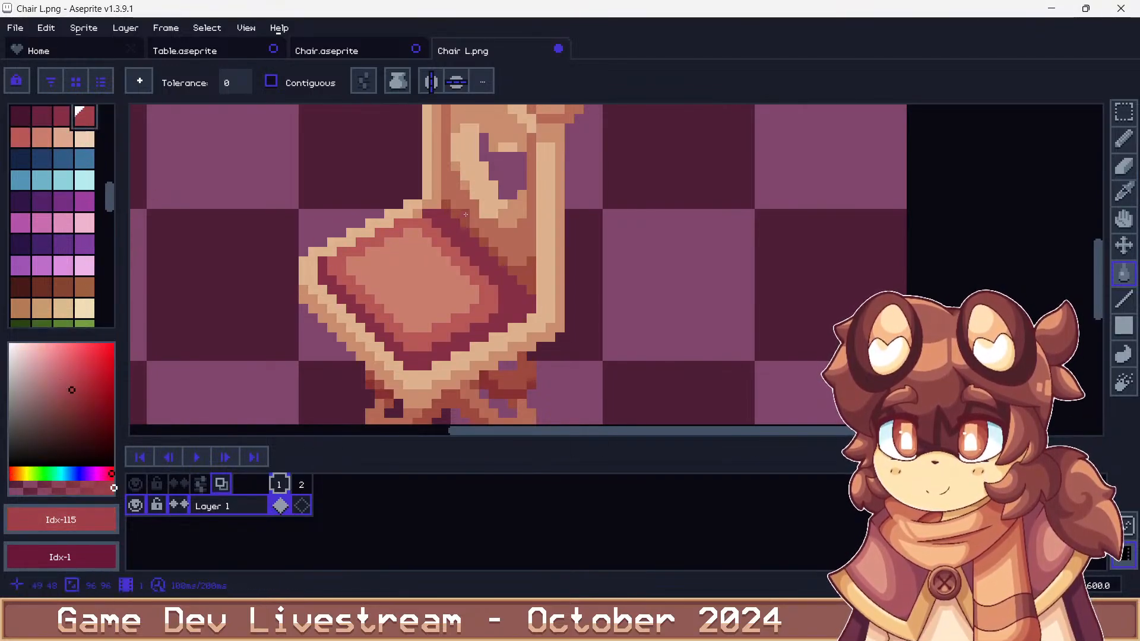
pyautogui.click(460, 219)
pyautogui.scroll(-4, 451, 231)
pyautogui.scroll(4, 449, 233)
pyautogui.scroll(-6, 450, 234)
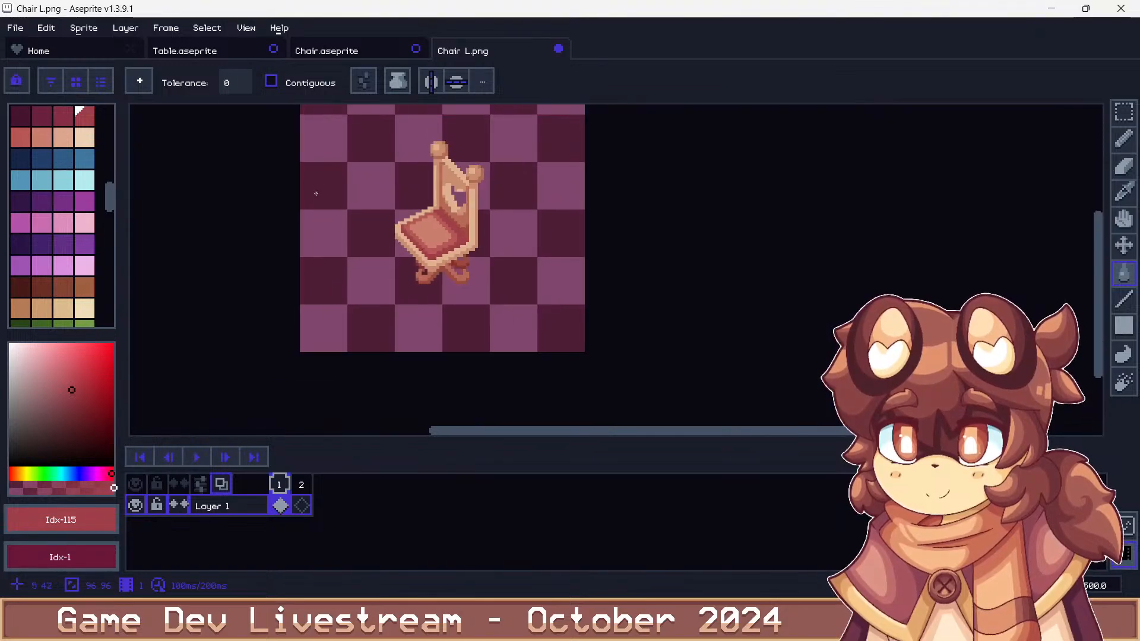
pyautogui.scroll(4, 367, 167)
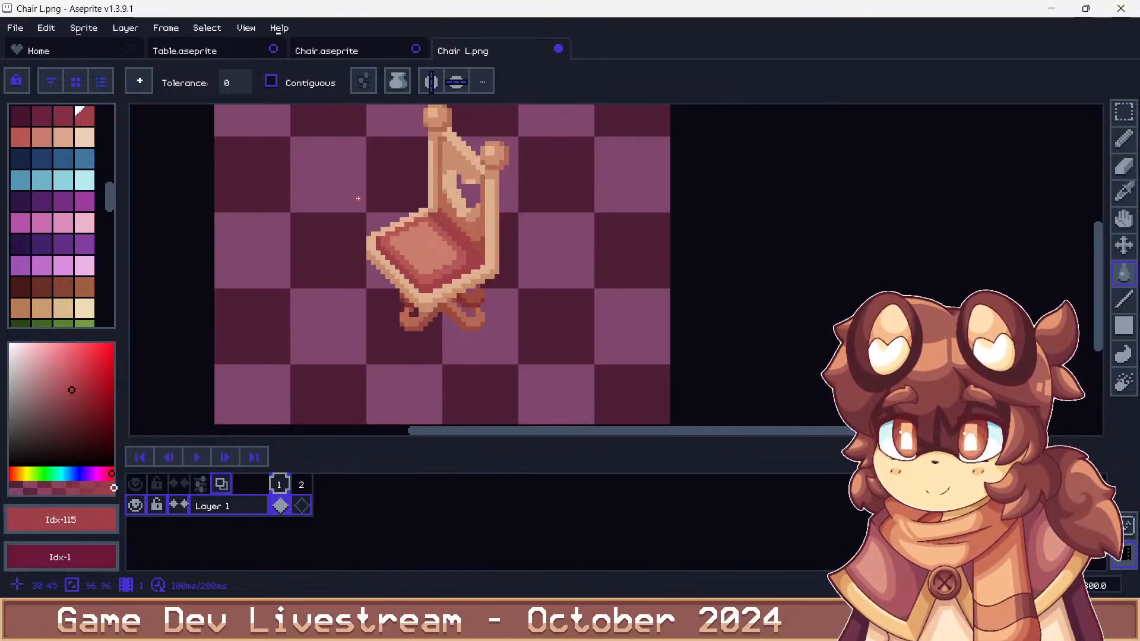
# Undo the three lighter fills on the cushion and return to the Pencil tool
pyautogui.hotkey('ctrl', 'z')
pyautogui.hotkey('ctrl', 'z')
pyautogui.hotkey('ctrl', 'z')
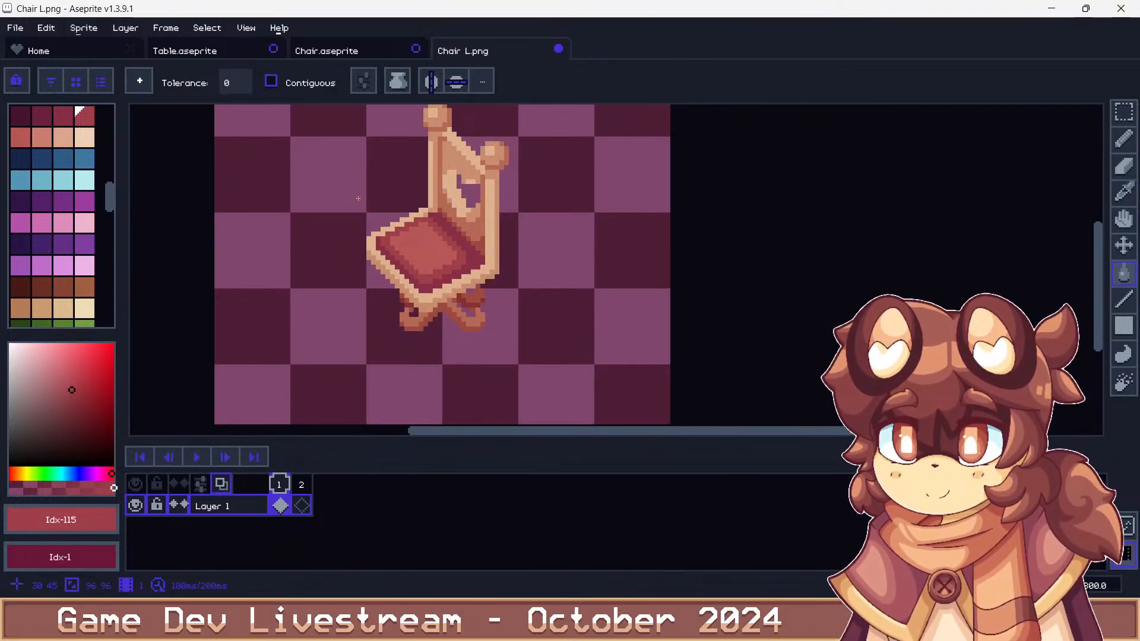
pyautogui.press('b')
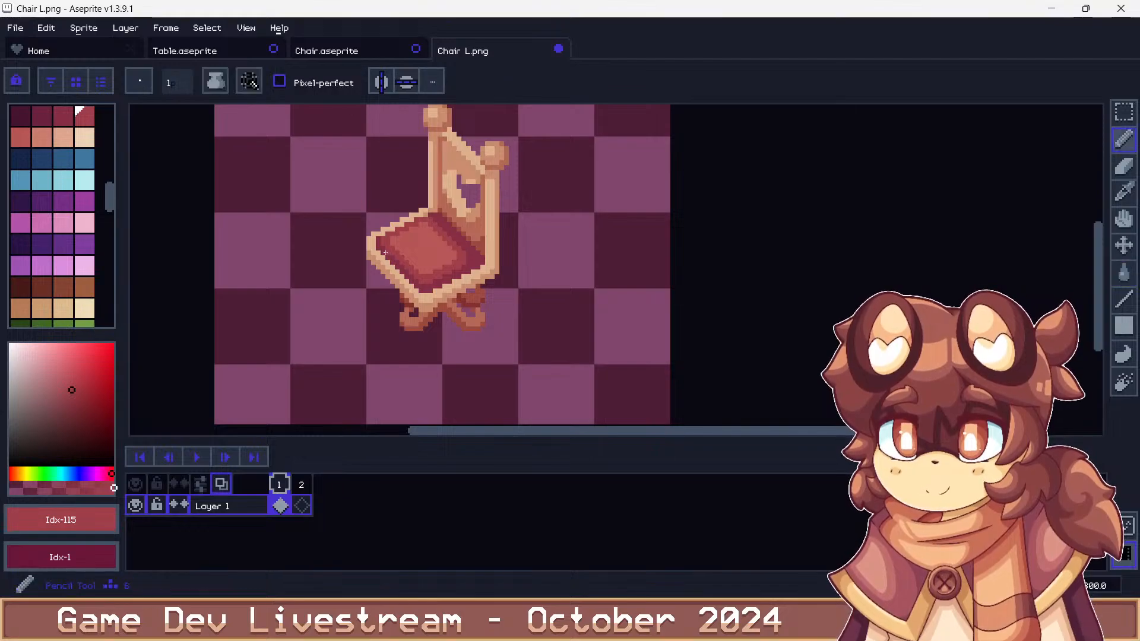
# In Table.aseprite, undo the last edits that cropped the table and copy a 92 by 76 pixel selection around it
pyautogui.click(257, 54)
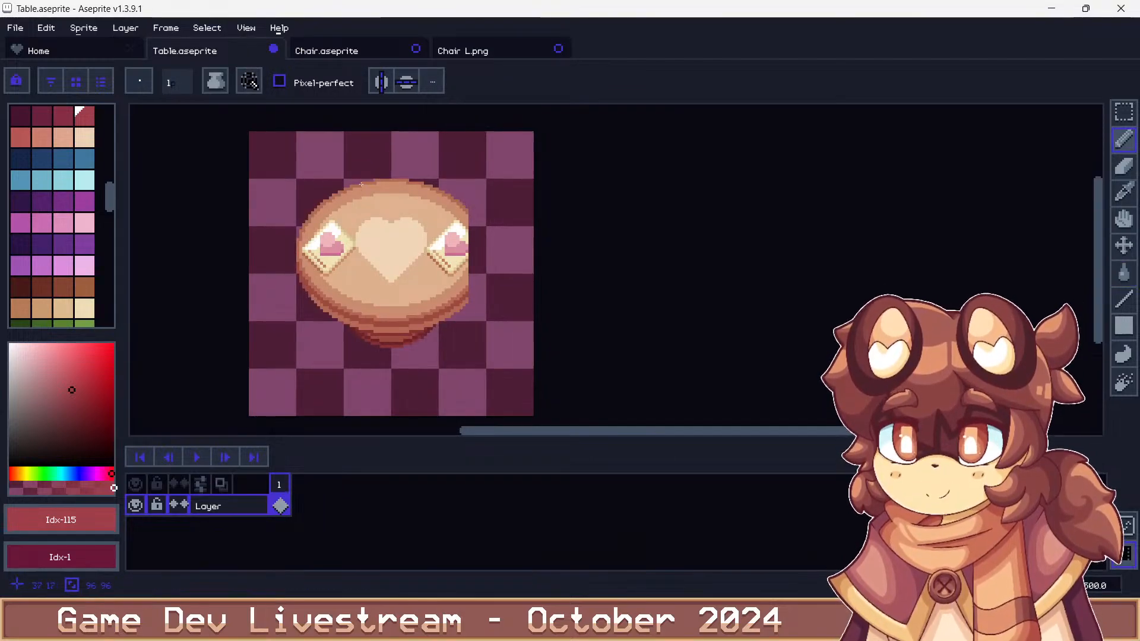
pyautogui.hotkey('ctrl', 'z')
pyautogui.hotkey('ctrl', 'z')
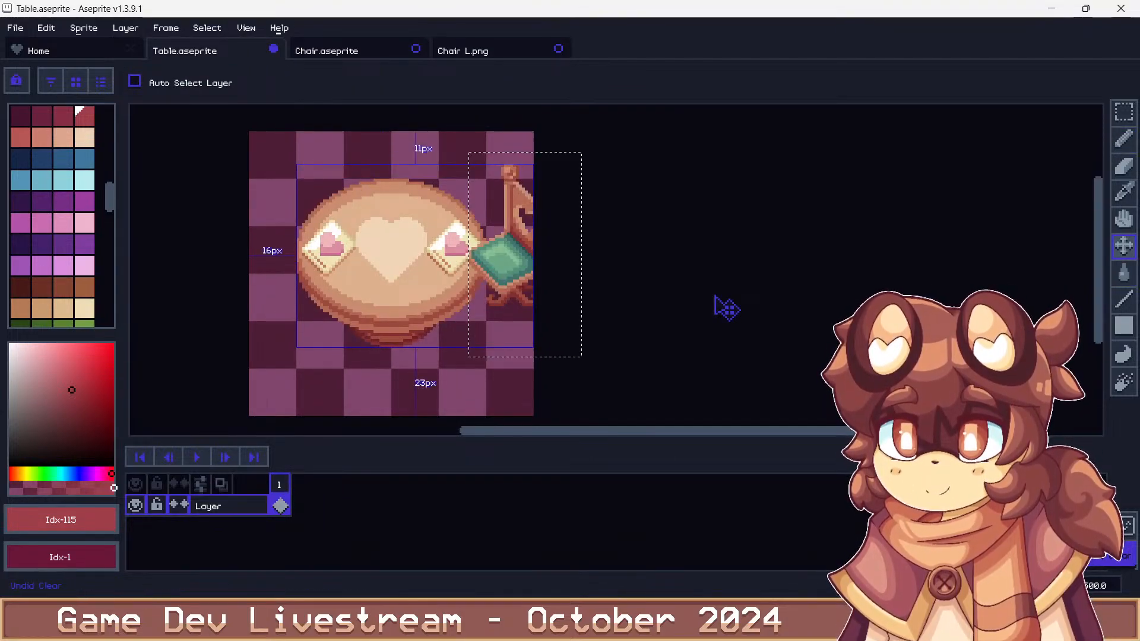
pyautogui.moveTo(1124, 112); pyautogui.dragTo(1051, 124)
pyautogui.moveTo(260, 155); pyautogui.dragTo(555, 379)
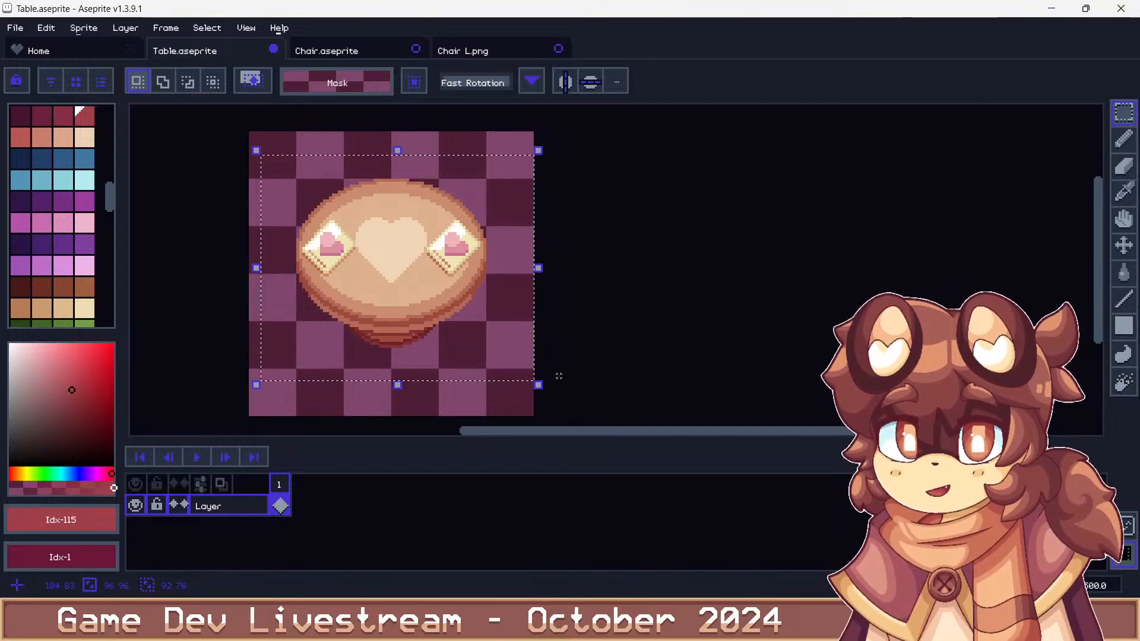
pyautogui.click(715, 162)
# Paste the table into Chair L.png and place it above and left of the chair, partly off the canvas, as a colour reference
pyautogui.click(490, 53)
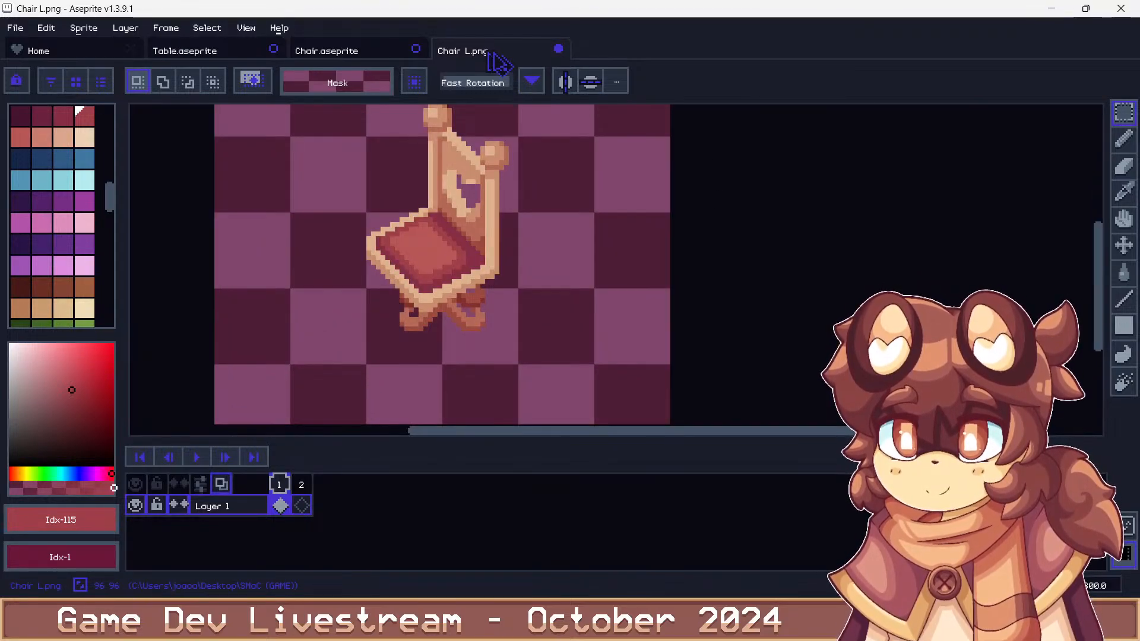
pyautogui.hotkey('ctrl', 'v')
pyautogui.scroll(-3, 438, 268)
pyautogui.moveTo(437, 267); pyautogui.dragTo(363, 151)
pyautogui.click(605, 280)
pyautogui.scroll(2, 399, 185)
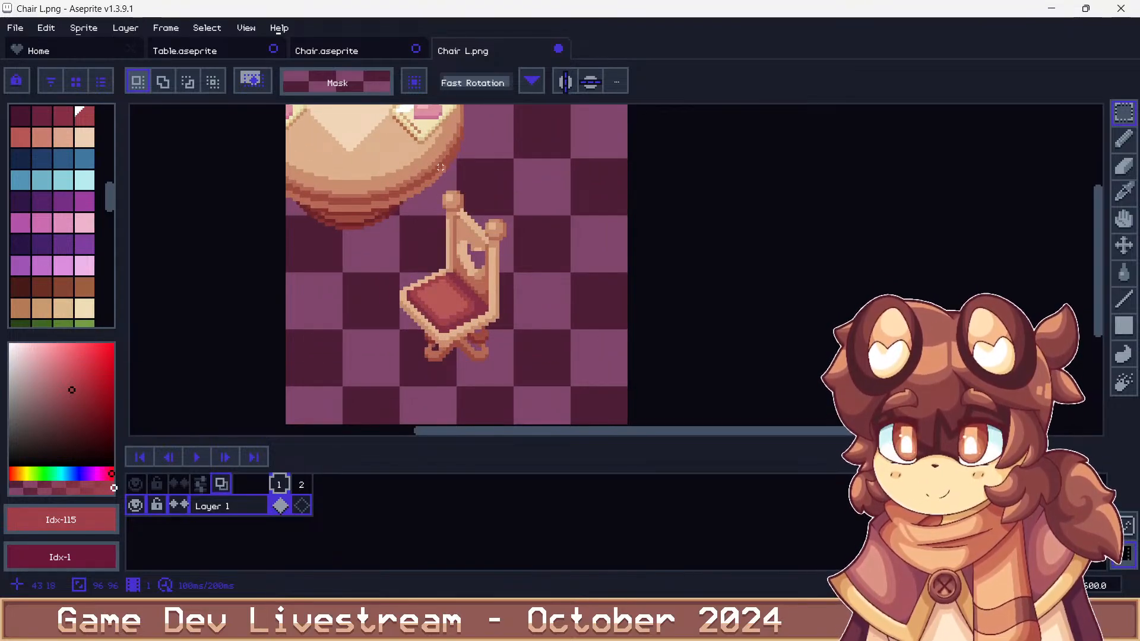
# Sample the wood tones #dcb28e, #c98d6e and #b46a54 and compare the chair's backrest with the pasted table
pyautogui.scroll(2, 419, 167)
pyautogui.press('b')
pyautogui.keyDown('alt'); pyautogui.click(510, 280); pyautogui.keyUp('alt')
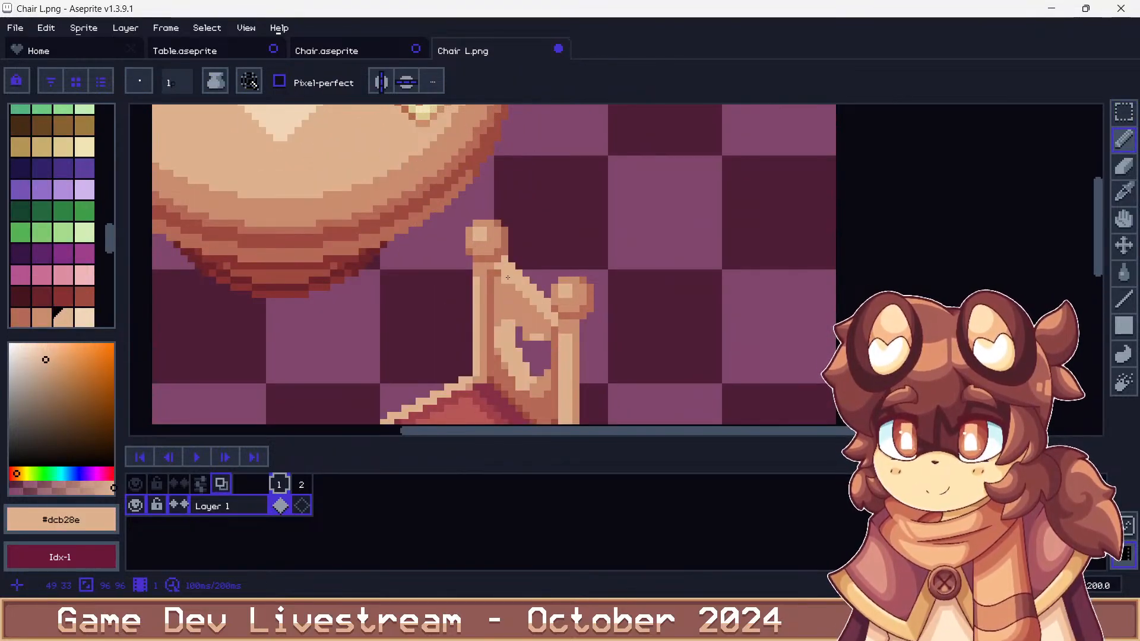
pyautogui.keyDown('alt'); pyautogui.click(448, 231); pyautogui.keyUp('alt')
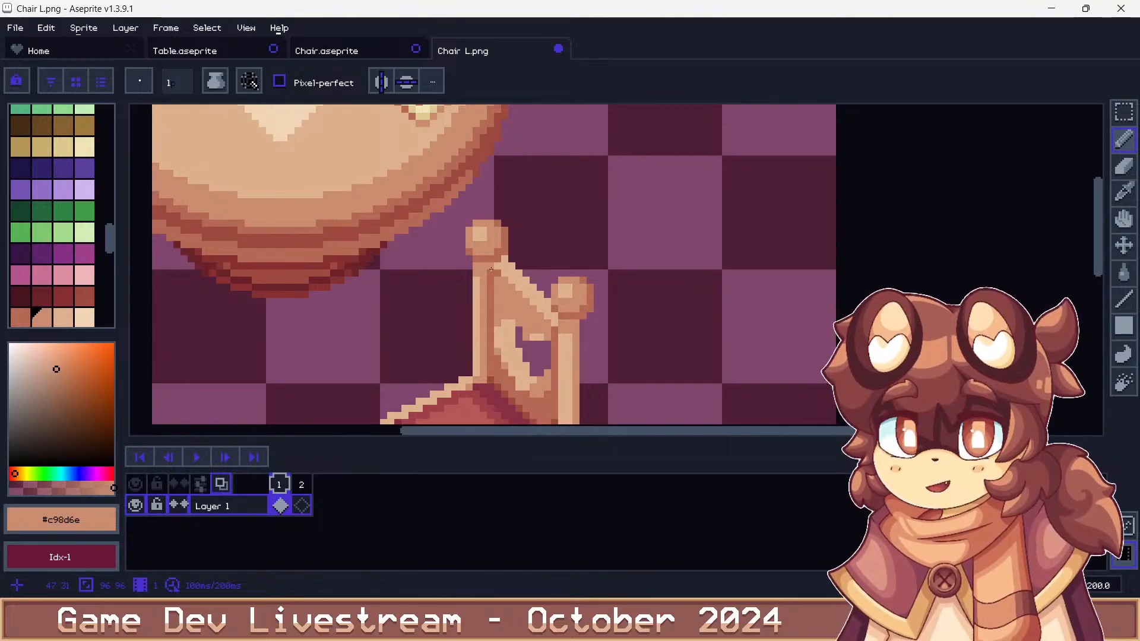
pyautogui.scroll(-4, 469, 243)
pyautogui.scroll(1, 442, 223)
pyautogui.keyDown('alt'); pyautogui.click(441, 221); pyautogui.keyUp('alt')
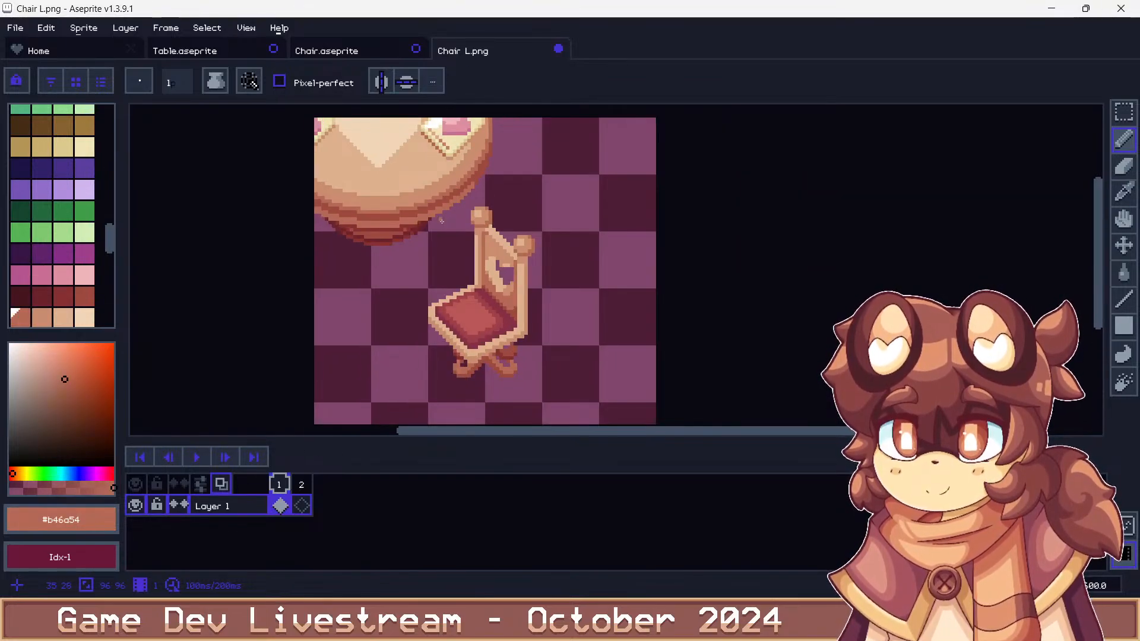
pyautogui.scroll(-3, 487, 340)
pyautogui.scroll(6, 472, 222)
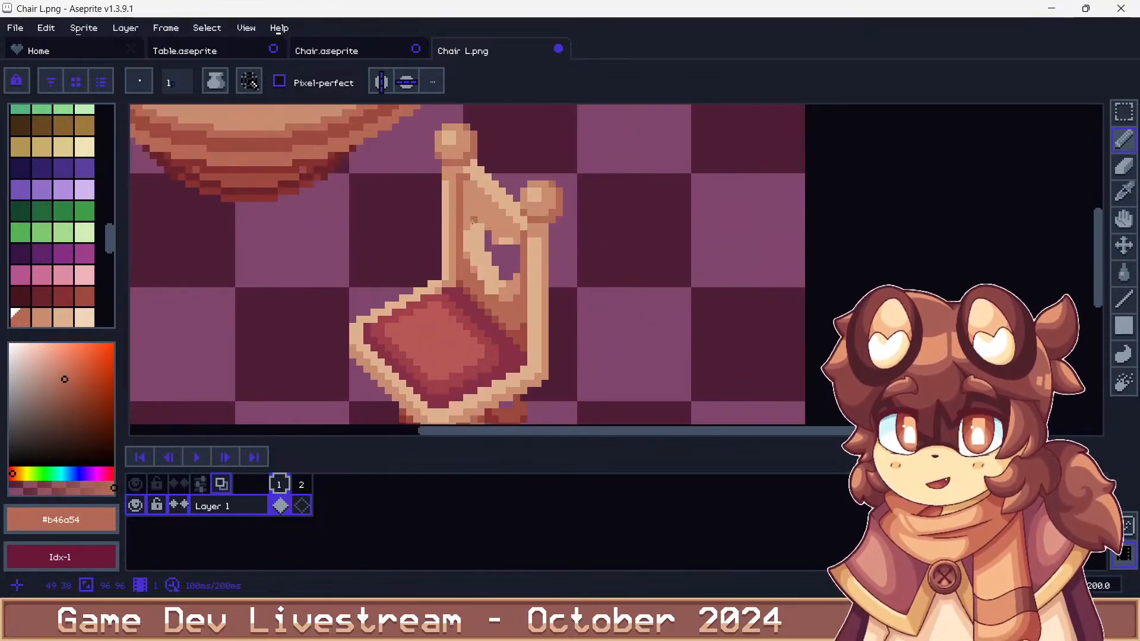
# Sample #9e4a3f from the table's wood and compare the chair's legs with the table's shading
pyautogui.scroll(-7, 487, 240)
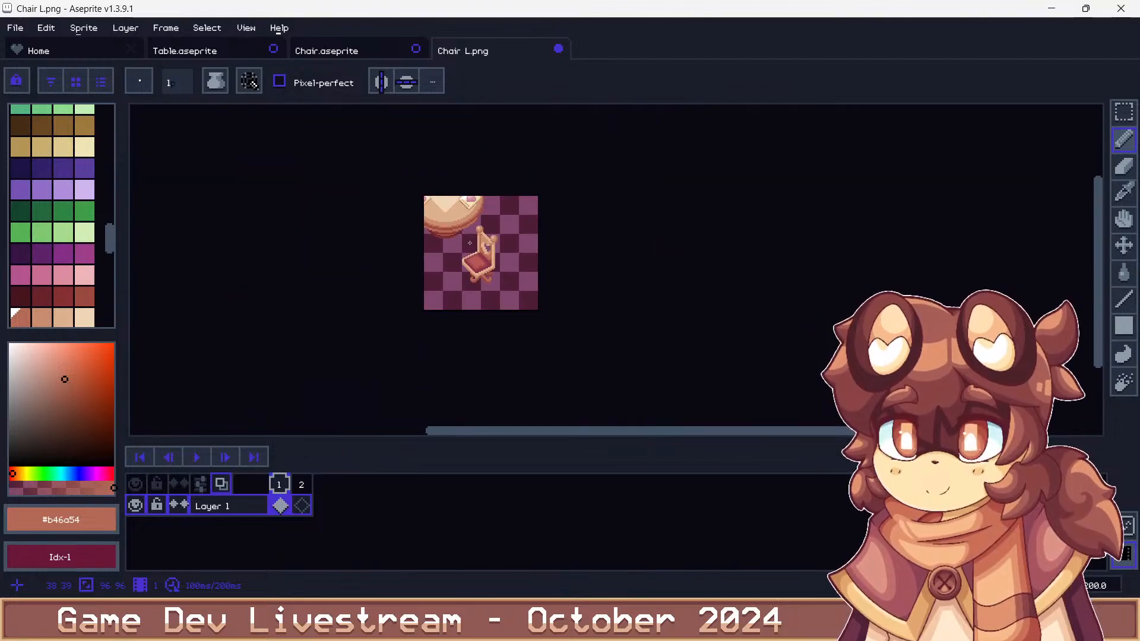
pyautogui.scroll(4, 462, 243)
pyautogui.keyDown('alt'); pyautogui.click(437, 228); pyautogui.keyUp('alt')
pyautogui.scroll(-2, 436, 228)
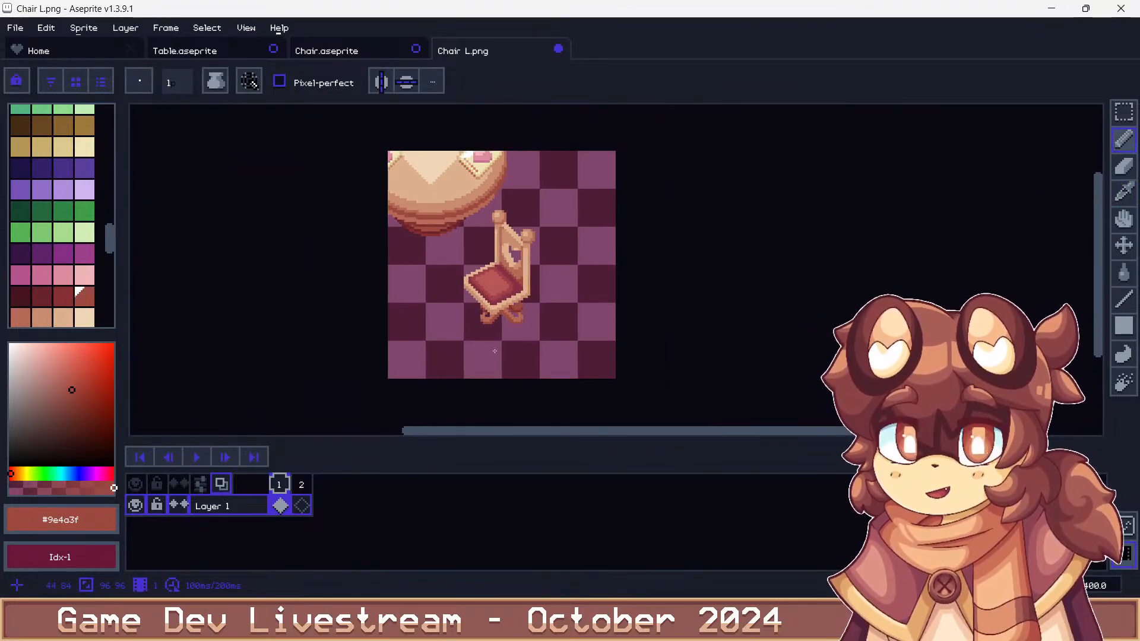
pyautogui.scroll(4, 495, 350)
pyautogui.scroll(-2, 477, 274)
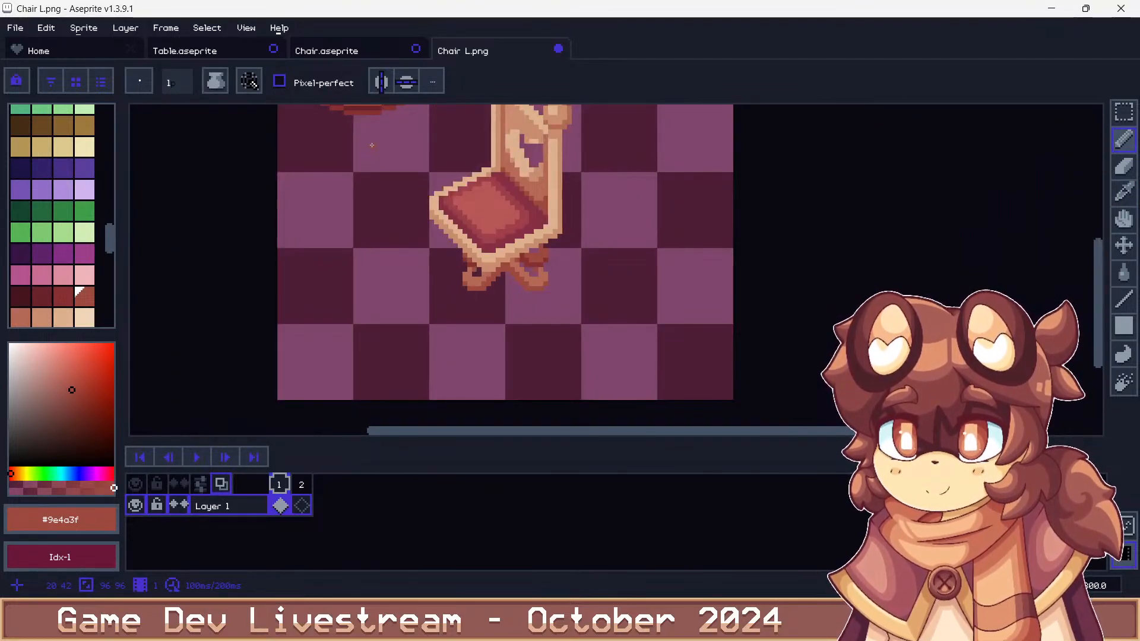
pyautogui.scroll(-2, 372, 144)
pyautogui.scroll(3, 367, 117)
# Darken the deepest shadows on the chair's rear legs beneath the seat with #692229 sampled from the table
pyautogui.keyDown('alt'); pyautogui.click(378, 123); pyautogui.keyUp('alt')
pyautogui.scroll(3, 522, 364)
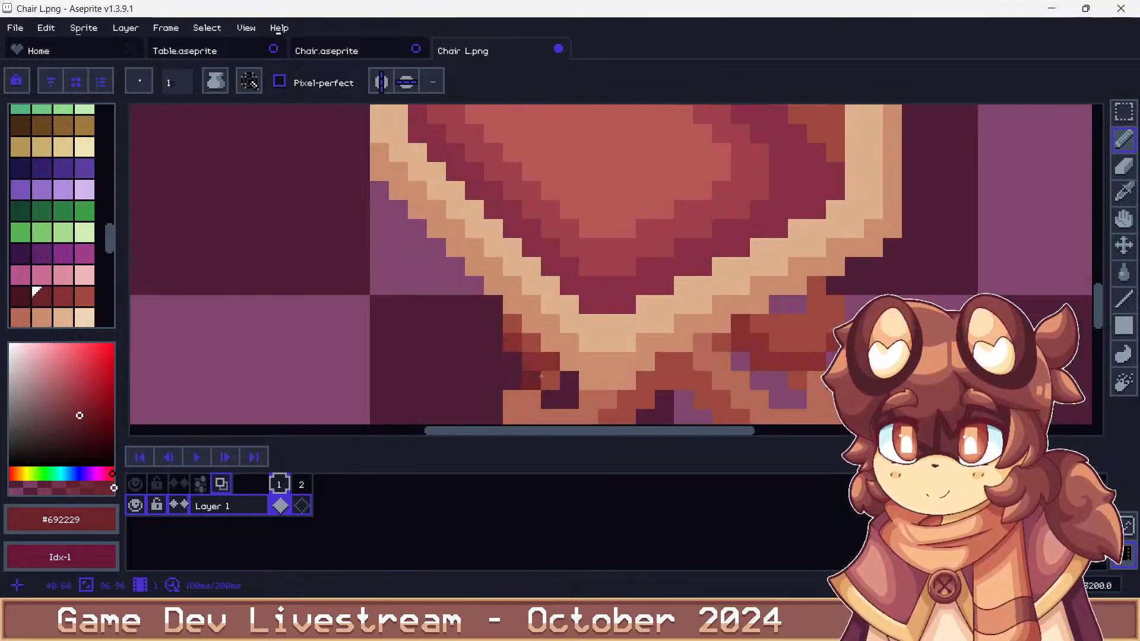
pyautogui.scroll(-3, 532, 364)
pyautogui.scroll(3, 575, 359)
pyautogui.moveTo(611, 315)
pyautogui.mouseDown()
pyautogui.moveTo(630, 336)
pyautogui.moveTo(692, 350)
pyautogui.mouseUp()
pyautogui.scroll(-3, 536, 241)
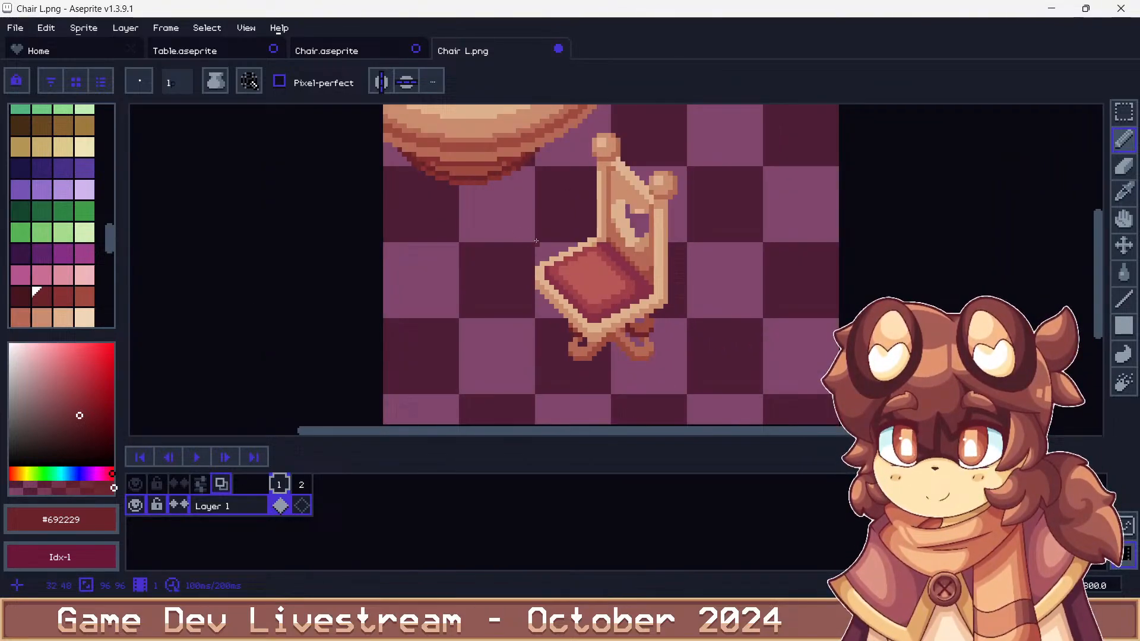
# Repaint the main tone of the chair's rear legs with #85302f sampled from the table's base
pyautogui.scroll(2, 475, 181)
pyautogui.keyDown('alt'); pyautogui.click(476, 179); pyautogui.keyUp('alt')
pyautogui.scroll(-2, 476, 179)
pyautogui.scroll(2, 532, 249)
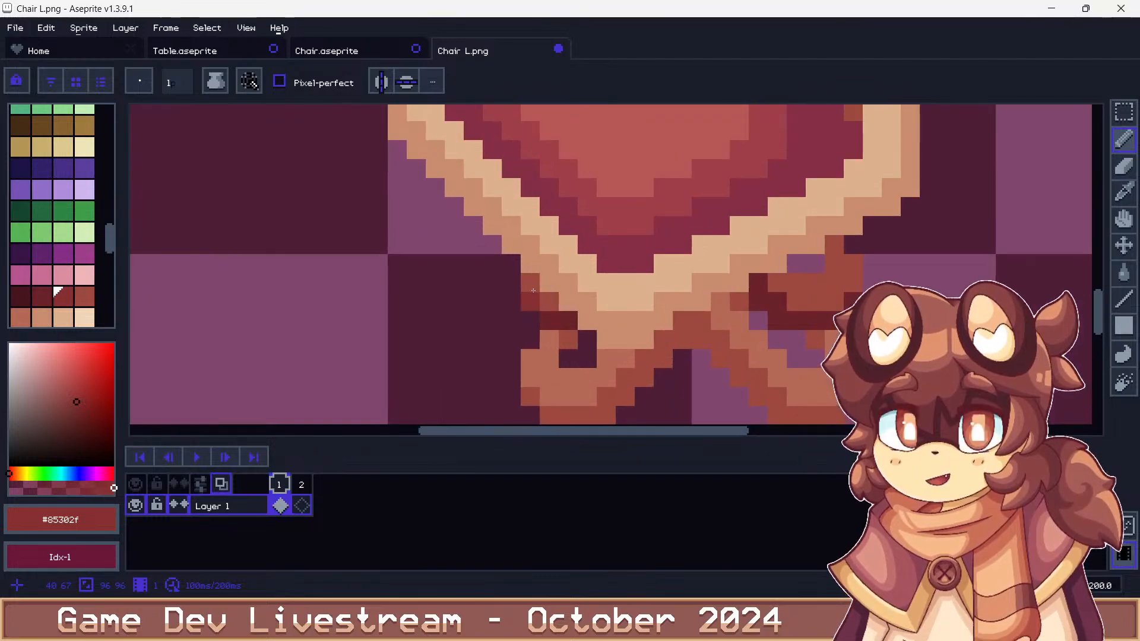
pyautogui.scroll(-3, 534, 290)
pyautogui.scroll(2, 683, 300)
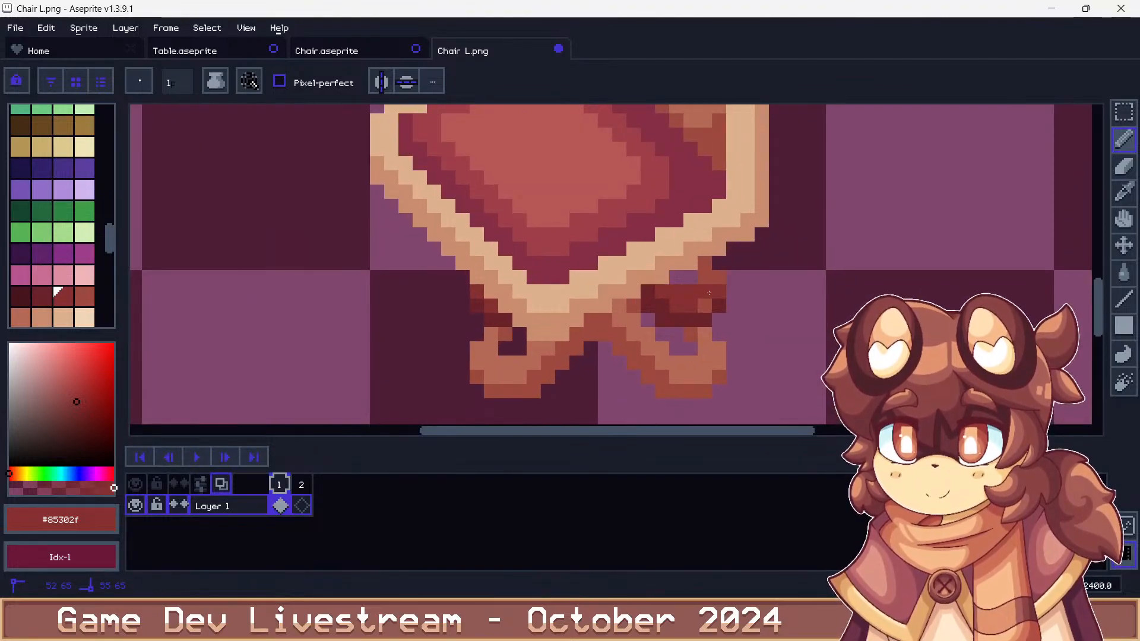
# Shade the inner curl of the chair's front left leg with #9e4a3f sampled from the table's base
pyautogui.scroll(-3, 706, 273)
pyautogui.scroll(1, 522, 237)
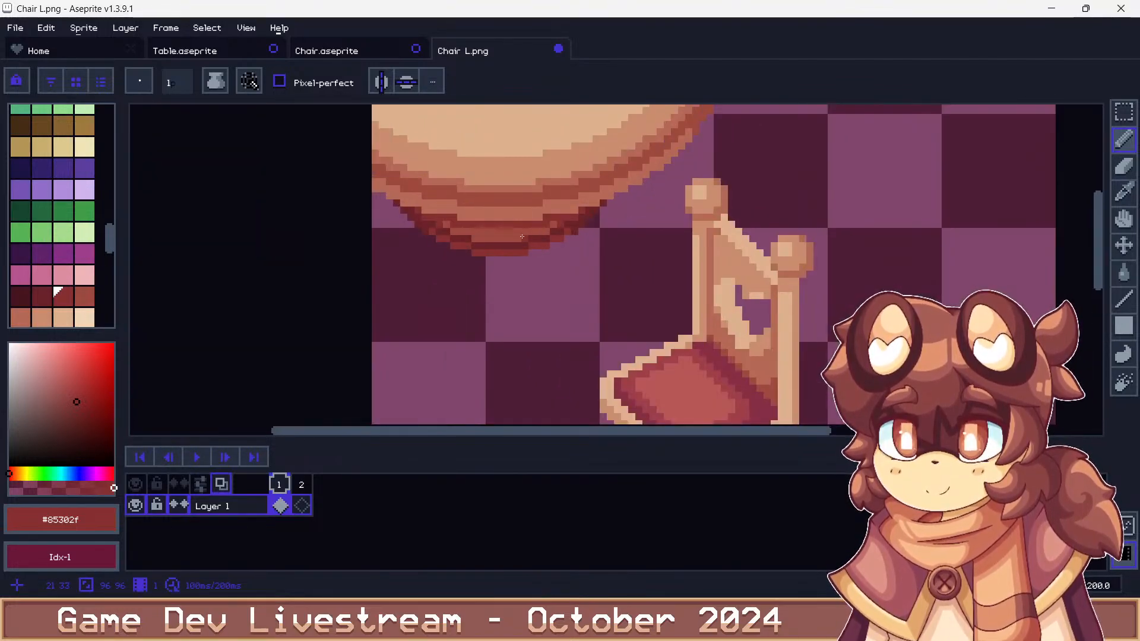
pyautogui.keyDown('alt'); pyautogui.click(522, 237); pyautogui.keyUp('alt')
pyautogui.scroll(-4, 501, 213)
pyautogui.scroll(5, 564, 306)
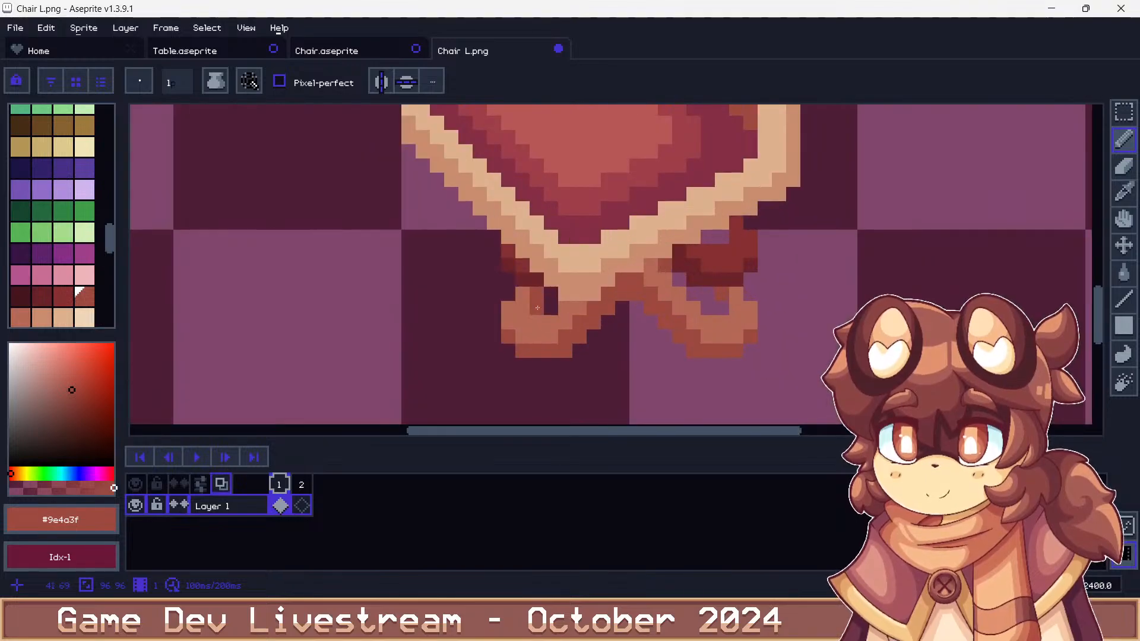
pyautogui.moveTo(537, 294); pyautogui.dragTo(512, 321)
pyautogui.scroll(-4, 526, 323)
# Recolour the underside shadow of both front legs with #85302f sampled from the table's base
pyautogui.scroll(2, 516, 211)
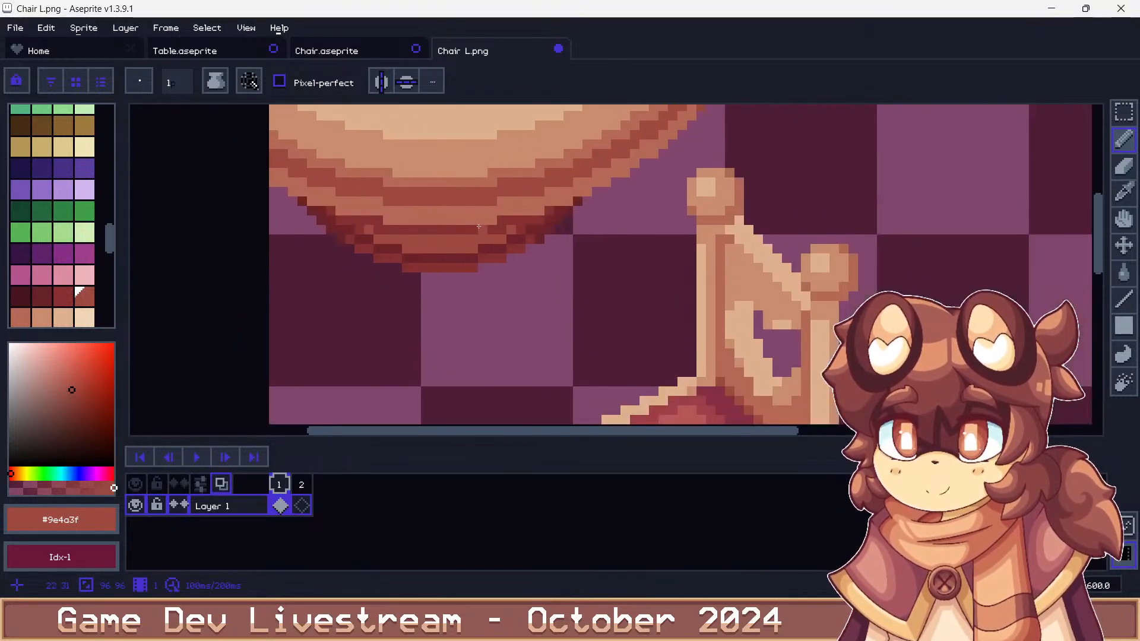
pyautogui.keyDown('alt'); pyautogui.click(516, 212); pyautogui.keyUp('alt')
pyautogui.scroll(-2, 571, 323)
pyautogui.scroll(6, 571, 324)
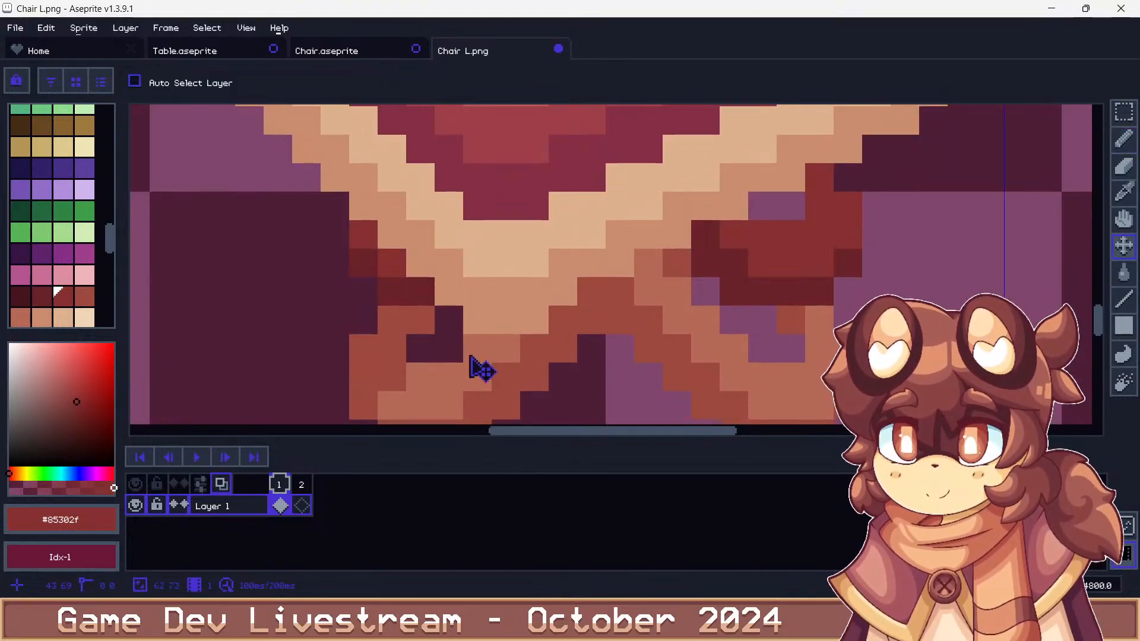
pyautogui.scroll(-3, 381, 304)
pyautogui.scroll(3, 381, 304)
pyautogui.moveTo(369, 326)
pyautogui.mouseDown()
pyautogui.moveTo(427, 350)
pyautogui.moveTo(537, 261)
pyautogui.moveTo(573, 266)
pyautogui.moveTo(558, 274)
pyautogui.moveTo(597, 312)
pyautogui.moveTo(610, 290)
pyautogui.moveTo(591, 310)
pyautogui.moveTo(629, 340)
pyautogui.moveTo(665, 345)
pyautogui.moveTo(688, 327)
pyautogui.mouseUp()
# Repaint the inner curl tips of both front legs with the lighter wood tone #b46a54
pyautogui.keyDown('alt'); pyautogui.click(672, 310); pyautogui.keyUp('alt')
pyautogui.click(673, 327)
pyautogui.click(653, 271)
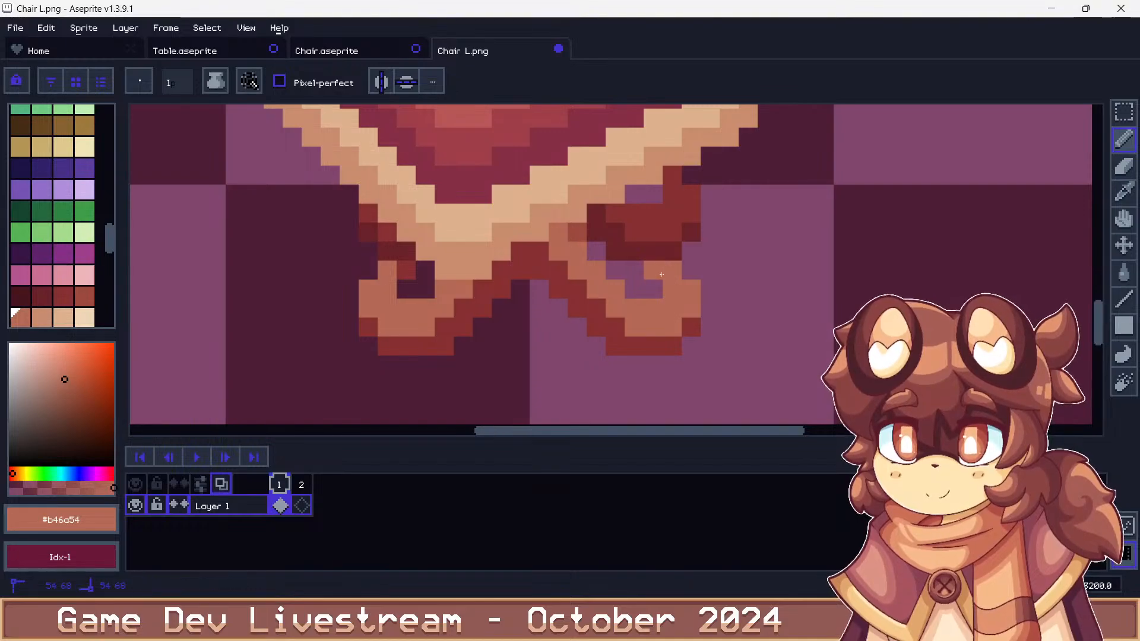
pyautogui.click(407, 271)
# Try a thicker #85302f shadow along the bottoms of both front feet
pyautogui.keyDown('alt'); pyautogui.click(383, 341); pyautogui.keyUp('alt')
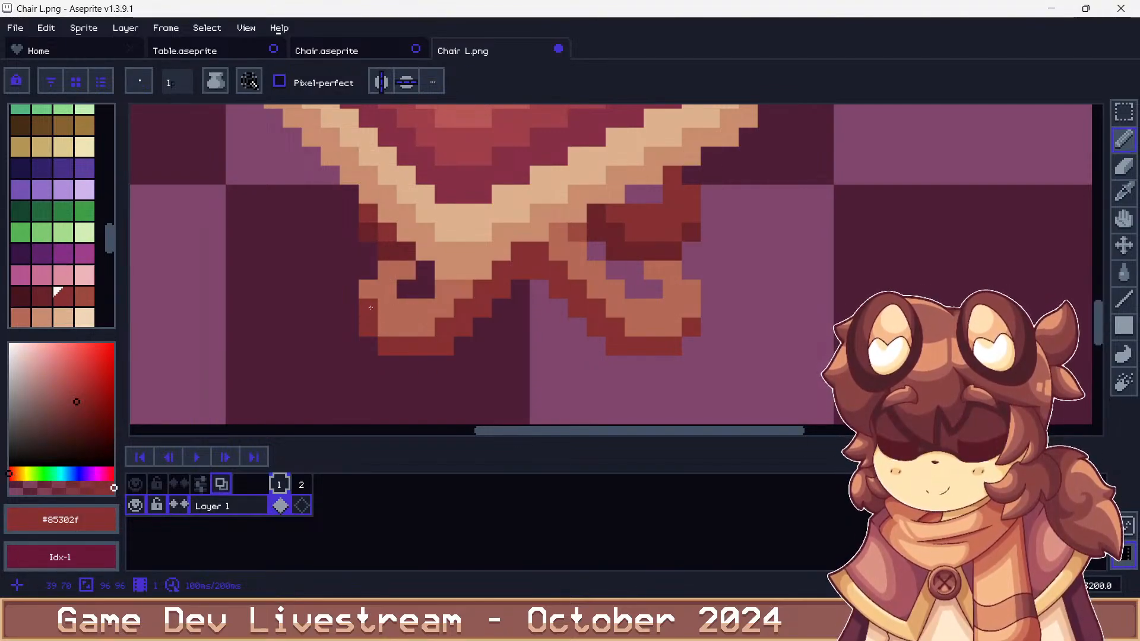
pyautogui.moveTo(382, 327); pyautogui.dragTo(445, 330)
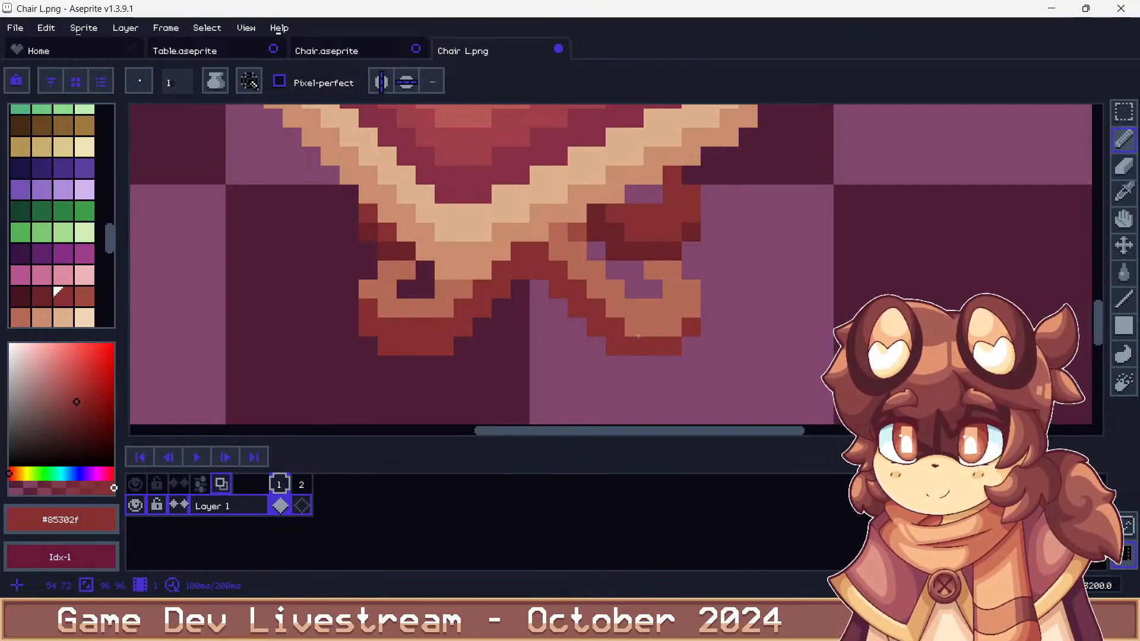
pyautogui.moveTo(638, 336)
pyautogui.mouseDown()
pyautogui.moveTo(691, 313)
pyautogui.moveTo(691, 345)
pyautogui.mouseUp()
pyautogui.scroll(-8, 573, 283)
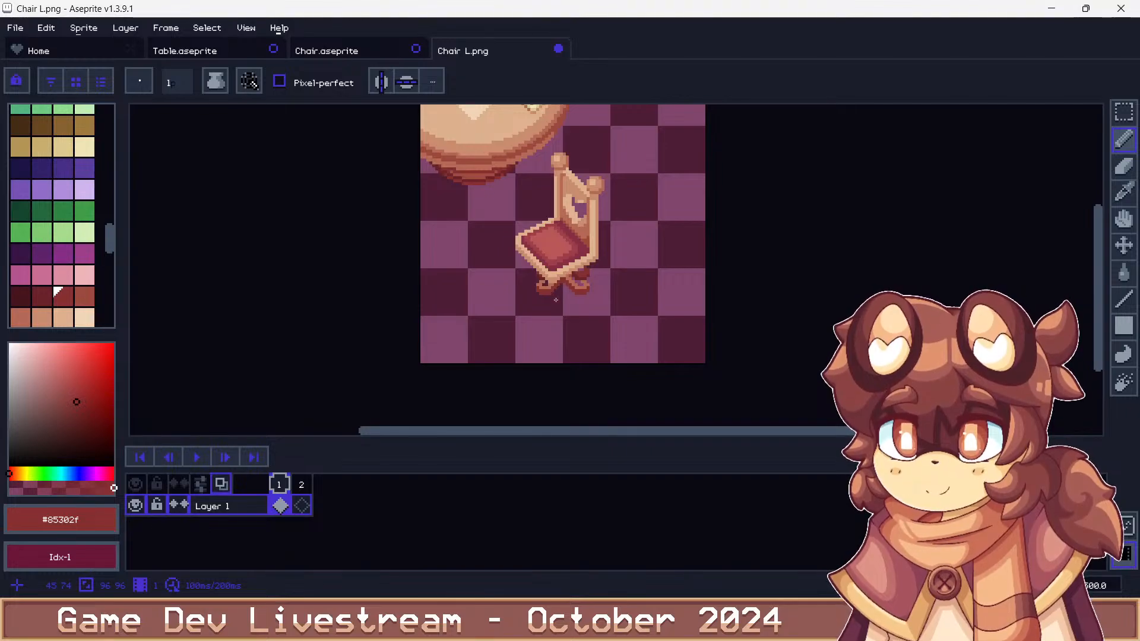
pyautogui.scroll(7, 556, 300)
pyautogui.keyDown('alt'); pyautogui.click(624, 248); pyautogui.keyUp('alt')
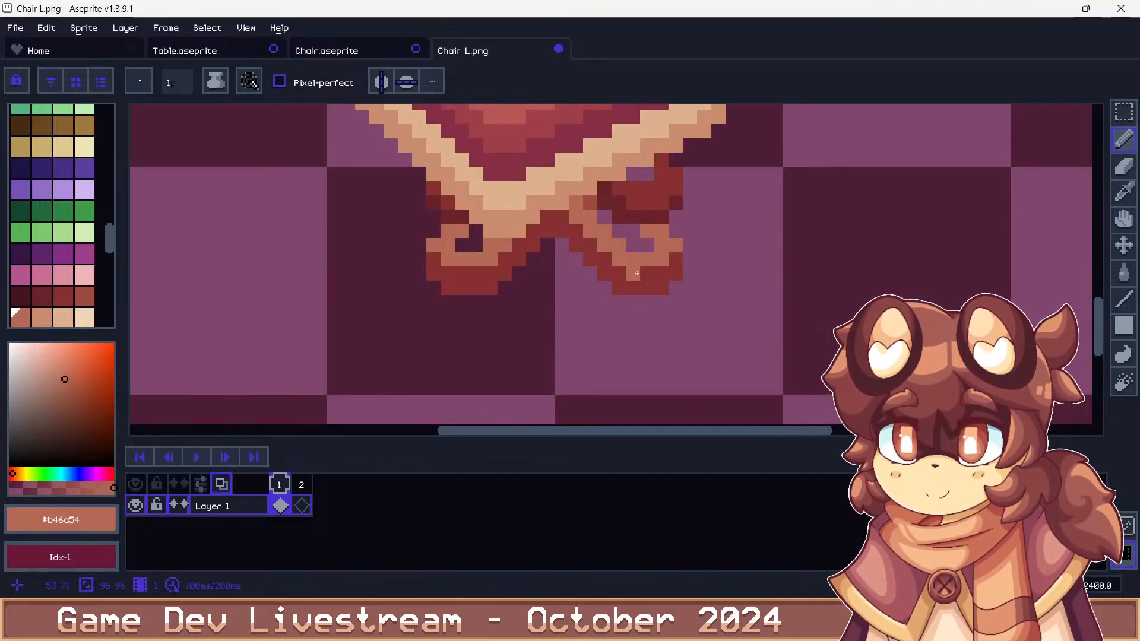
pyautogui.moveTo(637, 273); pyautogui.dragTo(648, 274)
pyautogui.click(485, 302)
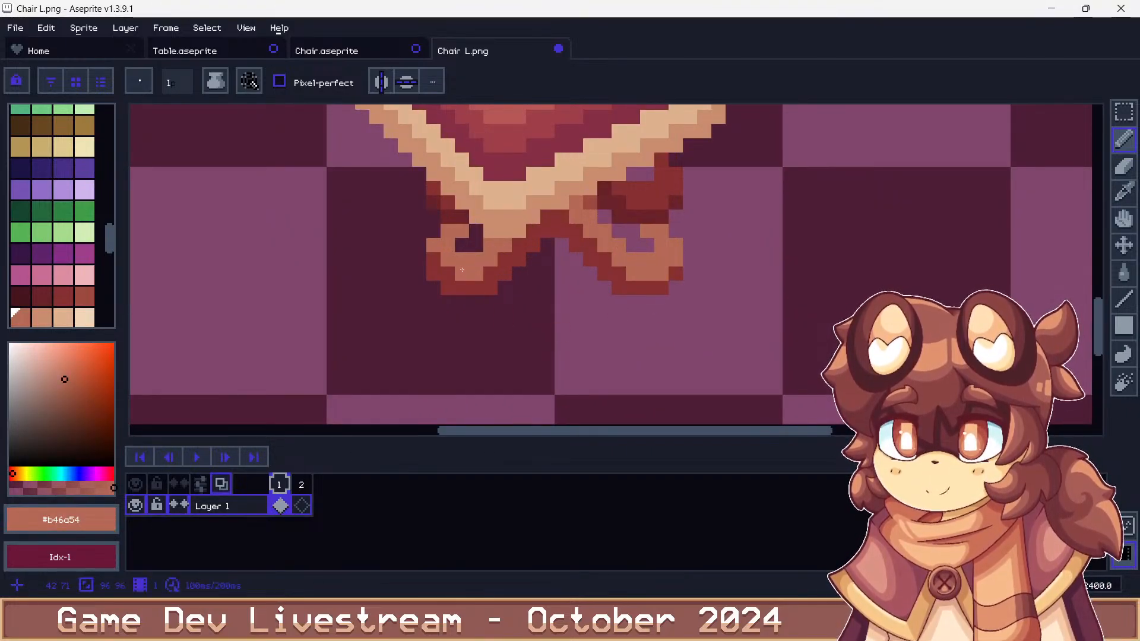
# Touch up the top of the rear right leg beneath the seat with #85302f and #692229
pyautogui.keyDown('alt'); pyautogui.click(462, 288); pyautogui.keyUp('alt')
pyautogui.scroll(-7, 522, 252)
pyautogui.scroll(5, 522, 252)
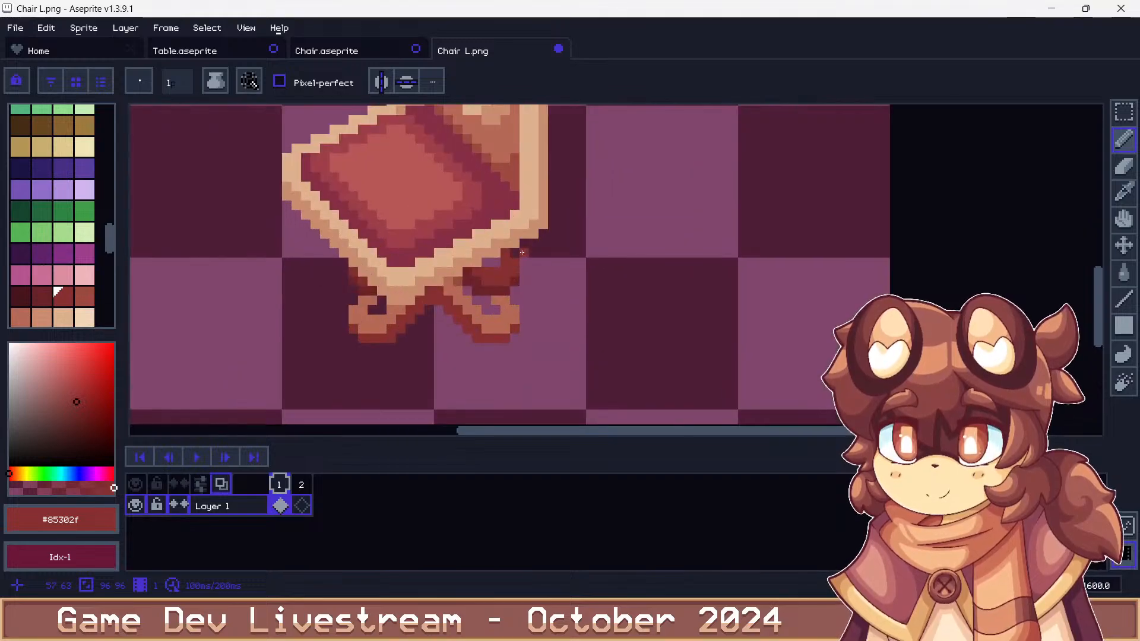
pyautogui.click(522, 252)
pyautogui.scroll(2, 522, 252)
pyautogui.keyDown('alt'); pyautogui.click(504, 294); pyautogui.keyUp('alt')
pyautogui.click(509, 325)
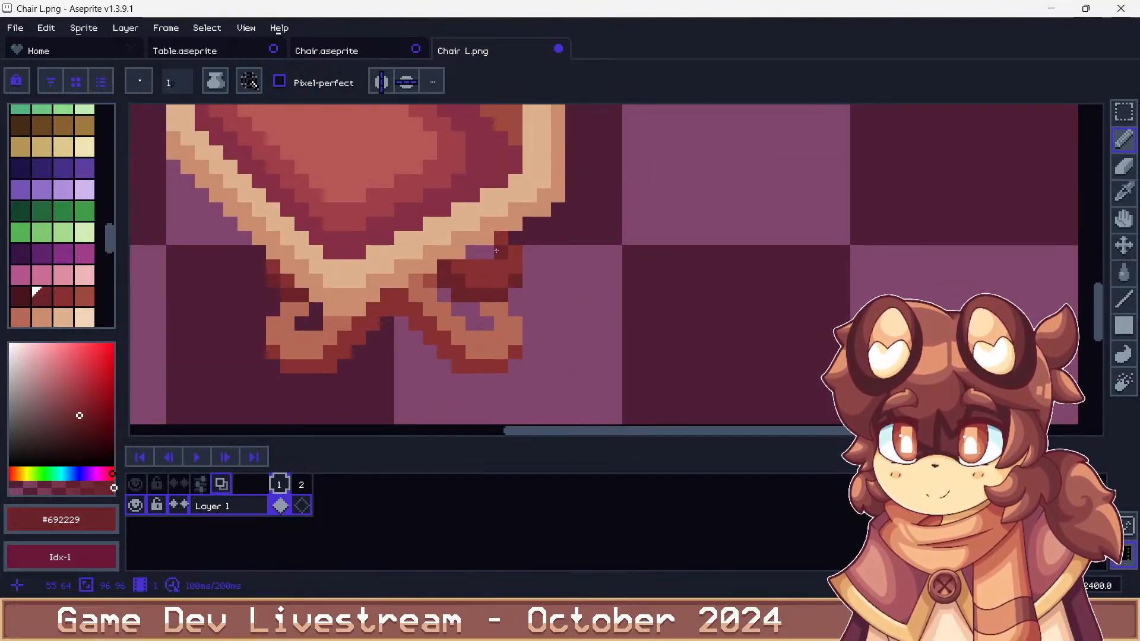
# Compare the wood tones of the chair's front legs with the shading on the table's base
pyautogui.scroll(-8, 496, 251)
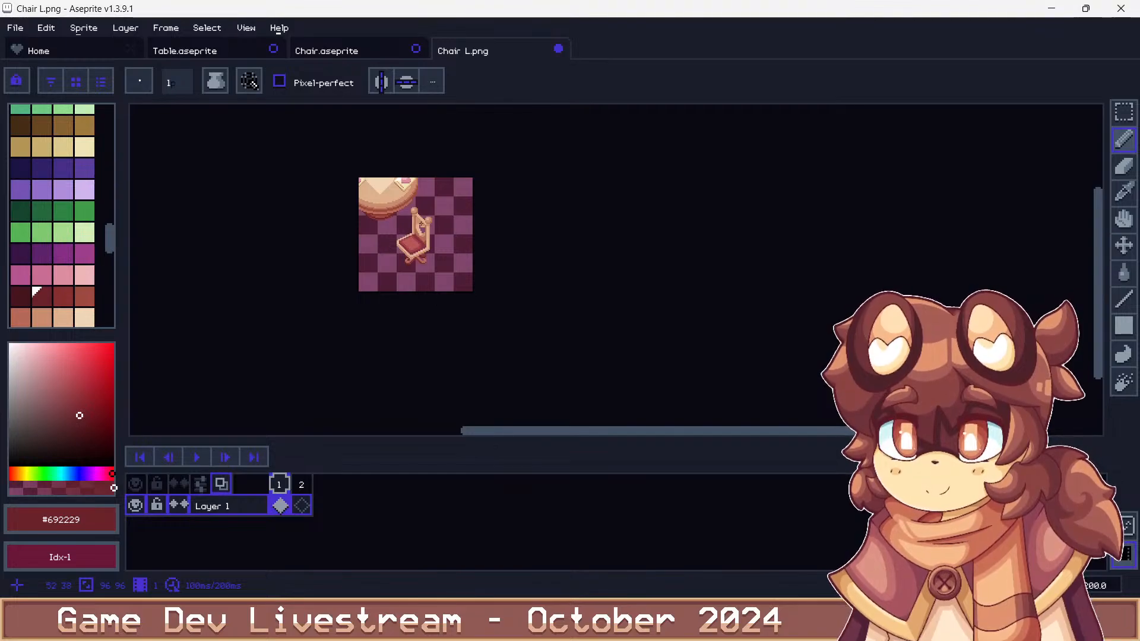
pyautogui.scroll(5, 422, 225)
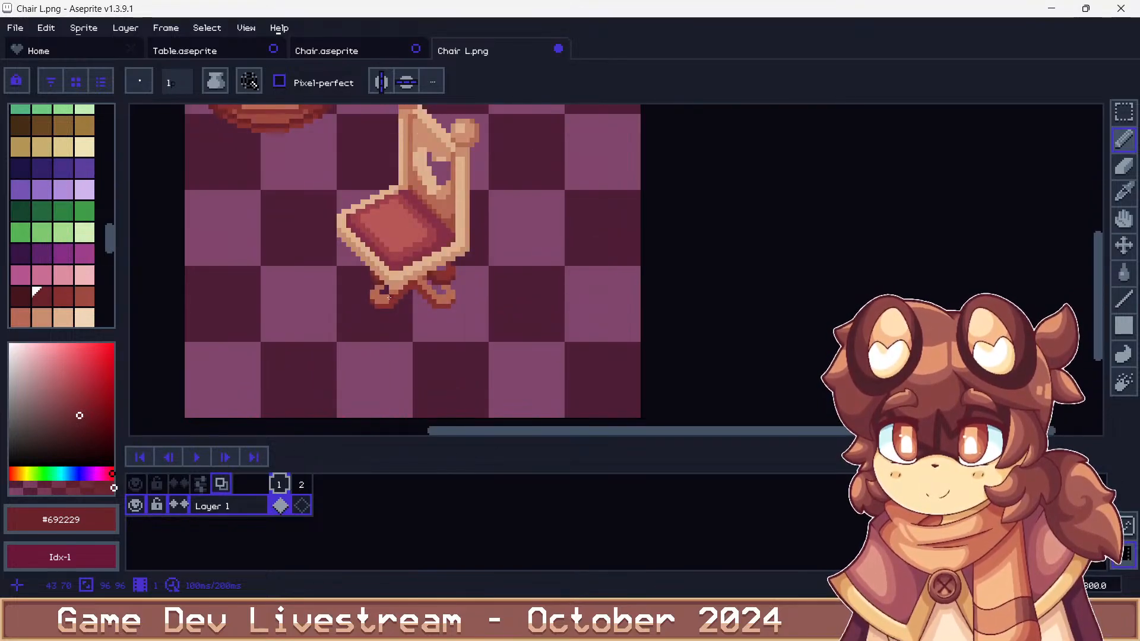
pyautogui.keyDown('alt'); pyautogui.click(387, 297); pyautogui.keyUp('alt')
pyautogui.keyDown('alt'); pyautogui.click(268, 121); pyautogui.keyUp('alt')
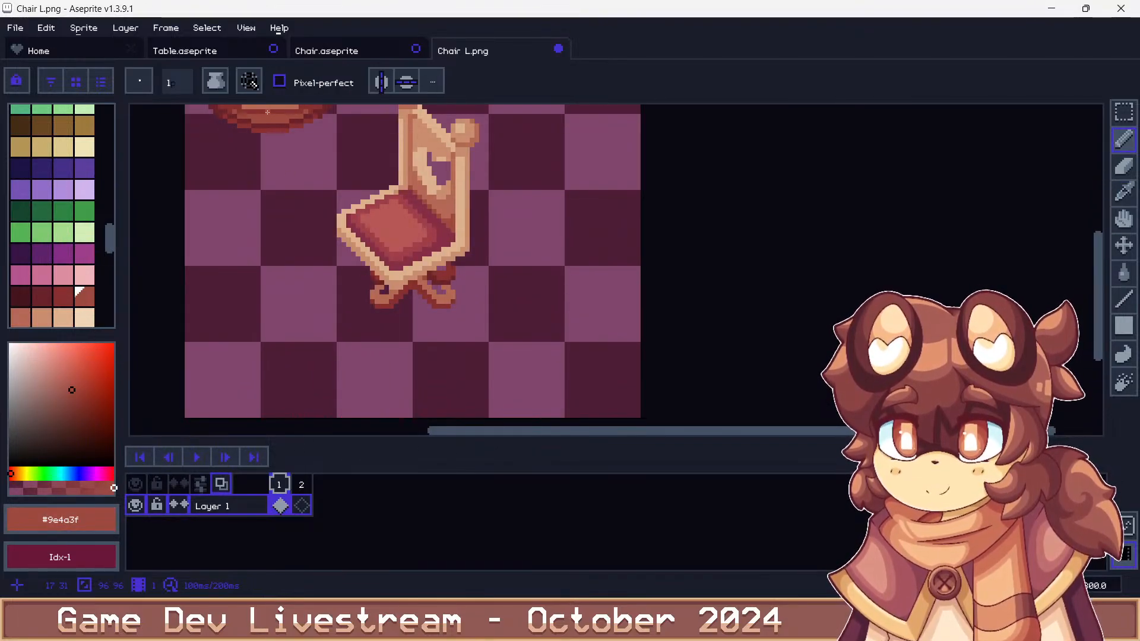
pyautogui.keyDown('alt'); pyautogui.click(375, 303); pyautogui.keyUp('alt')
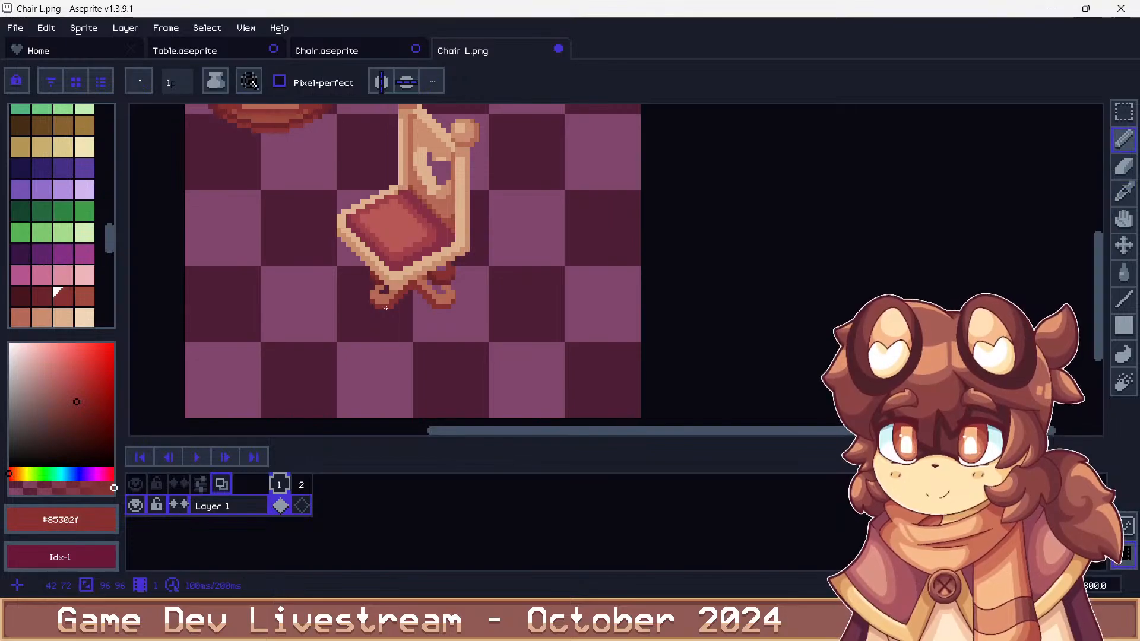
pyautogui.scroll(3, 375, 303)
pyautogui.scroll(-6, 376, 303)
pyautogui.scroll(1, 410, 314)
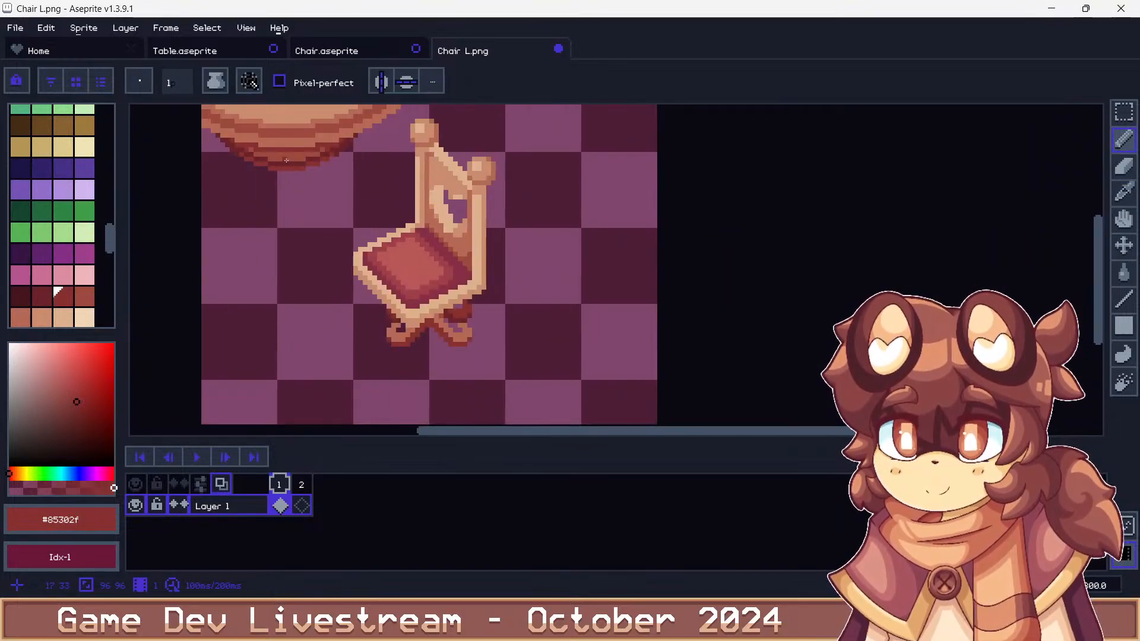
# Repaint the main tone of the chair's front left leg with #9e4a3f
pyautogui.keyDown('alt'); pyautogui.click(409, 315); pyautogui.keyUp('alt')
pyautogui.scroll(4, 409, 315)
pyautogui.moveTo(409, 315); pyautogui.dragTo(391, 332)
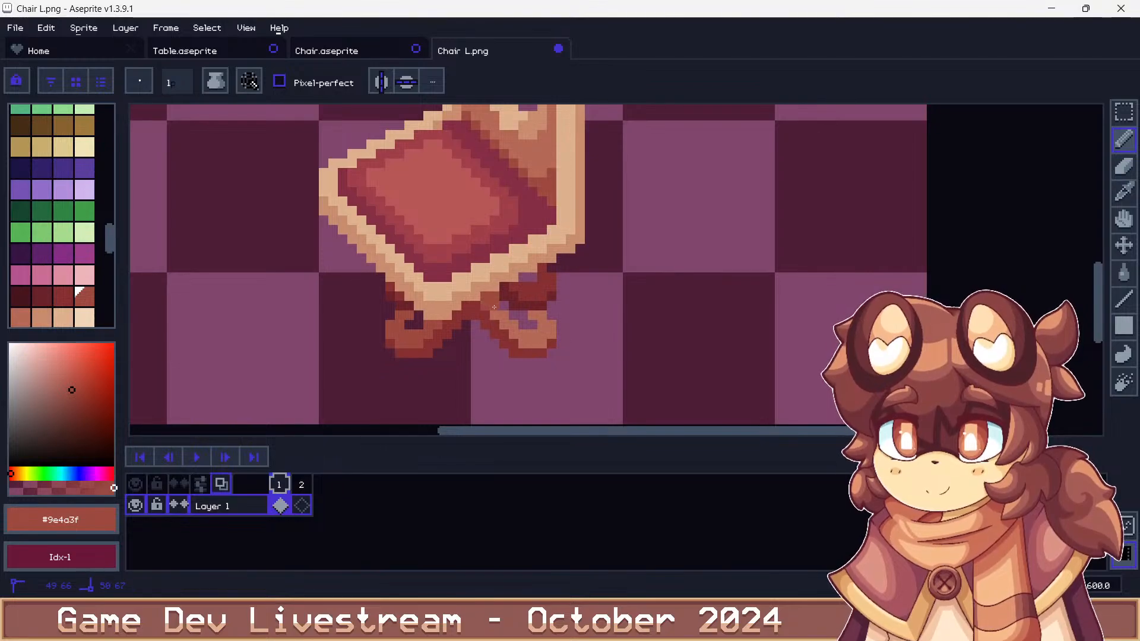
# Try darkening the front right leg from beneath the seat down to its curl with #9e4a3f
pyautogui.moveTo(494, 307)
pyautogui.mouseDown()
pyautogui.moveTo(517, 330)
pyautogui.moveTo(545, 331)
pyautogui.mouseUp()
pyautogui.hotkey('ctrl', 'z')
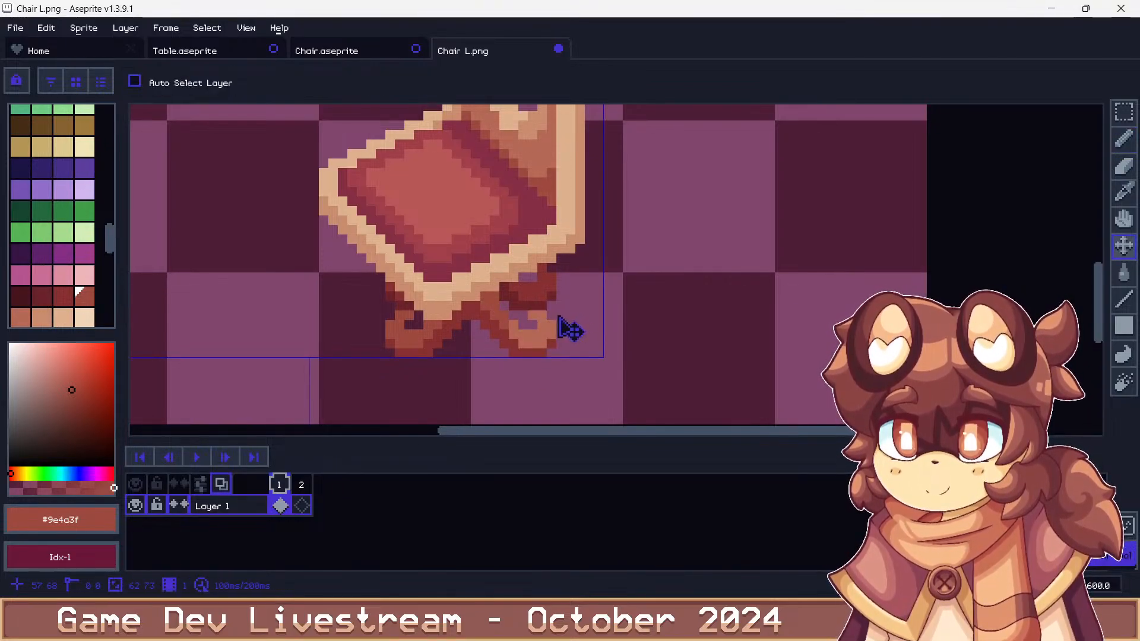
pyautogui.hotkey('ctrl', 'z')
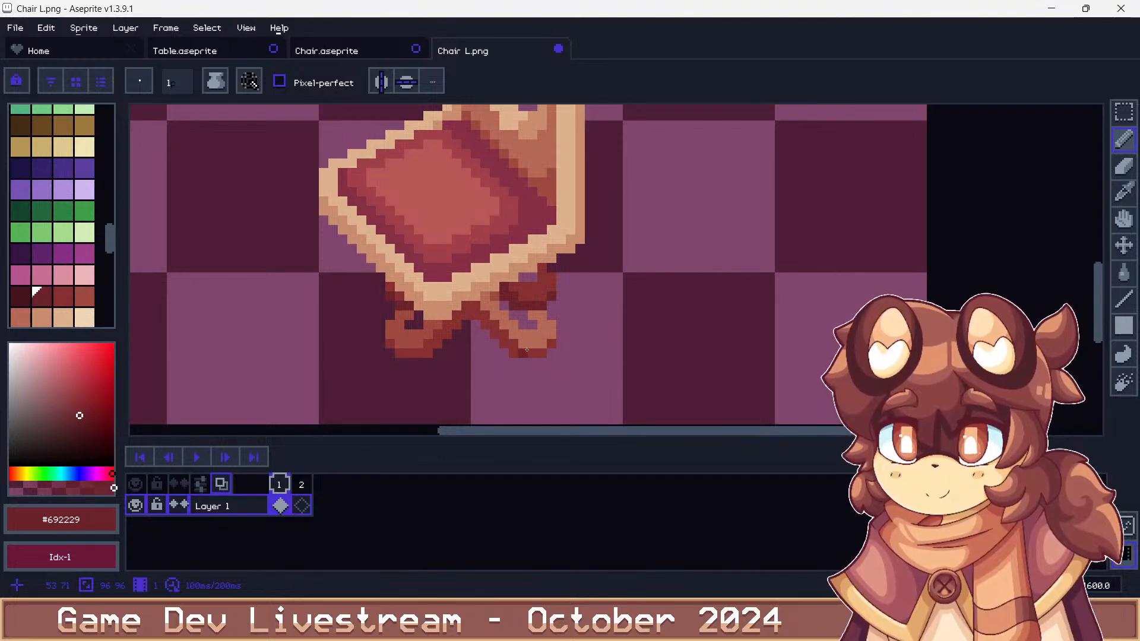
pyautogui.keyDown('alt'); pyautogui.click(531, 381); pyautogui.keyUp('alt')
# Repaint the main tone of the front right leg with #9e4a3f sampled from the front left leg
pyautogui.scroll(-4, 481, 333)
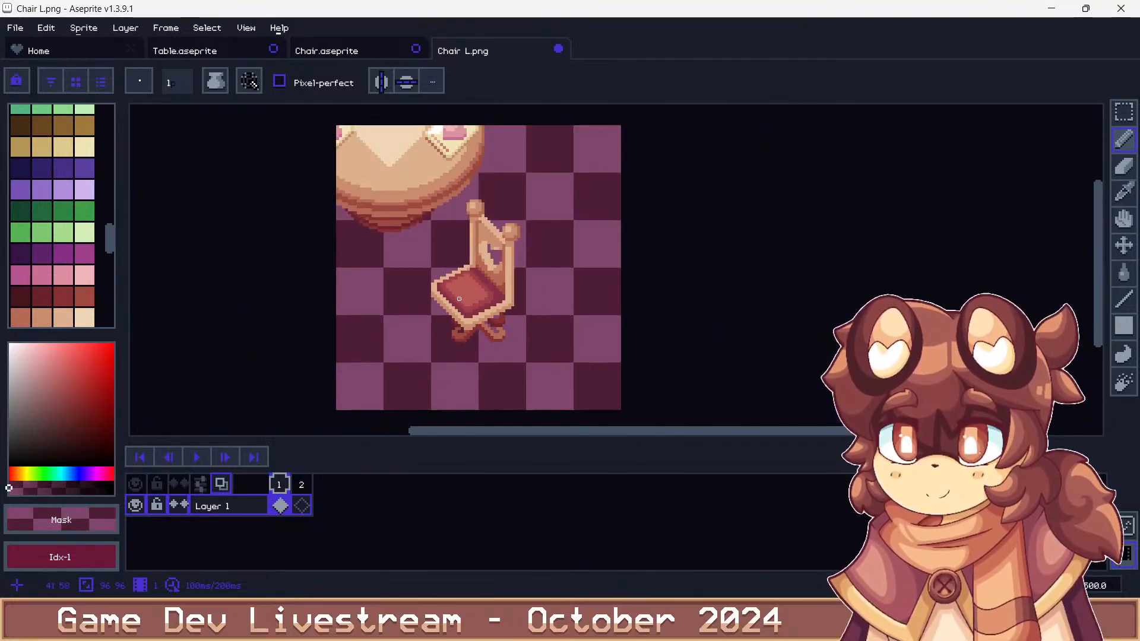
pyautogui.scroll(1, 480, 331)
pyautogui.scroll(4, 470, 311)
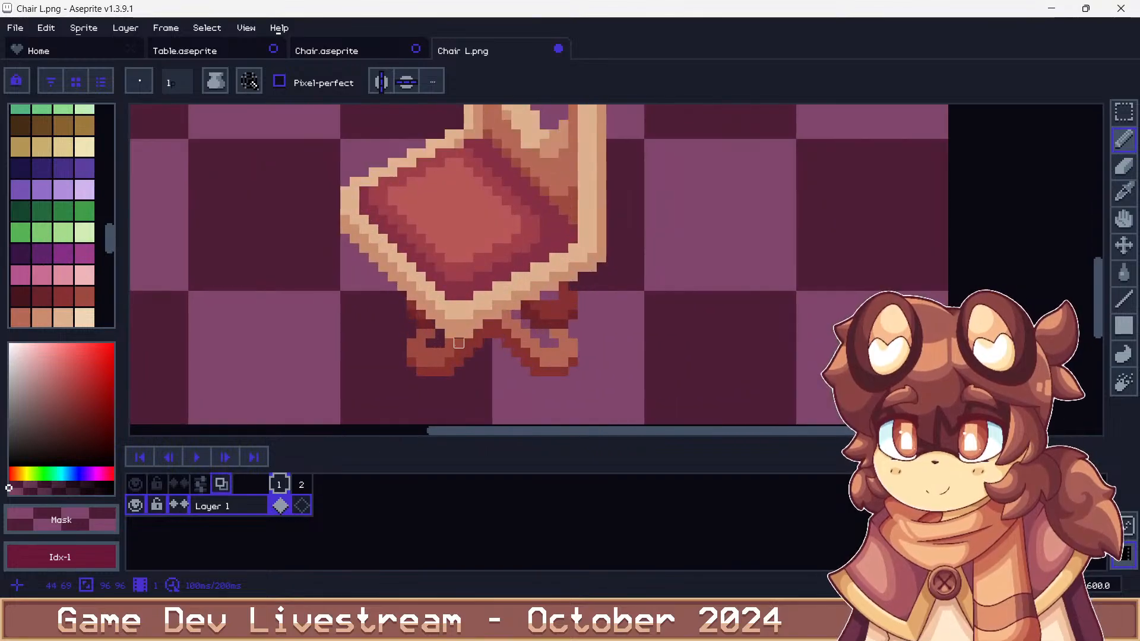
pyautogui.keyDown('alt'); pyautogui.click(463, 338); pyautogui.keyUp('alt')
pyautogui.moveTo(537, 345); pyautogui.dragTo(570, 349)
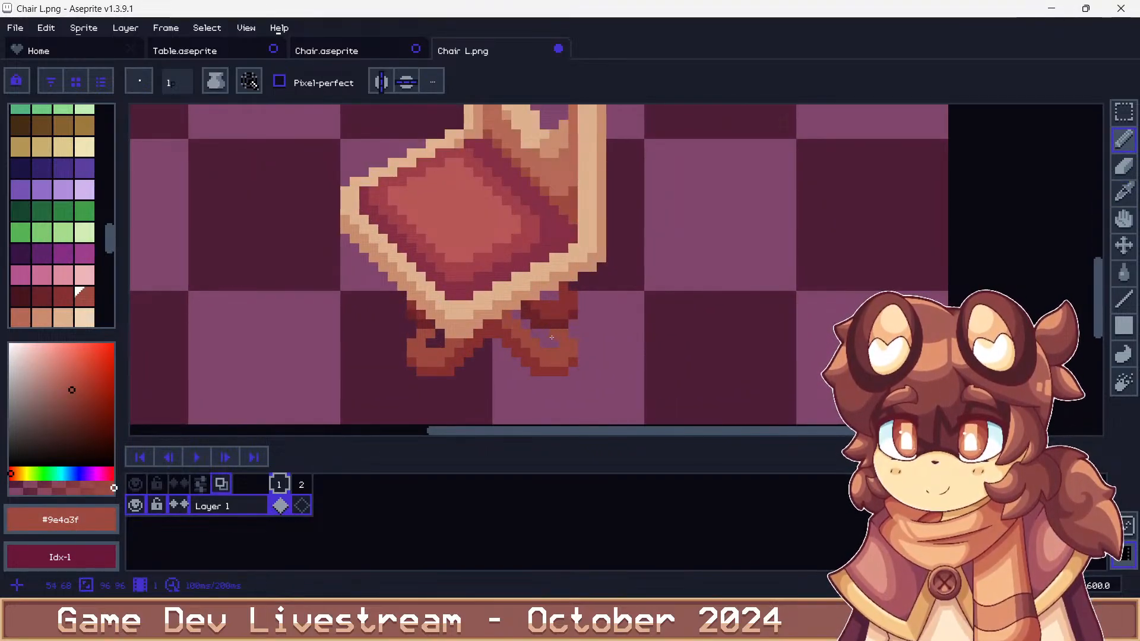
pyautogui.scroll(-7, 552, 337)
pyautogui.scroll(1, 451, 279)
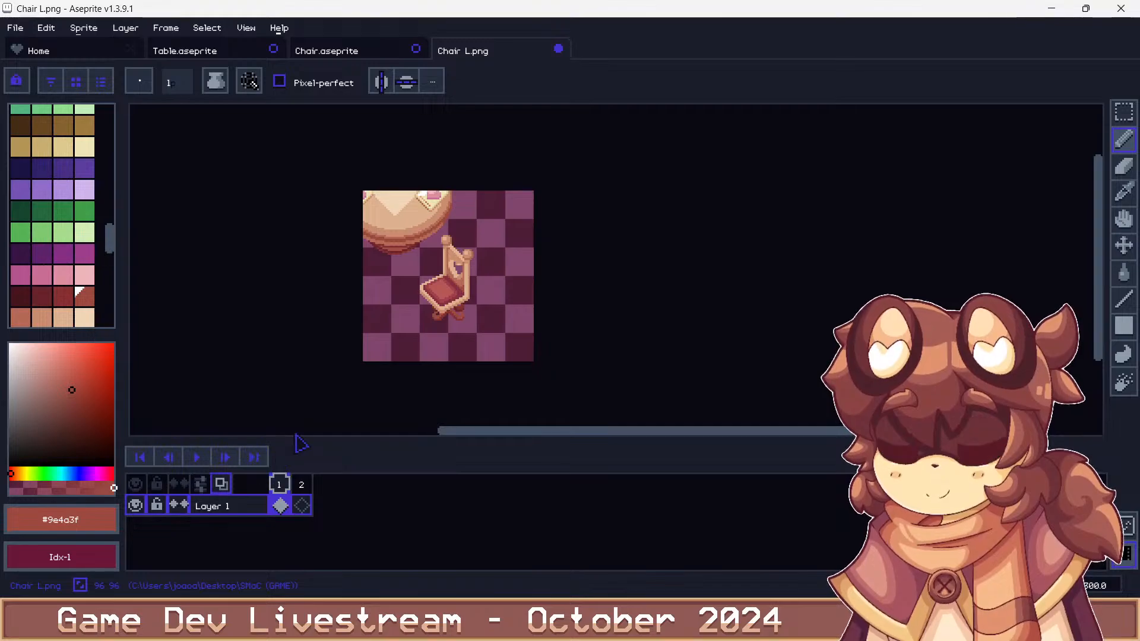
# Lasso the pasted table above the chair and delete it from the canvas
pyautogui.scroll(2, 529, 237)
pyautogui.press('m')
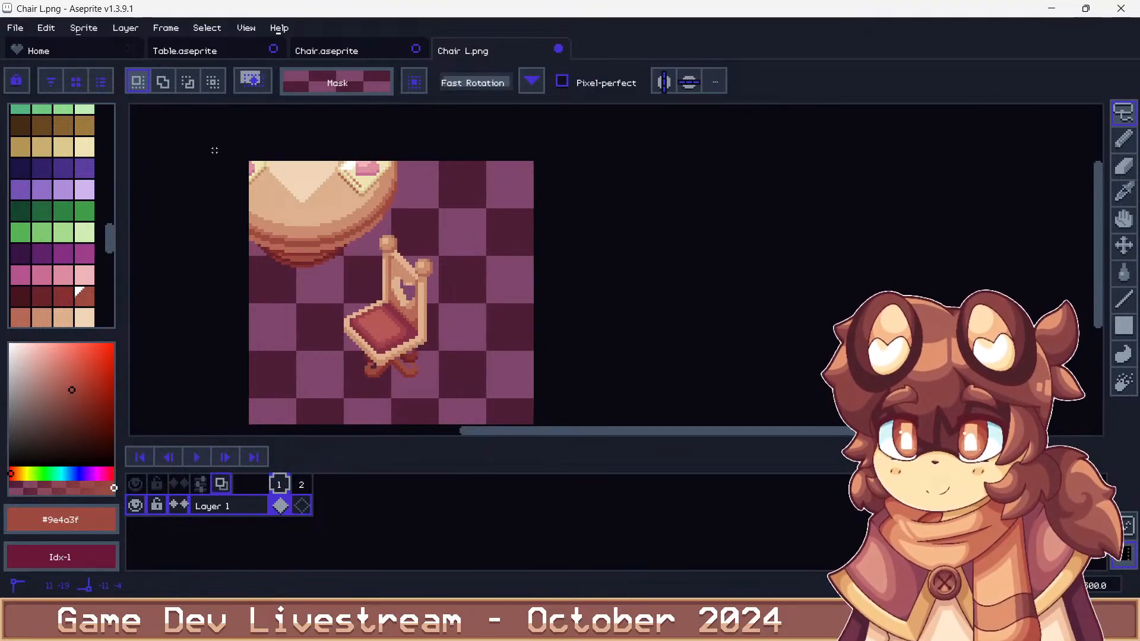
pyautogui.moveTo(397, 206); pyautogui.dragTo(399, 160)
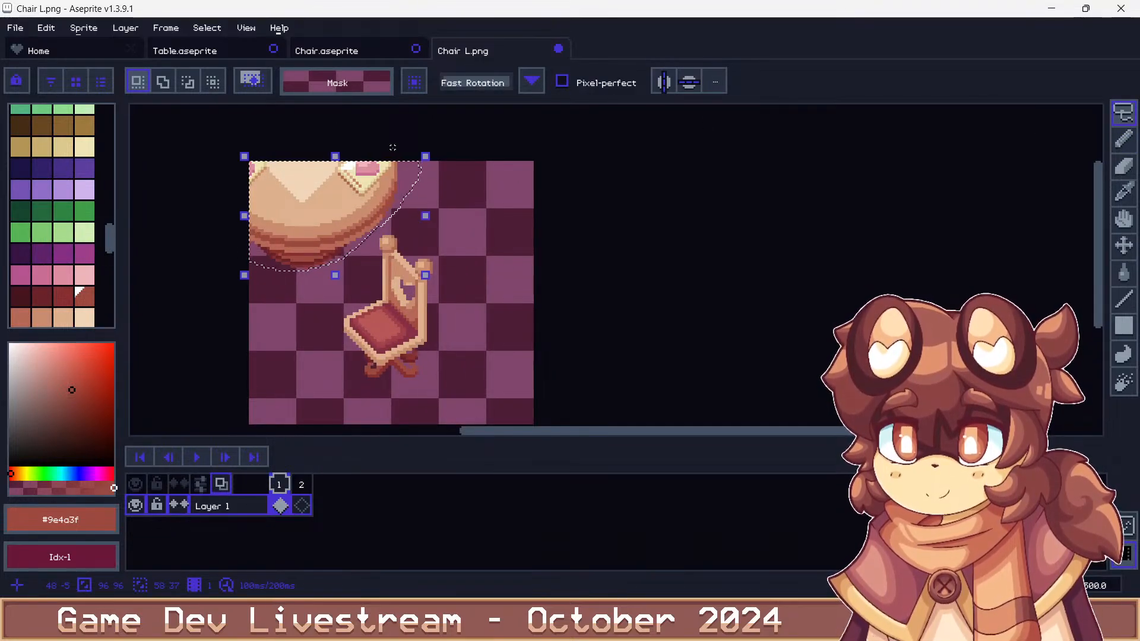
pyautogui.press('Delete')
# Save the sprite as Chair L.png, agreeing to export its two frames as Chair L1.png and Chair L2.png
pyautogui.hotkey('ctrl', 'shift', 's')
pyautogui.press('Return')
pyautogui.press('Return')
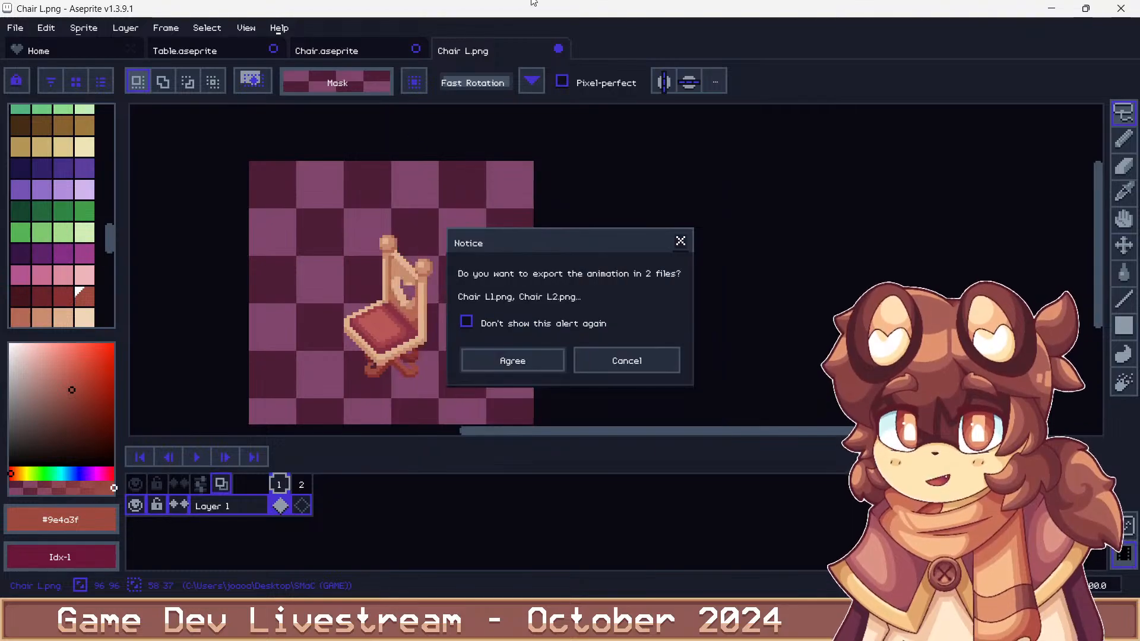
pyautogui.press('Return')
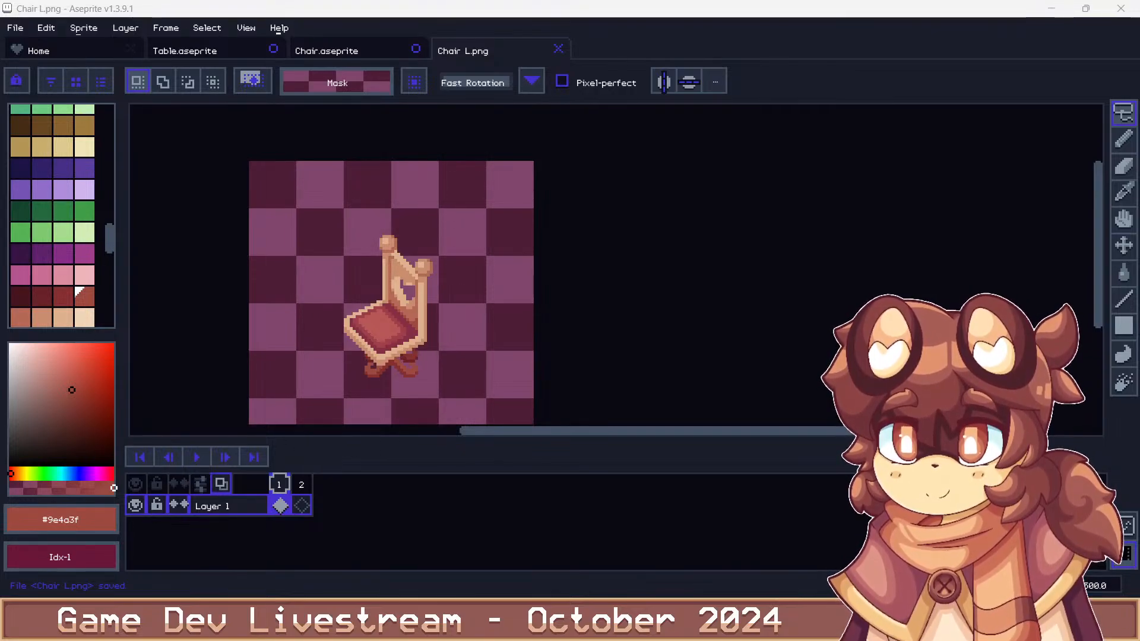
# Undo the recent edits back past the table paste to restore the chair's earlier leg colours
pyautogui.hotkey('ctrl', 'z')
pyautogui.hotkey('ctrl', 'v')
pyautogui.press('Return')
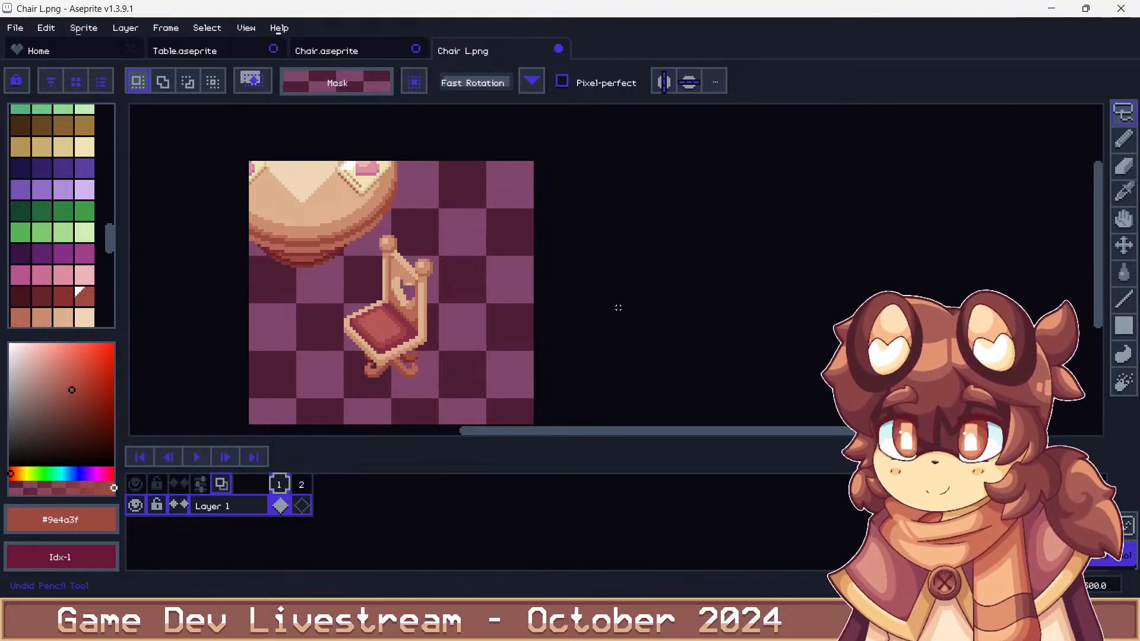
pyautogui.hotkey('ctrl', 'z')
pyautogui.hotkey('ctrl', 'z')
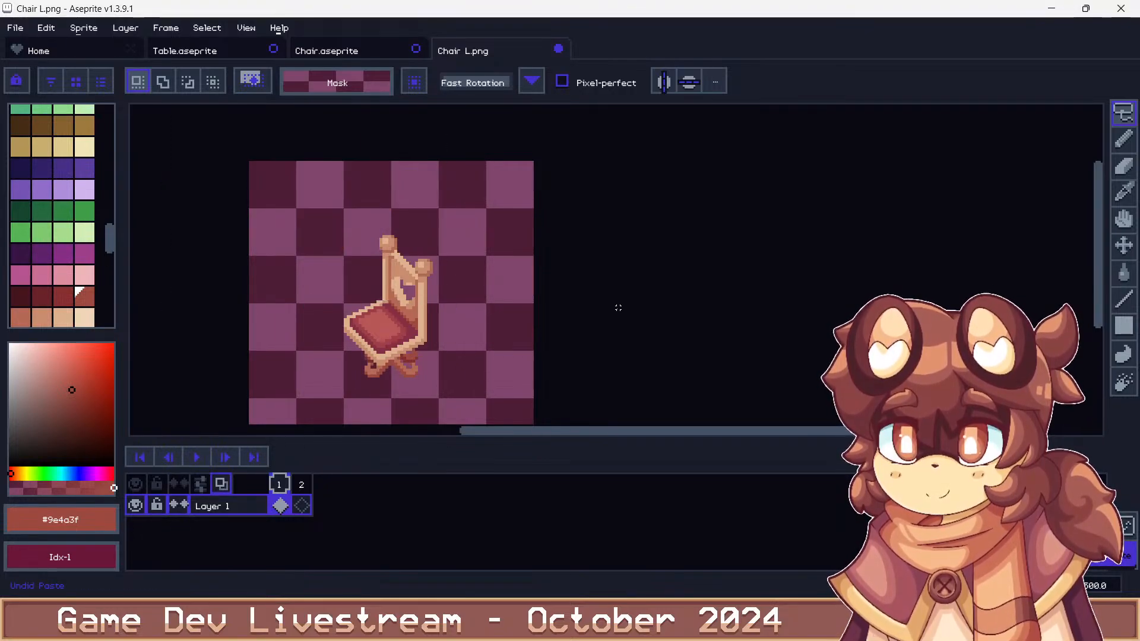
# Save the version with the earlier leg colours over Chair L.png, accepting the overwrite and two-frame export
pyautogui.hotkey('ctrl', 'shift', 's')
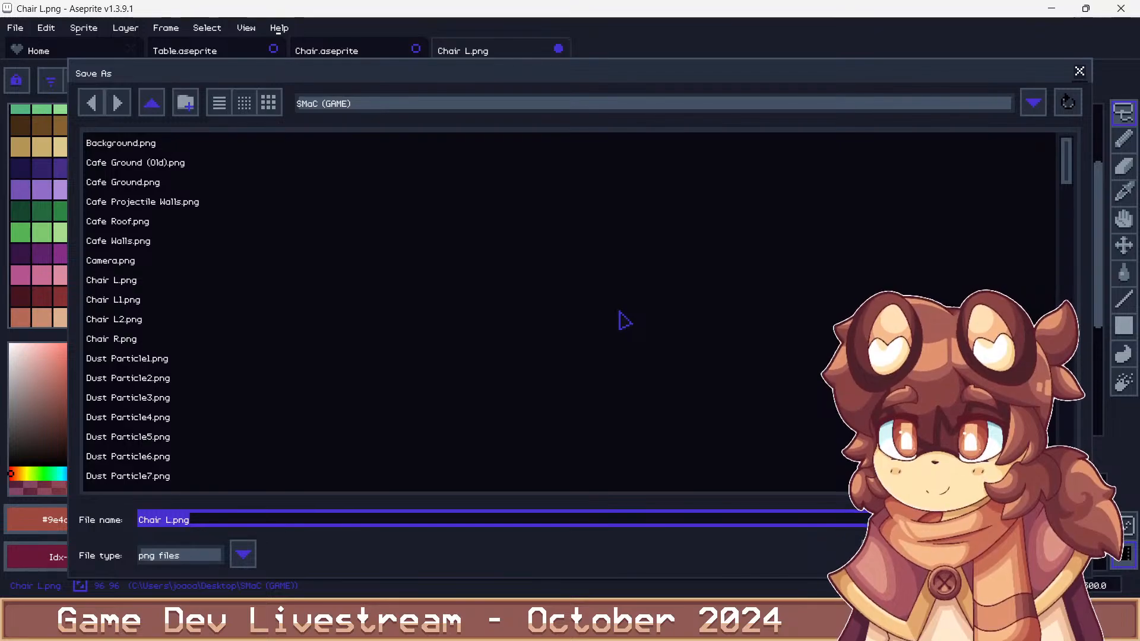
pyautogui.press('Return')
pyautogui.press('Return')
pyautogui.press('Return')
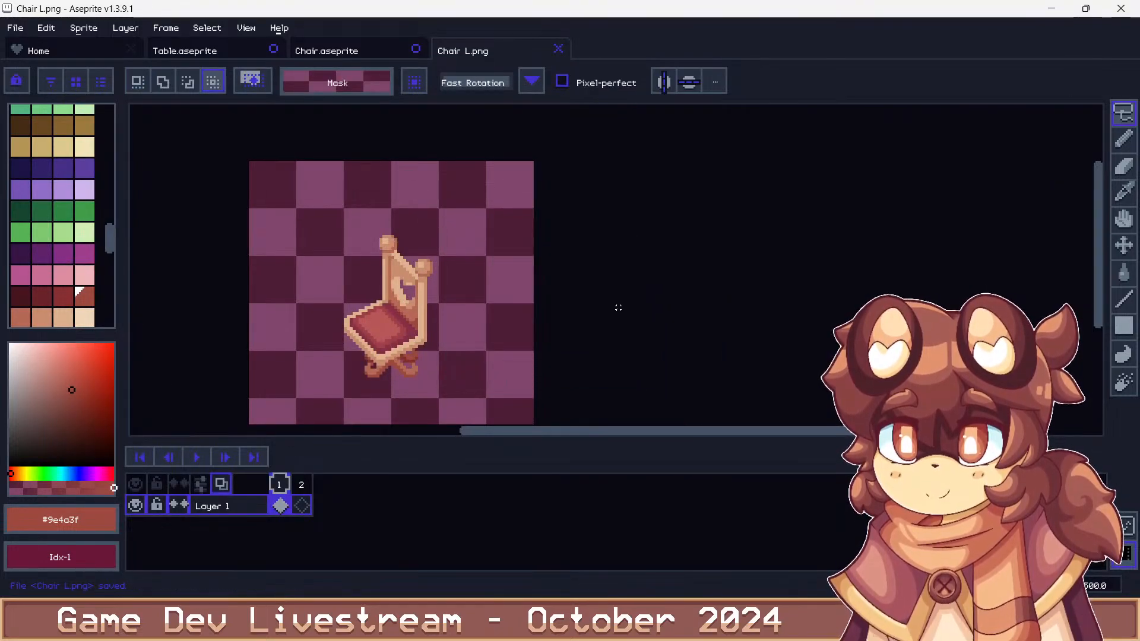
# Redo the undone edits to bring back the darker #9e4a3f leg shading without the table
pyautogui.hotkey('ctrl', 'y')
pyautogui.hotkey('ctrl', 'y')
pyautogui.hotkey('ctrl', 'z')
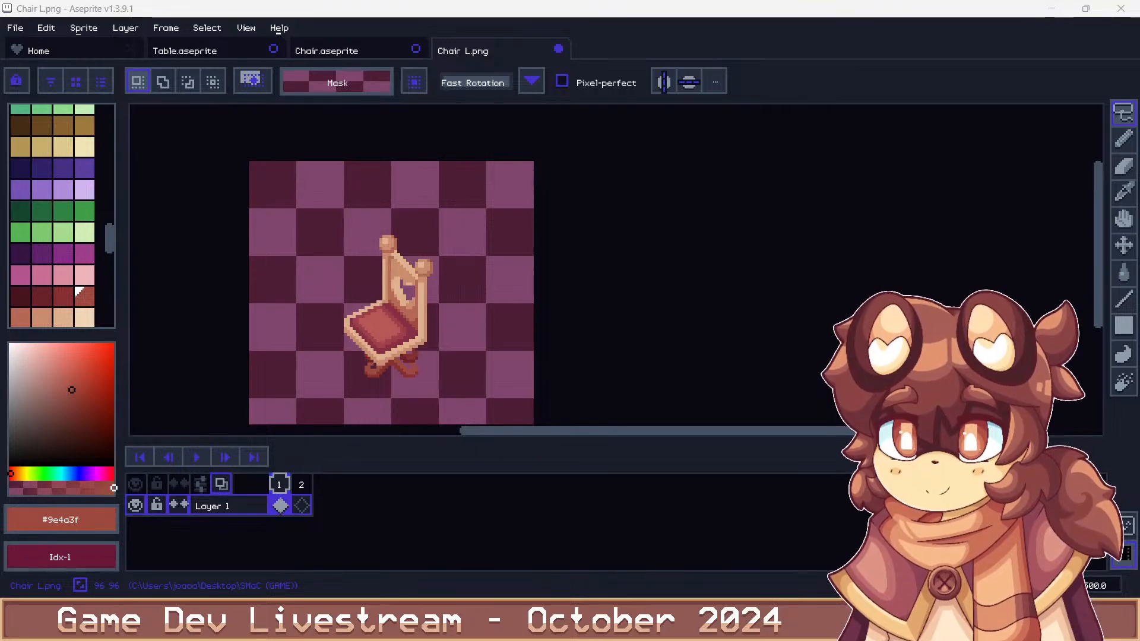
# Switch from the lasso to the Rectangular Marquee tool and delete the empty frame 2
pyautogui.scroll(-1, 257, 172)
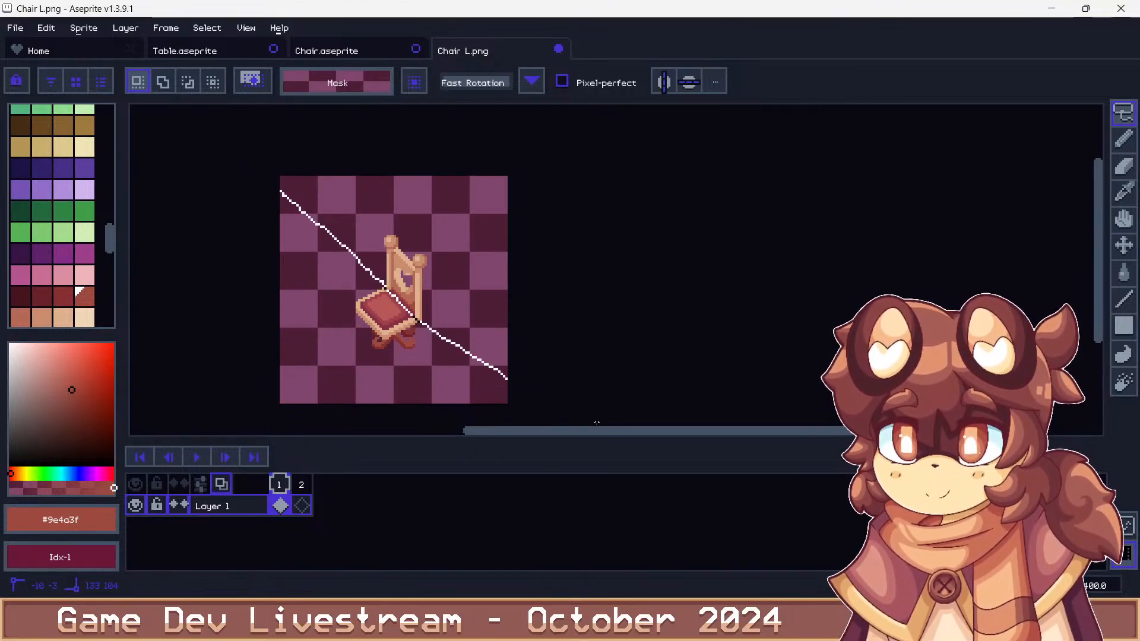
pyautogui.moveTo(1124, 113); pyautogui.dragTo(983, 119)
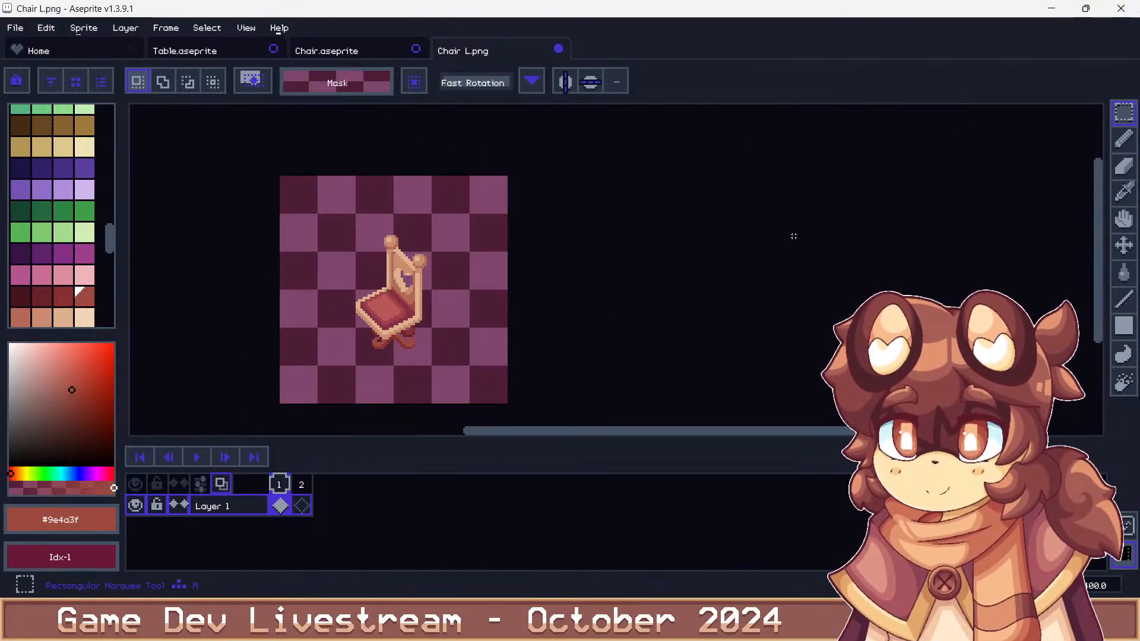
pyautogui.click(302, 486)
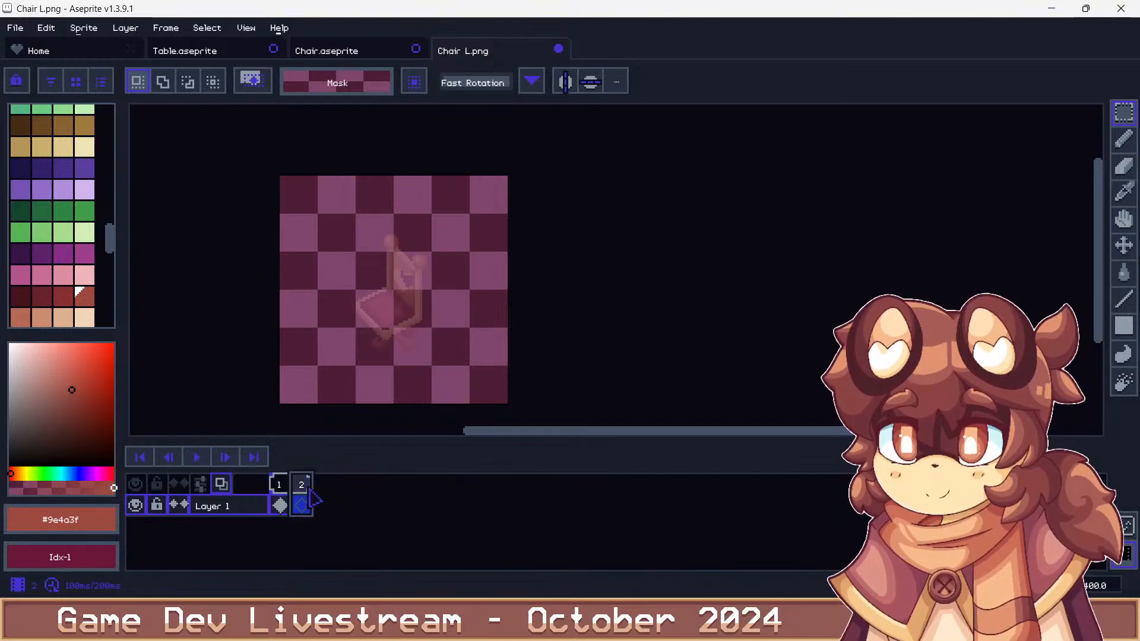
pyautogui.hotkey('alt', 'c')
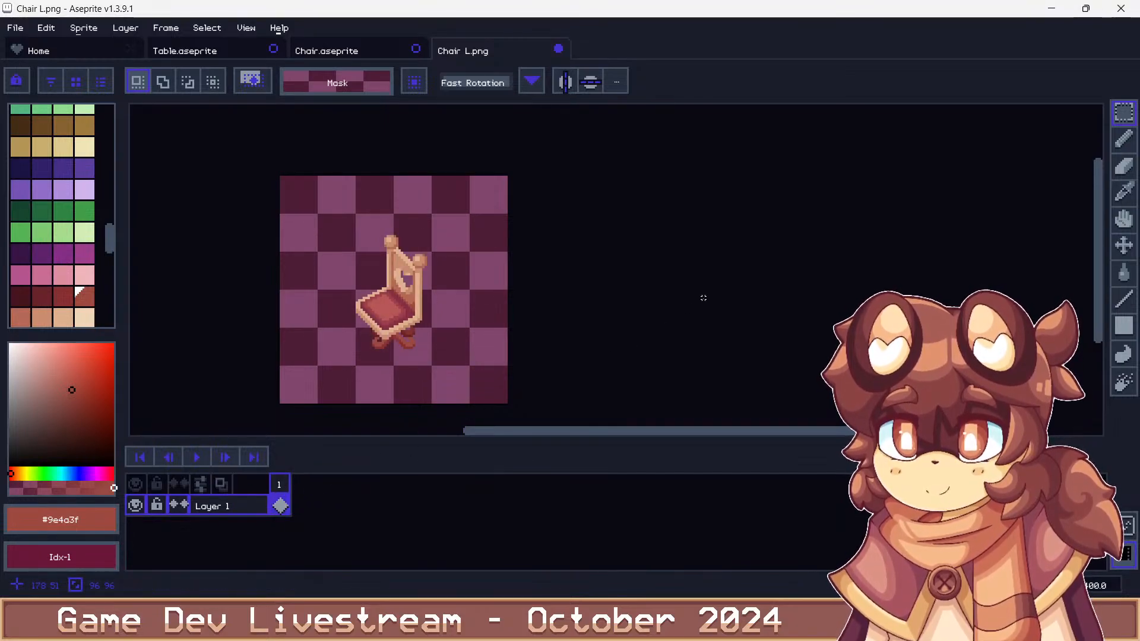
# Undo the frame deletion and darker leg shading, going back past the table paste to the chair's earlier leg colours
pyautogui.hotkey('ctrl', 'shift', 's')
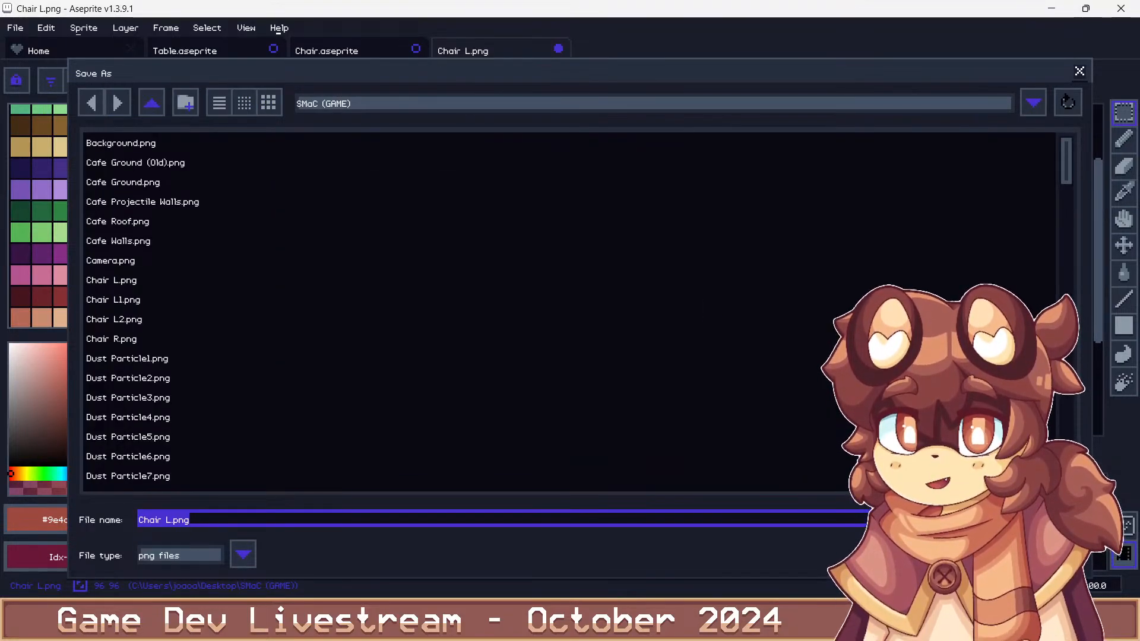
pyautogui.press('Return')
pyautogui.hotkey('ctrl', 'z')
pyautogui.hotkey('ctrl', 'z')
pyautogui.hotkey('ctrl', 'z')
pyautogui.hotkey('ctrl', 'z')
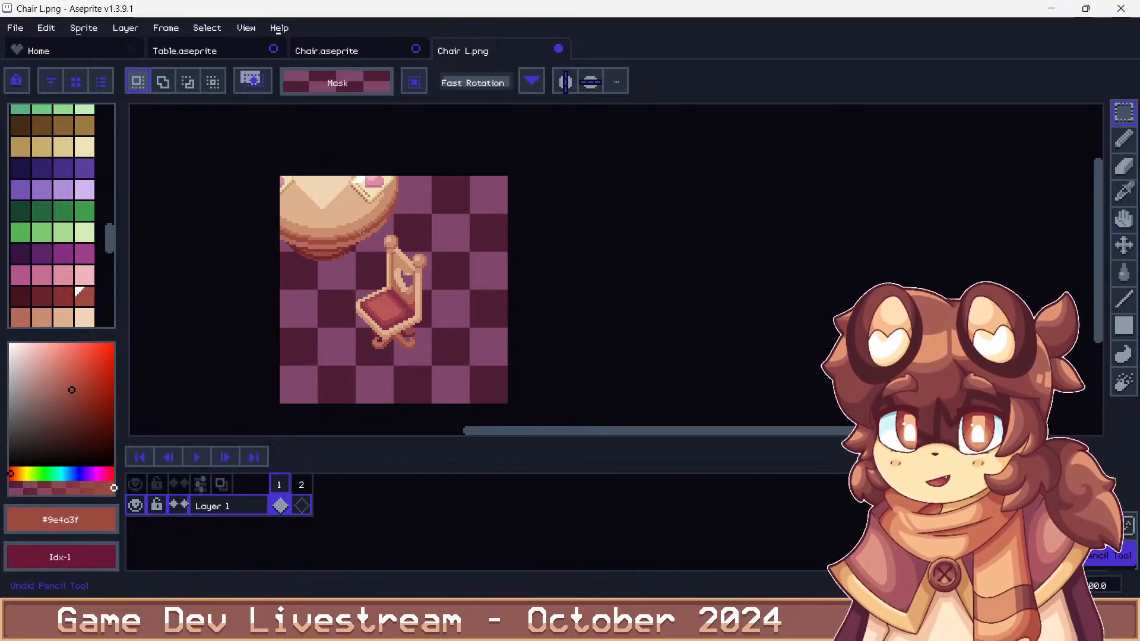
pyautogui.hotkey('ctrl', 'z')
pyautogui.hotkey('ctrl', 'z')
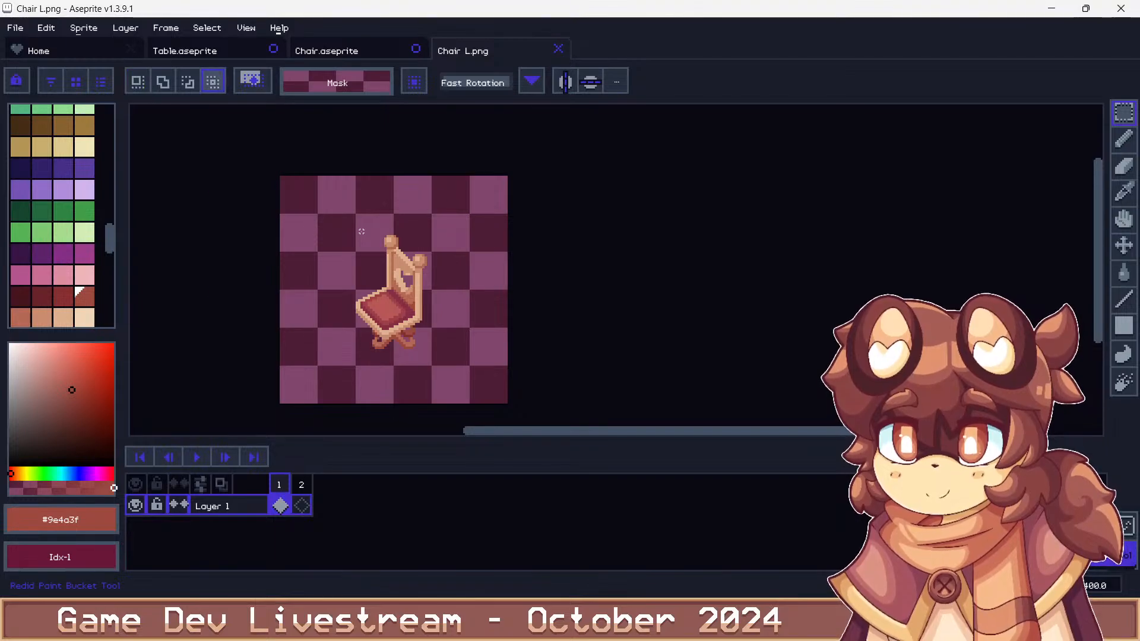
pyautogui.hotkey('ctrl', 'y')
pyautogui.hotkey('ctrl', 'z')
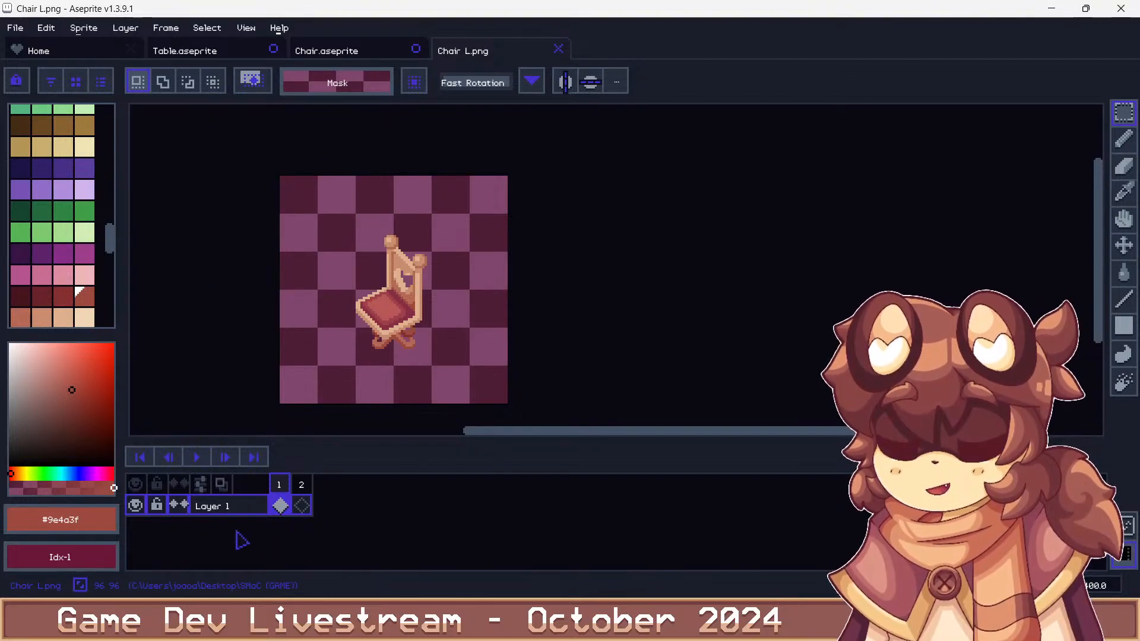
# Delete the empty frame 2 and save the sprite as Chair R.png, overwriting the existing file
pyautogui.click(301, 506)
pyautogui.hotkey('ctrl', 'z')
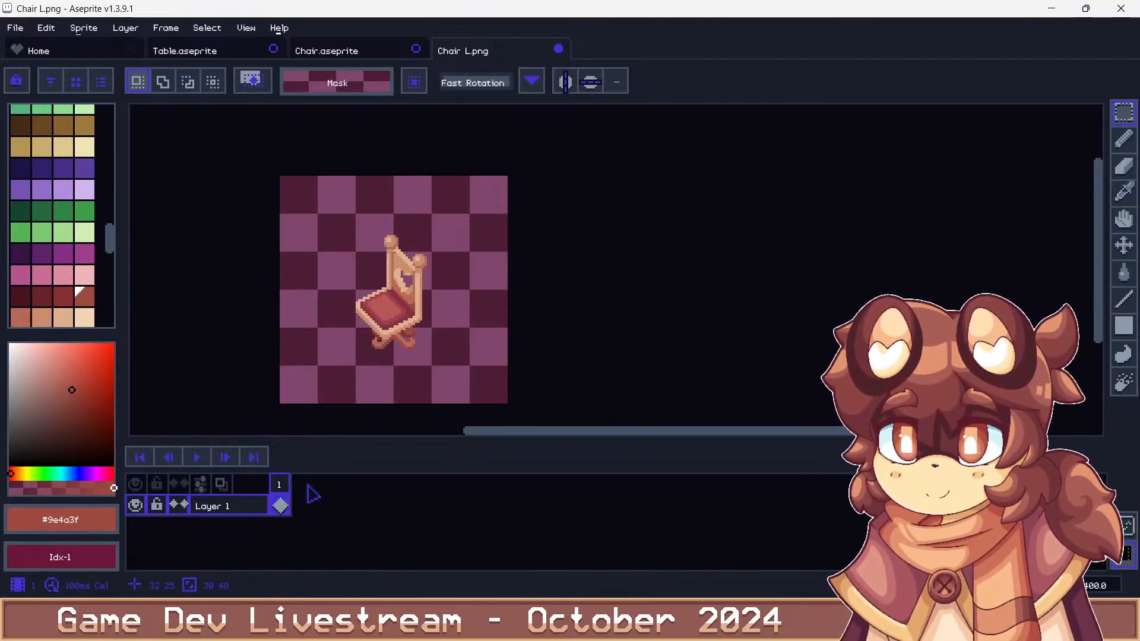
pyautogui.hotkey('ctrl', 'shift', 's')
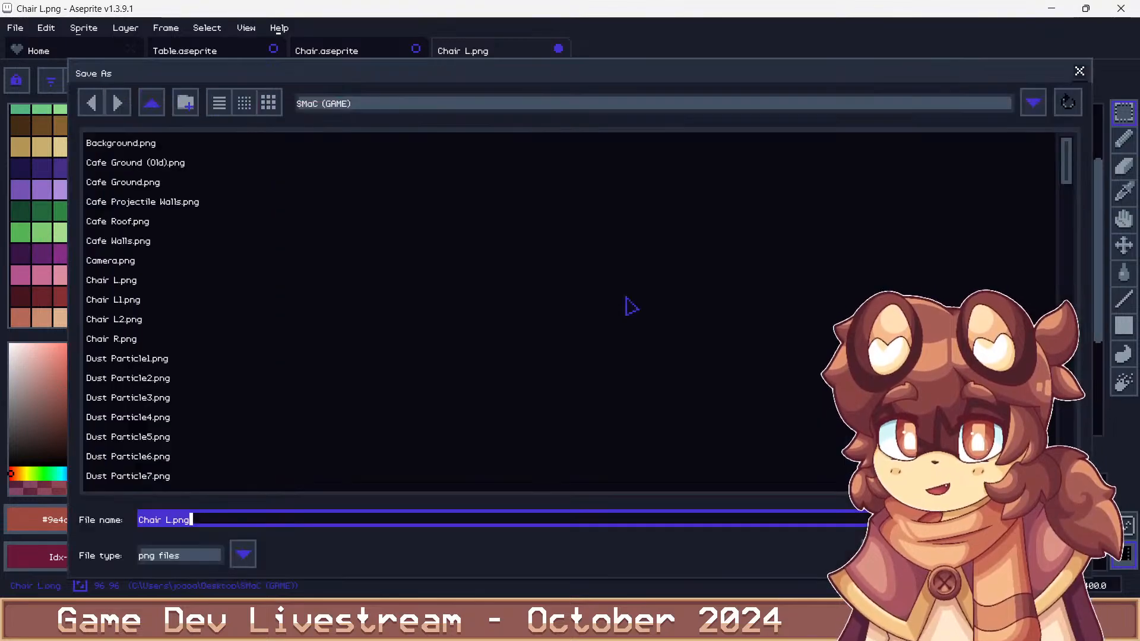
pyautogui.press('Left')
pyautogui.press('Left')
pyautogui.press('Left')
pyautogui.write('3')
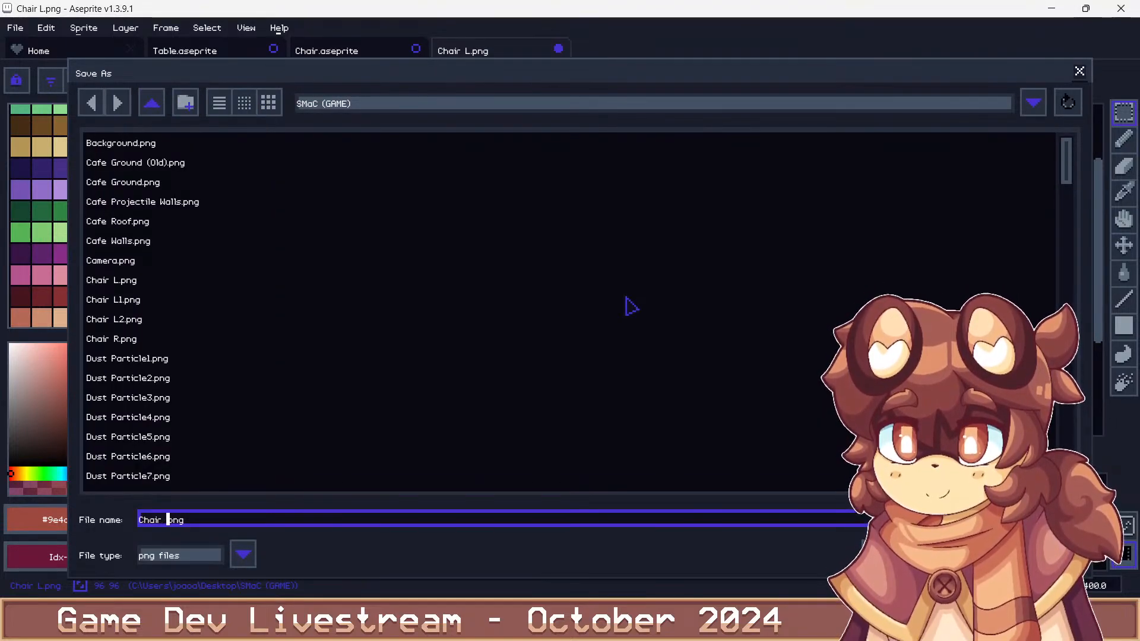
pyautogui.press('Return')
pyautogui.click(466, 411)
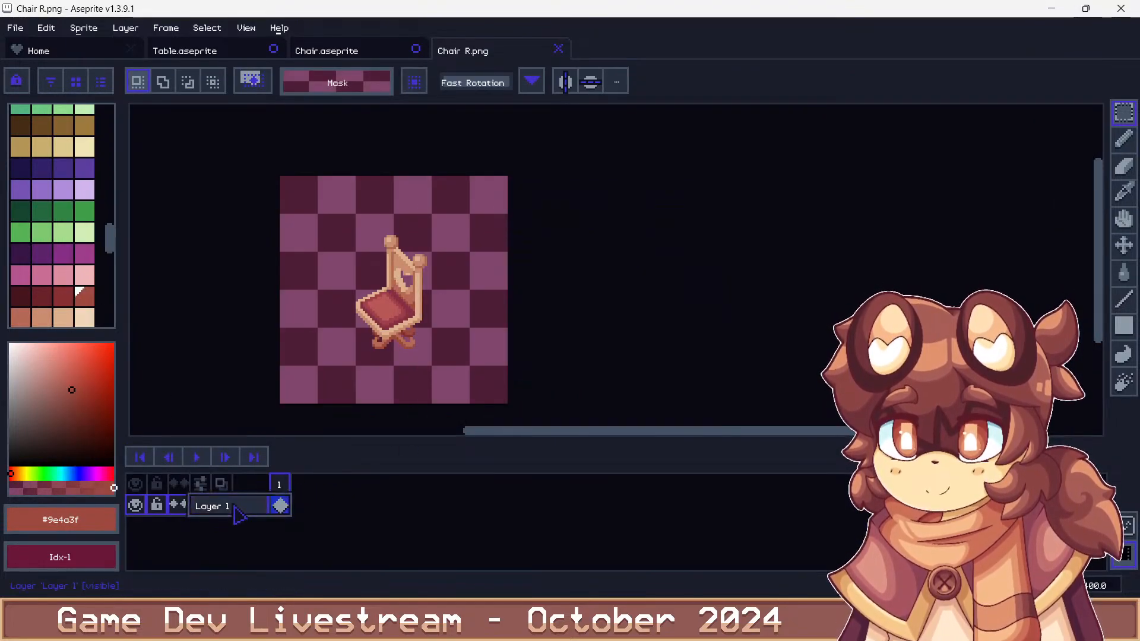
# Flip the chair horizontally and save it over Chair L.png, continuing with the png format
pyautogui.hotkey('shift', 'h')
pyautogui.hotkey('ctrl', 'shift', 's')
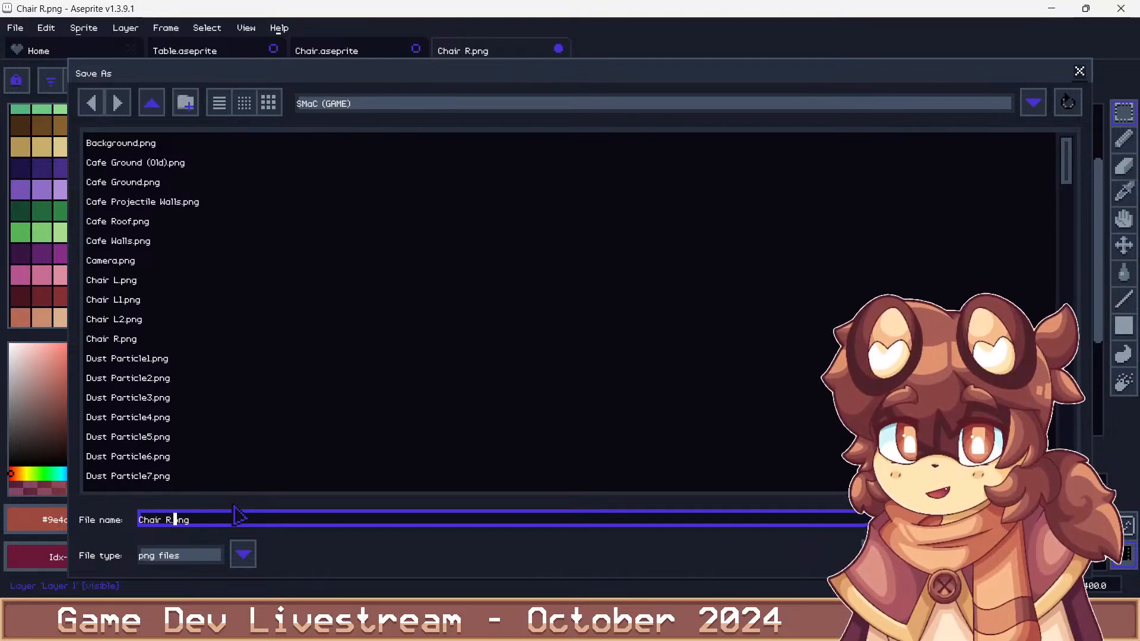
pyautogui.write('L')
pyautogui.press('Return')
pyautogui.press('Return')
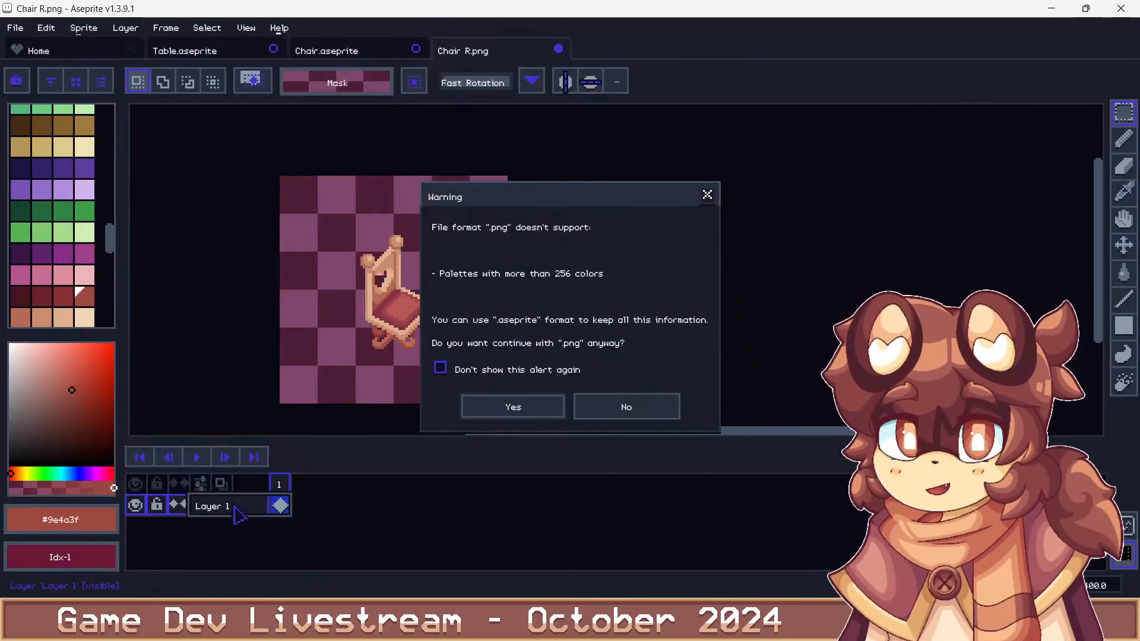
pyautogui.click(511, 405)
# Select the lower backrest knob and flip it horizontally so its highlight sits on the left side
pyautogui.scroll(2, 338, 291)
pyautogui.moveTo(336, 269)
pyautogui.mouseDown()
pyautogui.moveTo(391, 315)
pyautogui.moveTo(294, 332)
pyautogui.mouseUp()
pyautogui.scroll(3, 388, 312)
pyautogui.click(300, 322)
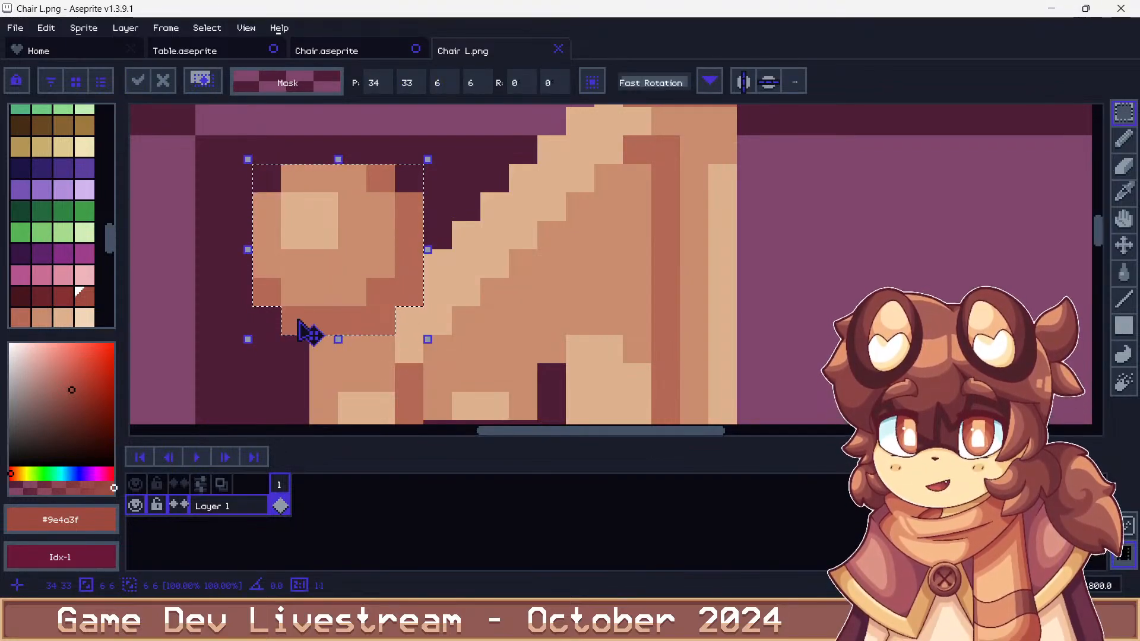
pyautogui.scroll(-6, 300, 307)
# Select the upper backrest knob with its base, flip it horizontally and shift it left back onto its post
pyautogui.scroll(3, 300, 307)
pyautogui.moveTo(320, 219); pyautogui.dragTo(449, 291)
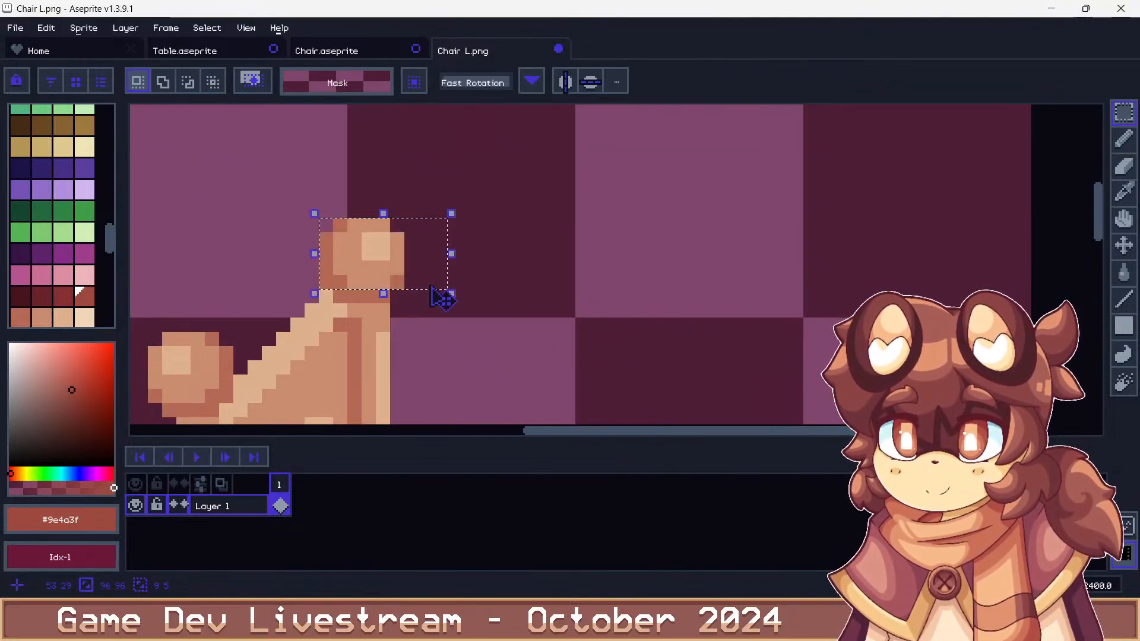
pyautogui.keyDown('shift'); pyautogui.moveTo(337, 296); pyautogui.dragTo(427, 297); pyautogui.keyUp('shift')
pyautogui.hotkey('shift', 'h')
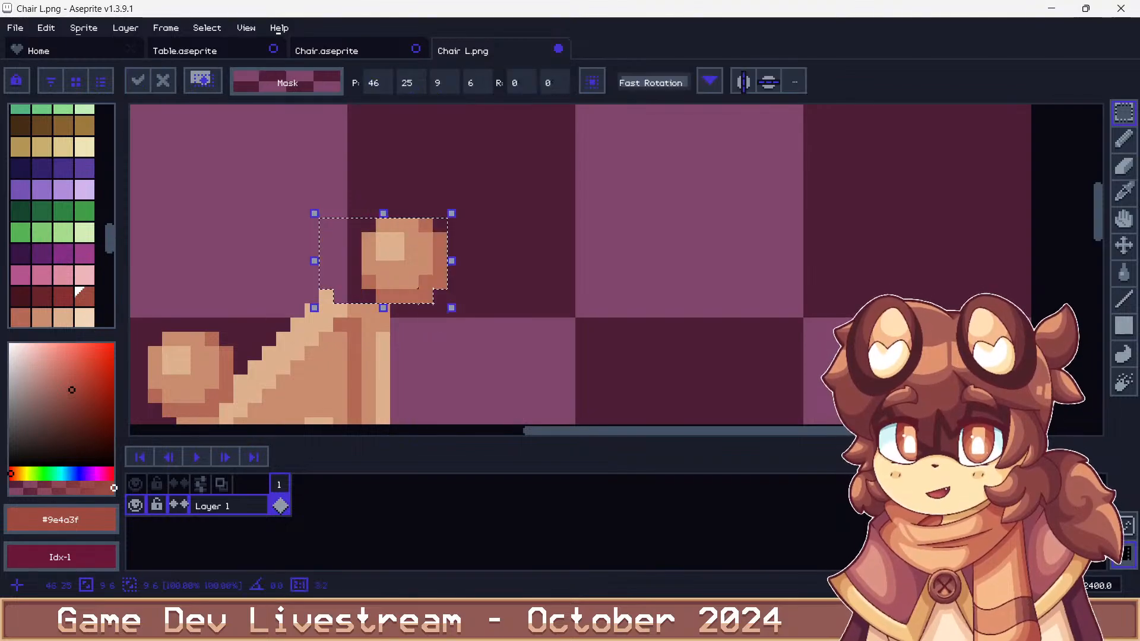
pyautogui.press('Left')
pyautogui.press('Left')
pyautogui.click(540, 295)
pyautogui.scroll(-2, 328, 243)
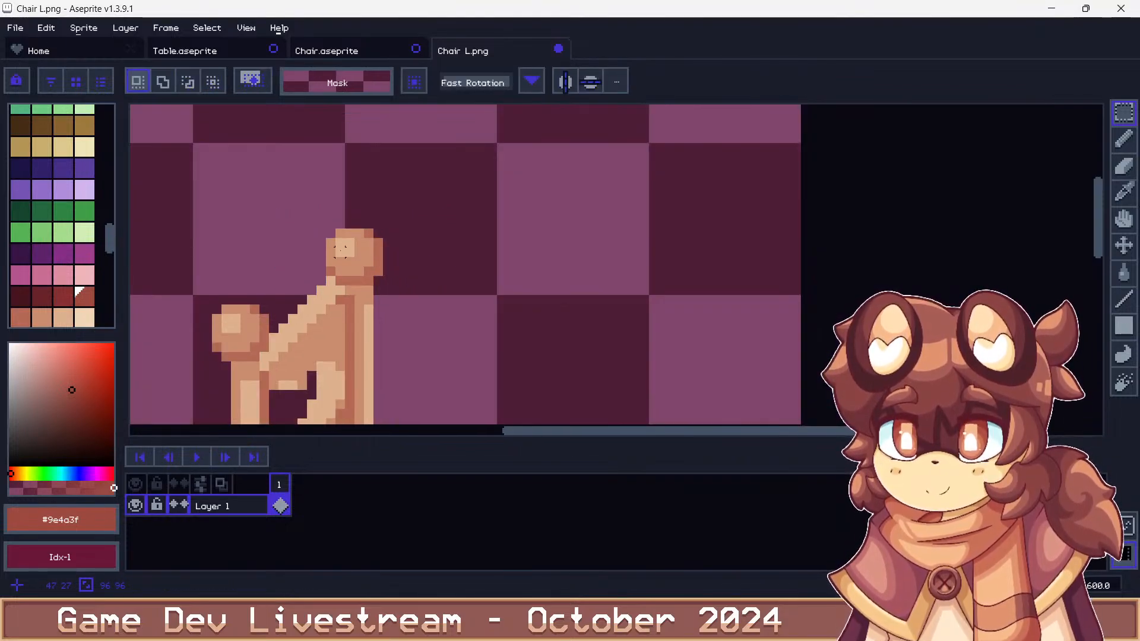
# Save the chair with the corrected knob highlights over Chair L.png, accepting the overwrite
pyautogui.scroll(-5, 328, 244)
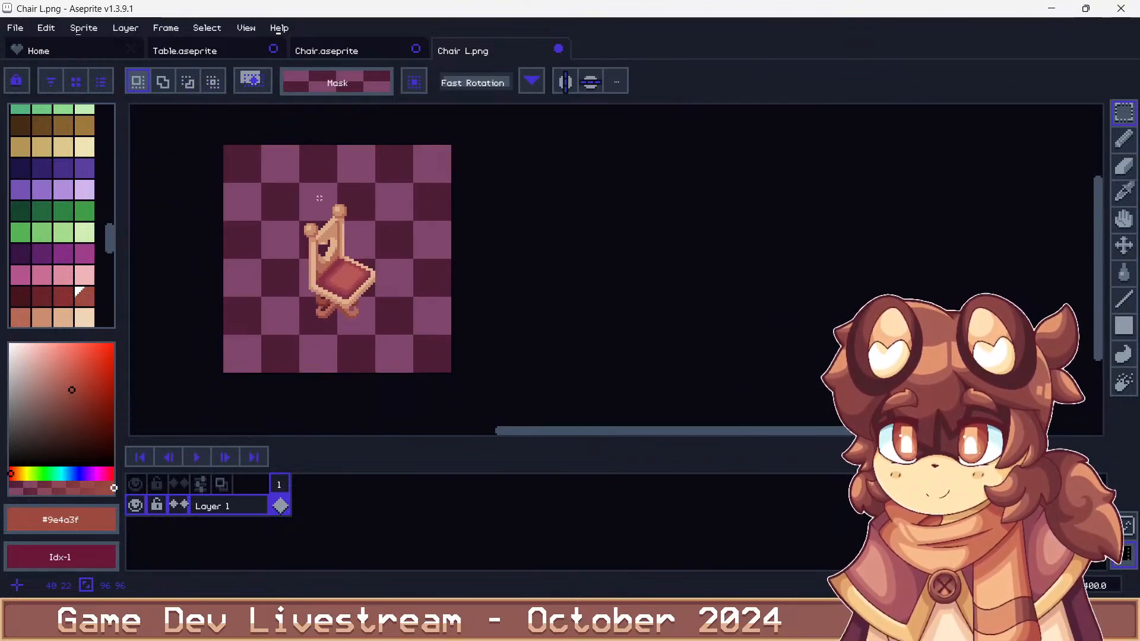
pyautogui.hotkey('ctrl', 'shift', 's')
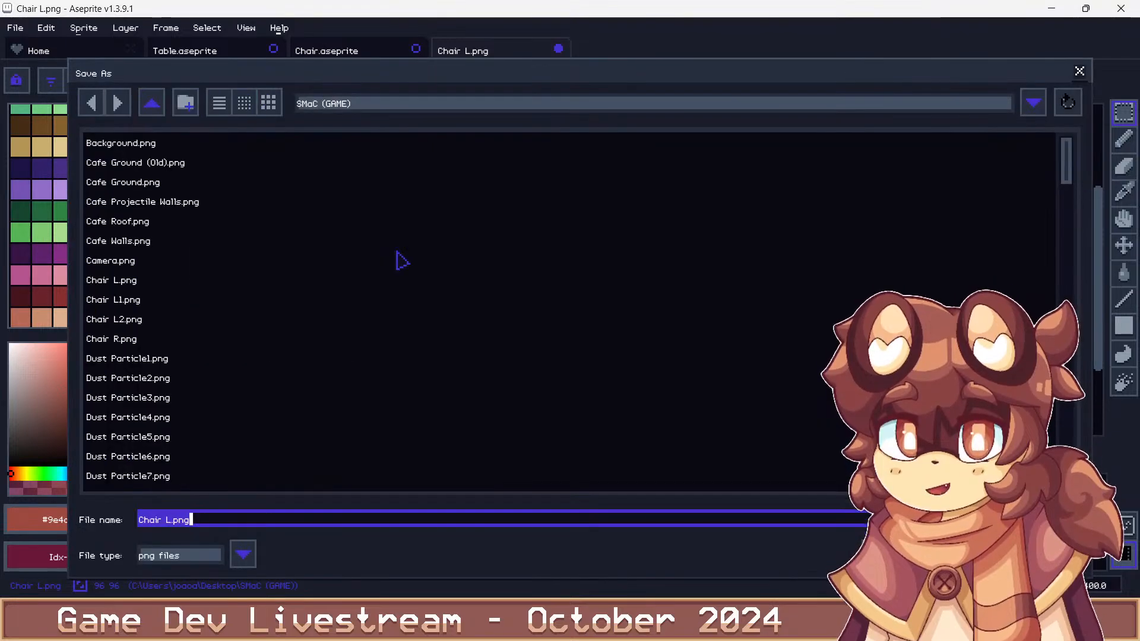
pyautogui.press('Return')
pyautogui.press('Return')
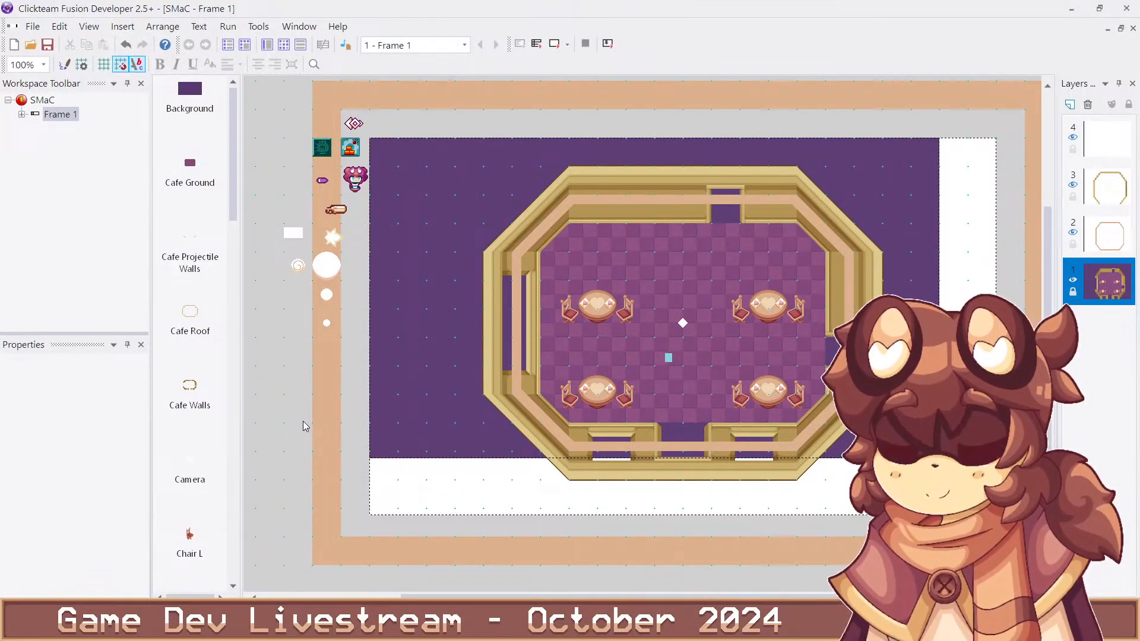
# Run the SMaC game and walk the character to the upper-right table to examine the chairs in the café
pyautogui.press('F7')
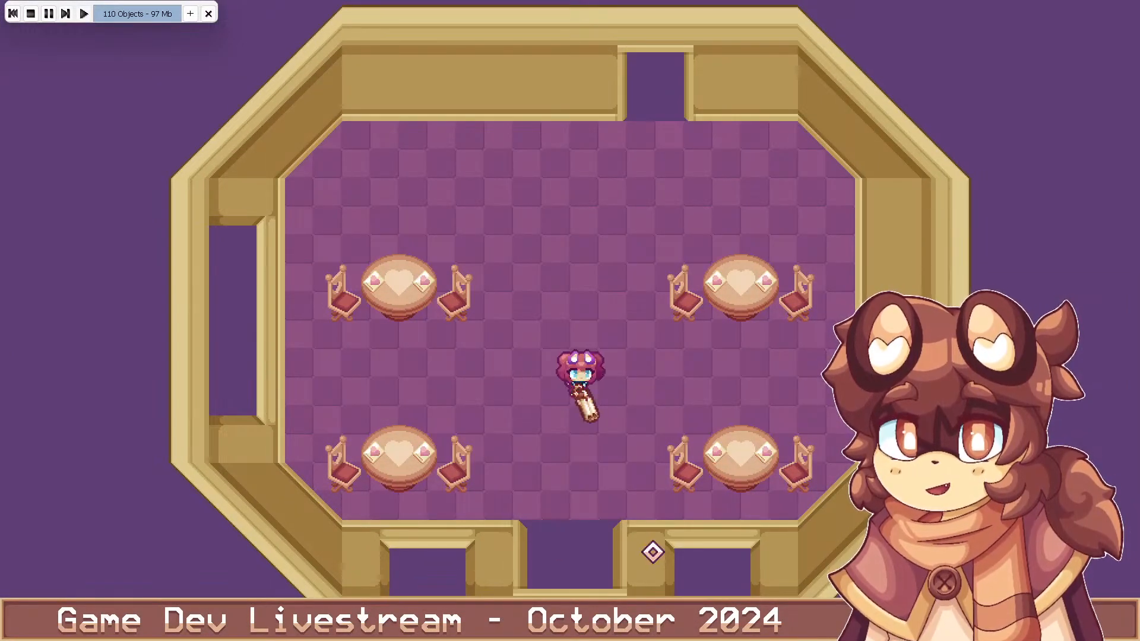
pyautogui.press('d')
pyautogui.press('a')
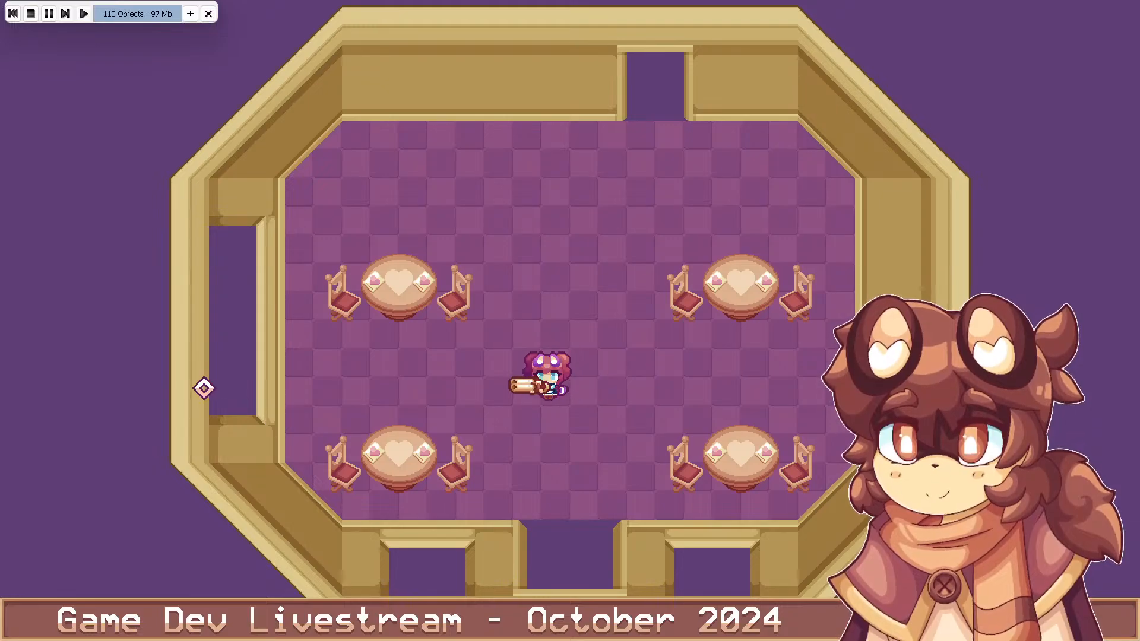
pyautogui.press('d')
pyautogui.press('a')
pyautogui.press('s')
pyautogui.press('d')
pyautogui.press('w')
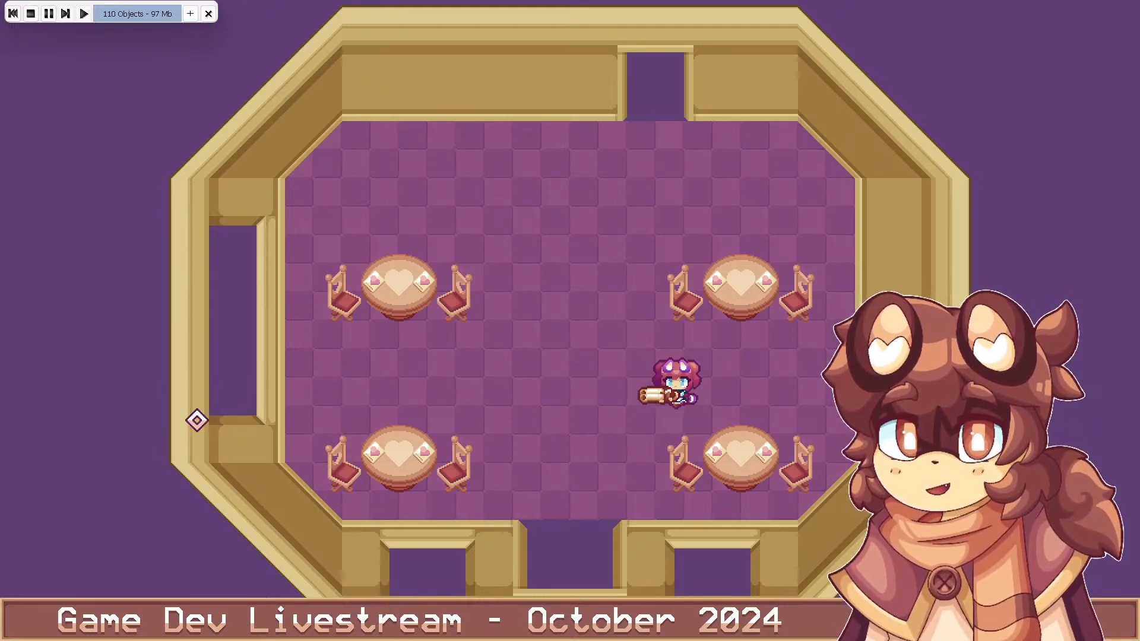
pyautogui.press('d')
pyautogui.press('w')
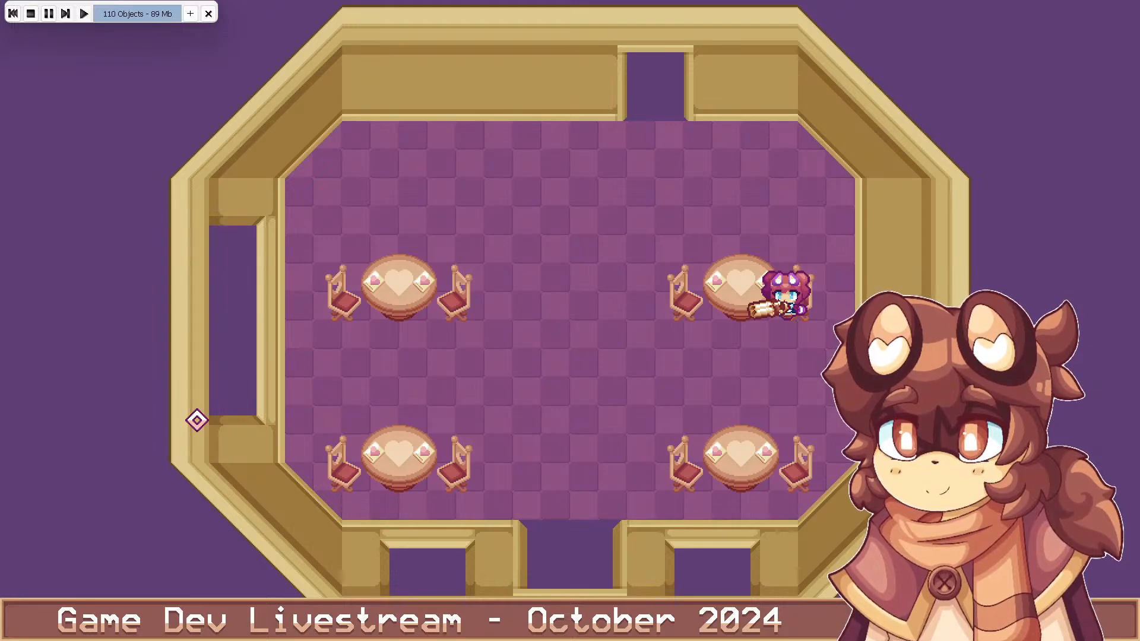
pyautogui.press('a')
pyautogui.press('s')
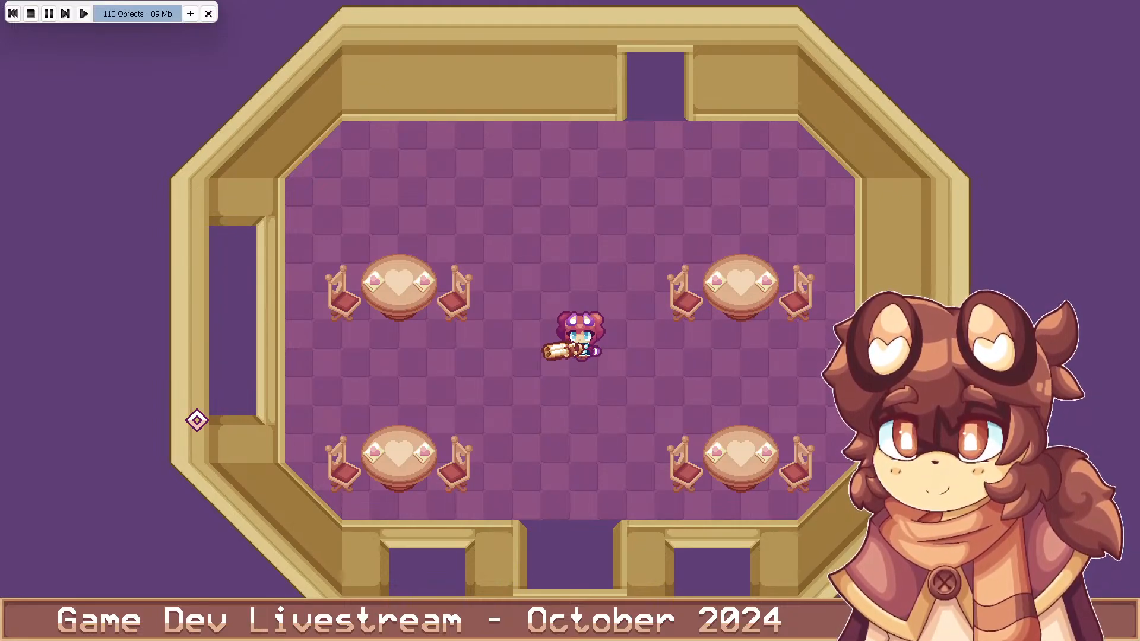
pyautogui.press('d')
pyautogui.press('w')
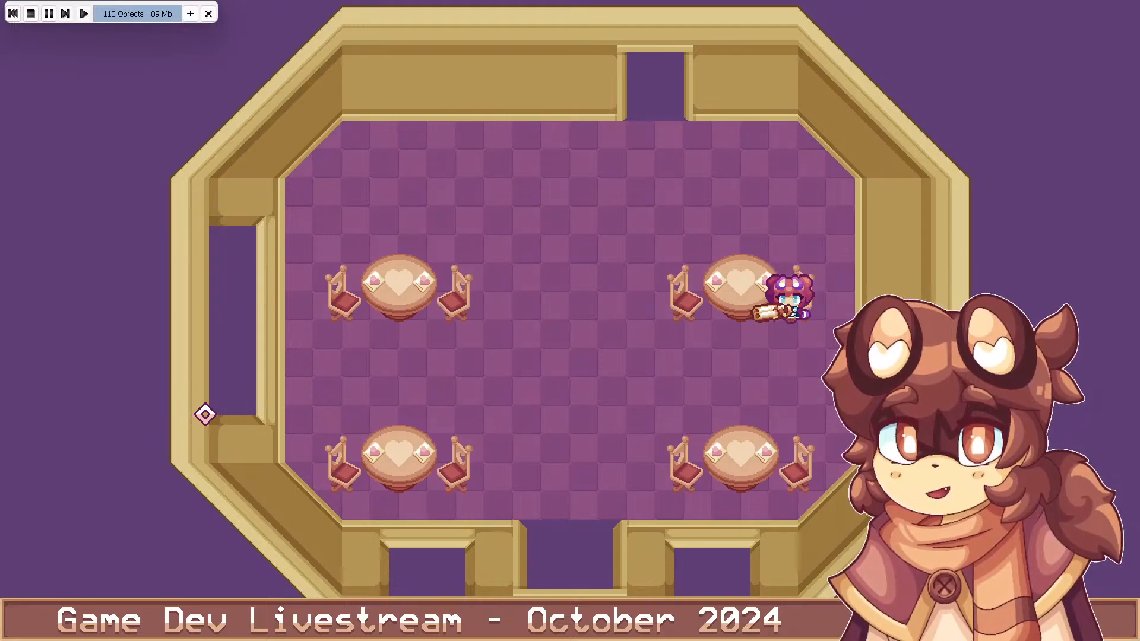
# Fire the cannon across the upper-right table and toward the upper-left table while moving the character left
pyautogui.click(766, 283)
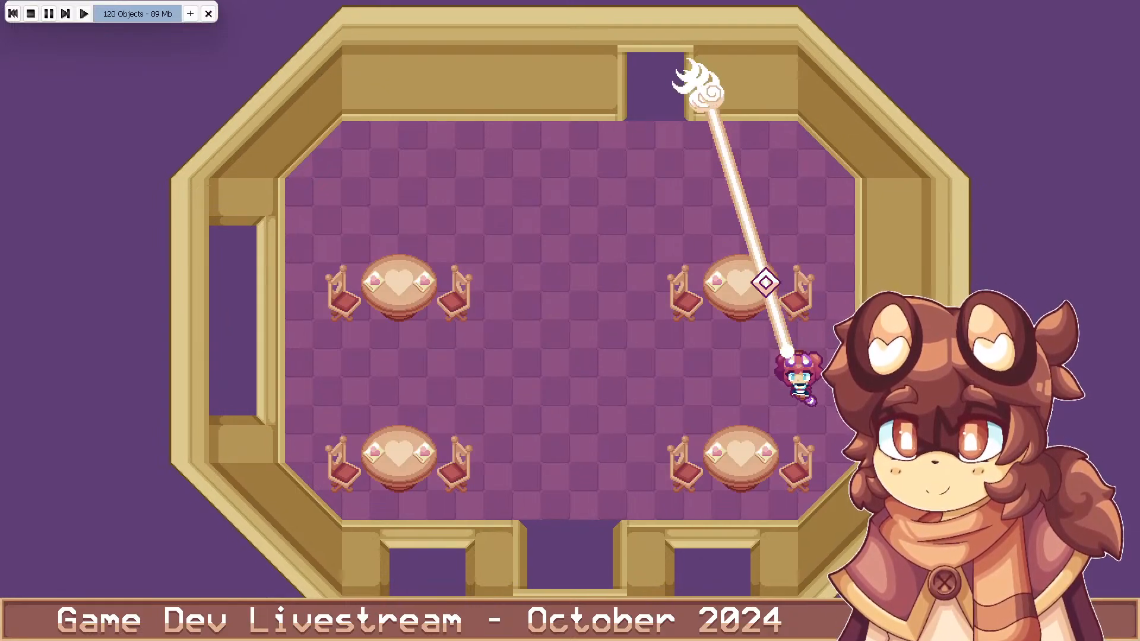
pyautogui.press('a')
pyautogui.click(421, 279)
pyautogui.press('a')
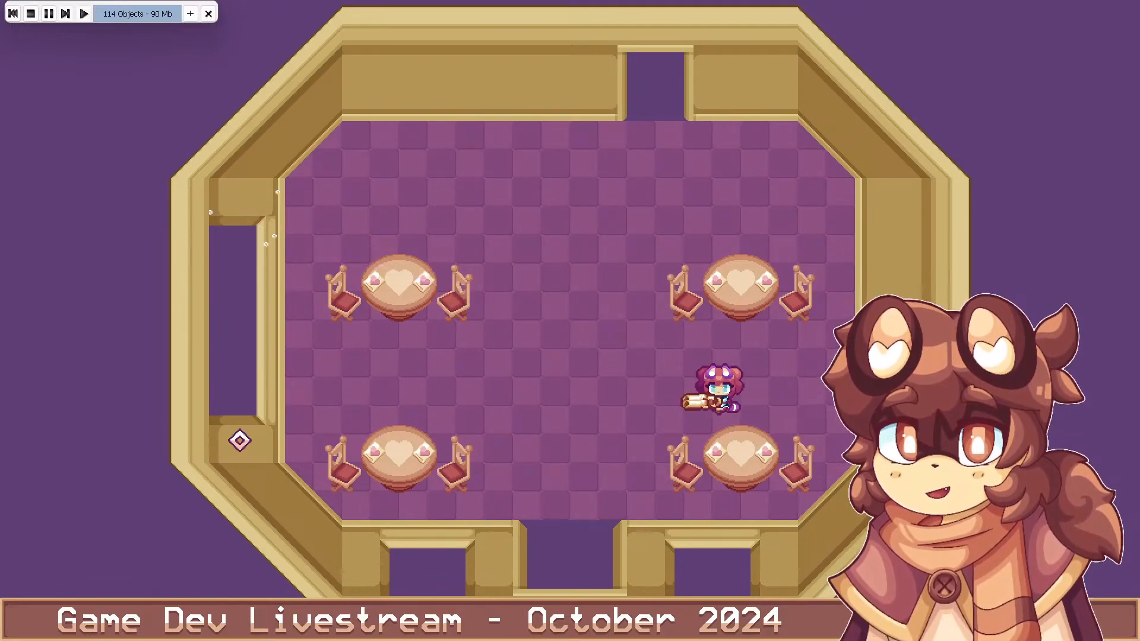
# Walk the character through the lower doorway and around the left-hand tables to examine the chairs' look in play
pyautogui.press('s')
pyautogui.press('d')
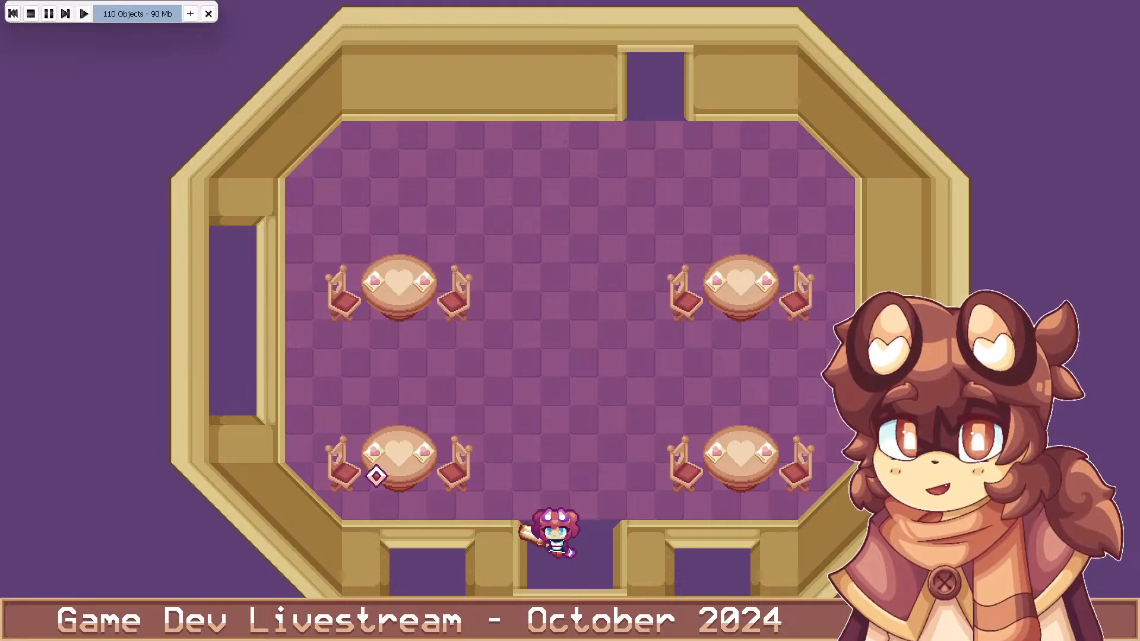
pyautogui.press('w')
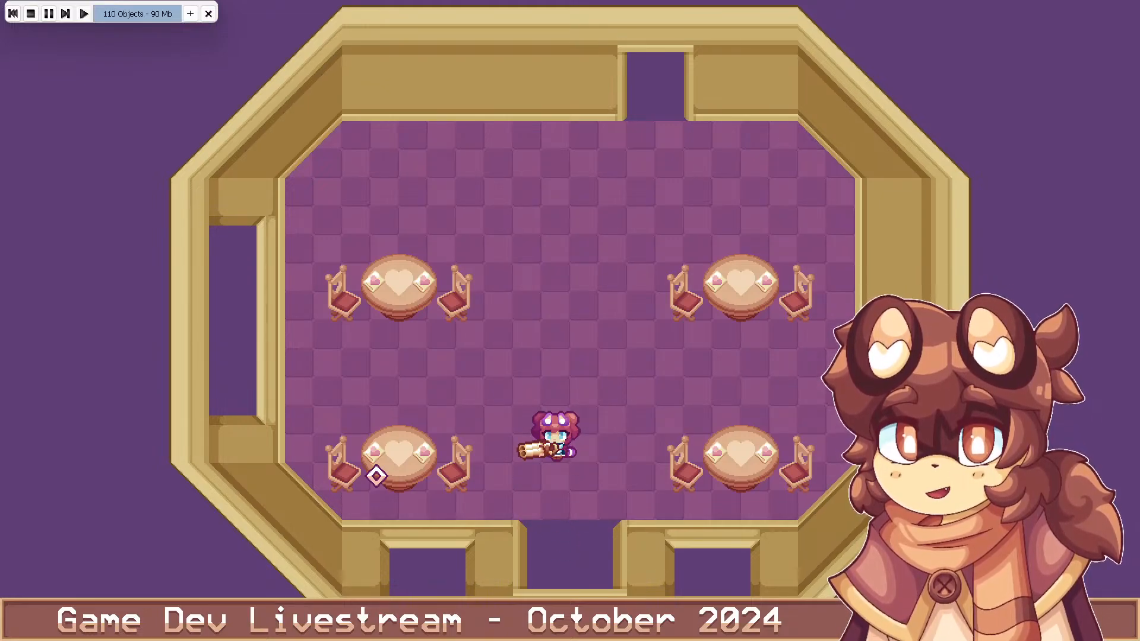
pyautogui.press('s')
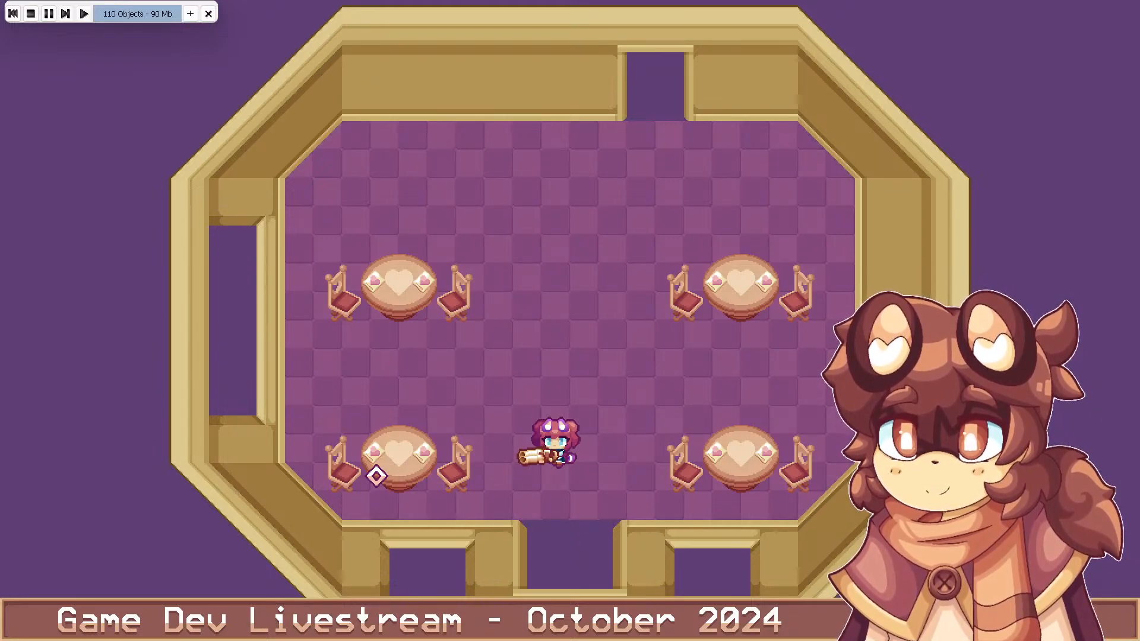
pyautogui.press('w')
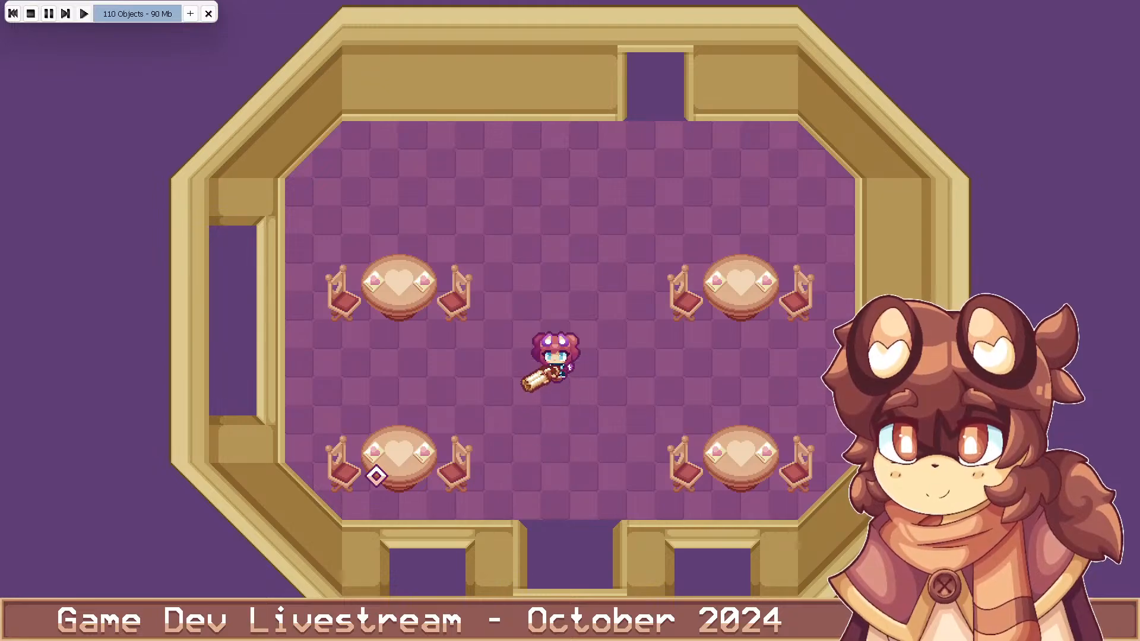
pyautogui.press('a')
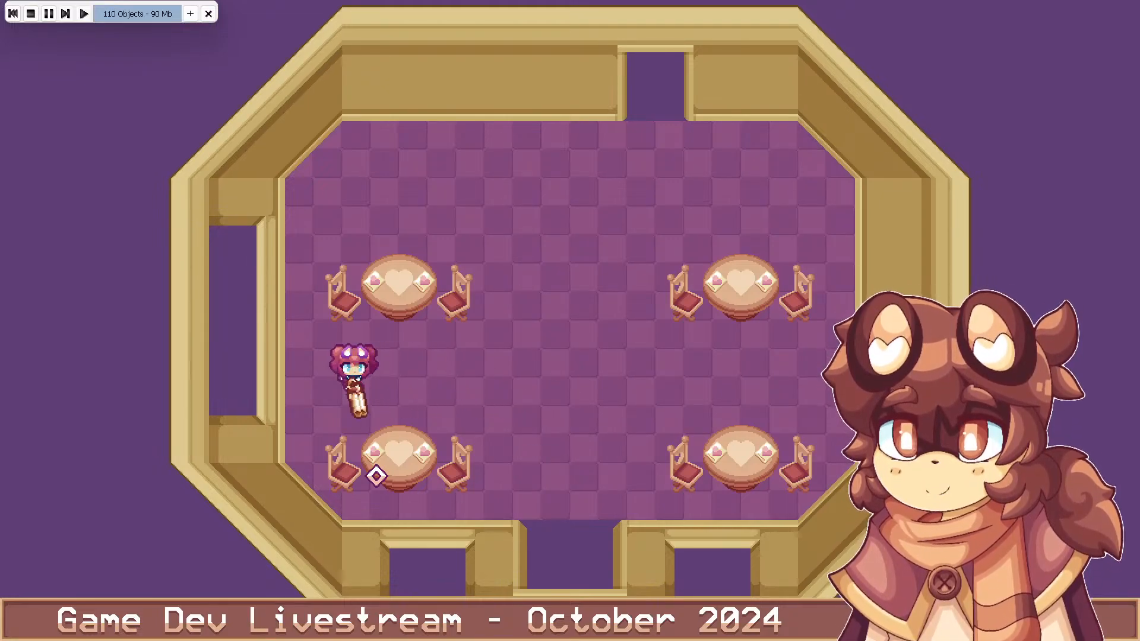
pyautogui.press('d')
pyautogui.press('a')
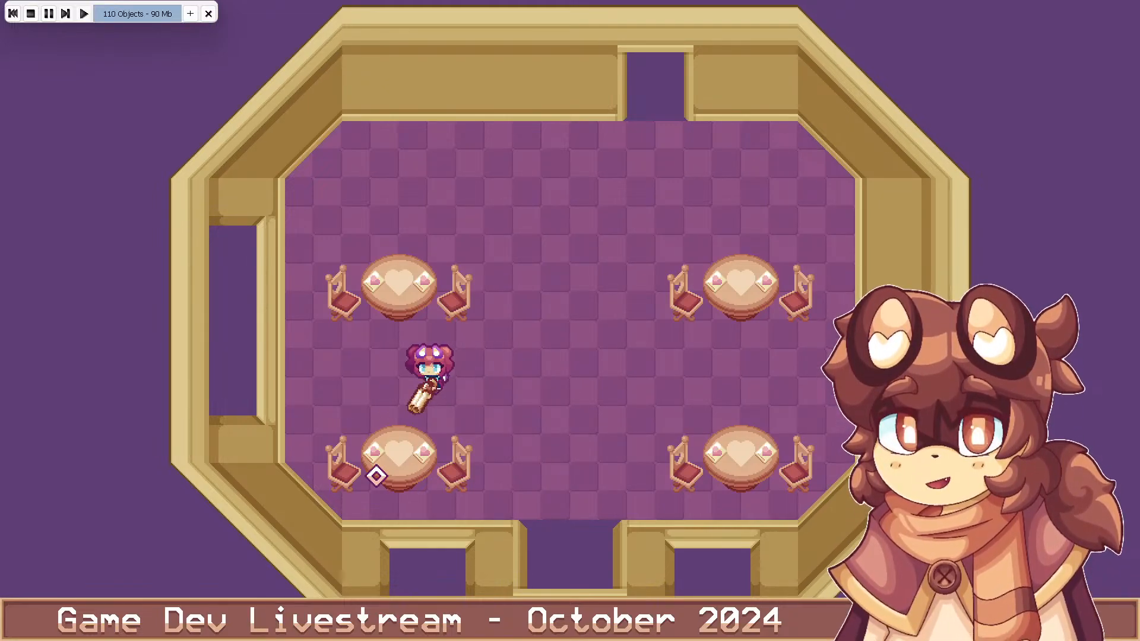
pyautogui.press('d')
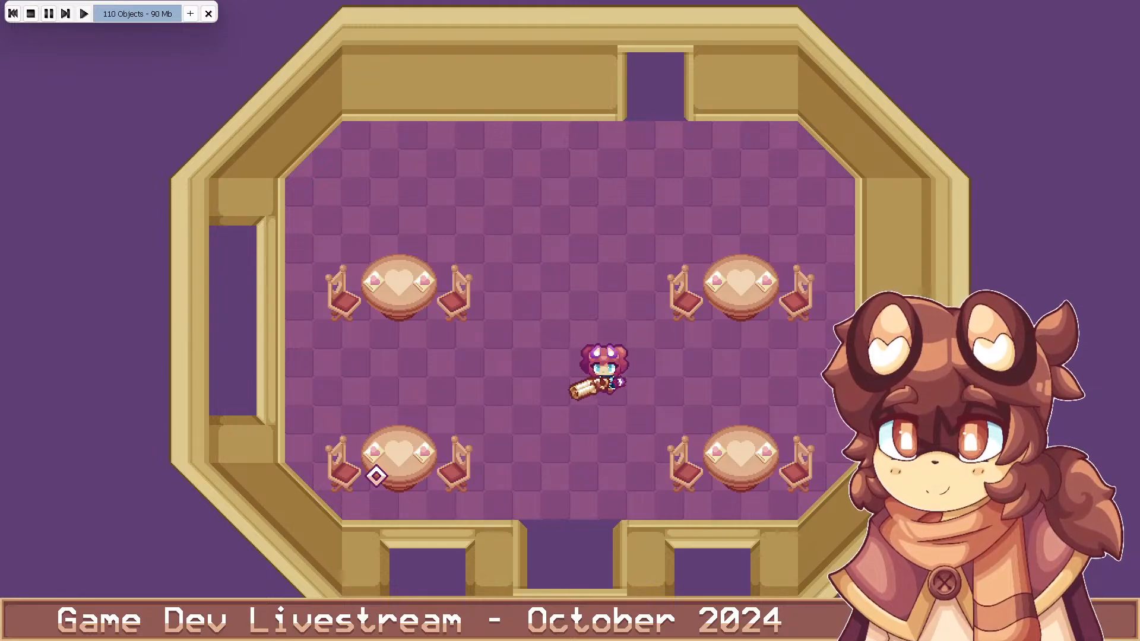
pyautogui.press('a')
pyautogui.press('s')
pyautogui.press('d')
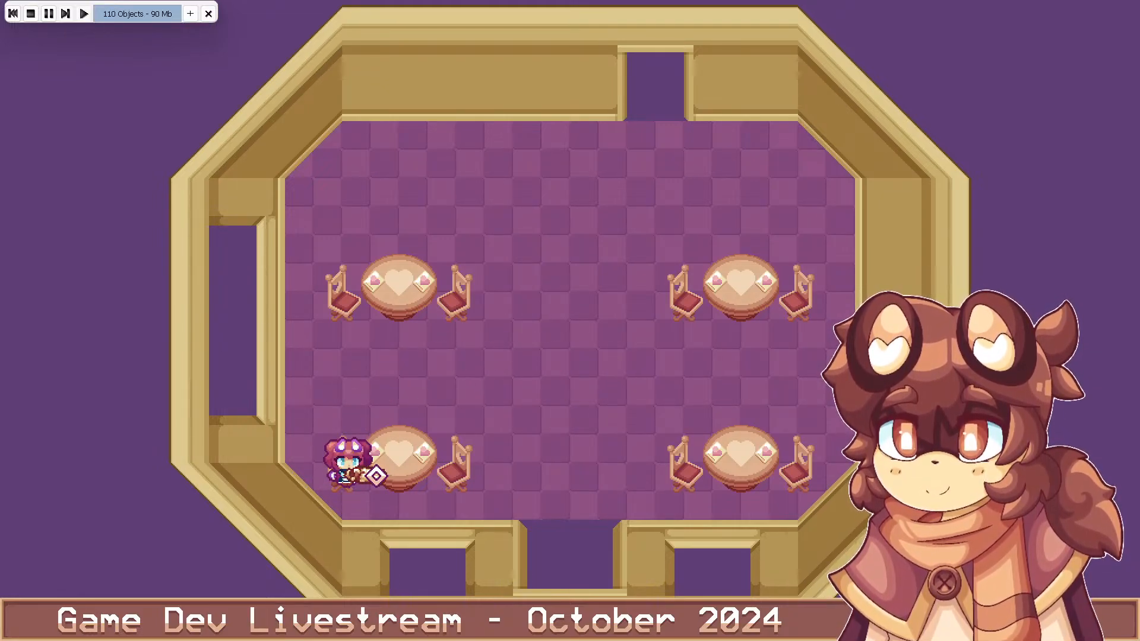
# Walk the character back across the room and fire the cannon over the lower-left table's chairs
pyautogui.press('w')
pyautogui.press('d')
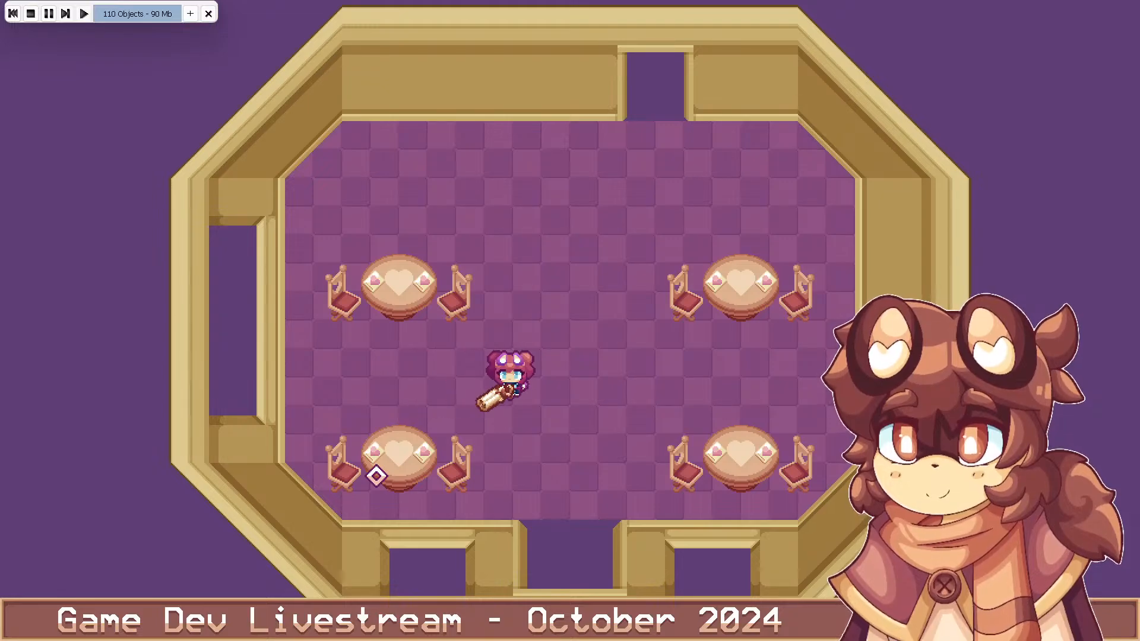
pyautogui.press('a')
pyautogui.click(486, 433)
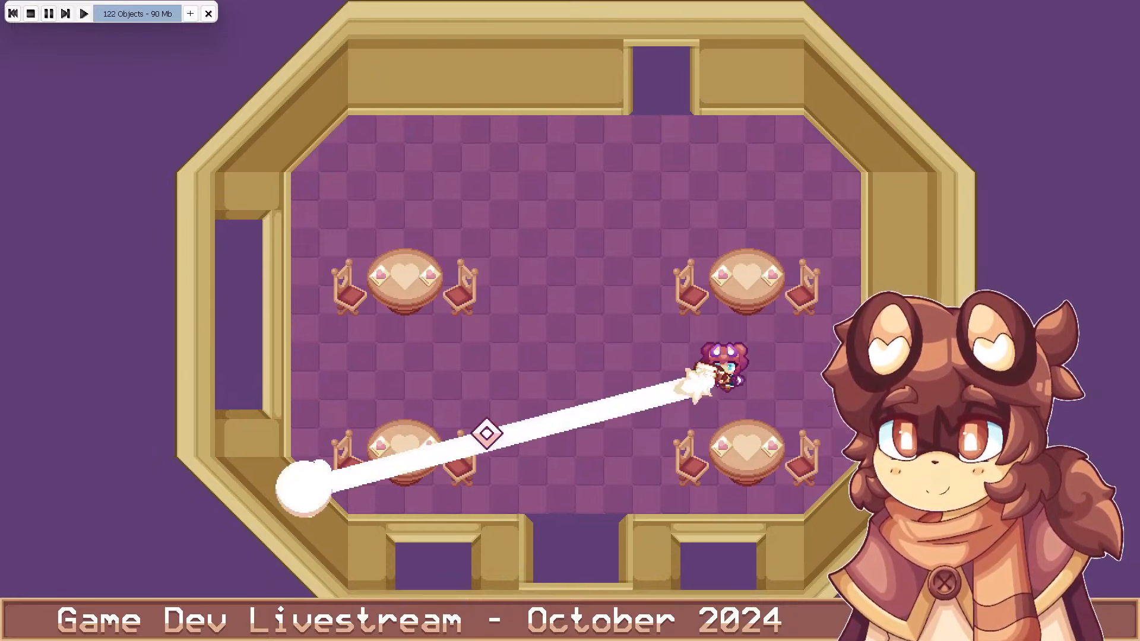
# Fire the cannon over the lower-left table's chairs while moving the character left from the upper-right table
pyautogui.click(814, 517)
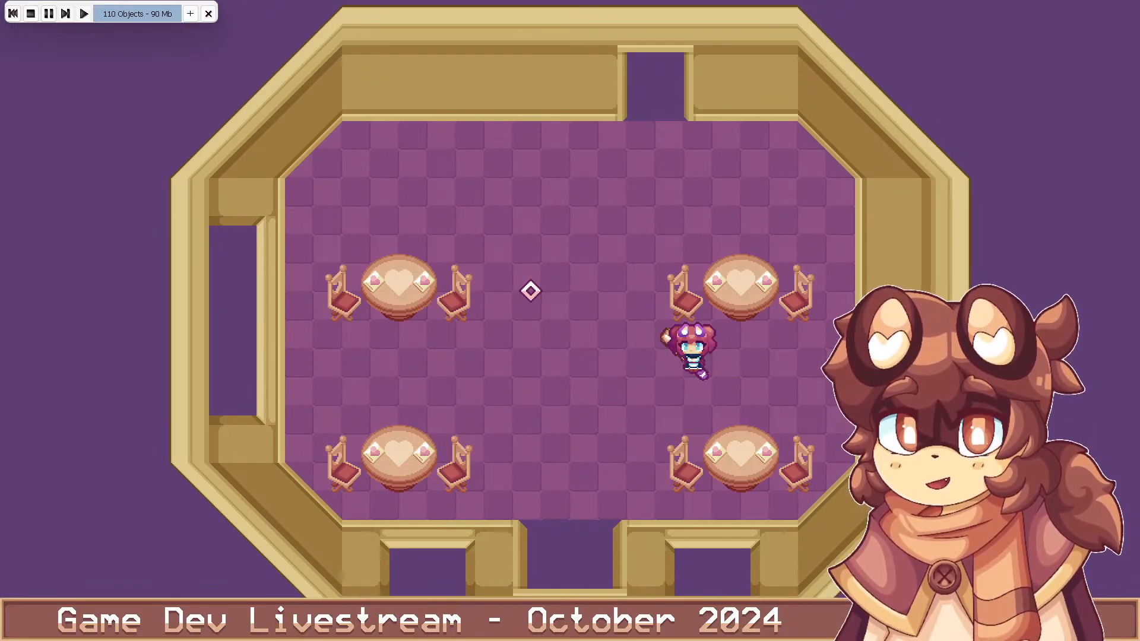
pyautogui.press('a')
pyautogui.click(190, 358)
pyautogui.click(321, 463)
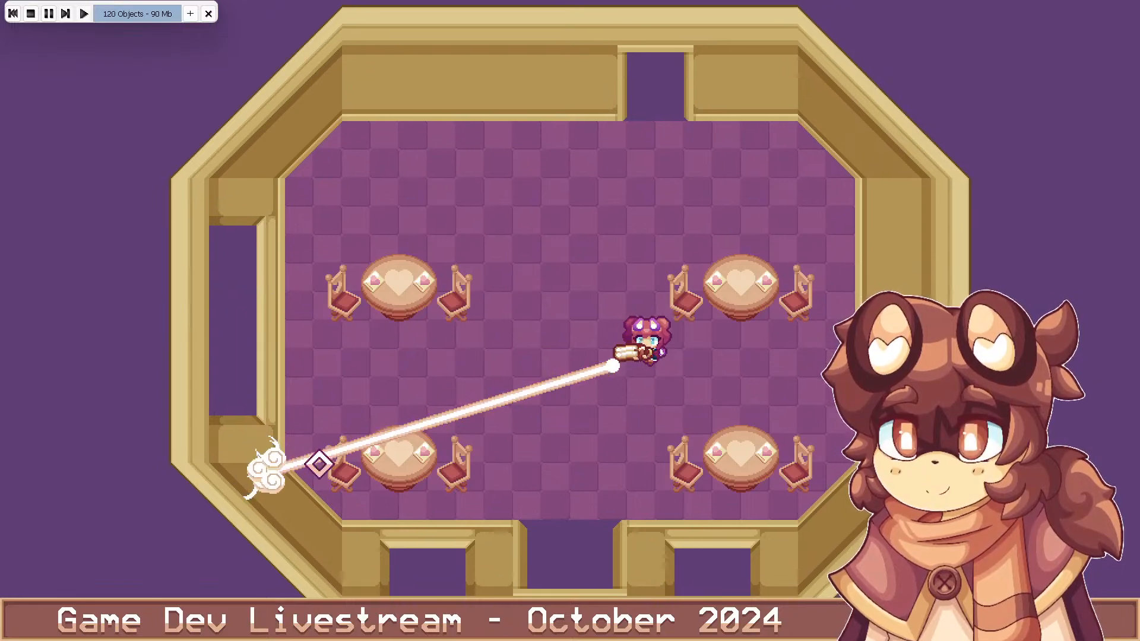
pyautogui.click(873, 449)
pyautogui.click(611, 478)
# Walk the character out through the lower doorway and back into the café between the two lower tables
pyautogui.press('a')
pyautogui.press('s')
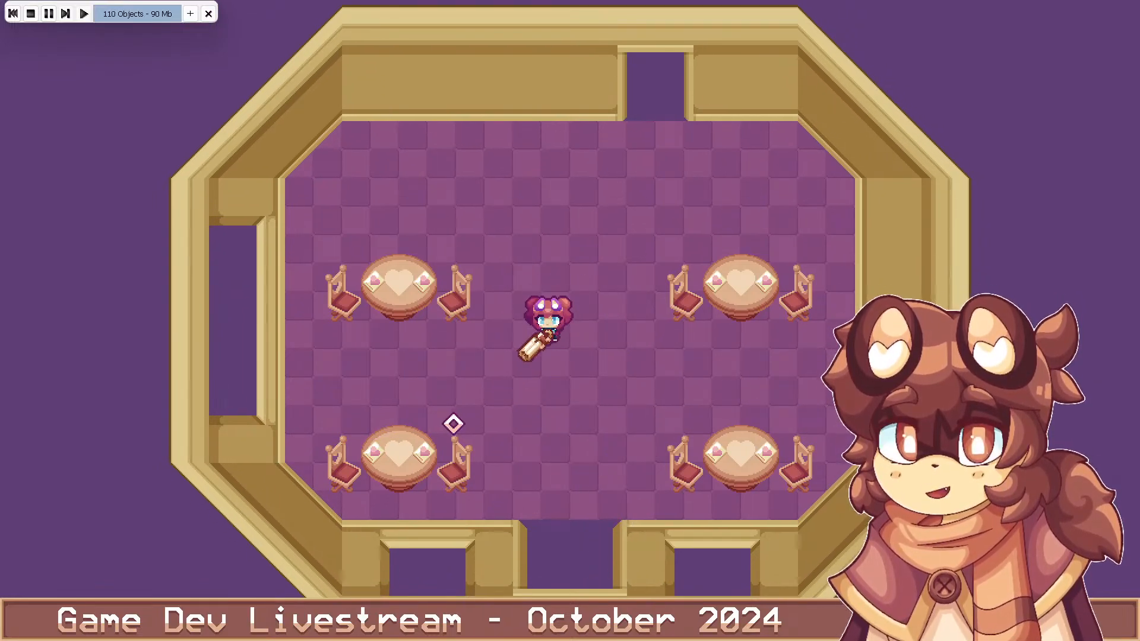
pyautogui.press('s')
pyautogui.press('d')
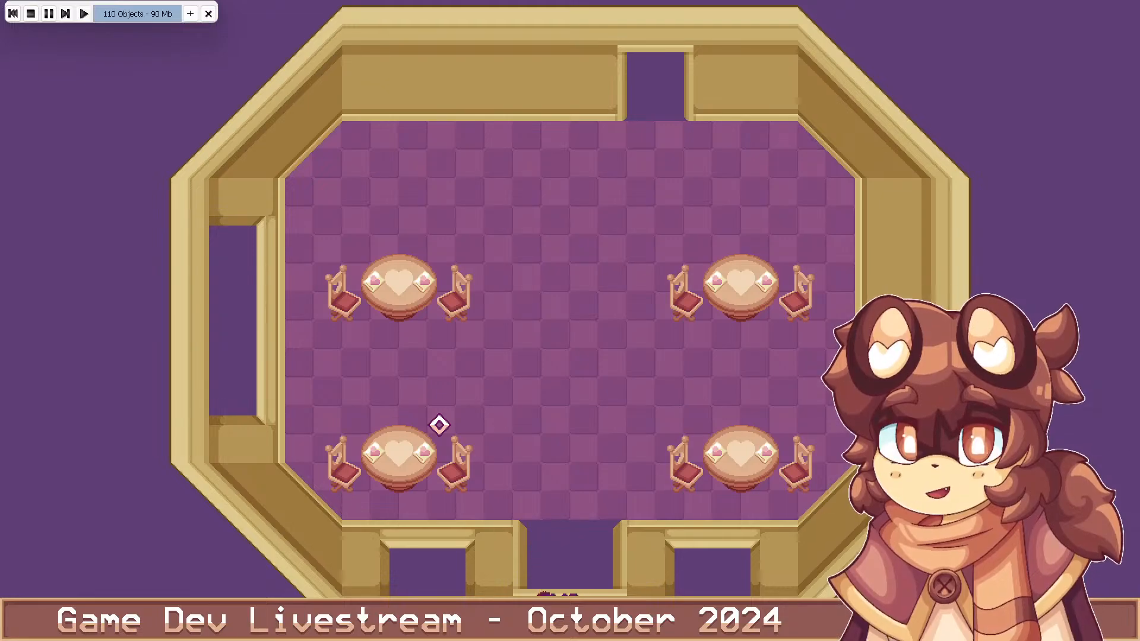
pyautogui.press('w')
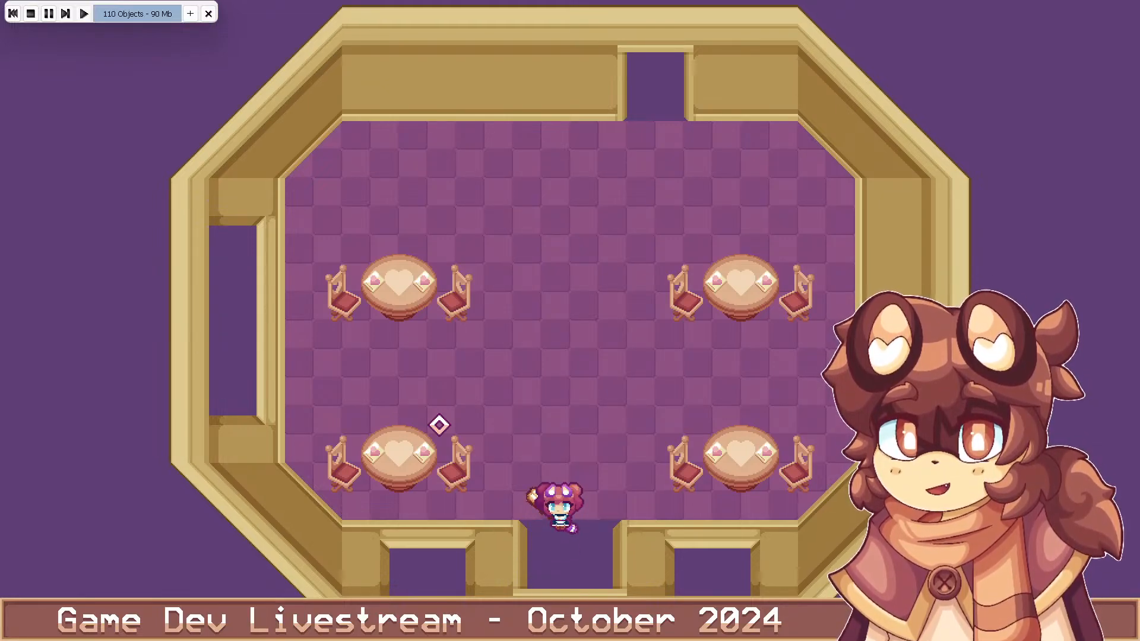
pyautogui.press('w')
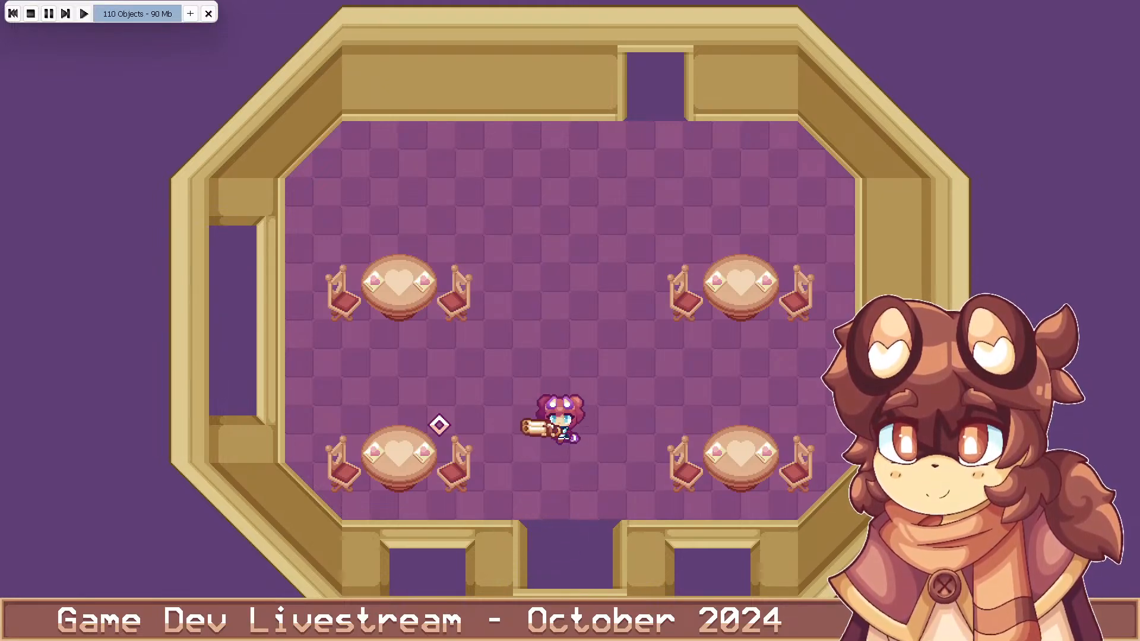
pyautogui.press('s')
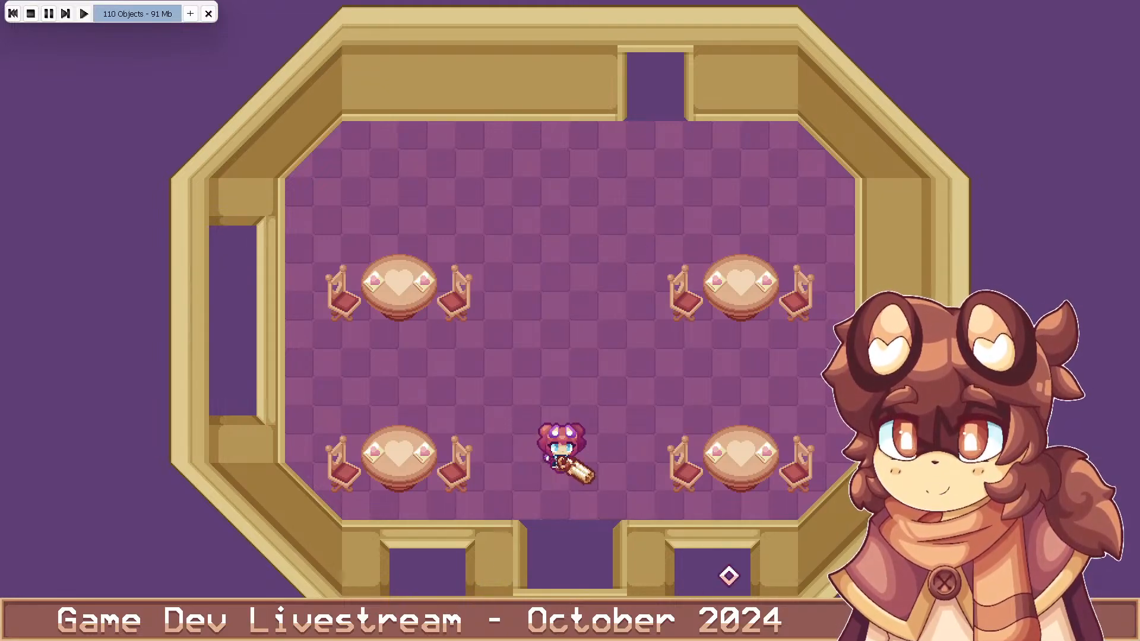
# Fire the cannon across both lower tables while walking the character up the middle of the room
pyautogui.click(715, 477)
pyautogui.click(341, 504)
pyautogui.click(372, 468)
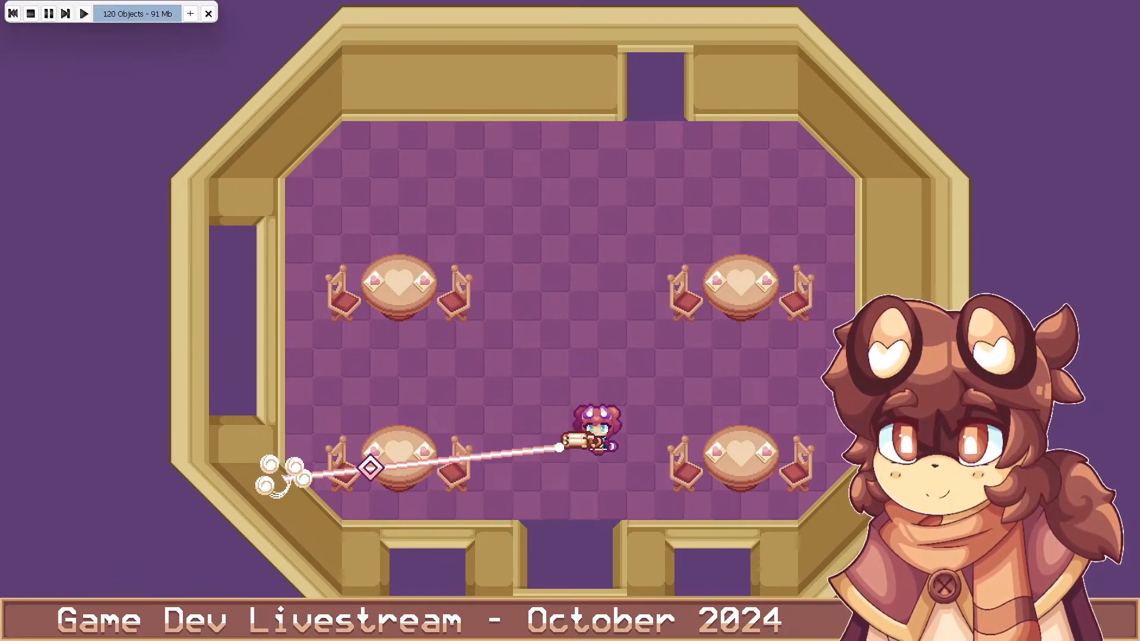
pyautogui.press('w')
pyautogui.click(759, 427)
pyautogui.click(722, 454)
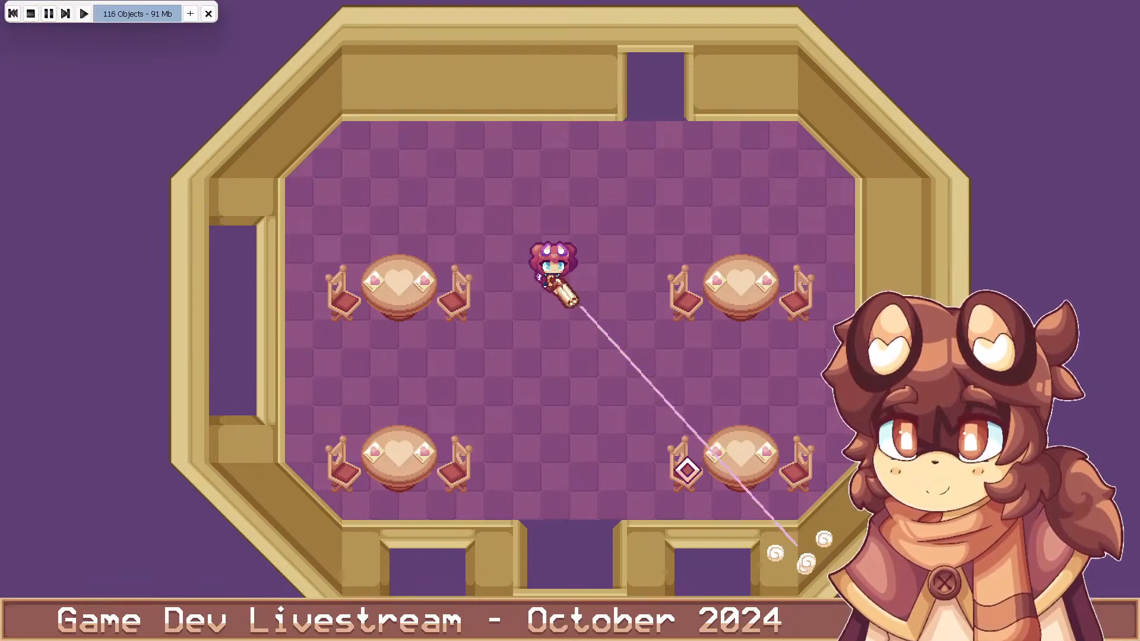
# Fire the cannon from the upper part of the room at both lower tables and the upper-right table's chairs
pyautogui.click(664, 469)
pyautogui.click(295, 408)
pyautogui.click(314, 450)
pyautogui.click(397, 441)
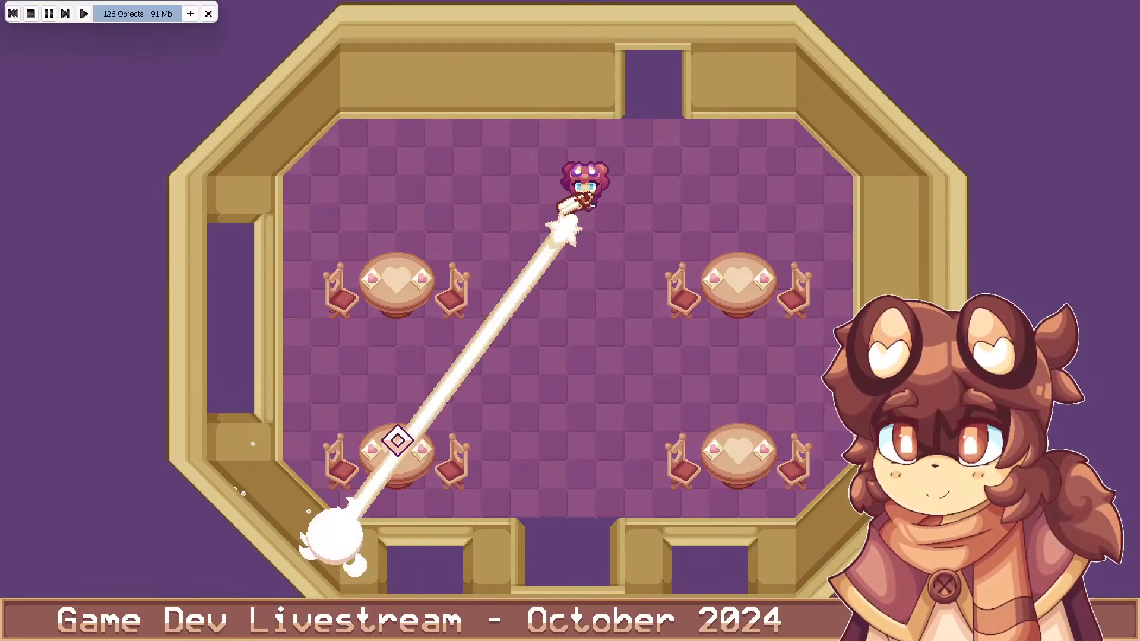
pyautogui.click(883, 282)
pyautogui.click(855, 286)
pyautogui.click(816, 303)
pyautogui.press('s')
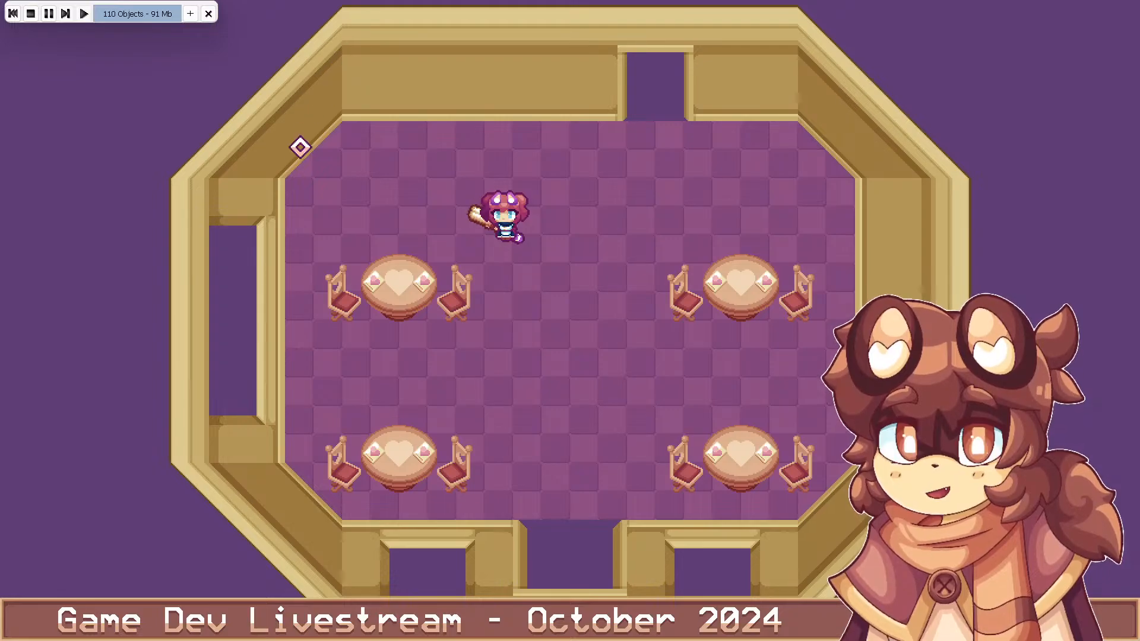
# Fire the cannon past the upper-right table's left chair and toward the lower-left table from above the upper-left table
pyautogui.click(291, 368)
pyautogui.click(799, 384)
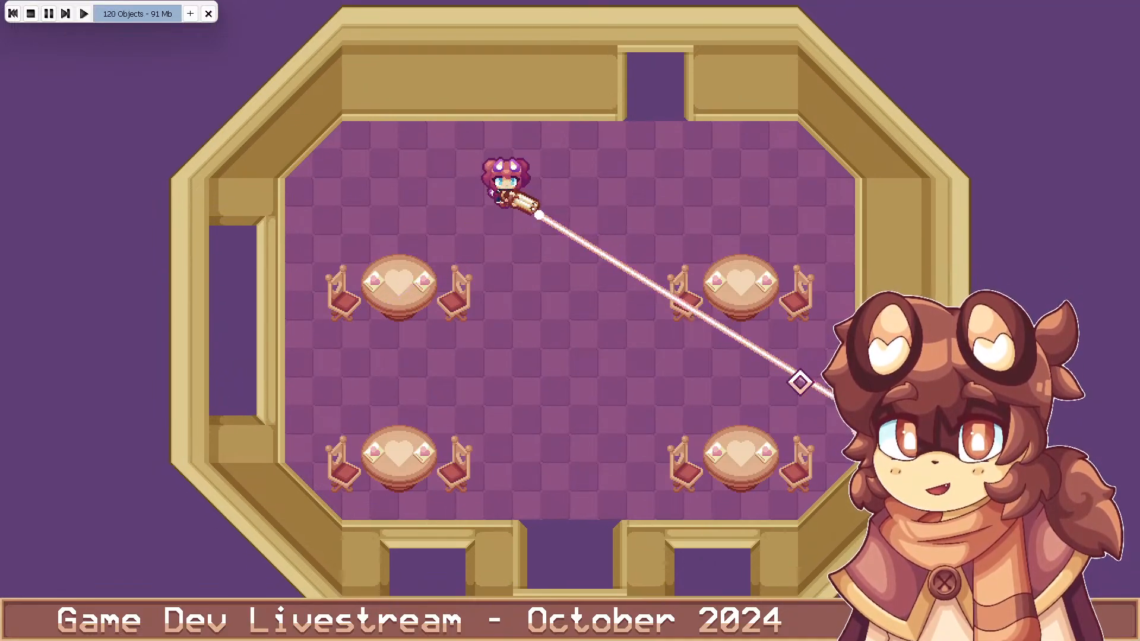
pyautogui.click(671, 418)
pyautogui.click(396, 447)
pyautogui.press('s')
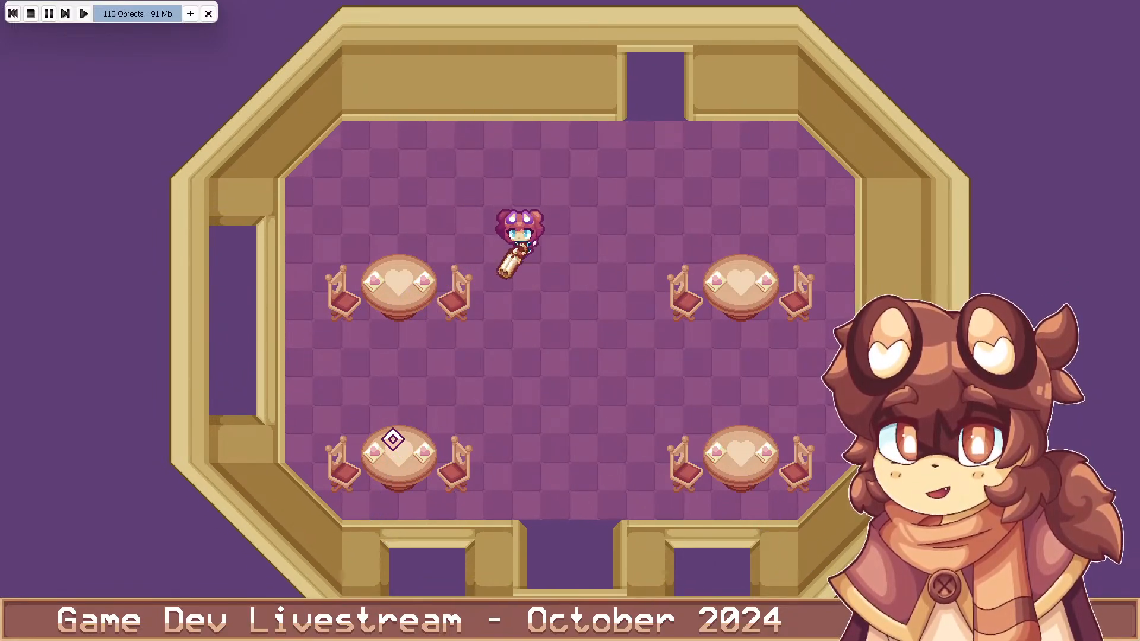
# Walk the character around and over the upper-left table's chairs to examine how they look in play
pyautogui.press('d')
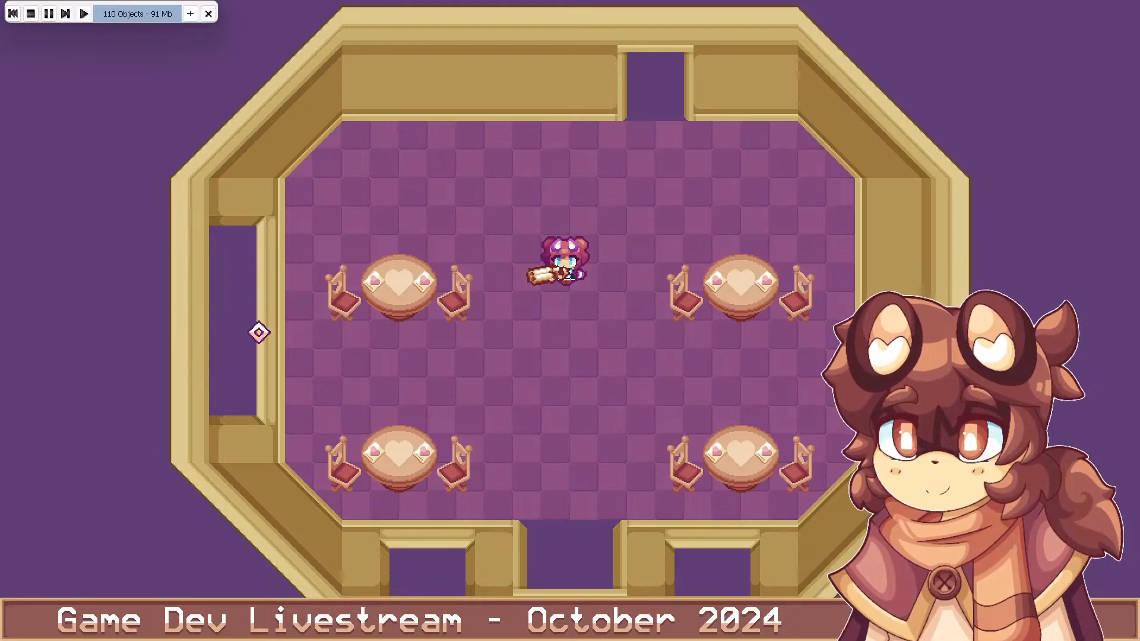
pyautogui.press('s')
pyautogui.press('a')
pyautogui.press('w')
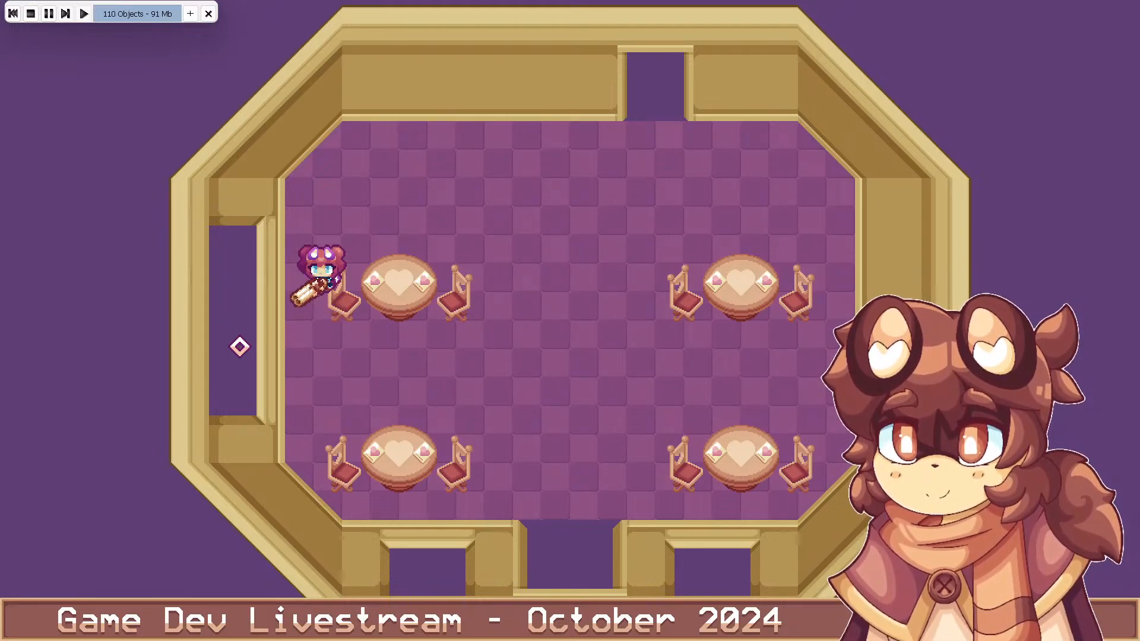
pyautogui.press('w')
pyautogui.press('d')
pyautogui.press('s')
pyautogui.press('a')
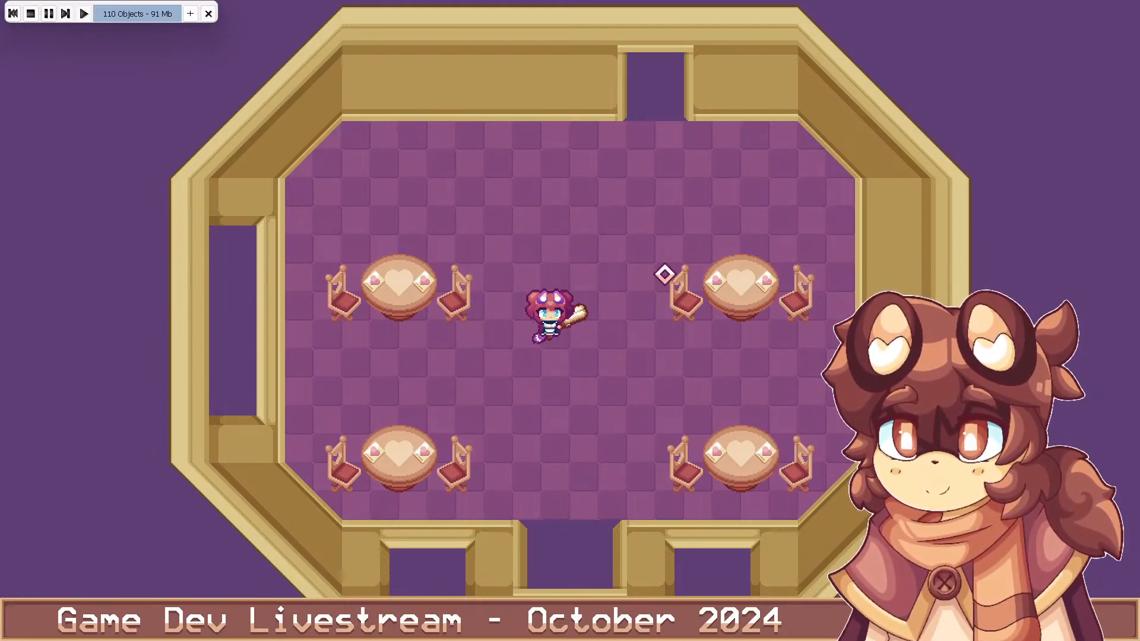
pyautogui.press('a')
pyautogui.press('w')
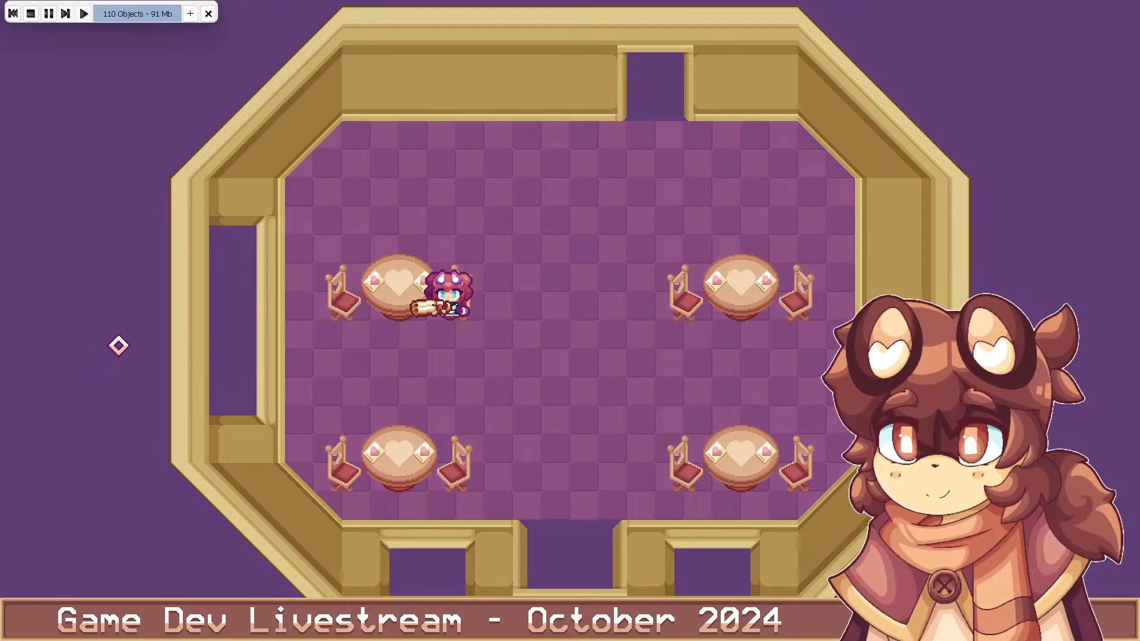
# Fire the cannon over the lower-left and lower-right tables while moving the character near the upper-left table
pyautogui.click(299, 390)
pyautogui.click(387, 455)
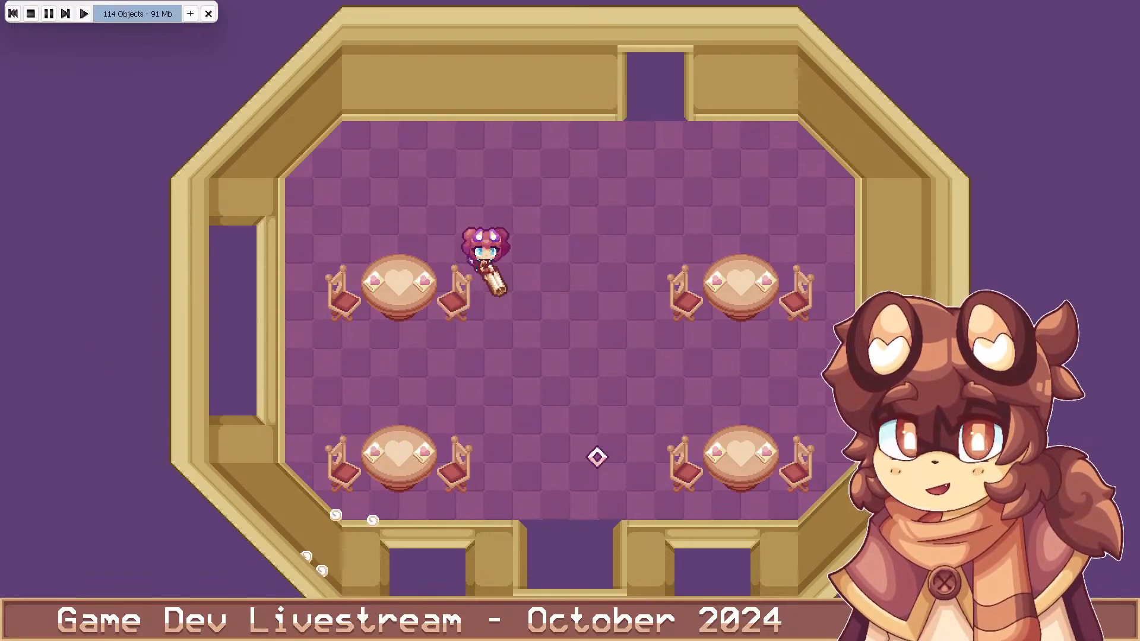
pyautogui.click(611, 457)
pyautogui.click(618, 458)
pyautogui.press('s')
pyautogui.press('d')
pyautogui.click(682, 451)
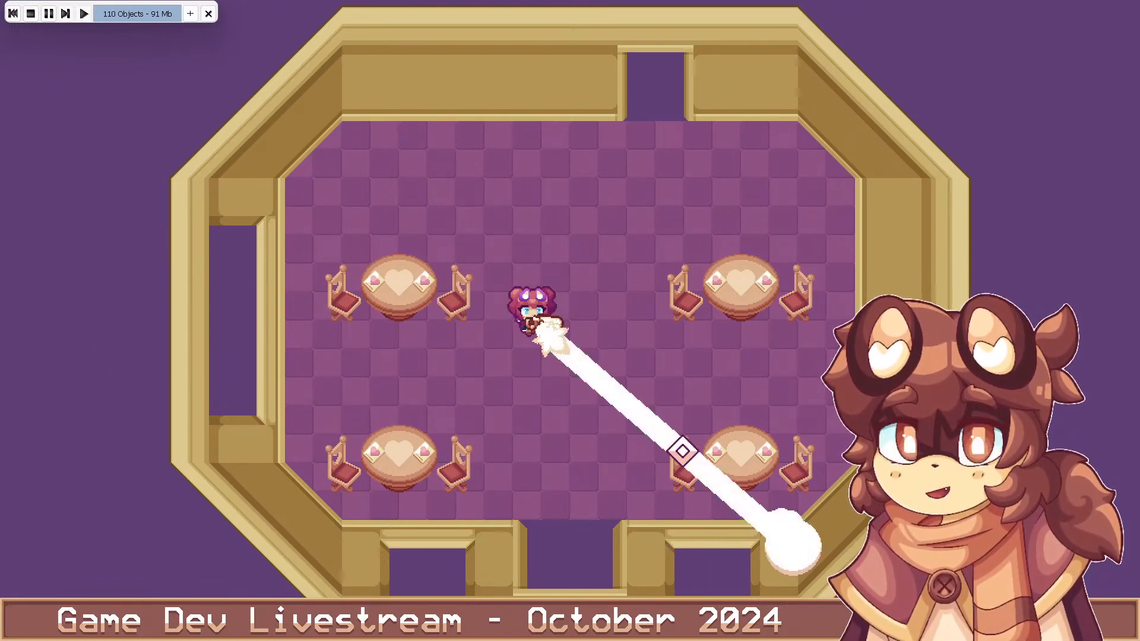
pyautogui.click(772, 458)
pyautogui.click(733, 460)
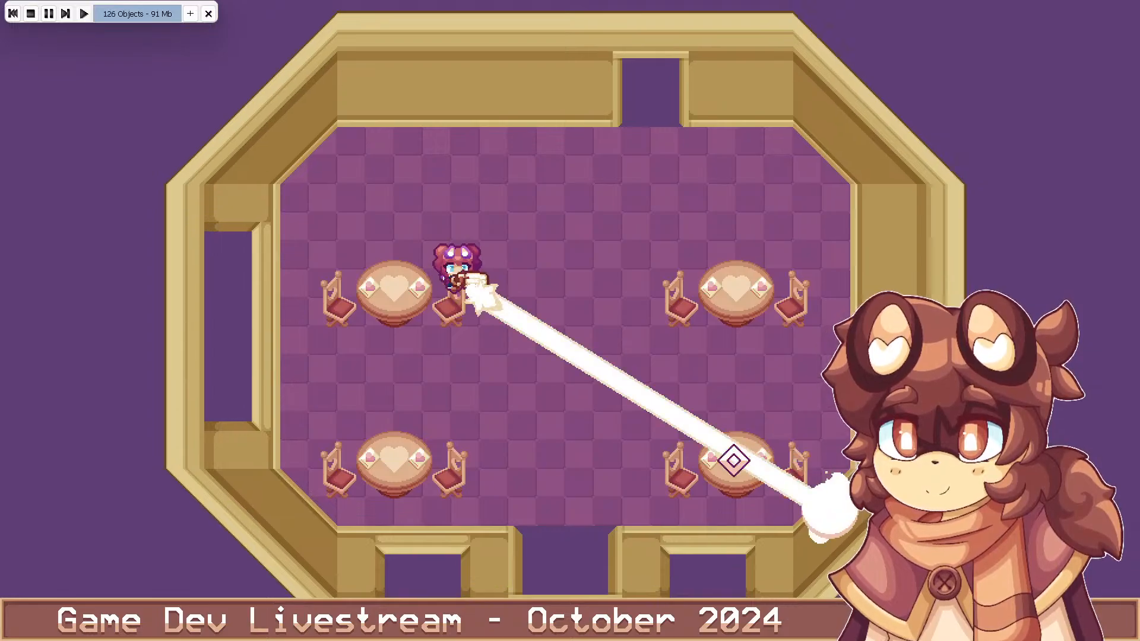
# Fire the cannon left and right across the lower tables from beside the lower-right table
pyautogui.click(432, 457)
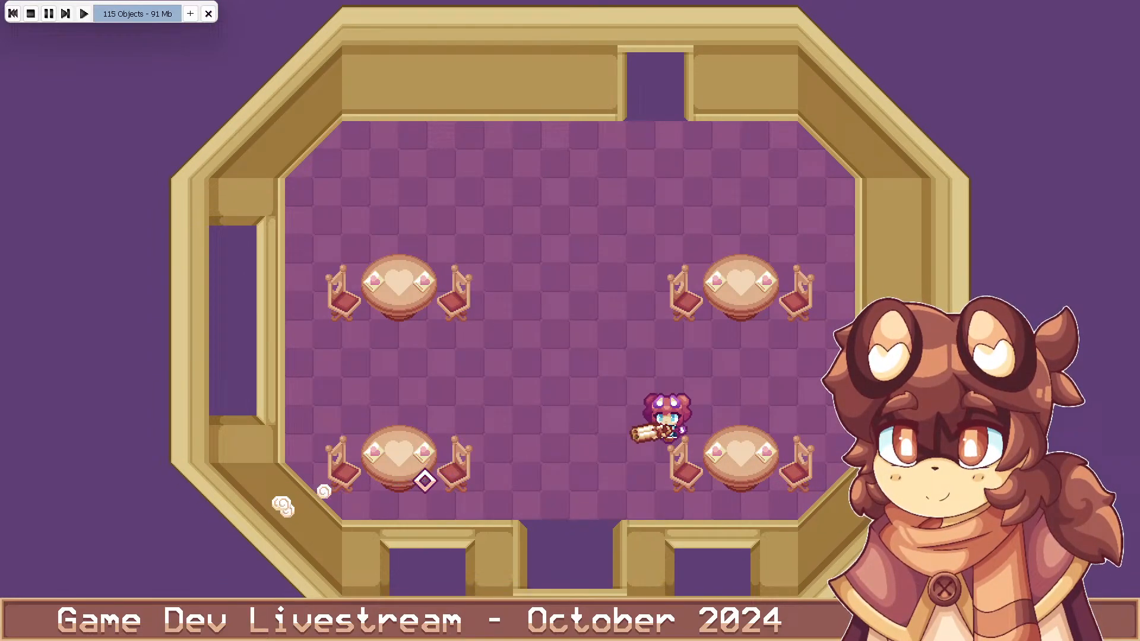
pyautogui.click(434, 514)
pyautogui.click(832, 451)
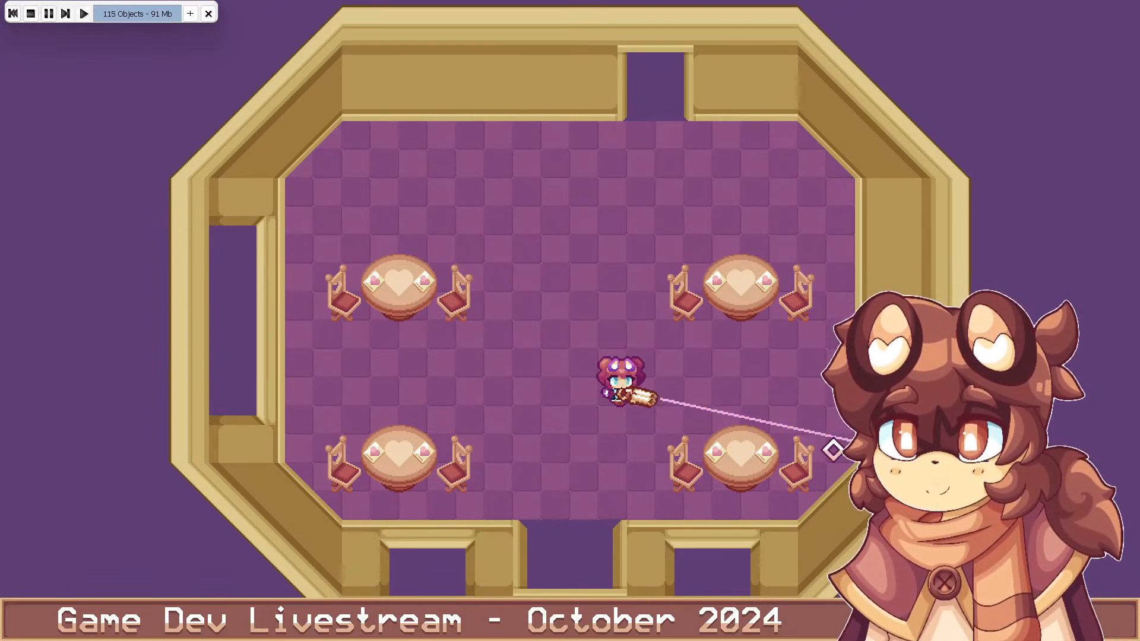
pyautogui.click(714, 456)
pyautogui.click(392, 507)
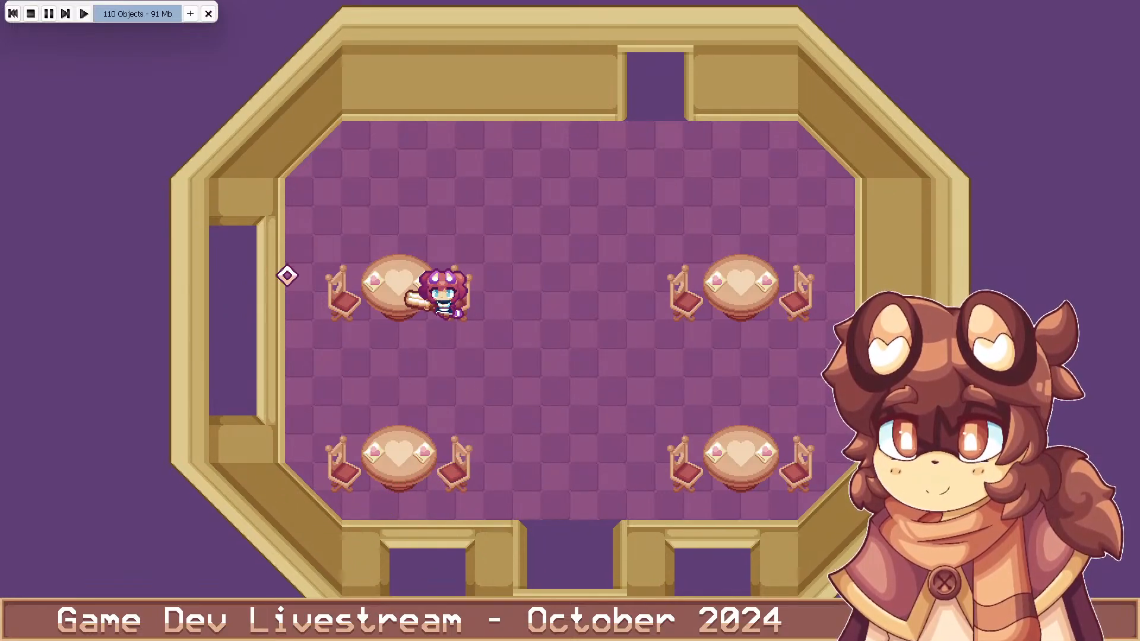
# Walk the character from the upper-left table past the lower-left and upper-right tables to examine their chairs
pyautogui.press('s')
pyautogui.press('d')
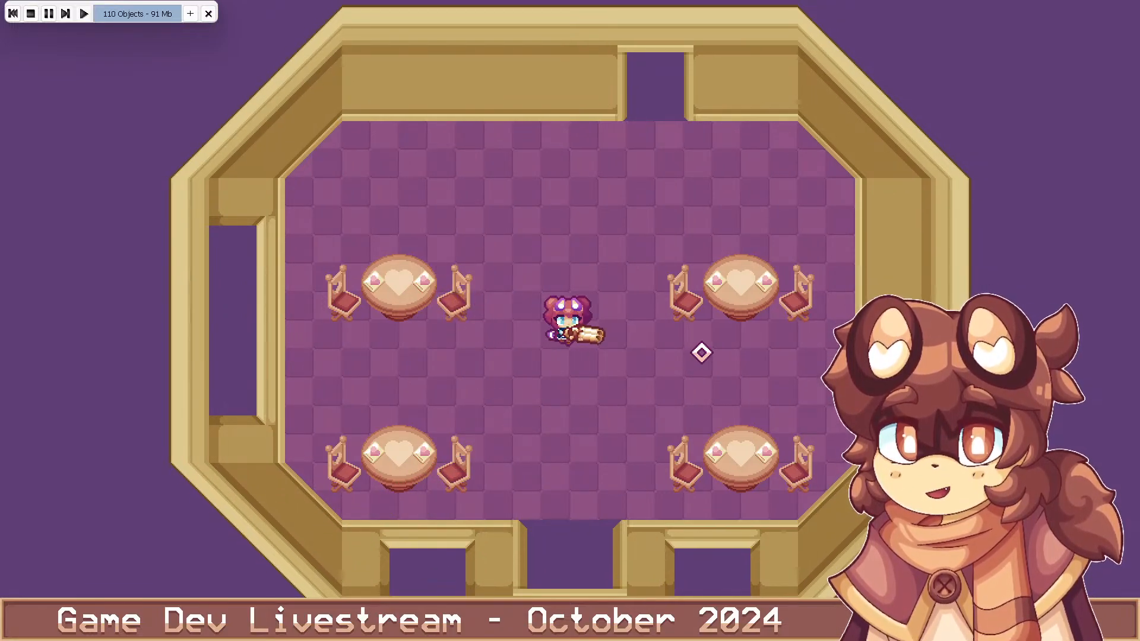
pyautogui.press('a')
pyautogui.press('d')
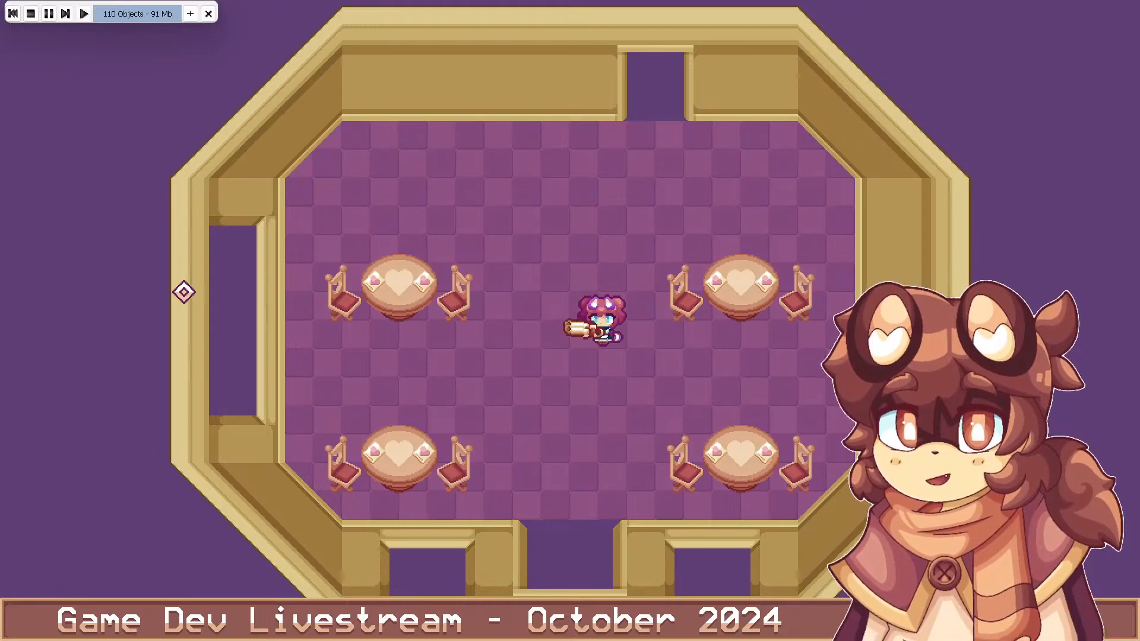
pyautogui.press('a')
pyautogui.press('s')
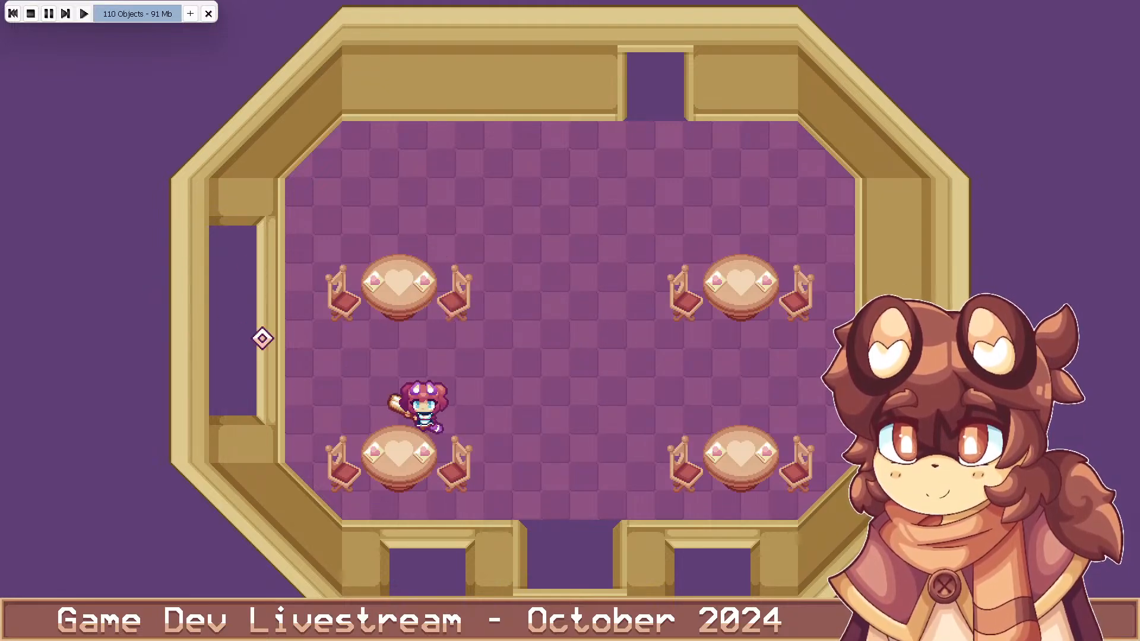
pyautogui.press('d')
pyautogui.press('w')
pyautogui.press('d')
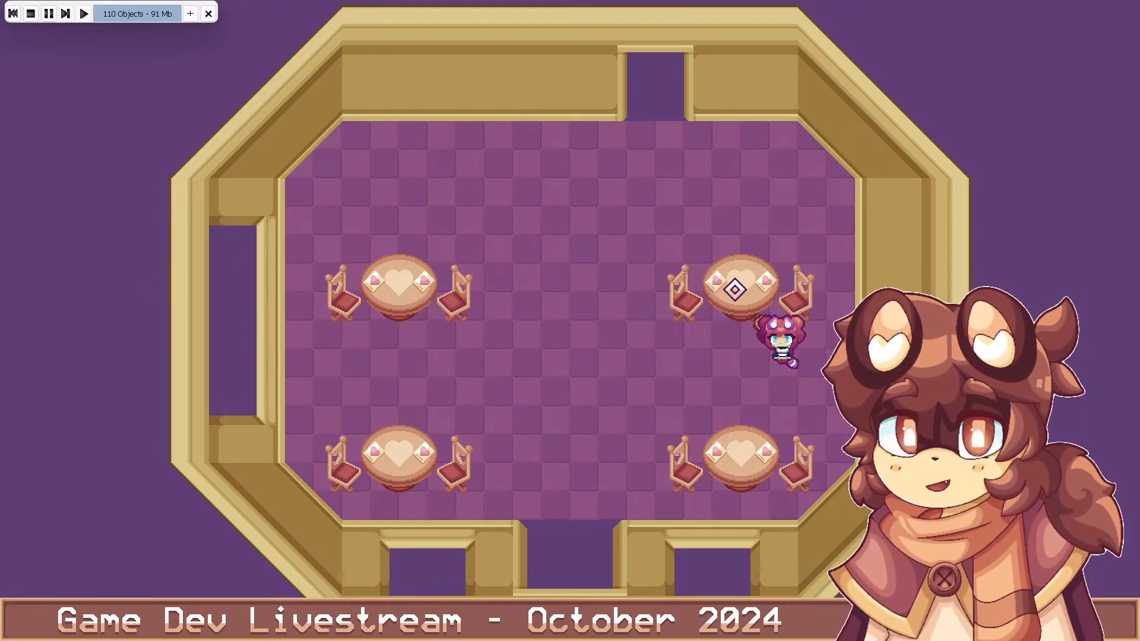
pyautogui.press('a')
# Fire the cannon toward the left-hand tables from the middle of the room while shifting the character sideways
pyautogui.click(309, 403)
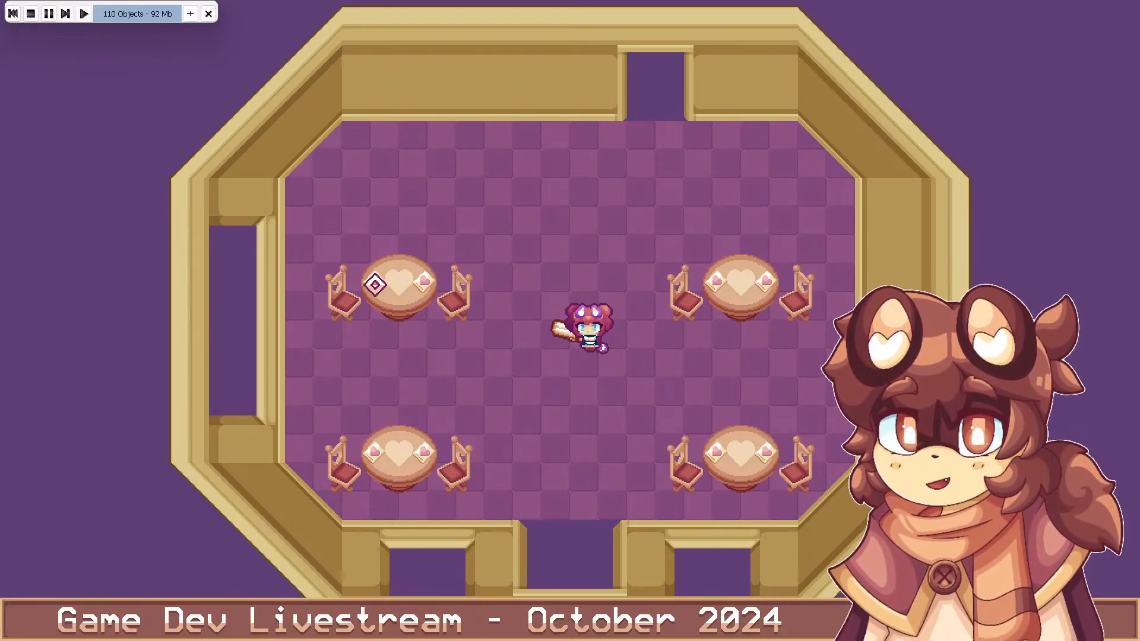
pyautogui.press('d')
pyautogui.click(459, 287)
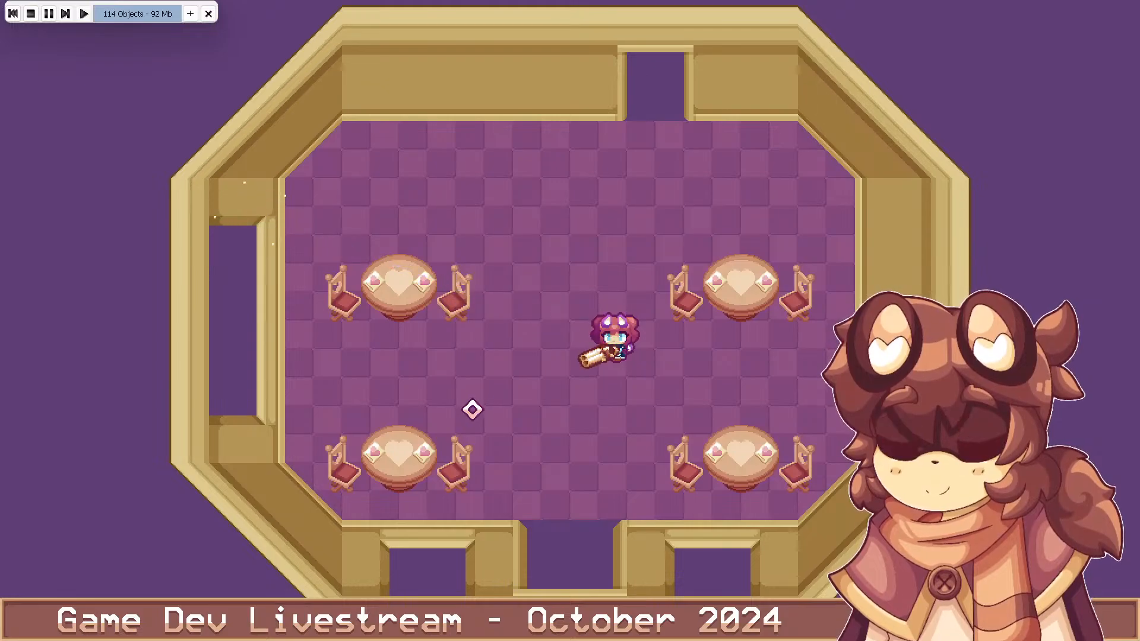
pyautogui.click(471, 407)
pyautogui.press('a')
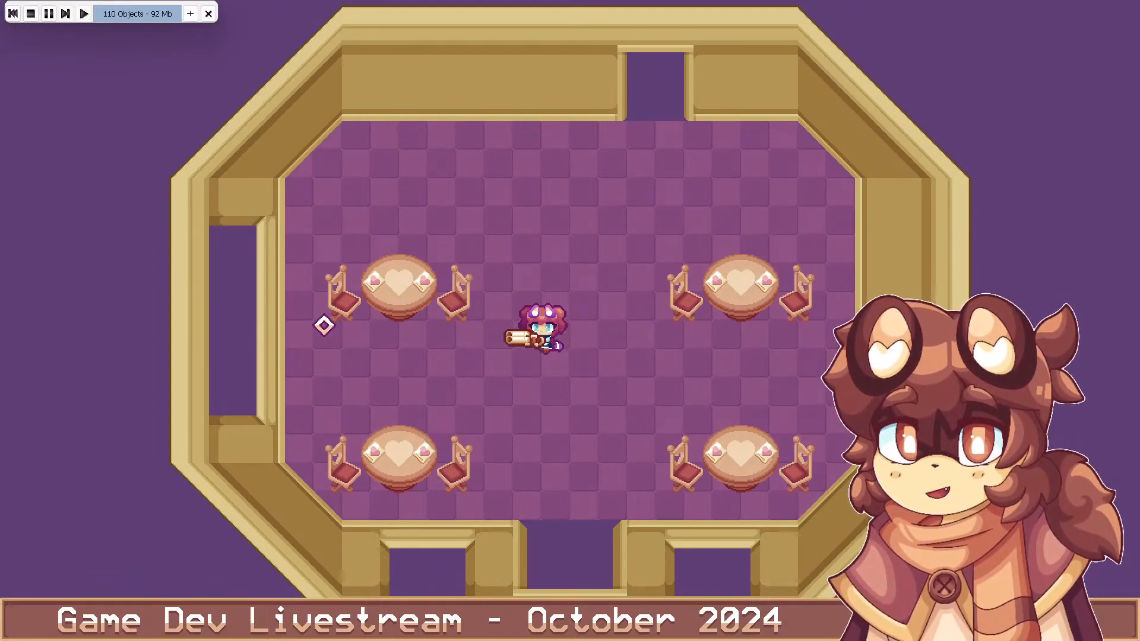
# Walk the character onto the lower-right table's left chair, firing the cannon toward that table, to examine the overlap
pyautogui.press('s')
pyautogui.press('d')
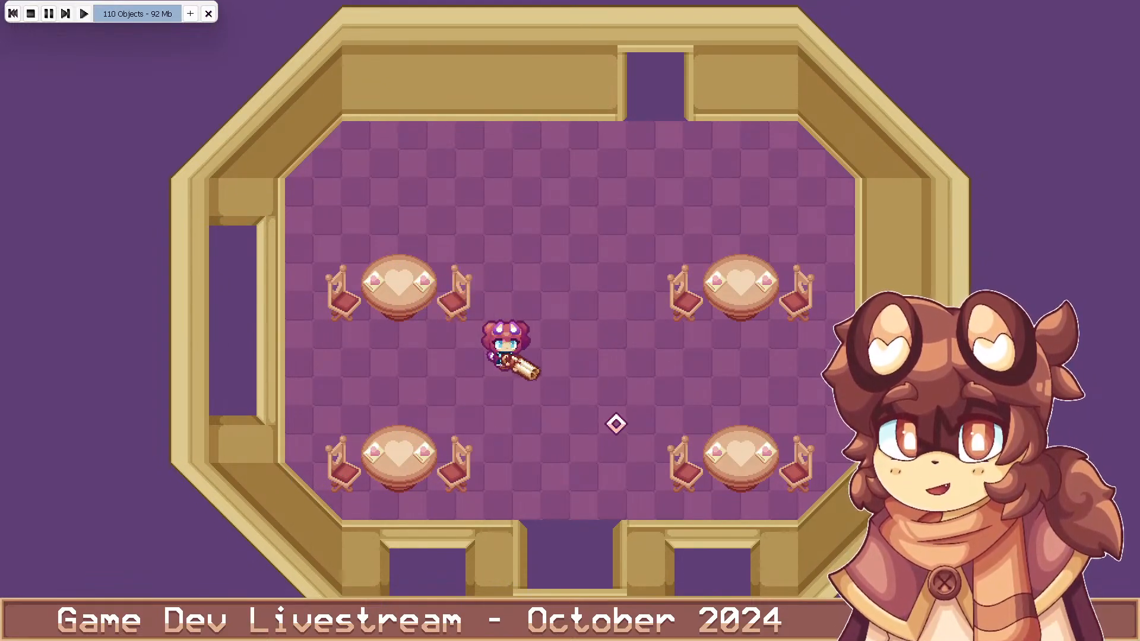
pyautogui.click(657, 415)
pyautogui.press('w')
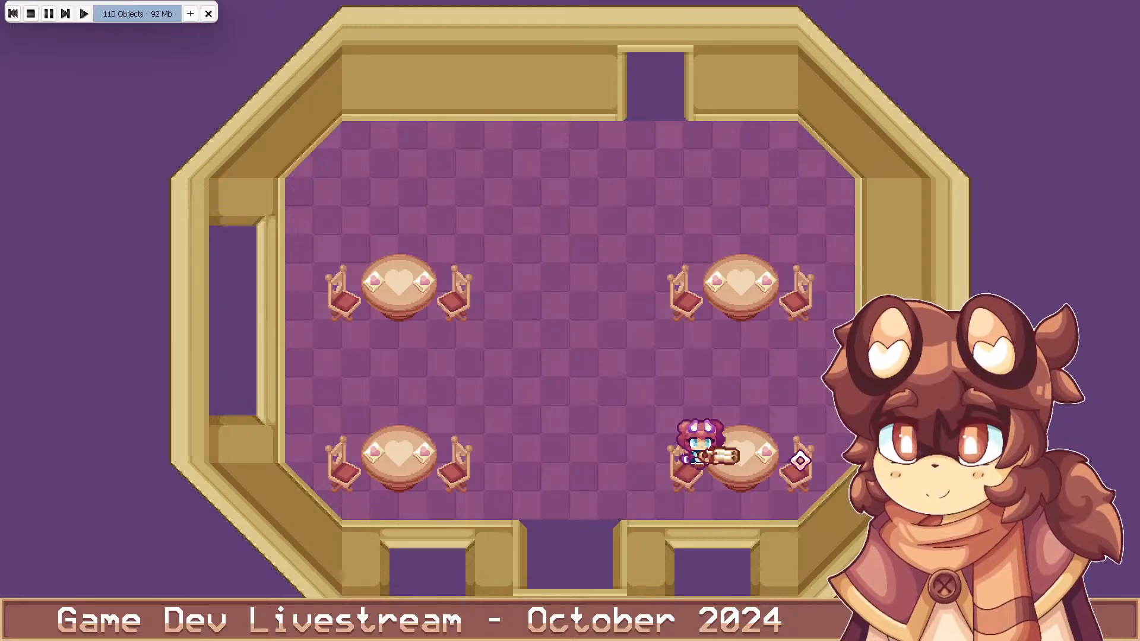
pyautogui.press('s')
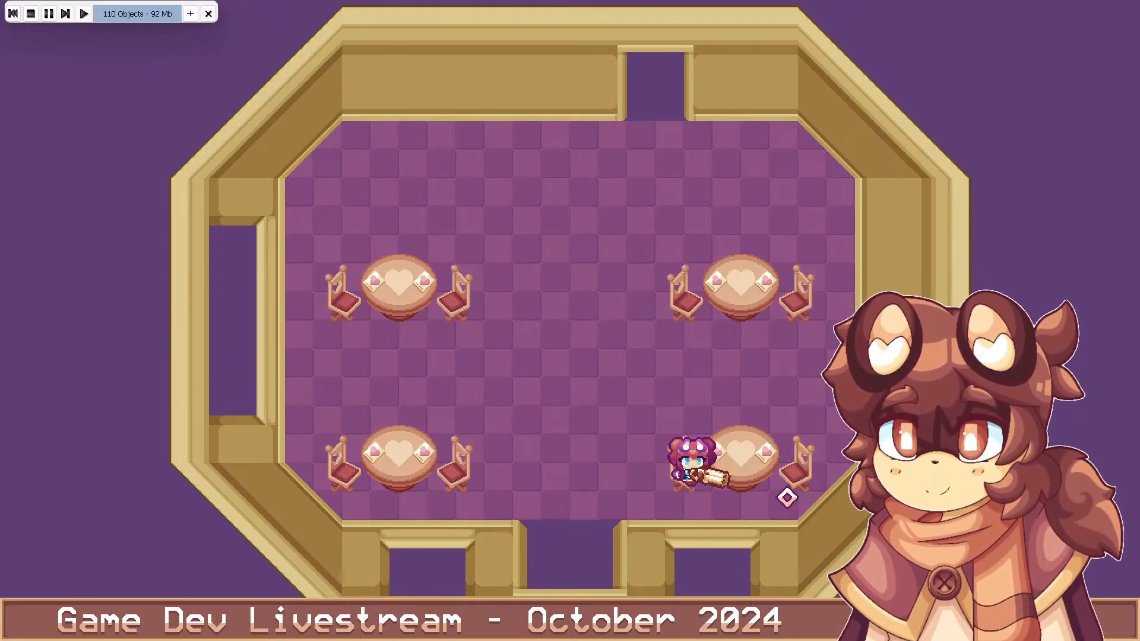
# Fire the cannon to both sides from the lower-right table's left chair and walk the character up off it
pyautogui.click(791, 517)
pyautogui.click(473, 506)
pyautogui.press('d')
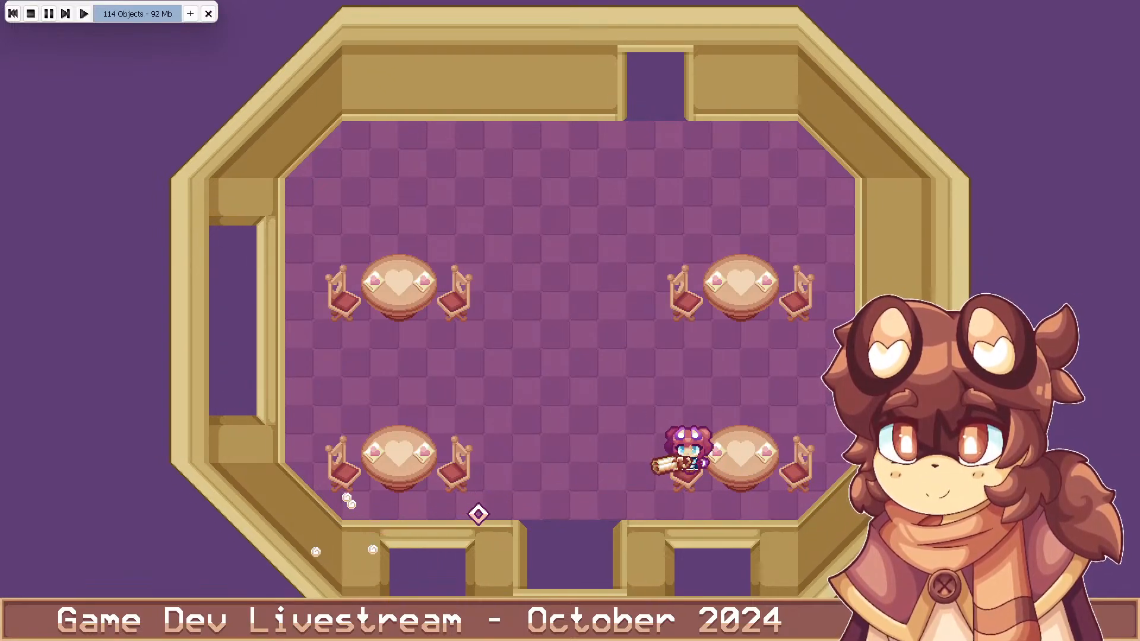
pyautogui.press('w')
pyautogui.press('a')
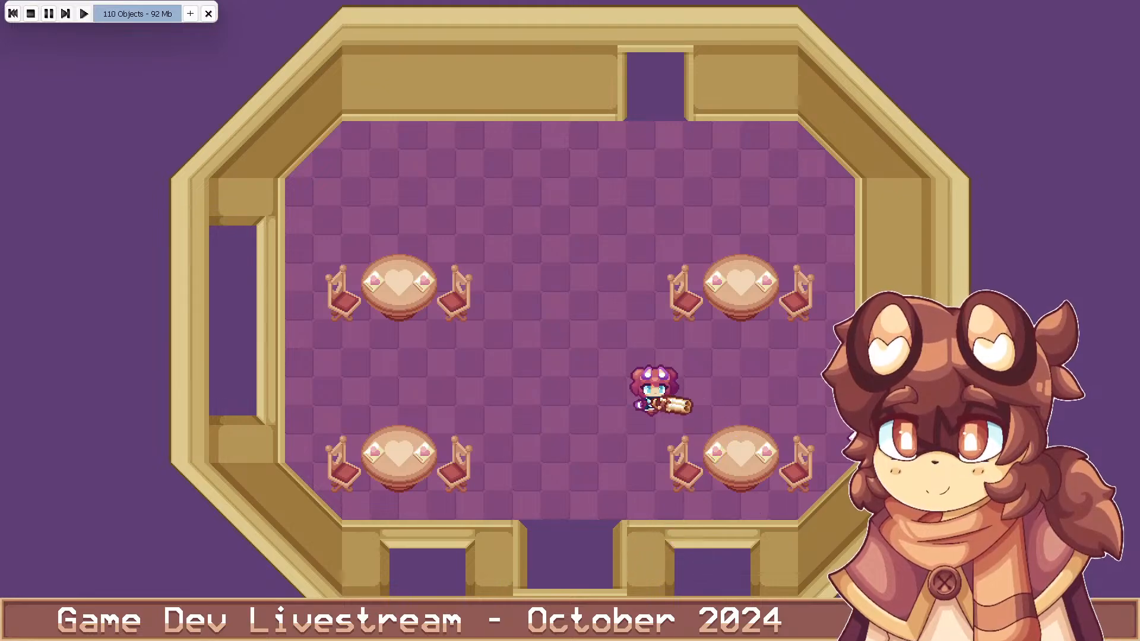
# Walk the character around the room between the lower tables while firing the cannon repeatedly at the lower wall
pyautogui.press('s')
pyautogui.click(710, 542)
pyautogui.press('w')
pyautogui.click(448, 573)
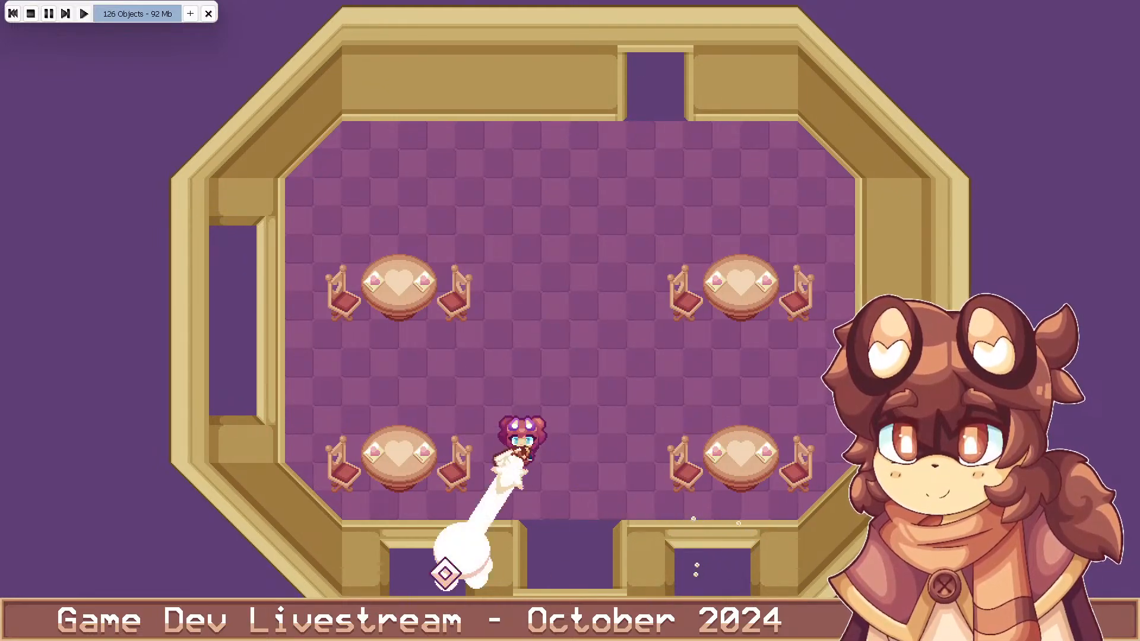
pyautogui.press('d')
pyautogui.click(407, 552)
pyautogui.click(358, 539)
pyautogui.click(766, 561)
pyautogui.click(675, 568)
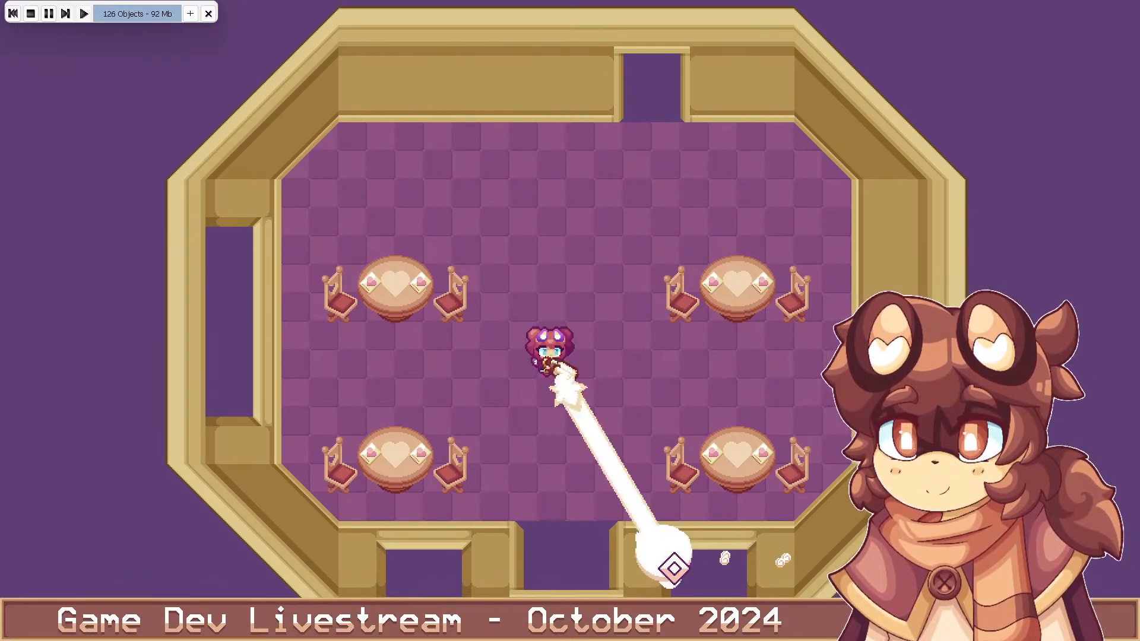
# Walk the character up and down the open aisle between the four tables to judge the room's spacing
pyautogui.press('d')
pyautogui.press('s')
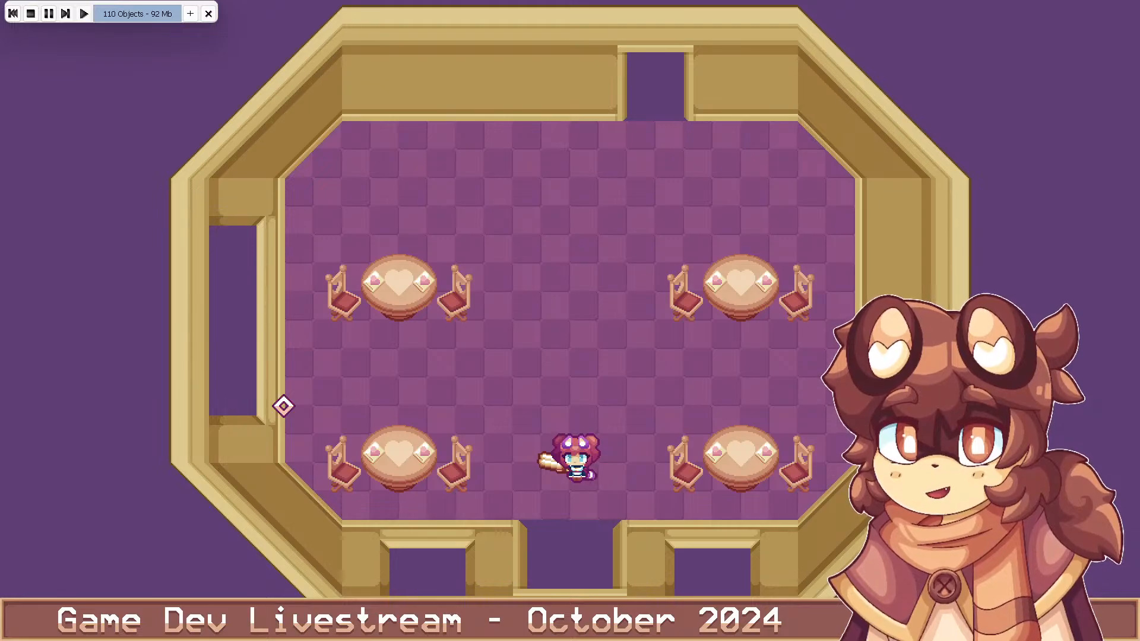
pyautogui.press('w')
pyautogui.press('s')
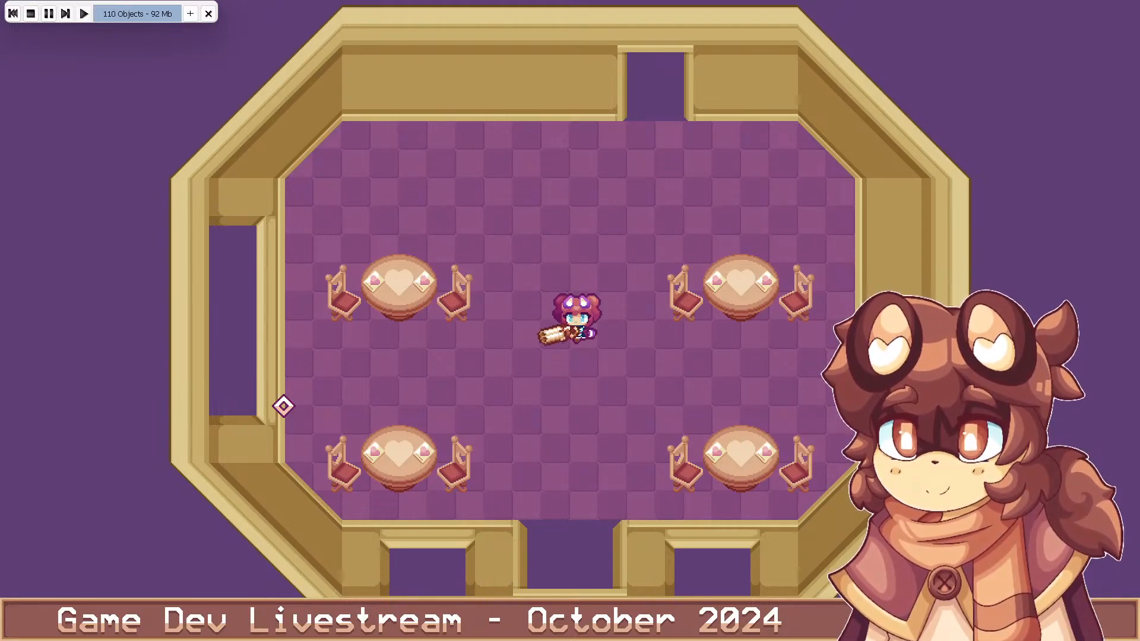
pyautogui.press('s')
pyautogui.press('w')
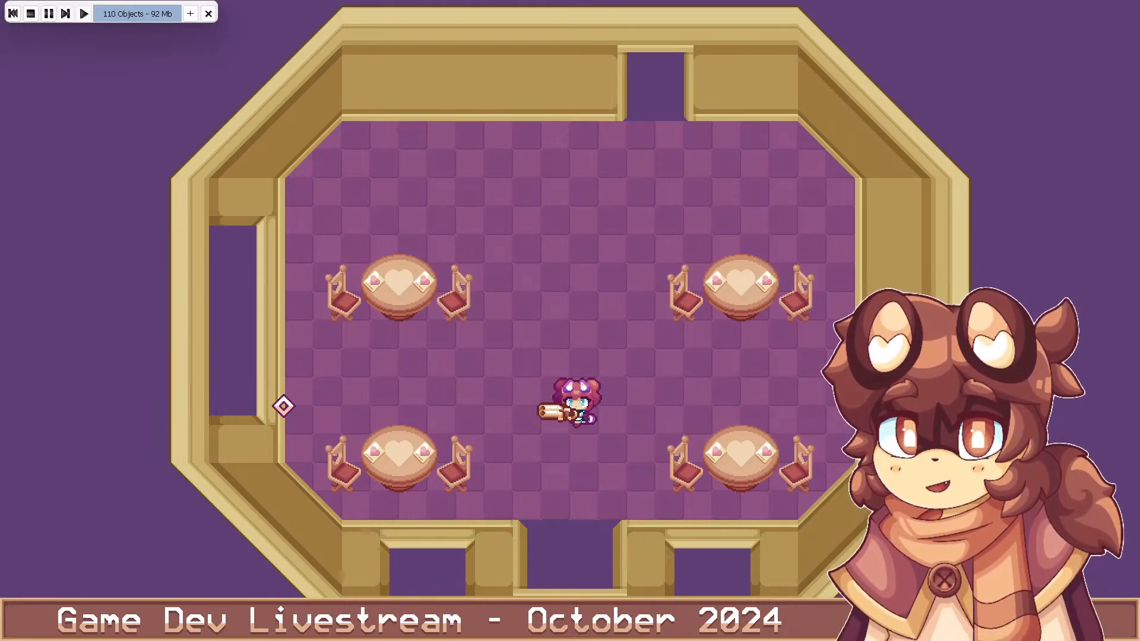
pyautogui.press('s')
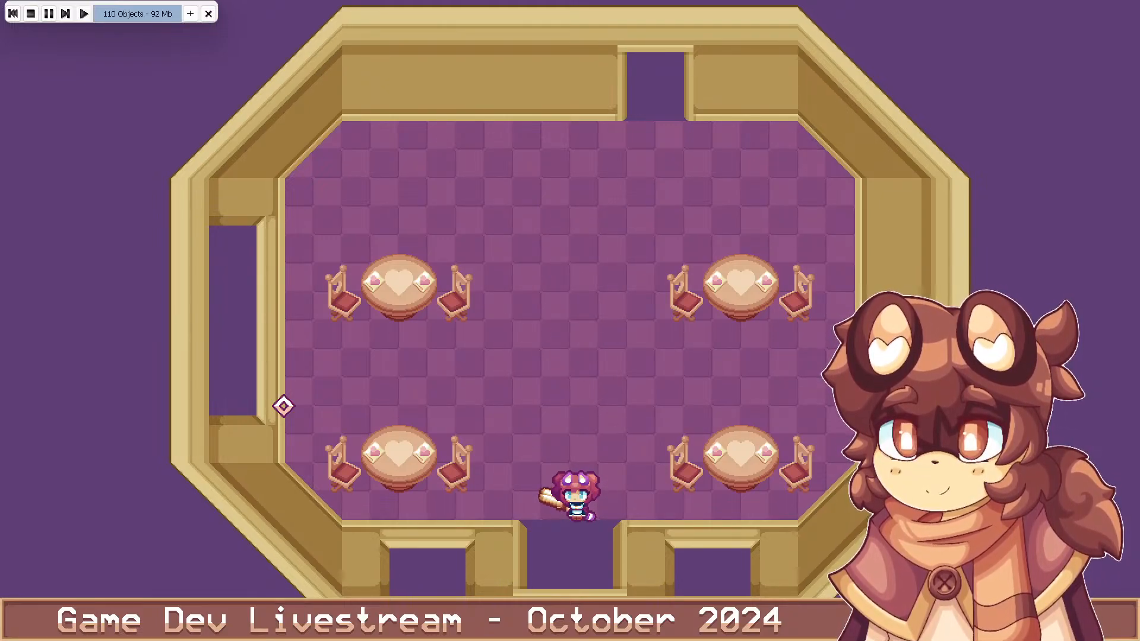
pyautogui.press('w')
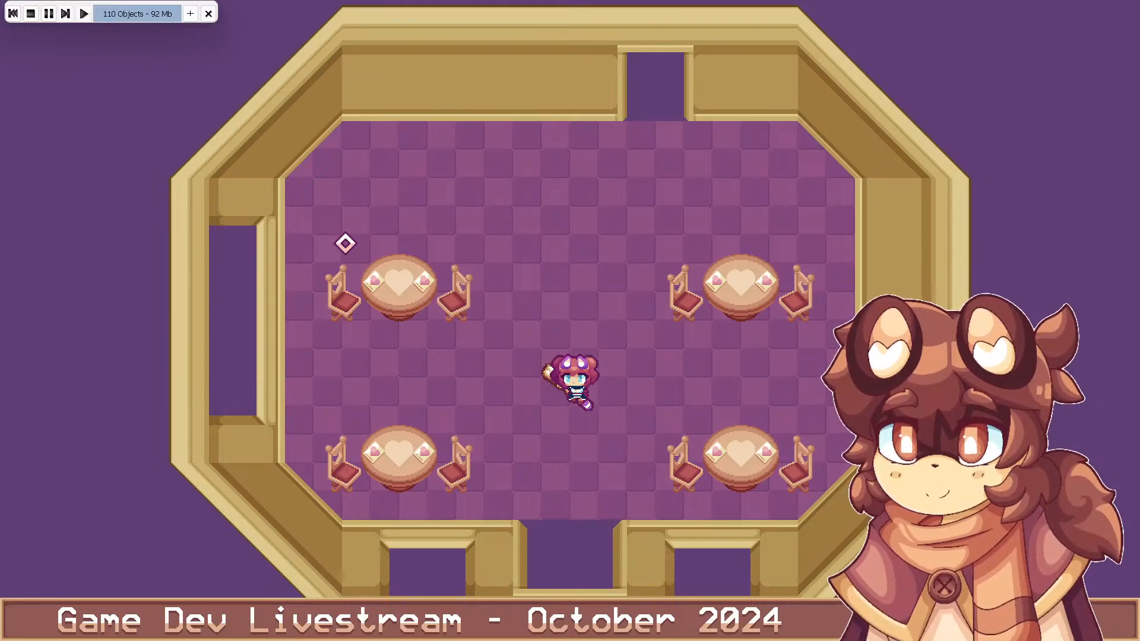
# Walk the character onto the upper-left table's left chair while firing the cannon in several directions across the room
pyautogui.click(481, 135)
pyautogui.click(726, 192)
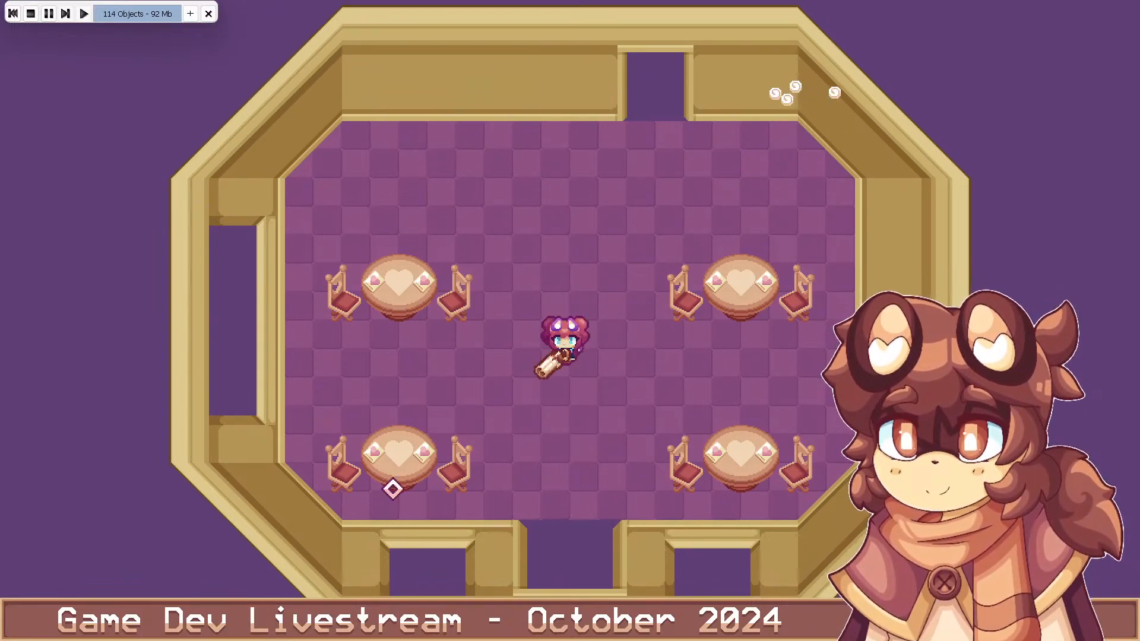
pyautogui.click(392, 488)
pyautogui.press('a')
pyautogui.press('w')
pyautogui.click(293, 386)
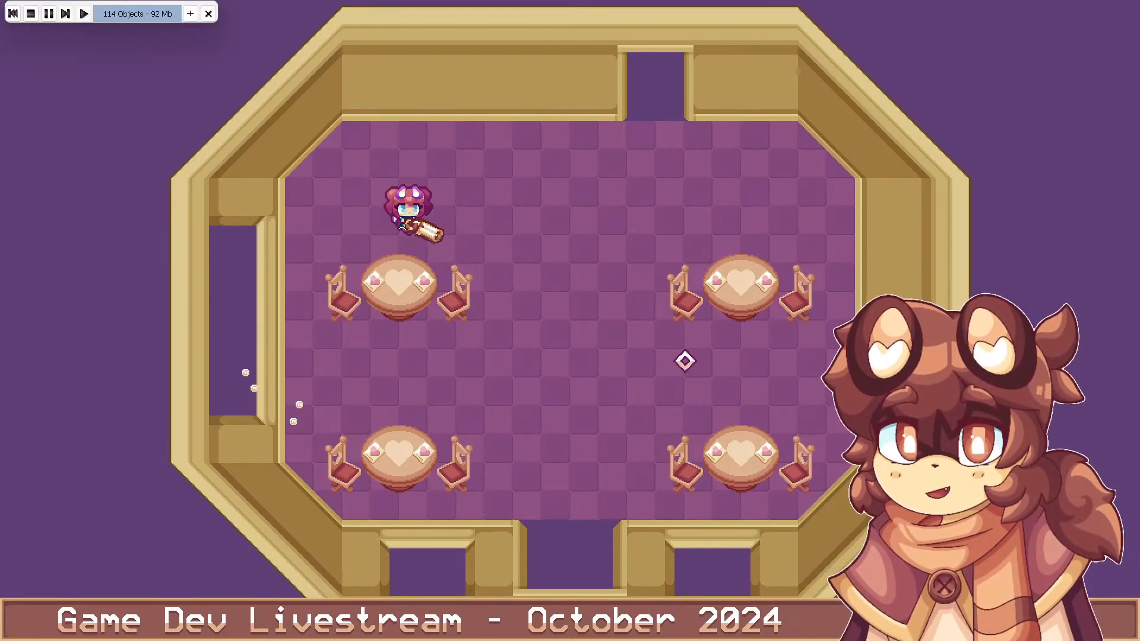
pyautogui.press('s')
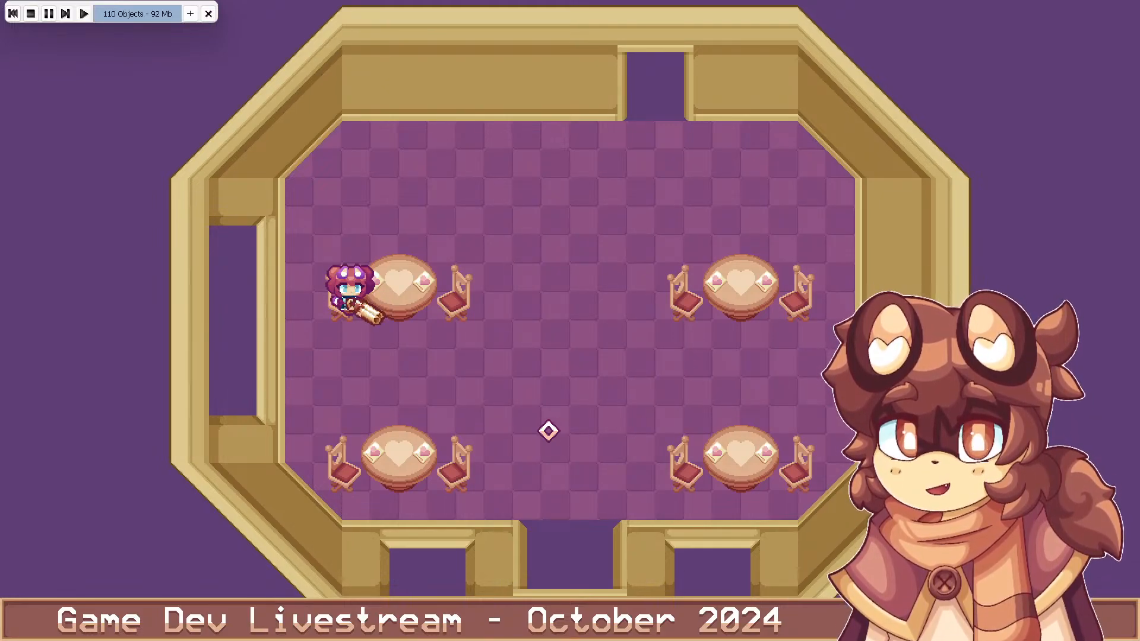
pyautogui.click(496, 452)
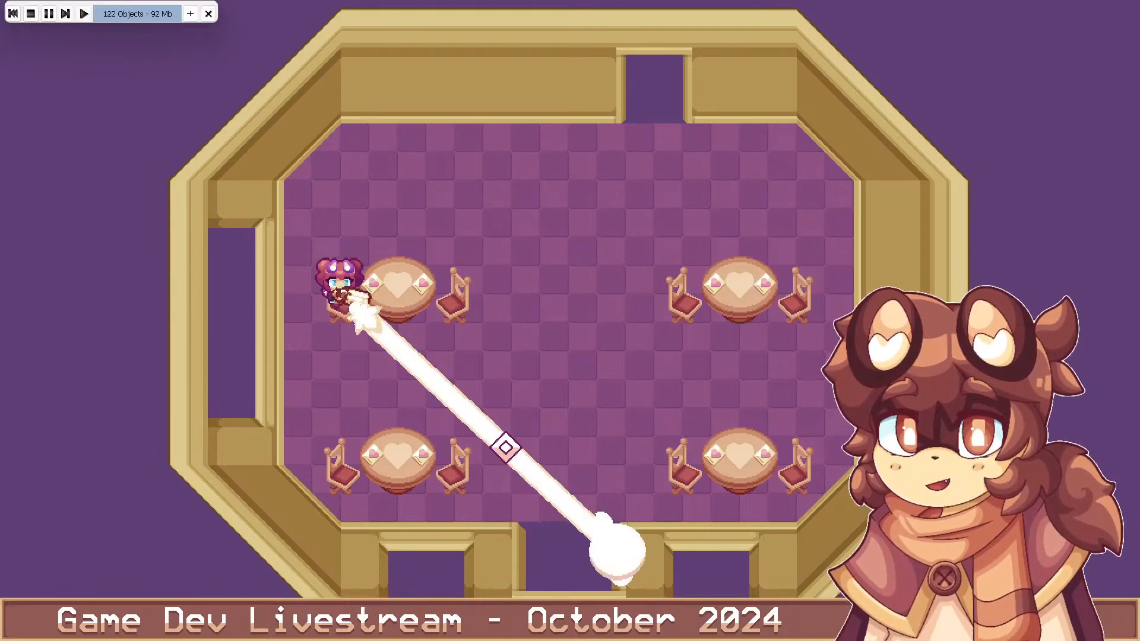
# Walk the character past the lower-right table's left chair and up through the central aisle, firing toward the lower doorway
pyautogui.press('d')
pyautogui.press('s')
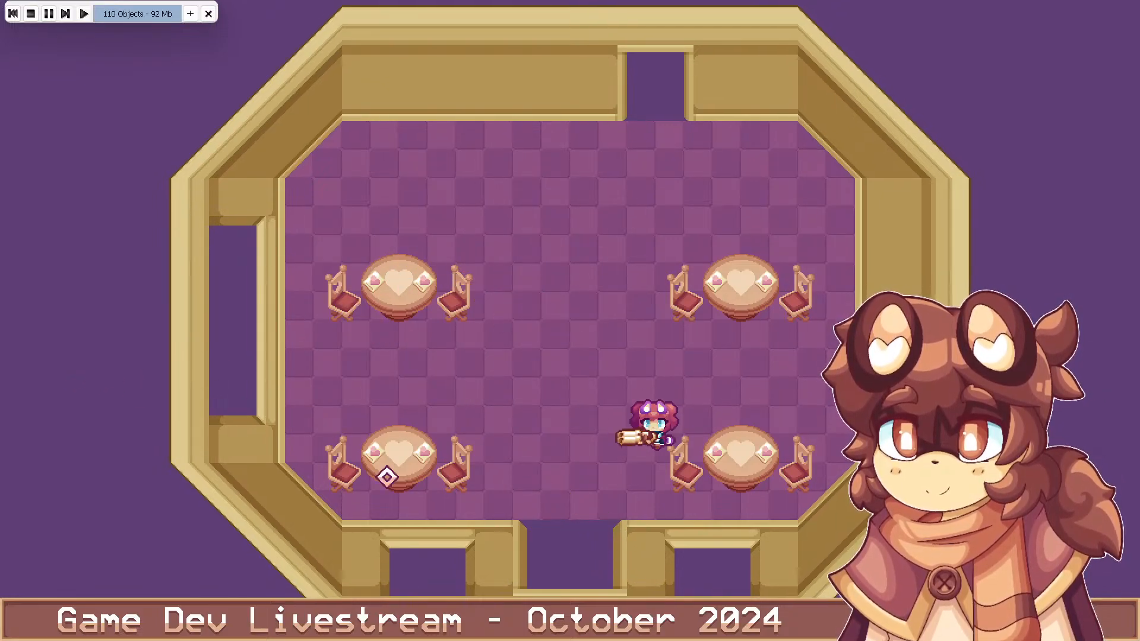
pyautogui.click(392, 496)
pyautogui.press('a')
pyautogui.press('w')
pyautogui.click(555, 541)
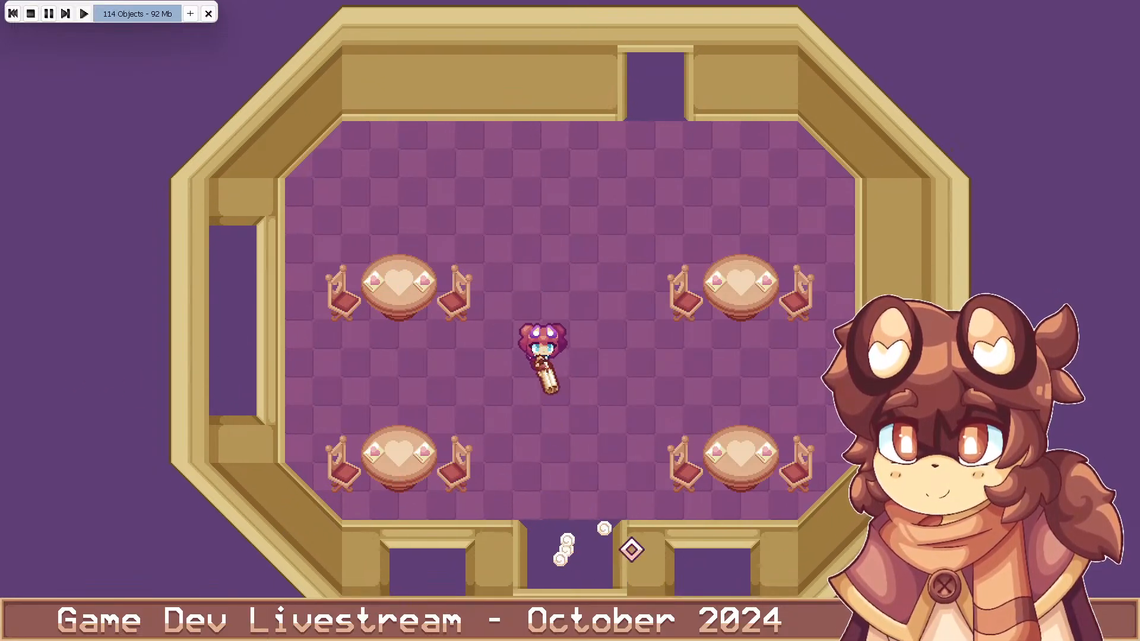
pyautogui.moveTo(631, 542)
pyautogui.mouseDown()
pyautogui.moveTo(812, 502)
pyautogui.moveTo(473, 555)
pyautogui.moveTo(366, 544)
pyautogui.moveTo(484, 552)
pyautogui.moveTo(543, 511)
pyautogui.mouseUp()
pyautogui.click(552, 496)
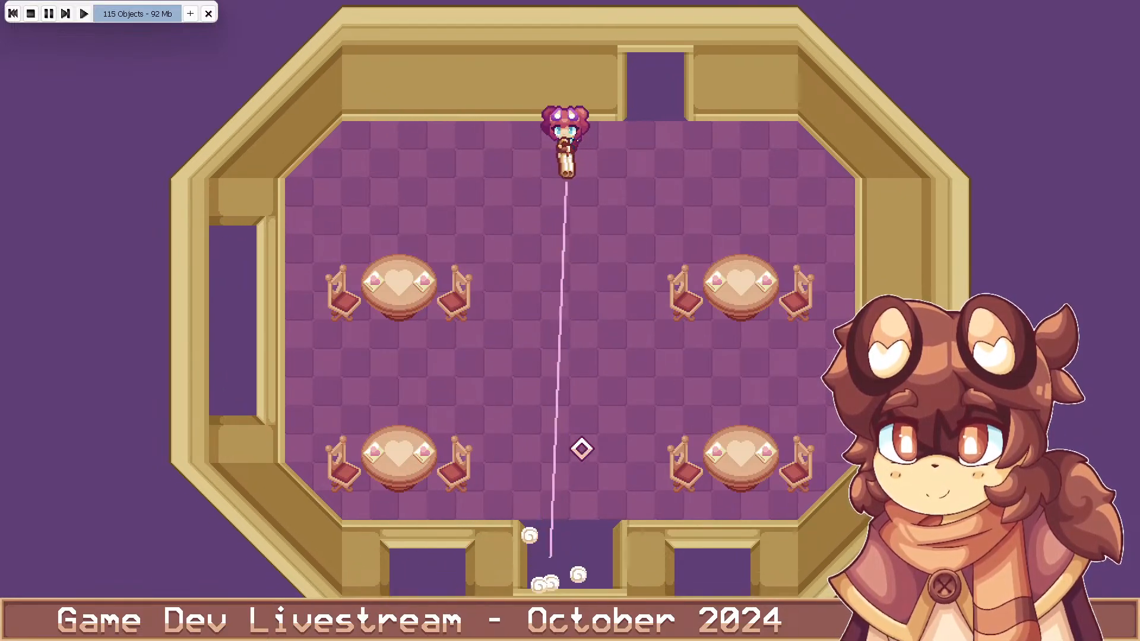
# Walk the character down from the upper wall while firing the cannon upward and across the upper-left table
pyautogui.click(599, 431)
pyautogui.press('s')
pyautogui.click(539, 177)
pyautogui.click(626, 203)
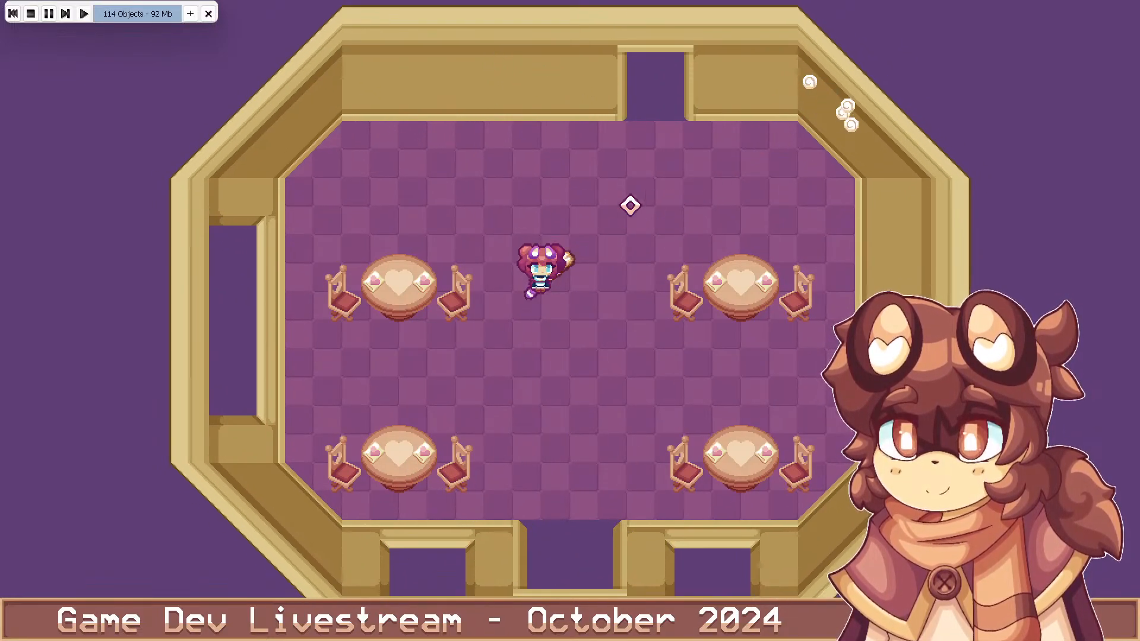
pyautogui.click(611, 206)
pyautogui.click(534, 215)
pyautogui.click(421, 277)
pyautogui.click(413, 324)
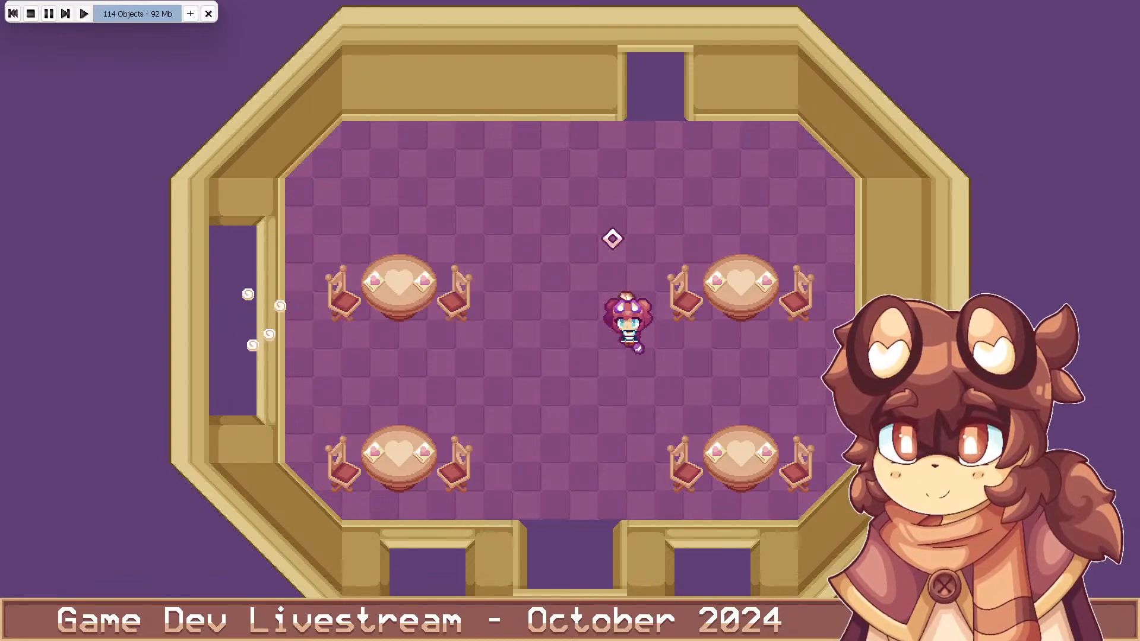
# Fire the cannon toward the right wall from the middle of the room and close the running game
pyautogui.press('s')
pyautogui.click(664, 371)
pyautogui.click(677, 374)
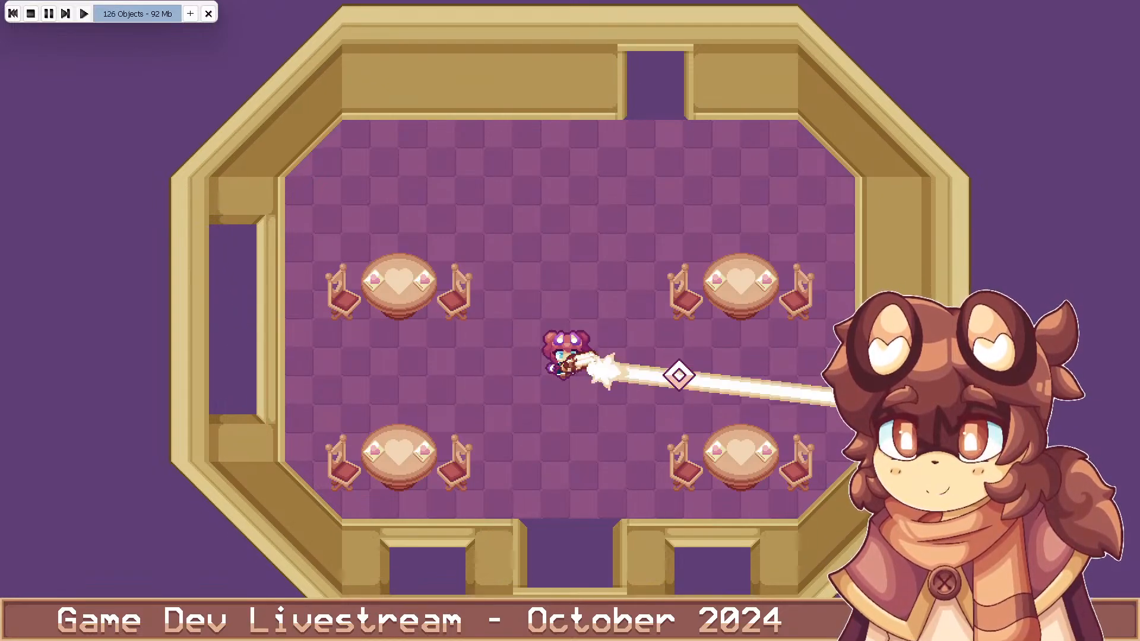
pyautogui.press('Escape')
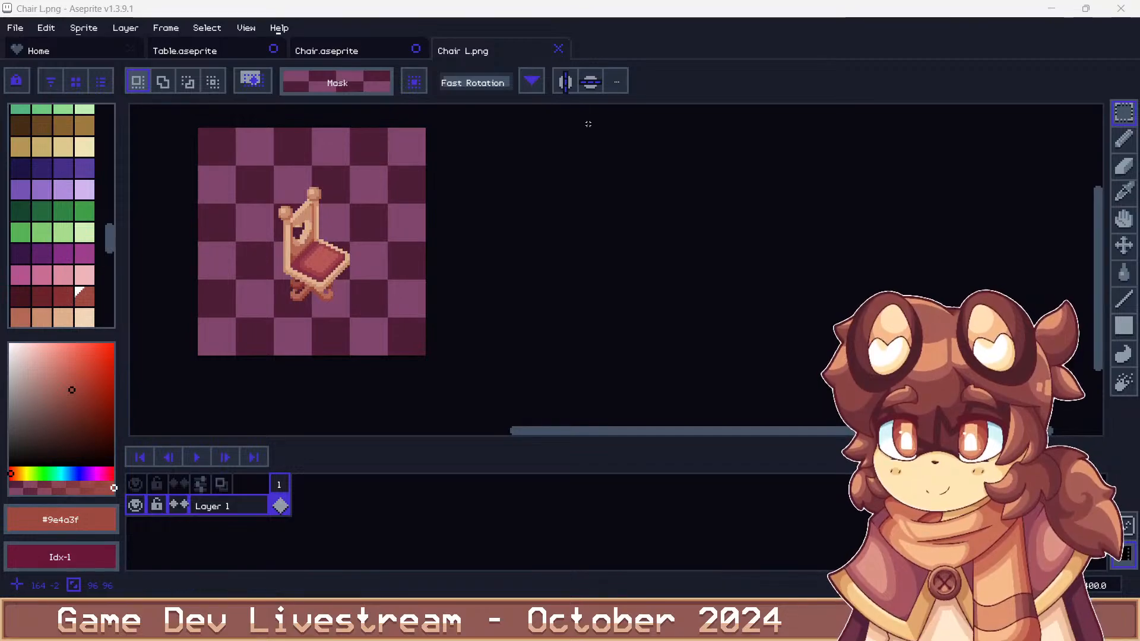
# Review the Table.aseprite and Chair.aseprite sprites in Aseprite and return to Chair L.png
pyautogui.scroll(2, 343, 59)
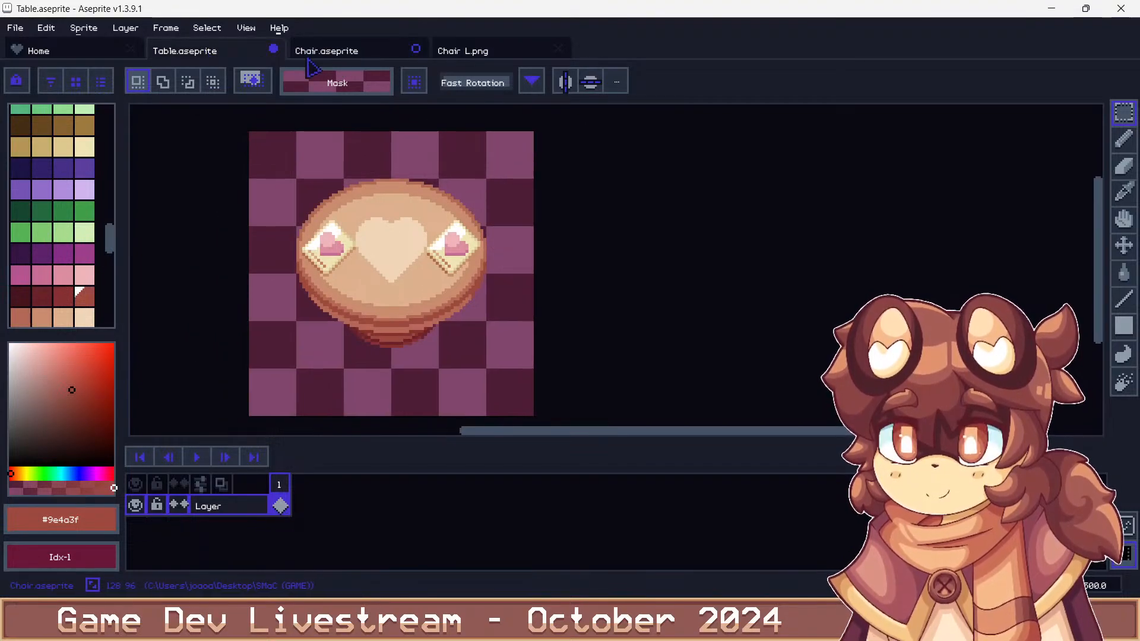
pyautogui.scroll(-1, 337, 59)
pyautogui.scroll(-5, 455, 230)
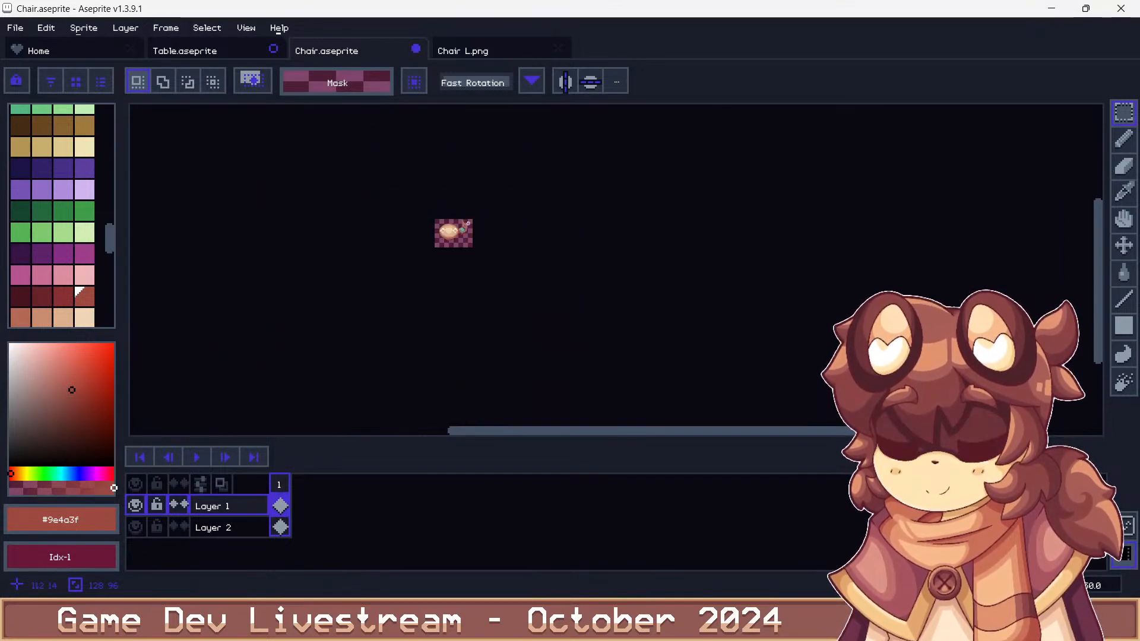
pyautogui.scroll(4, 460, 235)
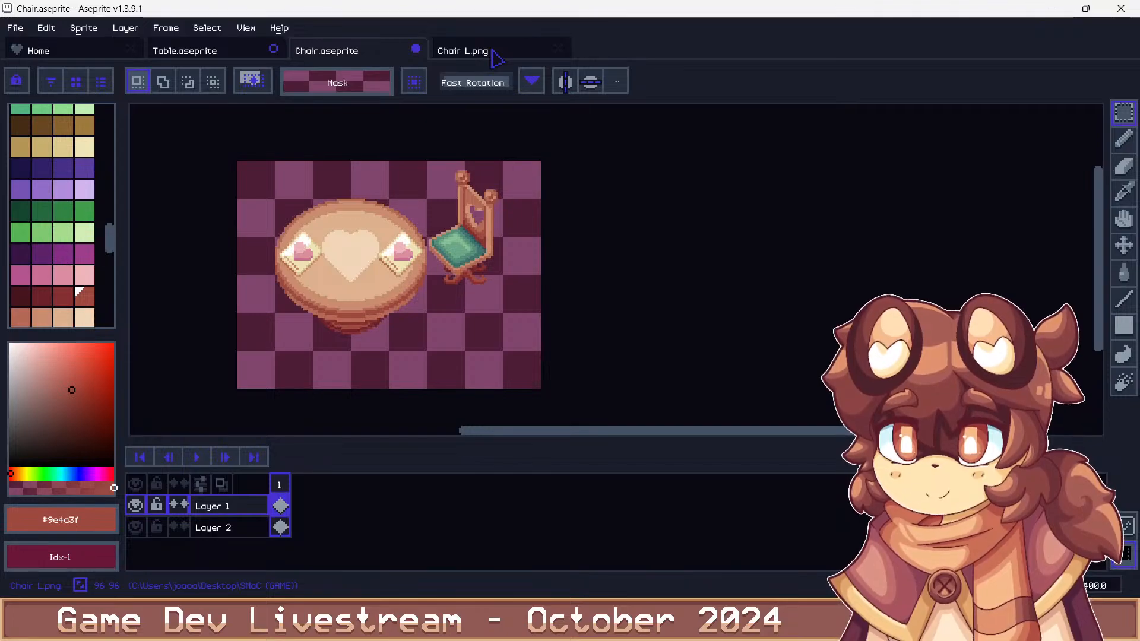
pyautogui.click(496, 60)
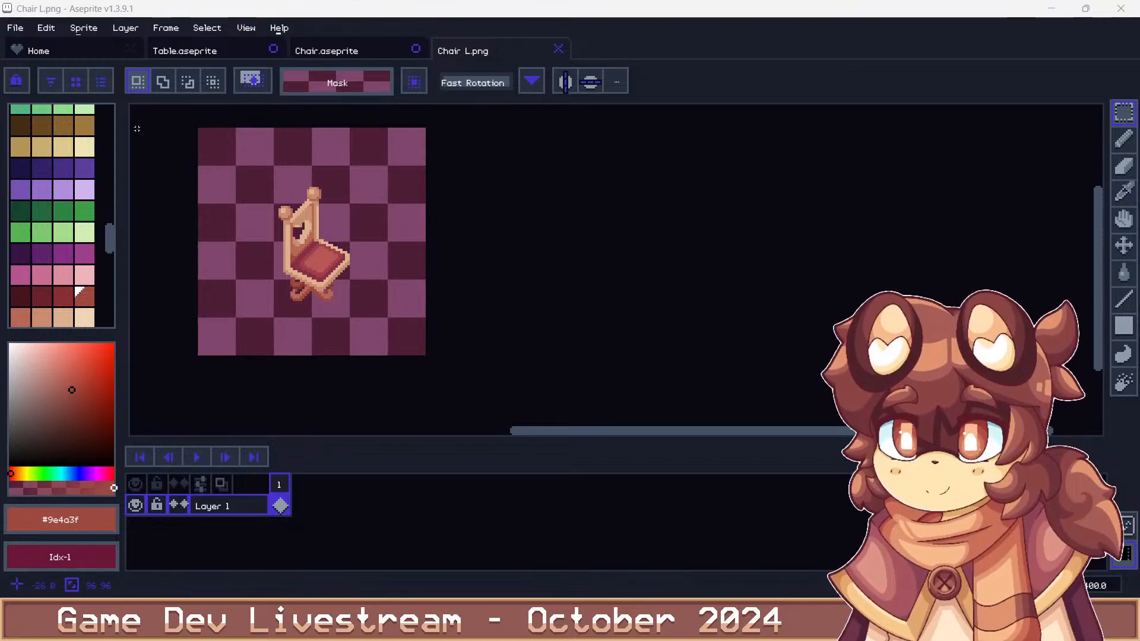
# Open the recent file Cafe Ground.png and clear any selection on its canvas
pyautogui.click(15, 28)
pyautogui.moveTo(77, 92)
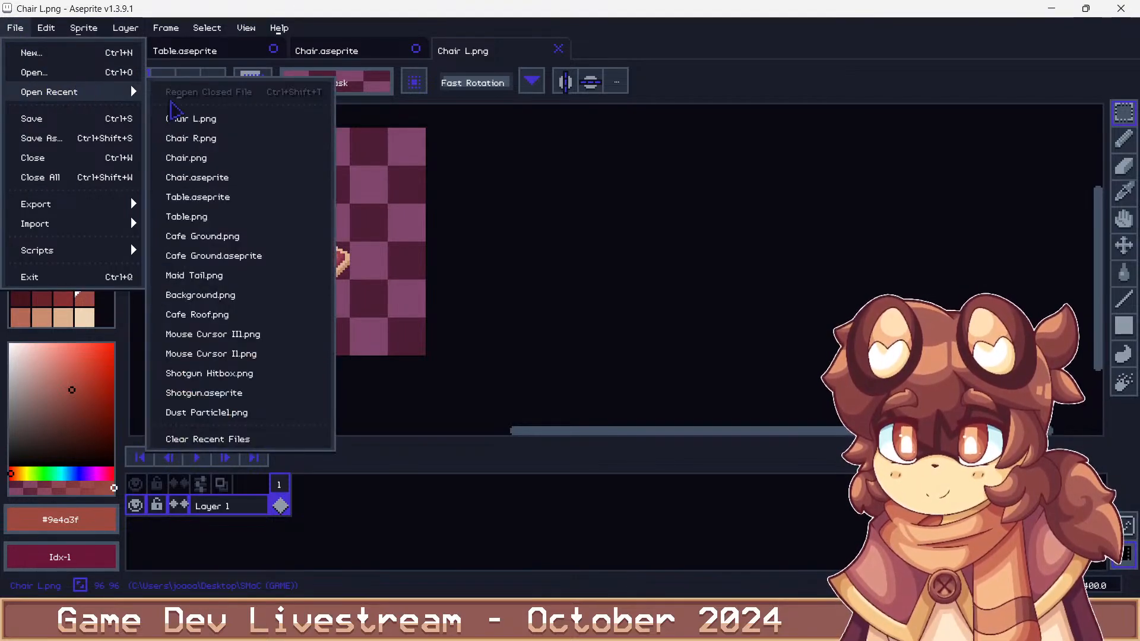
pyautogui.click(262, 236)
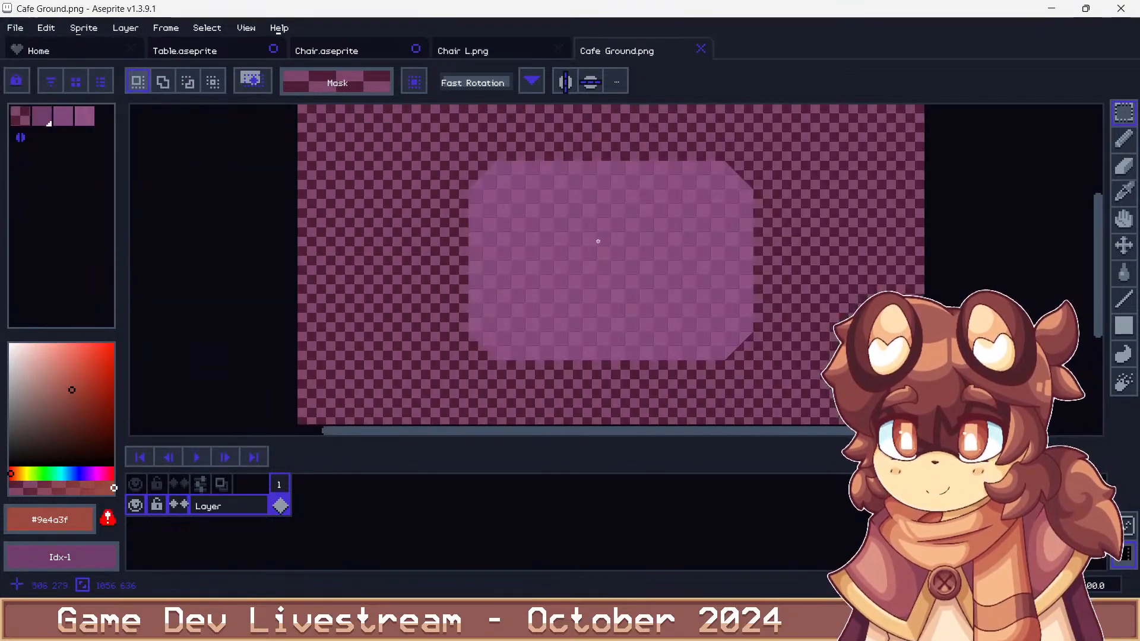
pyautogui.moveTo(455, 132); pyautogui.dragTo(539, 402)
pyautogui.hotkey('ctrl', 'd')
# Delete a full-height strip four tiles wide from the left half of the café floor, following the tile edges
pyautogui.scroll(7, 563, 143)
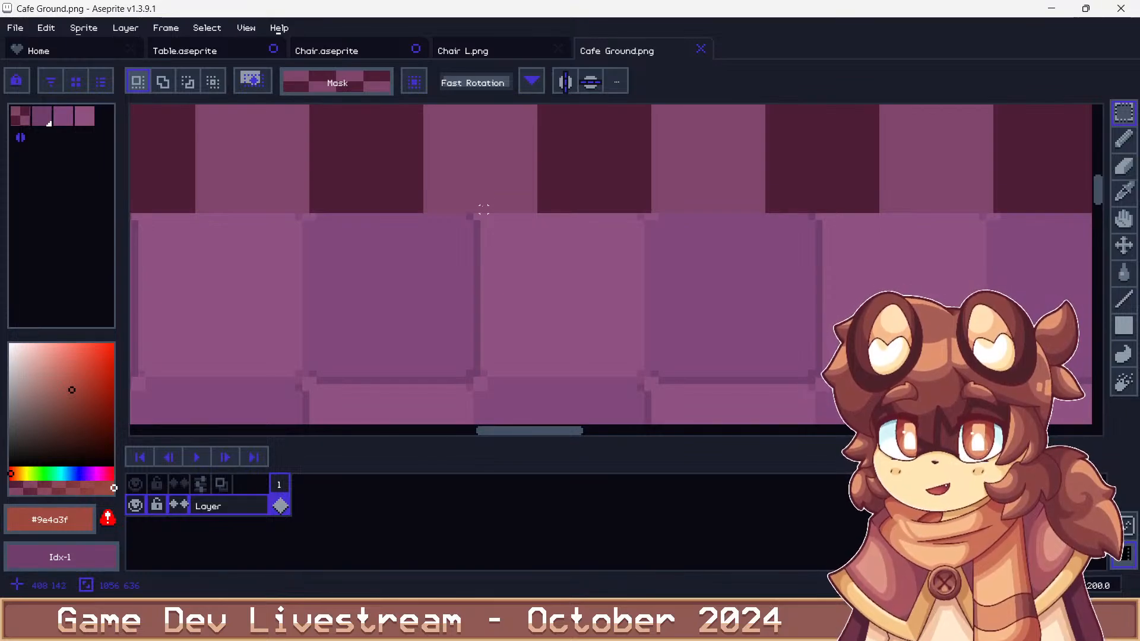
pyautogui.scroll(-3, 484, 209)
pyautogui.moveTo(483, 209); pyautogui.dragTo(645, 301)
pyautogui.scroll(1, 697, 295)
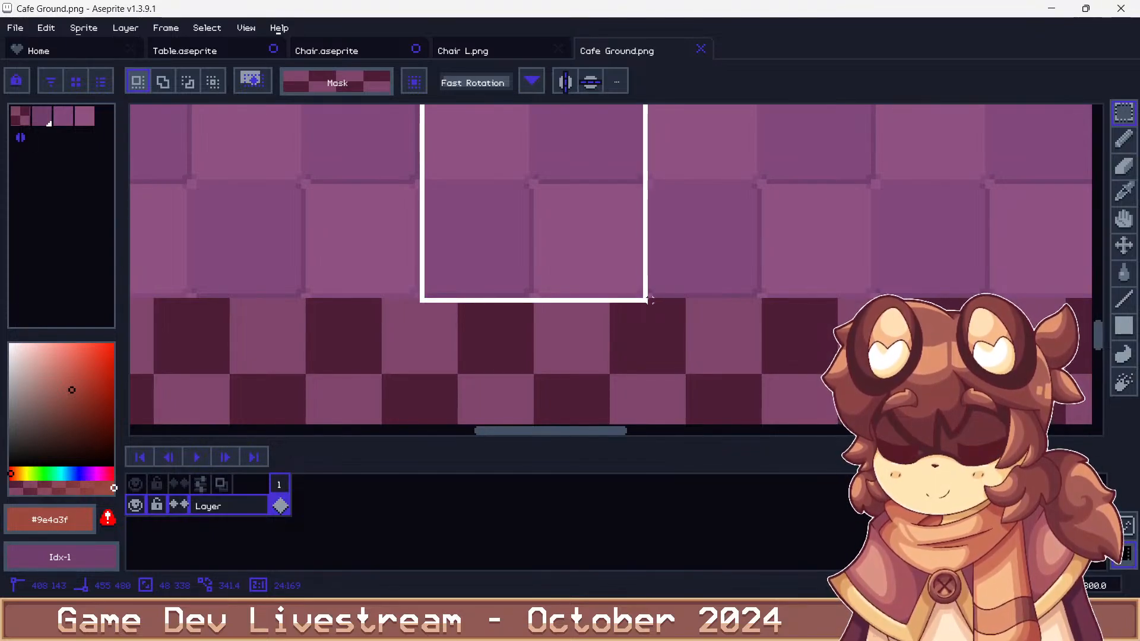
pyautogui.moveTo(648, 300); pyautogui.dragTo(798, 310)
pyautogui.press('Delete')
pyautogui.scroll(-7, 617, 285)
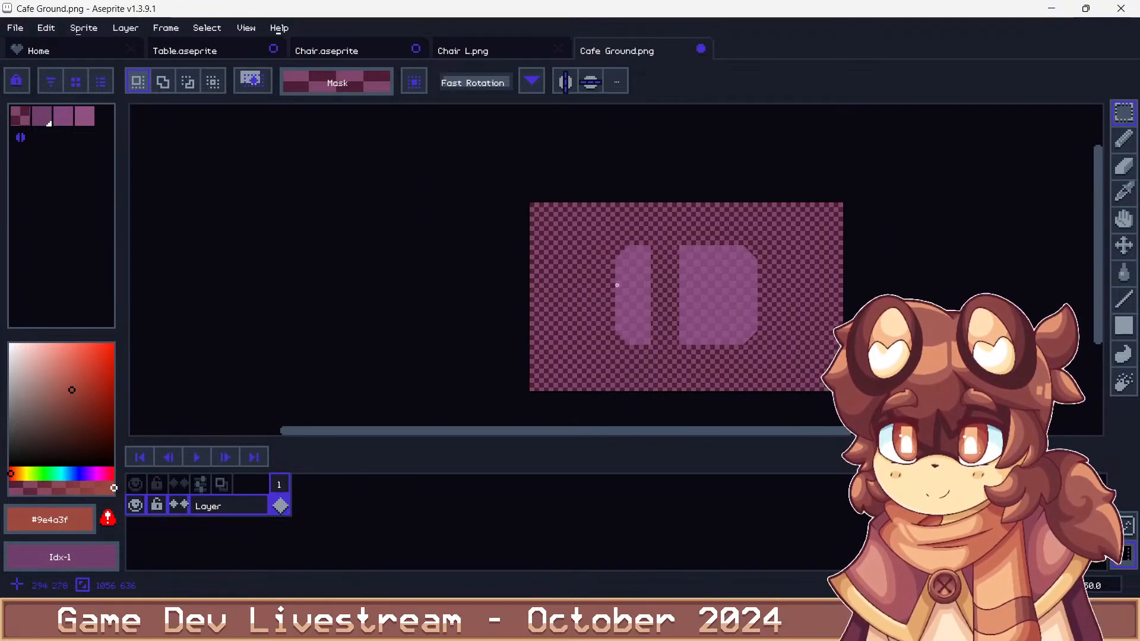
# Select the floor section left of the gap and move it right until its tiles meet the remaining section
pyautogui.moveTo(576, 214); pyautogui.dragTo(669, 368)
pyautogui.scroll(4, 702, 305)
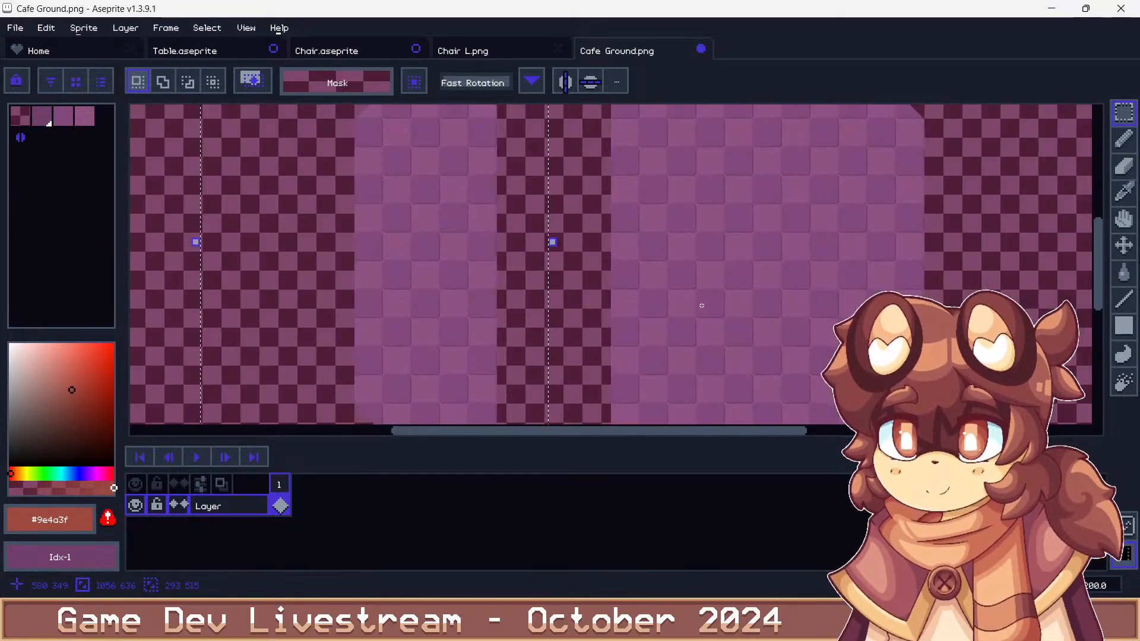
pyautogui.press('Right')
pyautogui.press('Right')
pyautogui.press('Right')
pyautogui.press('Right')
pyautogui.press('Right')
pyautogui.press('Right')
pyautogui.press('Right')
pyautogui.press('Right')
pyautogui.press('Right')
pyautogui.press('Right')
pyautogui.press('Right')
pyautogui.press('Right')
pyautogui.press('Right')
pyautogui.press('Right')
pyautogui.press('Right')
pyautogui.press('Right')
pyautogui.press('Right')
pyautogui.press('Right')
pyautogui.press('Right')
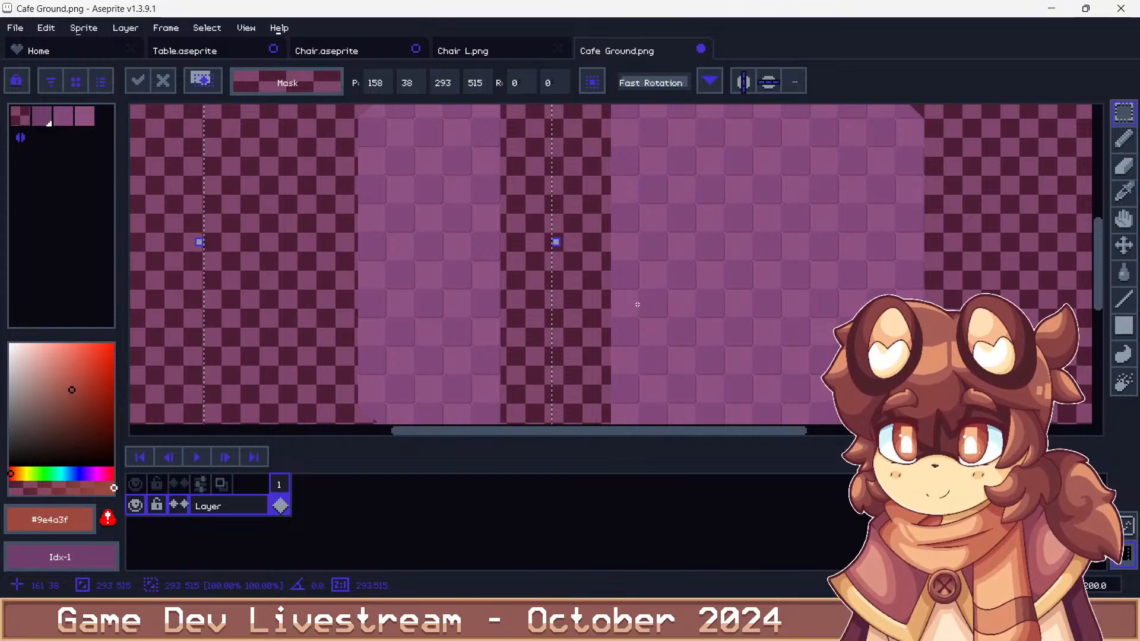
pyautogui.press('Right')
pyautogui.press('Right')
pyautogui.press('Right')
pyautogui.press('Right')
pyautogui.press('Right')
pyautogui.press('Right')
pyautogui.press('Right')
pyautogui.press('Right')
pyautogui.press('Right')
pyautogui.press('Right')
pyautogui.press('Right')
pyautogui.press('Right')
pyautogui.press('Right')
pyautogui.press('Right')
pyautogui.press('Right')
pyautogui.press('Right')
pyautogui.press('Right')
pyautogui.press('Right')
pyautogui.press('Right')
pyautogui.press('Right')
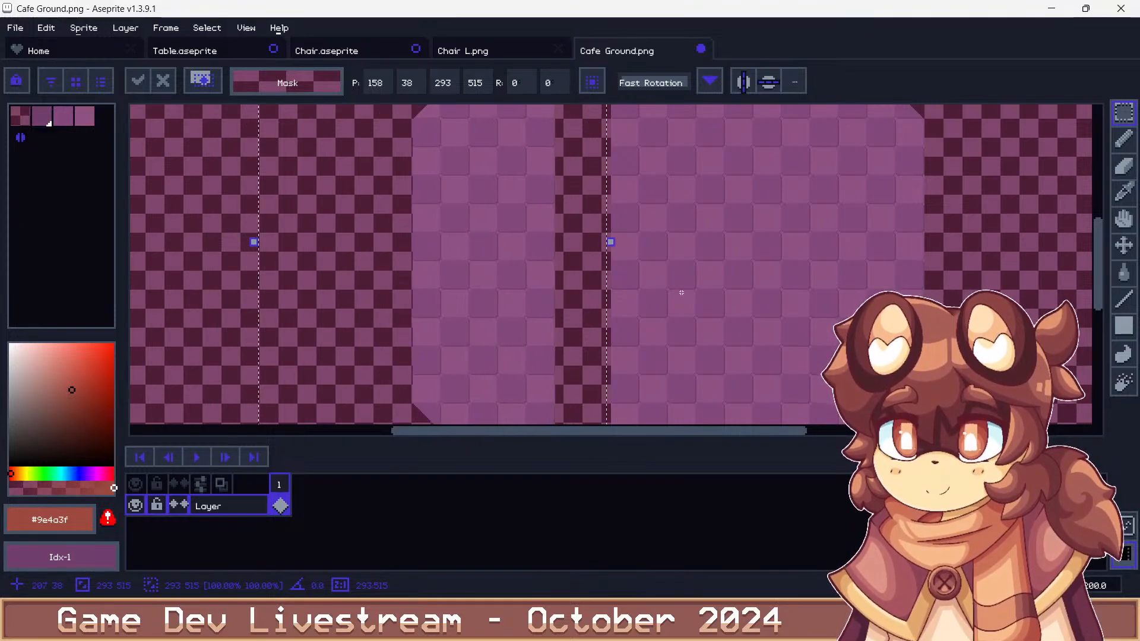
pyautogui.press('Right')
pyautogui.press('Right')
pyautogui.press('Right')
pyautogui.press('Right')
pyautogui.press('Right')
pyautogui.press('Right')
pyautogui.press('Right')
pyautogui.press('Right')
pyautogui.press('Right')
pyautogui.press('Right')
pyautogui.press('Right')
pyautogui.press('Right')
pyautogui.press('Right')
pyautogui.press('Right')
pyautogui.press('Right')
pyautogui.press('Right')
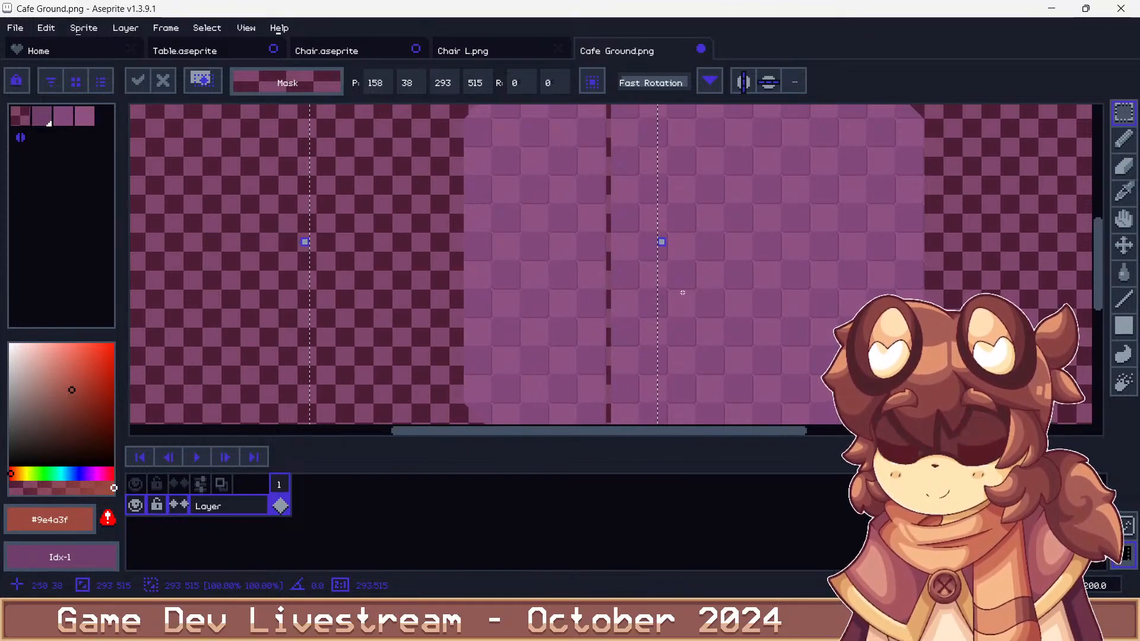
pyautogui.scroll(4, 640, 225)
pyautogui.press('Right')
pyautogui.scroll(-4, 637, 225)
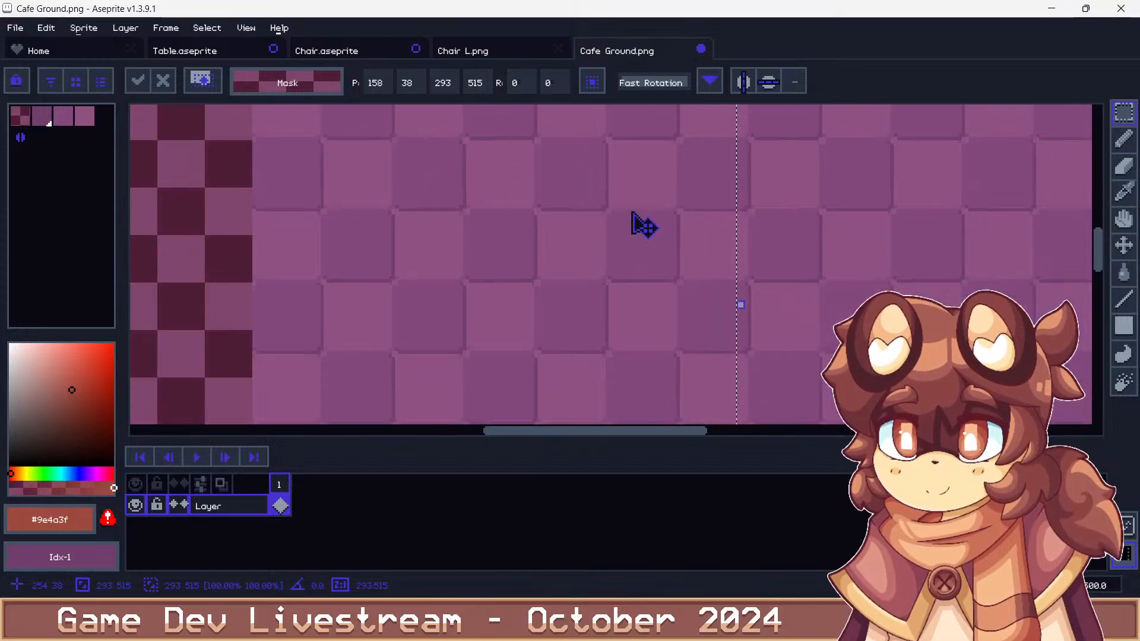
pyautogui.scroll(3, 594, 250)
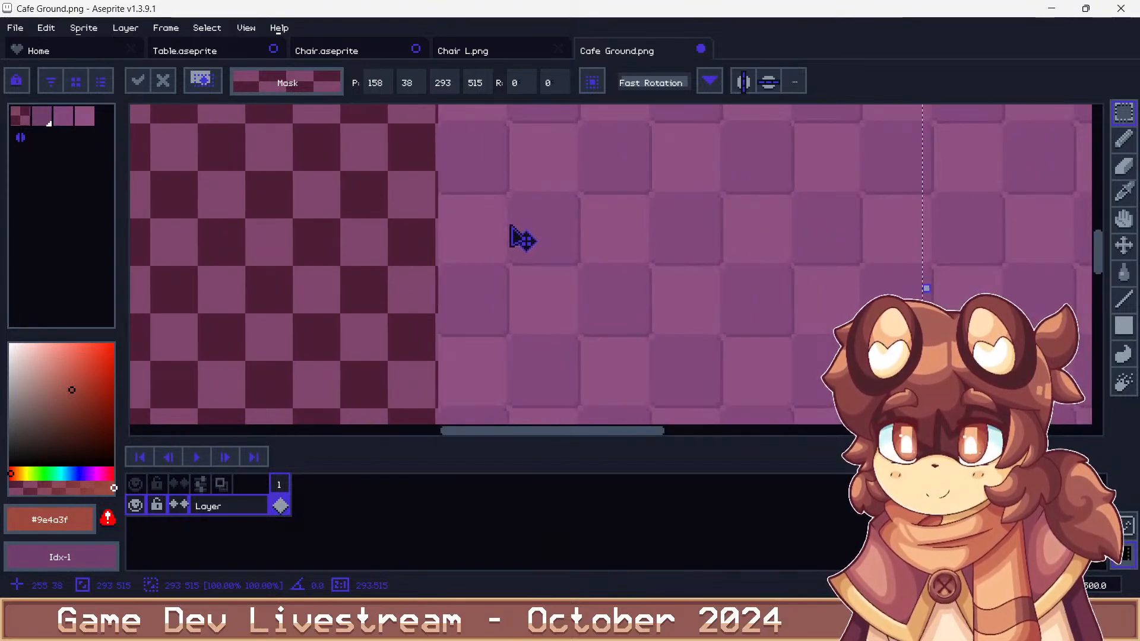
pyautogui.scroll(-6, 515, 237)
# Select the whole café floor layer content, move it left to the horizontal centre of the canvas, and clear the selection
pyautogui.hotkey('ctrl', 'a')
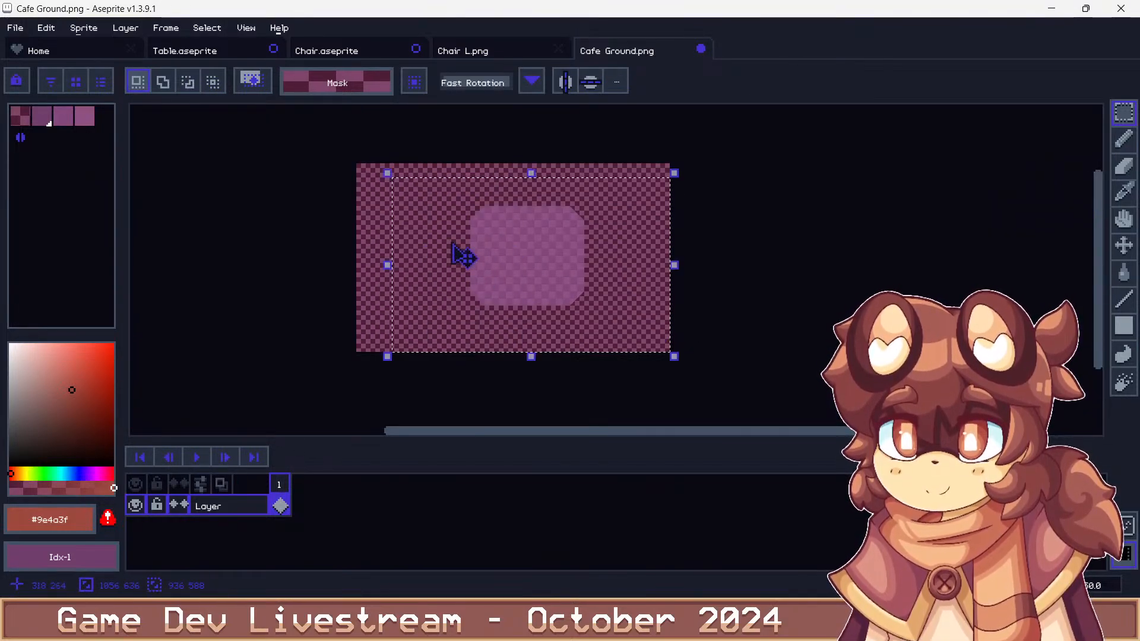
pyautogui.scroll(5, 463, 255)
pyautogui.hscroll(3, 508, 275)
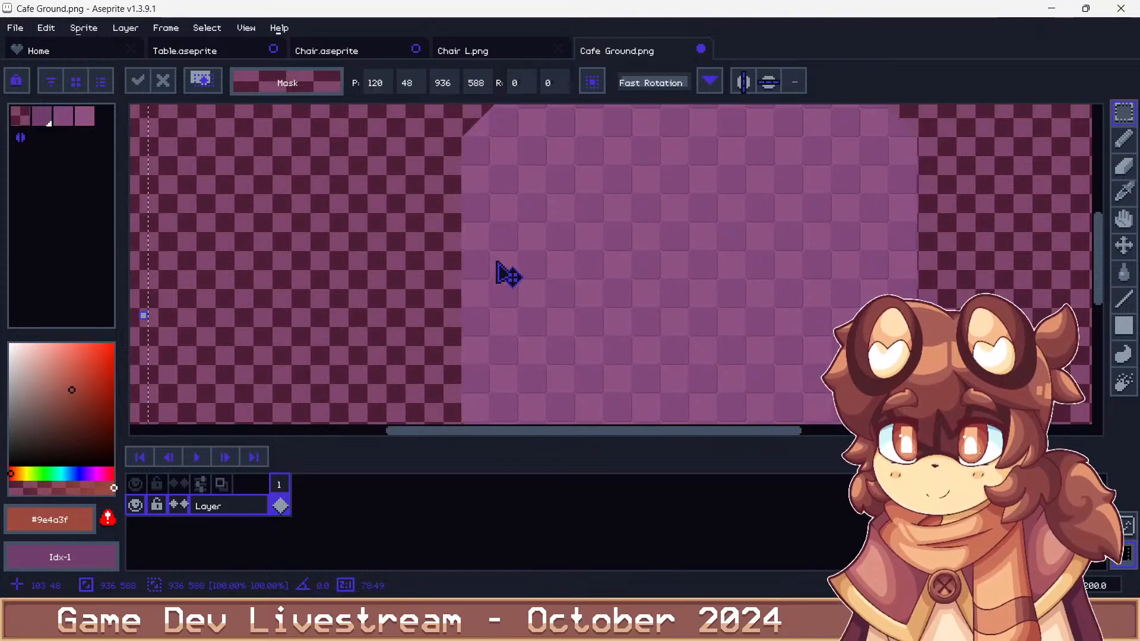
pyautogui.scroll(-2, 412, 275)
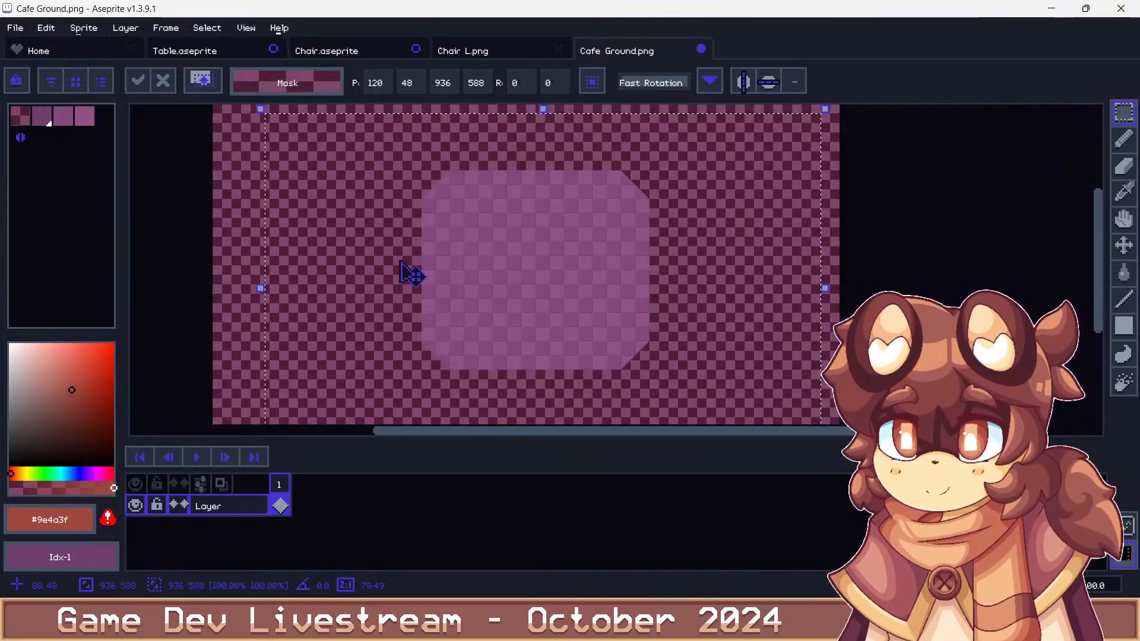
pyautogui.scroll(2, 412, 275)
pyautogui.hscroll(1, 409, 275)
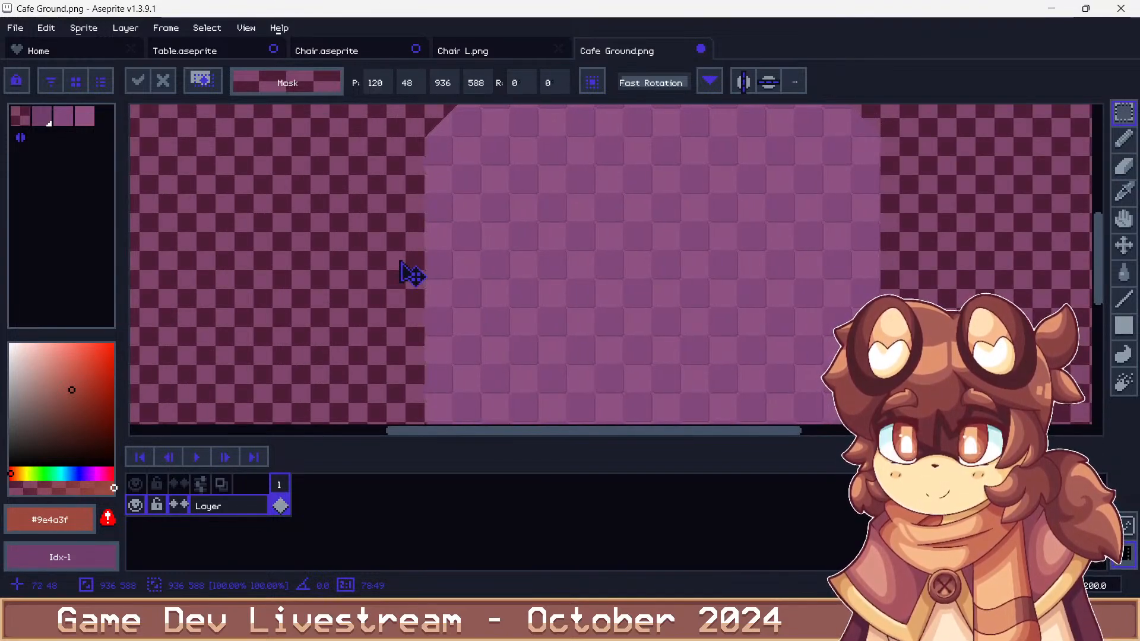
pyautogui.scroll(-4, 407, 275)
pyautogui.hotkey('ctrl', 'd')
pyautogui.scroll(-1, 529, 257)
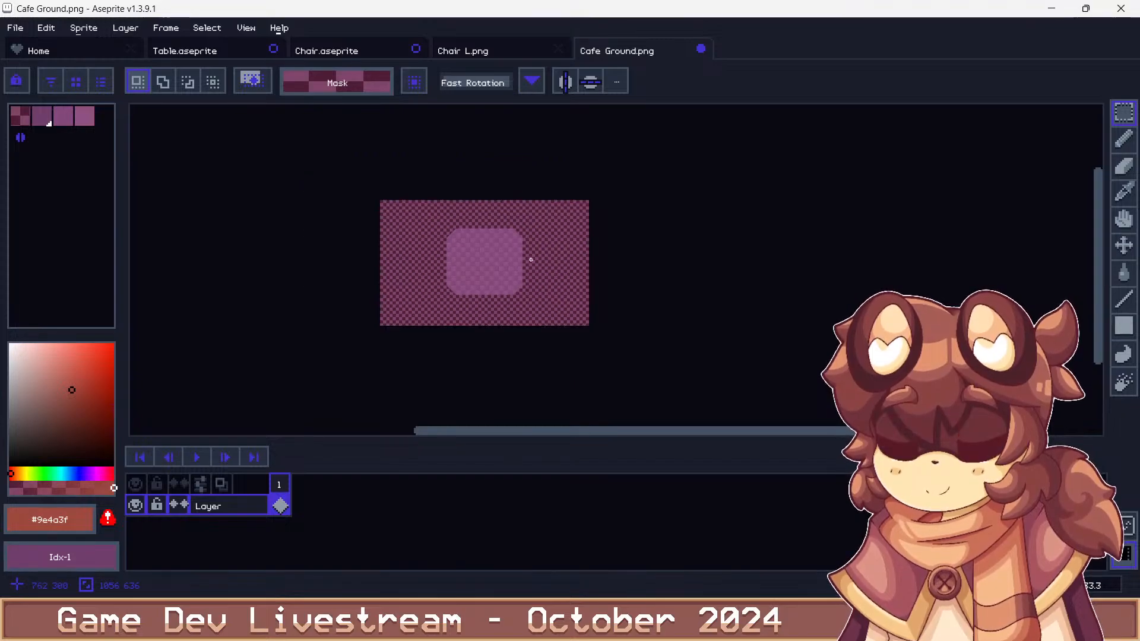
# Save the edited floor as Cafe Ground.png in the SMaC (GAME) folder, overwriting the existing file
pyautogui.scroll(3, 510, 269)
pyautogui.hotkey('ctrl', 'shift', 's')
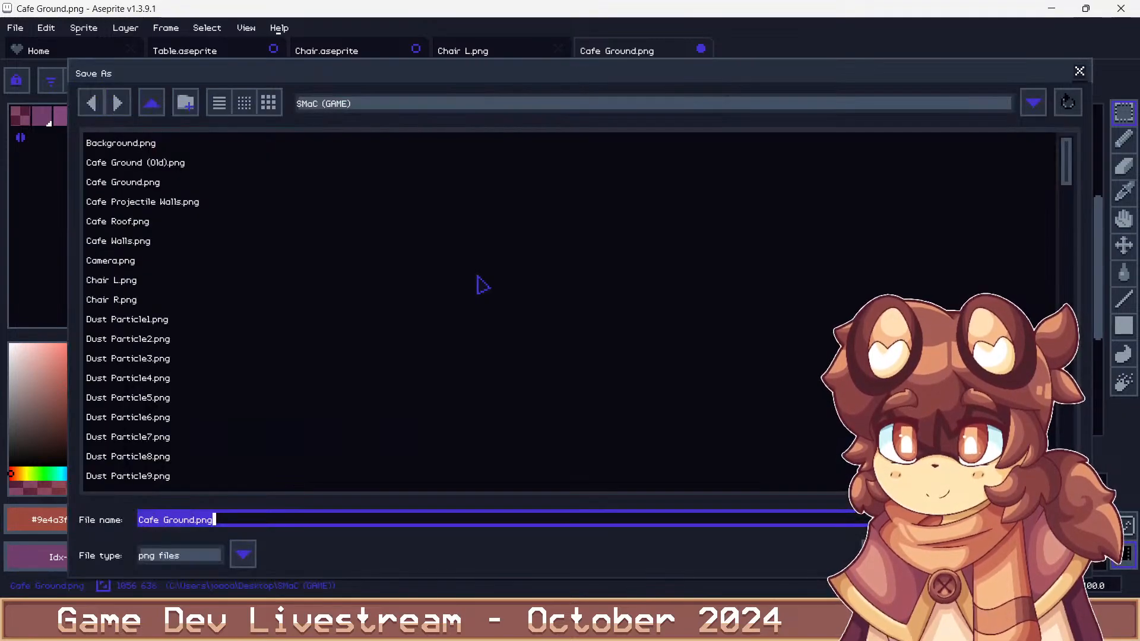
pyautogui.press('Return')
pyautogui.press('Return')
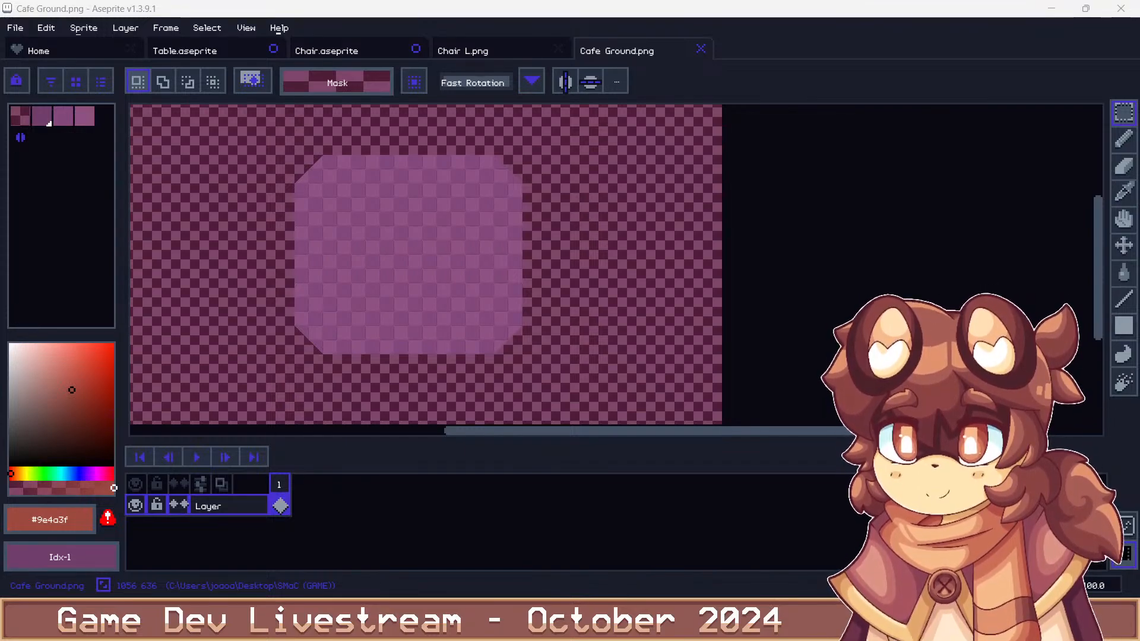
# Open Cafe Walls.png from the SMaC (GAME) folder
pyautogui.click(14, 27)
pyautogui.click(131, 85)
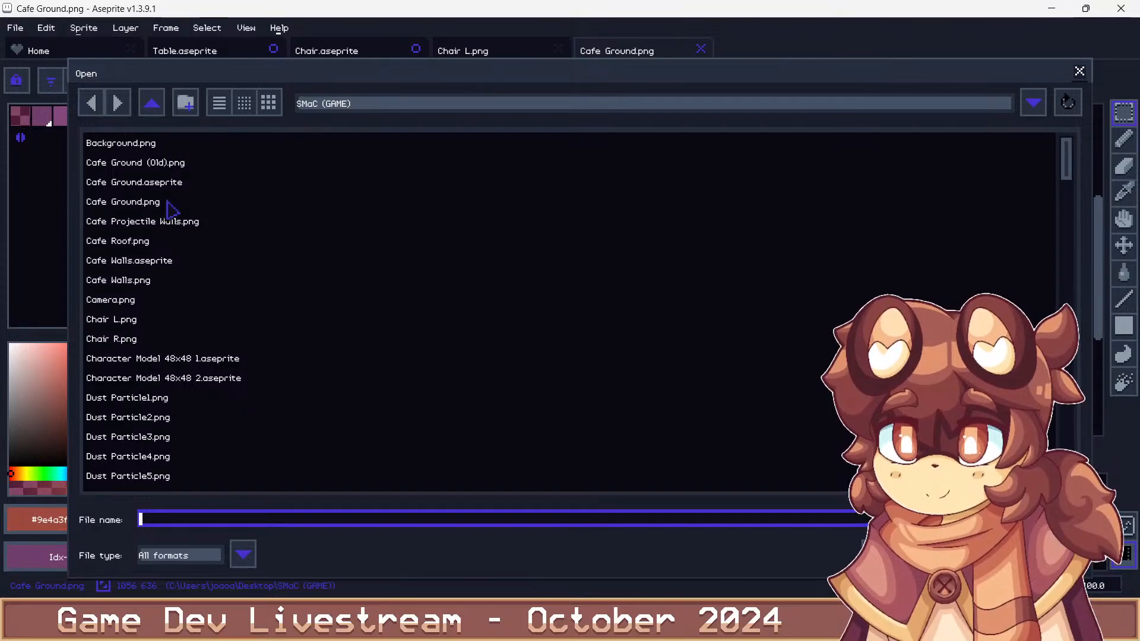
pyautogui.click(133, 285)
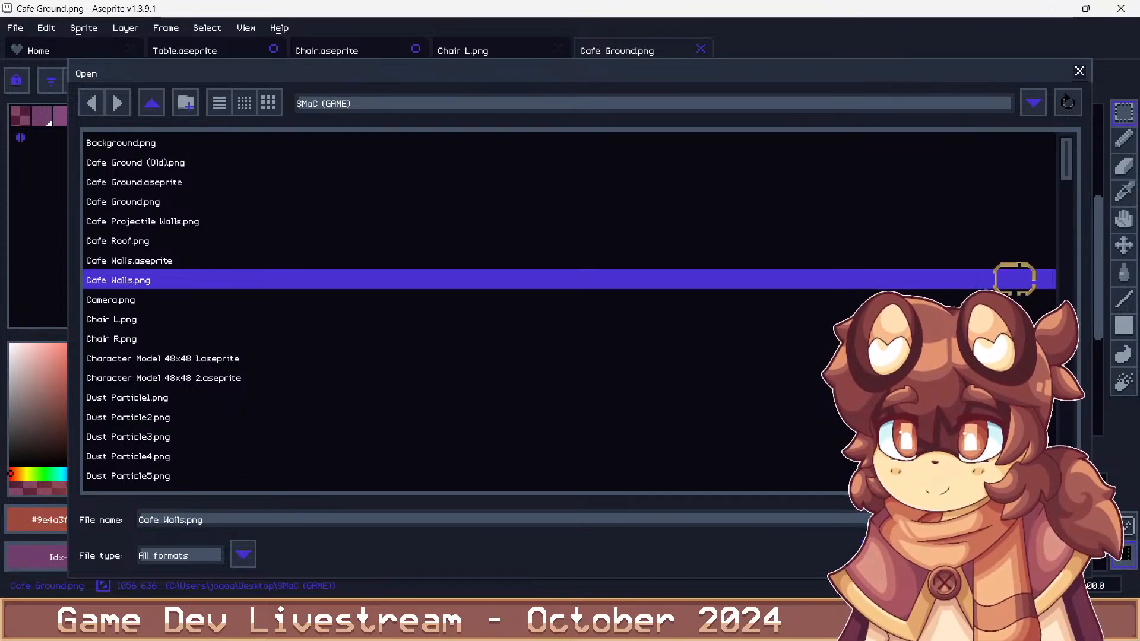
pyautogui.press('Return')
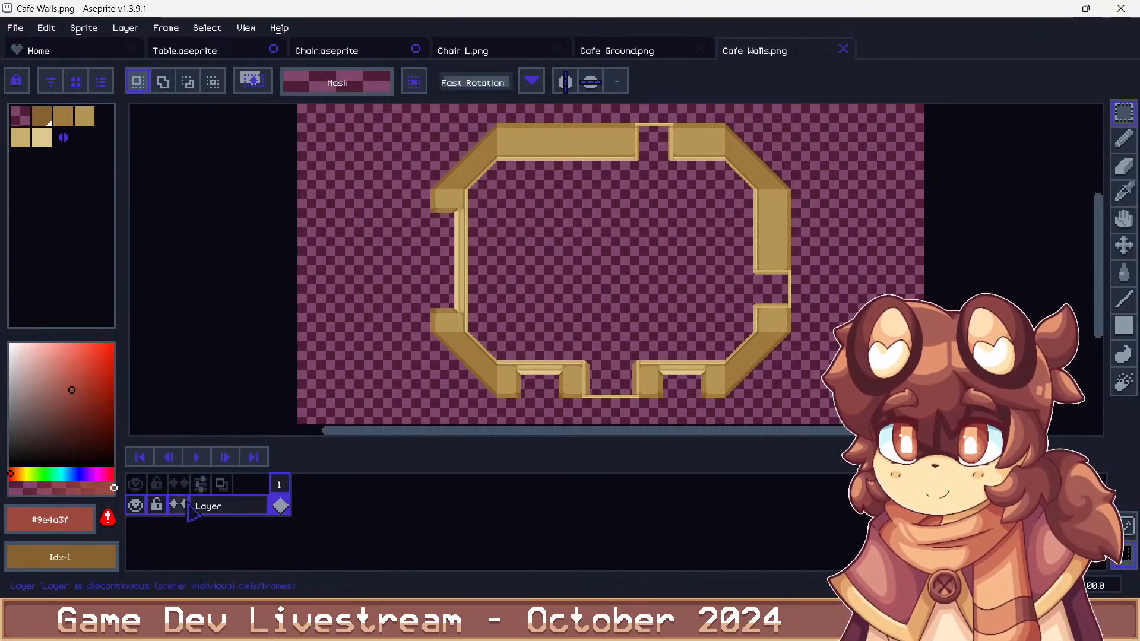
# Delete a 16 px wide strip from the lower wall, directly beside the end of the left diagonal wall
pyautogui.scroll(-2, 509, 212)
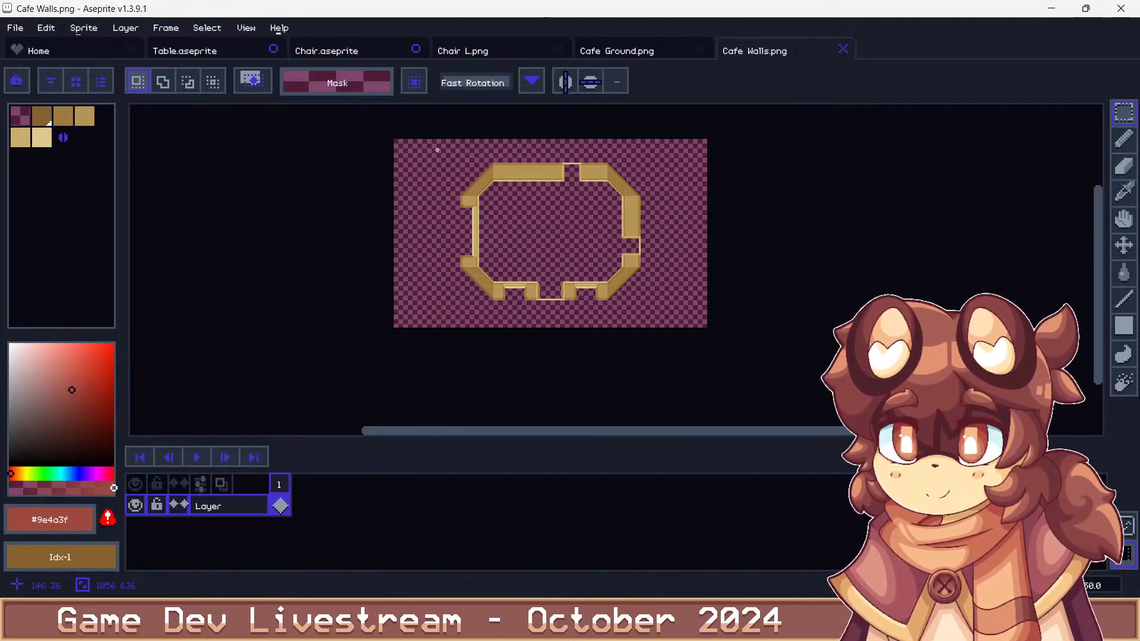
pyautogui.scroll(4, 506, 179)
pyautogui.scroll(-1, 479, 377)
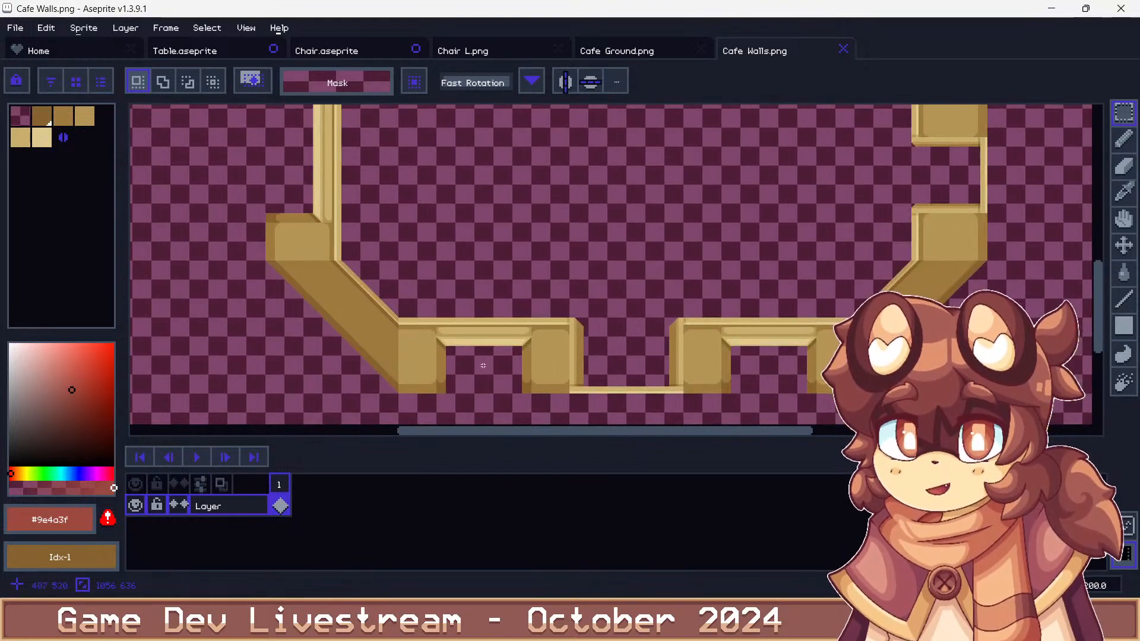
pyautogui.scroll(2, 478, 376)
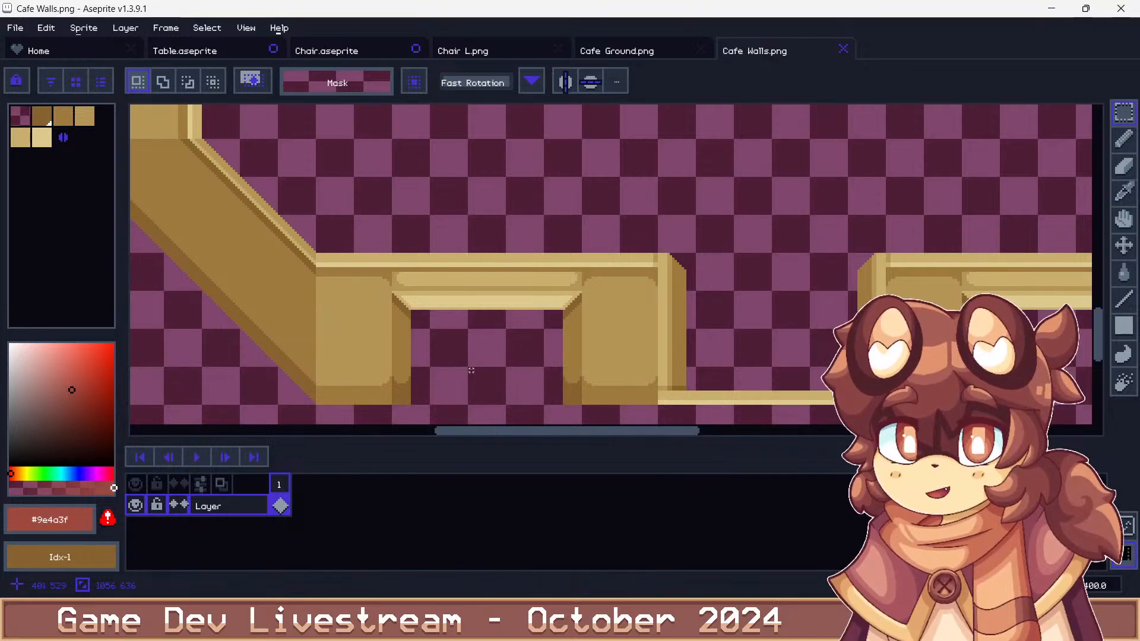
pyautogui.scroll(-1, 385, 236)
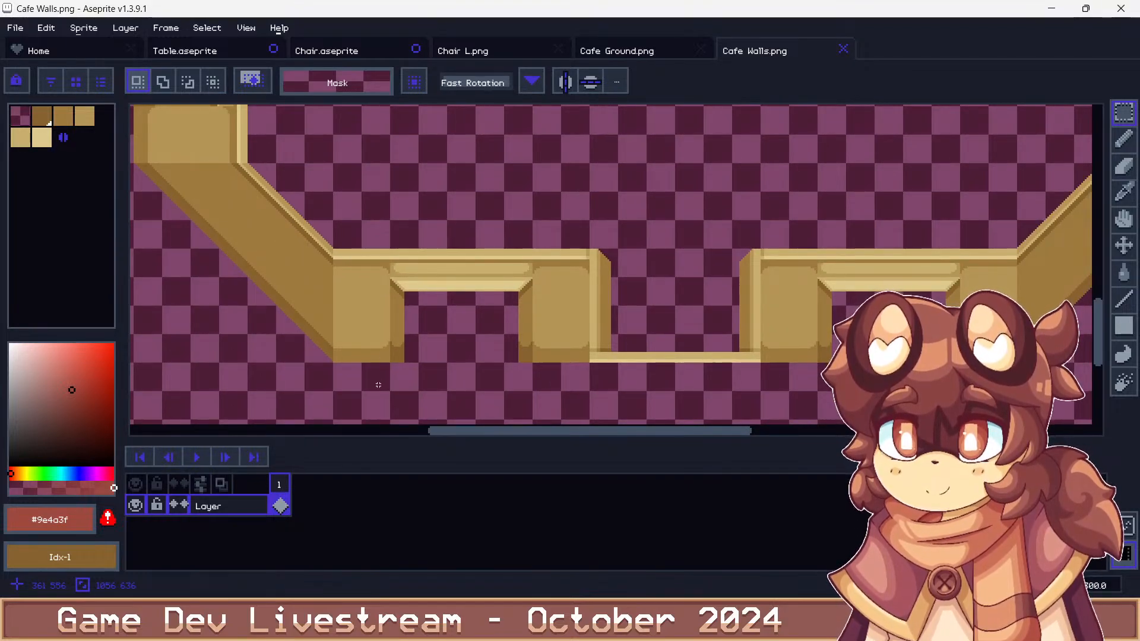
pyautogui.scroll(3, 378, 383)
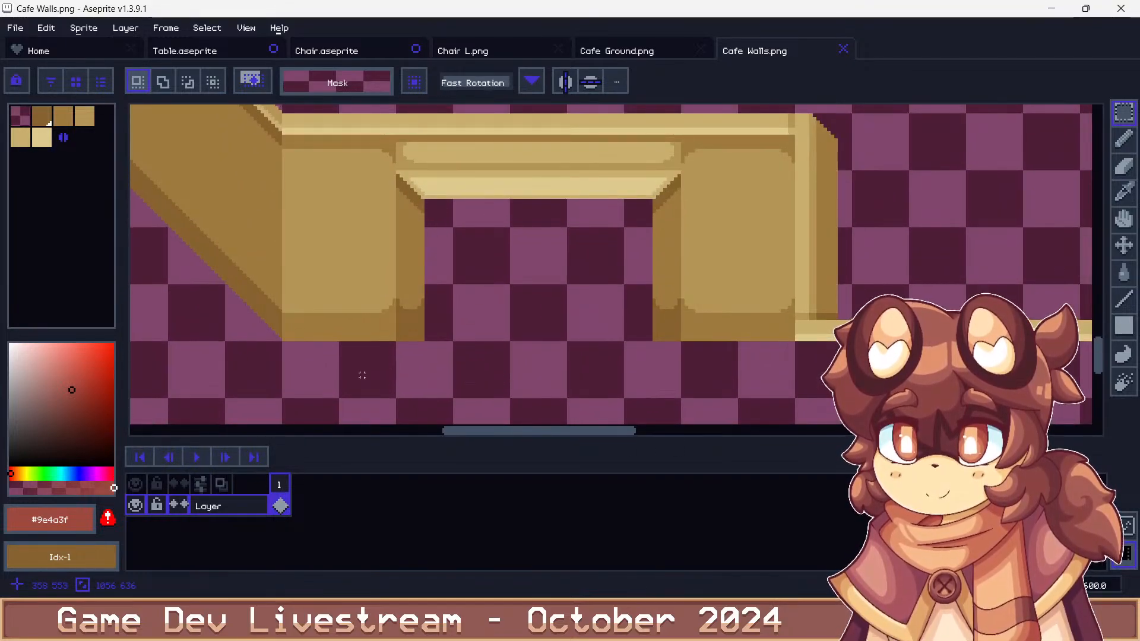
pyautogui.scroll(-2, 336, 390)
pyautogui.moveTo(337, 393); pyautogui.dragTo(301, 190)
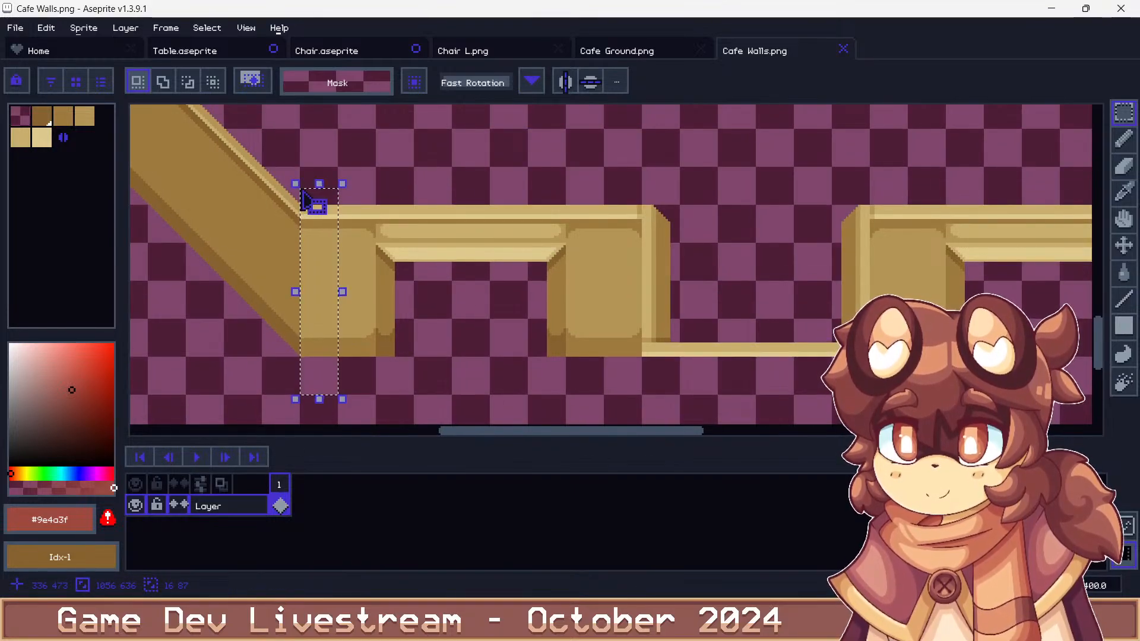
pyautogui.press('Delete')
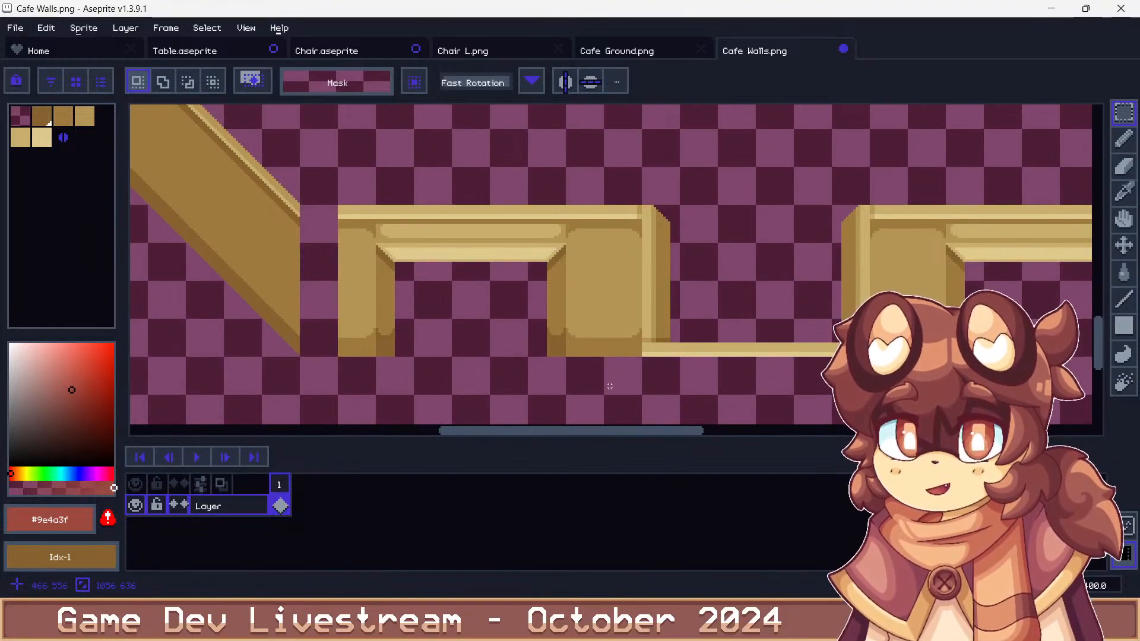
# Delete a 16 px wide strip from the left half of the pillar just left of the bottom entrance
pyautogui.scroll(3, 610, 387)
pyautogui.moveTo(600, 396); pyautogui.dragTo(653, 109)
pyautogui.scroll(-1, 600, 395)
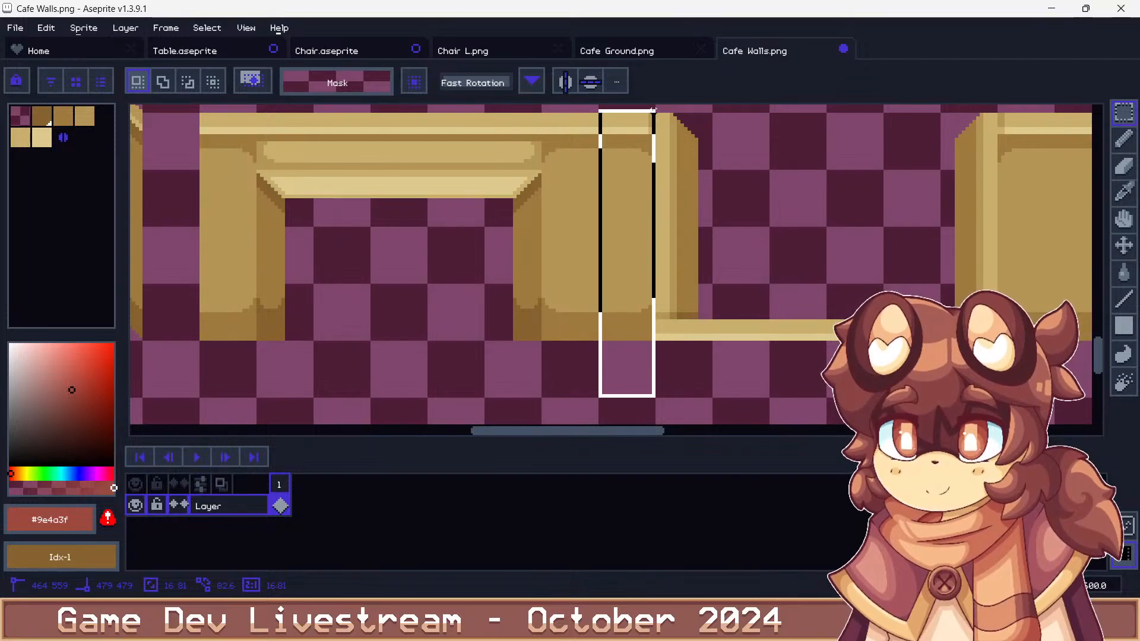
pyautogui.moveTo(653, 109); pyautogui.dragTo(556, 109)
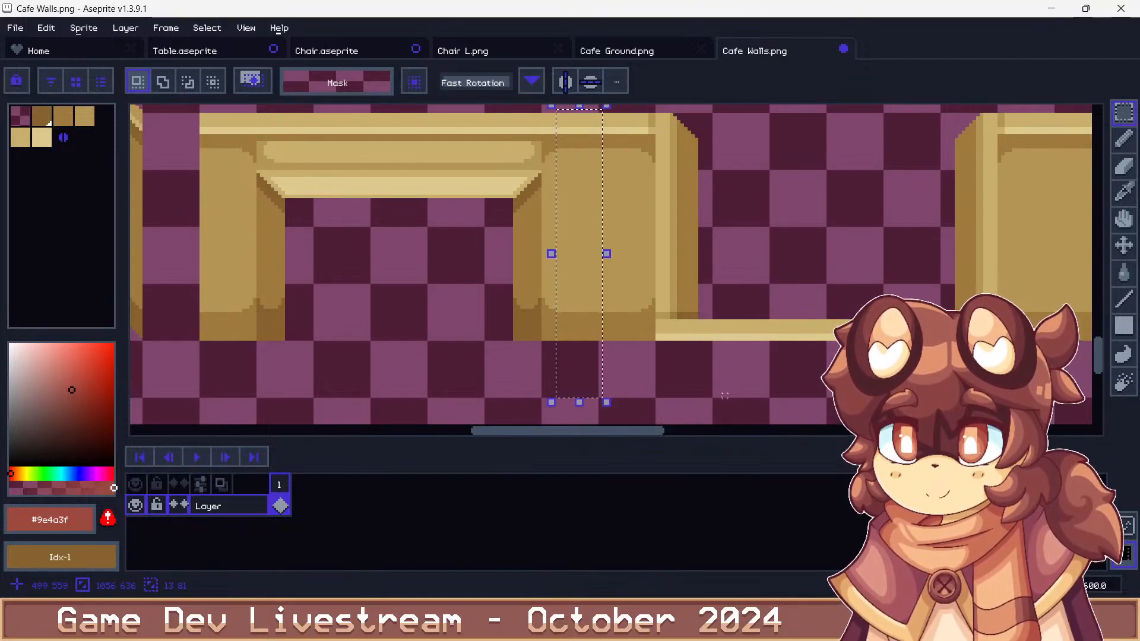
pyautogui.click(596, 392)
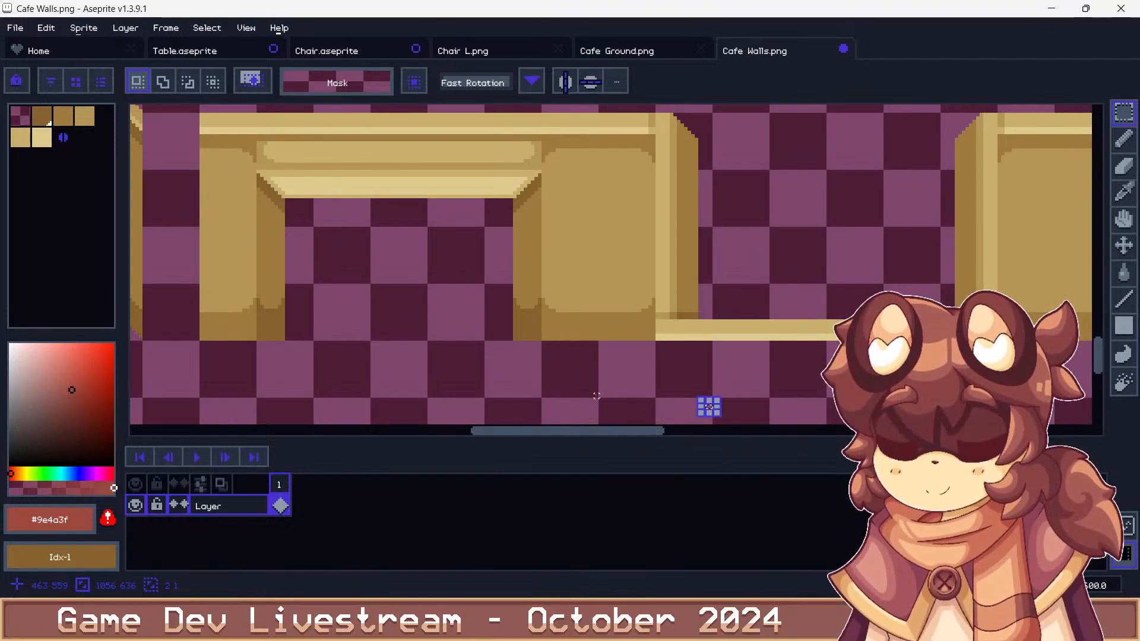
pyautogui.moveTo(596, 396); pyautogui.dragTo(542, 105)
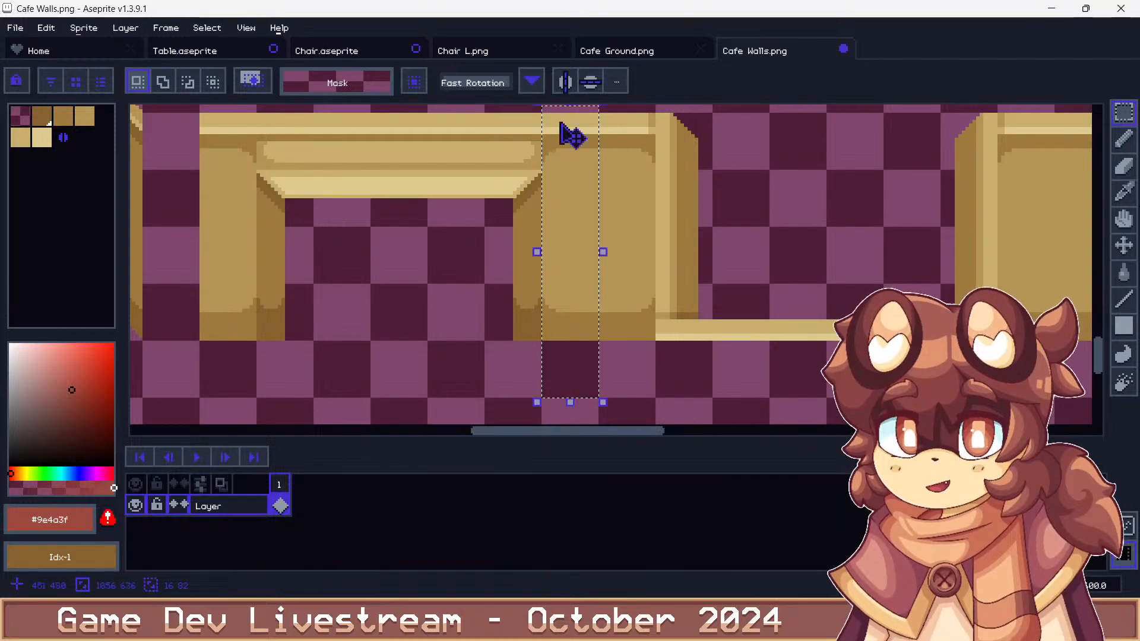
pyautogui.press('Delete')
pyautogui.scroll(-3, 477, 237)
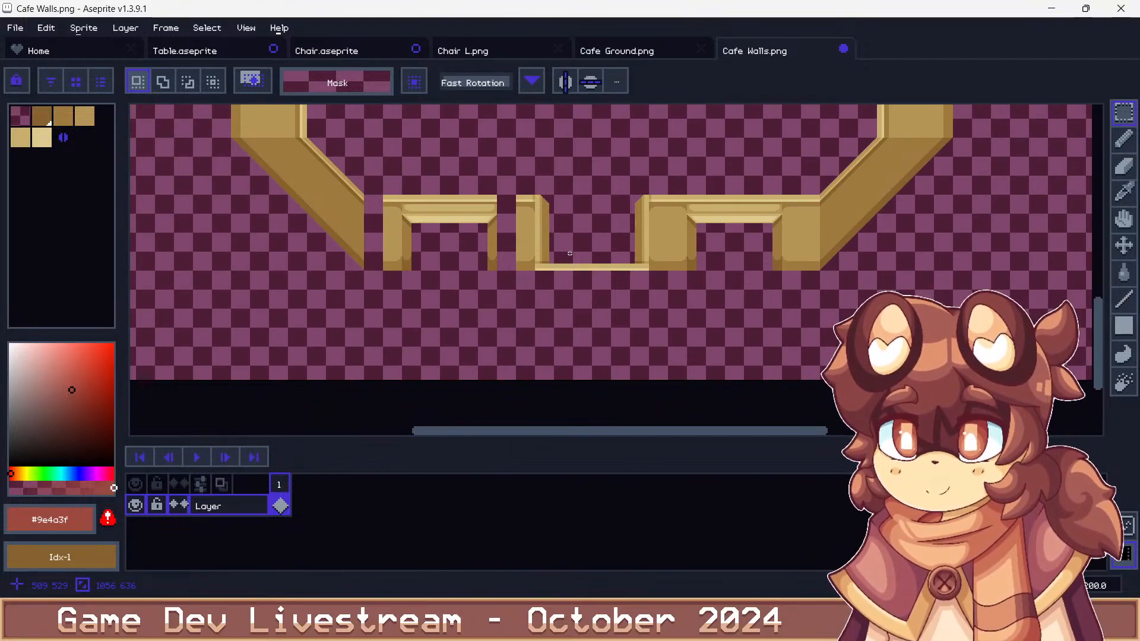
# Delete a 16 px wide strip from the middle of the ledge above the lower-left window opening
pyautogui.scroll(3, 471, 262)
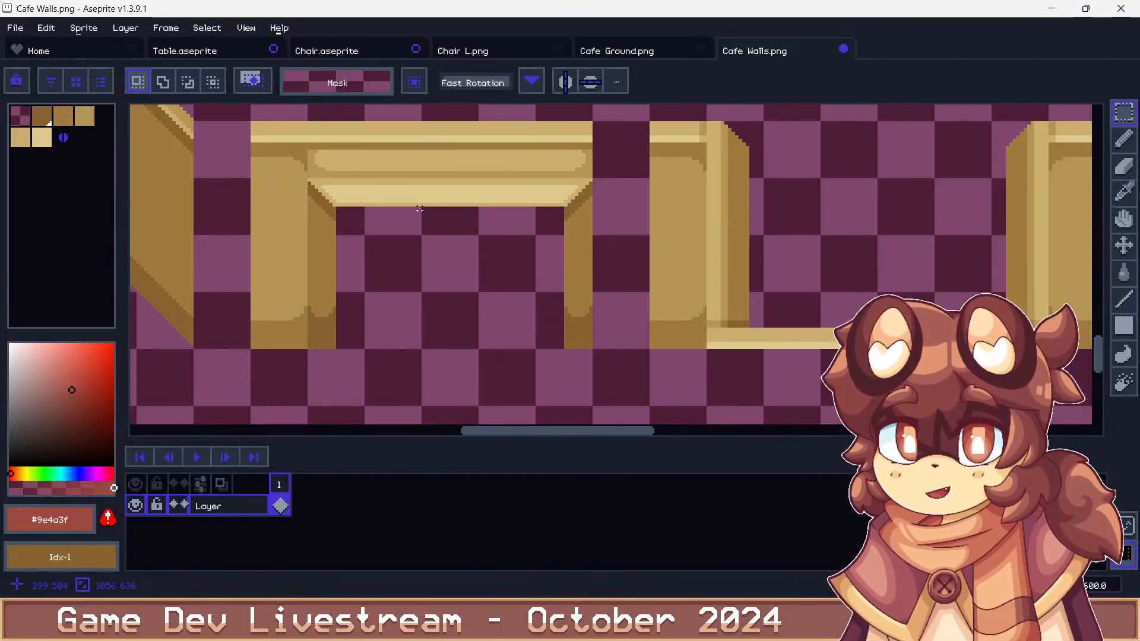
pyautogui.moveTo(423, 208); pyautogui.dragTo(480, 116)
pyautogui.press('Delete')
pyautogui.scroll(-4, 462, 292)
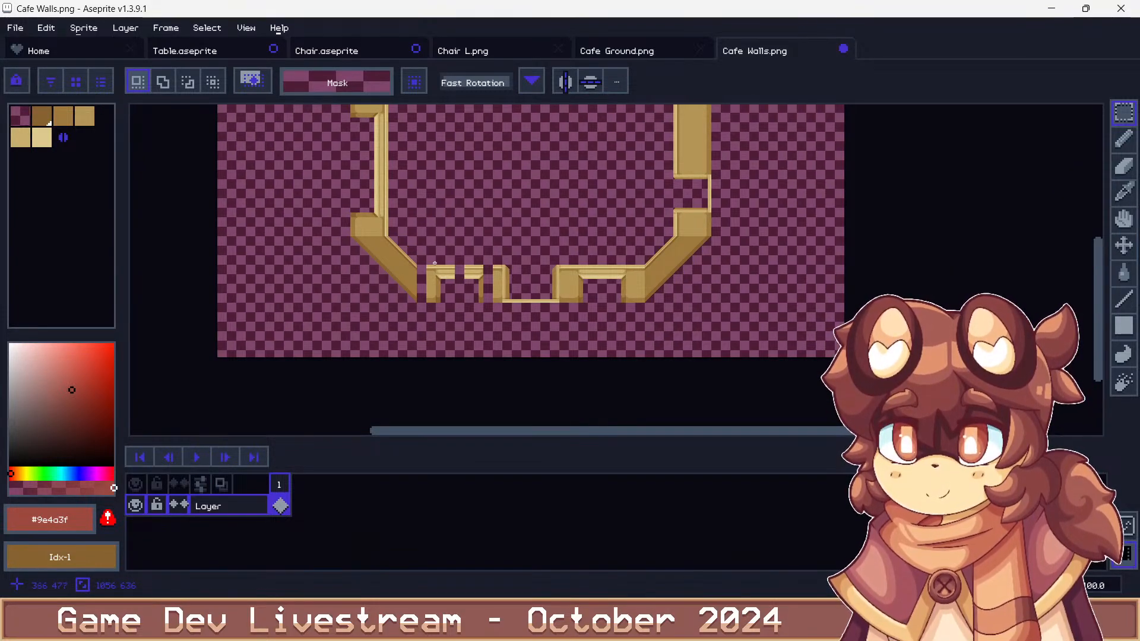
# Delete a matching 16 px wide strip from the upper wall, aligned with the lower wall's leftmost gap
pyautogui.scroll(5, 435, 263)
pyautogui.scroll(-4, 409, 260)
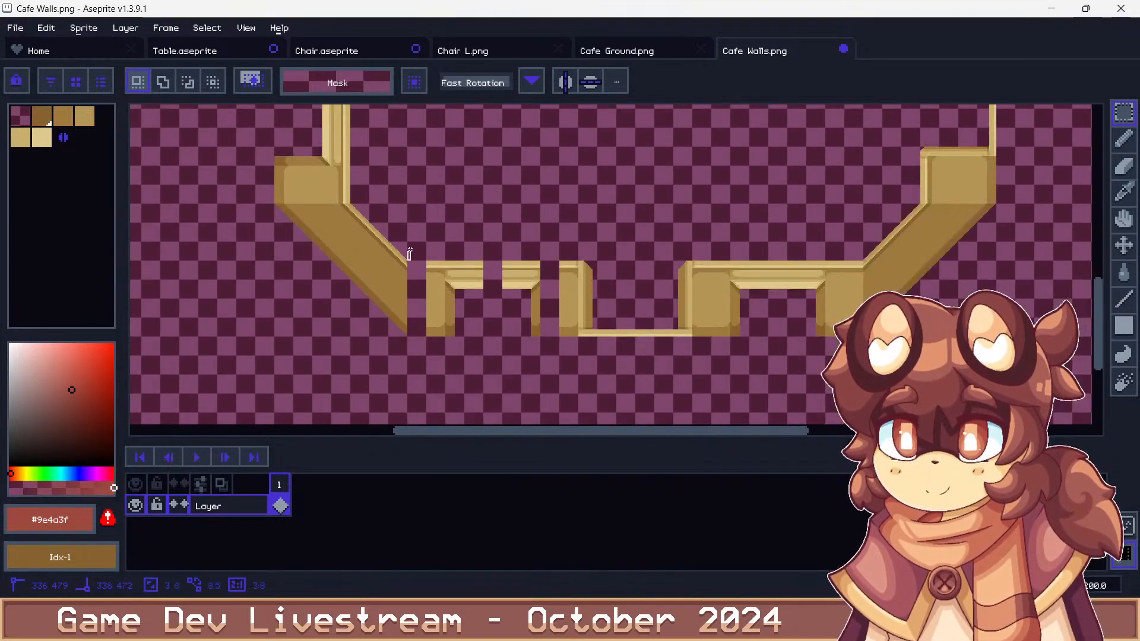
pyautogui.scroll(3, 408, 260)
pyautogui.moveTo(395, 420); pyautogui.dragTo(405, 231)
pyautogui.scroll(-4, 416, 213)
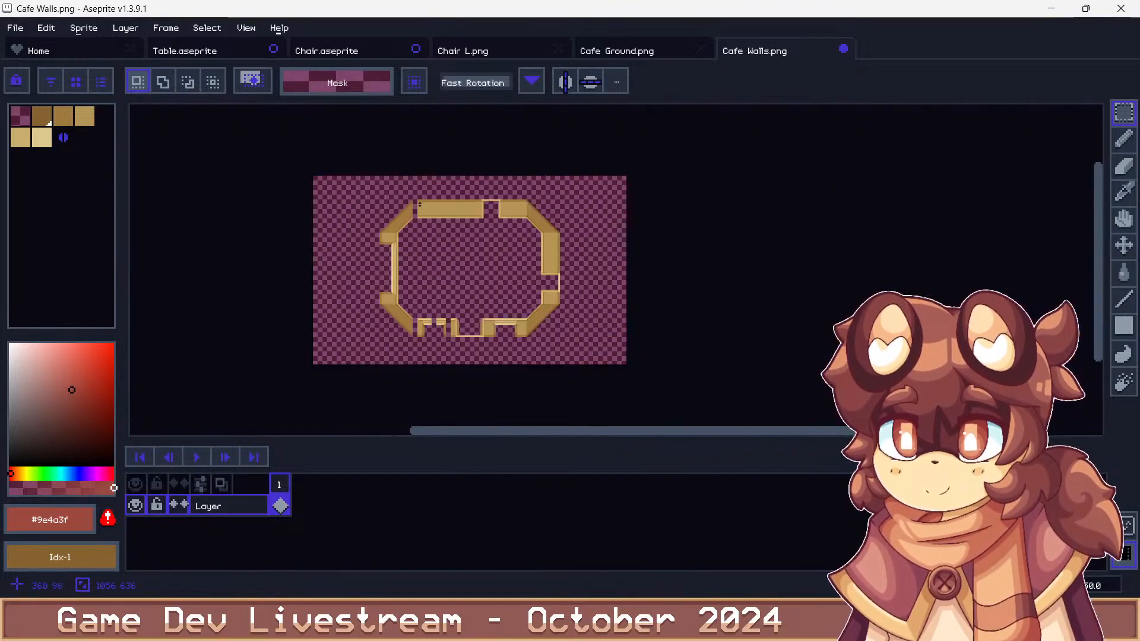
# Delete a 16 px wide strip from the upper wall in line with the gap in the lower-left window ledge
pyautogui.scroll(6, 433, 310)
pyautogui.scroll(-4, 433, 309)
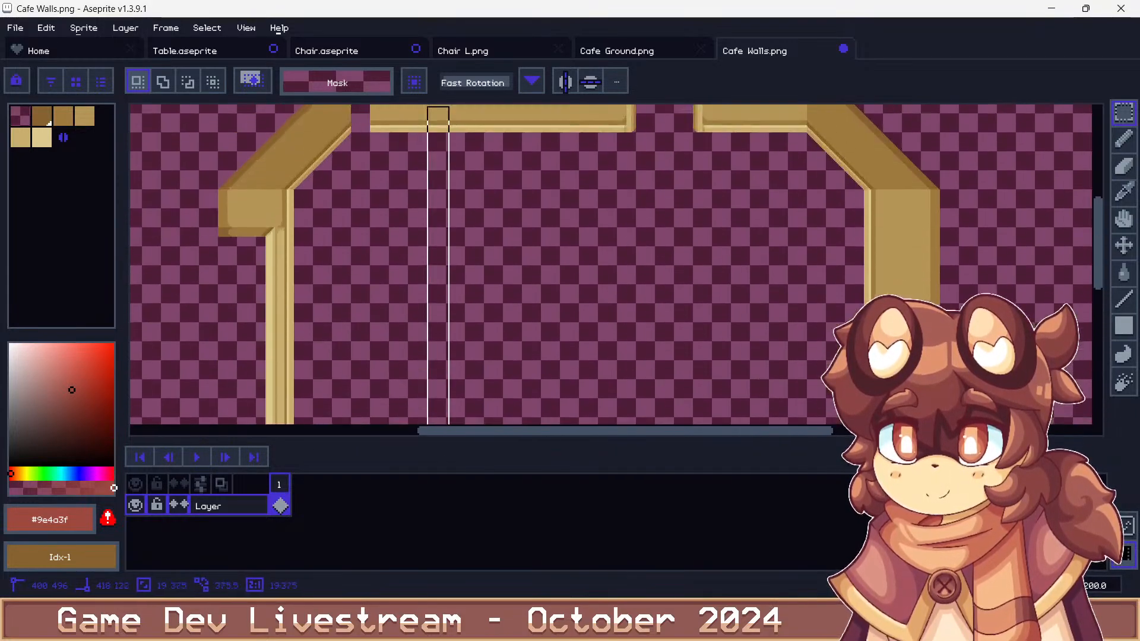
pyautogui.scroll(1, 451, 172)
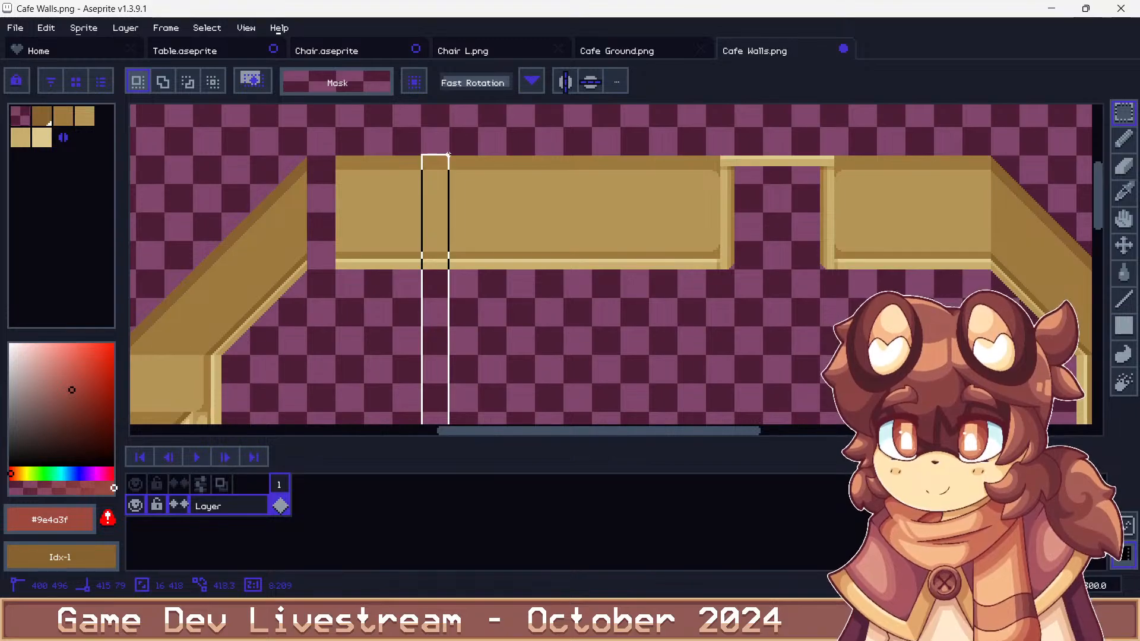
pyautogui.hotkey('ctrl', 'd')
# Delete a third 16 px wide strip from the upper wall, aligned with the gap in the pillar by the bottom entrance
pyautogui.scroll(-6, 470, 174)
pyautogui.scroll(10, 384, 234)
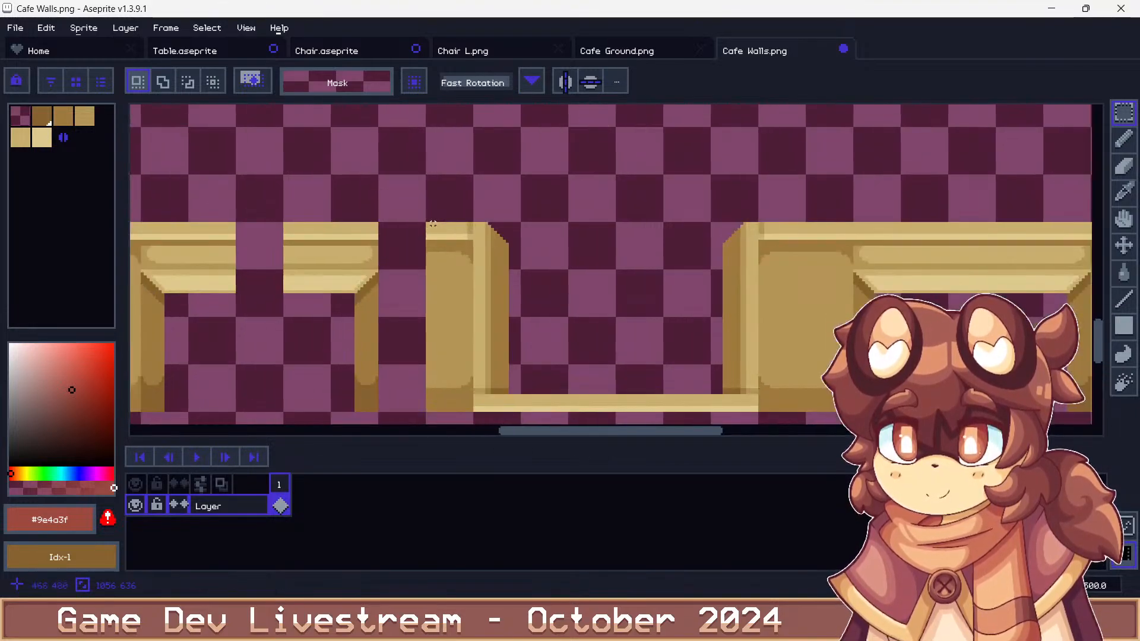
pyautogui.moveTo(375, 235); pyautogui.dragTo(349, 195)
pyautogui.scroll(-9, 375, 234)
pyautogui.scroll(2, 380, 217)
pyautogui.scroll(4, 381, 289)
pyautogui.press('Delete')
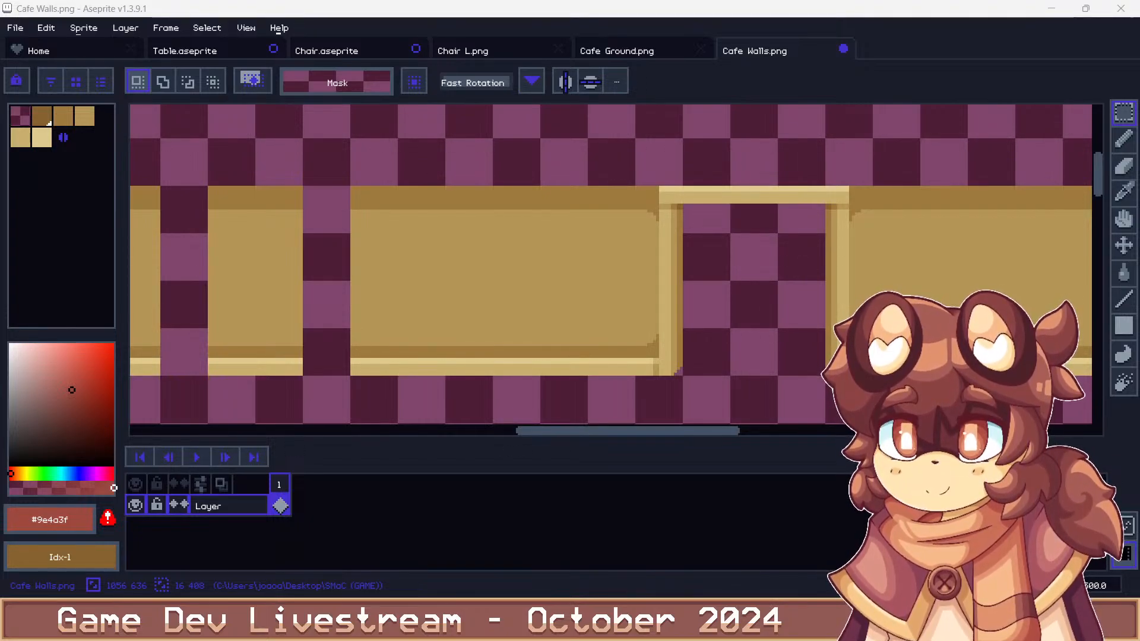
# Select the wall section left of the first gaps at full canvas height and move it 16 px right to close them
pyautogui.scroll(-5, 466, 211)
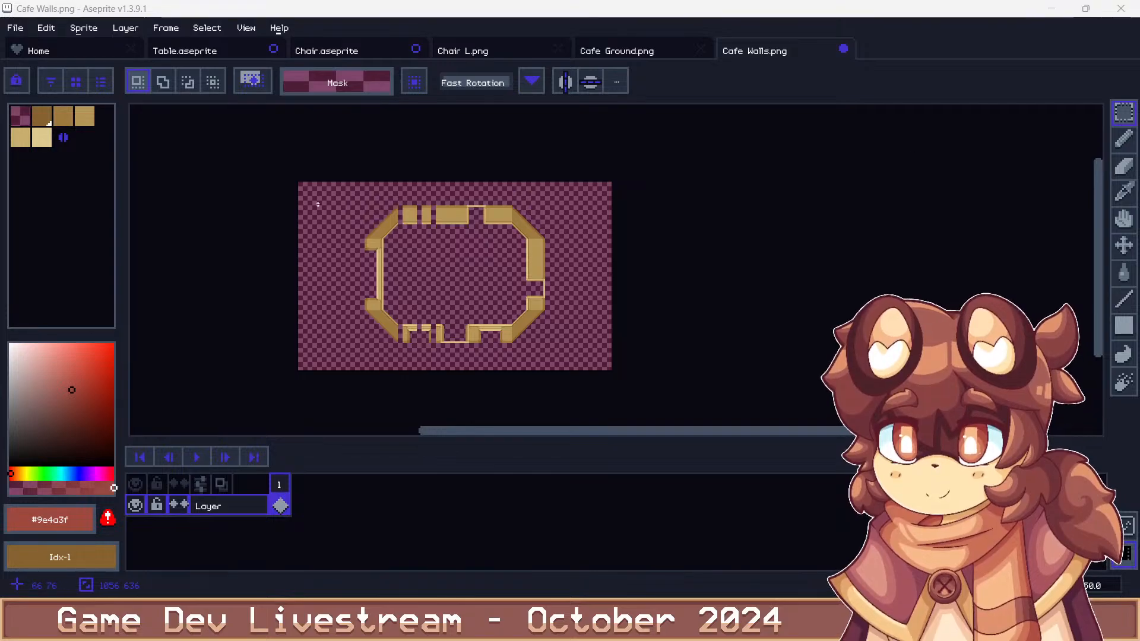
pyautogui.moveTo(312, 178); pyautogui.dragTo(399, 376)
pyautogui.scroll(2, 410, 332)
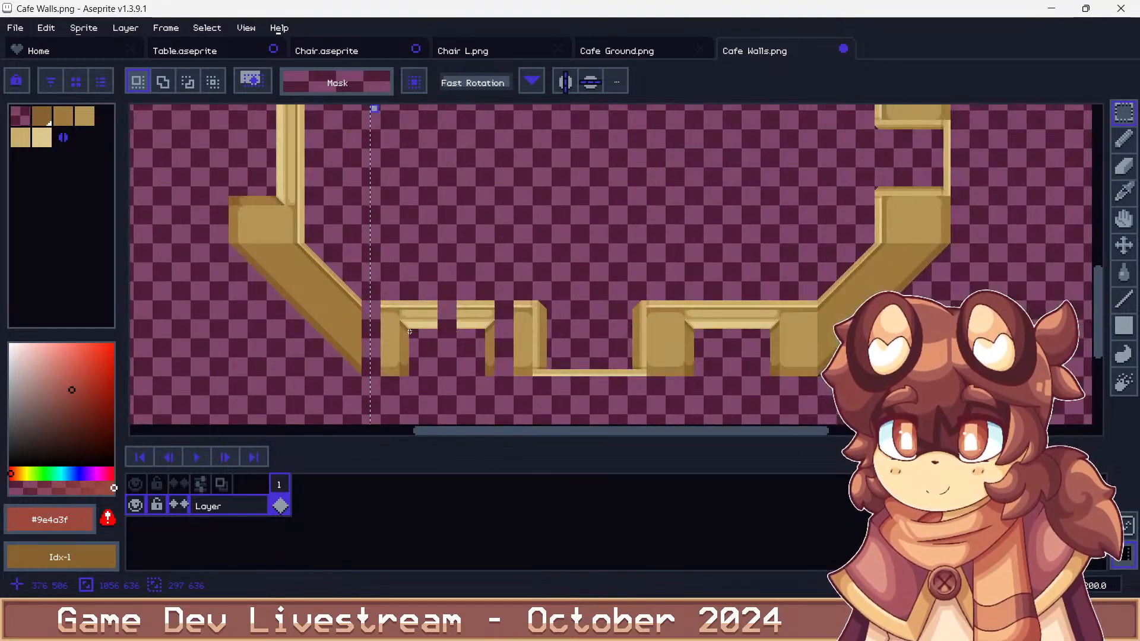
pyautogui.scroll(3, 410, 332)
pyautogui.press('Right')
pyautogui.press('Right')
pyautogui.press('Right')
pyautogui.press('Right')
pyautogui.press('Right')
pyautogui.press('Right')
pyautogui.press('Right')
pyautogui.press('Right')
pyautogui.press('Right')
pyautogui.press('Right')
pyautogui.press('Right')
pyautogui.press('Right')
pyautogui.press('Right')
pyautogui.press('Right')
pyautogui.press('Right')
pyautogui.press('Right')
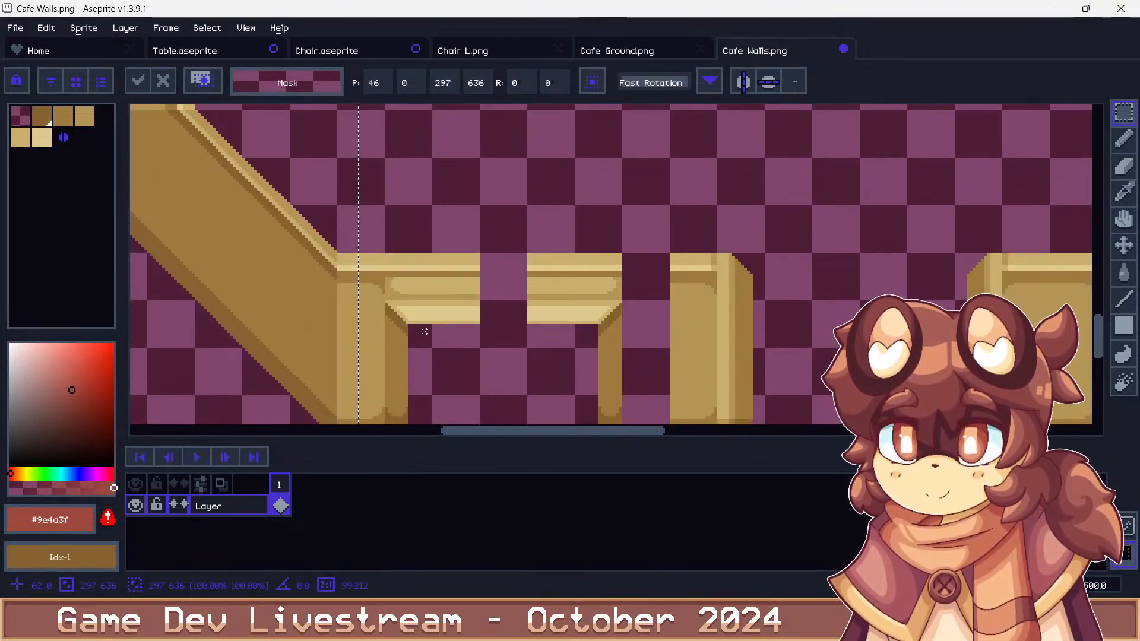
# Select the wall artwork left of each remaining pair of gaps and move it 16 px right to close them
pyautogui.scroll(-4, 424, 331)
pyautogui.scroll(-2, 458, 283)
pyautogui.moveTo(364, 165); pyautogui.dragTo(449, 372)
pyautogui.scroll(4, 450, 175)
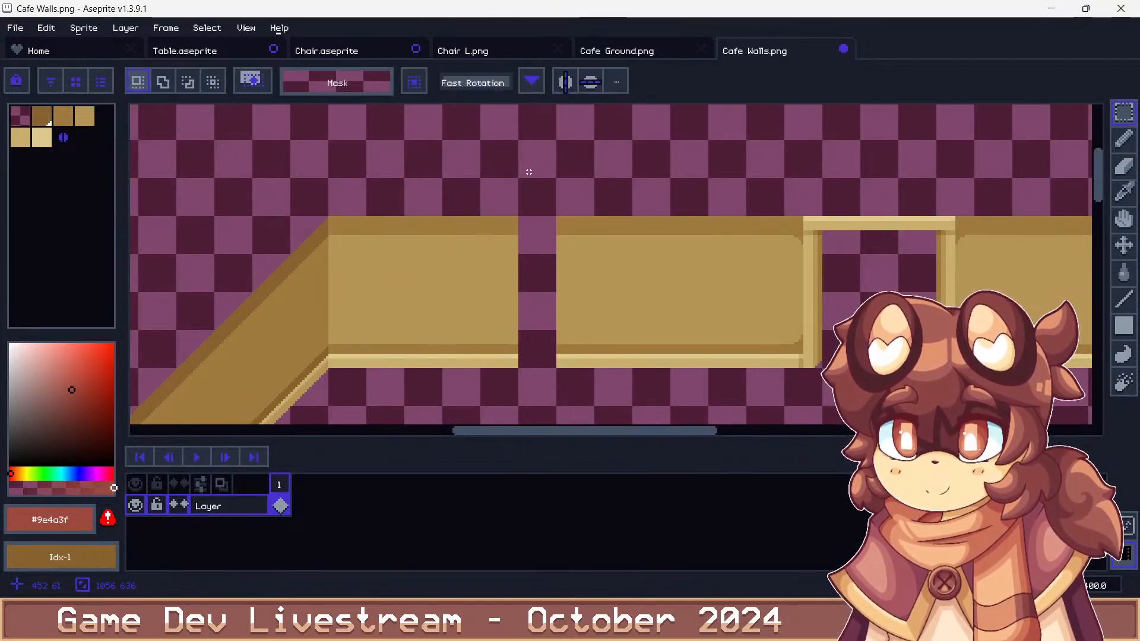
pyautogui.scroll(-4, 434, 360)
pyautogui.scroll(-1, 529, 191)
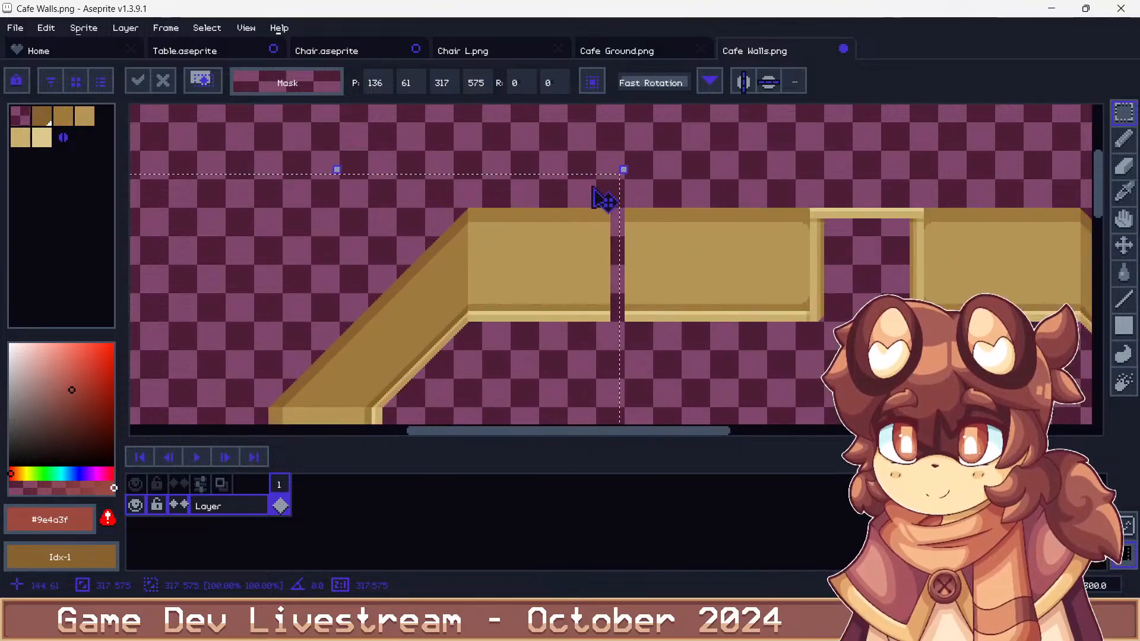
pyautogui.scroll(-1, 523, 231)
pyautogui.hotkey('ctrl', 'd')
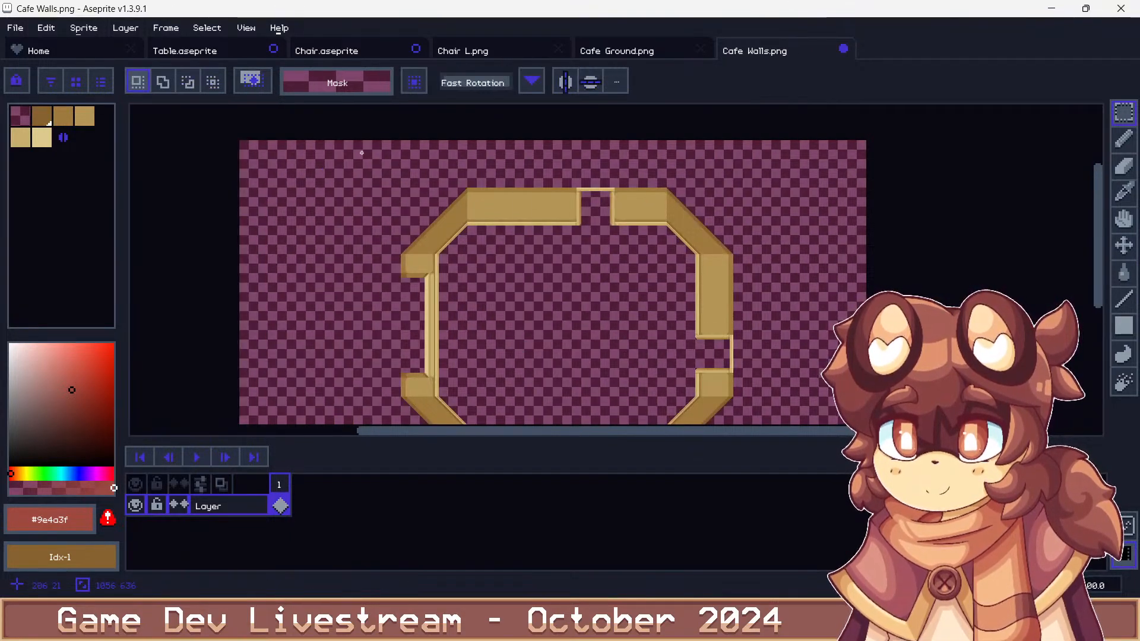
# Sample the #9e7b3f brown and pencil in the rounded inner corner of the pillar panel left of the bottom entrance
pyautogui.scroll(-1, 517, 231)
pyautogui.scroll(3, 344, 239)
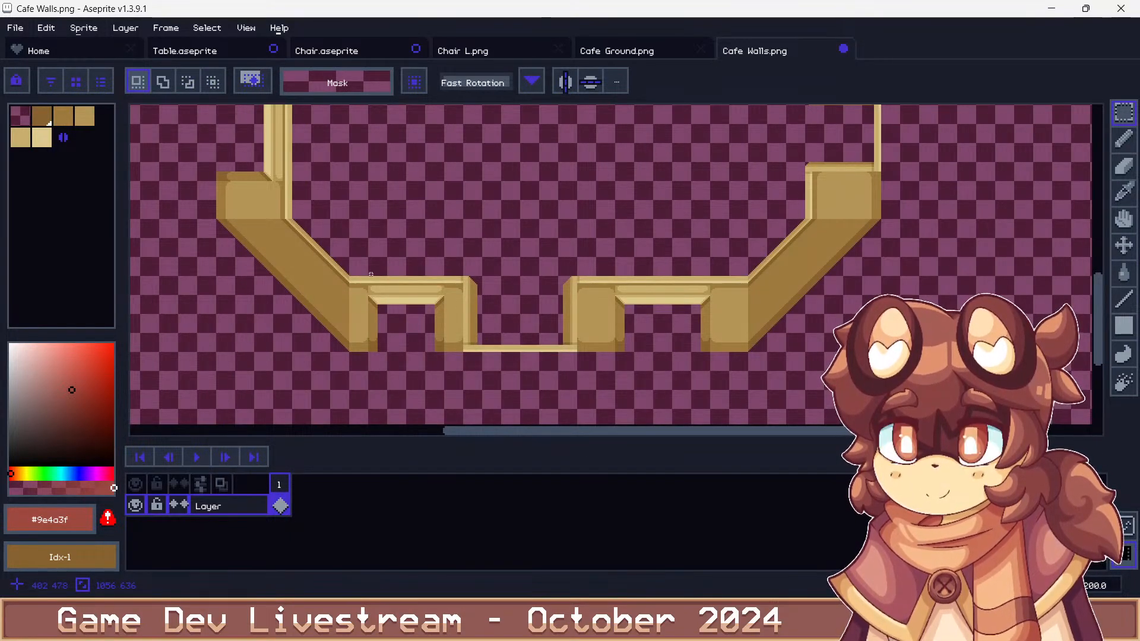
pyautogui.scroll(3, 383, 279)
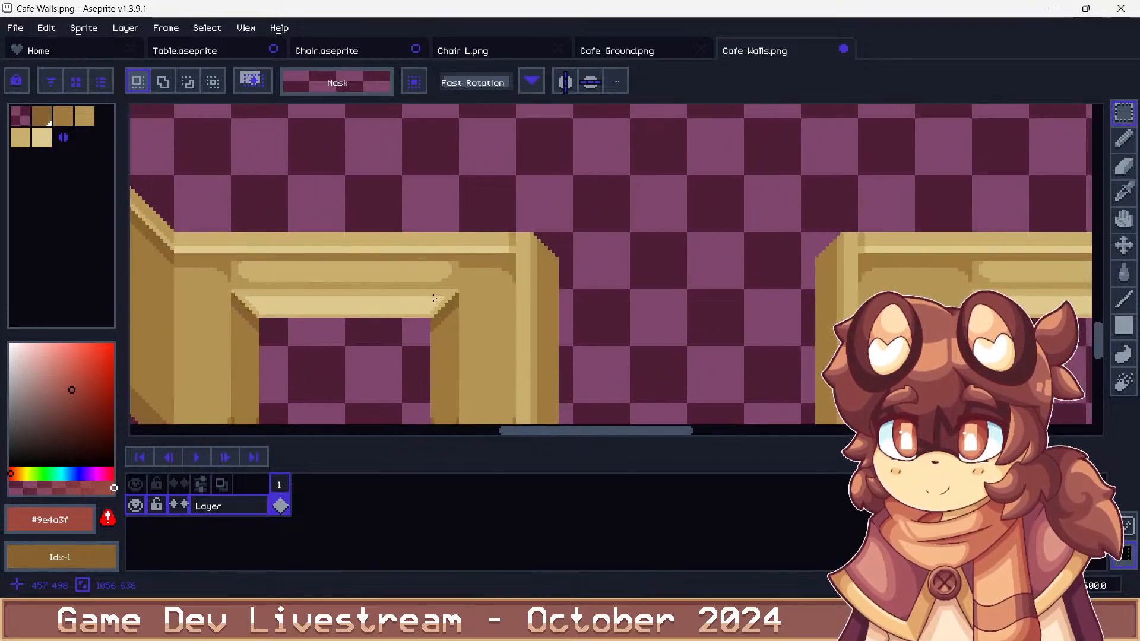
pyautogui.press('b')
pyautogui.keyDown('alt'); pyautogui.click(472, 273); pyautogui.keyUp('alt')
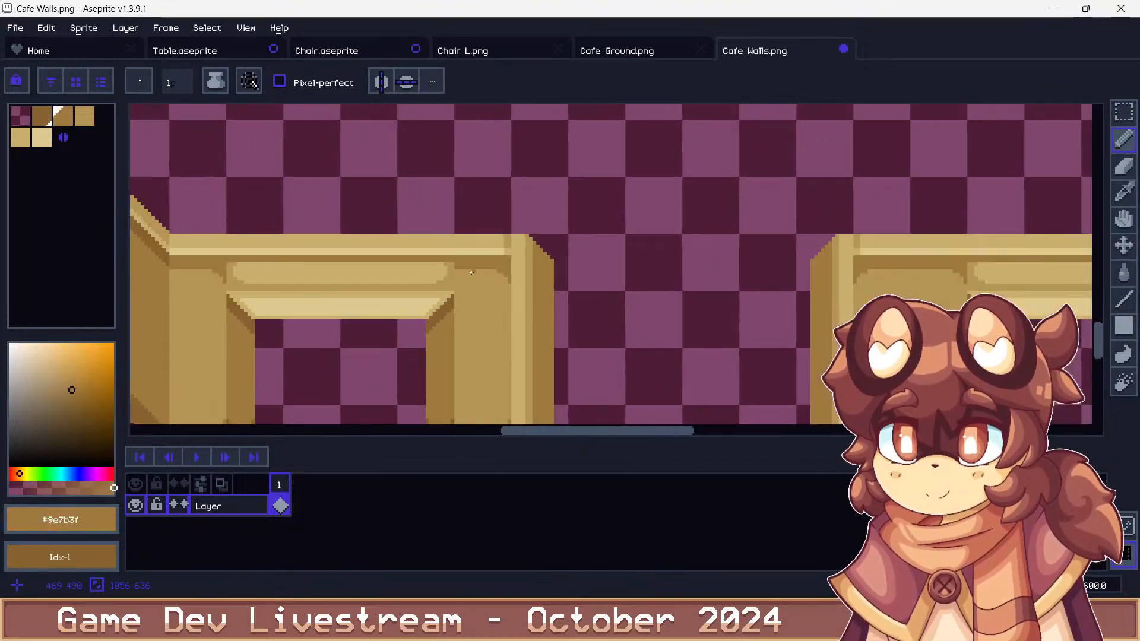
pyautogui.scroll(6, 451, 273)
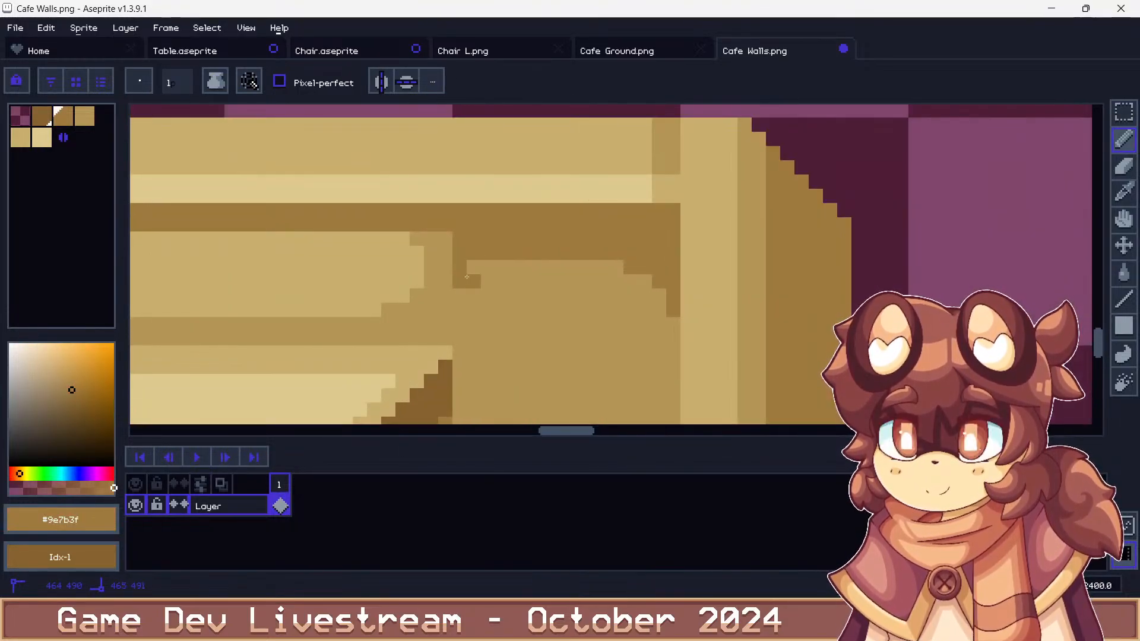
pyautogui.click(502, 267)
pyautogui.click(460, 296)
pyautogui.click(460, 310)
pyautogui.click(487, 282)
pyautogui.scroll(-8, 475, 267)
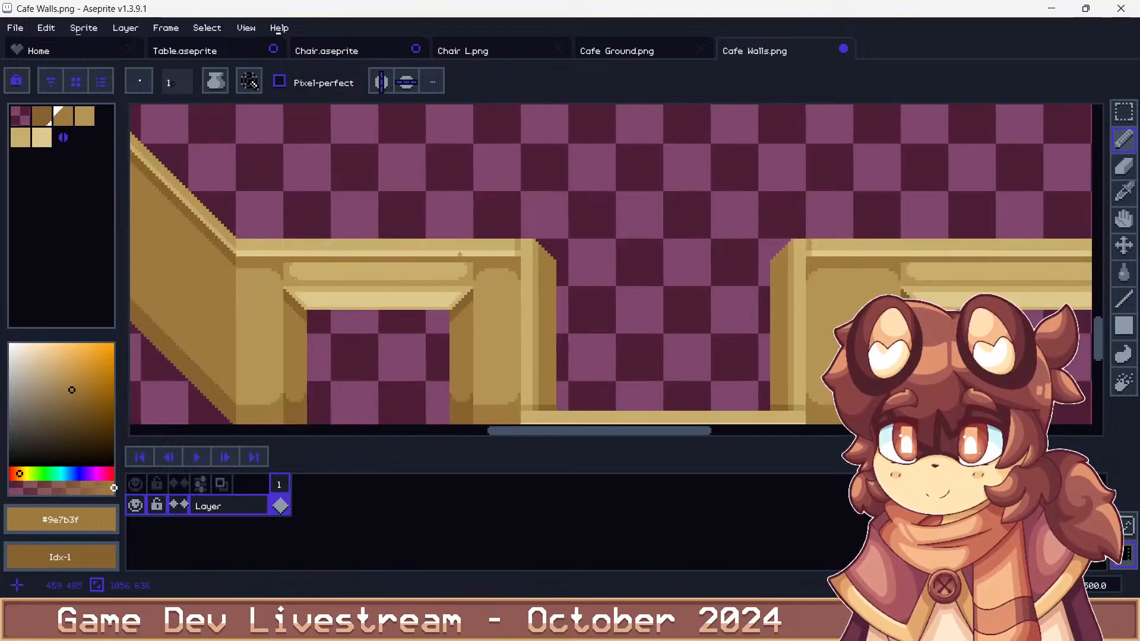
# Save the narrowed walls as Cafe Walls.png, overwriting the existing file
pyautogui.scroll(-4, 413, 275)
pyautogui.scroll(1, 437, 203)
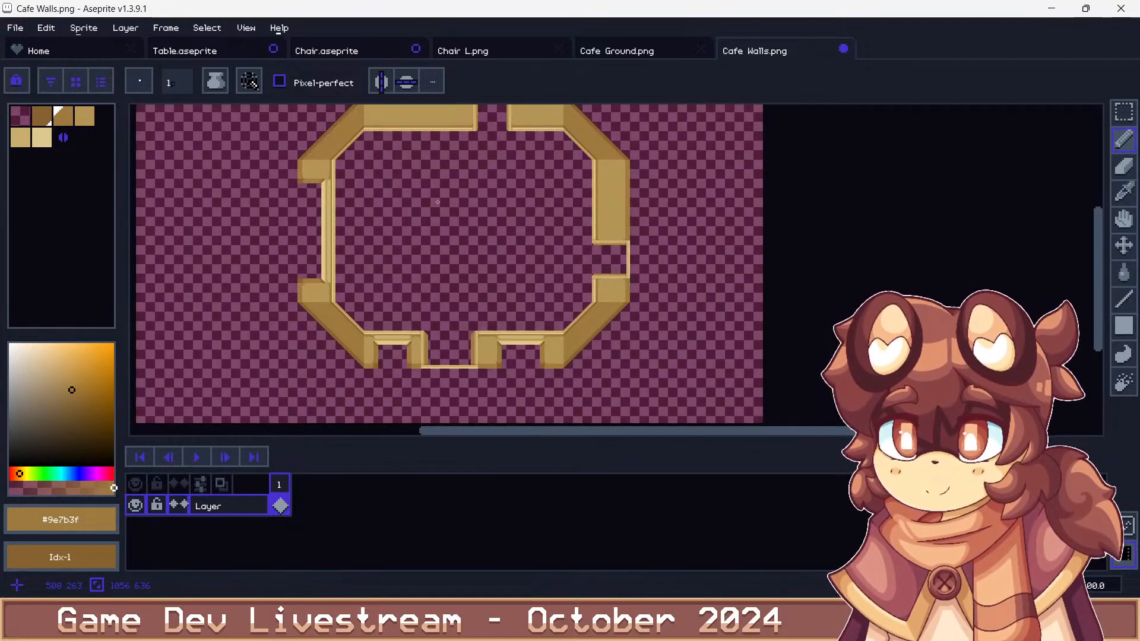
pyautogui.press('v')
pyautogui.hotkey('ctrl', 'shift', 's')
pyautogui.press('Return')
pyautogui.press('Return')
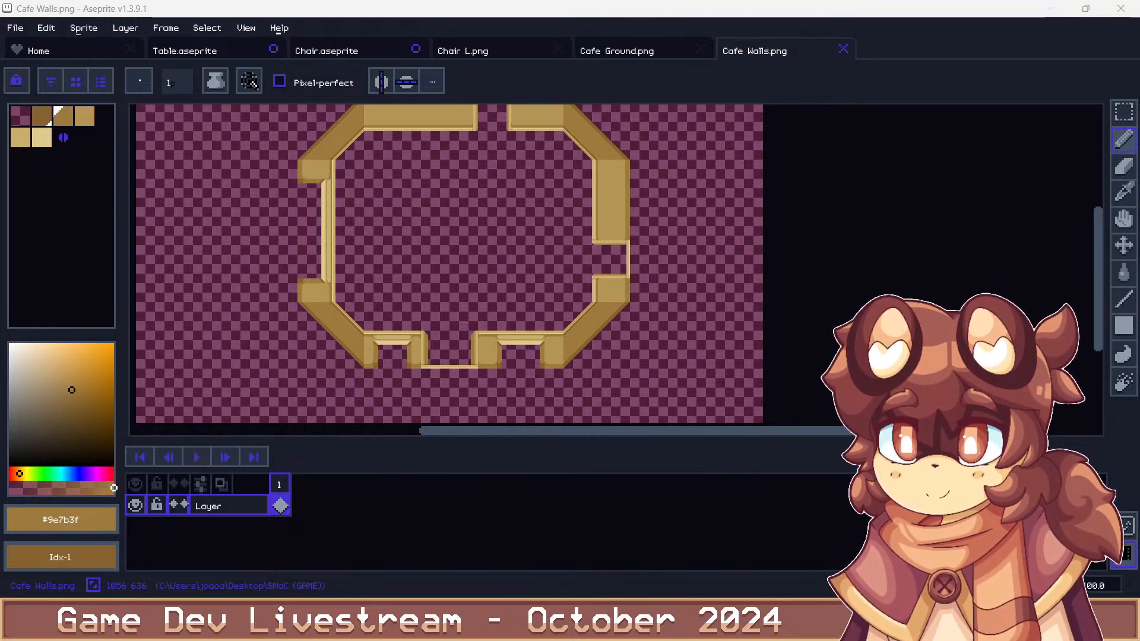
# Start opening another café image from the SMaC (GAME) folder, filtering the file names by "caf"
pyautogui.click(15, 28)
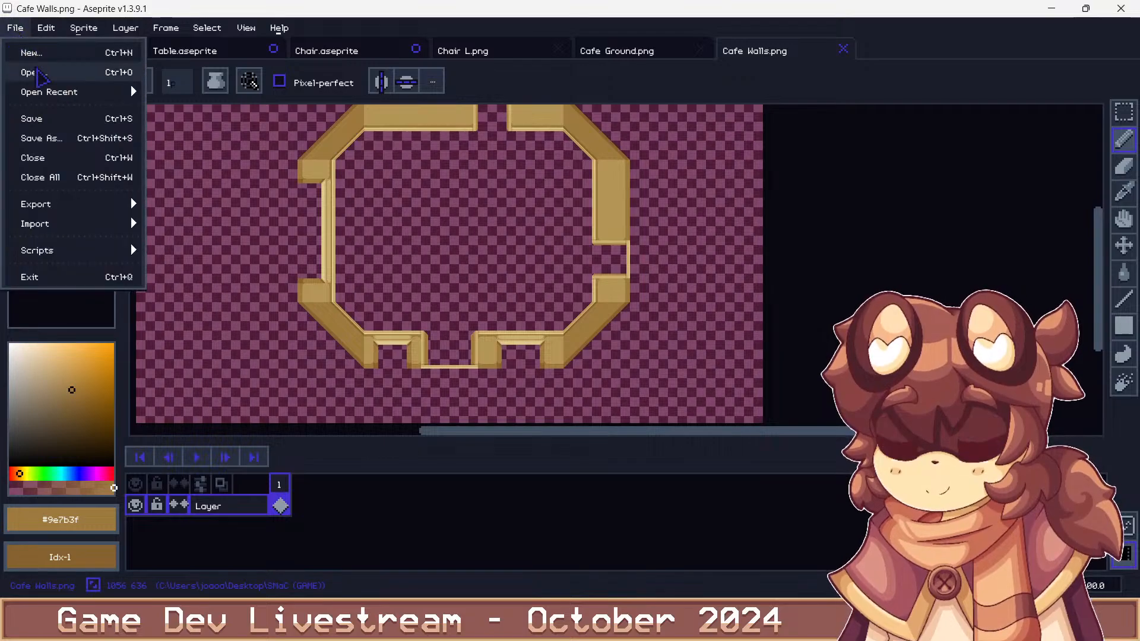
pyautogui.click(131, 80)
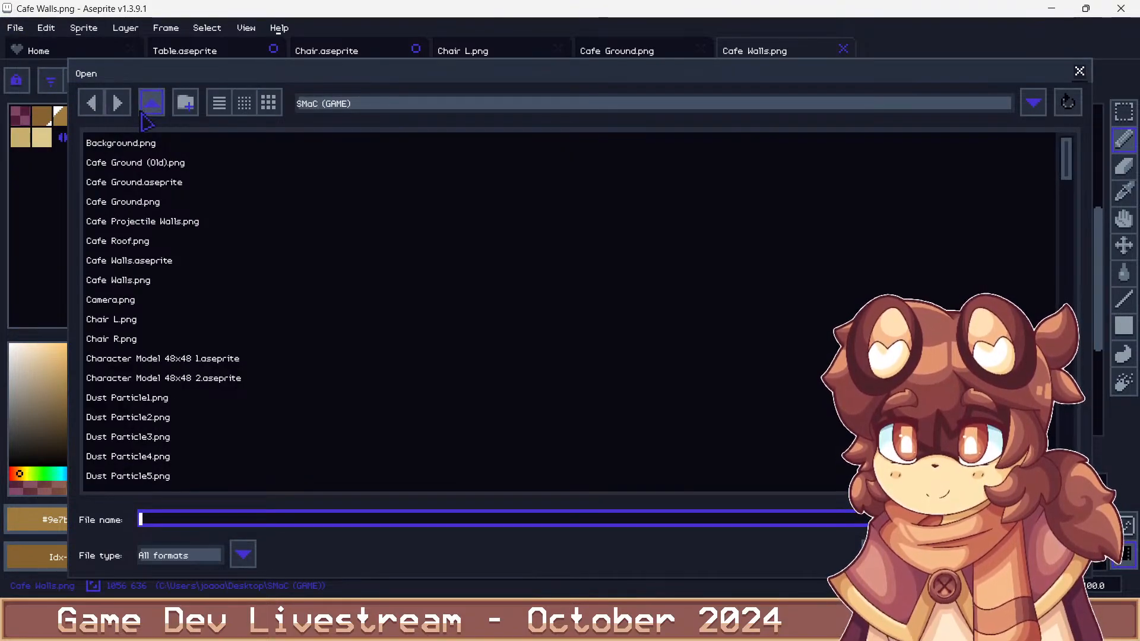
pyautogui.write('caf')
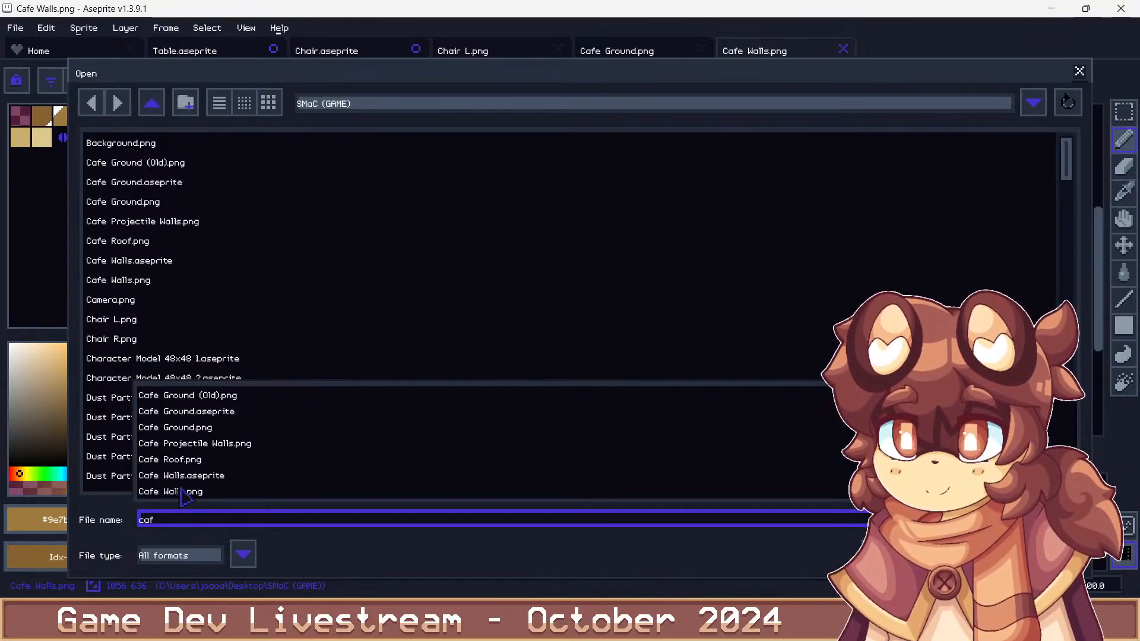
# Open Cafe Roof.png and activate the Rectangular Marquee tool
pyautogui.click(183, 460)
pyautogui.press('Return')
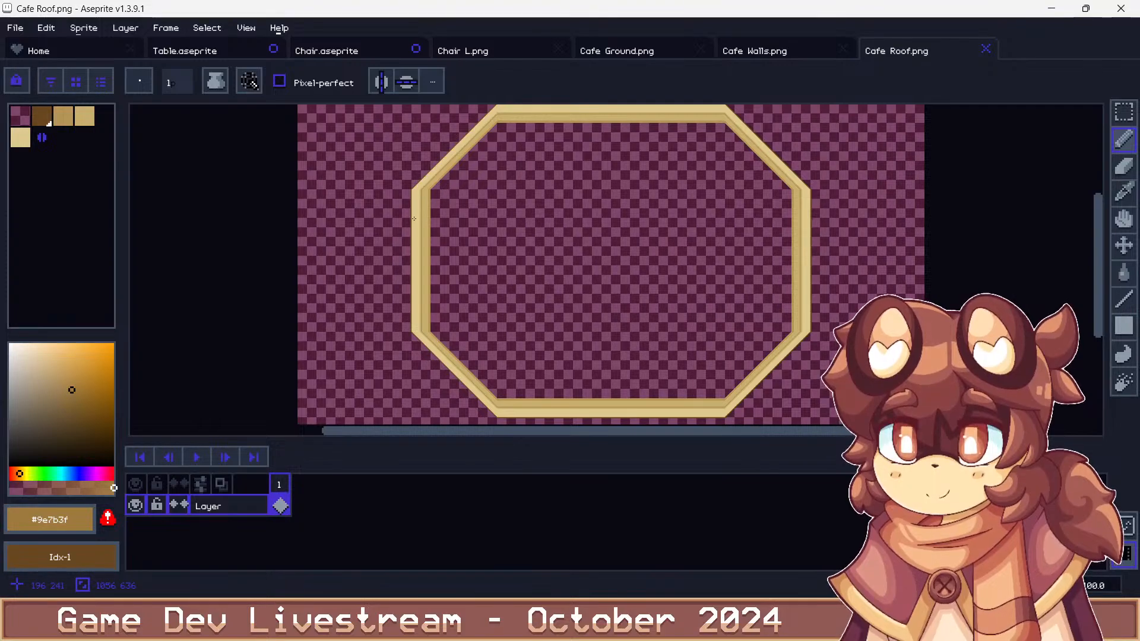
pyautogui.scroll(-1, 520, 264)
pyautogui.scroll(4, 943, 146)
pyautogui.click(1124, 112)
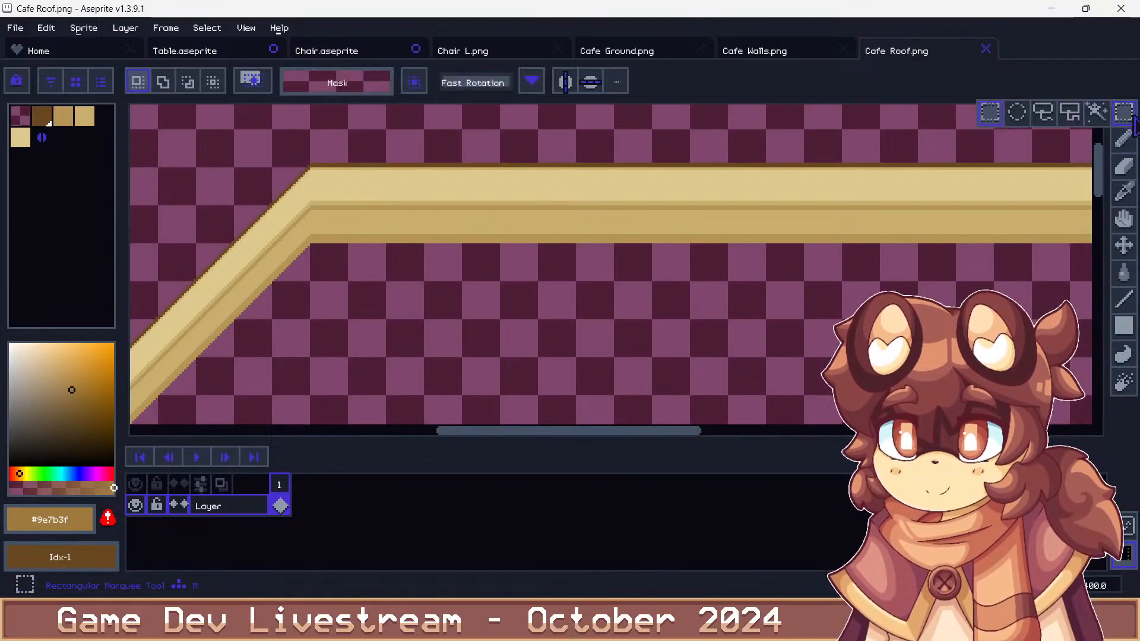
pyautogui.scroll(-4, 594, 238)
pyautogui.moveTo(363, 341); pyautogui.dragTo(504, 142)
pyautogui.scroll(2, 540, 172)
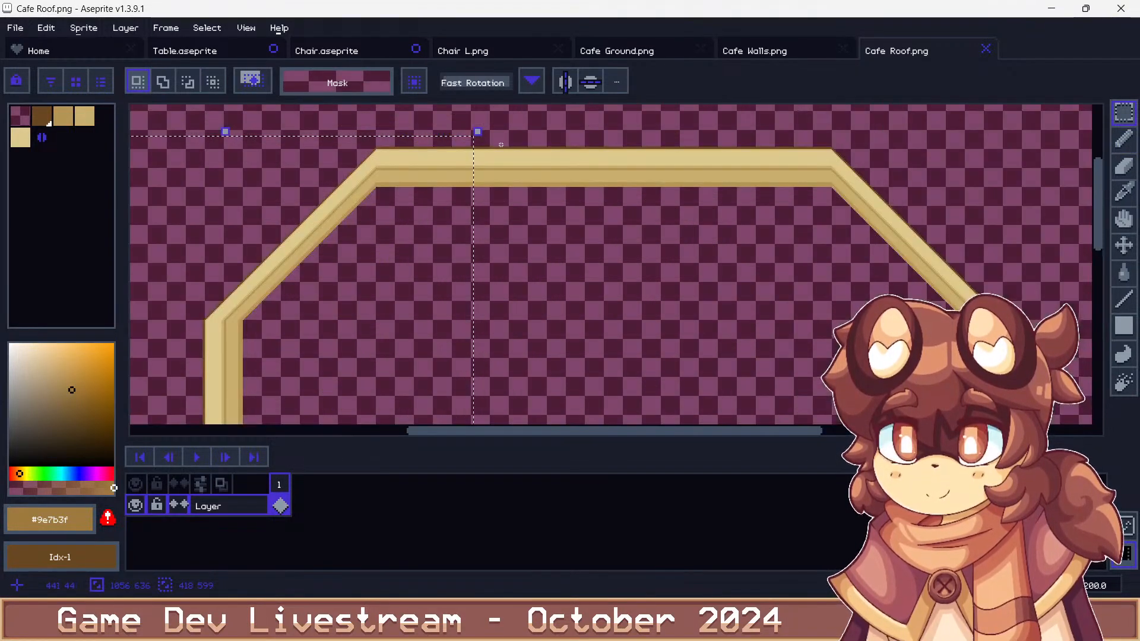
pyautogui.hotkey('ctrl', 'd')
pyautogui.scroll(1, 487, 148)
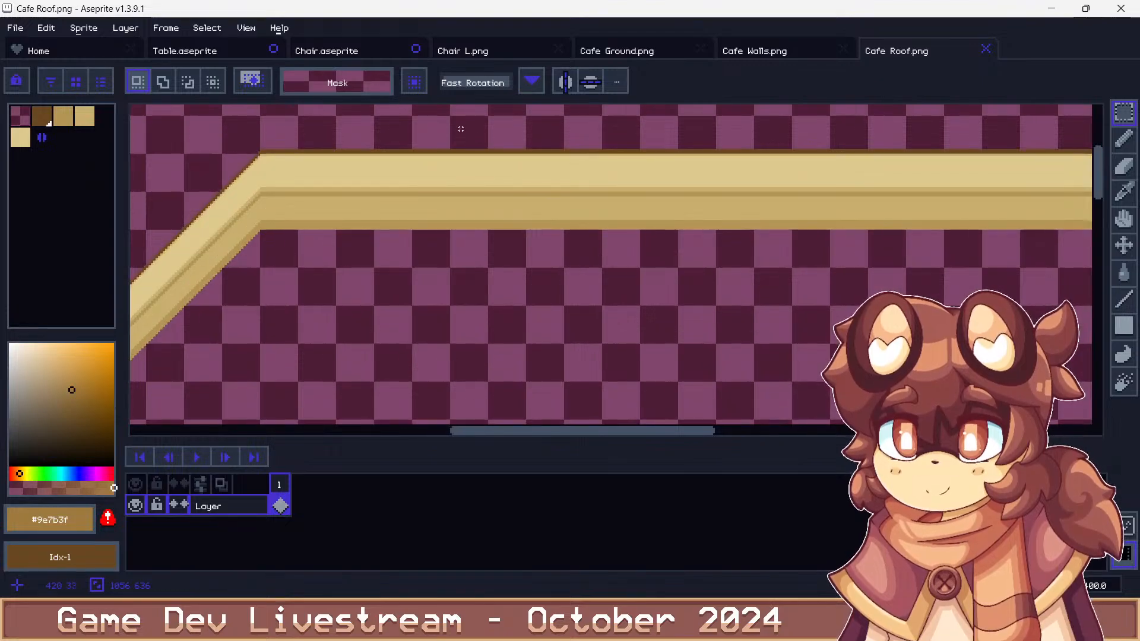
# Select the left part of the roof frame, 416 × 612 px, shift it 48 px to the right, and save Cafe Roof.png
pyautogui.scroll(-3, 461, 138)
pyautogui.moveTo(440, 137); pyautogui.dragTo(145, 419)
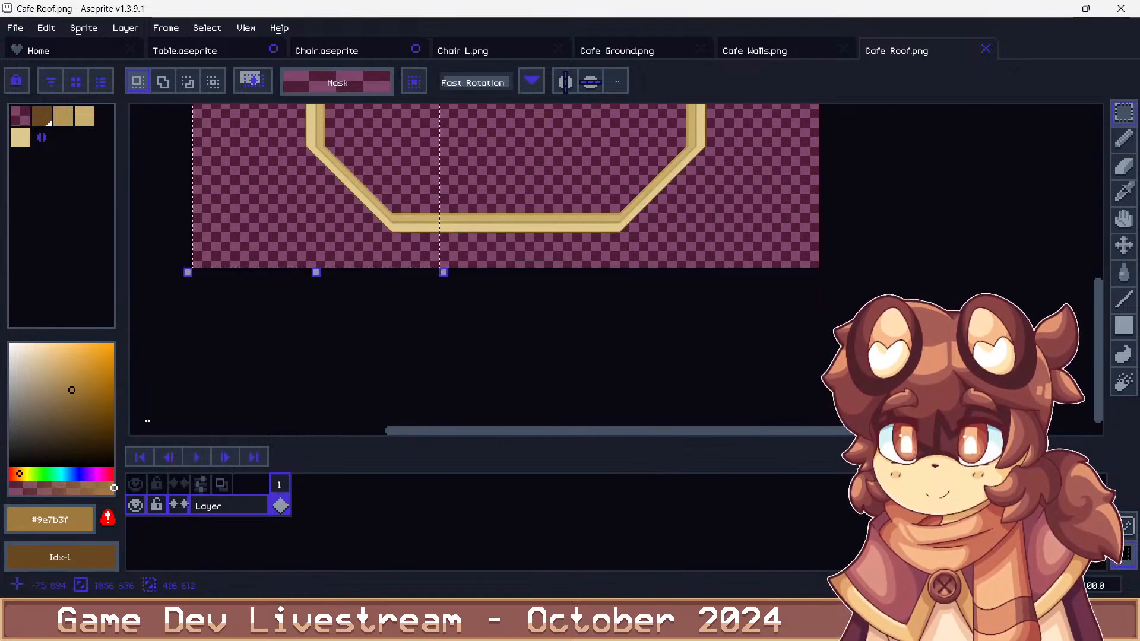
pyautogui.scroll(6, 289, 166)
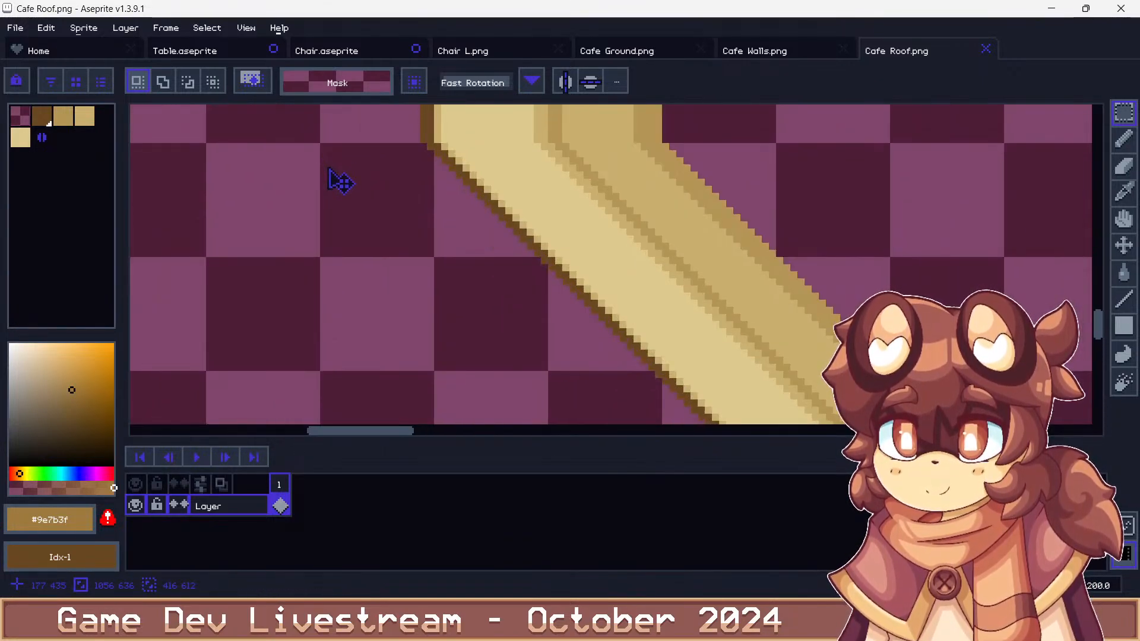
pyautogui.click(340, 180)
pyautogui.scroll(2, 339, 180)
pyautogui.press('Right')
pyautogui.press('Right')
pyautogui.press('Right')
pyautogui.press('Right')
pyautogui.press('Right')
pyautogui.press('Right')
pyautogui.press('Right')
pyautogui.press('Right')
pyautogui.press('Right')
pyautogui.press('Right')
pyautogui.press('Right')
pyautogui.press('Right')
pyautogui.press('Right')
pyautogui.press('Right')
pyautogui.press('Right')
pyautogui.press('Right')
pyautogui.press('Right')
pyautogui.press('Right')
pyautogui.press('Right')
pyautogui.press('Right')
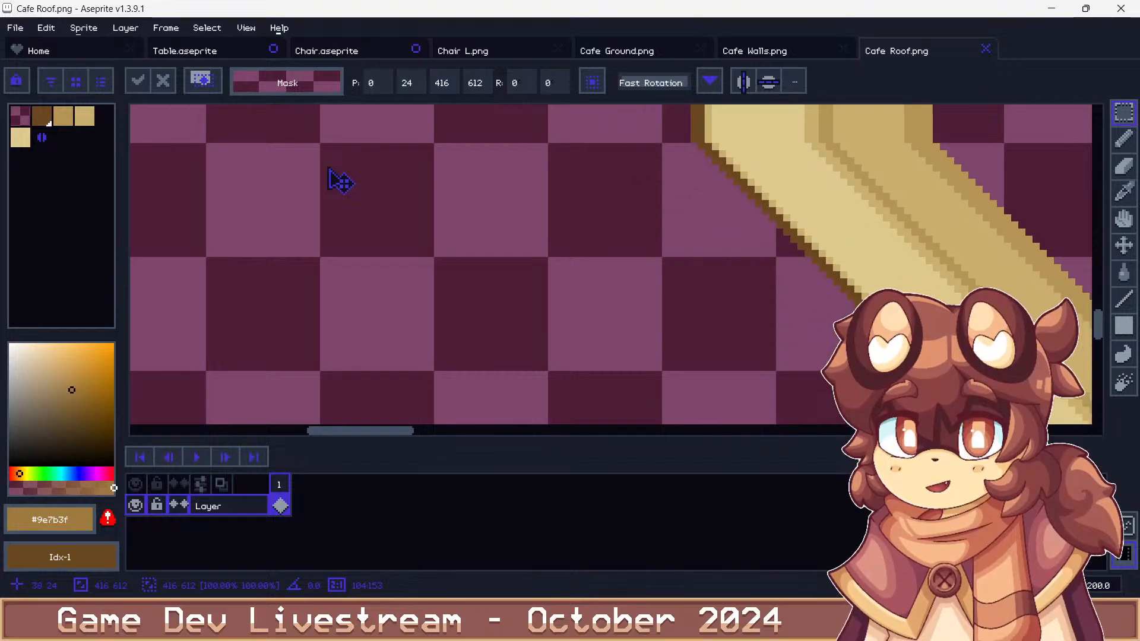
pyautogui.scroll(-10, 504, 246)
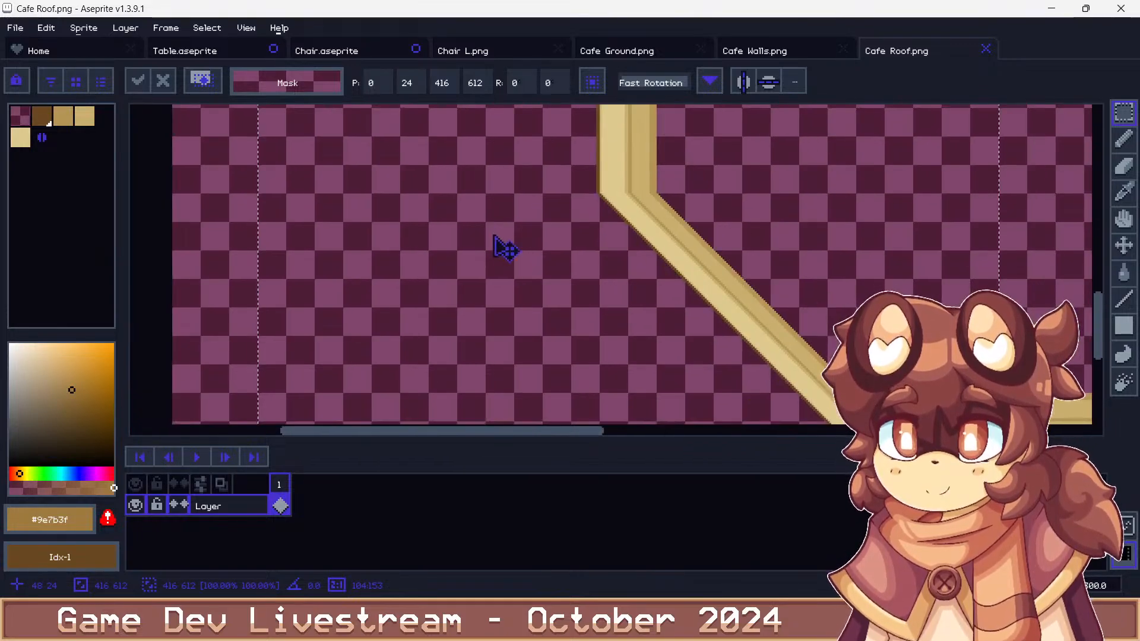
pyautogui.click(712, 259)
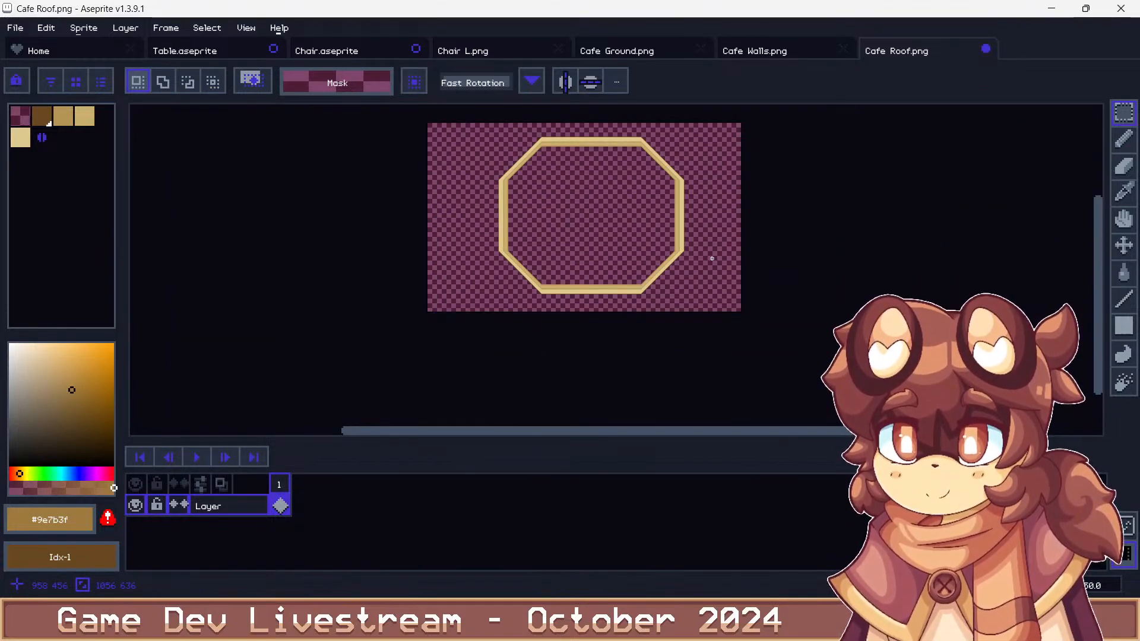
pyautogui.hotkey('ctrl', 's')
pyautogui.press('Return')
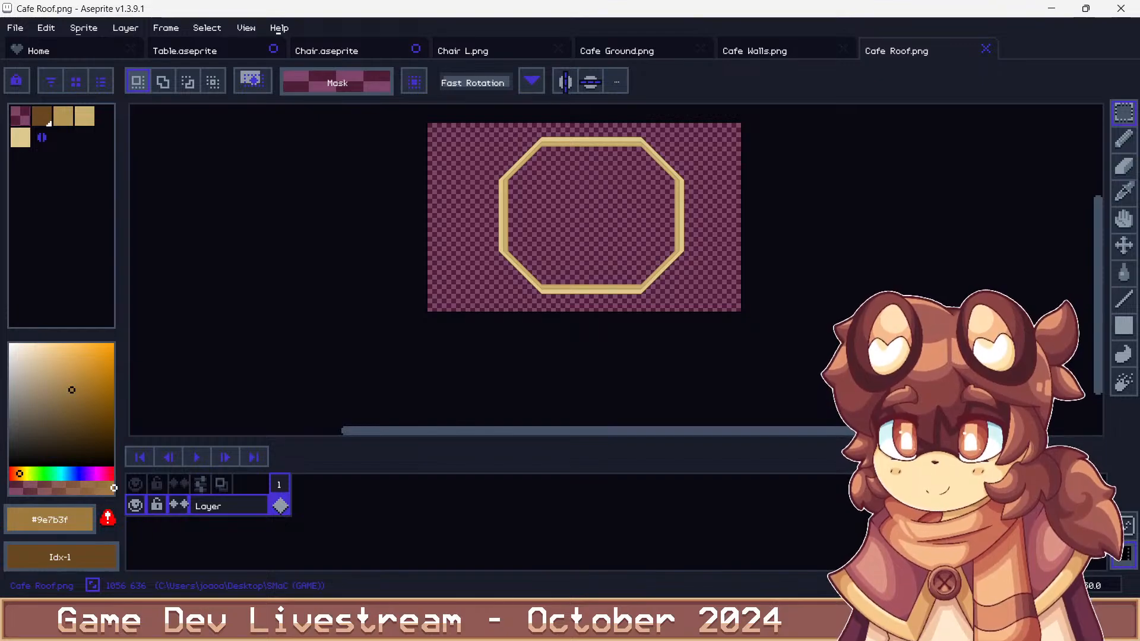
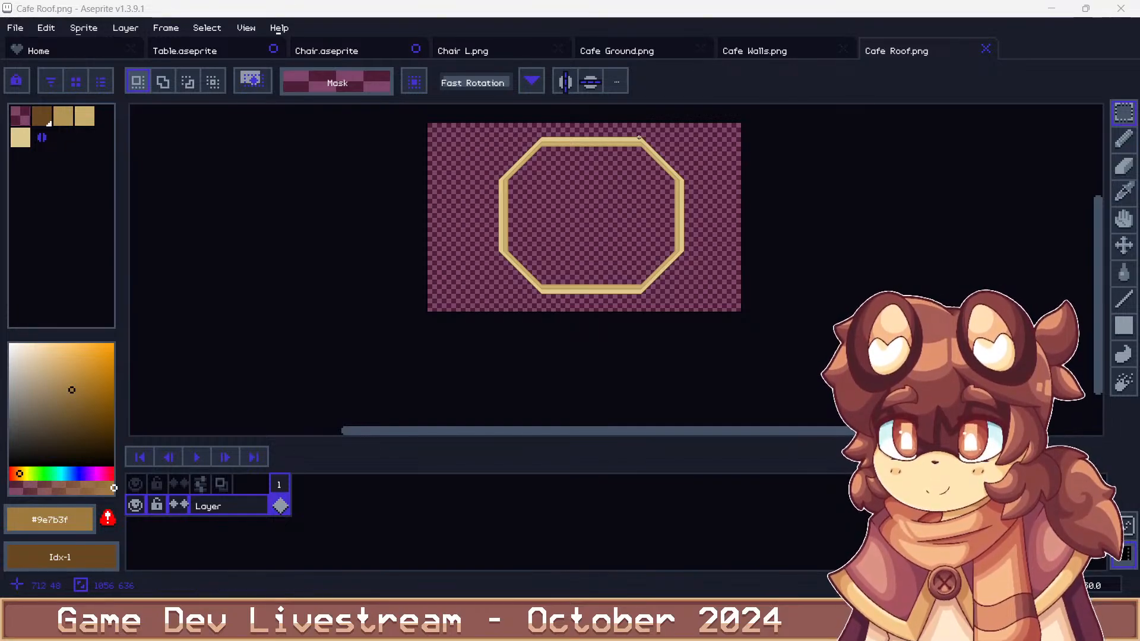
# Select the right part of the roof frame, 428 × 618 px, and shift it 48 px to the left
pyautogui.moveTo(617, 129); pyautogui.dragTo(743, 315)
pyautogui.scroll(5, 683, 241)
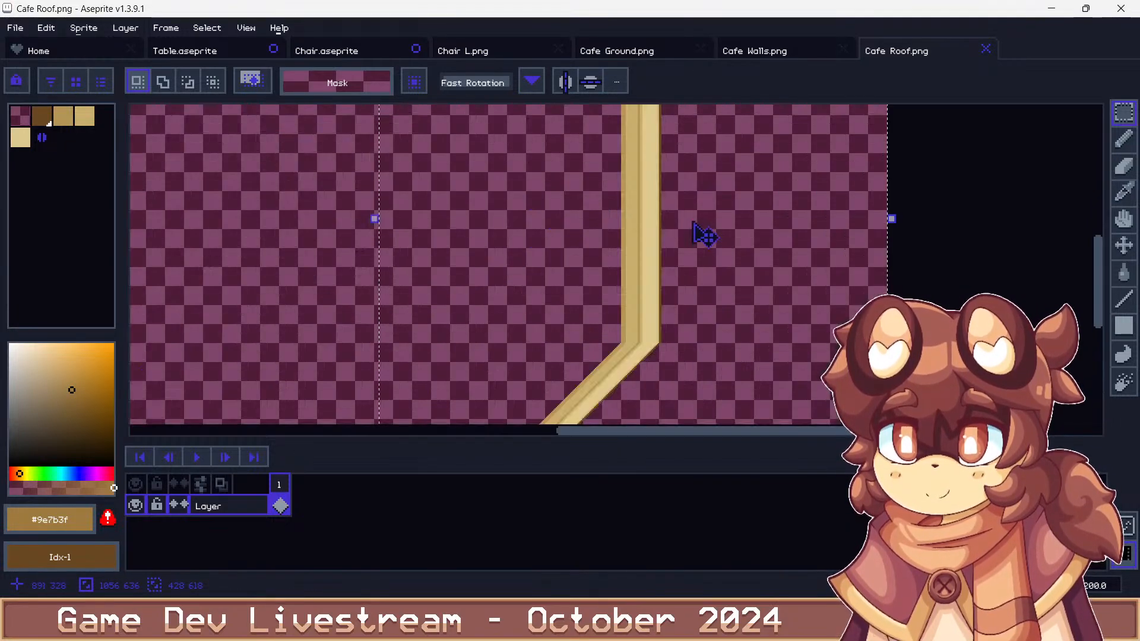
pyautogui.scroll(-3, 664, 336)
pyautogui.press('Left')
pyautogui.press('Left')
pyautogui.press('Left')
pyautogui.press('Left')
pyautogui.press('Left')
pyautogui.press('Left')
pyautogui.press('Left')
pyautogui.press('Left')
pyautogui.press('Left')
pyautogui.press('Left')
pyautogui.press('Left')
pyautogui.press('Left')
pyautogui.press('Left')
pyautogui.press('Left')
pyautogui.press('Left')
pyautogui.press('Left')
pyautogui.press('Left')
pyautogui.press('Left')
pyautogui.press('Left')
pyautogui.press('Left')
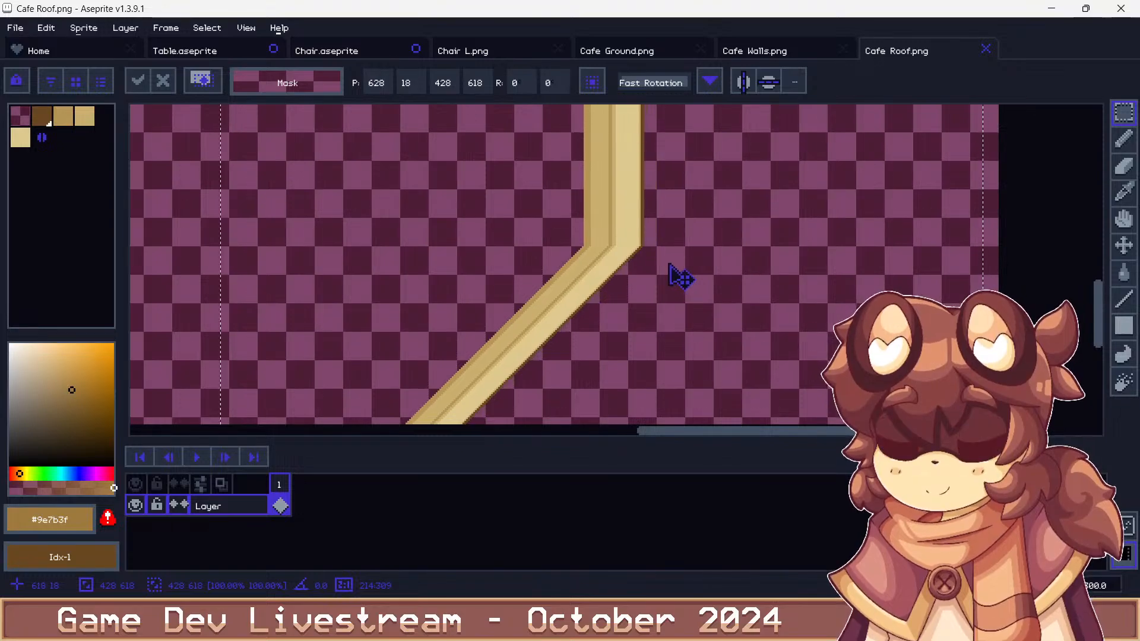
pyautogui.press('Left')
pyautogui.press('Left')
pyautogui.press('Left')
pyautogui.press('Left')
pyautogui.press('Left')
pyautogui.press('Left')
pyautogui.press('Left')
pyautogui.press('Left')
pyautogui.press('Left')
pyautogui.press('Left')
pyautogui.press('Left')
pyautogui.press('Left')
pyautogui.press('Left')
pyautogui.press('Left')
pyautogui.press('Left')
pyautogui.press('Left')
pyautogui.press('Left')
pyautogui.press('Left')
pyautogui.press('Left')
pyautogui.press('Left')
pyautogui.scroll(9, 603, 249)
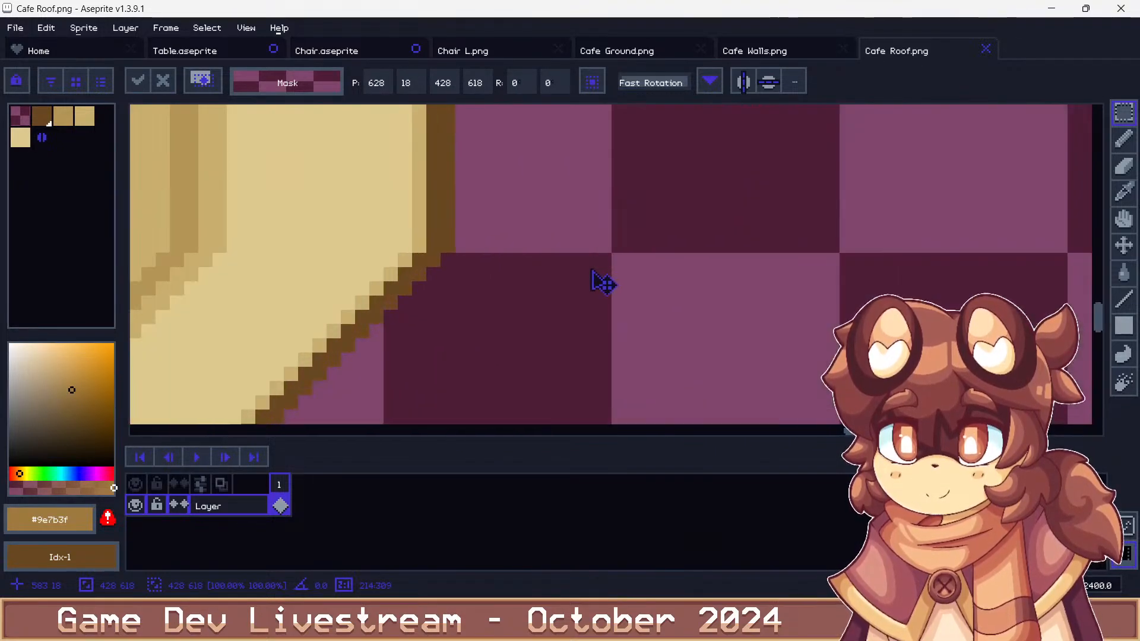
pyautogui.press('Left')
pyautogui.press('Left')
pyautogui.scroll(-10, 547, 285)
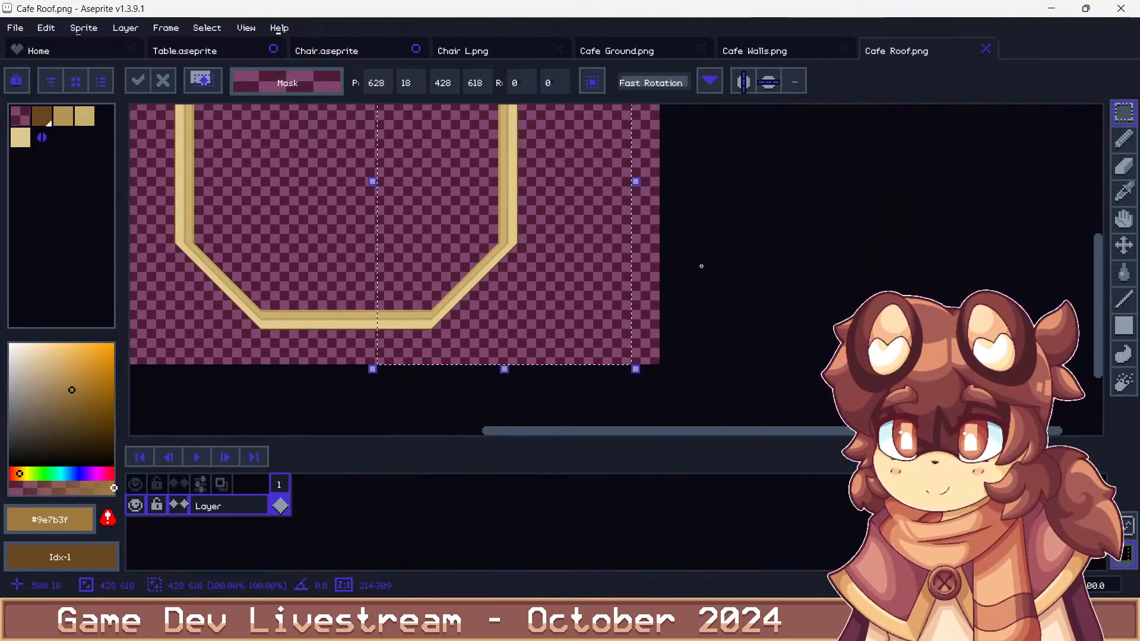
# Deselect the moved roof part and save the file as Cafe Roof.png
pyautogui.hotkey('ctrl', 'd')
pyautogui.hotkey('ctrl', 'shift', 's')
pyautogui.press('Return')
pyautogui.press('Return')
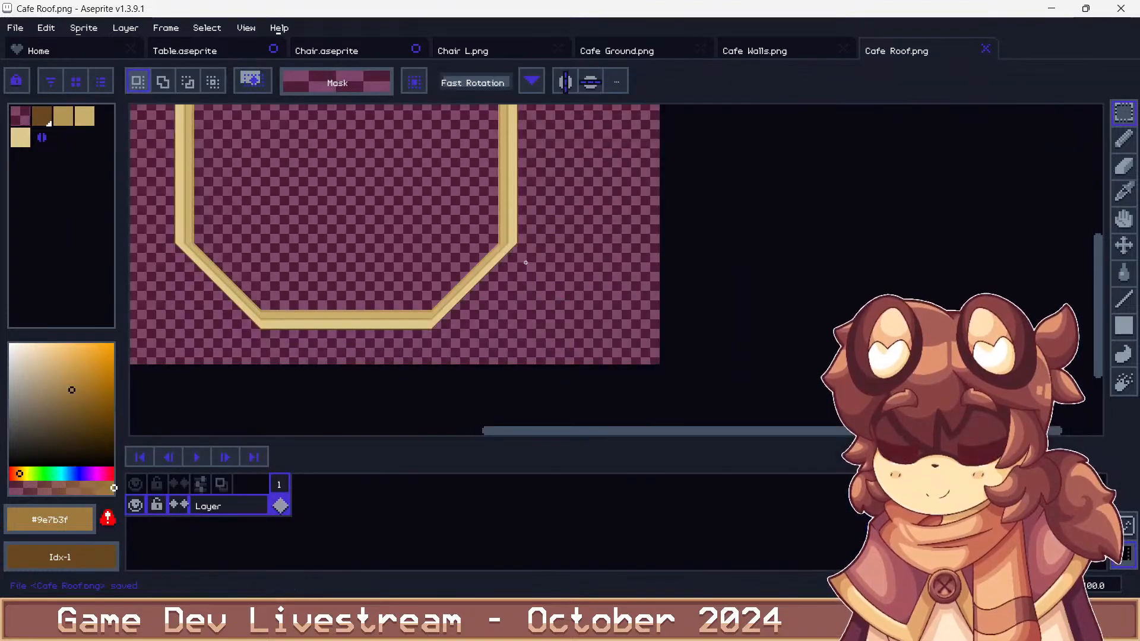
pyautogui.hotkey('alt', 'Tab')
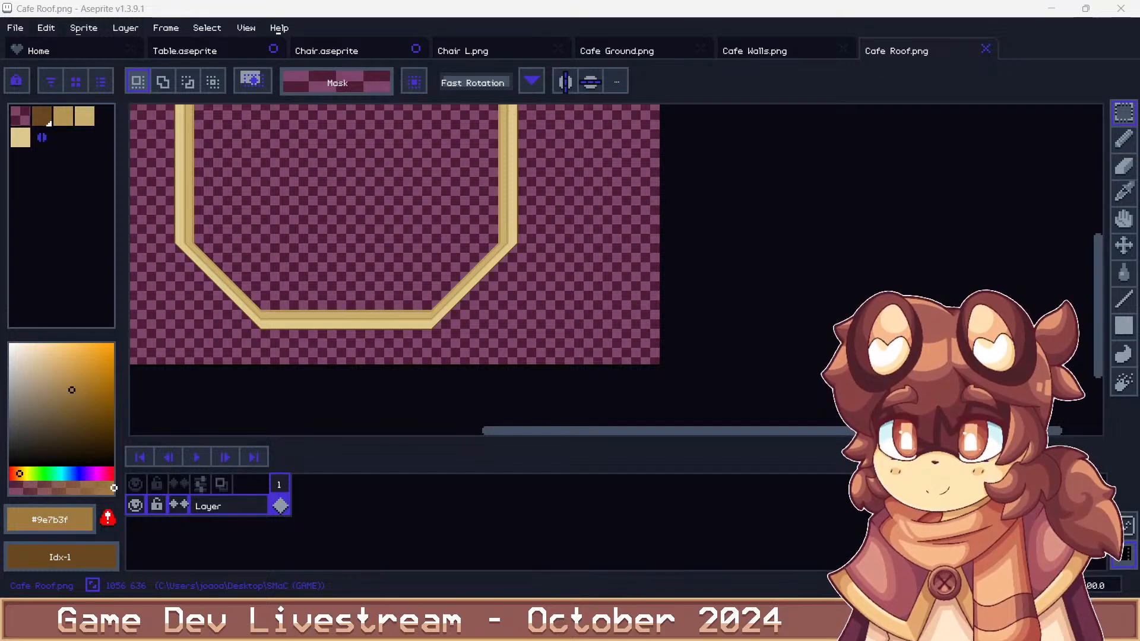
# In Cafe Walls.png, delete a vertical strip about 16 px wide from the bottom wall pillar just right of the entrance
pyautogui.click(755, 52)
pyautogui.scroll(-2, 537, 215)
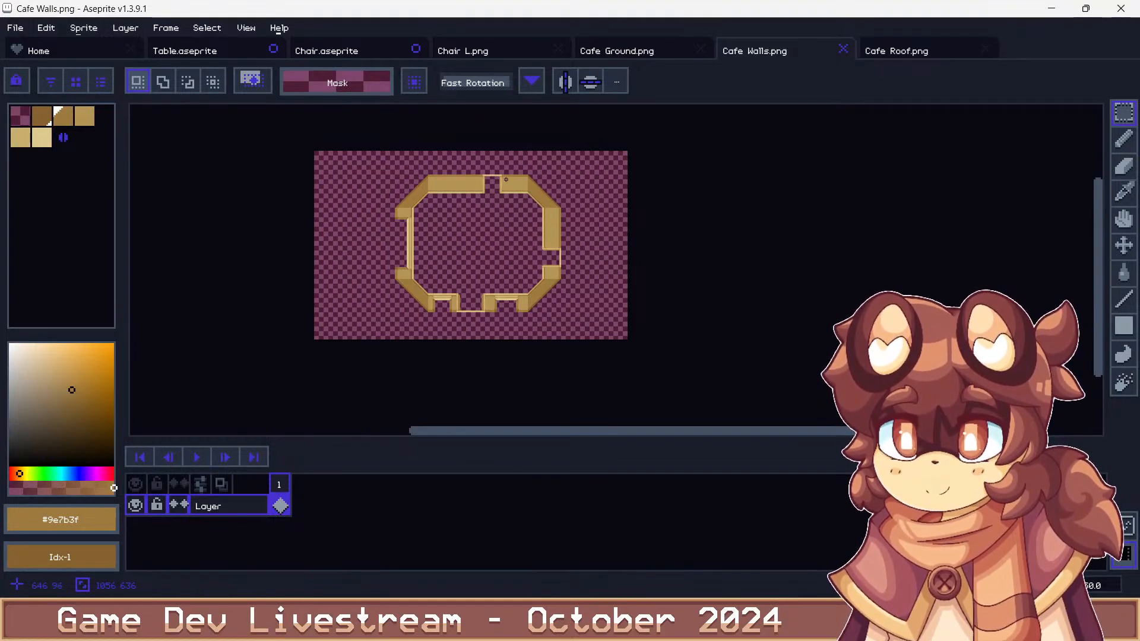
pyautogui.scroll(3, 502, 290)
pyautogui.scroll(3, 478, 323)
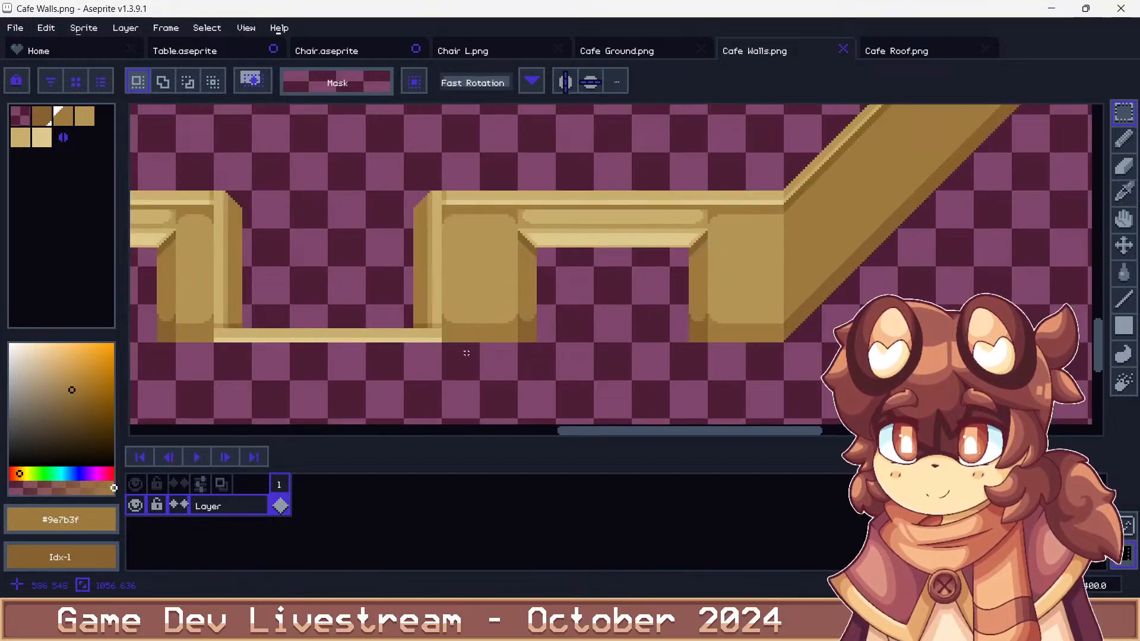
pyautogui.scroll(-1, 476, 381)
pyautogui.moveTo(476, 382); pyautogui.dragTo(535, 176)
pyautogui.scroll(-1, 496, 281)
pyautogui.scroll(2, 490, 149)
pyautogui.scroll(1, 528, 172)
pyautogui.scroll(-3, 523, 213)
pyautogui.press('Delete')
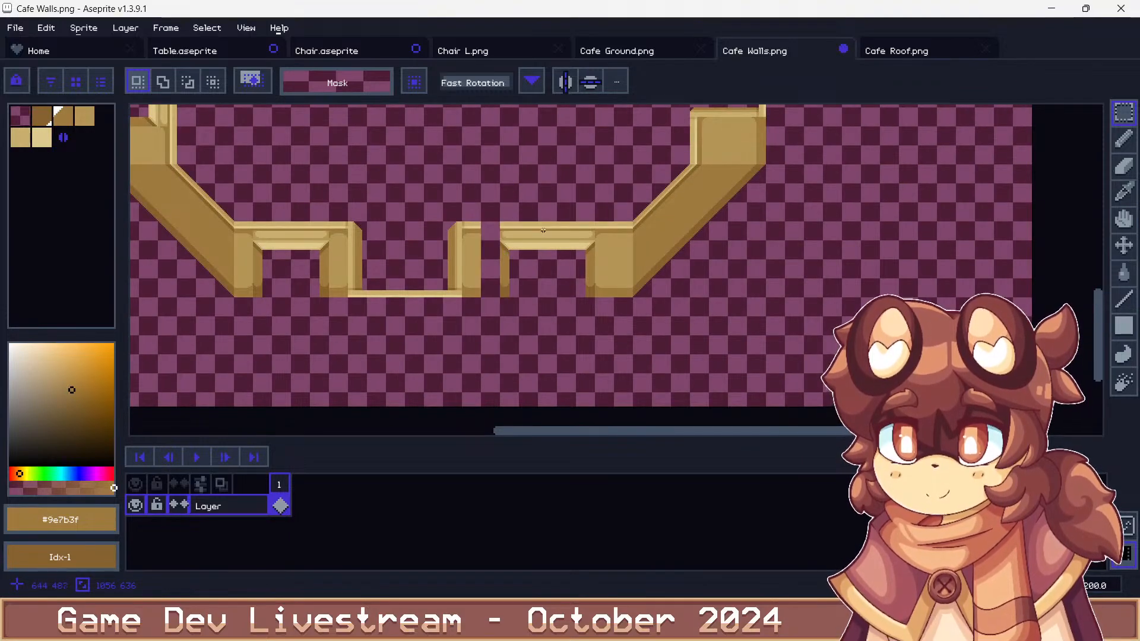
# Delete a strip about 16 px wide through the middle of the bottom wall's right window, and clear the selection
pyautogui.scroll(3, 551, 245)
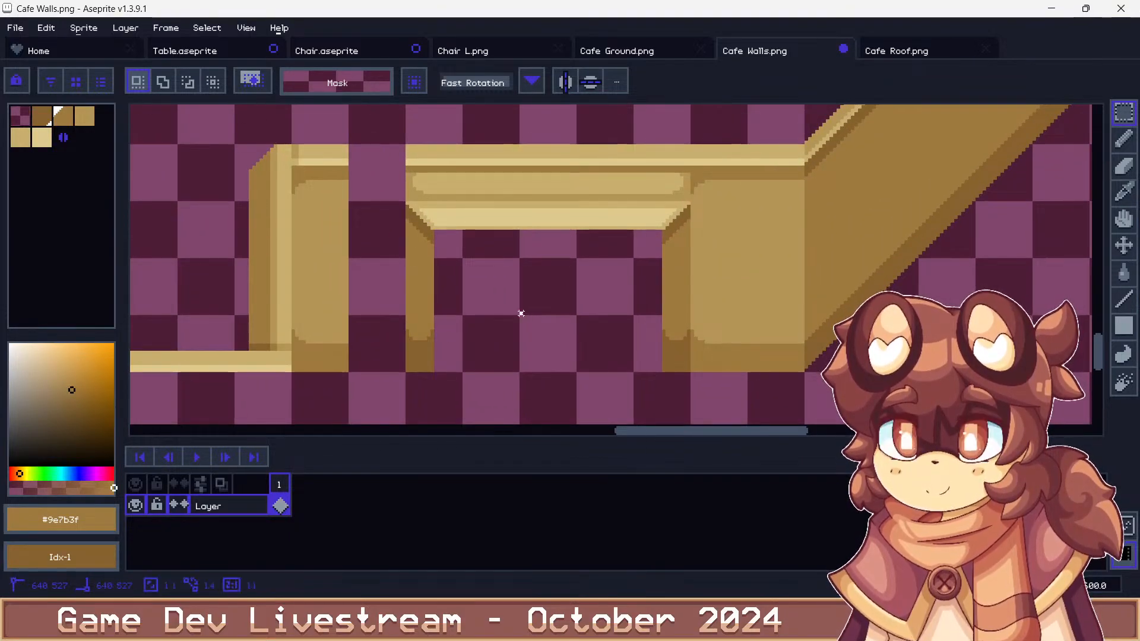
pyautogui.moveTo(520, 332); pyautogui.dragTo(576, 107)
pyautogui.press('Delete')
pyautogui.hotkey('ctrl', 'd')
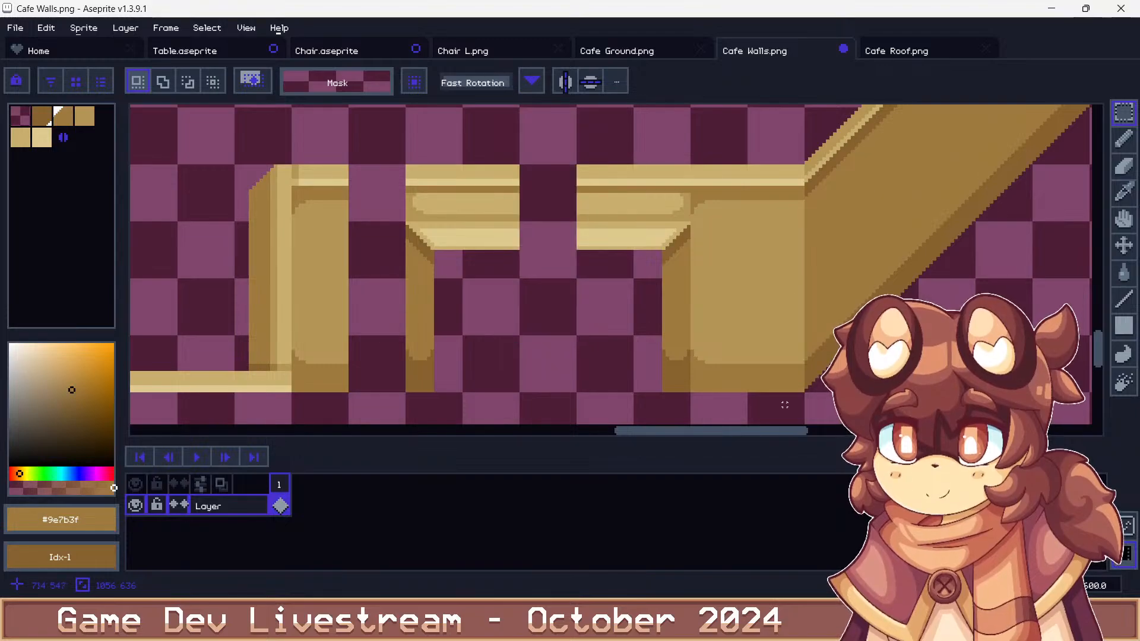
# Delete a 16 px wide strip from the right edge of the bottom wall's last pillar, beside the diagonal wall
pyautogui.moveTo(802, 402); pyautogui.dragTo(747, 110)
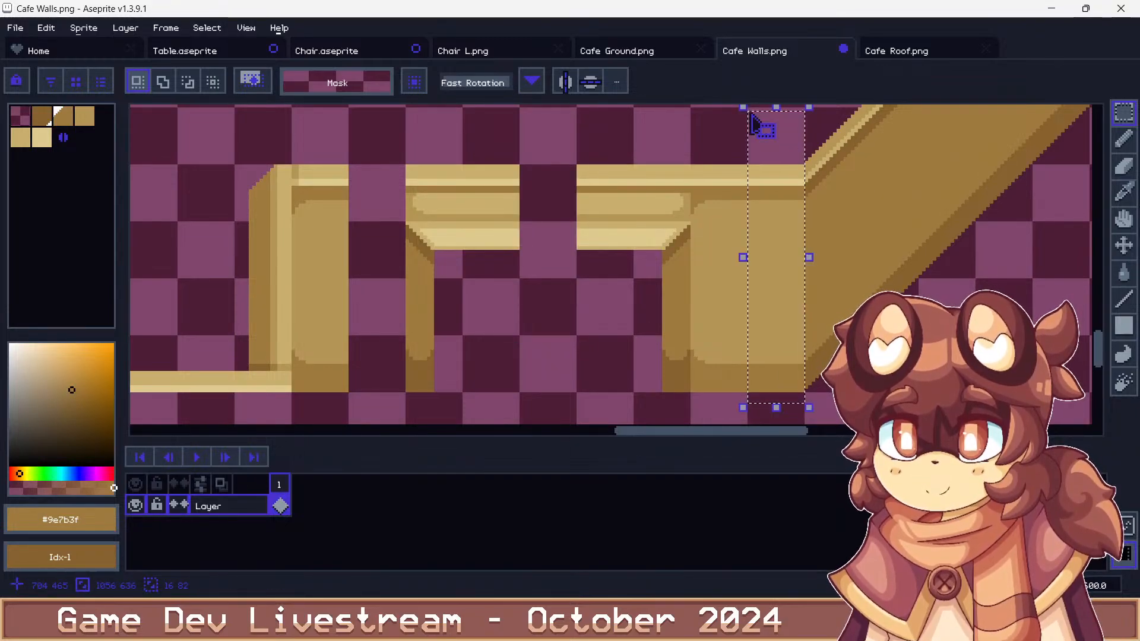
pyautogui.press('Delete')
pyautogui.scroll(-3, 663, 287)
pyautogui.scroll(-1, 663, 287)
pyautogui.scroll(1, 661, 197)
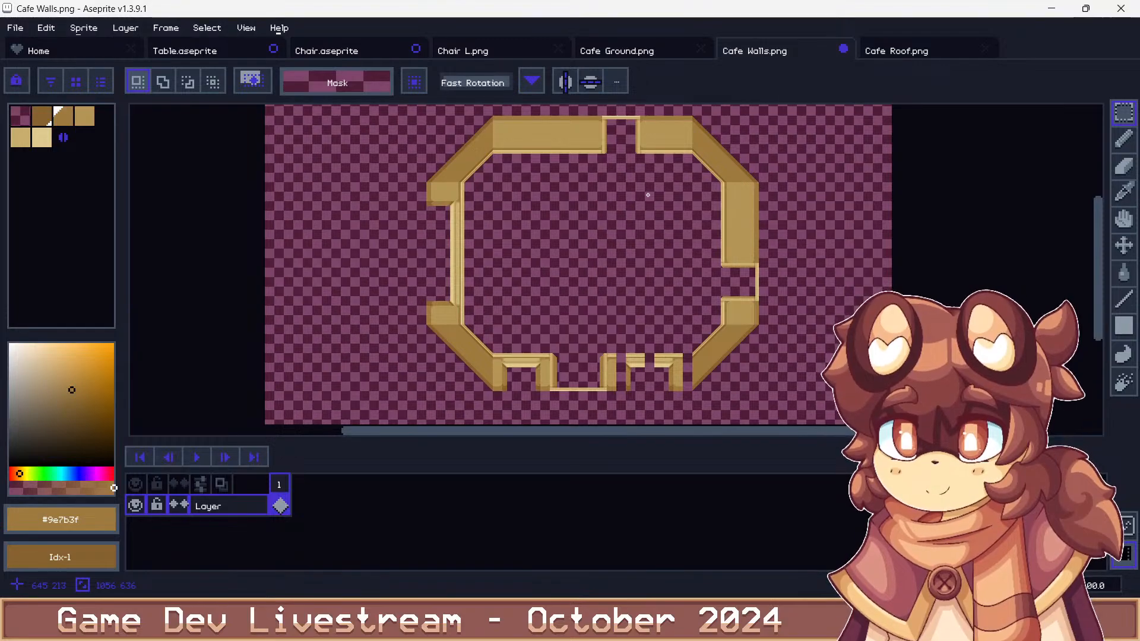
# Check how the left edge of the top doorway lines up with the bottom entrance opening of the walls
pyautogui.scroll(-2, 648, 195)
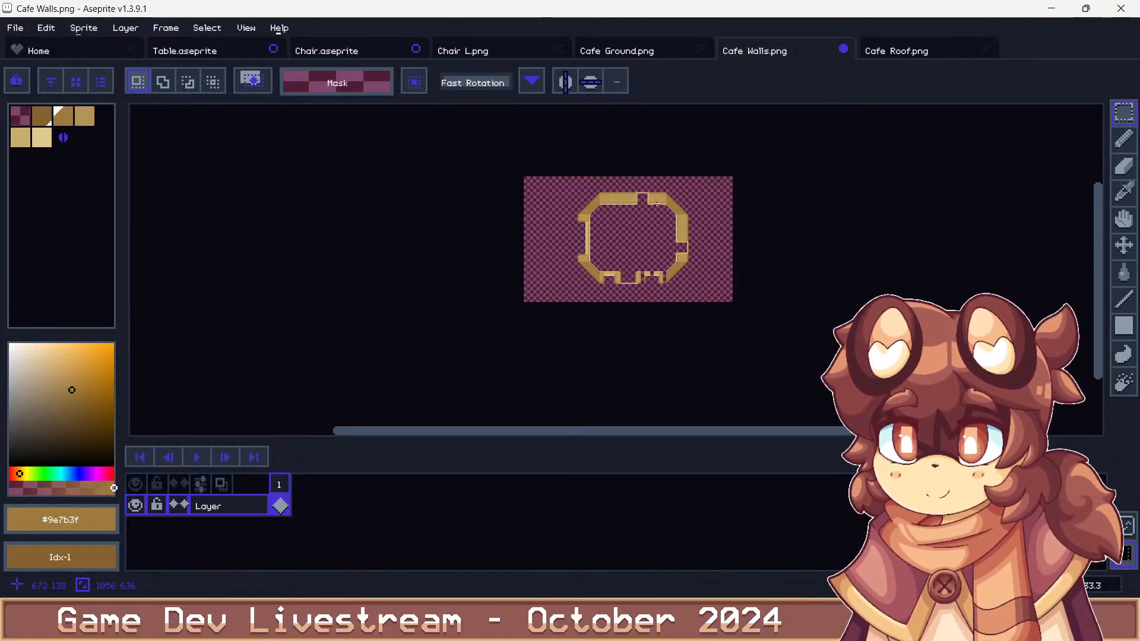
pyautogui.scroll(1, 657, 204)
pyautogui.scroll(1, 657, 204)
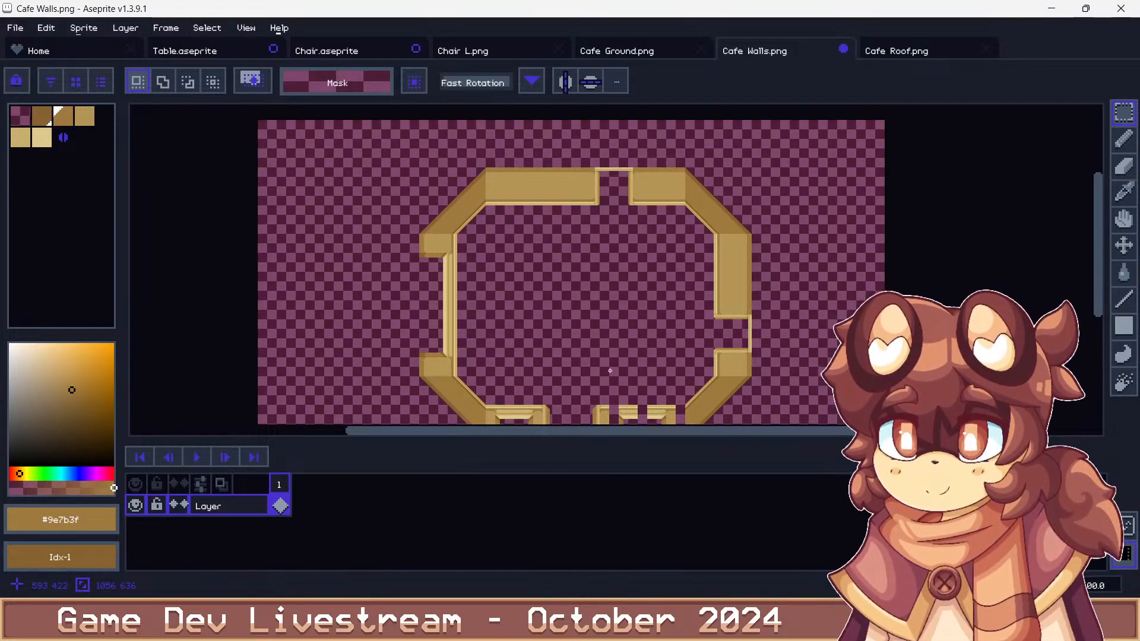
pyautogui.scroll(5, 597, 203)
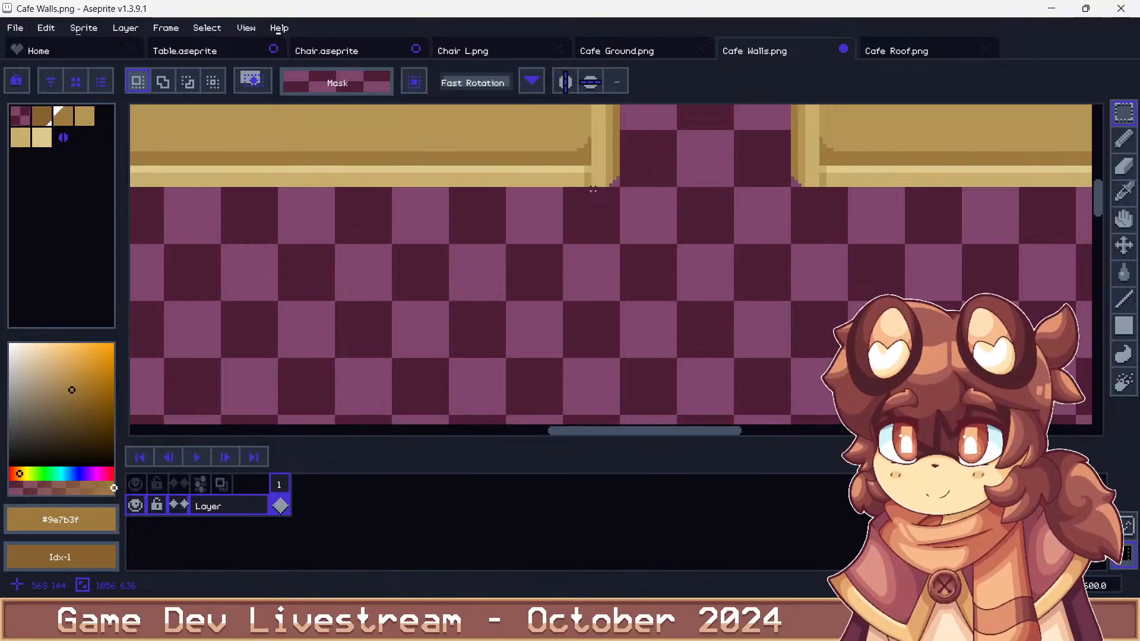
pyautogui.moveTo(592, 190); pyautogui.dragTo(591, 241)
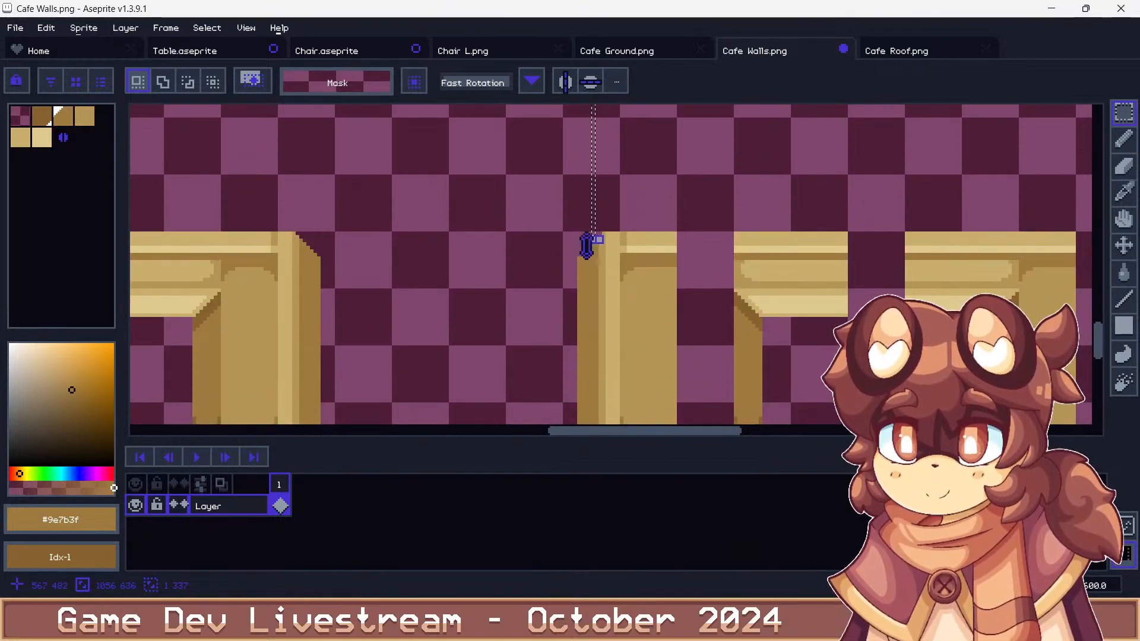
pyautogui.scroll(-7, 591, 241)
pyautogui.scroll(1, 564, 231)
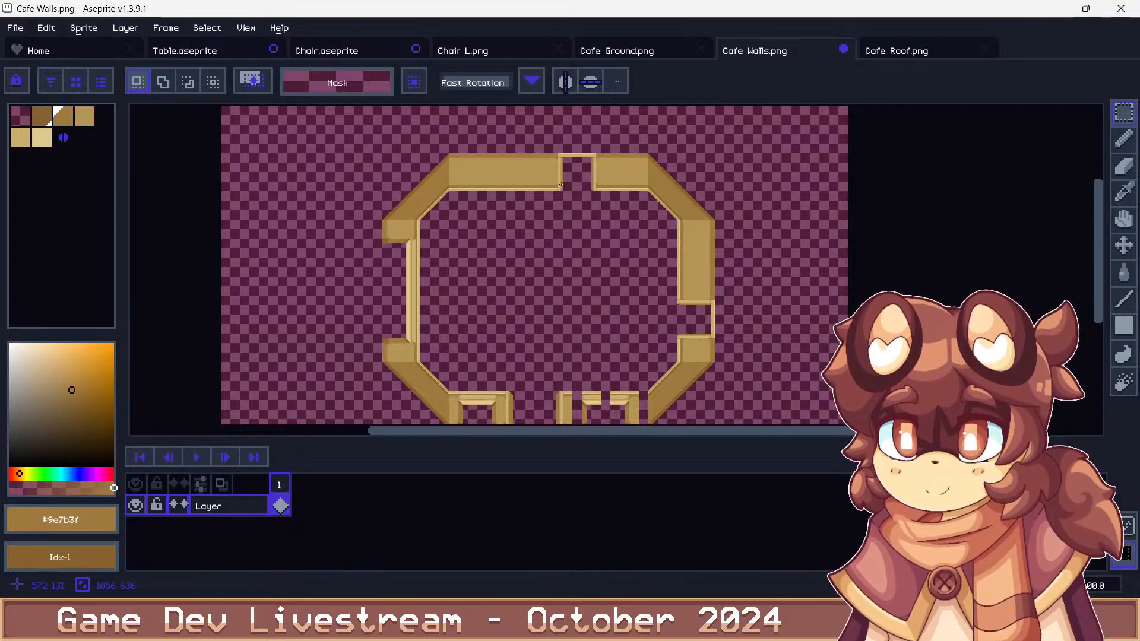
pyautogui.scroll(-1, 562, 236)
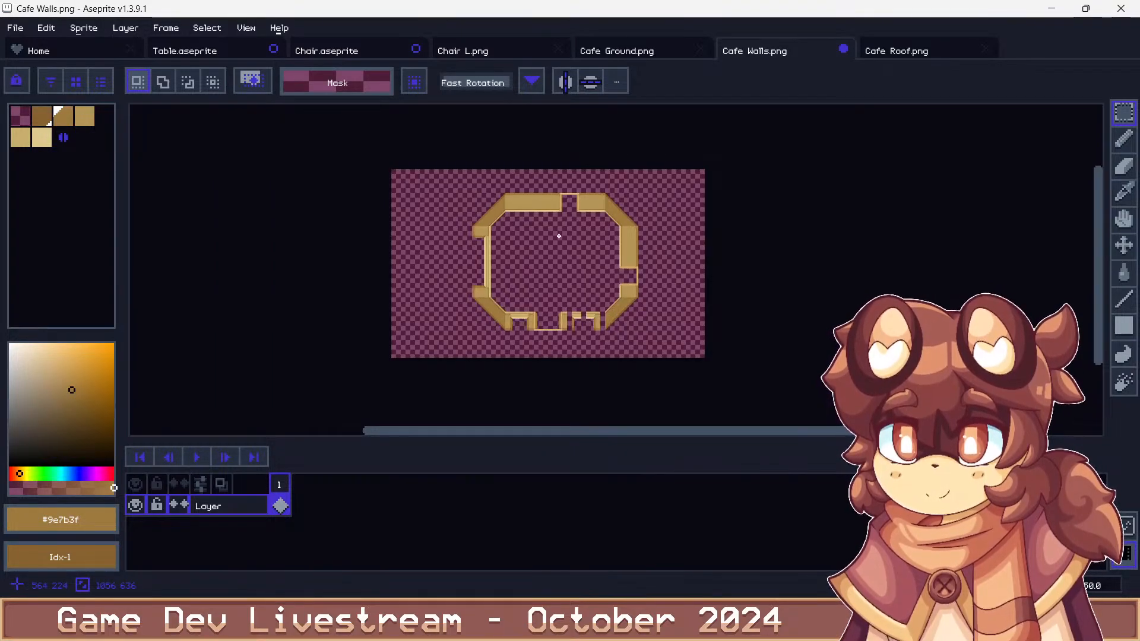
# Delete a section about 48 px wide from the top wall between the doorway and the right diagonal corner
pyautogui.scroll(4, 584, 236)
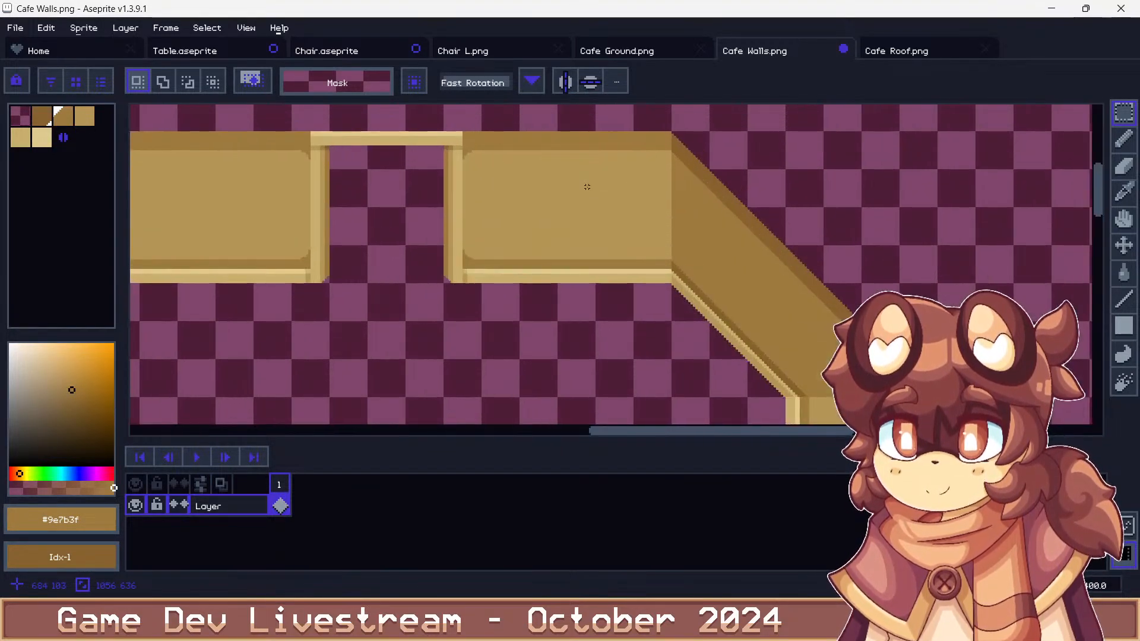
pyautogui.scroll(1, 532, 327)
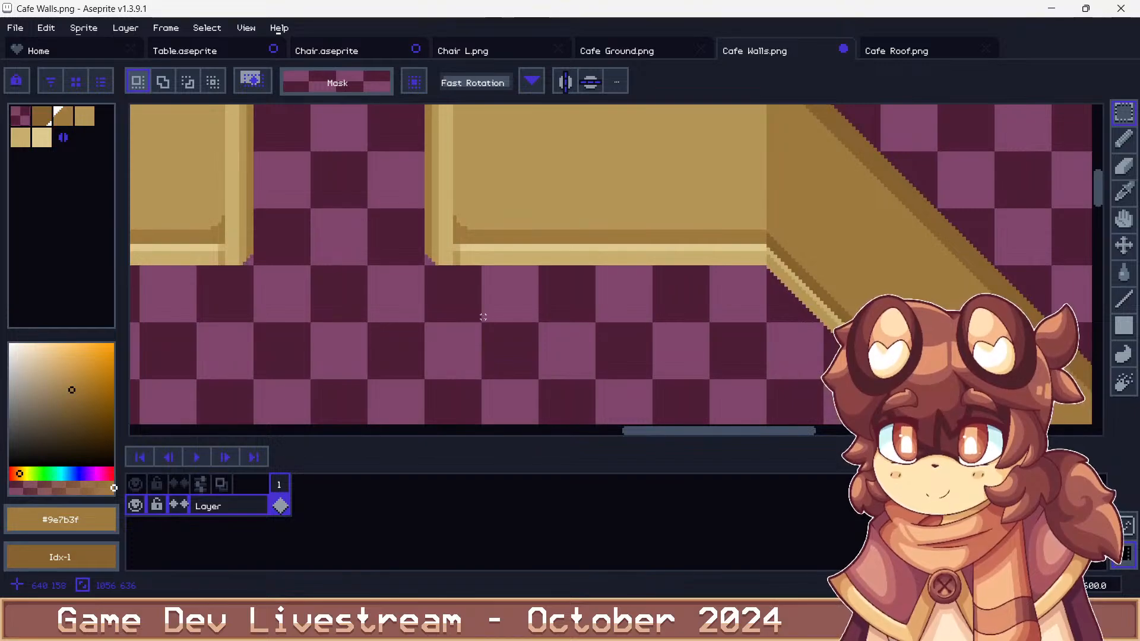
pyautogui.moveTo(483, 317); pyautogui.dragTo(622, 120)
pyautogui.press('Delete')
pyautogui.scroll(-5, 584, 159)
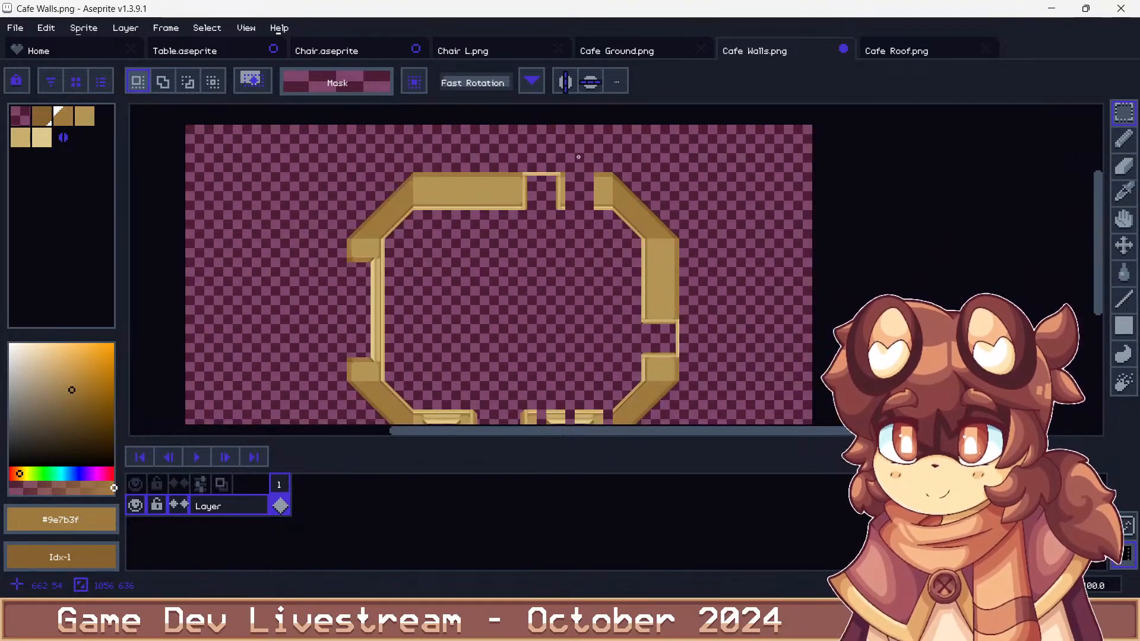
# Shift the upper right part of the walls, a 263 x 350 px selection, left until it meets the top doorway segment
pyautogui.moveTo(578, 157); pyautogui.dragTo(734, 364)
pyautogui.click(608, 319)
pyautogui.scroll(3, 548, 171)
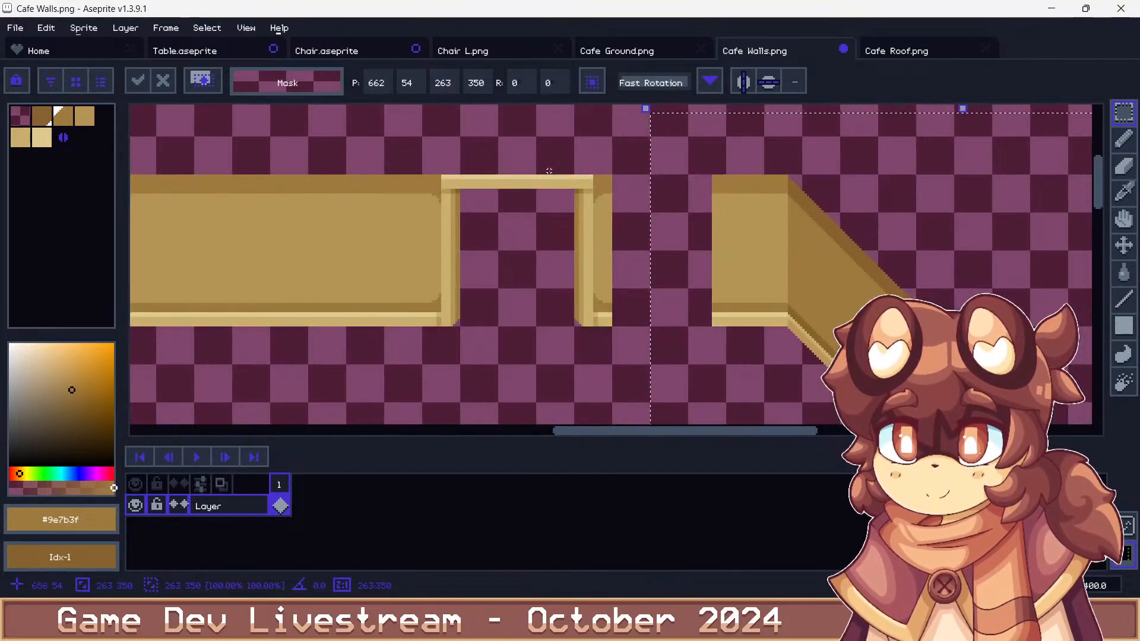
pyautogui.press('Left')
pyautogui.press('Left')
pyautogui.press('Left')
pyautogui.press('Left')
pyautogui.press('Left')
pyautogui.press('Left')
pyautogui.press('Left')
pyautogui.press('Left')
pyautogui.press('Left')
pyautogui.press('Left')
pyautogui.press('Left')
pyautogui.press('Left')
pyautogui.press('Left')
pyautogui.press('Left')
pyautogui.press('Left')
pyautogui.press('Left')
pyautogui.press('Left')
pyautogui.press('Left')
pyautogui.press('Left')
pyautogui.press('Left')
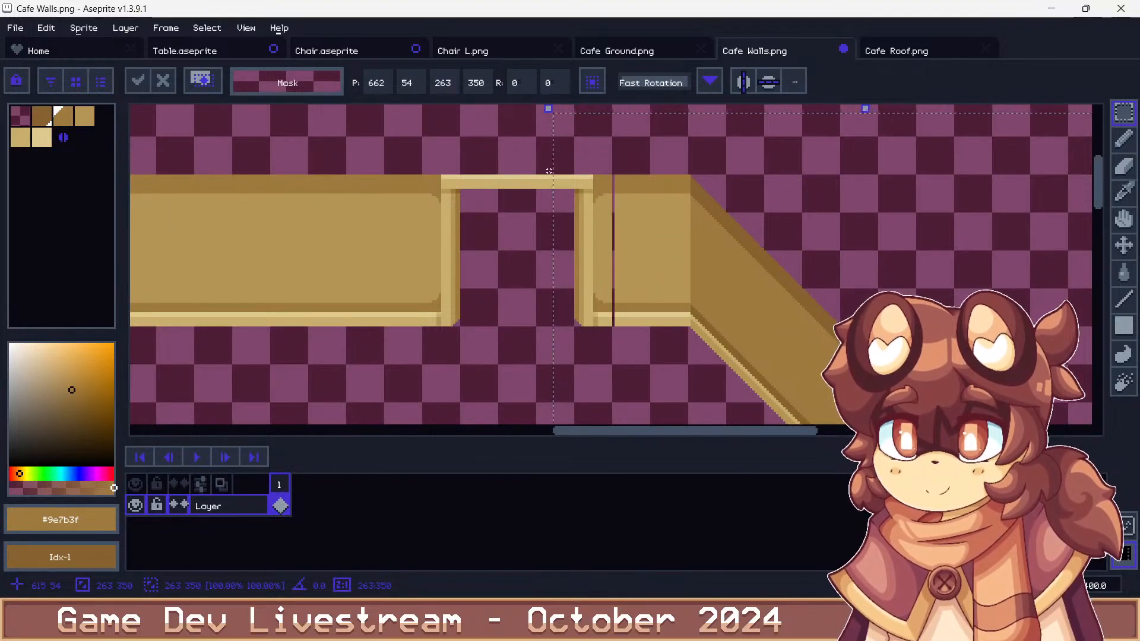
pyautogui.scroll(-3, 548, 171)
pyautogui.press('Return')
# Shift the lower-right diagonal wall, a 122 x 157 px selection, 16 px left against the last bottom pillar
pyautogui.scroll(3, 568, 237)
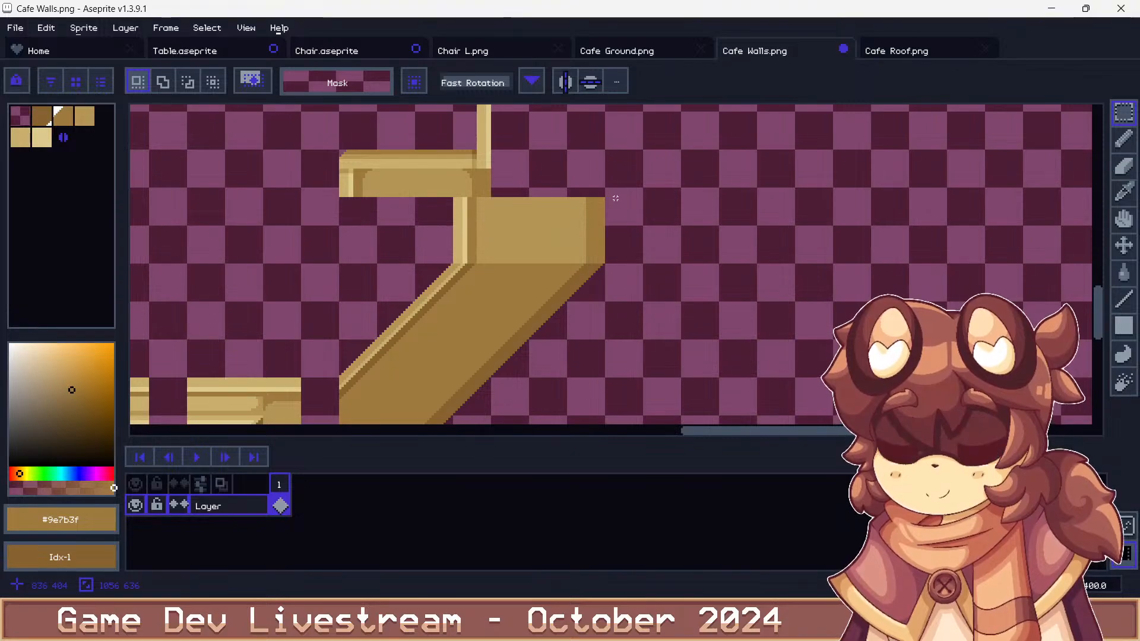
pyautogui.moveTo(616, 197); pyautogui.dragTo(391, 414)
pyautogui.scroll(-2, 454, 258)
pyautogui.scroll(3, 340, 380)
pyautogui.press('Left')
pyautogui.press('Left')
pyautogui.press('Left')
pyautogui.press('Left')
pyautogui.press('Left')
pyautogui.press('Left')
pyautogui.press('Left')
pyautogui.press('Left')
pyautogui.press('Left')
pyautogui.press('Left')
pyautogui.press('Left')
pyautogui.press('Left')
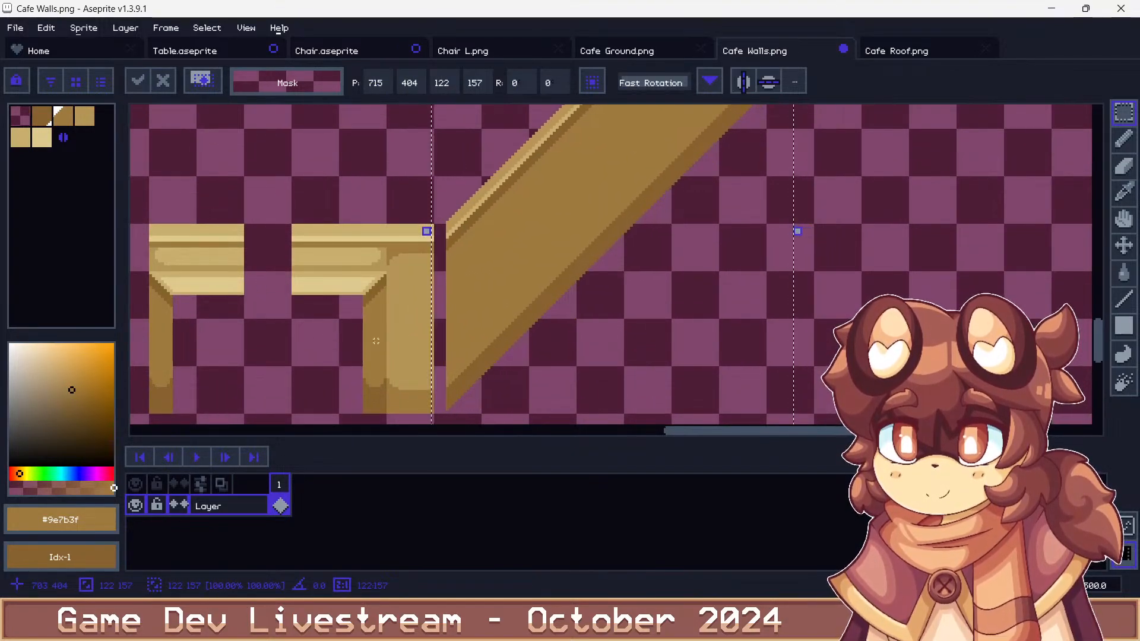
pyautogui.press('Left')
pyautogui.press('Left')
pyautogui.press('Left')
pyautogui.press('Left')
pyautogui.scroll(-1, 308, 212)
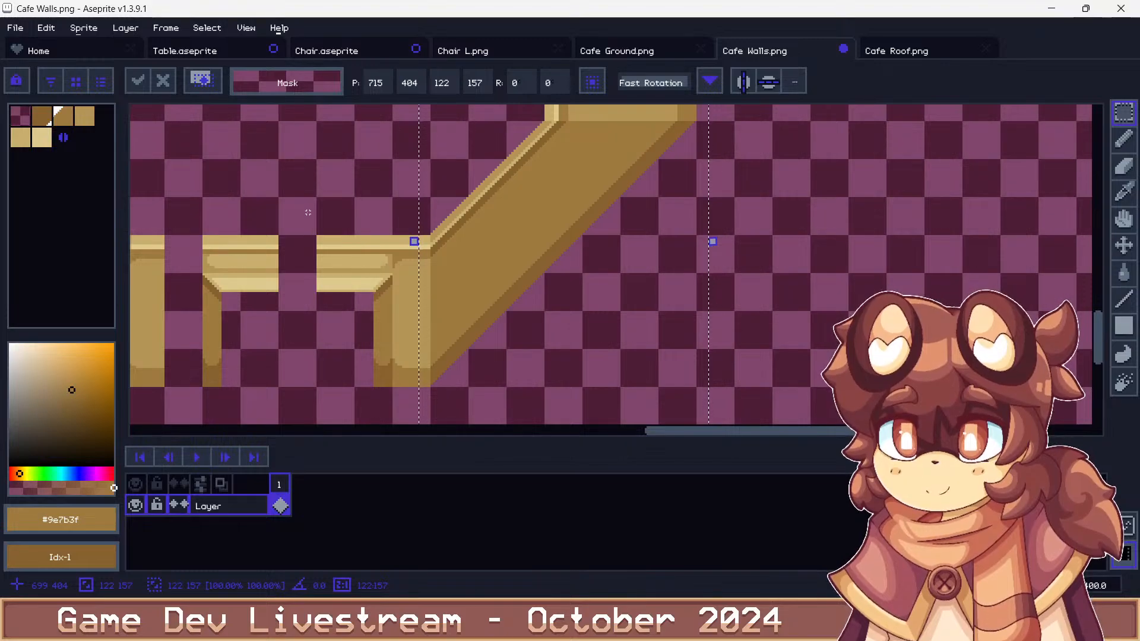
# Add the right half of the bottom wall's right window to the selection and move it 16 px left to close the window gap
pyautogui.moveTo(308, 212); pyautogui.dragTo(595, 349)
pyautogui.scroll(-2, 558, 394)
pyautogui.scroll(1, 440, 261)
pyautogui.press('Left')
pyautogui.press('Left')
pyautogui.press('Left')
pyautogui.press('Left')
pyautogui.press('Left')
pyautogui.press('Left')
pyautogui.press('Left')
pyautogui.press('Left')
pyautogui.press('Left')
pyautogui.press('Left')
pyautogui.press('Left')
pyautogui.press('Left')
pyautogui.press('Left')
pyautogui.scroll(1, 440, 260)
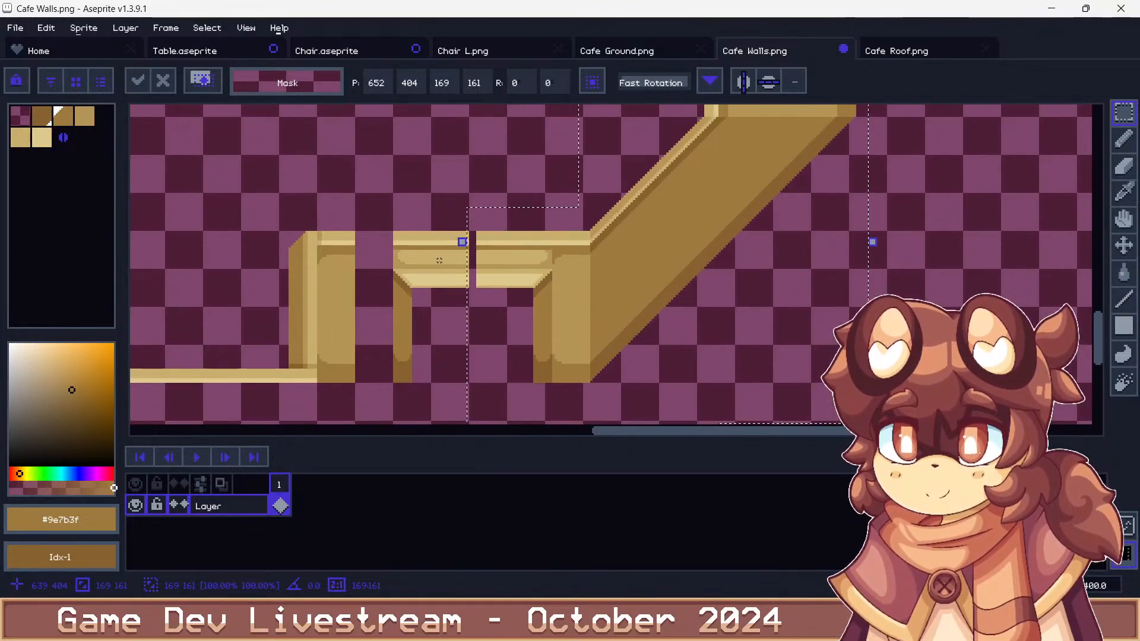
pyautogui.press('Left')
pyautogui.press('Left')
pyautogui.press('Left')
# Include the whole right window in the selection, move it left against the pillar beside the entrance, and clear the selection
pyautogui.moveTo(378, 208); pyautogui.dragTo(584, 427)
pyautogui.press('Left')
pyautogui.scroll(1, 325, 260)
pyautogui.press('Left')
pyautogui.press('Left')
pyautogui.press('Left')
pyautogui.press('Left')
pyautogui.press('Left')
pyautogui.press('Left')
pyautogui.press('Left')
pyautogui.press('Left')
pyautogui.press('Left')
pyautogui.press('Left')
pyautogui.press('Left')
pyautogui.press('Left')
pyautogui.press('Left')
pyautogui.press('Left')
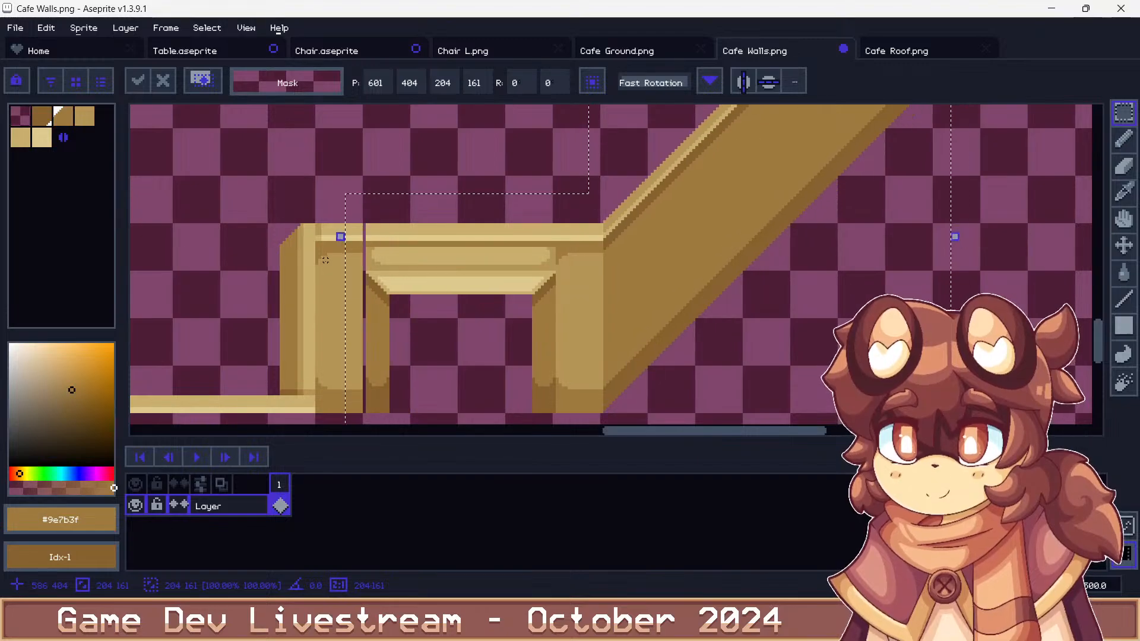
pyautogui.scroll(-4, 325, 260)
pyautogui.click(560, 306)
# Pencil in the rounded shading in #9e7b3f at the upper right corner of the pillar between the entrance and the right window
pyautogui.scroll(1, 507, 284)
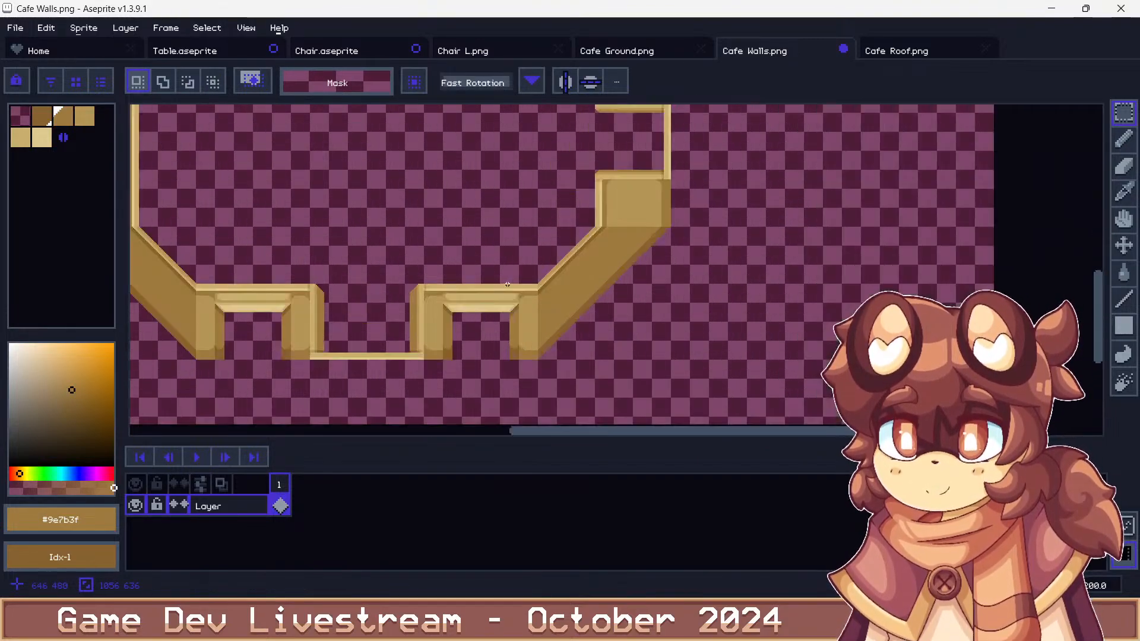
pyautogui.scroll(8, 507, 284)
pyautogui.press('b')
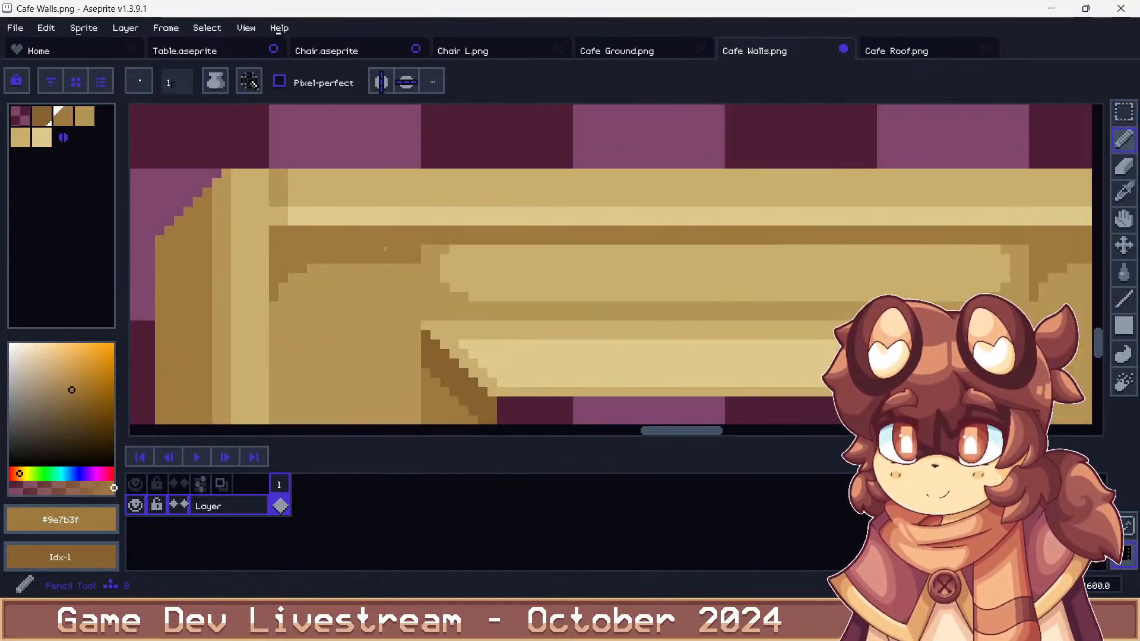
pyautogui.click(412, 276)
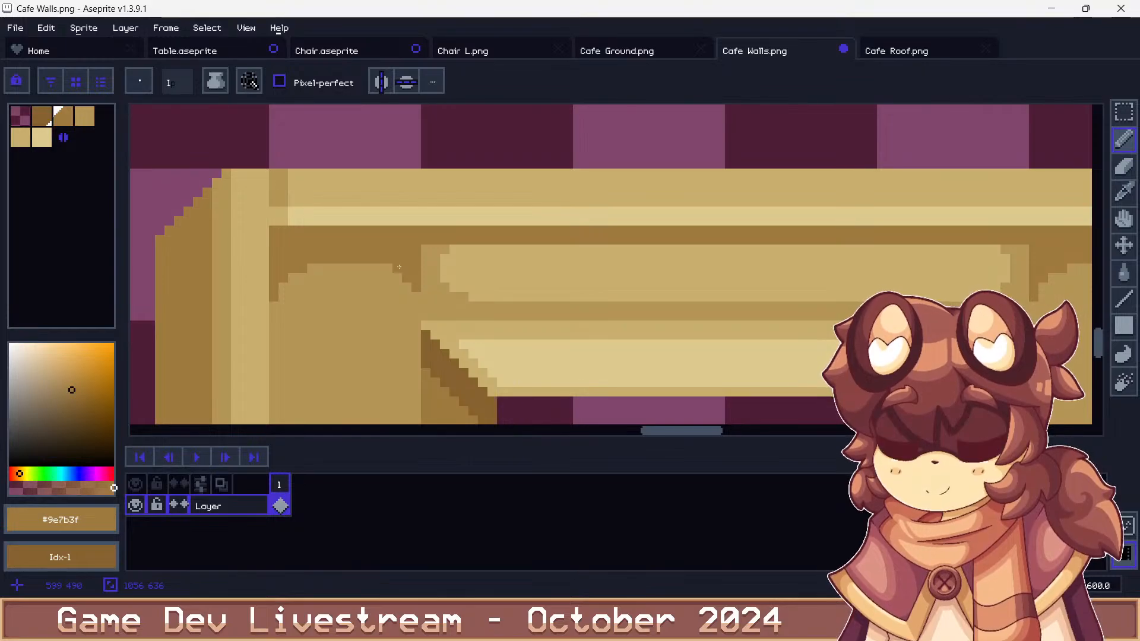
pyautogui.click(388, 267)
pyautogui.scroll(-10, 414, 297)
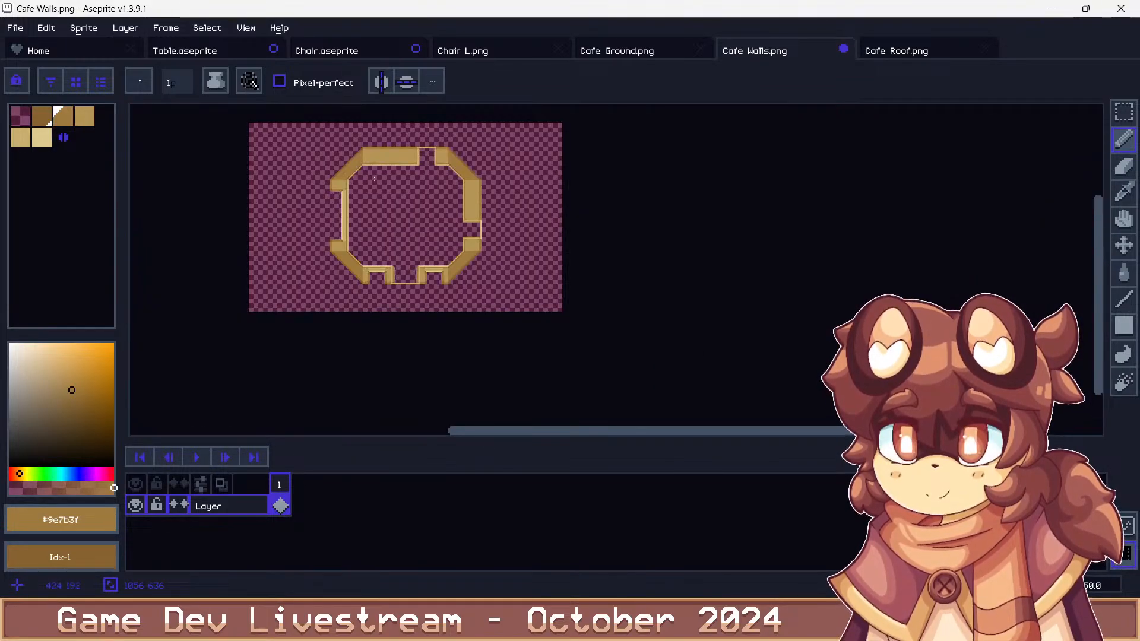
# Save the narrowed walls over the existing Cafe Walls.png
pyautogui.hotkey('ctrl', 's')
pyautogui.press('Return')
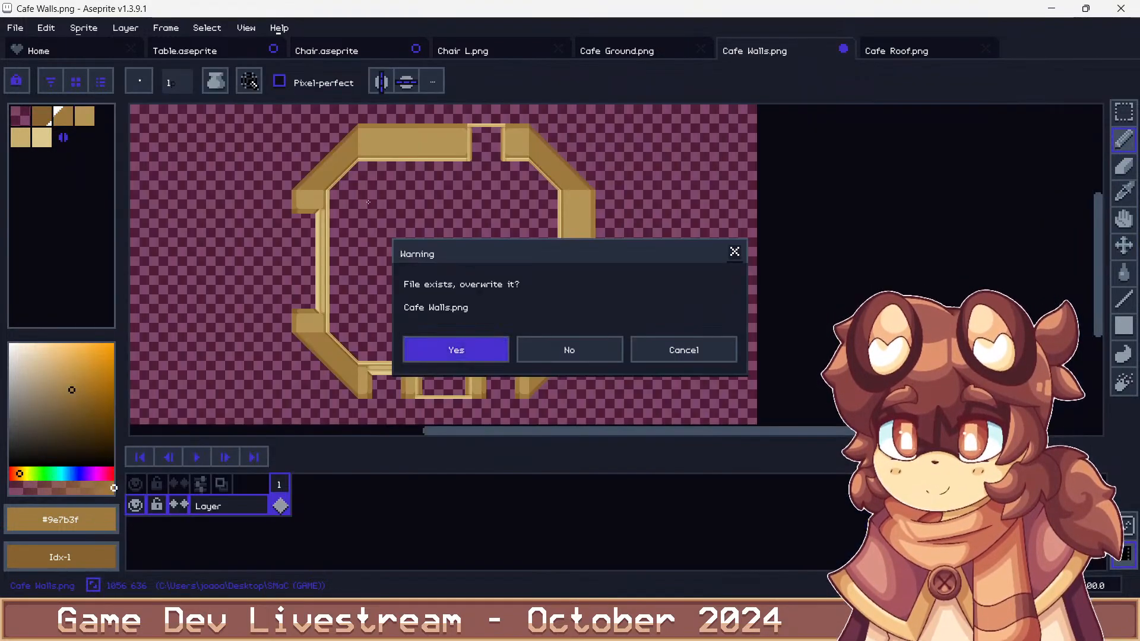
pyautogui.press('Return')
# Switch to Clickteam Fusion Developer, run the frame, and walk the character from the cafe's centre to its lower left corner
pyautogui.hotkey('alt', 'Tab')
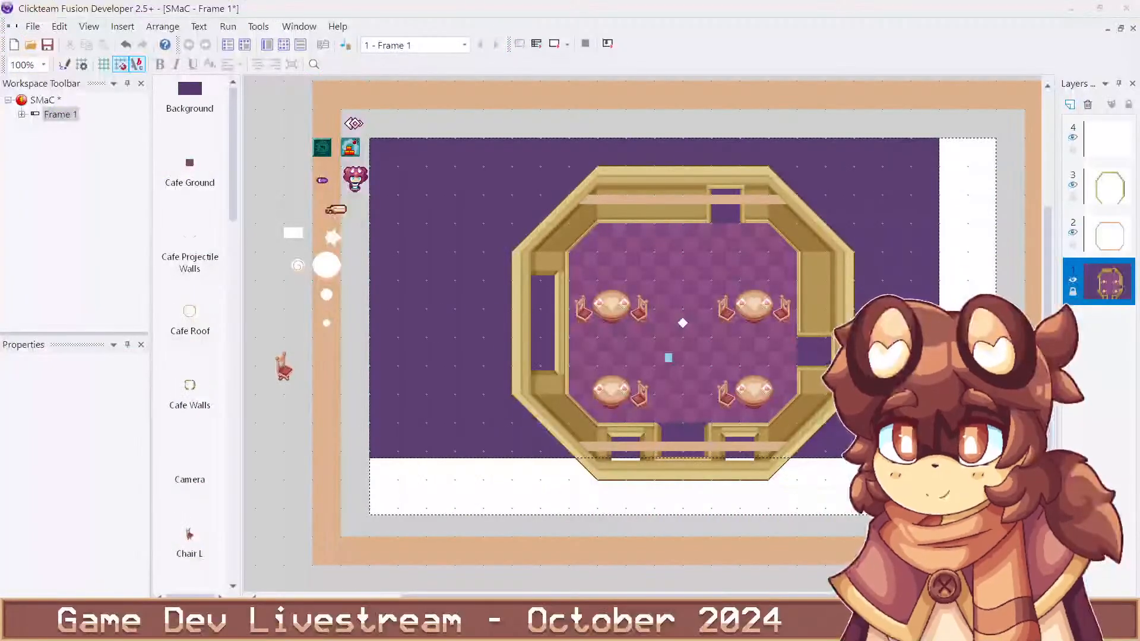
pyautogui.press('F7')
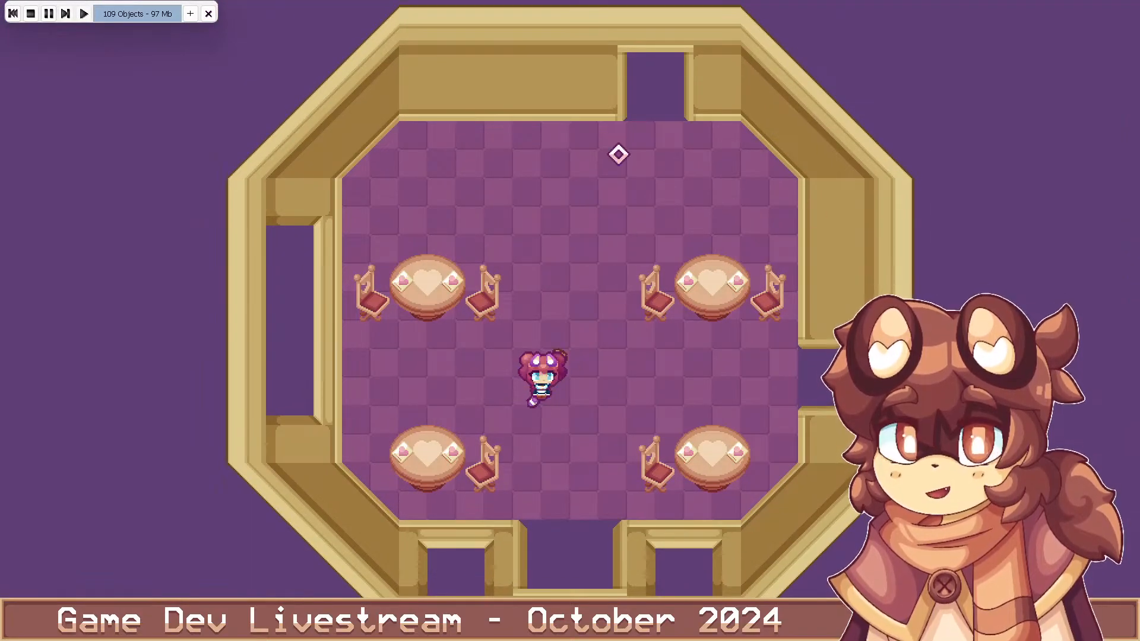
pyautogui.press('Right')
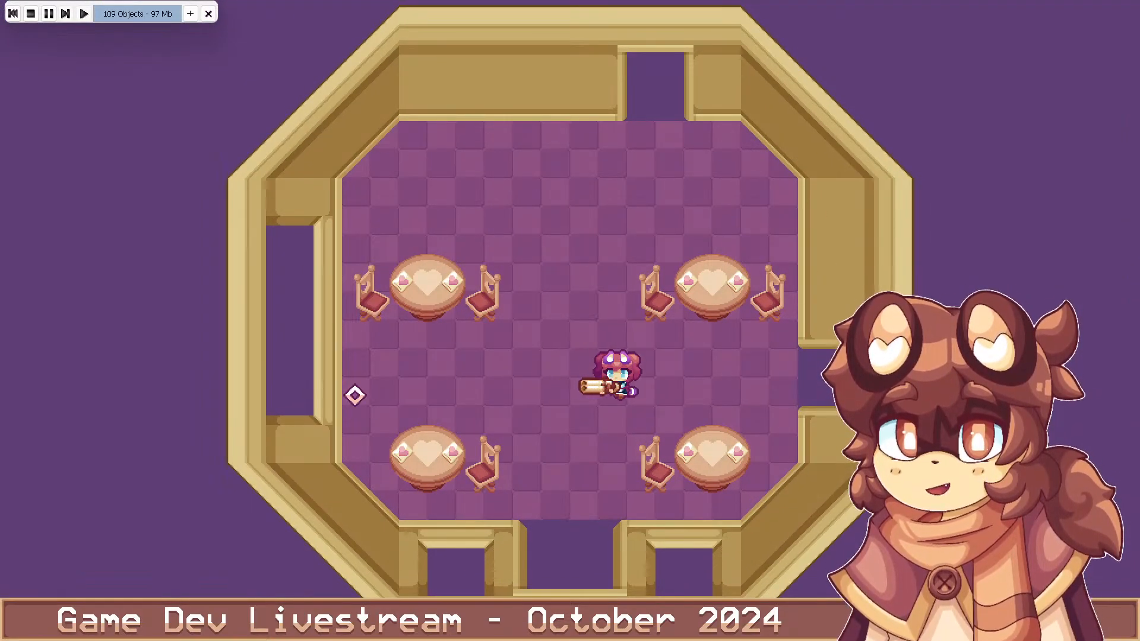
pyautogui.press('Left')
pyautogui.press('Down')
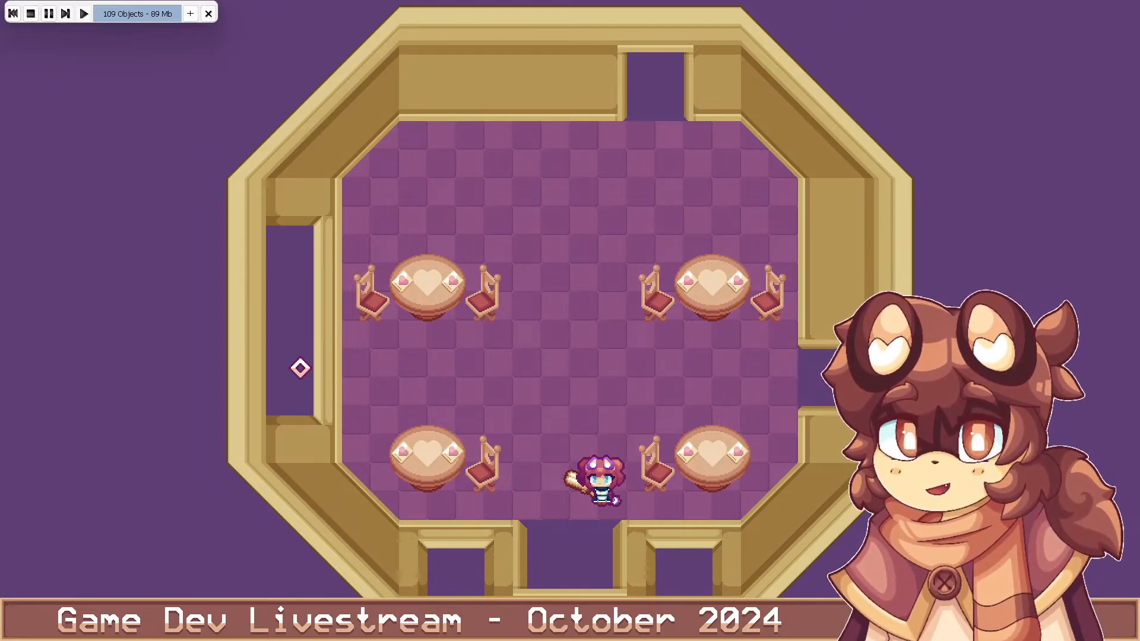
pyautogui.press('Left')
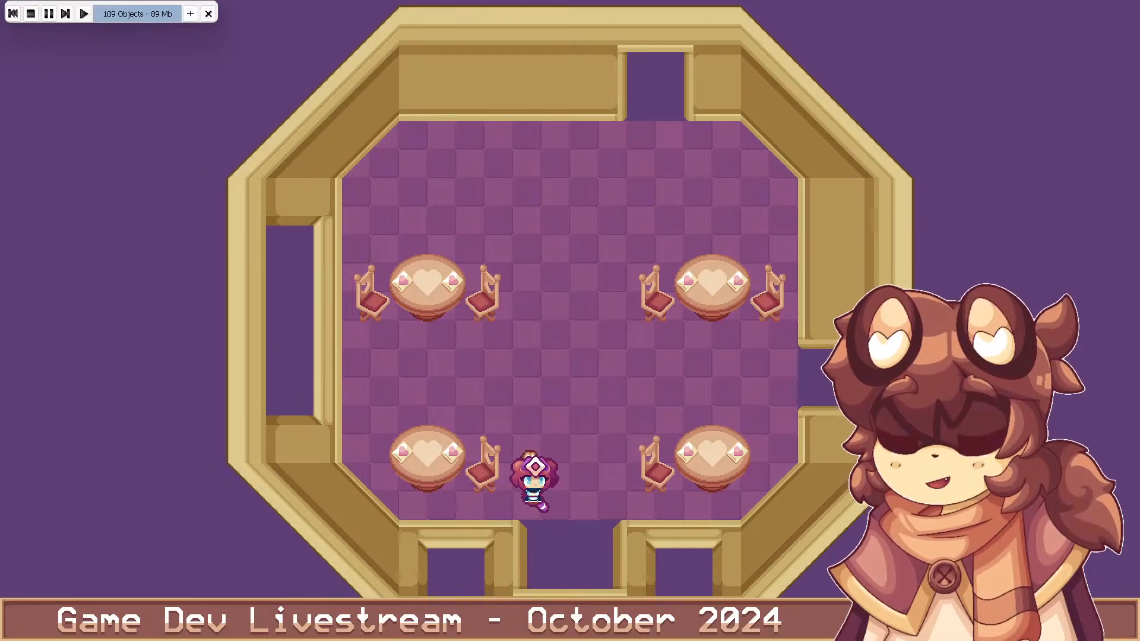
pyautogui.press('Left')
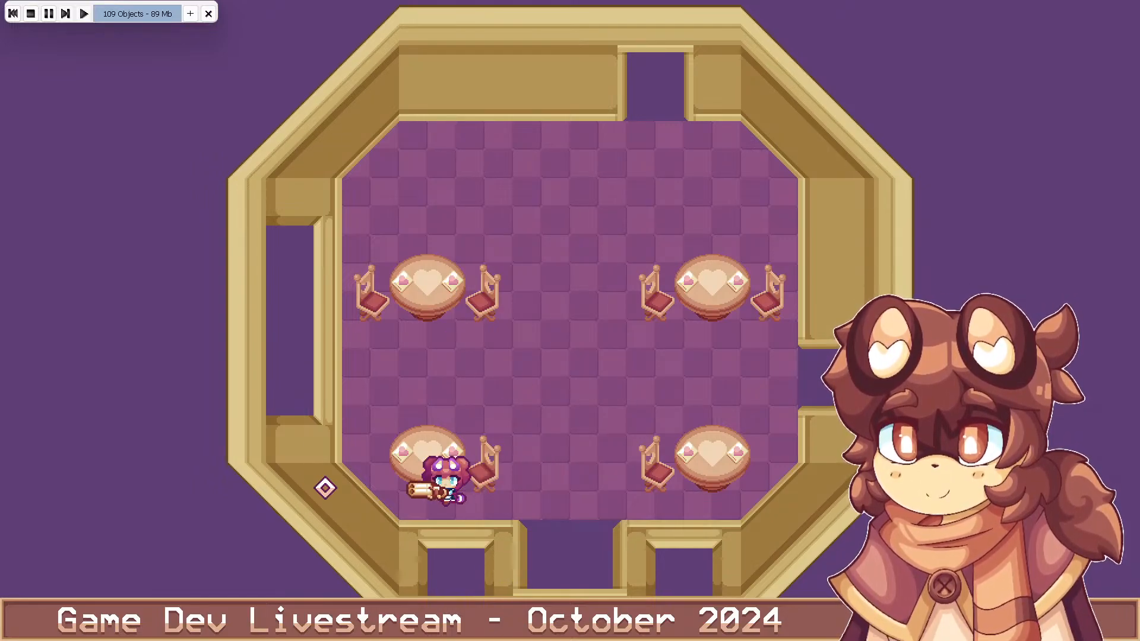
pyautogui.press('Up')
pyautogui.press('Down')
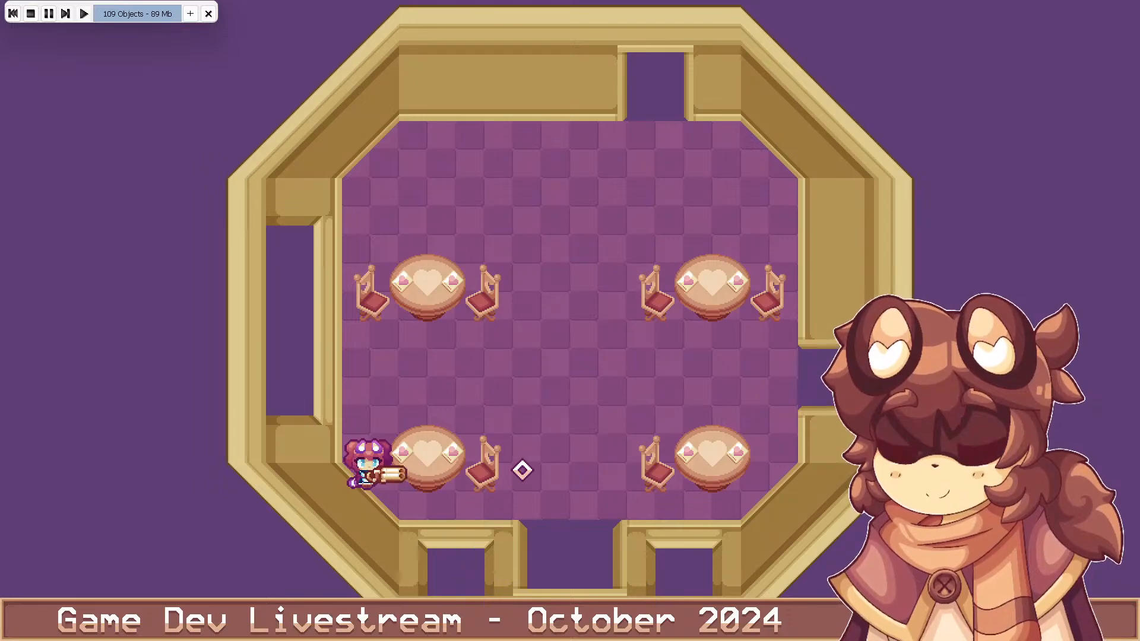
# Walk the character around the lower left table and back to the middle to test movement in the narrowed cafe
pyautogui.press('d')
pyautogui.press('w')
pyautogui.press('a')
pyautogui.press('s')
pyautogui.press('w')
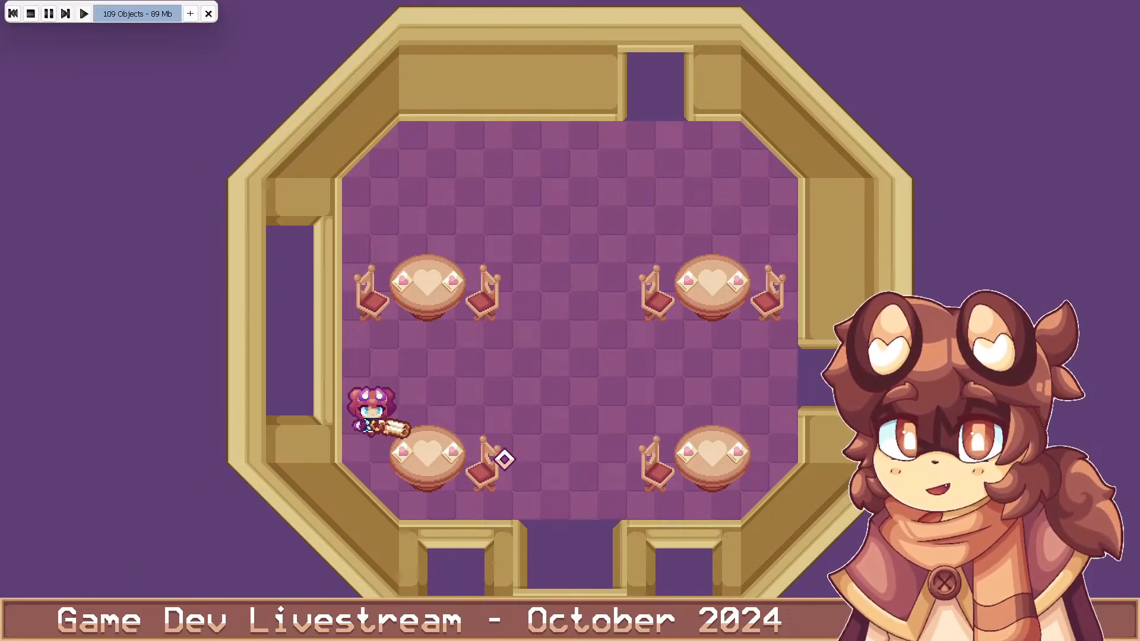
pyautogui.press('d')
pyautogui.press('s')
pyautogui.press('a')
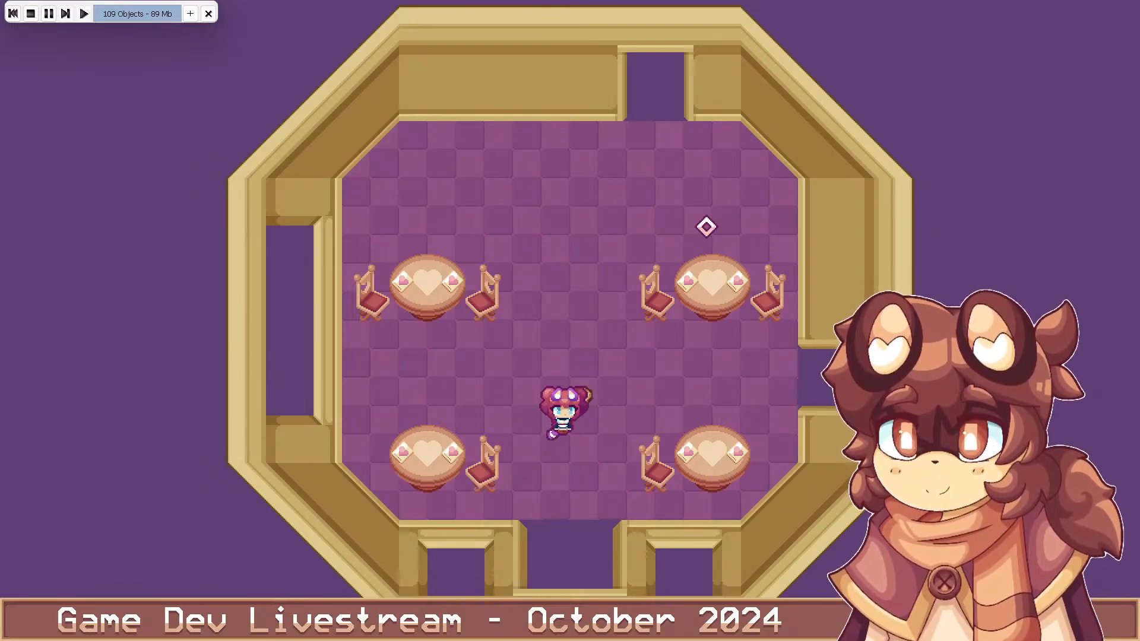
pyautogui.press('a')
pyautogui.press('w')
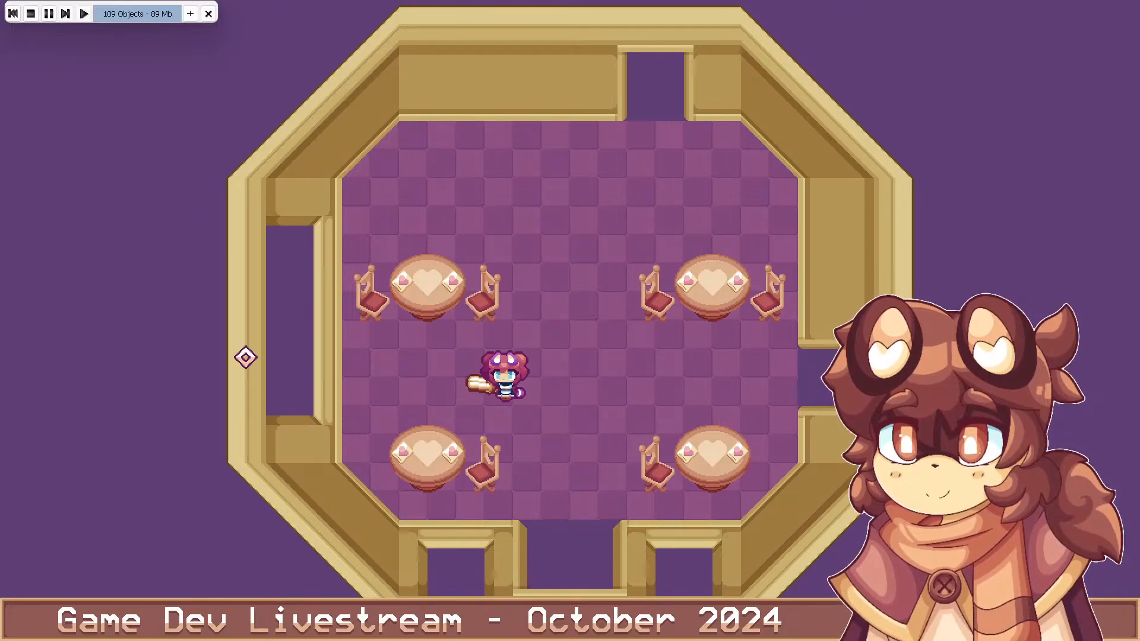
# Fire test shots from near the cafe's centre toward the bottom walls and windows
pyautogui.click(327, 439)
pyautogui.click(731, 432)
pyautogui.click(618, 469)
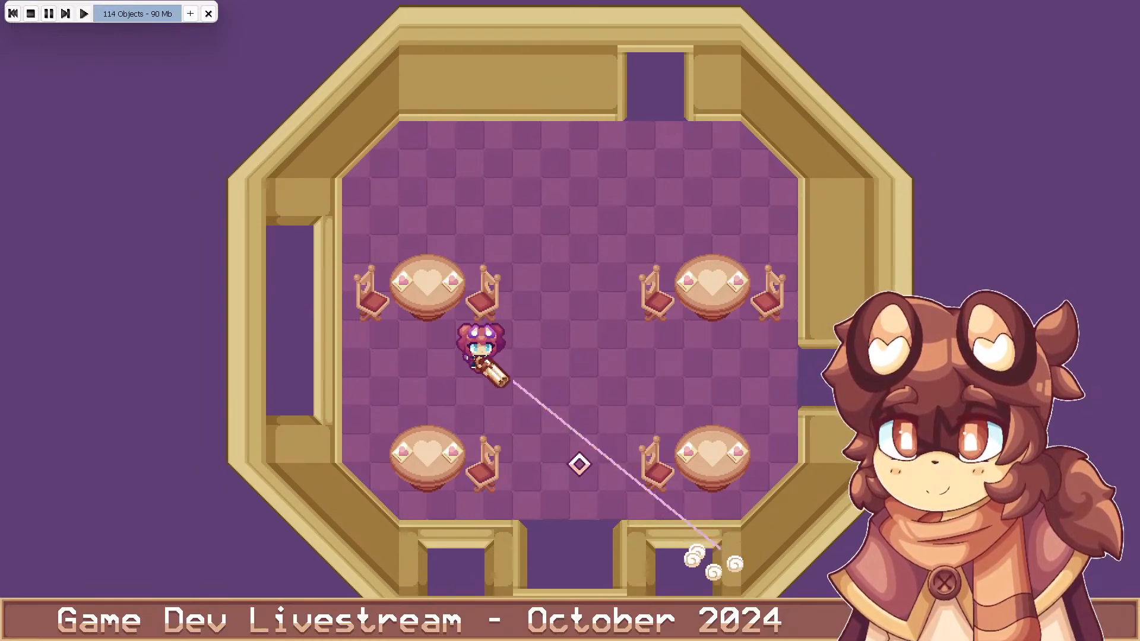
pyautogui.click(542, 482)
# Walk the character to the right doorway and up to the top wall, and aim a shot at the upper right corner
pyautogui.press('d')
pyautogui.press('s')
pyautogui.press('d')
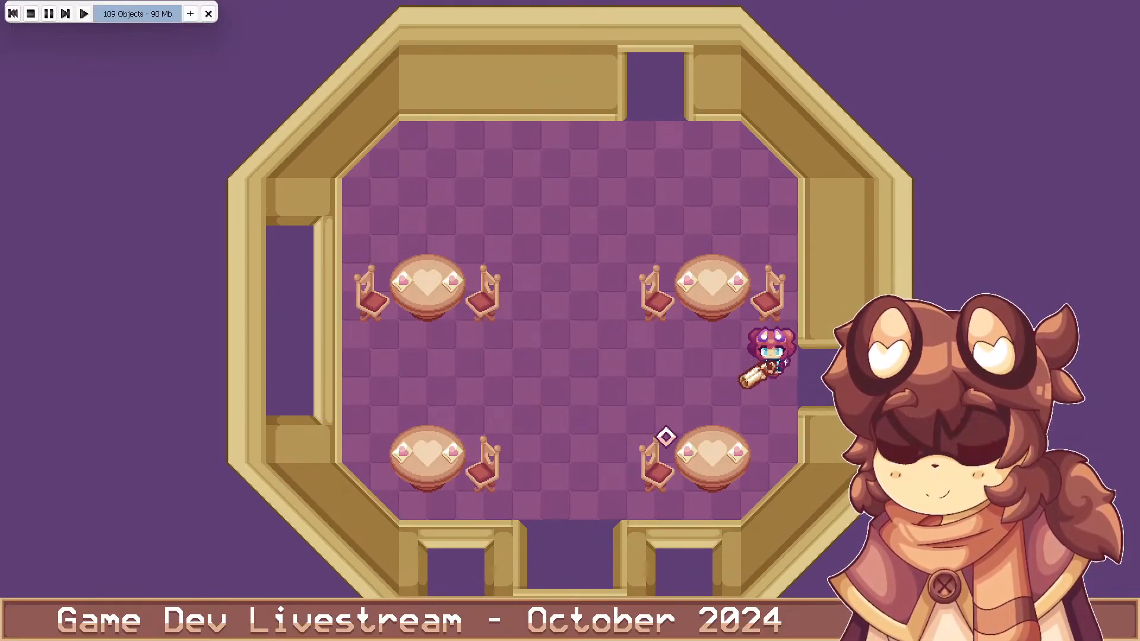
pyautogui.press('a')
pyautogui.press('w')
pyautogui.press('a')
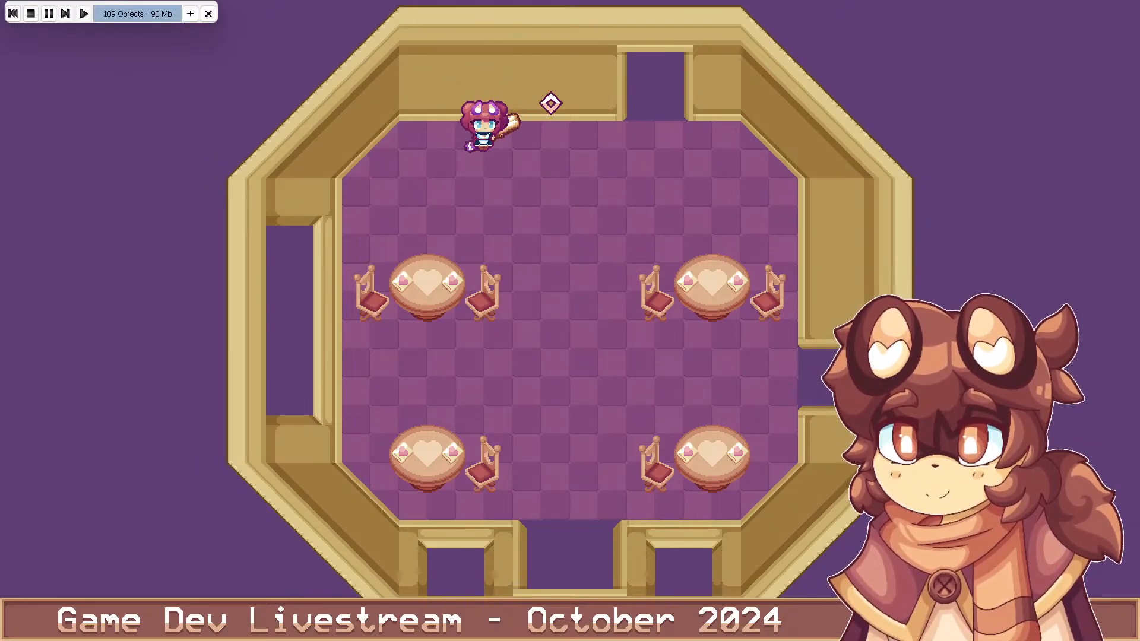
pyautogui.click(766, 73)
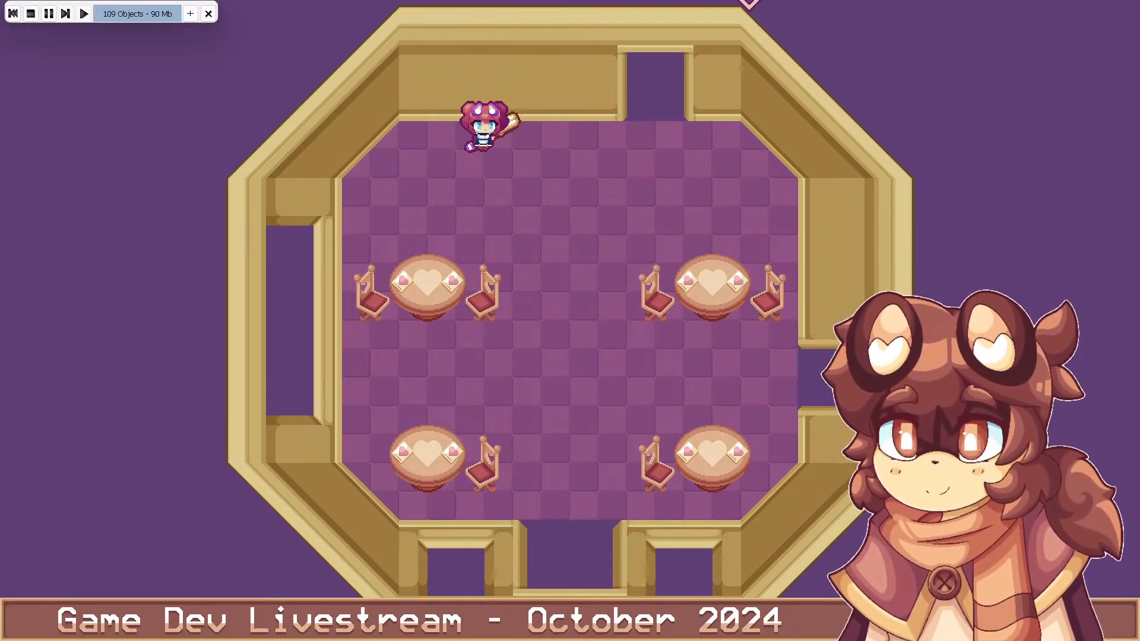
# Walk the character between the tables and fire several shots at the bottom wall's openings
pyautogui.press('s')
pyautogui.press('d')
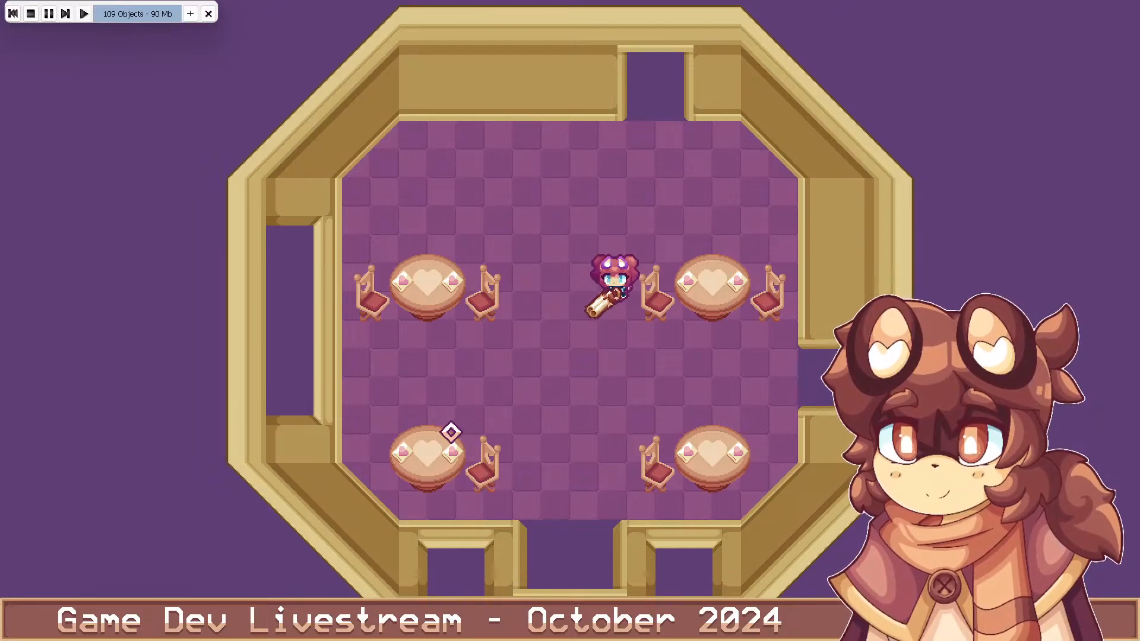
pyautogui.press('w')
pyautogui.press('a')
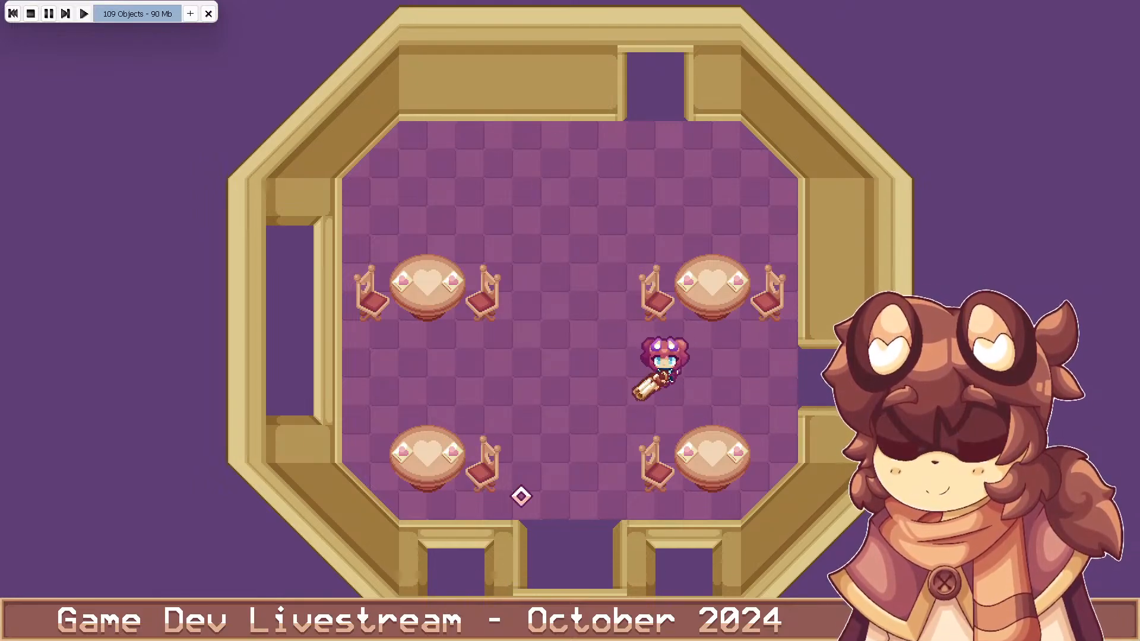
pyautogui.press('d')
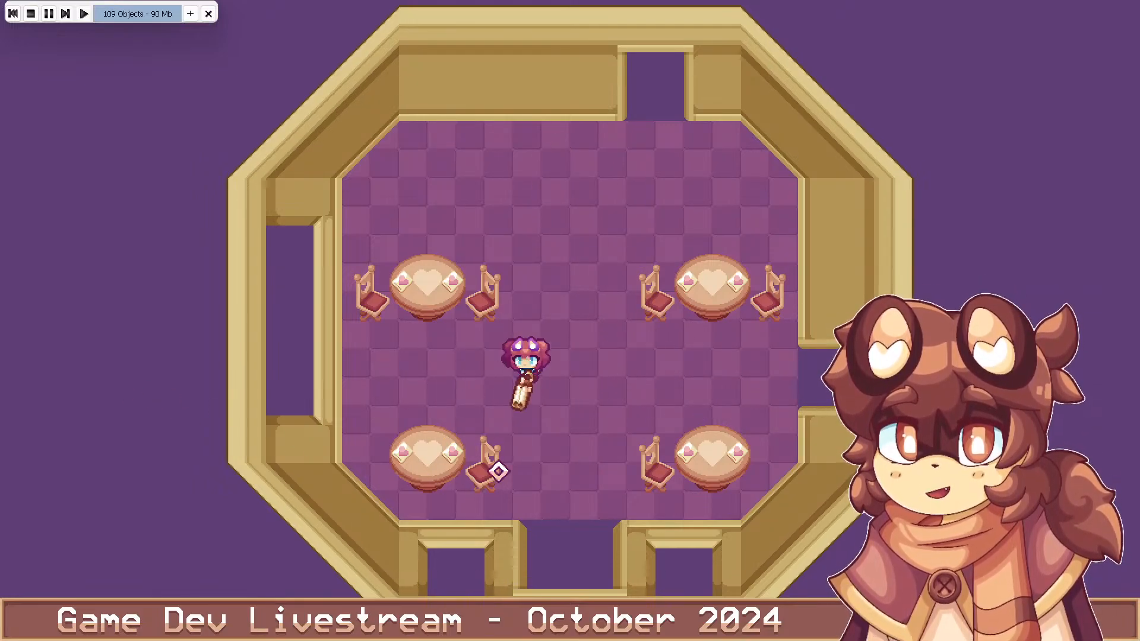
pyautogui.press('w')
pyautogui.click(534, 480)
pyautogui.click(564, 482)
pyautogui.click(599, 483)
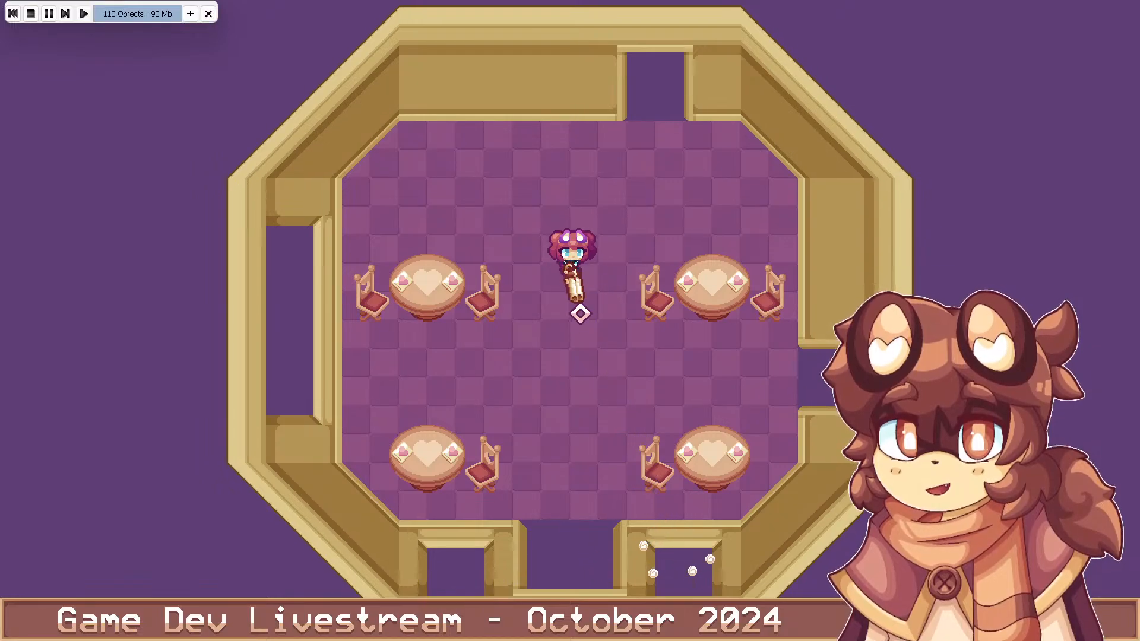
# Walk the character around the lower right table and back up the central aisle to check the spacing
pyautogui.press('s')
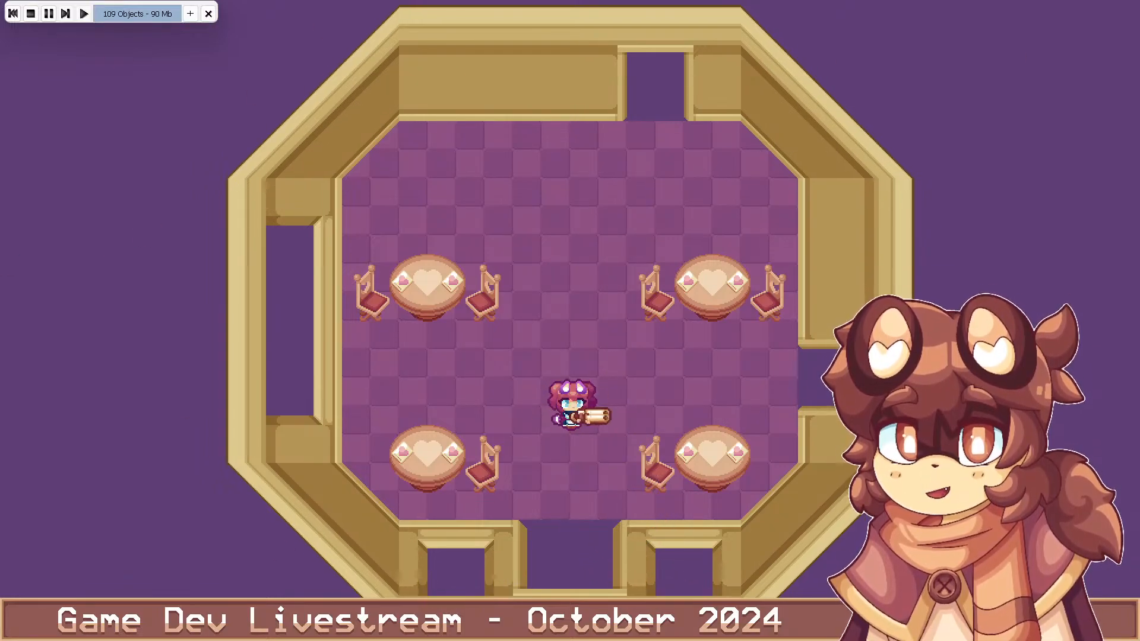
pyautogui.press('d')
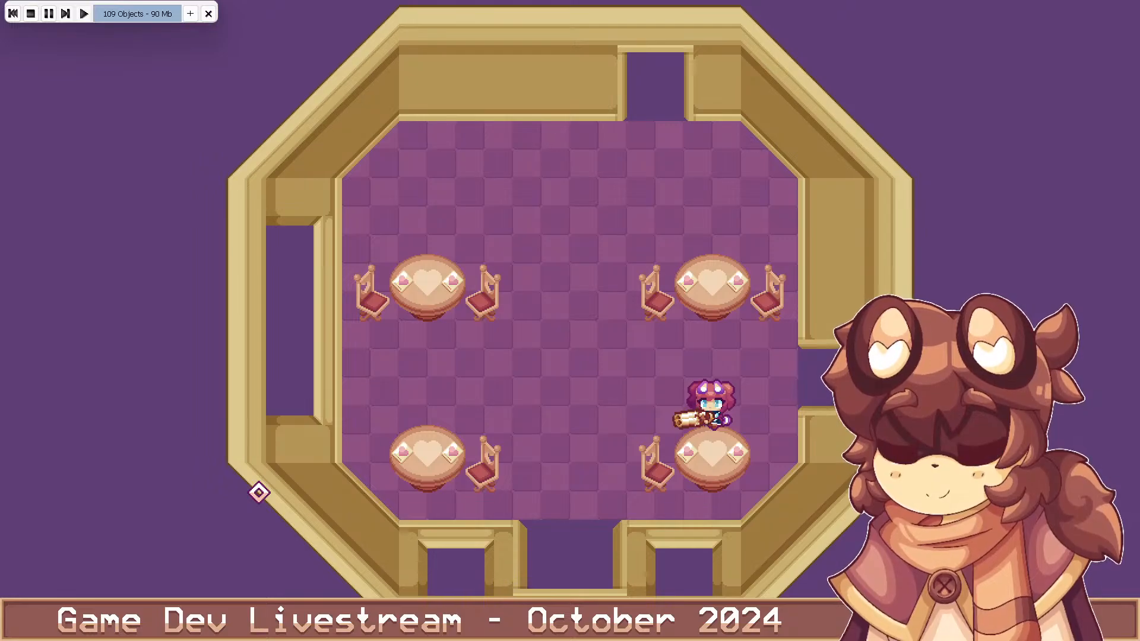
pyautogui.press('a')
pyautogui.press('w')
pyautogui.press('d')
pyautogui.press('s')
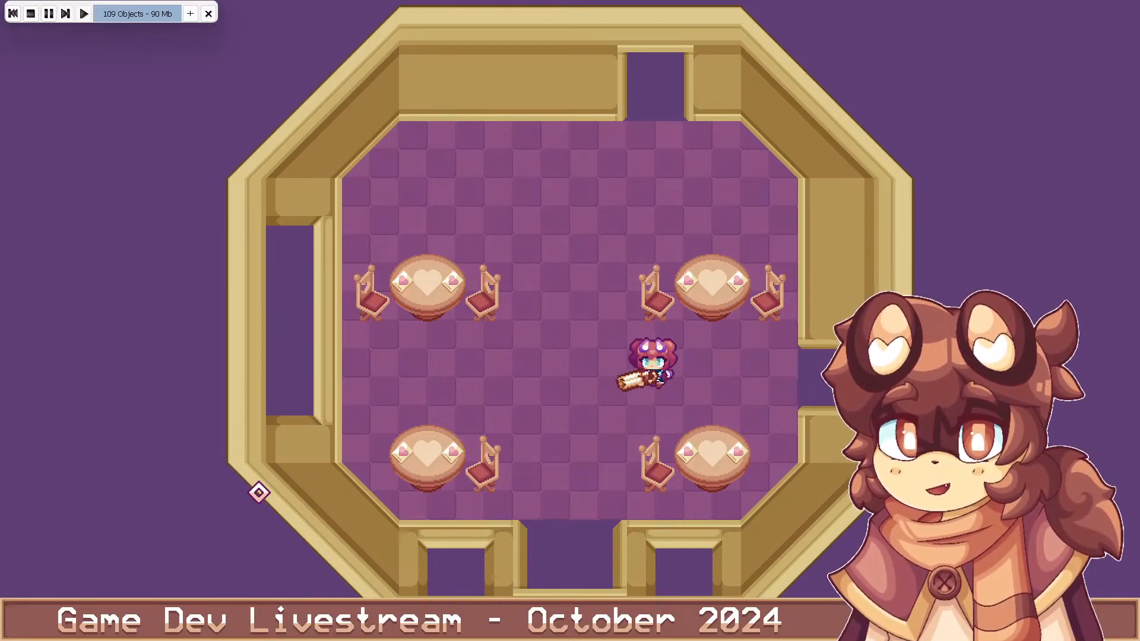
pyautogui.press('a')
pyautogui.press('s')
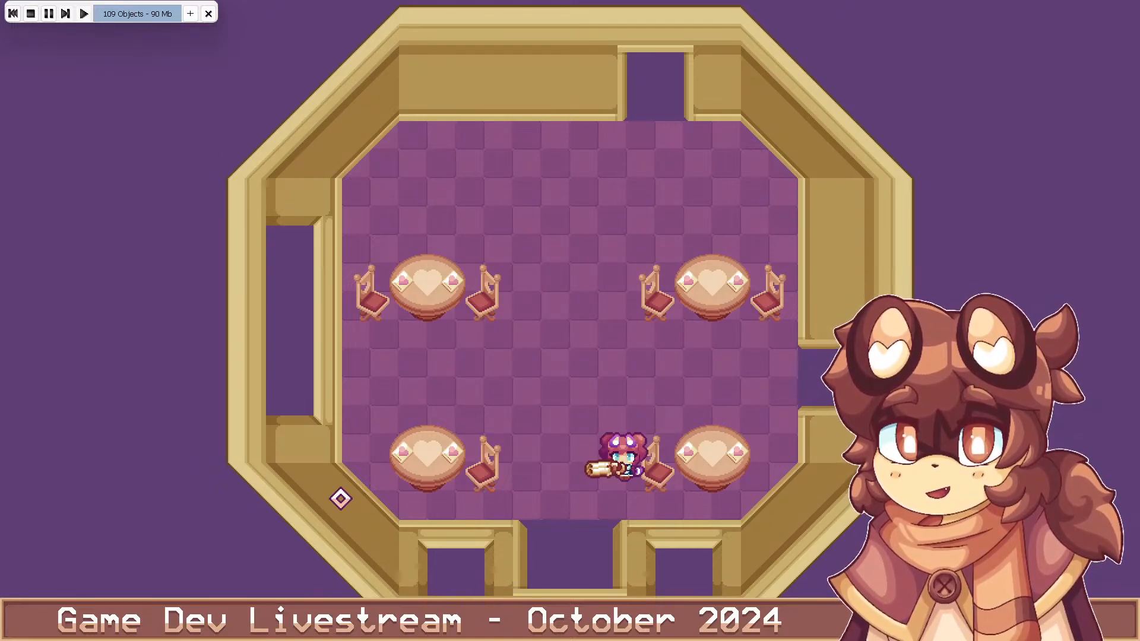
pyautogui.press('a')
pyautogui.press('w')
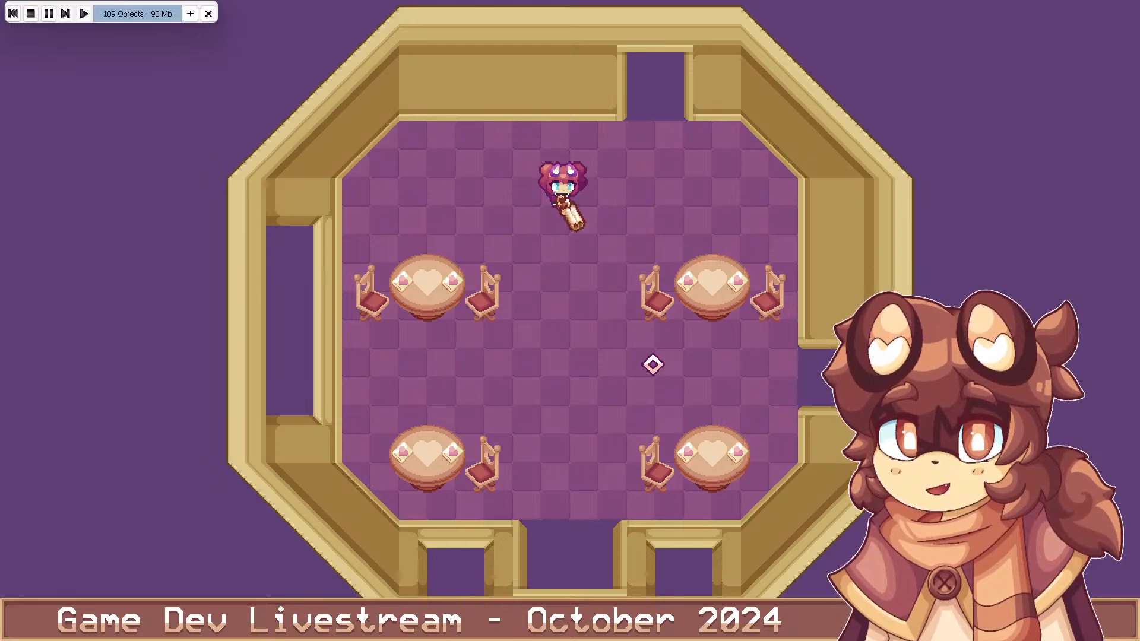
# Walk the character down the central aisle and back up, firing shots toward the bottom wall and lower right corner
pyautogui.press('s')
pyautogui.press('s')
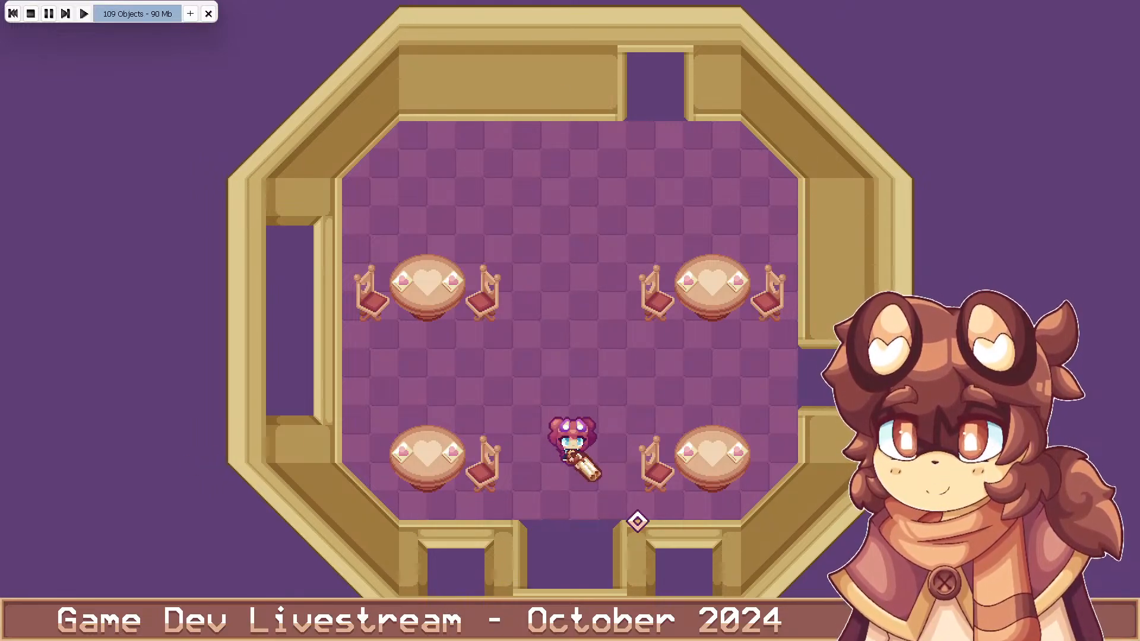
pyautogui.press('w')
pyautogui.click(451, 522)
pyautogui.press('w')
pyautogui.click(749, 497)
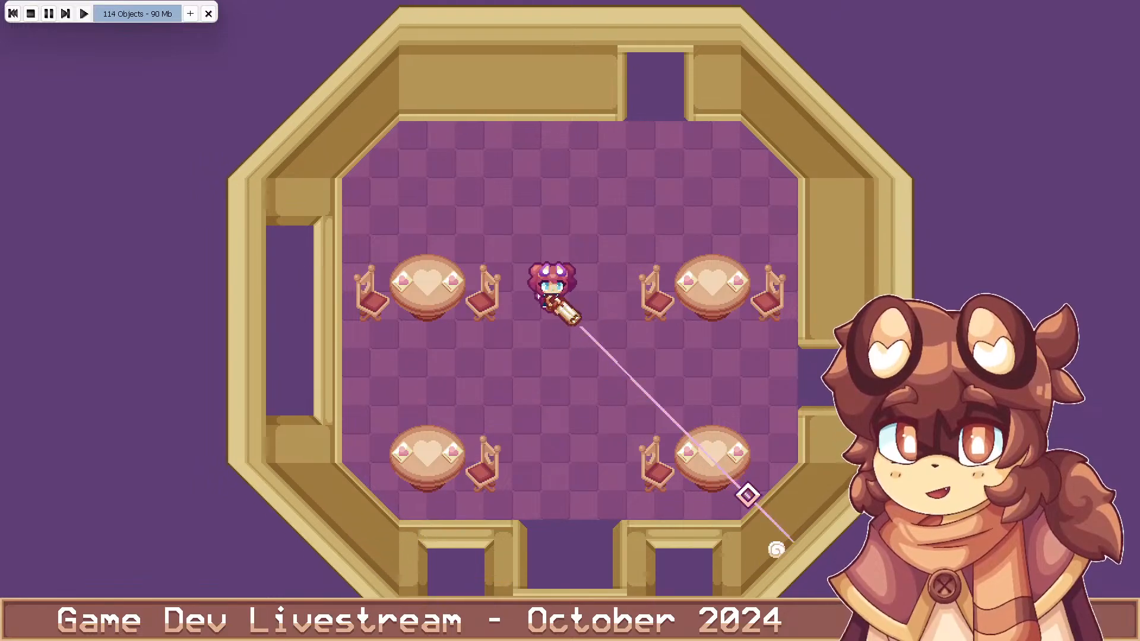
# Fire shots at the left window and right wall while walking the character up to the top wall
pyautogui.press('d')
pyautogui.click(359, 435)
pyautogui.click(266, 361)
pyautogui.press('a')
pyautogui.click(832, 427)
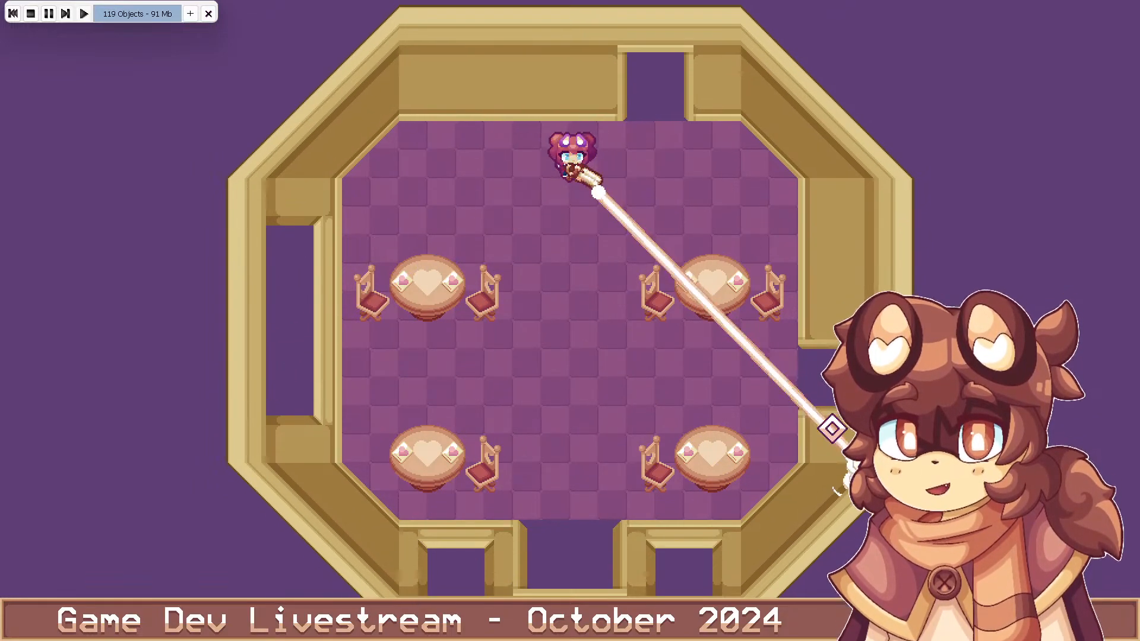
pyautogui.click(890, 314)
# Walk the character back and forth across the open floor above the upper tables to check the space there
pyautogui.press('s')
pyautogui.press('d')
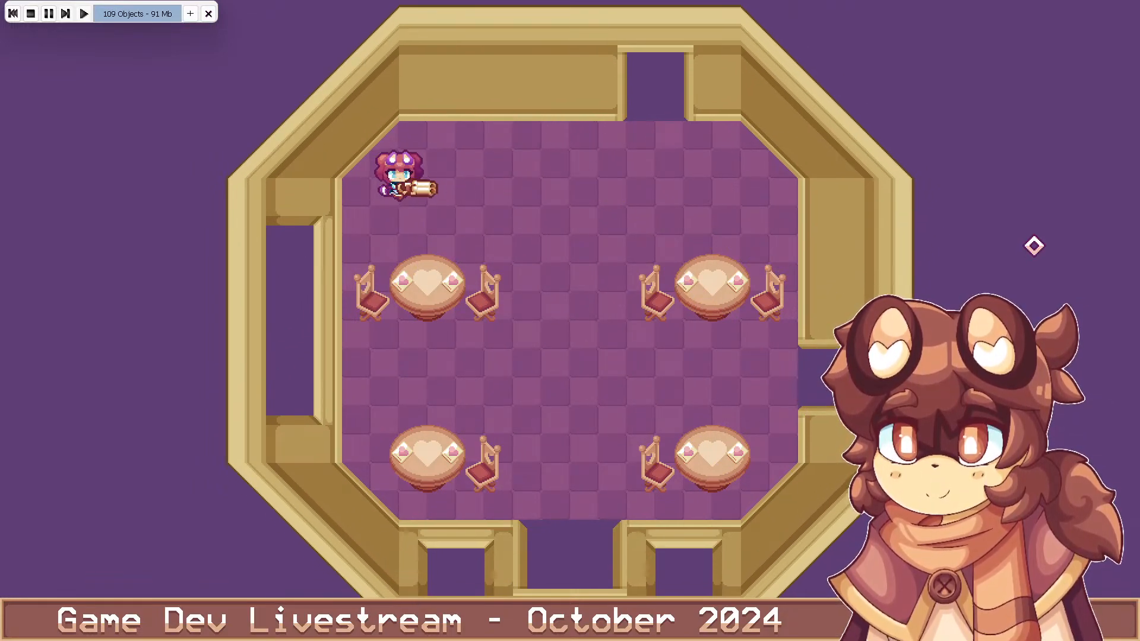
pyautogui.press('s')
pyautogui.press('a')
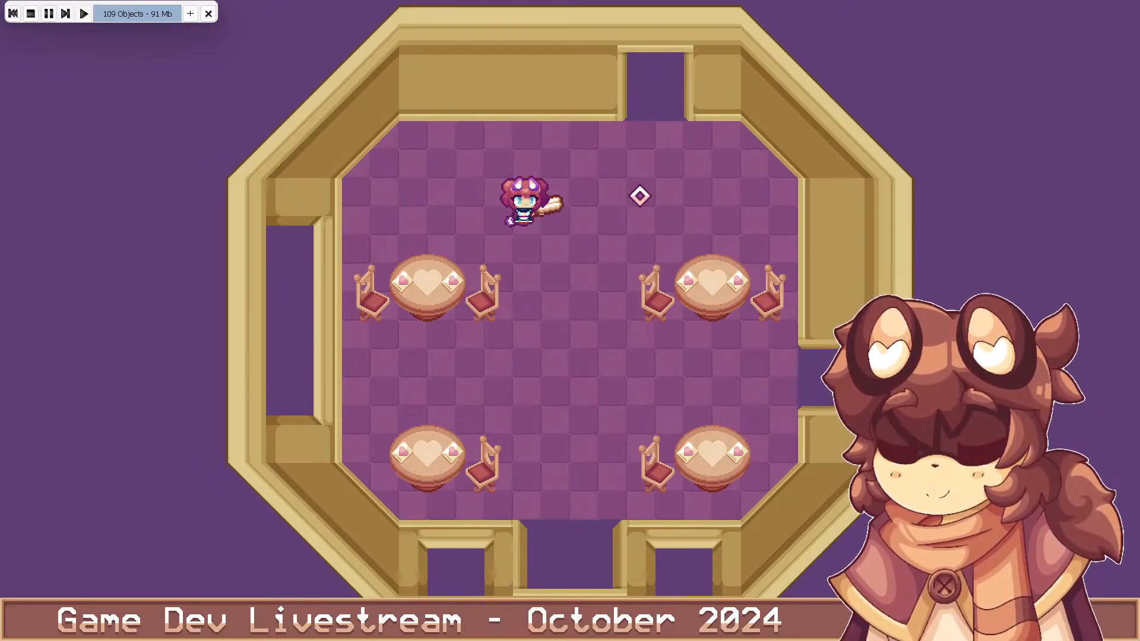
pyautogui.press('w')
pyautogui.press('d')
pyautogui.press('s')
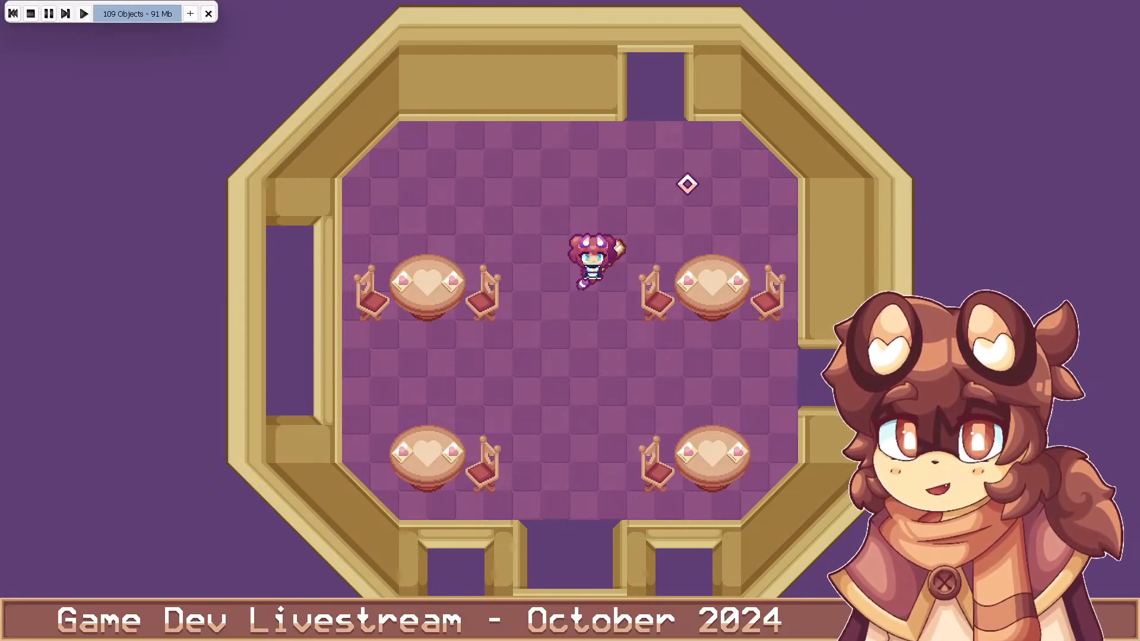
pyautogui.press('w')
pyautogui.press('a')
pyautogui.press('w')
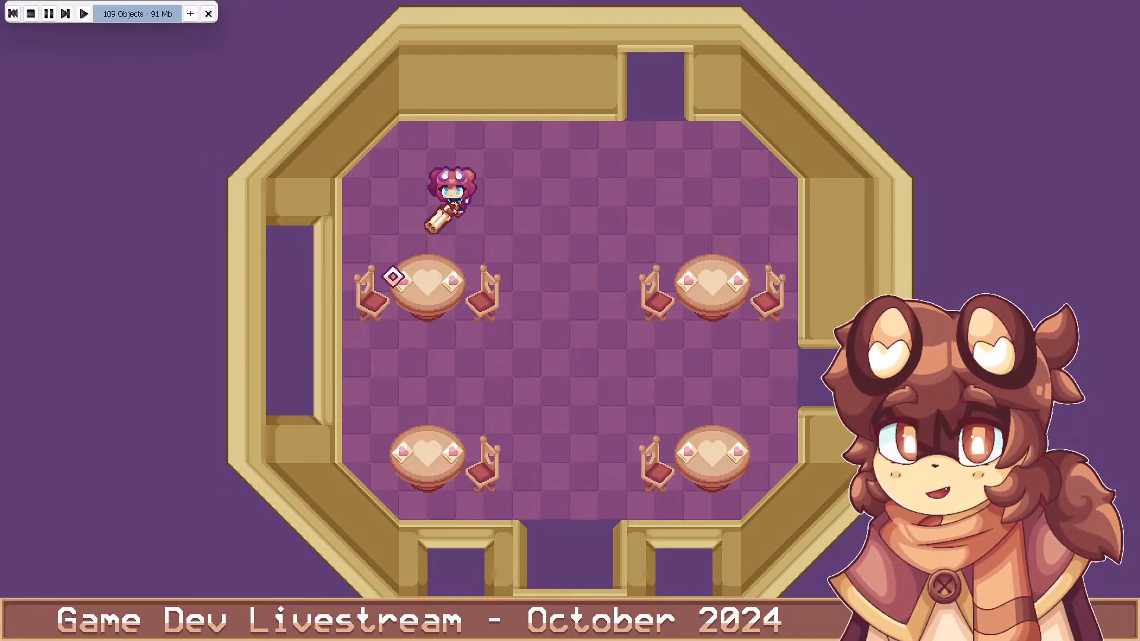
# Walk the character down the central aisle and between the two left tables to the left window
pyautogui.press('d')
pyautogui.press('s')
pyautogui.press('a')
pyautogui.press('s')
pyautogui.press('d')
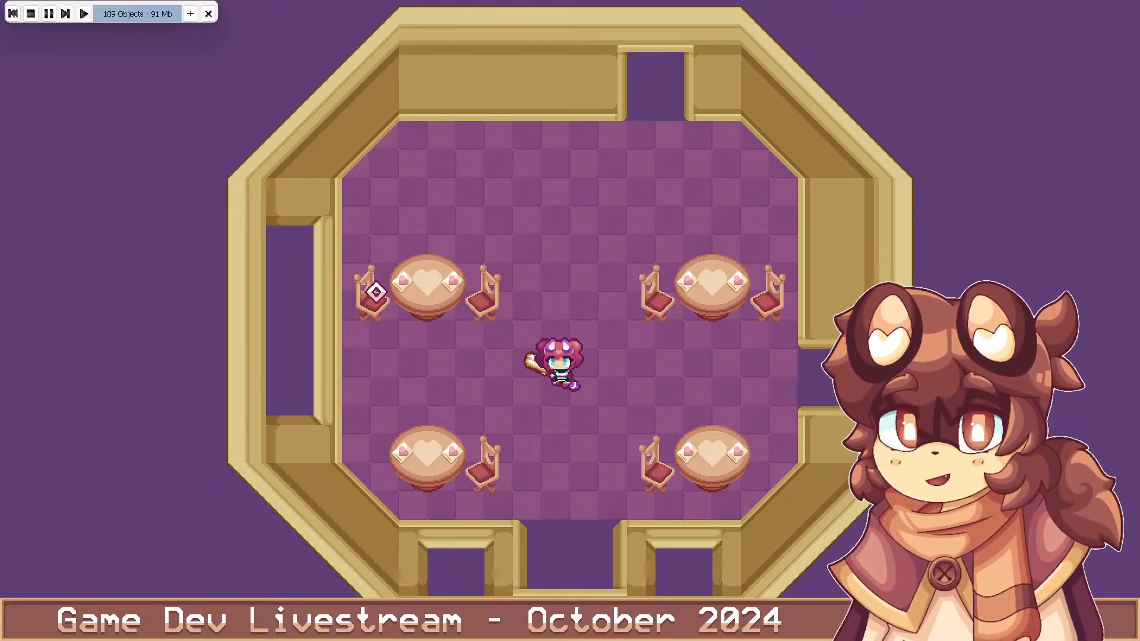
pyautogui.press('a')
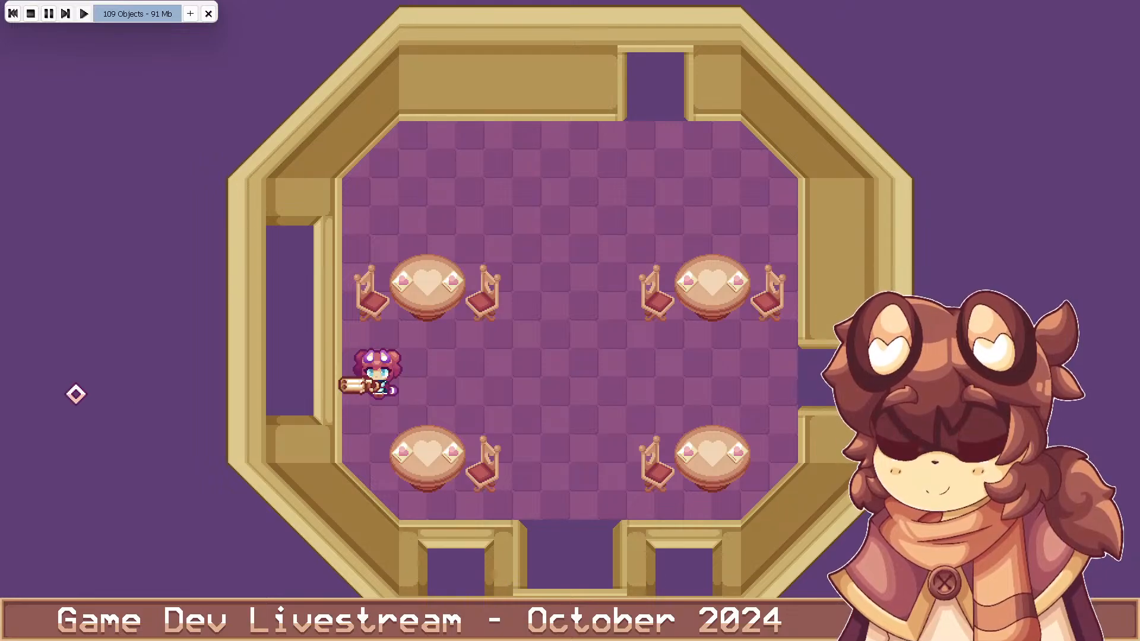
# Walk the character from the left window back to the centre of the cafe
pyautogui.press('d')
pyautogui.moveTo(76, 394)
pyautogui.mouseDown()
pyautogui.moveTo(224, 369)
pyautogui.moveTo(208, 296)
pyautogui.moveTo(244, 287)
pyautogui.moveTo(178, 344)
pyautogui.mouseUp()
pyautogui.press('s')
pyautogui.press('w')
pyautogui.press('d')
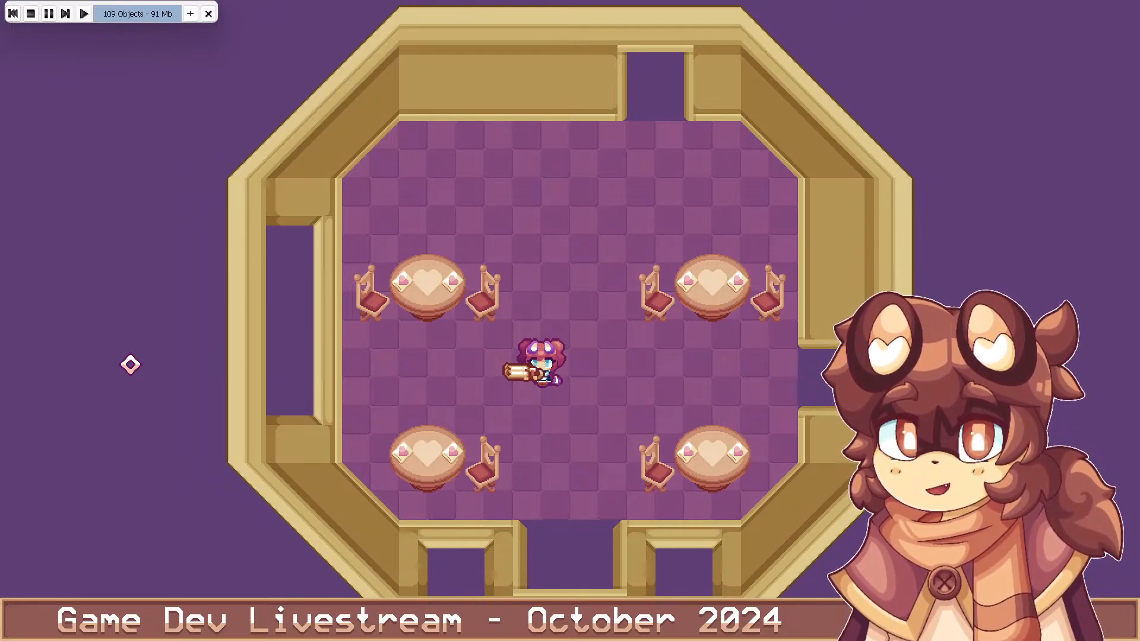
pyautogui.press('d')
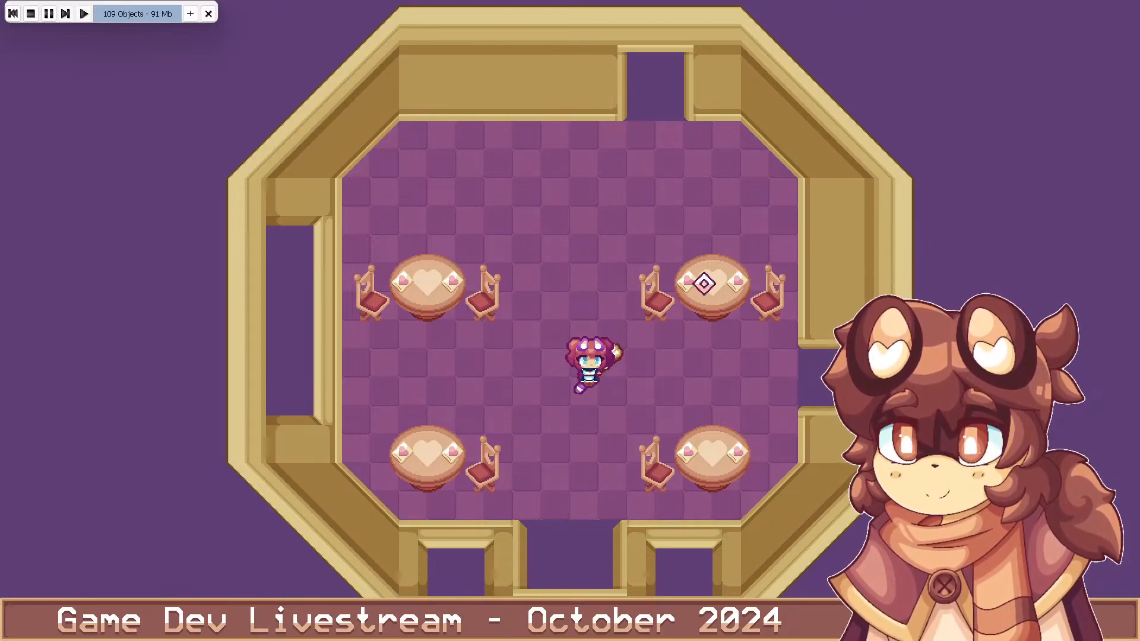
# Fire test shots from the central aisle toward the lower corners, the right side and the upper left corner
pyautogui.click(502, 398)
pyautogui.click(491, 414)
pyautogui.press('a')
pyautogui.click(692, 444)
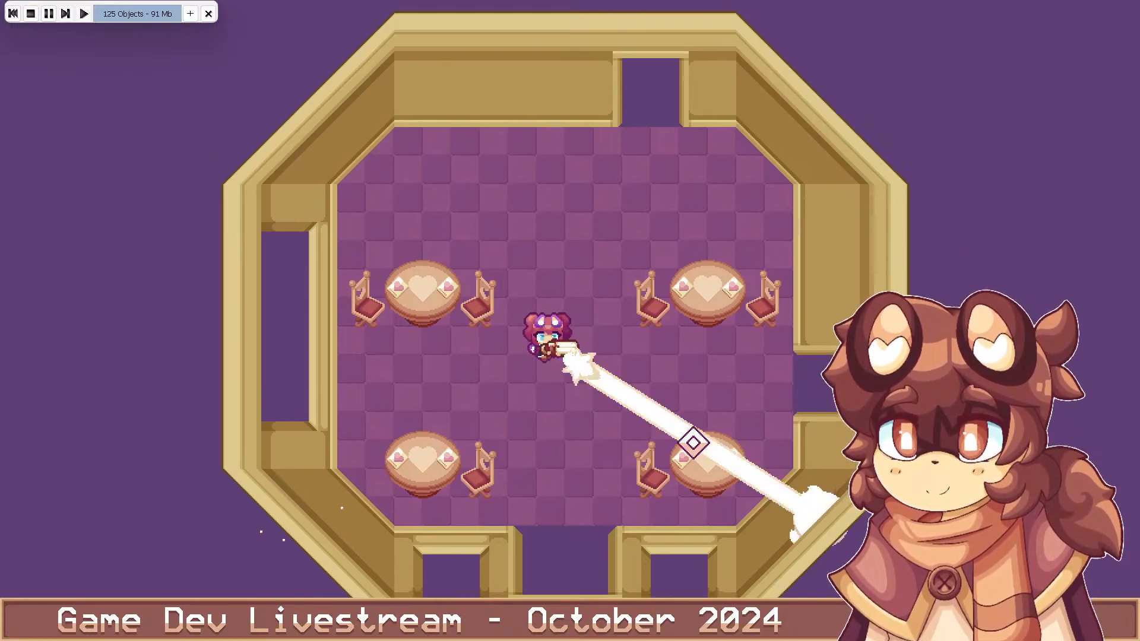
pyautogui.click(751, 382)
pyautogui.click(430, 422)
pyautogui.press('d')
pyautogui.click(427, 296)
pyautogui.click(436, 226)
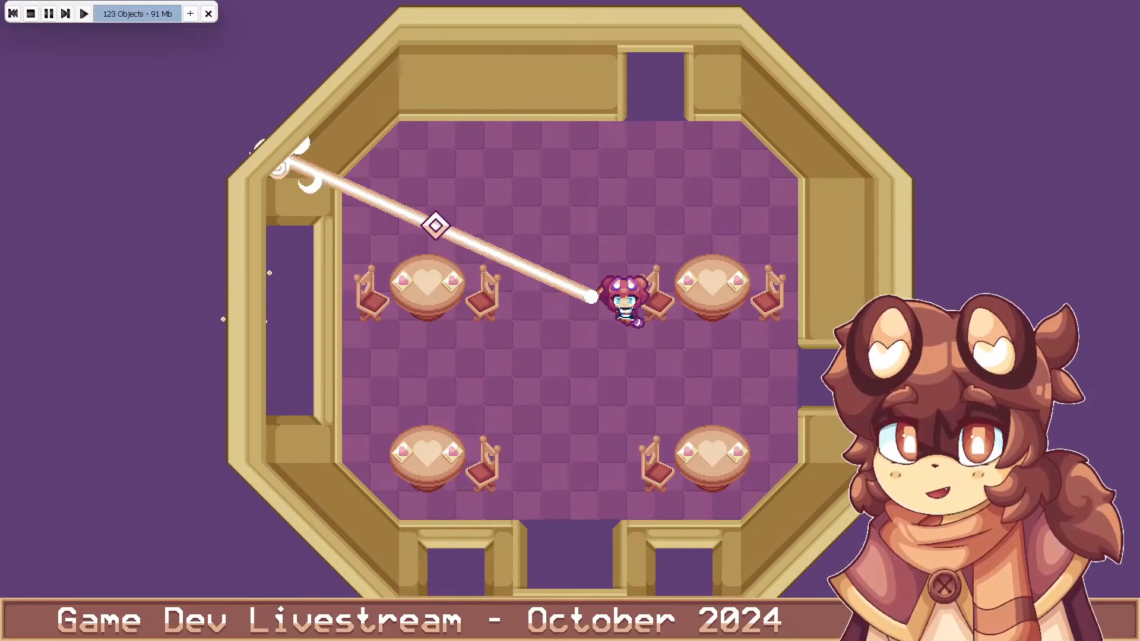
# Fire another round of shots from the room's centre at the upper walls, the right doorway, the left side and the lower right table
pyautogui.press('a')
pyautogui.click(438, 182)
pyautogui.click(711, 147)
pyautogui.click(774, 239)
pyautogui.click(768, 397)
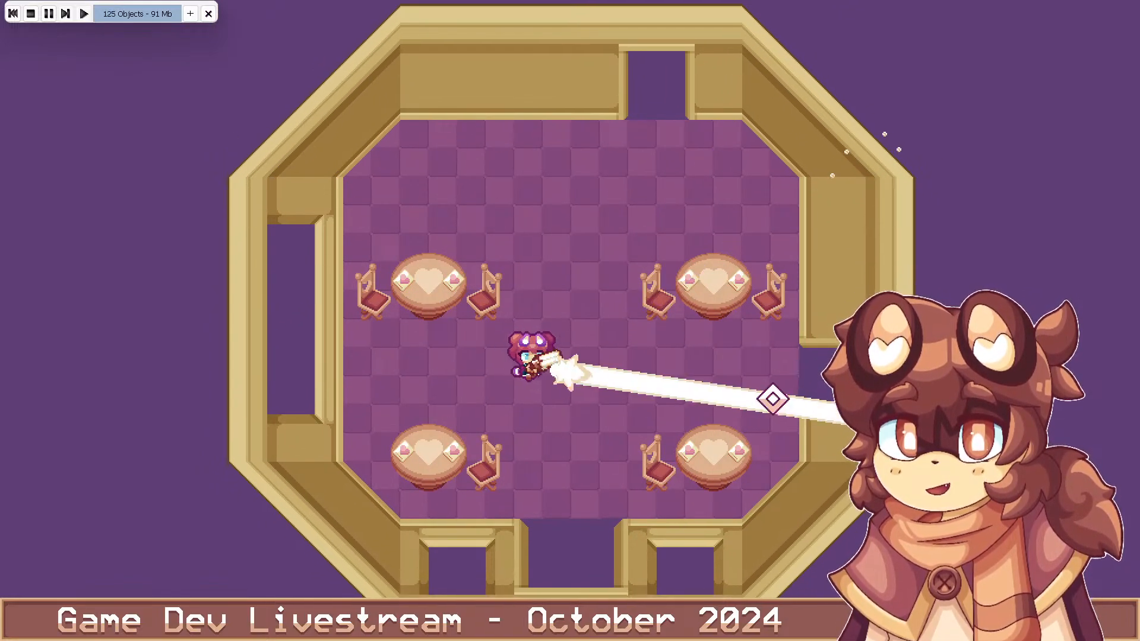
pyautogui.click(415, 417)
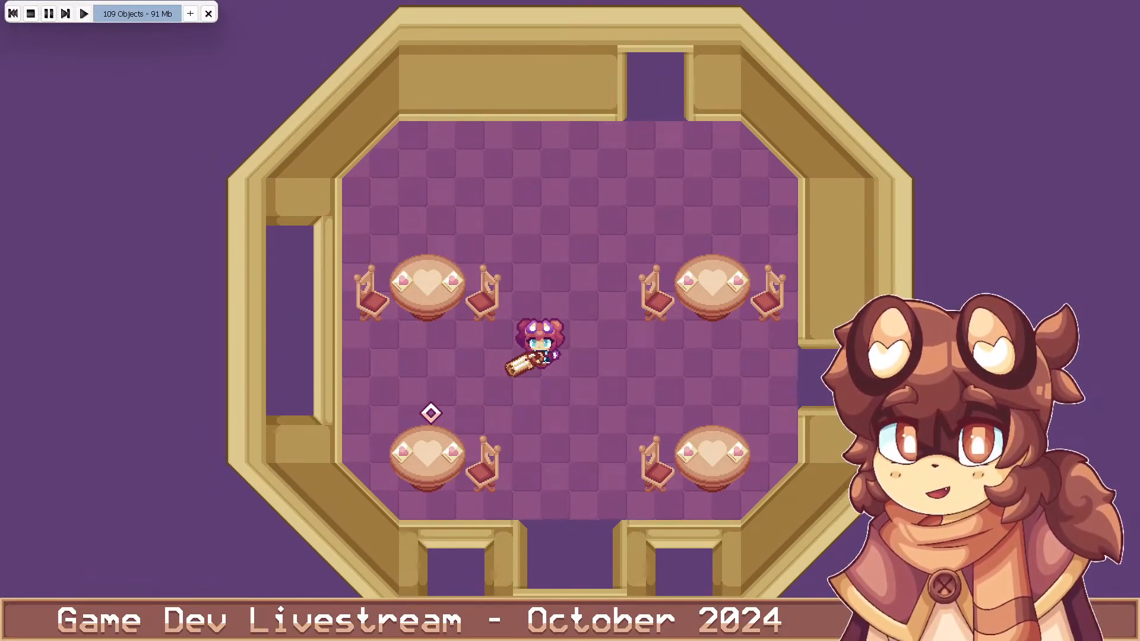
pyautogui.click(415, 349)
pyautogui.click(415, 352)
pyautogui.click(707, 469)
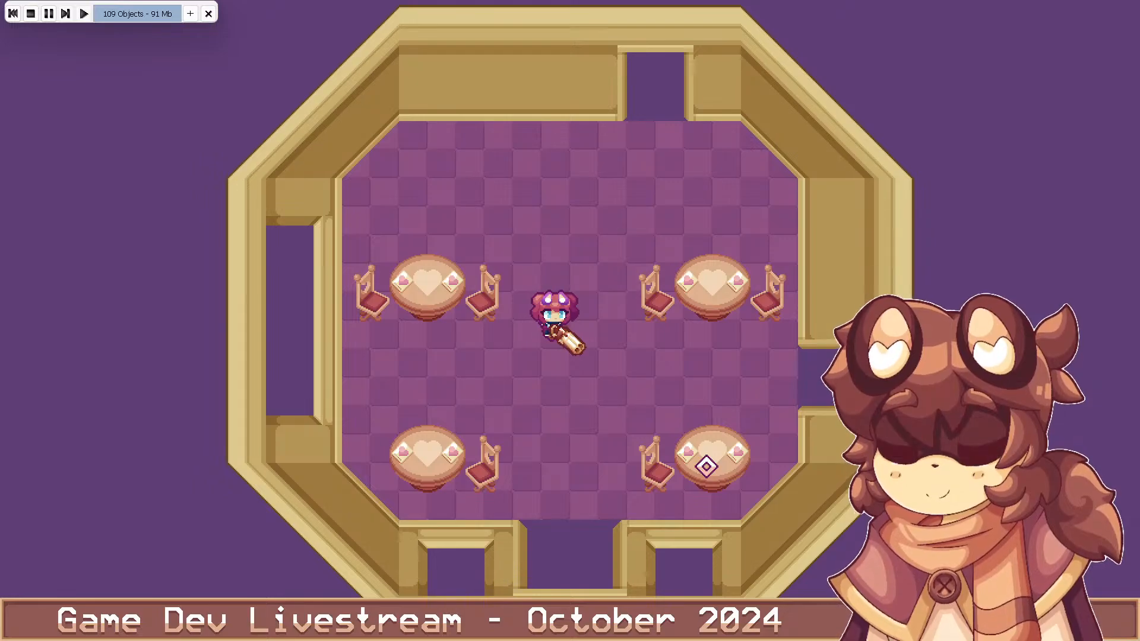
# Walk the character along the central aisle, into the bottom doorway and over to the right doorway
pyautogui.press('s')
pyautogui.press('w')
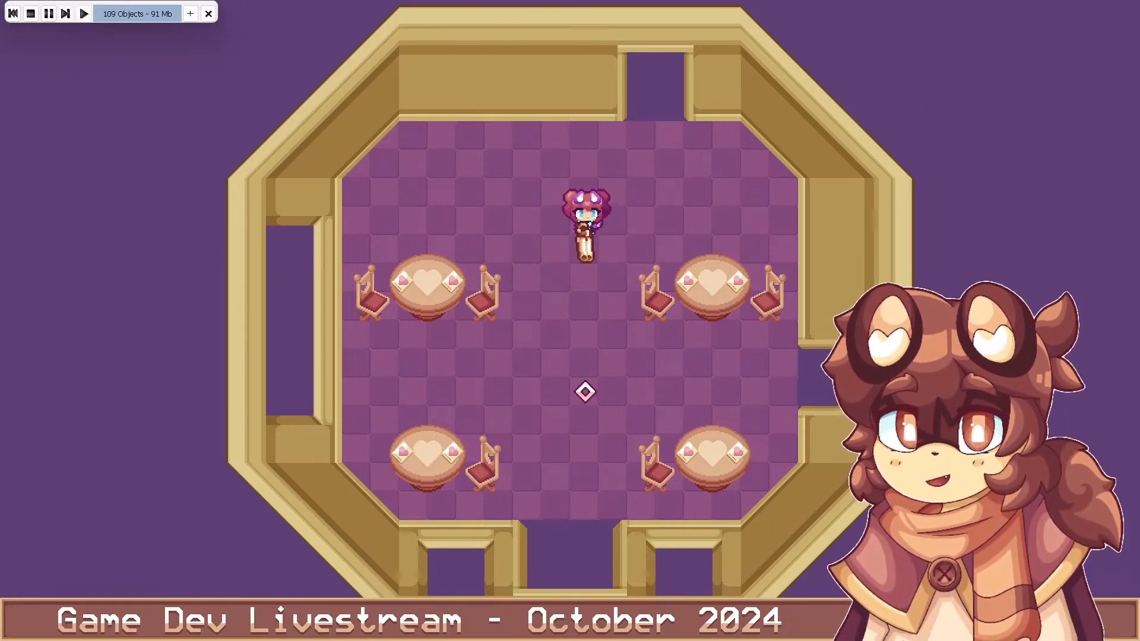
pyautogui.click(414, 434)
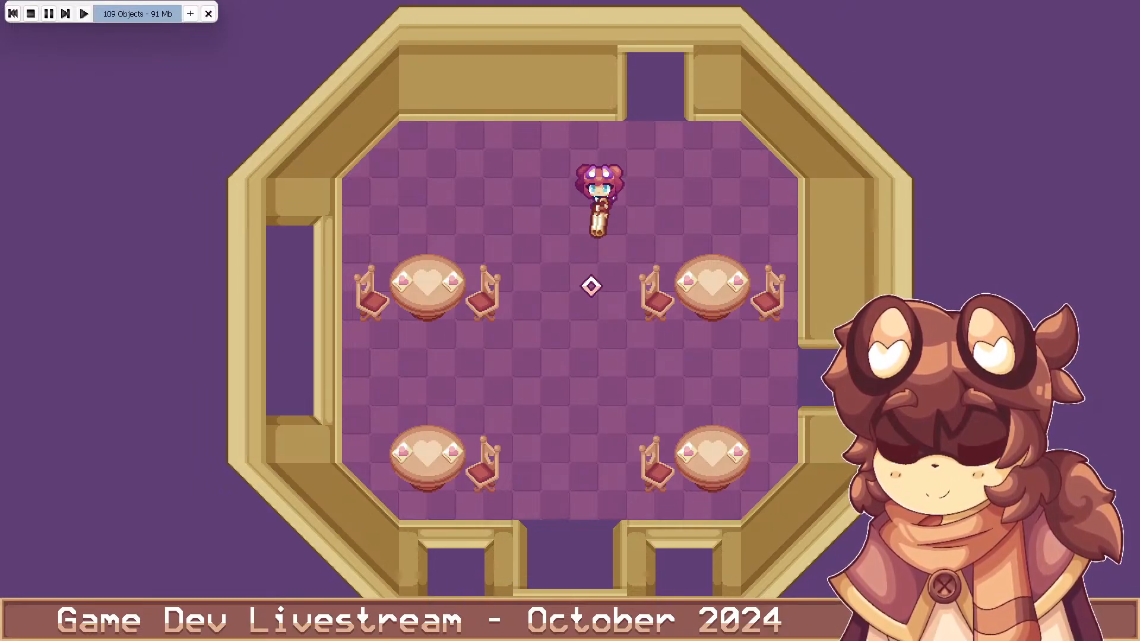
pyautogui.press('s')
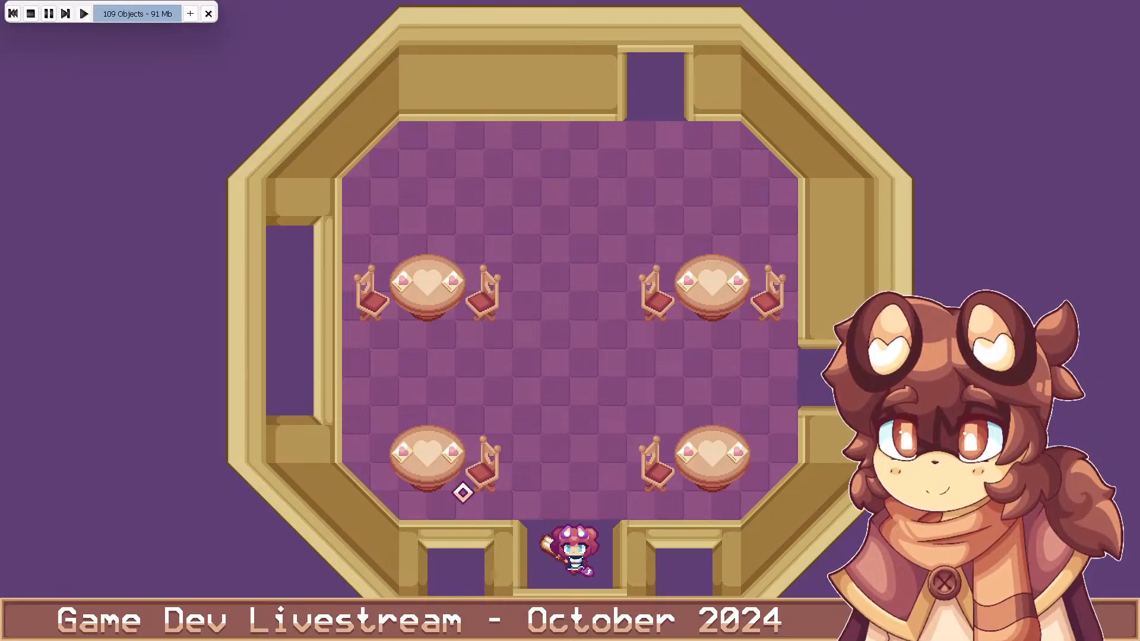
pyautogui.press('w')
pyautogui.press('d')
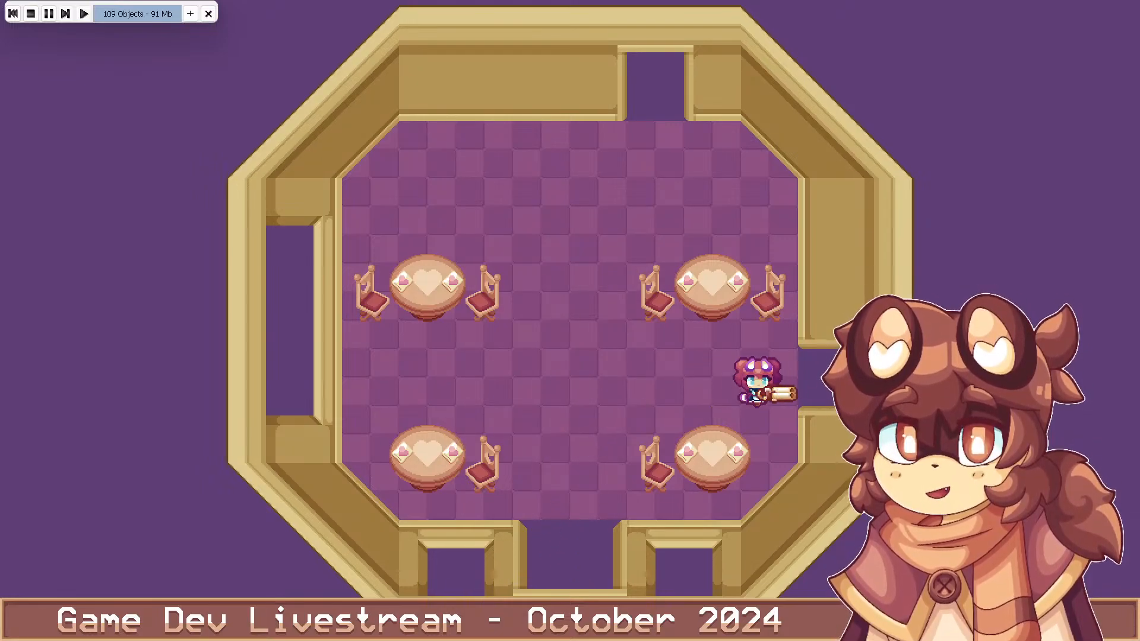
# Walk the character from the right doorway through the centre to the upper right corner and back to the aisle
pyautogui.press('a')
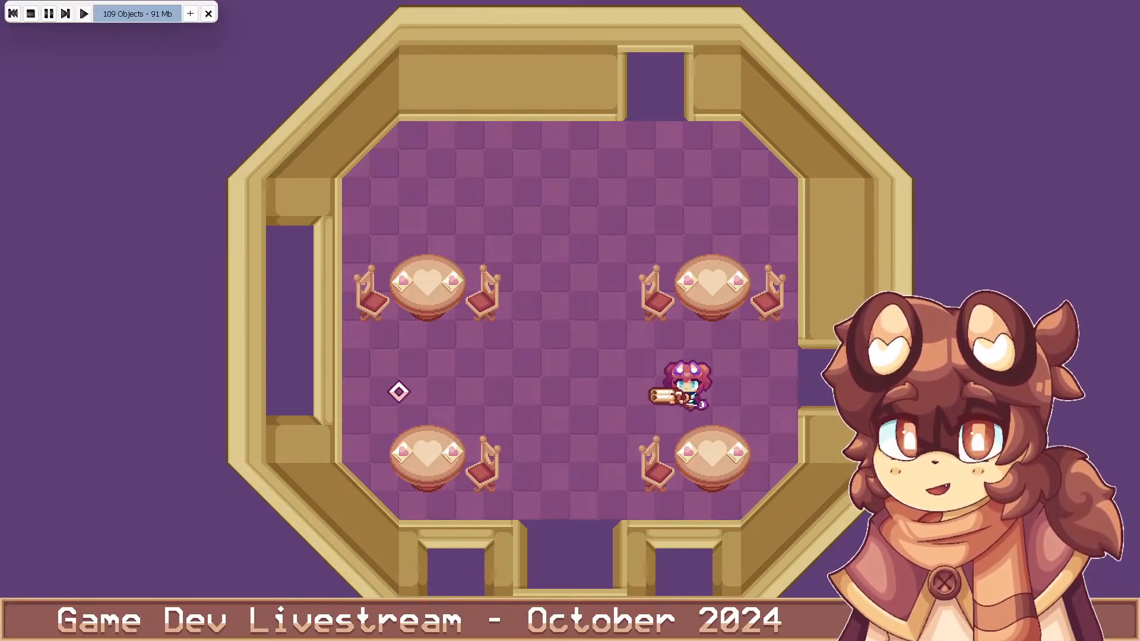
pyautogui.press('a')
pyautogui.press('w')
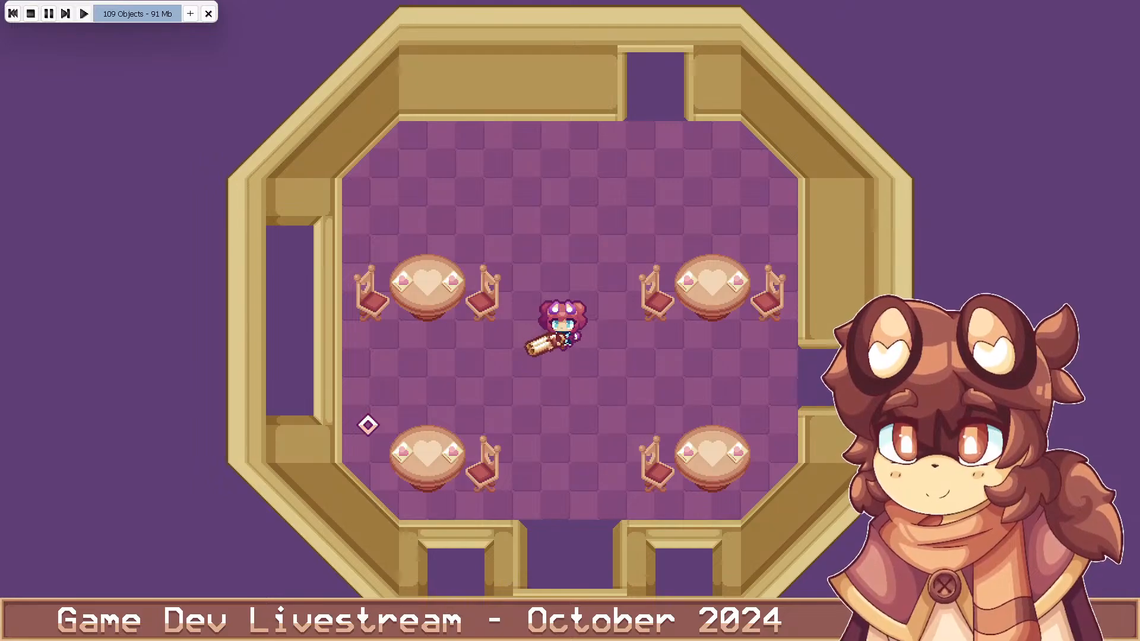
pyautogui.press('d')
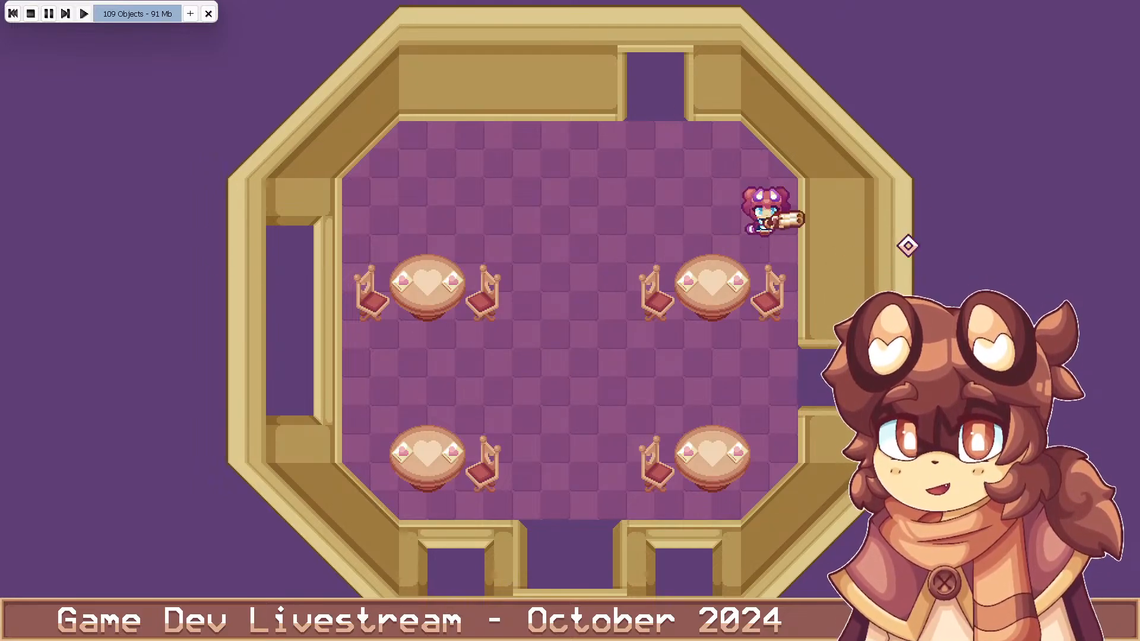
pyautogui.press('a')
pyautogui.press('s')
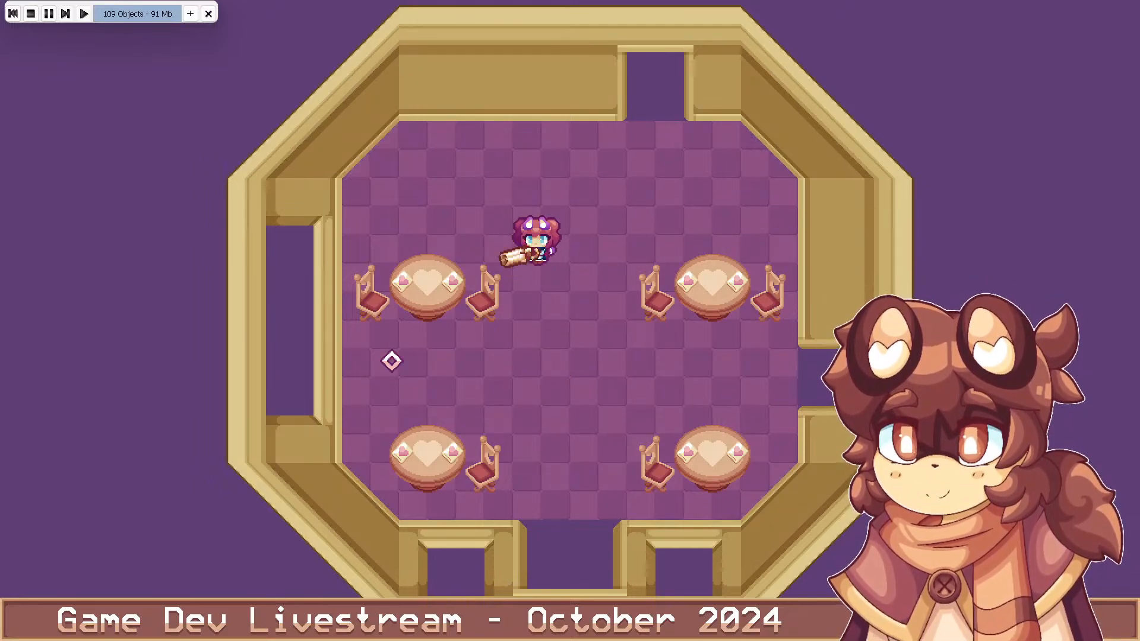
pyautogui.press('d')
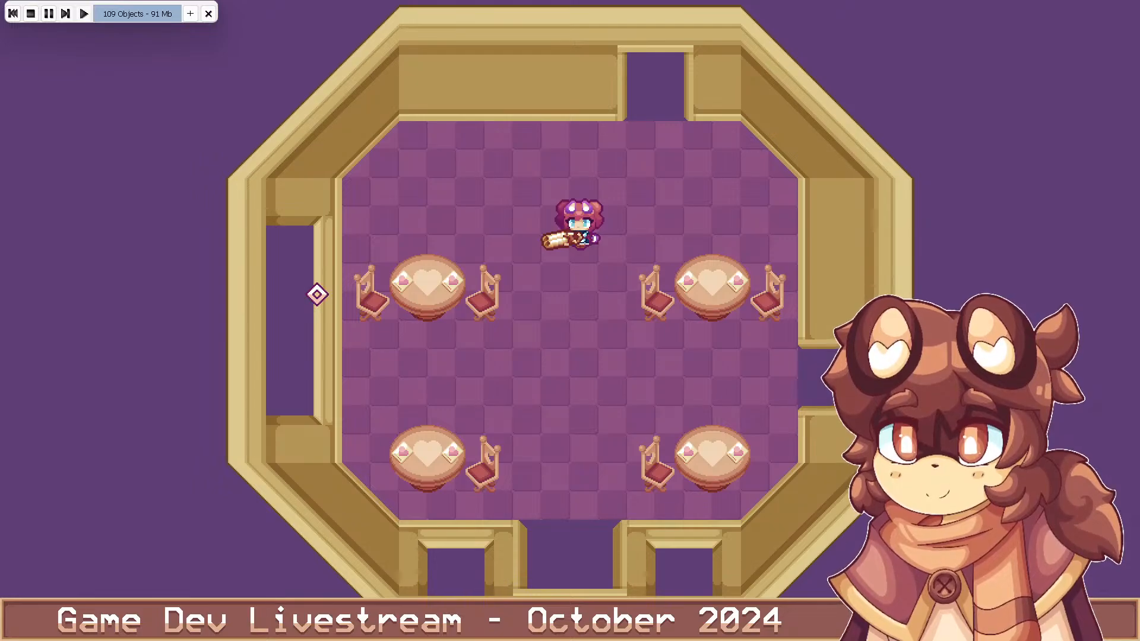
# Walk the character straight down the central aisle into the bottom doorway and back to the middle of the room
pyautogui.press('Down')
pyautogui.press('Down')
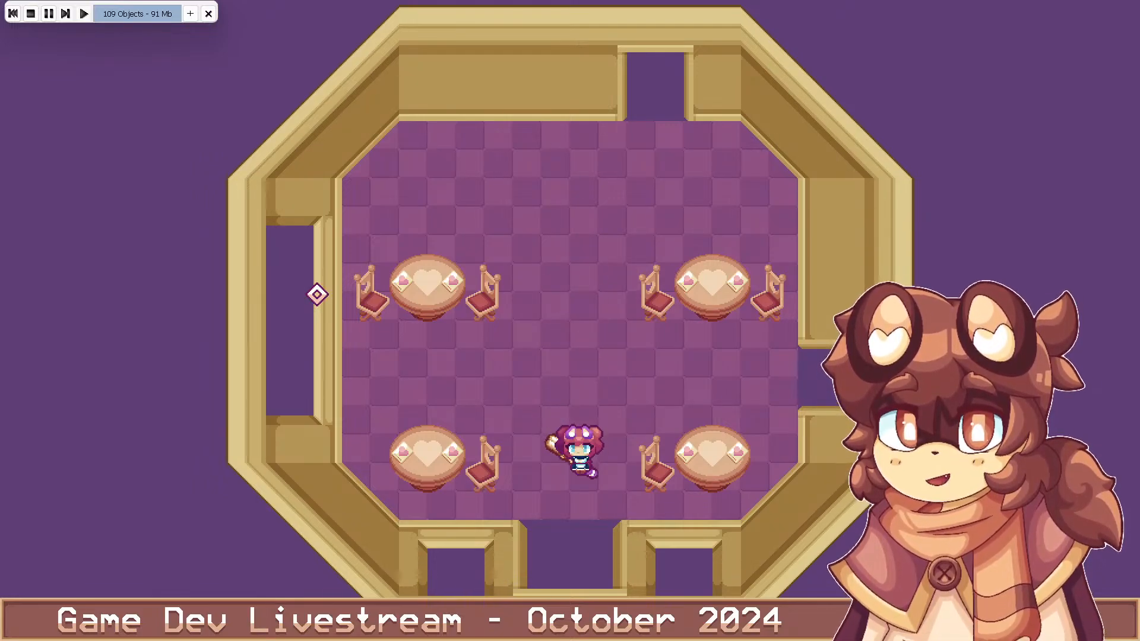
pyautogui.press('Down')
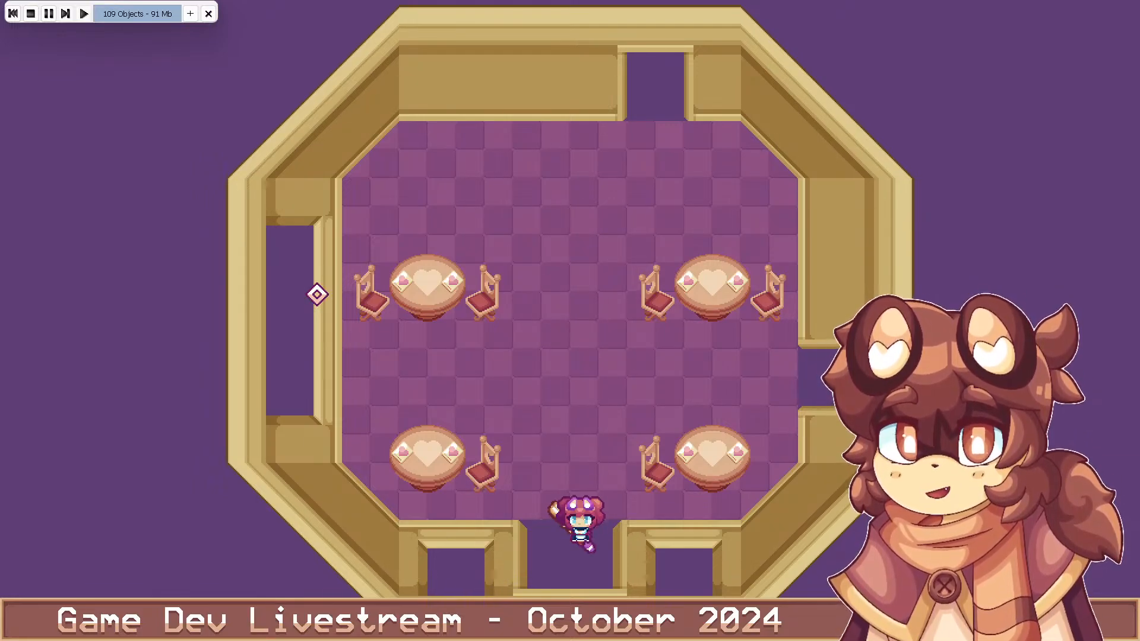
pyautogui.press('Up')
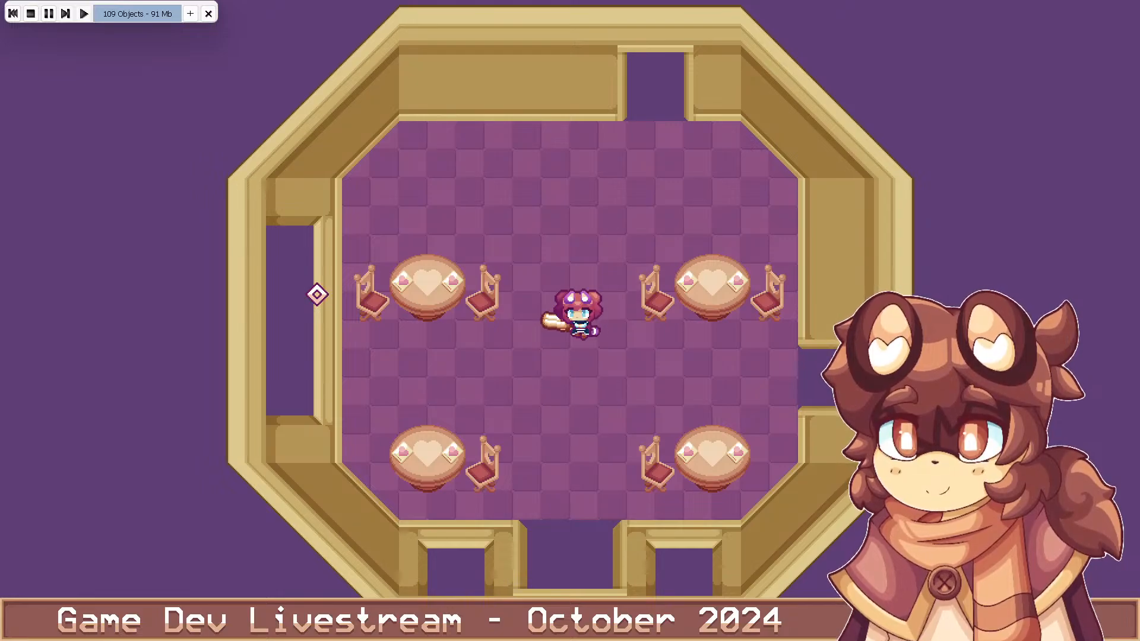
pyautogui.press('Down')
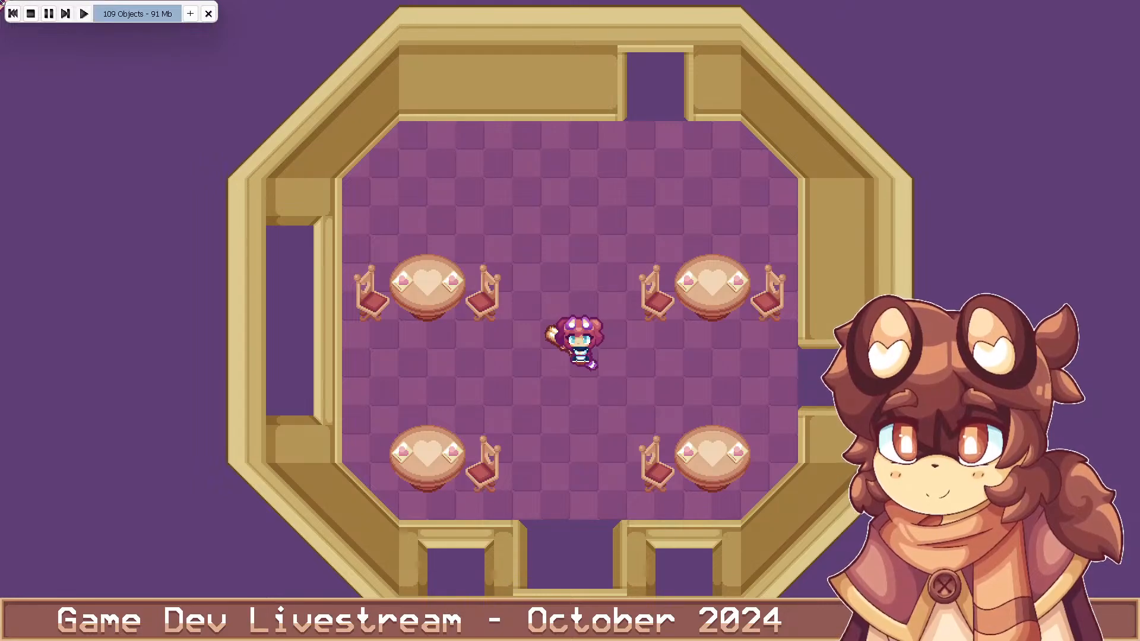
# Sidestep the character at the room's centre, then cross the full height of the floor from the lower tables to the top wall
pyautogui.press('Left')
pyautogui.press('Right')
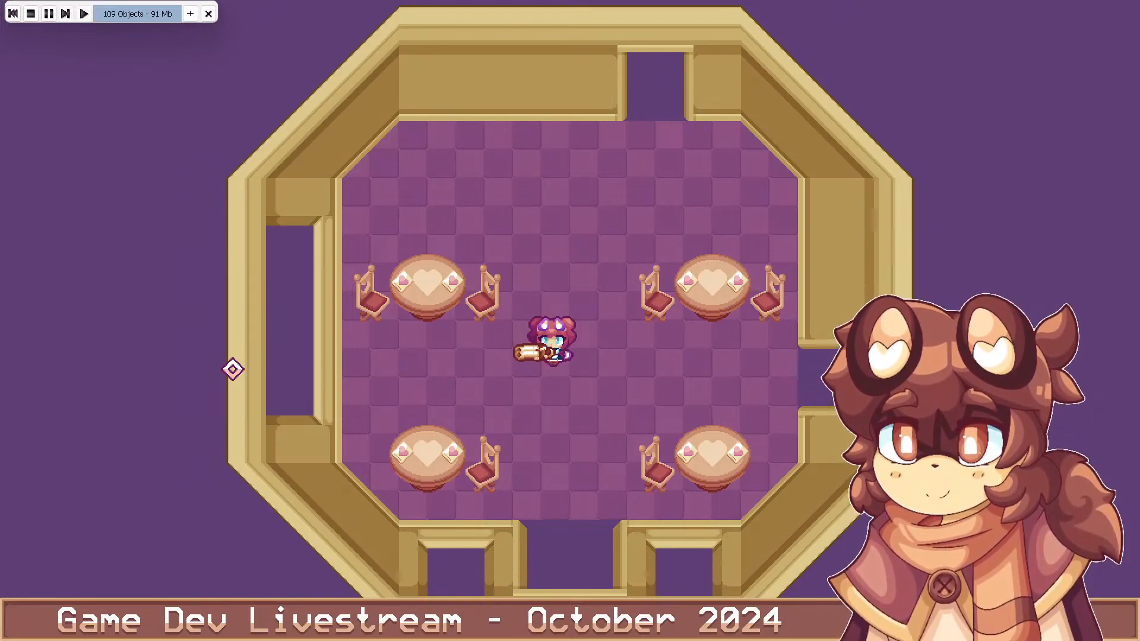
pyautogui.press('Down')
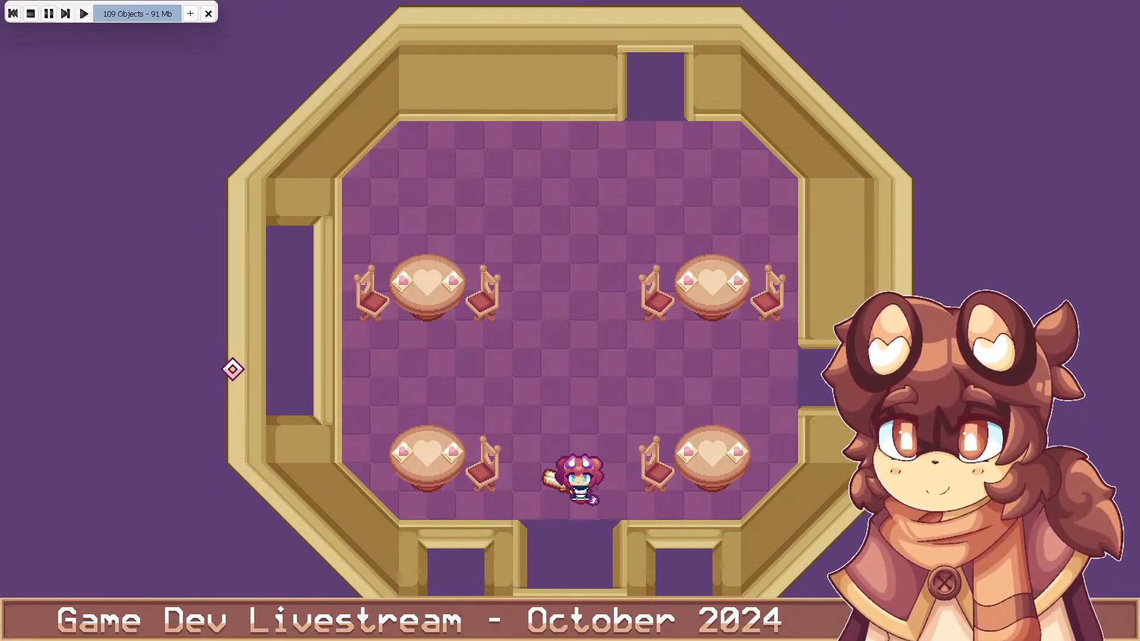
pyautogui.press('Up')
pyautogui.press('Up')
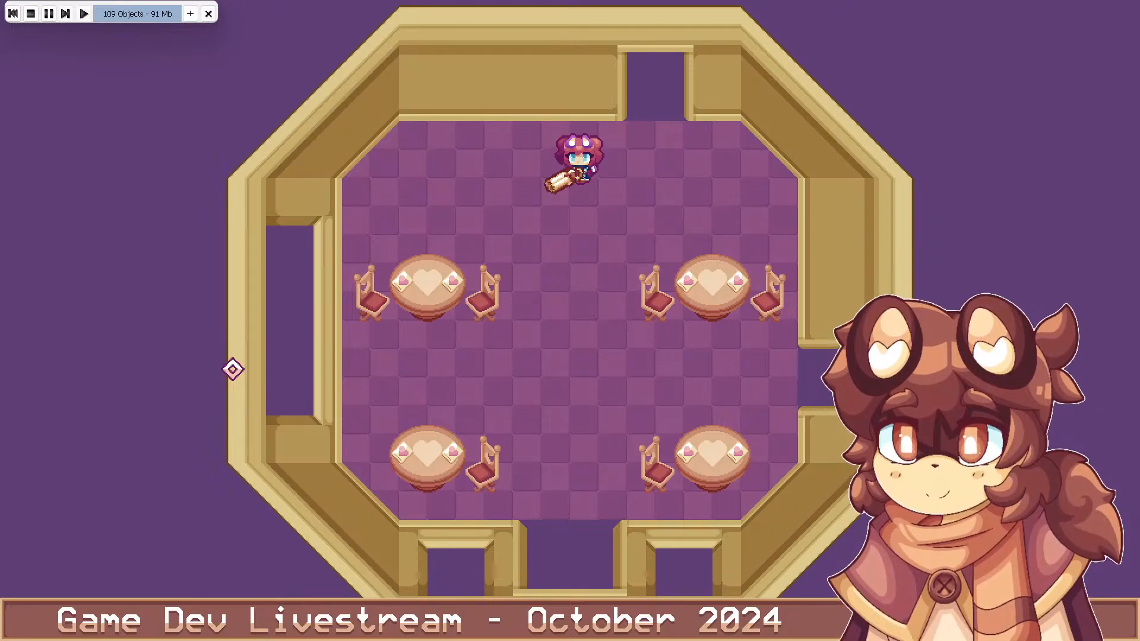
# Close the game test and square off the rounded shading on the outer side of the upper-left wall end with #b49554
pyautogui.hotkey('alt', 'F4')
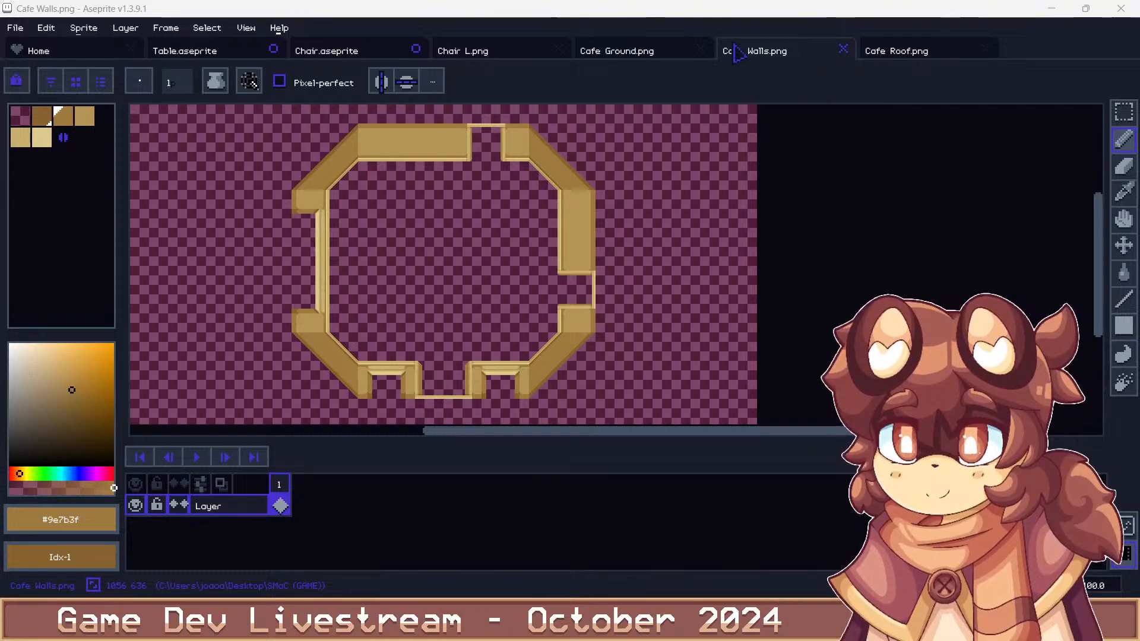
pyautogui.scroll(3, 496, 226)
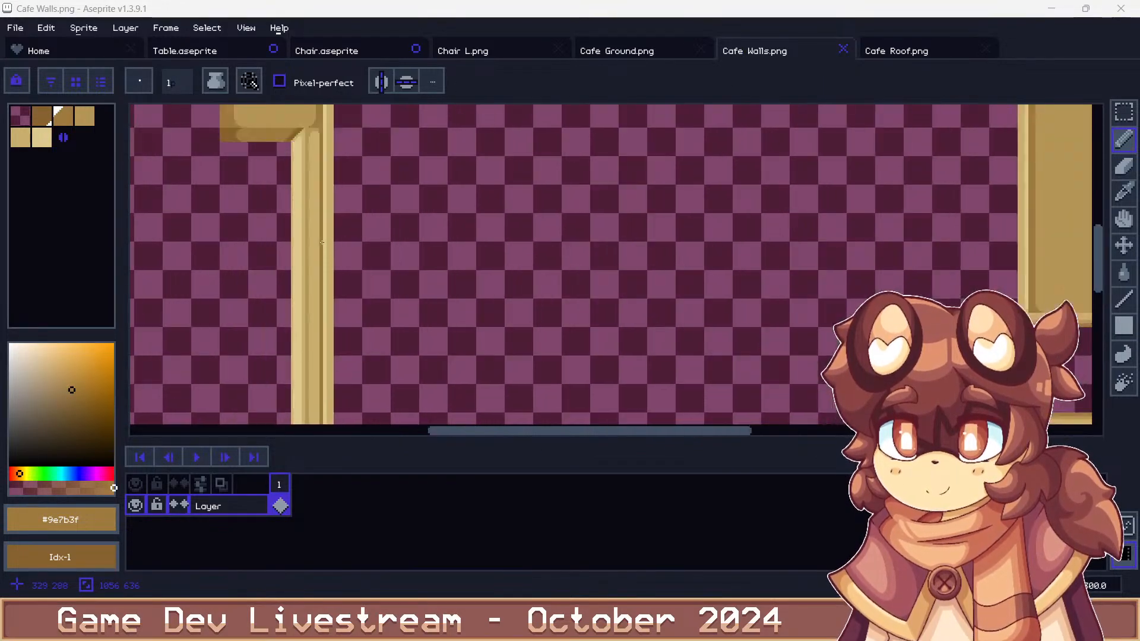
pyautogui.scroll(2, 236, 148)
pyautogui.scroll(6, 236, 148)
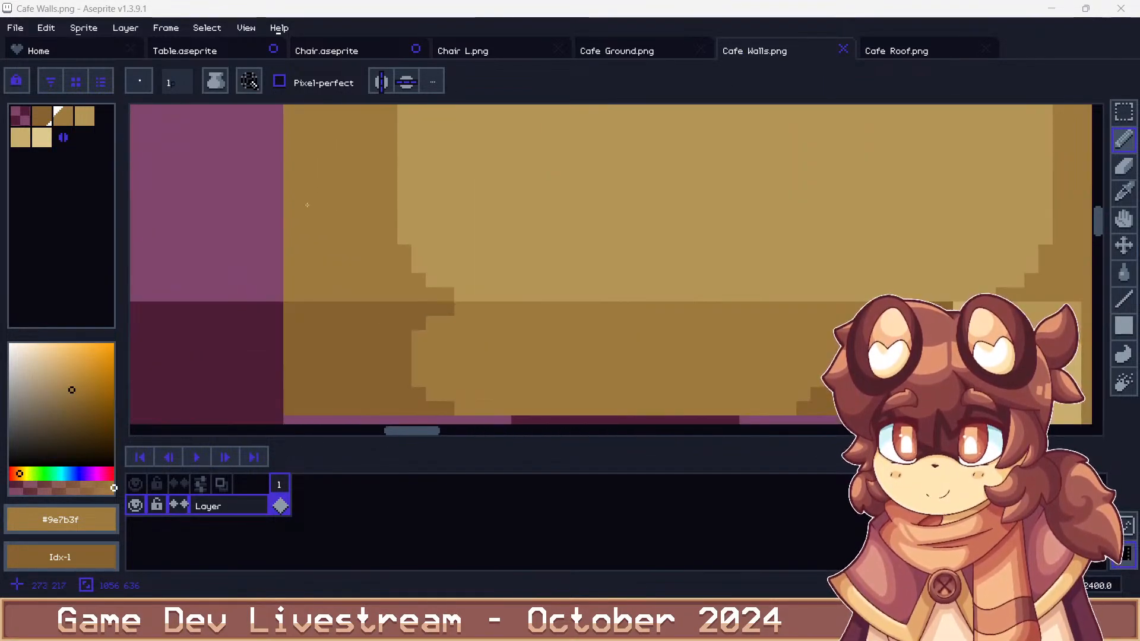
pyautogui.keyDown('alt'); pyautogui.click(401, 226); pyautogui.keyUp('alt')
pyautogui.scroll(-5, 404, 231)
pyautogui.scroll(3, 410, 243)
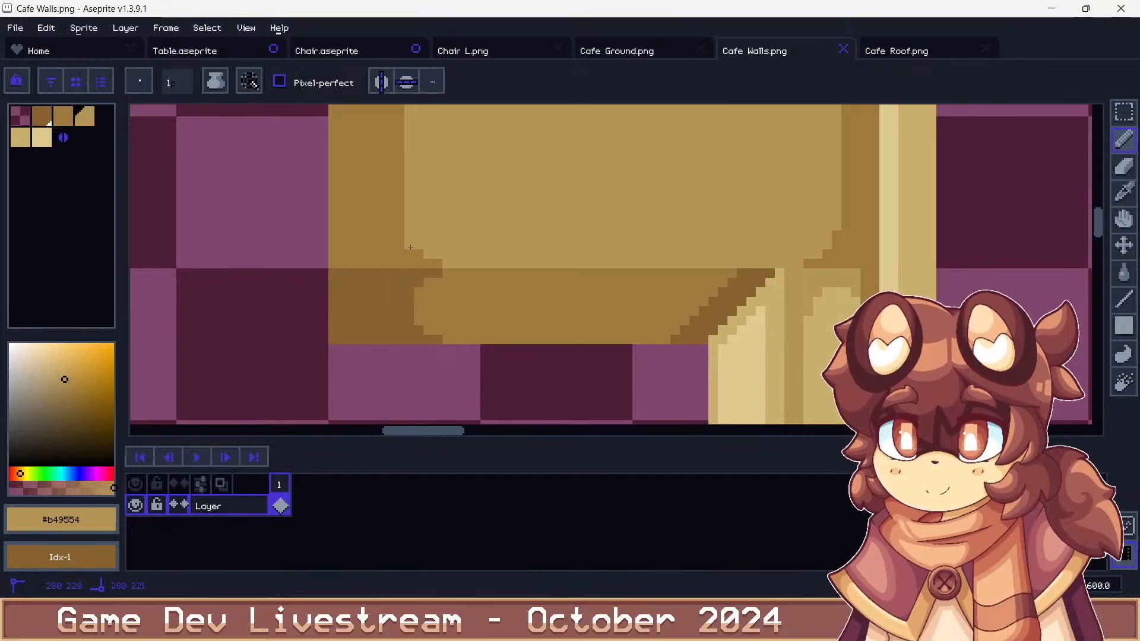
pyautogui.moveTo(414, 259)
pyautogui.mouseDown()
pyautogui.moveTo(440, 261)
pyautogui.moveTo(442, 278)
pyautogui.moveTo(412, 271)
pyautogui.moveTo(410, 305)
pyautogui.mouseUp()
# Paint a diagonal #9e7b3f bevel across the dark outer corner at the base of the upper-left wall end
pyautogui.keyDown('alt'); pyautogui.click(439, 291); pyautogui.keyUp('alt')
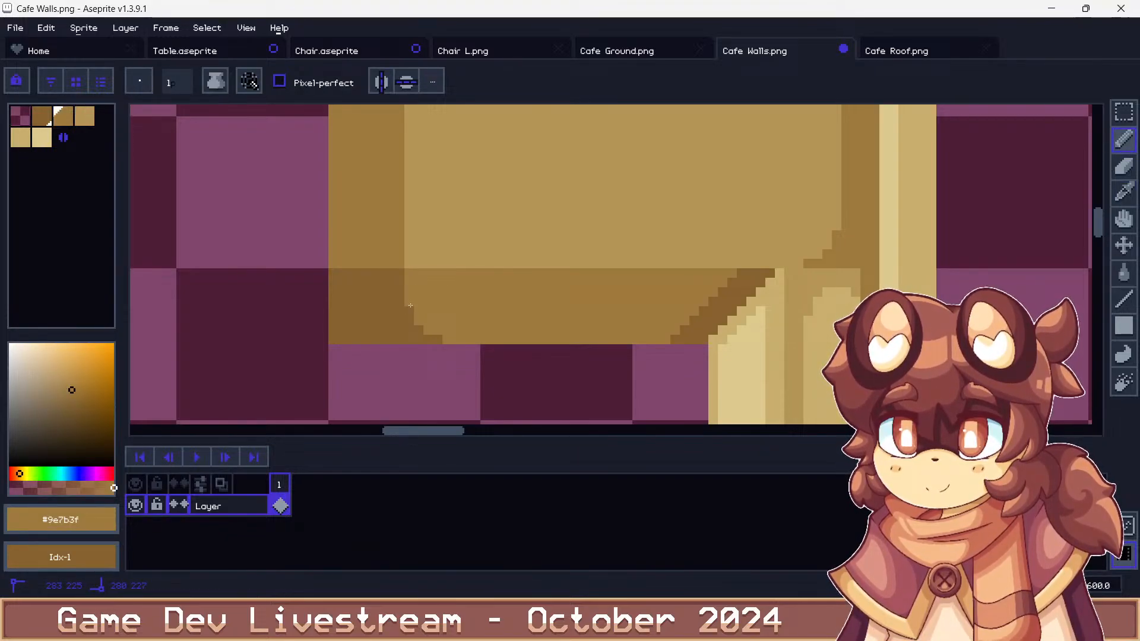
pyautogui.click(433, 330)
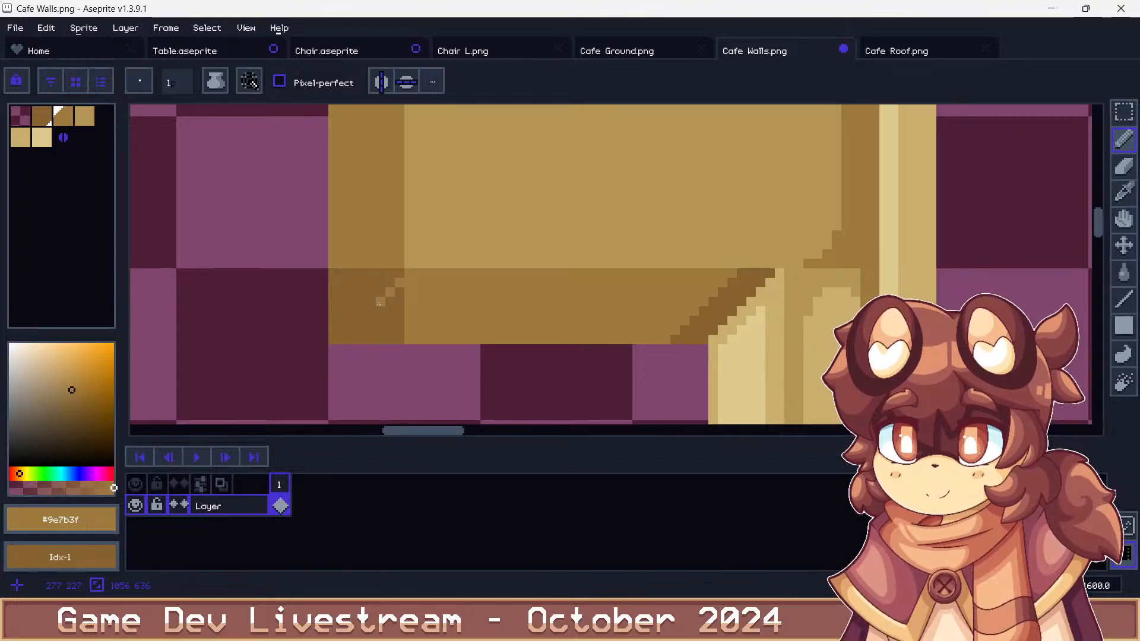
pyautogui.moveTo(379, 303)
pyautogui.mouseDown()
pyautogui.moveTo(360, 322)
pyautogui.moveTo(389, 311)
pyautogui.mouseUp()
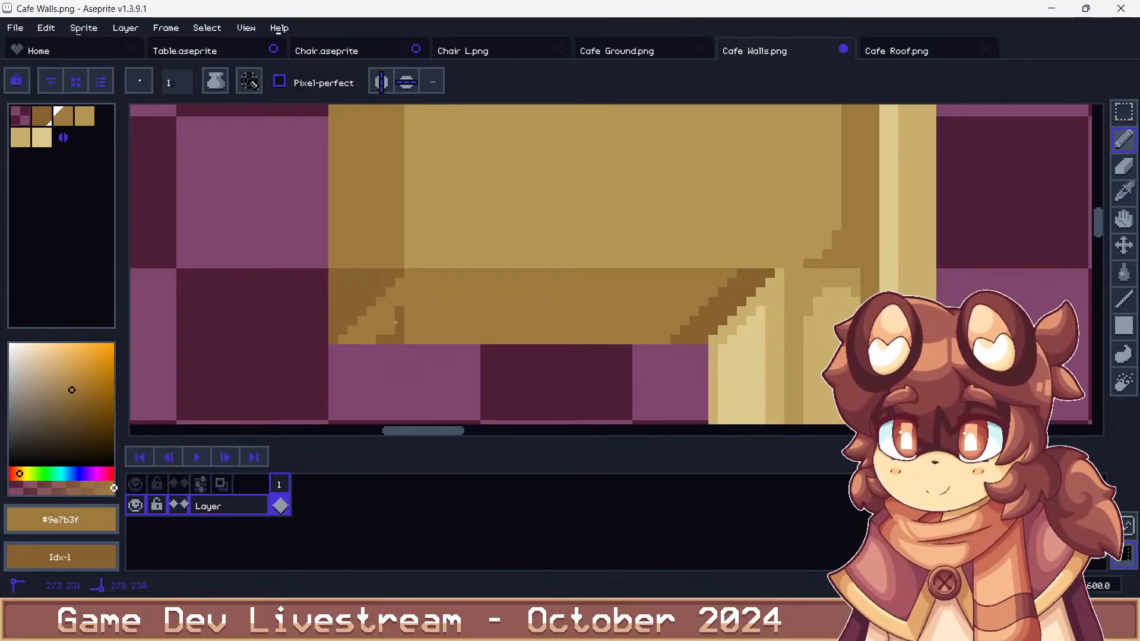
pyautogui.scroll(-6, 395, 337)
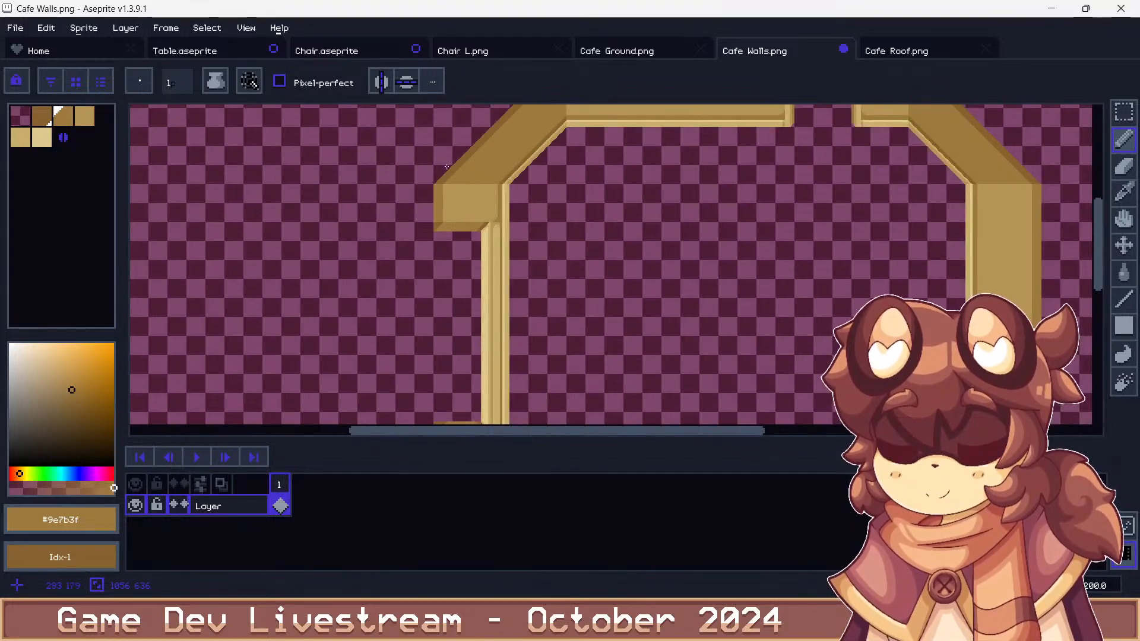
# Square off the rounded shading on the outer upper corner of the lower-left wall end
pyautogui.scroll(5, 464, 284)
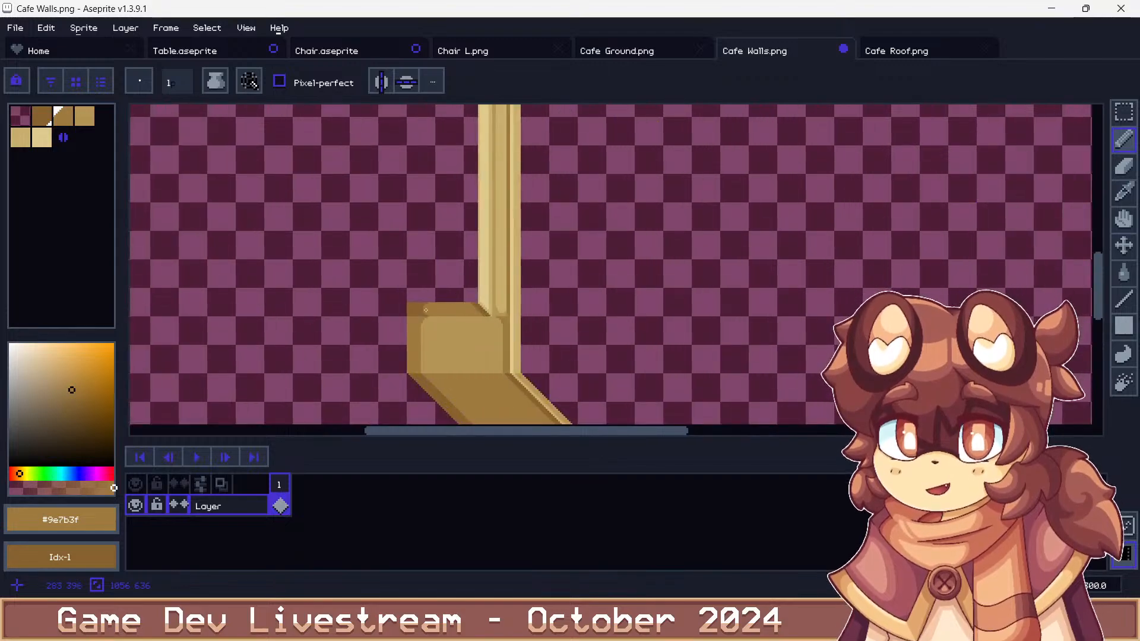
pyautogui.keyDown('alt'); pyautogui.click(422, 351); pyautogui.keyUp('alt')
pyautogui.moveTo(411, 348)
pyautogui.mouseDown()
pyautogui.moveTo(441, 347)
pyautogui.moveTo(450, 330)
pyautogui.moveTo(410, 336)
pyautogui.moveTo(408, 287)
pyautogui.moveTo(416, 301)
pyautogui.moveTo(438, 271)
pyautogui.mouseUp()
pyautogui.keyDown('alt'); pyautogui.click(449, 328); pyautogui.keyUp('alt')
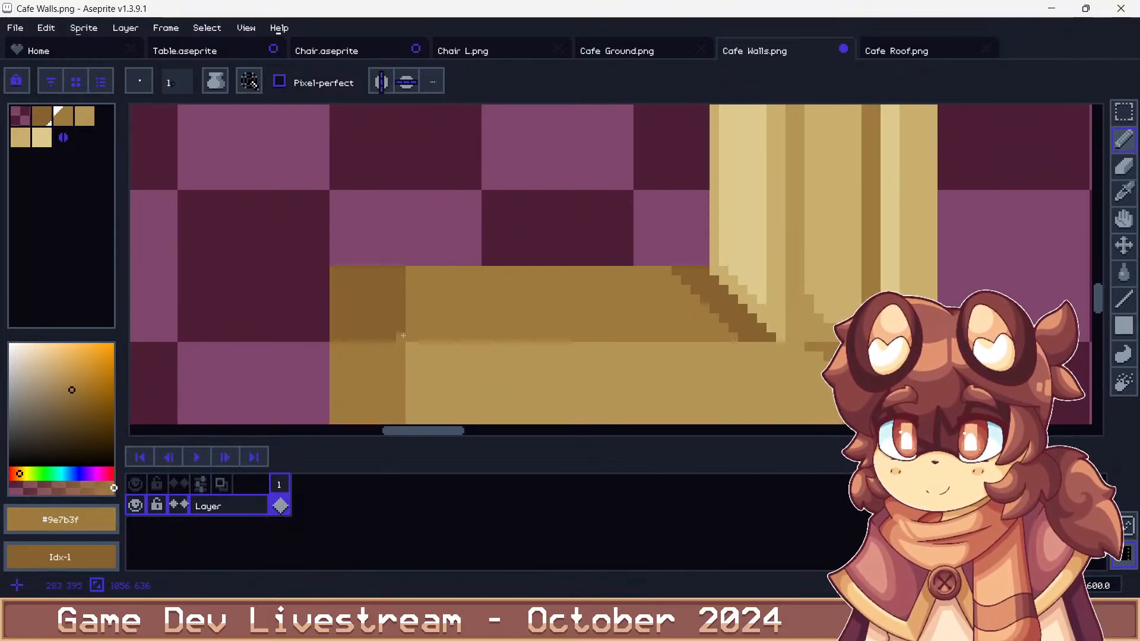
# Paint a diagonal #9e7b3f bevel across the dark outer corner on top of the lower-left wall end
pyautogui.click(401, 328)
pyautogui.click(393, 320)
pyautogui.click(383, 309)
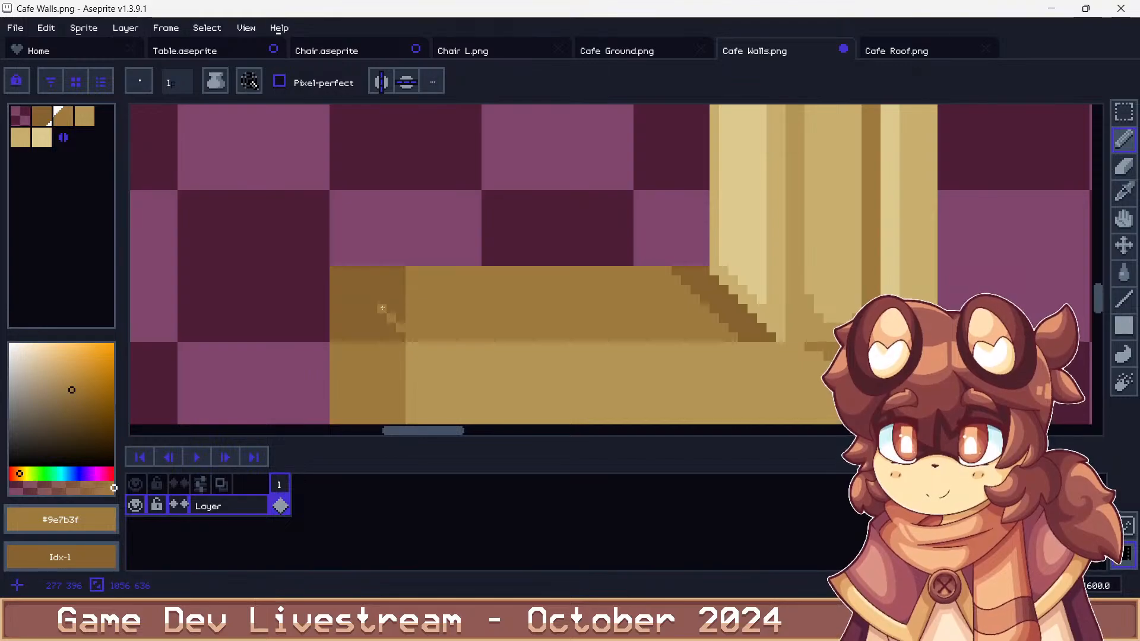
pyautogui.click(352, 280)
pyautogui.click(342, 271)
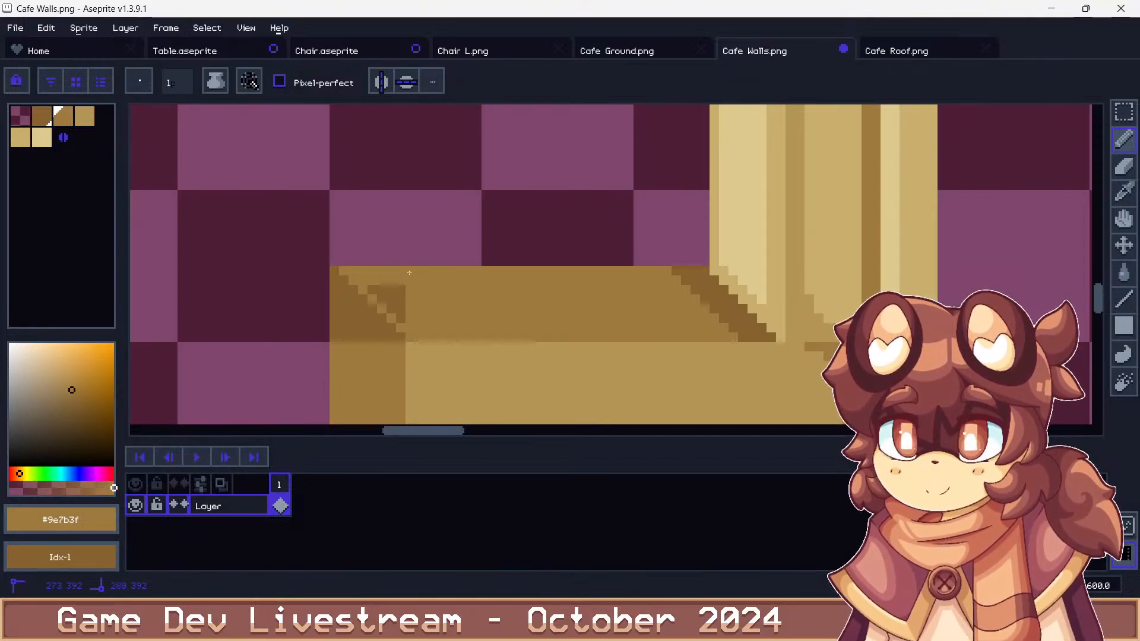
pyautogui.scroll(-5, 389, 271)
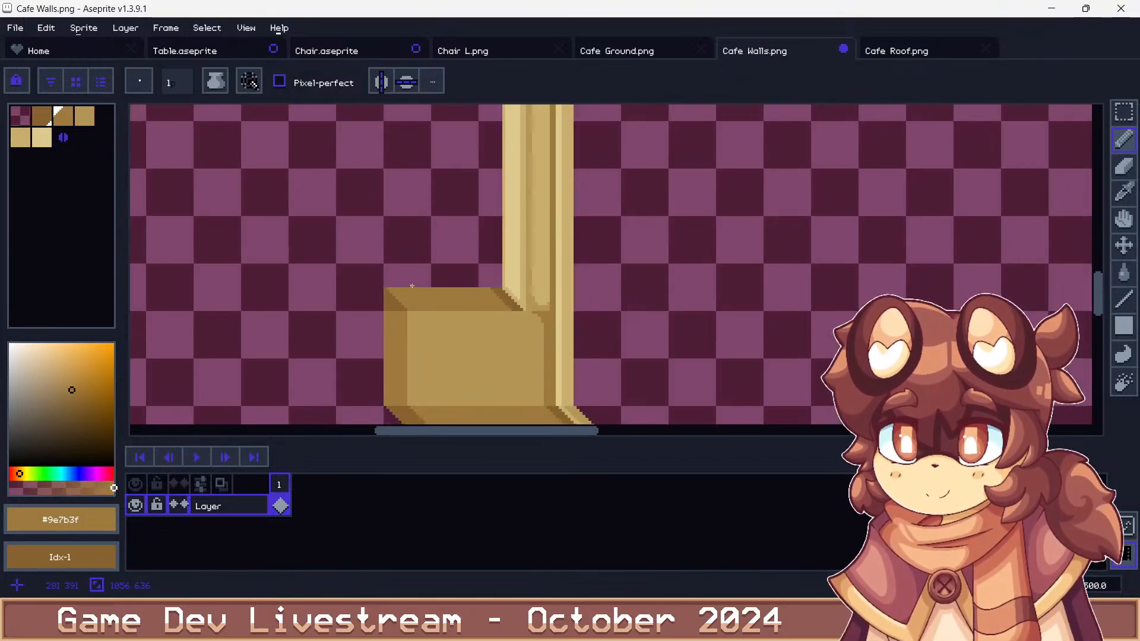
pyautogui.scroll(-3, 389, 271)
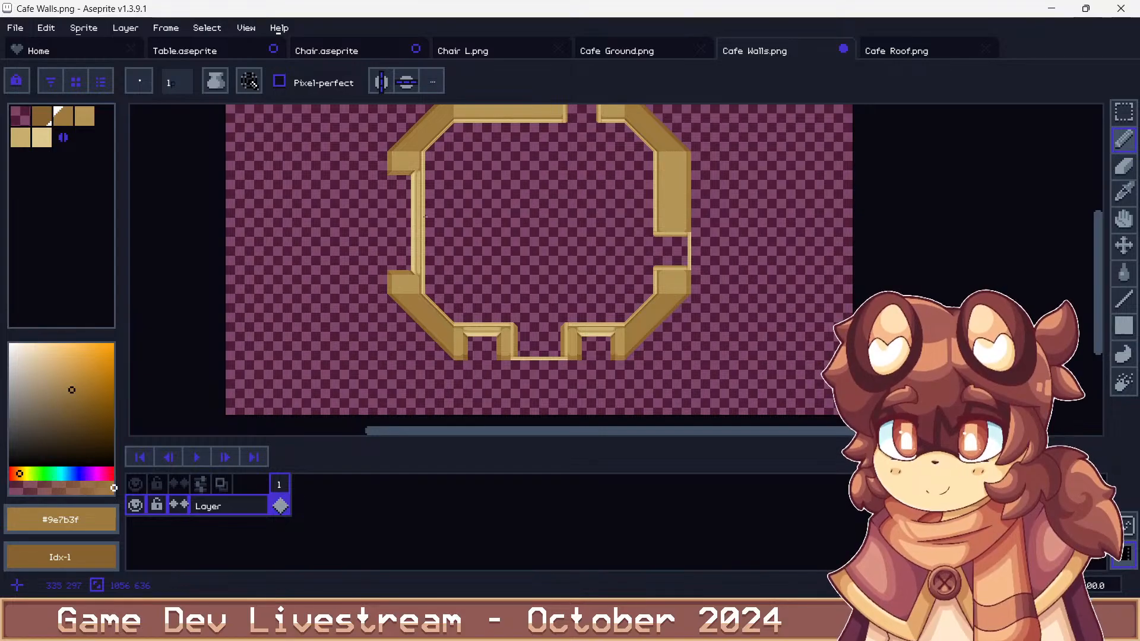
# Square off the rounded base shading on the left pillar of the left bottom doorway with #b49554 and #9e7b3f
pyautogui.scroll(8, 496, 372)
pyautogui.keyDown('alt'); pyautogui.click(349, 229); pyautogui.keyUp('alt')
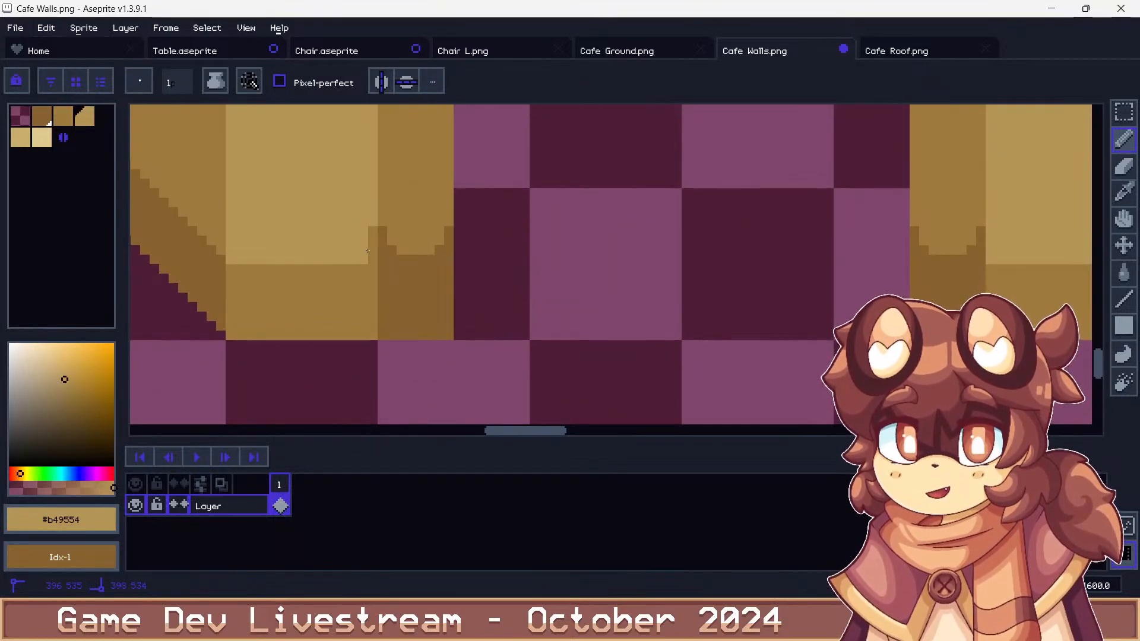
pyautogui.keyDown('alt'); pyautogui.click(383, 232); pyautogui.keyUp('alt')
pyautogui.moveTo(383, 232)
pyautogui.mouseDown()
pyautogui.moveTo(385, 252)
pyautogui.moveTo(442, 262)
pyautogui.mouseUp()
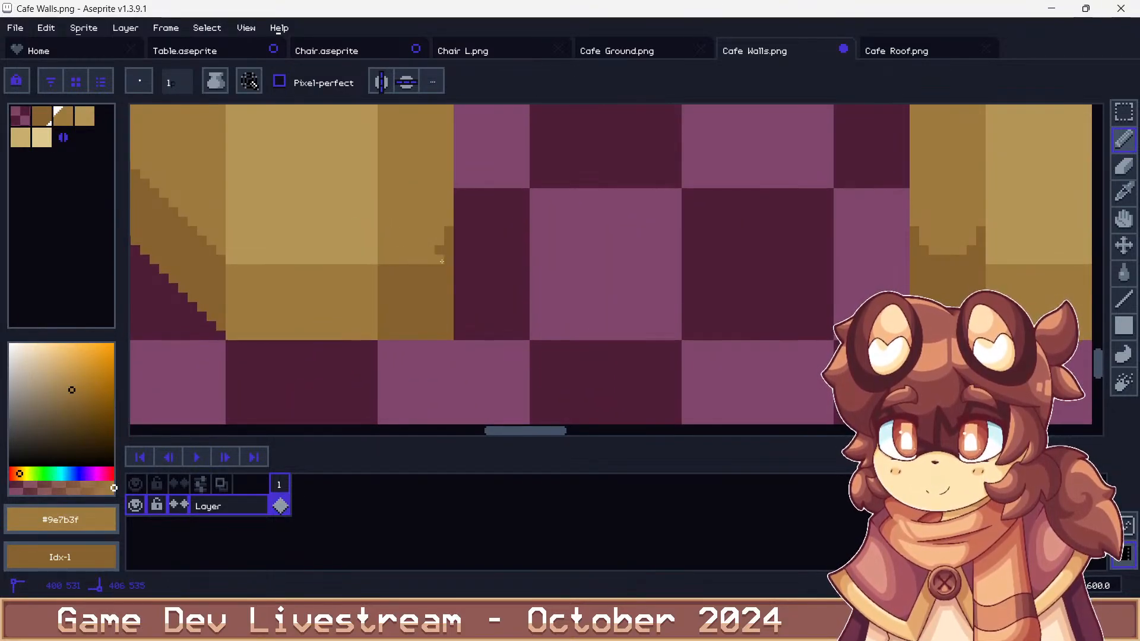
# Measure the dark base strip's height, then paint a diagonal #9e7b3f bevel across the inner base corner of that left pillar
pyautogui.click(1124, 112)
pyautogui.moveTo(411, 266); pyautogui.dragTo(409, 342)
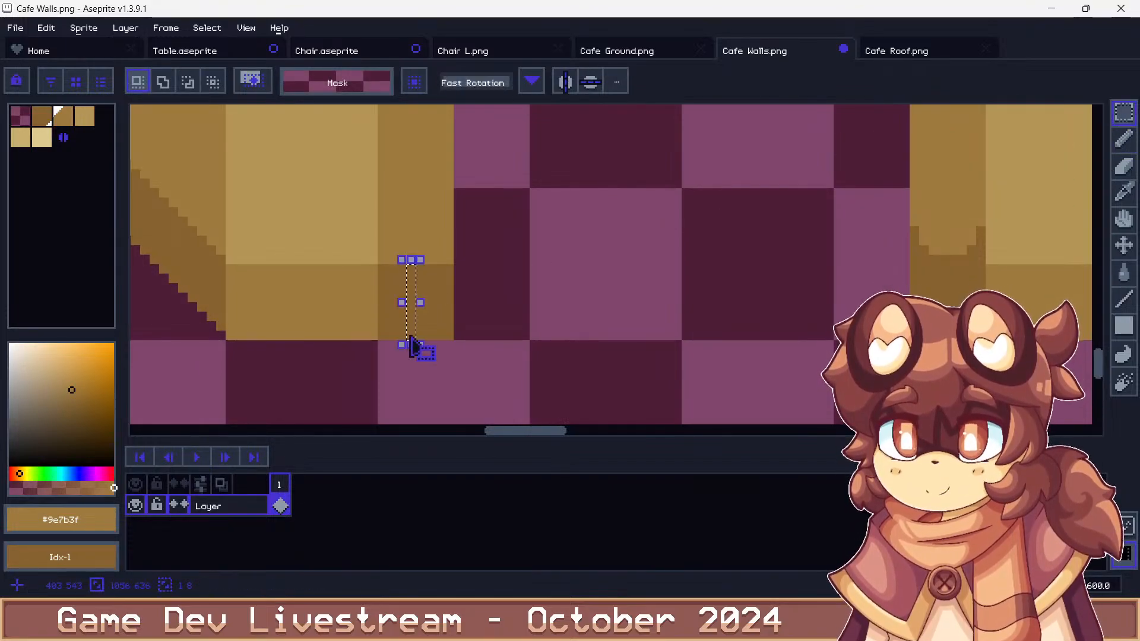
pyautogui.click(478, 286)
pyautogui.press('b')
pyautogui.click(391, 268)
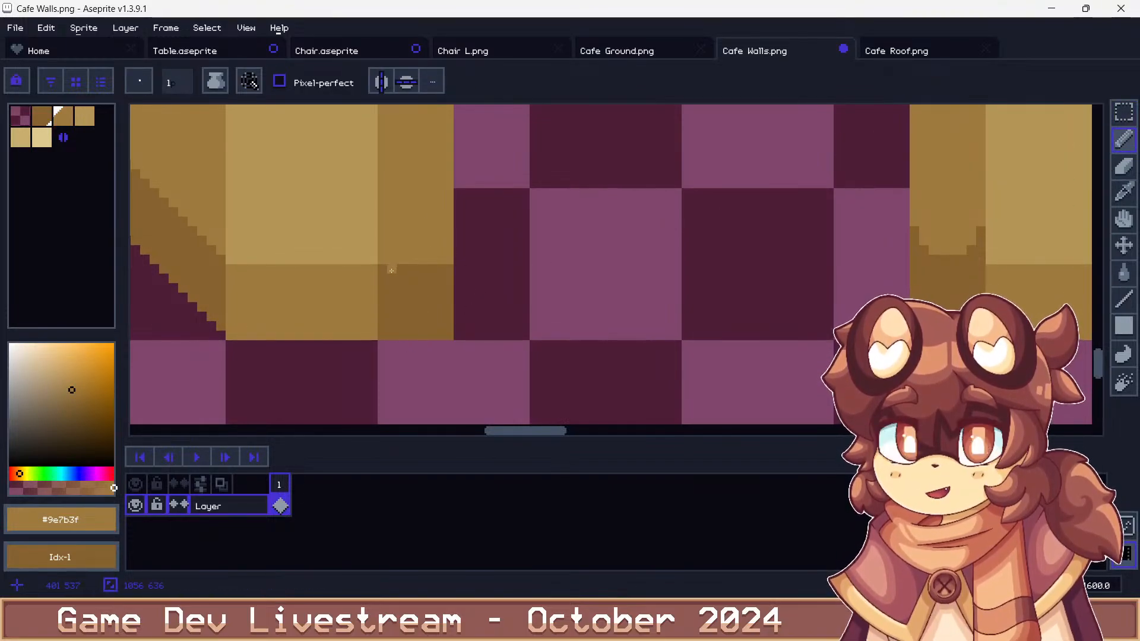
pyautogui.click(401, 278)
pyautogui.click(449, 326)
pyautogui.click(449, 315)
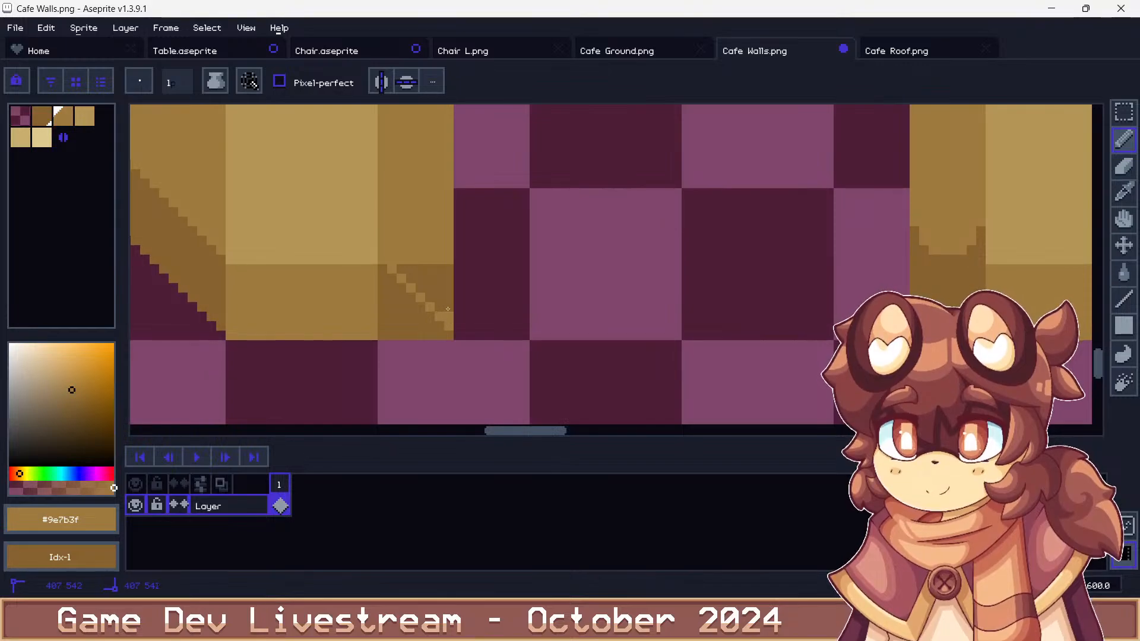
pyautogui.click(439, 279)
pyautogui.click(439, 306)
pyautogui.scroll(-2, 482, 280)
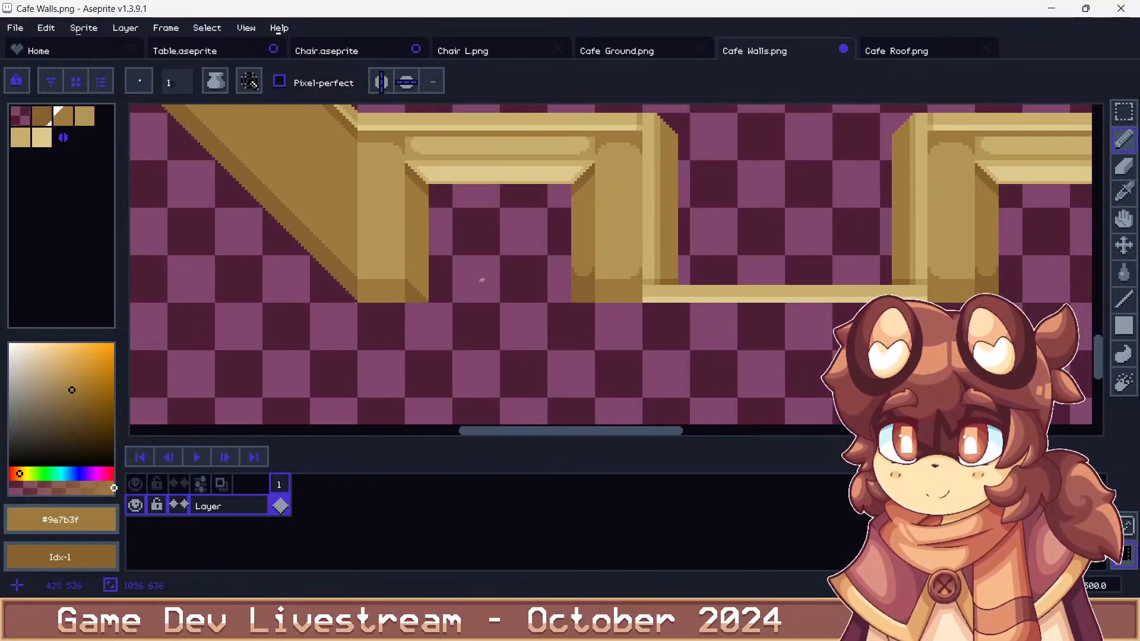
# Square off the inner base shading on the left bottom doorway's right pillar and bevel its dark corner diagonally with #9e7b3f
pyautogui.scroll(3, 592, 270)
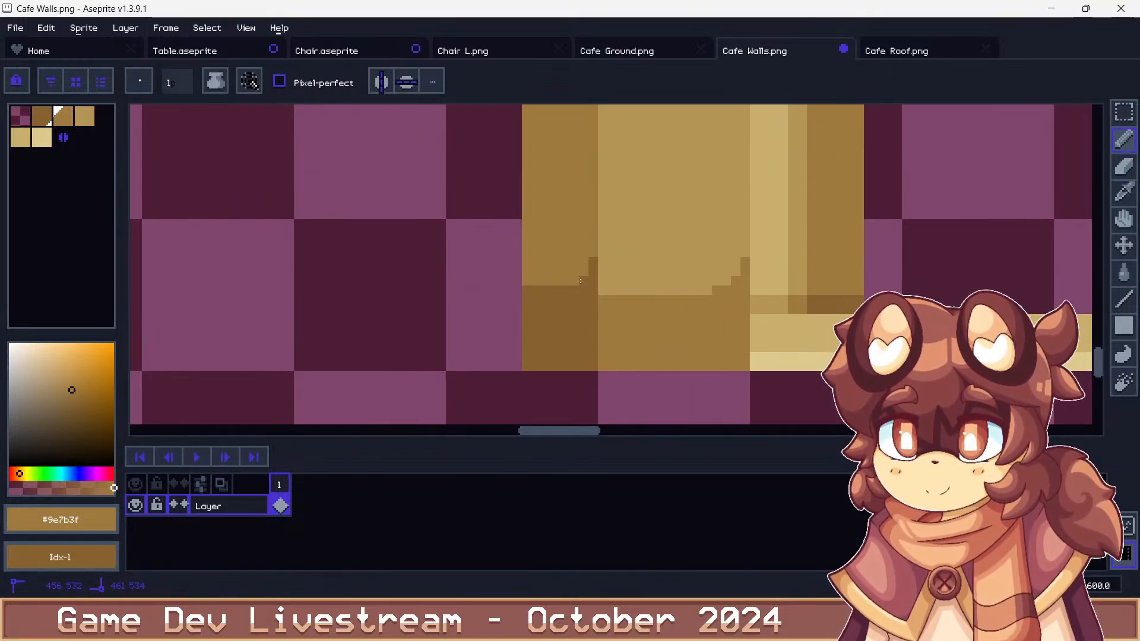
pyautogui.moveTo(546, 288); pyautogui.dragTo(527, 290)
pyautogui.keyDown('alt'); pyautogui.click(630, 291); pyautogui.keyUp('alt')
pyautogui.moveTo(602, 300)
pyautogui.mouseDown()
pyautogui.moveTo(673, 310)
pyautogui.moveTo(609, 297)
pyautogui.moveTo(586, 271)
pyautogui.moveTo(585, 297)
pyautogui.moveTo(531, 352)
pyautogui.moveTo(538, 309)
pyautogui.mouseUp()
pyautogui.keyDown('alt'); pyautogui.click(673, 309); pyautogui.keyUp('alt')
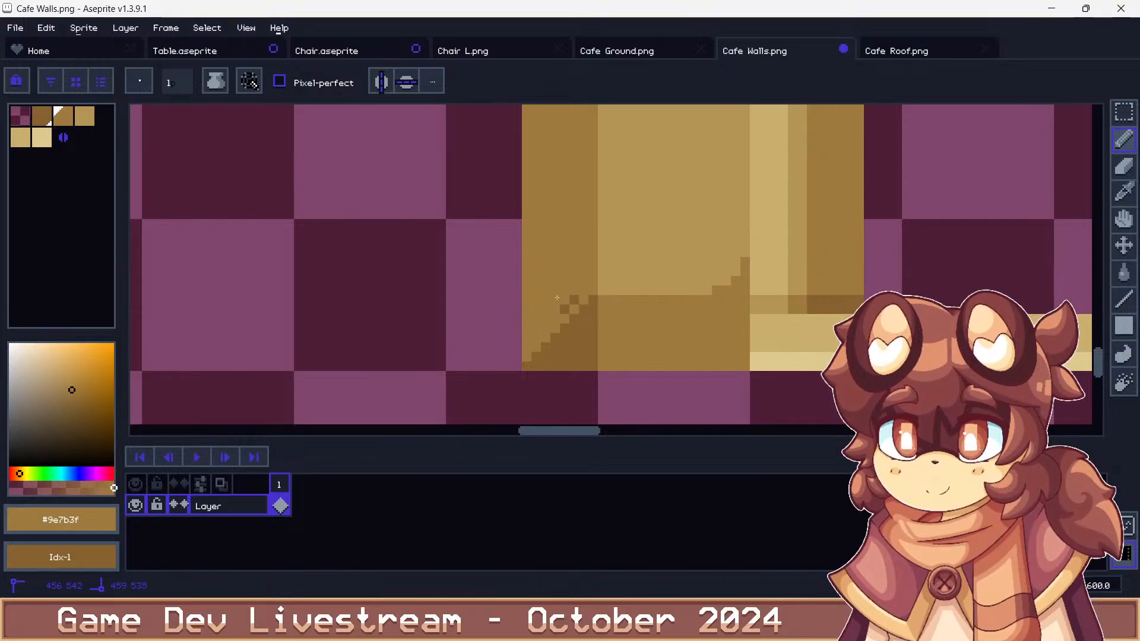
pyautogui.scroll(-2, 569, 286)
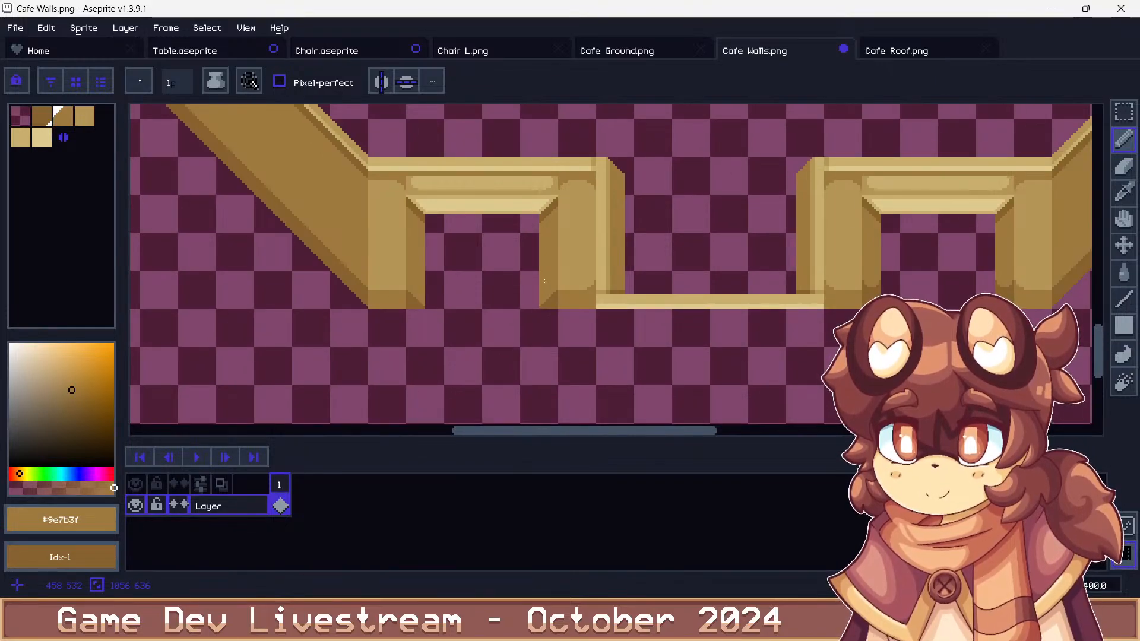
pyautogui.scroll(-1, 561, 281)
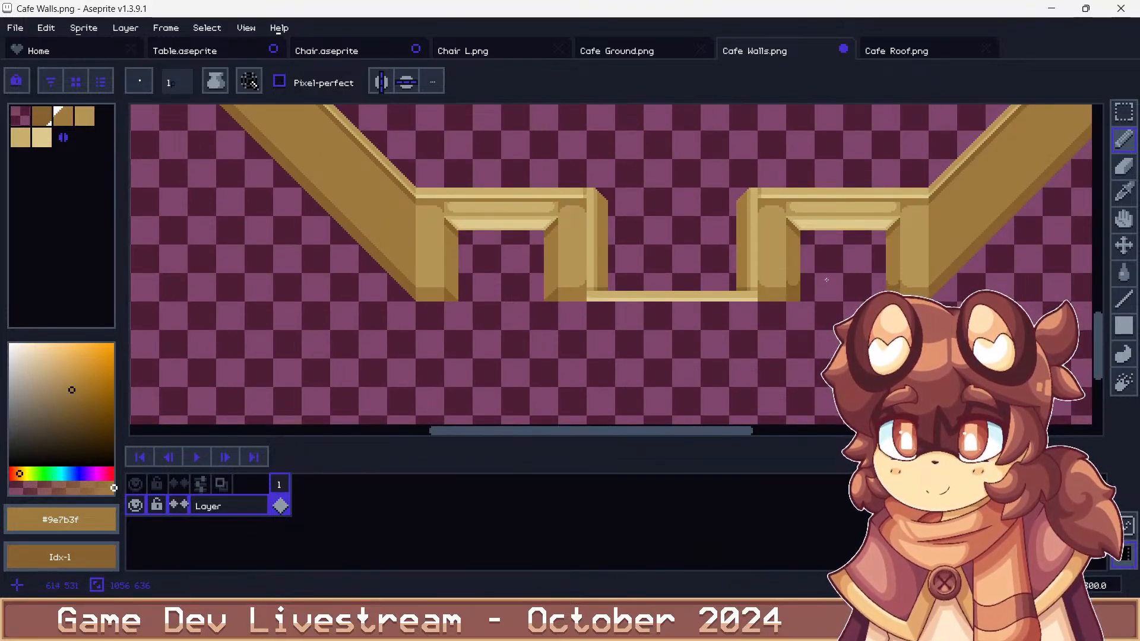
# Square off the inner base shading on the right bottom doorway's left pillar and bevel its dark corner diagonally with #9e7b3f
pyautogui.scroll(-1, 452, 286)
pyautogui.scroll(4, 660, 302)
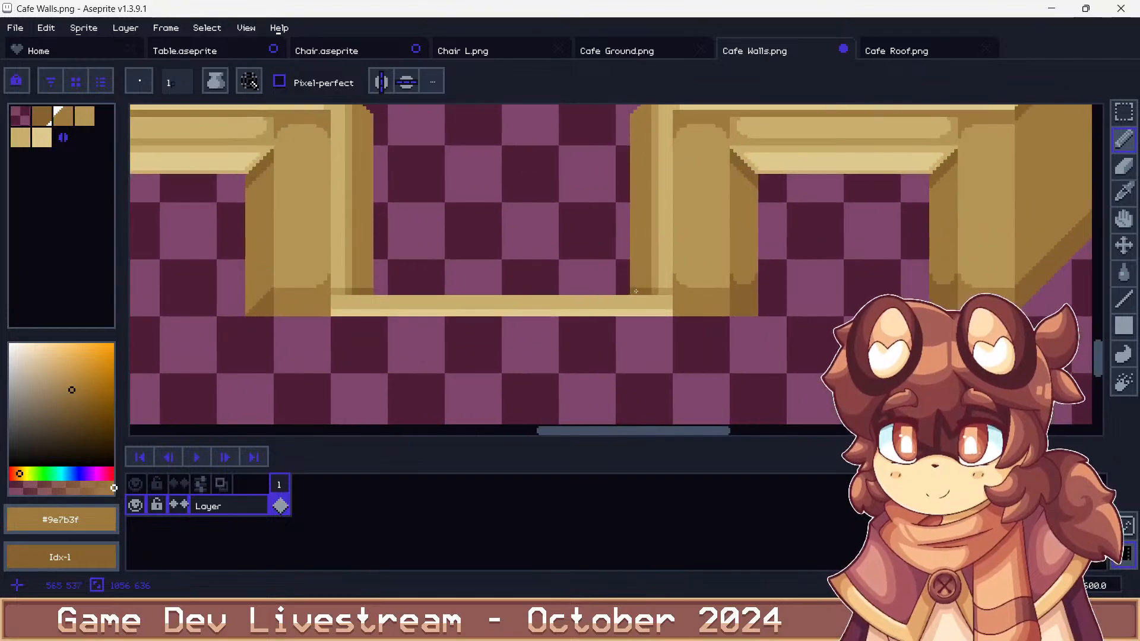
pyautogui.moveTo(619, 311)
pyautogui.mouseDown()
pyautogui.moveTo(619, 327)
pyautogui.moveTo(680, 333)
pyautogui.moveTo(683, 304)
pyautogui.mouseUp()
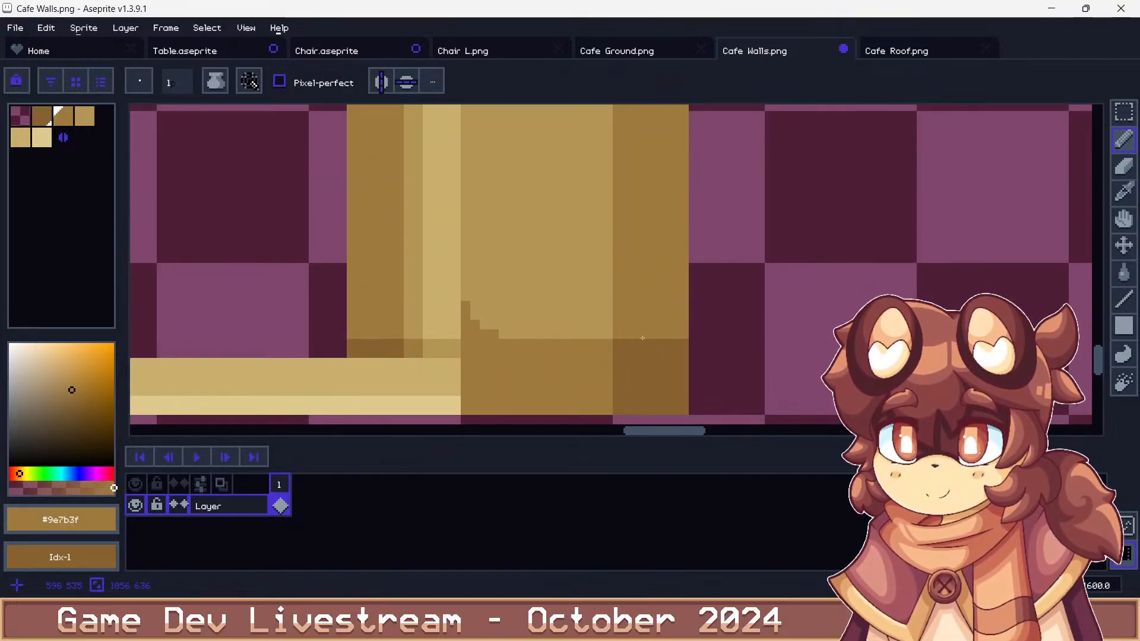
pyautogui.moveTo(627, 343)
pyautogui.mouseDown()
pyautogui.moveTo(680, 399)
pyautogui.moveTo(678, 359)
pyautogui.moveTo(635, 342)
pyautogui.mouseUp()
pyautogui.scroll(-4, 585, 327)
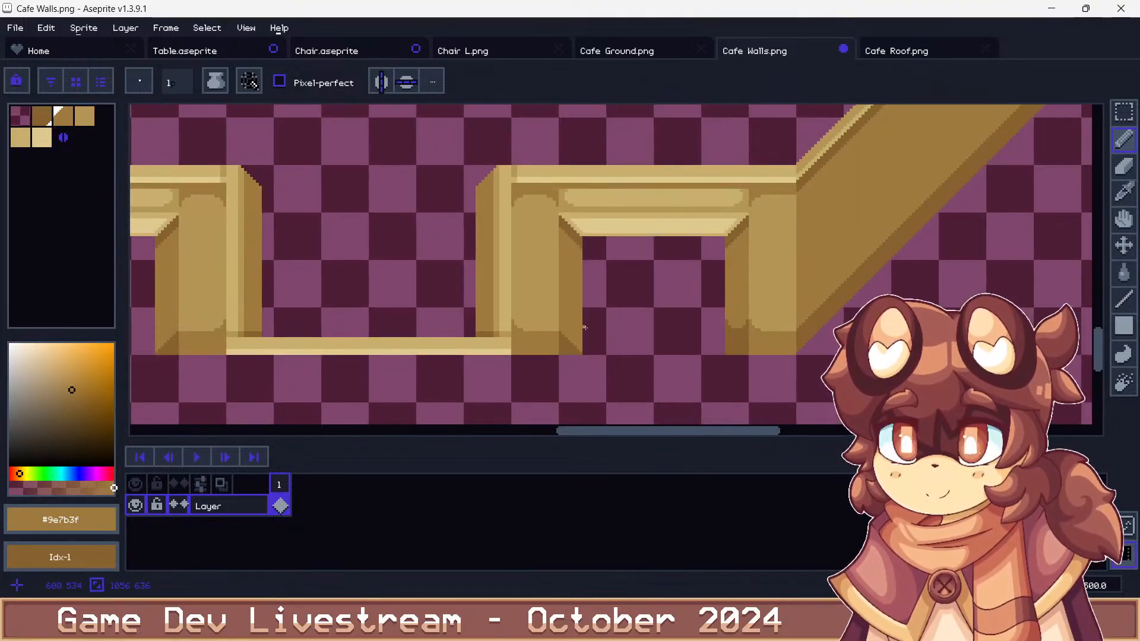
# Square off the right bottom doorway's right pillar base with #b49554 and #9e7b3f, and bevel its dark inner corner diagonally
pyautogui.scroll(7, 585, 327)
pyautogui.keyDown('alt'); pyautogui.click(715, 303); pyautogui.keyUp('alt')
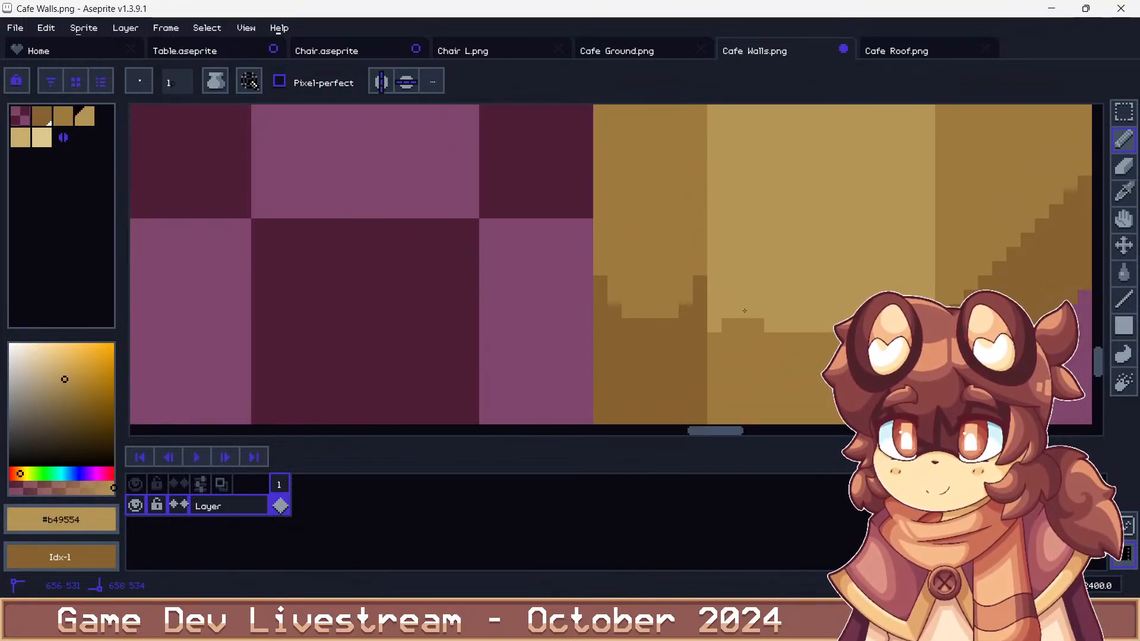
pyautogui.moveTo(757, 325); pyautogui.dragTo(728, 325)
pyautogui.keyDown('alt'); pyautogui.click(700, 267); pyautogui.keyUp('alt')
pyautogui.moveTo(700, 279)
pyautogui.mouseDown()
pyautogui.moveTo(695, 323)
pyautogui.moveTo(605, 323)
pyautogui.moveTo(607, 272)
pyautogui.mouseUp()
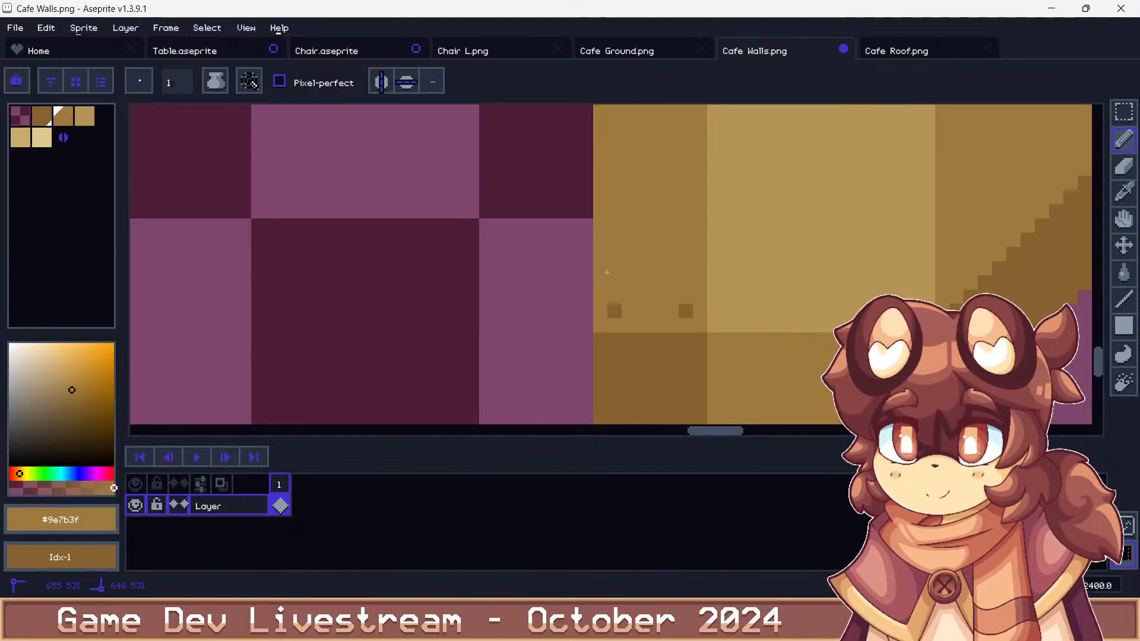
pyautogui.click(686, 339)
pyautogui.moveTo(672, 354)
pyautogui.mouseDown()
pyautogui.moveTo(613, 402)
pyautogui.moveTo(606, 359)
pyautogui.mouseUp()
pyautogui.scroll(-2, 604, 346)
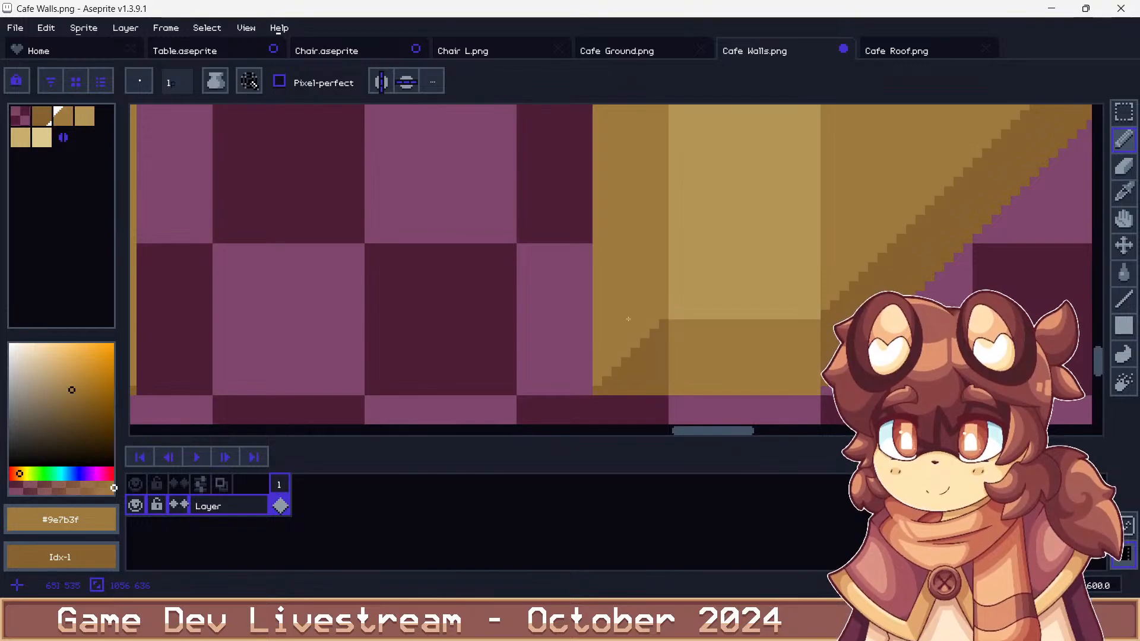
# Save the edited wall sprite as Cafe Walls.png, overwriting the existing file
pyautogui.scroll(-5, 628, 319)
pyautogui.scroll(-3, 576, 291)
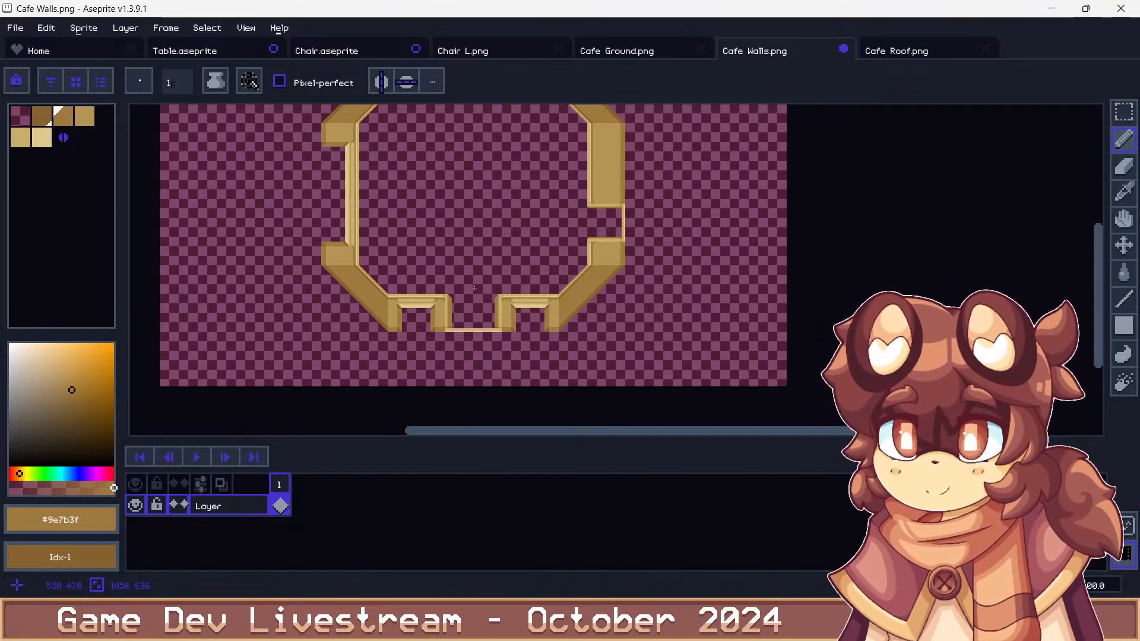
pyautogui.scroll(-1, 475, 288)
pyautogui.scroll(1, 439, 250)
pyautogui.scroll(1, 488, 381)
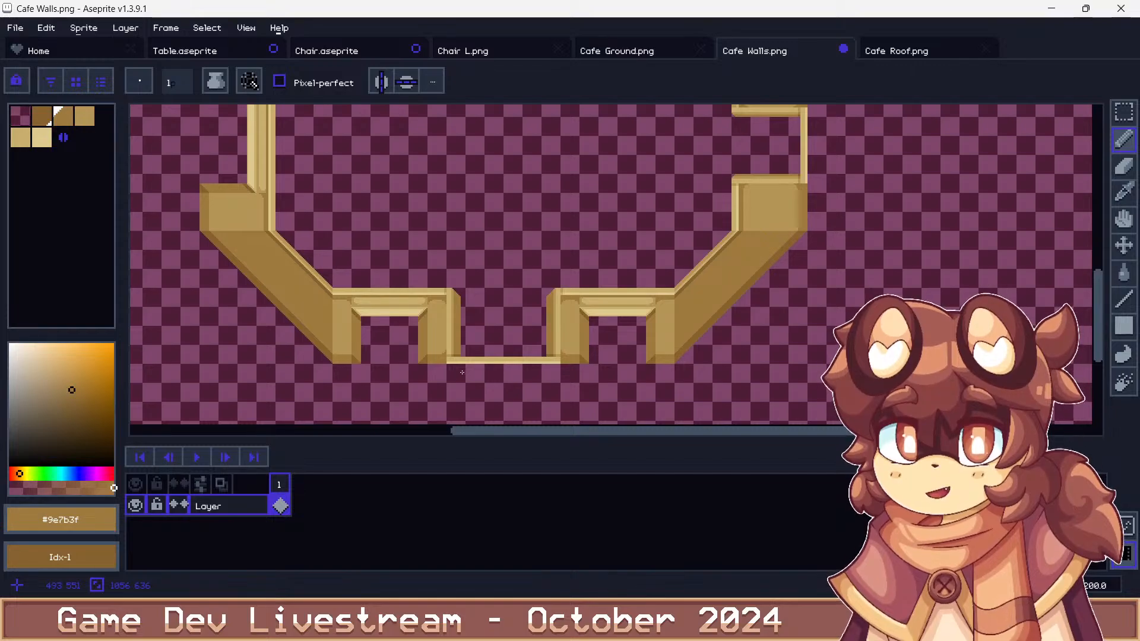
pyautogui.hotkey('ctrl', 'shift', 's')
pyautogui.press('Return')
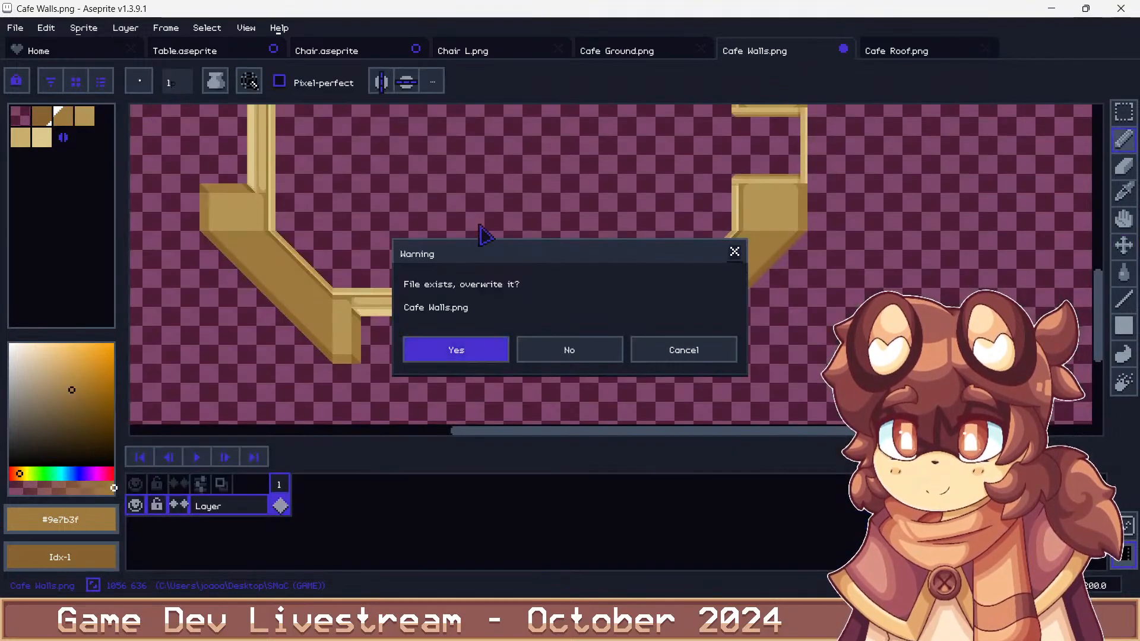
pyautogui.press('Return')
pyautogui.hotkey('alt', 'Tab')
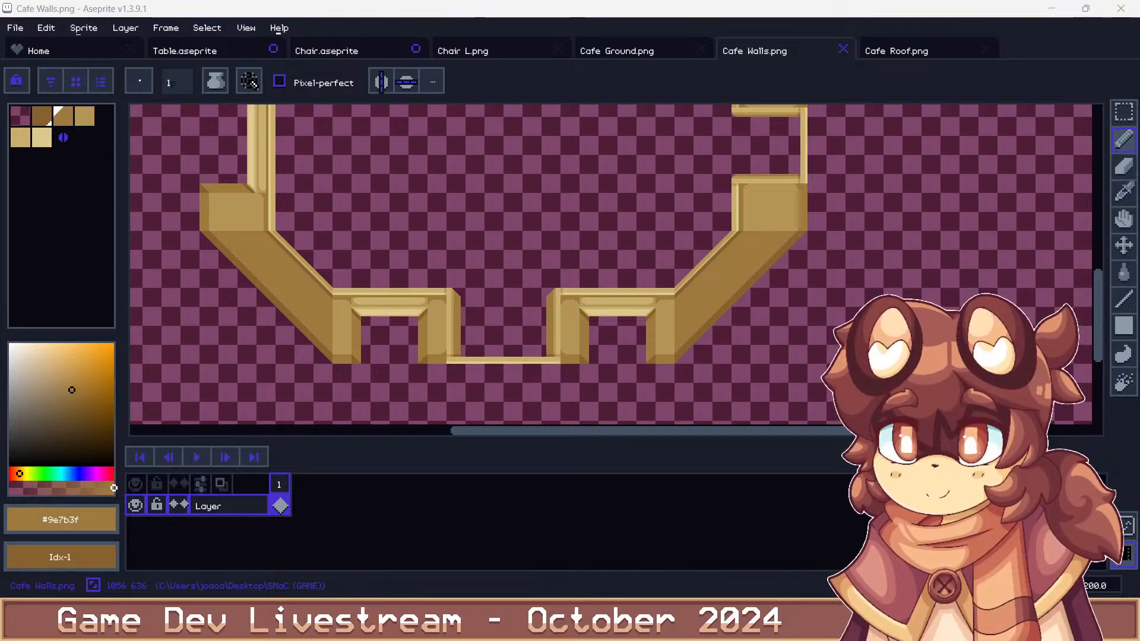
pyautogui.scroll(-2, 567, 234)
pyautogui.scroll(1, 550, 122)
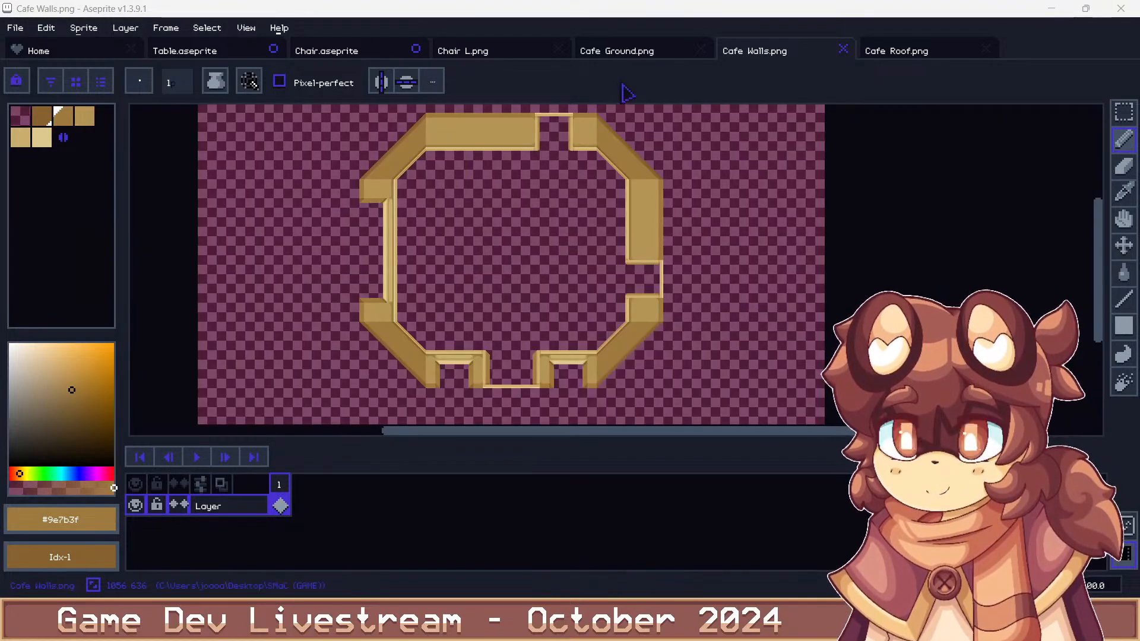
# Look over the Cafe Ground.png sprite and open the recent layered file Cafe Ground.aseprite
pyautogui.click(629, 50)
pyautogui.scroll(1, 332, 167)
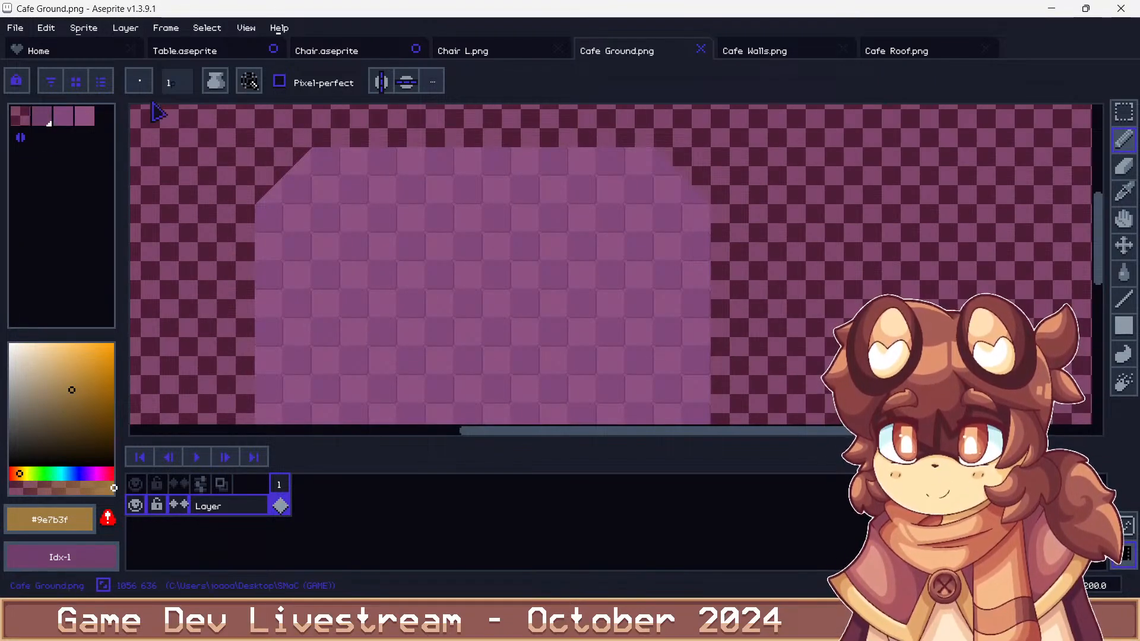
pyautogui.click(15, 28)
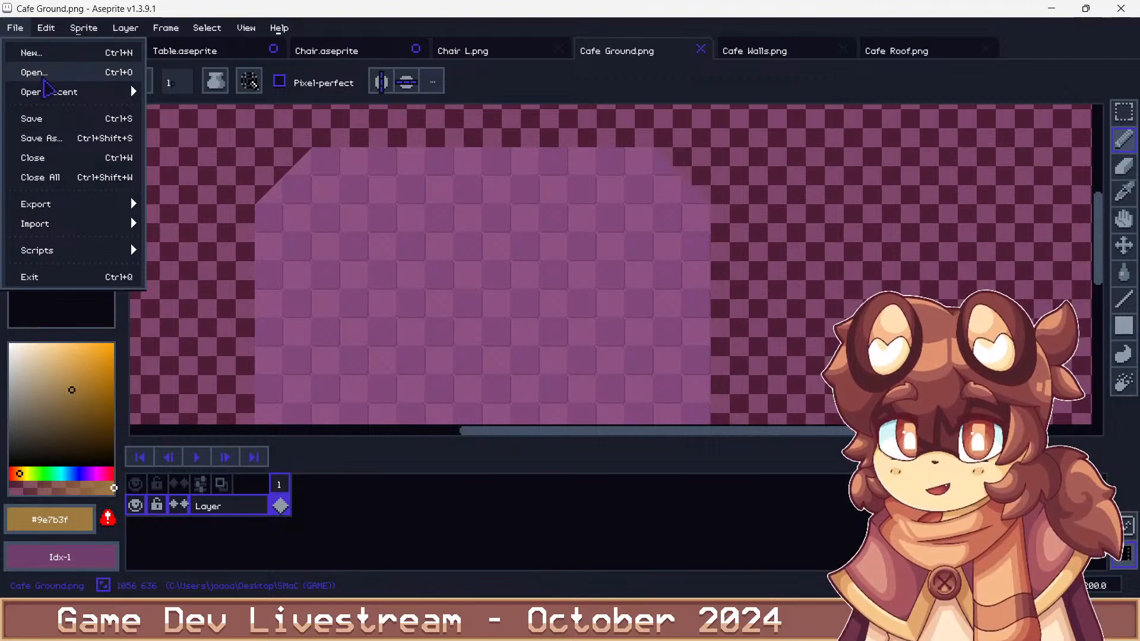
pyautogui.moveTo(111, 93)
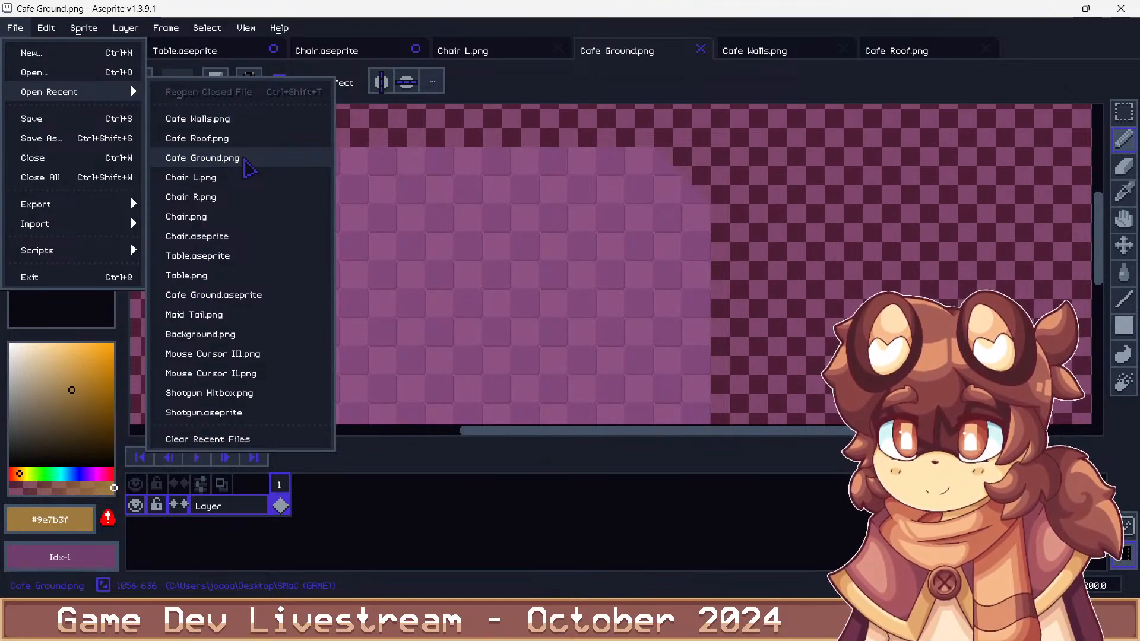
pyautogui.click(266, 295)
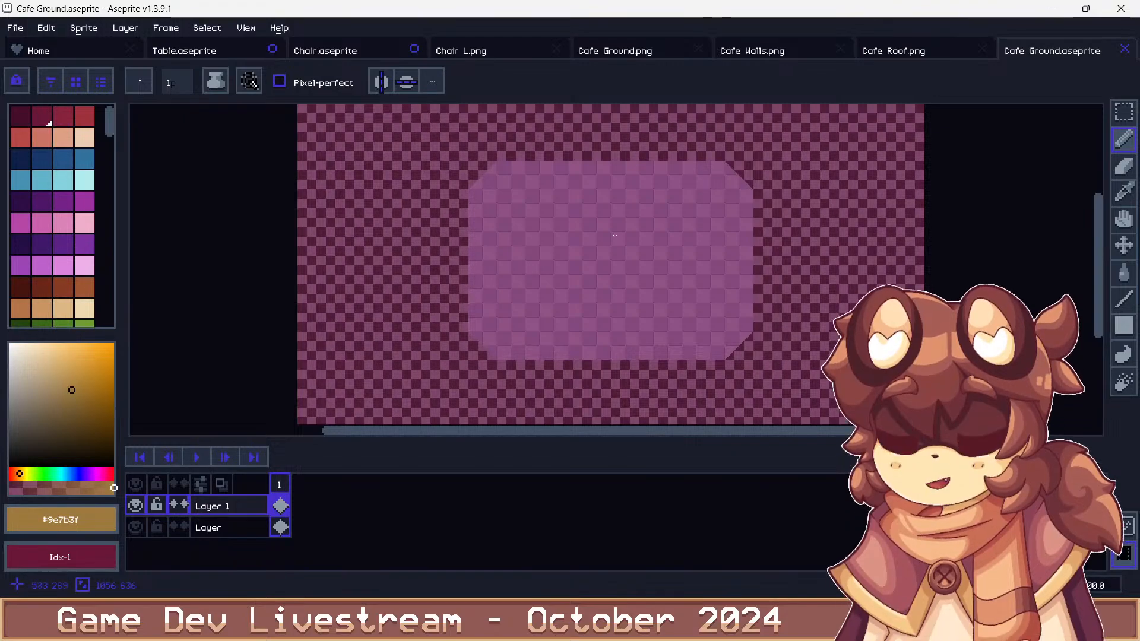
# On the layer named Layer, marquee-select a 96 px wide vertical strip spanning the floor's full height and delete it
pyautogui.click(1123, 111)
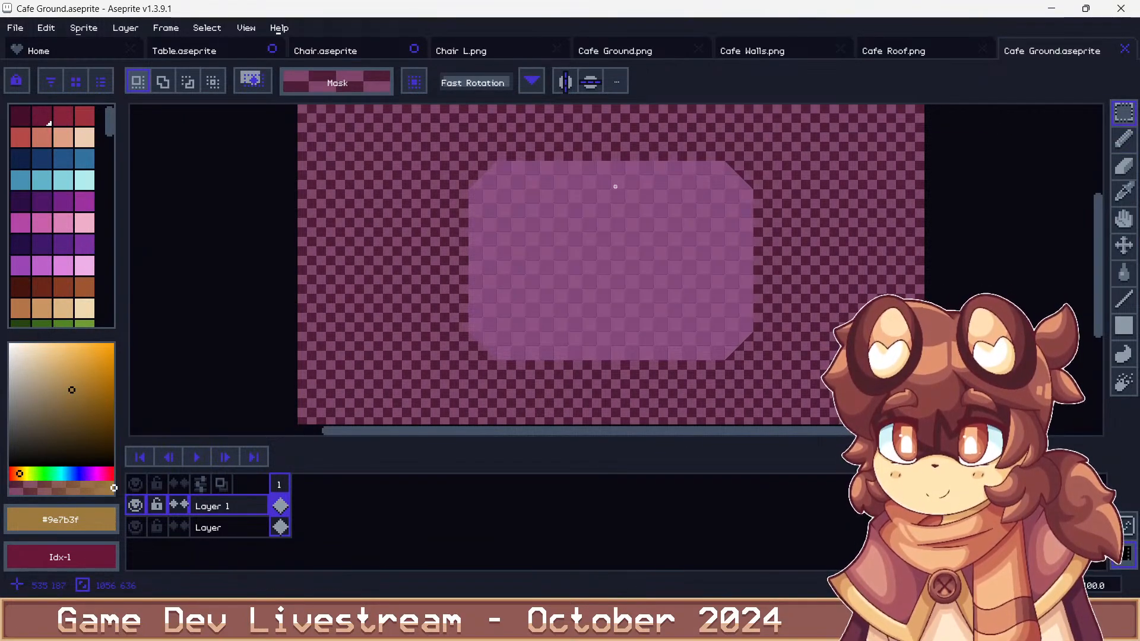
pyautogui.hotkey('alt', 'Down')
pyautogui.scroll(5, 612, 178)
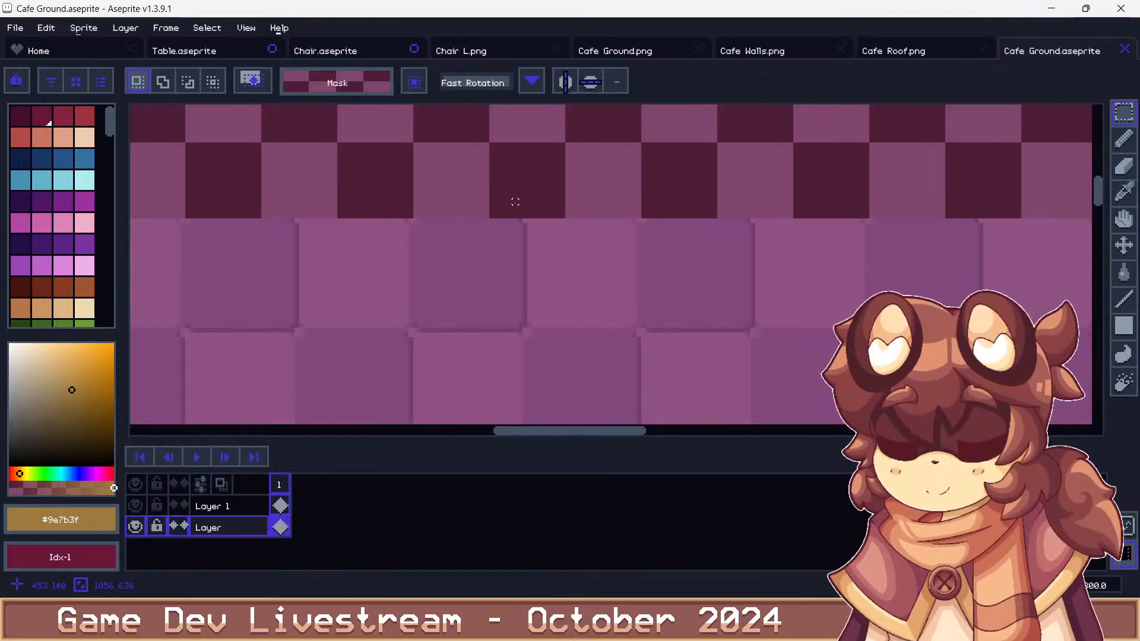
pyautogui.scroll(-1, 415, 220)
pyautogui.scroll(-1, 415, 221)
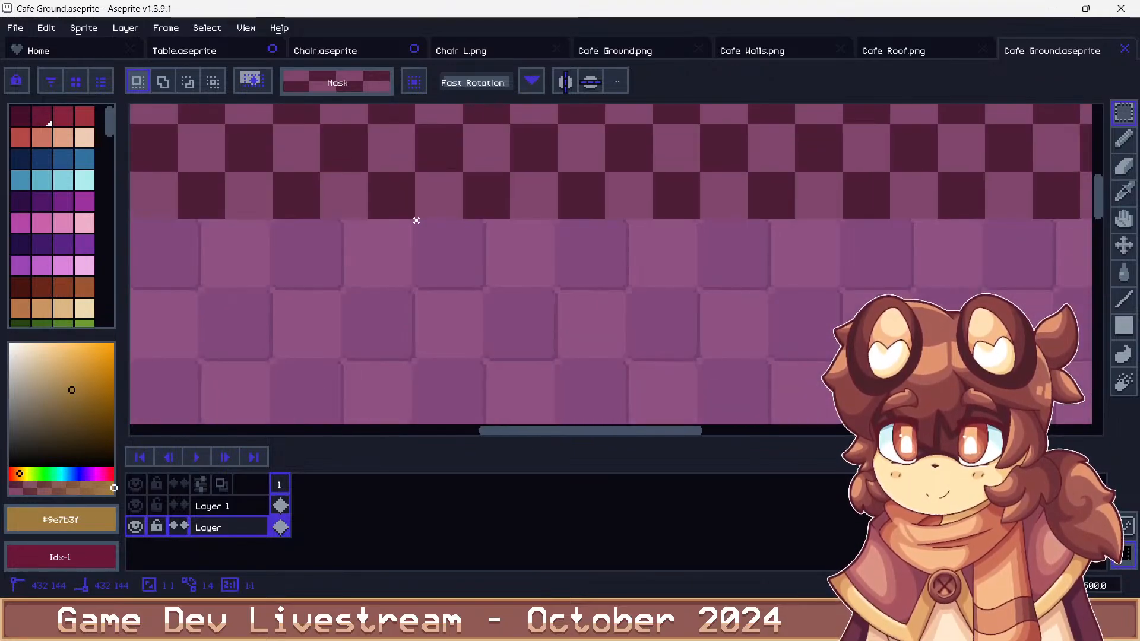
pyautogui.moveTo(415, 221); pyautogui.dragTo(664, 240)
pyautogui.scroll(-1, 421, 223)
pyautogui.scroll(-1, 644, 261)
pyautogui.scroll(1, 657, 415)
pyautogui.scroll(1, 557, 254)
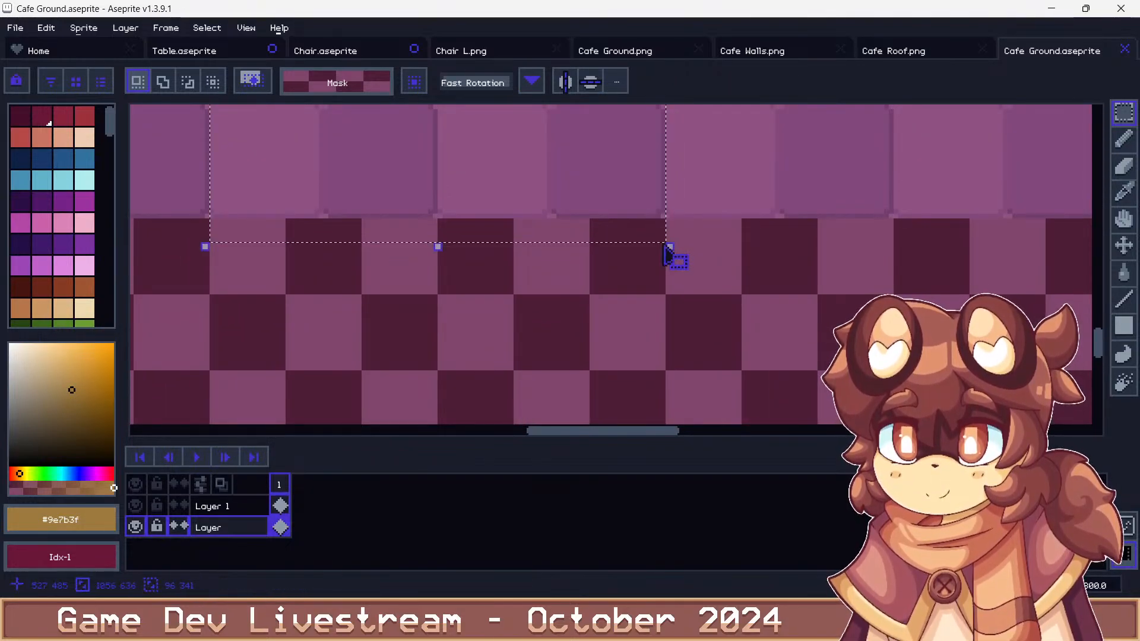
pyautogui.press('Delete')
pyautogui.scroll(-3, 509, 288)
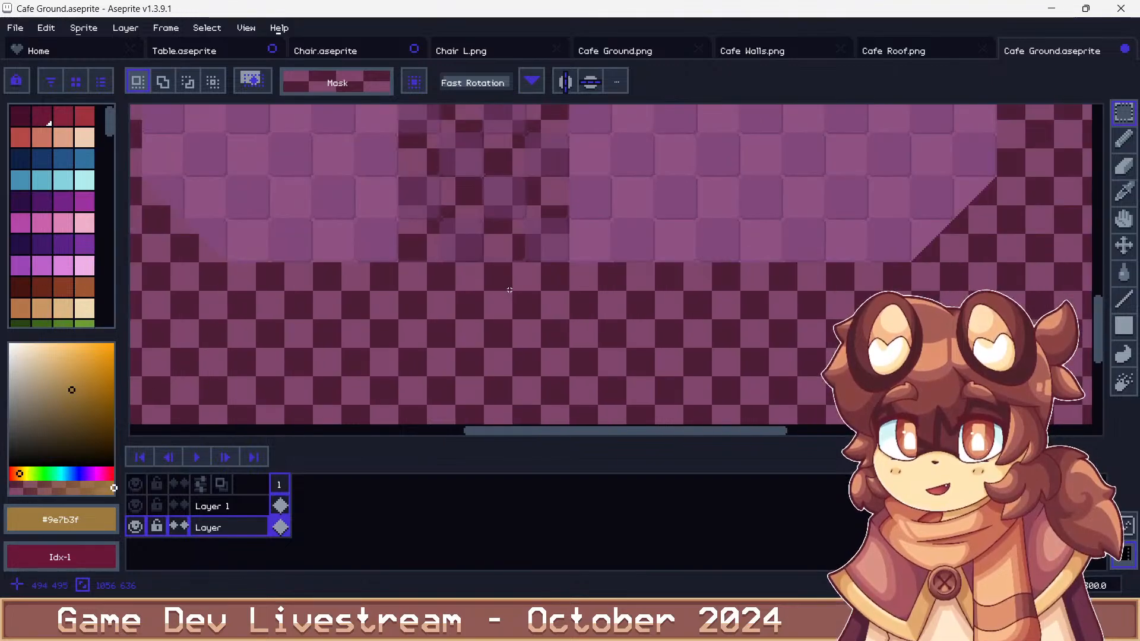
# Select the same full-height strip of the floor on Layer 1 and delete its tiles
pyautogui.scroll(2, 499, 195)
pyautogui.hotkey('alt', 'Up')
pyautogui.scroll(2, 510, 157)
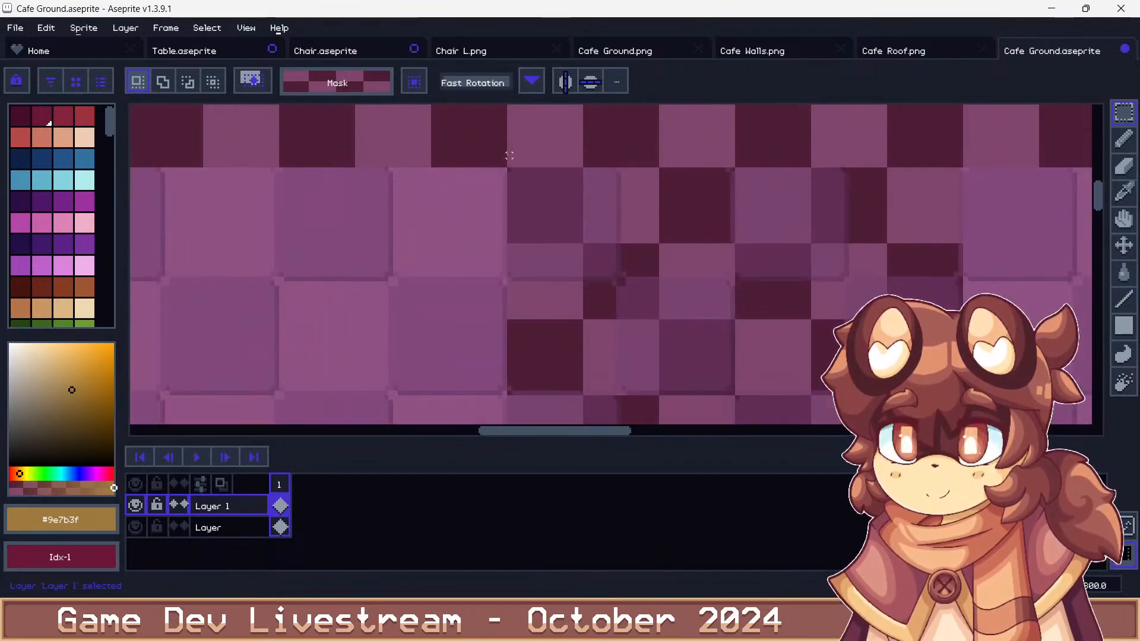
pyautogui.scroll(-8, 511, 156)
pyautogui.moveTo(511, 157); pyautogui.dragTo(575, 354)
pyautogui.scroll(8, 578, 384)
pyautogui.scroll(-3, 542, 364)
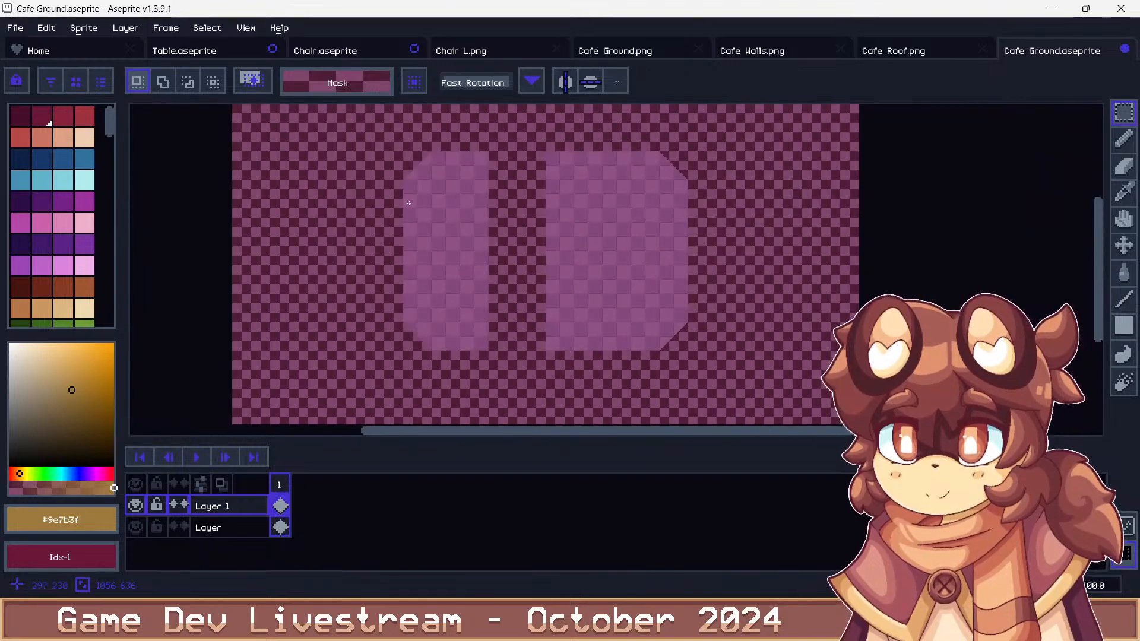
# Select the left part of the floor on Layer 1 and shift it right until it meets the right part, then deselect
pyautogui.moveTo(364, 135); pyautogui.dragTo(510, 406)
pyautogui.press('Right')
pyautogui.press('Right')
pyautogui.press('Right')
pyautogui.press('Right')
pyautogui.press('Right')
pyautogui.press('Right')
pyautogui.press('Right')
pyautogui.press('Right')
pyautogui.press('Right')
pyautogui.press('Right')
pyautogui.press('Right')
pyautogui.press('Right')
pyautogui.press('Right')
pyautogui.press('Right')
pyautogui.press('Right')
pyautogui.press('Right')
pyautogui.press('Right')
pyautogui.press('Right')
pyautogui.press('Right')
pyautogui.press('Right')
pyautogui.scroll(1, 540, 238)
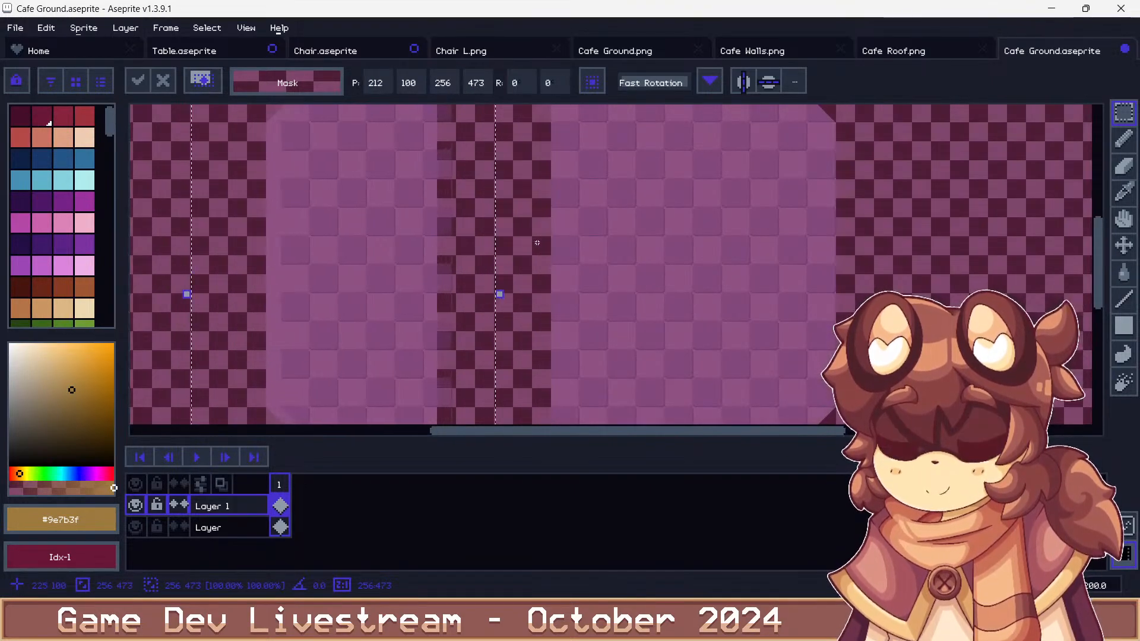
pyautogui.press('Right')
pyautogui.press('Right')
pyautogui.press('Right')
pyautogui.press('Right')
pyautogui.press('Right')
pyautogui.press('Right')
pyautogui.press('Right')
pyautogui.press('Right')
pyautogui.press('Right')
pyautogui.press('Right')
pyautogui.press('Right')
pyautogui.press('Right')
pyautogui.press('Right')
pyautogui.press('Right')
pyautogui.press('Right')
pyautogui.press('Right')
pyautogui.press('Right')
pyautogui.press('Right')
pyautogui.press('Right')
pyautogui.press('Right')
pyautogui.scroll(6, 545, 261)
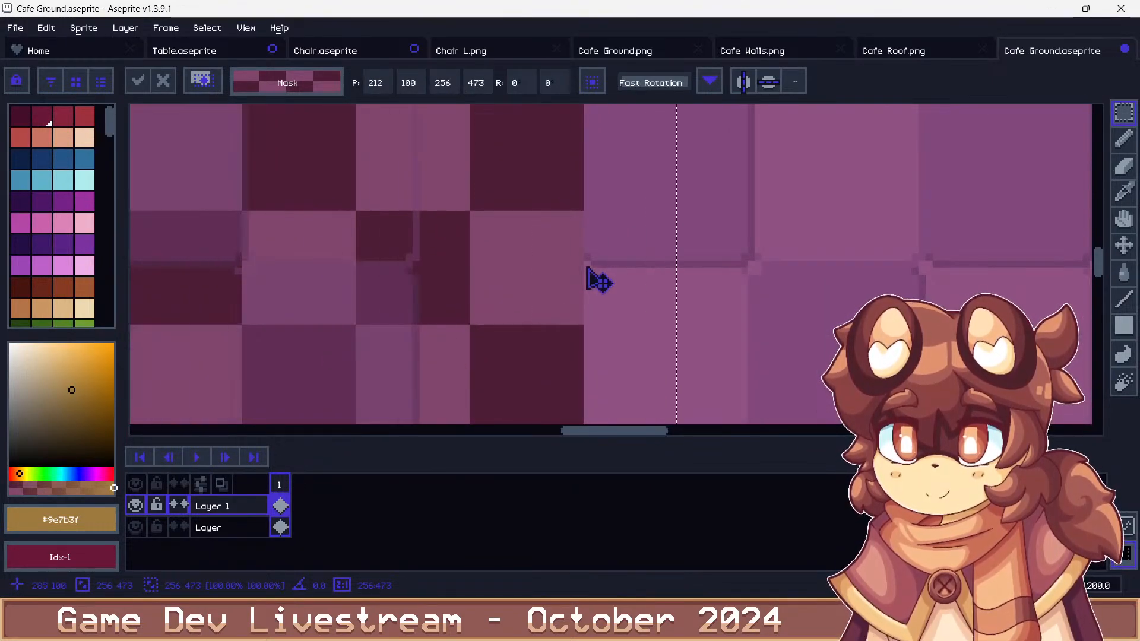
pyautogui.press('Right')
pyautogui.press('Right')
pyautogui.press('Right')
pyautogui.press('Right')
pyautogui.press('Right')
pyautogui.press('Right')
pyautogui.press('Right')
pyautogui.press('Right')
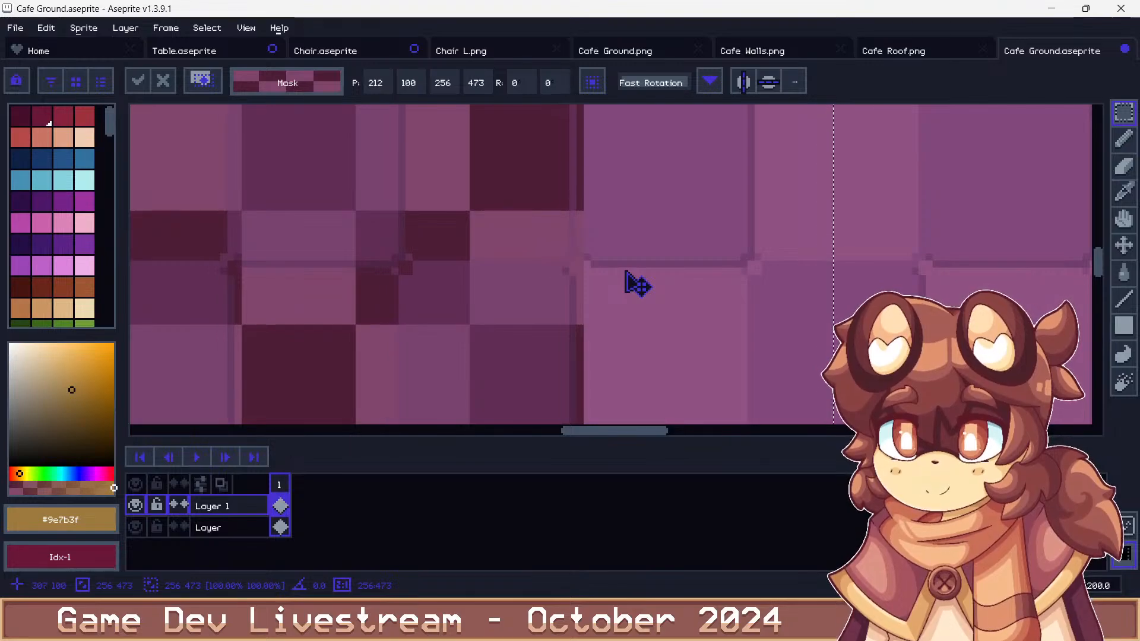
pyautogui.scroll(-6, 617, 316)
pyautogui.scroll(-2, 607, 304)
pyautogui.click(375, 287)
# Select the left part of the floor on the layer named Layer, shift it 96 px right to close the gap, and deselect
pyautogui.press('Down')
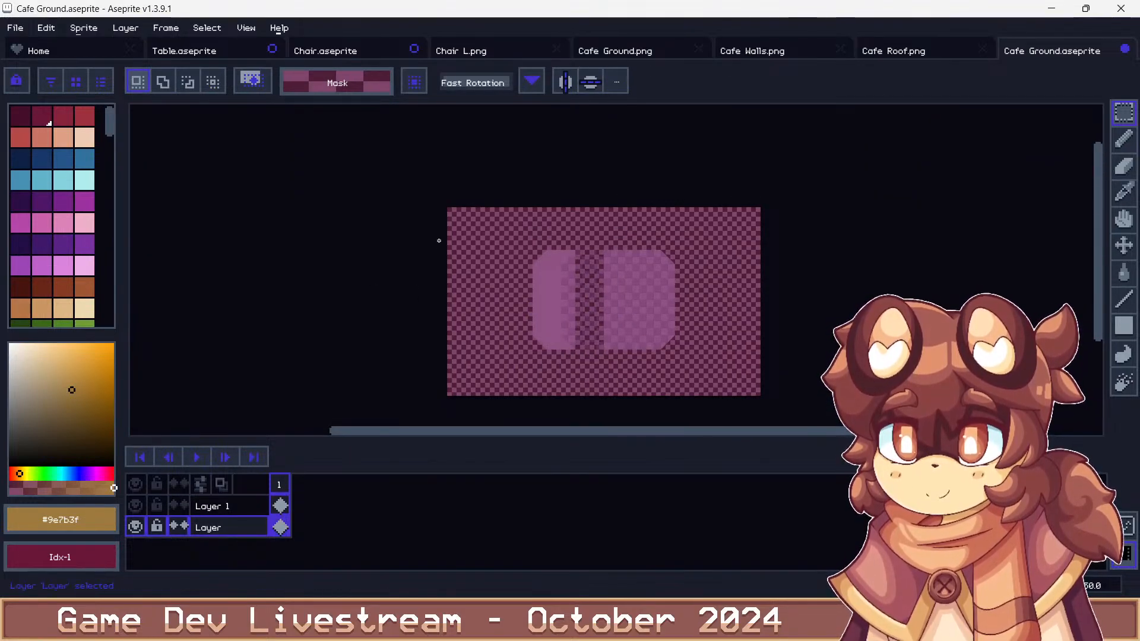
pyautogui.moveTo(449, 208); pyautogui.dragTo(583, 396)
pyautogui.scroll(3, 590, 295)
pyautogui.press('Right')
pyautogui.press('Right')
pyautogui.press('Right')
pyautogui.press('Right')
pyautogui.press('Right')
pyautogui.press('Right')
pyautogui.press('Right')
pyautogui.press('Right')
pyautogui.press('Right')
pyautogui.press('Right')
pyautogui.press('Right')
pyautogui.press('Right')
pyautogui.press('Right')
pyautogui.press('Right')
pyautogui.press('Right')
pyautogui.press('Right')
pyautogui.press('Right')
pyautogui.press('Right')
pyautogui.press('Right')
pyautogui.press('Right')
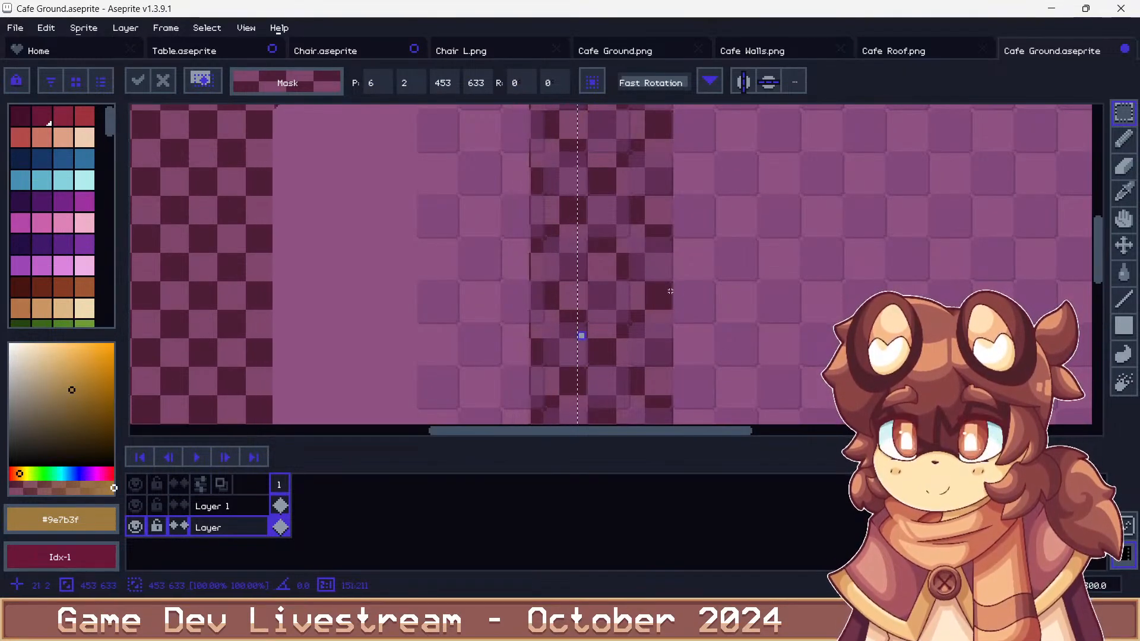
pyautogui.scroll(1, 691, 291)
pyautogui.scroll(2, 694, 291)
pyautogui.press('Right')
pyautogui.press('Right')
pyautogui.press('Right')
pyautogui.press('Right')
pyautogui.press('Right')
pyautogui.press('Right')
pyautogui.press('Right')
pyautogui.press('Right')
pyautogui.press('Right')
pyautogui.press('Right')
pyautogui.press('Right')
pyautogui.press('Right')
pyautogui.press('Right')
pyautogui.press('Right')
pyautogui.press('Right')
pyautogui.press('Right')
pyautogui.press('Right')
pyautogui.press('Right')
pyautogui.press('Right')
pyautogui.press('Right')
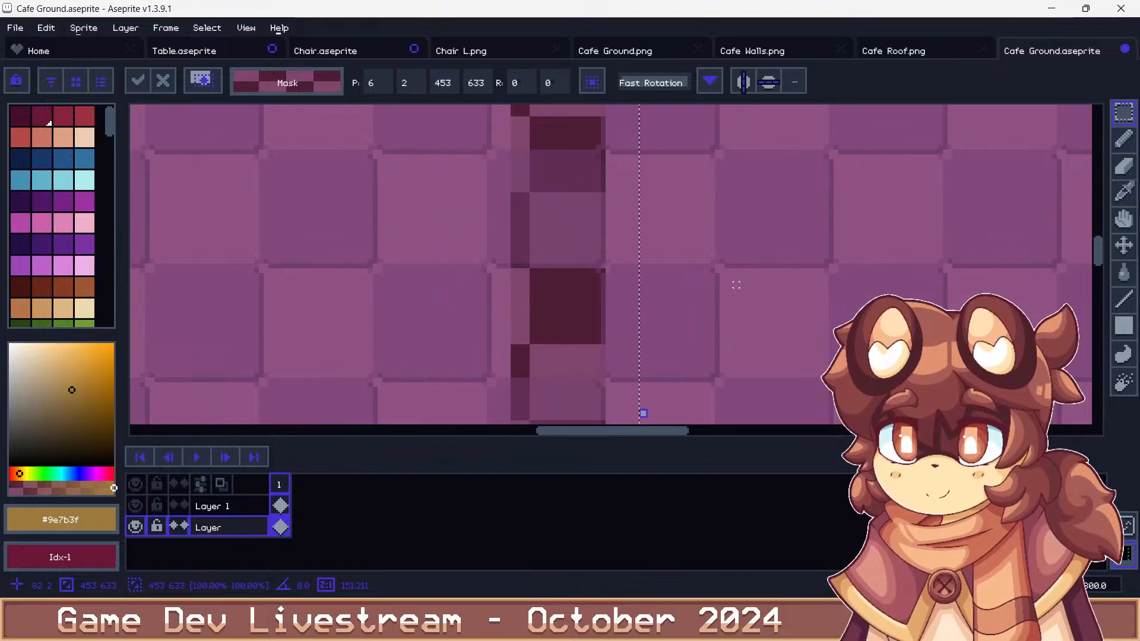
pyautogui.press('Right')
pyautogui.press('Right')
pyautogui.press('Right')
pyautogui.press('Right')
pyautogui.press('Right')
pyautogui.scroll(-6, 518, 350)
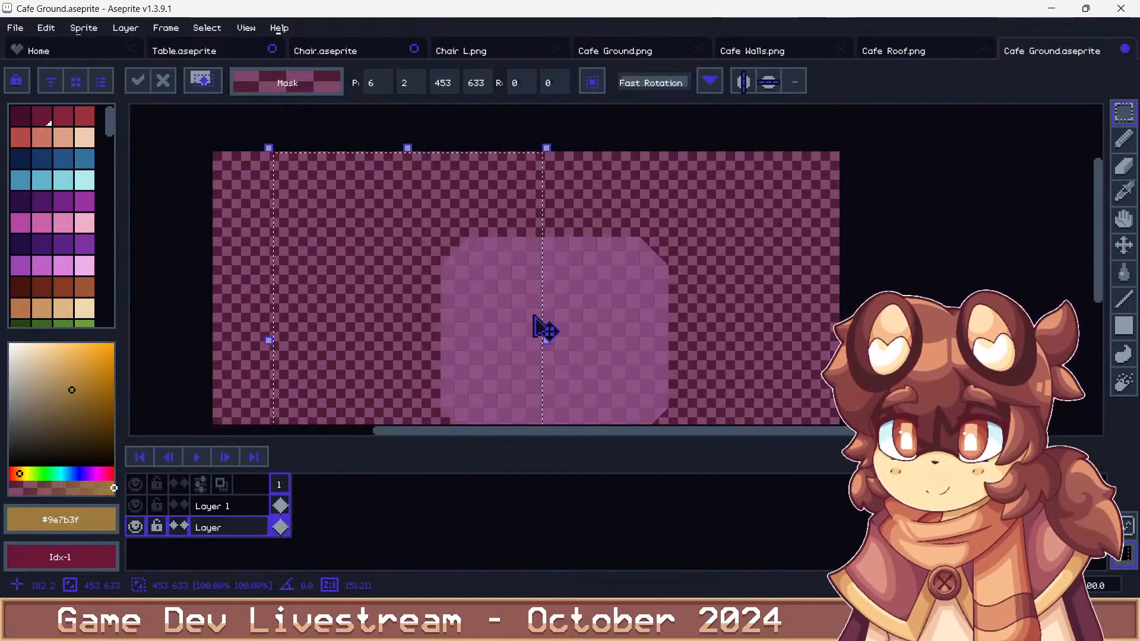
pyautogui.click(615, 294)
pyautogui.scroll(-1, 514, 257)
# Select the canvas area around the floor on Layer 1 and shift it 48 px left
pyautogui.press('Up')
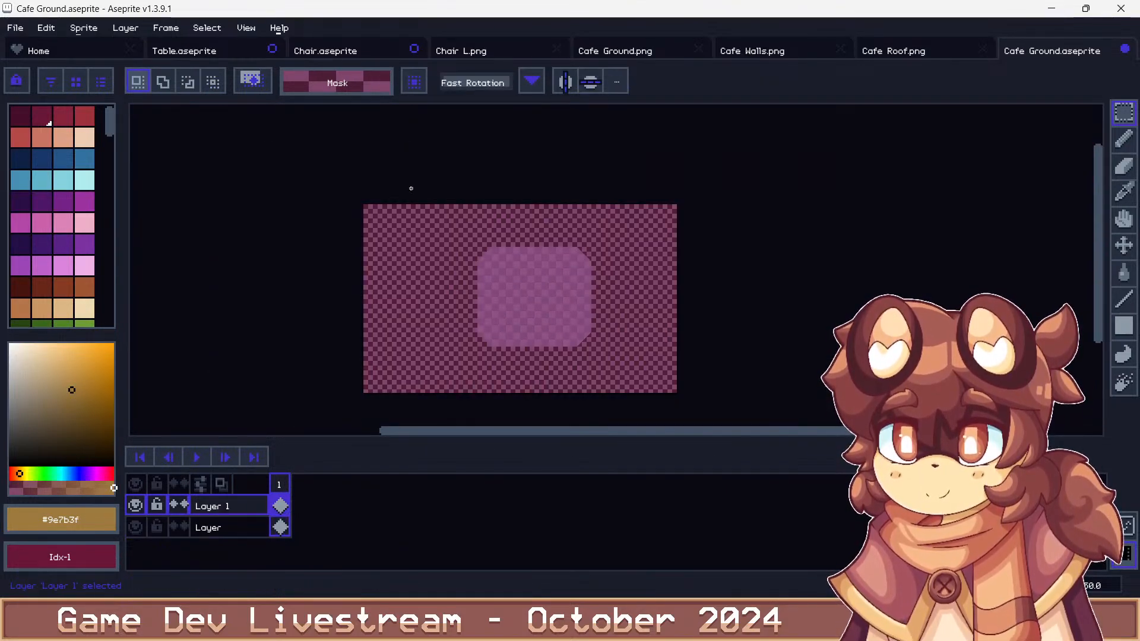
pyautogui.moveTo(408, 188); pyautogui.dragTo(701, 432)
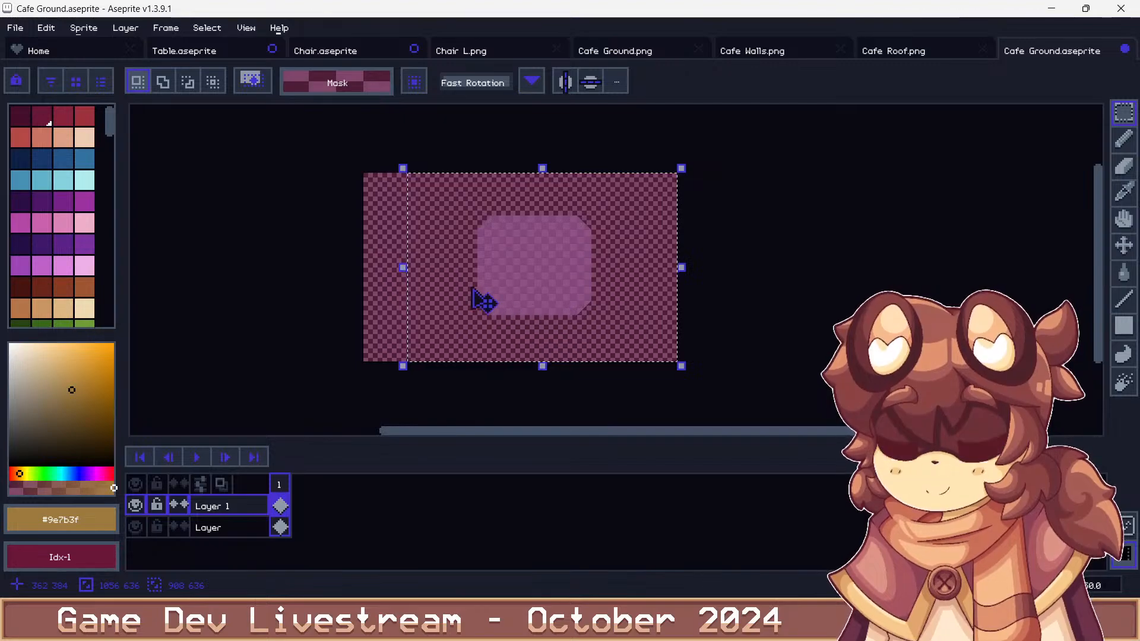
pyautogui.scroll(4, 478, 310)
pyautogui.press('Left')
pyautogui.press('Left')
pyautogui.press('Left')
pyautogui.press('Left')
pyautogui.press('Left')
pyautogui.press('Left')
pyautogui.press('Left')
pyautogui.press('Left')
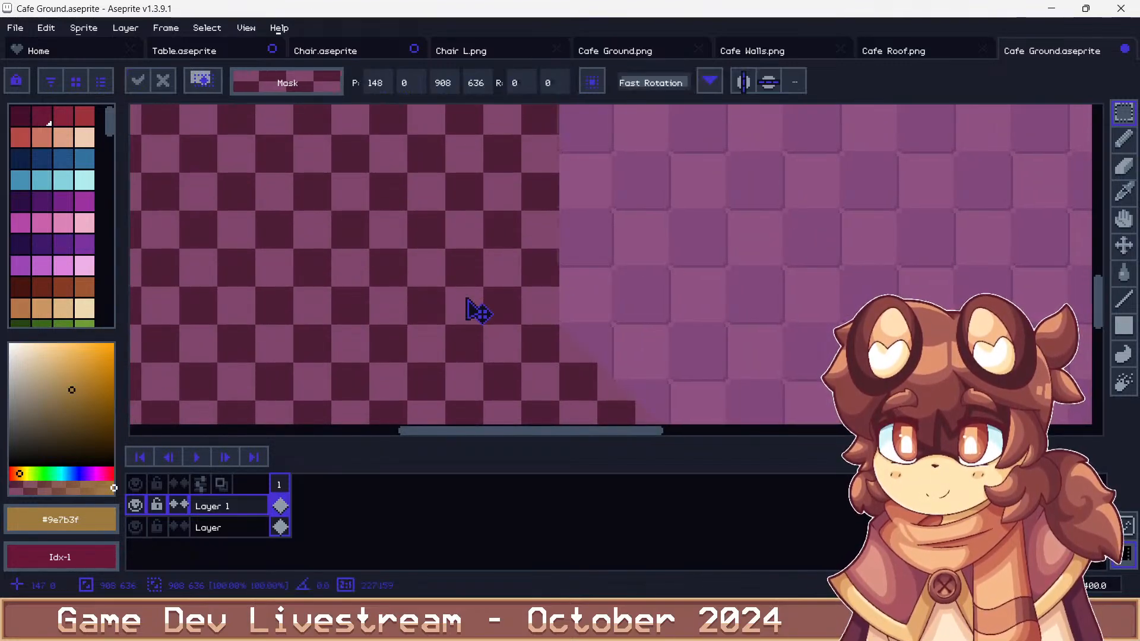
pyautogui.press('Left')
pyautogui.press('Left')
pyautogui.press('Left')
pyautogui.press('Left')
pyautogui.press('Left')
pyautogui.press('Left')
pyautogui.press('Left')
pyautogui.press('Left')
pyautogui.press('Left')
pyautogui.press('Left')
pyautogui.press('Left')
pyautogui.press('Left')
pyautogui.press('Left')
pyautogui.press('Left')
pyautogui.press('Left')
pyautogui.press('Left')
pyautogui.press('Left')
pyautogui.press('Left')
pyautogui.press('Left')
pyautogui.press('Left')
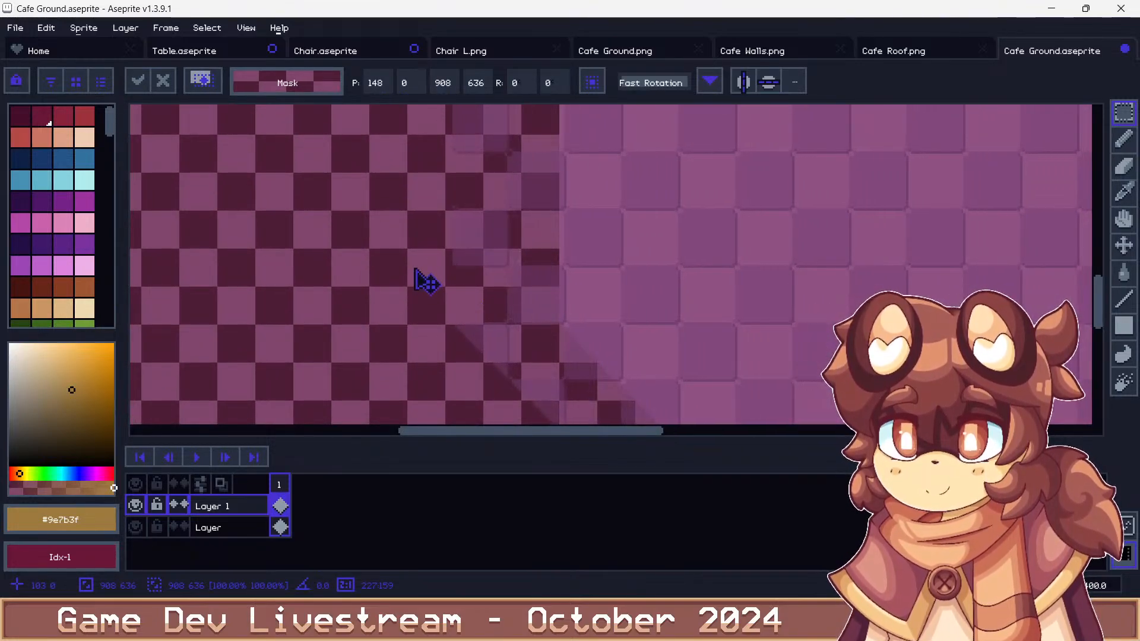
pyautogui.scroll(1, 414, 268)
pyautogui.press('Left')
pyautogui.press('Left')
pyautogui.scroll(-4, 414, 268)
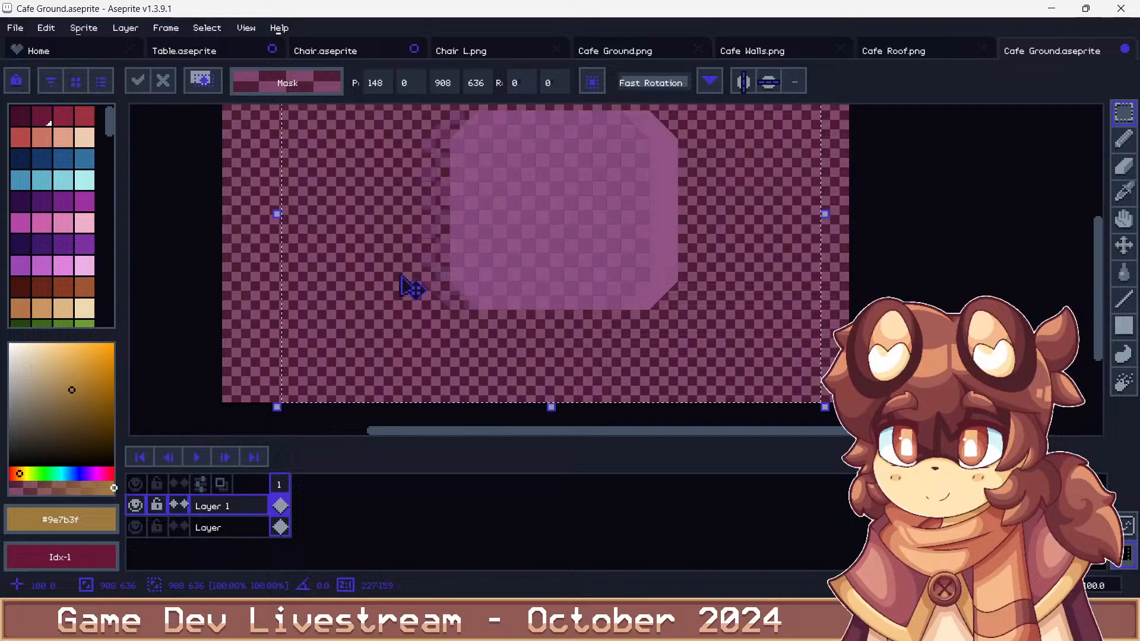
# Shift the same area on the layer named Layer left until its tiles line up with Layer 1, then deselect
pyautogui.click(257, 277)
pyautogui.press('Down')
pyautogui.scroll(-1, 372, 275)
pyautogui.hotkey('ctrl', 'a')
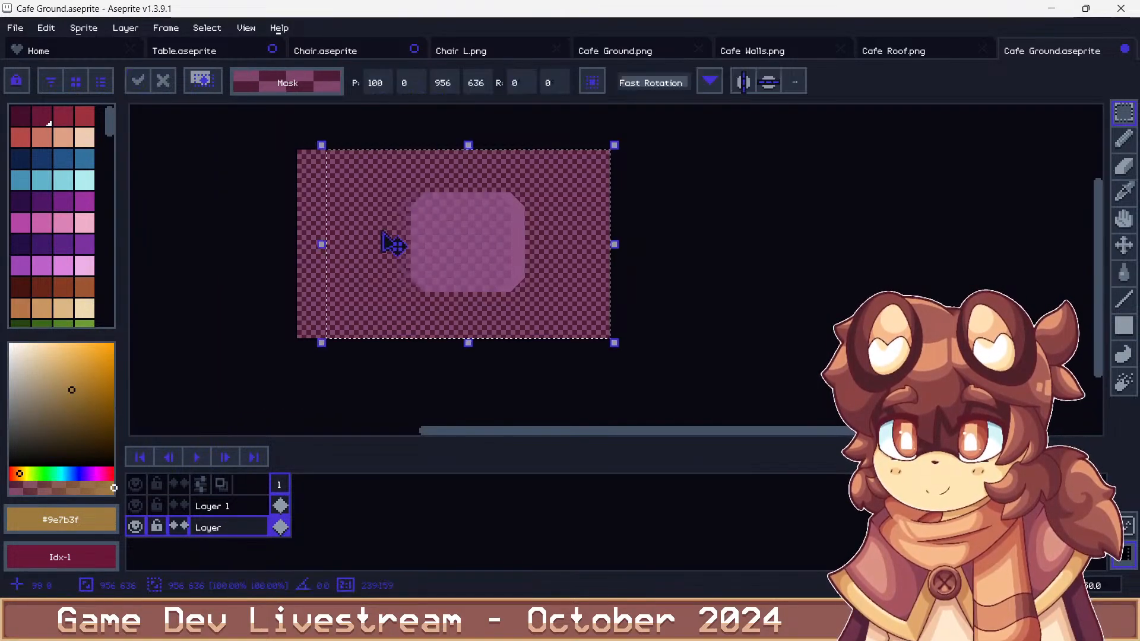
pyautogui.scroll(6, 356, 262)
pyautogui.press('Left')
pyautogui.press('Left')
pyautogui.press('Left')
pyautogui.press('Left')
pyautogui.press('Left')
pyautogui.press('Left')
pyautogui.press('Left')
pyautogui.press('Left')
pyautogui.press('Left')
pyautogui.press('Left')
pyautogui.press('Left')
pyautogui.press('Left')
pyautogui.press('Left')
pyautogui.press('Left')
pyautogui.press('Left')
pyautogui.press('Left')
pyautogui.press('Left')
pyautogui.press('Left')
pyautogui.press('Left')
pyautogui.press('Left')
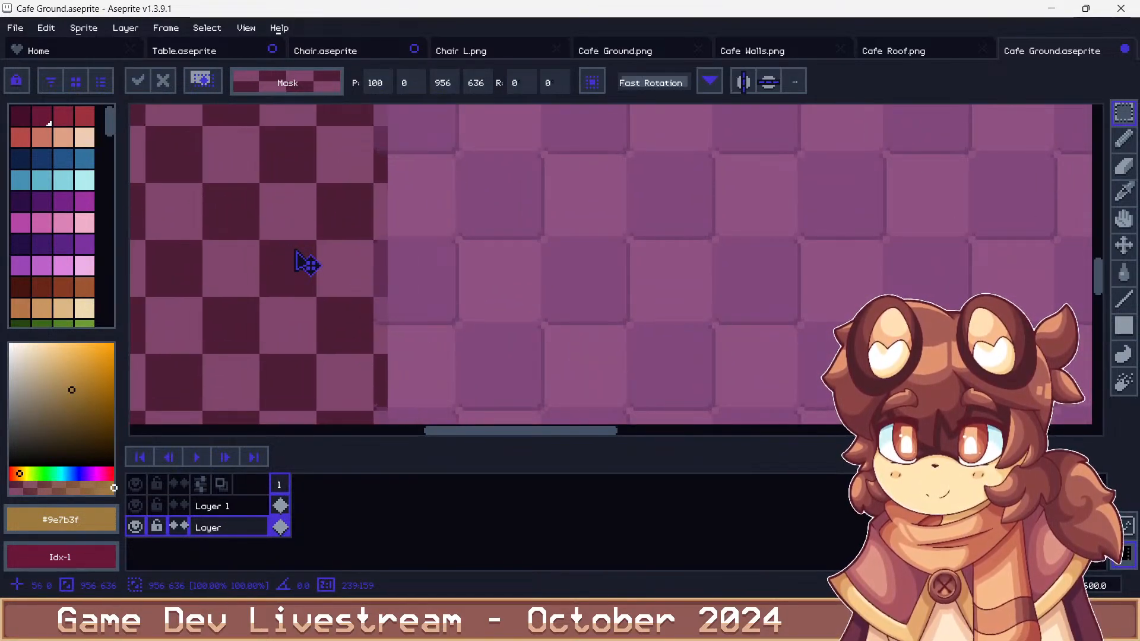
pyautogui.scroll(-6, 332, 276)
pyautogui.hotkey('ctrl', 'd')
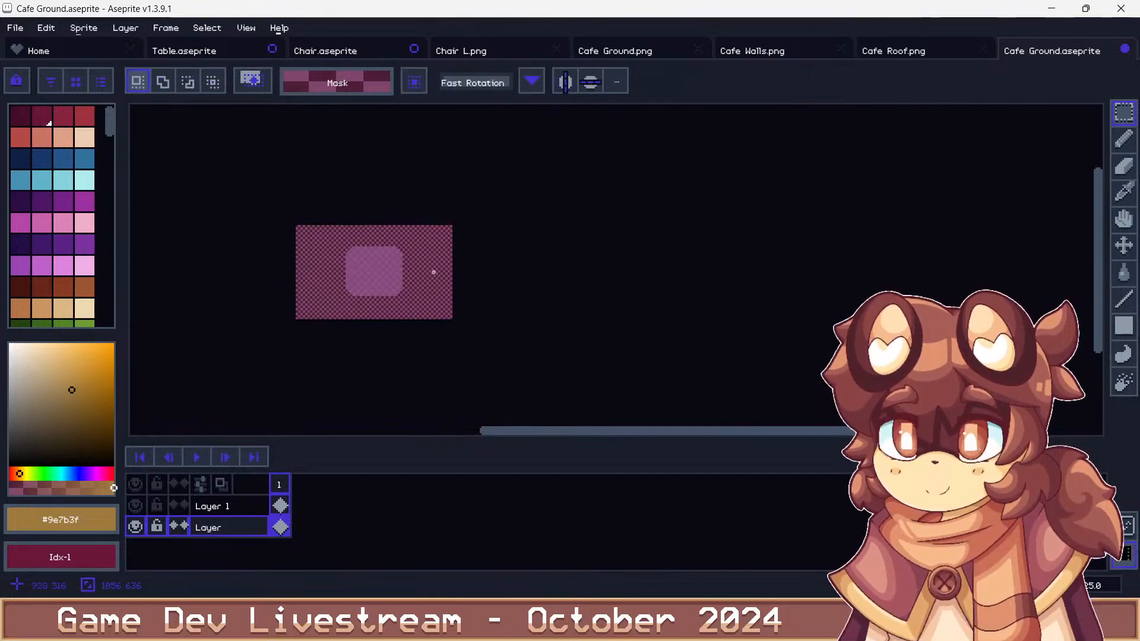
# Fill the lighter floor tiles on the layer named Layer with palette color 219 using the non-contiguous Paint Bucket
pyautogui.scroll(4, 362, 272)
pyautogui.scroll(-4, 355, 278)
pyautogui.press('g')
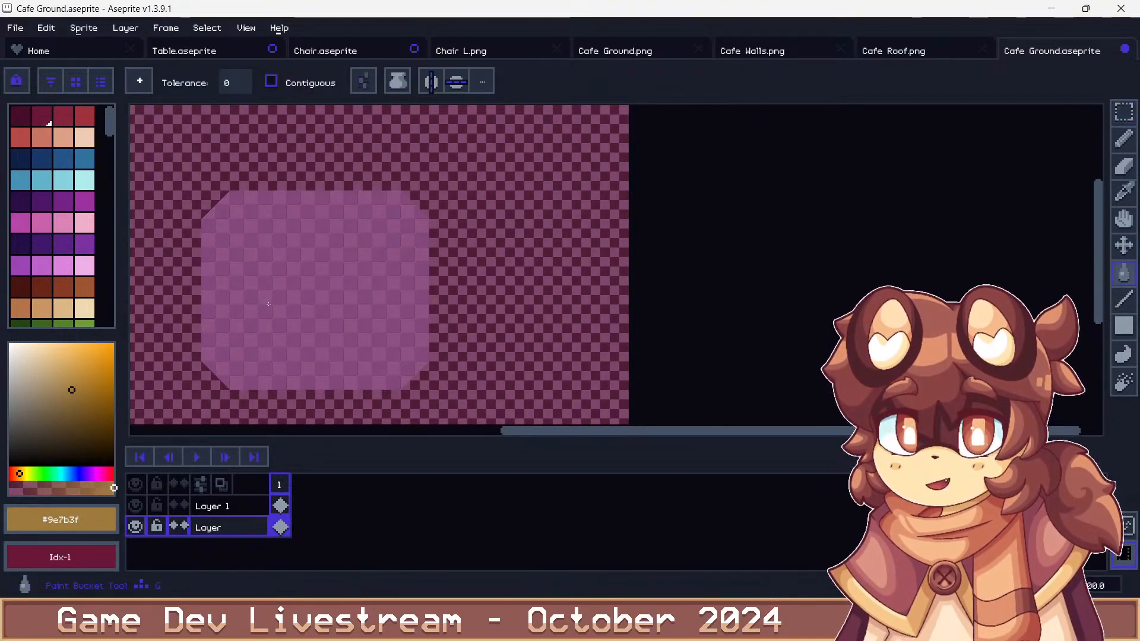
pyautogui.scroll(4, 332, 285)
pyautogui.scroll(-5, 57, 206)
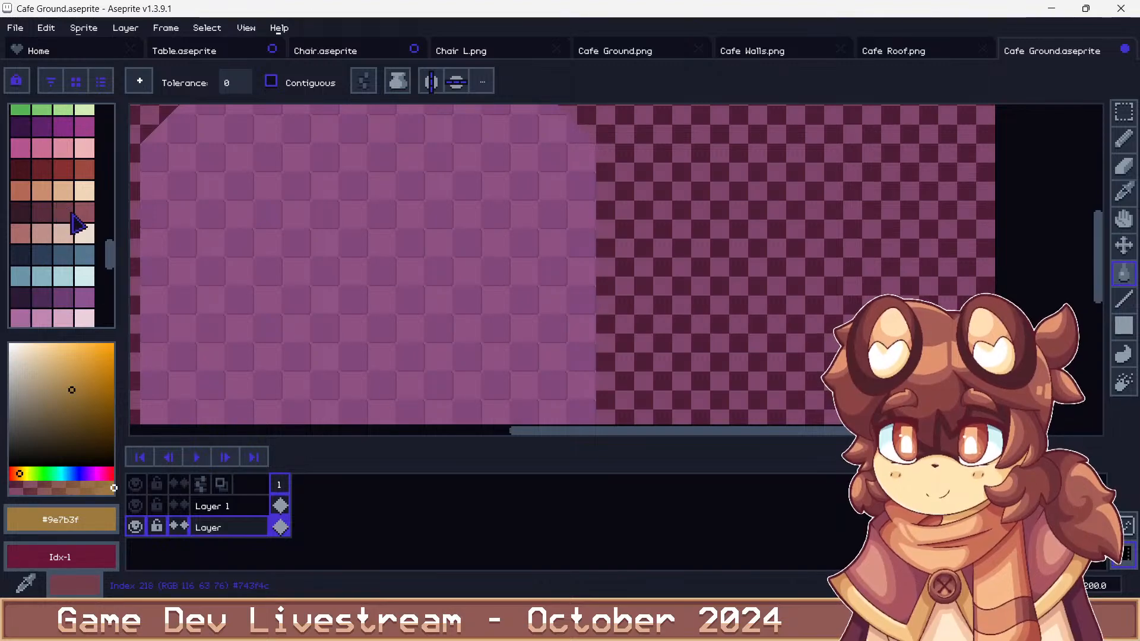
pyautogui.click(84, 217)
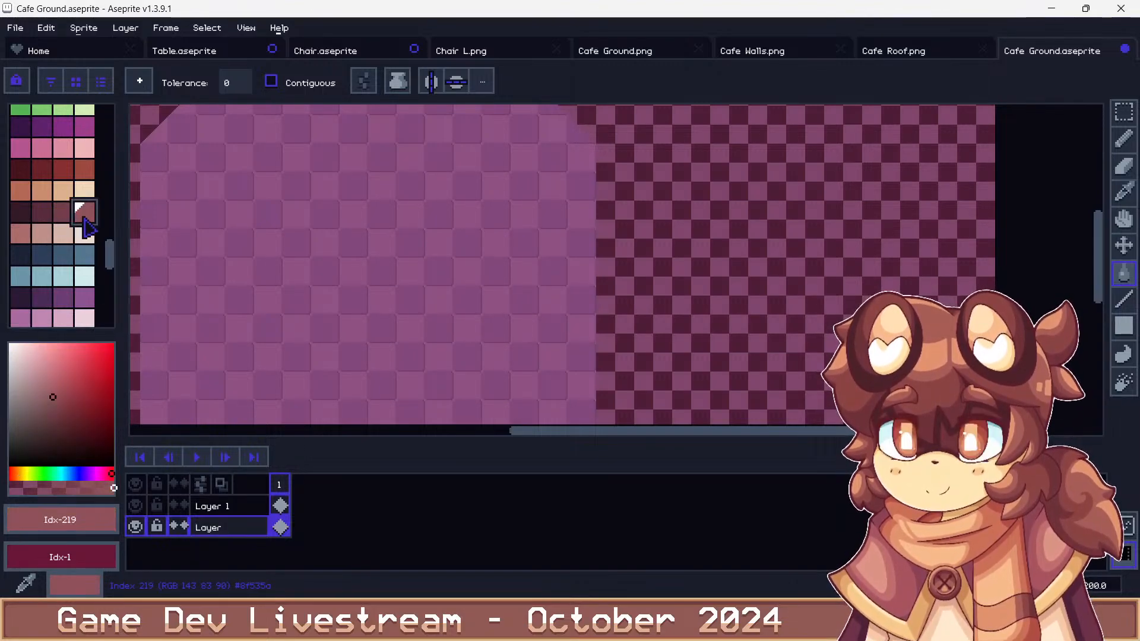
pyautogui.click(266, 244)
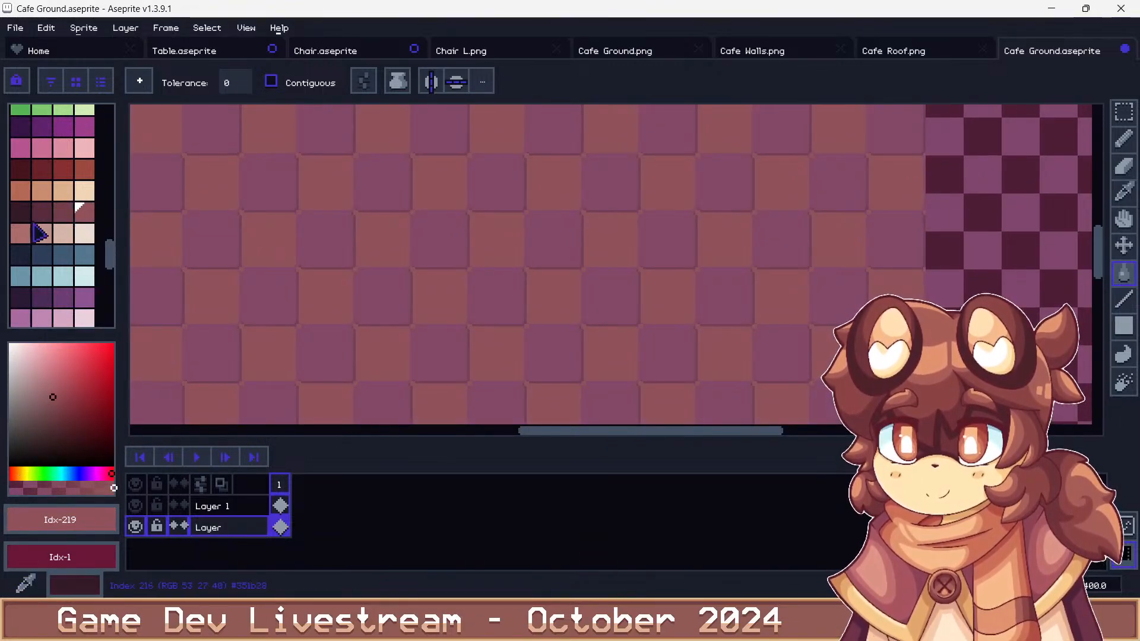
# On Layer 1, recolor the darker tiles with palette color 218 and the tile outlines with color 217
pyautogui.click(65, 217)
pyautogui.press('Up')
pyautogui.click(218, 238)
pyautogui.click(42, 214)
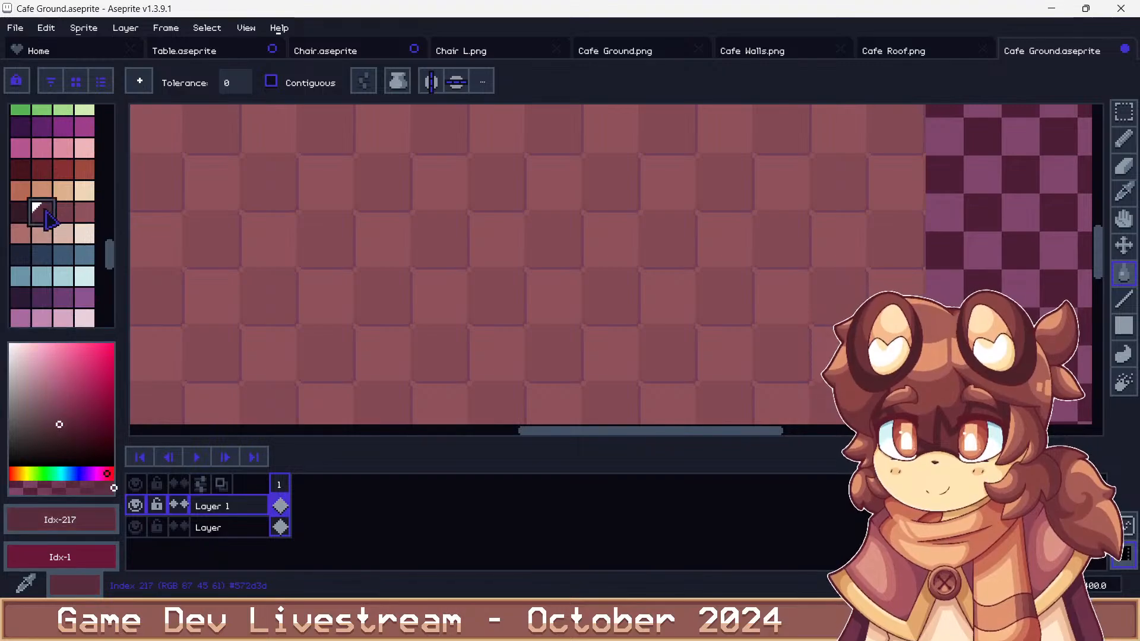
pyautogui.scroll(1, 230, 264)
pyautogui.scroll(-5, 415, 297)
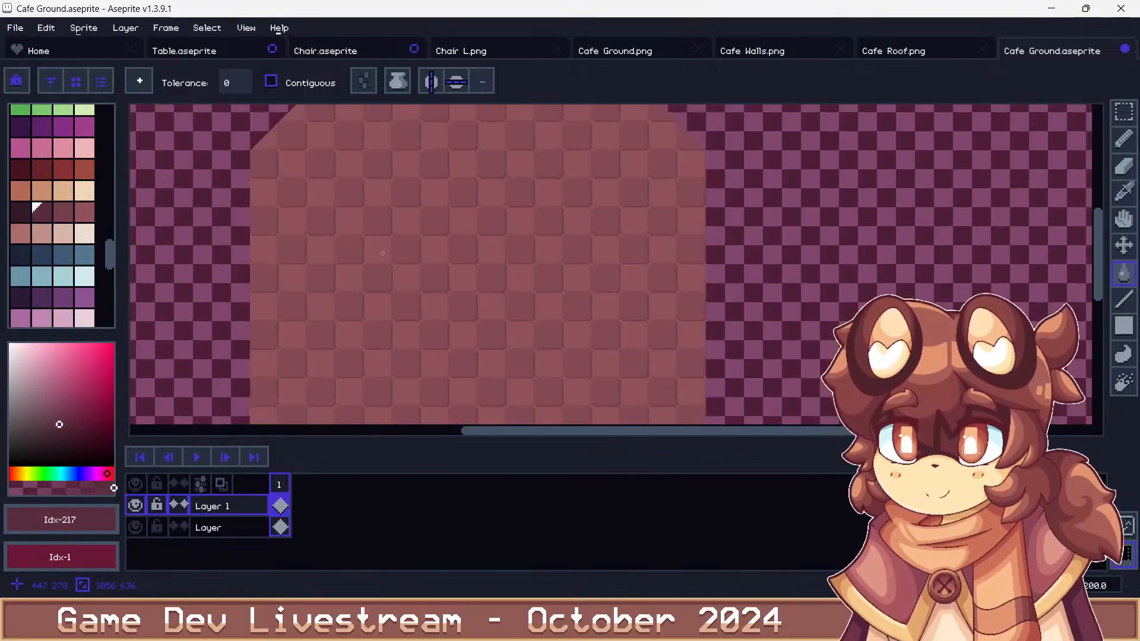
# Save the brown-red floor as Cafe Ground.png in the SMaC (GAME) folder, continuing despite the format's limitations
pyautogui.scroll(2, 418, 300)
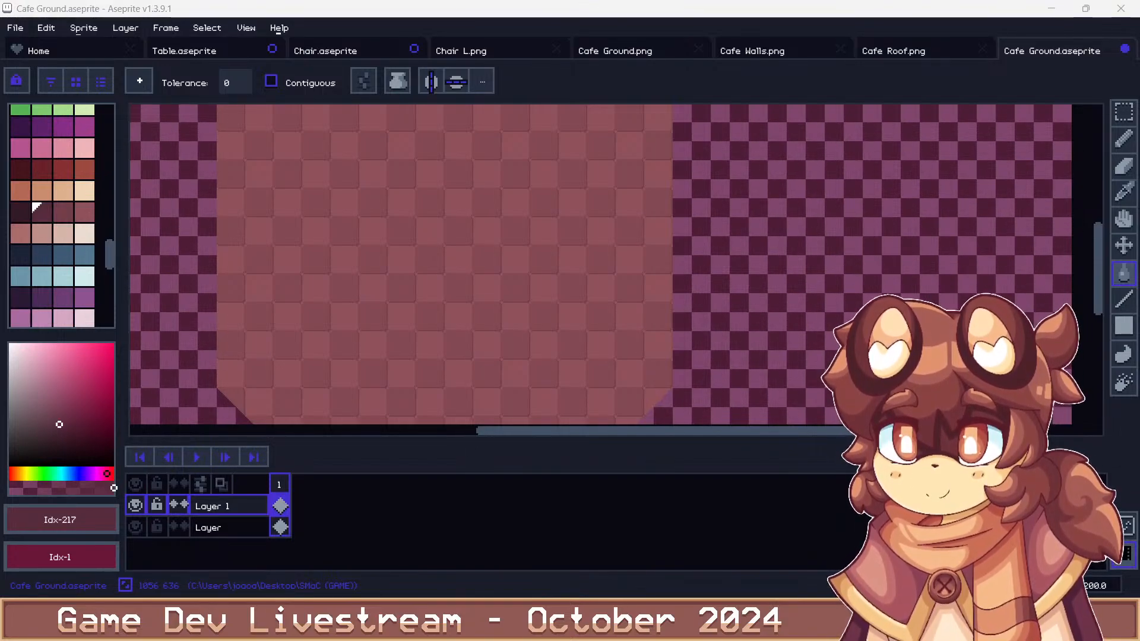
pyautogui.scroll(-2, 525, 180)
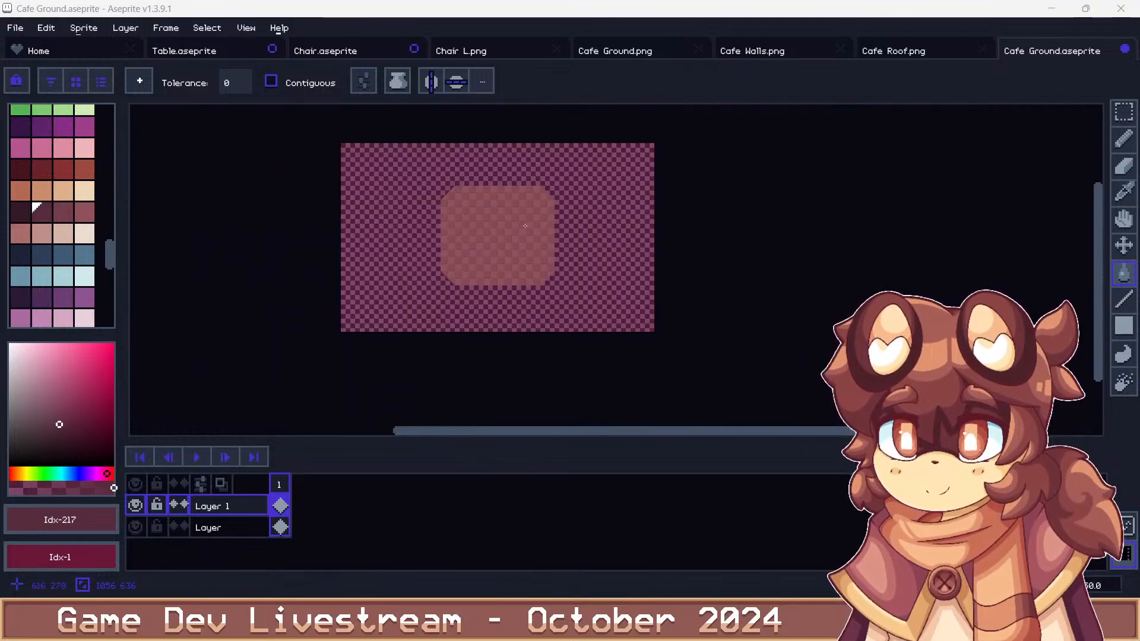
pyautogui.scroll(1, 526, 181)
pyautogui.click(1128, 116)
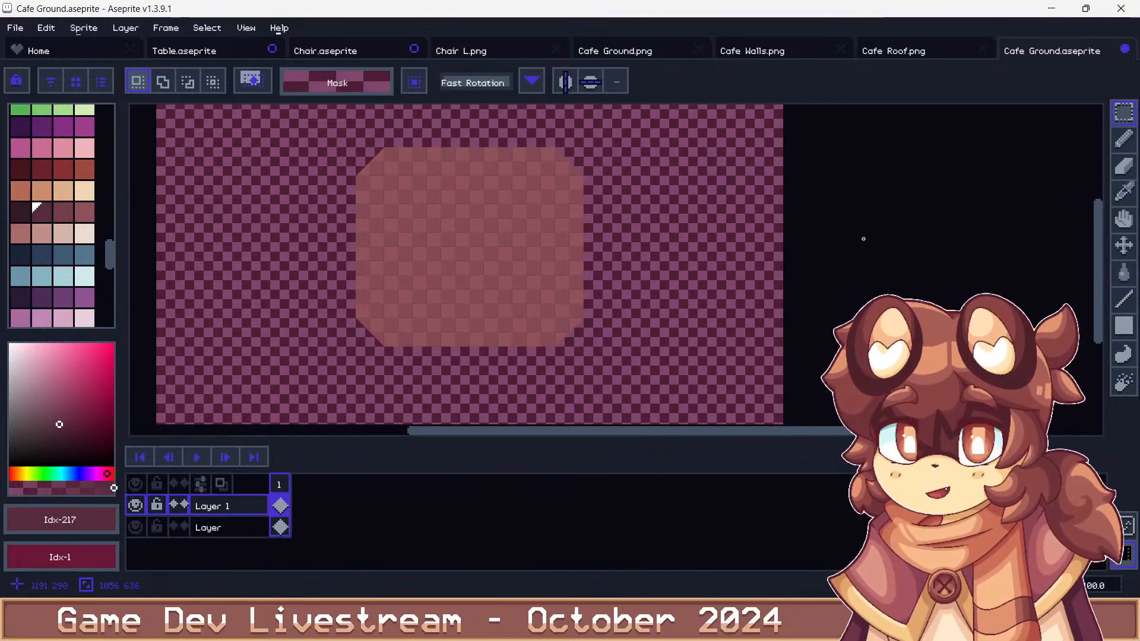
pyautogui.hotkey('ctrl', 'shift', 's')
pyautogui.press('End')
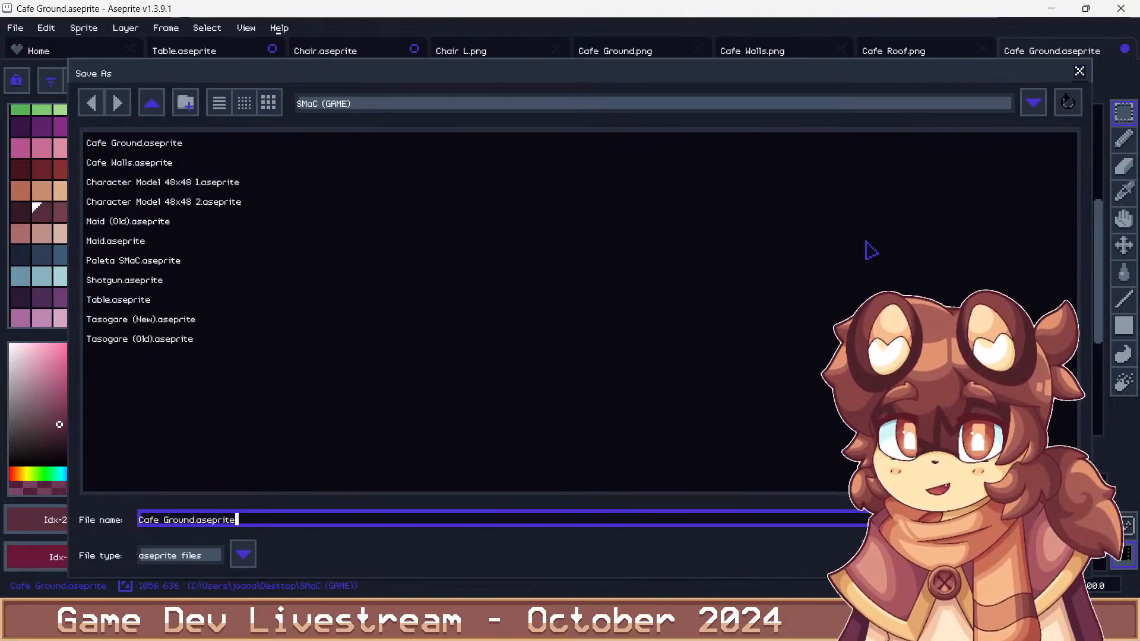
pyautogui.press('BackSpace')
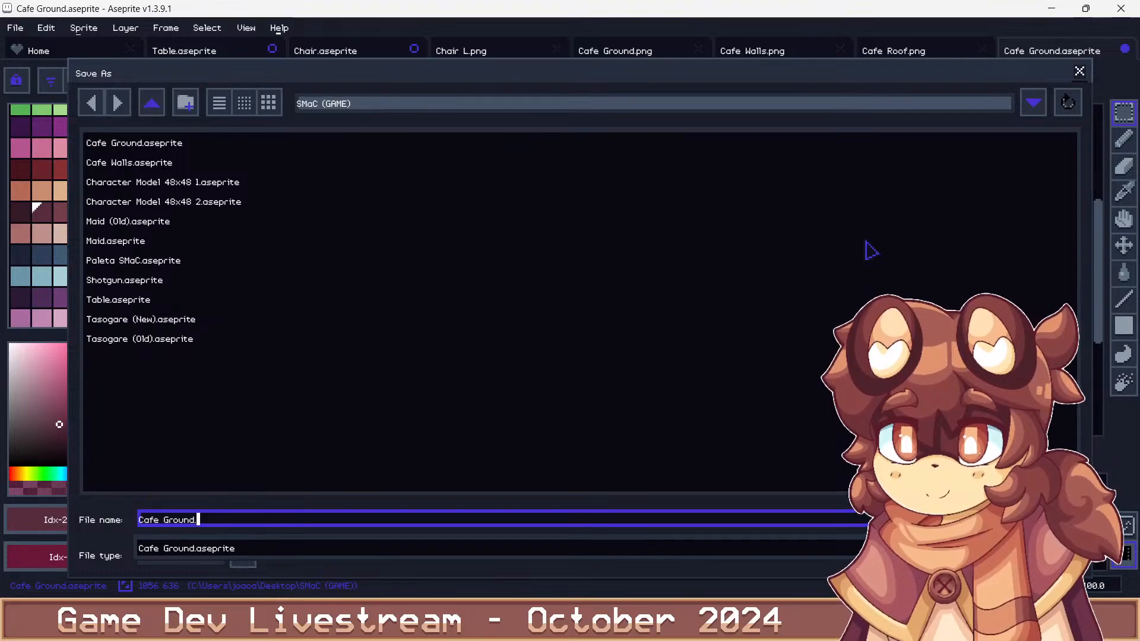
pyautogui.write('png')
pyautogui.press('Return')
pyautogui.press('Return')
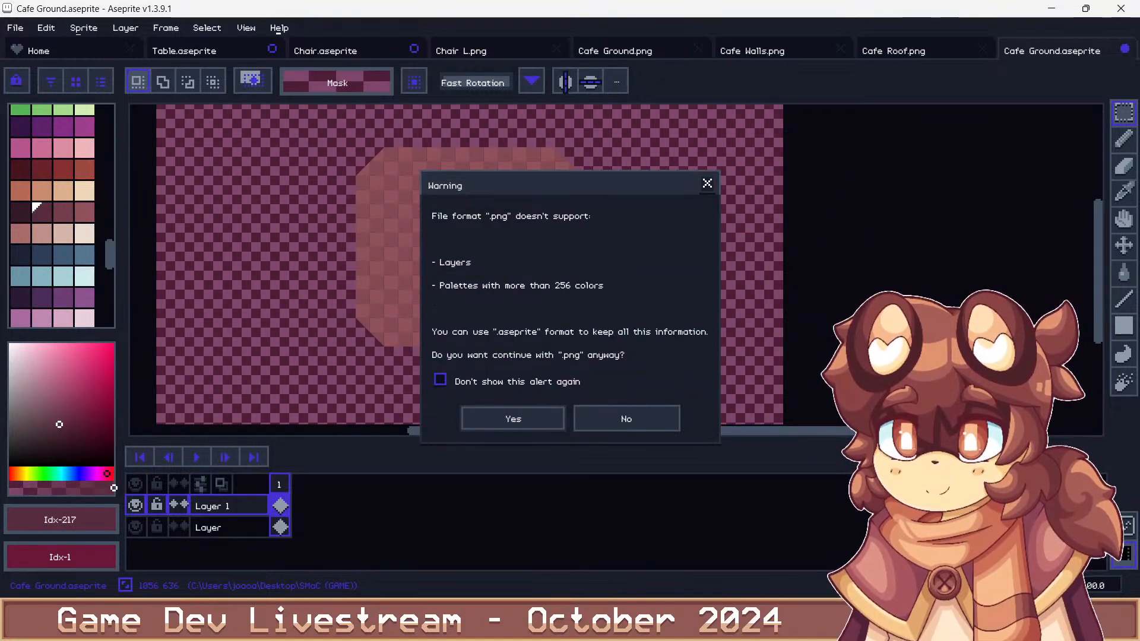
pyautogui.press('Return')
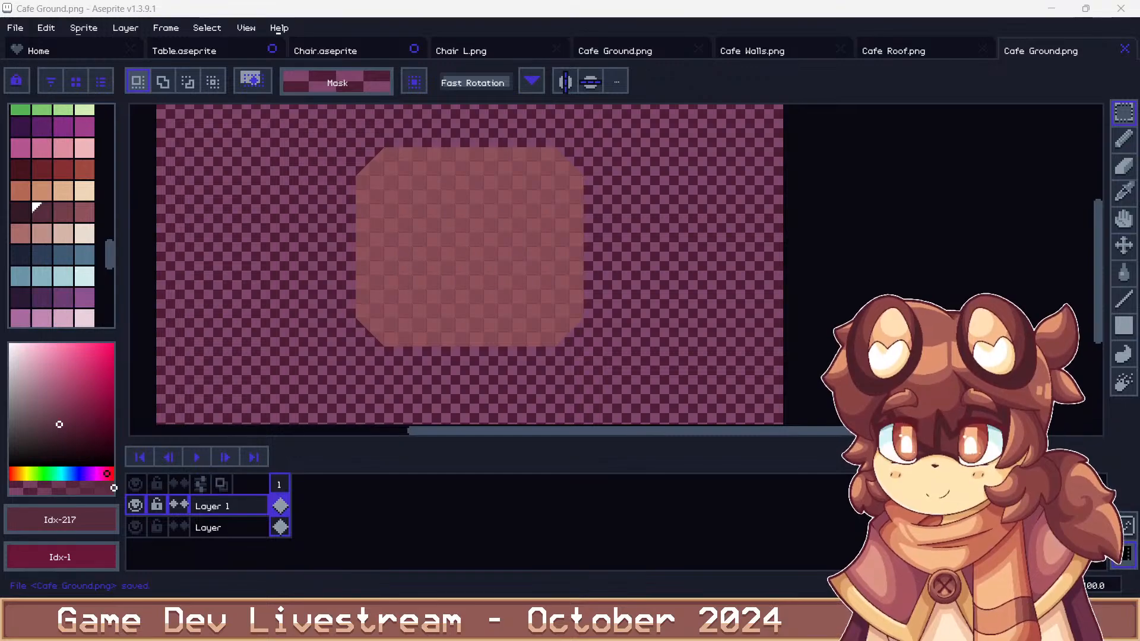
# Try blue palette color 225 on the tile outlines and color 226 on the darker tiles of Layer 1
pyautogui.scroll(1, 421, 208)
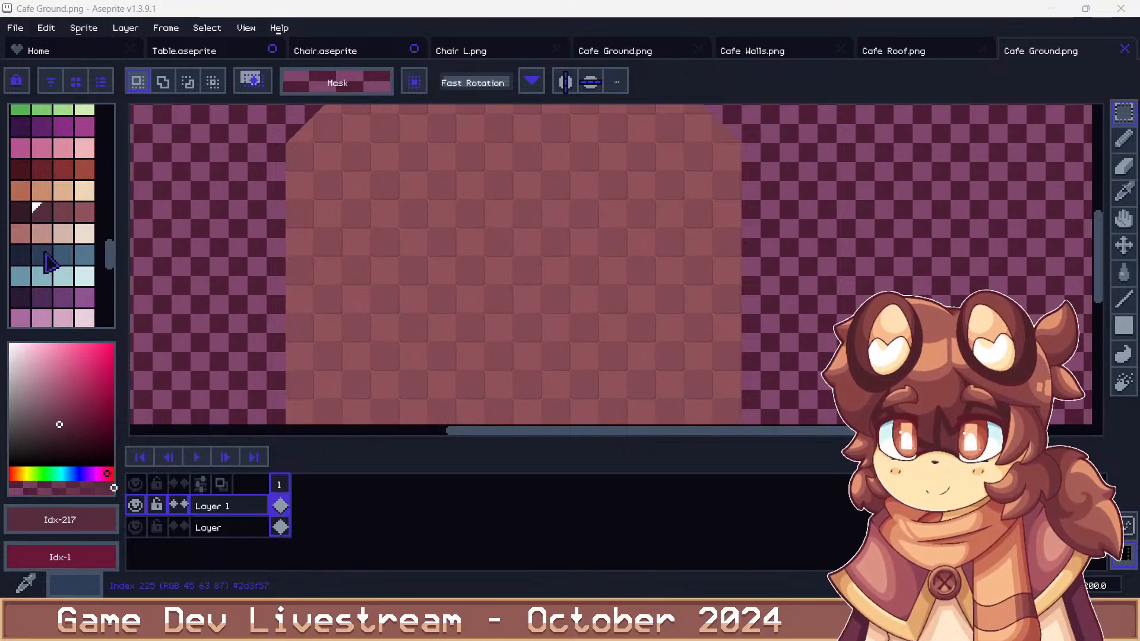
pyautogui.click(46, 255)
pyautogui.scroll(3, 336, 229)
pyautogui.press('g')
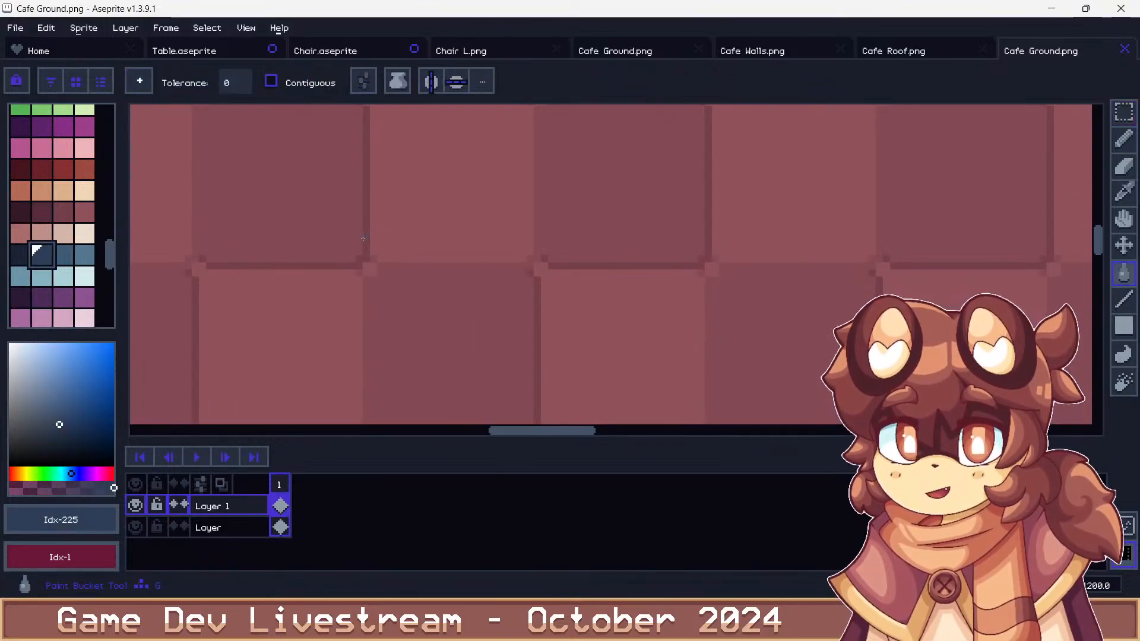
pyautogui.click(363, 239)
pyautogui.scroll(2, 363, 239)
pyautogui.click(63, 255)
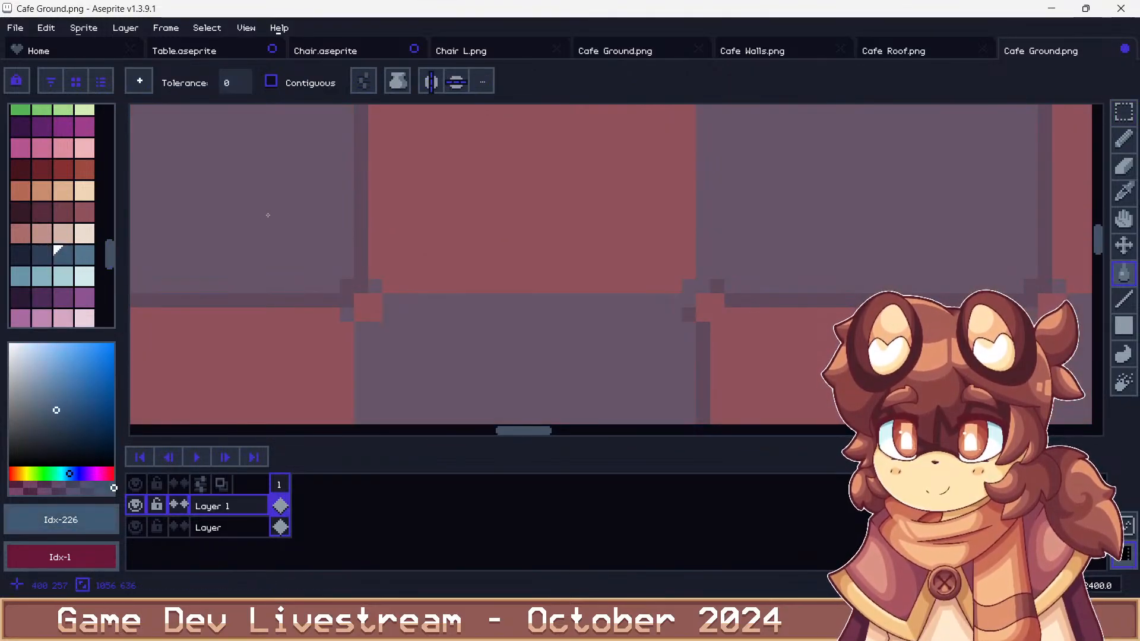
# Try blue palette color 227 on the lighter tiles of the layer named Layer
pyautogui.scroll(-3, 268, 215)
pyautogui.click(84, 255)
pyautogui.click(225, 527)
pyautogui.scroll(-5, 292, 278)
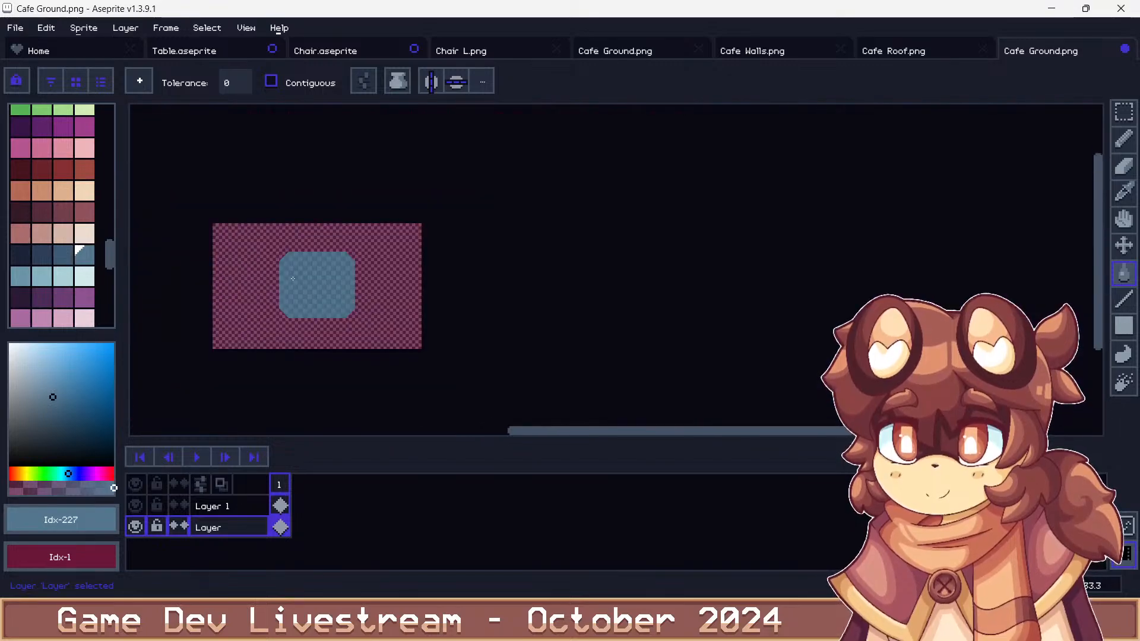
pyautogui.scroll(3, 292, 279)
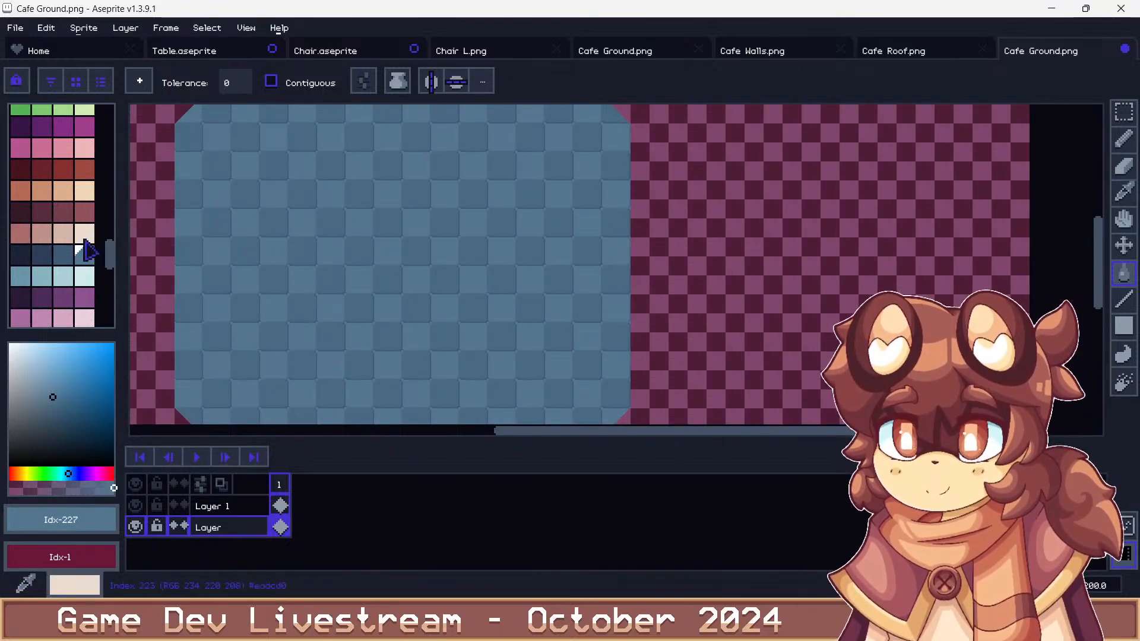
# Fill the lighter tiles on the layer named Layer with purple palette color 243
pyautogui.scroll(-2, 89, 252)
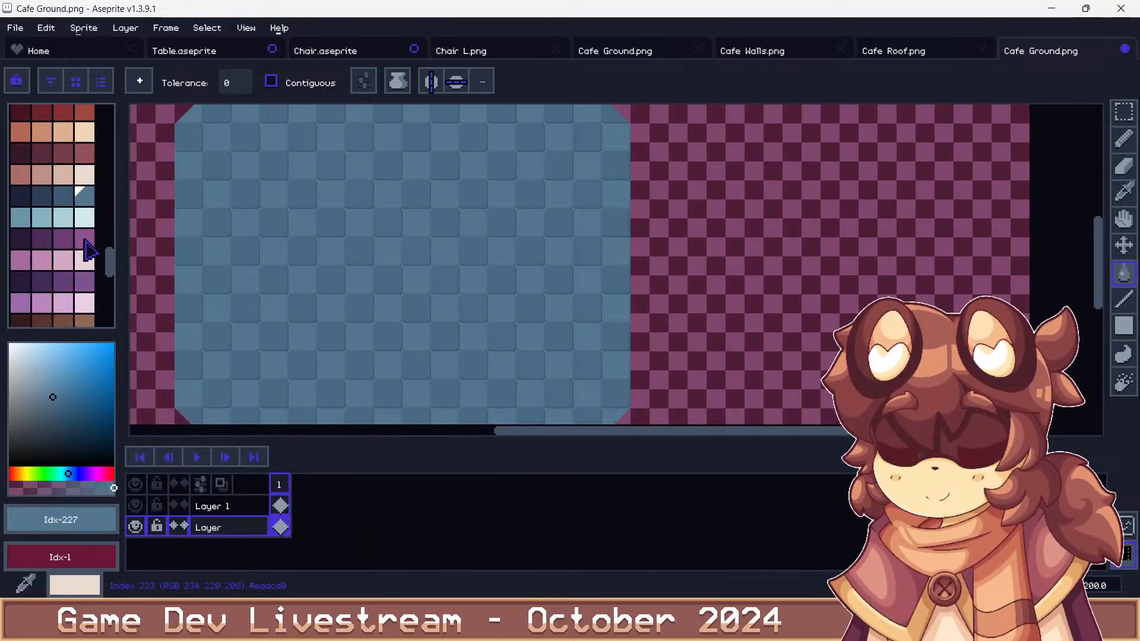
pyautogui.click(84, 282)
pyautogui.press('f')
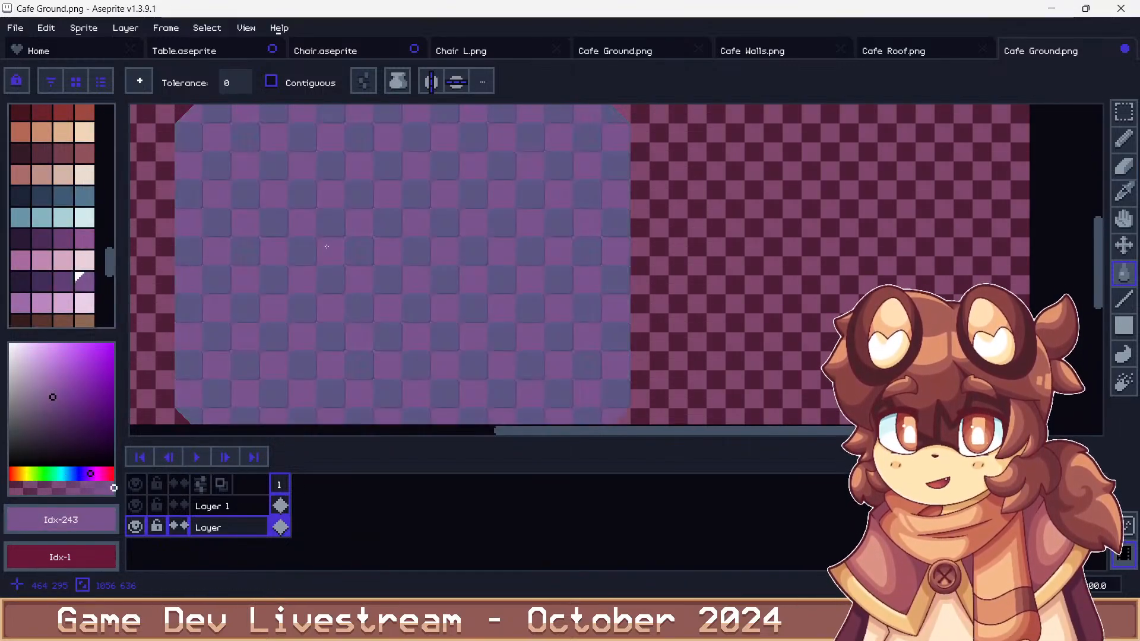
# On Layer 1, recolor the darker tiles with palette color 242 and the tile outlines with color 241
pyautogui.click(63, 280)
pyautogui.scroll(1, 277, 243)
pyautogui.press('Up')
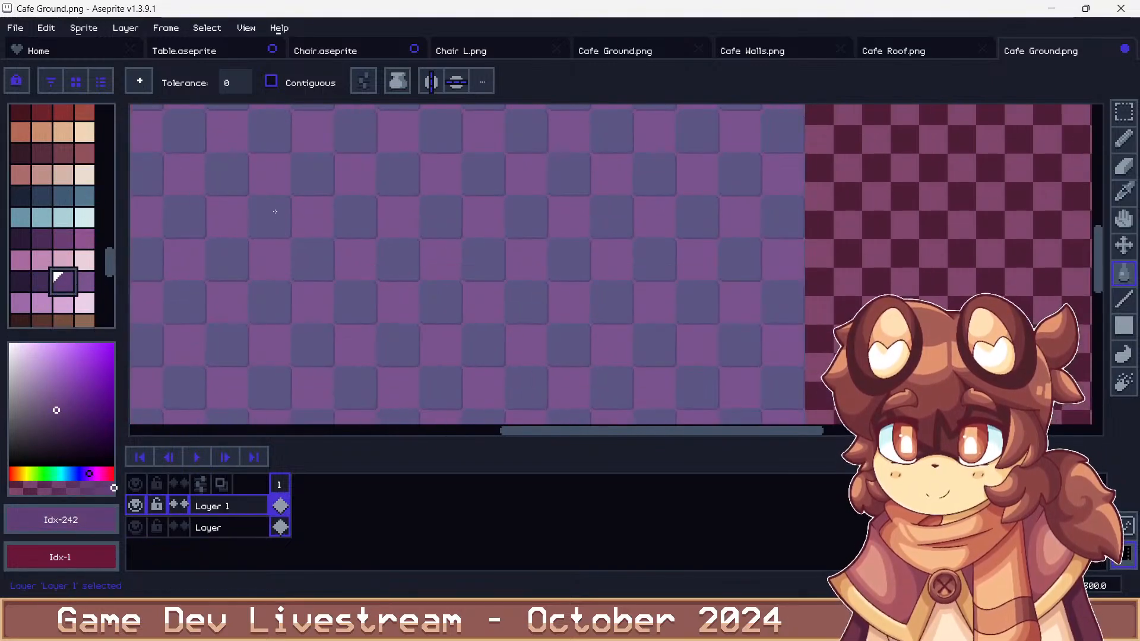
pyautogui.click(42, 280)
pyautogui.scroll(3, 301, 217)
pyautogui.scroll(-1, 302, 217)
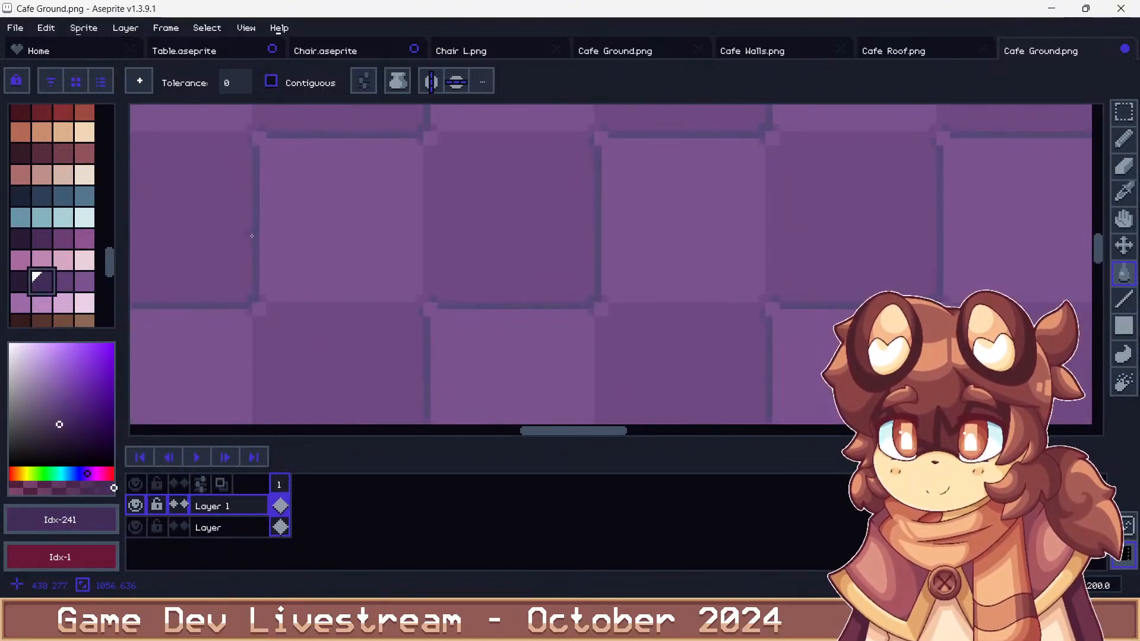
pyautogui.scroll(-3, 321, 349)
pyautogui.scroll(2, 321, 349)
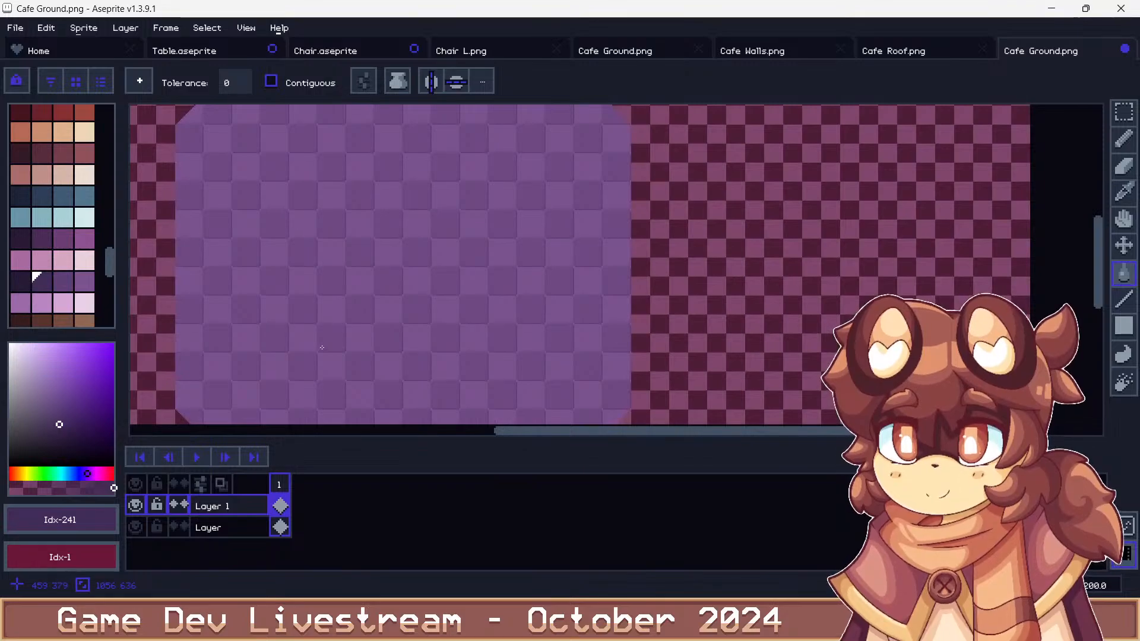
# Save the purple floor to Cafe Ground.png, continuing despite the format's limitations
pyautogui.hotkey('ctrl', 's')
pyautogui.press('Return')
pyautogui.press('Return')
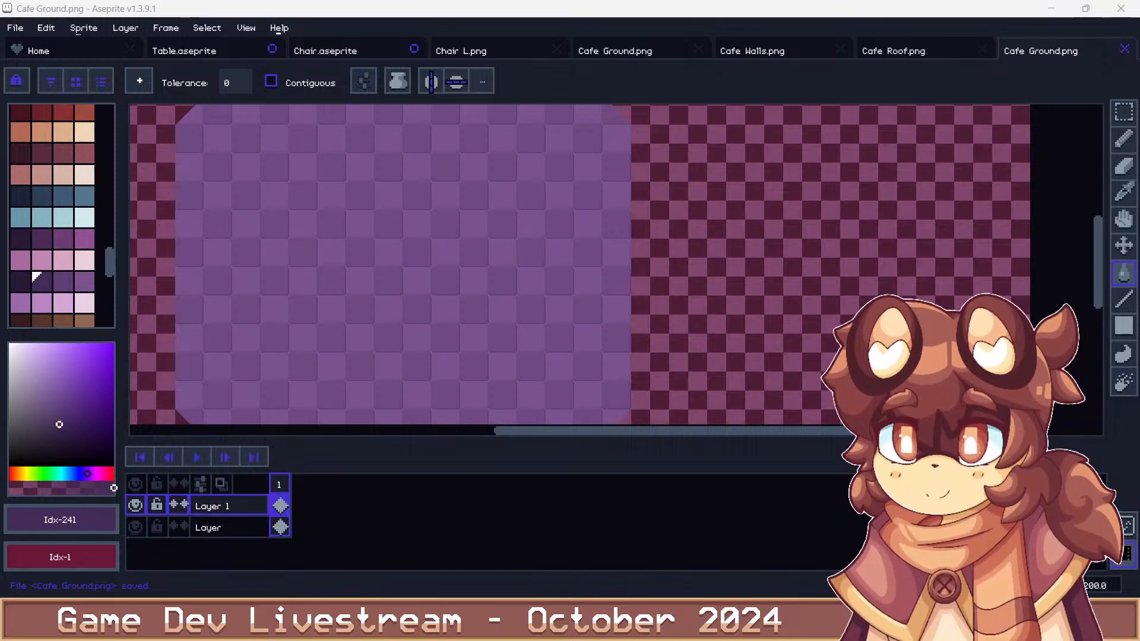
# Fill the transparent area of Layer 1 with palette color 267
pyautogui.scroll(-3, 83, 225)
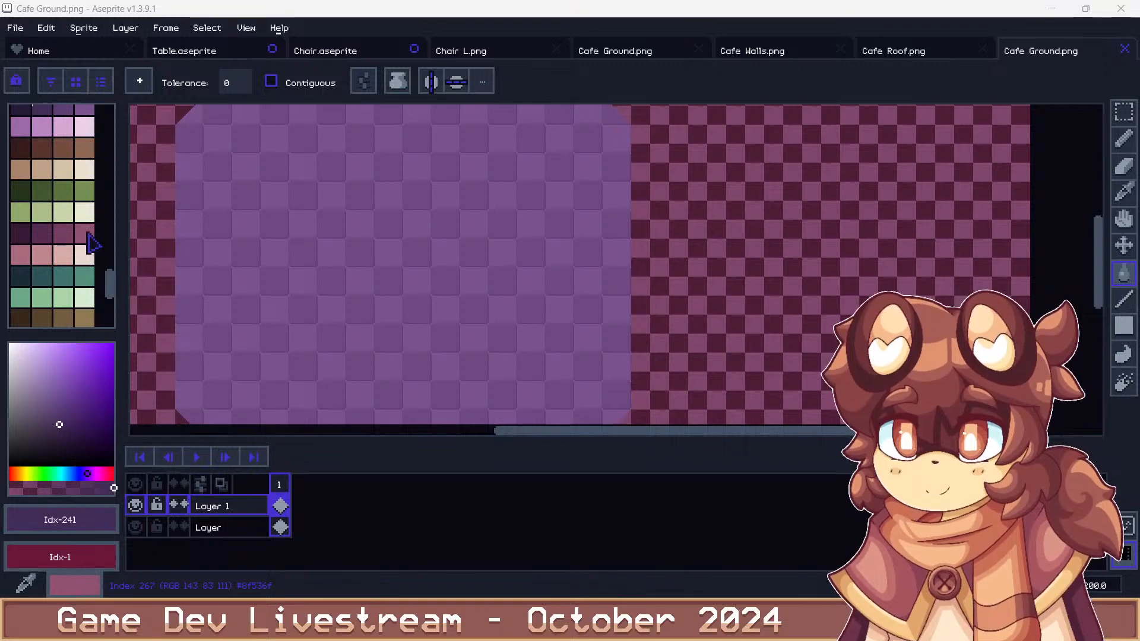
pyautogui.click(85, 237)
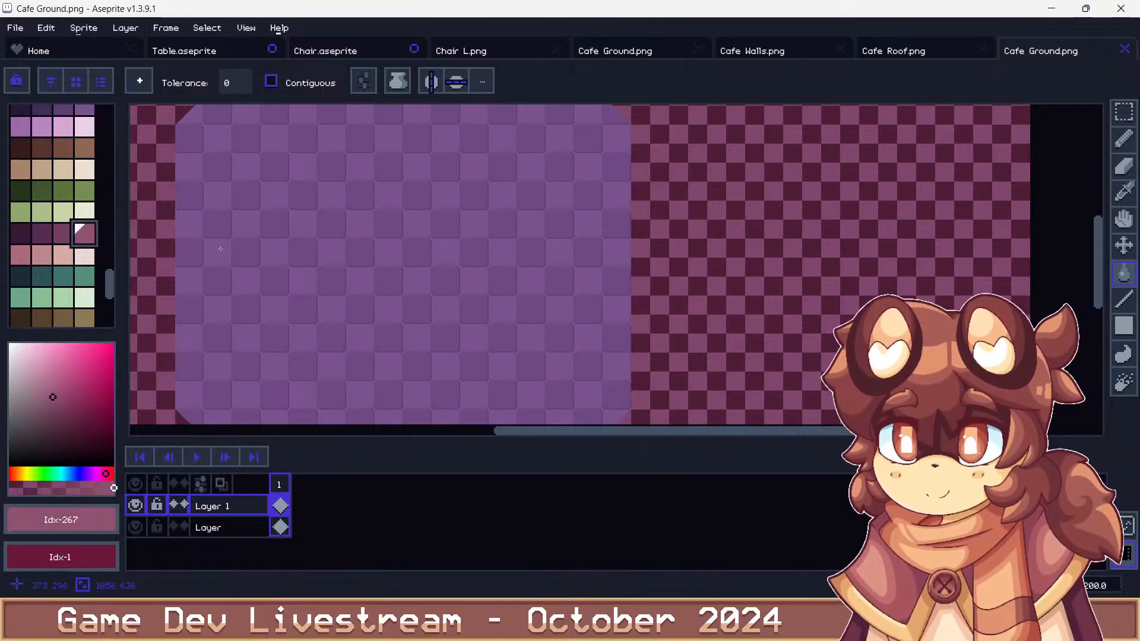
pyautogui.click(224, 227)
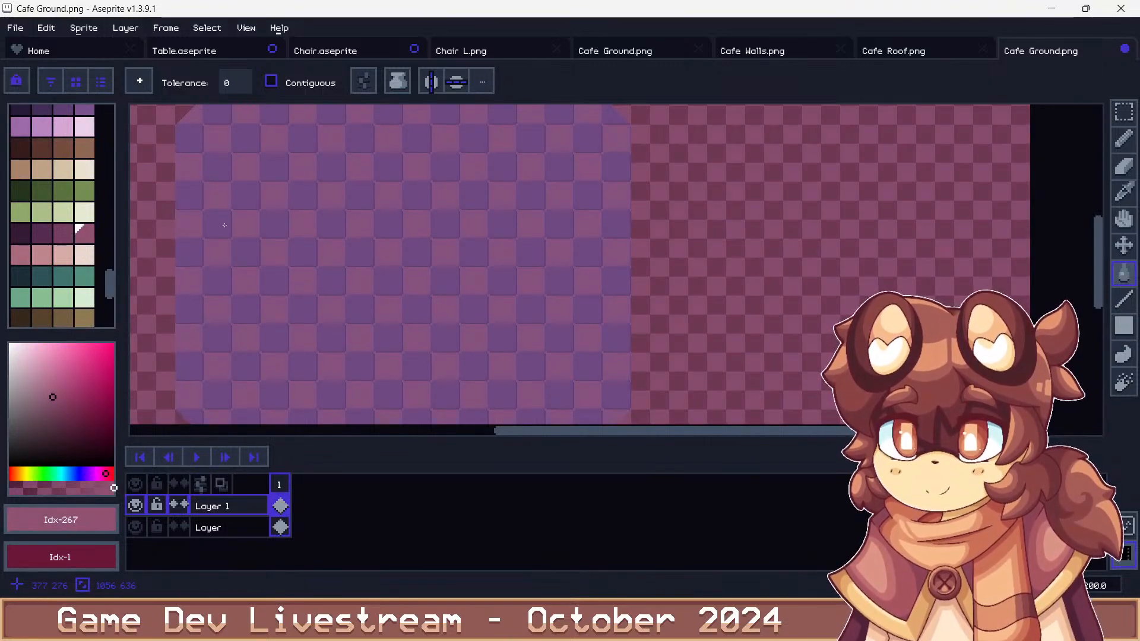
# Undo the last fill and recolor the lighter tiles on the layer named Layer with palette color 267
pyautogui.hotkey('ctrl', 'z')
pyautogui.hotkey('alt', 'Down')
pyautogui.press('[')
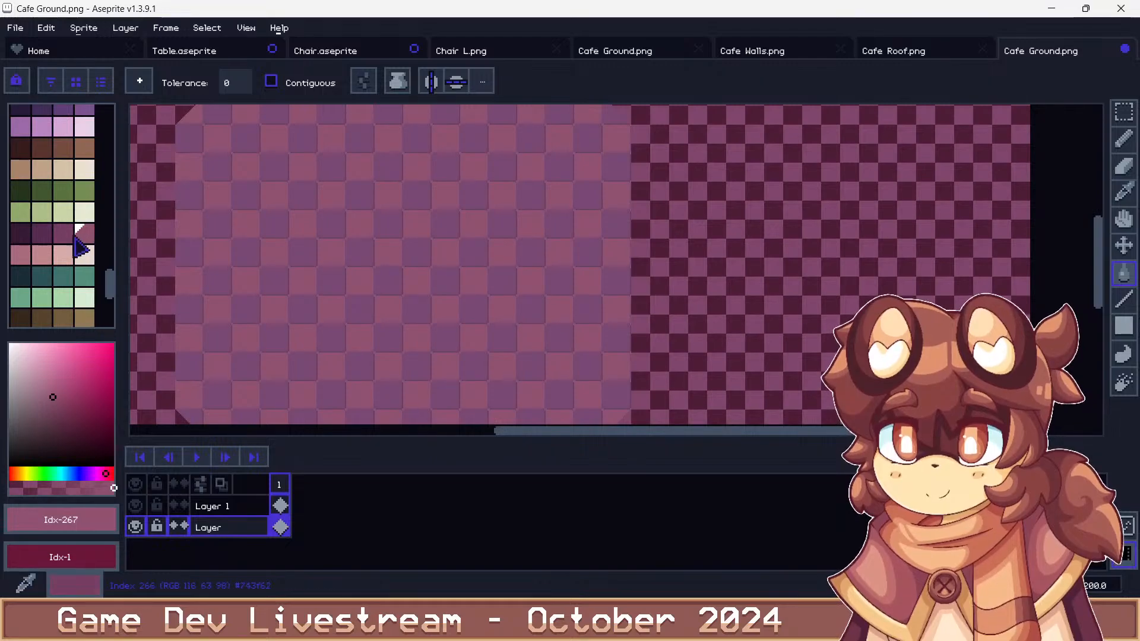
# On Layer 1, recolor the darker tiles with palette color 266 and the tile outlines with color 265
pyautogui.hotkey('alt', 'Up')
pyautogui.press('[')
pyautogui.scroll(3, 234, 221)
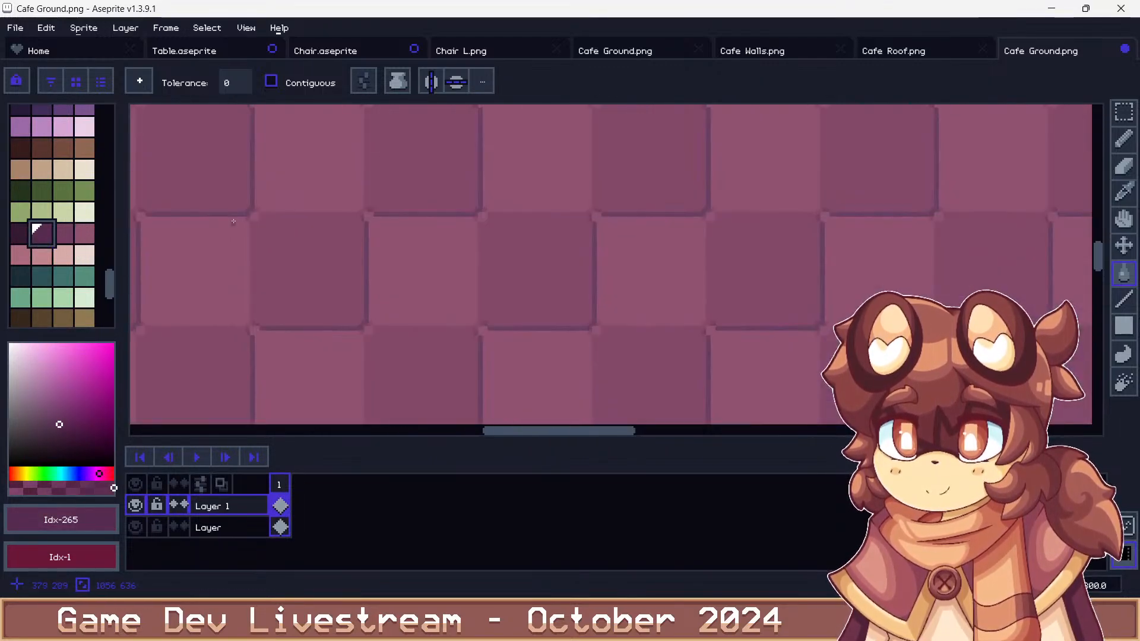
pyautogui.scroll(-5, 242, 213)
pyautogui.scroll(2, 229, 246)
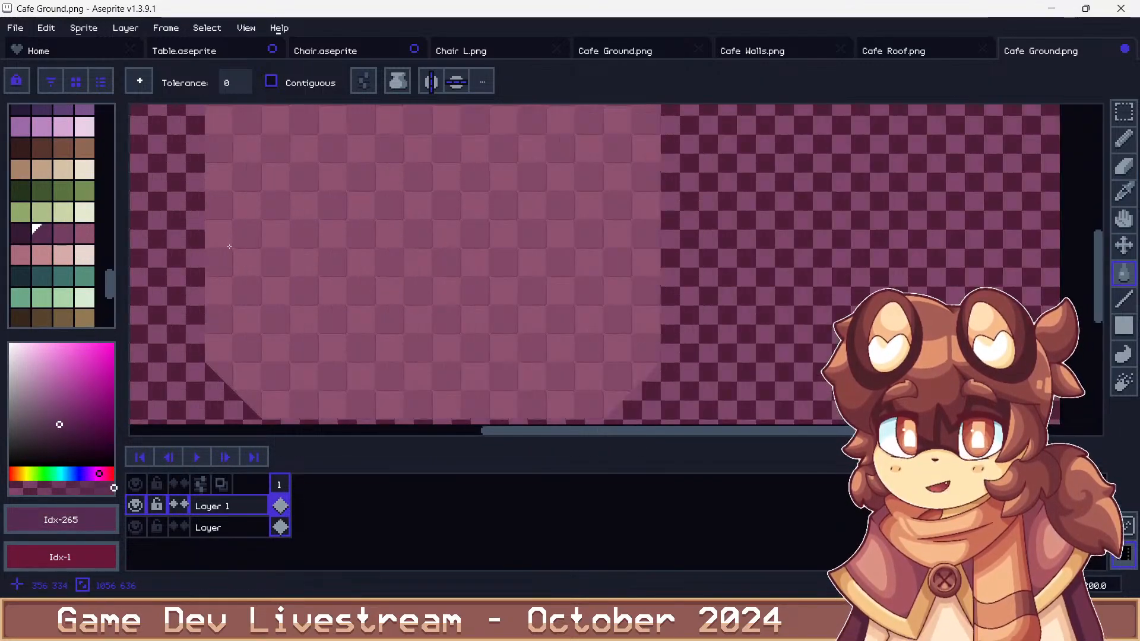
# Save the pink floor over Cafe Ground.png, continuing despite the format's limitations
pyautogui.hotkey('ctrl', 's')
pyautogui.press('Return')
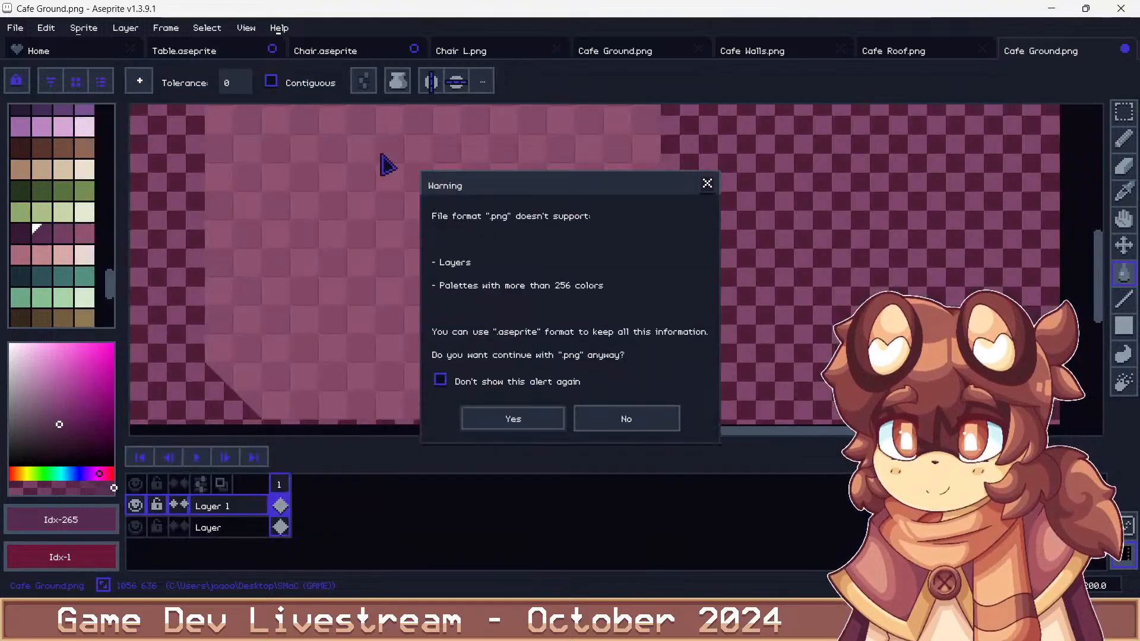
pyautogui.press('Return')
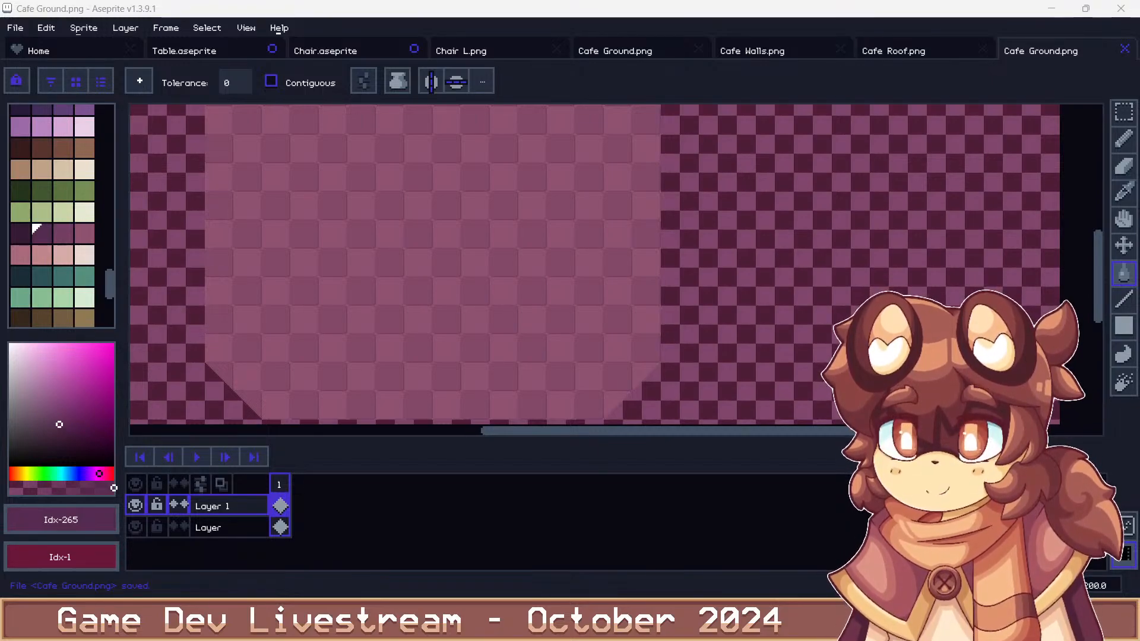
# Fill the lighter floor tiles on the layer named Layer with brown palette color 315
pyautogui.scroll(-3, 77, 273)
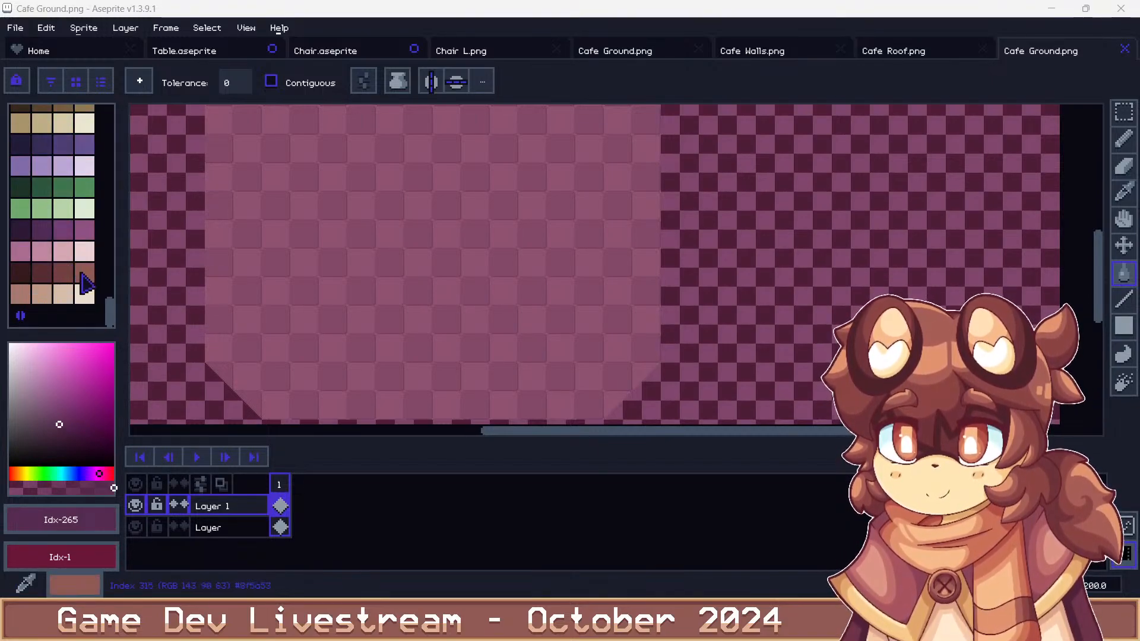
pyautogui.click(83, 275)
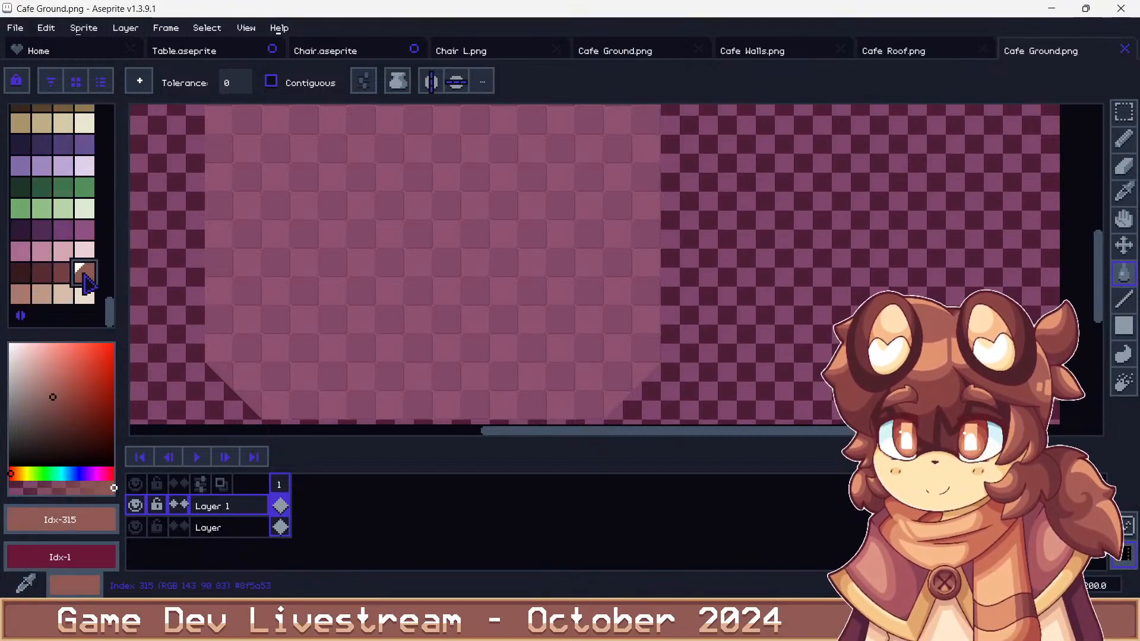
pyautogui.scroll(2, 268, 250)
pyautogui.click(273, 235)
# On Layer 1, recolor the darker tiles with palette color 314 and the tile outlines with color 313
pyautogui.press('[')
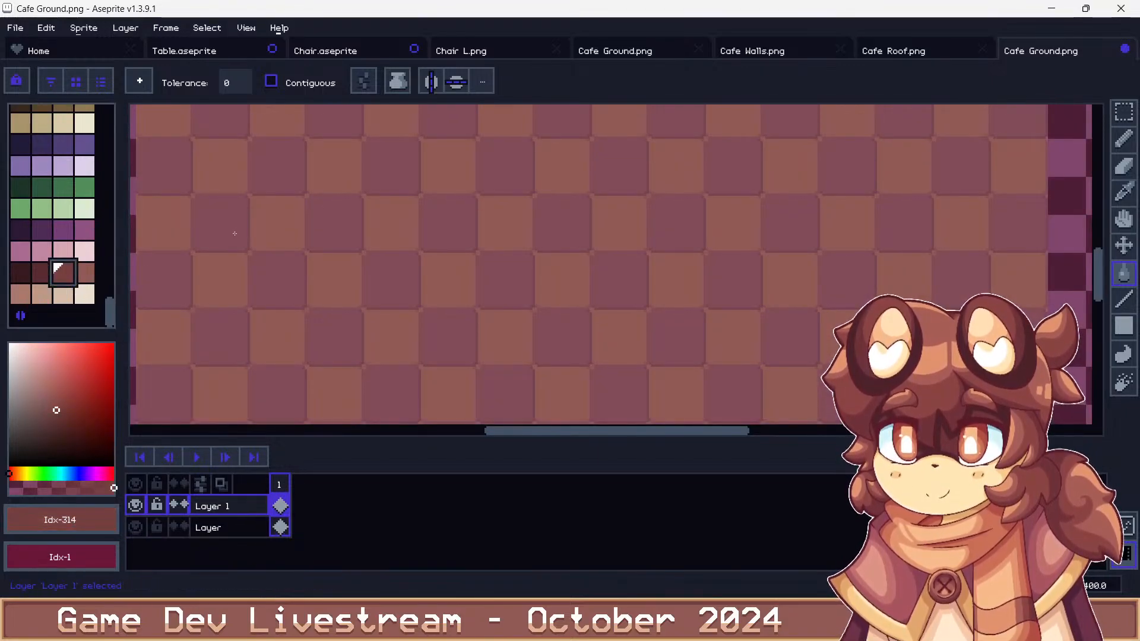
pyautogui.press('[')
pyautogui.scroll(2, 244, 249)
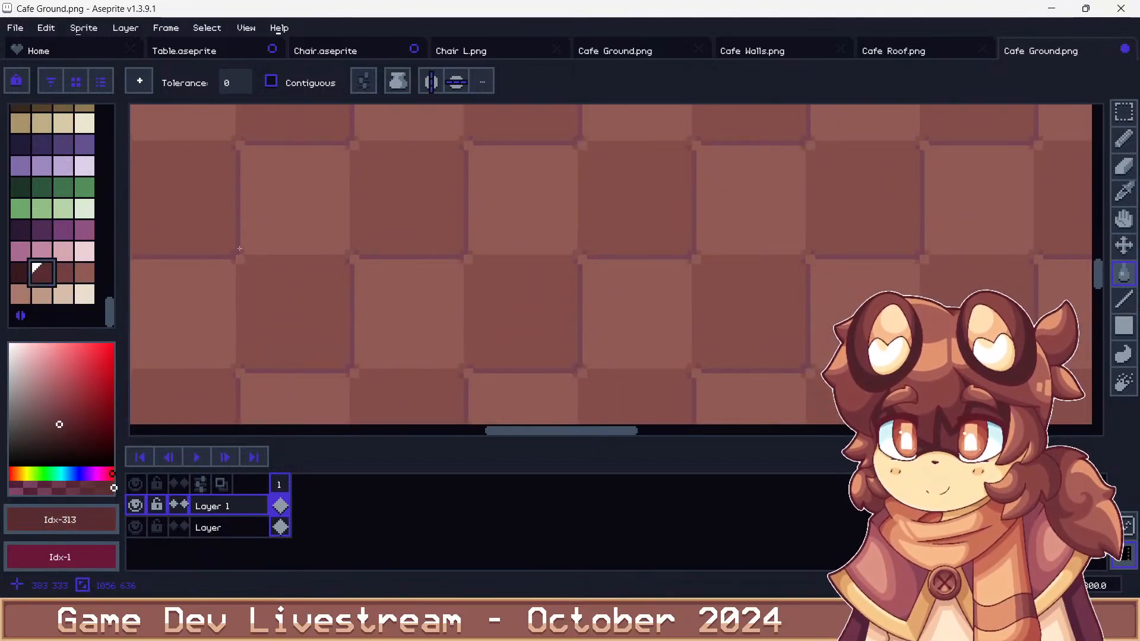
pyautogui.scroll(-5, 239, 248)
pyautogui.scroll(1, 244, 236)
# Save the brown floor over Cafe Ground.png, accepting the PNG format's limitations
pyautogui.hotkey('ctrl', 's')
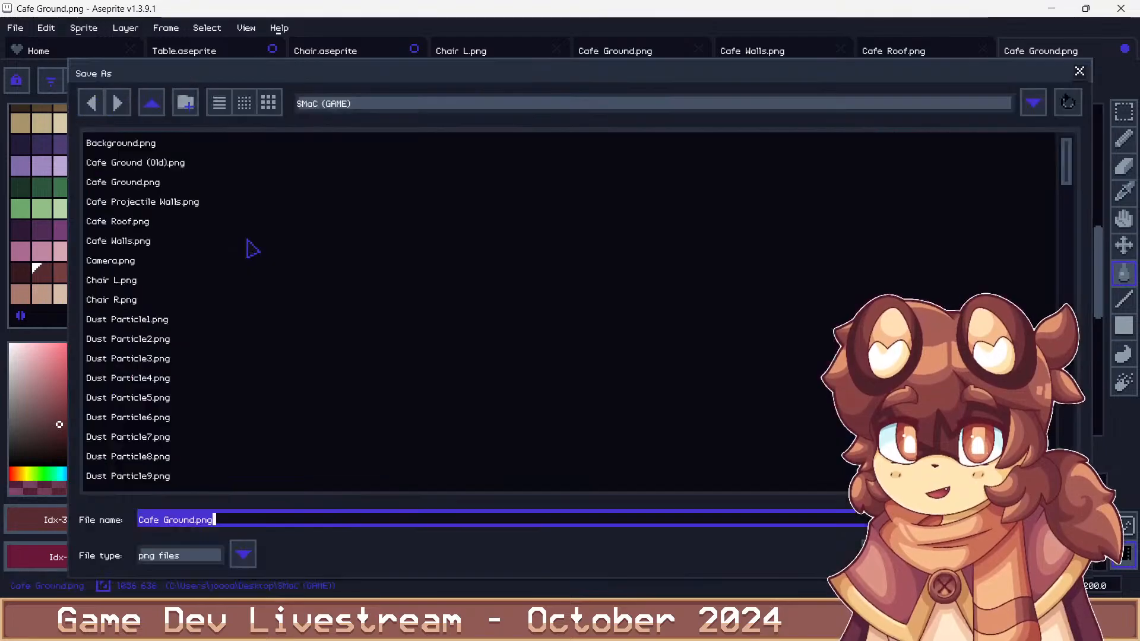
pyautogui.press('Return')
pyautogui.press('Return')
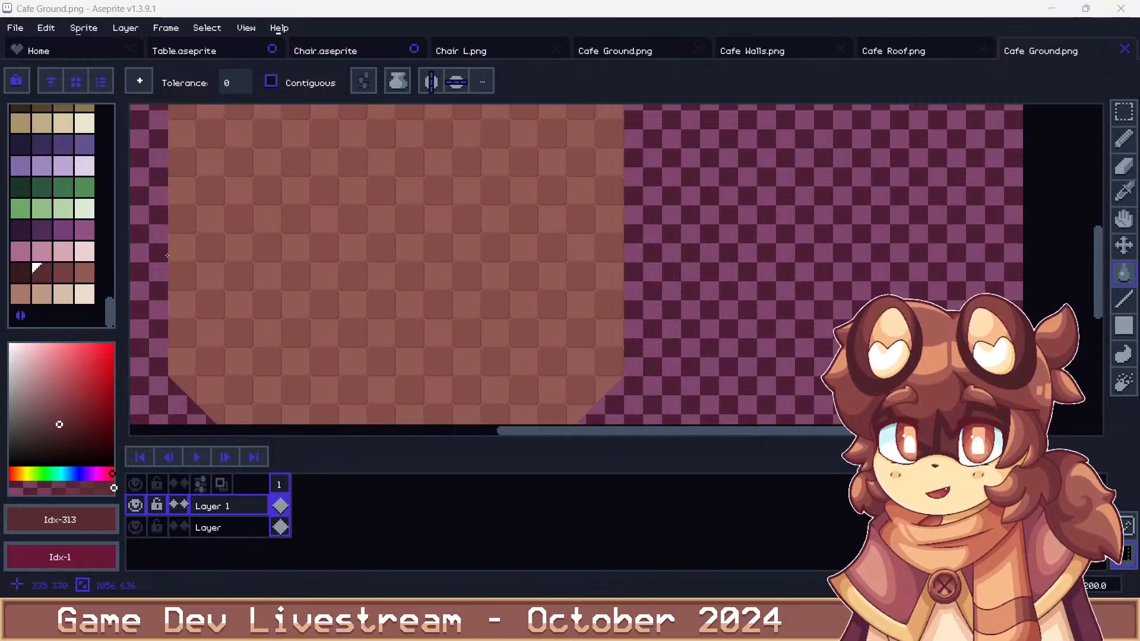
# Fill the lighter floor tiles on the layer named Layer with purple palette color 307
pyautogui.click(84, 230)
pyautogui.hotkey('alt', 'Down')
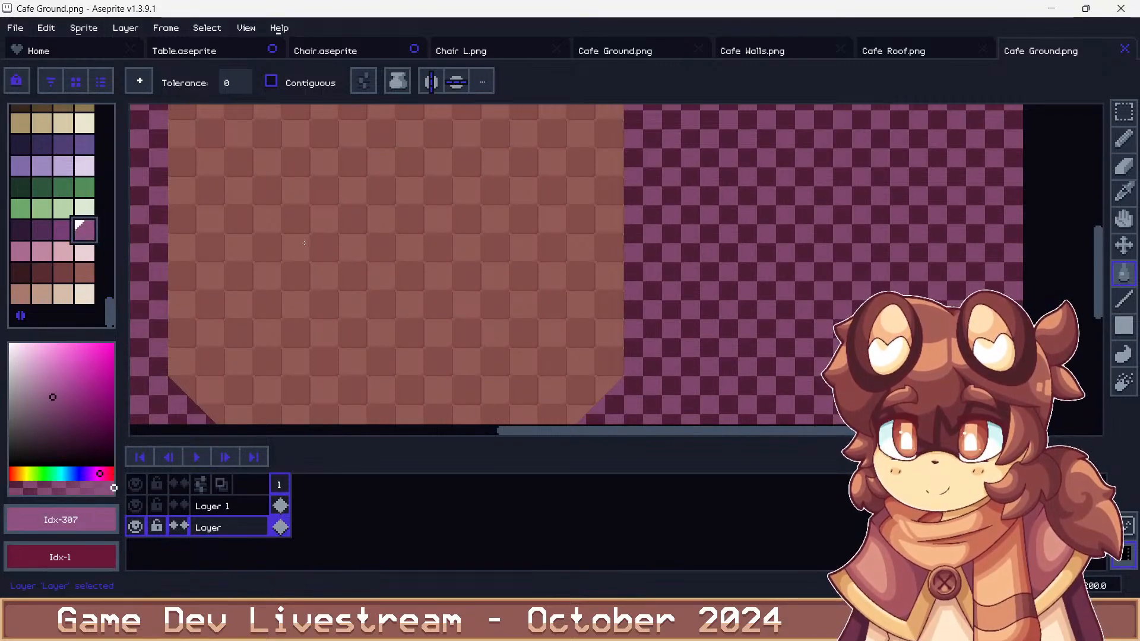
pyautogui.click(304, 243)
# On Layer 1, recolor the darker tiles with palette color 306 and the tile outlines with color 305
pyautogui.press('[')
pyautogui.hotkey('alt', 'Up')
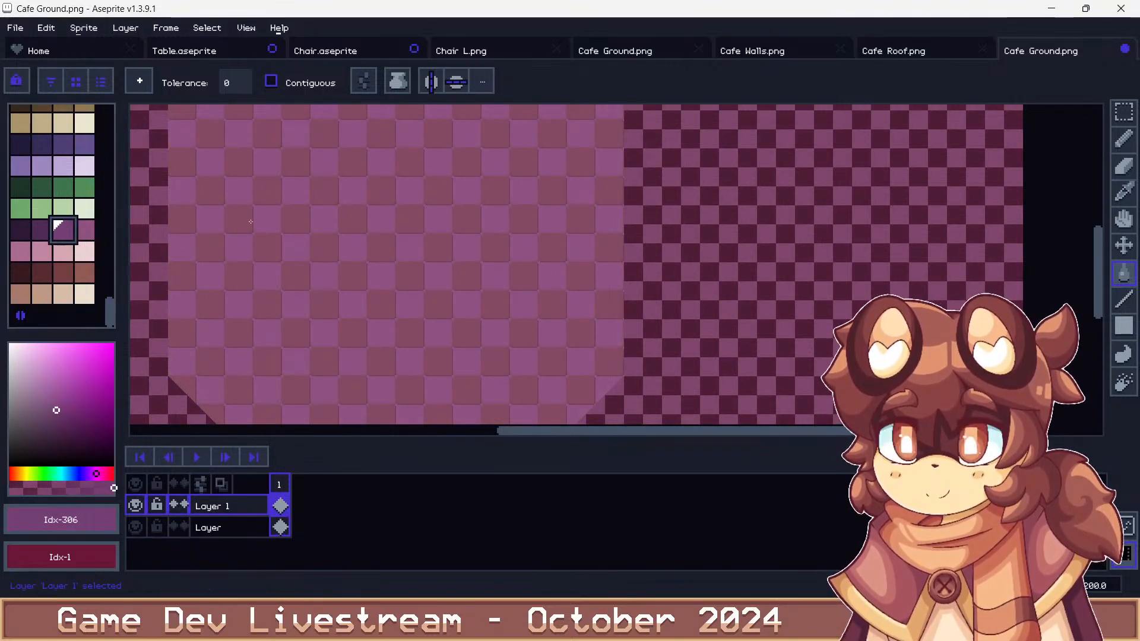
pyautogui.press('[')
pyautogui.scroll(3, 264, 226)
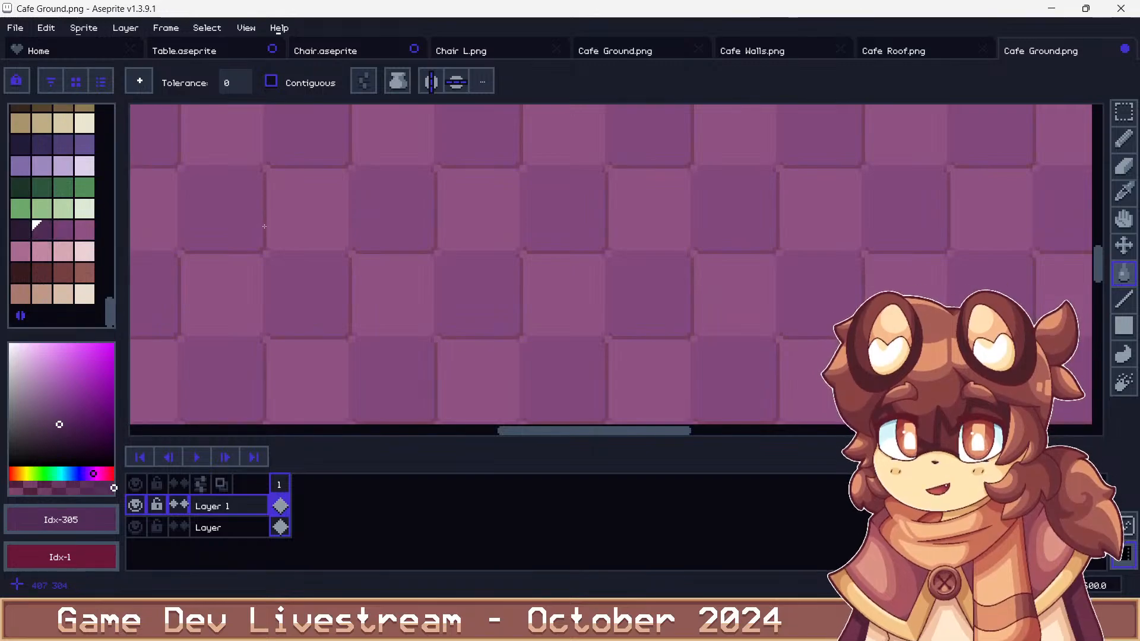
pyautogui.scroll(-3, 264, 226)
pyautogui.scroll(2, 261, 231)
# Save the purple checkered floor over Cafe Ground.png, continuing despite the format's limitations
pyautogui.hotkey('ctrl', 'shift', 's')
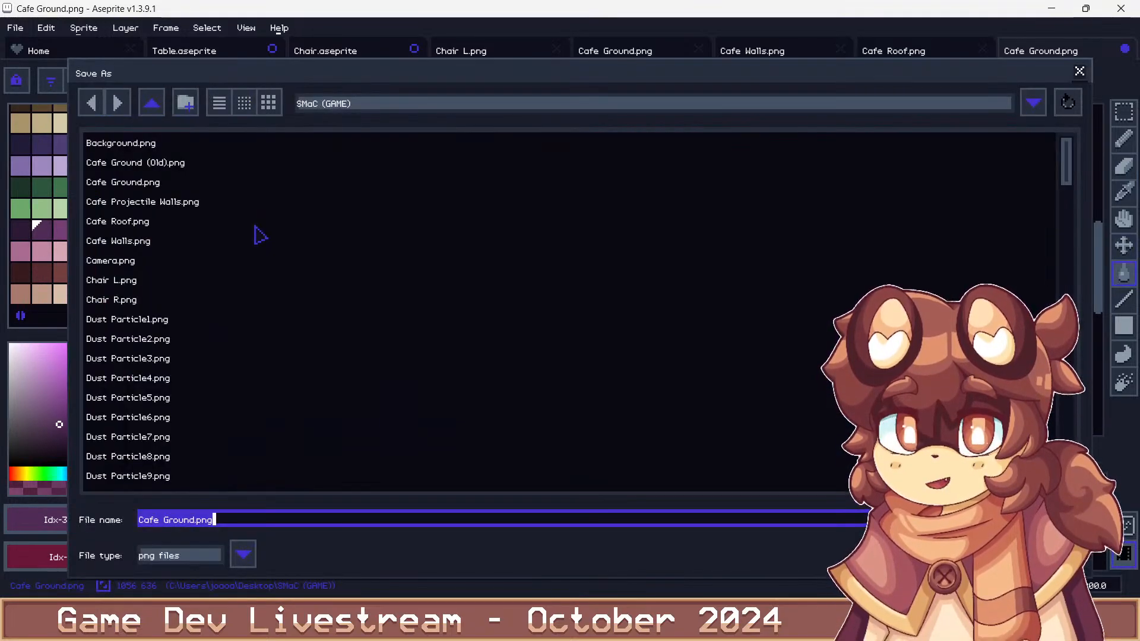
pyautogui.press('Return')
pyautogui.press('Return')
pyautogui.press('Return')
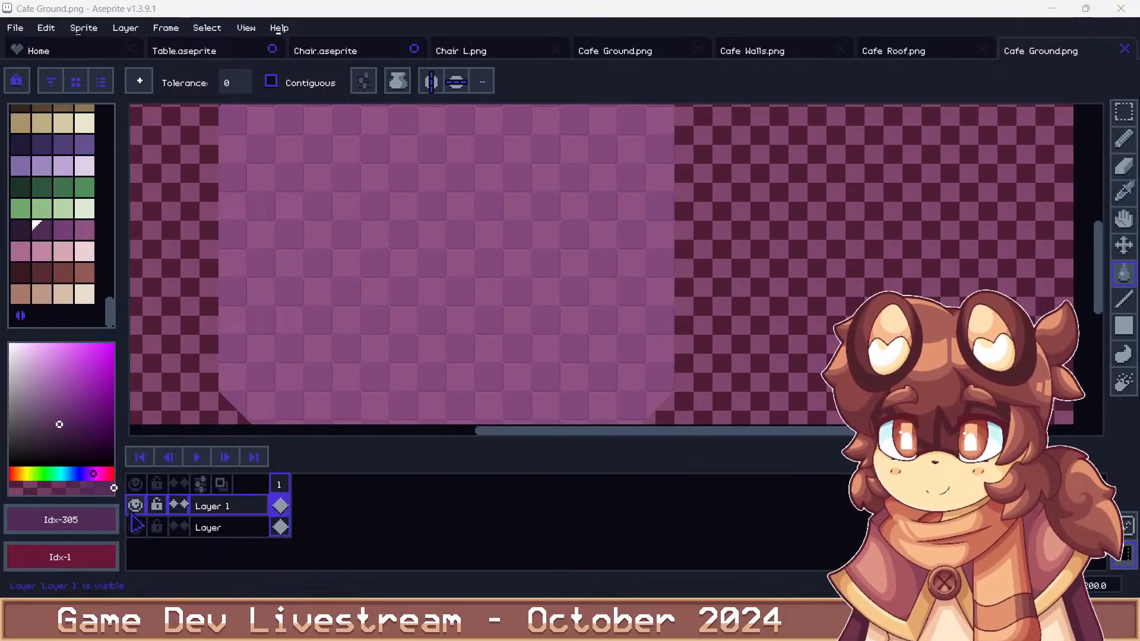
# Hide Layer 1 and save the plain floor without the tile pattern over Cafe Ground.png
pyautogui.click(275, 337)
pyautogui.scroll(-2, 300, 309)
pyautogui.scroll(1, 300, 307)
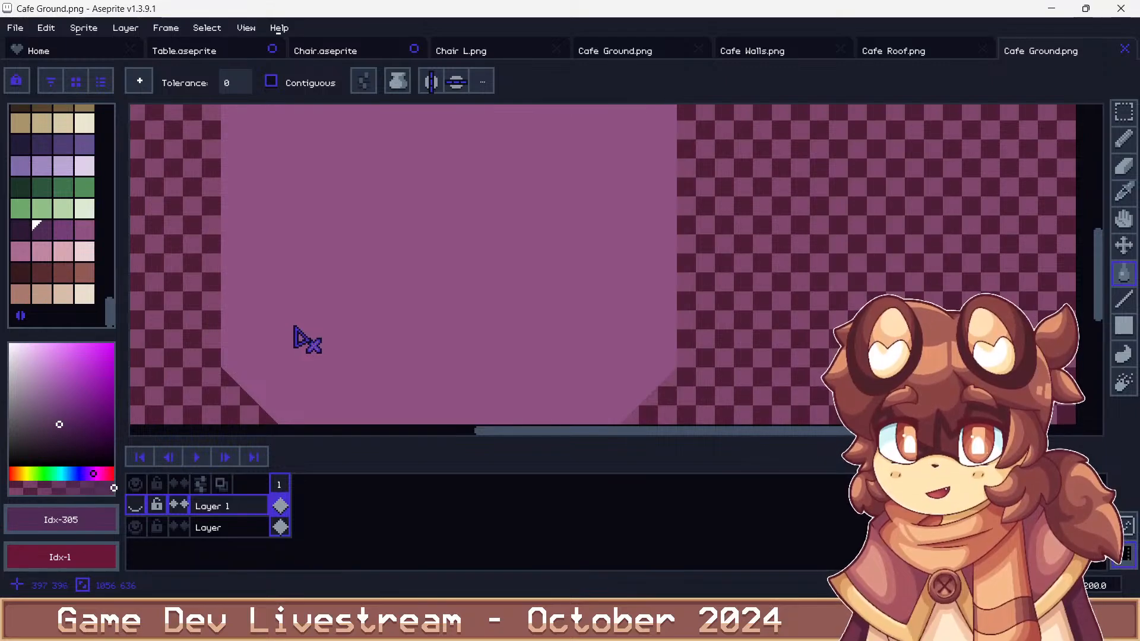
pyautogui.hotkey('ctrl', 'shift', 's')
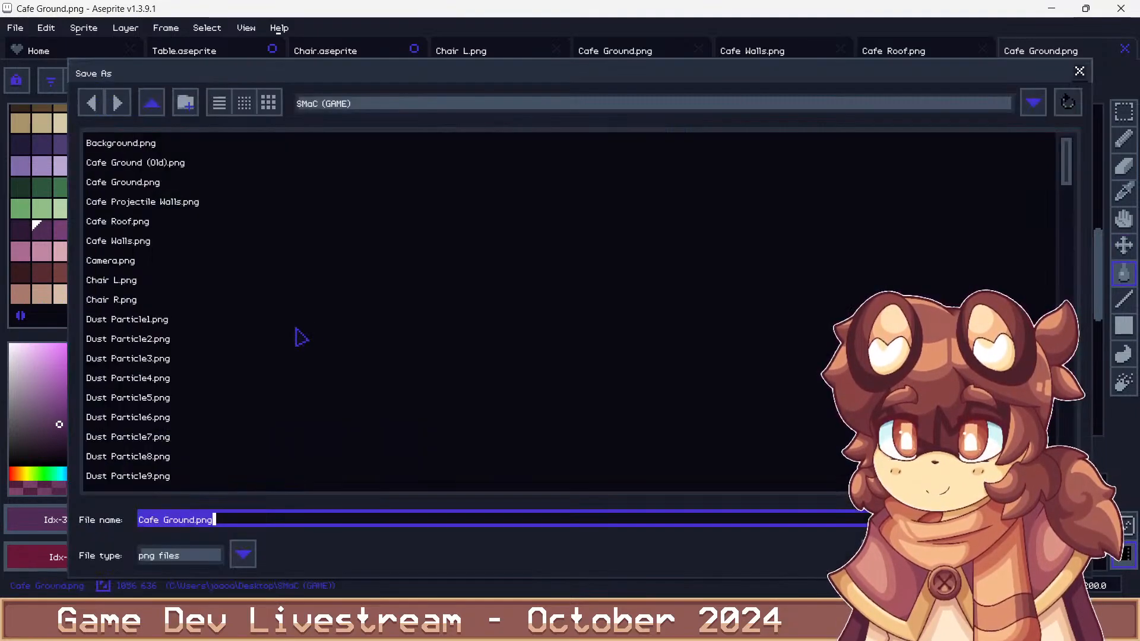
pyautogui.press('Return')
pyautogui.press('Return')
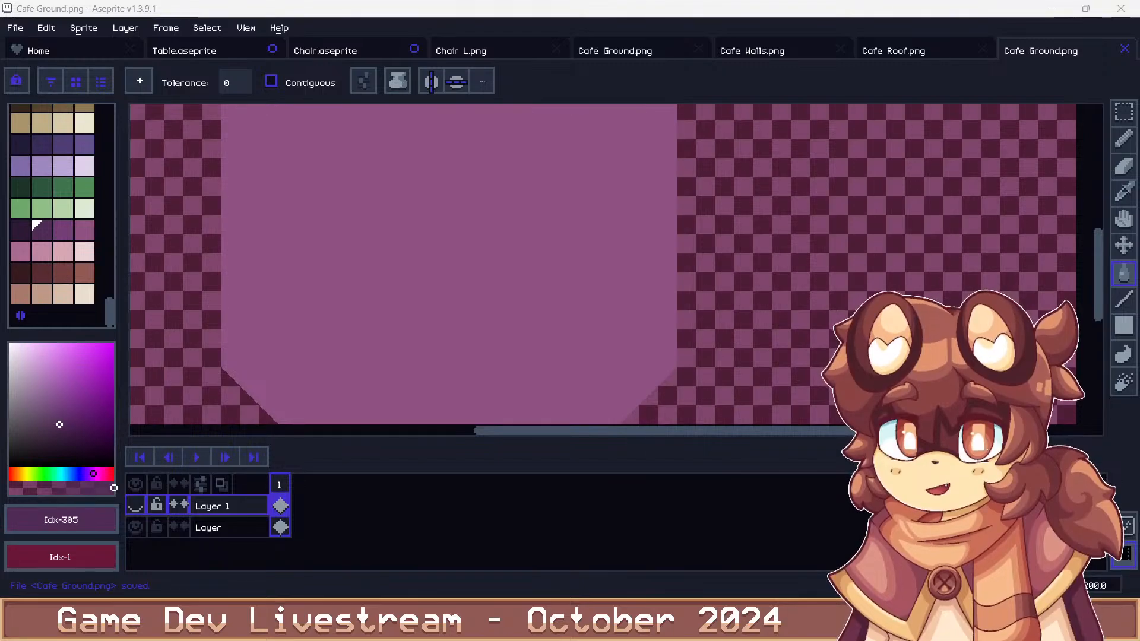
# In Chair L.png, lasso the knob on the chair back's lower post and move it down 2 pixels
pyautogui.click(324, 55)
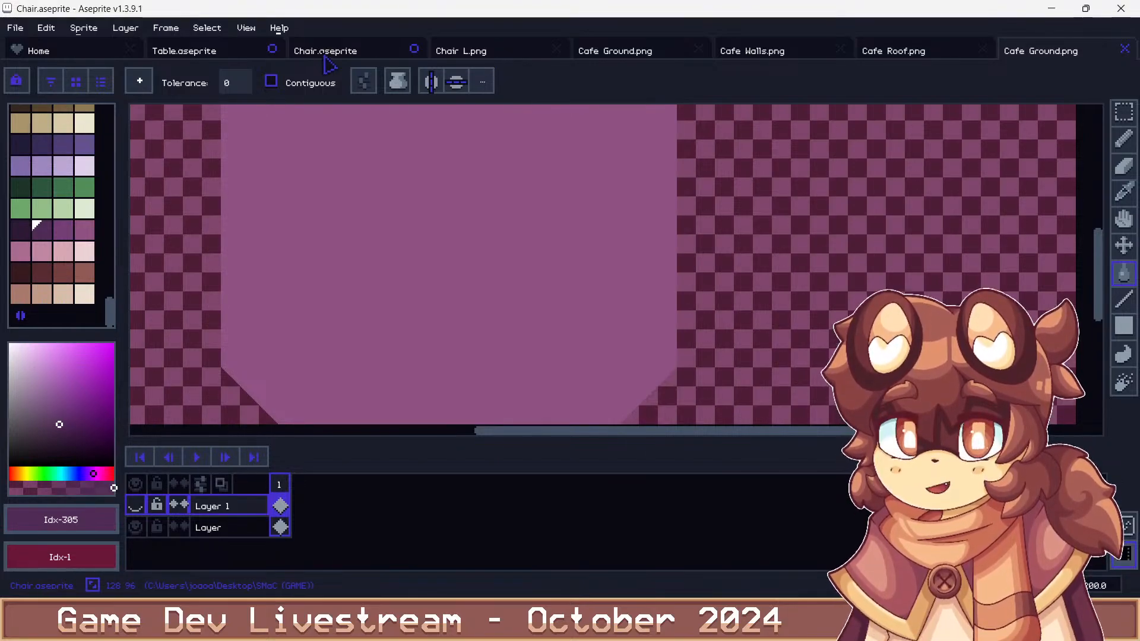
pyautogui.click(475, 52)
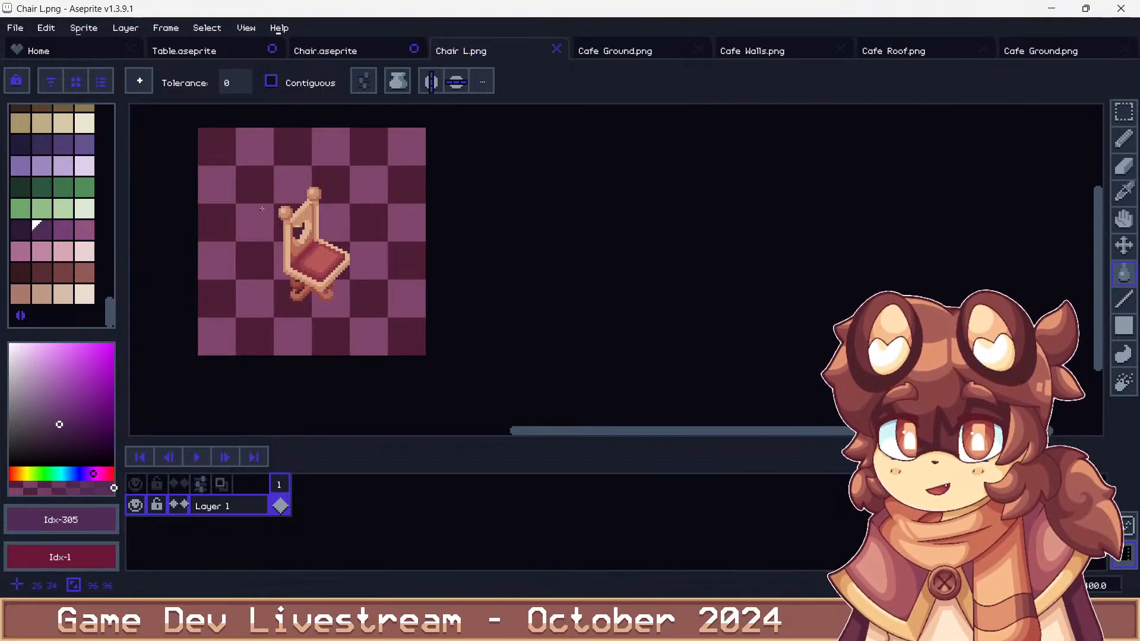
pyautogui.scroll(2, 266, 211)
pyautogui.scroll(1, 266, 211)
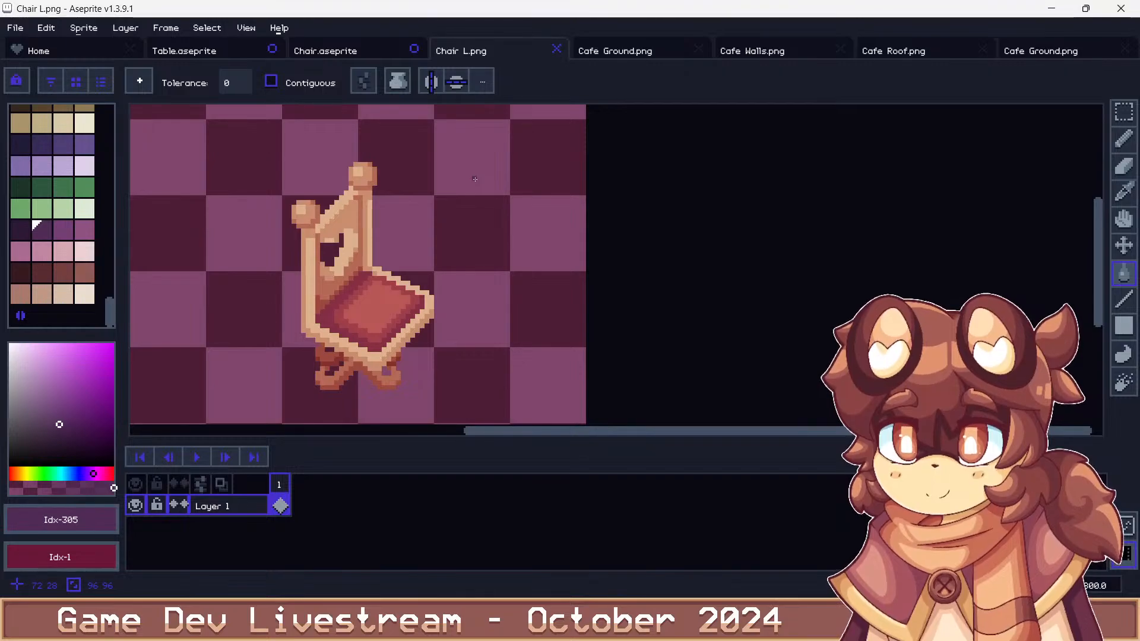
pyautogui.press('q')
pyautogui.scroll(5, 284, 201)
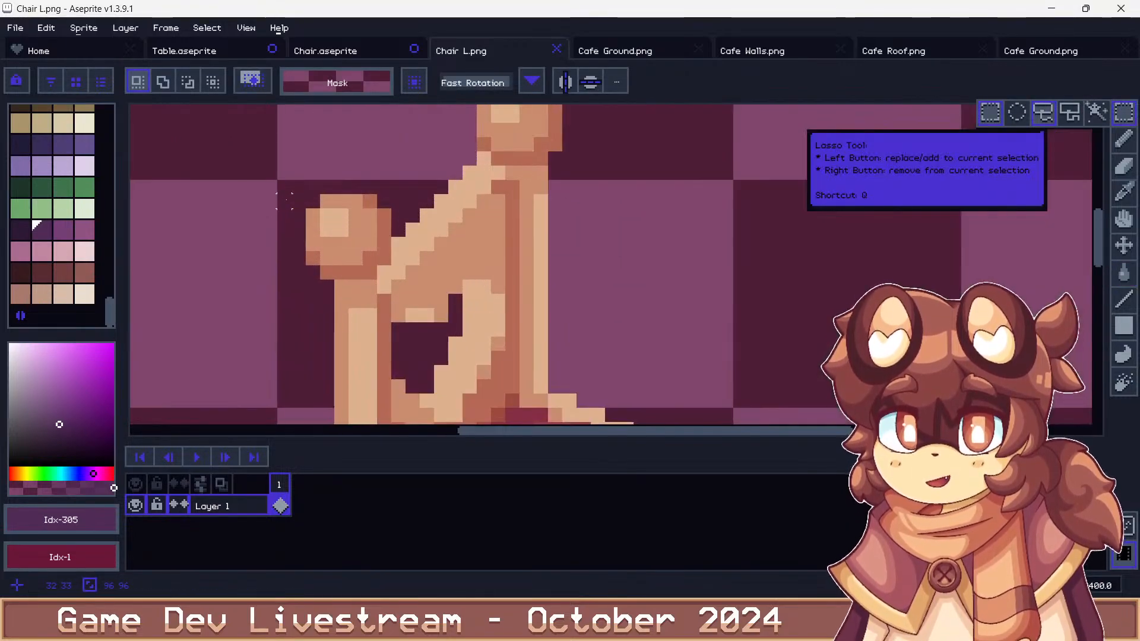
pyautogui.moveTo(306, 194)
pyautogui.mouseDown()
pyautogui.moveTo(391, 265)
pyautogui.moveTo(270, 274)
pyautogui.mouseUp()
pyautogui.press('Down')
pyautogui.press('Down')
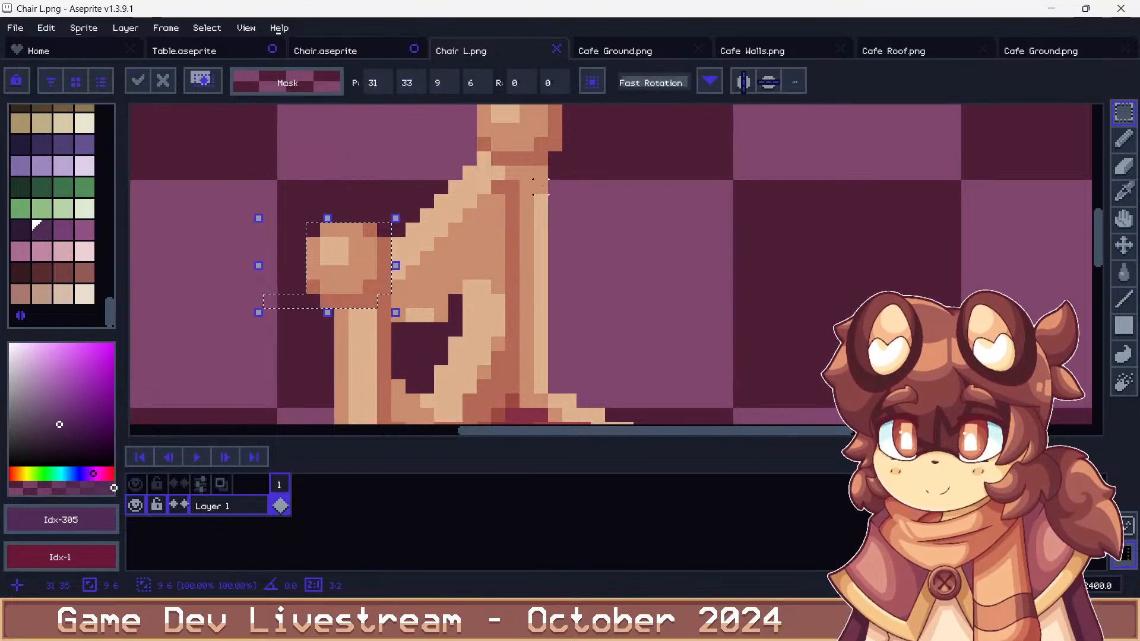
pyautogui.scroll(-4, 540, 187)
pyautogui.press('Return')
pyautogui.scroll(4, 415, 238)
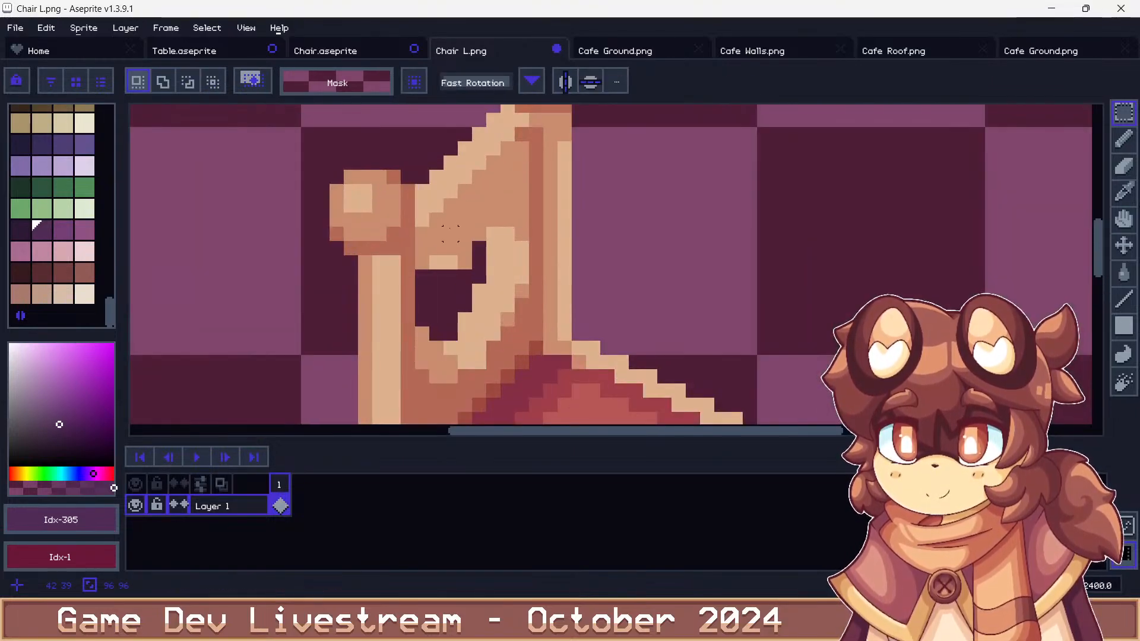
# Try shading the chair back beside the lowered knob with wood tone #b46a54 and palette color 211
pyautogui.press('b')
pyautogui.keyDown('alt'); pyautogui.click(405, 280); pyautogui.keyUp('alt')
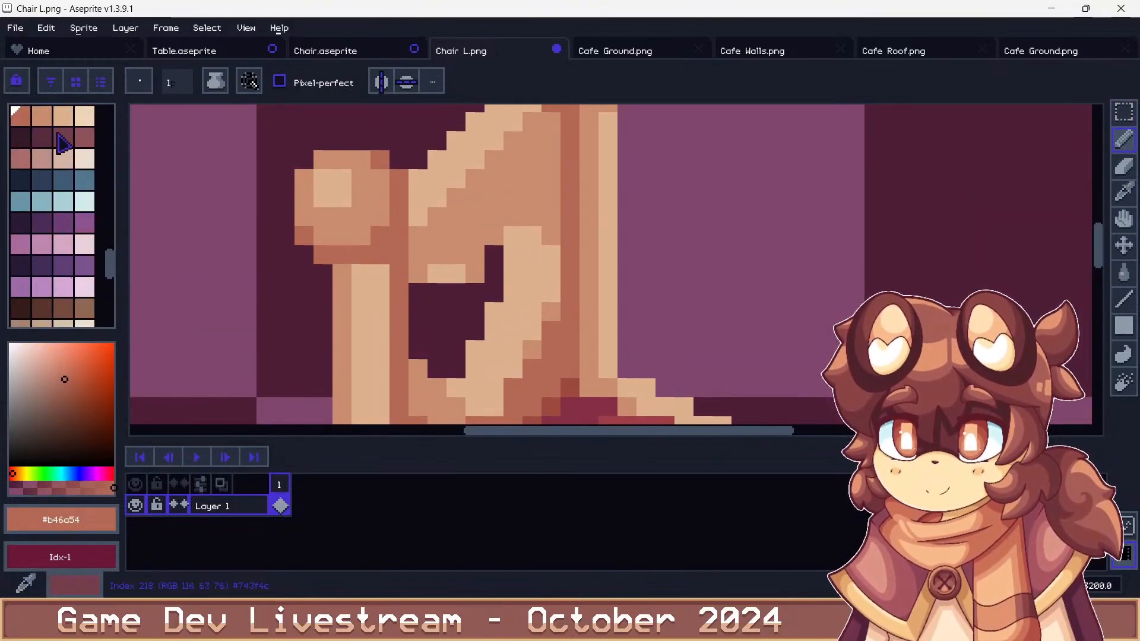
pyautogui.scroll(1, 72, 160)
pyautogui.click(83, 156)
pyautogui.scroll(-3, 540, 179)
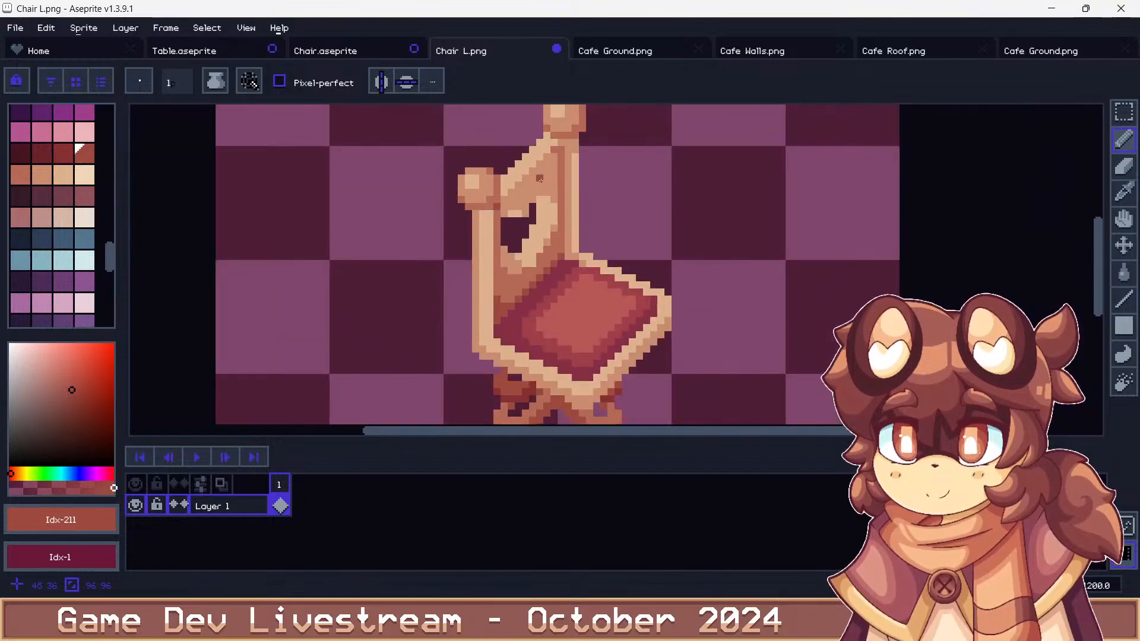
pyautogui.scroll(-3, 510, 178)
pyautogui.scroll(4, 466, 212)
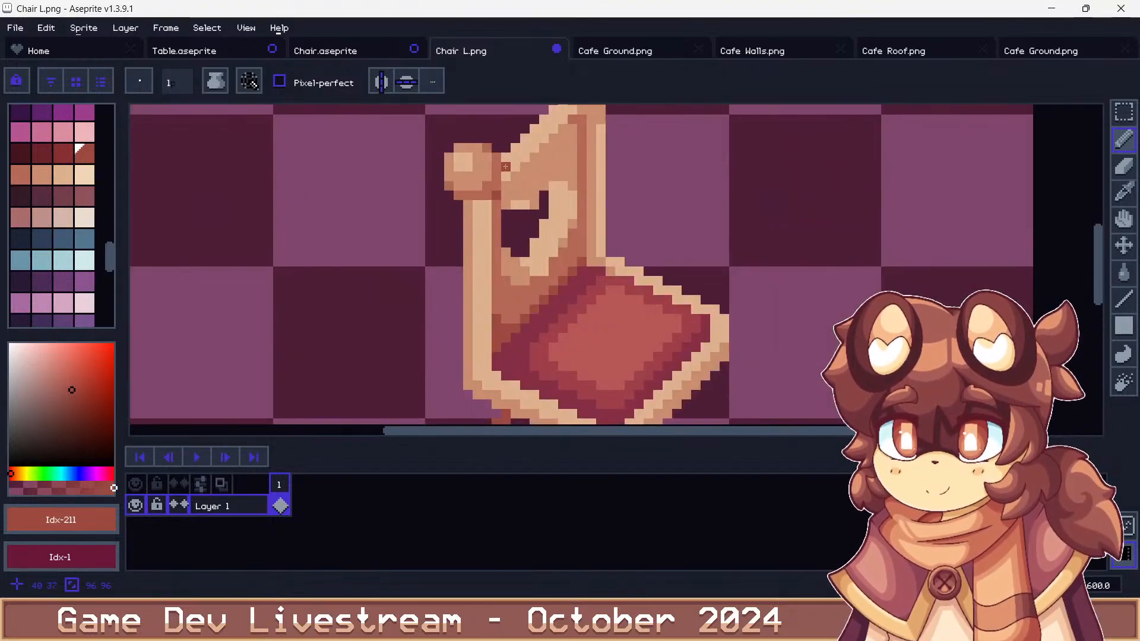
# Retouch the shading around the chair back's lower knob with wood tones #c98d6e and #b46a54
pyautogui.keyDown('alt'); pyautogui.click(467, 212); pyautogui.keyUp('alt')
pyautogui.scroll(-3, 484, 209)
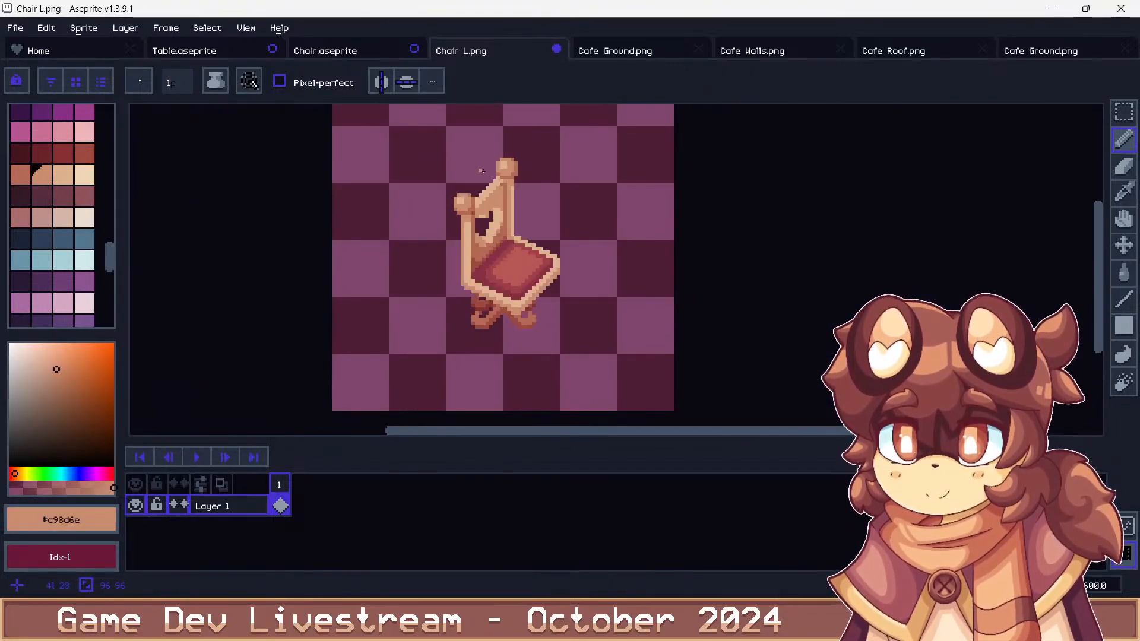
pyautogui.scroll(-3, 486, 174)
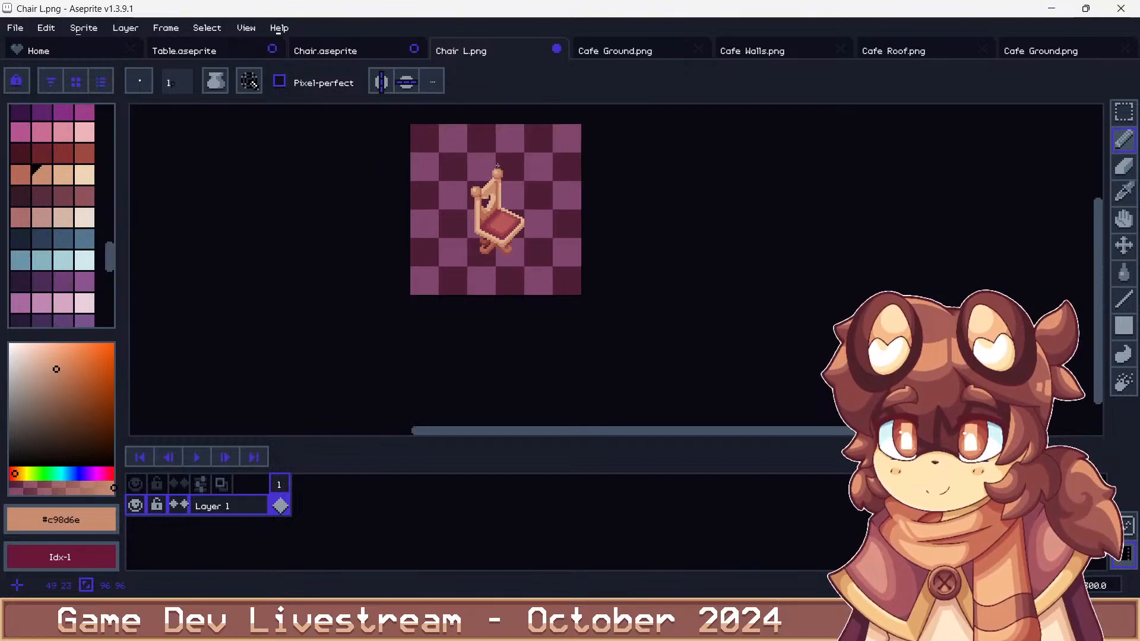
pyautogui.scroll(4, 476, 197)
pyautogui.scroll(2, 476, 197)
pyautogui.keyDown('alt'); pyautogui.click(478, 199); pyautogui.keyUp('alt')
pyautogui.scroll(-3, 494, 150)
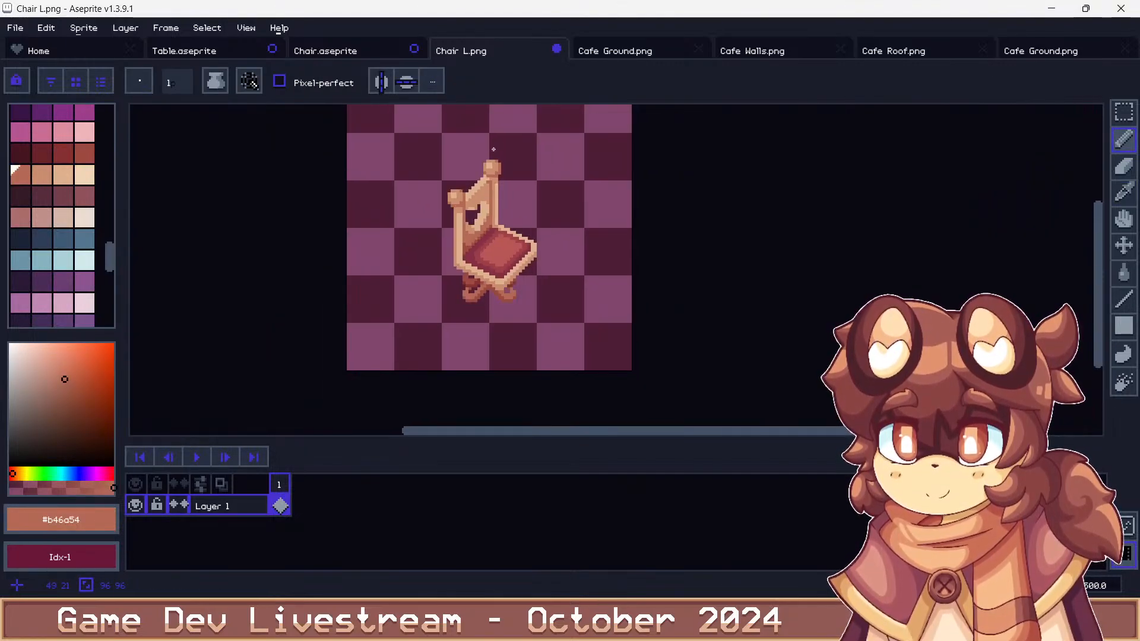
pyautogui.scroll(1, 493, 149)
pyautogui.scroll(-1, 497, 150)
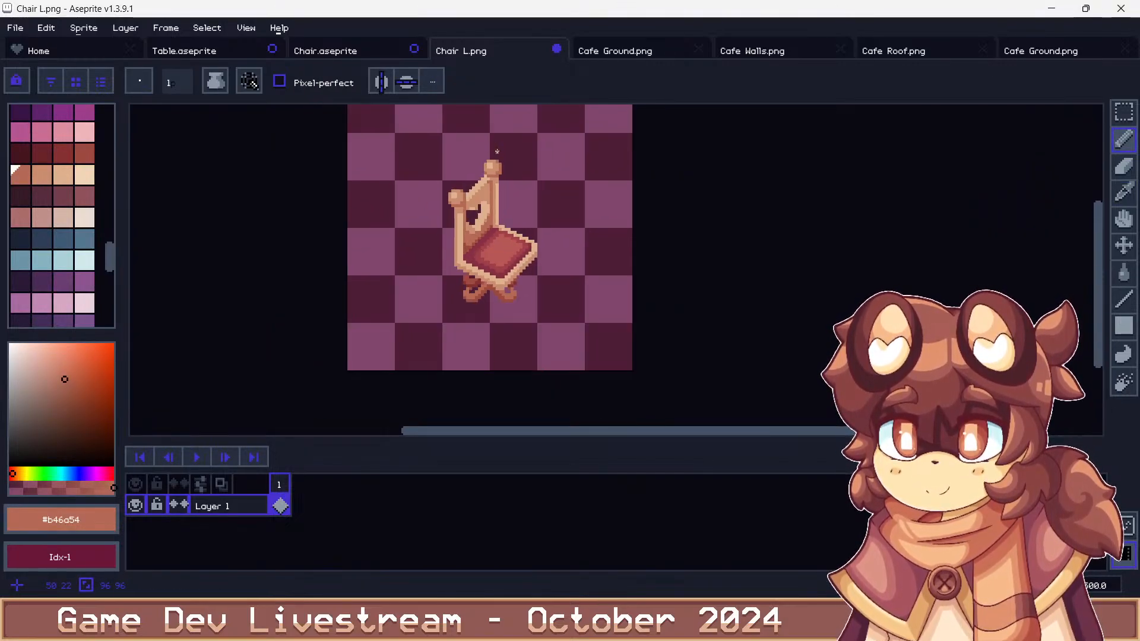
pyautogui.scroll(5, 478, 176)
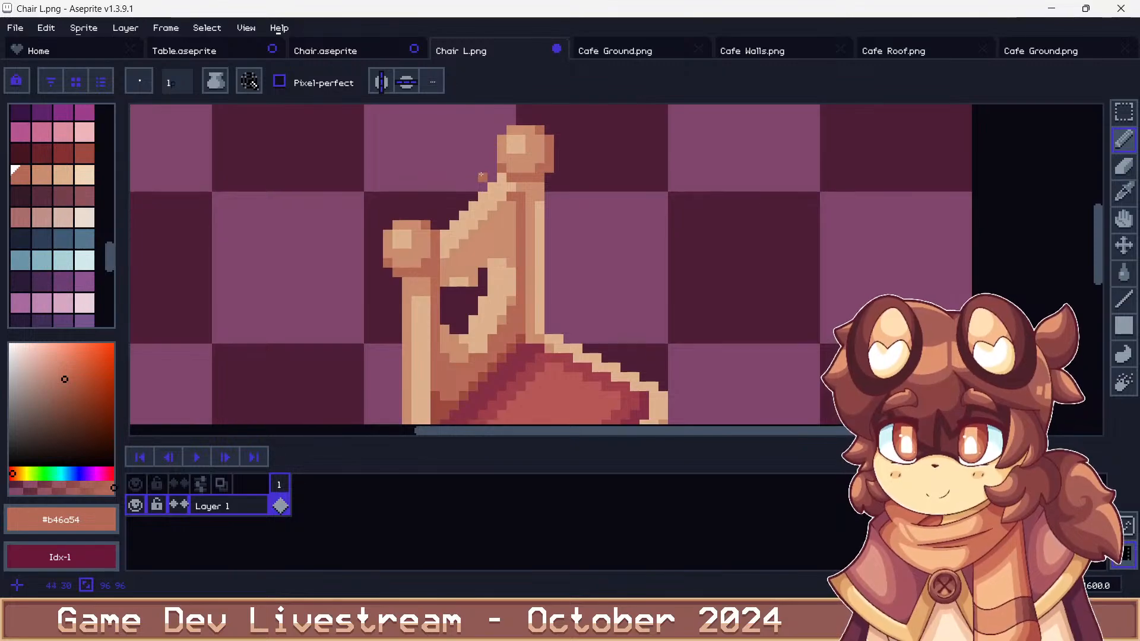
# Refine the join between the lower knob and the chair back with wood tones #dcb28e, #c98d6e and #b46a54
pyautogui.keyDown('alt'); pyautogui.click(436, 256); pyautogui.keyUp('alt')
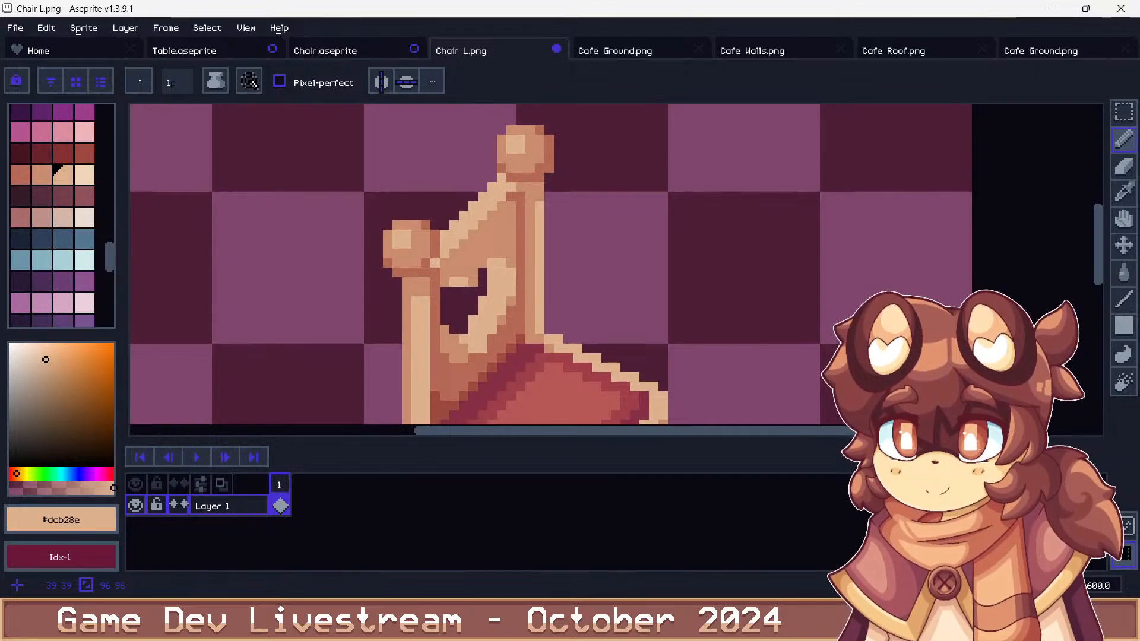
pyautogui.keyDown('alt'); pyautogui.click(439, 272); pyautogui.keyUp('alt')
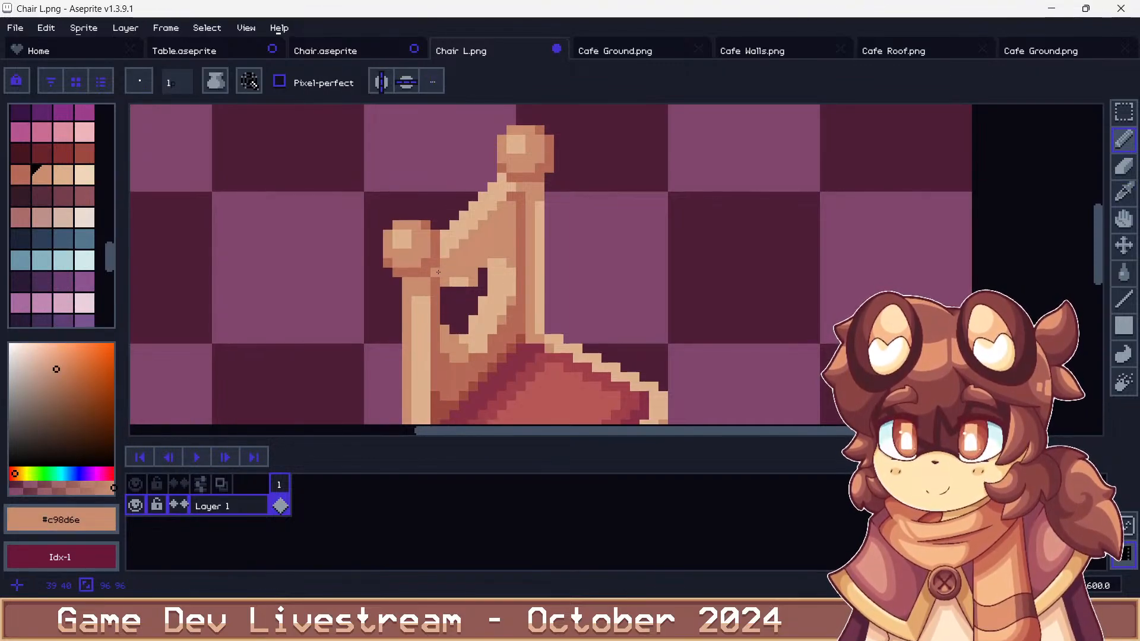
pyautogui.keyDown('alt'); pyautogui.click(438, 272); pyautogui.keyUp('alt')
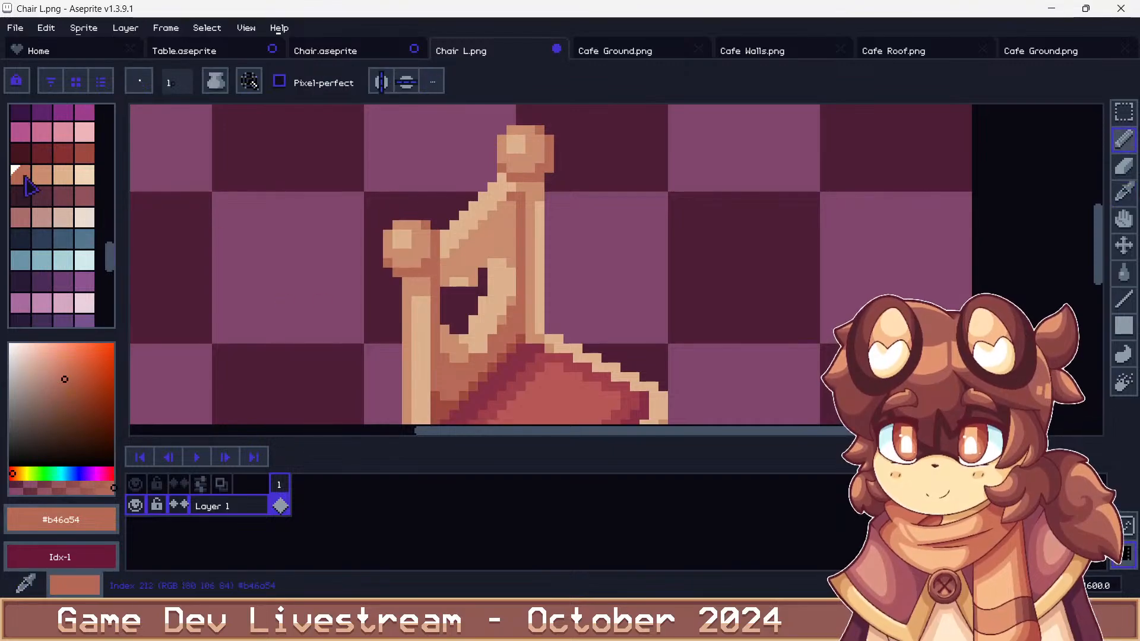
pyautogui.scroll(-4, 434, 183)
pyautogui.scroll(-2, 434, 184)
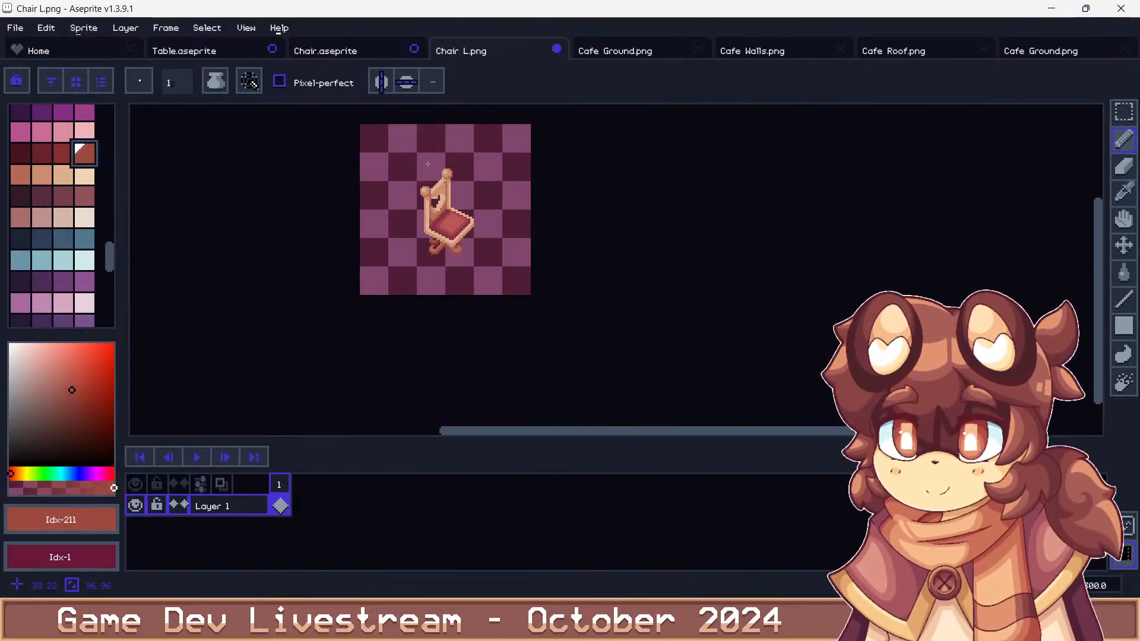
pyautogui.scroll(6, 434, 183)
pyautogui.scroll(1, 433, 183)
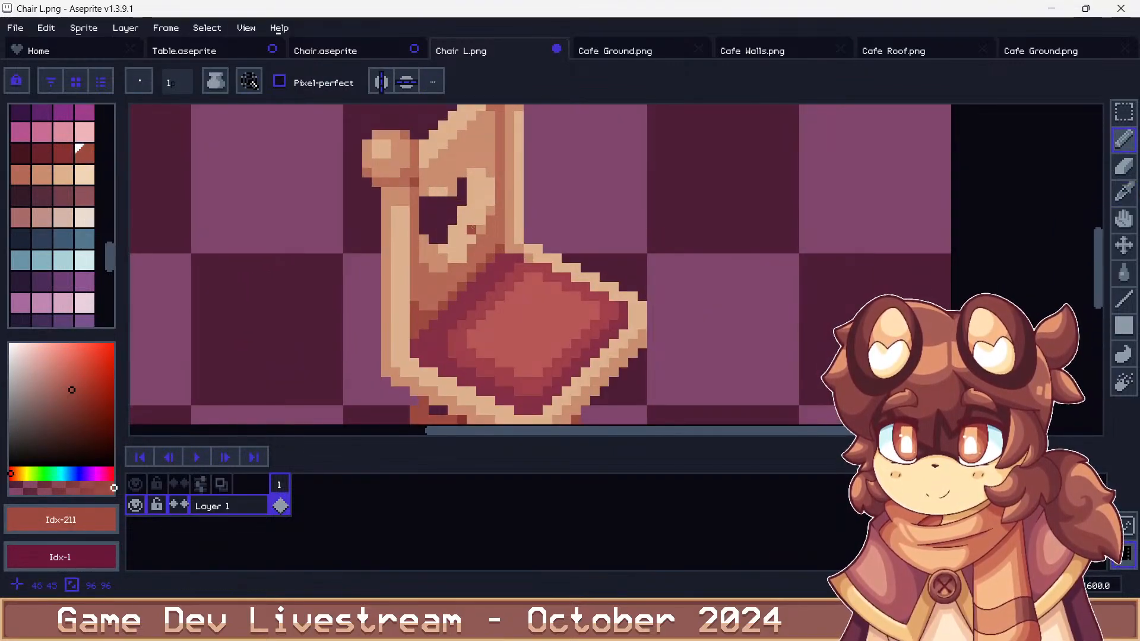
pyautogui.scroll(-3, 466, 225)
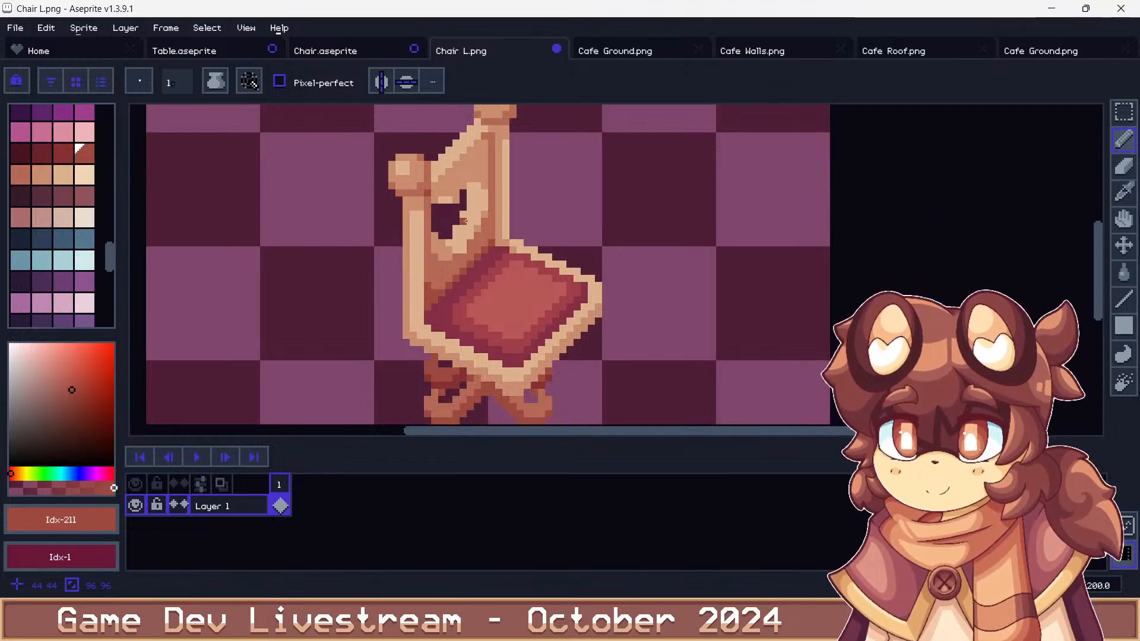
pyautogui.scroll(-2, 464, 219)
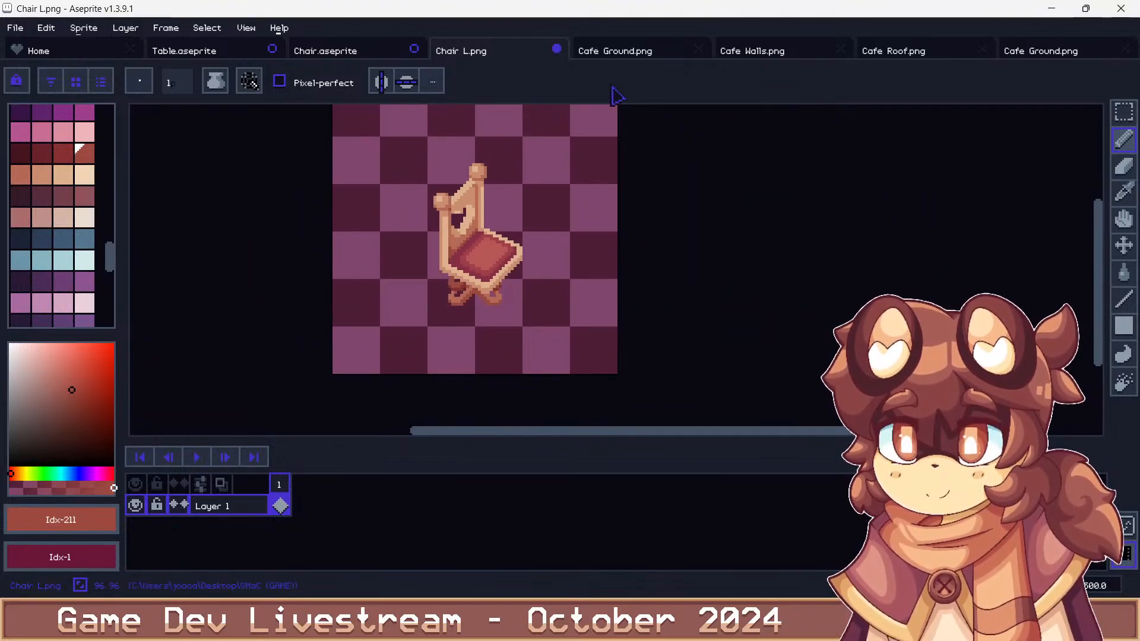
pyautogui.scroll(-2, 435, 186)
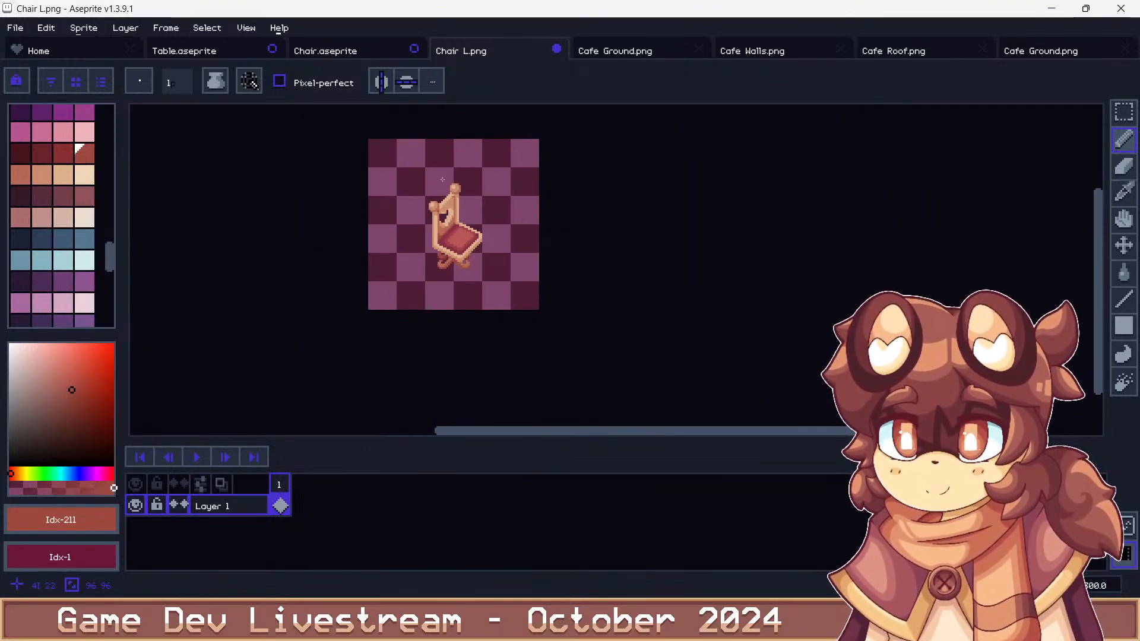
pyautogui.scroll(2, 443, 180)
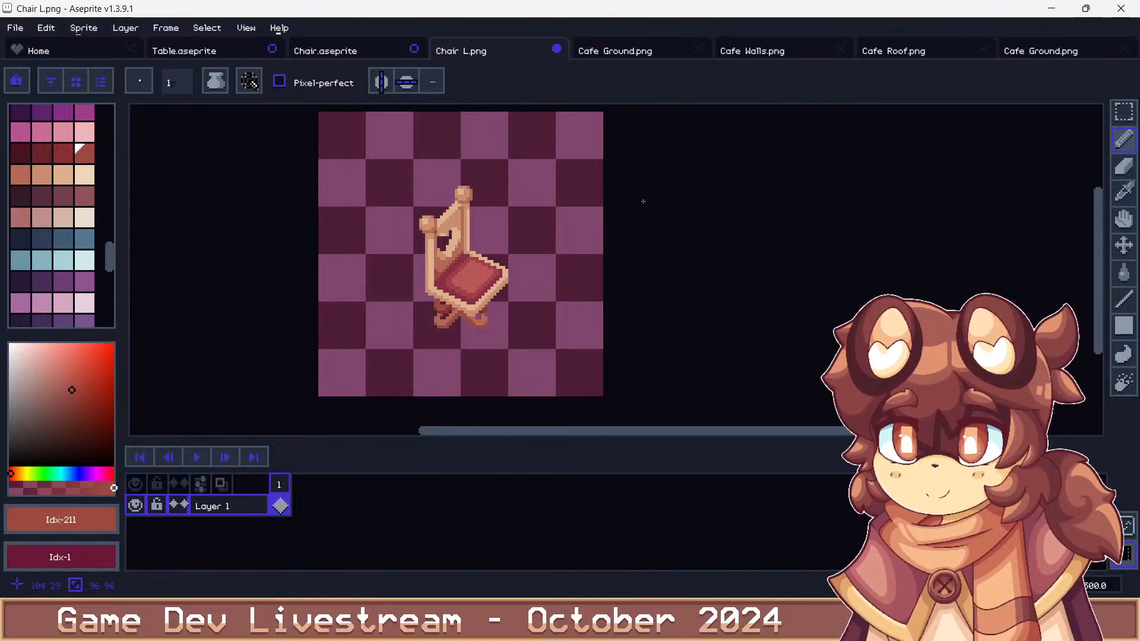
# Save the retouched chair over Chair L.png and flip the sprite horizontally
pyautogui.press('m')
pyautogui.hotkey('ctrl', 'shift', 's')
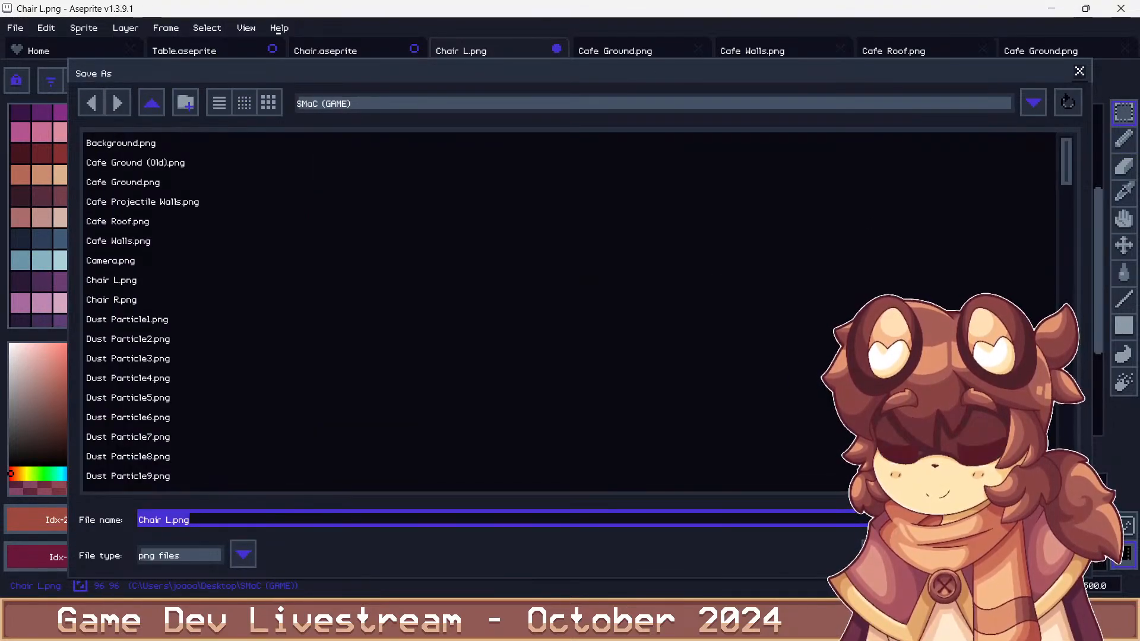
pyautogui.press('Return')
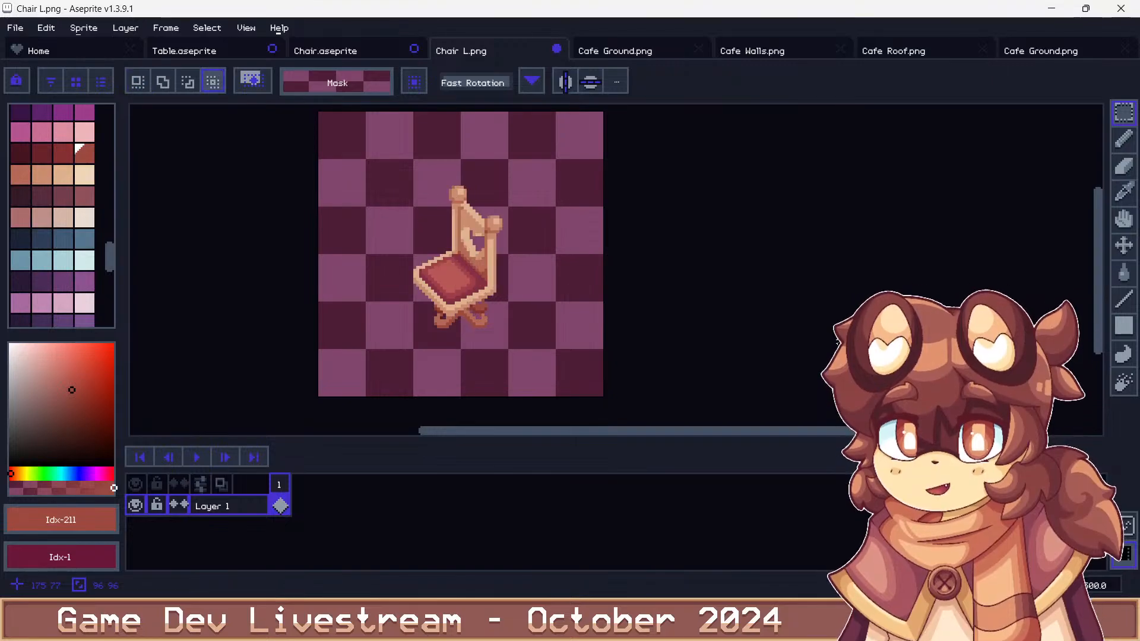
# Save the mirrored chair as Chair R.png, overwriting the existing file
pyautogui.hotkey('ctrl', 'shift', 's')
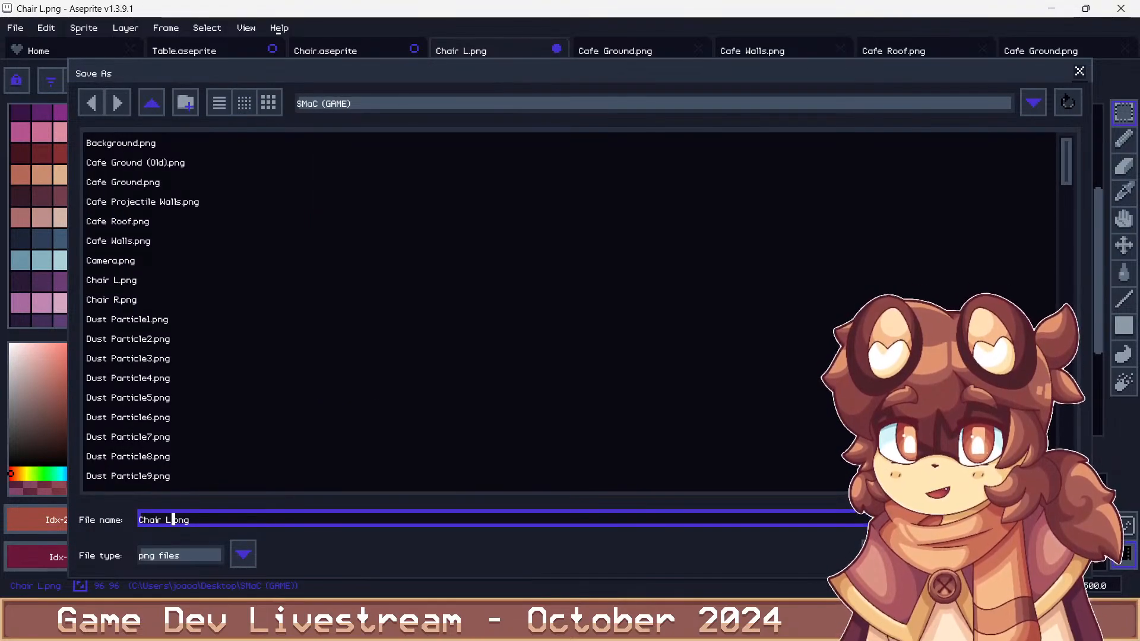
pyautogui.press('BackSpace')
pyautogui.write('R')
pyautogui.press('Return')
pyautogui.press('Return')
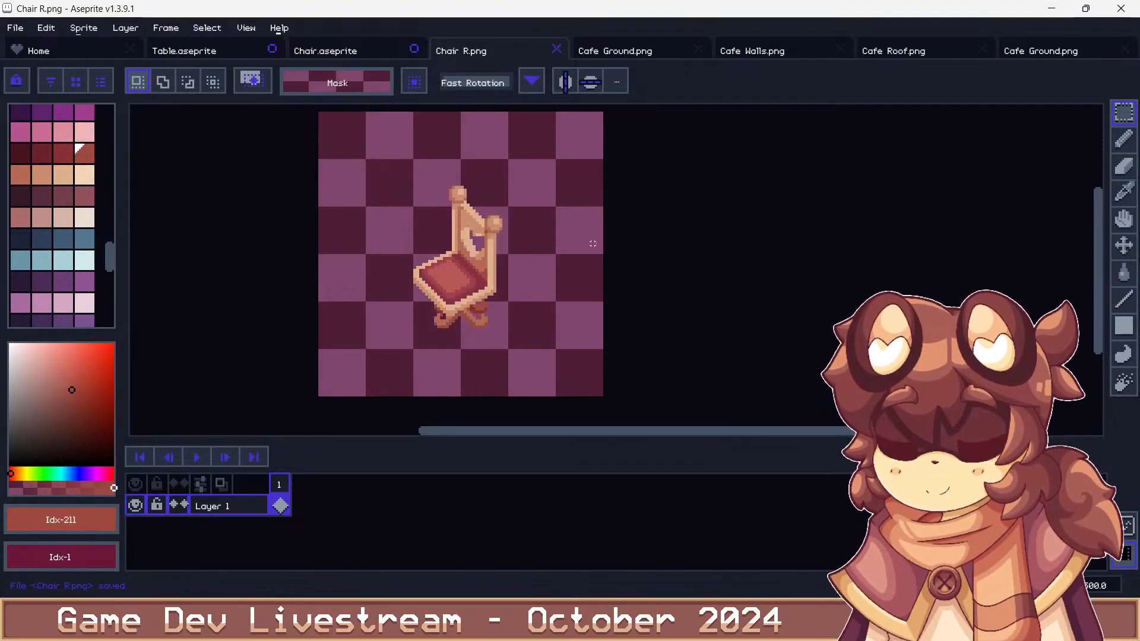
# Touch up the shading beside the chair back's lower knob with #b46a54 and save over Chair R.png
pyautogui.scroll(8, 486, 235)
pyautogui.press('b')
pyautogui.keyDown('alt'); pyautogui.click(482, 231); pyautogui.keyUp('alt')
pyautogui.click(479, 217)
pyautogui.scroll(-6, 476, 221)
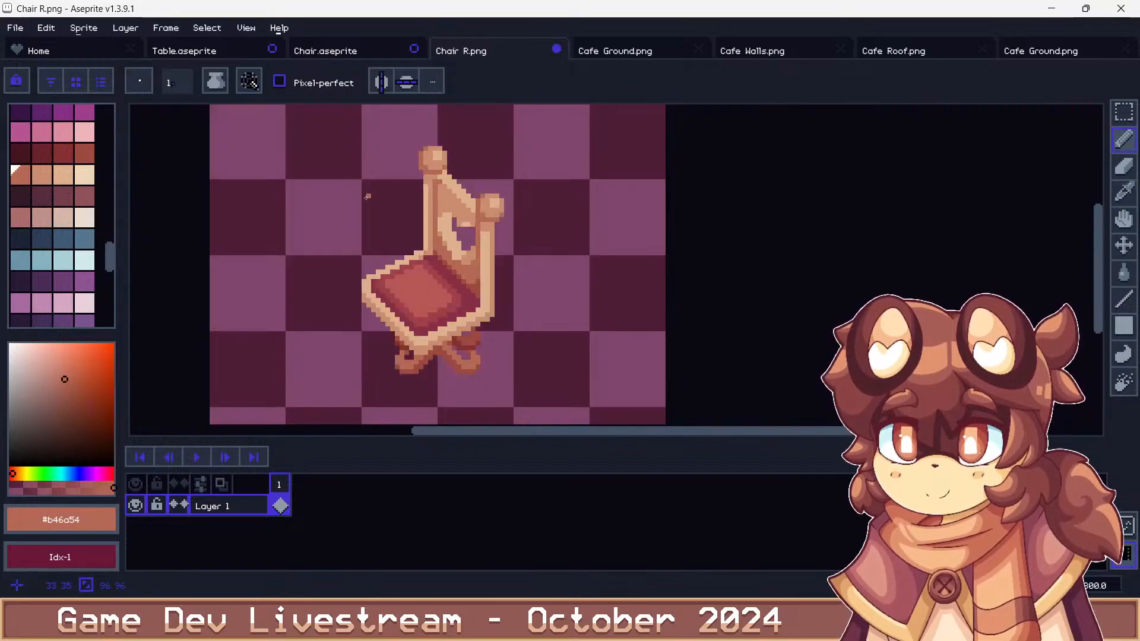
pyautogui.hotkey('ctrl', 'shift', 's')
pyautogui.press('Return')
pyautogui.press('Return')
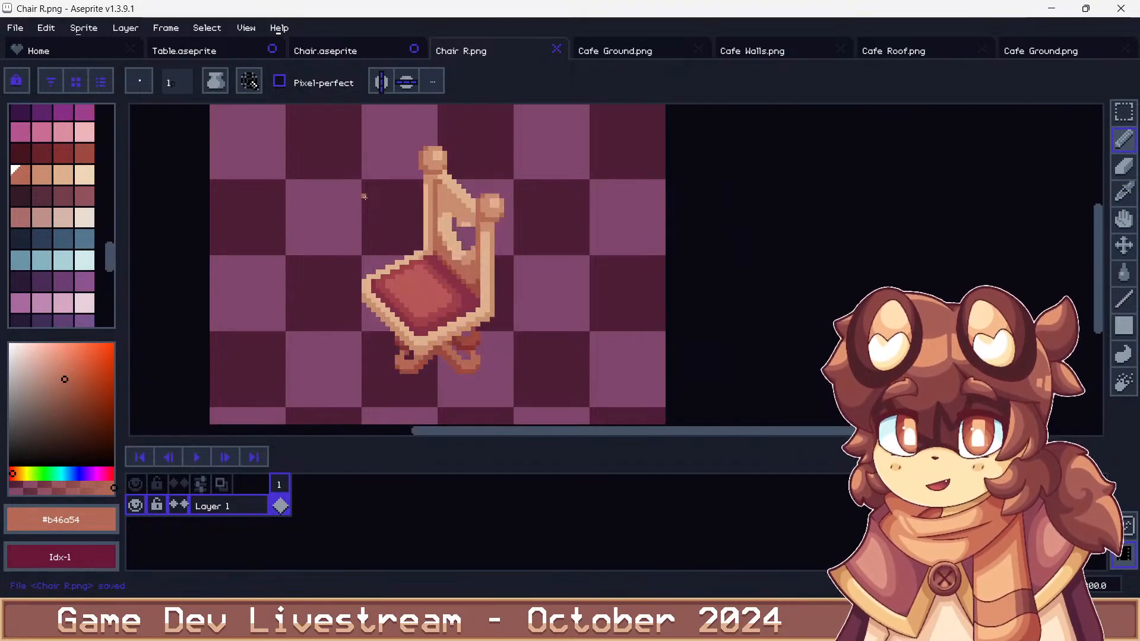
# Flip the corrected chair horizontally and save it as Chair L.png, overwriting the existing file
pyautogui.hotkey('shift', 'h')
pyautogui.hotkey('ctrl', 'shift', 's')
pyautogui.press('Left')
pyautogui.press('Left')
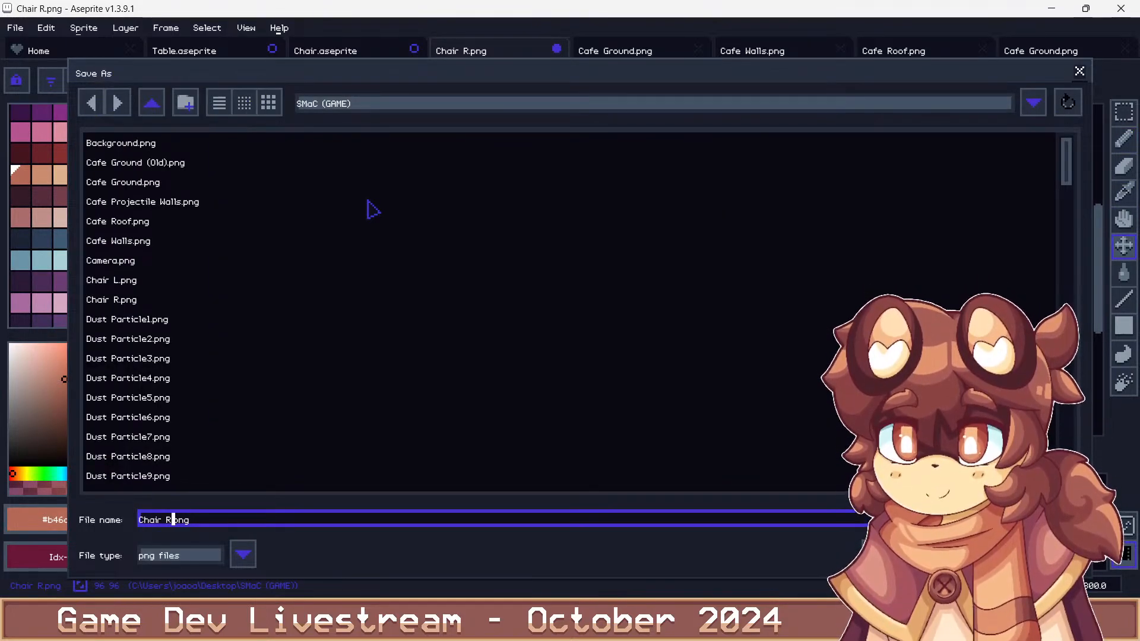
pyautogui.write('L')
pyautogui.press('Return')
pyautogui.press('Return')
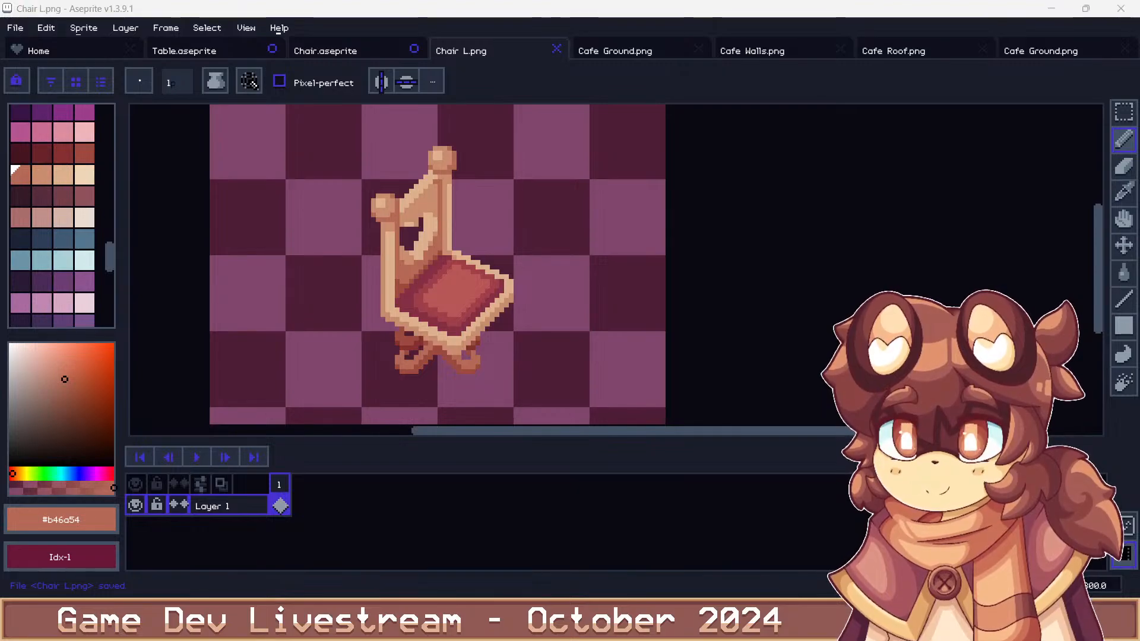
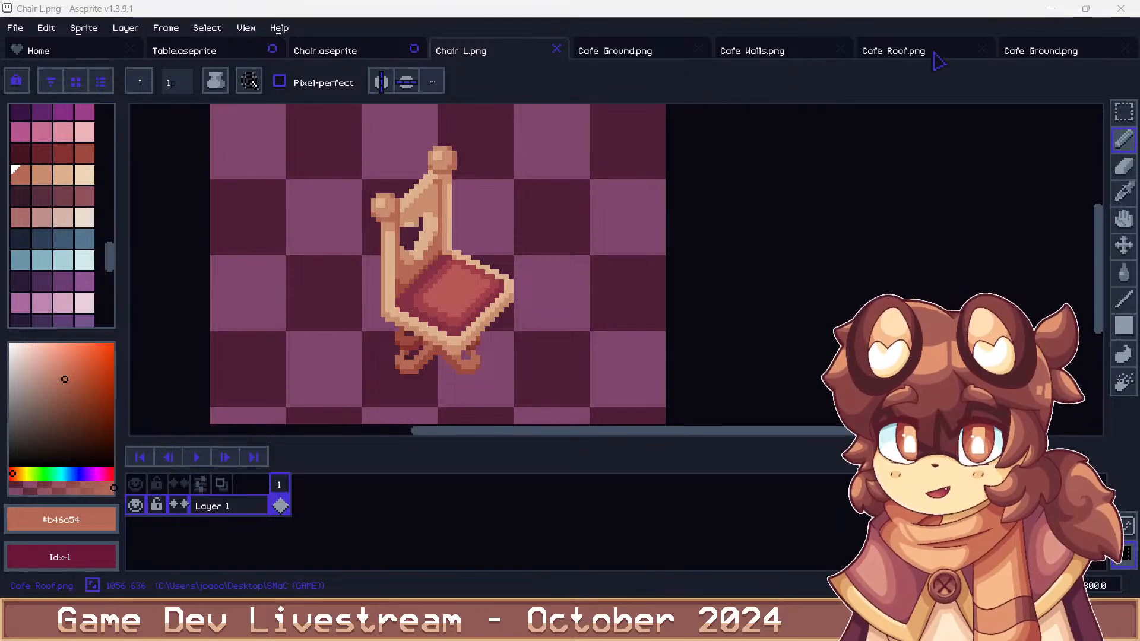
# Switch to the layered Cafe Ground.png and show Layer 1 with the tile pattern
pyautogui.click(1048, 53)
pyautogui.scroll(-6, 394, 198)
pyautogui.scroll(2, 394, 198)
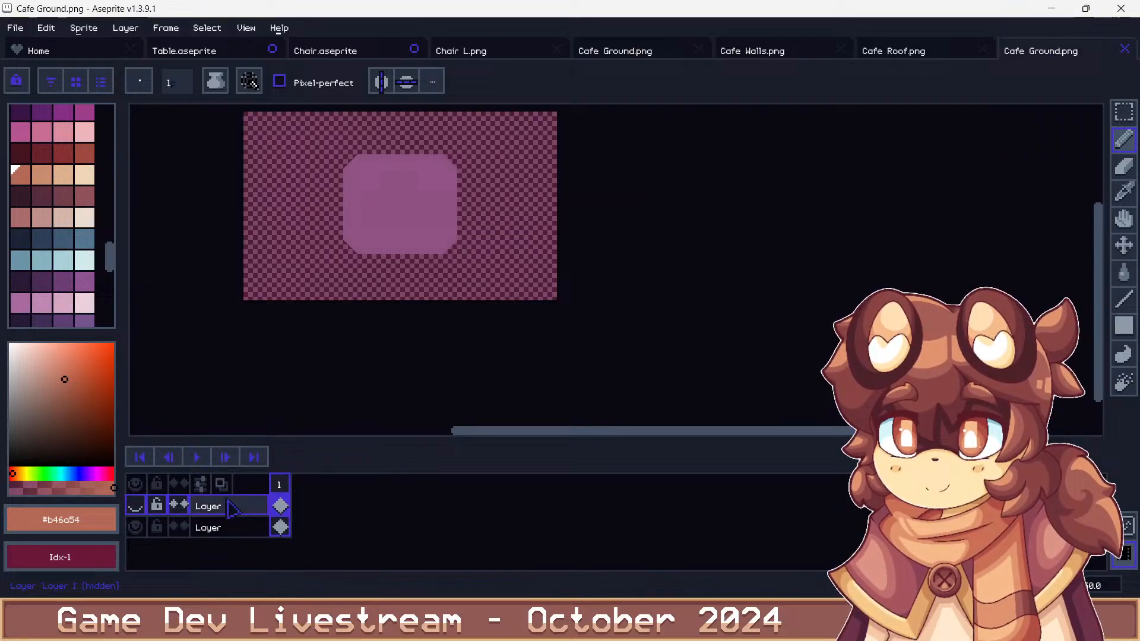
pyautogui.click(135, 505)
pyautogui.scroll(4, 360, 227)
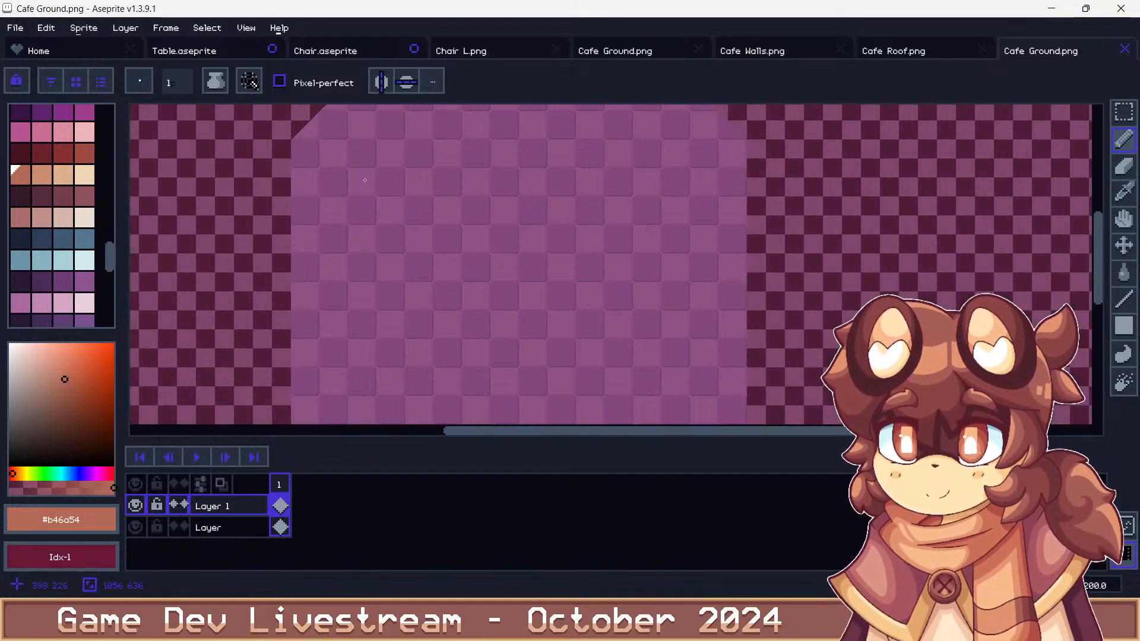
# Try filling the darker floor tiles on Layer 1 with palette color 219
pyautogui.click(89, 198)
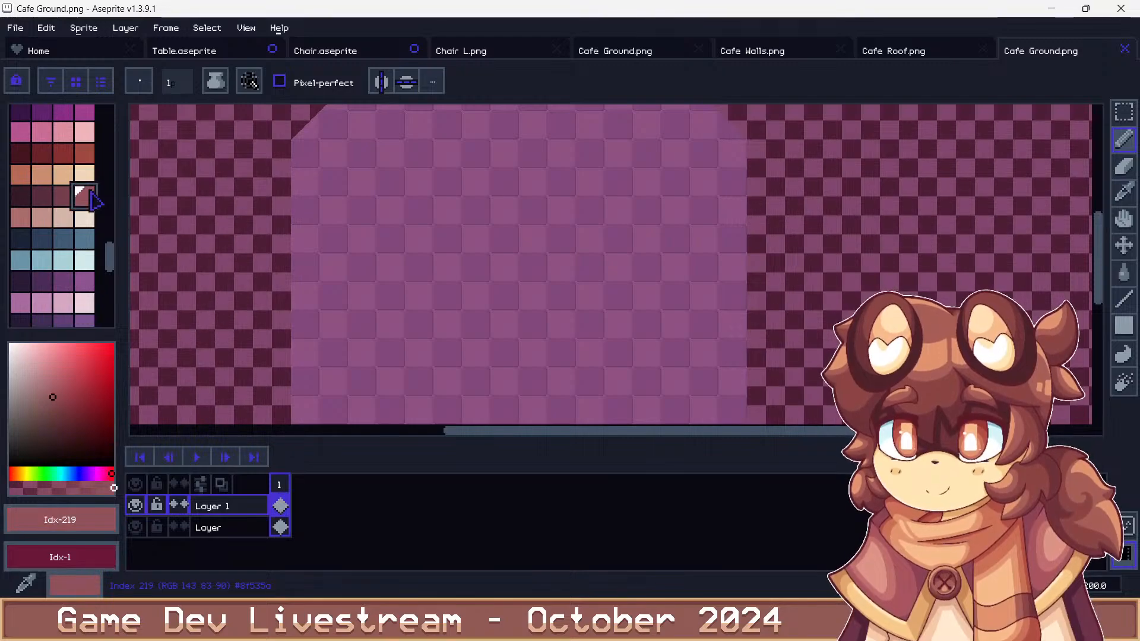
pyautogui.scroll(2, 345, 177)
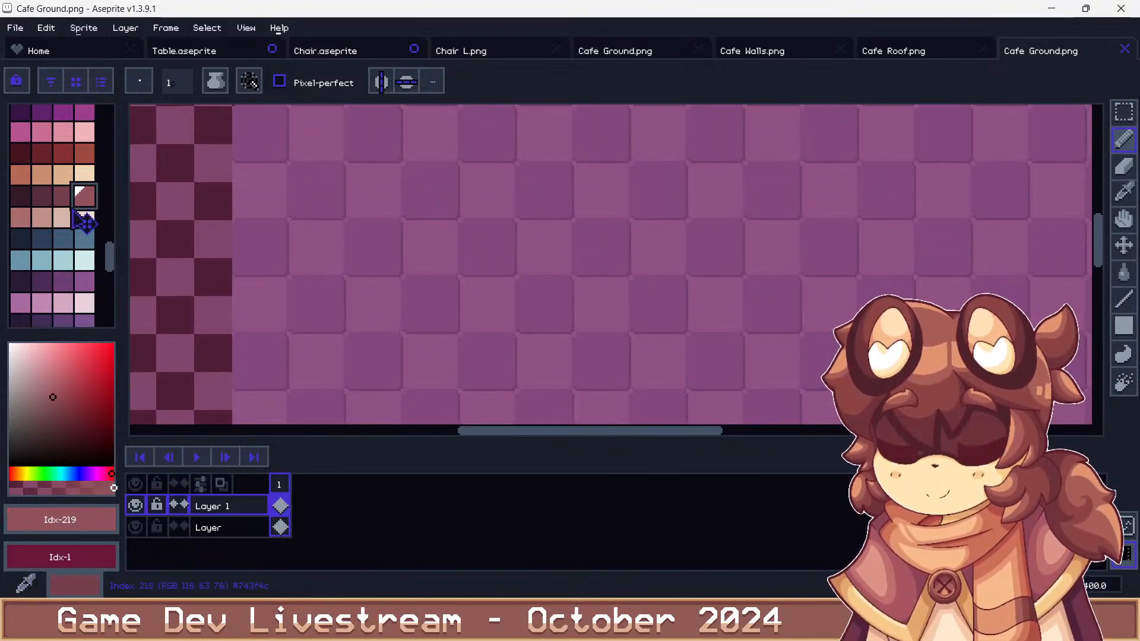
pyautogui.click(339, 200)
pyautogui.scroll(2, 320, 201)
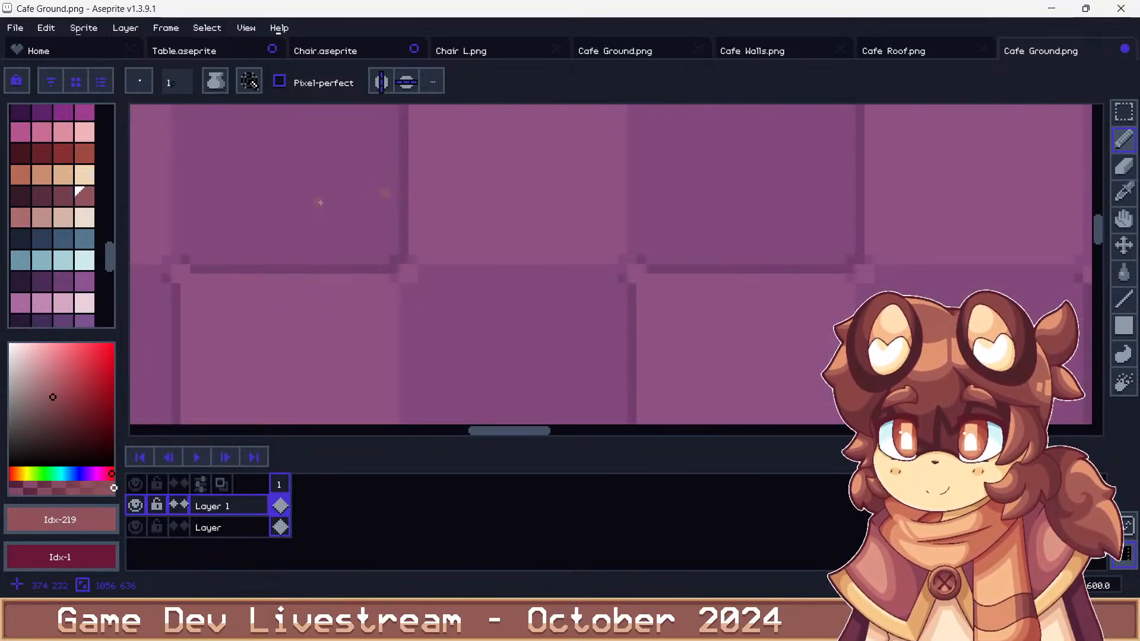
pyautogui.press('g')
pyautogui.scroll(-4, 321, 203)
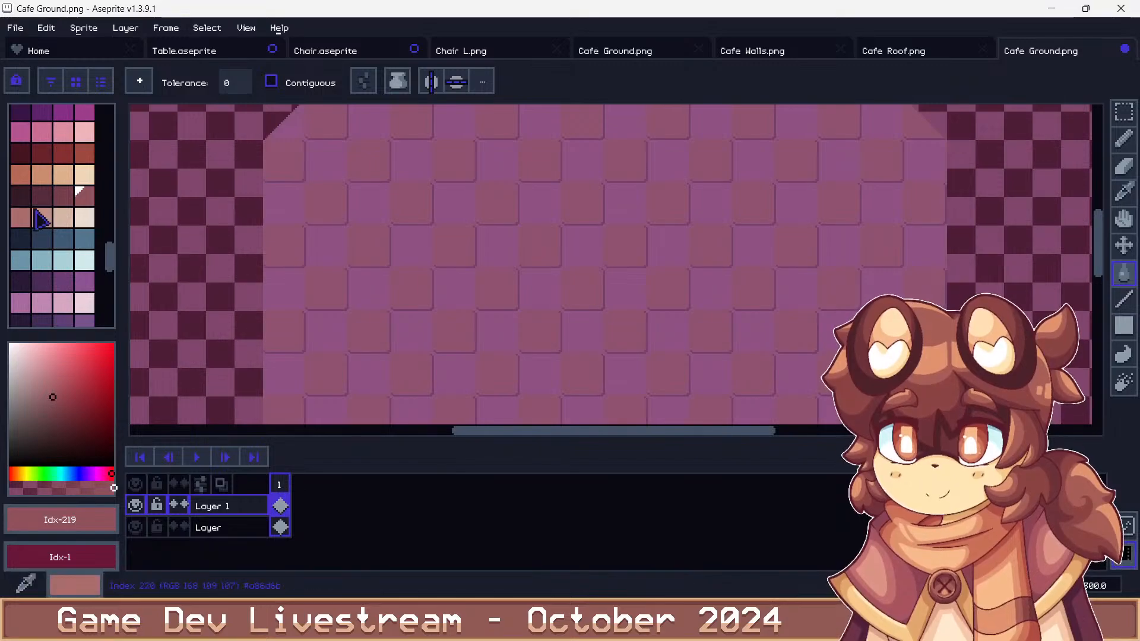
# Try palette color 218 on the tile edges, and undo the tile recoloring
pyautogui.keyDown('alt'); pyautogui.click(391, 209); pyautogui.keyUp('alt')
pyautogui.scroll(3, 368, 208)
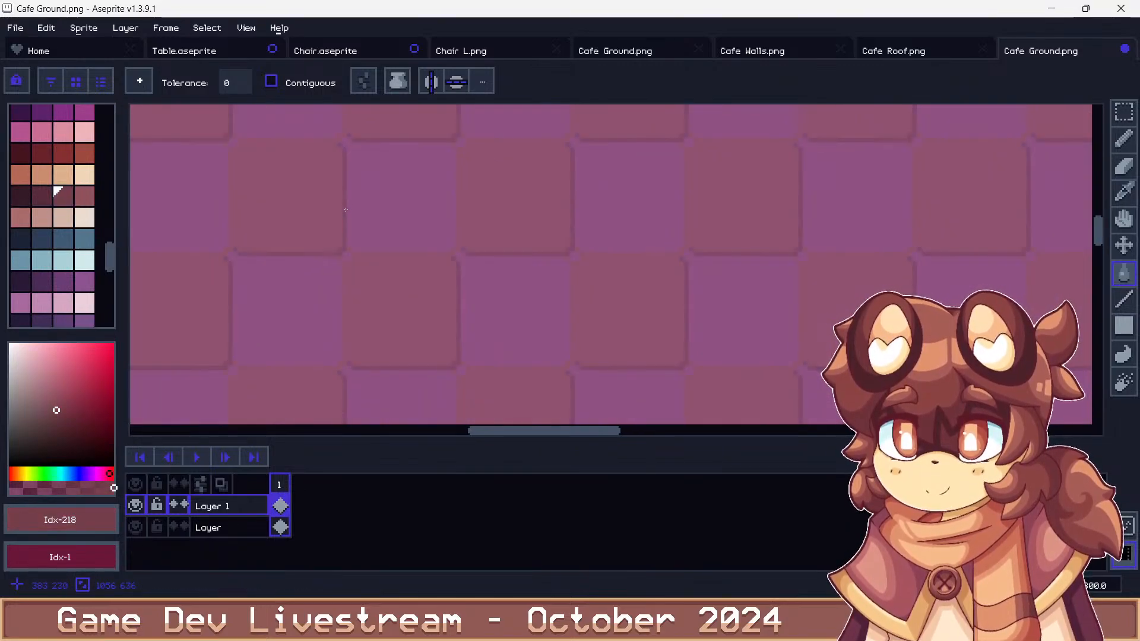
pyautogui.scroll(-4, 346, 208)
pyautogui.scroll(1, 386, 252)
pyautogui.scroll(2, 385, 251)
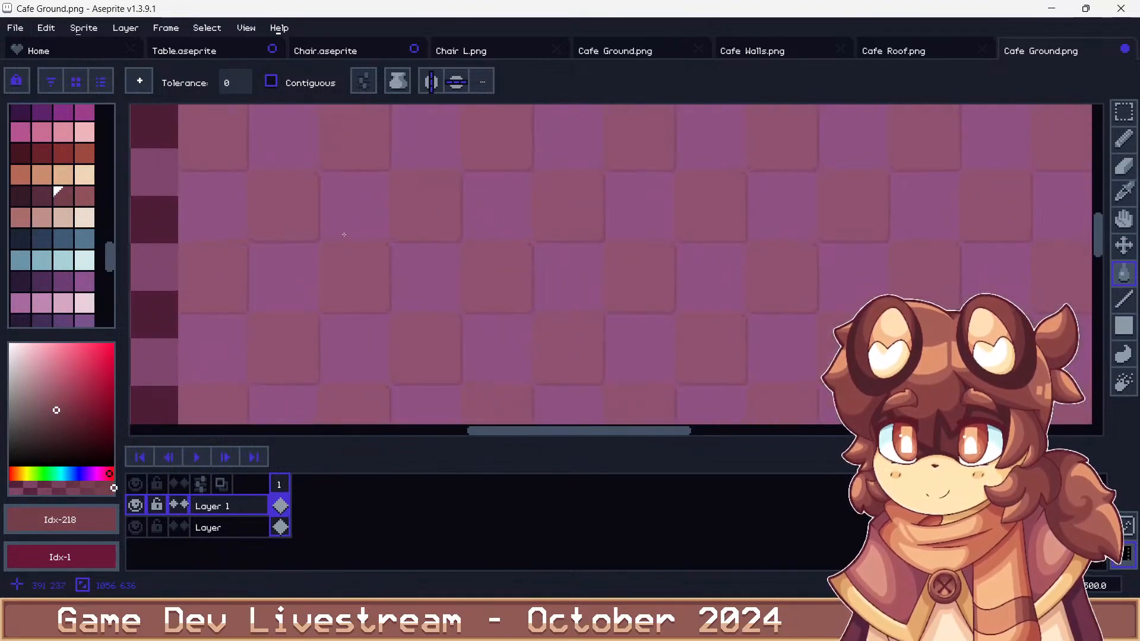
pyautogui.hotkey('ctrl', 'z')
pyautogui.hotkey('ctrl', 'z')
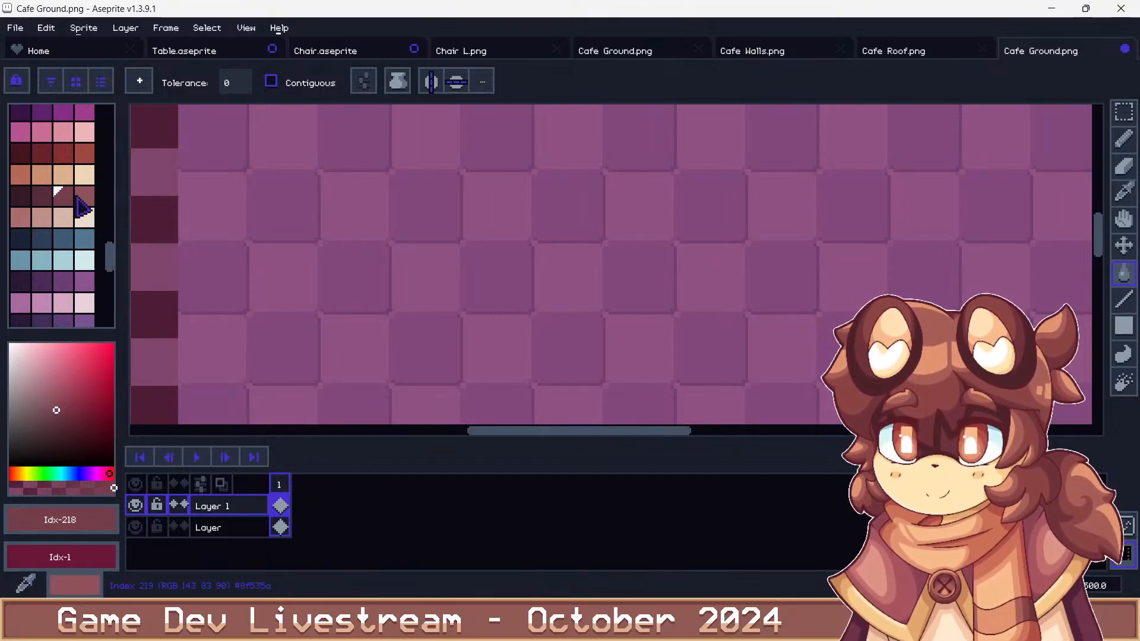
# Try recoloring the edges of the brown floor tiles on Layer 1 with palette colors 217 and 218
pyautogui.click(42, 196)
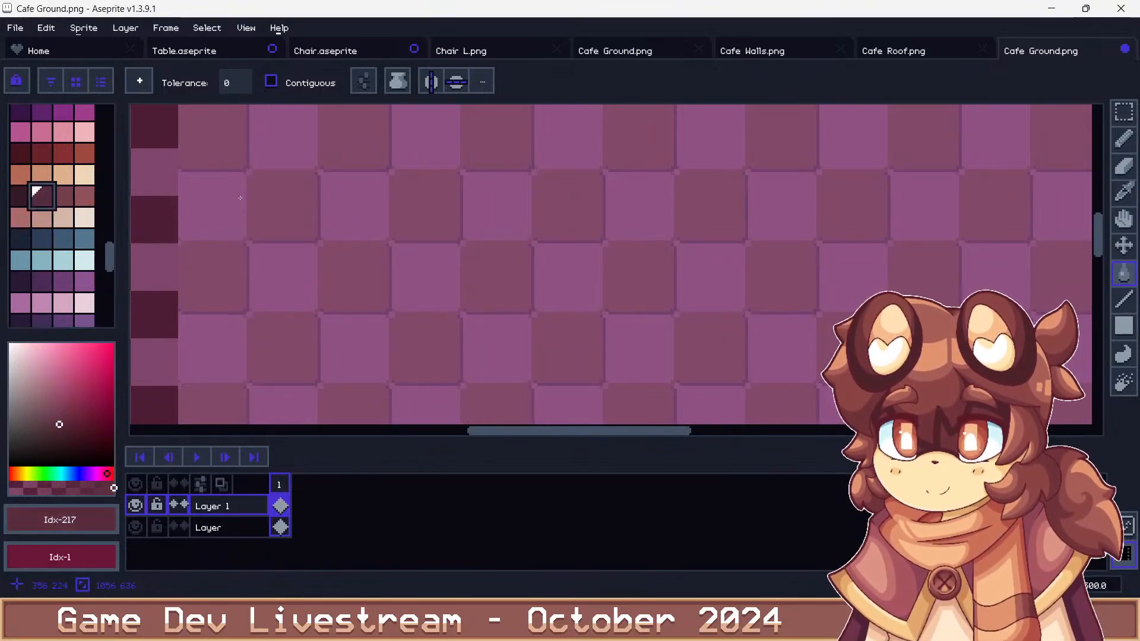
pyautogui.scroll(4, 402, 208)
pyautogui.keyDown('alt'); pyautogui.click(393, 232); pyautogui.keyUp('alt')
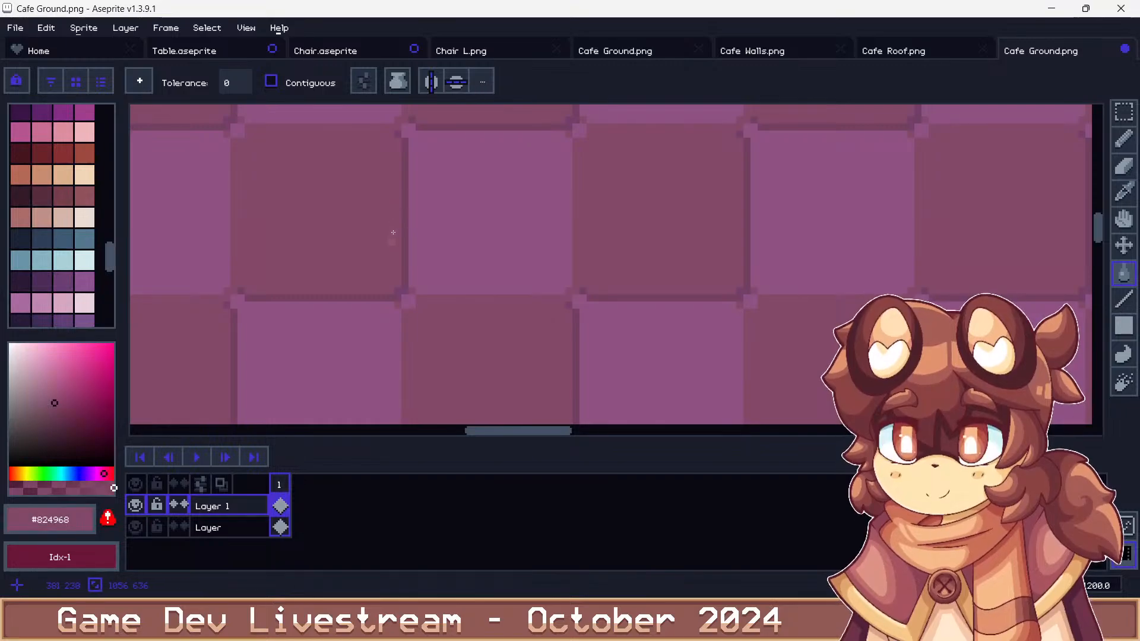
pyautogui.scroll(1, 390, 239)
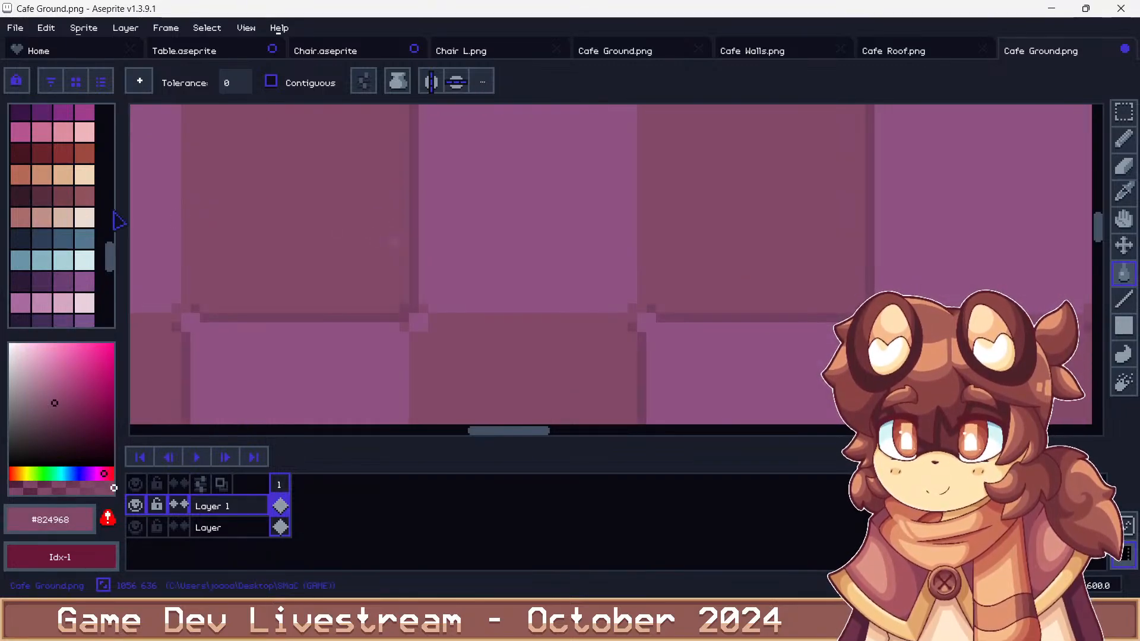
pyautogui.click(59, 193)
pyautogui.scroll(-6, 399, 243)
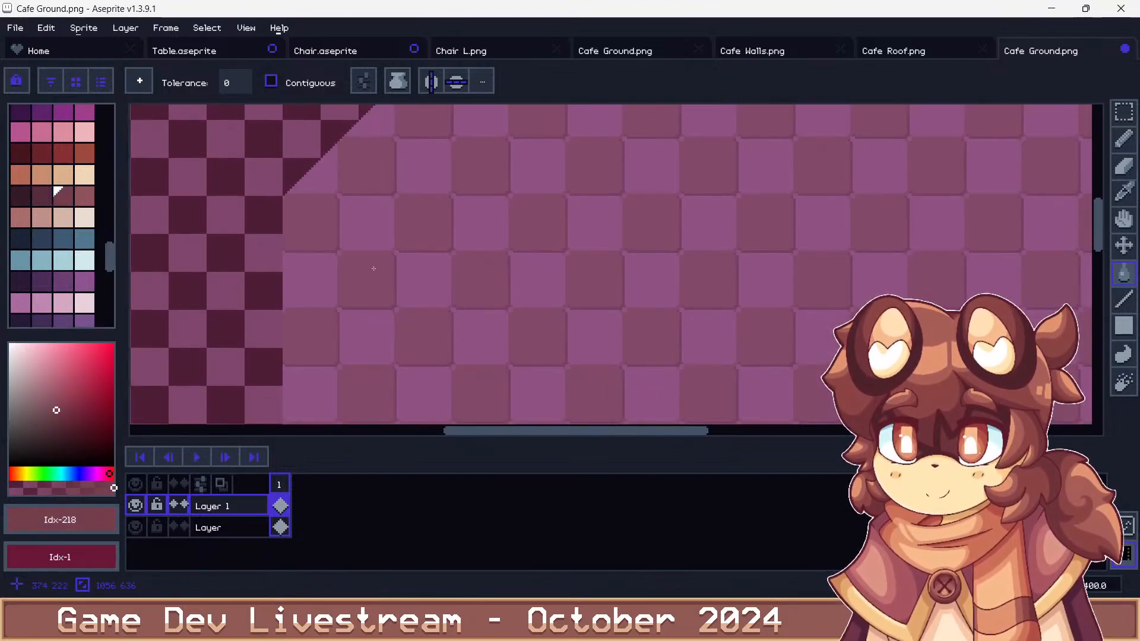
pyautogui.scroll(2, 434, 295)
pyautogui.scroll(5, 434, 295)
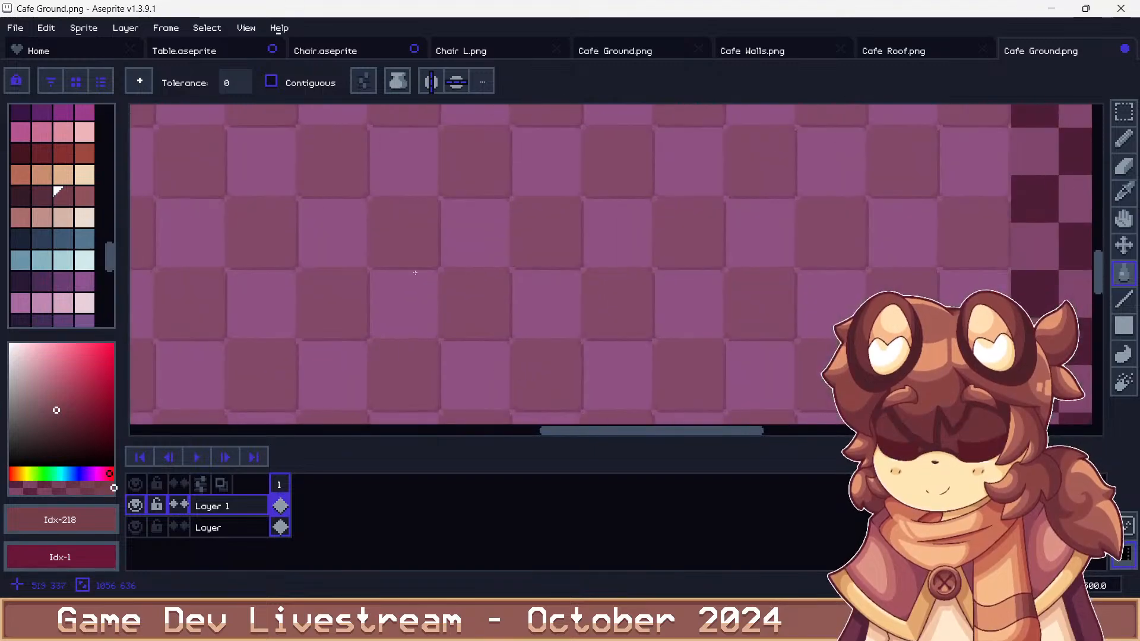
pyautogui.scroll(-5, 434, 295)
pyautogui.scroll(4, 409, 273)
pyautogui.scroll(-7, 361, 254)
pyautogui.scroll(2, 362, 254)
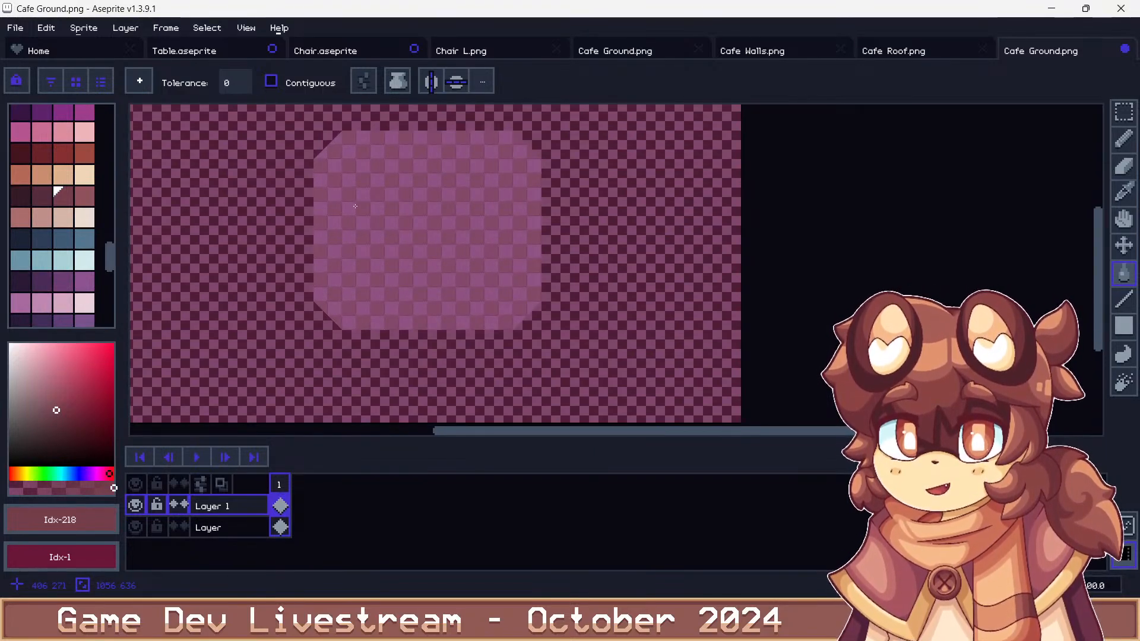
# Undo and redo the brown tile fill to compare both floor colorings
pyautogui.hotkey('ctrl', 'z')
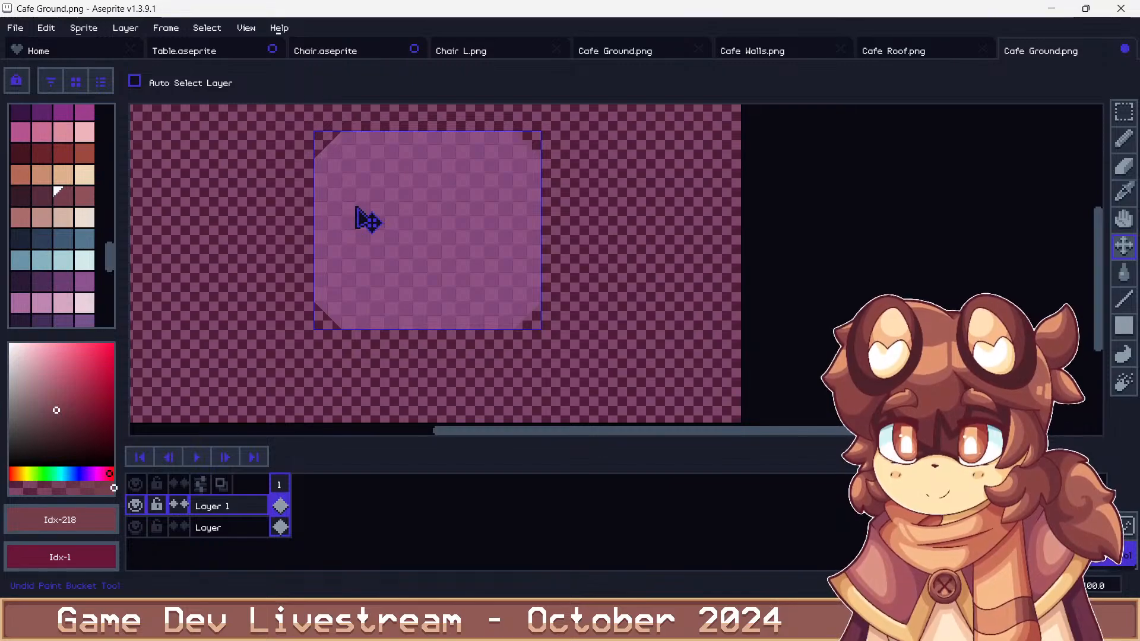
pyautogui.hotkey('ctrl', 'y')
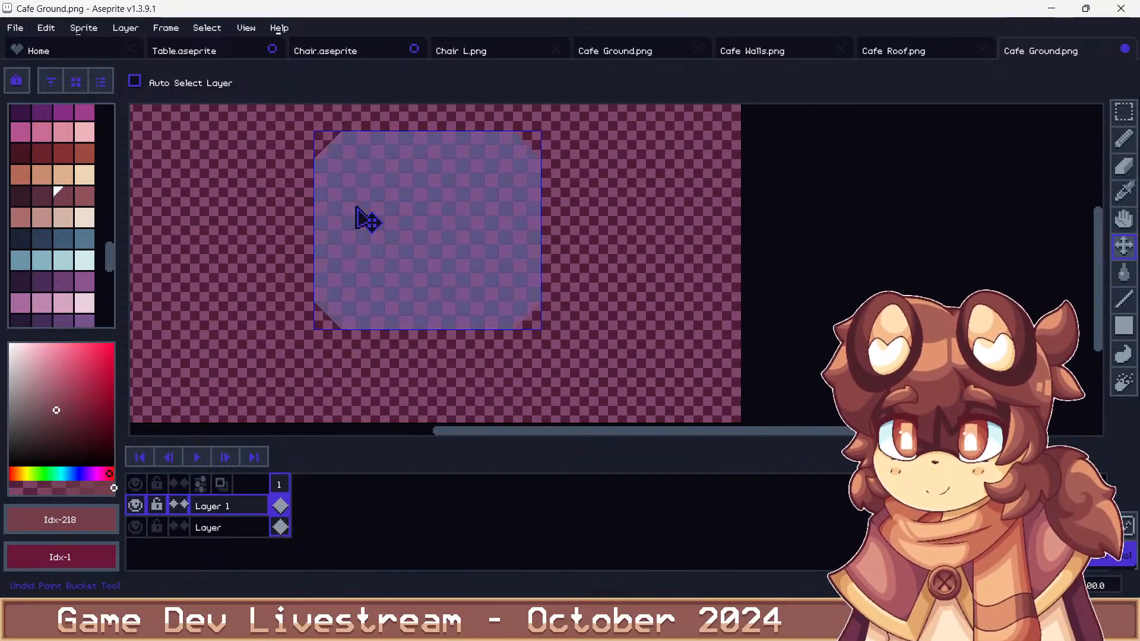
pyautogui.press('Down')
pyautogui.press('g')
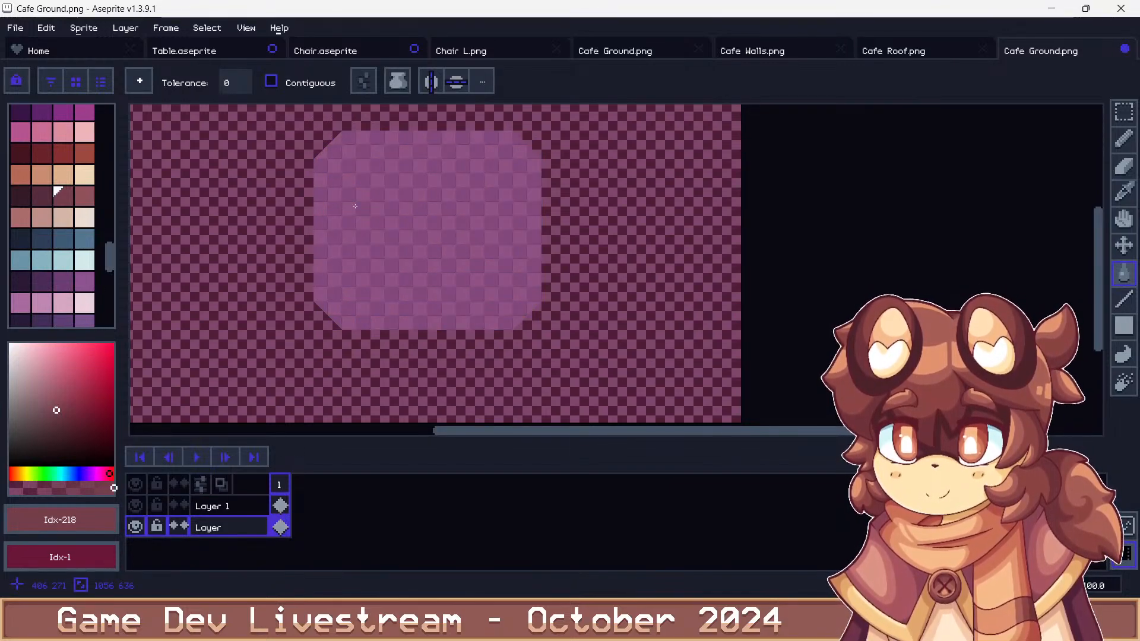
pyautogui.press('Up')
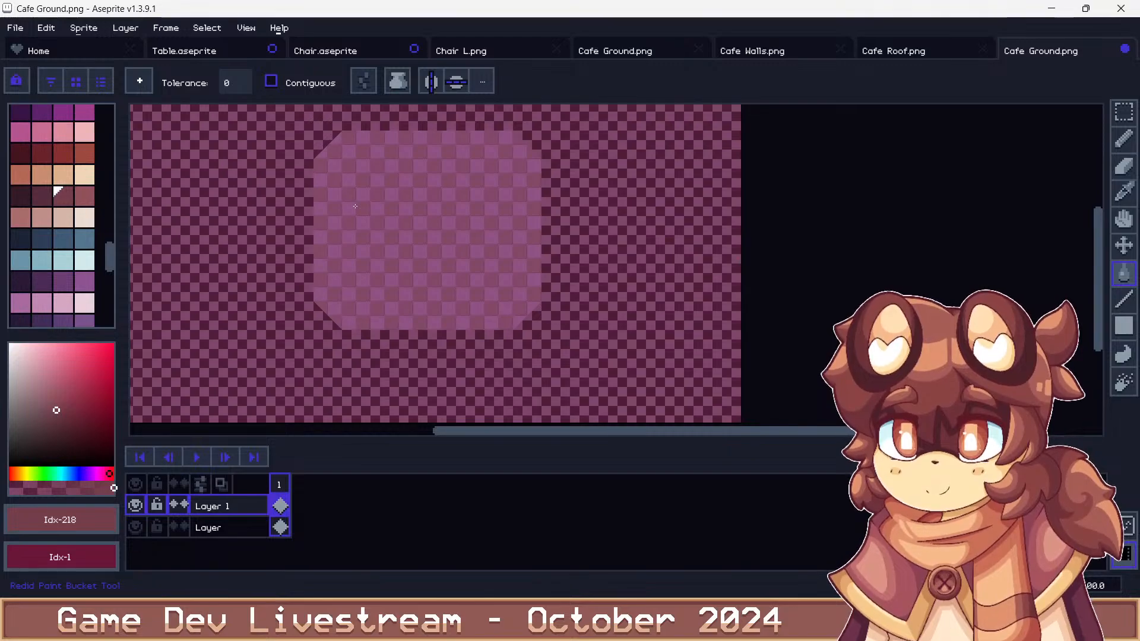
# Fill the darker floor tiles on Layer 1 with palette color 306 and their edges with color 305
pyautogui.scroll(-4, 94, 257)
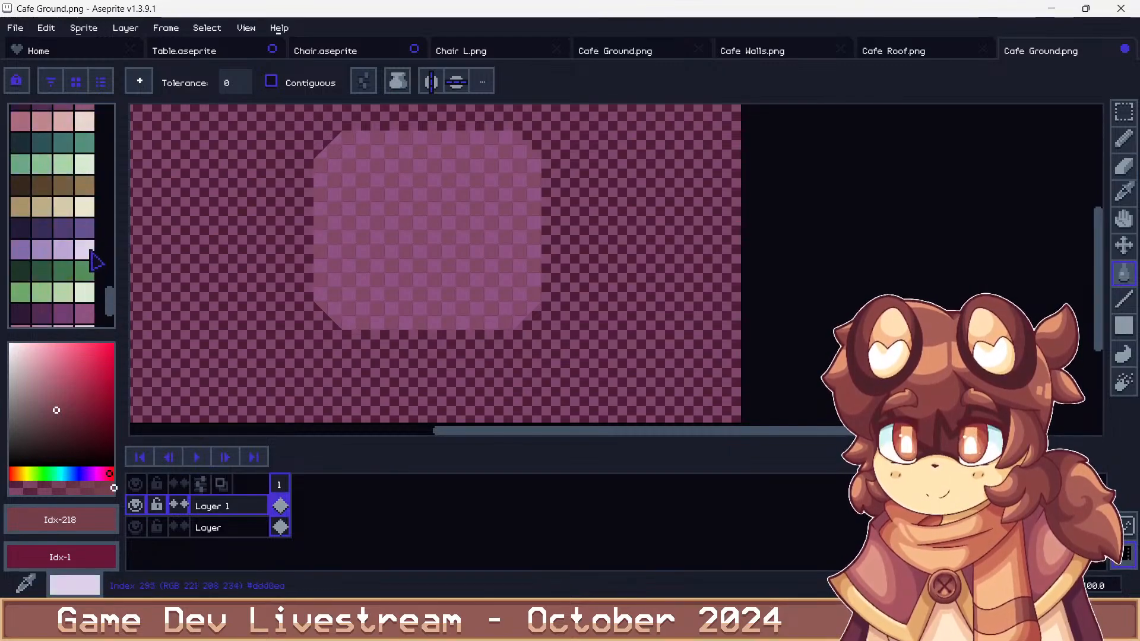
pyautogui.click(59, 225)
pyautogui.scroll(5, 363, 216)
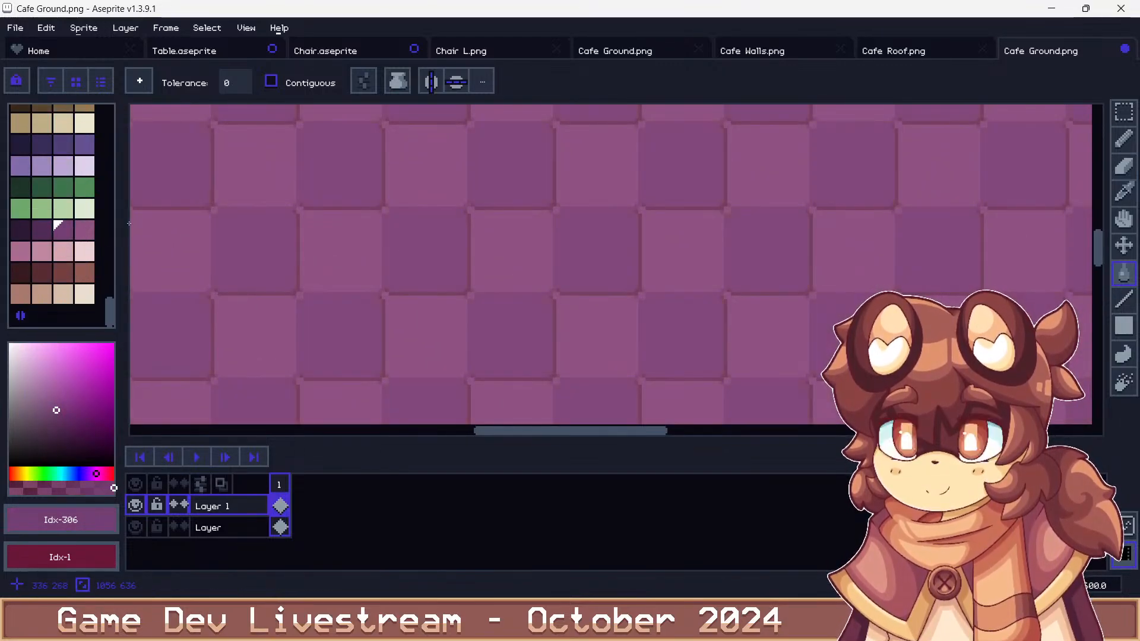
pyautogui.click(42, 229)
pyautogui.scroll(3, 503, 258)
pyautogui.scroll(-8, 503, 258)
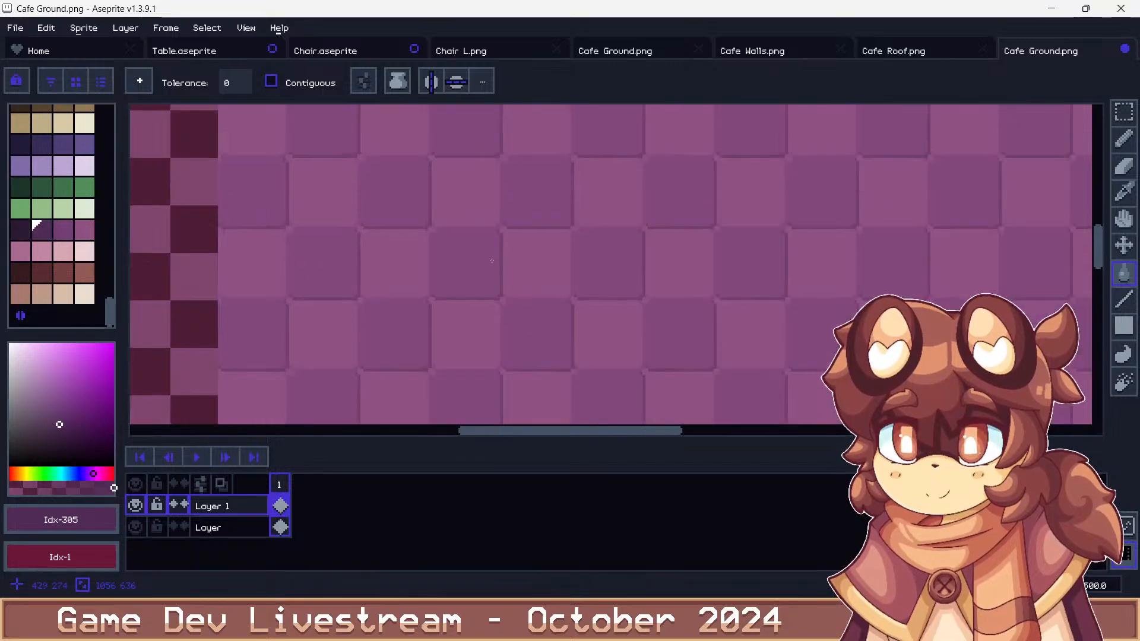
pyautogui.scroll(1, 491, 256)
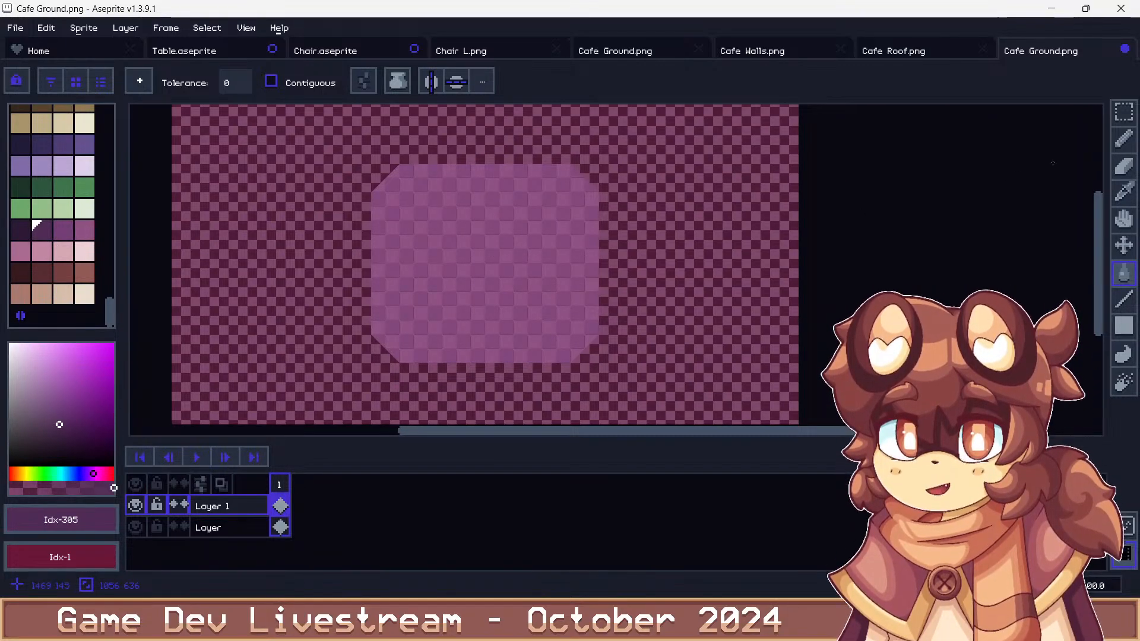
# Save the layered floor sprite as Cafe Ground.aseprite
pyautogui.click(1124, 111)
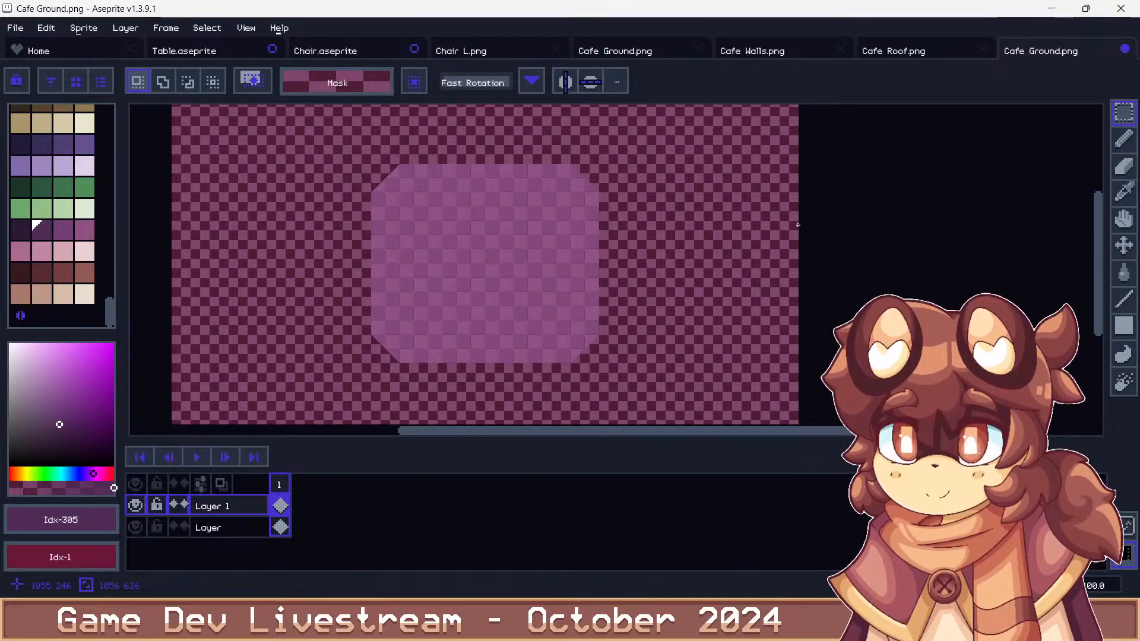
pyautogui.hotkey('ctrl', 'shift', 's')
pyautogui.press('BackSpace')
pyautogui.press('BackSpace')
pyautogui.press('BackSpace')
pyautogui.press('BackSpace')
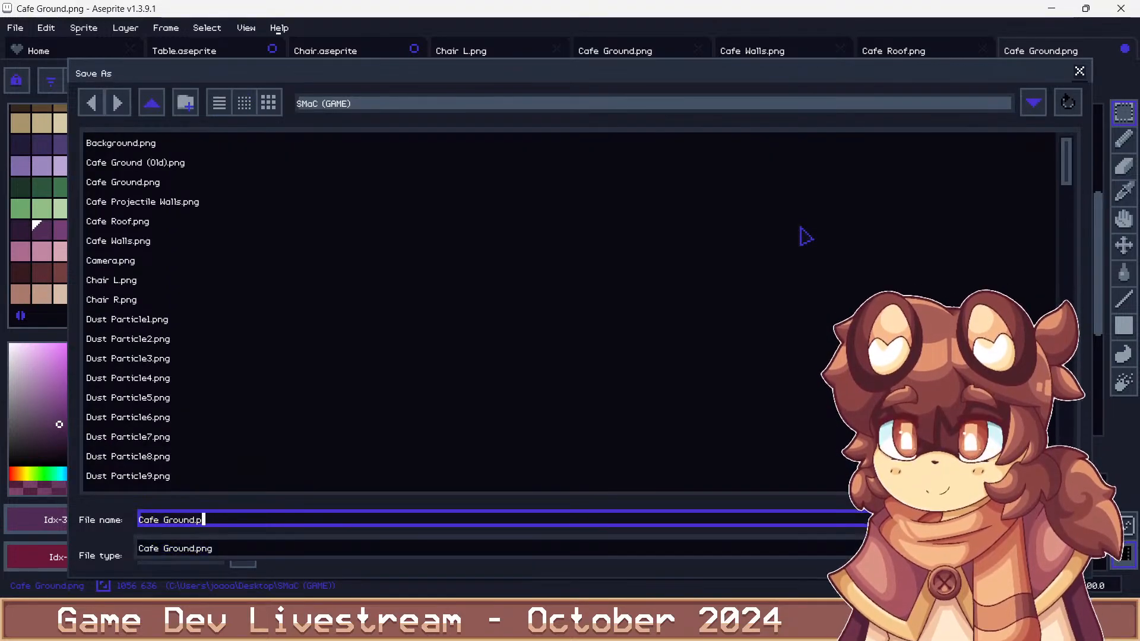
pyautogui.write('.asepri')
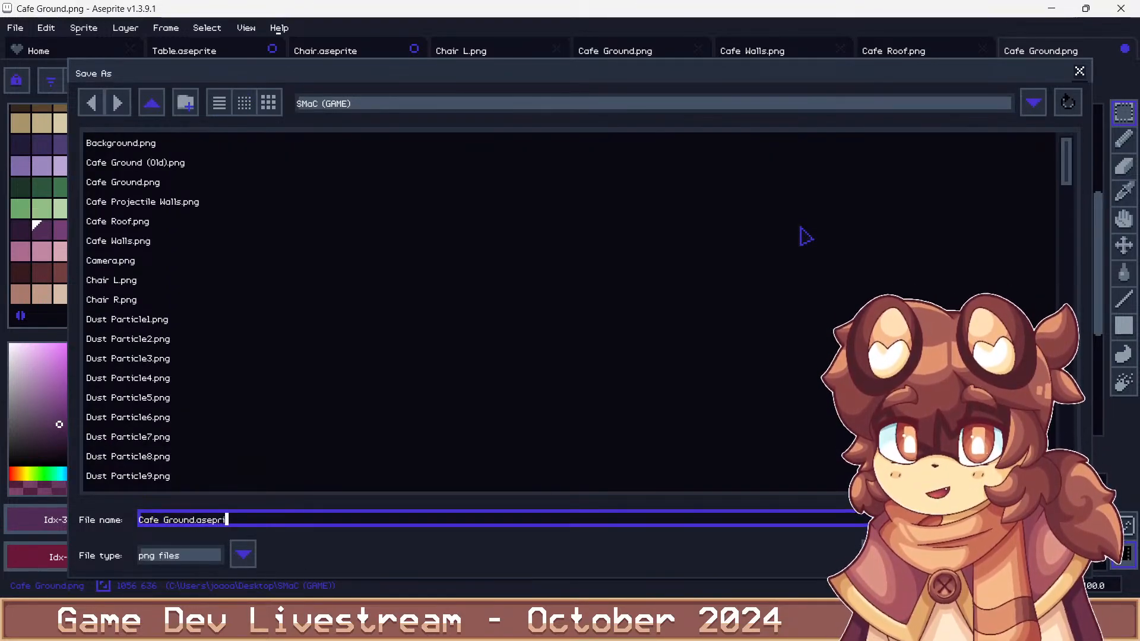
pyautogui.write('te')
pyautogui.press('Return')
pyautogui.press('Return')
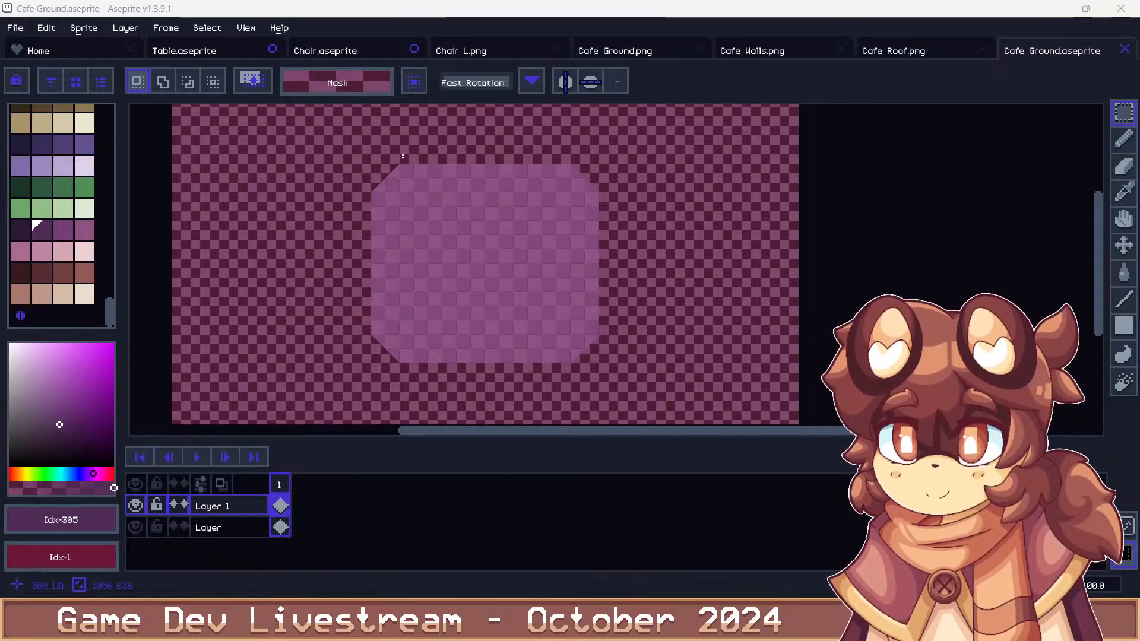
# Switch to the single-layer Cafe Ground.png and undo its edits back to the wider floor shape
pyautogui.hotkey('ctrl', 'Tab')
pyautogui.hotkey('ctrl', 'Tab')
pyautogui.hotkey('ctrl', 'Tab')
pyautogui.hotkey('ctrl', 'Tab')
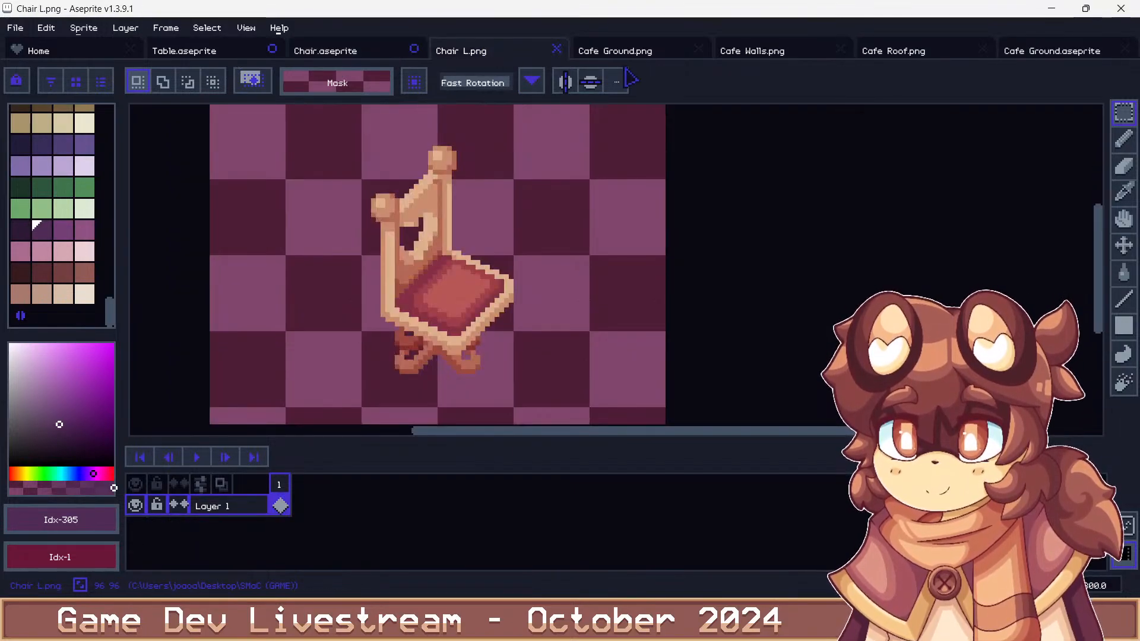
pyautogui.scroll(-2, 384, 165)
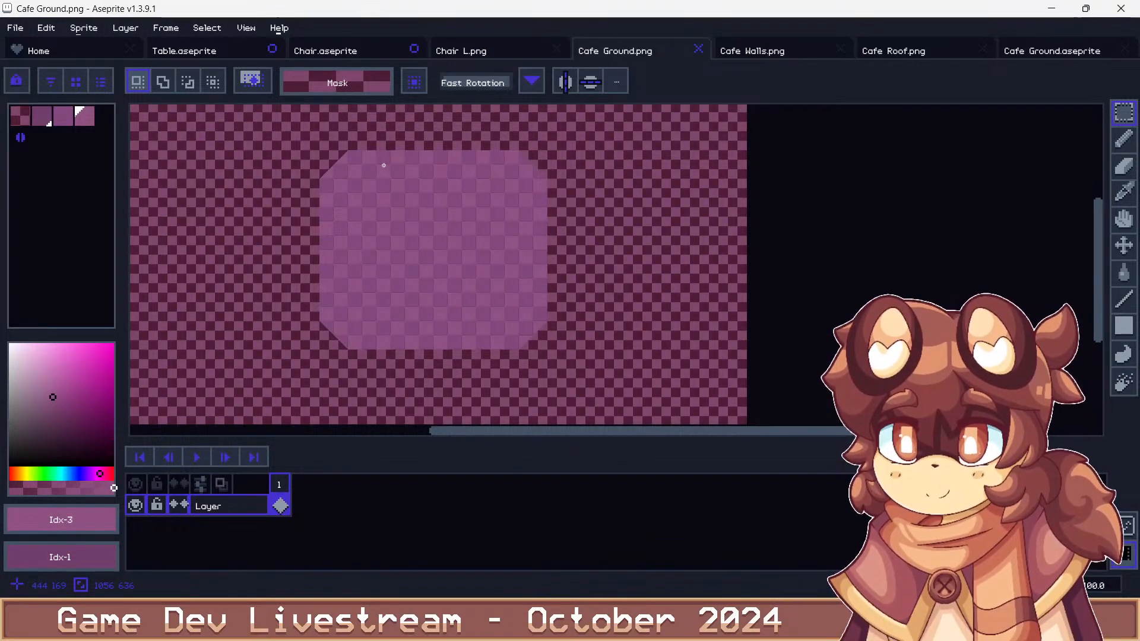
pyautogui.hotkey('ctrl', 'z')
pyautogui.hotkey('ctrl', 'z')
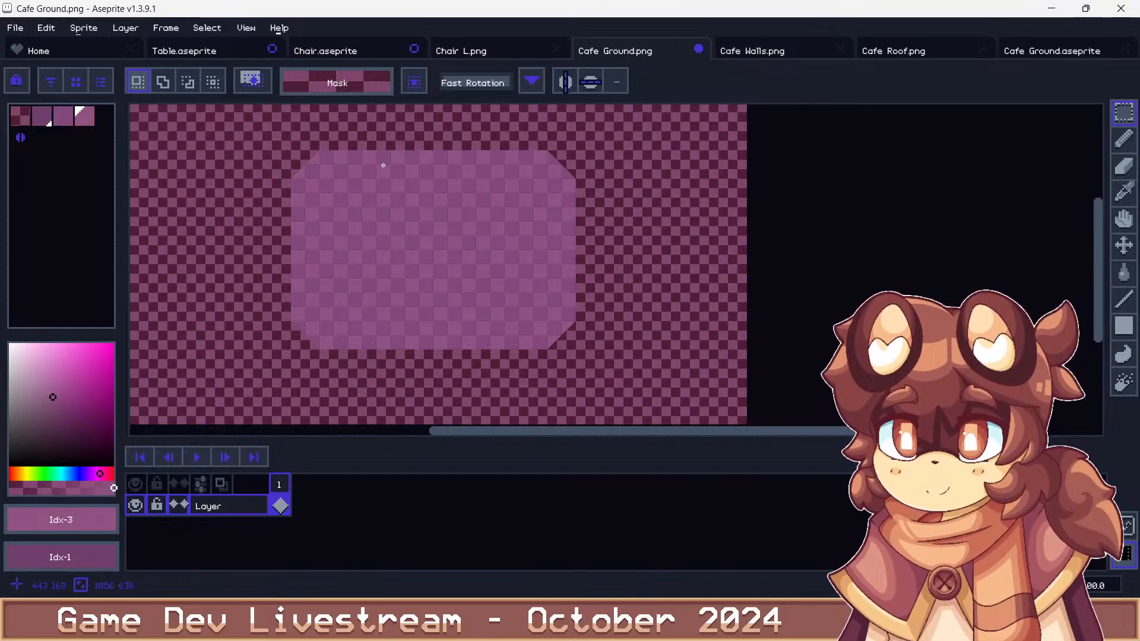
pyautogui.scroll(-1, 432, 233)
# Save the wider floor as Cafe Ground (Old).png, overwriting the existing file
pyautogui.hotkey('ctrl', 'shift', 's')
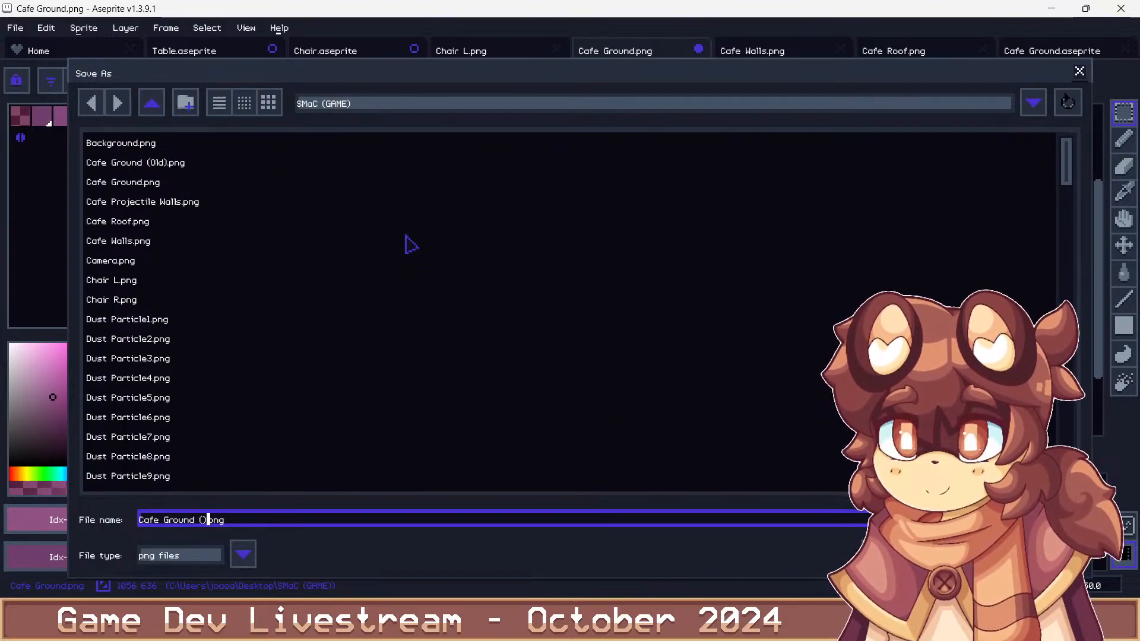
pyautogui.press('Left')
pyautogui.write('Old')
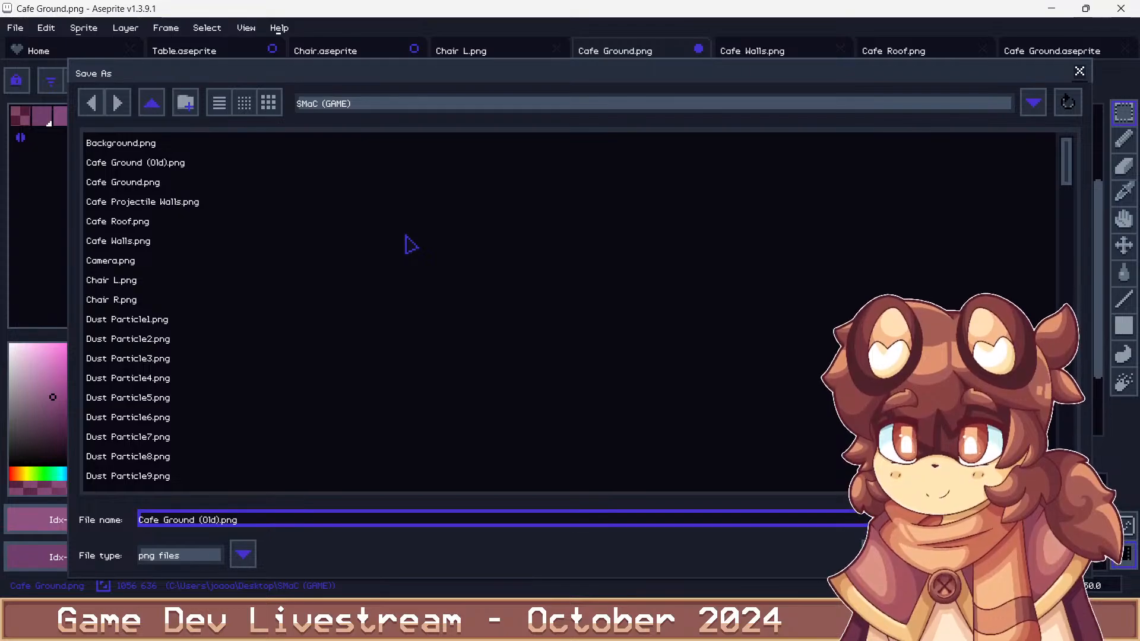
pyautogui.press('Return')
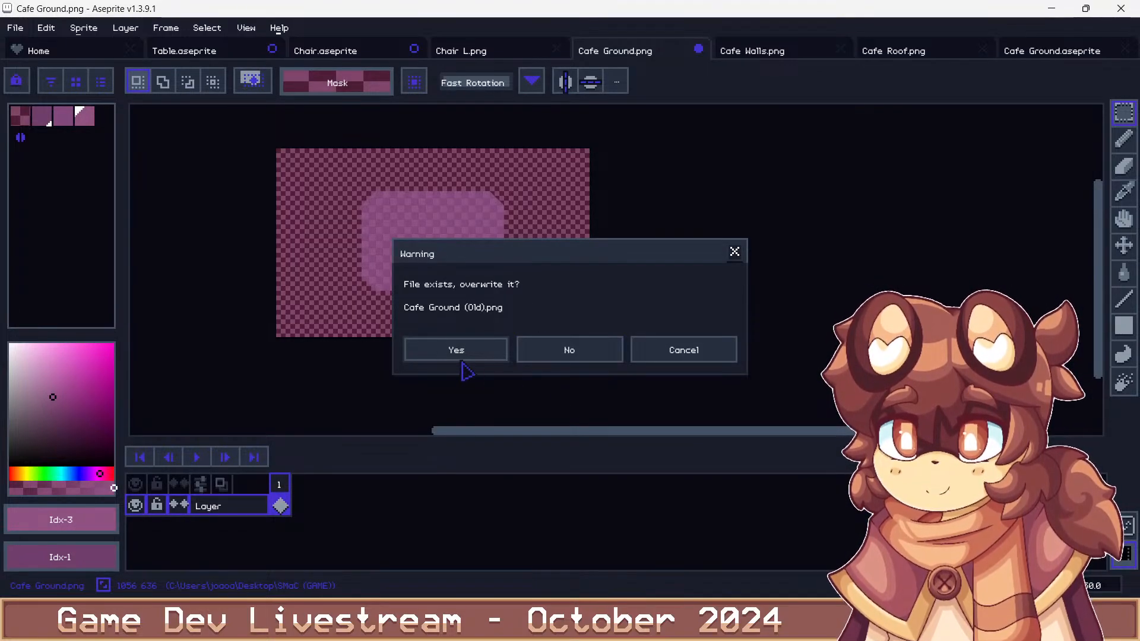
pyautogui.click(456, 351)
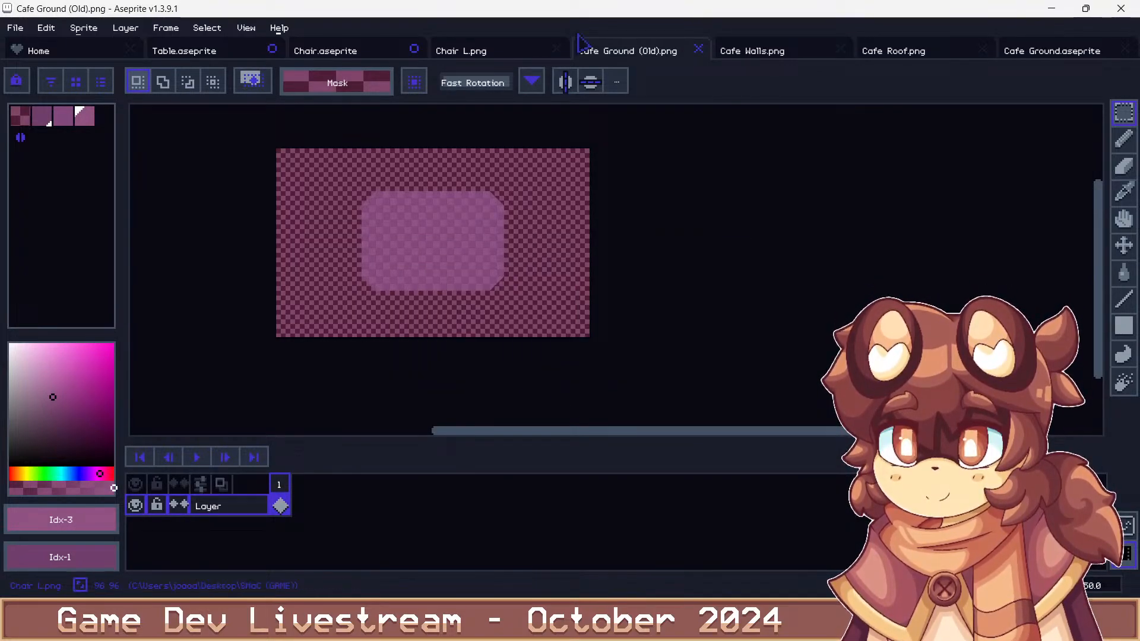
# Switch to Cafe Walls.png and undo its edits back to the wider wall layout
pyautogui.click(770, 57)
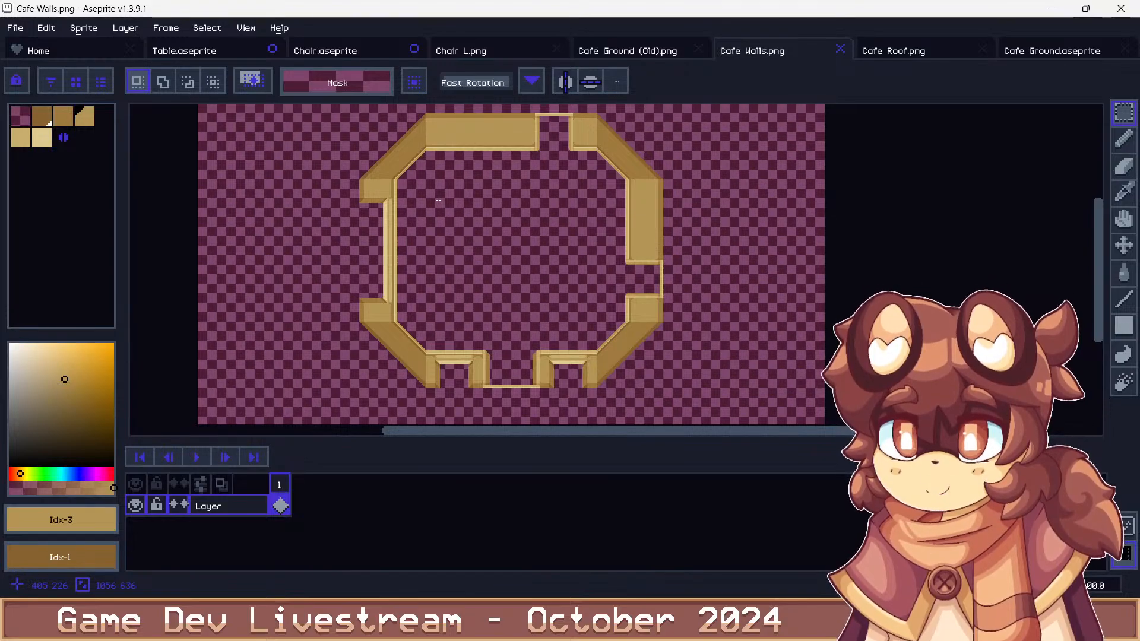
pyautogui.hotkey('ctrl', 'z')
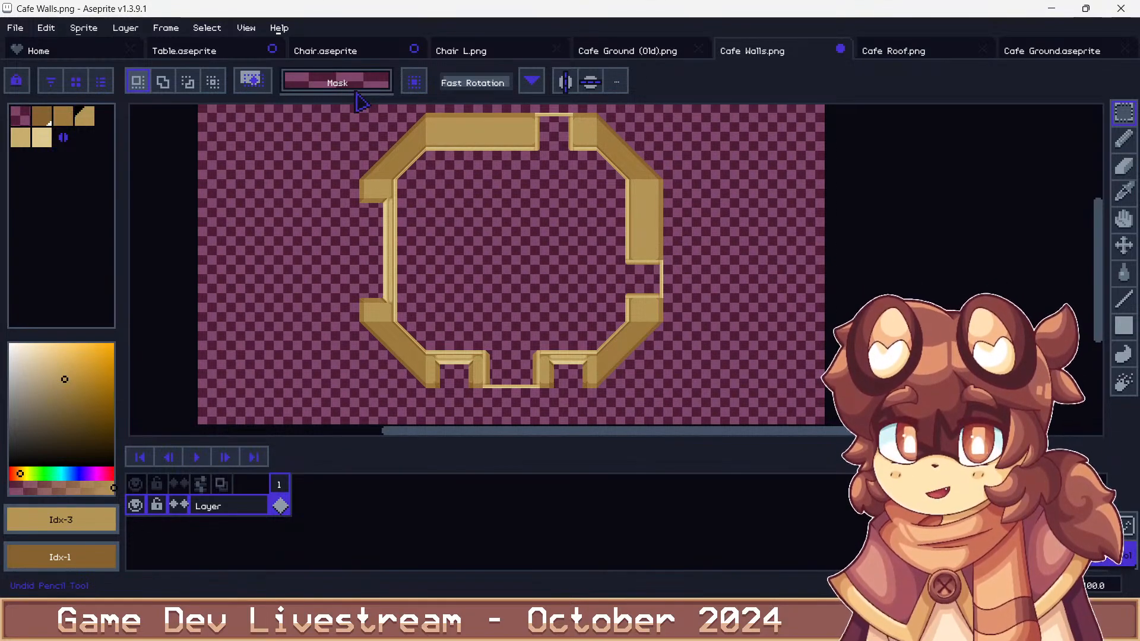
pyautogui.hotkey('ctrl', 'z')
pyautogui.hotkey('ctrl', 'z')
pyautogui.hotkey('ctrl', 'z')
pyautogui.hotkey('ctrl', 'z')
pyautogui.hotkey('ctrl', 'z')
pyautogui.hotkey('ctrl', 'z')
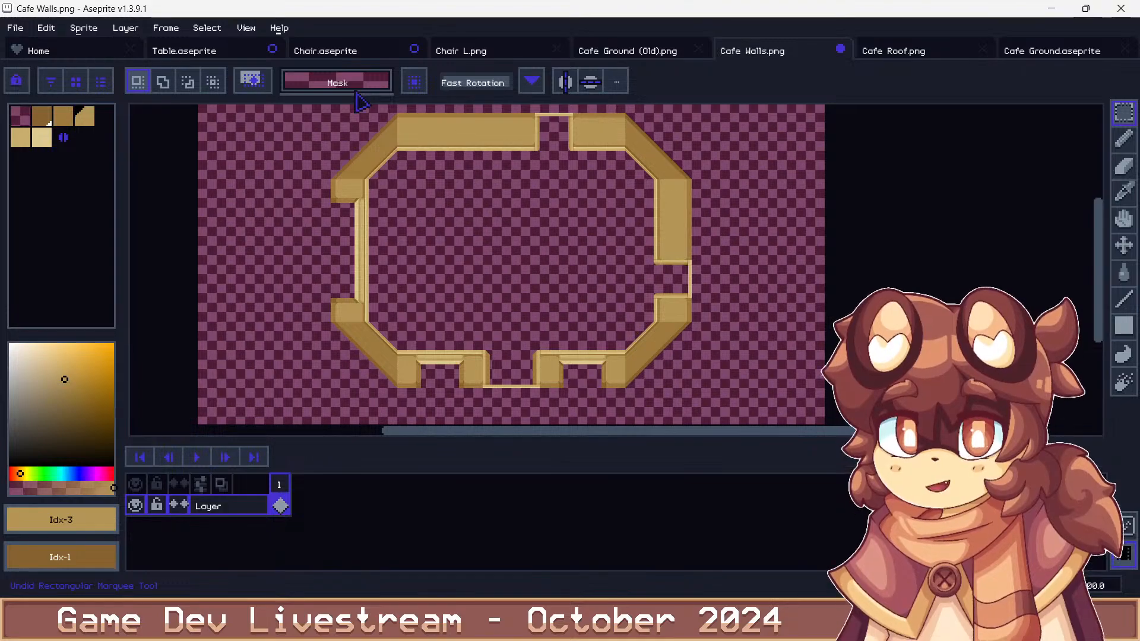
# Straighten the jagged shading at the bottom corner of the upper-left wall block with #b49554, and shape its dark corner diagonally with #9e7b3f
pyautogui.press('b')
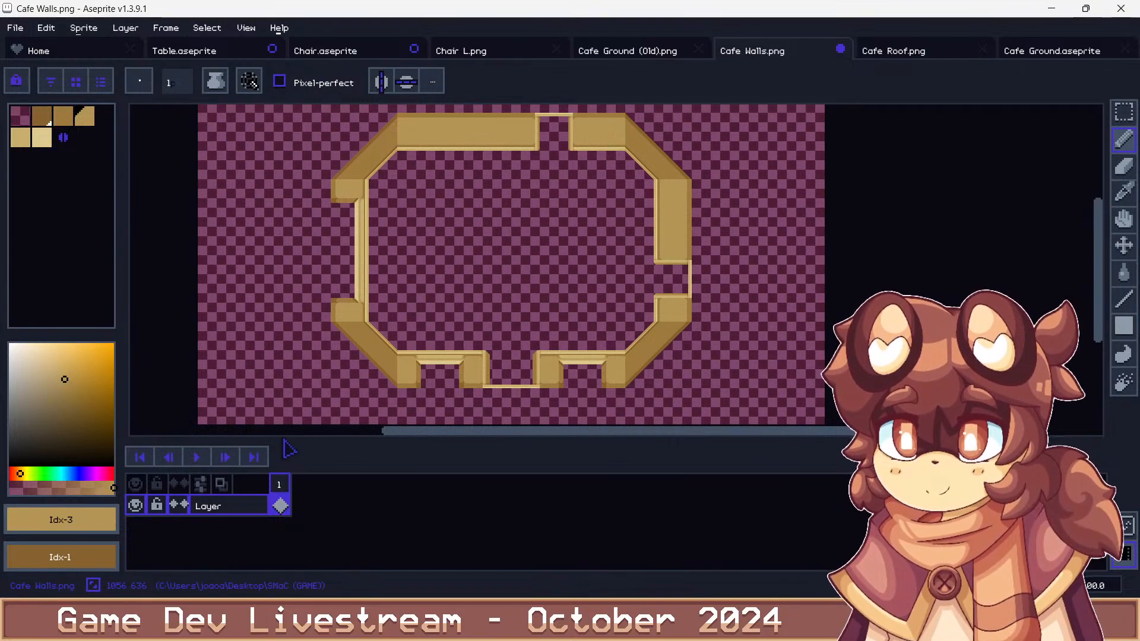
pyautogui.scroll(5, 324, 282)
pyautogui.scroll(2, 383, 295)
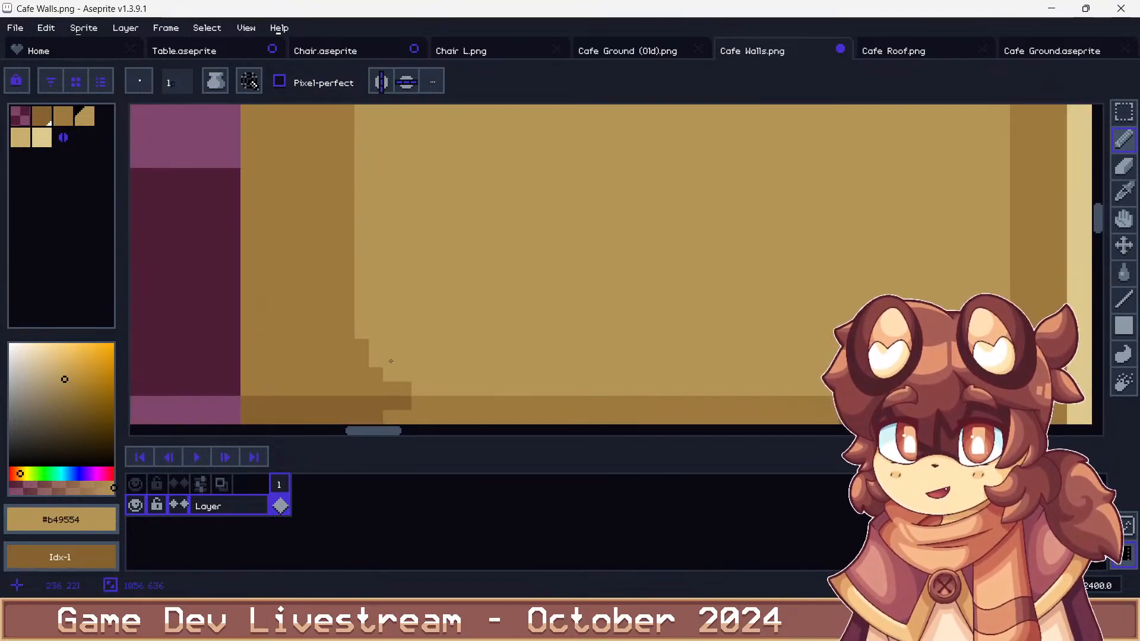
pyautogui.scroll(-2, 352, 401)
pyautogui.scroll(2, 353, 401)
pyautogui.moveTo(425, 185)
pyautogui.mouseDown()
pyautogui.moveTo(437, 229)
pyautogui.moveTo(465, 231)
pyautogui.moveTo(482, 251)
pyautogui.moveTo(427, 253)
pyautogui.moveTo(426, 333)
pyautogui.moveTo(439, 266)
pyautogui.moveTo(428, 336)
pyautogui.moveTo(471, 337)
pyautogui.mouseUp()
pyautogui.keyDown('alt'); pyautogui.click(482, 244); pyautogui.keyUp('alt')
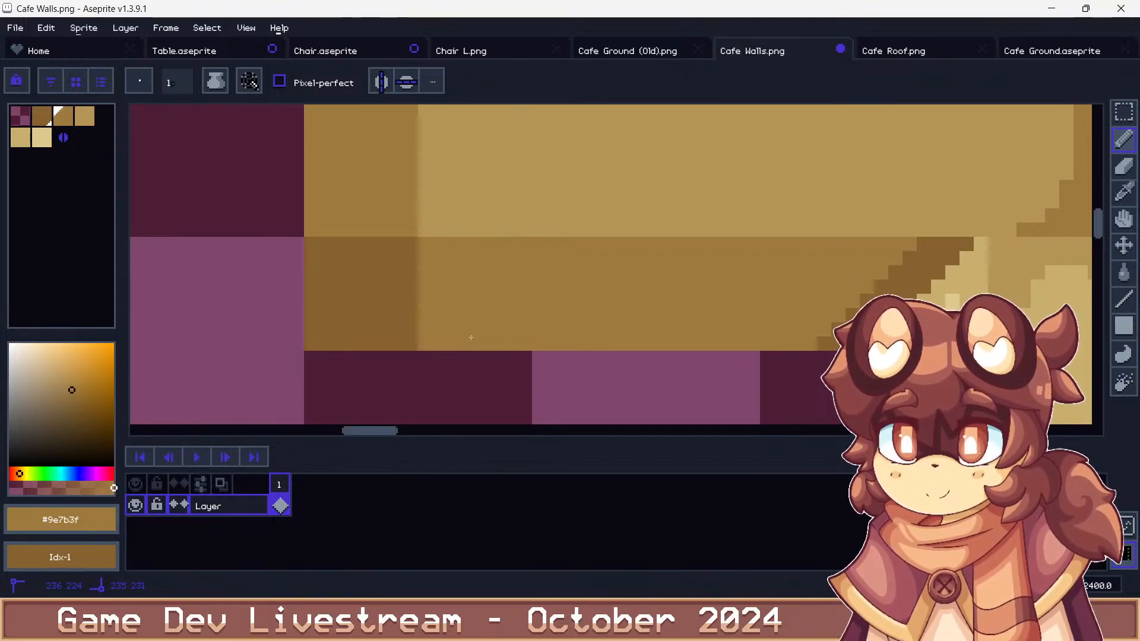
pyautogui.moveTo(396, 275)
pyautogui.mouseDown()
pyautogui.moveTo(327, 343)
pyautogui.moveTo(405, 302)
pyautogui.moveTo(410, 281)
pyautogui.moveTo(378, 328)
pyautogui.moveTo(410, 345)
pyautogui.mouseUp()
pyautogui.scroll(-2, 402, 254)
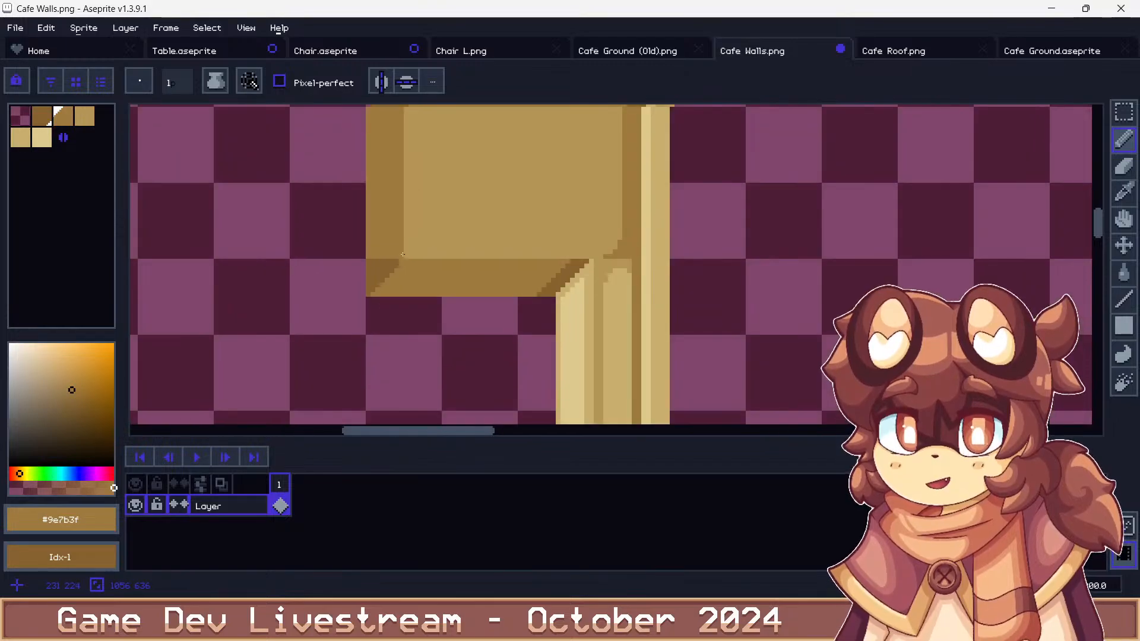
# Straighten the jagged shading at the upper corner of the lower-left wall block, and shape its dark corner diagonally with #9e7b3f
pyautogui.scroll(-2, 402, 254)
pyautogui.scroll(-1, 392, 279)
pyautogui.scroll(3, 378, 308)
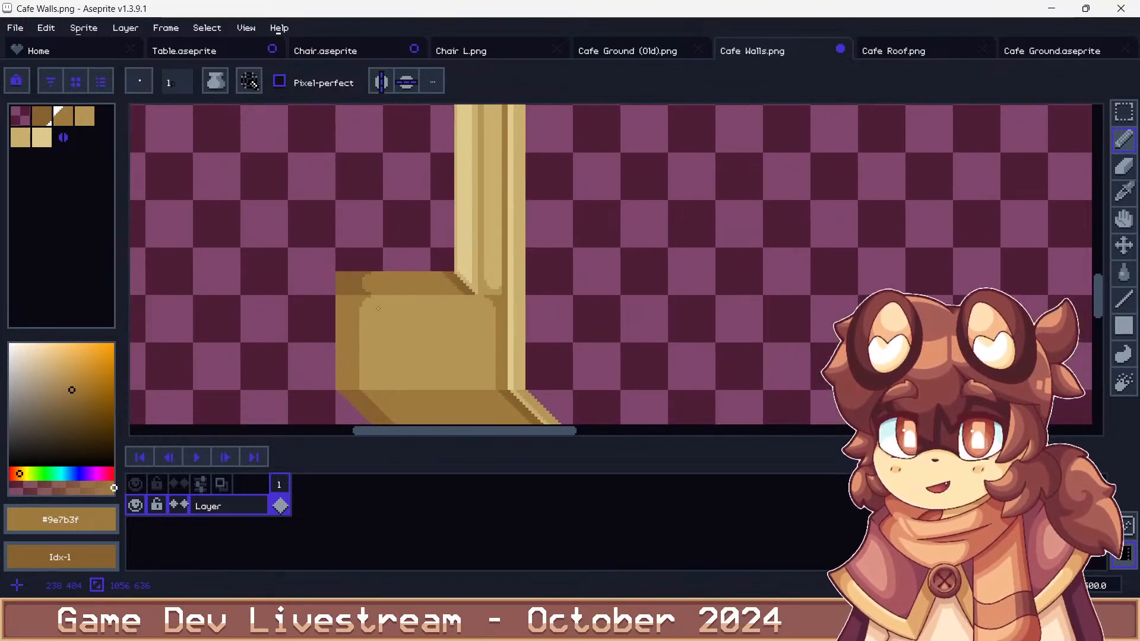
pyautogui.scroll(2, 378, 308)
pyautogui.keyDown('alt'); pyautogui.click(341, 333); pyautogui.keyUp('alt')
pyautogui.click(375, 307)
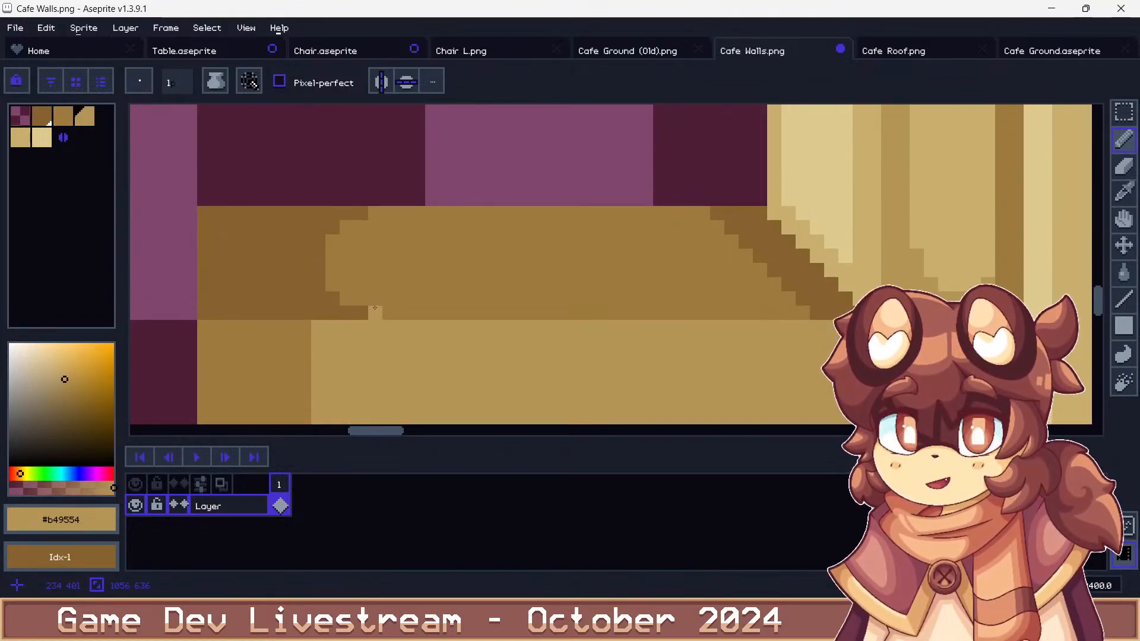
pyautogui.press('x')
pyautogui.moveTo(375, 307)
pyautogui.mouseDown()
pyautogui.moveTo(324, 313)
pyautogui.moveTo(330, 230)
pyautogui.moveTo(362, 217)
pyautogui.mouseUp()
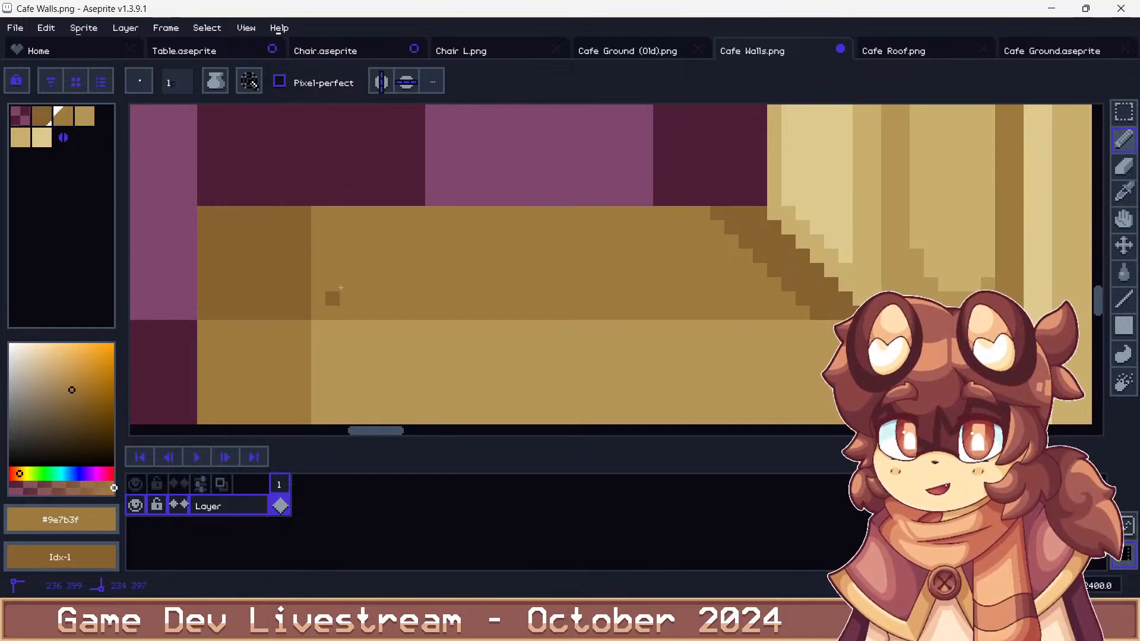
pyautogui.moveTo(304, 299)
pyautogui.mouseDown()
pyautogui.moveTo(218, 214)
pyautogui.moveTo(273, 237)
pyautogui.moveTo(303, 270)
pyautogui.moveTo(313, 223)
pyautogui.mouseUp()
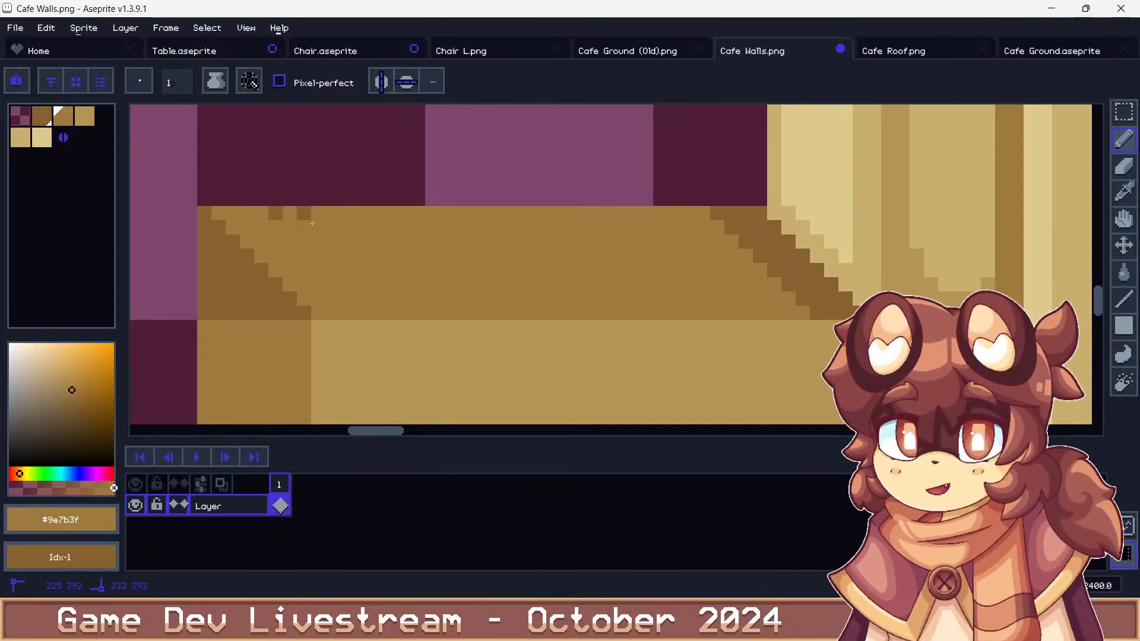
# Straighten the jagged shading at the foot of the leftmost bottom wall pillar, and cut its dark corner diagonally with #9e7b3f
pyautogui.scroll(-10, 333, 226)
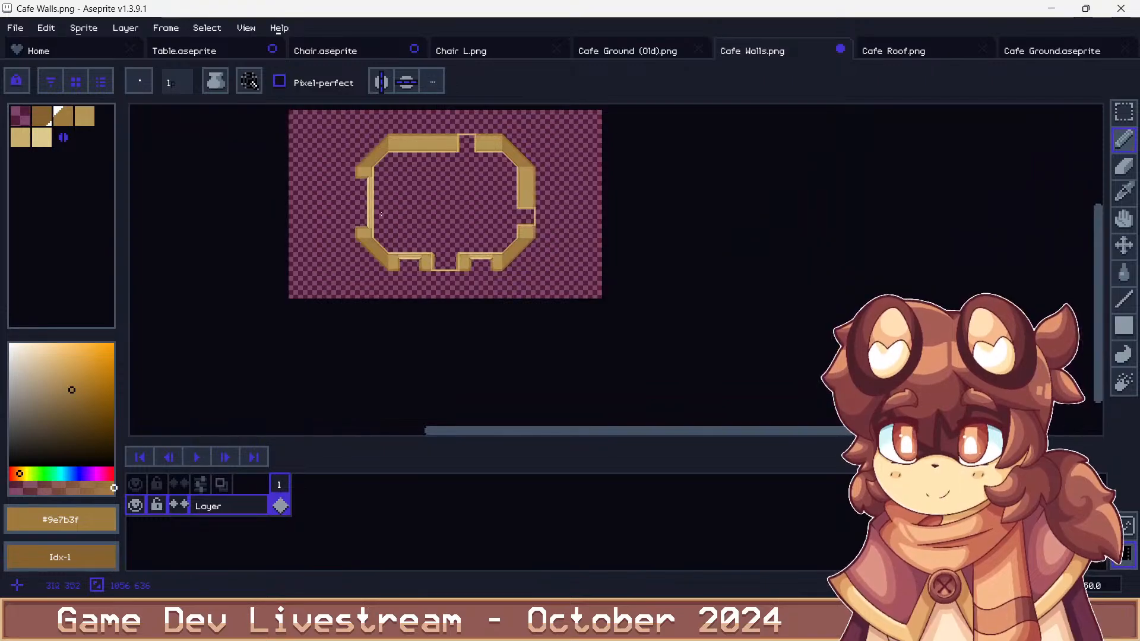
pyautogui.scroll(6, 336, 324)
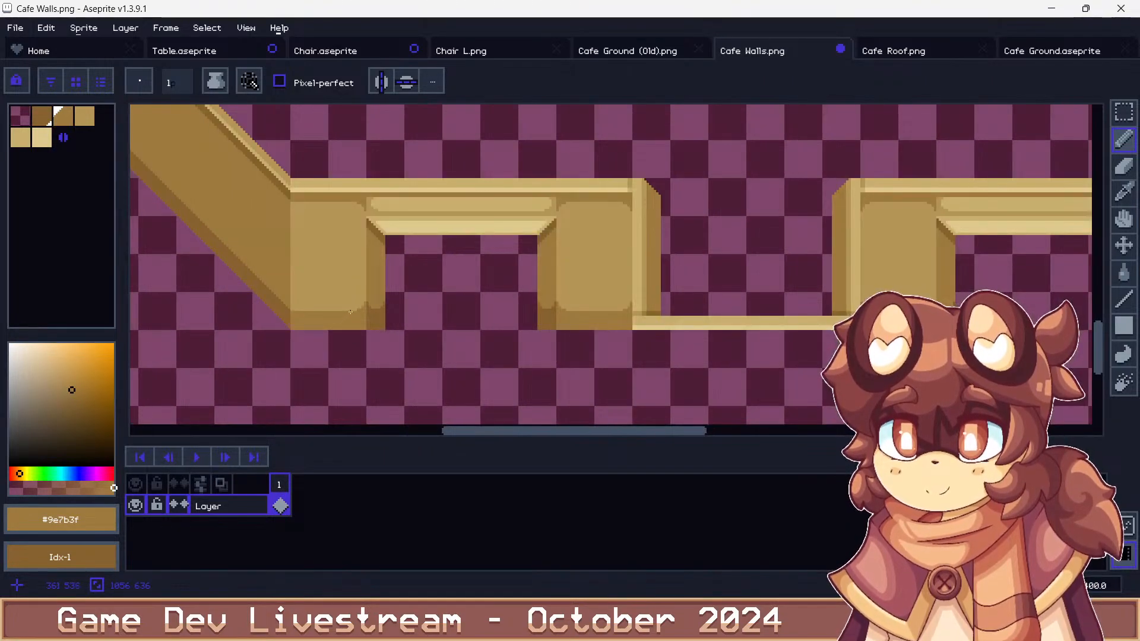
pyautogui.scroll(6, 369, 304)
pyautogui.keyDown('alt'); pyautogui.click(337, 306); pyautogui.keyUp('alt')
pyautogui.moveTo(321, 340)
pyautogui.mouseDown()
pyautogui.moveTo(403, 295)
pyautogui.moveTo(380, 297)
pyautogui.moveTo(392, 341)
pyautogui.moveTo(424, 333)
pyautogui.moveTo(382, 283)
pyautogui.moveTo(381, 342)
pyautogui.moveTo(470, 321)
pyautogui.mouseUp()
pyautogui.keyDown('alt'); pyautogui.click(380, 279); pyautogui.keyUp('alt')
pyautogui.scroll(-8, 393, 355)
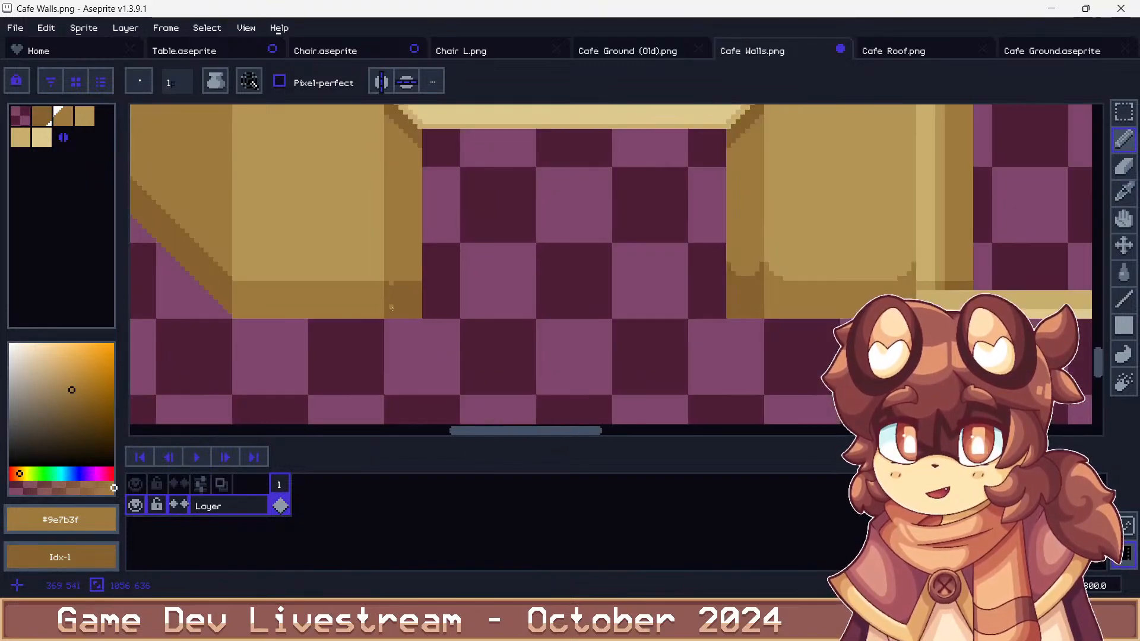
pyautogui.scroll(3, 391, 314)
pyautogui.moveTo(414, 280)
pyautogui.mouseDown()
pyautogui.moveTo(430, 297)
pyautogui.moveTo(438, 291)
pyautogui.moveTo(421, 276)
pyautogui.mouseUp()
# Clean the lower-left shading of the second bottom pillar with #b49554 and #9e7b3f, giving its dark corner a diagonal edge
pyautogui.scroll(-4, 434, 262)
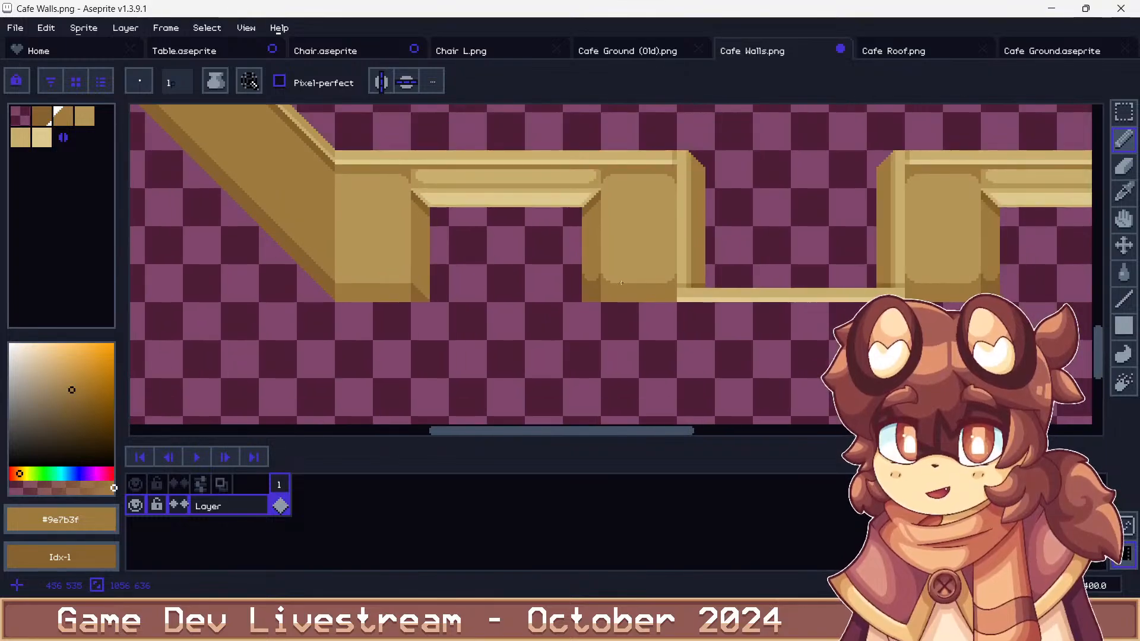
pyautogui.scroll(8, 575, 290)
pyautogui.moveTo(538, 208)
pyautogui.mouseDown()
pyautogui.moveTo(537, 255)
pyautogui.moveTo(470, 254)
pyautogui.moveTo(448, 213)
pyautogui.moveTo(598, 269)
pyautogui.mouseUp()
pyautogui.keyDown('alt'); pyautogui.click(598, 209); pyautogui.keyUp('alt')
pyautogui.click(574, 260)
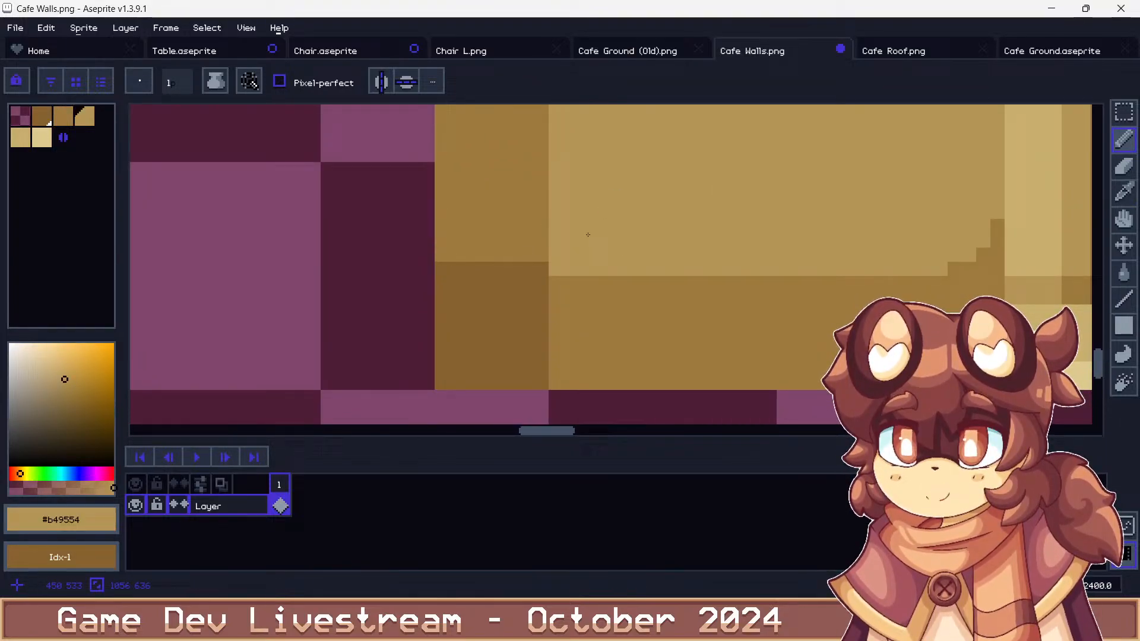
pyautogui.keyDown('alt'); pyautogui.click(523, 236); pyautogui.keyUp('alt')
pyautogui.moveTo(530, 269); pyautogui.dragTo(439, 269)
pyautogui.moveTo(496, 313)
pyautogui.mouseDown()
pyautogui.moveTo(442, 369)
pyautogui.moveTo(442, 279)
pyautogui.moveTo(468, 313)
pyautogui.moveTo(513, 284)
pyautogui.mouseUp()
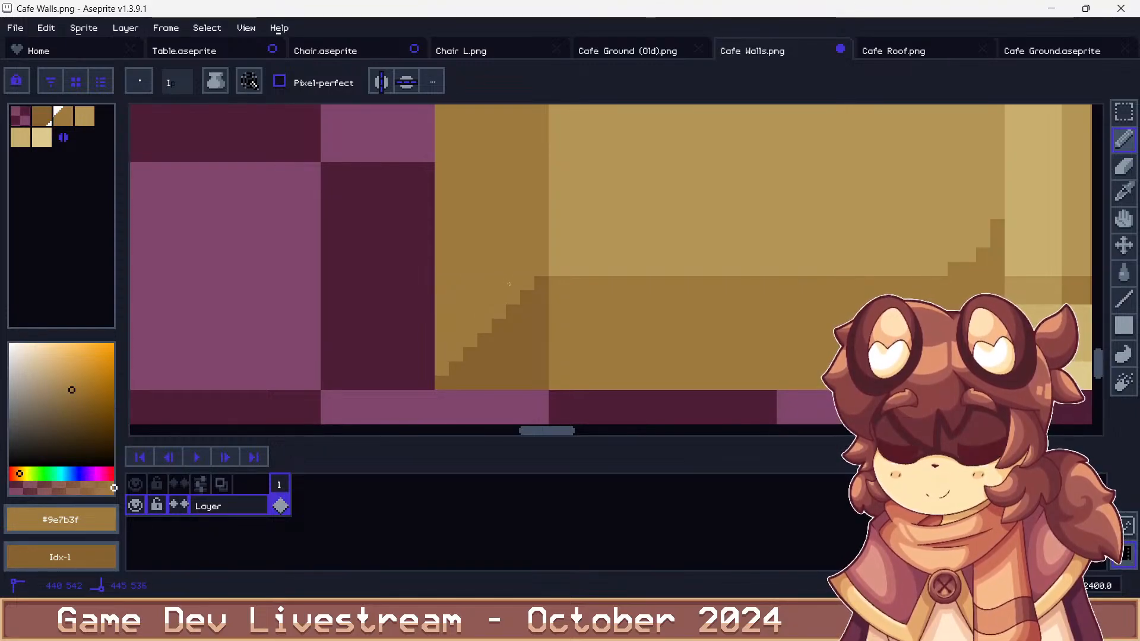
# Clean the lower-right shading of the third bottom pillar with #b49554 and #9e7b3f, giving its dark corner a diagonal edge
pyautogui.scroll(-7, 443, 290)
pyautogui.scroll(-1, 443, 235)
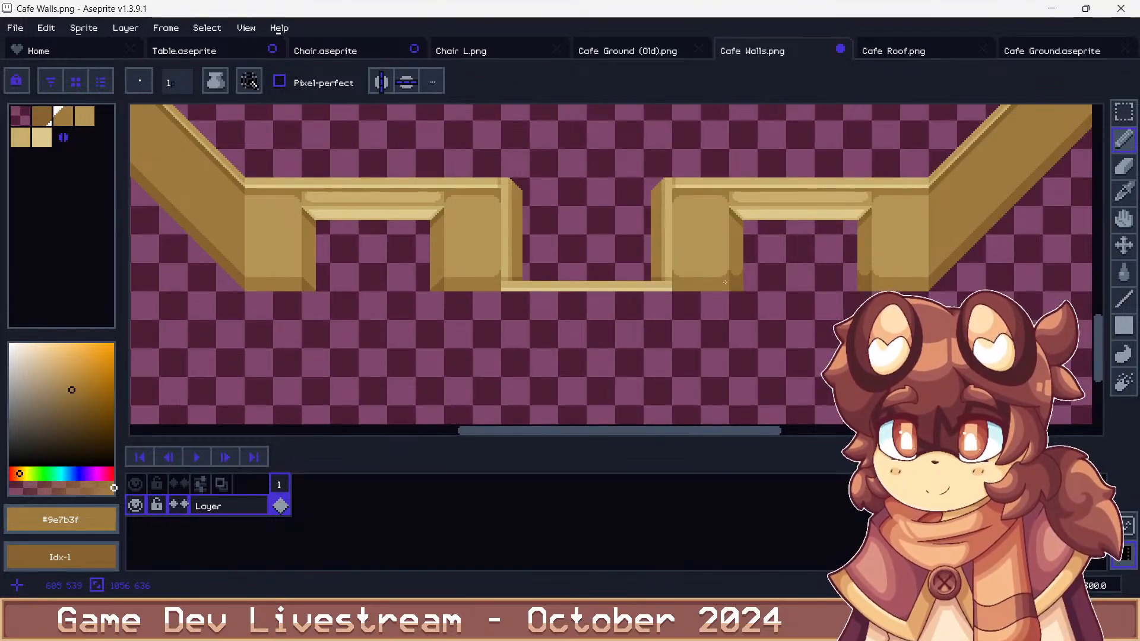
pyautogui.scroll(7, 725, 283)
pyautogui.keyDown('alt'); pyautogui.click(440, 380); pyautogui.keyUp('alt')
pyautogui.moveTo(481, 382); pyautogui.dragTo(418, 386)
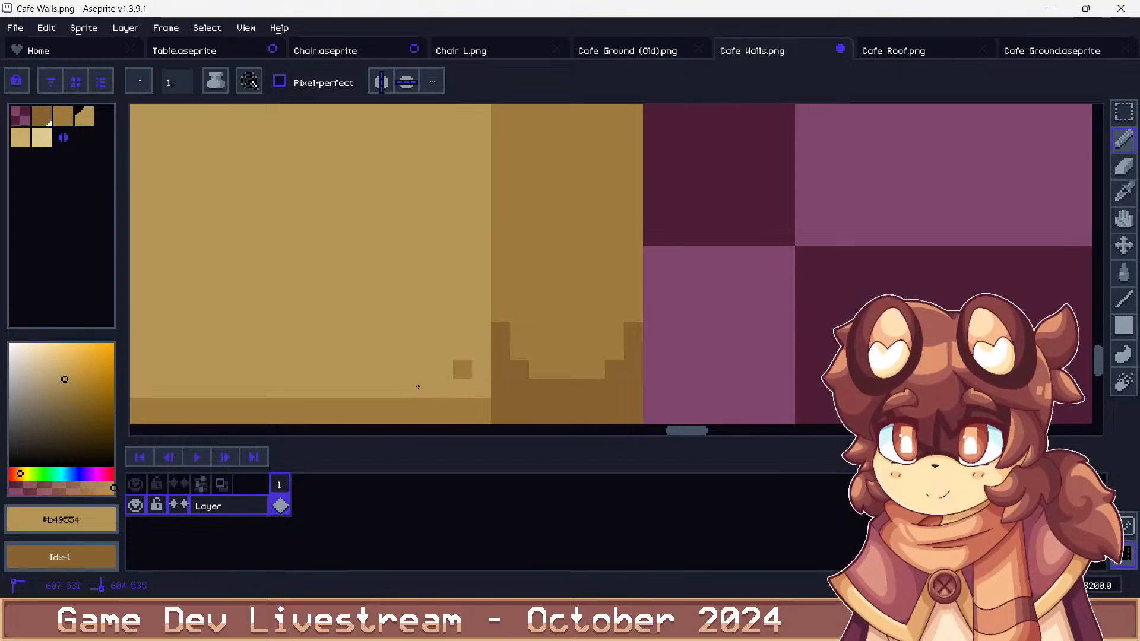
pyautogui.click(462, 370)
pyautogui.keyDown('alt'); pyautogui.click(564, 267); pyautogui.keyUp('alt')
pyautogui.moveTo(502, 327)
pyautogui.mouseDown()
pyautogui.moveTo(520, 389)
pyautogui.moveTo(633, 368)
pyautogui.moveTo(604, 380)
pyautogui.mouseUp()
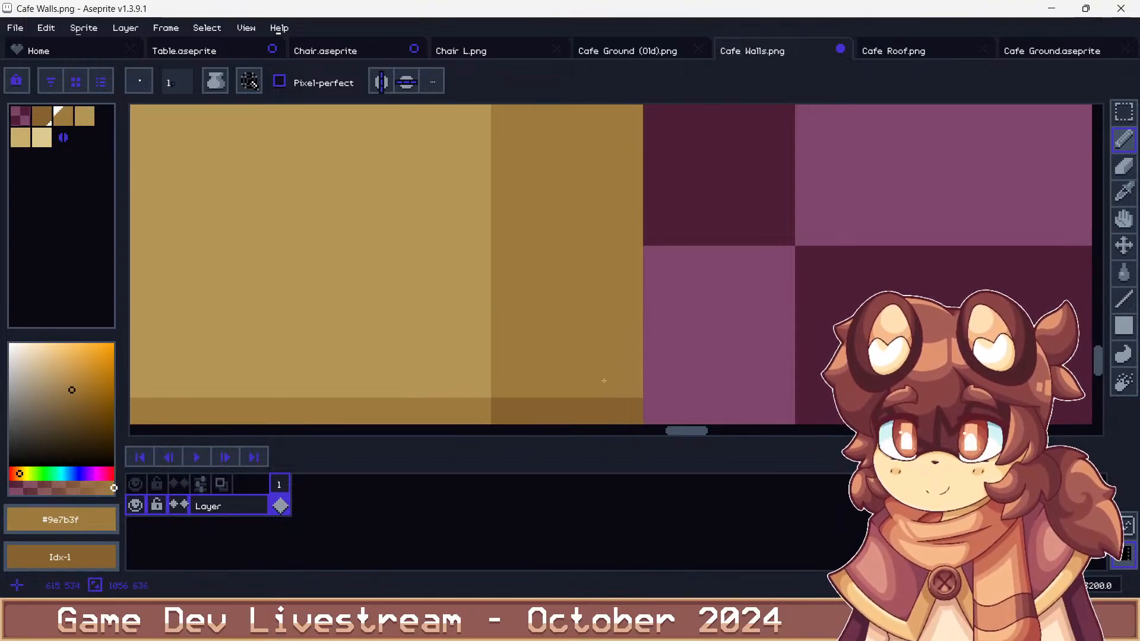
pyautogui.scroll(-1, 467, 322)
pyautogui.moveTo(495, 317)
pyautogui.mouseDown()
pyautogui.moveTo(572, 394)
pyautogui.moveTo(559, 310)
pyautogui.moveTo(504, 313)
pyautogui.mouseUp()
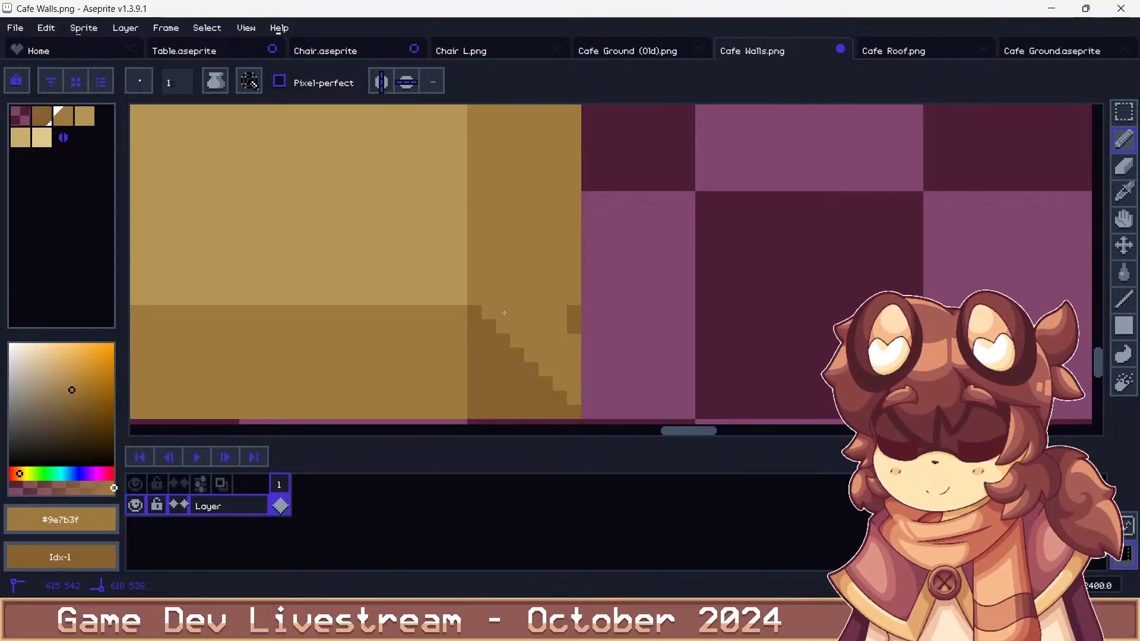
pyautogui.click(572, 313)
# Straighten the jagged lower-left shading of the rightmost bottom pillar, and shape its dark corner diagonally with #9e7b3f
pyautogui.scroll(-3, 502, 351)
pyautogui.scroll(3, 639, 318)
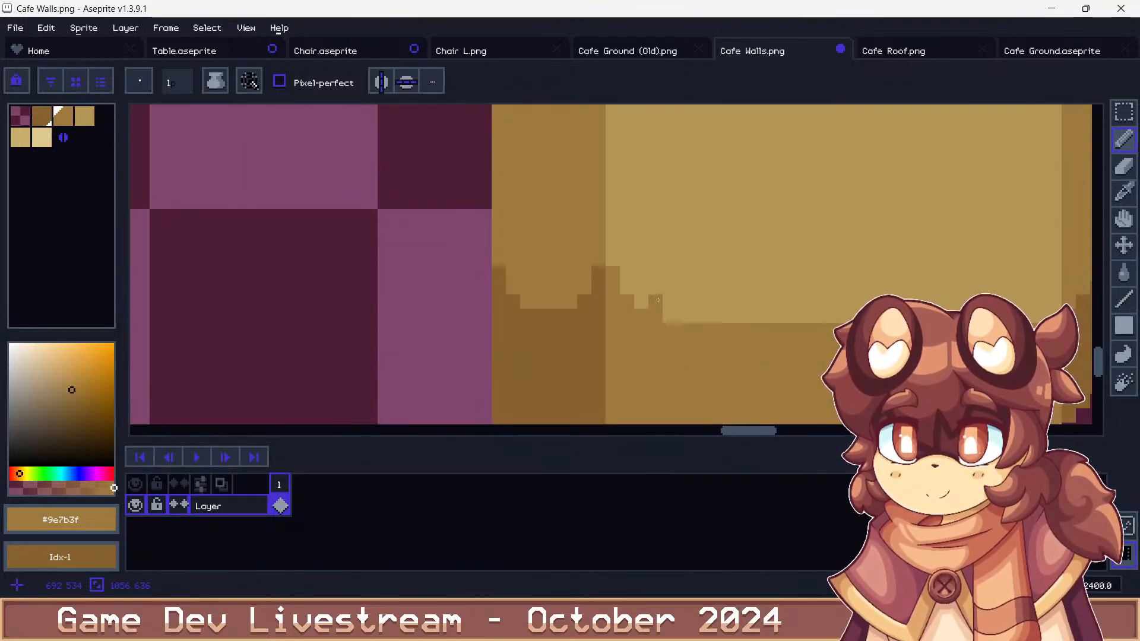
pyautogui.keyDown('alt'); pyautogui.click(639, 319); pyautogui.keyUp('alt')
pyautogui.moveTo(639, 319)
pyautogui.mouseDown()
pyautogui.moveTo(614, 267)
pyautogui.moveTo(633, 303)
pyautogui.moveTo(610, 329)
pyautogui.moveTo(599, 317)
pyautogui.moveTo(523, 317)
pyautogui.moveTo(498, 274)
pyautogui.mouseUp()
pyautogui.keyDown('alt'); pyautogui.click(626, 332); pyautogui.keyUp('alt')
pyautogui.click(584, 301)
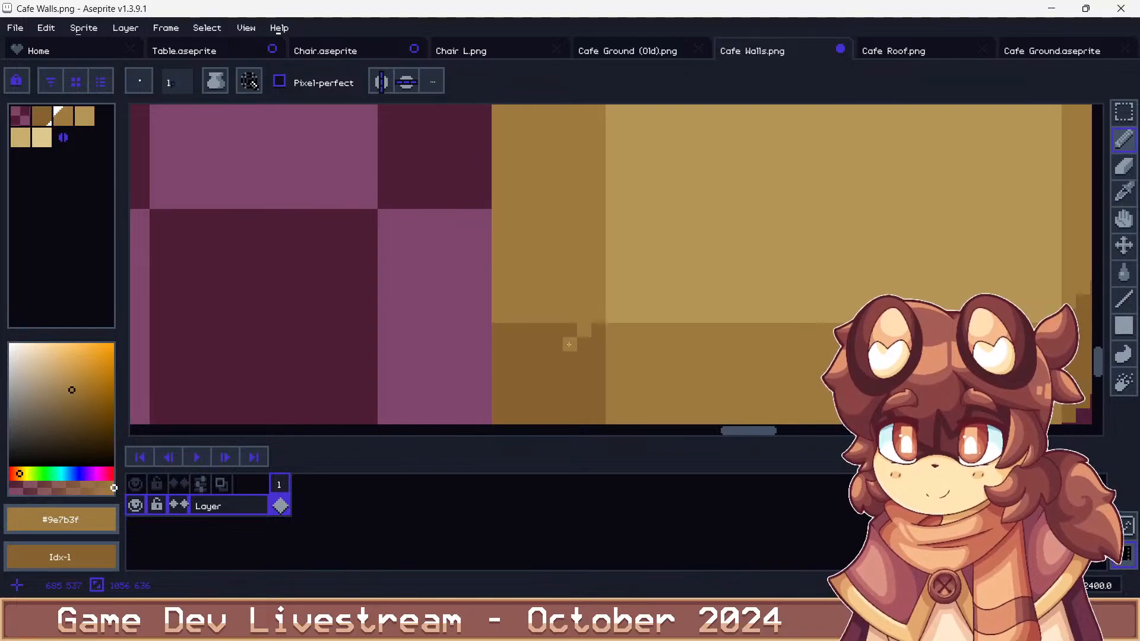
pyautogui.moveTo(505, 414)
pyautogui.mouseDown()
pyautogui.moveTo(502, 346)
pyautogui.moveTo(526, 312)
pyautogui.moveTo(539, 346)
pyautogui.moveTo(573, 327)
pyautogui.mouseUp()
# Save the wider walls as Cafe Walls (Old).png
pyautogui.scroll(-5, 511, 287)
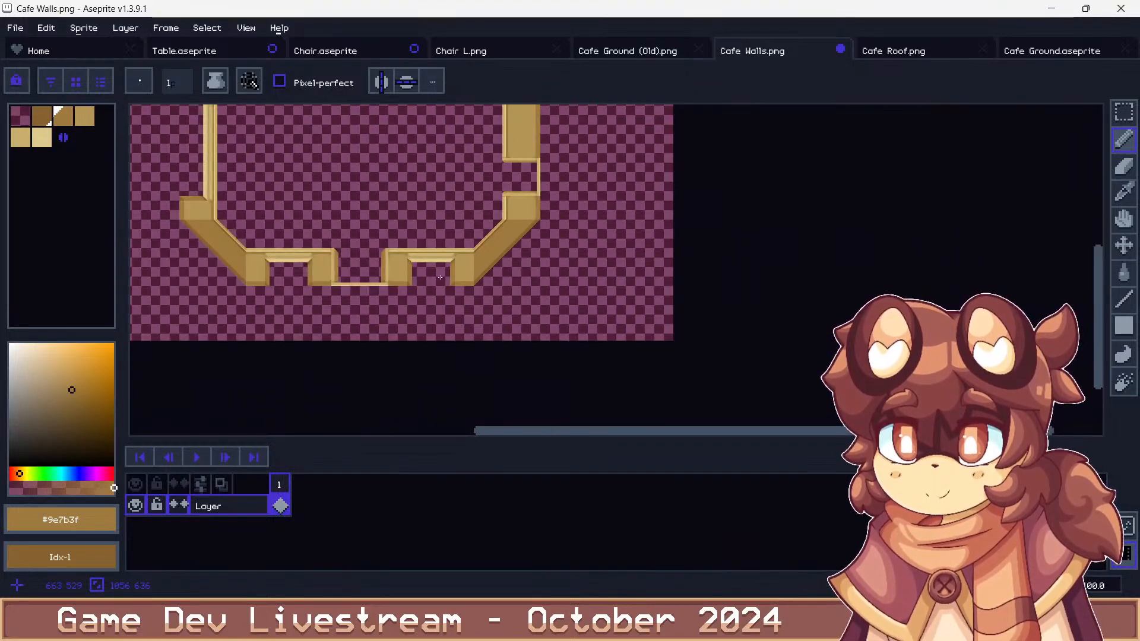
pyautogui.click(1124, 112)
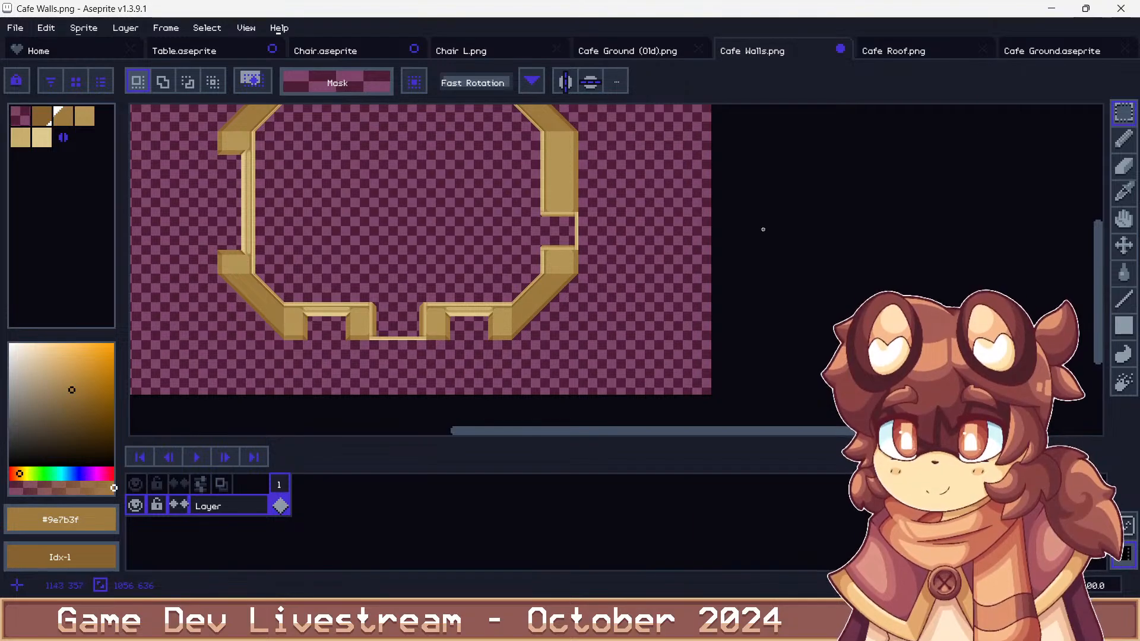
pyautogui.hotkey('ctrl', 'shift', 's')
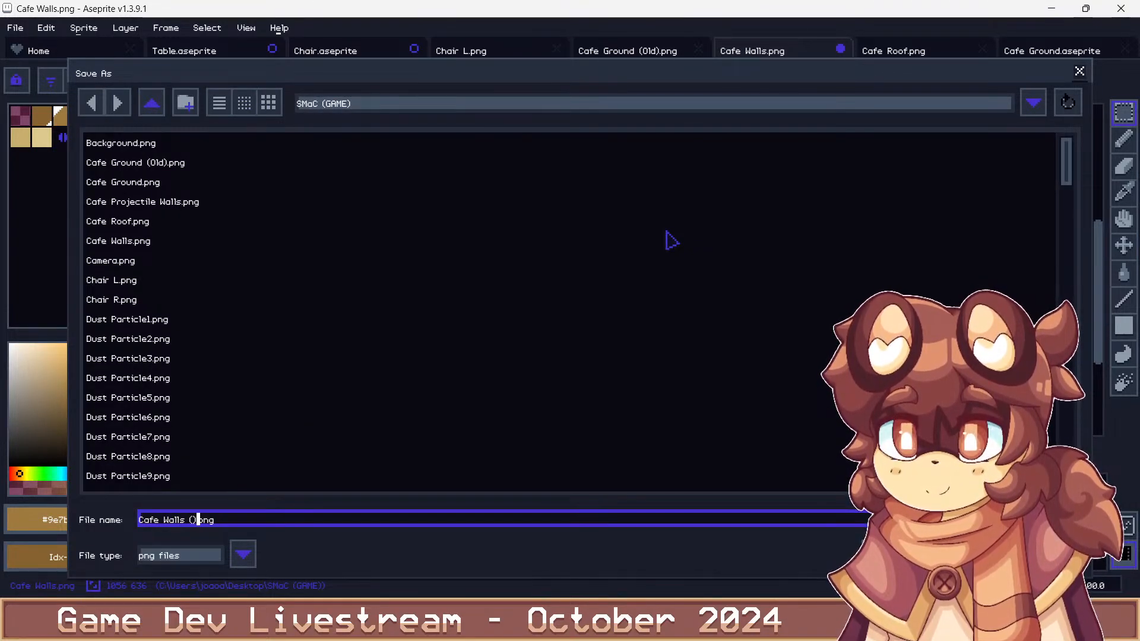
pyautogui.write('(Old)')
pyautogui.press('Return')
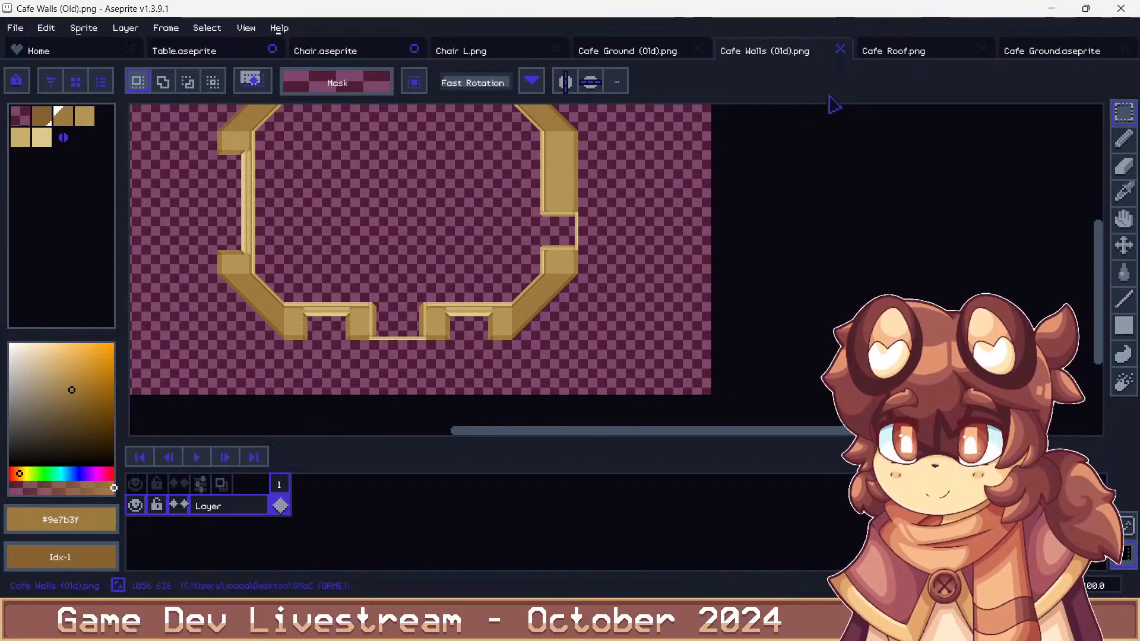
# Switch to Cafe Roof.png and undo its last edit back to the wider roof outline
pyautogui.click(917, 51)
pyautogui.scroll(-1, 599, 228)
pyautogui.scroll(1, 452, 160)
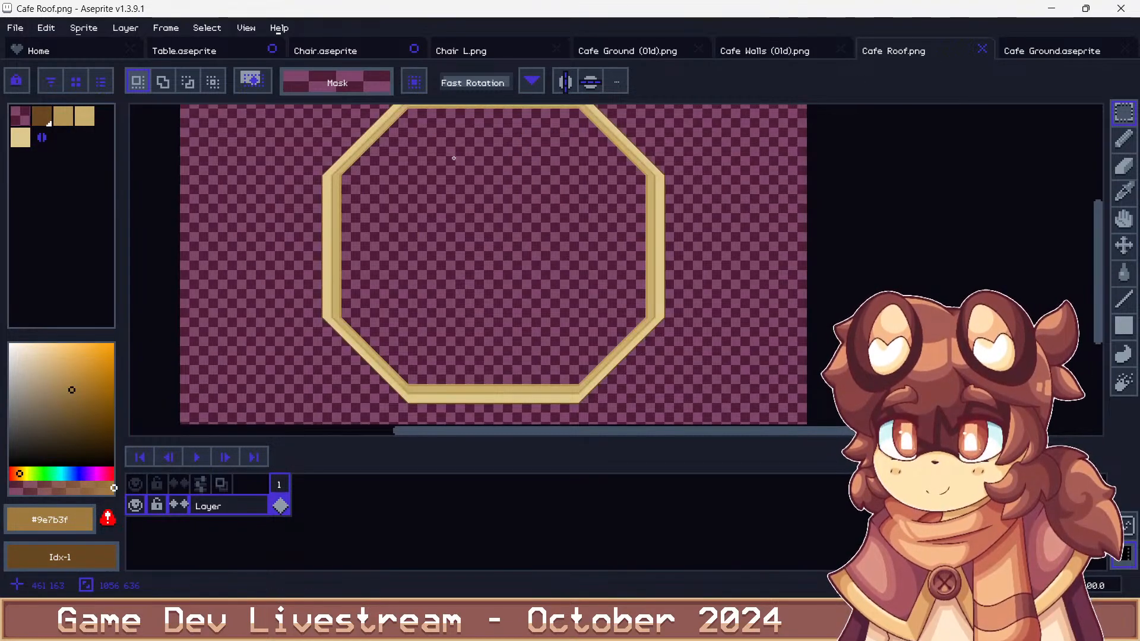
pyautogui.hotkey('ctrl', 'z')
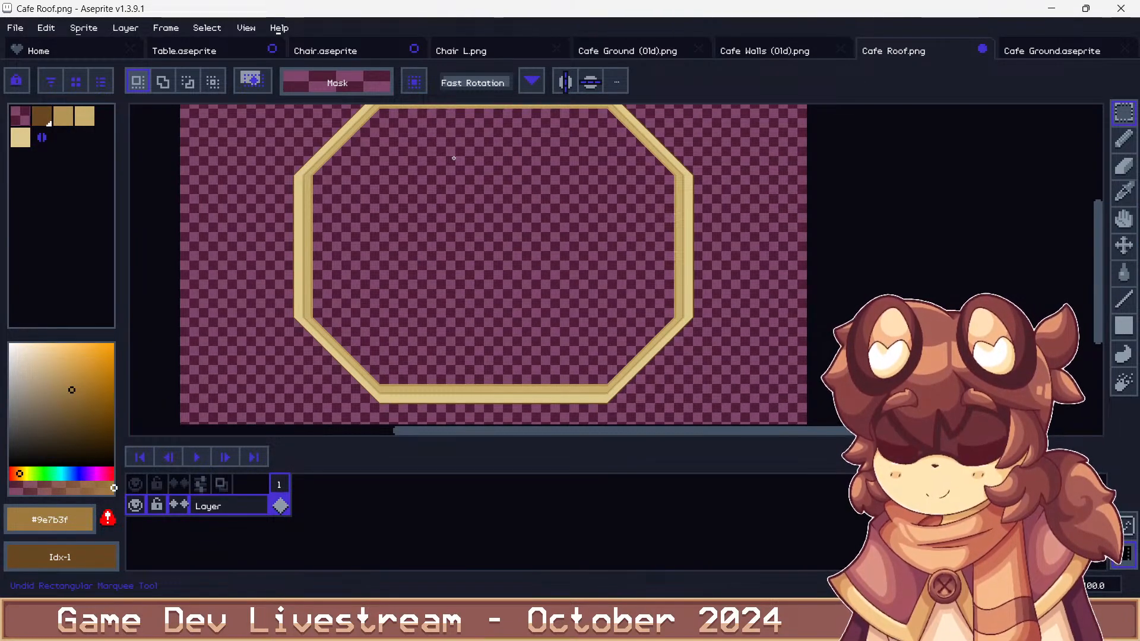
# Save the wider roof as Cafe Roof (Old).png
pyautogui.hotkey('ctrl', 'shift', 's')
pyautogui.press('Right')
pyautogui.press('Left')
pyautogui.press('Left')
pyautogui.press('Left')
pyautogui.press('Left')
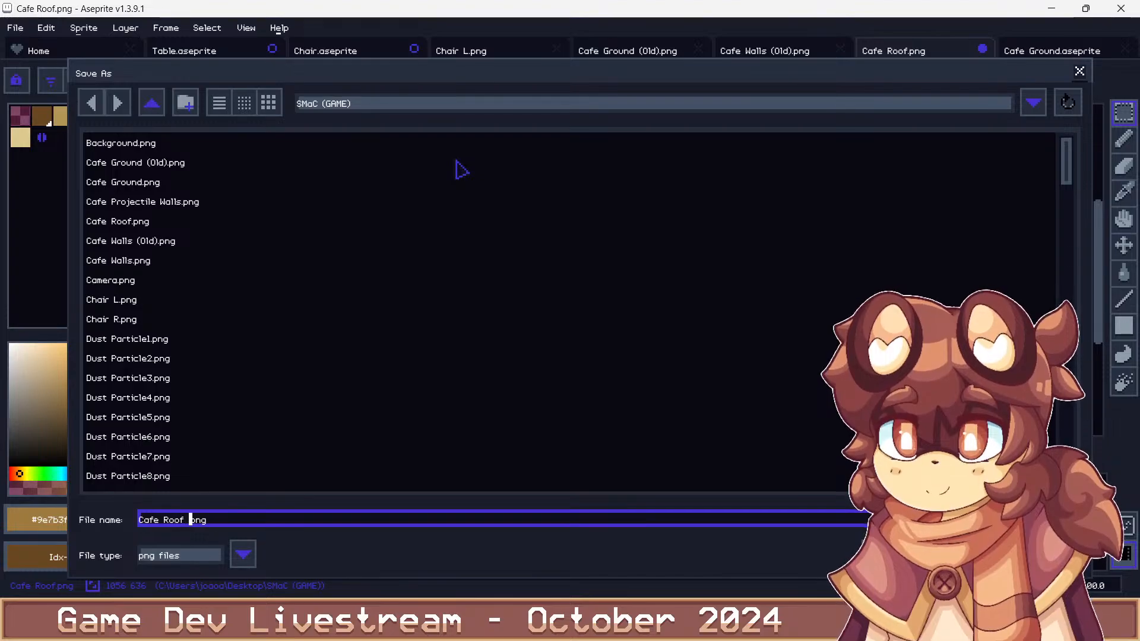
pyautogui.write('(Old)')
pyautogui.press('Return')
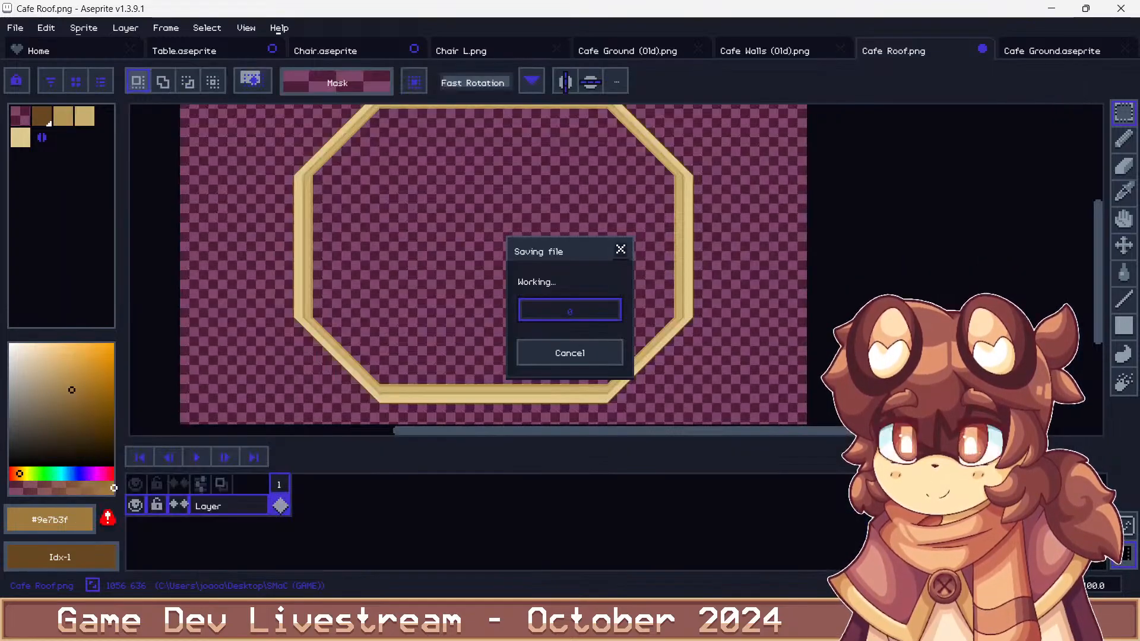
# Switch to Cafe Ground.aseprite, hide Layer 1, and fill the floor on the lower layer with the darker purple palette colour Idx-306
pyautogui.click(1051, 50)
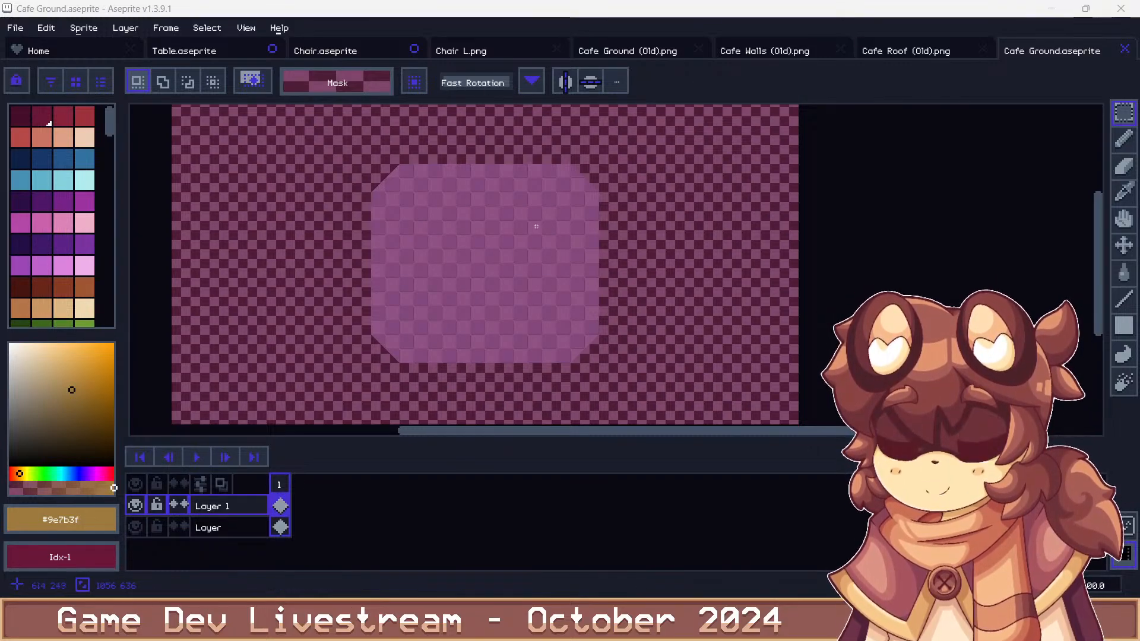
pyautogui.click(136, 506)
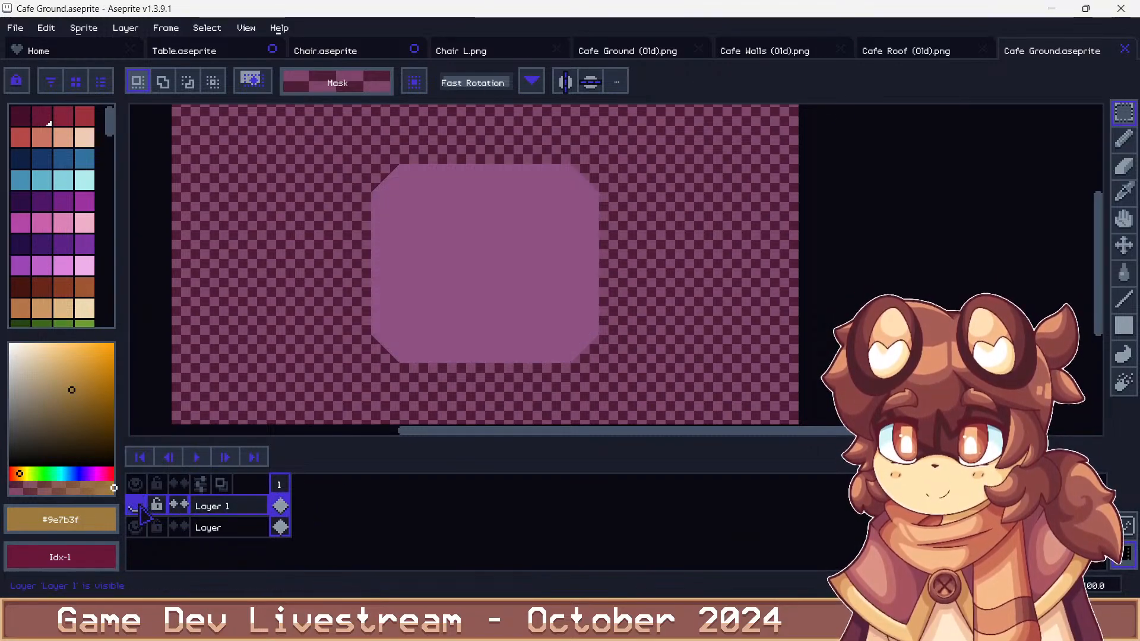
pyautogui.scroll(-10, 65, 202)
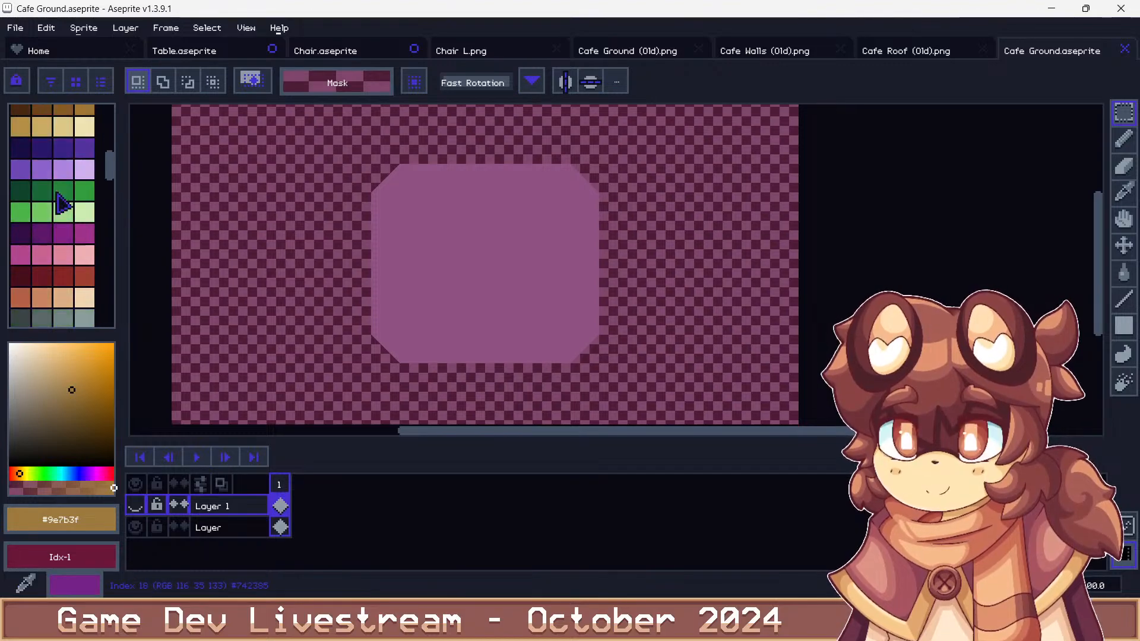
pyautogui.press('b')
pyautogui.keyDown('alt'); pyautogui.click(534, 254); pyautogui.keyUp('alt')
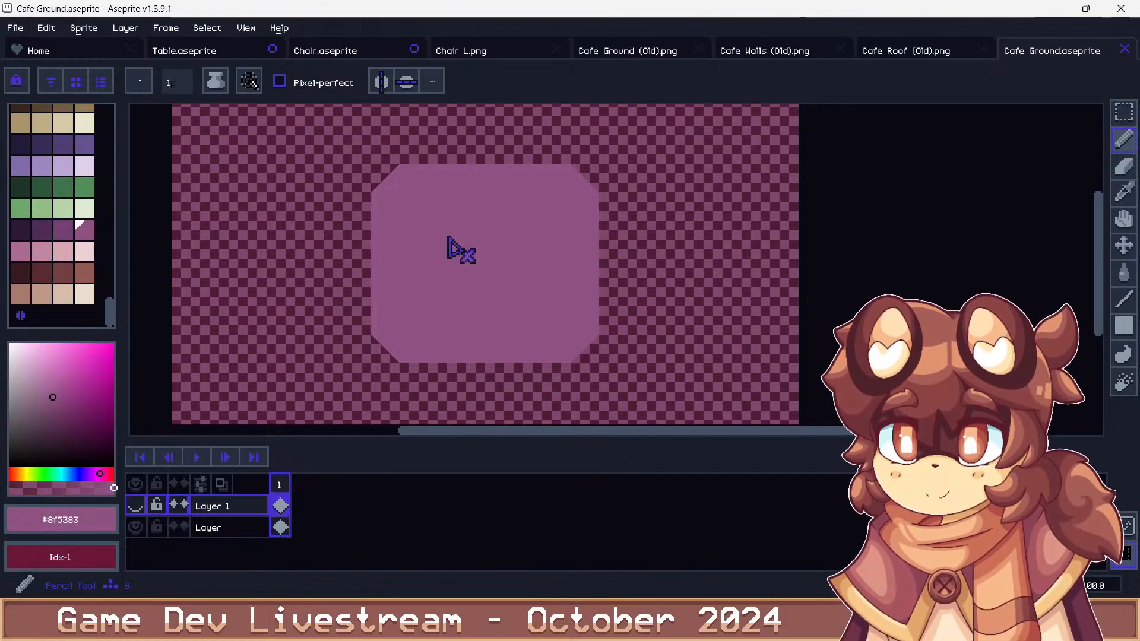
pyautogui.click(64, 232)
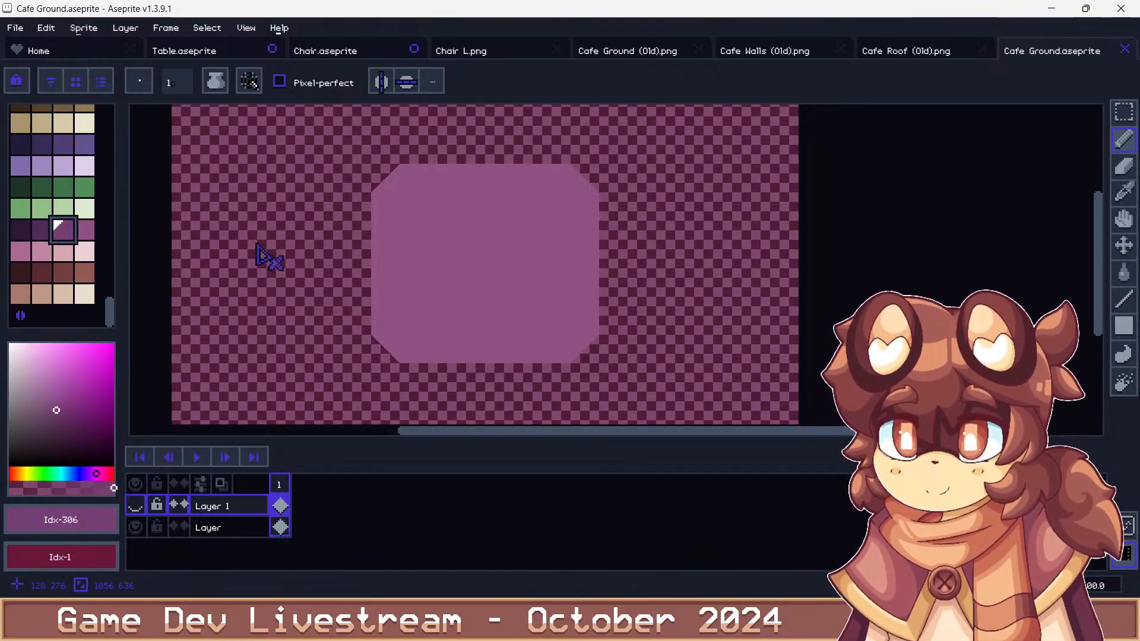
pyautogui.press('g')
pyautogui.hotkey('alt', 'Down')
pyautogui.click(407, 260)
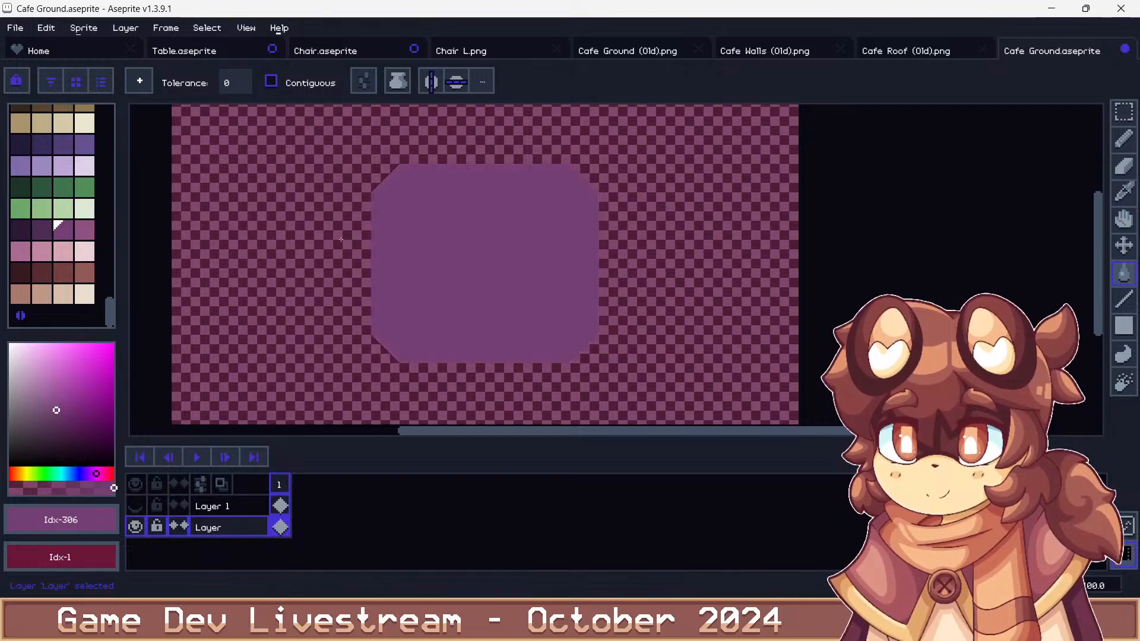
# Save the darker floor as Cafe Ground.png, overwriting the existing file and accepting the PNG format limits
pyautogui.hotkey('ctrl', 'shift', 's')
pyautogui.press('End')
pyautogui.press('BackSpace')
pyautogui.press('BackSpace')
pyautogui.press('BackSpace')
pyautogui.press('BackSpace')
pyautogui.press('BackSpace')
pyautogui.press('BackSpace')
pyautogui.press('BackSpace')
pyautogui.press('BackSpace')
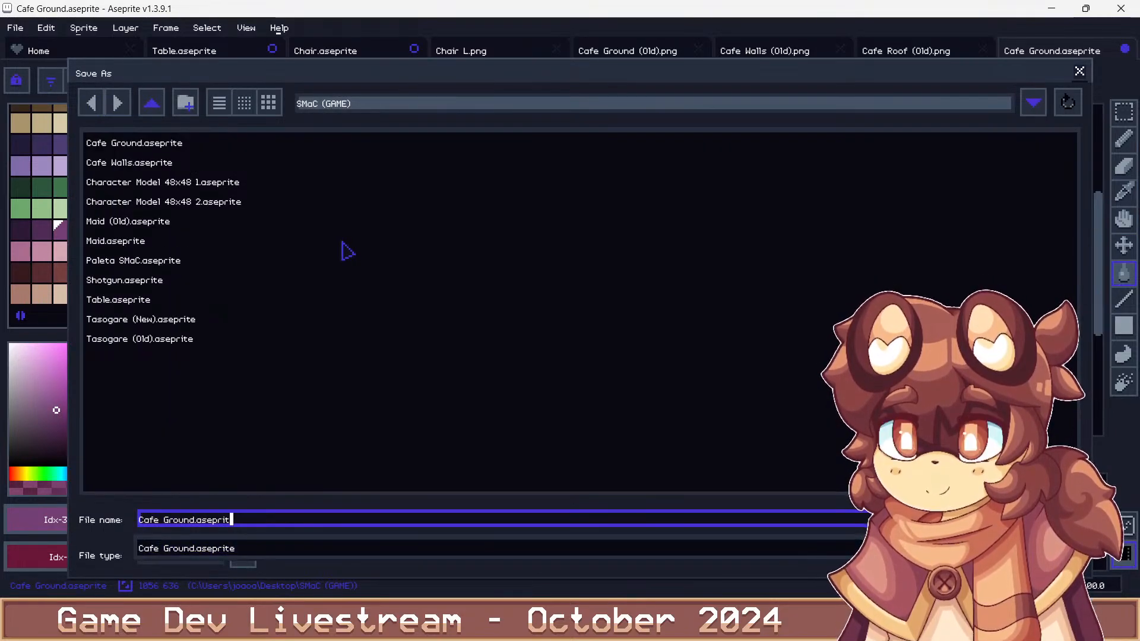
pyautogui.write('.png')
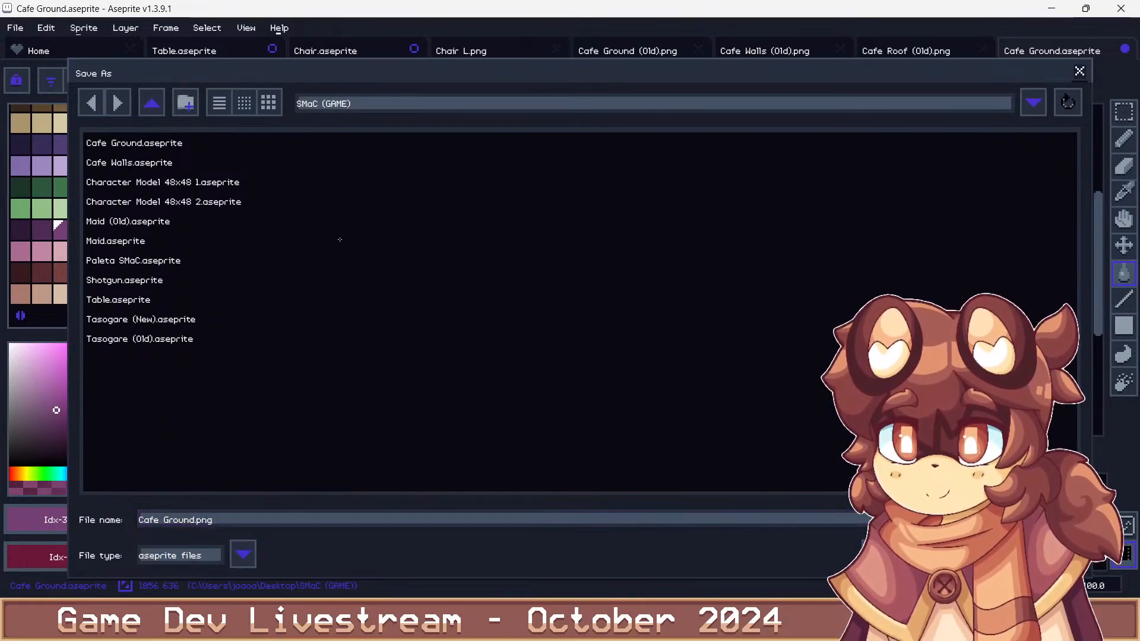
pyautogui.press('Return')
pyautogui.press('Return')
pyautogui.press('Return')
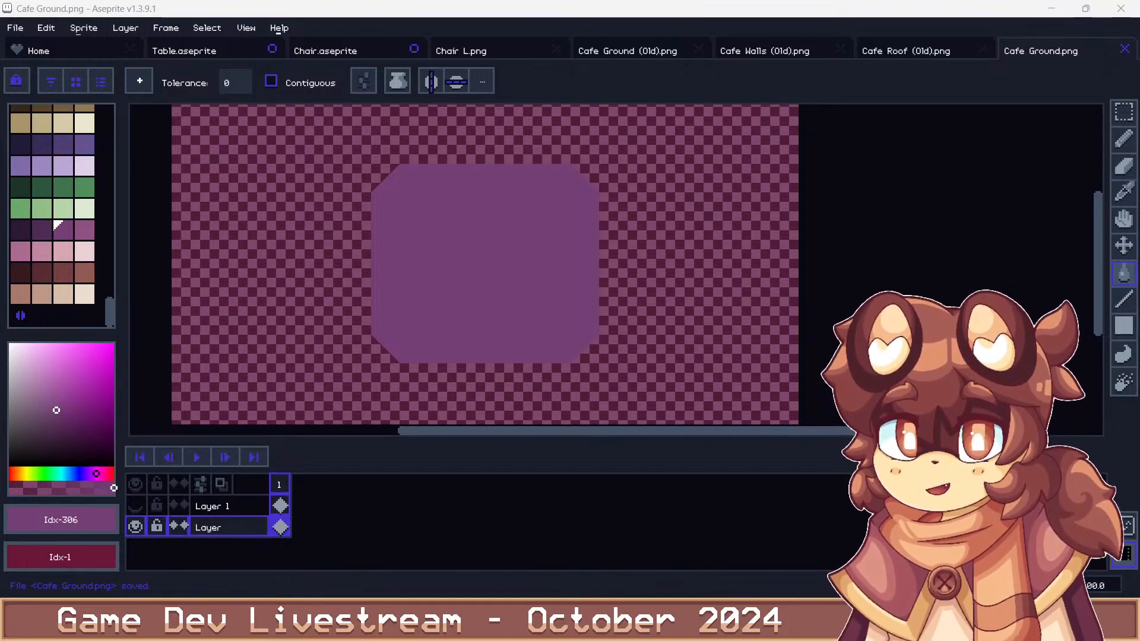
# Fill the floor with the lighter purple palette colour Idx-307 and save it over Cafe Ground.png, accepting the PNG format limits
pyautogui.press(']')
pyautogui.click(507, 265)
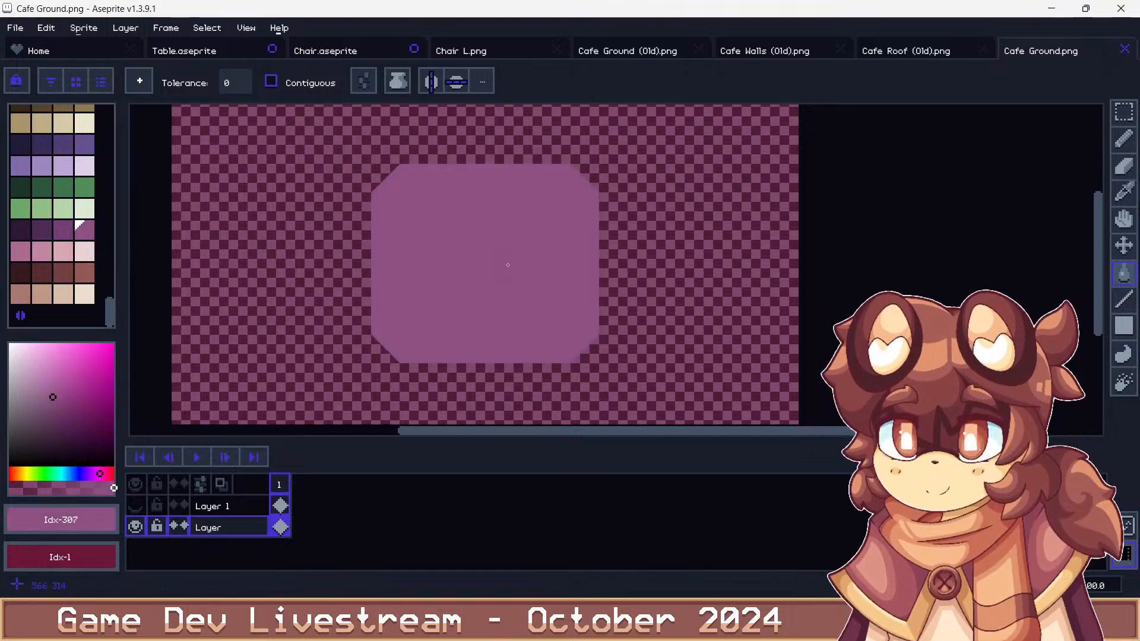
pyautogui.hotkey('ctrl', 'shift', 's')
pyautogui.press('Return')
pyautogui.press('Return')
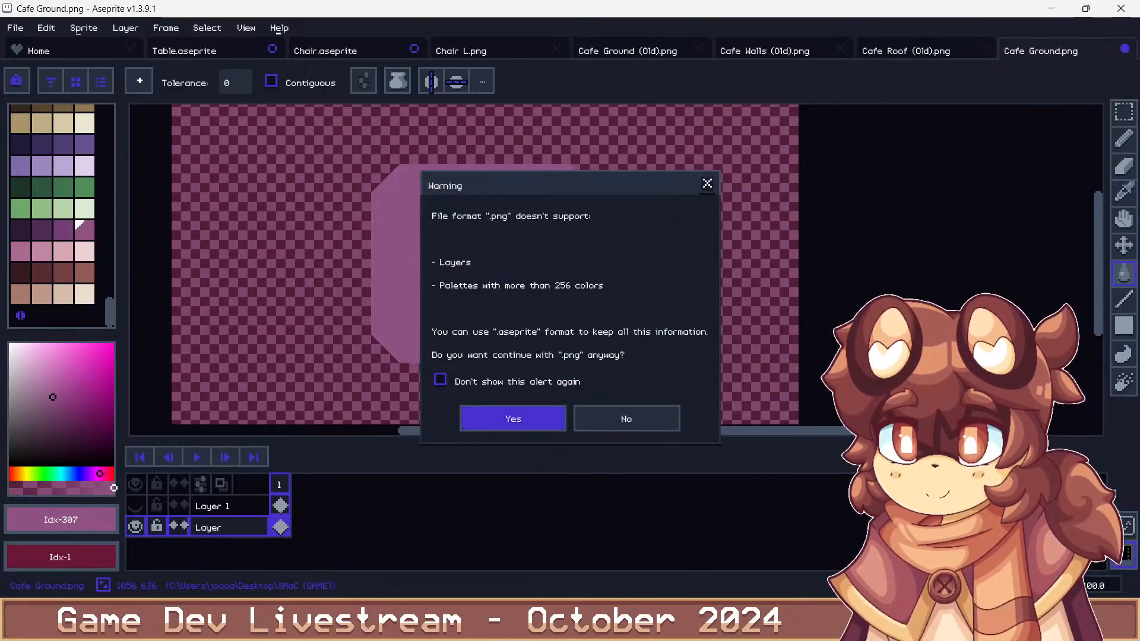
pyautogui.press('Return')
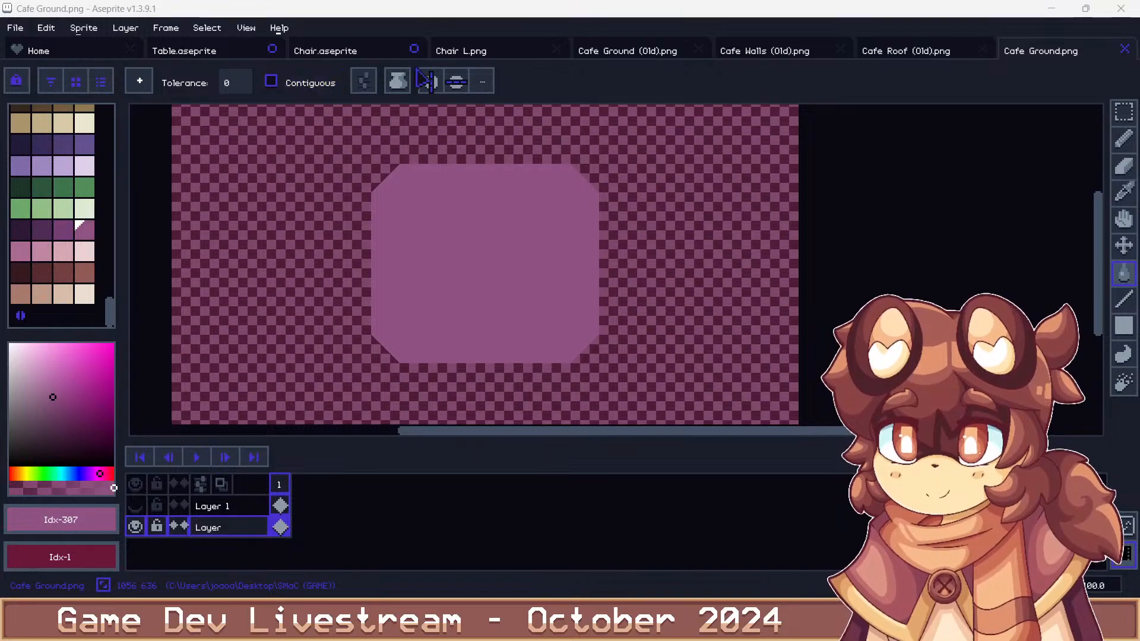
# Close the Table, Chair, Chair L and all three (Old) cafe sprites, discarding the unsaved table and chair changes
pyautogui.click(783, 55)
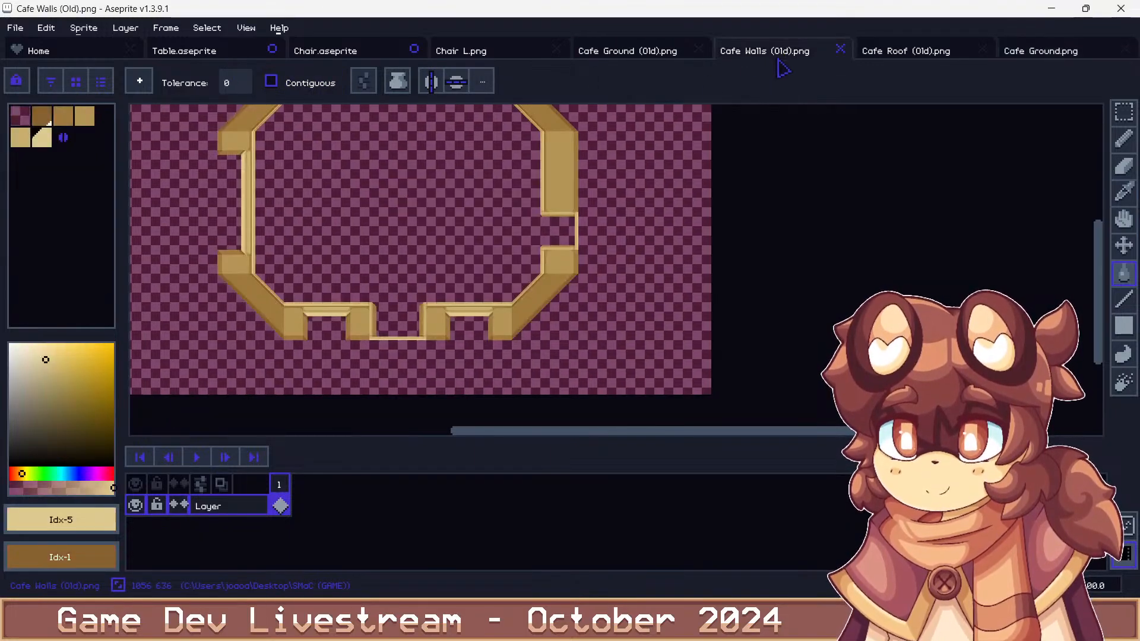
pyautogui.scroll(-1, 393, 195)
pyautogui.middleClick(214, 50)
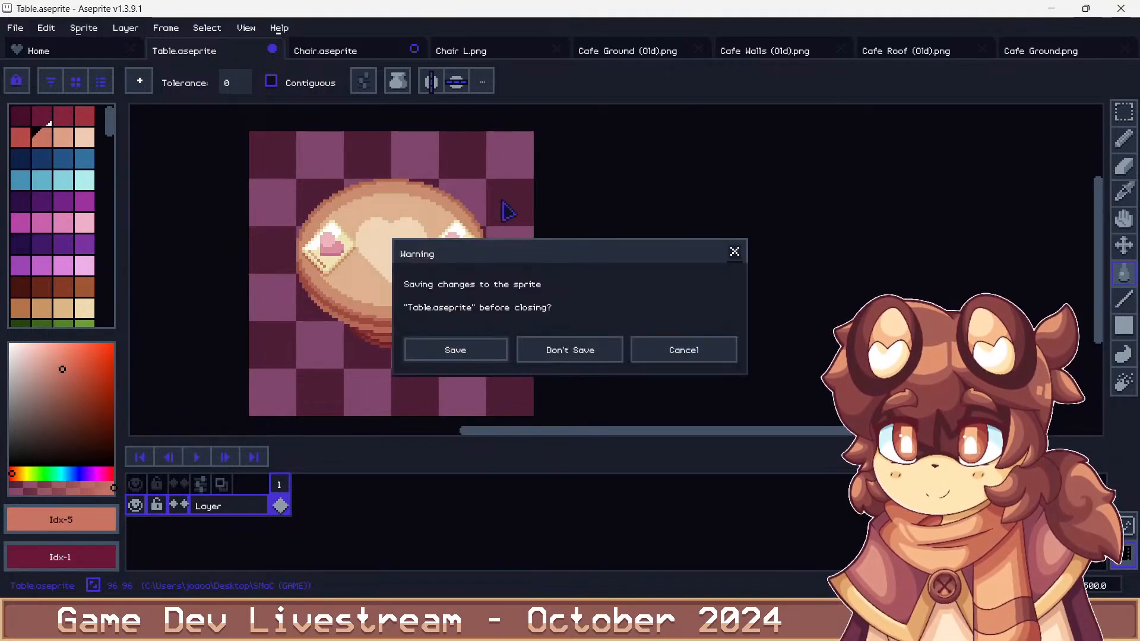
pyautogui.click(564, 349)
pyautogui.middleClick(242, 52)
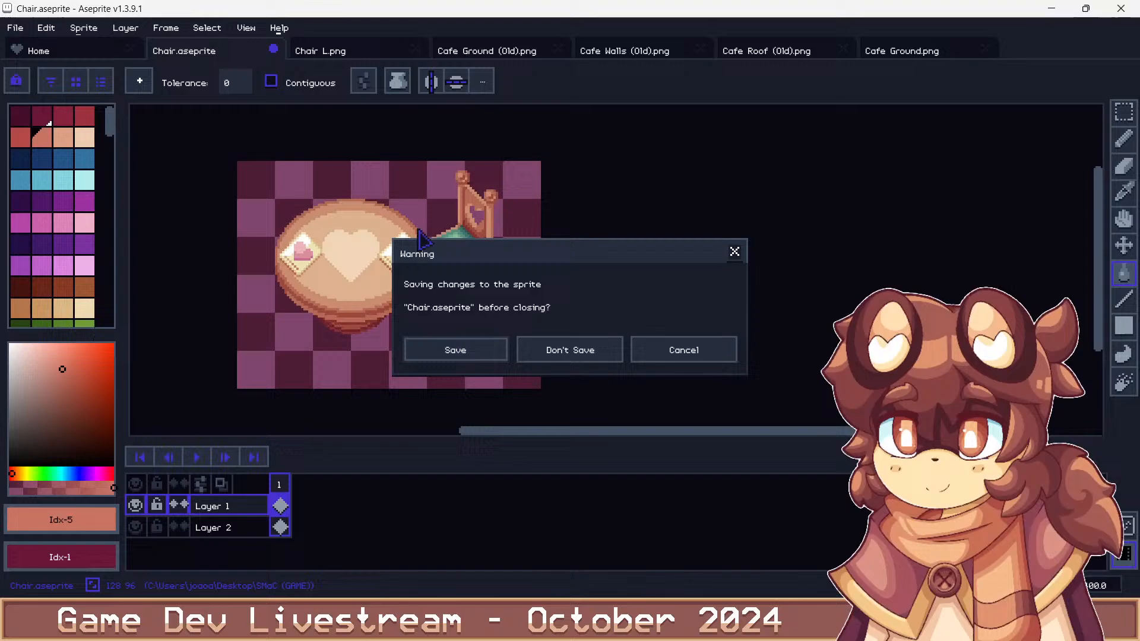
pyautogui.click(603, 349)
pyautogui.middleClick(234, 51)
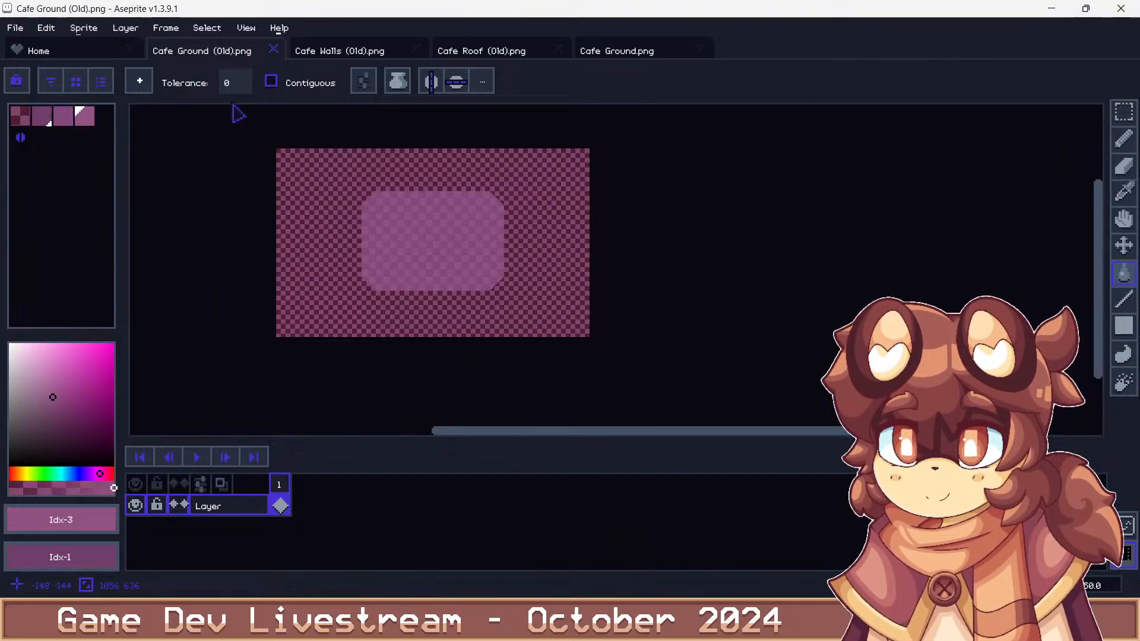
pyautogui.middleClick(226, 51)
pyautogui.middleClick(213, 52)
pyautogui.middleClick(212, 52)
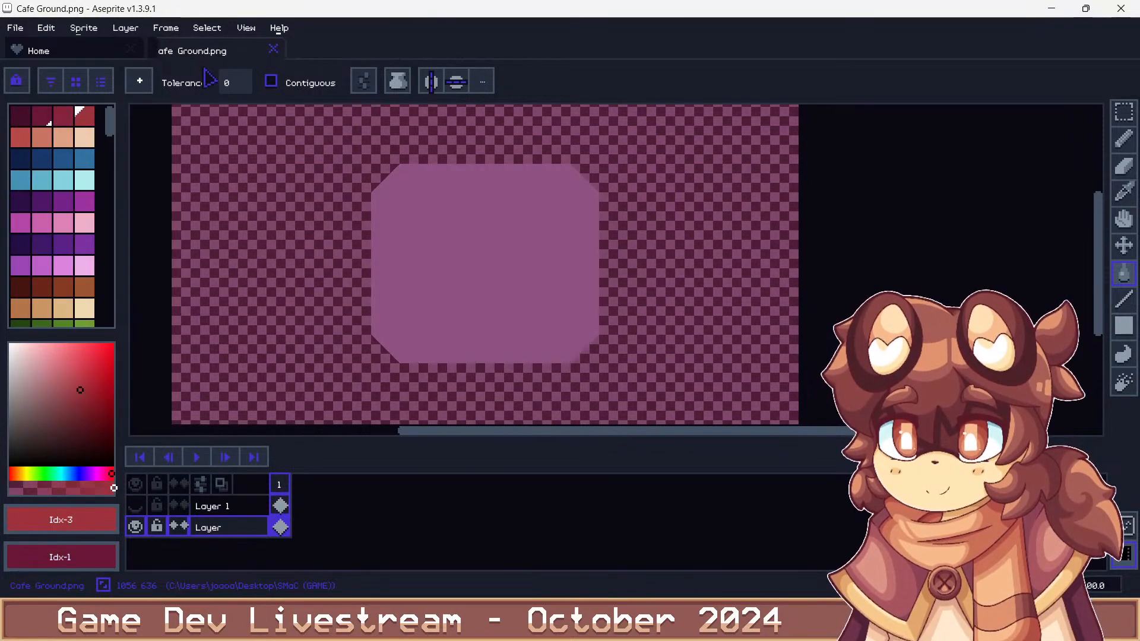
# Open Cafe Walls.png from the SMaC (GAME) folder and load the default palette for it
pyautogui.click(15, 28)
pyautogui.moveTo(131, 90)
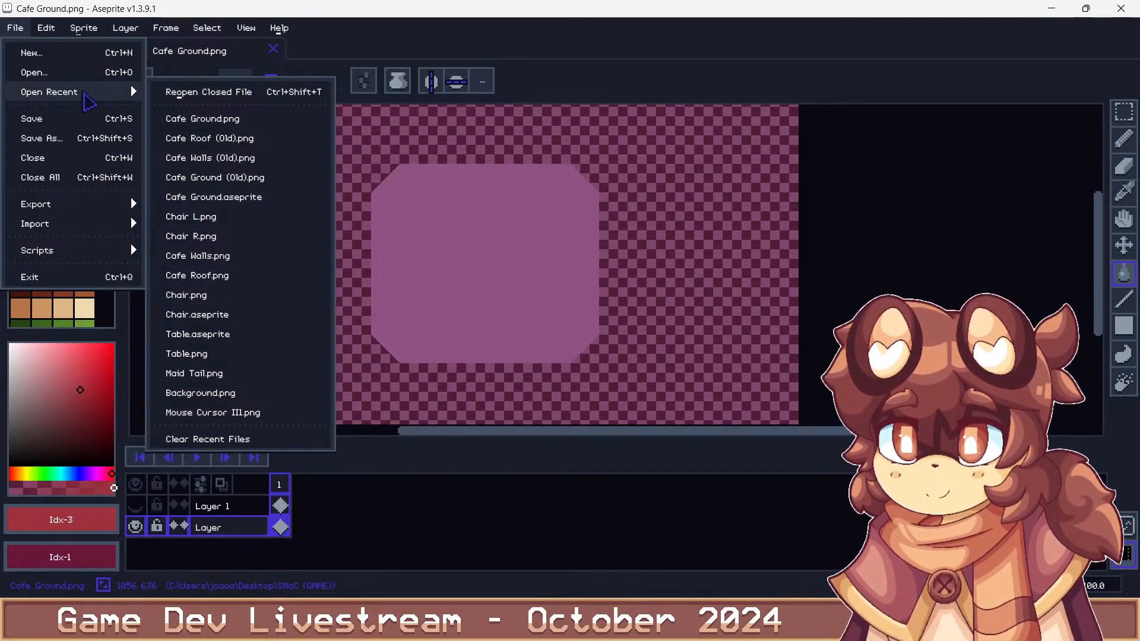
pyautogui.click(60, 71)
pyautogui.scroll(-6, 202, 312)
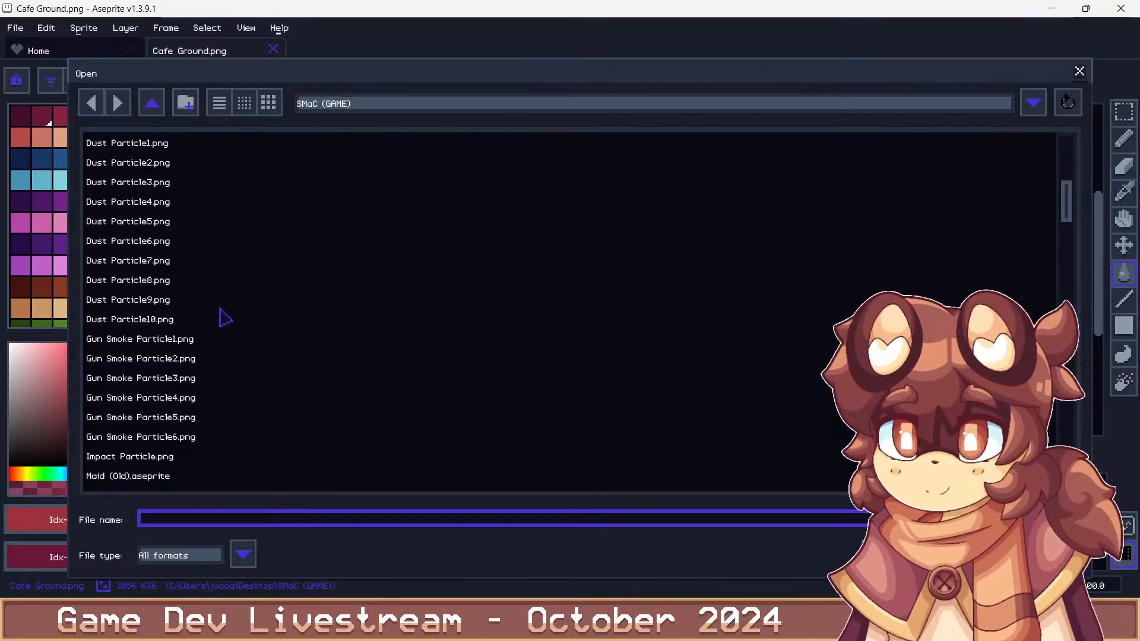
pyautogui.scroll(5, 224, 318)
pyautogui.click(148, 324)
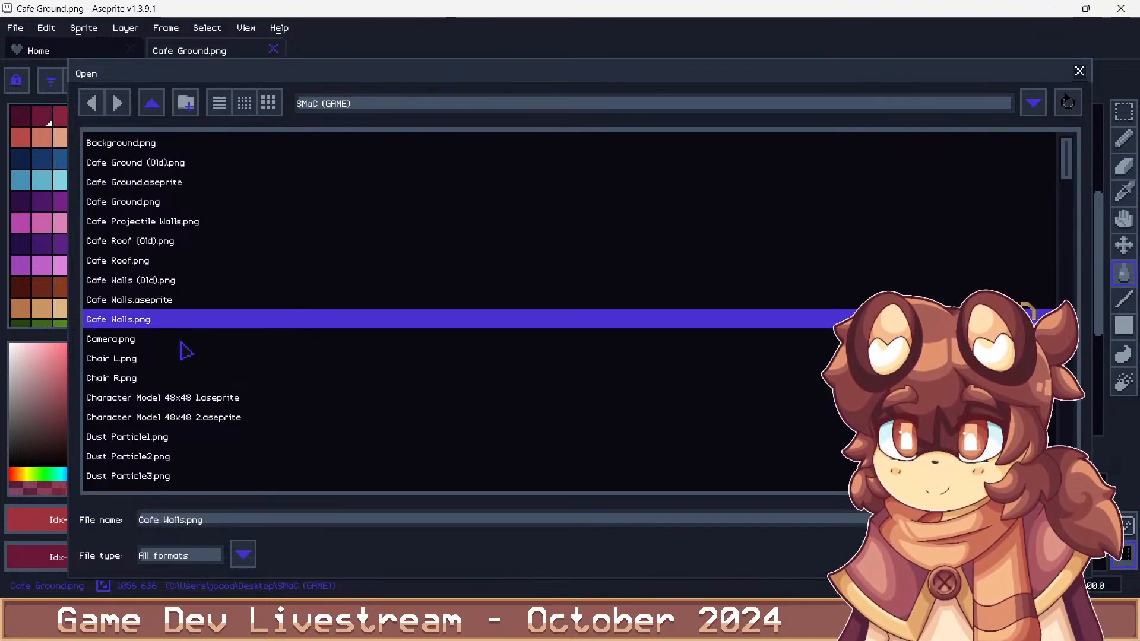
pyautogui.press('Return')
pyautogui.click(101, 81)
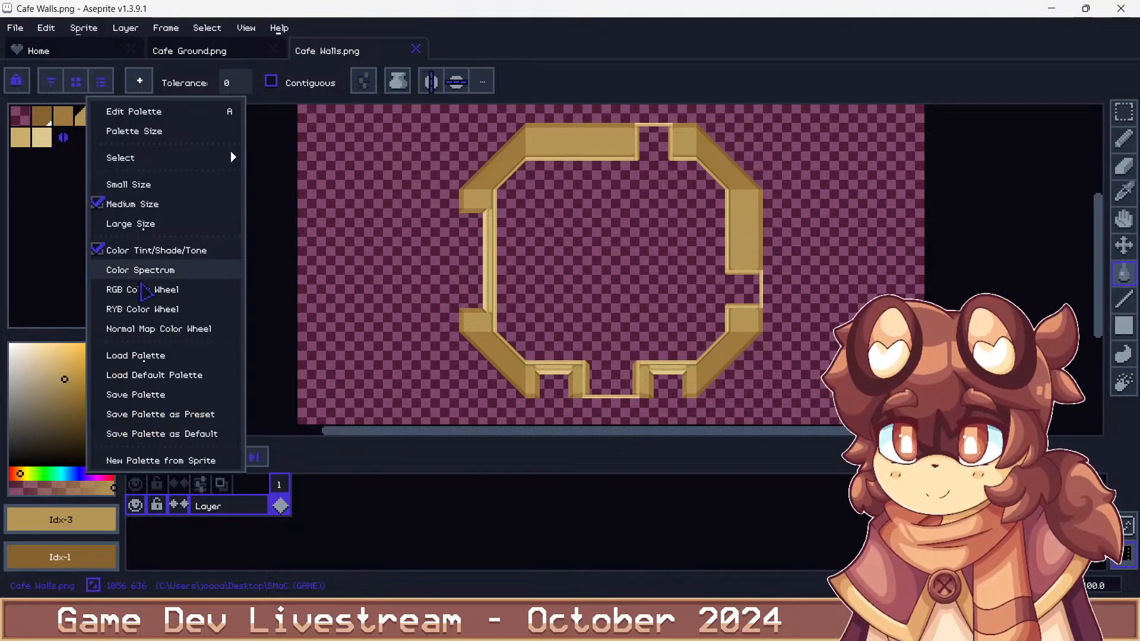
pyautogui.click(162, 374)
# Recolour the diagonal wall faces with red-brown Idx-211 and their darker edges with Idx-210
pyautogui.scroll(2, 542, 223)
pyautogui.scroll(-5, 356, 220)
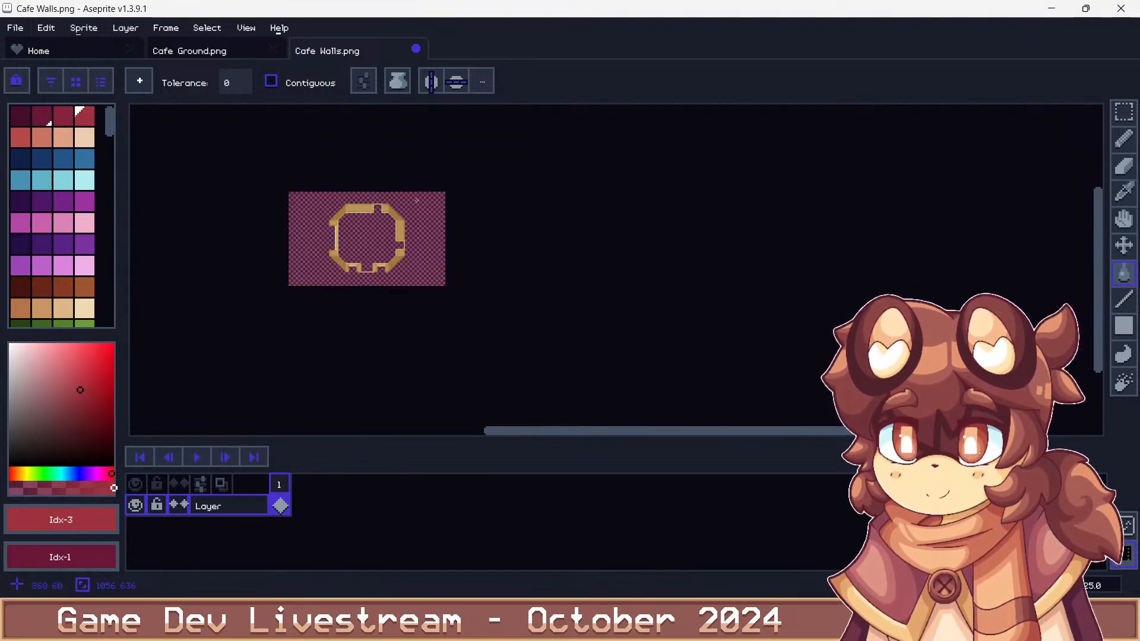
pyautogui.scroll(5, 368, 217)
pyautogui.keyDown('alt'); pyautogui.click(377, 172); pyautogui.keyUp('alt')
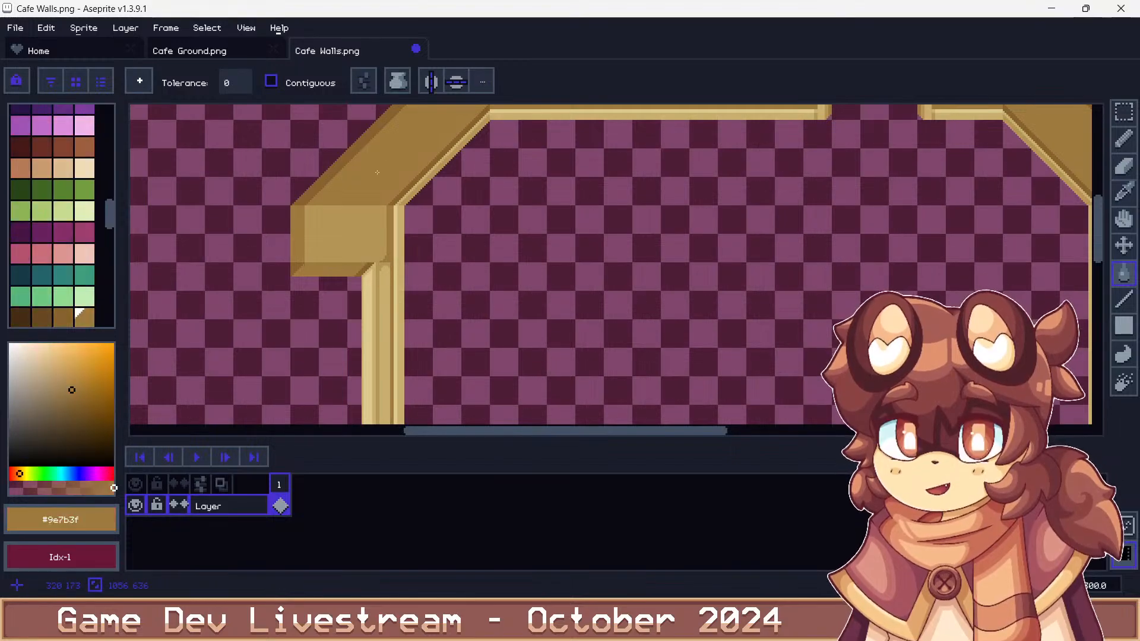
pyautogui.scroll(-4, 85, 270)
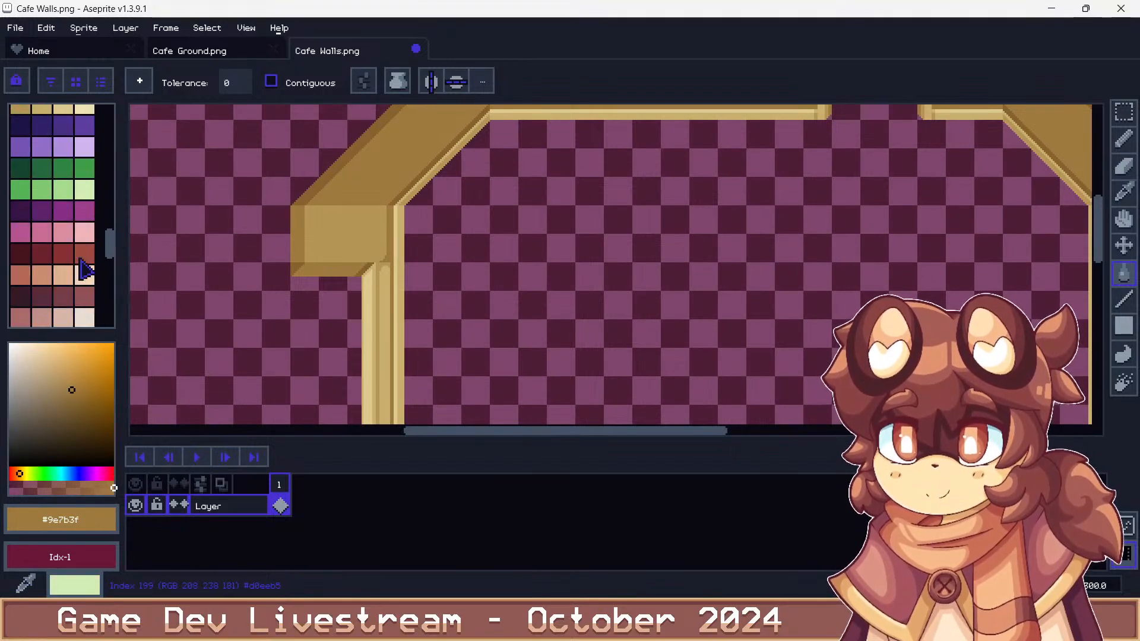
pyautogui.scroll(-2, 85, 270)
pyautogui.scroll(2, 85, 270)
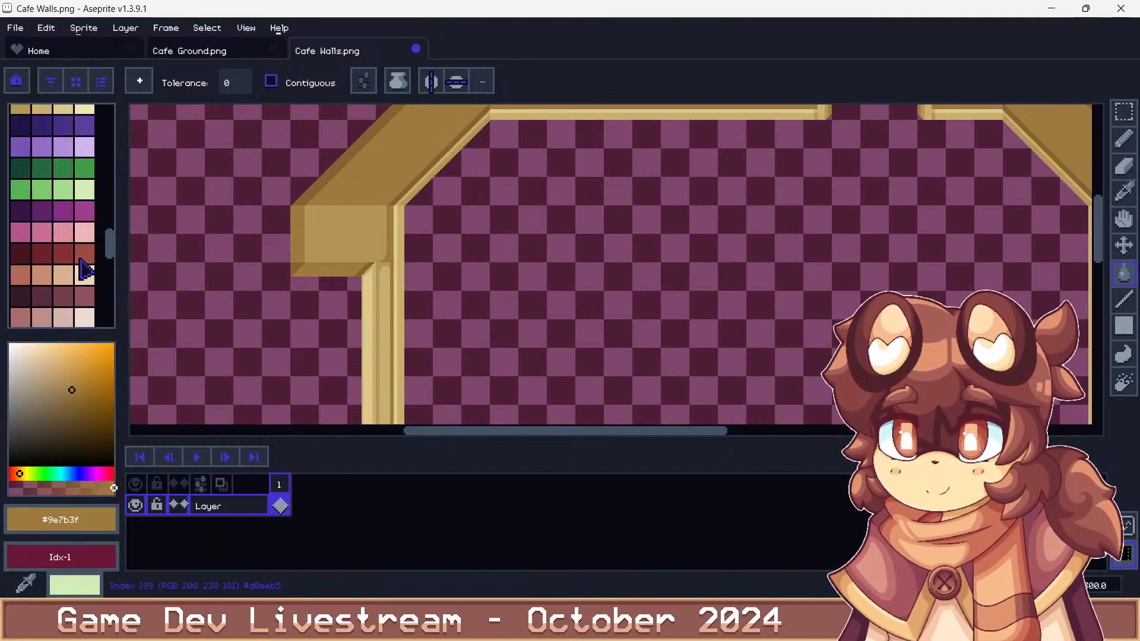
pyautogui.scroll(-4, 85, 270)
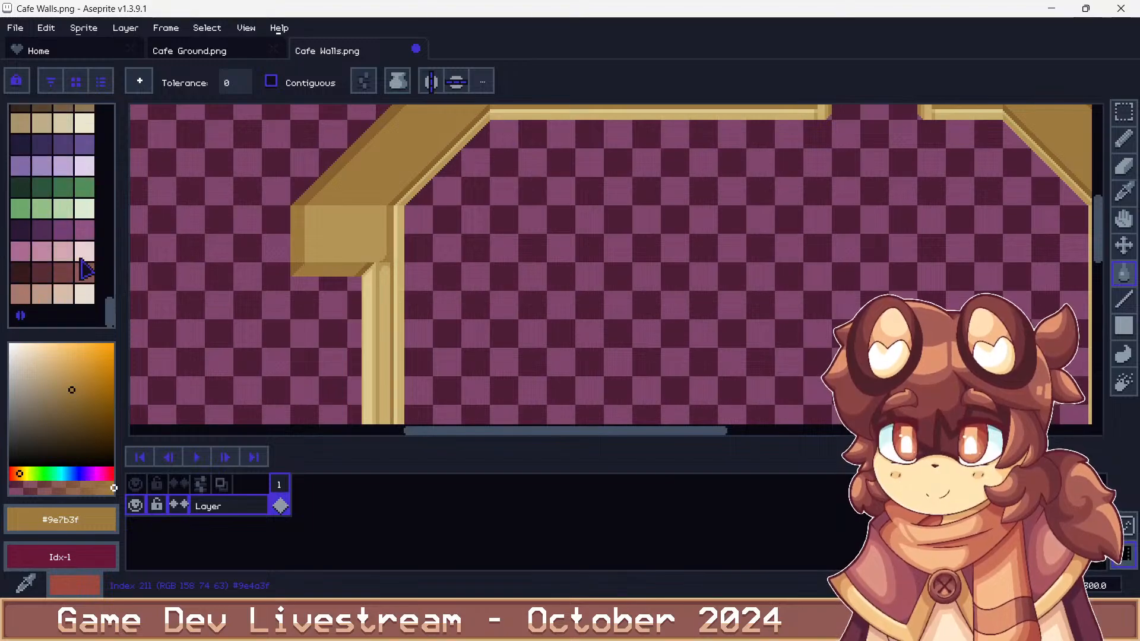
pyautogui.scroll(5, 87, 281)
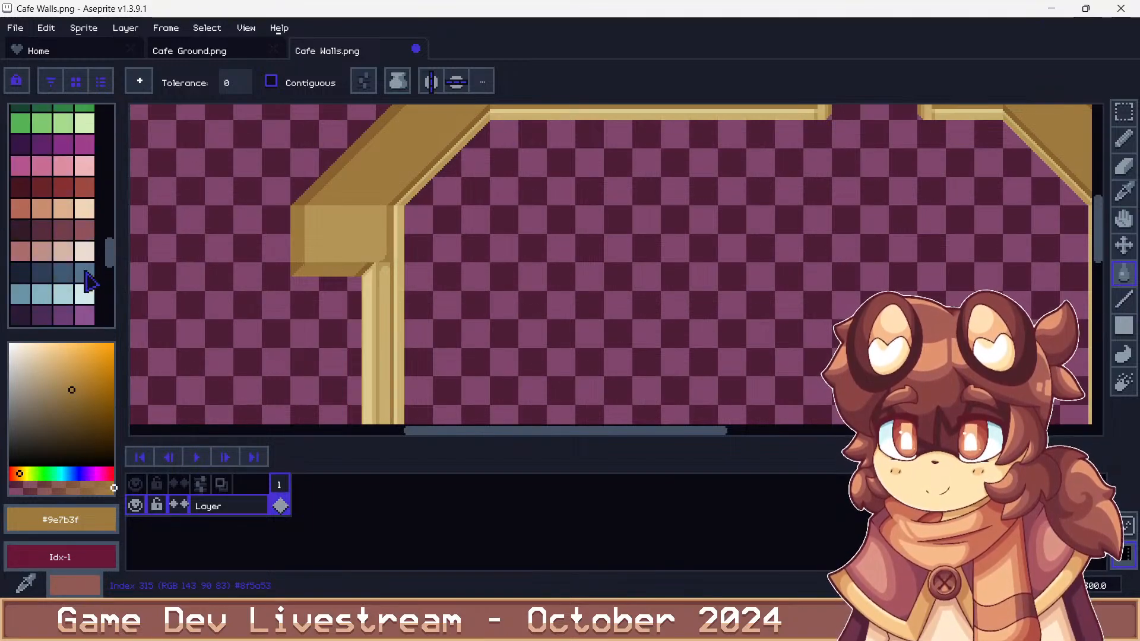
pyautogui.click(84, 187)
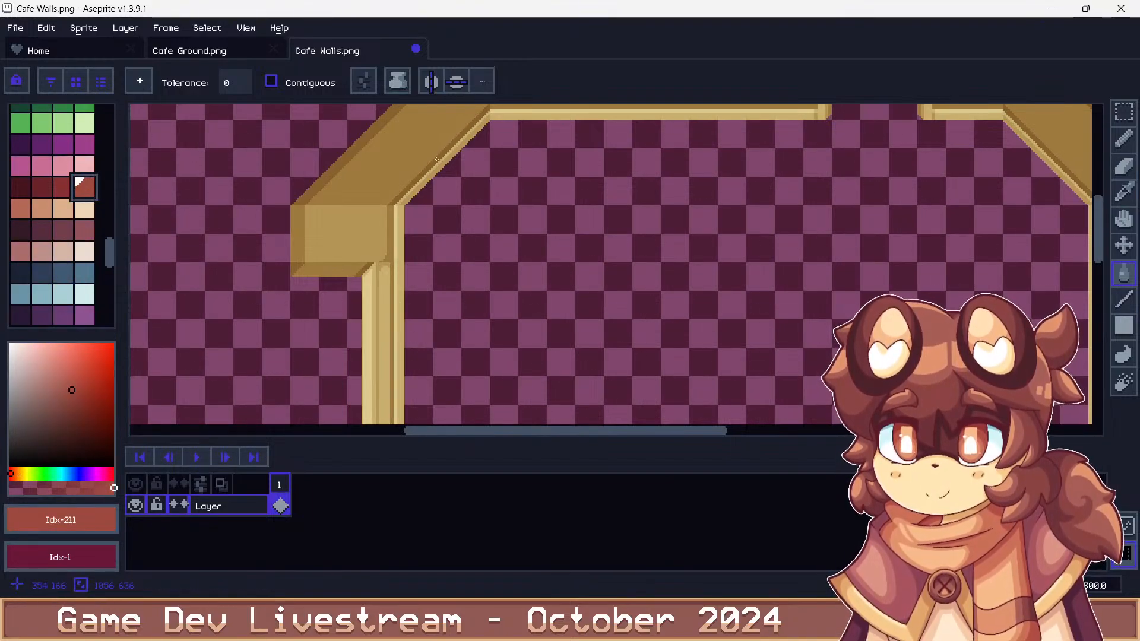
pyautogui.click(368, 160)
pyautogui.press('9')
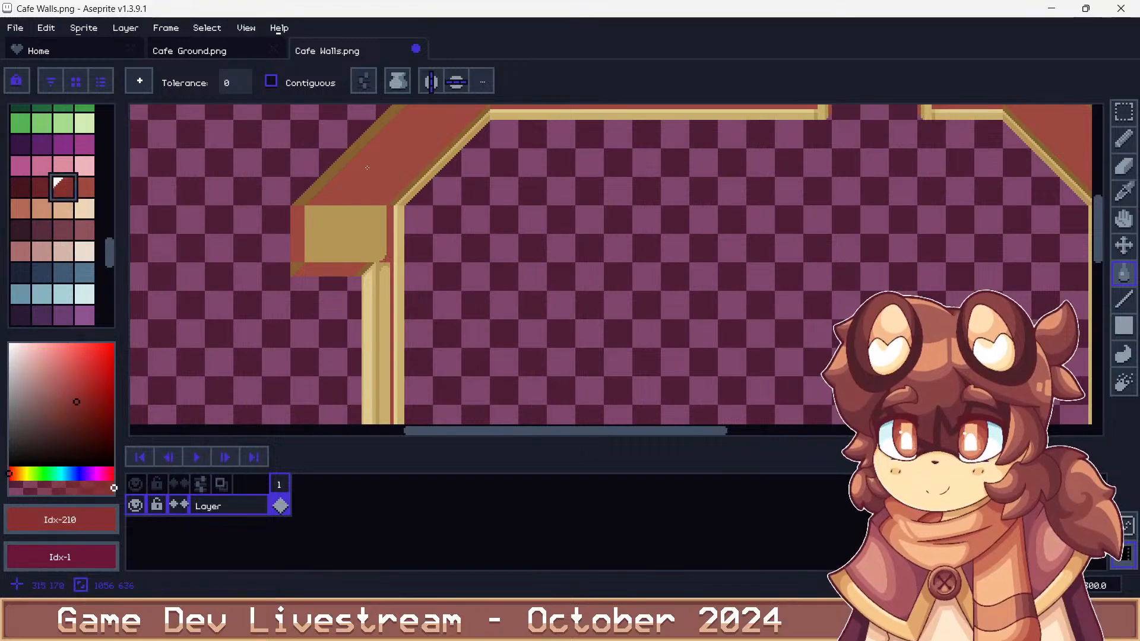
pyautogui.click(341, 162)
# Recolour the straight wall faces with Idx-212 and the lighter inner trim with Idx-213 and Idx-214
pyautogui.keyDown('alt'); pyautogui.click(316, 225); pyautogui.keyUp('alt')
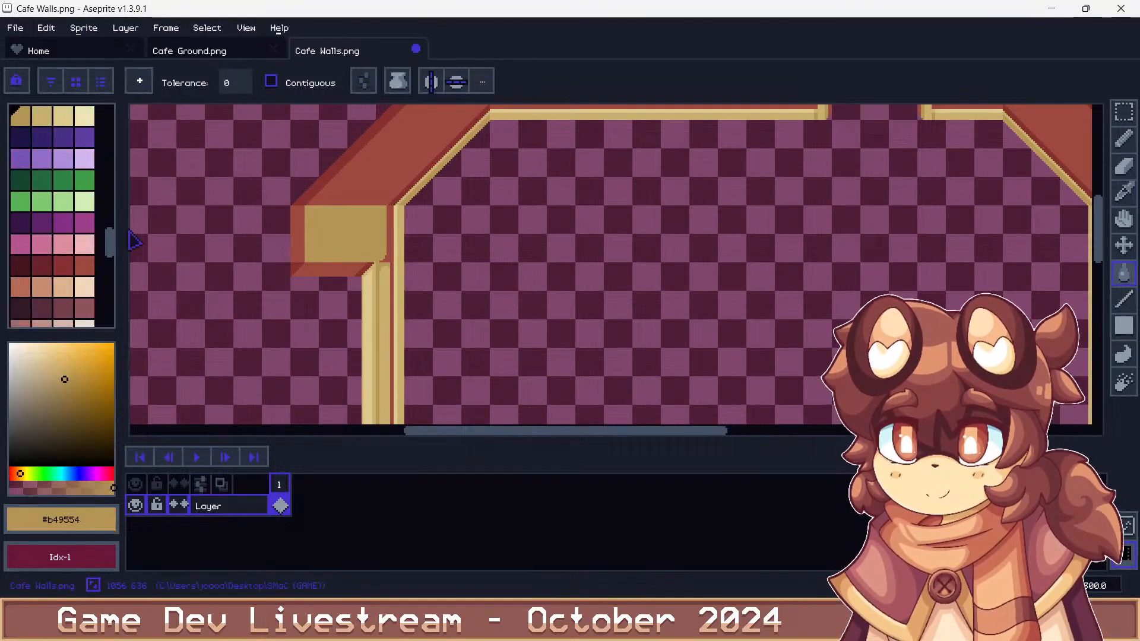
pyautogui.click(20, 287)
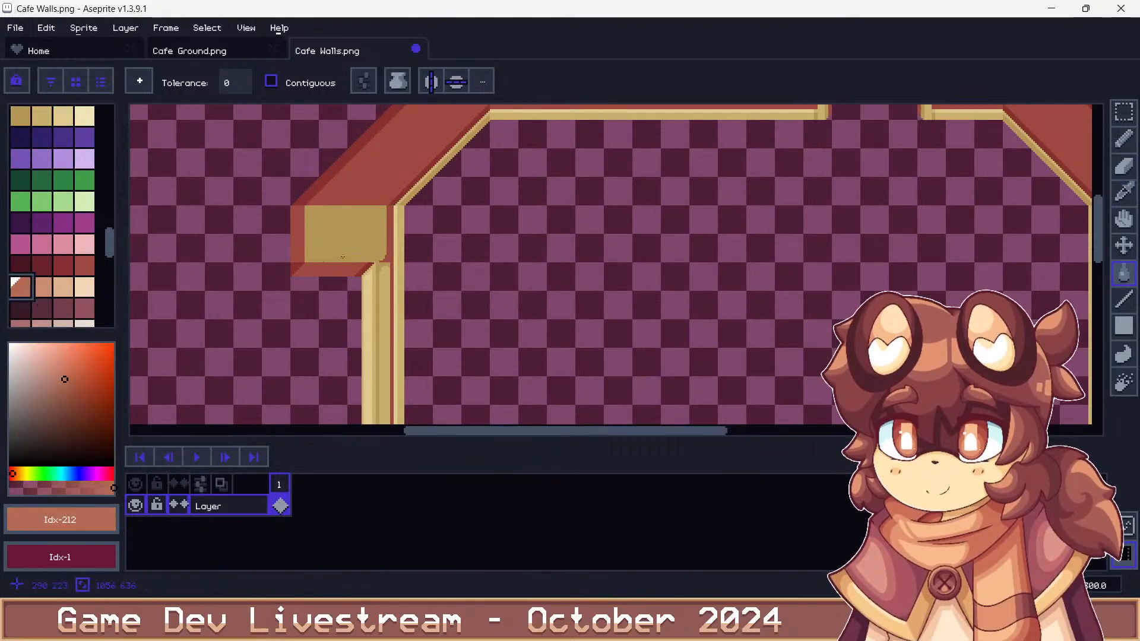
pyautogui.click(374, 212)
pyautogui.scroll(1, 333, 306)
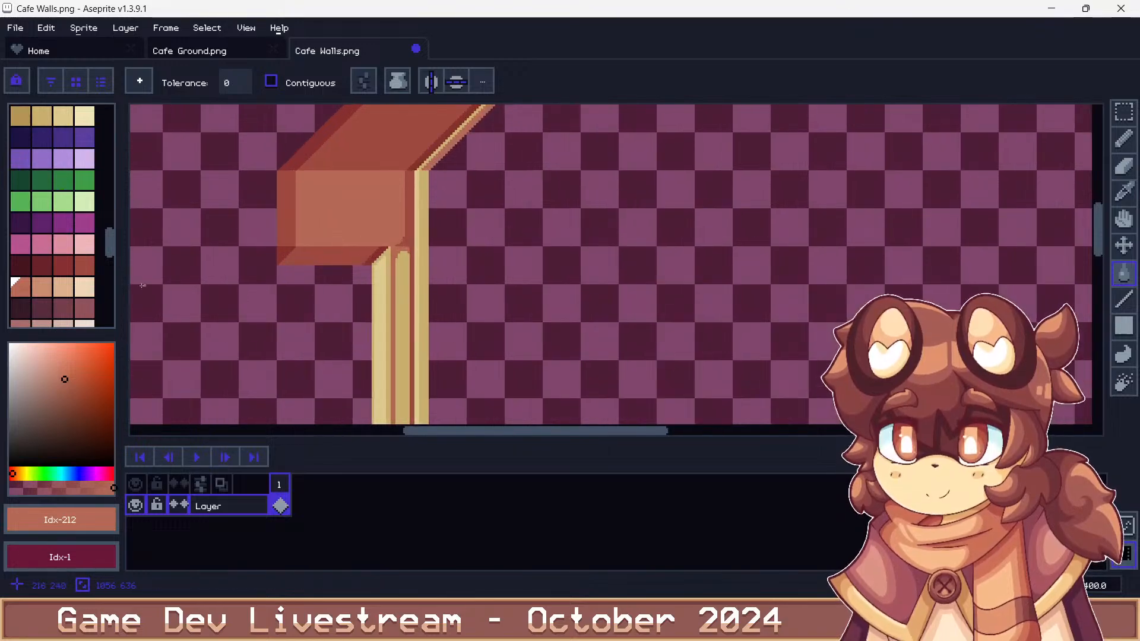
pyautogui.click(42, 288)
pyautogui.click(400, 333)
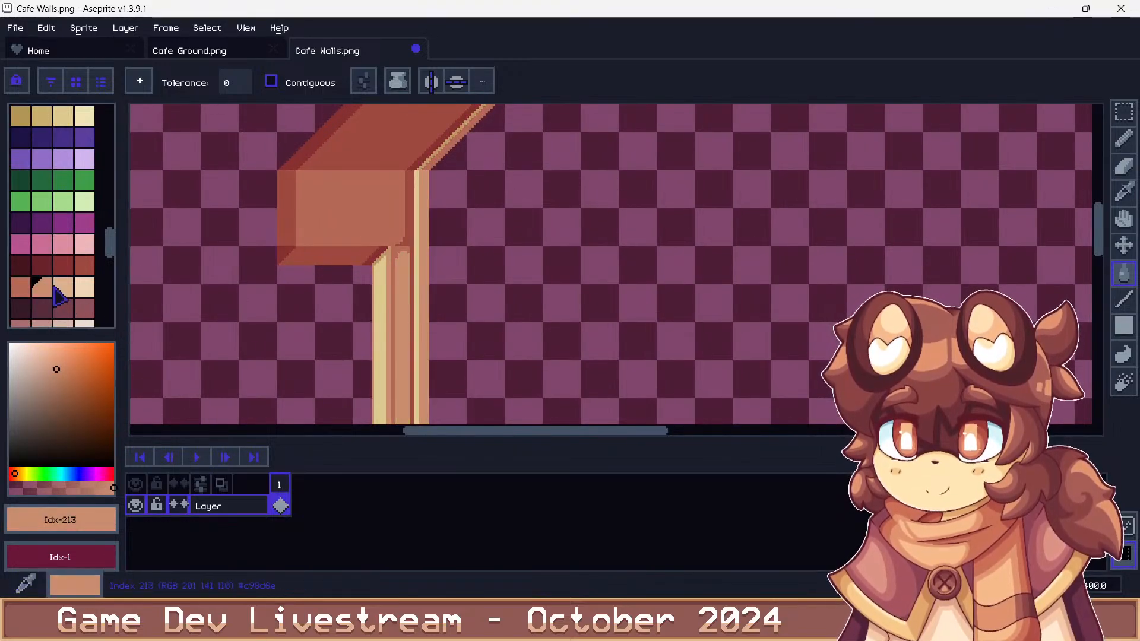
pyautogui.click(63, 287)
pyautogui.click(377, 287)
pyautogui.scroll(-4, 377, 287)
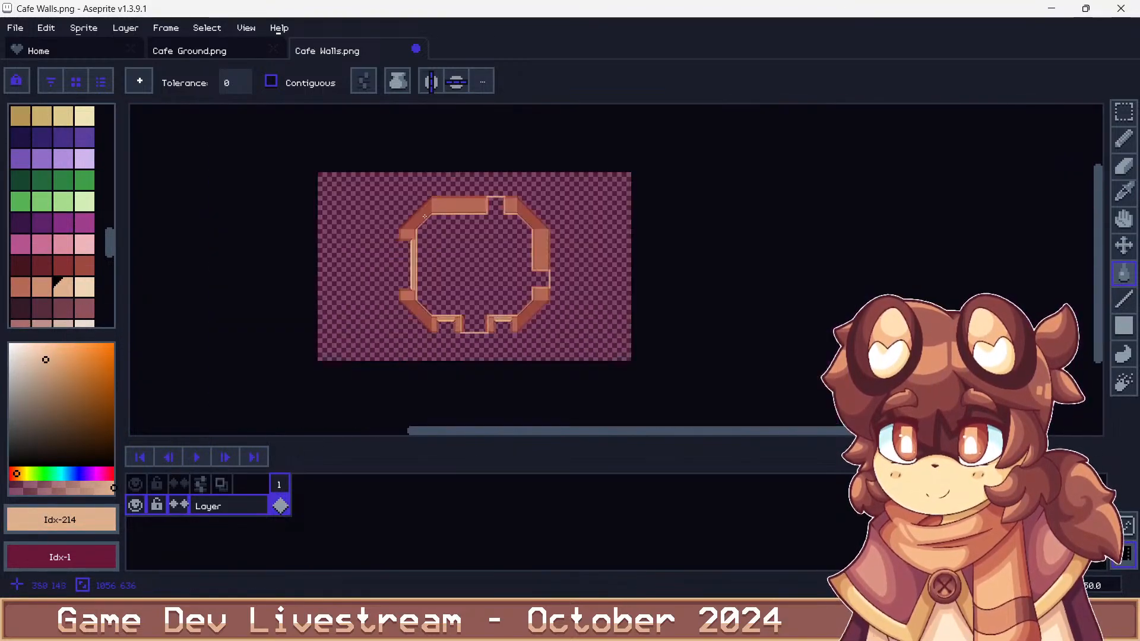
# Recolour the diagonal wall faces with magenta Idx-163 and their darker edges with Idx-162, undoing the stray background fill
pyautogui.scroll(1, 474, 284)
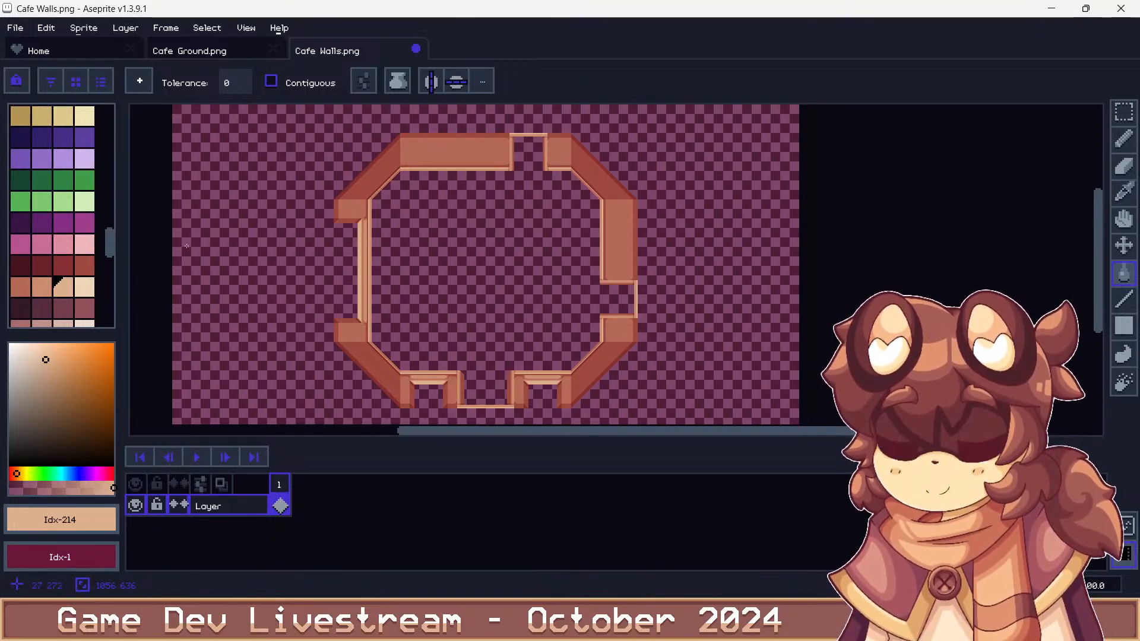
pyautogui.scroll(4, 78, 220)
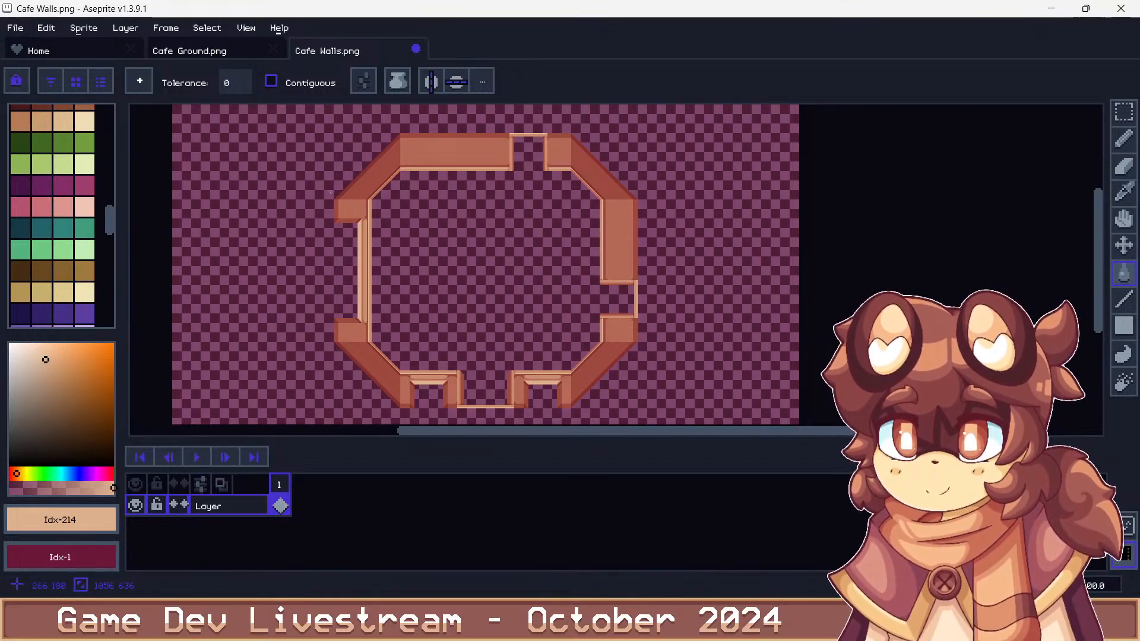
pyautogui.scroll(2, 359, 177)
pyautogui.keyDown('alt'); pyautogui.click(336, 203); pyautogui.keyUp('alt')
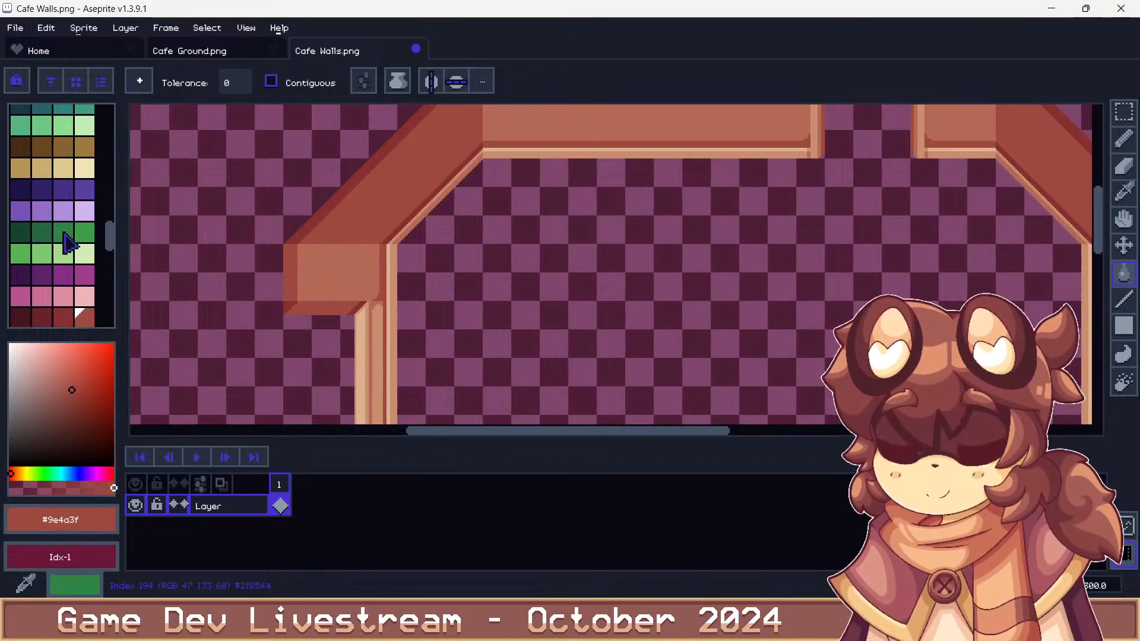
pyautogui.scroll(2, 78, 236)
pyautogui.click(81, 178)
pyautogui.click(415, 178)
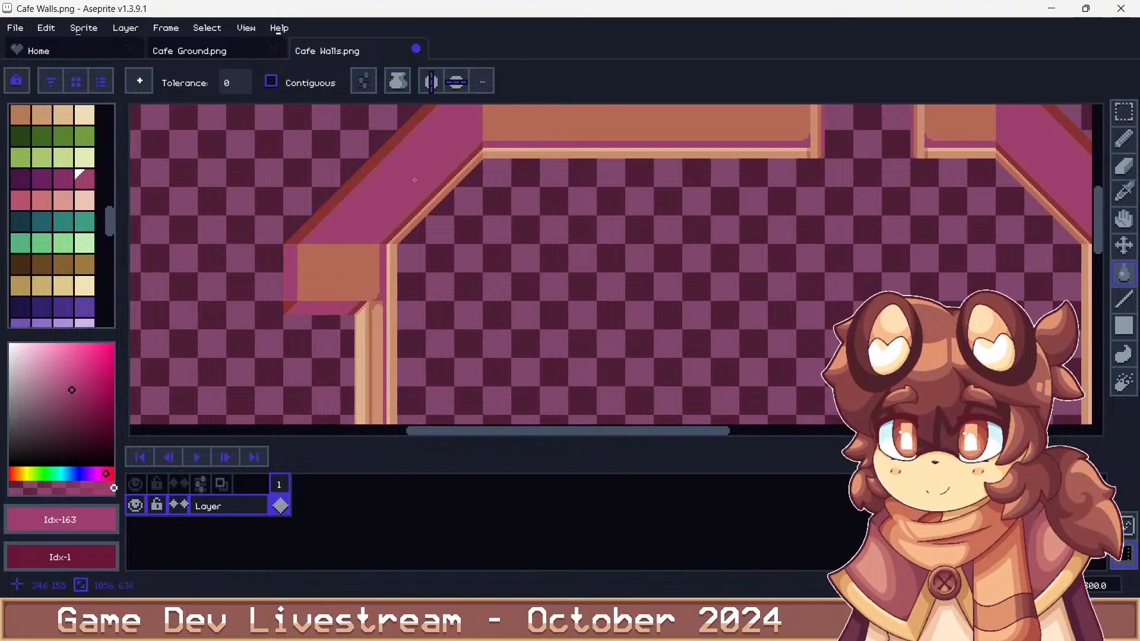
pyautogui.click(61, 178)
pyautogui.click(347, 179)
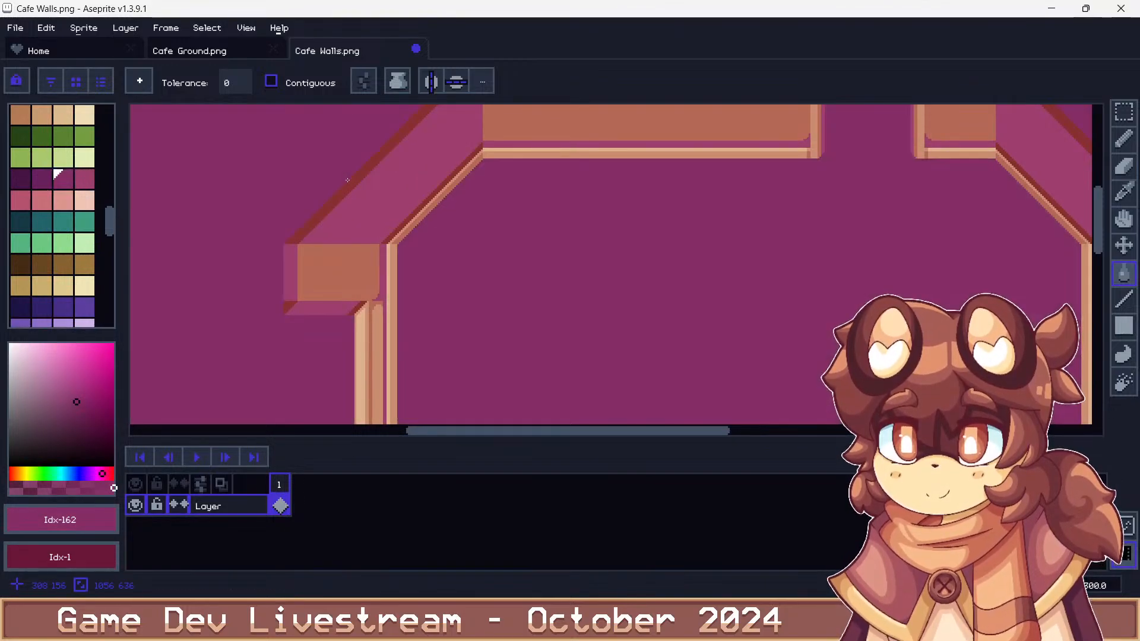
pyautogui.hotkey('ctrl', 'z')
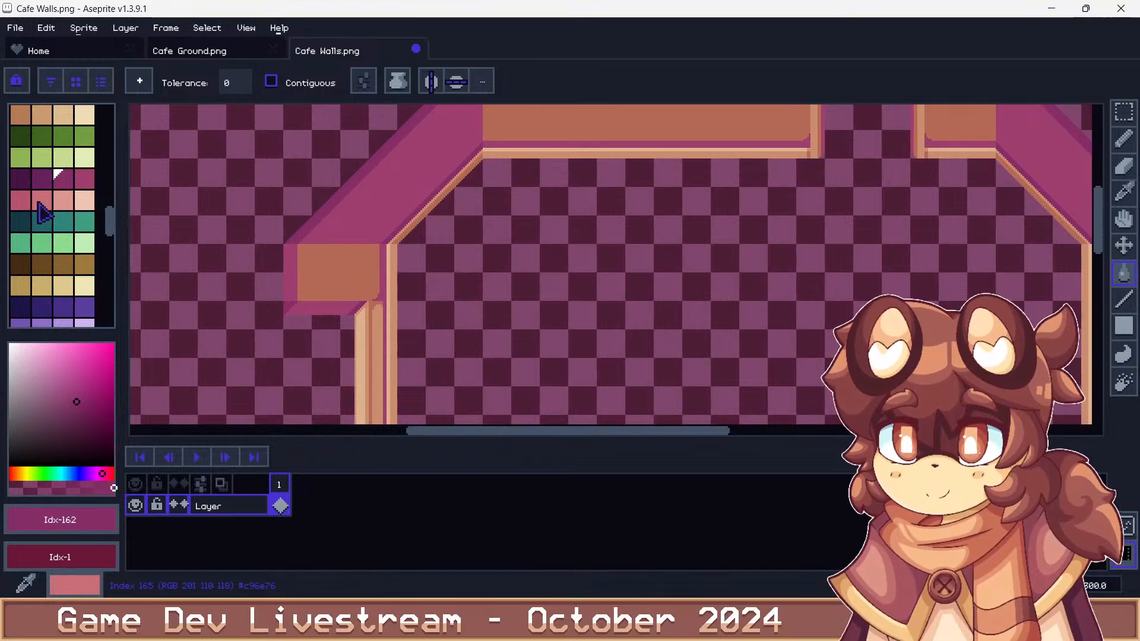
# Recolour the straight wall faces with pink Idx-164 and the inner trim with Idx-165 and Idx-166
pyautogui.click(20, 200)
pyautogui.press(']')
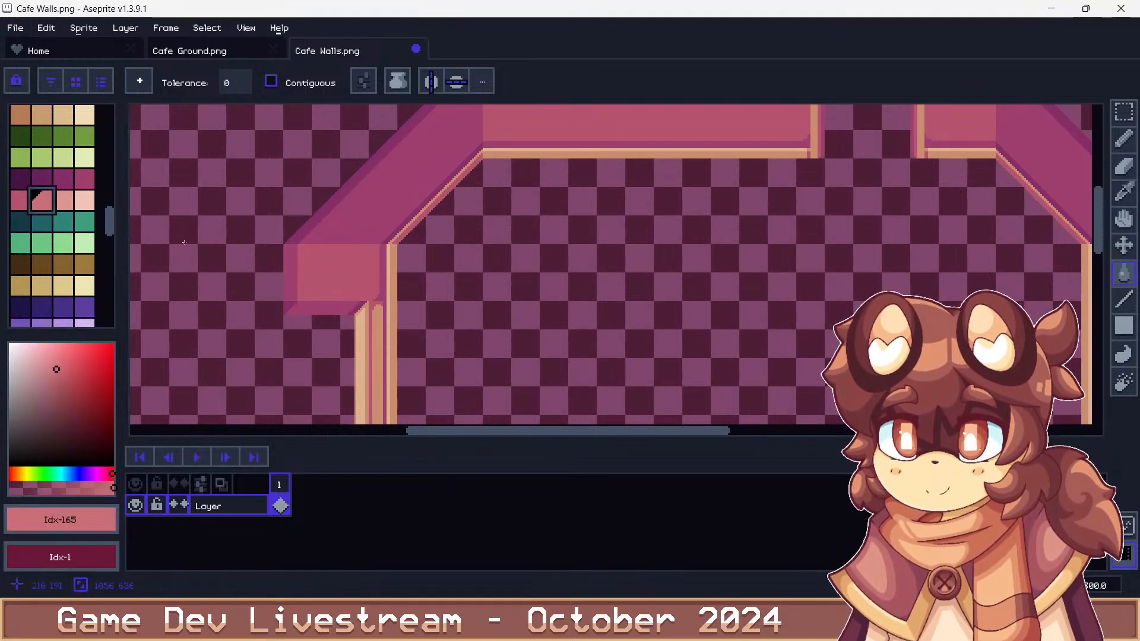
pyautogui.click(372, 325)
pyautogui.press(']')
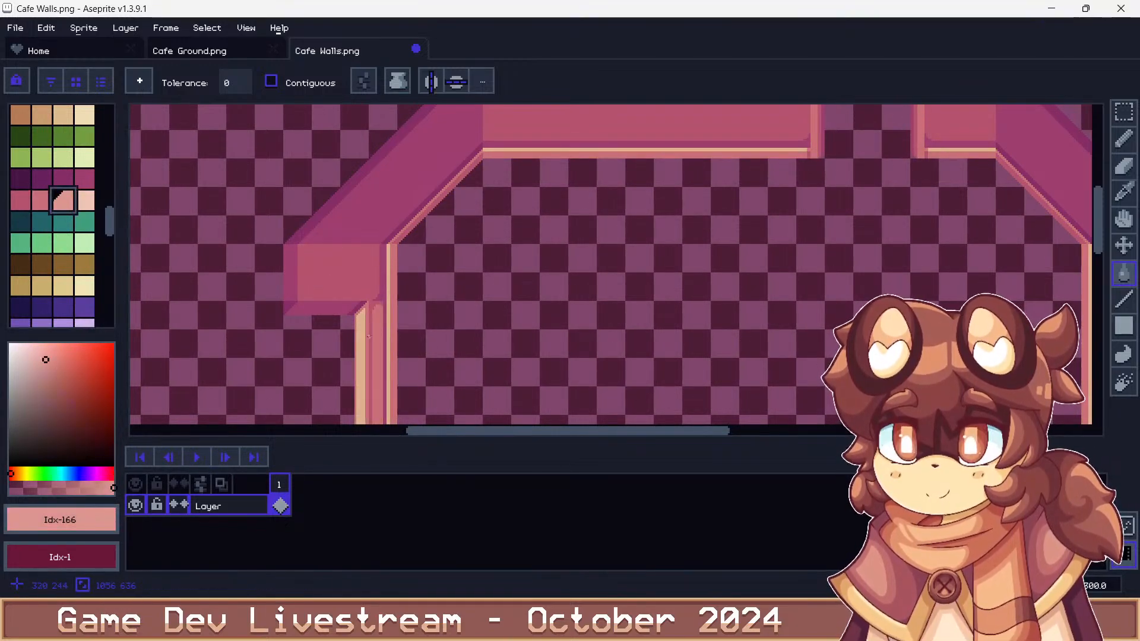
pyautogui.click(361, 332)
pyautogui.scroll(-4, 360, 333)
pyautogui.scroll(2, 417, 237)
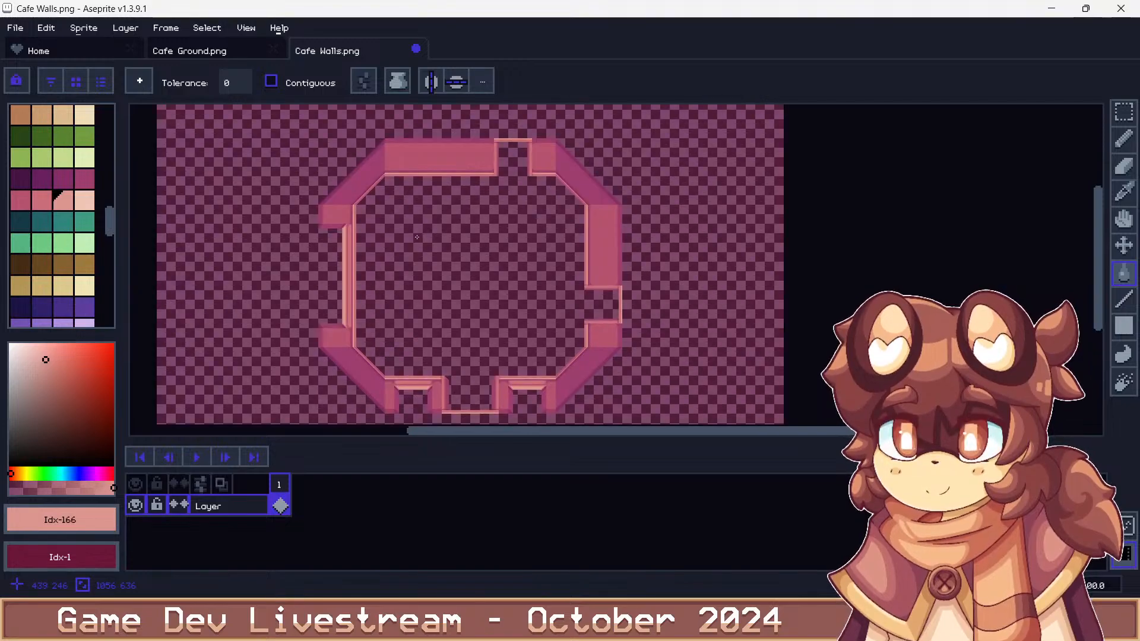
pyautogui.scroll(-1, 416, 237)
pyautogui.scroll(1, 428, 288)
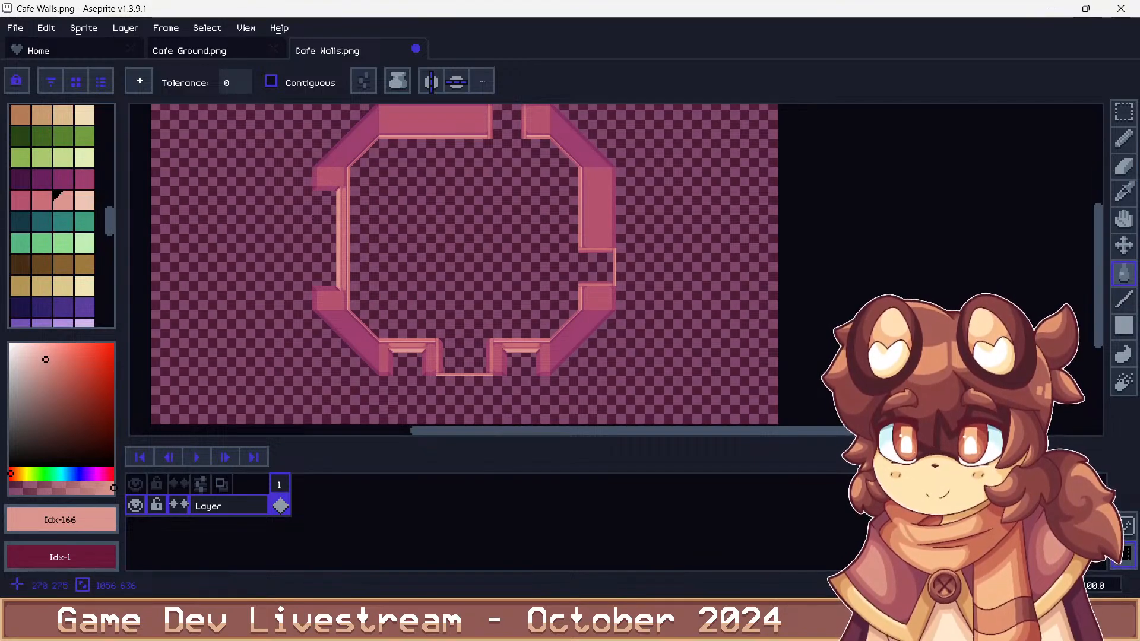
# Save the pink walls over Cafe Walls.png, accepting the PNG palette limit
pyautogui.hotkey('ctrl', 'shift', 's')
pyautogui.press('Return')
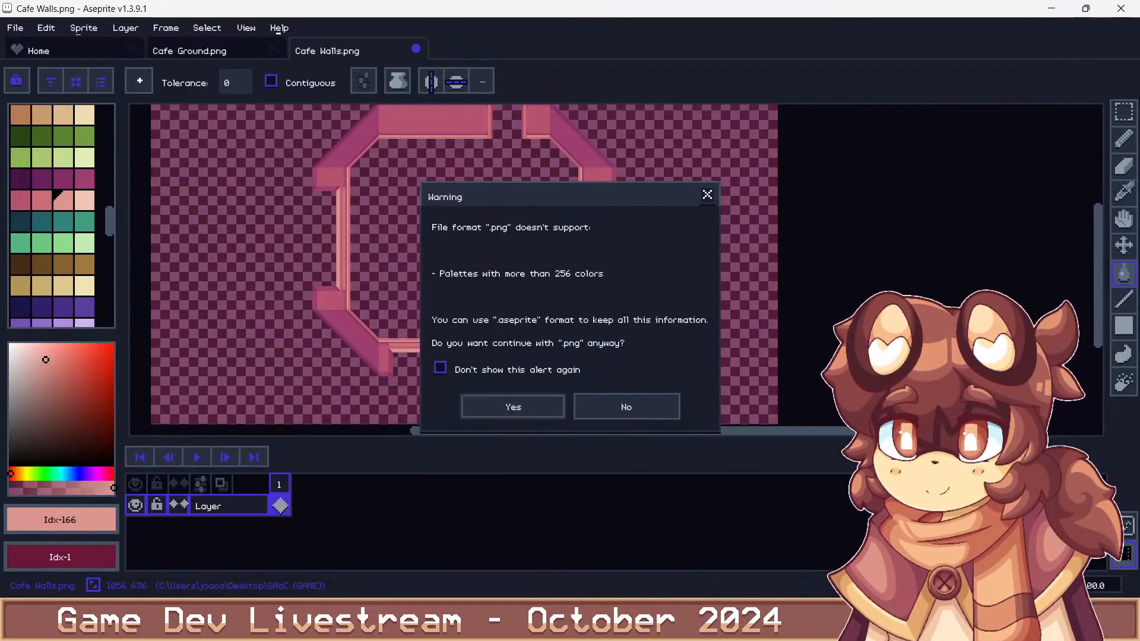
pyautogui.press('Return')
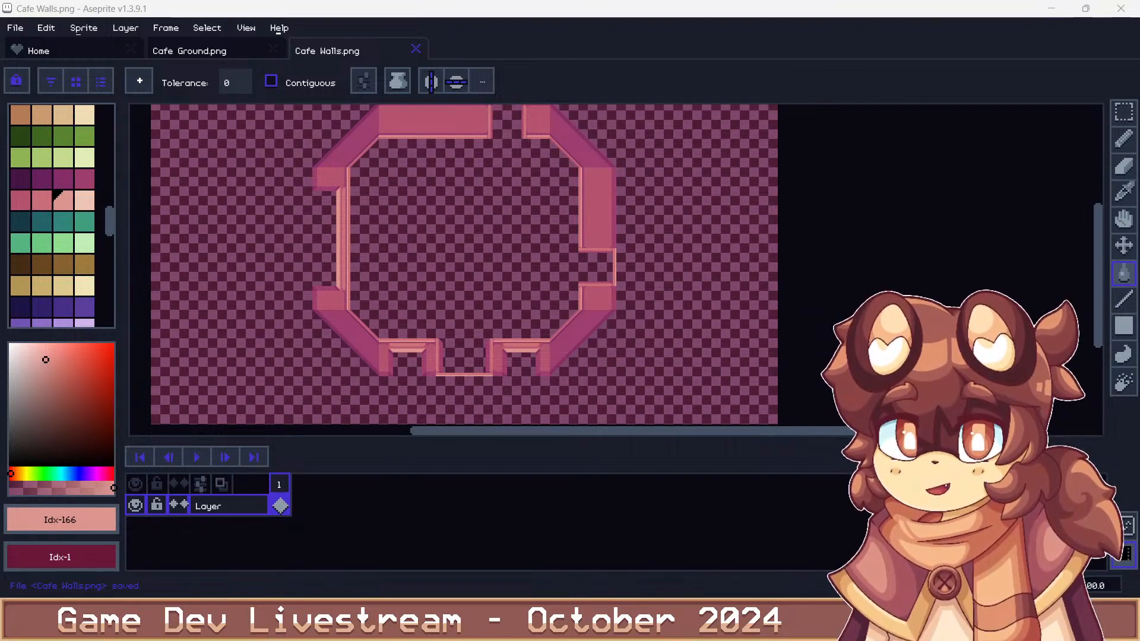
# Sample the magenta #9e3f6c from the diagonal wall face in Cafe Walls.png
pyautogui.scroll(4, 321, 130)
pyautogui.keyDown('alt'); pyautogui.click(397, 242); pyautogui.keyUp('alt')
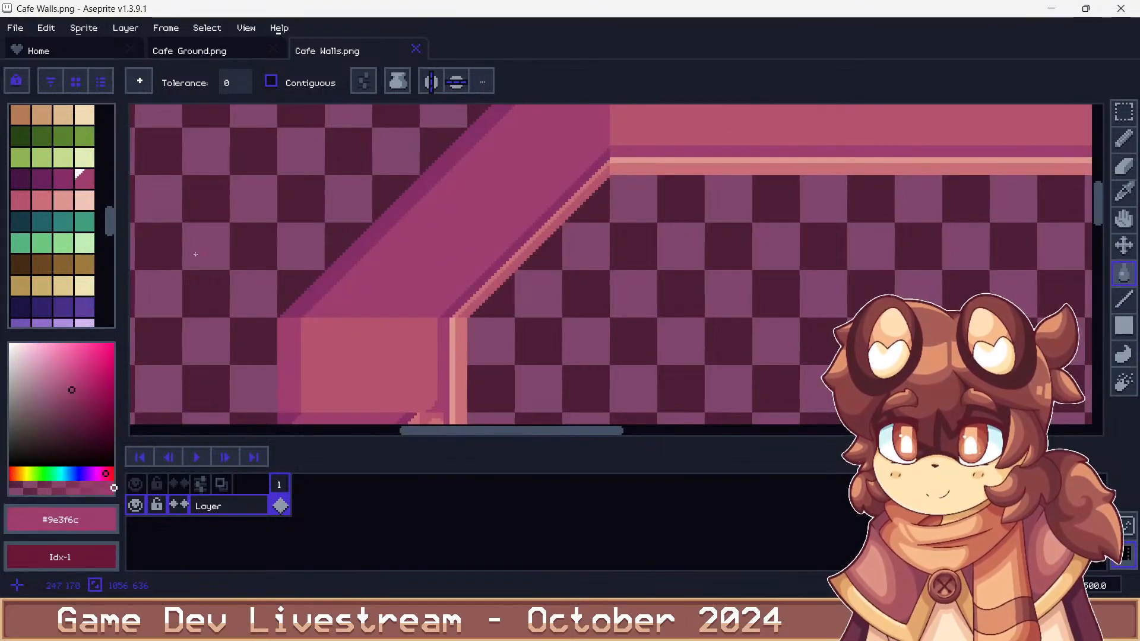
# Fill the diagonal wall faces with purple Idx-203 and their darker outer edges with Idx-202
pyautogui.scroll(-5, 59, 225)
pyautogui.click(83, 216)
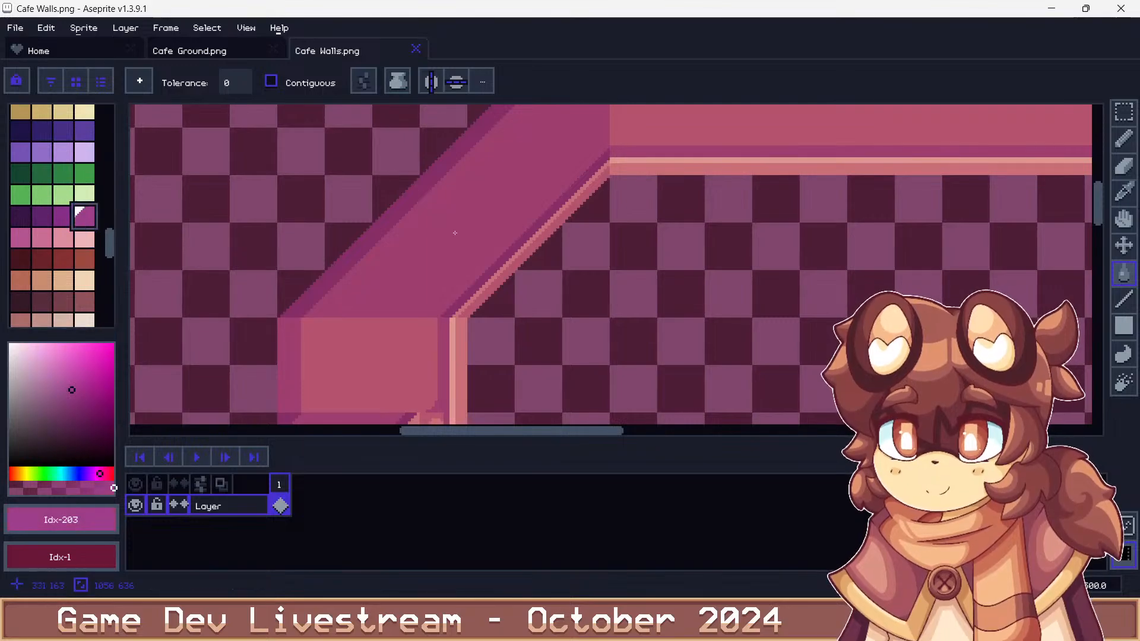
pyautogui.click(455, 233)
pyautogui.press('[')
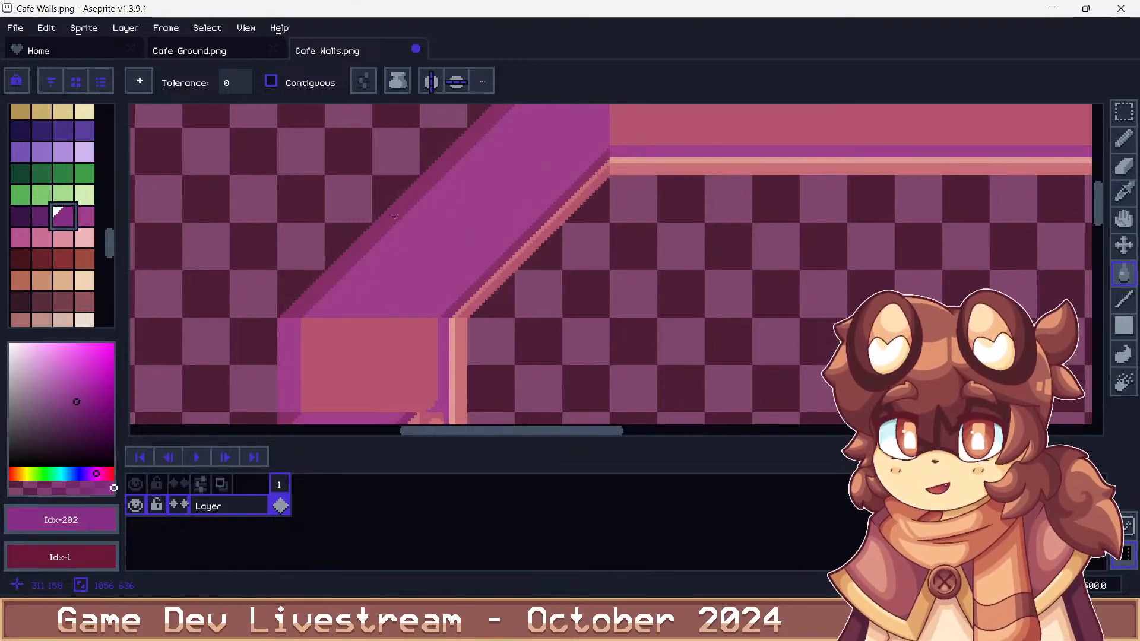
# Fill the flat wall tops with pink Idx-204 and the two inner trim bands with Idx-205 and Idx-206
pyautogui.press(']')
pyautogui.press(']')
pyautogui.click(405, 334)
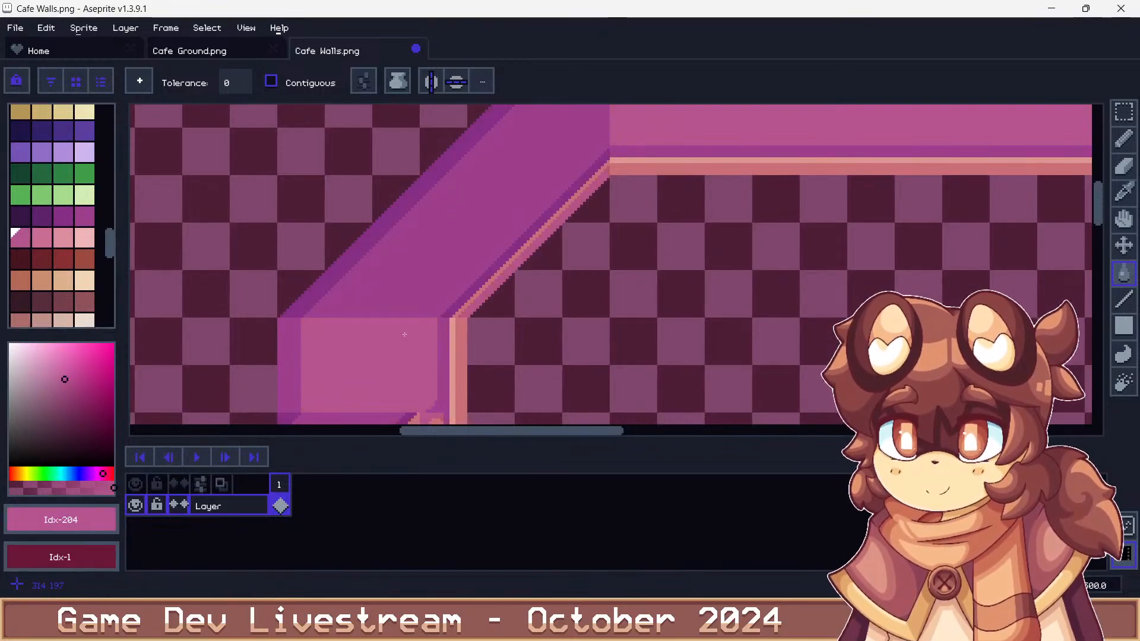
pyautogui.press(']')
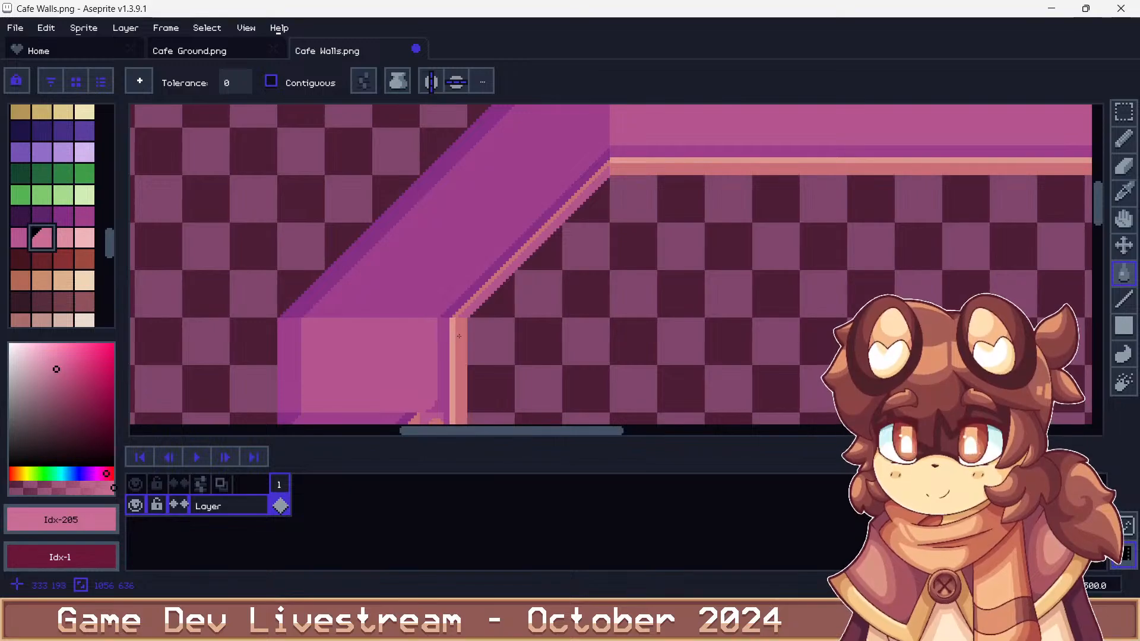
pyautogui.press(']')
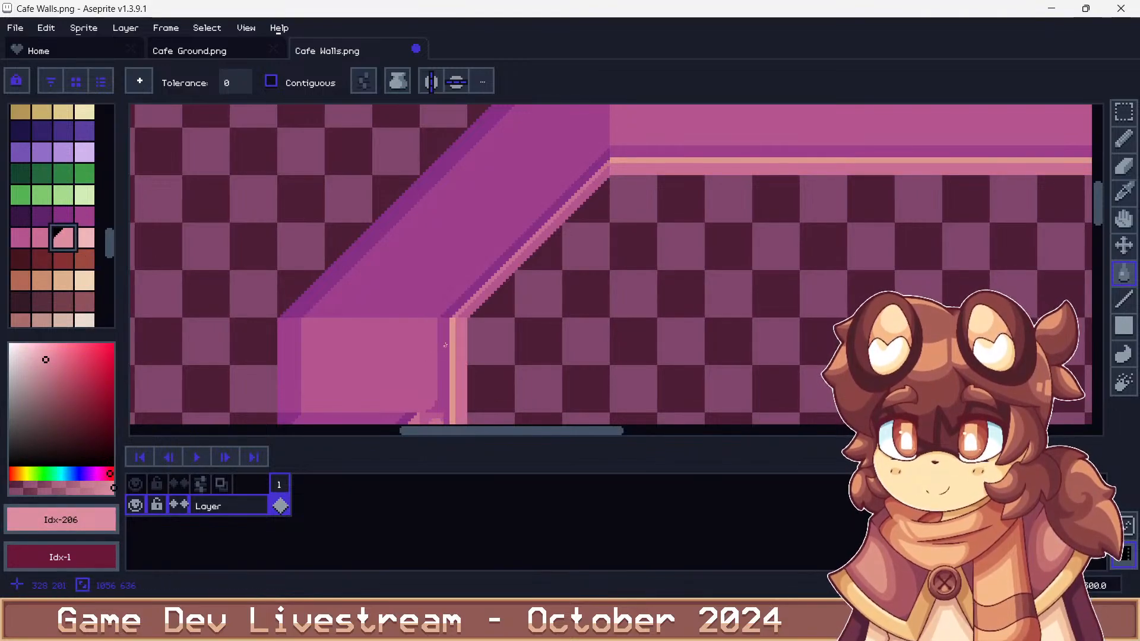
# Save the purple-pink wall version as Cafe Walls.png, keeping the png format
pyautogui.scroll(-4, 424, 254)
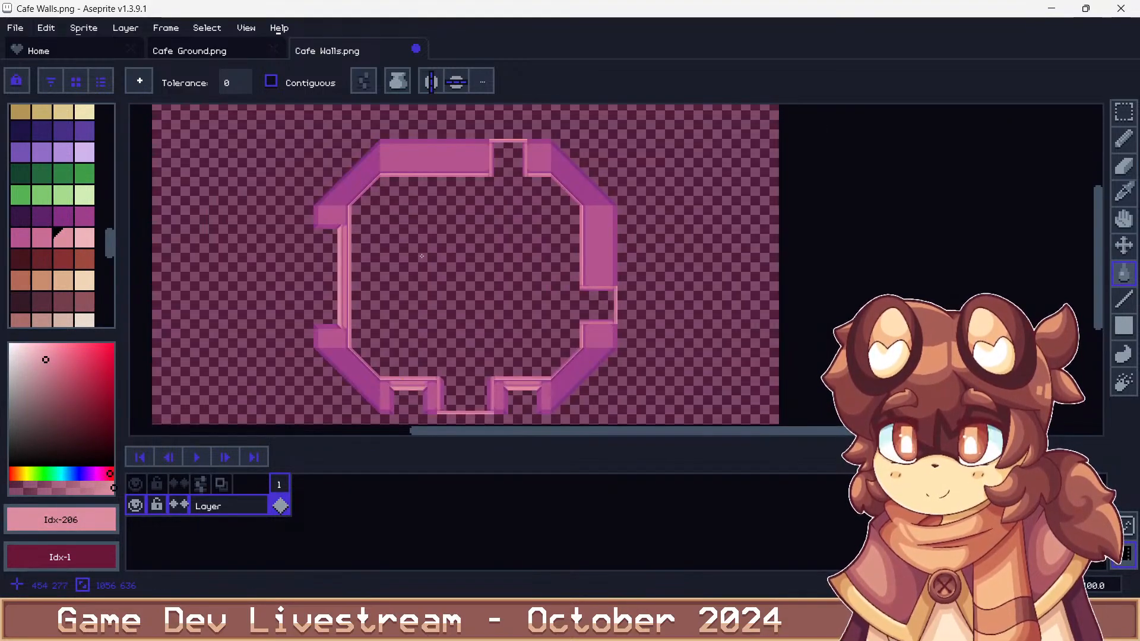
pyautogui.hotkey('ctrl', 'shift', 's')
pyautogui.press('Return')
pyautogui.click(514, 402)
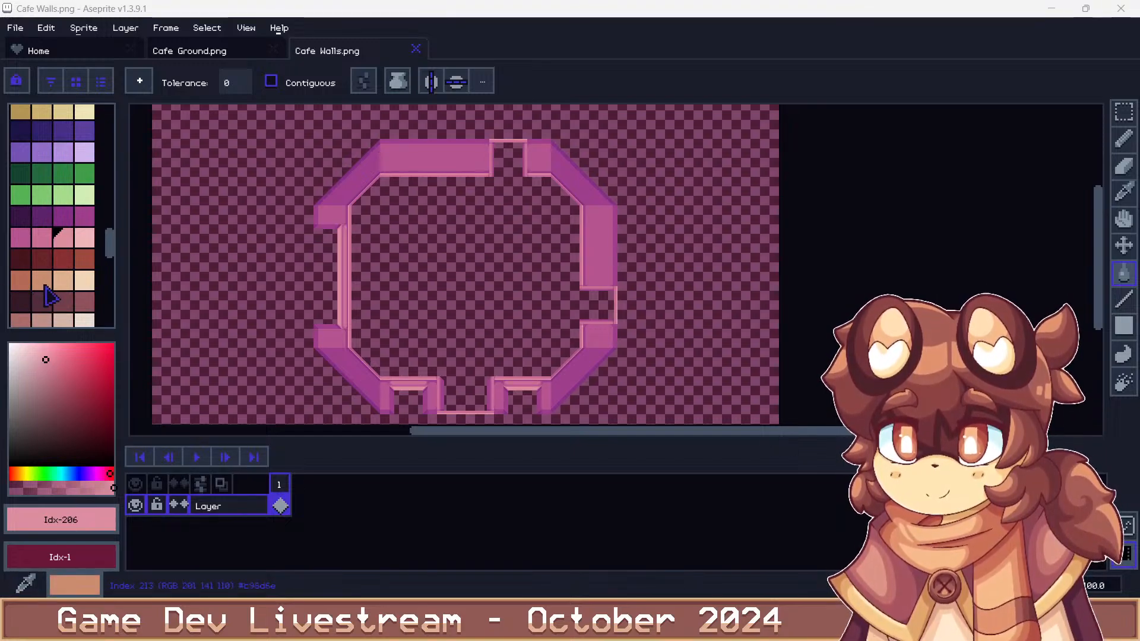
# Refill the diagonal wall faces with muted mauve Idx-267 and their outer edges with Idx-266
pyautogui.scroll(-5, 70, 279)
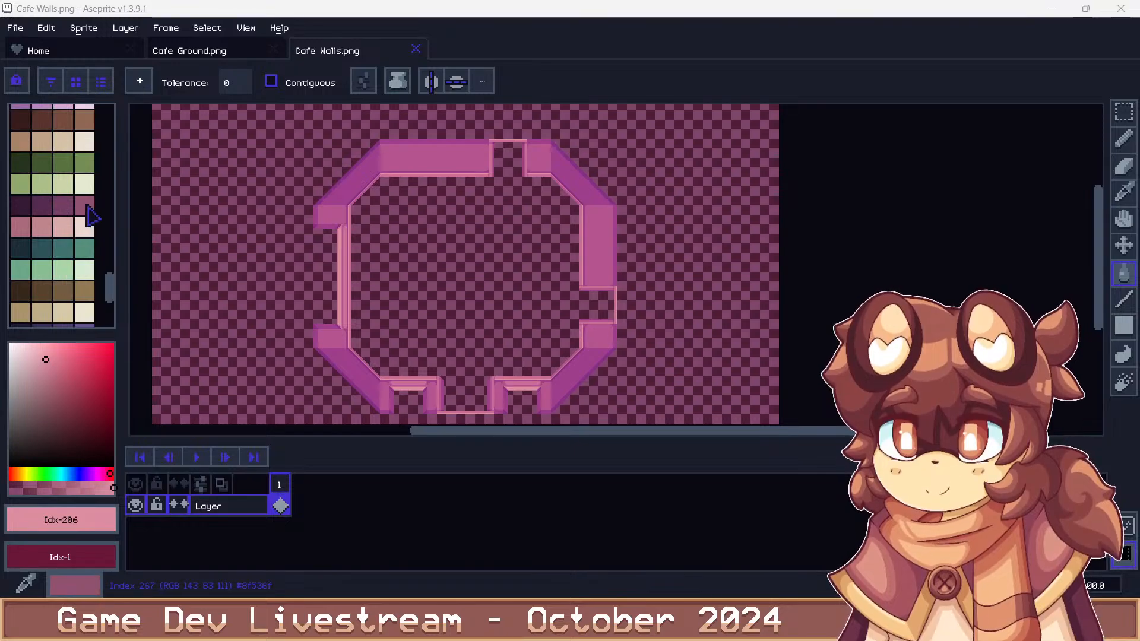
pyautogui.click(87, 207)
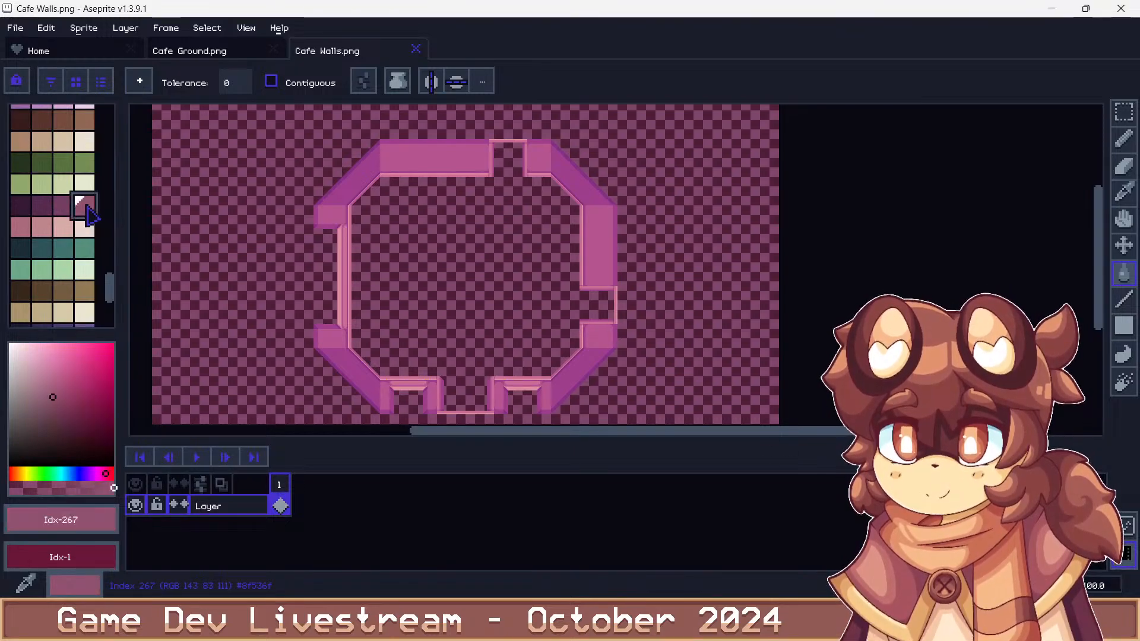
pyautogui.scroll(1, 398, 162)
pyautogui.click(398, 162)
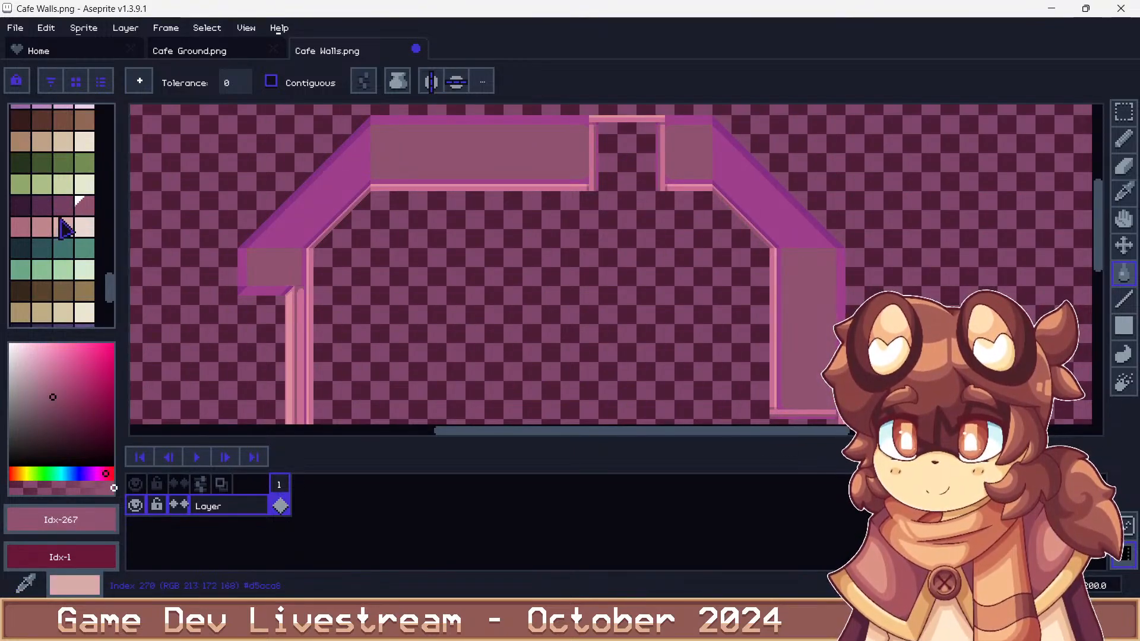
pyautogui.hotkey('ctrl', 'z')
pyautogui.press('v')
pyautogui.press('g')
pyautogui.click(319, 218)
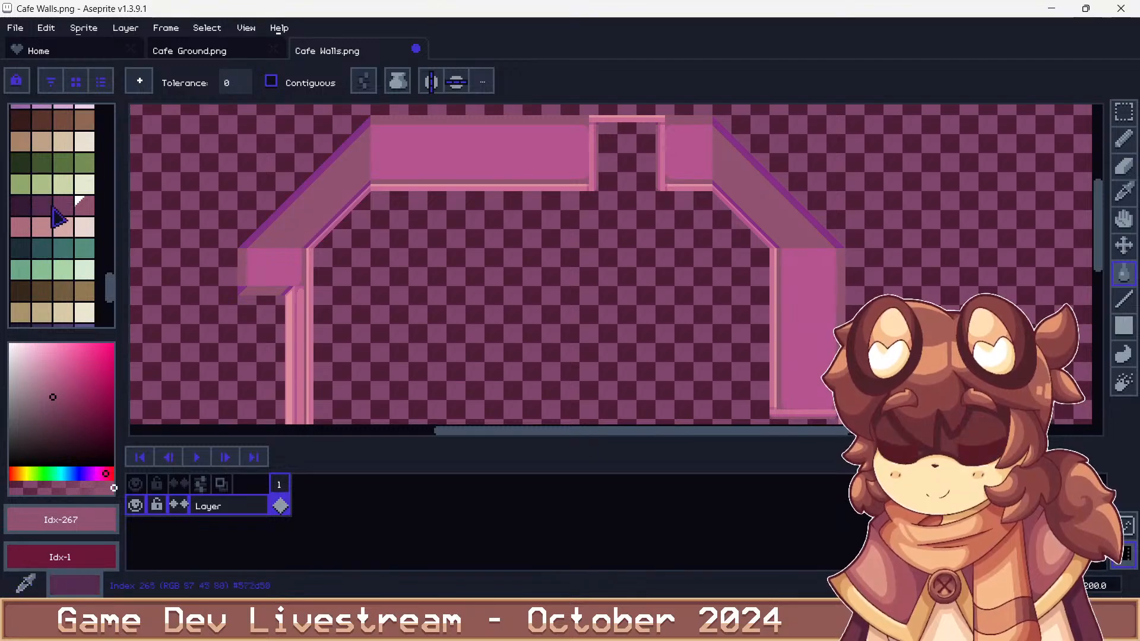
pyautogui.click(64, 205)
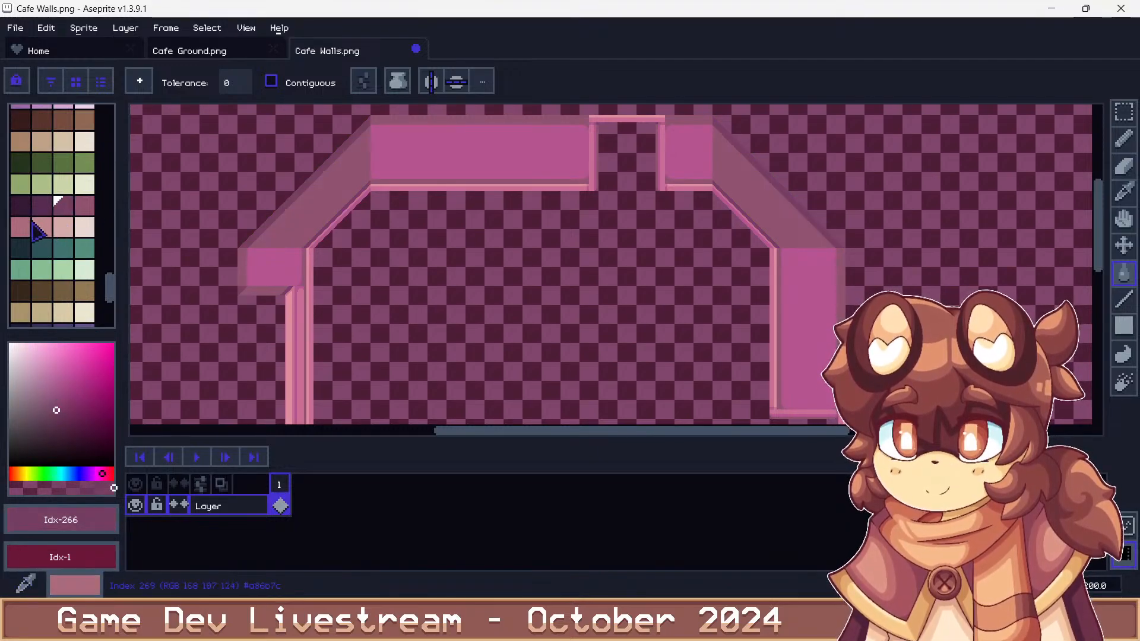
# Fill the flat wall tops with dusty pink #a86b7c and the trim bands with Idx-269 and Idx-270
pyautogui.click(21, 227)
pyautogui.click(268, 266)
pyautogui.click(42, 227)
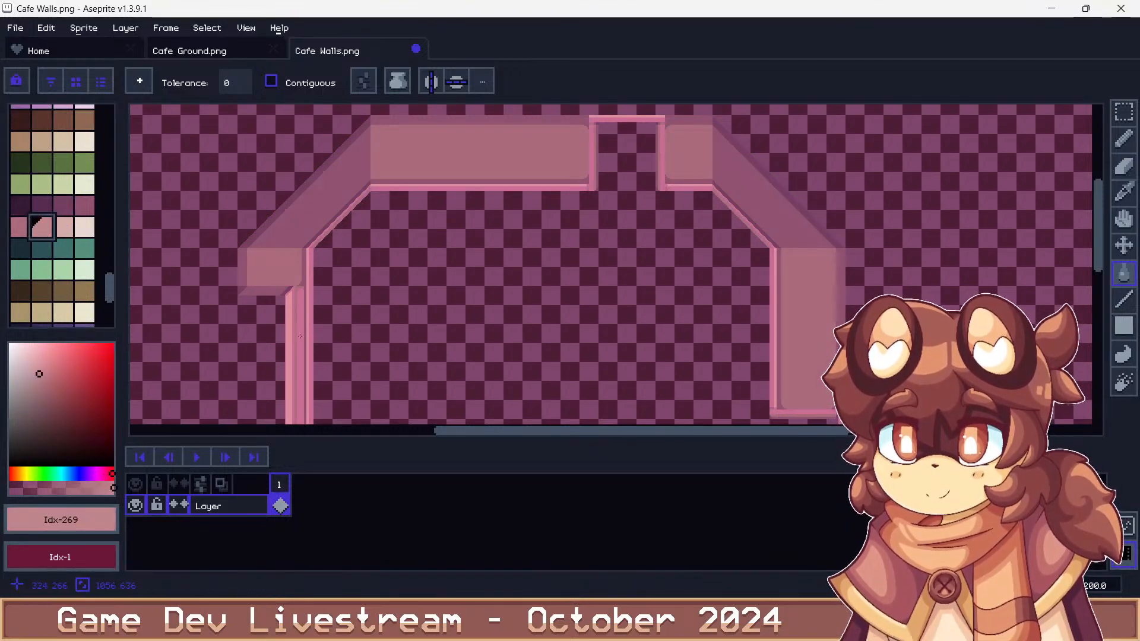
pyautogui.click(63, 228)
pyautogui.scroll(-3, 325, 276)
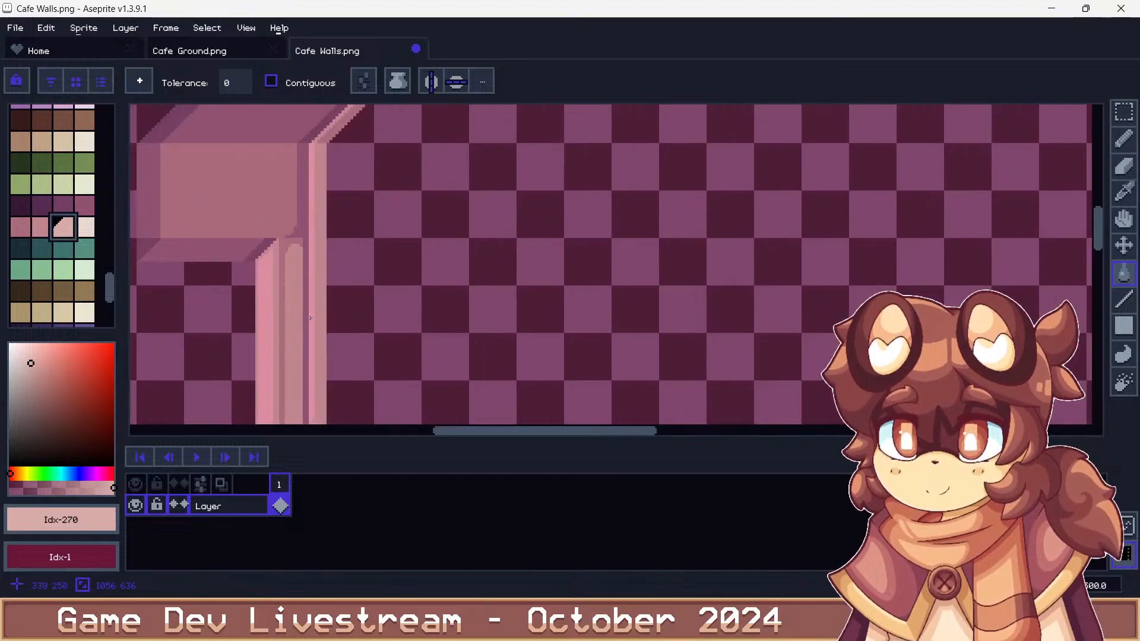
pyautogui.scroll(2, 325, 276)
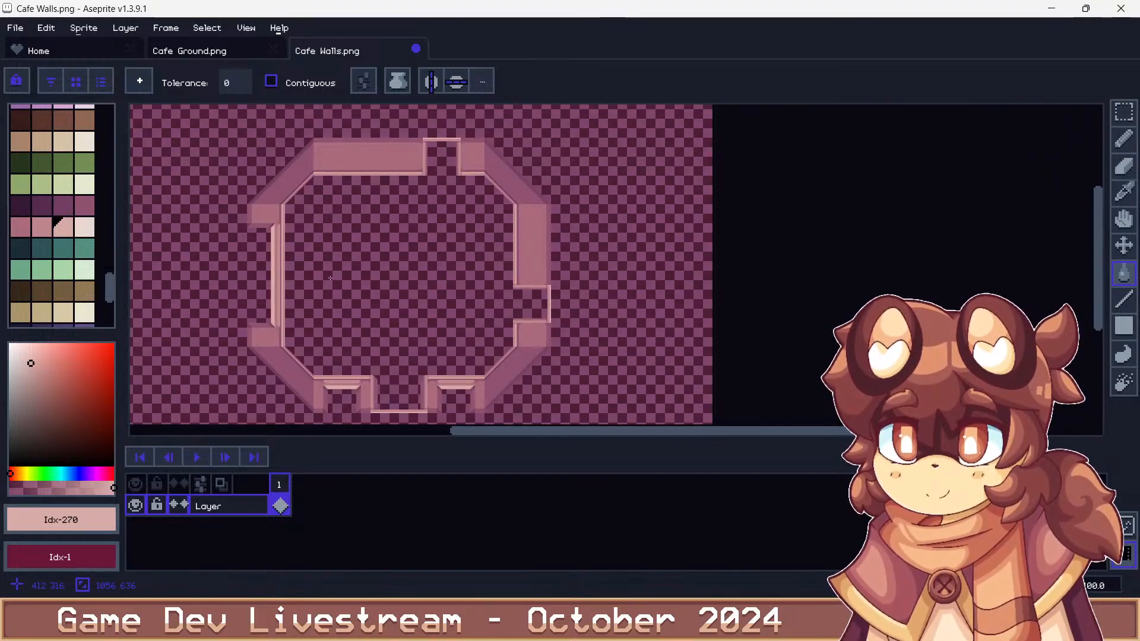
# Save the dusty-pink wall version over Cafe Walls.png, keeping the png format
pyautogui.hotkey('ctrl', 'shift', 's')
pyautogui.press('Return')
pyautogui.press('Return')
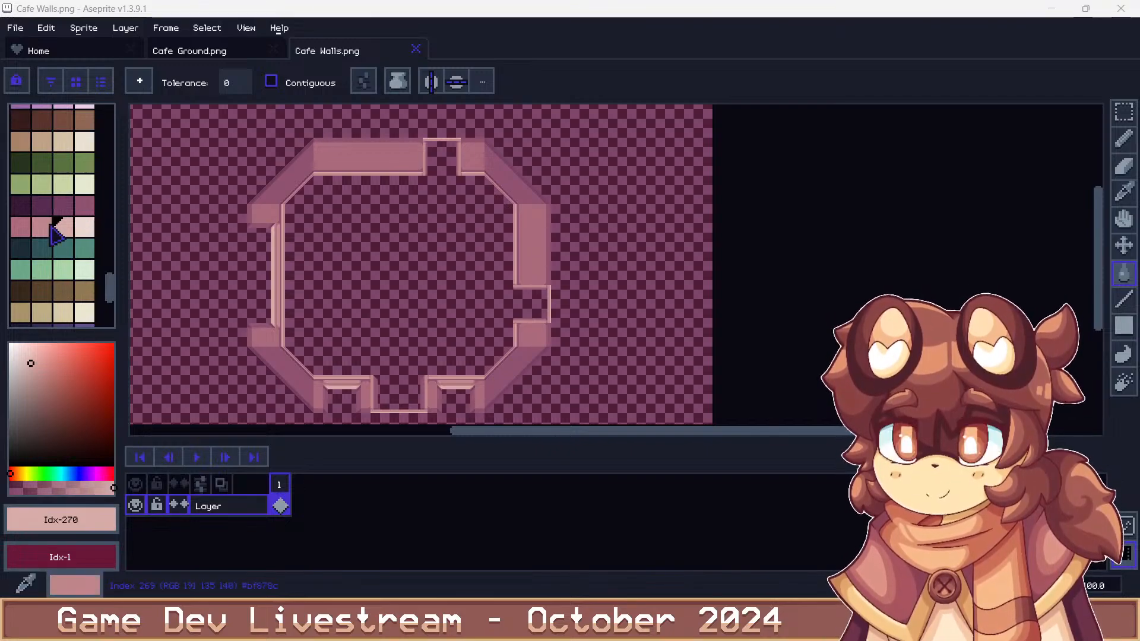
# Refill the diagonal wall faces with olive brown Idx-283
pyautogui.scroll(-3, 77, 235)
pyautogui.scroll(-2, 80, 238)
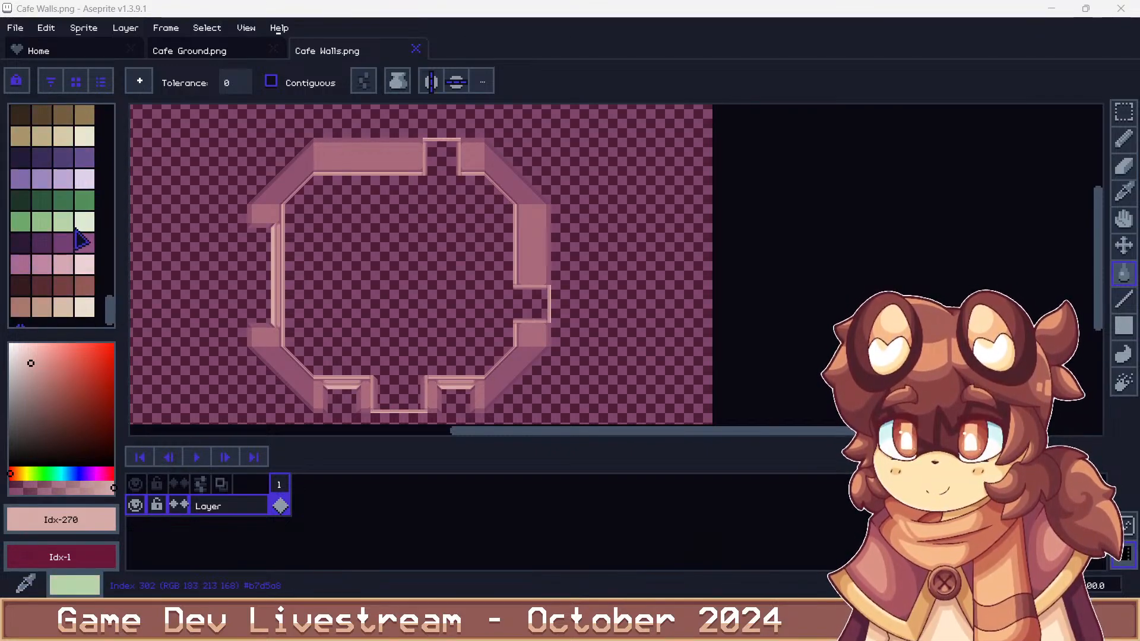
pyautogui.scroll(2, 82, 232)
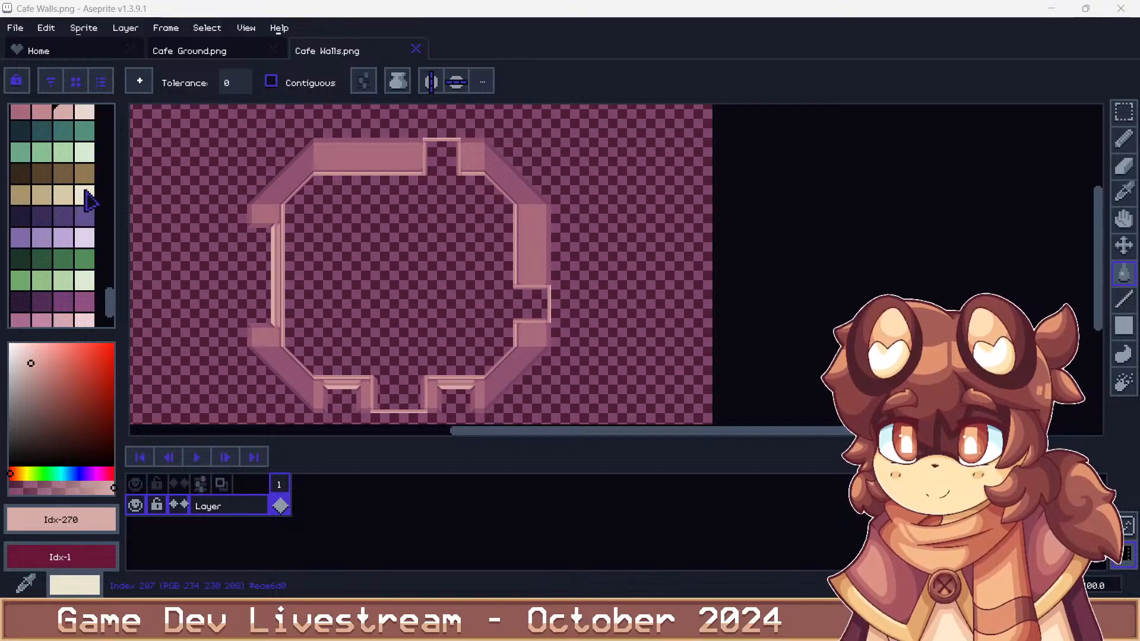
pyautogui.click(85, 173)
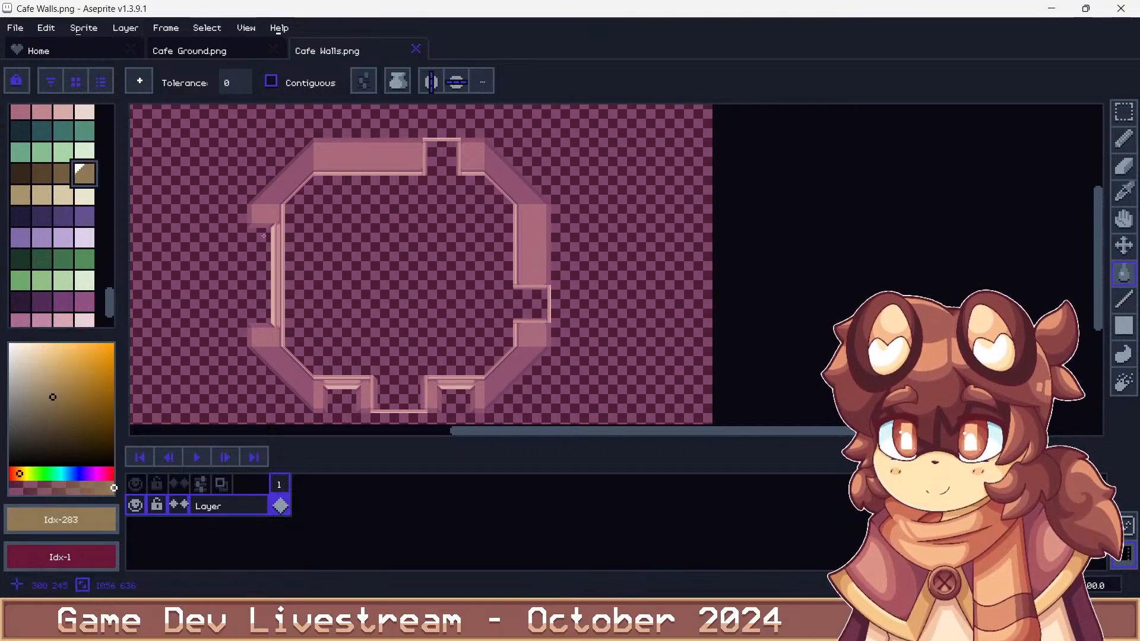
pyautogui.scroll(3, 274, 249)
pyautogui.scroll(-3, 274, 246)
pyautogui.scroll(2, 282, 182)
pyautogui.click(306, 177)
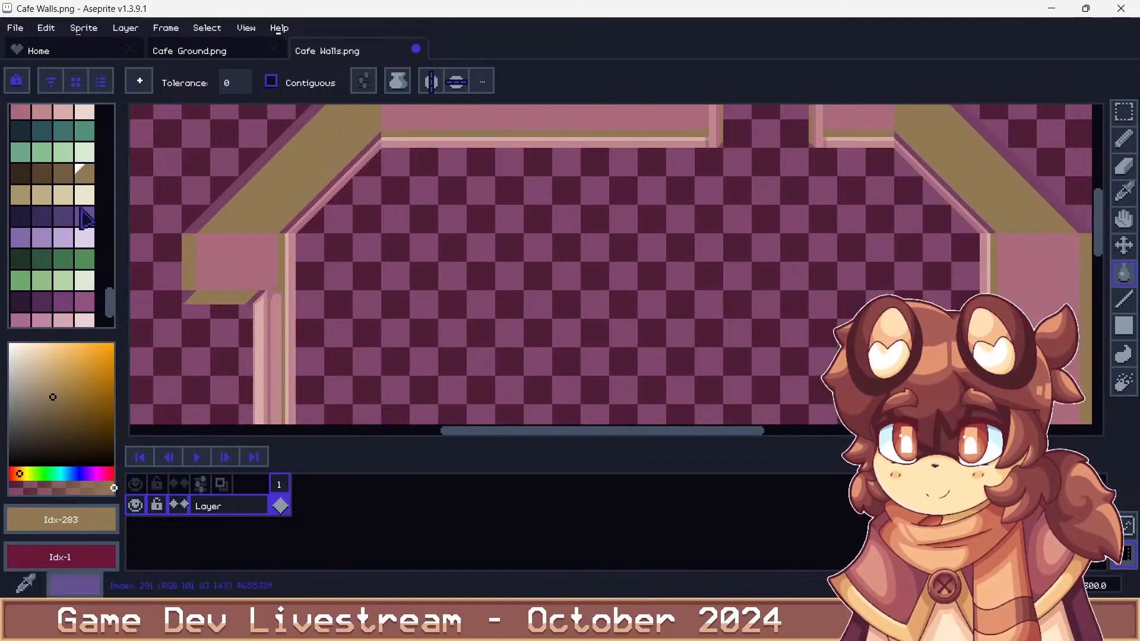
# Fill the outer edges of the diagonal walls with darker brown Idx-282, undoing any fill on the faces
pyautogui.click(63, 173)
pyautogui.click(271, 159)
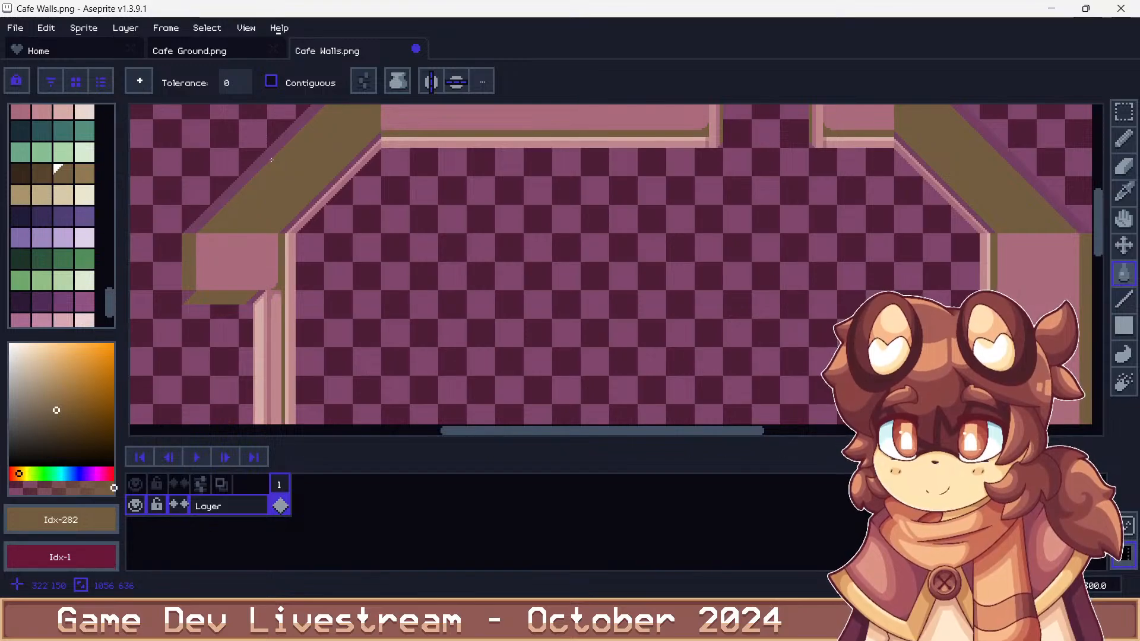
pyautogui.hotkey('ctrl', 'z')
# Fill the flat wall tops with tan Idx-284 and the trim bands with Idx-285 and Idx-286
pyautogui.click(23, 196)
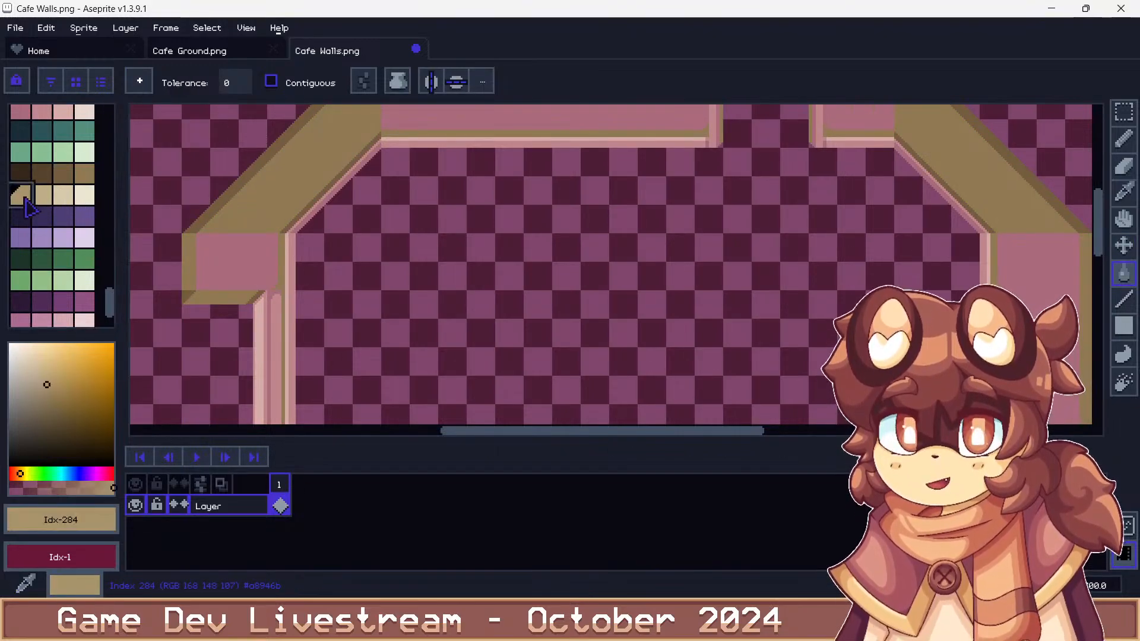
pyautogui.click(261, 257)
pyautogui.click(41, 197)
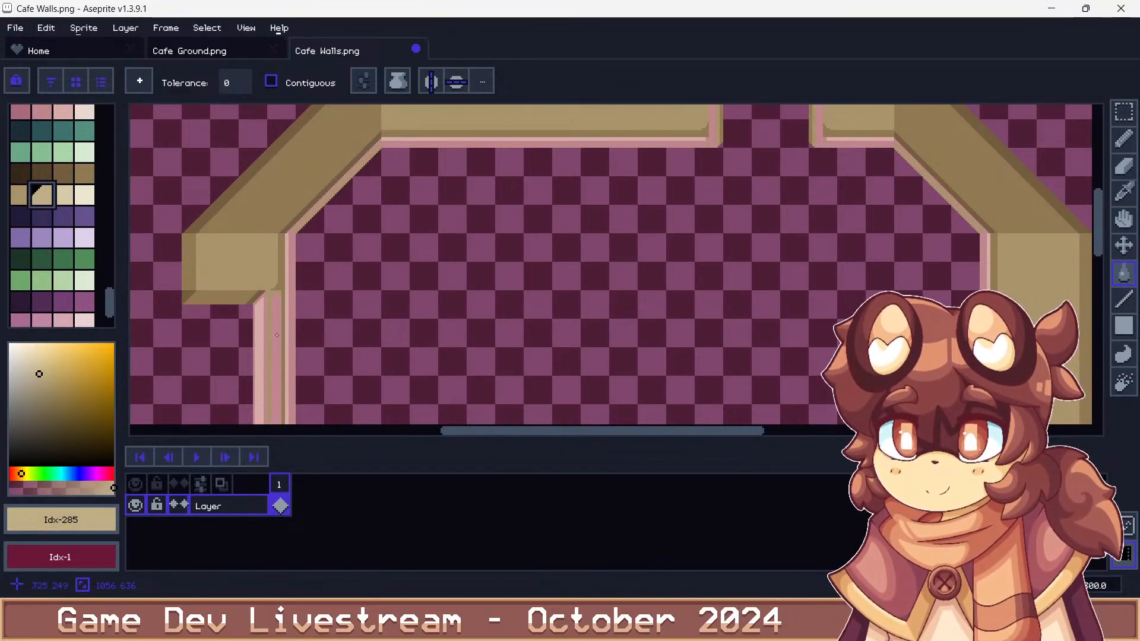
pyautogui.click(277, 335)
pyautogui.click(63, 196)
pyautogui.click(290, 263)
# Save the tan wall version over Cafe Walls.png, accepting the png format's palette limit
pyautogui.scroll(-3, 310, 263)
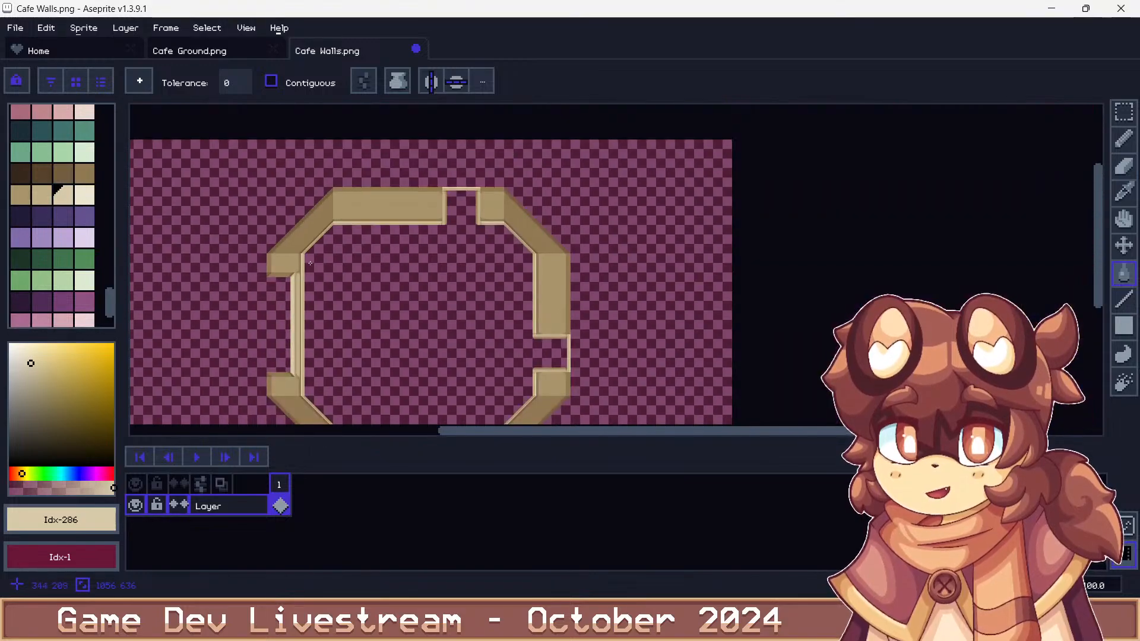
pyautogui.hotkey('ctrl', 's')
pyautogui.press('Return')
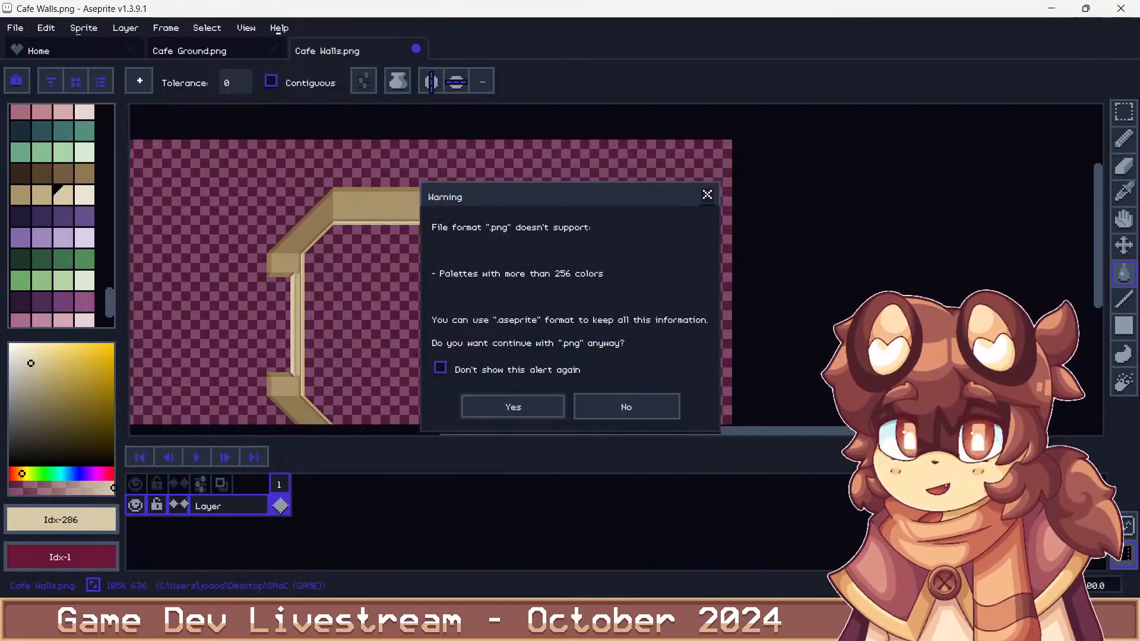
pyautogui.press('Return')
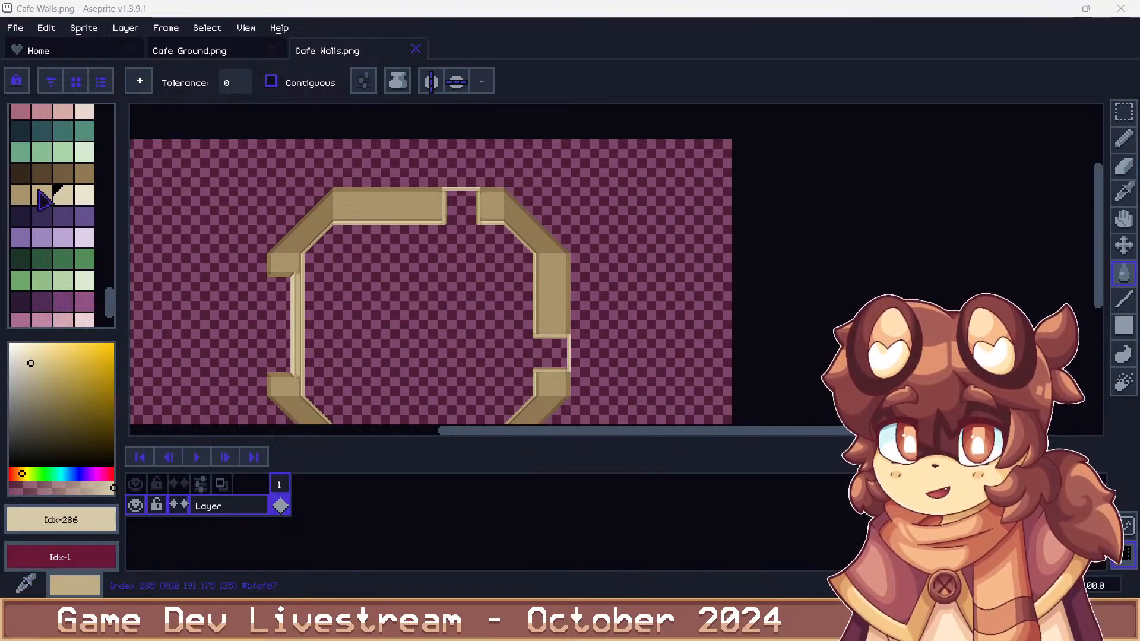
# Try brick red Idx-211 on the diagonal wall faces
pyautogui.scroll(4, 62, 202)
pyautogui.scroll(3, 65, 208)
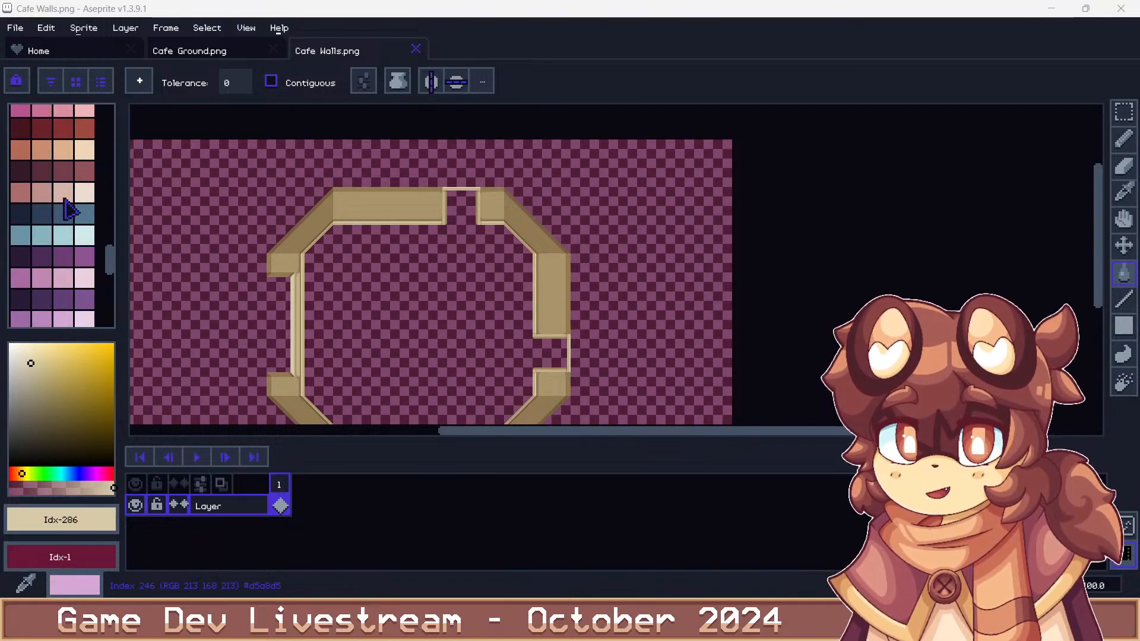
pyautogui.click(84, 129)
pyautogui.scroll(2, 271, 228)
pyautogui.click(271, 228)
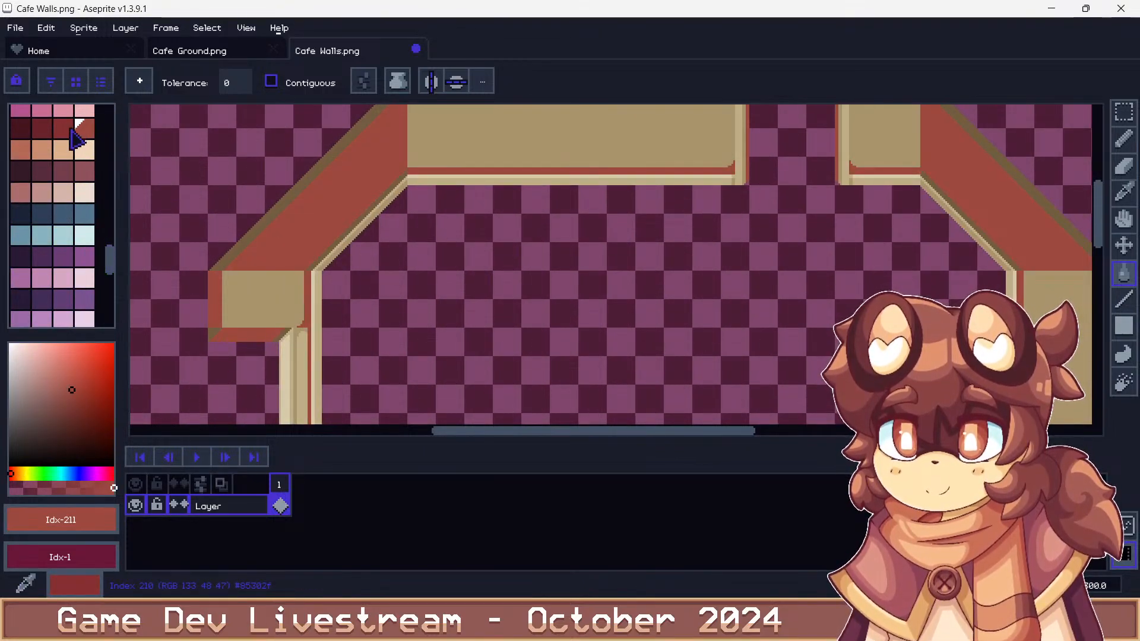
# Fill the diagonal wall faces with orange-brown and their outer edges with darker brown Idx-146
pyautogui.scroll(4, 63, 181)
pyautogui.scroll(3, 78, 240)
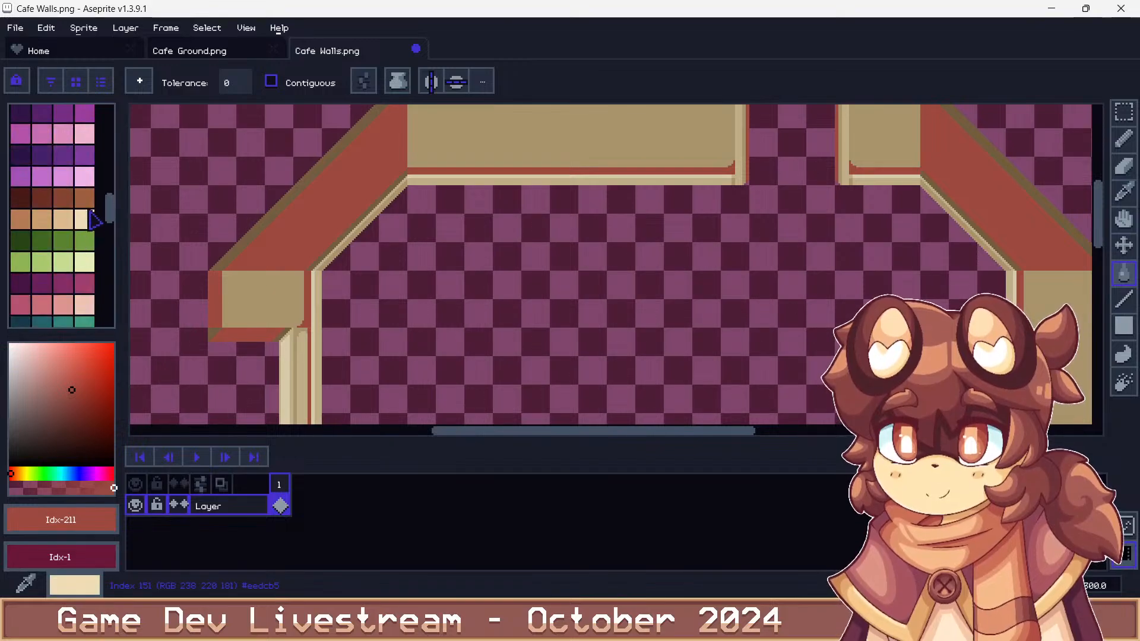
pyautogui.click(84, 199)
pyautogui.click(344, 217)
pyautogui.click(72, 202)
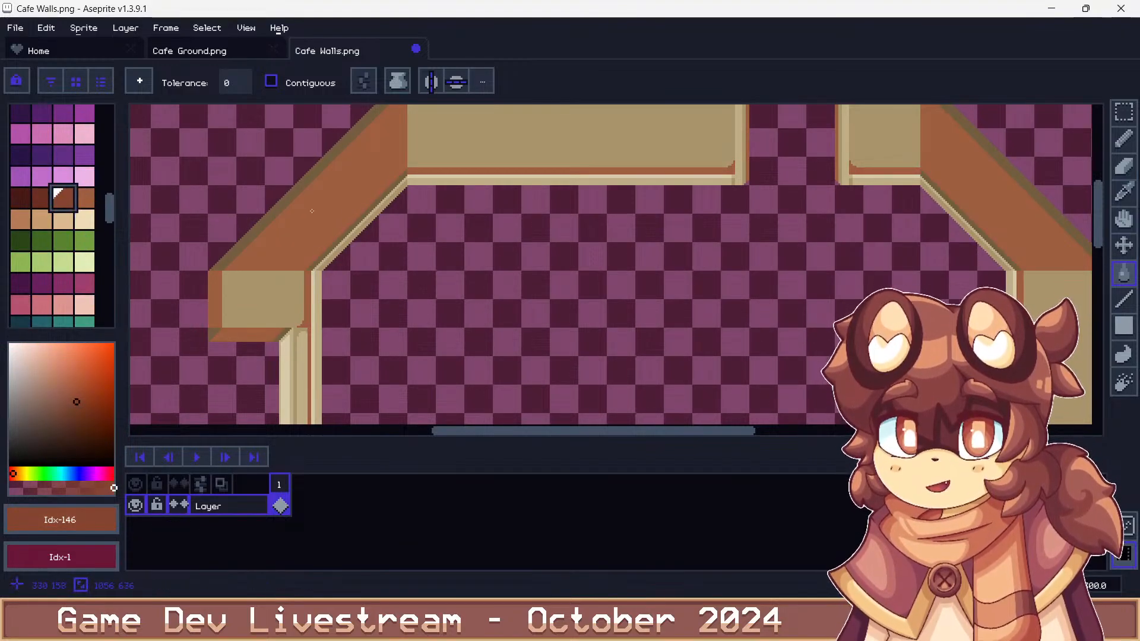
pyautogui.click(278, 209)
# Fill the flat wall tops with light brown Idx-148 and the trim bands with Idx-149 and Idx-150
pyautogui.click(25, 212)
pyautogui.click(303, 307)
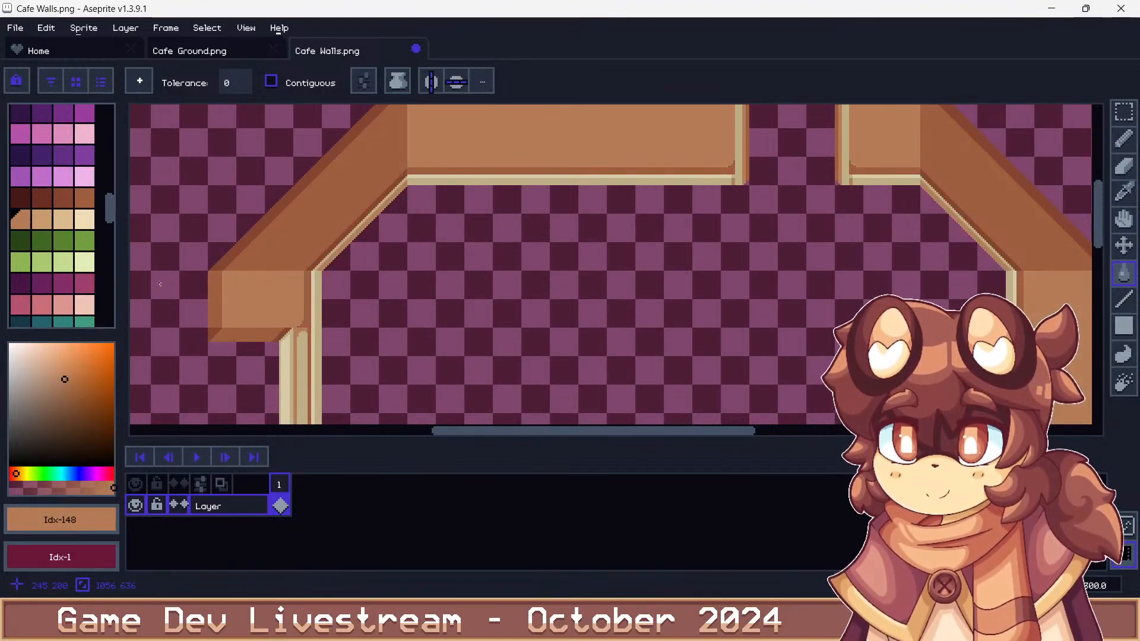
pyautogui.click(43, 219)
pyautogui.click(303, 359)
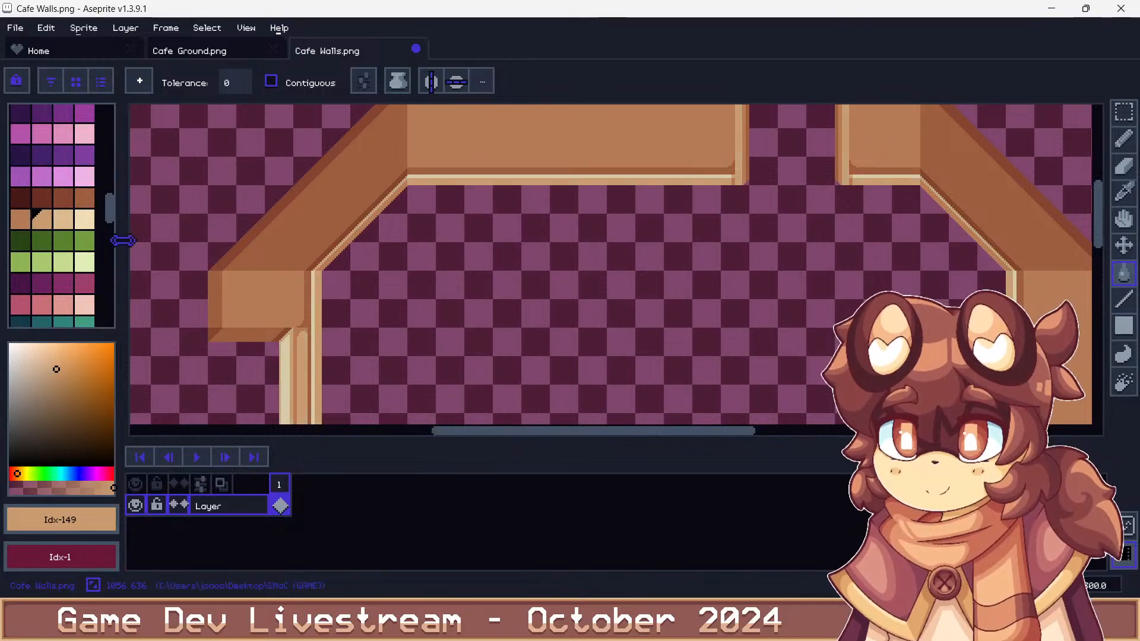
pyautogui.click(70, 226)
# Save the orange-brown wall version over Cafe Walls.png, keeping the png format
pyautogui.scroll(-4, 325, 319)
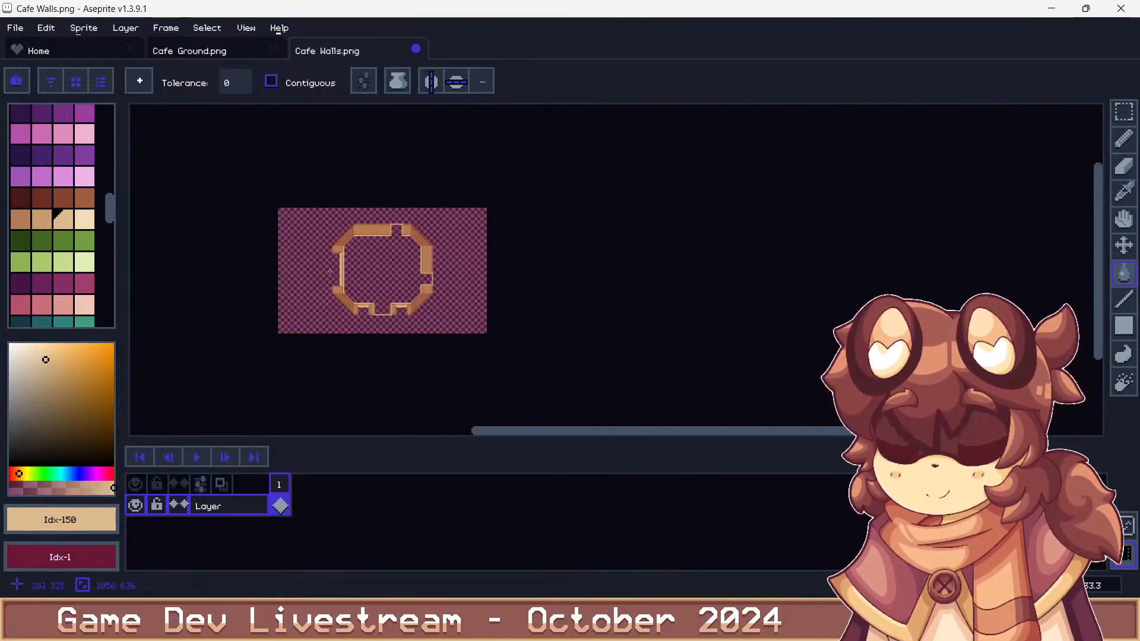
pyautogui.scroll(2, 373, 265)
pyautogui.hotkey('ctrl', 's')
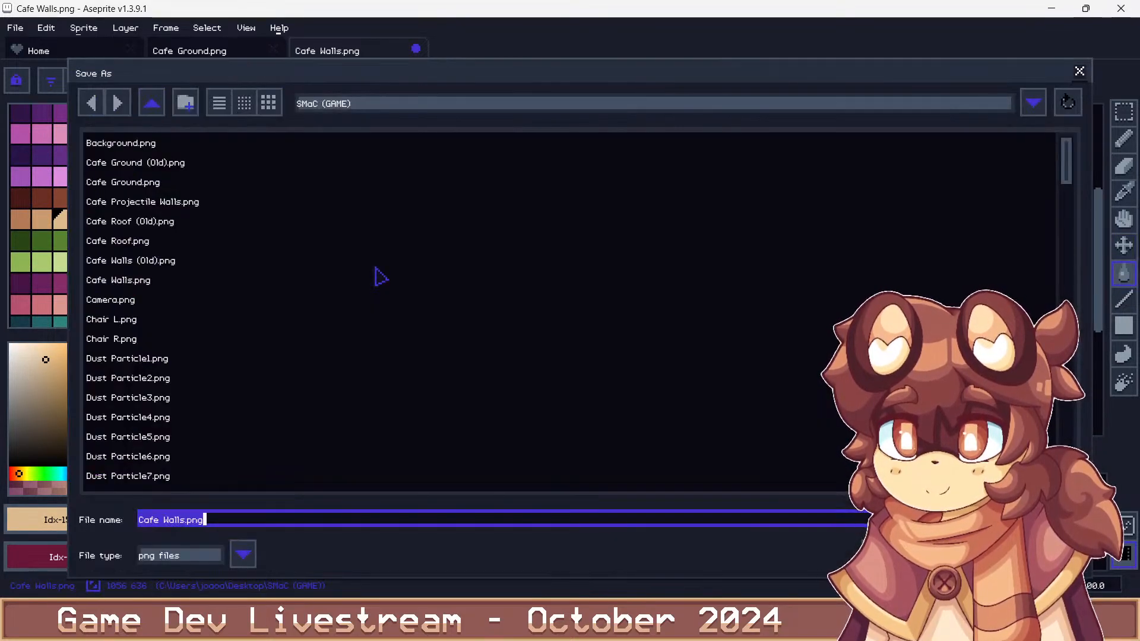
pyautogui.press('Return')
pyautogui.press('Return')
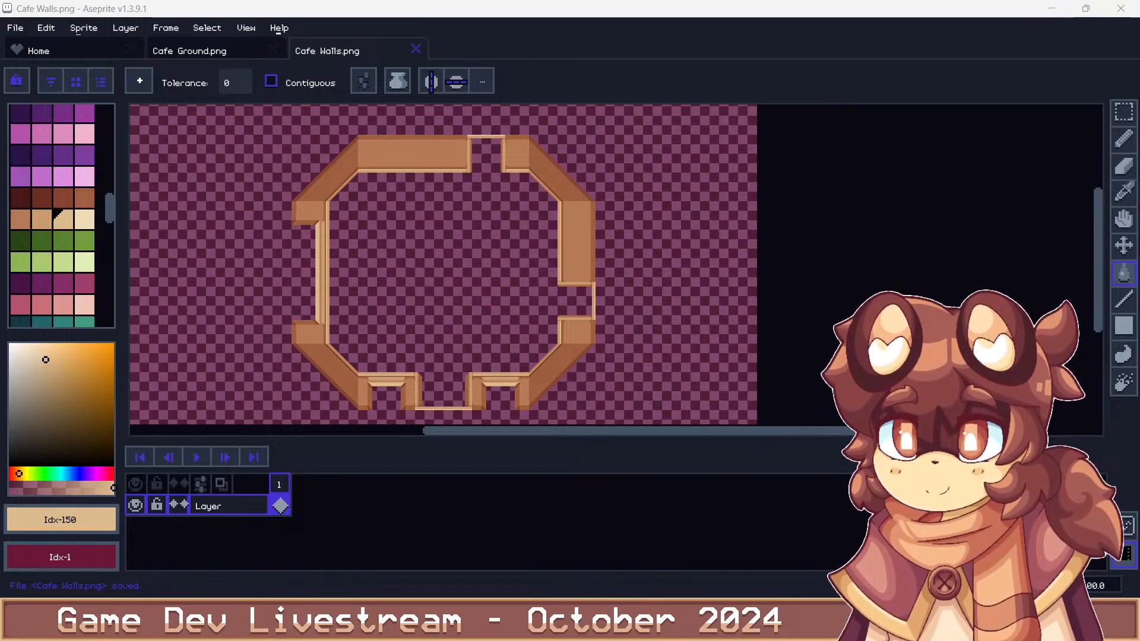
# Fill the diagonal wall faces with crimson red Idx-115
pyautogui.scroll(3, 44, 208)
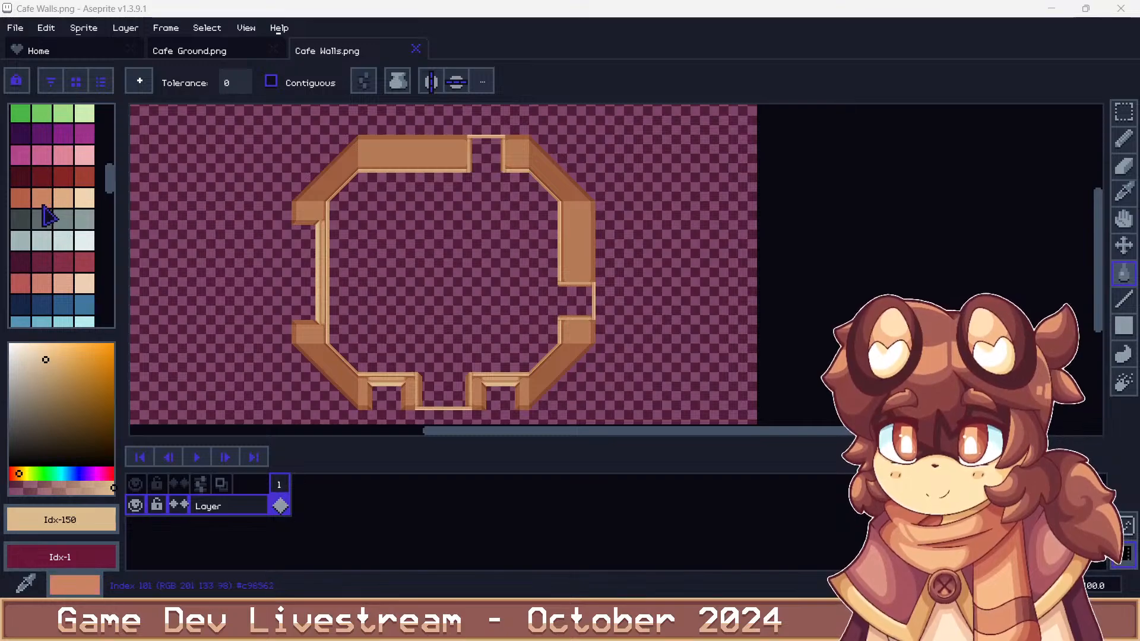
pyautogui.scroll(3, 57, 255)
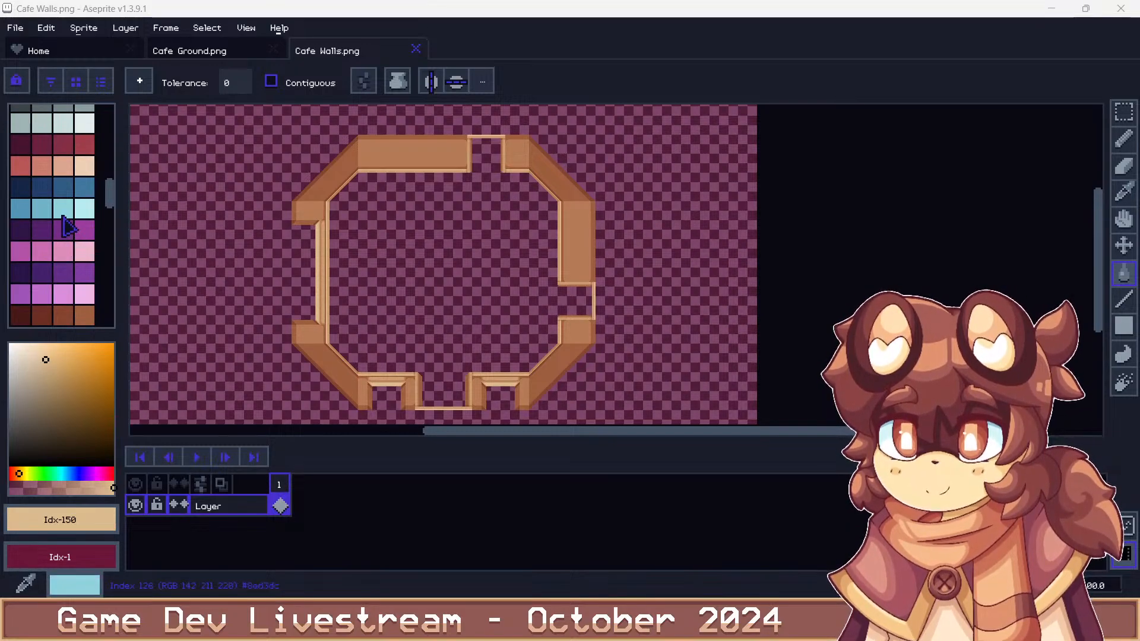
pyautogui.scroll(3, 67, 226)
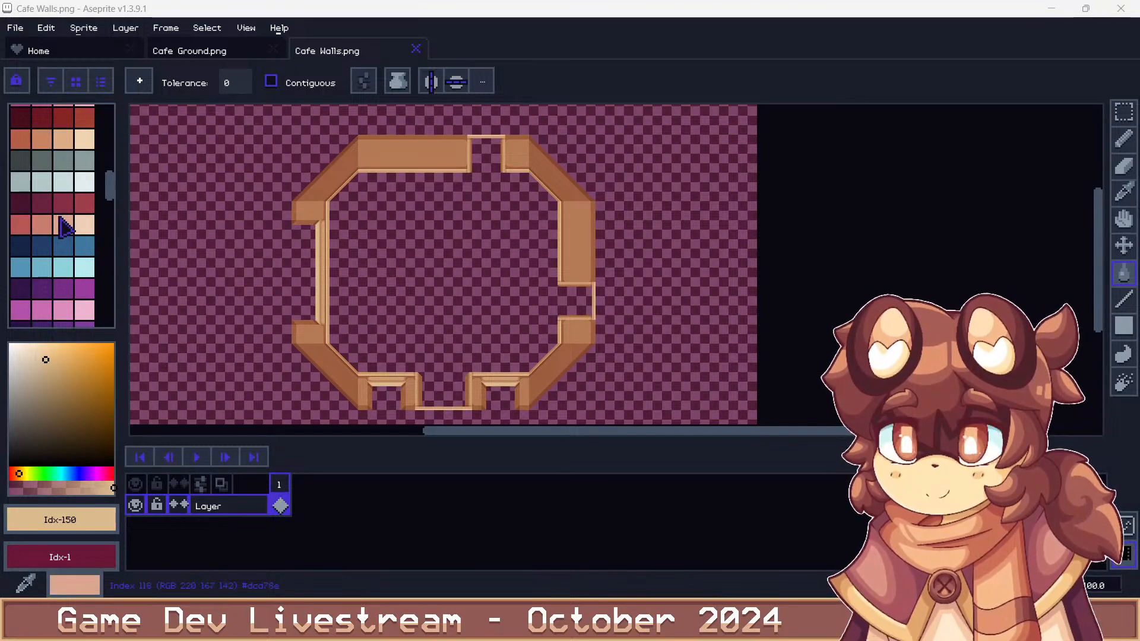
pyautogui.click(43, 225)
pyautogui.click(84, 203)
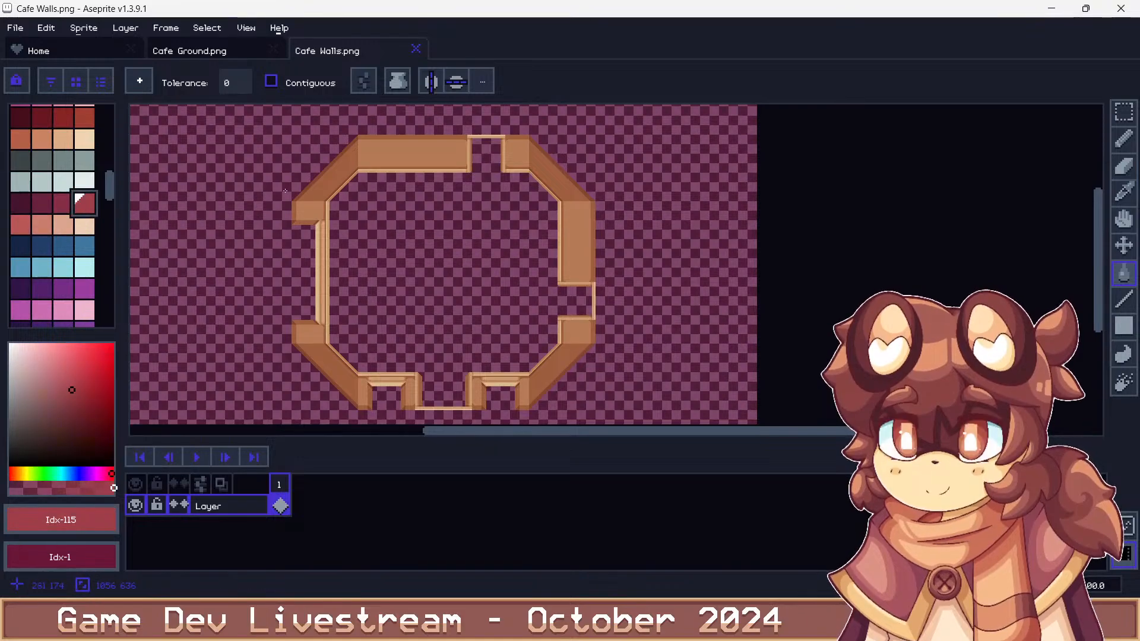
pyautogui.click(333, 166)
# Fill the outer edges of the diagonal walls with darker red Idx-114
pyautogui.click(63, 203)
pyautogui.scroll(3, 329, 155)
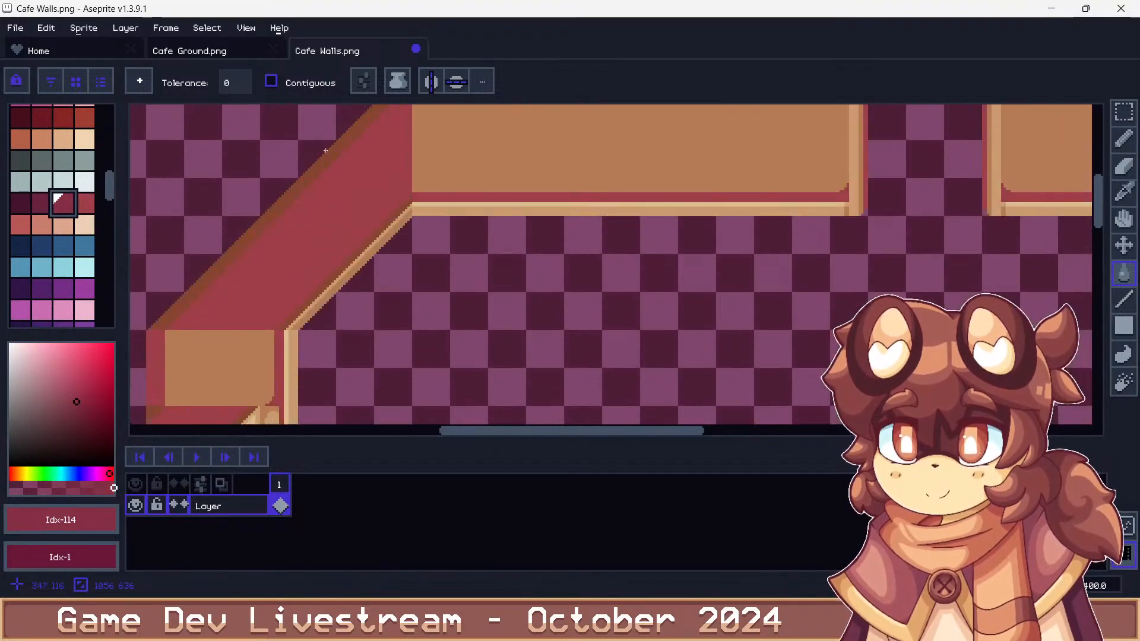
pyautogui.click(325, 151)
pyautogui.hotkey('ctrl', 'z')
pyautogui.click(331, 149)
pyautogui.scroll(-3, 333, 146)
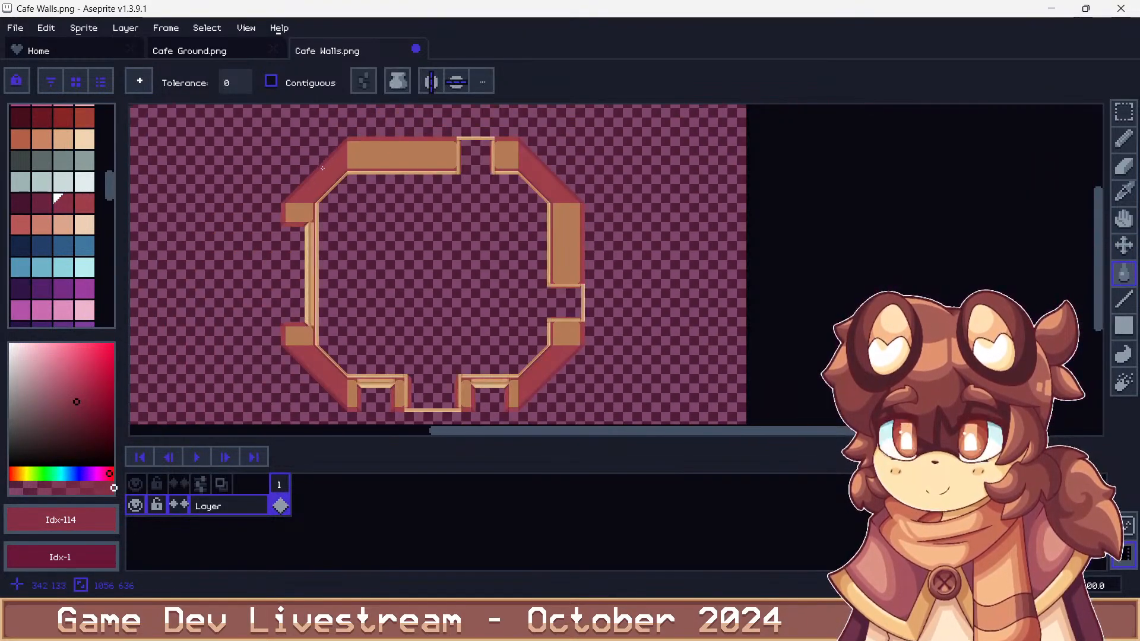
# Fill the flat wall tops with light red Idx-116 and the trim bands with Idx-117 and Idx-118
pyautogui.scroll(1, 332, 146)
pyautogui.click(28, 225)
pyautogui.click(268, 256)
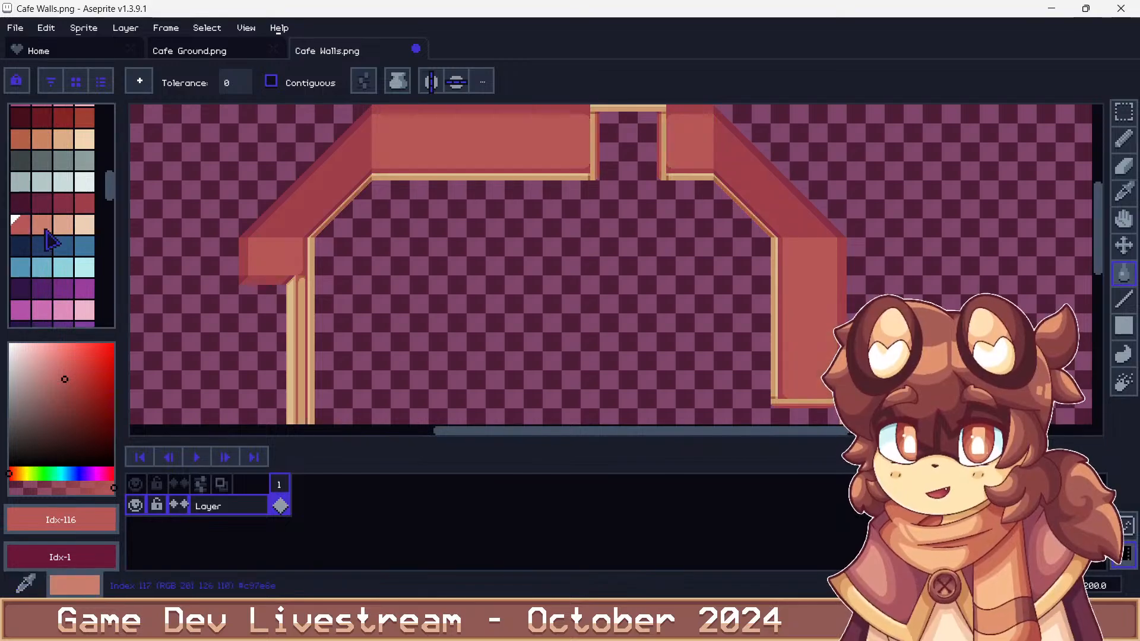
pyautogui.click(46, 228)
pyautogui.click(63, 224)
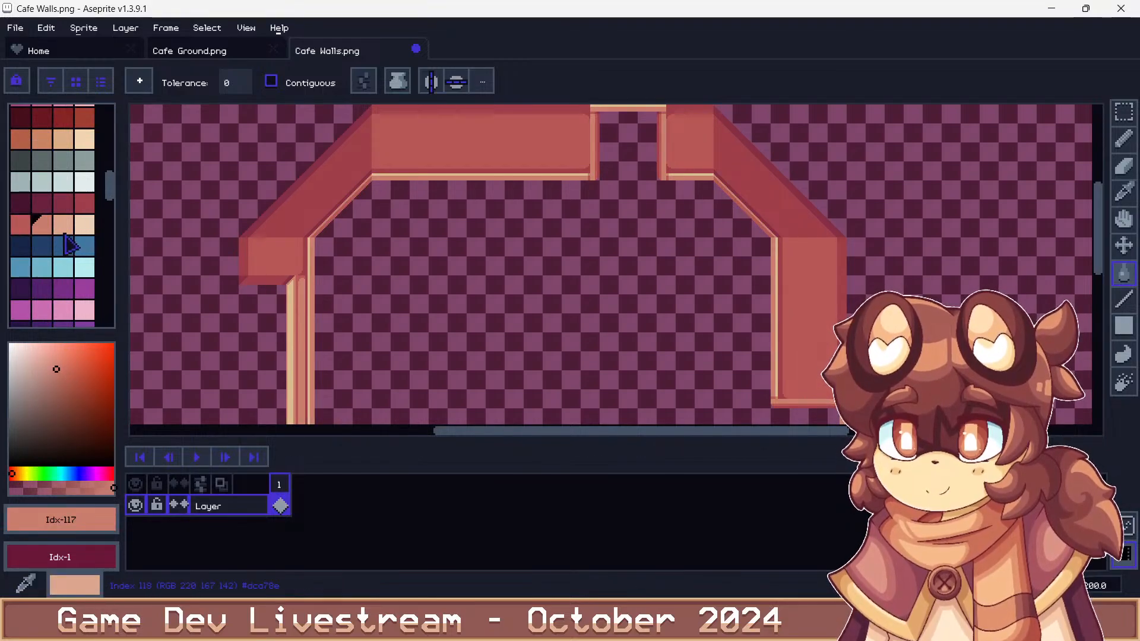
pyautogui.scroll(1, 594, 178)
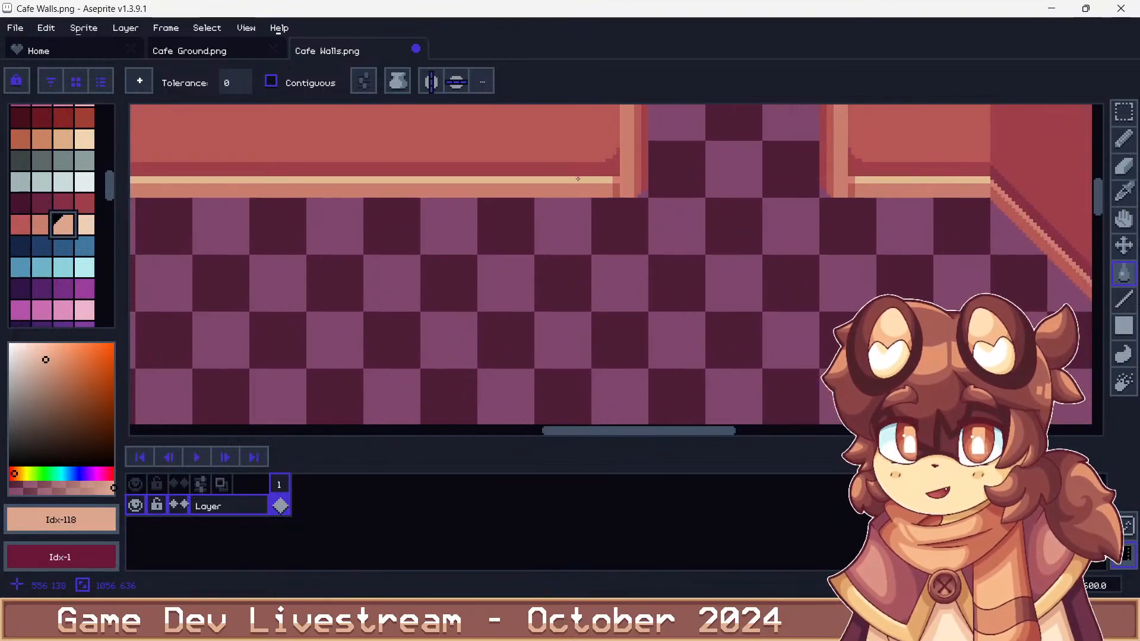
pyautogui.scroll(-2, 542, 191)
pyautogui.scroll(1, 542, 191)
# Save the red wall version over Cafe Walls.png, keeping the png format
pyautogui.hotkey('ctrl', 'shift', 's')
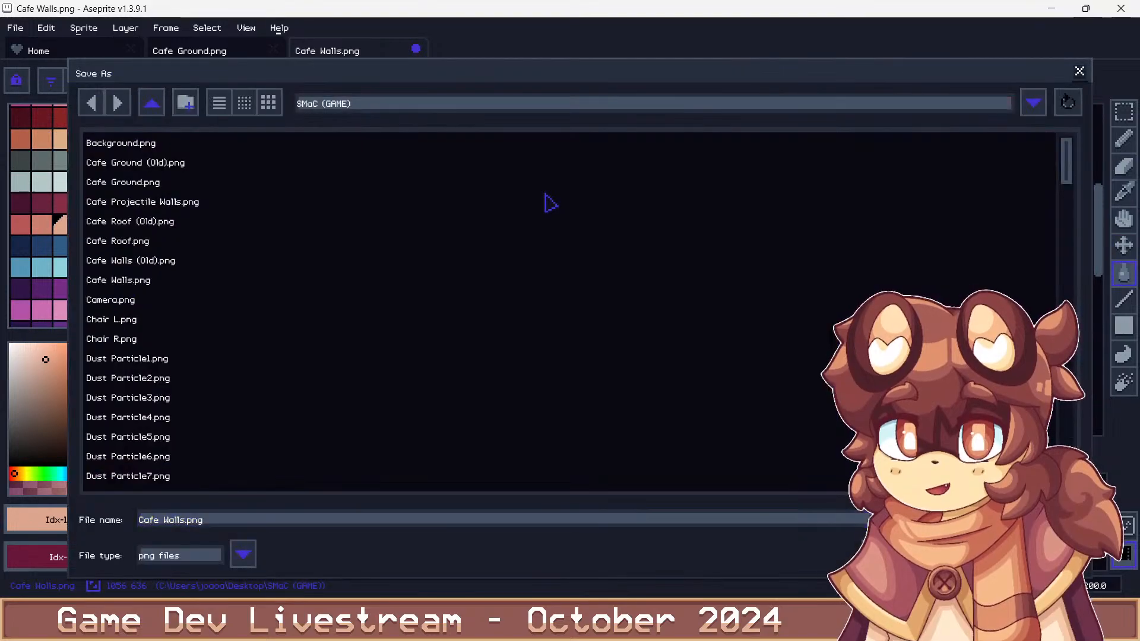
pyautogui.press('Return')
pyautogui.press('Return')
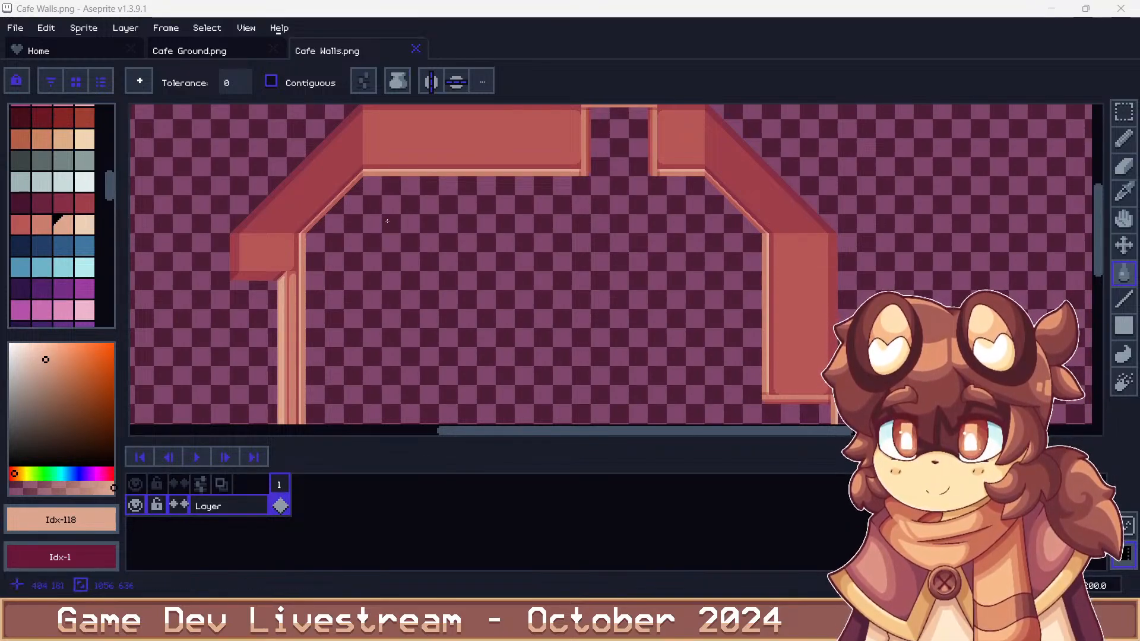
# Fill the diagonal wall faces with purple Idx-139 and their outer edges with darker purple Idx-138
pyautogui.scroll(-5, 53, 282)
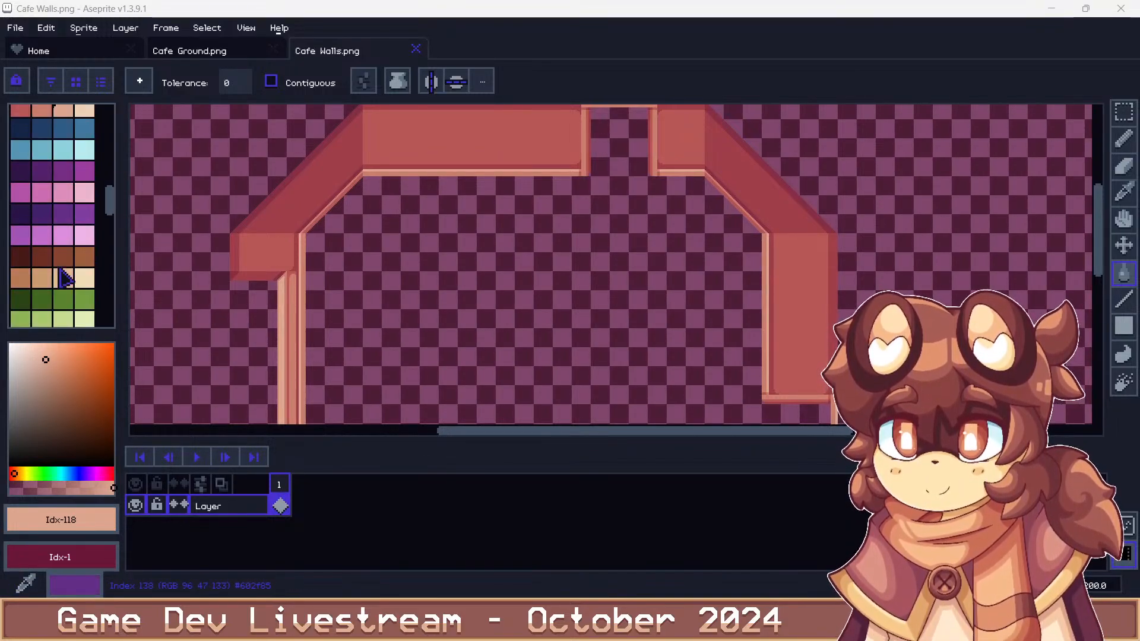
pyautogui.click(79, 219)
pyautogui.click(349, 169)
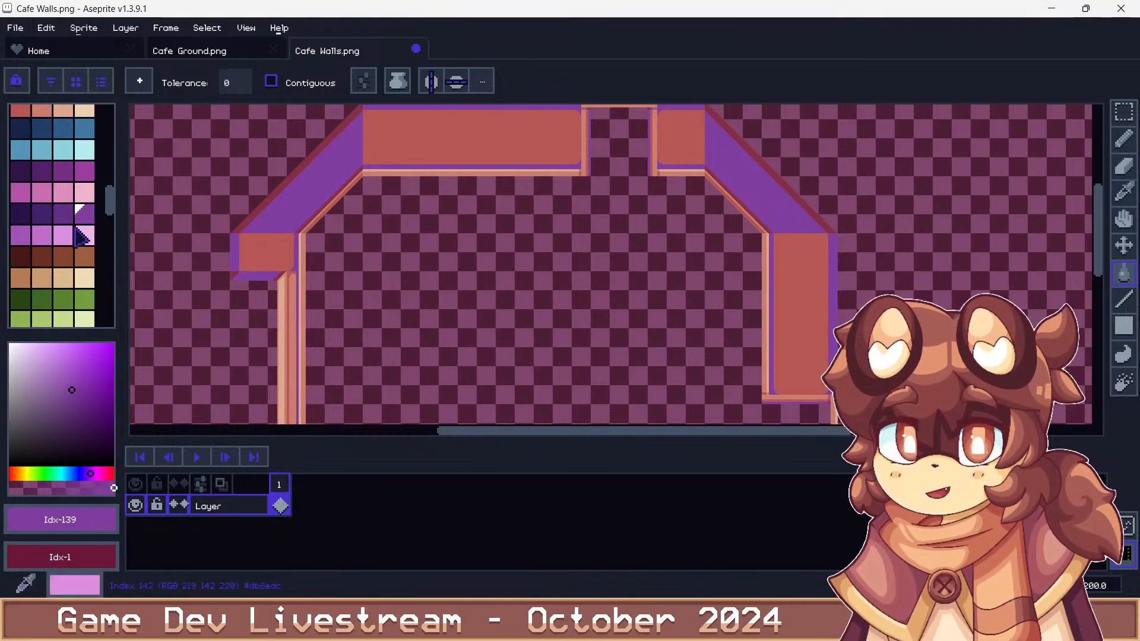
pyautogui.click(63, 214)
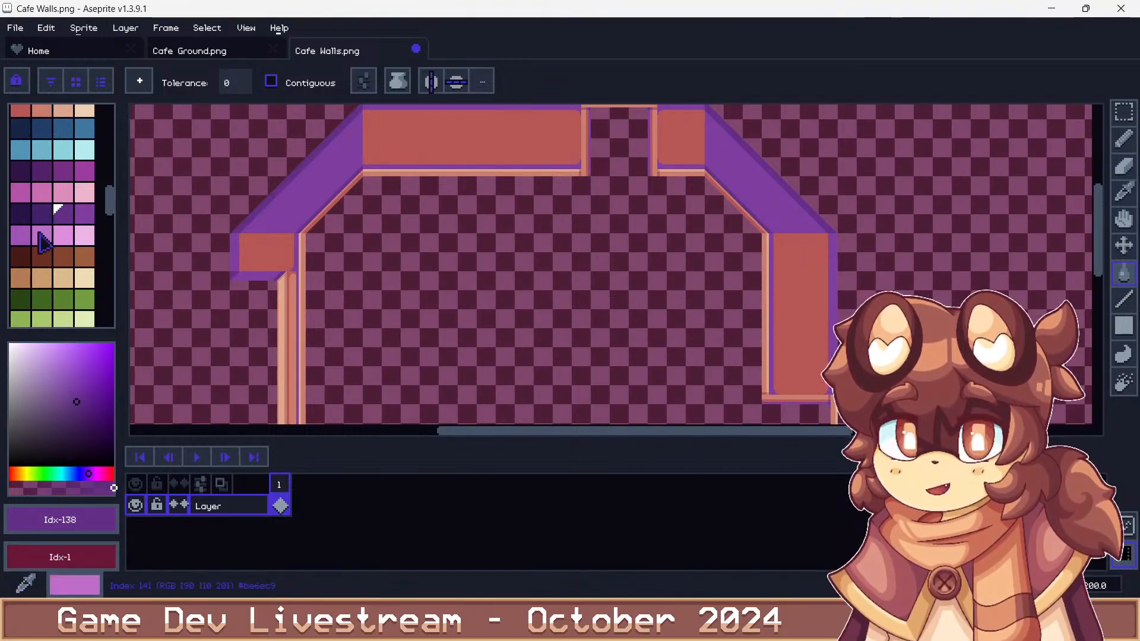
# Fill the flat wall tops with light purple Idx-140 and the trim bands with Idx-141 and Idx-142
pyautogui.press(']')
pyautogui.press(']')
pyautogui.click(292, 195)
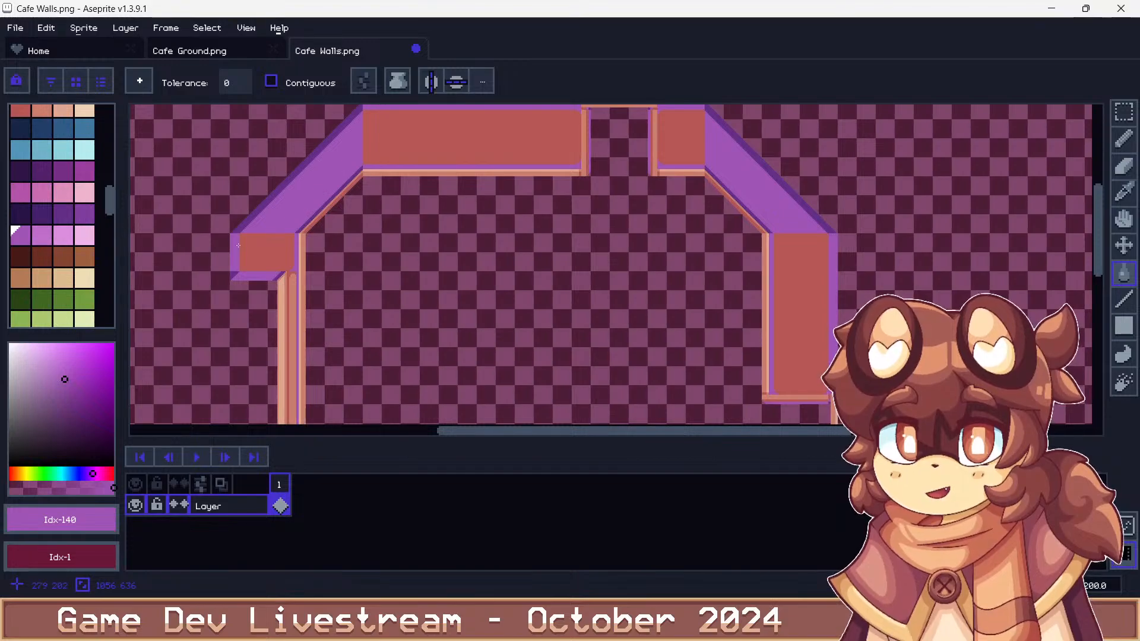
pyautogui.click(263, 249)
pyautogui.press(']')
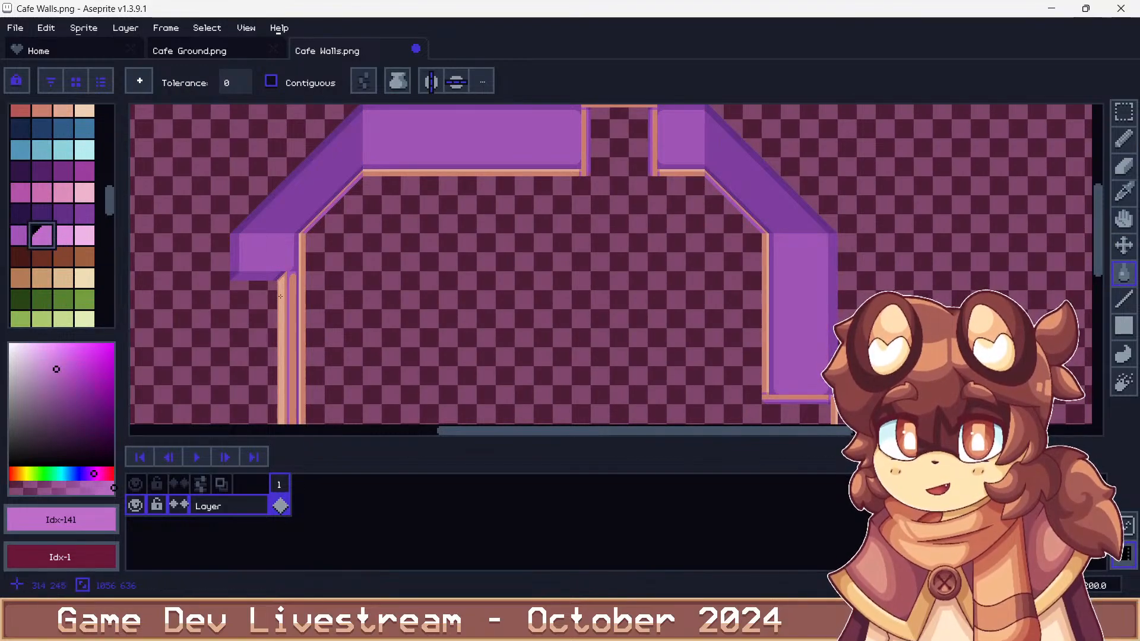
pyautogui.scroll(1, 296, 298)
pyautogui.press(']')
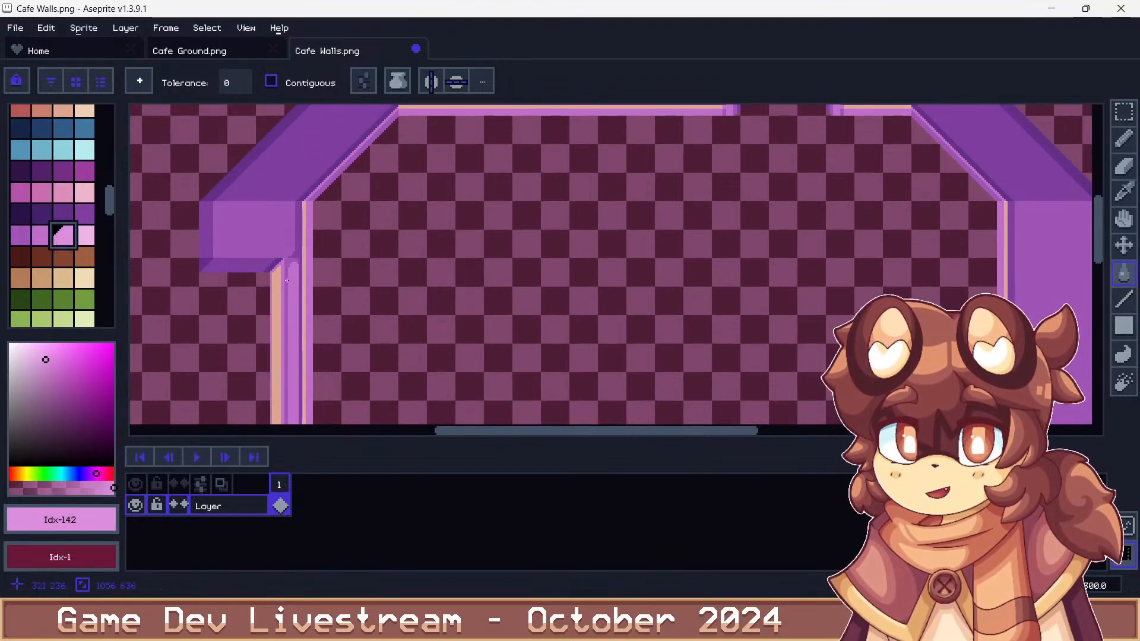
pyautogui.click(282, 277)
pyautogui.scroll(-3, 288, 270)
pyautogui.scroll(1, 336, 286)
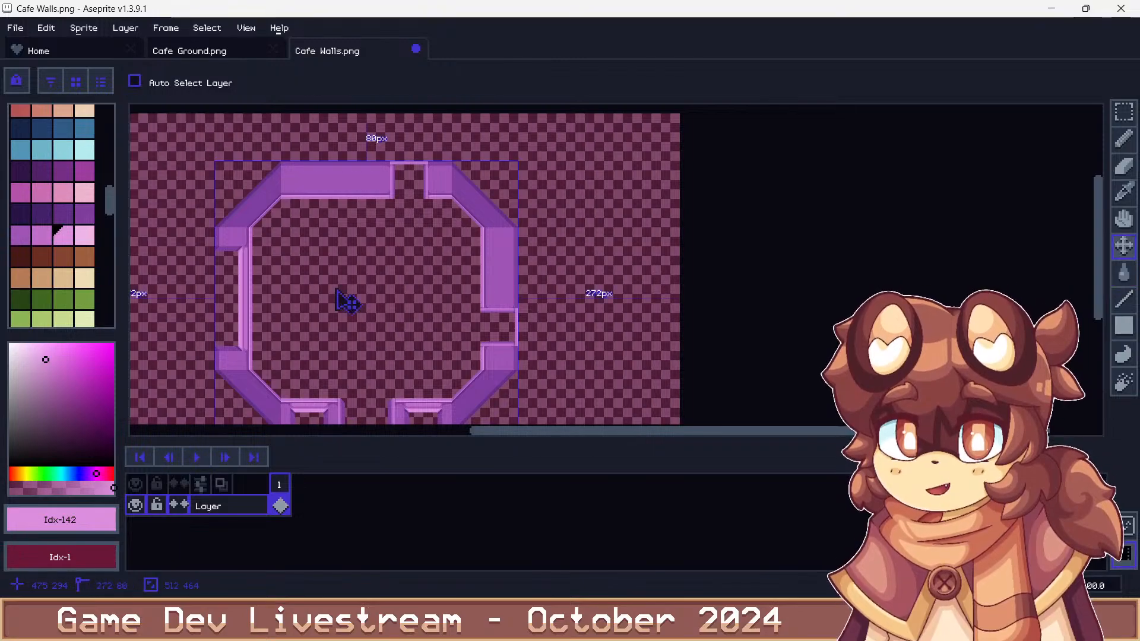
# Save the purple wall version over Cafe Walls.png, keeping the png format
pyautogui.hotkey('ctrl', 'shift', 's')
pyautogui.press('Return')
pyautogui.press('Return')
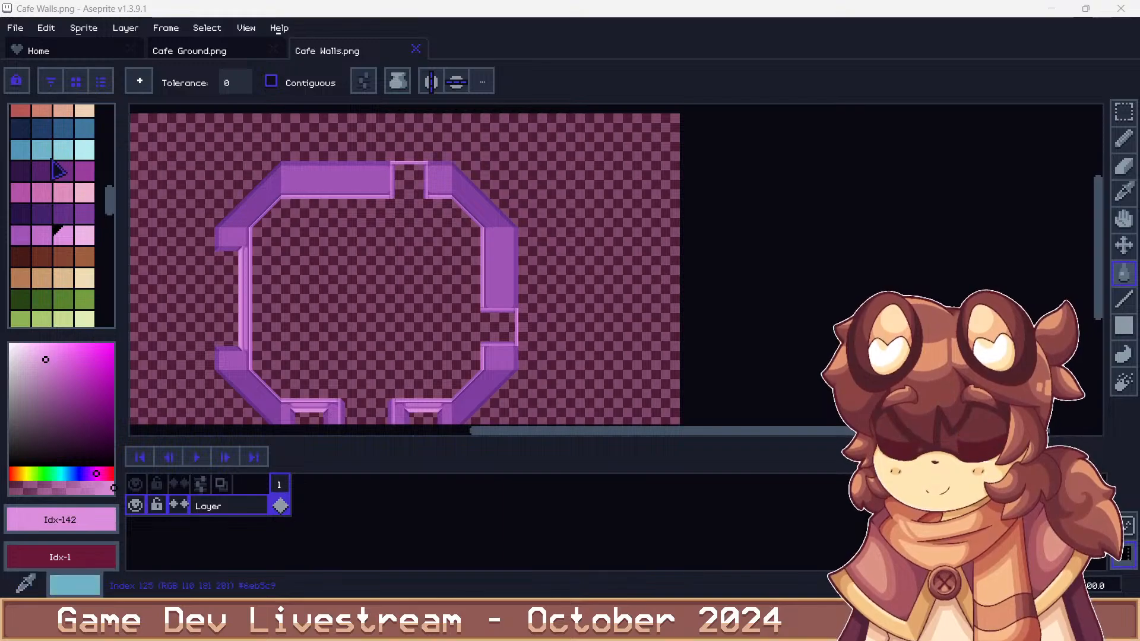
# Try teal green Idx-171 on the diagonal wall faces and darker teal Idx-170 on their outer edges
pyautogui.scroll(-3, 57, 178)
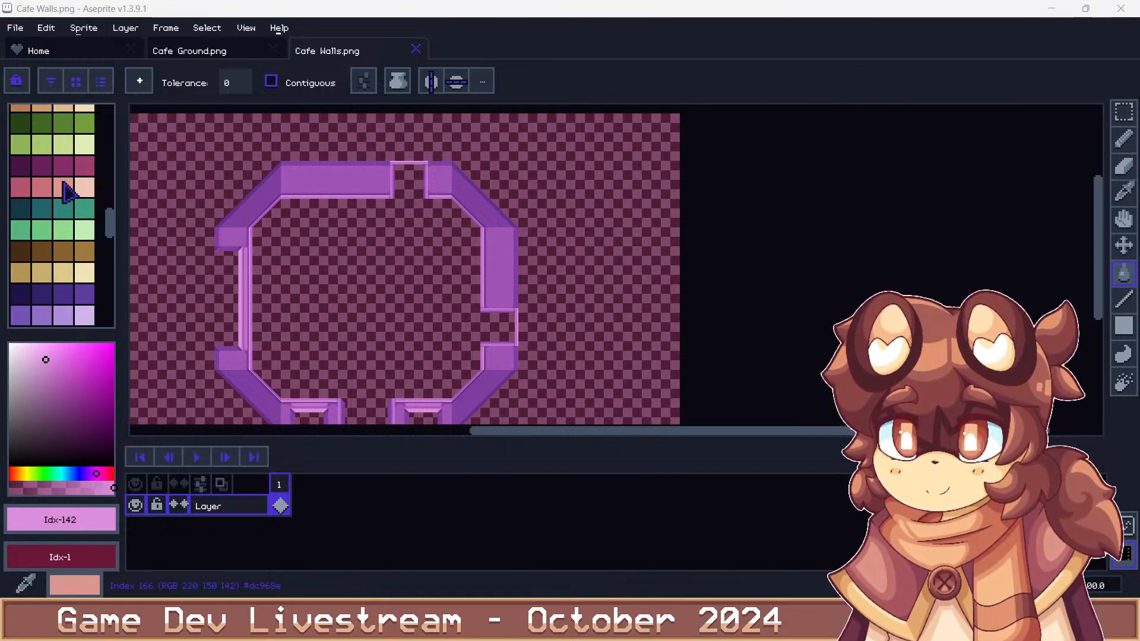
pyautogui.click(85, 208)
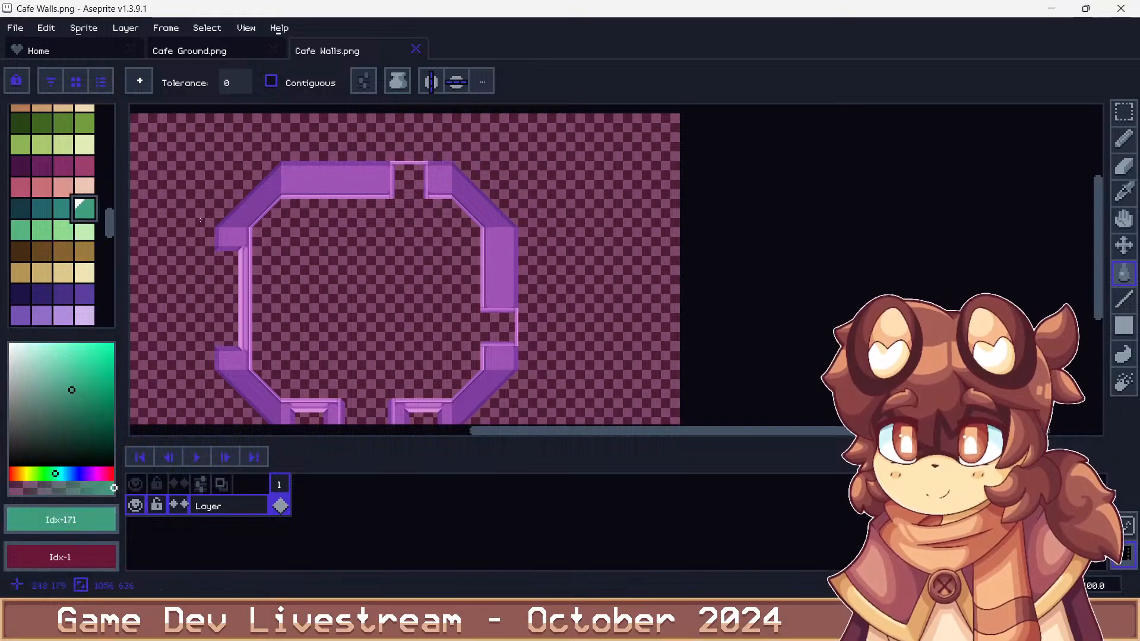
pyautogui.click(236, 211)
pyautogui.scroll(2, 235, 198)
pyautogui.scroll(3, 60, 208)
pyautogui.click(63, 203)
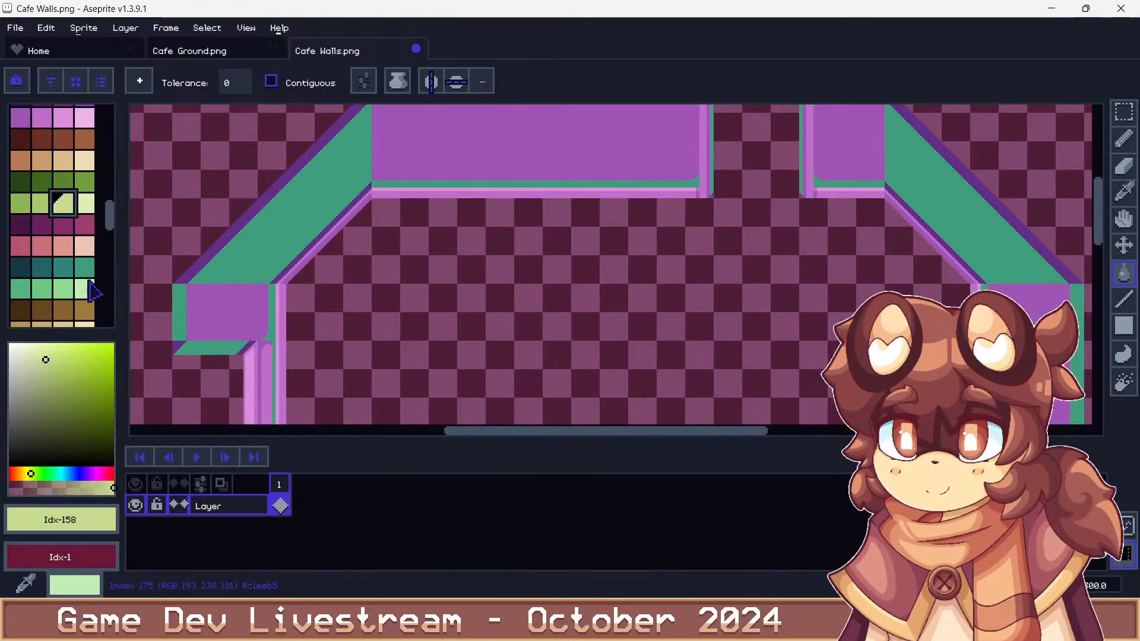
pyautogui.keyDown('alt'); pyautogui.click(310, 209); pyautogui.keyUp('alt')
pyautogui.click(271, 190)
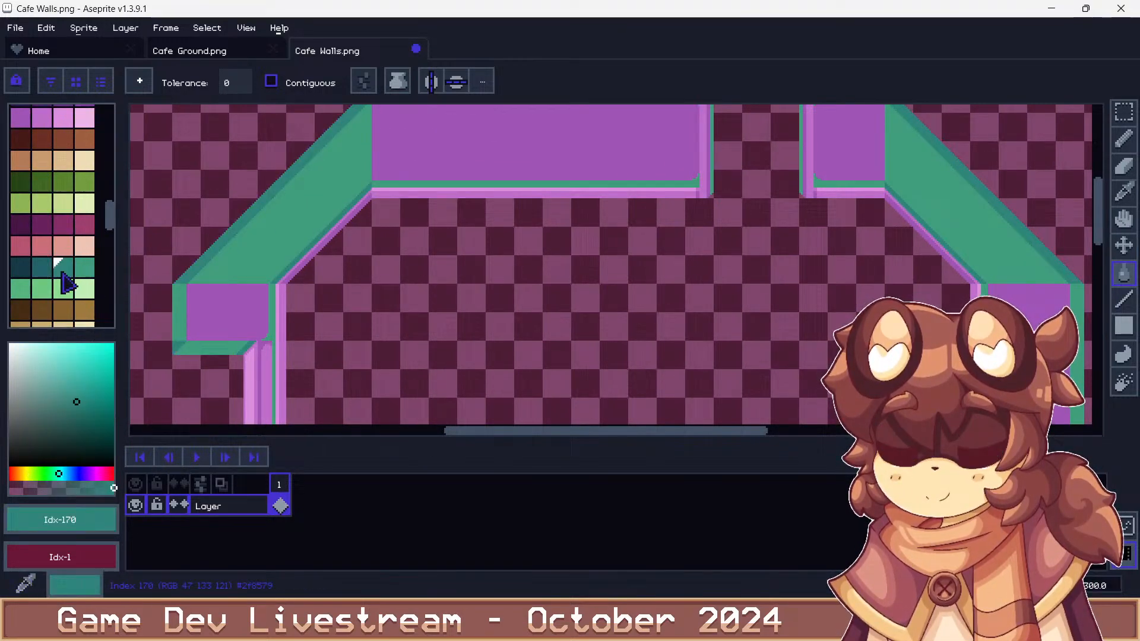
# Try a lighter green on the flat wall tops, with Idx-173 and Idx-174 on the trim bands
pyautogui.click(22, 291)
pyautogui.click(230, 309)
pyautogui.click(40, 290)
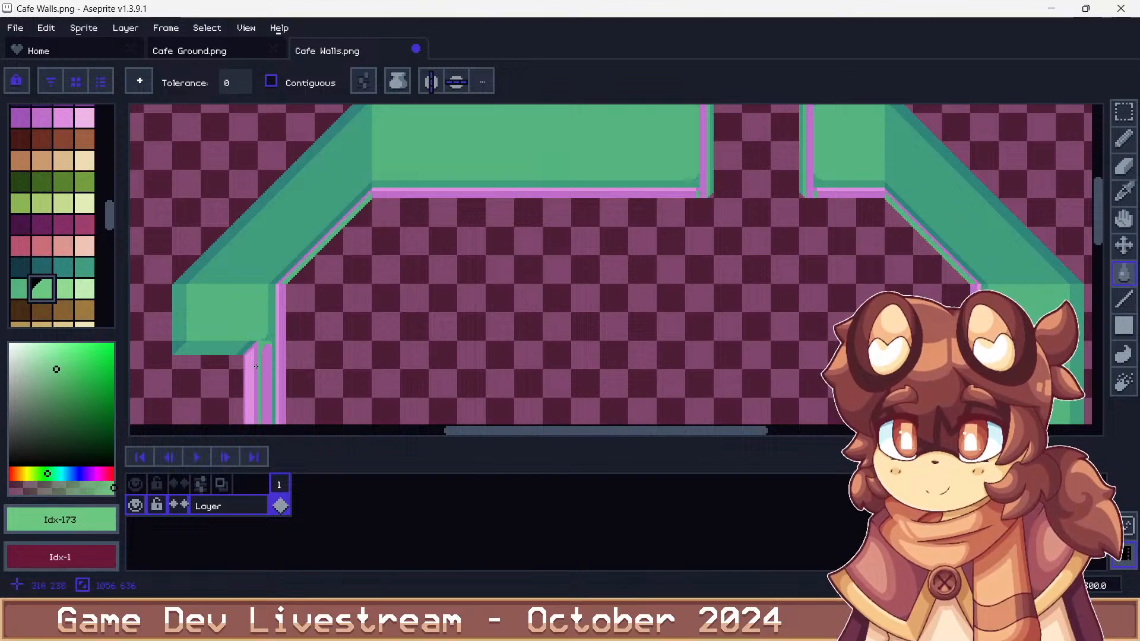
pyautogui.click(256, 367)
pyautogui.click(63, 289)
pyautogui.click(267, 327)
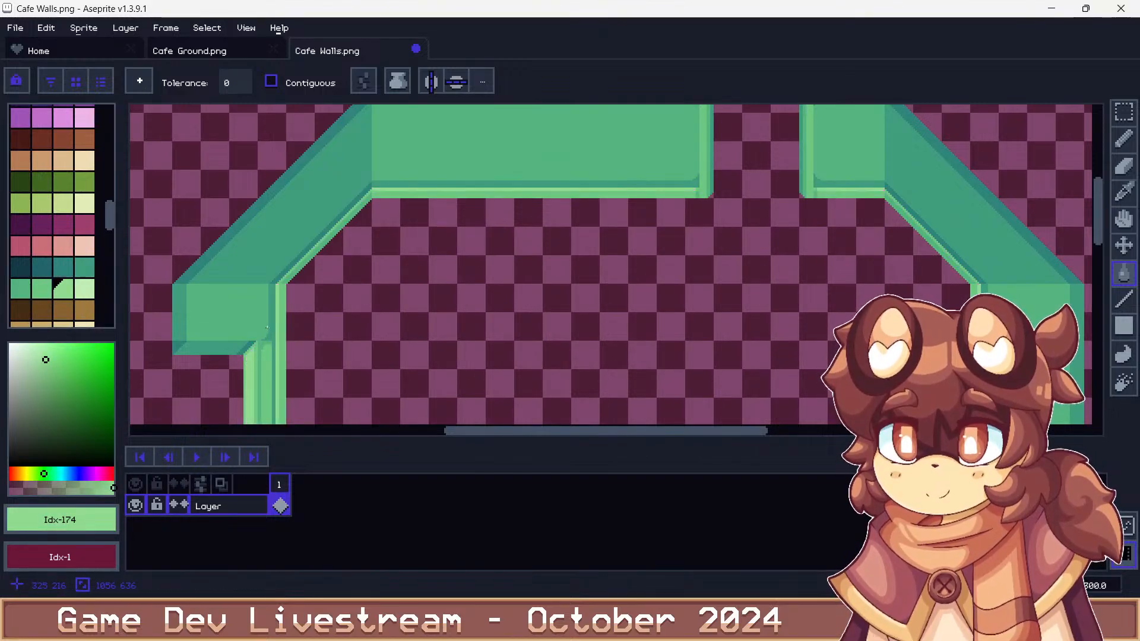
pyautogui.scroll(-4, 267, 328)
pyautogui.scroll(1, 291, 291)
# Fill the diagonal wall faces with muted mauve Idx-307 and their outer edges with darker mauve Idx-306
pyautogui.scroll(-2, 92, 275)
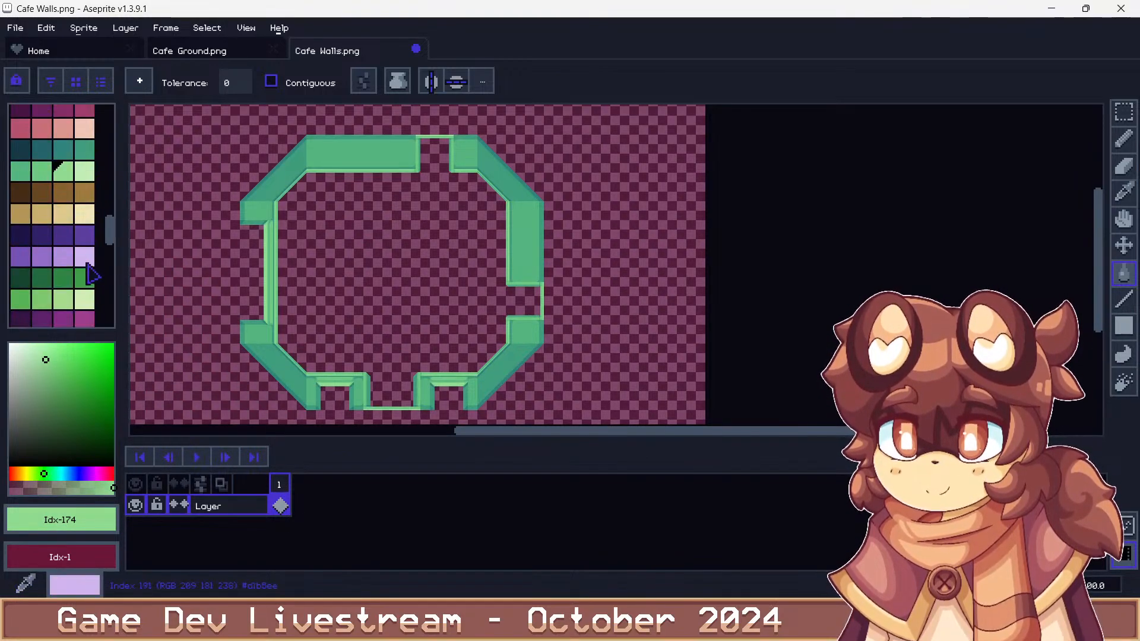
pyautogui.scroll(-2, 92, 274)
pyautogui.scroll(-2, 92, 269)
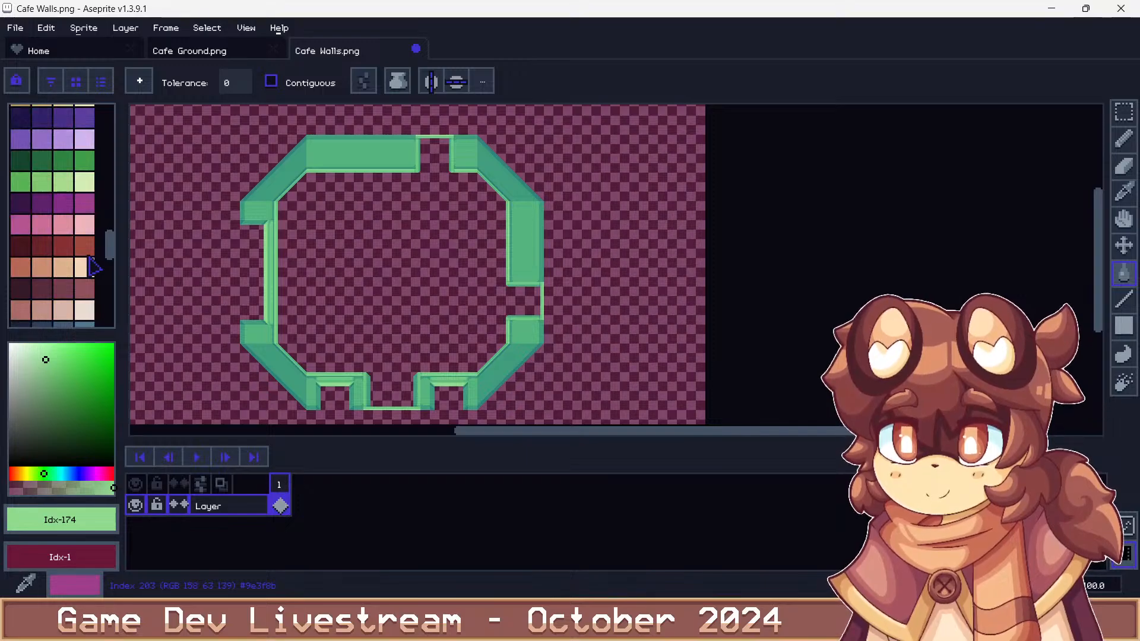
pyautogui.scroll(-2, 92, 267)
pyautogui.scroll(-5, 92, 267)
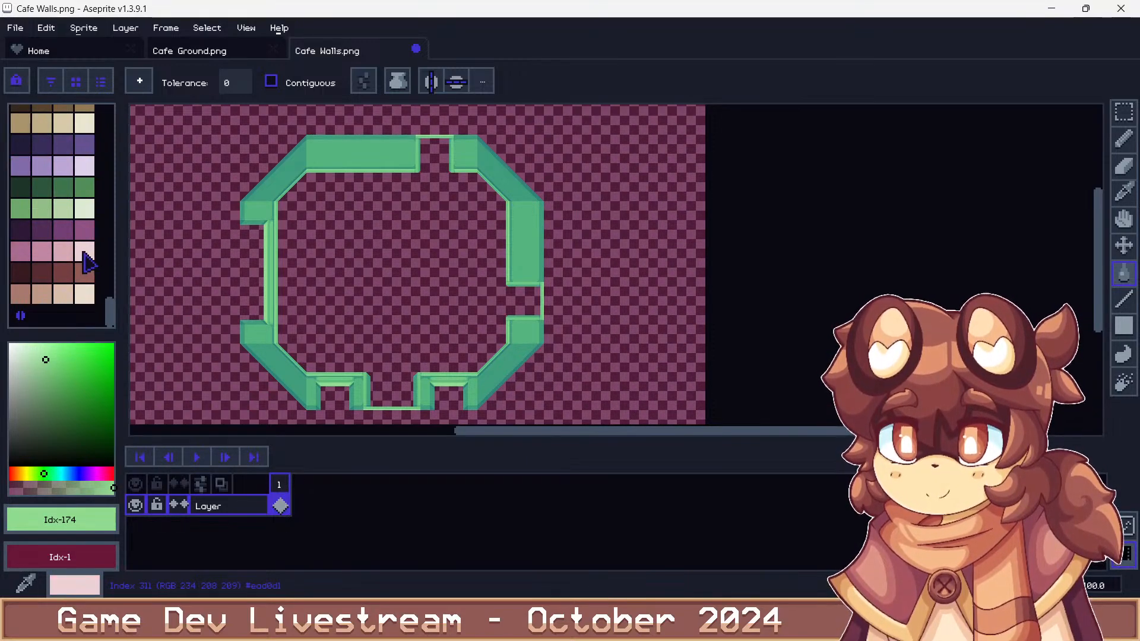
pyautogui.scroll(2, 88, 263)
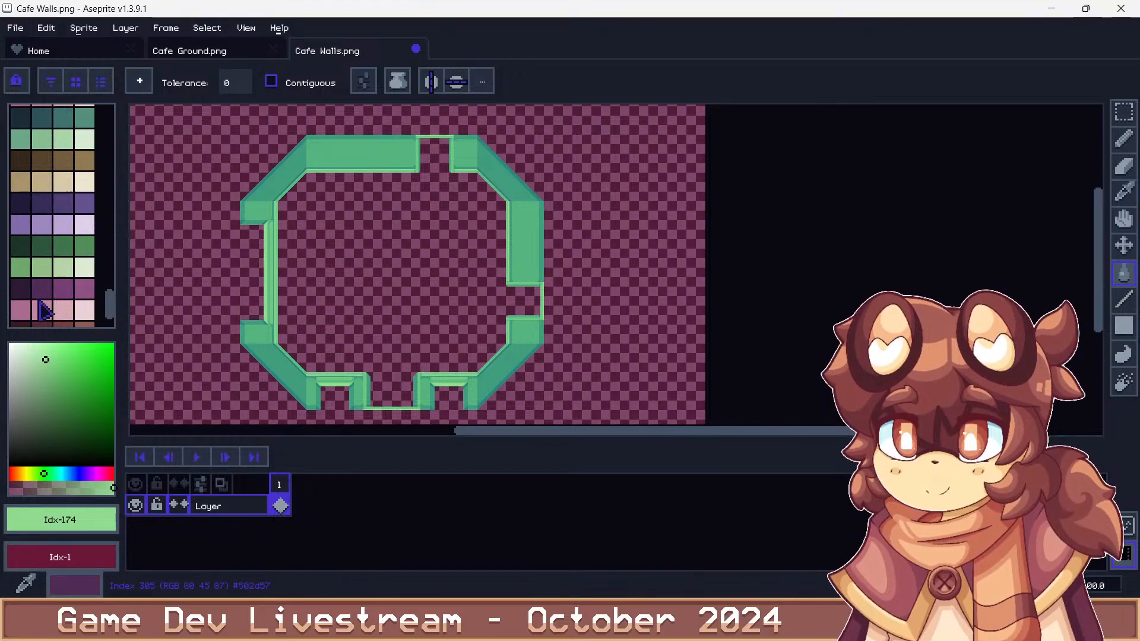
pyautogui.click(86, 290)
pyautogui.click(276, 364)
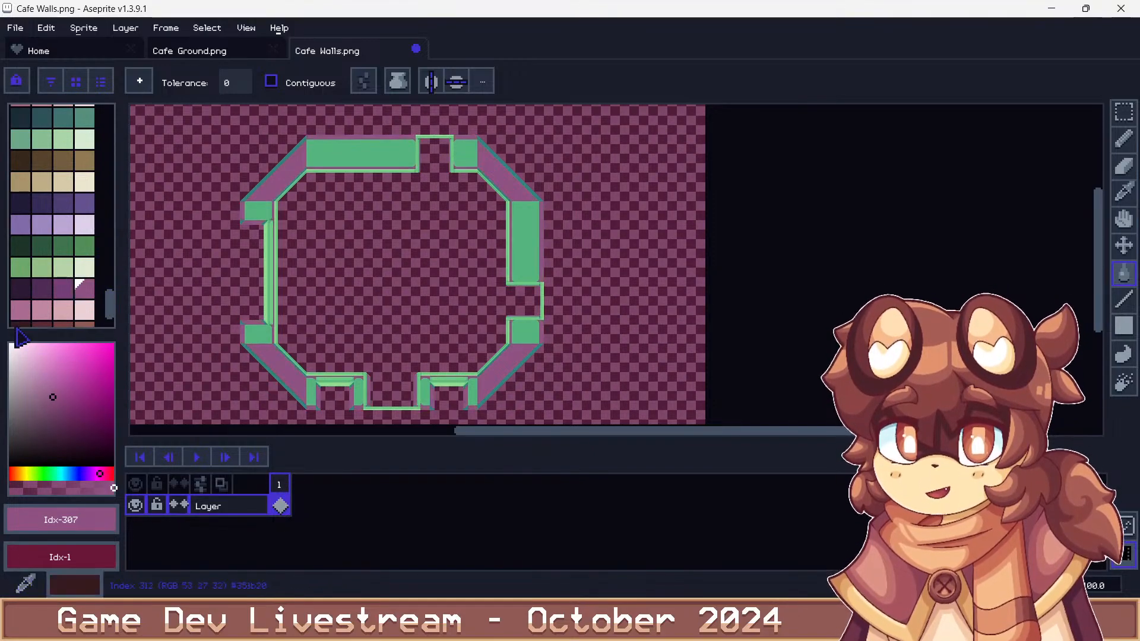
pyautogui.click(66, 295)
pyautogui.scroll(3, 275, 148)
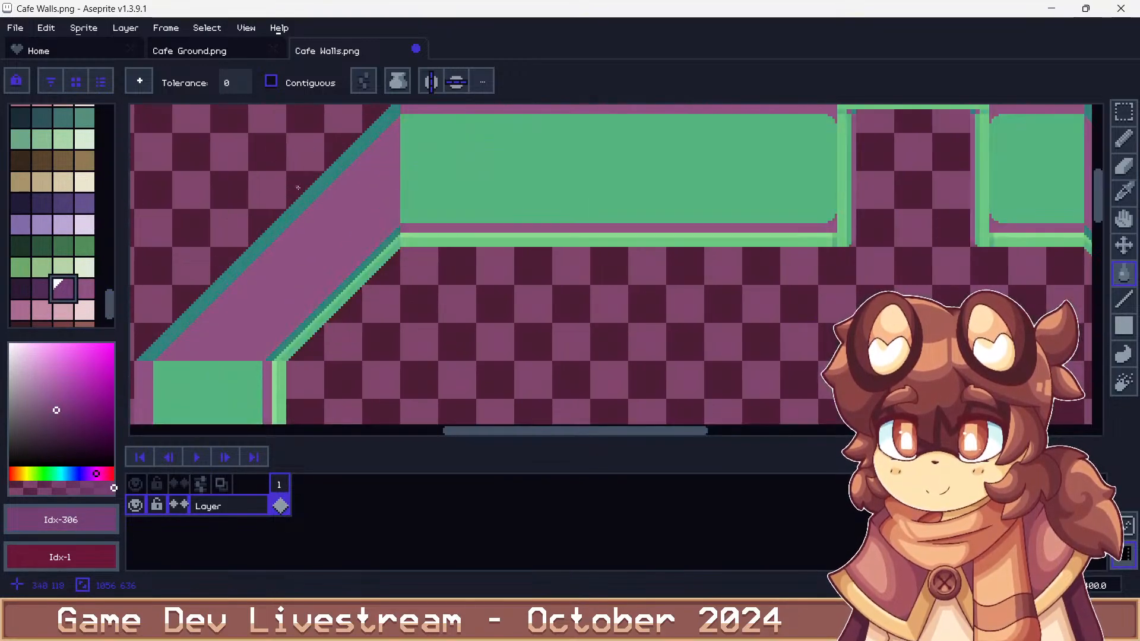
# Fill the flat wall tops with dusty pink Idx-308 and the trim bands with Idx-309 and Idx-310
pyautogui.click(21, 310)
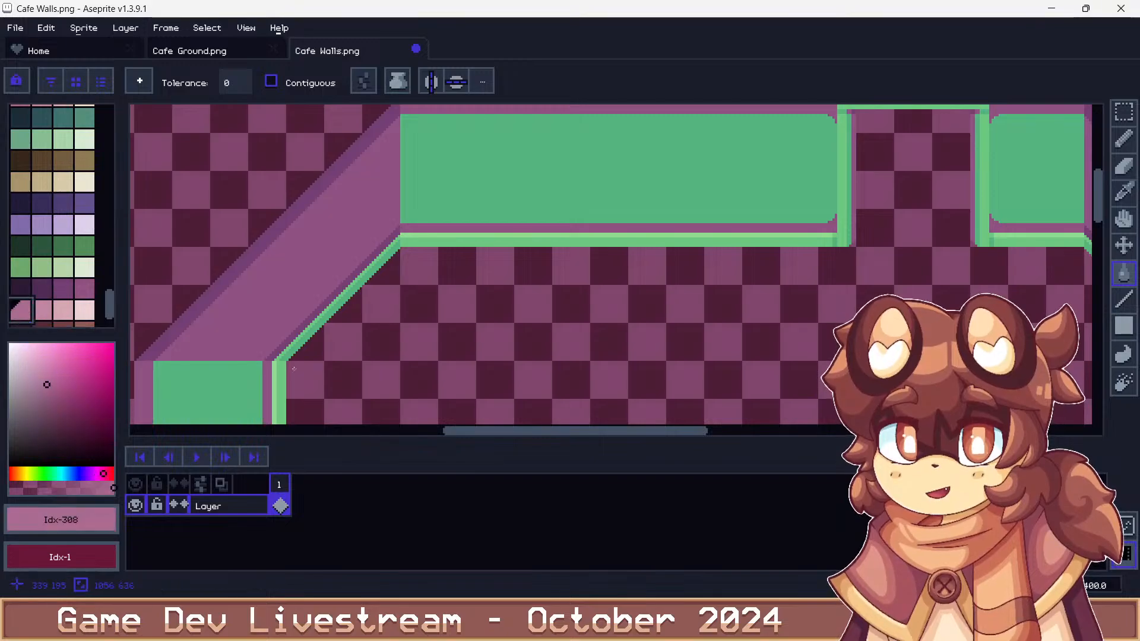
pyautogui.click(617, 169)
pyautogui.click(64, 309)
pyautogui.click(306, 330)
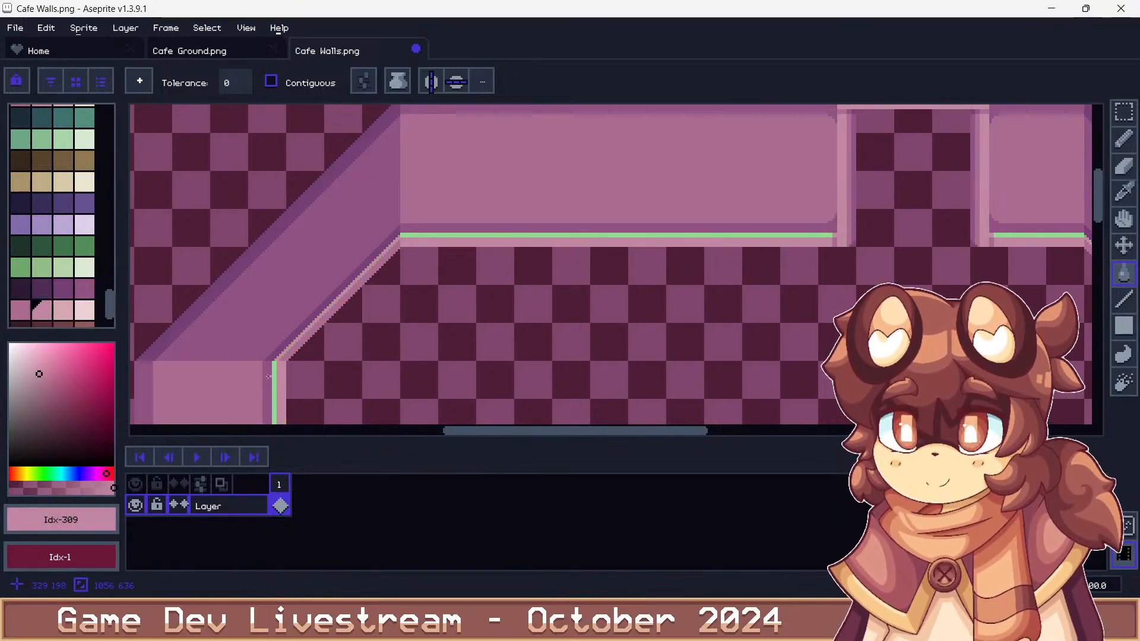
pyautogui.click(275, 379)
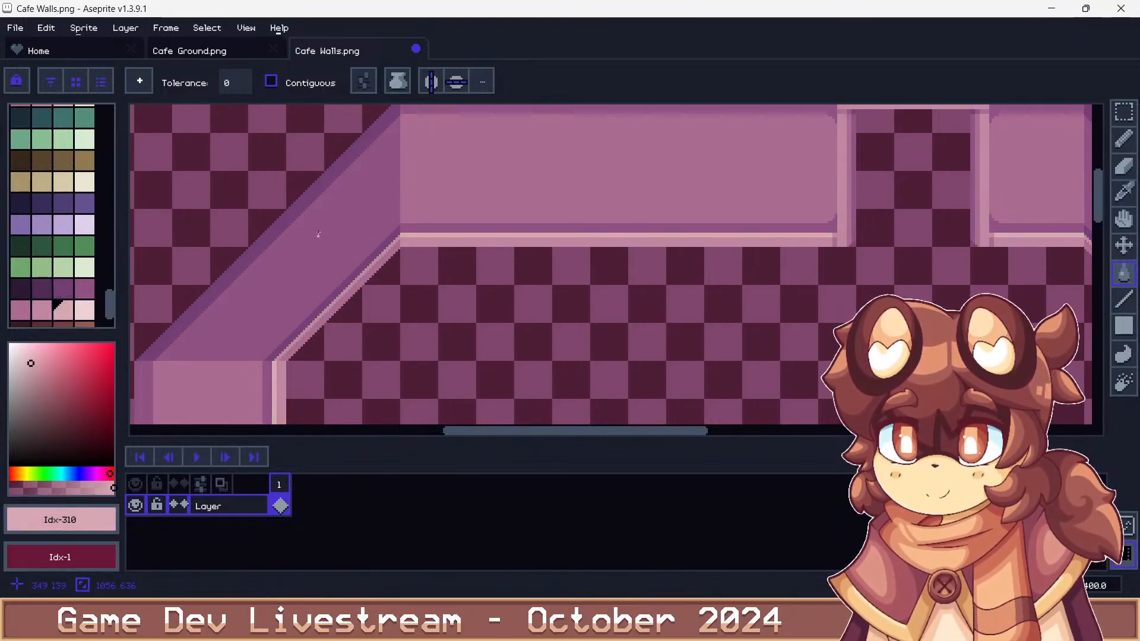
# Save the pink wall version over the existing Cafe Walls.png, accepting the PNG format limits
pyautogui.scroll(-3, 326, 206)
pyautogui.hotkey('ctrl', 'shift', 's')
pyautogui.press('Return')
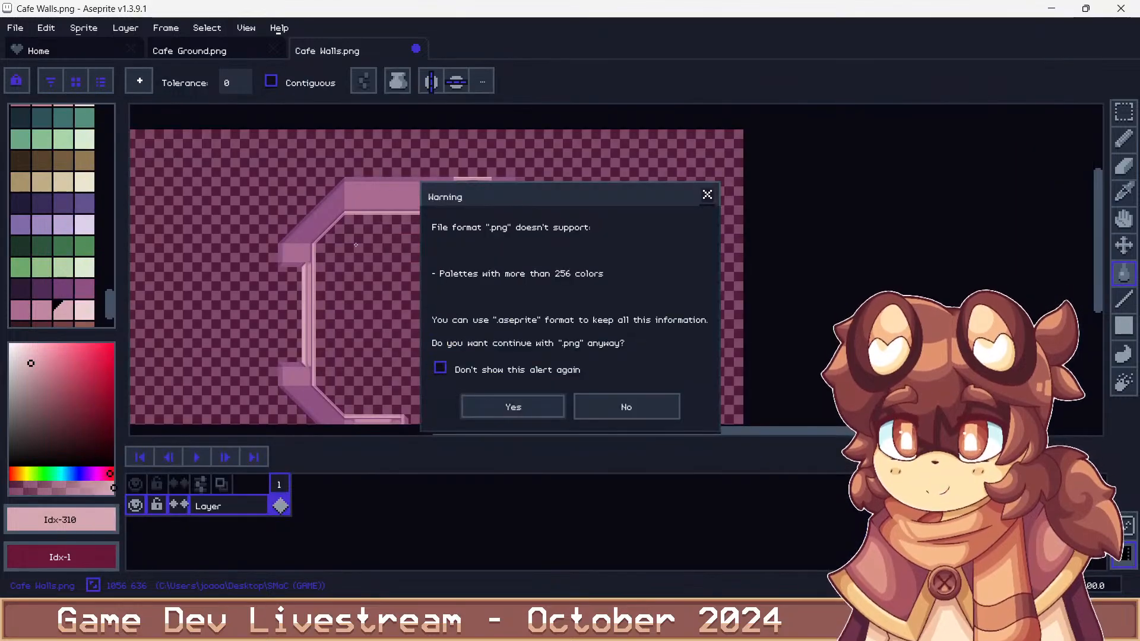
pyautogui.press('Return')
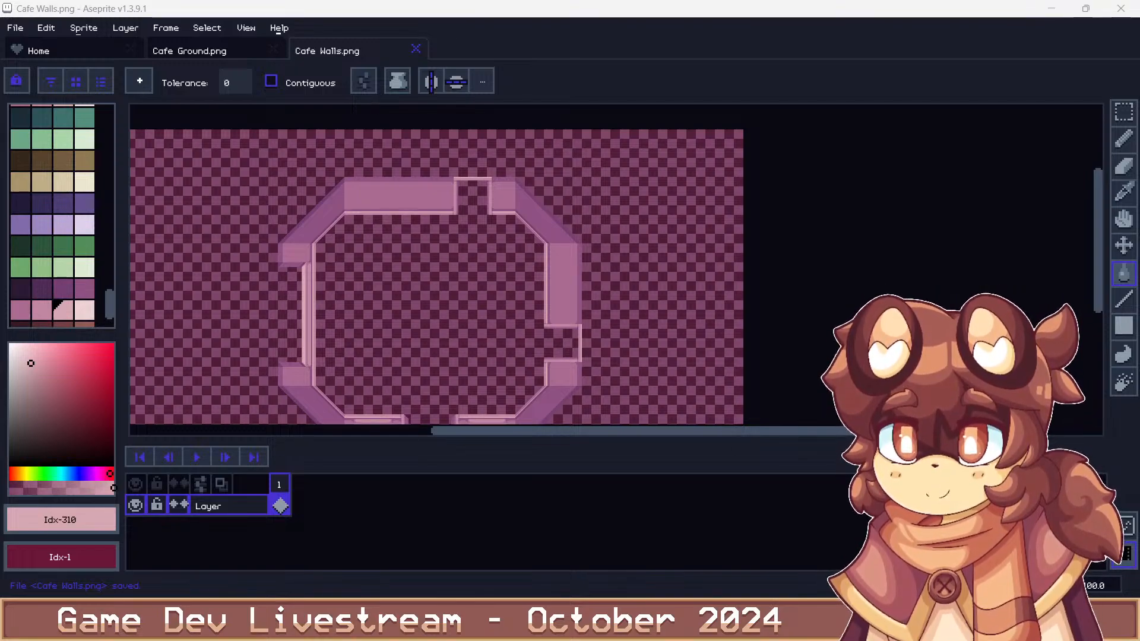
# Fill the diagonal wall faces with ochre Idx-179 and their outer edges with darker brown Idx-178
pyautogui.scroll(5, 67, 264)
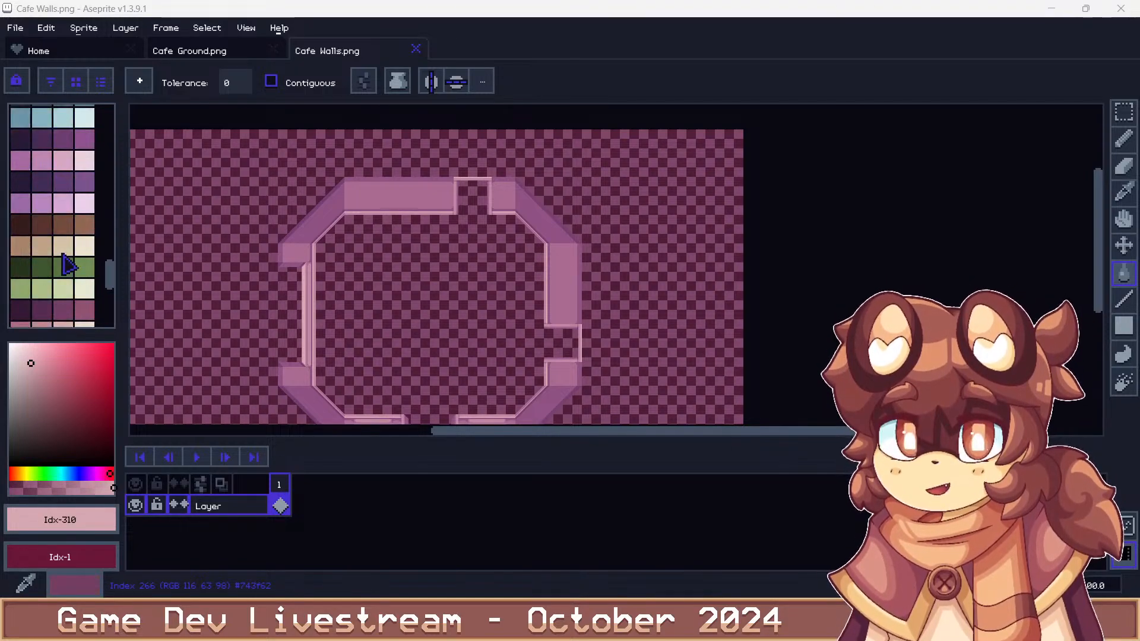
pyautogui.scroll(6, 66, 264)
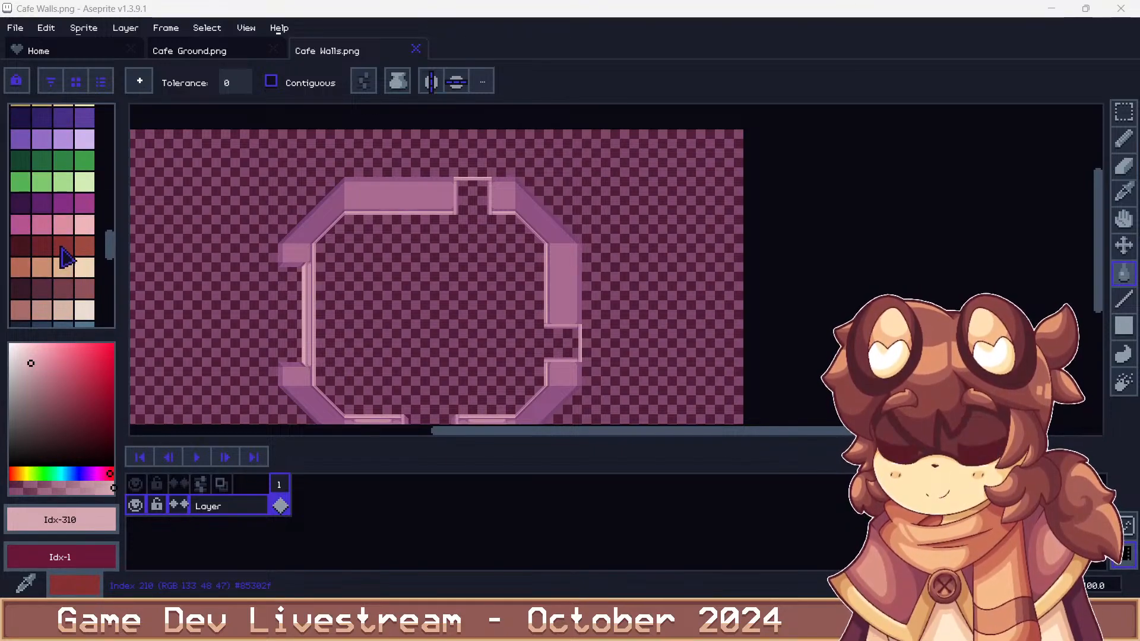
pyautogui.scroll(3, 67, 252)
pyautogui.scroll(-3, 66, 245)
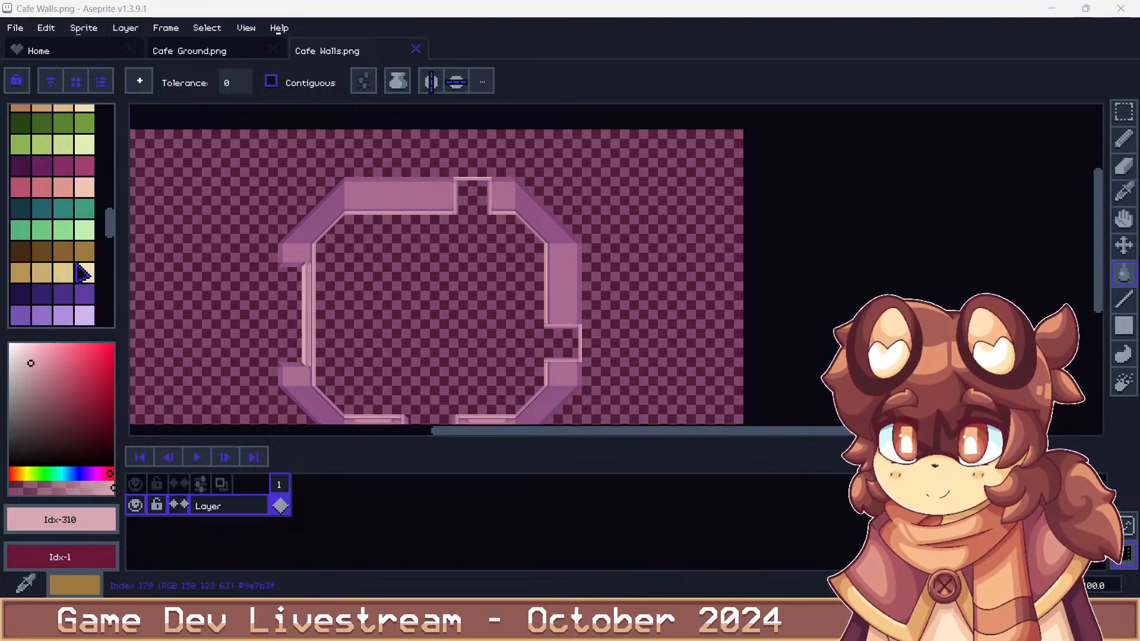
pyautogui.click(82, 250)
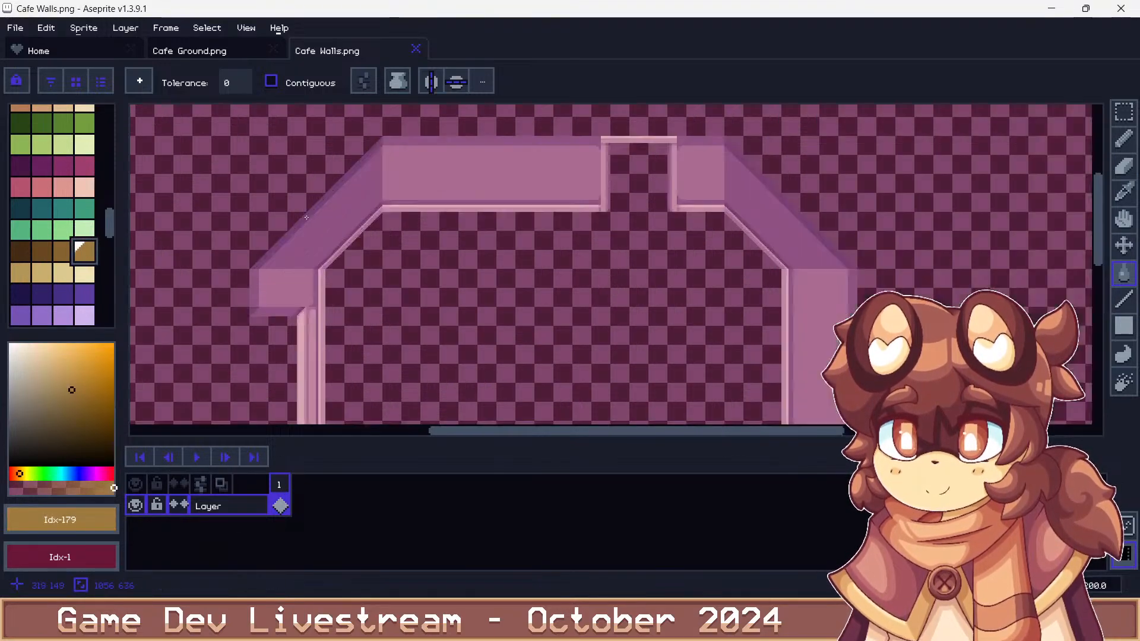
pyautogui.press('+')
pyautogui.press('+')
pyautogui.click(69, 255)
pyautogui.click(298, 219)
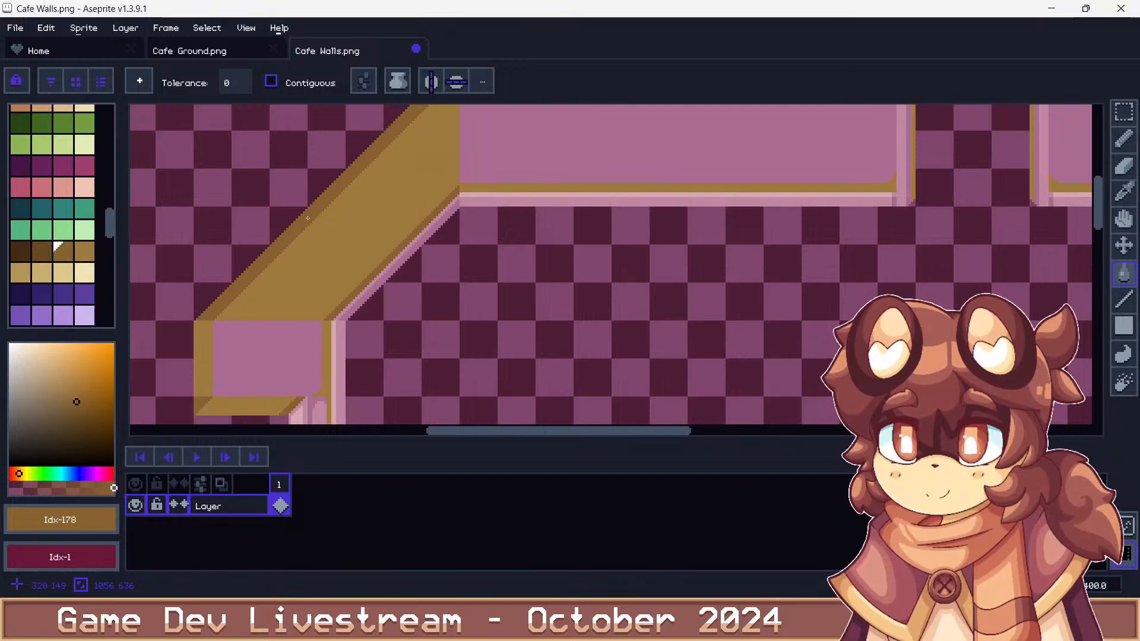
# Fill the flat wall tops with ochre Idx-180 and the trim bands with lighter Idx-181 and Idx-182
pyautogui.click(20, 272)
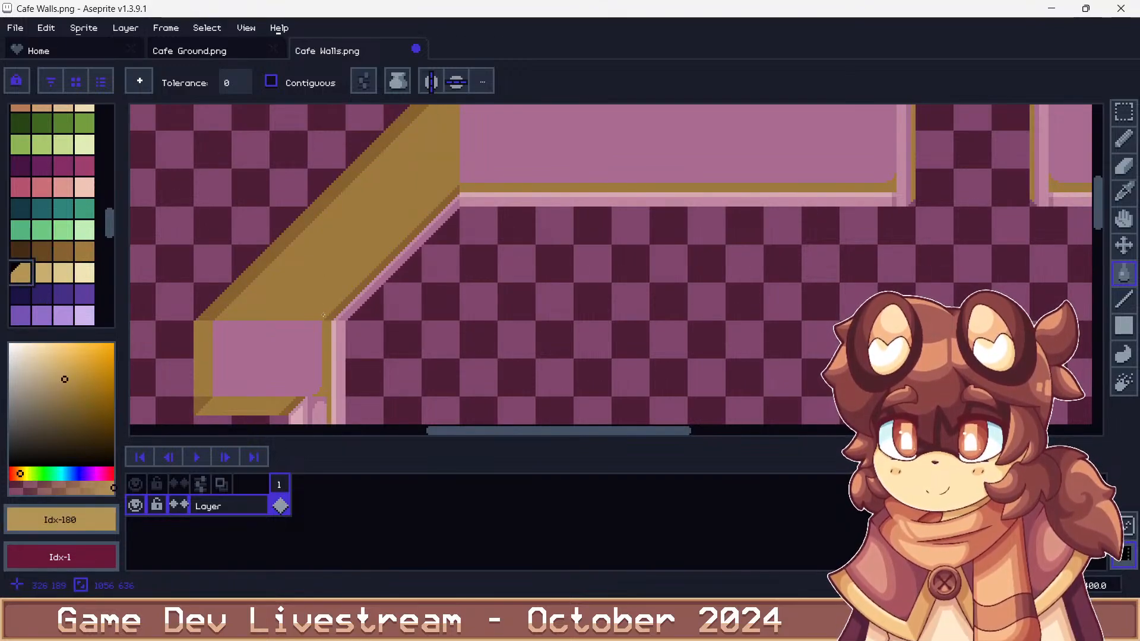
pyautogui.click(261, 362)
pyautogui.click(40, 274)
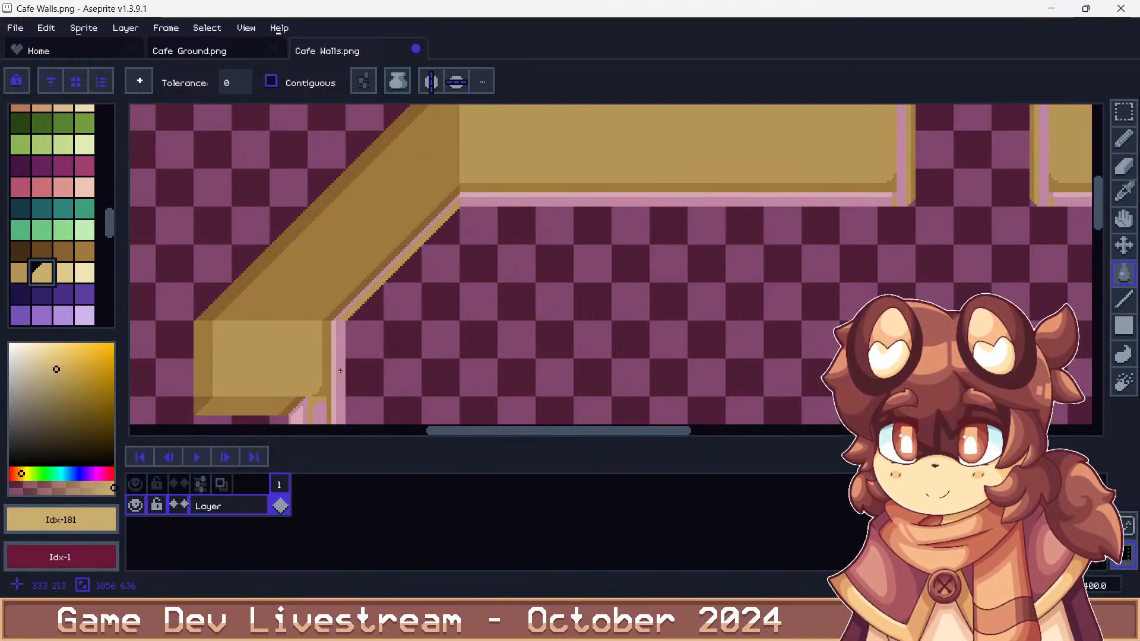
pyautogui.click(340, 370)
pyautogui.click(63, 273)
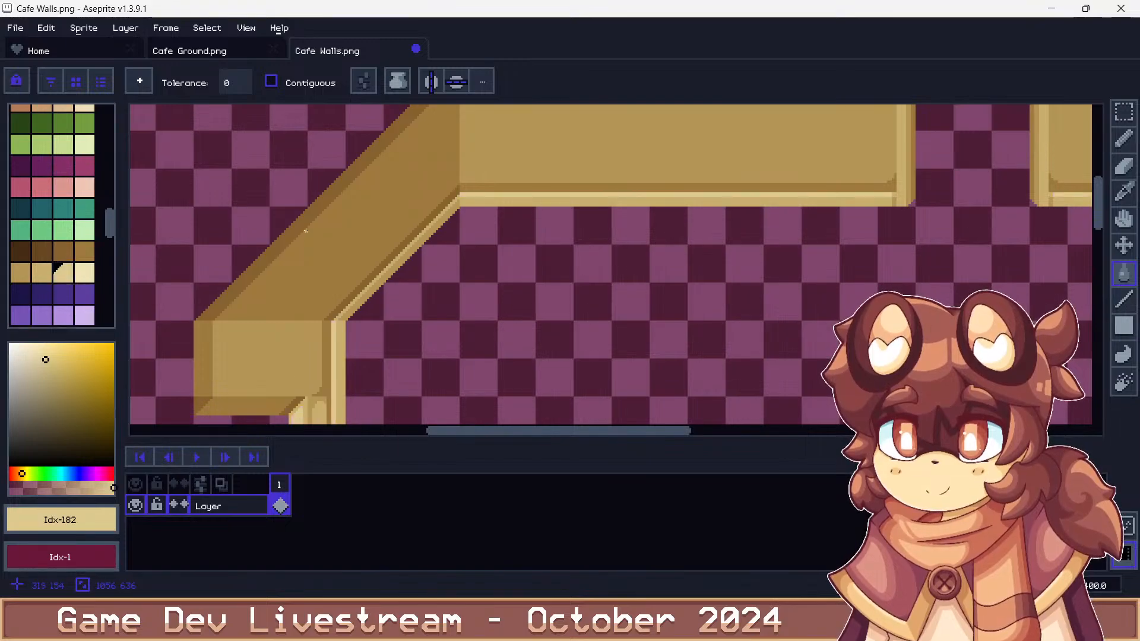
# Save the ochre wall version over the existing Cafe Walls.png
pyautogui.scroll(-2, 305, 231)
pyautogui.hotkey('ctrl', 's')
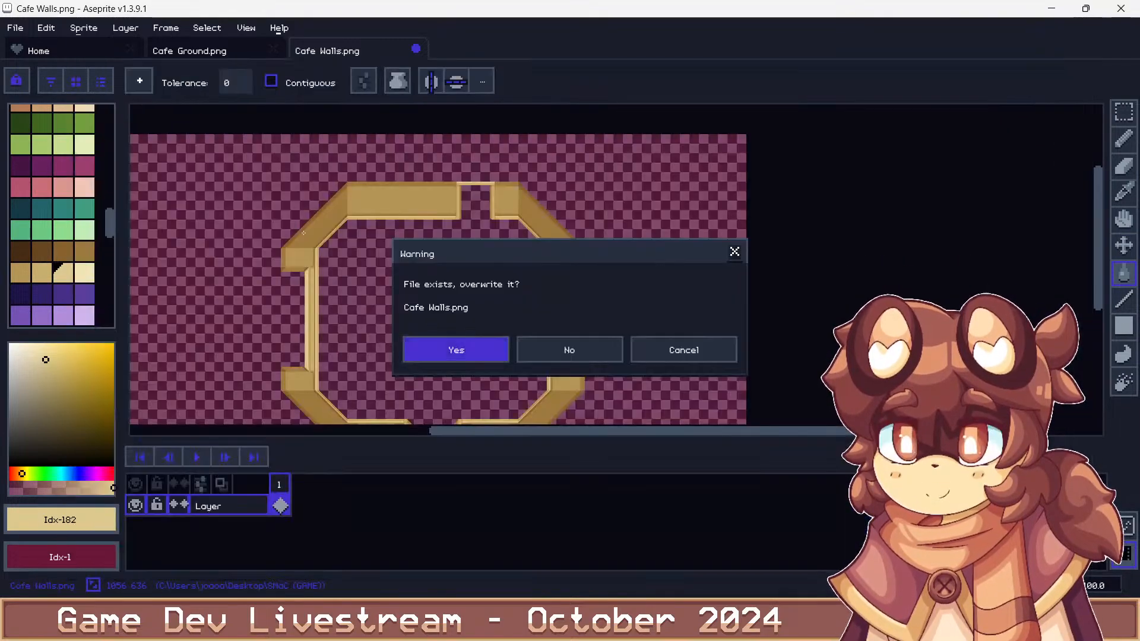
pyautogui.press('Return')
pyautogui.press('Return')
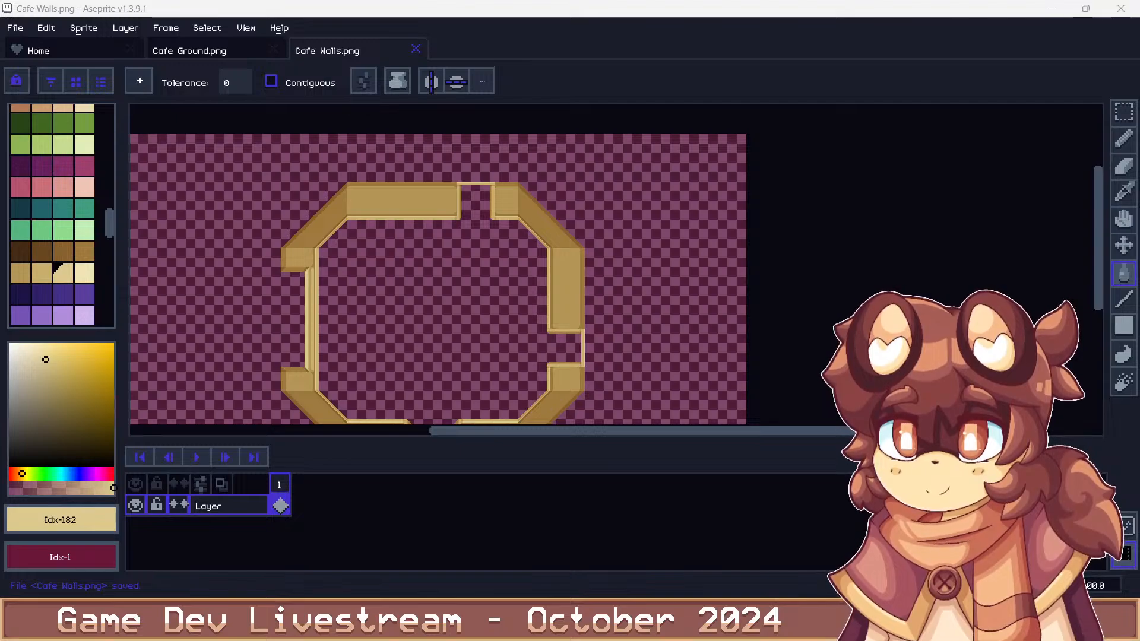
# Try the muted brown Idx-203 on the diagonal wall faces, then undo the fill
pyautogui.scroll(-3, 76, 247)
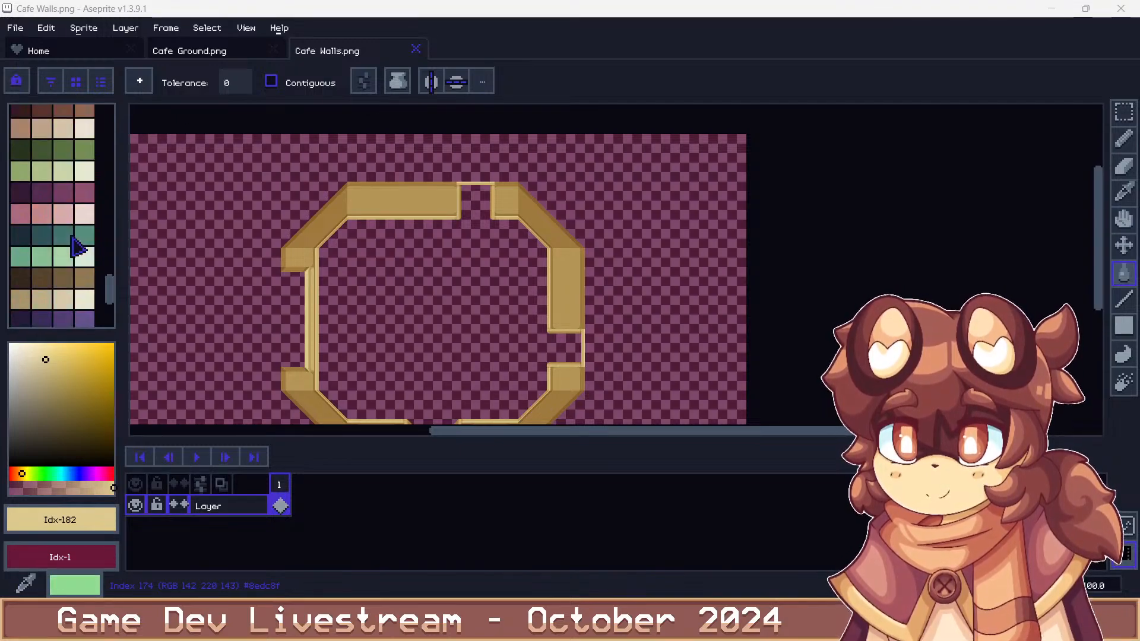
pyautogui.scroll(-1, 75, 247)
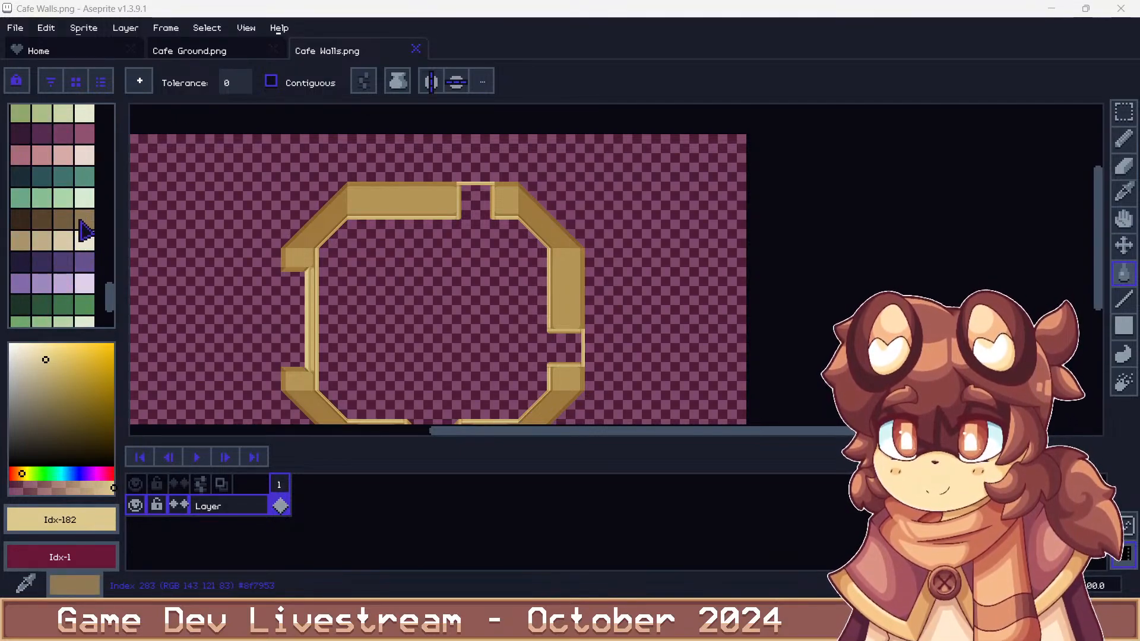
pyautogui.click(81, 223)
pyautogui.scroll(3, 315, 232)
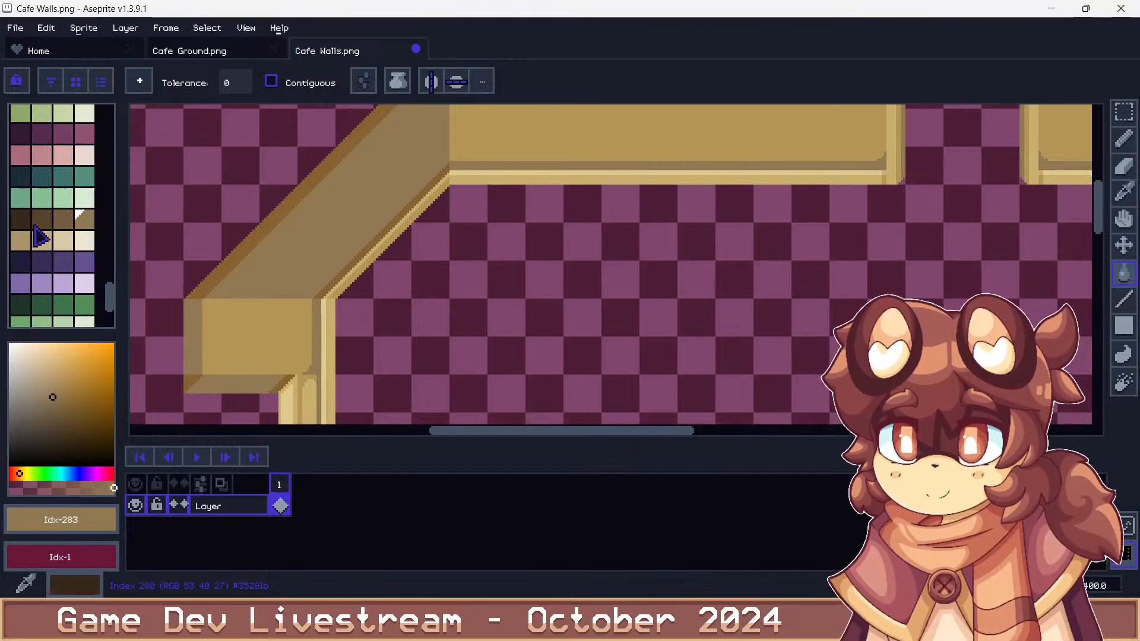
pyautogui.hotkey('ctrl', 's')
pyautogui.scroll(-2, 319, 266)
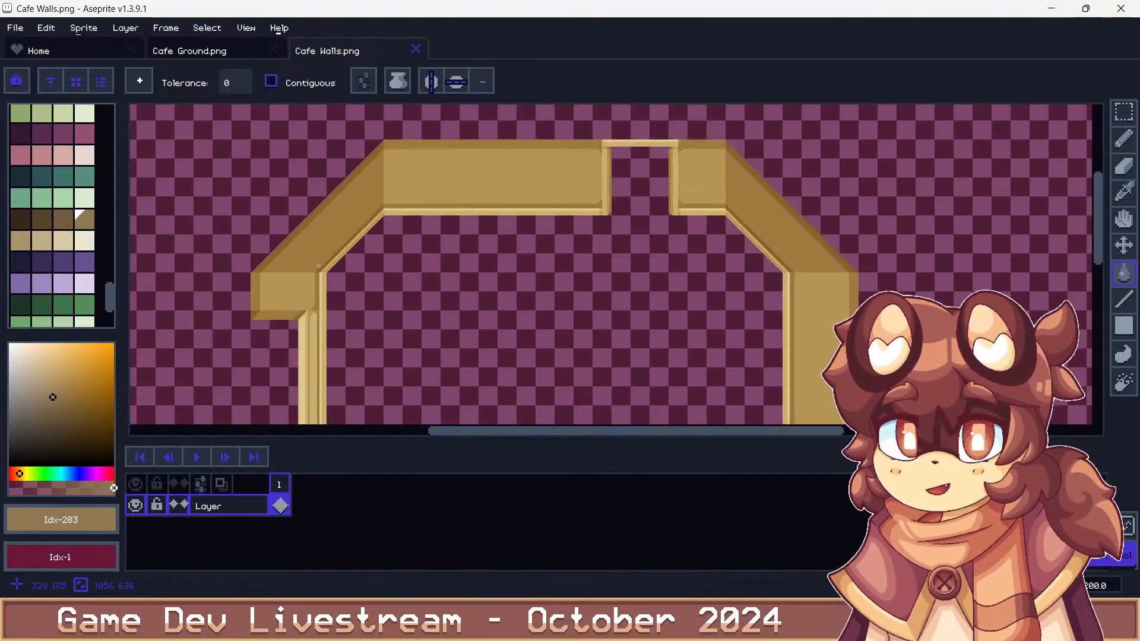
# Try lighter ochres on the trim bands, using cream Idx-183 for the brightest band and Idx-182 for the other
pyautogui.scroll(4, 318, 326)
pyautogui.keyDown('alt'); pyautogui.click(270, 322); pyautogui.keyUp('alt')
pyautogui.click(85, 118)
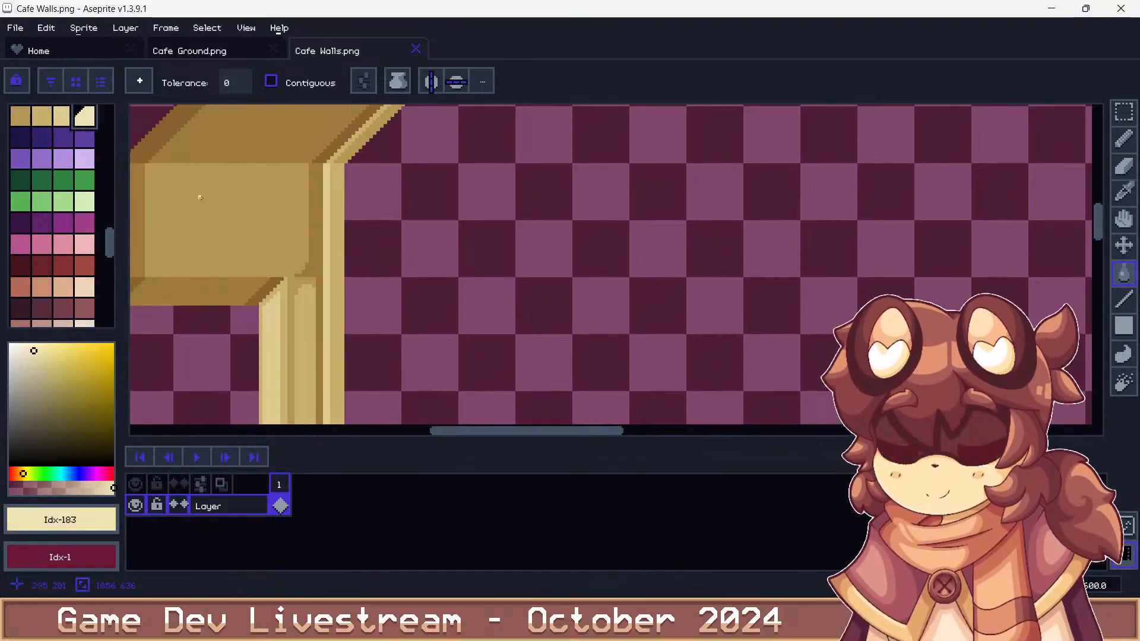
pyautogui.click(276, 318)
pyautogui.keyDown('alt'); pyautogui.click(257, 297); pyautogui.keyUp('alt')
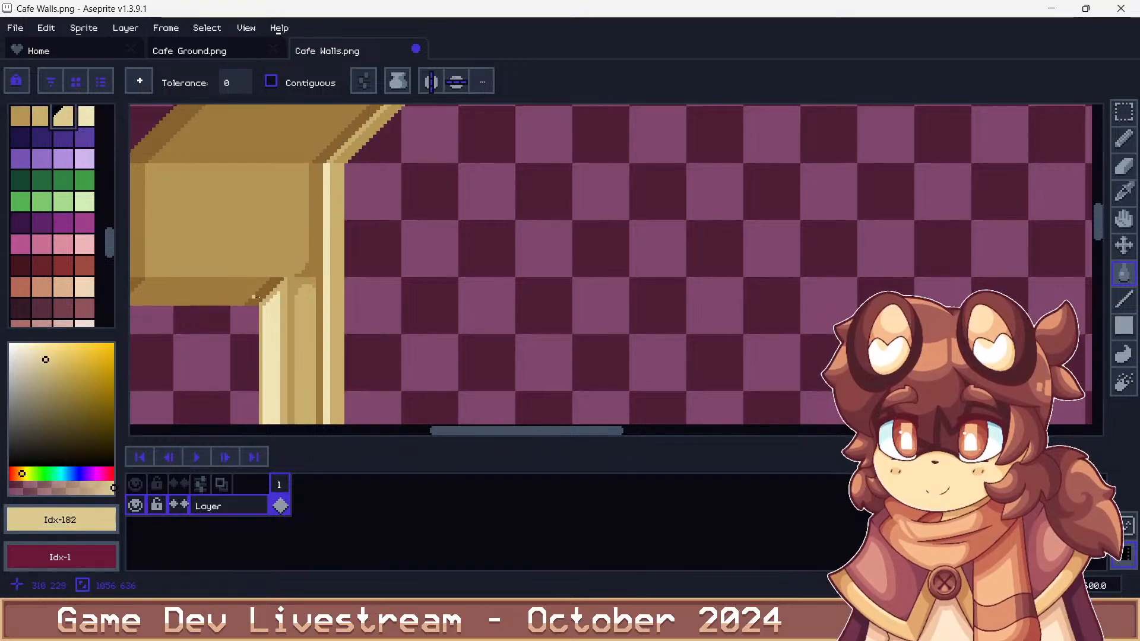
# Lighten the flat wall tops with Idx-181, the diagonal faces with Idx-180 and their outer edges with Idx-179
pyautogui.click(42, 115)
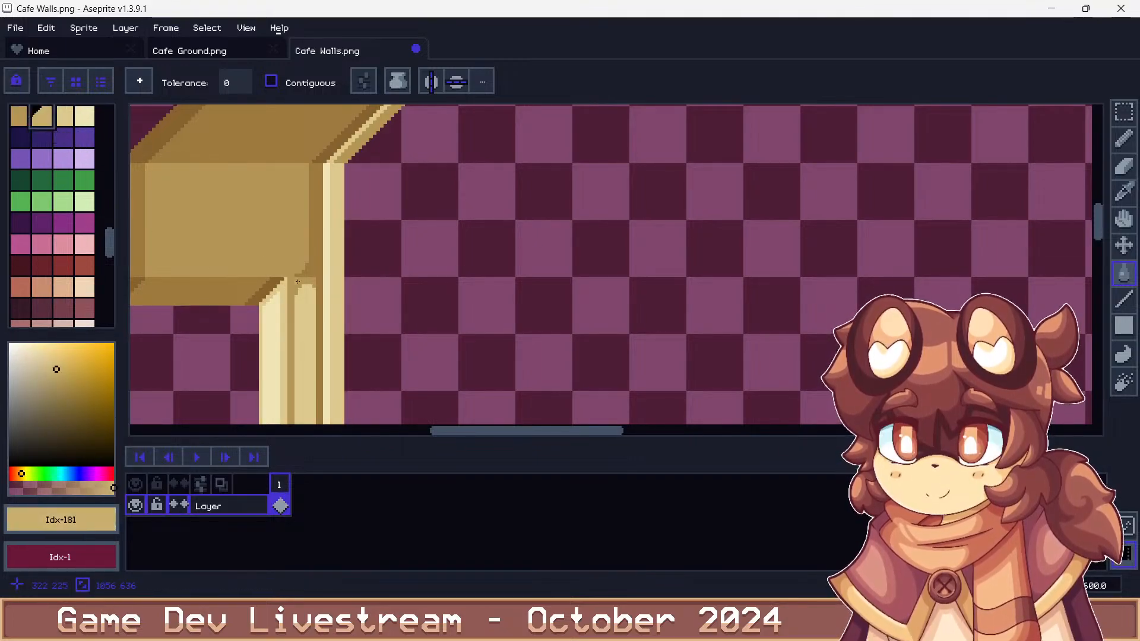
pyautogui.click(149, 193)
pyautogui.keyDown('alt'); pyautogui.click(133, 193); pyautogui.keyUp('alt')
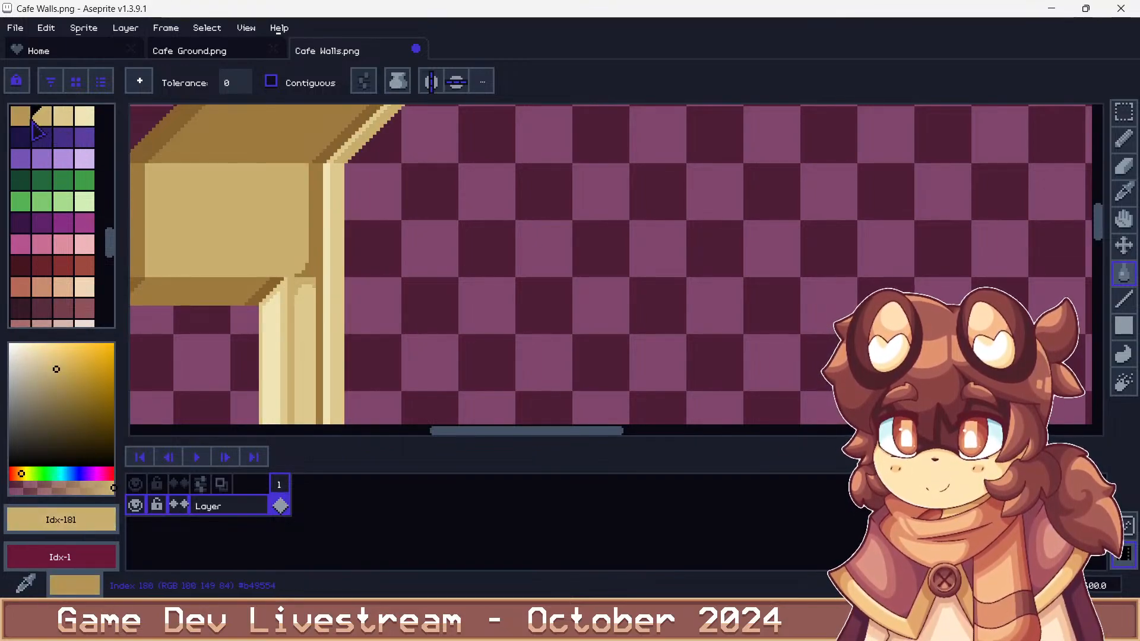
pyautogui.click(311, 251)
pyautogui.scroll(-1, 312, 250)
pyautogui.scroll(2, 92, 156)
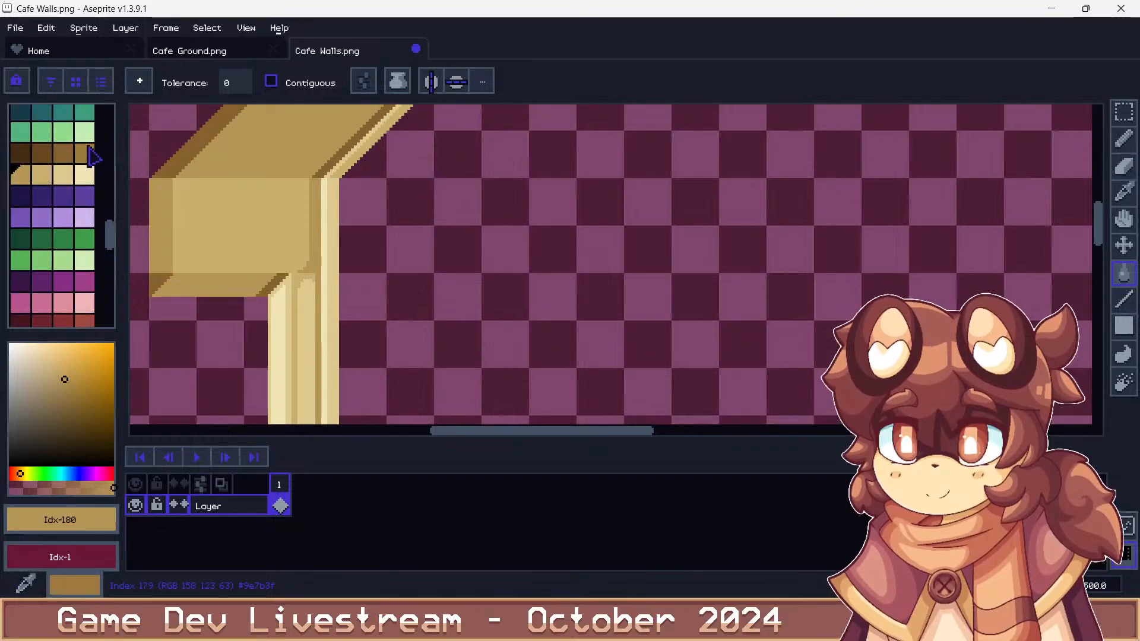
pyautogui.click(89, 156)
pyautogui.scroll(-3, 424, 293)
pyautogui.press('v')
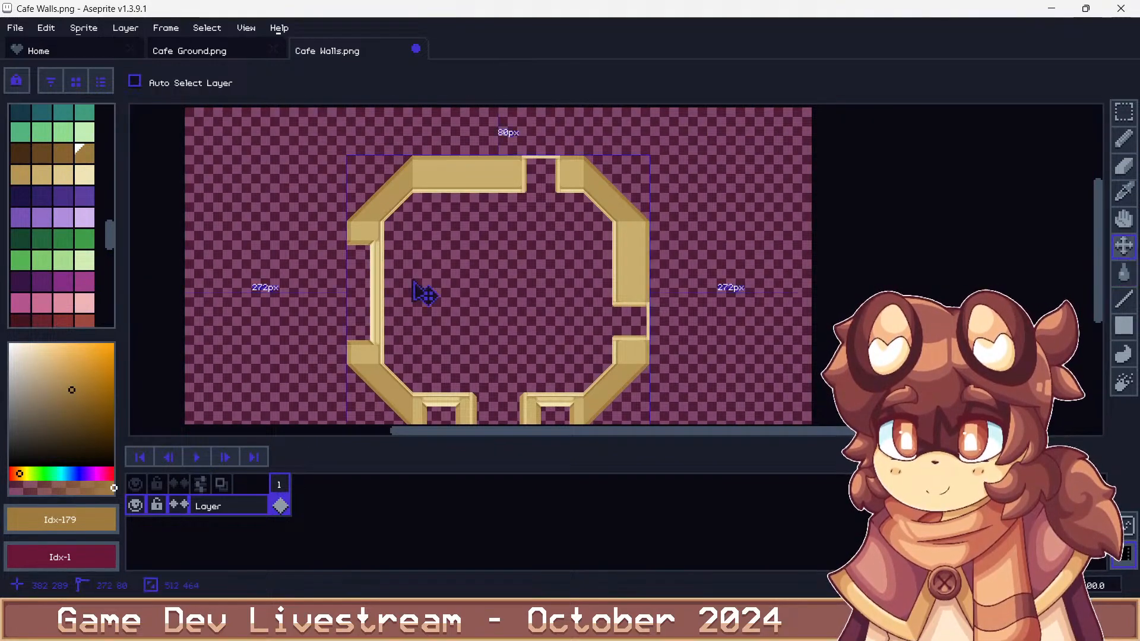
# Save the lighter ochre wall version over Cafe Walls.png
pyautogui.hotkey('ctrl', 'shift', 's')
pyautogui.press('Return')
pyautogui.press('Return')
pyautogui.hotkey('alt', 'Tab')
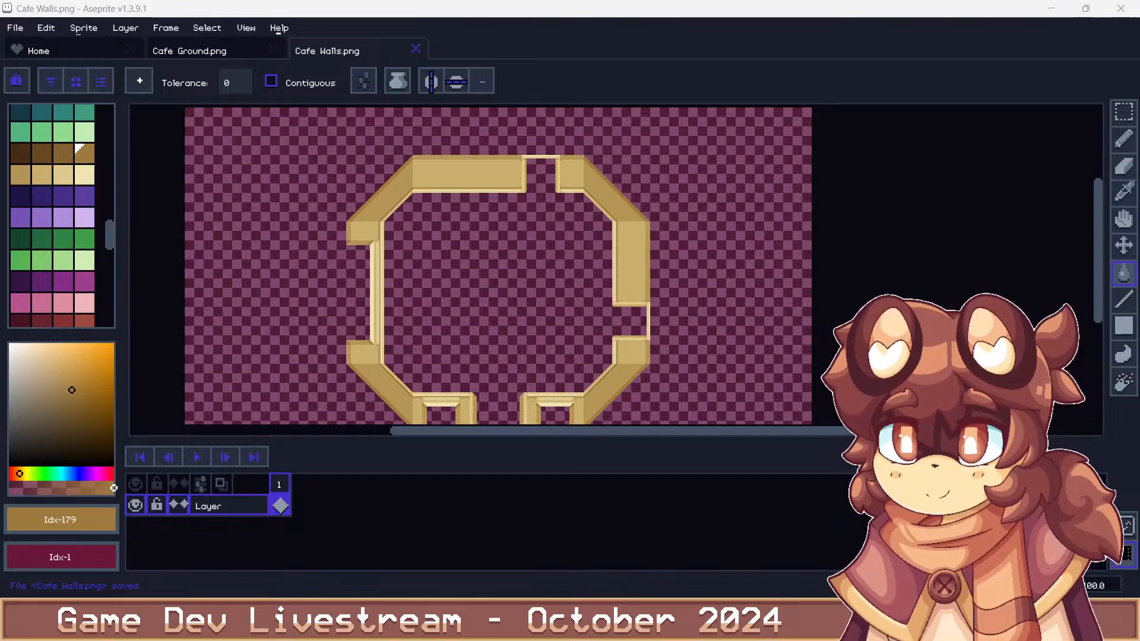
# Undo the stray background fill and the lighter recolouring to restore the earlier ochre walls
pyautogui.click(840, 327)
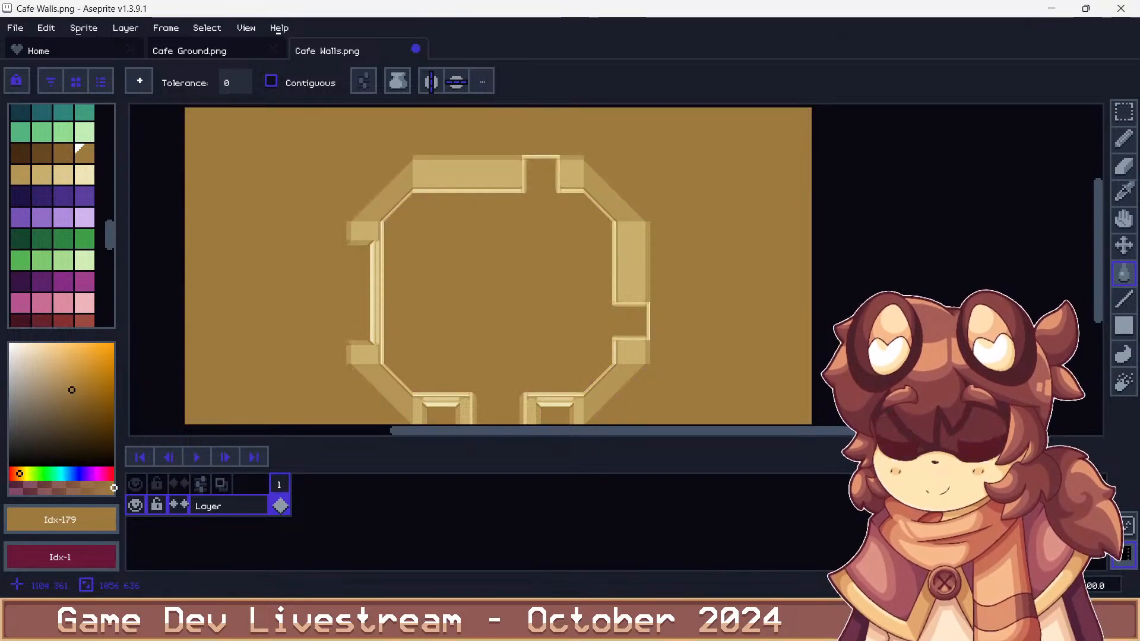
pyautogui.hotkey('ctrl', 'z')
pyautogui.hotkey('ctrl', 'z')
pyautogui.hotkey('ctrl', 'z')
pyautogui.hotkey('ctrl', 'z')
pyautogui.hotkey('ctrl', 'z')
pyautogui.hotkey('ctrl', 'z')
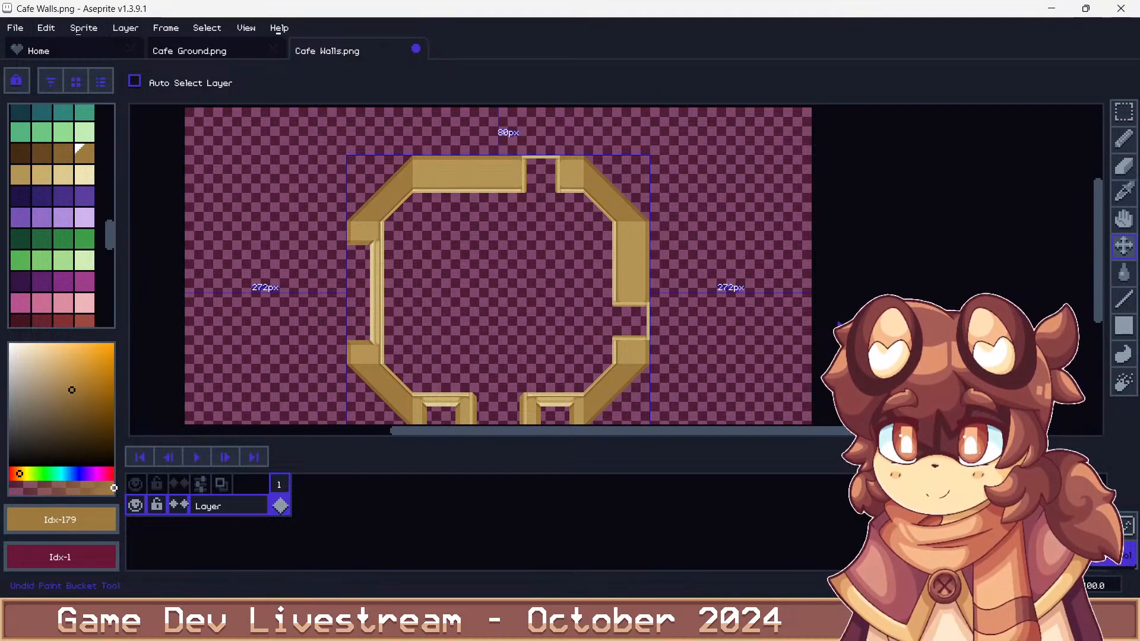
pyautogui.press('g')
pyautogui.scroll(3, 434, 405)
pyautogui.hotkey('ctrl', 'y')
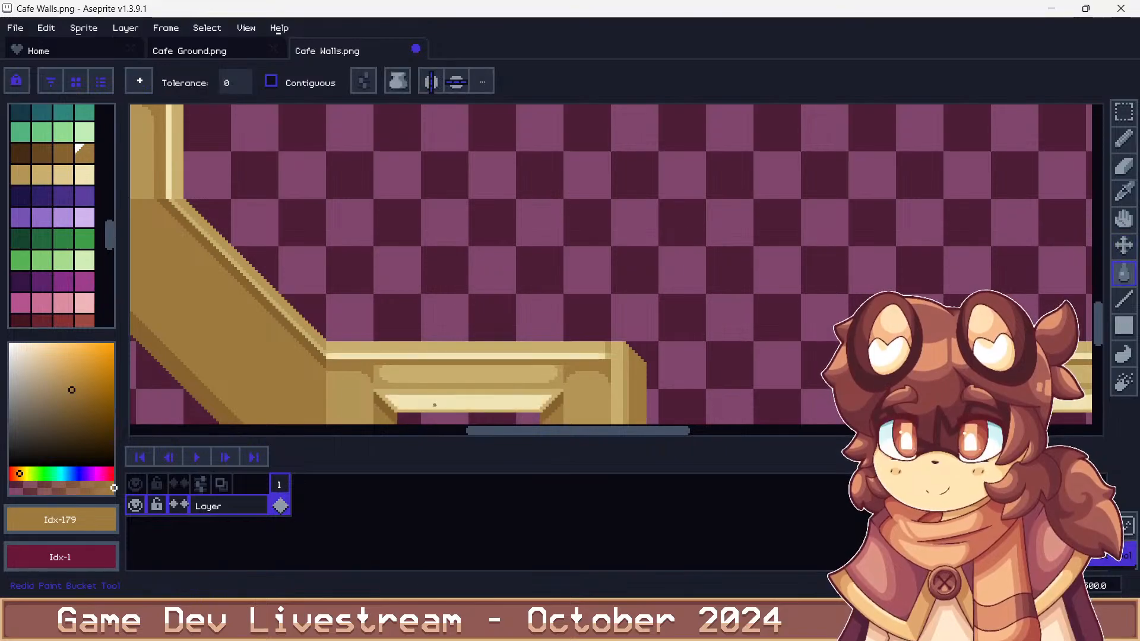
pyautogui.hotkey('ctrl', 'z')
pyautogui.scroll(-3, 438, 415)
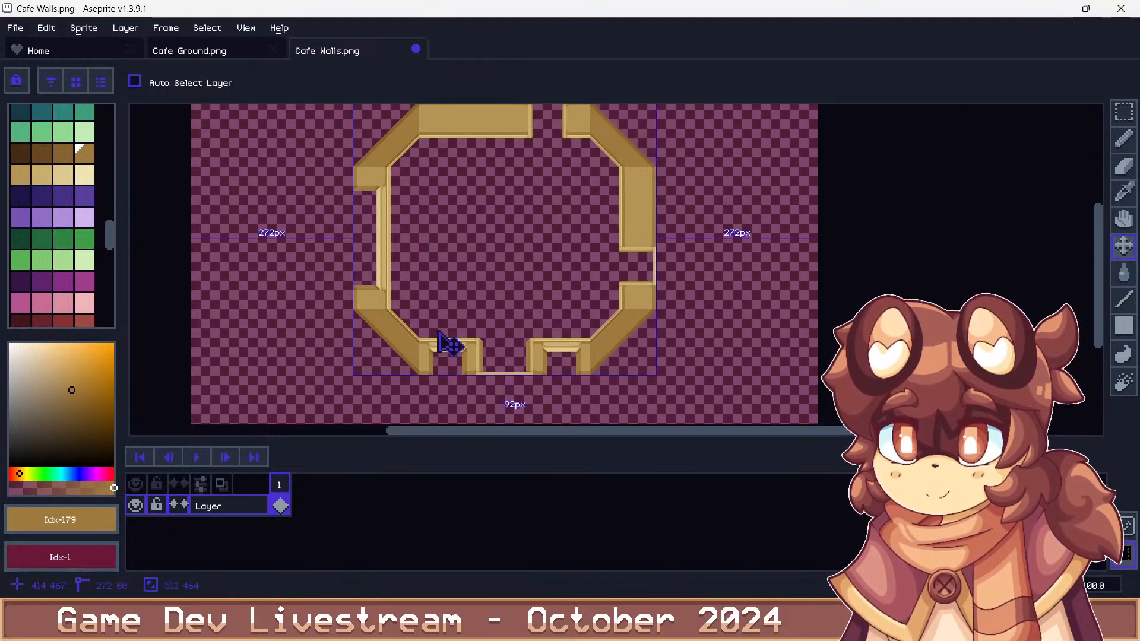
# Save the restored darker ochre walls over Cafe Walls.png
pyautogui.hotkey('ctrl', 's')
pyautogui.press('Return')
pyautogui.press('Return')
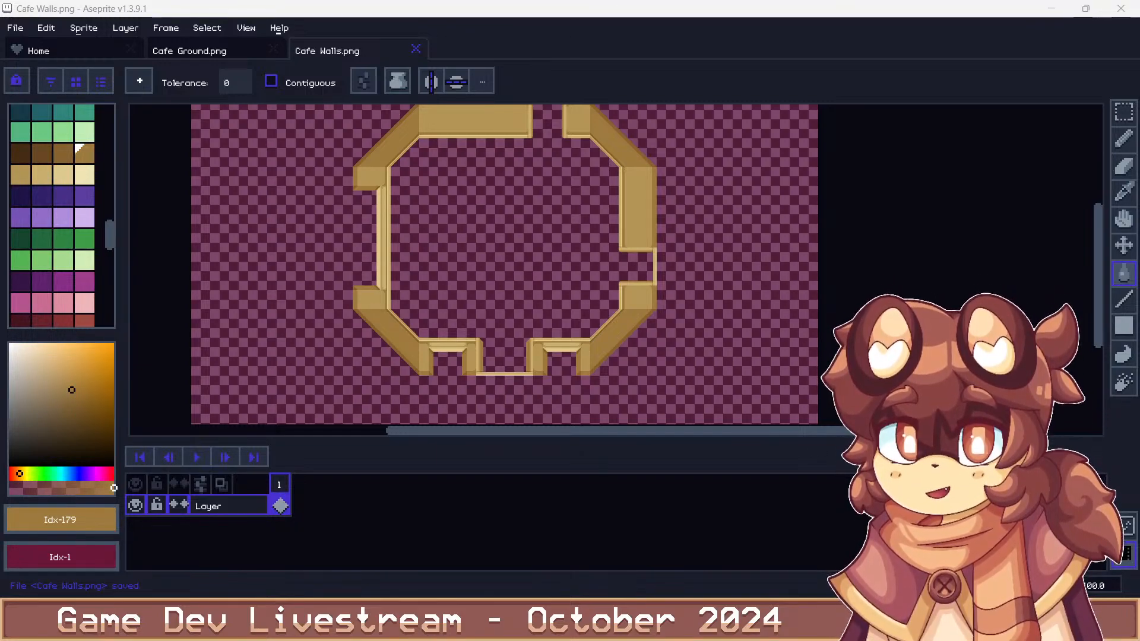
# Look through the palette for another colour ramp to try on the cafe walls
pyautogui.scroll(1, 52, 258)
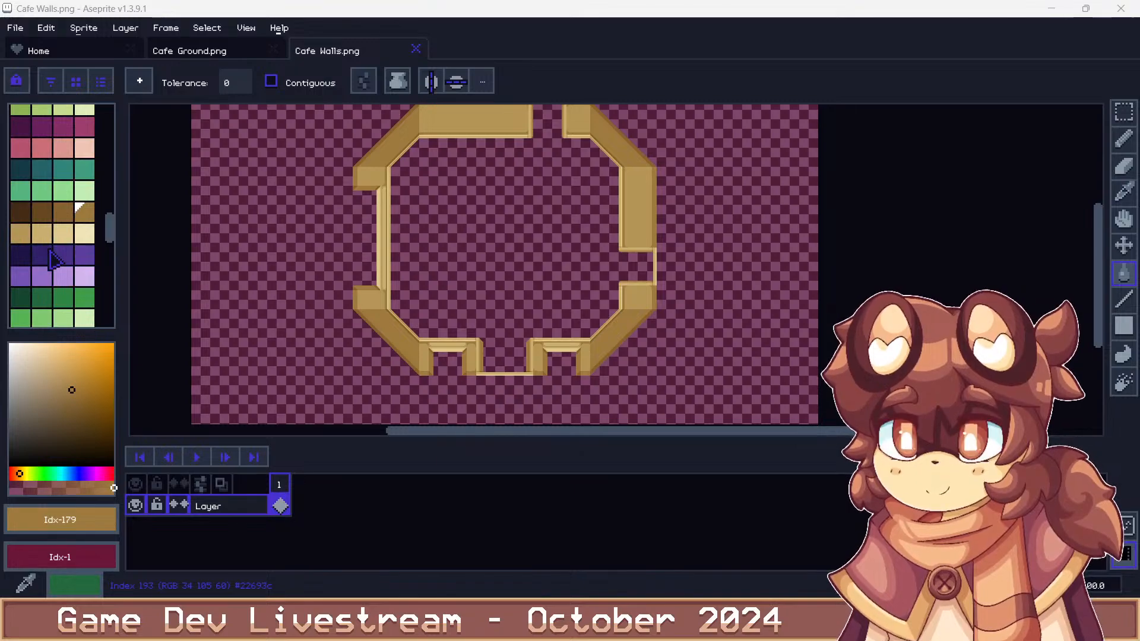
pyautogui.scroll(2, 53, 258)
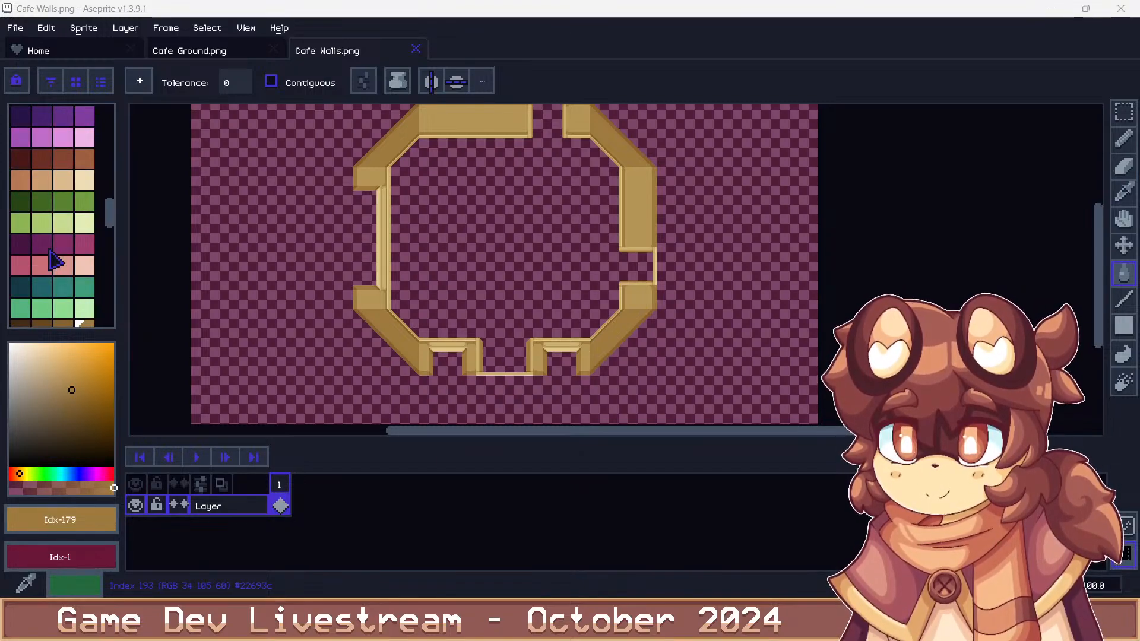
pyautogui.scroll(-5, 53, 258)
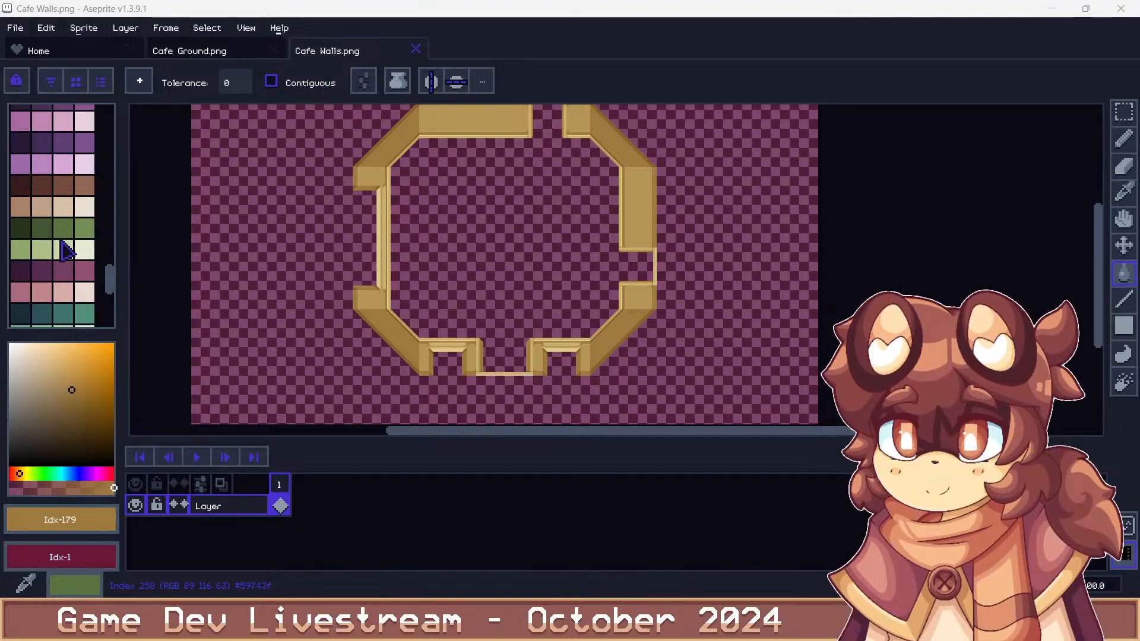
pyautogui.scroll(4, 66, 252)
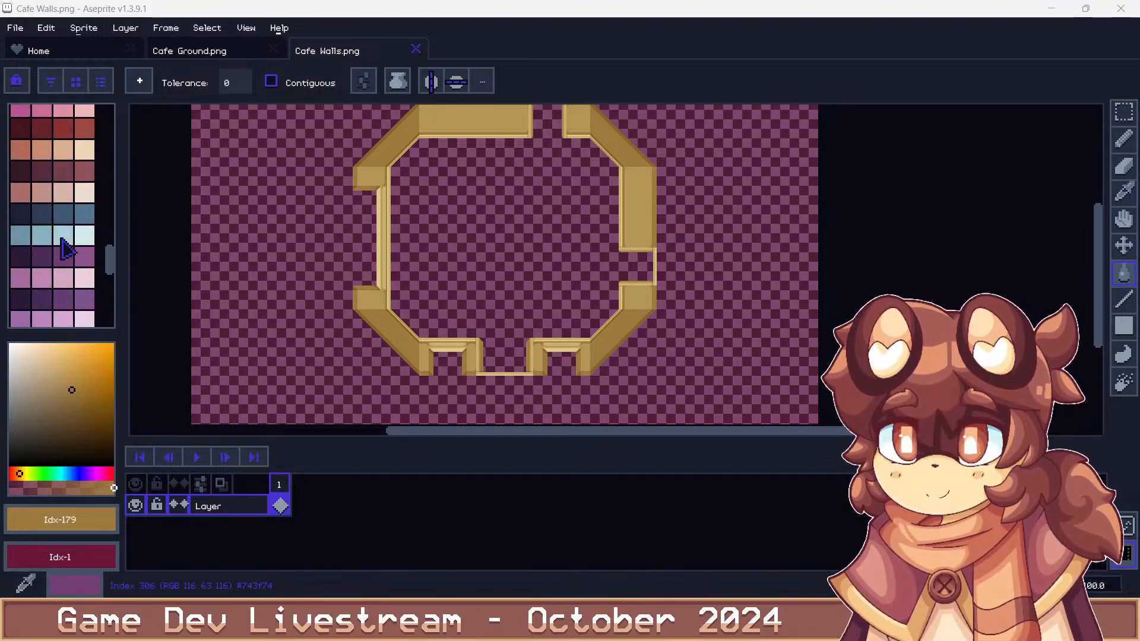
pyautogui.scroll(10, 66, 251)
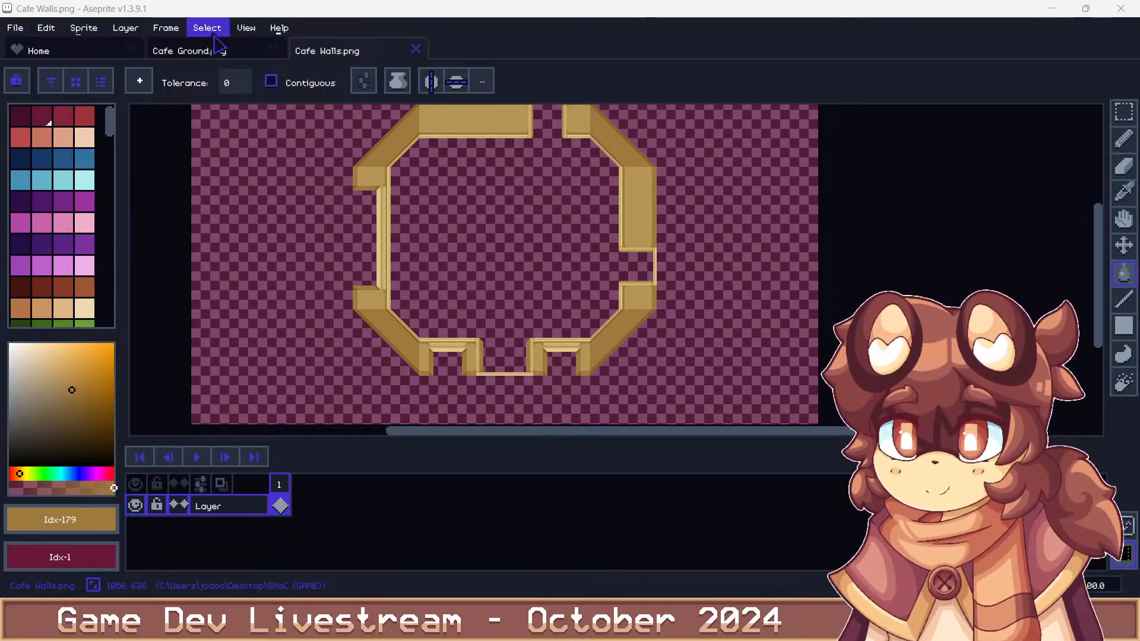
pyautogui.scroll(-5, 43, 194)
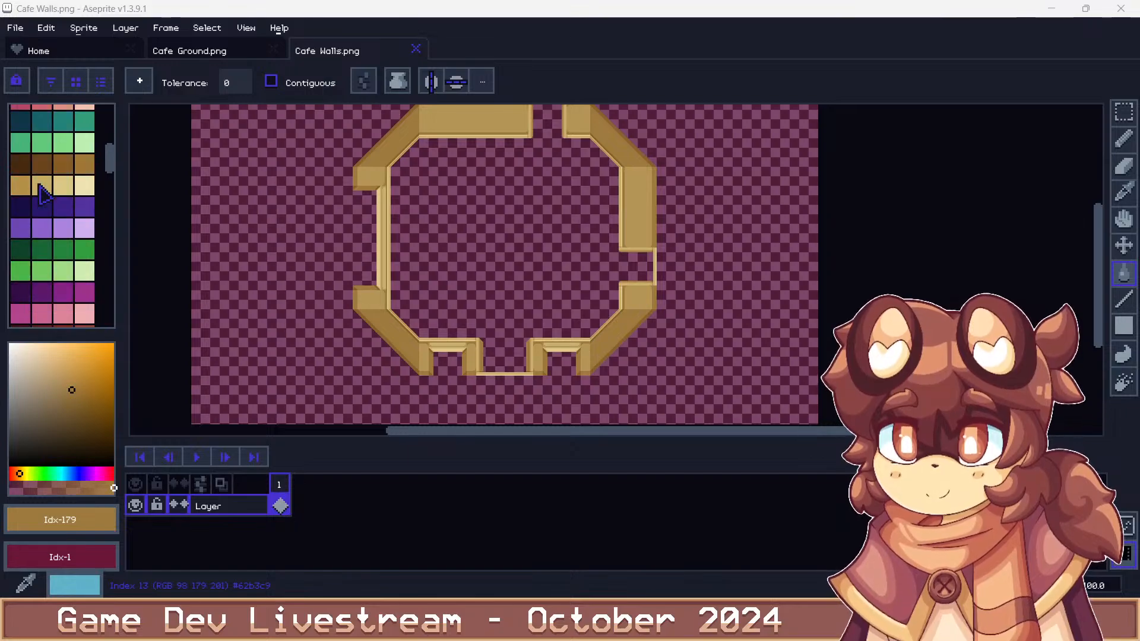
pyautogui.scroll(-4, 43, 194)
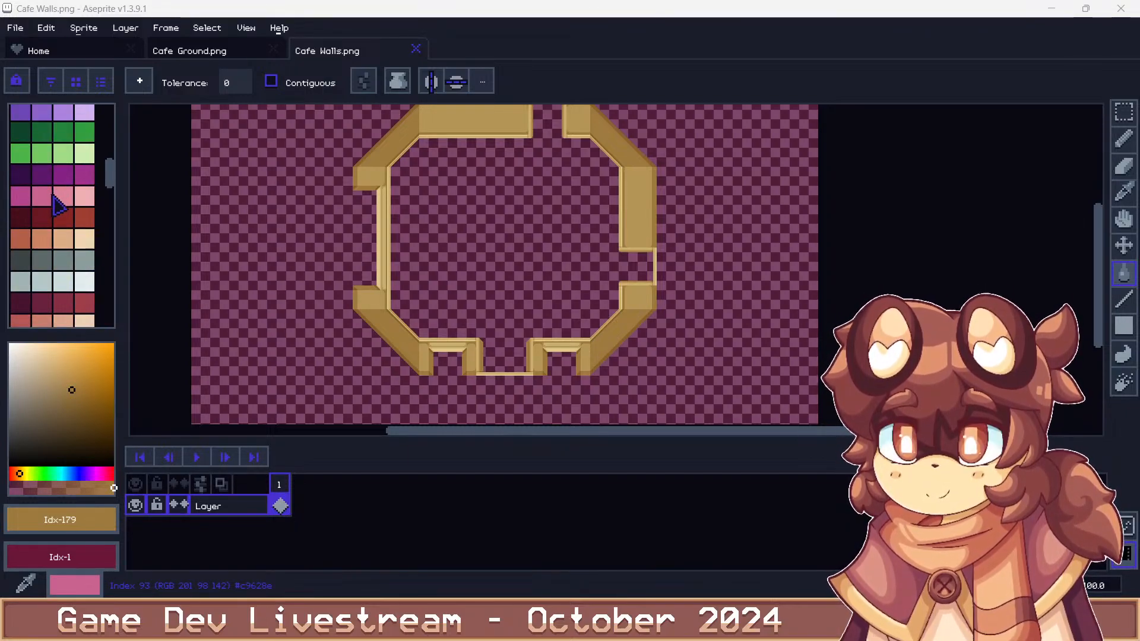
pyautogui.scroll(-3, 59, 205)
pyautogui.scroll(-2, 66, 202)
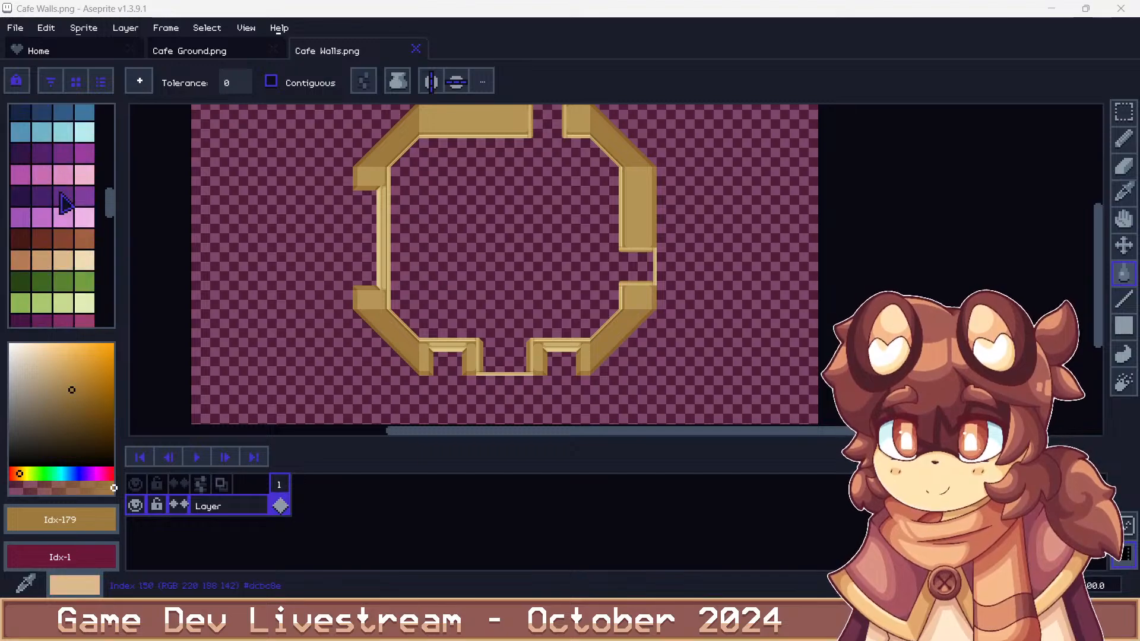
# Recolour the diagonal wall faces magenta with Idx-131 and their outer edges with the darker Idx-130
pyautogui.click(88, 159)
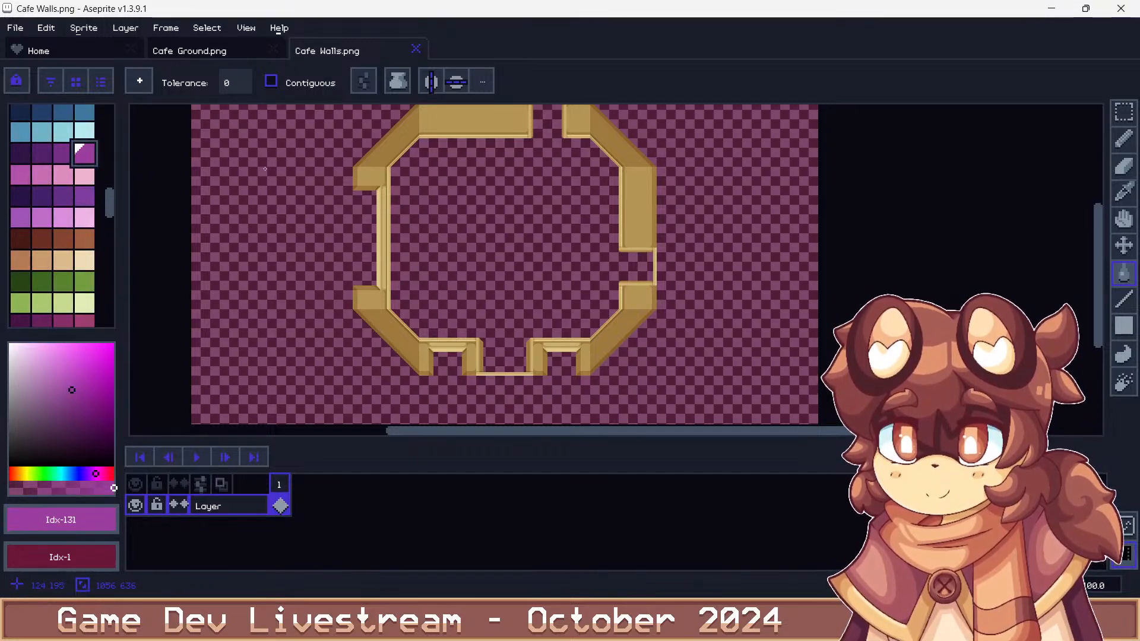
pyautogui.click(381, 154)
pyautogui.scroll(2, 382, 153)
pyautogui.click(63, 153)
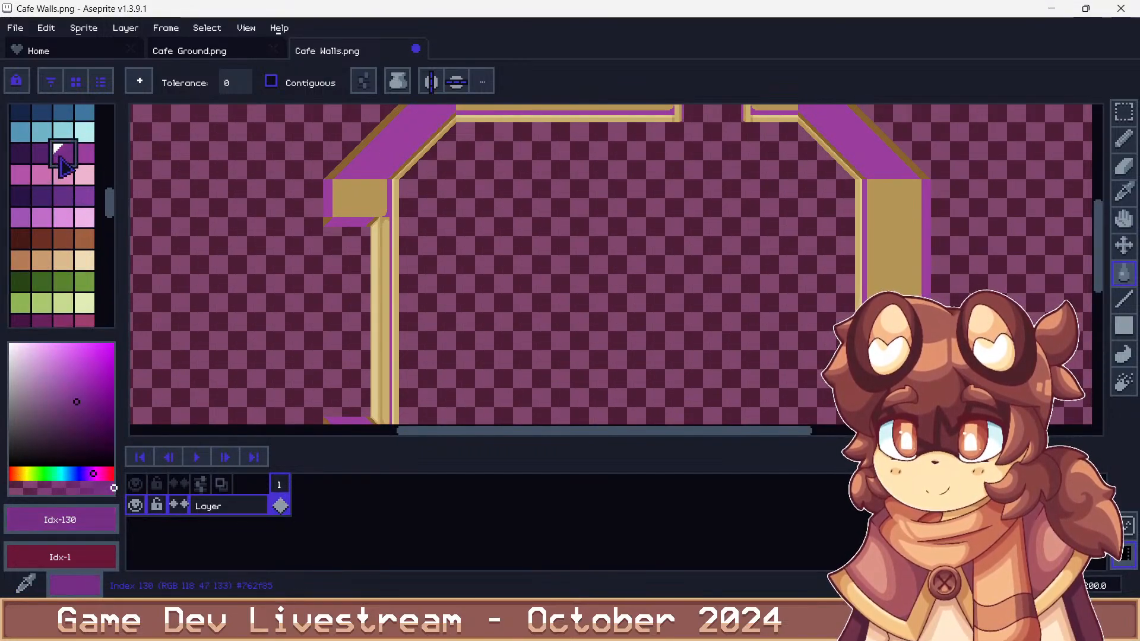
pyautogui.click(372, 133)
# Recolour the flat wall tops with Idx-132, the inner trim with Idx-133 and the trim highlights with Idx-134
pyautogui.click(20, 174)
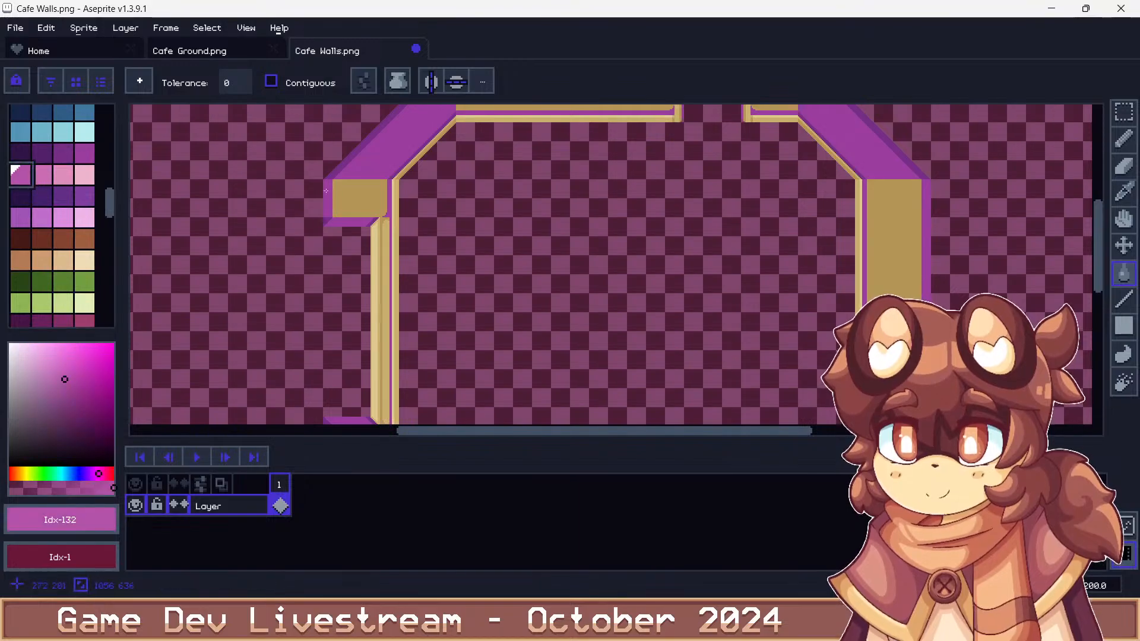
pyautogui.click(358, 199)
pyautogui.click(41, 174)
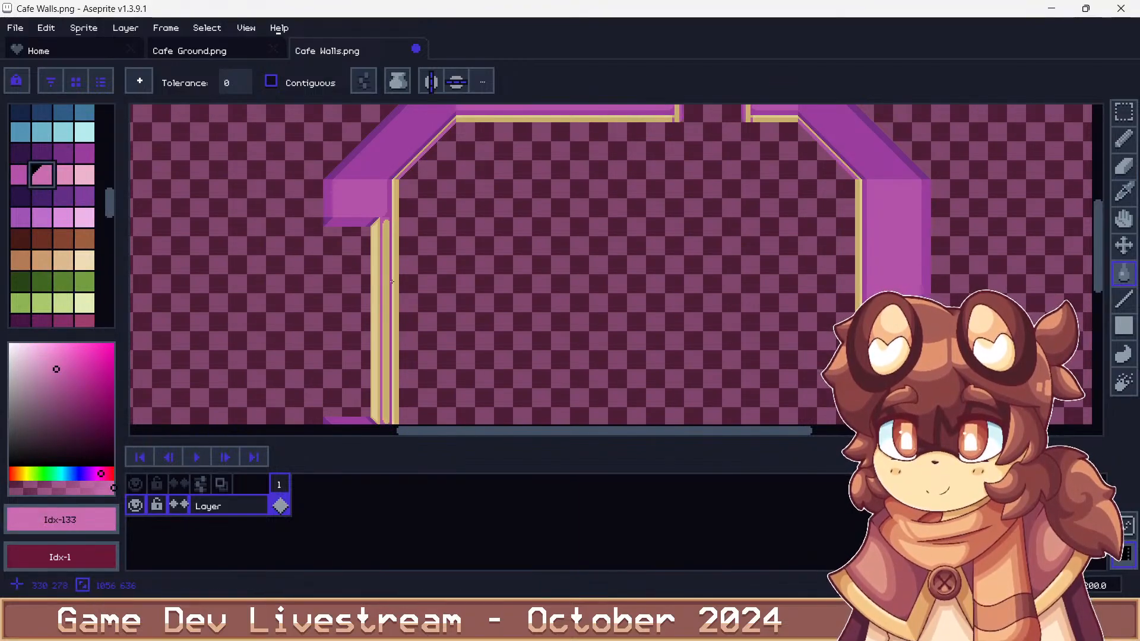
pyautogui.click(392, 282)
pyautogui.click(62, 174)
pyautogui.scroll(1, 393, 225)
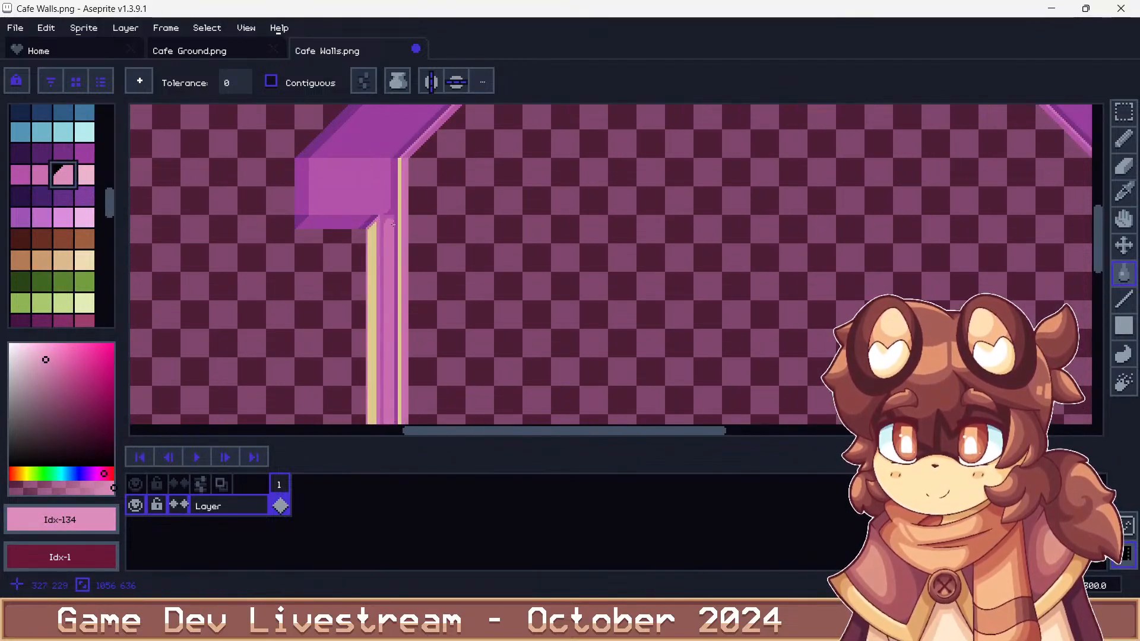
pyautogui.scroll(-3, 393, 225)
# Save the magenta wall version over Cafe Walls.png
pyautogui.hotkey('ctrl', 'shift', 's')
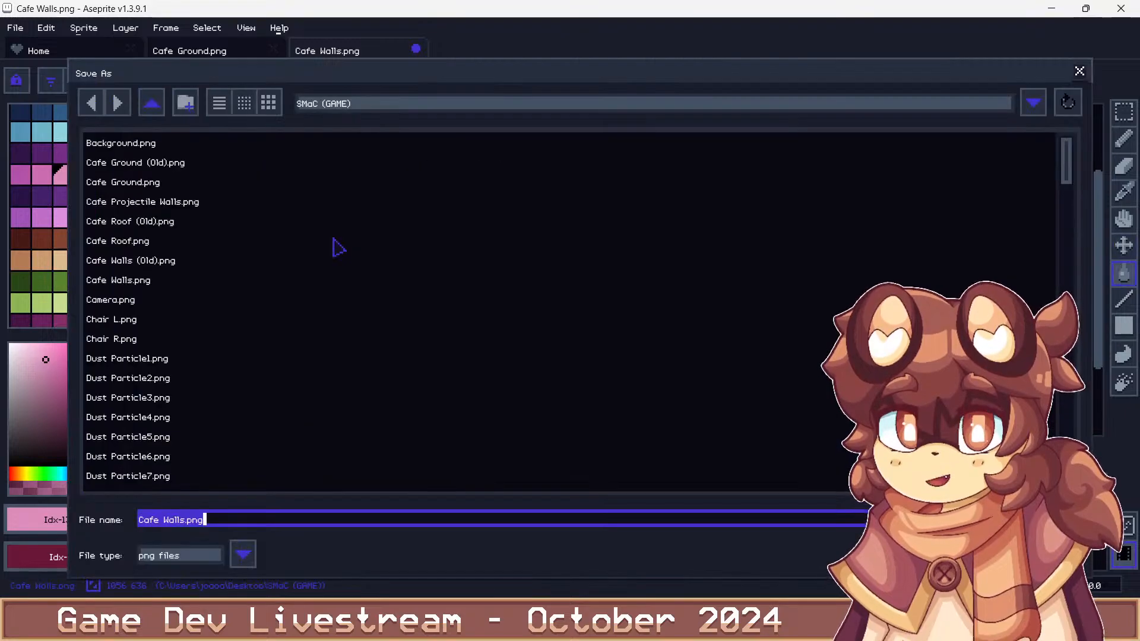
pyautogui.press('Return')
pyautogui.press('Return')
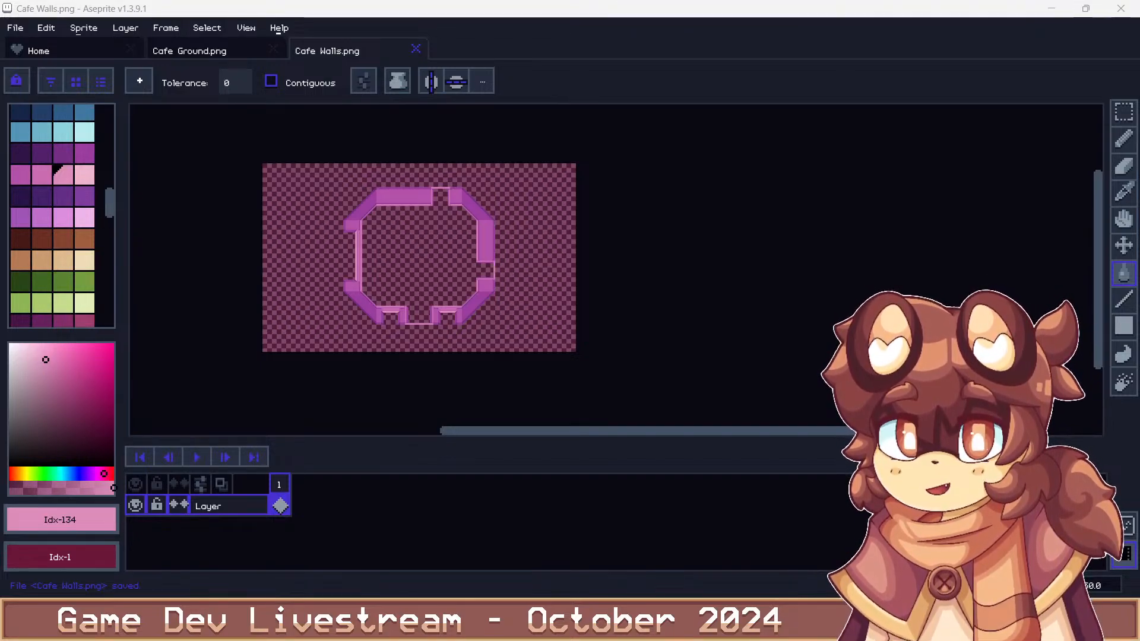
# Recolour the diagonal wall faces with the plum Idx-203 and their outer edges with Idx-202
pyautogui.scroll(-3, 88, 211)
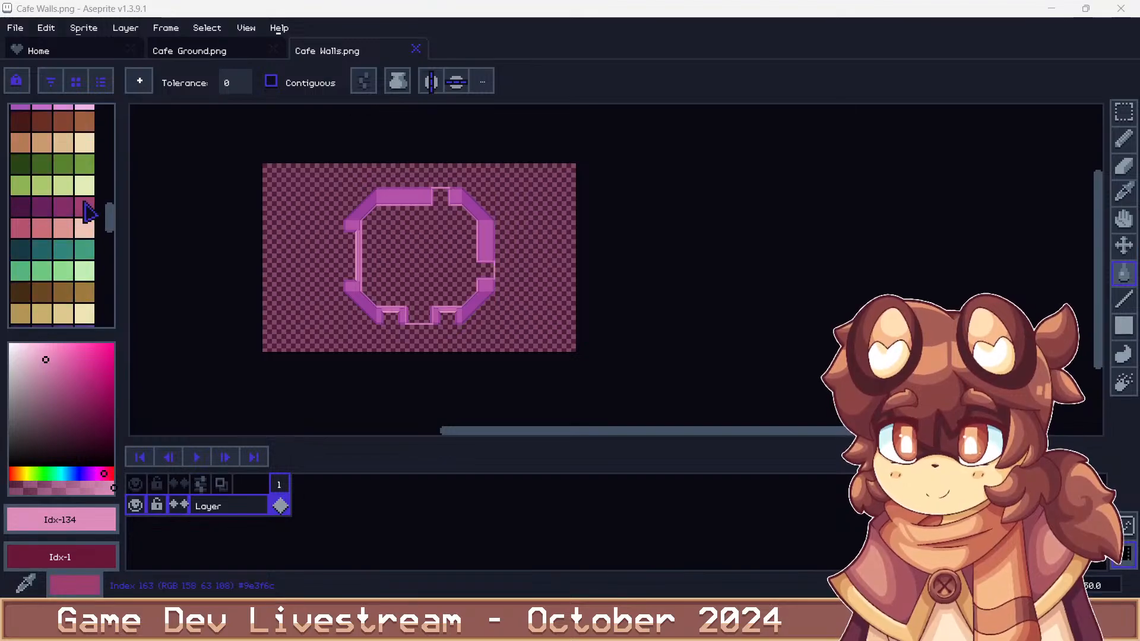
pyautogui.scroll(-2, 88, 211)
pyautogui.scroll(-2, 81, 234)
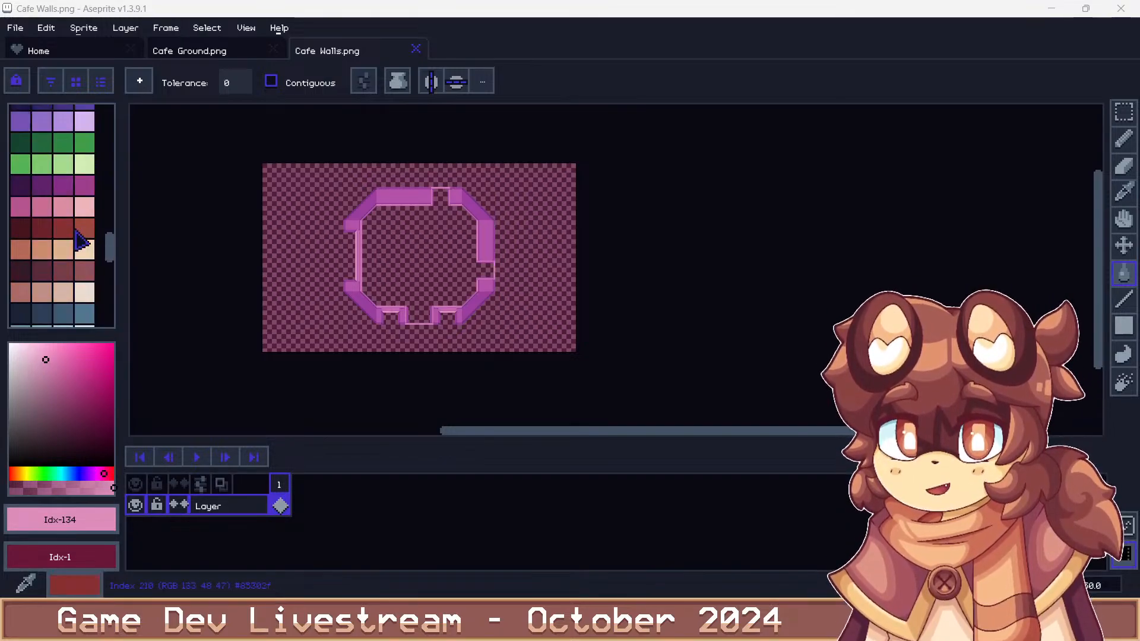
pyautogui.click(86, 192)
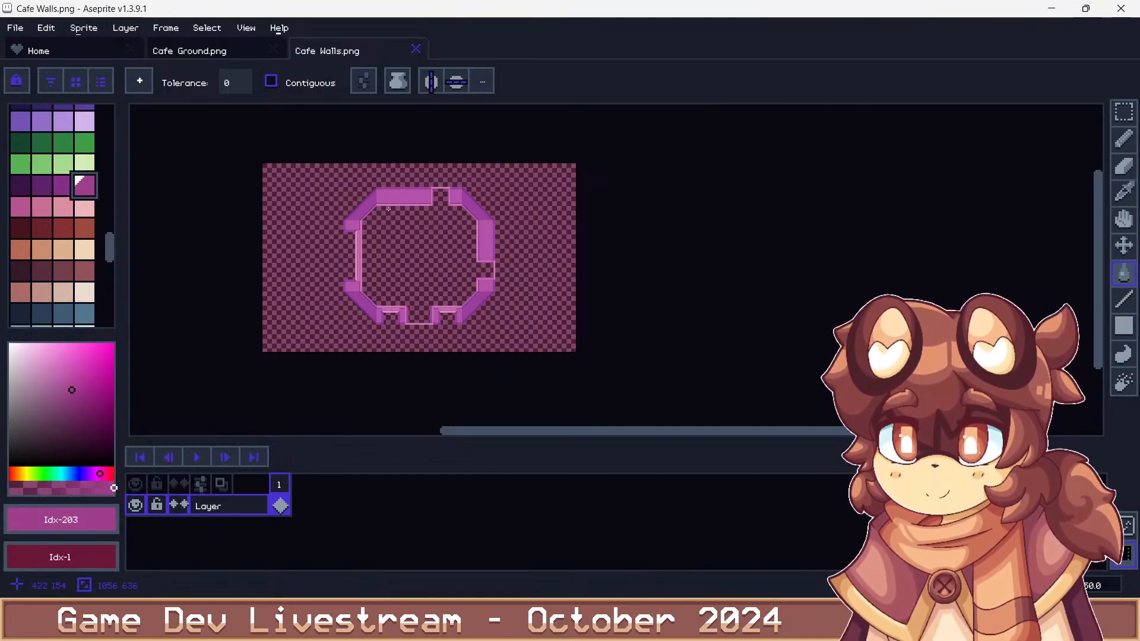
pyautogui.scroll(4, 389, 209)
pyautogui.click(253, 178)
pyautogui.click(69, 191)
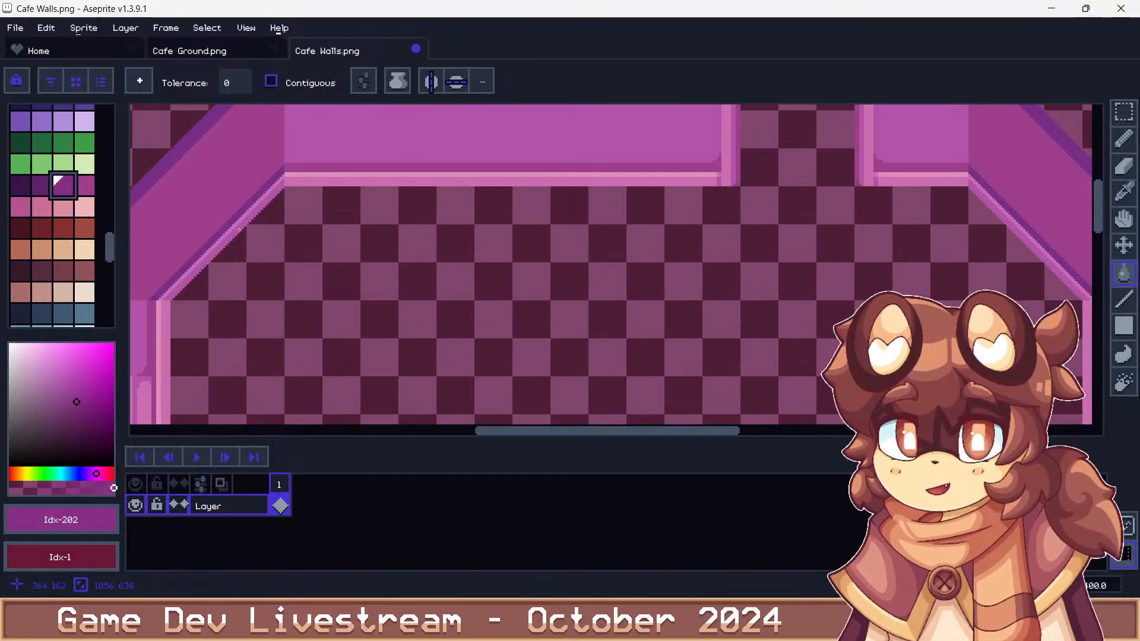
pyautogui.click(42, 185)
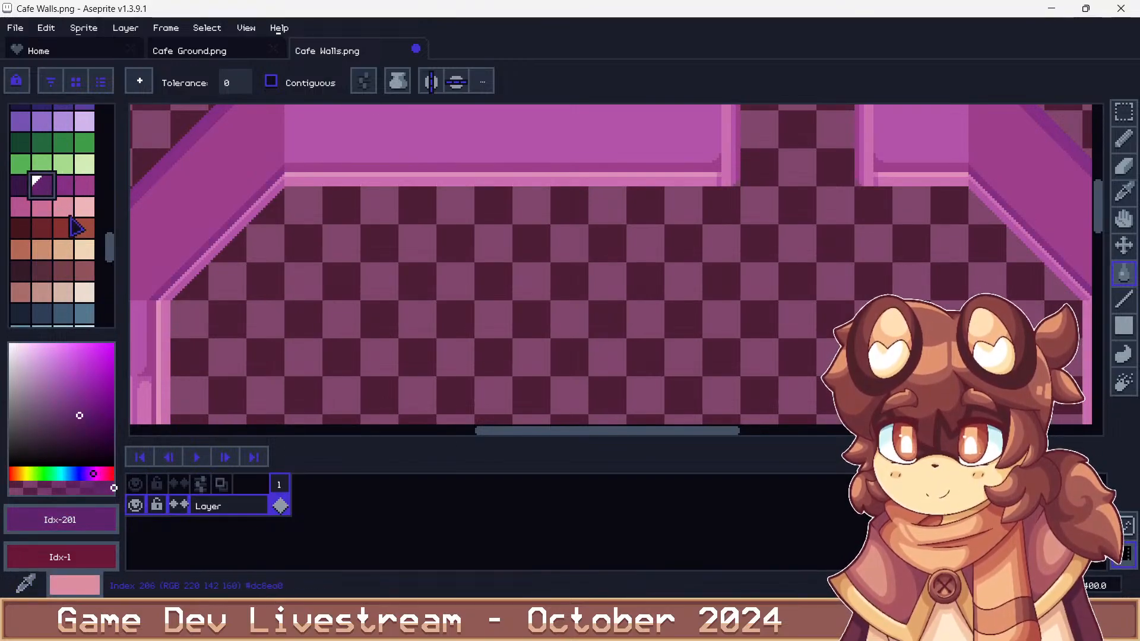
# Recolour the flat wall tops with Idx-204, the inner trim with Idx-205 and the trim highlights with Idx-206
pyautogui.click(22, 209)
pyautogui.scroll(1, 315, 196)
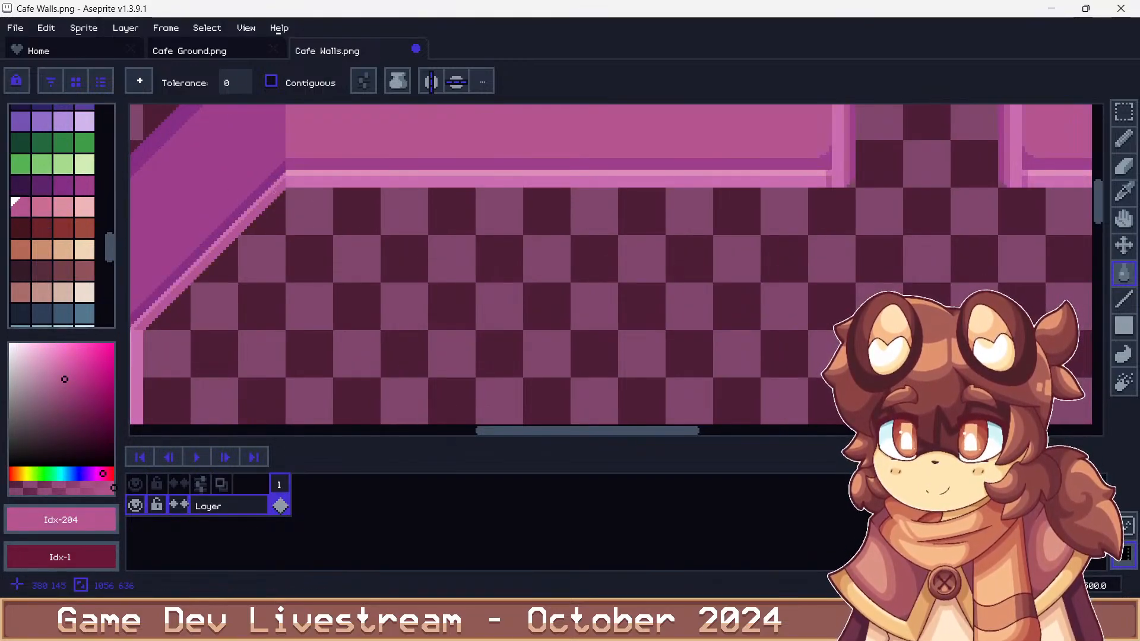
pyautogui.click(43, 207)
pyautogui.scroll(-1, 233, 245)
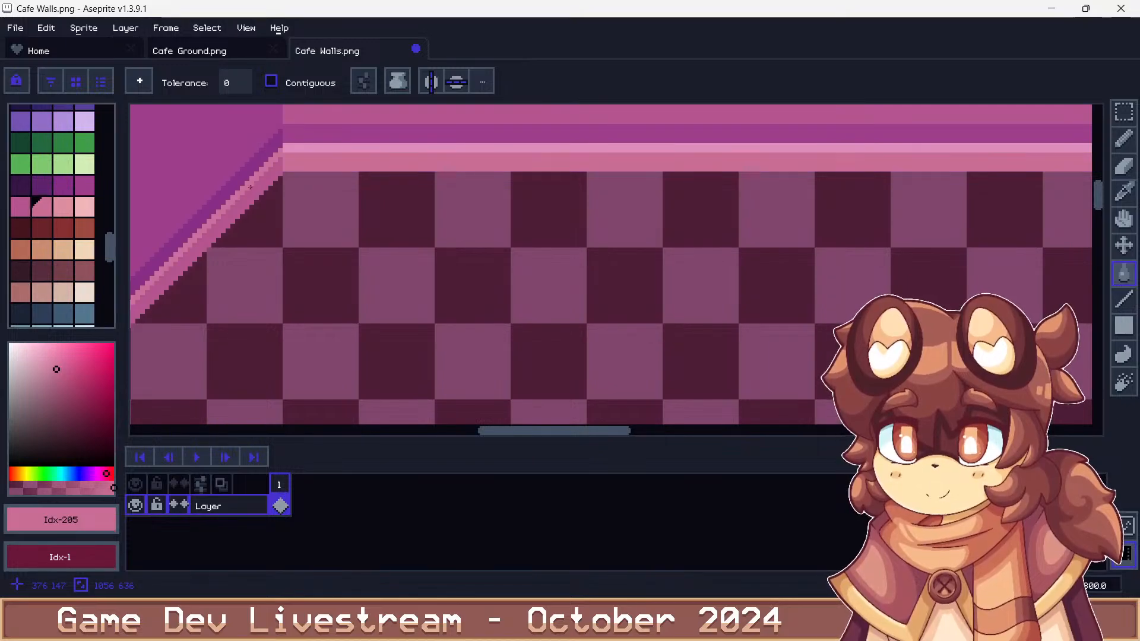
pyautogui.scroll(-1, 233, 245)
pyautogui.click(63, 207)
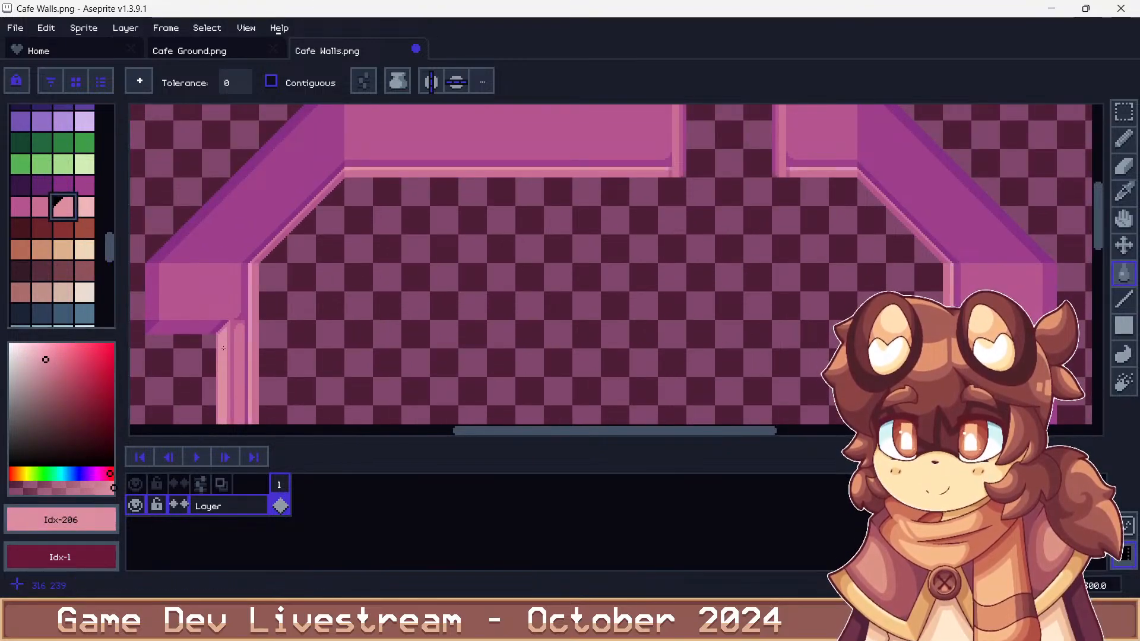
# Save the pink and plum wall version over Cafe Walls.png, continuing in PNG format
pyautogui.hotkey('ctrl', 'shift', 's')
pyautogui.press('Return')
pyautogui.press('Return')
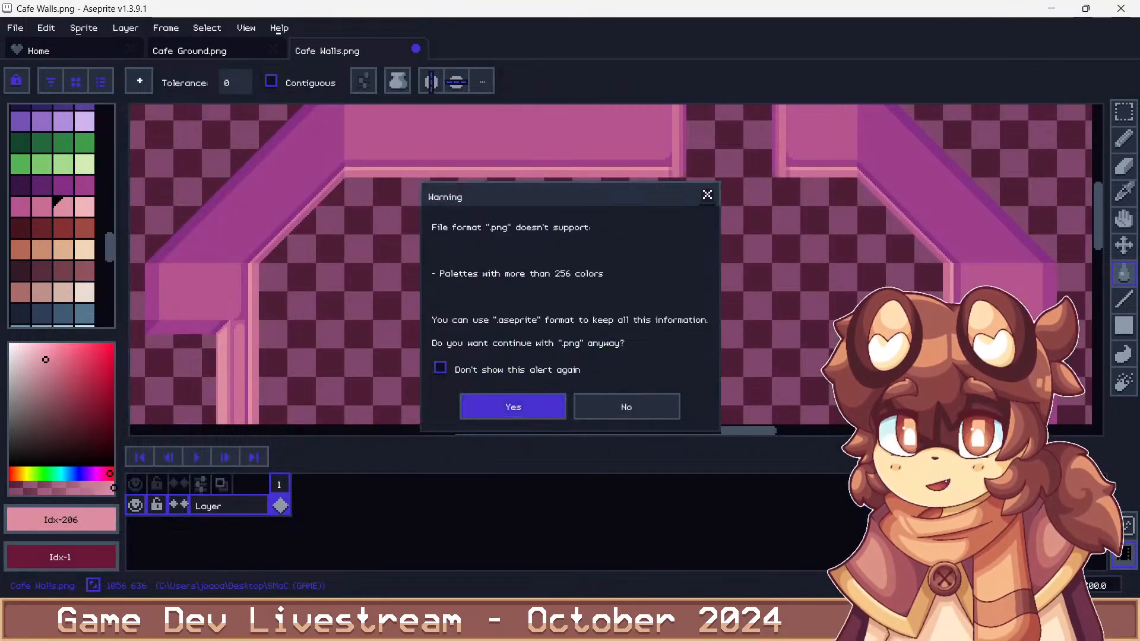
pyautogui.press('Return')
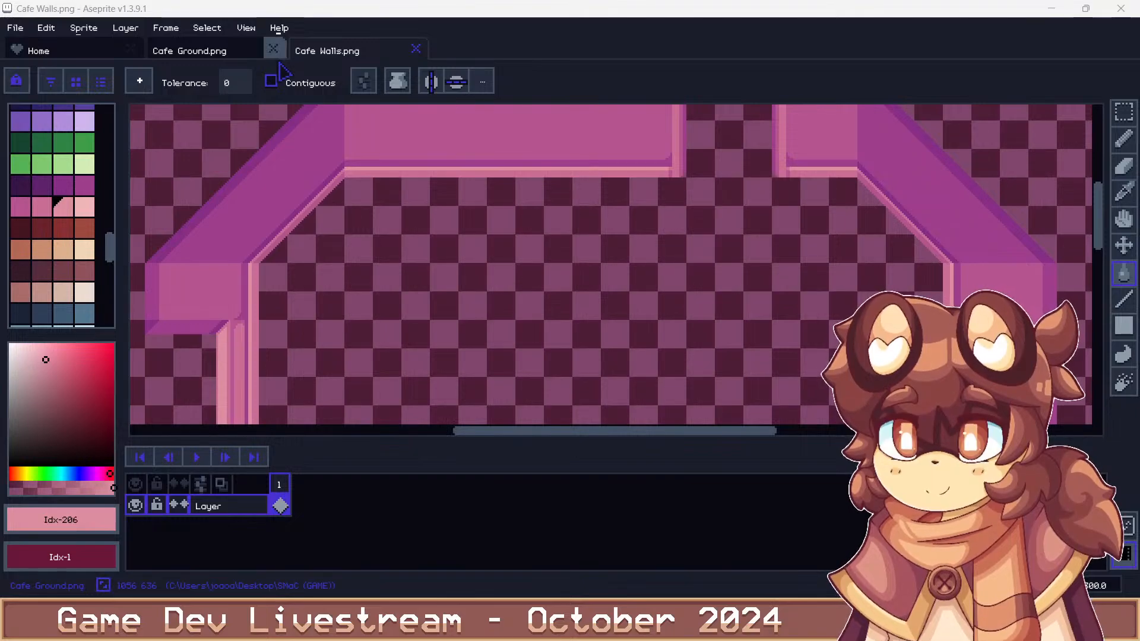
# Recolour the diagonal wall faces with the berry Idx-163 and their outer edges with Idx-162
pyautogui.scroll(-3, 58, 245)
pyautogui.scroll(5, 66, 242)
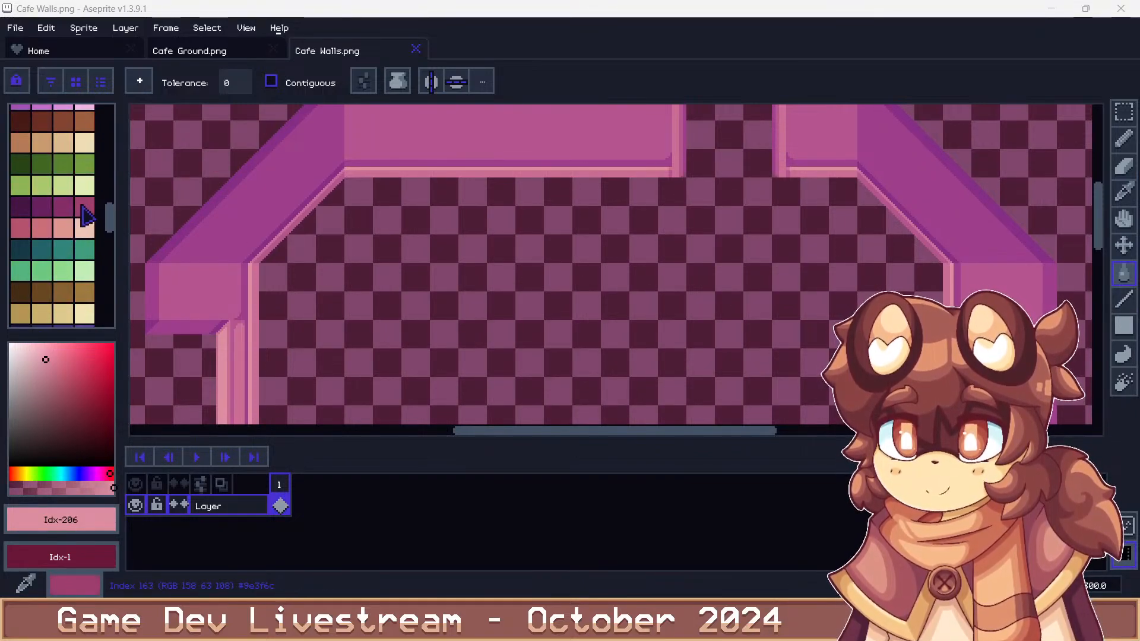
pyautogui.click(85, 206)
pyautogui.click(220, 211)
pyautogui.click(62, 206)
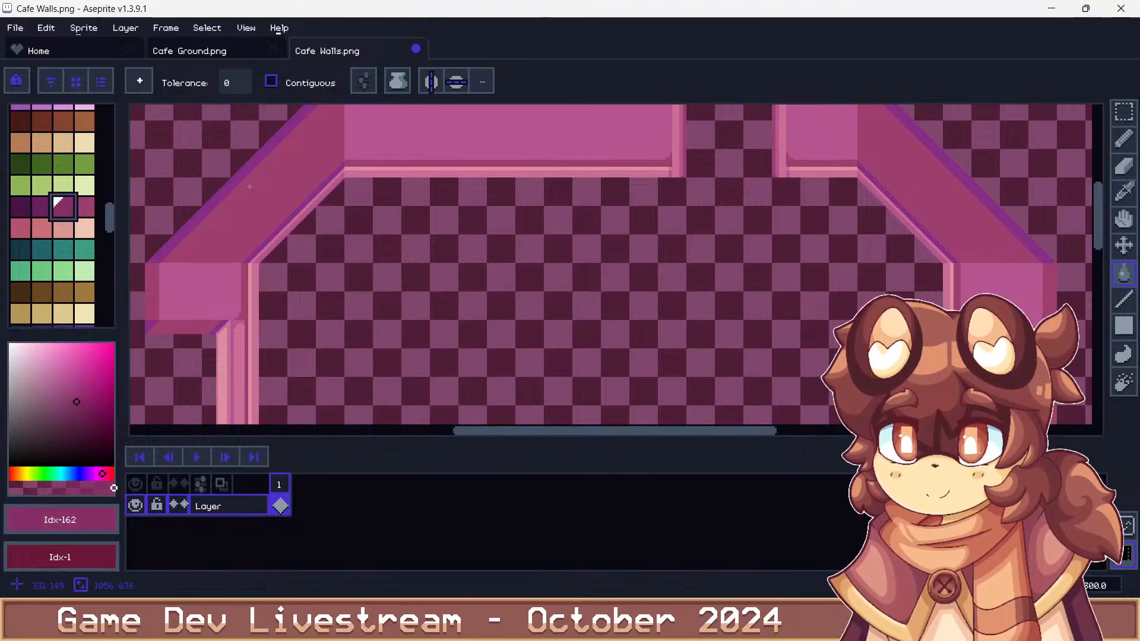
# Recolour the flat wall tops with Idx-164, the inner trim with Idx-165 and the trim highlights with Idx-166
pyautogui.click(41, 228)
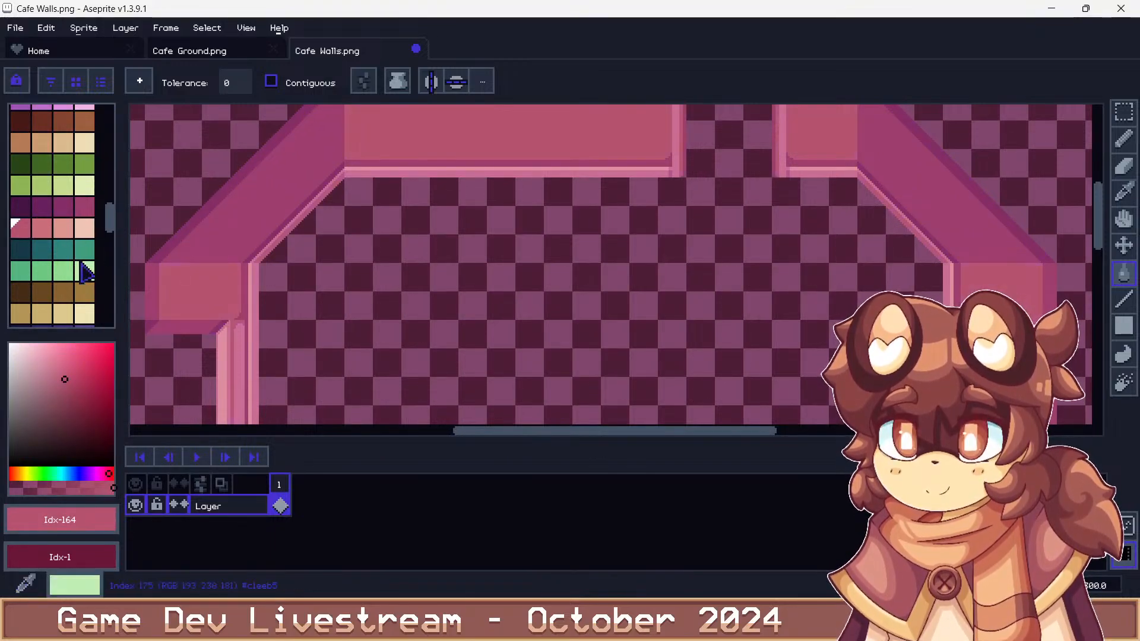
pyautogui.click(178, 315)
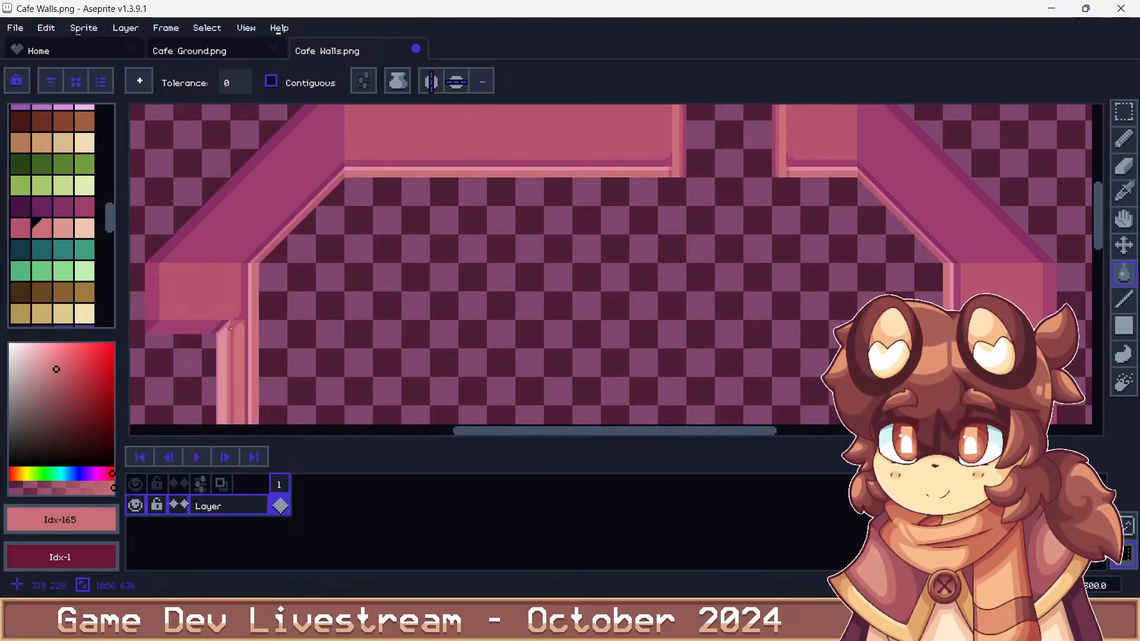
pyautogui.click(63, 228)
pyautogui.scroll(-2, 311, 225)
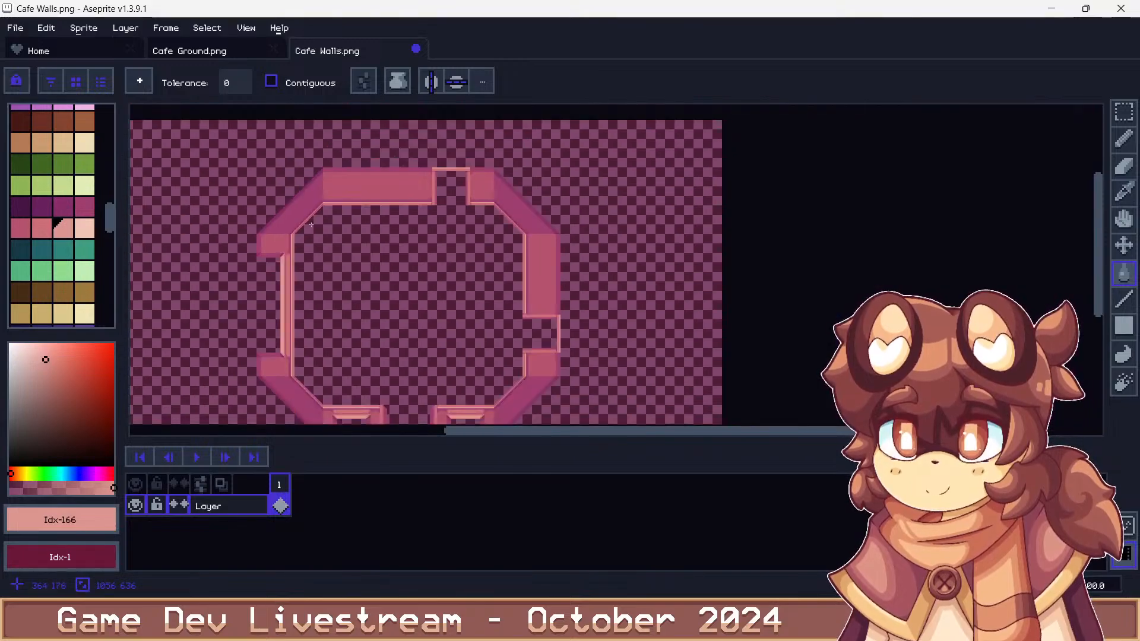
# Save the rose and berry wall version over Cafe Walls.png
pyautogui.hotkey('ctrl', 's')
pyautogui.press('Return')
pyautogui.press('Return')
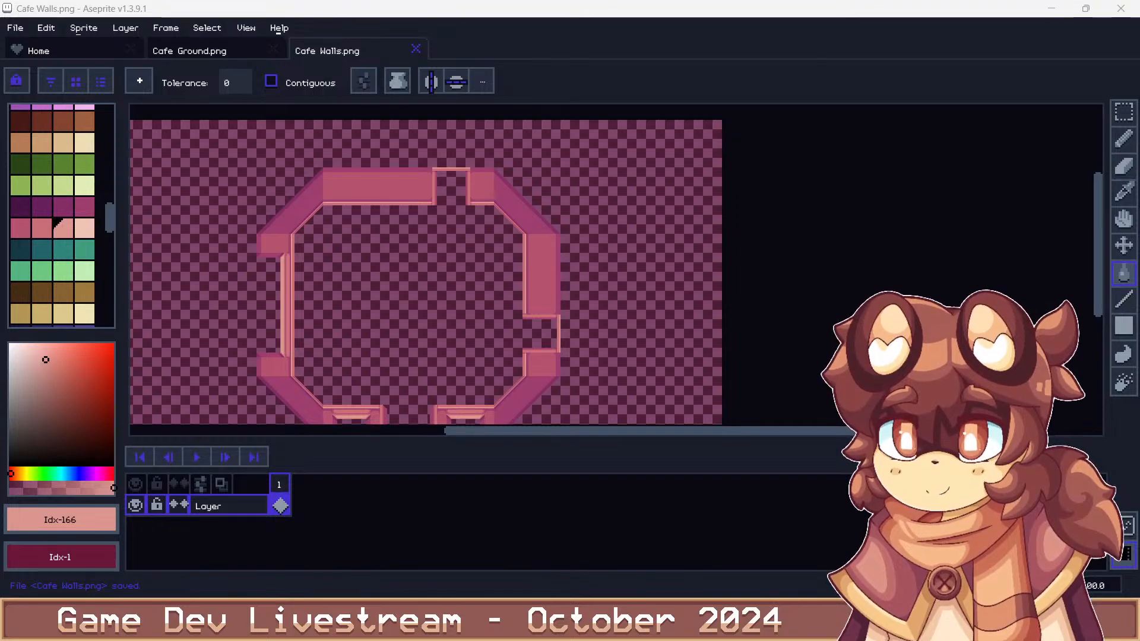
# Try the red Idx-115 on the diagonal wall faces, and undo that fill
pyautogui.scroll(4, 41, 260)
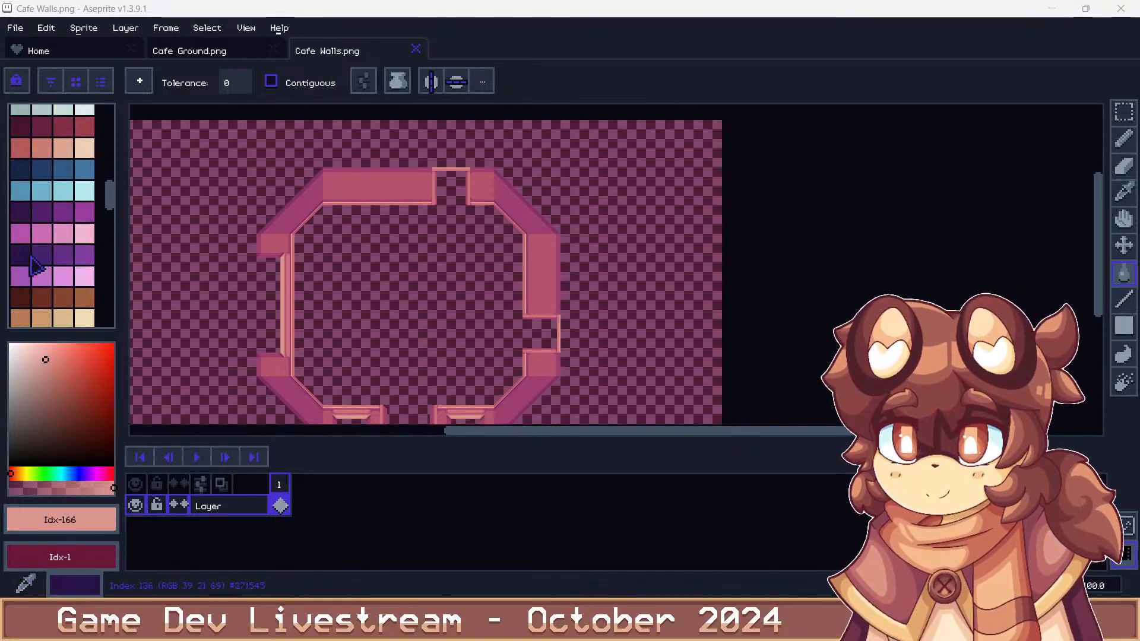
pyautogui.scroll(3, 58, 239)
pyautogui.scroll(-3, 62, 239)
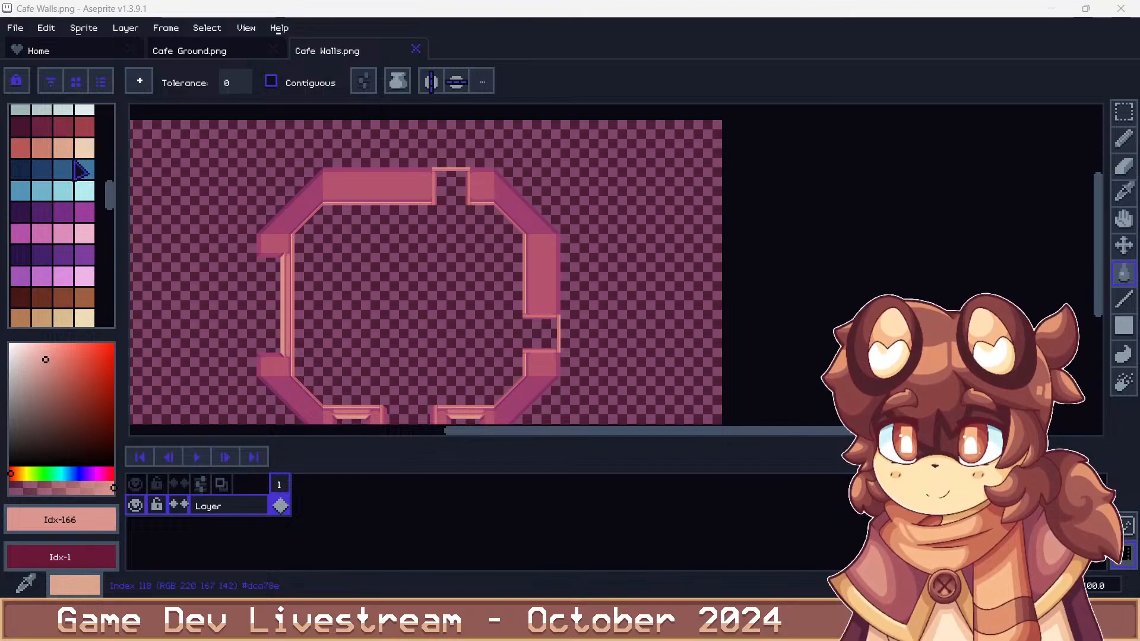
pyautogui.scroll(1, 79, 166)
pyautogui.click(84, 186)
pyautogui.click(300, 219)
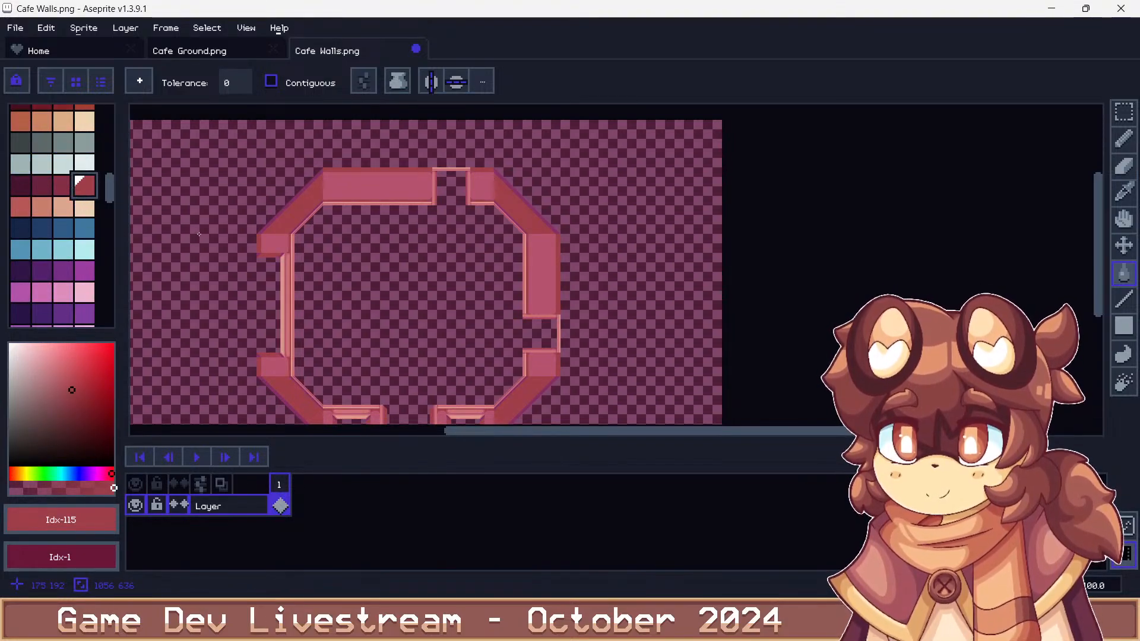
pyautogui.hotkey('ctrl', 'z')
pyautogui.scroll(-3, 101, 226)
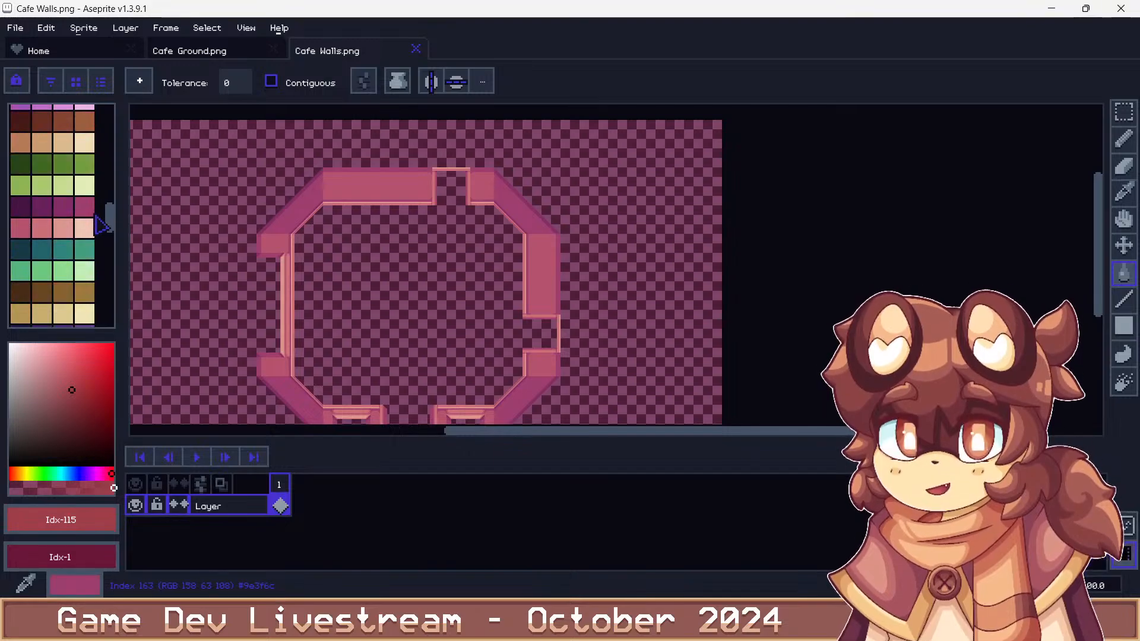
# Try greens on the walls: Idx-155 for the diagonal faces, Idx-154 for their outer edges and Idx-156 for the flat tops
pyautogui.scroll(-1, 153, 213)
pyautogui.scroll(-2, 71, 224)
pyautogui.scroll(1, 247, 235)
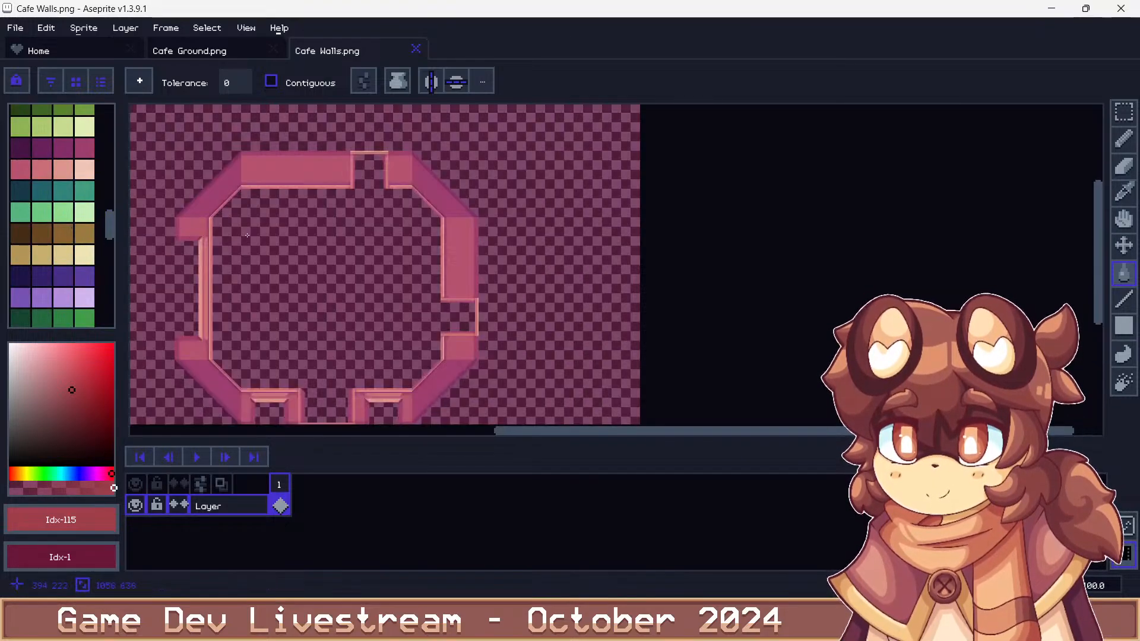
pyautogui.scroll(-1, 140, 239)
pyautogui.scroll(1, 140, 239)
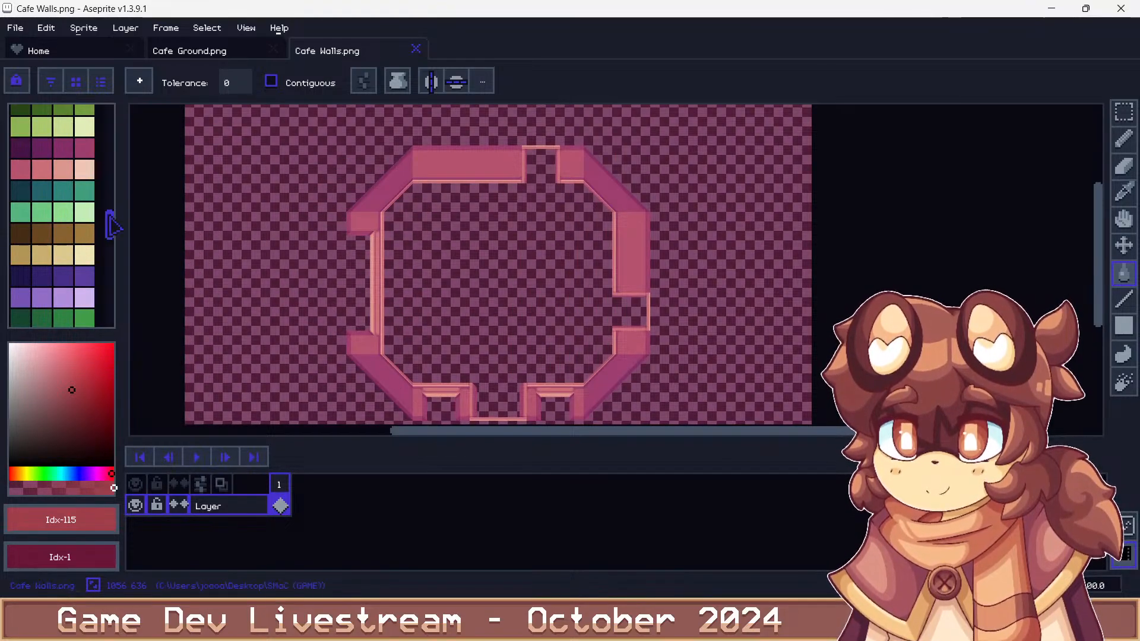
pyautogui.scroll(1, 89, 212)
pyautogui.click(82, 167)
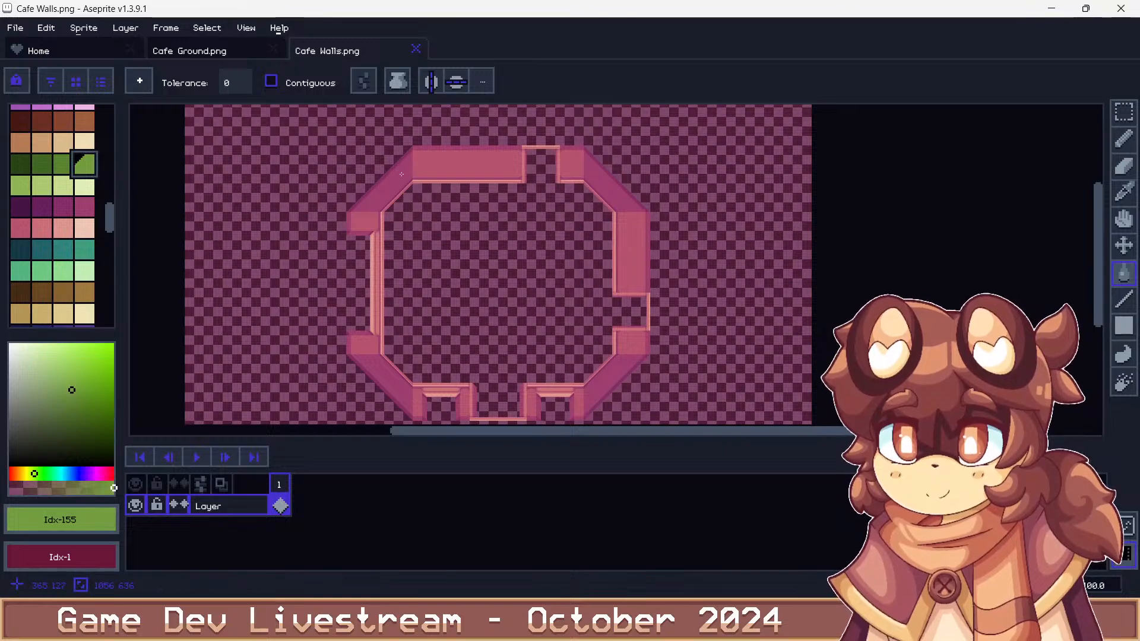
pyautogui.click(383, 192)
pyautogui.click(59, 164)
pyautogui.scroll(1, 373, 197)
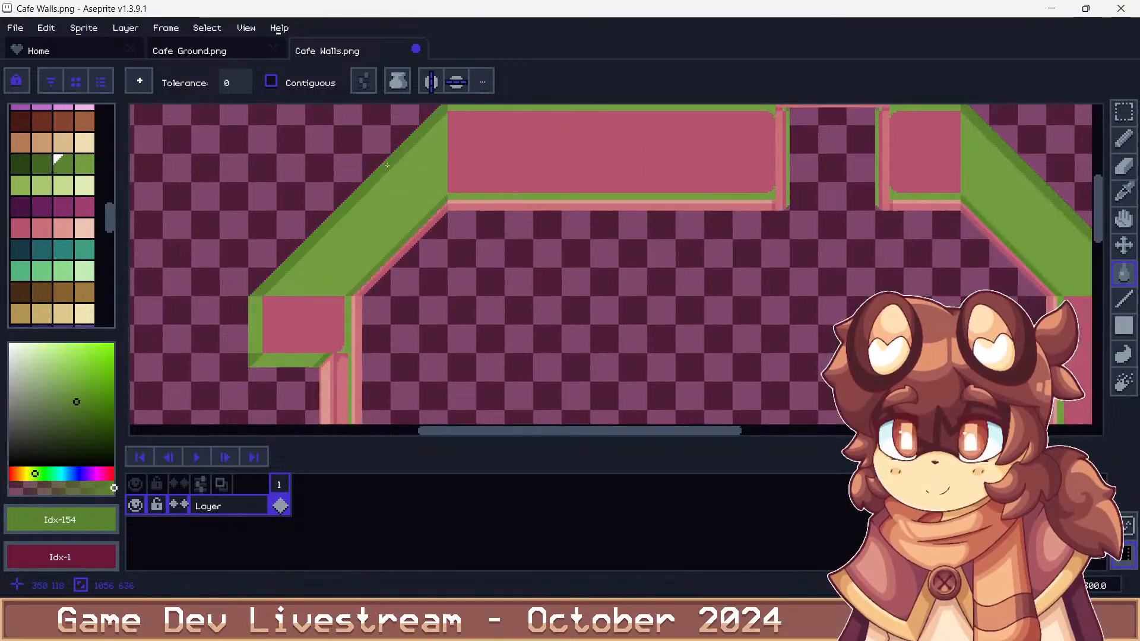
pyautogui.scroll(-1, 373, 196)
pyautogui.click(20, 186)
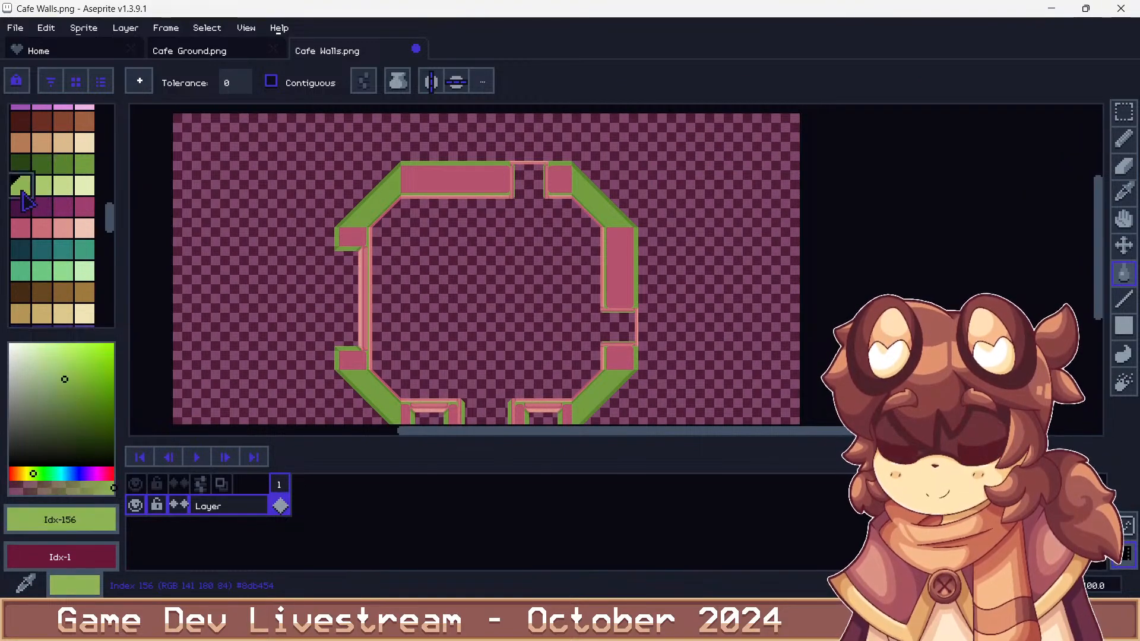
pyautogui.click(346, 232)
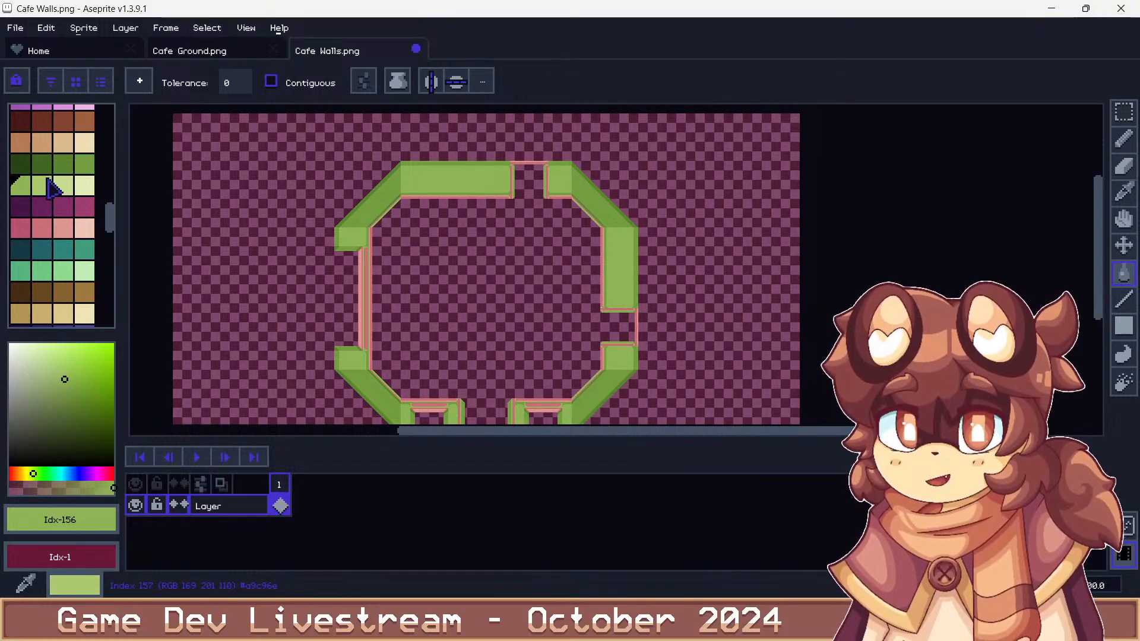
# Undo the green fills and the earlier rose and berry fills to bring back the all-magenta walls
pyautogui.hotkey('ctrl', 'z')
pyautogui.hotkey('ctrl', 'z')
pyautogui.hotkey('ctrl', 'z')
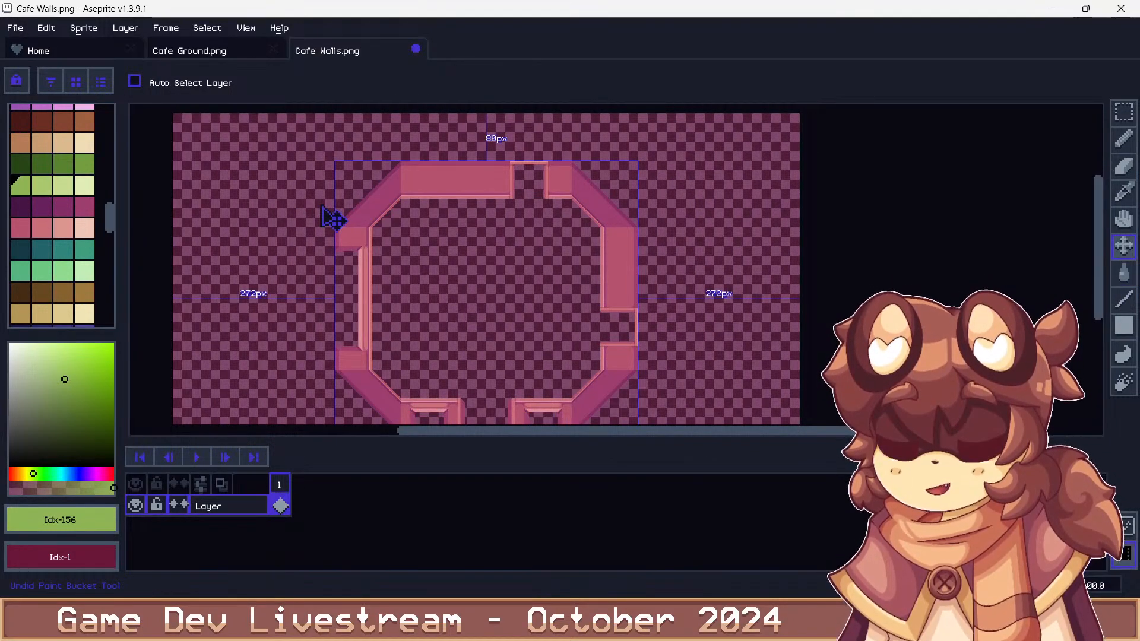
pyautogui.hotkey('ctrl', 'z')
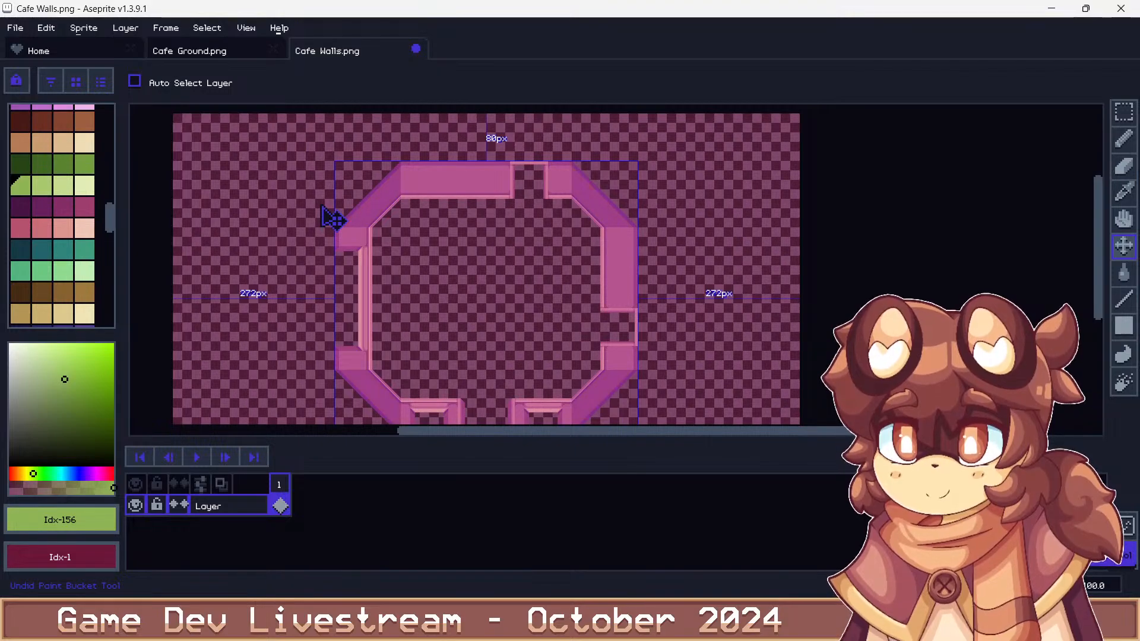
pyautogui.hotkey('ctrl', 'z')
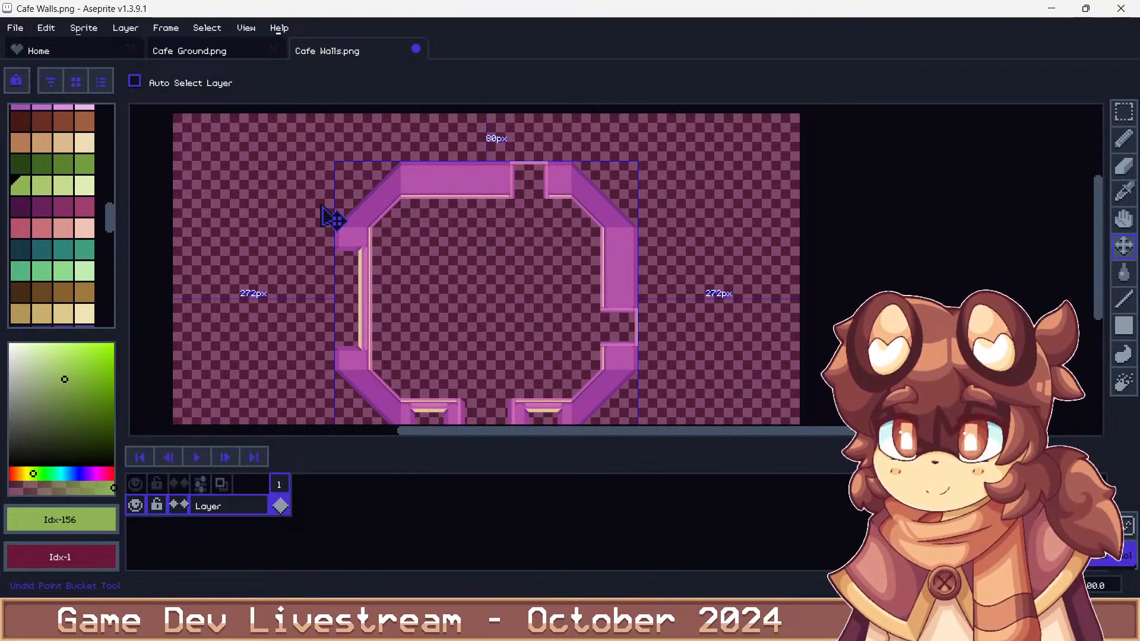
pyautogui.hotkey('ctrl', 'z')
pyautogui.hotkey('ctrl', 'z')
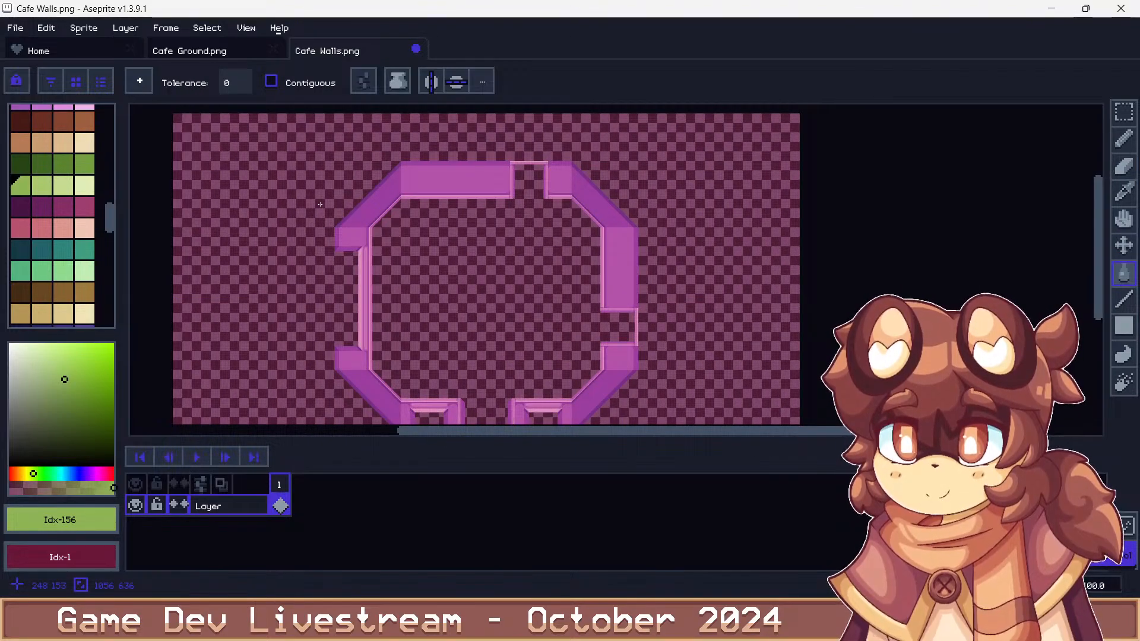
# Save the restored magenta wall version over Cafe Walls.png
pyautogui.hotkey('ctrl', 'shift', 's')
pyautogui.press('Return')
pyautogui.press('Return')
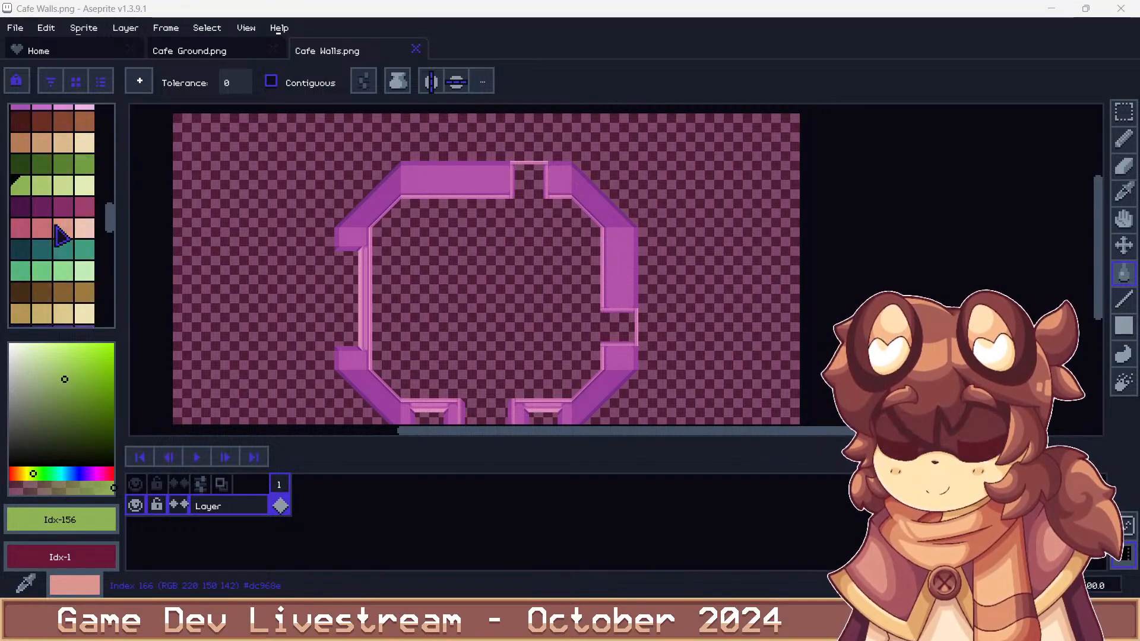
# Recolour the diagonal wall faces with the plum Idx-203 and their outer edges with Idx-202
pyautogui.click(950, 233)
pyautogui.hotkey('ctrl', 'z')
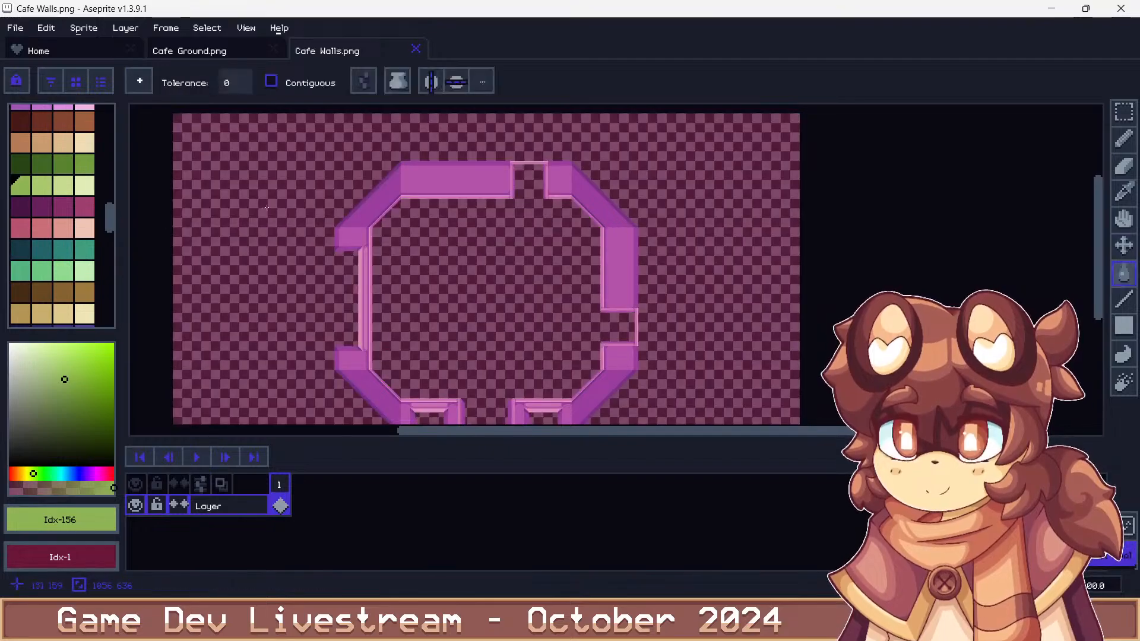
pyautogui.scroll(-3, 60, 214)
pyautogui.scroll(5, 62, 219)
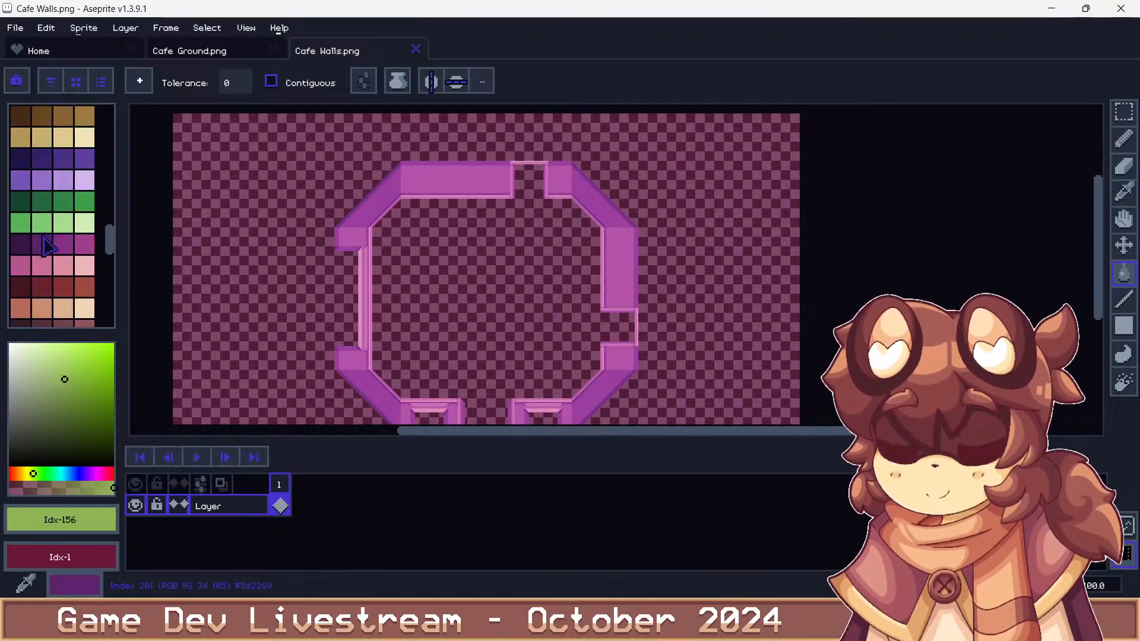
pyautogui.click(88, 243)
pyautogui.scroll(1, 383, 199)
pyautogui.click(383, 200)
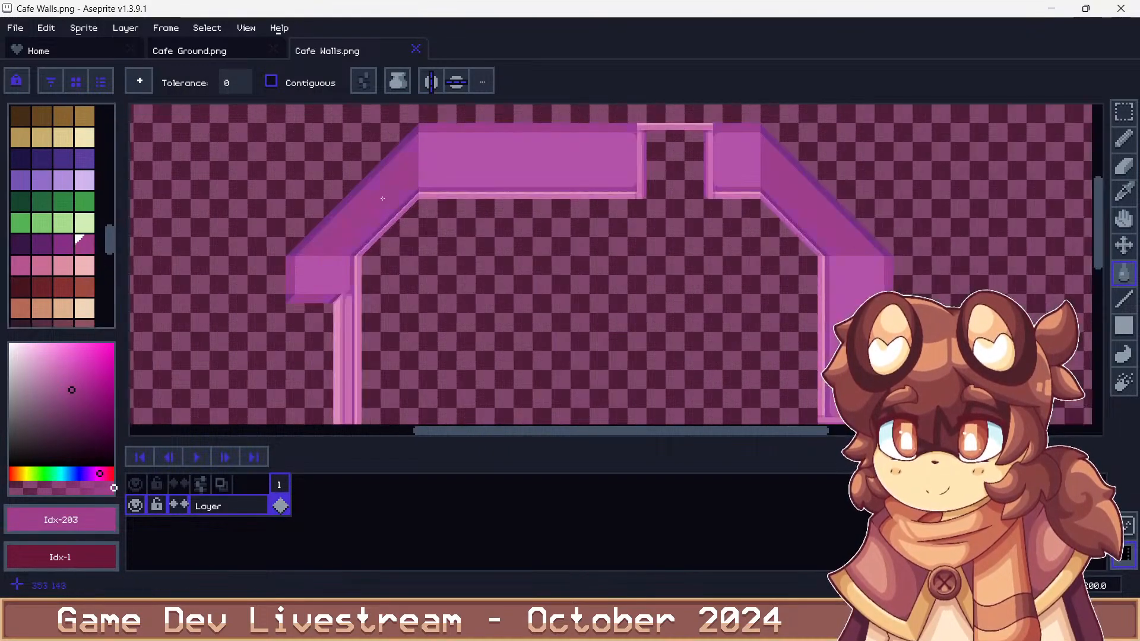
pyautogui.click(63, 244)
pyautogui.scroll(3, 282, 242)
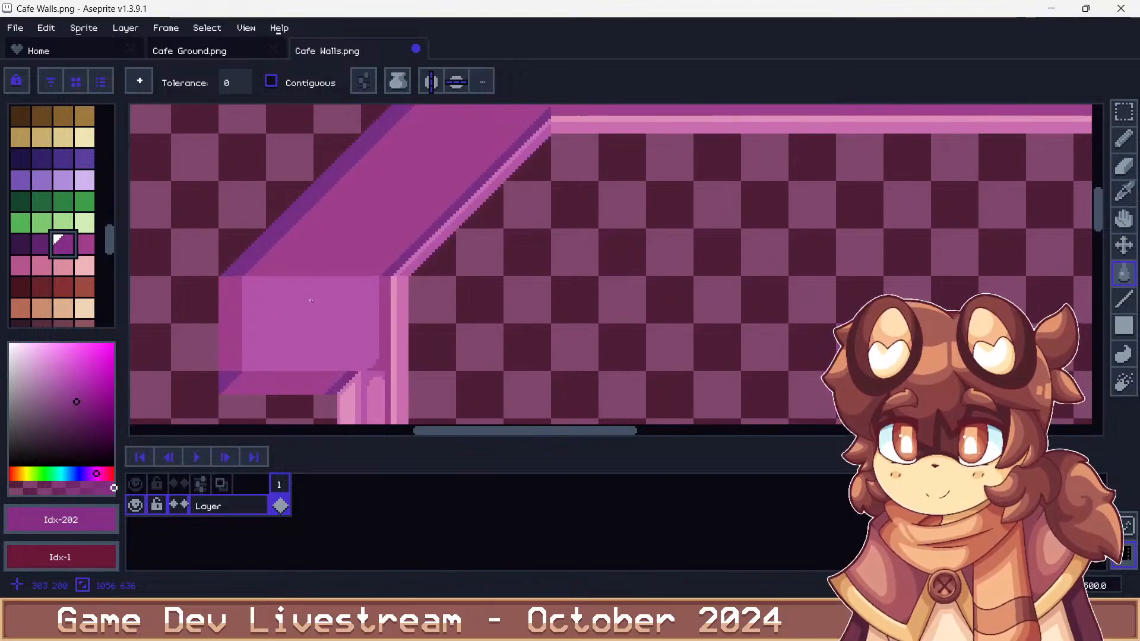
# Recolour the flat wall tops with the pink Idx-204, the inner trim with Idx-205 and the trim highlights with Idx-206
pyautogui.click(20, 266)
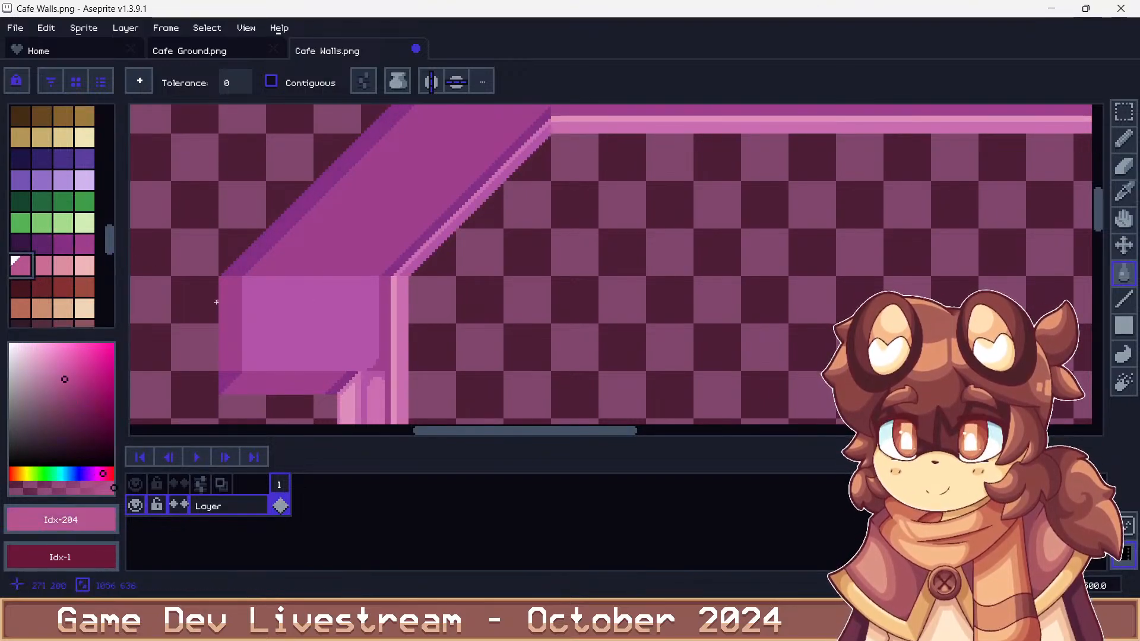
pyautogui.press(']')
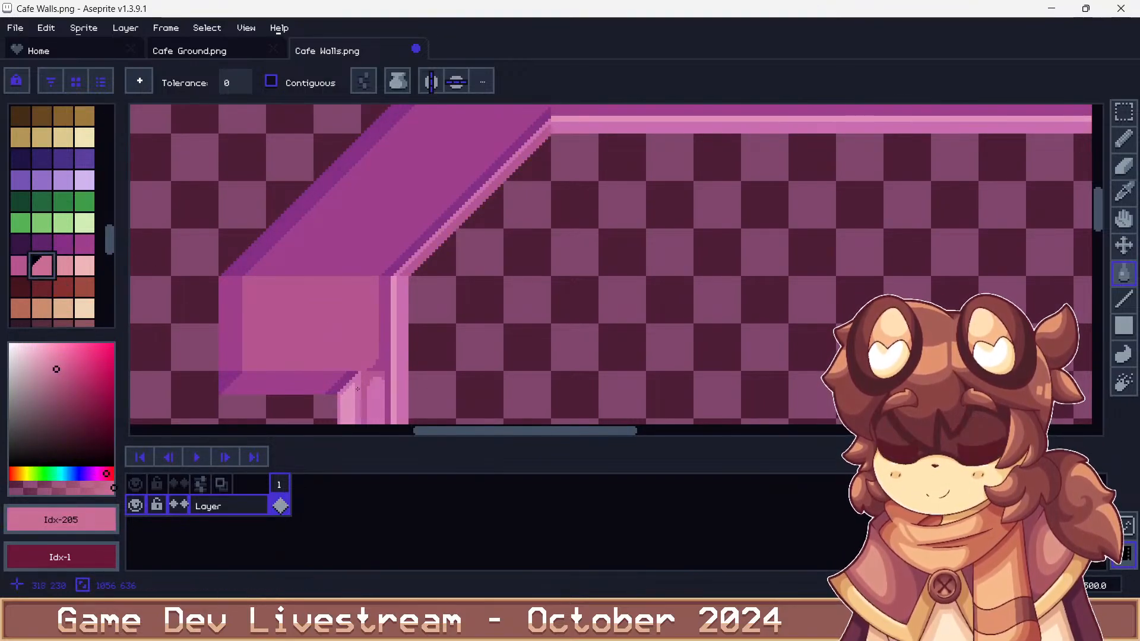
pyautogui.press(']')
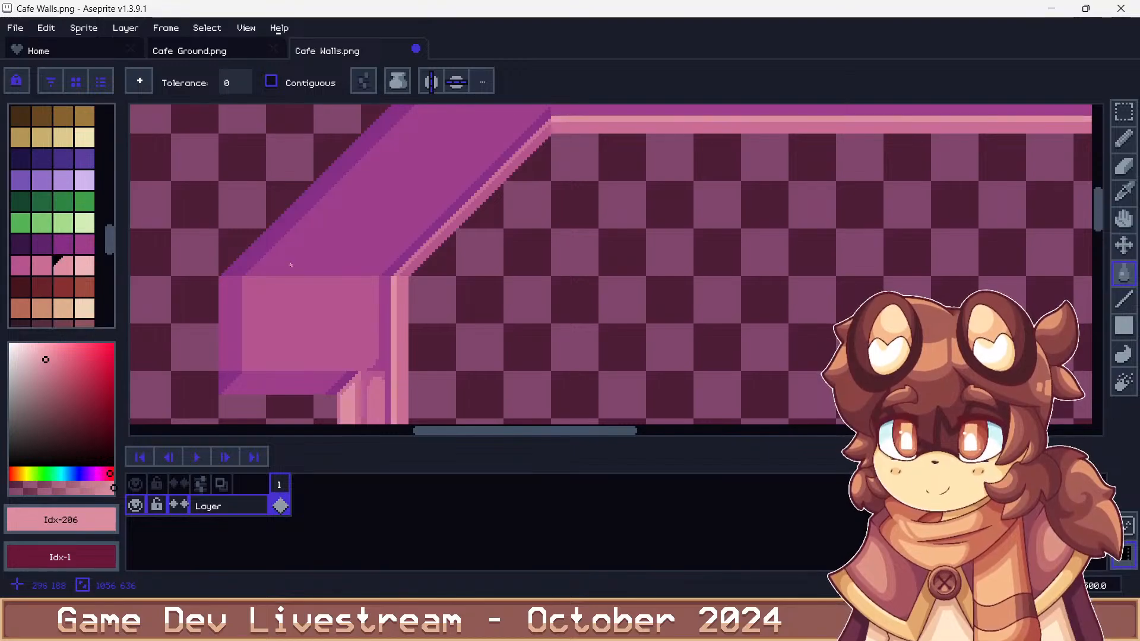
# Save the plum and pink wall version over Cafe Walls.png, accepting the PNG format limits
pyautogui.hotkey('ctrl', 's')
pyautogui.press('Return')
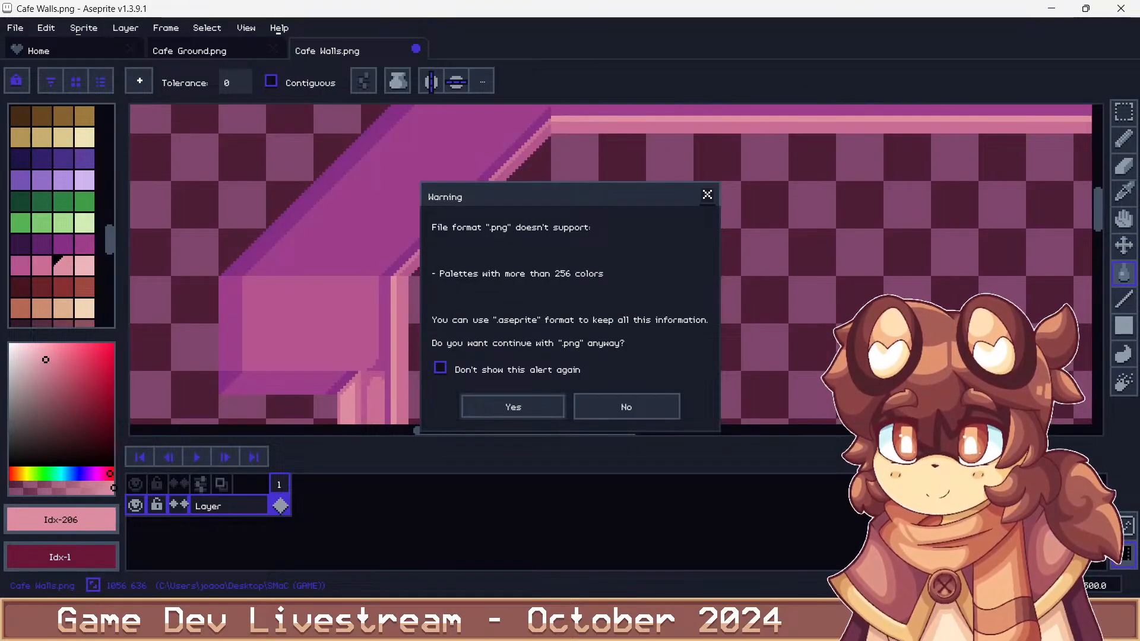
pyautogui.press('Return')
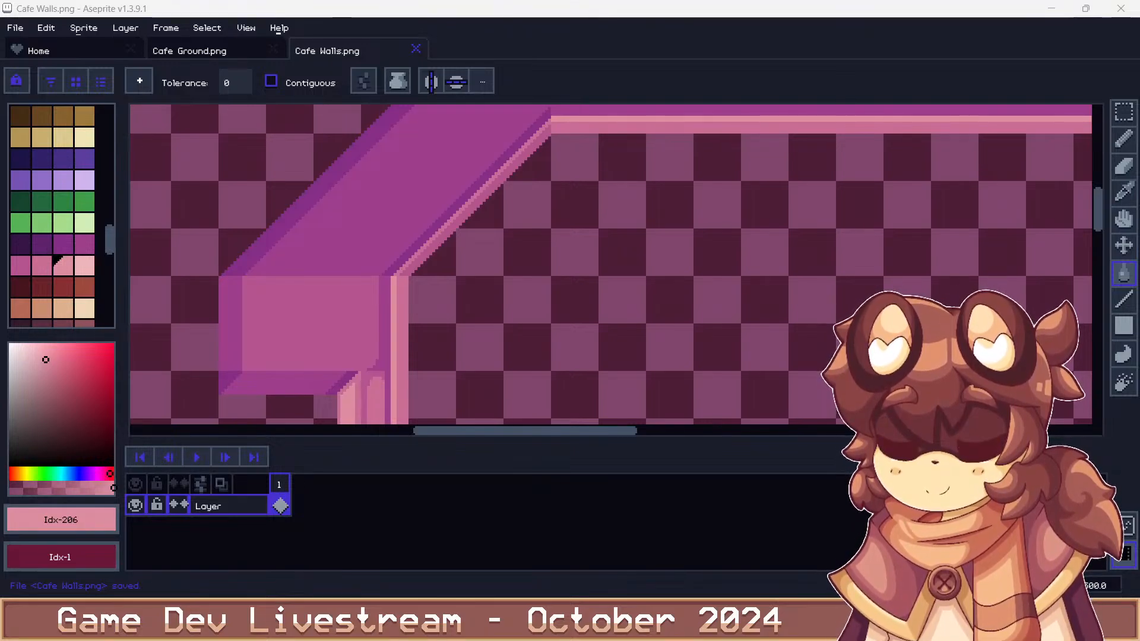
# In Cafe Ground.png, fill the floor shape with the muted violet Idx-291 and save the file as PNG
pyautogui.click(189, 51)
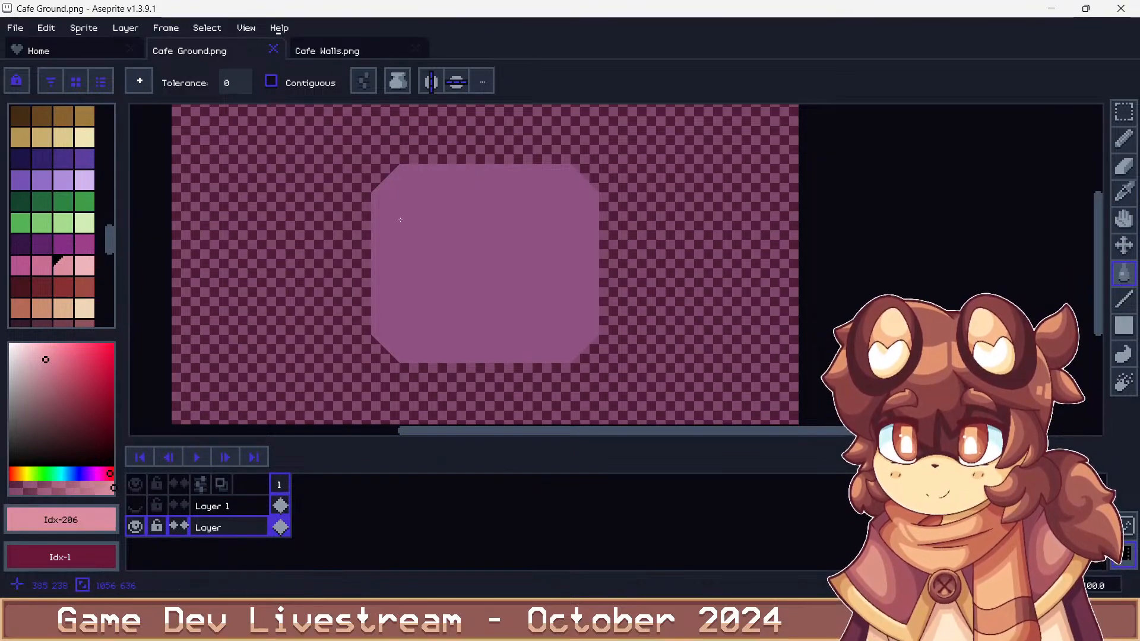
pyautogui.scroll(-4, 54, 213)
pyautogui.click(84, 231)
pyautogui.click(427, 279)
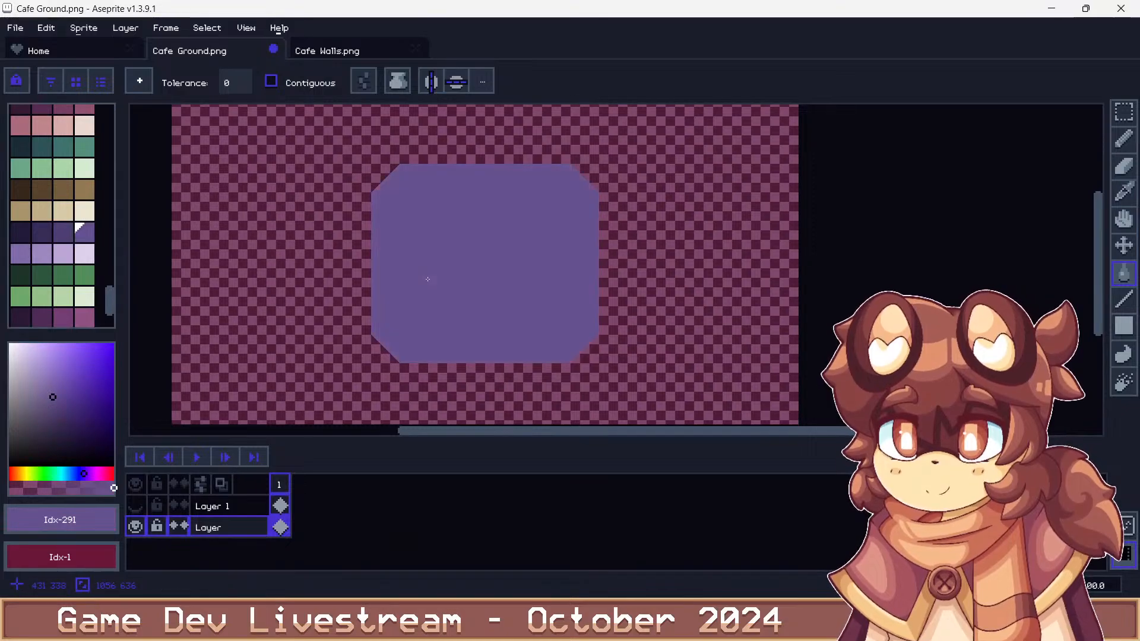
pyautogui.hotkey('ctrl', 's')
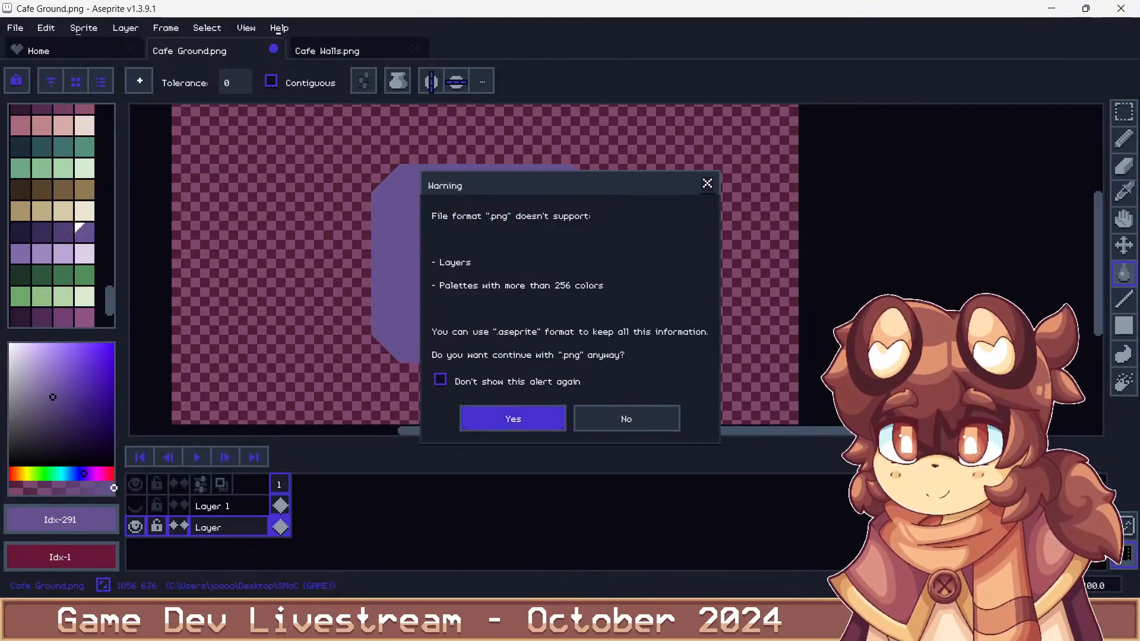
pyautogui.press('Return')
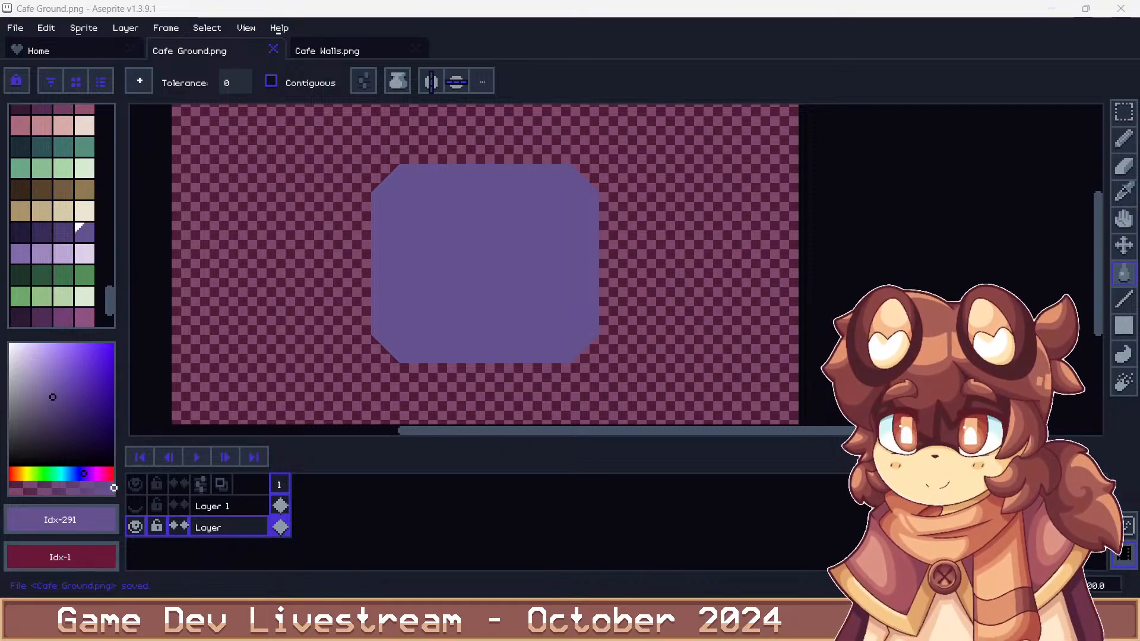
# Refill the cafe floor with the muted purple Idx-243 and save it over Cafe Ground.png
pyautogui.scroll(-4, 80, 252)
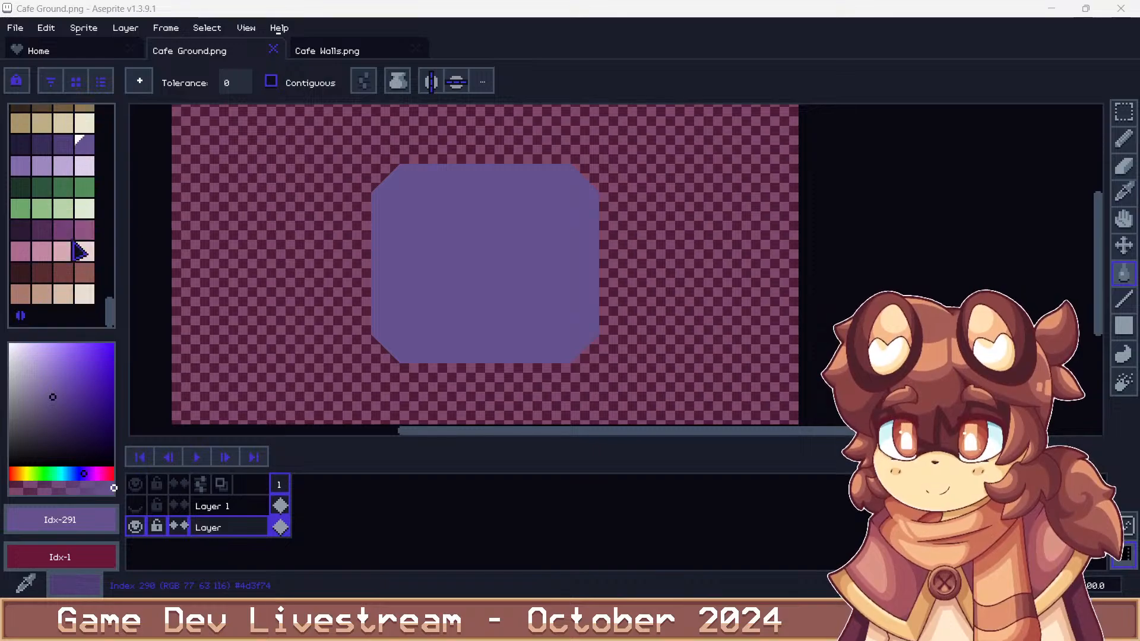
pyautogui.click(83, 233)
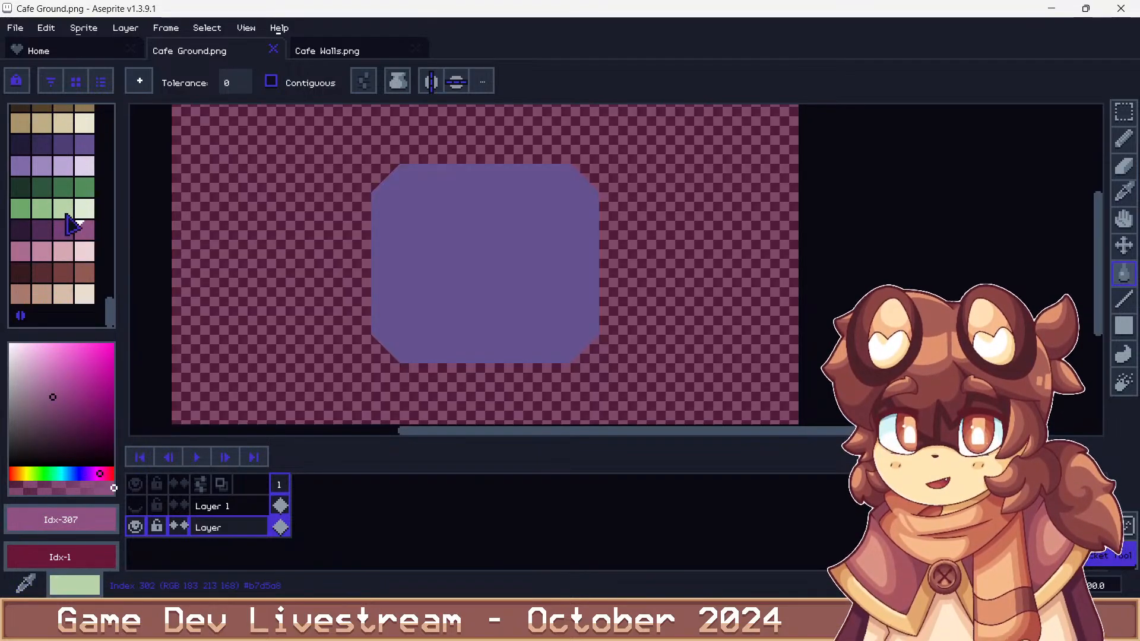
pyautogui.scroll(4, 68, 222)
pyautogui.click(83, 181)
pyautogui.click(515, 239)
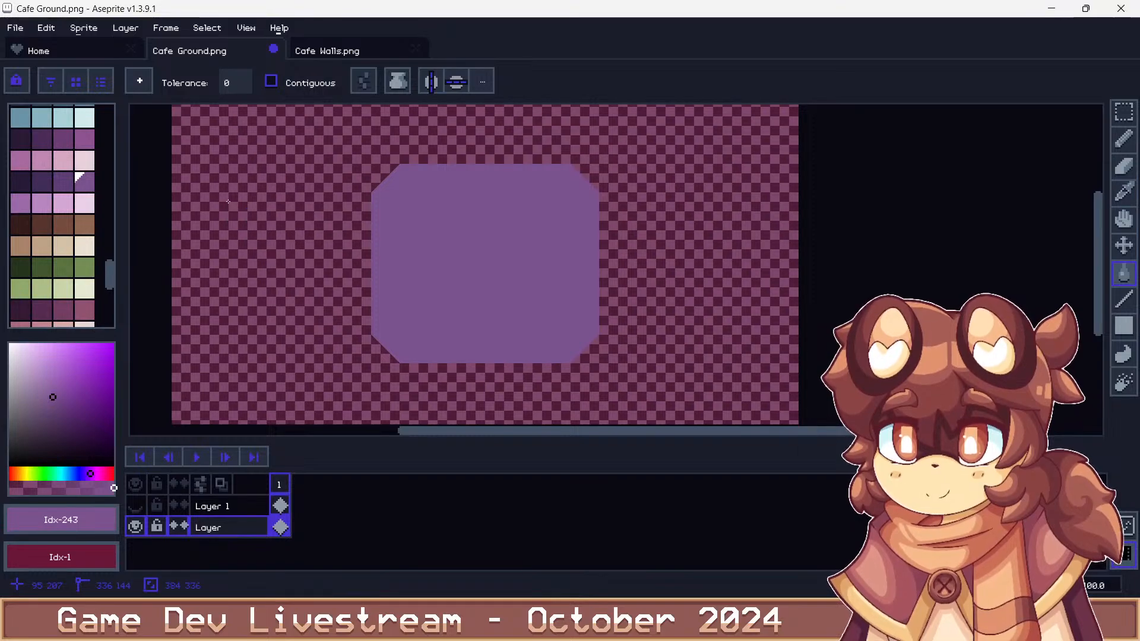
pyautogui.hotkey('ctrl', 'shift', 's')
pyautogui.press('Return')
pyautogui.press('Return')
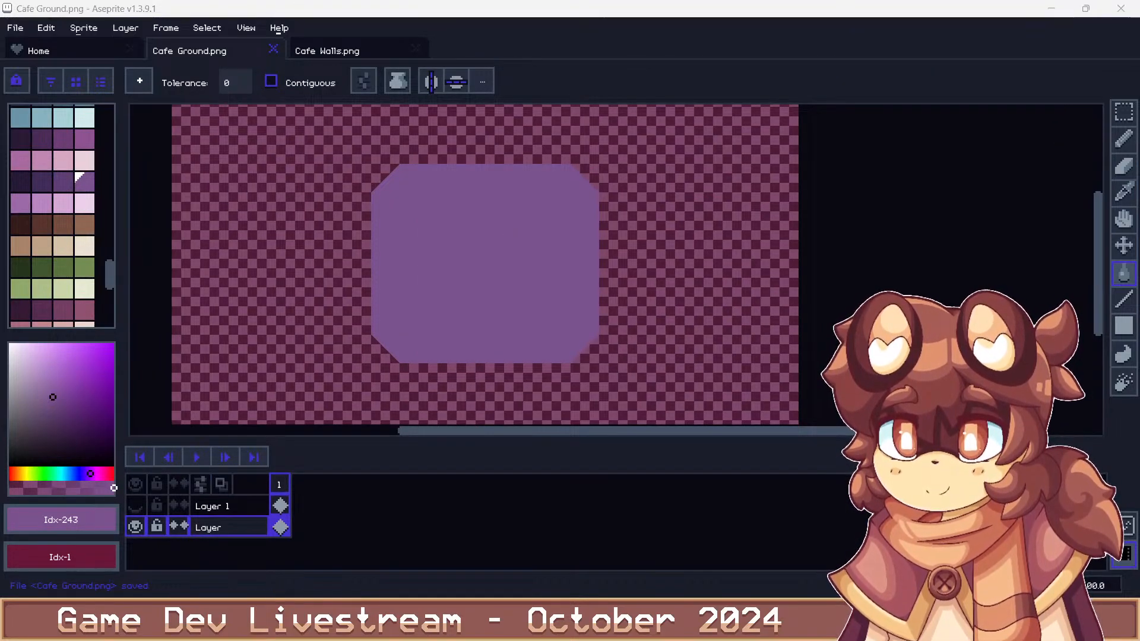
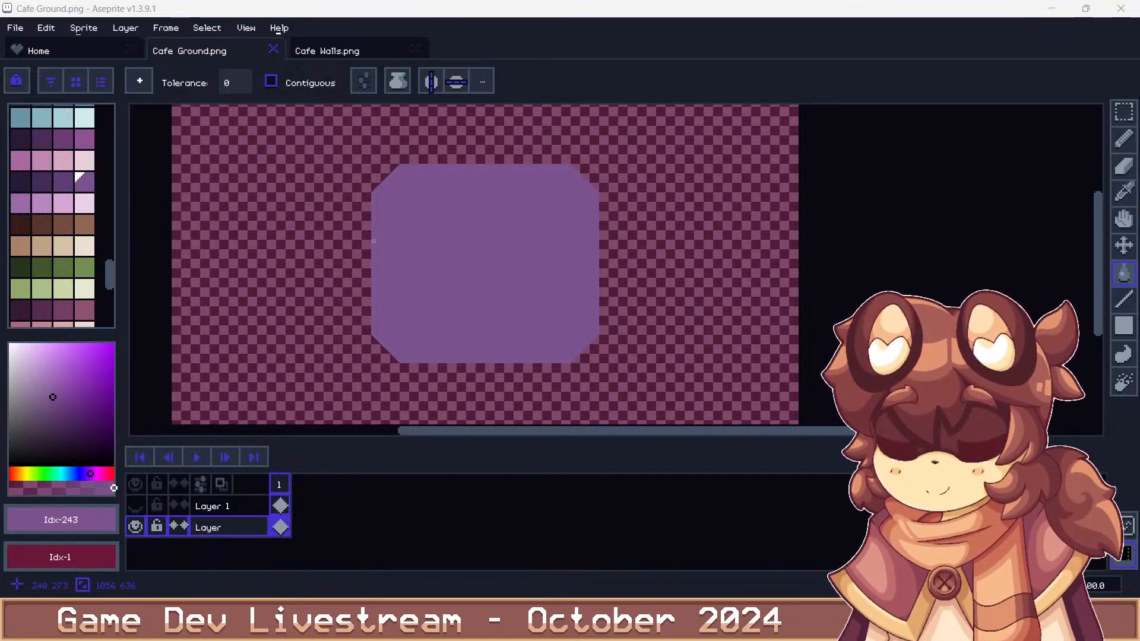
# Refill the cafe floor with the dusty red Idx-219 and save it over Cafe Ground.png
pyautogui.keyDown('alt'); pyautogui.click(424, 246); pyautogui.keyUp('alt')
pyautogui.scroll(-4, 71, 195)
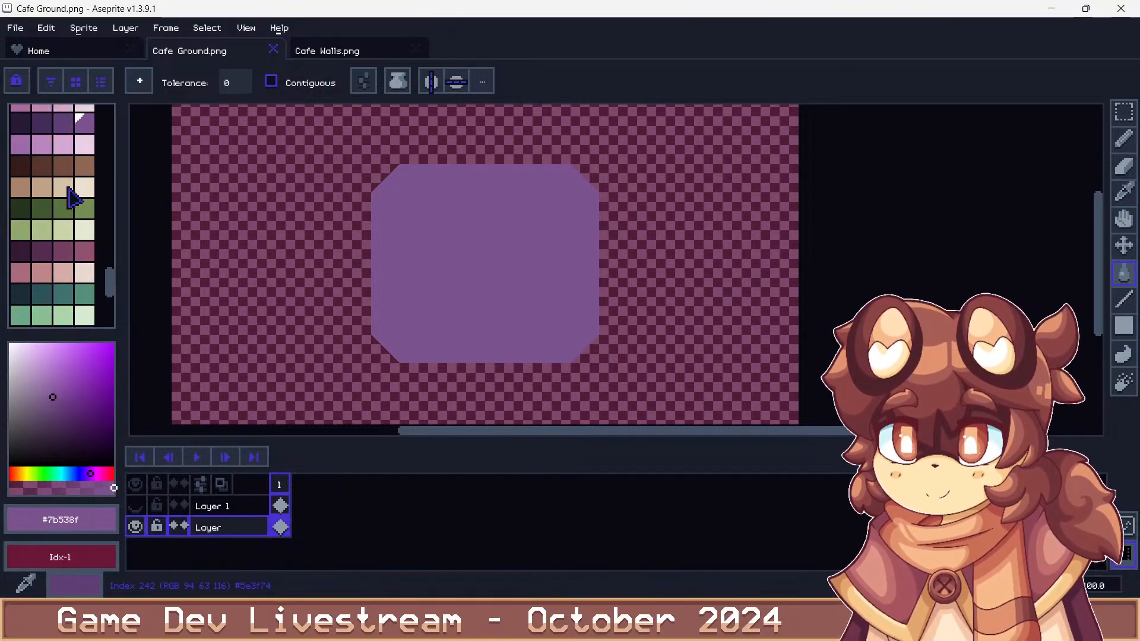
pyautogui.scroll(-3, 74, 193)
pyautogui.scroll(-3, 84, 209)
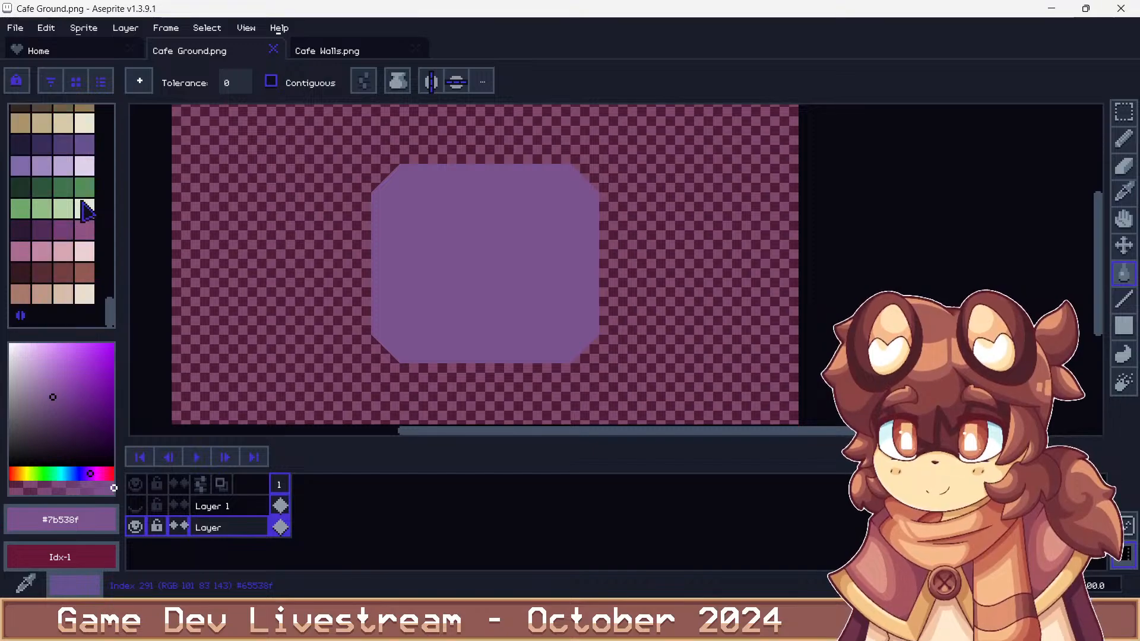
pyautogui.scroll(4, 84, 226)
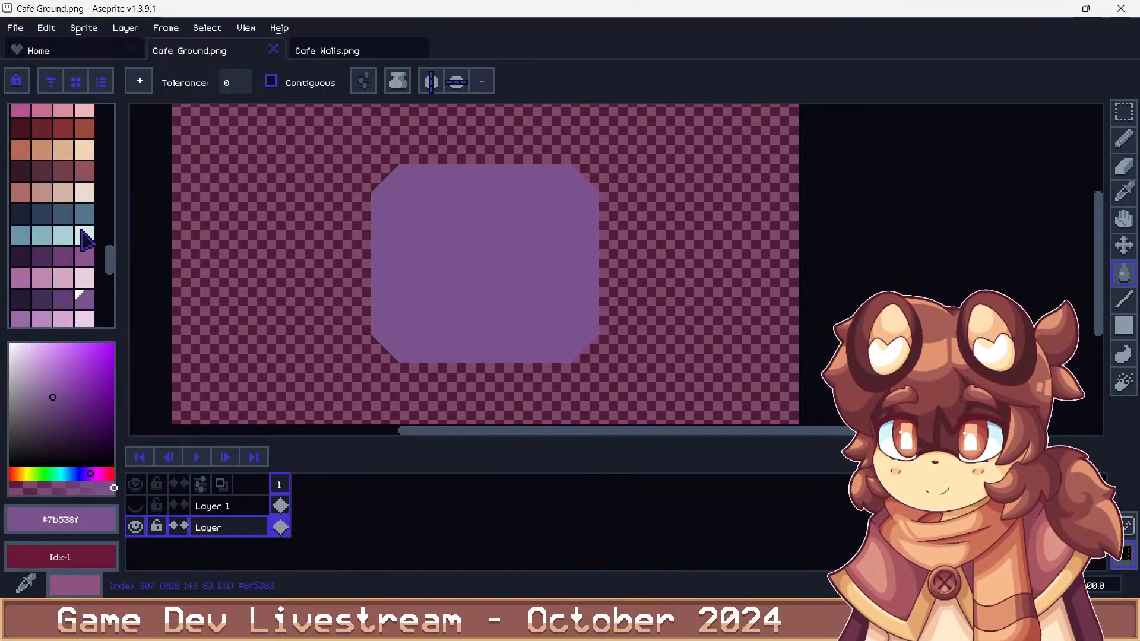
pyautogui.click(83, 231)
pyautogui.scroll(-3, 83, 232)
pyautogui.click(403, 268)
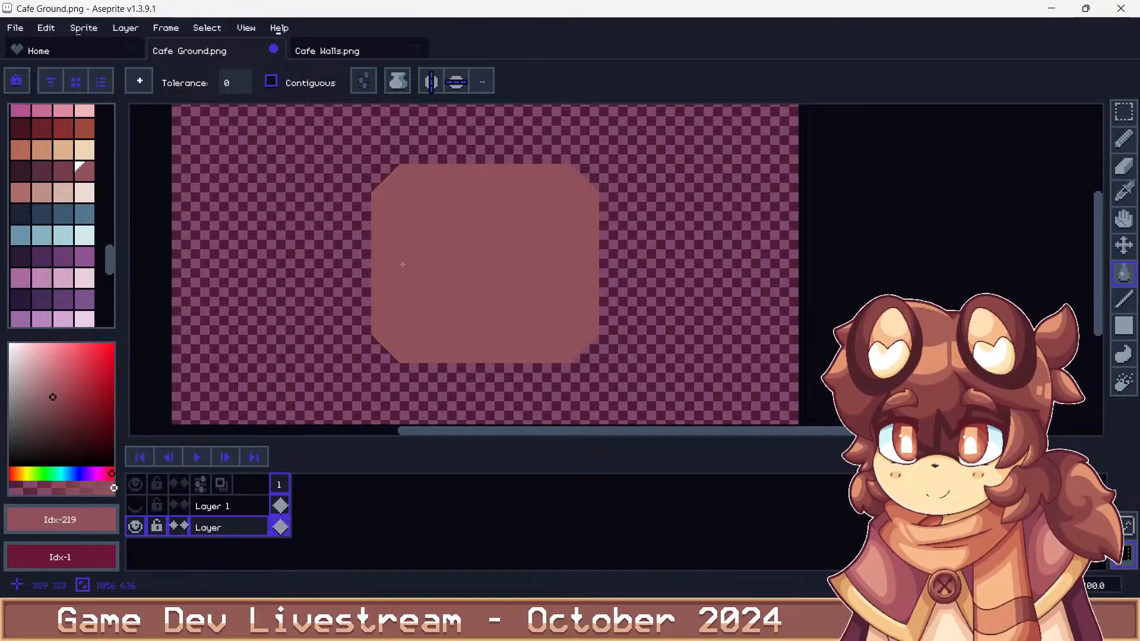
pyautogui.hotkey('ctrl', 'shift', 's')
pyautogui.press('Return')
pyautogui.press('Return')
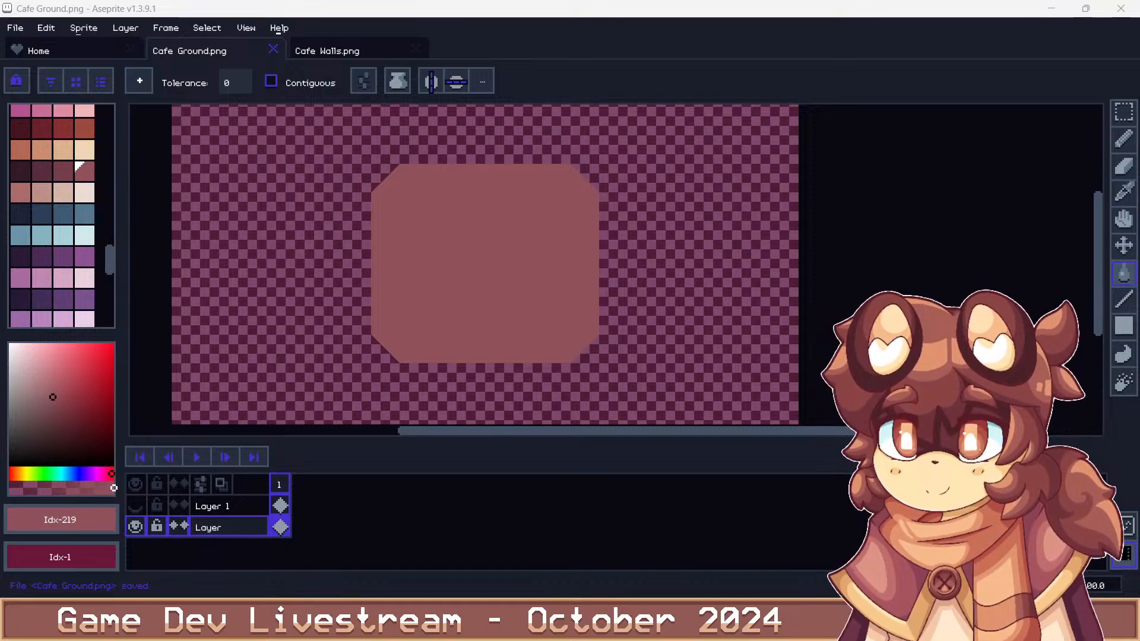
# Refill the cafe floor with the muted mauve Idx-267 and save it over Cafe Ground.png
pyautogui.scroll(-5, 57, 261)
pyautogui.click(85, 137)
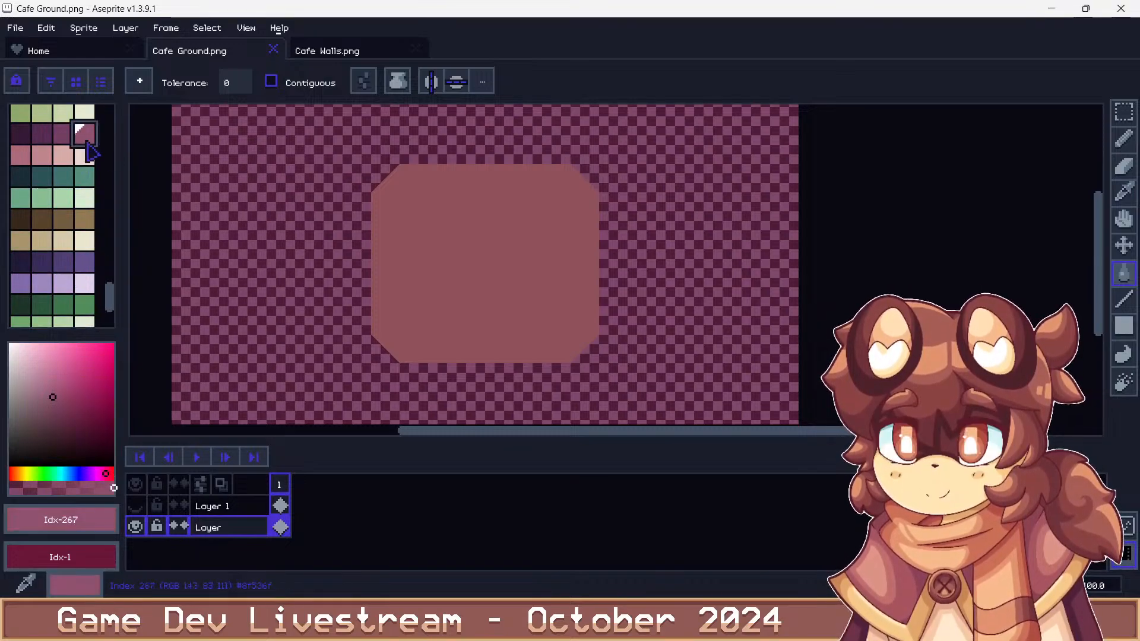
pyautogui.click(539, 233)
pyautogui.hotkey('ctrl', 'shift', 's')
pyautogui.press('Return')
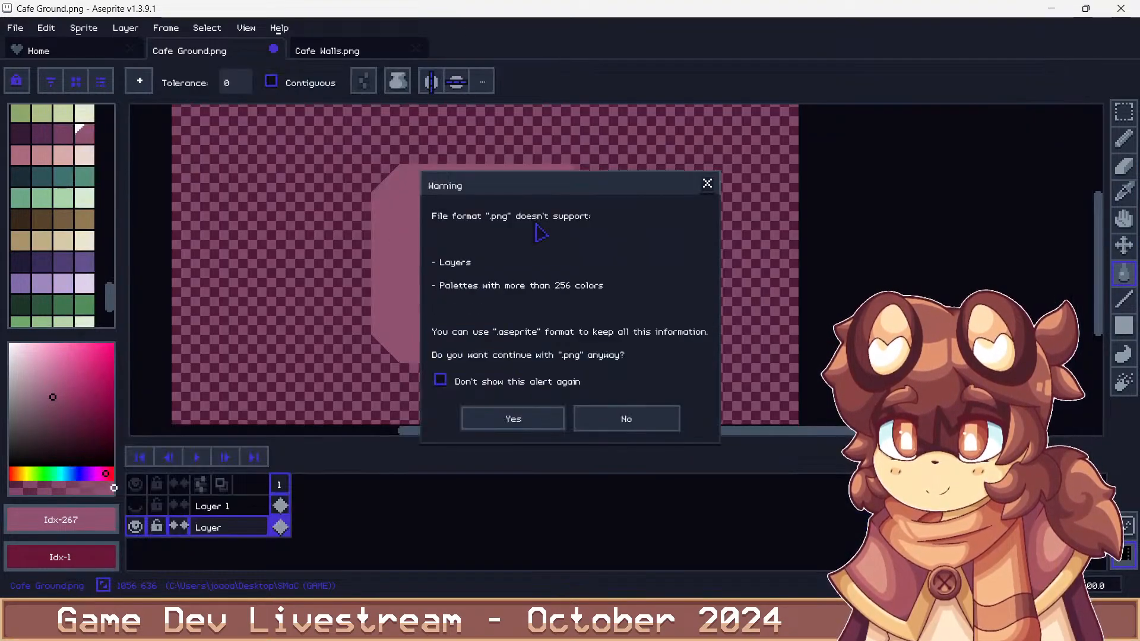
pyautogui.press('Return')
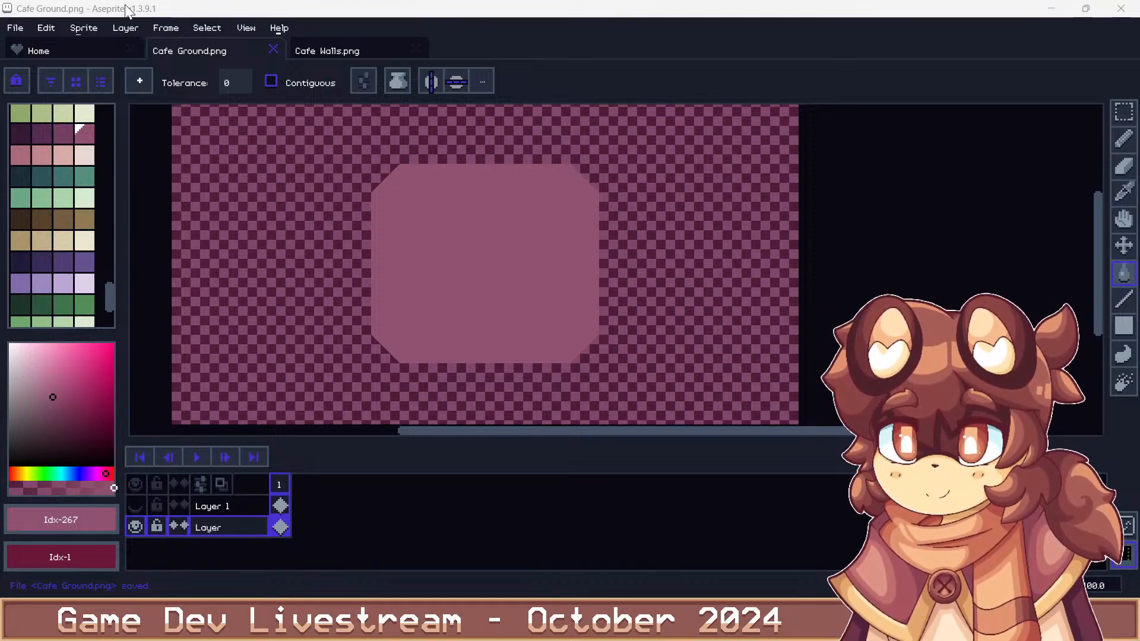
# Refill the cafe floor with the reddish brown Idx-315 and save it over Cafe Ground.png
pyautogui.scroll(-3, 60, 238)
pyautogui.click(84, 272)
pyautogui.click(519, 250)
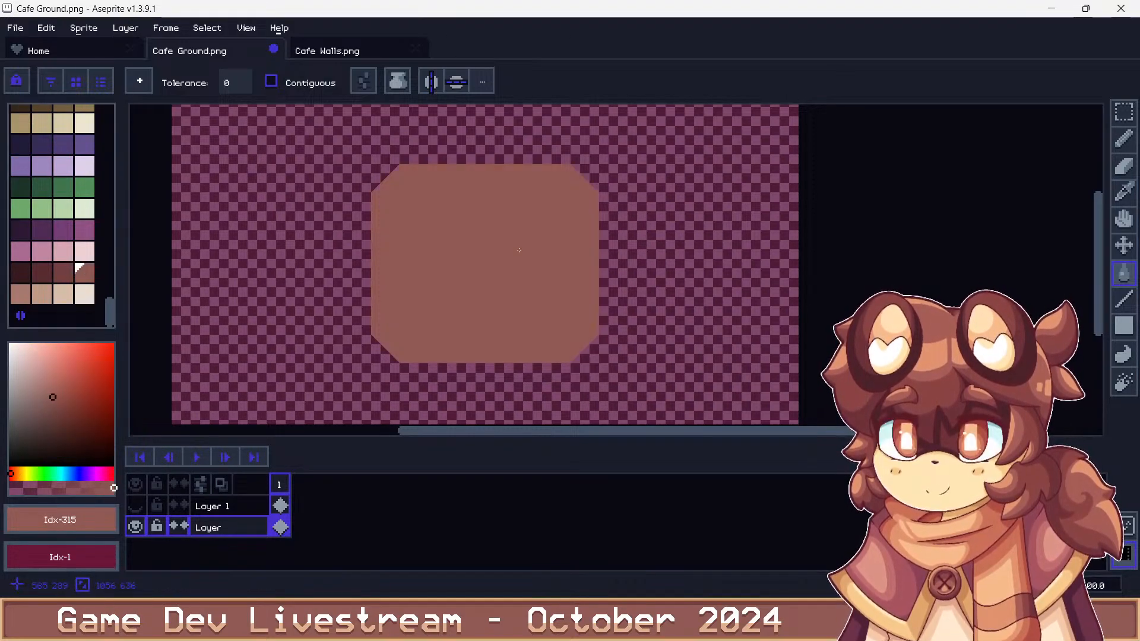
pyautogui.hotkey('ctrl', 's')
pyautogui.press('Return')
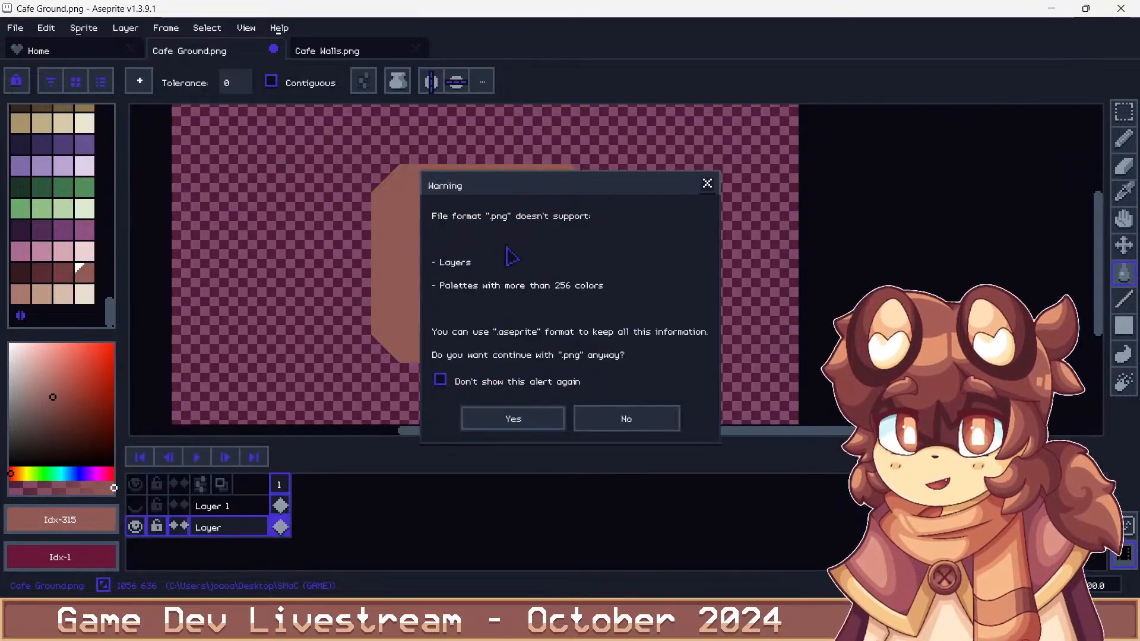
pyautogui.press('Return')
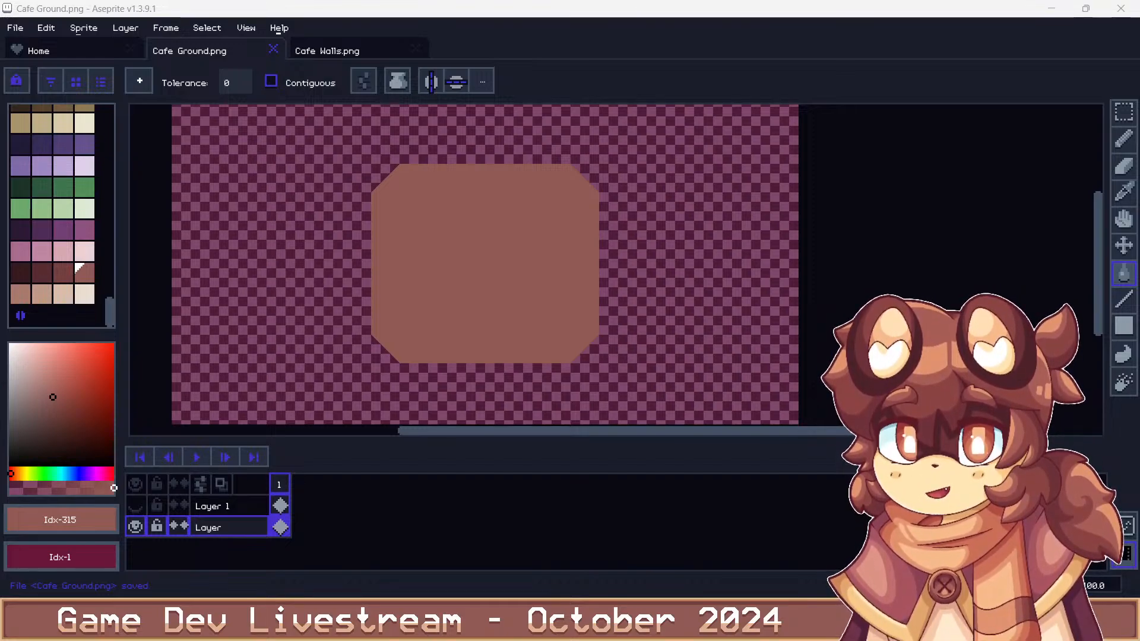
# Refill the cafe floor with the warm brown Idx-251 and save it over Cafe Ground.png
pyautogui.scroll(5, 87, 204)
pyautogui.click(87, 228)
pyautogui.click(486, 234)
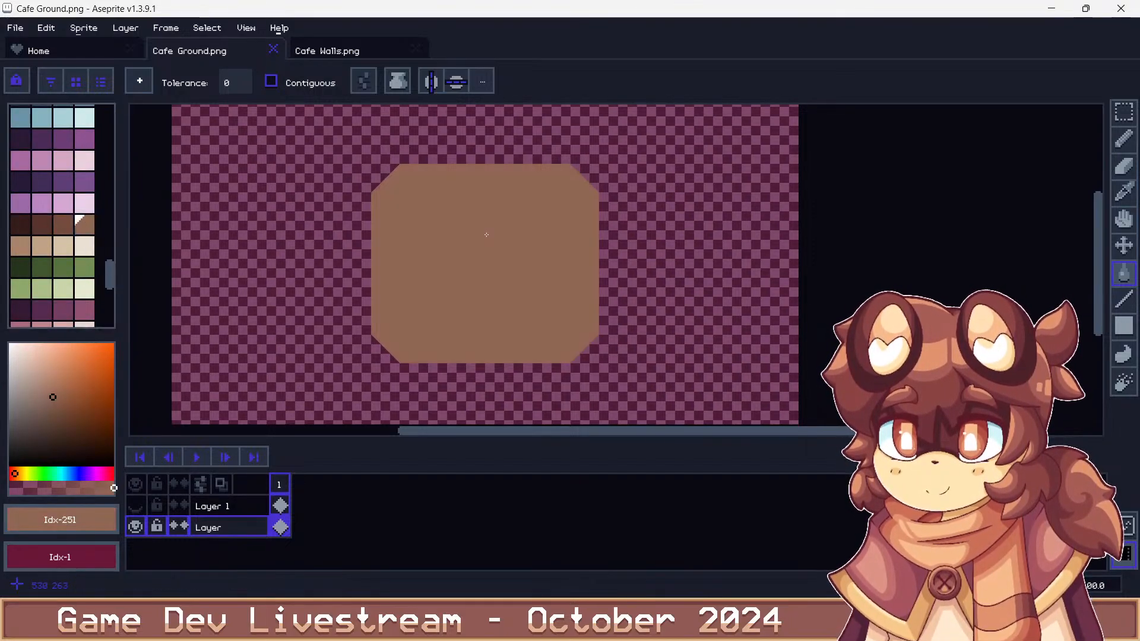
pyautogui.hotkey('ctrl', 'shift', 's')
pyautogui.press('Return')
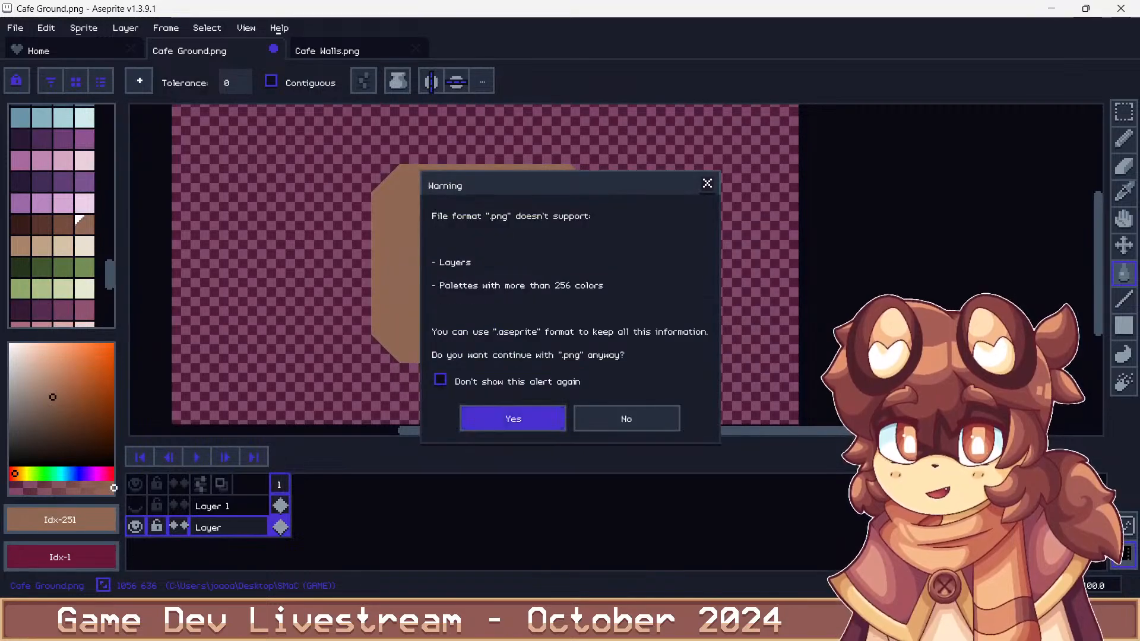
pyautogui.press('Return')
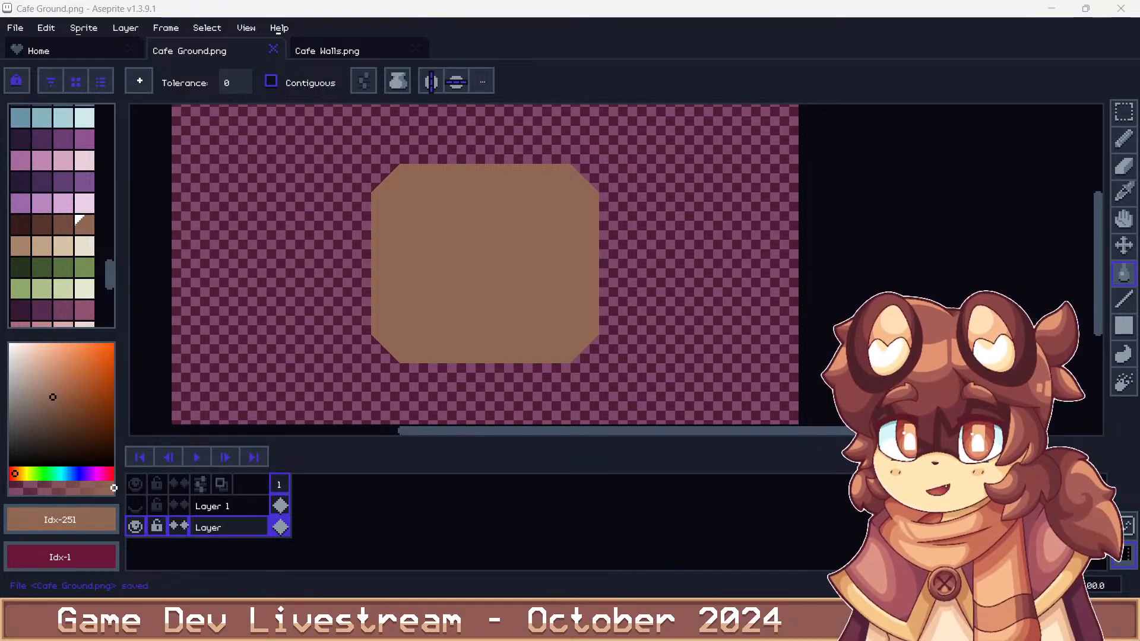
# Refill the cafe floor with the purple Idx-235 and save it over Cafe Ground.png
pyautogui.scroll(3, 42, 211)
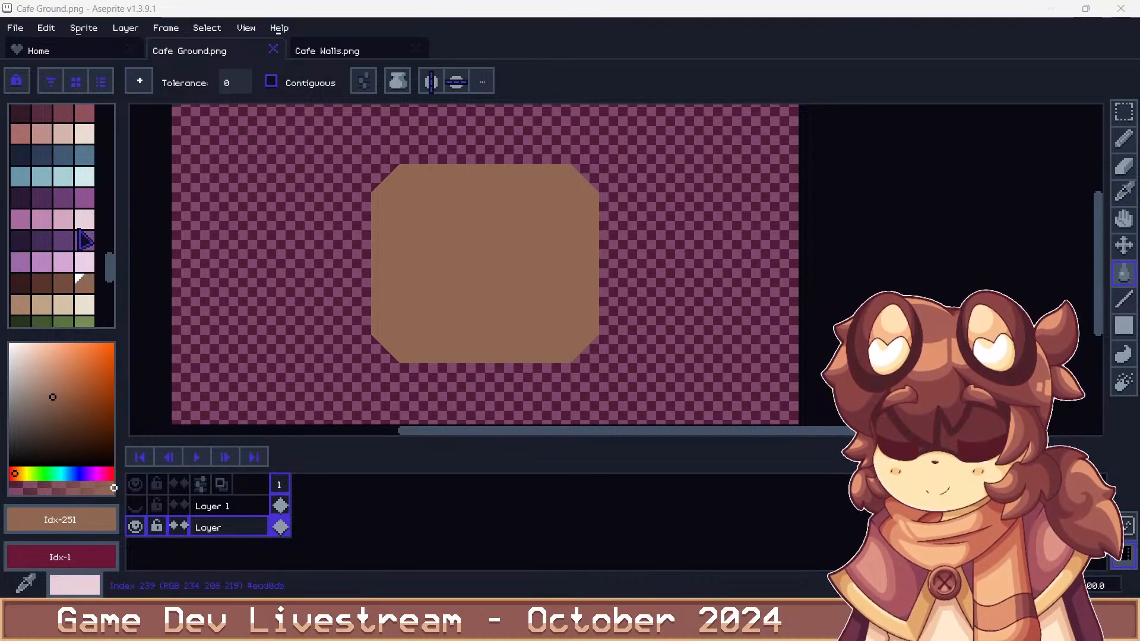
pyautogui.click(84, 198)
pyautogui.click(419, 230)
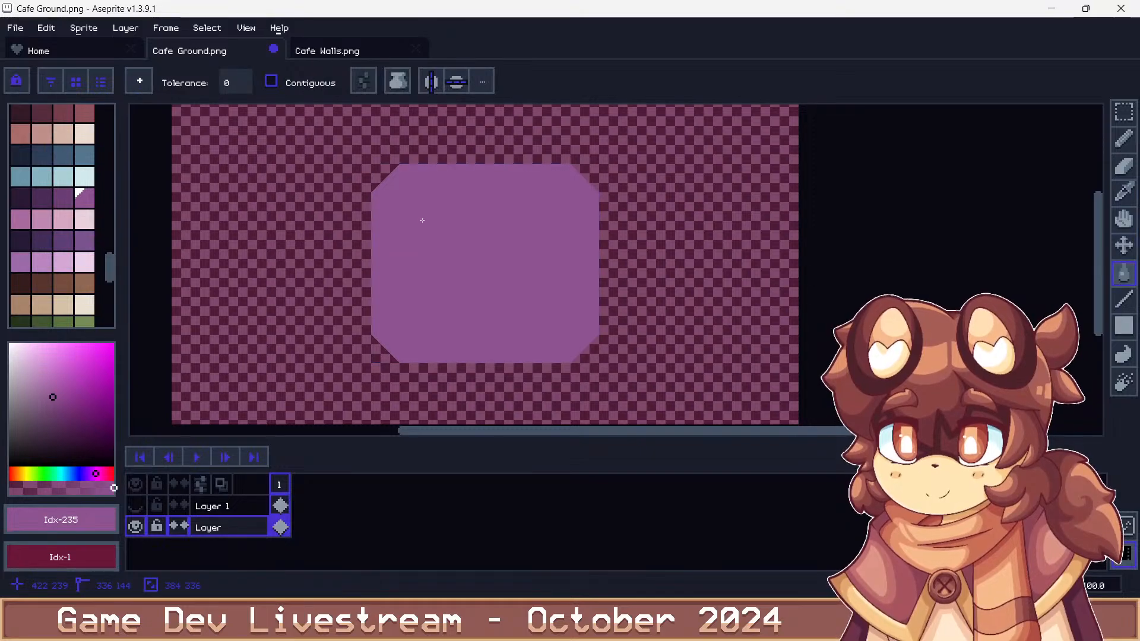
pyautogui.hotkey('ctrl', 's')
pyautogui.press('Return')
pyautogui.press('Return')
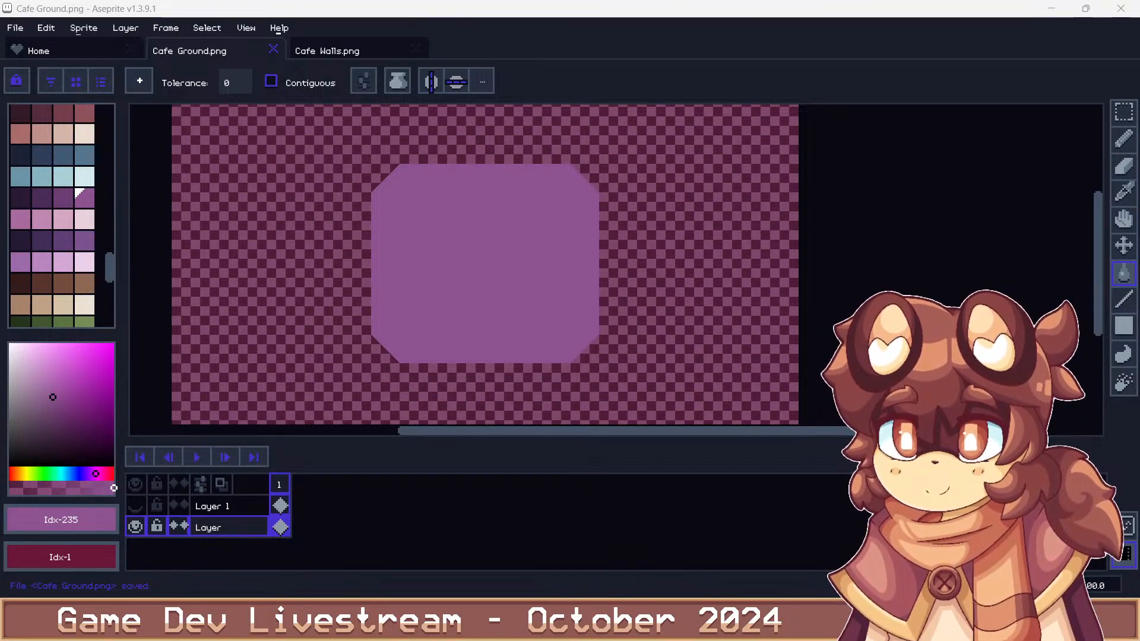
# Refill the cafe floor with the magenta-purple Idx-307 and save it over Cafe Ground.png
pyautogui.scroll(-5, 59, 237)
pyautogui.click(84, 230)
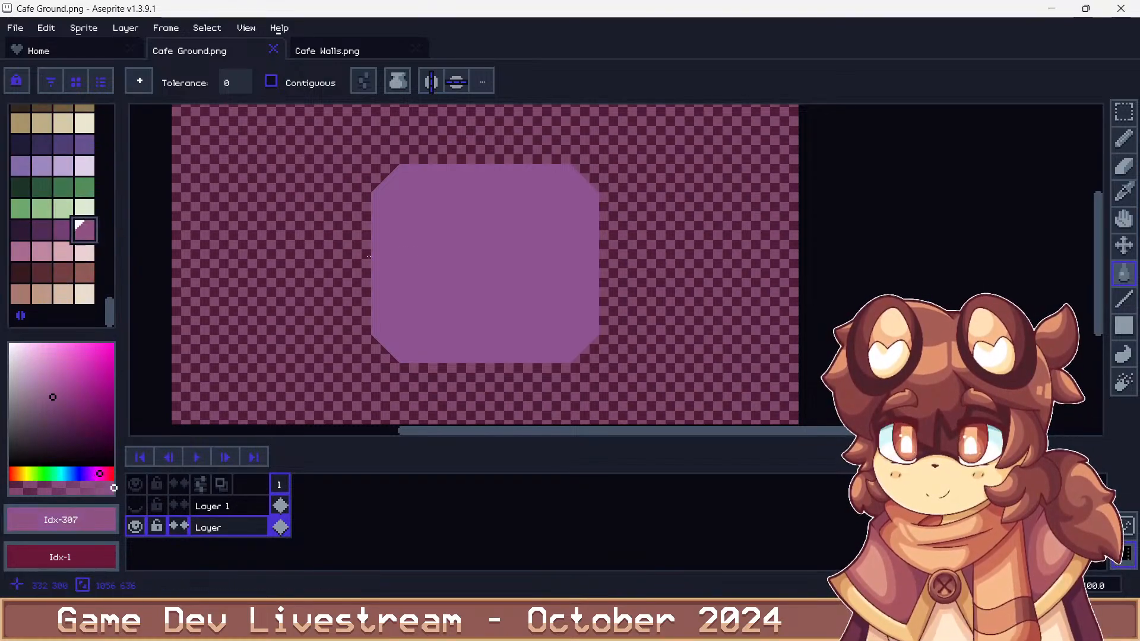
pyautogui.click(511, 252)
pyautogui.hotkey('ctrl', 's')
pyautogui.press('Return')
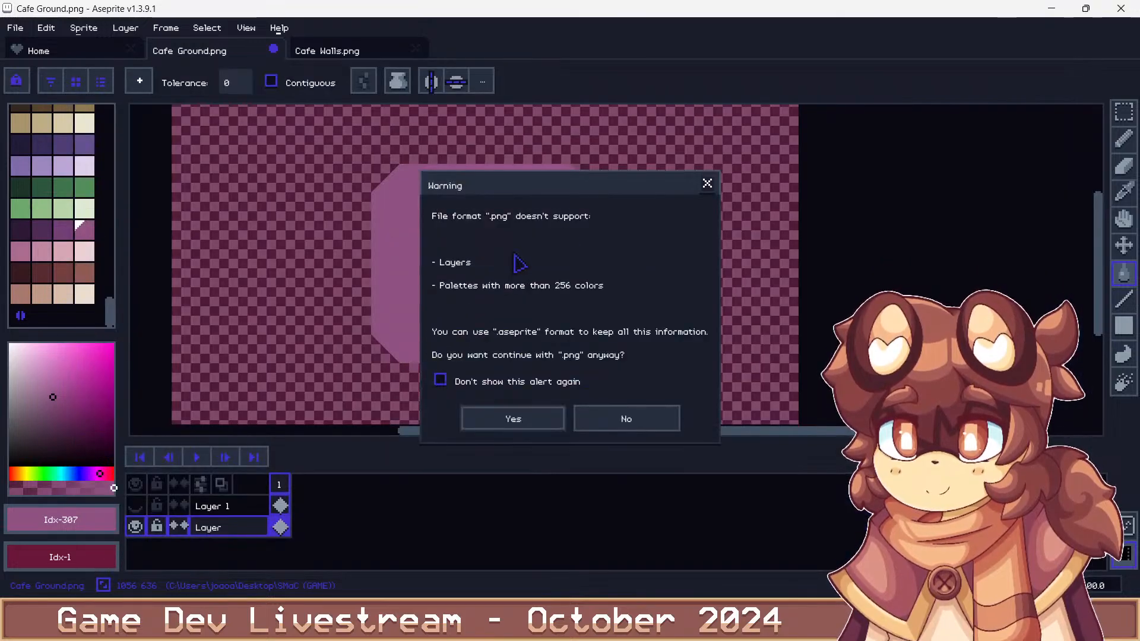
pyautogui.press('Return')
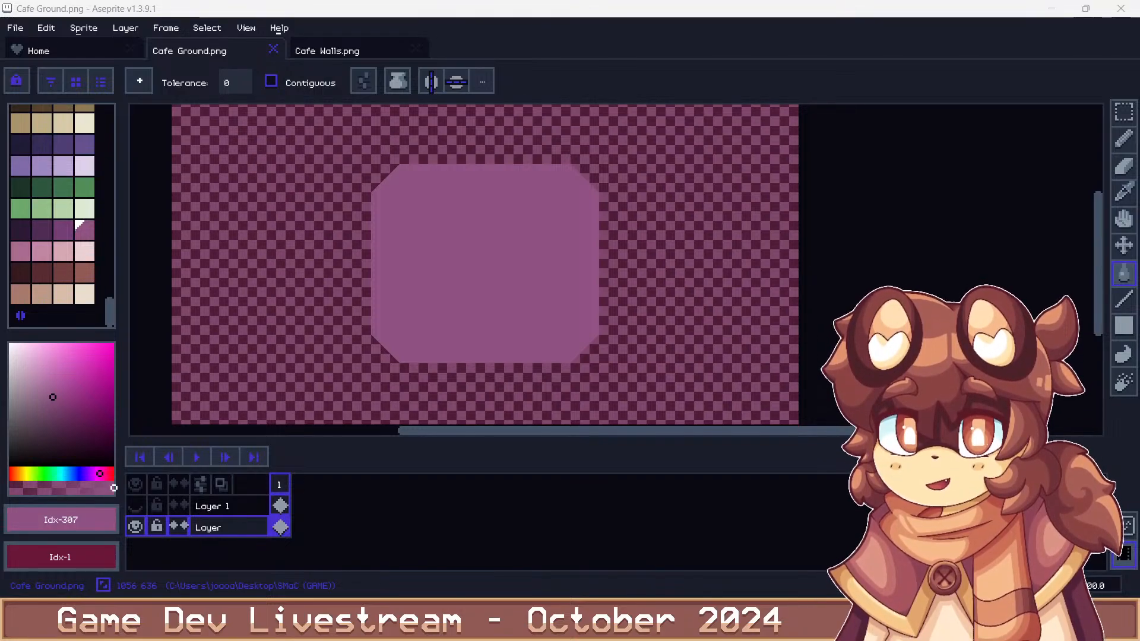
# Return the cafe floor to the purple Idx-235 and save it over Cafe Ground.png
pyautogui.scroll(3, 71, 227)
pyautogui.scroll(2, 71, 226)
pyautogui.click(84, 138)
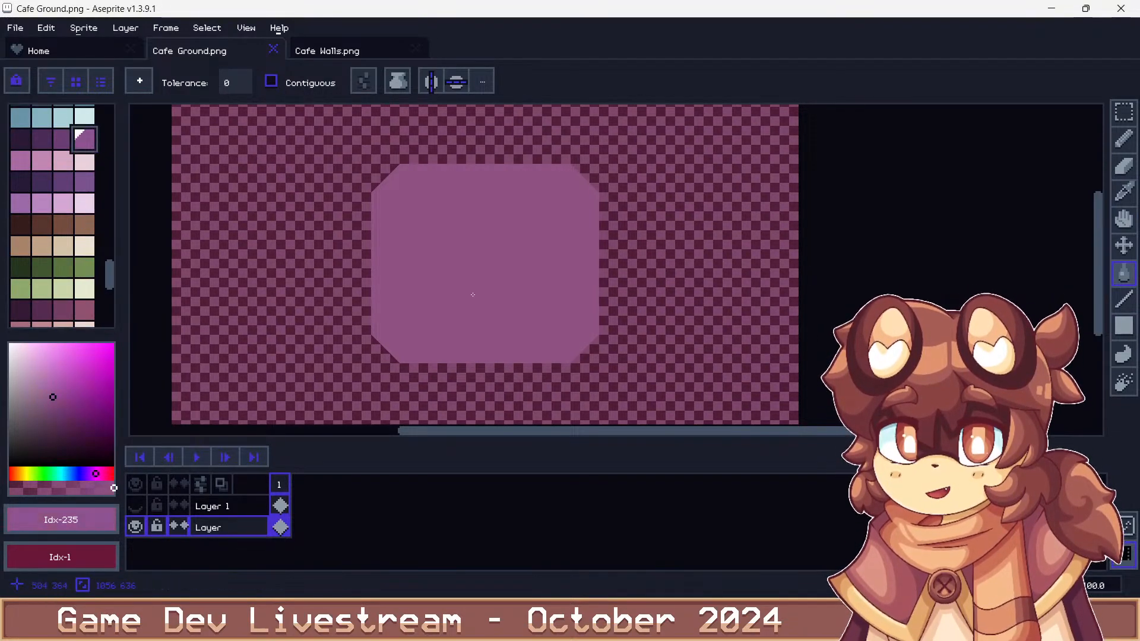
pyautogui.click(485, 295)
pyautogui.hotkey('ctrl', 'shift', 's')
pyautogui.press('Return')
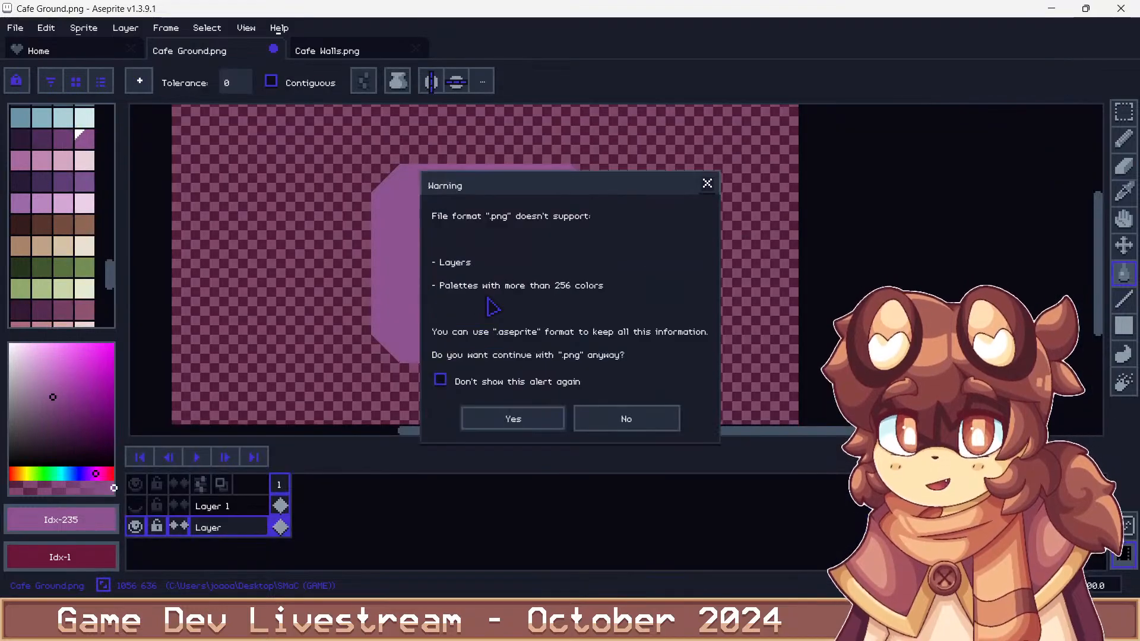
pyautogui.press('Return')
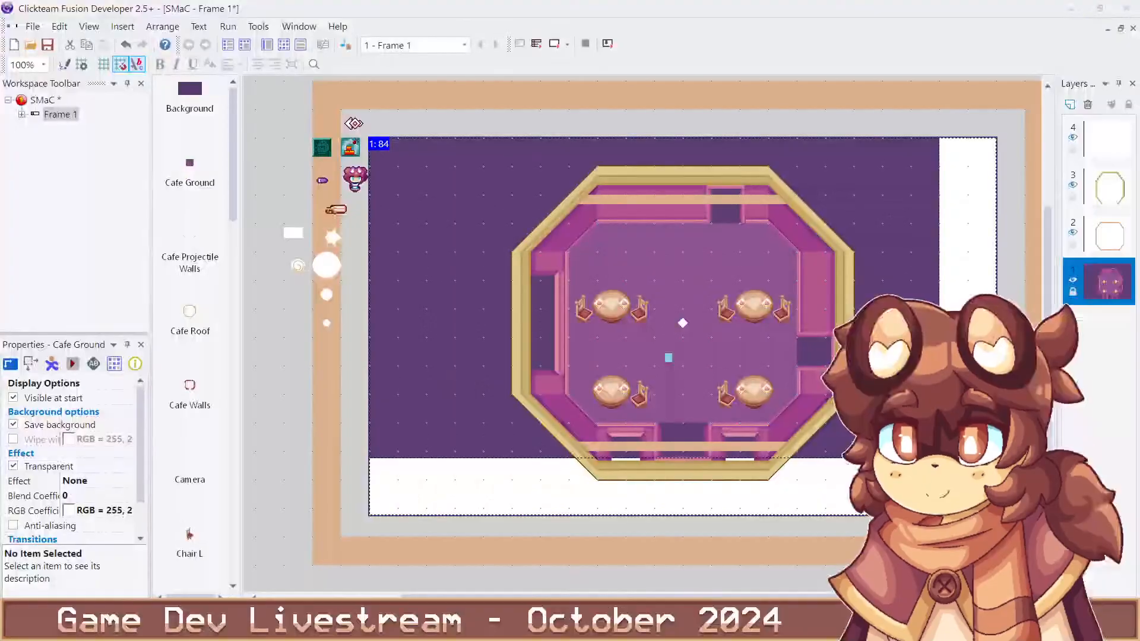
# In Clickteam Fusion, run Frame 1 and walk and shoot around the cafe to judge the purple floor with the pink walls
pyautogui.click(298, 450)
pyautogui.press('F7')
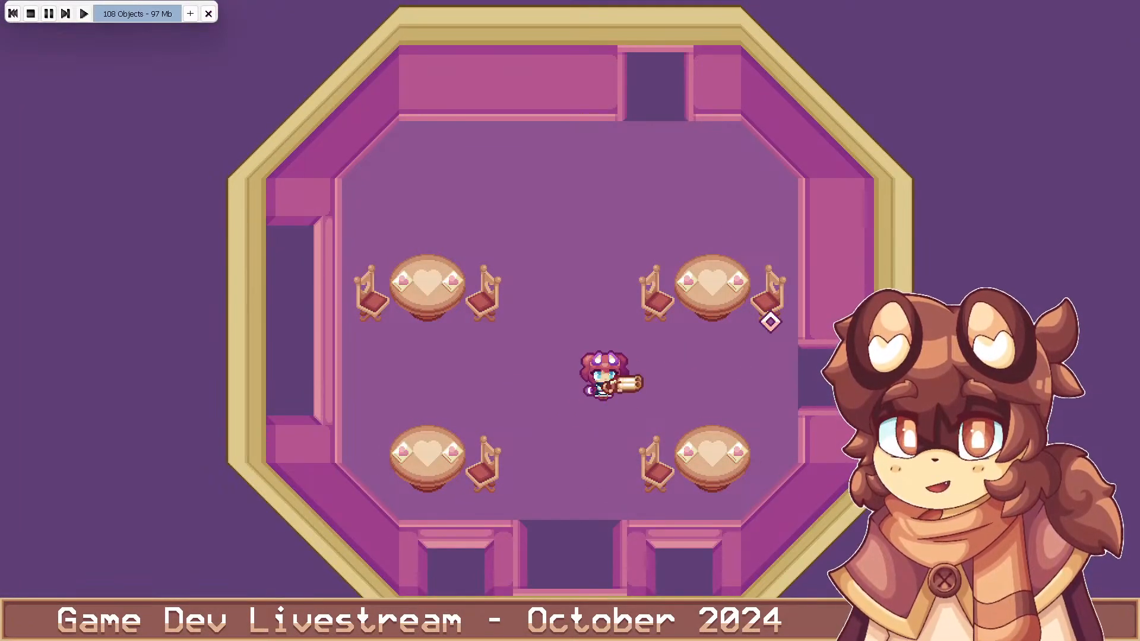
pyautogui.press('w')
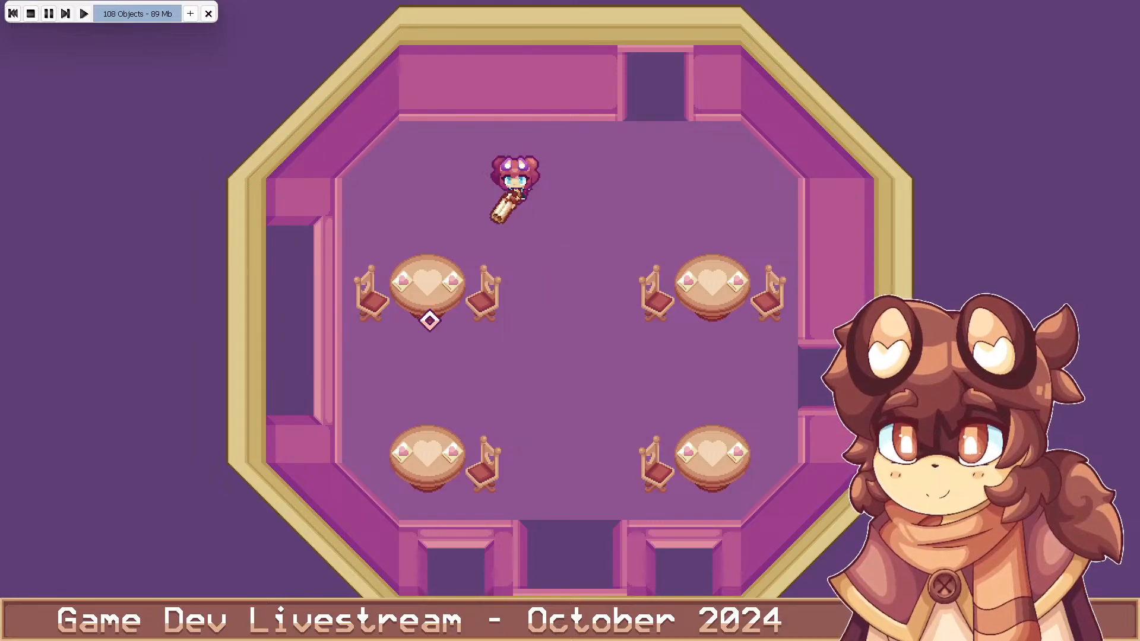
pyautogui.click(631, 238)
pyautogui.click(369, 326)
pyautogui.click(447, 374)
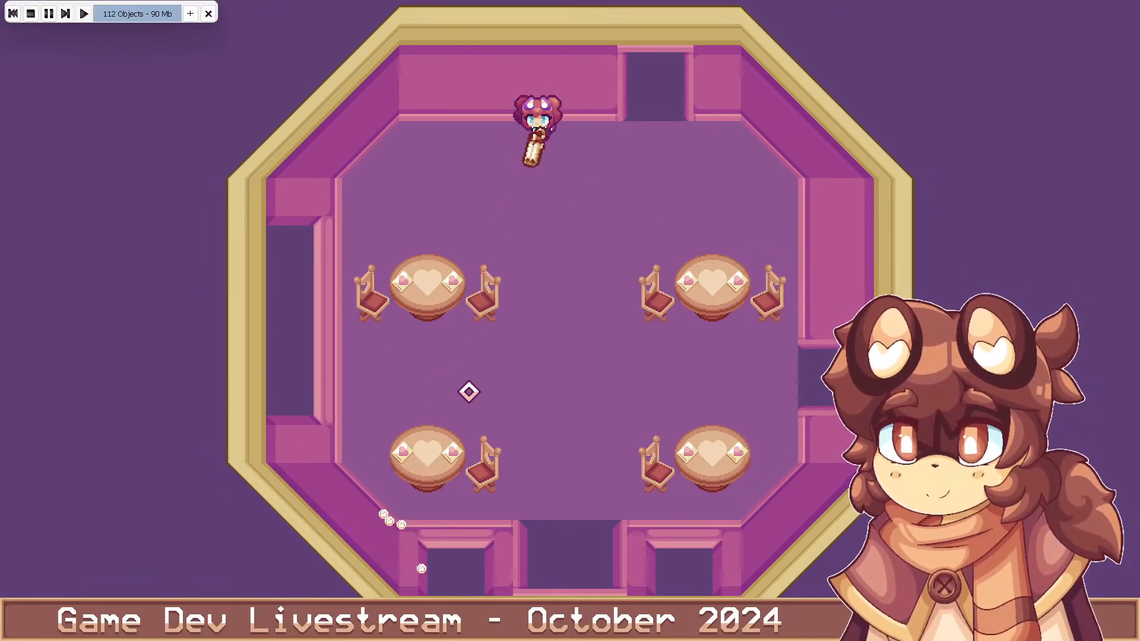
pyautogui.click(468, 392)
pyautogui.click(756, 297)
pyautogui.click(661, 155)
pyautogui.click(493, 160)
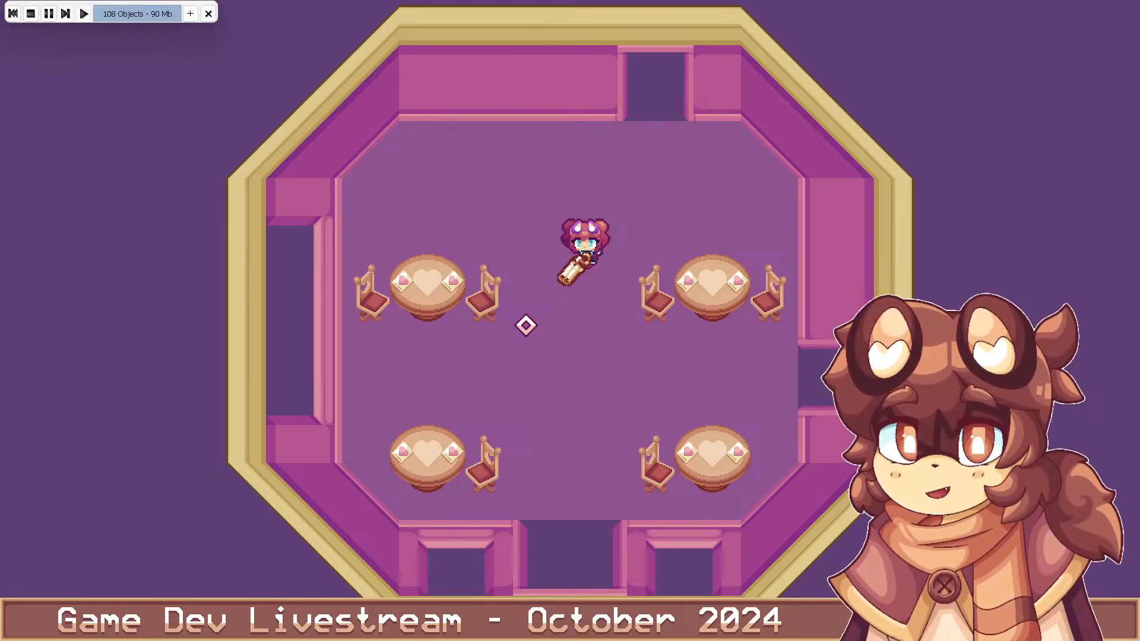
# End the test run and save the SMaC project
pyautogui.press('Escape')
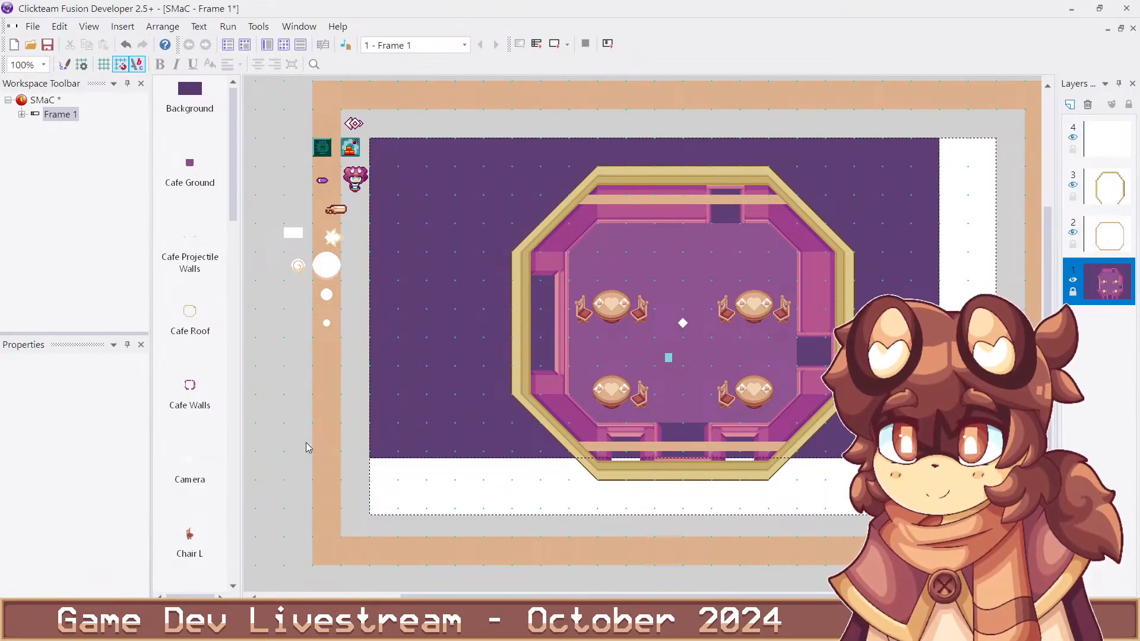
pyautogui.hotkey('ctrl', 's')
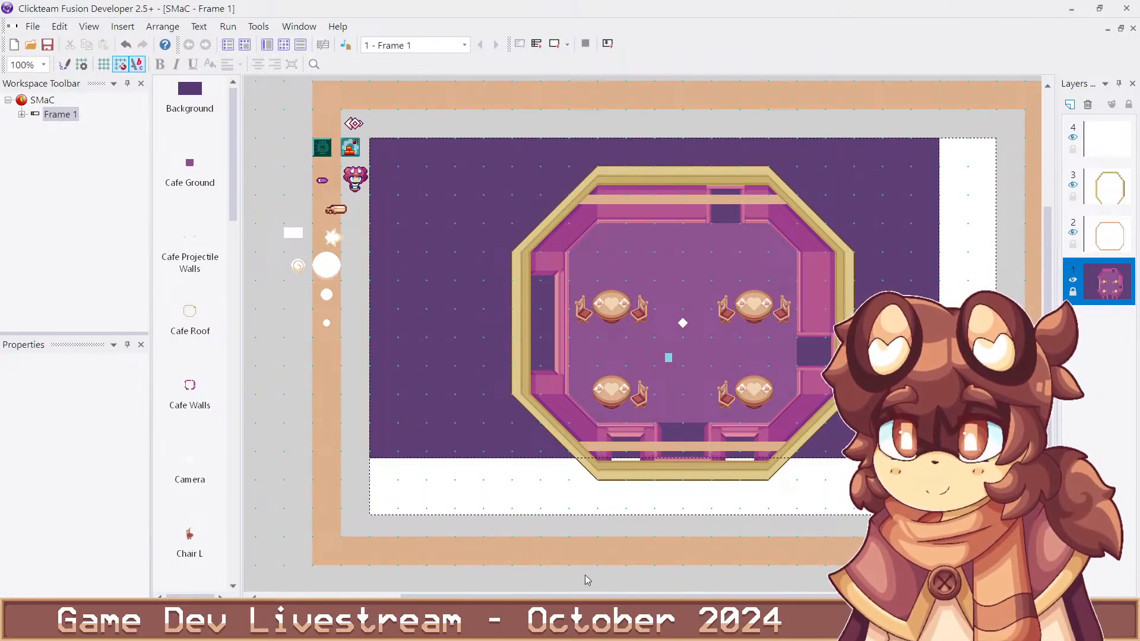
pyautogui.click(568, 628)
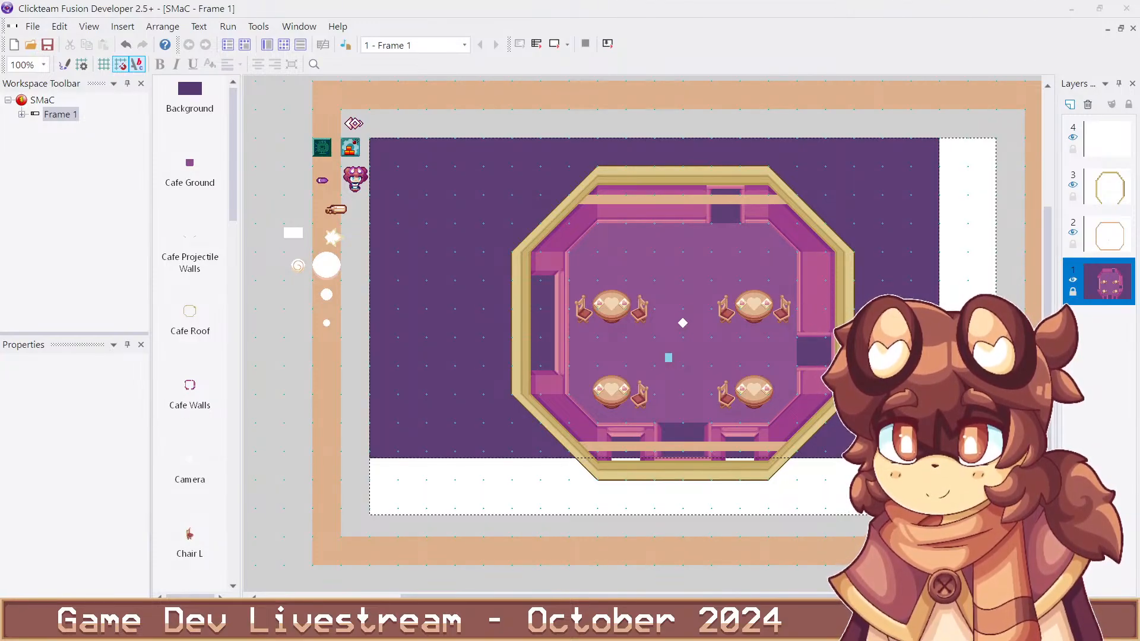
# Replace the Cafe Walls object's image with the recoloured Cafe Walls.png from the SMaC (GAME) folder
pyautogui.doubleClick(558, 236)
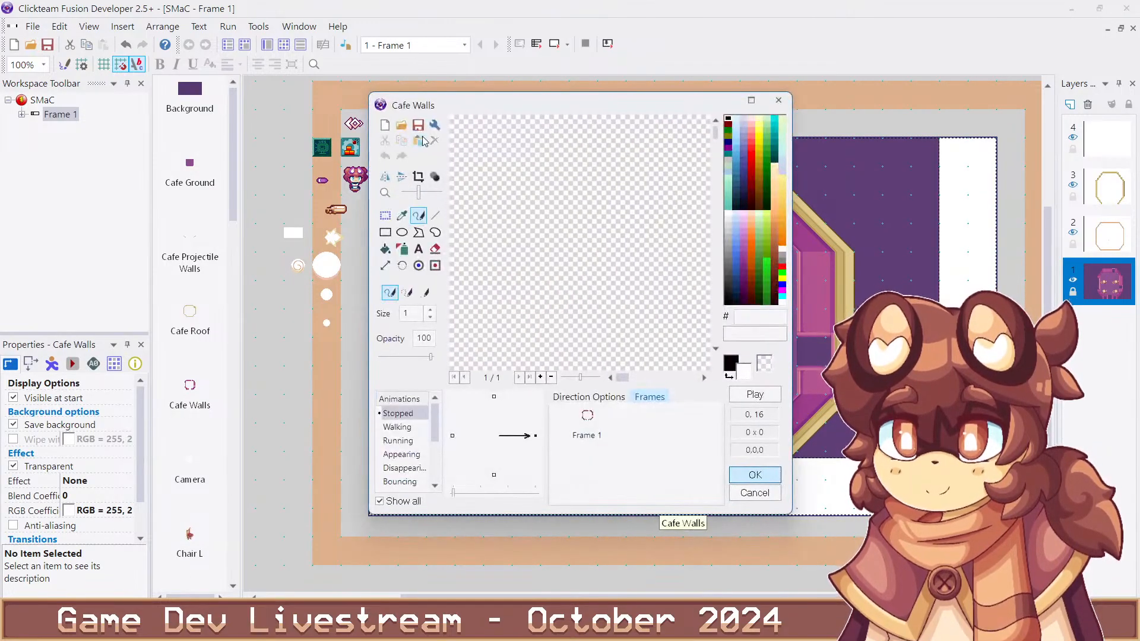
pyautogui.click(411, 128)
pyautogui.click(667, 260)
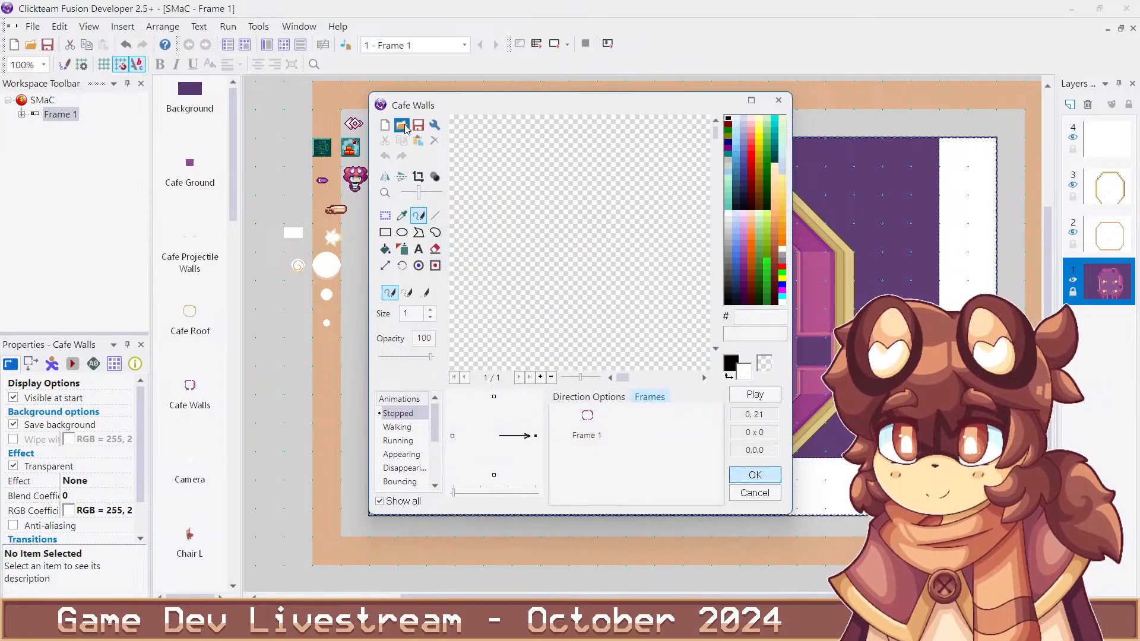
pyautogui.click(402, 125)
pyautogui.scroll(-2, 678, 266)
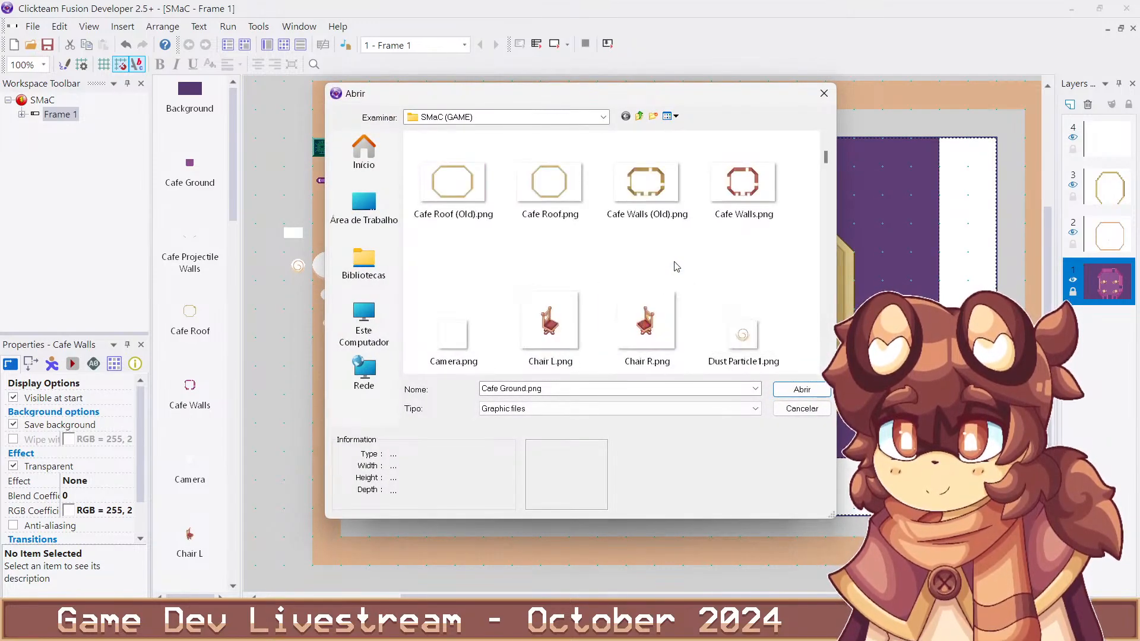
pyautogui.click(722, 223)
pyautogui.press('Return')
pyautogui.press('Return')
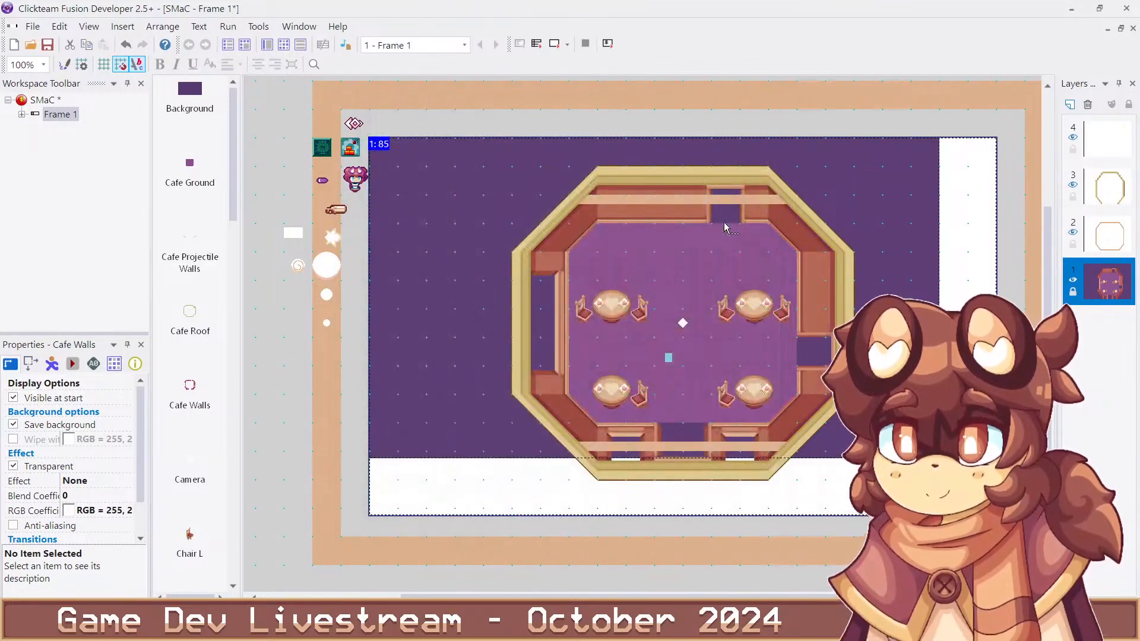
# Run the frame and walk and shoot around the cafe to judge the reddish-brown walls against the purple floor
pyautogui.press('F7')
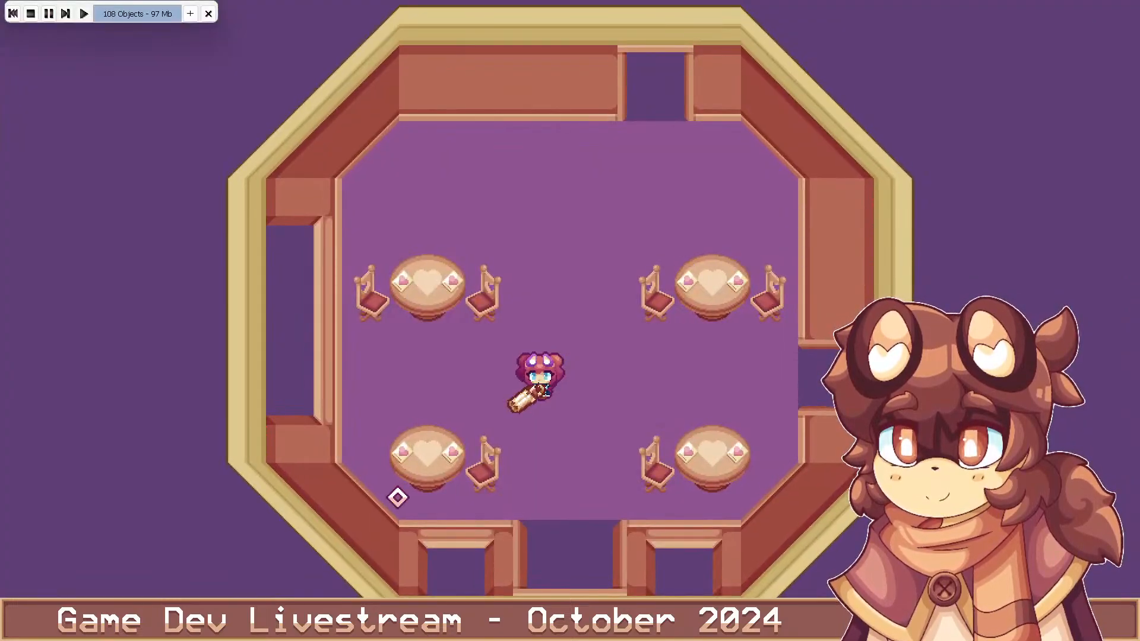
pyautogui.press('a')
pyautogui.click(828, 470)
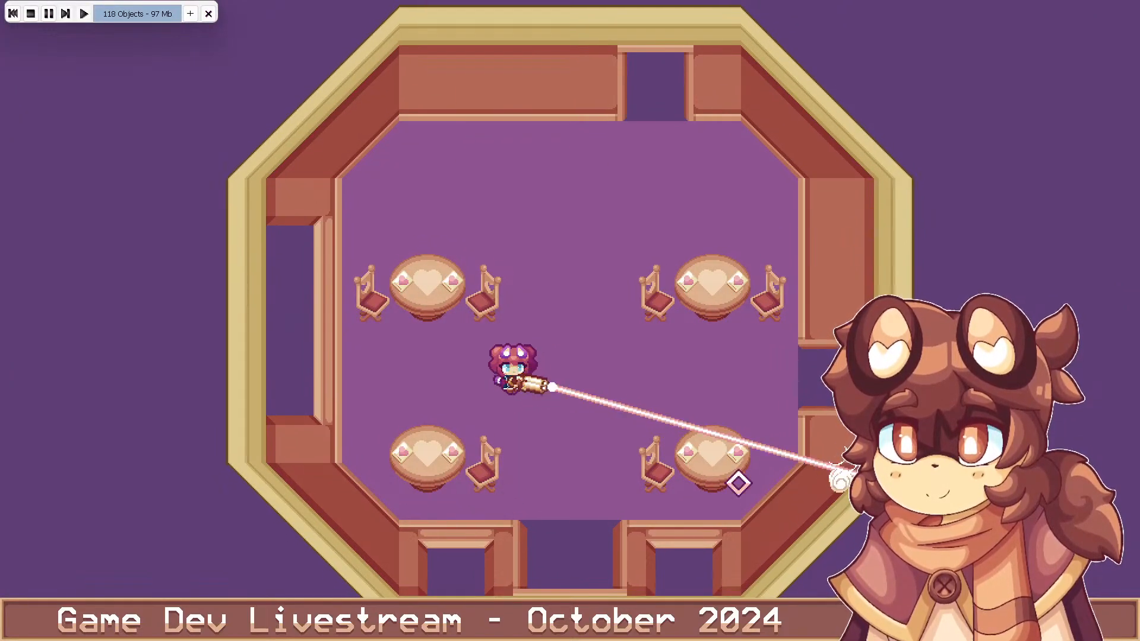
pyautogui.press('d')
pyautogui.press('w')
pyautogui.click(277, 500)
pyautogui.click(294, 532)
pyautogui.click(372, 521)
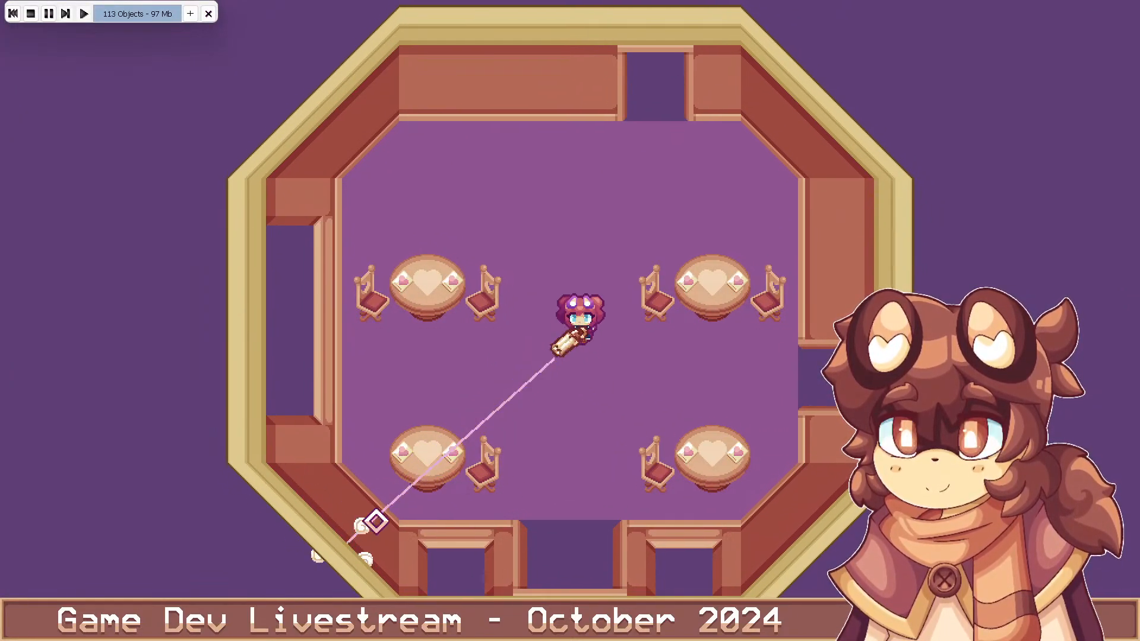
pyautogui.click(654, 521)
pyautogui.click(565, 519)
pyautogui.click(555, 515)
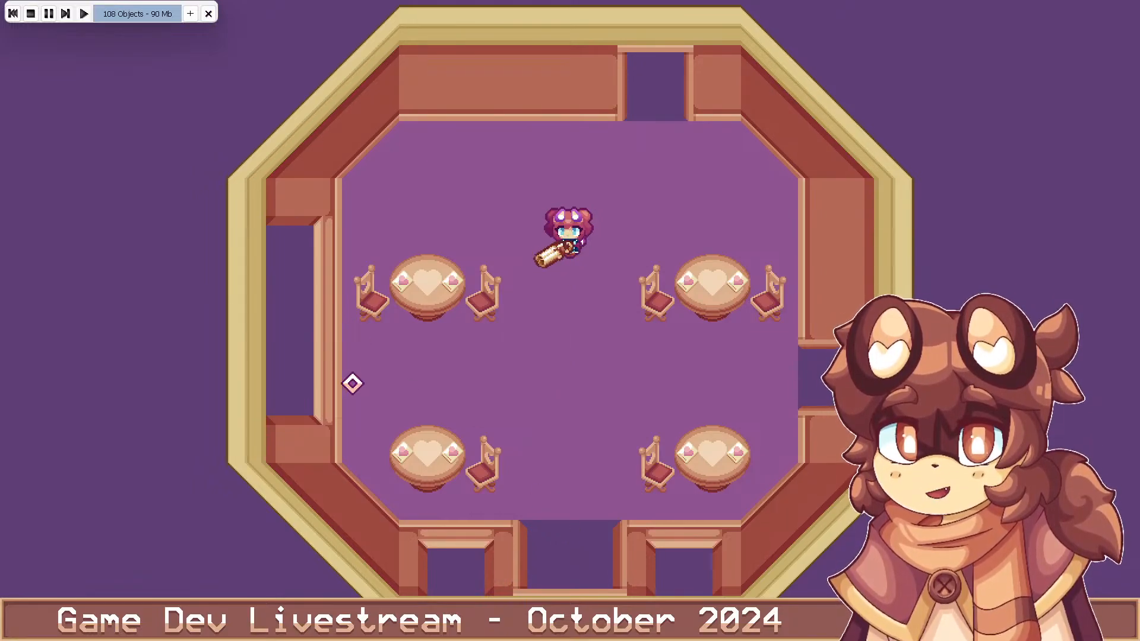
pyautogui.press('s')
pyautogui.press('d')
pyautogui.press('w')
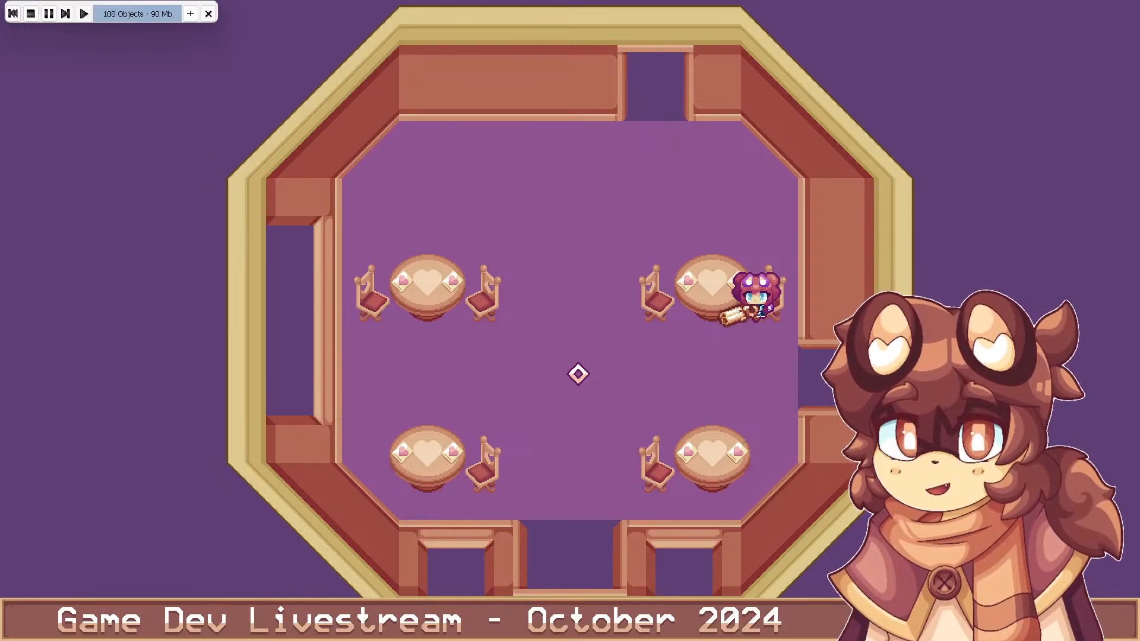
pyautogui.press('s')
pyautogui.press('a')
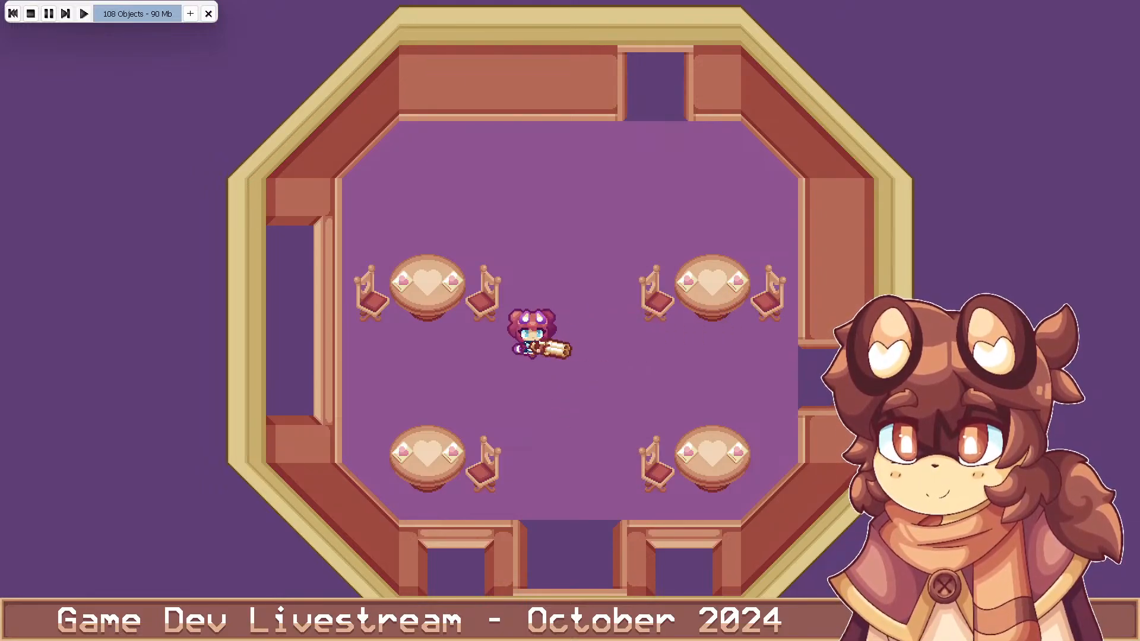
# Shoot at the lower-left and upper walls from inside the cafe and end the test run
pyautogui.click(387, 419)
pyautogui.click(387, 418)
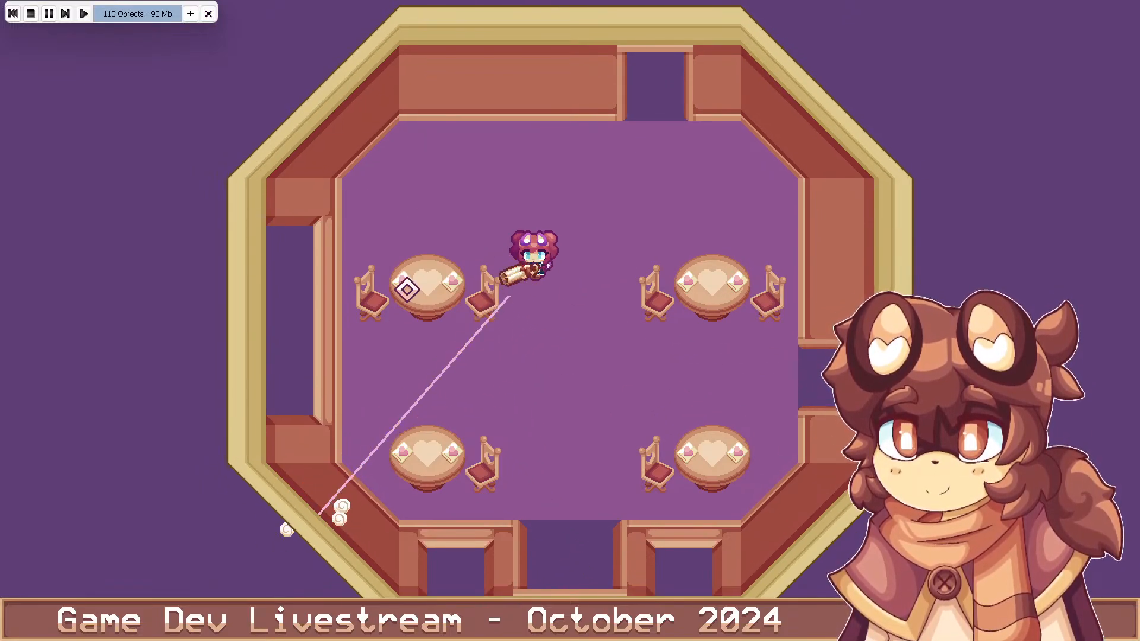
pyautogui.click(404, 208)
pyautogui.hotkey('alt', 'F4')
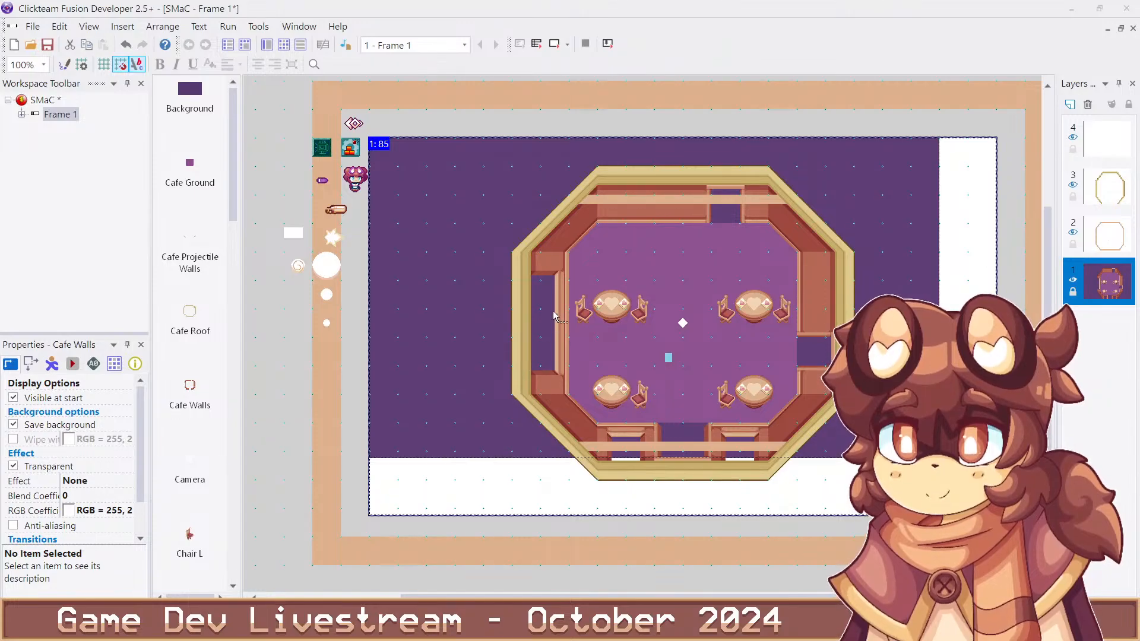
# Replace the Cafe Walls object's image with the muted brown recolour of Cafe Walls.png
pyautogui.doubleClick(540, 255)
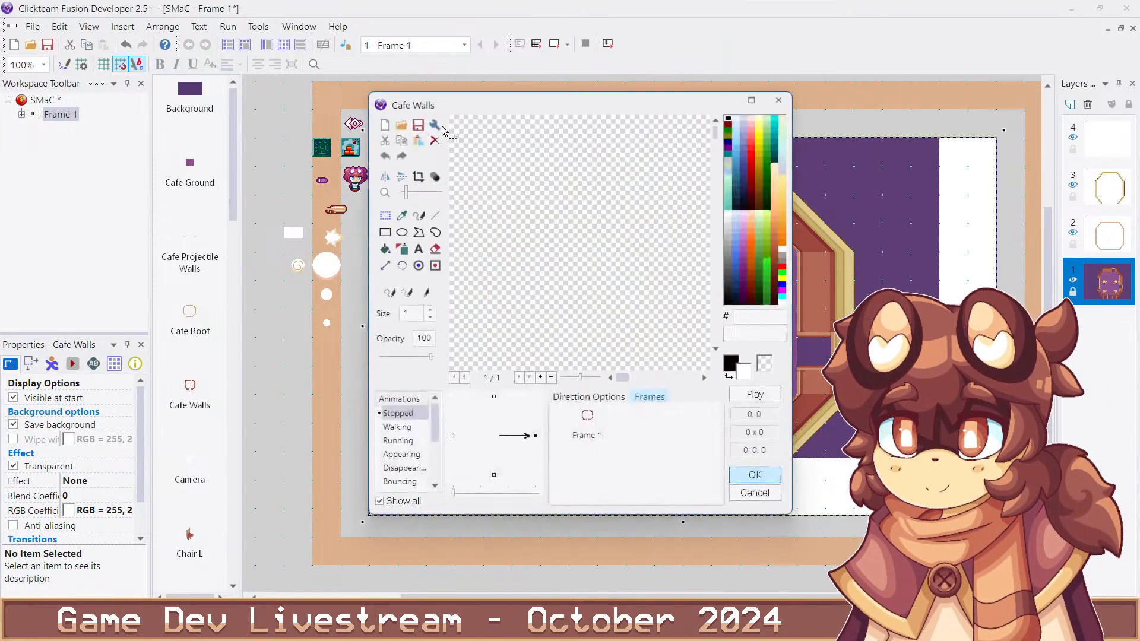
pyautogui.click(402, 125)
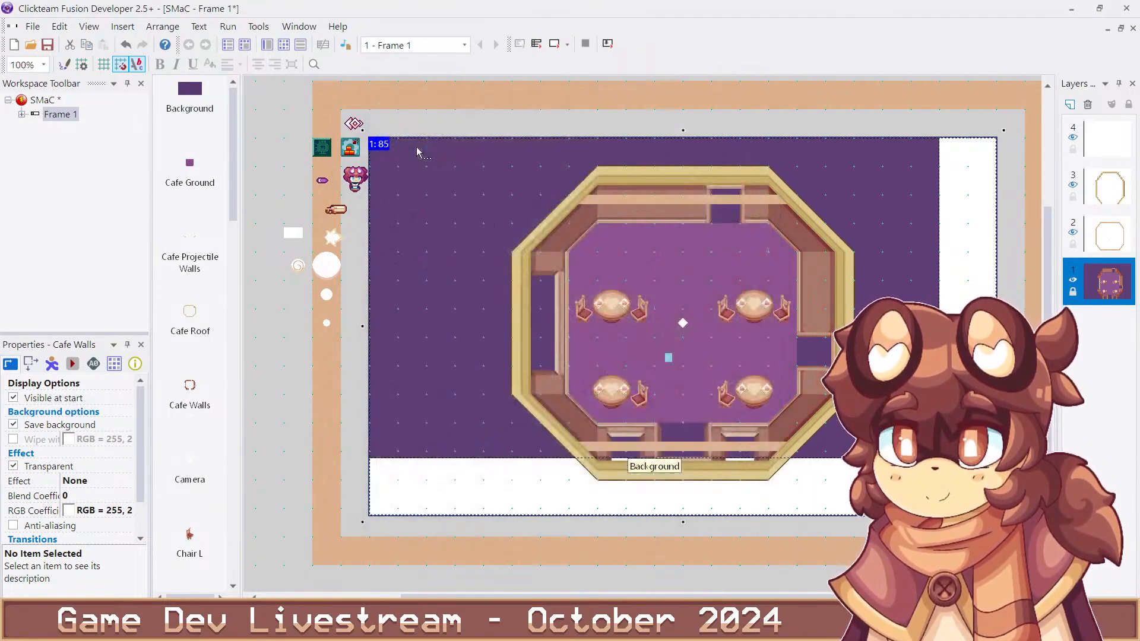
pyautogui.click(479, 125)
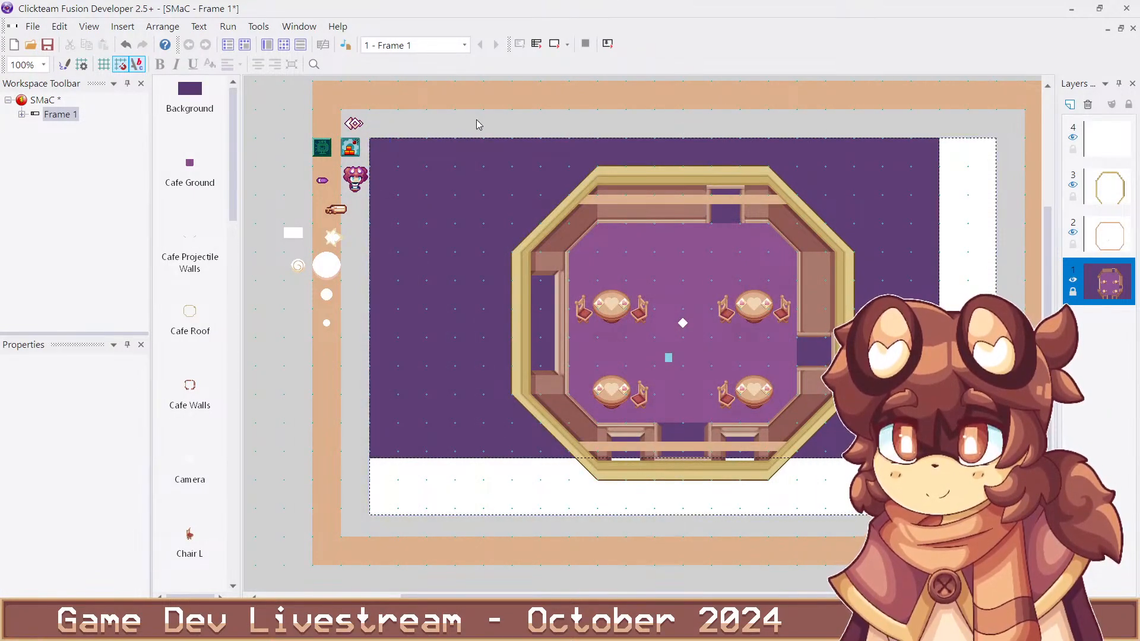
# Playtest the frame, walking and shooting around the cafe to judge the muted brown walls against the purple floor
pyautogui.press('F7')
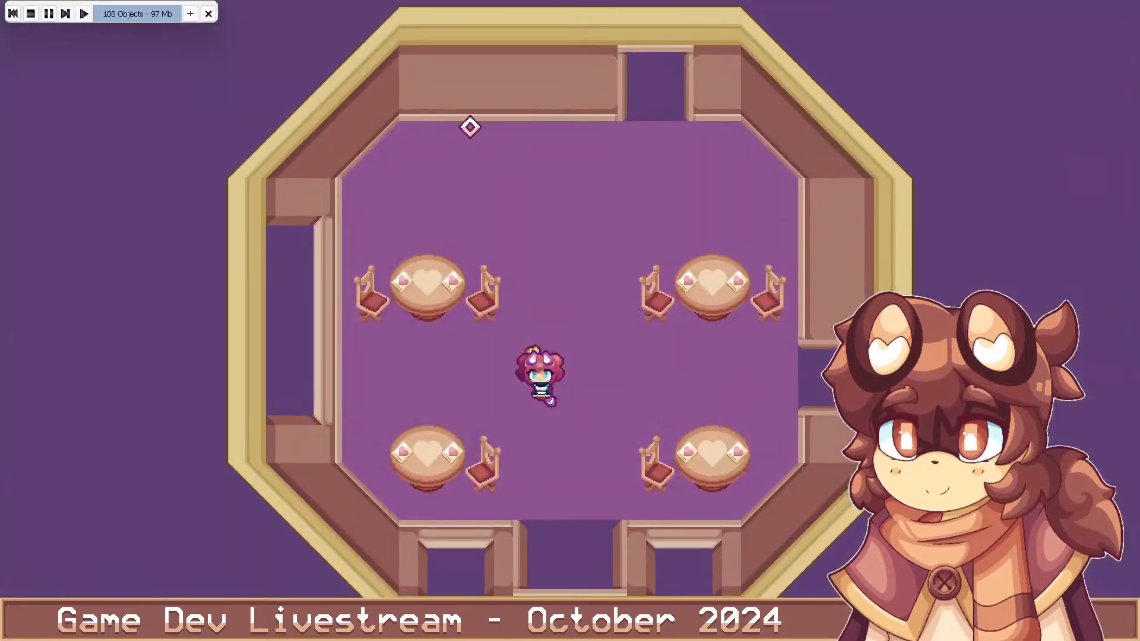
pyautogui.press('d')
pyautogui.press('a')
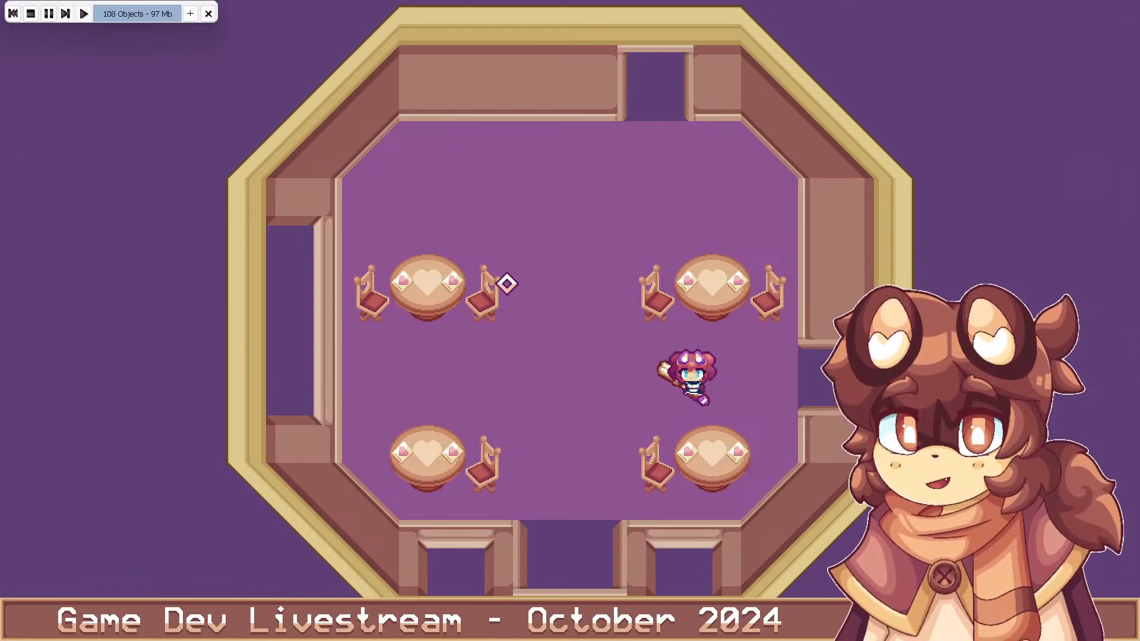
pyautogui.press('w')
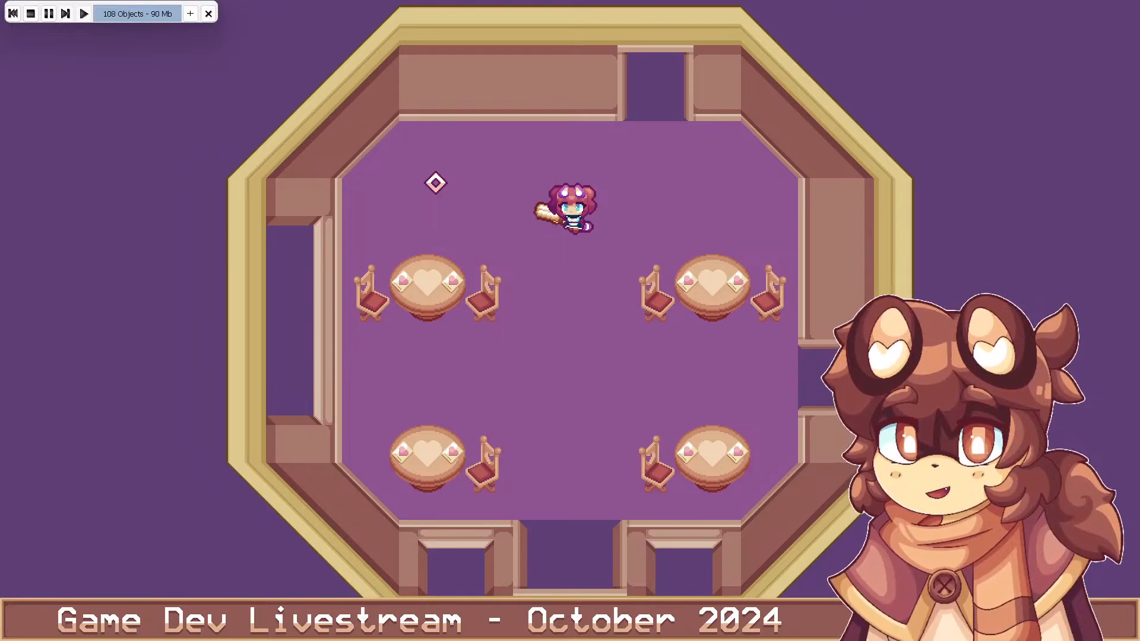
pyautogui.press('s')
pyautogui.click(466, 497)
pyautogui.click(747, 521)
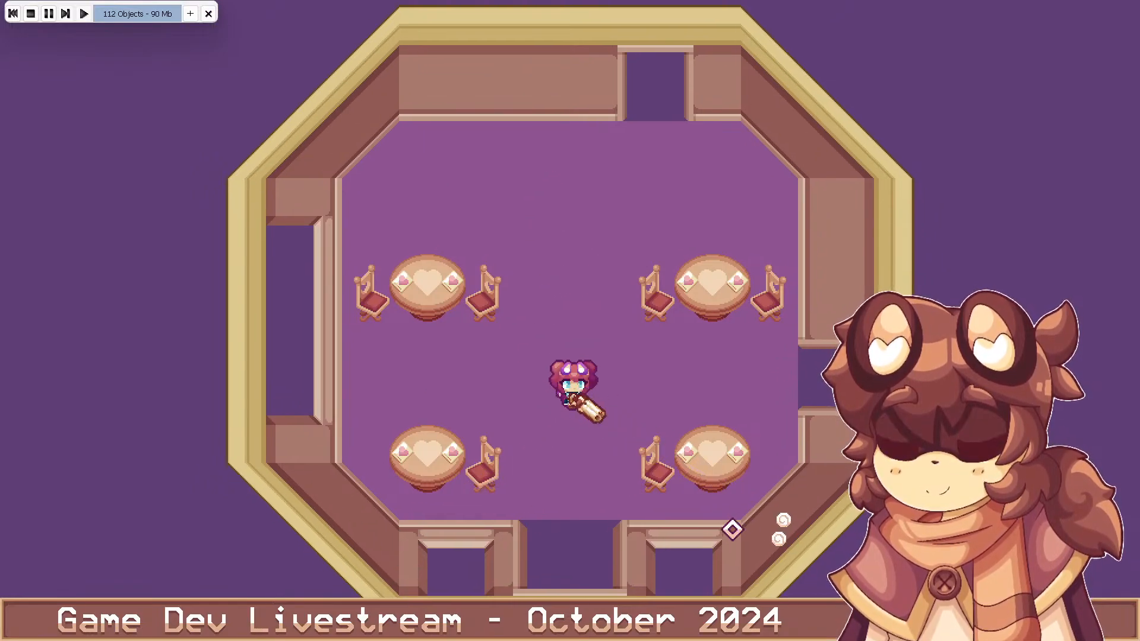
pyautogui.click(721, 532)
pyautogui.click(386, 483)
pyautogui.click(558, 125)
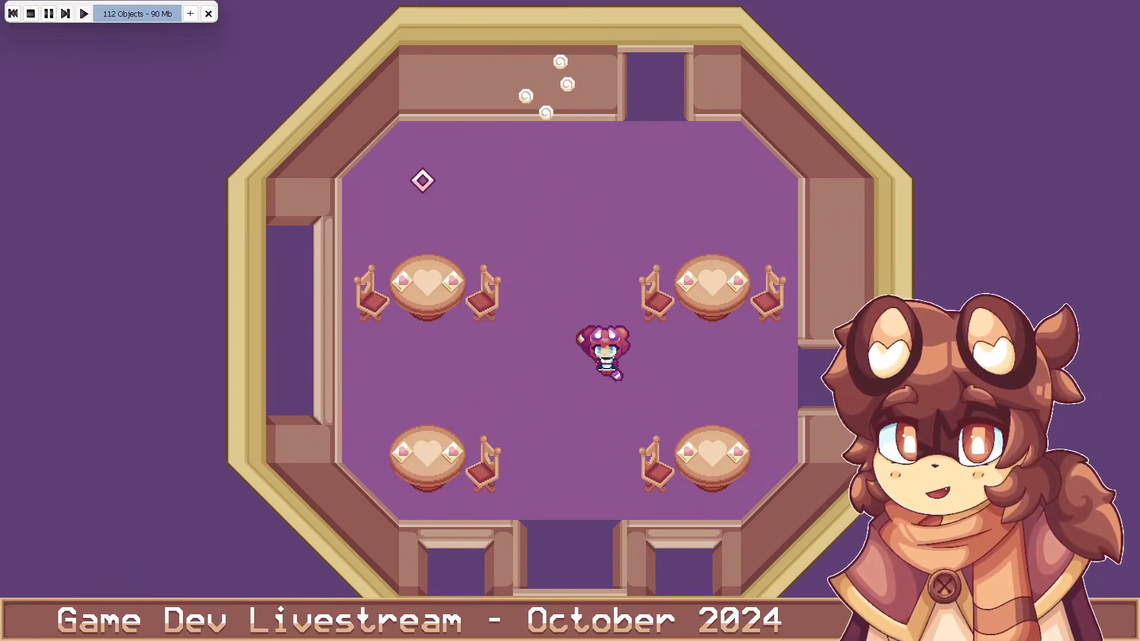
pyautogui.click(422, 178)
pyautogui.press('a')
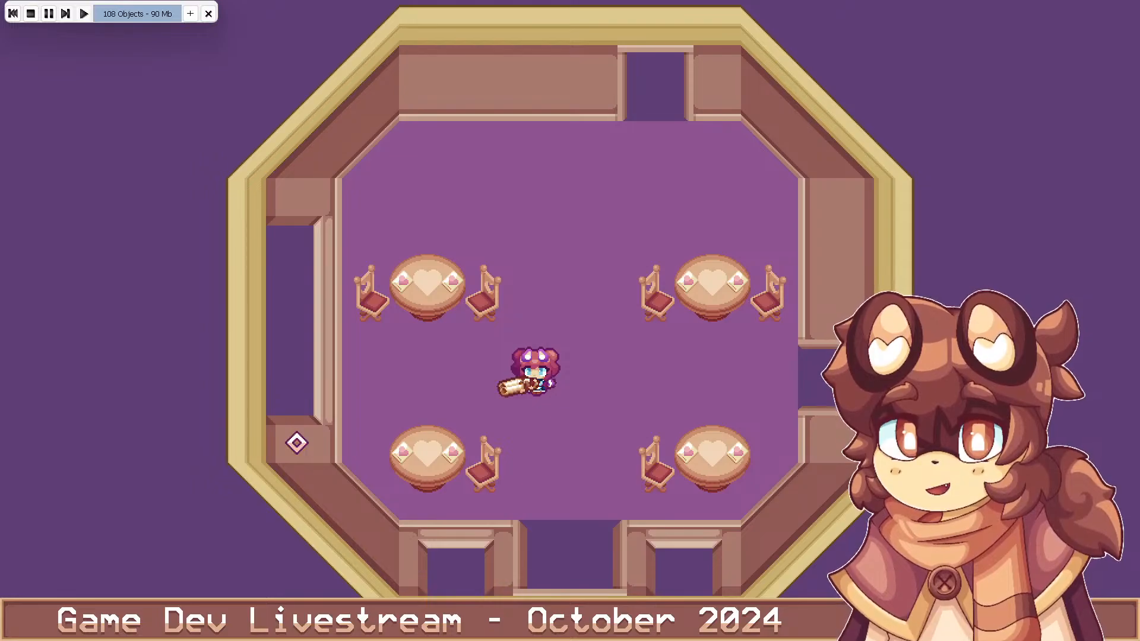
pyautogui.hotkey('alt', 'F4')
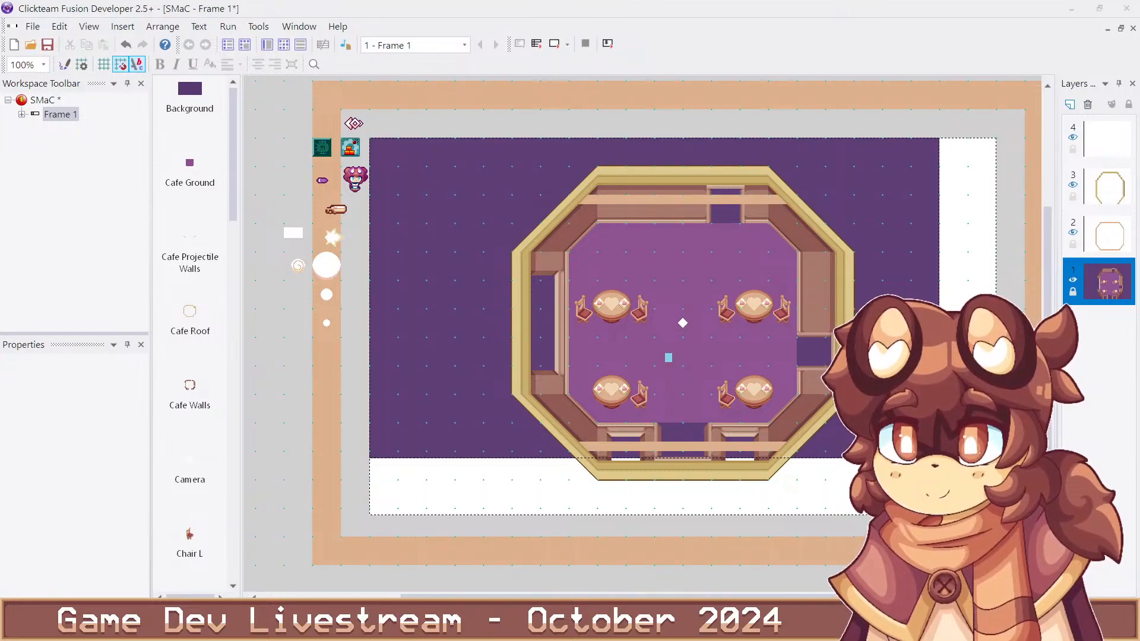
# Replace the Cafe Walls object's image with the pinkish-purple recolour of Cafe Walls.png
pyautogui.doubleClick(563, 253)
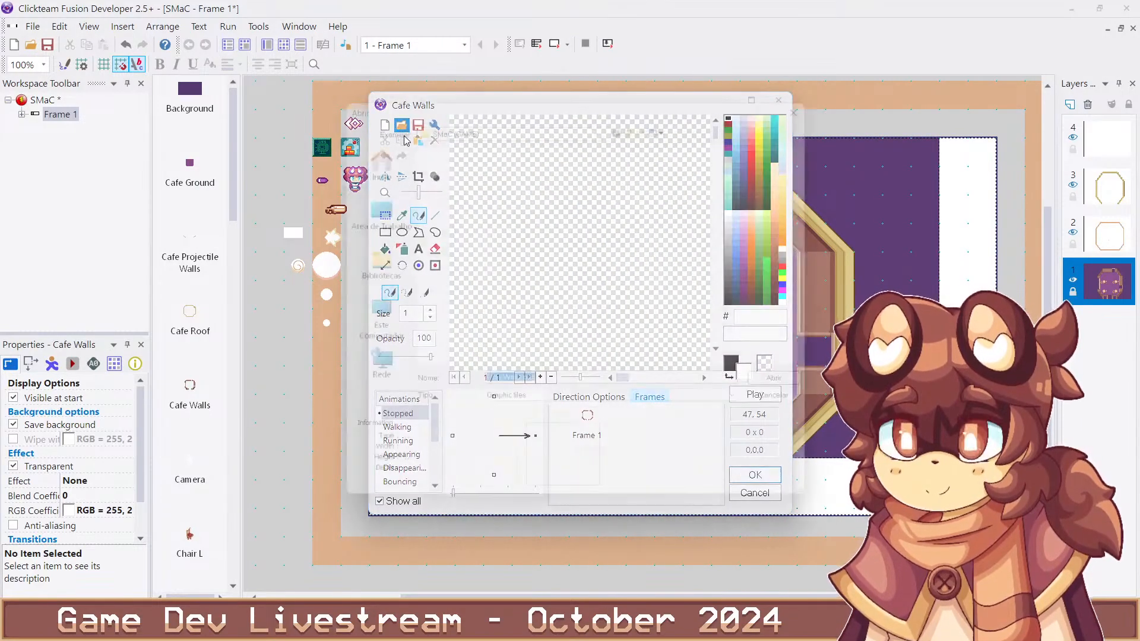
pyautogui.press('Return')
pyautogui.press('Return')
pyautogui.click(468, 123)
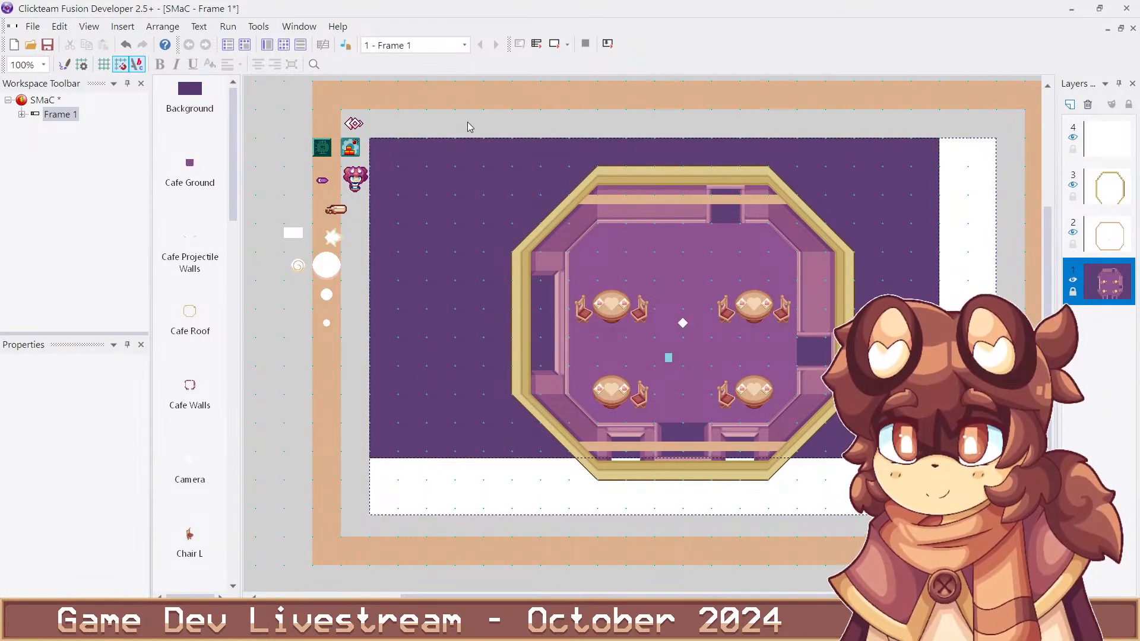
# Test-run the frame twice to check how the pinkish-purple walls display, inspecting the Cafe Walls image between the runs
pyautogui.press('F7')
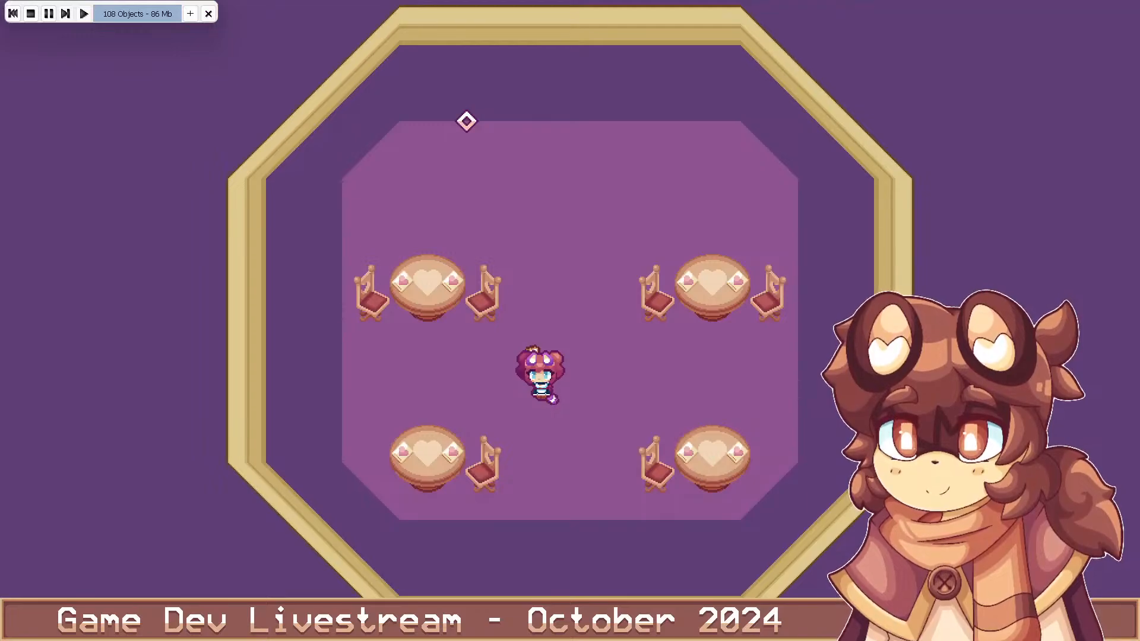
pyautogui.hotkey('alt', 'F4')
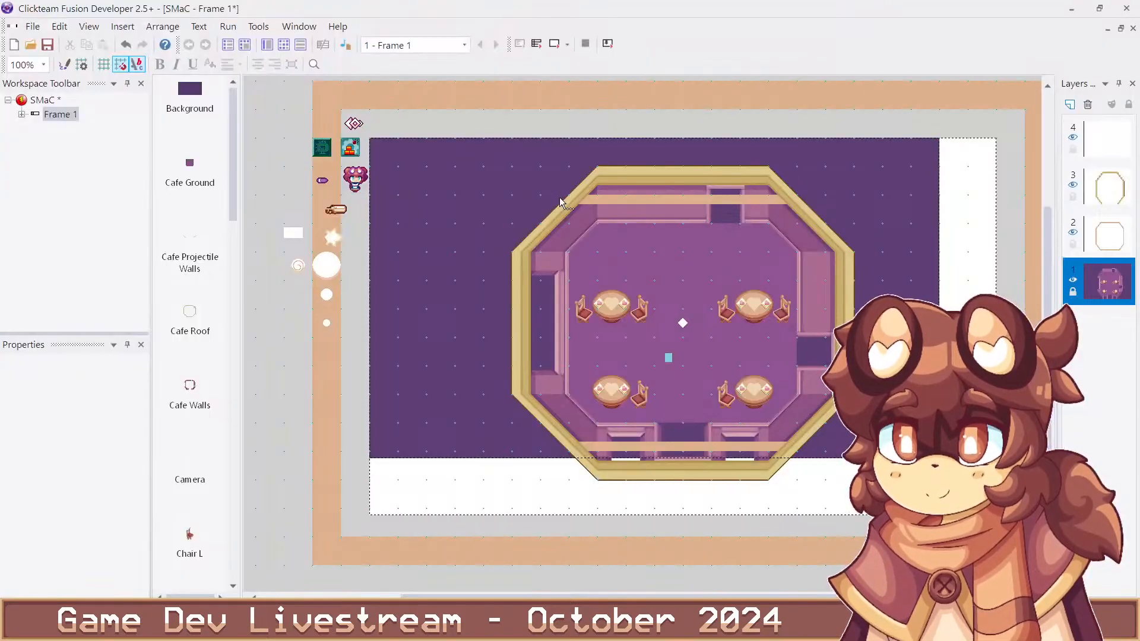
pyautogui.doubleClick(572, 225)
pyautogui.press('Escape')
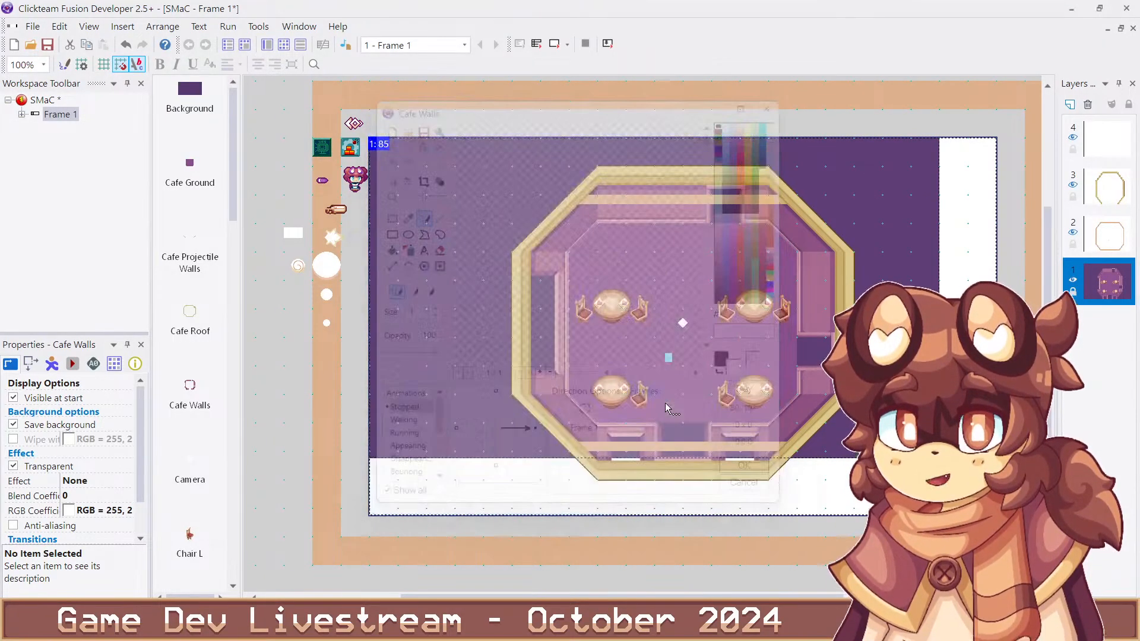
pyautogui.press('F7')
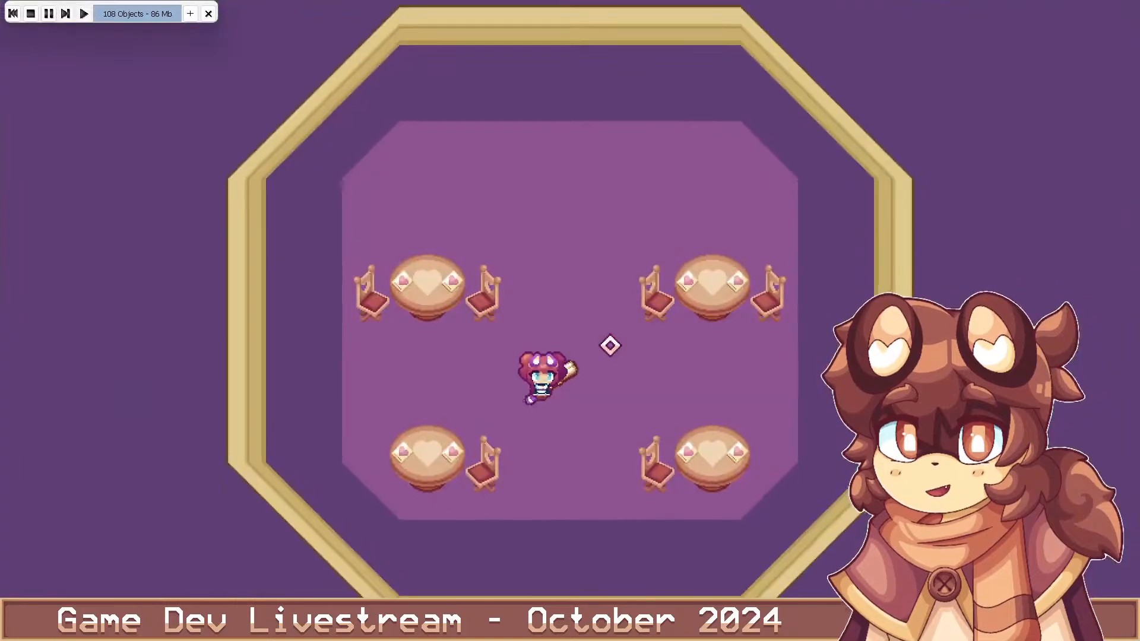
pyautogui.hotkey('alt', 'F4')
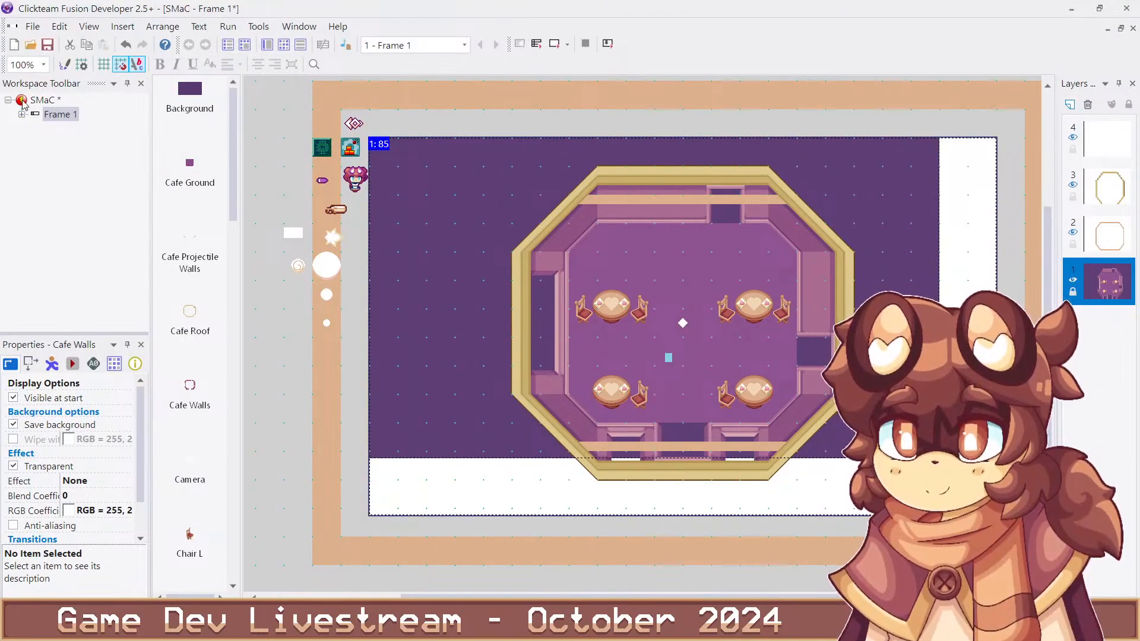
# Save and close the SMaC project, and reopen it at Frame 1
pyautogui.hotkey('ctrl', 's')
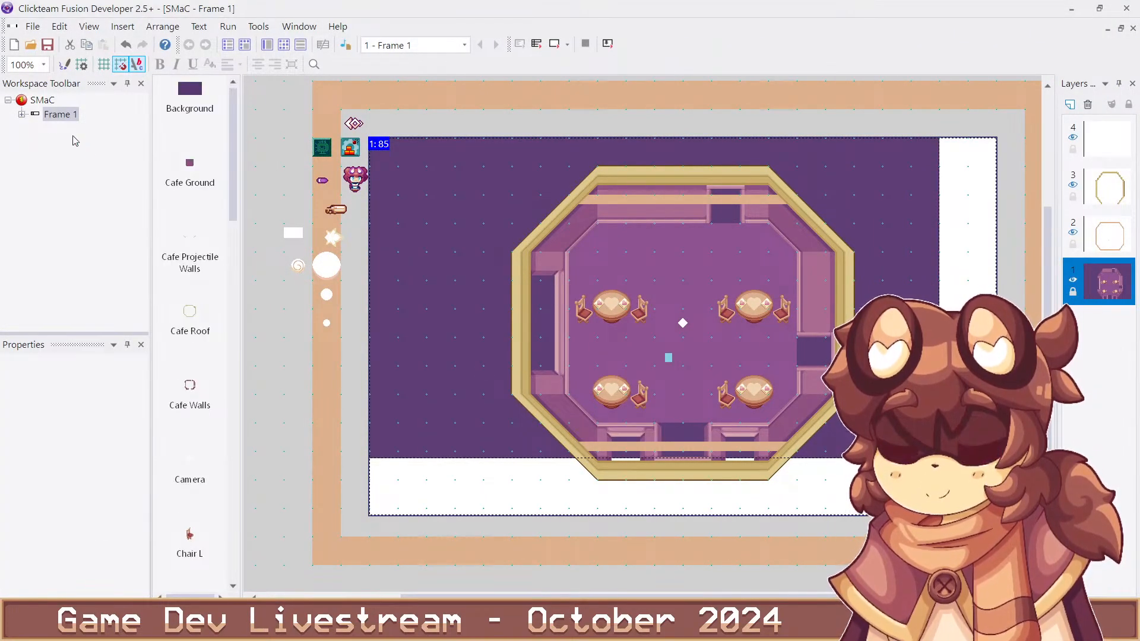
pyautogui.click(42, 100)
pyautogui.rightClick(42, 99)
pyautogui.click(105, 340)
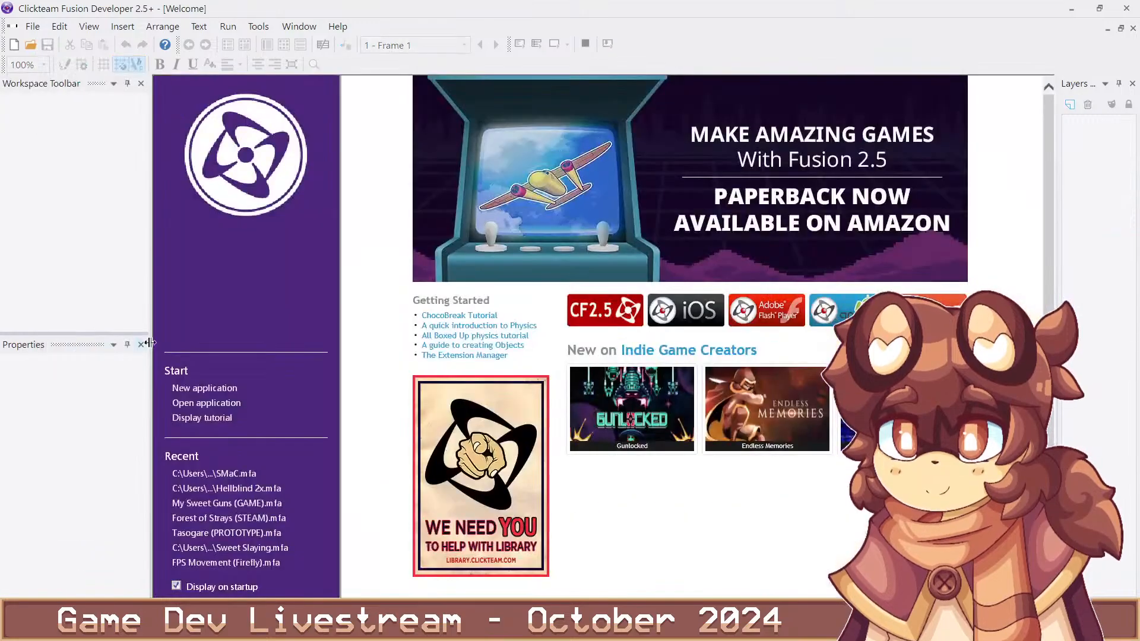
pyautogui.doubleClick(519, 232)
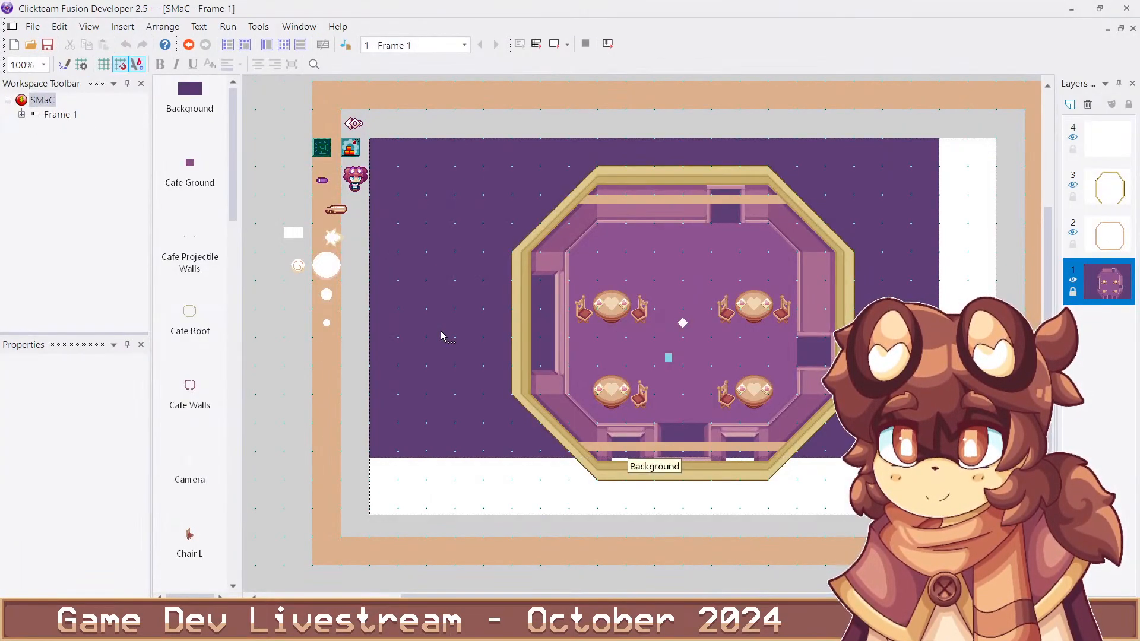
# Playtest the reopened frame, walking and shooting around the cafe to judge the pinkish-purple walls against the purple floor
pyautogui.click(441, 337)
pyautogui.press('F7')
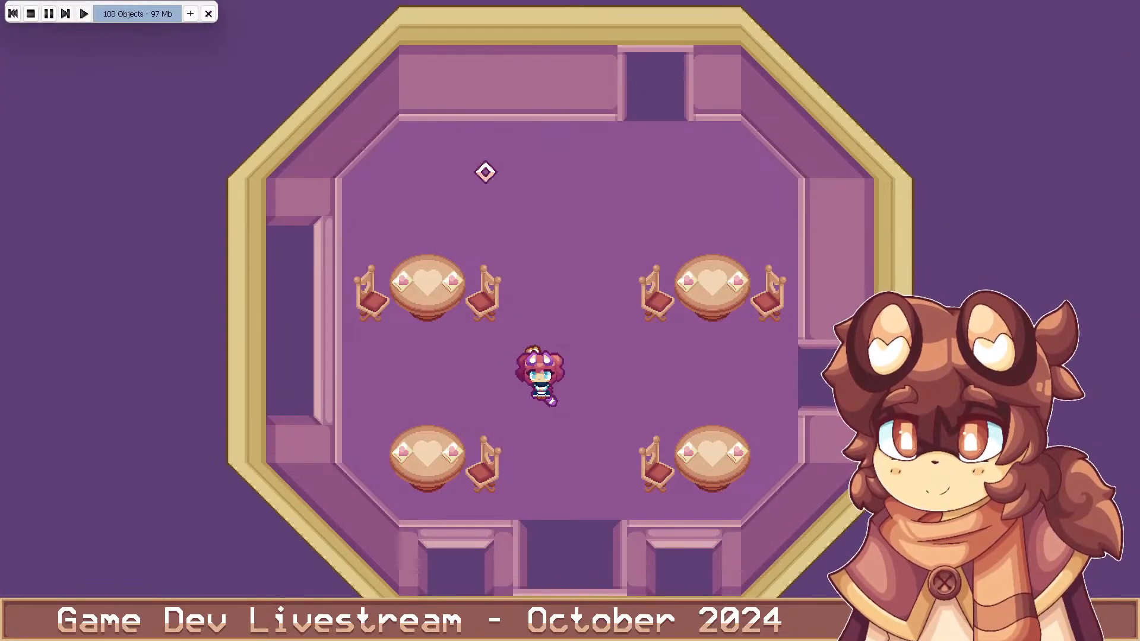
pyautogui.click(519, 160)
pyautogui.click(752, 370)
pyautogui.click(626, 471)
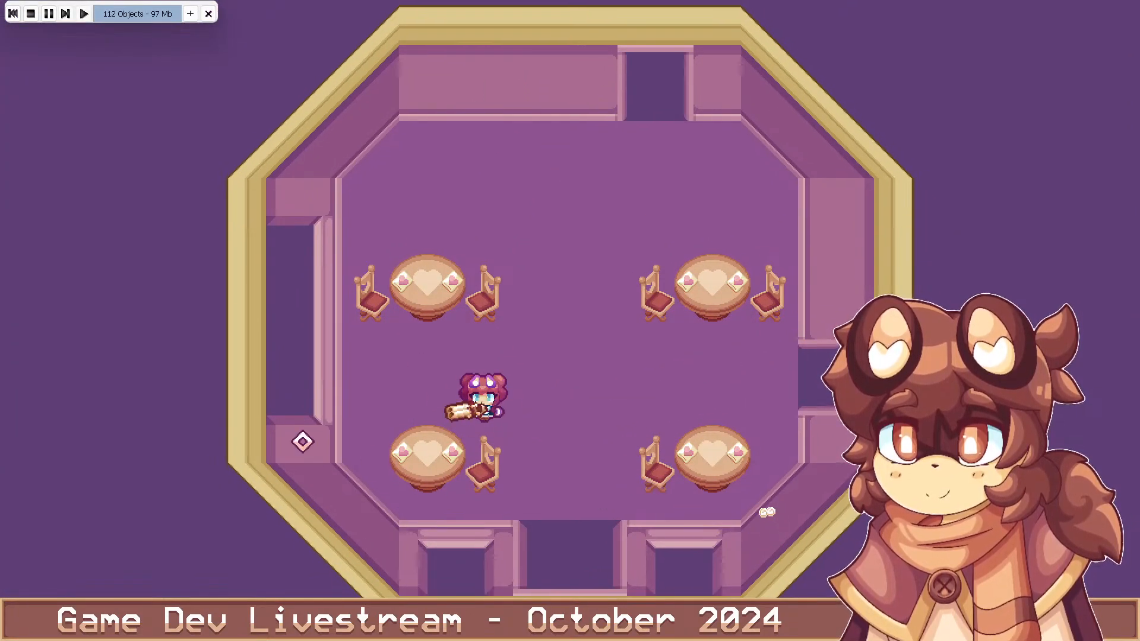
pyautogui.click(304, 441)
pyautogui.press('w')
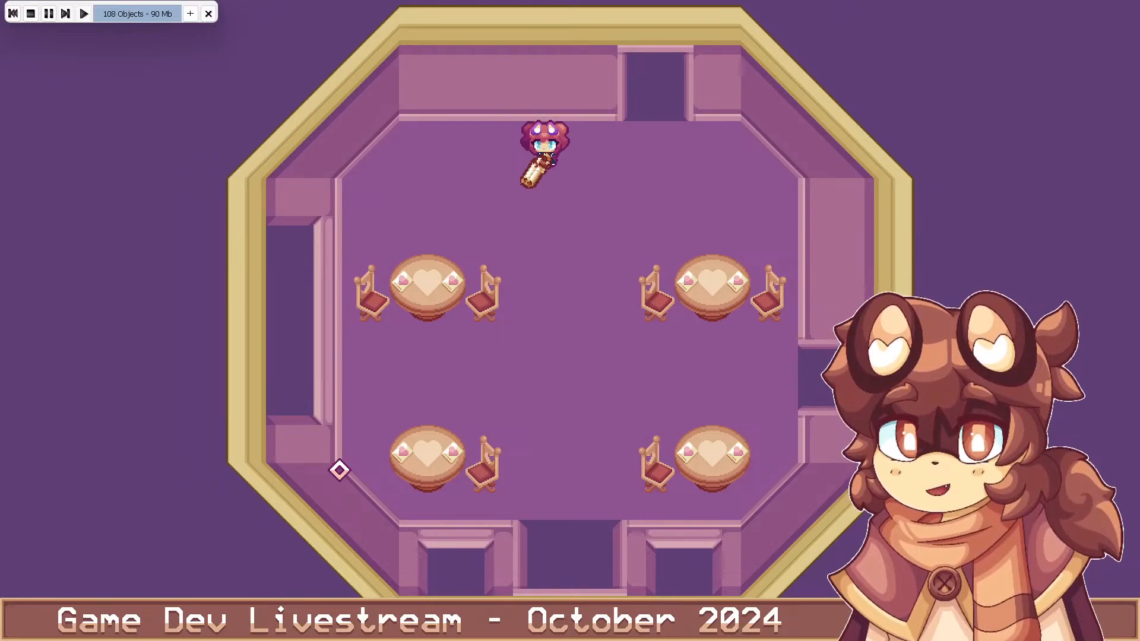
pyautogui.press('s')
pyautogui.press('d')
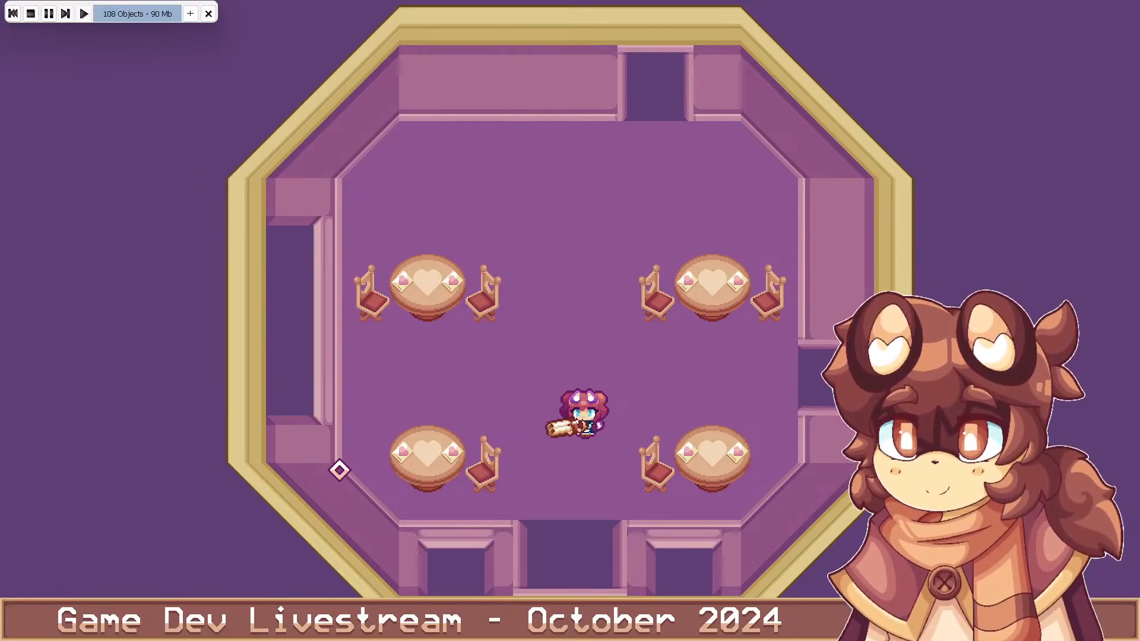
pyautogui.hotkey('alt', 'F4')
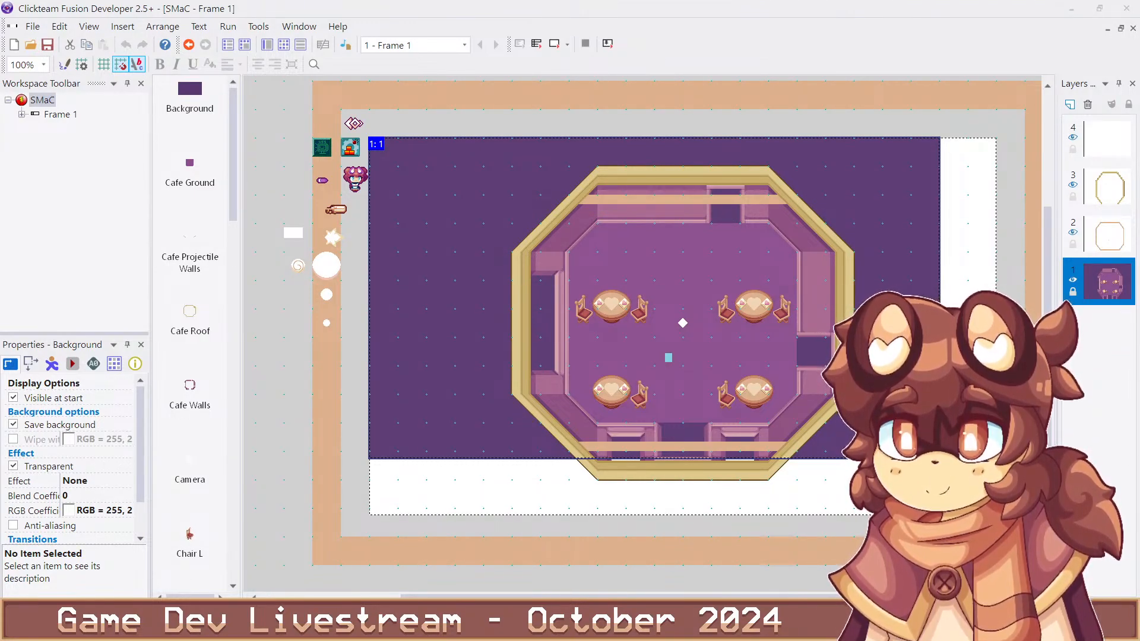
# Replace the Cafe Ground object's image with the bluish-purple Cafe Ground.png from the SMaC (GAME) folder
pyautogui.doubleClick(614, 257)
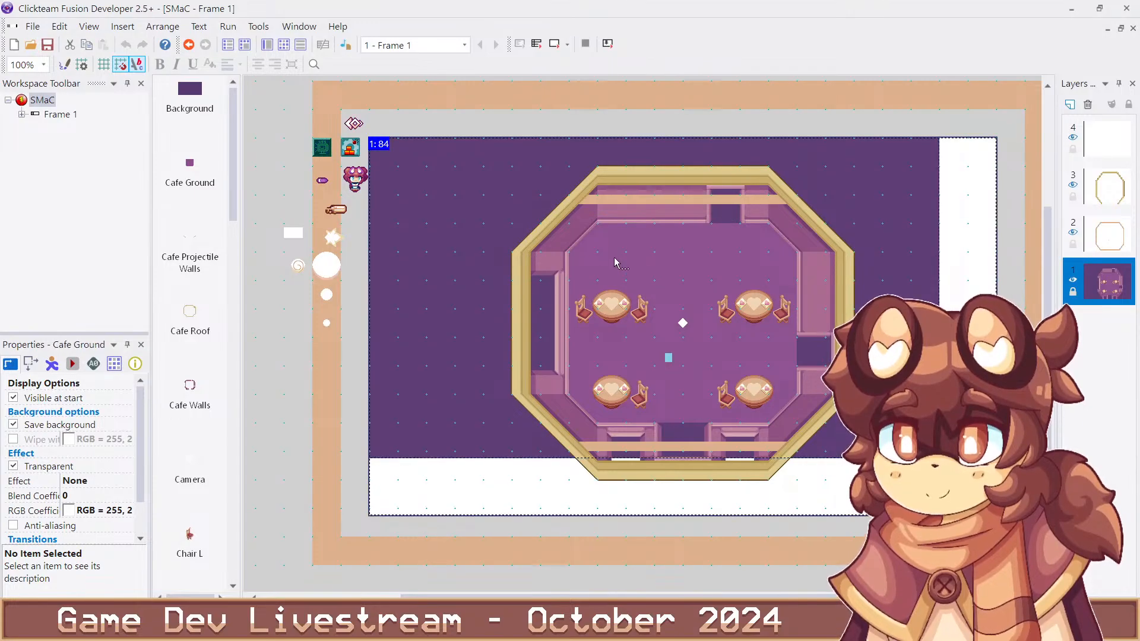
pyautogui.click(433, 155)
pyautogui.doubleClick(669, 178)
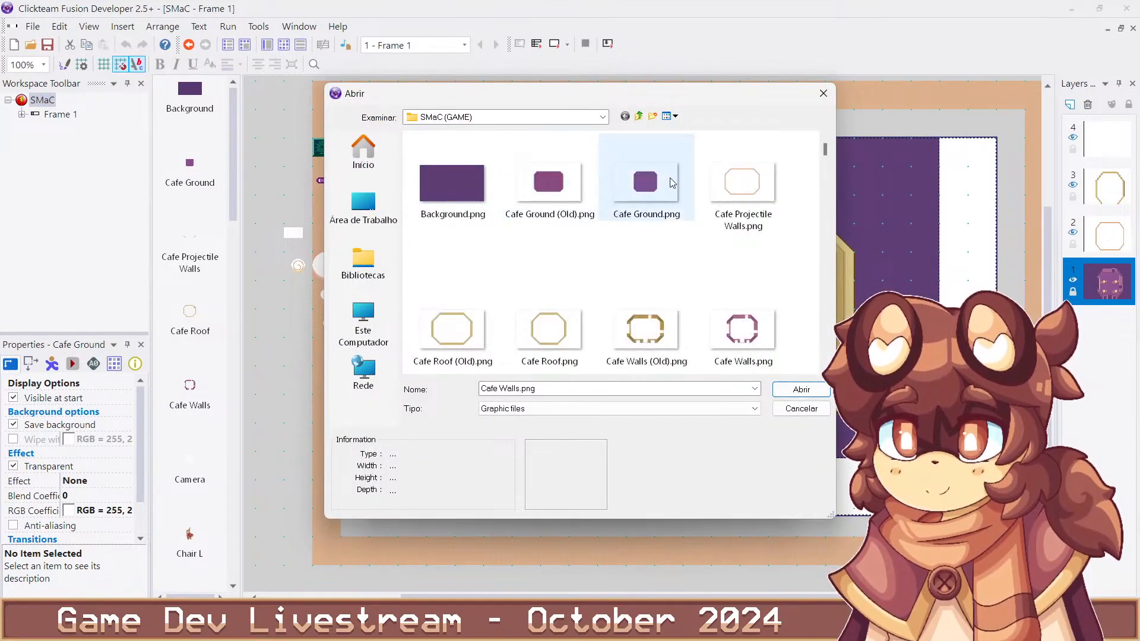
pyautogui.press('Return')
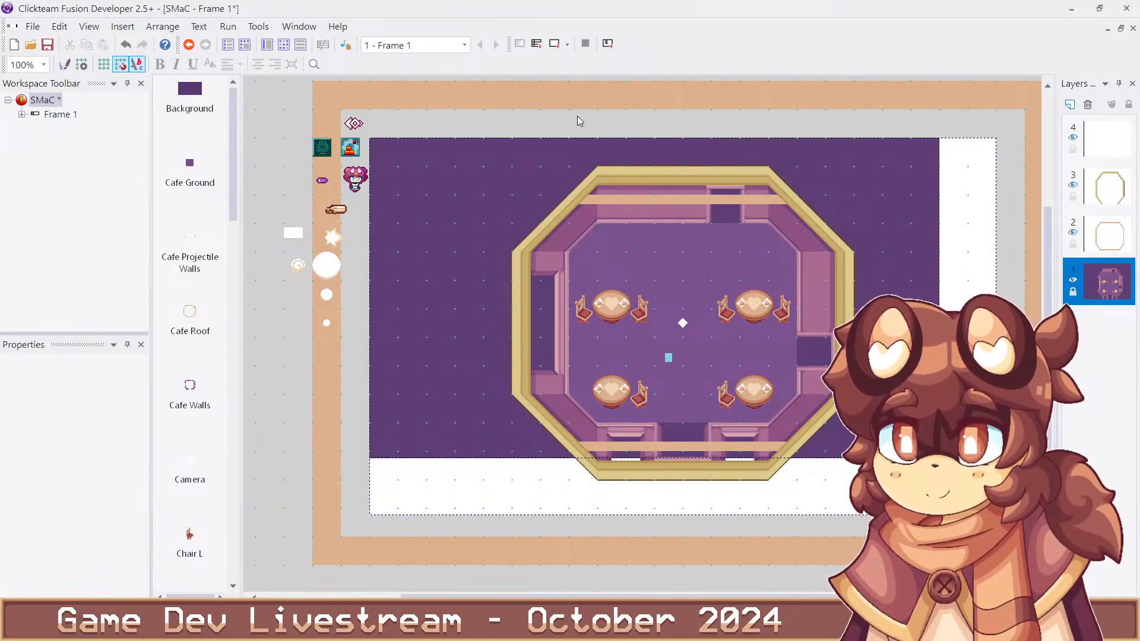
# Run the frame and walk and shoot around the cafe to judge the bluish-purple floor with the pinkish-purple walls
pyautogui.press('F7')
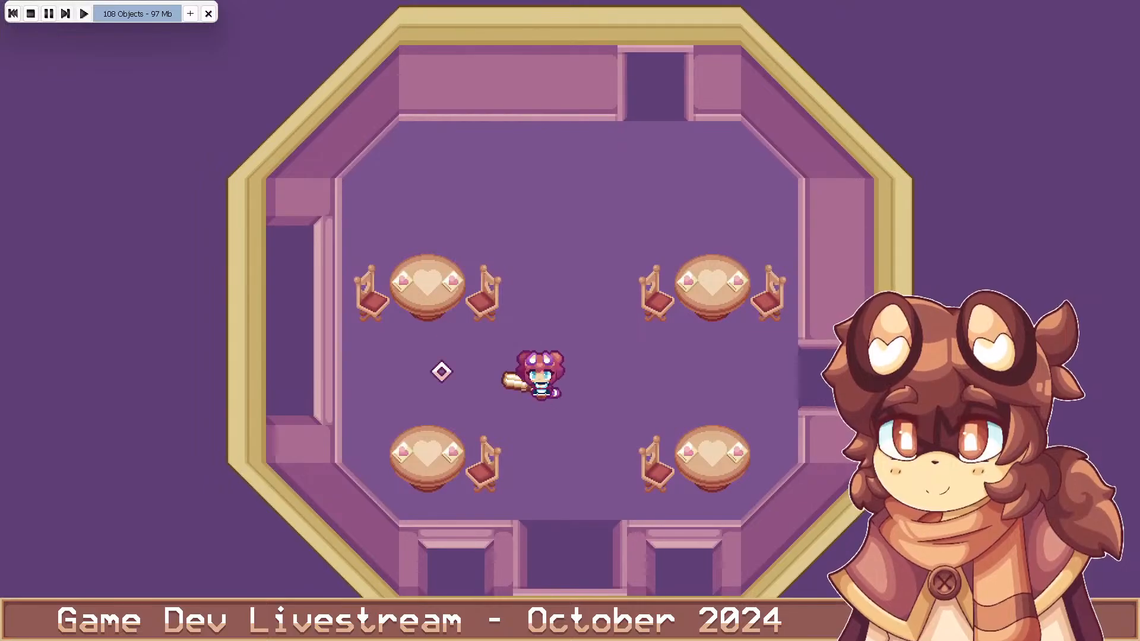
pyautogui.press('w')
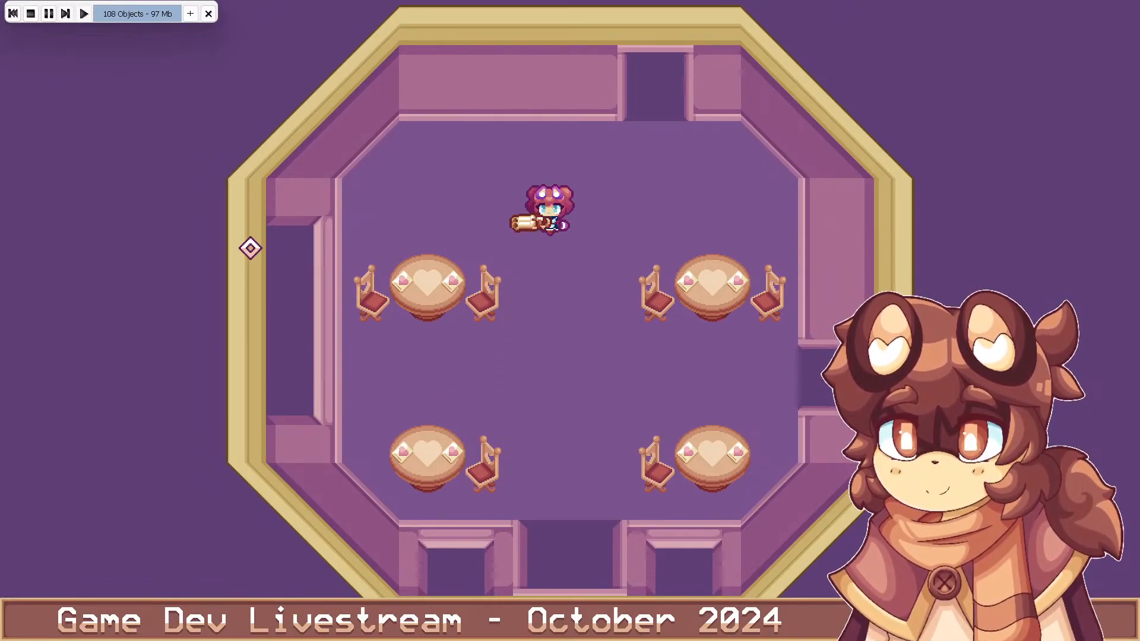
pyautogui.press('d')
pyautogui.press('a')
pyautogui.press('a')
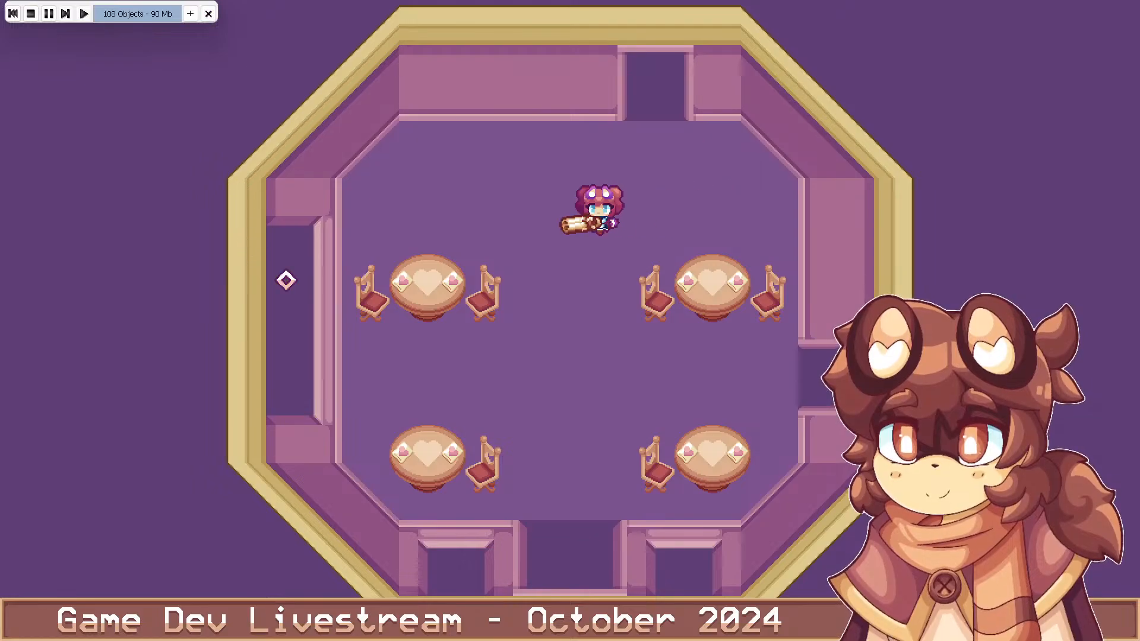
pyautogui.moveTo(366, 406)
pyautogui.mouseDown()
pyautogui.moveTo(414, 437)
pyautogui.moveTo(751, 458)
pyautogui.moveTo(799, 473)
pyautogui.mouseUp()
pyautogui.press('a')
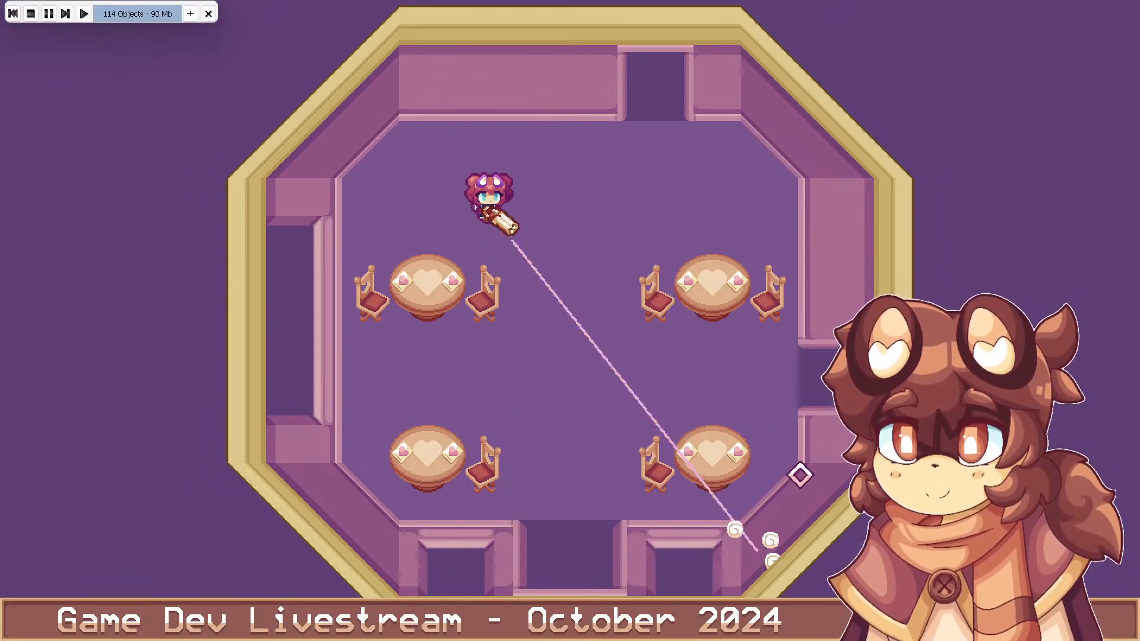
pyautogui.press('d')
pyautogui.moveTo(288, 190)
pyautogui.mouseDown()
pyautogui.moveTo(407, 160)
pyautogui.moveTo(438, 117)
pyautogui.moveTo(350, 265)
pyautogui.moveTo(289, 295)
pyautogui.mouseUp()
pyautogui.press('s')
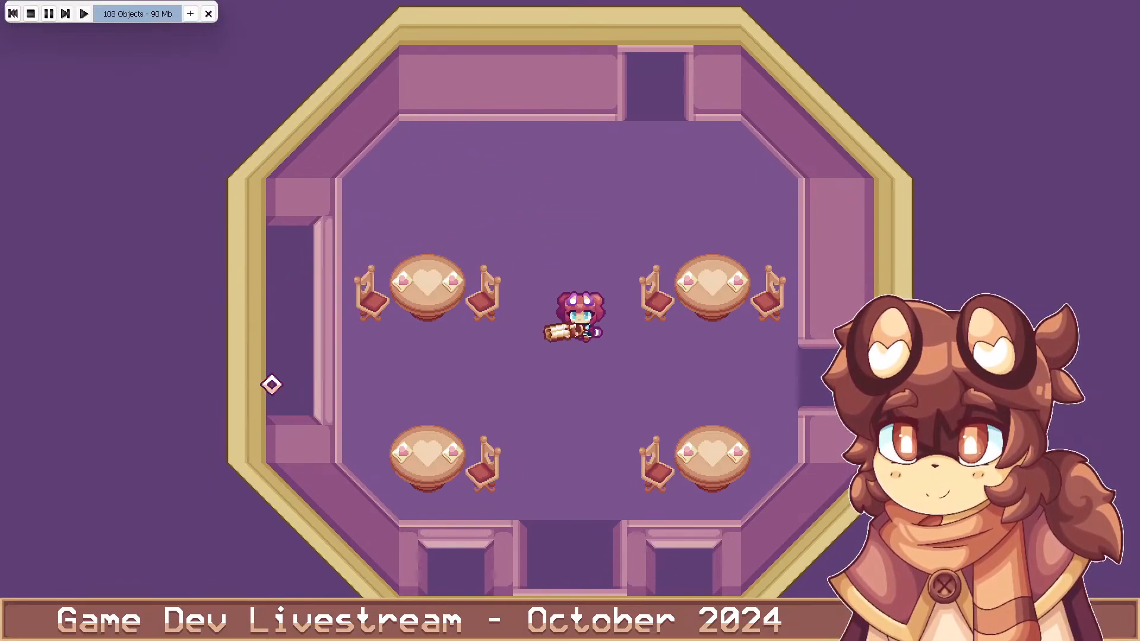
# Keep moving the character around the cafe to compare the bluish-purple floor with walls and furniture, and end the playtest
pyautogui.press('a')
pyautogui.press('w')
pyautogui.press('d')
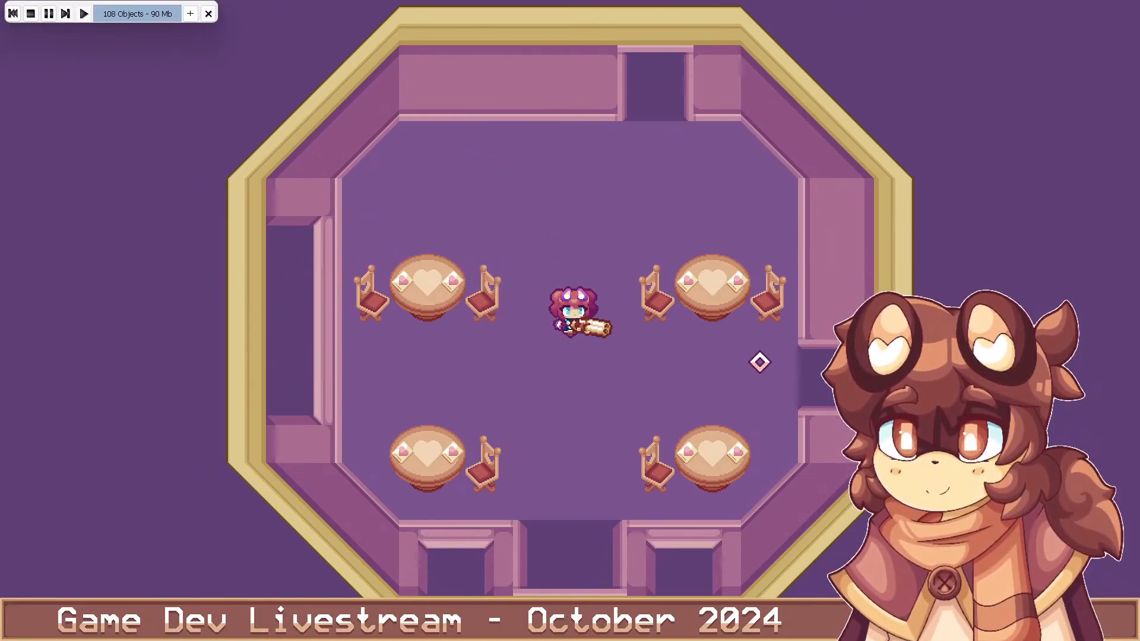
pyautogui.press('w')
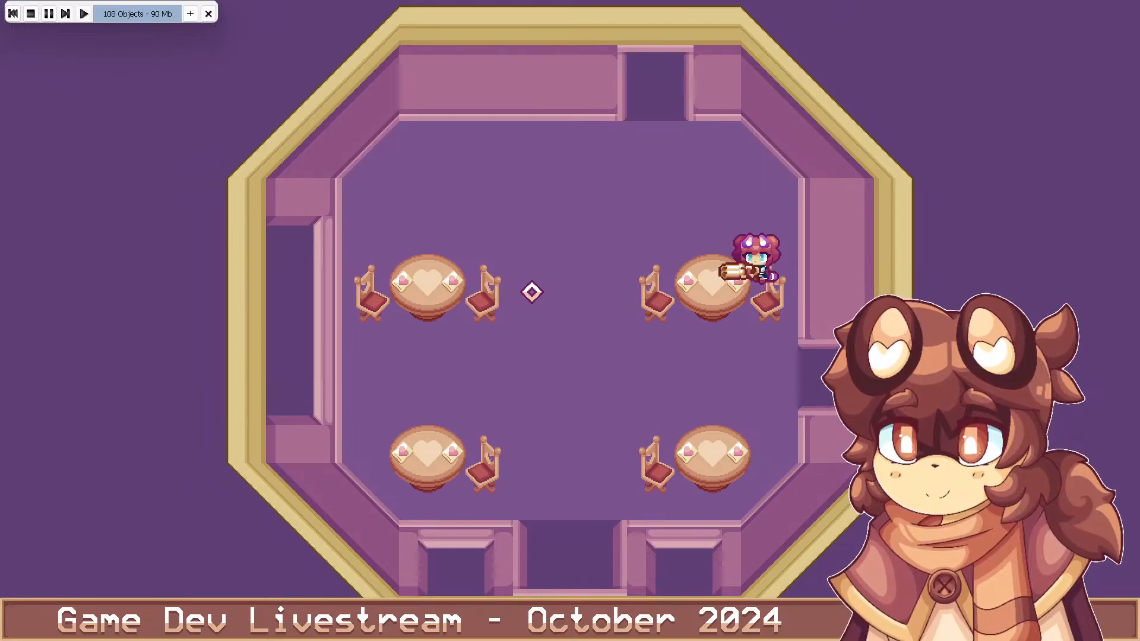
pyautogui.press('a')
pyautogui.press('s')
pyautogui.press('d')
pyautogui.press('s')
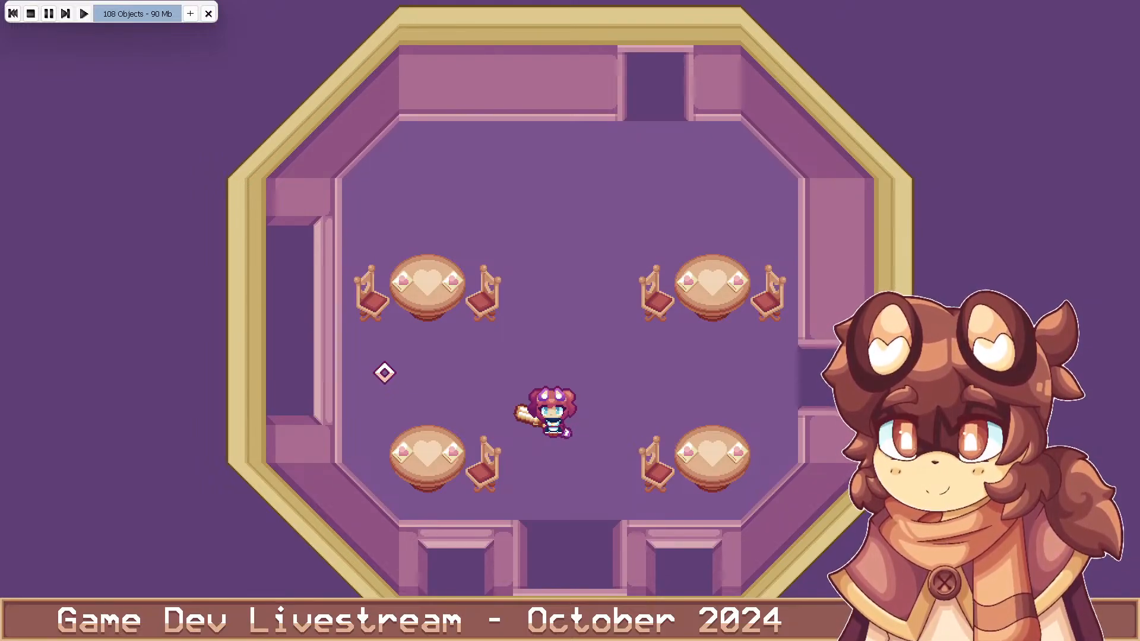
pyautogui.press('s')
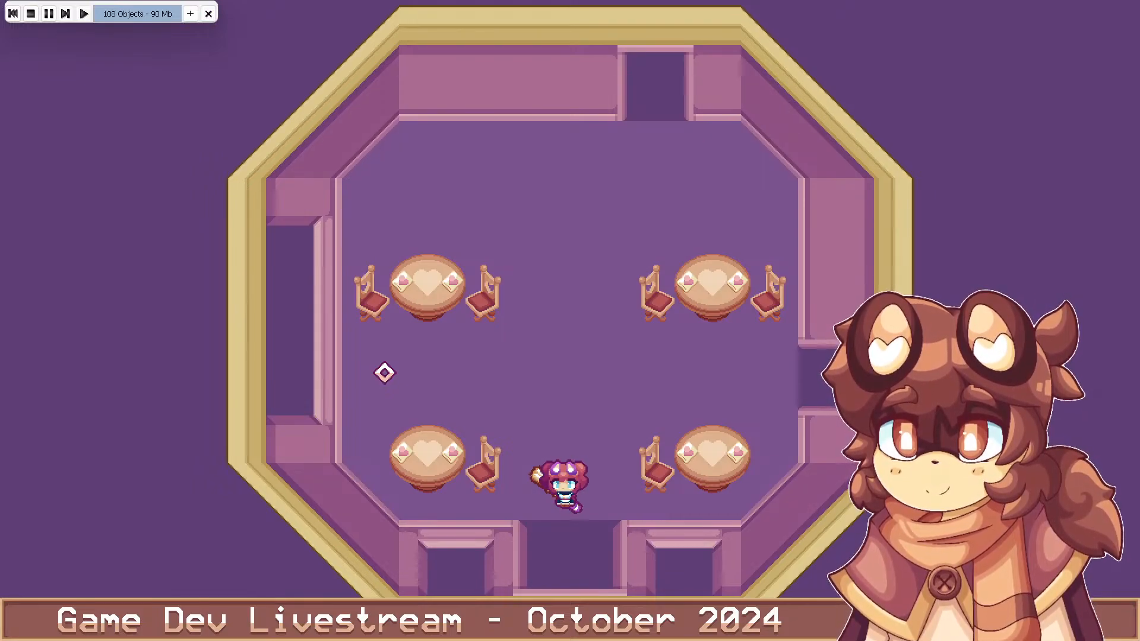
pyautogui.press('w')
pyautogui.press('w')
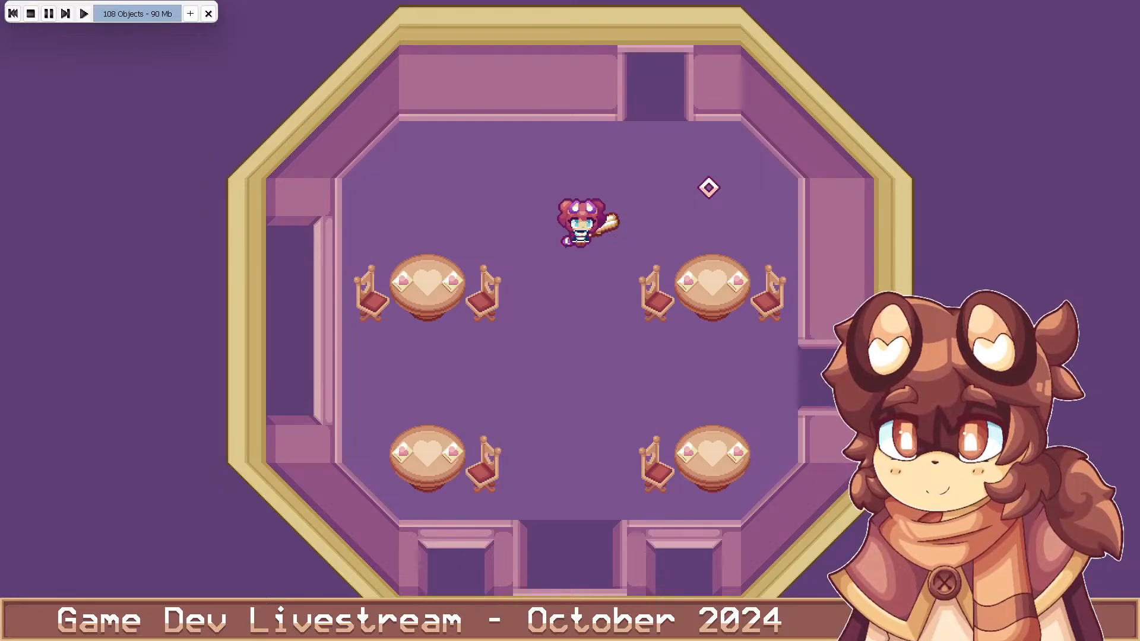
pyautogui.click(498, 319)
pyautogui.hotkey('alt', 'F4')
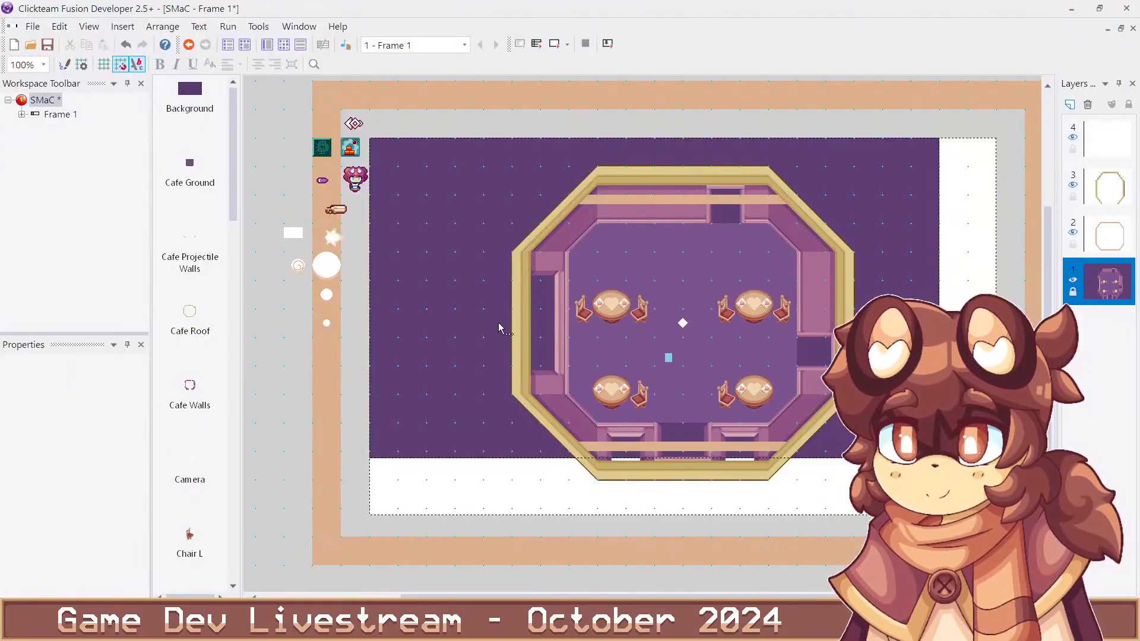
# Replace the Cafe Ground object's image with the brown version of the floor
pyautogui.click(623, 630)
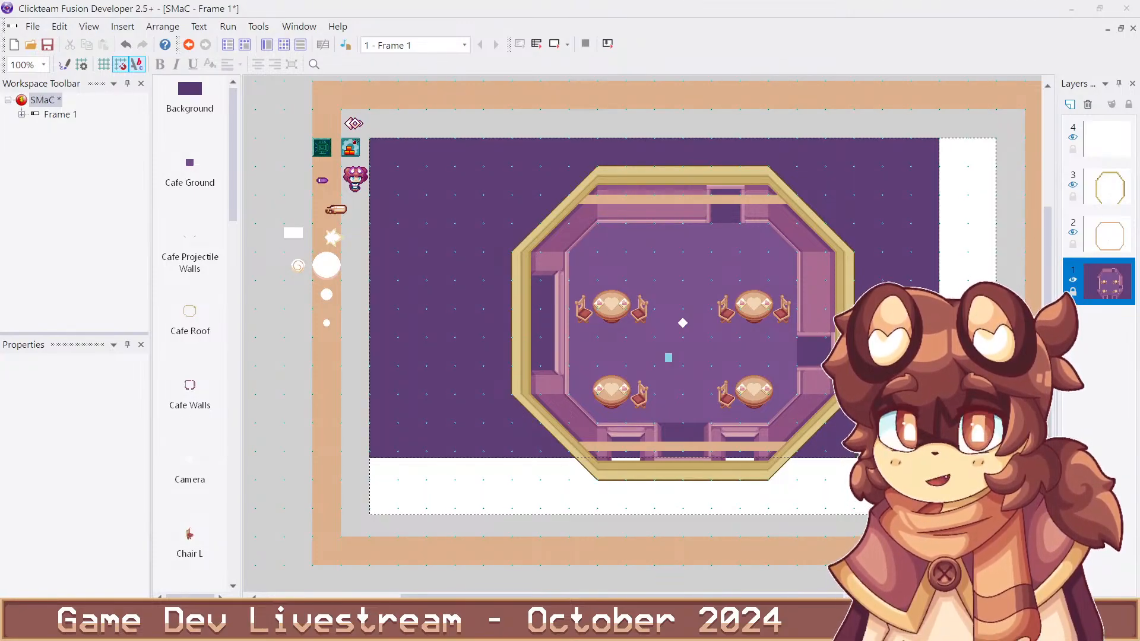
pyautogui.doubleClick(625, 231)
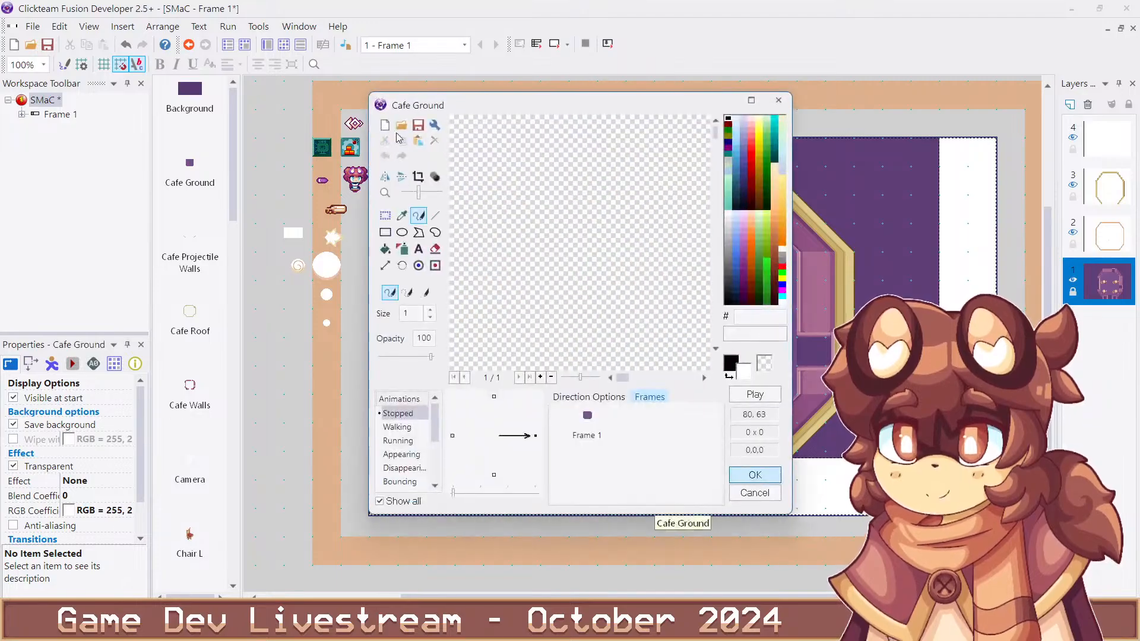
pyautogui.click(404, 129)
pyautogui.press('Return')
pyautogui.press('Return')
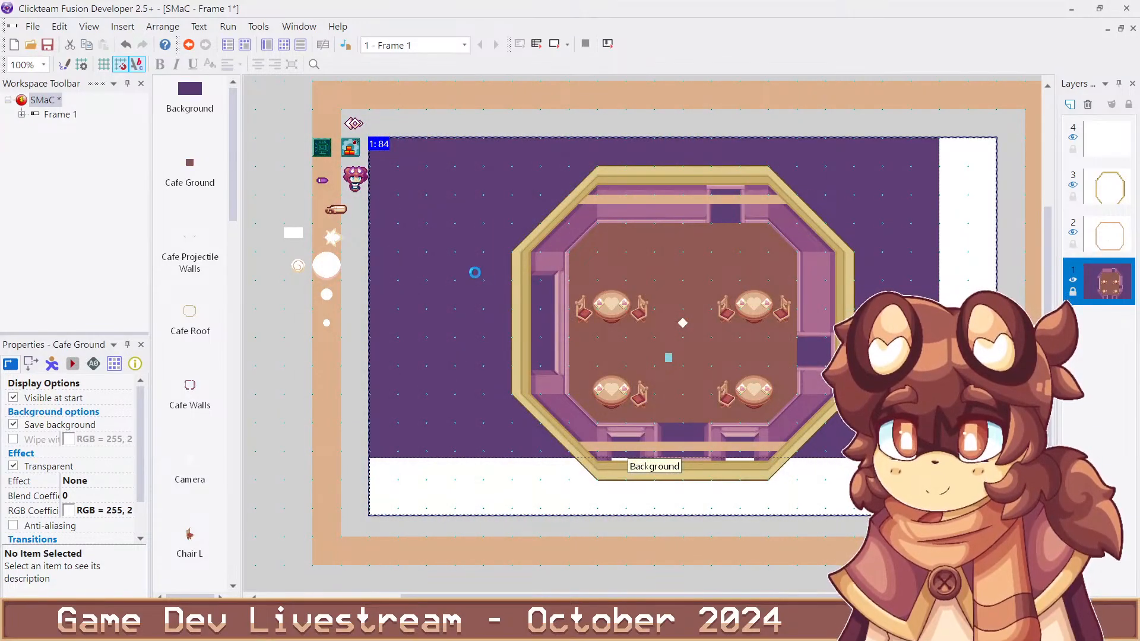
# Run the frame briefly to judge the brown floor against the pinkish-purple walls, and close it
pyautogui.press('F7')
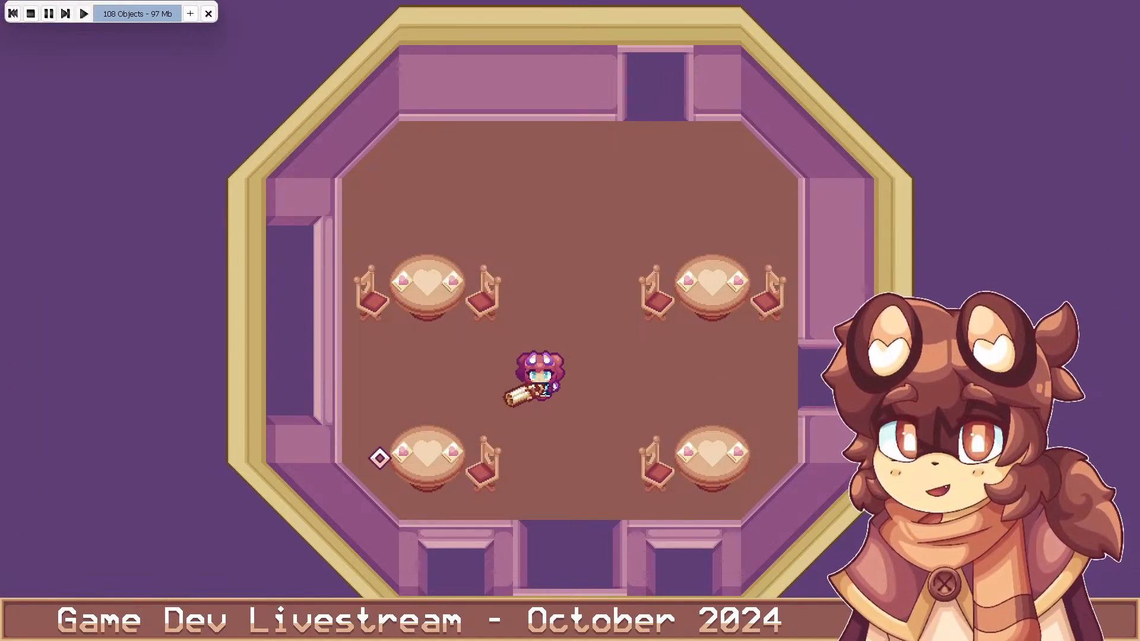
pyautogui.click(381, 463)
pyautogui.press('Escape')
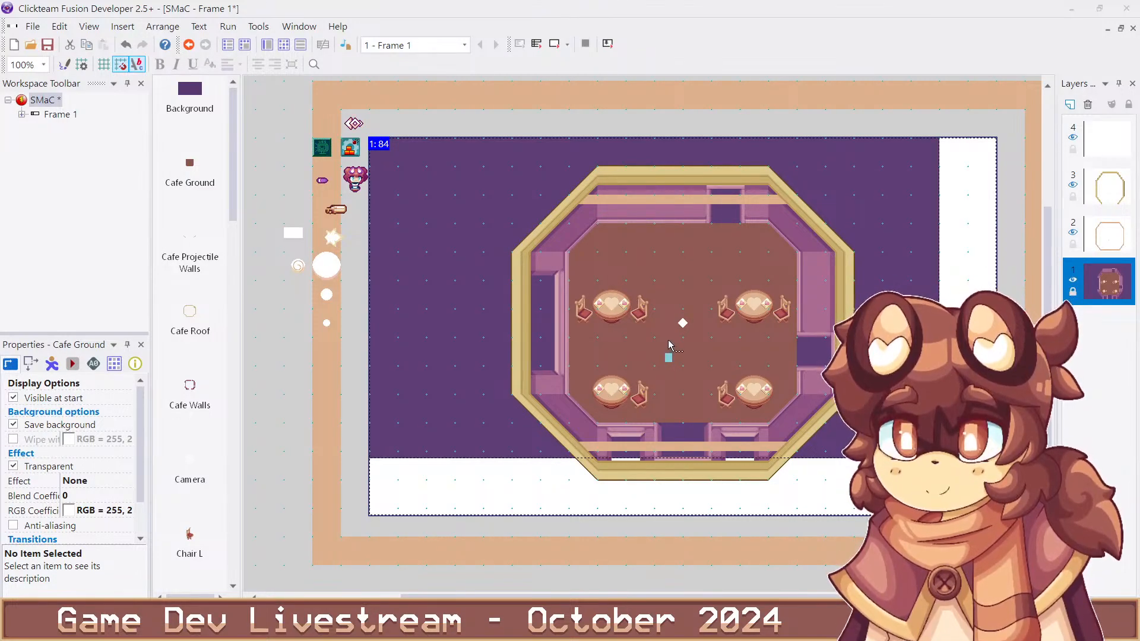
# Import the blue version of the floor as the Cafe Ground object's image
pyautogui.doubleClick(661, 281)
pyautogui.click(400, 129)
pyautogui.press('Return')
pyautogui.press('Return')
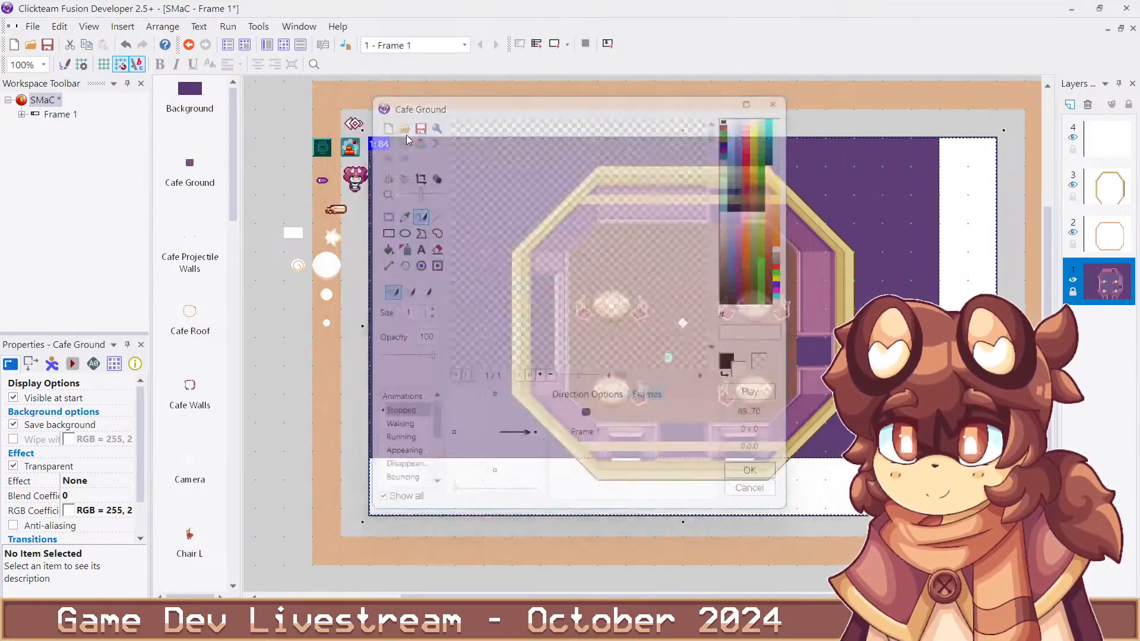
# Playtest the frame, walking and shooting around the cafe to judge the blue floor with the pinkish-purple walls
pyautogui.press('F8')
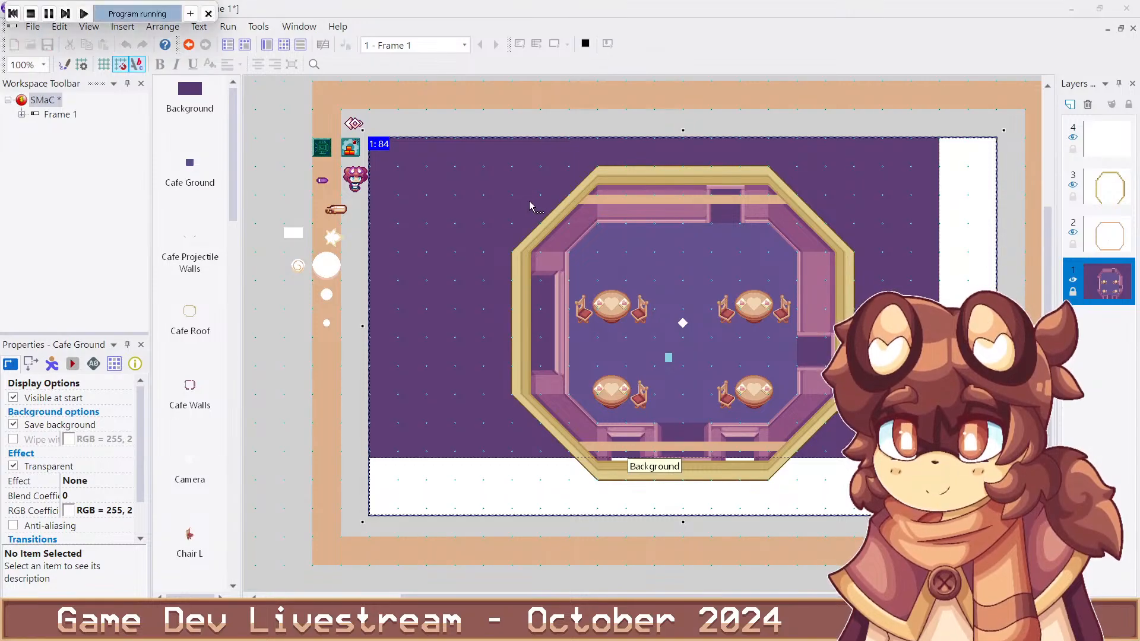
pyautogui.press('w')
pyautogui.press('d')
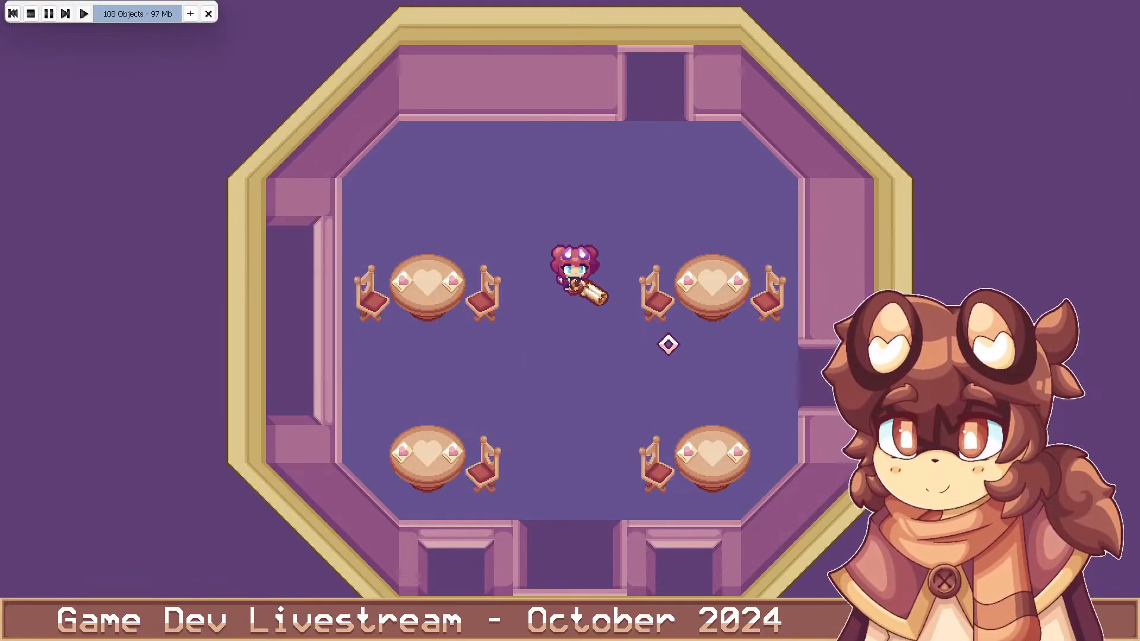
pyautogui.press('a')
pyautogui.click(669, 344)
pyautogui.click(433, 416)
pyautogui.hotkey('alt', 'F4')
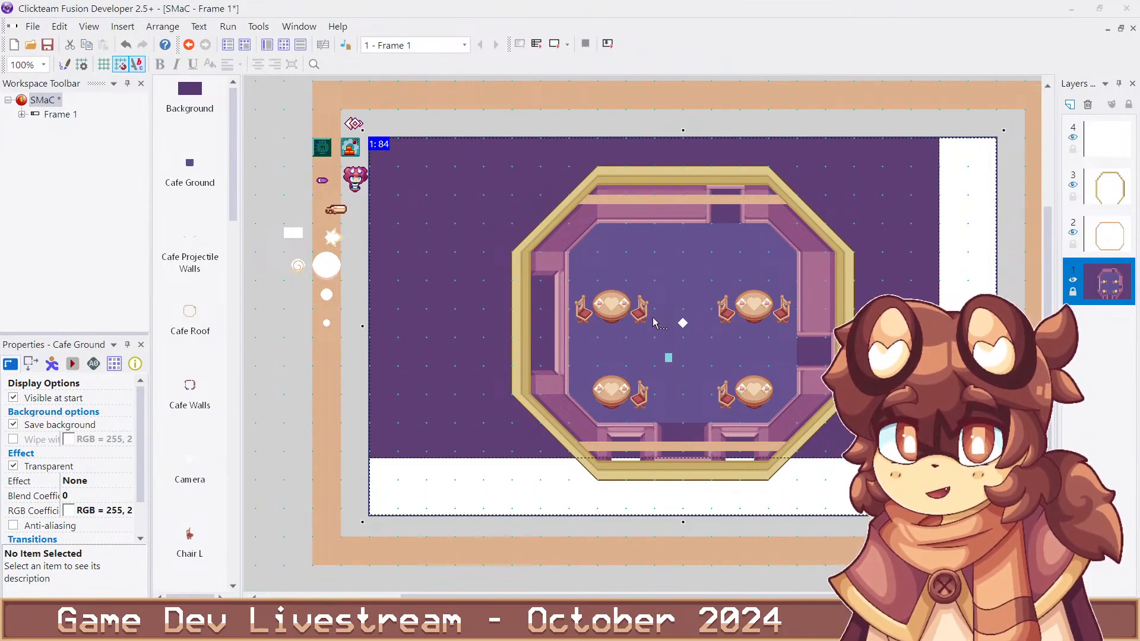
# Replace the Cafe Ground image with the reddish-brown floor and playtest it briefly with the pinkish-purple walls
pyautogui.doubleClick(646, 256)
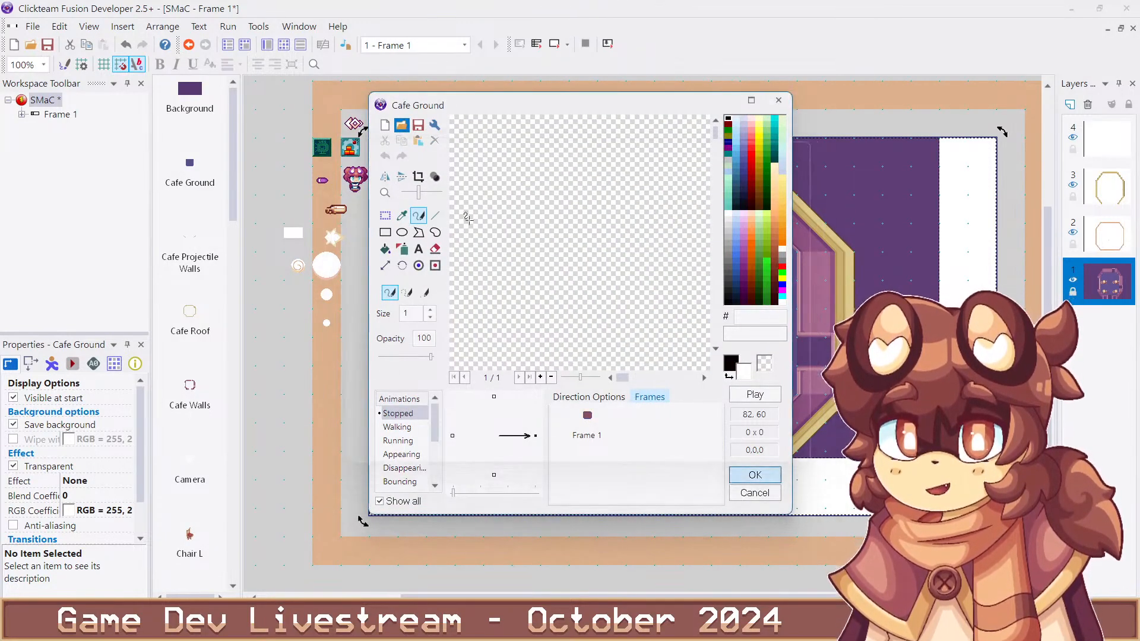
pyautogui.press('Escape')
pyautogui.press('F7')
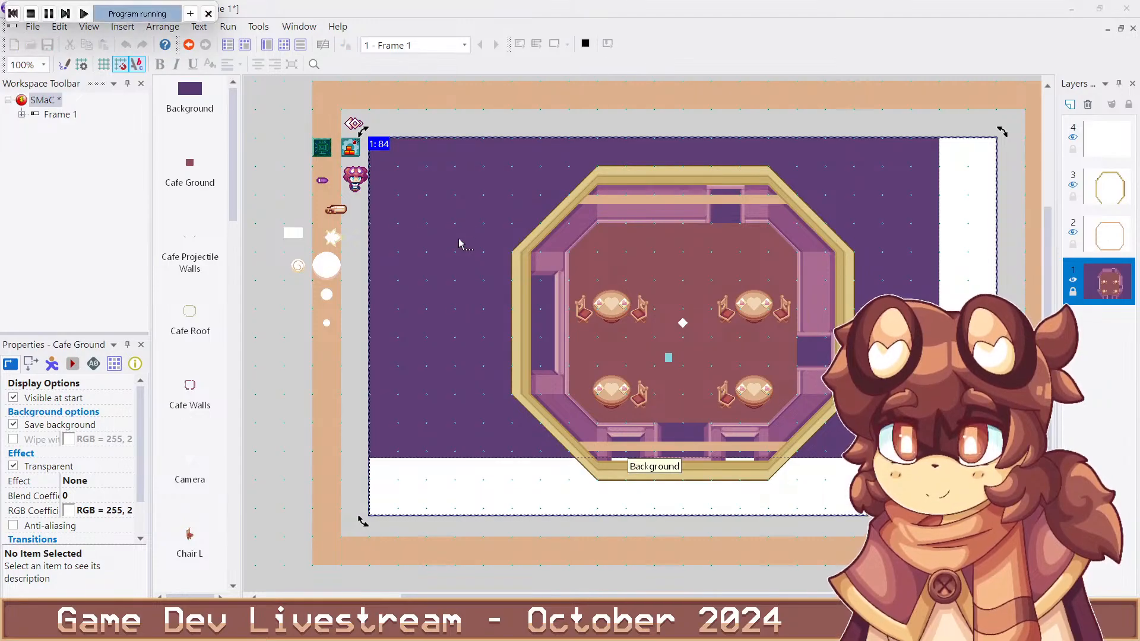
pyautogui.press('d')
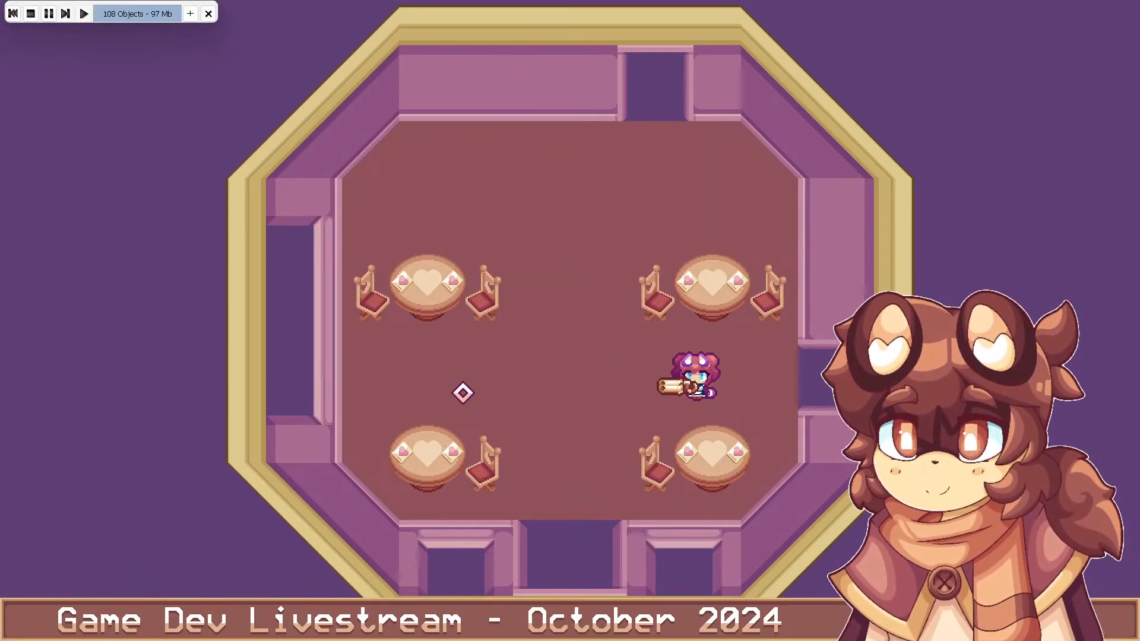
pyautogui.click(463, 389)
pyautogui.press('Escape')
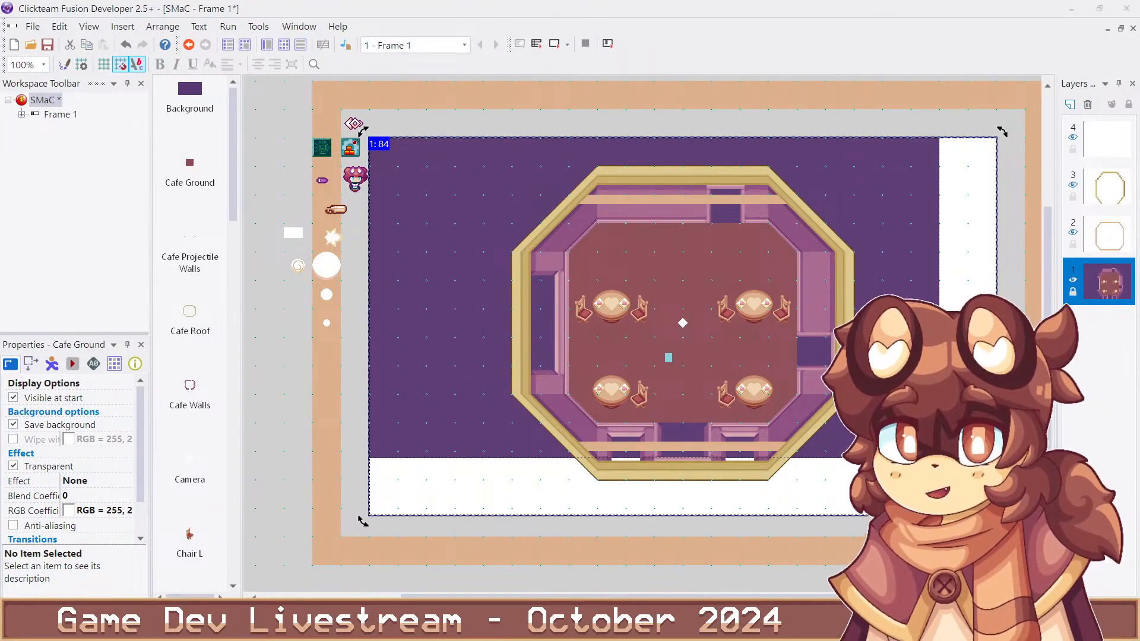
# Import the bluish-purple floor back into the Cafe Ground object
pyautogui.doubleClick(657, 217)
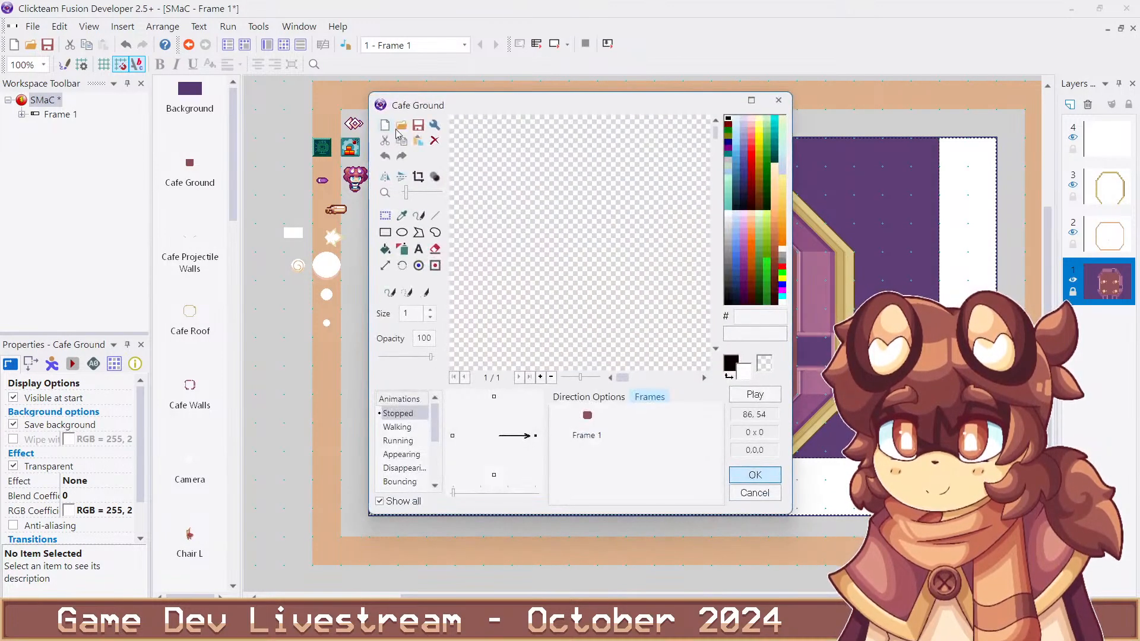
pyautogui.click(401, 125)
pyautogui.press('Escape')
pyautogui.press('Escape')
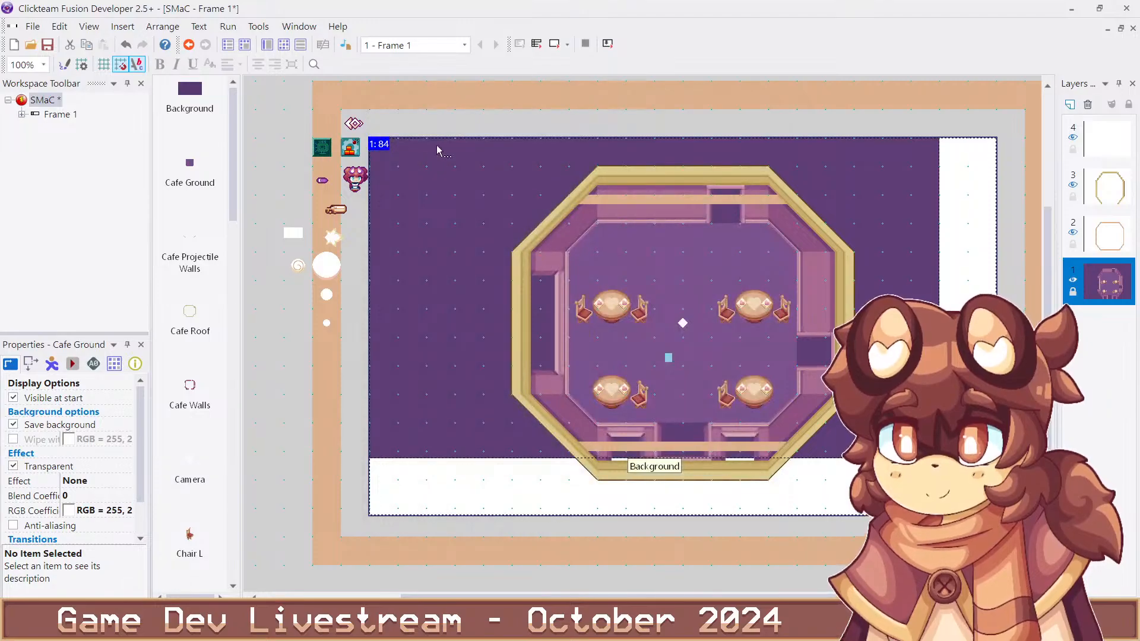
# Playtest the frame, walking and shooting around the cafe to judge the bluish-purple floor with the pinkish-purple walls, and save the project
pyautogui.click(450, 122)
pyautogui.press('F7')
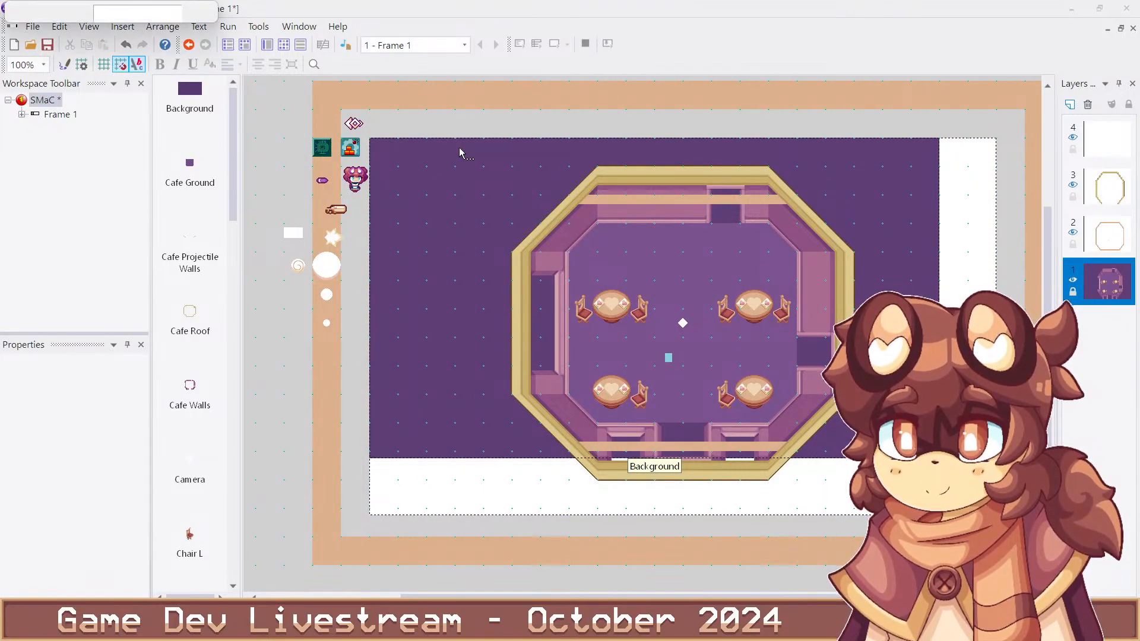
pyautogui.press('w')
pyautogui.press('a')
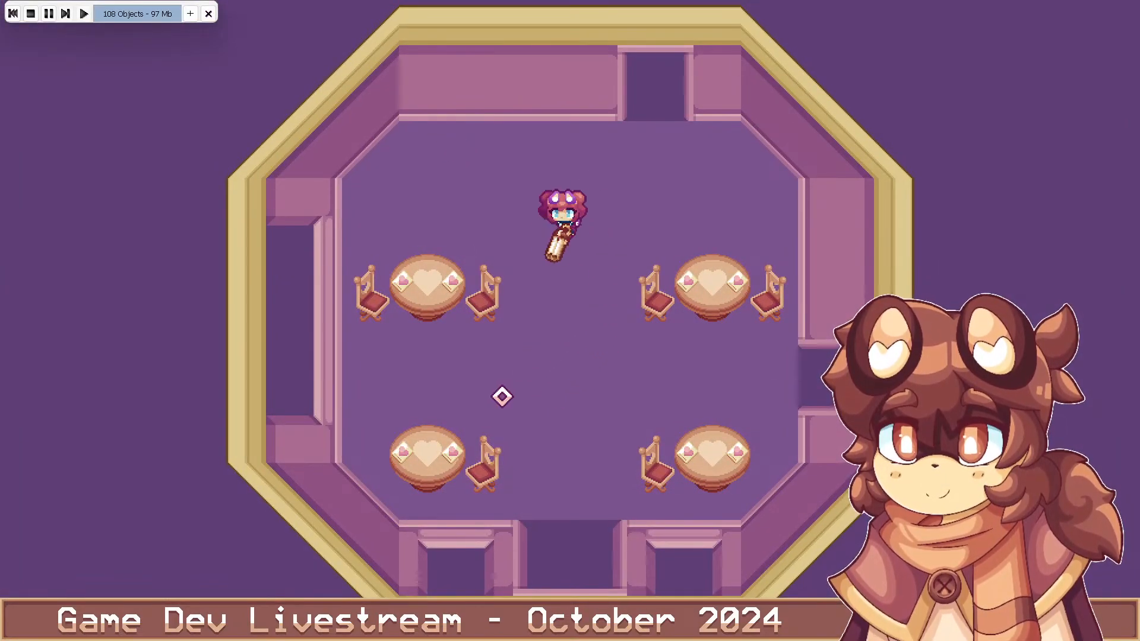
pyautogui.click(781, 276)
pyautogui.click(341, 323)
pyautogui.click(419, 410)
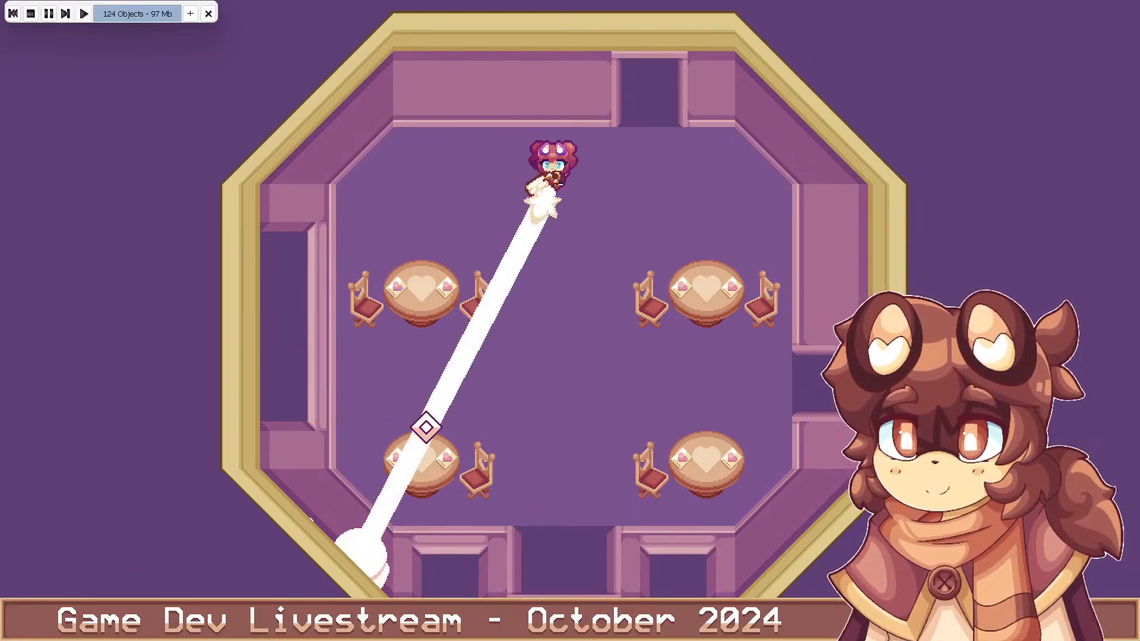
pyautogui.press('d')
pyautogui.press('s')
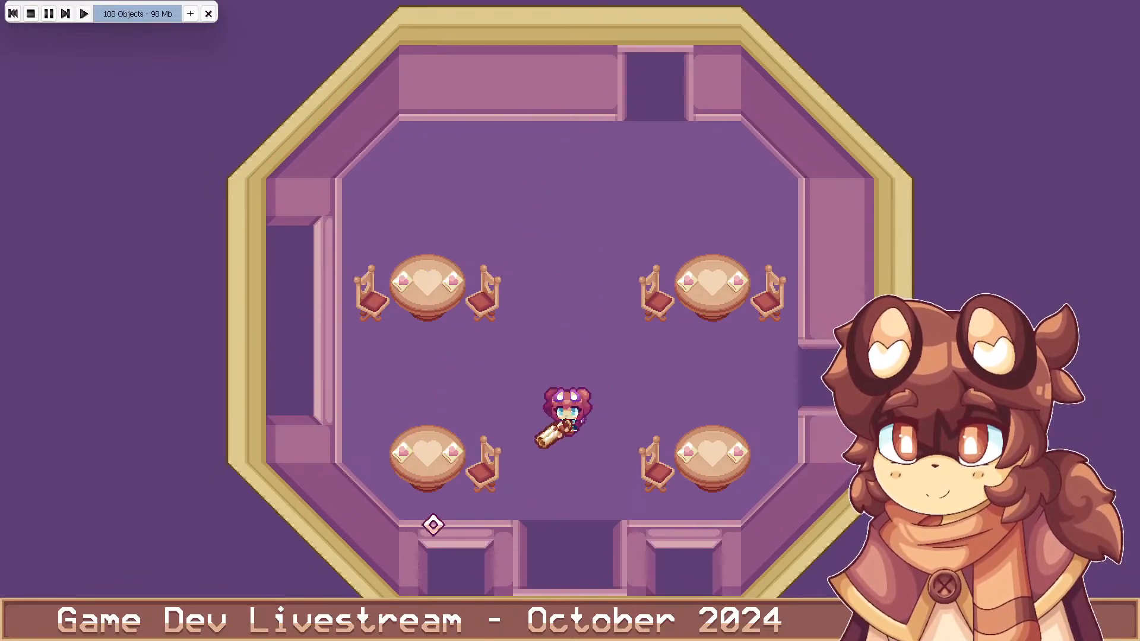
pyautogui.click(438, 521)
pyautogui.click(666, 580)
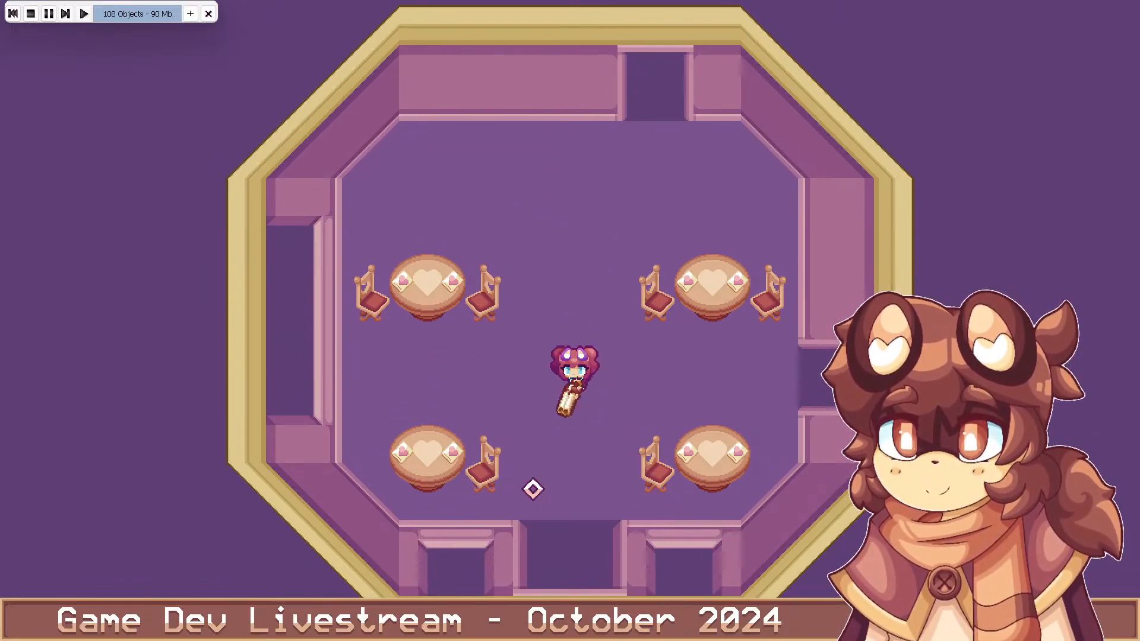
pyautogui.press('w')
pyautogui.click(511, 387)
pyautogui.click(702, 409)
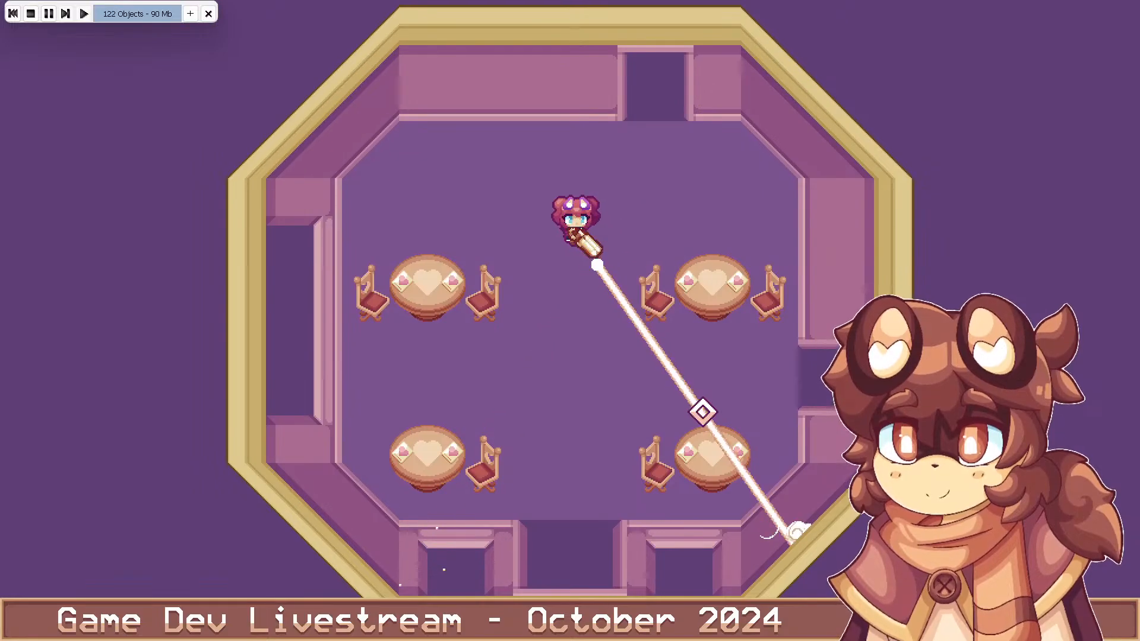
pyautogui.press('s')
pyautogui.press('d')
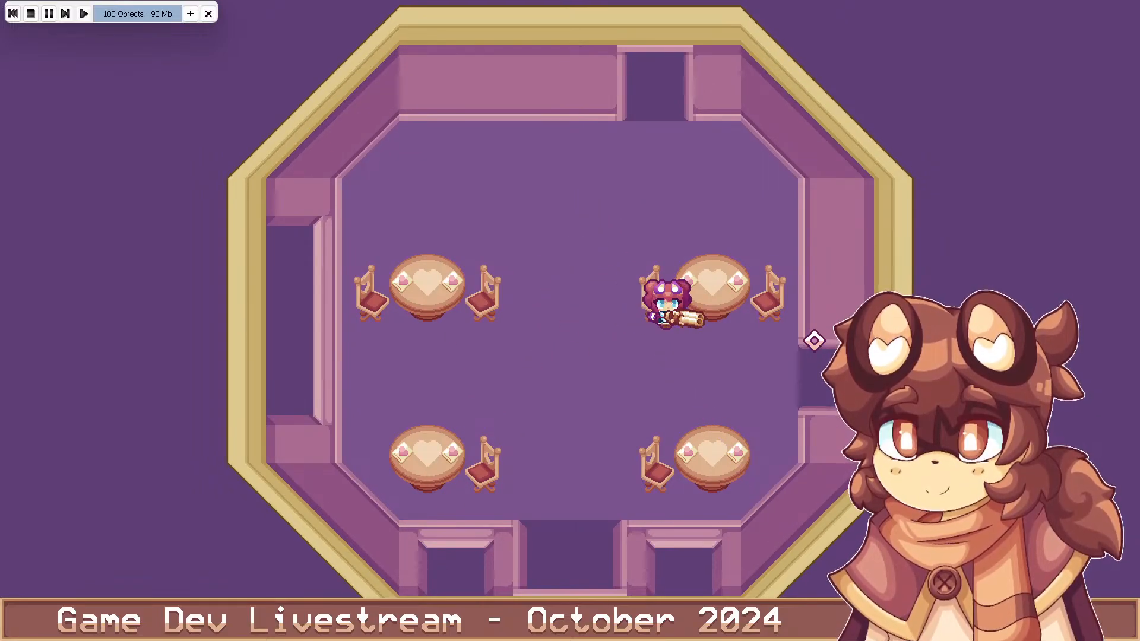
pyautogui.press('a')
pyautogui.press('s')
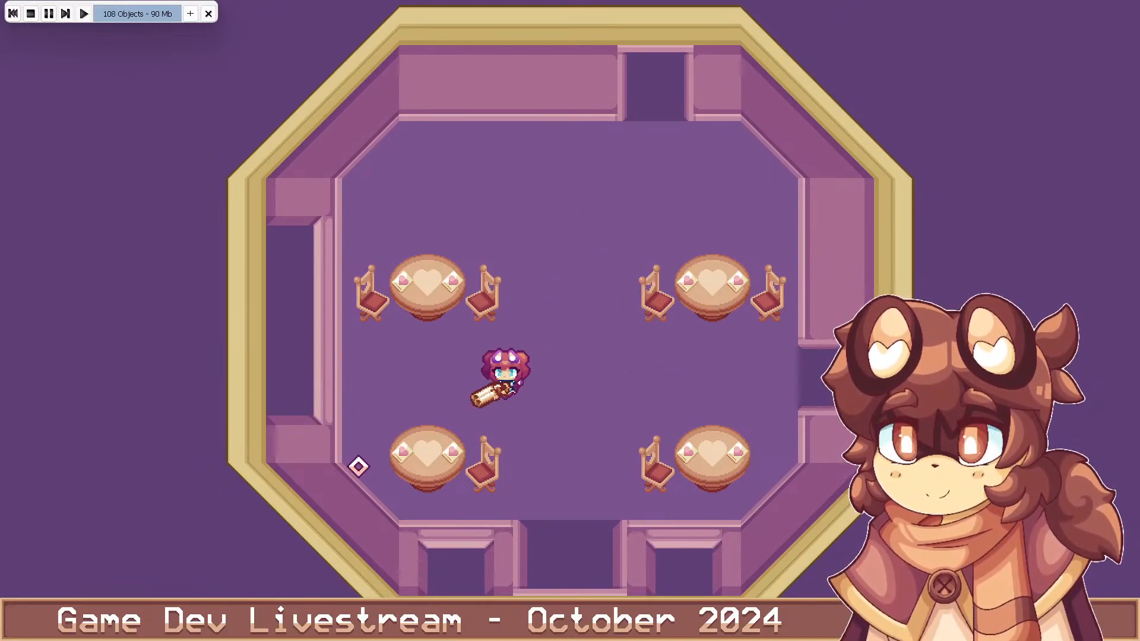
pyautogui.press('d')
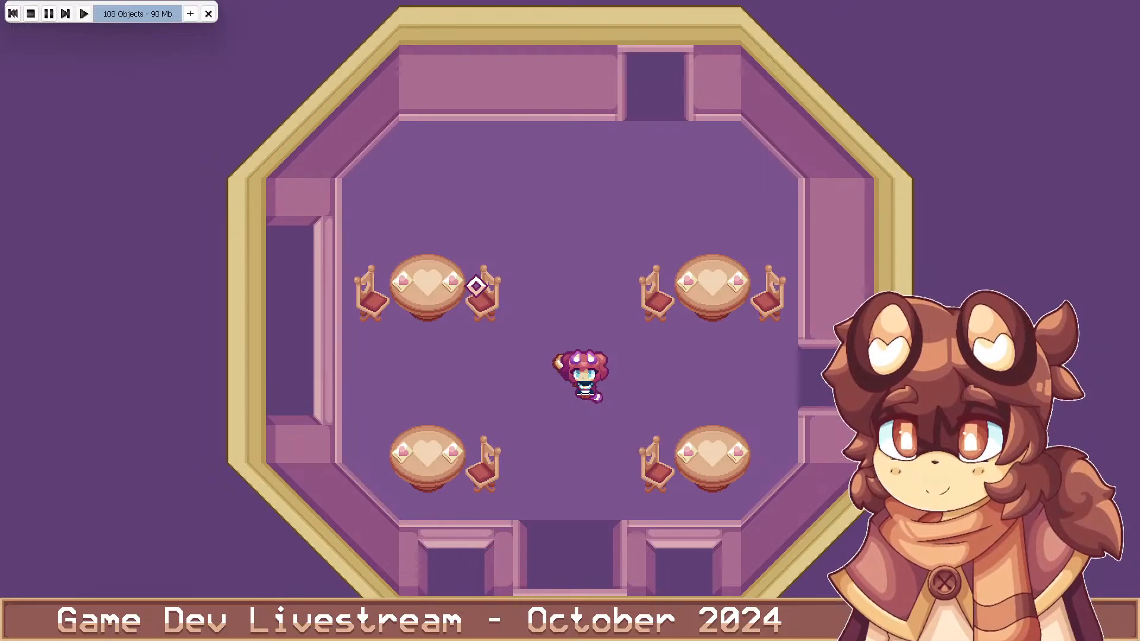
pyautogui.press('w')
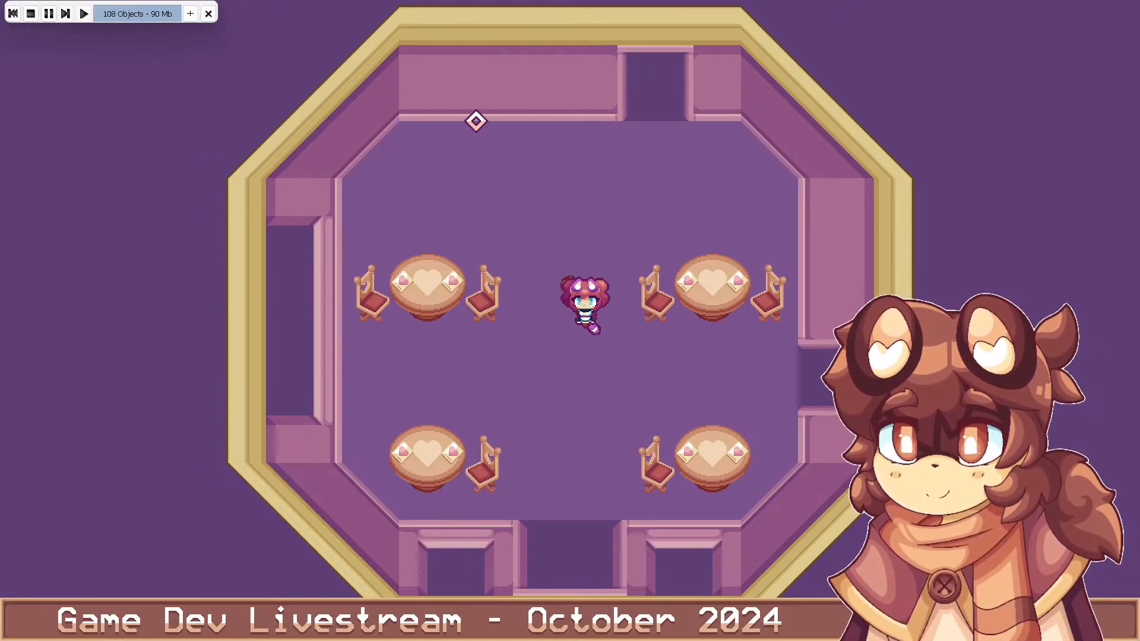
pyautogui.click(357, 242)
pyautogui.click(534, 380)
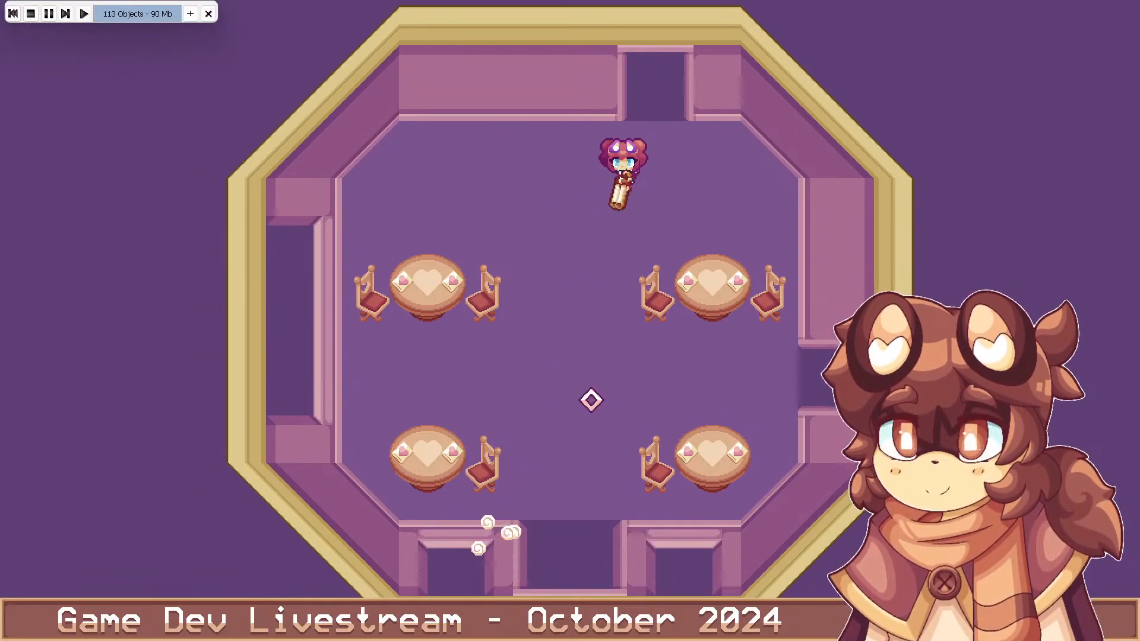
pyautogui.click(836, 328)
pyautogui.press('s')
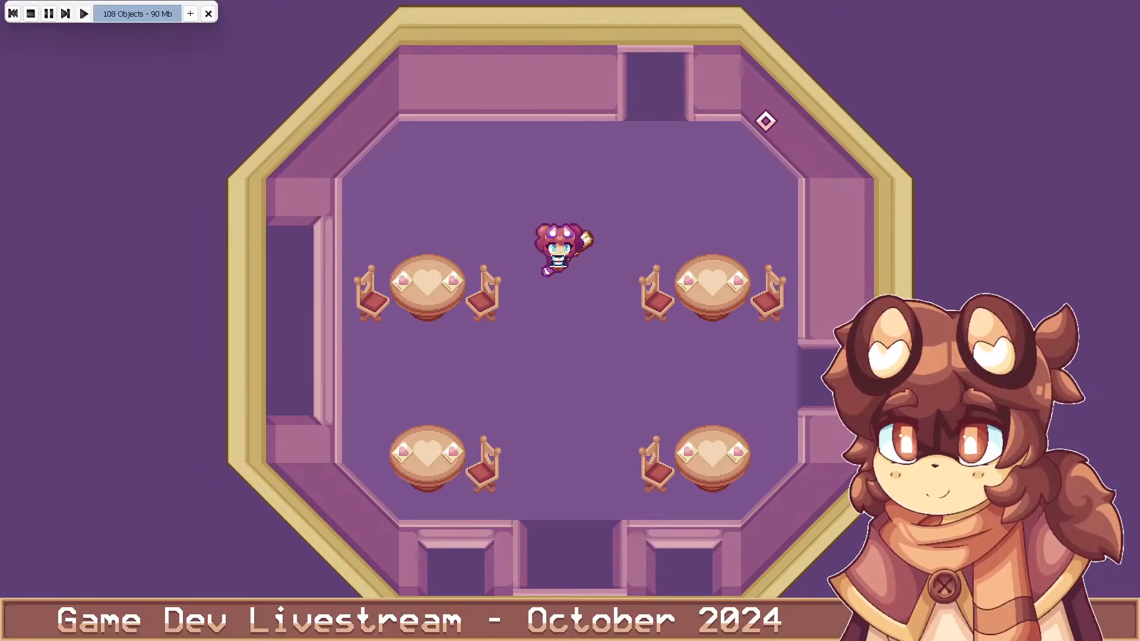
pyautogui.press('s')
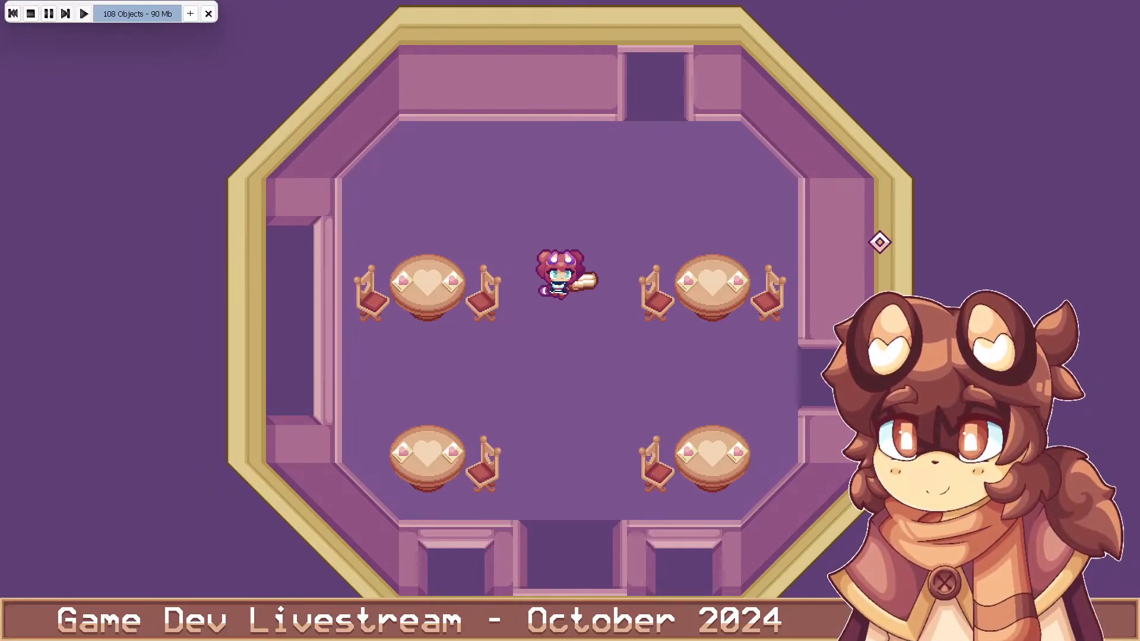
pyautogui.press('w')
pyautogui.press('d')
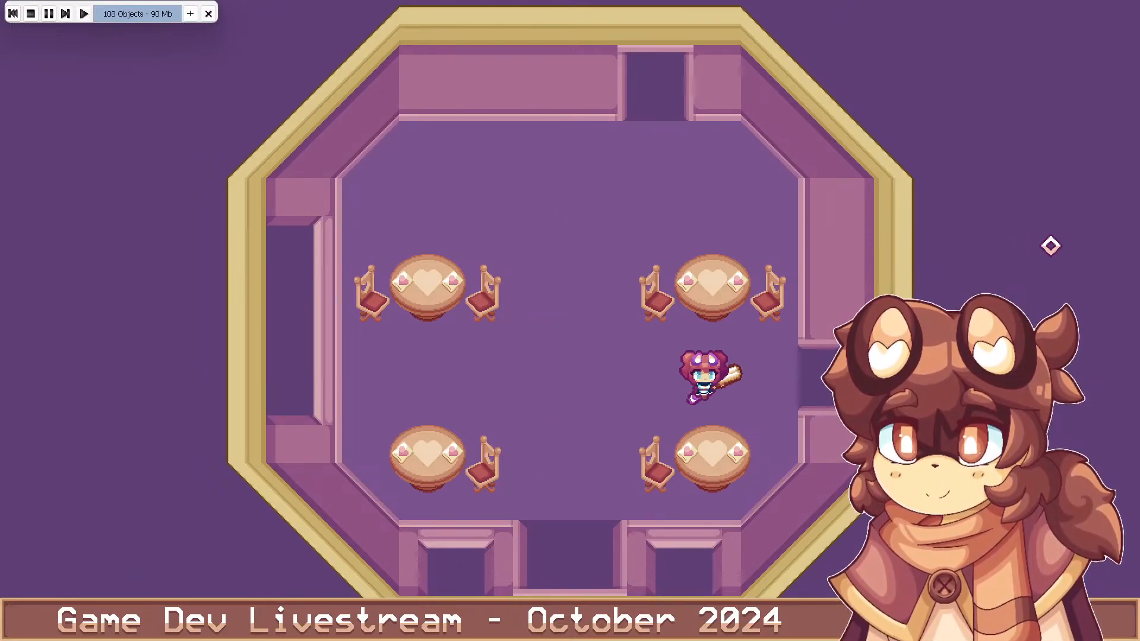
pyautogui.press('a')
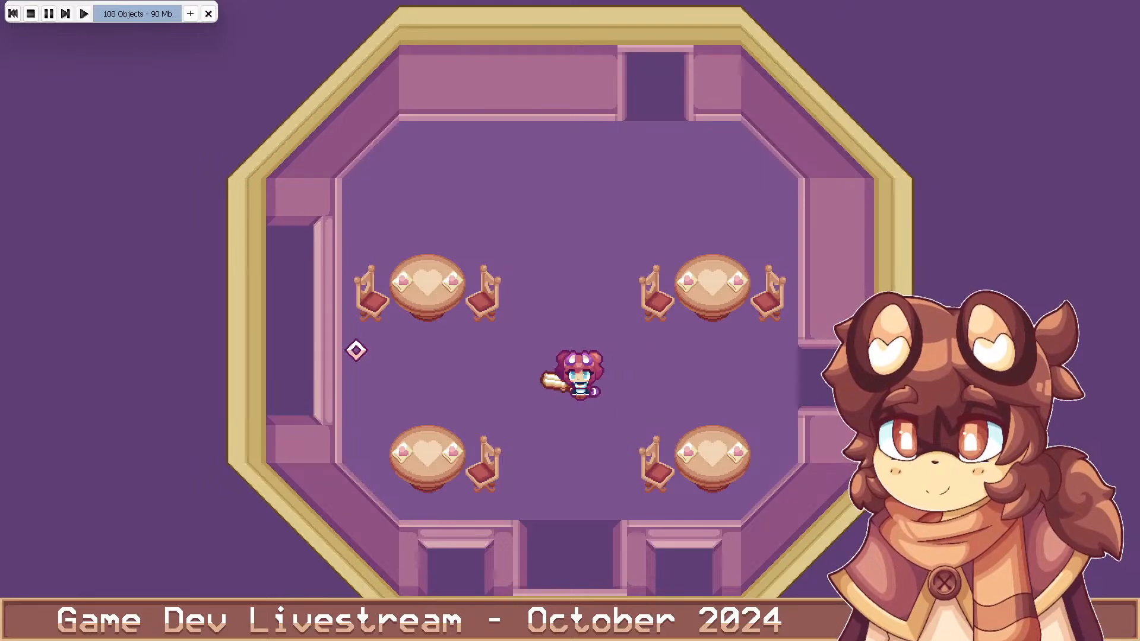
pyautogui.press('w')
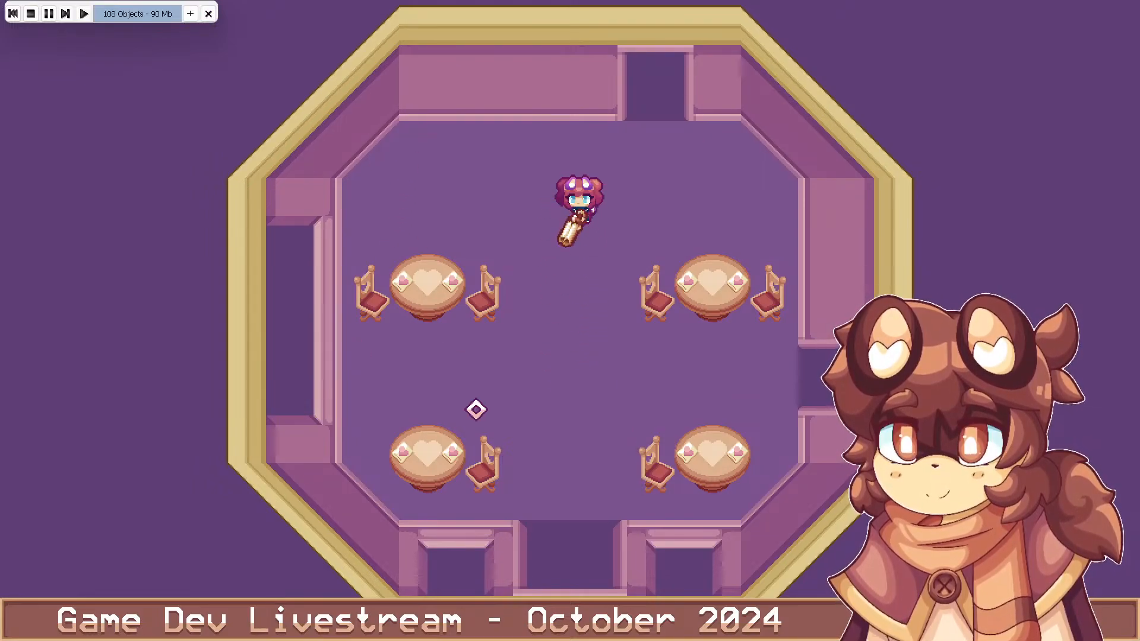
pyautogui.click(482, 415)
pyautogui.click(601, 414)
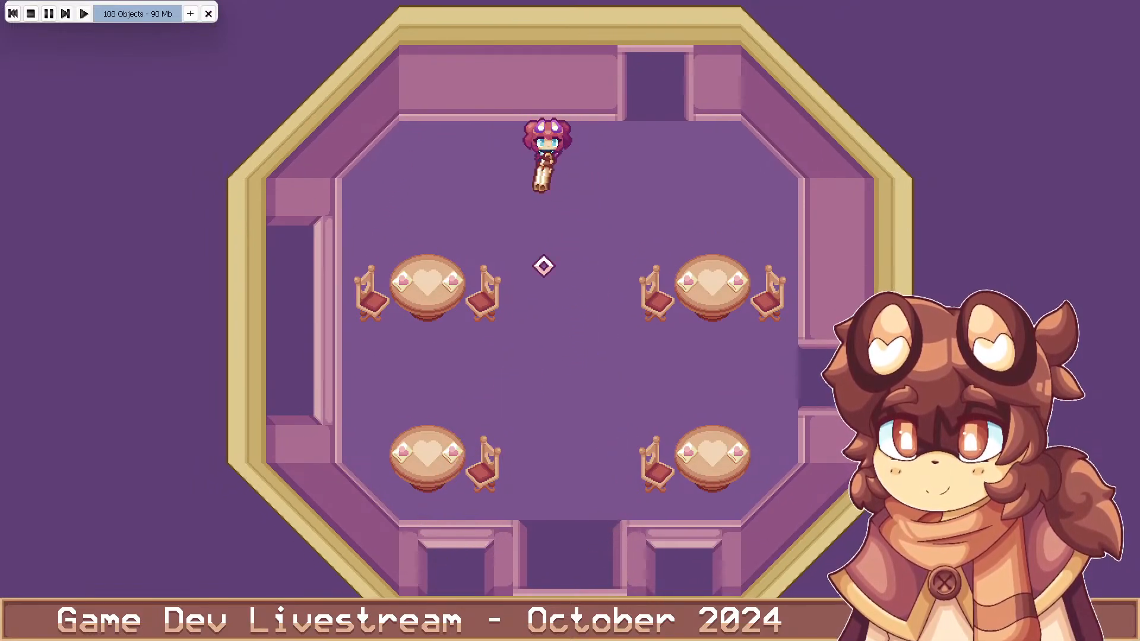
pyautogui.press('s')
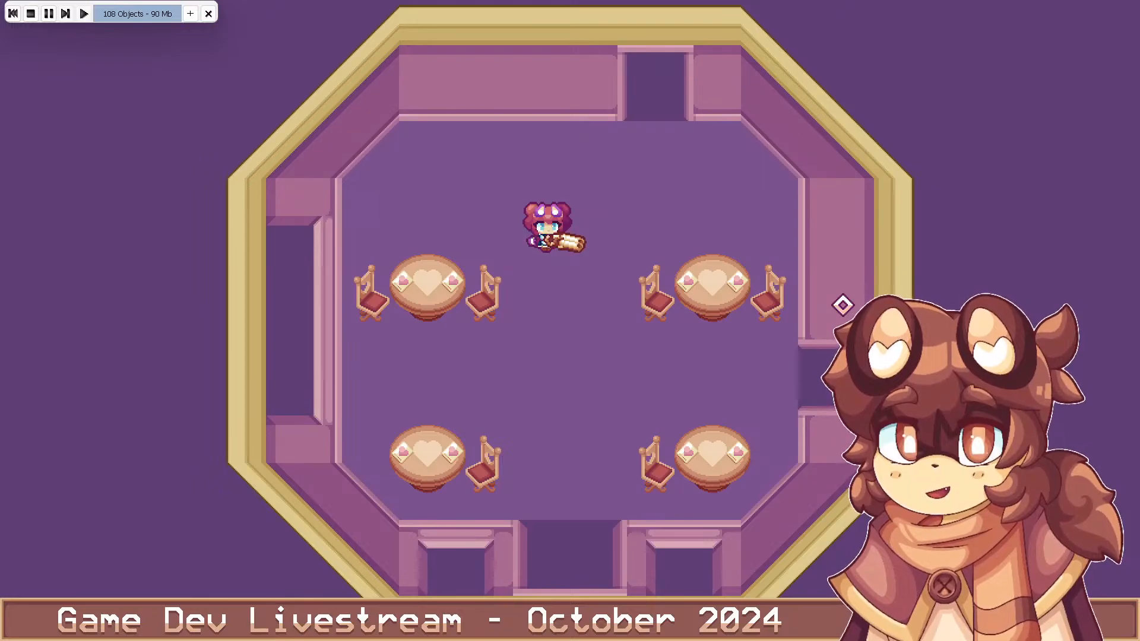
pyautogui.press('Escape')
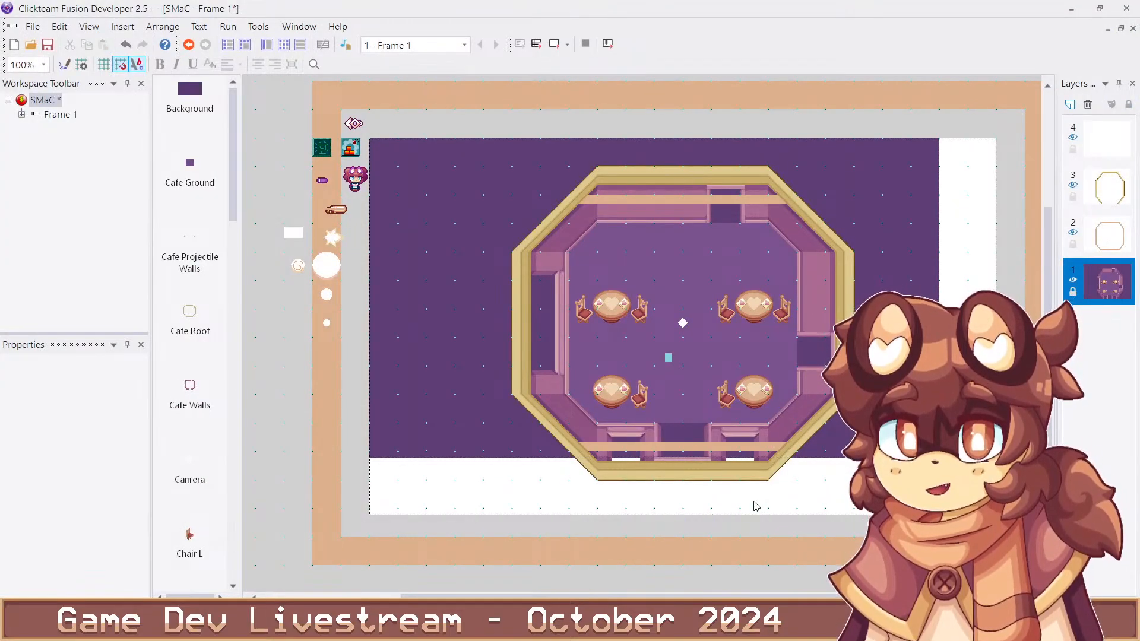
pyautogui.hotkey('ctrl', 's')
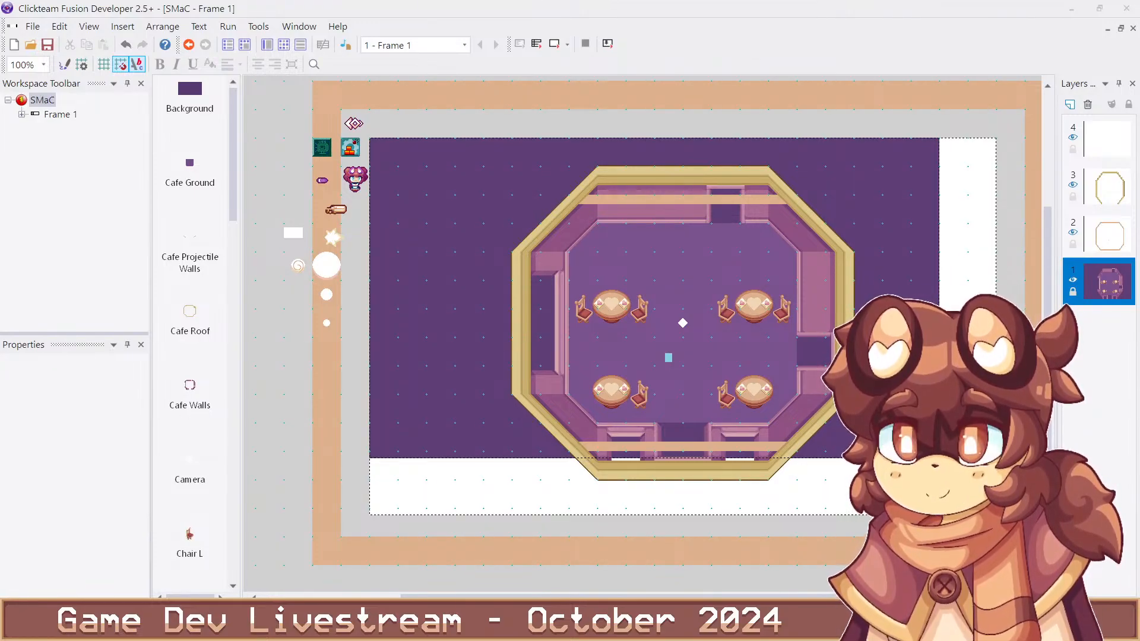
pyautogui.click(537, 625)
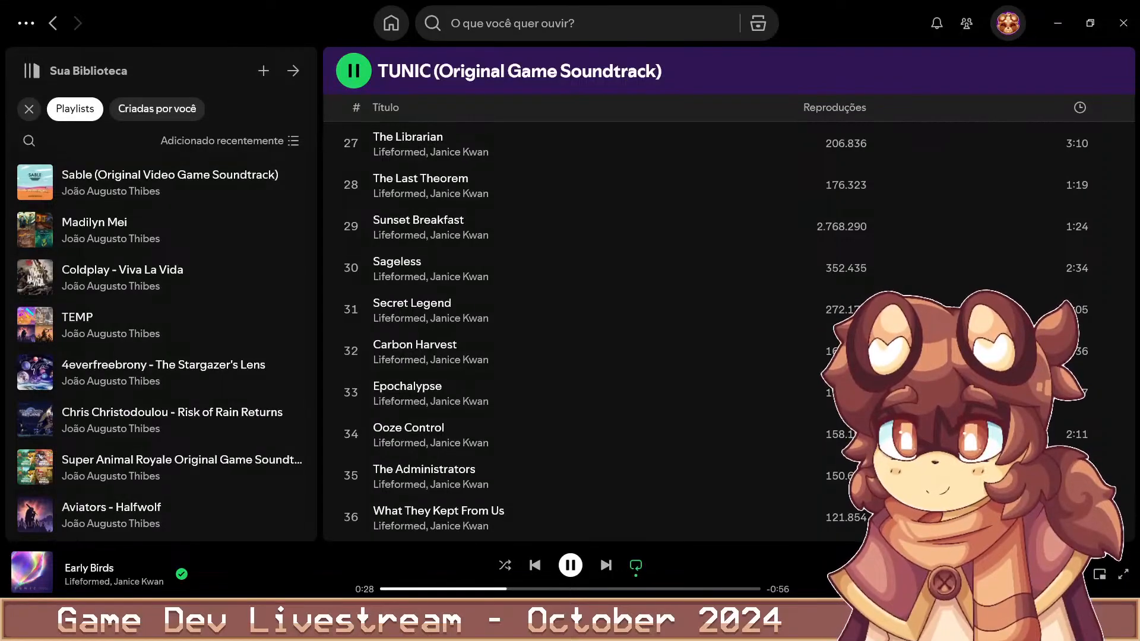
pyautogui.click(537, 624)
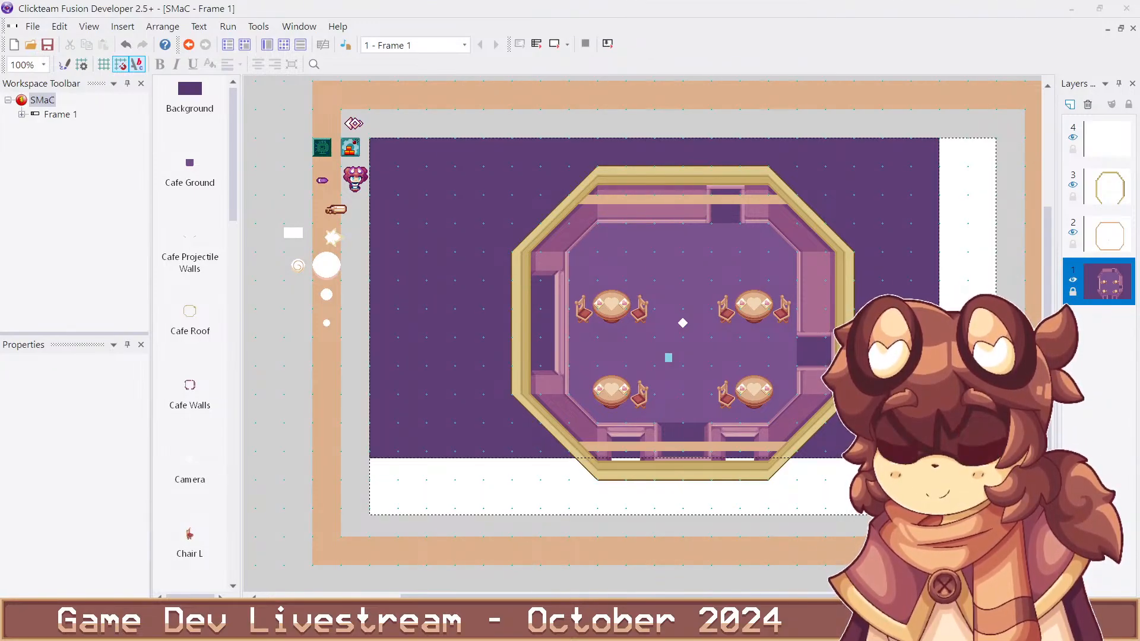
# Replace the Cafe Ground object's image with the purple floor version that has a darker border along the walls
pyautogui.doubleClick(677, 277)
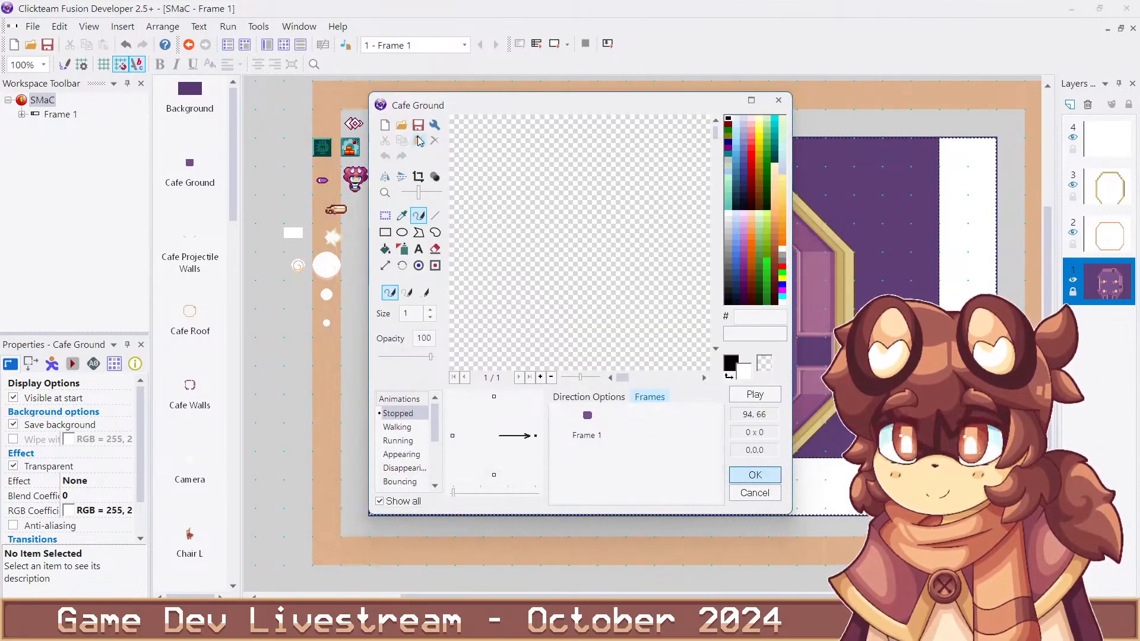
pyautogui.press('Return')
pyautogui.click(462, 123)
# Playtest the cafe with the dark-bordered floor, walking around the room and firing at the walls, and save the project
pyautogui.press('F7')
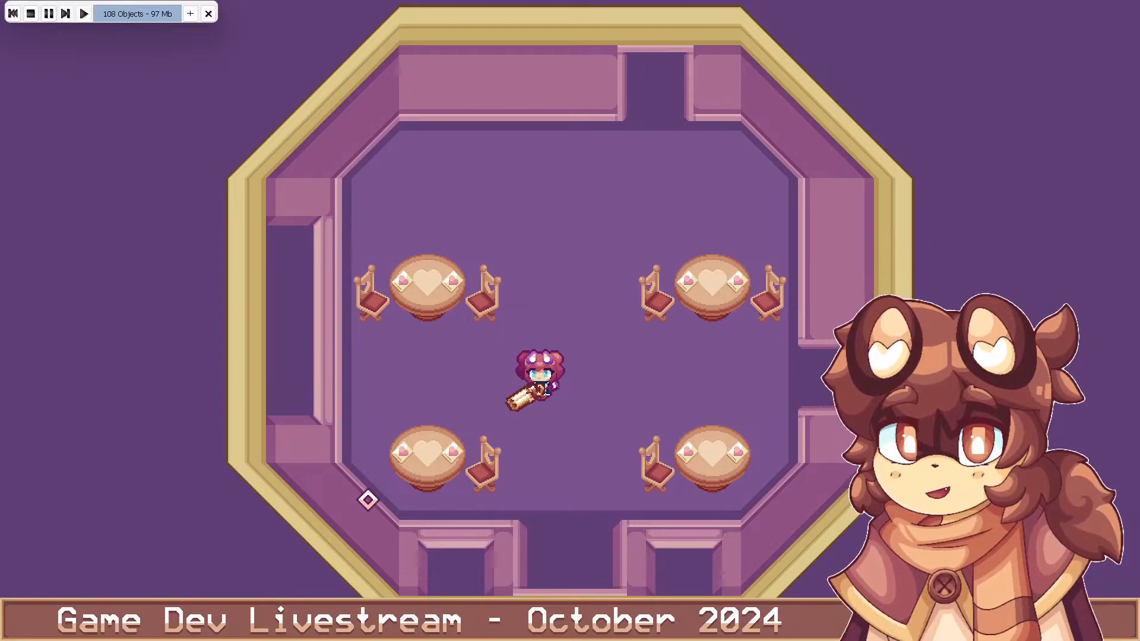
pyautogui.press('d')
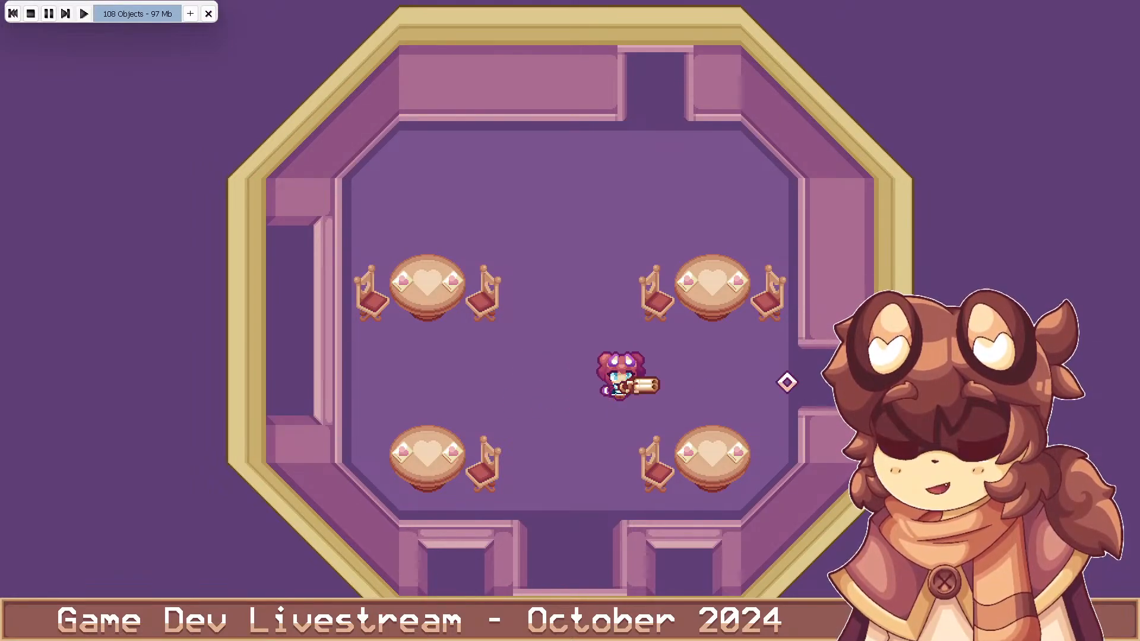
pyautogui.press('d')
pyautogui.press('a')
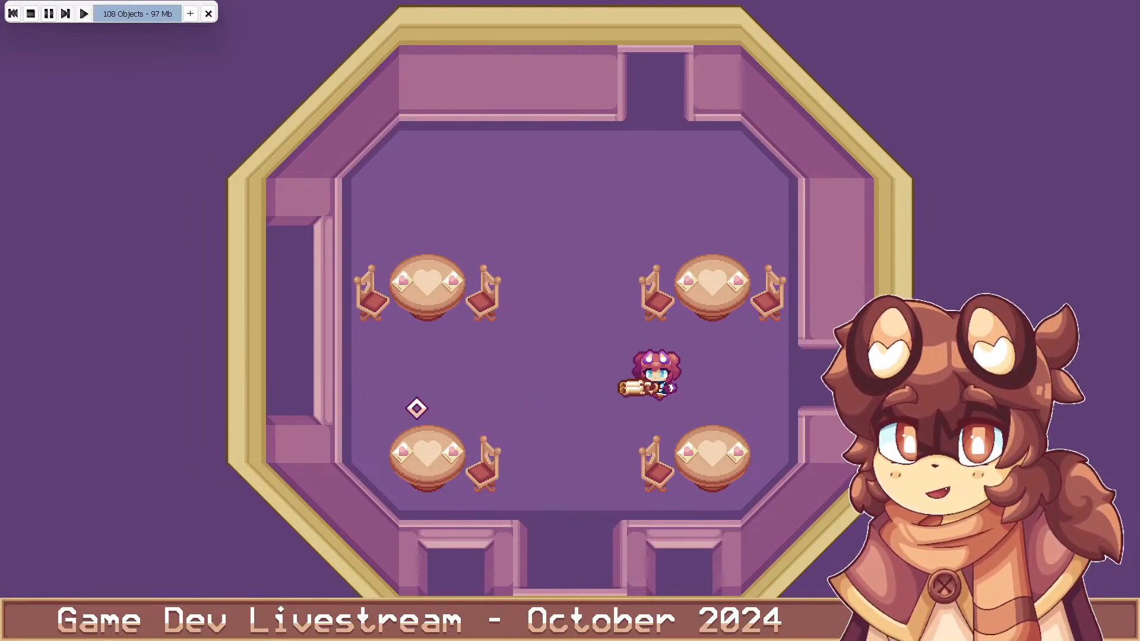
pyautogui.press('a')
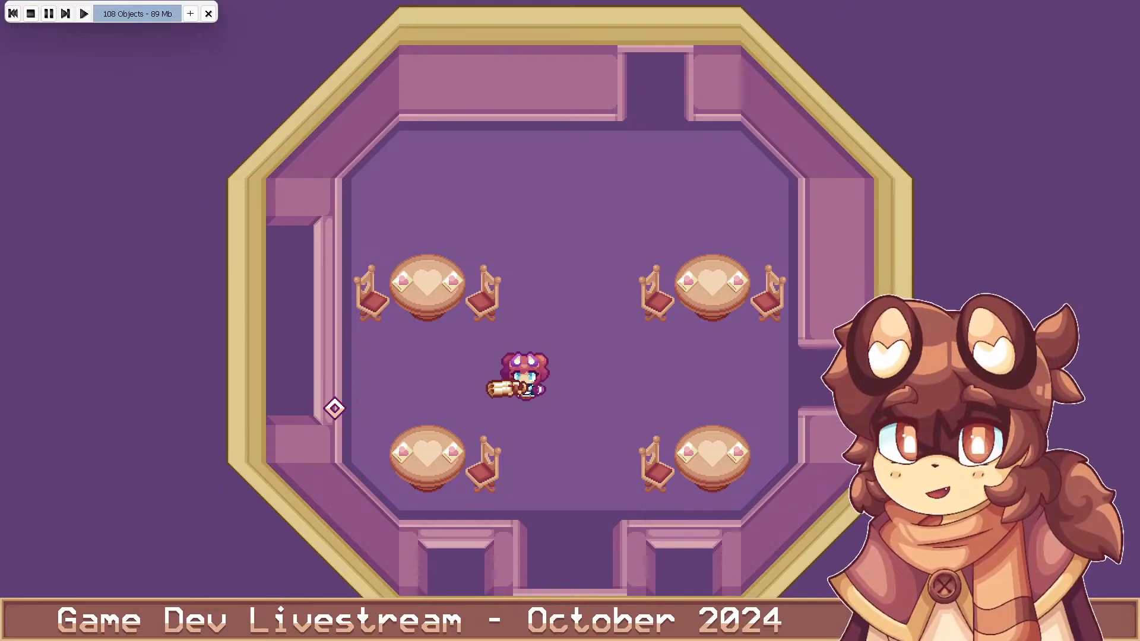
pyautogui.press('Right')
pyautogui.press('Left')
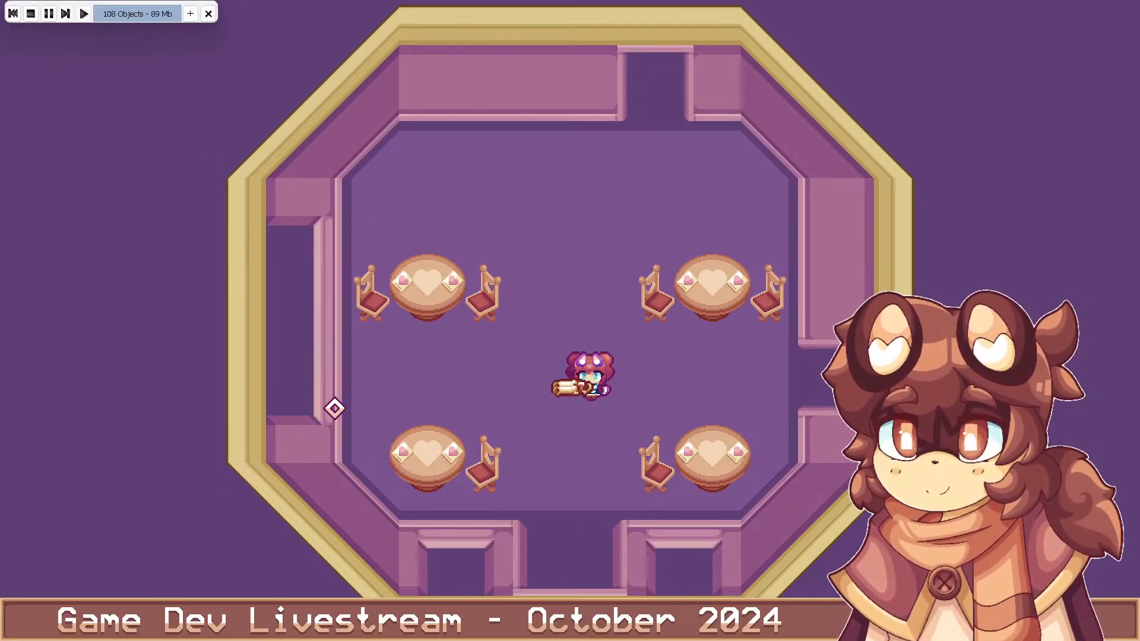
pyautogui.press('w')
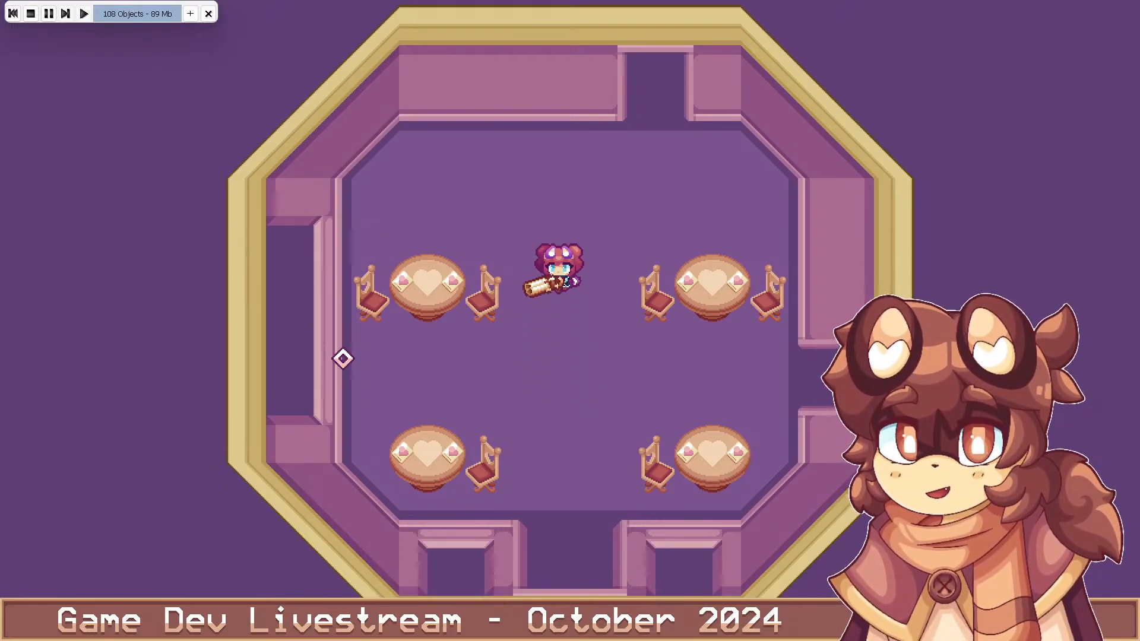
pyautogui.press('a')
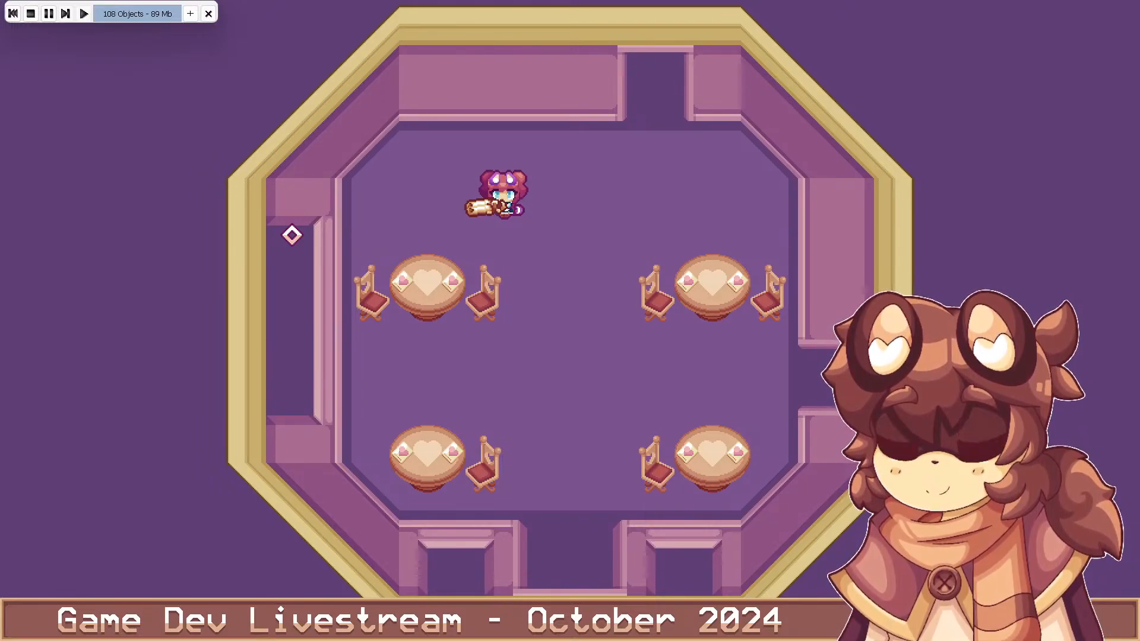
pyautogui.press('d')
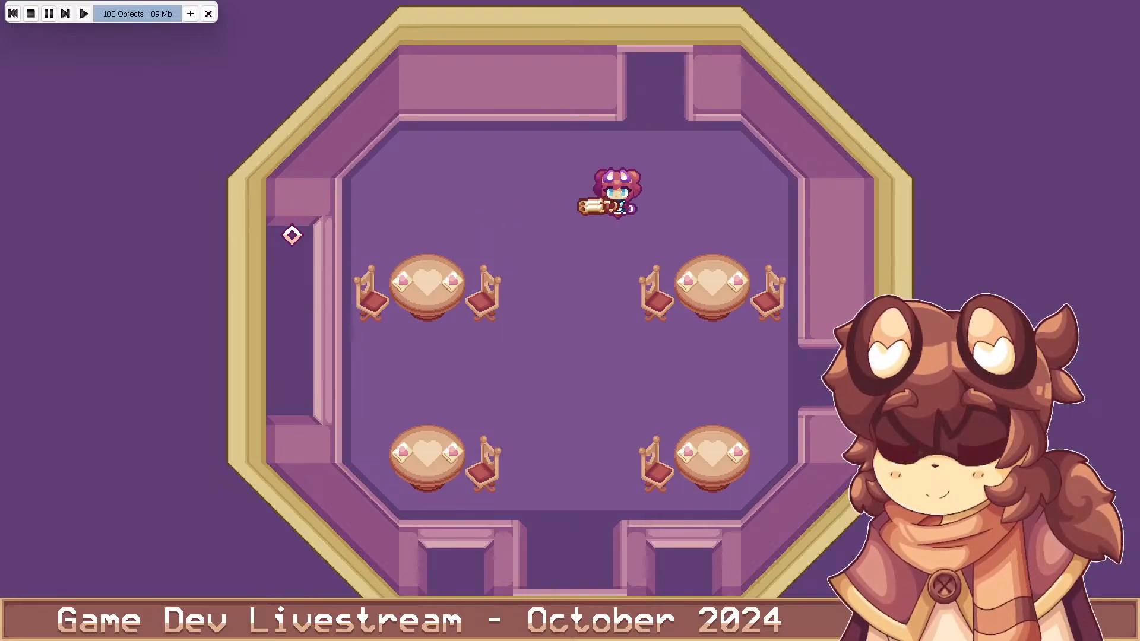
pyautogui.press('a')
pyautogui.click(675, 344)
pyautogui.press('w')
pyautogui.press('d')
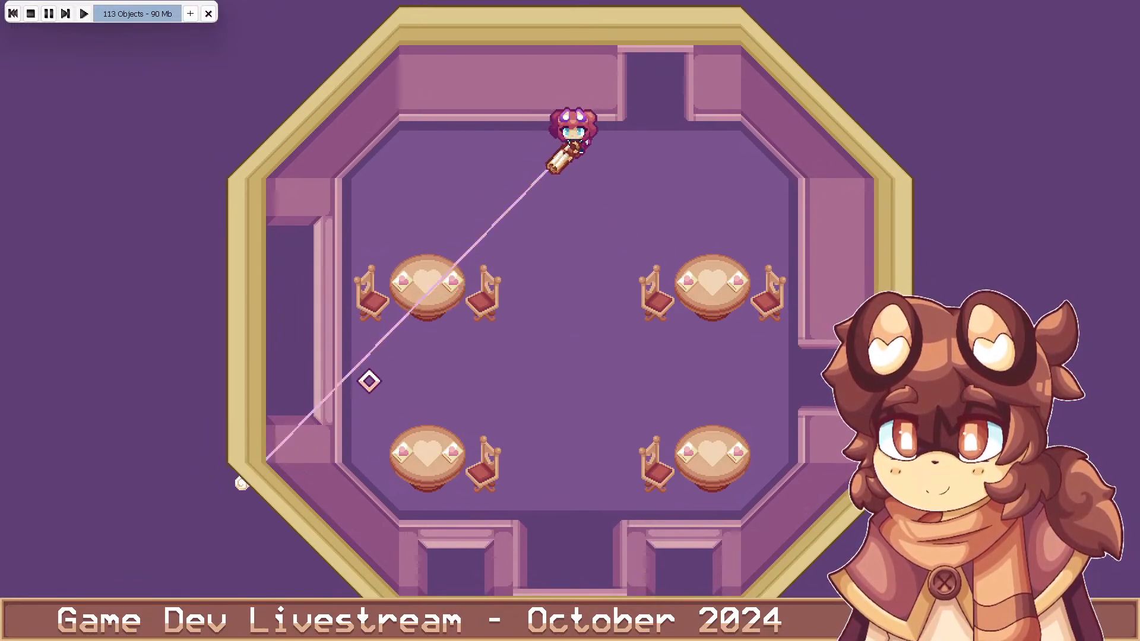
pyautogui.press('s')
pyautogui.press('s')
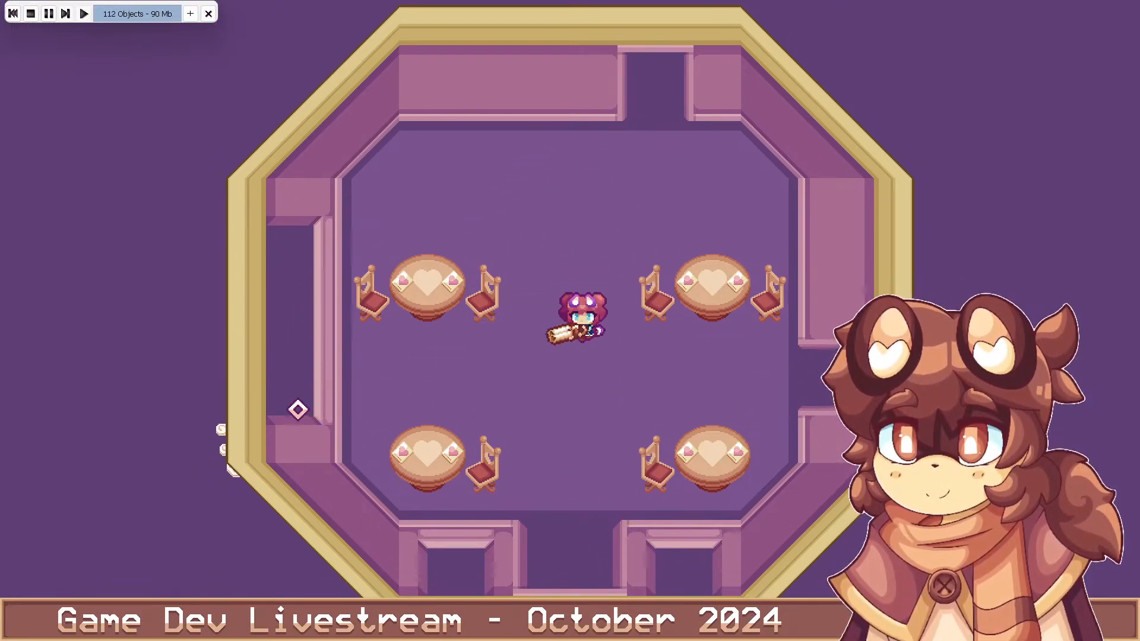
pyautogui.press('a')
pyautogui.click(752, 415)
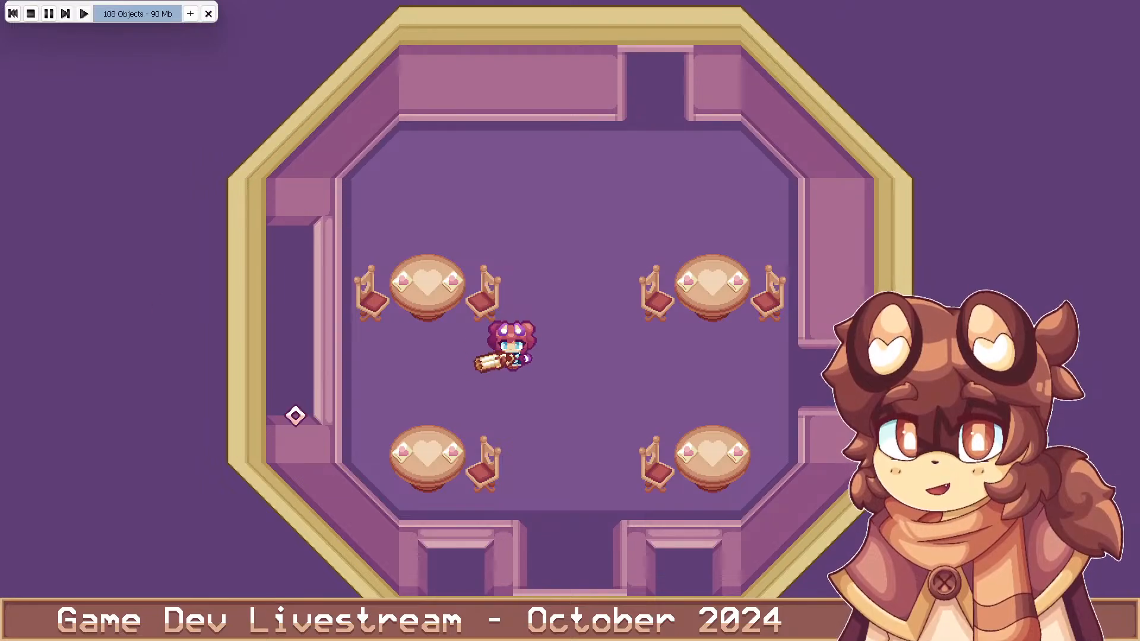
pyautogui.press('Escape')
pyautogui.hotkey('ctrl', 's')
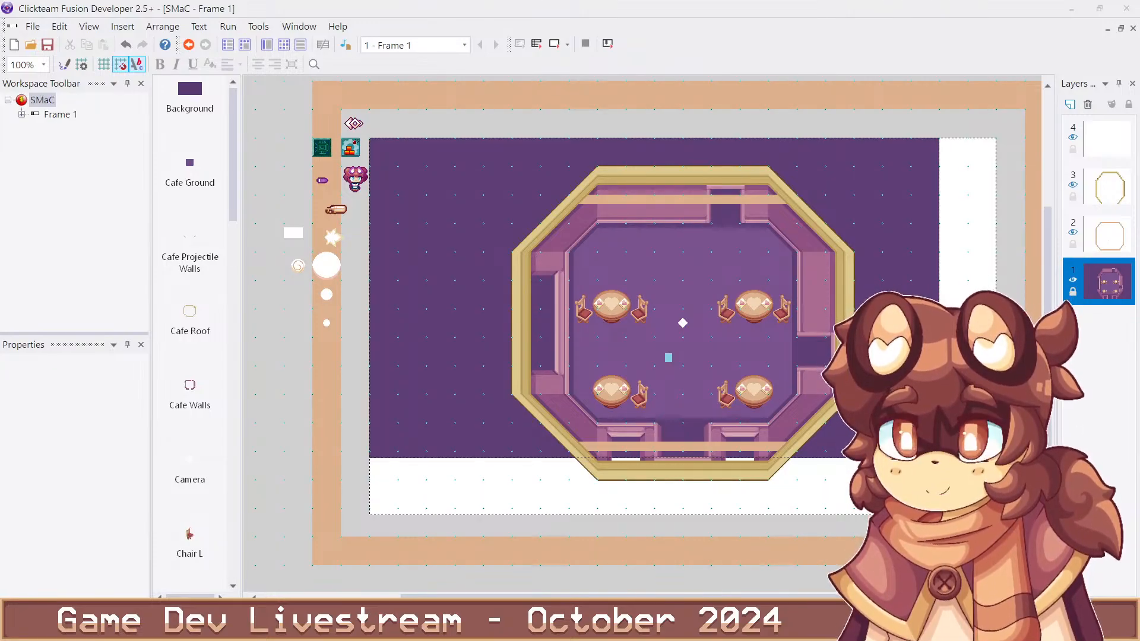
# Replace the Cafe Ground object's image with the brighter pinkish-purple floor version
pyautogui.doubleClick(704, 251)
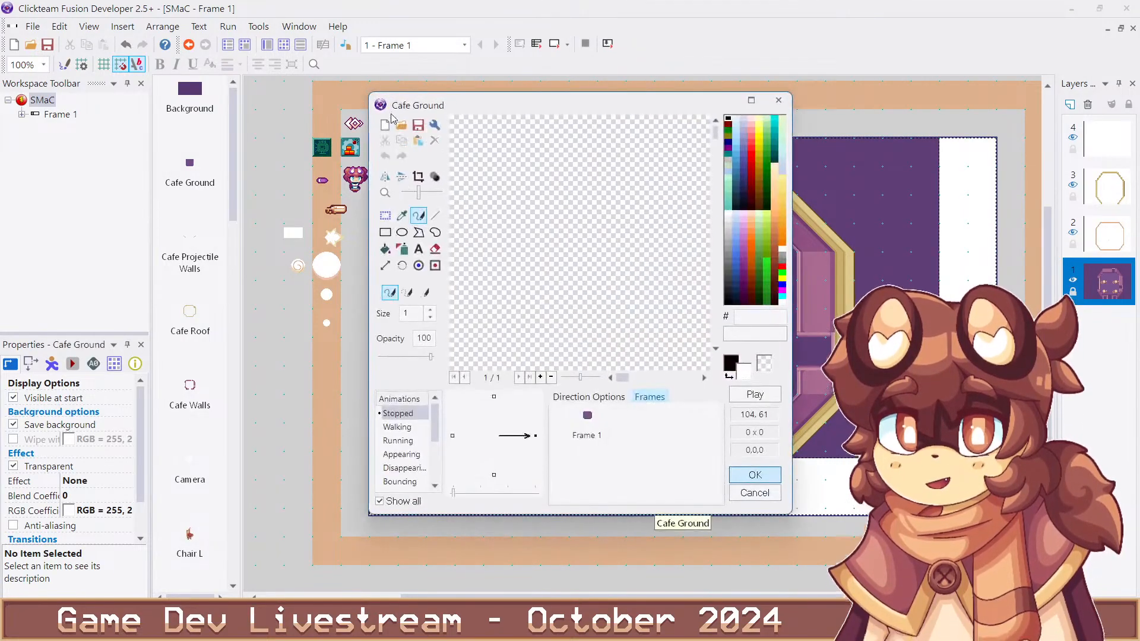
pyautogui.click(401, 125)
pyautogui.press('Return')
pyautogui.press('Return')
pyautogui.click(440, 117)
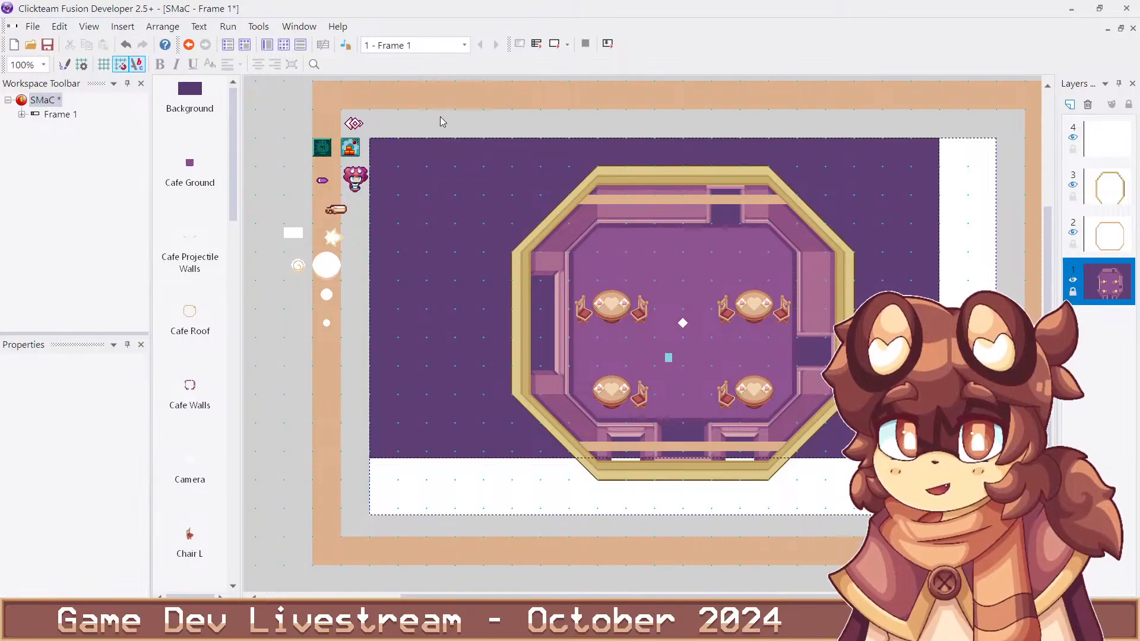
# Playtest the frame with the pinkish-purple floor, walking around the cafe and firing at the upper wall
pyautogui.press('F7')
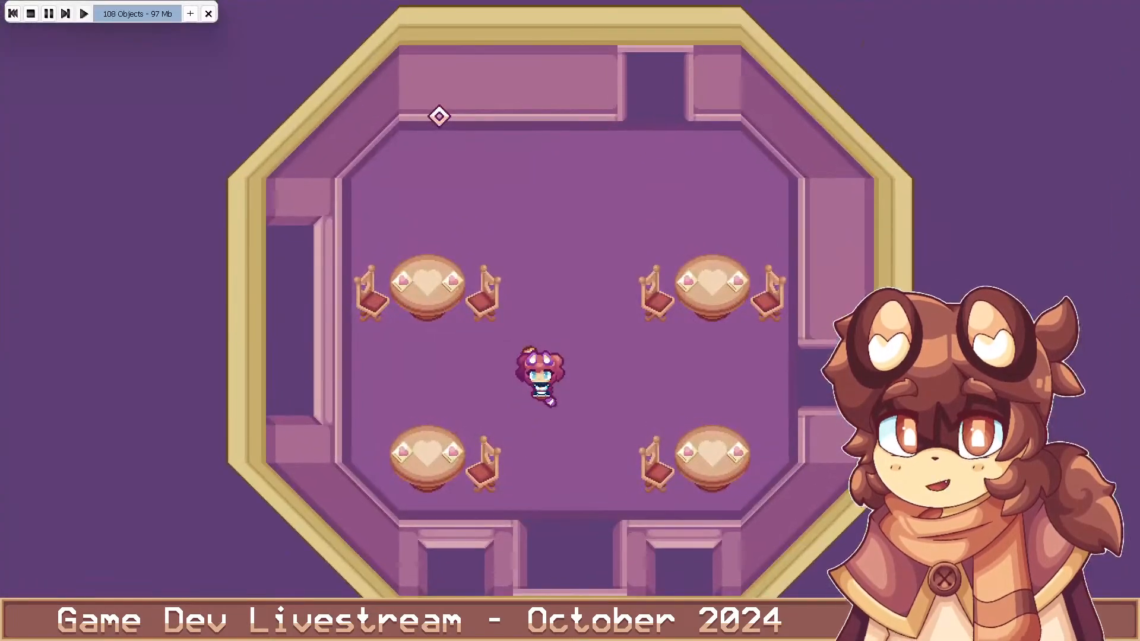
pyautogui.press('d')
pyautogui.press('w')
pyautogui.press('a')
pyautogui.click(652, 129)
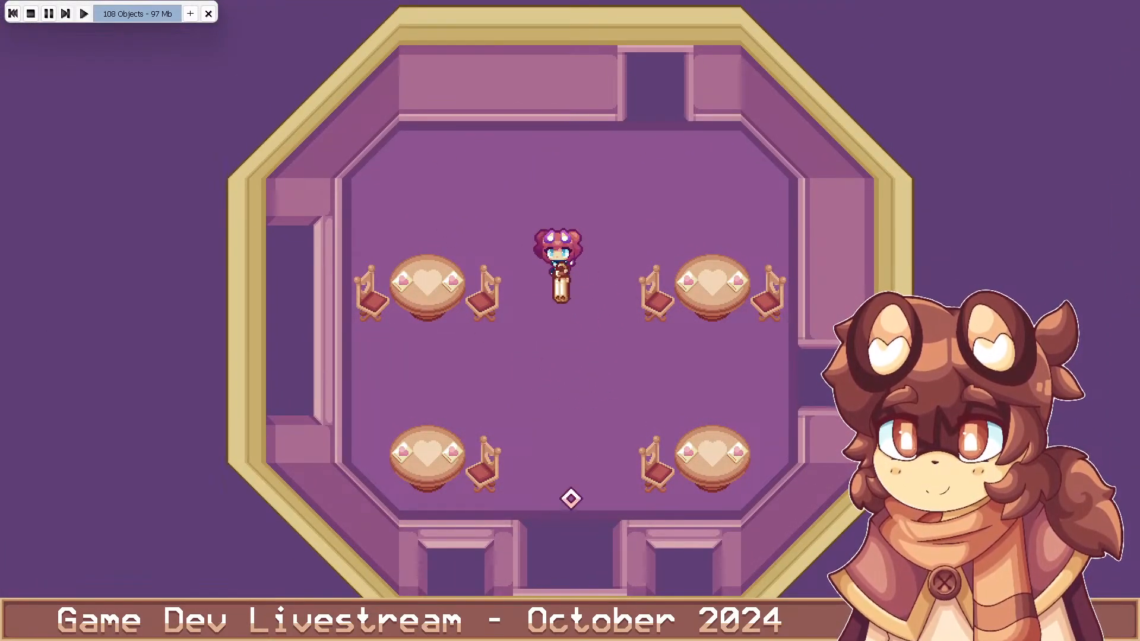
pyautogui.hotkey('alt', 'F4')
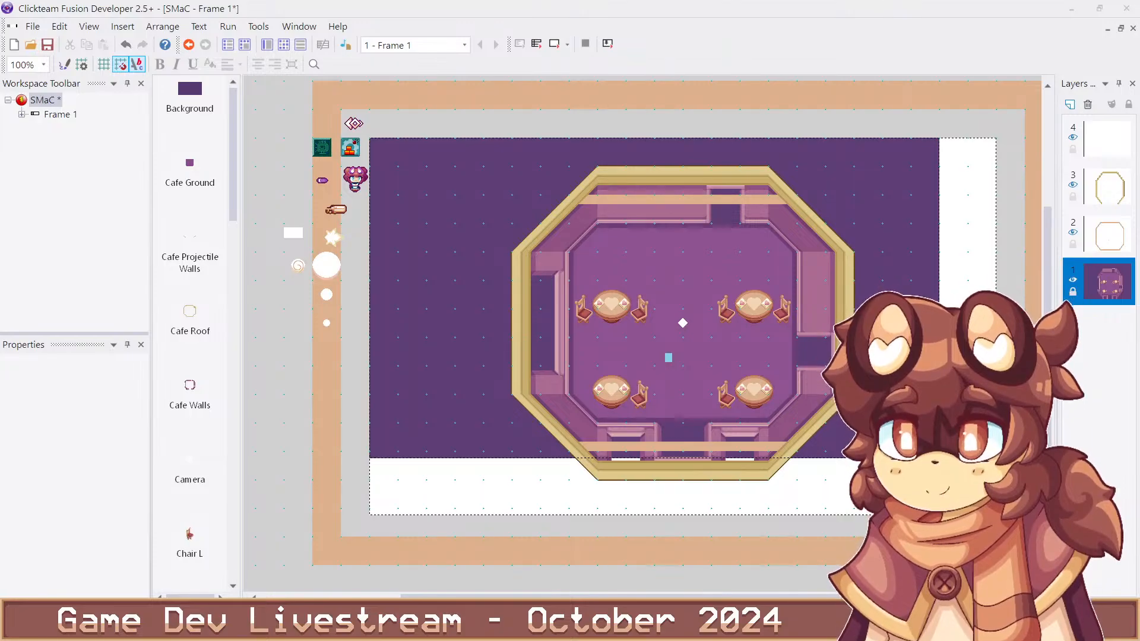
# Swap the Cafe Ground image for the bluish indigo floor version and run a brief playtest of it
pyautogui.doubleClick(610, 269)
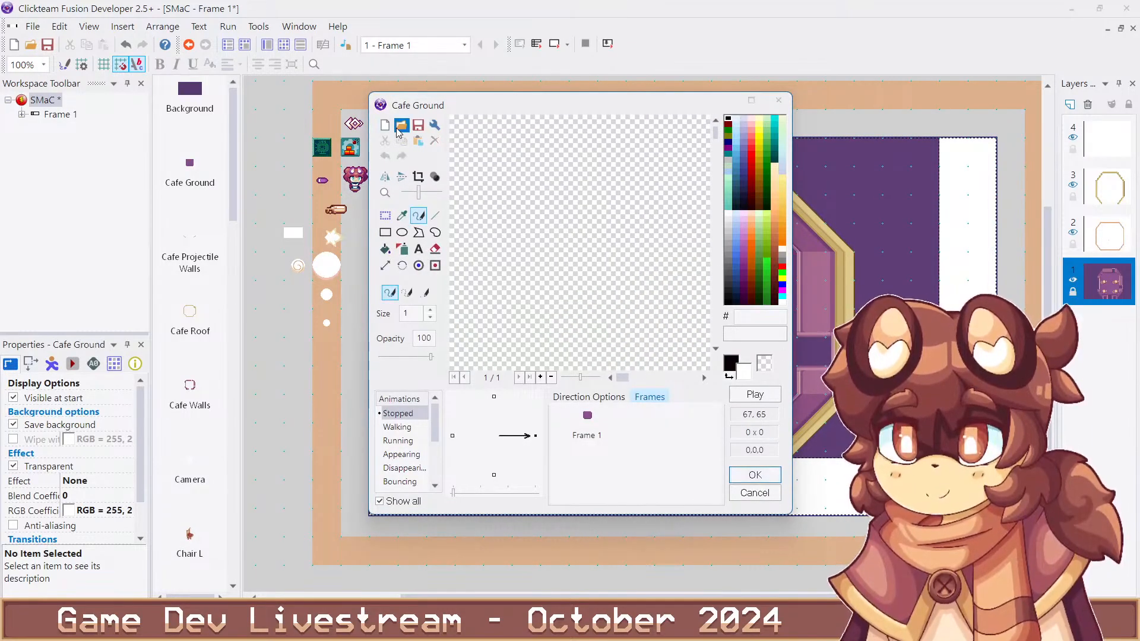
pyautogui.click(401, 125)
pyautogui.press('Return')
pyautogui.click(468, 129)
pyautogui.press('F8')
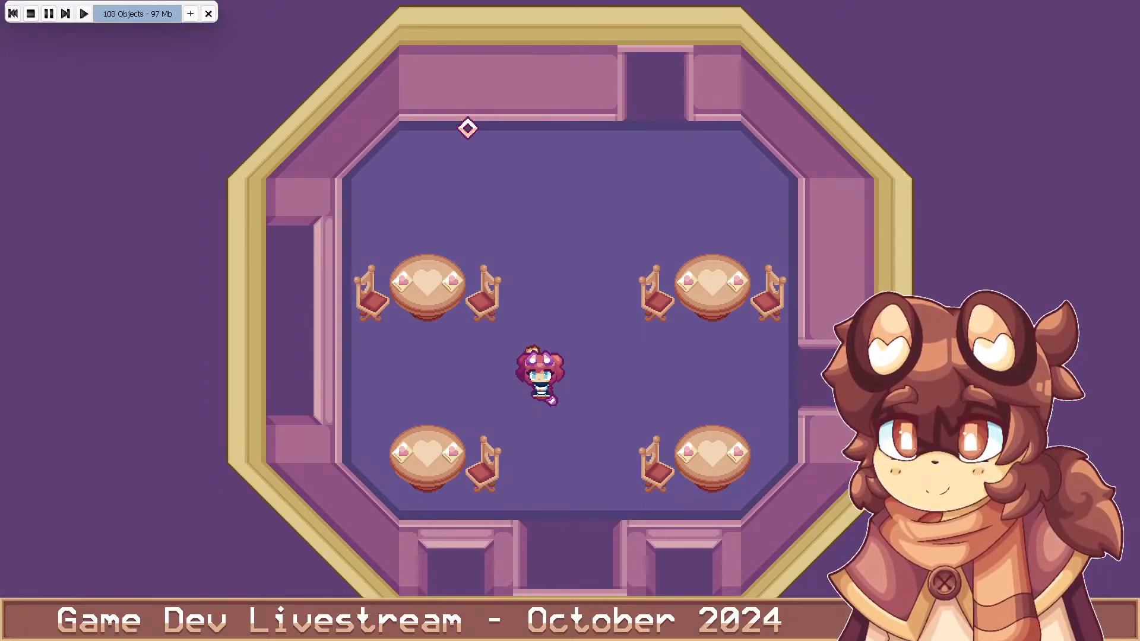
pyautogui.hotkey('alt', 'F4')
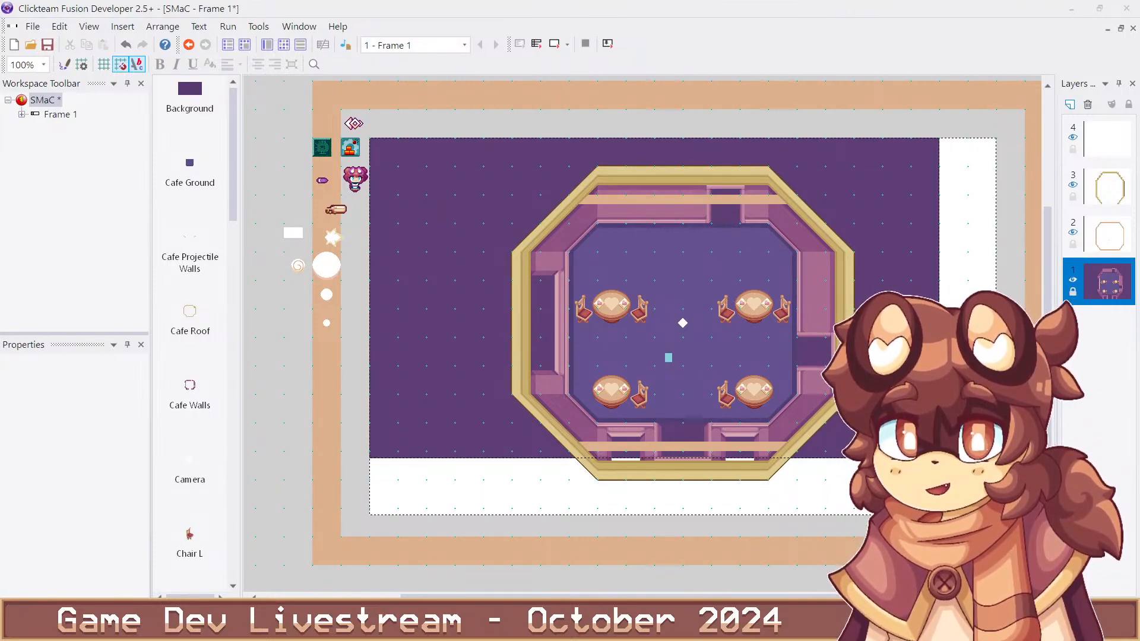
# Put the muted purple floor with the darker border back into the Cafe Ground object
pyautogui.doubleClick(593, 234)
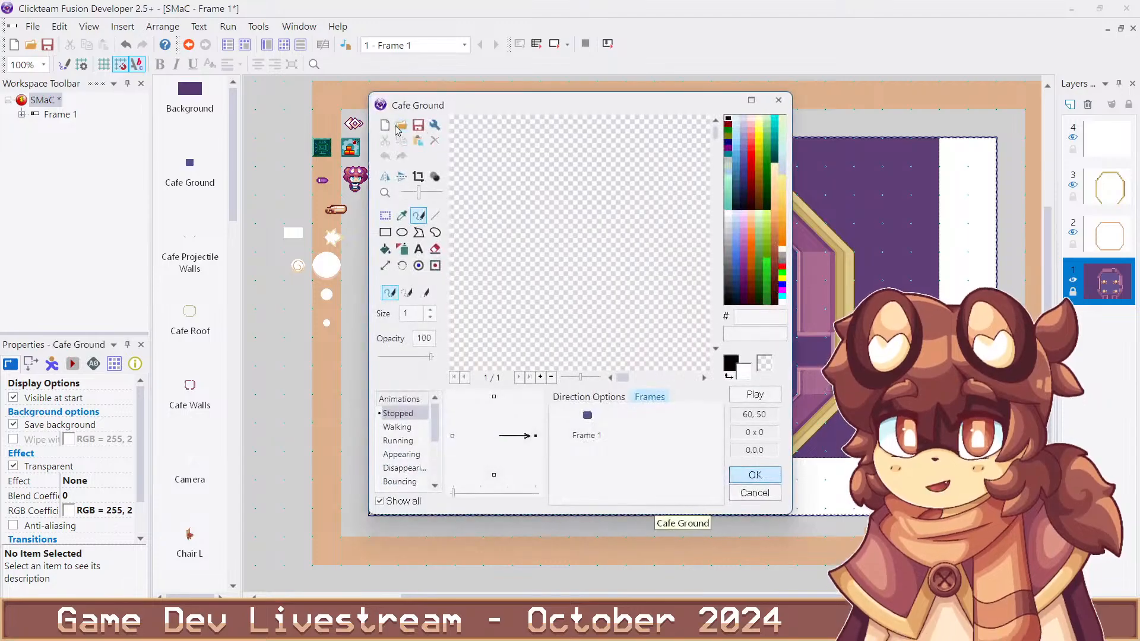
pyautogui.click(439, 227)
pyautogui.doubleClick(647, 203)
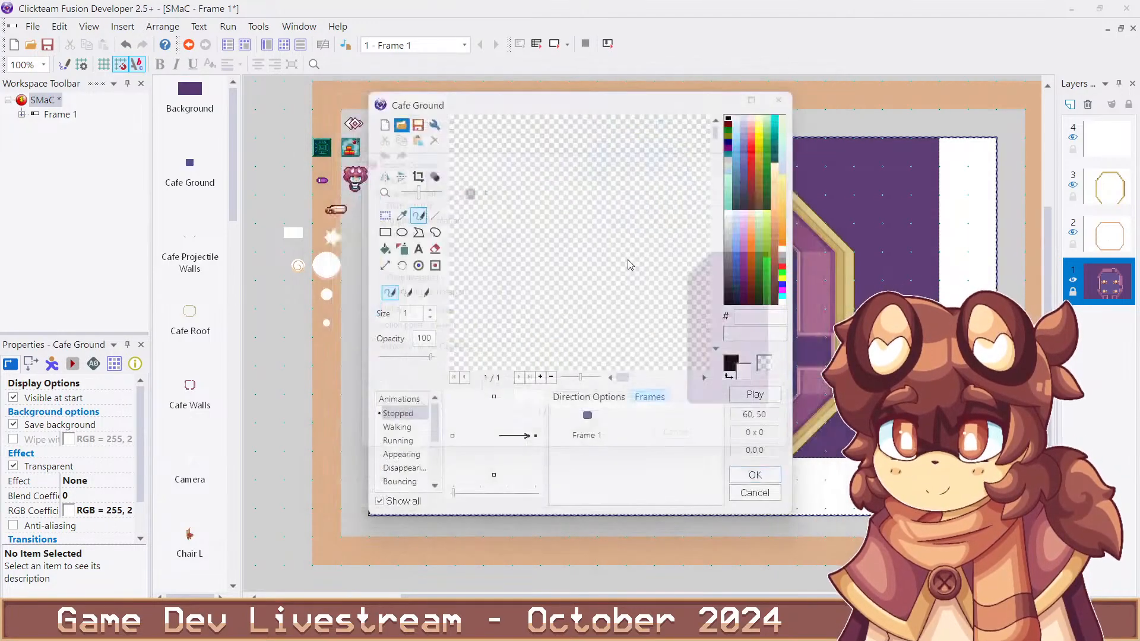
pyautogui.press('Return')
pyautogui.click(523, 136)
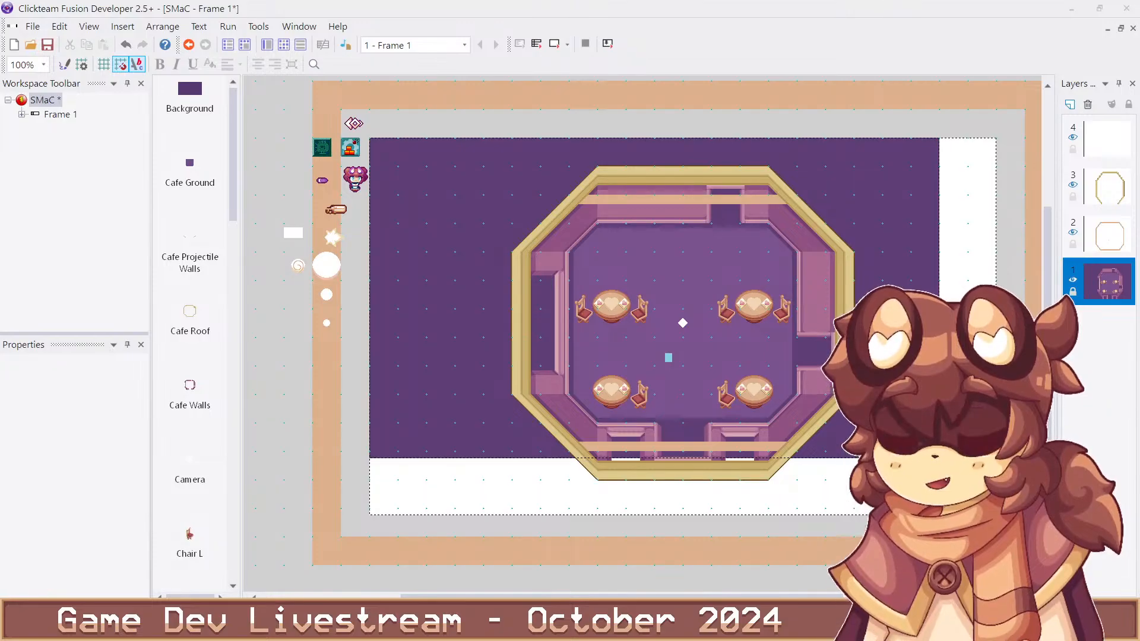
# Replace the Background object's image with the dark bluish-purple version
pyautogui.doubleClick(490, 234)
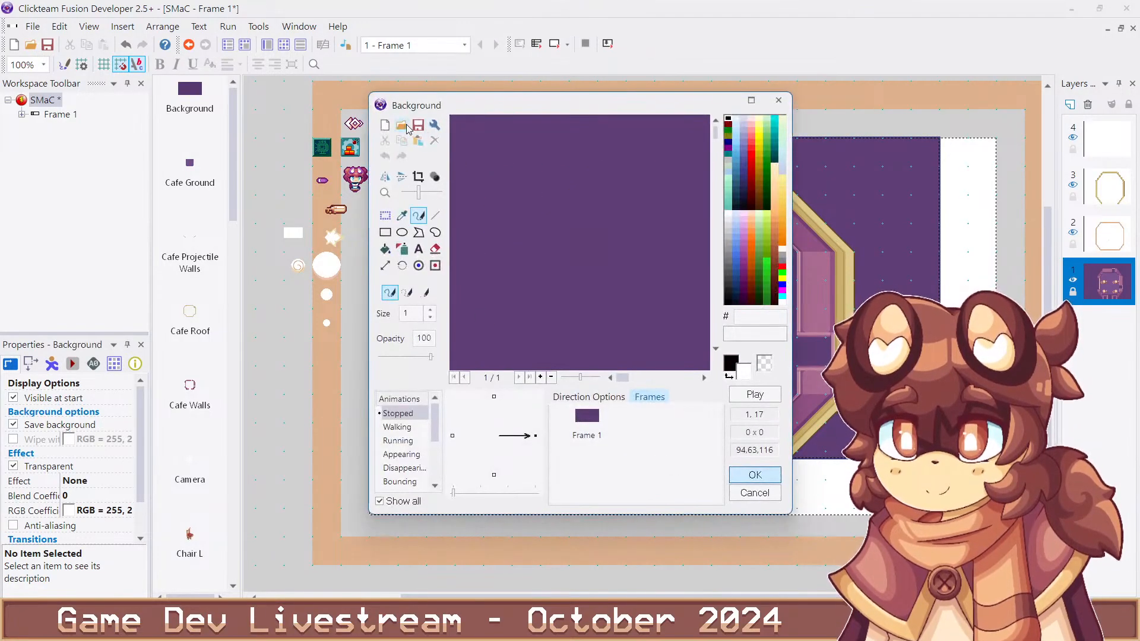
pyautogui.click(447, 140)
pyautogui.doubleClick(448, 184)
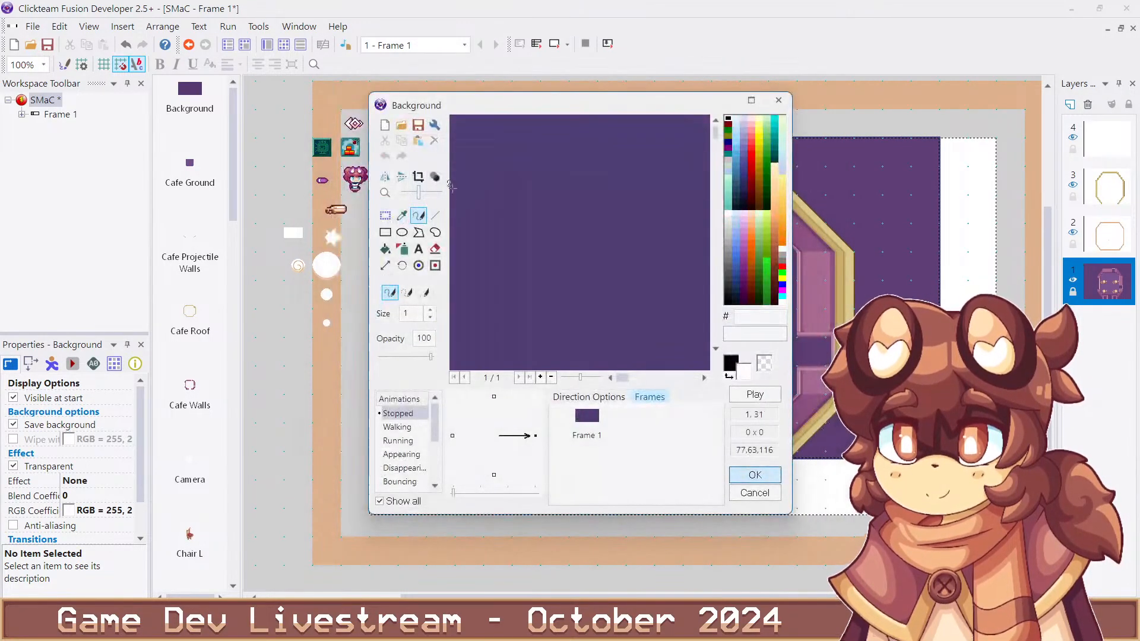
pyautogui.press('Return')
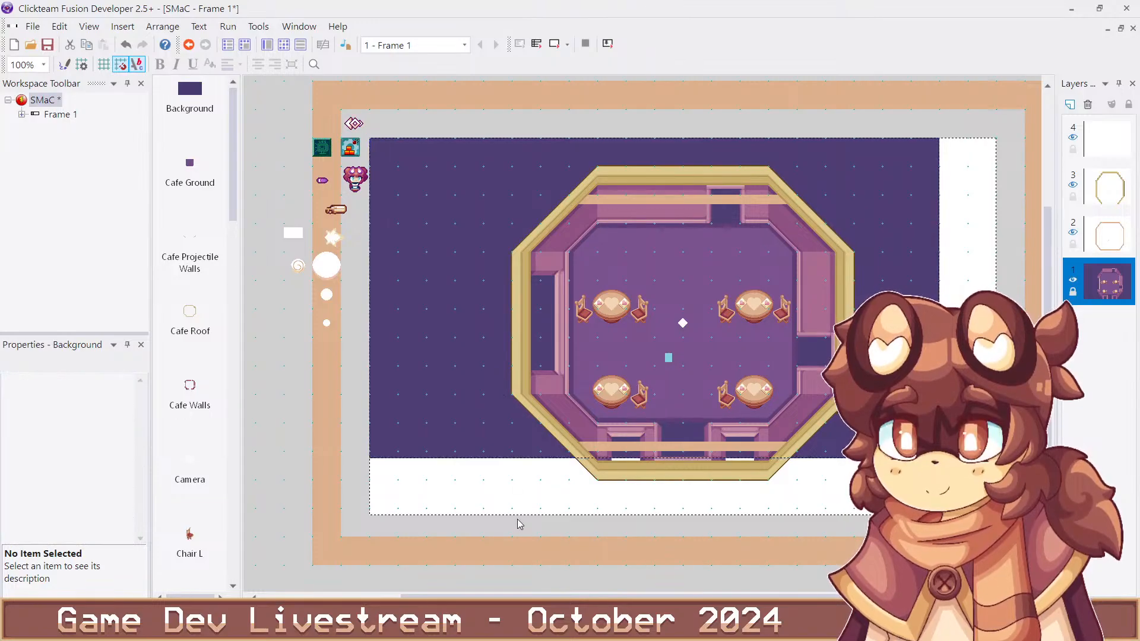
# Playtest the cafe against the dark bluish-purple background, walking across the room and shooting towards both side walls
pyautogui.press('F8')
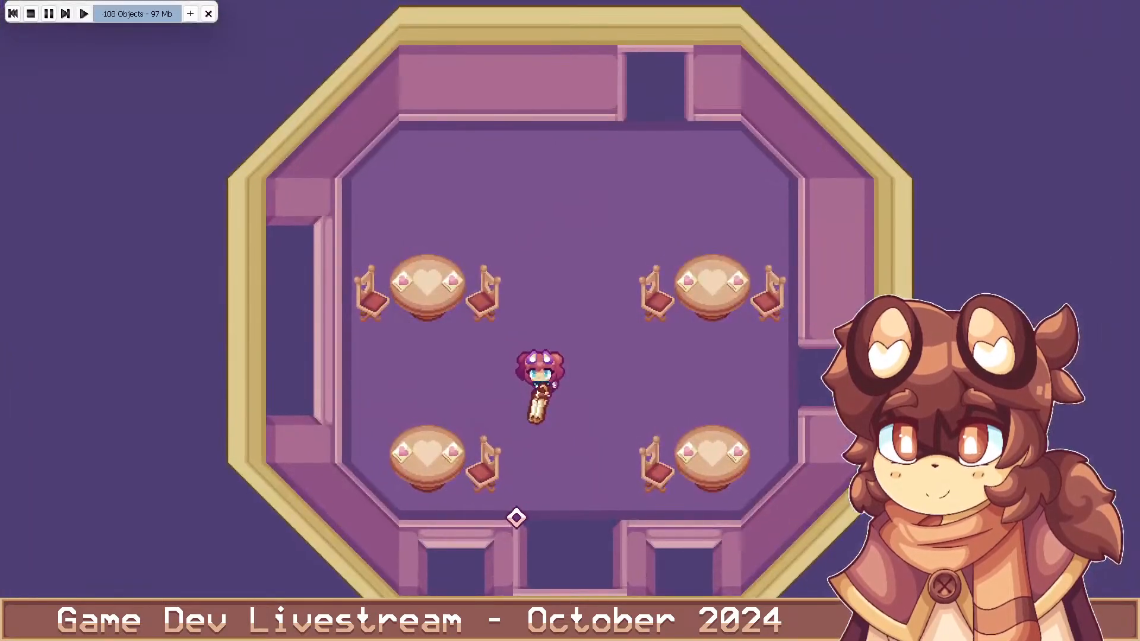
pyautogui.press('Right')
pyautogui.press('Left')
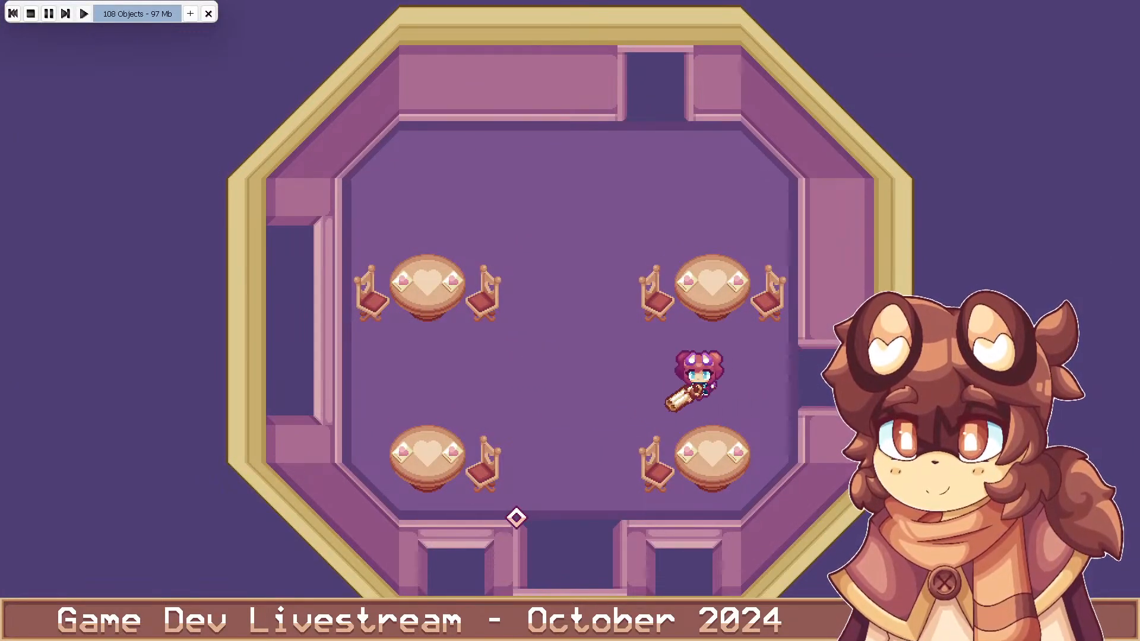
pyautogui.click(791, 407)
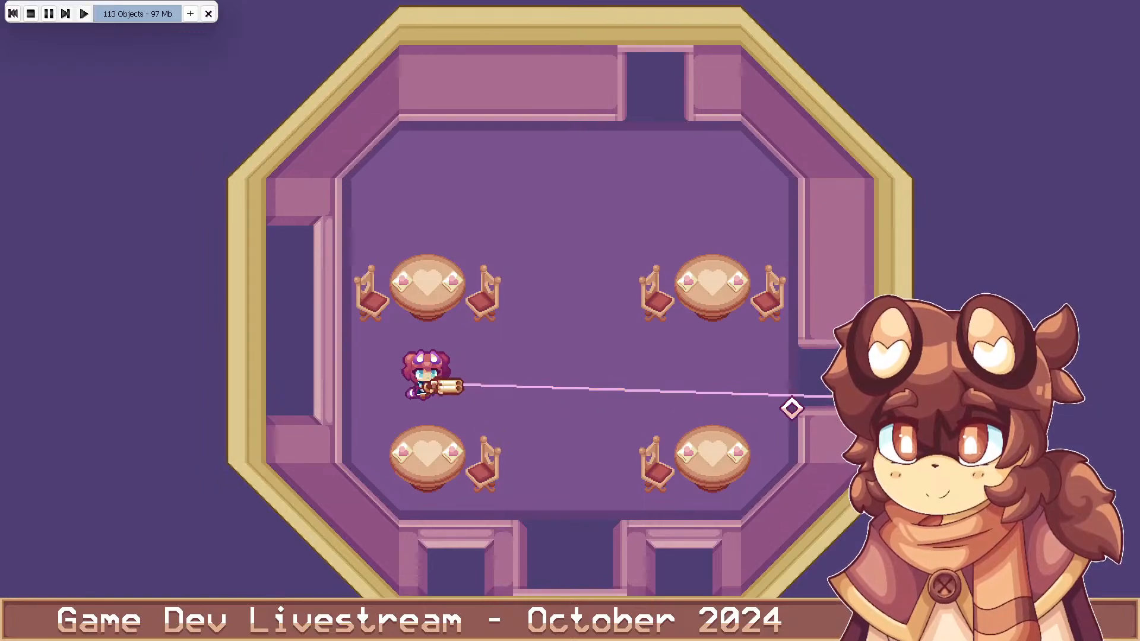
pyautogui.press('d')
pyautogui.click(262, 423)
pyautogui.click(223, 391)
pyautogui.hotkey('alt', 'F4')
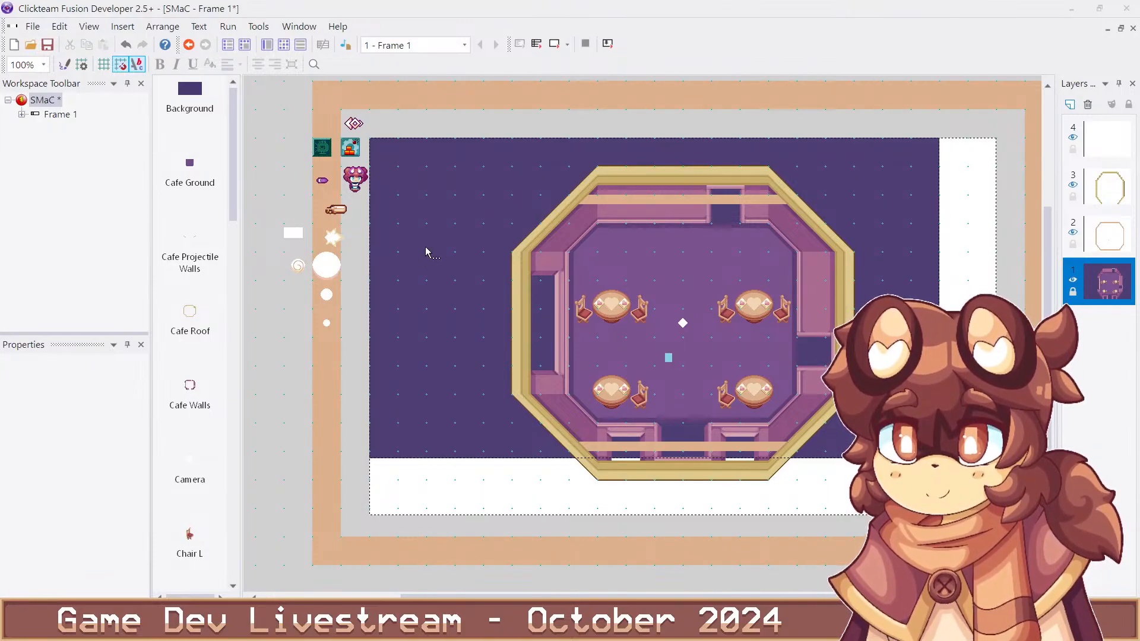
# Change the Background object's image to the very dark purple version and walk through the cafe in a short playtest
pyautogui.doubleClick(455, 249)
pyautogui.press('Escape')
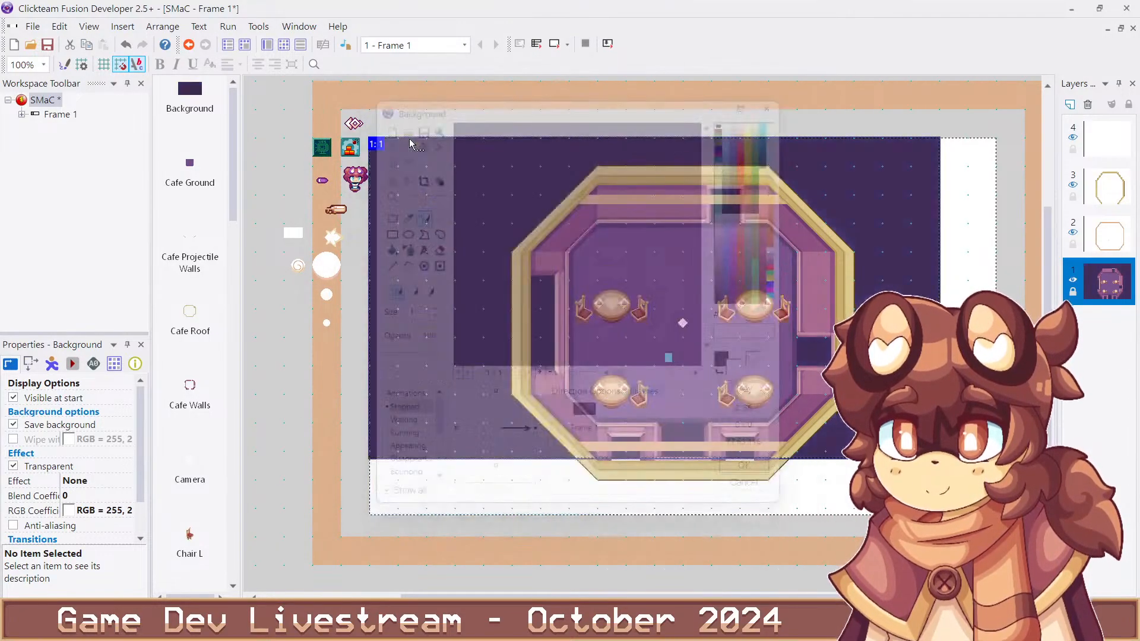
pyautogui.click(558, 516)
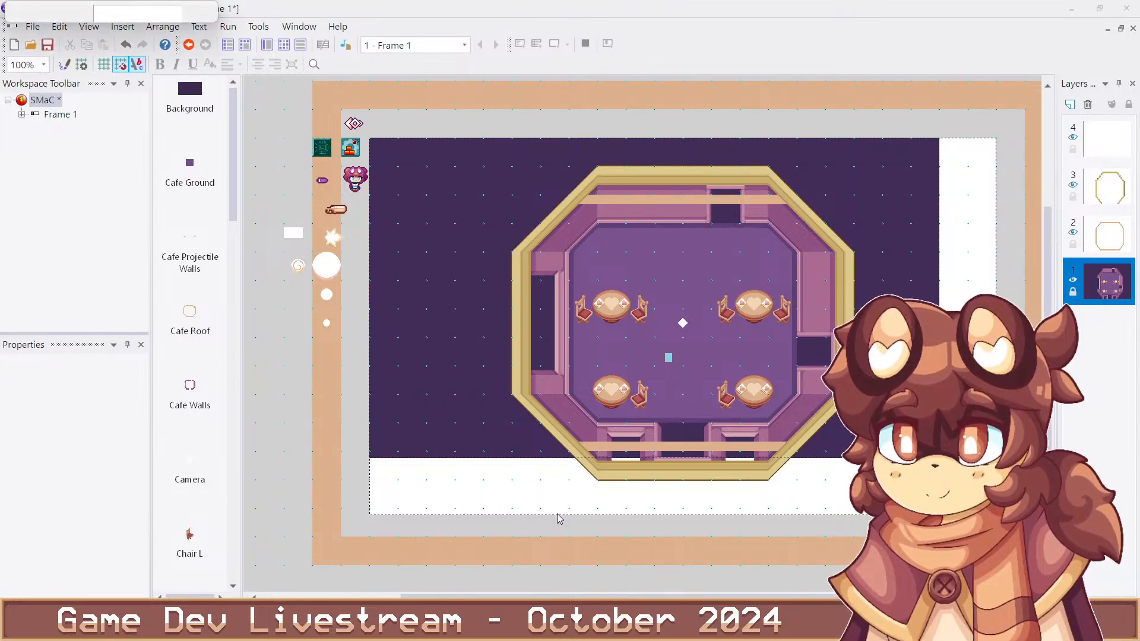
pyautogui.press('d')
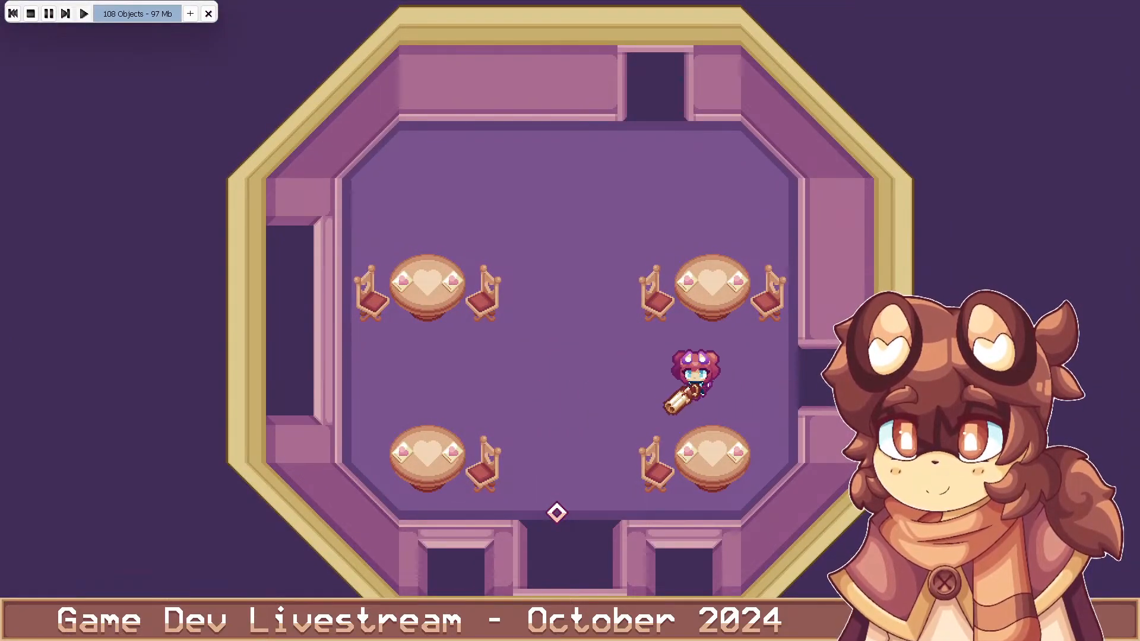
pyautogui.press('a')
pyautogui.press('Escape')
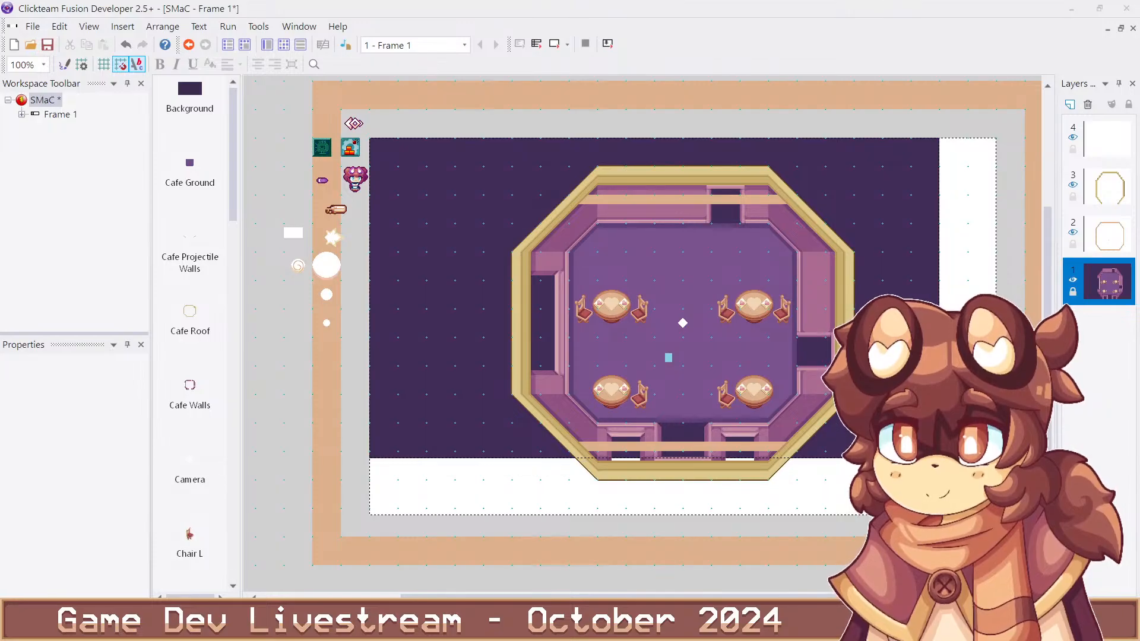
# Try the greyish-blue image on the Background object and run the frame with it
pyautogui.doubleClick(442, 205)
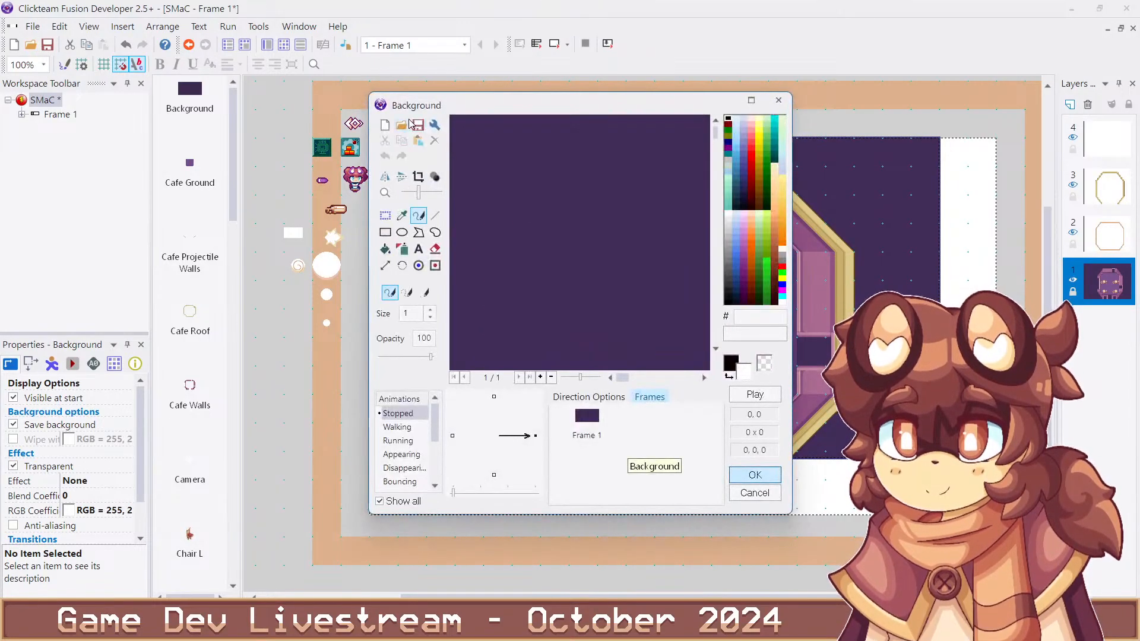
pyautogui.click(403, 126)
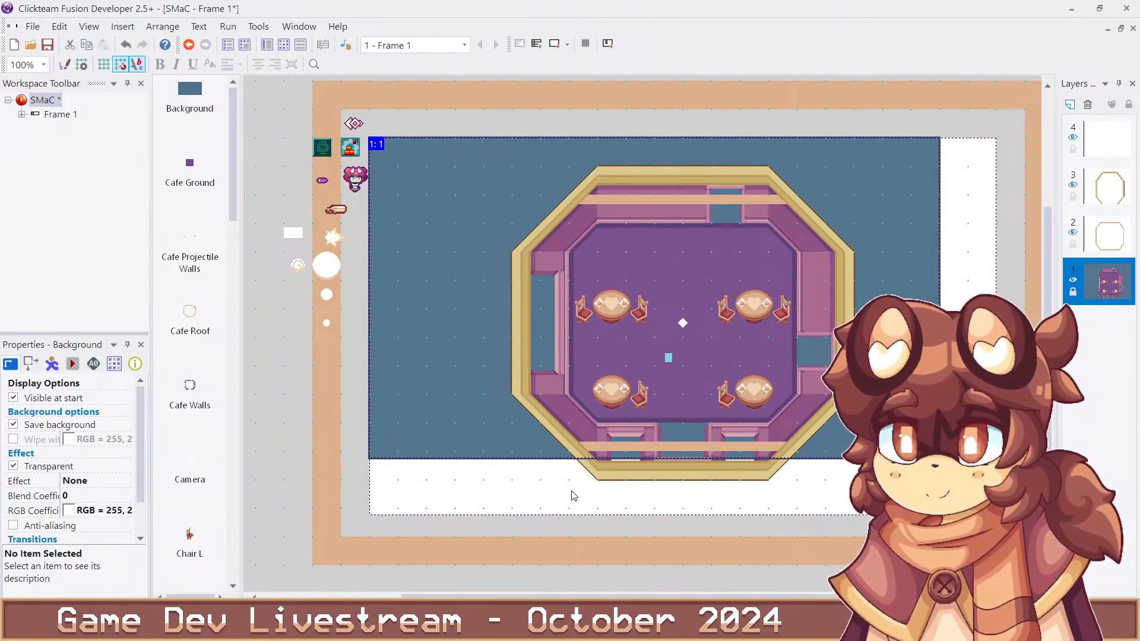
pyautogui.click(573, 496)
pyautogui.press('F7')
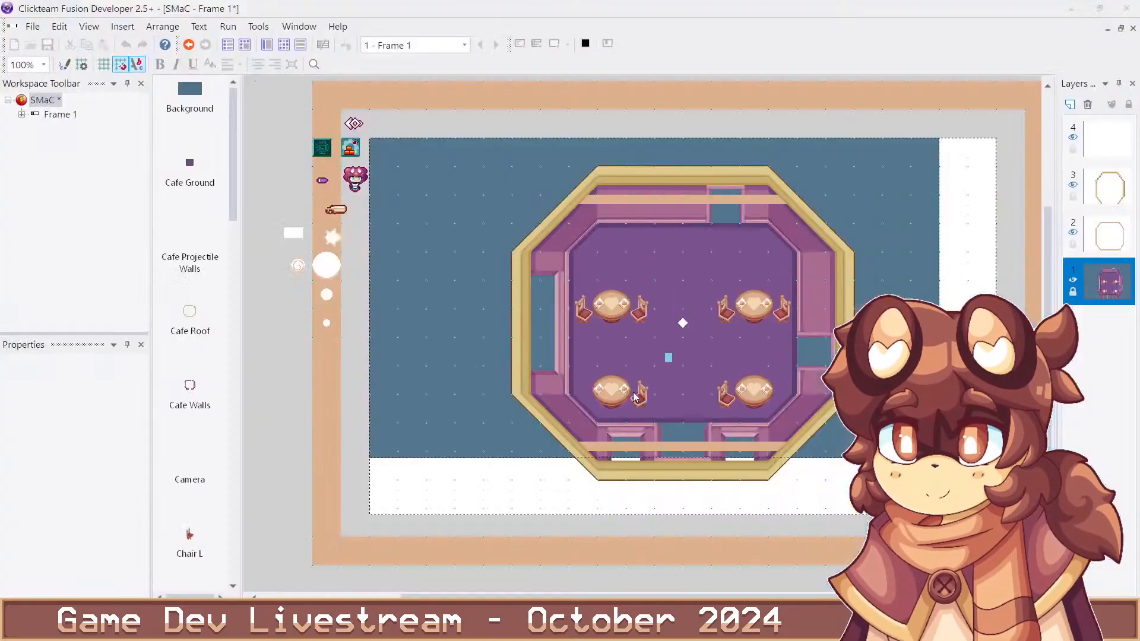
pyautogui.press('Escape')
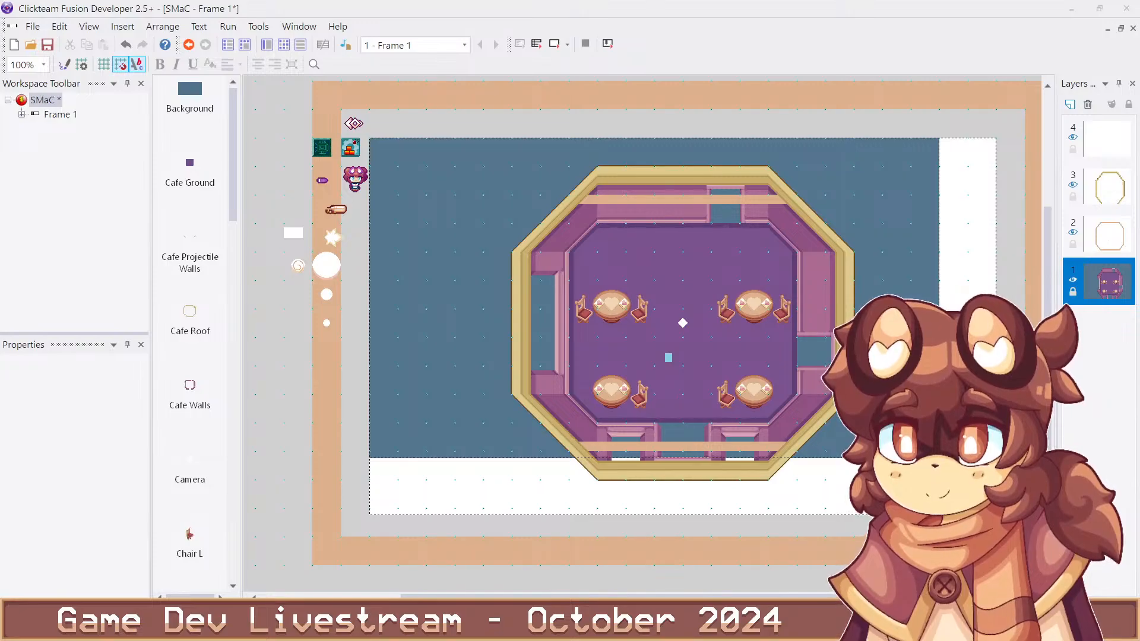
# Replace the Background object's image with the solid black version and playtest it by walking around the cafe
pyautogui.doubleClick(469, 349)
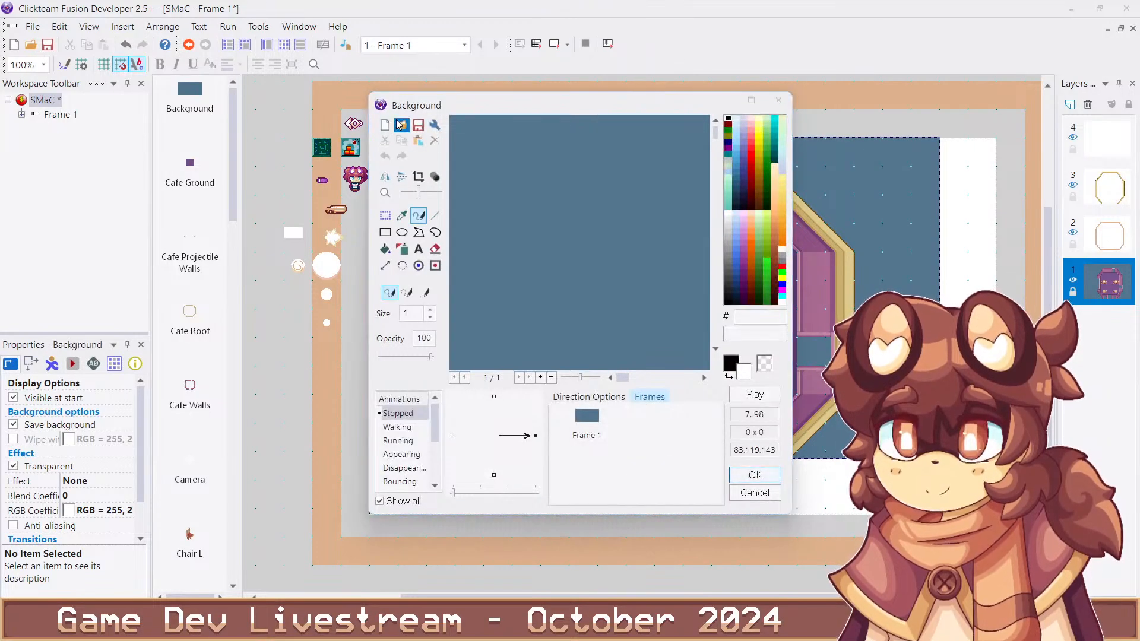
pyautogui.press('Return')
pyautogui.press('F7')
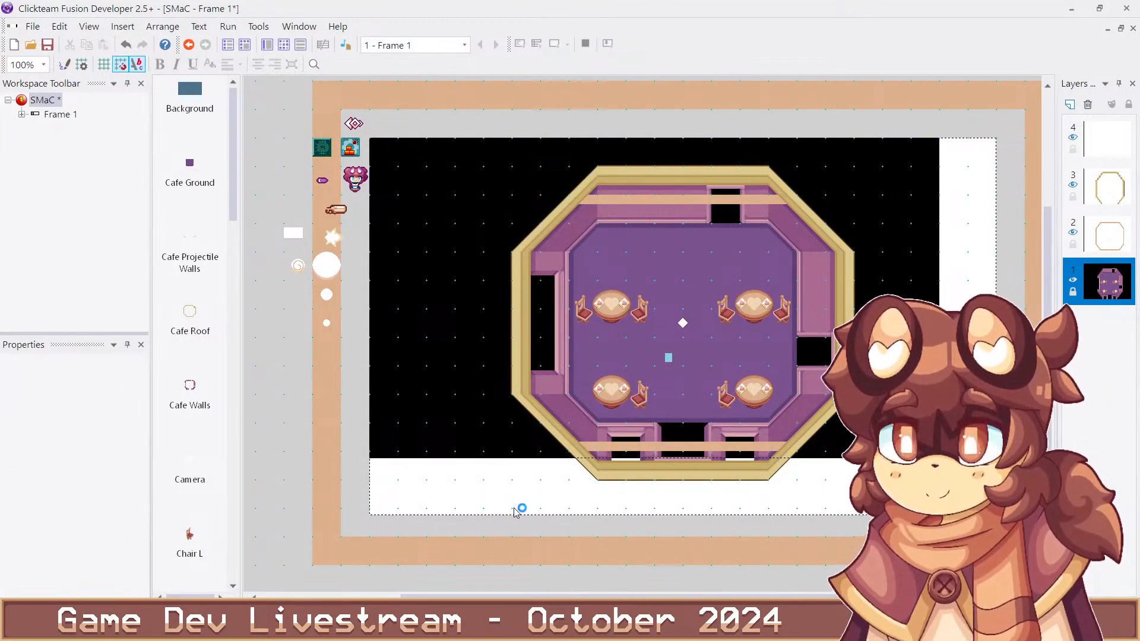
pyautogui.press('d')
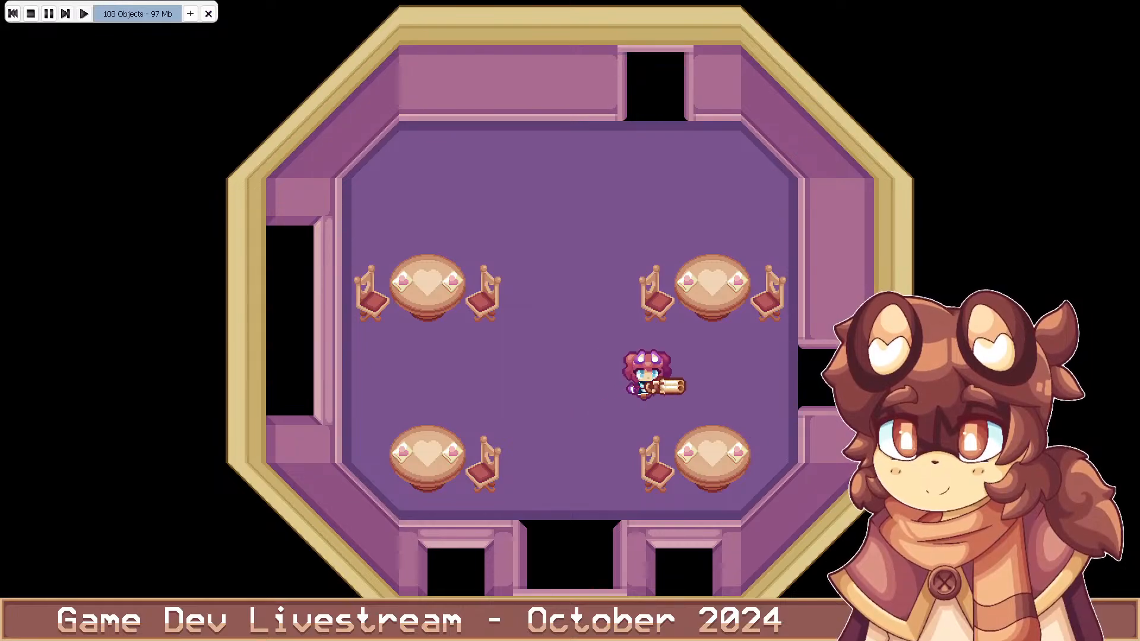
pyautogui.press('a')
pyautogui.press('w')
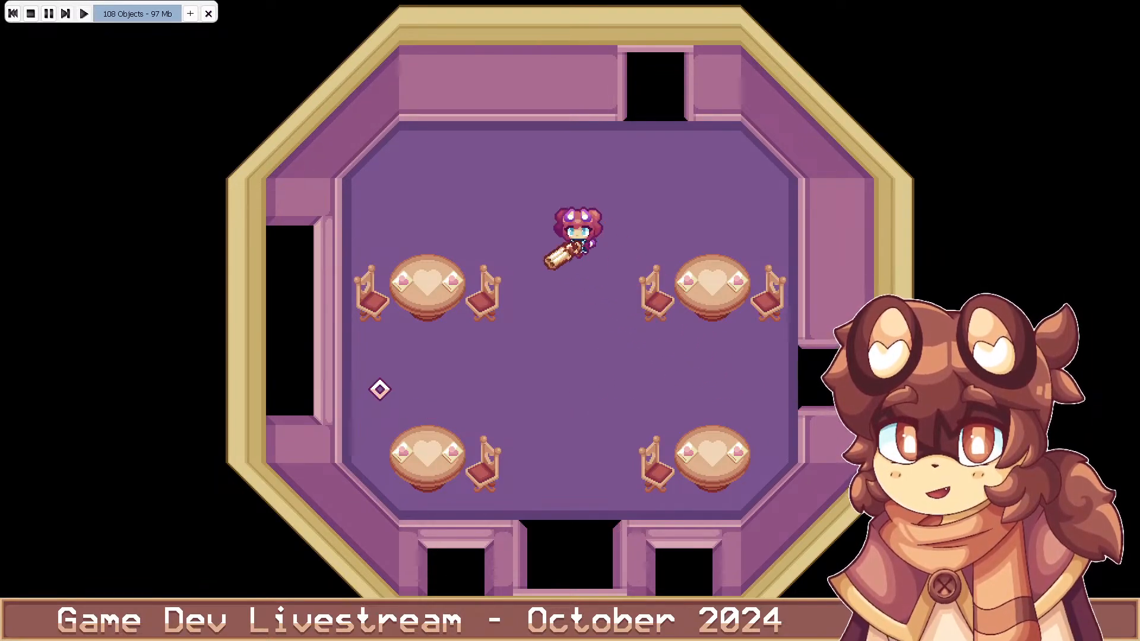
pyautogui.press('s')
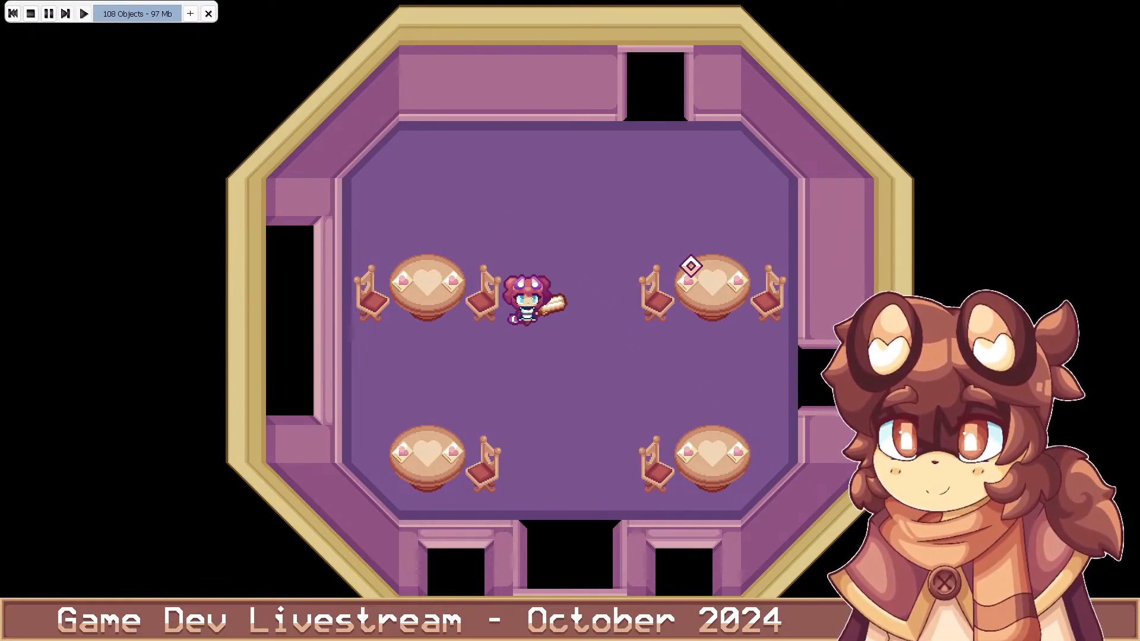
# Fire the weapon at the walls around the cafe to judge the shots against the black background, and end the playtest
pyautogui.click(597, 95)
pyautogui.click(382, 327)
pyautogui.click(392, 486)
pyautogui.click(501, 513)
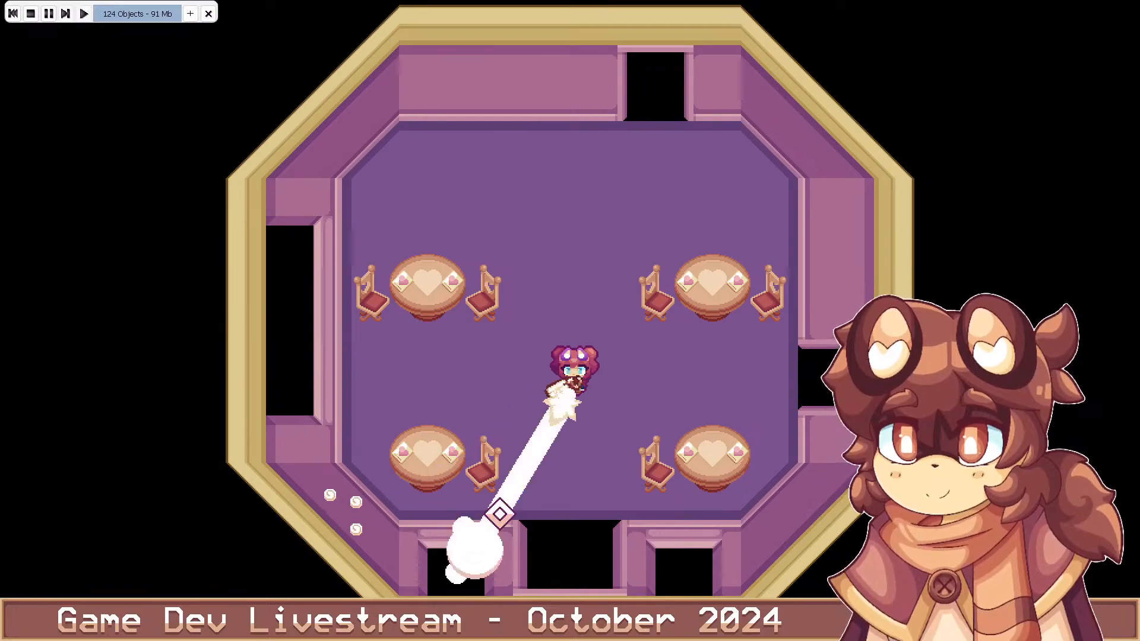
pyautogui.click(815, 493)
pyautogui.click(732, 496)
pyautogui.hotkey('alt', 'F4')
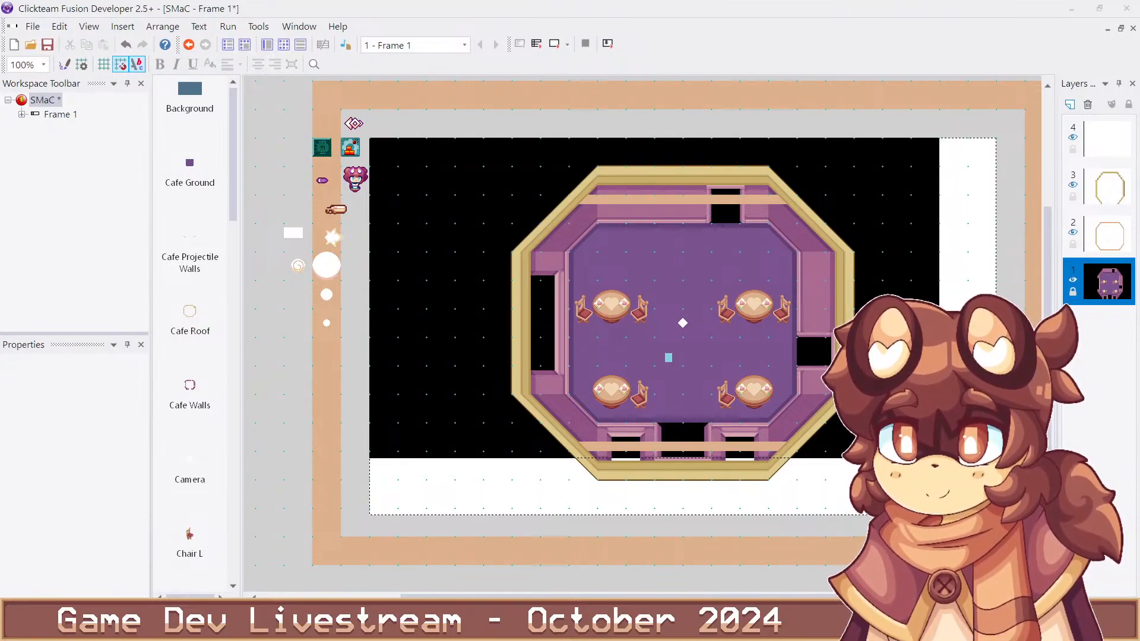
# Replace the Background object's image with the lighter purple version that matches the cafe floor
pyautogui.doubleClick(461, 269)
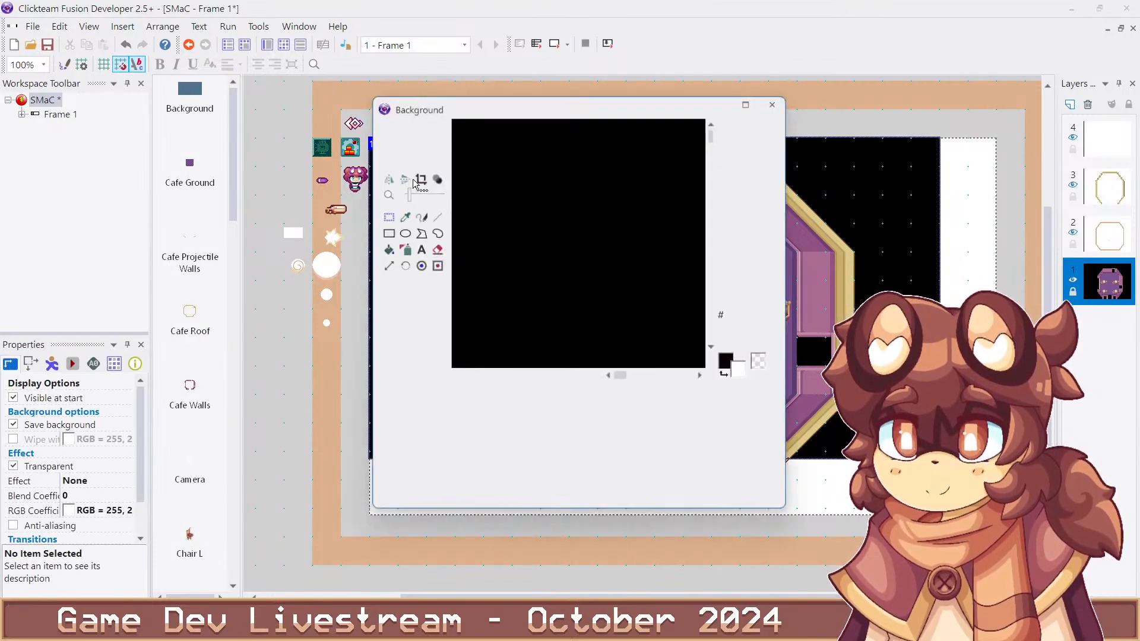
pyautogui.click(405, 129)
pyautogui.doubleClick(427, 232)
pyautogui.press('Return')
pyautogui.click(543, 489)
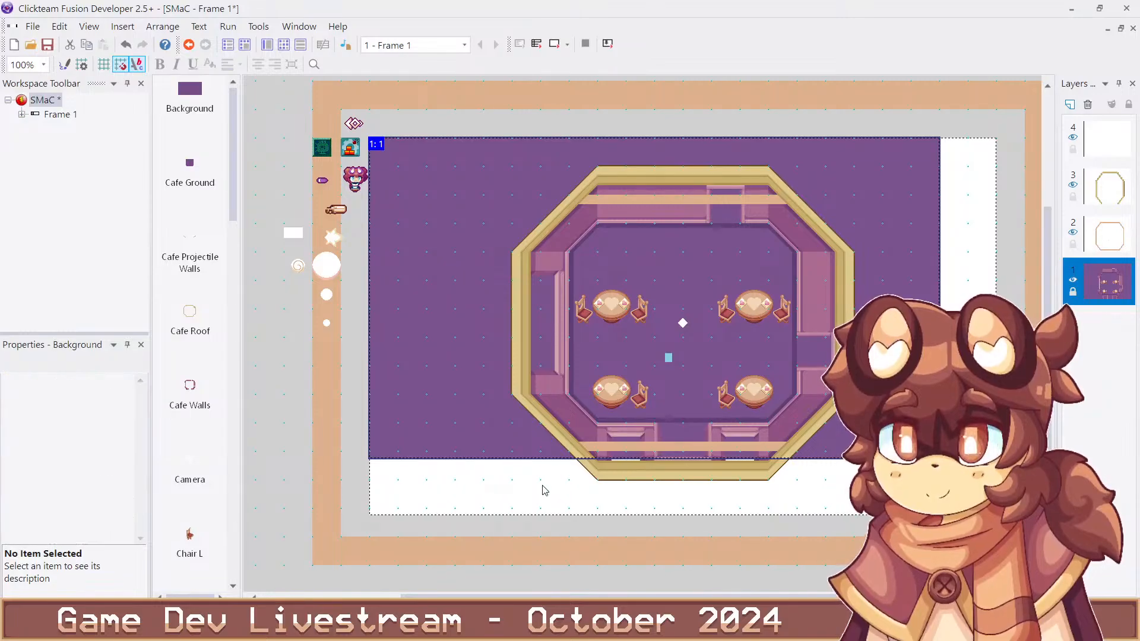
# Playtest the lighter purple background by walking the character across the cafe floor, and end the playtest
pyautogui.press('F7')
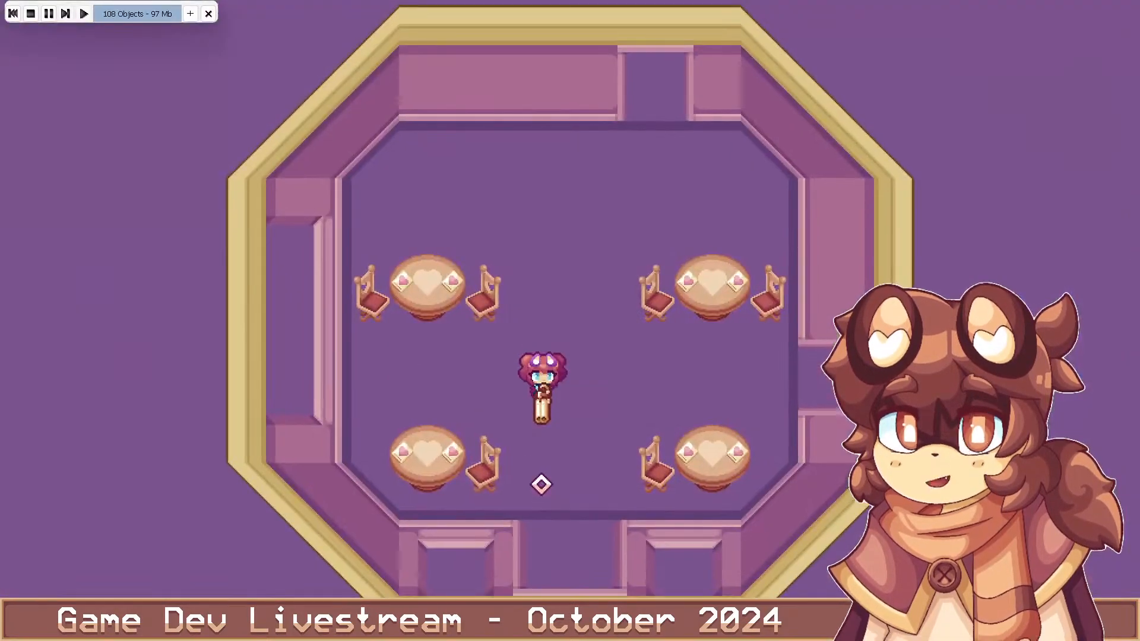
pyautogui.press('d')
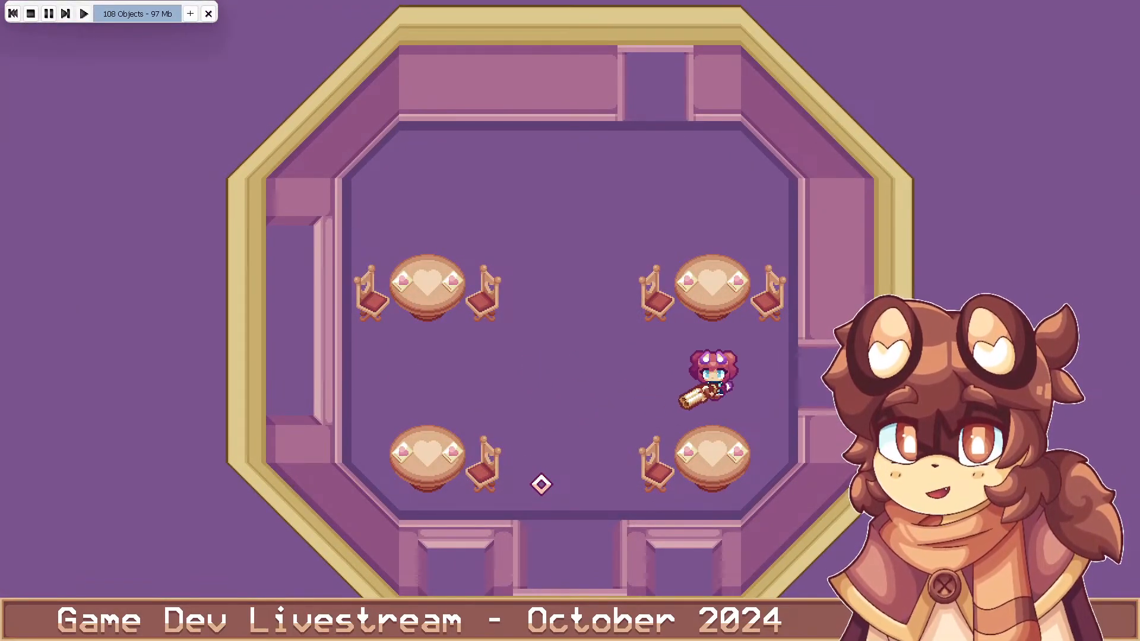
pyautogui.press('Escape')
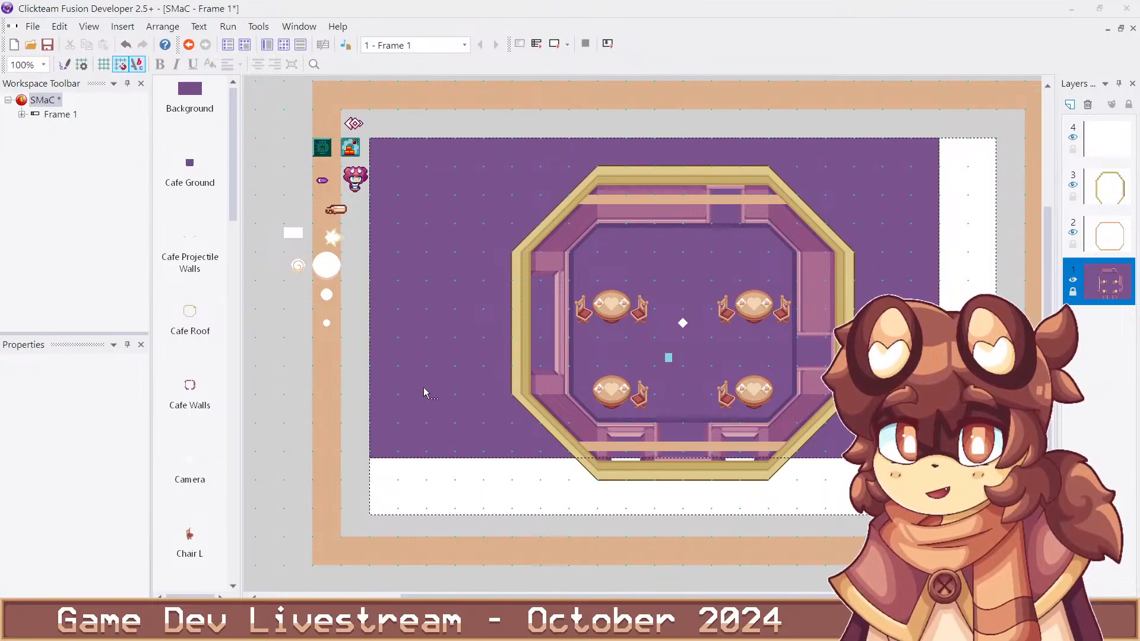
# Replace the Background object's image with the darker purple version
pyautogui.doubleClick(415, 277)
pyautogui.press('Escape')
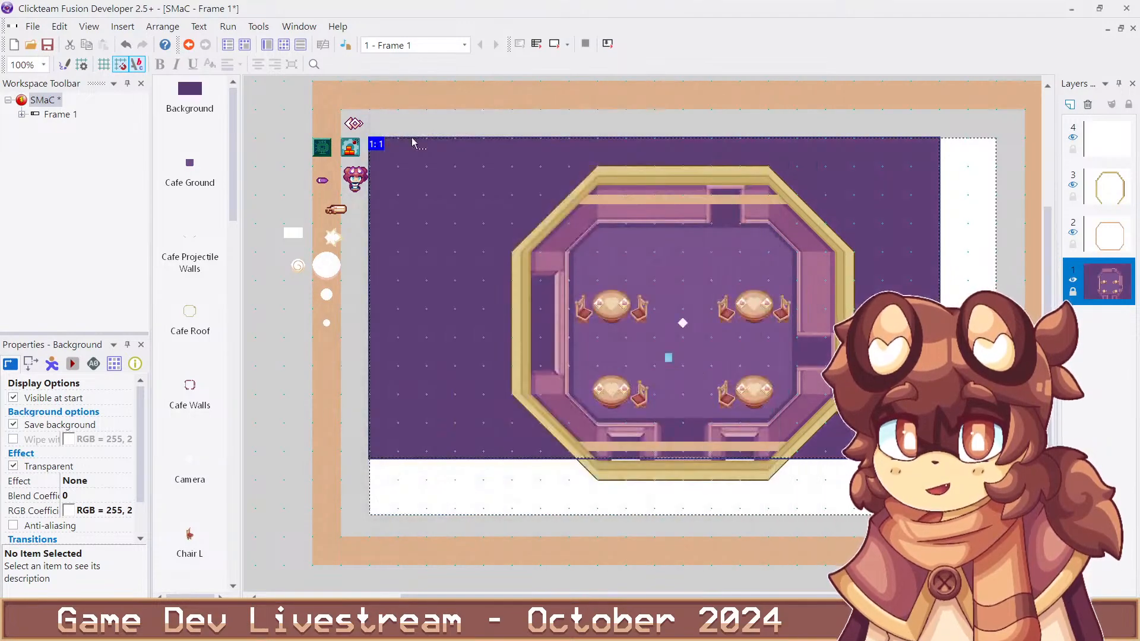
pyautogui.click(517, 527)
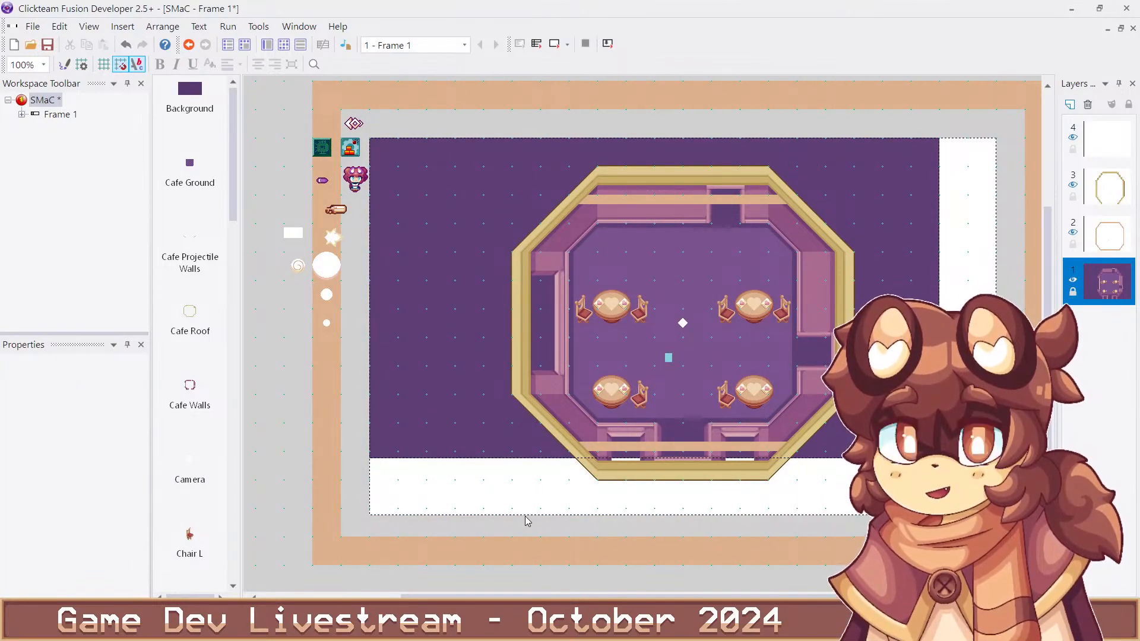
# Playtest the darker purple background by walking back and forth through the cafe, and end the playtest
pyautogui.press('F7')
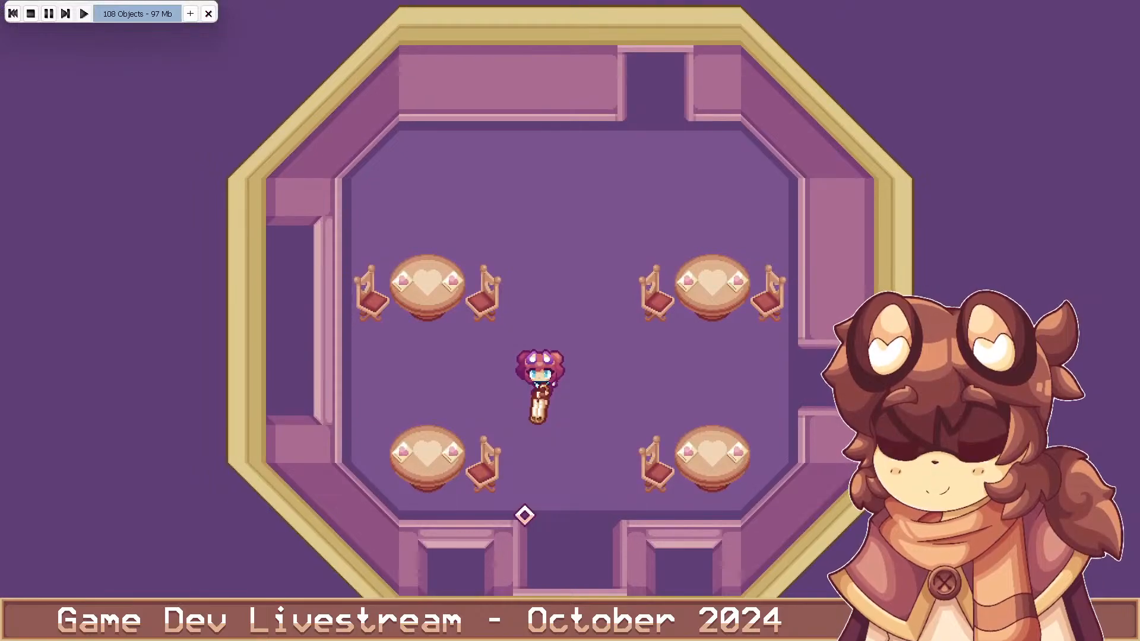
pyautogui.press('Right')
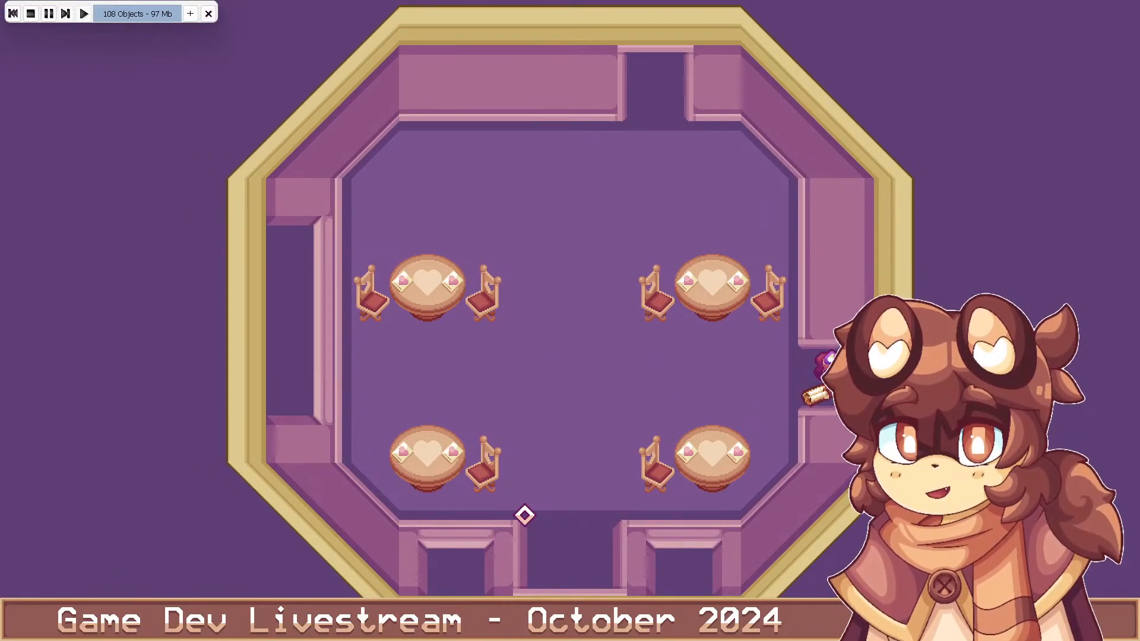
pyautogui.press('Left')
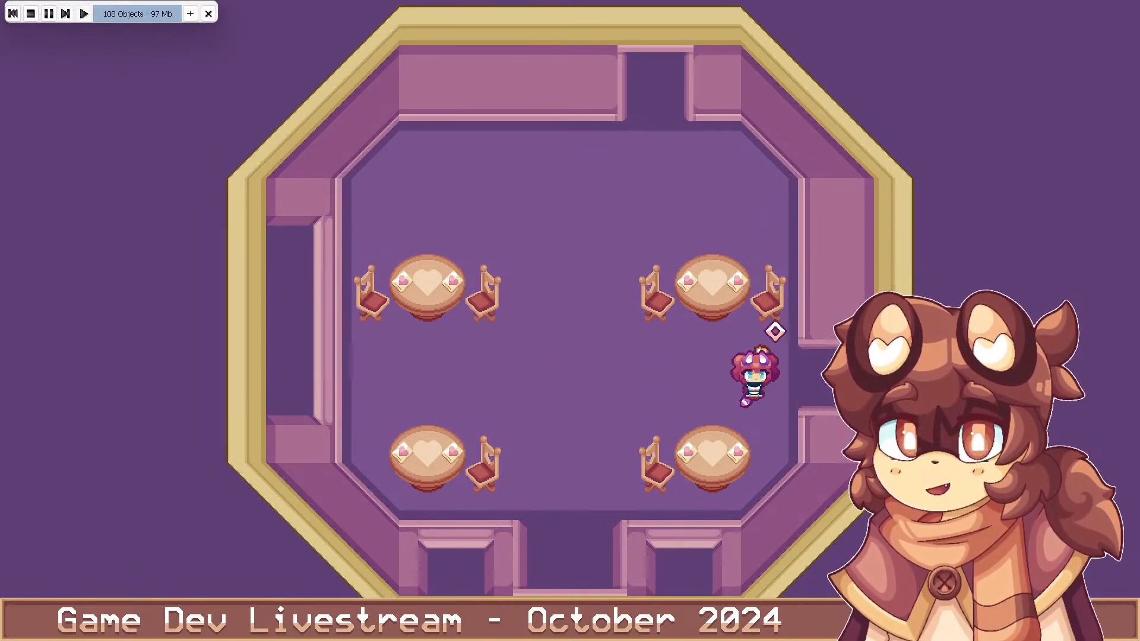
pyautogui.press('Left')
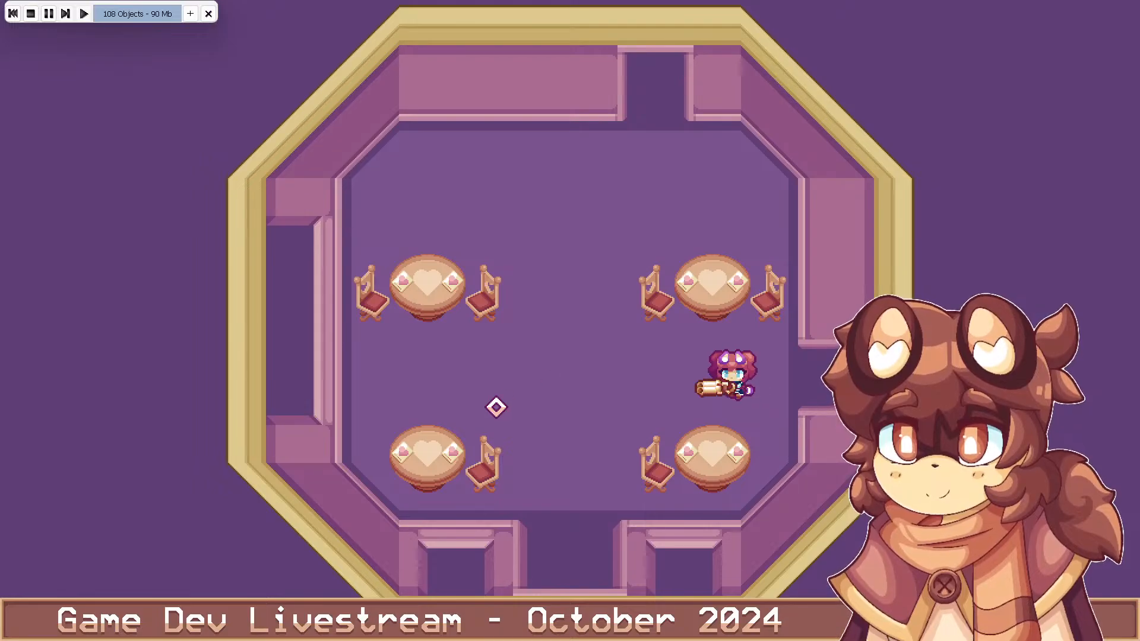
pyautogui.press('Left')
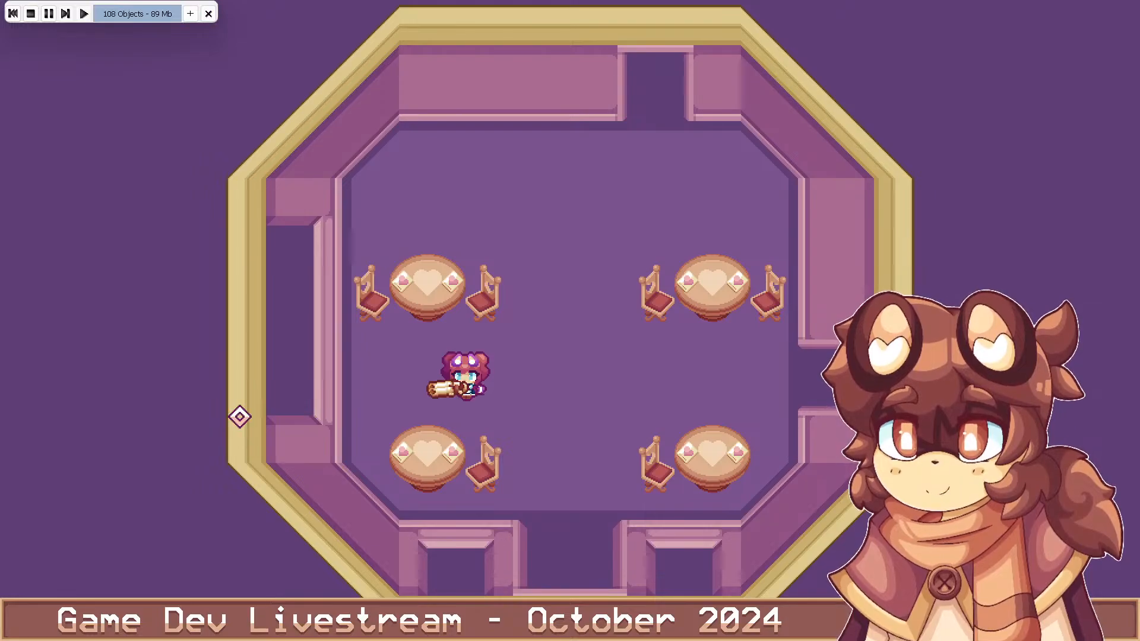
pyautogui.press('Escape')
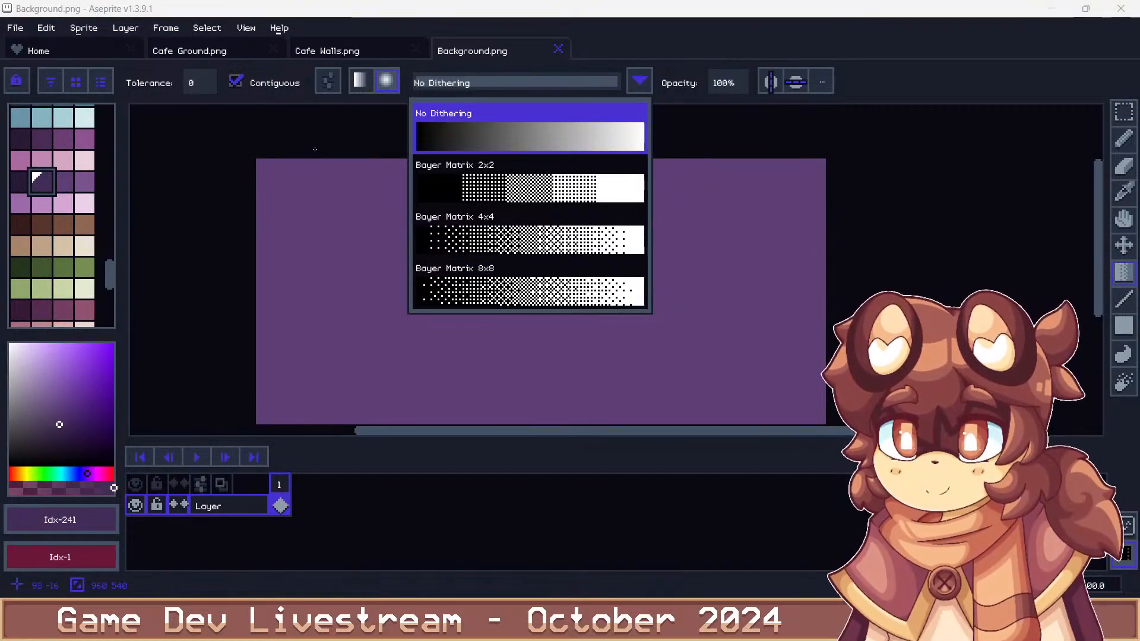
# In Aseprite, set the gradient dithering to Bayer Matrix 2x2 and try a radial gradient across Background.png
pyautogui.click(498, 205)
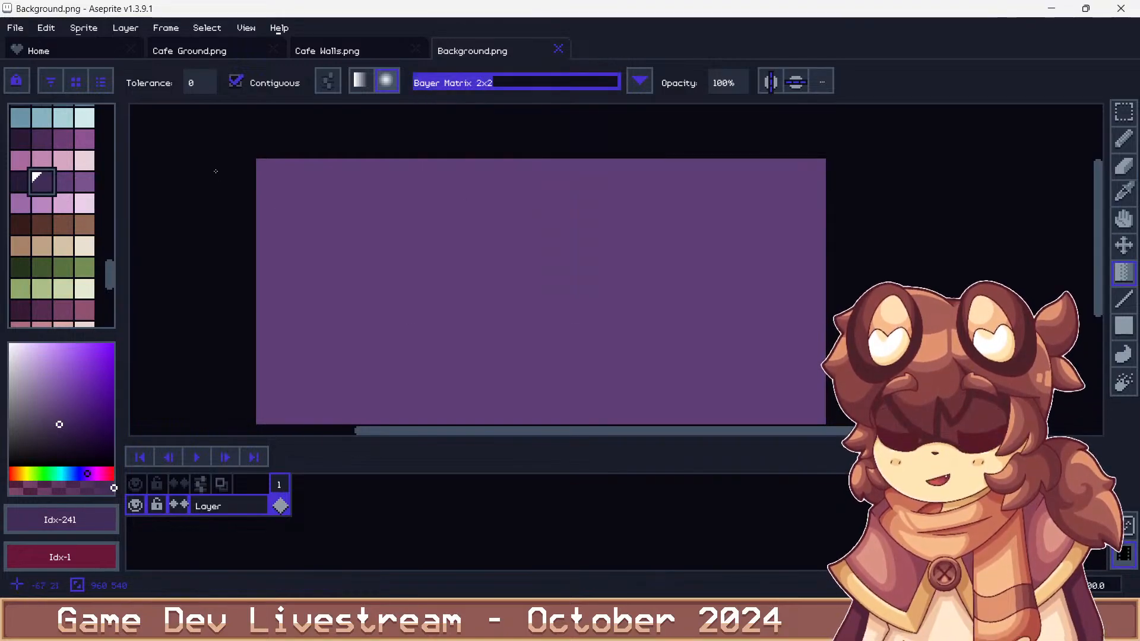
pyautogui.scroll(3, 251, 151)
pyautogui.scroll(7, 243, 159)
pyautogui.moveTo(262, 161); pyautogui.dragTo(575, 422)
pyautogui.scroll(-4, 320, 201)
pyautogui.hotkey('ctrl', 'z')
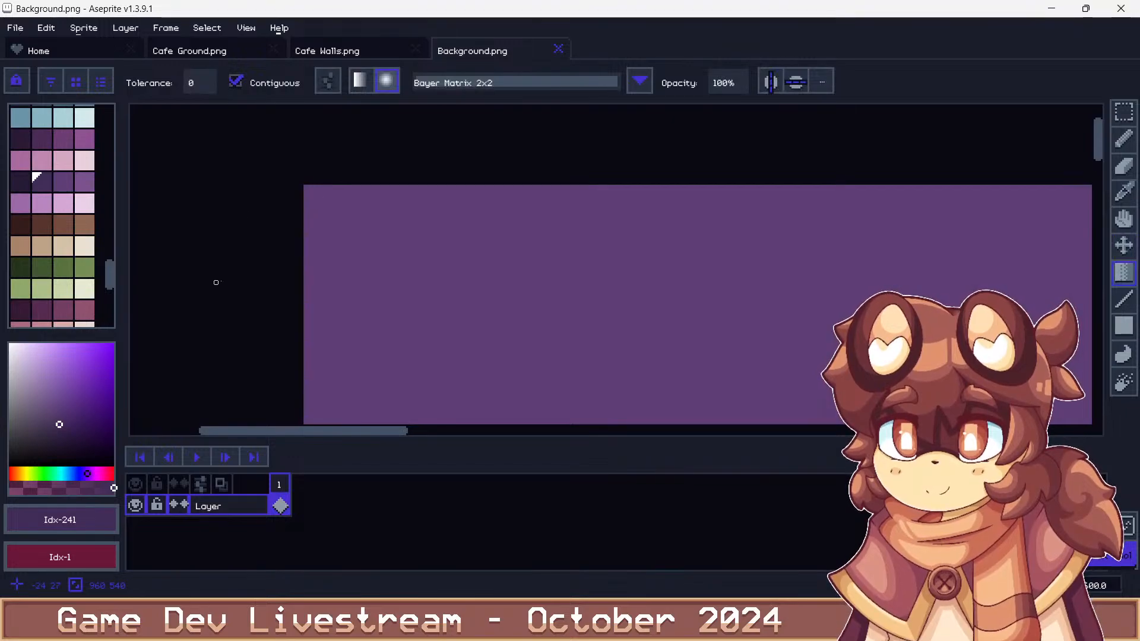
# Try a radial gradient on the background with dark purple Idx-241 as foreground colour and transparent Mask as background colour
pyautogui.keyDown('alt'); pyautogui.click(244, 269); pyautogui.keyUp('alt')
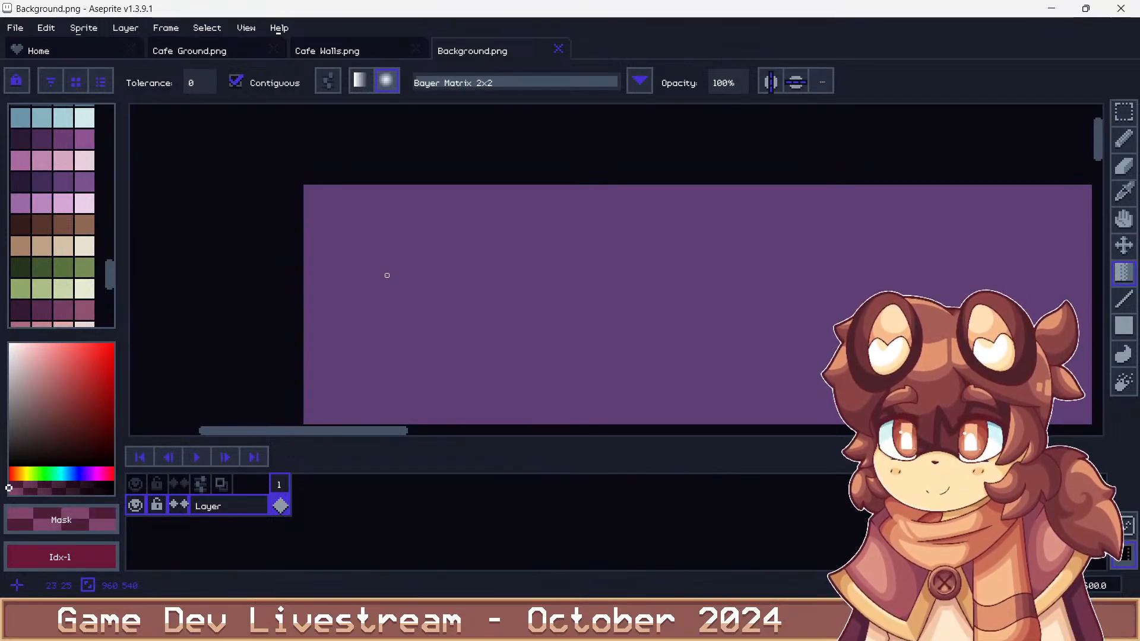
pyautogui.press('v')
pyautogui.keyDown('alt'); pyautogui.rightClick(247, 249); pyautogui.keyUp('alt')
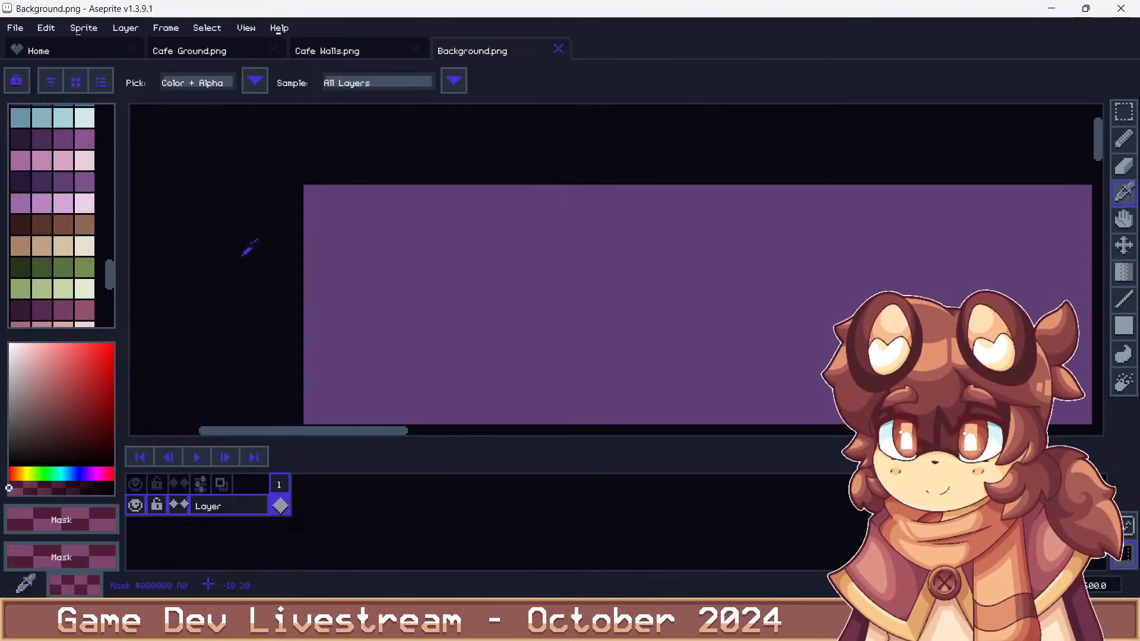
pyautogui.scroll(-2, 52, 256)
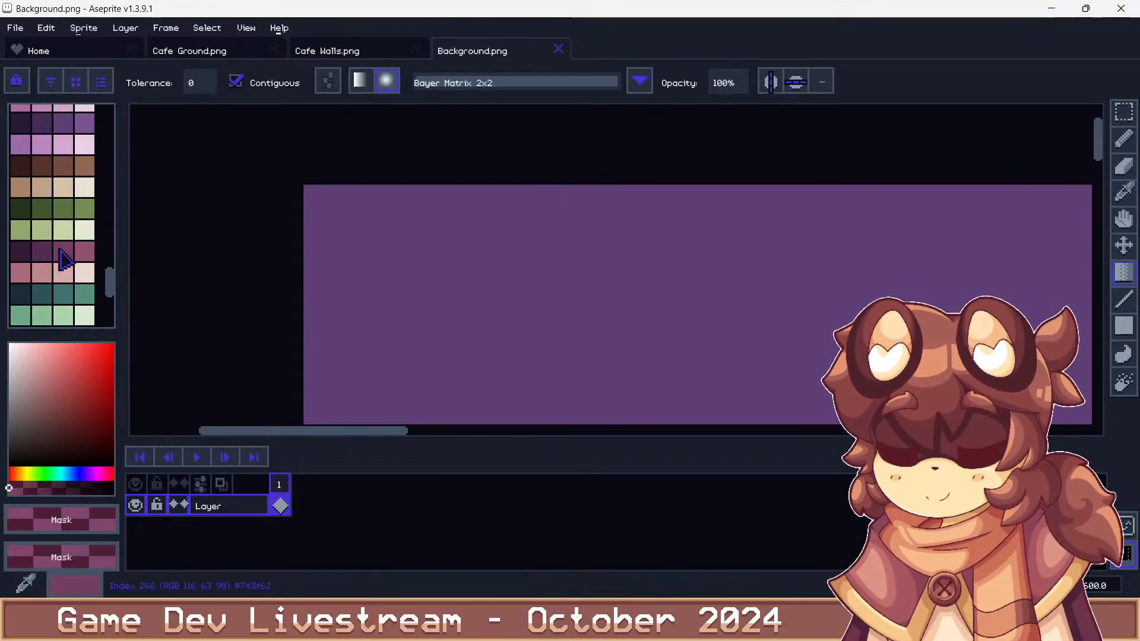
pyautogui.keyDown('alt'); pyautogui.click(346, 245); pyautogui.keyUp('alt')
pyautogui.press('[')
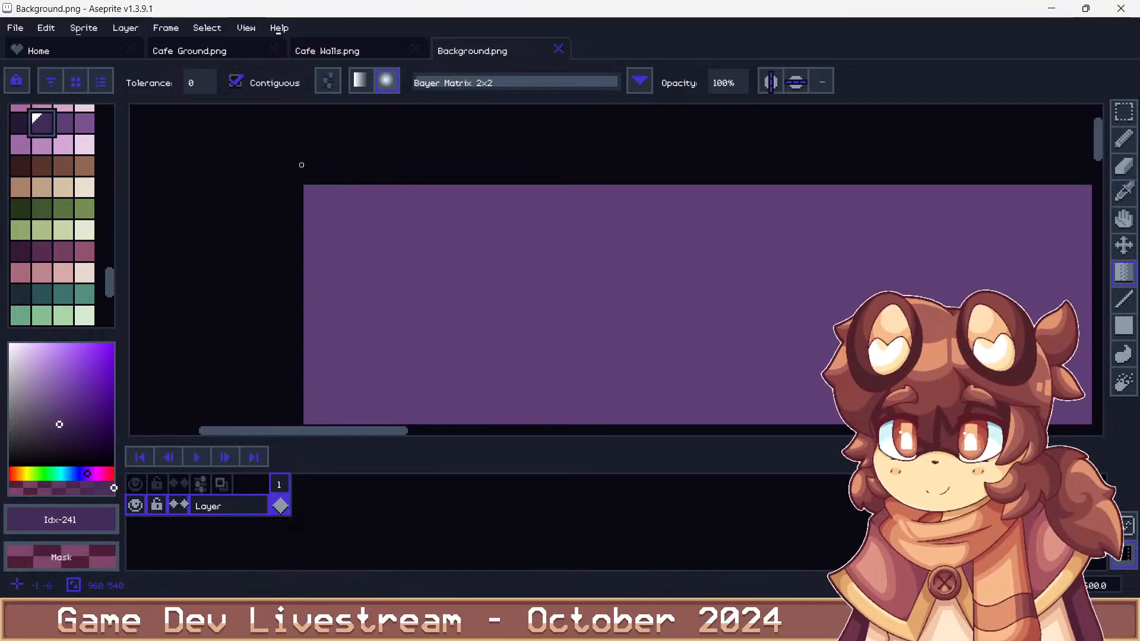
pyautogui.scroll(1, 297, 166)
pyautogui.scroll(-2, 343, 222)
pyautogui.moveTo(334, 219); pyautogui.dragTo(745, 422)
pyautogui.scroll(-3, 422, 283)
pyautogui.hotkey('ctrl', 'z')
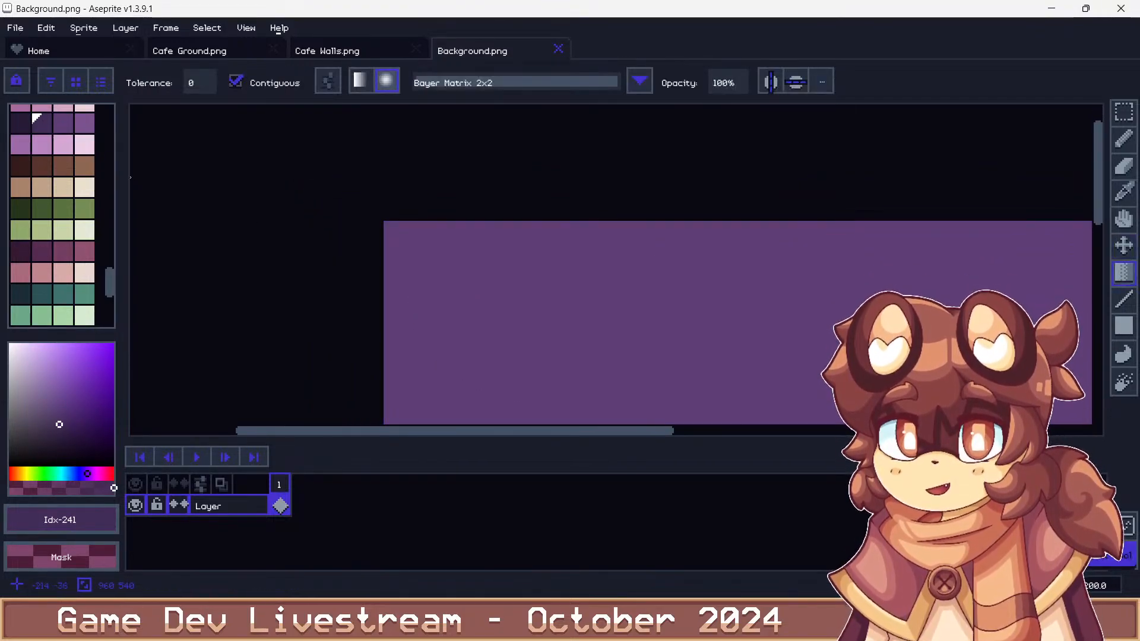
# Draw a radial gradient over the whole canvas with transparent Mask as foreground and dark purple Idx-241 as background colour
pyautogui.rightClick(42, 127)
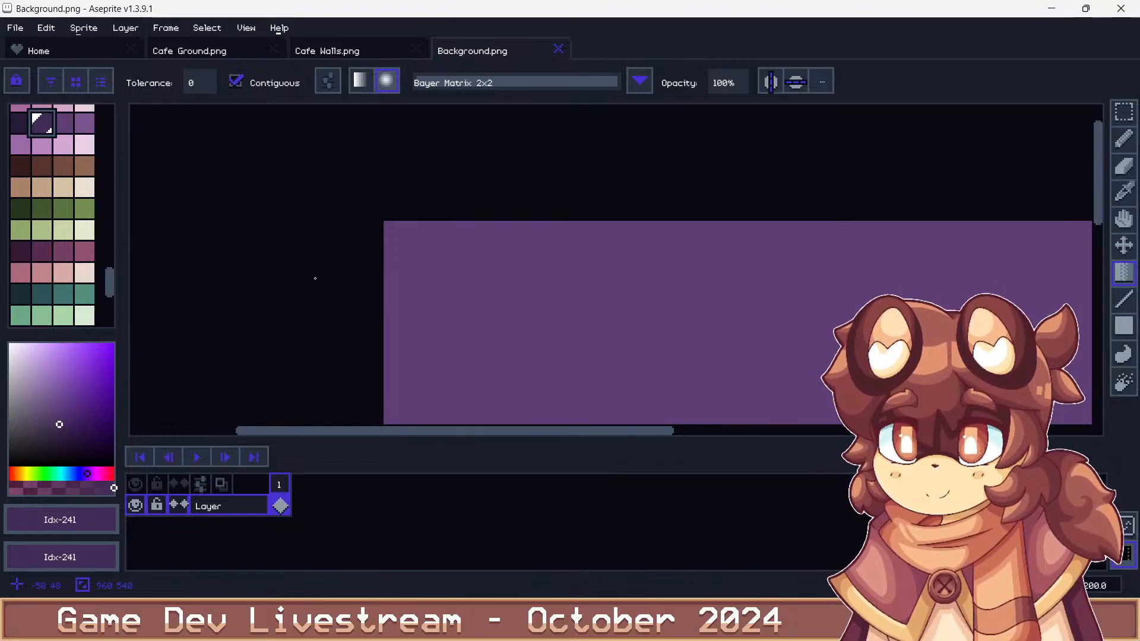
pyautogui.keyDown('alt'); pyautogui.click(336, 276); pyautogui.keyUp('alt')
pyautogui.moveTo(384, 221); pyautogui.dragTo(671, 387)
pyautogui.scroll(-2, 382, 220)
pyautogui.scroll(4, 678, 399)
pyautogui.scroll(-4, 492, 323)
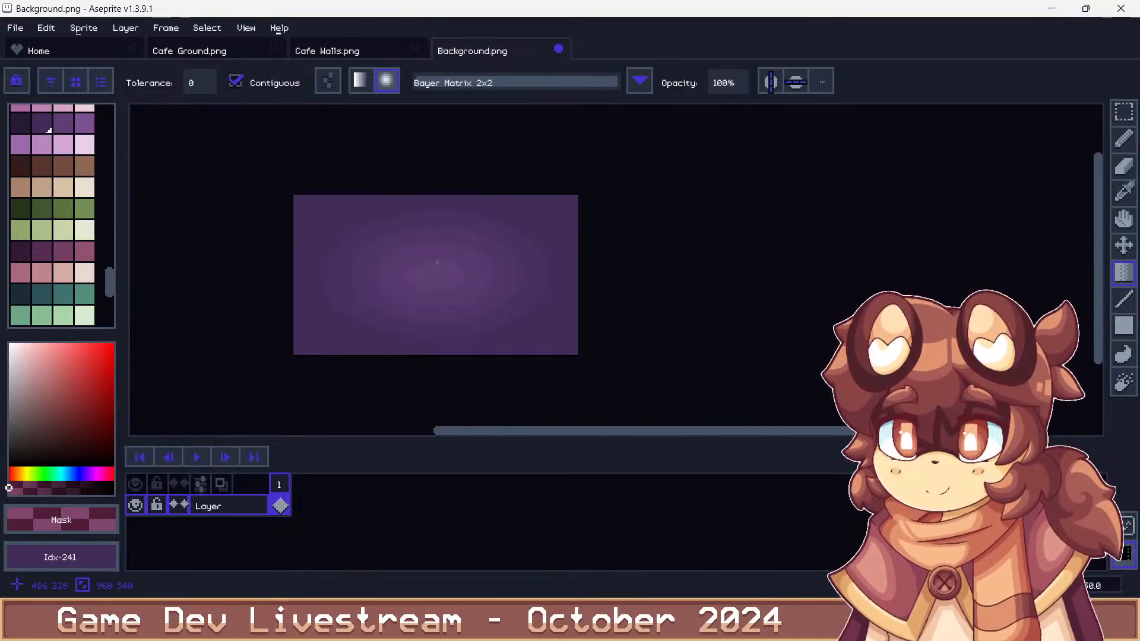
pyautogui.scroll(2, 440, 261)
pyautogui.scroll(-1, 438, 267)
pyautogui.scroll(-1, 435, 266)
pyautogui.scroll(1, 391, 296)
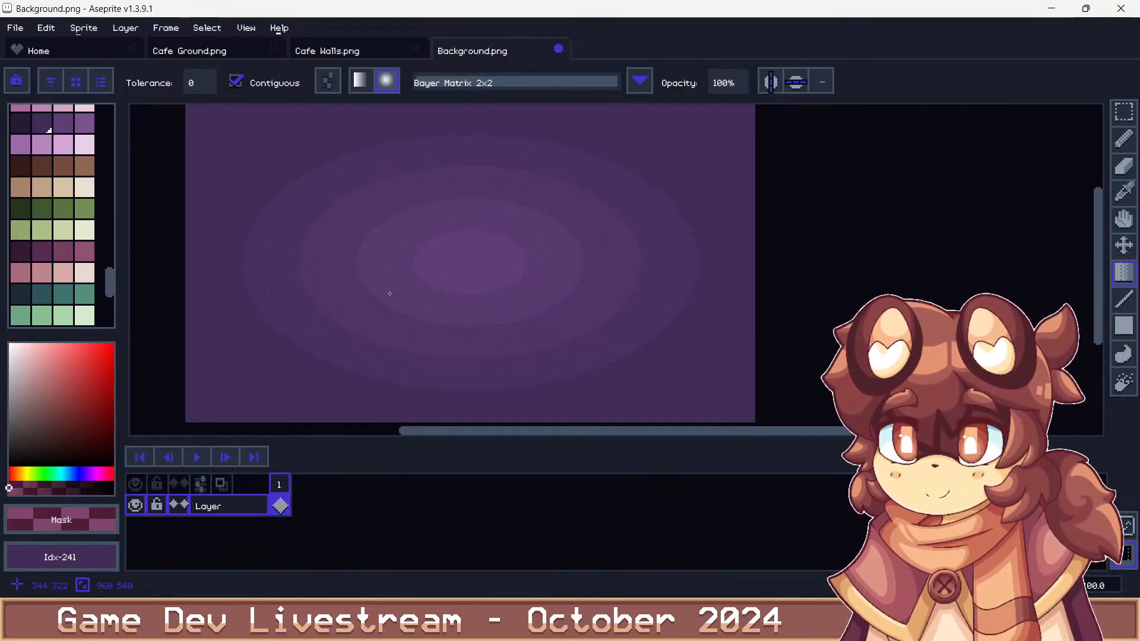
# Save the gradient image over the existing Background.png, continuing with the PNG format
pyautogui.hotkey('ctrl', 'shift', 's')
pyautogui.press('Return')
pyautogui.press('Return')
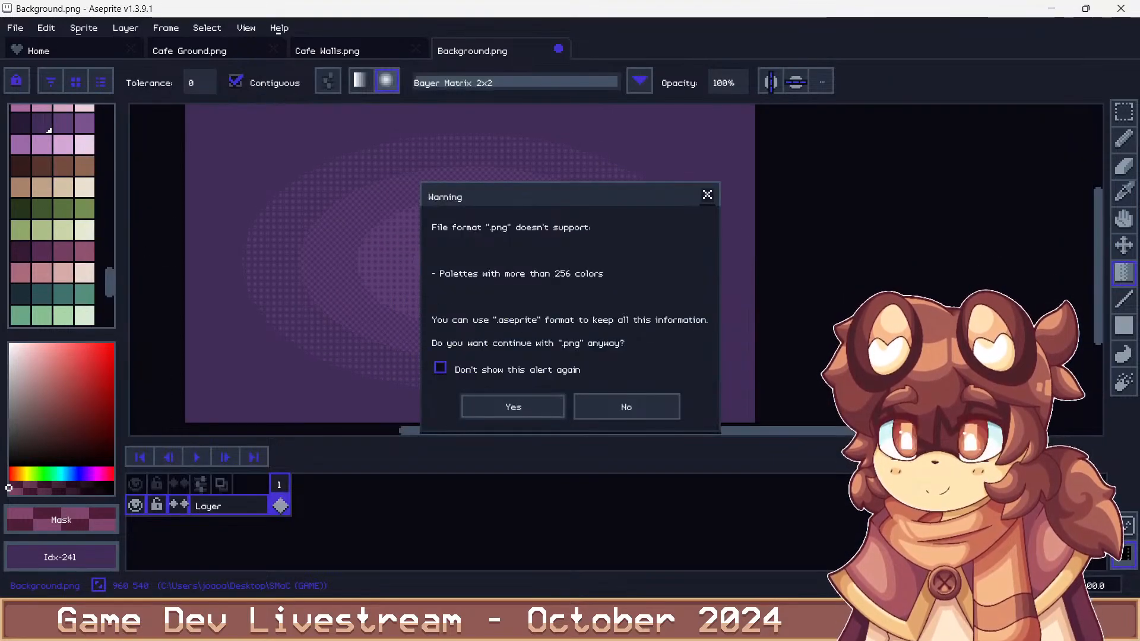
pyautogui.press('Return')
pyautogui.hotkey('alt', 'Tab')
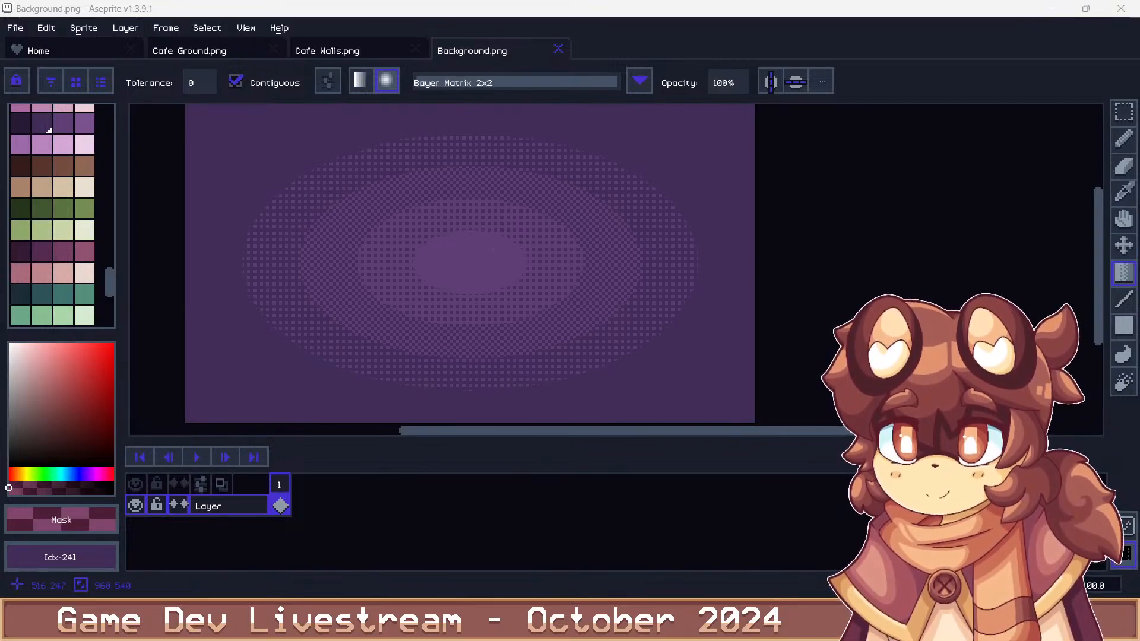
# Open the layer options for the gradient background's only layer
pyautogui.scroll(-1, 493, 250)
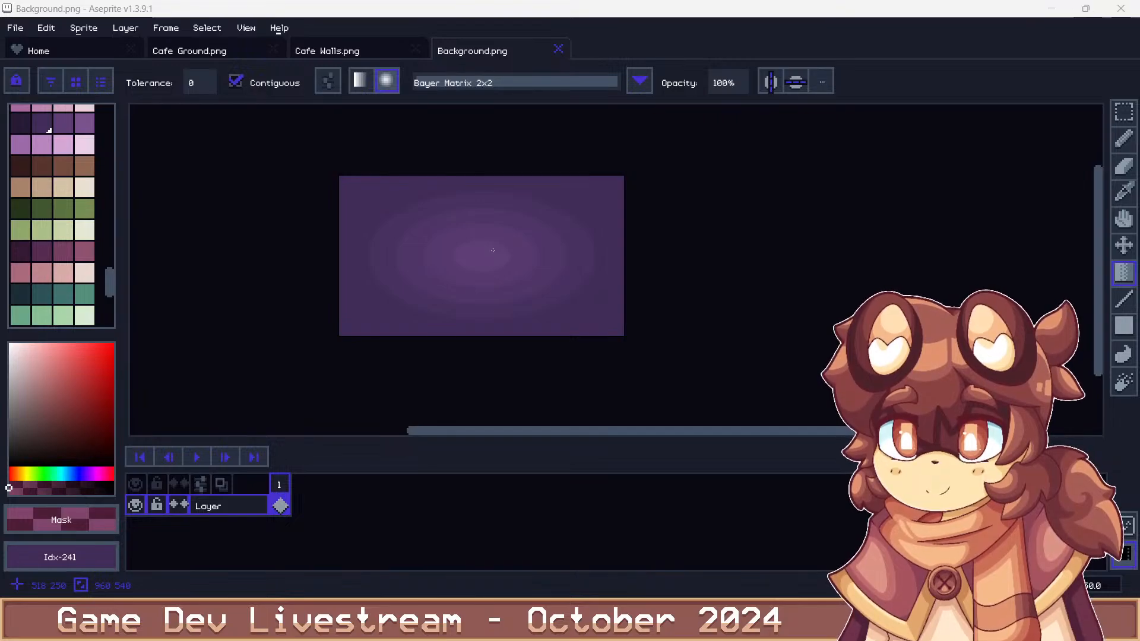
pyautogui.rightClick(249, 506)
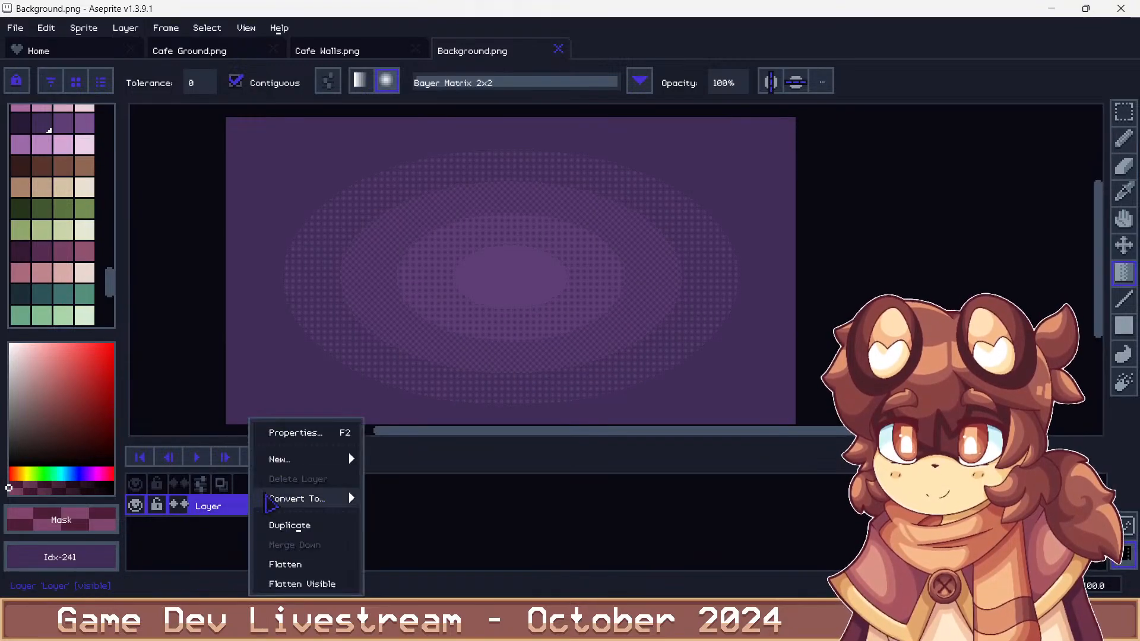
# Add a new layer above the background gradient and sample the gradient's central purple, #5e3f74, as the foreground colour
pyautogui.moveTo(285, 457)
pyautogui.click(416, 458)
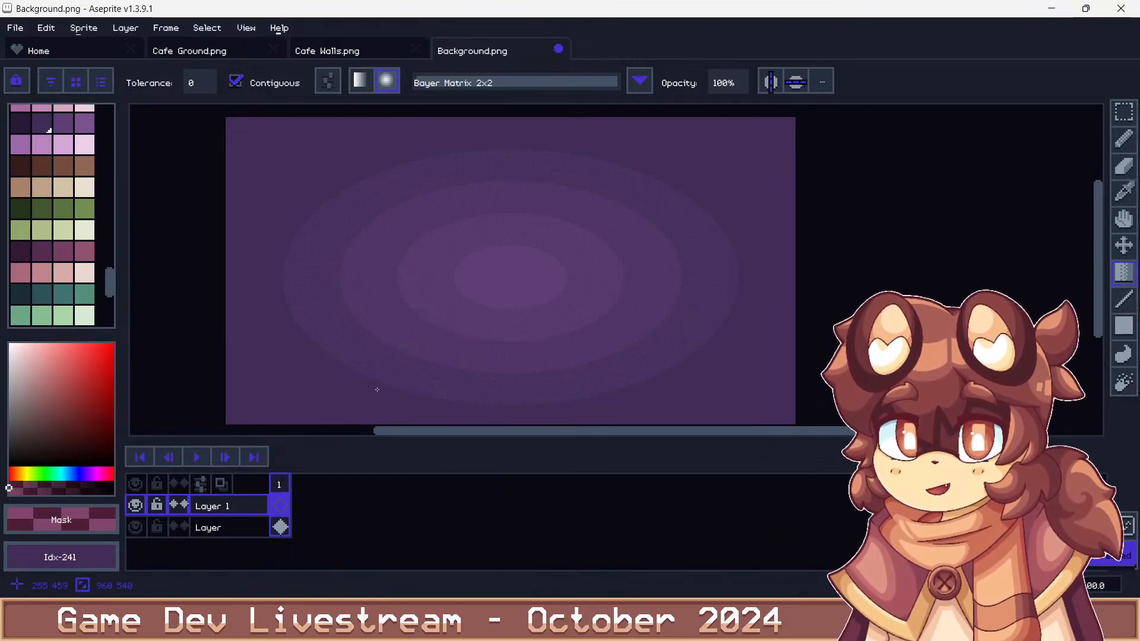
pyautogui.scroll(-1, 333, 279)
pyautogui.scroll(1, 331, 278)
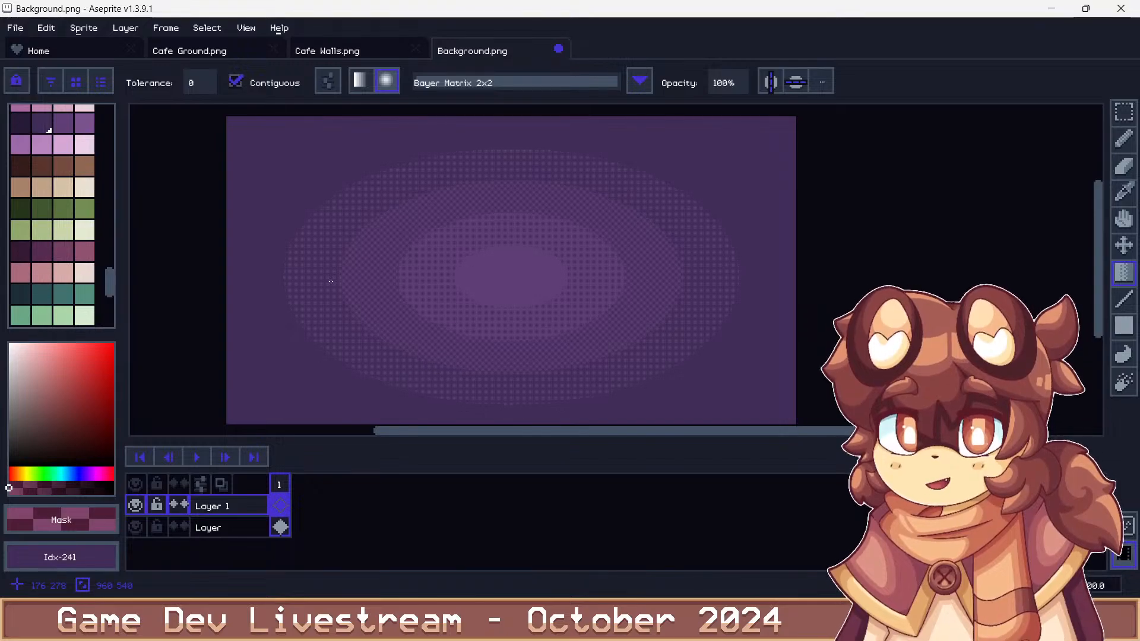
pyautogui.scroll(-1, 331, 281)
pyautogui.scroll(4, 421, 277)
pyautogui.keyDown('alt'); pyautogui.click(416, 278); pyautogui.keyUp('alt')
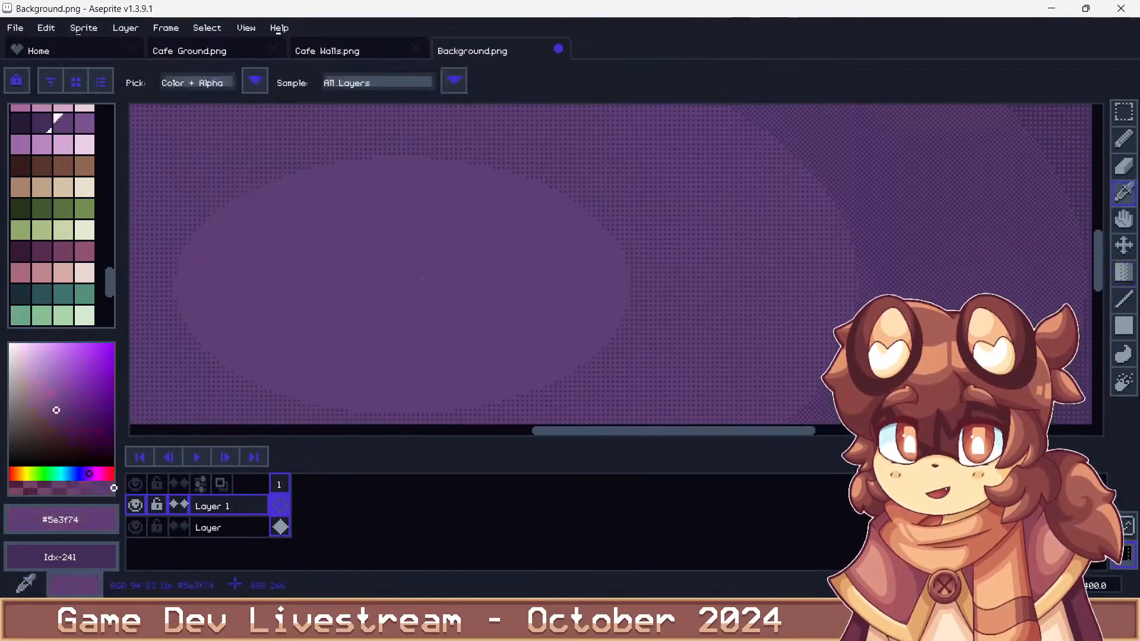
pyautogui.scroll(-5, 408, 278)
pyautogui.scroll(1, 400, 278)
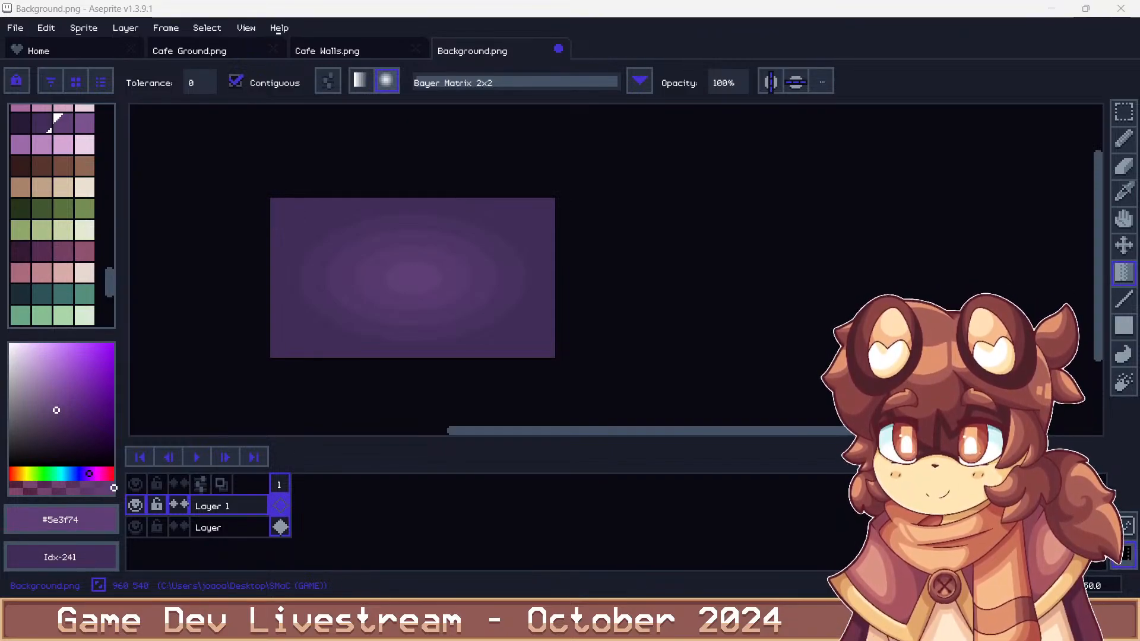
# Open Cafe Projectile Walls.png from the SMaC (GAME) folder
pyautogui.click(335, 55)
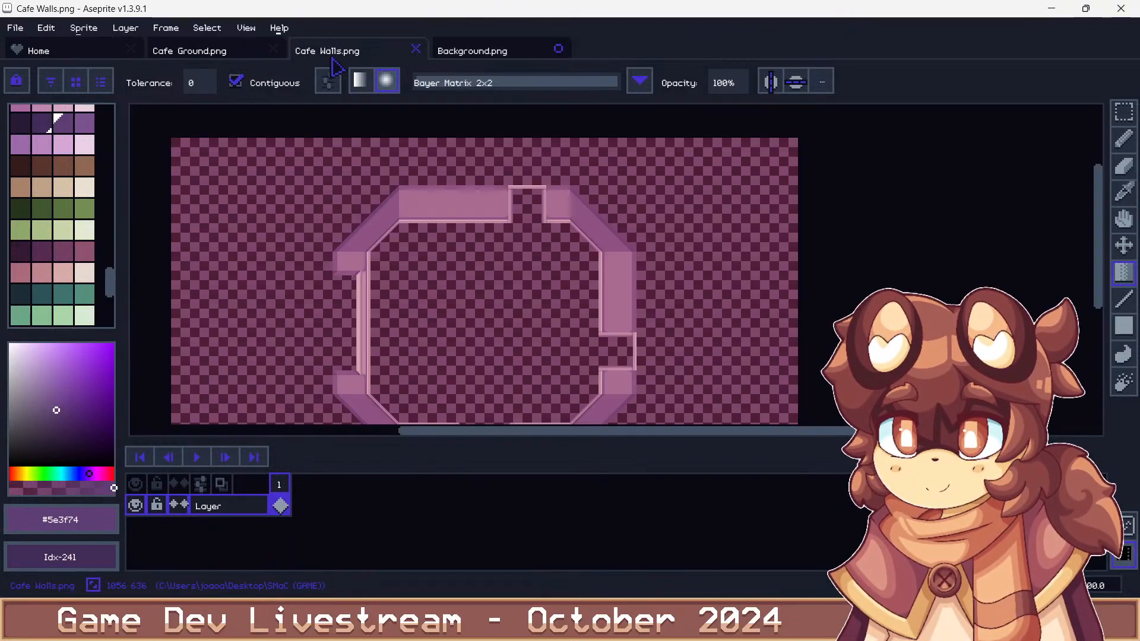
pyautogui.click(239, 56)
pyautogui.click(15, 28)
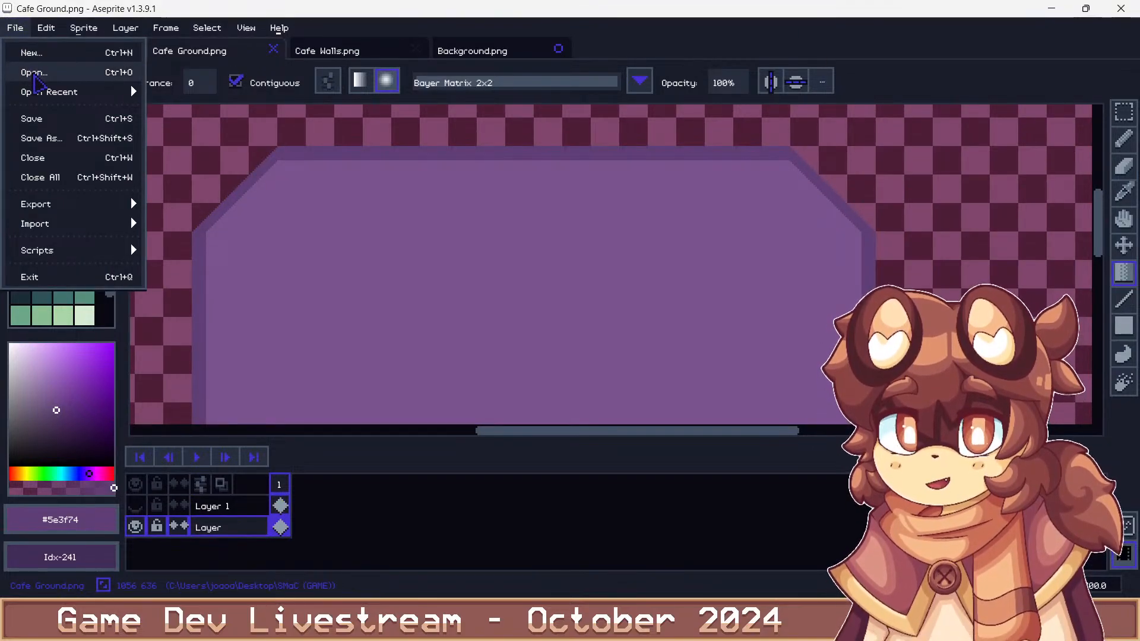
pyautogui.click(36, 72)
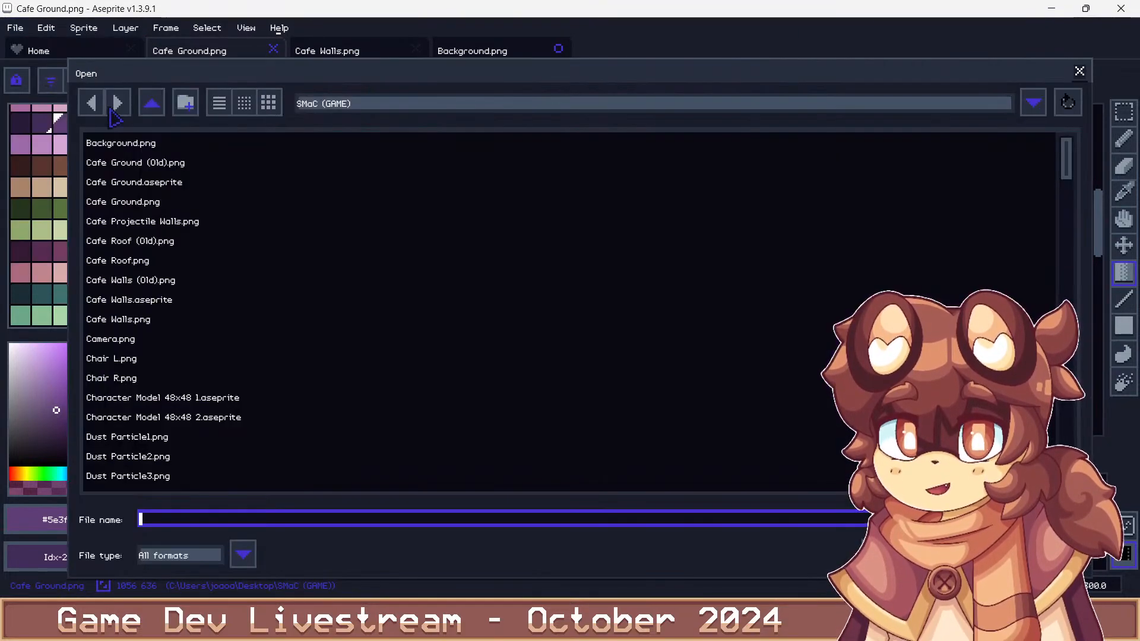
pyautogui.doubleClick(208, 222)
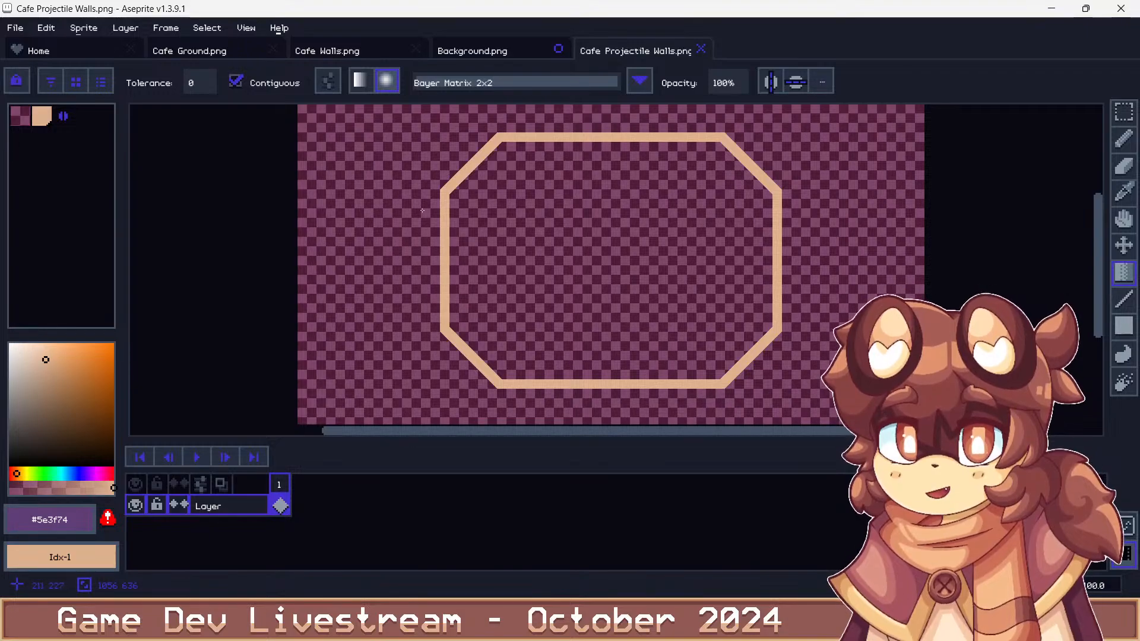
# Select the left half of the octagonal wall outline with the Rectangular Marquee and move it 48 pixels right, to X 68
pyautogui.click(1124, 112)
pyautogui.scroll(-2, 320, 279)
pyautogui.moveTo(315, 196); pyautogui.dragTo(456, 405)
pyautogui.scroll(4, 394, 339)
pyautogui.moveTo(389, 295); pyautogui.dragTo(392, 294)
pyautogui.press('Right')
pyautogui.press('Right')
pyautogui.press('Right')
pyautogui.press('Right')
pyautogui.press('Right')
pyautogui.press('Right')
pyautogui.press('Right')
pyautogui.press('Right')
pyautogui.press('Right')
pyautogui.press('Right')
pyautogui.press('Right')
pyautogui.press('Right')
pyautogui.press('Right')
pyautogui.press('Right')
pyautogui.press('Right')
pyautogui.press('Right')
pyautogui.press('Right')
pyautogui.press('Right')
pyautogui.press('Right')
pyautogui.press('Right')
pyautogui.press('Left')
pyautogui.press('Left')
pyautogui.press('Left')
pyautogui.press('Left')
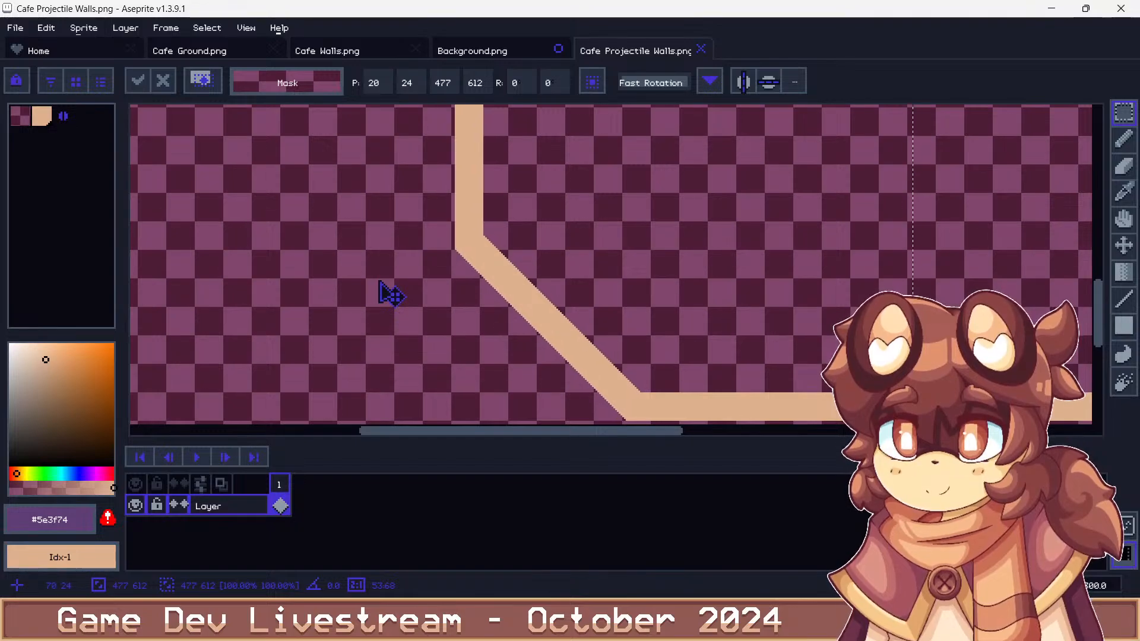
pyautogui.scroll(-4, 389, 295)
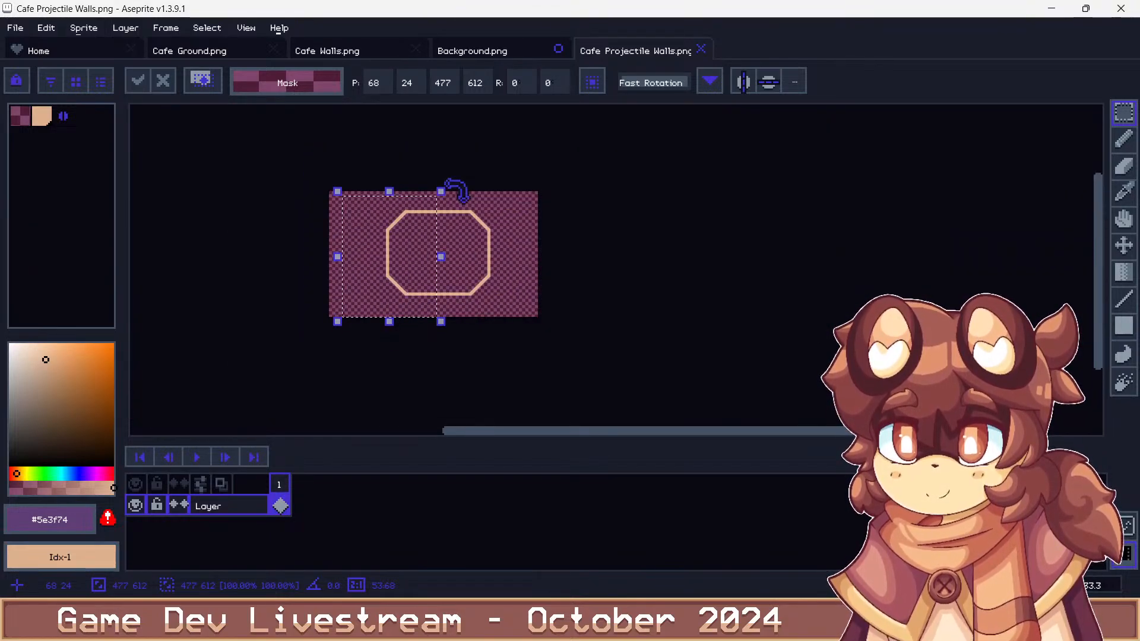
# Select the right half of the octagonal wall outline, move it about 48 pixels left to narrow the octagon, and deselect it
pyautogui.click(456, 166)
pyautogui.moveTo(451, 168); pyautogui.dragTo(535, 332)
pyautogui.scroll(3, 494, 271)
pyautogui.scroll(3, 472, 272)
pyautogui.press('Left')
pyautogui.press('Left')
pyautogui.press('Left')
pyautogui.press('Left')
pyautogui.press('Left')
pyautogui.press('Left')
pyautogui.press('Left')
pyautogui.press('Left')
pyautogui.press('Left')
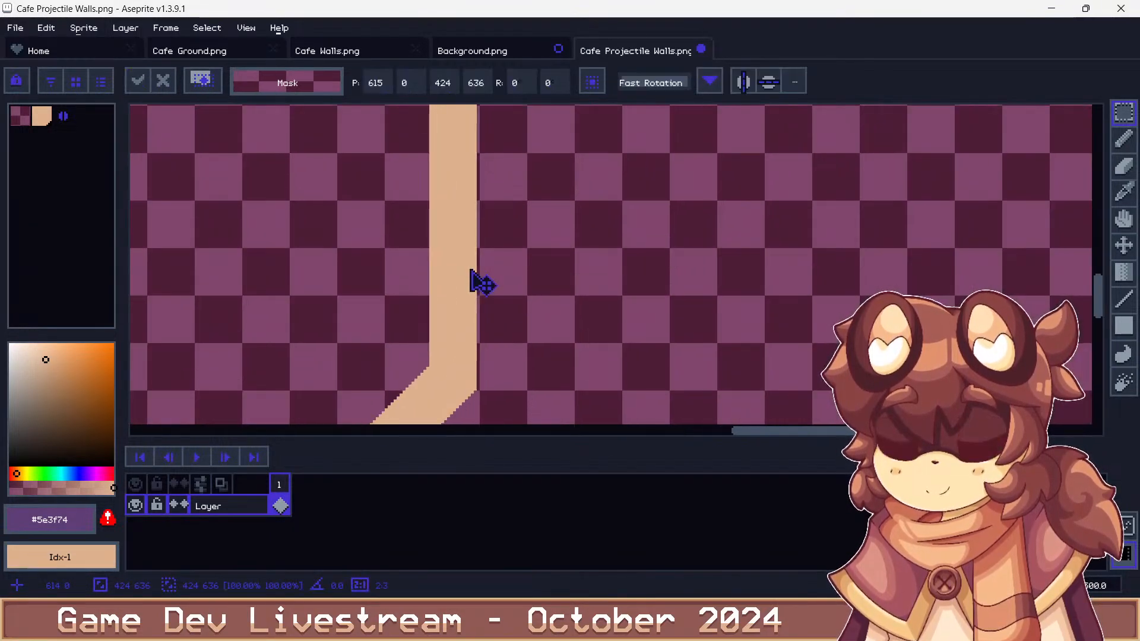
pyautogui.press('Left')
pyautogui.press('Left')
pyautogui.press('Left')
pyautogui.press('Left')
pyautogui.press('Left')
pyautogui.press('Left')
pyautogui.press('Left')
pyautogui.press('Left')
pyautogui.press('Left')
pyautogui.press('Left')
pyautogui.press('Left')
pyautogui.press('Left')
pyautogui.press('Left')
pyautogui.press('Left')
pyautogui.press('Left')
pyautogui.press('Left')
pyautogui.press('Left')
pyautogui.press('Left')
pyautogui.press('Left')
pyautogui.press('Left')
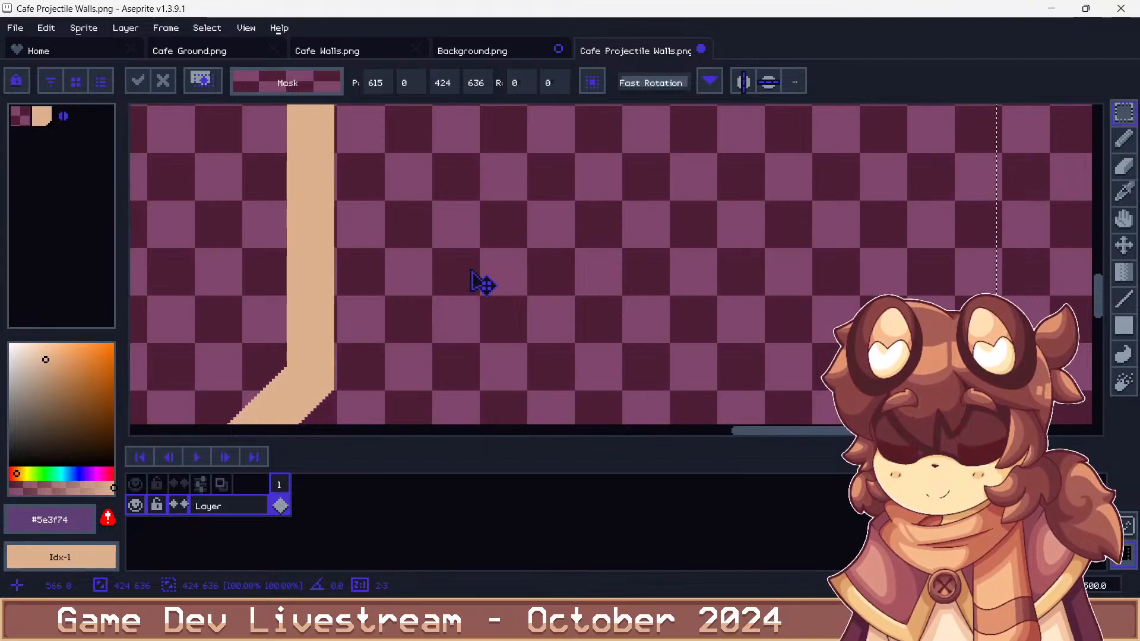
pyautogui.scroll(-5, 474, 273)
pyautogui.click(587, 283)
pyautogui.scroll(1, 357, 237)
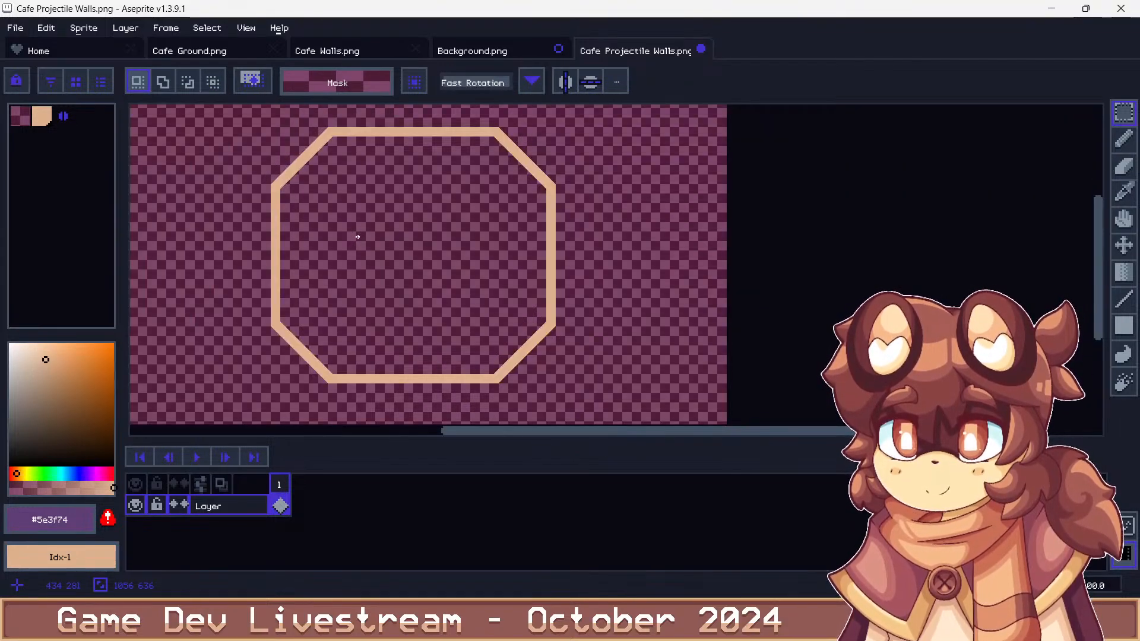
# Save the narrowed outline as Cafe Projectile Walls.png, overwriting the existing file
pyautogui.hotkey('ctrl', 'shift', 's')
pyautogui.press('Return')
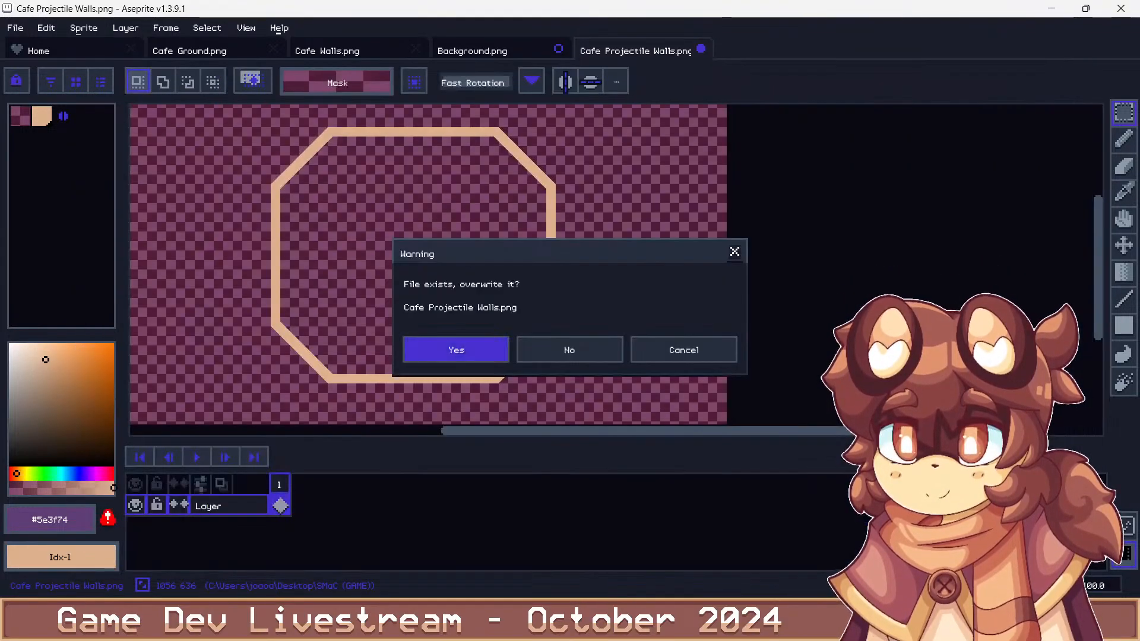
pyautogui.press('Return')
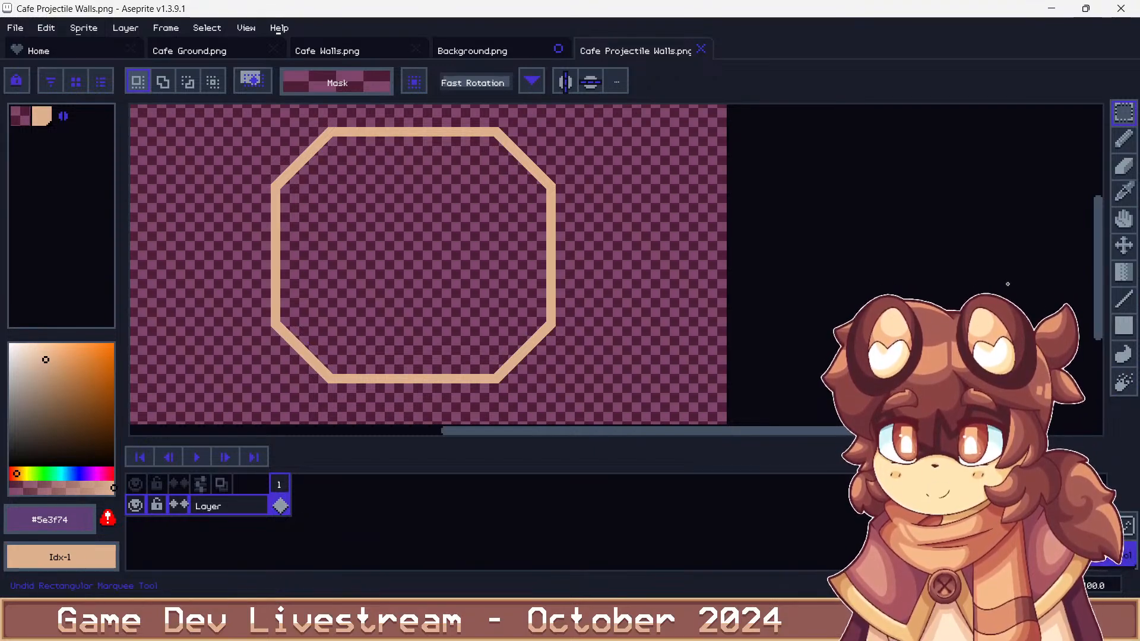
# Undo the outline changes and save the original version as Cafe Projectile Walls (Old).png
pyautogui.hotkey('ctrl', 'z')
pyautogui.hotkey('ctrl', 'shift', 's')
pyautogui.press('Left')
pyautogui.press('Left')
pyautogui.press('Left')
pyautogui.press('Left')
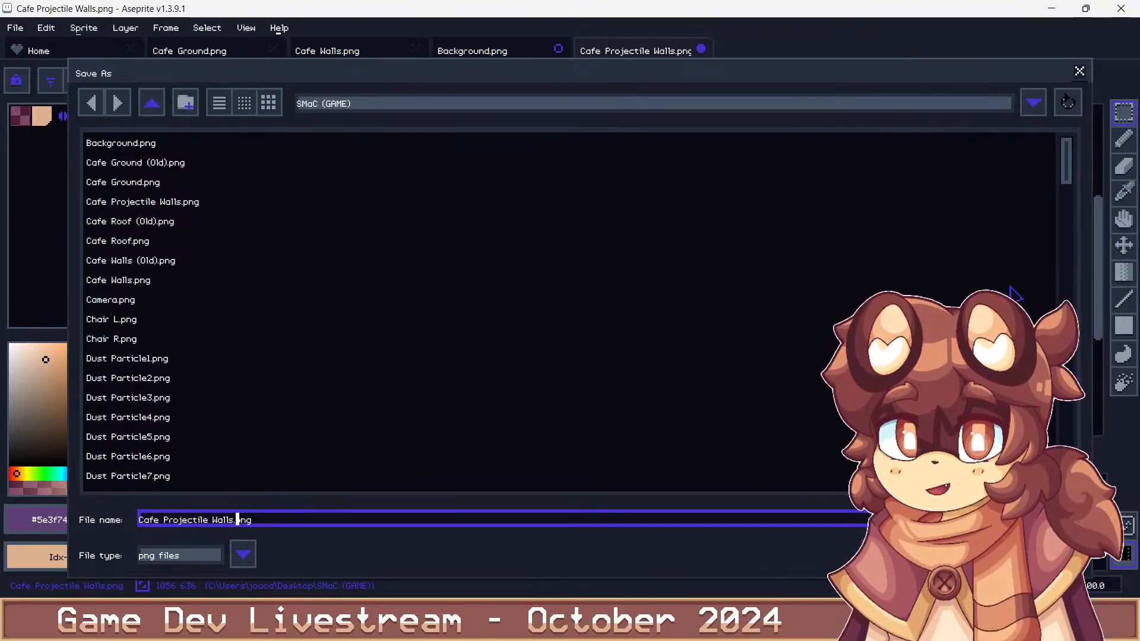
pyautogui.write('()')
pyautogui.press('Left')
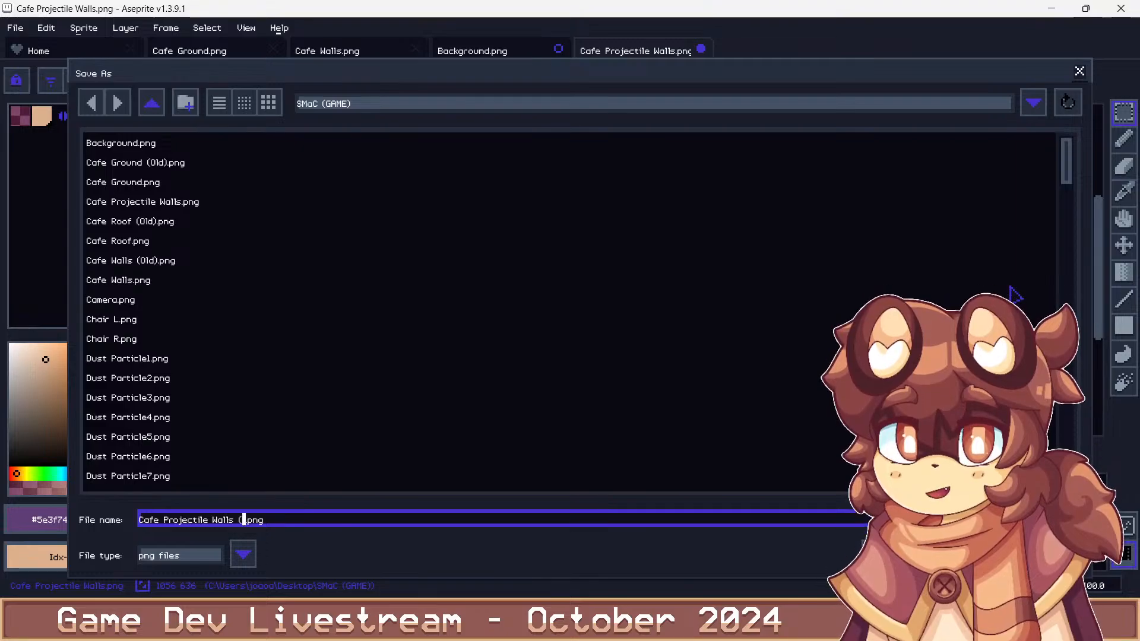
pyautogui.write('Old')
pyautogui.press('Return')
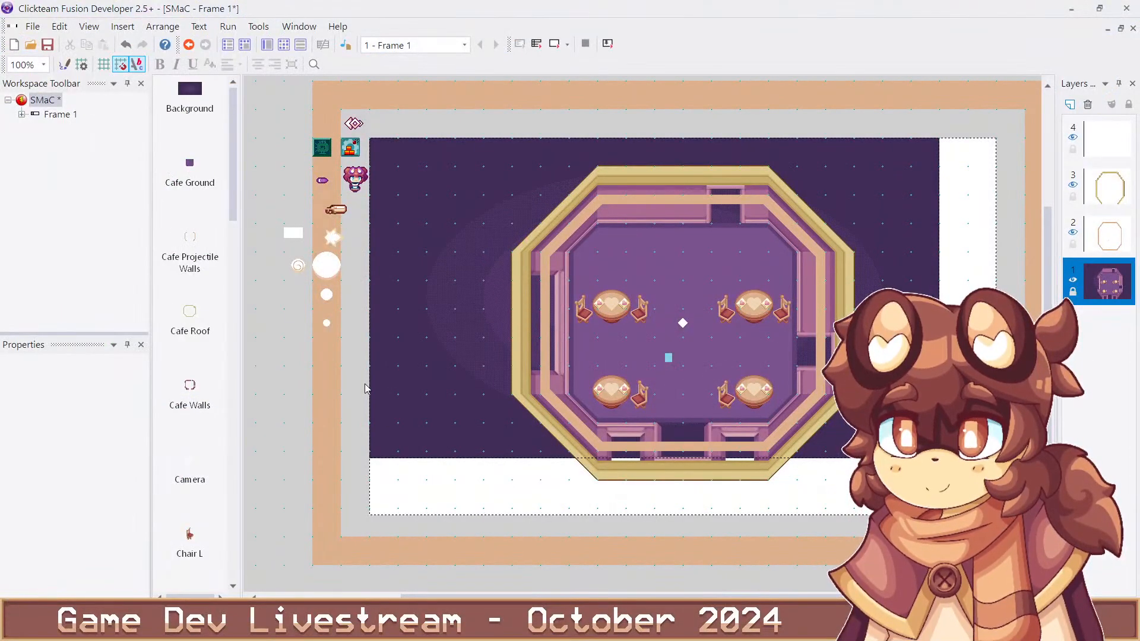
# Switch to Clickteam Fusion, run the SMaC game, and test moving the character and firing at the cafe's side walls
pyautogui.press('F8')
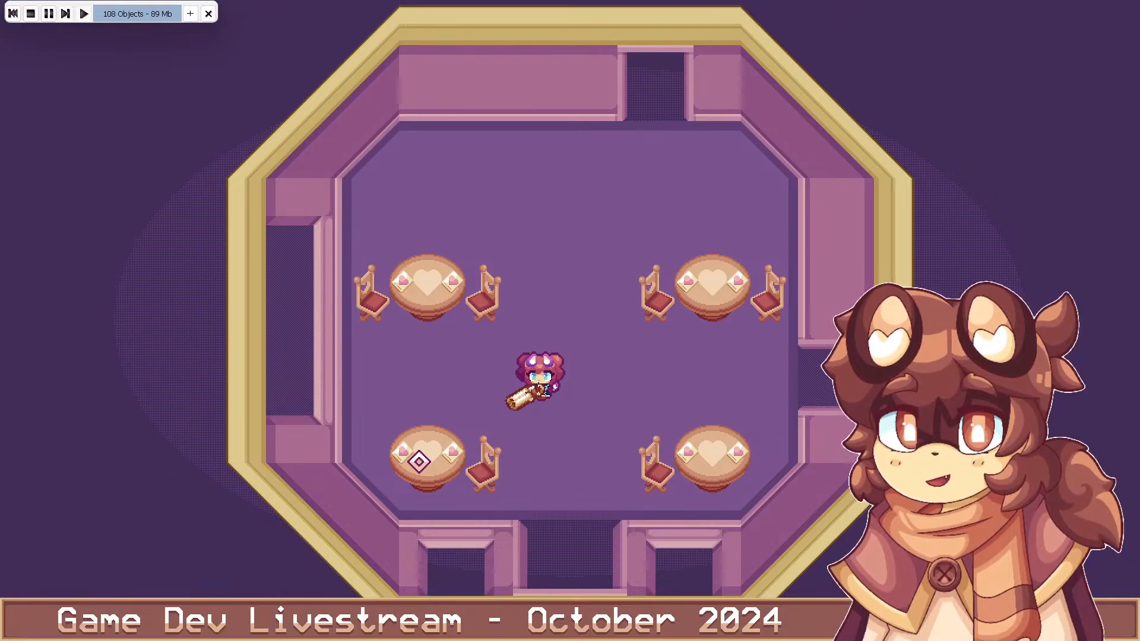
pyautogui.press('d')
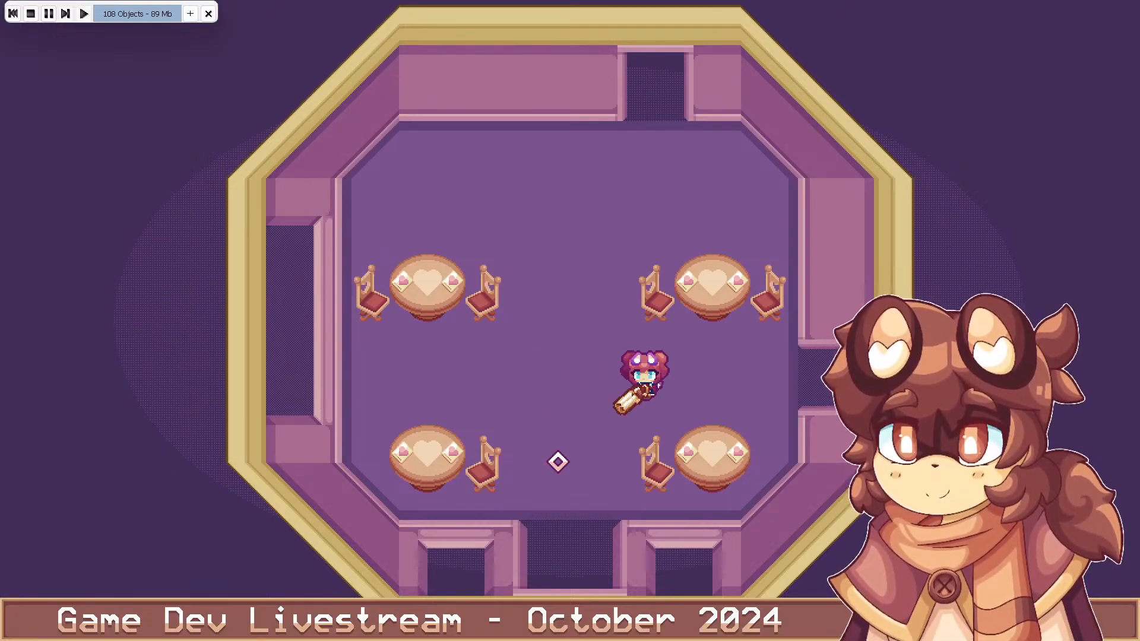
pyautogui.press('a')
pyautogui.click(716, 446)
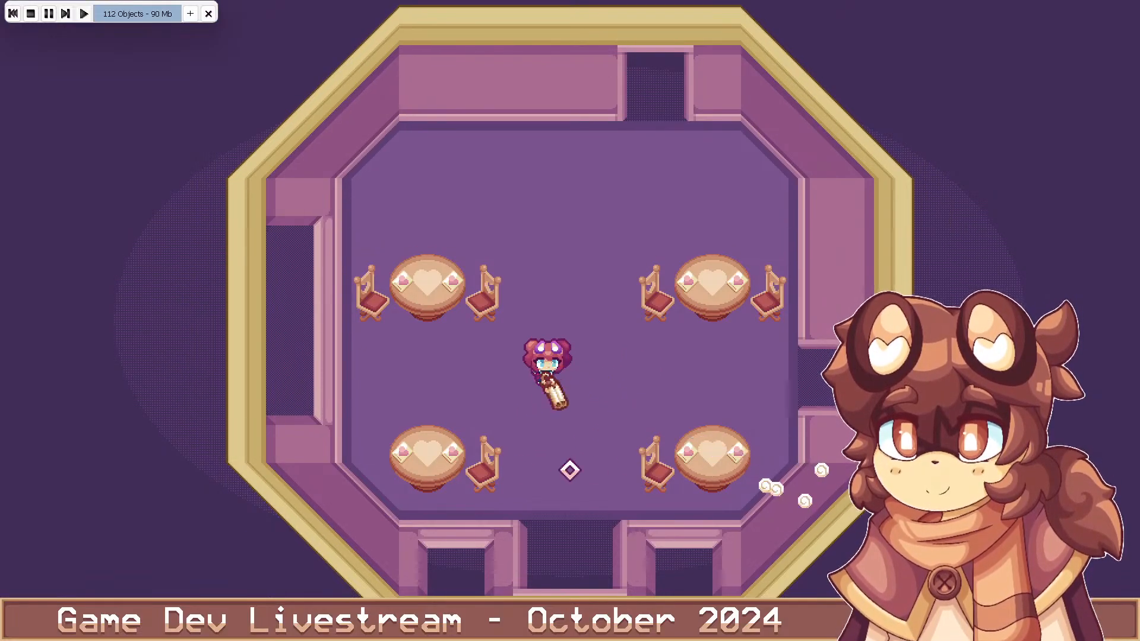
pyautogui.click(496, 462)
pyautogui.click(457, 443)
pyautogui.click(618, 433)
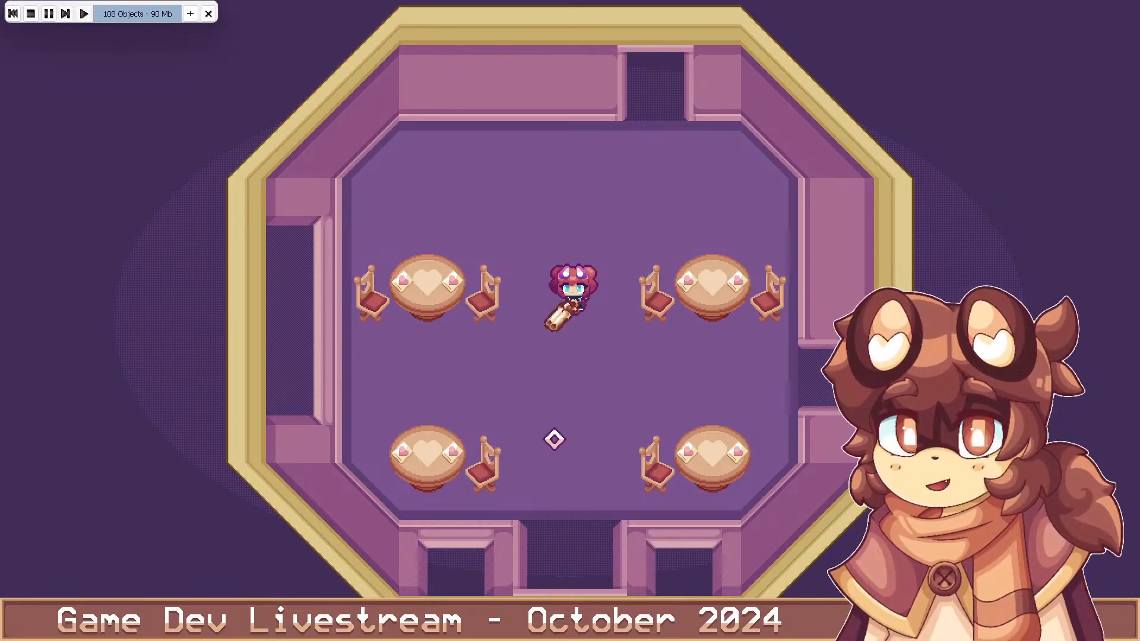
pyautogui.press('s')
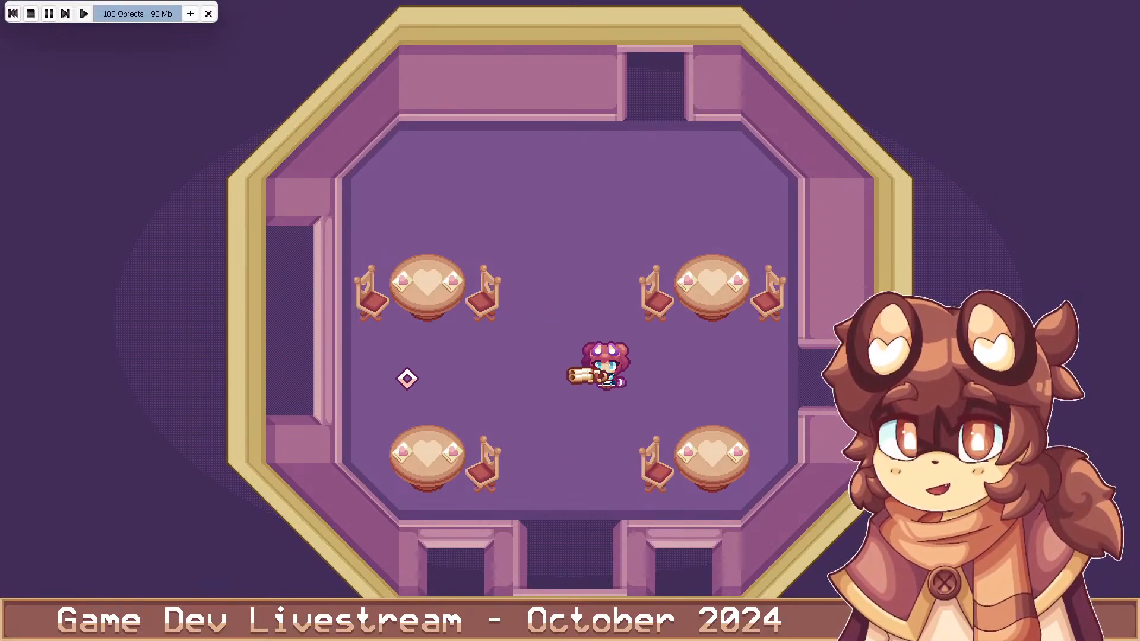
pyautogui.click(380, 375)
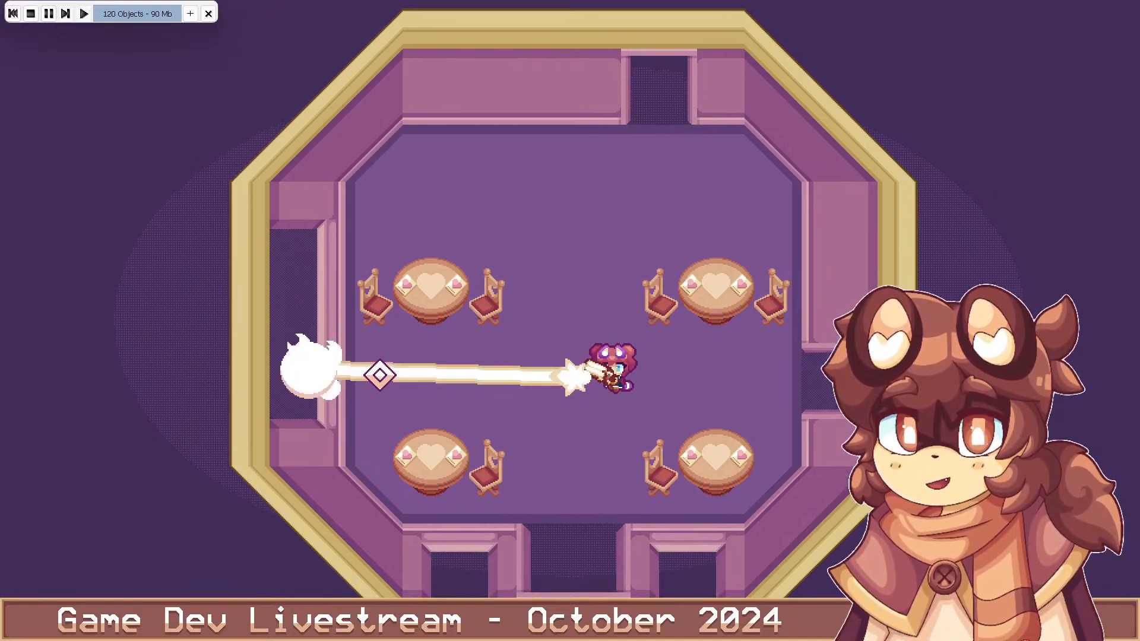
pyautogui.click(808, 419)
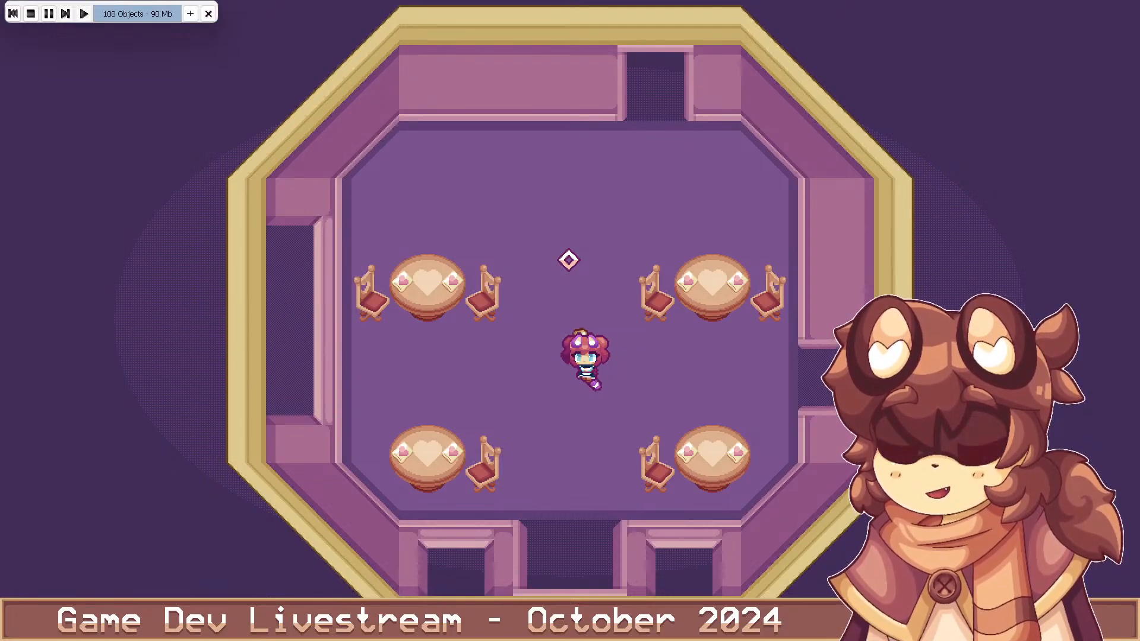
# Test projectile impacts against the cafe's upper and lower walls by walking vertically and firing in several directions
pyautogui.press('s')
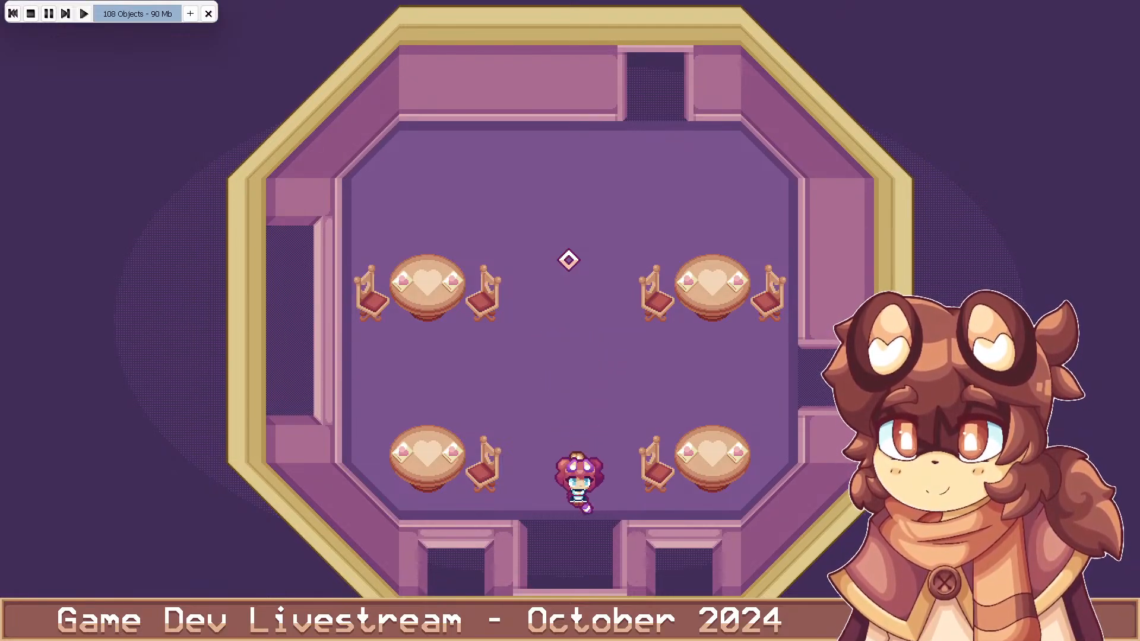
pyautogui.press('w')
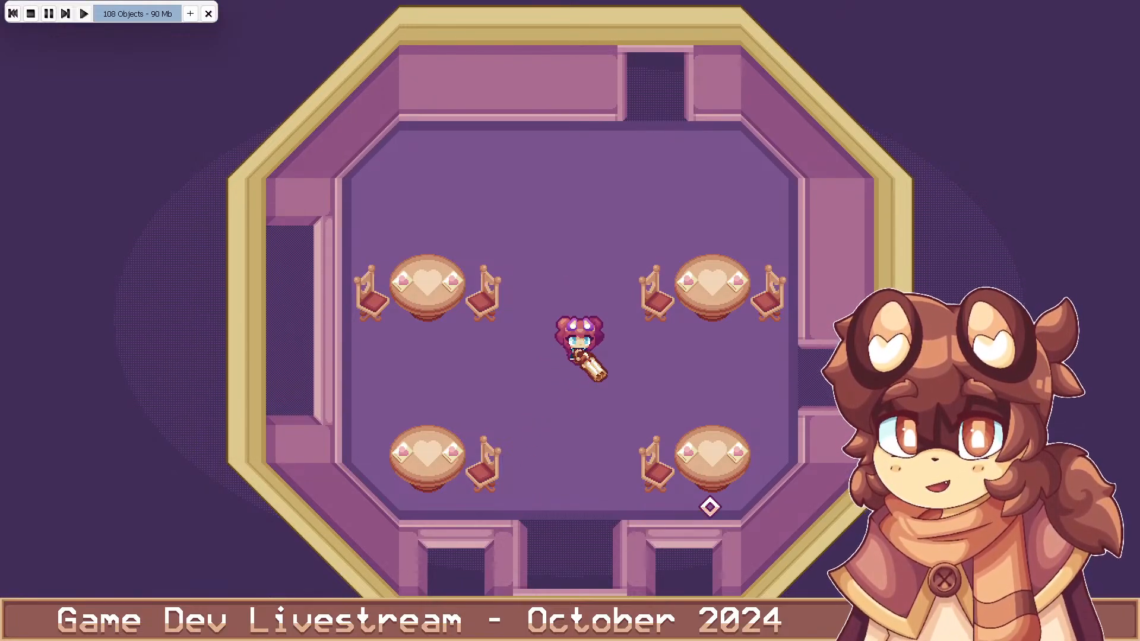
pyautogui.click(739, 501)
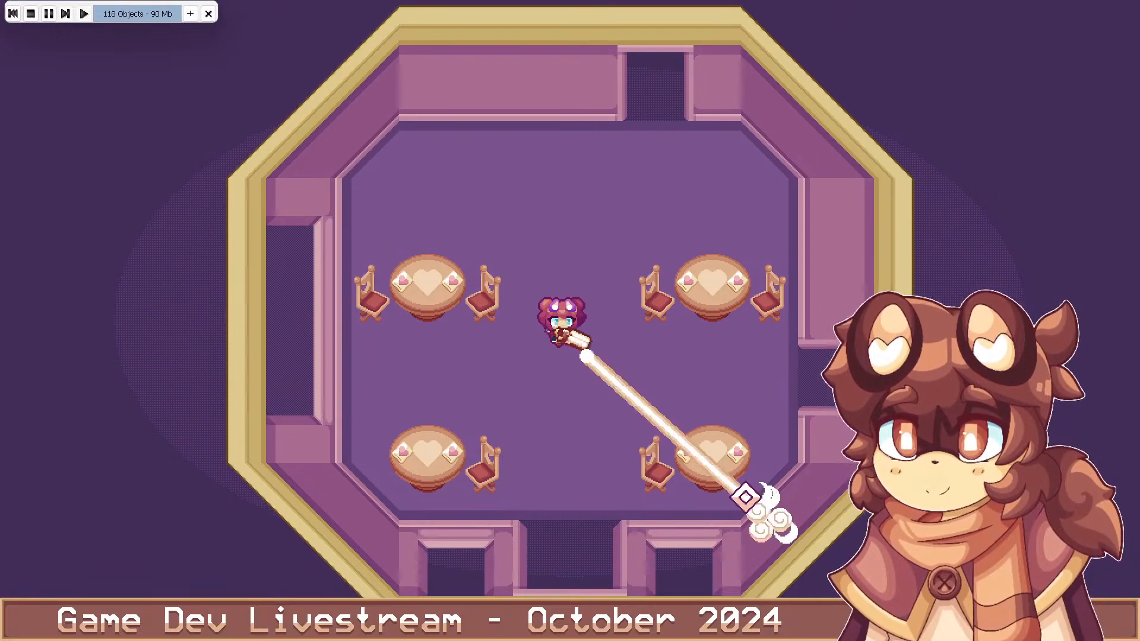
pyautogui.click(627, 156)
pyautogui.click(515, 148)
pyautogui.click(487, 169)
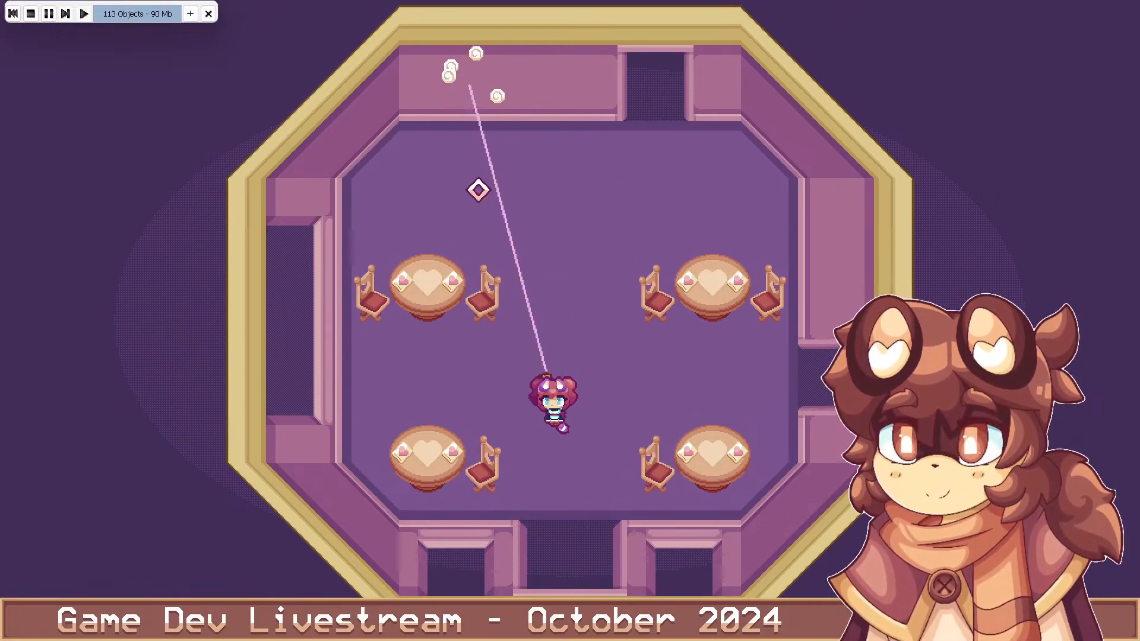
pyautogui.click(436, 283)
pyautogui.click(743, 410)
pyautogui.click(720, 473)
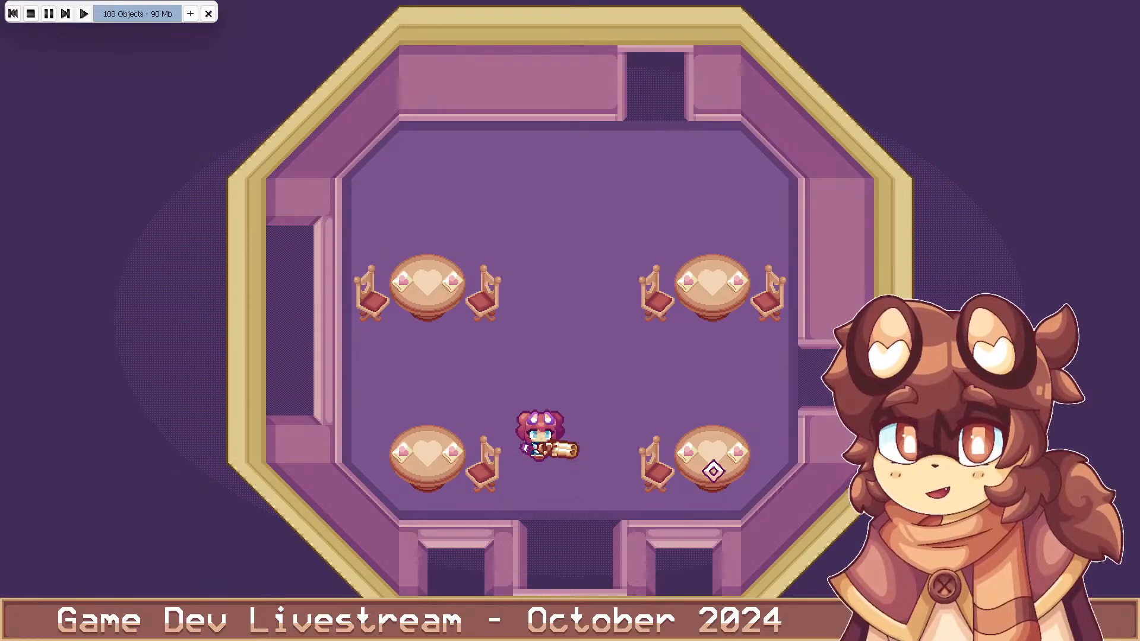
# Walk the character around the four tables to check movement across the cafe floor
pyautogui.press('w')
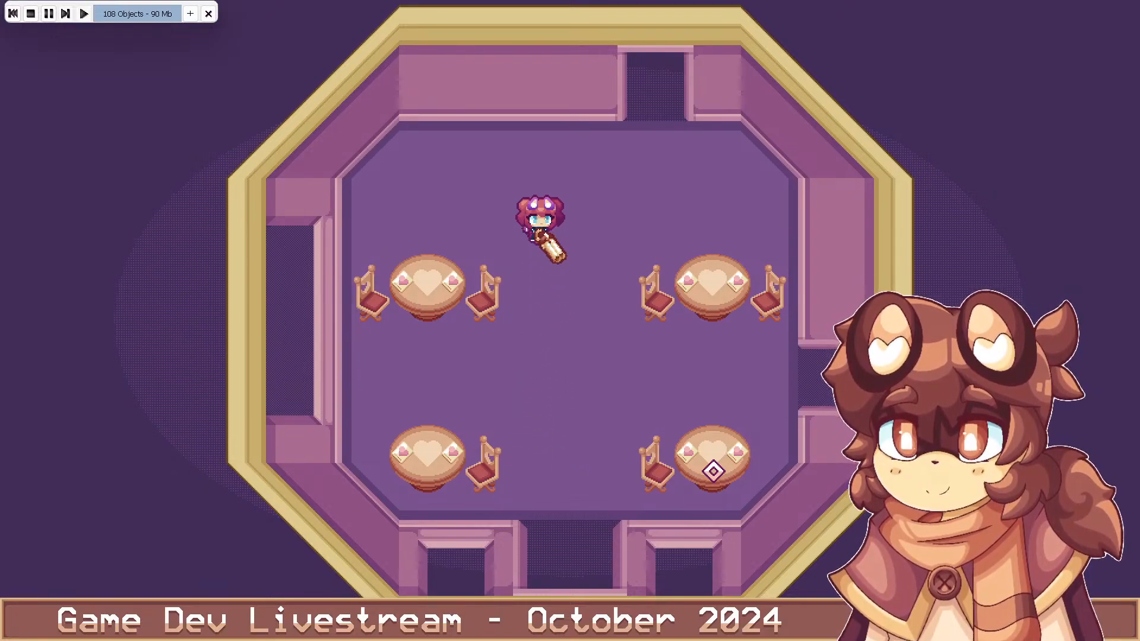
pyautogui.press('s')
pyautogui.press('d')
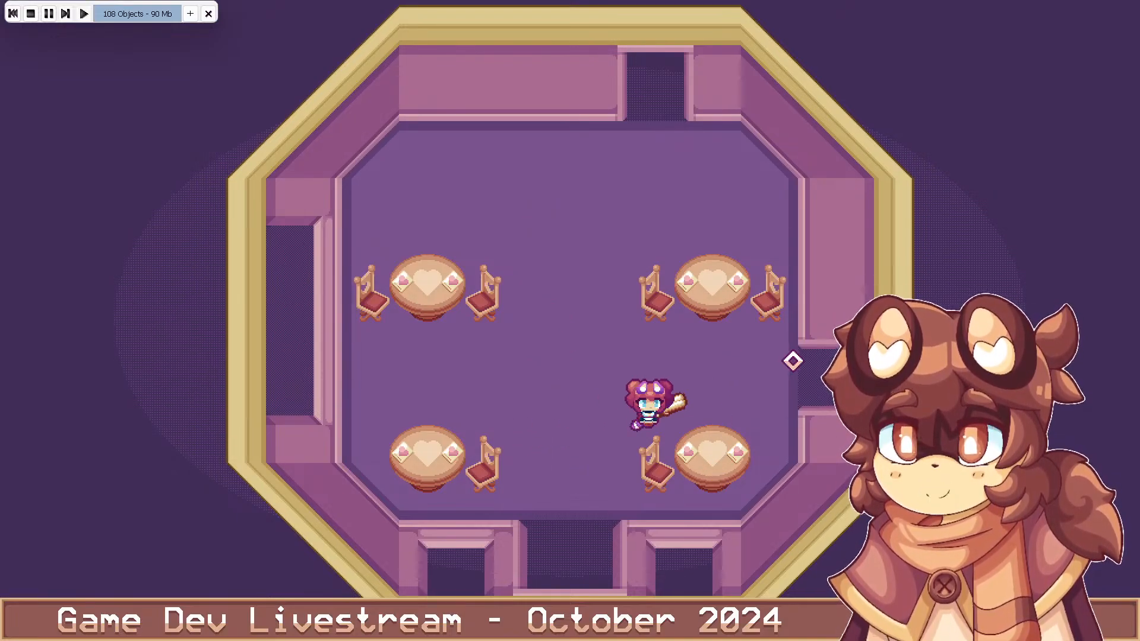
pyautogui.press('a')
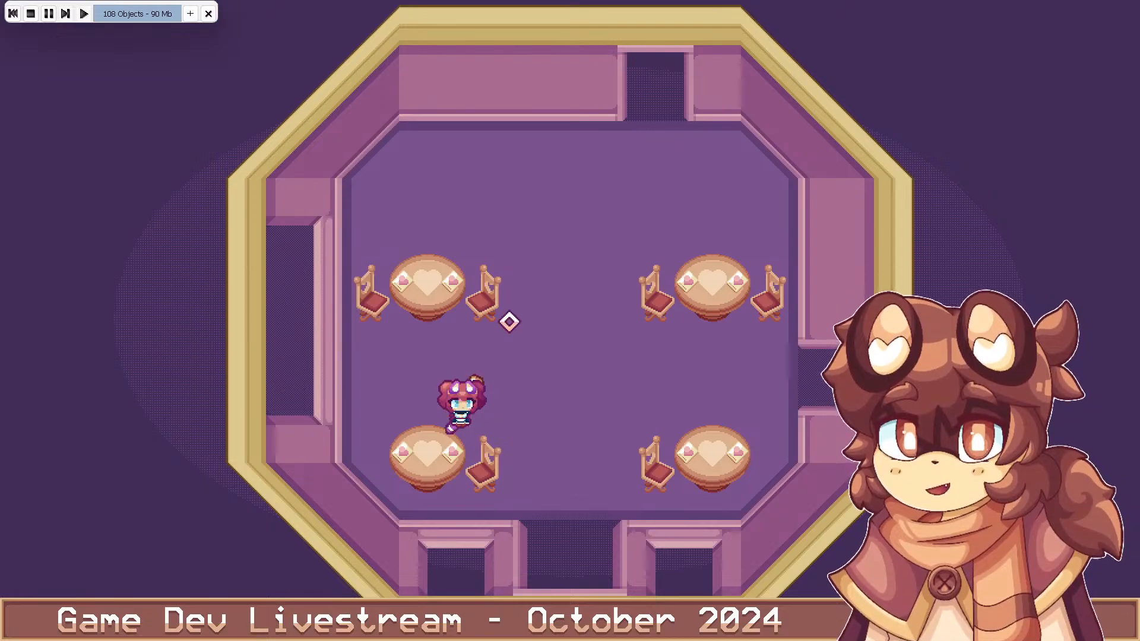
pyautogui.press('d')
pyautogui.press('d')
pyautogui.press('w')
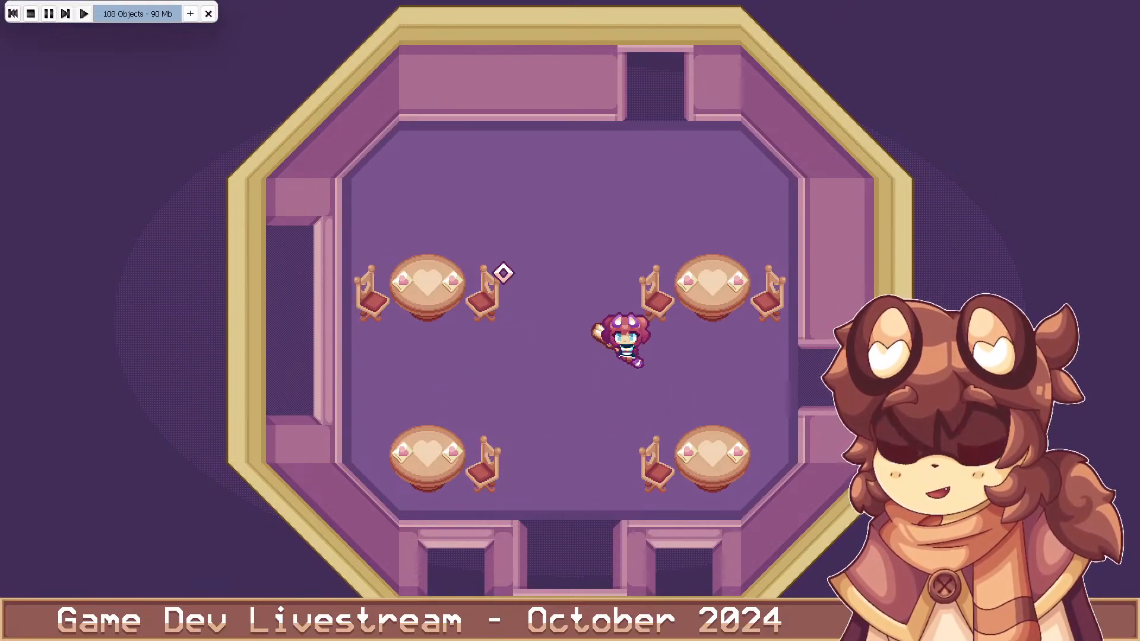
pyautogui.press('a')
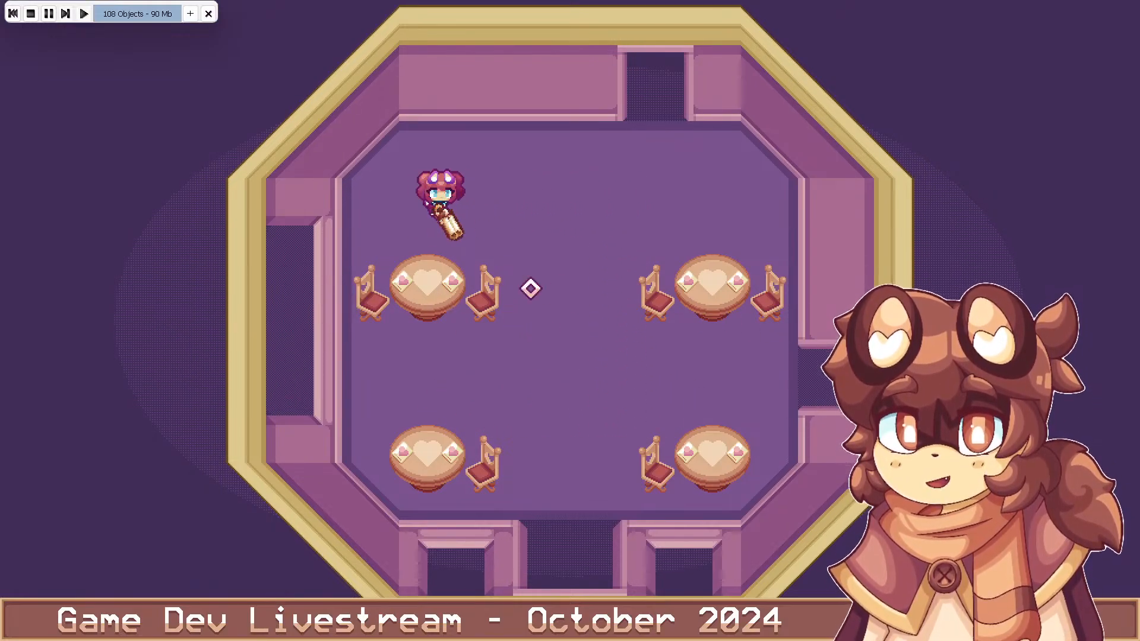
# Walk the character across the cafe's upper floor while firing at the lower-left corner walls to test projectile impacts
pyautogui.press('w')
pyautogui.click(454, 386)
pyautogui.press('d')
pyautogui.press('s')
pyautogui.click(335, 444)
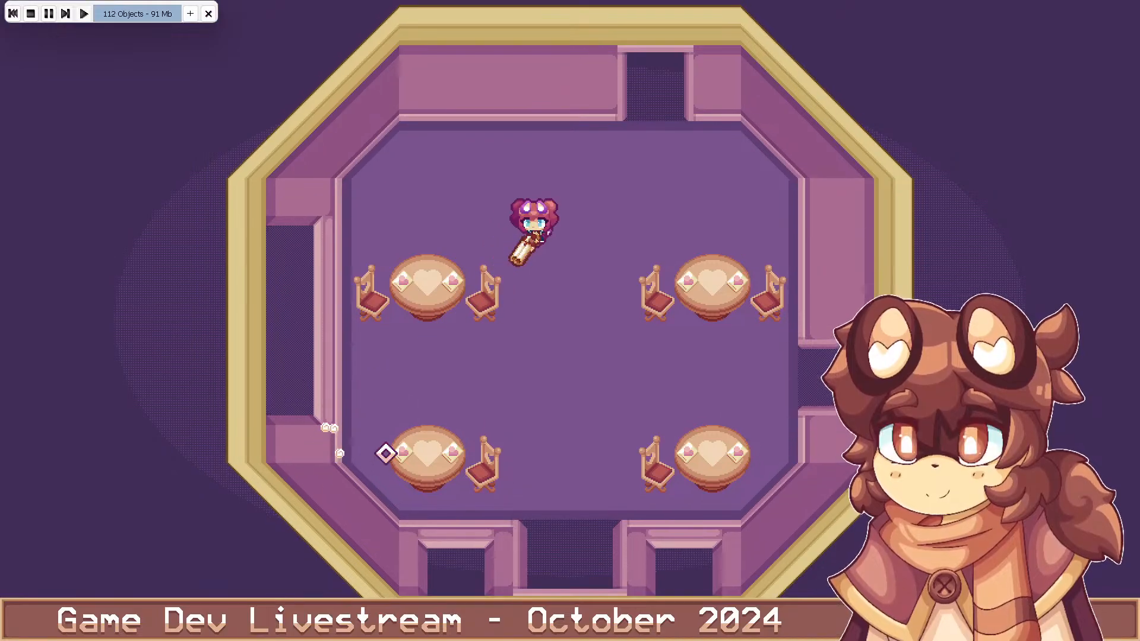
pyautogui.click(411, 461)
pyautogui.click(466, 453)
pyautogui.press('d')
pyautogui.press('s')
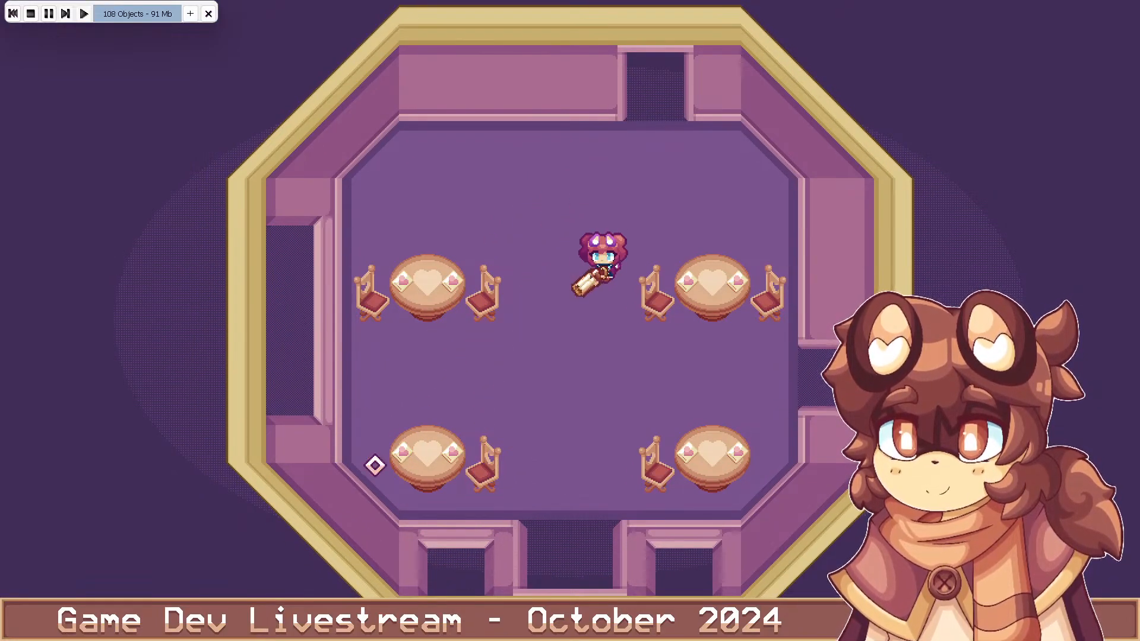
pyautogui.click(368, 465)
pyautogui.click(368, 466)
pyautogui.click(404, 484)
pyautogui.click(411, 487)
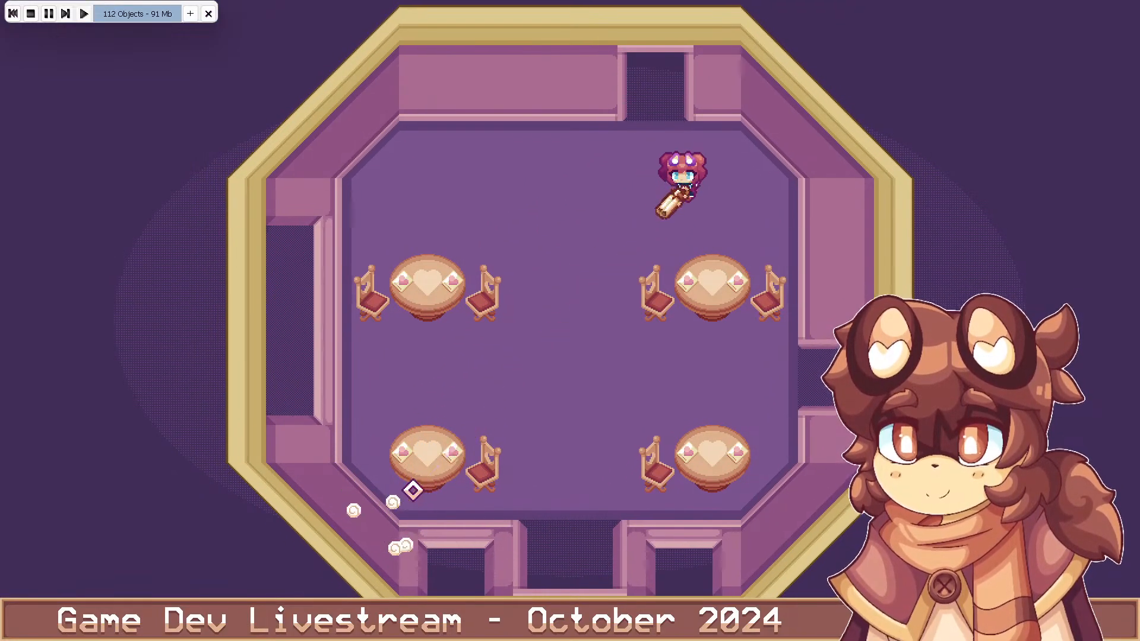
# Sweep shots along the cafe's lower wall from the lower-left corner to the lower-right window to check where projectiles hit
pyautogui.press('a')
pyautogui.press('s')
pyautogui.click(445, 499)
pyautogui.click(458, 517)
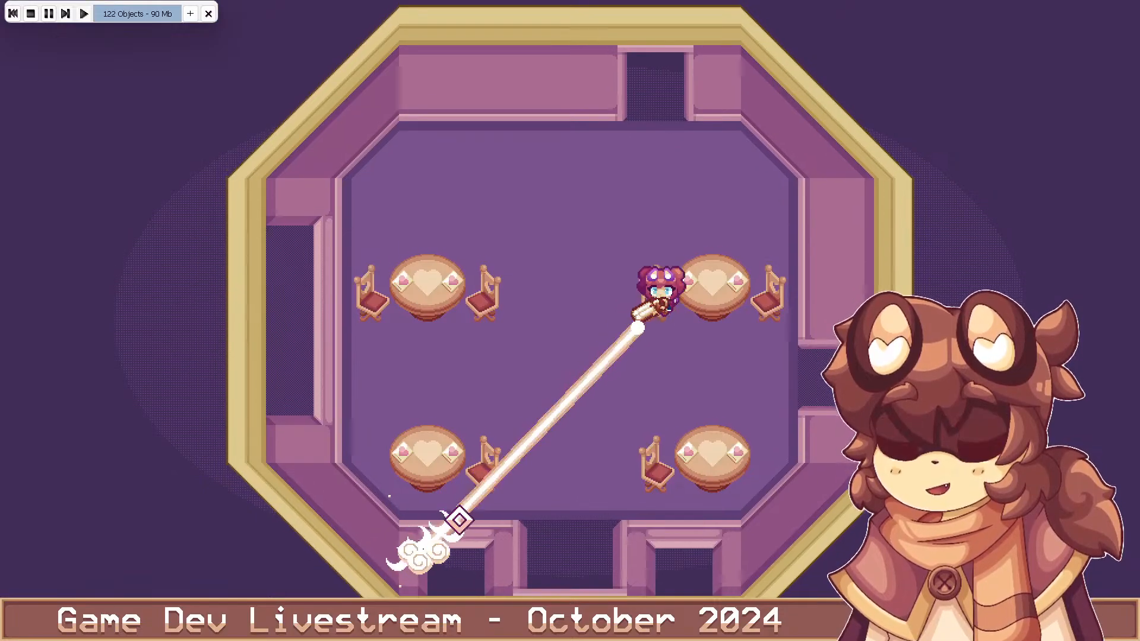
pyautogui.click(491, 529)
pyautogui.press('a')
pyautogui.click(537, 529)
pyautogui.click(595, 529)
pyautogui.click(654, 531)
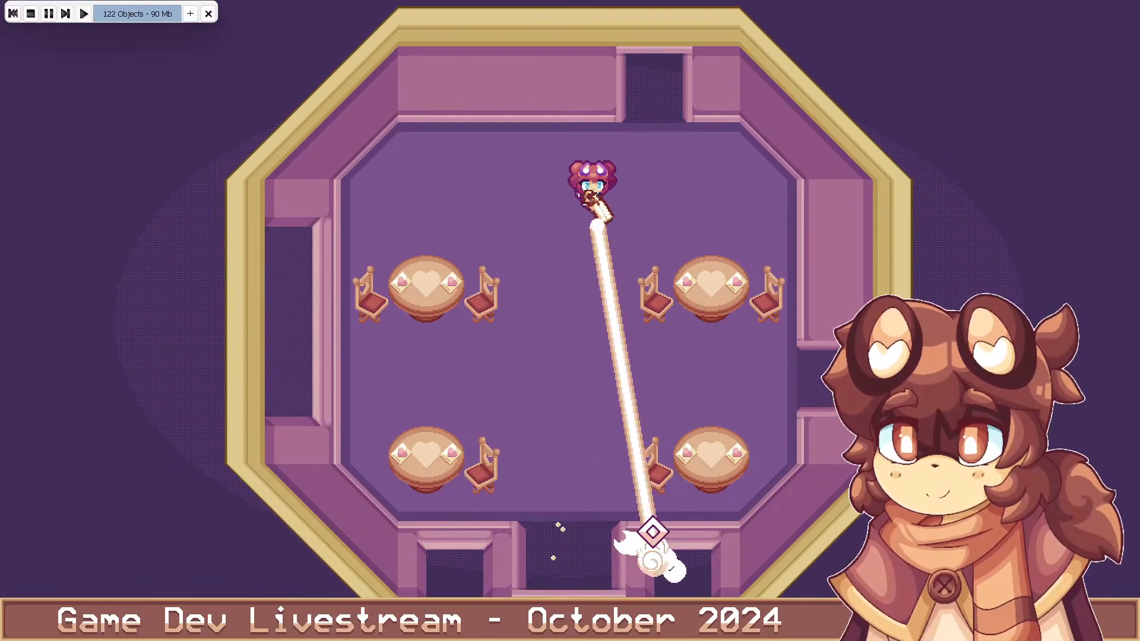
pyautogui.click(691, 475)
# Test shots at the cafe's right and left side walls from the aisle between the upper tables
pyautogui.press('s')
pyautogui.click(765, 262)
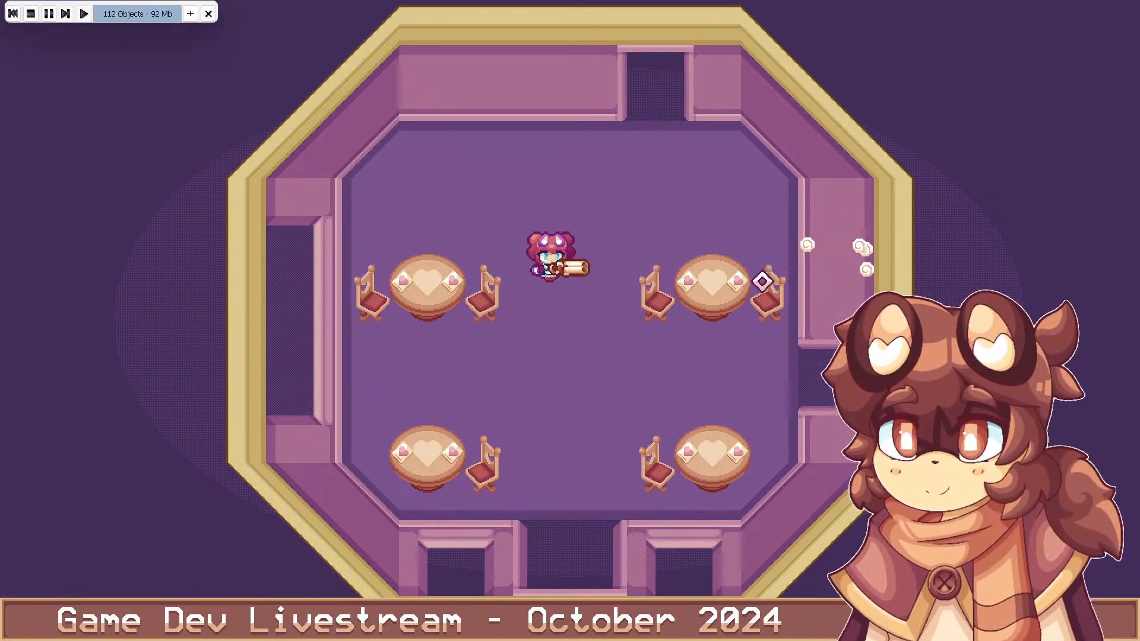
pyautogui.click(749, 296)
pyautogui.click(343, 318)
pyautogui.click(339, 340)
pyautogui.click(385, 241)
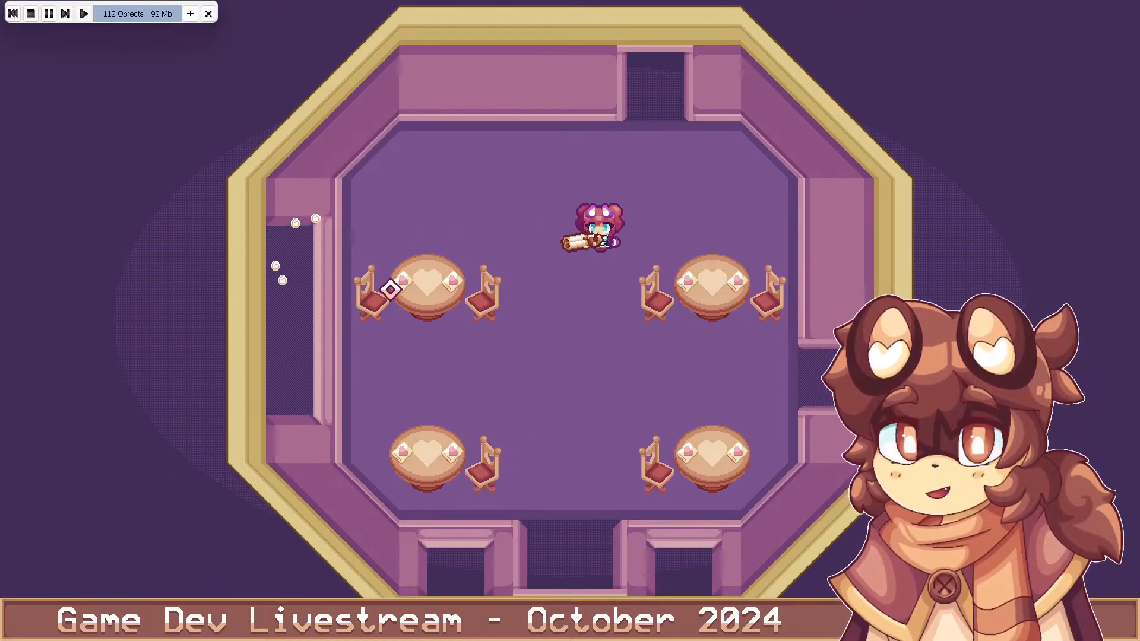
# Walk past the upper-left table and back to the aisle, firing at the lower-right diagonal, side walls and lower opening
pyautogui.press('s')
pyautogui.press('a')
pyautogui.click(639, 427)
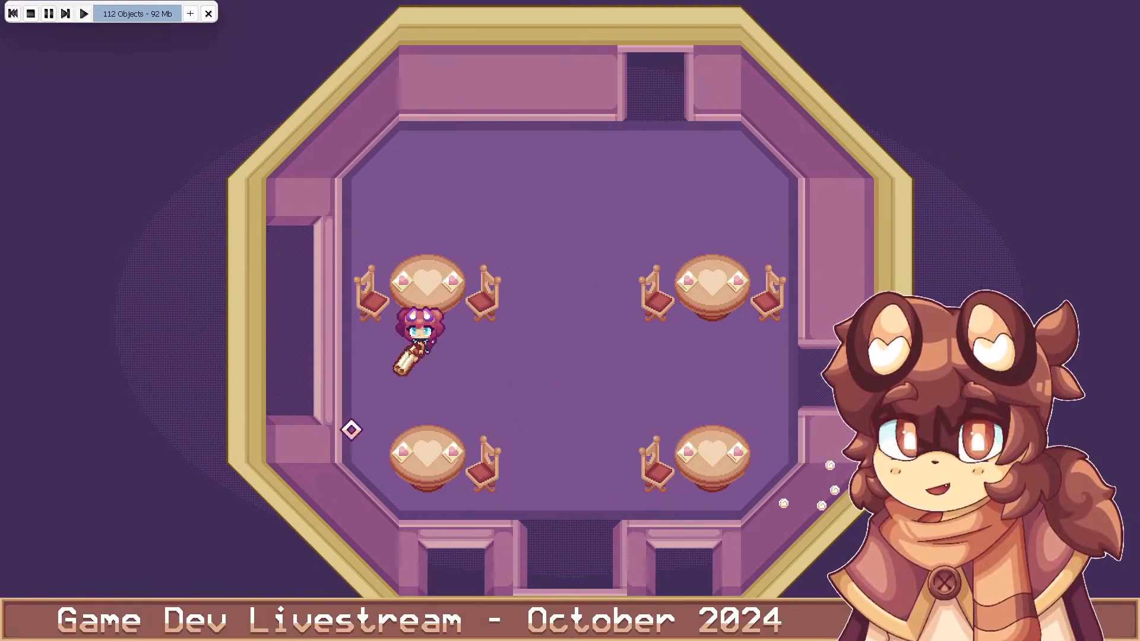
pyautogui.click(350, 430)
pyautogui.press('d')
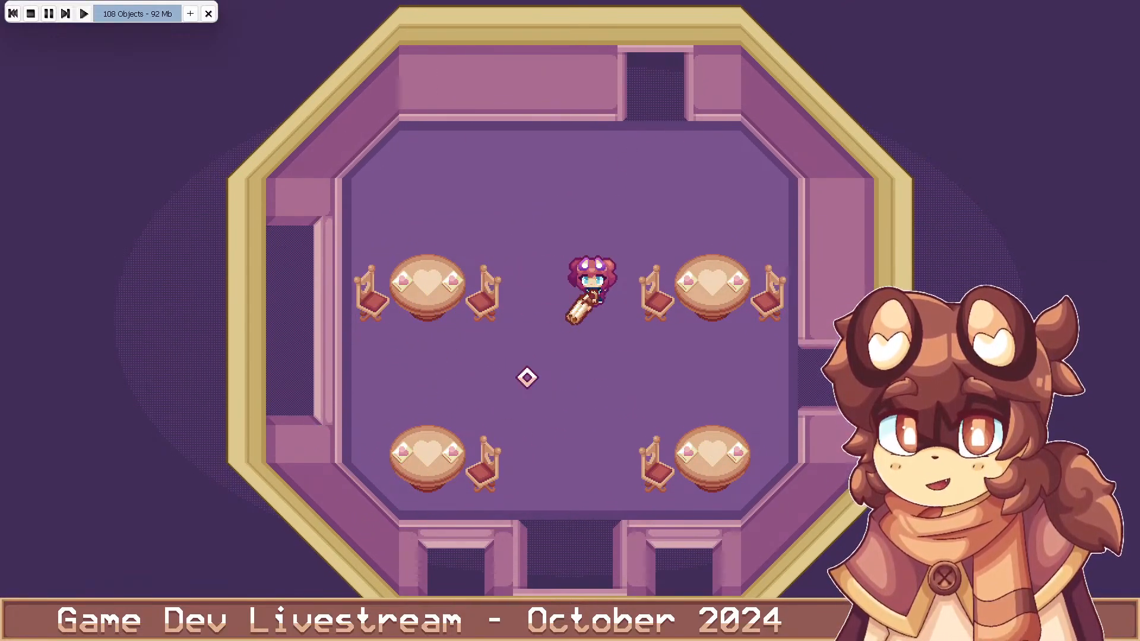
pyautogui.click(364, 339)
pyautogui.click(803, 361)
pyautogui.click(621, 377)
pyautogui.click(534, 389)
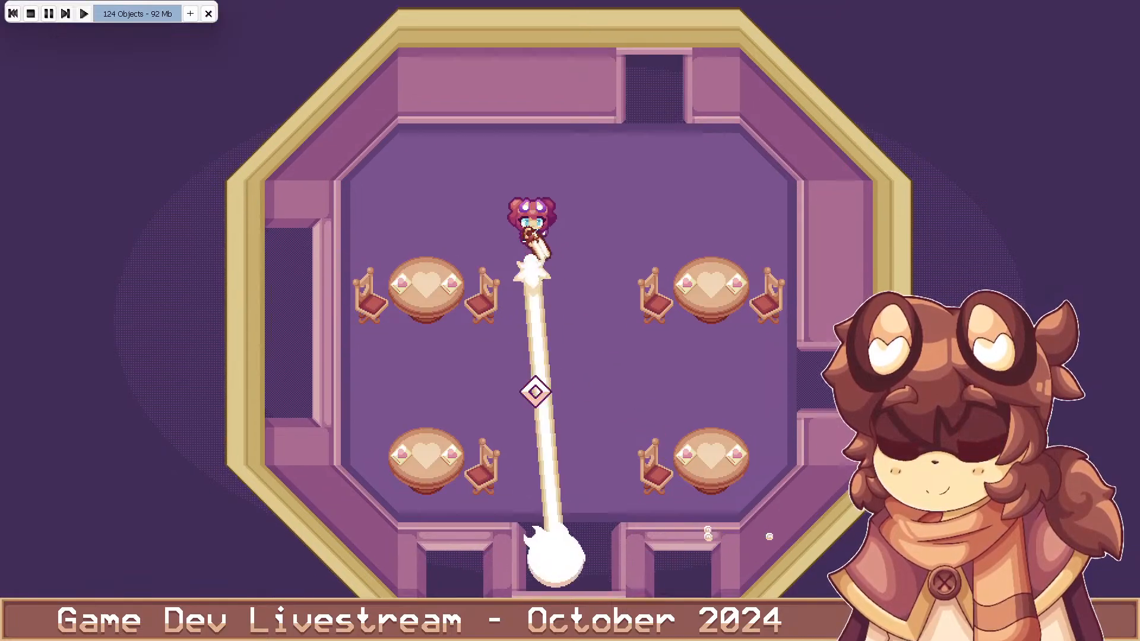
pyautogui.click(417, 396)
# Walk the character down the central aisle and fire at the lower part of the left wall
pyautogui.press('s')
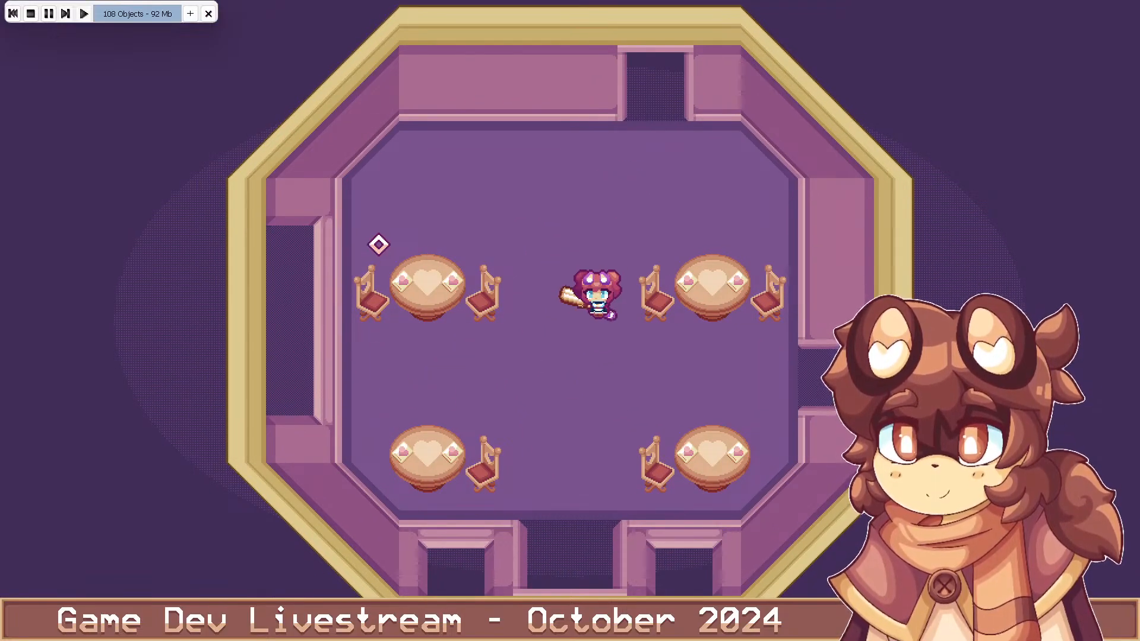
pyautogui.press('s')
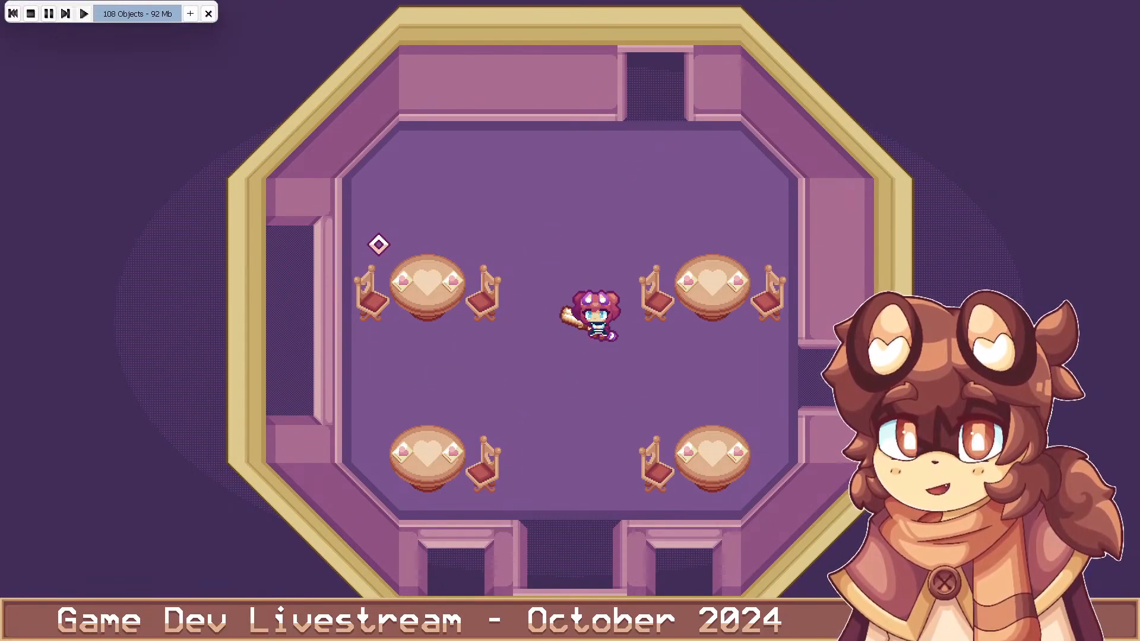
pyautogui.press('a')
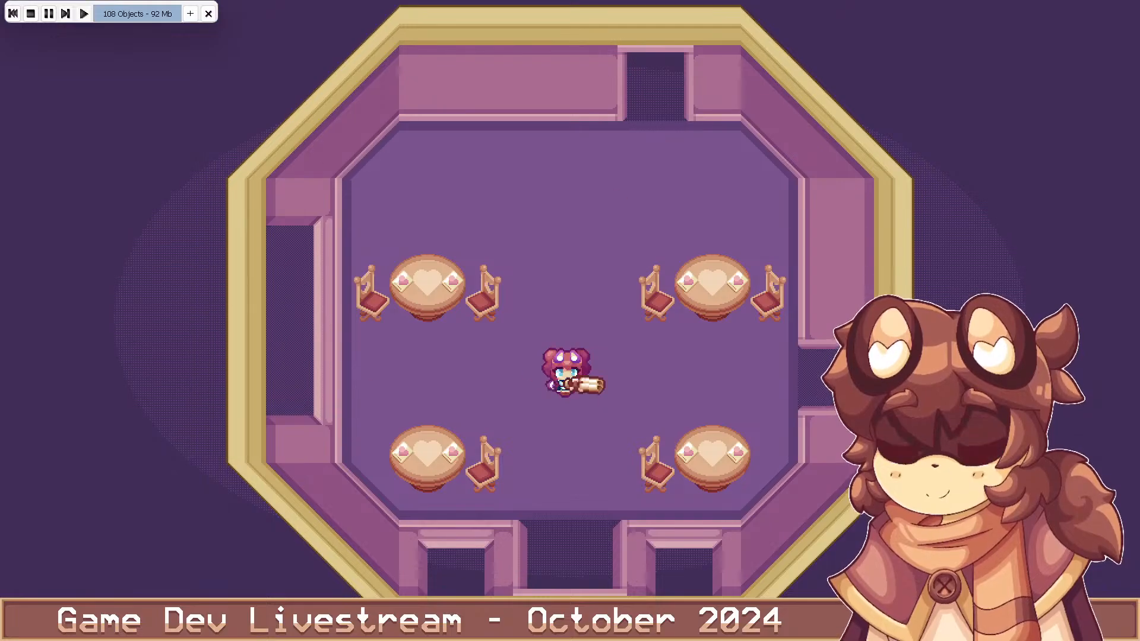
pyautogui.click(482, 406)
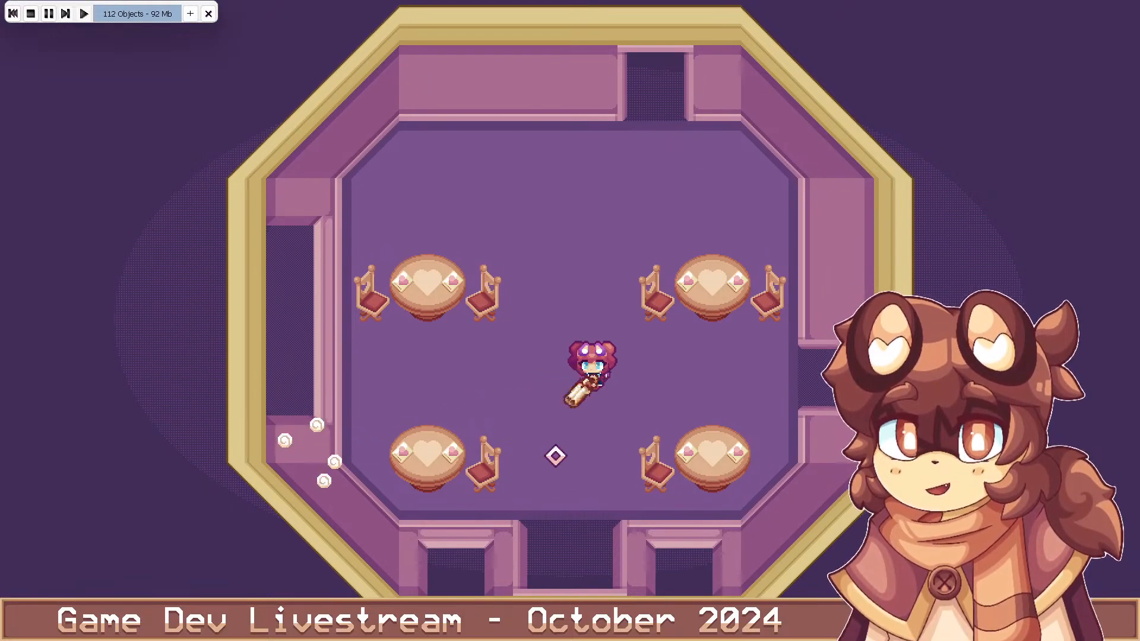
# Test projectile impacts on both lower diagonal walls and the lower wall while walking up the central aisle
pyautogui.click(743, 422)
pyautogui.press('w')
pyautogui.click(641, 457)
pyautogui.click(425, 466)
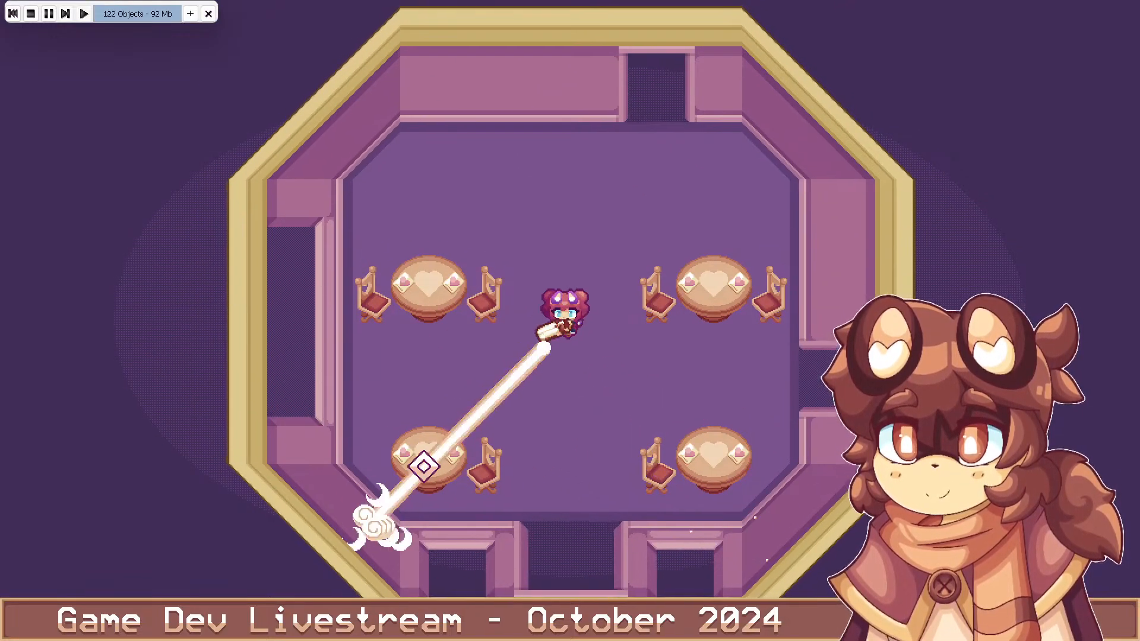
pyautogui.click(471, 485)
pyautogui.click(499, 483)
pyautogui.click(748, 519)
pyautogui.click(671, 519)
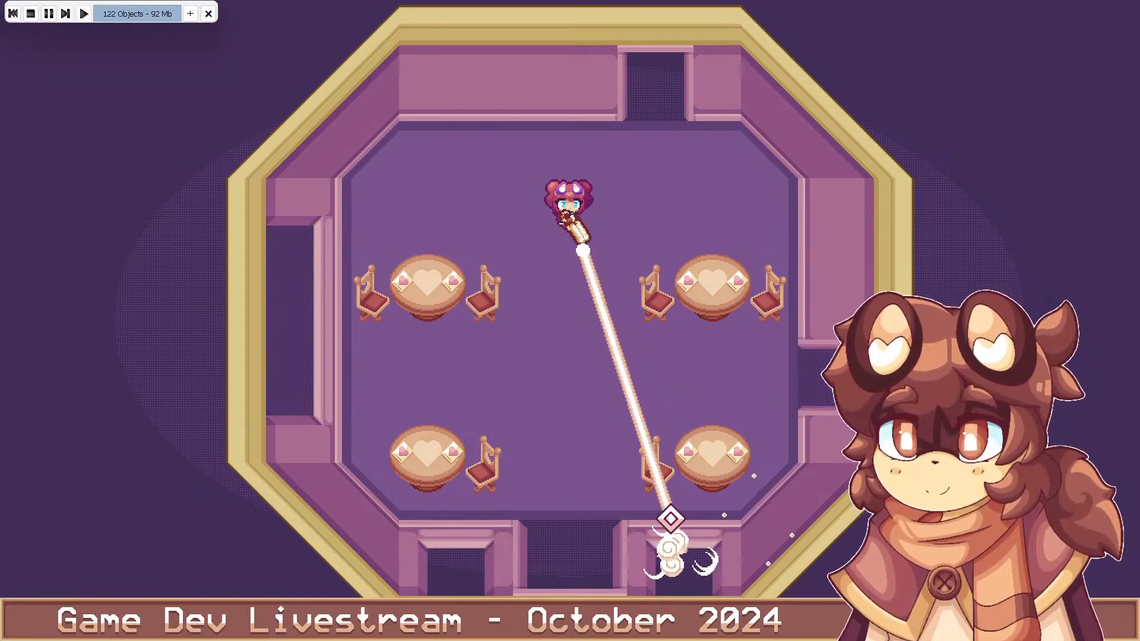
# Fire at the right wall and around the left wall's recess, moving down the aisle between shots
pyautogui.click(771, 298)
pyautogui.click(273, 357)
pyautogui.click(323, 419)
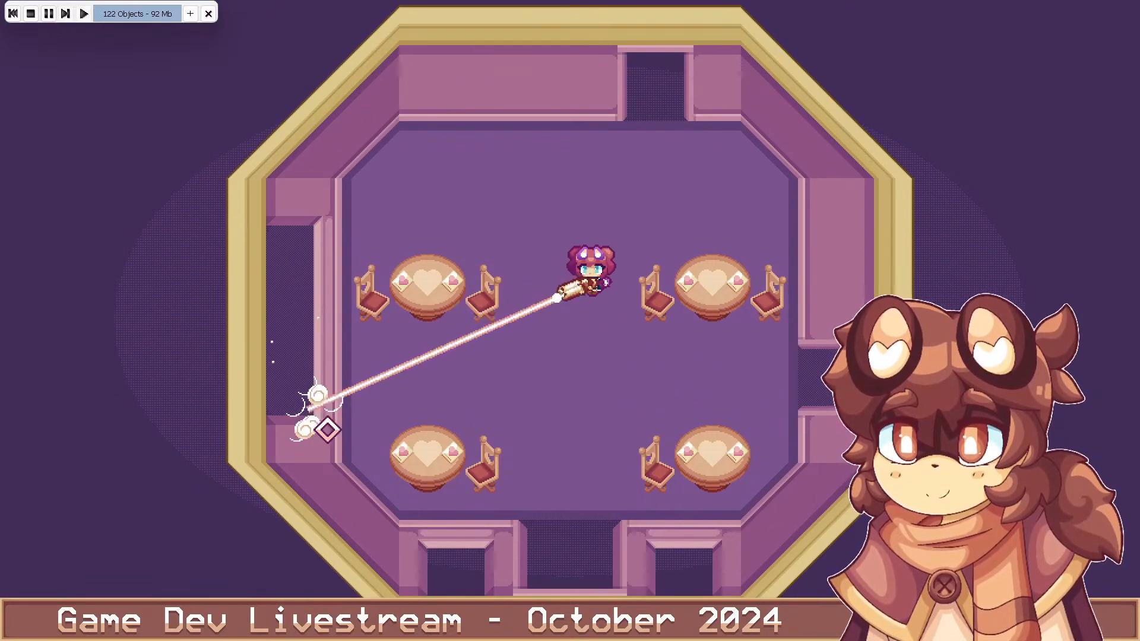
pyautogui.click(389, 453)
pyautogui.press('s')
pyautogui.press('a')
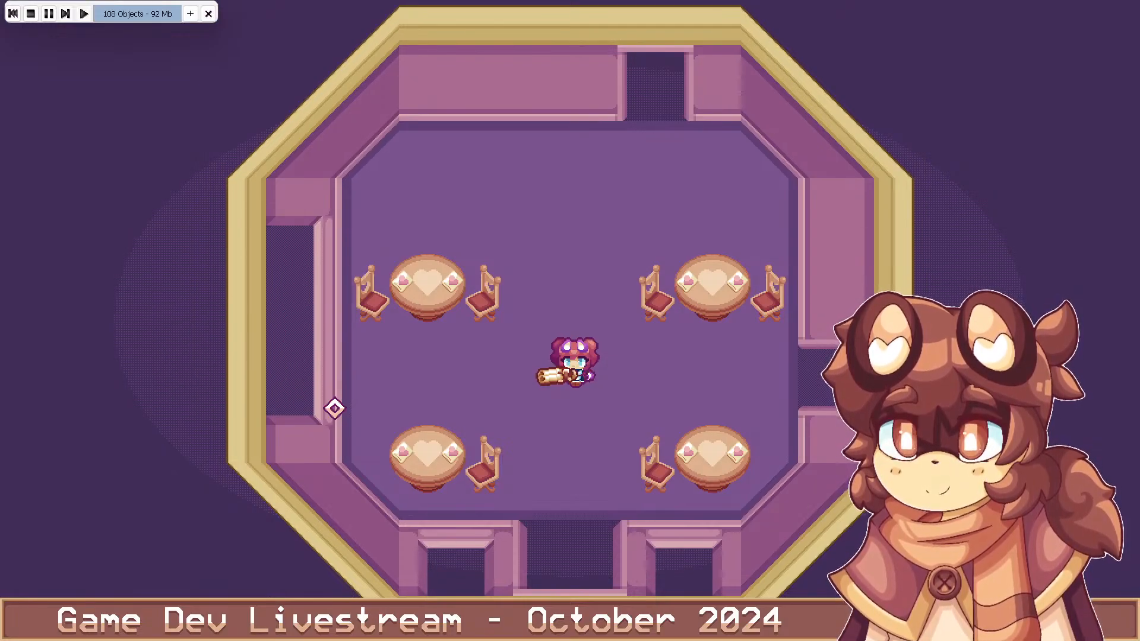
pyautogui.click(334, 407)
# Walk the character through the upper end of the aisle and aim at the left wall over the upper-left table
pyautogui.press('w')
pyautogui.press('a')
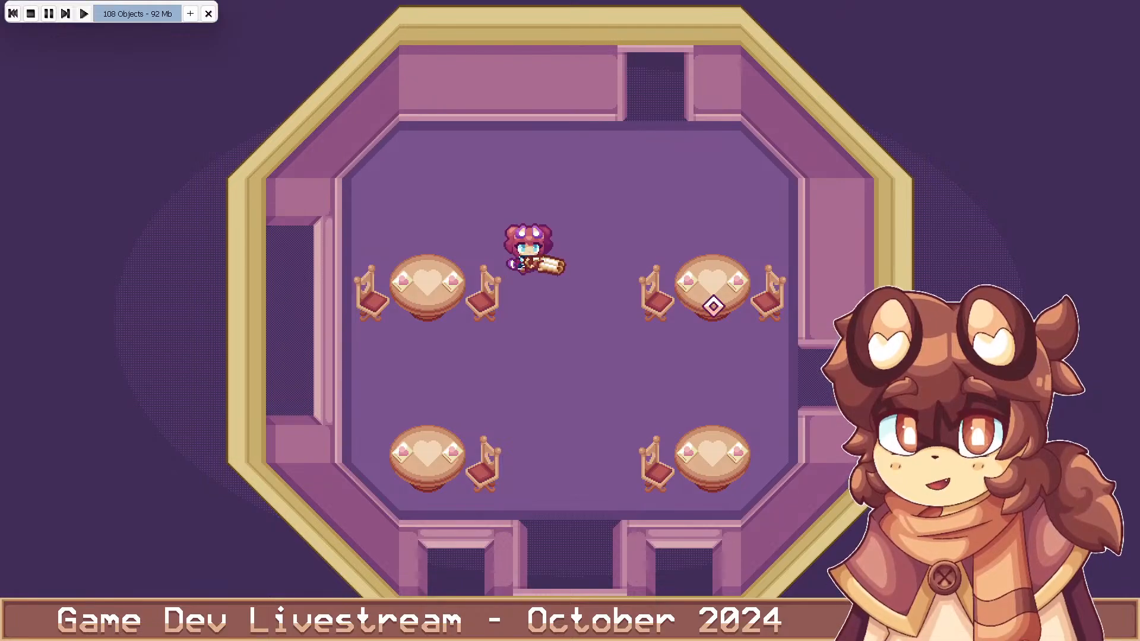
pyautogui.press('w')
pyautogui.press('d')
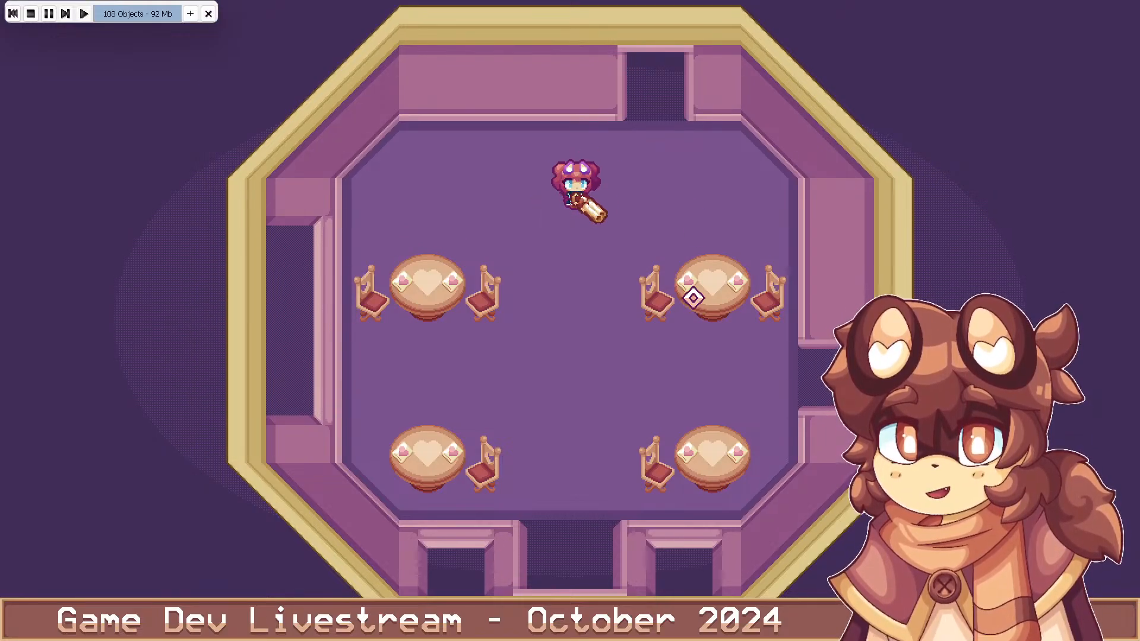
pyautogui.click(375, 297)
pyautogui.press('s')
pyautogui.press('a')
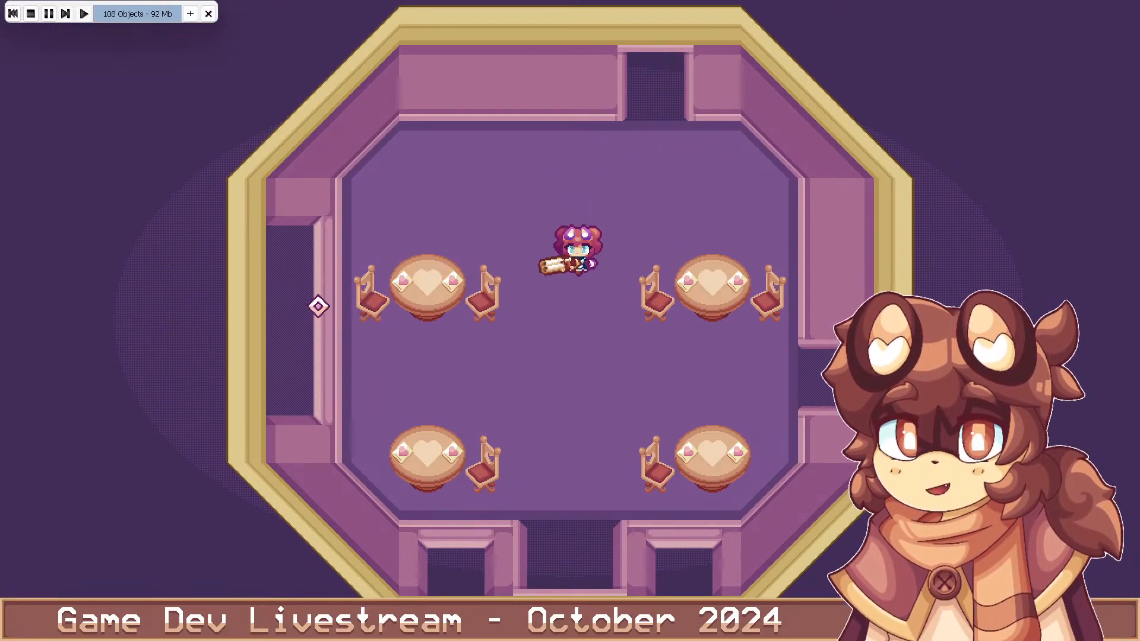
# Alternate shots between the left wall and the lower-right and lower-left corners to compare projectile impacts
pyautogui.click(316, 291)
pyautogui.click(344, 381)
pyautogui.click(739, 444)
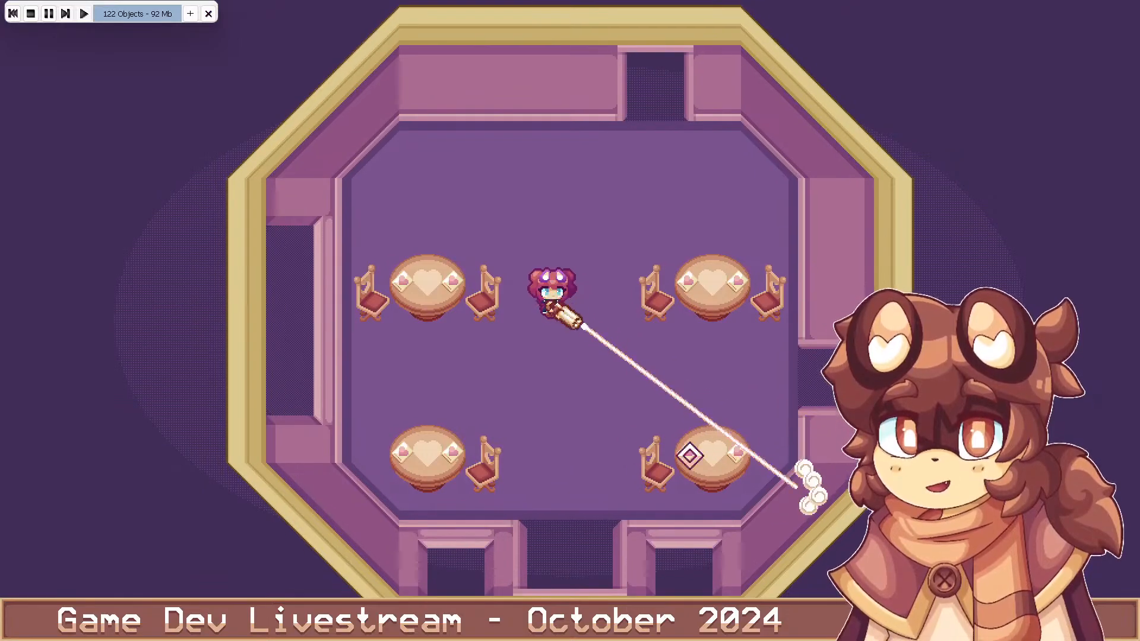
pyautogui.click(407, 431)
pyautogui.click(710, 467)
# Walk the character around the upper-left table and its chair, returning to the central aisle
pyautogui.press('s')
pyautogui.press('a')
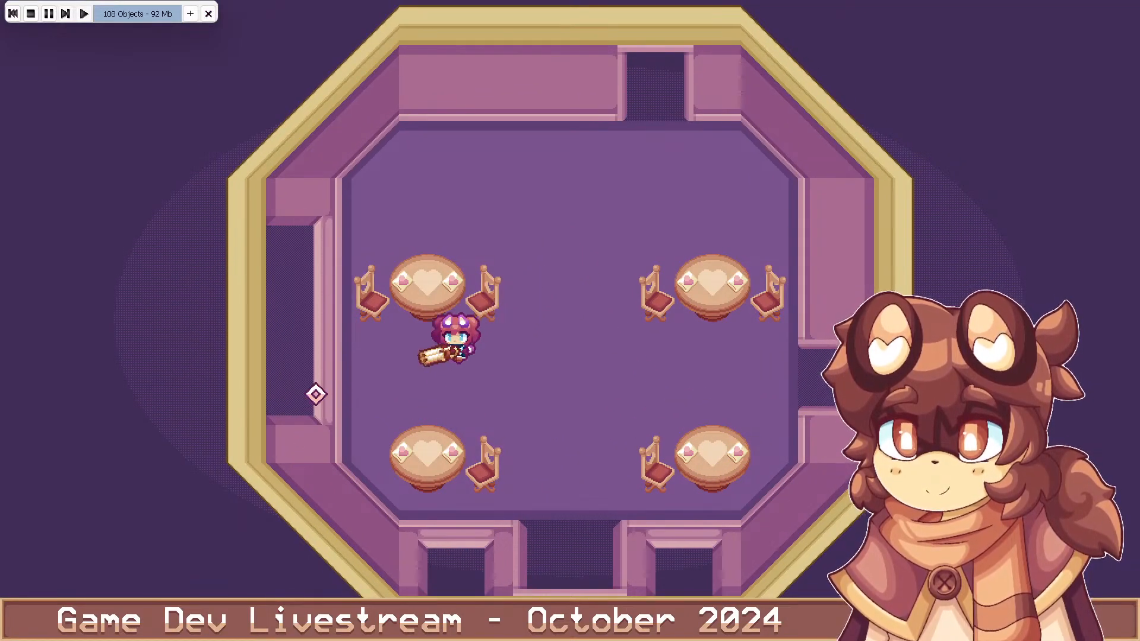
pyautogui.press('w')
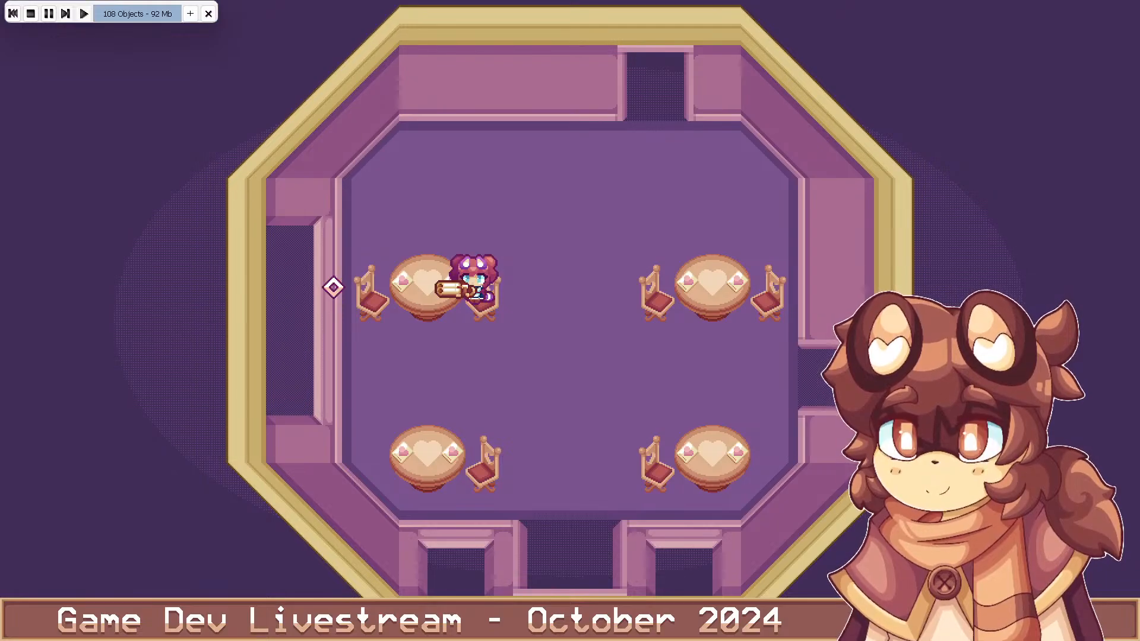
pyautogui.press('s')
pyautogui.press('d')
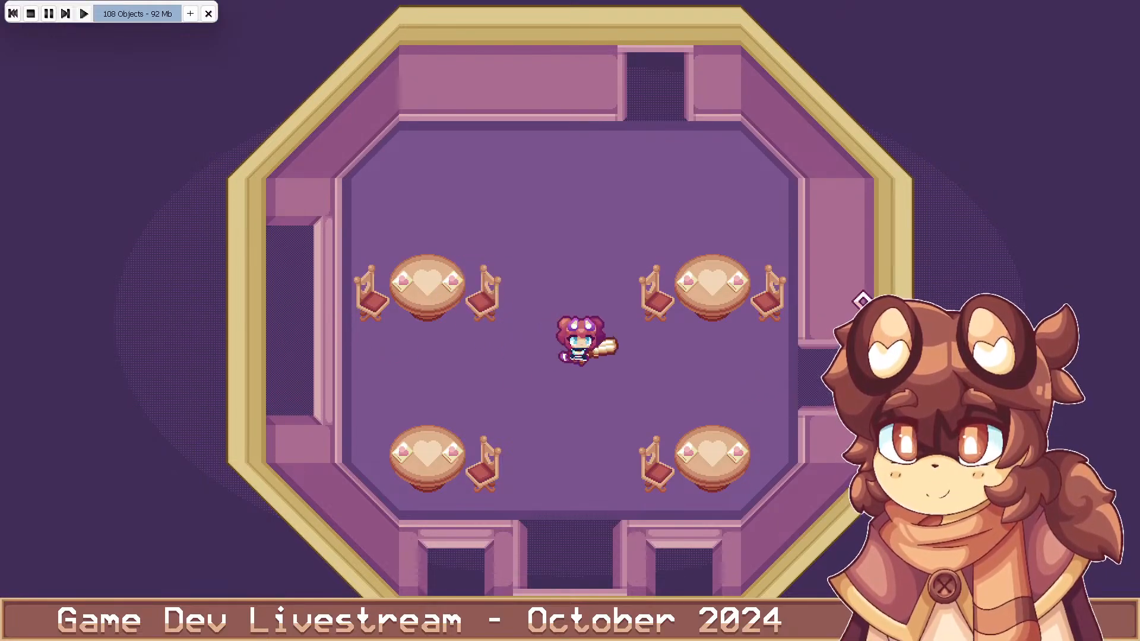
# Fire in turn at the right wall, the lower-right and lower-left diagonals, and the lower left wall
pyautogui.click(831, 294)
pyautogui.click(745, 522)
pyautogui.click(367, 499)
pyautogui.click(307, 450)
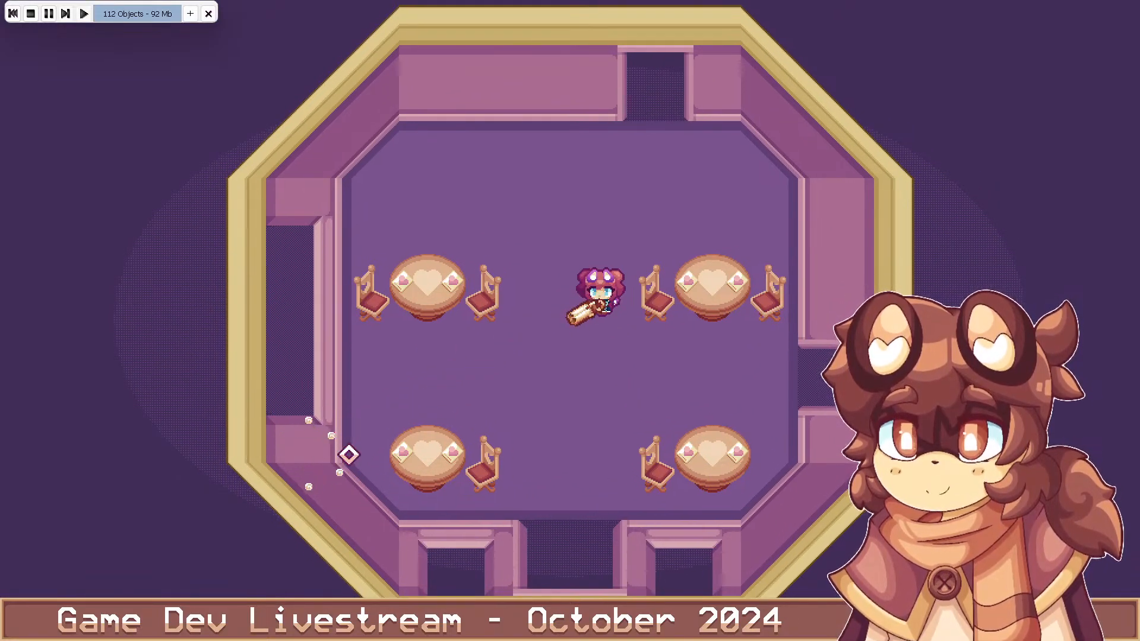
# Walk the character up and down the central aisle between the four tables
pyautogui.press('s')
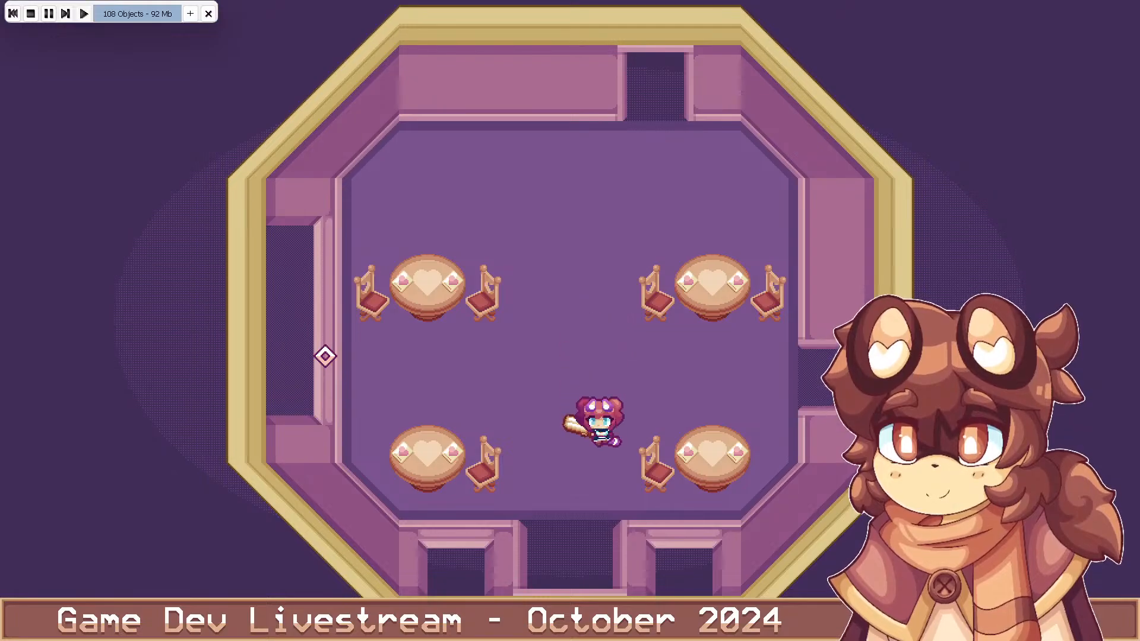
pyautogui.press('w')
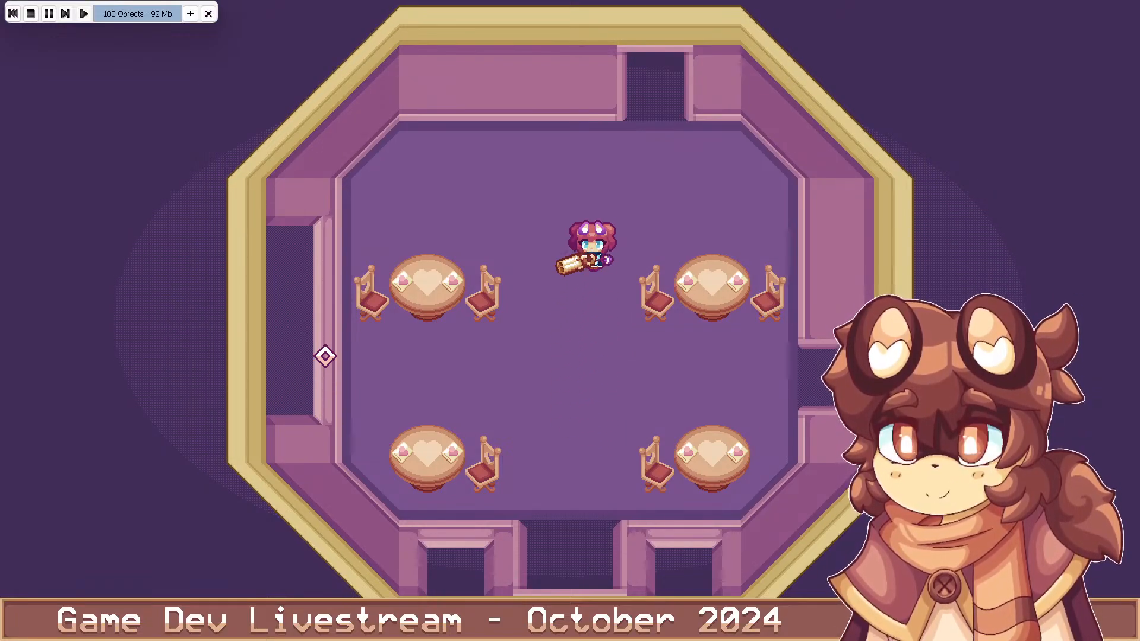
pyautogui.press('s')
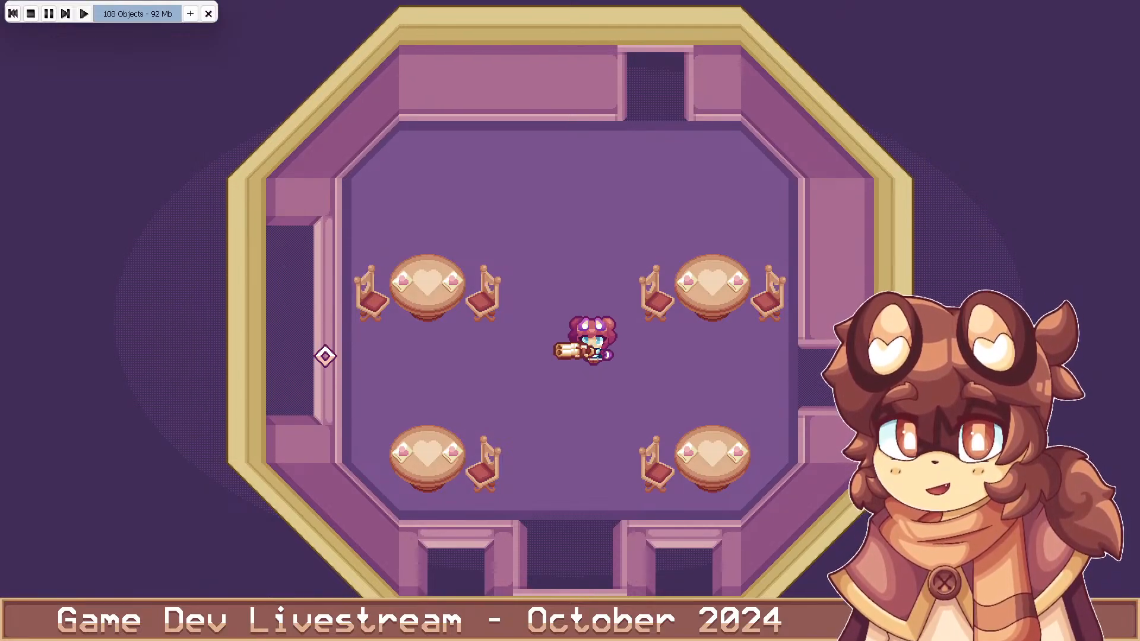
# Fire from the middle of the cafe toward the left wall, lower-right corner and across the lower tables
pyautogui.click(449, 355)
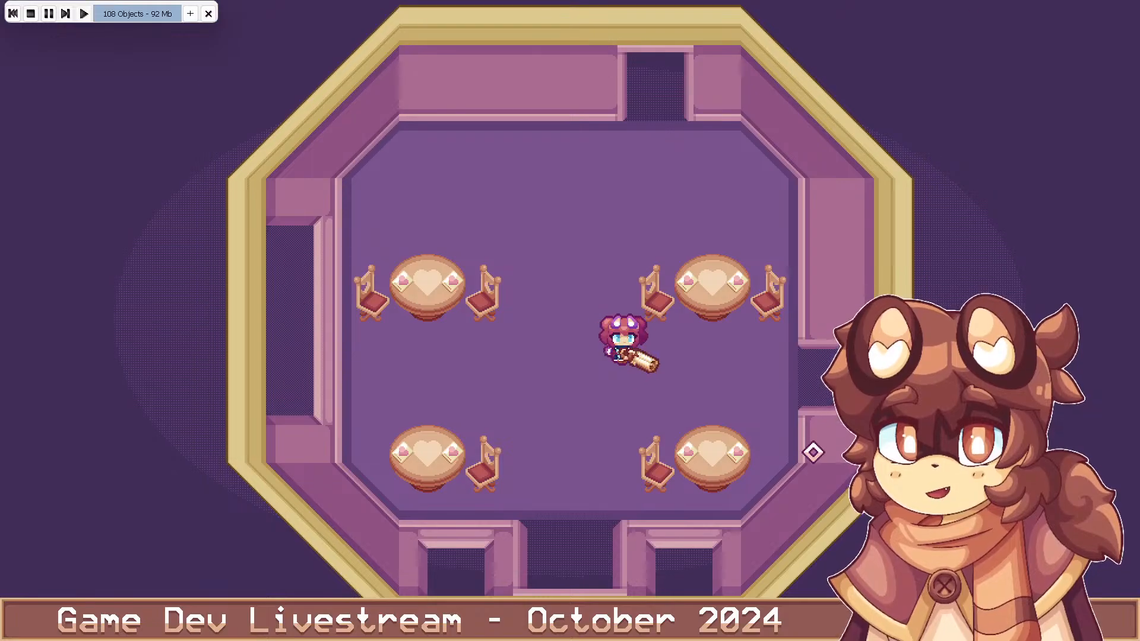
pyautogui.click(812, 454)
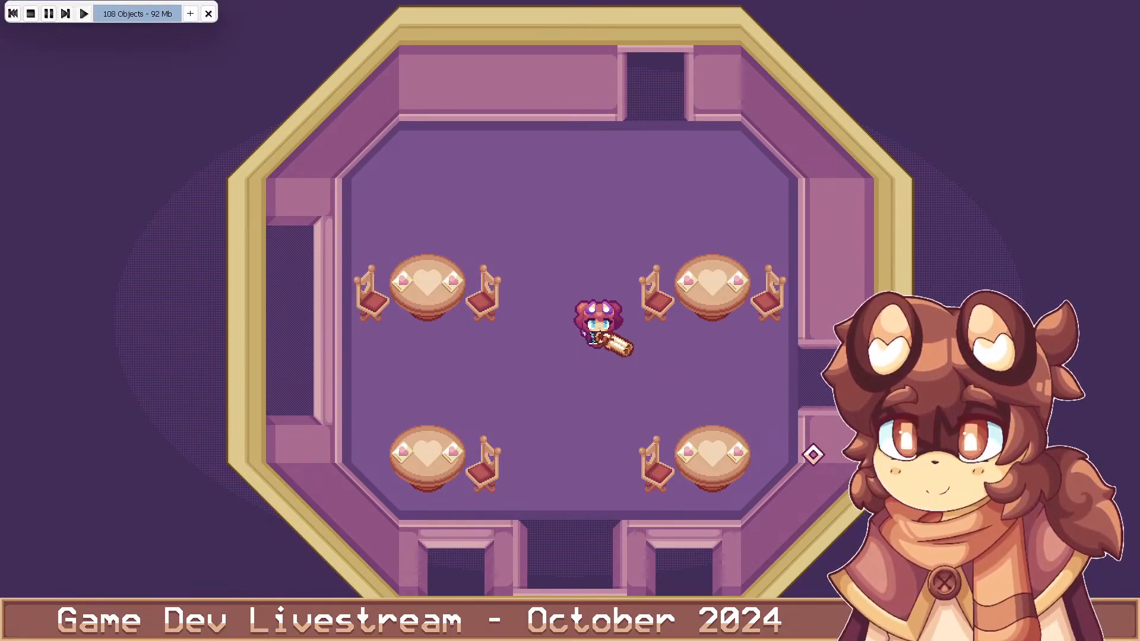
pyautogui.click(545, 469)
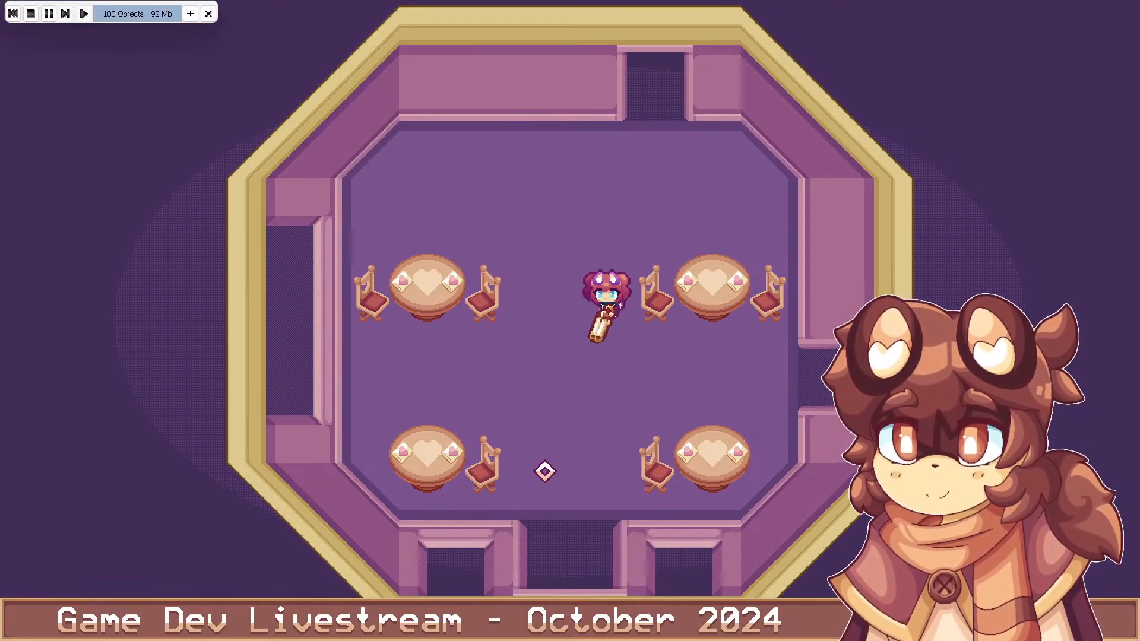
pyautogui.press('a')
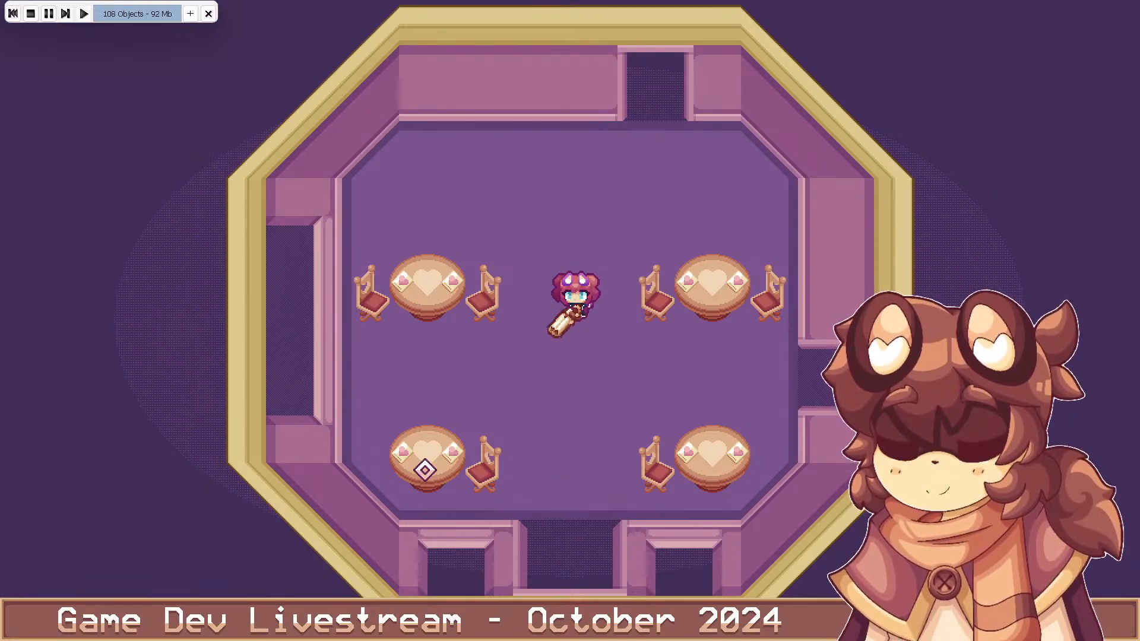
pyautogui.click(425, 470)
pyautogui.click(552, 459)
pyautogui.click(623, 472)
pyautogui.click(697, 449)
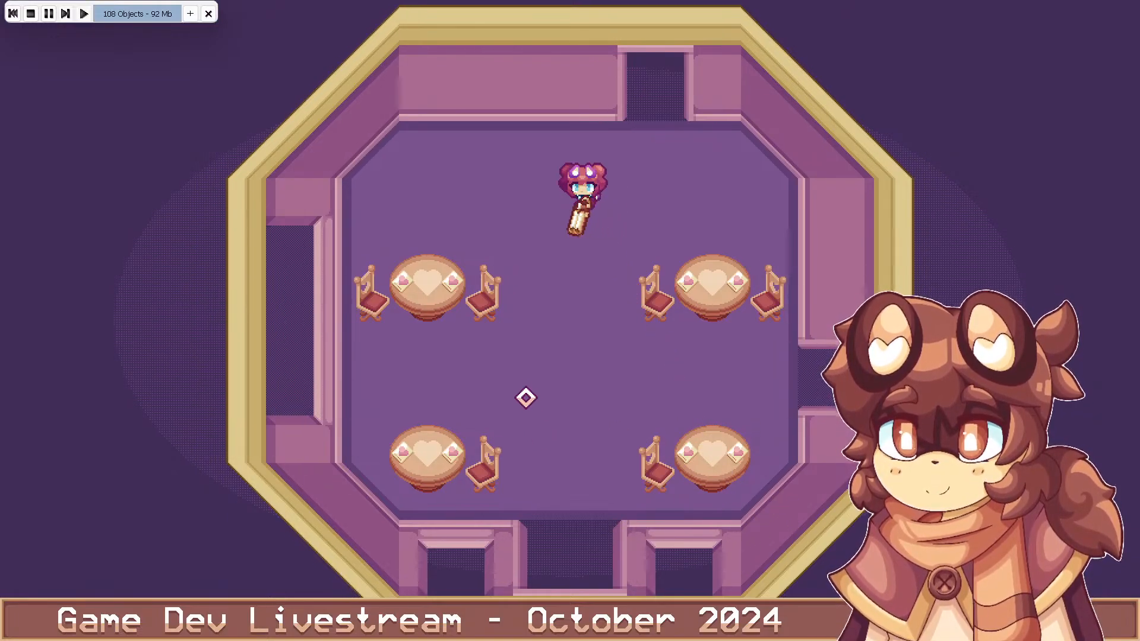
# Walk the character up into the doorway in the cafe's upper wall
pyautogui.press('w')
pyautogui.press('d')
pyautogui.press('d')
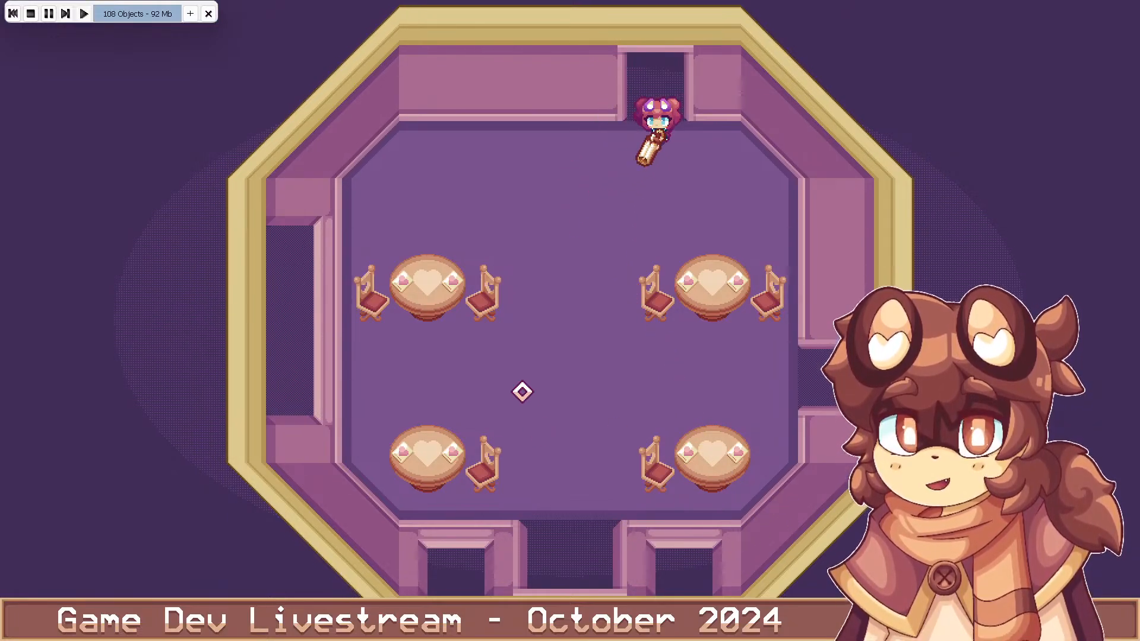
# Walk the character into the doorway in the upper wall and back out just below it
pyautogui.press('w')
pyautogui.press('s')
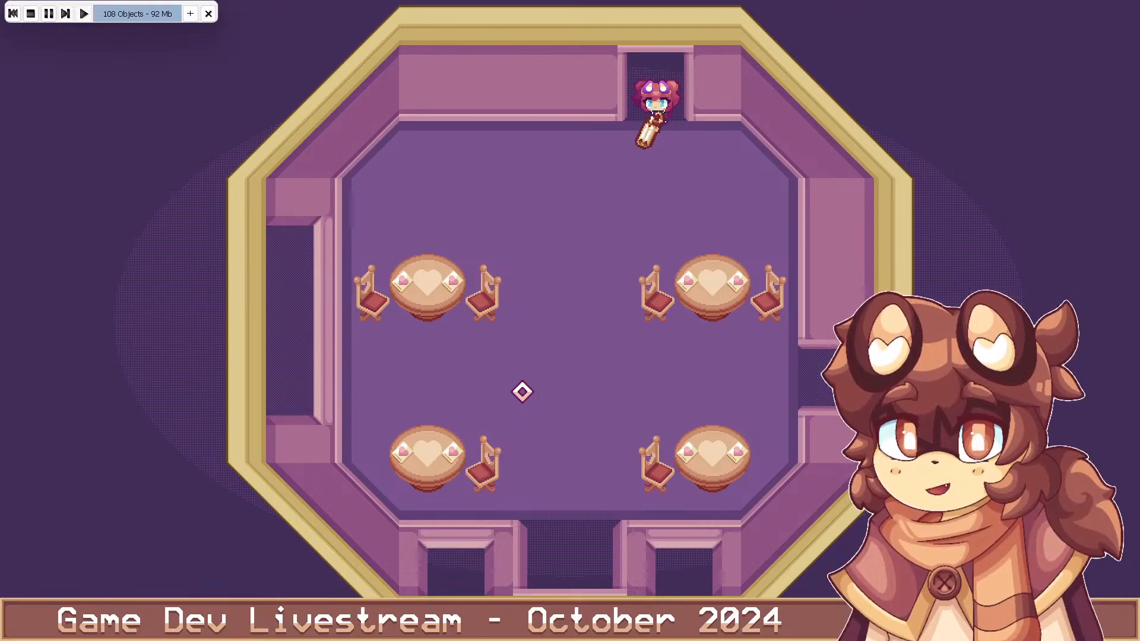
pyautogui.press('d')
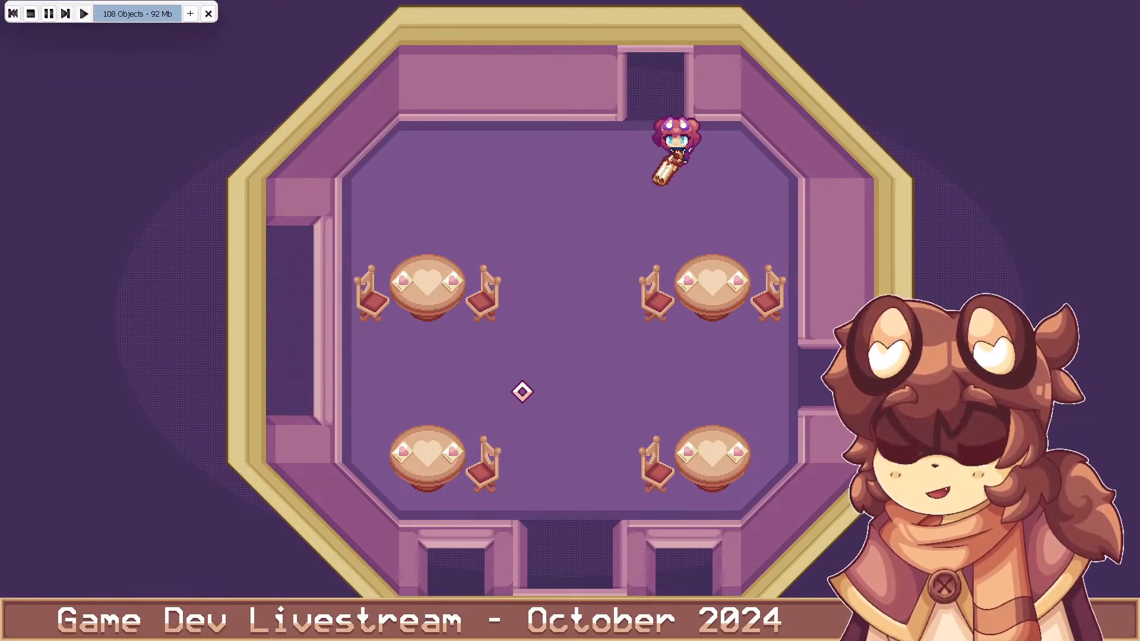
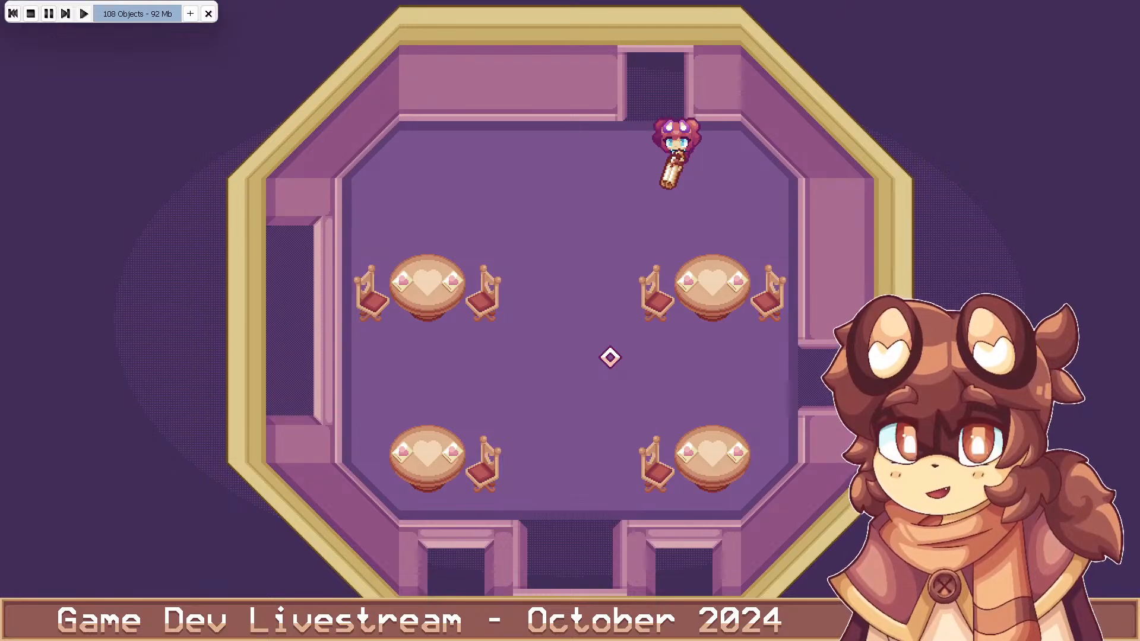
# Walk the character diagonally down between the two upper tables and back up toward the upper doorway
pyautogui.click(556, 326)
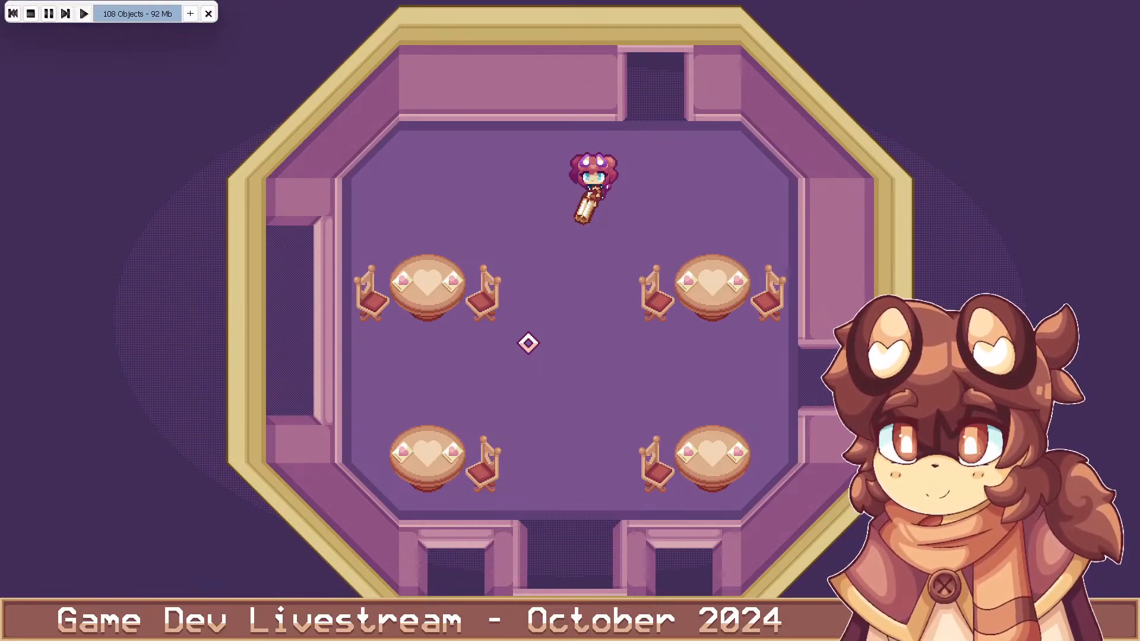
pyautogui.press('a')
pyautogui.press('s')
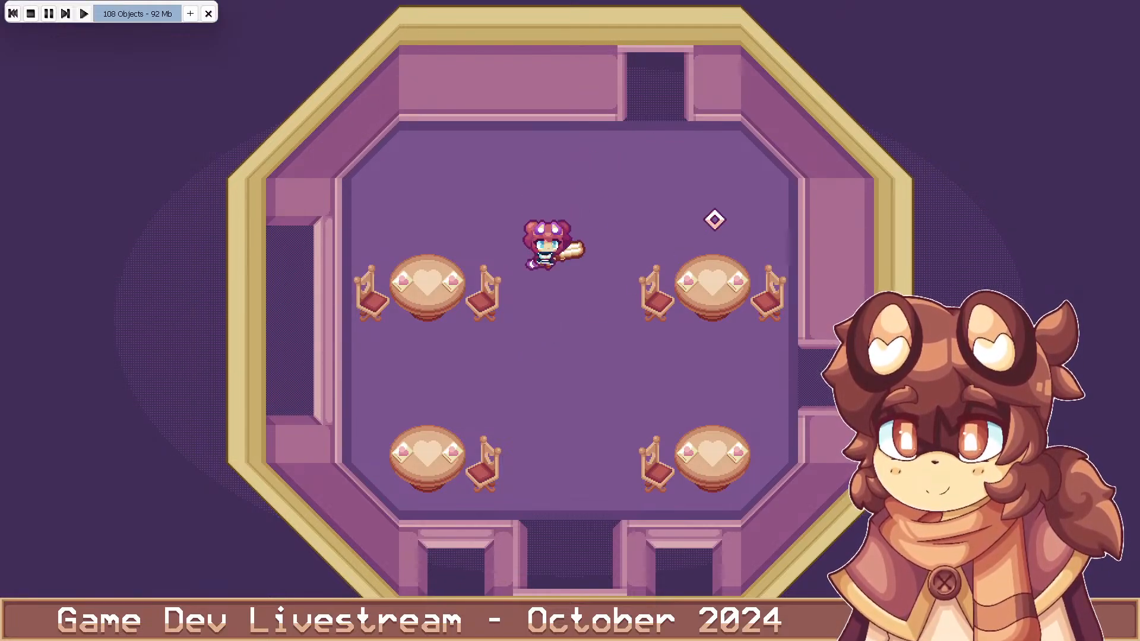
pyautogui.press('w')
pyautogui.press('d')
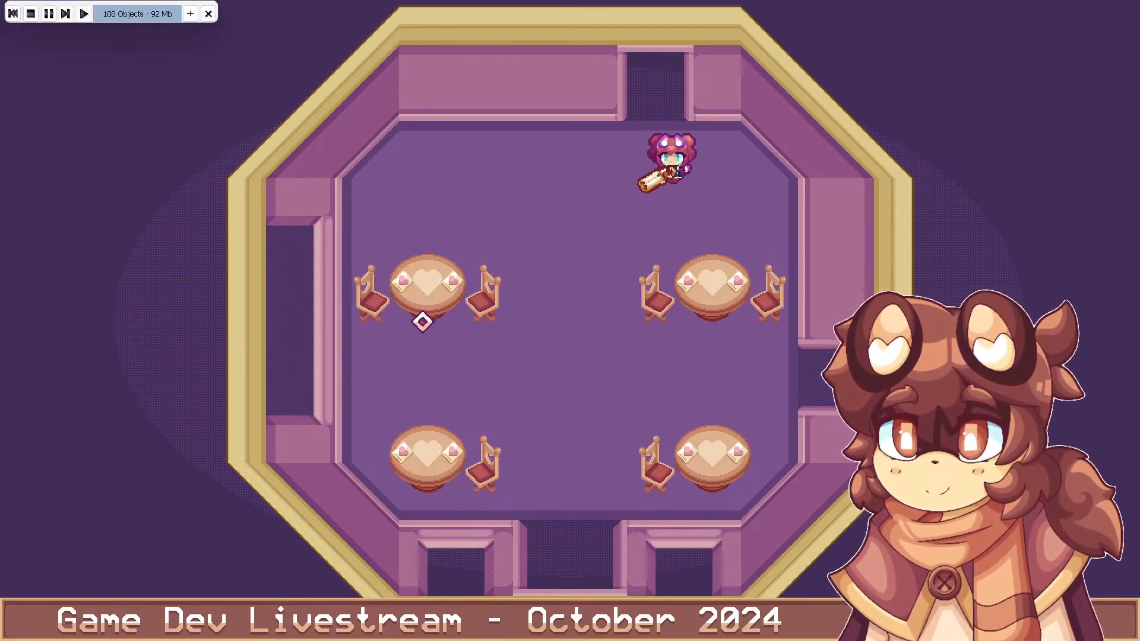
# Walk the character down the central aisle and across to the right chair of the upper-right table
pyautogui.click(418, 331)
pyautogui.press('s')
pyautogui.press('a')
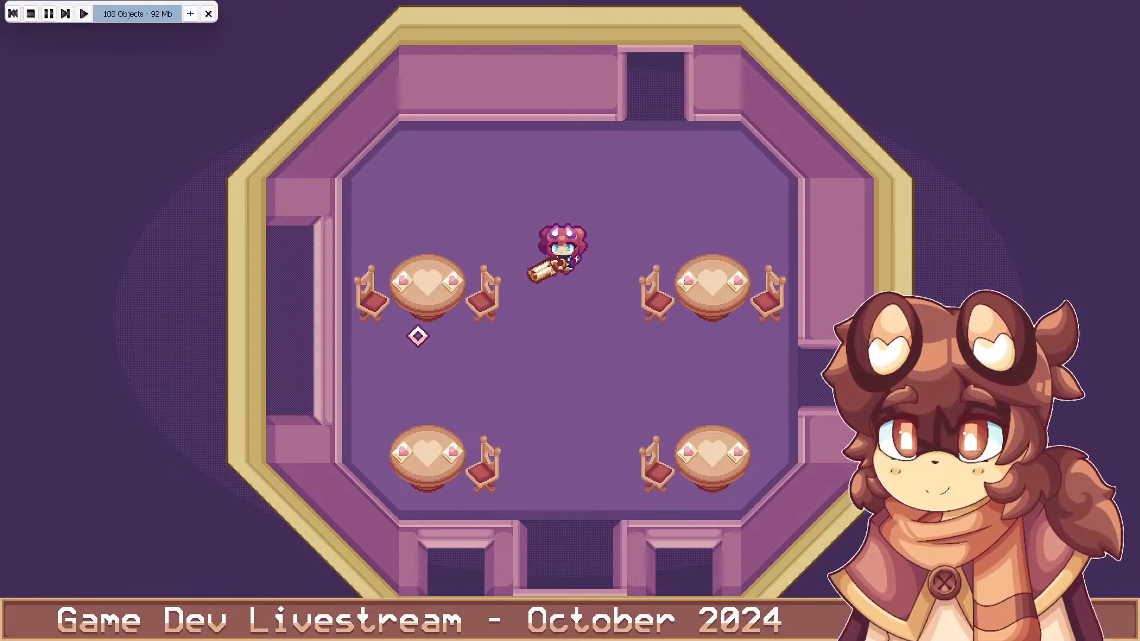
pyautogui.press('s')
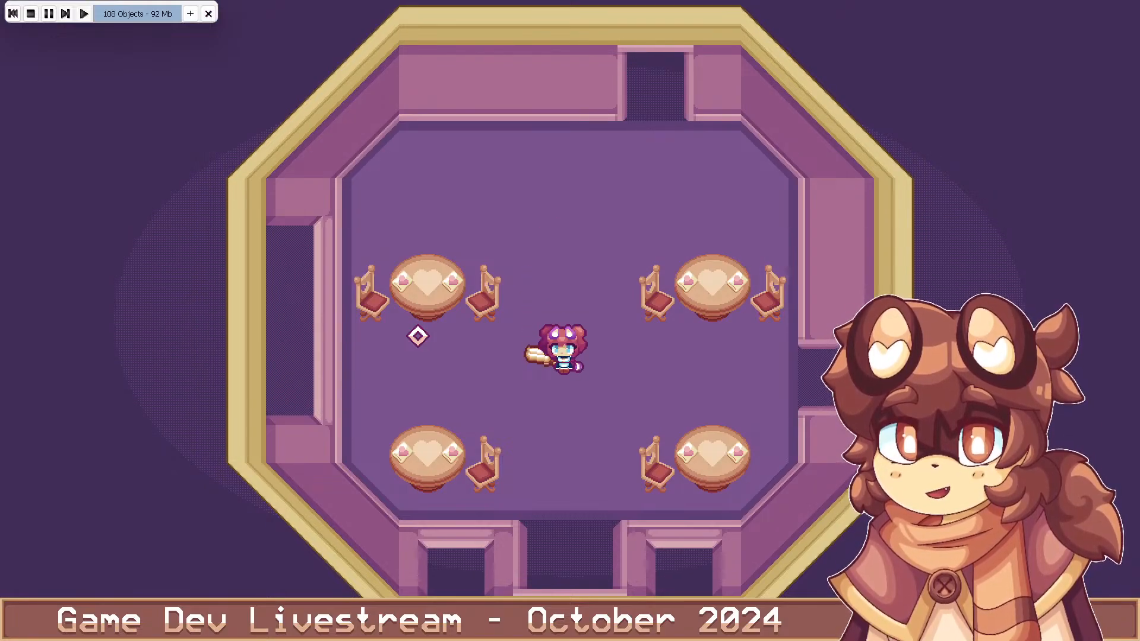
pyautogui.press('d')
pyautogui.press('w')
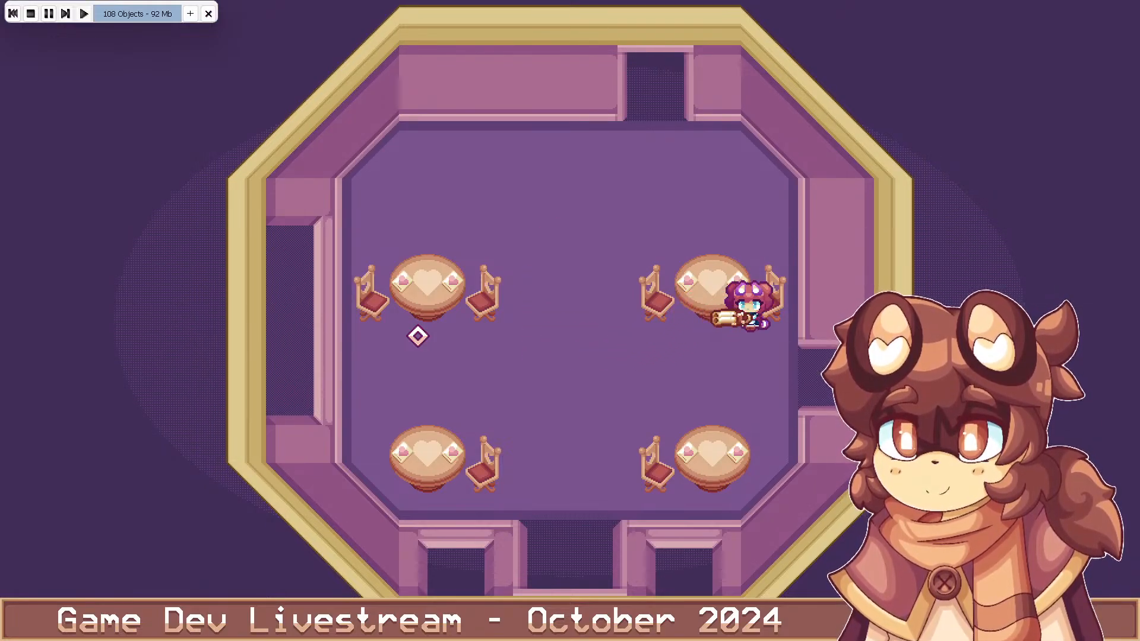
pyautogui.press('s')
pyautogui.press('a')
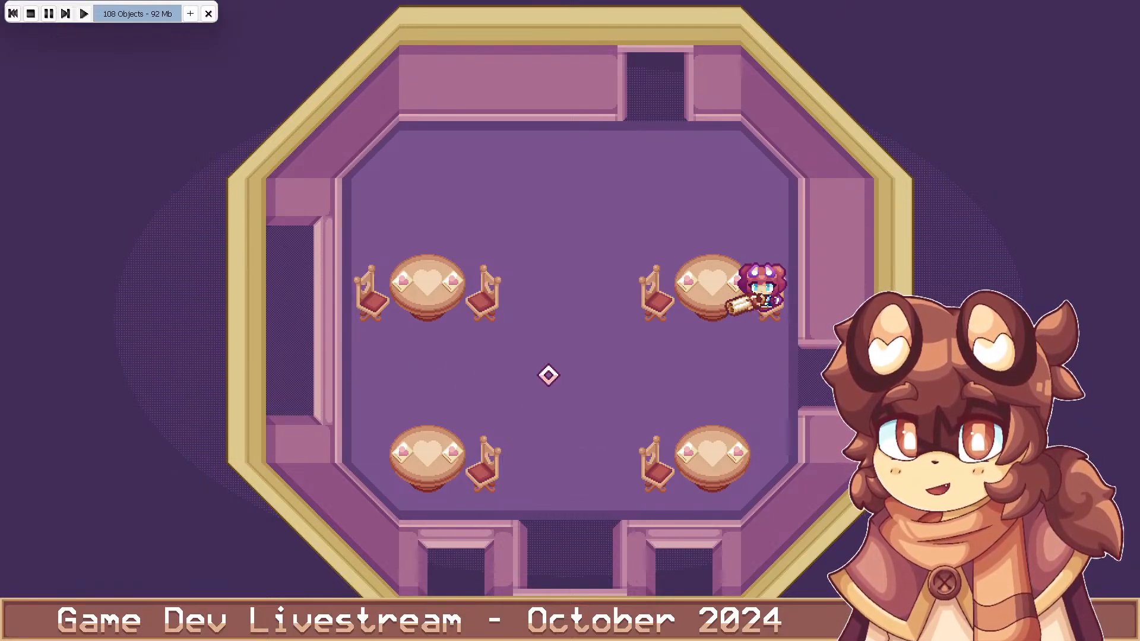
# Walk the character from the upper-right table through the middle of the cafe to the lower-left table's chair
pyautogui.press('s')
pyautogui.press('a')
pyautogui.press('a')
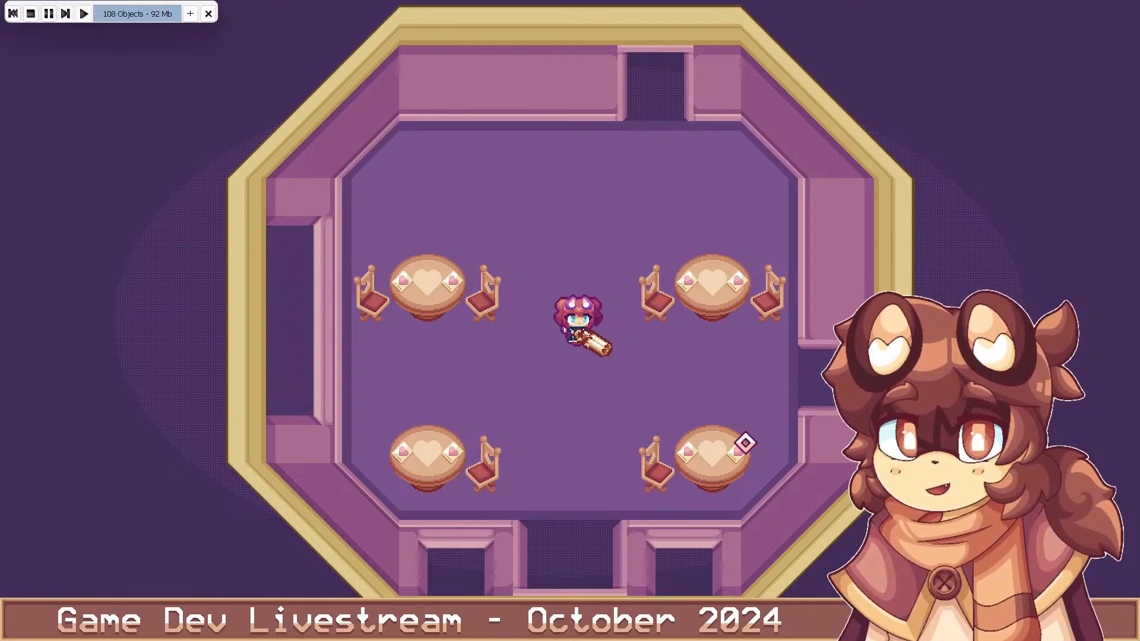
pyautogui.press('s')
pyautogui.press('a')
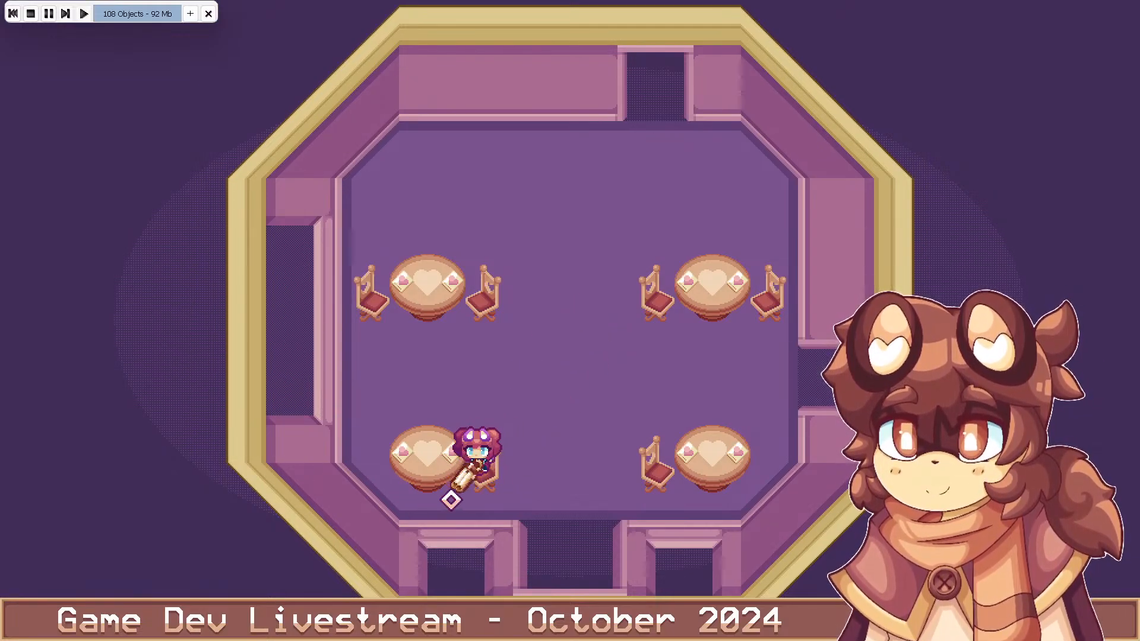
# Fire from the lower-left table at the right wall's upper part and toward the lower-left wall
pyautogui.click(537, 412)
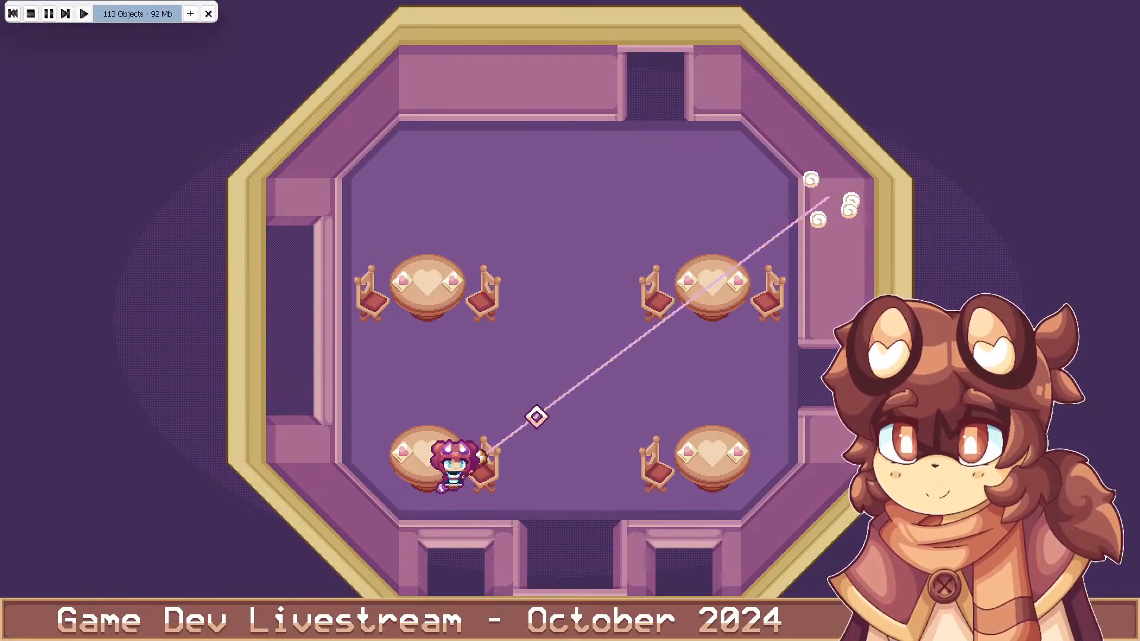
pyautogui.press('d')
pyautogui.click(328, 507)
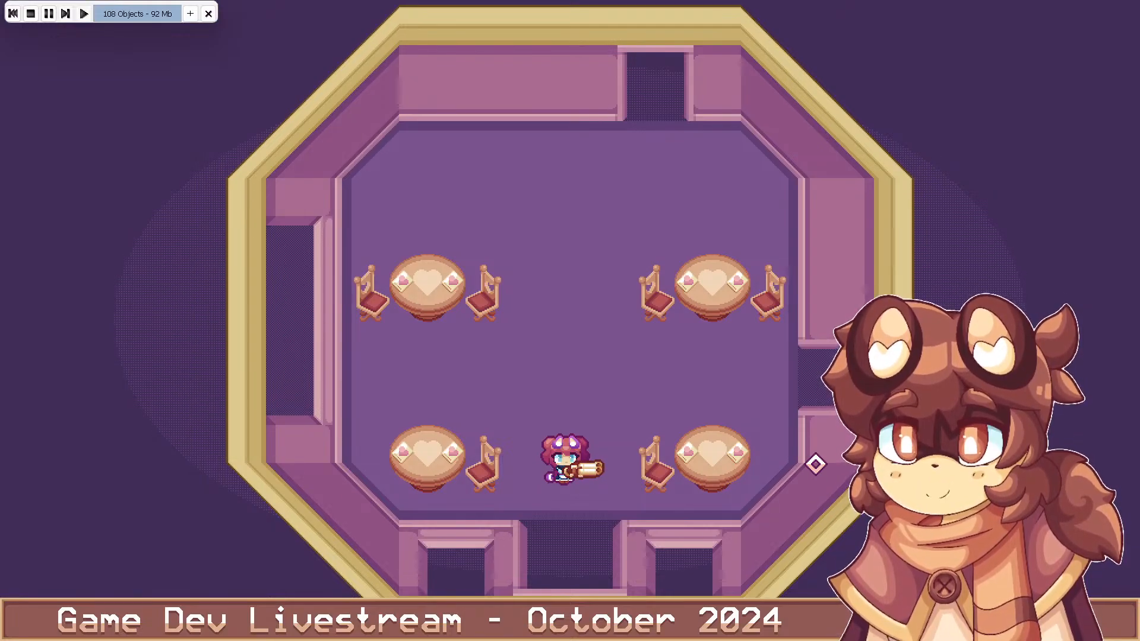
# Walk the character up and down the central aisle, and close the playtest
pyautogui.press('w')
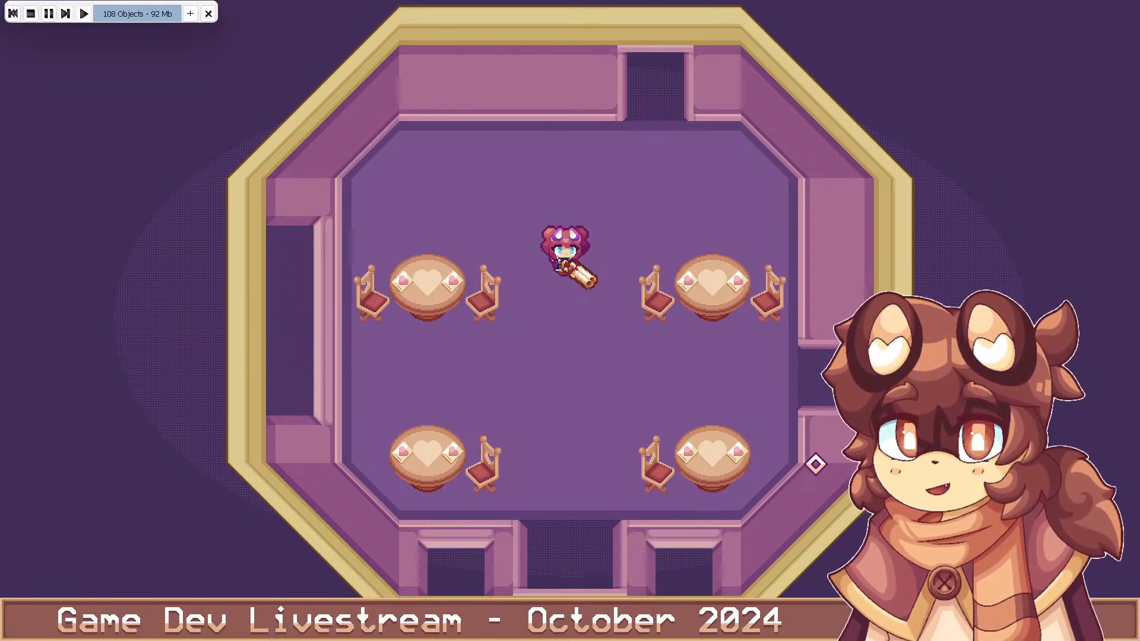
pyautogui.press('s')
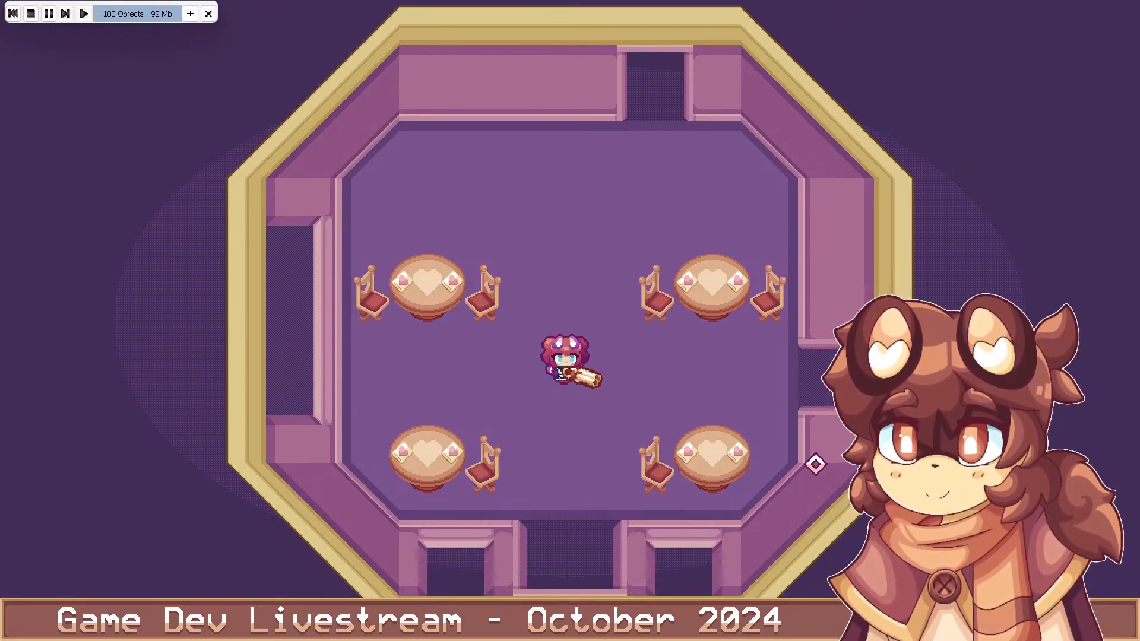
pyautogui.press('Up')
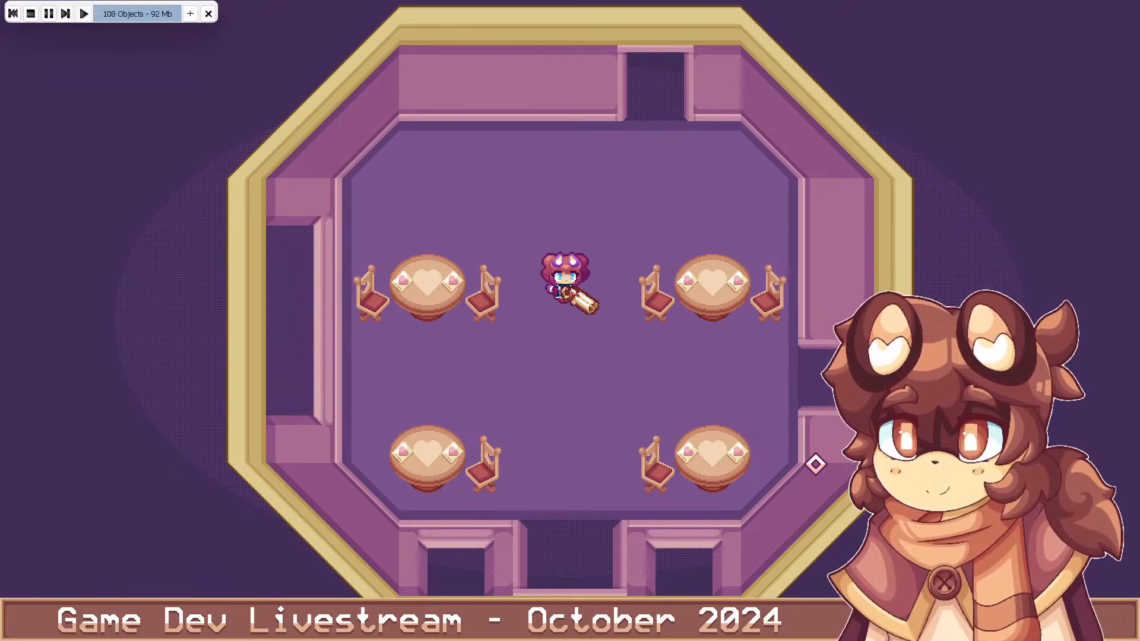
pyautogui.hotkey('alt', 'F4')
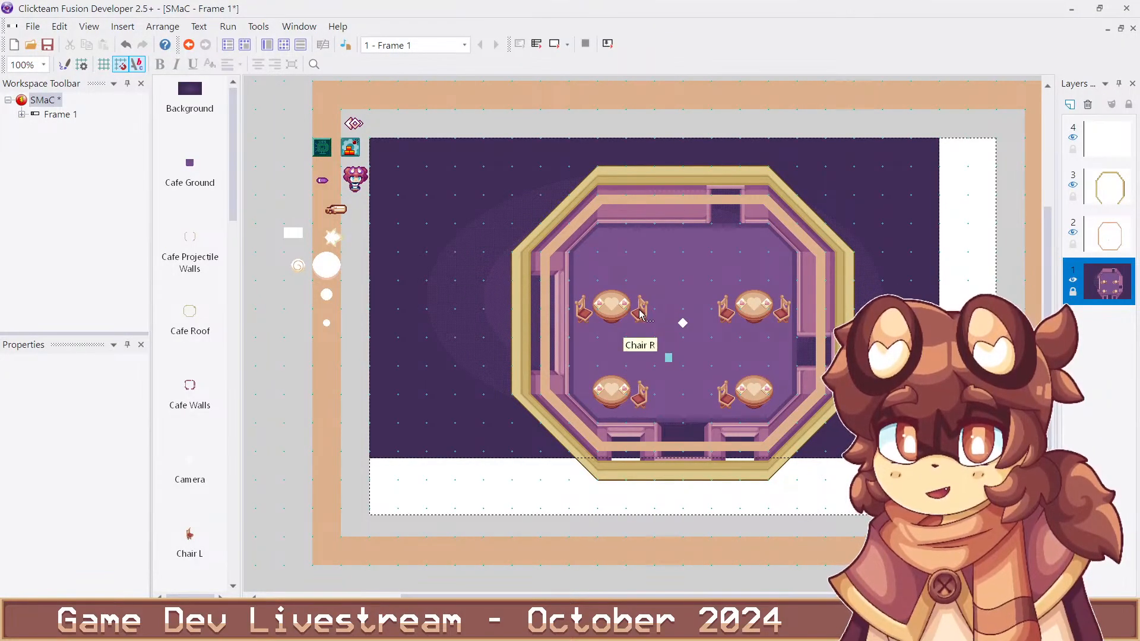
# Move the upper-left table with its two chairs up and slightly right, and place another Table below it
pyautogui.click(612, 286)
pyautogui.moveTo(613, 285); pyautogui.dragTo(653, 281)
pyautogui.scroll(-10, 217, 279)
pyautogui.scroll(-5, 214, 271)
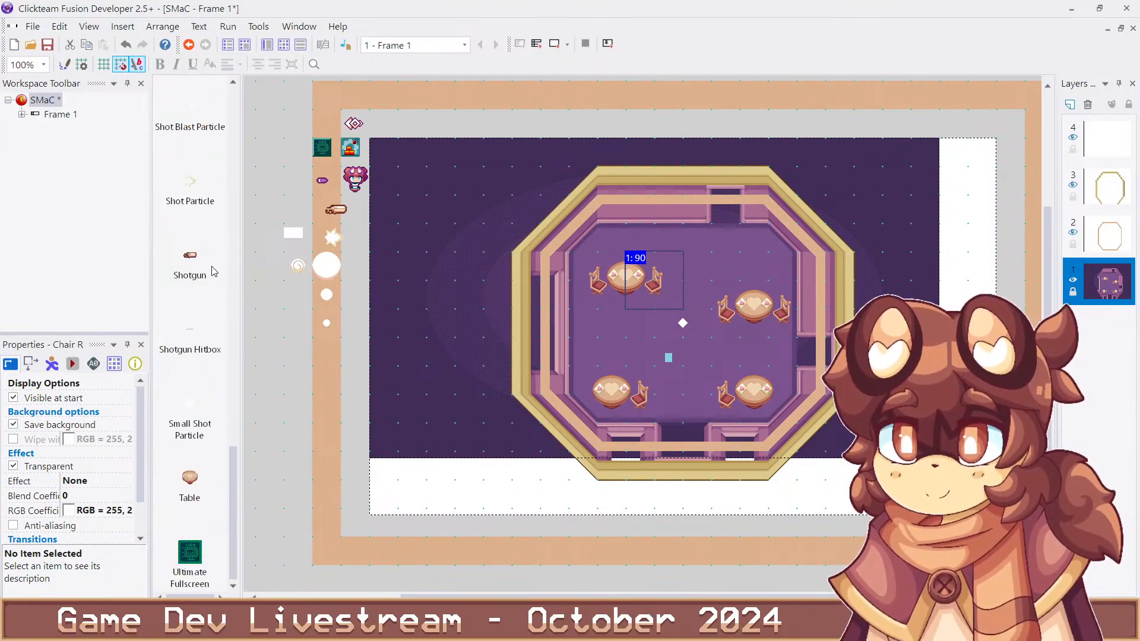
pyautogui.moveTo(195, 478); pyautogui.dragTo(619, 358)
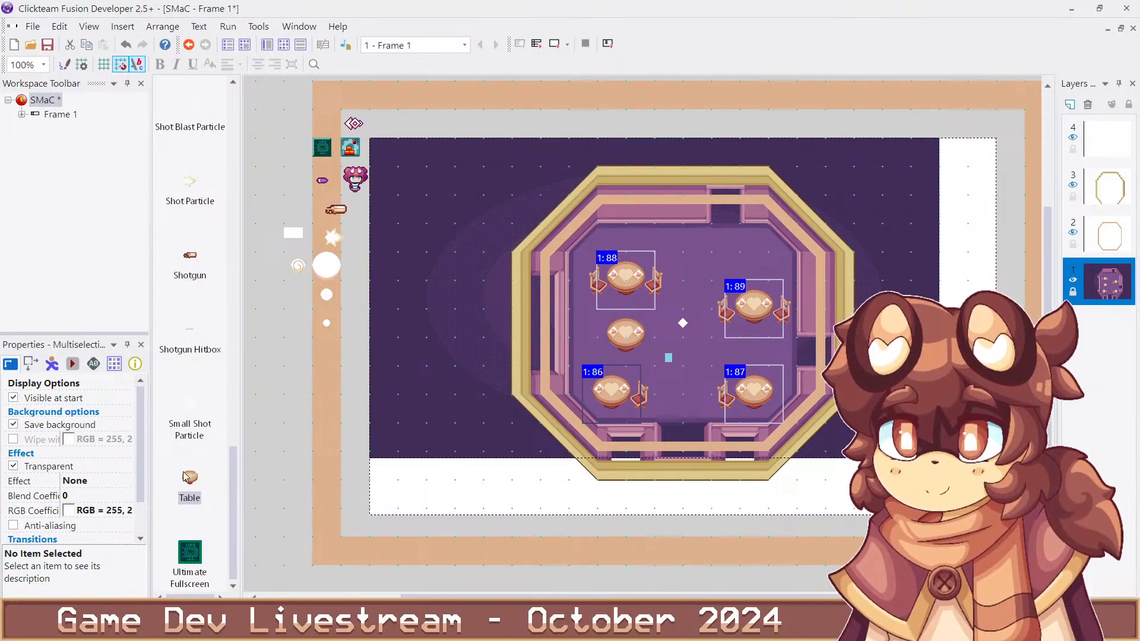
# Place a Chair L and a Chair R on either side of the new middle-left table
pyautogui.scroll(20, 190, 363)
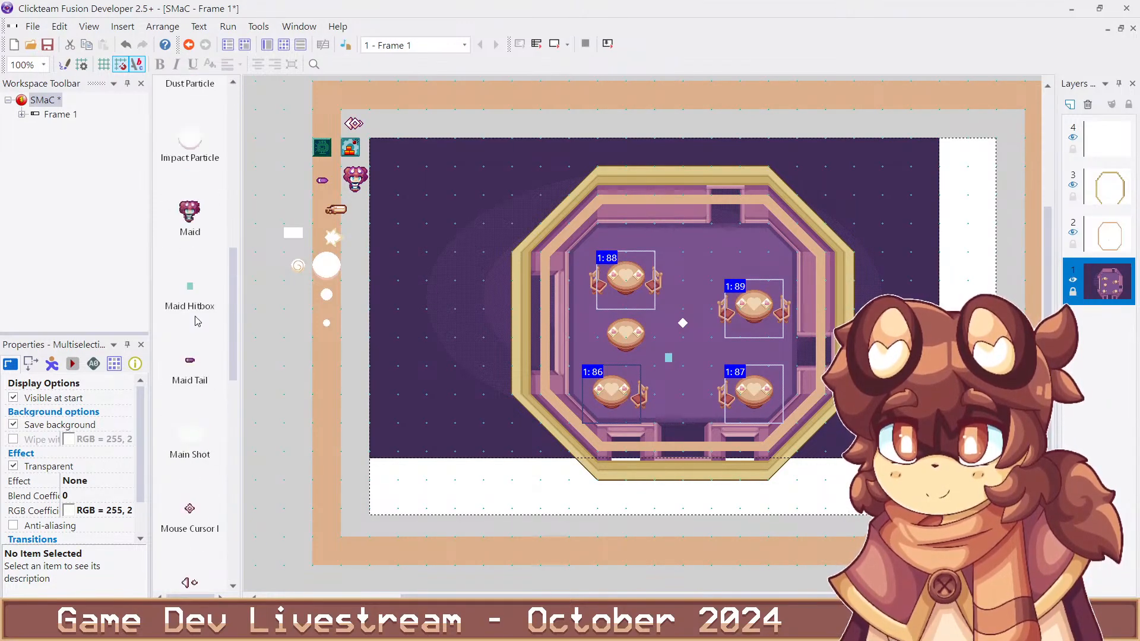
pyautogui.moveTo(190, 252); pyautogui.dragTo(597, 349)
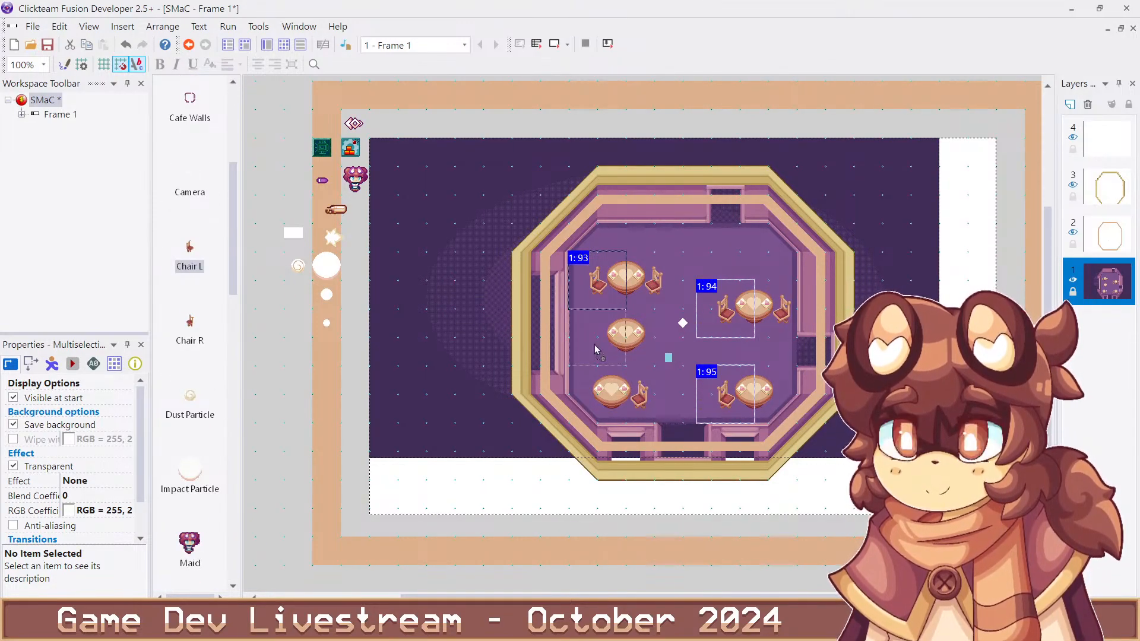
pyautogui.moveTo(190, 323); pyautogui.dragTo(766, 389)
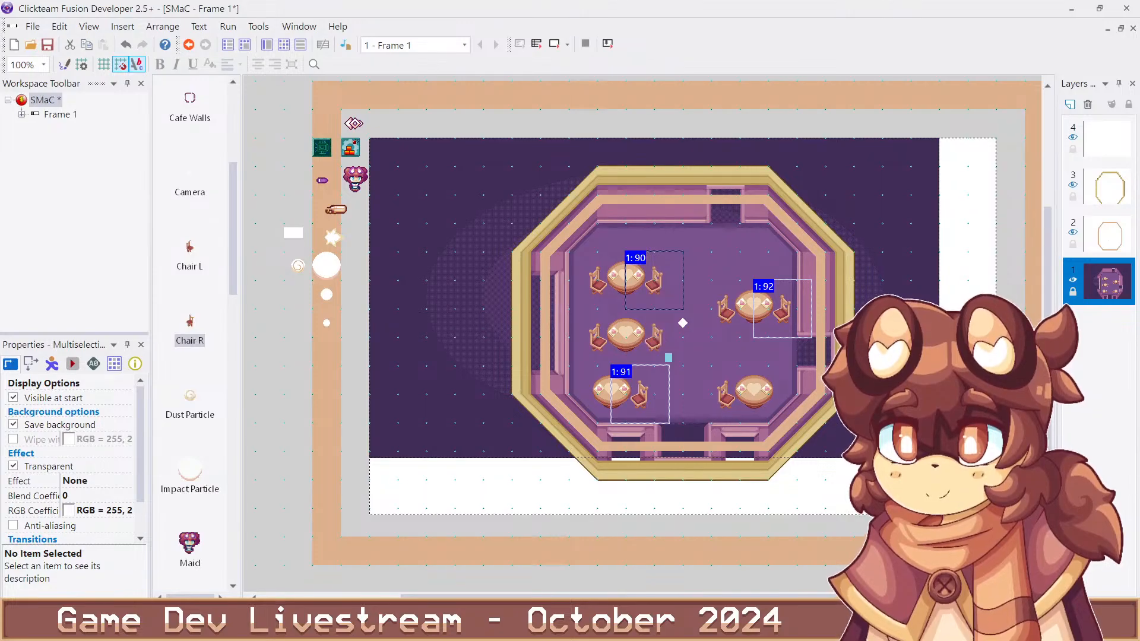
pyautogui.moveTo(662, 348); pyautogui.dragTo(653, 345)
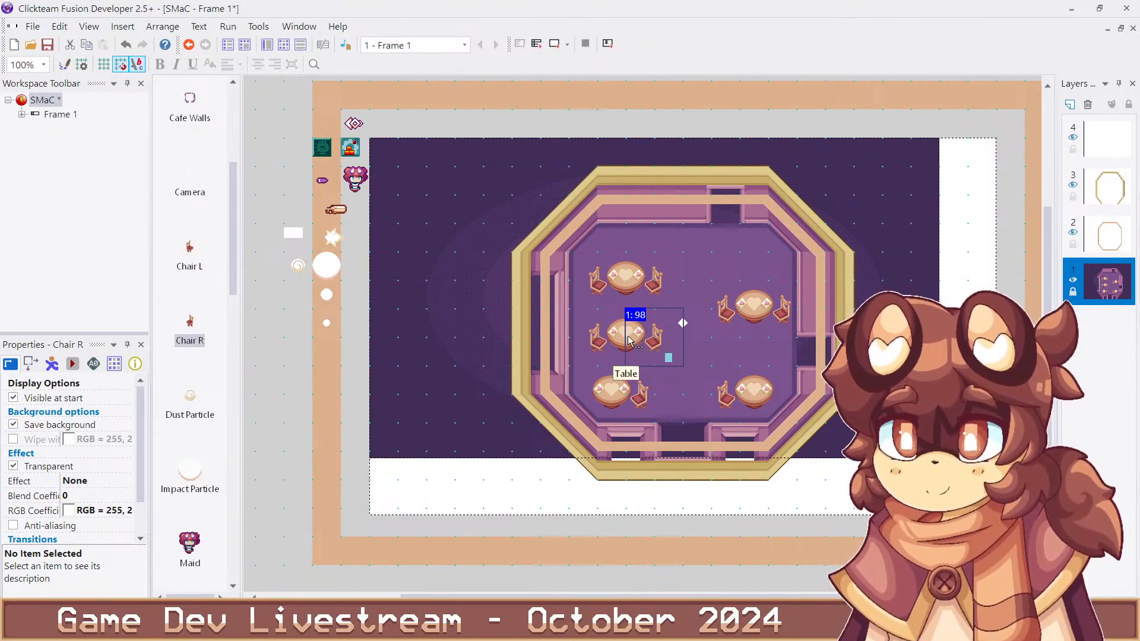
# Select the upper and middle left tables with their four chairs and nudge them left into line with the lower-left table
pyautogui.keyDown('shift'); pyautogui.click(609, 342); pyautogui.keyUp('shift')
pyautogui.keyDown('shift'); pyautogui.click(600, 338); pyautogui.keyUp('shift')
pyautogui.keyDown('shift'); pyautogui.click(597, 285); pyautogui.keyUp('shift')
pyautogui.keyDown('shift'); pyautogui.click(625, 286); pyautogui.keyUp('shift')
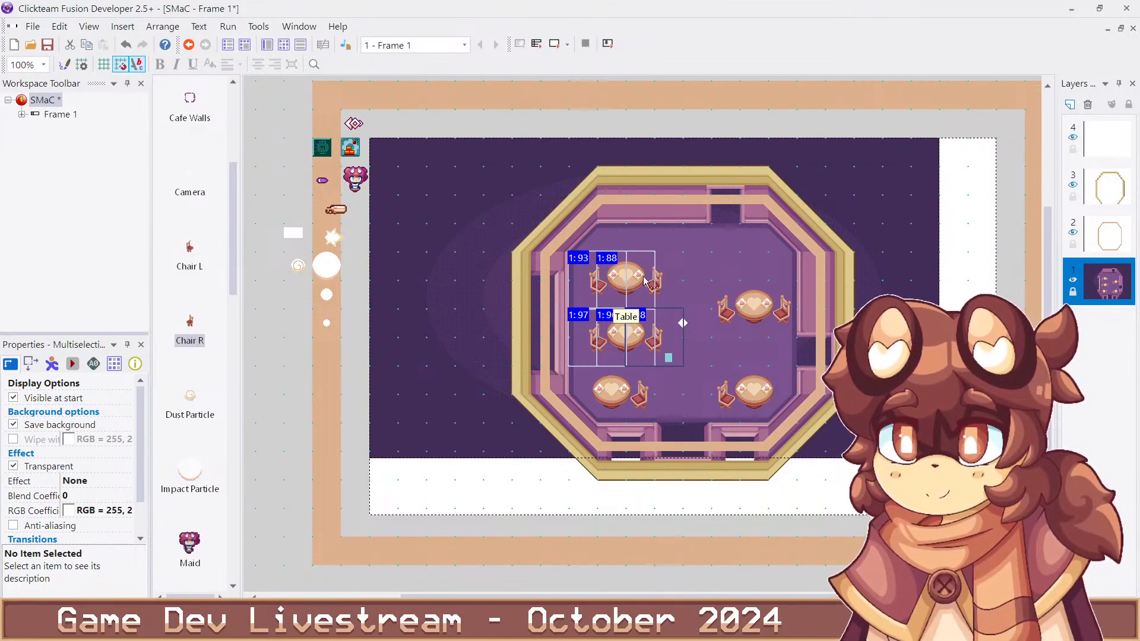
pyautogui.keyDown('shift'); pyautogui.click(650, 292); pyautogui.keyUp('shift')
pyautogui.keyDown('shift'); pyautogui.click(659, 270); pyautogui.keyUp('shift')
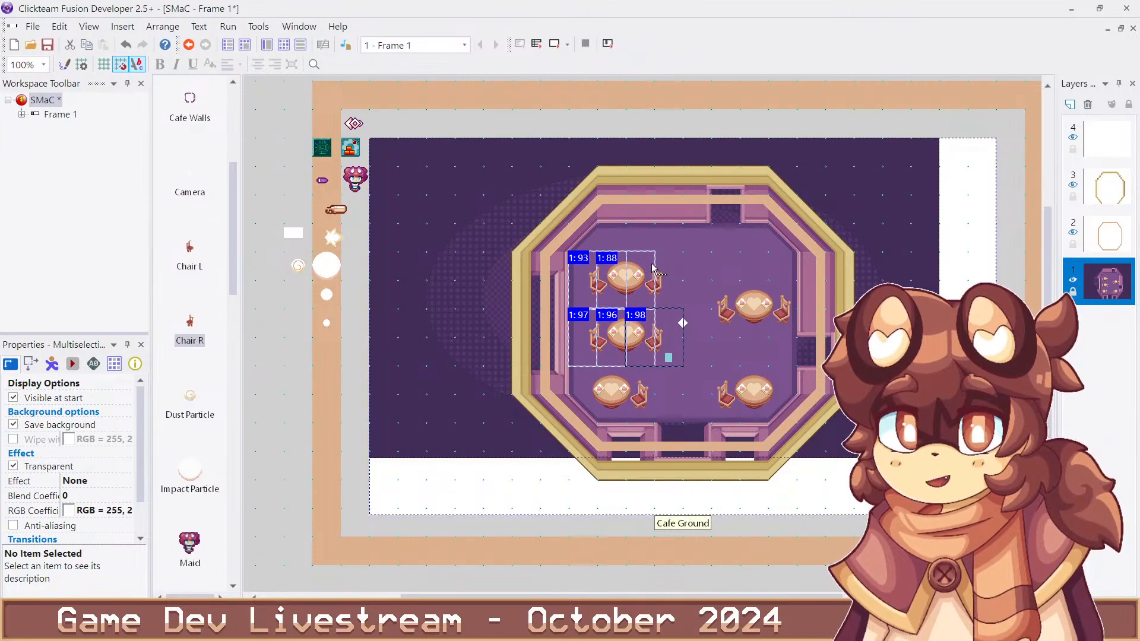
pyautogui.keyDown('shift'); pyautogui.click(659, 288); pyautogui.keyUp('shift')
pyautogui.press('Left')
pyautogui.press('Left')
pyautogui.press('Left')
pyautogui.press('Left')
pyautogui.press('Left')
pyautogui.press('Left')
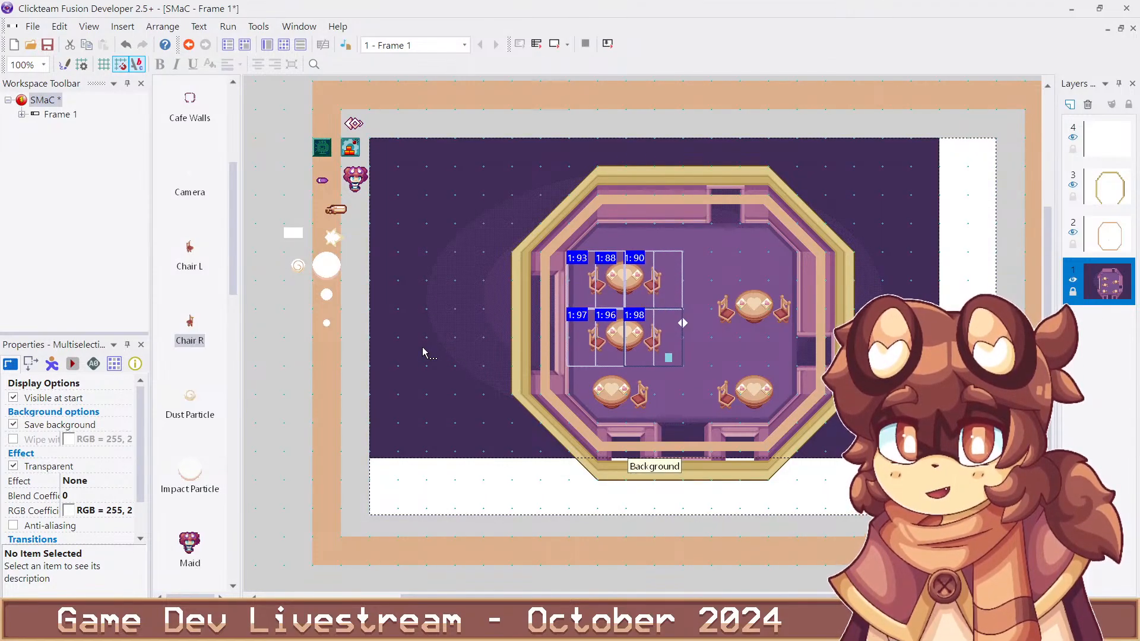
pyautogui.press('Left')
pyautogui.press('Left')
pyautogui.press('Left')
pyautogui.press('Left')
pyautogui.press('Left')
pyautogui.press('Left')
pyautogui.press('Left')
pyautogui.press('Left')
pyautogui.press('Left')
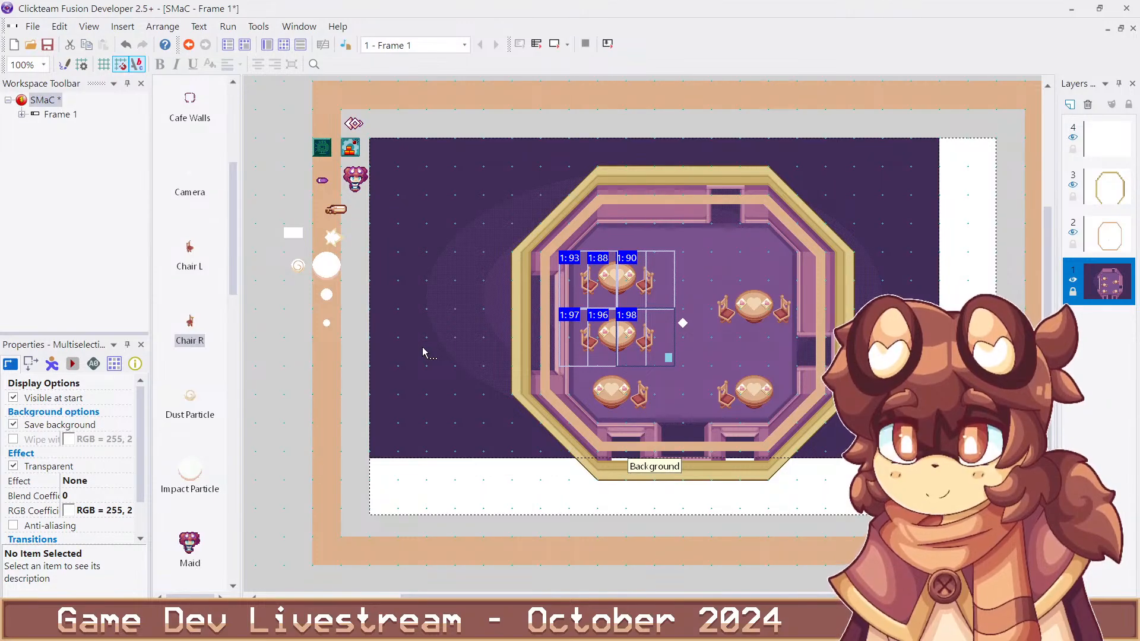
pyautogui.press('Right')
pyautogui.press('Right')
pyautogui.press('Right')
pyautogui.press('Right')
pyautogui.press('Right')
pyautogui.press('Right')
pyautogui.press('Right')
pyautogui.press('Right')
pyautogui.press('Right')
pyautogui.press('Right')
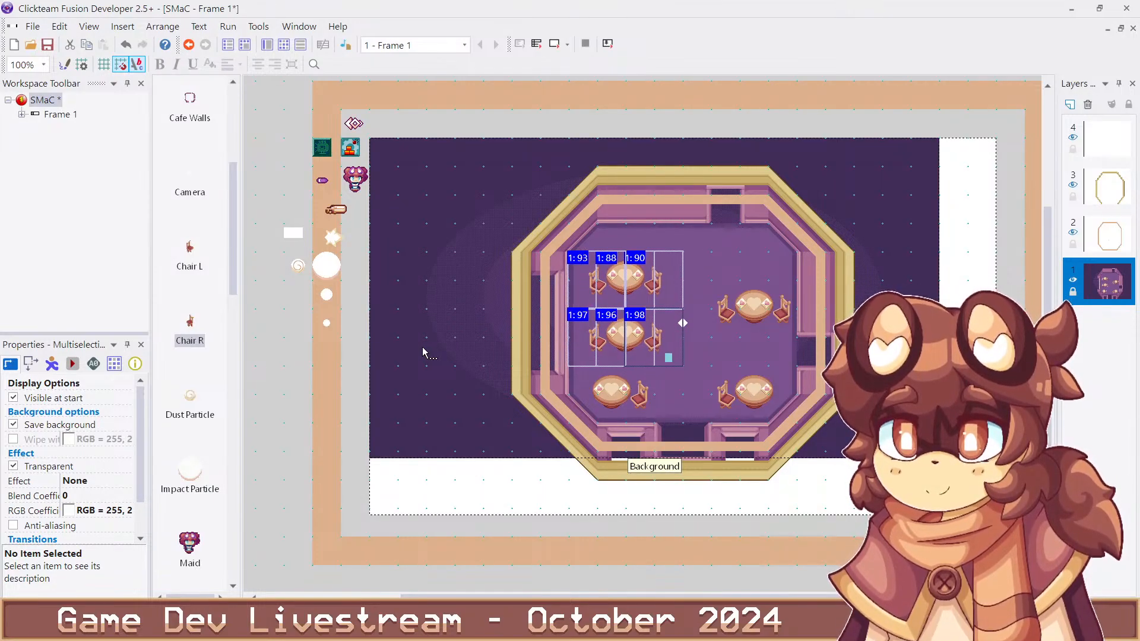
pyautogui.press('Left')
pyautogui.press('Left')
pyautogui.press('Left')
pyautogui.press('Left')
pyautogui.press('Left')
pyautogui.press('Left')
pyautogui.press('Left')
pyautogui.press('Left')
pyautogui.press('Left')
pyautogui.press('Left')
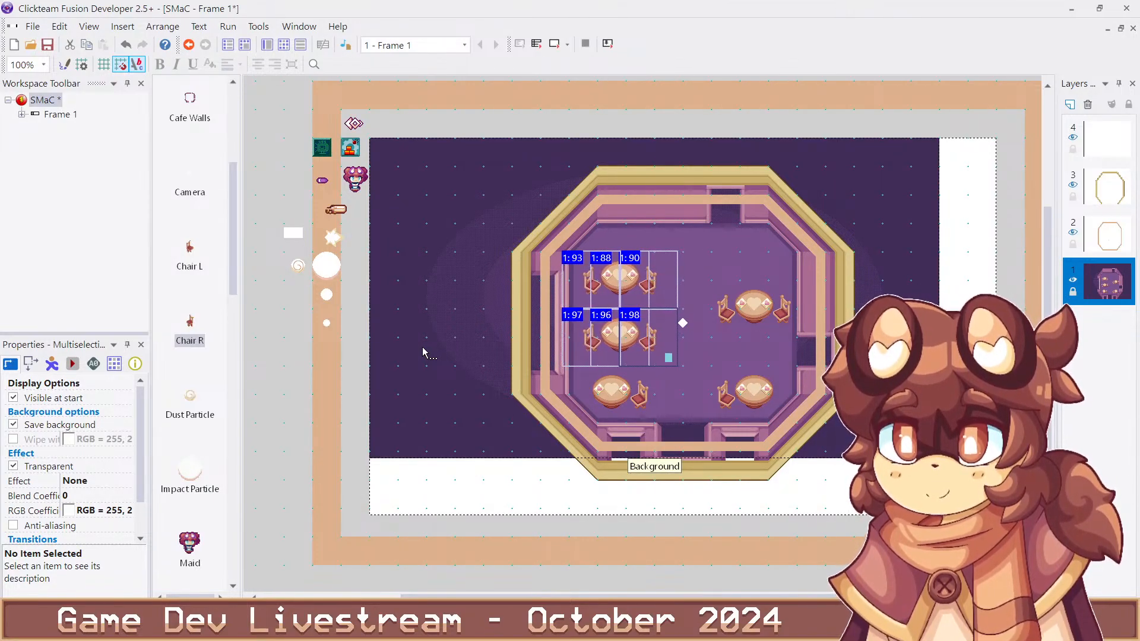
pyautogui.press('Left')
pyautogui.press('Left')
pyautogui.press('Left')
pyautogui.press('Left')
pyautogui.press('Left')
pyautogui.press('Left')
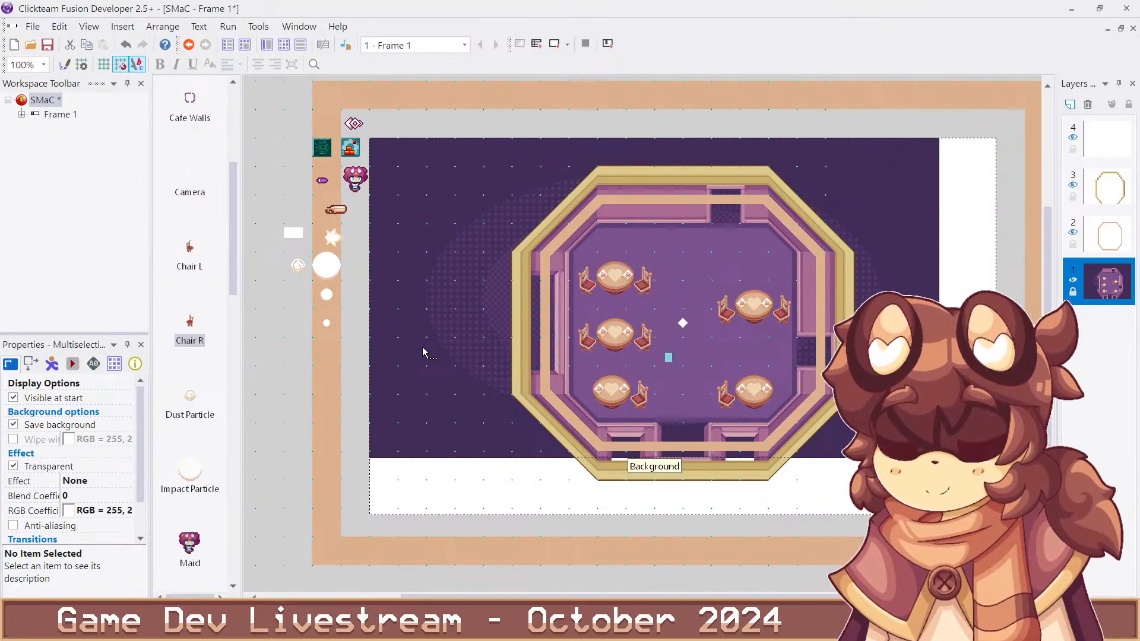
pyautogui.press('Left')
pyautogui.press('Left')
pyautogui.press('Left')
pyautogui.press('Left')
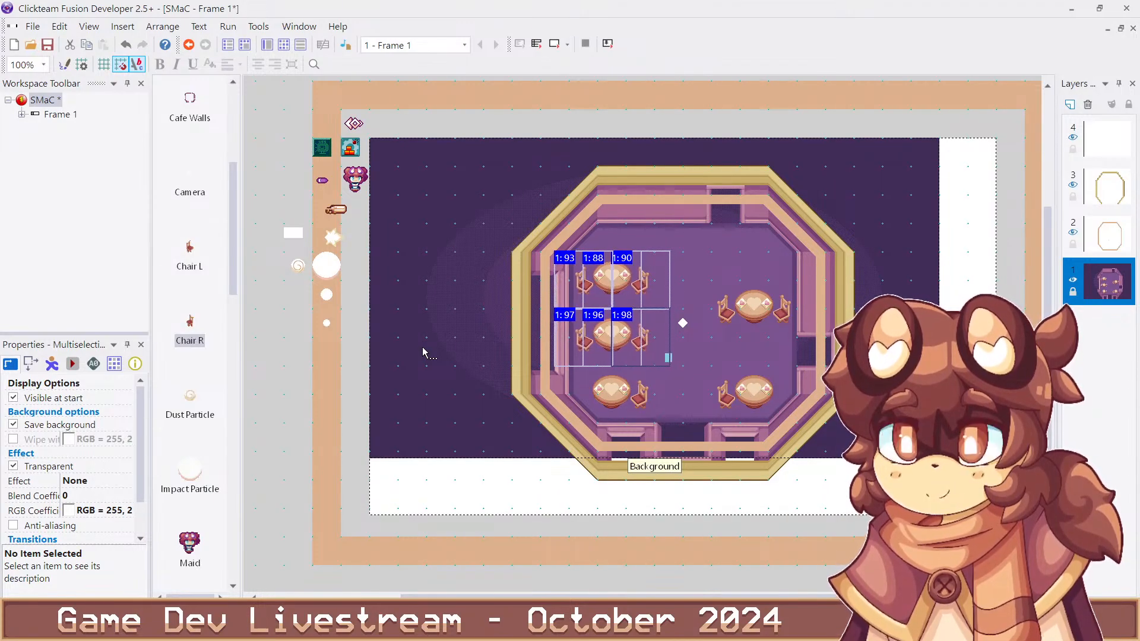
pyautogui.click(439, 485)
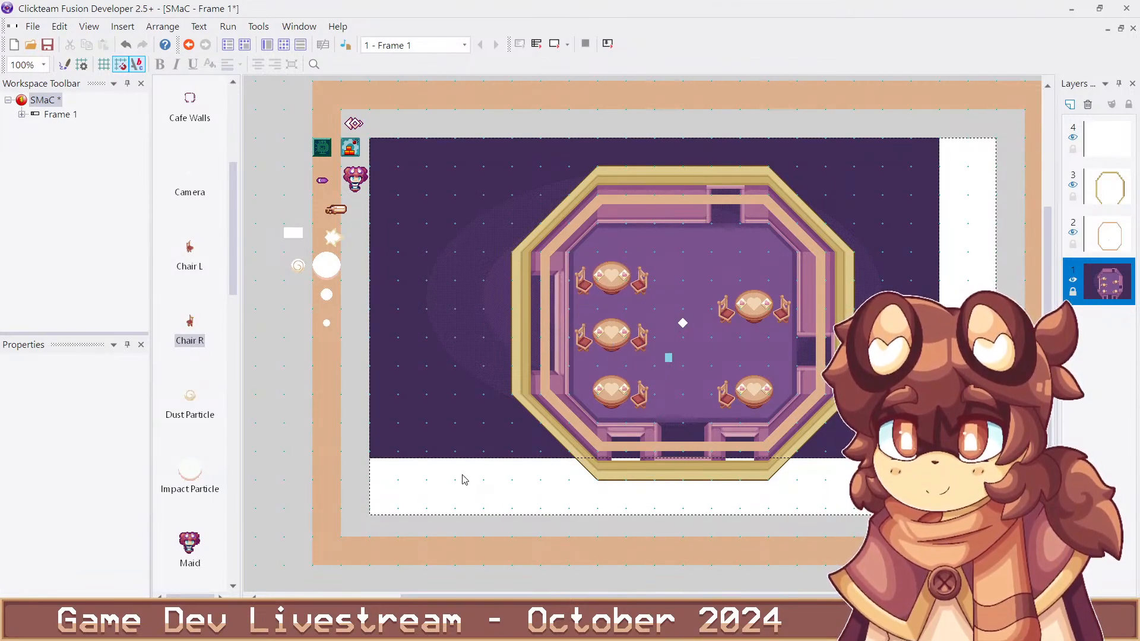
# Playtest the new layout by walking the character into the gap between the upper and middle left tables
pyautogui.press('d')
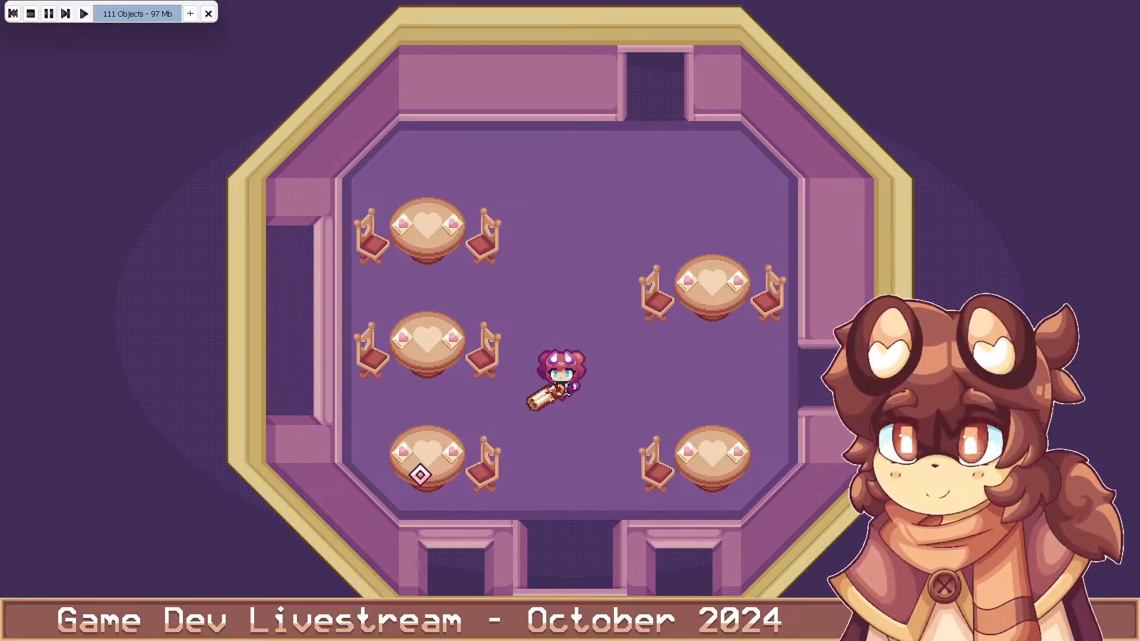
pyautogui.press('a')
pyautogui.press('w')
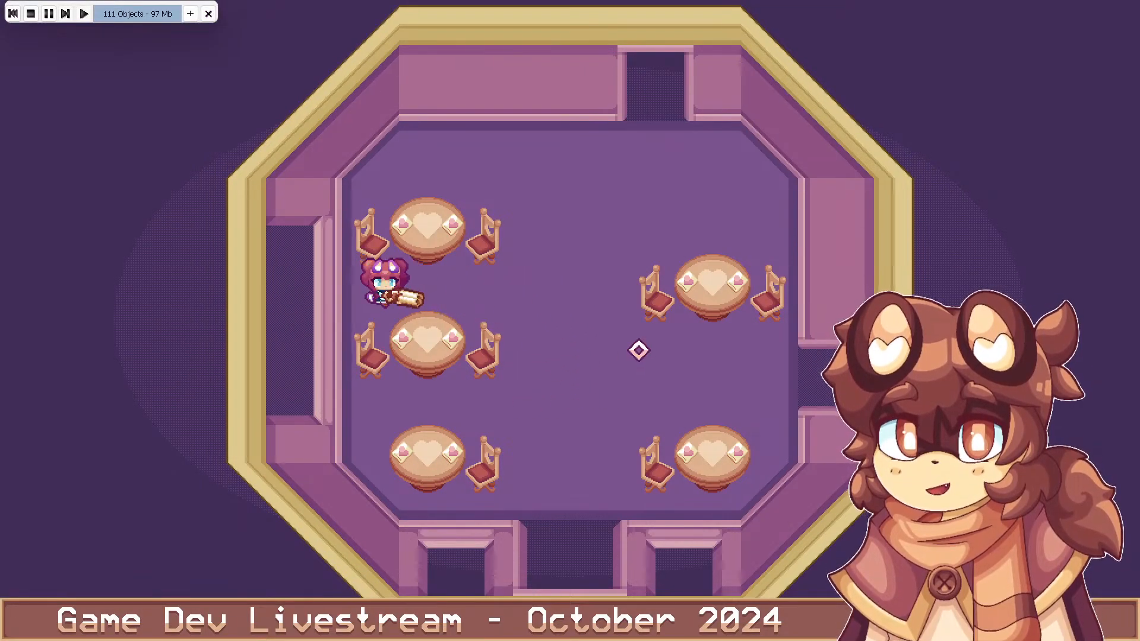
# Playtest walking the character out of the table gap, down between the lower tables, and over to the right-wall doorway
pyautogui.press('d')
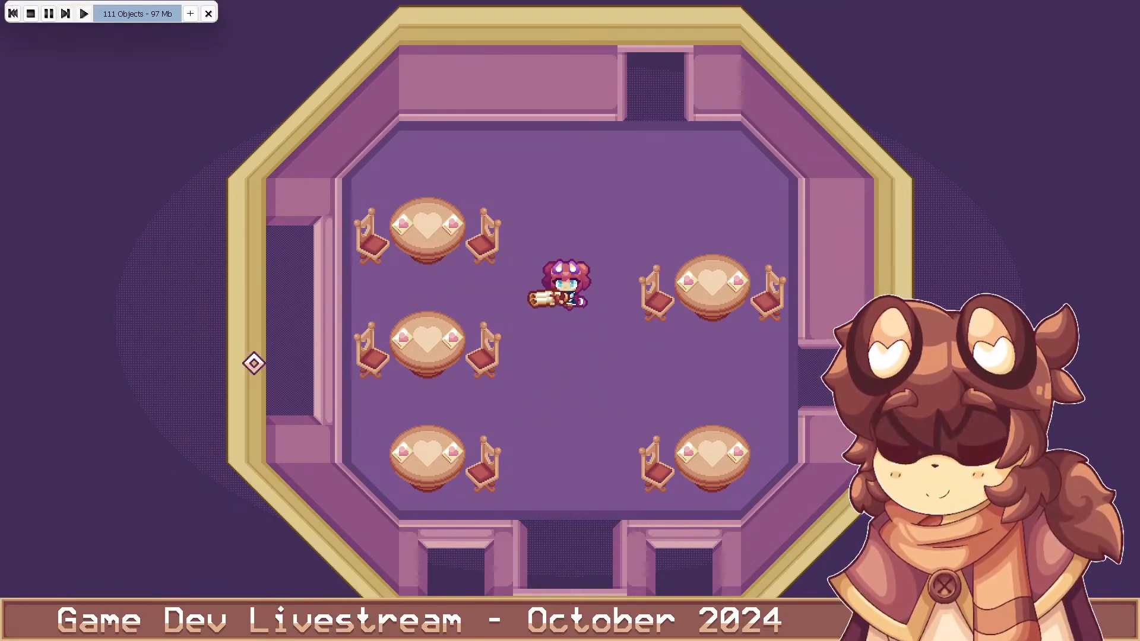
pyautogui.press('s')
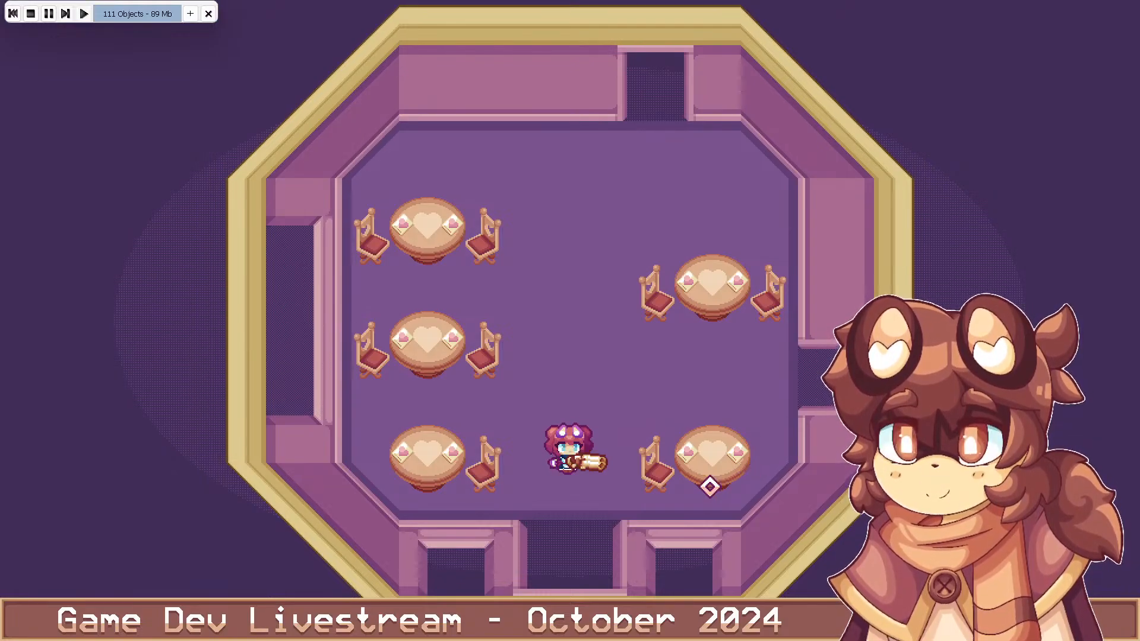
pyautogui.press('w')
pyautogui.press('d')
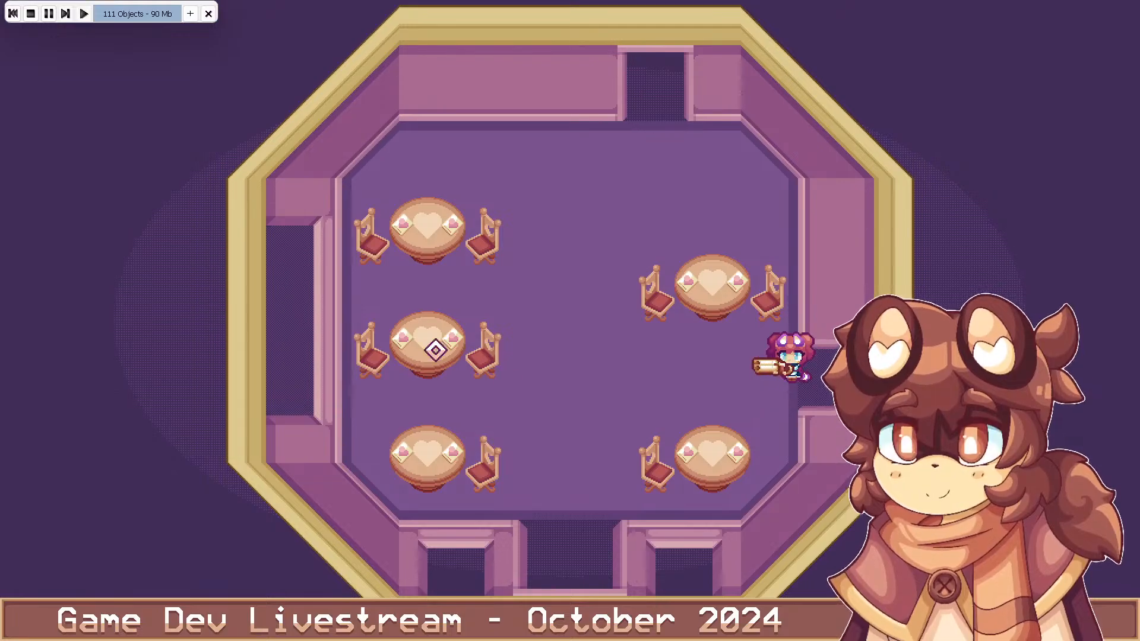
pyautogui.press('a')
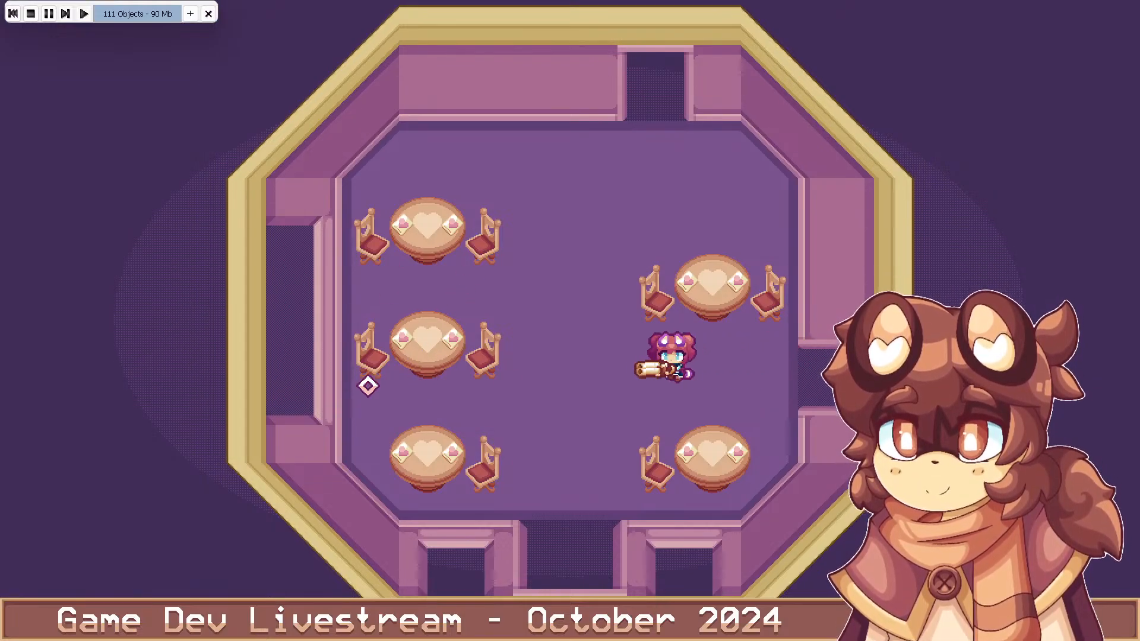
# Test shooting toward the gap above the lower-left table while moving the character back to the room's centre
pyautogui.click(367, 388)
pyautogui.press('d')
pyautogui.moveTo(367, 387)
pyautogui.mouseDown()
pyautogui.moveTo(399, 465)
pyautogui.moveTo(306, 315)
pyautogui.moveTo(333, 458)
pyautogui.moveTo(430, 506)
pyautogui.mouseUp()
pyautogui.press('a')
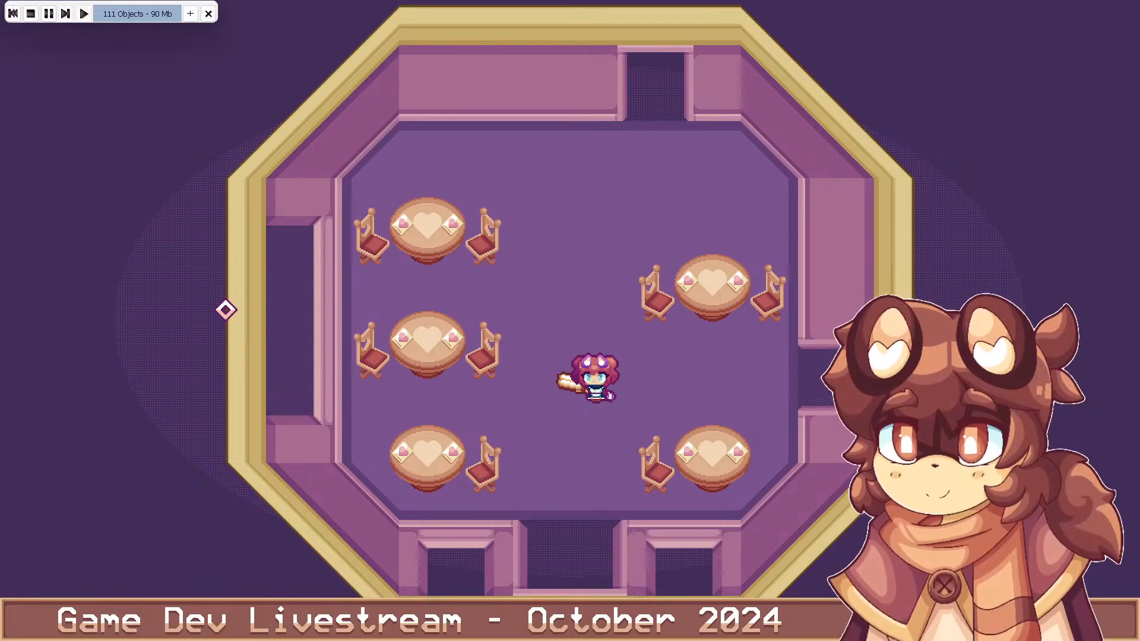
pyautogui.press('a')
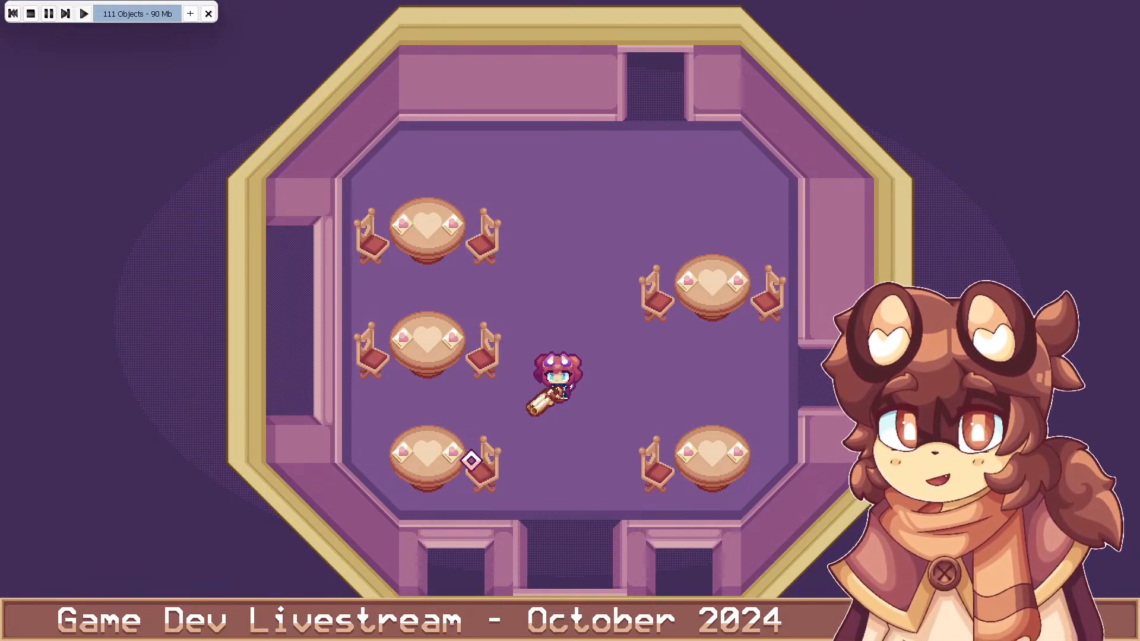
# Walk the character down beside the lower-left table's chair and back up to the middle-left table
pyautogui.press('s')
pyautogui.press('a')
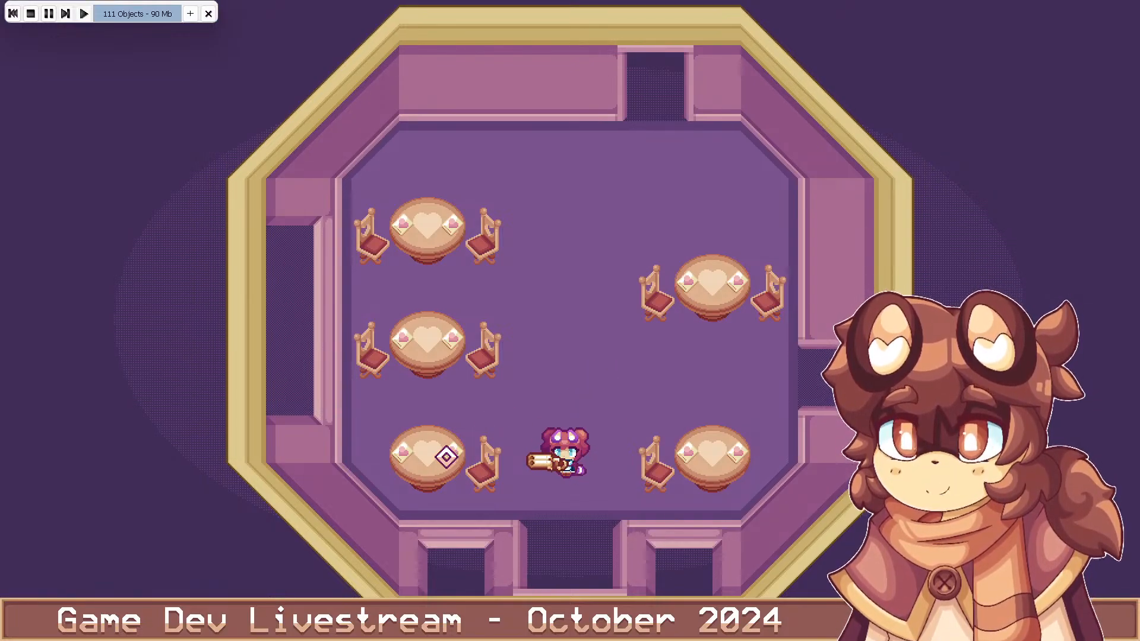
pyautogui.press('w')
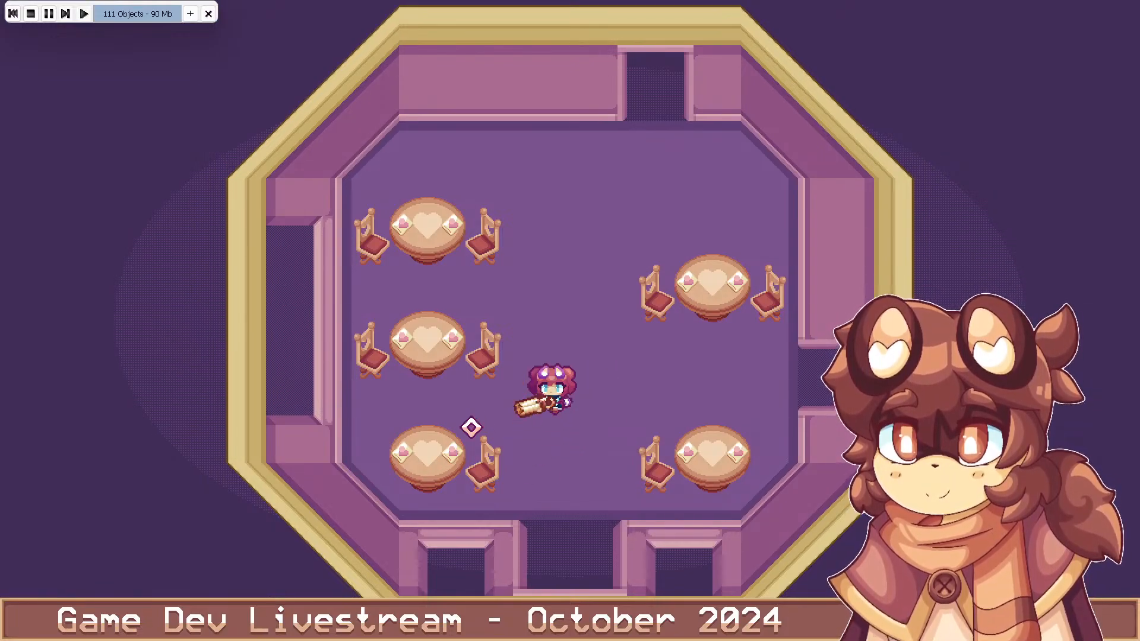
pyautogui.press('w')
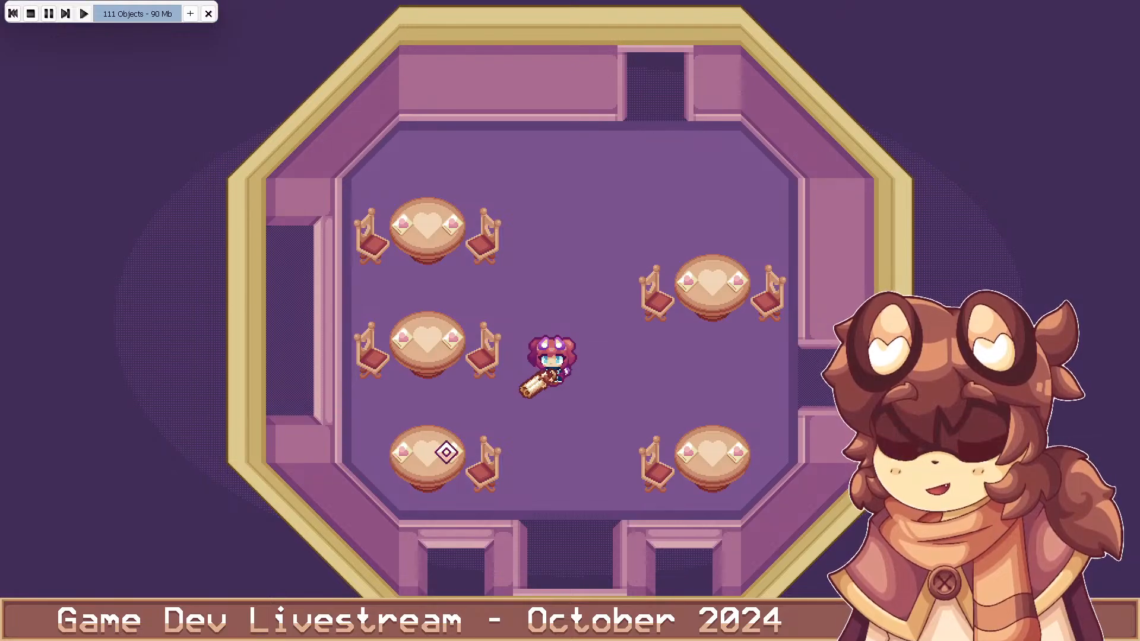
# Test firing shots from the room's centre across the lower-right and lower-left tables
pyautogui.click(666, 427)
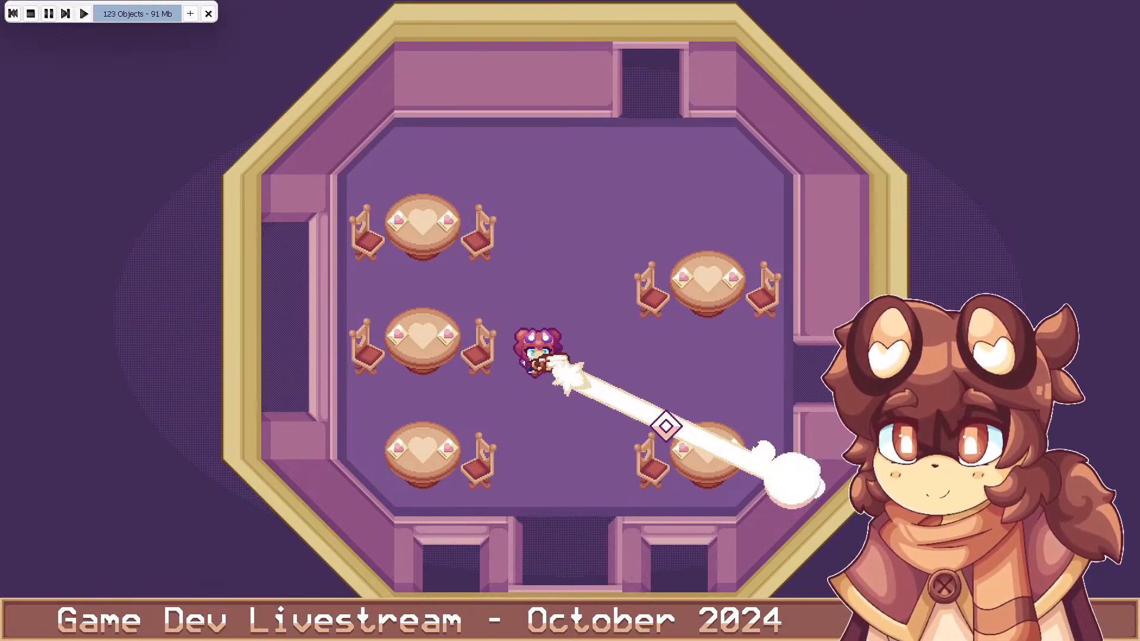
pyautogui.press('Escape')
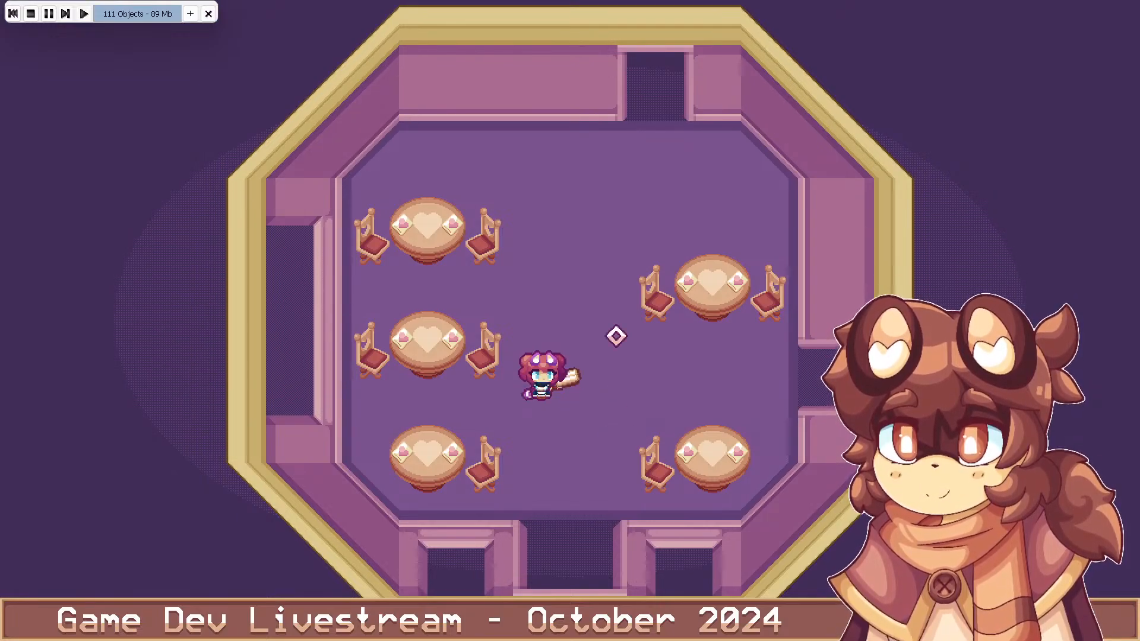
pyautogui.click(588, 262)
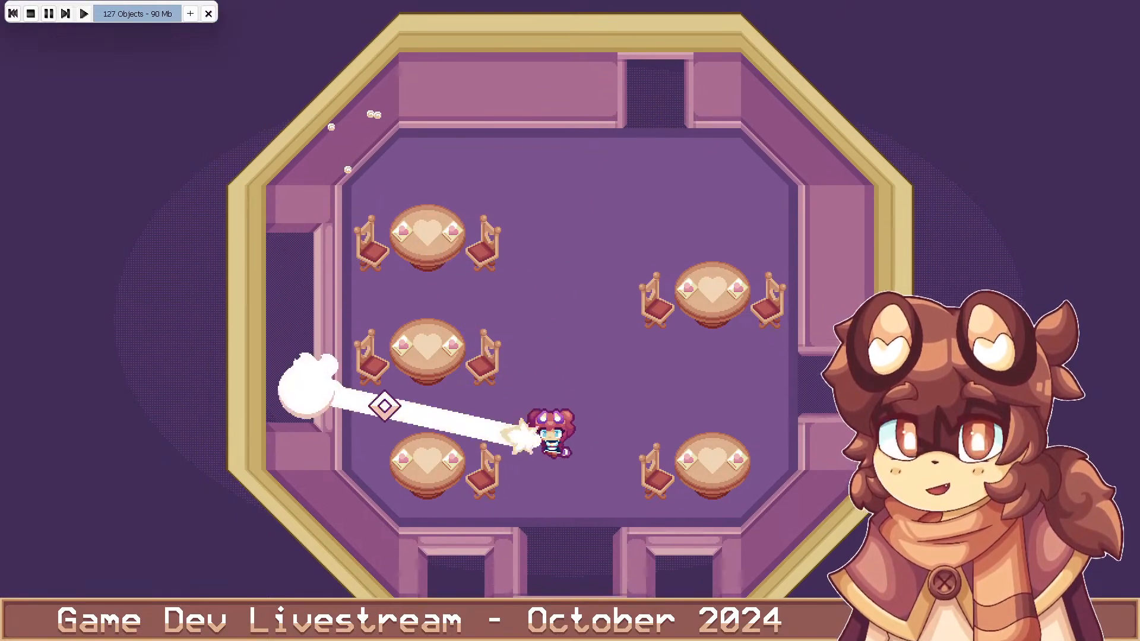
pyautogui.click(594, 494)
pyautogui.click(695, 483)
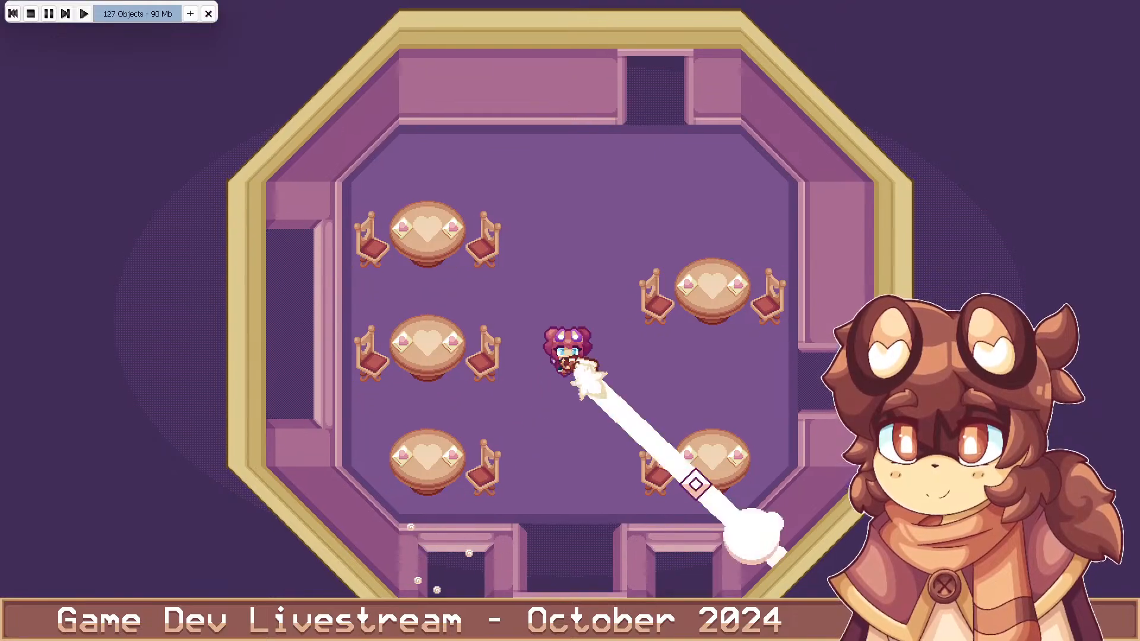
pyautogui.click(498, 478)
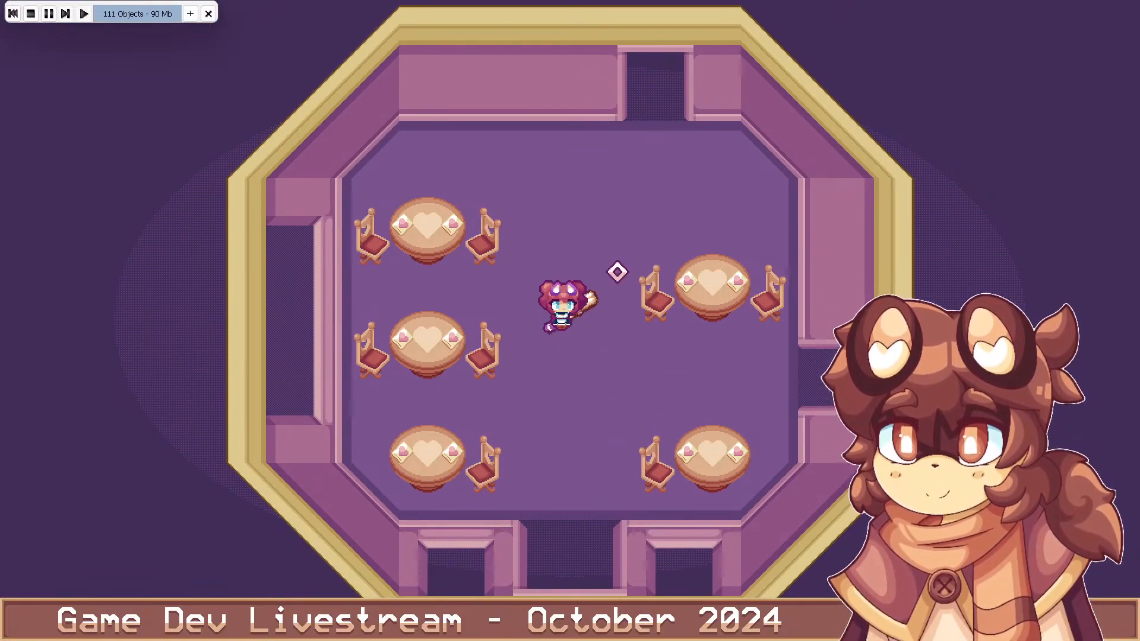
# Playtest walking the character up and back and forth through the space above the upper-left table
pyautogui.press('w')
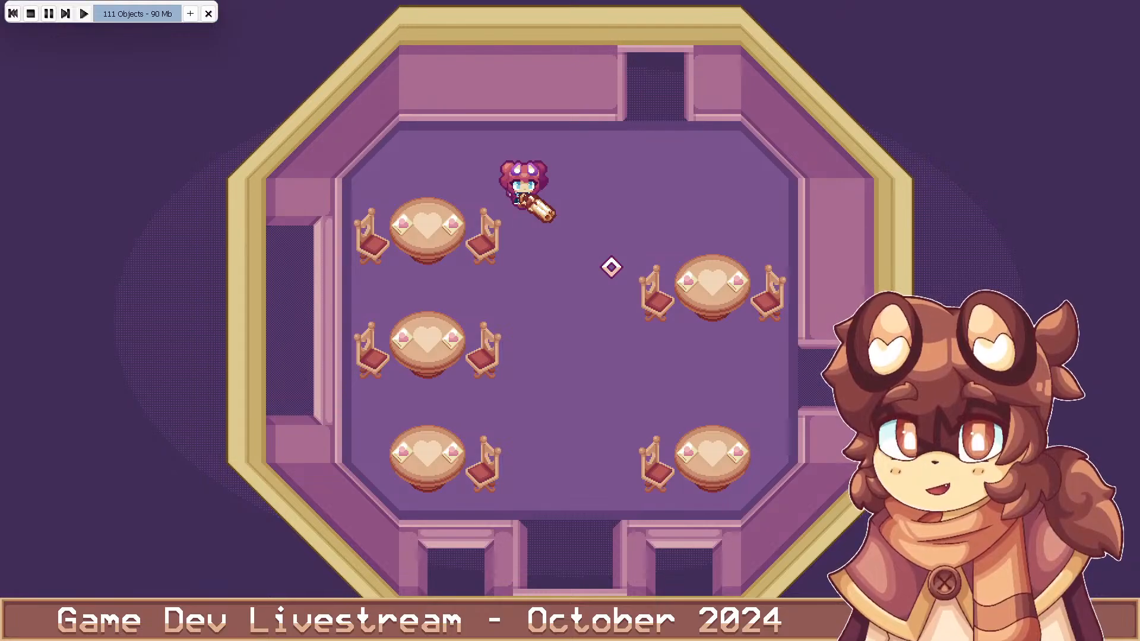
pyautogui.press('a')
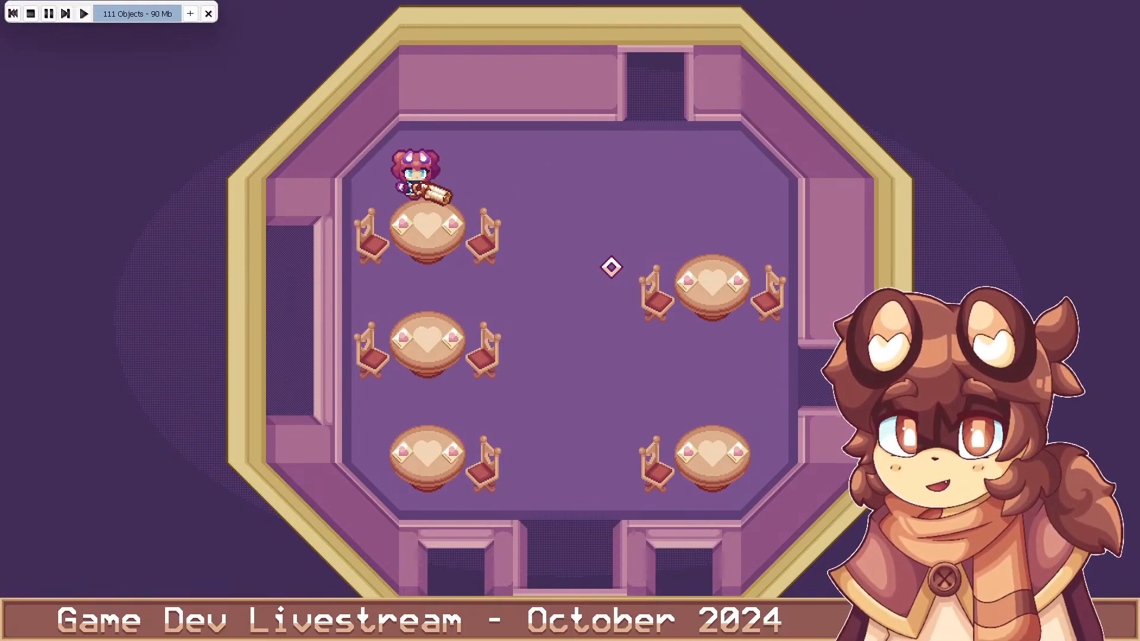
pyautogui.press('w')
pyautogui.press('d')
pyautogui.press('d')
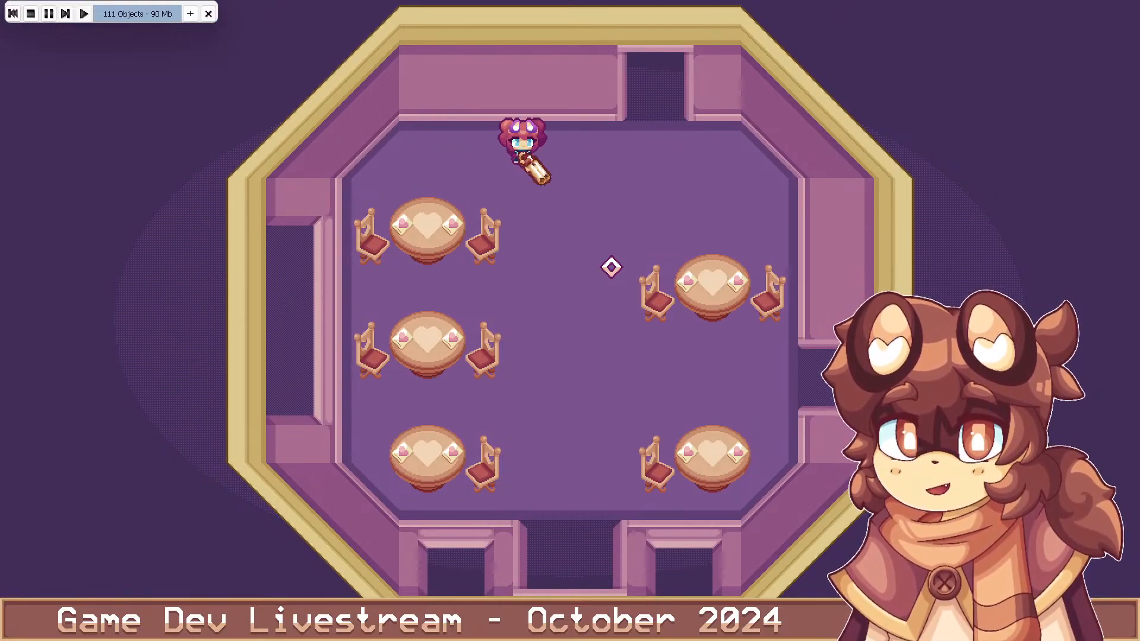
pyautogui.press('a')
pyautogui.press('d')
pyautogui.press('w')
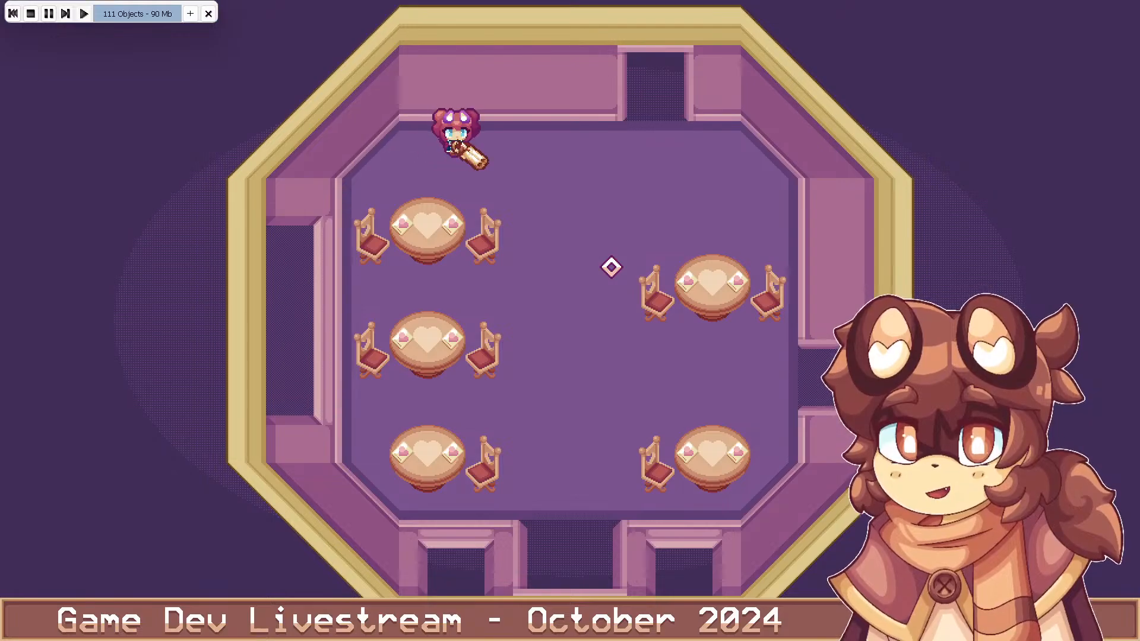
# Move the character in small steps along the top wall to check its collision above the upper-left table
pyautogui.press('s')
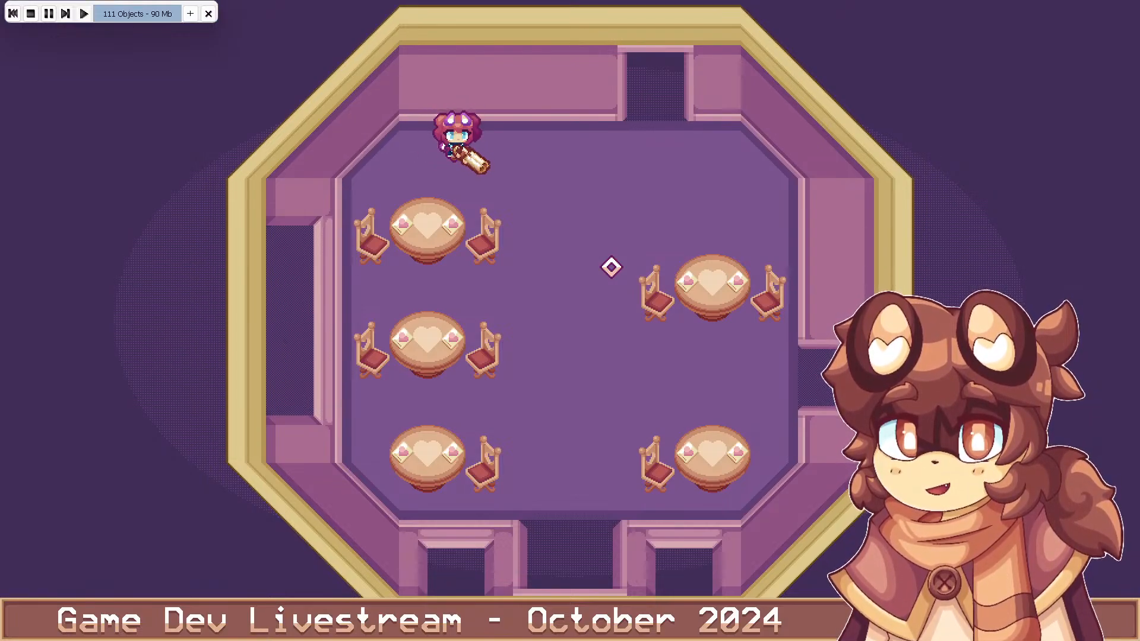
pyautogui.press('d')
pyautogui.press('a')
pyautogui.press('d')
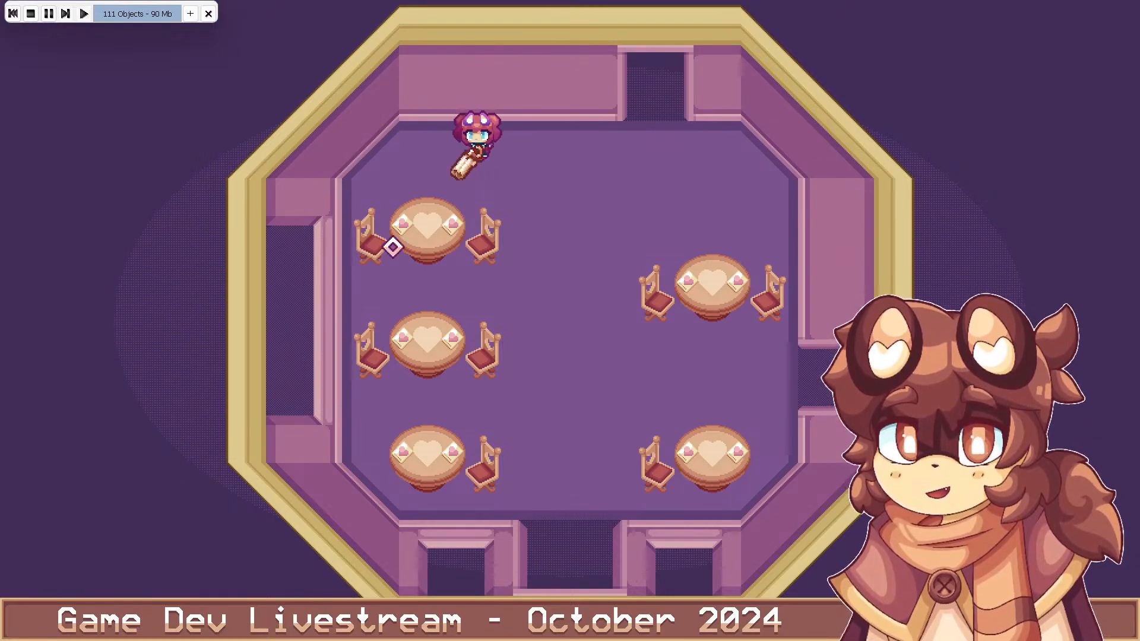
pyautogui.press('w')
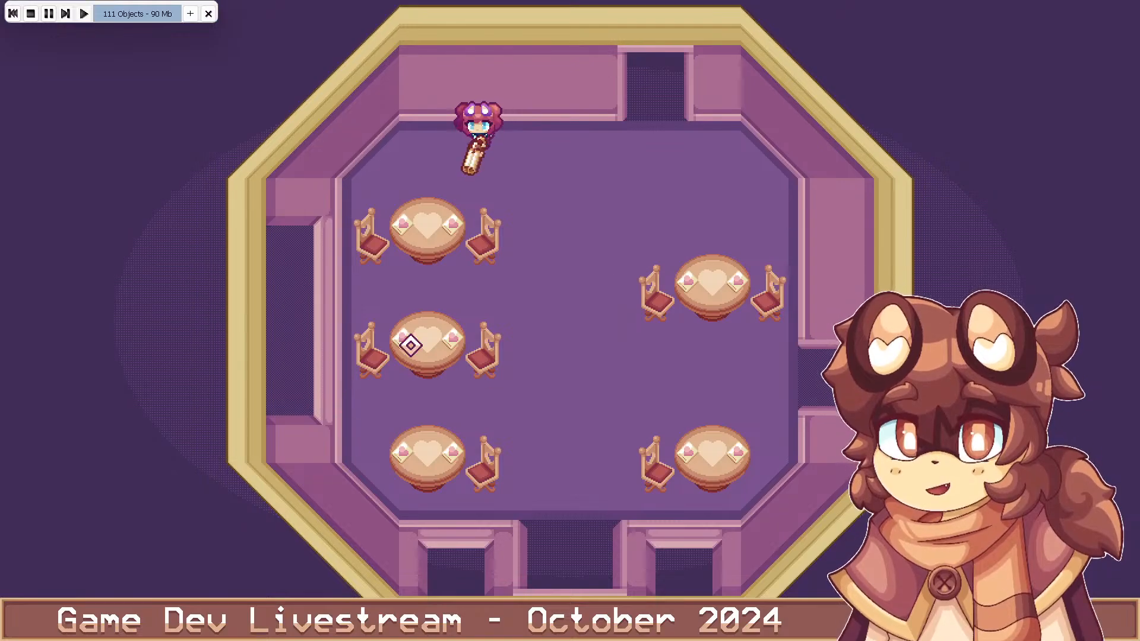
# Walk the character down to the room's centre and back up behind the upper-left table
pyautogui.press('s')
pyautogui.press('d')
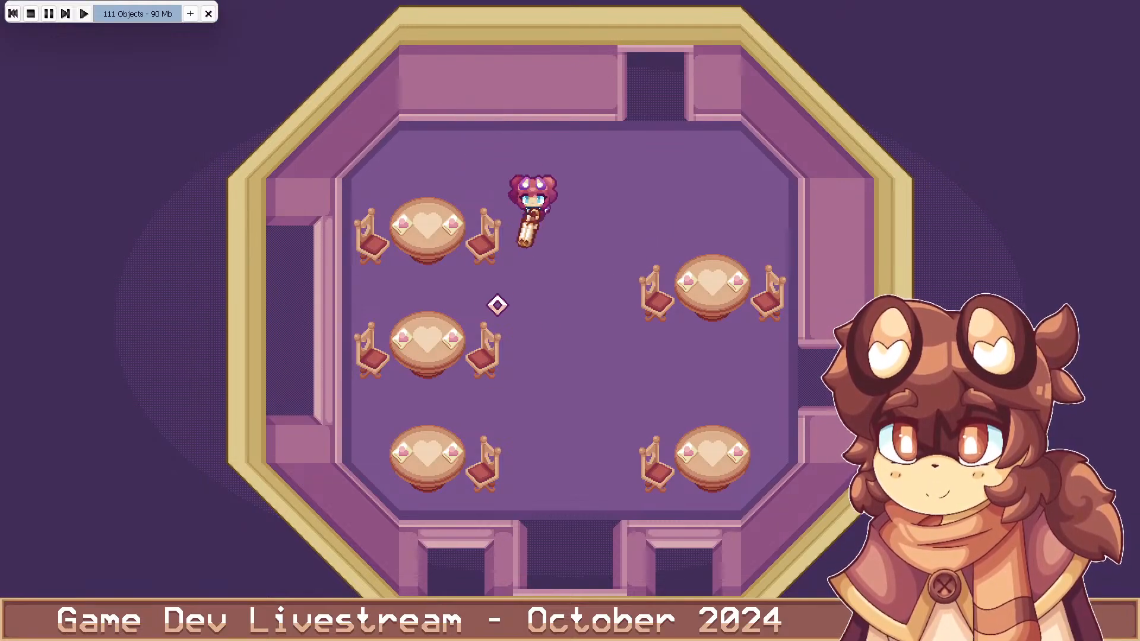
pyautogui.press('w')
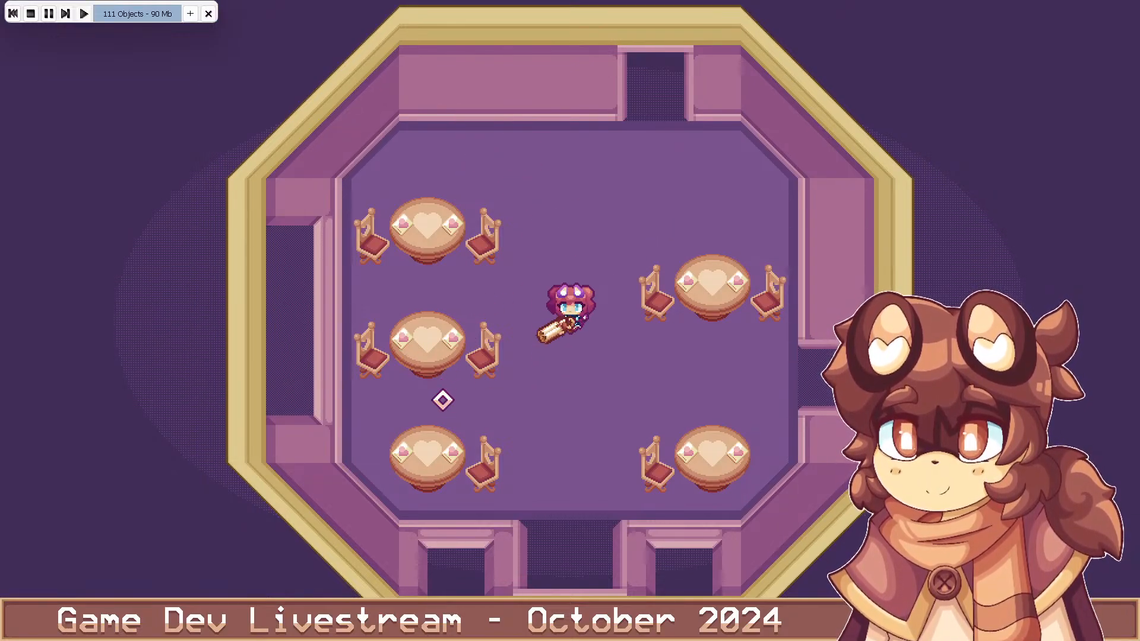
pyautogui.press('a')
pyautogui.press('d')
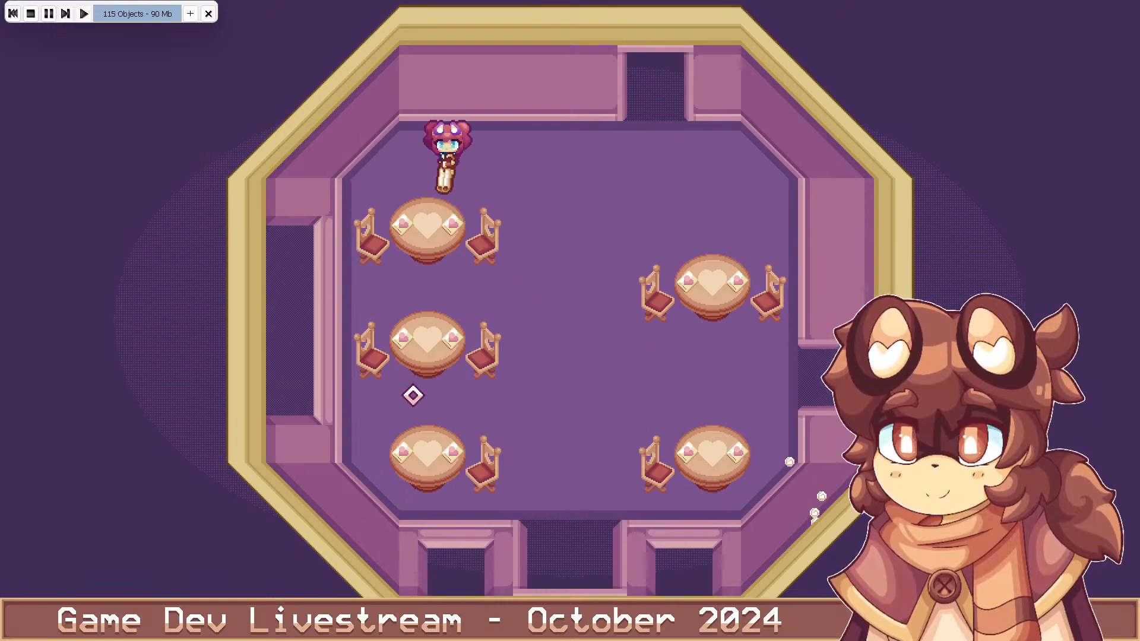
# Test shooting at the lower-left gap, the lower-right table and the right wall while moving around the upper-left table
pyautogui.click(392, 399)
pyautogui.click(681, 493)
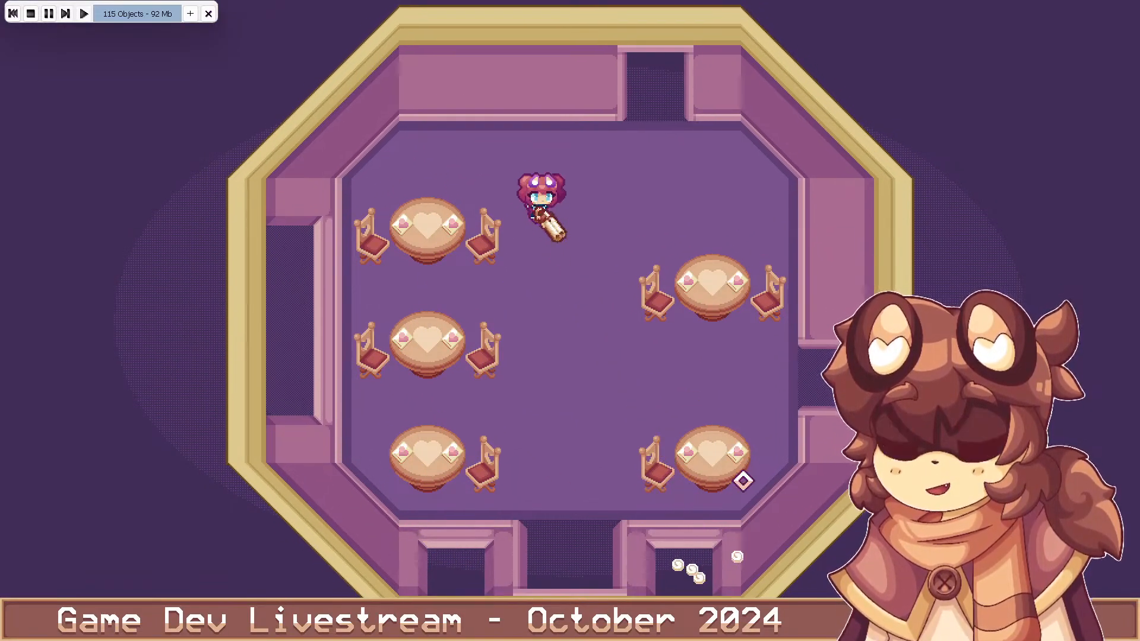
pyautogui.click(746, 479)
pyautogui.click(825, 456)
pyautogui.press('w')
pyautogui.press('a')
pyautogui.click(827, 359)
pyautogui.press('d')
pyautogui.press('s')
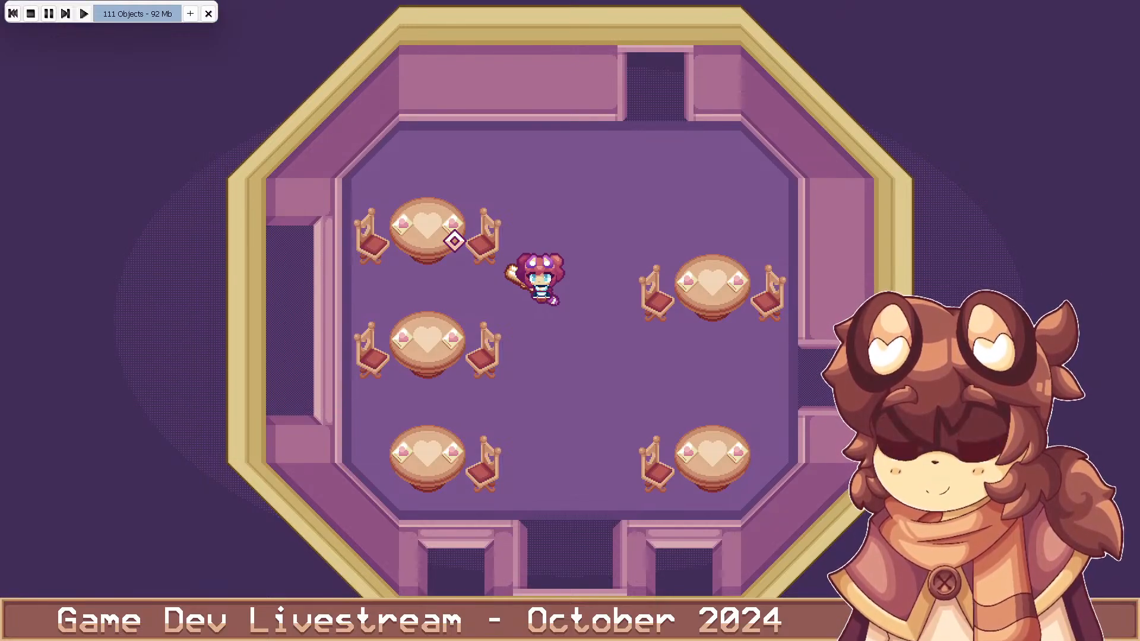
# Walk the character up into the top wall and test firing down across the upper-left table
pyautogui.press('Up')
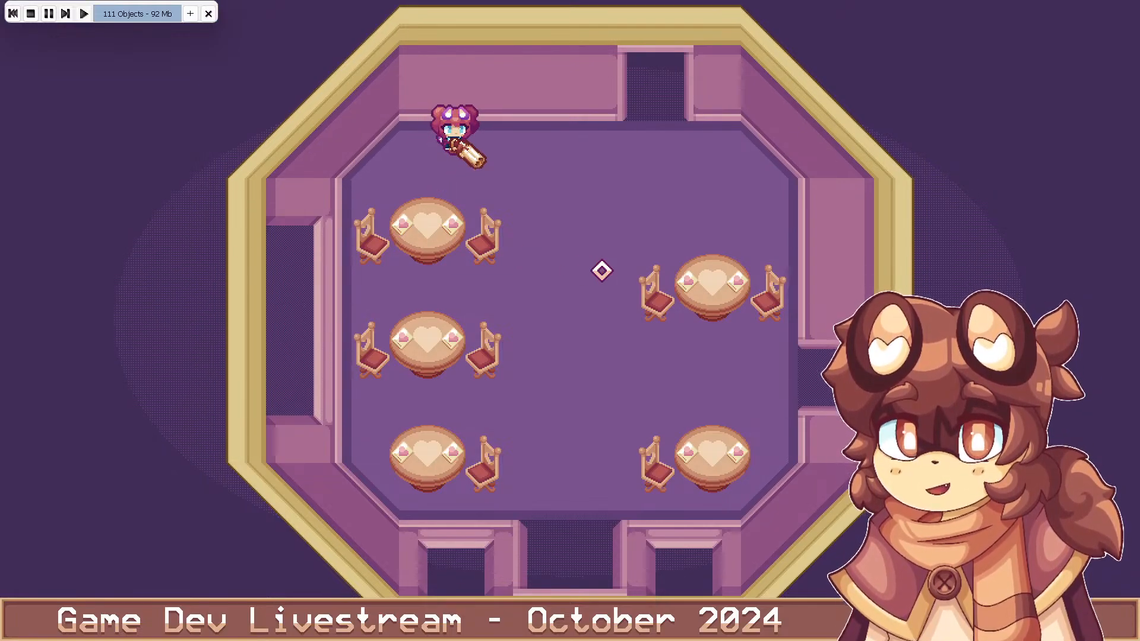
pyautogui.click(375, 423)
pyautogui.click(480, 433)
pyautogui.click(321, 371)
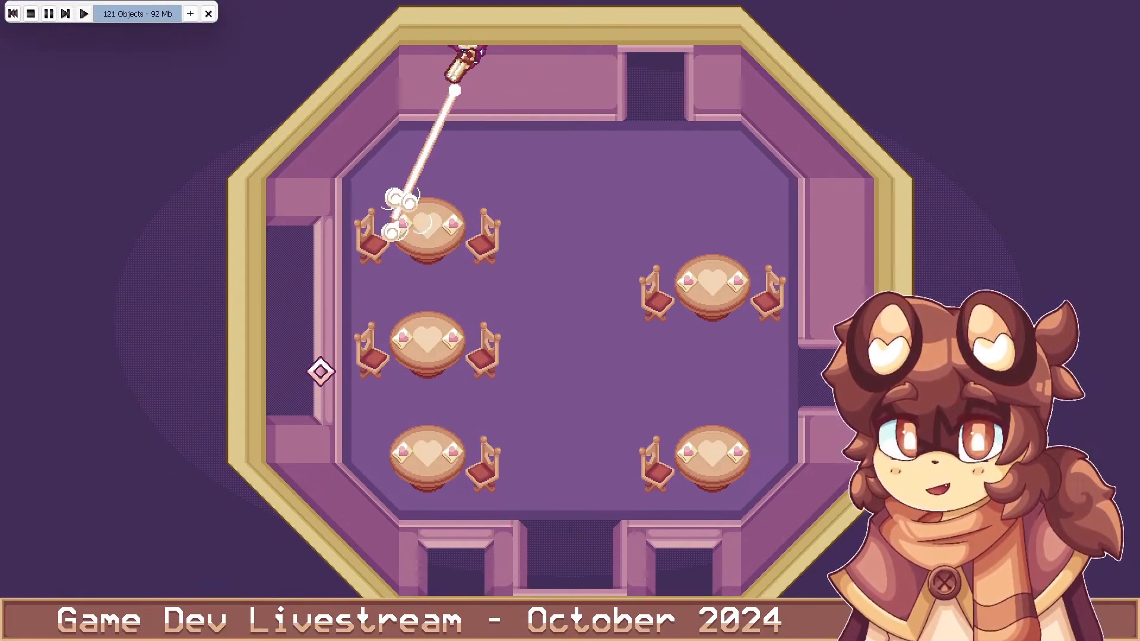
# Walk the character along the top wall to its doorway and test firing at the lower-left table's chair
pyautogui.press('s')
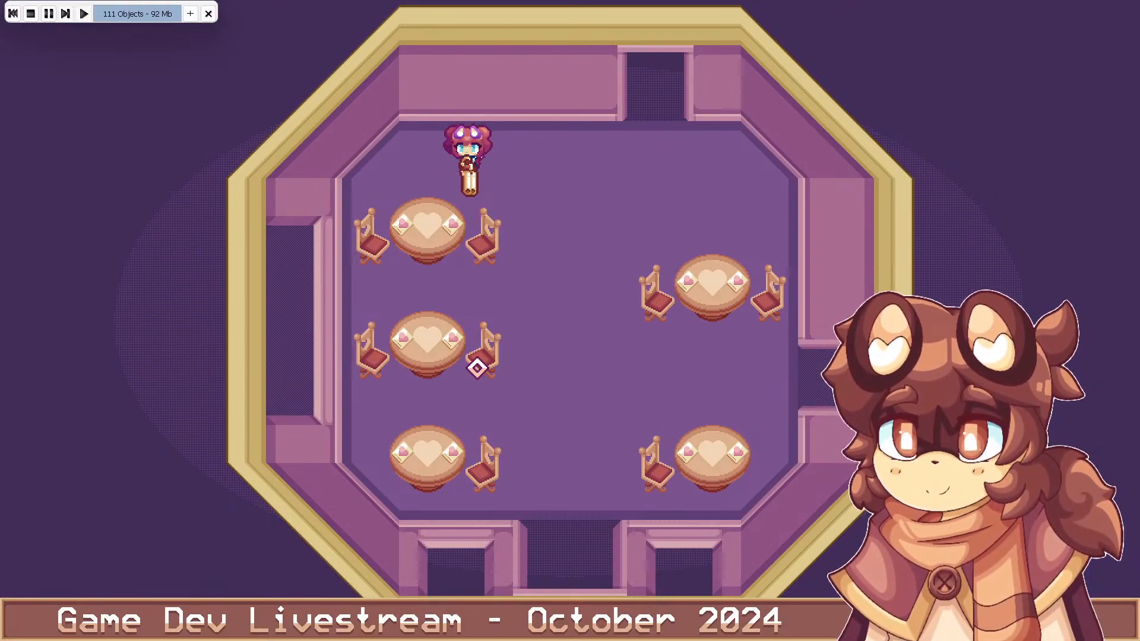
pyautogui.press('d')
pyautogui.press('w')
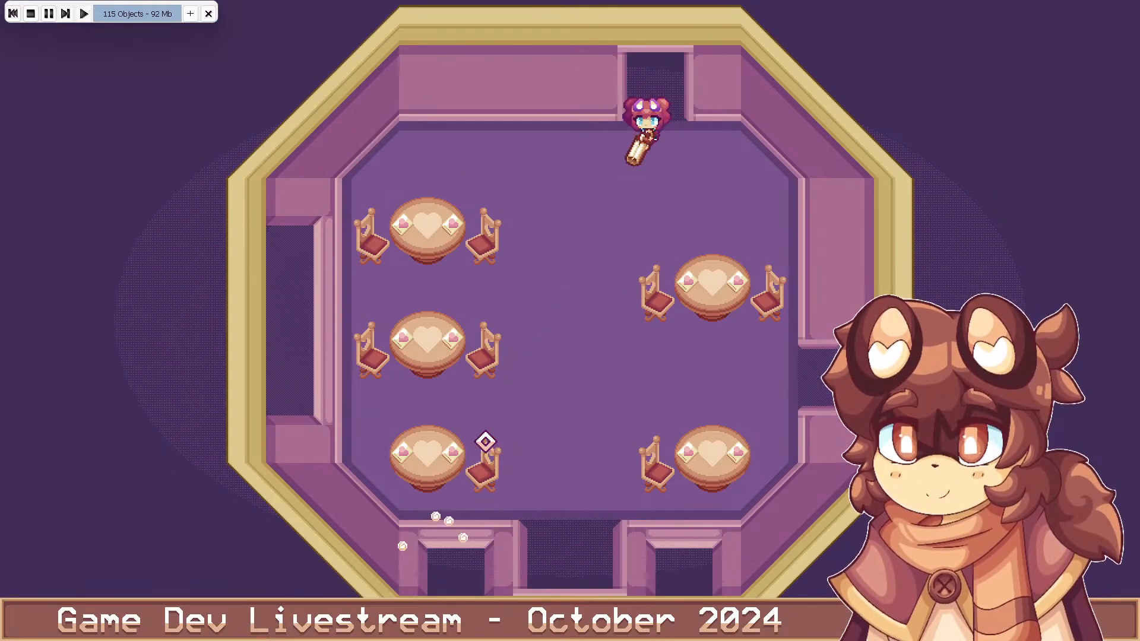
pyautogui.click(488, 450)
pyautogui.press('a')
pyautogui.press('s')
pyautogui.click(486, 472)
pyautogui.click(484, 469)
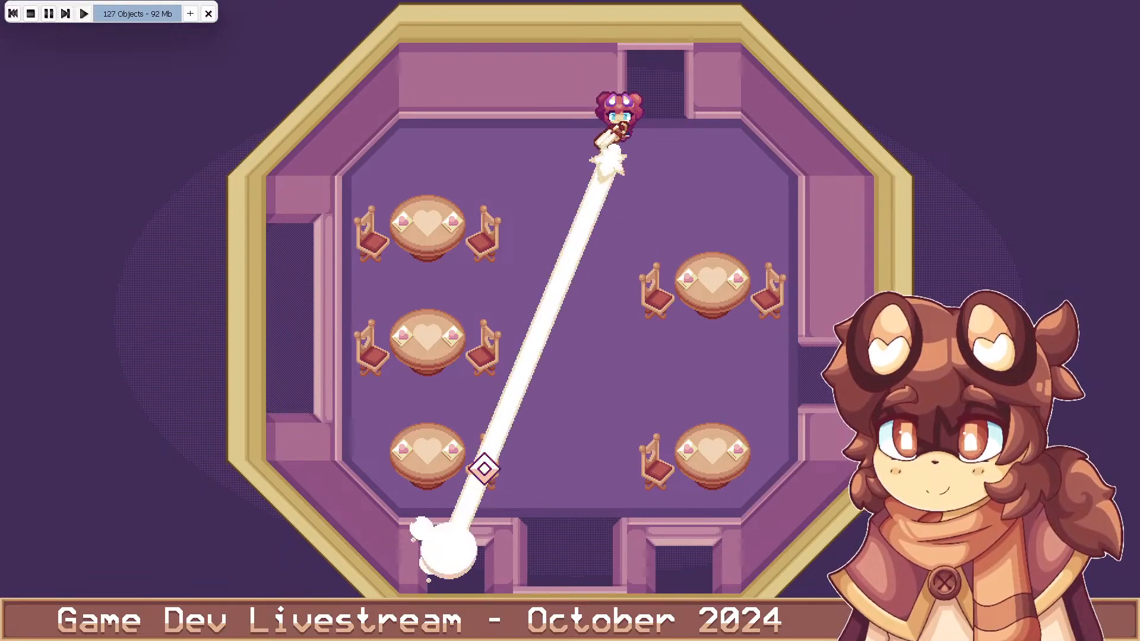
# Test firing over the left-side tables at the left wall and walk the character back down to the room's centre
pyautogui.click(298, 247)
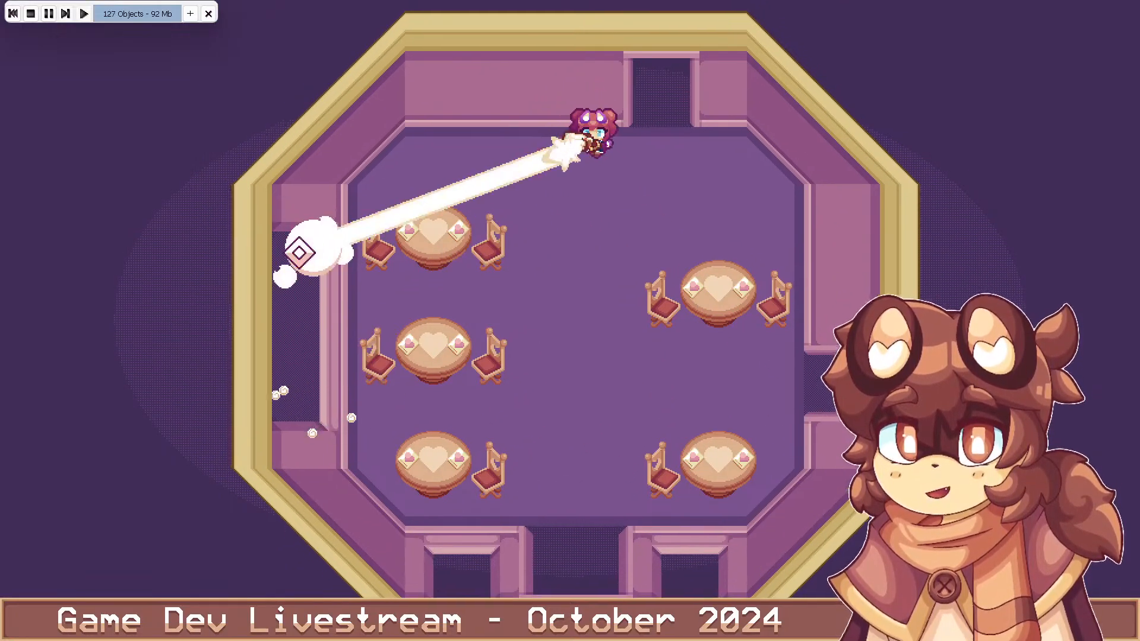
pyautogui.click(354, 372)
pyautogui.click(380, 469)
pyautogui.press('s')
pyautogui.press('a')
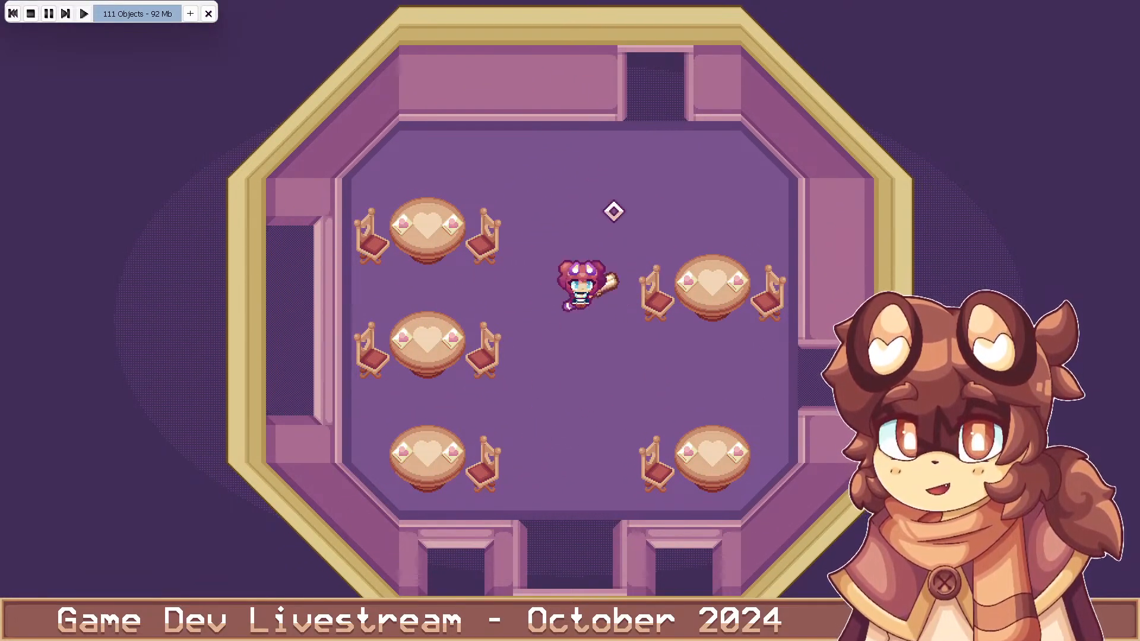
# Sweep test shots from the lower-left table across to the lower-right table while walking the character upward
pyautogui.click(510, 308)
pyautogui.press('w')
pyautogui.click(380, 412)
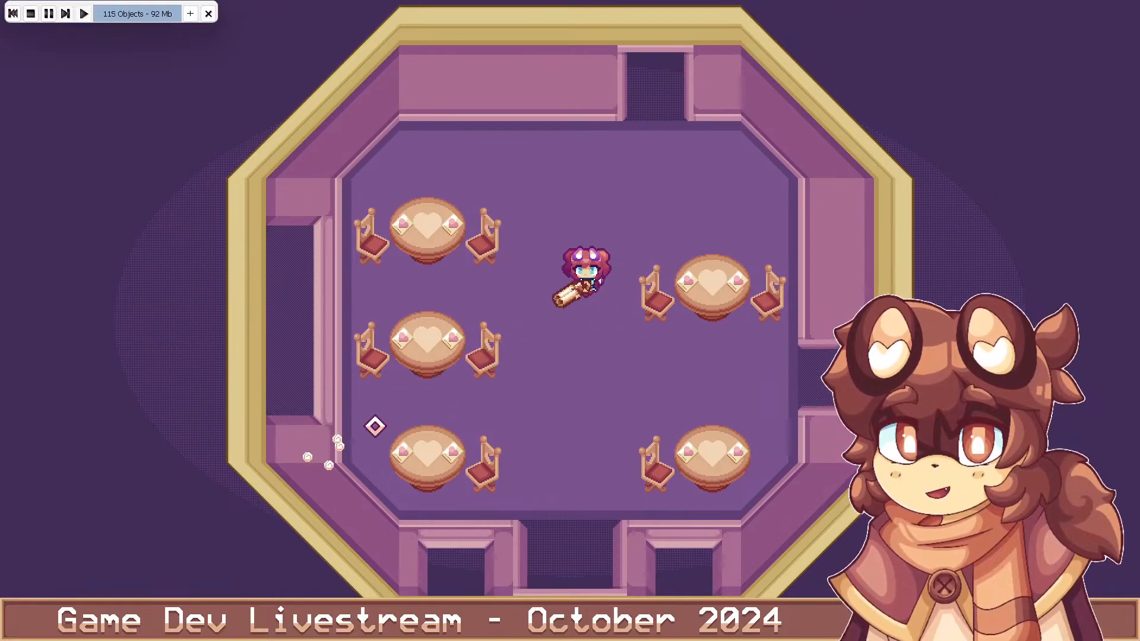
pyautogui.click(383, 431)
pyautogui.click(467, 450)
pyautogui.click(561, 443)
pyautogui.click(650, 425)
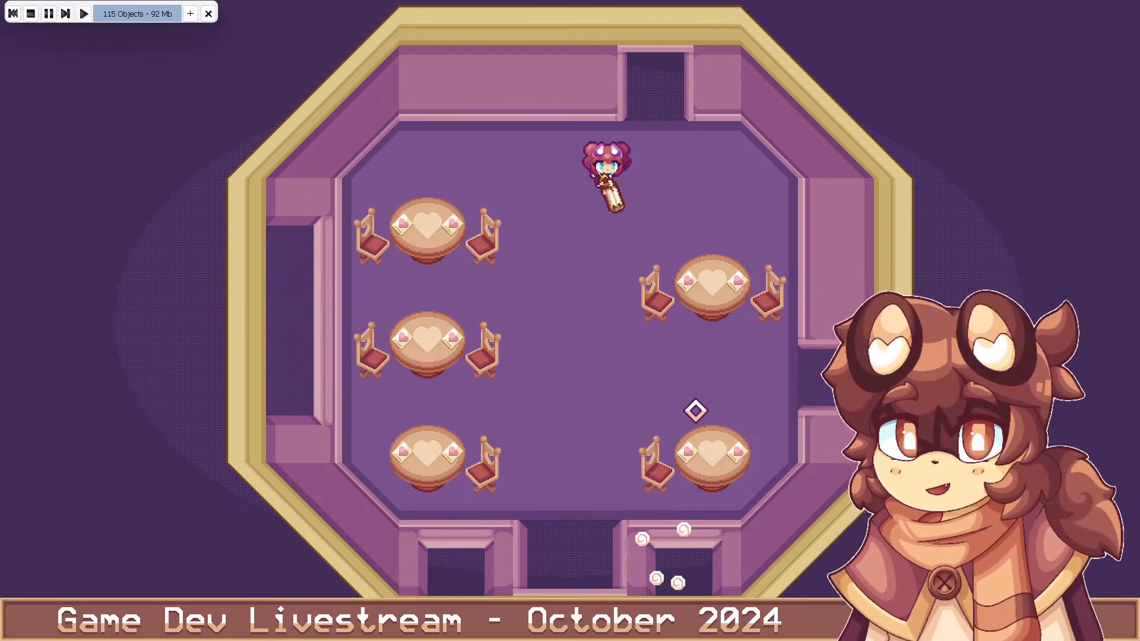
# Test firing toward the lower-right table, the left doorway and the right wall while moving the character around the upper centre
pyautogui.click(720, 377)
pyautogui.press('s')
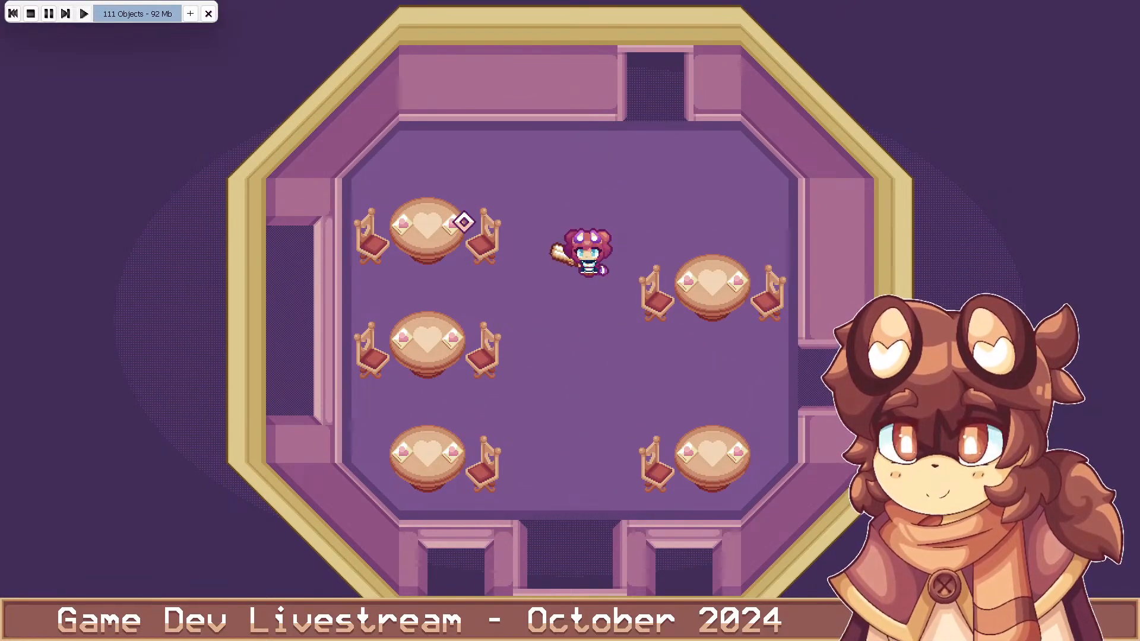
pyautogui.click(315, 332)
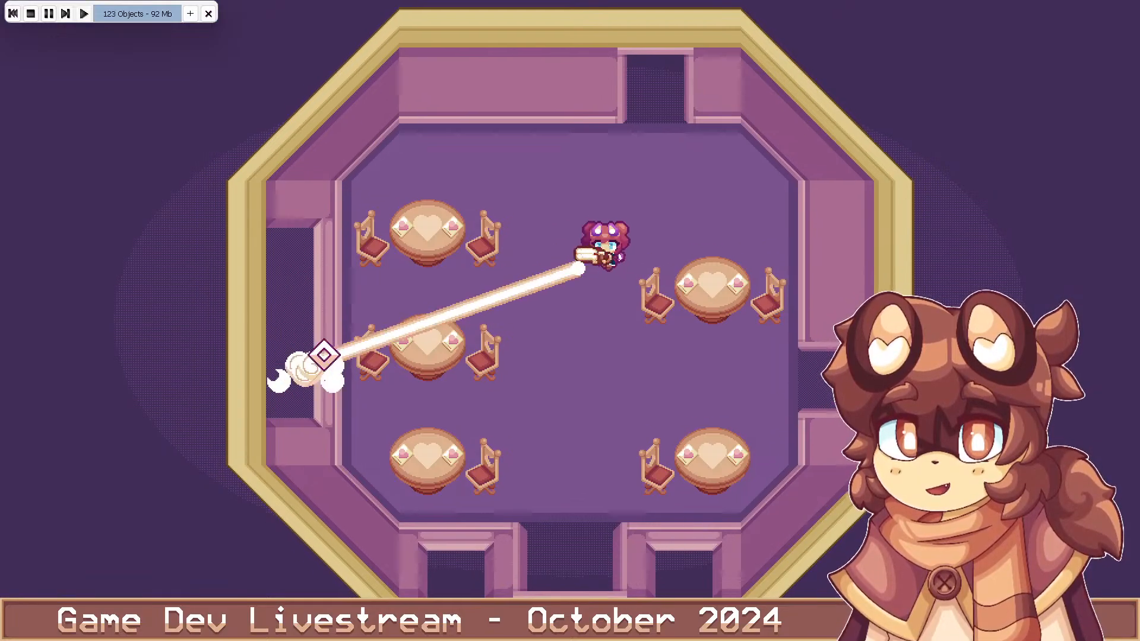
pyautogui.click(911, 264)
pyautogui.click(802, 363)
pyautogui.press('d')
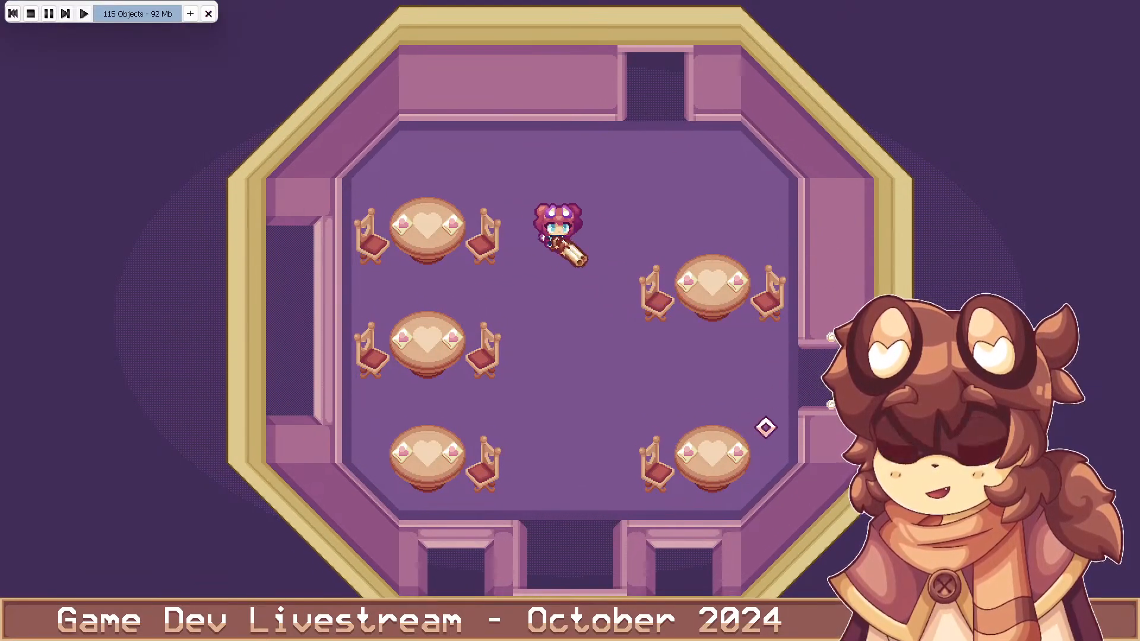
# Sweep test shots from the lower-right table to the lower-left table and back to the upper-right table's outer chair
pyautogui.click(779, 434)
pyautogui.click(365, 431)
pyautogui.click(410, 460)
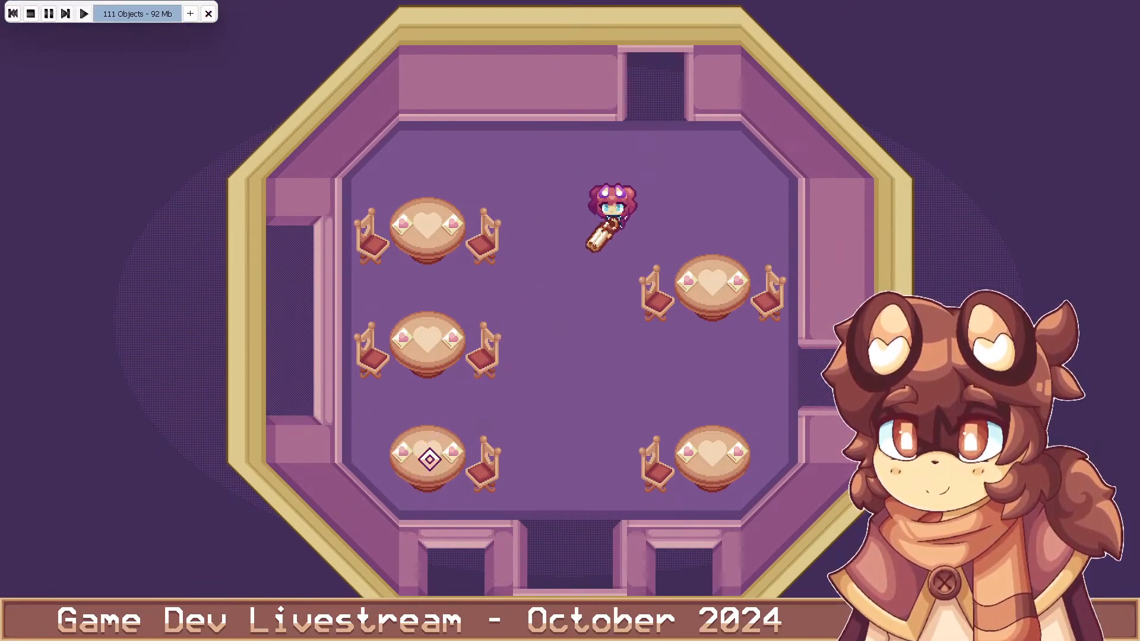
pyautogui.click(516, 478)
pyautogui.click(631, 483)
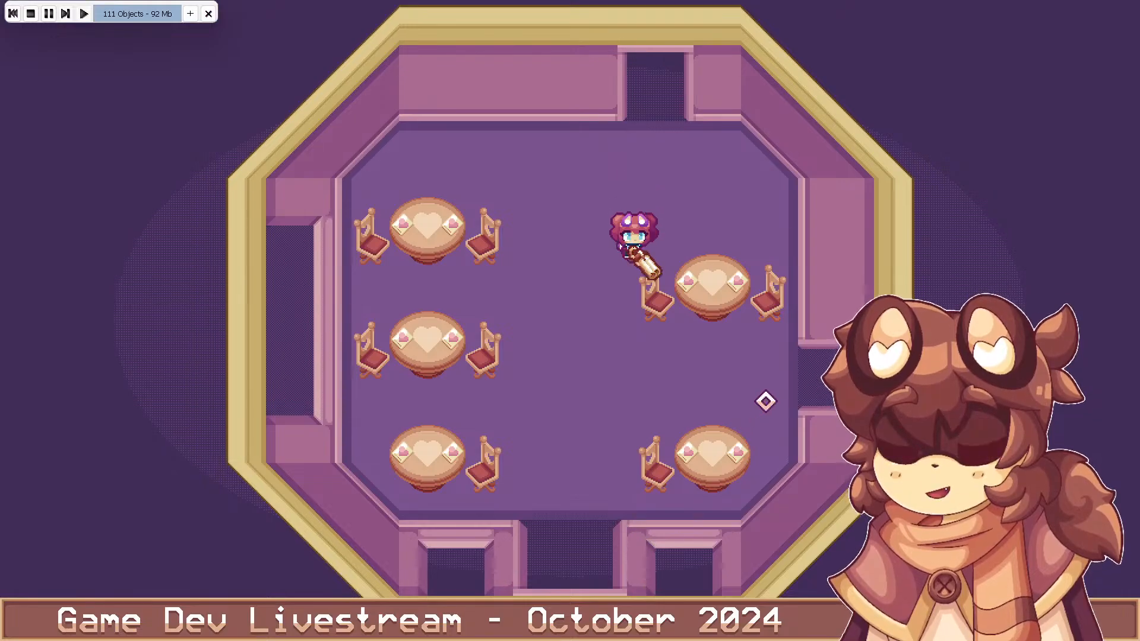
pyautogui.click(783, 322)
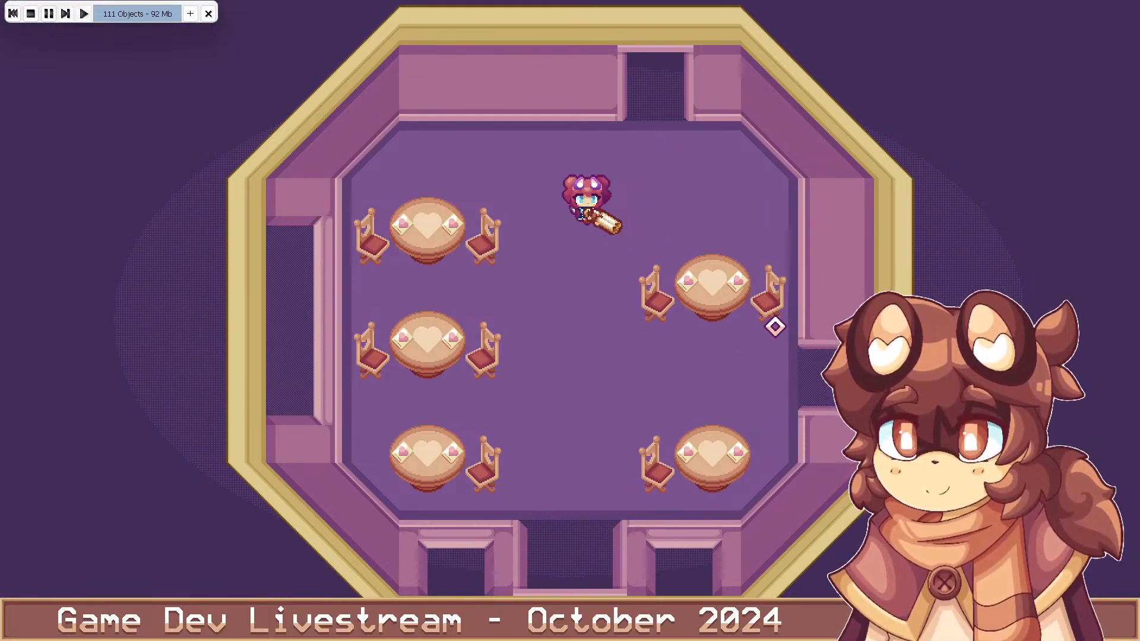
# Walk the character down to the room's centre and back up to the top wall
pyautogui.press('a')
pyautogui.press('s')
pyautogui.press('w')
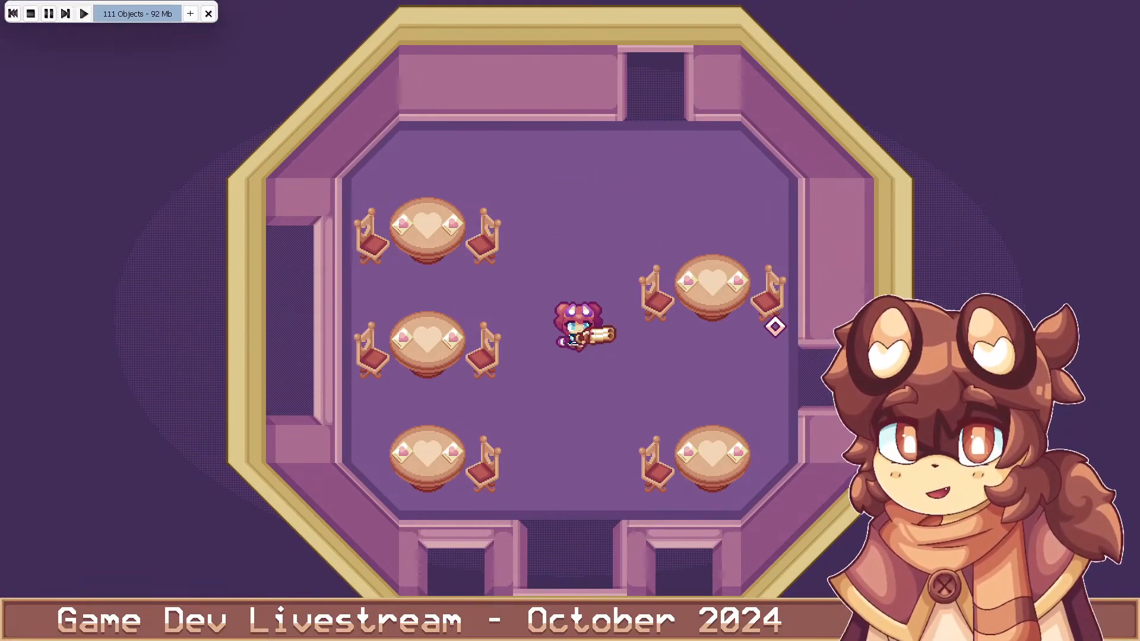
pyautogui.press('d')
pyautogui.press('a')
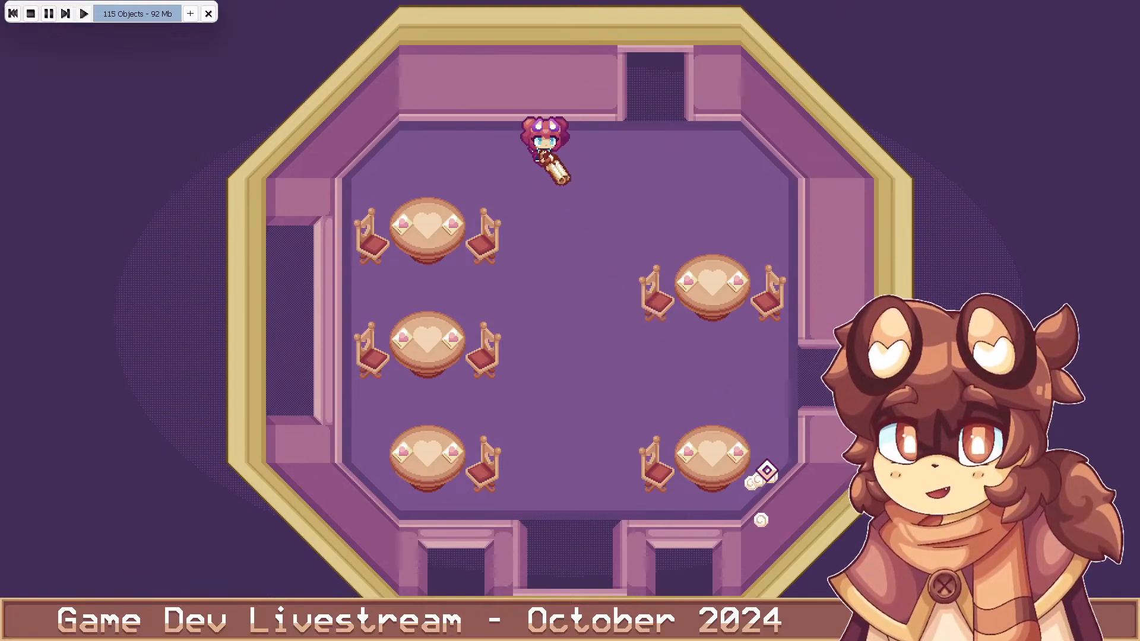
# Walk the character onto the right wall and back across the room to the spot above the upper-left table
pyautogui.press('d')
pyautogui.click(640, 487)
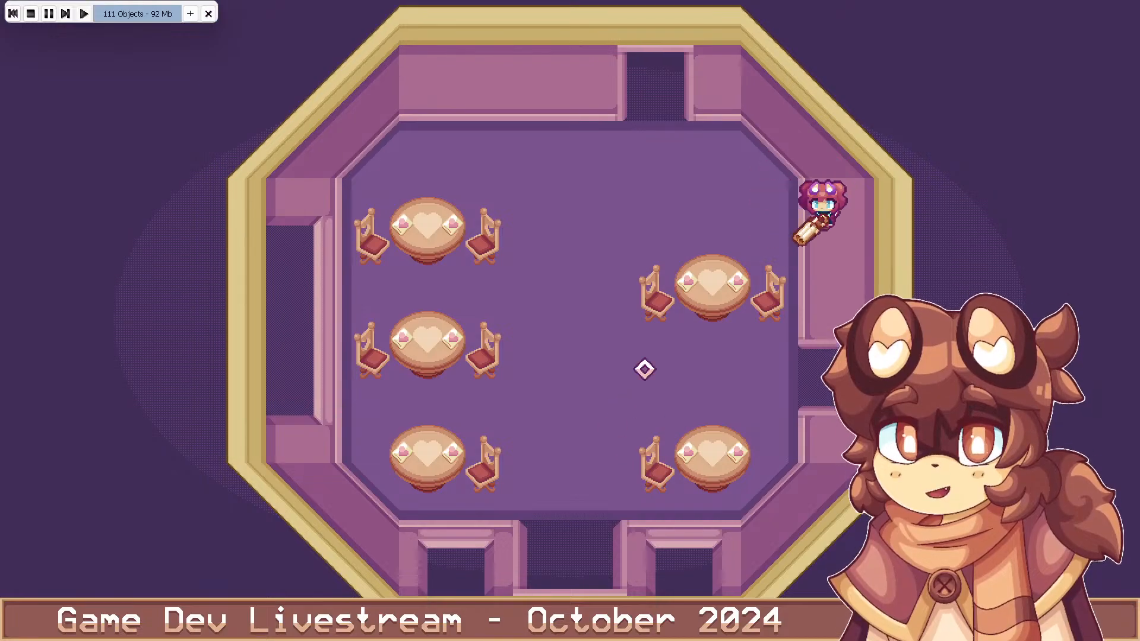
pyautogui.press('a')
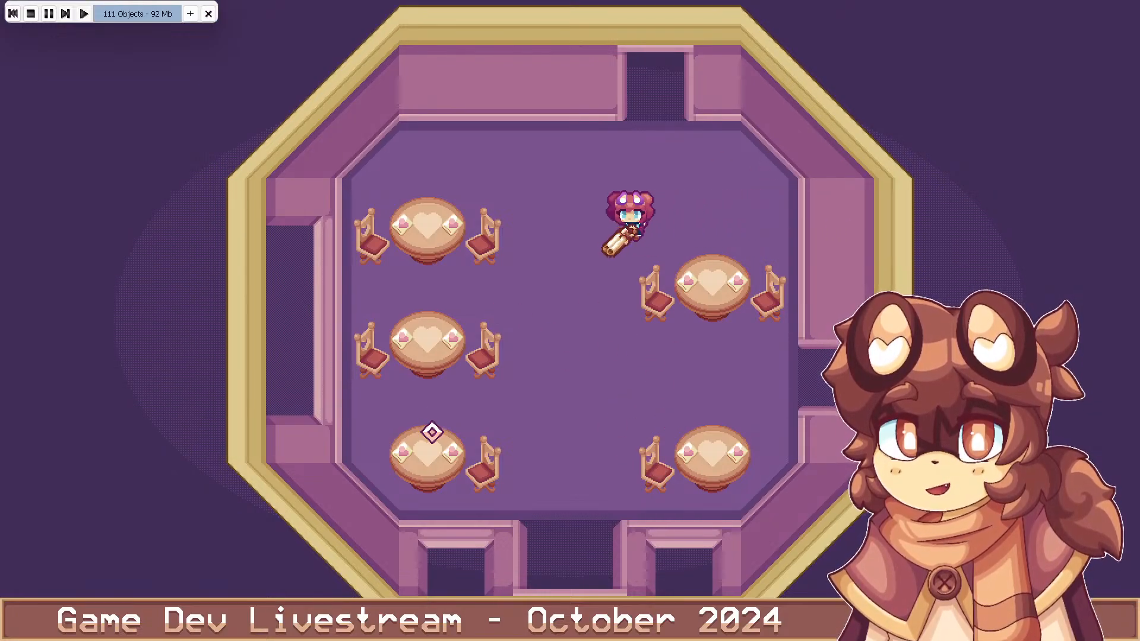
pyautogui.press('s')
pyautogui.press('a')
pyautogui.press('w')
pyautogui.press('a')
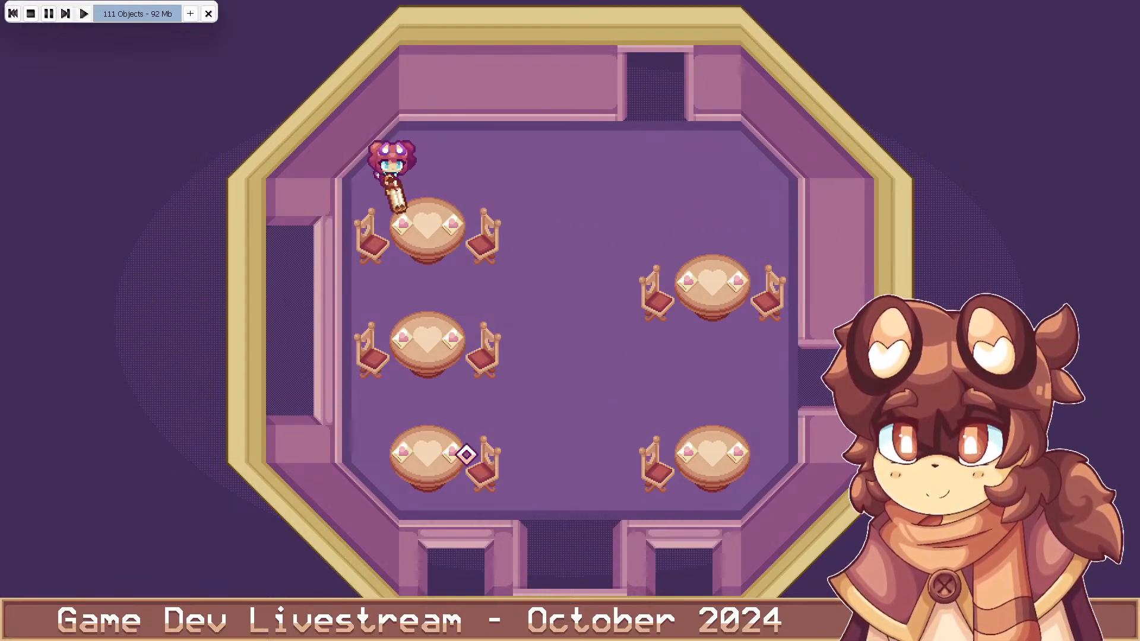
# Fire down over the three left tables at the lower-left chair while moving the character up into the upper-left wall corner
pyautogui.click(467, 457)
pyautogui.press('d')
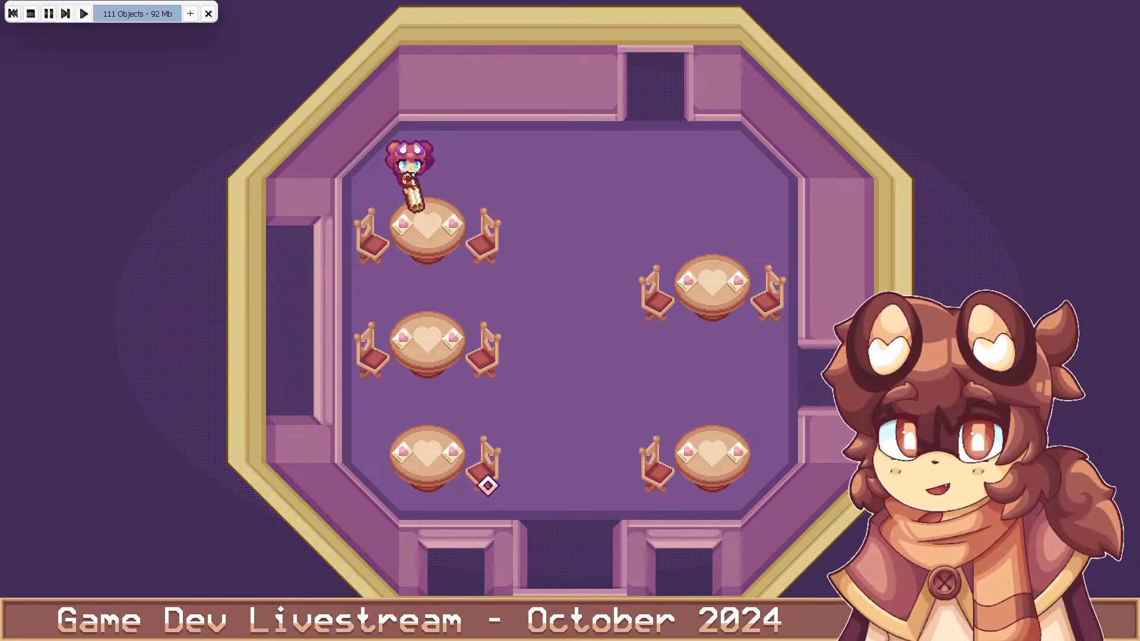
pyautogui.click(488, 485)
pyautogui.click(488, 486)
pyautogui.click(485, 482)
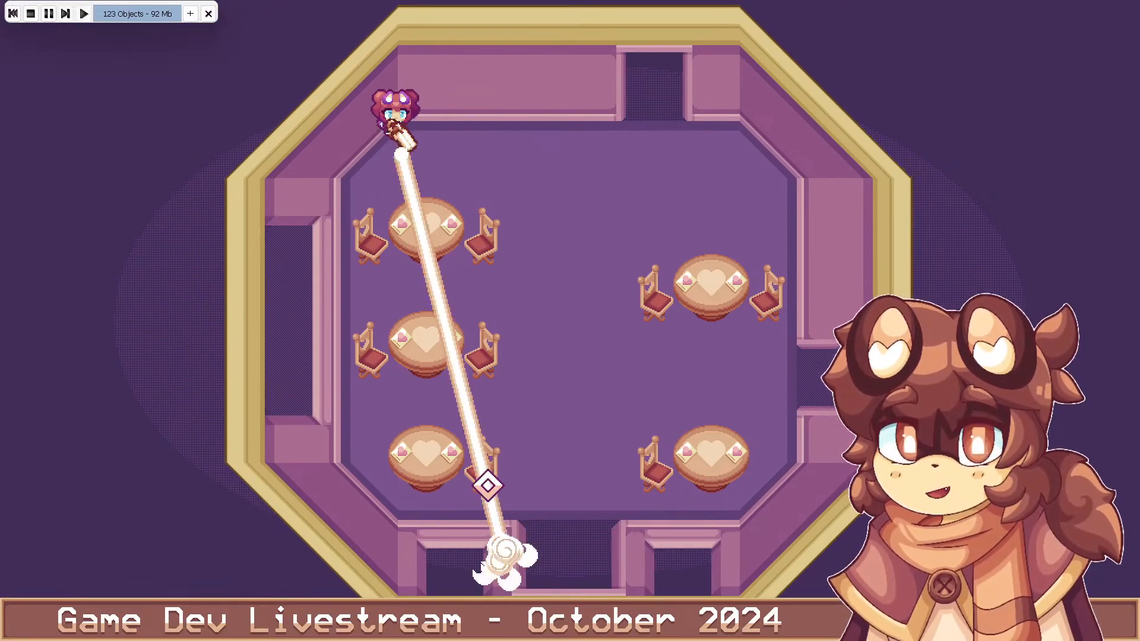
pyautogui.click(483, 479)
pyautogui.click(480, 476)
pyautogui.click(479, 463)
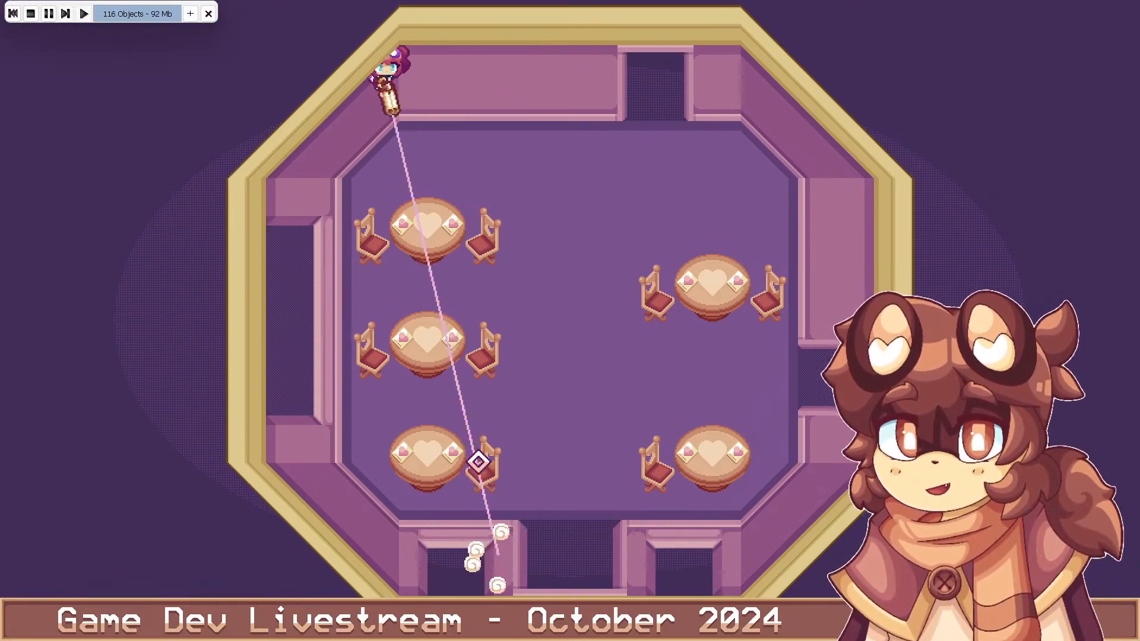
# Keep firing from the upper-left wall corner past the lower-left table's chair at the bottom wall
pyautogui.click(469, 466)
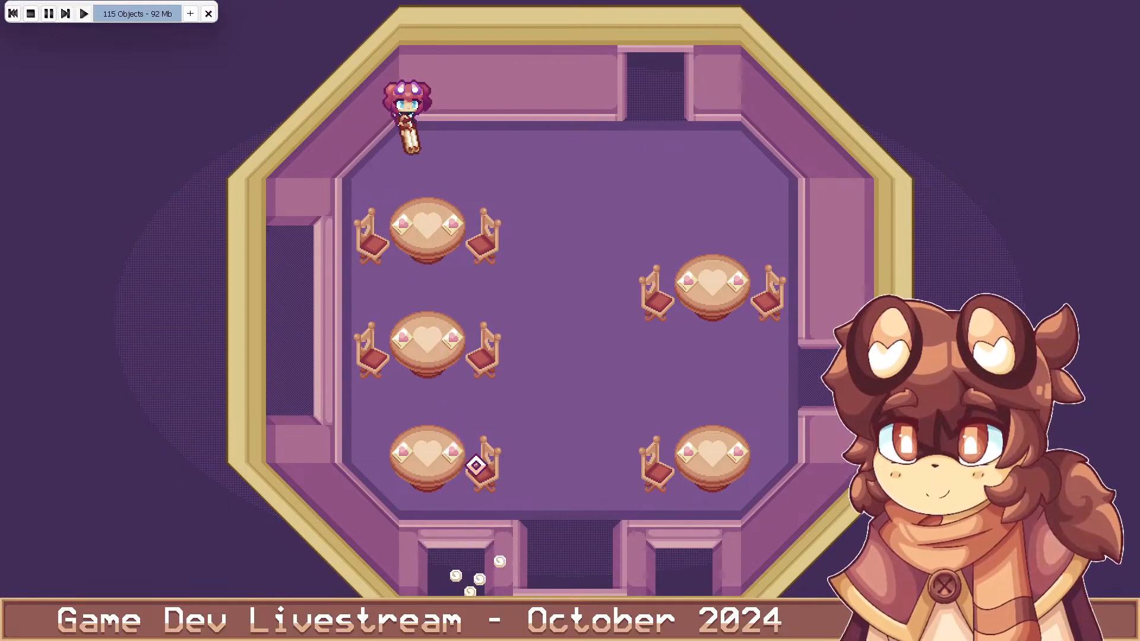
pyautogui.click(481, 466)
pyautogui.click(480, 468)
pyautogui.click(475, 468)
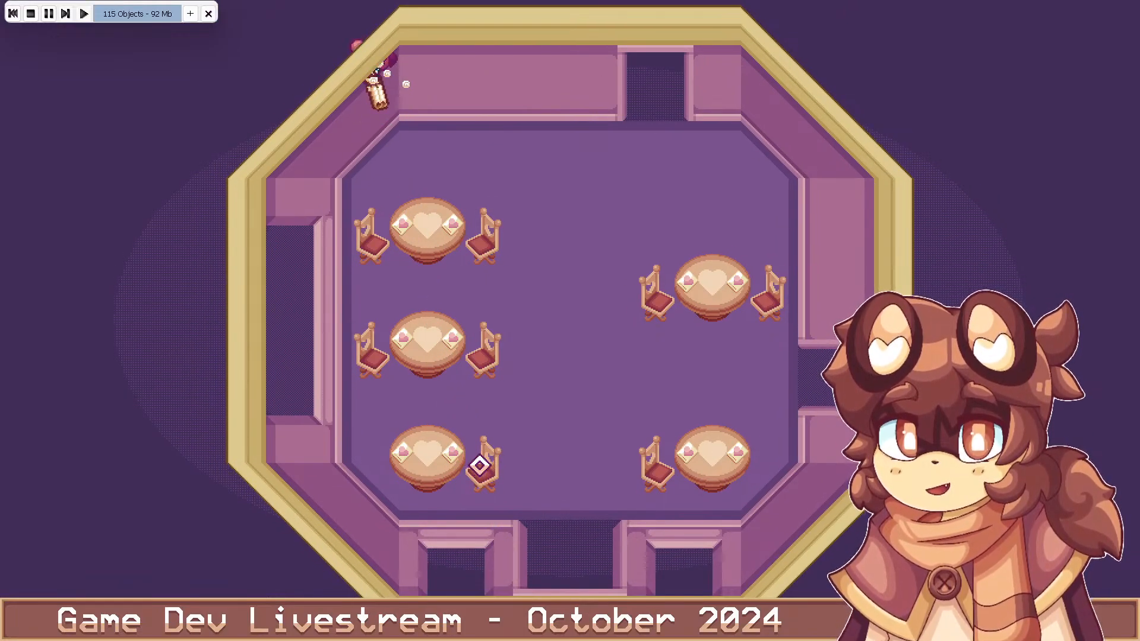
pyautogui.click(478, 464)
pyautogui.click(489, 460)
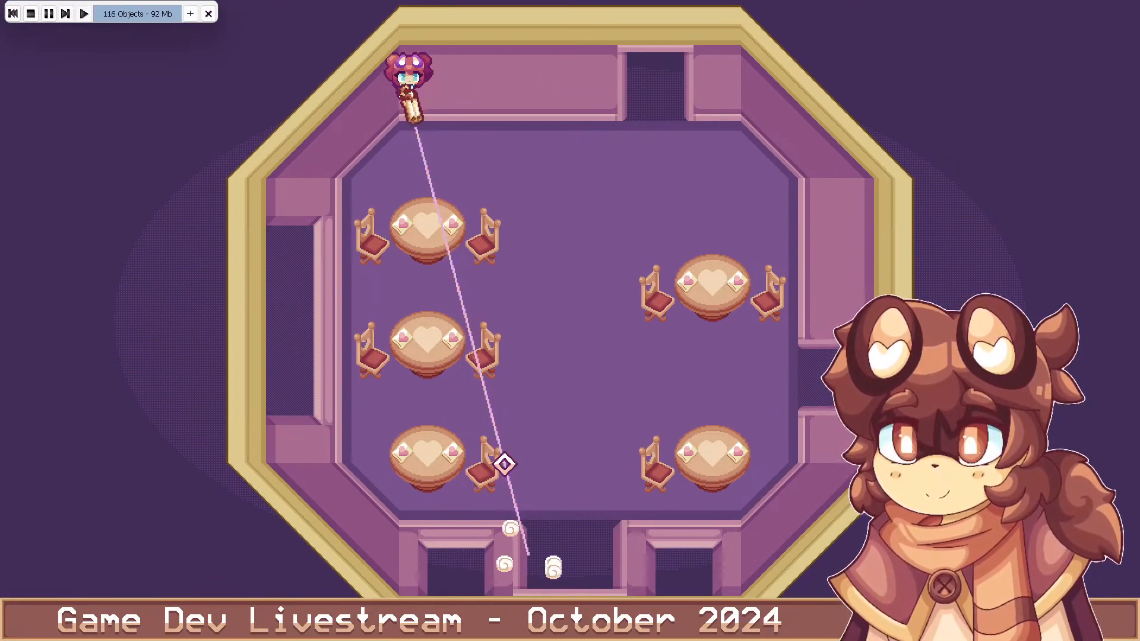
pyautogui.click(490, 465)
pyautogui.click(495, 456)
# Walk the character along the top wall toward its doorway while firing at the lower-left table and the wall below it
pyautogui.press('d')
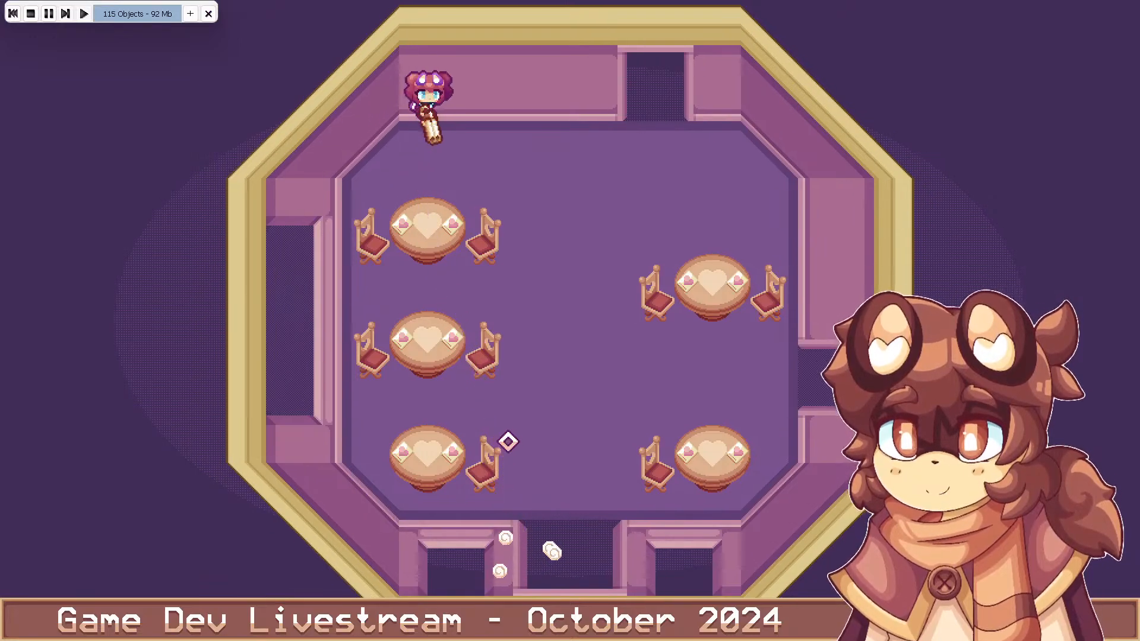
pyautogui.click(449, 455)
pyautogui.click(448, 467)
pyautogui.click(472, 502)
pyautogui.press('a')
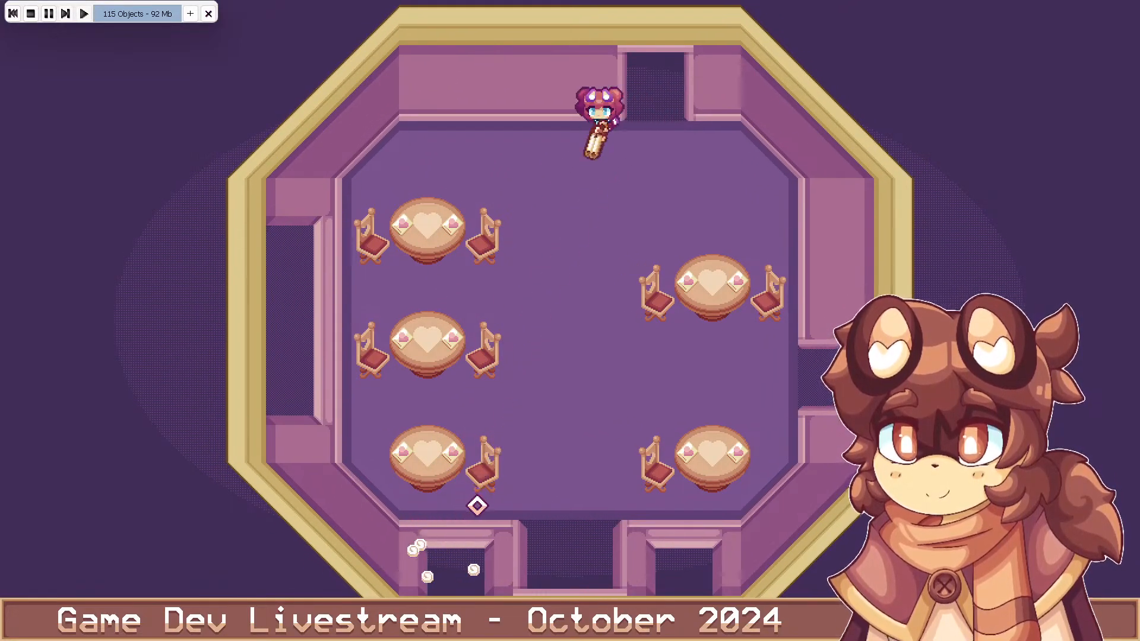
# Move the character up behind the top roof edge and test firing down at the floor below the lower-left table
pyautogui.click(476, 506)
pyautogui.press('a')
pyautogui.click(471, 504)
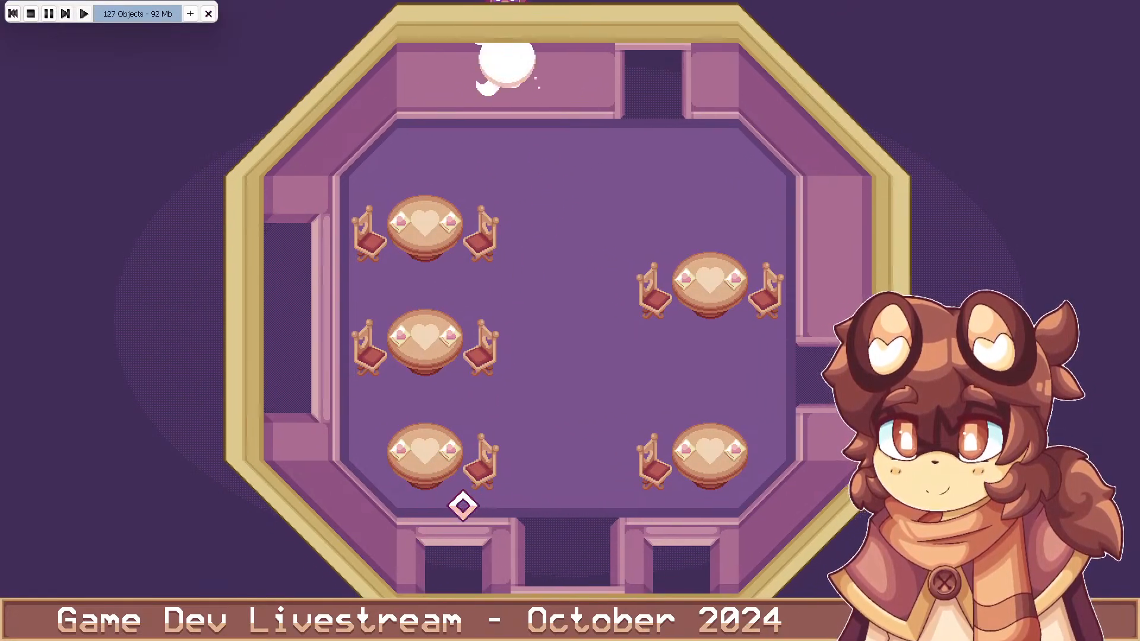
pyautogui.press('s')
pyautogui.click(468, 502)
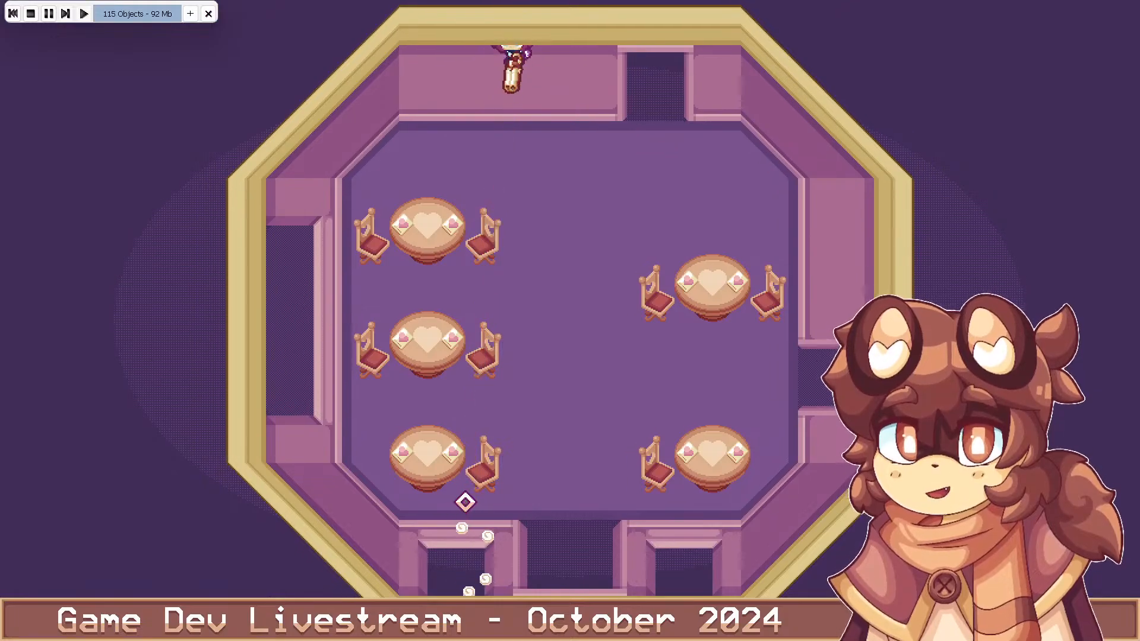
pyautogui.click(467, 502)
pyautogui.press('w')
pyautogui.press('d')
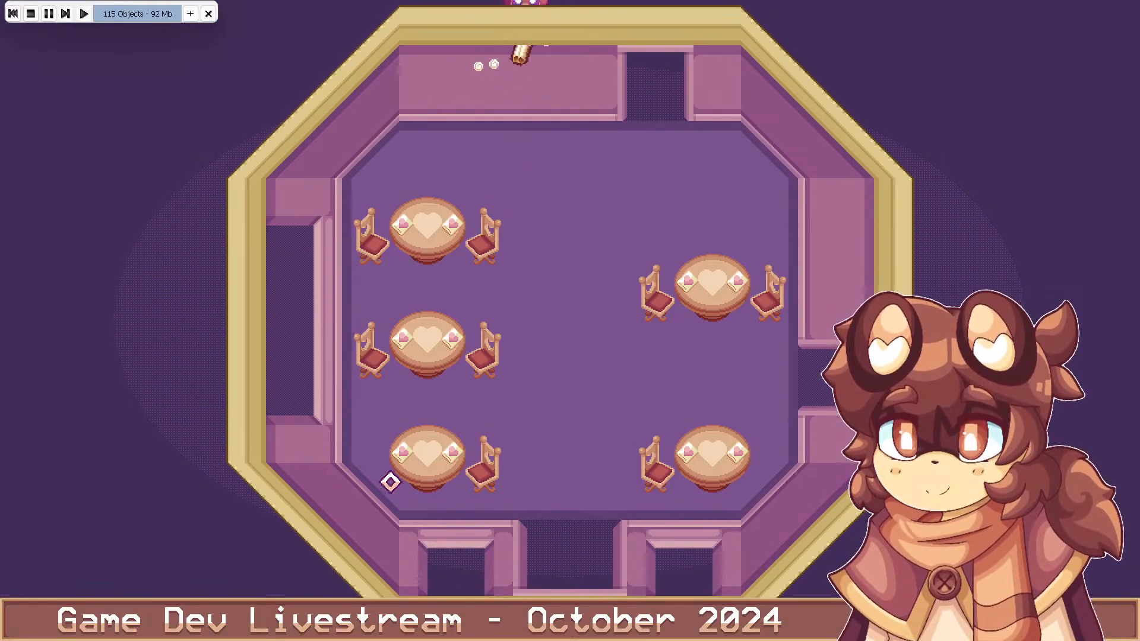
# Fire from the top roof edge at the base of the lower-left table, and walk the character back down out of the wall
pyautogui.press('a')
pyautogui.click(419, 482)
pyautogui.click(431, 485)
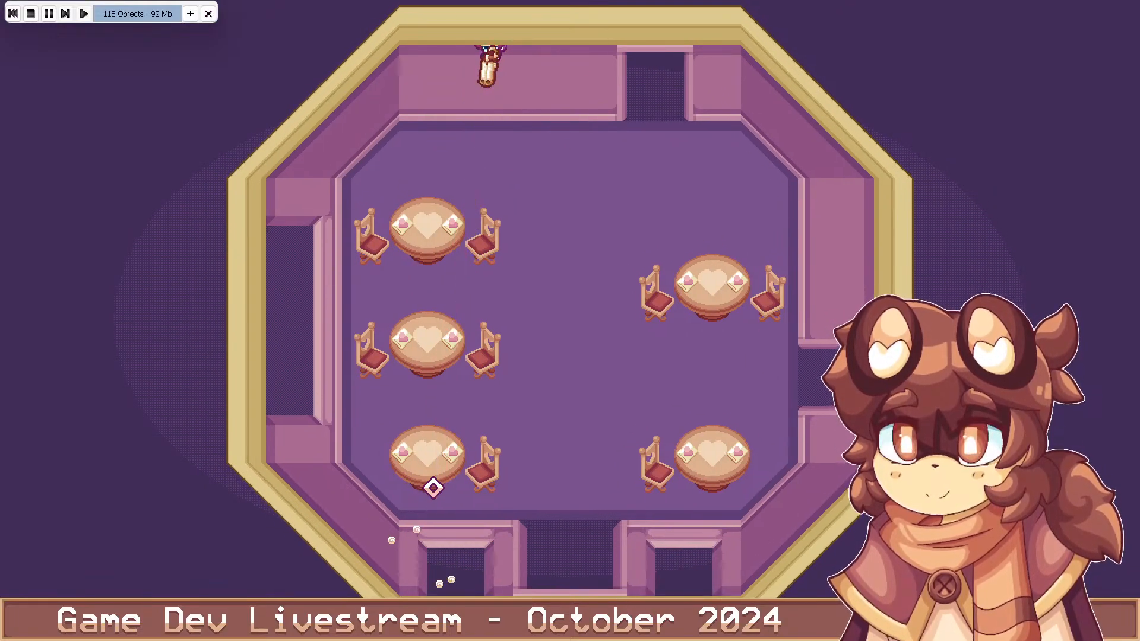
pyautogui.press('space')
pyautogui.press('d')
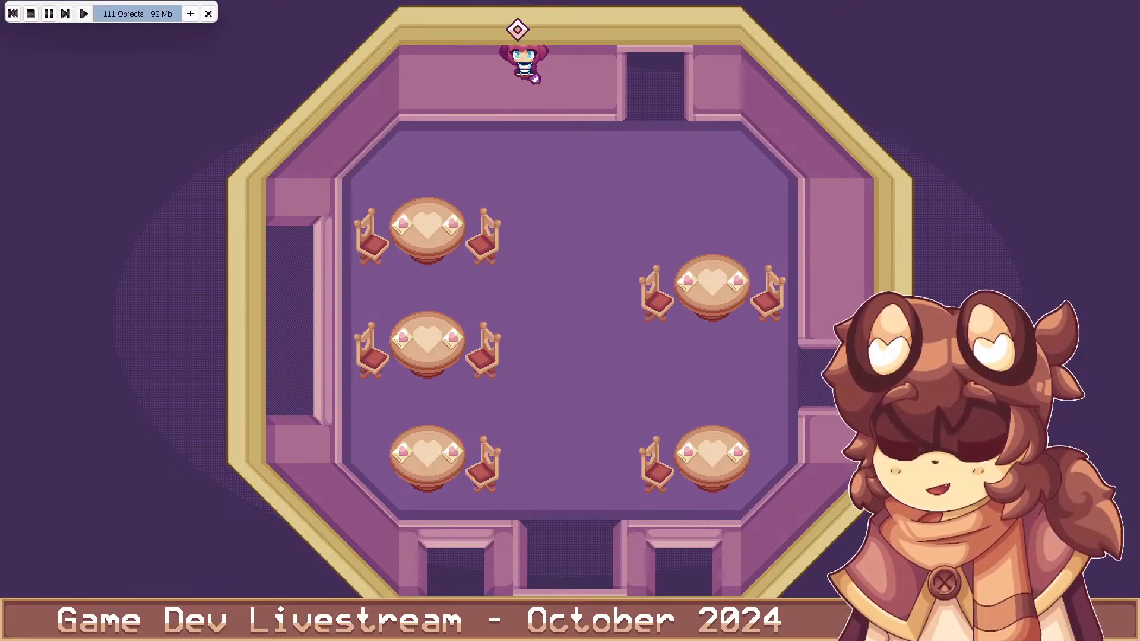
pyautogui.press('s')
pyautogui.press('d')
# Test diagonal shots from the top wall across the left tables and toward the right side, and end the playtest
pyautogui.click(468, 275)
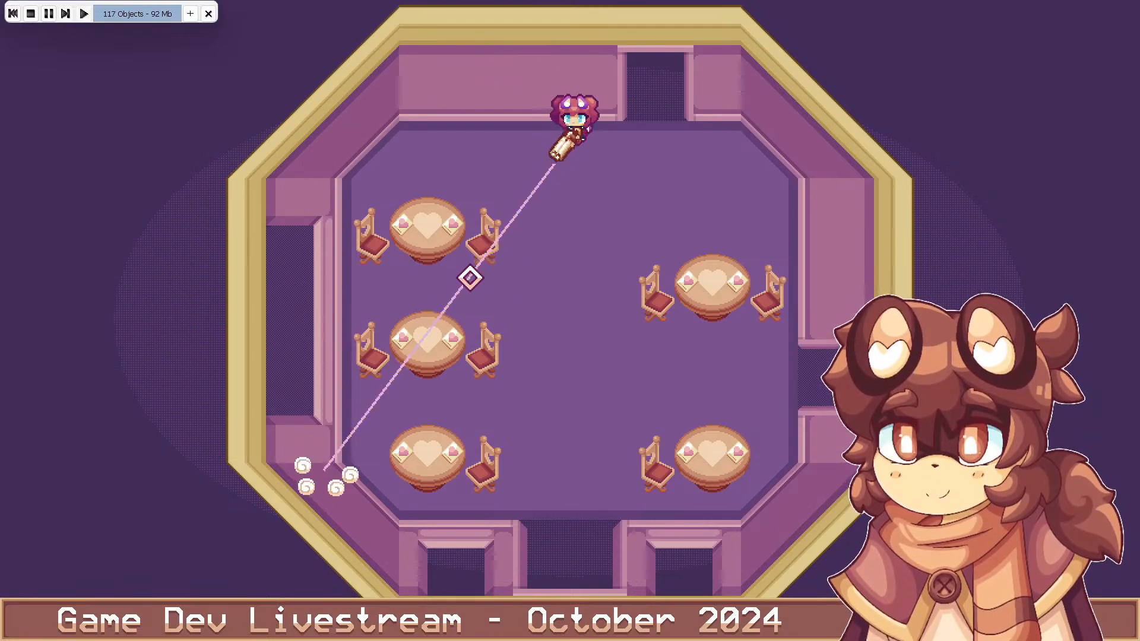
pyautogui.click(477, 313)
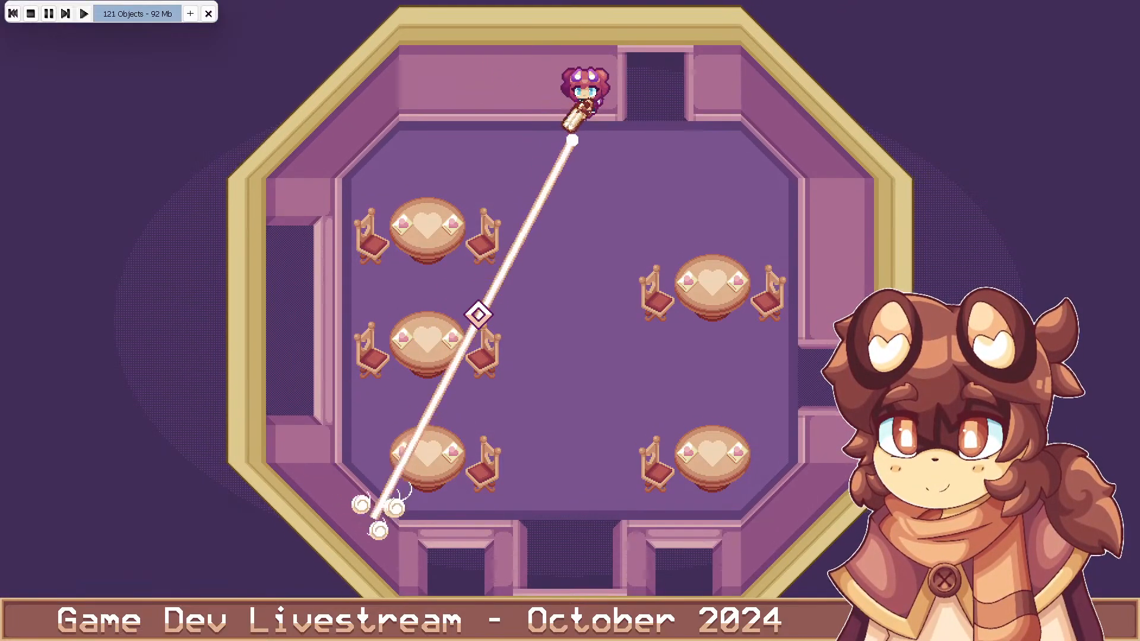
pyautogui.click(747, 349)
pyautogui.click(729, 361)
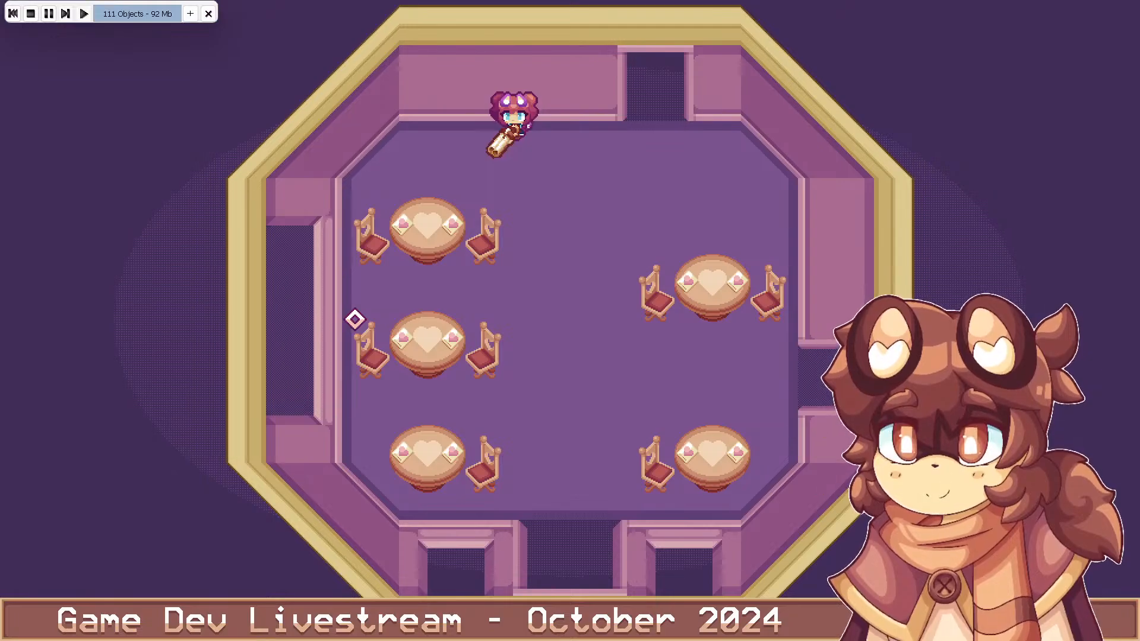
pyautogui.press('Escape')
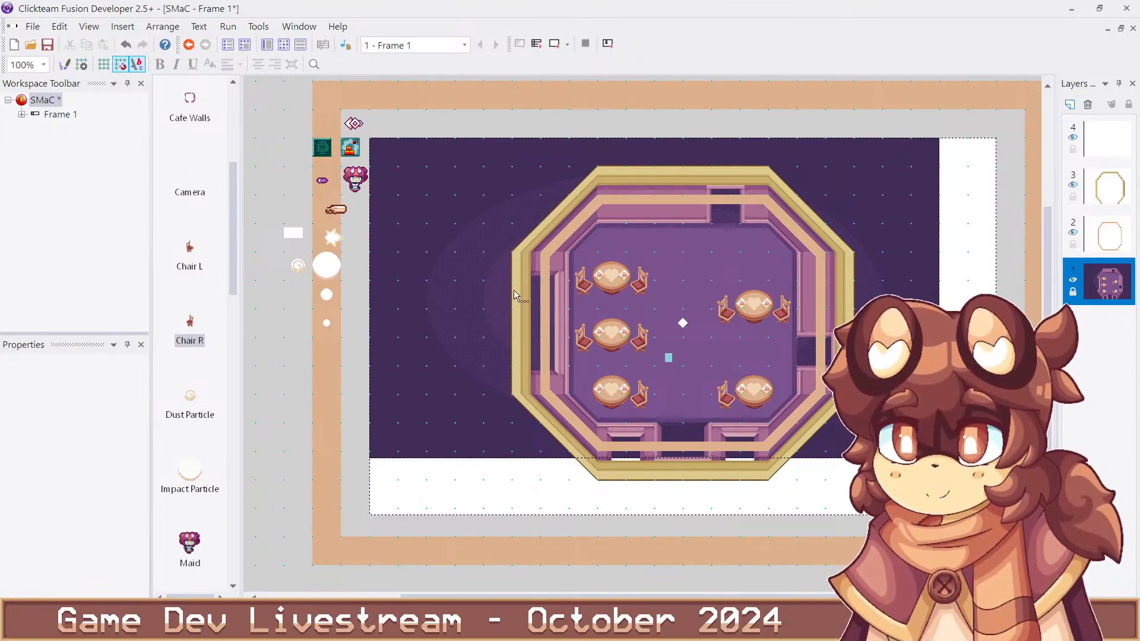
# Delete the upper-left table and both of its chairs from the cafe room
pyautogui.click(606, 286)
pyautogui.press('Delete')
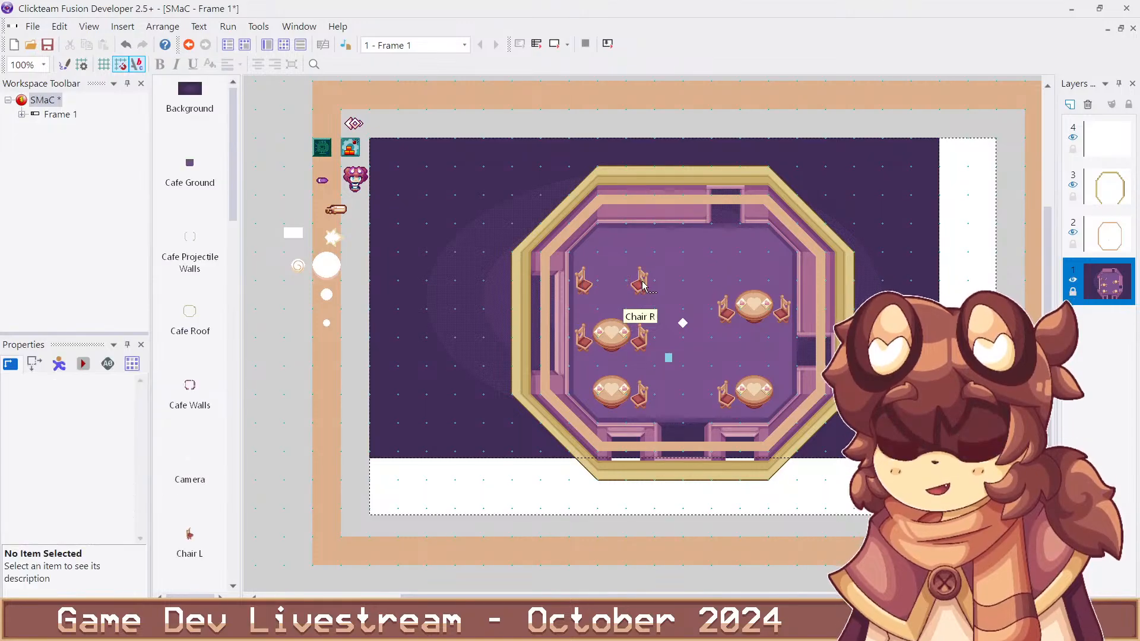
pyautogui.click(641, 284)
pyautogui.press('Delete')
pyautogui.click(586, 284)
pyautogui.press('Delete')
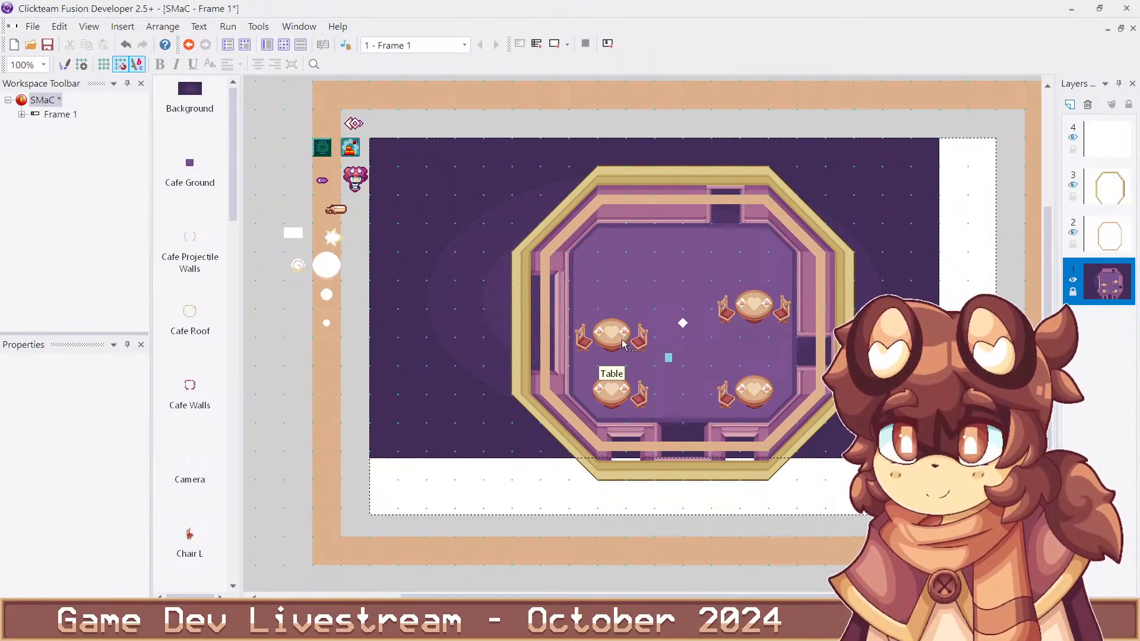
# Select the middle-left table with both chairs and move the set up level with the upper-right table
pyautogui.moveTo(591, 344); pyautogui.dragTo(657, 320)
pyautogui.keyDown('shift'); pyautogui.click(624, 335); pyautogui.keyUp('shift')
pyautogui.keyDown('shift'); pyautogui.click(589, 336); pyautogui.keyUp('shift')
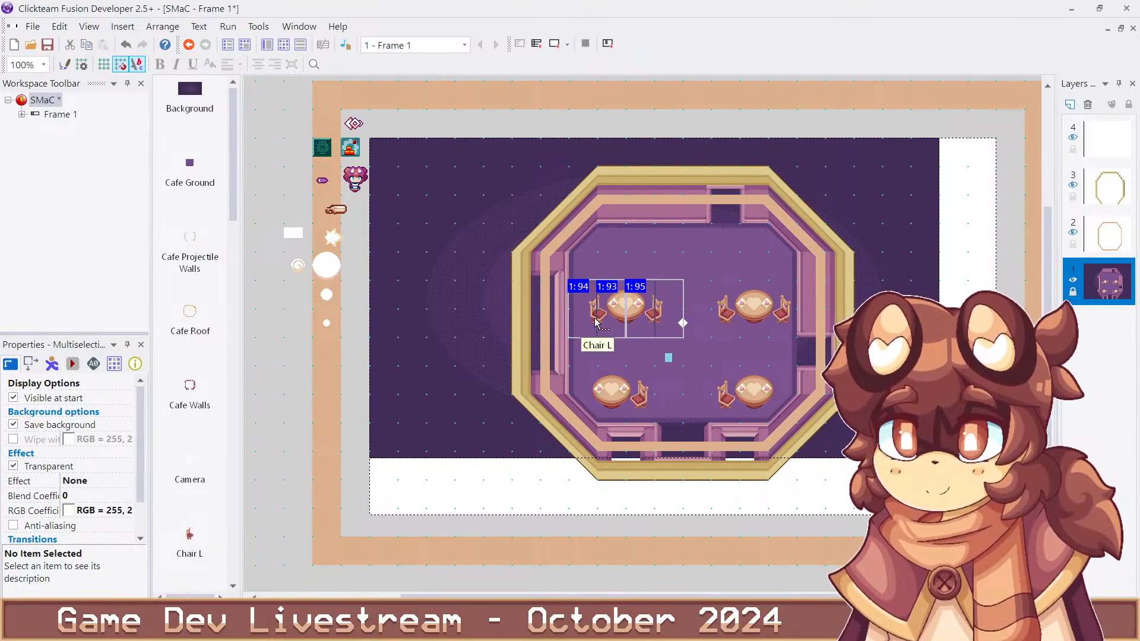
# Nudge the moved table and chairs left until they line up with the lower-left table, and deselect them
pyautogui.press('Left')
pyautogui.press('Left')
pyautogui.press('Left')
pyautogui.press('Left')
pyautogui.press('Left')
pyautogui.press('Left')
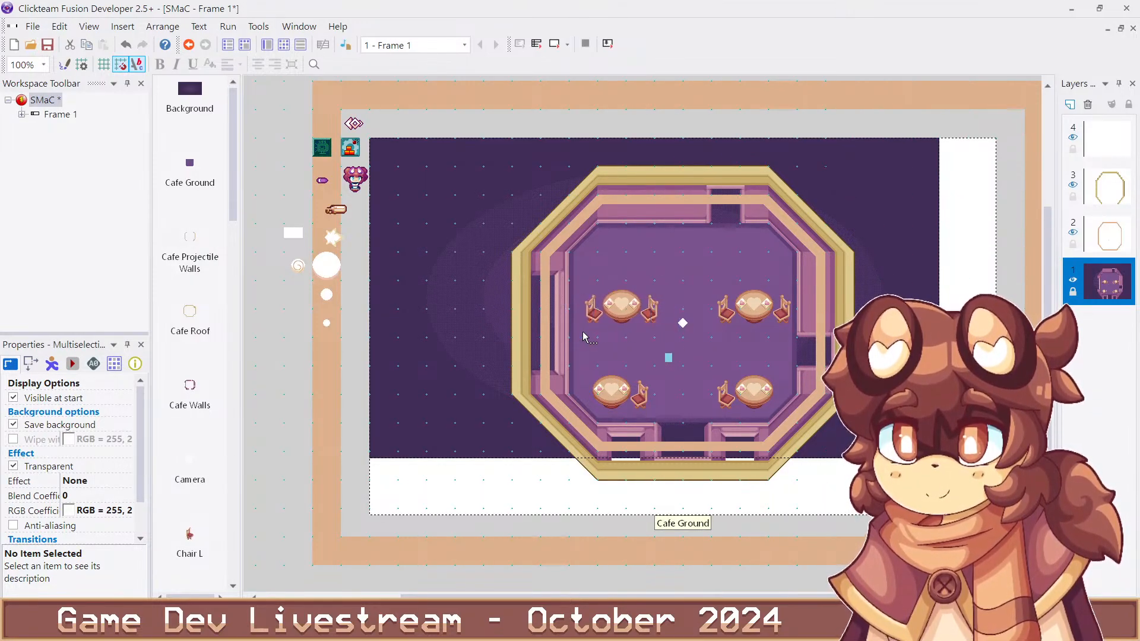
pyautogui.press('Left')
pyautogui.press('Left')
pyautogui.press('Left')
pyautogui.press('Left')
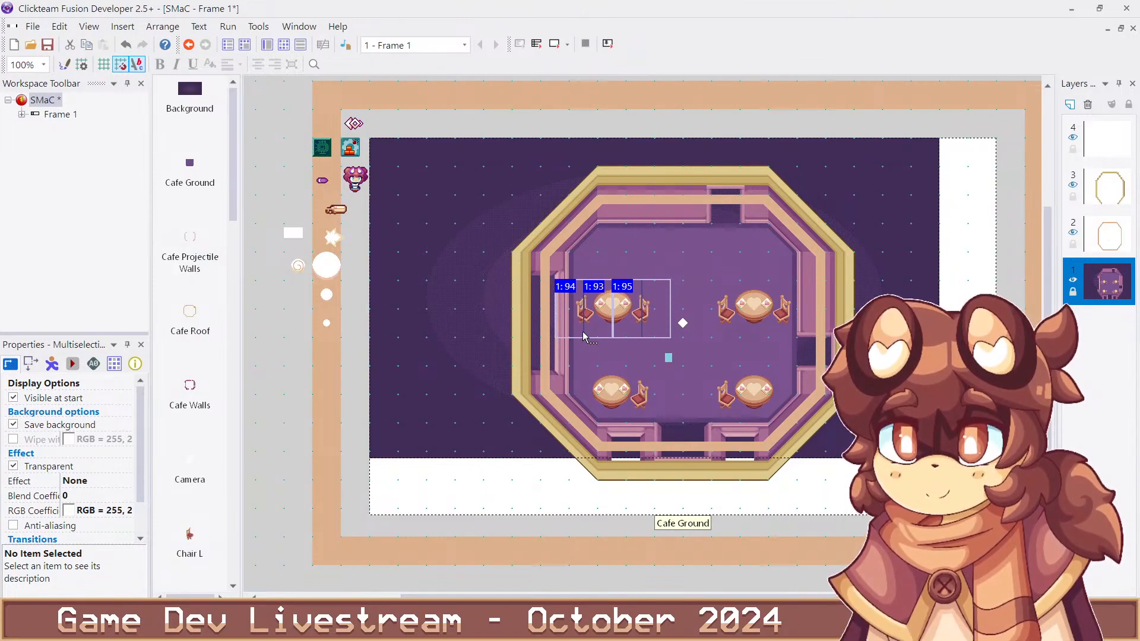
pyautogui.press('Left')
pyautogui.press('Left')
pyautogui.click(307, 370)
# Start a playtest and walk the character back and forth, passing between the two left tables up to the left wall
pyautogui.press('F7')
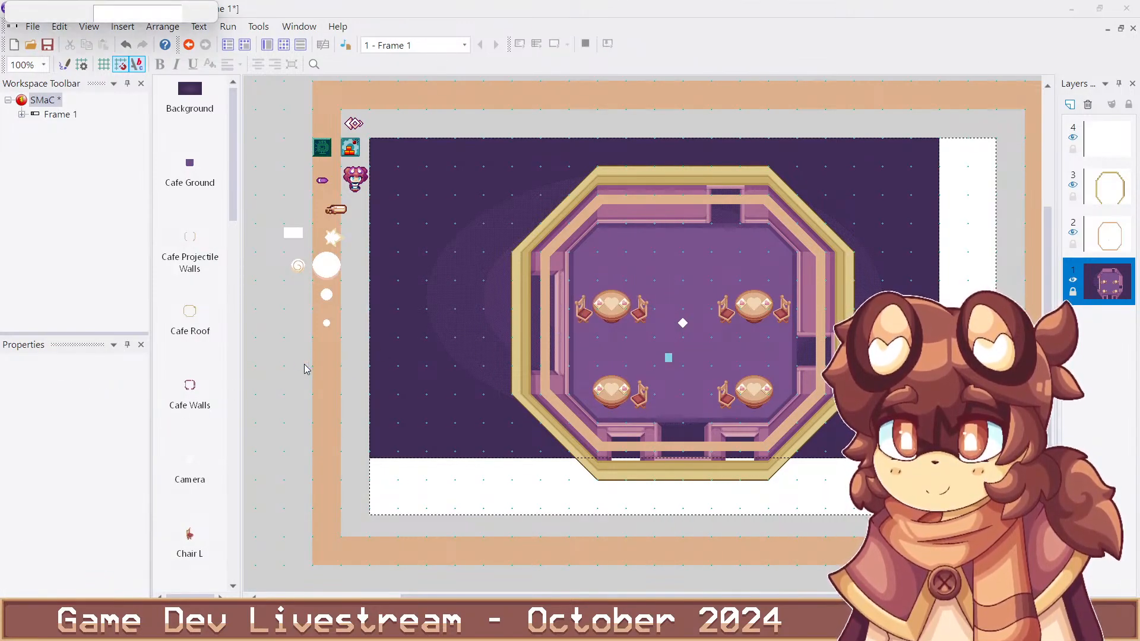
pyautogui.press('d')
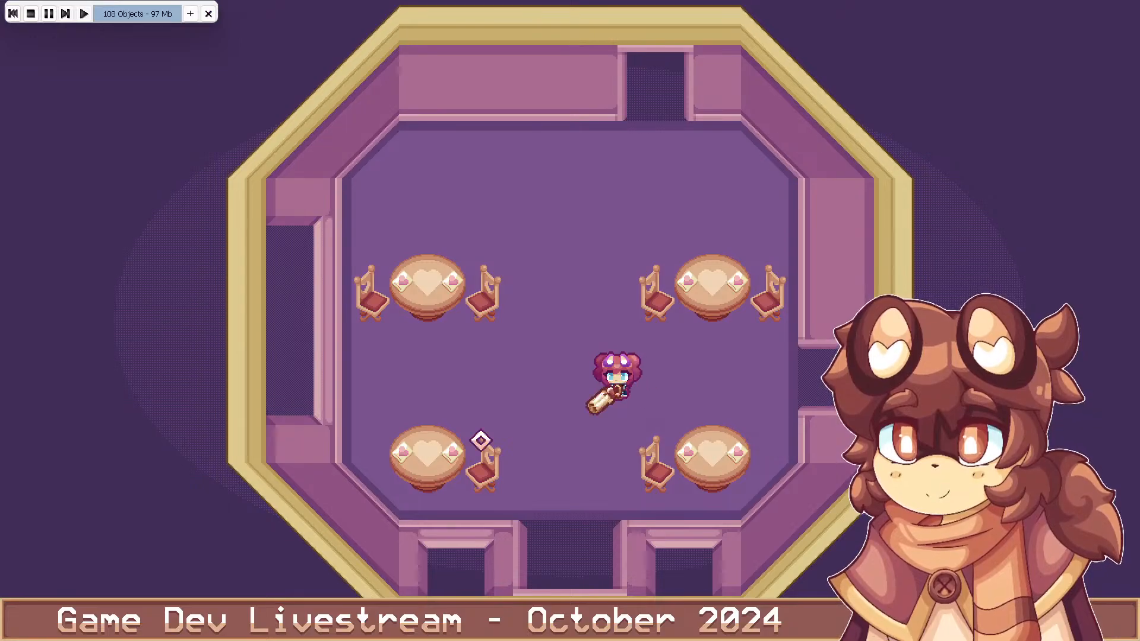
pyautogui.press('a')
pyautogui.press('d')
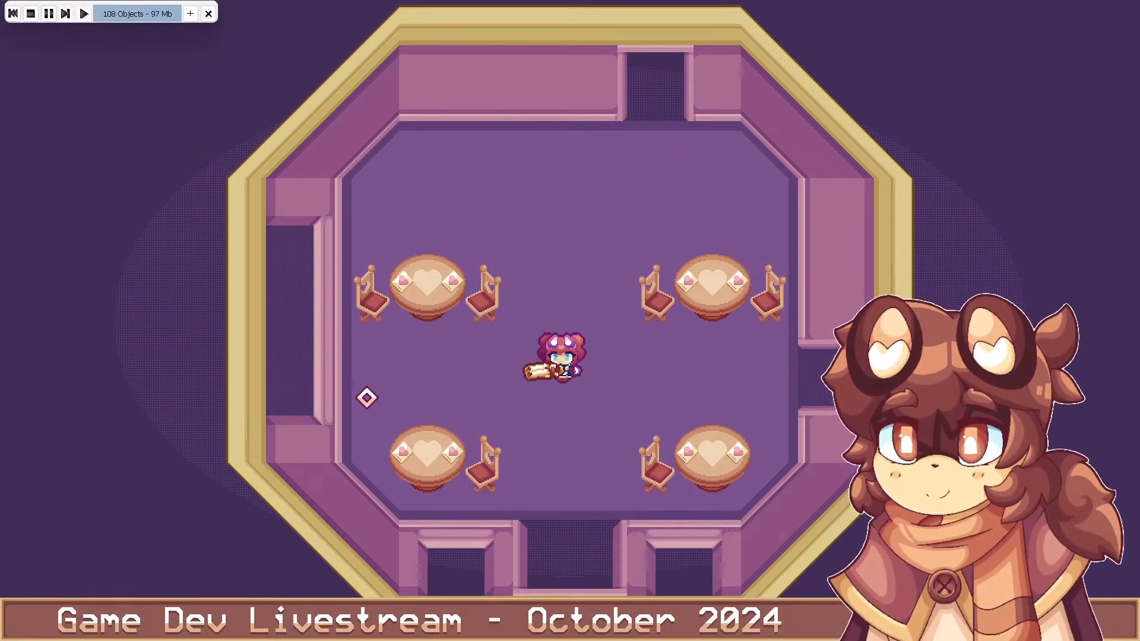
pyautogui.press('a')
pyautogui.press('a')
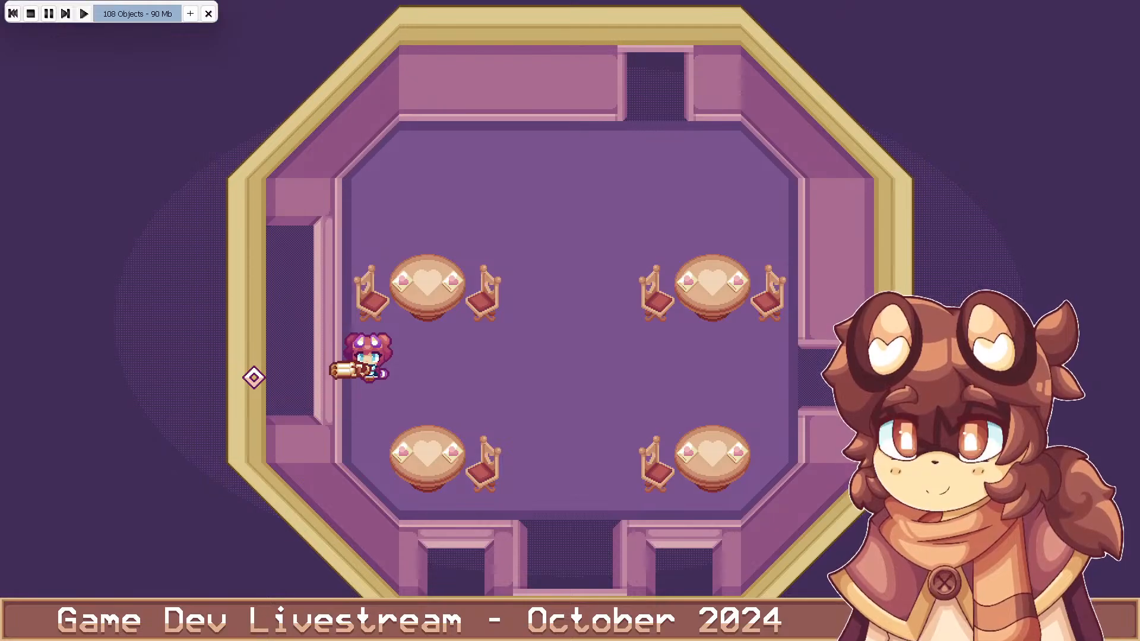
pyautogui.press('d')
# Test shots toward the left wall and across the room from between the two left tables
pyautogui.click(254, 378)
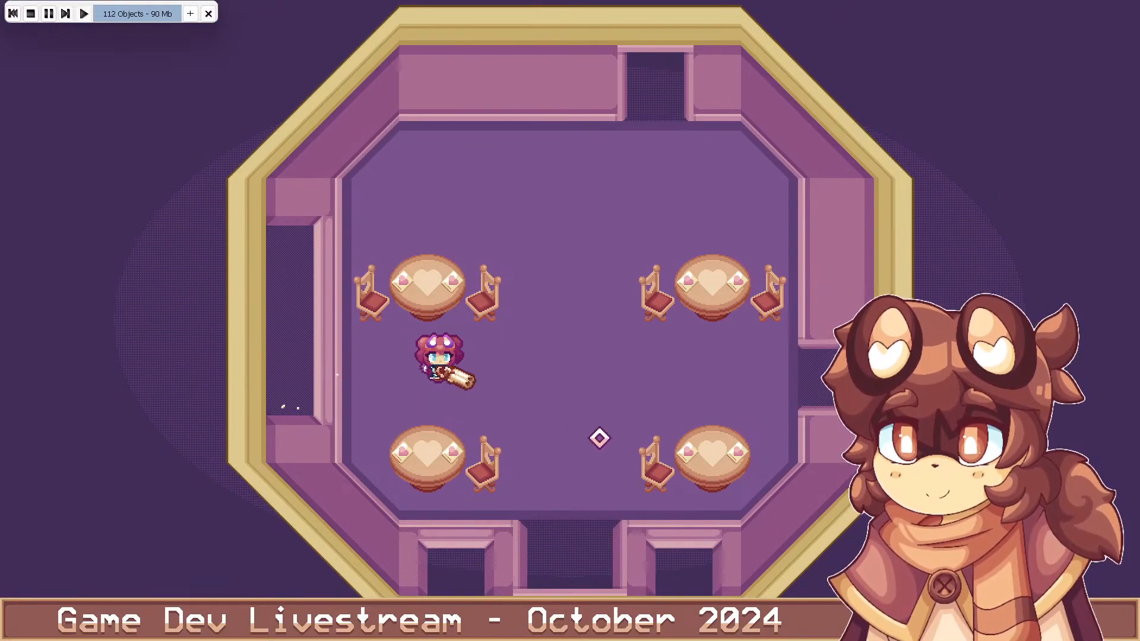
pyautogui.click(784, 372)
pyautogui.click(219, 372)
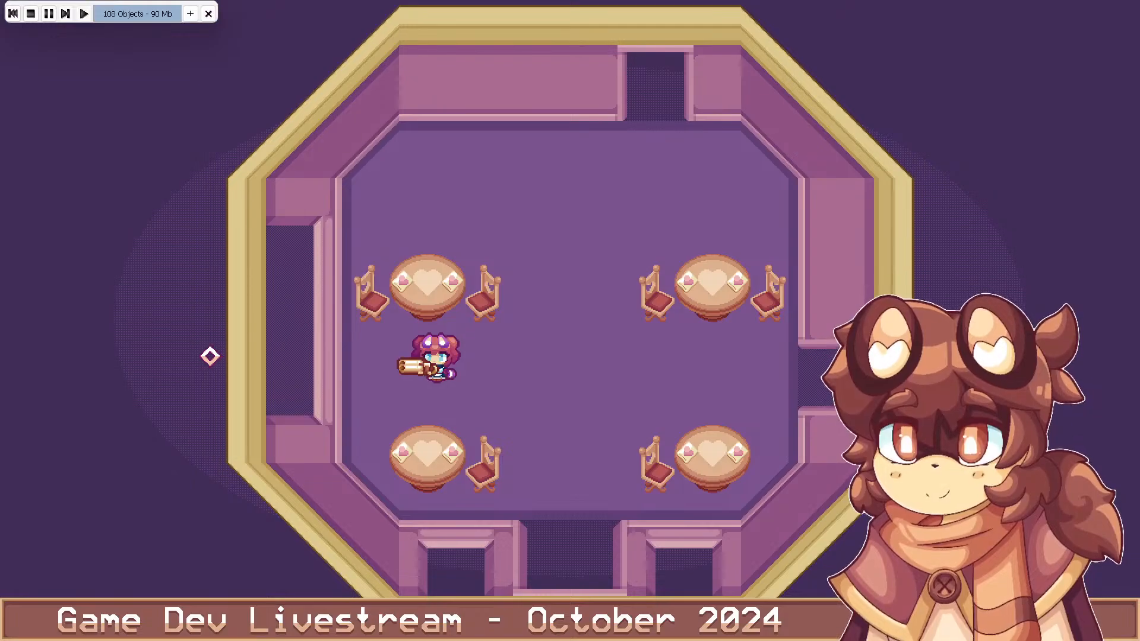
# Walk to the middle of the room and test shots through the gap between the left tables and toward the right side
pyautogui.press('d')
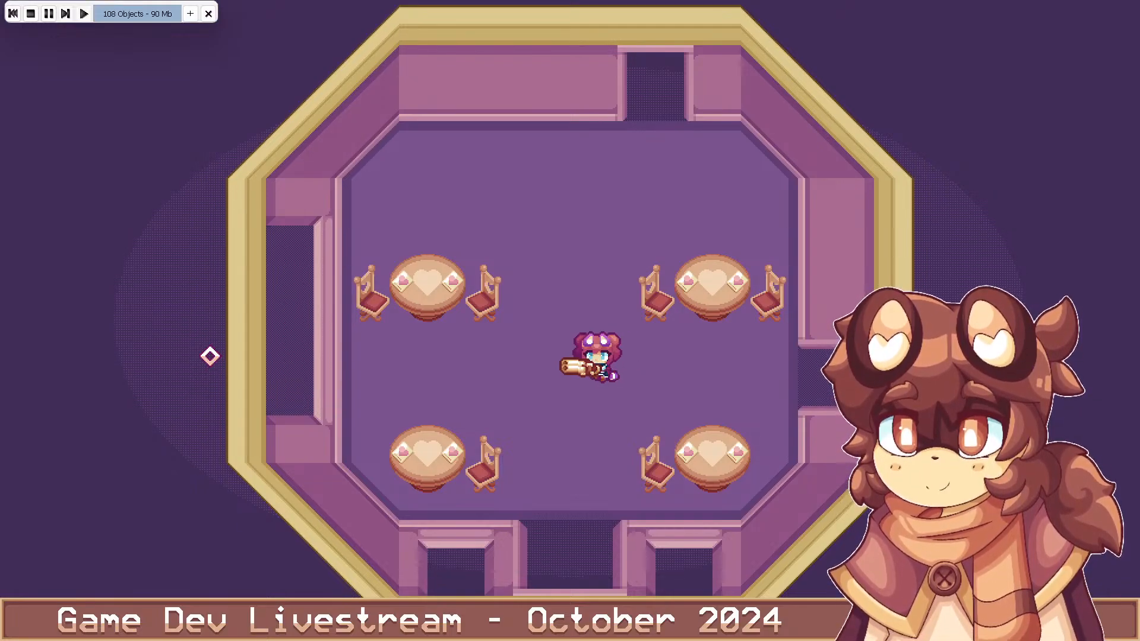
pyautogui.click(226, 388)
pyautogui.click(298, 425)
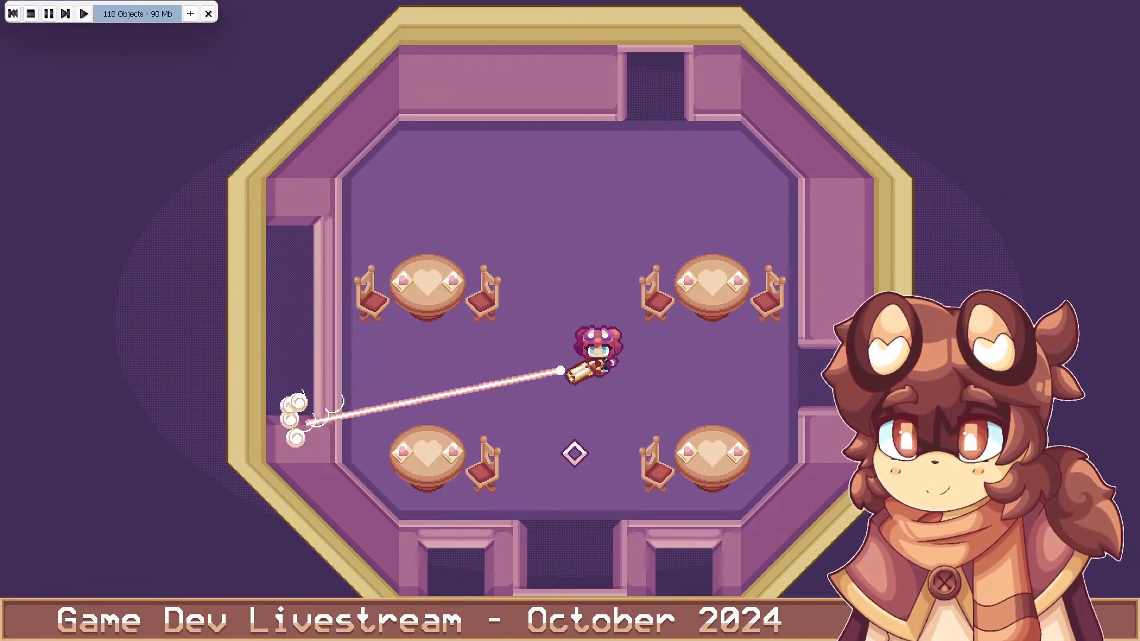
pyautogui.click(808, 420)
pyautogui.click(448, 404)
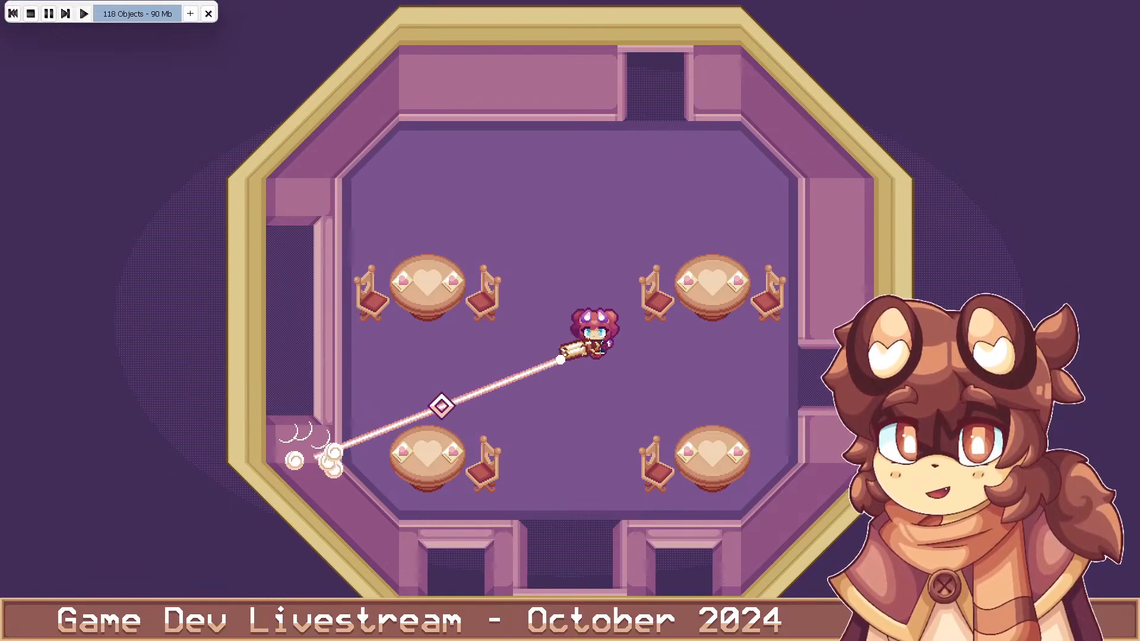
pyautogui.click(410, 411)
pyautogui.click(332, 377)
pyautogui.click(322, 393)
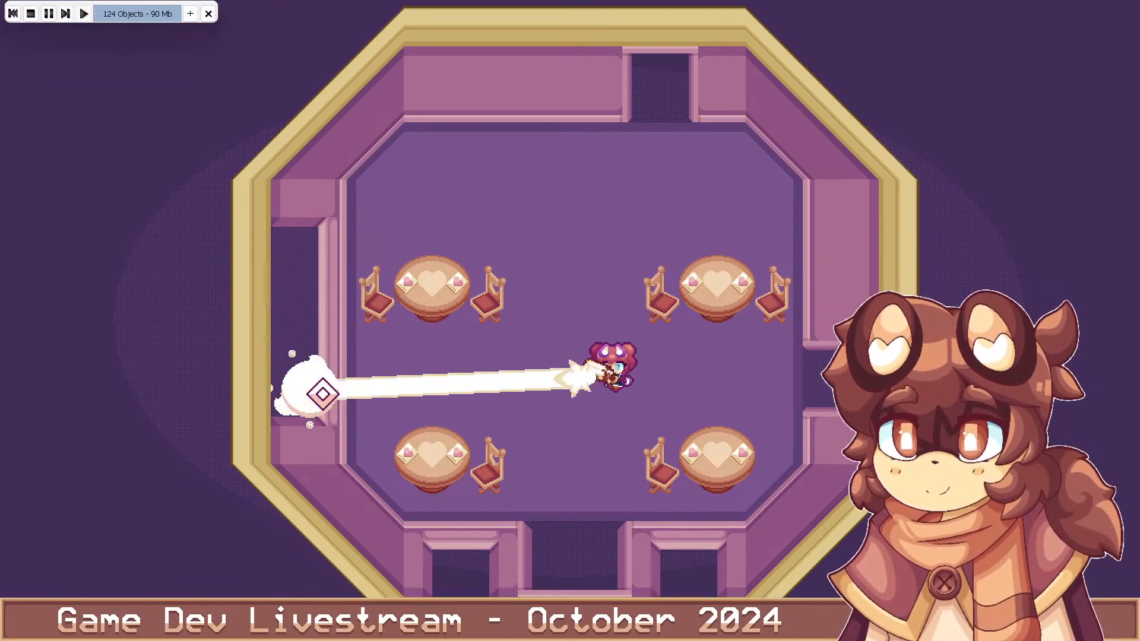
# Walk the character down toward the lower-left table's chair and back, and end the playtest
pyautogui.press('s')
pyautogui.press('a')
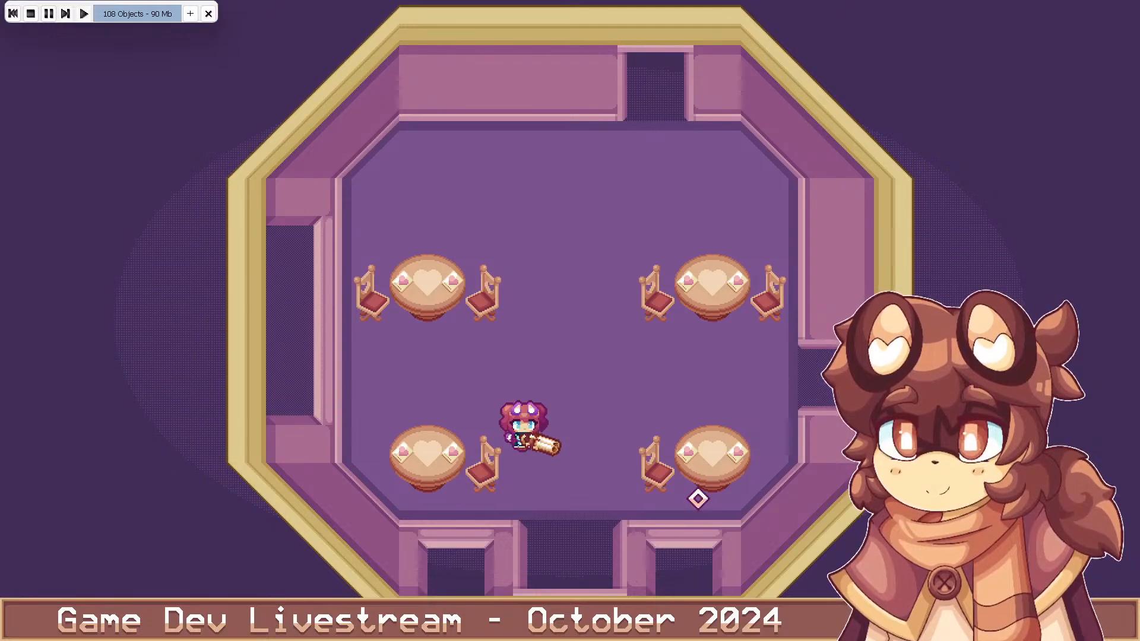
pyautogui.press('d')
pyautogui.press('Escape')
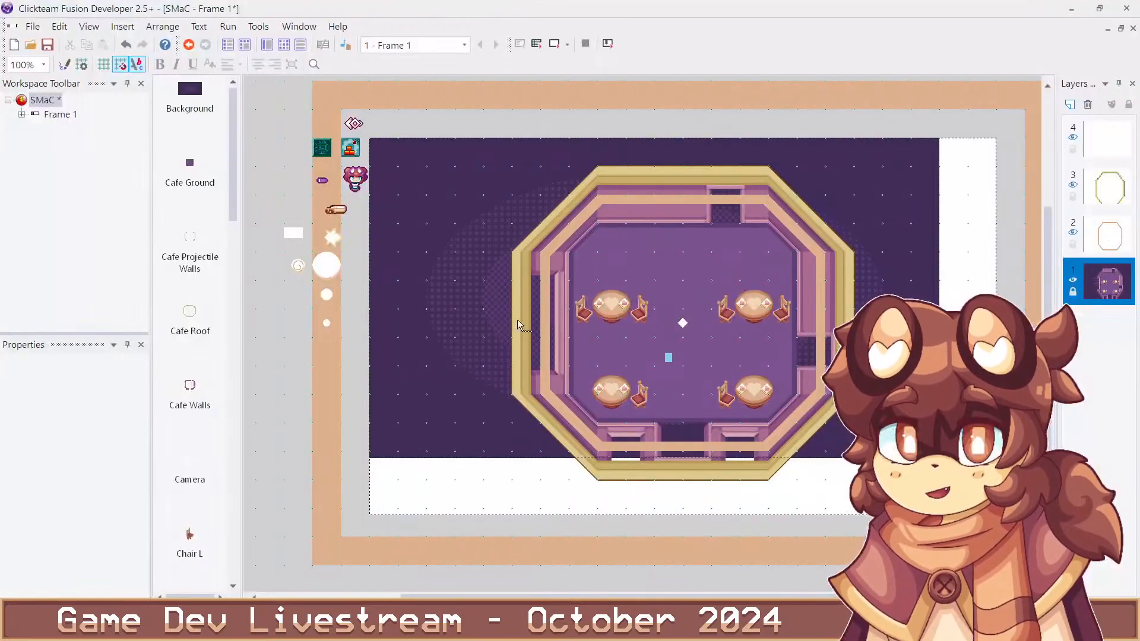
# Delete the upper-left table's outer chair and move both left tables with their remaining chairs closer to the left wall
pyautogui.click(584, 316)
pyautogui.press('Delete')
pyautogui.moveTo(610, 319)
pyautogui.mouseDown()
pyautogui.moveTo(596, 319)
pyautogui.moveTo(637, 309)
pyautogui.moveTo(627, 310)
pyautogui.mouseUp()
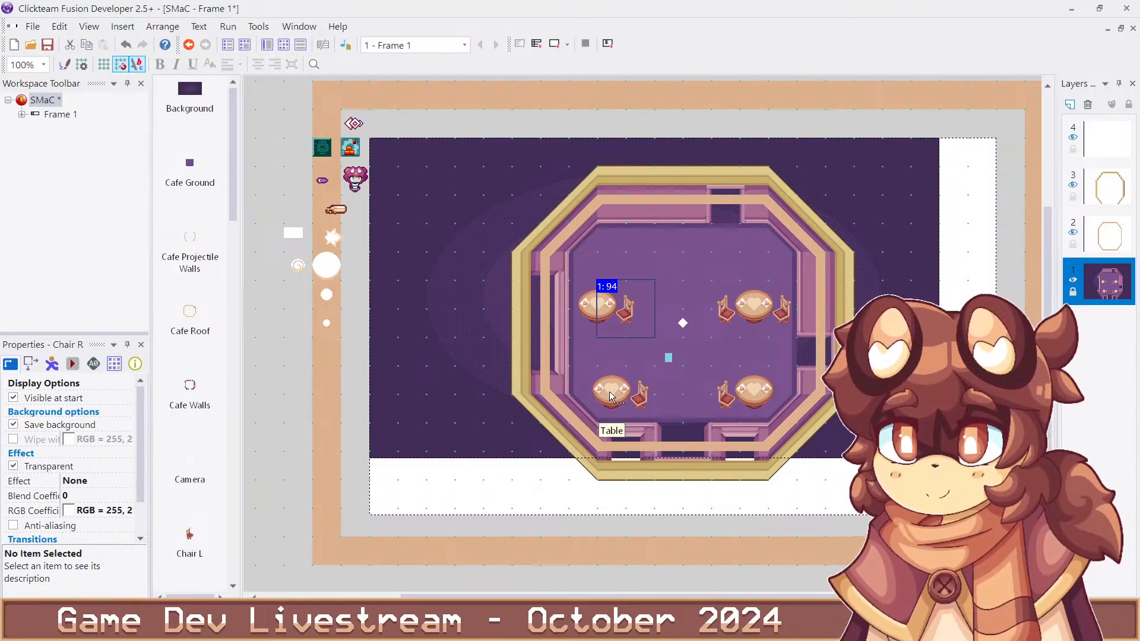
pyautogui.moveTo(609, 395)
pyautogui.mouseDown()
pyautogui.moveTo(595, 396)
pyautogui.moveTo(623, 397)
pyautogui.mouseUp()
pyautogui.click(509, 129)
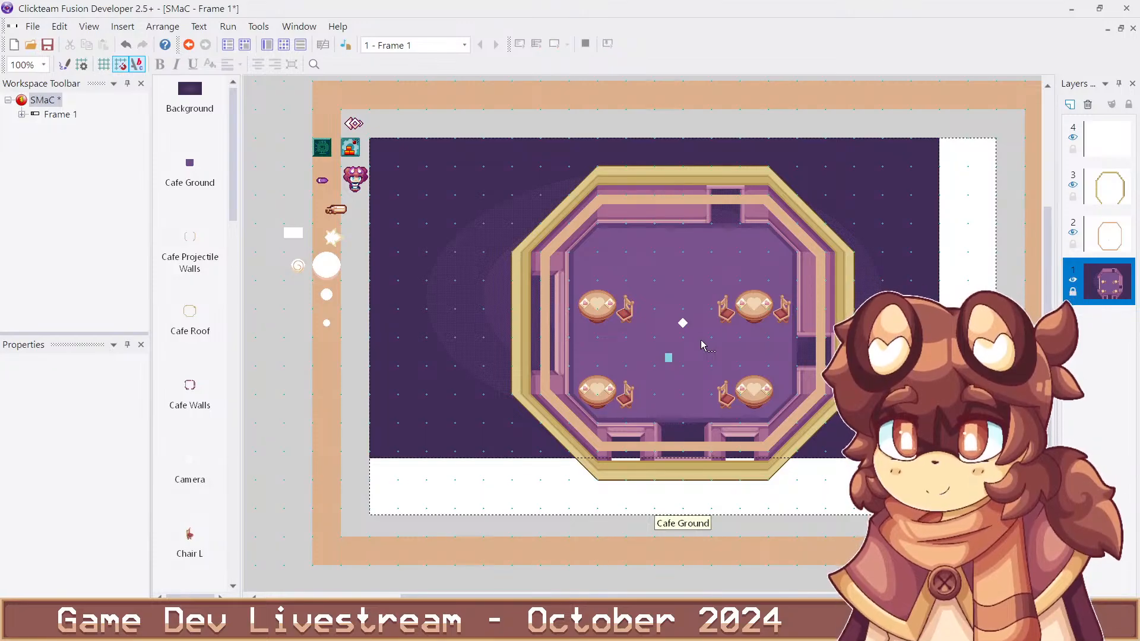
# Start a playtest and walk the character around the upper-left table and its chair
pyautogui.press('F7')
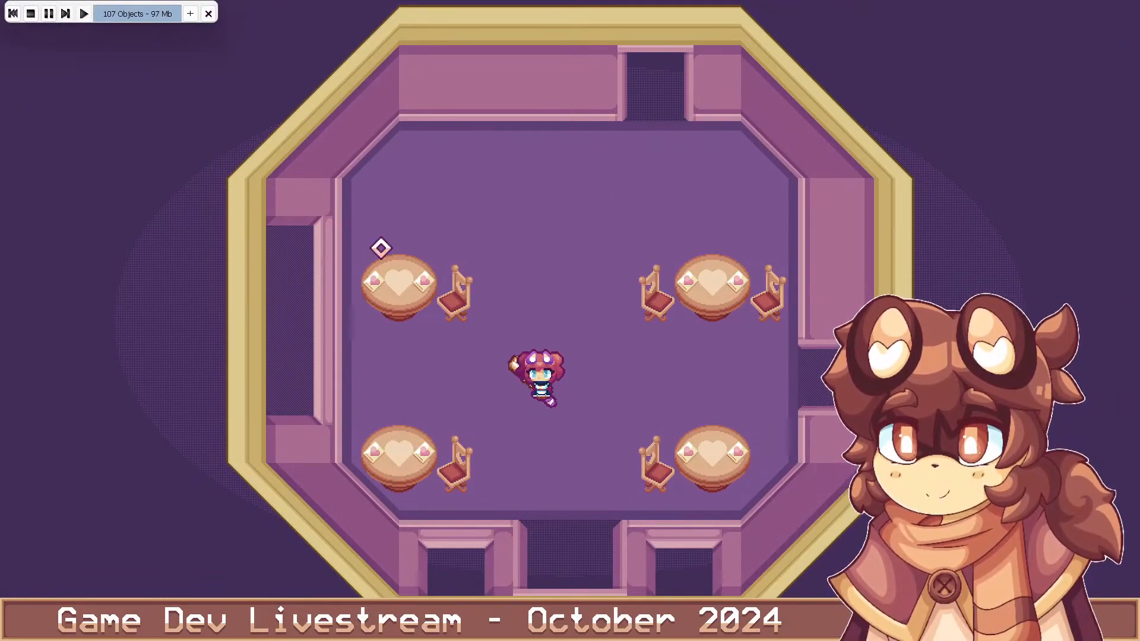
pyautogui.press('a')
pyautogui.press('w')
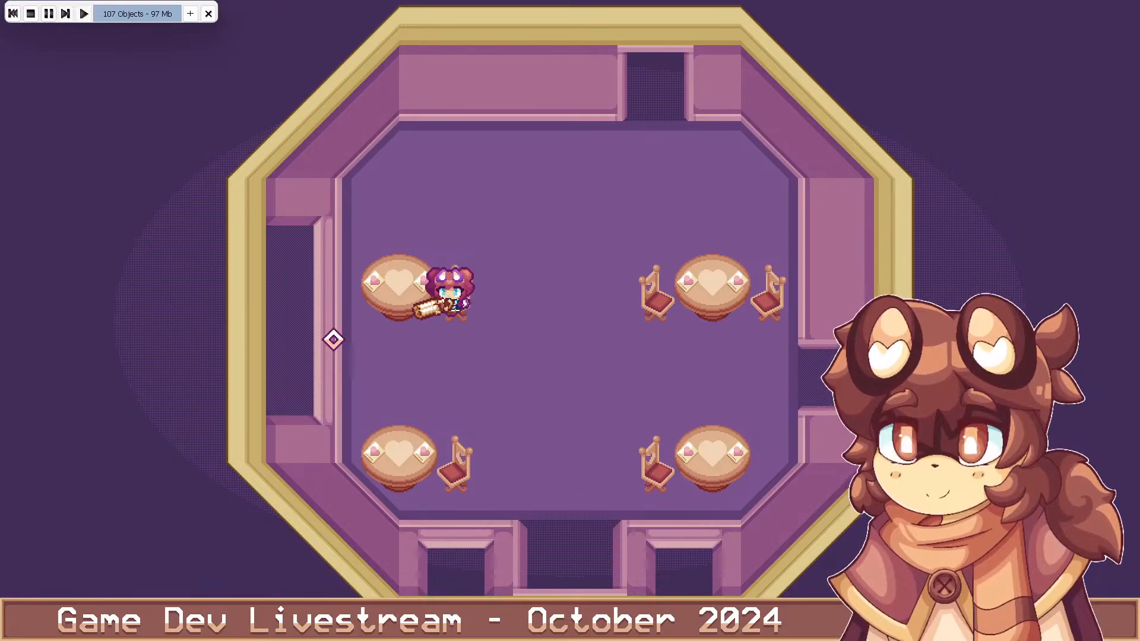
pyautogui.press('a')
pyautogui.press('d')
pyautogui.press('s')
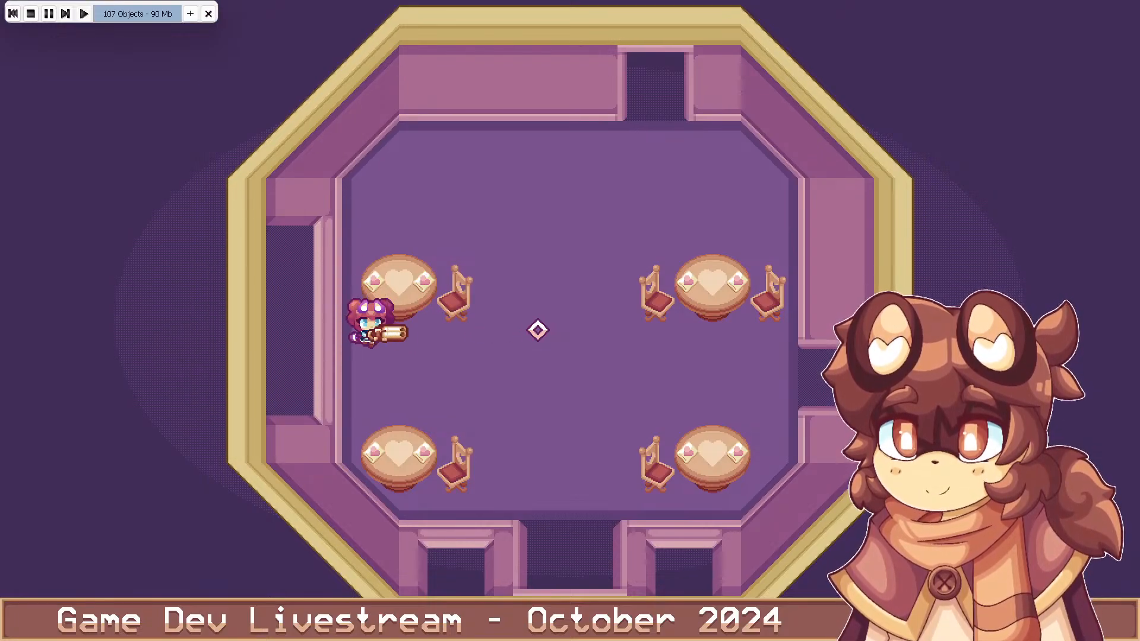
# Walk back toward the middle of the room, test shots to the lower right and lower left, and end the playtest
pyautogui.press('d')
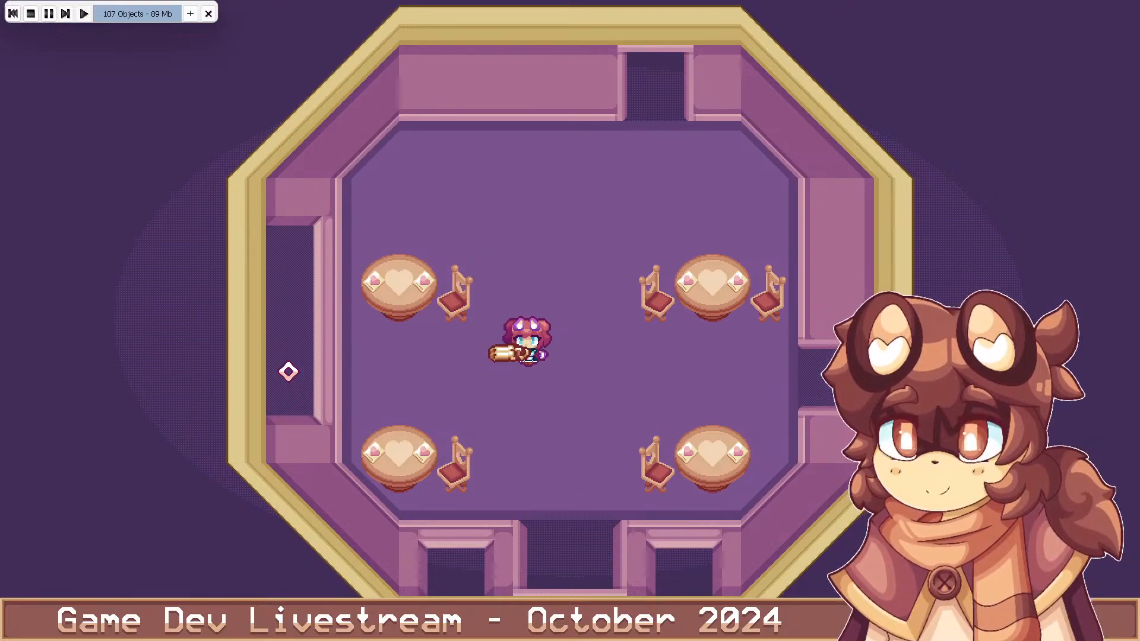
pyautogui.click(742, 446)
pyautogui.press('w')
pyautogui.click(298, 440)
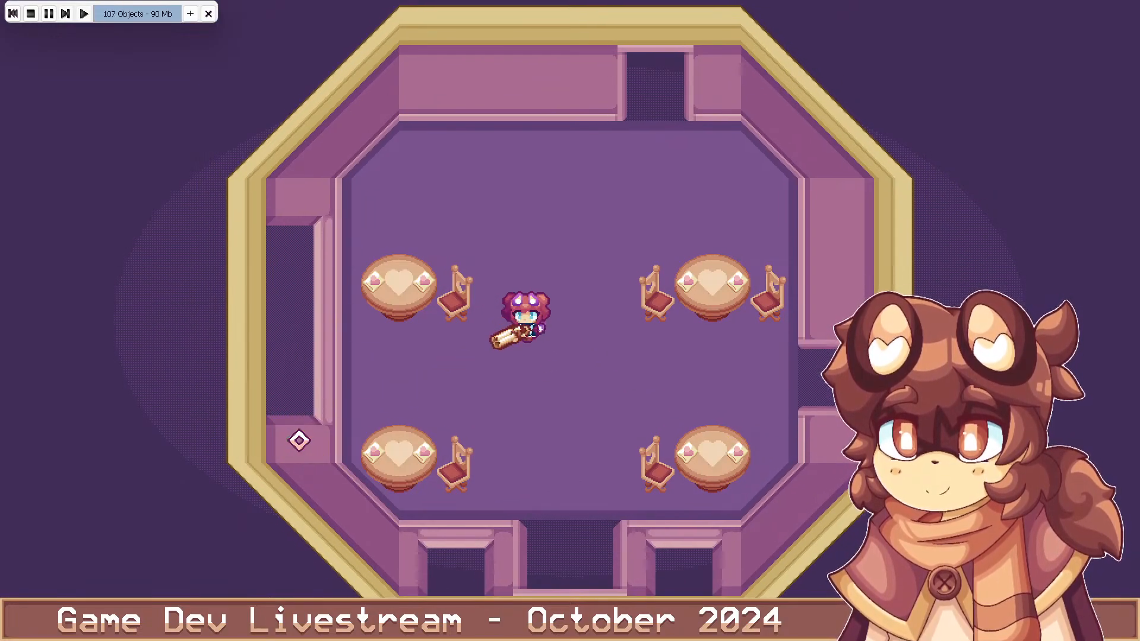
pyautogui.press('Escape')
# Delete the upper-right table's outer chair and move both right tables with their remaining chairs closer to the right wall
pyautogui.moveTo(758, 398)
pyautogui.mouseDown()
pyautogui.moveTo(772, 399)
pyautogui.moveTo(722, 396)
pyautogui.moveTo(739, 397)
pyautogui.mouseUp()
pyautogui.click(761, 315)
pyautogui.press('Delete')
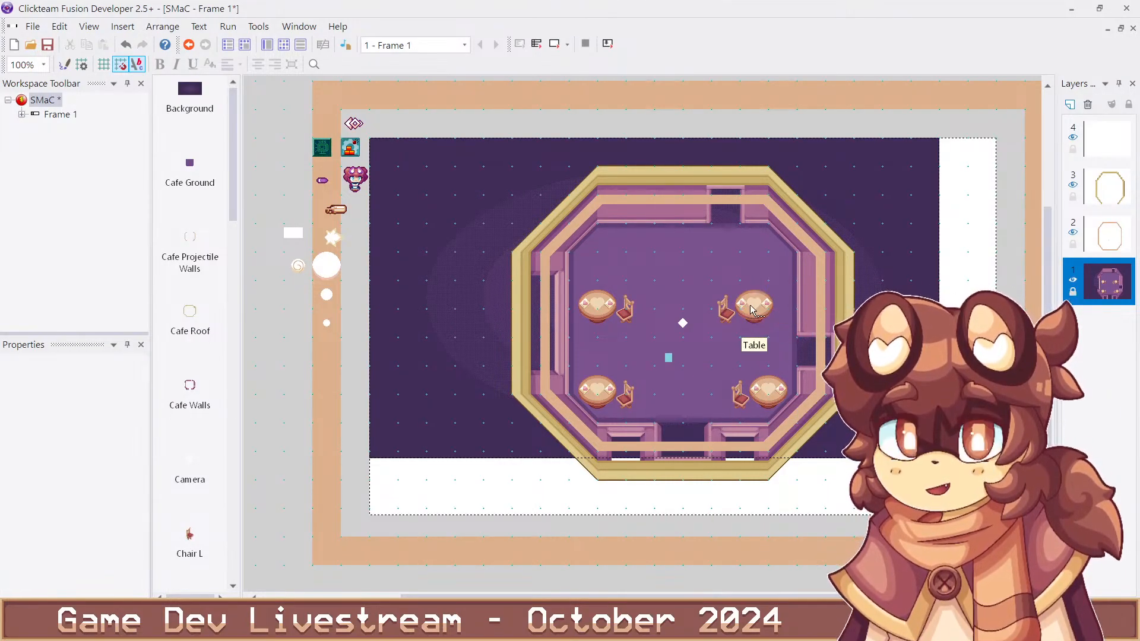
pyautogui.moveTo(753, 311)
pyautogui.mouseDown()
pyautogui.moveTo(767, 311)
pyautogui.moveTo(740, 315)
pyautogui.mouseUp()
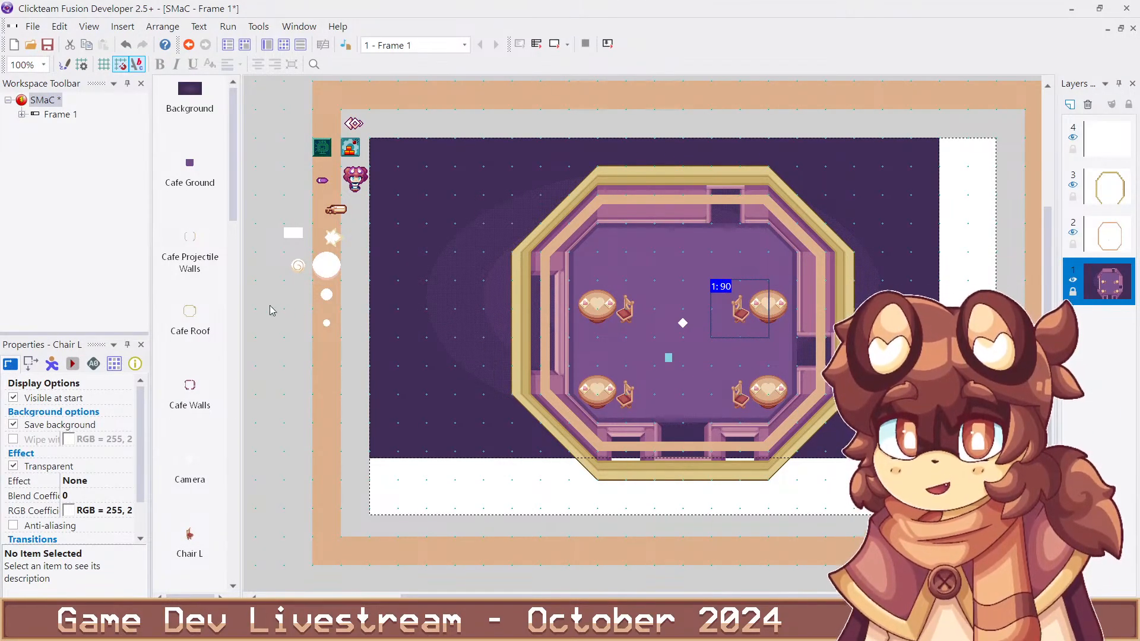
# Move the upper-left table and its chair down to the middle of the left side and place a new Table above them
pyautogui.scroll(-10, 223, 319)
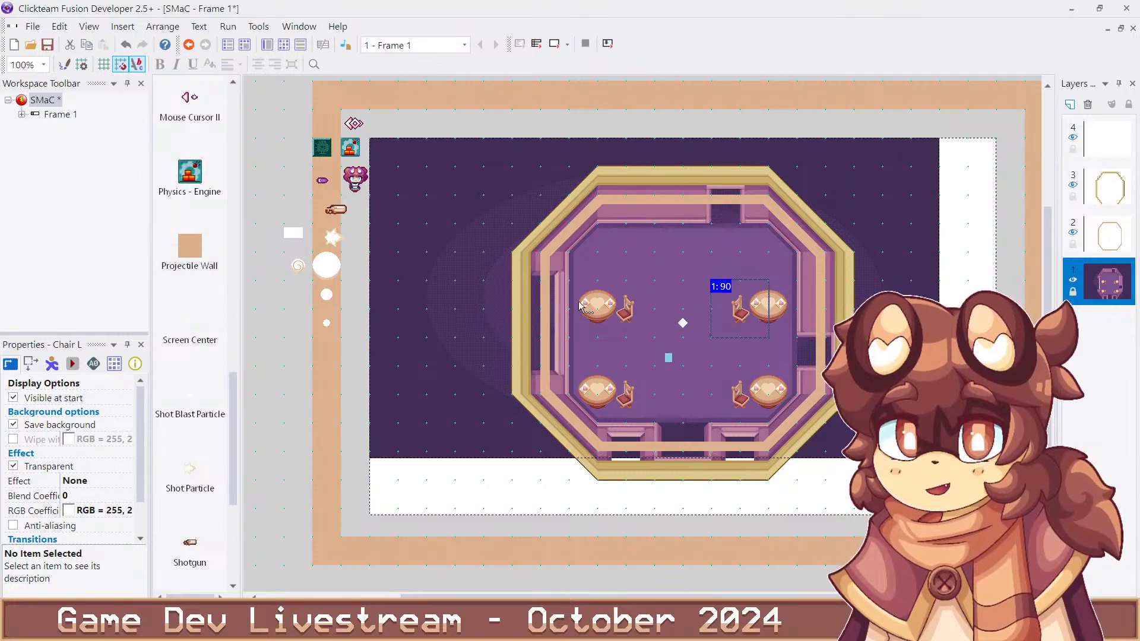
pyautogui.moveTo(594, 307); pyautogui.dragTo(626, 336)
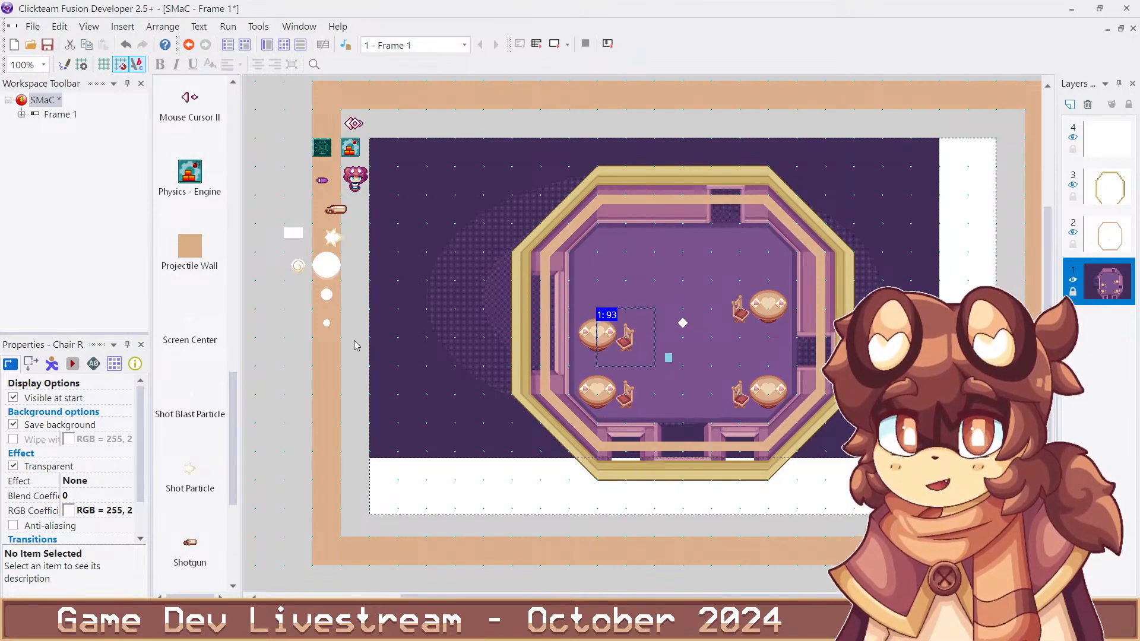
pyautogui.scroll(-4, 202, 356)
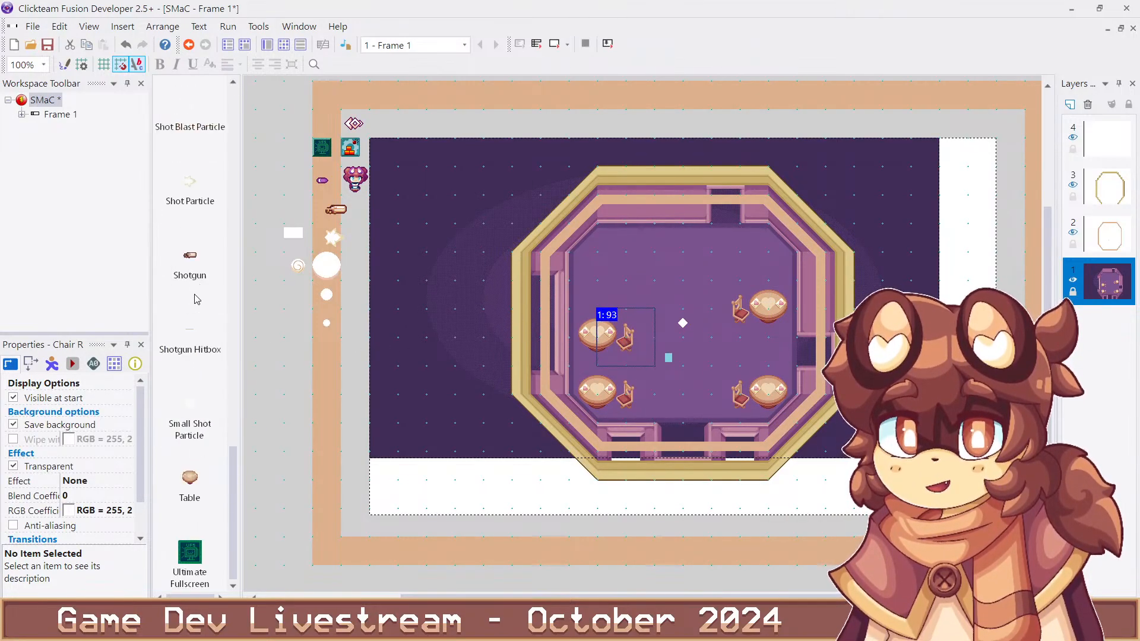
pyautogui.click(198, 481)
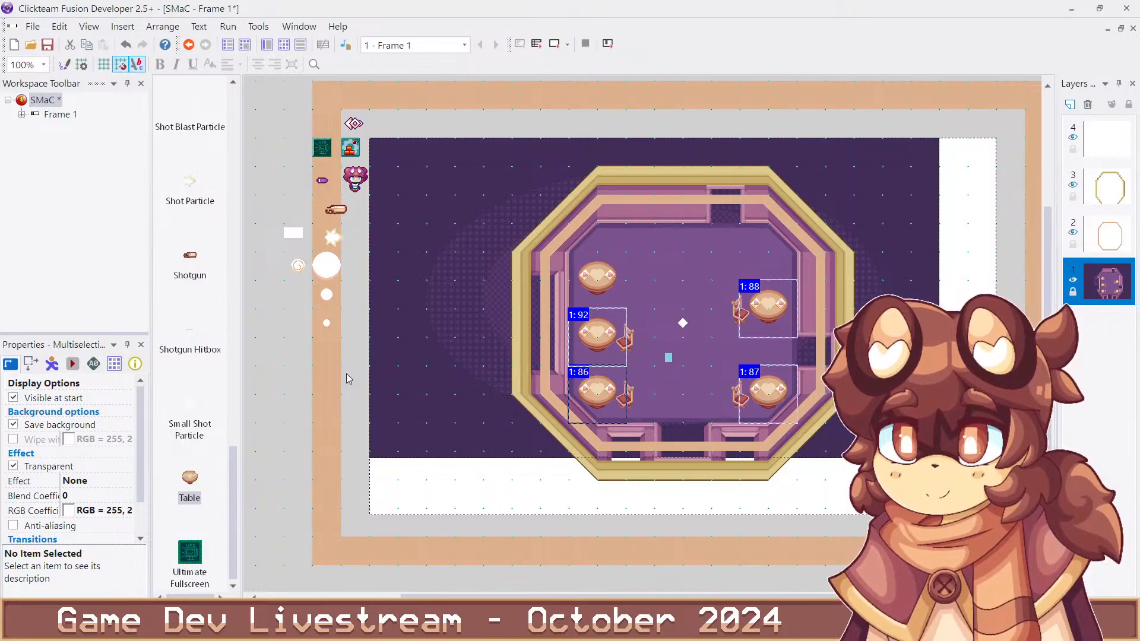
# Place a Chair R beside the new upper-left table, matching the other left sets, and clear the selection
pyautogui.scroll(4, 198, 343)
pyautogui.scroll(8, 200, 344)
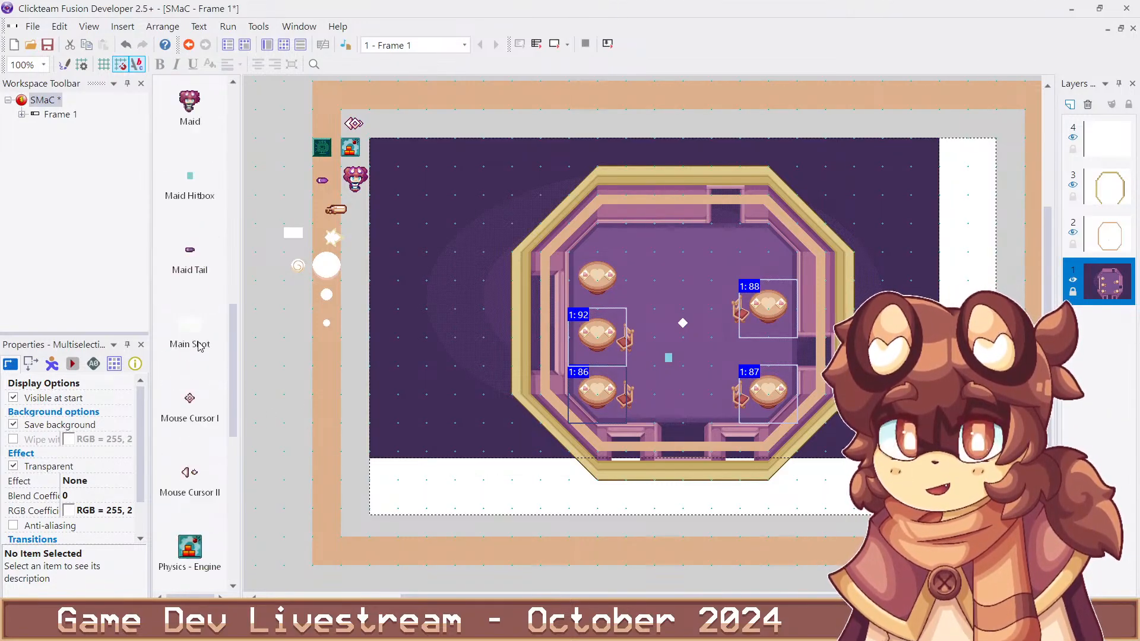
pyautogui.click(190, 321)
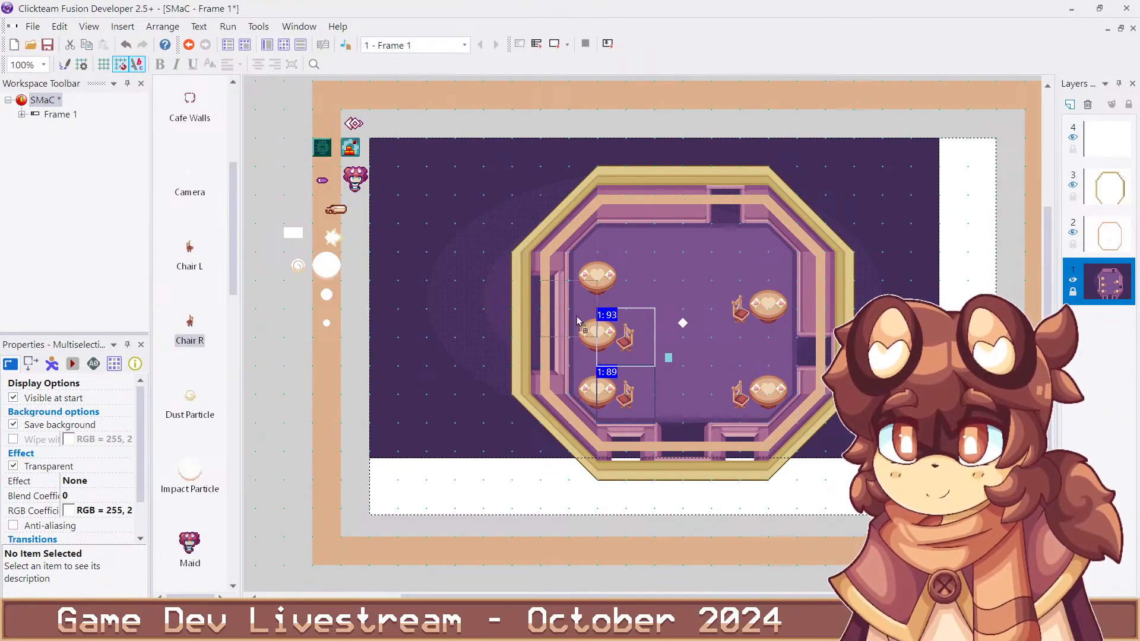
pyautogui.click(427, 127)
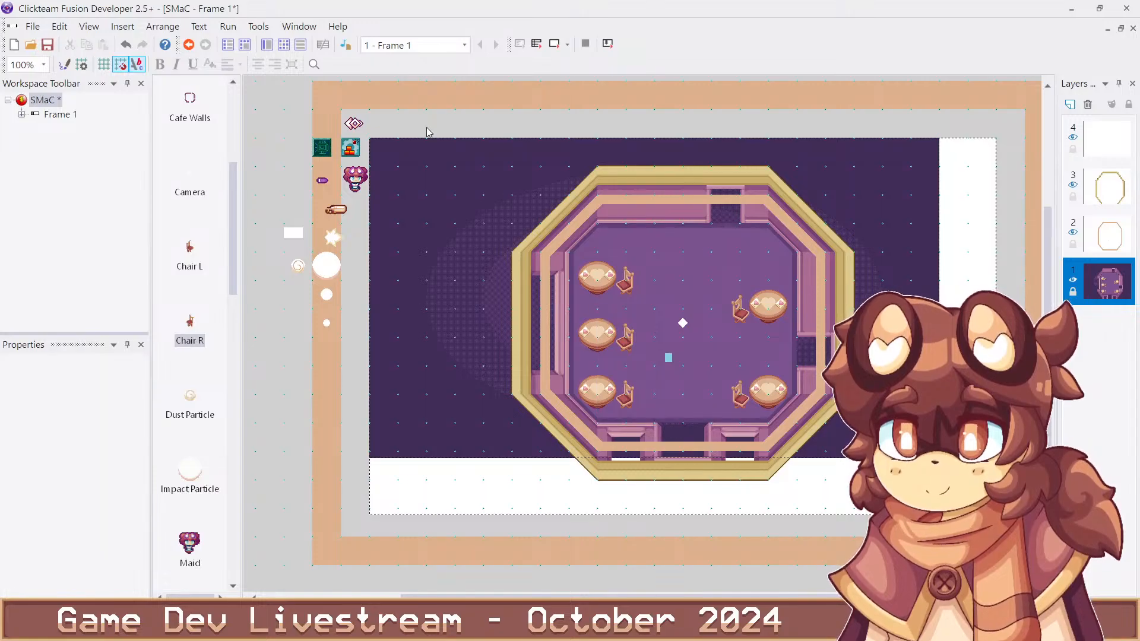
# Start a playtest and walk the character toward the lower-right table and back to the middle of the room
pyautogui.press('F8')
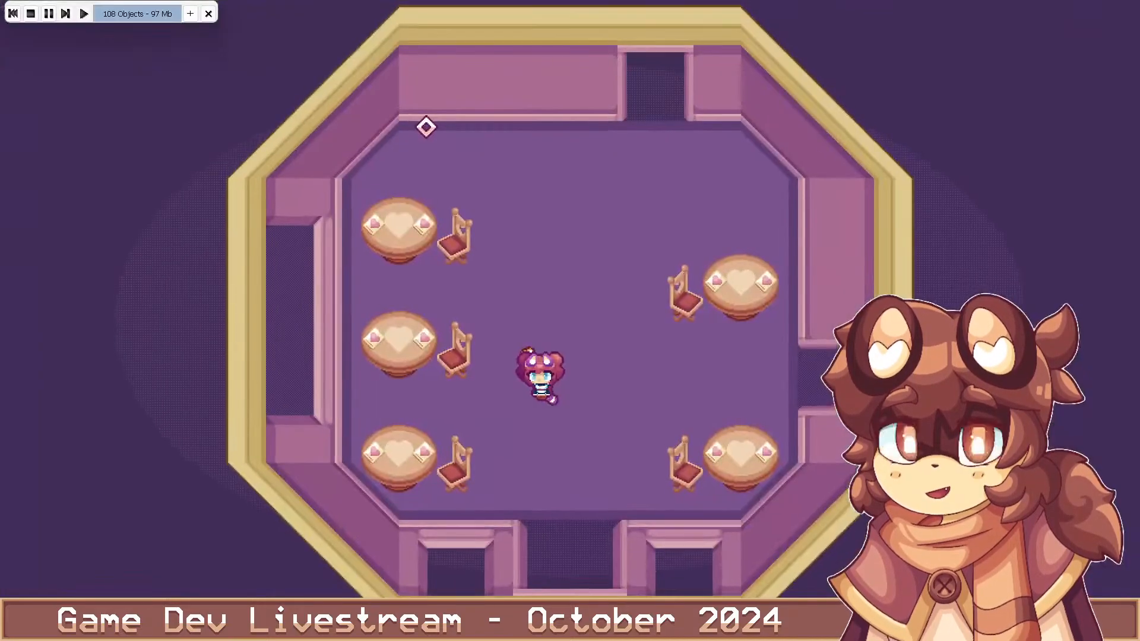
pyautogui.press('Right')
pyautogui.press('Down')
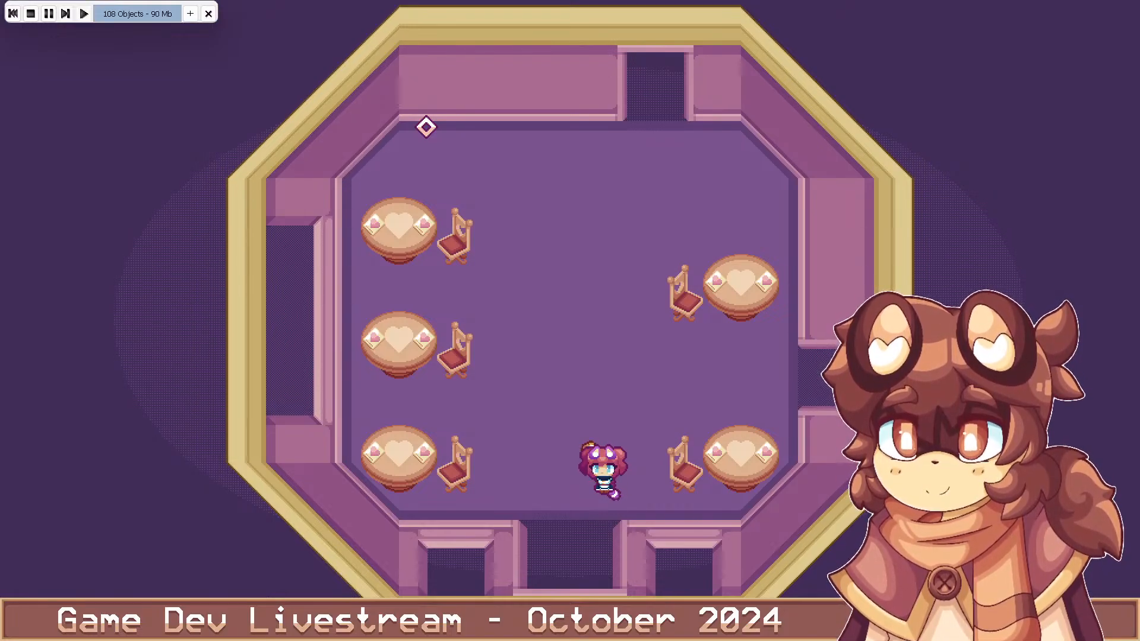
pyautogui.press('w')
pyautogui.press('a')
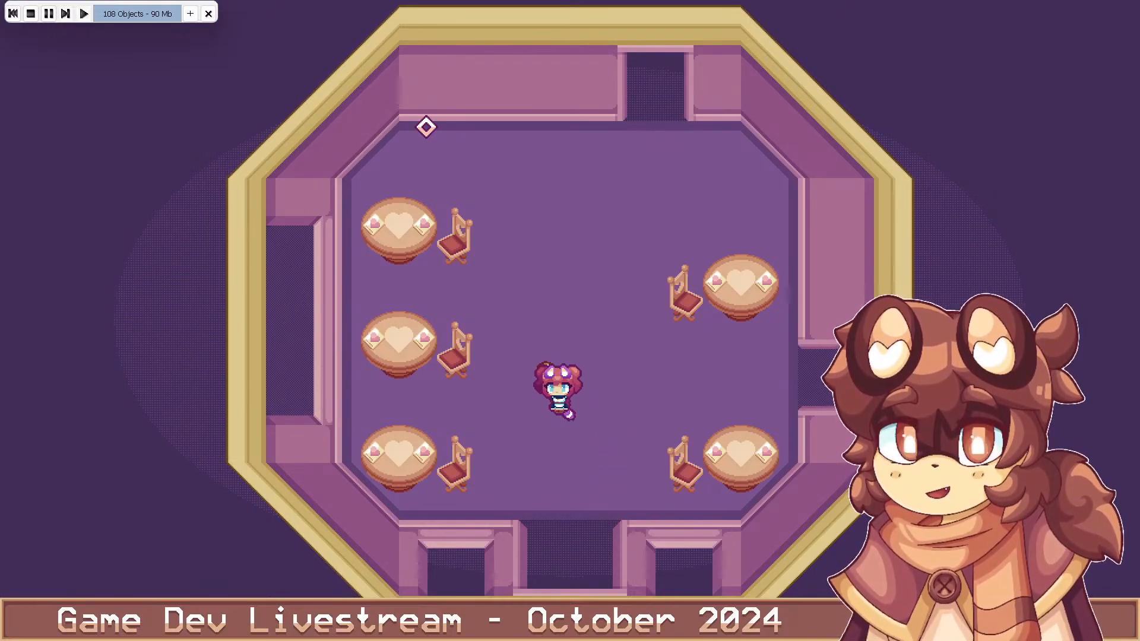
# Test shots across the lower-left table, between the left tables and toward the lower-right table
pyautogui.click(313, 457)
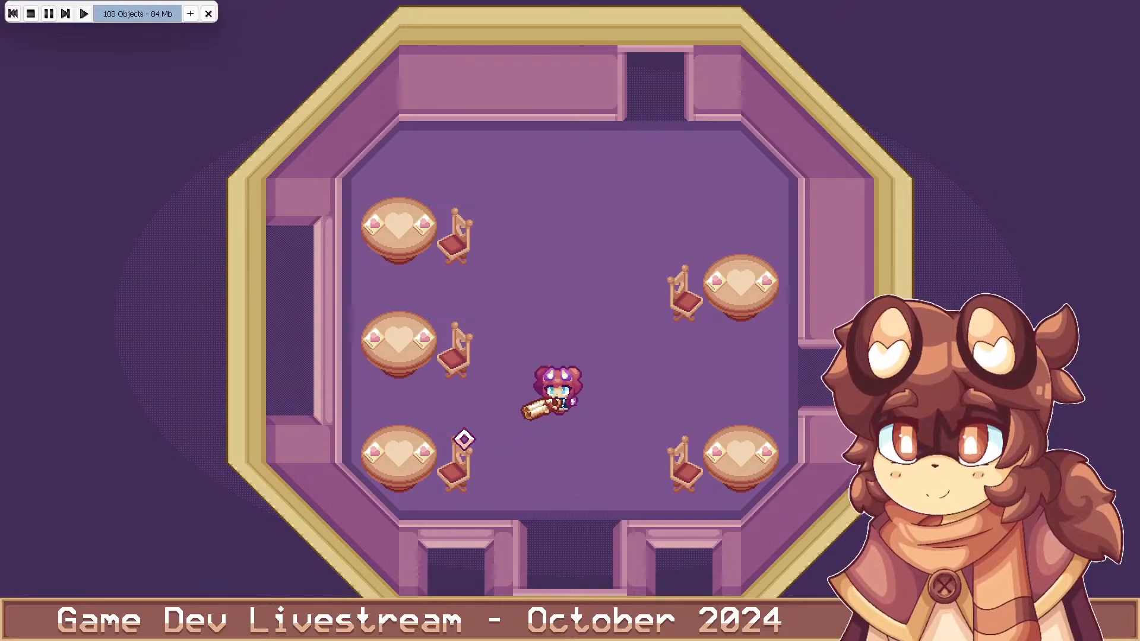
pyautogui.click(428, 395)
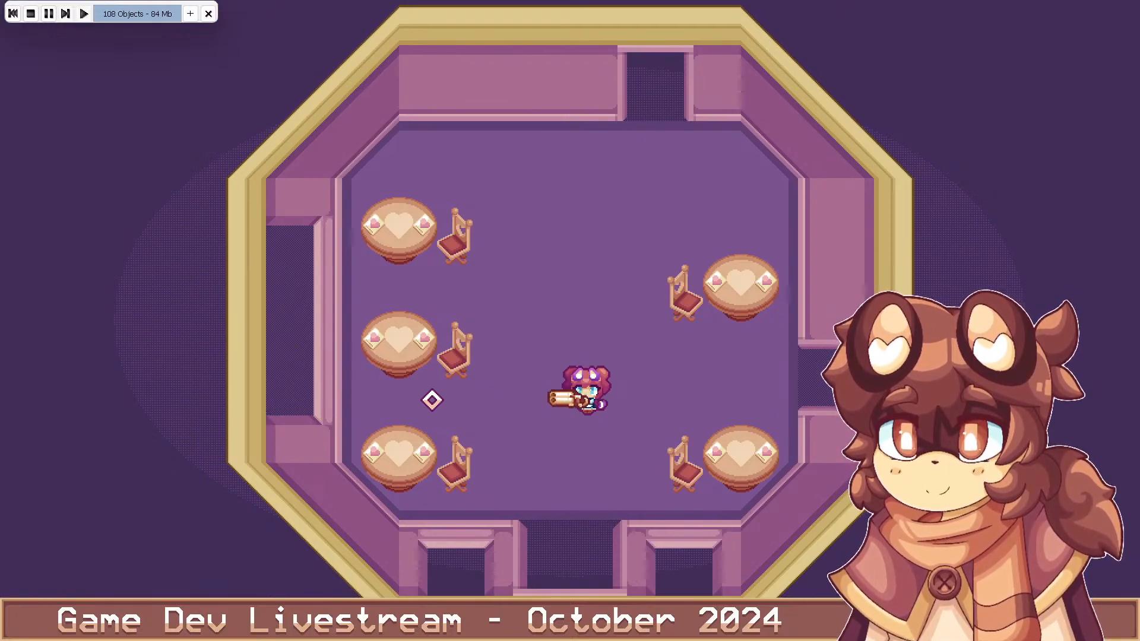
pyautogui.click(785, 455)
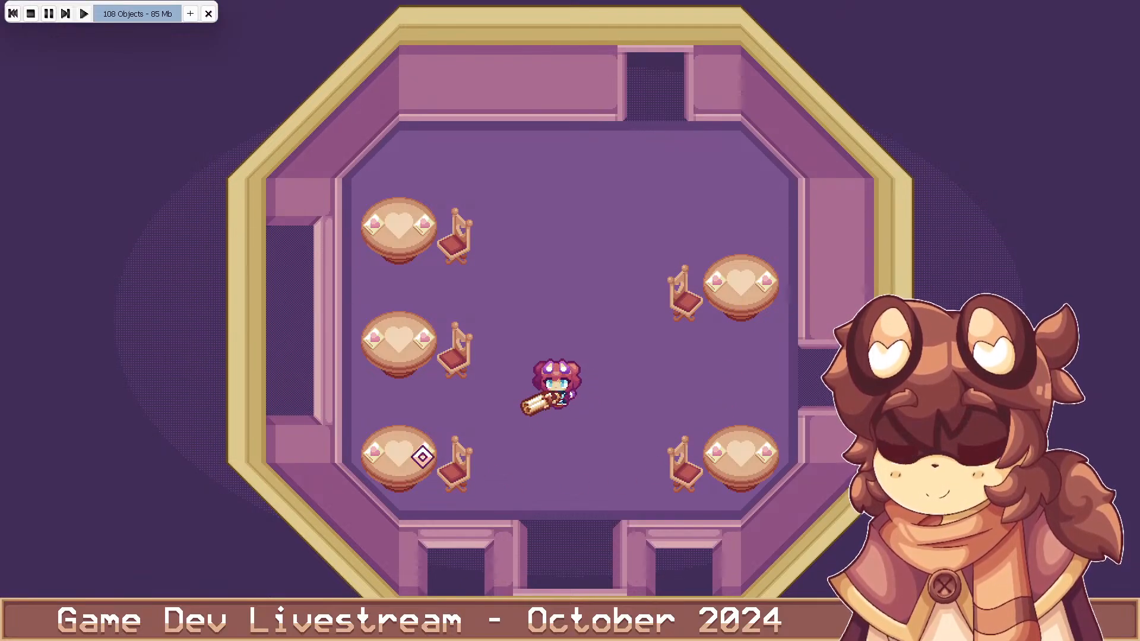
pyautogui.click(397, 451)
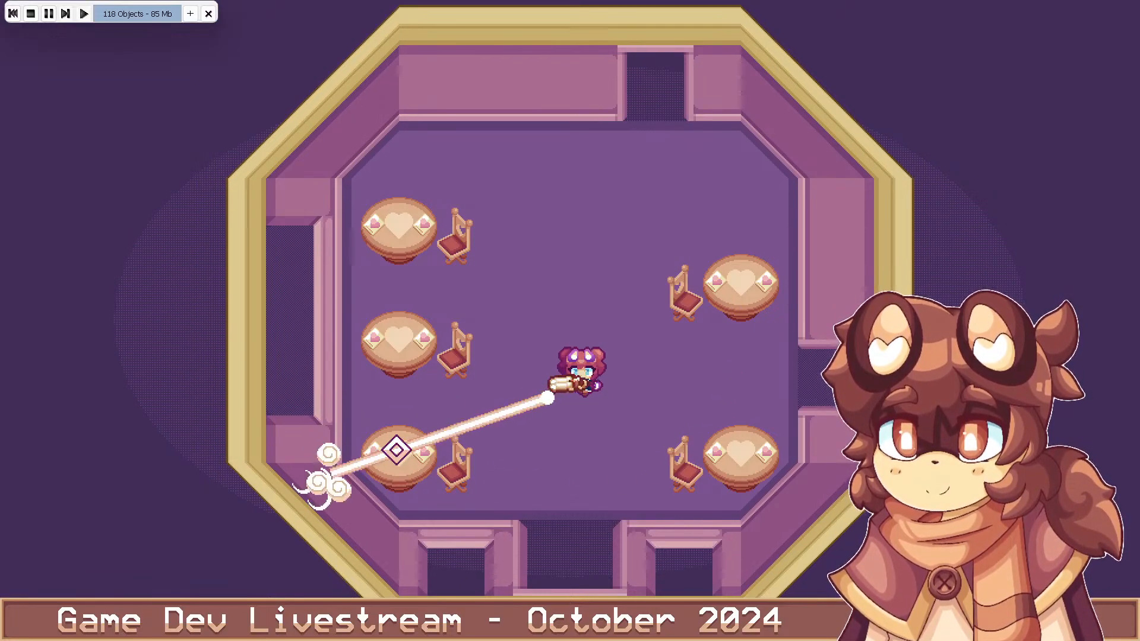
# End the playtest and undo the recent furniture changes back to four tables, each upper table having chairs on both sides
pyautogui.click(578, 499)
pyautogui.hotkey('alt', 'F4')
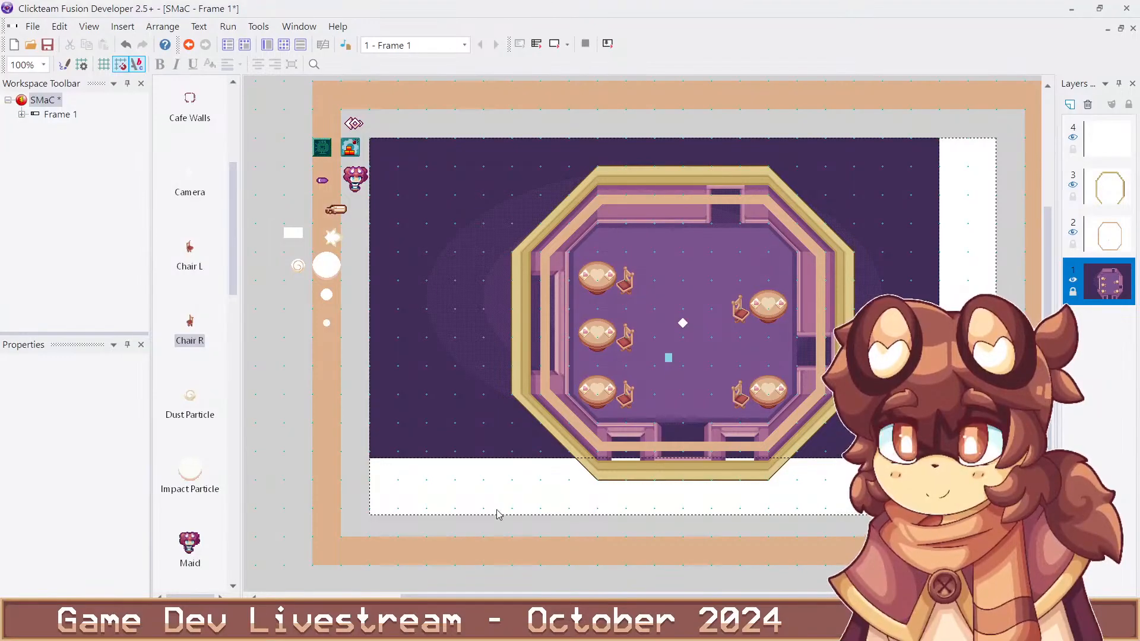
pyautogui.hotkey('ctrl', 'z')
pyautogui.hotkey('ctrl', 'z')
pyautogui.hotkey('ctrl', 'z')
pyautogui.hotkey('ctrl', 'z')
pyautogui.hotkey('ctrl', 'z')
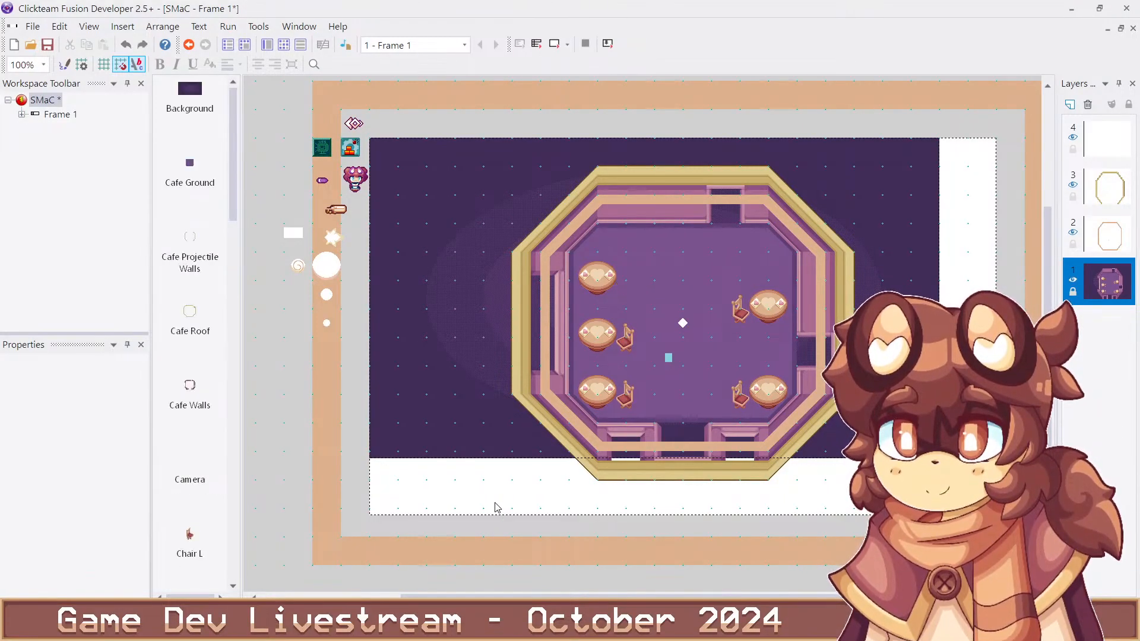
pyautogui.hotkey('ctrl', 'z')
pyautogui.hotkey('ctrl', 'z')
pyautogui.hotkey('ctrl', 'z')
pyautogui.hotkey('ctrl', 'z')
pyautogui.hotkey('ctrl', 'z')
pyautogui.hotkey('ctrl', 'z')
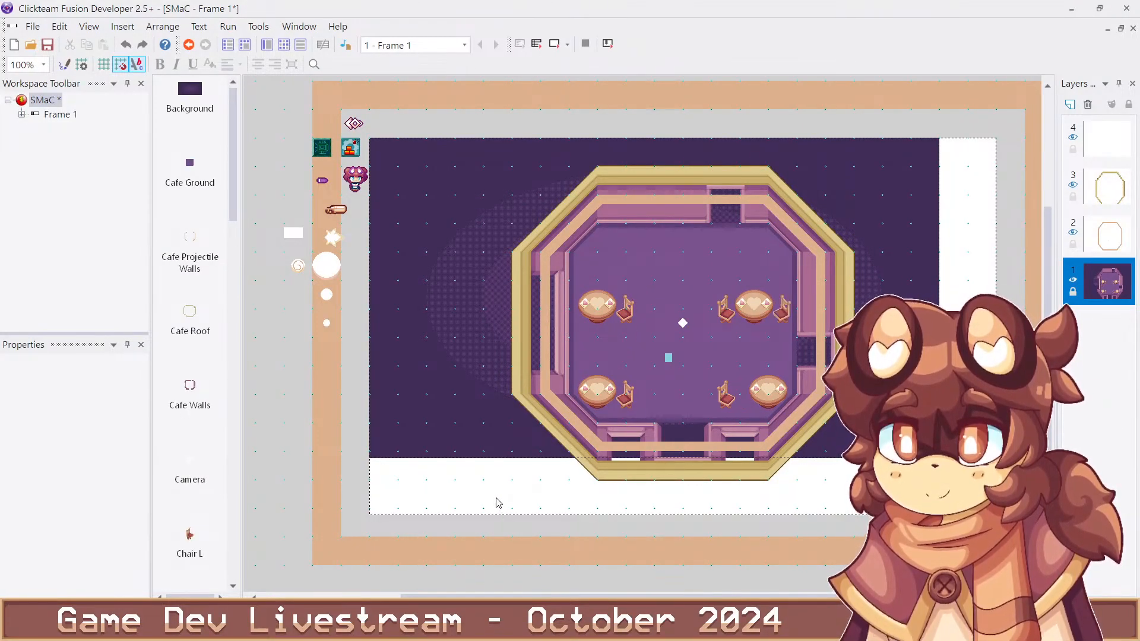
pyautogui.hotkey('ctrl', 'z')
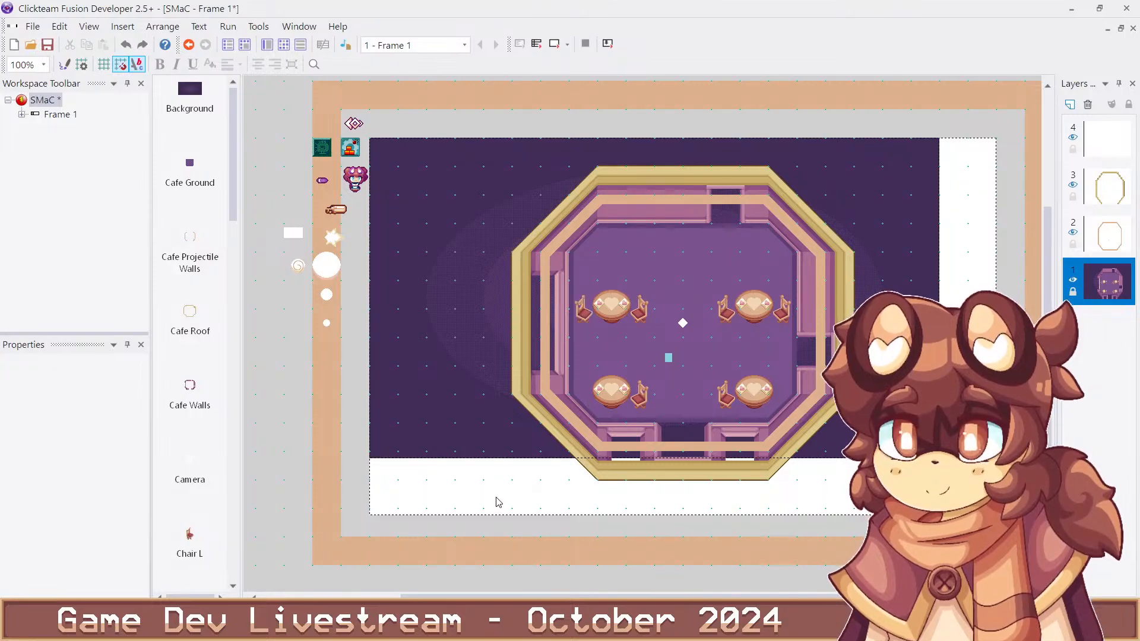
# Move the lower-left and lower-right table sets outward toward the side walls and briefly playtest walking near them
pyautogui.moveTo(625, 400)
pyautogui.mouseDown()
pyautogui.moveTo(584, 400)
pyautogui.moveTo(625, 400)
pyautogui.moveTo(611, 399)
pyautogui.mouseUp()
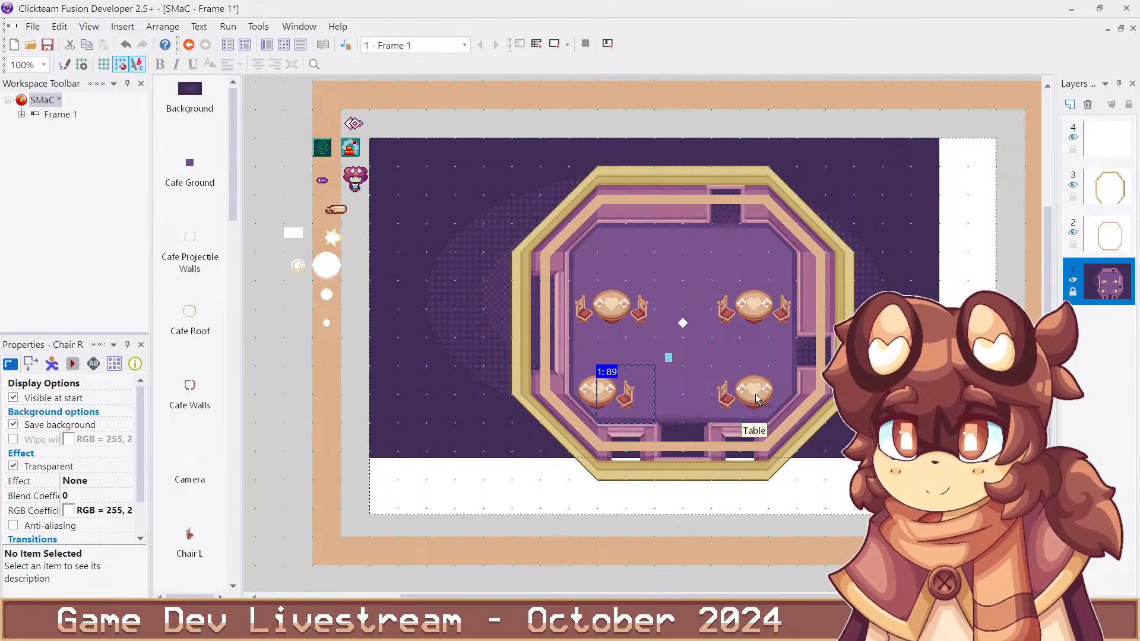
pyautogui.moveTo(754, 390)
pyautogui.mouseDown()
pyautogui.moveTo(767, 390)
pyautogui.moveTo(740, 397)
pyautogui.mouseUp()
pyautogui.press('F7')
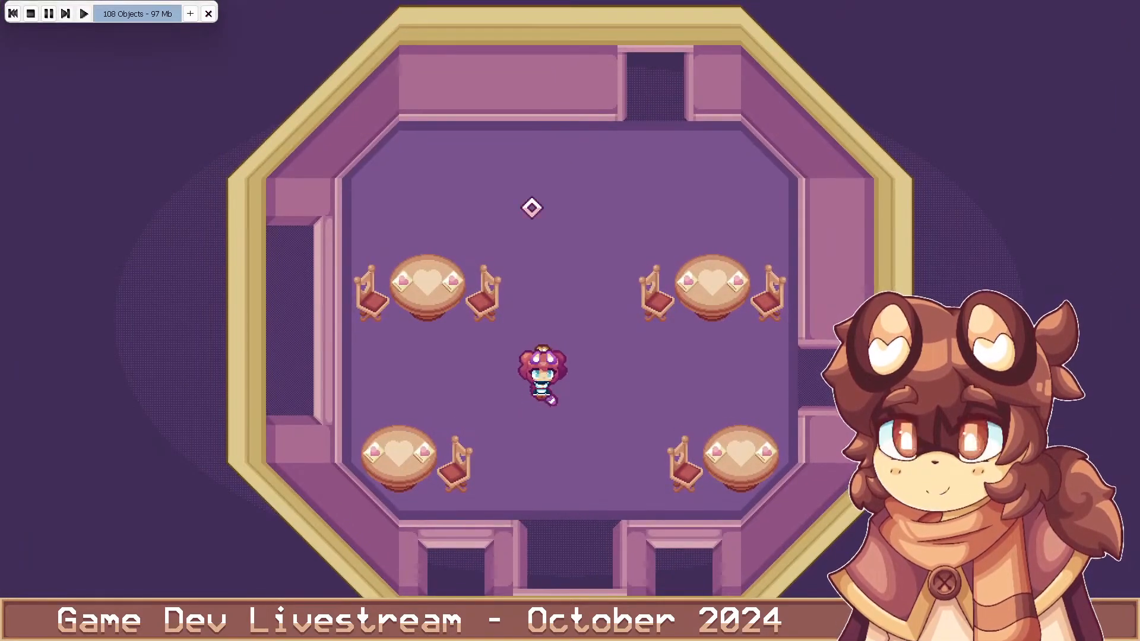
pyautogui.click(393, 357)
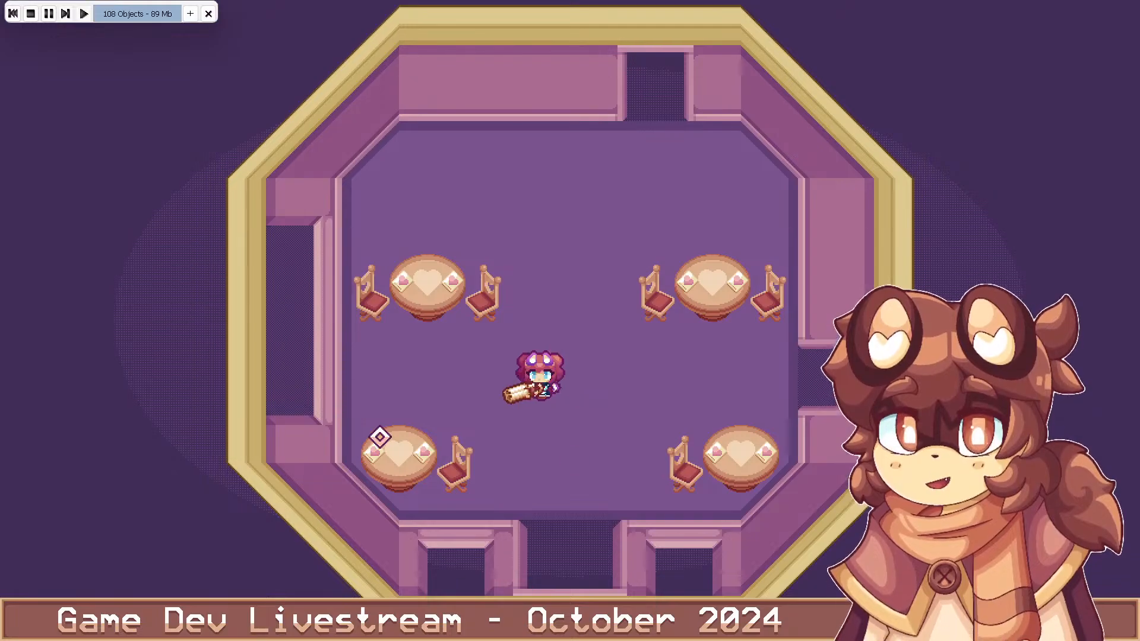
pyautogui.press('d')
pyautogui.press('s')
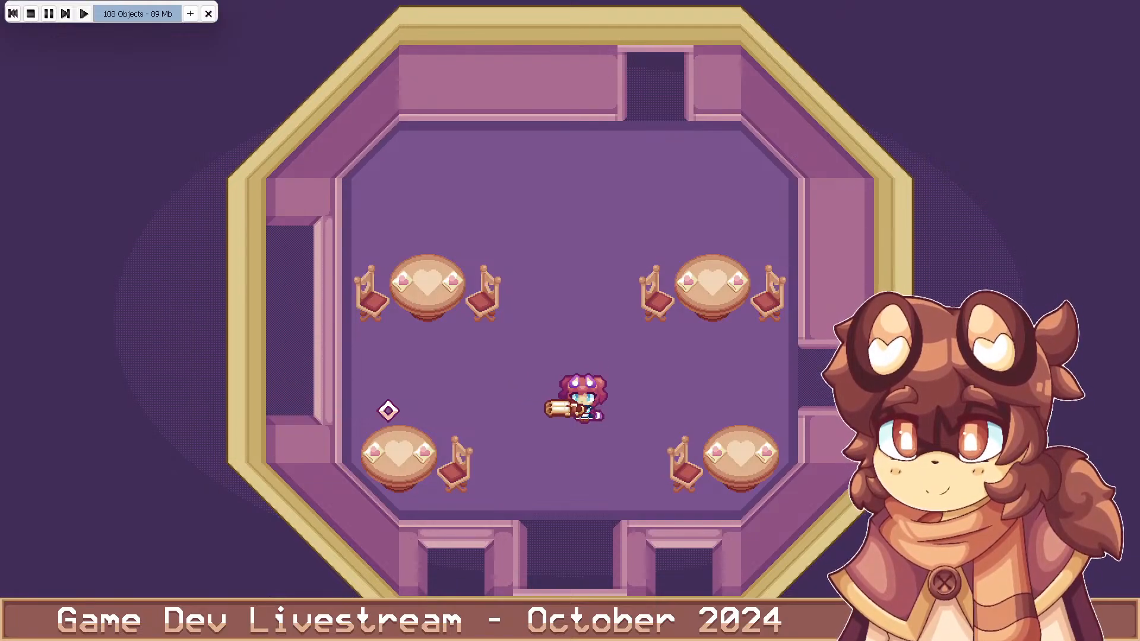
pyautogui.hotkey('alt', 'F4')
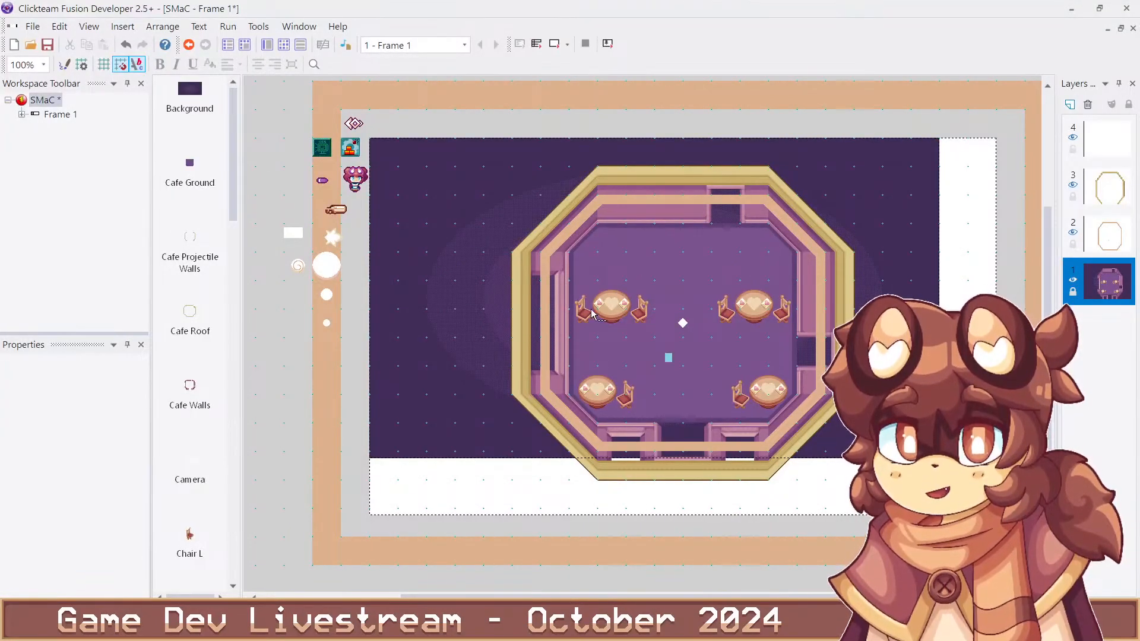
pyautogui.moveTo(606, 313); pyautogui.dragTo(590, 319)
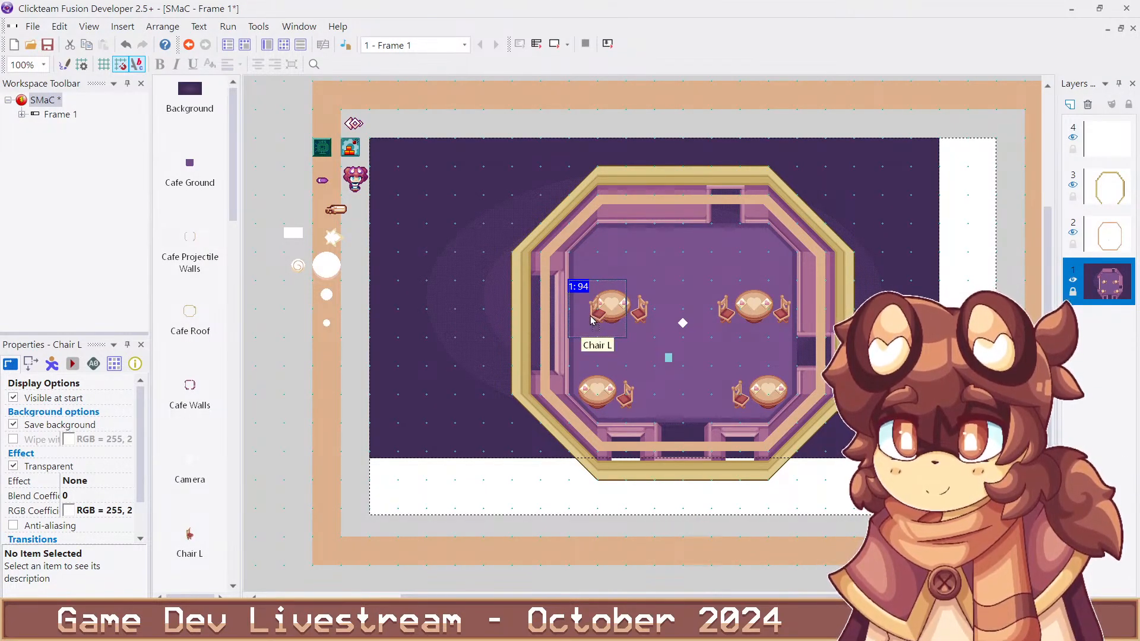
pyautogui.hotkey('ctrl', 'z')
pyautogui.hotkey('ctrl', 'z')
pyautogui.hotkey('ctrl', 'z')
pyautogui.hotkey('ctrl', 'z')
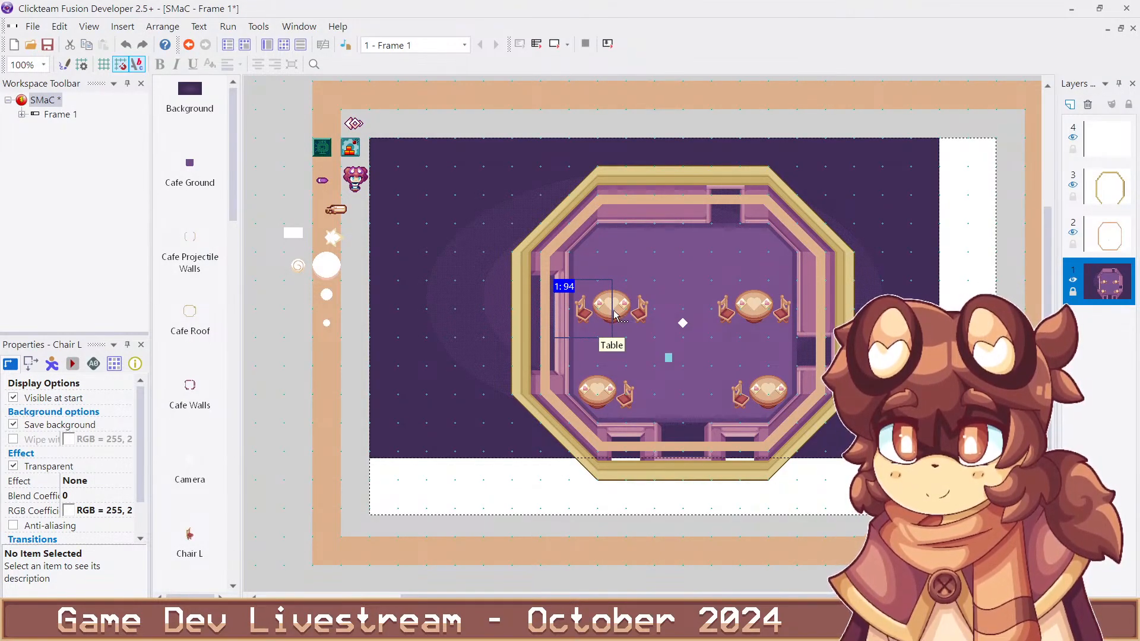
# Move the upper-left table with both its chairs down to the middle of the left side, keeping its original horizontal position
pyautogui.keyDown('shift'); pyautogui.click(617, 315); pyautogui.keyUp('shift')
pyautogui.keyDown('shift'); pyautogui.click(638, 311); pyautogui.keyUp('shift')
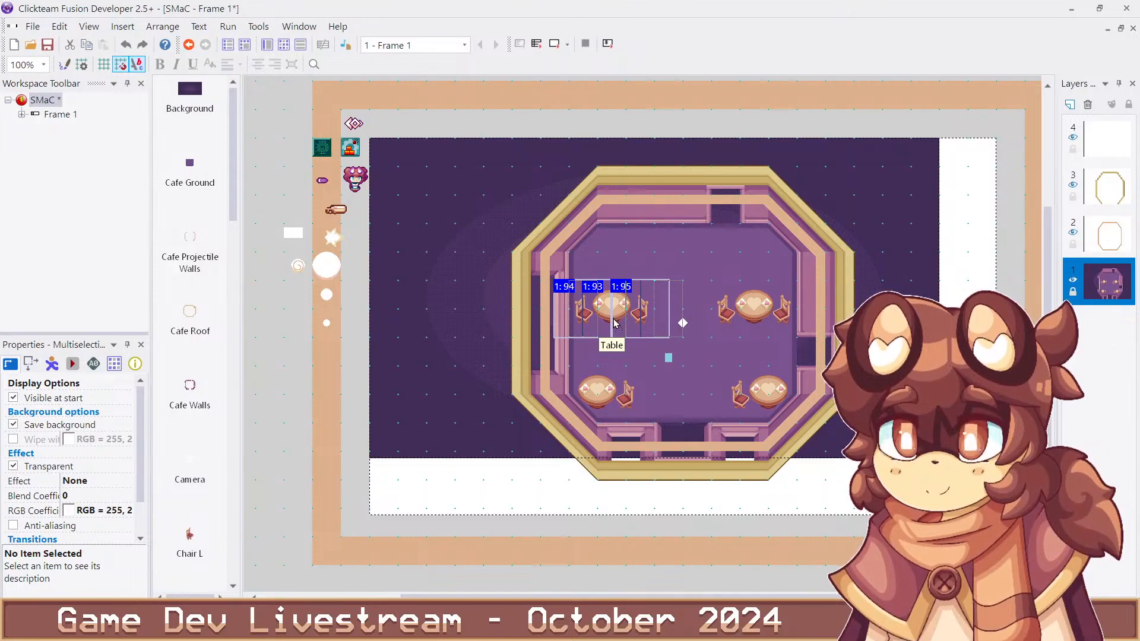
pyautogui.moveTo(618, 337); pyautogui.dragTo(631, 365)
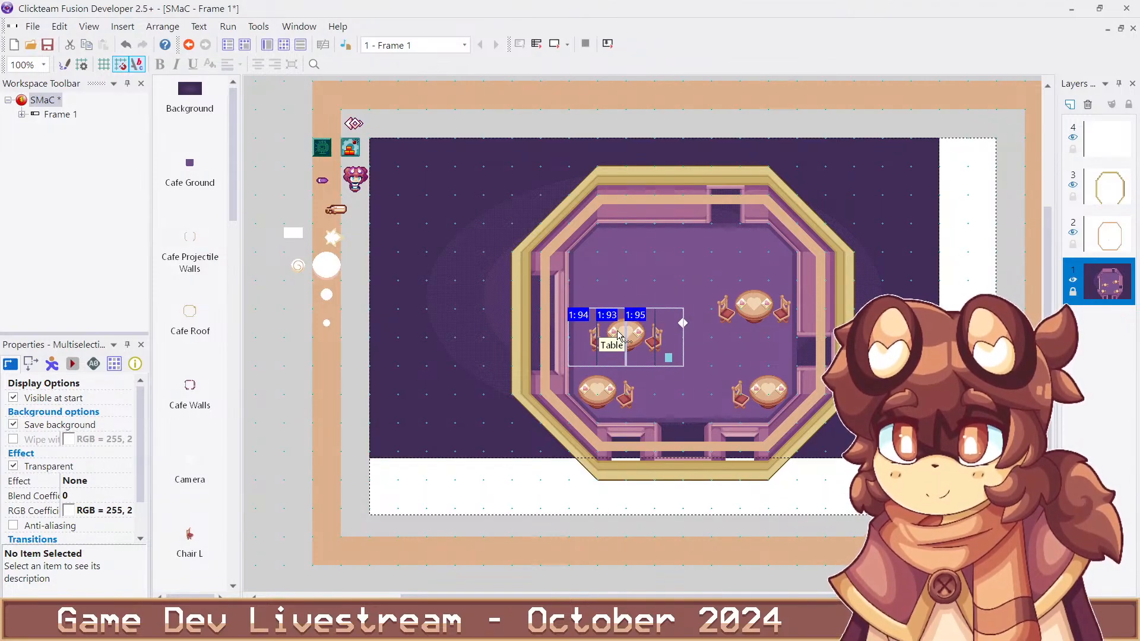
pyautogui.press('Left')
pyautogui.press('Left')
pyautogui.press('Left')
pyautogui.press('Left')
pyautogui.press('Left')
pyautogui.press('Left')
pyautogui.press('Left')
pyautogui.press('Left')
pyautogui.press('Left')
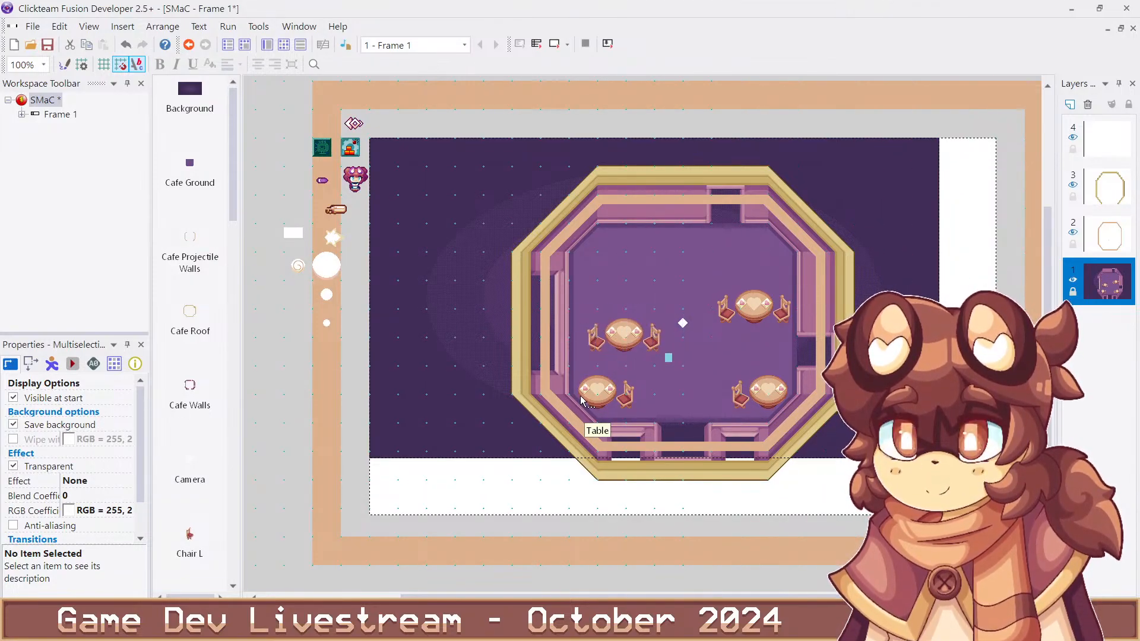
pyautogui.press('Left')
pyautogui.press('Left')
pyautogui.press('Left')
pyautogui.press('Left')
pyautogui.press('Left')
pyautogui.press('Left')
pyautogui.press('Left')
pyautogui.press('Left')
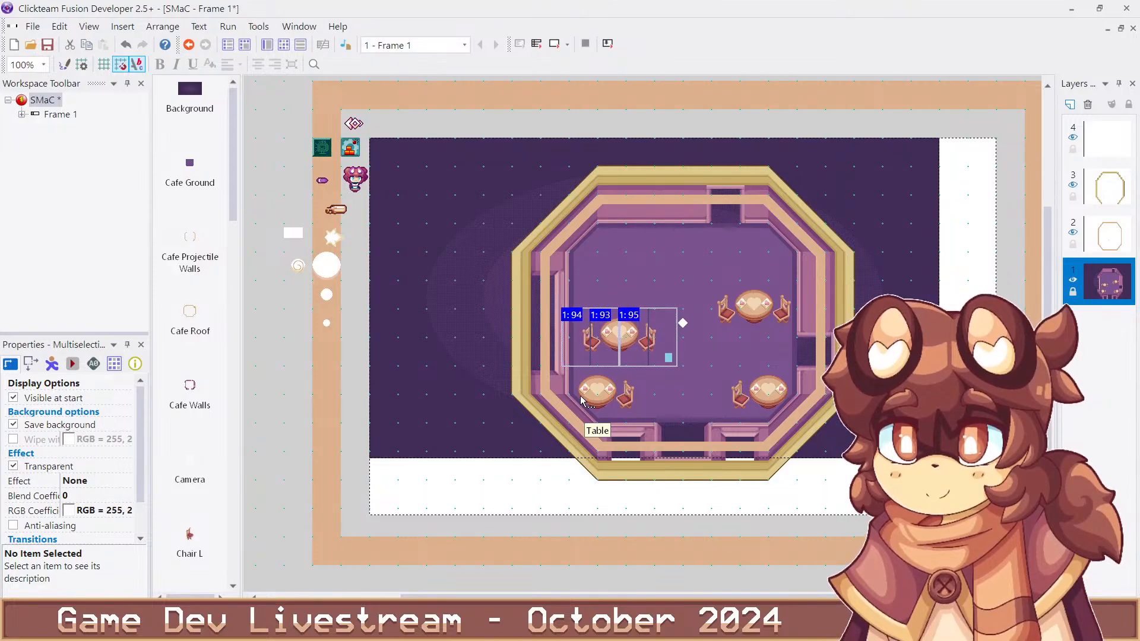
pyautogui.press('Left')
pyautogui.press('Left')
pyautogui.press('Left')
pyautogui.press('Left')
pyautogui.press('Left')
pyautogui.press('Left')
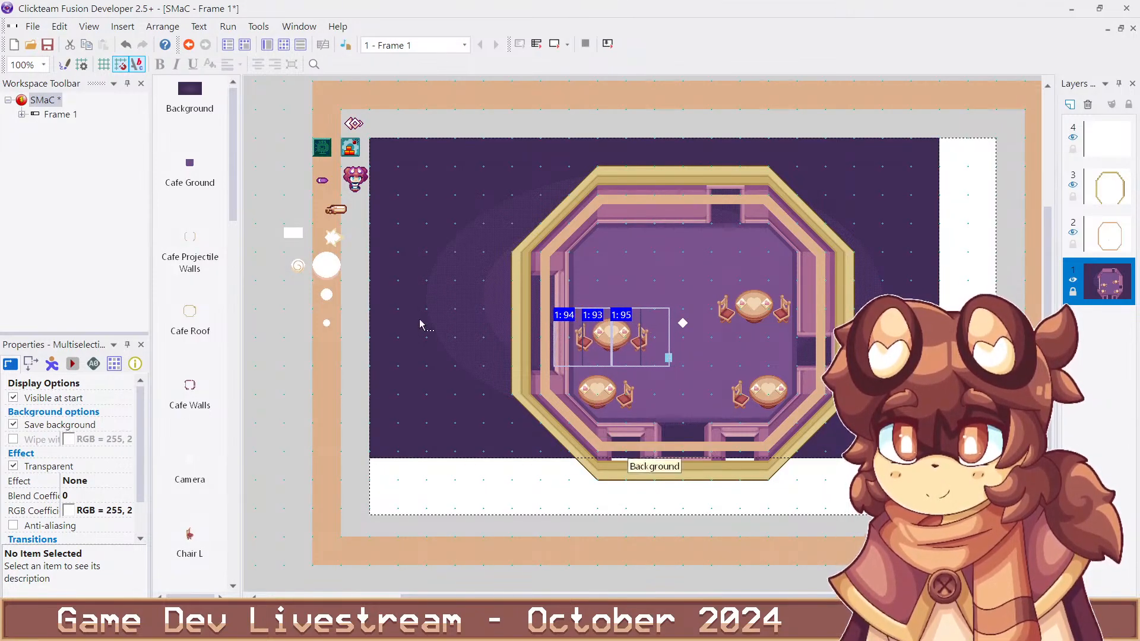
# Place a new Table above the middle-left set with a Chair R and a Chair L on its two sides
pyautogui.scroll(-10, 214, 247)
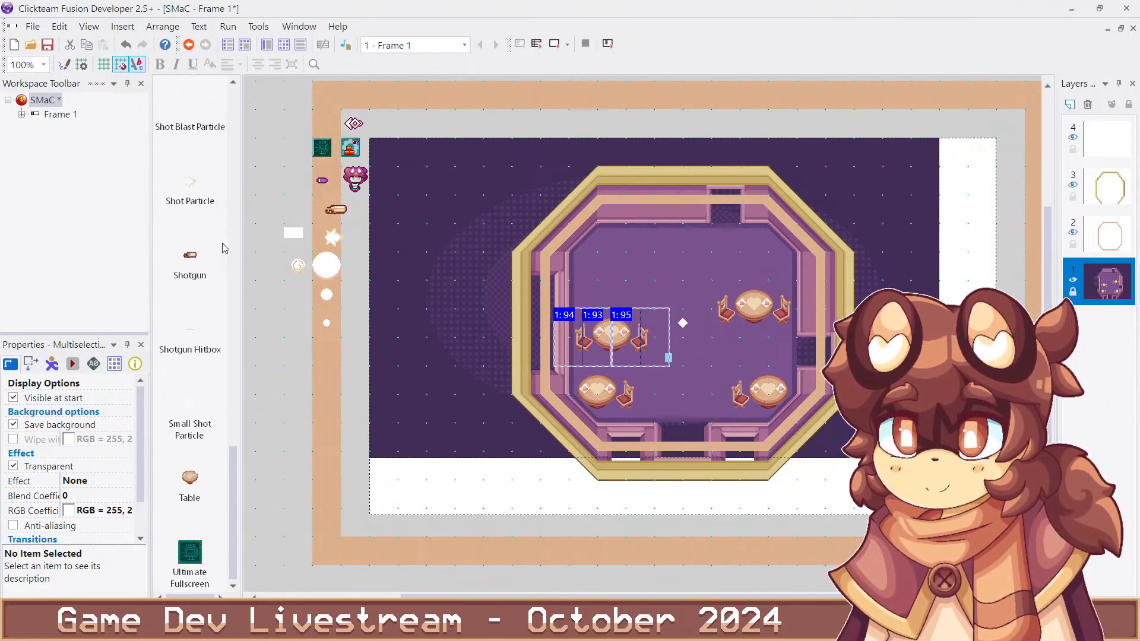
pyautogui.click(190, 480)
pyautogui.moveTo(613, 293); pyautogui.dragTo(641, 293)
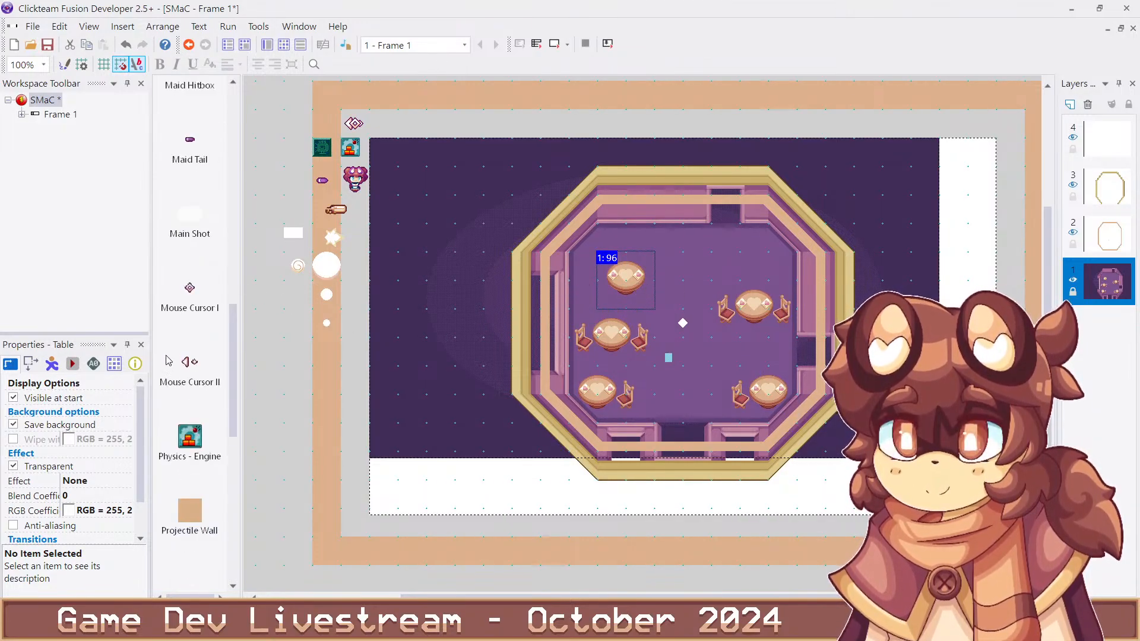
pyautogui.scroll(8, 172, 357)
pyautogui.moveTo(193, 223); pyautogui.dragTo(648, 282)
pyautogui.moveTo(189, 143); pyautogui.dragTo(595, 284)
# Nudge the new upper-left table and both its chairs left until they line up with the set below
pyautogui.click(595, 287)
pyautogui.keyDown('shift'); pyautogui.click(626, 278); pyautogui.keyUp('shift')
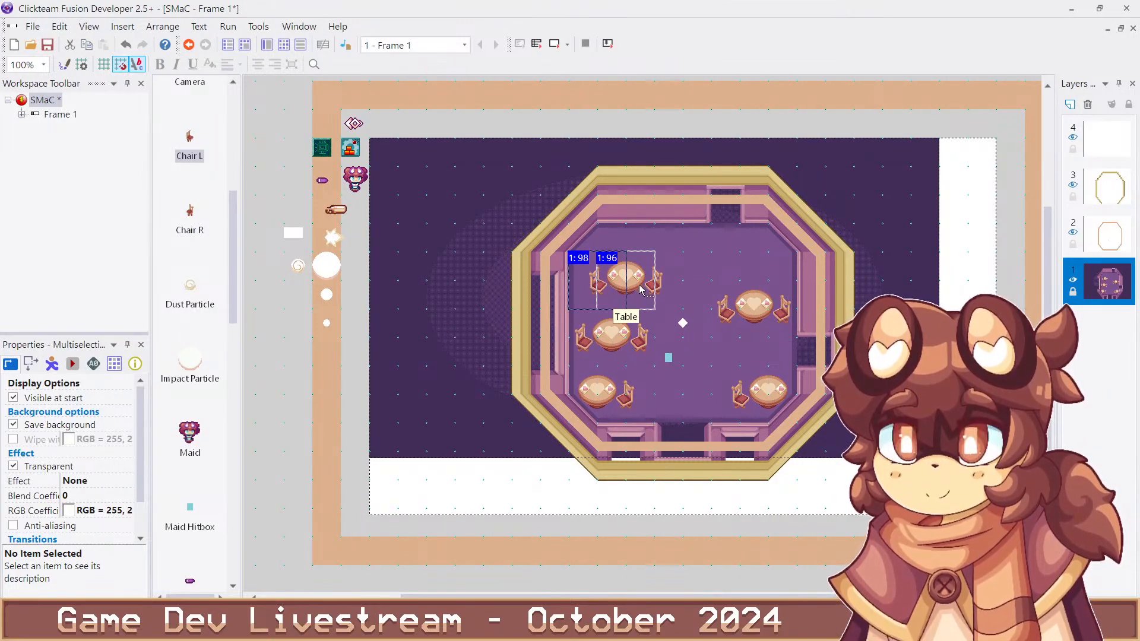
pyautogui.keyDown('shift'); pyautogui.click(656, 286); pyautogui.keyUp('shift')
pyautogui.press('Left')
pyautogui.press('Left')
pyautogui.press('Left')
pyautogui.press('Left')
pyautogui.press('Left')
pyautogui.press('Left')
pyautogui.press('Left')
pyautogui.press('Left')
pyautogui.press('Left')
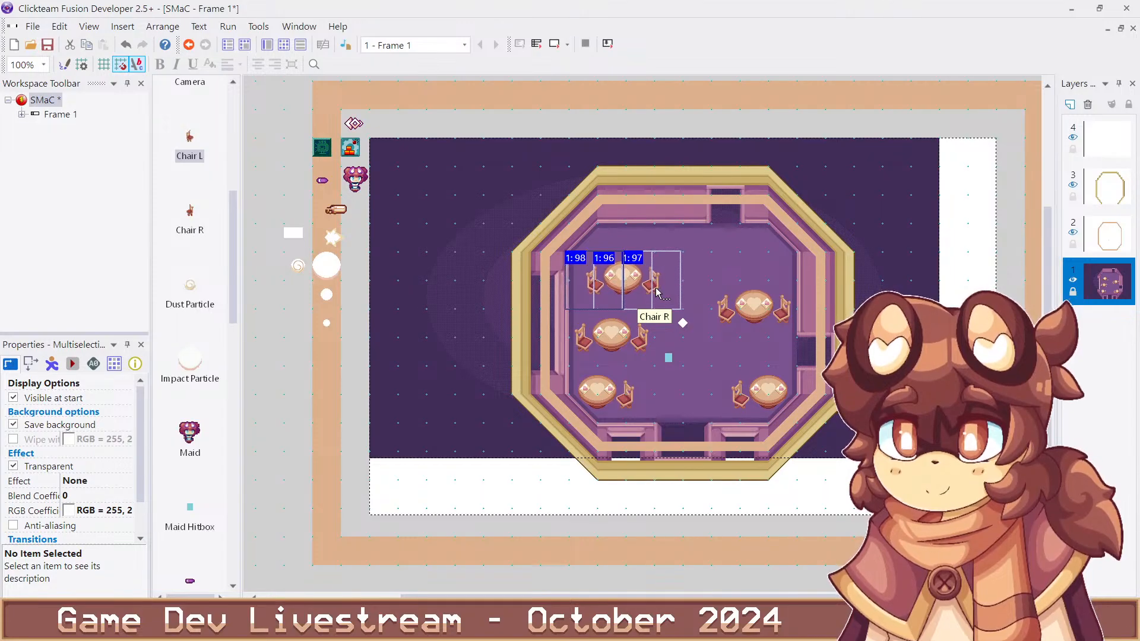
pyautogui.press('Left')
pyautogui.press('Left')
pyautogui.press('Left')
pyautogui.press('Left')
pyautogui.press('Left')
pyautogui.press('Left')
pyautogui.press('Left')
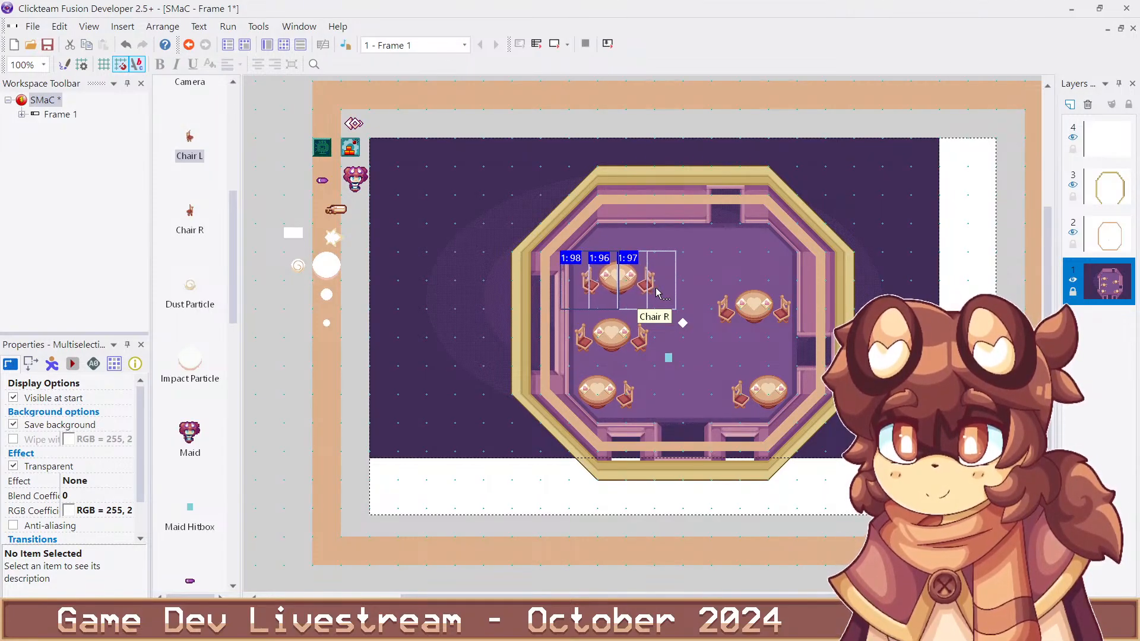
pyautogui.press('Left')
pyautogui.press('Left')
pyautogui.press('Left')
pyautogui.press('Left')
pyautogui.press('Left')
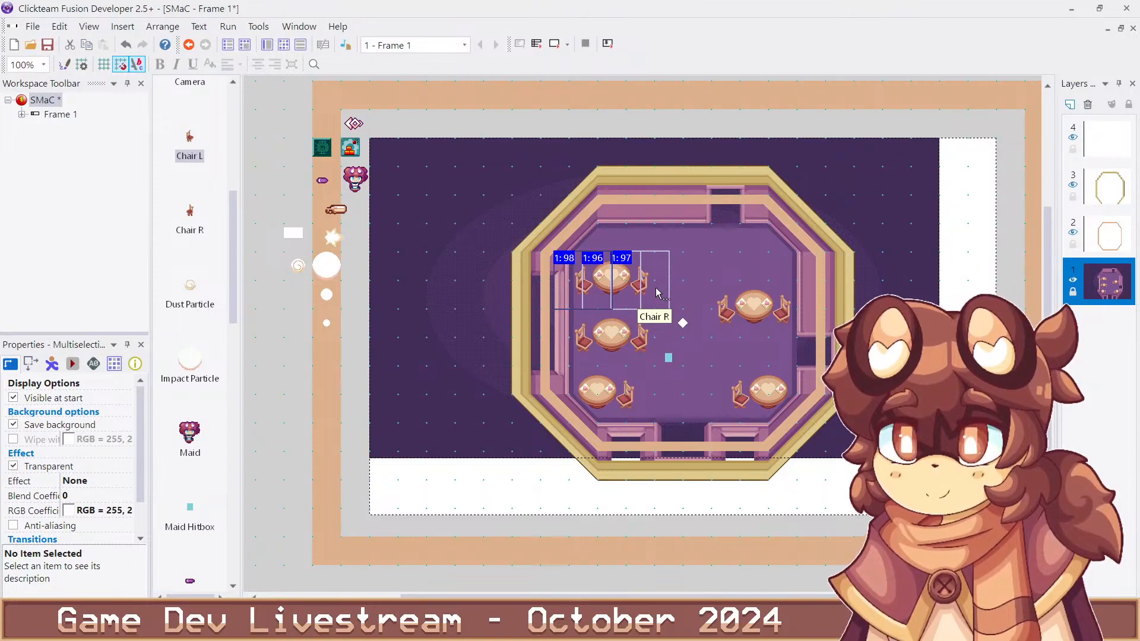
# Clear the selection, start a playtest and walk the character past the left tables, over the lower-left chair and across toward the lower-right table
pyautogui.click(466, 123)
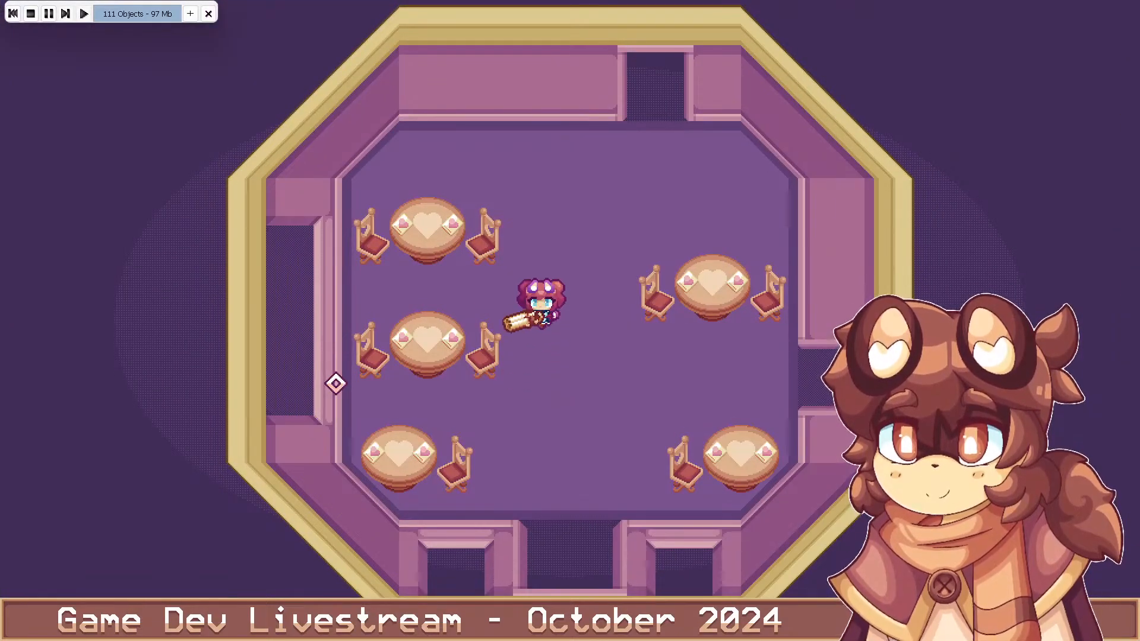
pyautogui.press('w')
pyautogui.press('s')
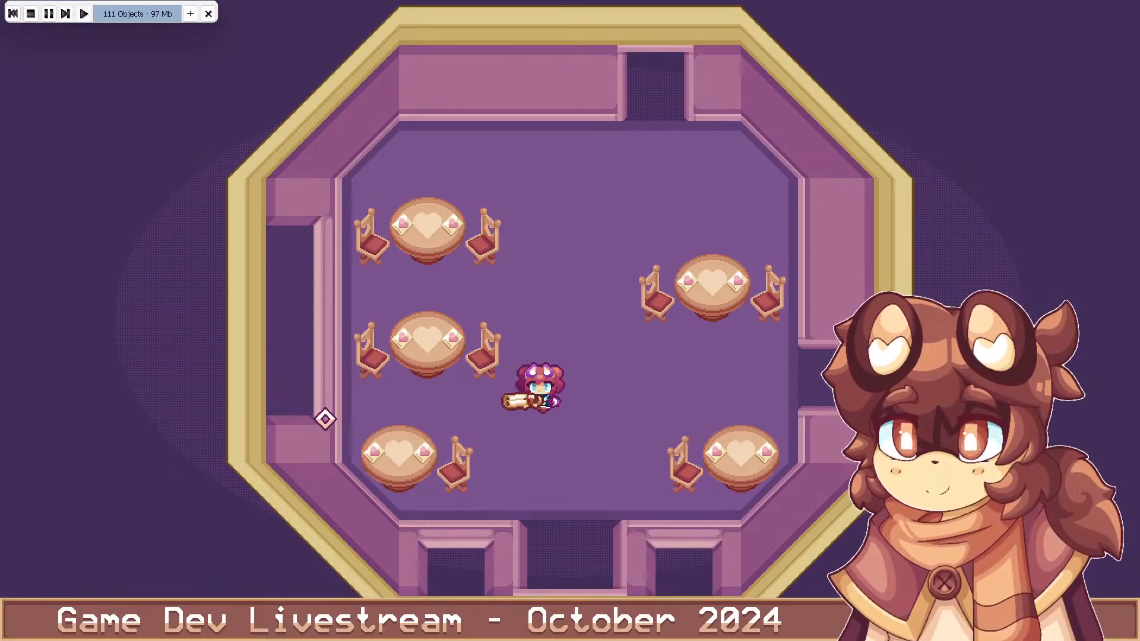
pyautogui.press('a')
pyautogui.press('d')
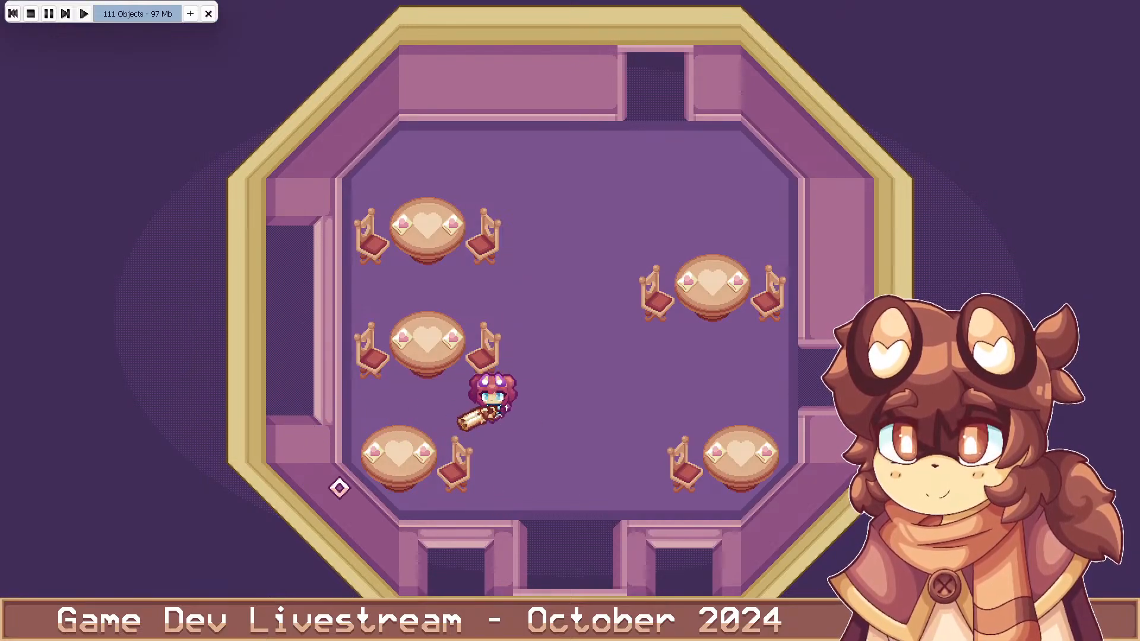
pyautogui.press('s')
pyautogui.press('a')
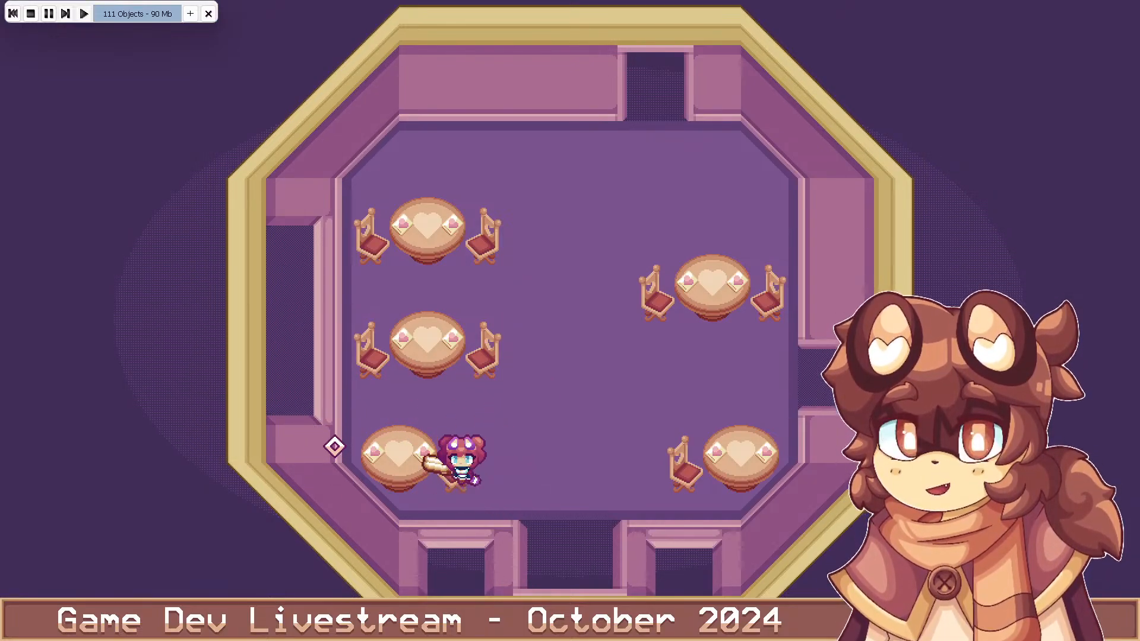
pyautogui.press('d')
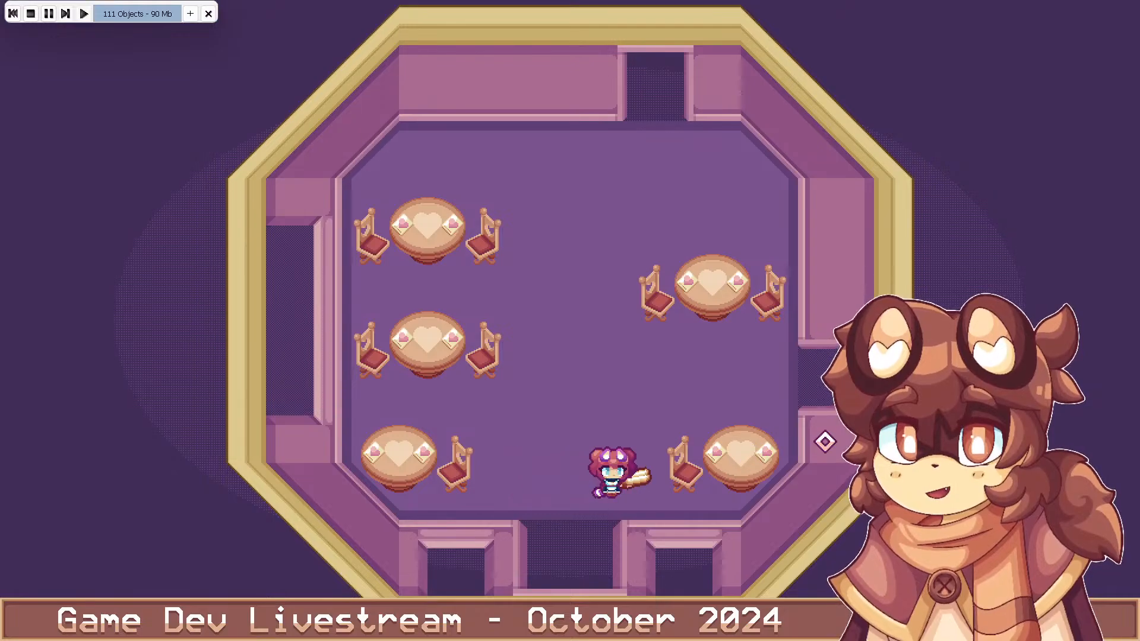
# Walk the character between the two upper-left table sets, down to the bottom gap and up to the right-hand table
pyautogui.press('w')
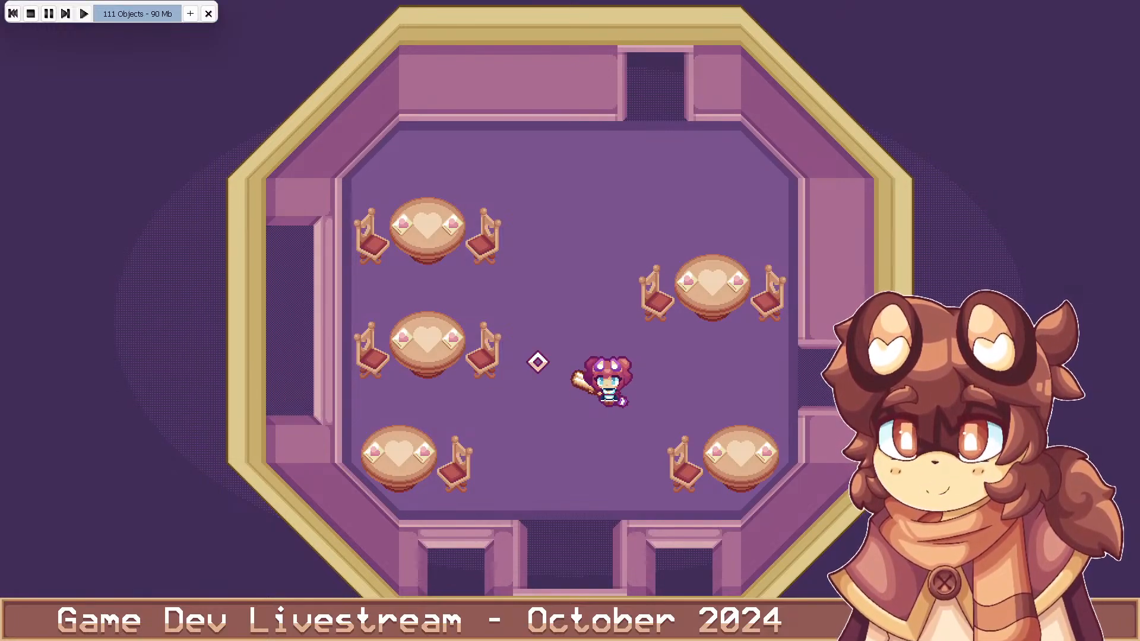
pyautogui.press('a')
pyautogui.press('w')
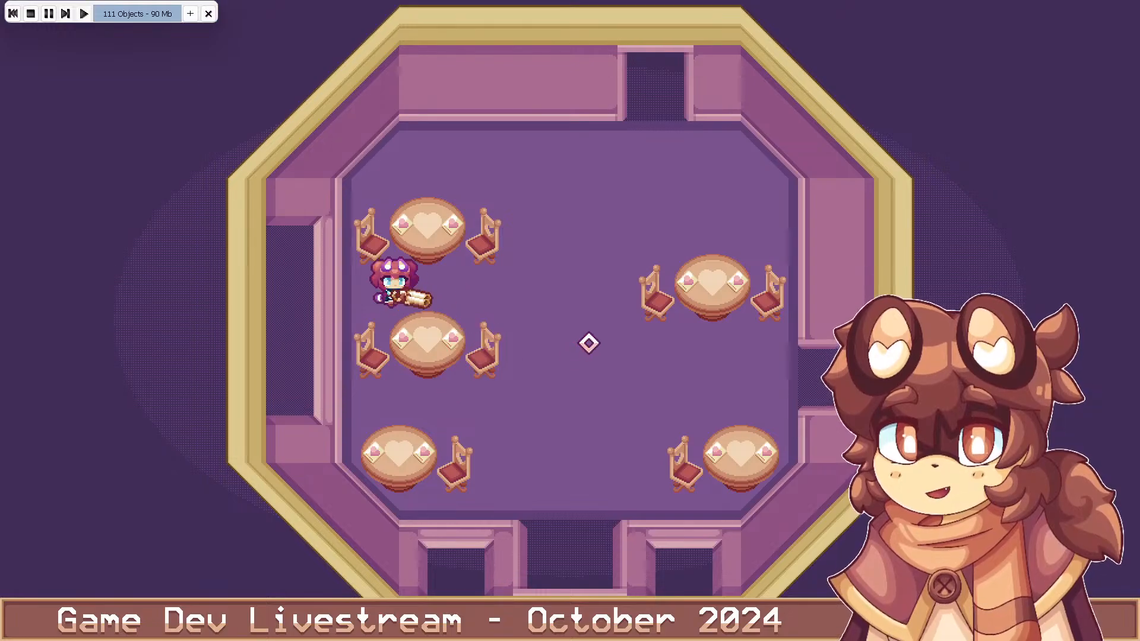
pyautogui.press('d')
pyautogui.press('s')
pyautogui.press('d')
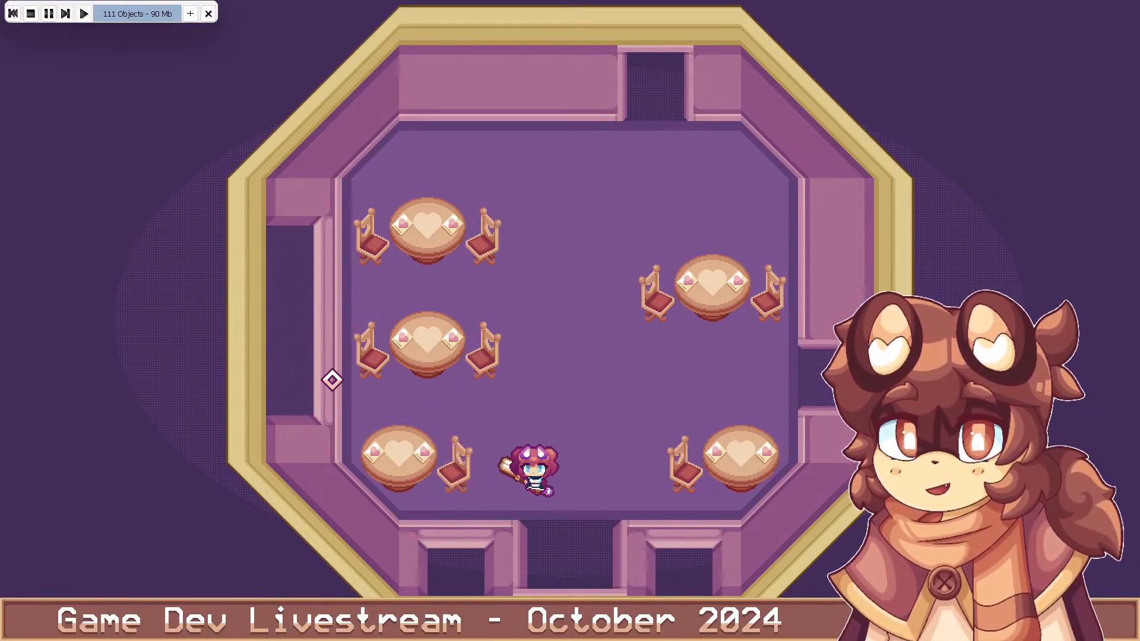
pyautogui.press('w')
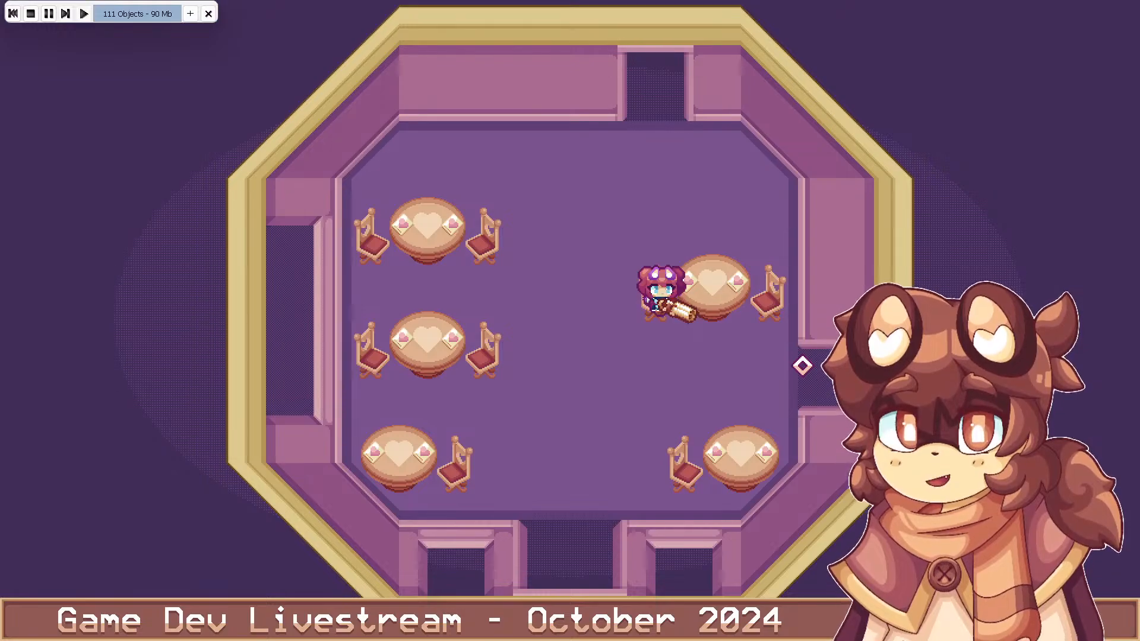
# Walk the character over to the upper-left chairs, back through the middle and into the space between the two right-hand tables
pyautogui.press('a')
pyautogui.press('w')
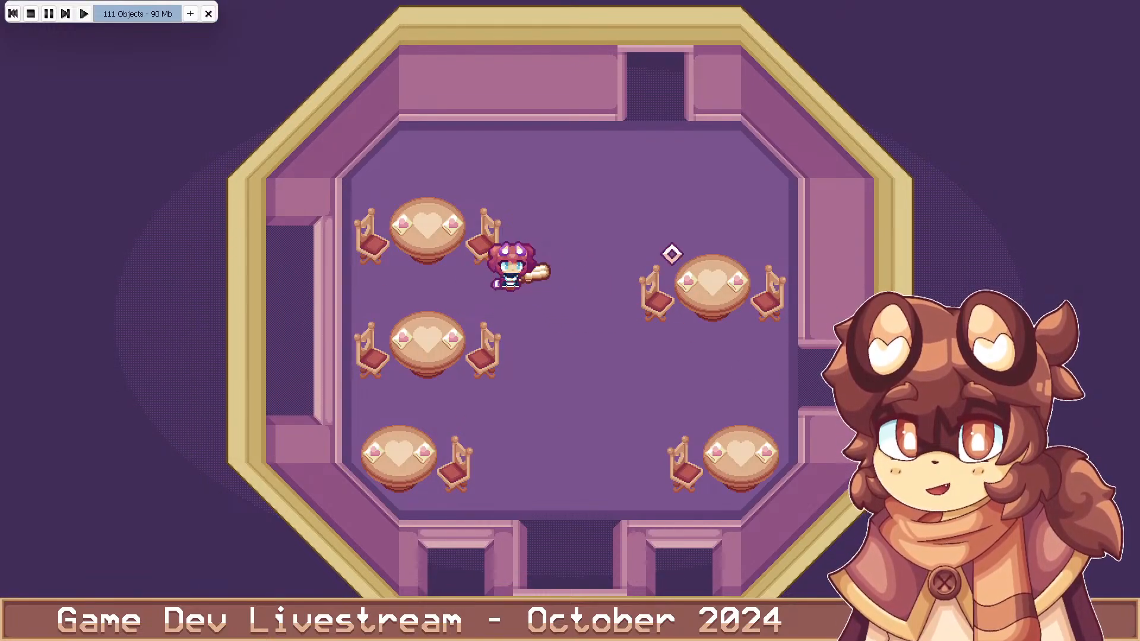
pyautogui.press('d')
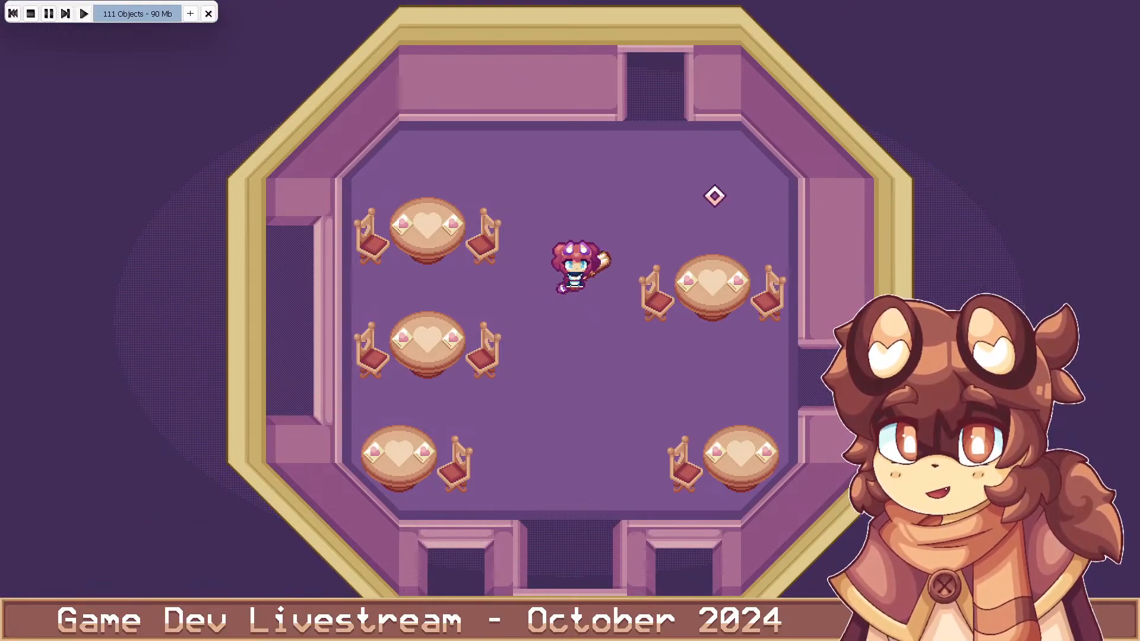
pyautogui.press('s')
pyautogui.press('d')
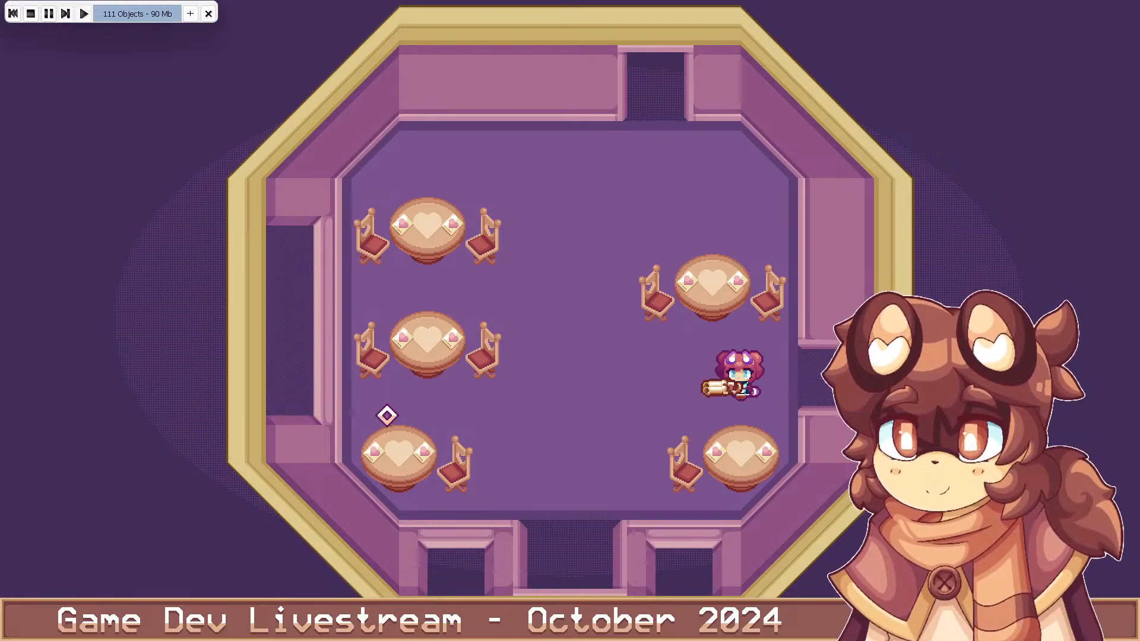
# Test shots toward the left tables and the lower-right walls while walking the character back to the middle of the room
pyautogui.click(410, 372)
pyautogui.press('a')
pyautogui.click(819, 448)
pyautogui.click(703, 527)
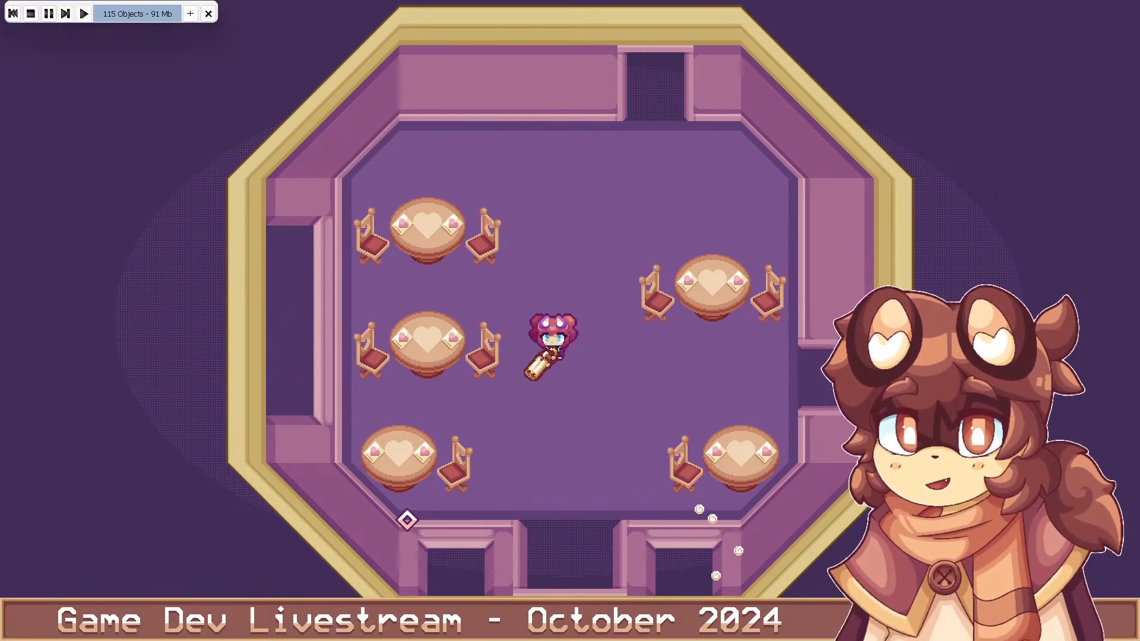
# End the playtest and move the lower-left table and its chair inward, in line with the left tables above
pyautogui.click(419, 535)
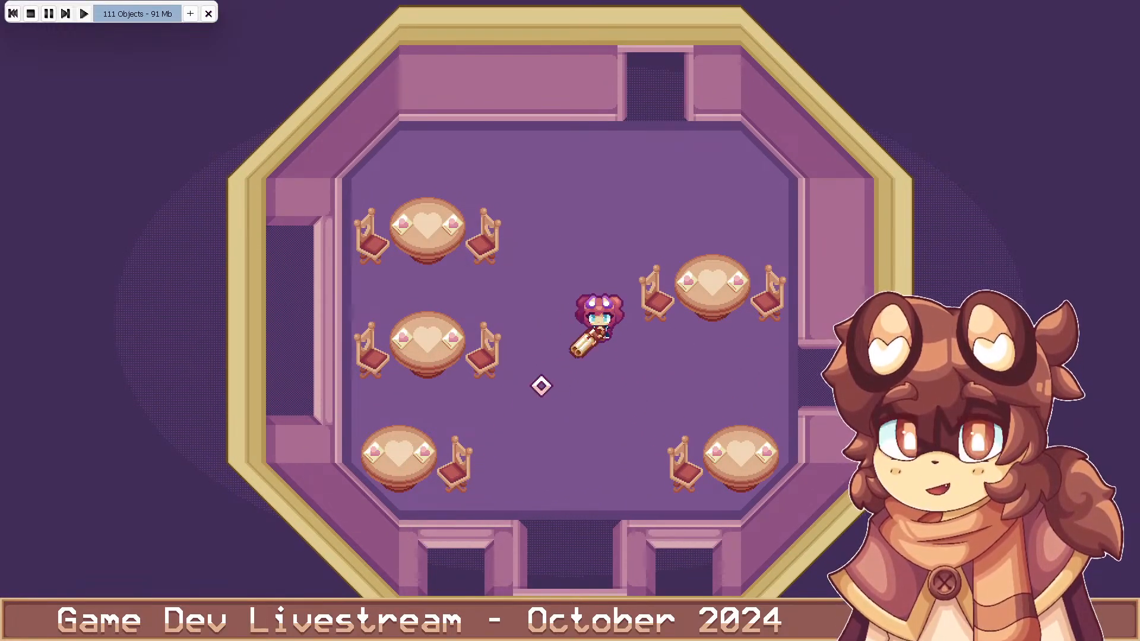
pyautogui.press('Escape')
pyautogui.click(629, 397)
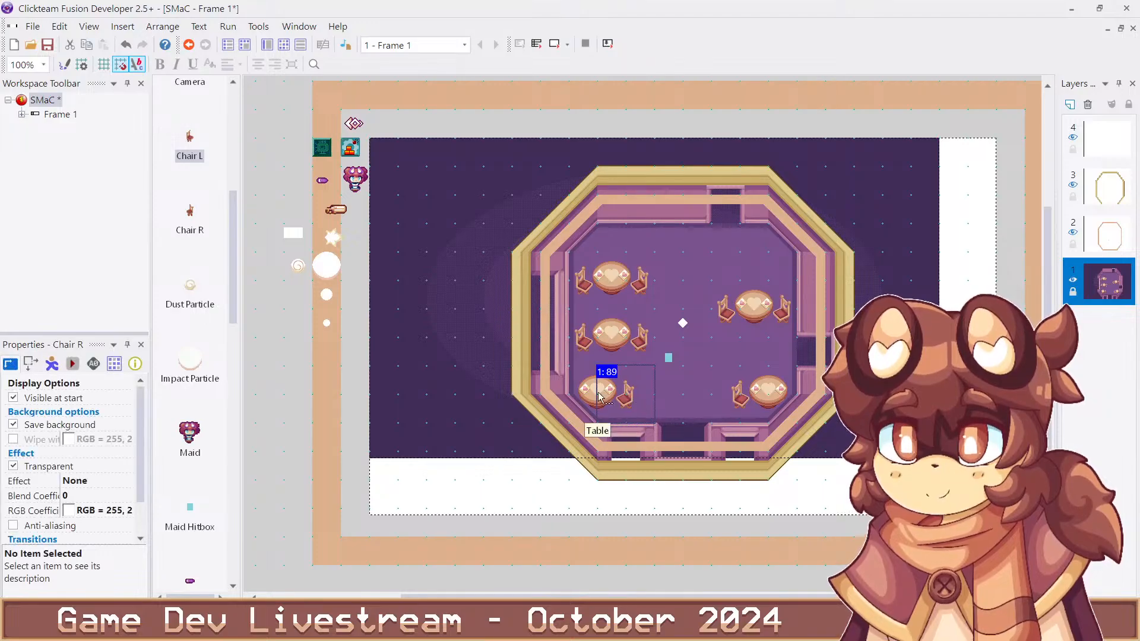
pyautogui.keyDown('shift'); pyautogui.click(582, 397); pyautogui.keyUp('shift')
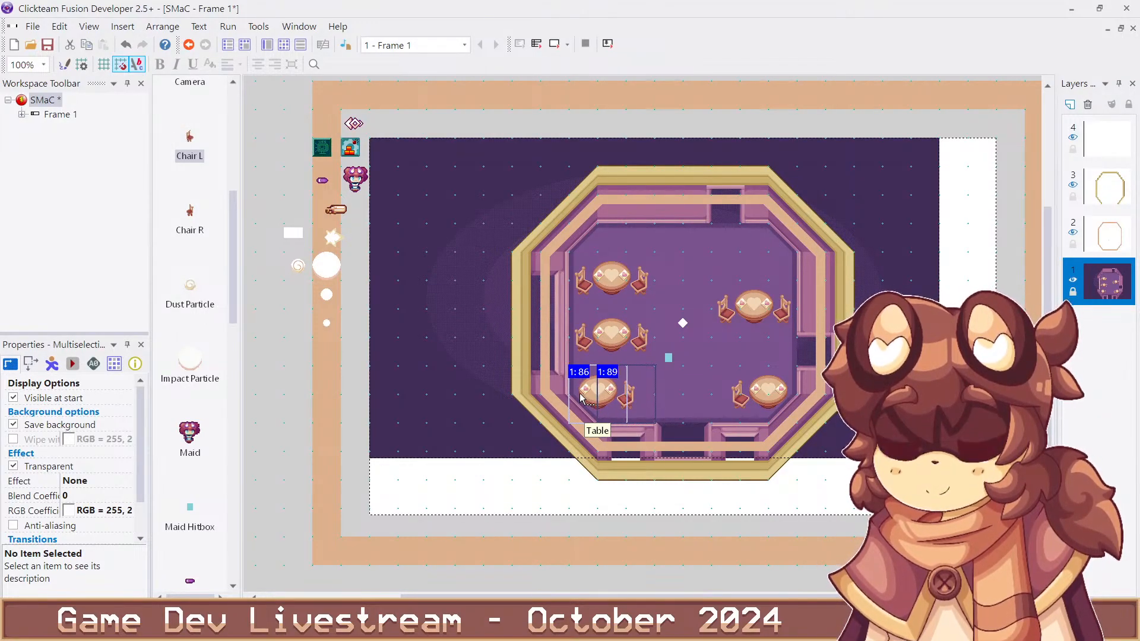
pyautogui.press('Right')
pyautogui.press('Right')
pyautogui.press('Right')
pyautogui.press('Right')
pyautogui.press('Right')
pyautogui.press('Right')
pyautogui.press('Right')
pyautogui.press('Right')
pyautogui.press('Right')
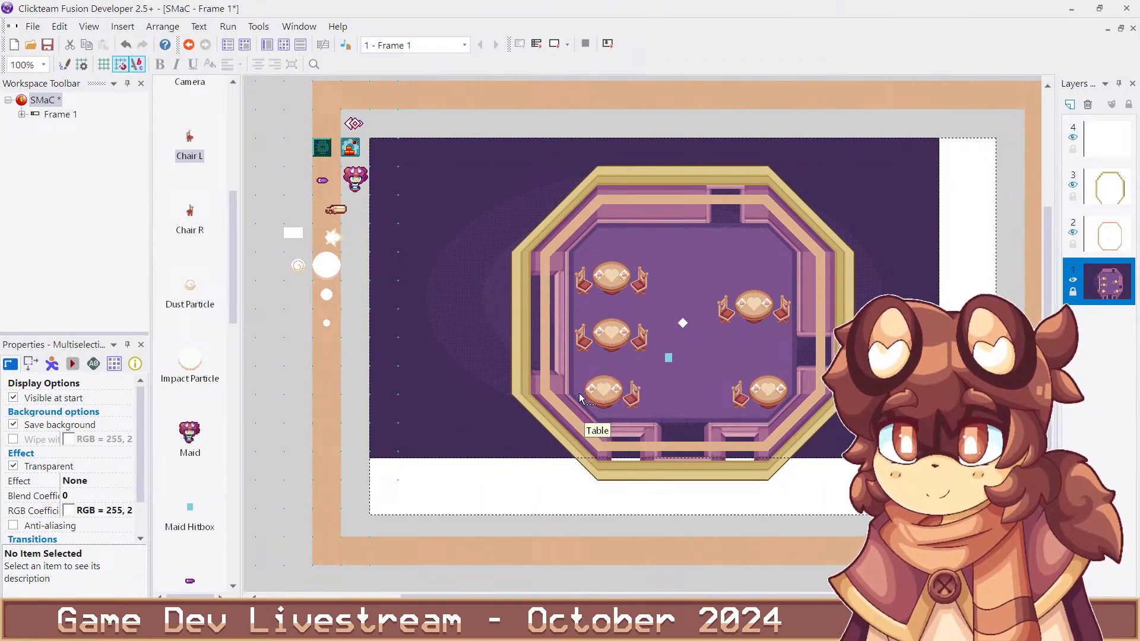
pyautogui.press('Right')
pyautogui.press('Right')
pyautogui.press('Right')
pyautogui.press('Right')
pyautogui.press('Right')
pyautogui.press('Right')
pyautogui.press('Right')
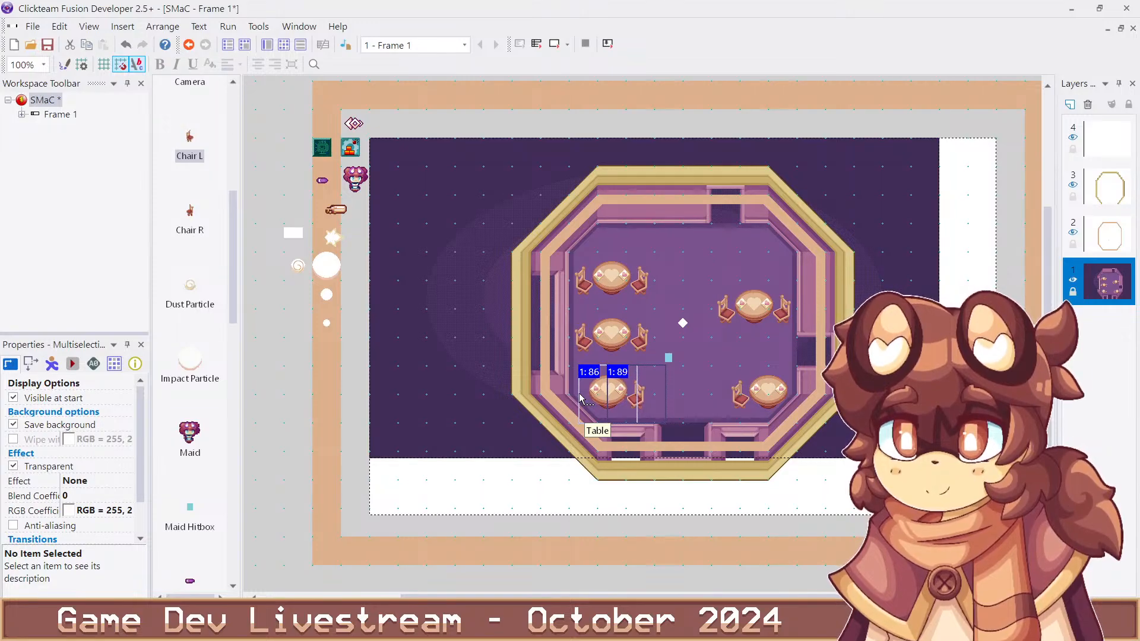
pyautogui.press('Right')
pyautogui.press('Right')
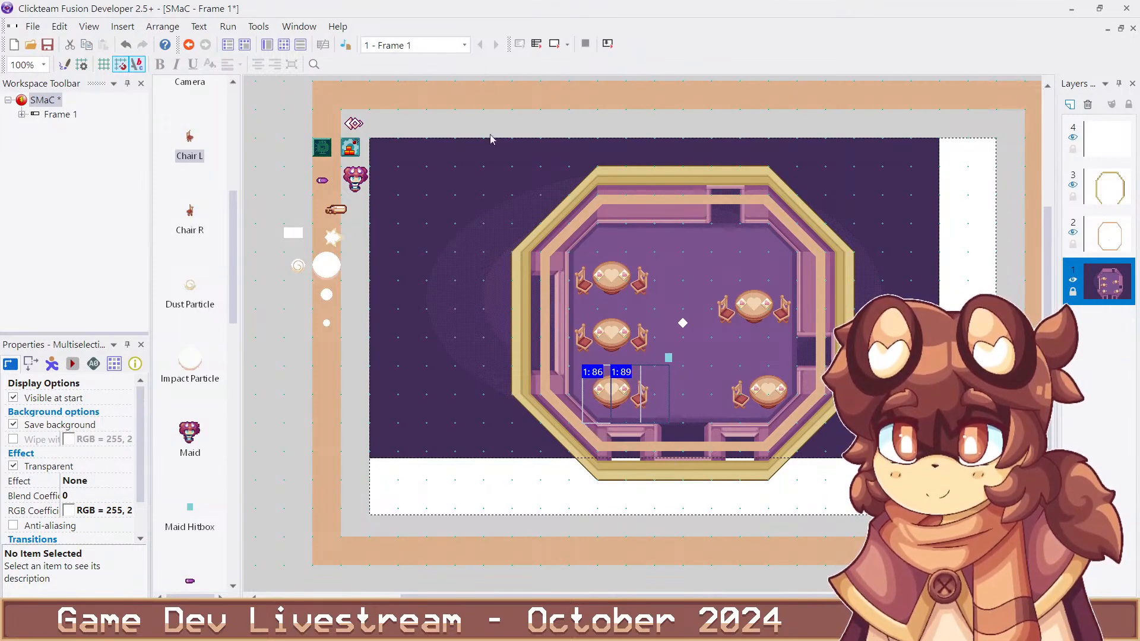
pyautogui.click(492, 116)
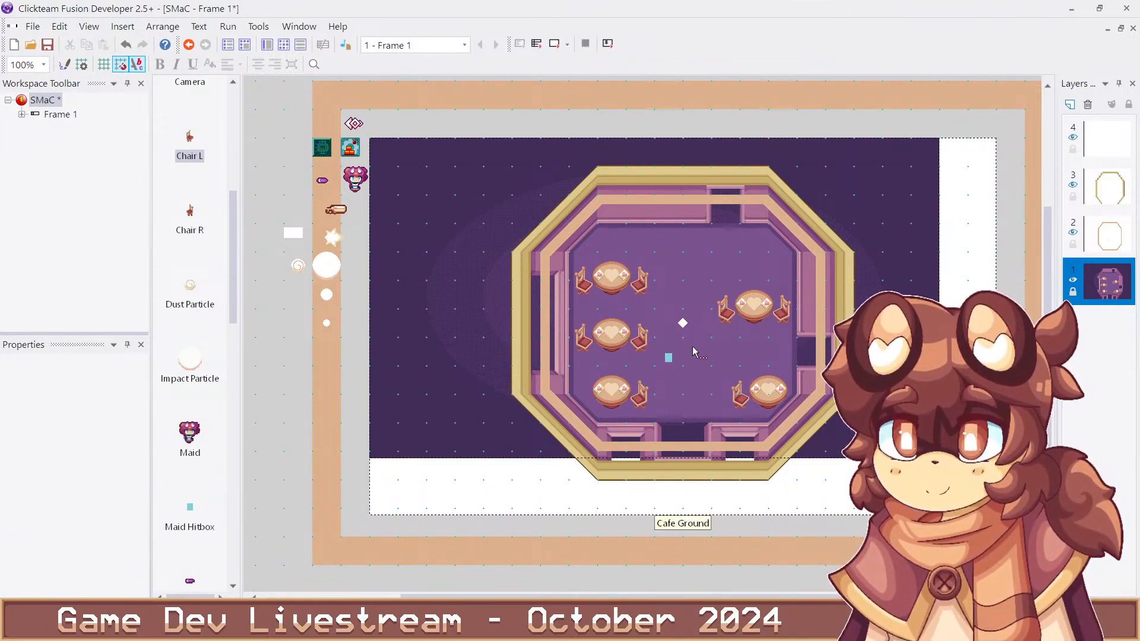
# Move the lower-right table and its chair inward, in line with the right-hand table above
pyautogui.click(747, 393)
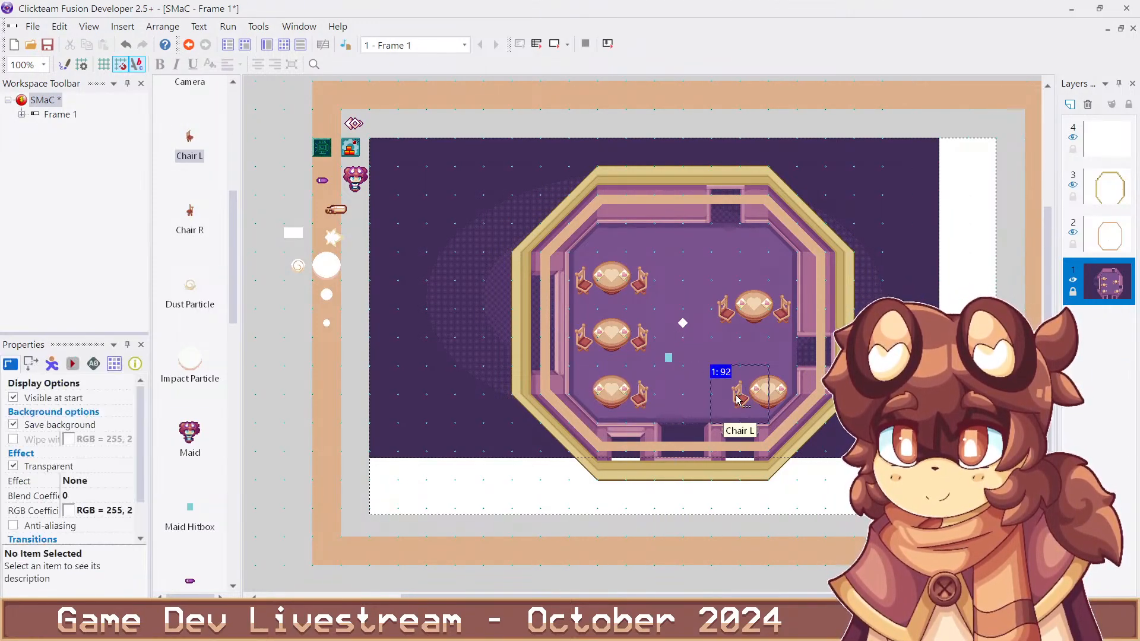
pyautogui.keyDown('shift'); pyautogui.click(777, 402); pyautogui.keyUp('shift')
pyautogui.press('Left')
pyautogui.press('Left')
pyautogui.press('Left')
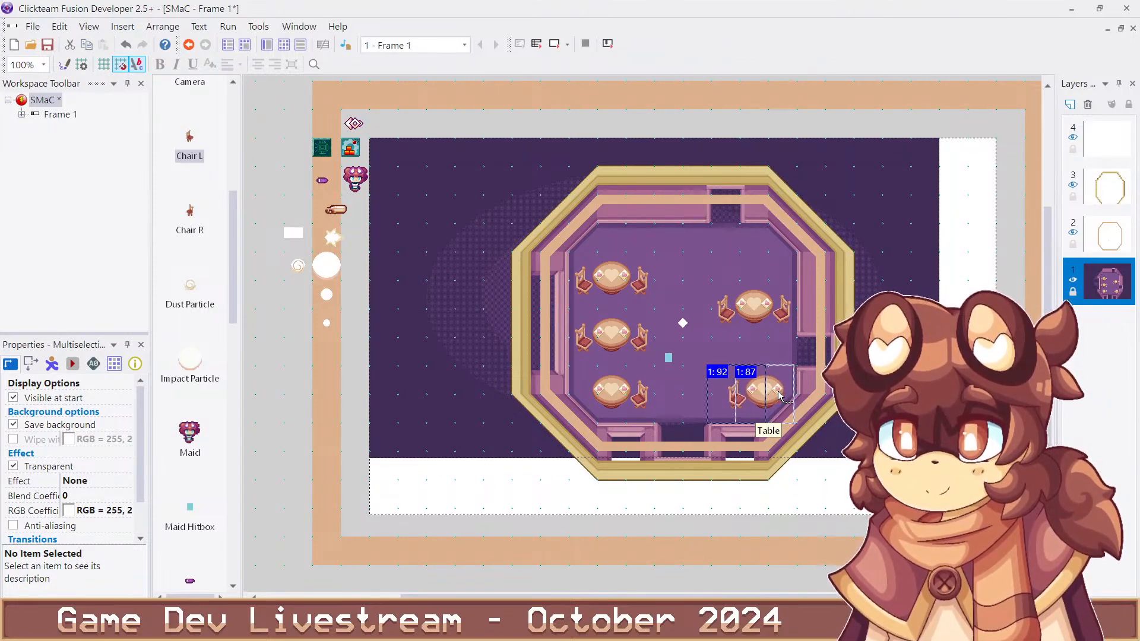
pyautogui.press('Left')
pyautogui.press('Left')
pyautogui.press('Left')
pyautogui.press('Left')
pyautogui.press('Left')
pyautogui.press('Left')
pyautogui.press('Left')
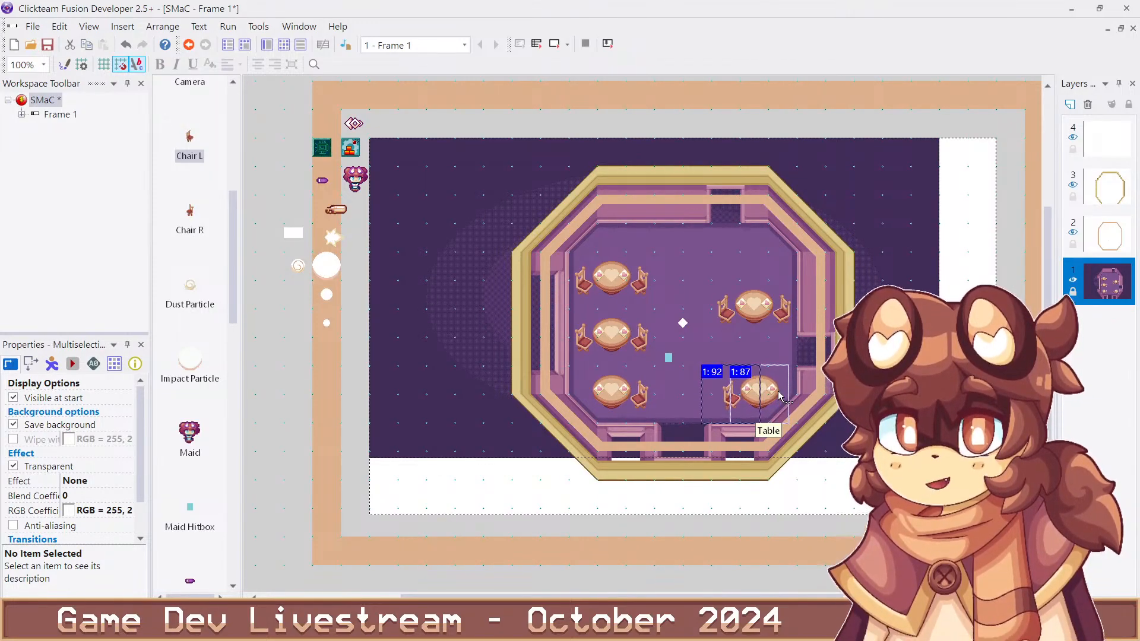
pyautogui.press('Left')
pyautogui.press('Left')
pyautogui.press('Left')
pyautogui.press('Left')
pyautogui.press('Left')
pyautogui.press('Left')
pyautogui.press('Left')
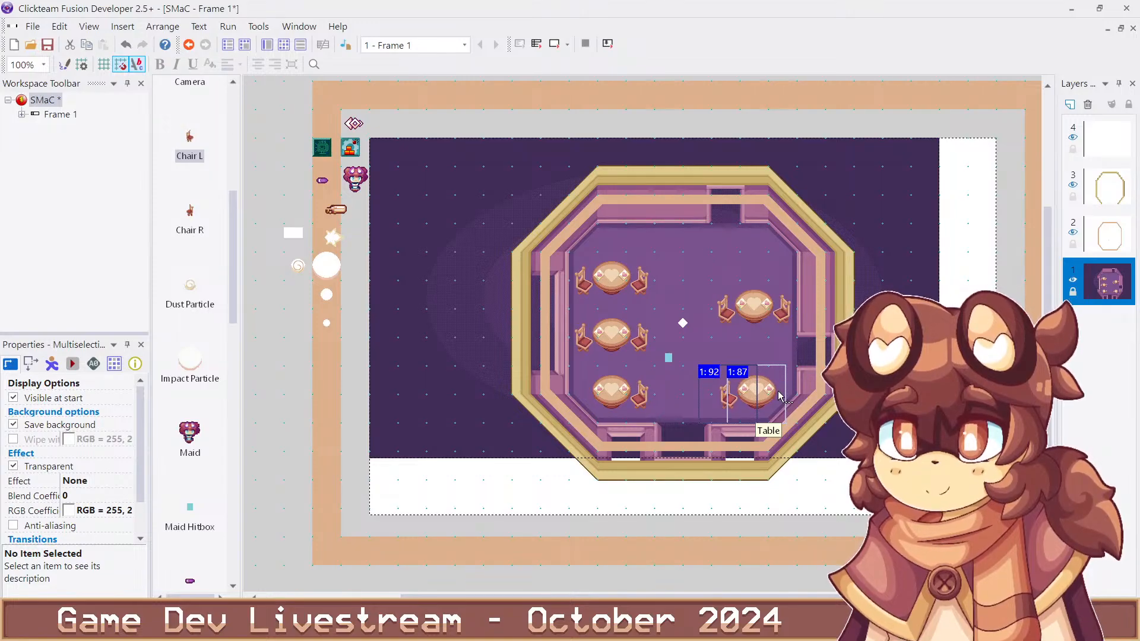
pyautogui.click(771, 484)
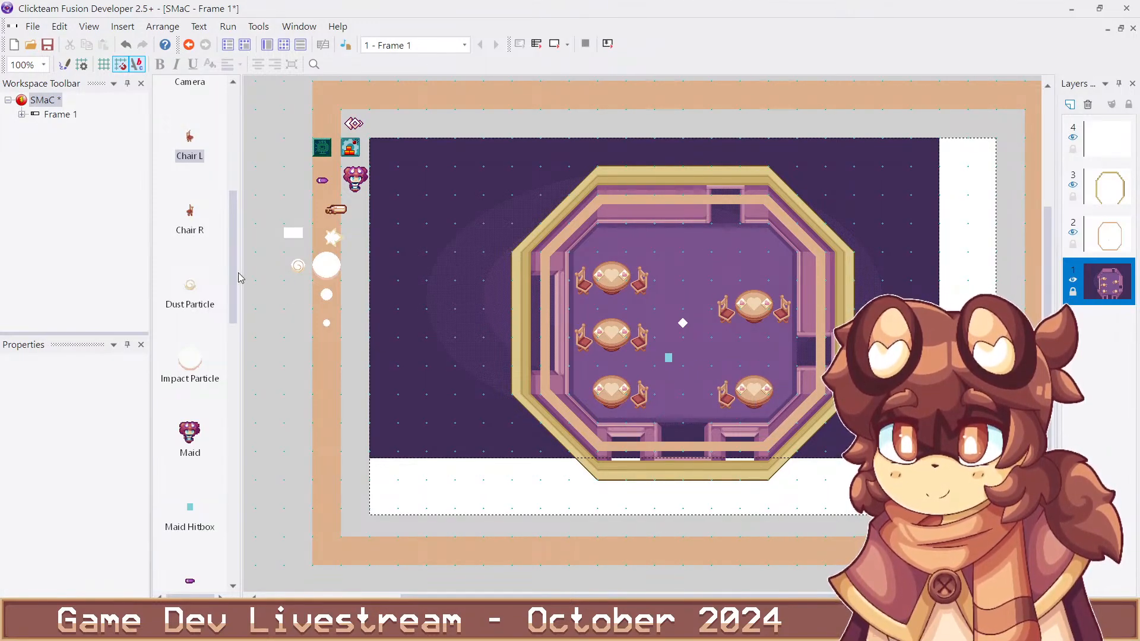
# Try a Chair R on the right side of the lower-right table, shifted left against it, and remove it again
pyautogui.click(191, 213)
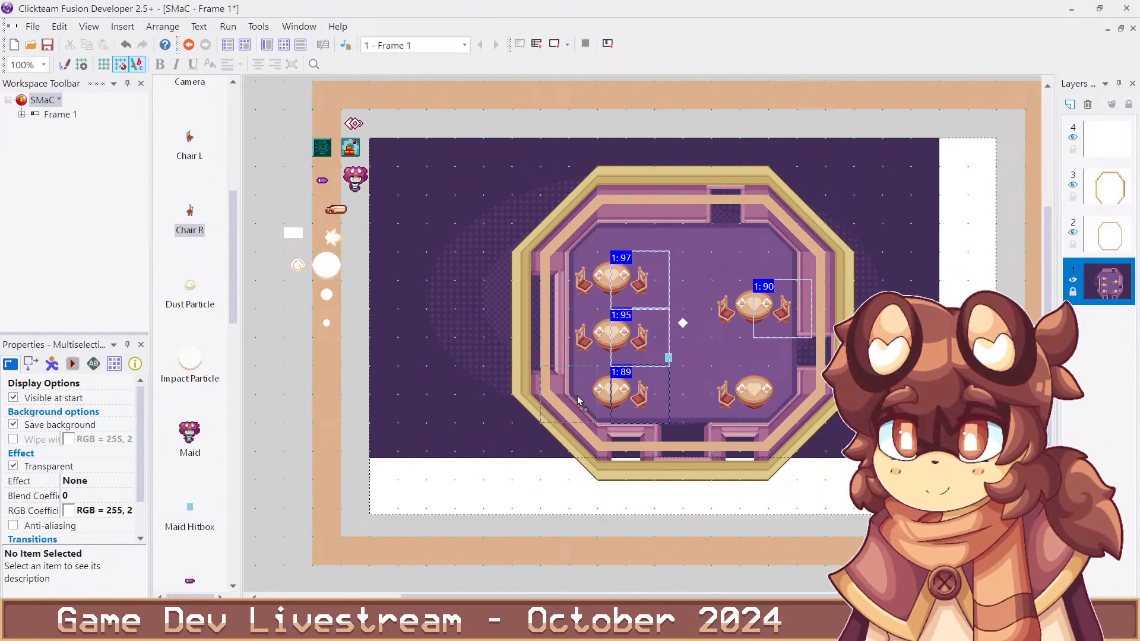
pyautogui.moveTo(773, 422); pyautogui.dragTo(789, 407)
pyautogui.press('Left')
pyautogui.press('Left')
pyautogui.press('Left')
pyautogui.press('Left')
pyautogui.press('Left')
pyautogui.press('Left')
pyautogui.press('Left')
pyautogui.press('Left')
pyautogui.press('Left')
pyautogui.press('Left')
pyautogui.press('Left')
pyautogui.press('Left')
pyautogui.press('Left')
pyautogui.press('Left')
pyautogui.press('Left')
pyautogui.press('Left')
pyautogui.press('Left')
pyautogui.press('Left')
pyautogui.press('Left')
pyautogui.press('Left')
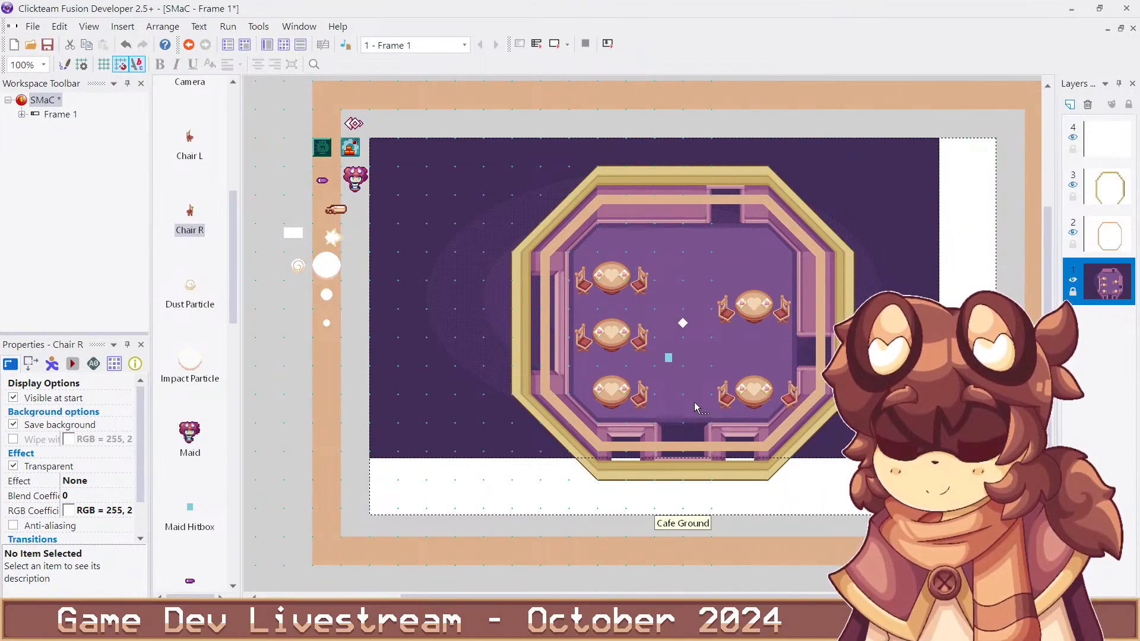
pyautogui.press('Left')
pyautogui.press('Left')
pyautogui.press('Left')
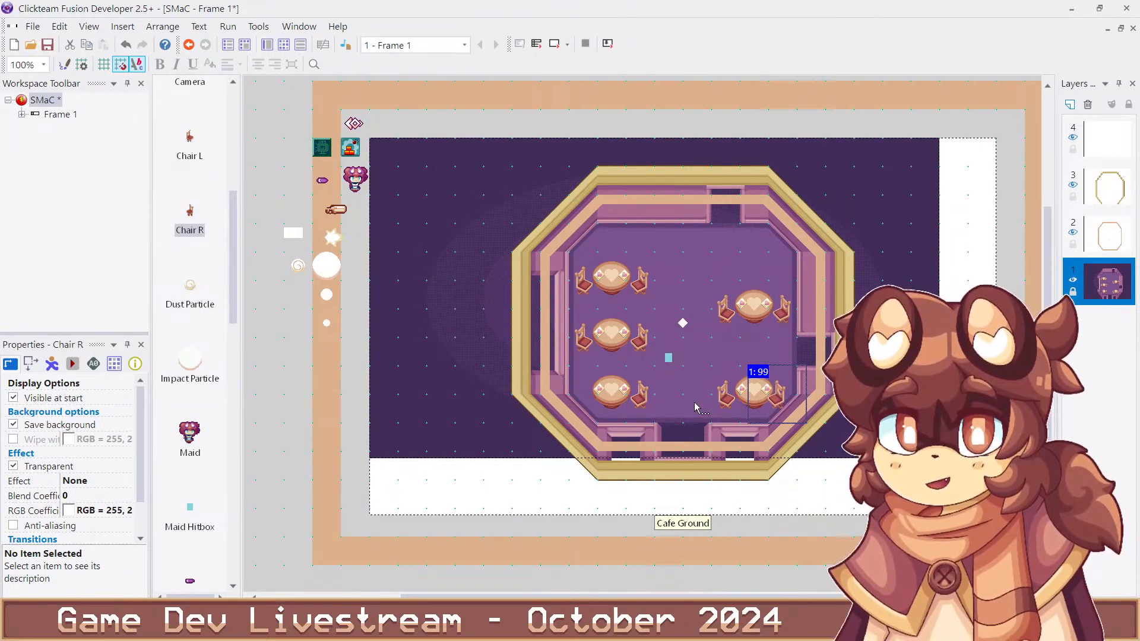
pyautogui.click(696, 403)
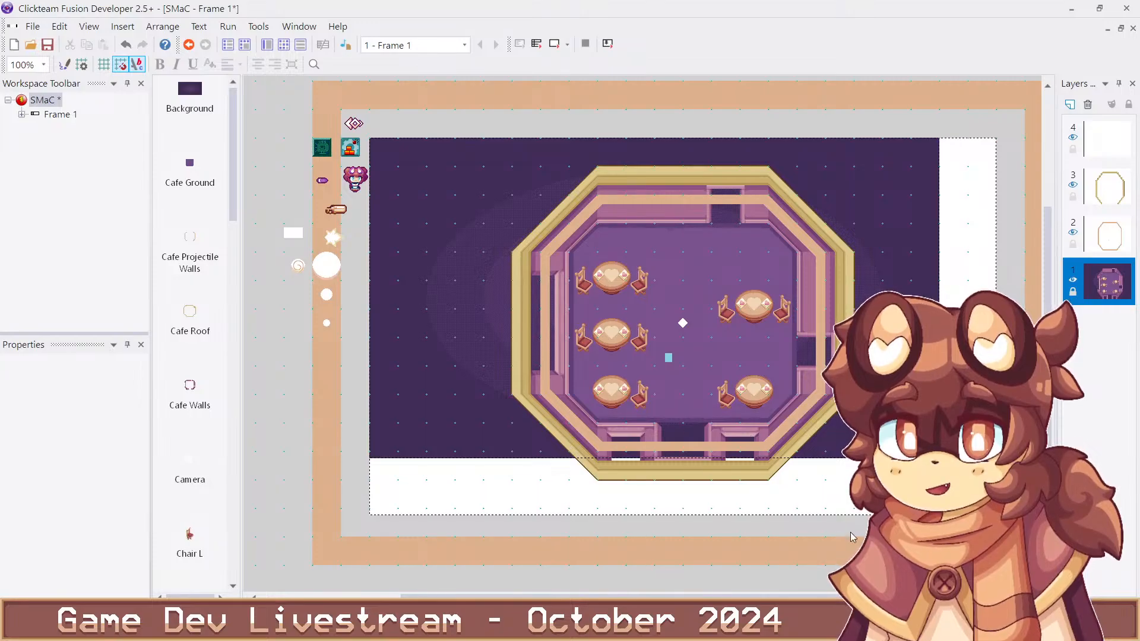
# Playtest the aligned layout by walking the character up the middle of the room and down between the two lower tables
pyautogui.press('F7')
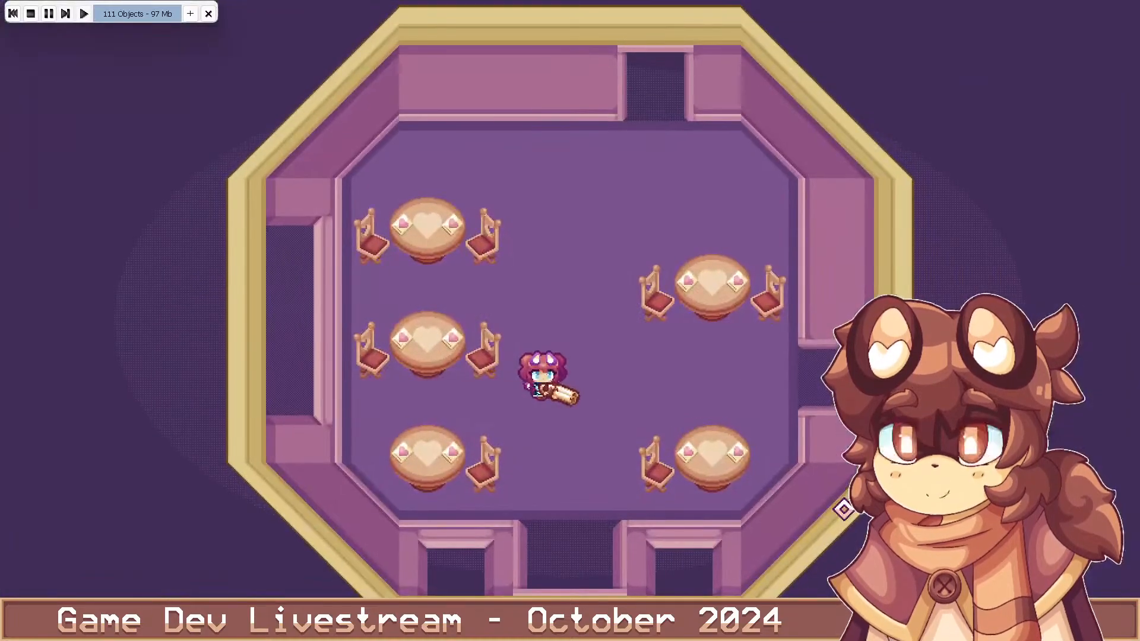
pyautogui.press('w')
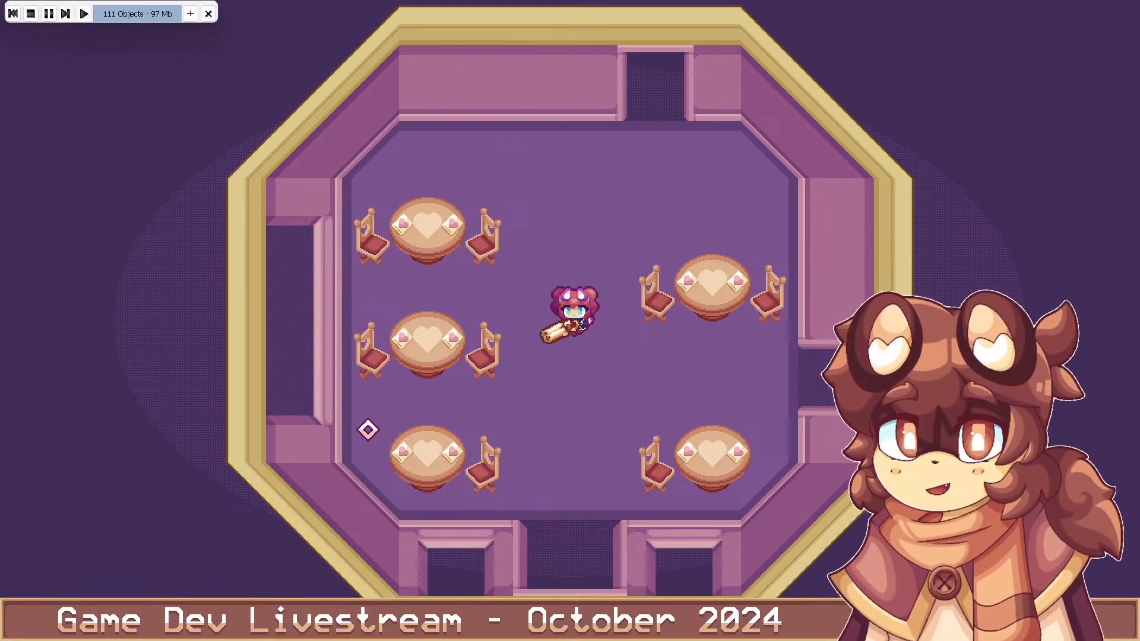
pyautogui.press('s')
pyautogui.press('s')
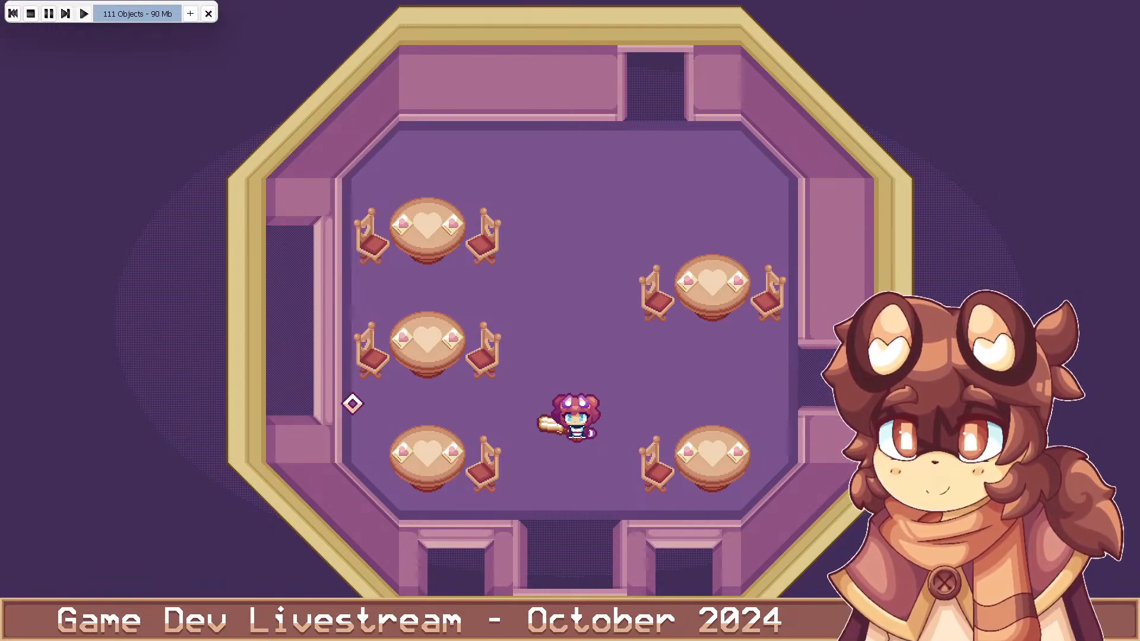
pyautogui.press('d')
pyautogui.press('w')
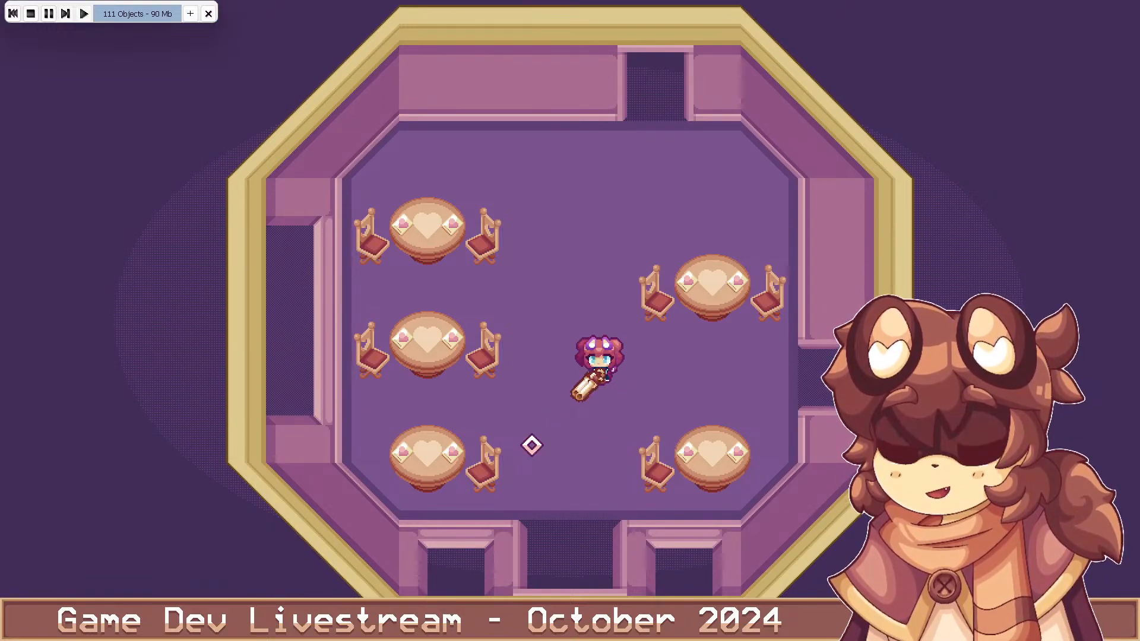
# End the playtest and restore the lower-left and lower-right table sets to their outer positions near the corner walls
pyautogui.press('Escape')
pyautogui.moveTo(607, 391)
pyautogui.mouseDown()
pyautogui.moveTo(595, 391)
pyautogui.moveTo(627, 397)
pyautogui.mouseUp()
pyautogui.moveTo(755, 395)
pyautogui.mouseDown()
pyautogui.moveTo(769, 395)
pyautogui.moveTo(726, 396)
pyautogui.moveTo(740, 397)
pyautogui.mouseUp()
pyautogui.click(426, 478)
# Start a playtest and walk the character to the upper-right table, onto its right chair and around to its left chair
pyautogui.press('F7')
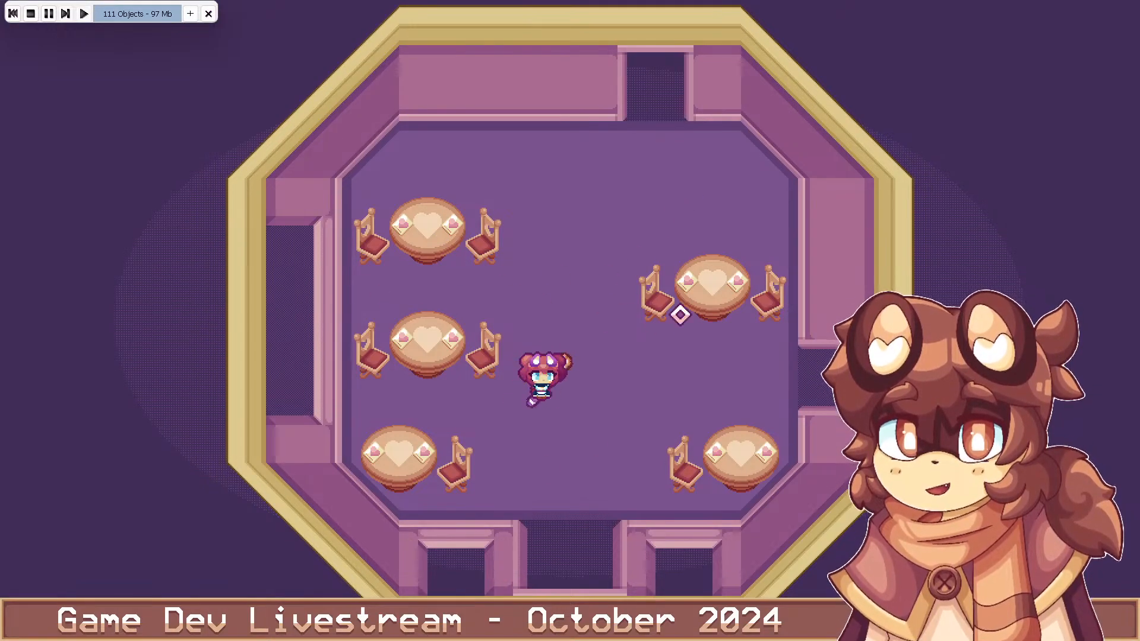
pyautogui.press('d')
pyautogui.press('a')
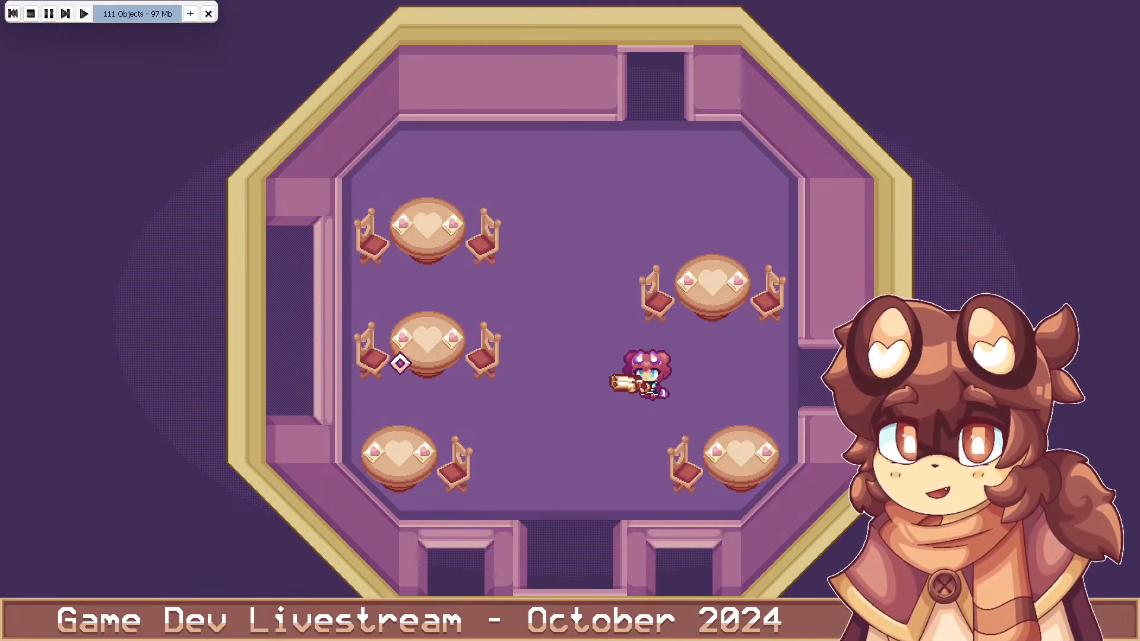
pyautogui.press('w')
pyautogui.press('d')
pyautogui.press('d')
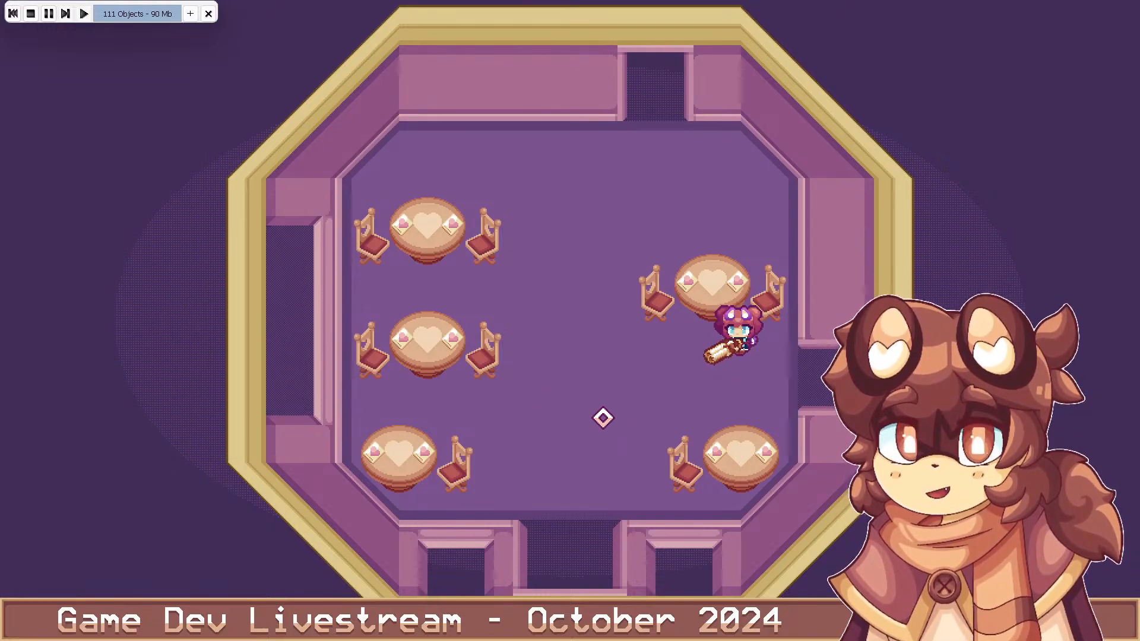
pyautogui.press('w')
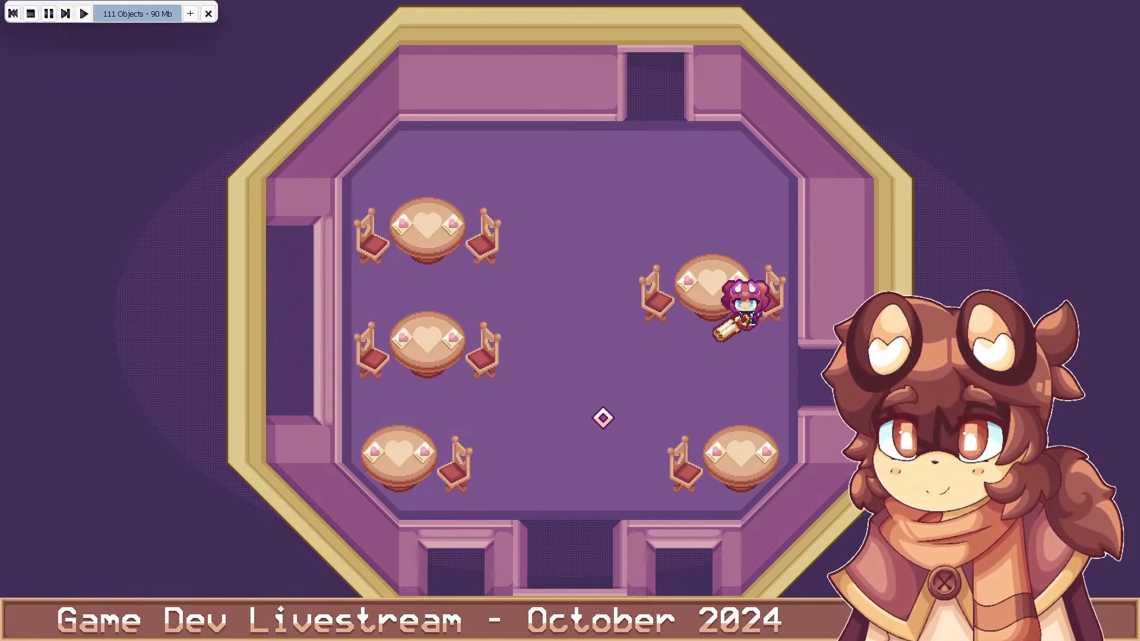
pyautogui.press('d')
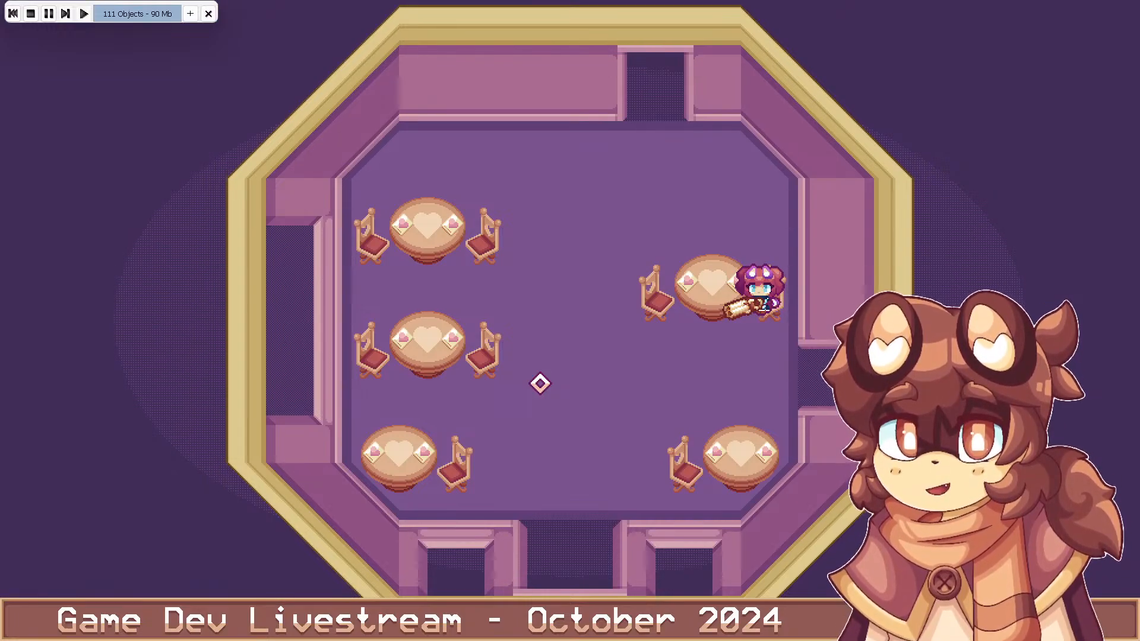
pyautogui.press('s')
pyautogui.press('a')
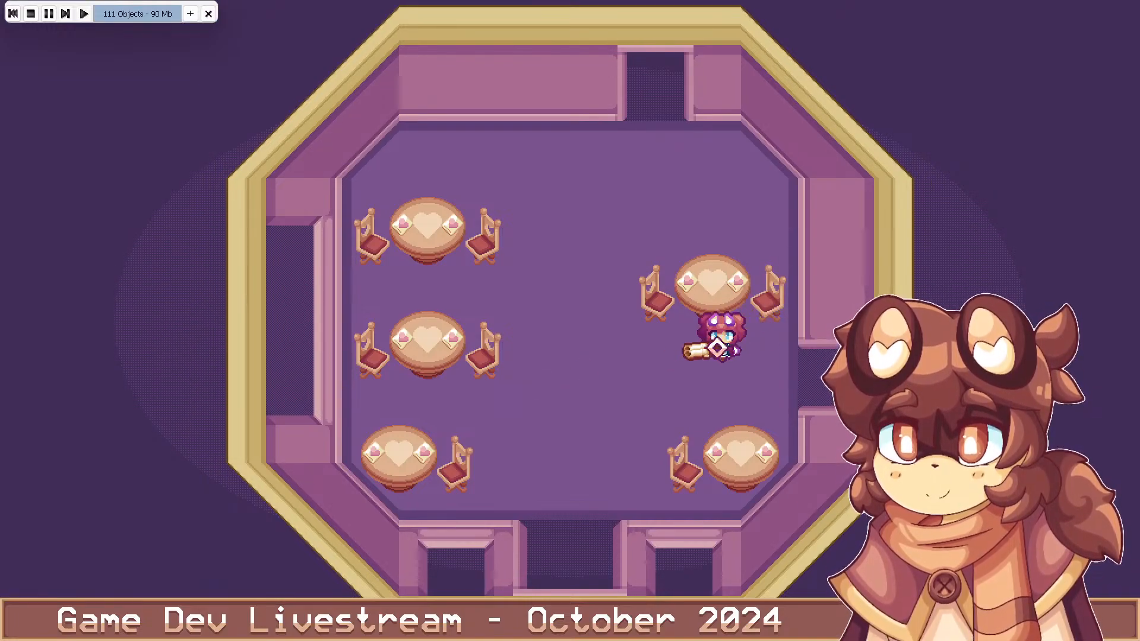
pyautogui.press('w')
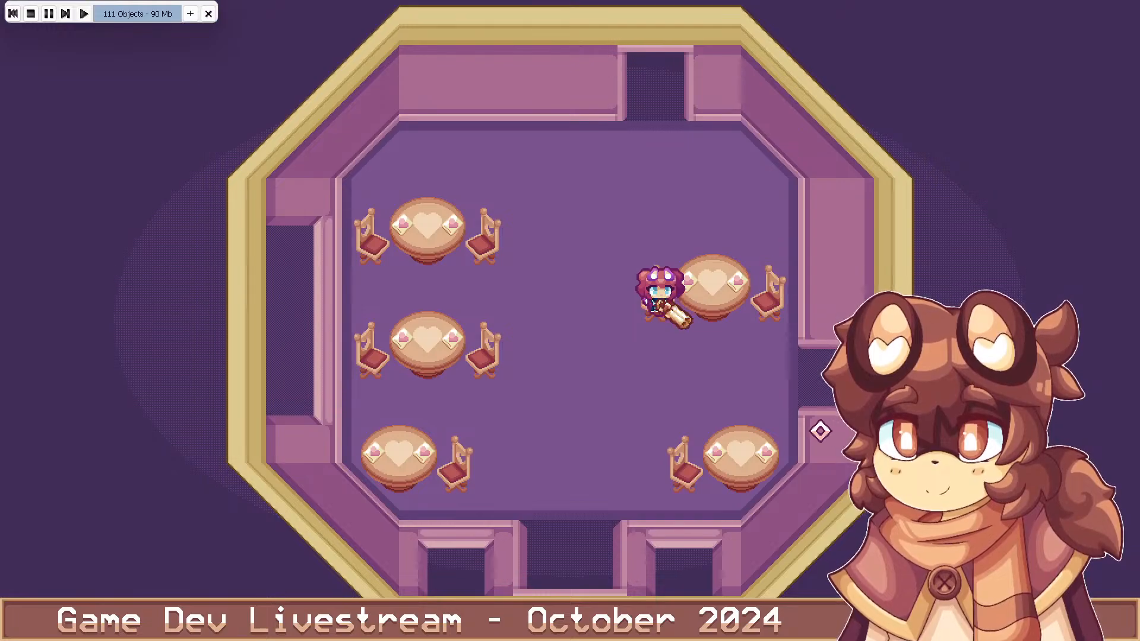
# Test shots toward the lower-left walls and bottom gap while walking the character from the upper-right table down to the lower middle
pyautogui.click(422, 465)
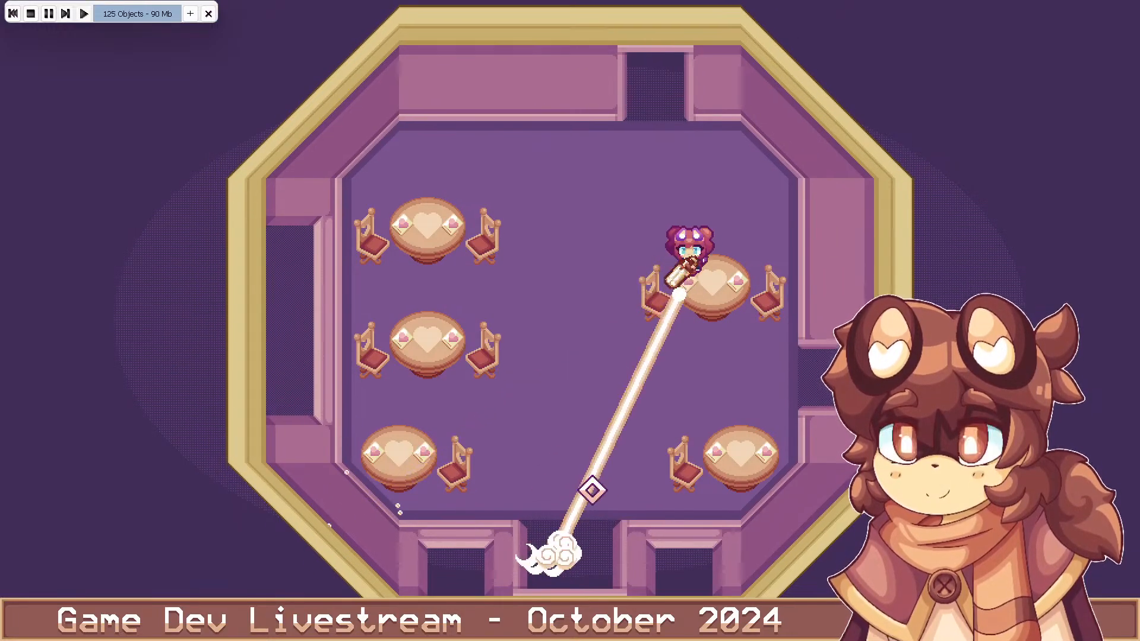
pyautogui.press('a')
pyautogui.click(594, 460)
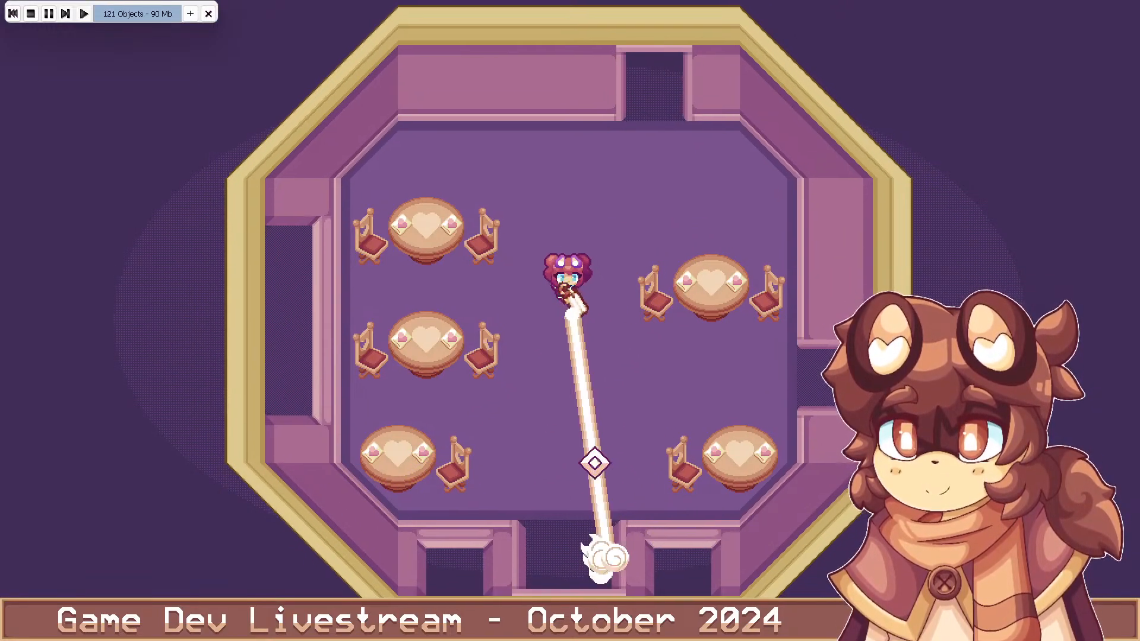
pyautogui.click(519, 460)
pyautogui.press('s')
pyautogui.press('d')
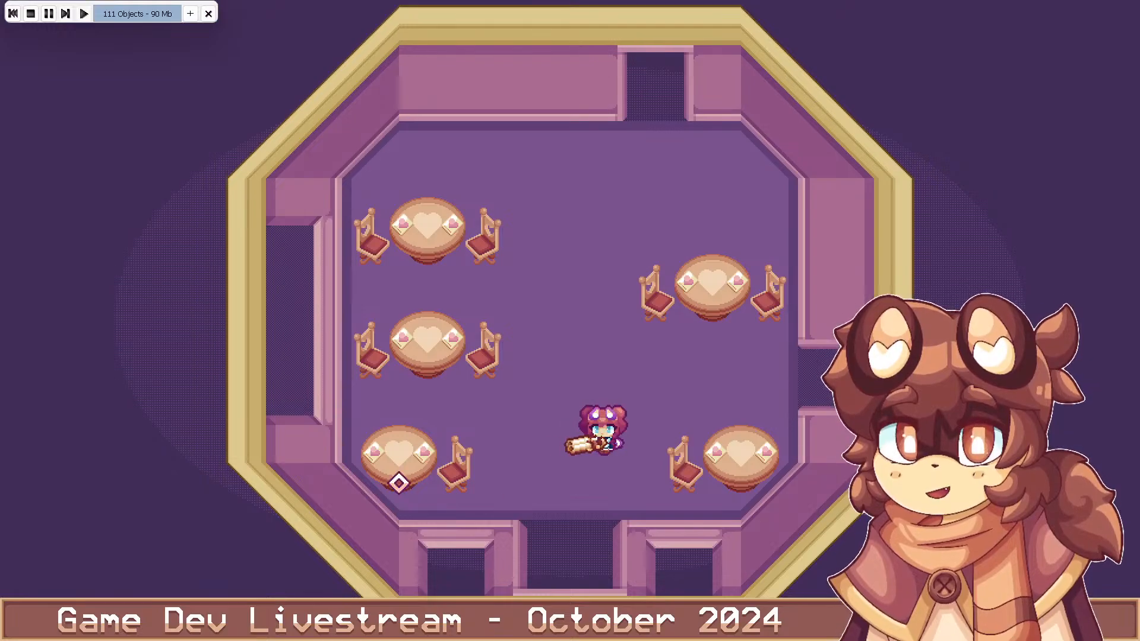
# Shoot past both lower table sets and into the bottom gap while walking the character back up toward the middle tables
pyautogui.click(824, 476)
pyautogui.click(439, 511)
pyautogui.click(554, 530)
pyautogui.press('w')
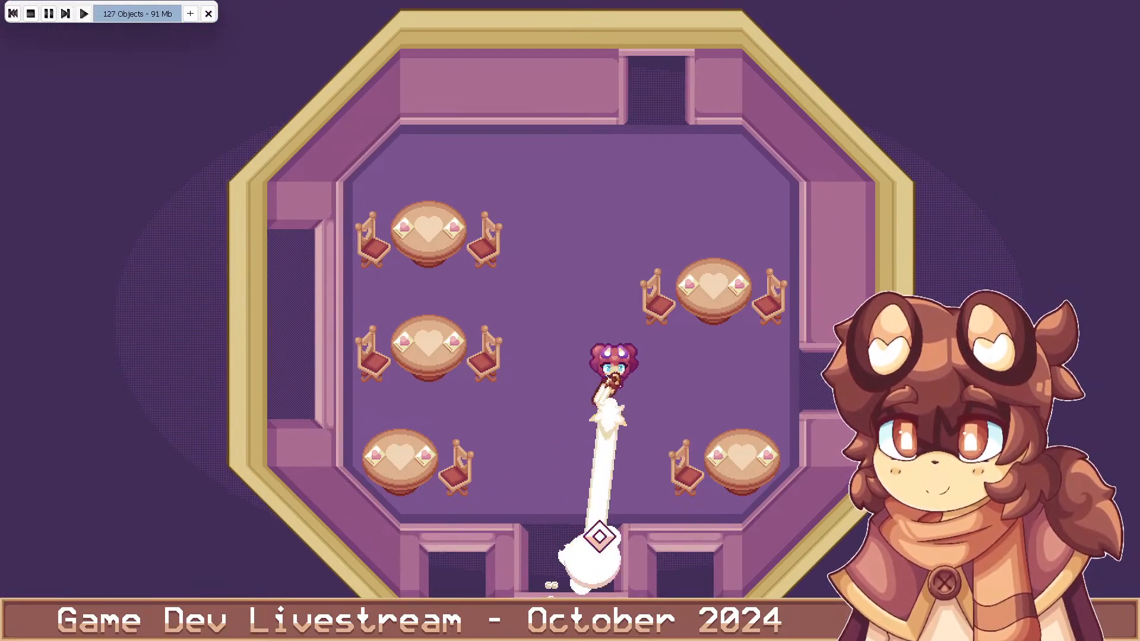
pyautogui.press('a')
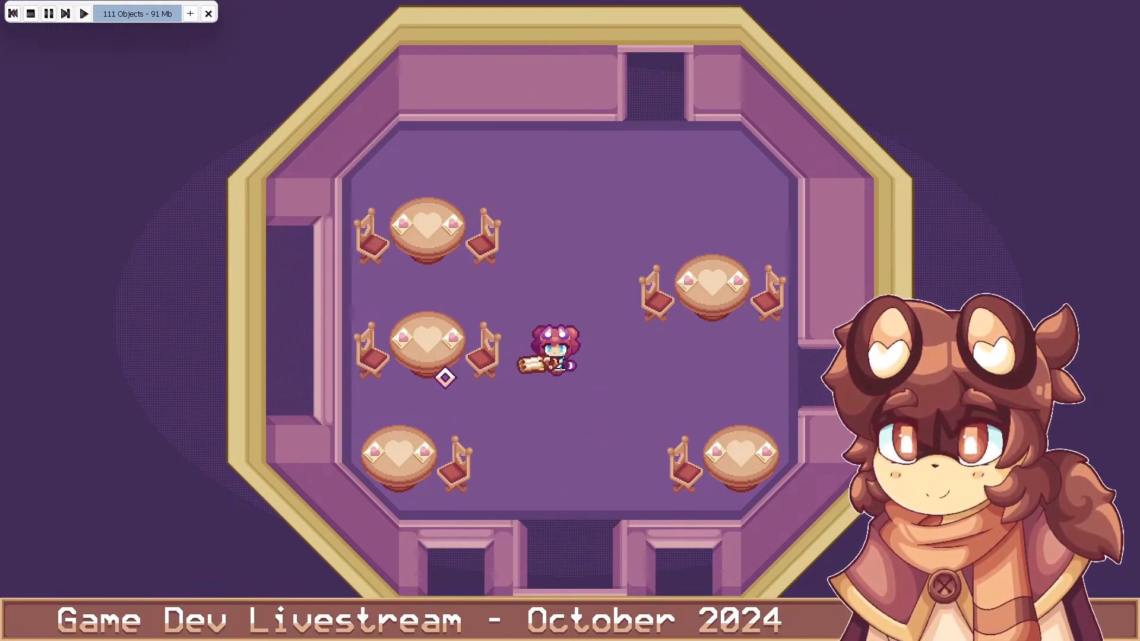
# Shoot at the lower-left and lower-right chairs from mid-room, walking the character down toward the bottom gap and back up
pyautogui.click(473, 461)
pyautogui.click(705, 455)
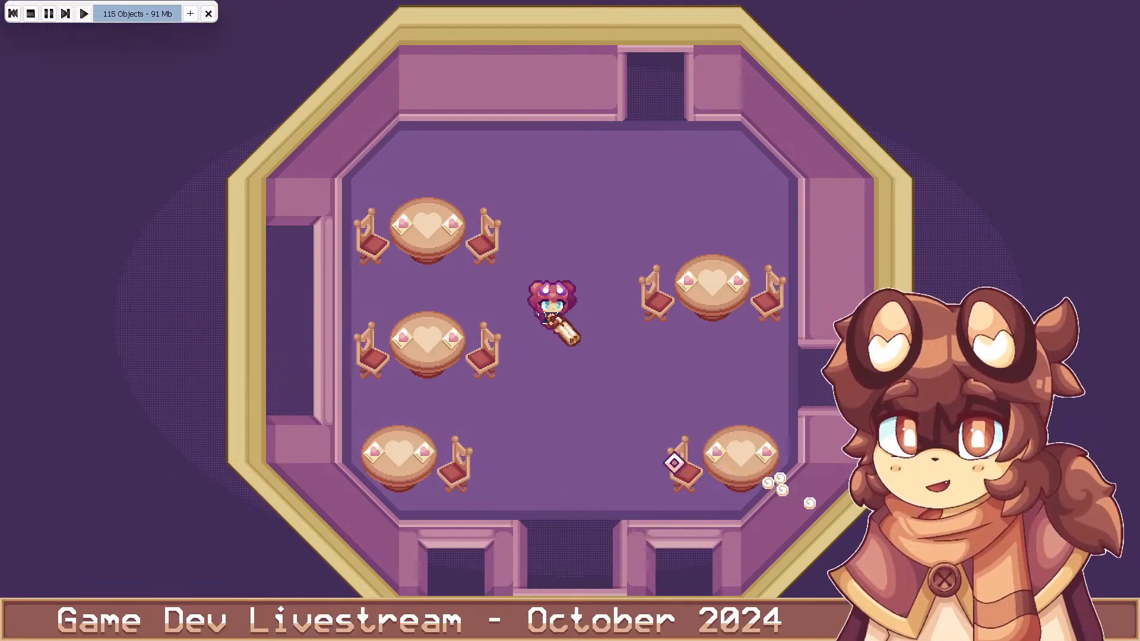
pyautogui.click(673, 462)
pyautogui.click(505, 475)
pyautogui.press('d')
pyautogui.press('s')
pyautogui.press('s')
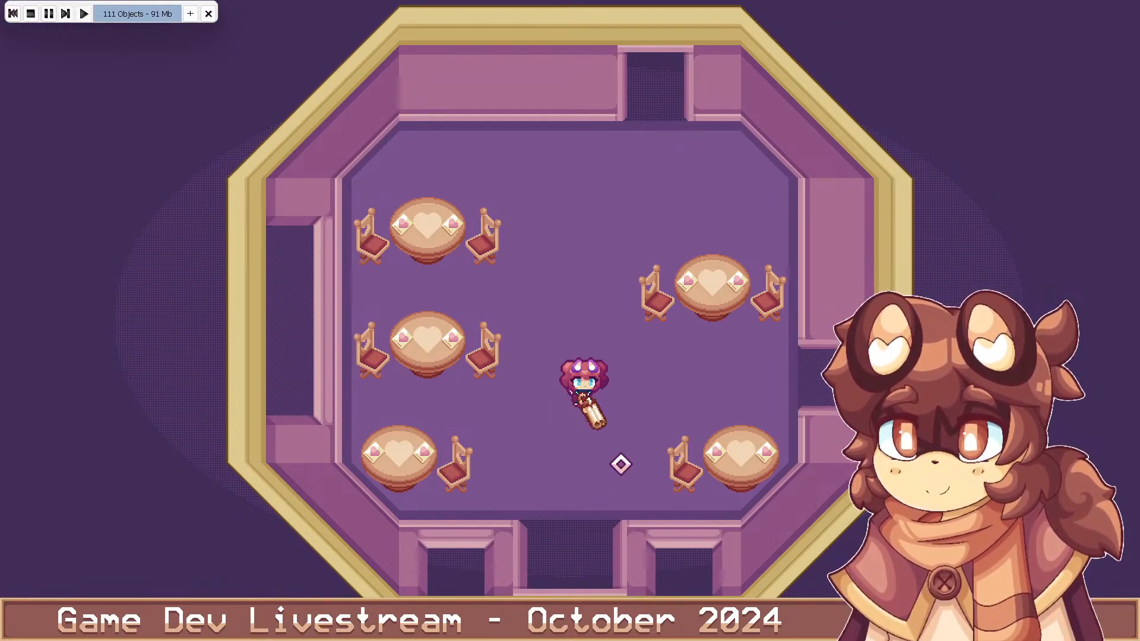
pyautogui.press('w')
pyautogui.press('a')
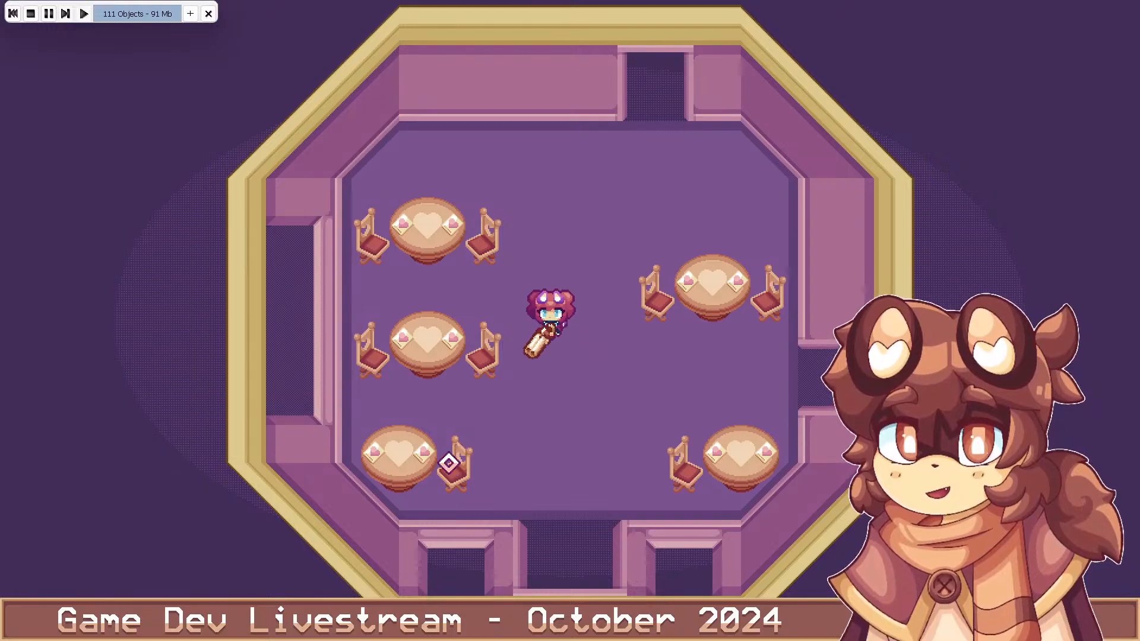
# Shoot at the lower-left set, bottom gap, lower-right table and right doorway, walking the character up and back to mid-room
pyautogui.click(420, 423)
pyautogui.click(450, 465)
pyautogui.click(568, 489)
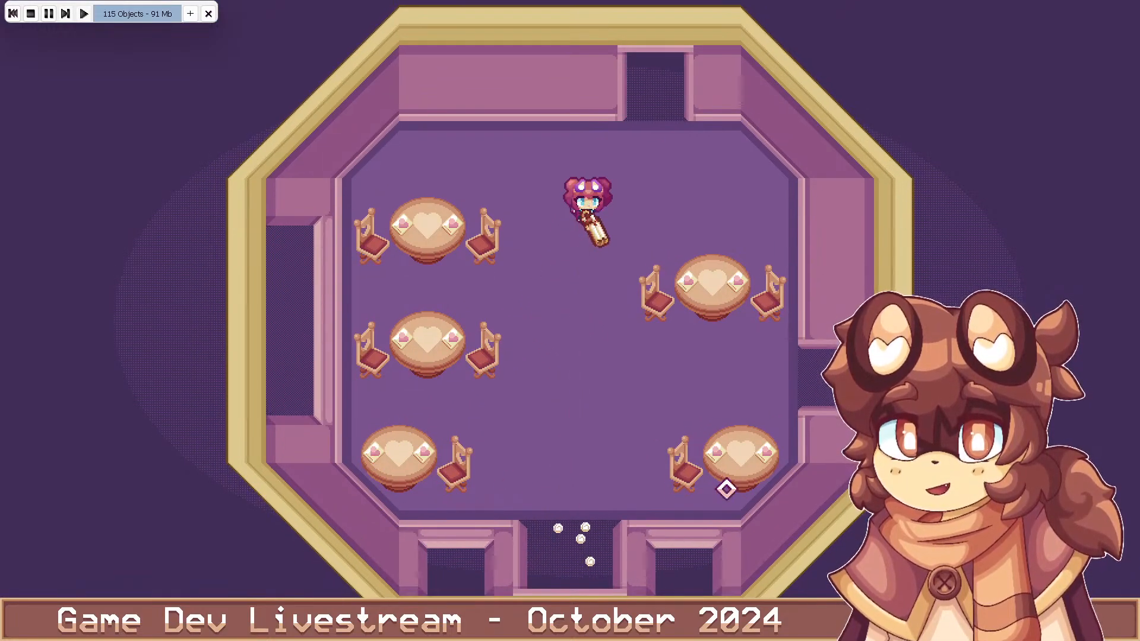
pyautogui.click(728, 482)
pyautogui.click(776, 385)
pyautogui.press('s')
pyautogui.press('d')
pyautogui.press('s')
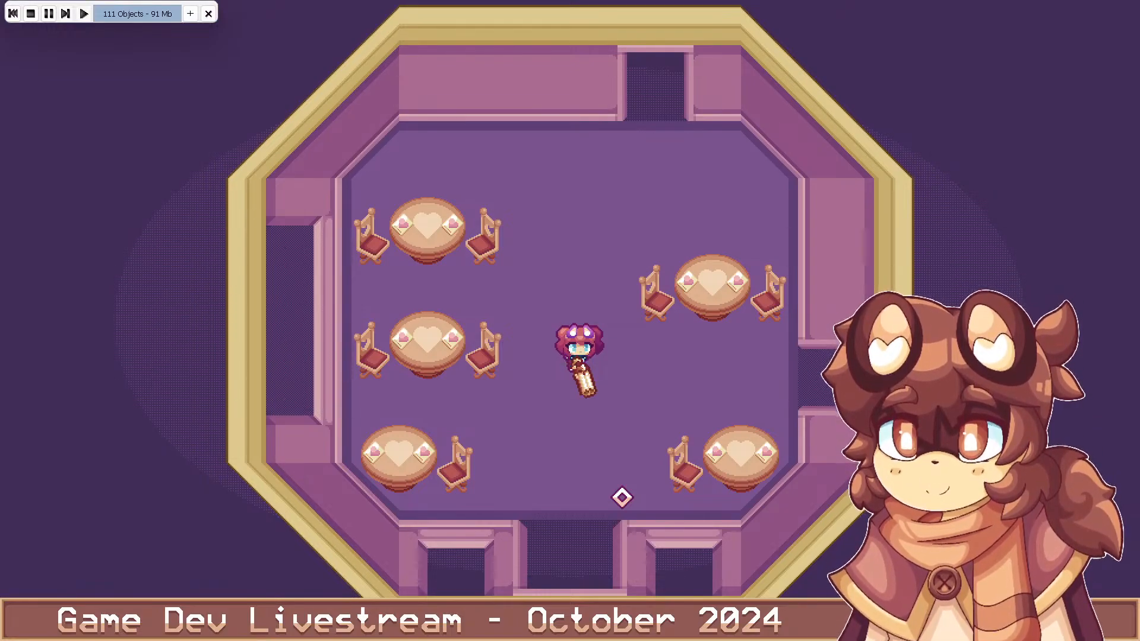
# Shoot across the lower floor, at the lower-left wall and over the middle-left table while walking the character up beside the upper-right set
pyautogui.click(518, 461)
pyautogui.click(666, 498)
pyautogui.click(557, 515)
pyautogui.click(479, 528)
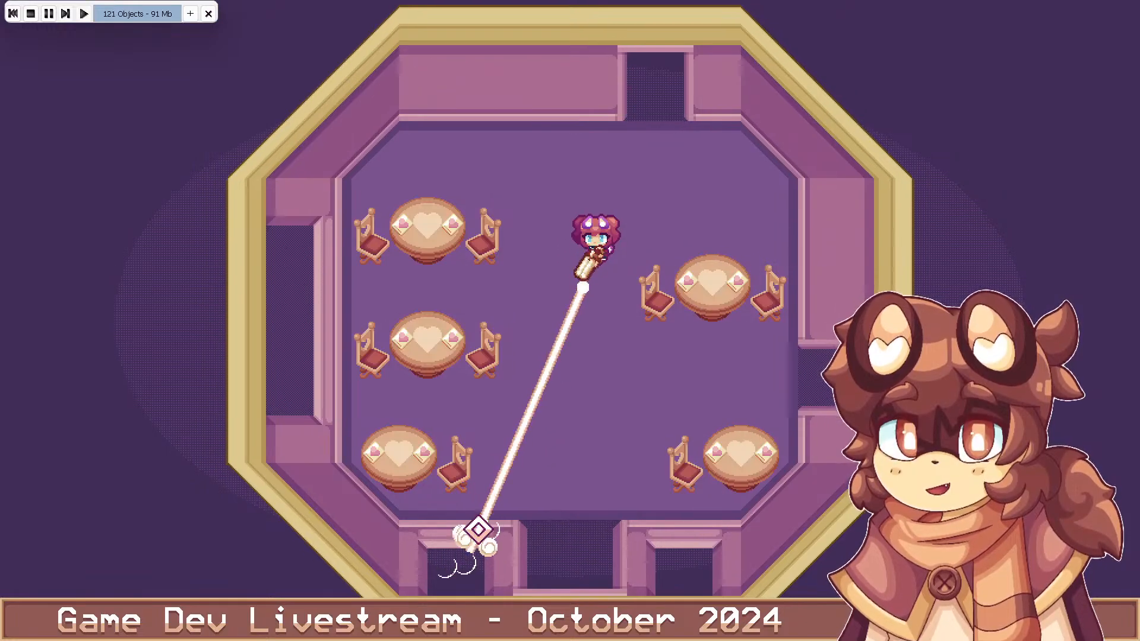
pyautogui.click(406, 380)
pyautogui.click(389, 346)
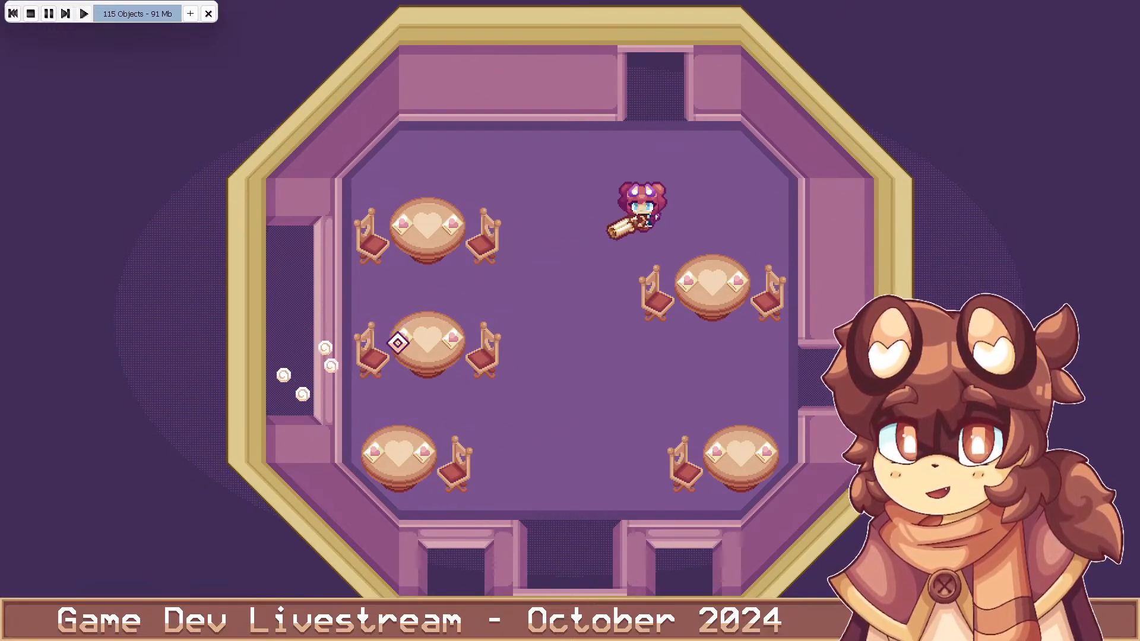
# Walk the character between the upper tables and down to the bottom gap, shooting between the left tables and toward the right doorway
pyautogui.press('a')
pyautogui.press('s')
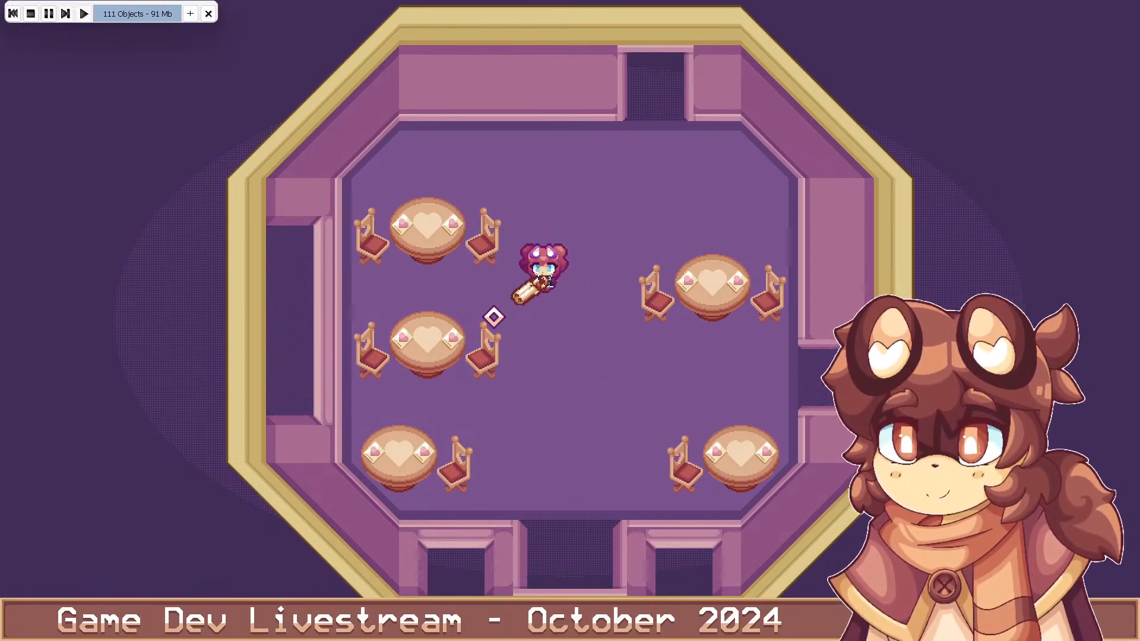
pyautogui.press('d')
pyautogui.click(447, 292)
pyautogui.press('a')
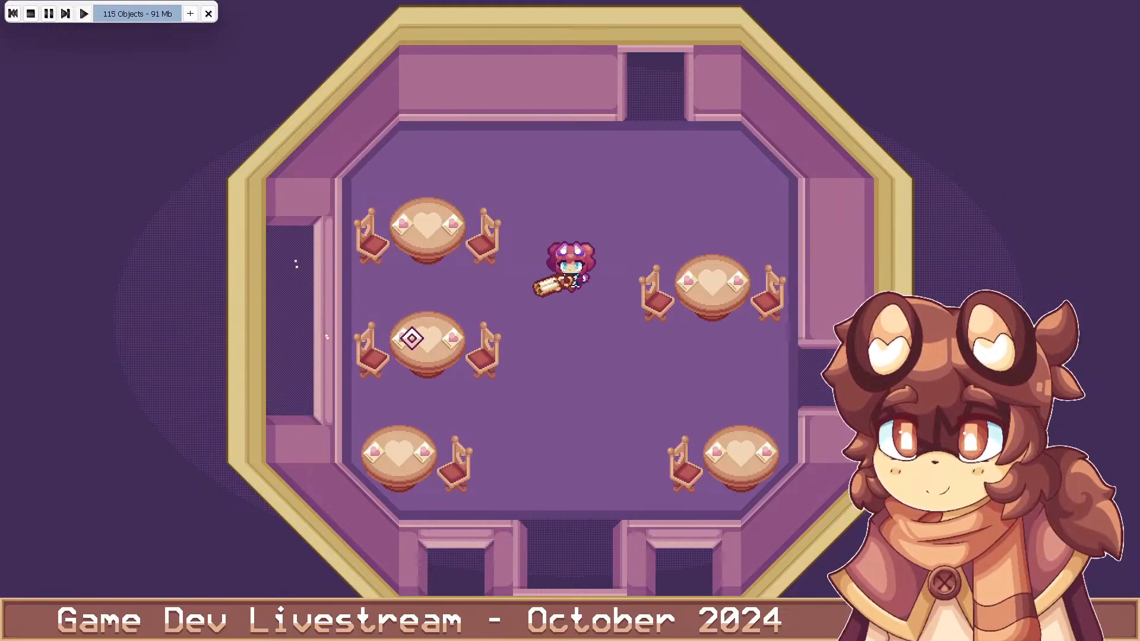
pyautogui.click(795, 380)
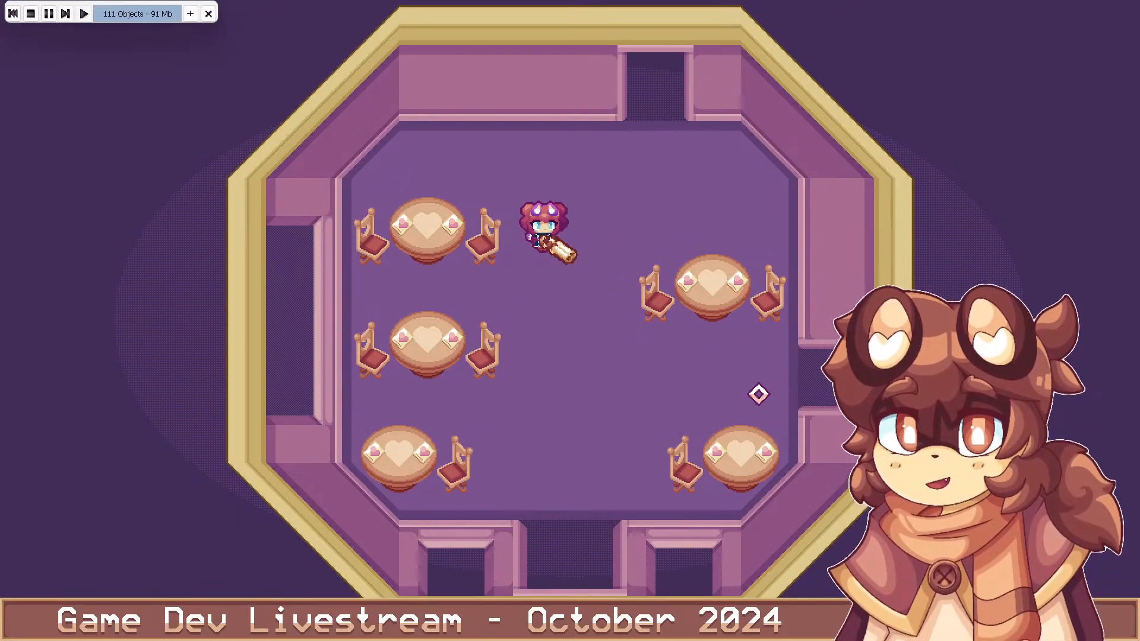
pyautogui.press('s')
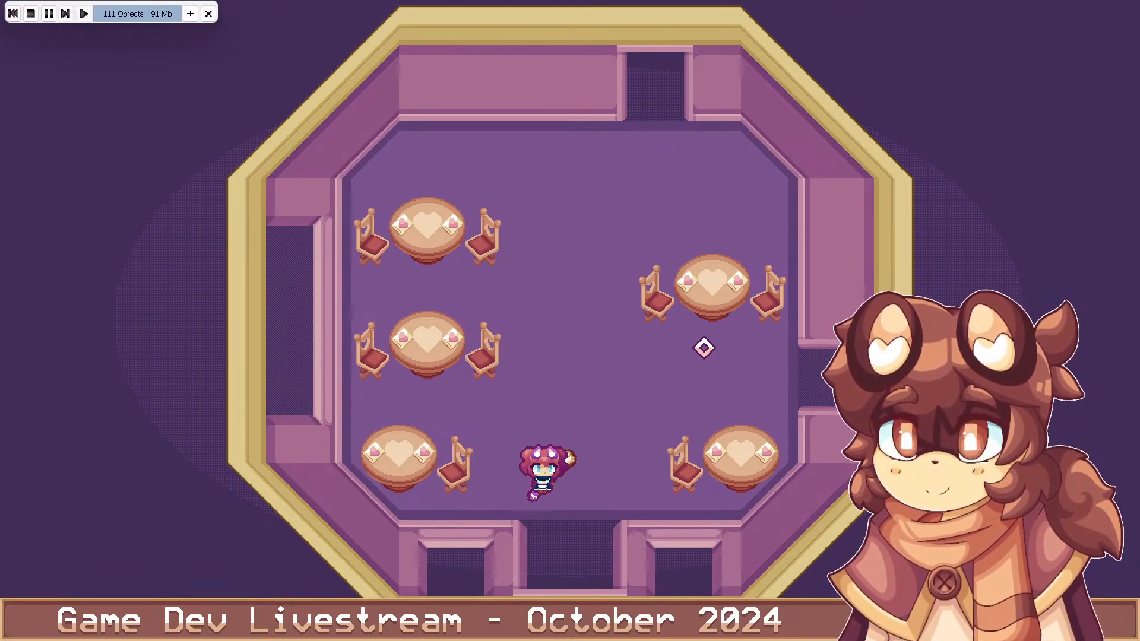
# From around the bottom gap, shoot toward the upper-right table, the left-side tables and the wall beside the gap
pyautogui.click(705, 346)
pyautogui.click(481, 343)
pyautogui.click(368, 390)
pyautogui.click(433, 507)
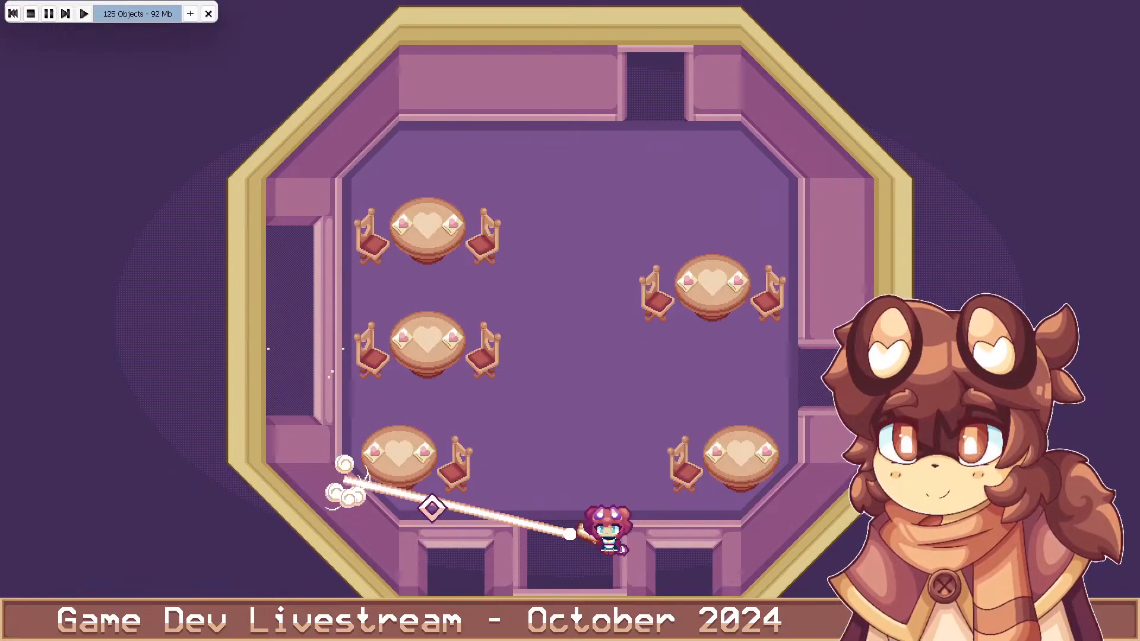
pyautogui.click(437, 542)
pyautogui.click(504, 546)
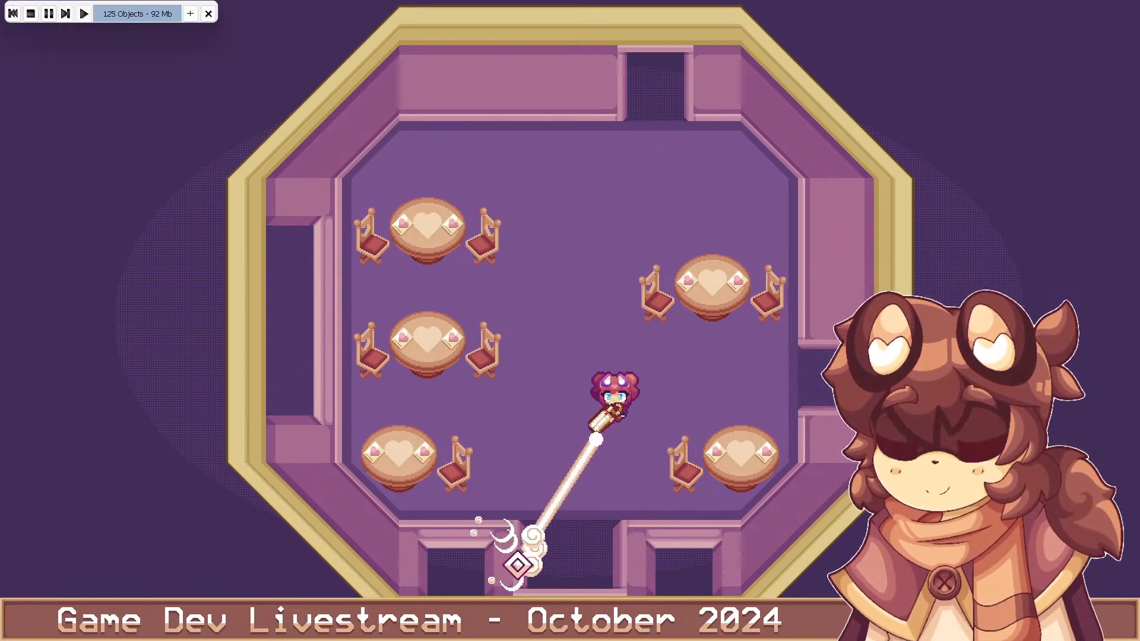
# Walk the character into the bottom gap and back to mid-room, shooting at the lower-left table and its chair
pyautogui.press('s')
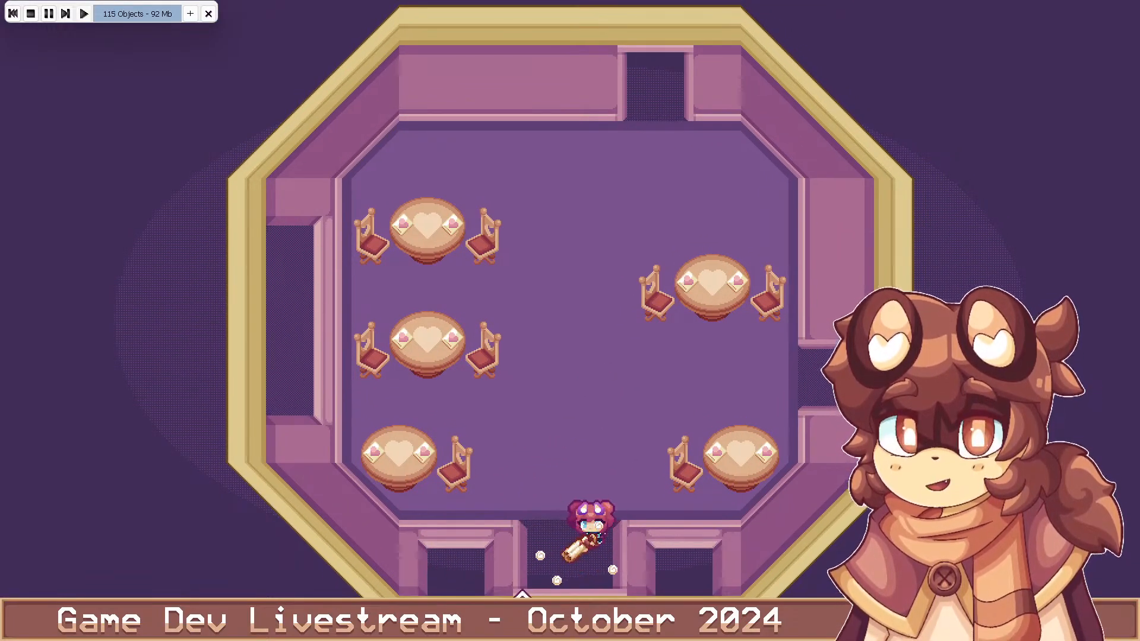
pyautogui.click(553, 552)
pyautogui.press('w')
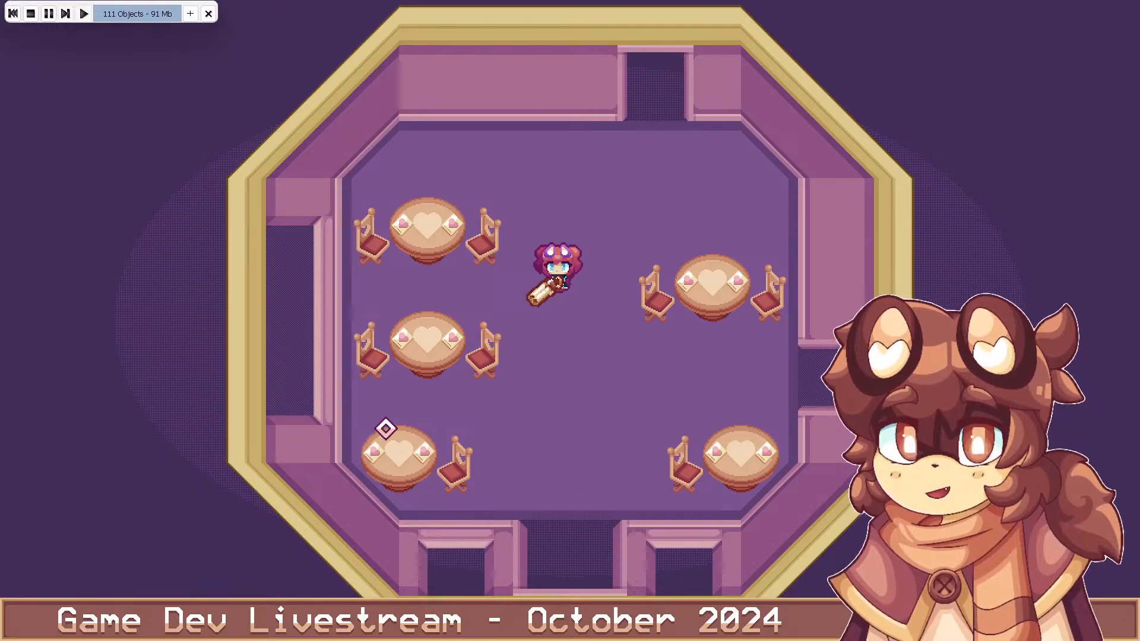
pyautogui.click(410, 446)
pyautogui.click(451, 460)
pyautogui.click(492, 490)
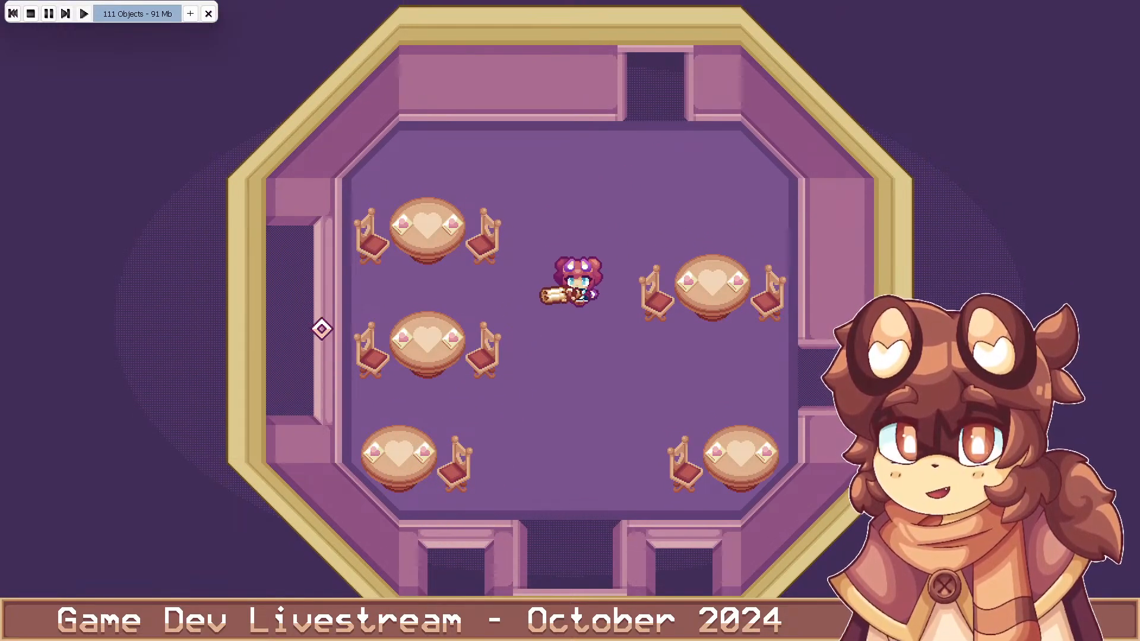
# Shoot into the left wall opening, past the lower-right table and down into the bottom gap while walking the character toward the top
pyautogui.click(341, 289)
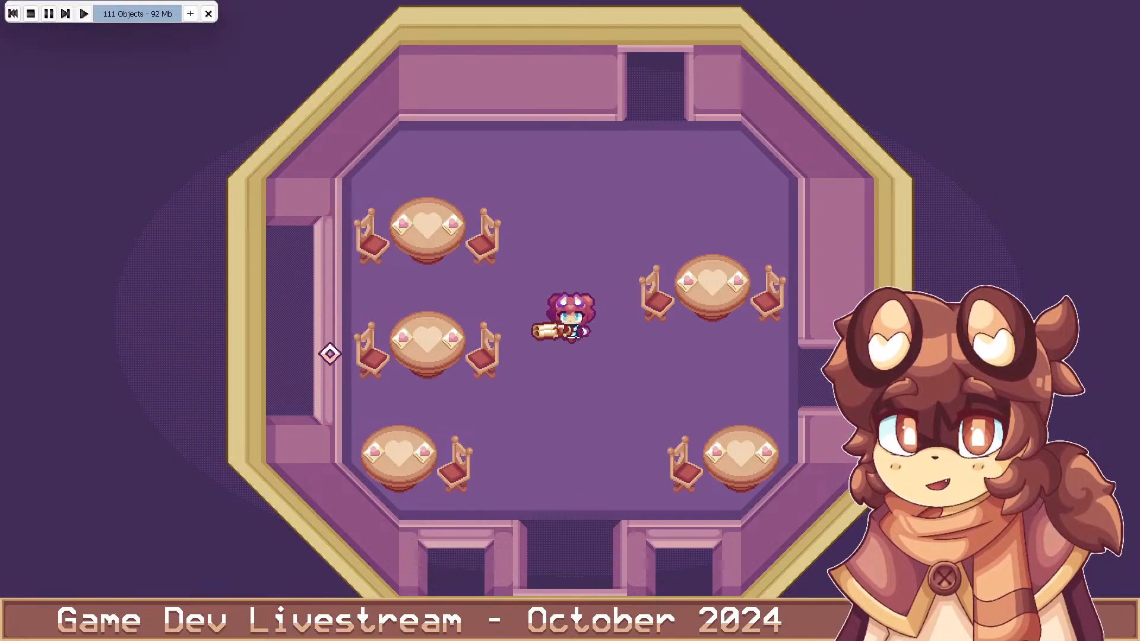
pyautogui.click(331, 395)
pyautogui.press('a')
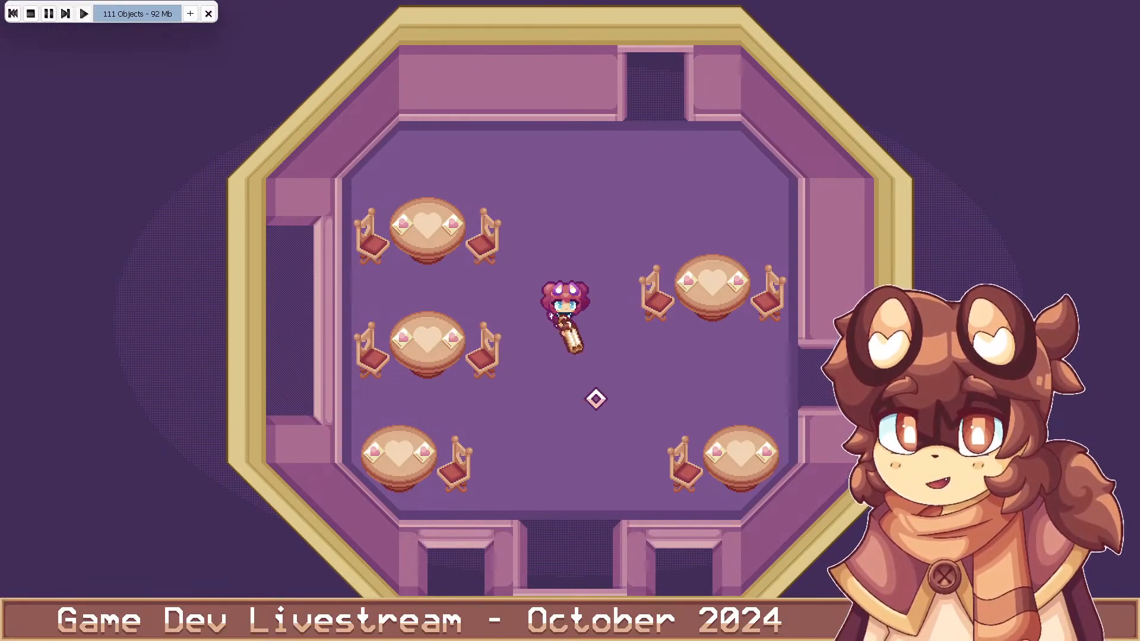
pyautogui.click(631, 380)
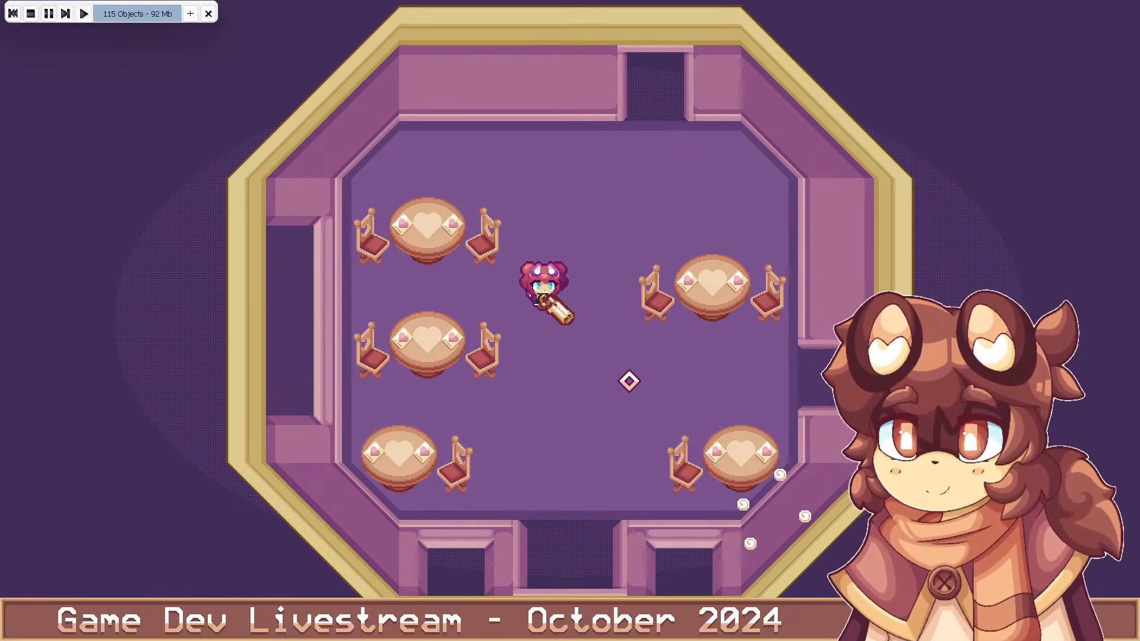
pyautogui.click(554, 384)
pyautogui.click(486, 415)
pyautogui.click(533, 420)
pyautogui.click(543, 425)
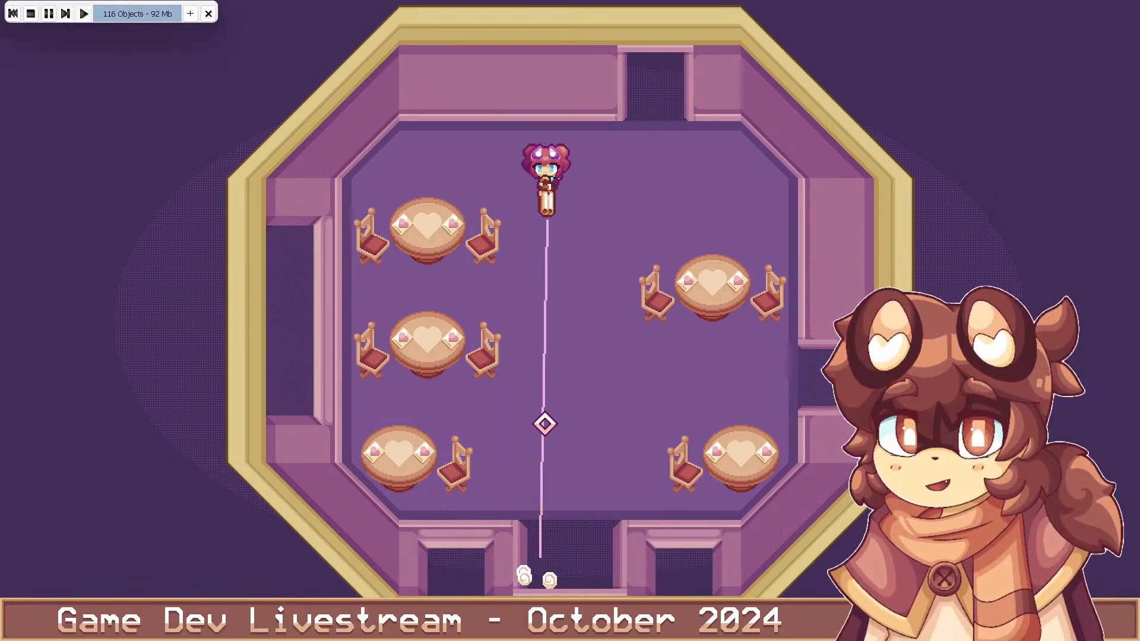
# Walk the character to the upper-right table's left chair and back to mid-room, shooting between the left tables into the wall opening
pyautogui.press('s')
pyautogui.press('d')
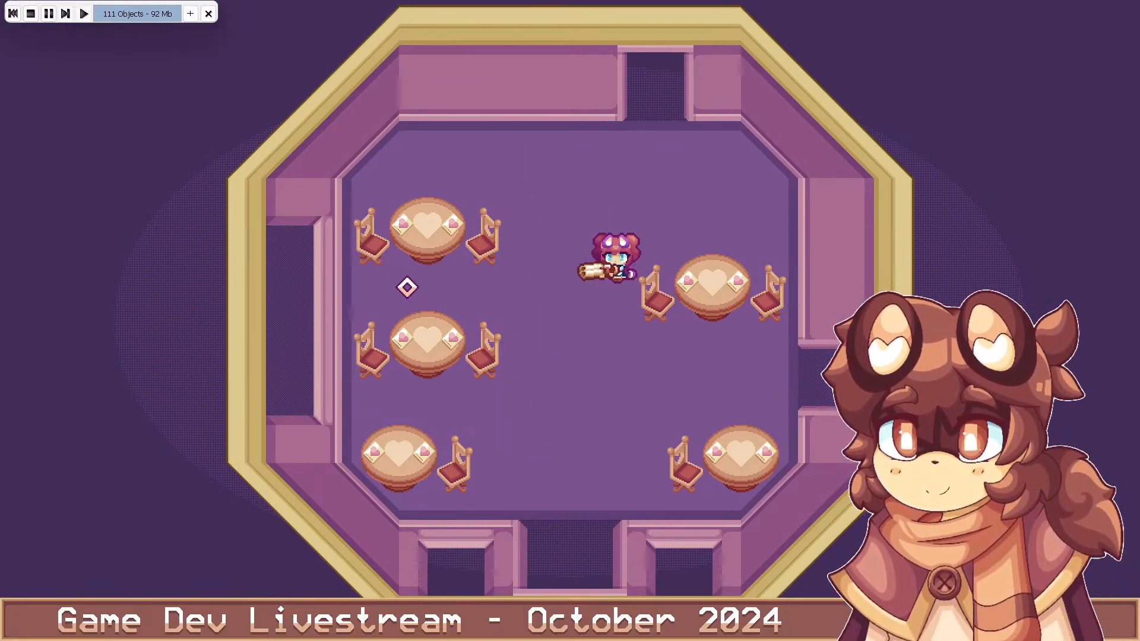
pyautogui.click(403, 282)
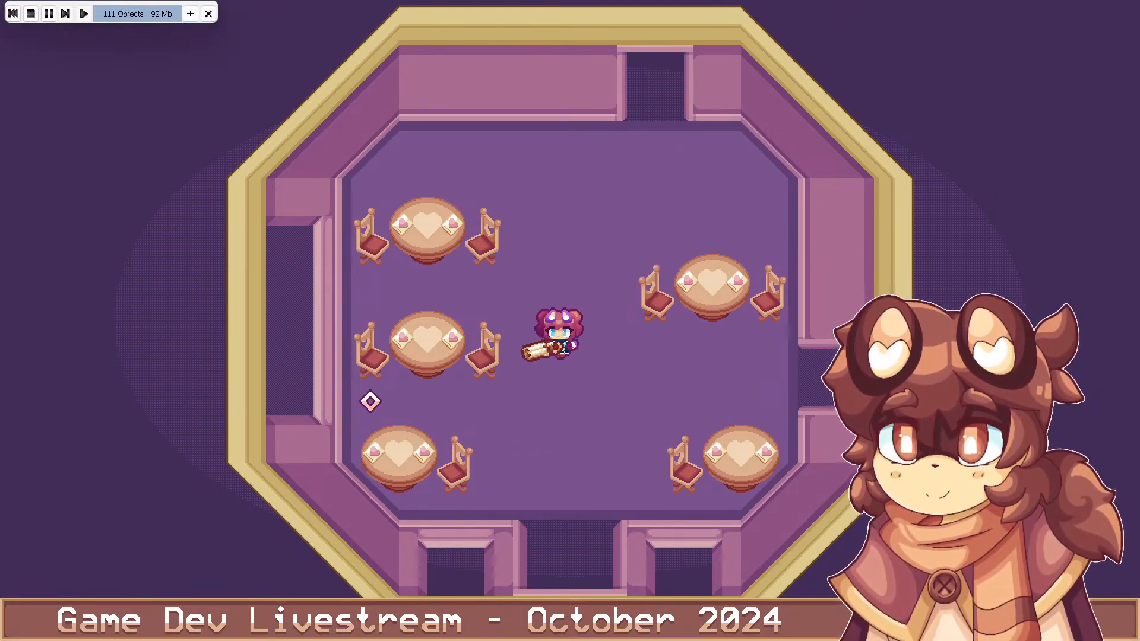
pyautogui.click(308, 372)
pyautogui.click(315, 273)
pyautogui.click(323, 348)
pyautogui.press('a')
pyautogui.press('s')
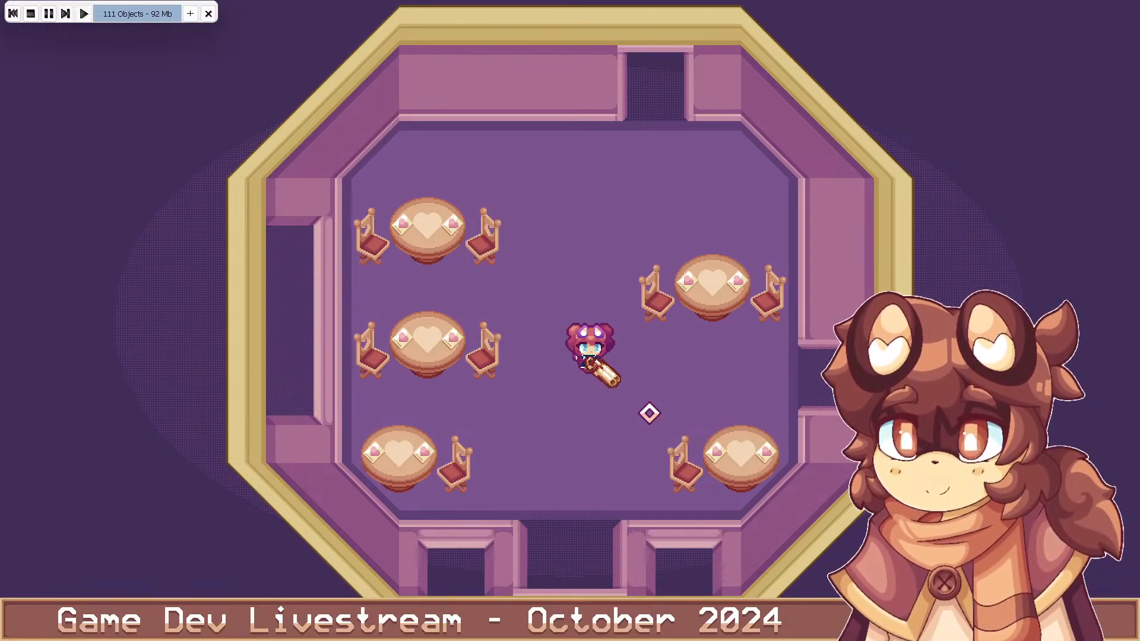
# Shoot past both lower chairs, into the lower-left corner and into the bottom gap from the lower middle of the room
pyautogui.press('s')
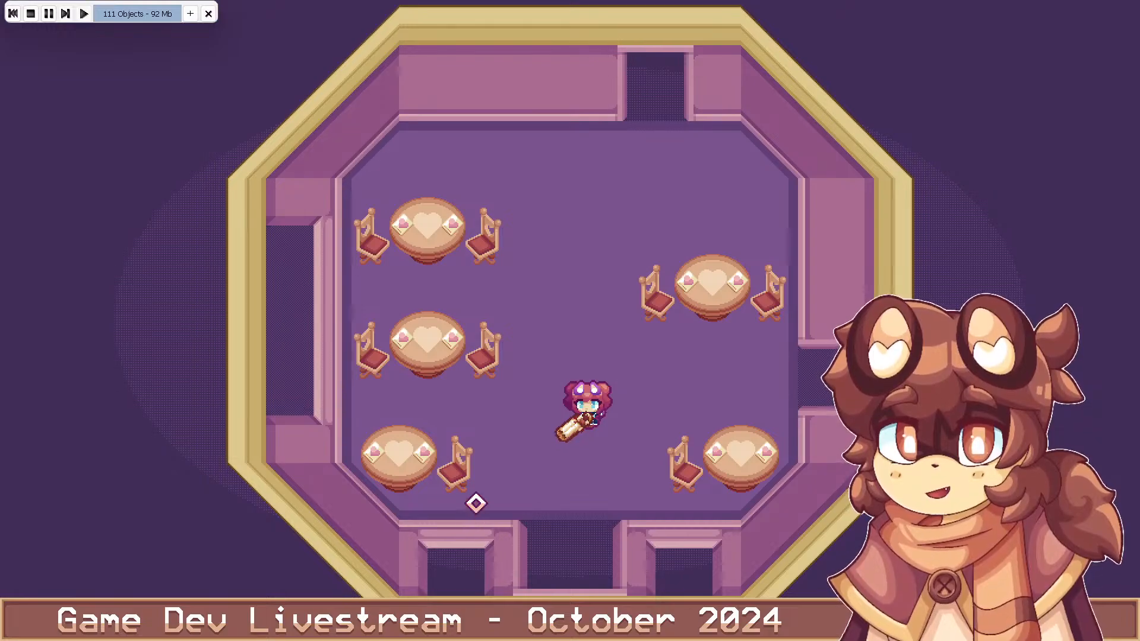
pyautogui.click(476, 501)
pyautogui.click(671, 501)
pyautogui.click(700, 501)
pyautogui.click(376, 537)
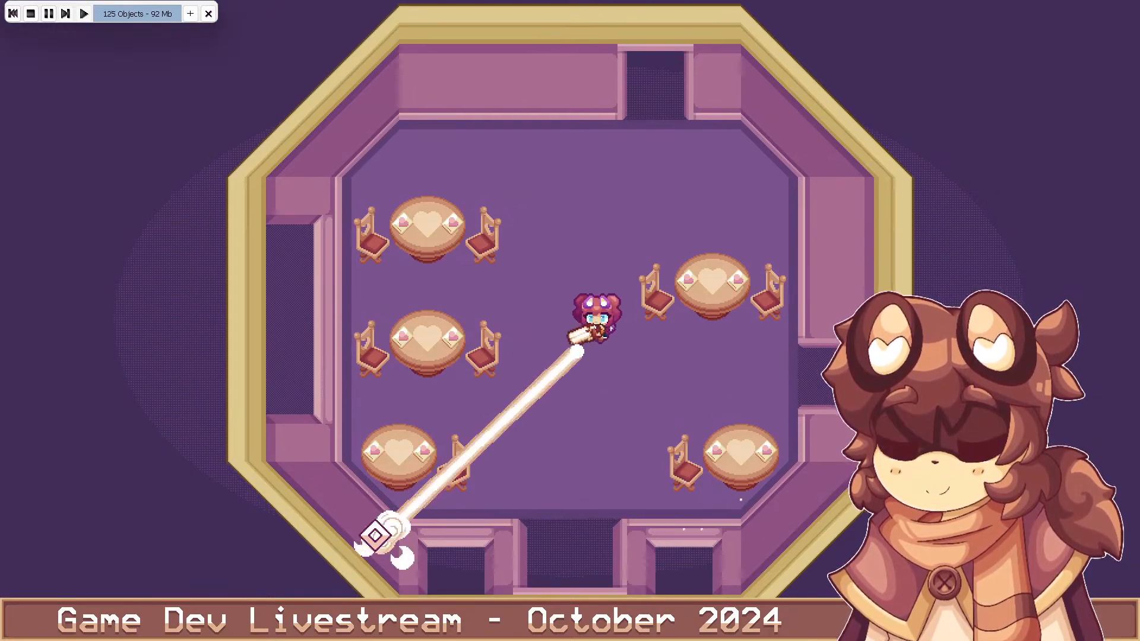
pyautogui.click(464, 537)
pyautogui.click(603, 529)
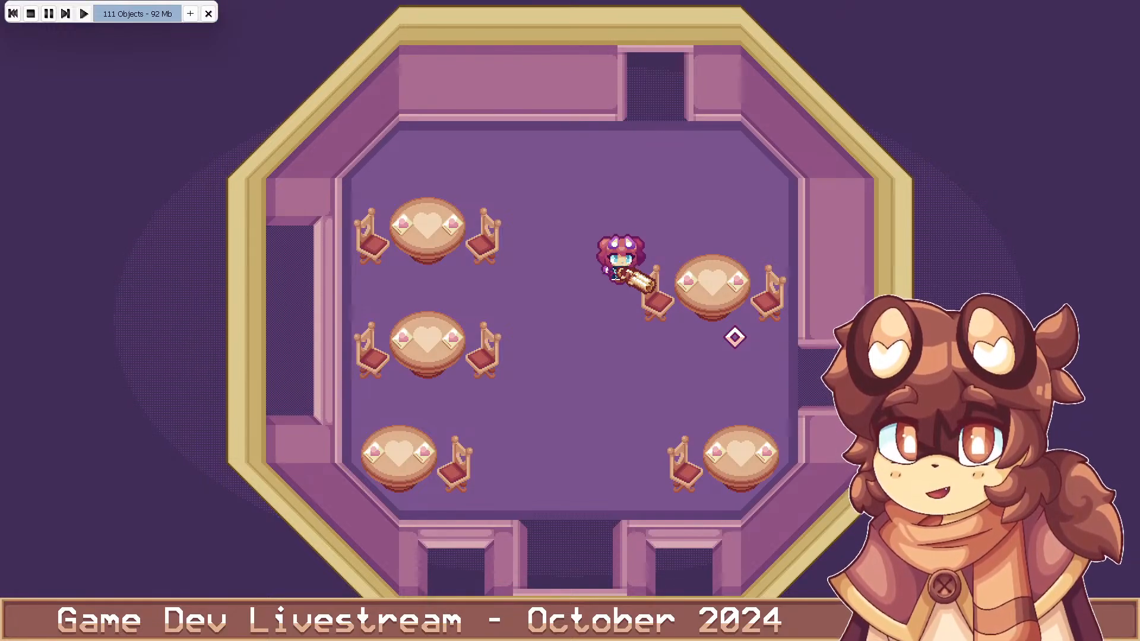
# Shoot over the middle-left and upper-left tables into the left wall opening while walking the character across the upper room
pyautogui.press('a')
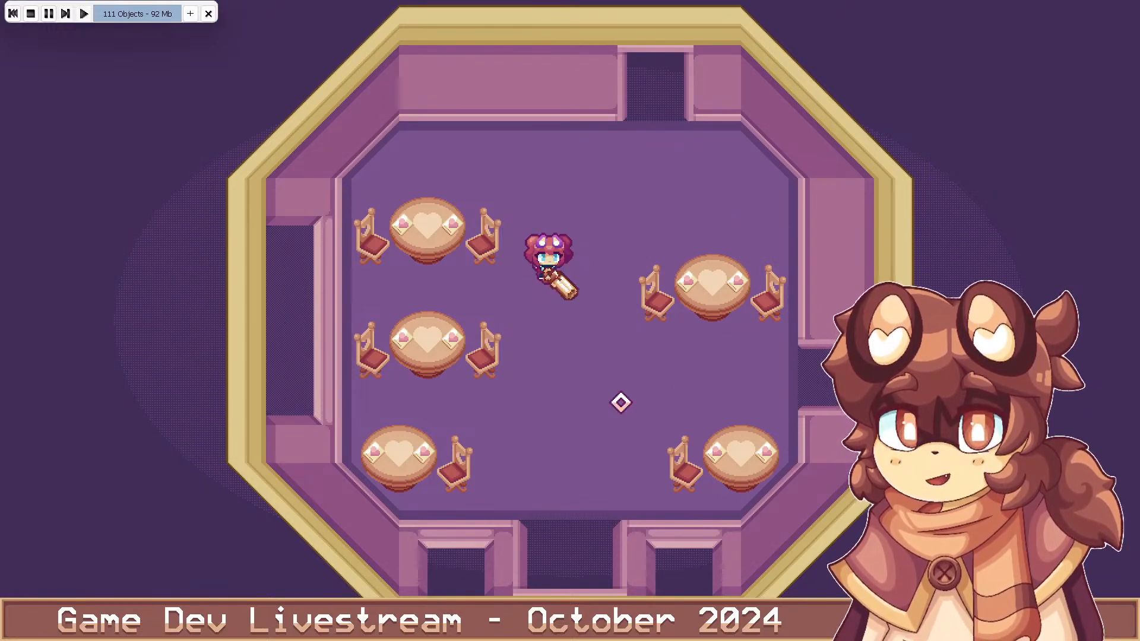
pyautogui.click(363, 410)
pyautogui.click(340, 349)
pyautogui.click(354, 356)
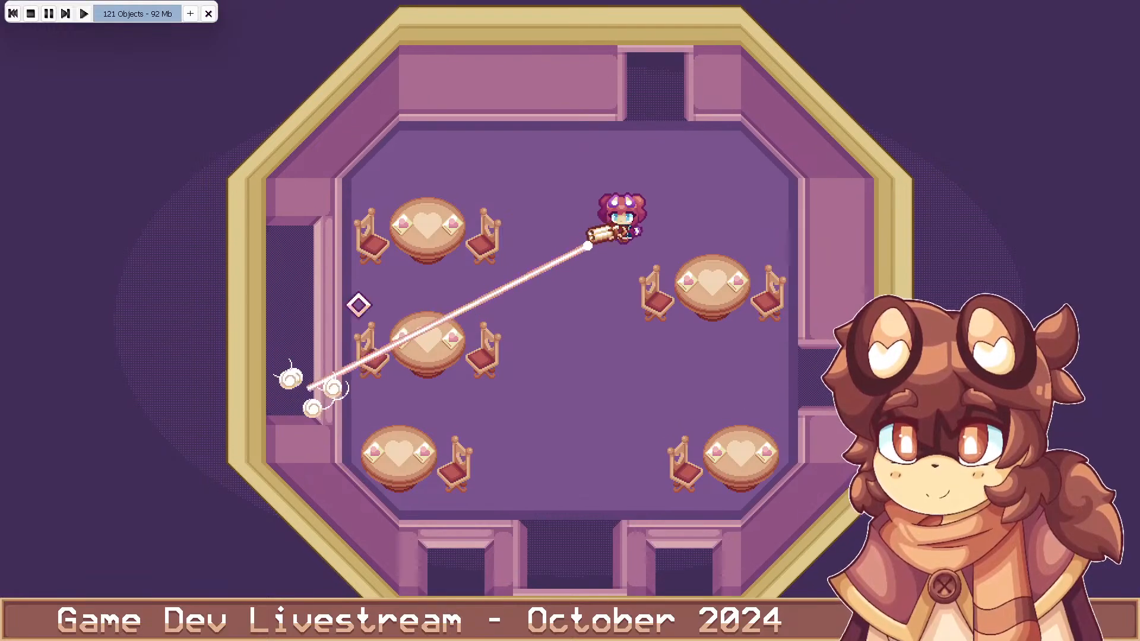
pyautogui.click(352, 263)
pyautogui.press('a')
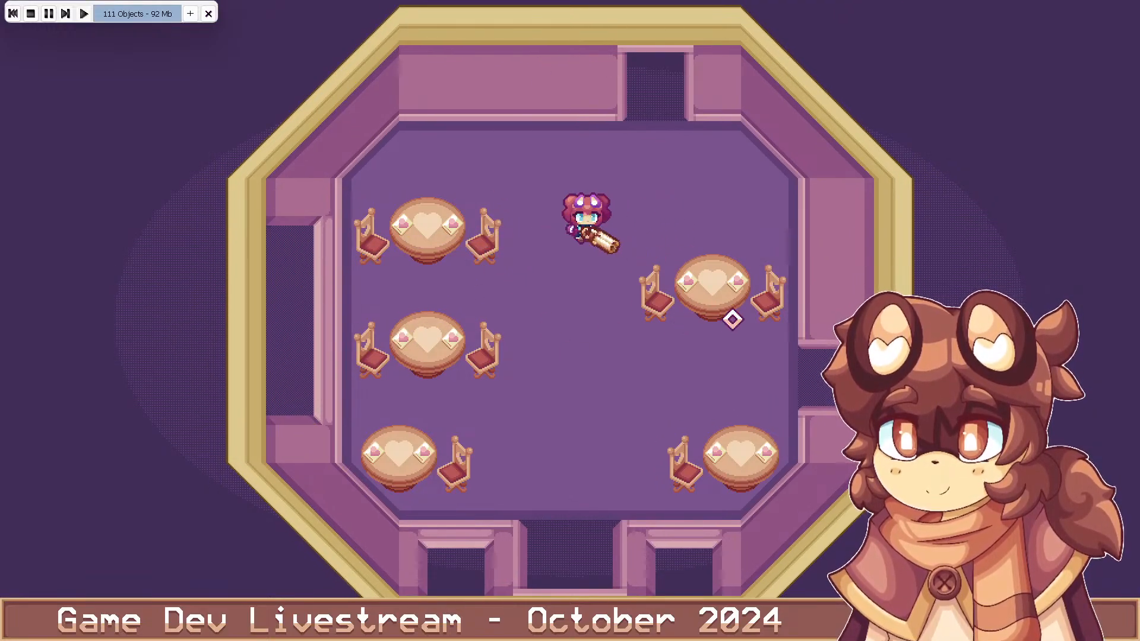
# From beside the upper-left table, shoot at the upper-right and lower-right tables, the bottom gap and the lower-left wall
pyautogui.click(753, 291)
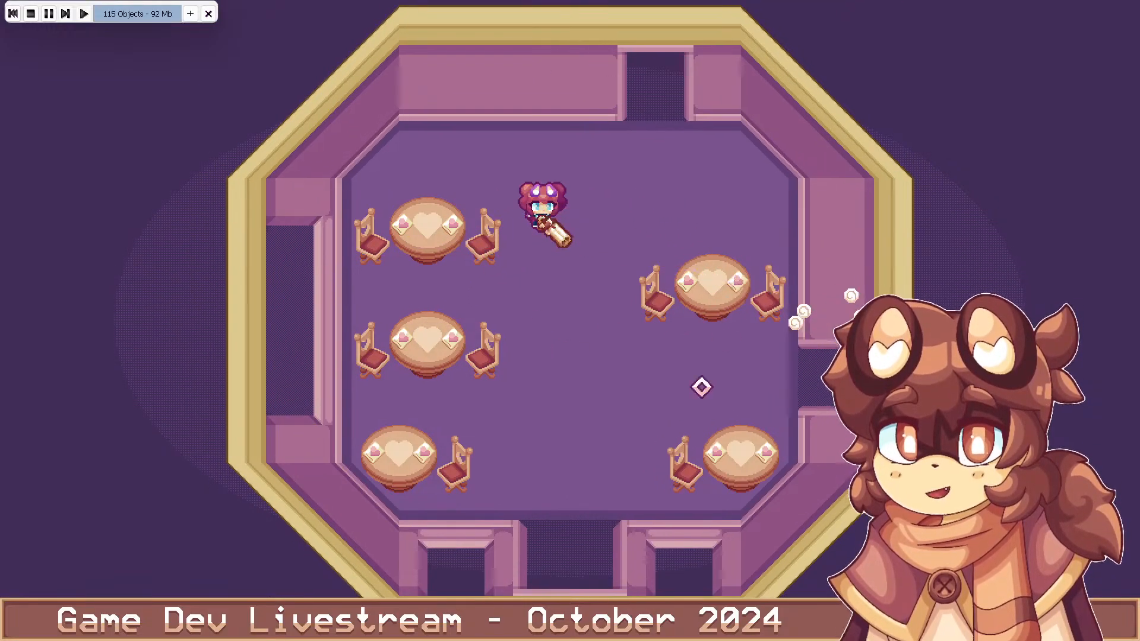
pyautogui.press('d')
pyautogui.click(727, 410)
pyautogui.click(597, 462)
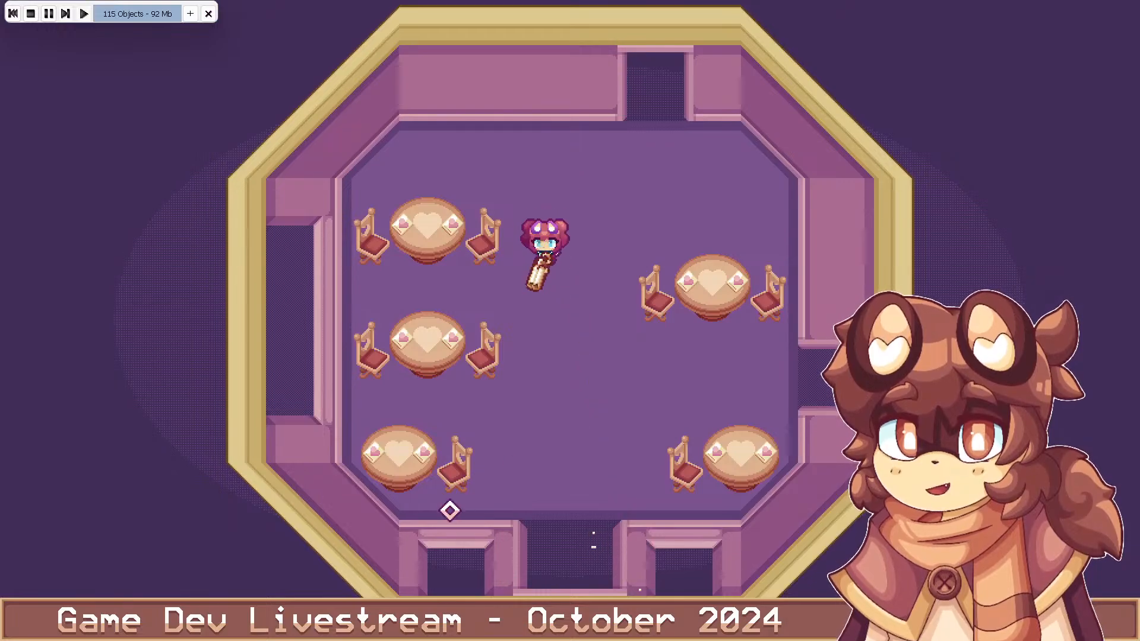
pyautogui.click(443, 524)
pyautogui.click(599, 505)
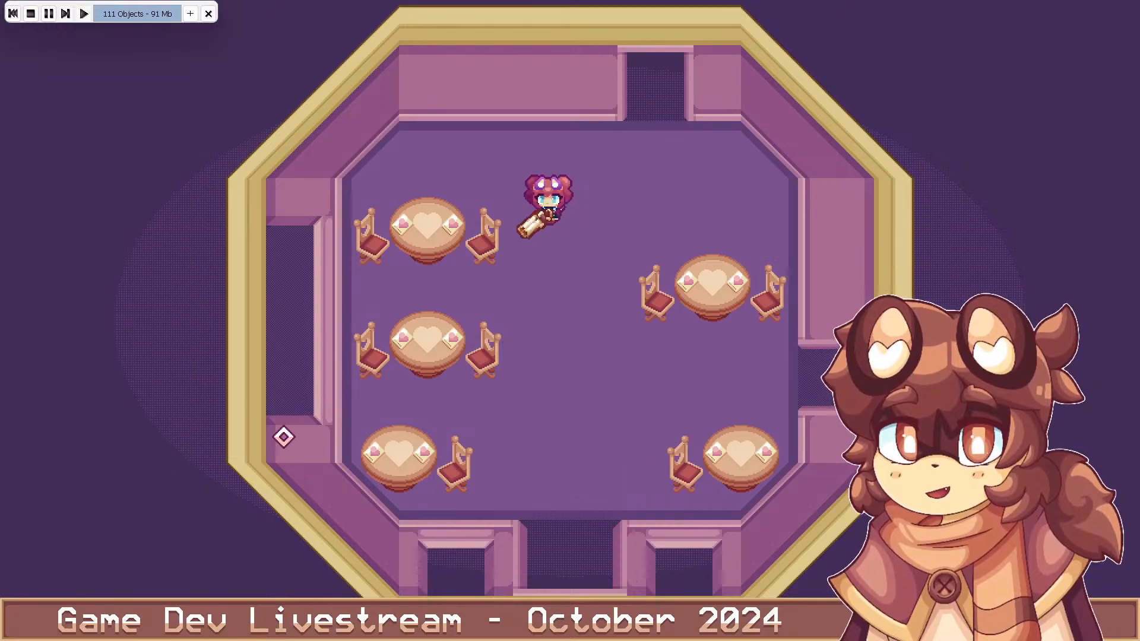
# Shoot toward the lower-left corner and lower-right table while walking the character up to the top wall and back to mid-room
pyautogui.click(451, 400)
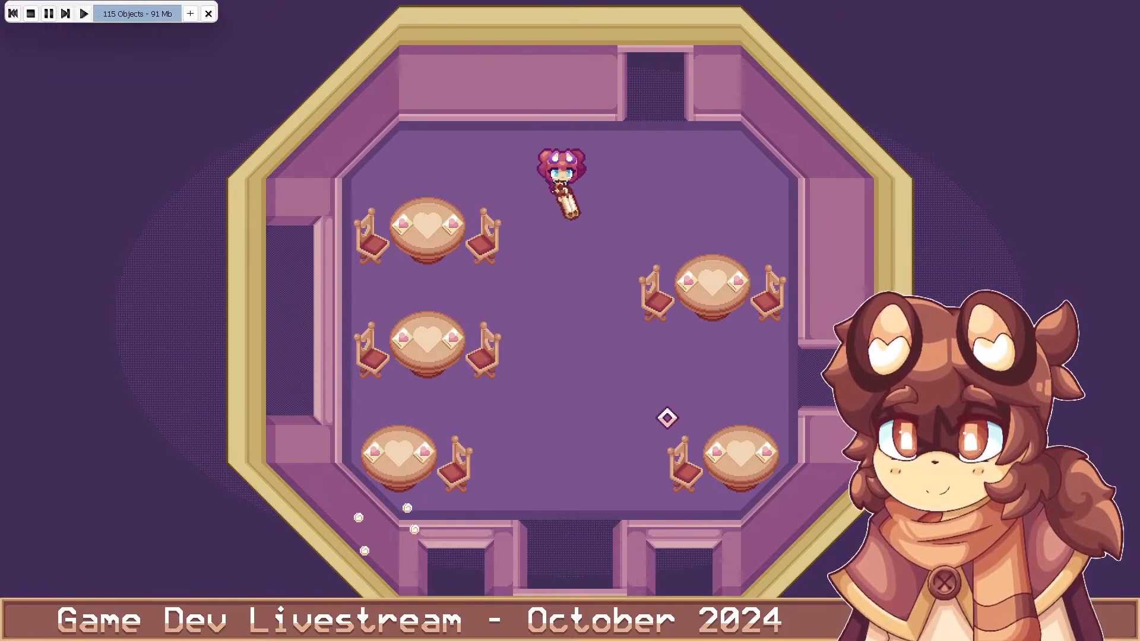
pyautogui.click(667, 417)
pyautogui.click(726, 395)
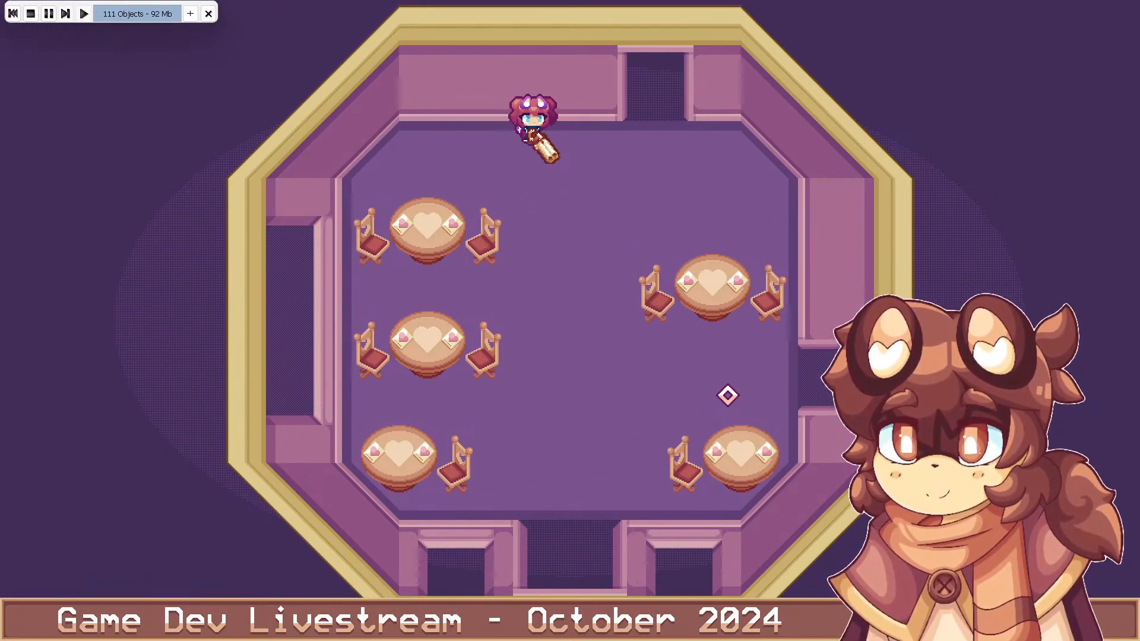
pyautogui.press('s')
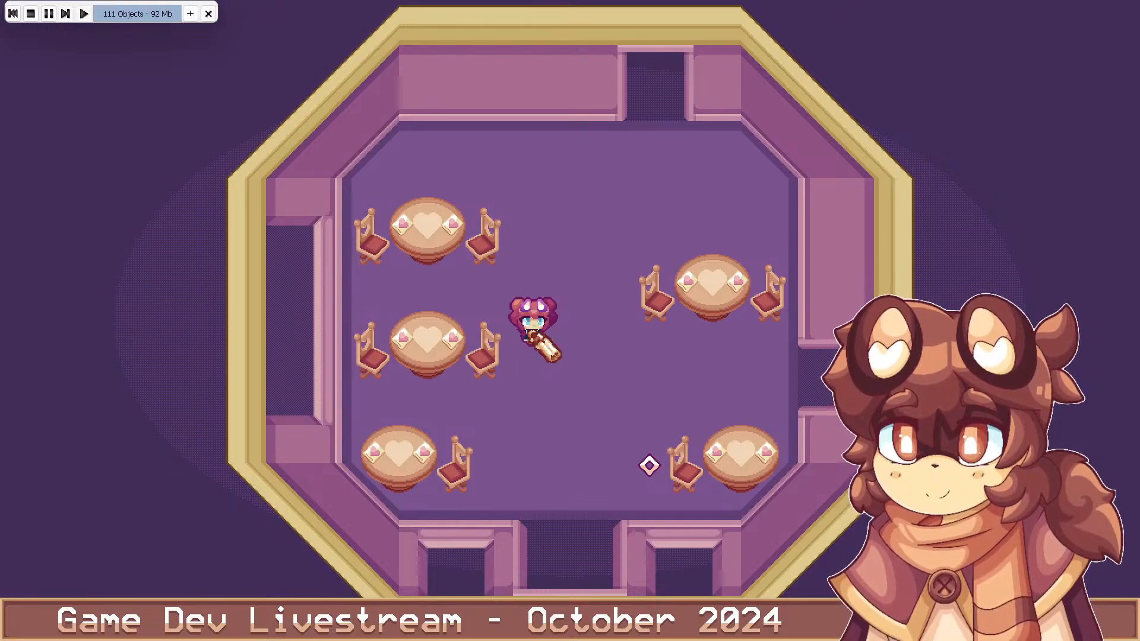
pyautogui.press('w')
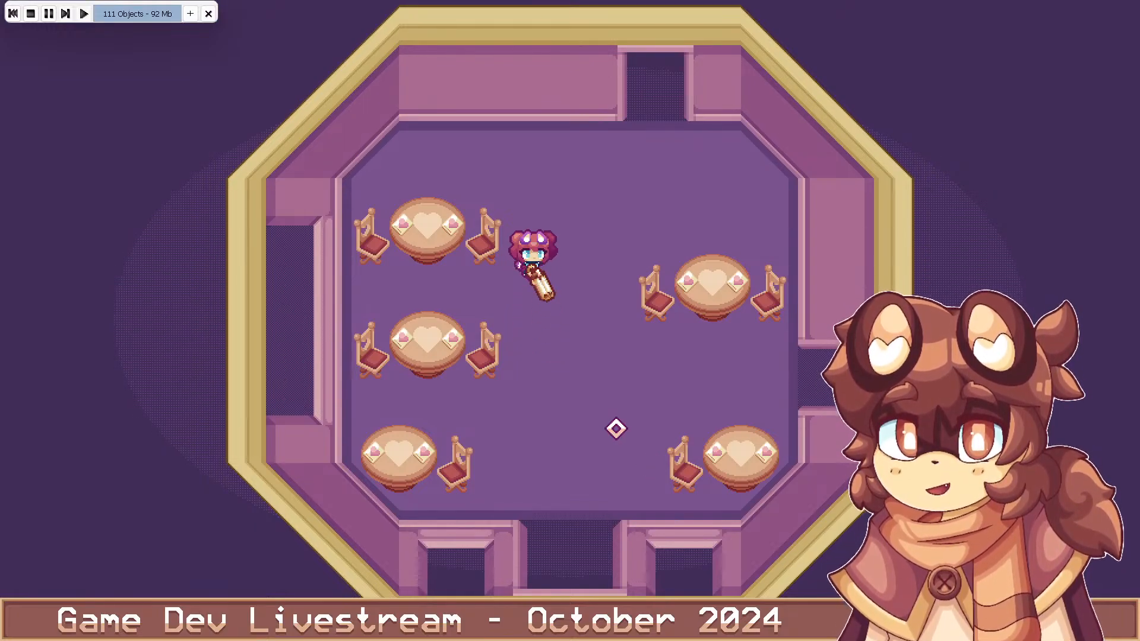
# Shoot at the bottom walls, lower-right table and lower-left table while walking the character up and down beside the upper-left set
pyautogui.click(618, 431)
pyautogui.click(336, 535)
pyautogui.click(486, 536)
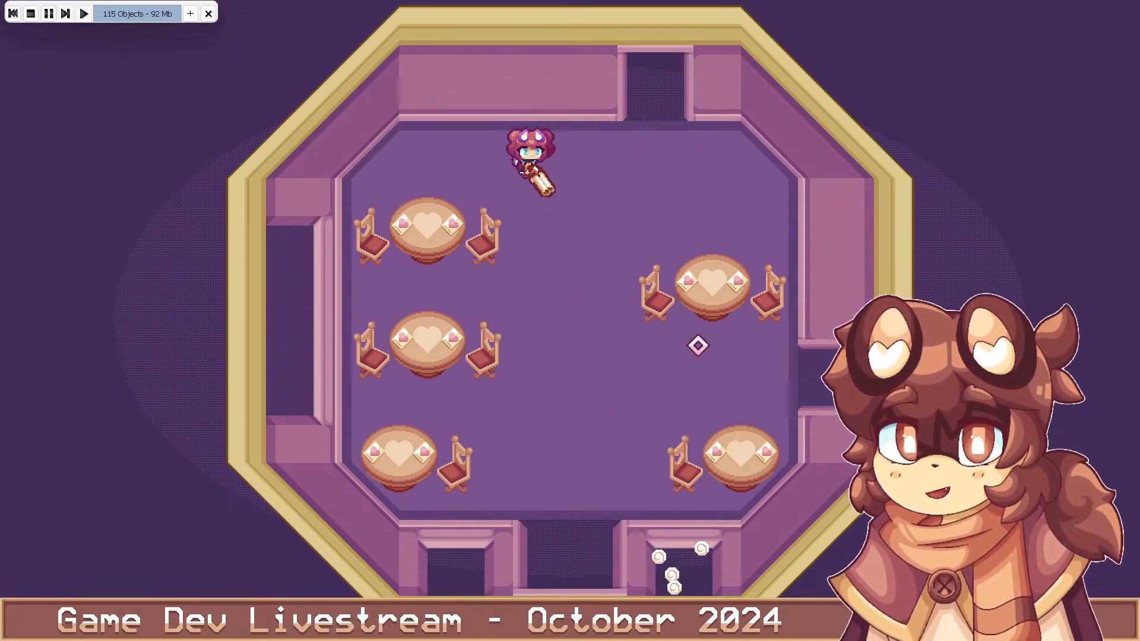
pyautogui.press('s')
pyautogui.click(677, 407)
pyautogui.press('w')
pyautogui.click(383, 454)
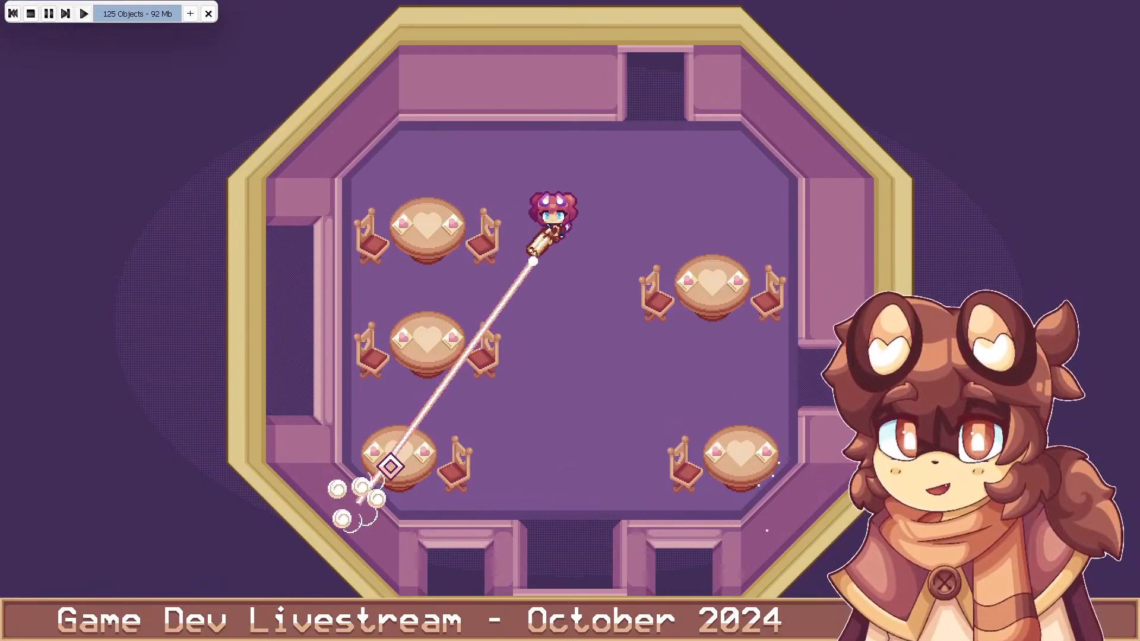
# Shoot at the bottom wall on both sides of the gap, walk the character down the room and end the playtest
pyautogui.click(526, 511)
pyautogui.click(623, 520)
pyautogui.press('s')
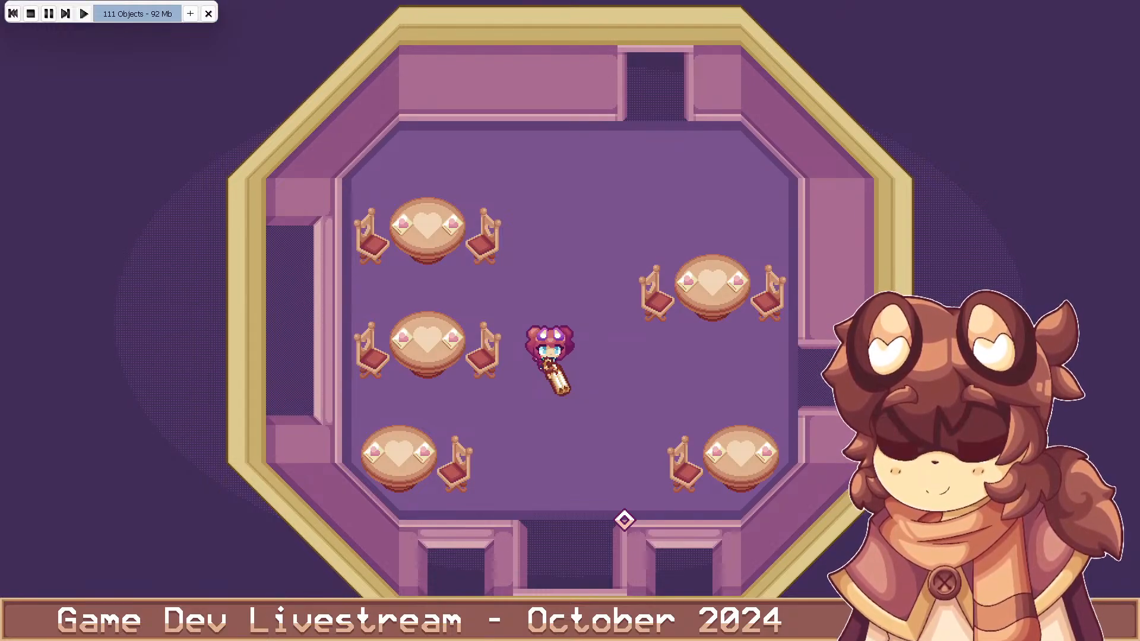
pyautogui.hotkey('alt', 'F4')
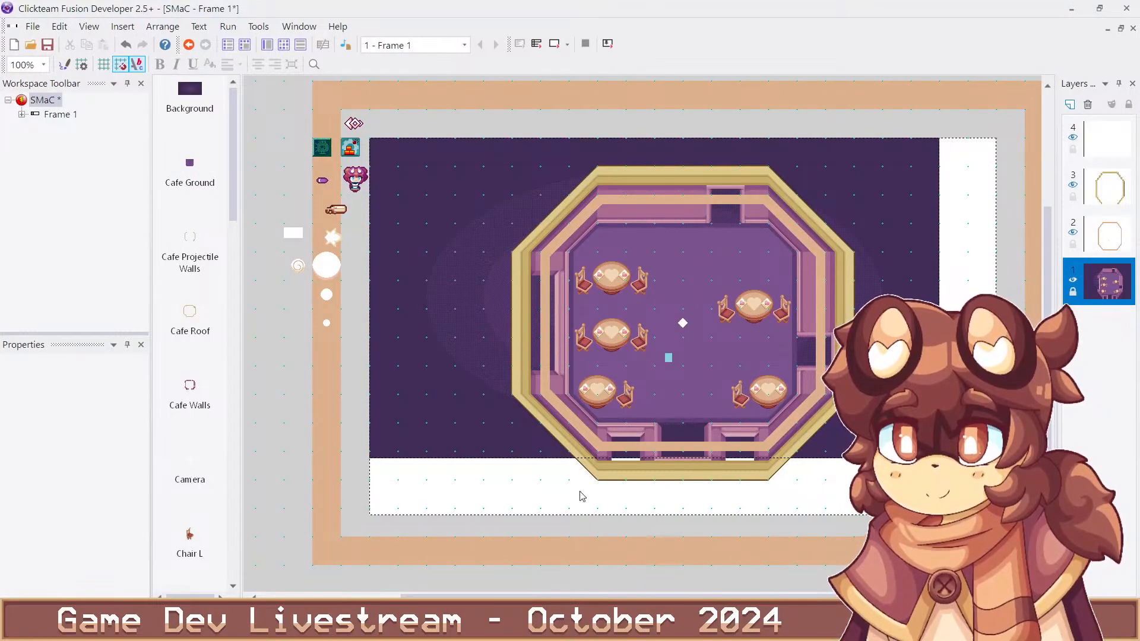
# Save the project and playtest the frame again, firing at the lower-right table
pyautogui.hotkey('ctrl', 's')
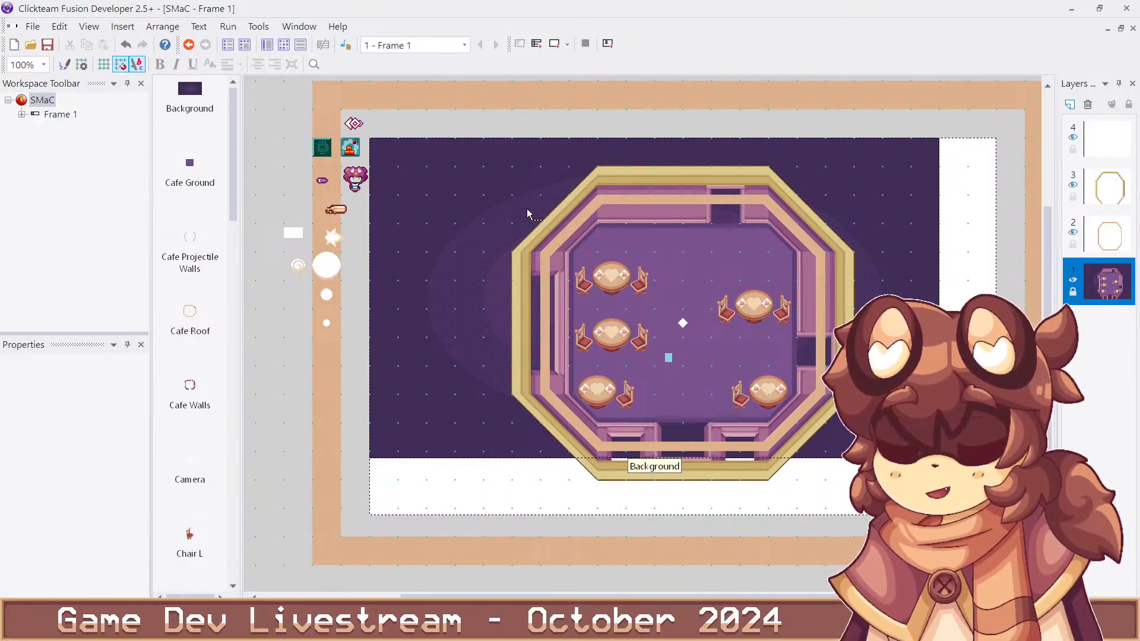
pyautogui.press('F7')
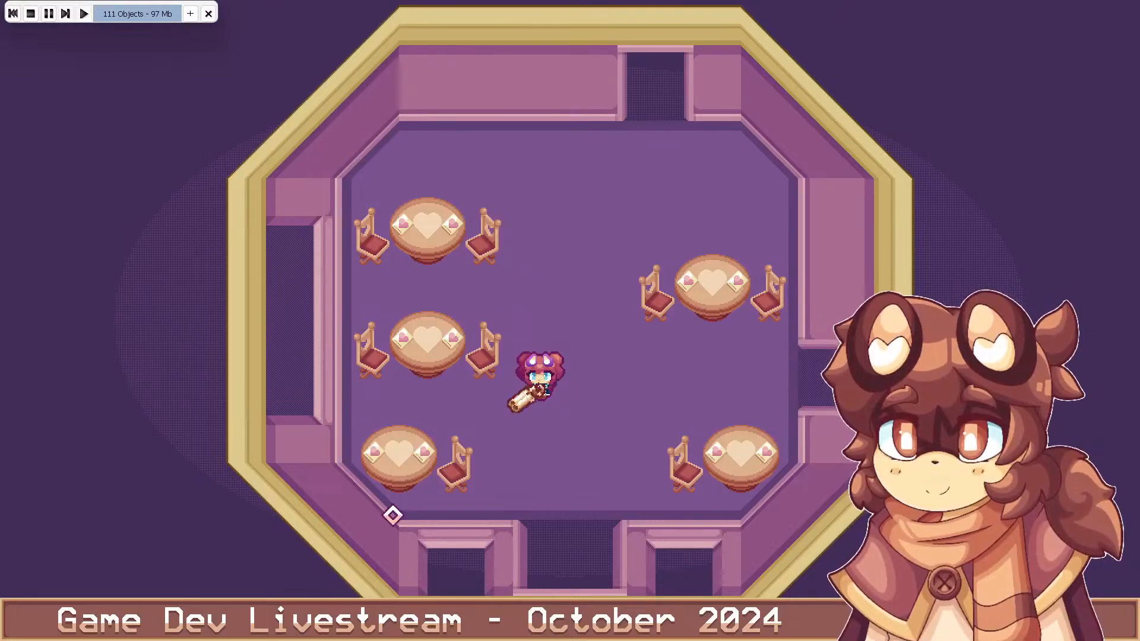
pyautogui.press('d')
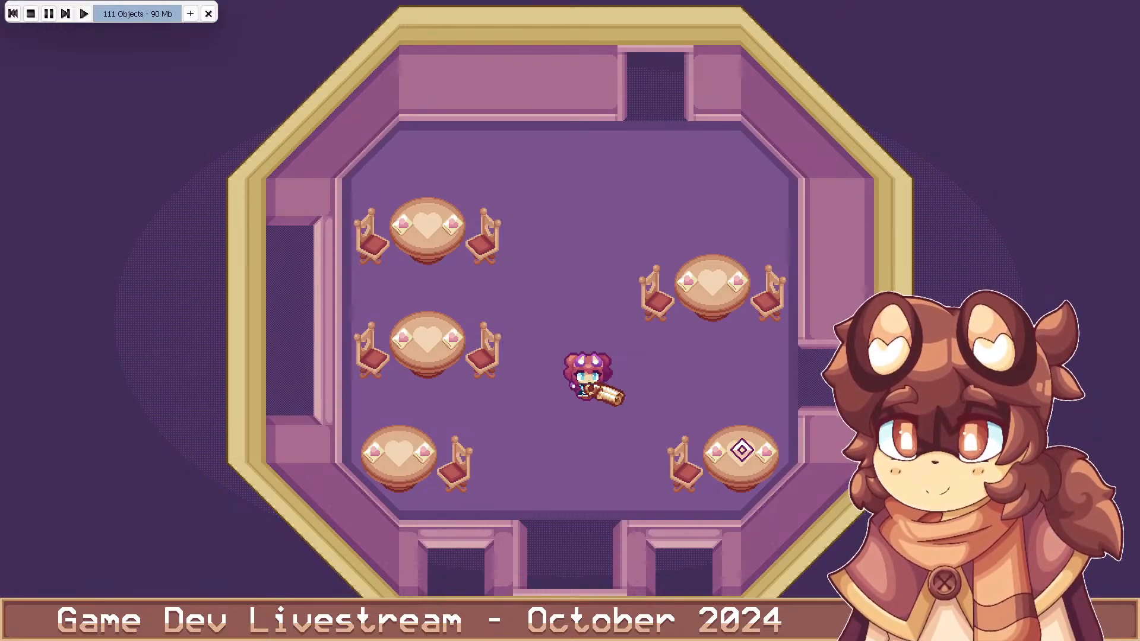
pyautogui.click(741, 450)
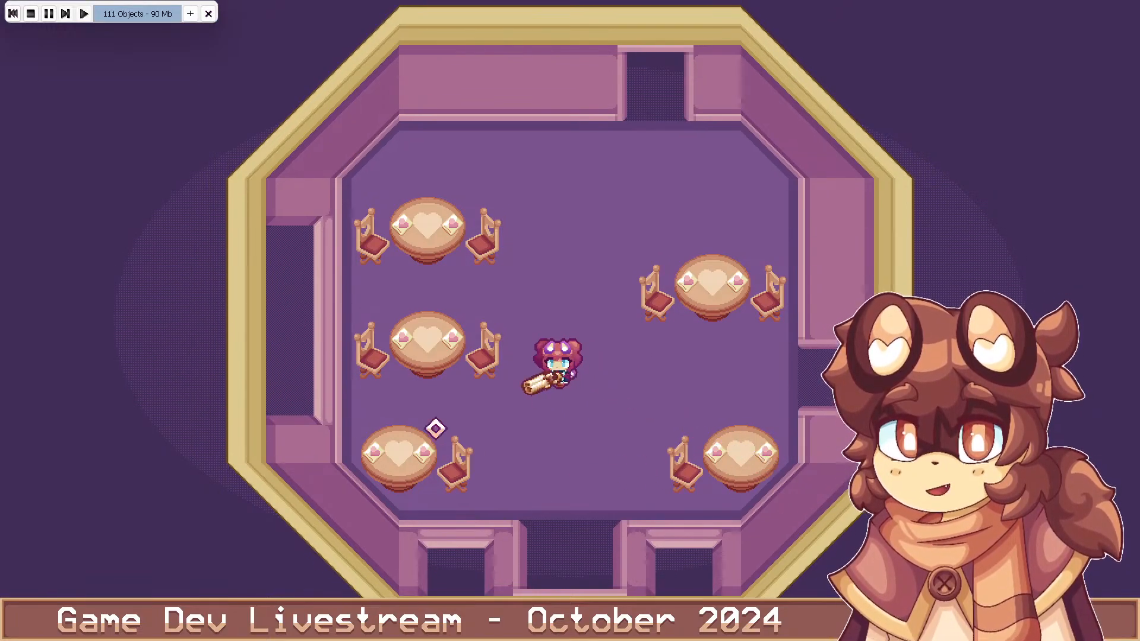
# Walk the character into the gap between the upper-left and middle-left tables and back and forth along the table and chair edges
pyautogui.press('w')
pyautogui.press('a')
pyautogui.press('d')
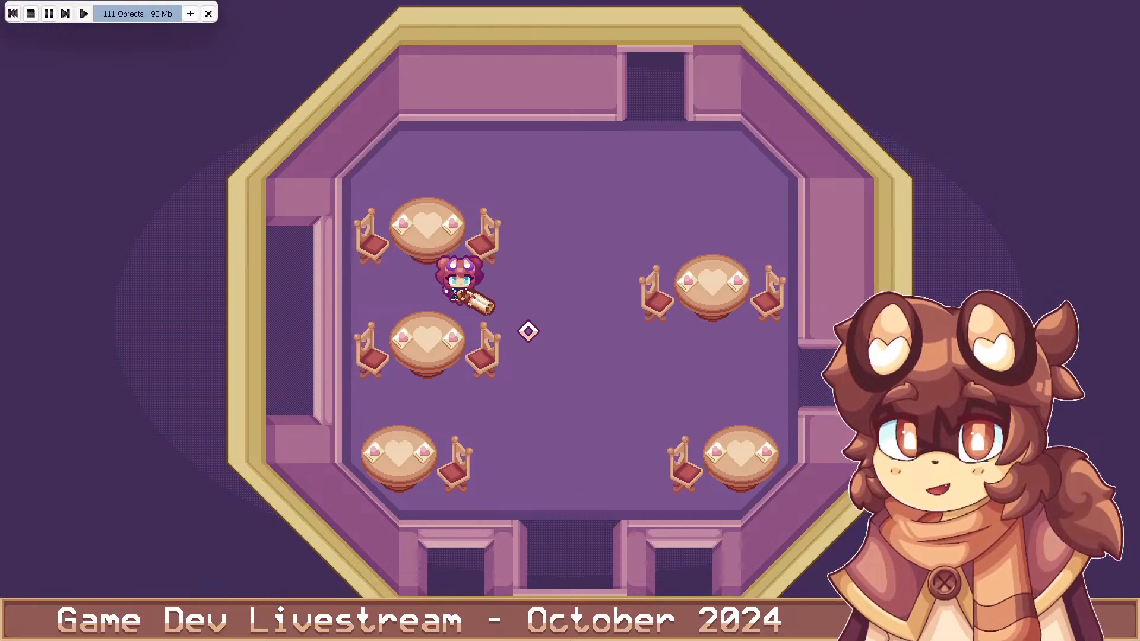
pyautogui.press('a')
pyautogui.press('w')
pyautogui.press('s')
pyautogui.press('w')
pyautogui.press('d')
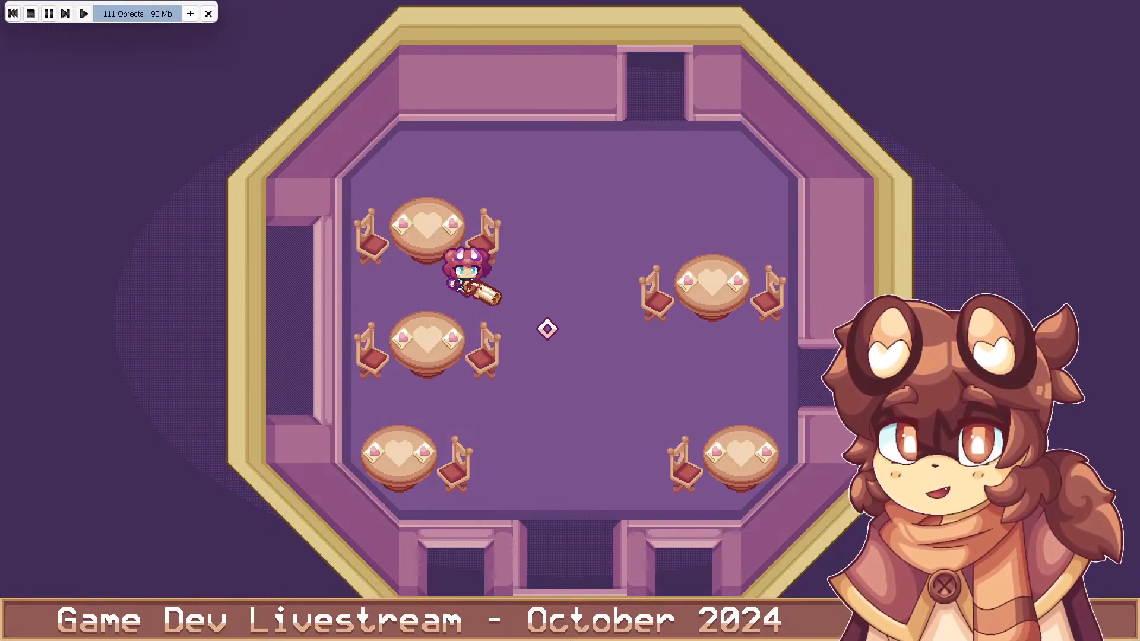
pyautogui.press('d')
pyautogui.press('a')
pyautogui.press('w')
pyautogui.press('s')
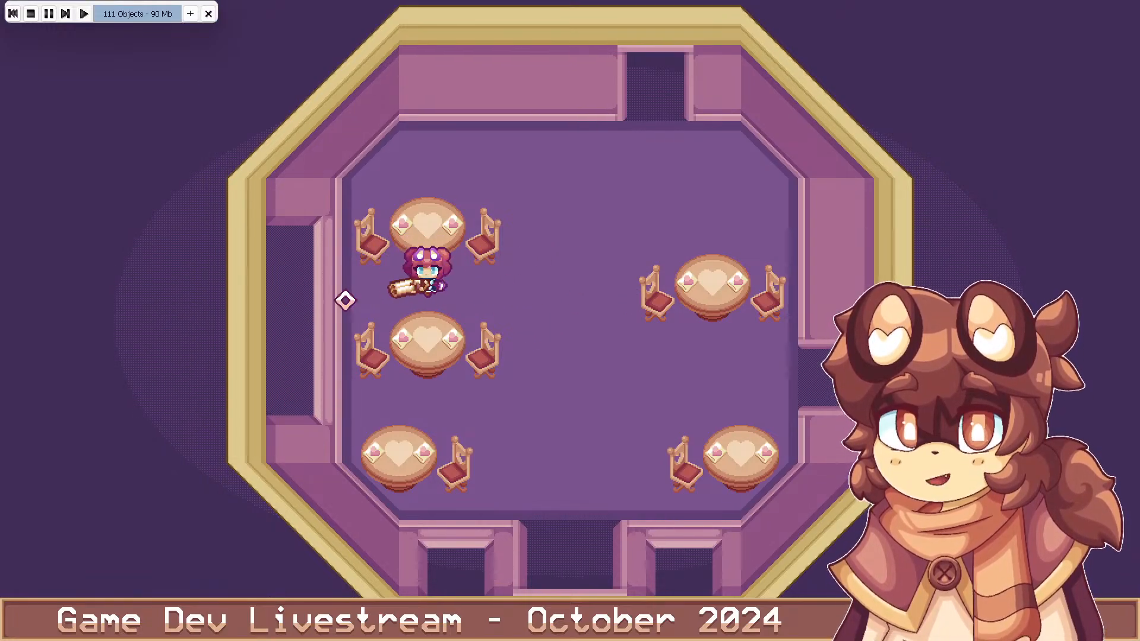
# Walk the character in and out of the gap between the middle-left and lower-left tables, reaching the left wall
pyautogui.press('d')
pyautogui.press('s')
pyautogui.press('a')
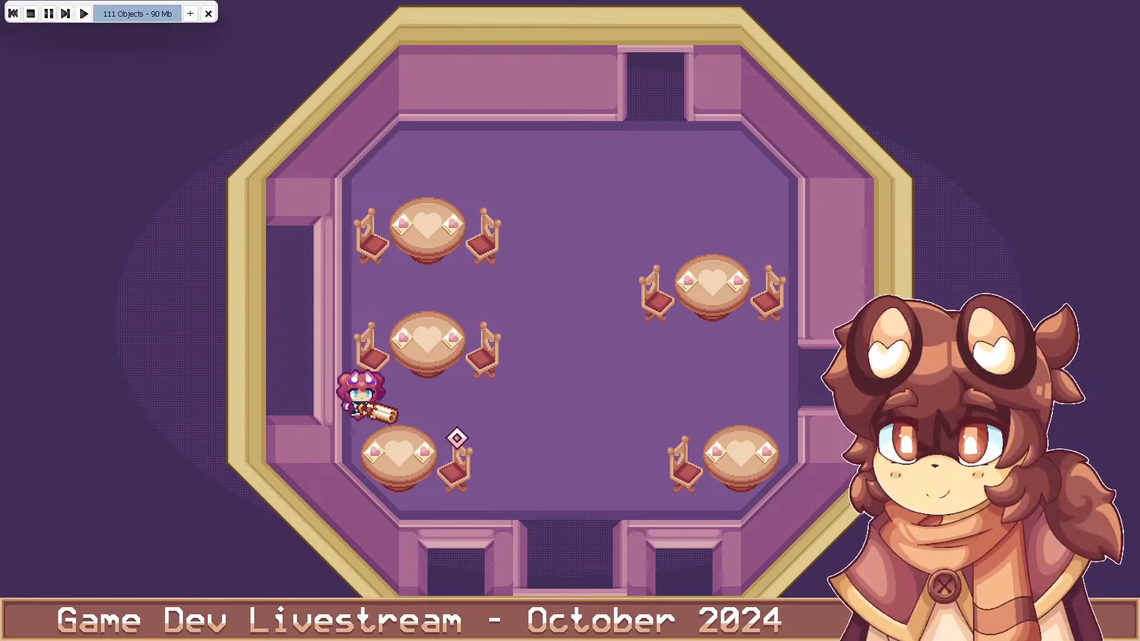
pyautogui.press('d')
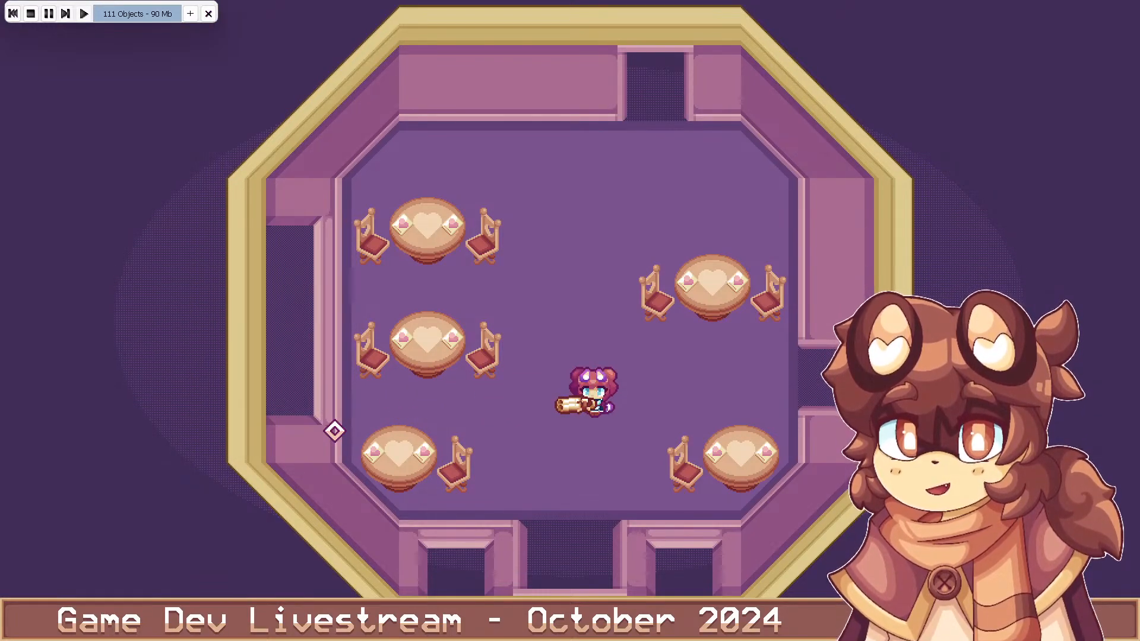
pyautogui.press('a')
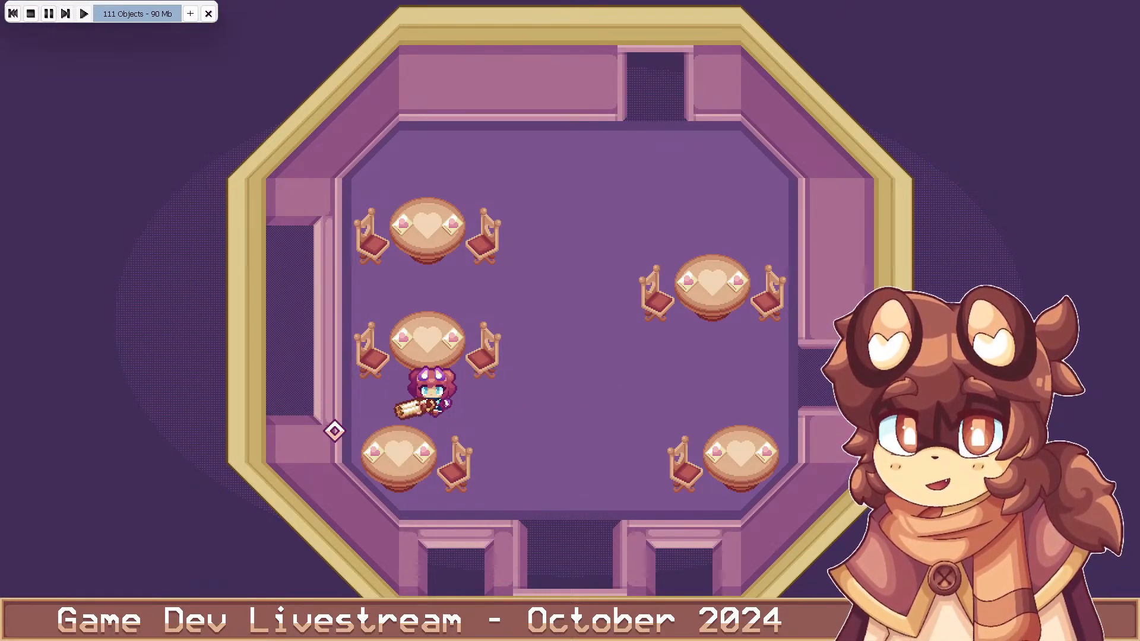
pyautogui.press('a')
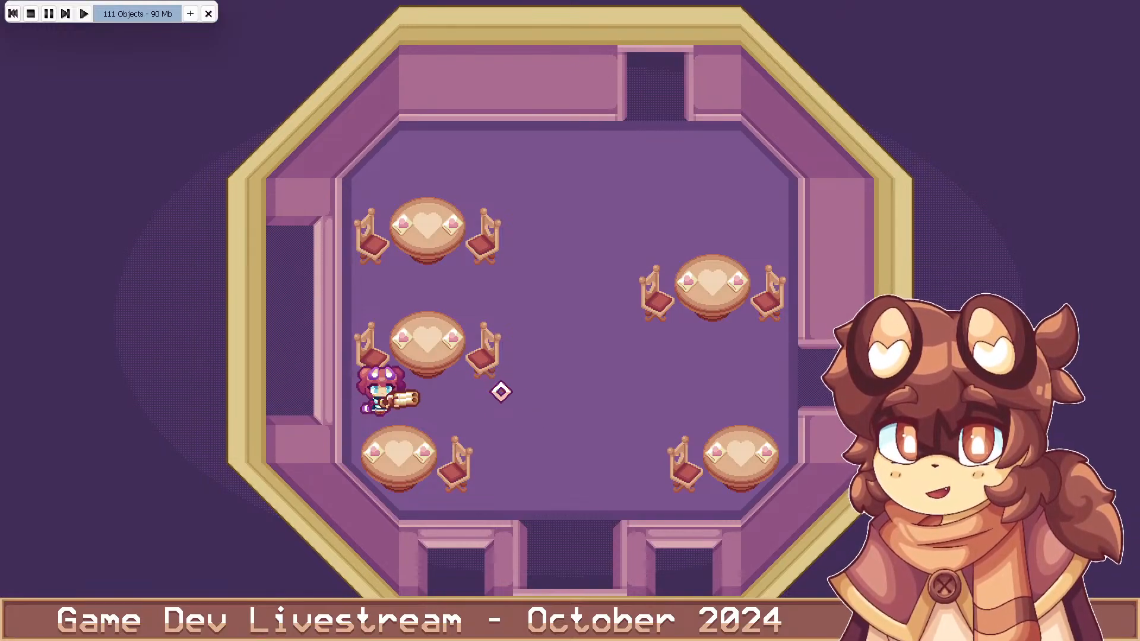
pyautogui.press('w')
pyautogui.press('d')
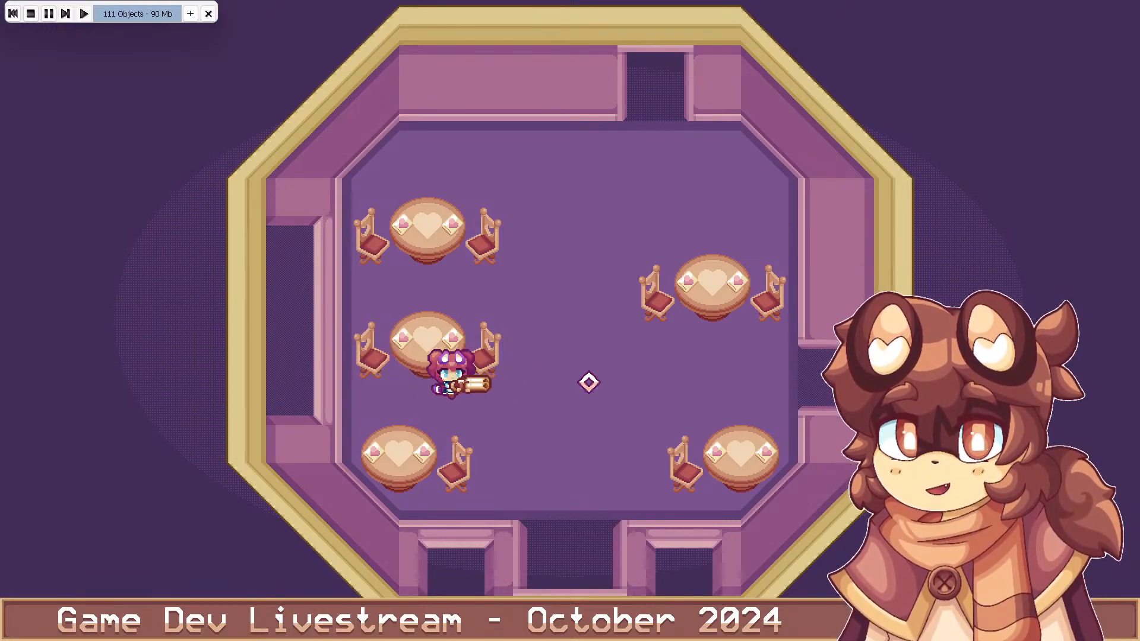
# Walk the character back through the gap below the upper-left table, then across the lower room to the right wall opening
pyautogui.press('w')
pyautogui.press('a')
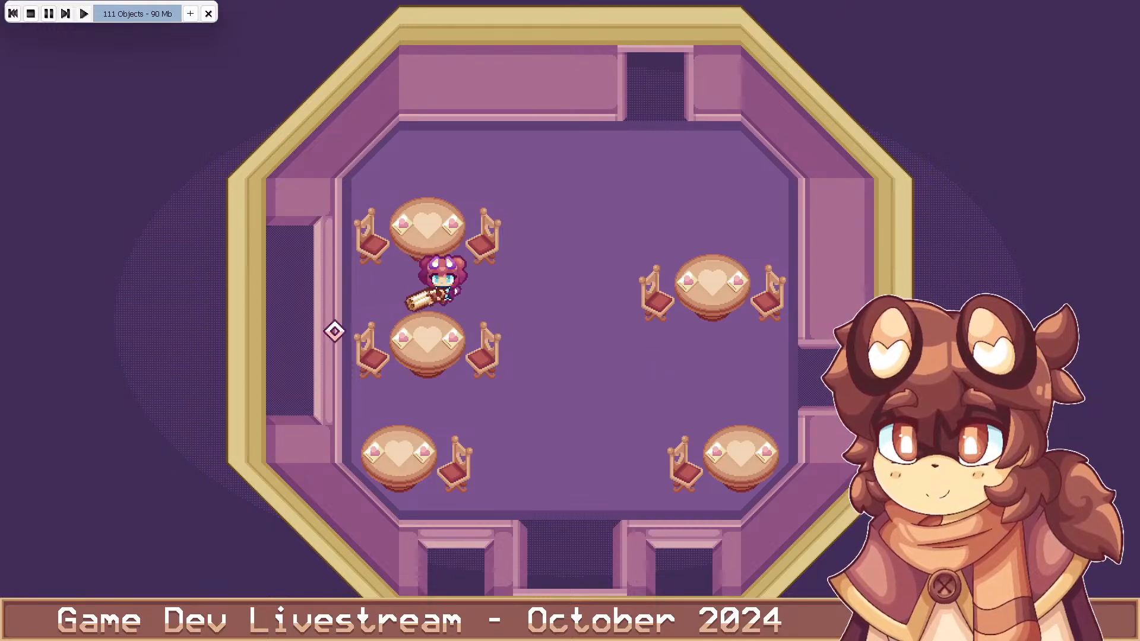
pyautogui.press('d')
pyautogui.press('s')
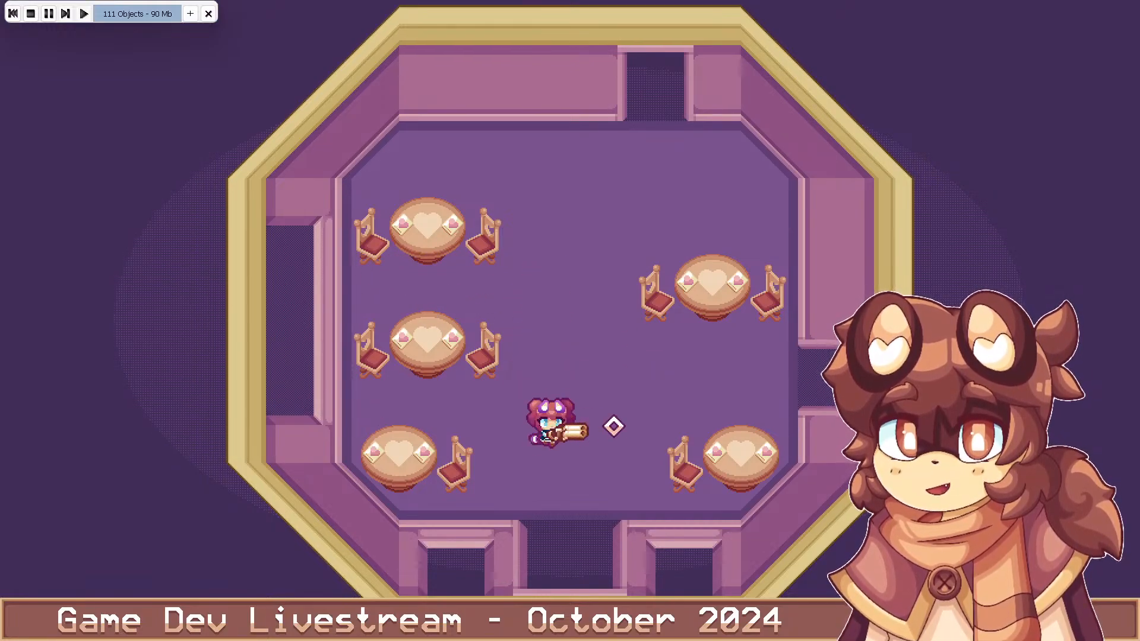
pyautogui.press('d')
pyautogui.press('w')
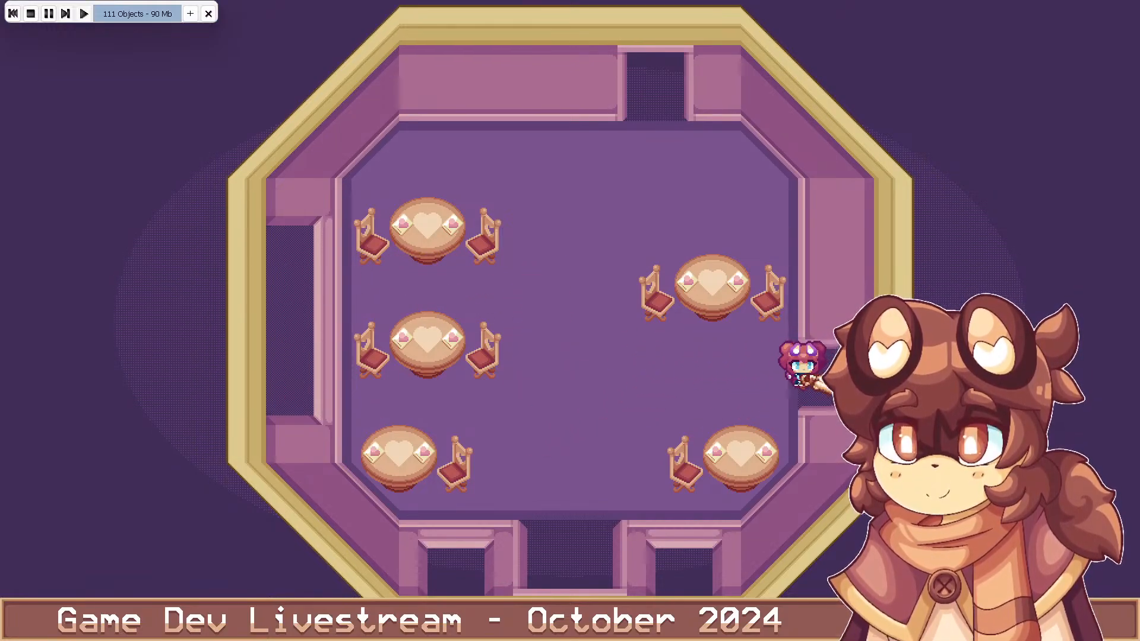
# Move the character around the space between the two right-hand tables, then walk to the bottom centre of the room
pyautogui.press('a')
pyautogui.press('d')
pyautogui.press('s')
pyautogui.press('a')
pyautogui.press('w')
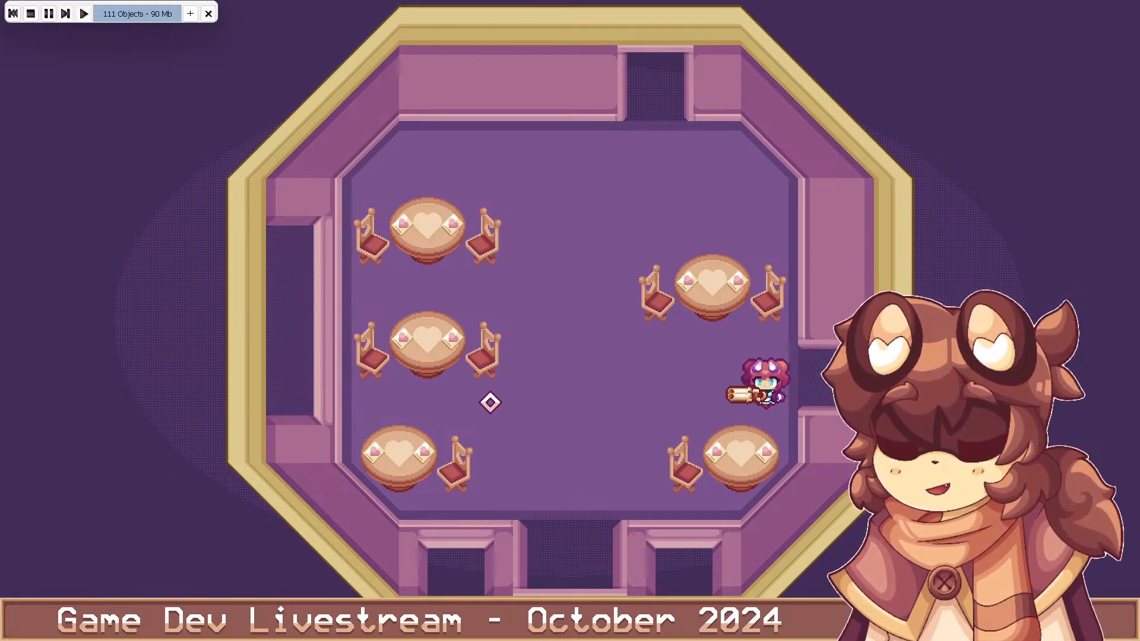
pyautogui.press('a')
pyautogui.press('s')
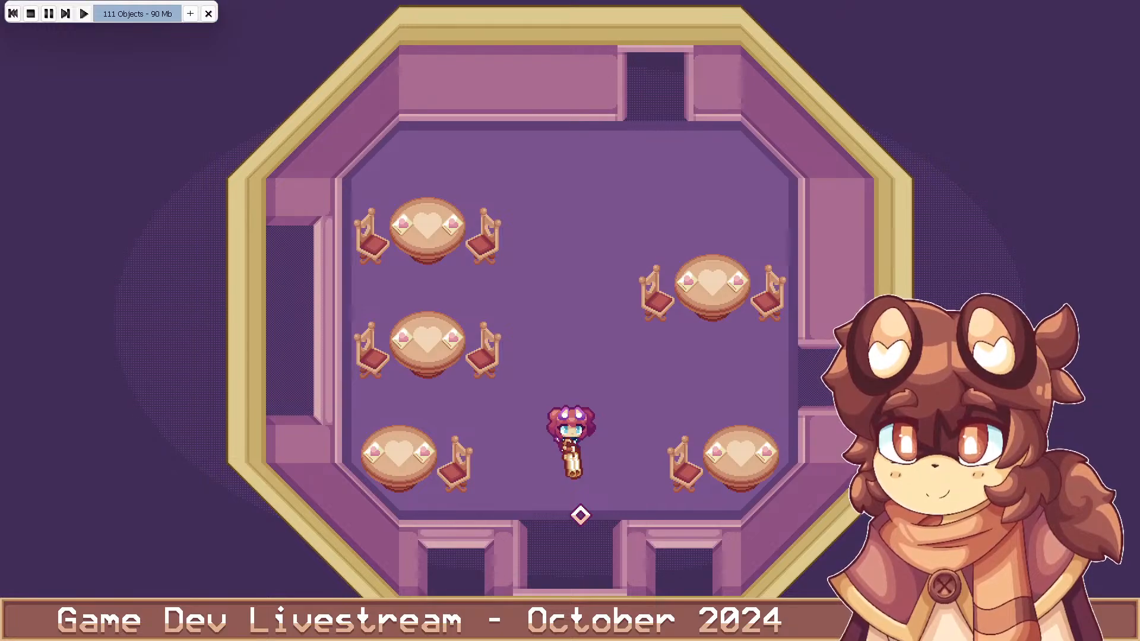
# Walk the character around the room's centre, then onto the chair at the lower-left table
pyautogui.press('a')
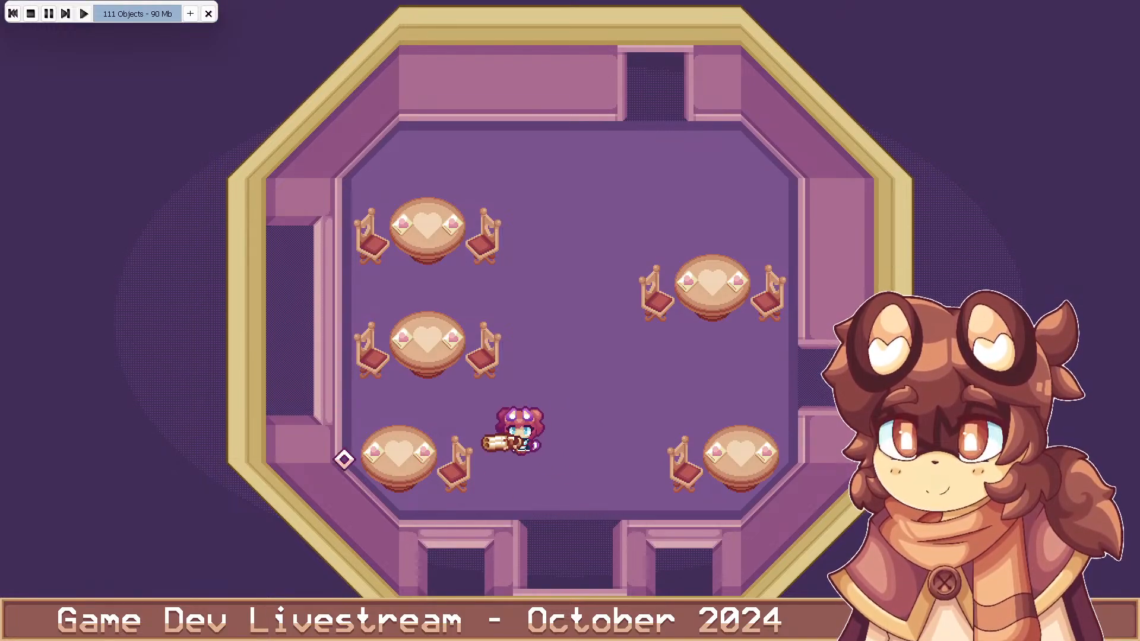
pyautogui.press('d')
pyautogui.press('w')
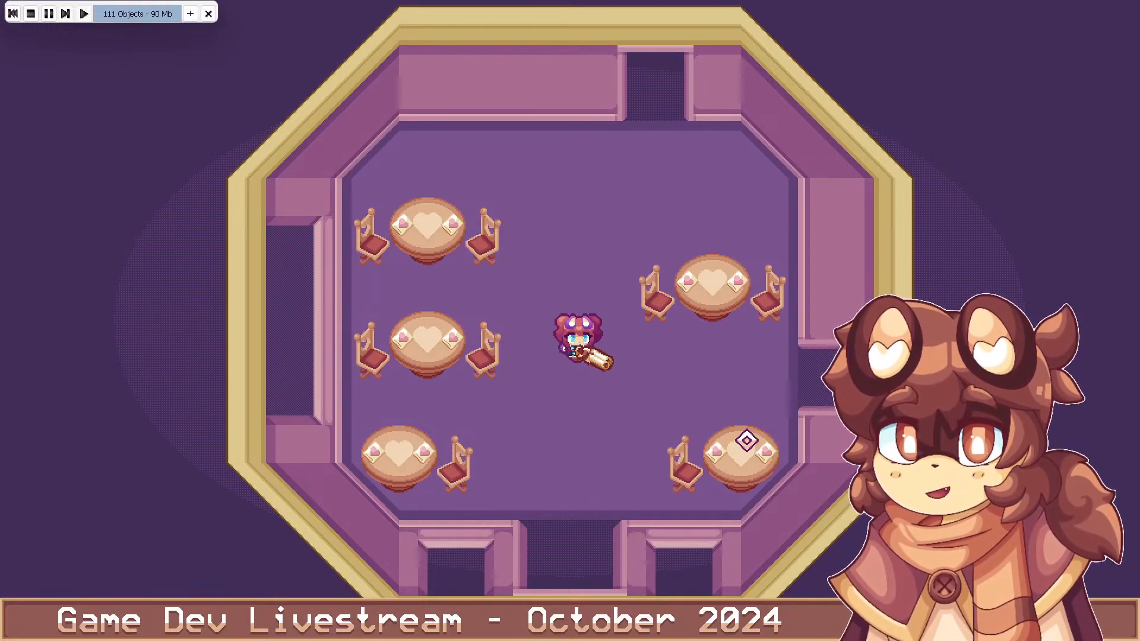
pyautogui.press('s')
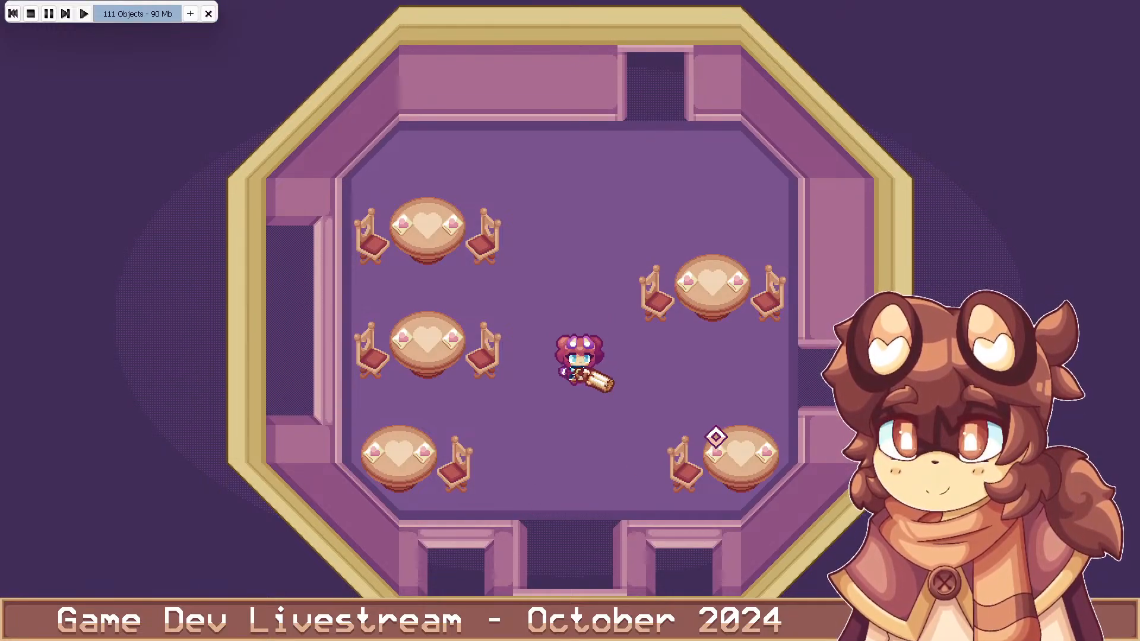
pyautogui.press('a')
pyautogui.press('s')
pyautogui.press('a')
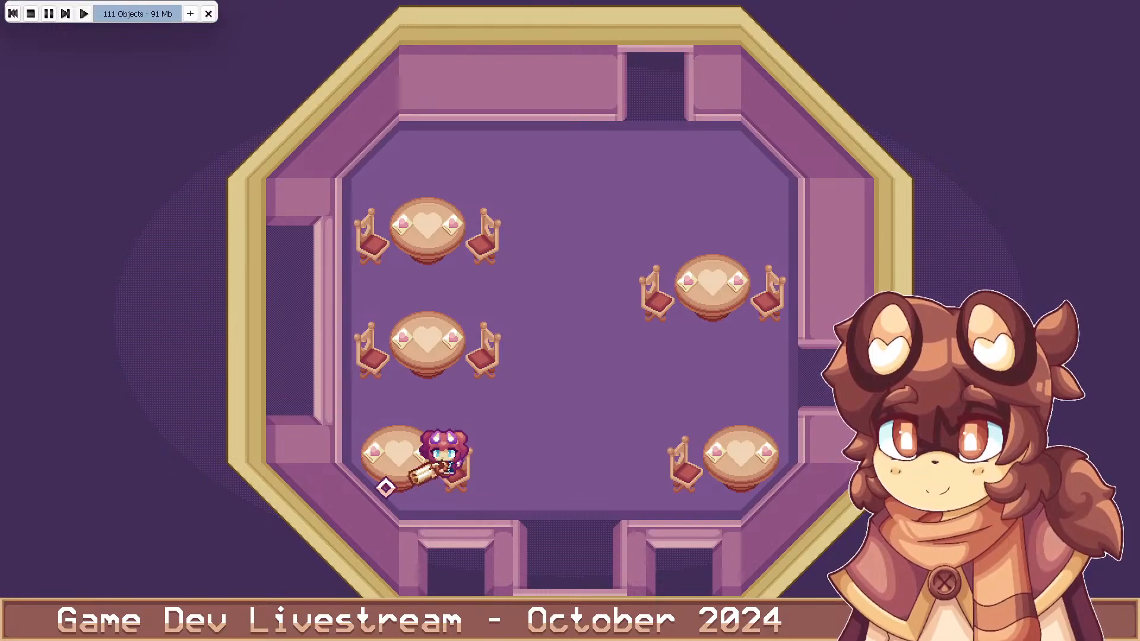
# Shoot over the lower-left table toward the left wall opening while stepping off its chair and back onto it
pyautogui.click(359, 396)
pyautogui.press('d')
pyautogui.press('s')
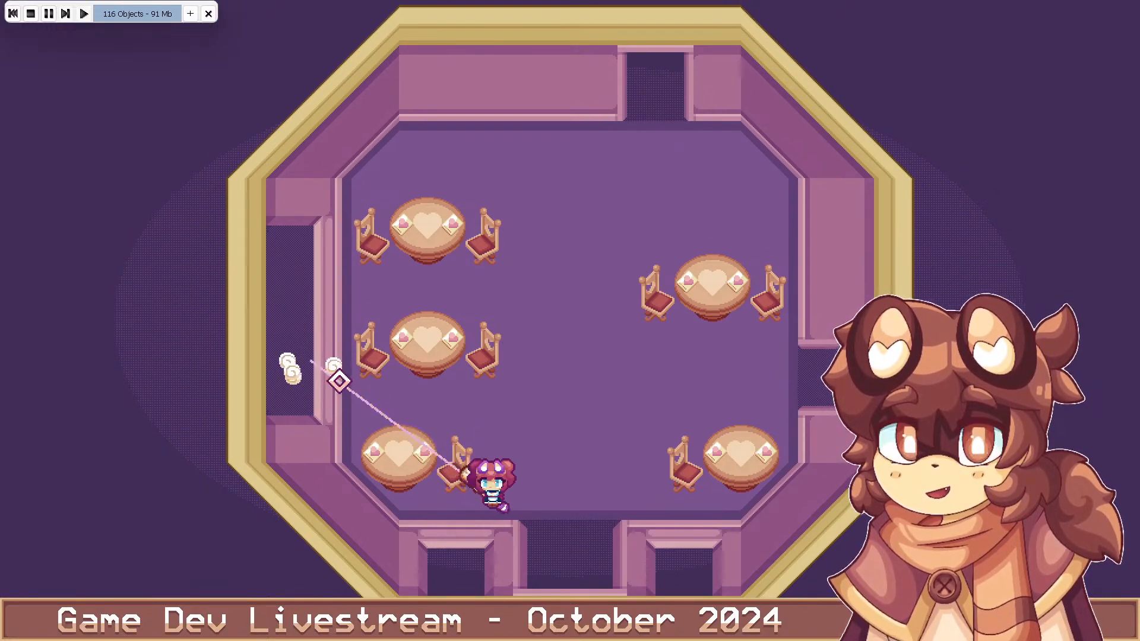
pyautogui.press('w')
pyautogui.press('a')
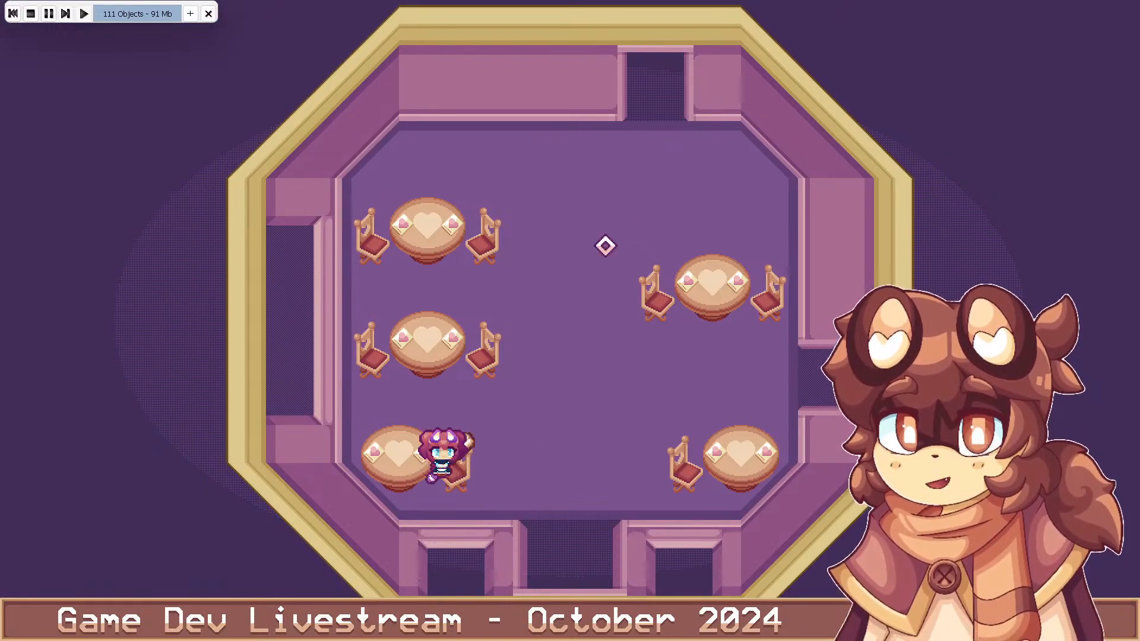
# Walk the character over both chairs of the upper-right table and around to the table's lower edge
pyautogui.press('w')
pyautogui.press('d')
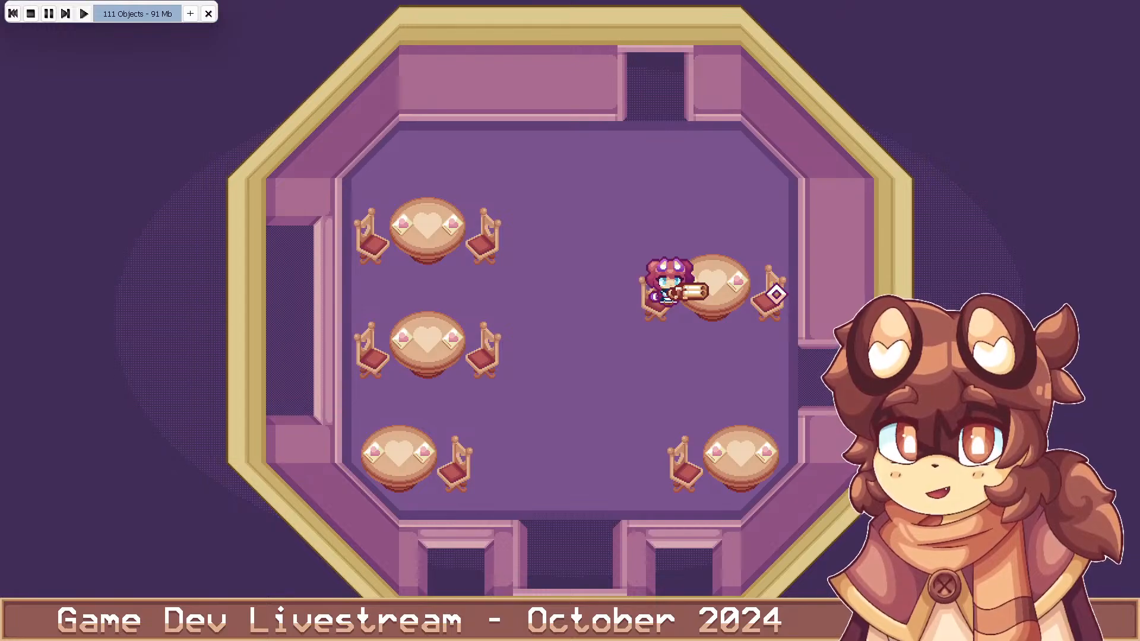
pyautogui.press('d')
pyautogui.press('w')
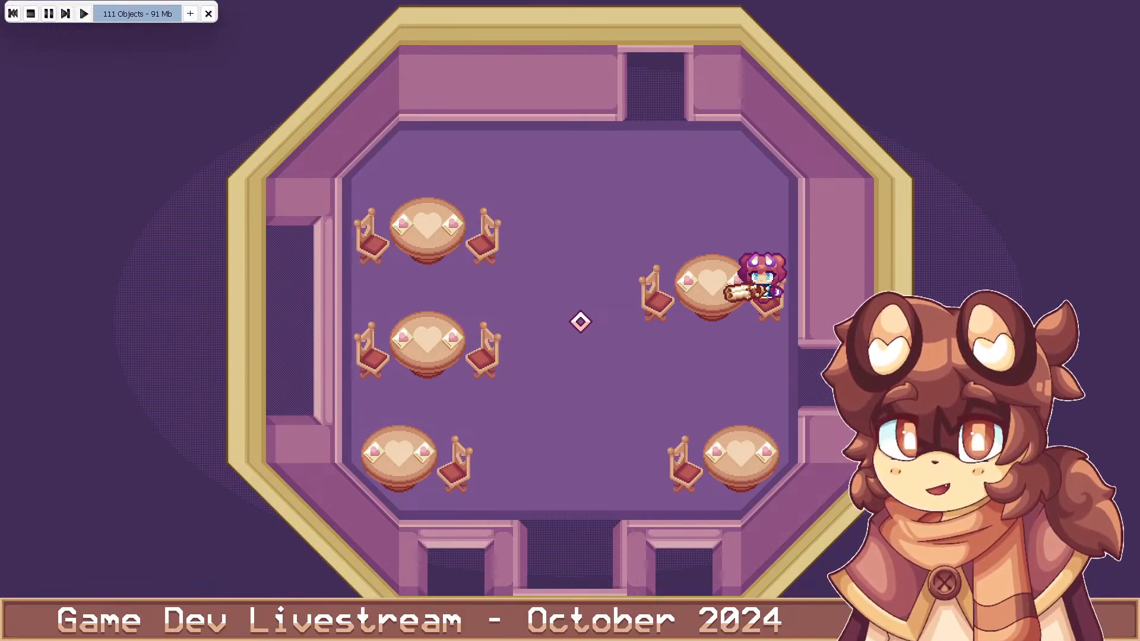
pyautogui.press('s')
pyautogui.press('a')
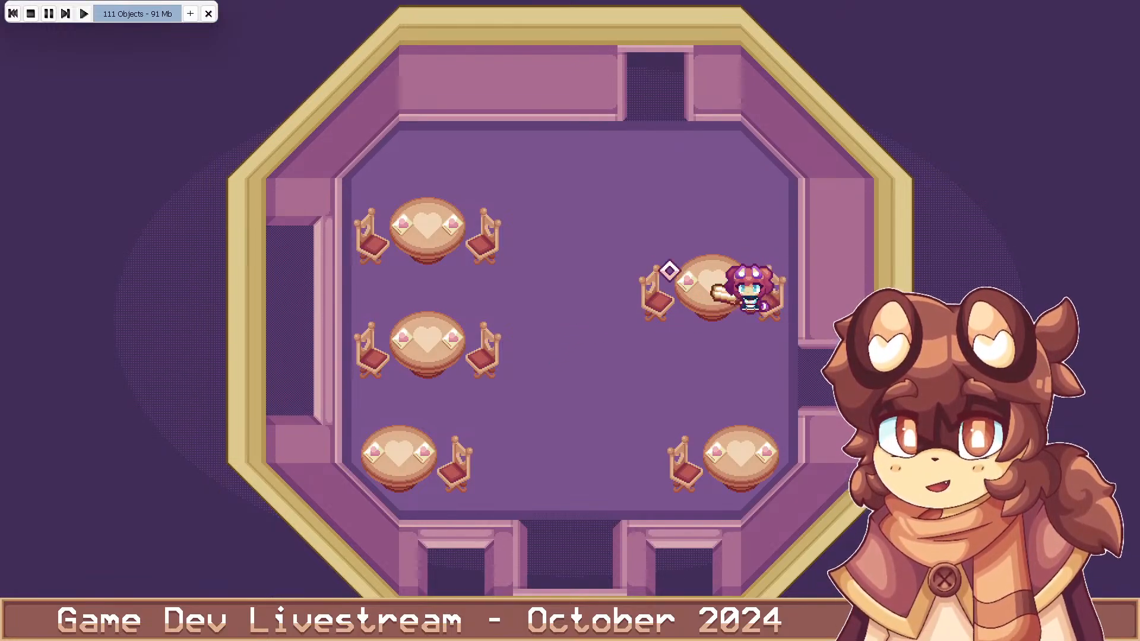
pyautogui.press('a')
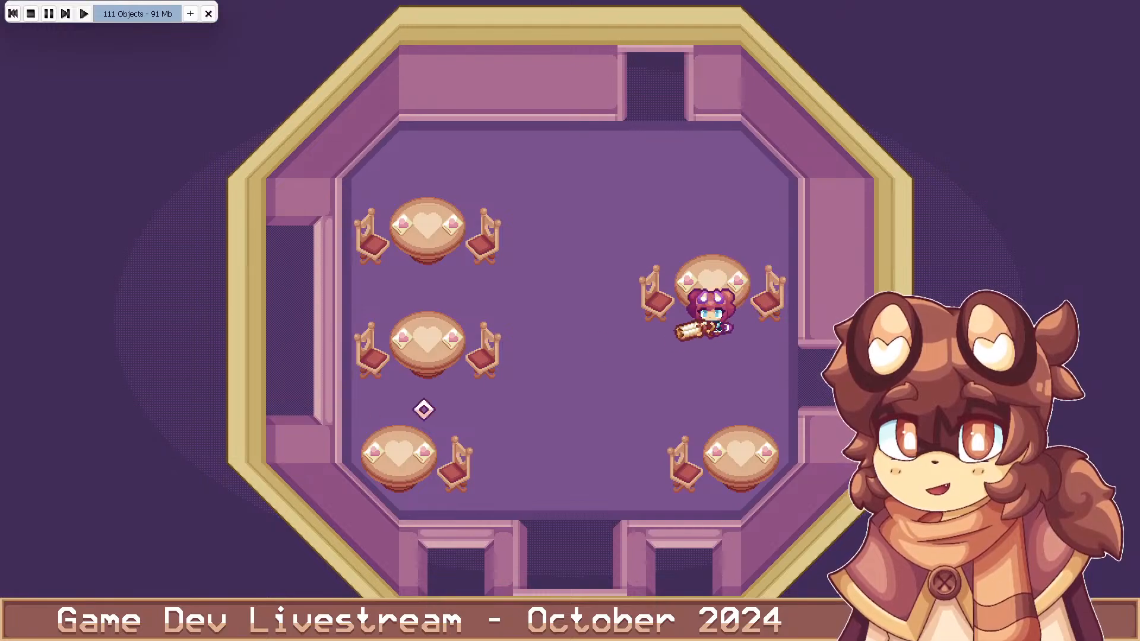
# Place the character on the lower-left table's chair, on the middle-left table's left chair, and back on the lower-left chair
pyautogui.press('s')
pyautogui.press('d')
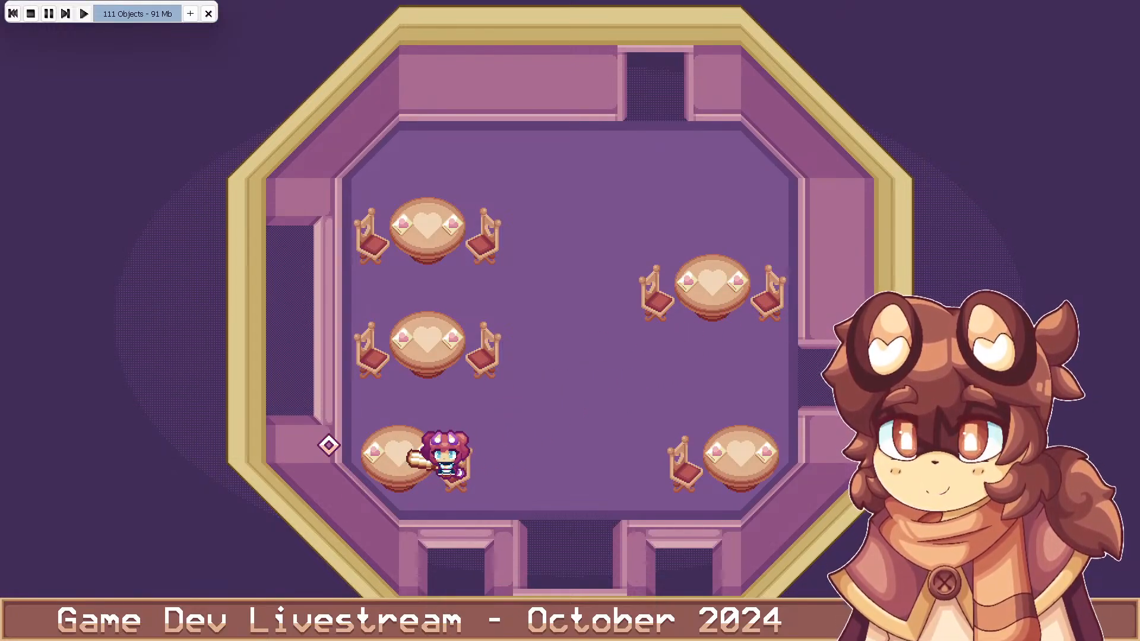
pyautogui.press('a')
pyautogui.press('w')
pyautogui.press('a')
pyautogui.press('s')
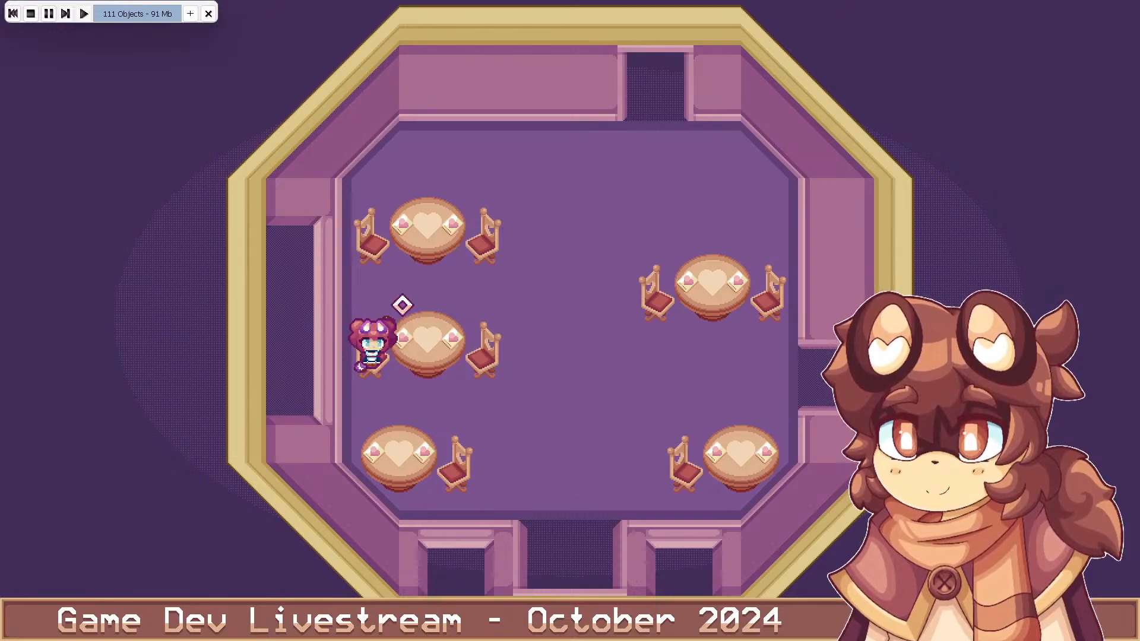
pyautogui.press('d')
pyautogui.press('s')
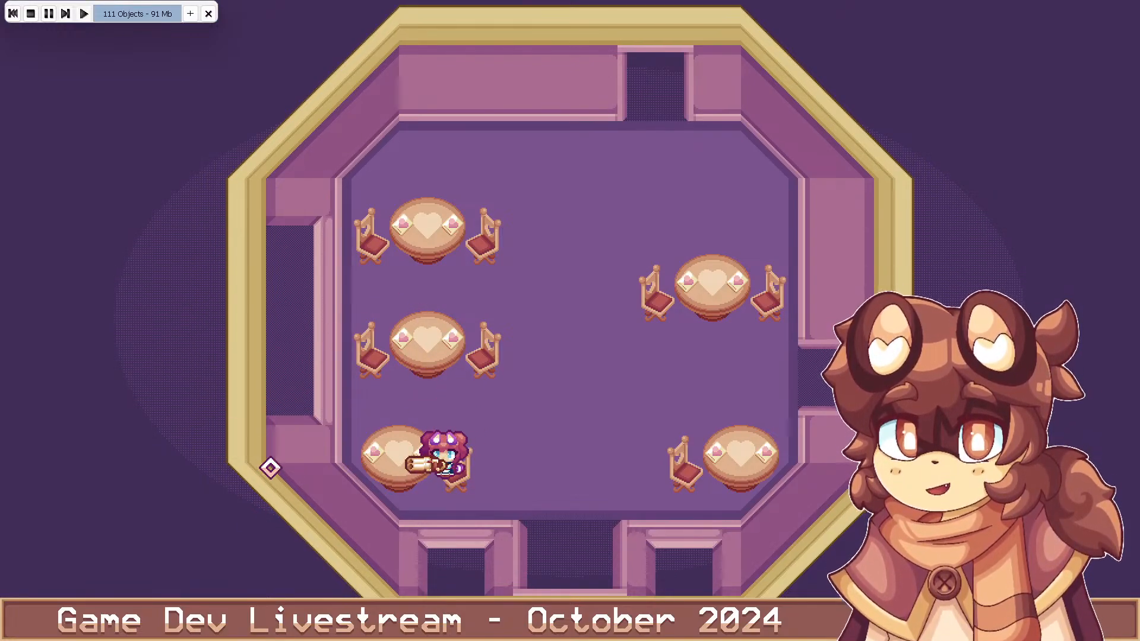
# Return the character to mid-room, shoot toward the upper-right, upper-left, lower-left and bottom edges of the room, and end the playtest
pyautogui.press('d')
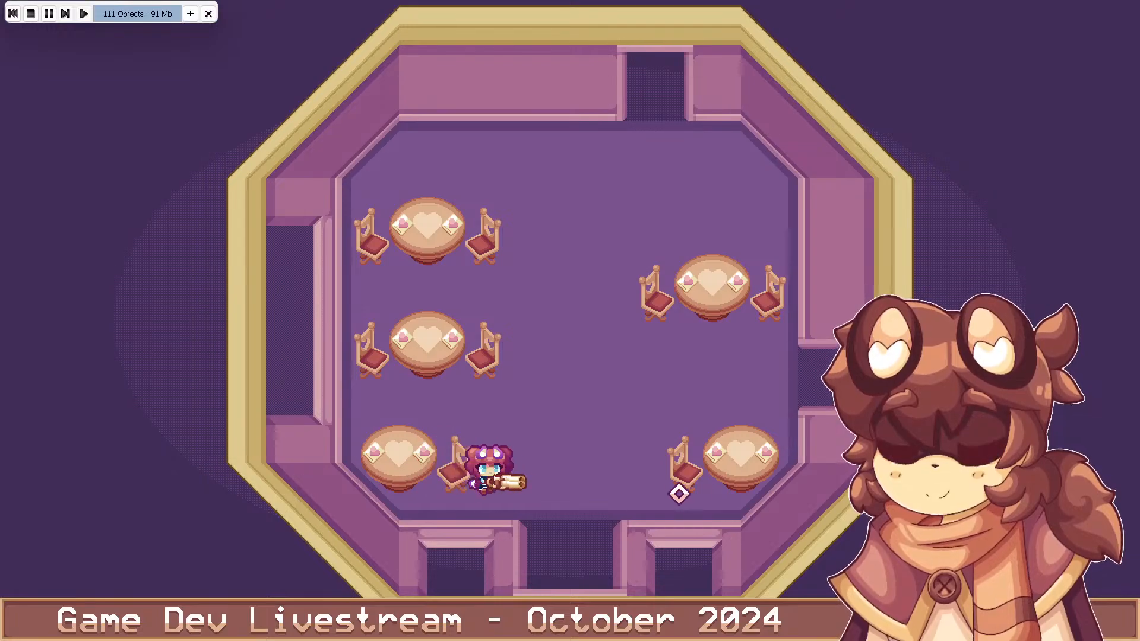
pyautogui.press('w')
pyautogui.press('a')
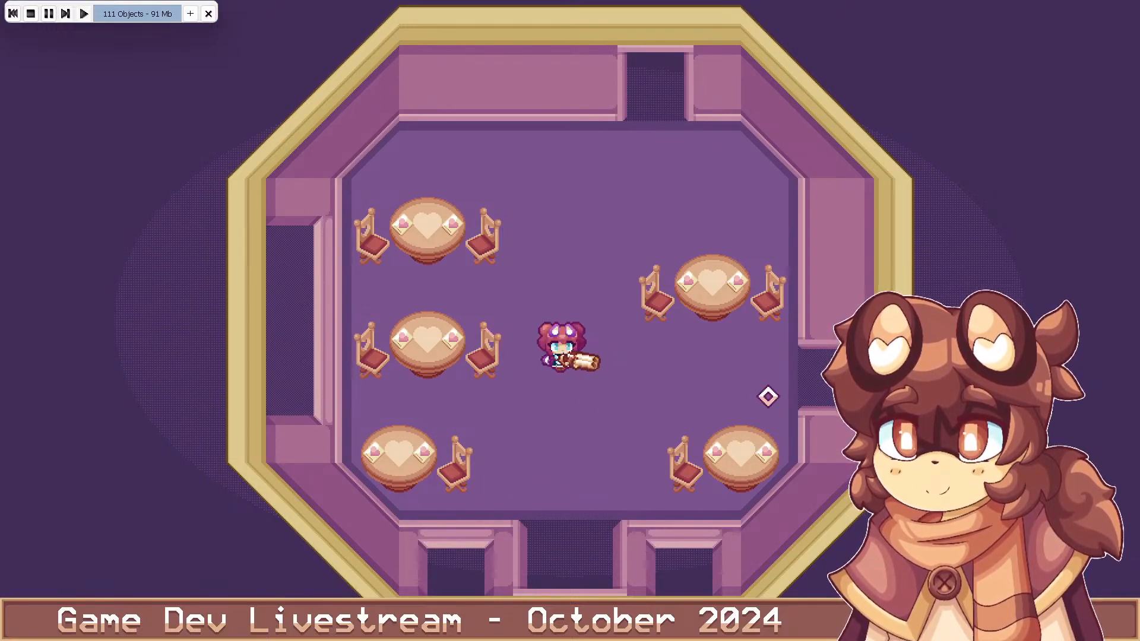
pyautogui.click(715, 247)
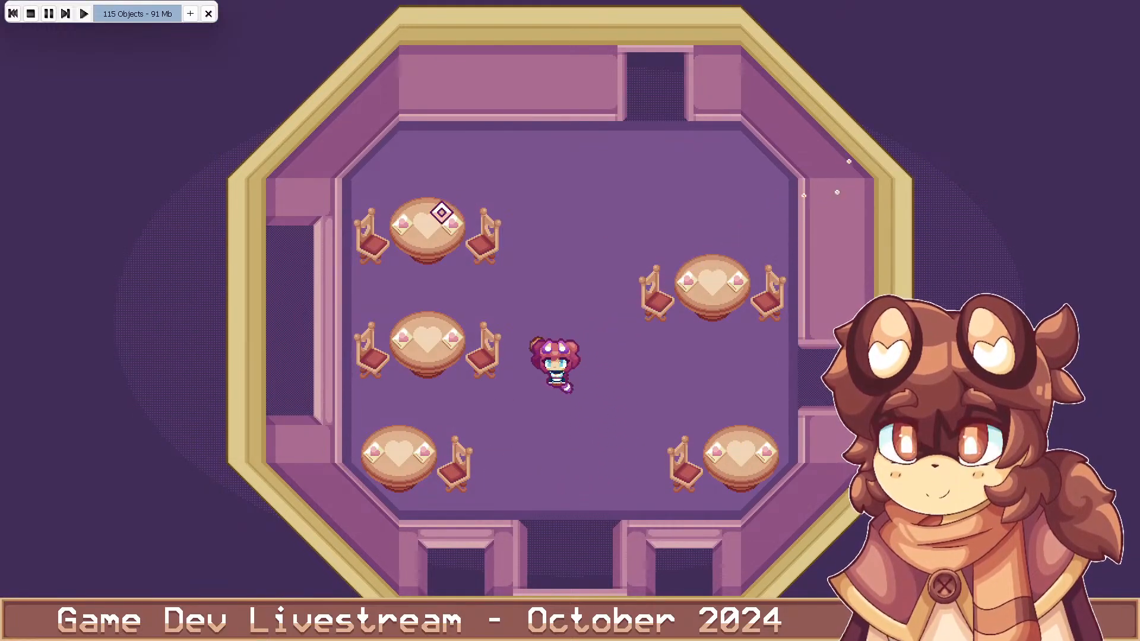
pyautogui.click(442, 212)
pyautogui.click(354, 446)
pyautogui.click(530, 521)
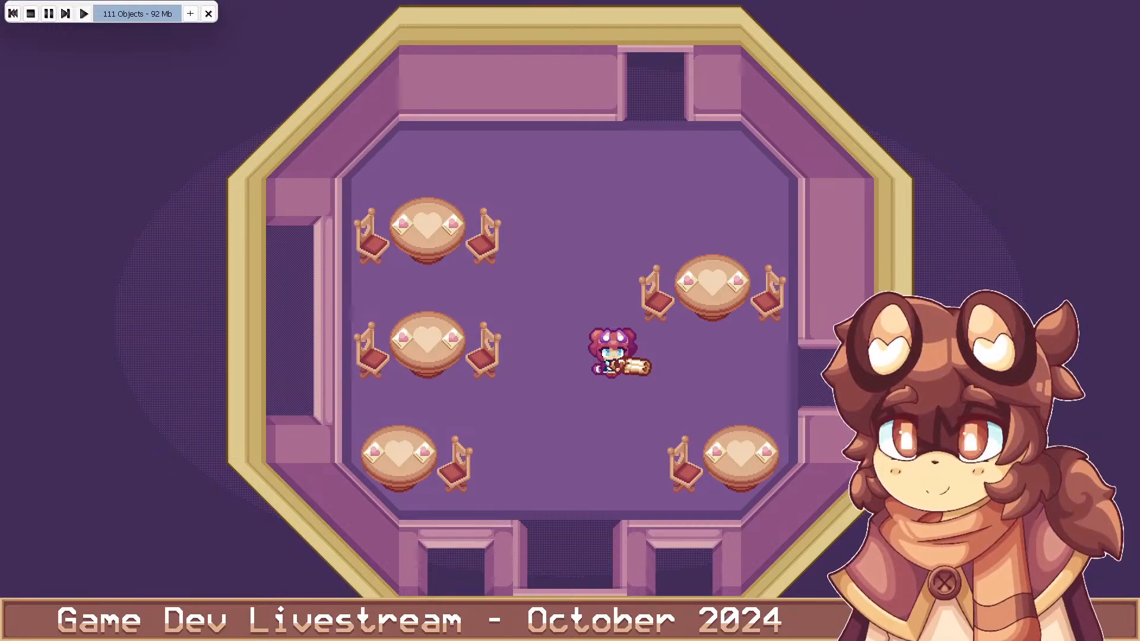
pyautogui.press('Escape')
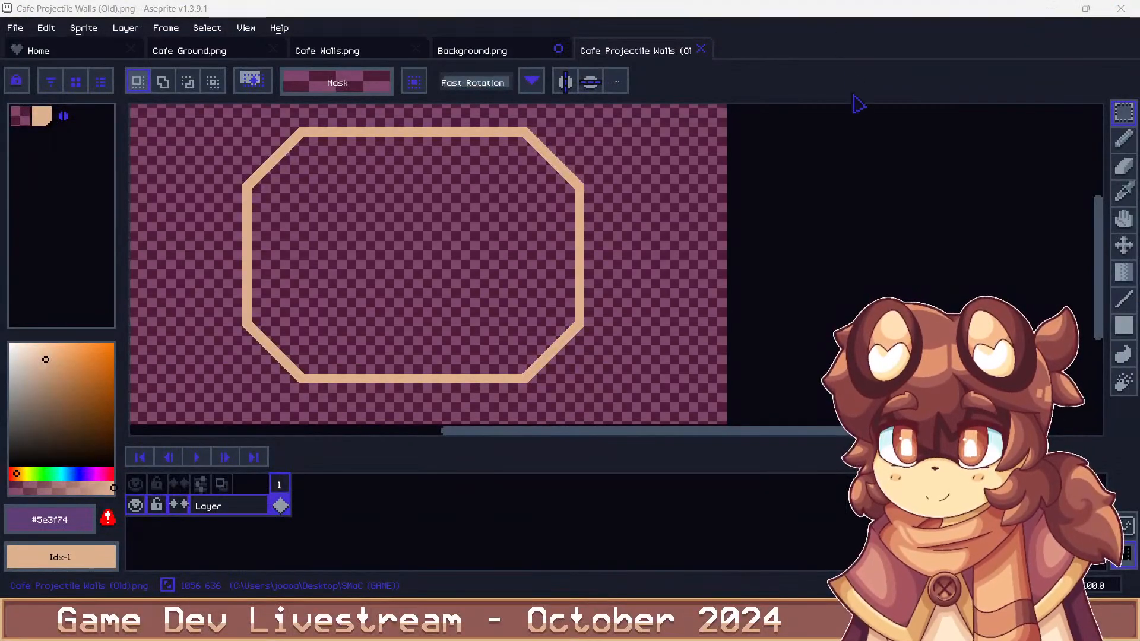
pyautogui.scroll(-1, 583, 264)
pyautogui.scroll(1, 587, 260)
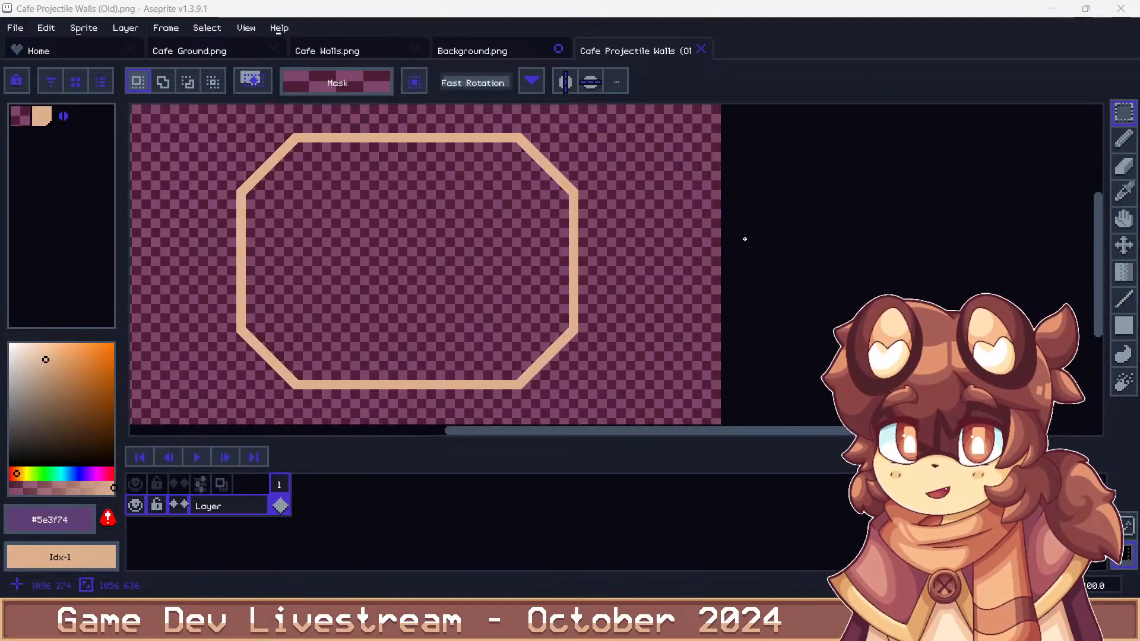